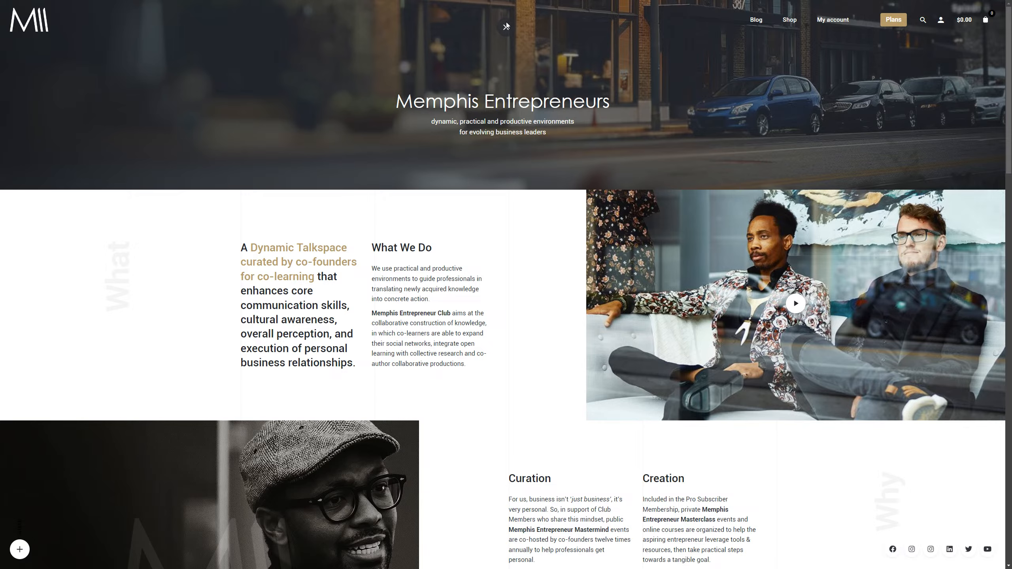
# Step: Leave the browser's full-screen view, switch to FL Studio and toggle the first insert track's mute switch off and on in the mixer
pyautogui.press('F11')
pyautogui.click(12, 411)
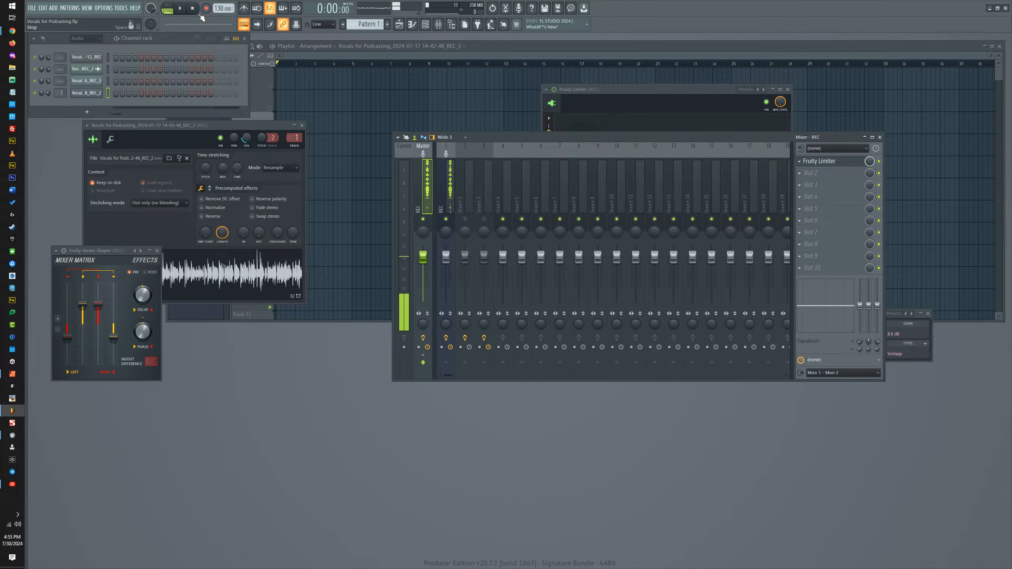
pyautogui.click(447, 218)
pyautogui.click(447, 219)
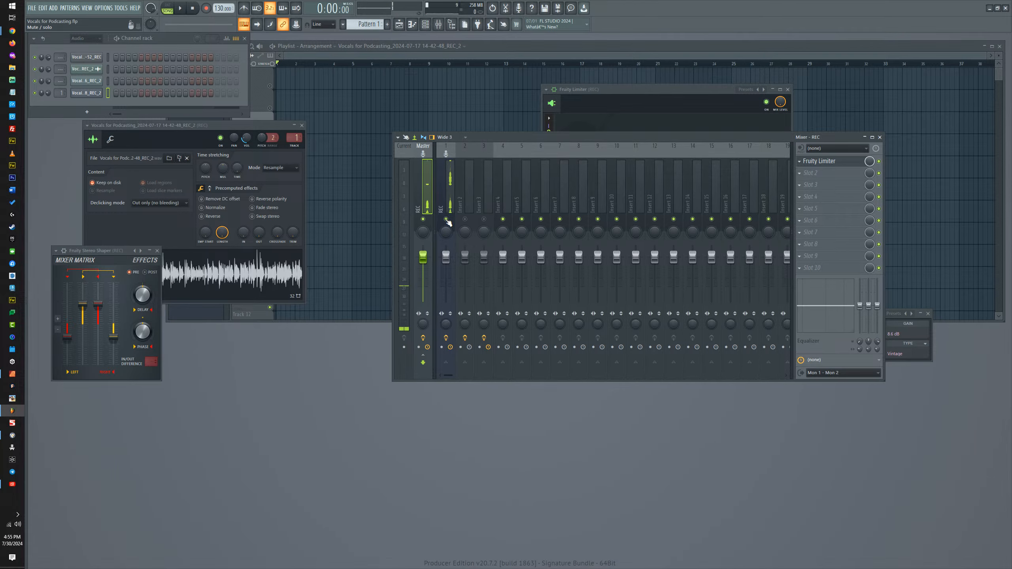
# Step: Lower the playback tracking offset slightly in the FL Studio audio settings and close the settings
pyautogui.click(103, 8)
pyautogui.click(149, 42)
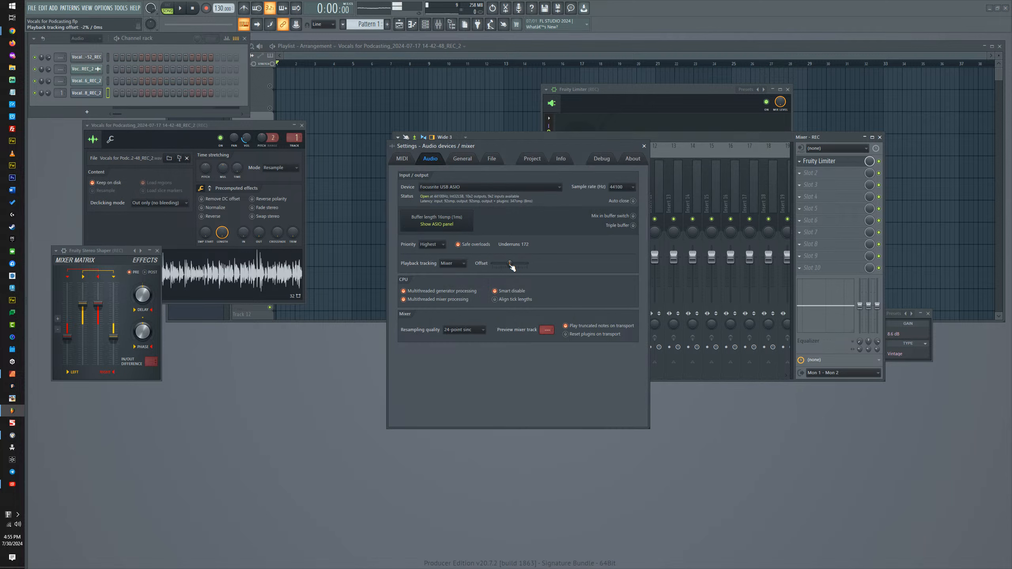
pyautogui.moveTo(512, 268); pyautogui.dragTo(504, 266)
pyautogui.click(644, 146)
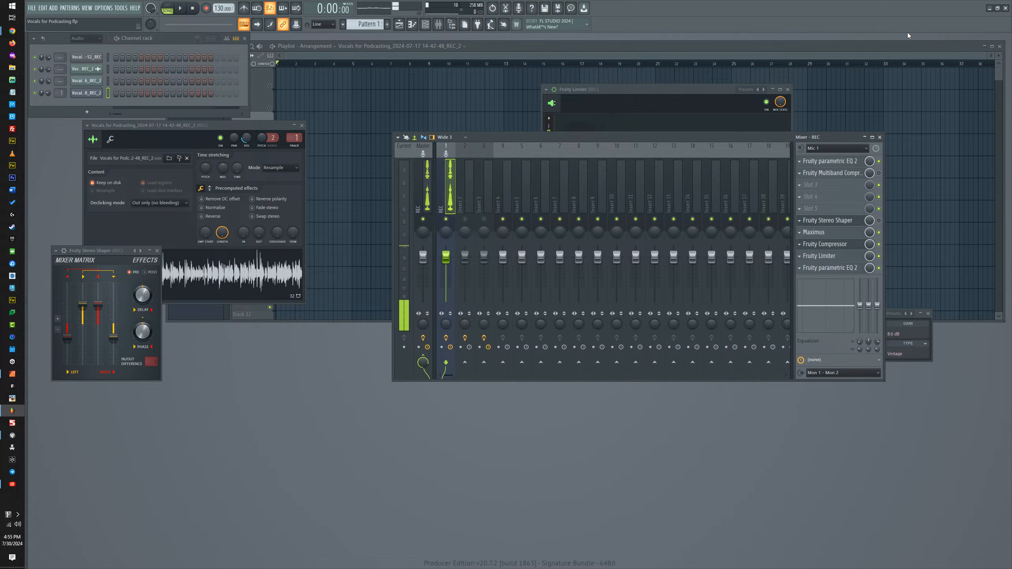
# Step: Bring the browser window with the Memphis Entrepreneur Club website in front of FL Studio
pyautogui.click(993, 12)
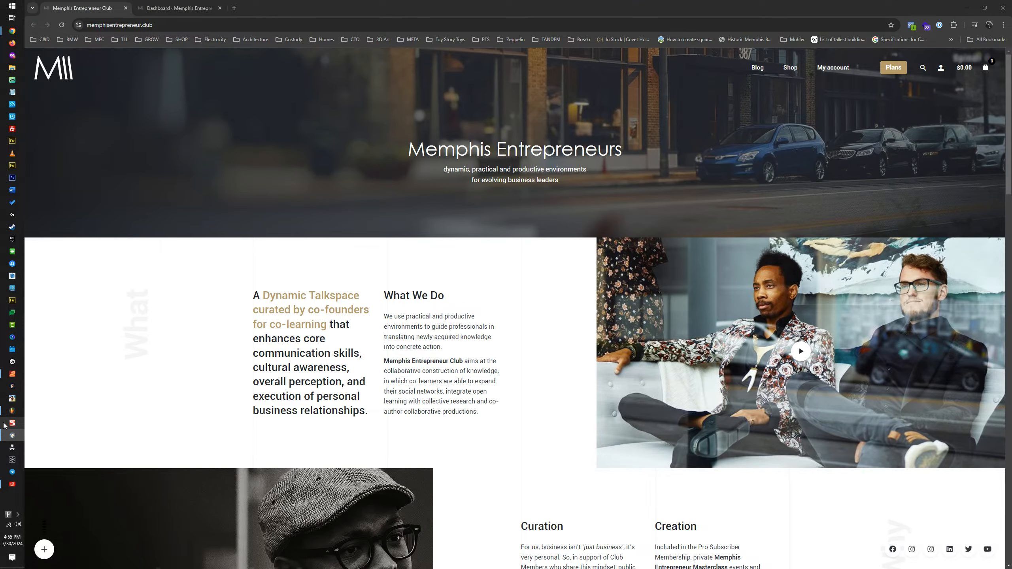
pyautogui.click(11, 411)
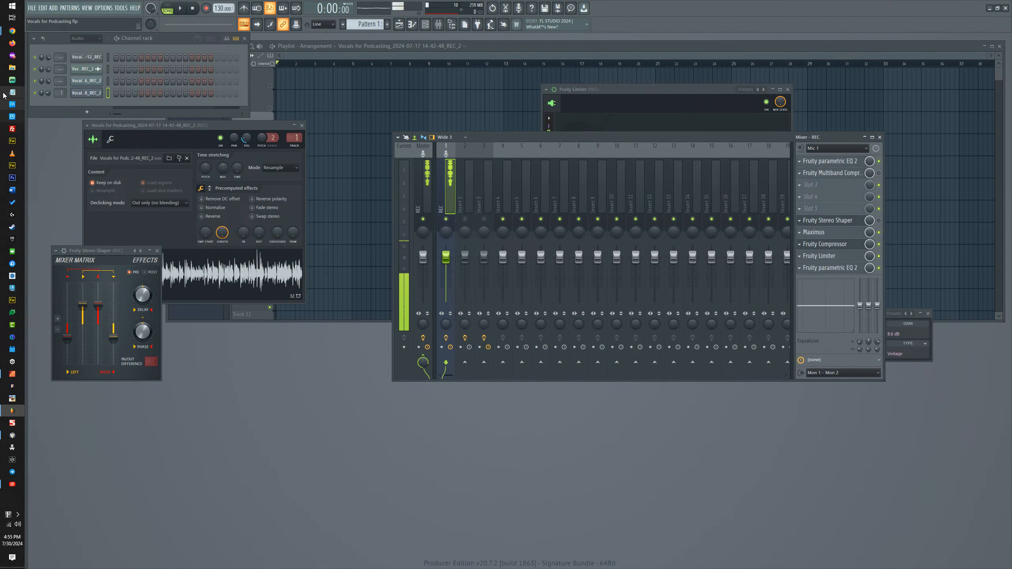
pyautogui.moveTo(12, 34)
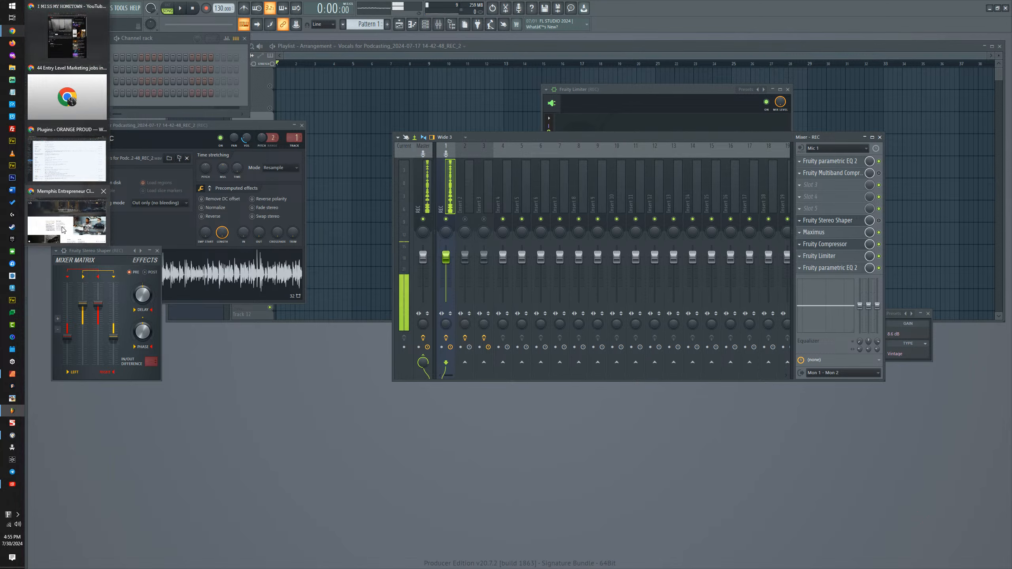
pyautogui.click(80, 221)
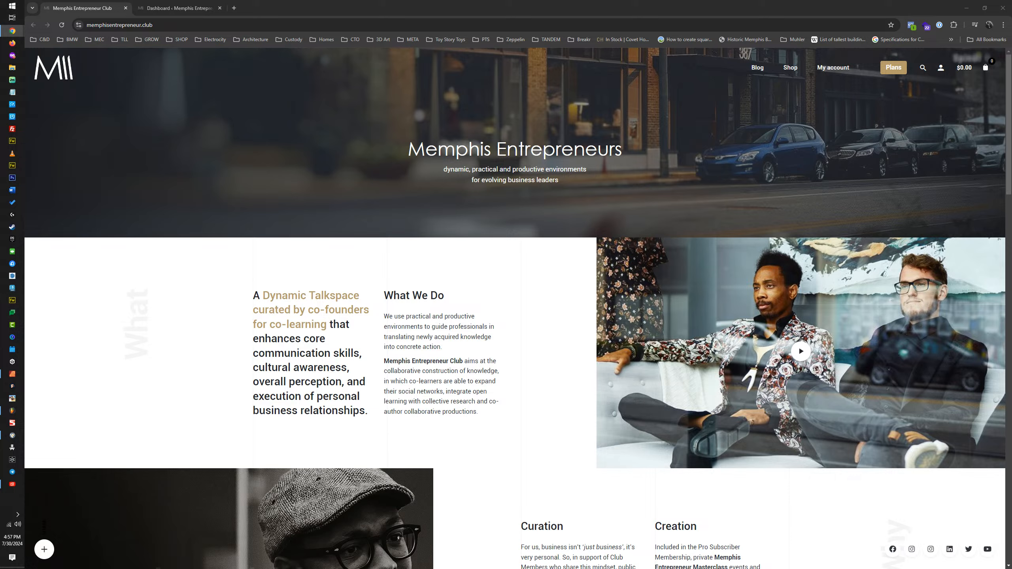
# Step: Switch to FL Studio, restore its window from maximized and move it off this screen so the website is uncovered
pyautogui.hotkey('alt', 'Tab')
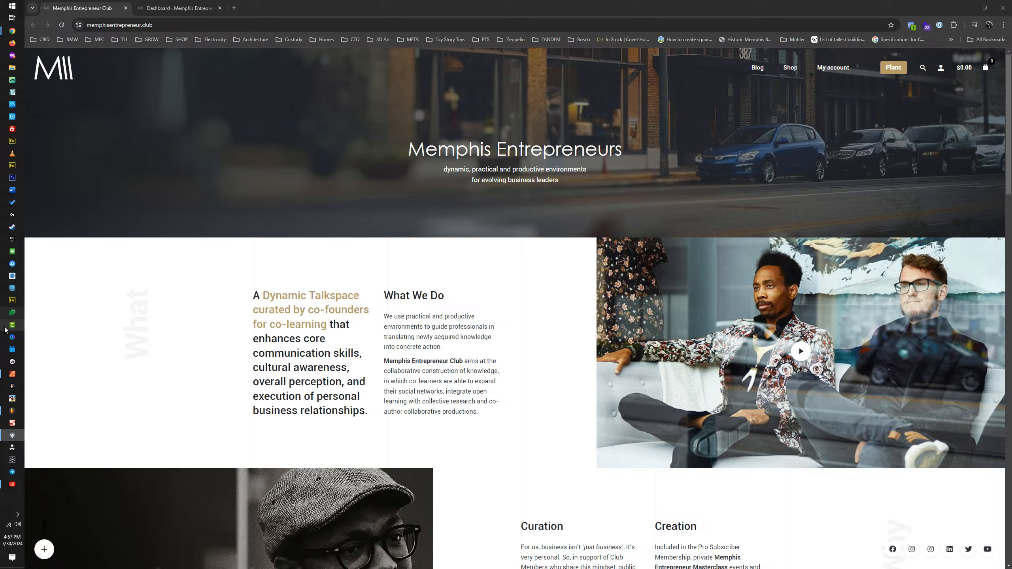
pyautogui.click(11, 411)
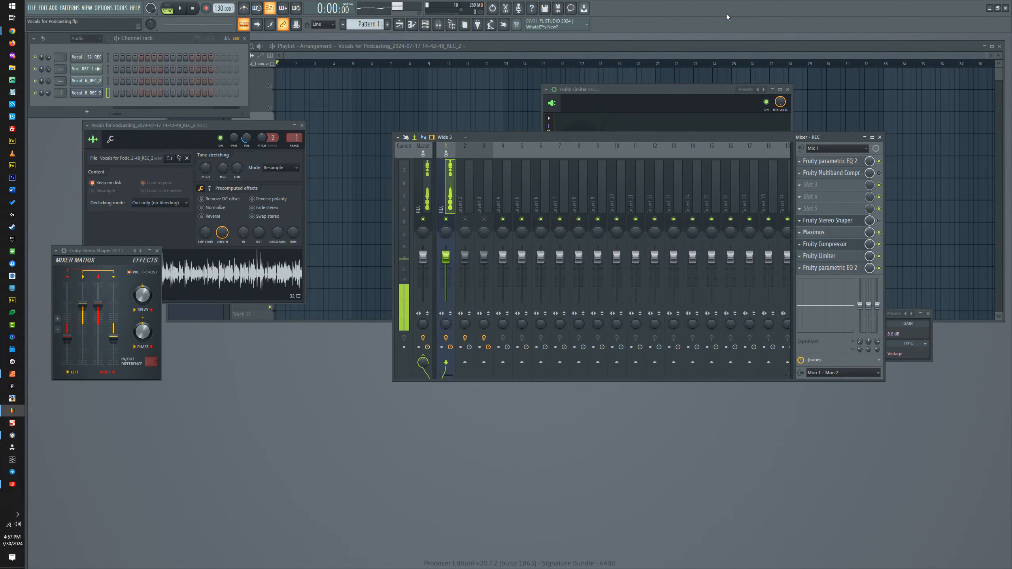
pyautogui.click(998, 8)
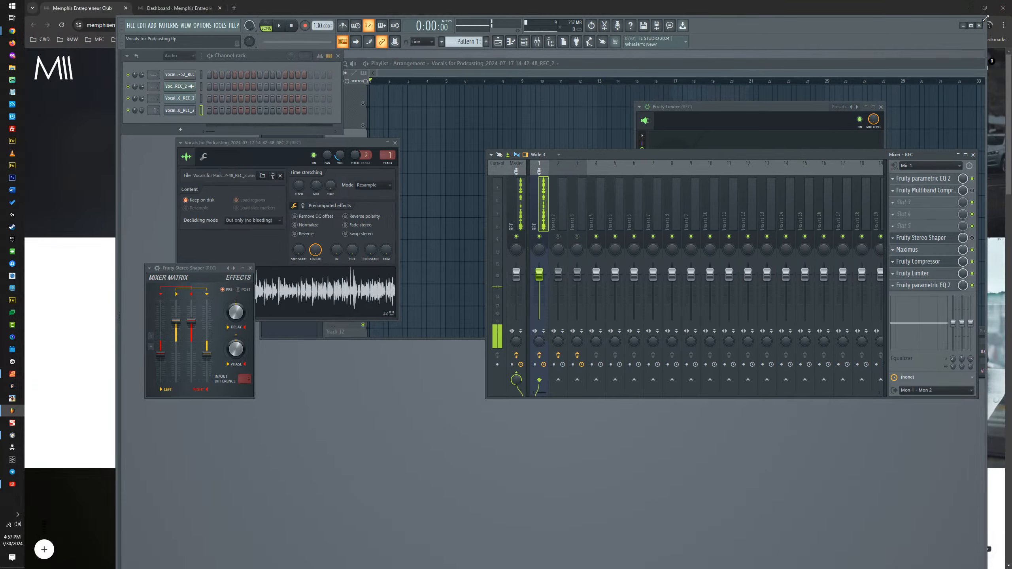
pyautogui.moveTo(986, 18)
pyautogui.mouseDown()
pyautogui.moveTo(846, 4)
pyautogui.moveTo(971, 31)
pyautogui.mouseUp()
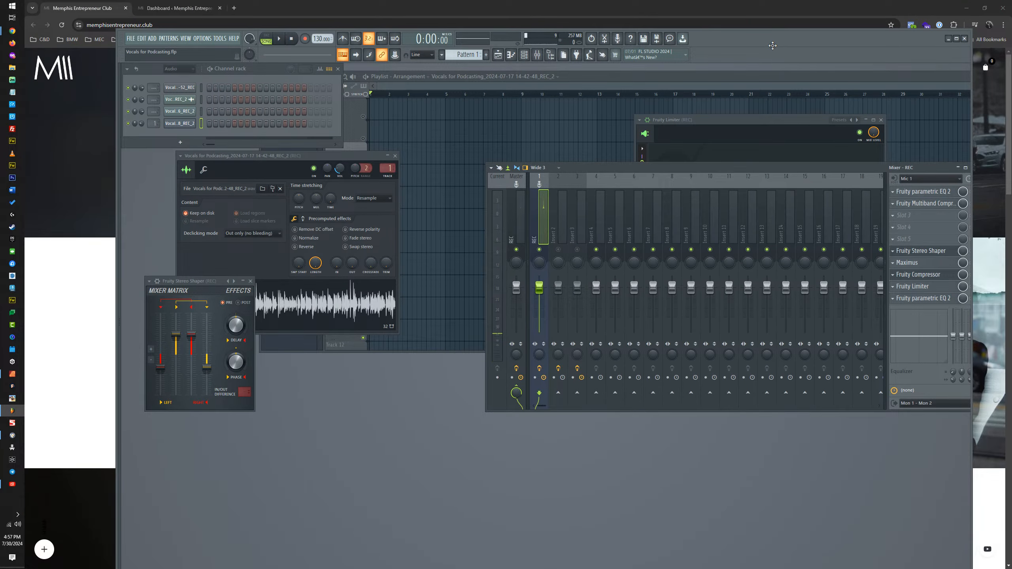
pyautogui.moveTo(790, 41); pyautogui.dragTo(1011, 68)
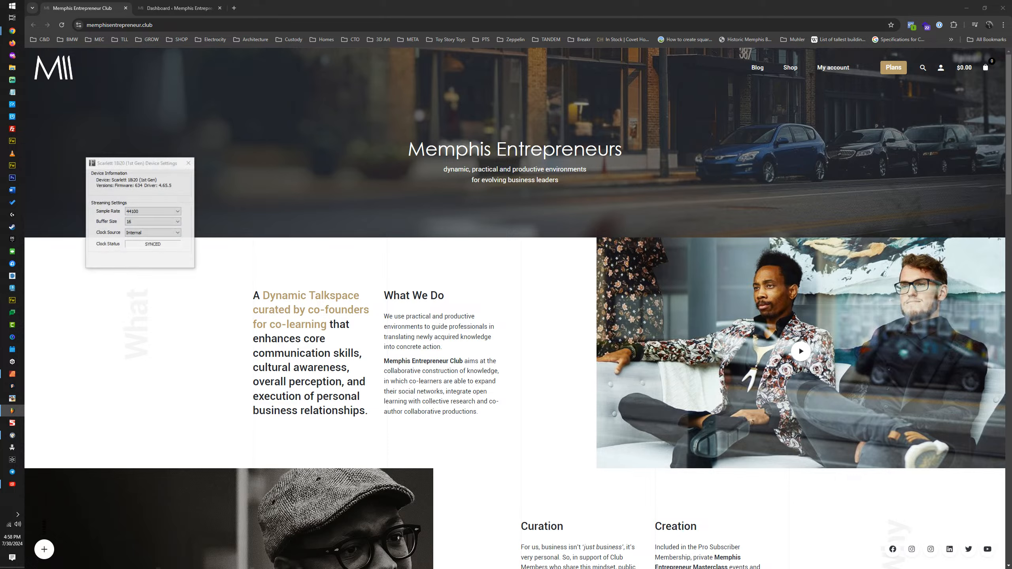
# Step: In the Scarlett 18i20 device settings, keep the sample rate at 44100, set the buffer size to 128 and close the dialog
pyautogui.click(140, 211)
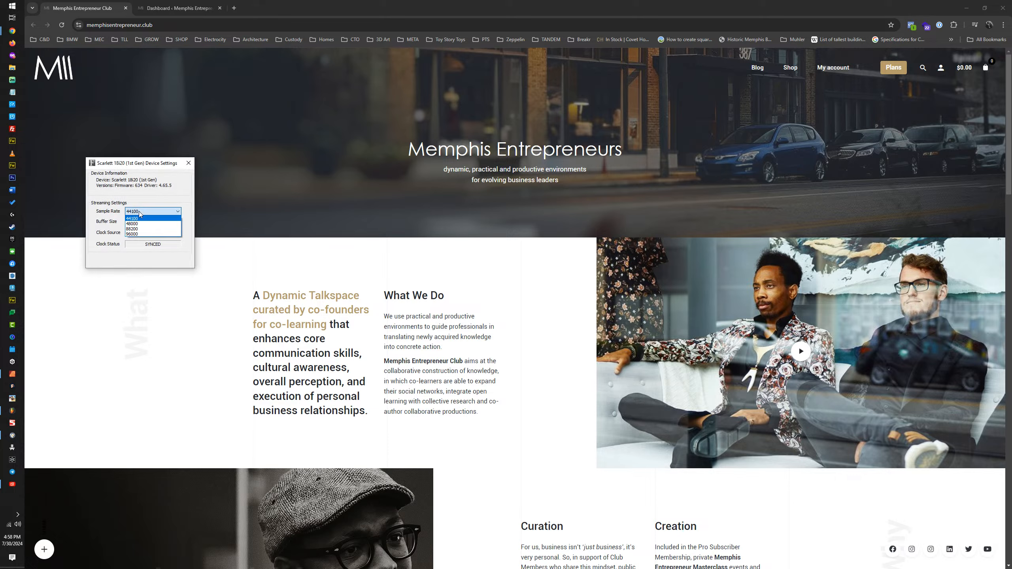
pyautogui.click(141, 218)
pyautogui.click(143, 221)
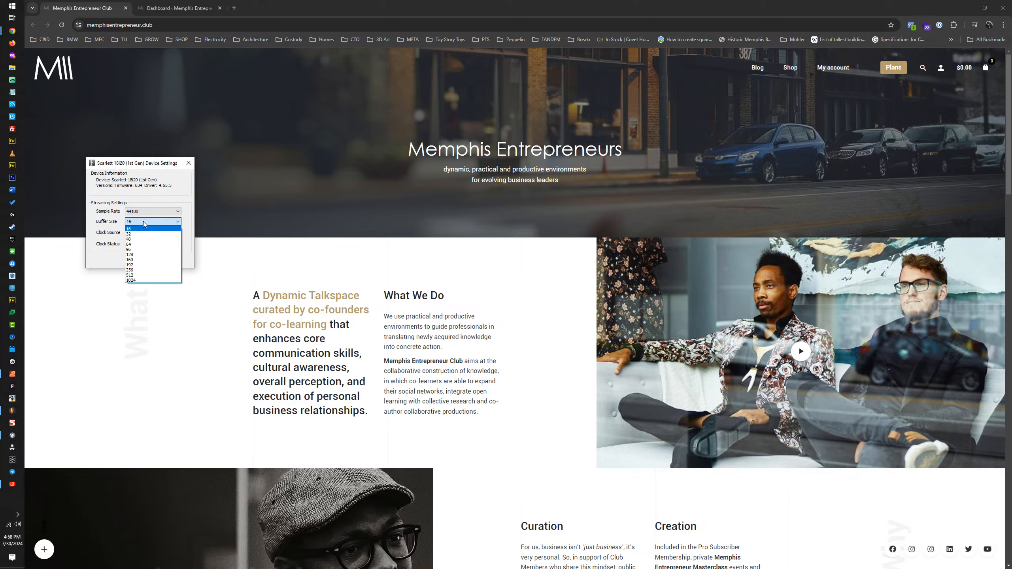
pyautogui.click(143, 254)
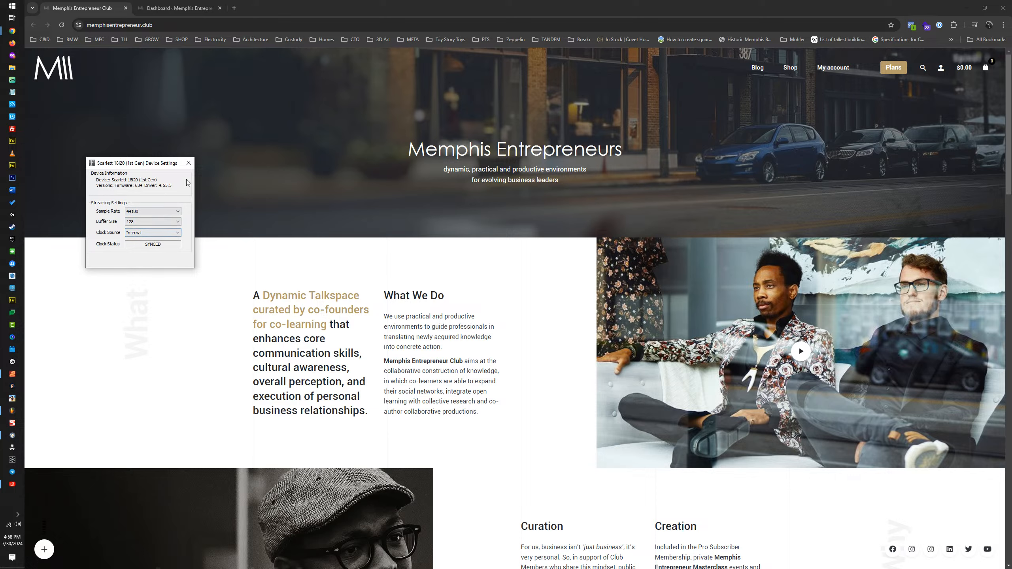
pyautogui.click(188, 164)
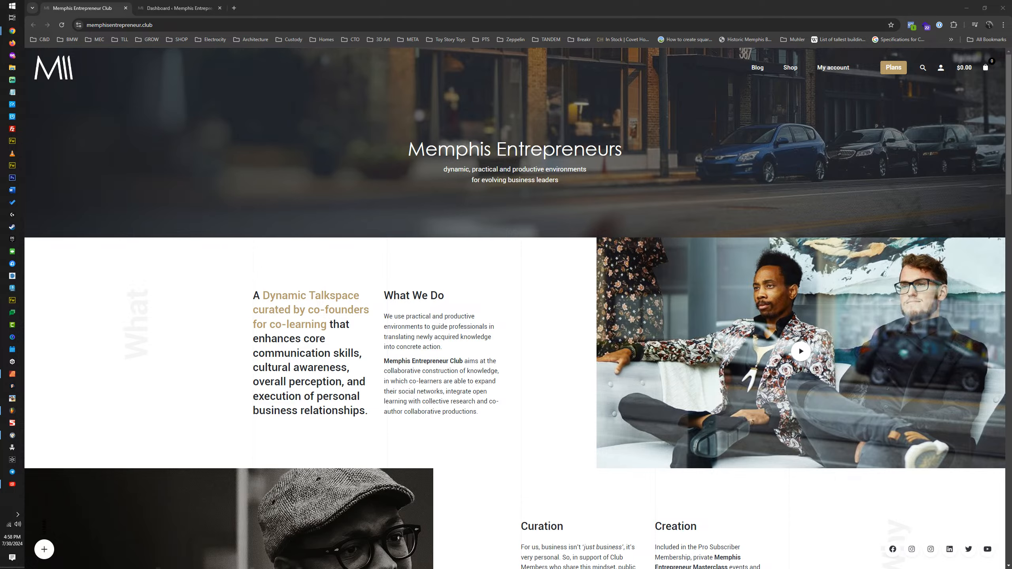
# Step: Open the membership plans page and examine the prices and benefits of the Mastermind, Masterclass, Masterplan and Mental Health plans
pyautogui.moveTo(12, 30)
pyautogui.click(896, 71)
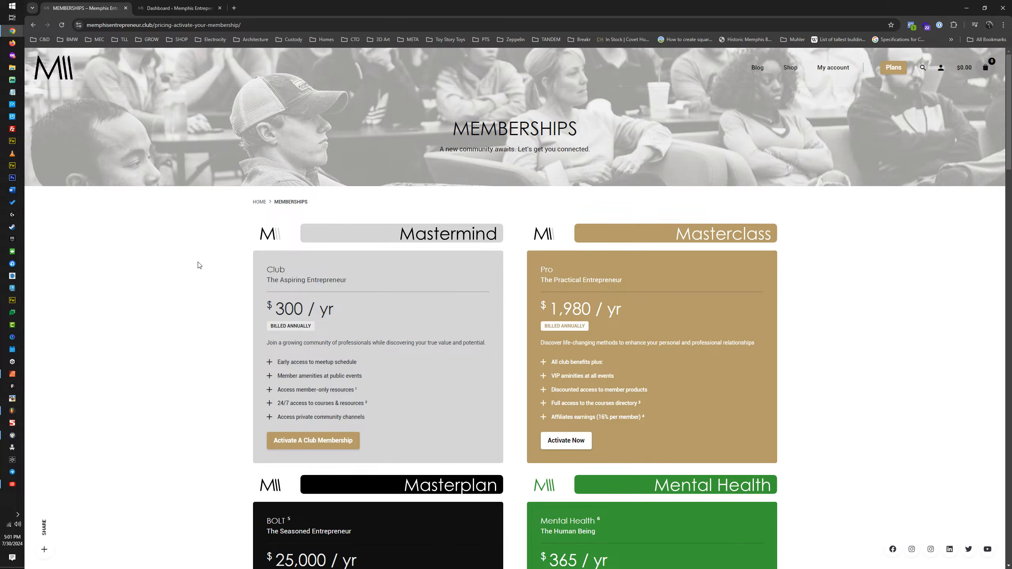
pyautogui.scroll(-4, 204, 265)
pyautogui.scroll(2, 204, 264)
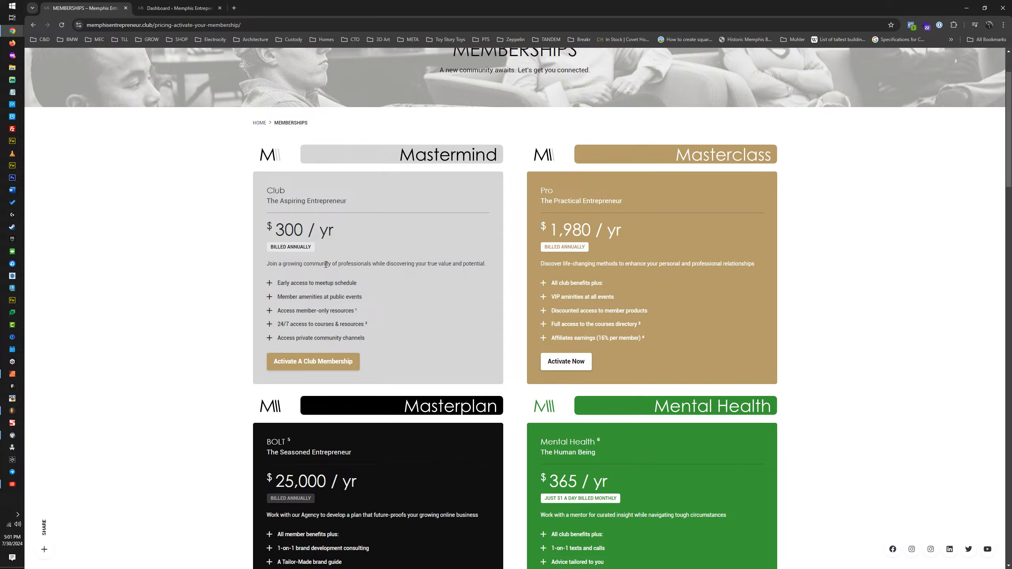
pyautogui.scroll(-4, 325, 270)
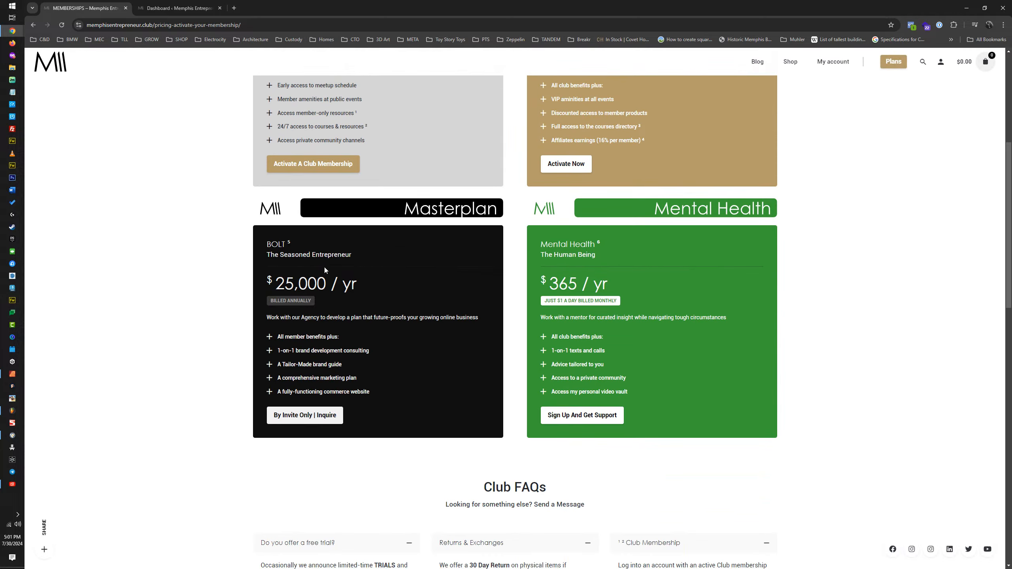
pyautogui.scroll(5, 645, 206)
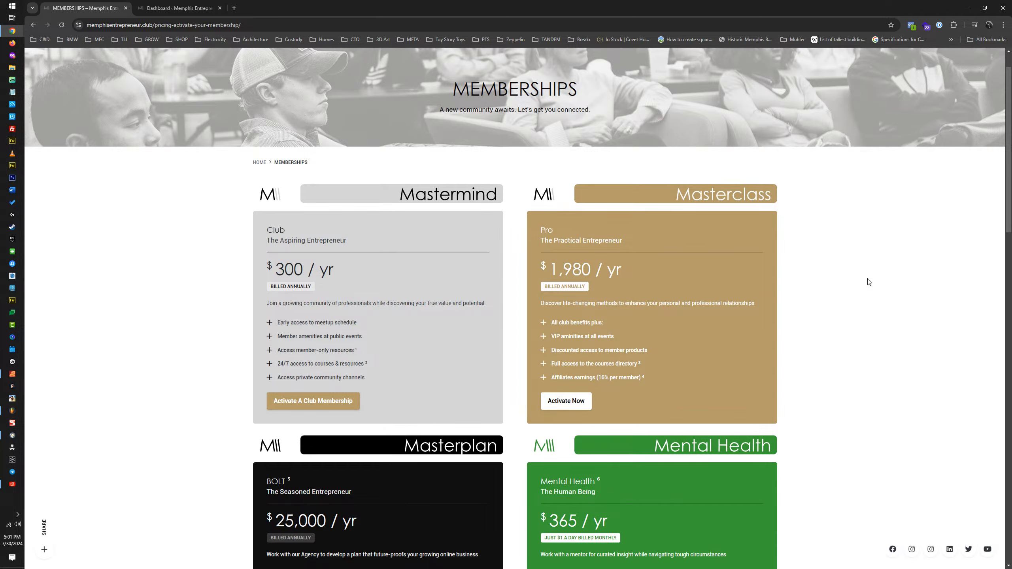
pyautogui.scroll(-3, 923, 272)
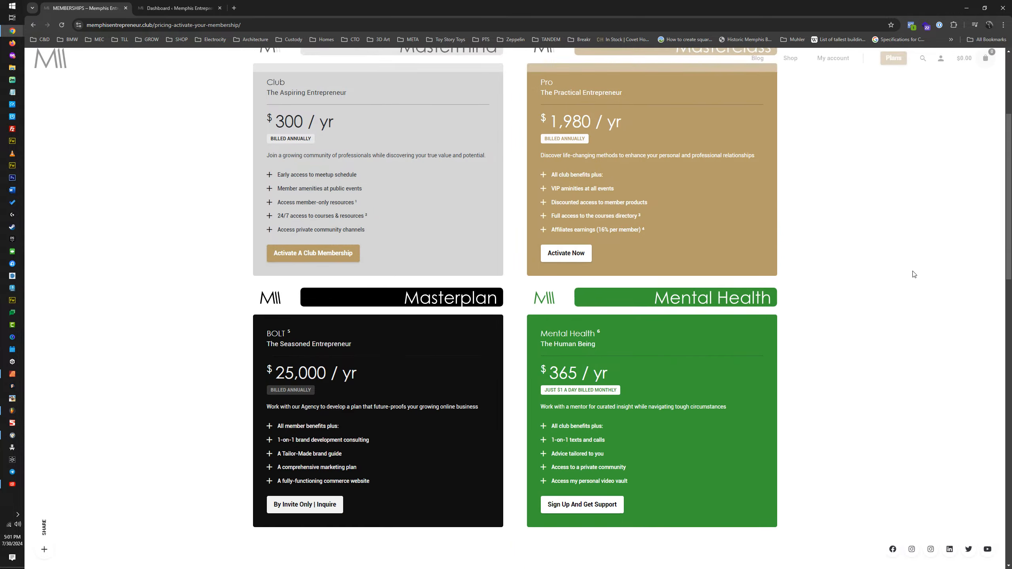
pyautogui.scroll(3, 502, 223)
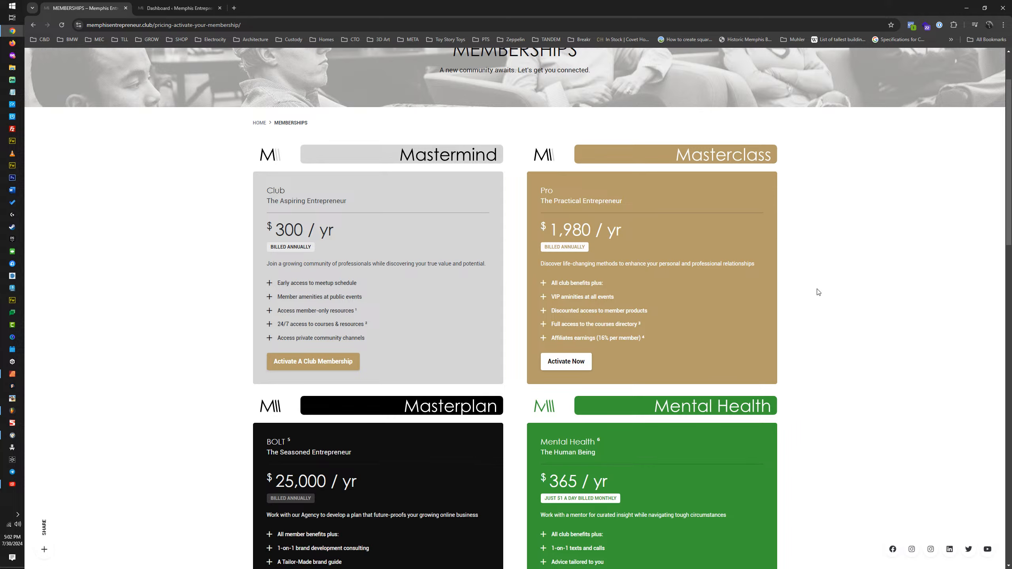
pyautogui.scroll(-5, 909, 252)
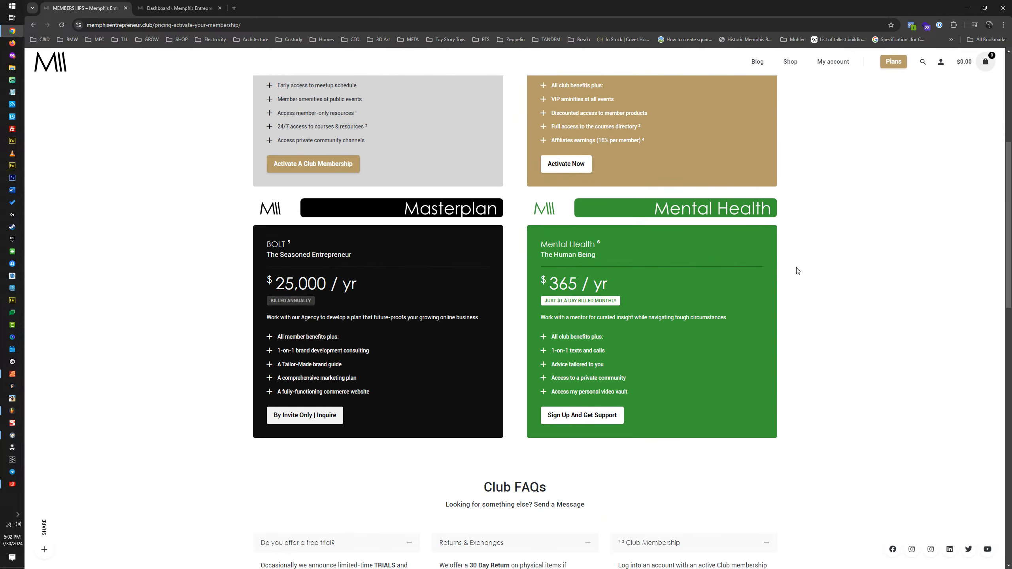
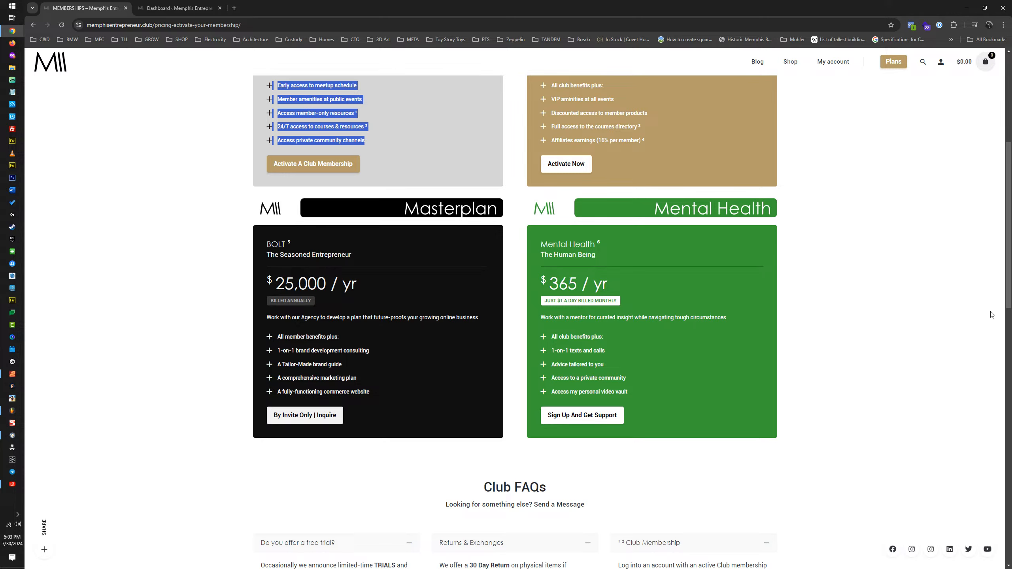
# Step: Review the four membership plans and the Club FAQs on the Memberships page, clearing the text selection in the Mastermind plan
pyautogui.scroll(5, 742, 333)
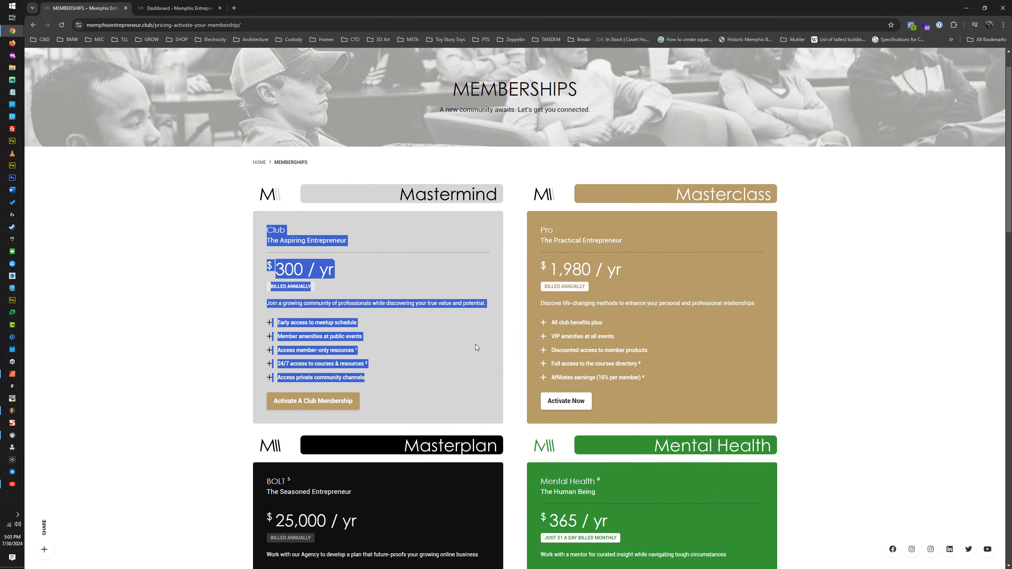
pyautogui.scroll(-3, 475, 344)
pyautogui.click(463, 207)
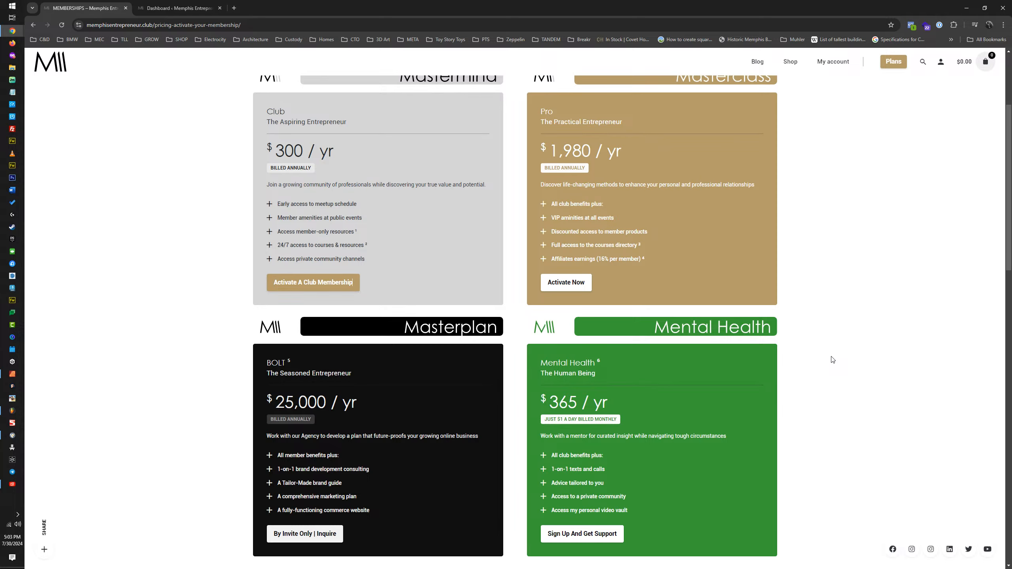
pyautogui.scroll(-5, 832, 360)
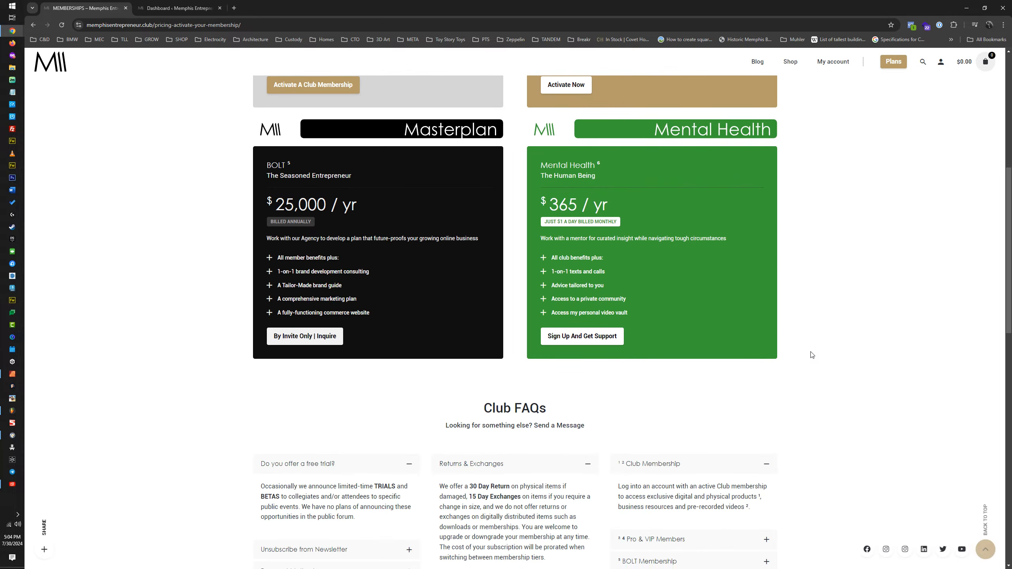
pyautogui.scroll(4, 809, 354)
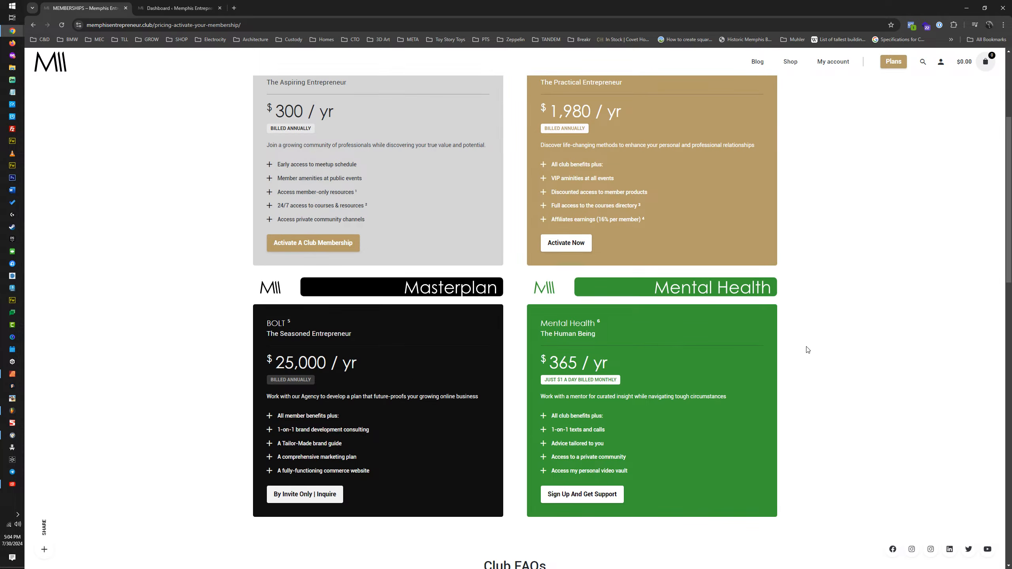
pyautogui.scroll(5, 805, 337)
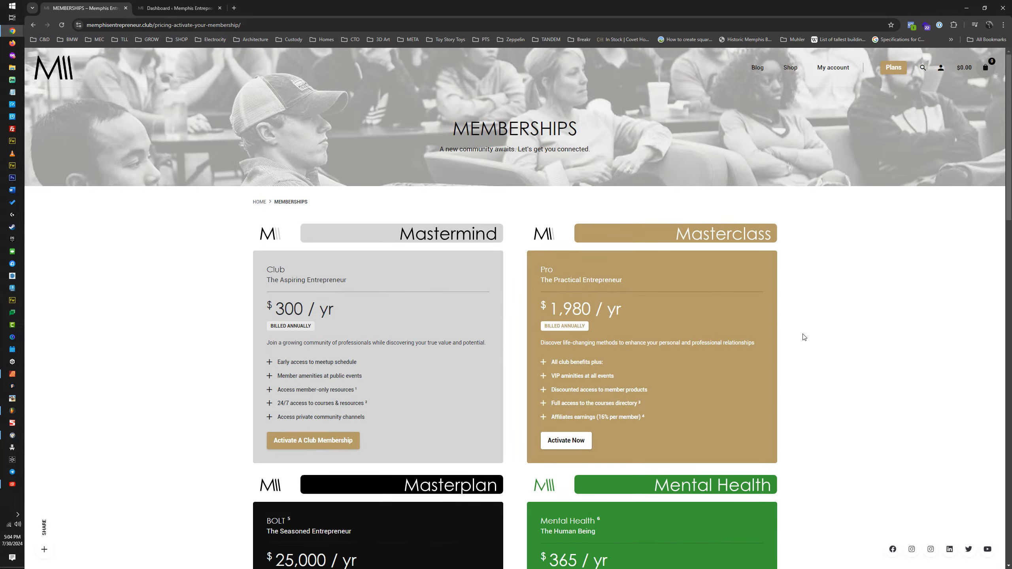
pyautogui.scroll(-7, 805, 338)
pyautogui.scroll(-4, 805, 337)
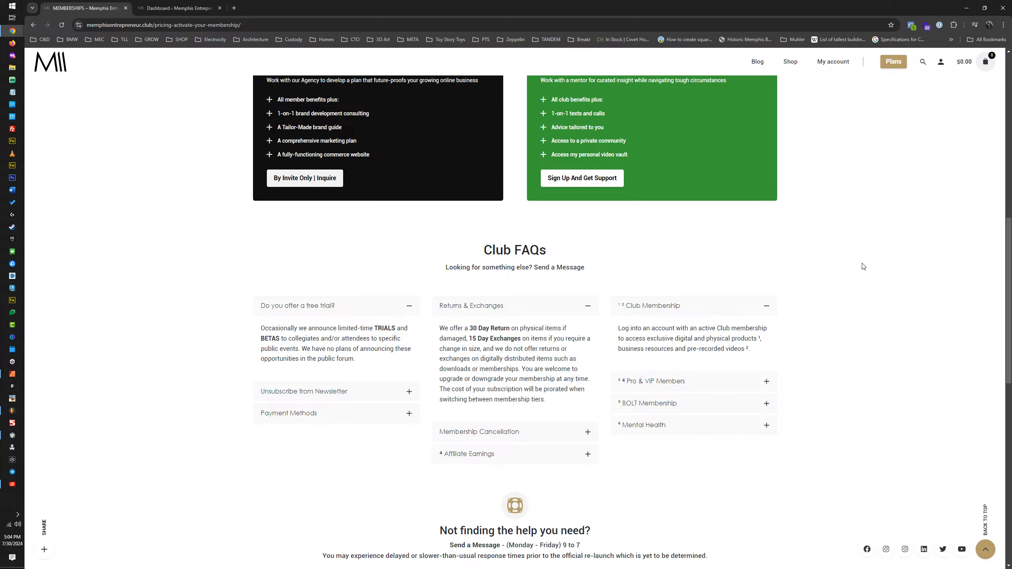
pyautogui.scroll(4, 861, 284)
pyautogui.scroll(5, 869, 284)
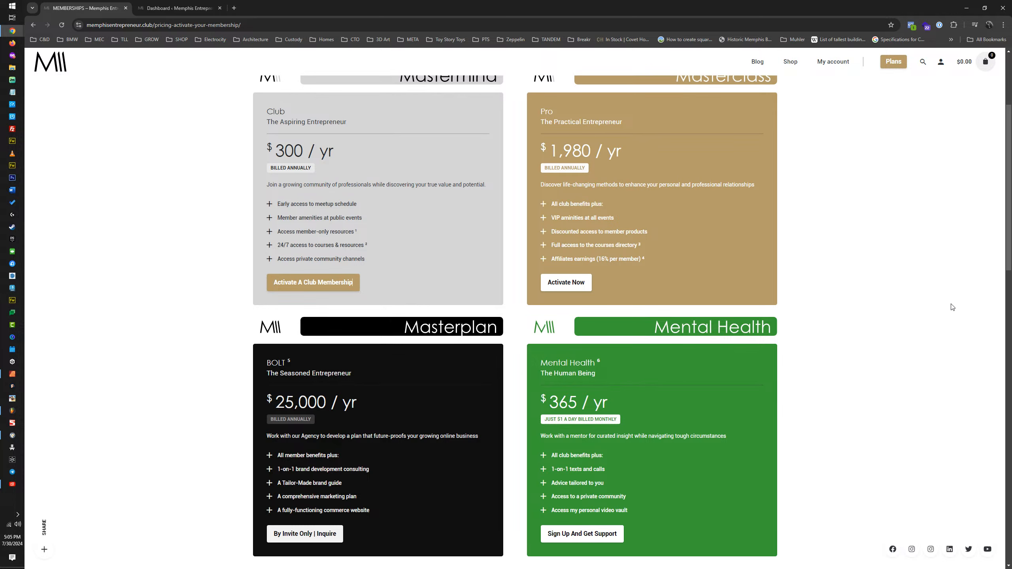
pyautogui.scroll(-4, 938, 314)
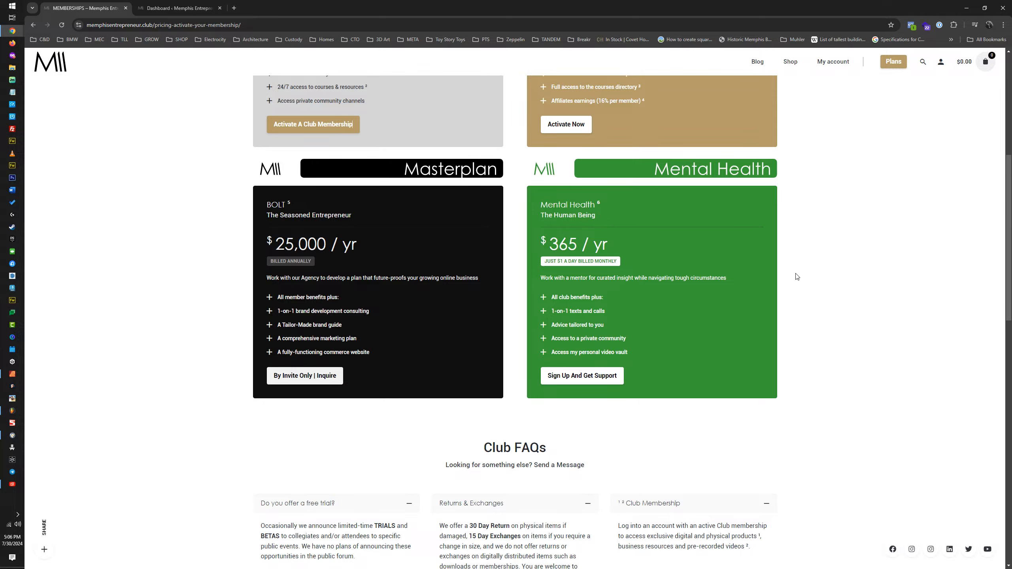
pyautogui.scroll(-4, 775, 311)
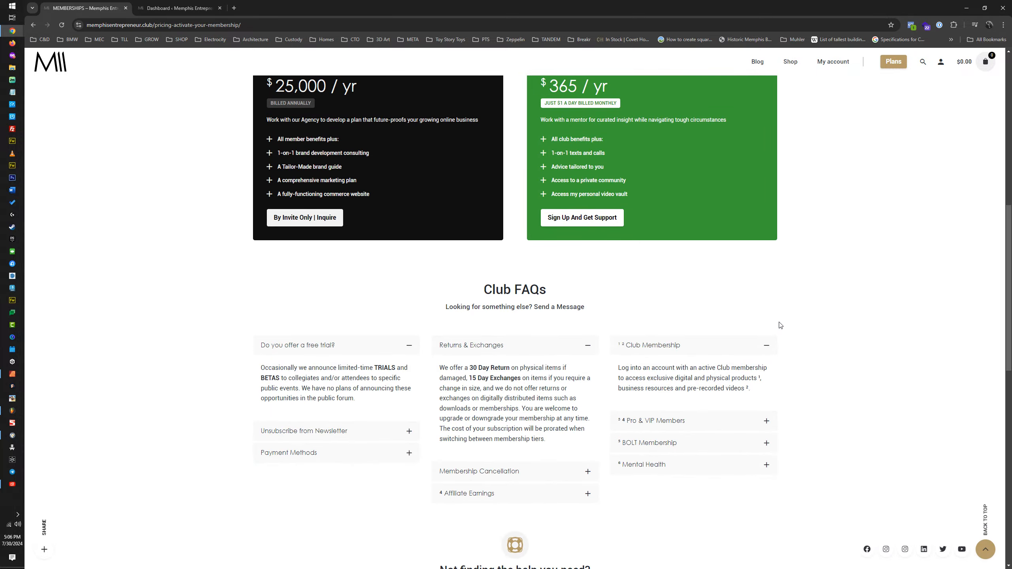
# Step: Switch to the site's WordPress dashboard and open the Products list in a new browser tab
pyautogui.click(184, 7)
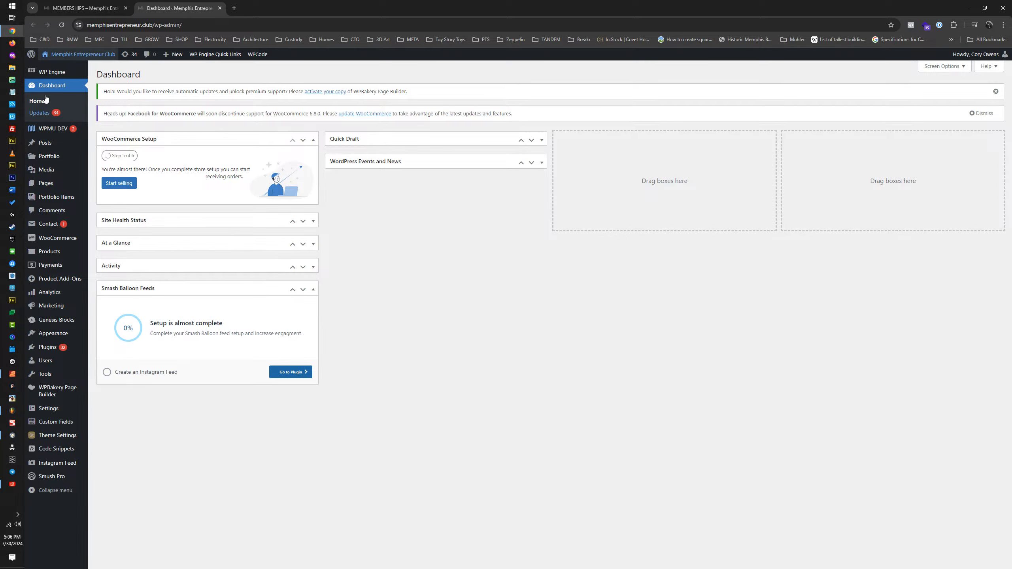
pyautogui.moveTo(43, 128)
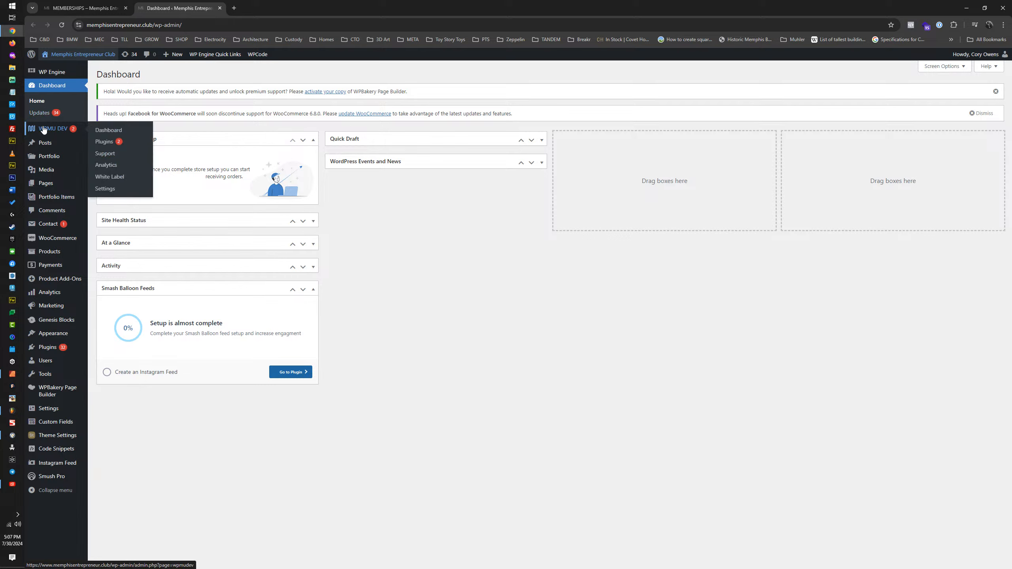
pyautogui.moveTo(49, 226)
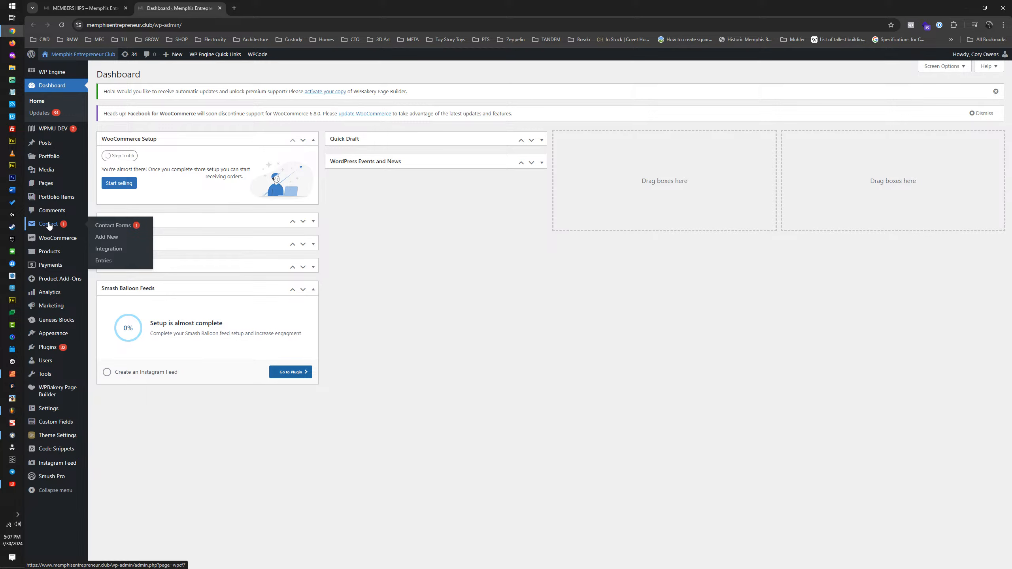
pyautogui.moveTo(72, 241)
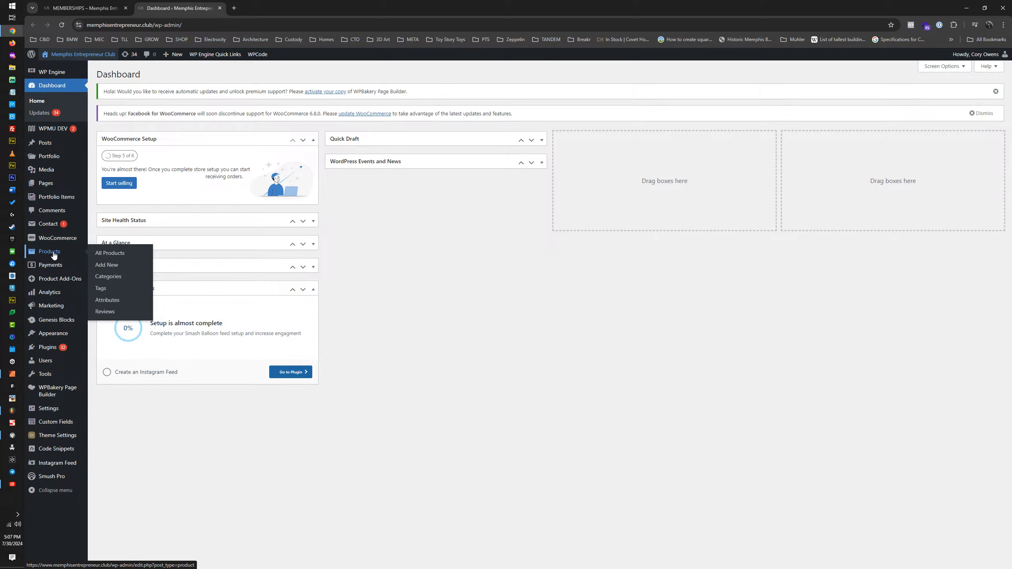
pyautogui.middleClick(55, 255)
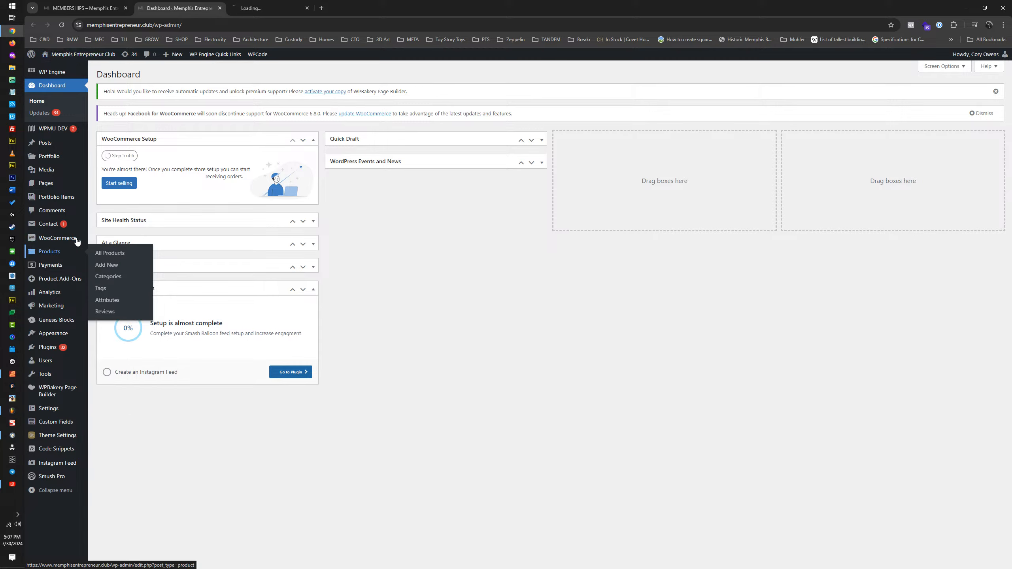
pyautogui.click(278, 6)
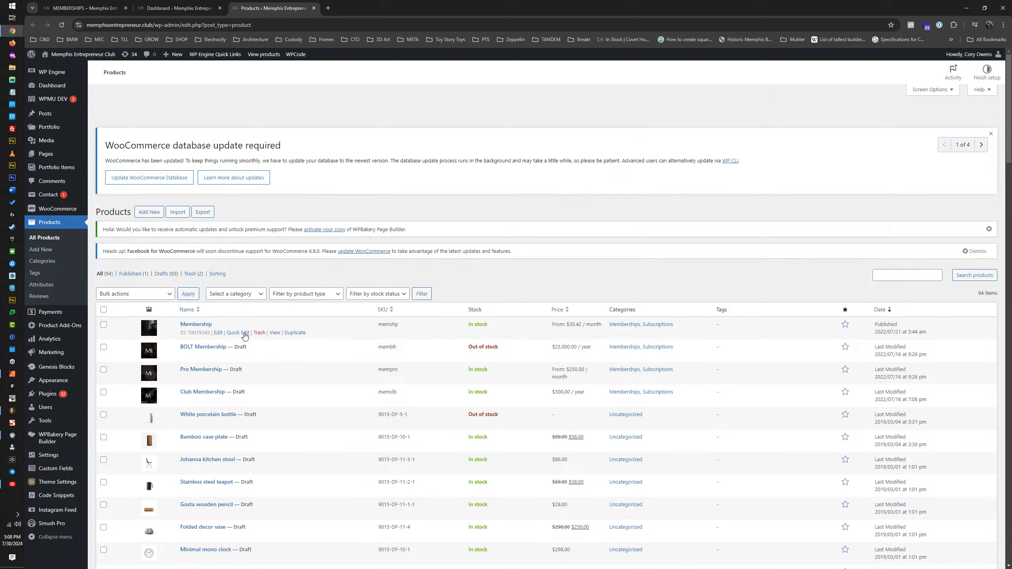
# Step: Open the published Membership product for editing in its own browser tab
pyautogui.middleClick(218, 333)
pyautogui.click(356, 10)
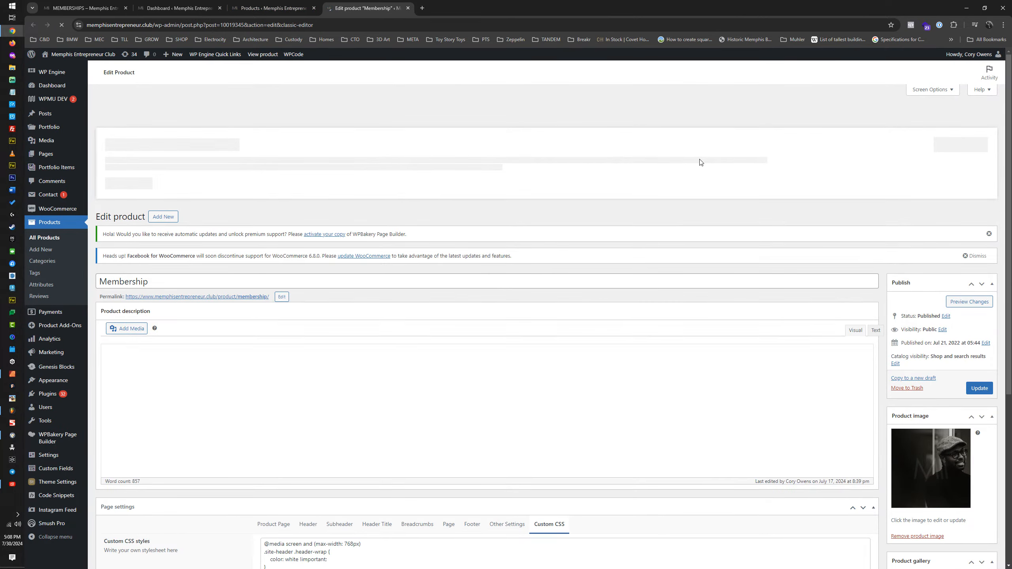
pyautogui.hotkey('ctrl', '+')
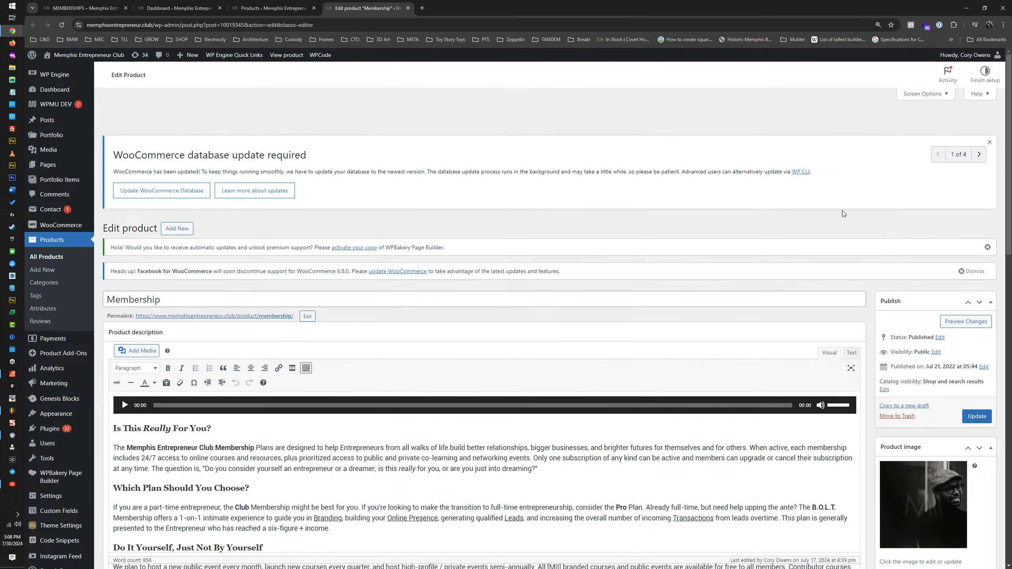
# Step: Look through the Membership product's description, from the introduction to its closing sections, and the page below it
pyautogui.scroll(-10, 478, 207)
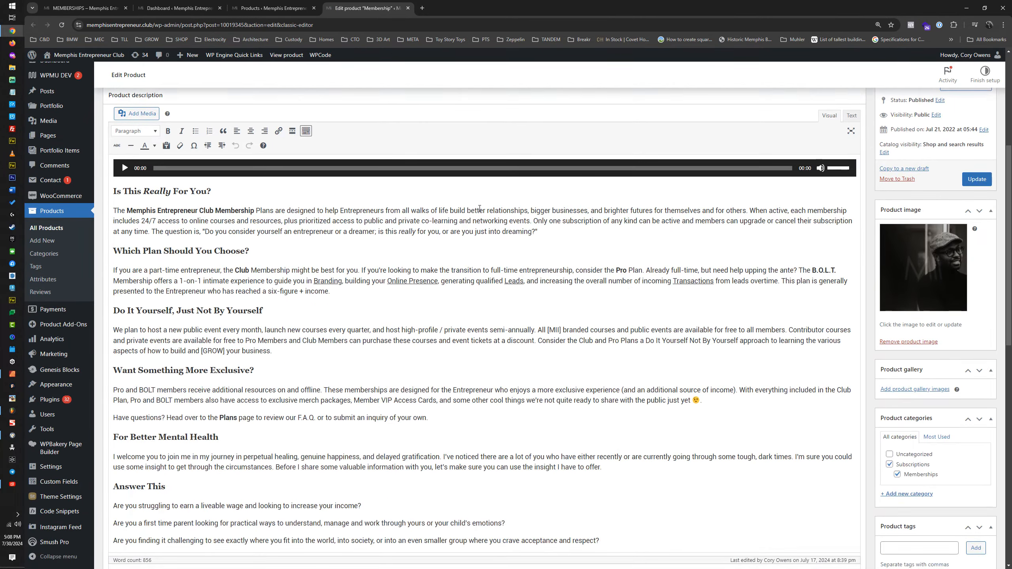
pyautogui.scroll(10, 472, 205)
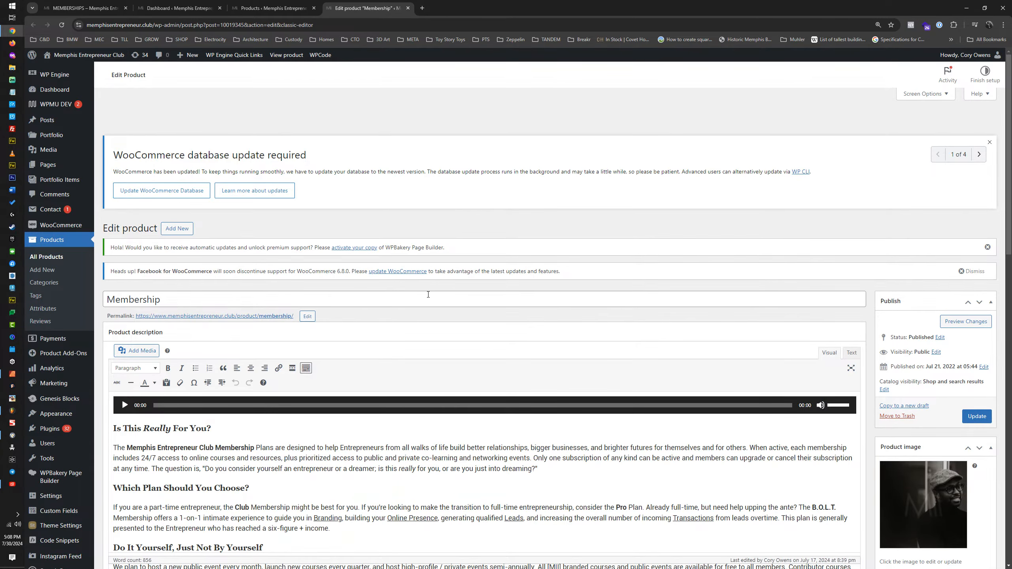
pyautogui.scroll(-8, 263, 273)
pyautogui.scroll(2, 255, 272)
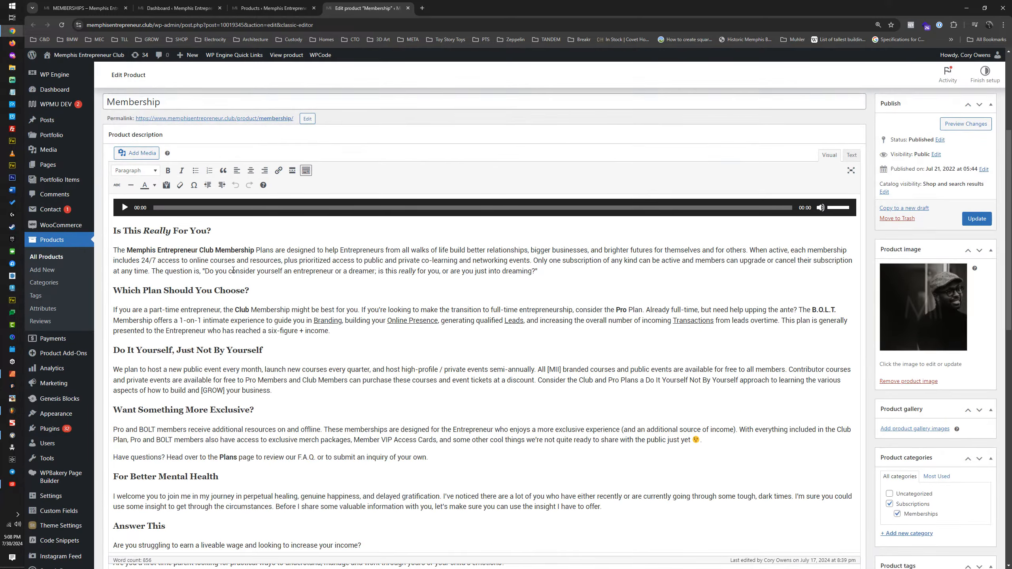
pyautogui.scroll(-5, 243, 272)
pyautogui.scroll(3, 232, 270)
pyautogui.scroll(6, 233, 270)
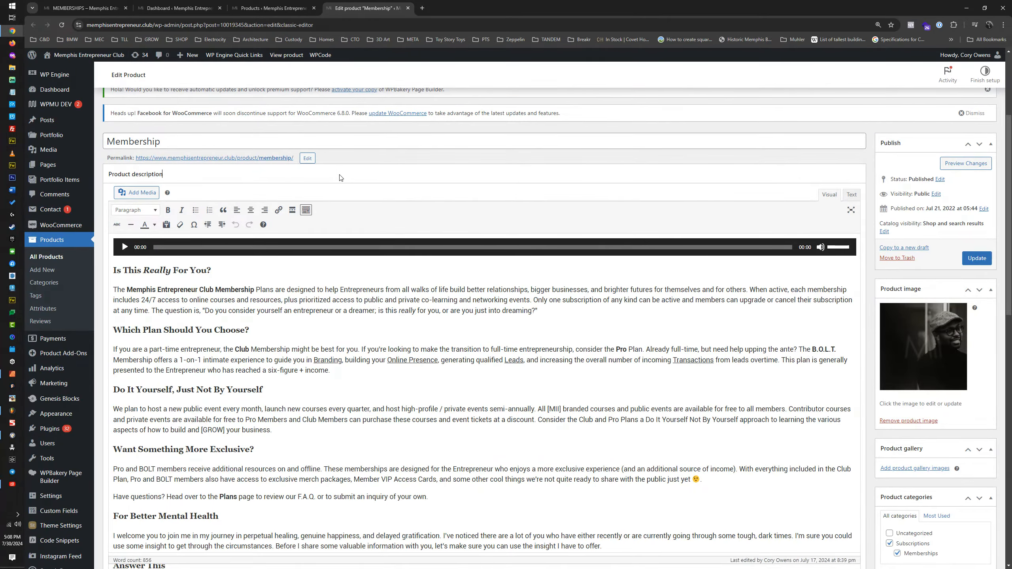
pyautogui.scroll(-15, 340, 178)
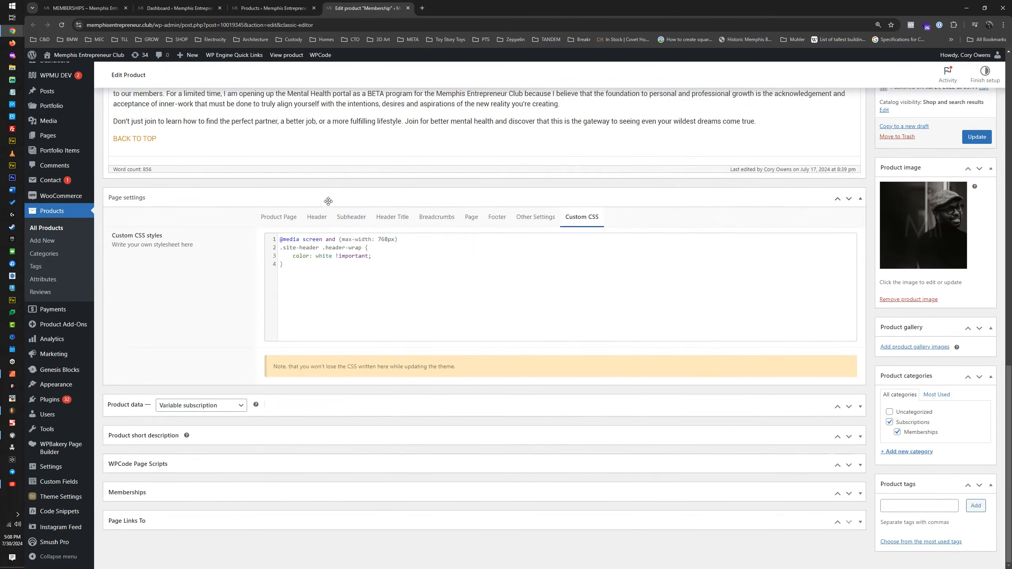
# Step: Collapse the Membership product's page settings and show the variations in its product data
pyautogui.click(189, 199)
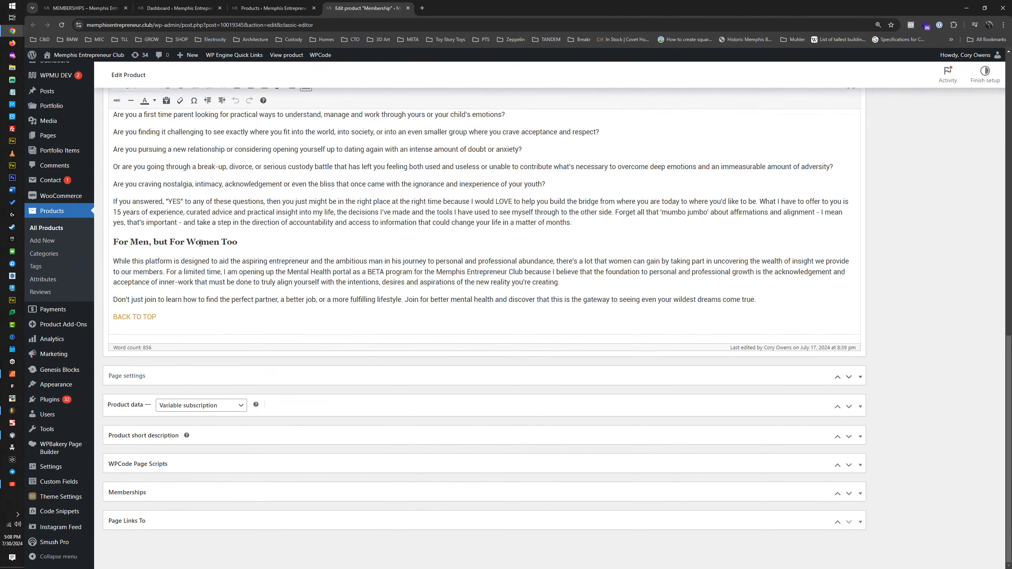
pyautogui.click(299, 404)
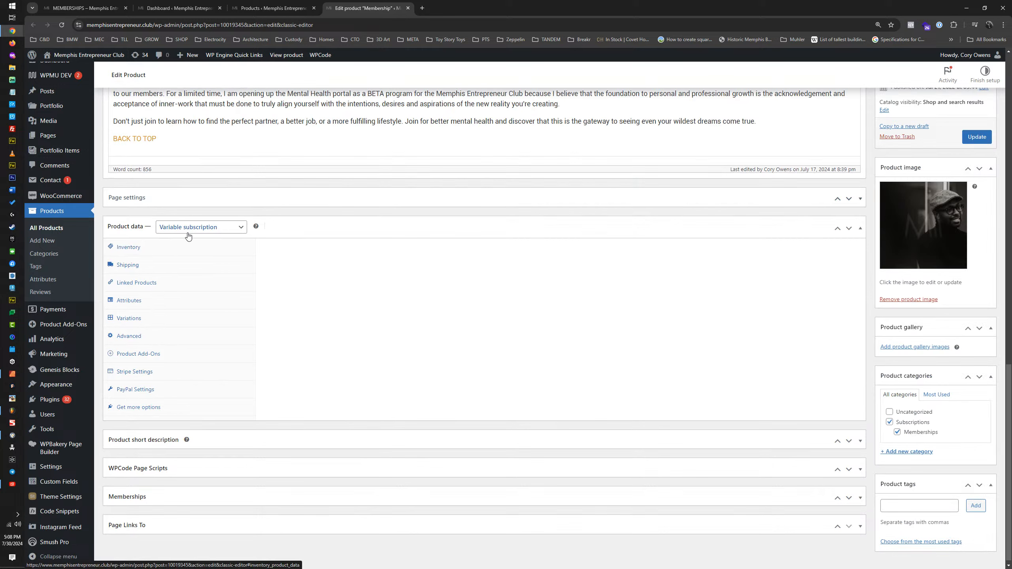
pyautogui.click(143, 317)
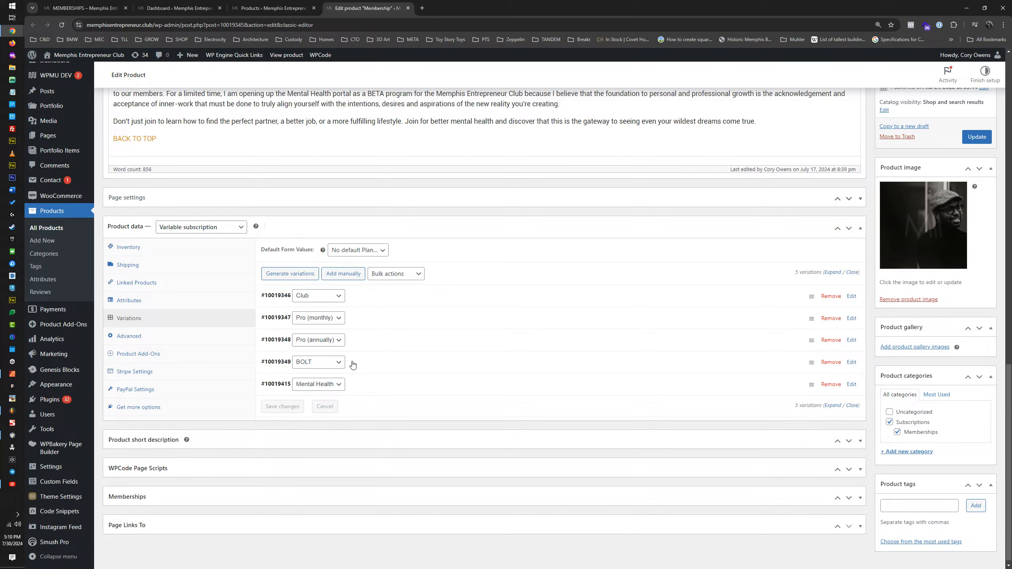
# Step: Expand the Club, Pro (monthly), Pro (annually), BOLT and Mental Health variations to examine their details, and collapse them again
pyautogui.click(357, 387)
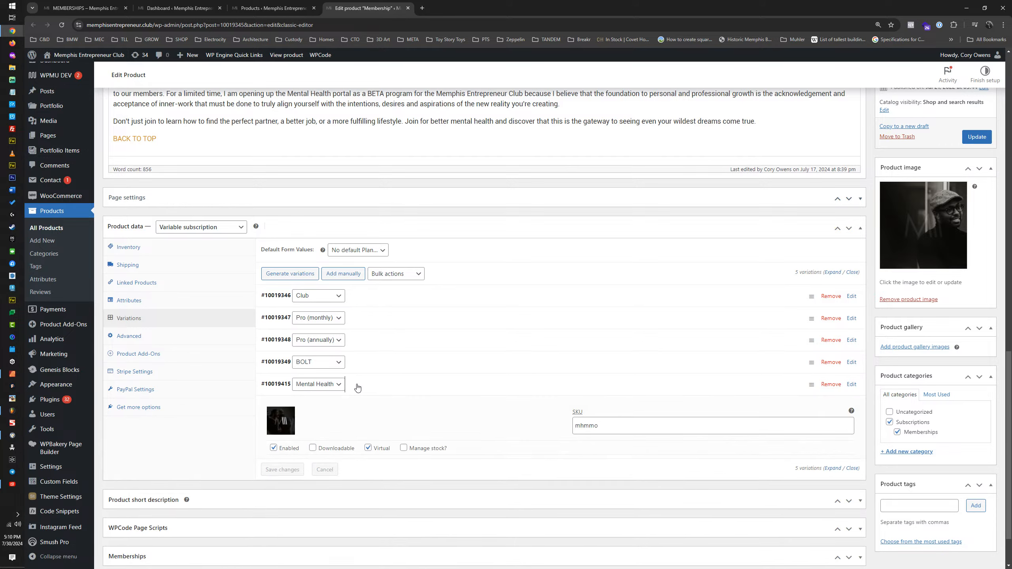
pyautogui.click(358, 365)
pyautogui.click(361, 340)
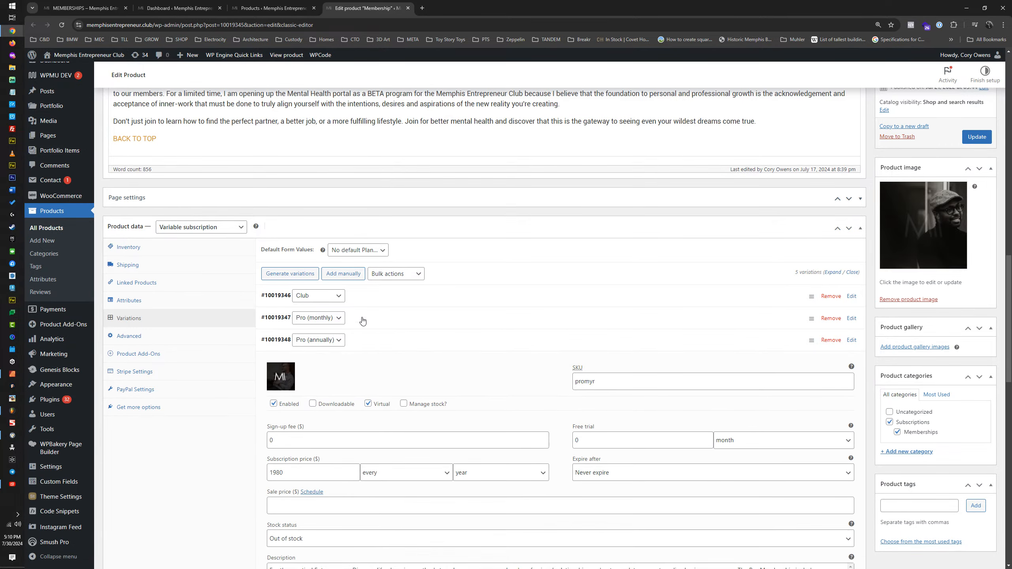
pyautogui.click(362, 321)
pyautogui.click(365, 298)
pyautogui.click(363, 297)
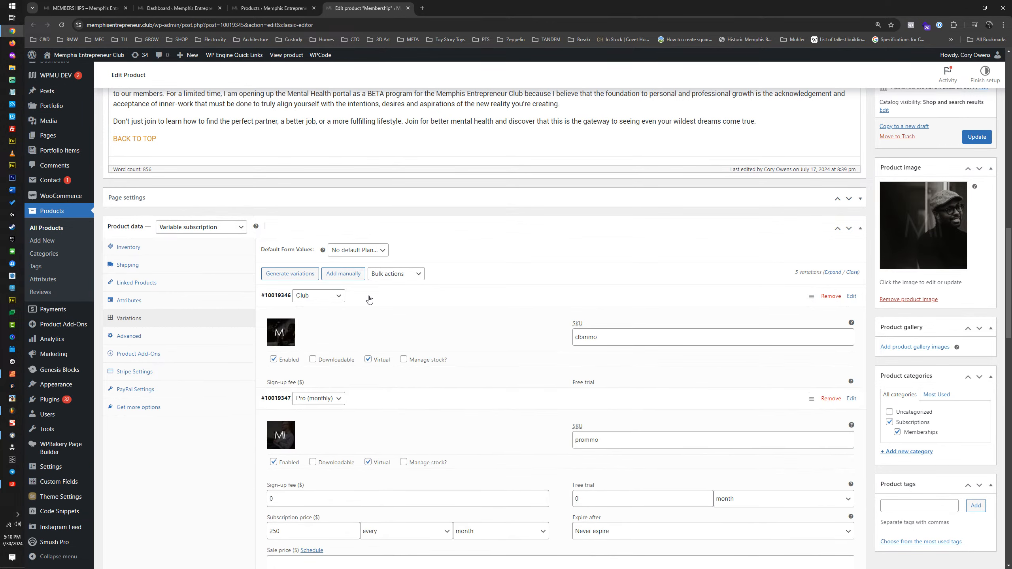
pyautogui.click(369, 319)
pyautogui.click(370, 341)
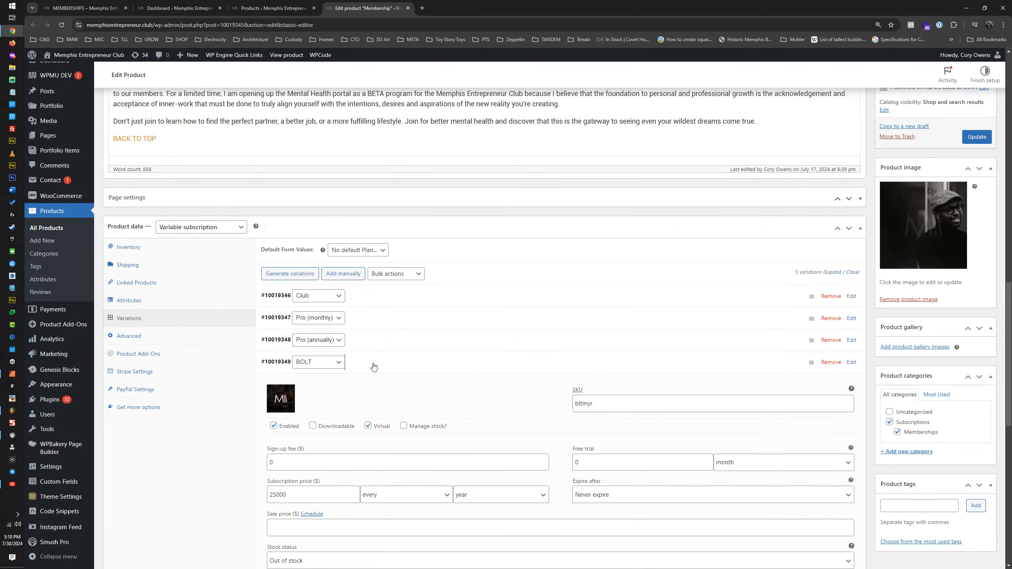
pyautogui.click(371, 363)
pyautogui.click(363, 385)
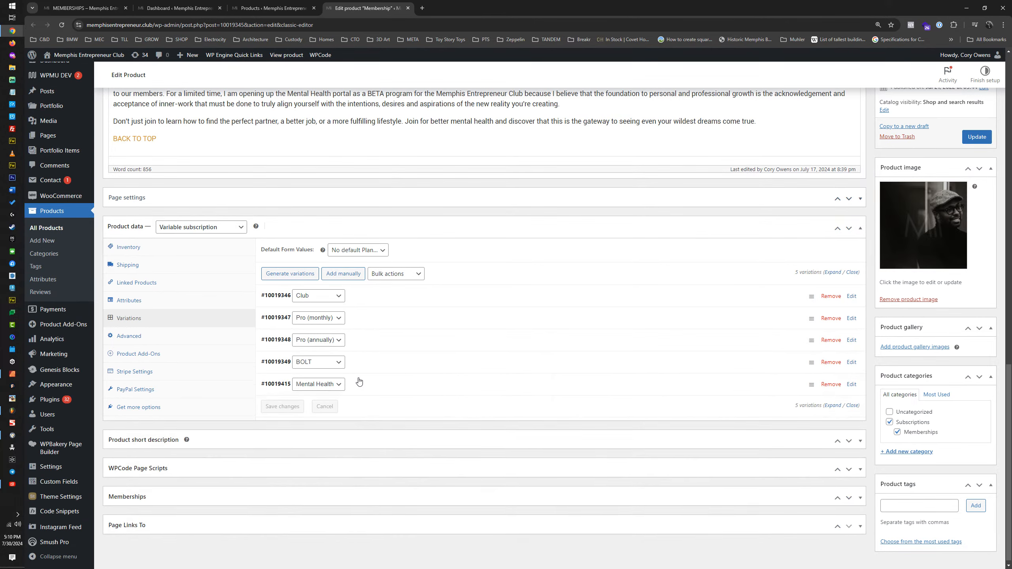
# Step: Return to the products list and start a new product named "The Signals"
pyautogui.click(283, 14)
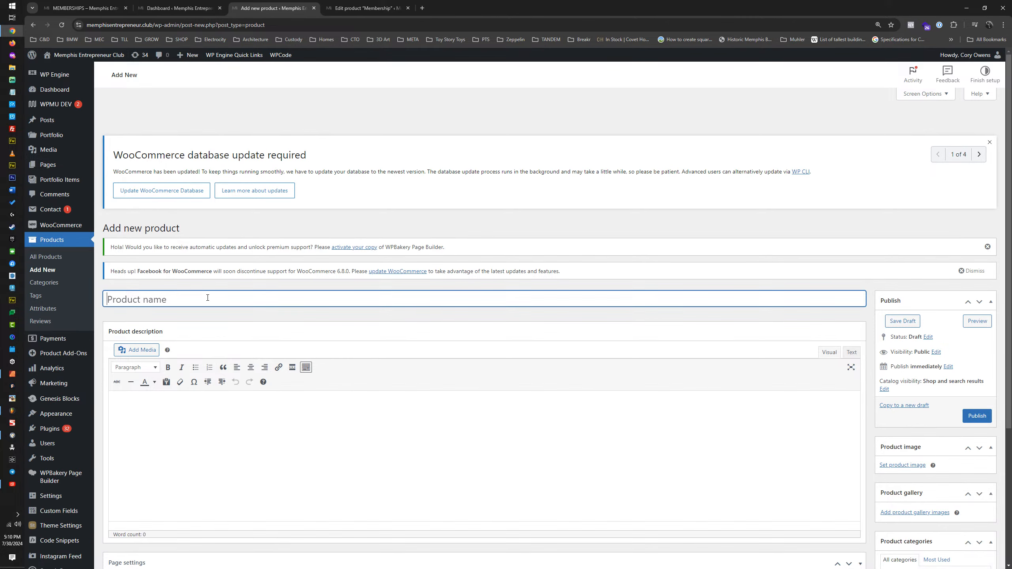
pyautogui.write('The Signals')
# Step: Mark The Signals as a virtual product and set its product type to Variable subscription
pyautogui.scroll(-3, 193, 304)
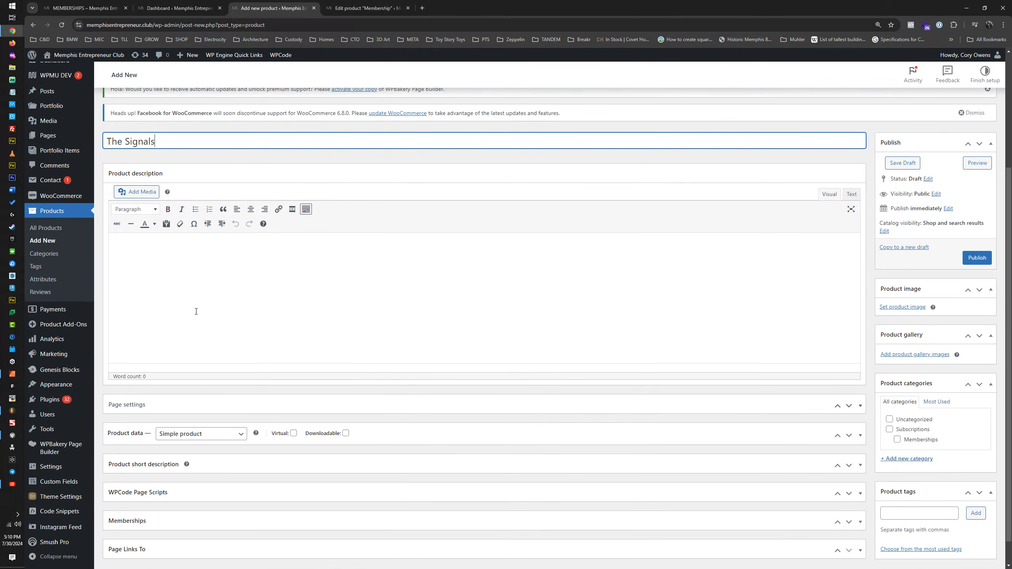
pyautogui.scroll(-1, 215, 322)
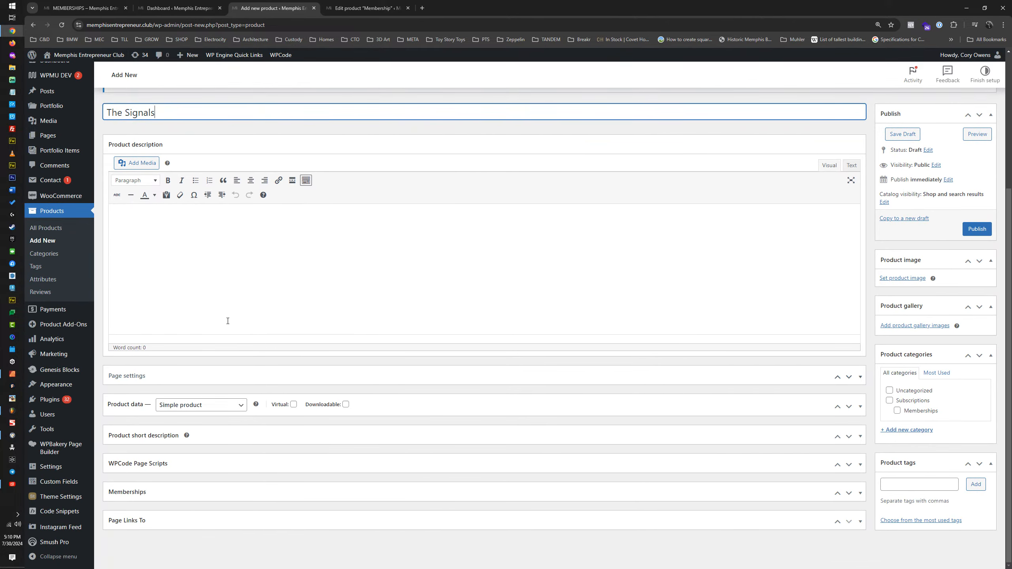
pyautogui.click(294, 405)
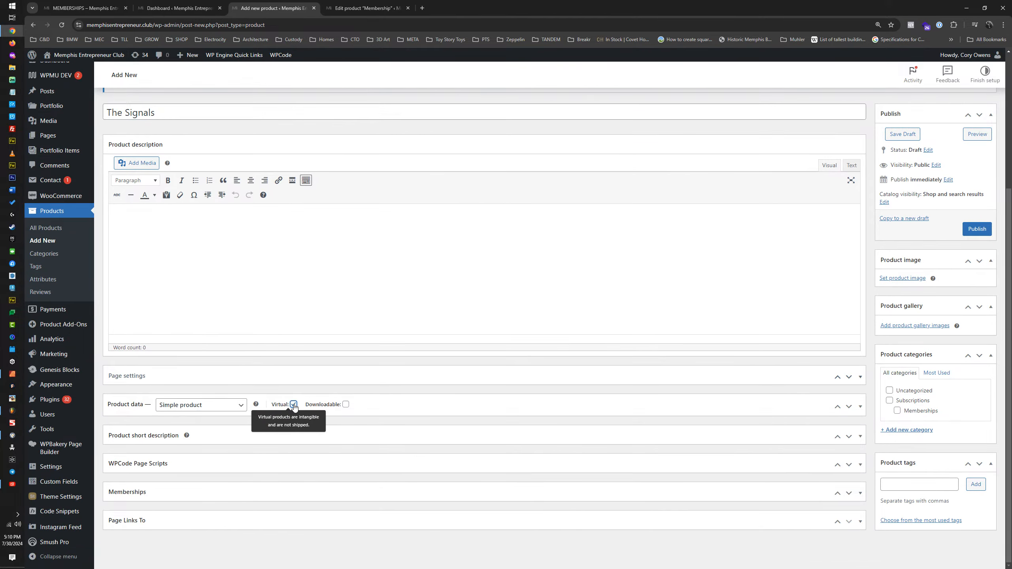
pyautogui.click(211, 406)
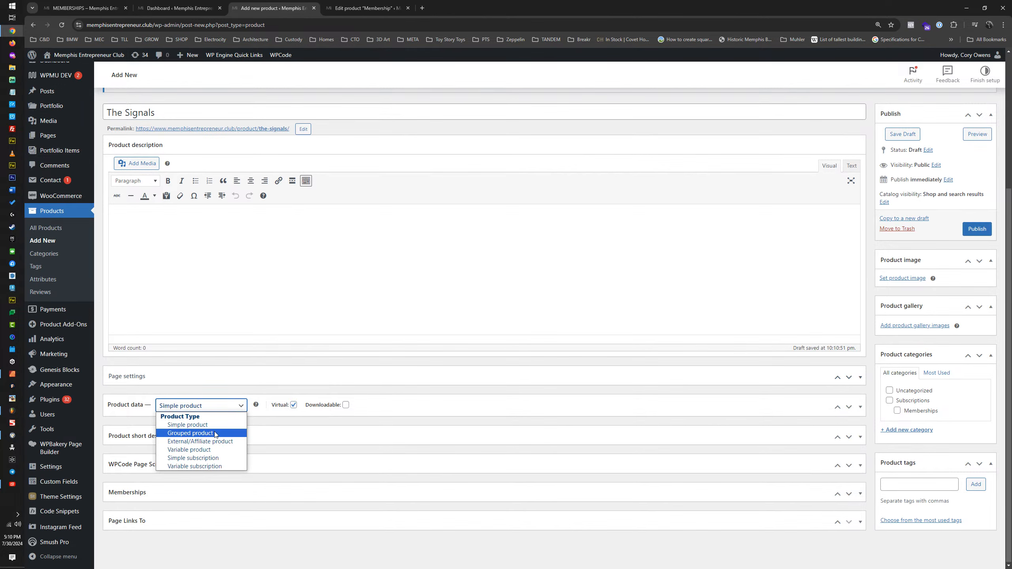
pyautogui.click(203, 443)
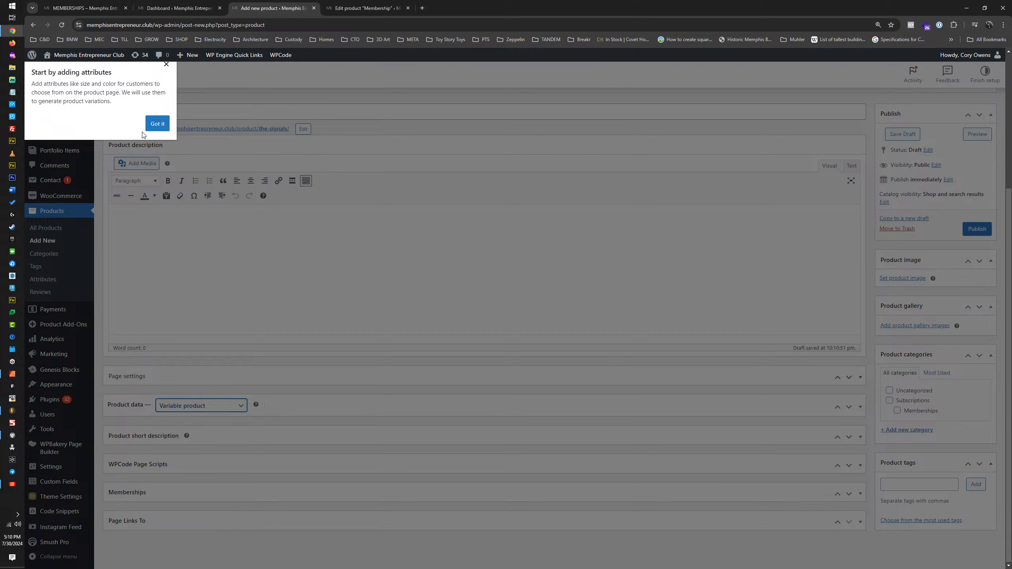
pyautogui.click(161, 128)
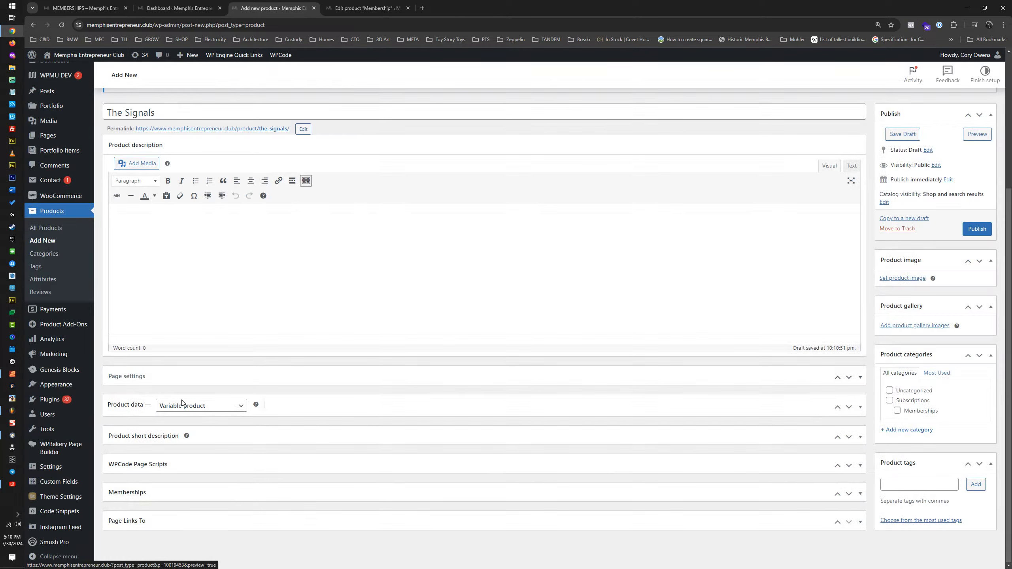
pyautogui.click(182, 404)
pyautogui.click(206, 466)
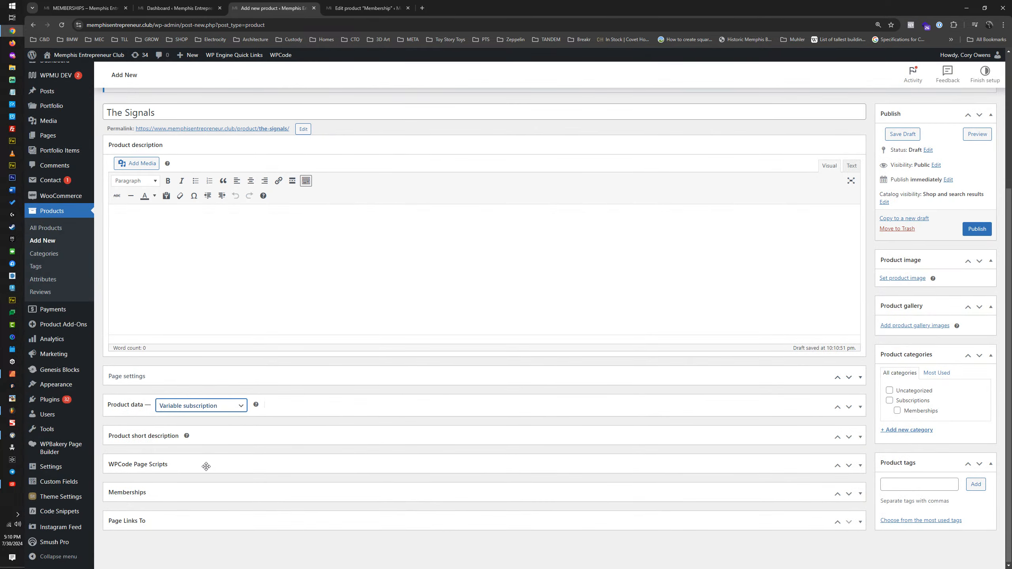
# Step: Expand the product data and name the new product attribute "Support Groups"
pyautogui.click(313, 406)
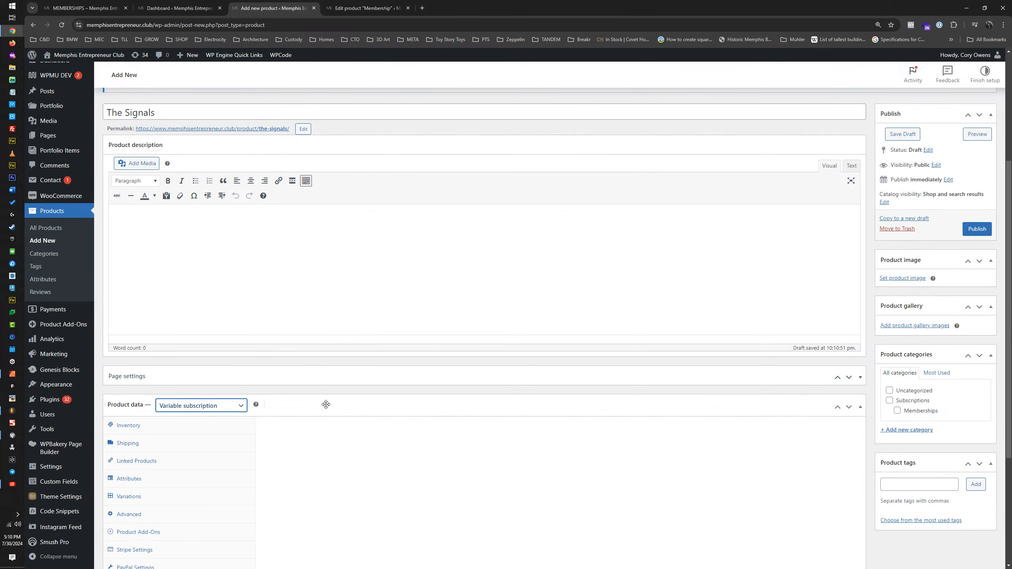
pyautogui.scroll(-5, 326, 404)
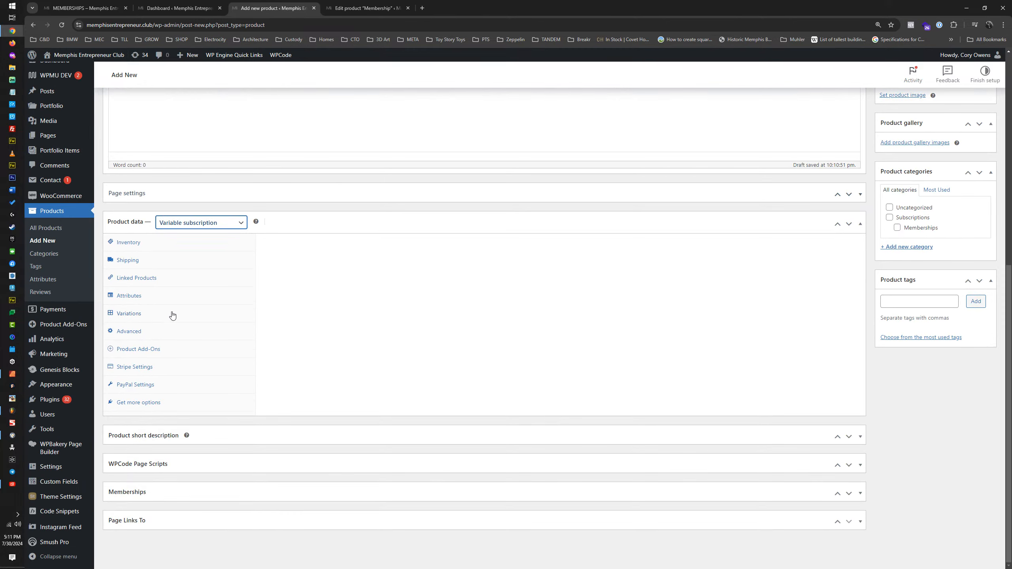
pyautogui.hotkey('ctrl', '+')
pyautogui.hotkey('ctrl', '+')
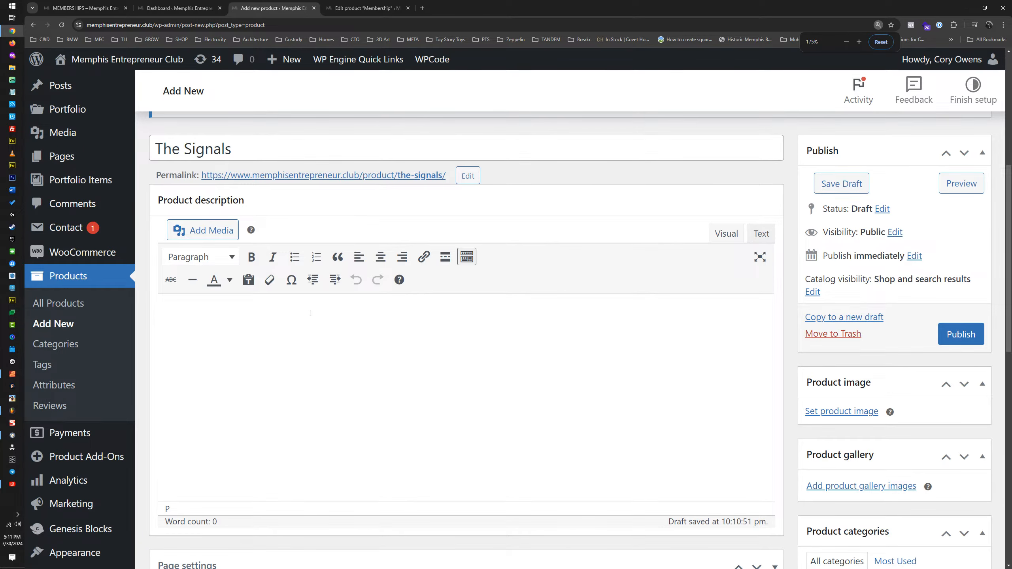
pyautogui.hotkey('ctrl', '-')
pyautogui.scroll(-7, 310, 313)
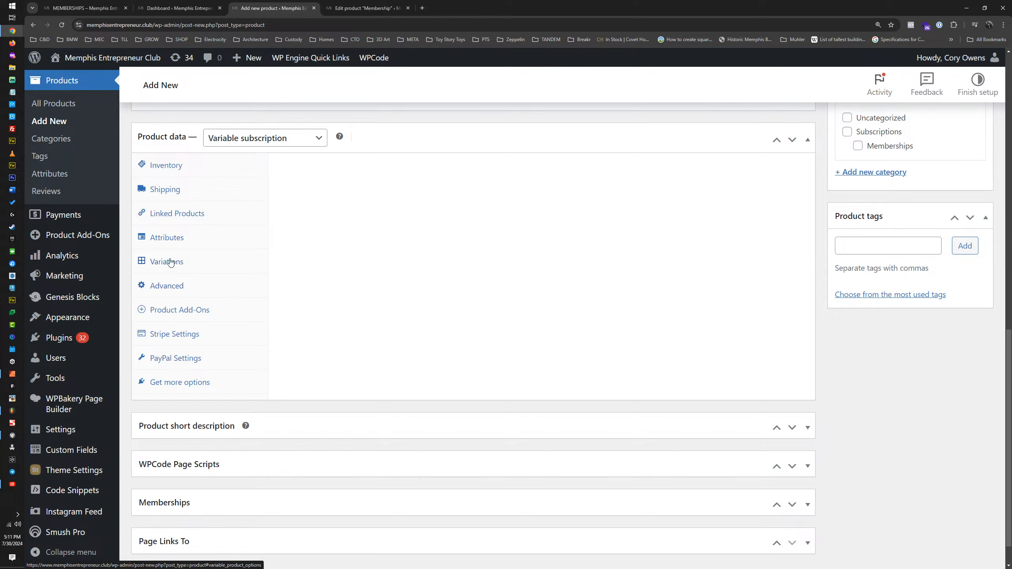
pyautogui.click(169, 244)
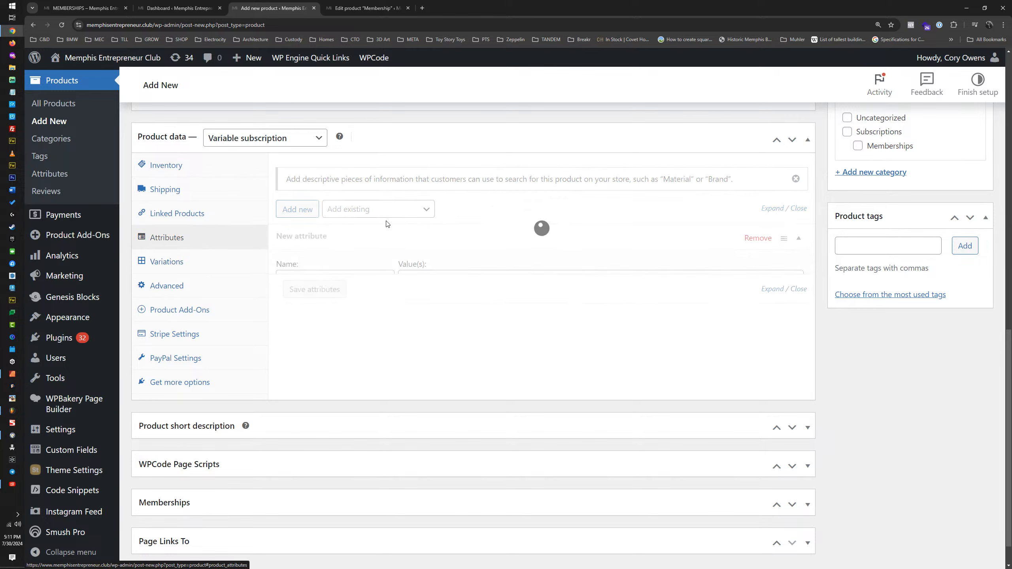
pyautogui.click(352, 281)
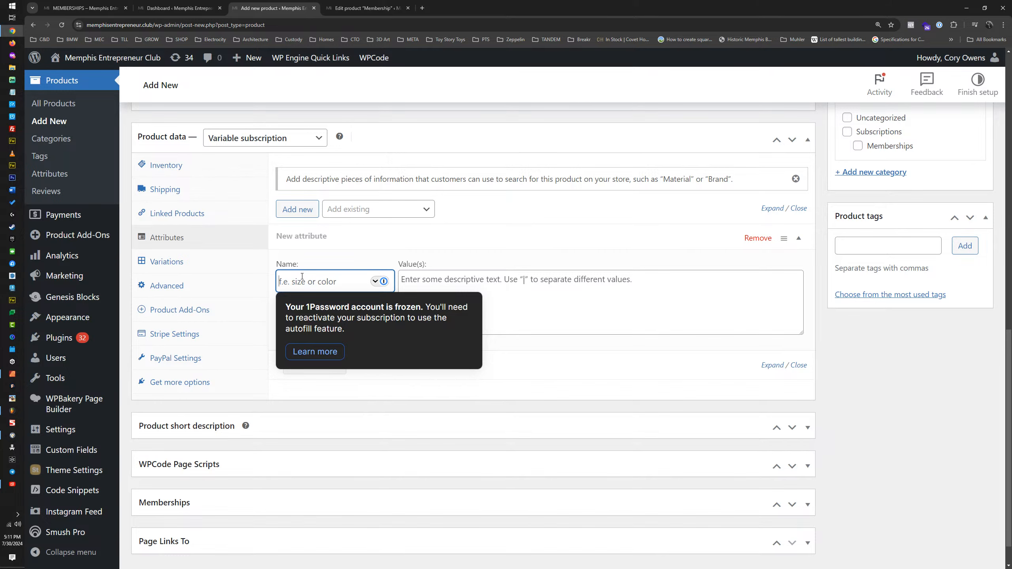
pyautogui.write('Support Group')
pyautogui.write('s')
# Step: Enter "The Bat Signal | The Cat Signal" as the values of the Support Groups attribute
pyautogui.click(452, 280)
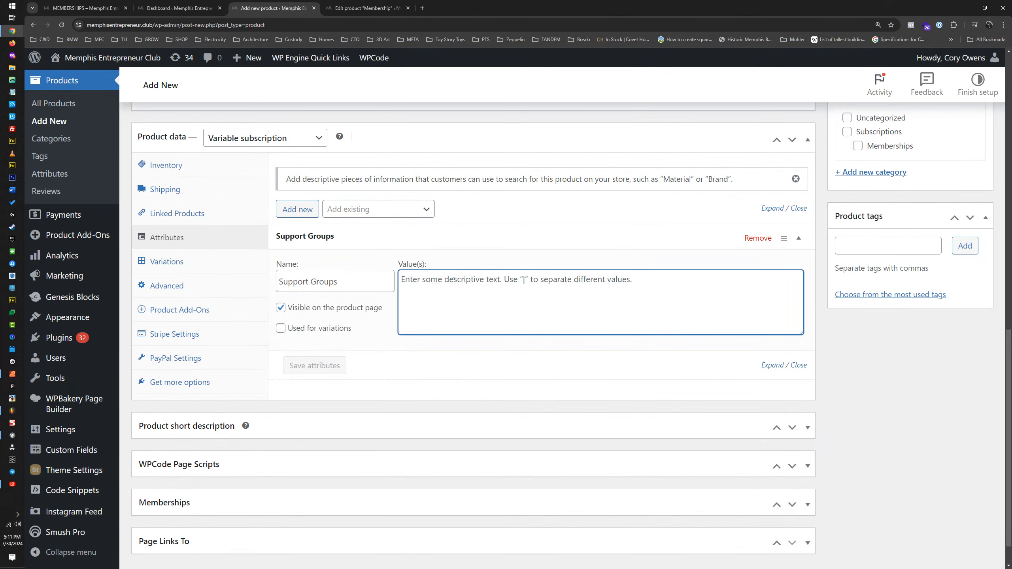
pyautogui.write('T')
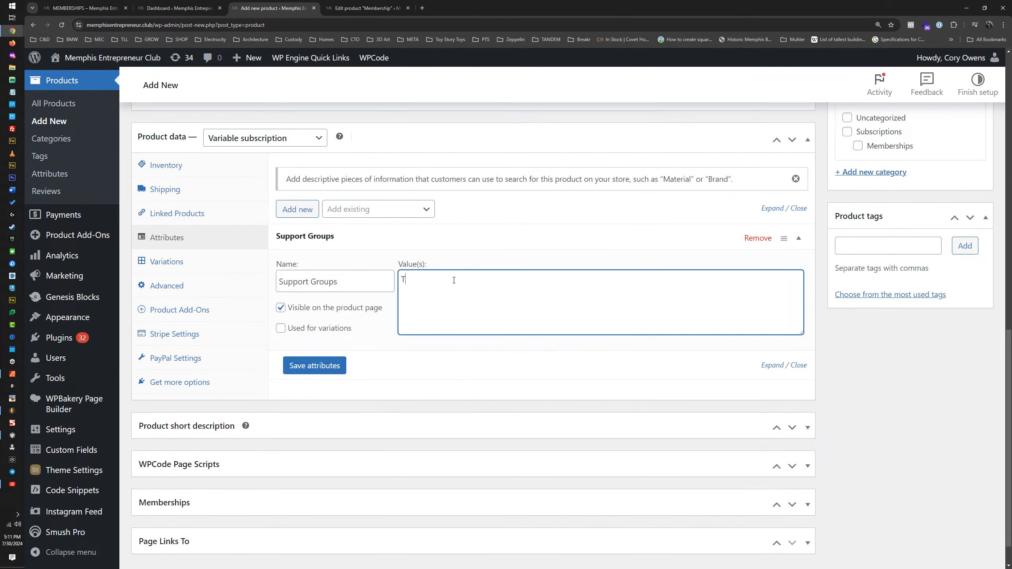
pyautogui.write('he Bat Signal | The Cat Signal')
# Step: Hide the Support Groups attribute on the product page, enable it for variations, and save the attributes
pyautogui.click(282, 309)
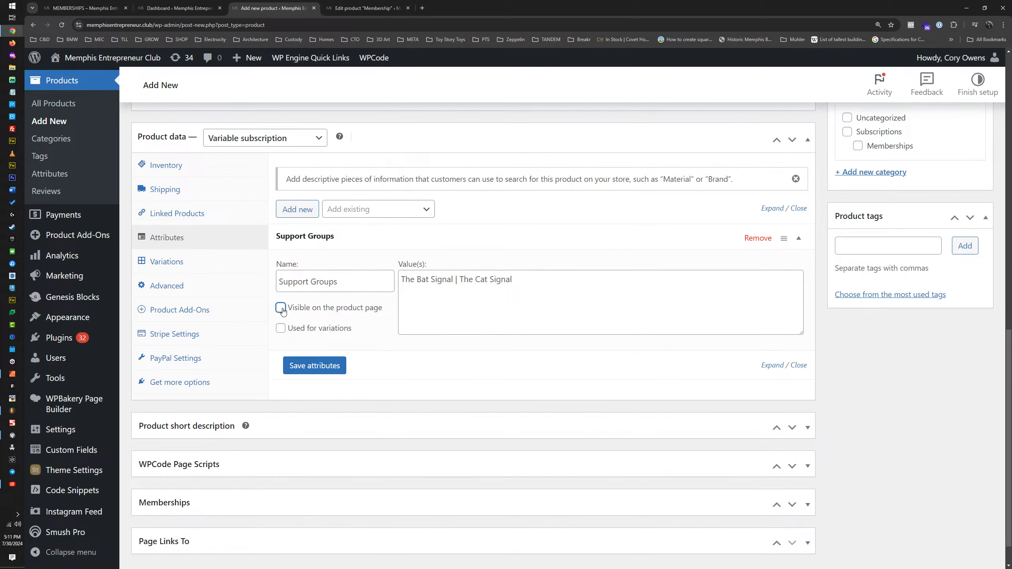
pyautogui.click(281, 329)
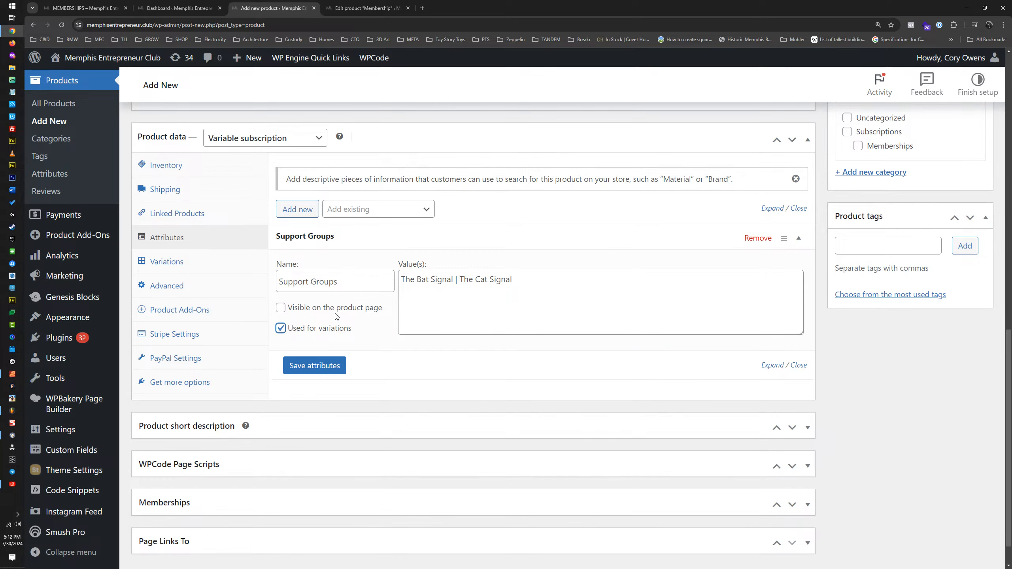
pyautogui.click(318, 369)
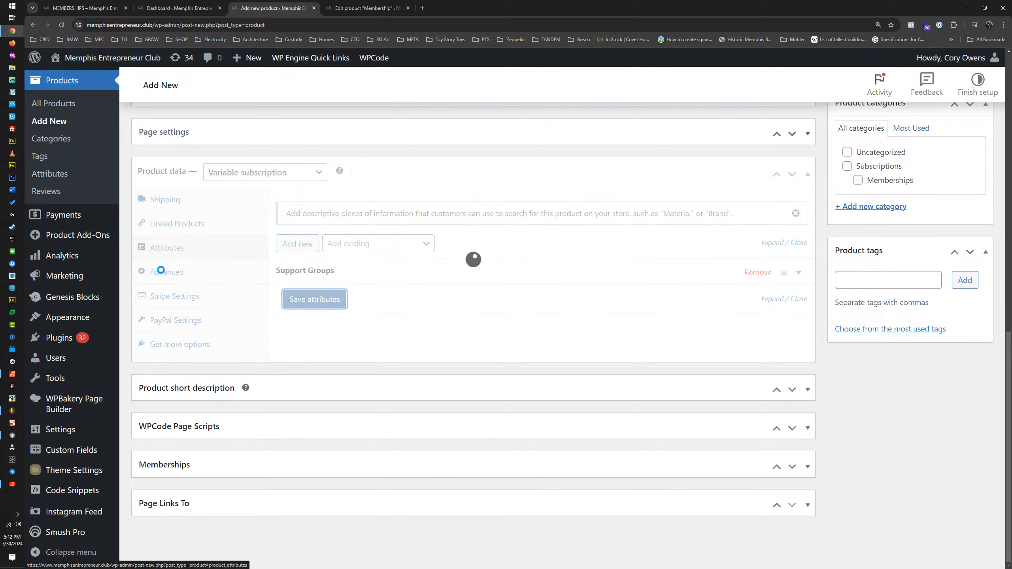
# Step: Generate all variations from the Support Groups attribute and look over the Bat Signal and Cat Signal entries
pyautogui.click(171, 295)
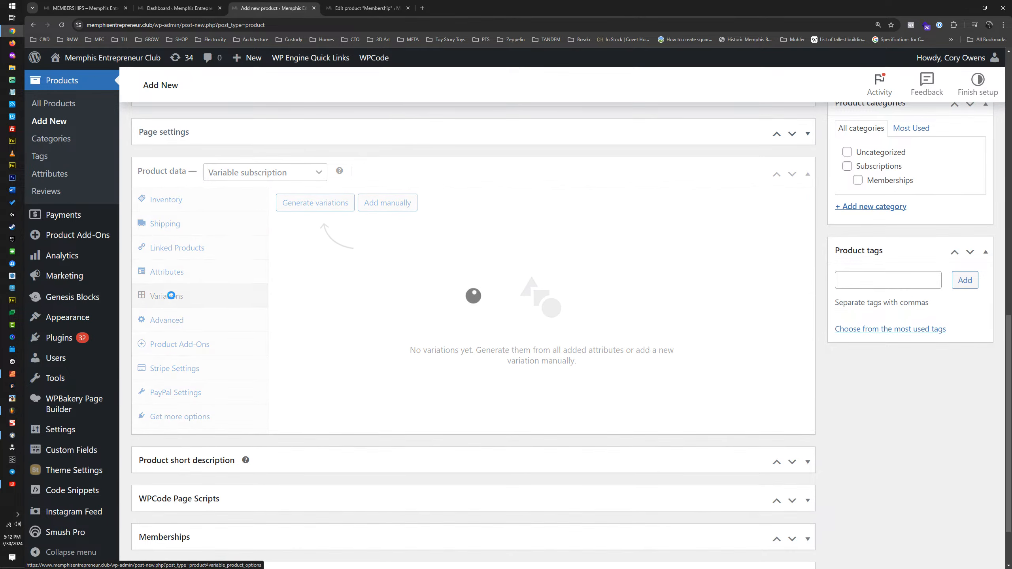
pyautogui.click(326, 202)
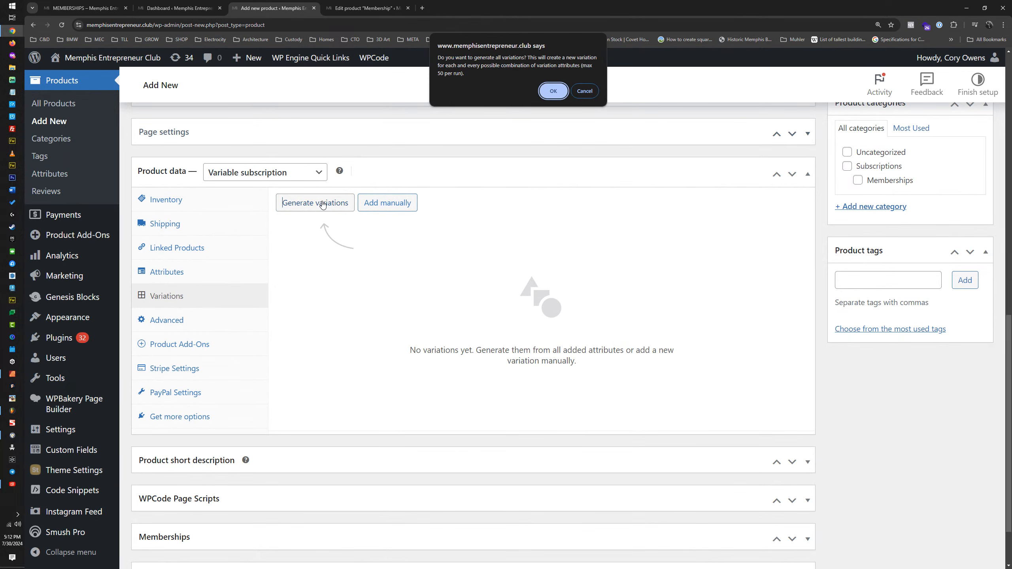
pyautogui.click(554, 91)
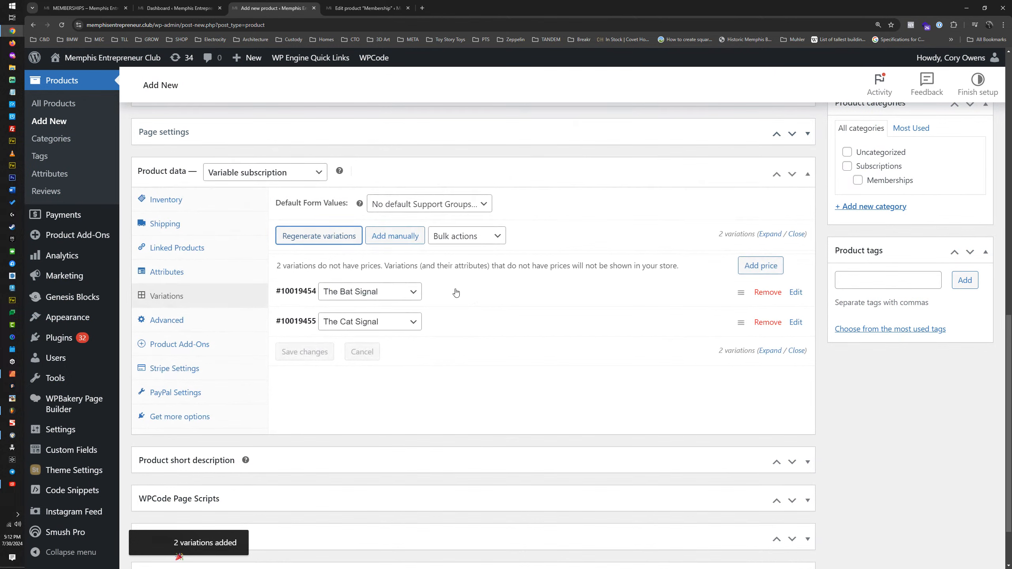
pyautogui.click(459, 293)
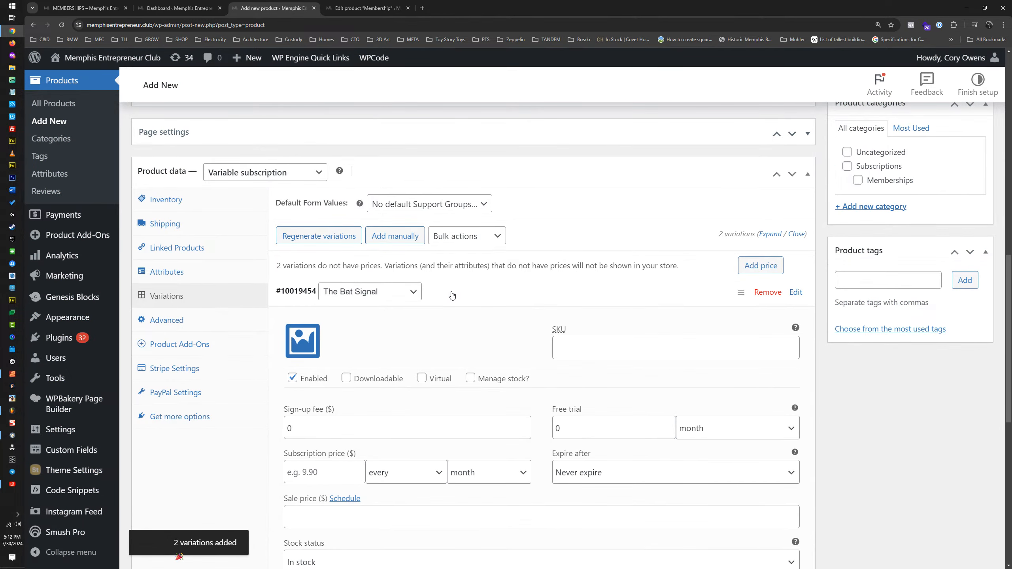
pyautogui.click(452, 295)
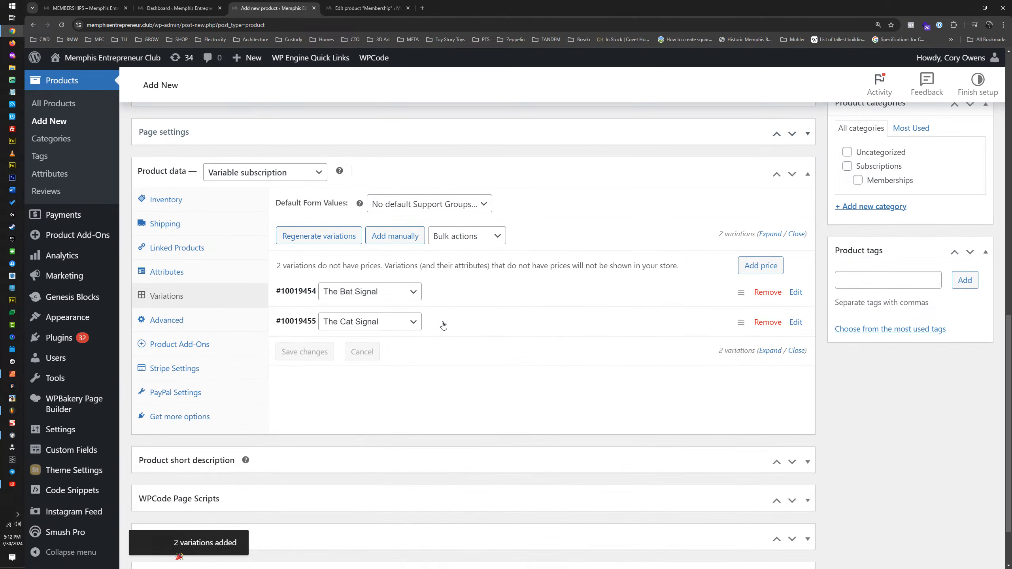
pyautogui.click(465, 323)
pyautogui.click(469, 323)
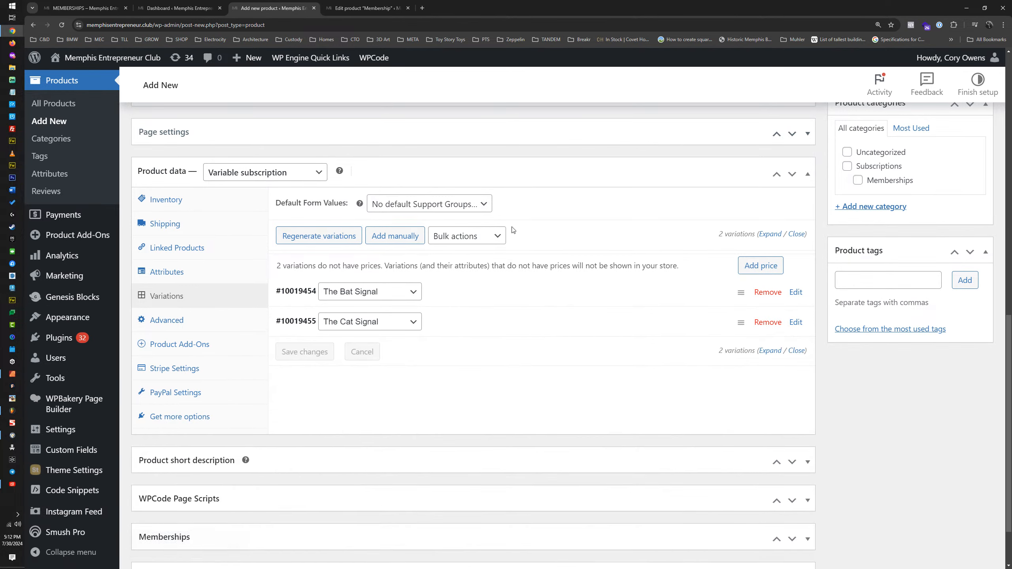
# Step: Switch to Affinity Publisher 2 and close the Marketing Plan and GROW Logo documents, discarding the logo's changes
pyautogui.click(14, 375)
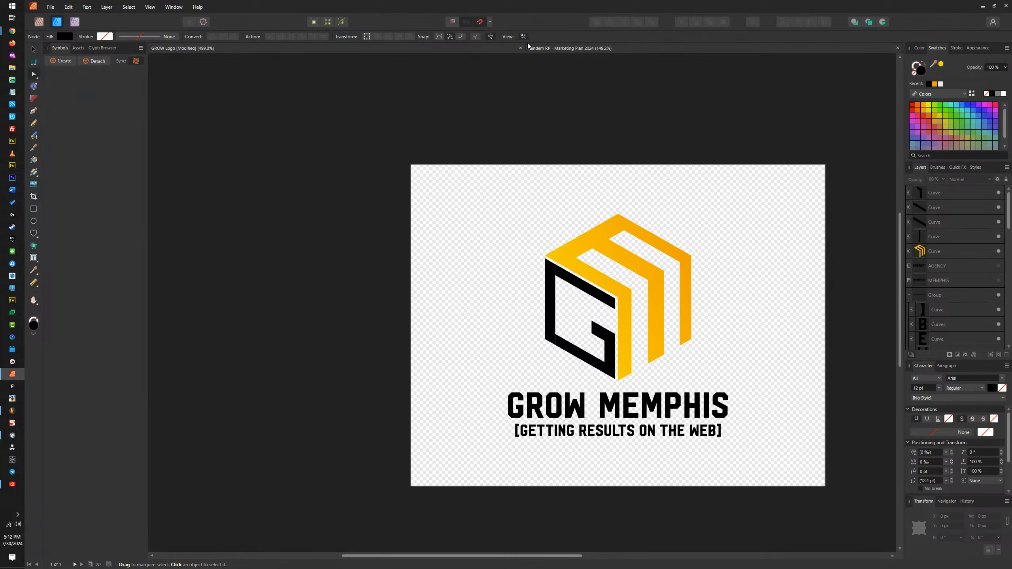
pyautogui.click(571, 48)
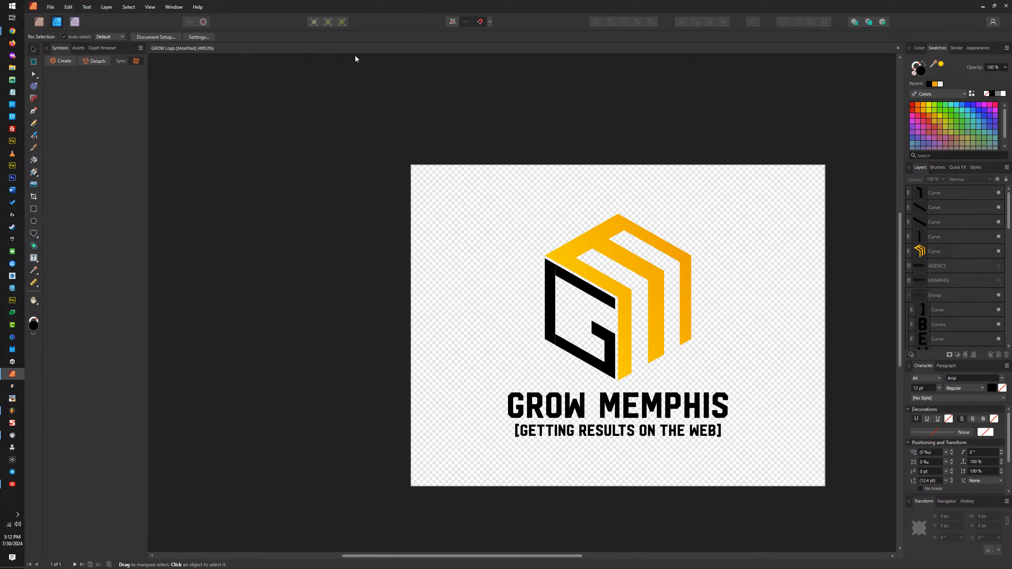
pyautogui.click(899, 48)
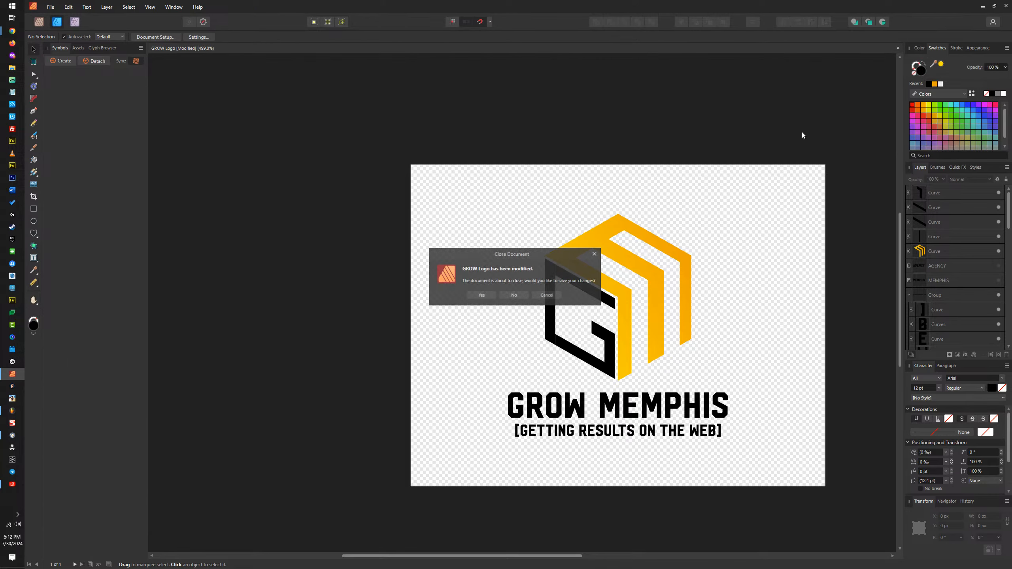
pyautogui.click(519, 295)
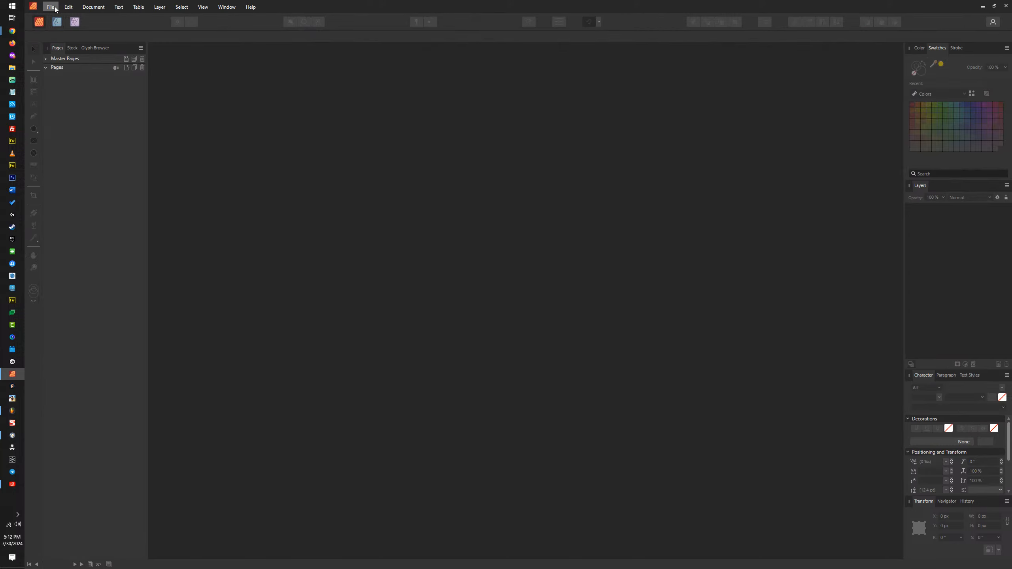
# Step: Set up a new document with the Social Media Square Post preset, 1080 × 1080 px, and a transparent background
pyautogui.click(51, 7)
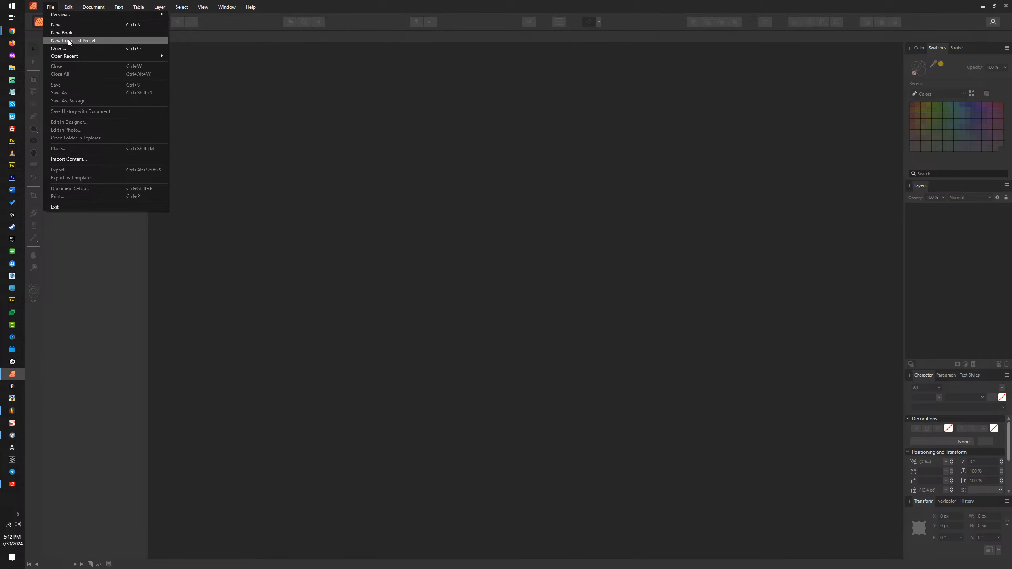
pyautogui.click(70, 26)
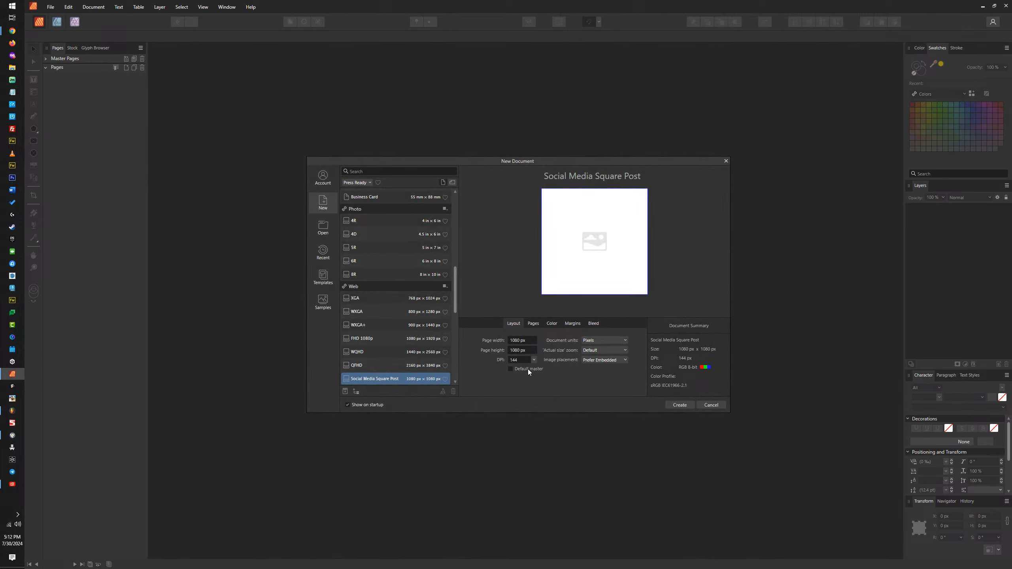
pyautogui.click(533, 324)
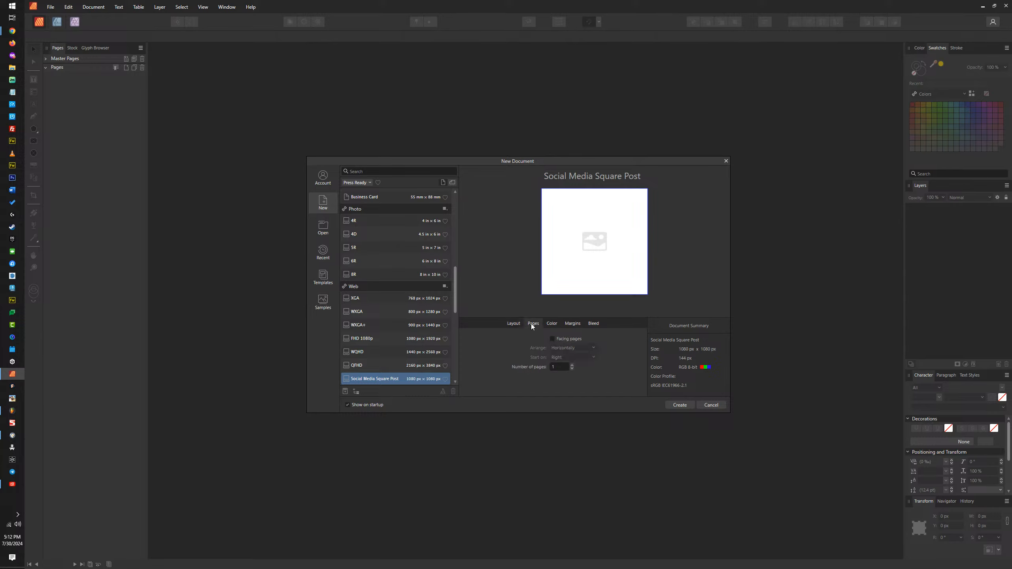
pyautogui.click(551, 324)
pyautogui.click(545, 359)
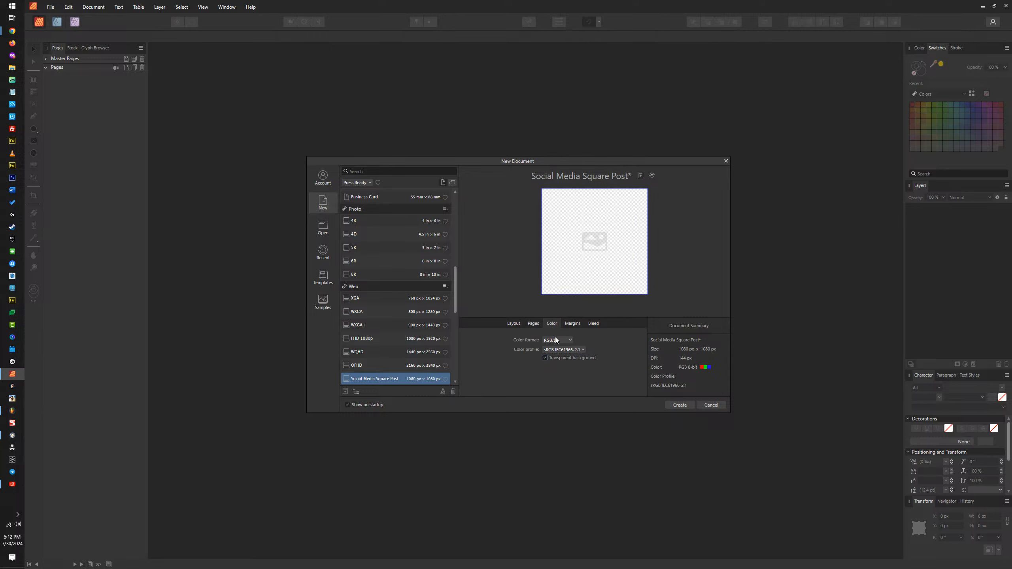
# Step: Set the new document's color format to RGB 16-bit, then create it and switch to the Designer persona
pyautogui.click(556, 340)
pyautogui.click(559, 358)
pyautogui.click(572, 324)
pyautogui.click(594, 323)
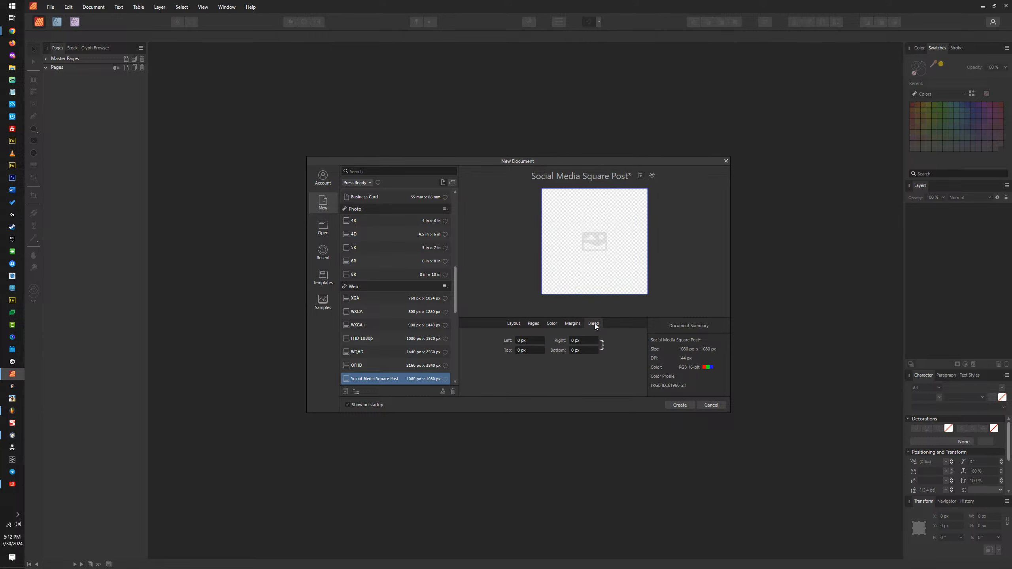
pyautogui.click(680, 405)
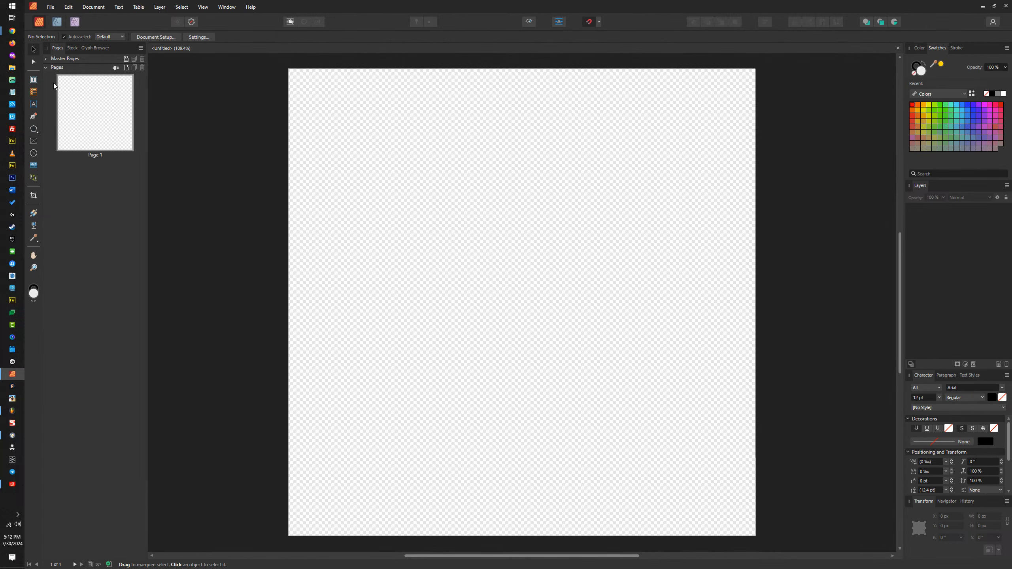
pyautogui.click(56, 22)
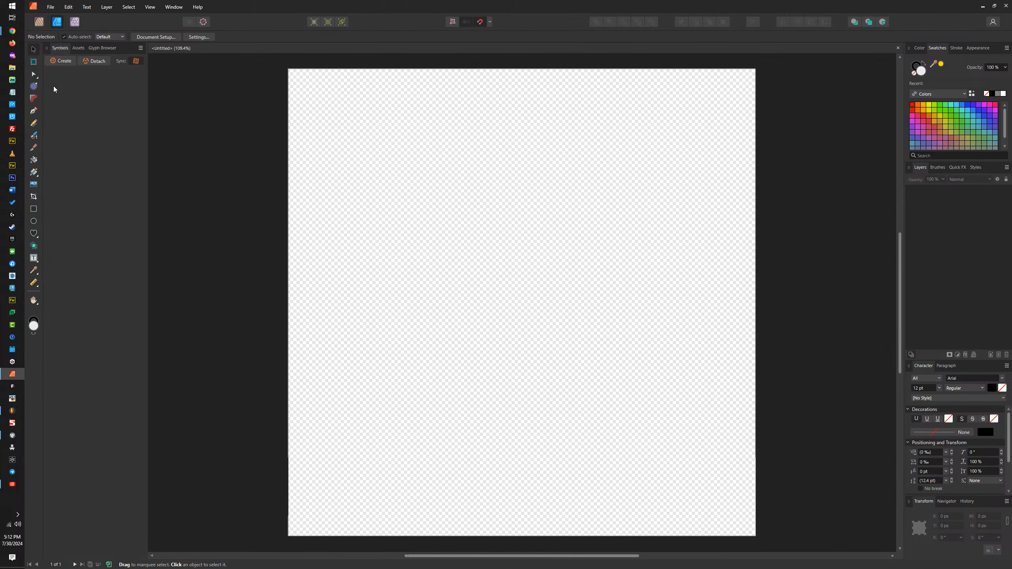
# Step: Create a 1080 × 1080 px artboard covering the whole page
pyautogui.click(33, 61)
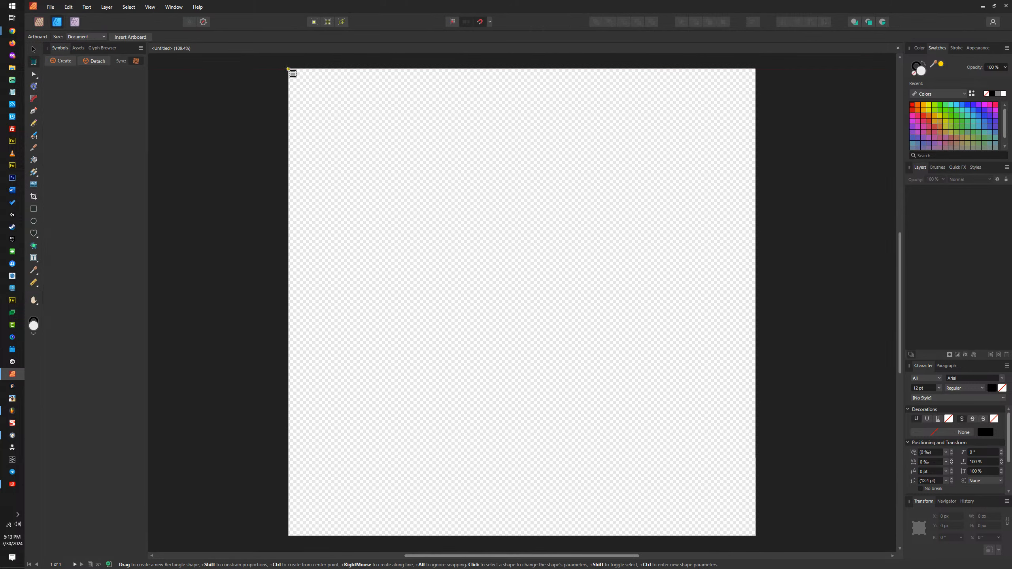
pyautogui.moveTo(288, 68); pyautogui.dragTo(755, 532)
pyautogui.press('m')
pyautogui.hscroll(5, 408, 192)
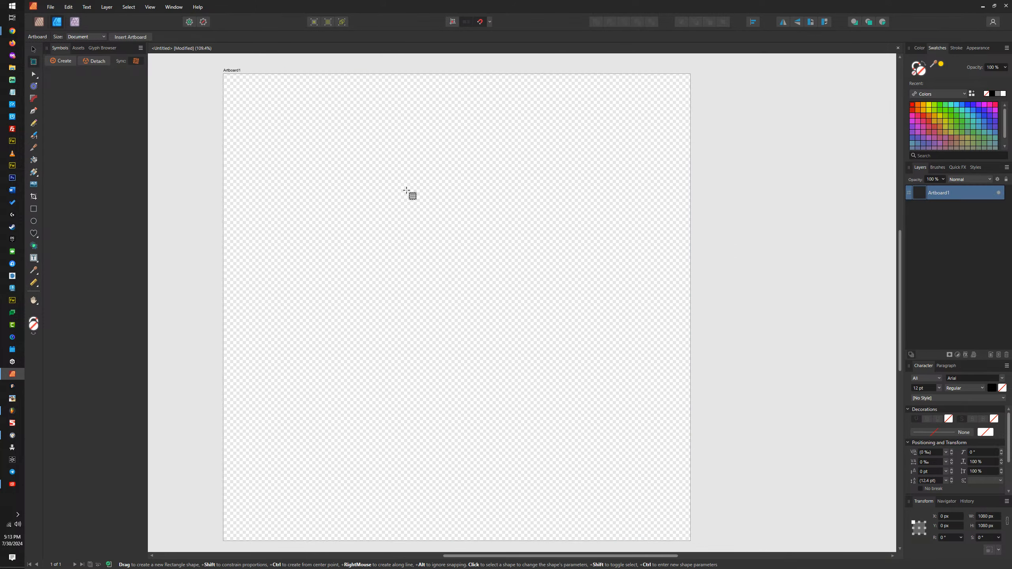
pyautogui.hscroll(1, 363, 182)
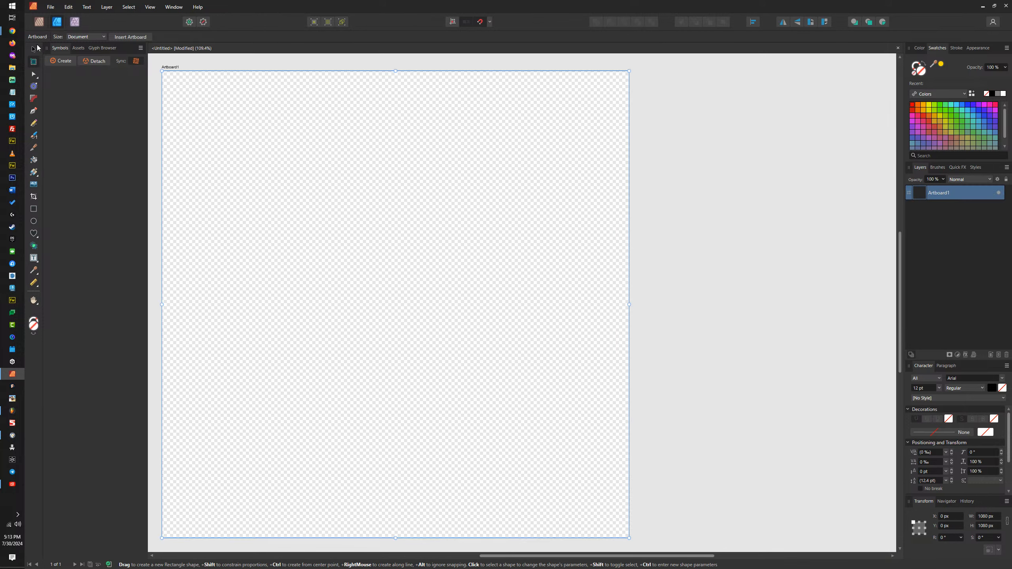
# Step: Duplicate the artboard and place the copy beside the original at about X 1104 px, Y 0 px
pyautogui.press('v')
pyautogui.moveTo(172, 68); pyautogui.dragTo(650, 73)
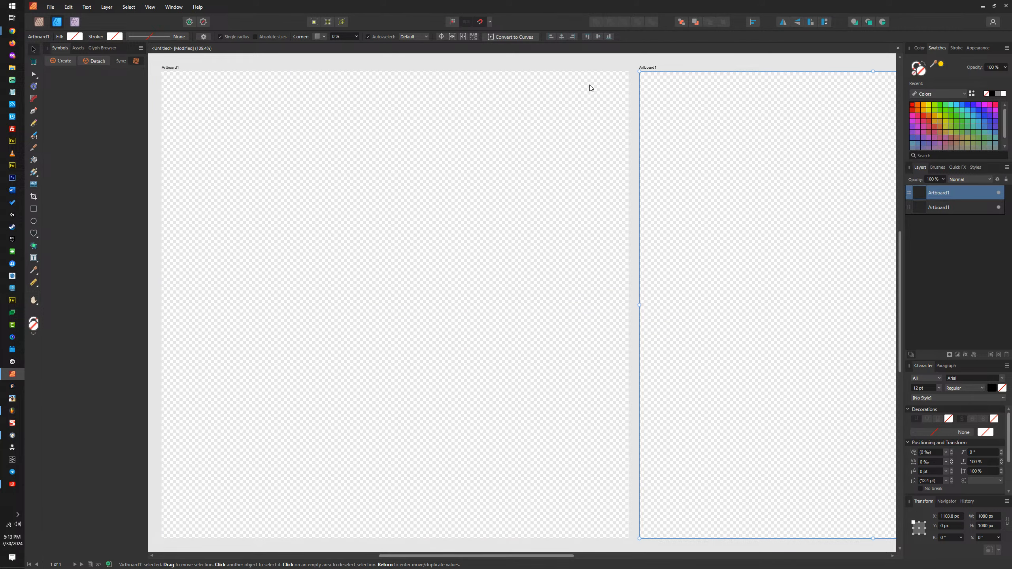
pyautogui.scroll(-5, 535, 96)
pyautogui.scroll(3, 628, 83)
pyautogui.scroll(-2, 593, 111)
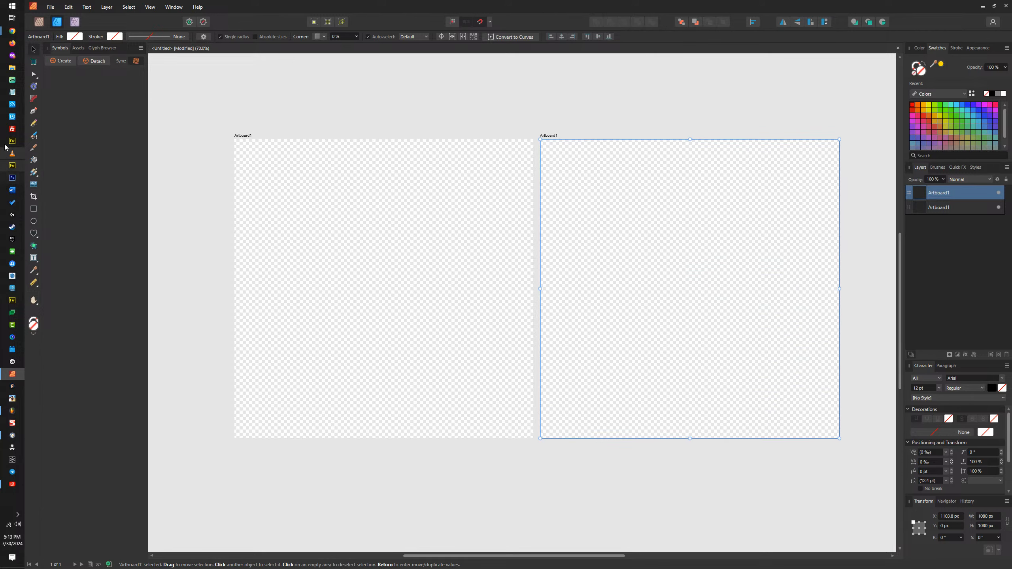
# Step: Switch to File Explorer, open the Memphis Entrepreneur Club folder and show its contents as large icons
pyautogui.click(16, 68)
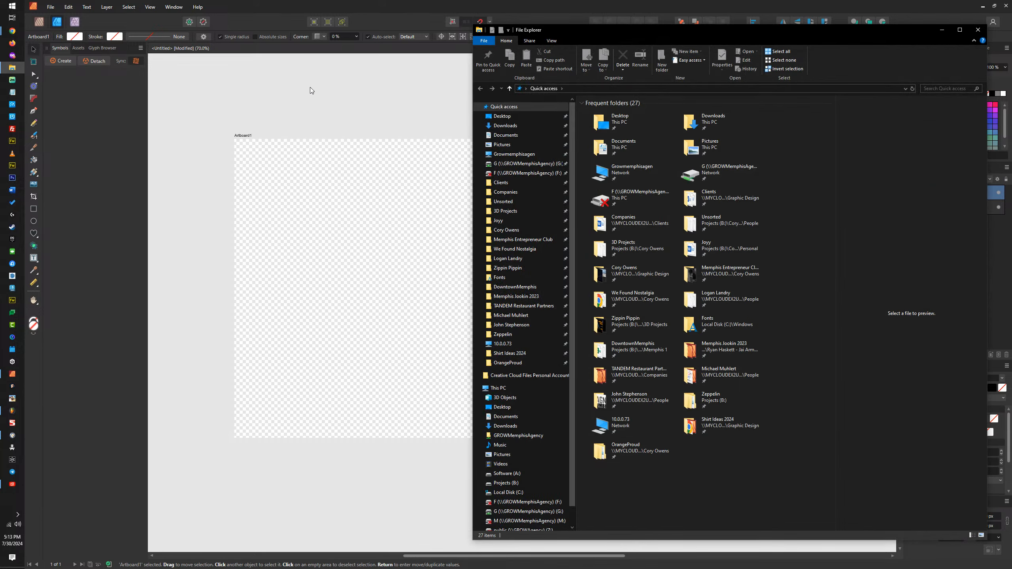
pyautogui.click(715, 265)
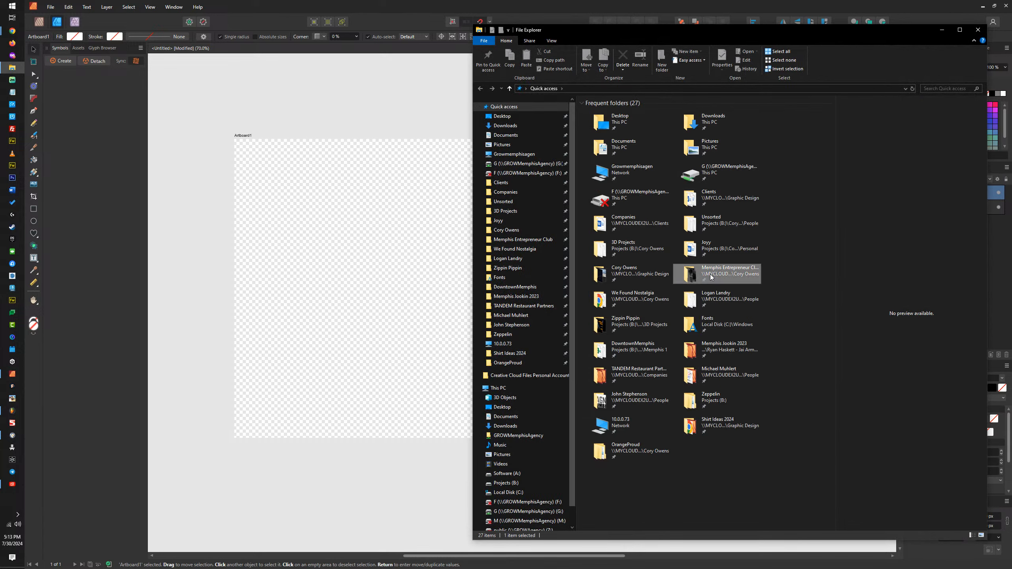
pyautogui.press('Return')
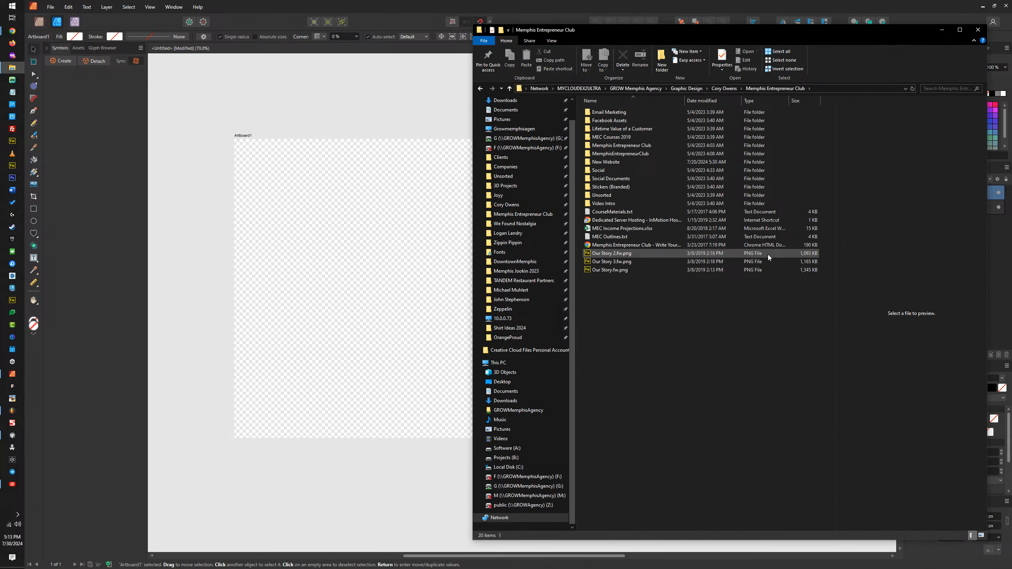
pyautogui.click(551, 42)
pyautogui.click(604, 52)
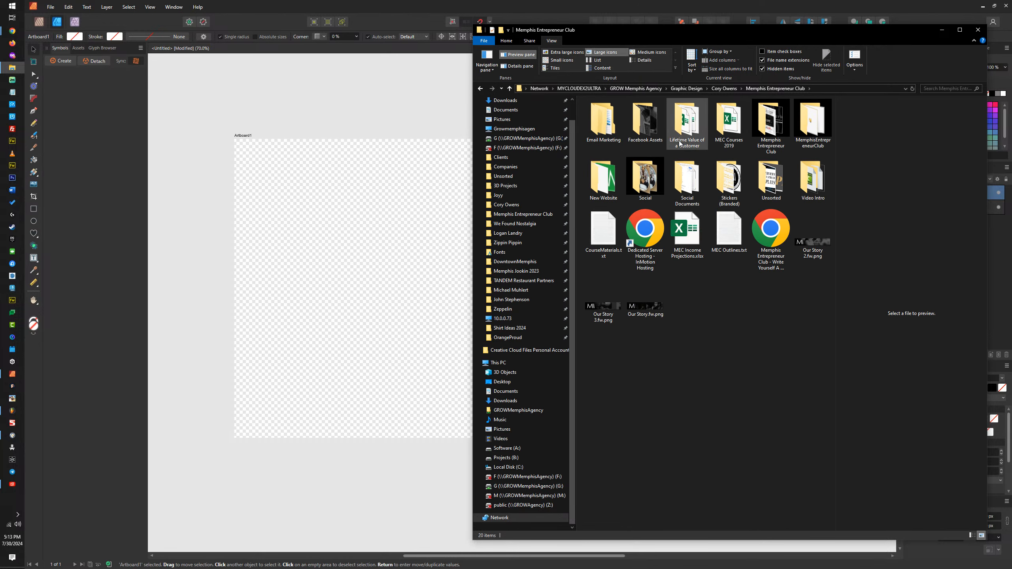
# Step: Preview the Masterclass, Mastermind and Masterplan images in Facebook Assets, and return to the parent folder
pyautogui.doubleClick(652, 124)
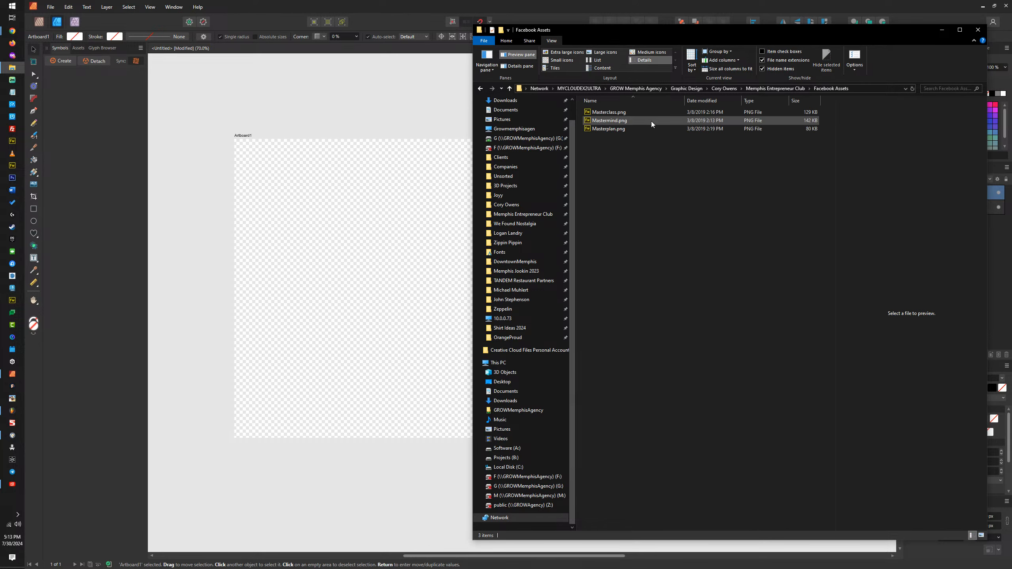
pyautogui.click(610, 113)
pyautogui.click(610, 120)
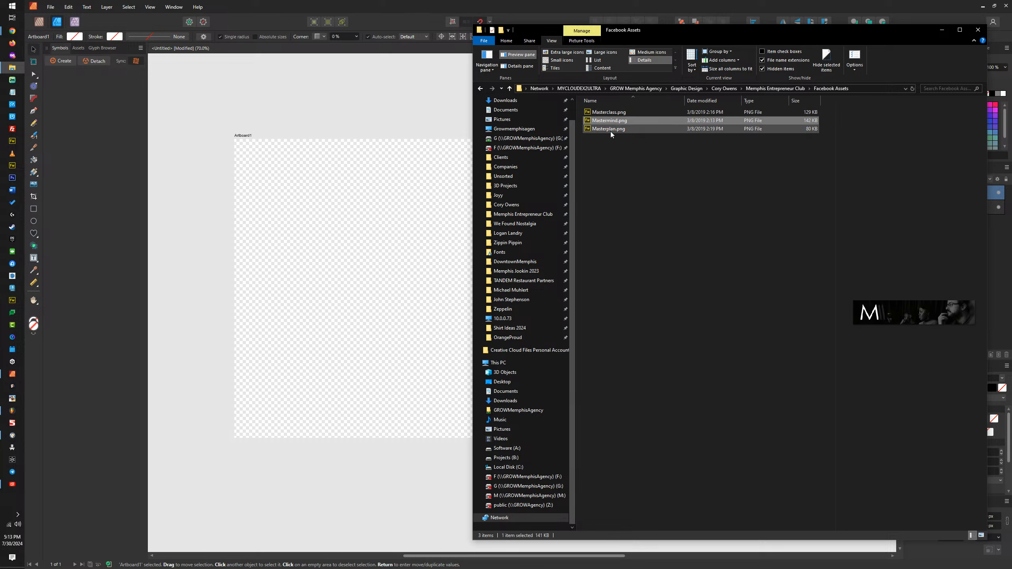
pyautogui.click(611, 129)
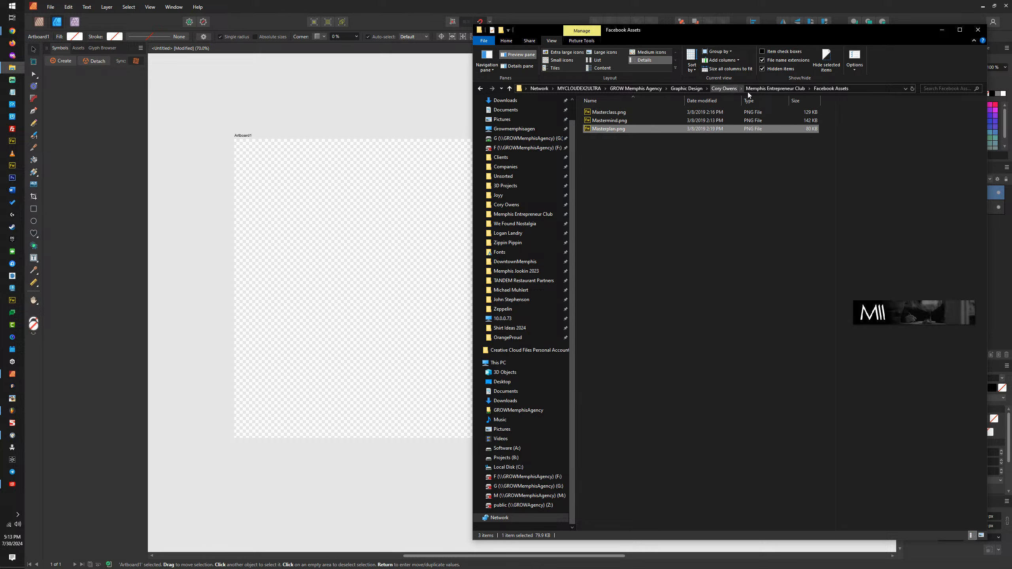
pyautogui.click(764, 90)
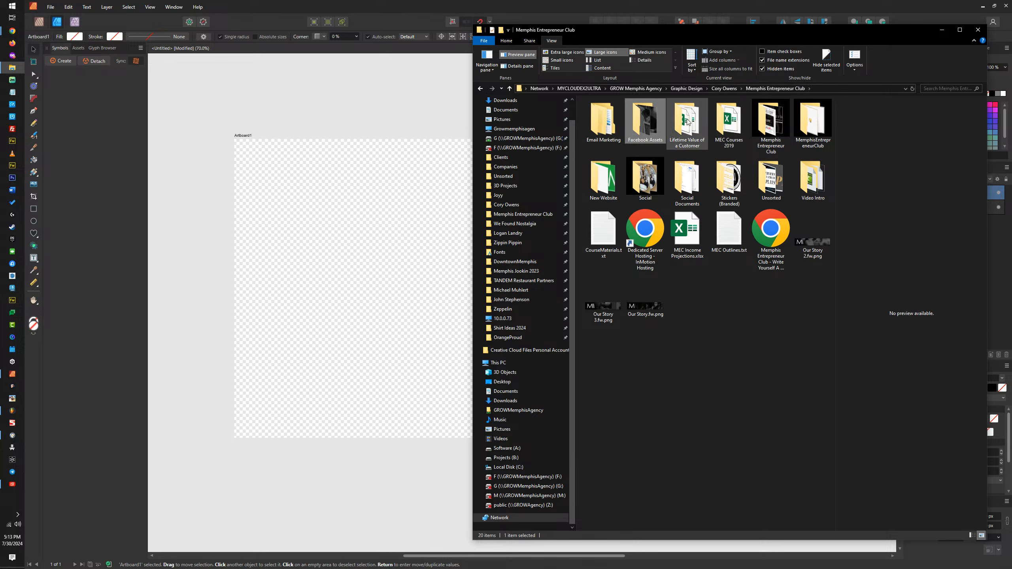
# Step: Open the nested Memphis Entrepreneur Club folder and look over its subfolders
pyautogui.doubleClick(765, 125)
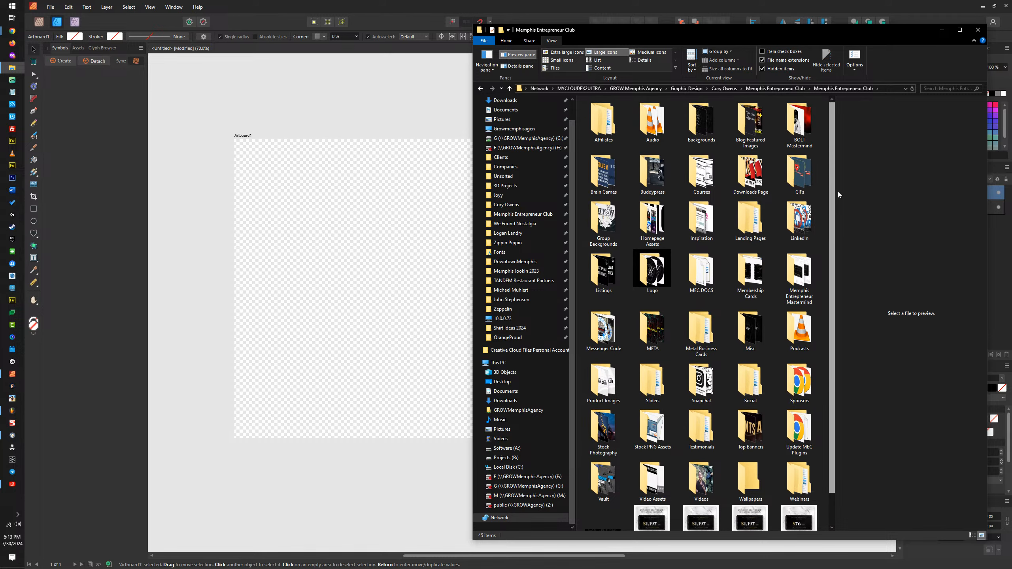
pyautogui.scroll(-1, 837, 193)
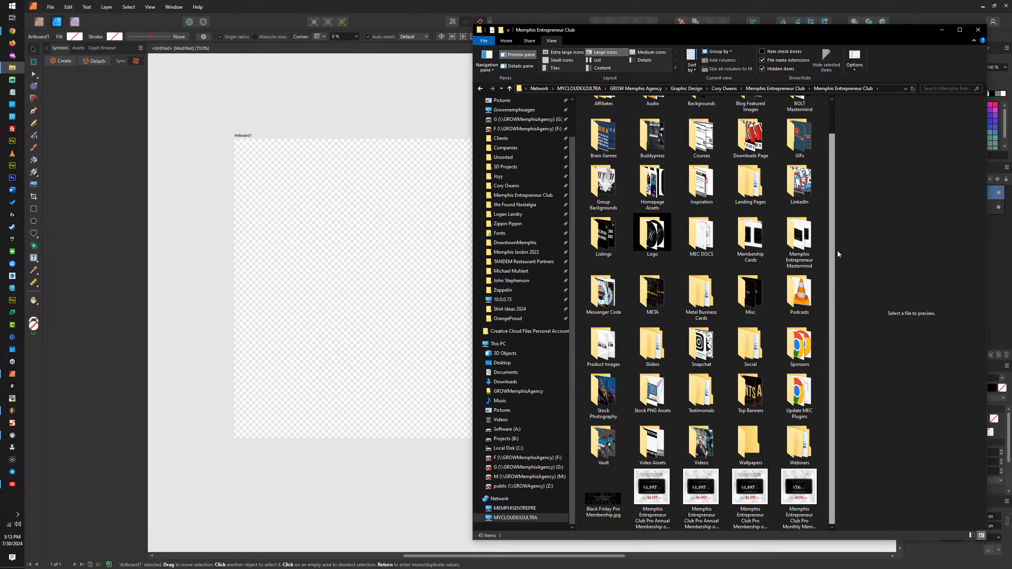
pyautogui.scroll(1, 838, 251)
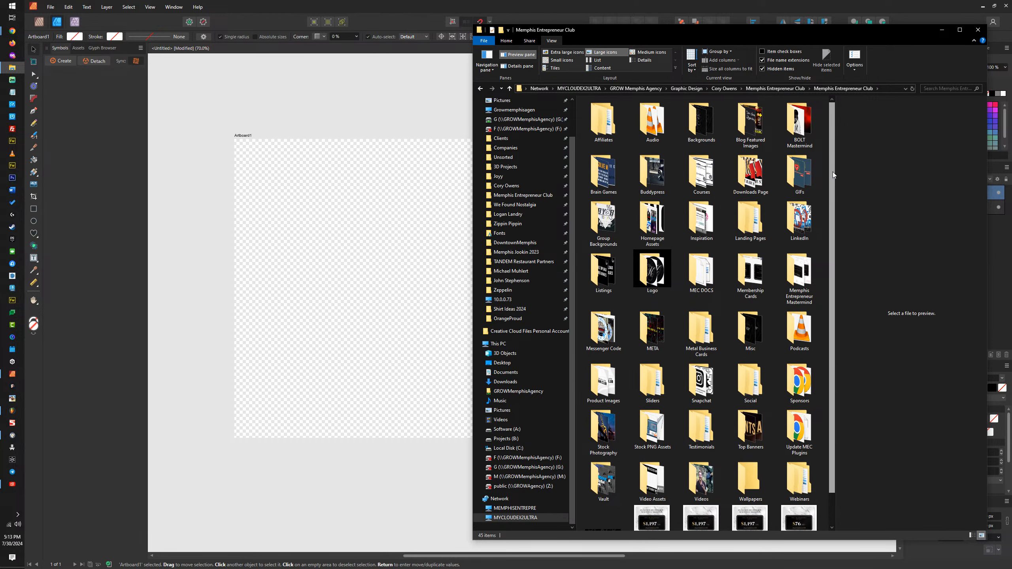
# Step: Check the BOLT Mastermind and Blog Featured Images folders as large icons for suitable pictures, returning to the parent folder after each
pyautogui.doubleClick(800, 119)
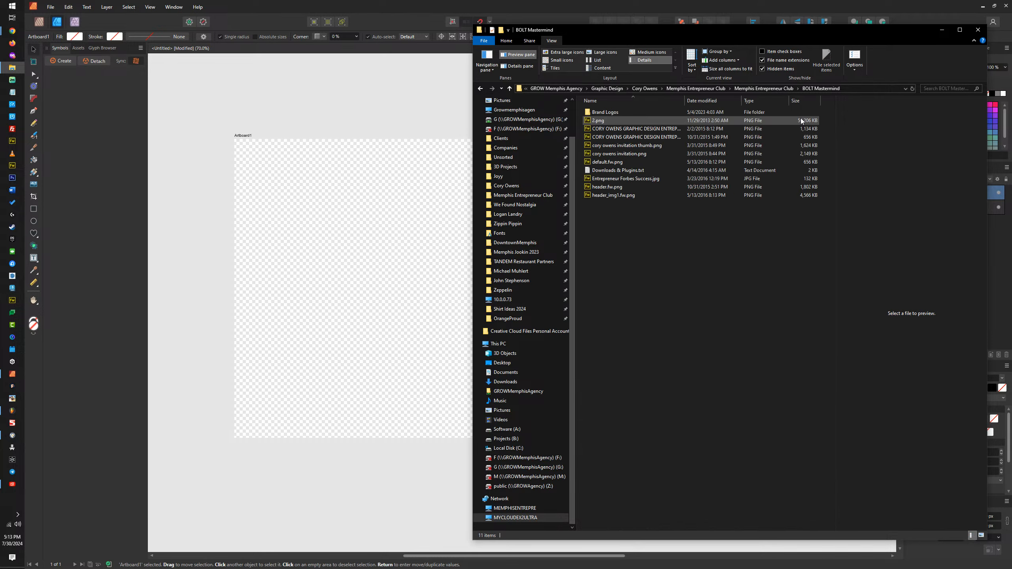
pyautogui.click(603, 52)
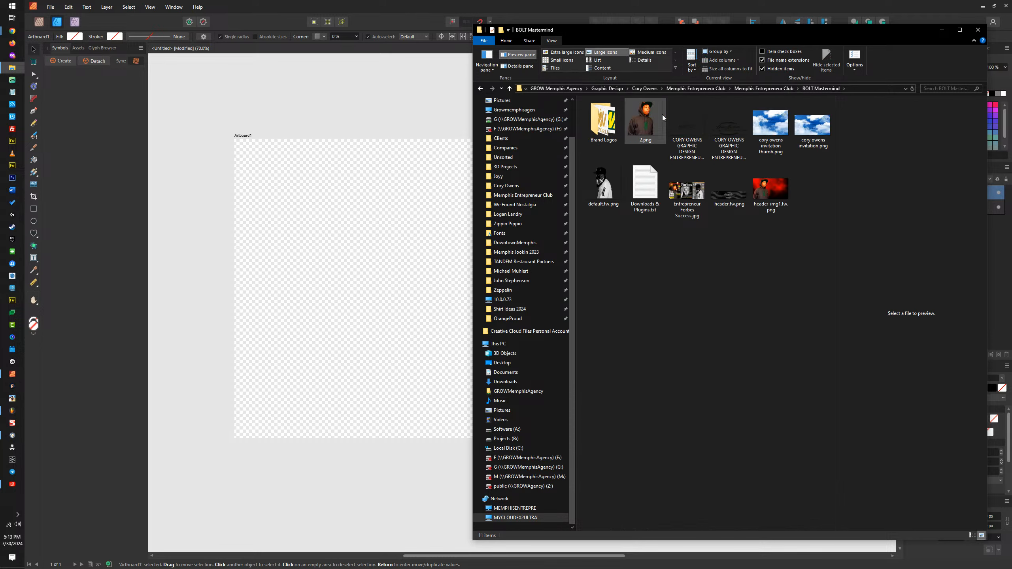
pyautogui.click(779, 87)
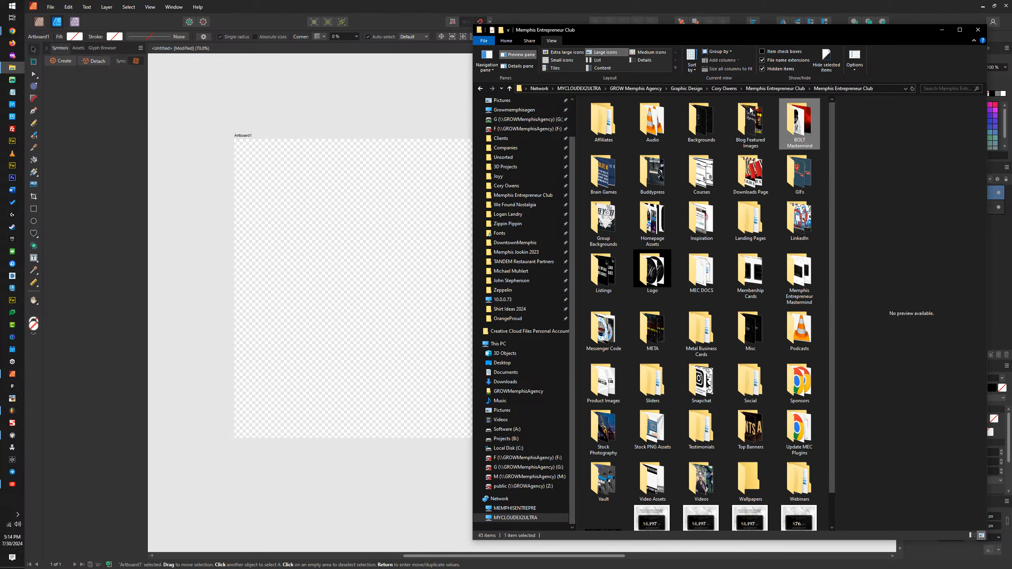
pyautogui.doubleClick(748, 122)
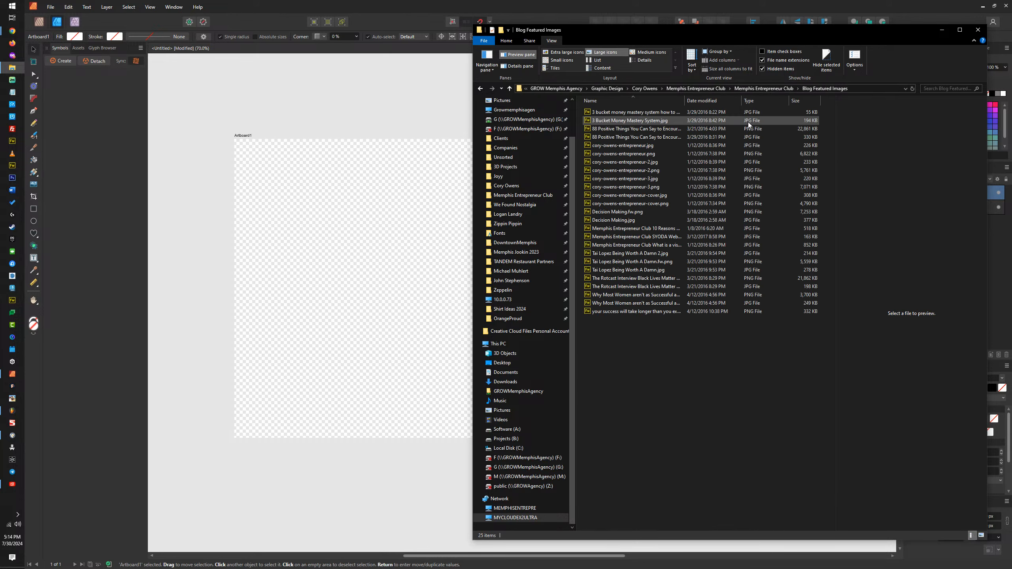
pyautogui.click(610, 53)
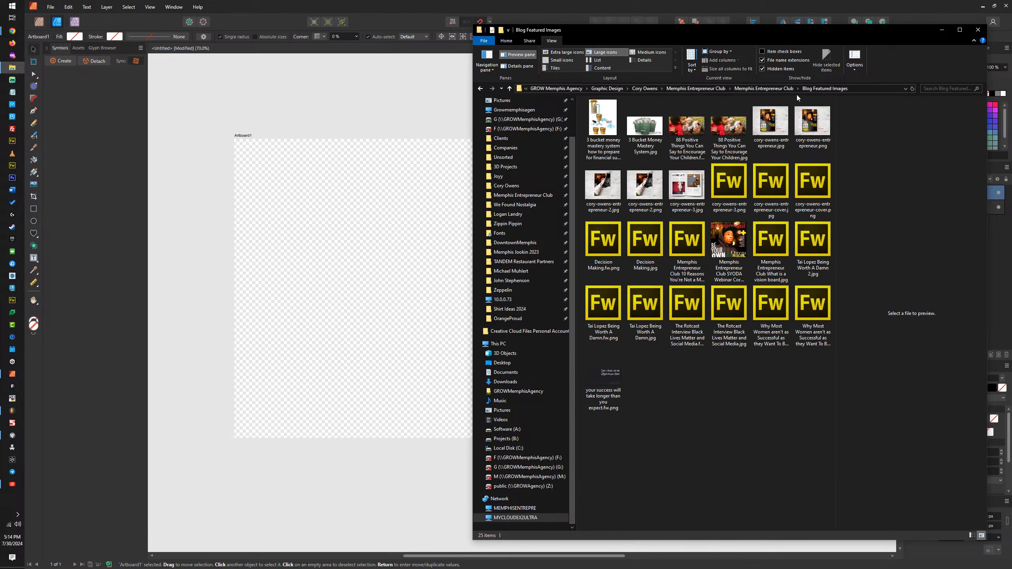
pyautogui.click(782, 88)
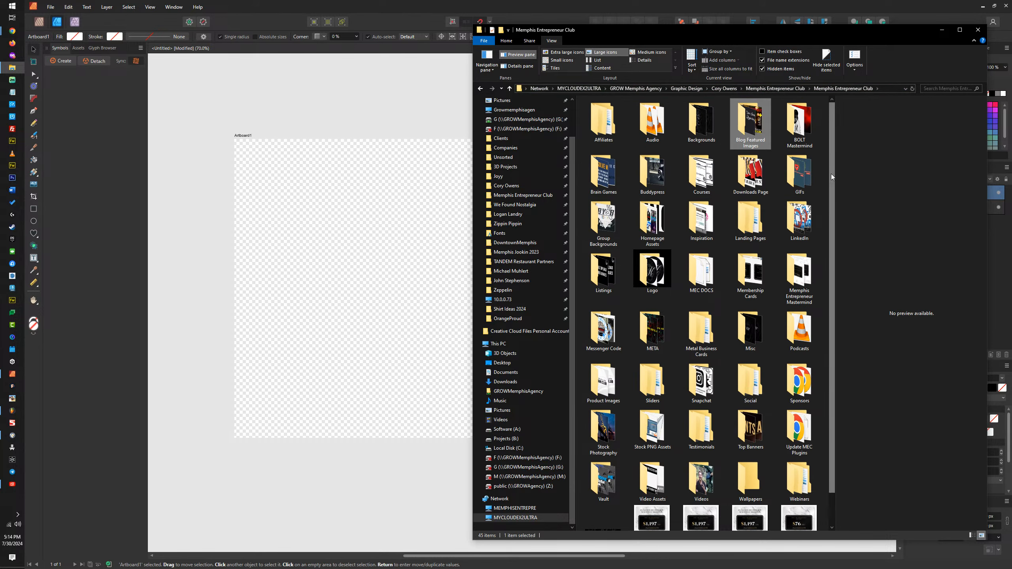
# Step: Open the Undercurrent photo folder under Memphis Entrepreneur Mastermind's Photos and show its files as large icons
pyautogui.moveTo(831, 175); pyautogui.dragTo(830, 218)
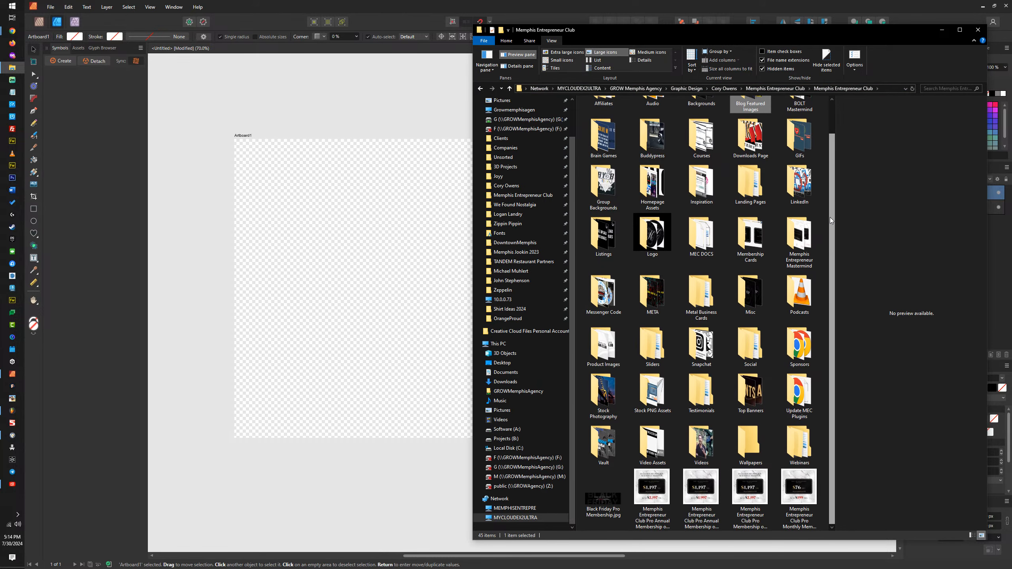
pyautogui.doubleClick(800, 239)
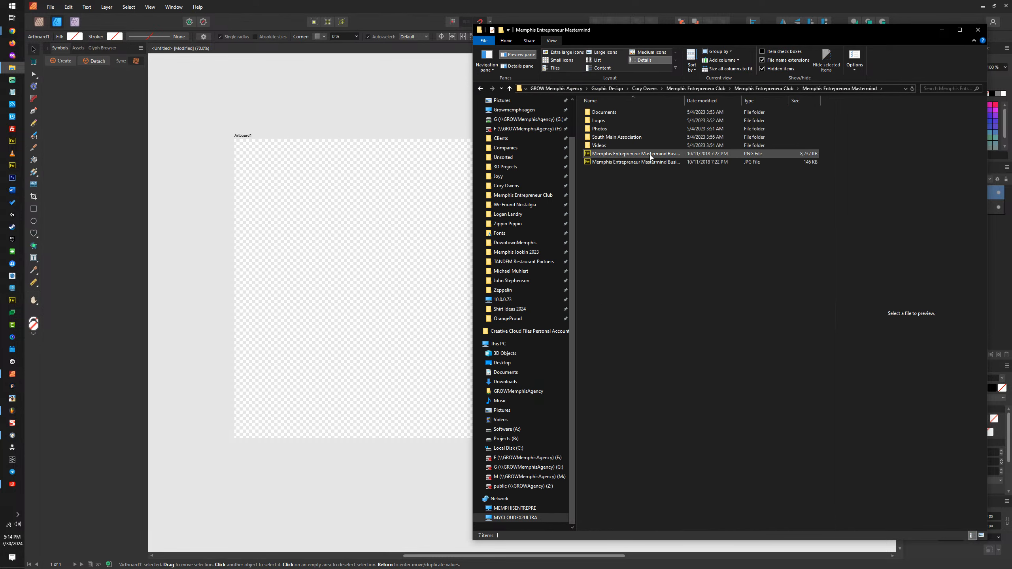
pyautogui.doubleClick(601, 130)
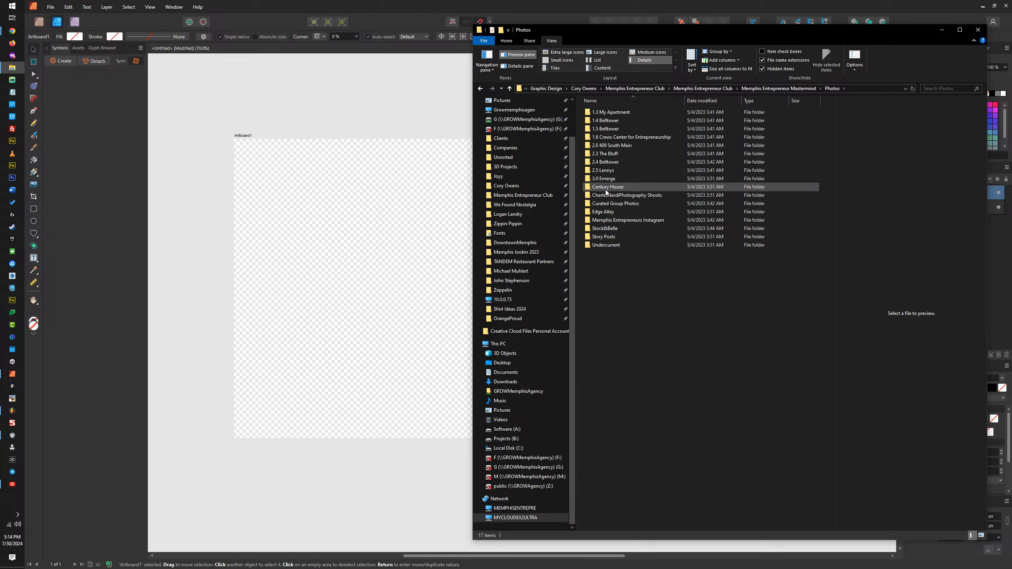
pyautogui.doubleClick(607, 245)
pyautogui.click(603, 52)
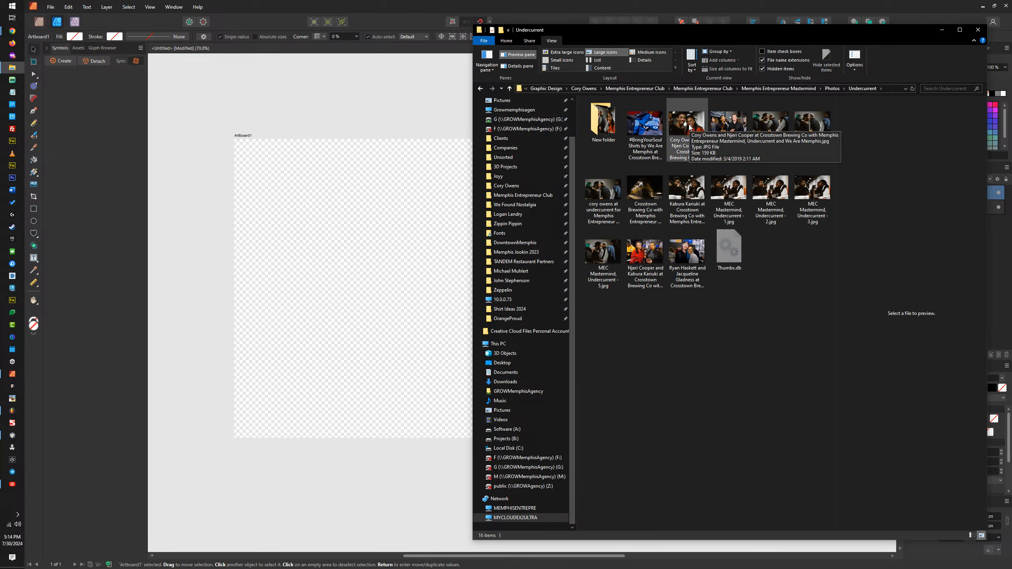
# Step: Place MEC Mastermind, Undercurrent - 2.jpg and the 241 KB Undercurrent group photo into the Affinity document near the original artboard
pyautogui.click(692, 191)
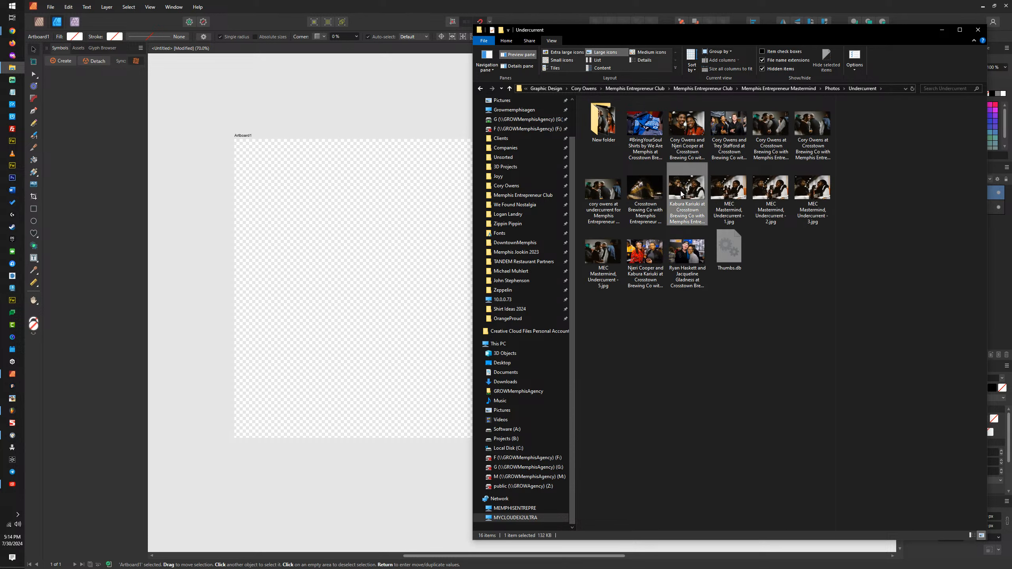
pyautogui.click(732, 192)
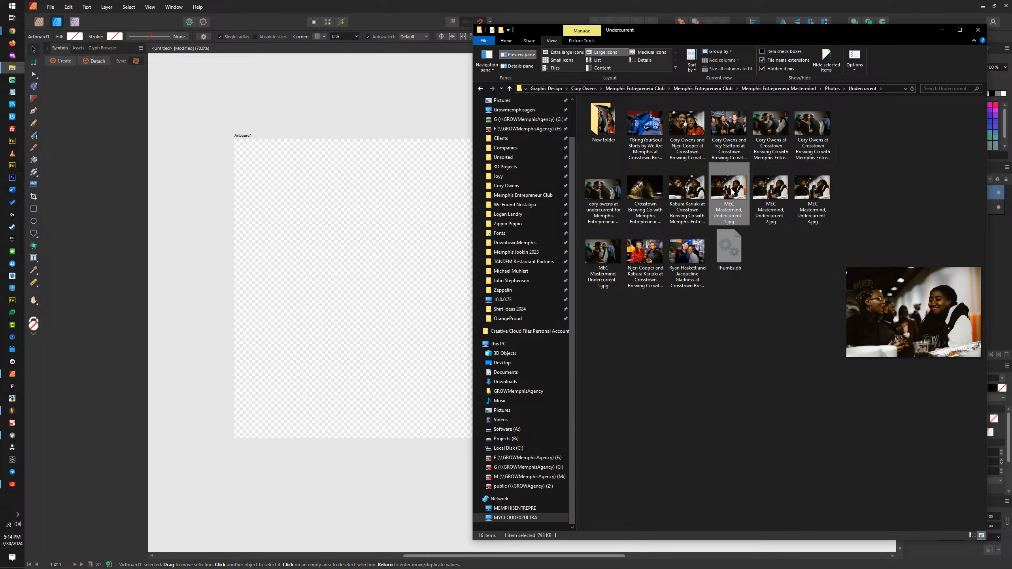
pyautogui.click(764, 188)
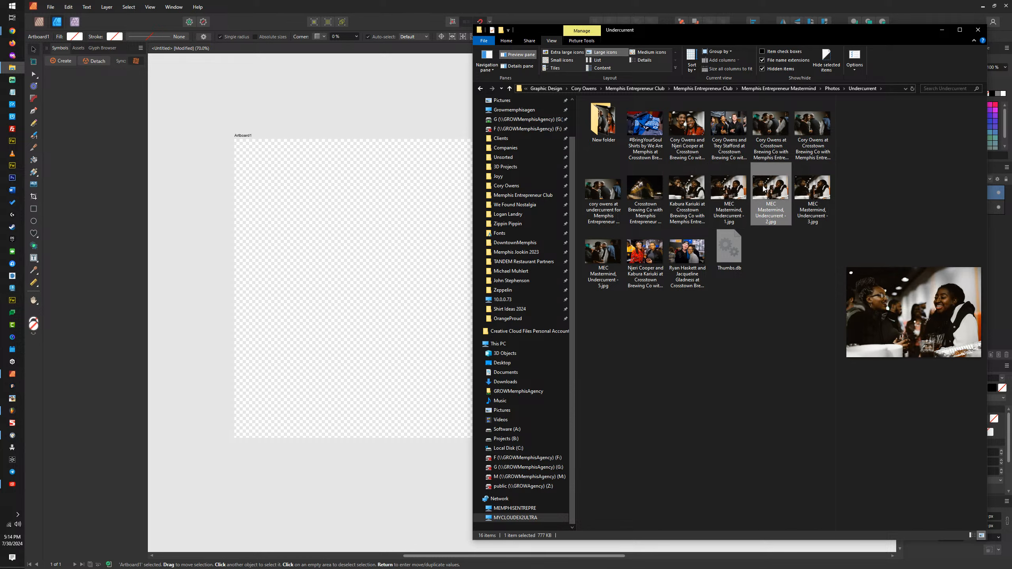
pyautogui.moveTo(780, 191); pyautogui.dragTo(300, 185)
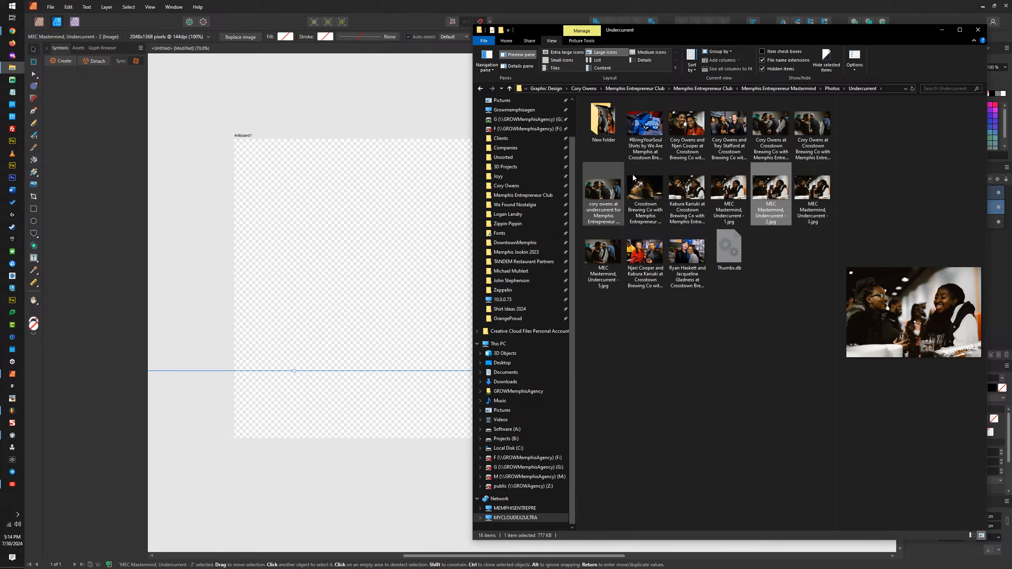
pyautogui.click(608, 195)
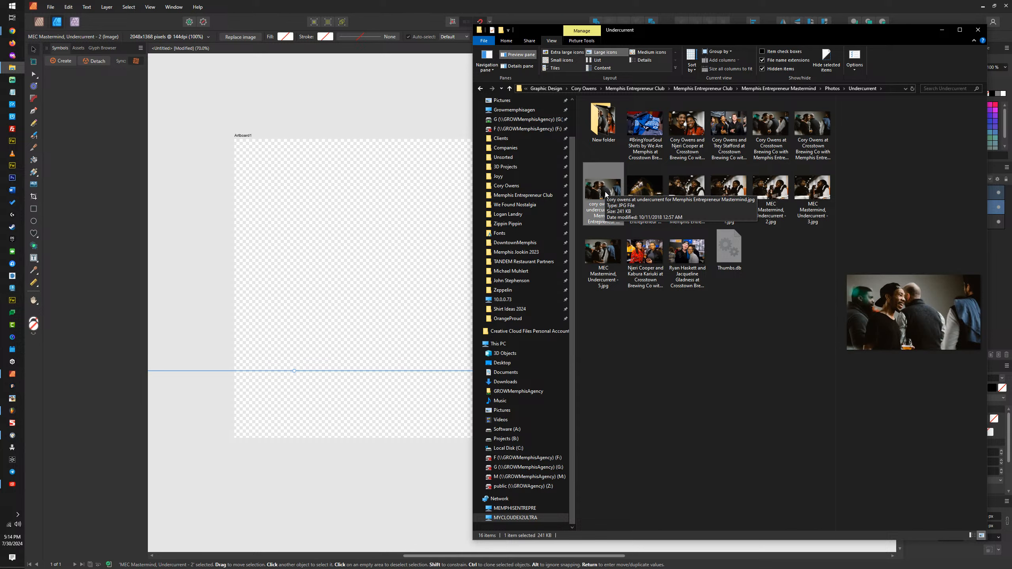
pyautogui.moveTo(606, 191); pyautogui.dragTo(376, 238)
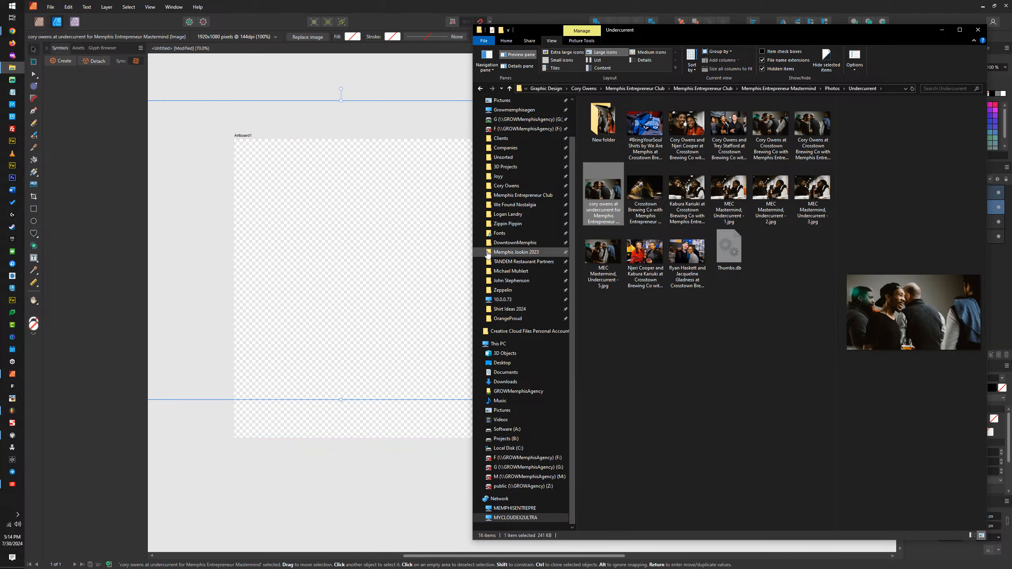
# Step: Compare the two similar Crosstown Brewing Co group photos in the Undercurrent folder and return to the Affinity document
pyautogui.click(806, 149)
pyautogui.click(775, 123)
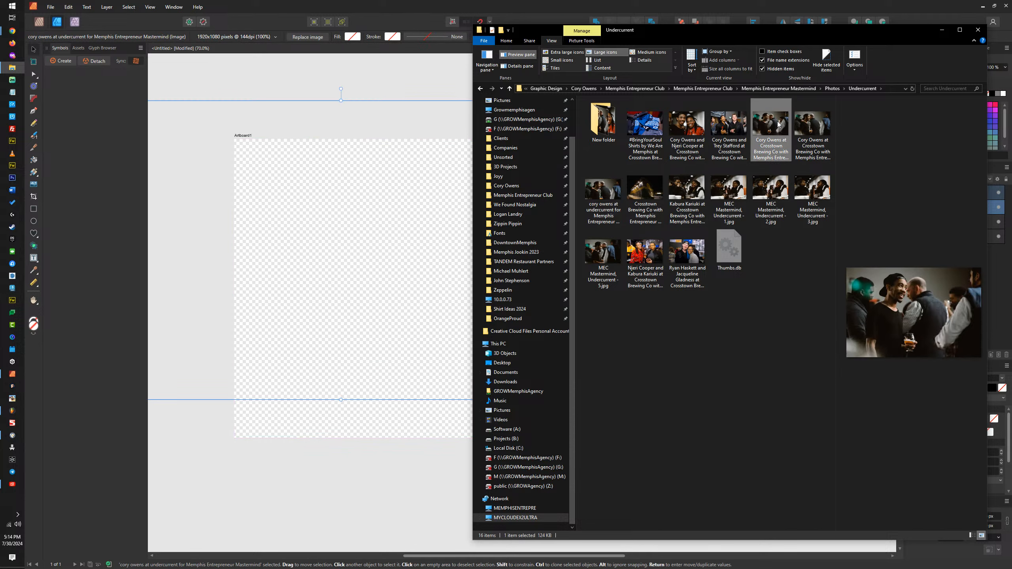
pyautogui.click(804, 125)
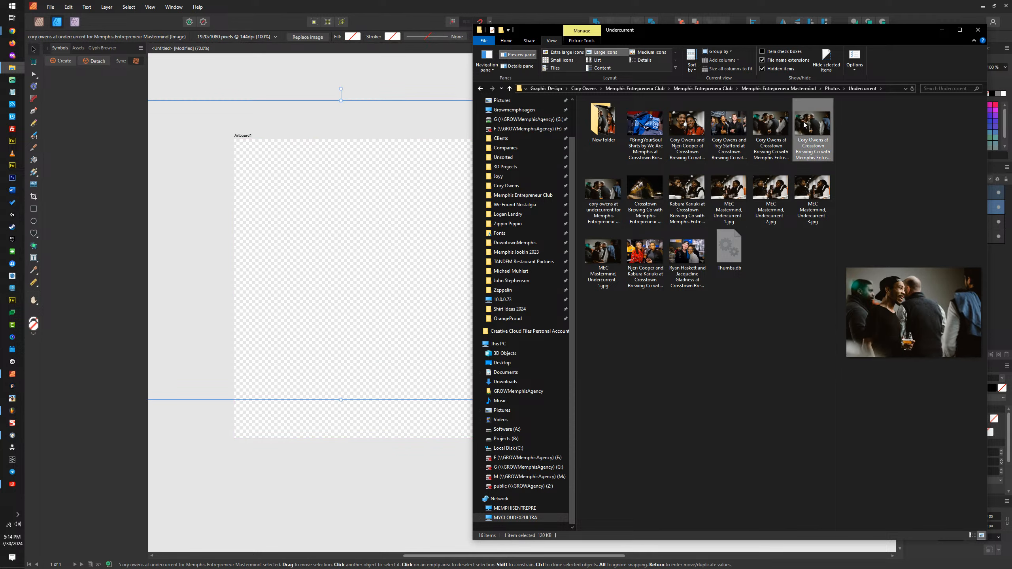
pyautogui.click(771, 120)
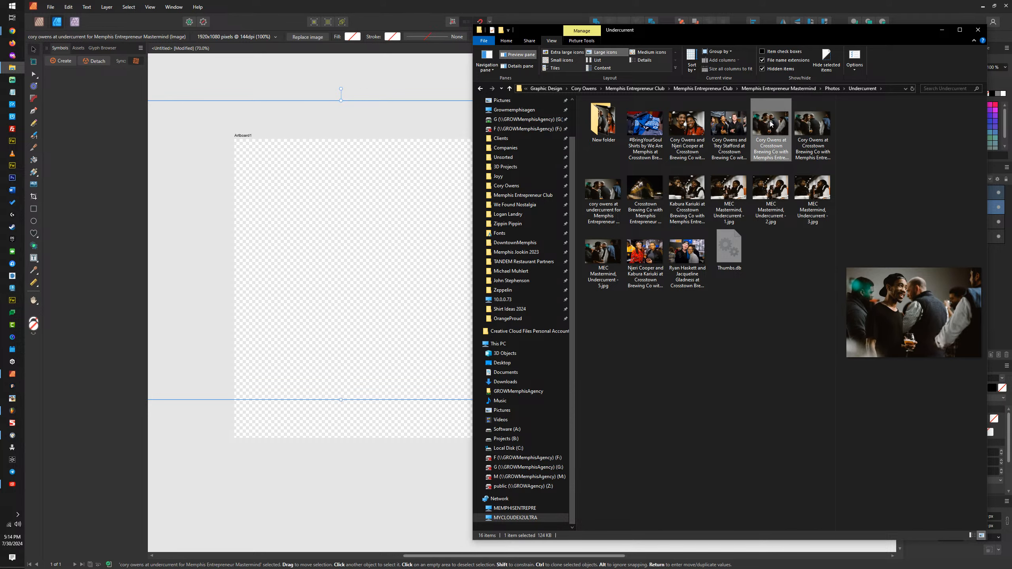
pyautogui.click(337, 226)
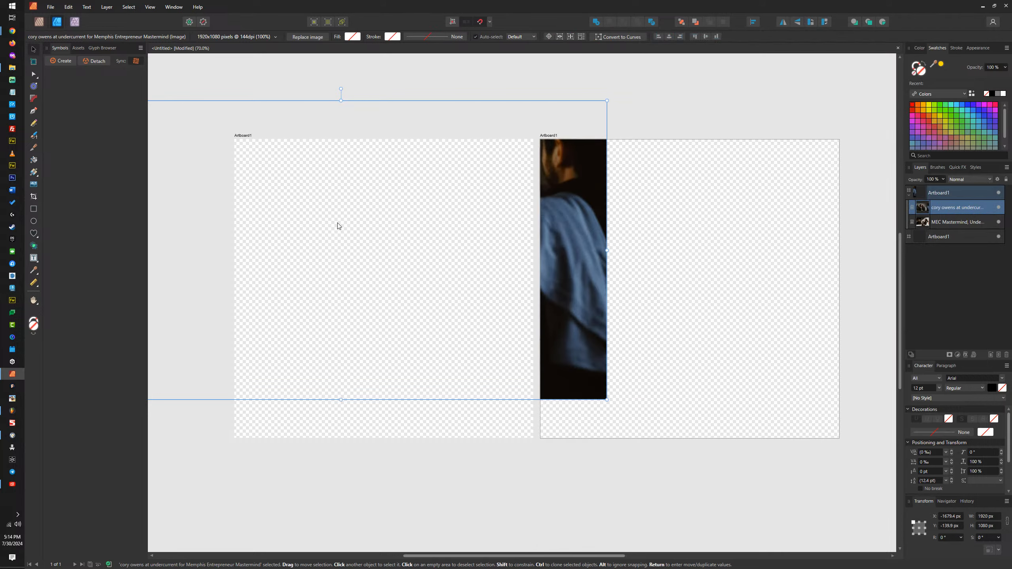
# Step: Put the Undercurrent group photo on the first artboard and fit MEC Mastermind, Undercurrent - 2 over the second artboard
pyautogui.moveTo(413, 191); pyautogui.dragTo(761, 250)
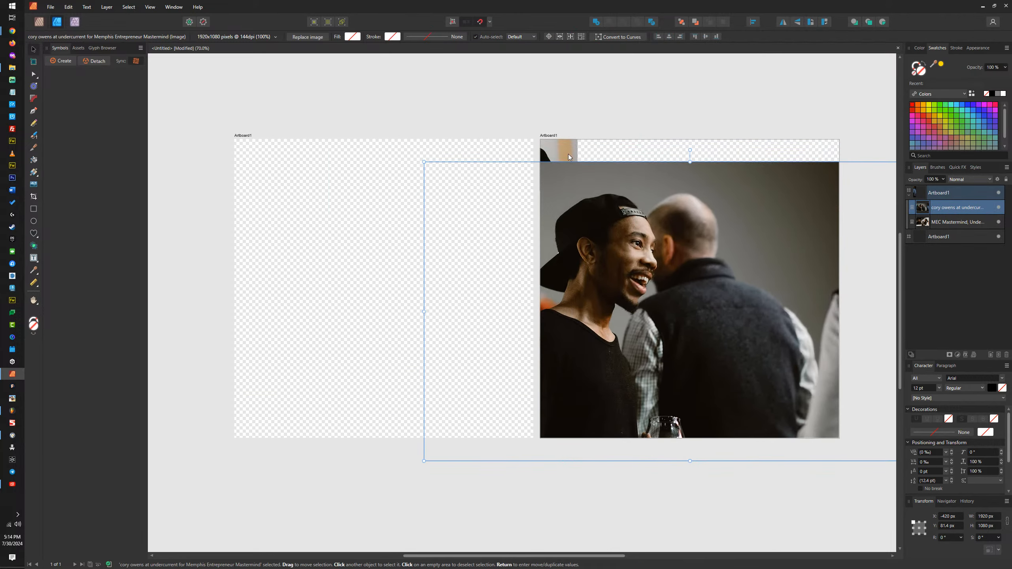
pyautogui.moveTo(558, 152); pyautogui.dragTo(846, 203)
pyautogui.click(957, 210)
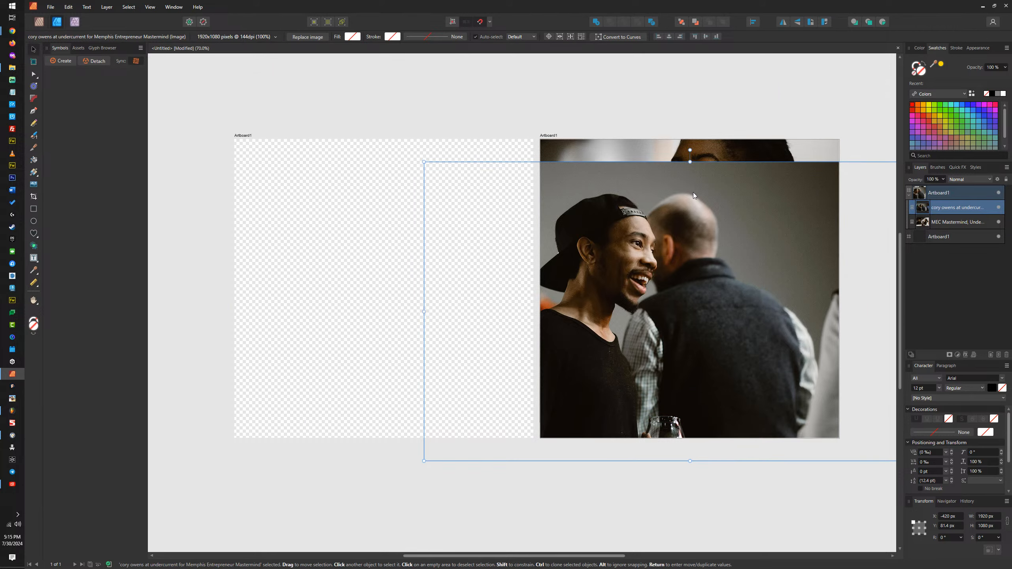
pyautogui.moveTo(695, 197); pyautogui.dragTo(250, 178)
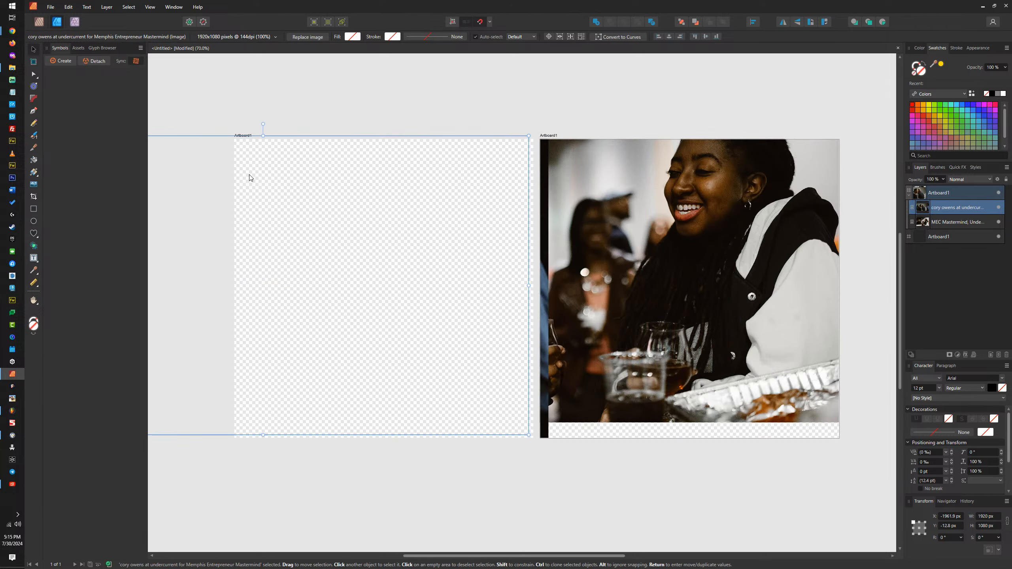
pyautogui.click(658, 198)
pyautogui.moveTo(662, 174); pyautogui.dragTo(735, 204)
pyautogui.scroll(-2, 641, 216)
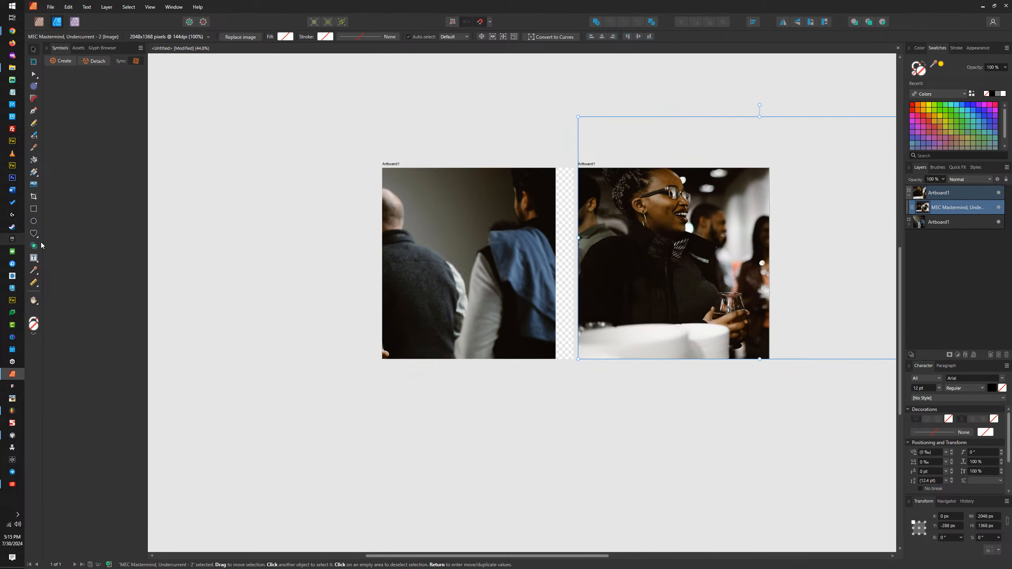
# Step: Preview the MEC Mastermind, Undercurrent - 1, 2 and 3 photos, and tile File Explorer side by side with Affinity
pyautogui.click(12, 68)
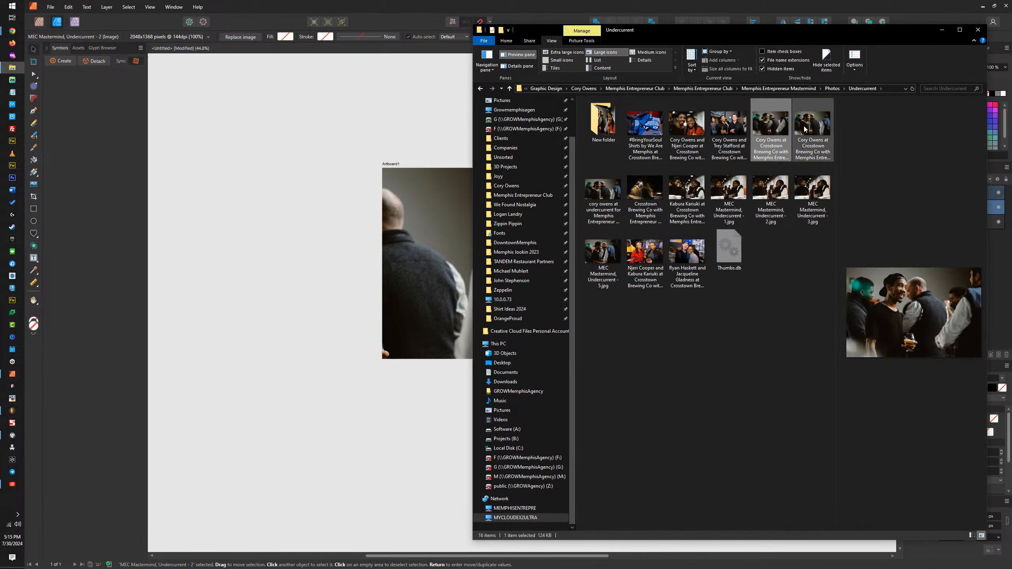
pyautogui.click(813, 192)
pyautogui.click(772, 189)
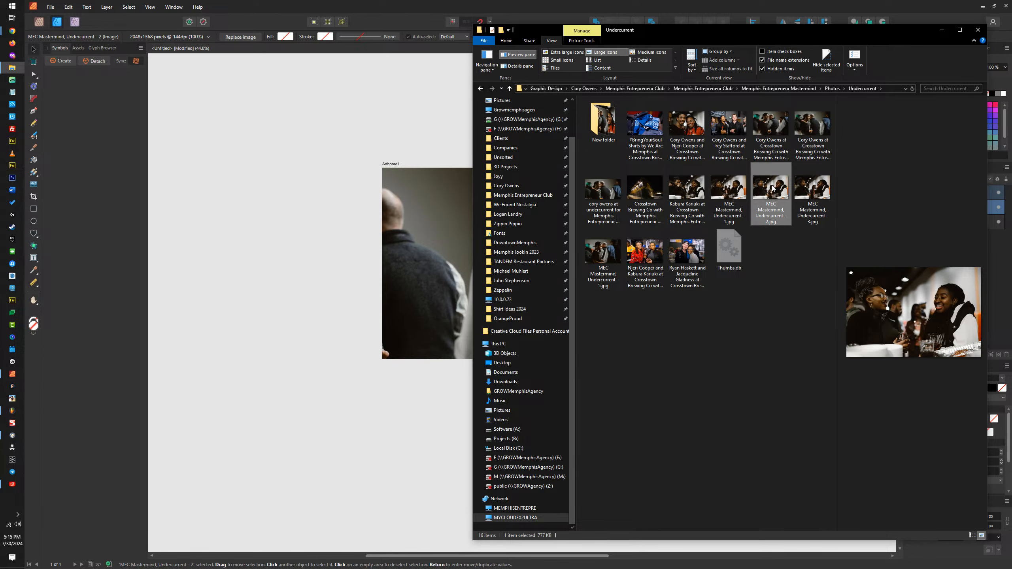
pyautogui.click(730, 186)
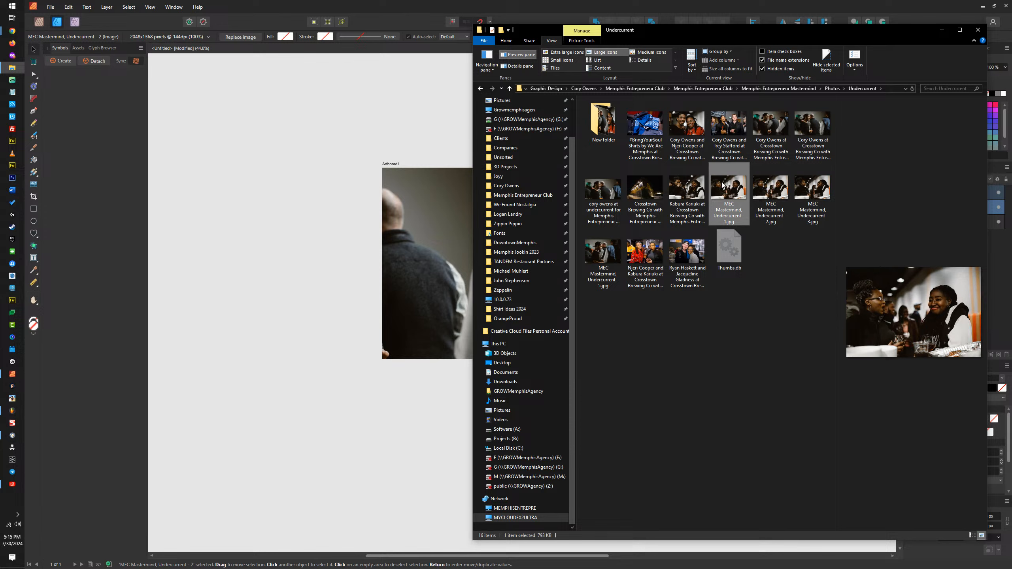
pyautogui.click(767, 186)
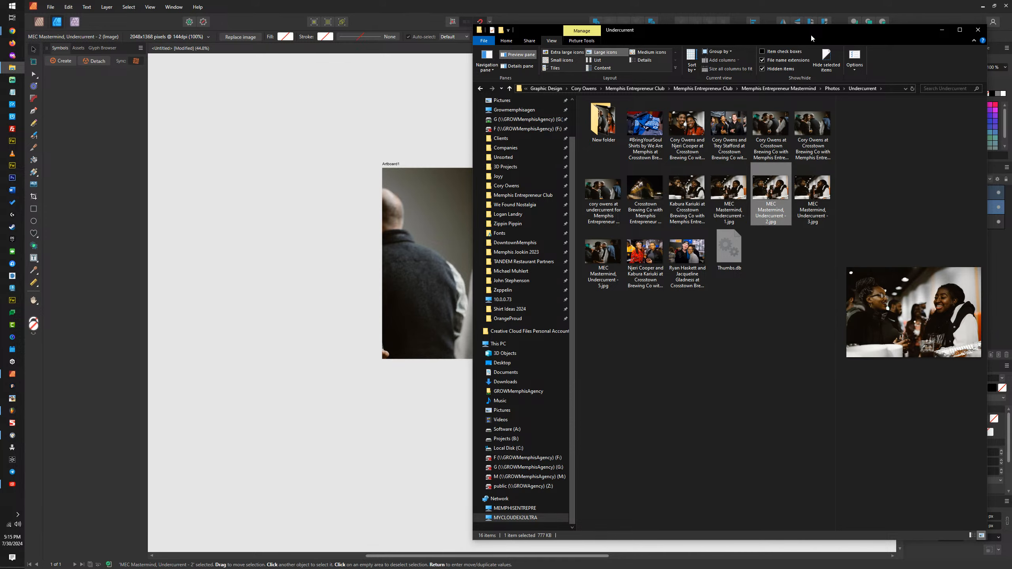
pyautogui.moveTo(811, 38); pyautogui.dragTo(1011, 240)
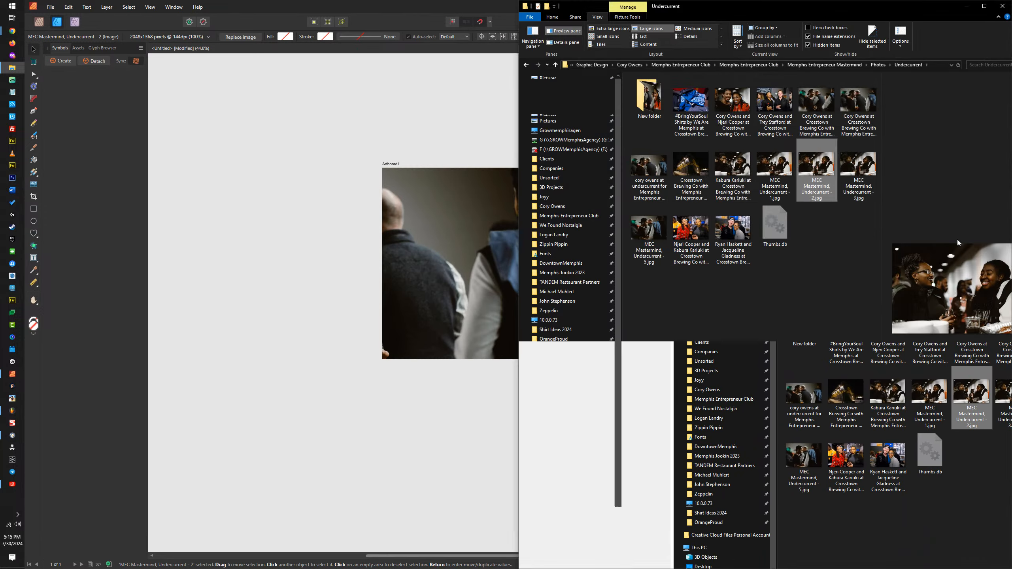
pyautogui.click(158, 151)
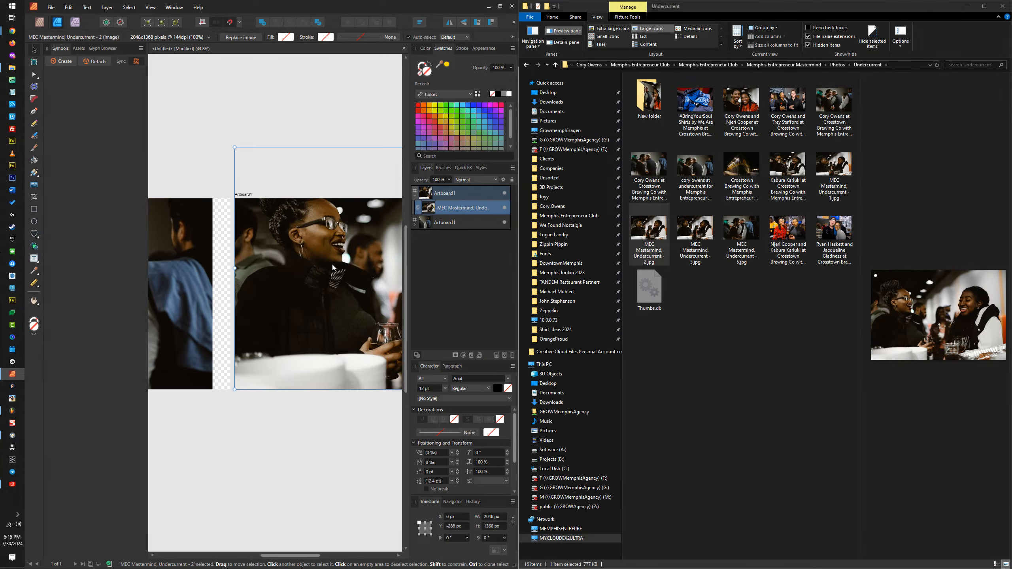
# Step: Reposition MEC Mastermind, Undercurrent - 2 on the second artboard and scale it to about 1820 × 1216 px, framing the woman in glasses
pyautogui.moveTo(333, 267); pyautogui.dragTo(183, 267)
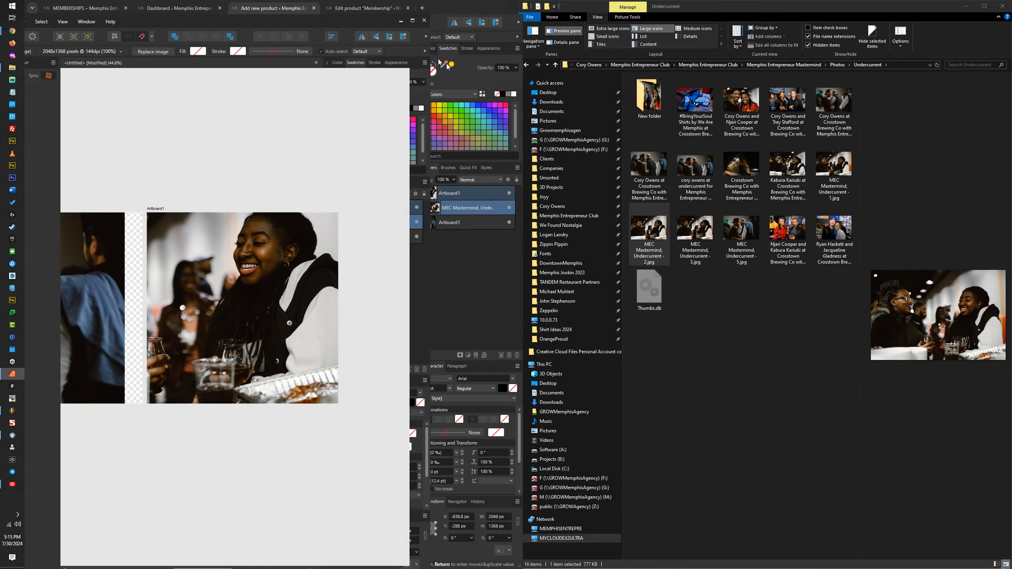
pyautogui.moveTo(447, 63); pyautogui.dragTo(478, 0)
pyautogui.moveTo(350, 272); pyautogui.dragTo(676, 271)
pyautogui.scroll(2, 637, 266)
pyautogui.moveTo(609, 261); pyautogui.dragTo(798, 258)
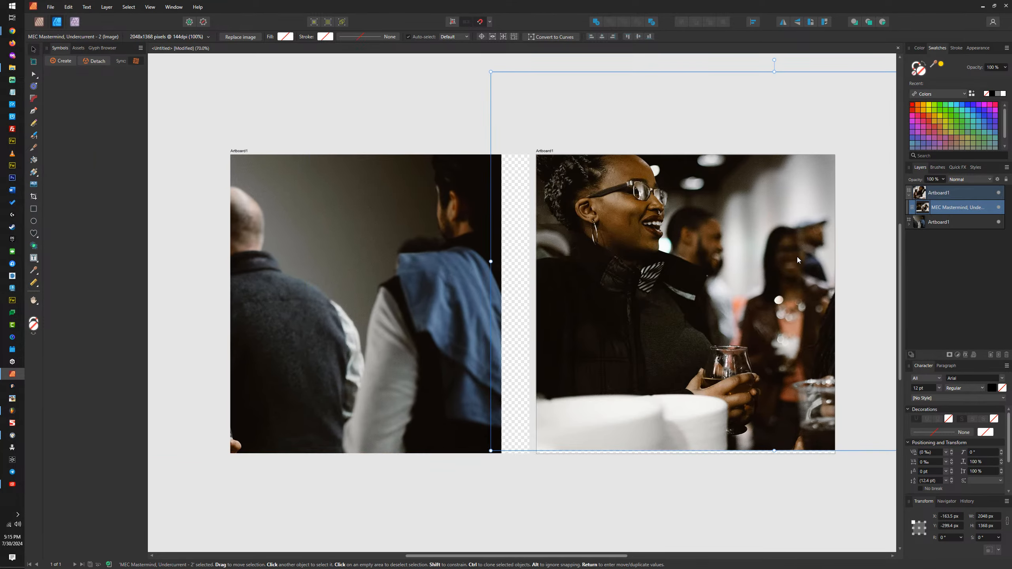
pyautogui.moveTo(674, 235); pyautogui.dragTo(723, 320)
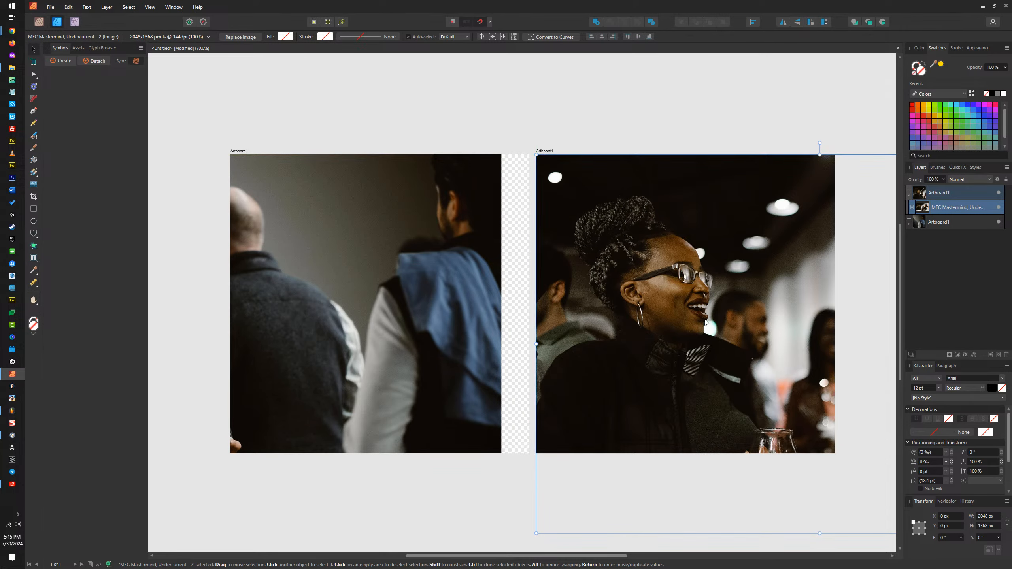
pyautogui.scroll(-3, 706, 322)
pyautogui.moveTo(705, 358); pyautogui.dragTo(711, 328)
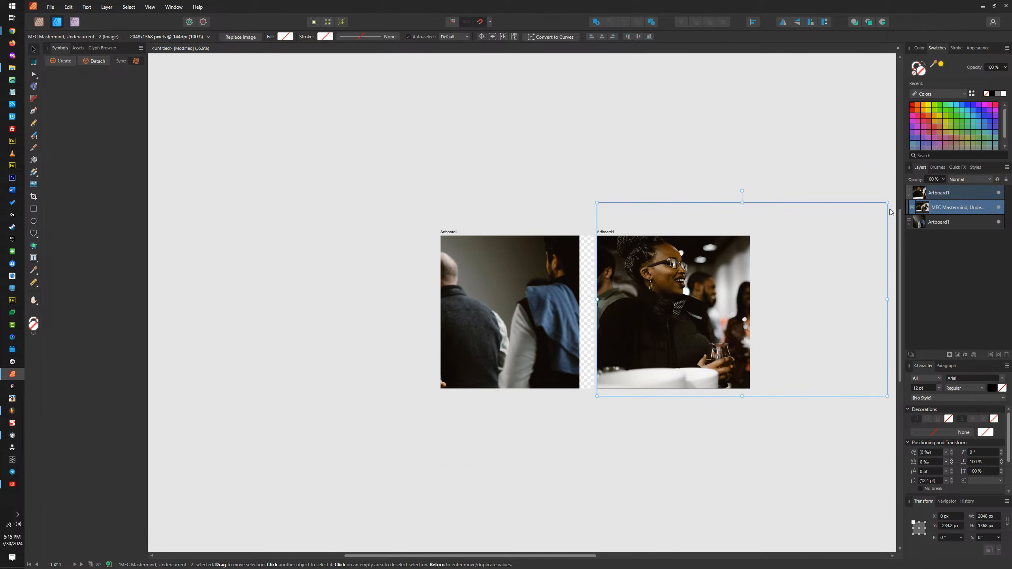
pyautogui.moveTo(888, 203); pyautogui.dragTo(855, 231)
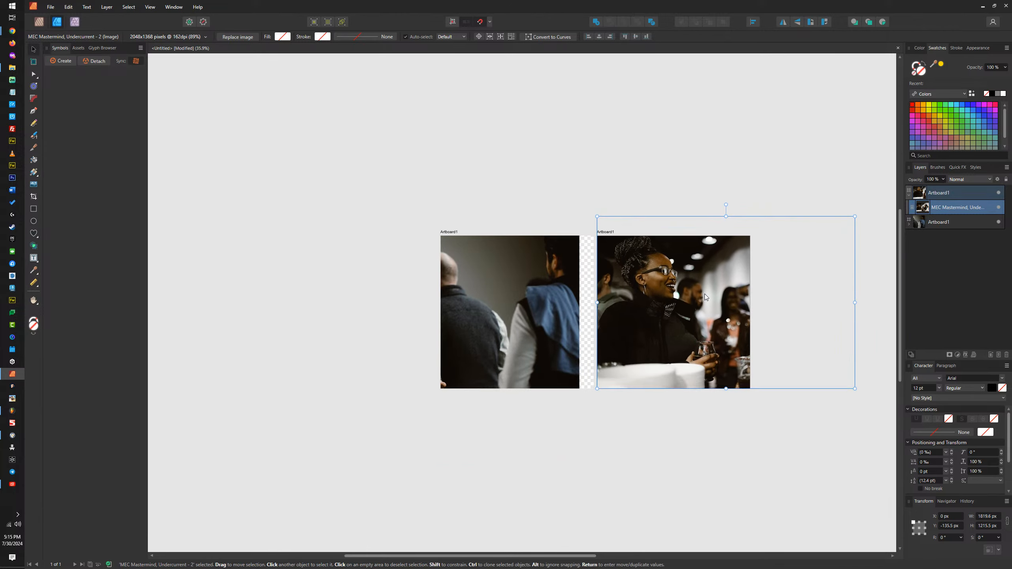
pyautogui.moveTo(705, 295); pyautogui.dragTo(706, 298)
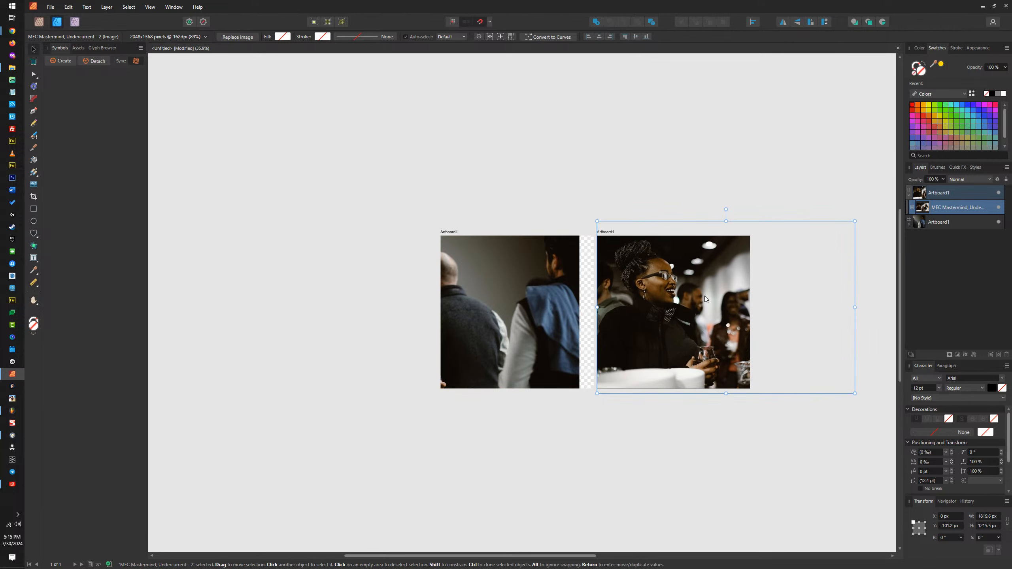
# Step: Delete the group photo from the first artboard
pyautogui.click(506, 312)
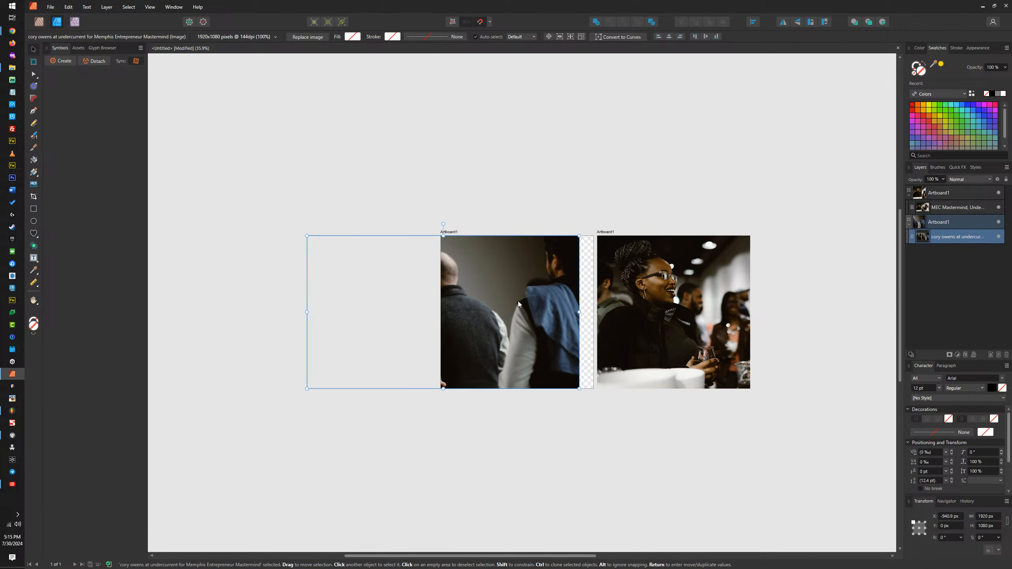
pyautogui.moveTo(518, 301)
pyautogui.mouseDown()
pyautogui.moveTo(576, 307)
pyautogui.moveTo(533, 299)
pyautogui.mouseUp()
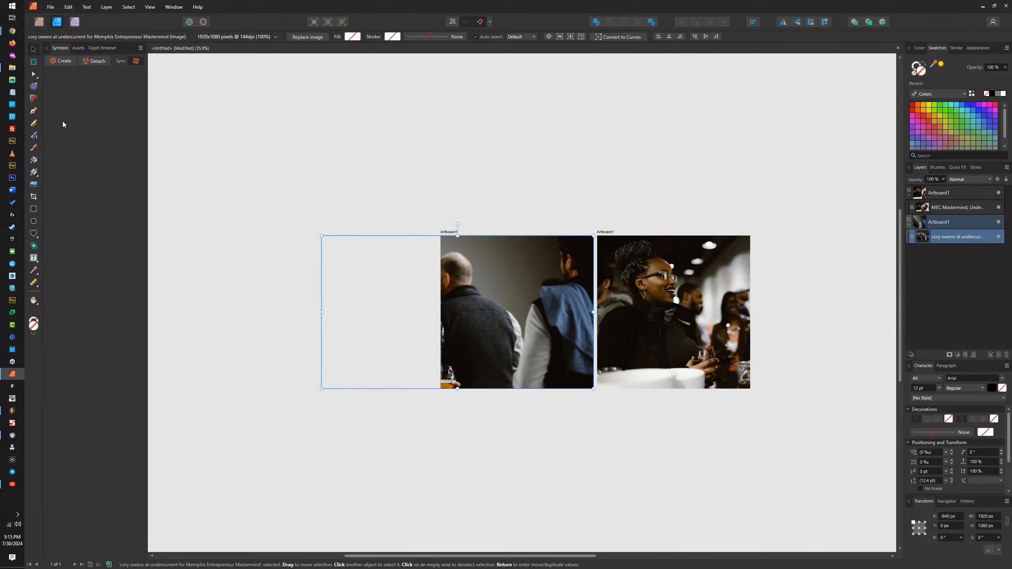
pyautogui.press('Delete')
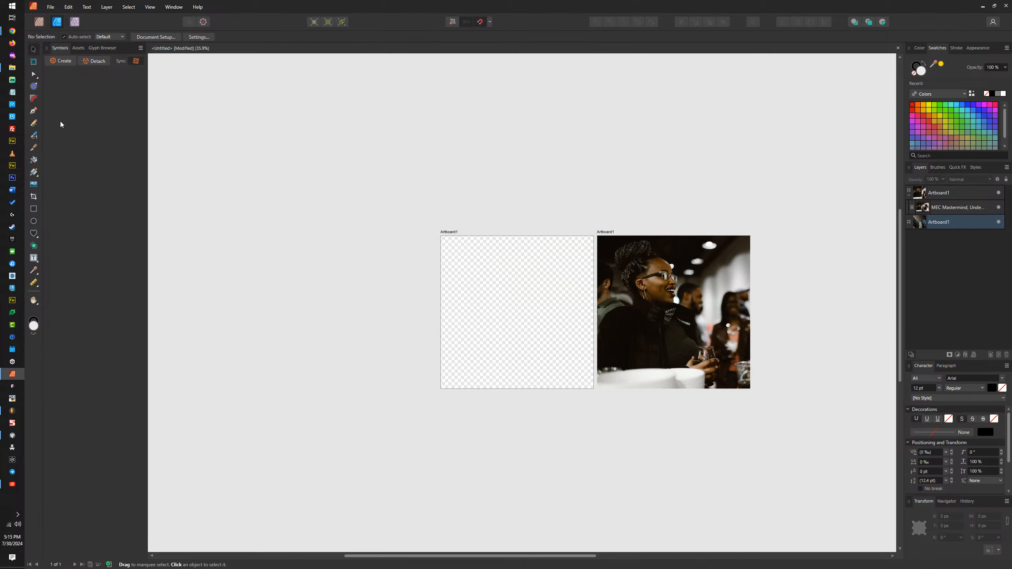
# Step: Select the 124 KB Crosstown Brewing Co photo in File Explorer and arrange the Affinity window beside it with the artboards visible
pyautogui.click(12, 69)
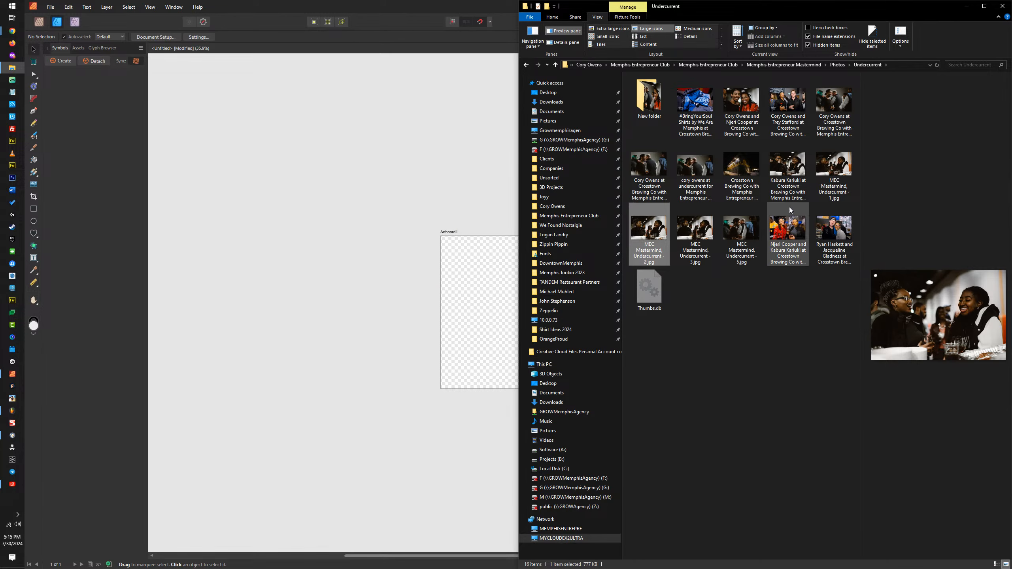
pyautogui.click(833, 101)
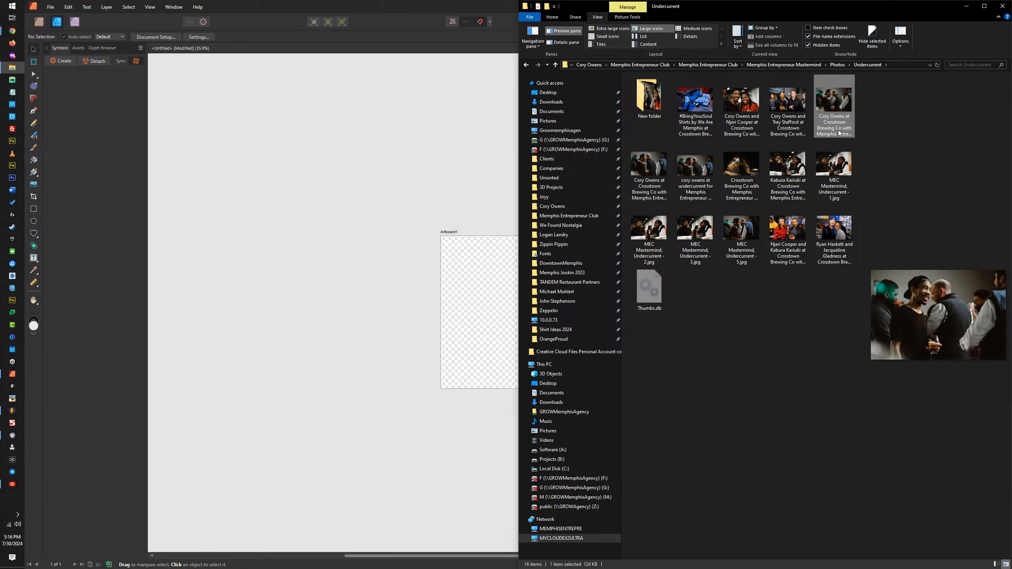
pyautogui.moveTo(477, 7); pyautogui.dragTo(301, 20)
pyautogui.moveTo(459, 315); pyautogui.dragTo(209, 302)
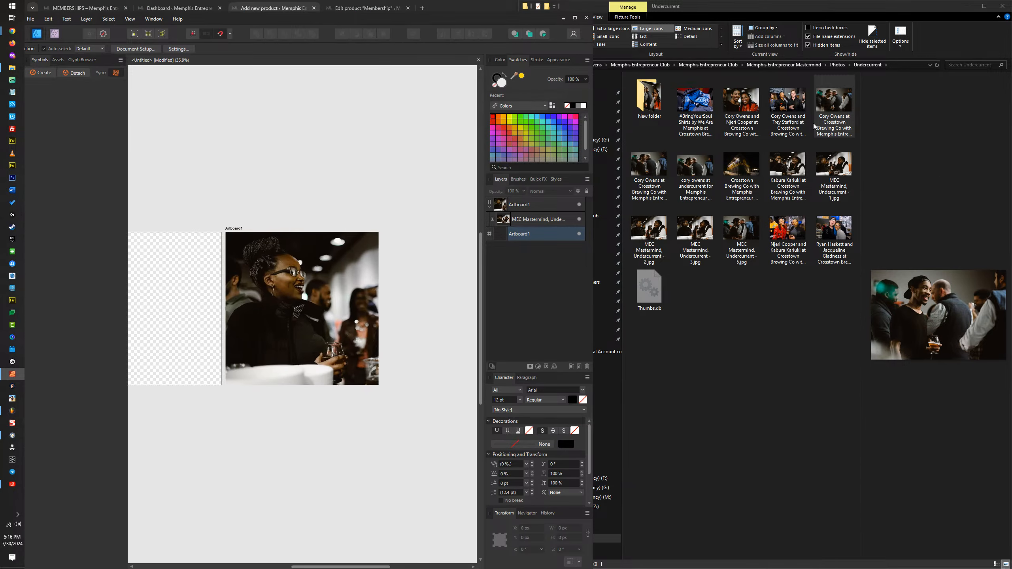
# Step: Try to place the 124 KB Crosstown Brewing Co group photo into the Affinity document
pyautogui.moveTo(814, 126); pyautogui.dragTo(301, 304)
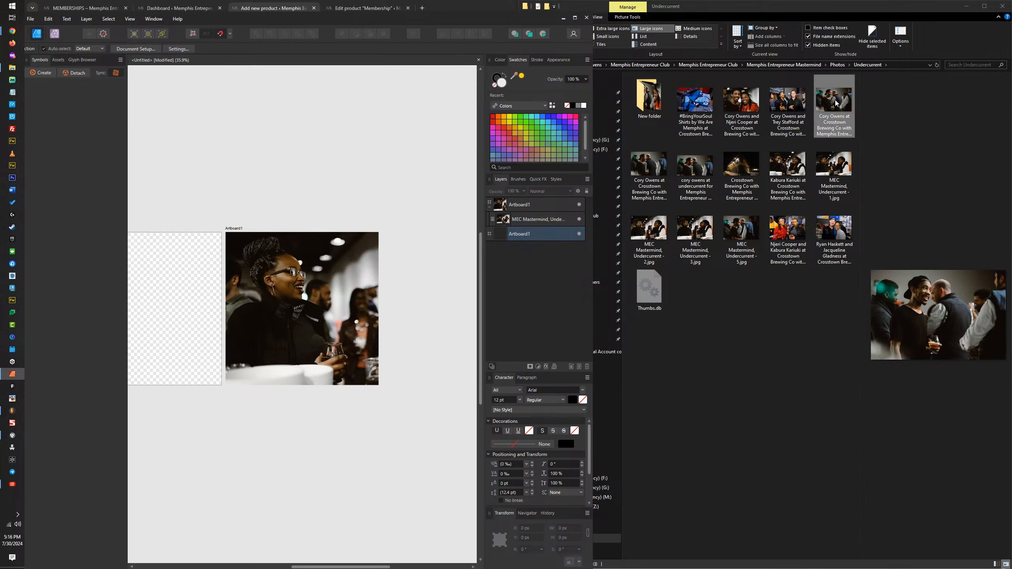
pyautogui.click(831, 127)
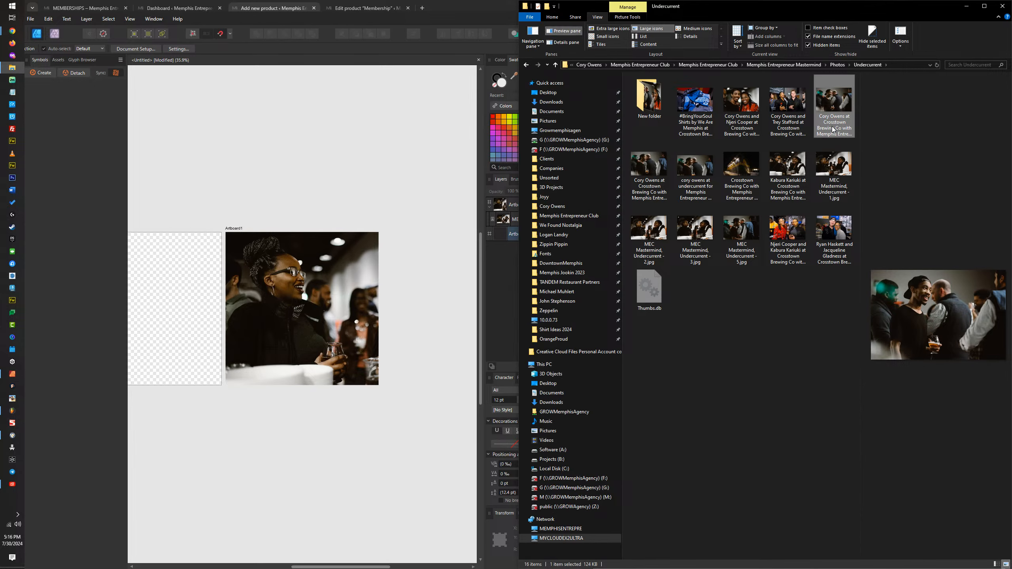
pyautogui.moveTo(836, 108); pyautogui.dragTo(309, 276)
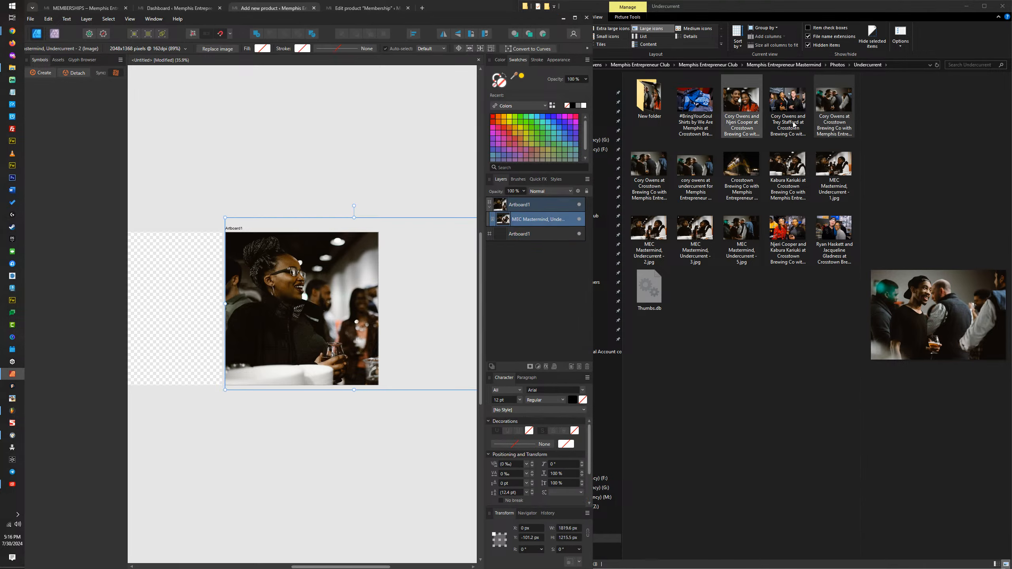
pyautogui.moveTo(834, 103); pyautogui.dragTo(887, 122)
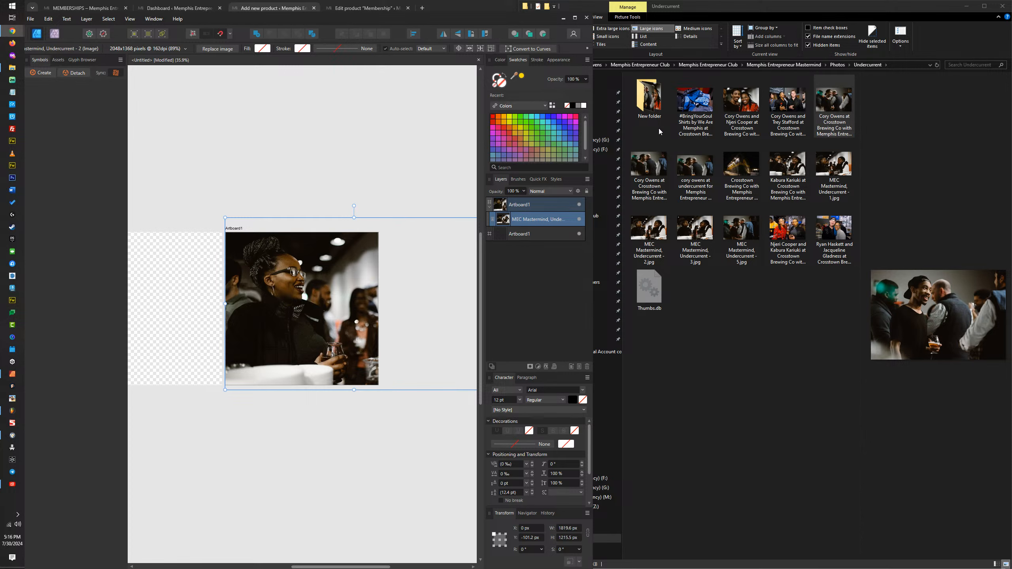
# Step: Open New folder inside Undercurrent and preview its Crosstown Brewing Co group photos
pyautogui.doubleClick(650, 98)
pyautogui.click(654, 100)
pyautogui.click(658, 106)
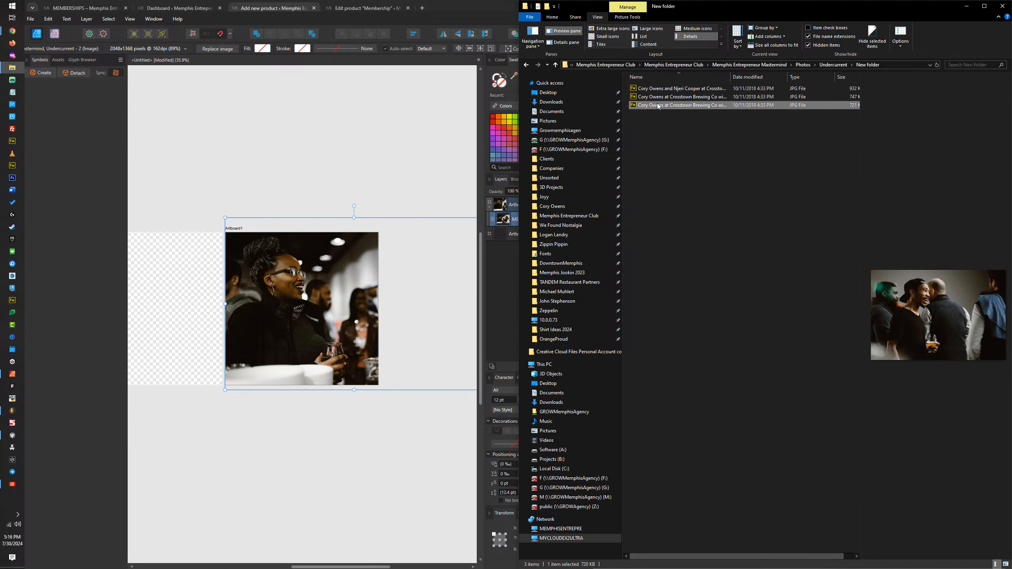
pyautogui.click(675, 98)
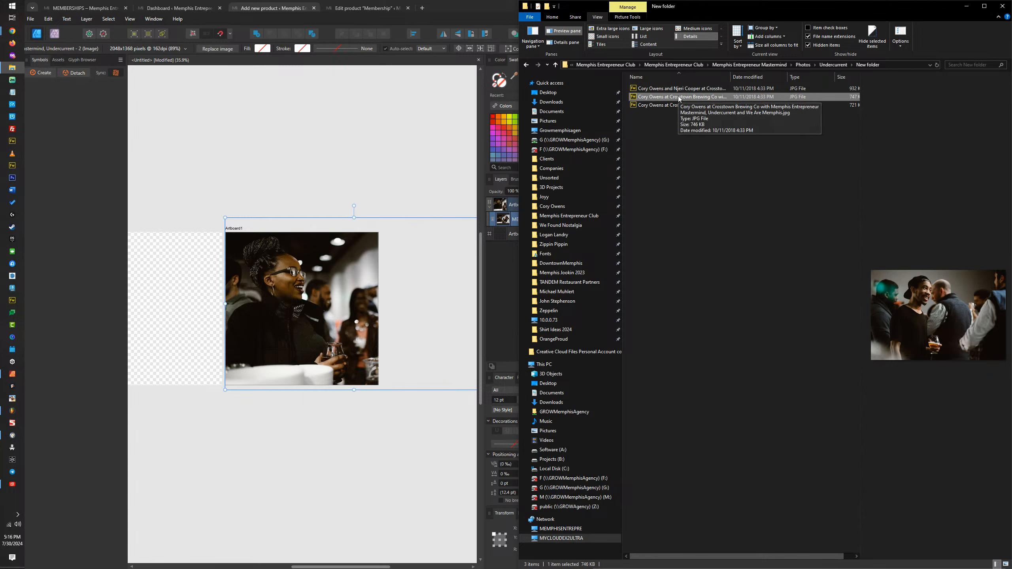
# Step: Try to place the first and second Crosstown Brewing Co photos from New folder into the Affinity artboard document
pyautogui.moveTo(678, 88); pyautogui.dragTo(344, 278)
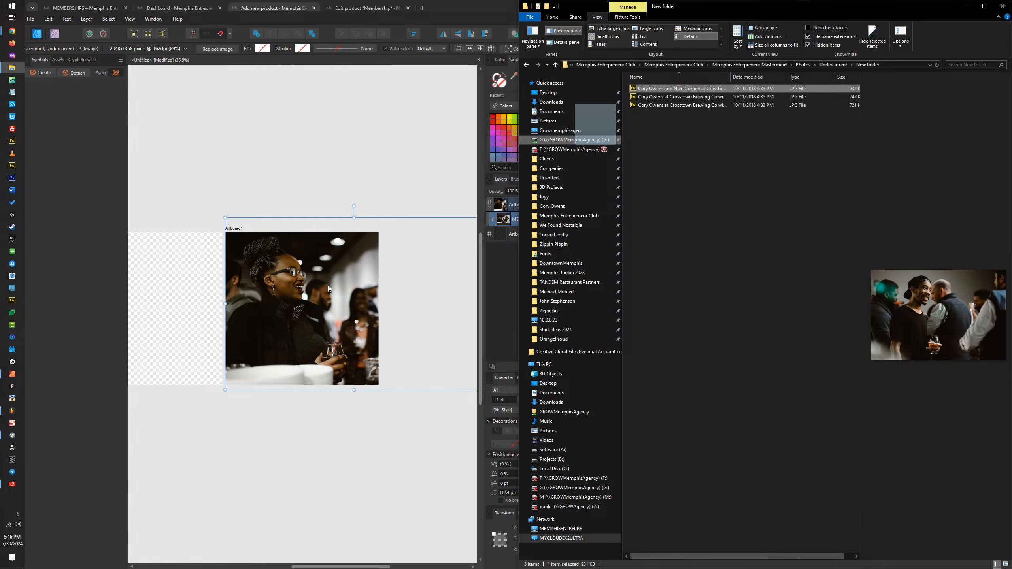
pyautogui.moveTo(784, 137); pyautogui.dragTo(272, 305)
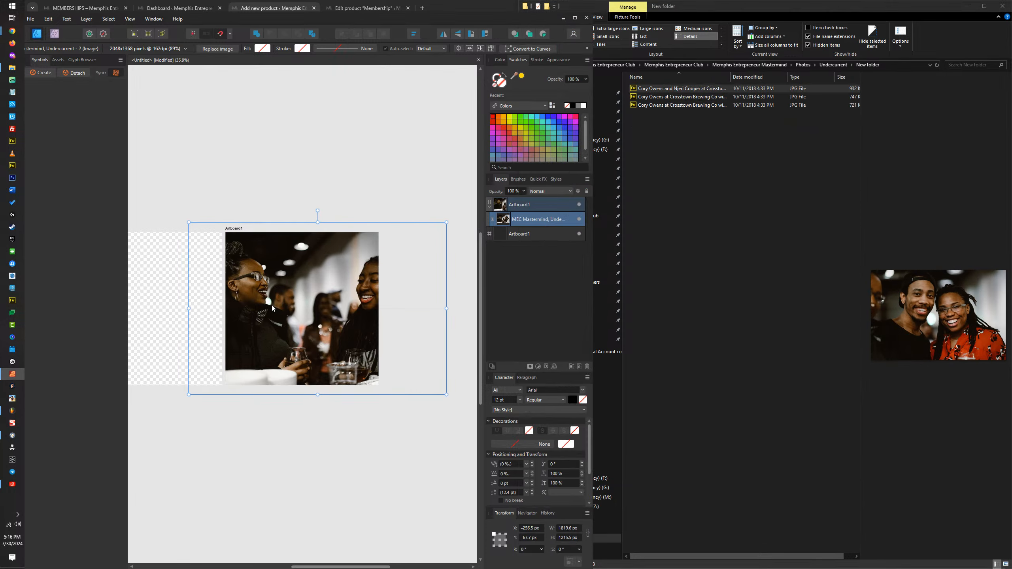
pyautogui.click(312, 177)
pyautogui.click(677, 98)
pyautogui.moveTo(677, 99); pyautogui.dragTo(301, 285)
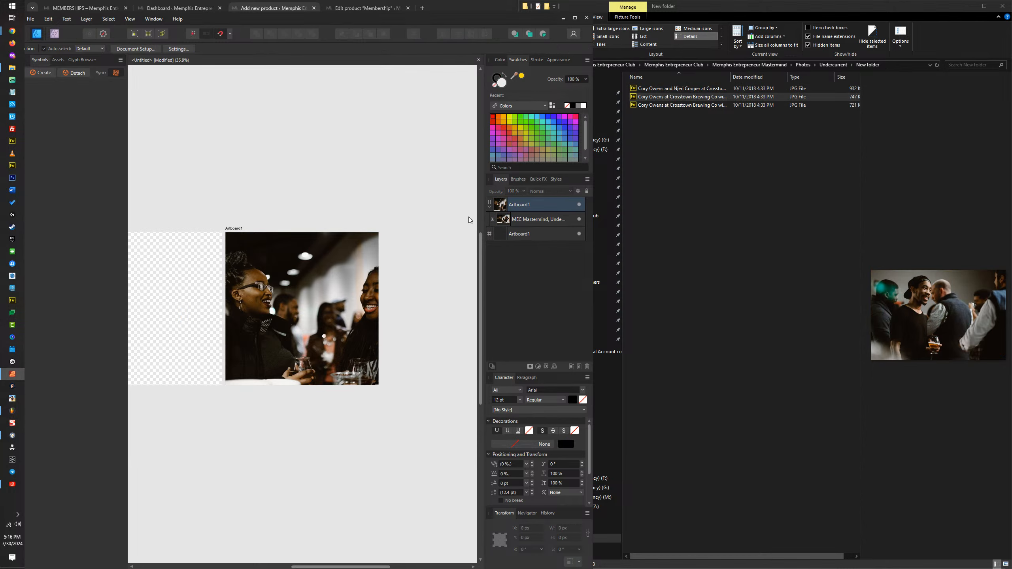
# Step: Open the 747 KB Crosstown Brewing Co photo from New folder with Affinity Publisher 2
pyautogui.click(696, 97)
pyautogui.rightClick(696, 97)
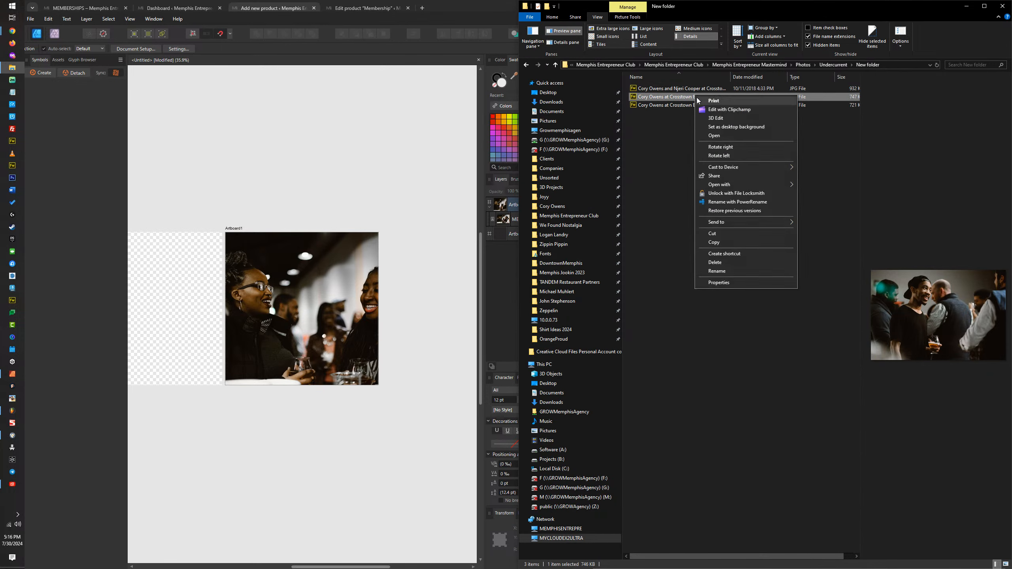
pyautogui.moveTo(738, 185)
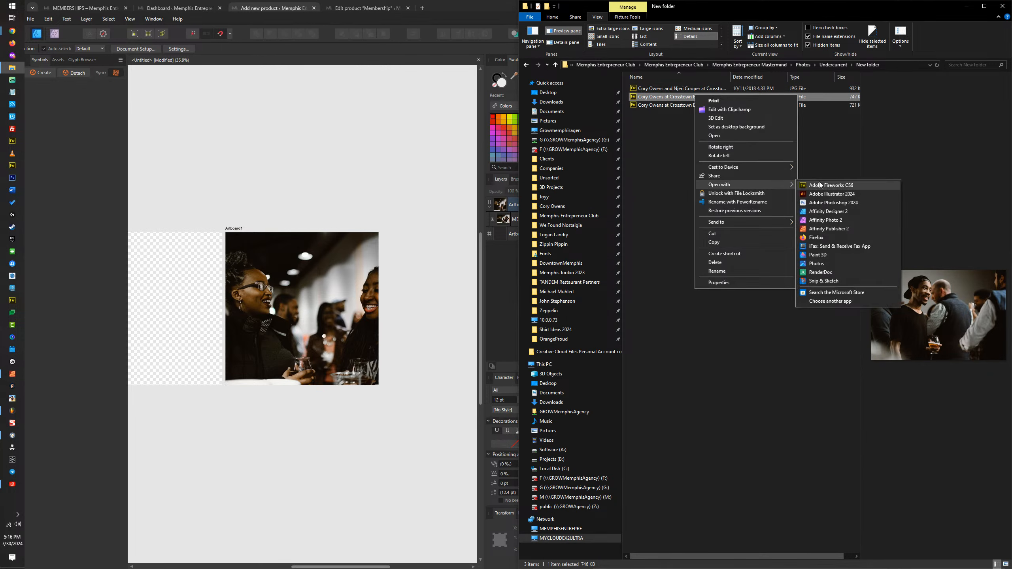
pyautogui.click(818, 231)
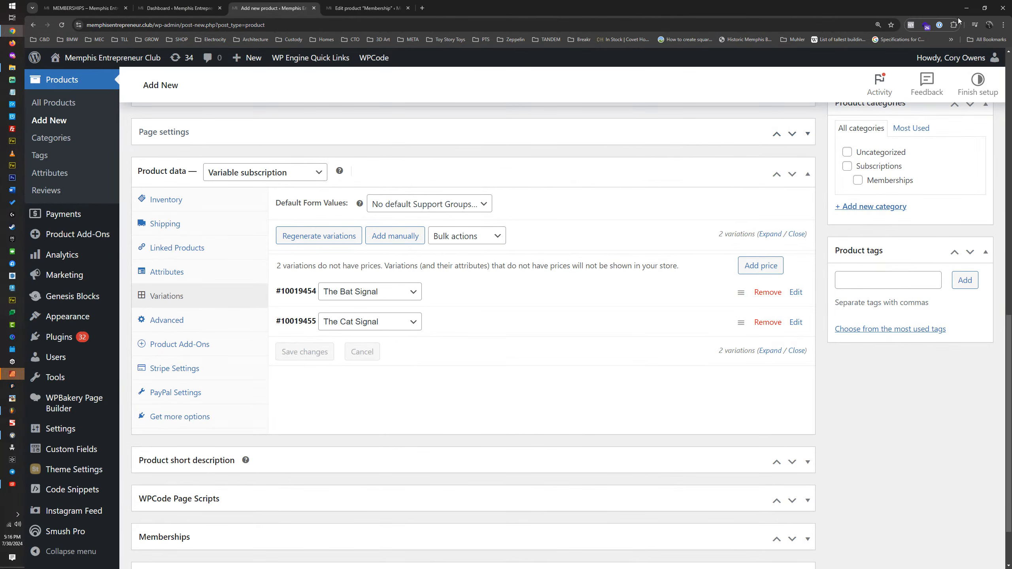
# Step: Move the browser window aside and maximize the Affinity Publisher window showing the opened photo
pyautogui.moveTo(694, 8); pyautogui.dragTo(1011, 134)
pyautogui.click(314, 60)
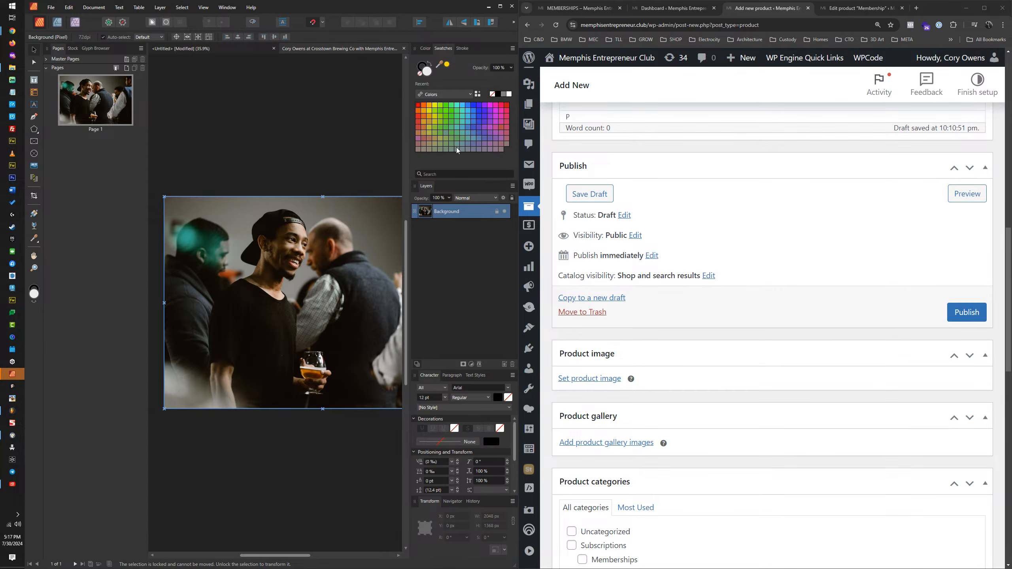
pyautogui.moveTo(432, 7); pyautogui.dragTo(532, 102)
pyautogui.doubleClick(533, 102)
pyautogui.moveTo(357, 232); pyautogui.dragTo(549, 240)
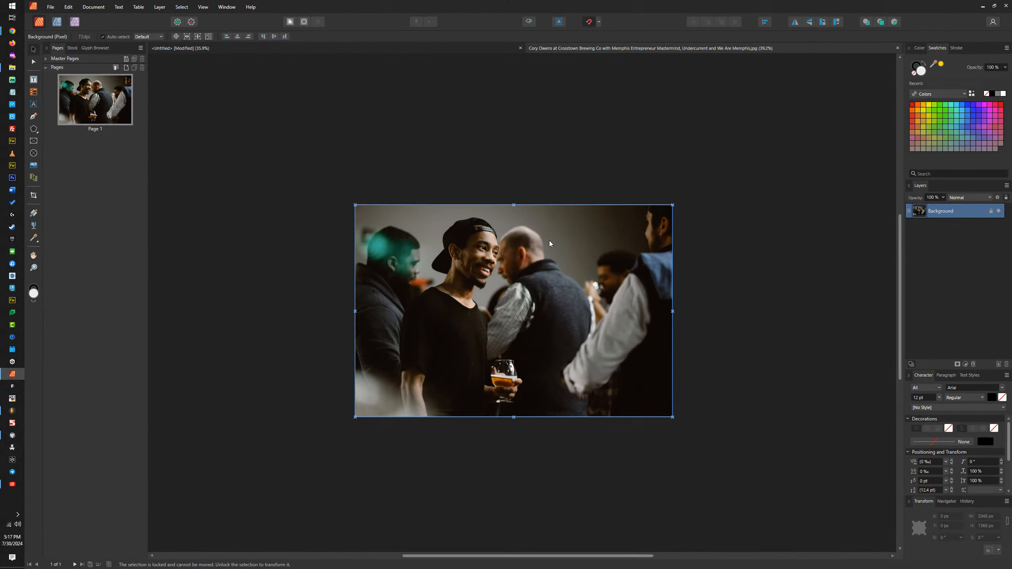
# Step: Unlock the opened photo's background layer and paste a copy of the photo onto the empty first artboard
pyautogui.click(991, 211)
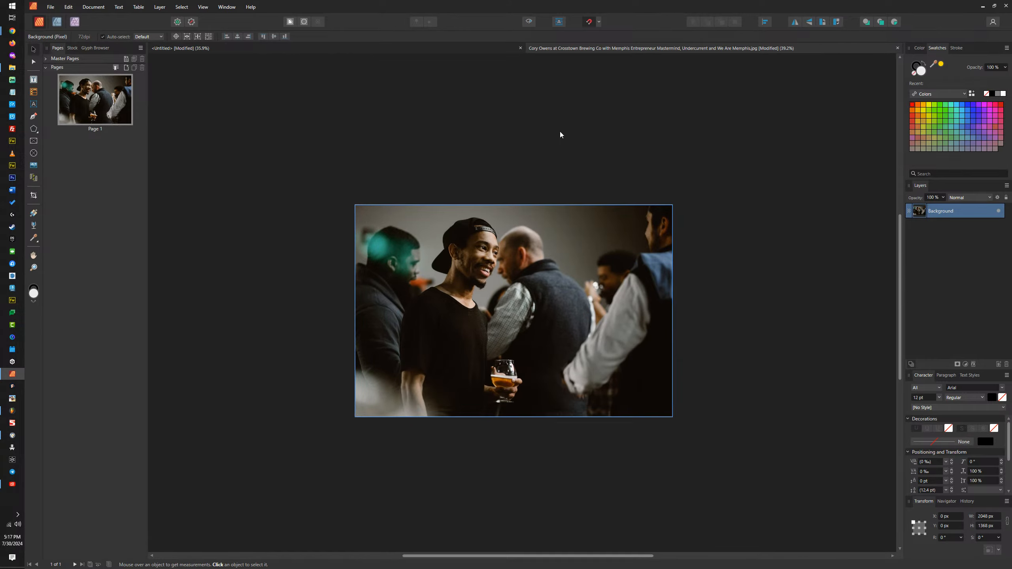
pyautogui.click(432, 47)
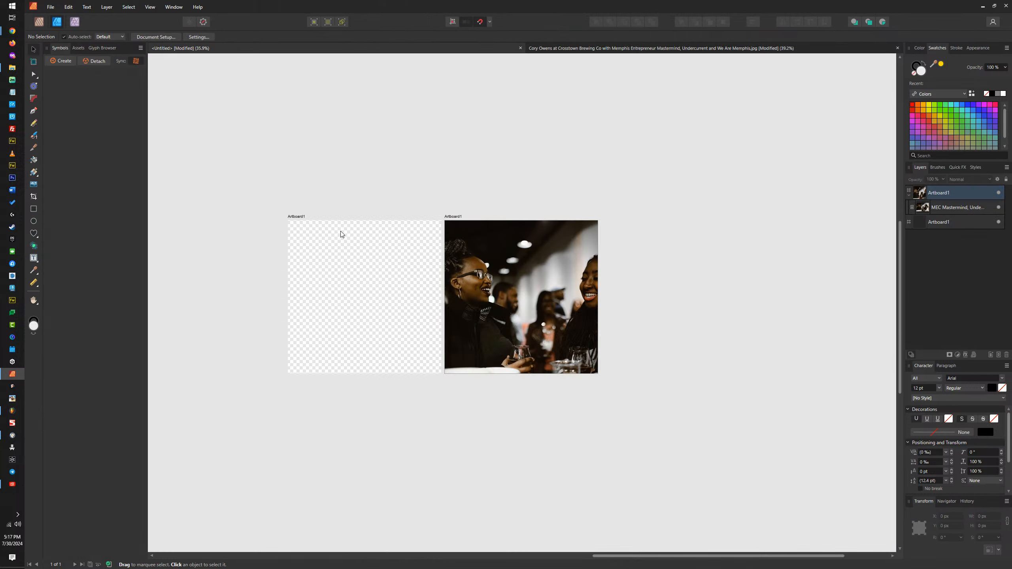
pyautogui.hotkey('ctrl', 'v')
pyautogui.scroll(5, 311, 274)
pyautogui.scroll(-4, 410, 276)
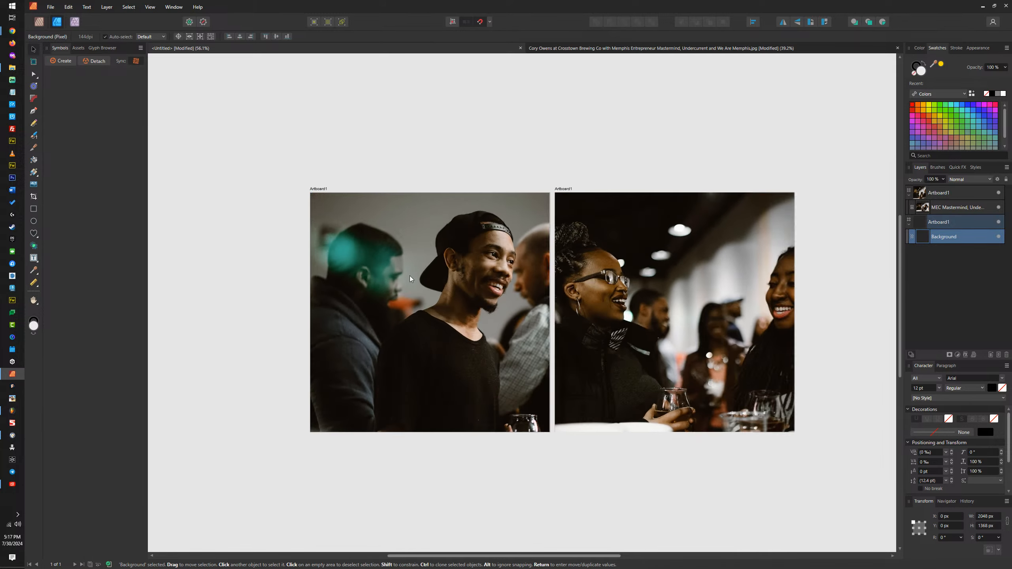
# Step: Scale the pasted photo to about 1616.8 × 1080 px so it fills the first artboard's height from its upper-left corner
pyautogui.moveTo(695, 451); pyautogui.dragTo(598, 428)
pyautogui.moveTo(452, 343); pyautogui.dragTo(449, 342)
pyautogui.scroll(5, 358, 275)
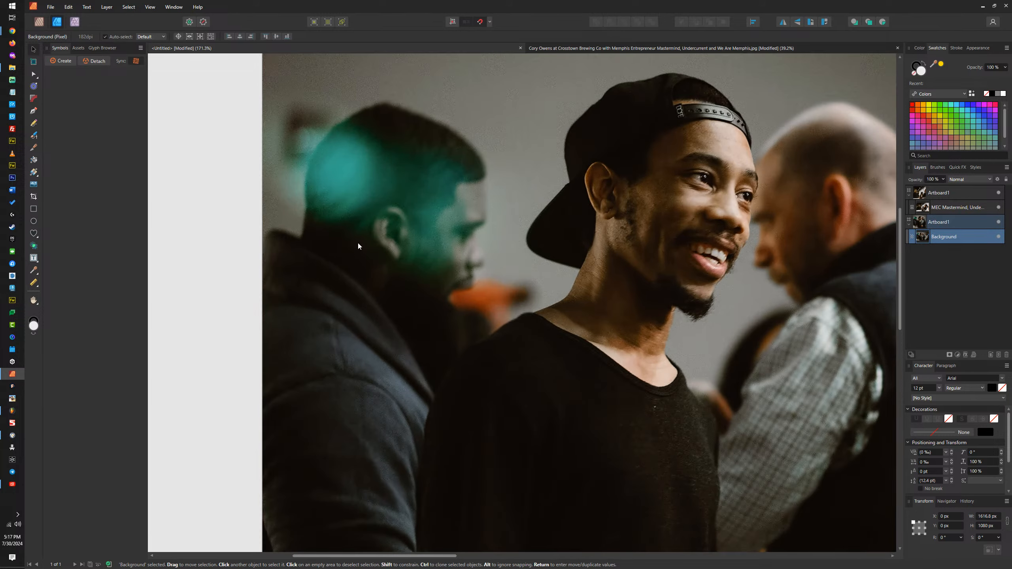
pyautogui.scroll(-5, 377, 209)
# Step: Try different horizontal framings of the first artboard's photo, finishing with its left edge flush with the artboard
pyautogui.moveTo(482, 244); pyautogui.dragTo(362, 243)
pyautogui.scroll(5, 478, 211)
pyautogui.scroll(-6, 638, 195)
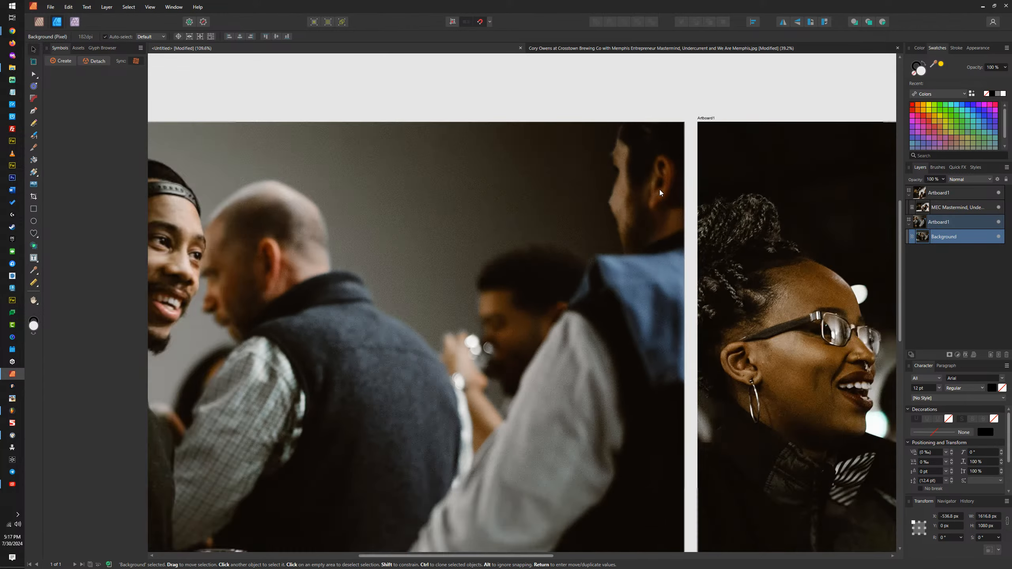
pyautogui.scroll(-2, 629, 187)
pyautogui.scroll(3, 628, 192)
pyautogui.scroll(-2, 626, 199)
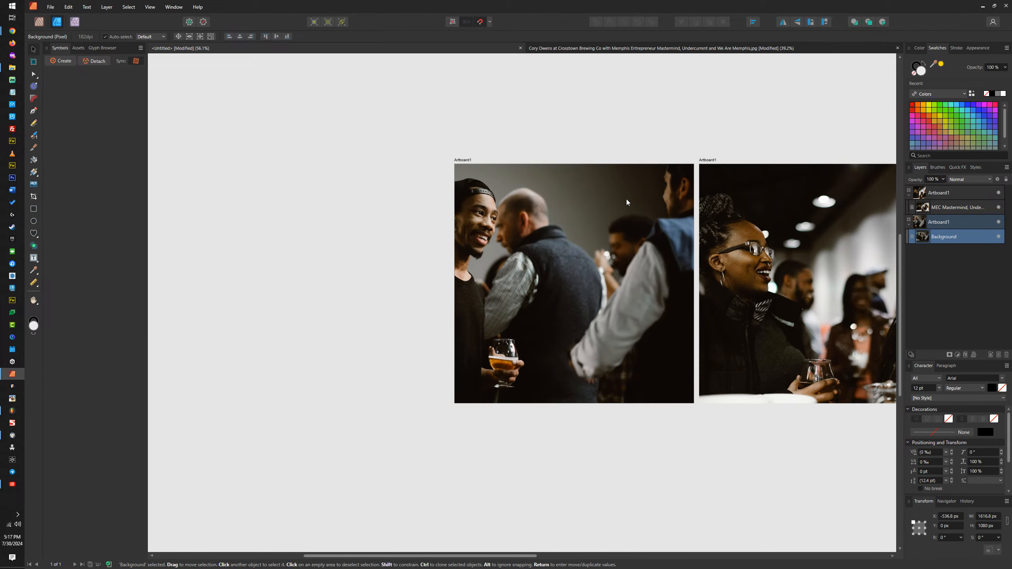
pyautogui.scroll(2, 627, 199)
pyautogui.moveTo(563, 239); pyautogui.dragTo(668, 251)
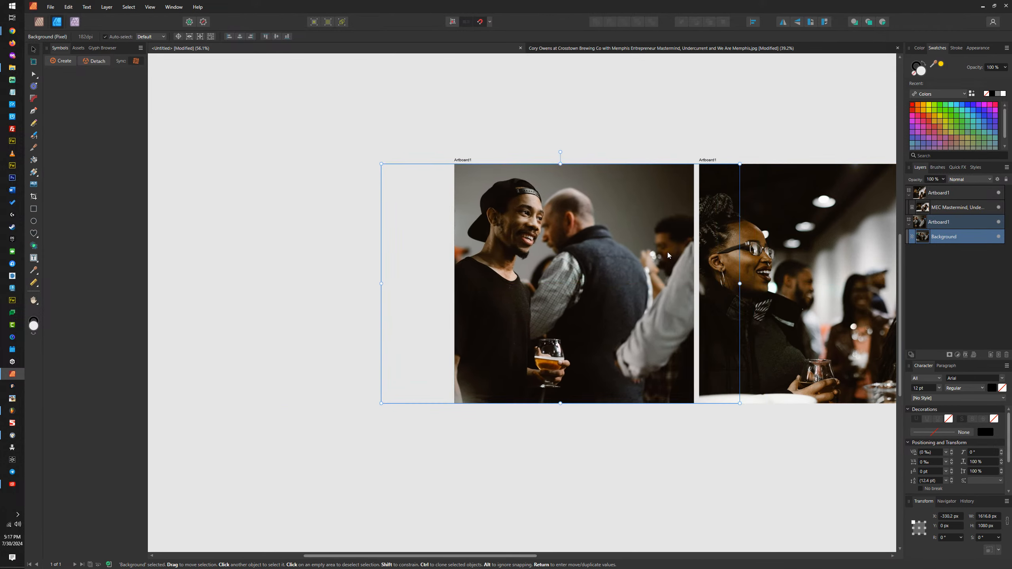
pyautogui.scroll(5, 677, 240)
pyautogui.scroll(-5, 609, 242)
pyautogui.scroll(3, 590, 246)
pyautogui.scroll(-2, 600, 240)
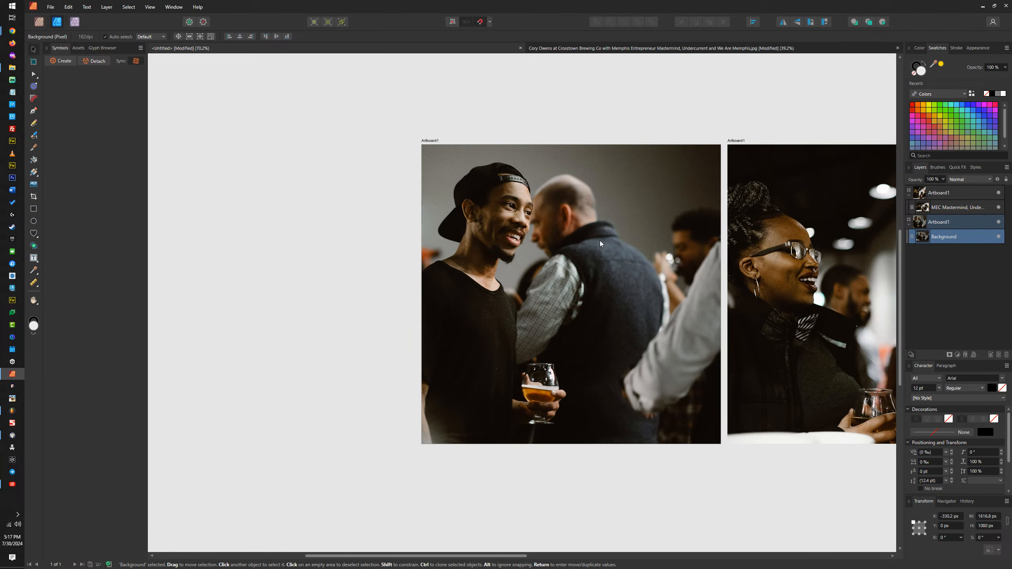
pyautogui.moveTo(505, 263); pyautogui.dragTo(542, 277)
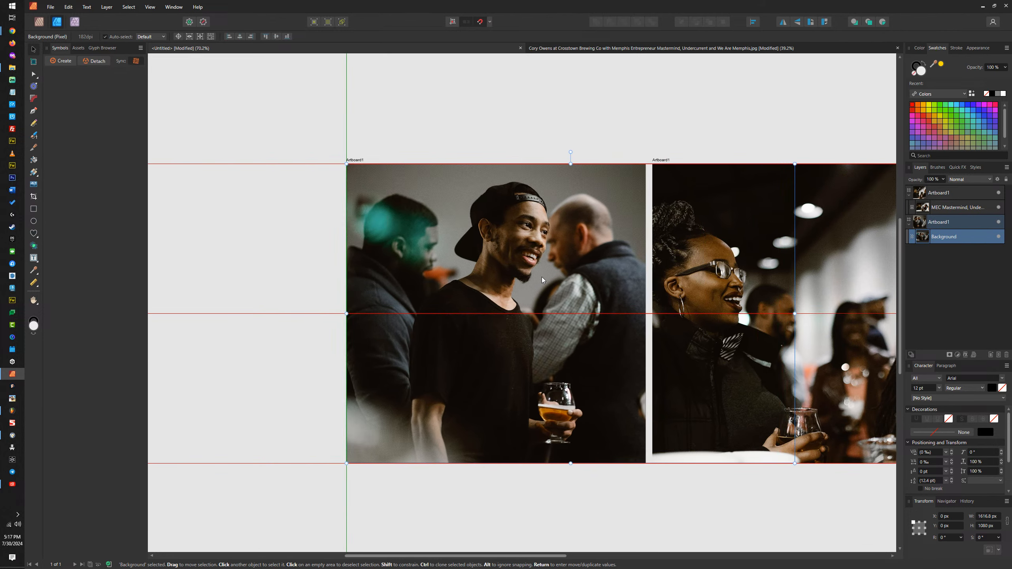
# Step: Enlarge the first artboard's photo to about 1773 × 1184 px and shift it slightly right to frame the man in the cap
pyautogui.moveTo(346, 463); pyautogui.dragTo(314, 506)
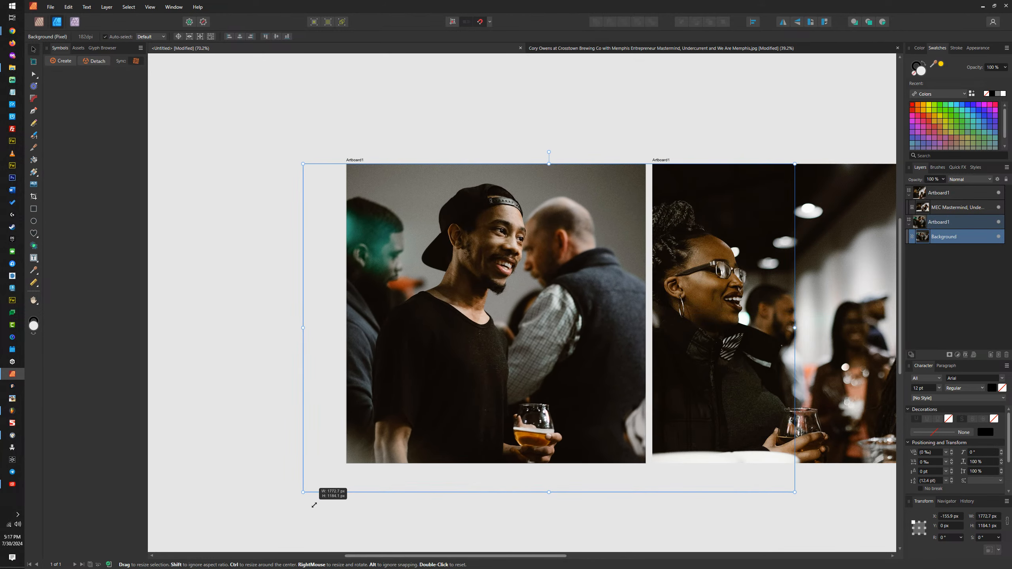
pyautogui.moveTo(483, 363); pyautogui.dragTo(505, 360)
pyautogui.moveTo(760, 318); pyautogui.dragTo(606, 334)
# Step: Enlarge the second artboard's photo to about 2240.8 × 1496.8 px and align its left edge with the artboard, framing the woman with glasses
pyautogui.click(712, 287)
pyautogui.scroll(-3, 711, 286)
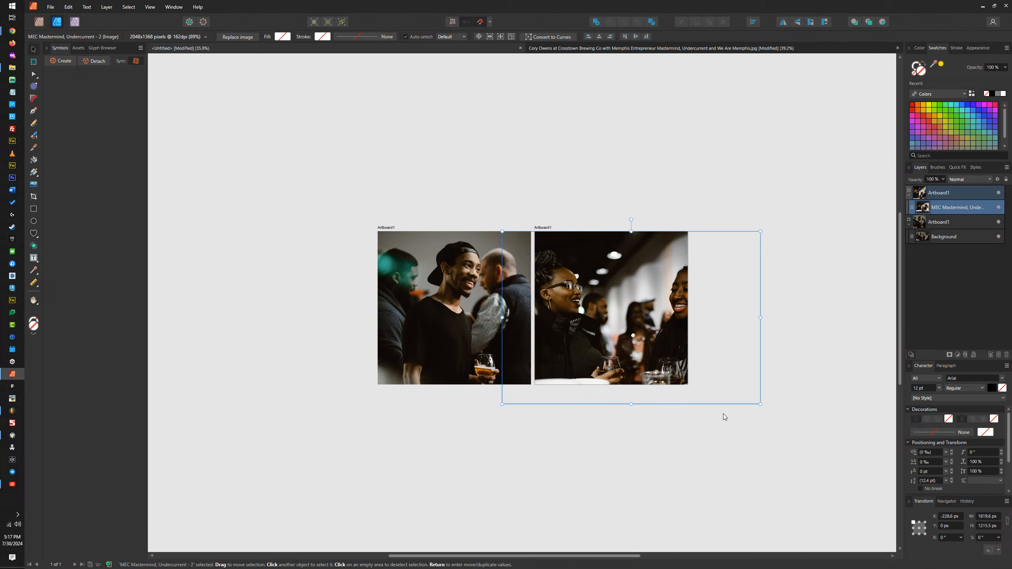
pyautogui.moveTo(761, 404); pyautogui.dragTo(820, 441)
pyautogui.moveTo(643, 350); pyautogui.dragTo(673, 323)
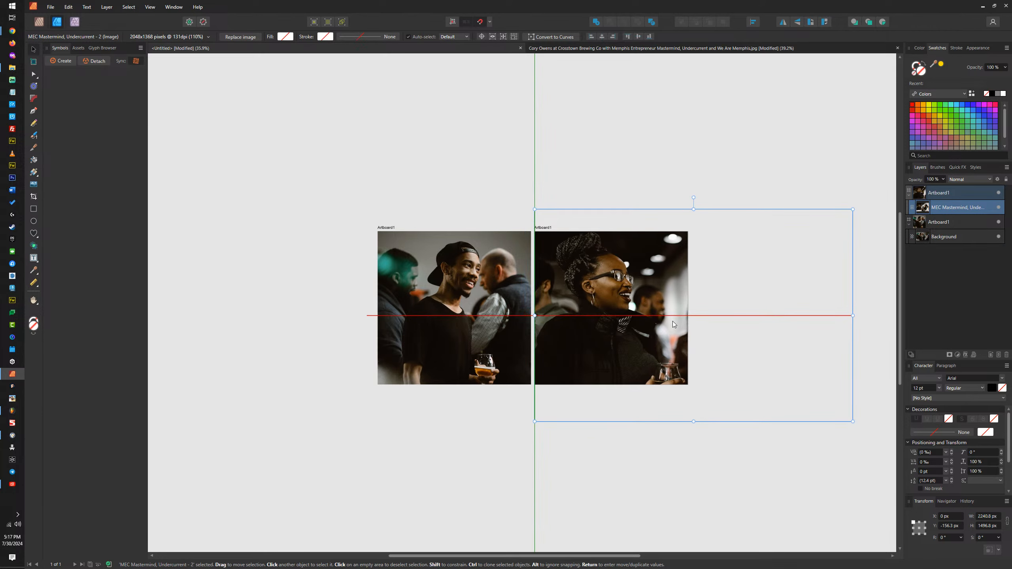
# Step: Enlarge the first artboard's photo to about 2497 × 1667.9 px and position it at about X -487.2, Y -78 px
pyautogui.click(460, 310)
pyautogui.moveTo(367, 403); pyautogui.dragTo(264, 471)
pyautogui.moveTo(435, 324); pyautogui.dragTo(484, 319)
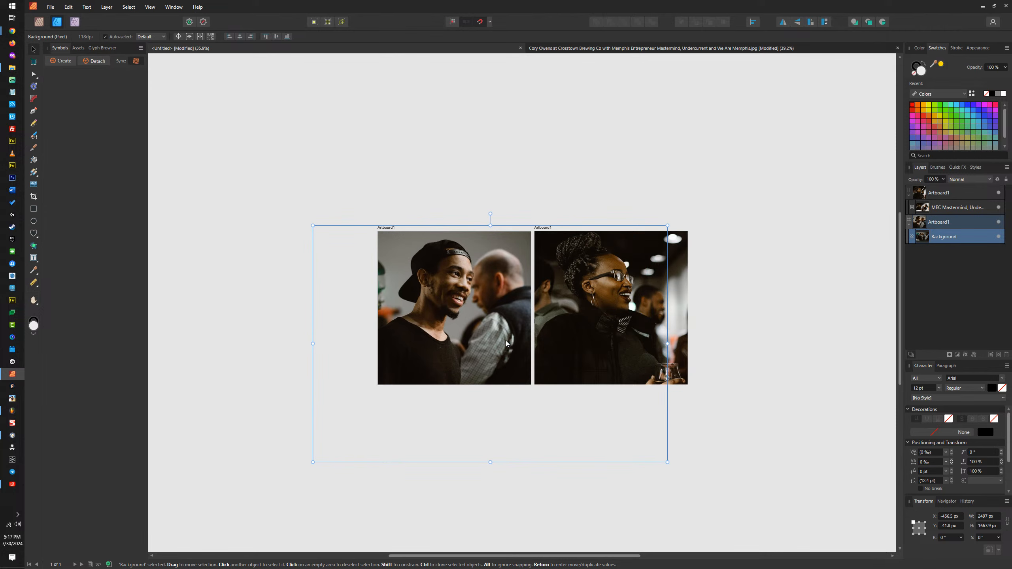
pyautogui.moveTo(505, 343); pyautogui.dragTo(504, 332)
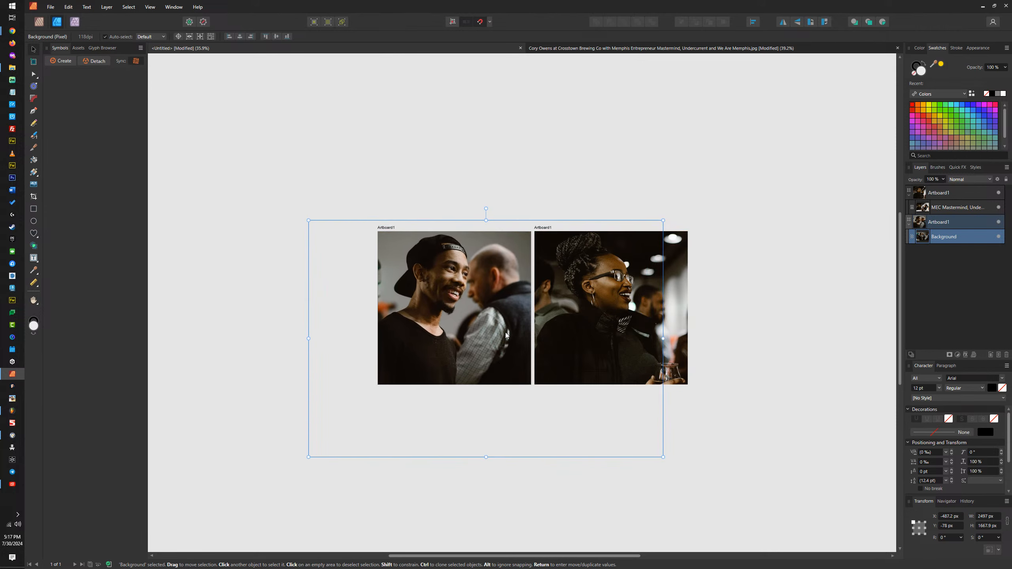
# Step: Enlarge the second artboard's photo to about 2472.6 × 1651.6 px and position it at about X -125.3, Y -206.4 px
pyautogui.moveTo(634, 293); pyautogui.dragTo(598, 291)
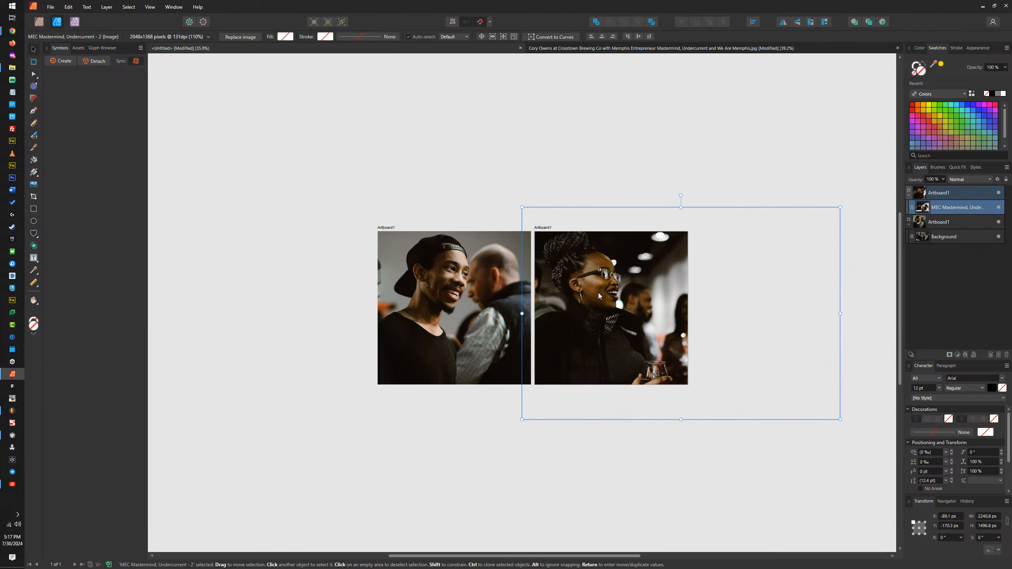
pyautogui.moveTo(839, 418); pyautogui.dragTo(873, 441)
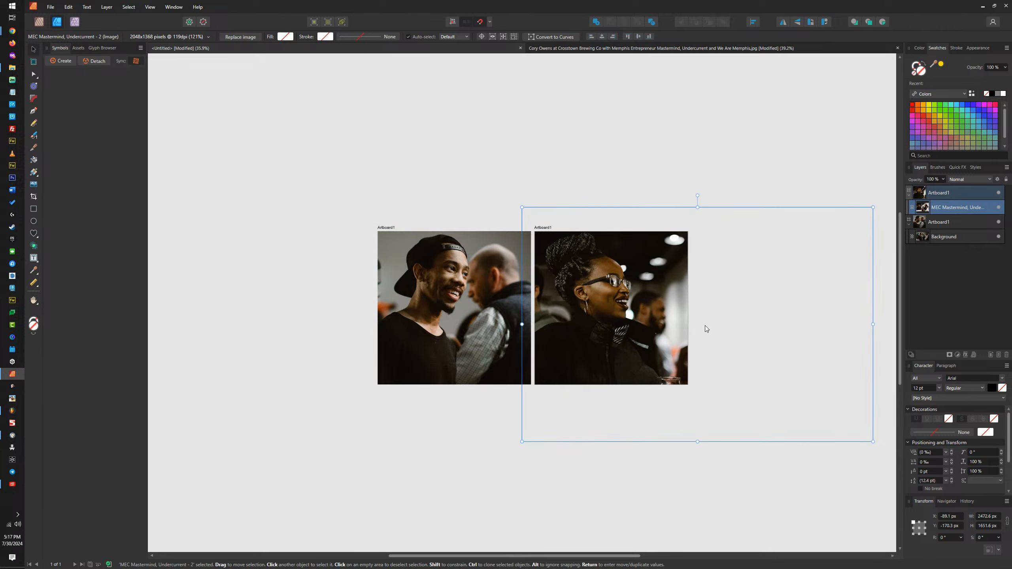
pyautogui.moveTo(678, 319); pyautogui.dragTo(674, 313)
# Step: Enlarge the first artboard's photo to about 2701.9 × 1804.8 px and shift it left to about X -587.4 px
pyautogui.click(417, 339)
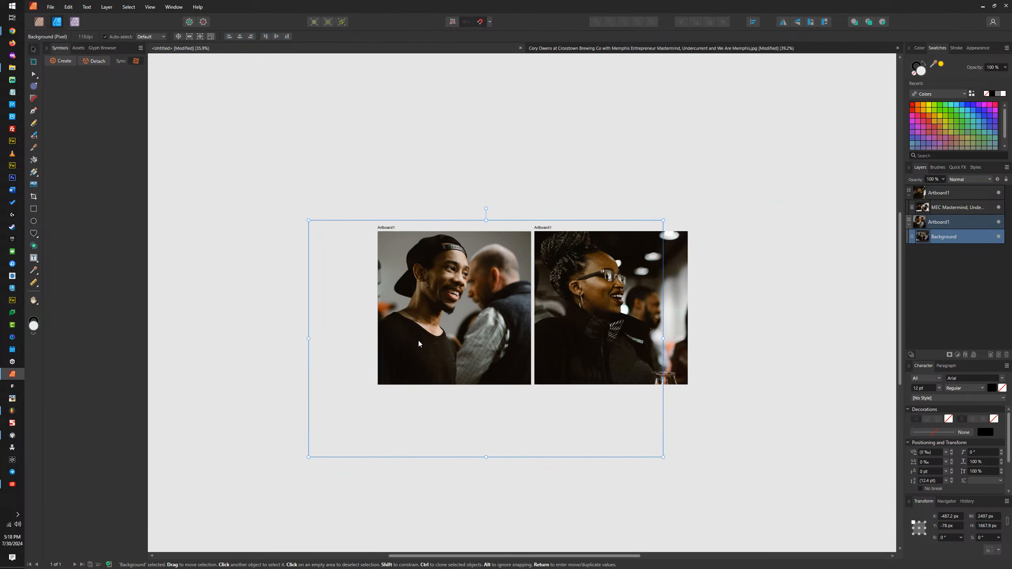
pyautogui.moveTo(664, 457); pyautogui.dragTo(693, 476)
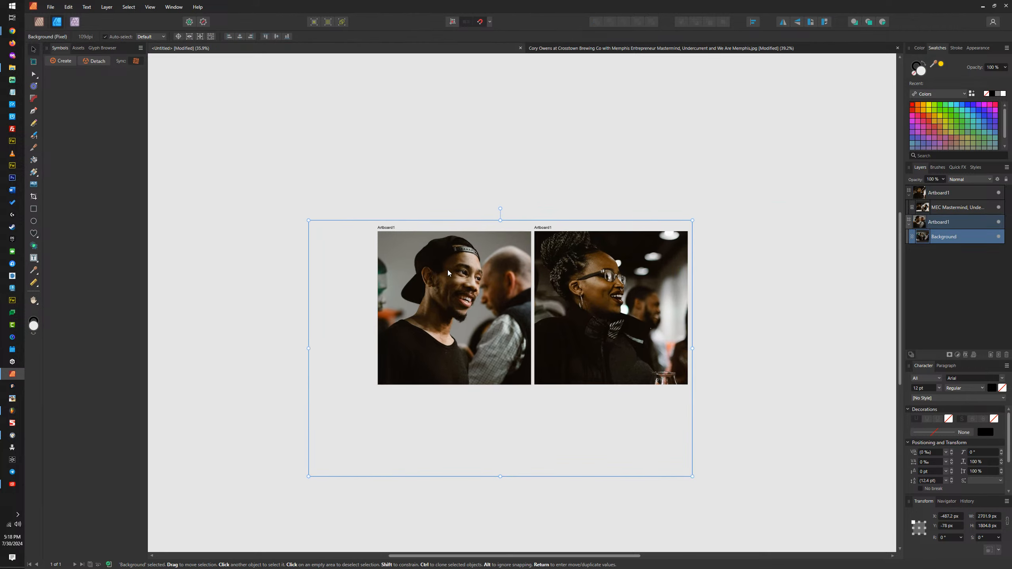
pyautogui.moveTo(450, 274); pyautogui.dragTo(437, 272)
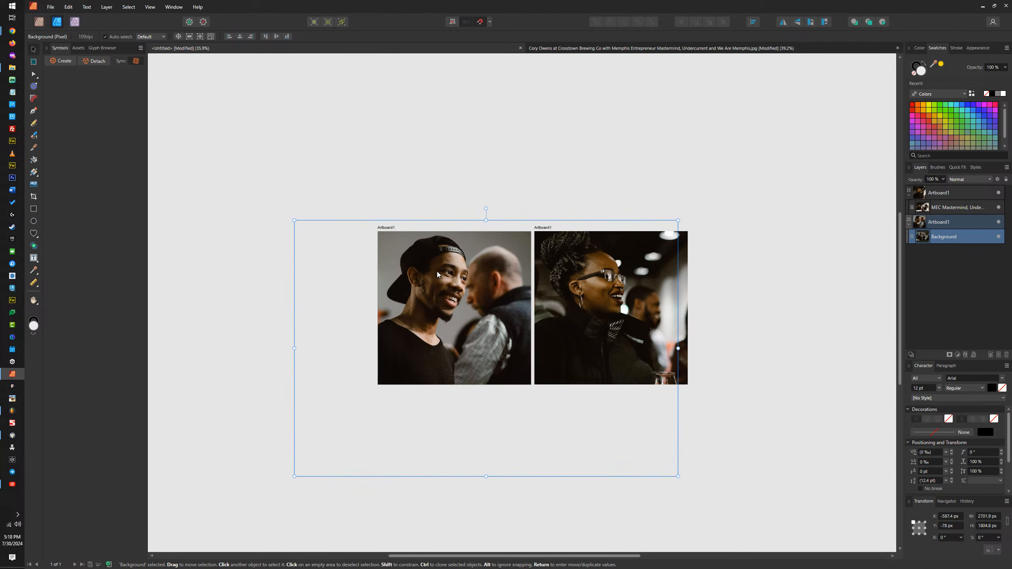
# Step: Apply Rasterize & Trim to the photo layers on both artboards
pyautogui.rightClick(948, 239)
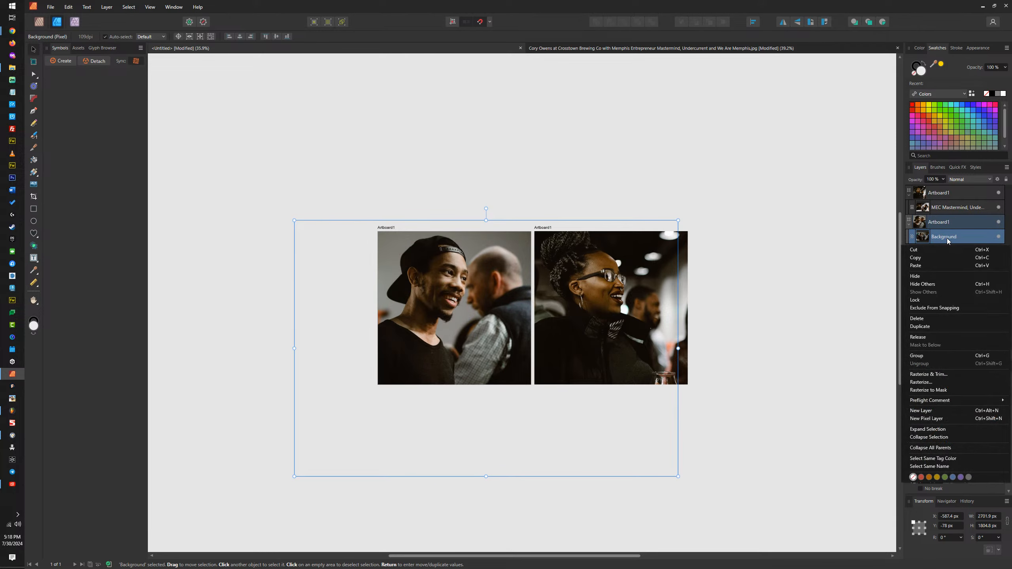
pyautogui.click(928, 376)
pyautogui.click(599, 269)
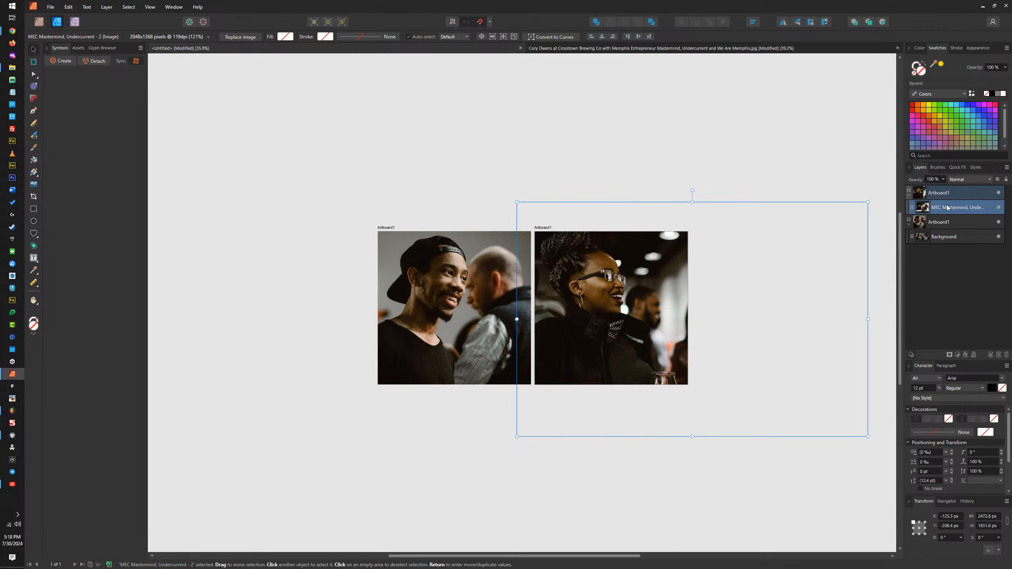
pyautogui.rightClick(925, 208)
pyautogui.click(934, 350)
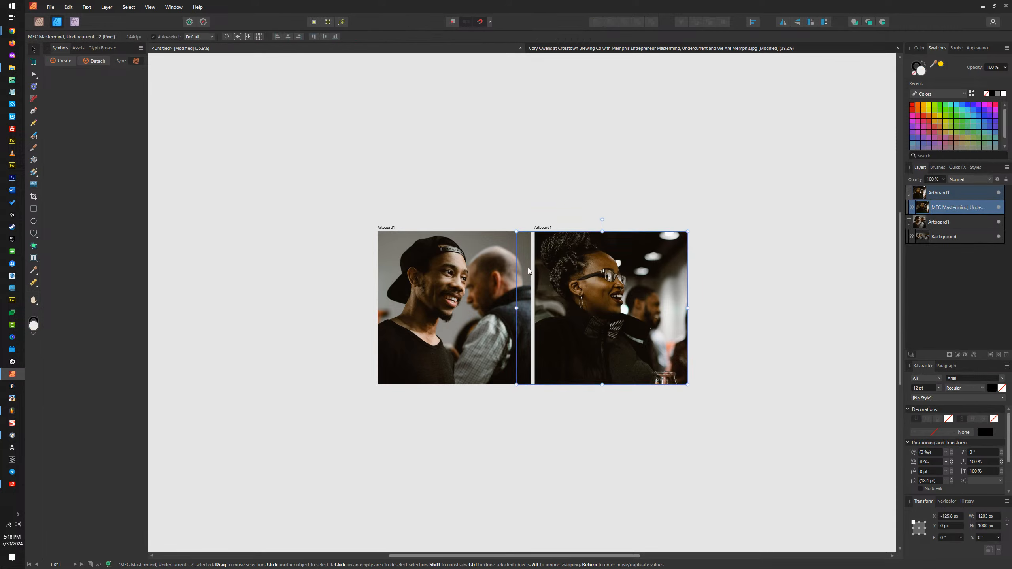
# Step: Crop both photos to the edges of their artboards with the Vector Crop tool
pyautogui.click(34, 196)
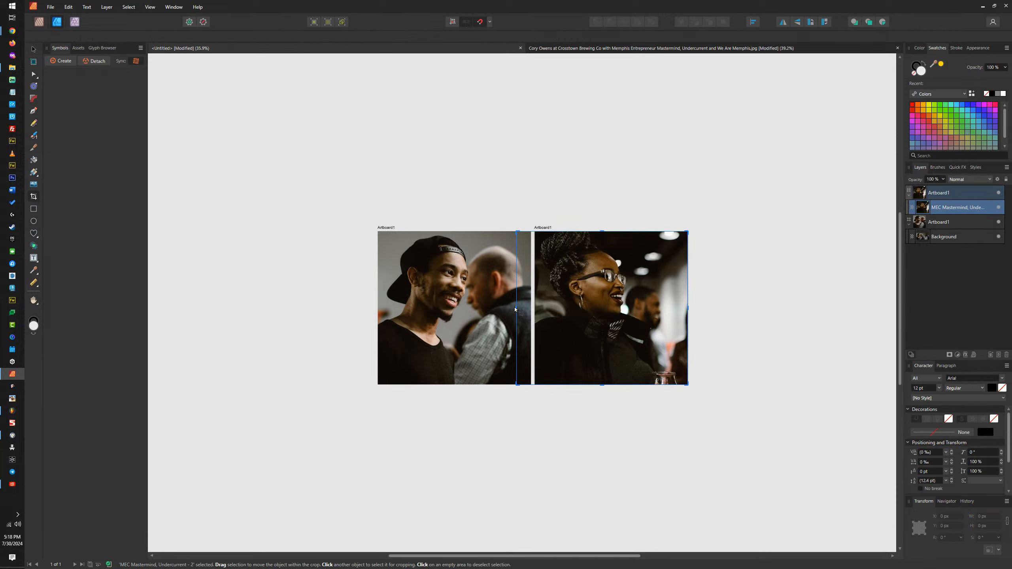
pyautogui.moveTo(518, 308); pyautogui.dragTo(535, 310)
pyautogui.click(473, 303)
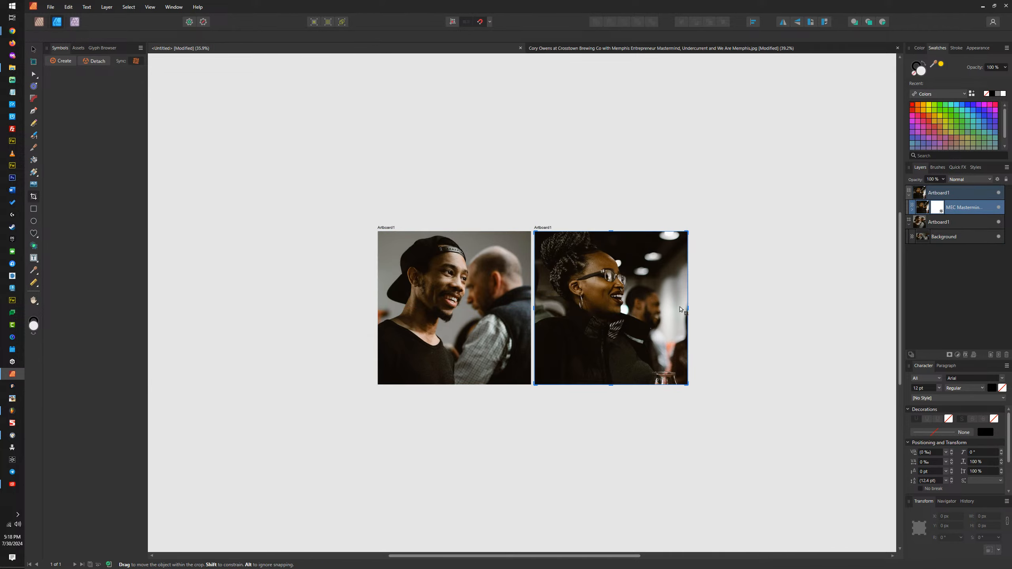
pyautogui.moveTo(679, 308); pyautogui.dragTo(531, 308)
pyautogui.click(33, 49)
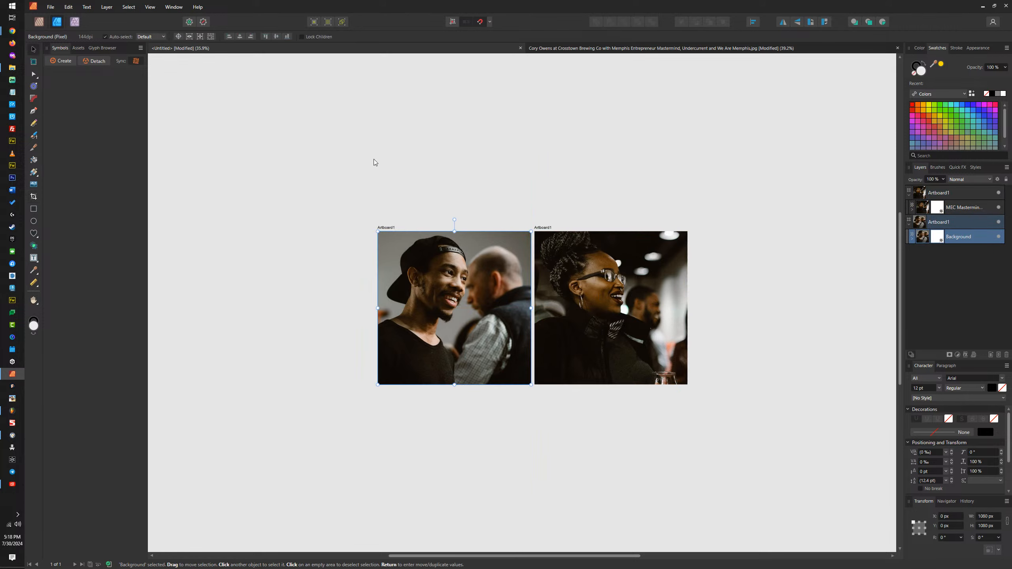
# Step: Turn the first artboard's photo monochrome with a Black and White adjustment at its default settings
pyautogui.keyDown('shift'); pyautogui.click(580, 286); pyautogui.keyUp('shift')
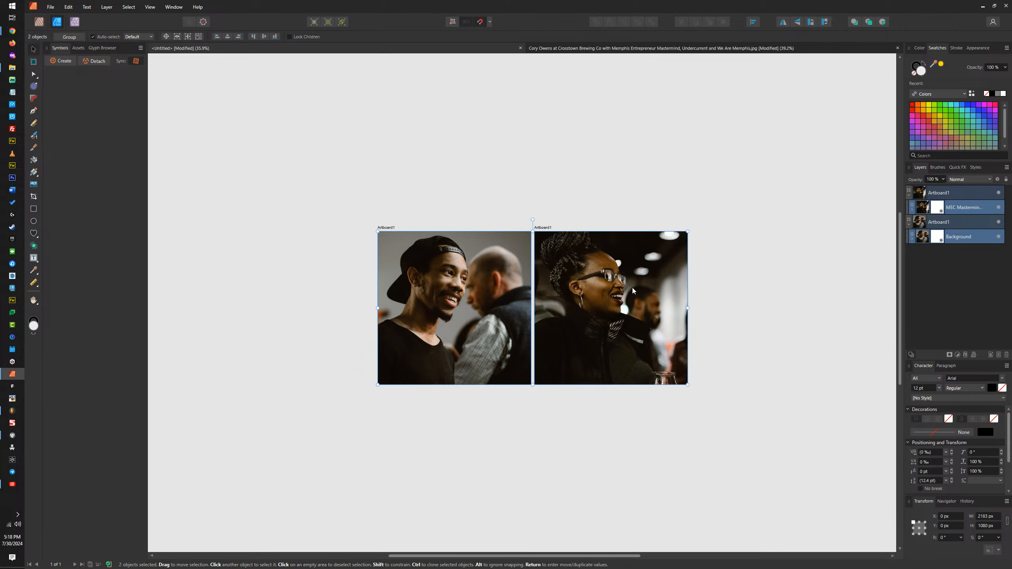
pyautogui.click(959, 171)
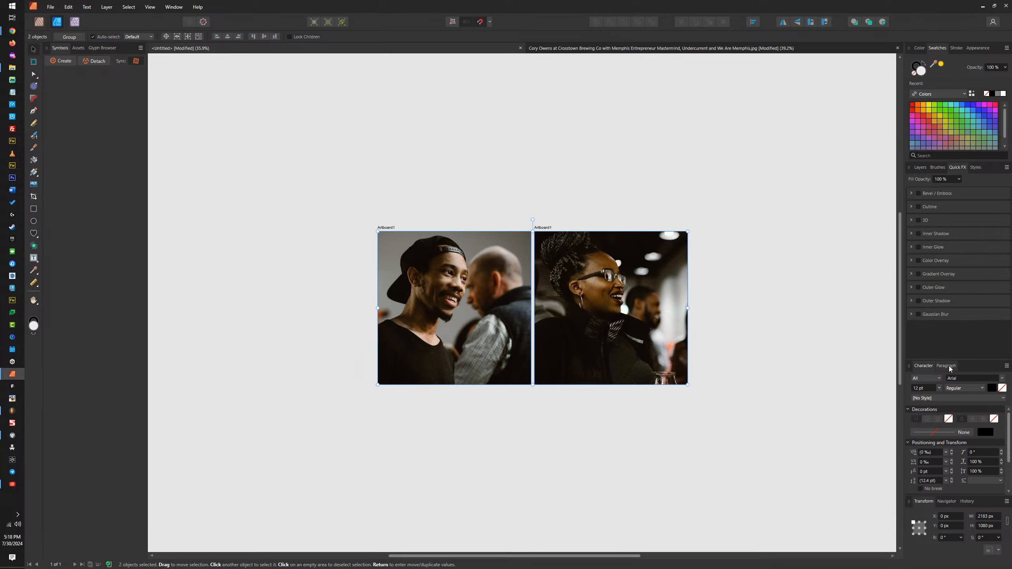
pyautogui.click(976, 168)
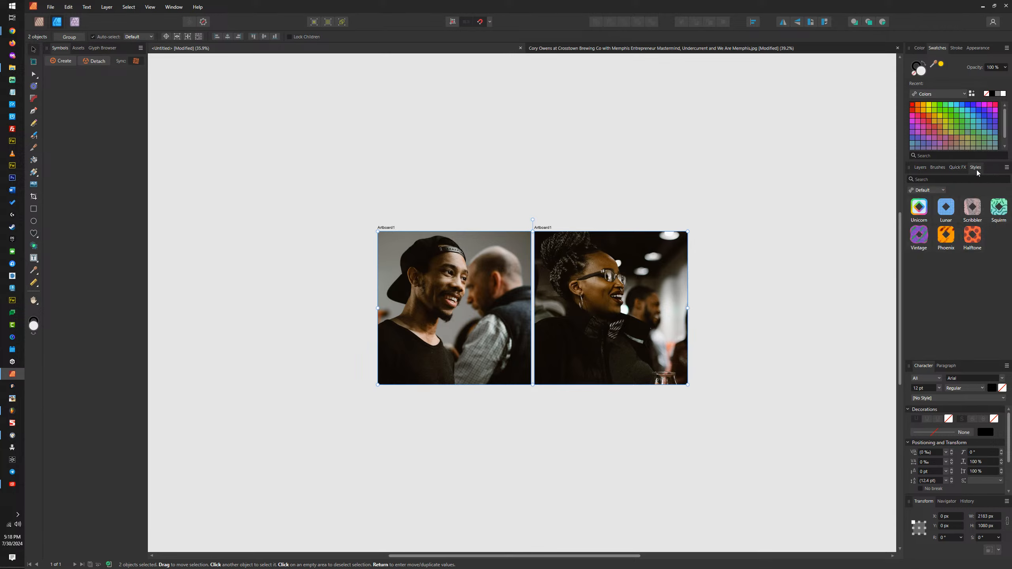
pyautogui.click(960, 168)
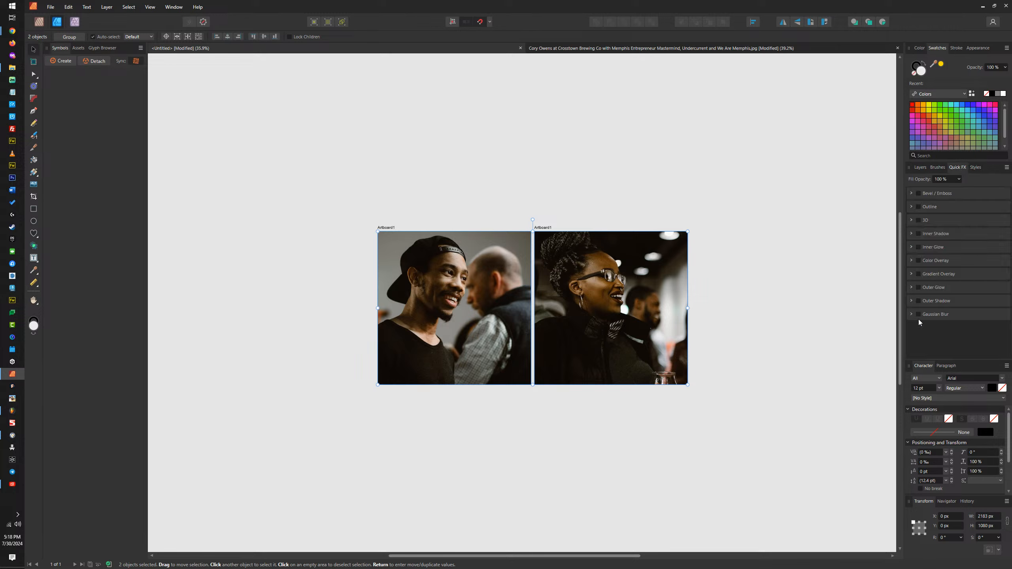
pyautogui.click(930, 167)
pyautogui.click(921, 168)
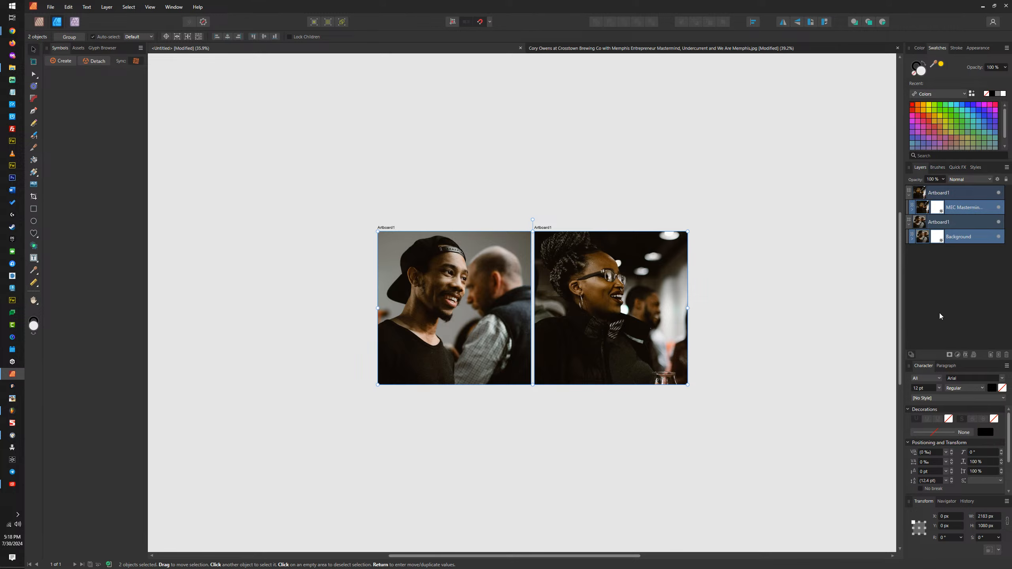
pyautogui.click(959, 355)
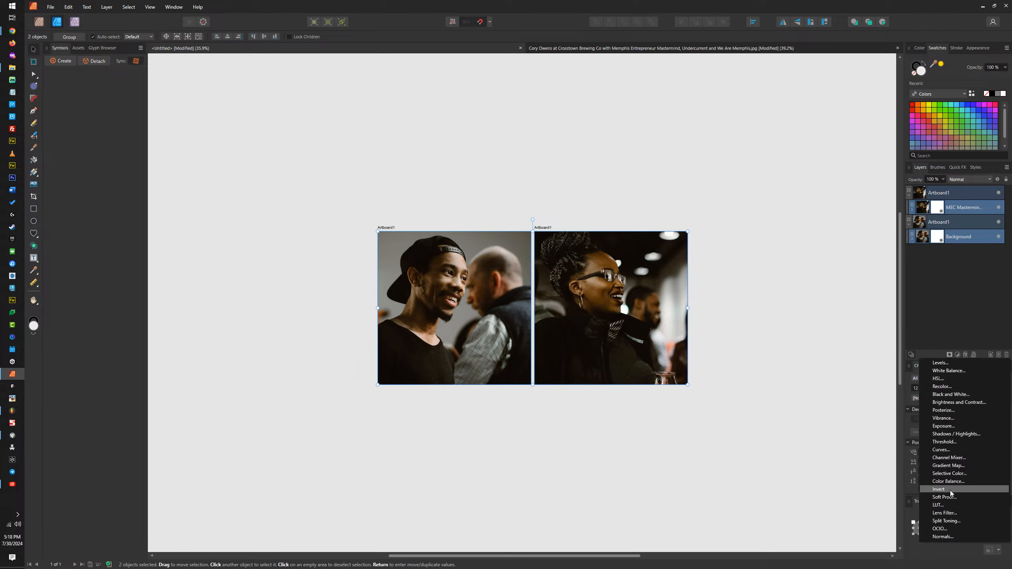
pyautogui.click(958, 396)
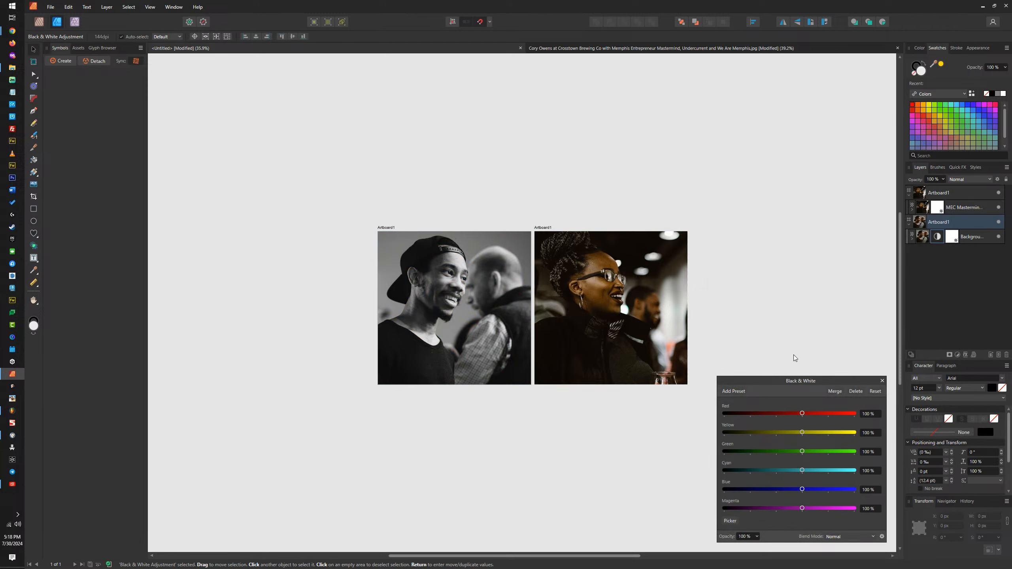
pyautogui.click(836, 391)
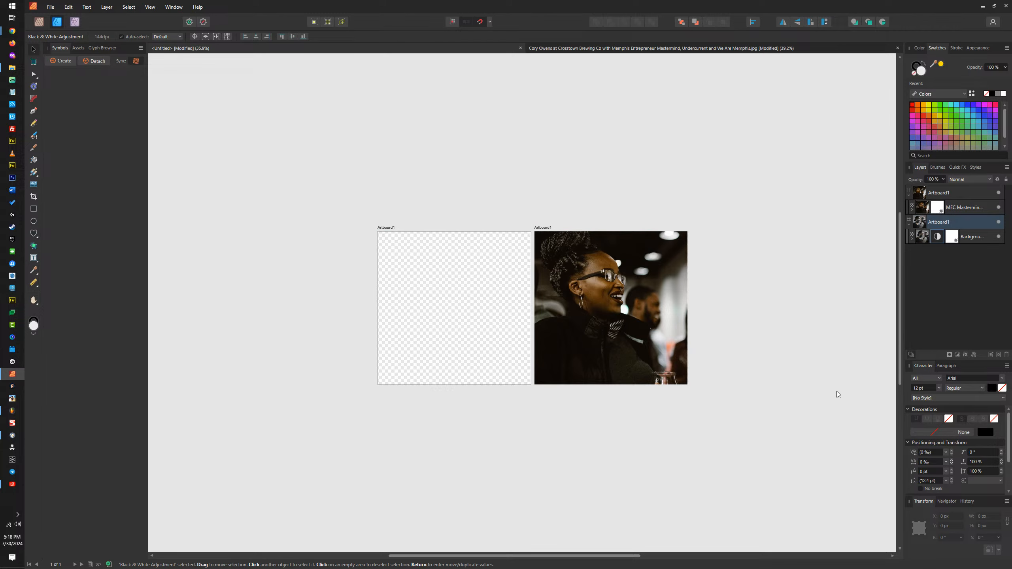
# Step: Apply a Black and White adjustment with default settings to the second artboard's photo
pyautogui.click(613, 298)
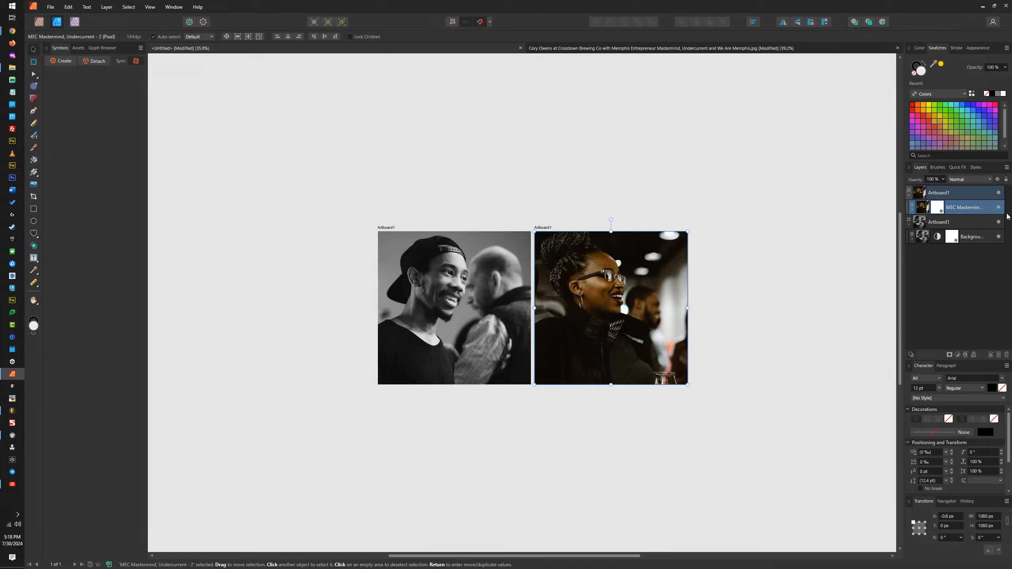
pyautogui.click(957, 355)
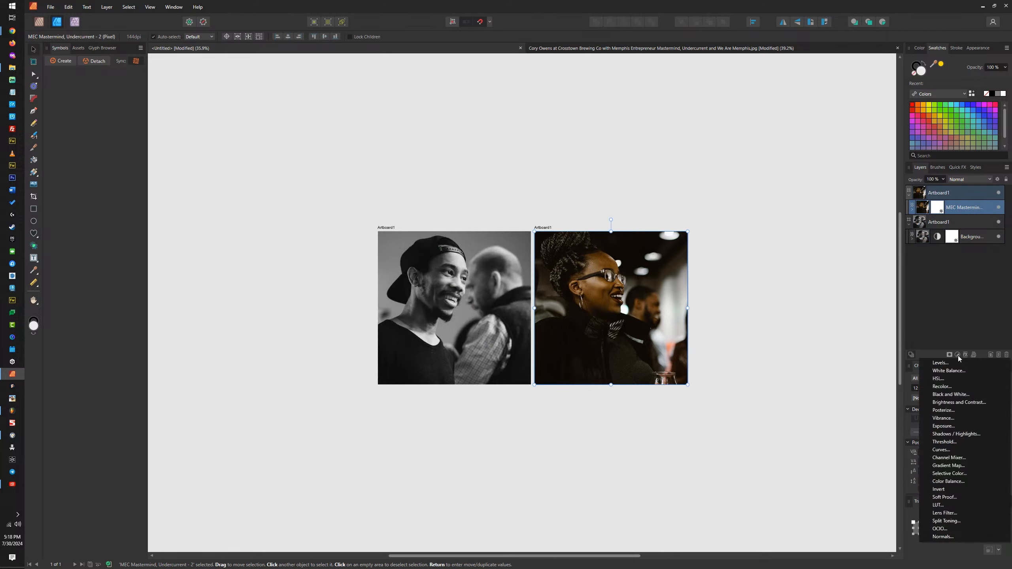
pyautogui.click(950, 394)
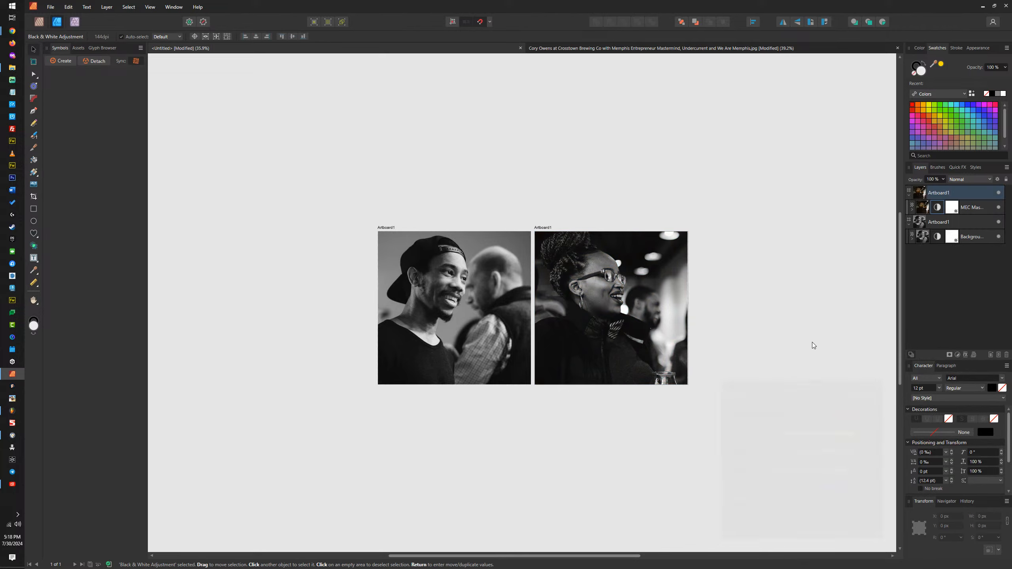
pyautogui.click(881, 382)
pyautogui.click(312, 144)
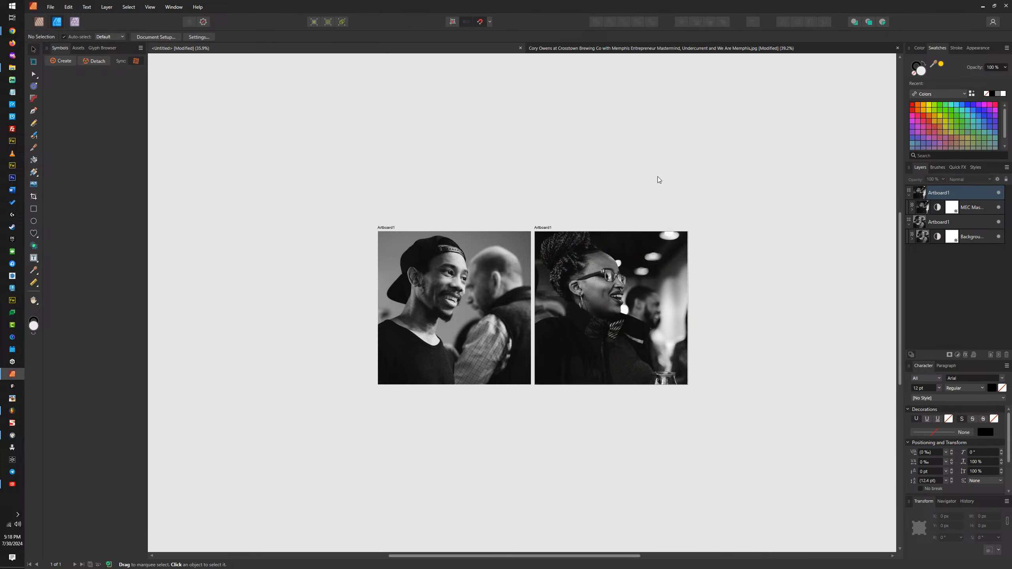
pyautogui.click(658, 282)
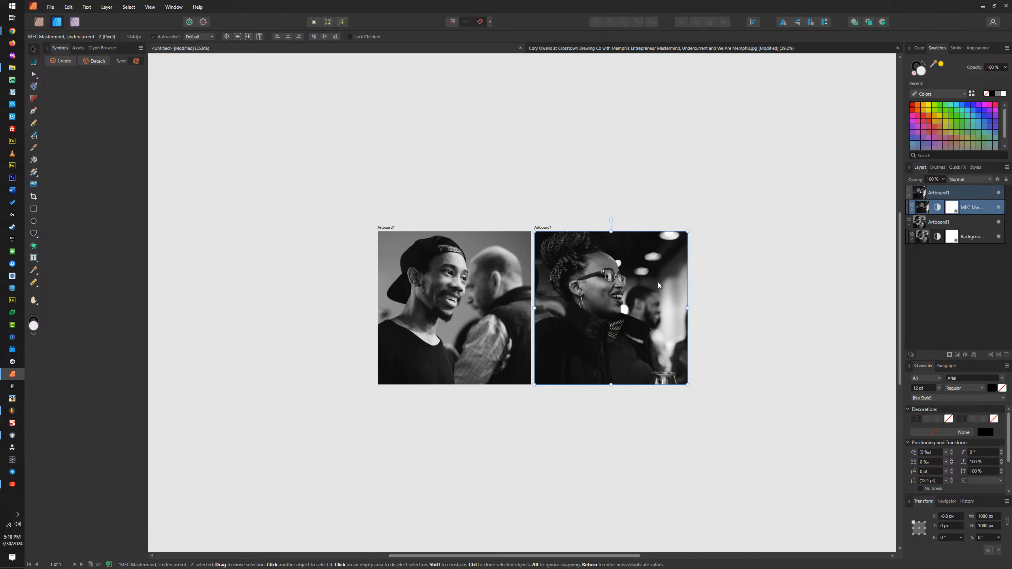
pyautogui.keyDown('ctrl'); pyautogui.scroll(3, 667, 293); pyautogui.keyUp('ctrl')
pyautogui.hotkey('ctrl', '0')
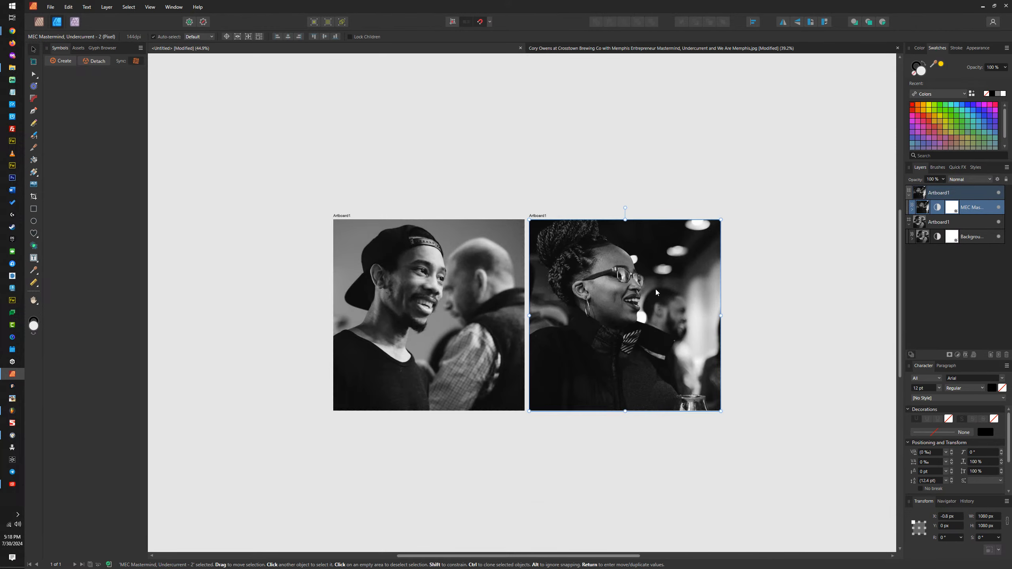
pyautogui.keyDown('ctrl'); pyautogui.scroll(1, 492, 270); pyautogui.keyUp('ctrl')
pyautogui.moveTo(515, 271); pyautogui.dragTo(499, 246)
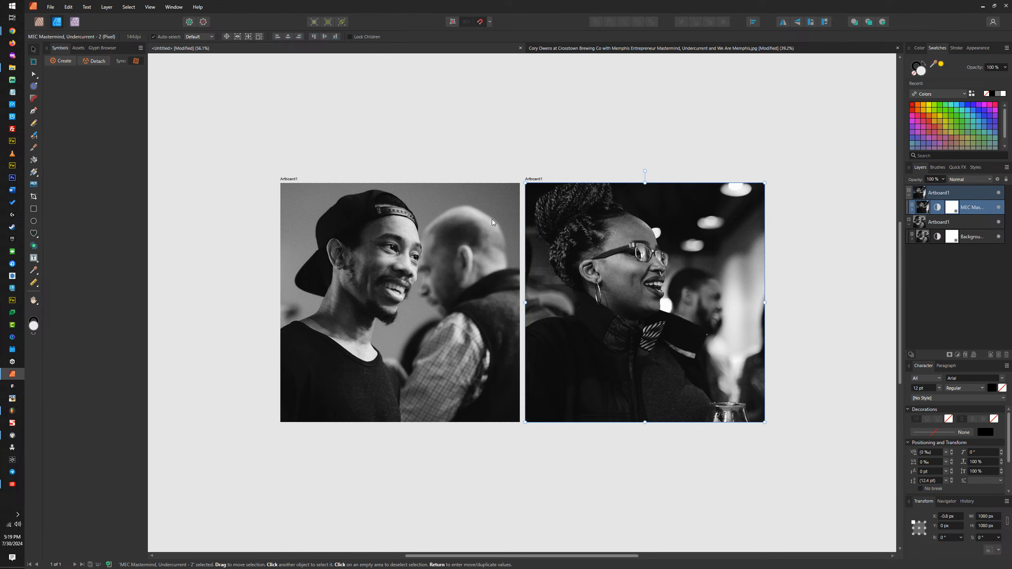
pyautogui.click(425, 124)
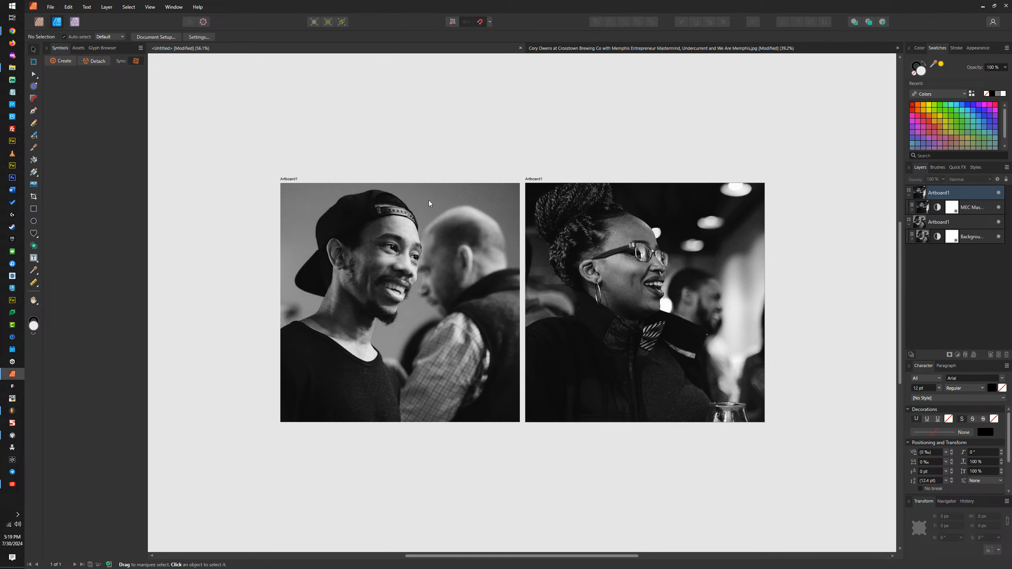
# Step: Paste the copied bat logo image above the photo on the first artboard
pyautogui.click(435, 281)
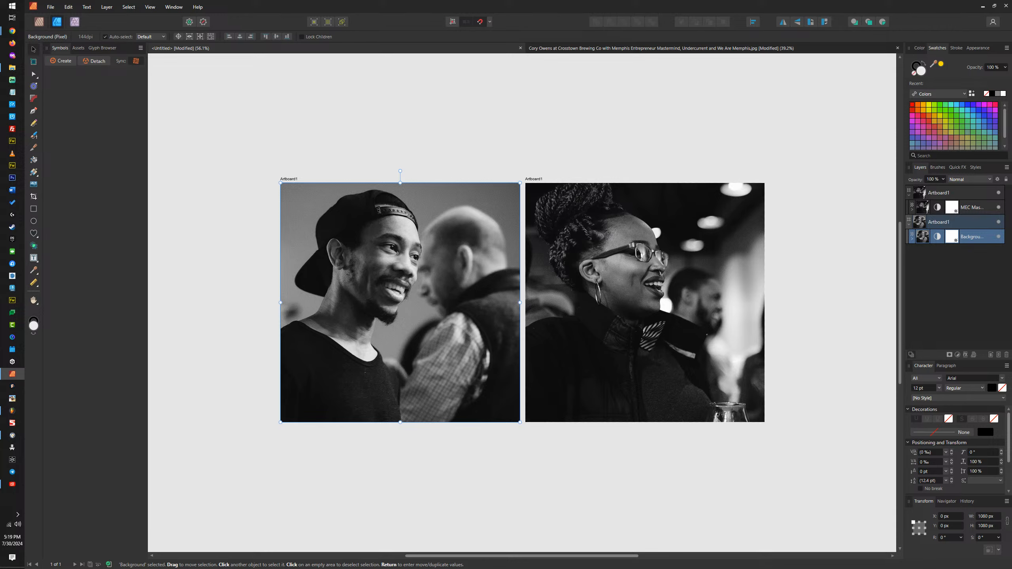
pyautogui.hotkey('alt', 'Tab')
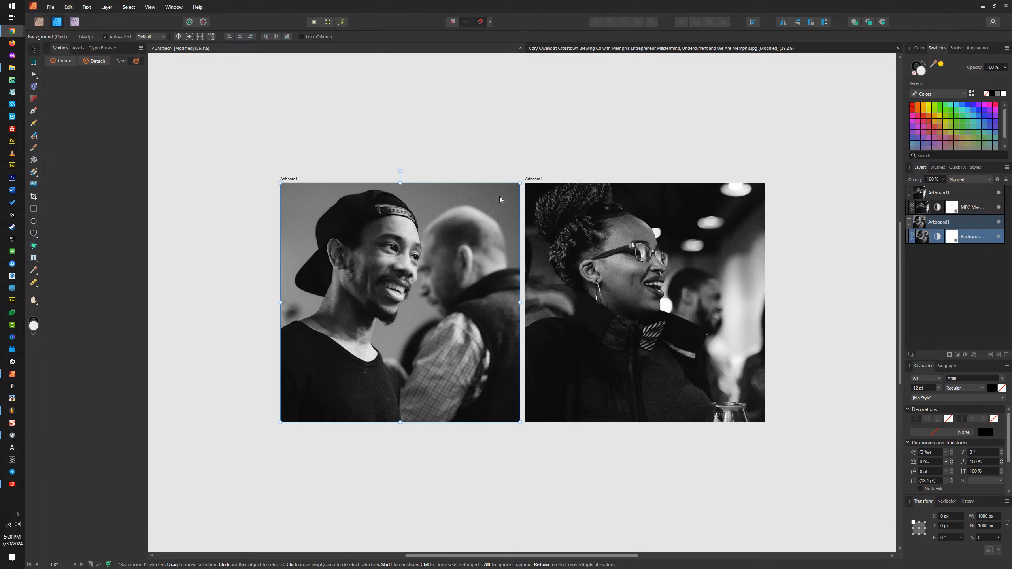
pyautogui.click(499, 7)
pyautogui.scroll(3, 367, 263)
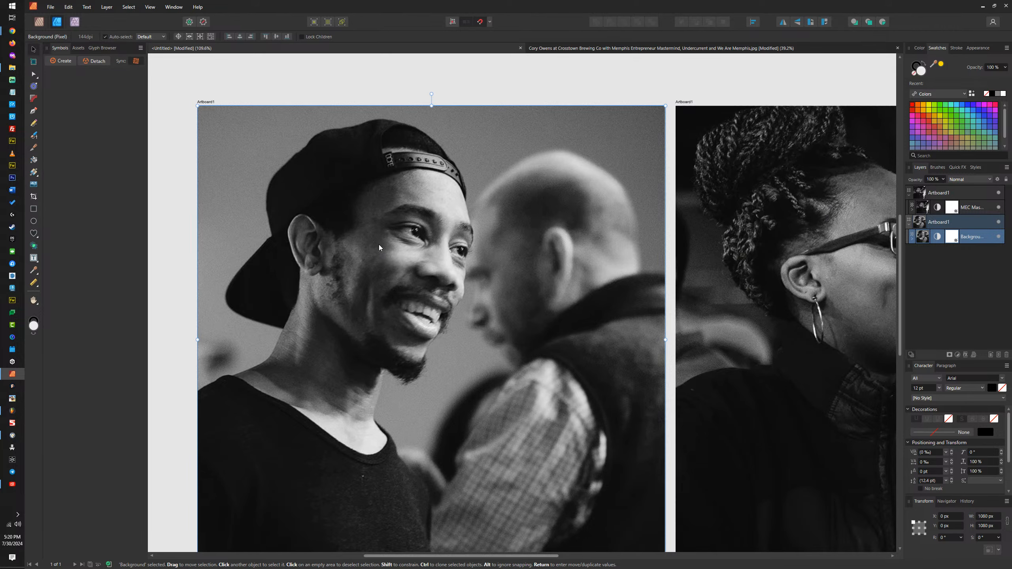
pyautogui.moveTo(379, 245); pyautogui.dragTo(447, 207)
pyautogui.hotkey('ctrl', 'v')
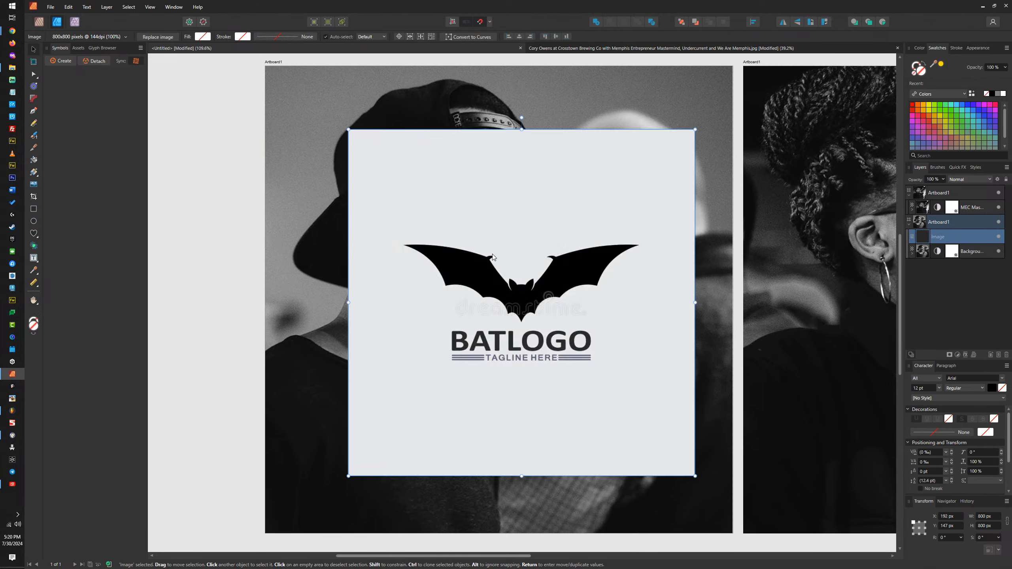
# Step: Crop the bat logo image with the Vector Crop tool to a horizontal strip around the bat silhouette, cutting off the wordmark and tagline
pyautogui.click(35, 198)
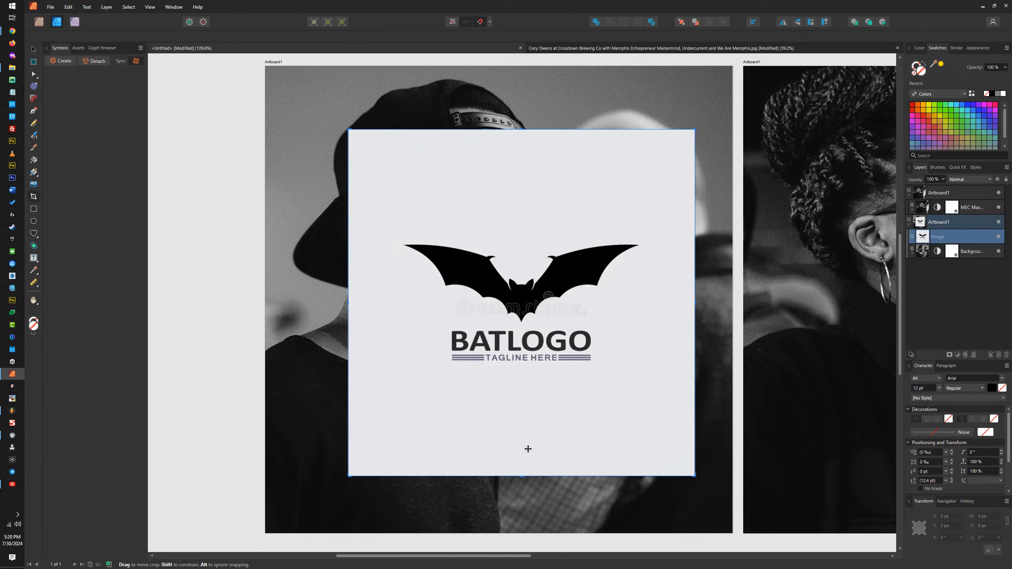
pyautogui.moveTo(522, 474); pyautogui.dragTo(539, 327)
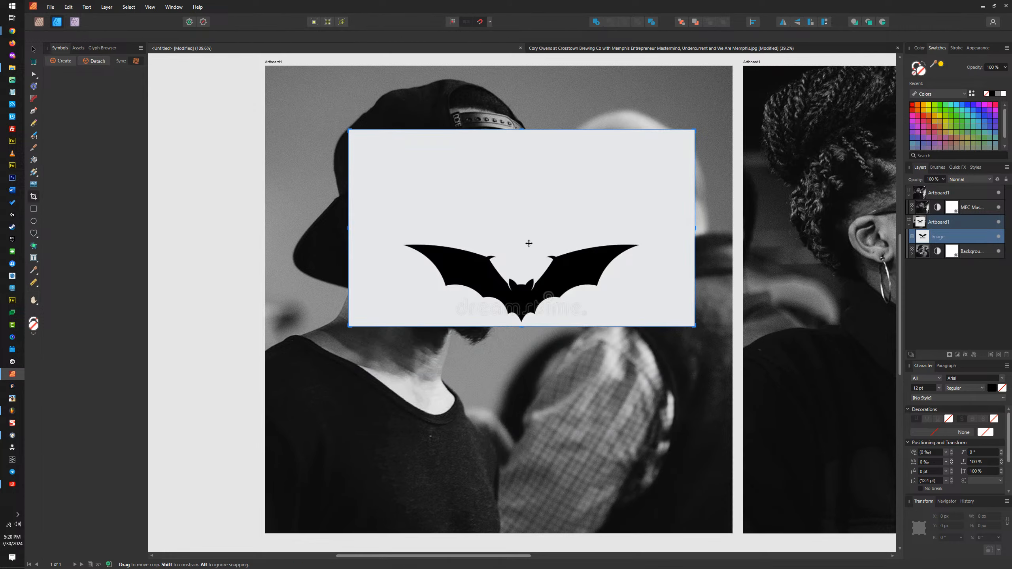
pyautogui.moveTo(523, 130); pyautogui.dragTo(522, 235)
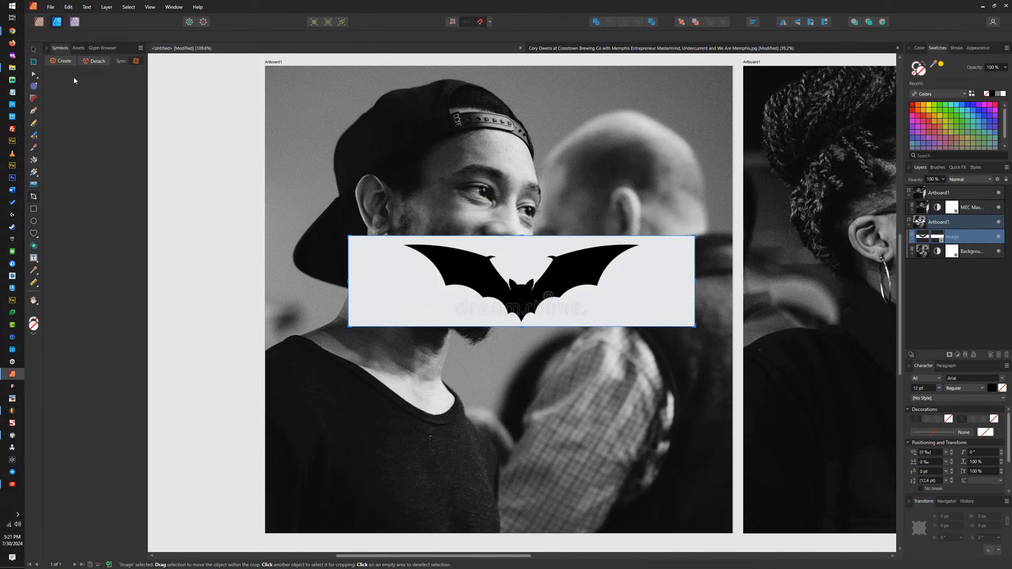
# Step: Enlarge the cropped bat image to about 1415.7 × 371.2 px and position it at about X -167.8, Y 318.1 px
pyautogui.click(34, 48)
pyautogui.moveTo(696, 236); pyautogui.dragTo(839, 180)
pyautogui.moveTo(606, 245); pyautogui.dragTo(586, 248)
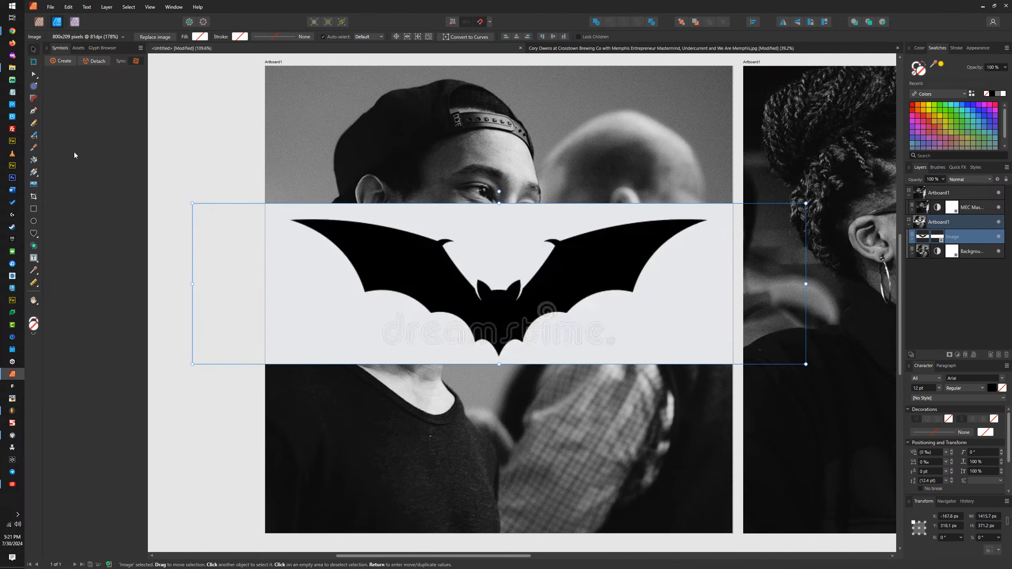
# Step: Trace the bat with the Pen tool from the centre of its head around the left ear to the base of the left wing
pyautogui.click(34, 110)
pyautogui.scroll(2, 526, 276)
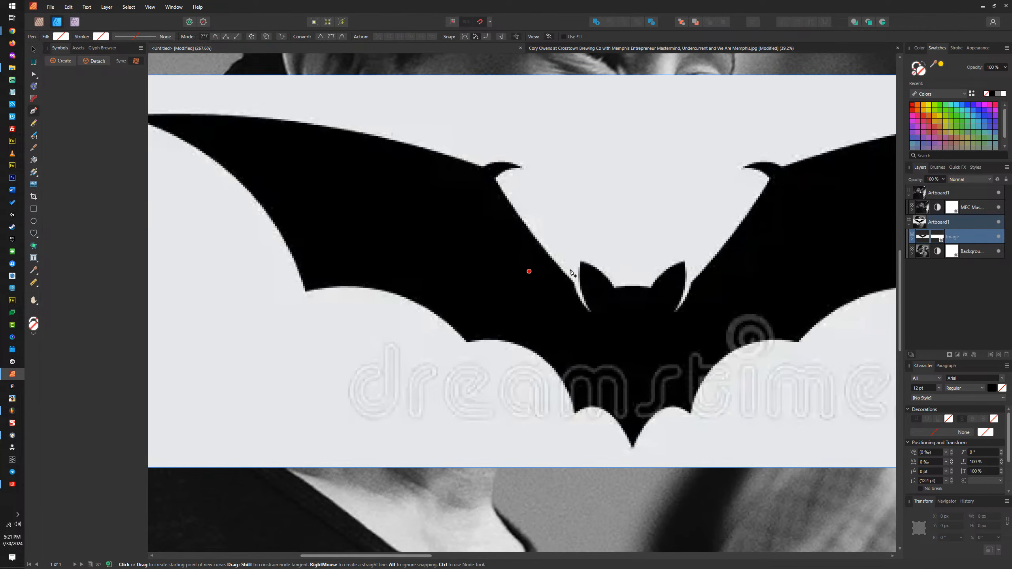
pyautogui.scroll(3, 643, 290)
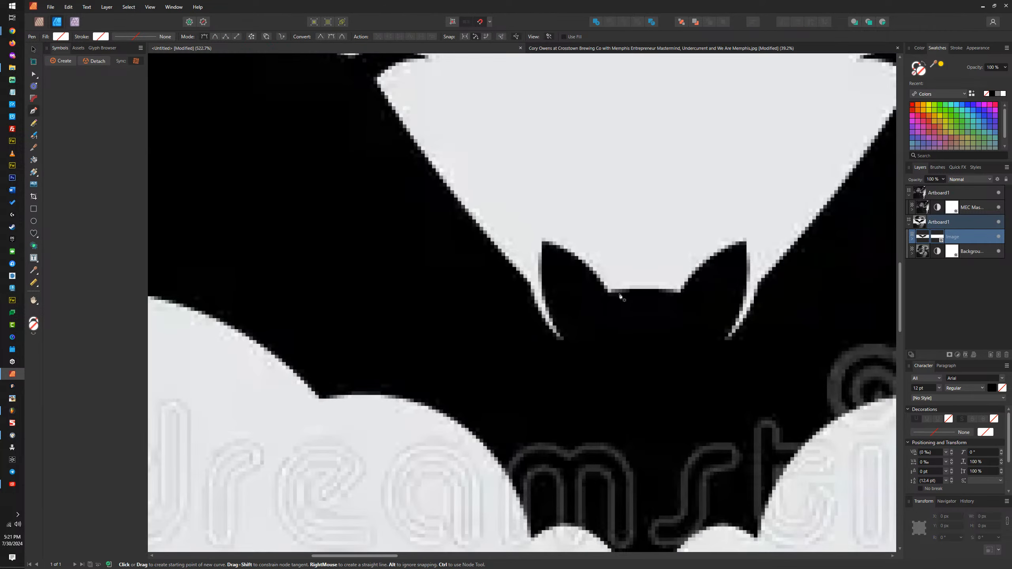
pyautogui.click(644, 289)
pyautogui.moveTo(609, 297); pyautogui.dragTo(596, 306)
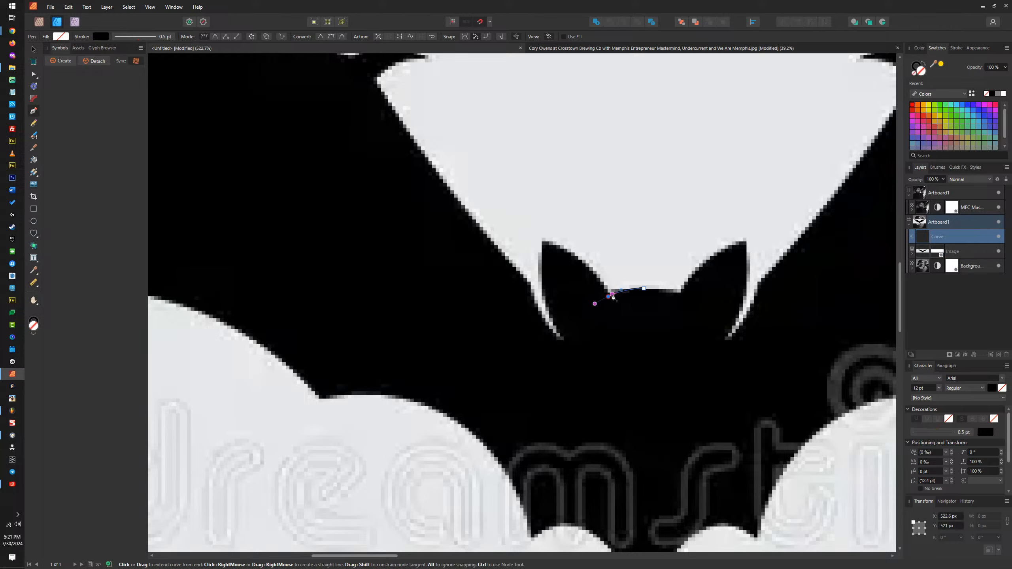
pyautogui.moveTo(543, 242); pyautogui.dragTo(491, 226)
pyautogui.moveTo(565, 340); pyautogui.dragTo(600, 377)
pyautogui.click(566, 341)
pyautogui.click(556, 343)
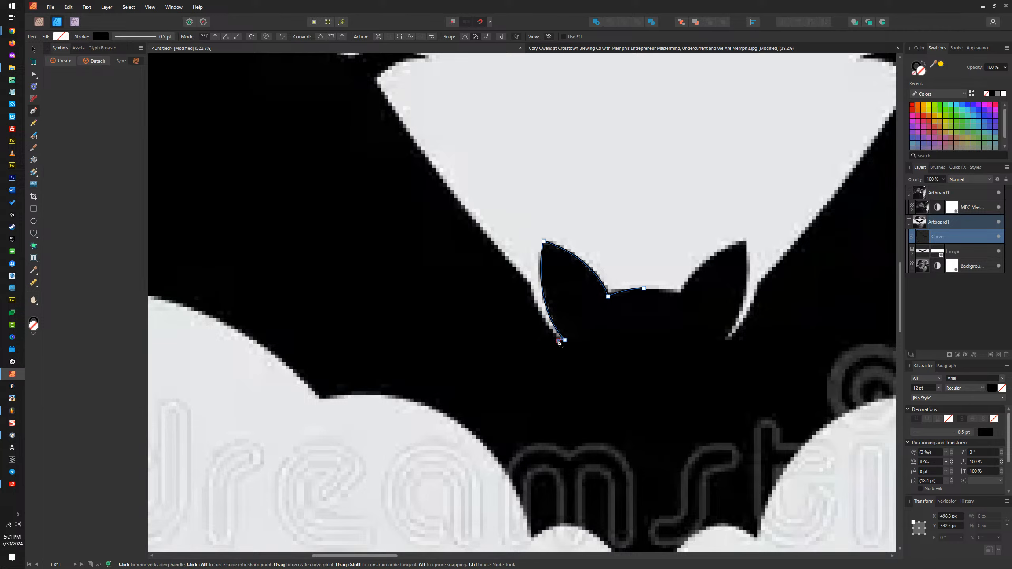
pyautogui.moveTo(531, 283); pyautogui.dragTo(527, 244)
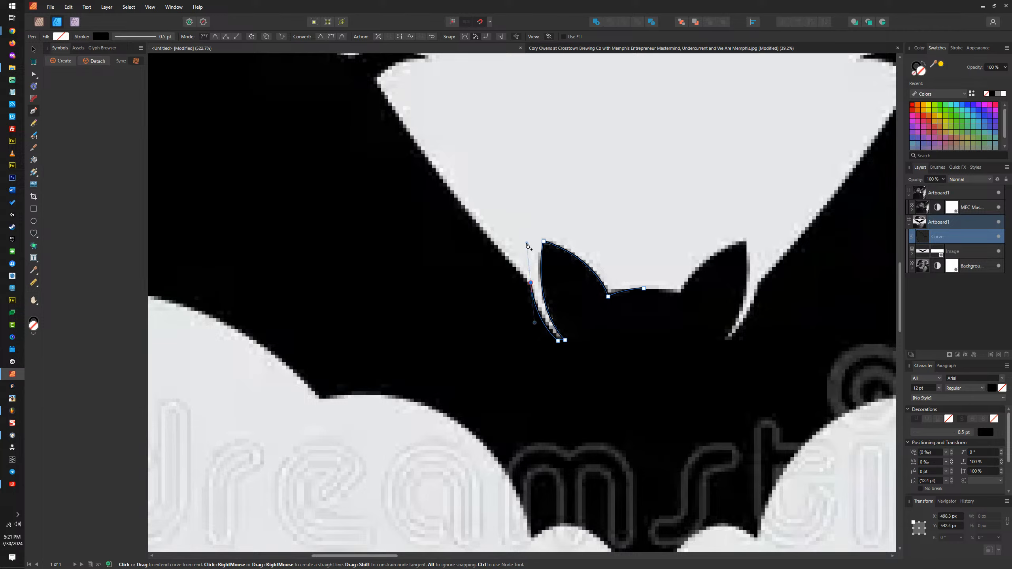
# Step: Continue the pen outline along the left wing's inner edge and around the small claw at its top
pyautogui.moveTo(423, 105); pyautogui.dragTo(502, 252)
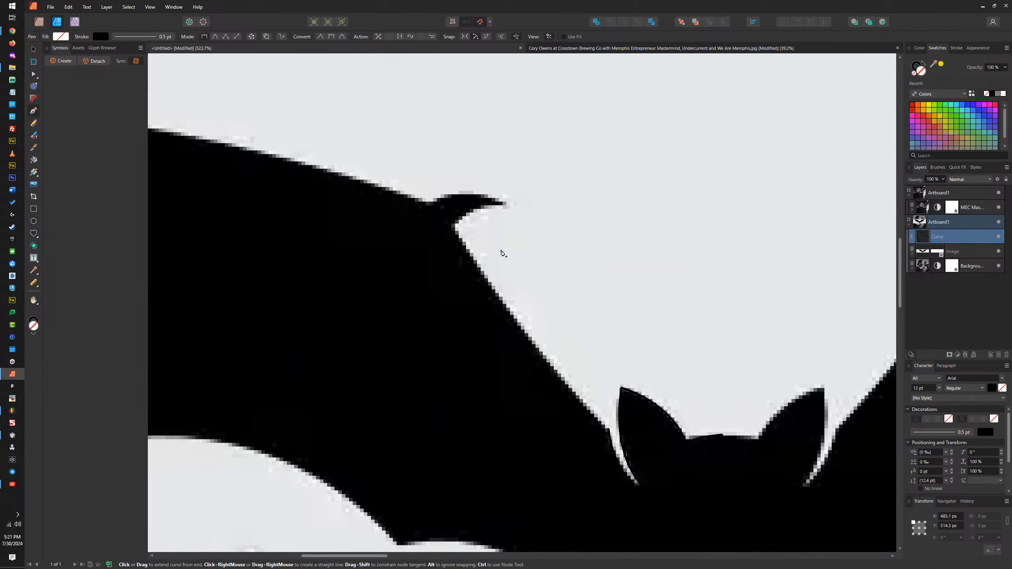
pyautogui.moveTo(452, 226); pyautogui.dragTo(371, 83)
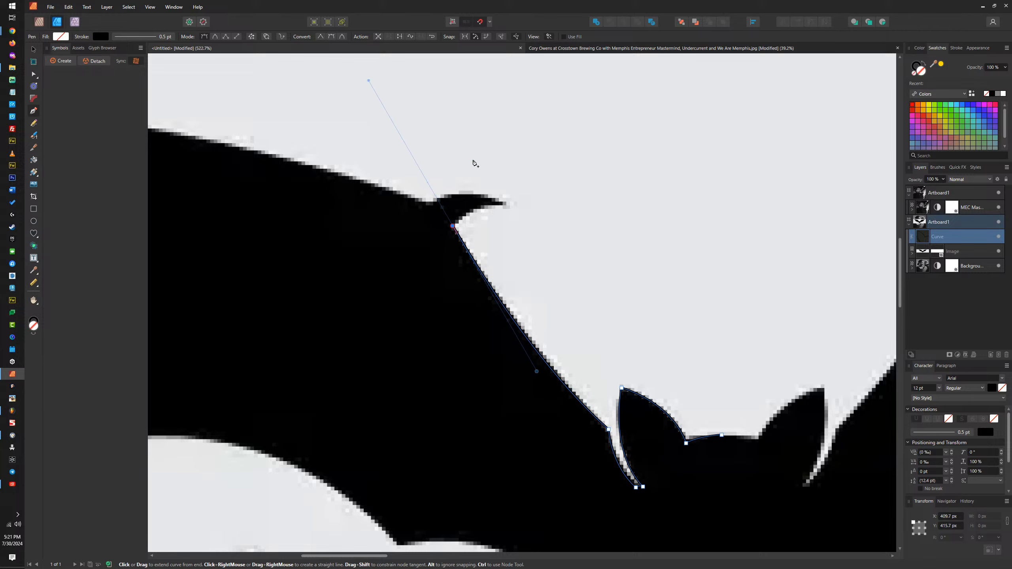
pyautogui.click(453, 226)
pyautogui.moveTo(509, 208); pyautogui.dragTo(545, 221)
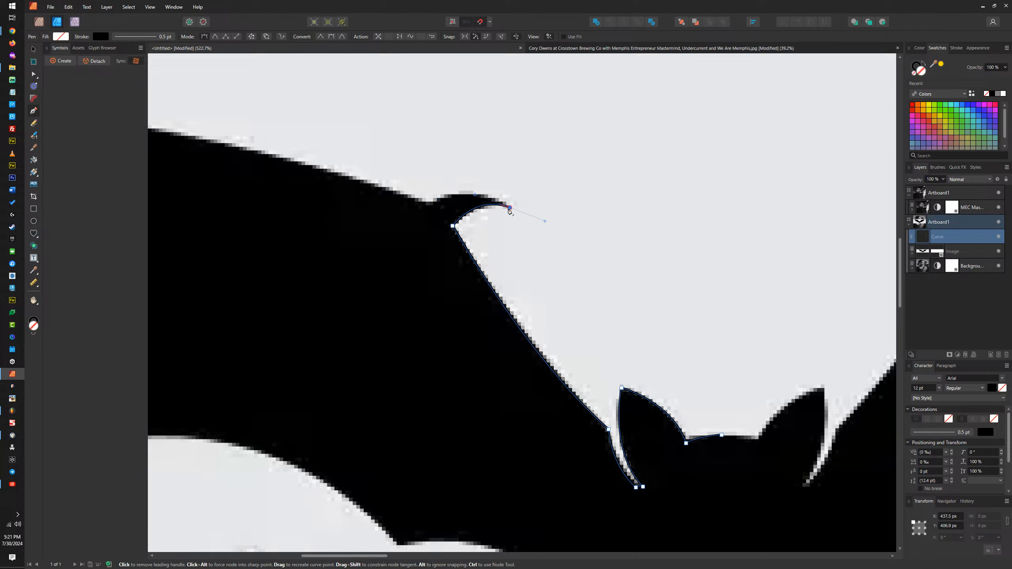
pyautogui.click(510, 208)
pyautogui.moveTo(426, 209); pyautogui.dragTo(380, 233)
# Step: Continue the pen outline along the left wing's upper edge to its tip and down the outer curve to the first lower point
pyautogui.scroll(-5, 422, 212)
pyautogui.scroll(3, 605, 351)
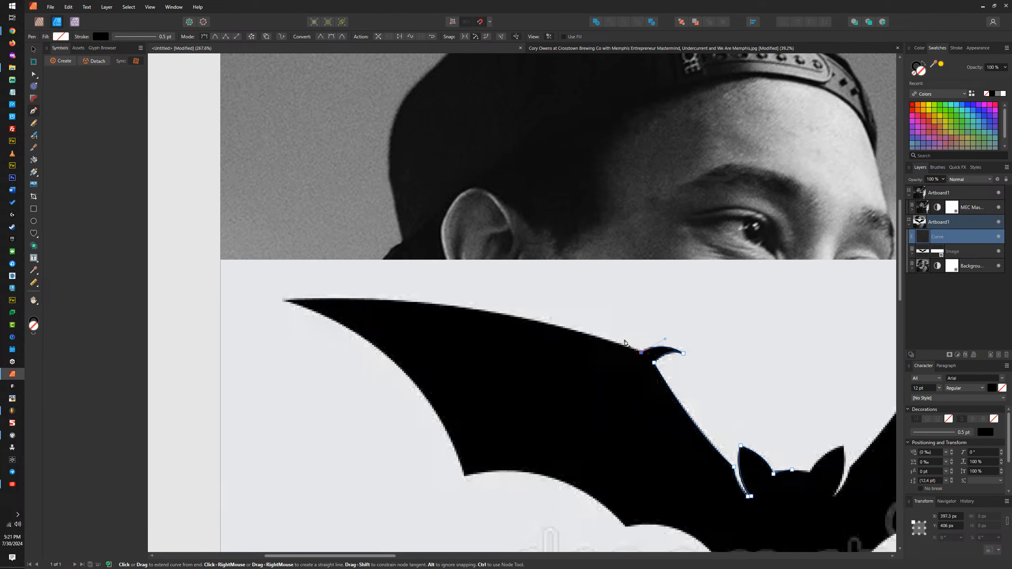
pyautogui.moveTo(577, 331); pyautogui.dragTo(542, 326)
pyautogui.hotkey('ctrl', 'z')
pyautogui.moveTo(284, 301); pyautogui.dragTo(420, 300)
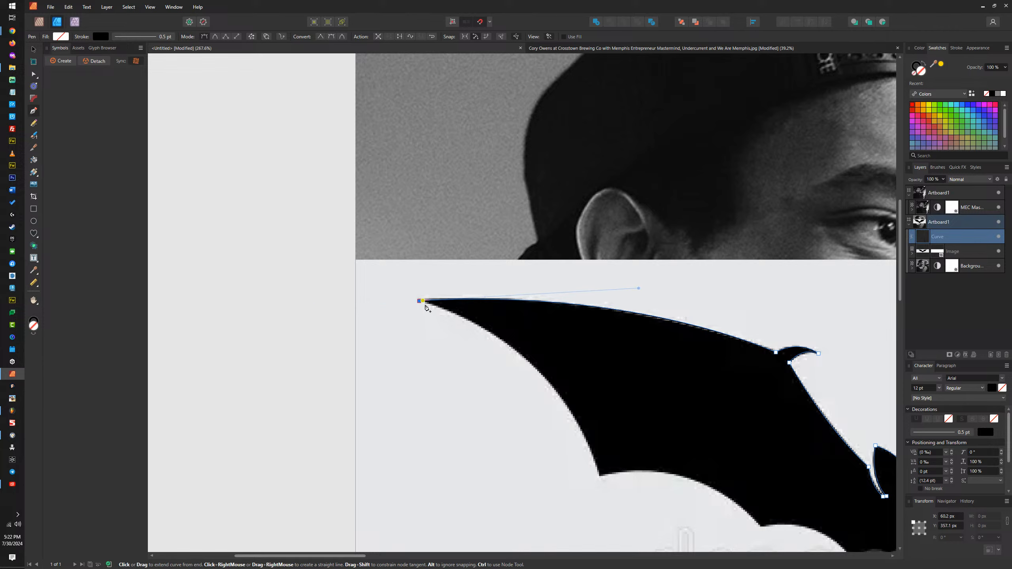
pyautogui.moveTo(600, 477); pyautogui.dragTo(641, 529)
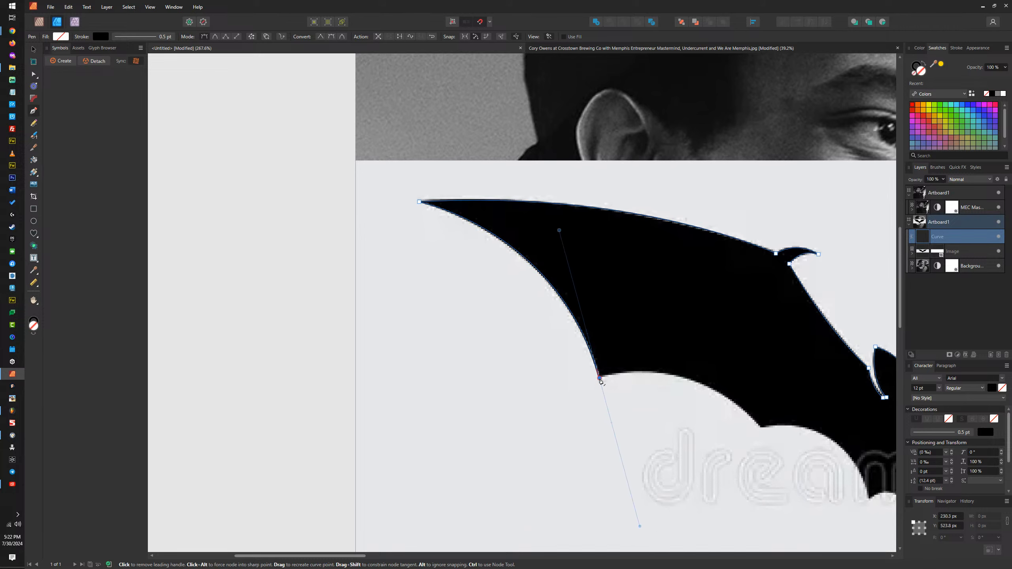
# Step: Continue the pen outline along the wing's scalloped lower edge to the tail point and close it at the head's centre
pyautogui.moveTo(761, 428); pyautogui.dragTo(831, 511)
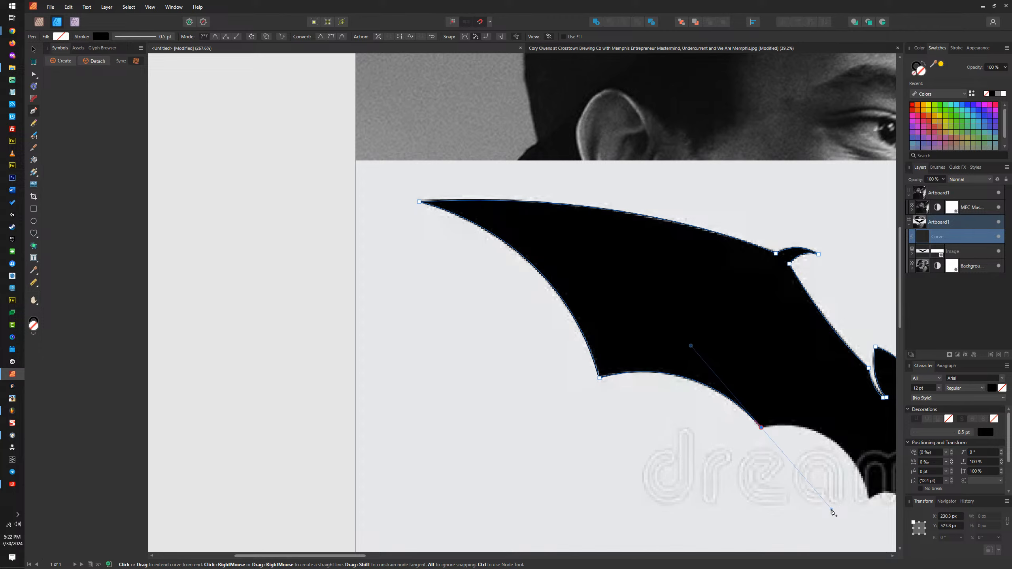
pyautogui.keyDown('alt'); pyautogui.click(762, 428); pyautogui.keyUp('alt')
pyautogui.moveTo(821, 452); pyautogui.dragTo(633, 365)
pyautogui.moveTo(680, 412); pyautogui.dragTo(698, 508)
pyautogui.click(681, 415)
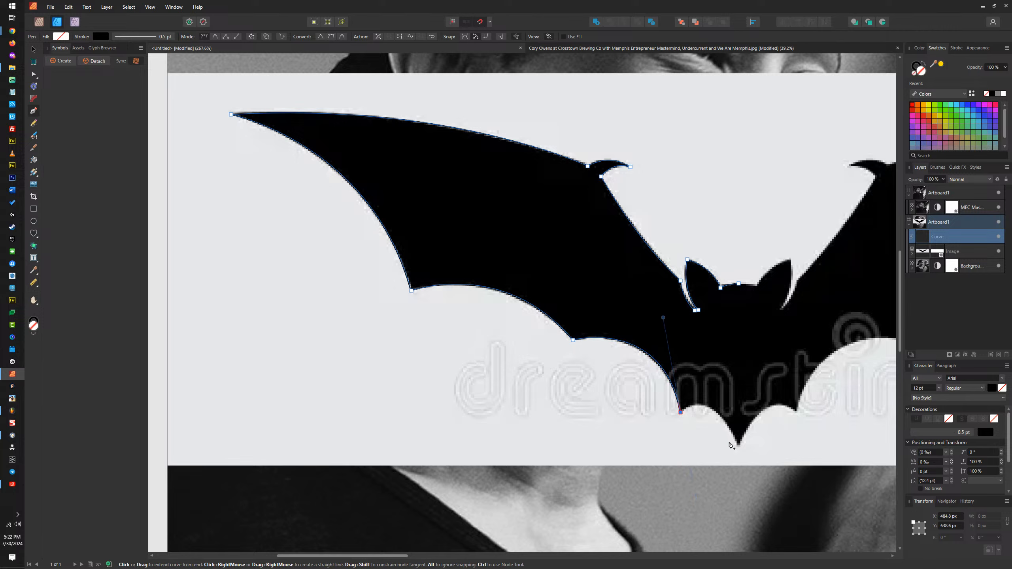
pyautogui.moveTo(739, 447); pyautogui.dragTo(763, 513)
pyautogui.click(739, 447)
pyautogui.click(738, 283)
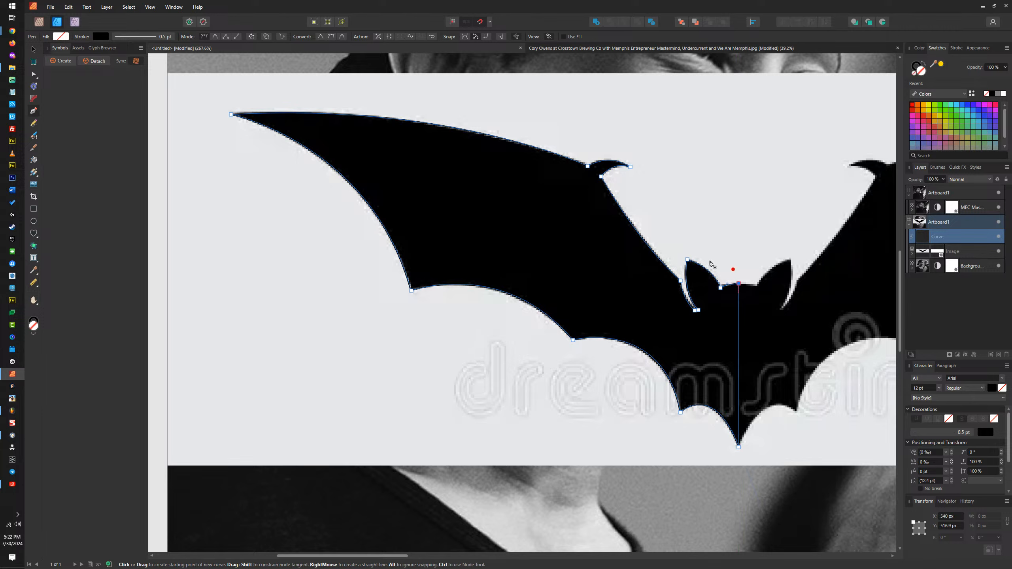
# Step: Remove the traced half-bat's stroke and fill the shape with black
pyautogui.click(35, 50)
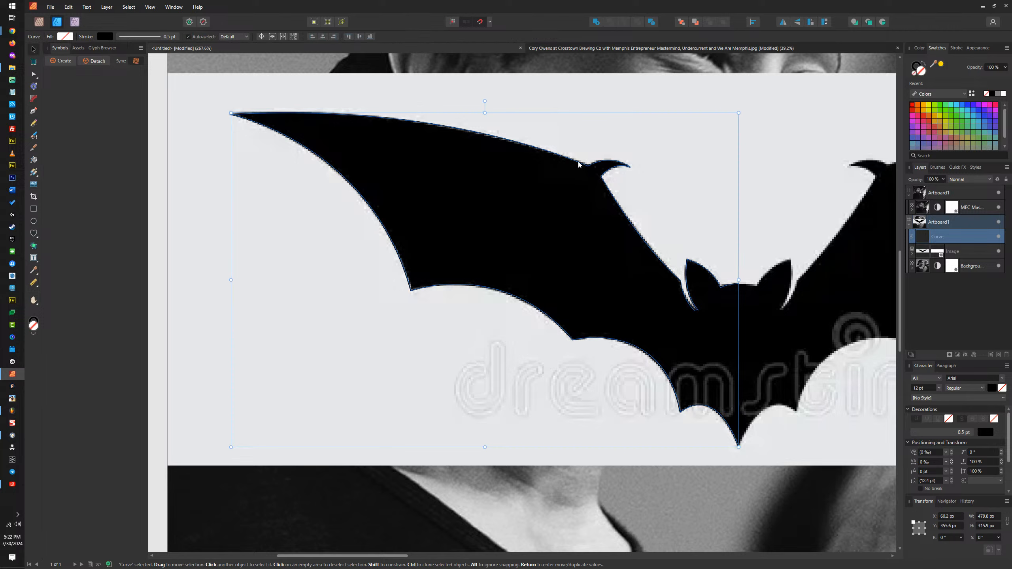
pyautogui.click(914, 73)
pyautogui.click(914, 74)
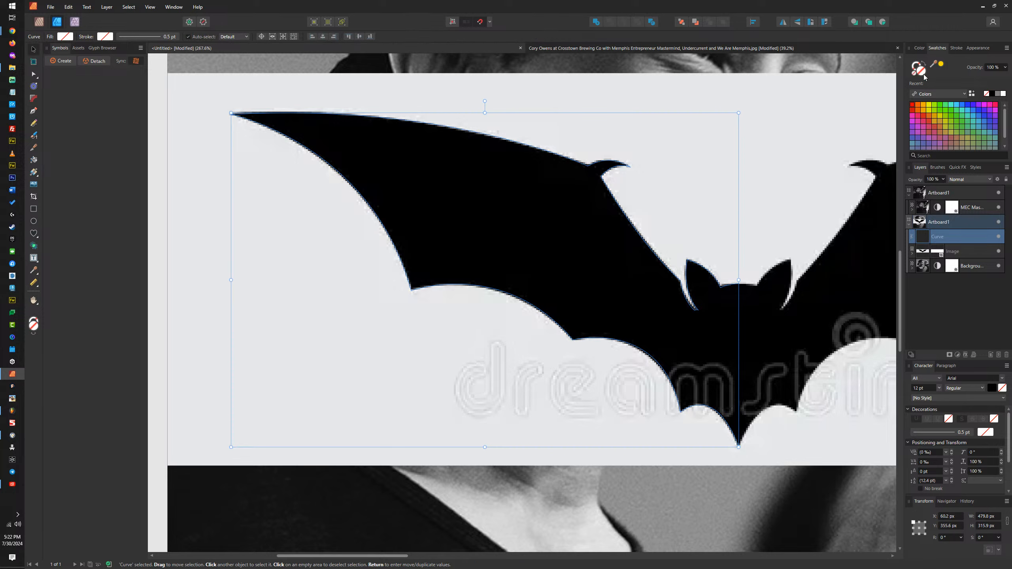
pyautogui.click(993, 94)
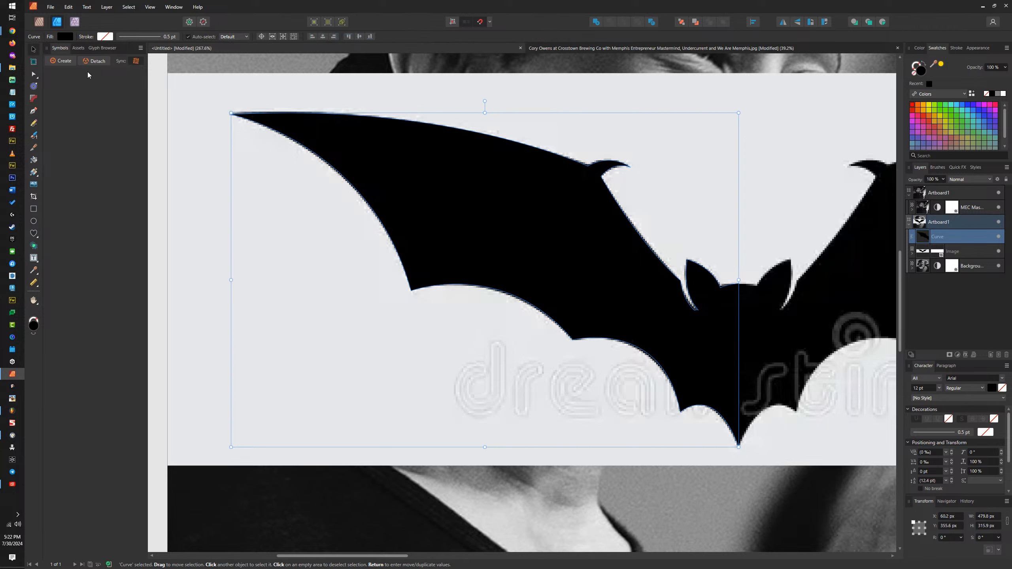
# Step: Delete the bat reference image beneath the traced shape and reselect the half-bat curve
pyautogui.click(810, 306)
pyautogui.press('Delete')
pyautogui.click(677, 299)
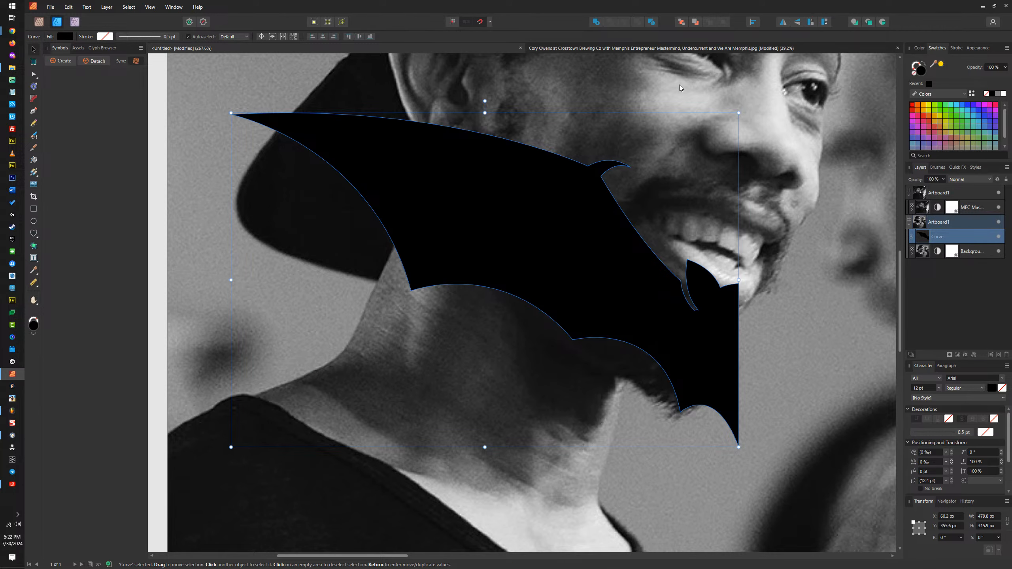
# Step: Complete the bat by duplicating the half, flipping the copy horizontally against the centre edge and merging both halves into one shape
pyautogui.hotkey('ctrl', 'j')
pyautogui.click(783, 21)
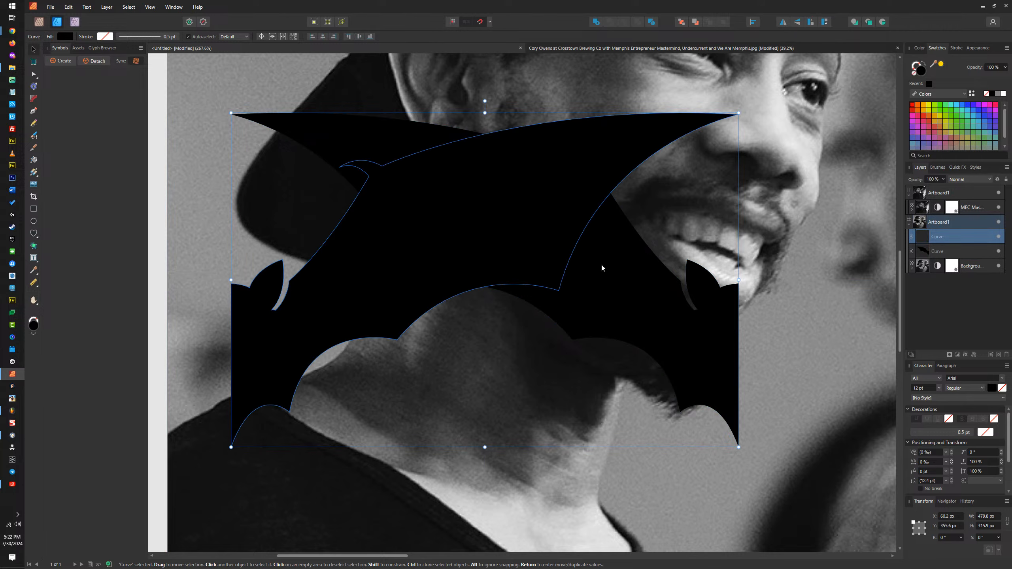
pyautogui.moveTo(290, 315); pyautogui.dragTo(766, 339)
pyautogui.keyDown('shift'); pyautogui.click(731, 328); pyautogui.keyUp('shift')
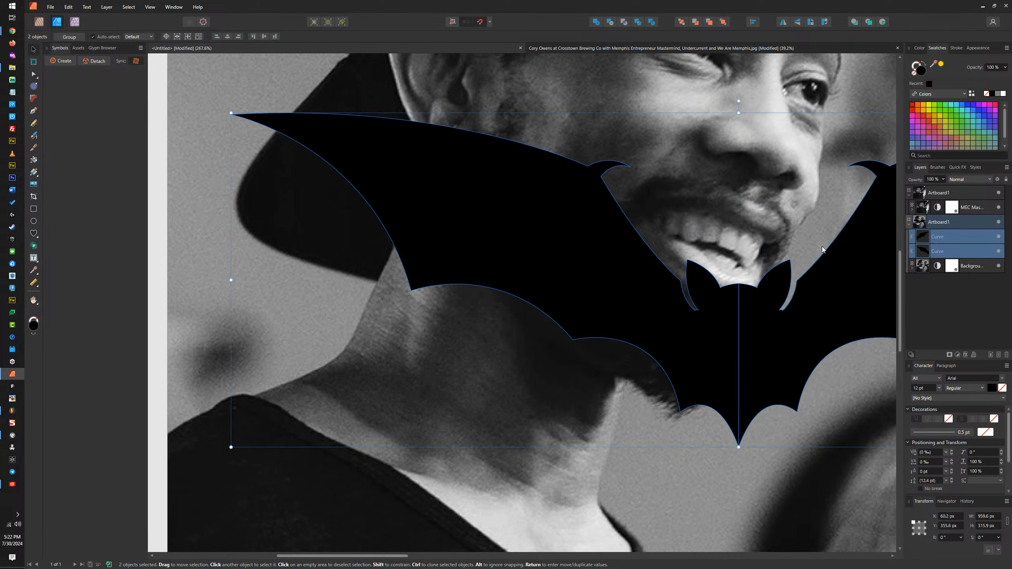
pyautogui.click(597, 22)
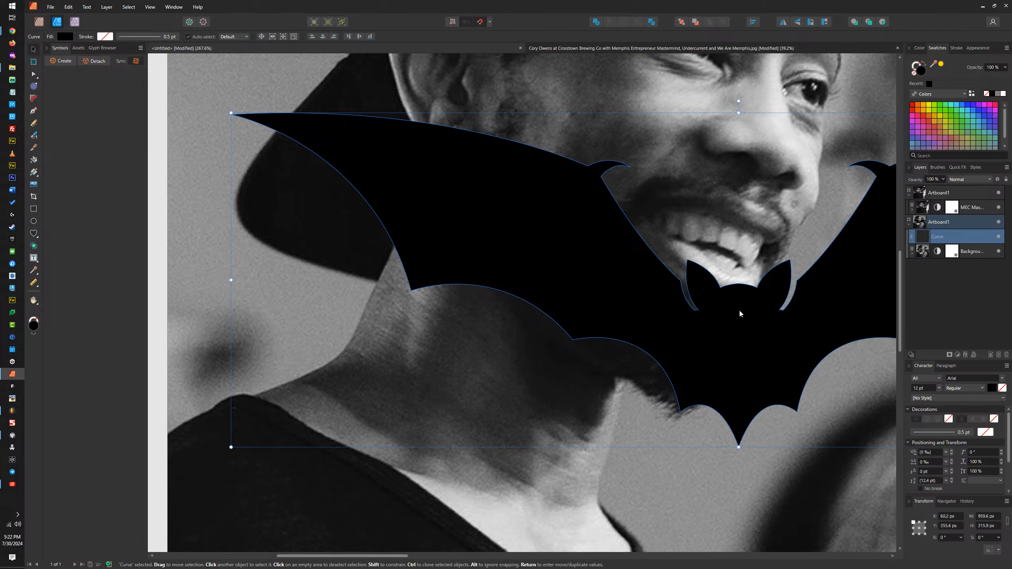
# Step: Fill both photo artboards with black
pyautogui.scroll(-4, 741, 314)
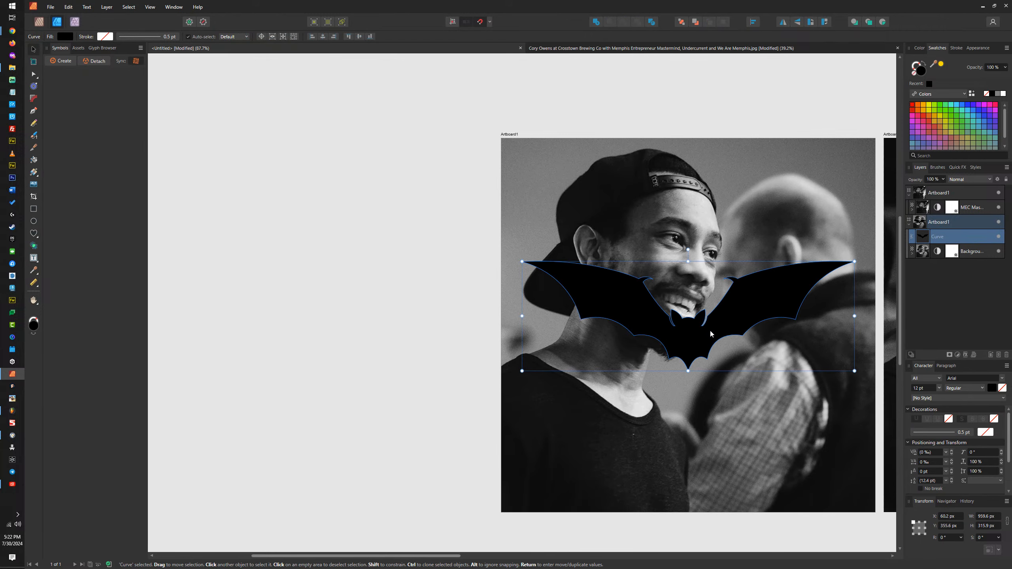
pyautogui.scroll(3, 683, 334)
pyautogui.scroll(-3, 682, 334)
pyautogui.click(733, 271)
pyautogui.moveTo(733, 271); pyautogui.dragTo(581, 278)
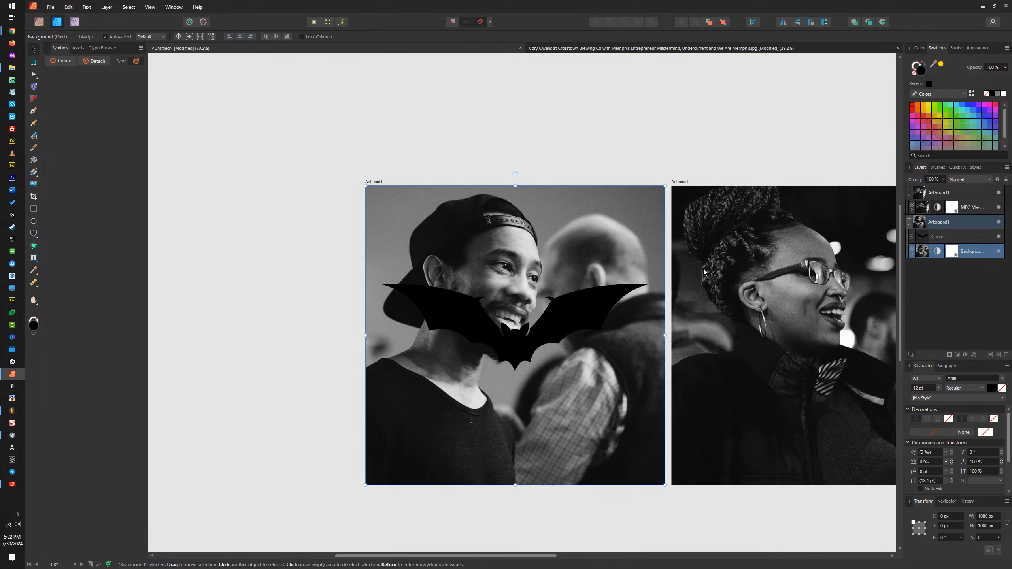
pyautogui.click(682, 183)
pyautogui.keyDown('shift'); pyautogui.click(380, 183); pyautogui.keyUp('shift')
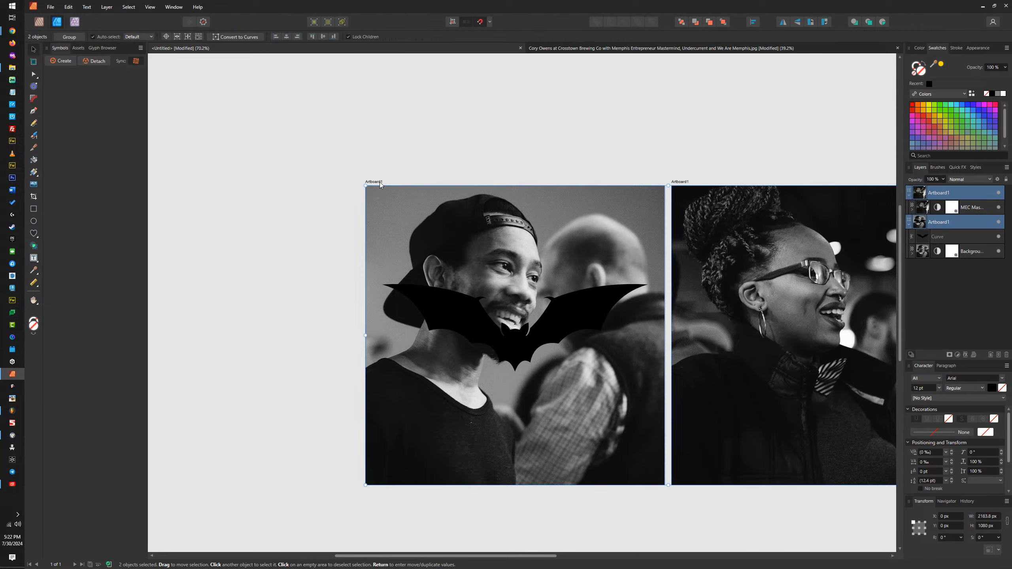
pyautogui.click(992, 96)
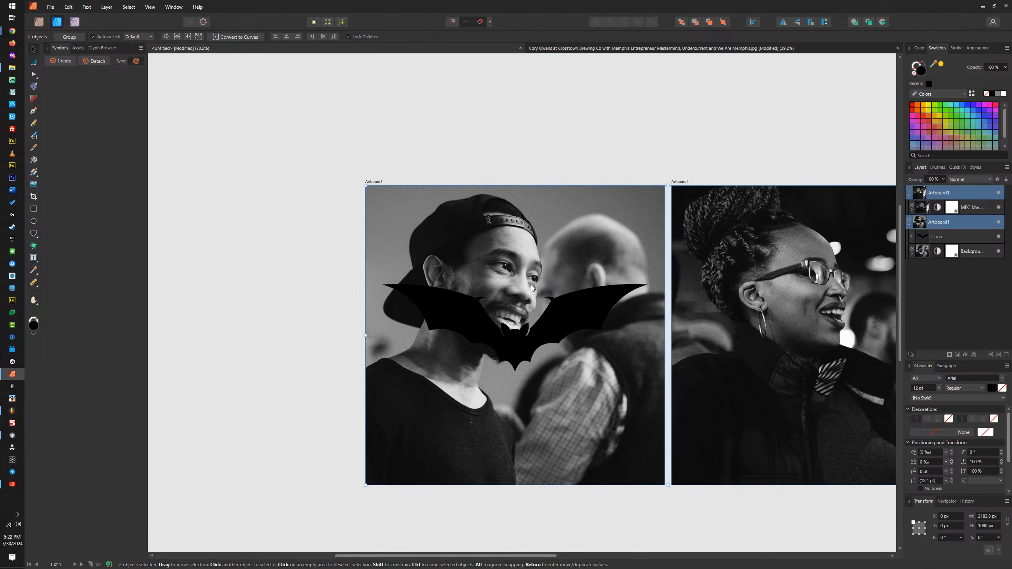
# Step: Lower the opacity of the background photos on both artboards to about 25%, leaving them faint against the black
pyautogui.click(638, 251)
pyautogui.keyDown('shift'); pyautogui.click(697, 249); pyautogui.keyUp('shift')
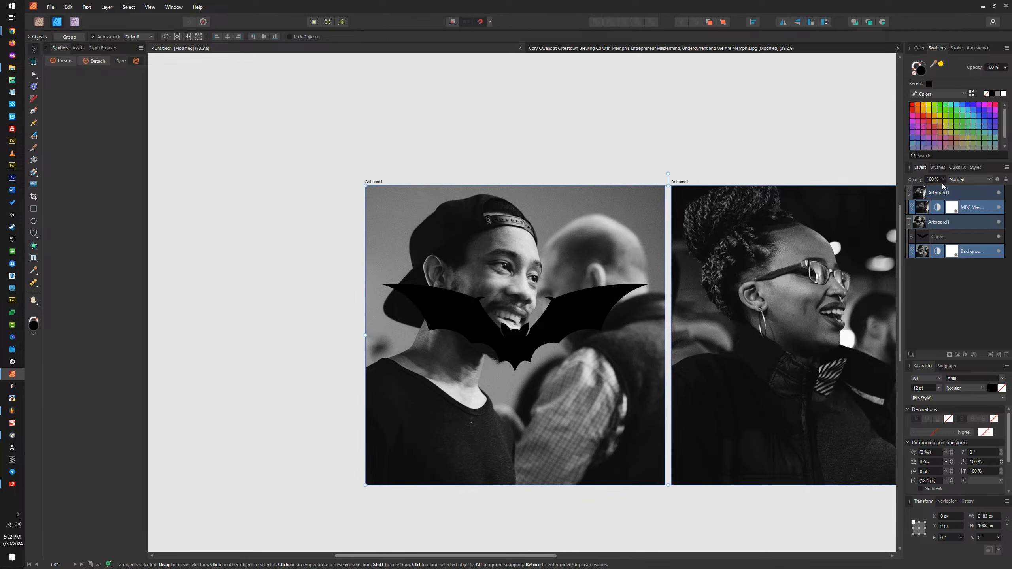
pyautogui.moveTo(943, 180); pyautogui.dragTo(895, 195)
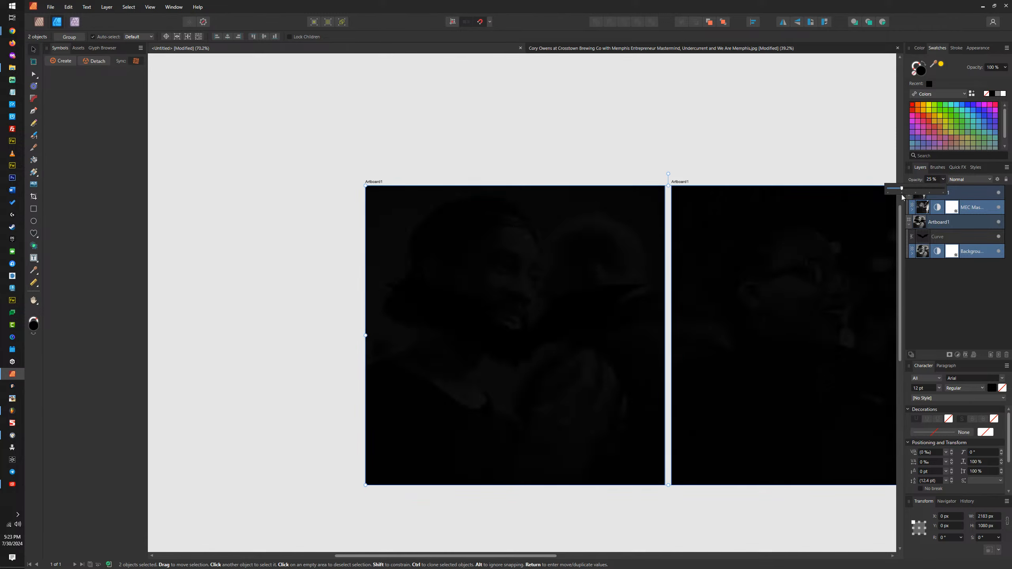
# Step: Move the bat straight down to Y 382 px, centring it vertically on its artboard, and fill it with white
pyautogui.click(586, 311)
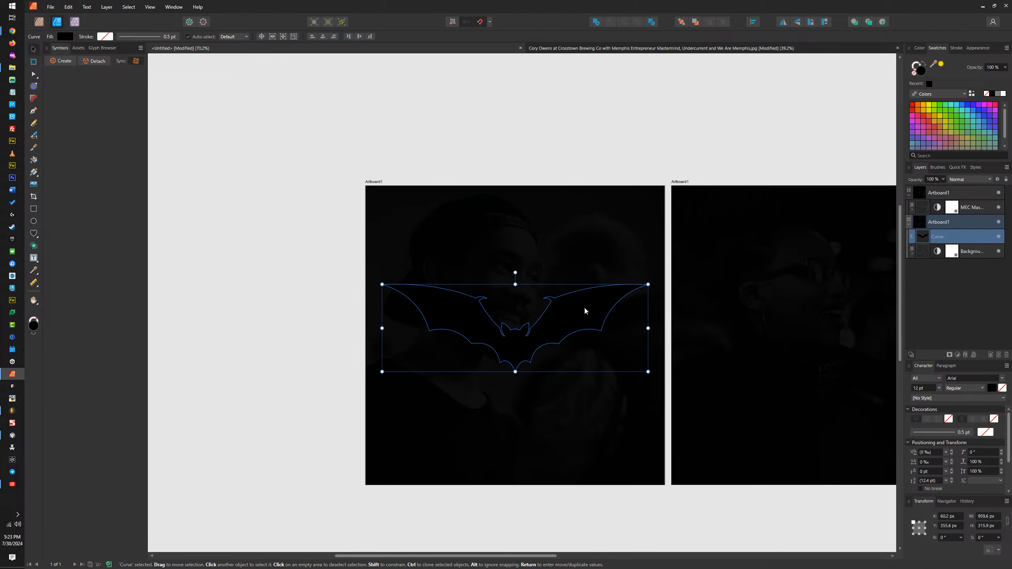
pyautogui.moveTo(586, 310)
pyautogui.mouseDown()
pyautogui.moveTo(577, 313)
pyautogui.moveTo(594, 316)
pyautogui.moveTo(577, 295)
pyautogui.moveTo(576, 321)
pyautogui.mouseUp()
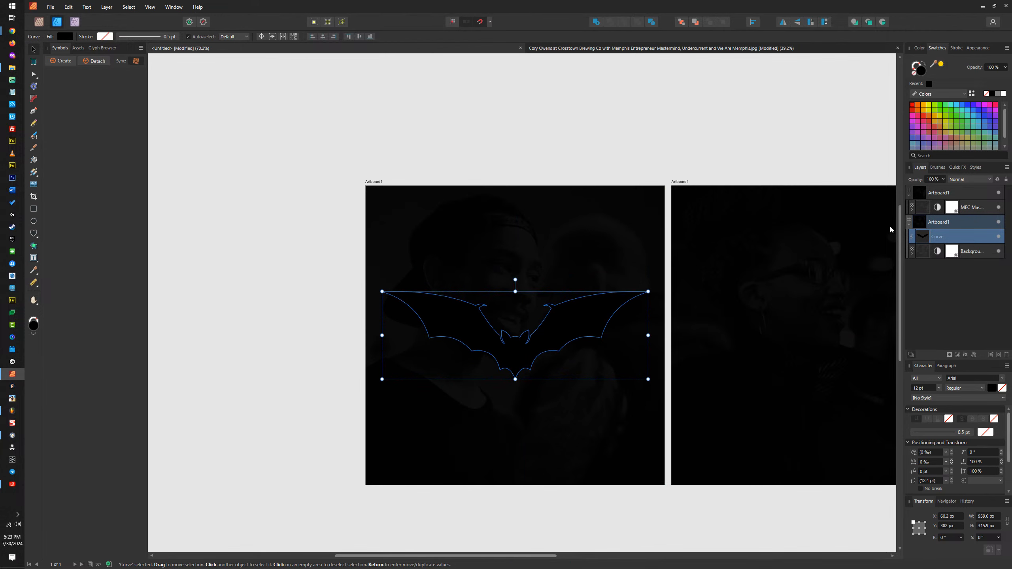
pyautogui.click(1003, 95)
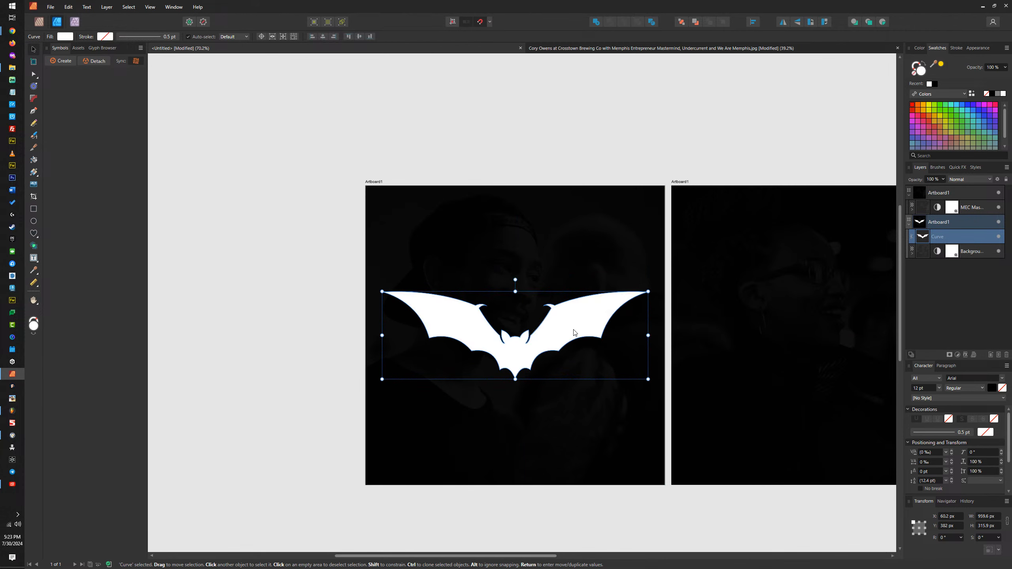
# Step: Switch to the Chrome browser
pyautogui.hotkey('alt', 'Tab')
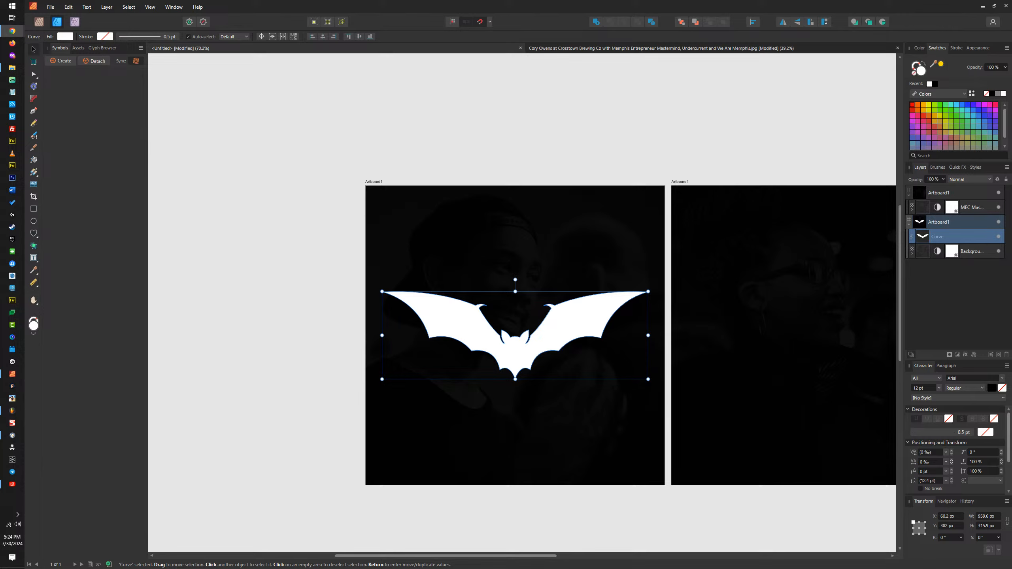
# Step: Search Google Images for "sitting cat silhouette"
pyautogui.moveTo(1011, 7); pyautogui.dragTo(654, 1)
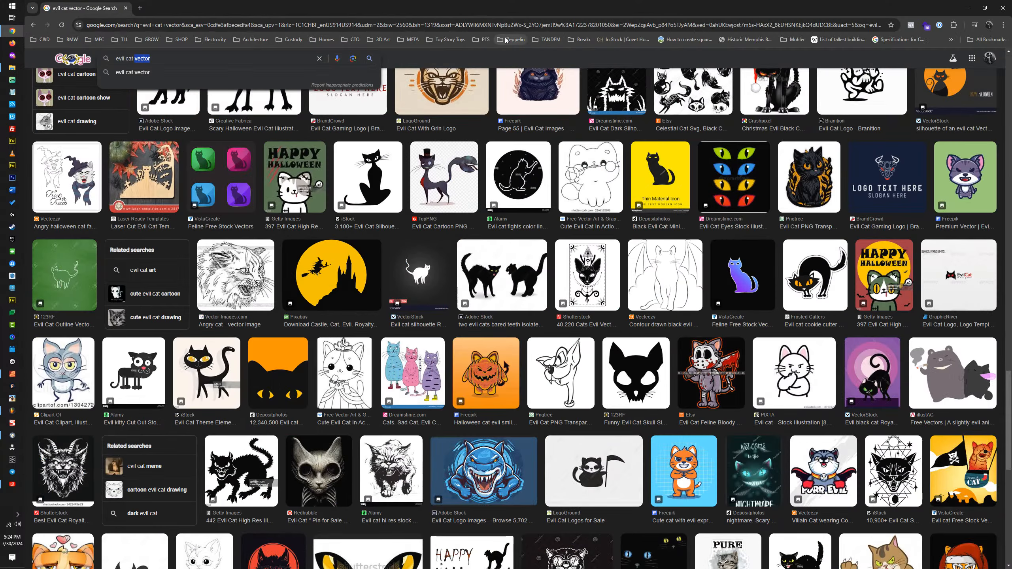
pyautogui.hotkey('ctrl', 'a')
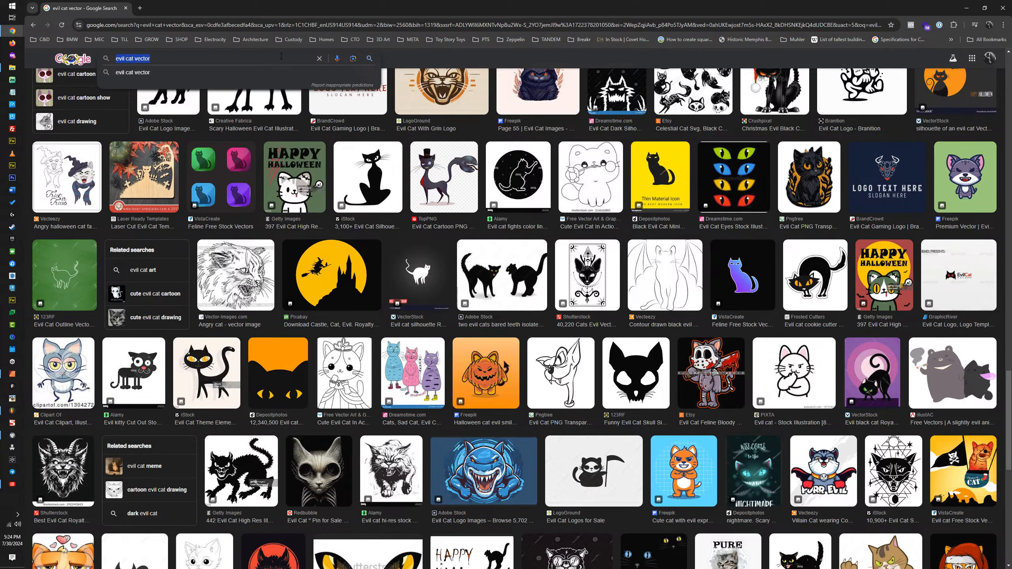
pyautogui.write('sitting cat silhouette')
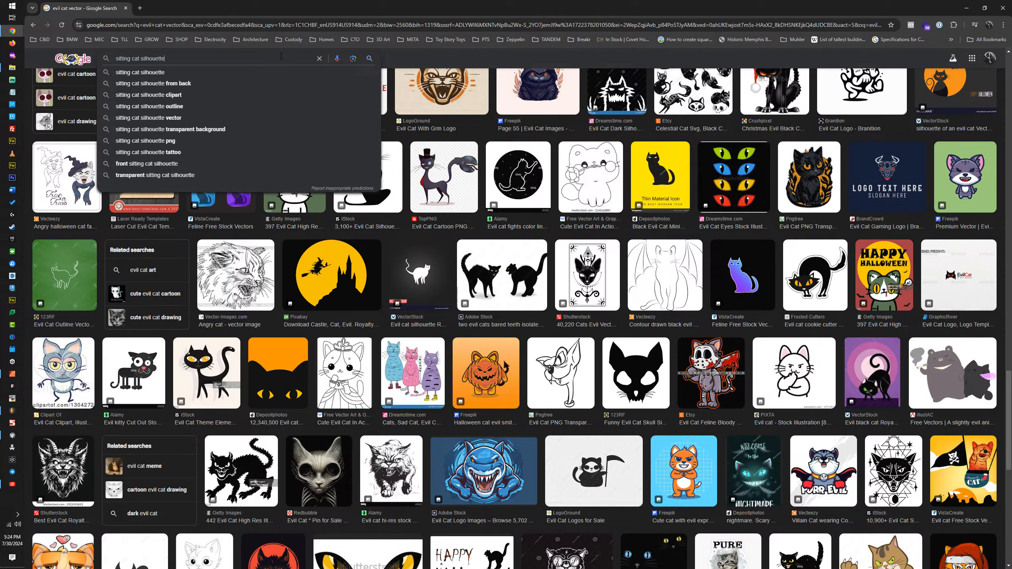
pyautogui.press('Return')
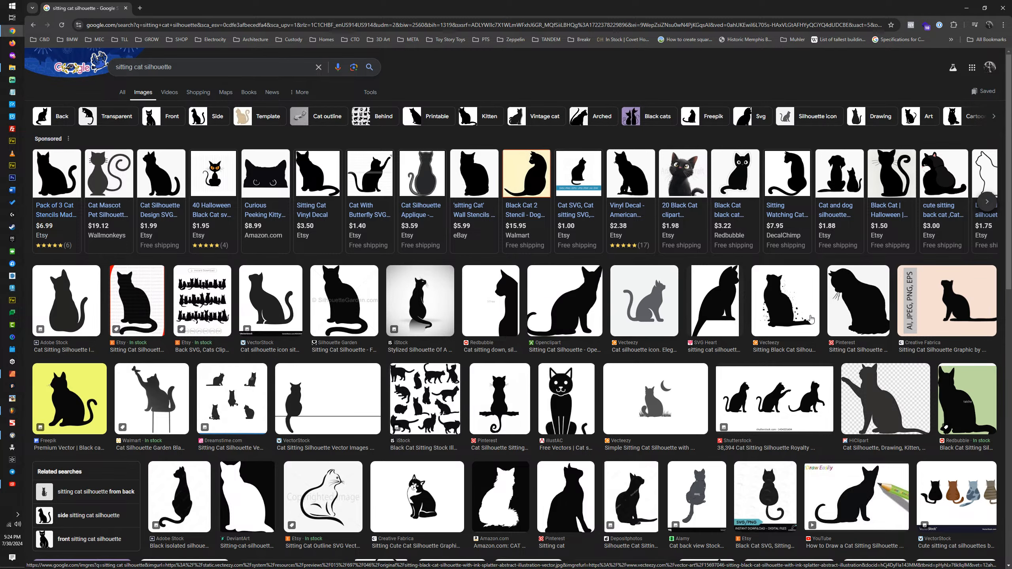
# Step: Open the sponsored Etsy black cat Halloween PNG/SVG listing in a new tab
pyautogui.scroll(-5, 718, 327)
pyautogui.scroll(5, 809, 319)
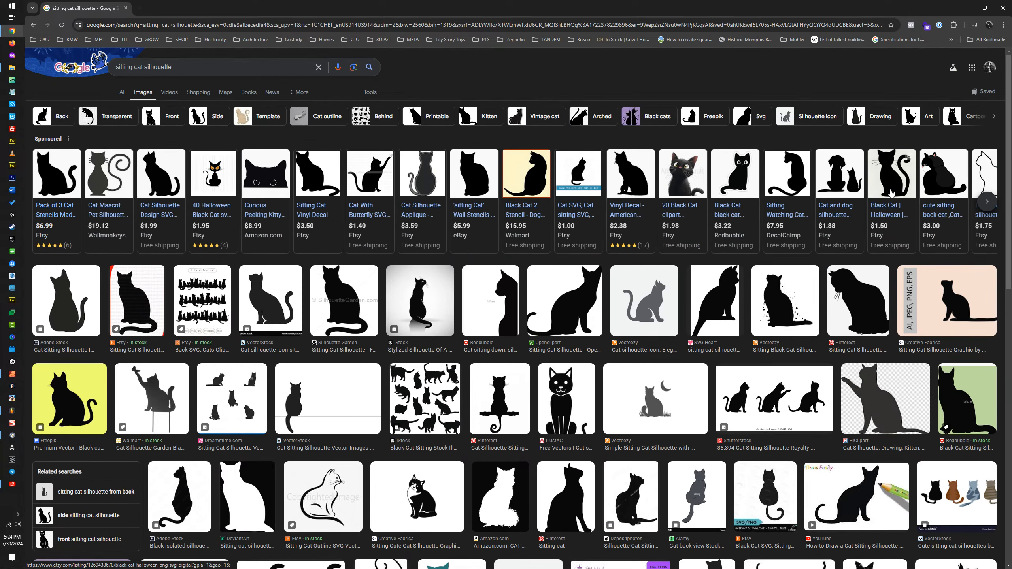
pyautogui.moveTo(892, 187)
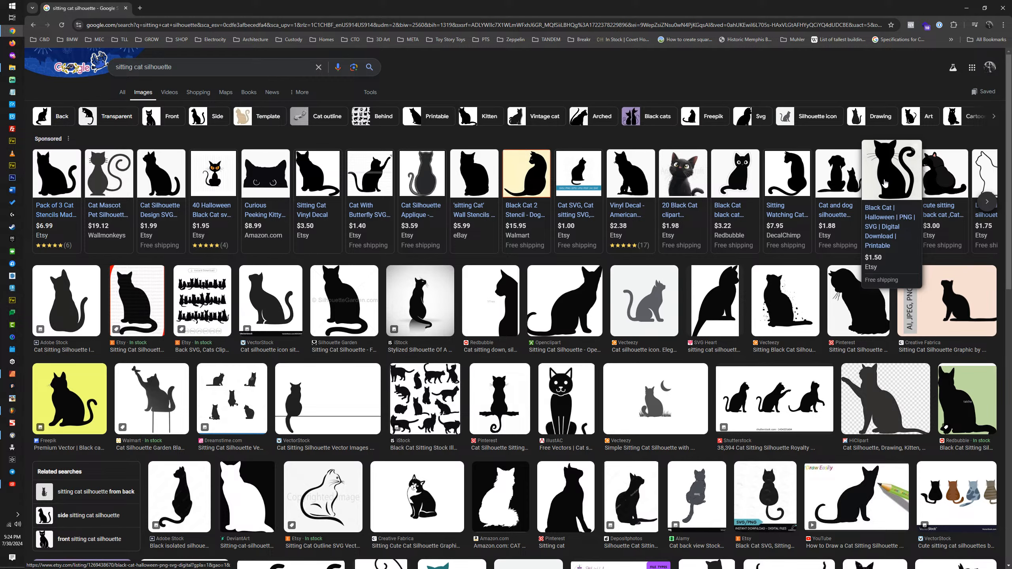
pyautogui.middleClick(884, 183)
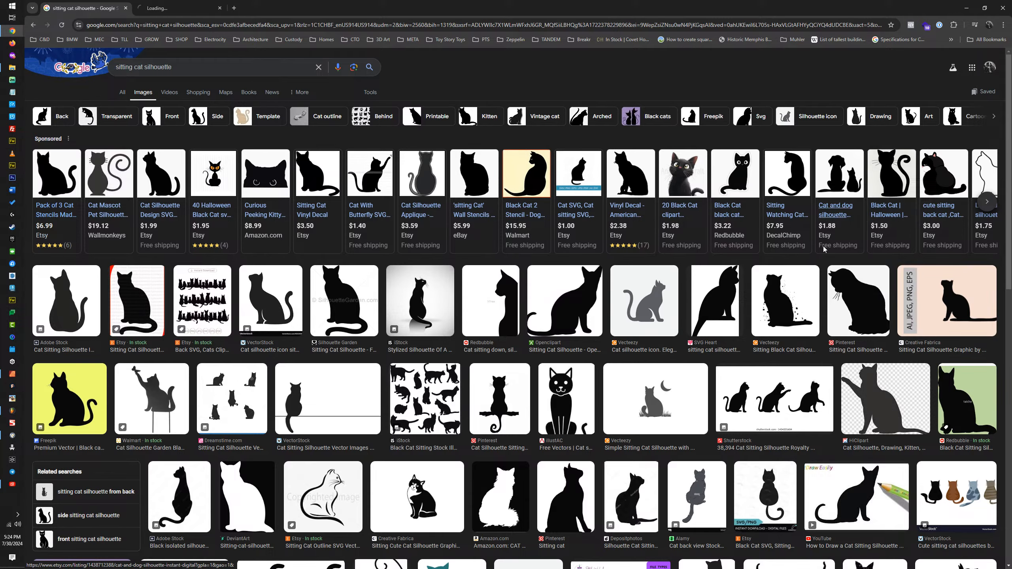
# Step: Browse the cat silhouette results and preview the Alamy back-view cat with a waving tail
pyautogui.scroll(-5, 802, 285)
pyautogui.scroll(-2, 801, 285)
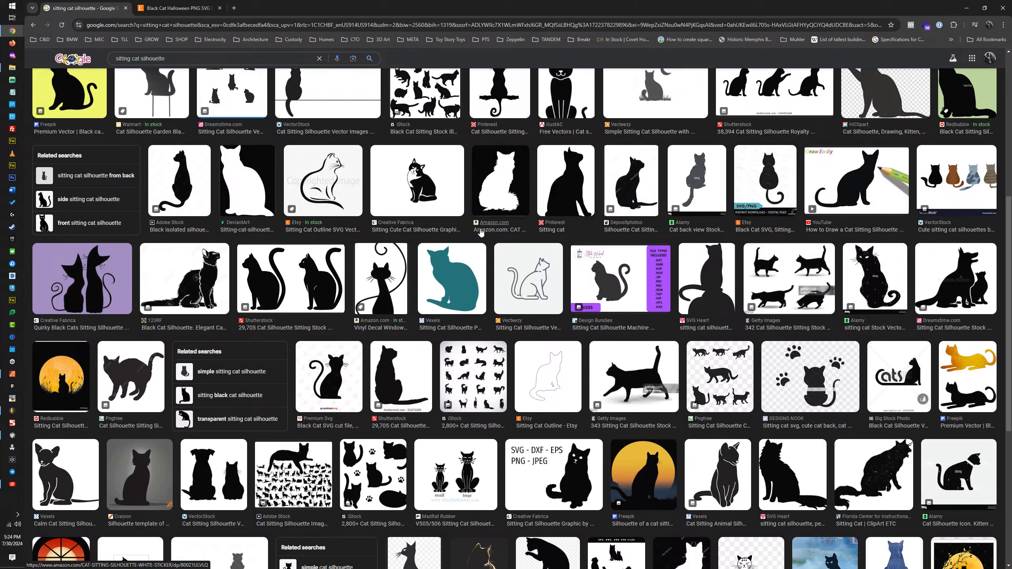
pyautogui.scroll(-5, 486, 237)
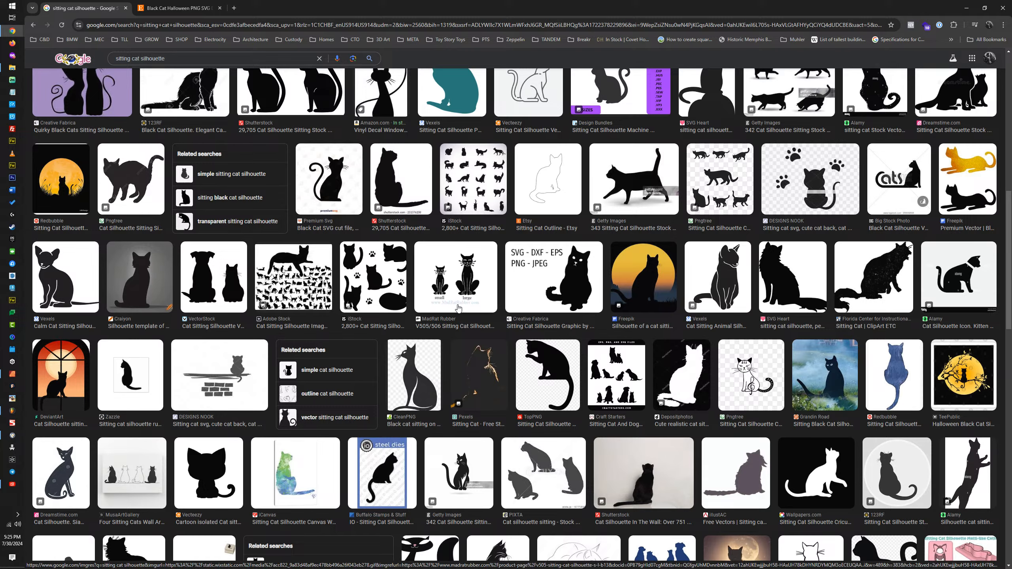
pyautogui.scroll(-8, 457, 305)
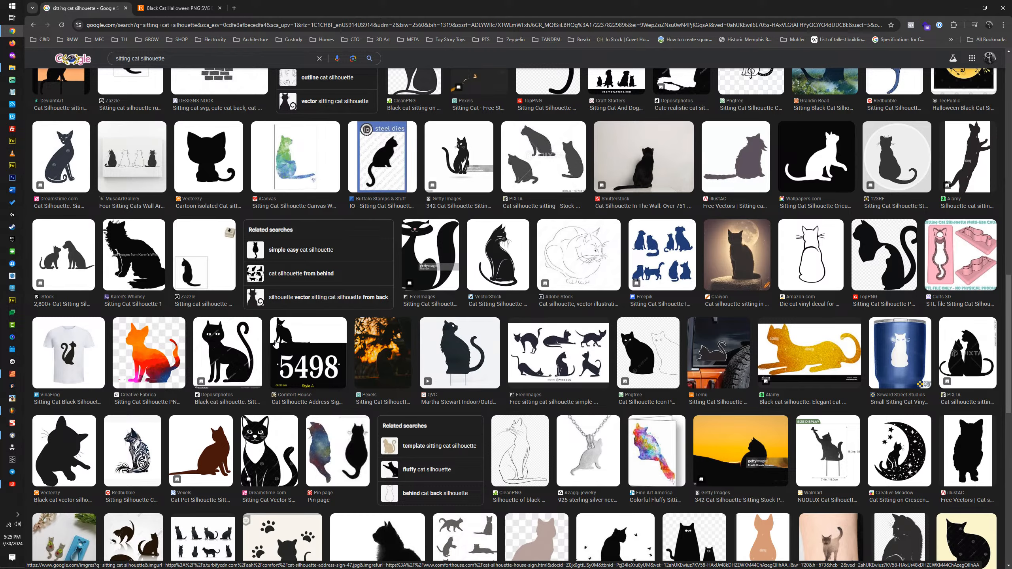
pyautogui.scroll(-6, 276, 343)
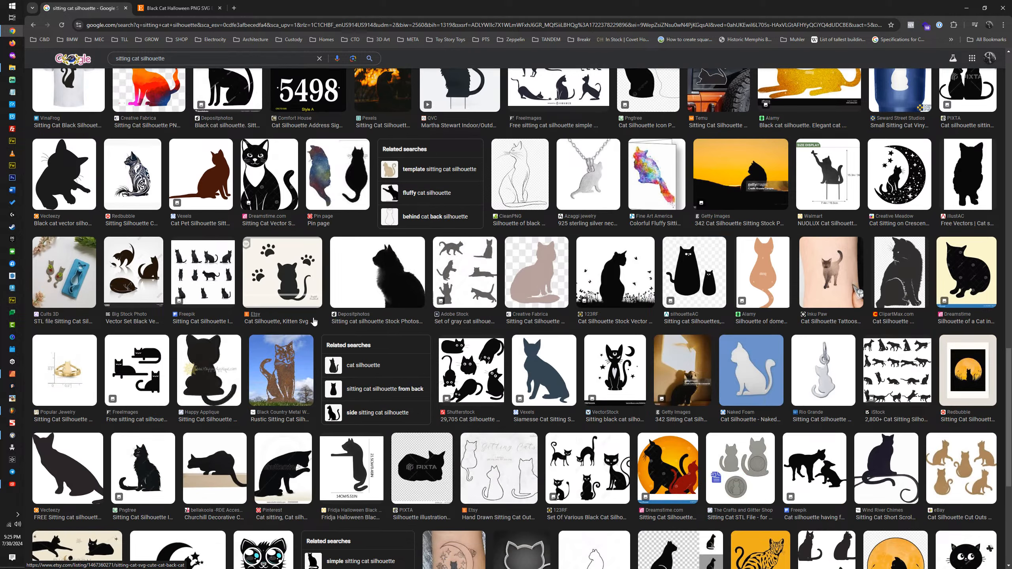
pyautogui.click(761, 276)
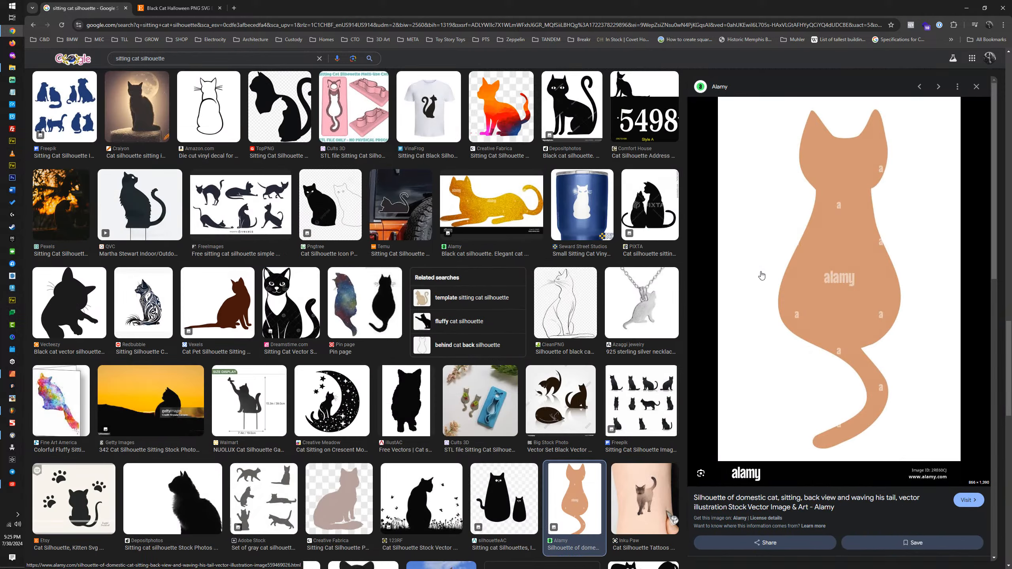
# Step: Browse further results and preview Freepik's sitting cat silhouettes and Cats Seamless Pattern, checking the related images
pyautogui.scroll(-7, 549, 327)
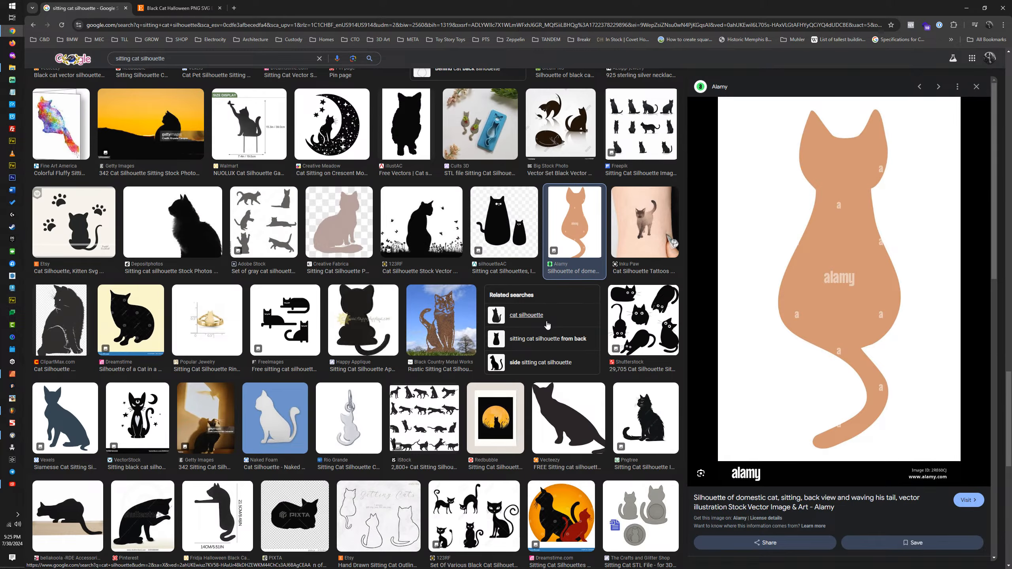
pyautogui.scroll(-6, 547, 325)
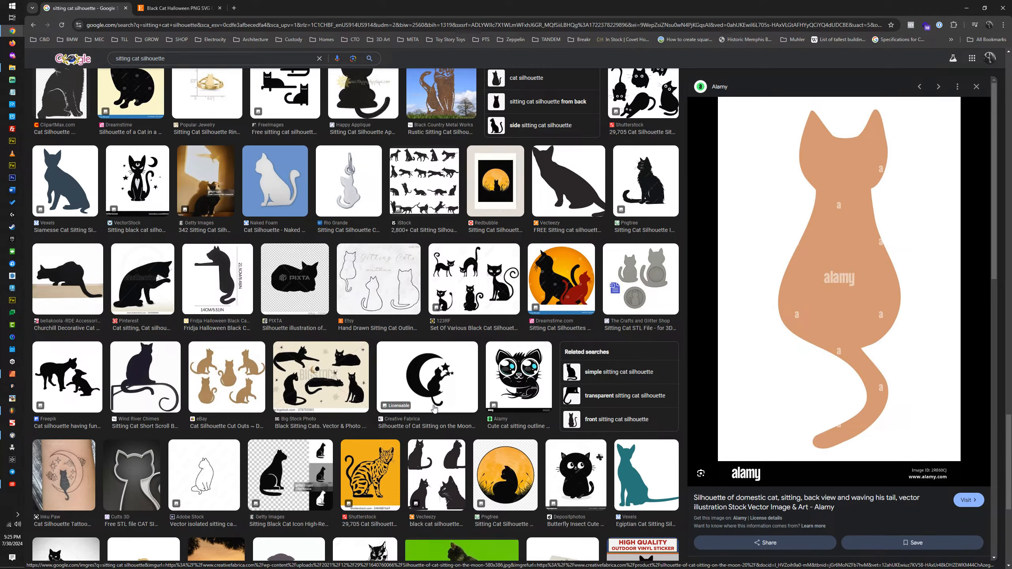
pyautogui.scroll(-6, 432, 408)
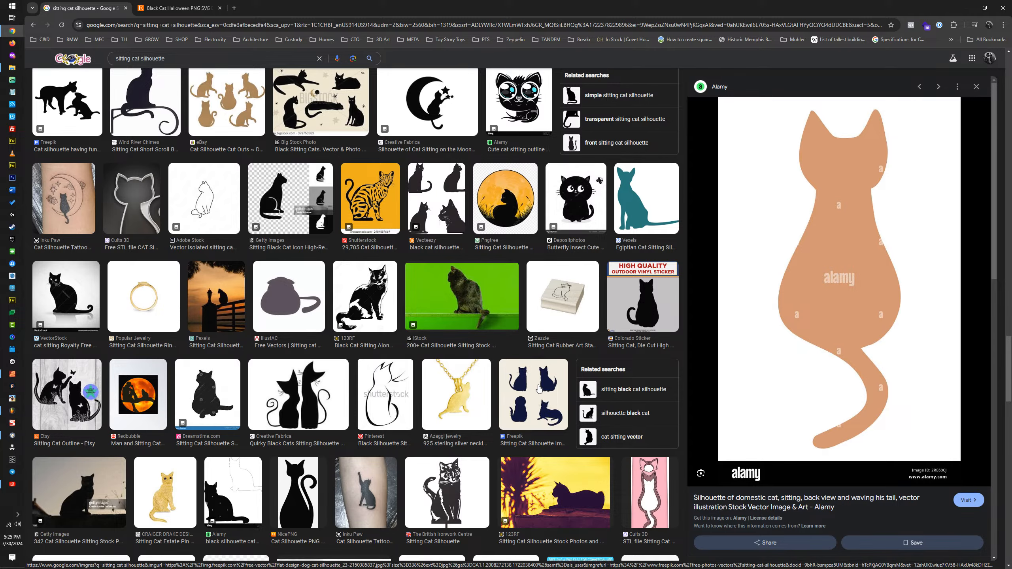
pyautogui.click(540, 389)
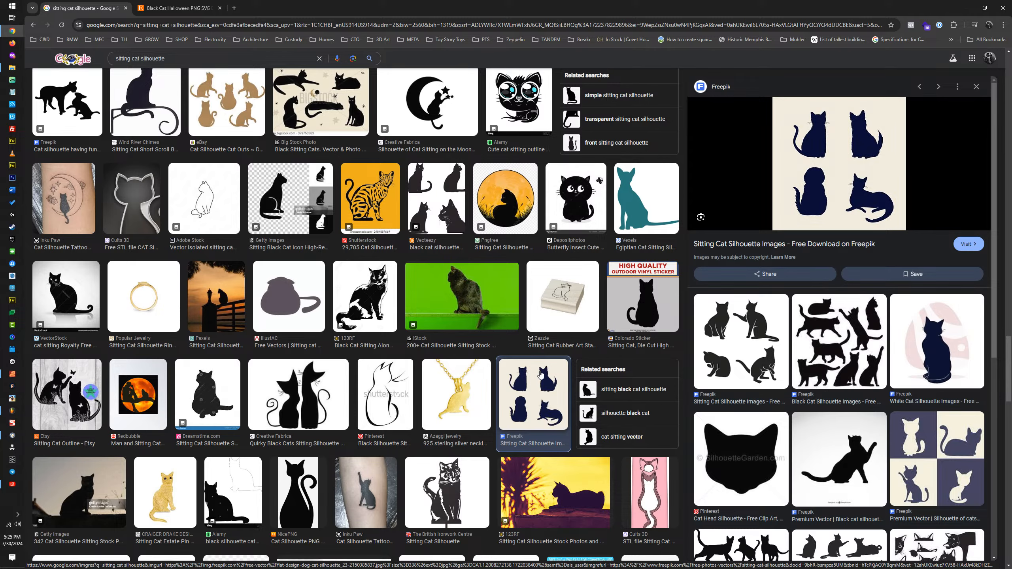
pyautogui.scroll(-5, 851, 347)
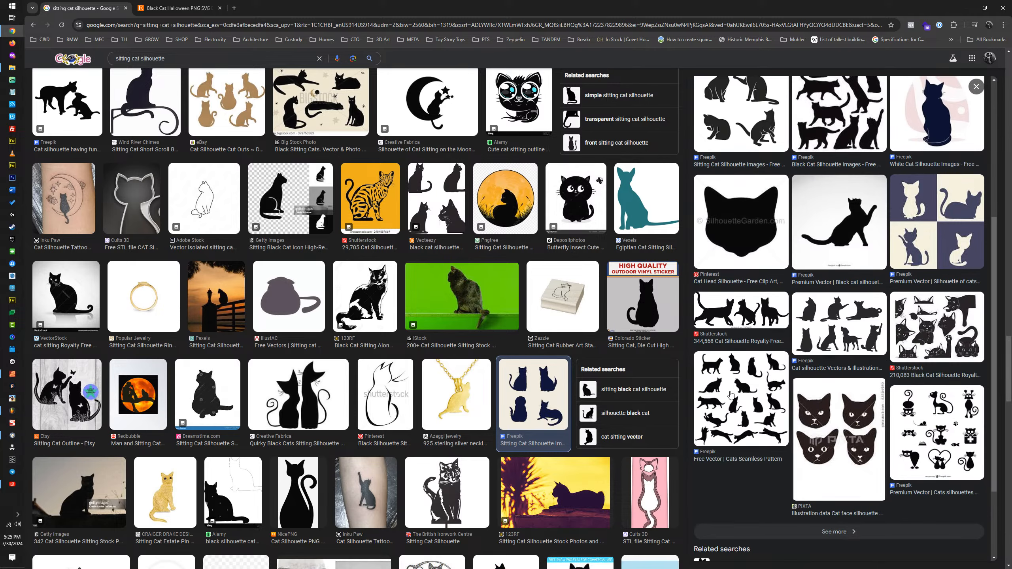
pyautogui.click(771, 370)
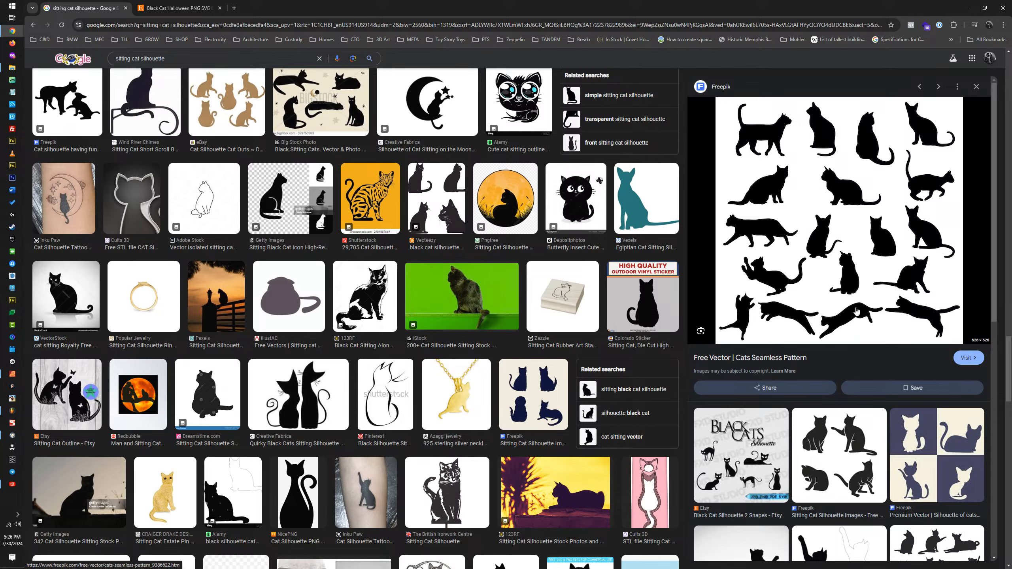
pyautogui.scroll(-6, 901, 177)
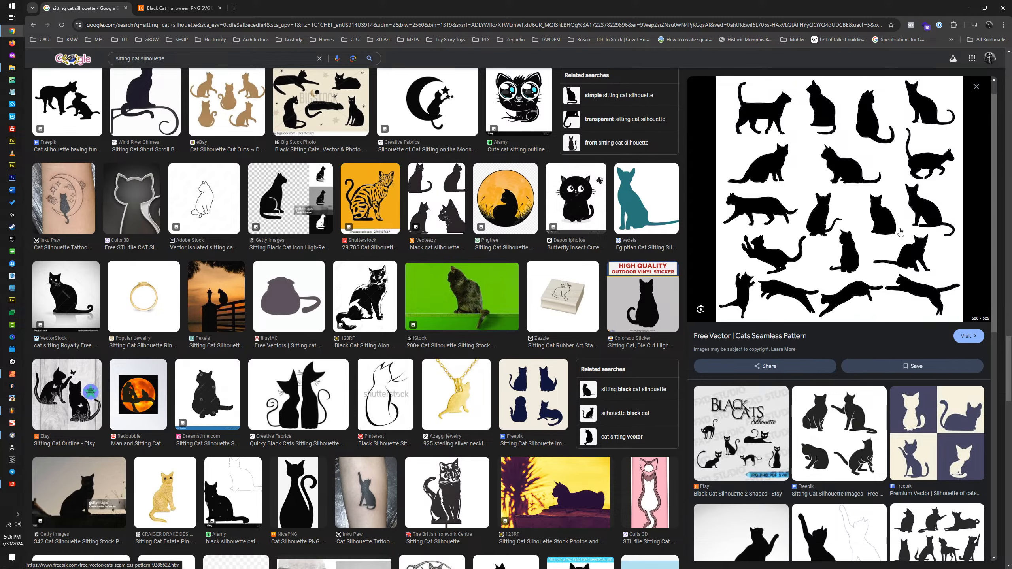
# Step: View the Etsy black cat listing and search Google for "catwoman logo" in a new tab
pyautogui.click(194, 13)
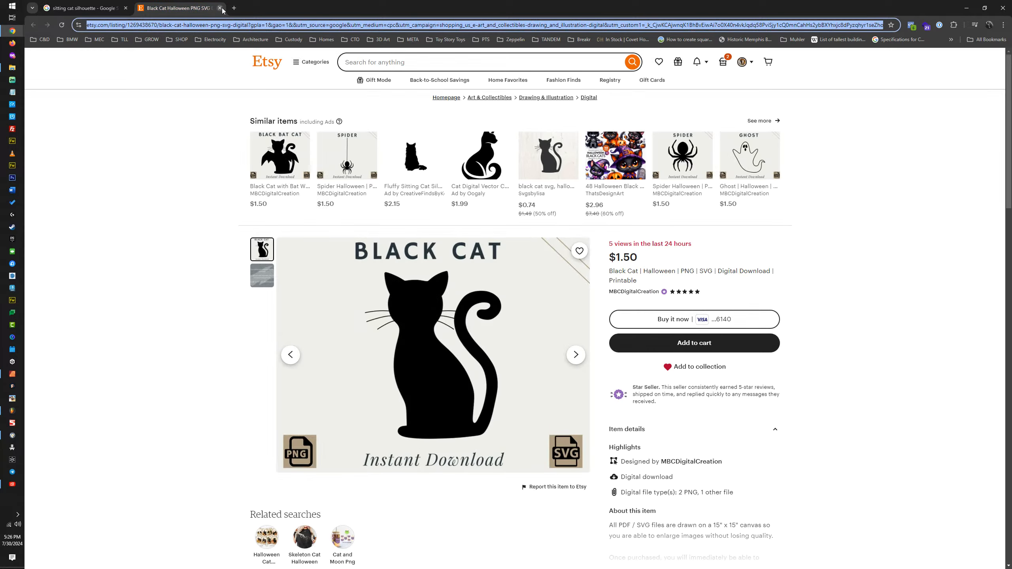
pyautogui.click(234, 8)
pyautogui.click(244, 27)
pyautogui.write('catw')
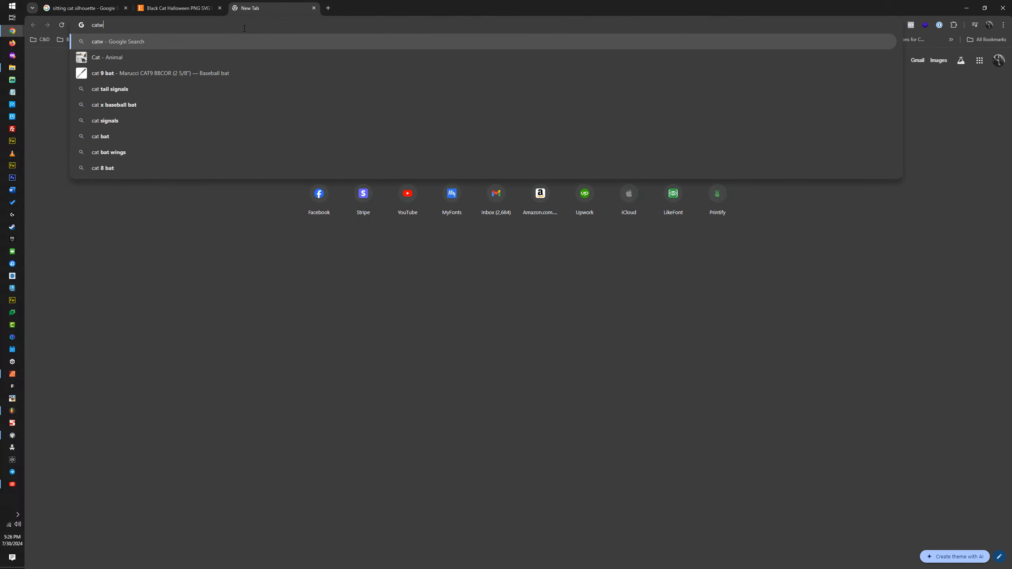
pyautogui.write('oman logo')
pyautogui.press('Return')
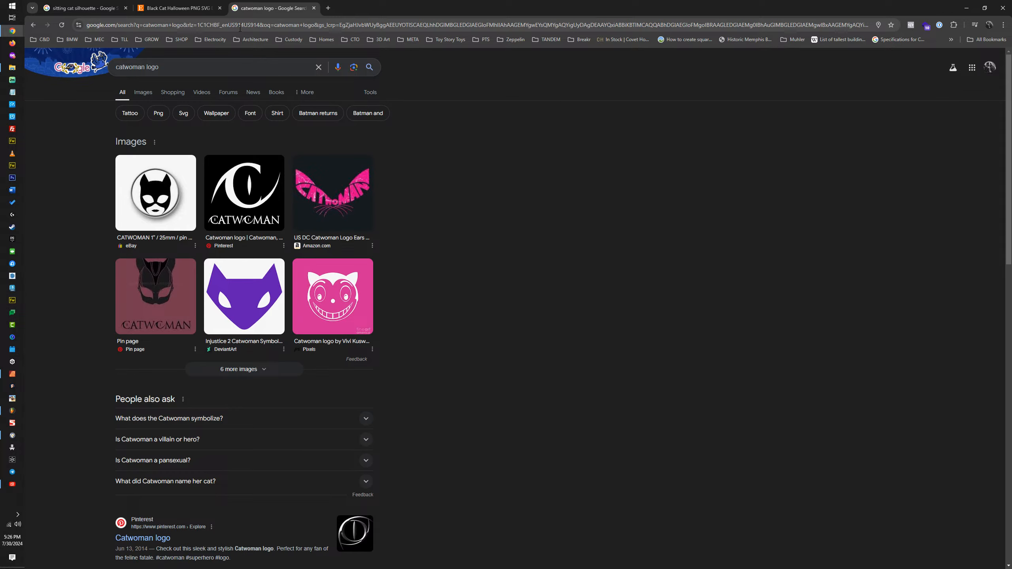
# Step: Search for "cat mask vector" and open the simple black cat mask icon from Shutterstock's results
pyautogui.click(239, 27)
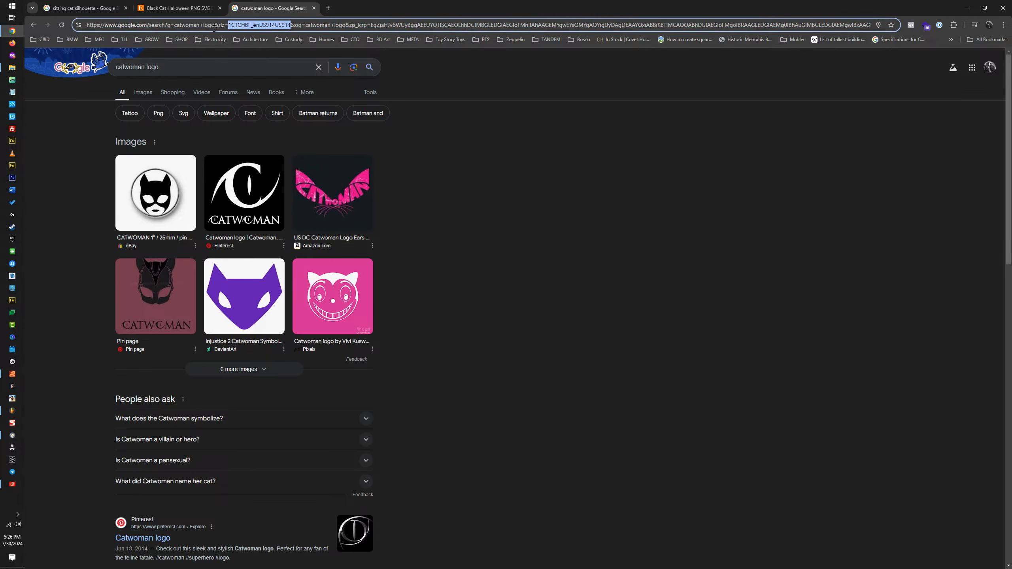
pyautogui.write('cat mask vector')
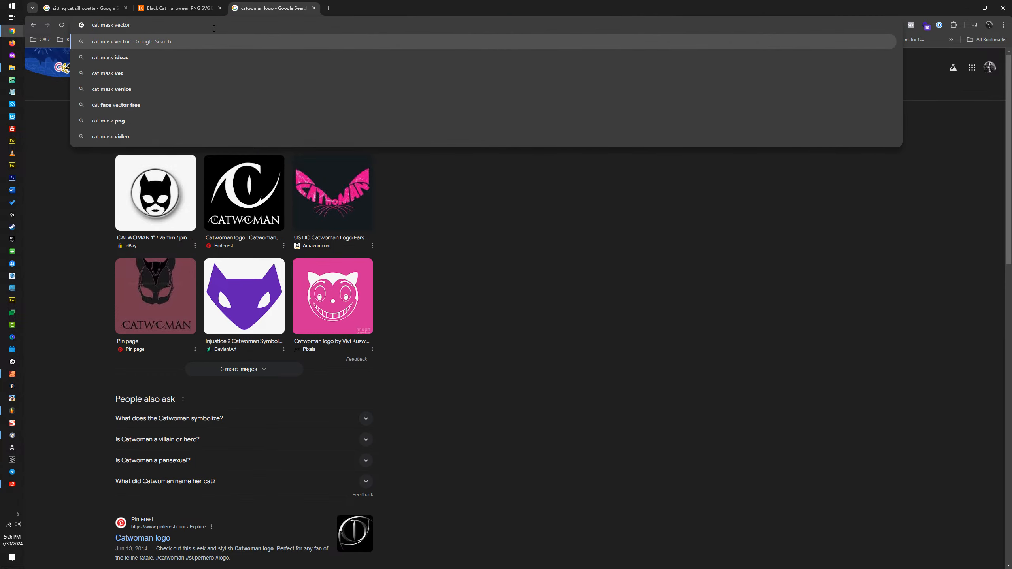
pyautogui.press('Return')
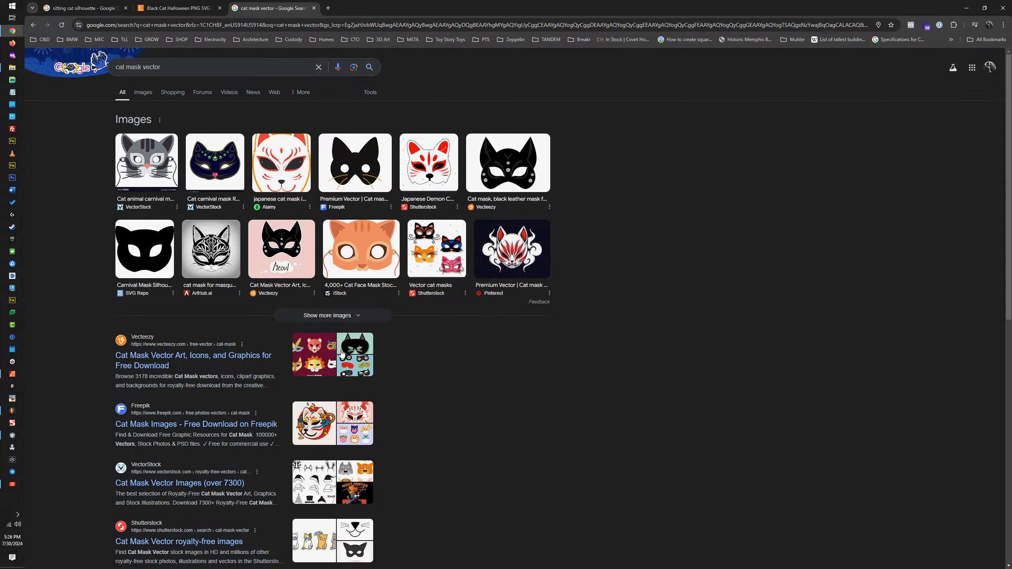
pyautogui.scroll(-5, 343, 355)
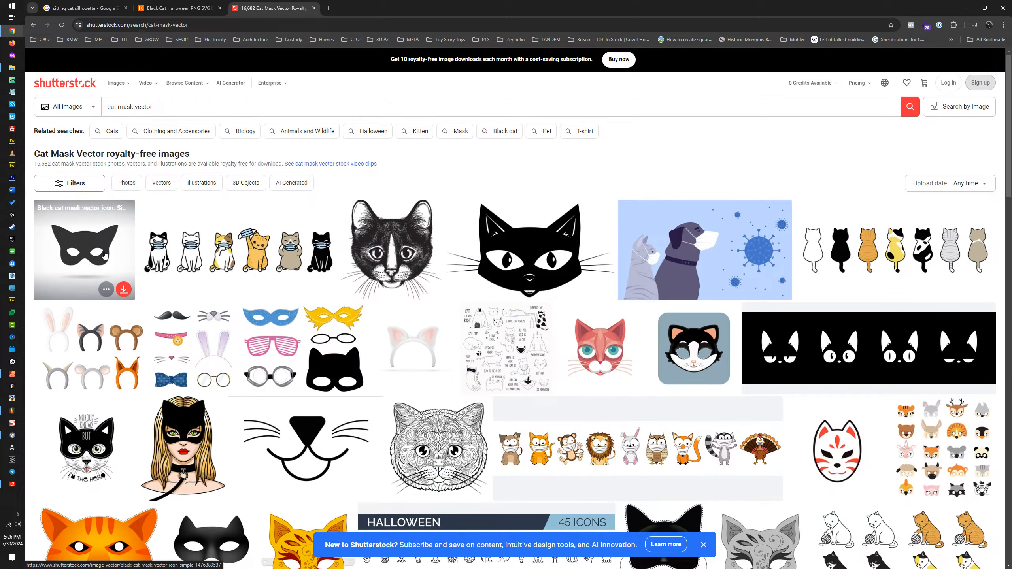
pyautogui.click(105, 255)
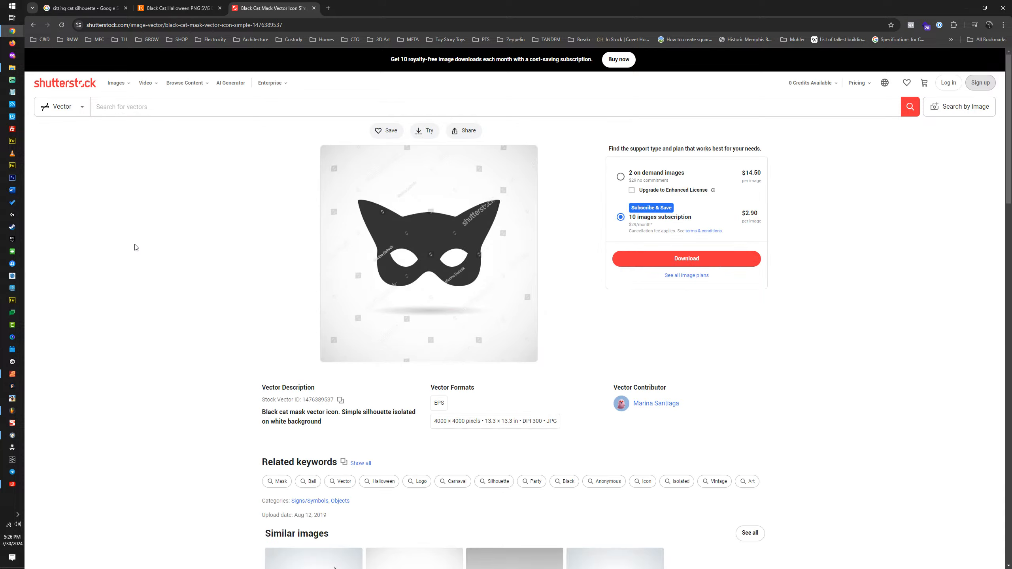
# Step: Compare the Etsy black cat, the sitting cat search results and the Shutterstock cat mask
pyautogui.click(180, 8)
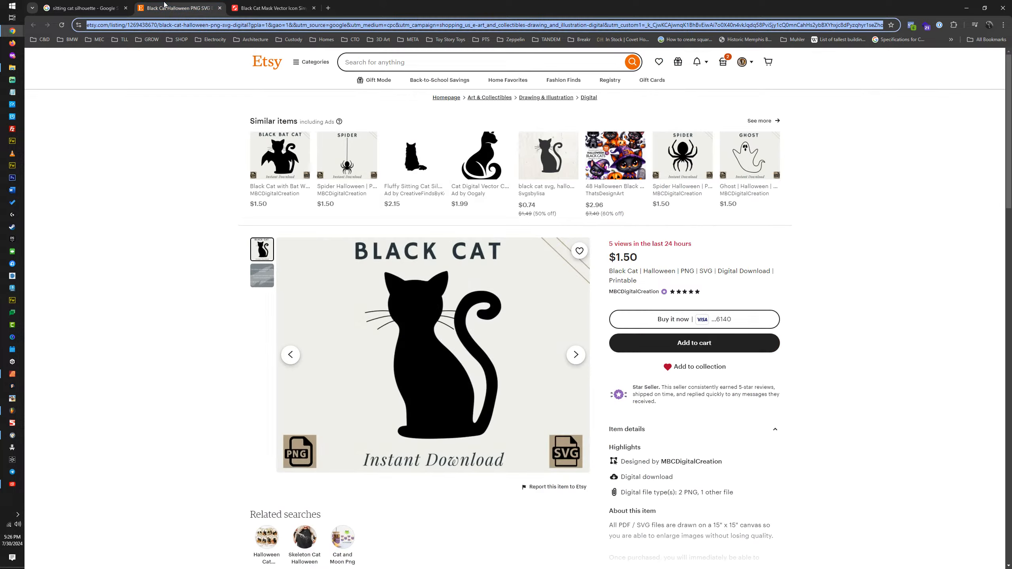
pyautogui.click(83, 8)
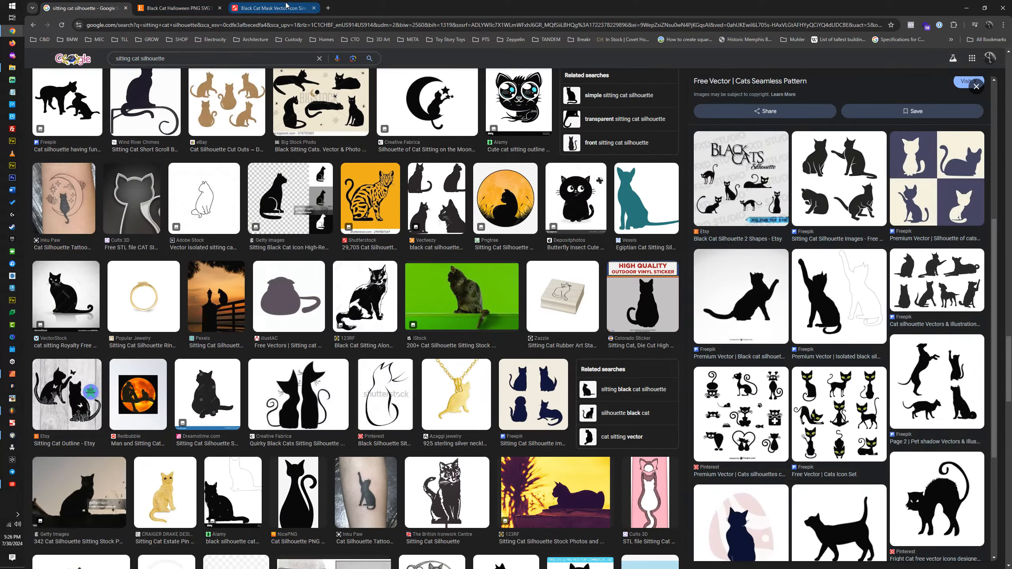
pyautogui.click(286, 8)
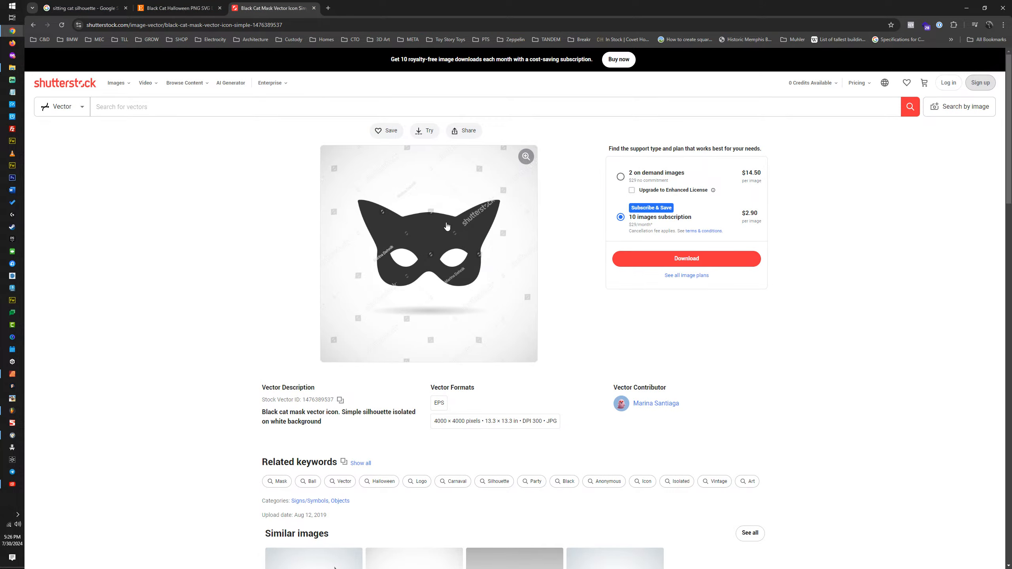
pyautogui.moveTo(523, 8); pyautogui.dragTo(488, 1)
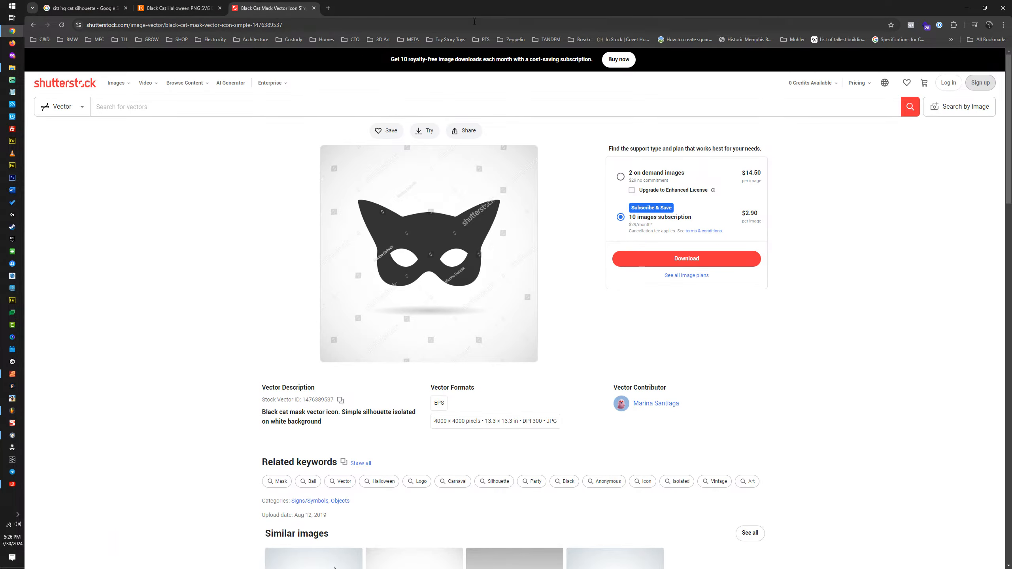
# Step: Copy the black cat image from the Etsy listing and close that listing's tab
pyautogui.click(180, 8)
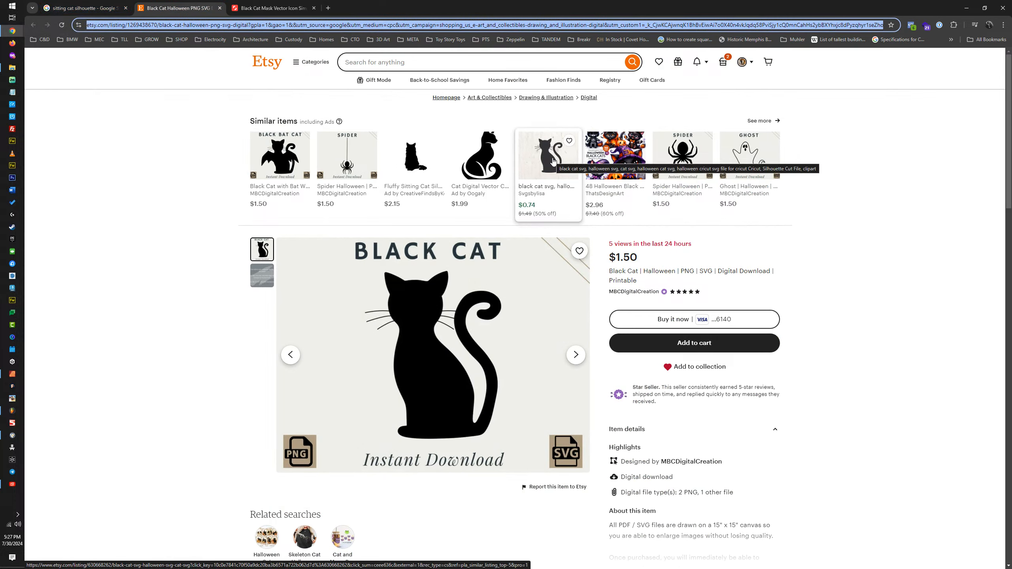
pyautogui.rightClick(436, 318)
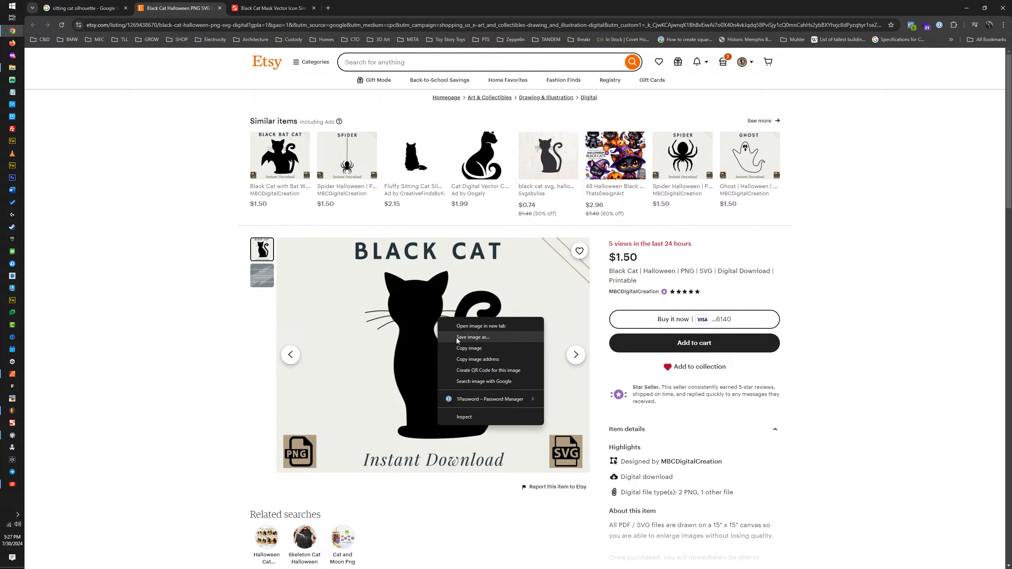
pyautogui.click(460, 345)
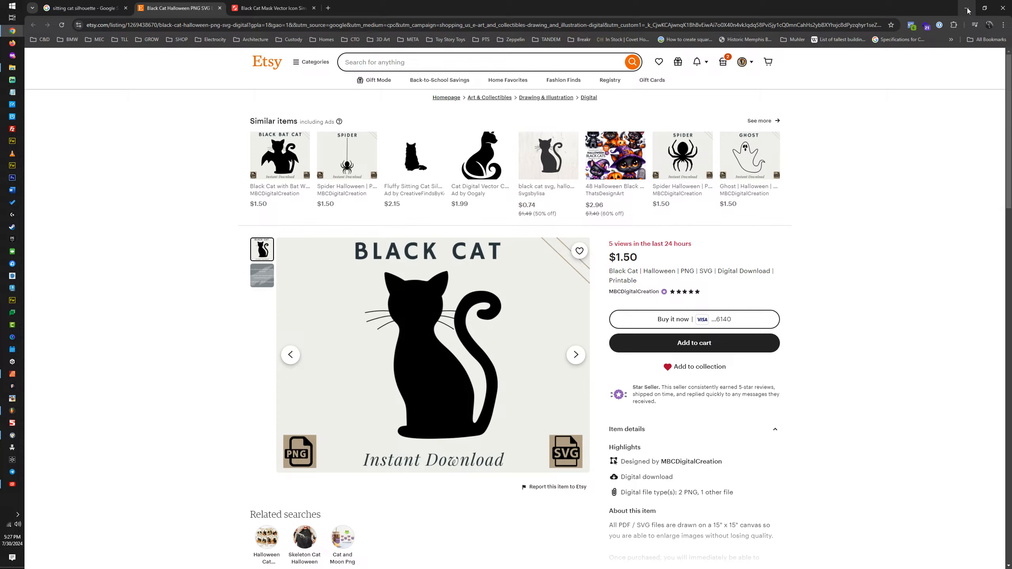
pyautogui.click(219, 8)
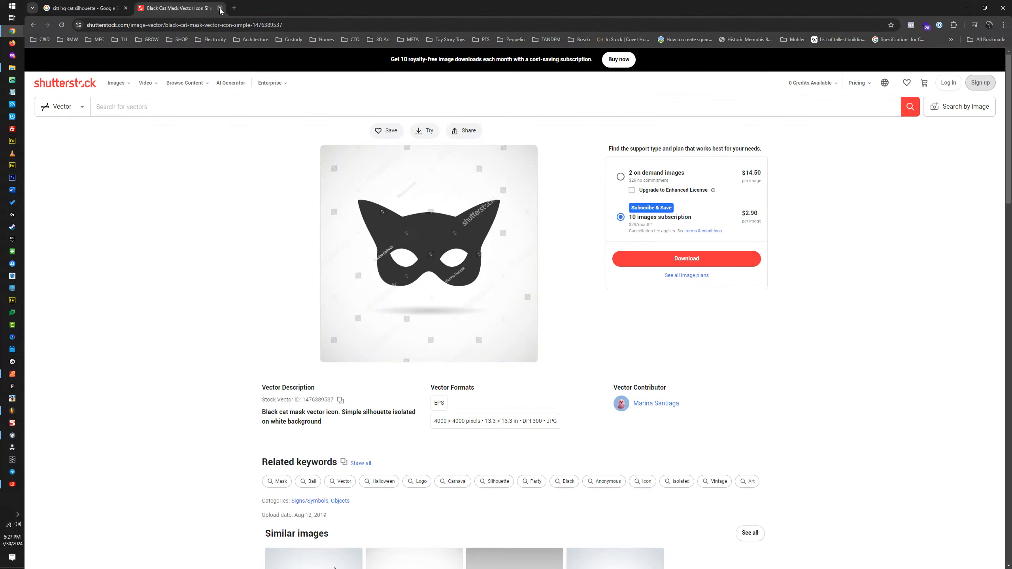
# Step: Close the cat mask and cat silhouette tabs, switch to Affinity Designer, and paste the black cat image over the bat on the first artboard
pyautogui.click(220, 7)
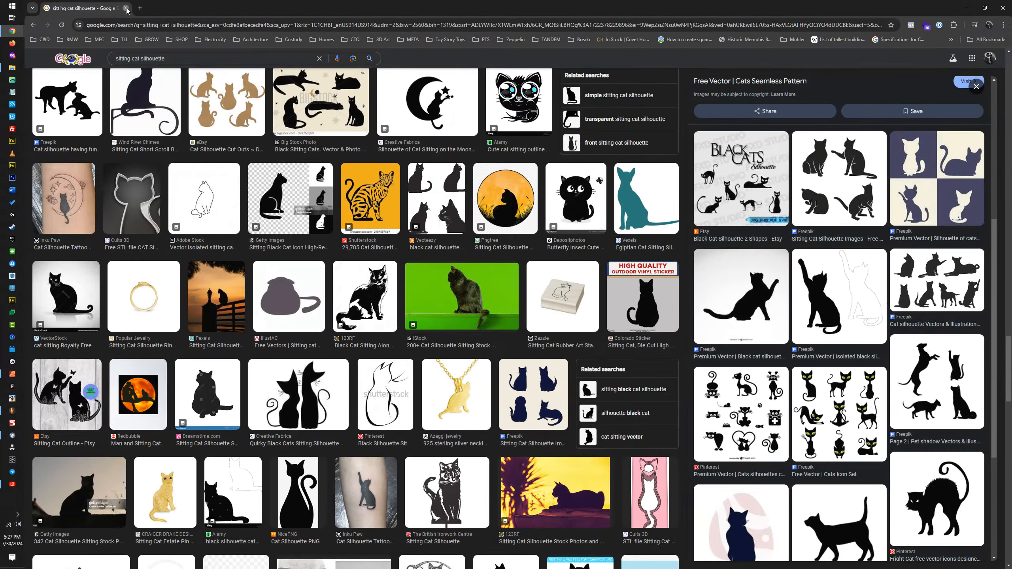
pyautogui.click(126, 8)
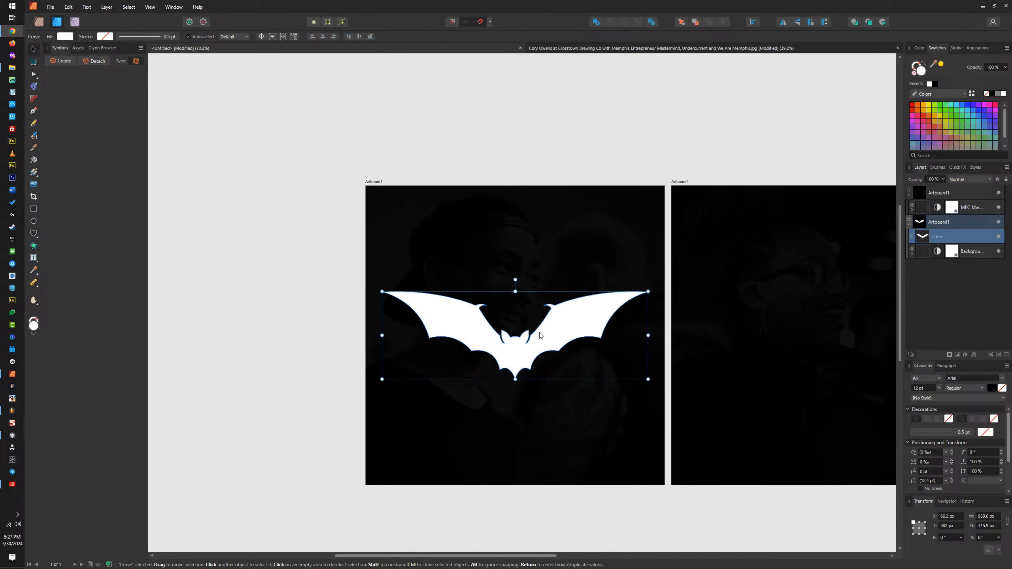
pyautogui.hotkey('ctrl', 'v')
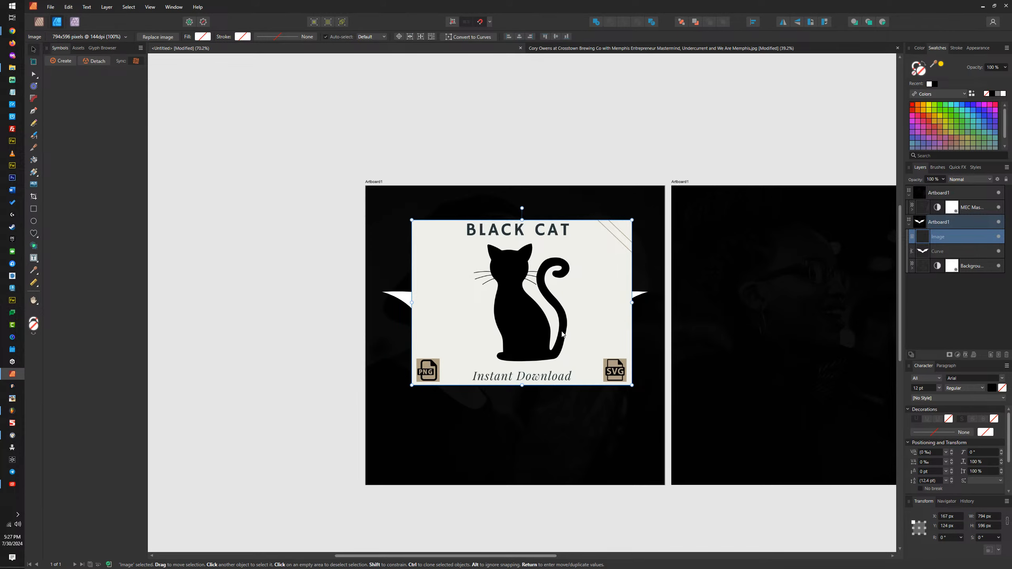
pyautogui.scroll(5, 546, 274)
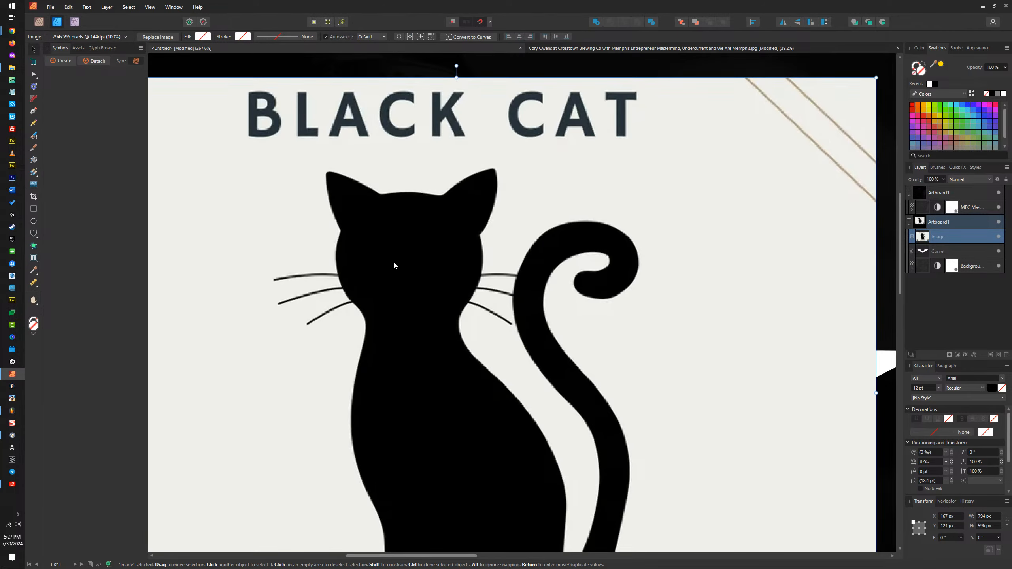
pyautogui.scroll(-5, 478, 266)
pyautogui.moveTo(470, 272); pyautogui.dragTo(498, 335)
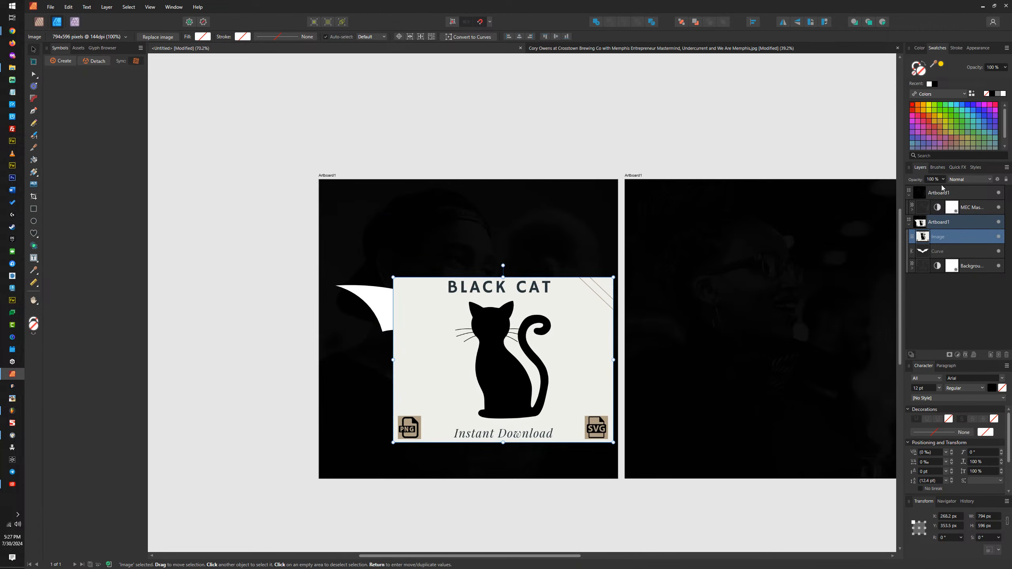
# Step: Lower the black cat image's opacity to 46% and move its head over the bat's head
pyautogui.click(943, 179)
pyautogui.moveTo(944, 188); pyautogui.dragTo(913, 193)
pyautogui.scroll(4, 554, 352)
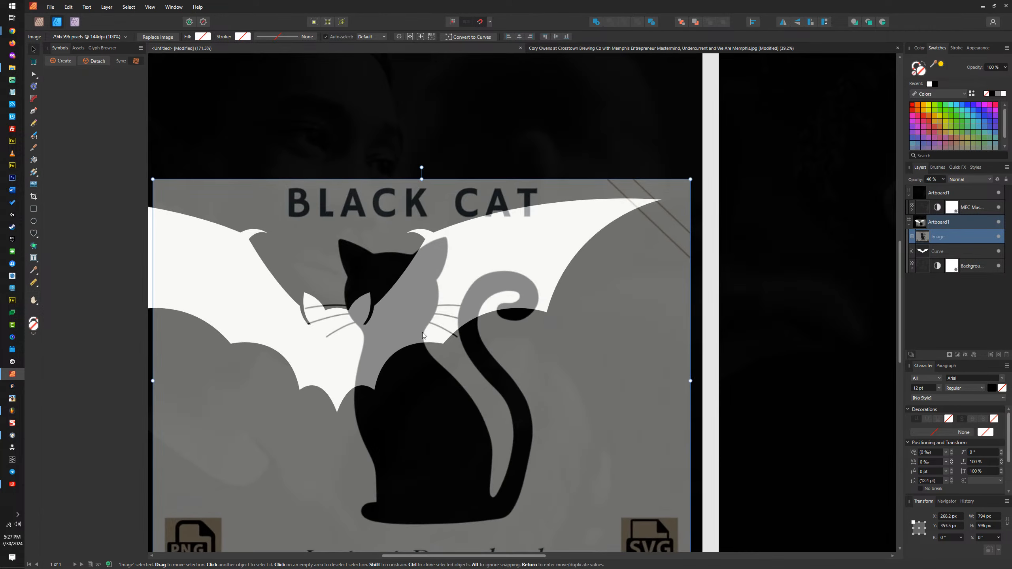
pyautogui.moveTo(423, 332); pyautogui.dragTo(364, 387)
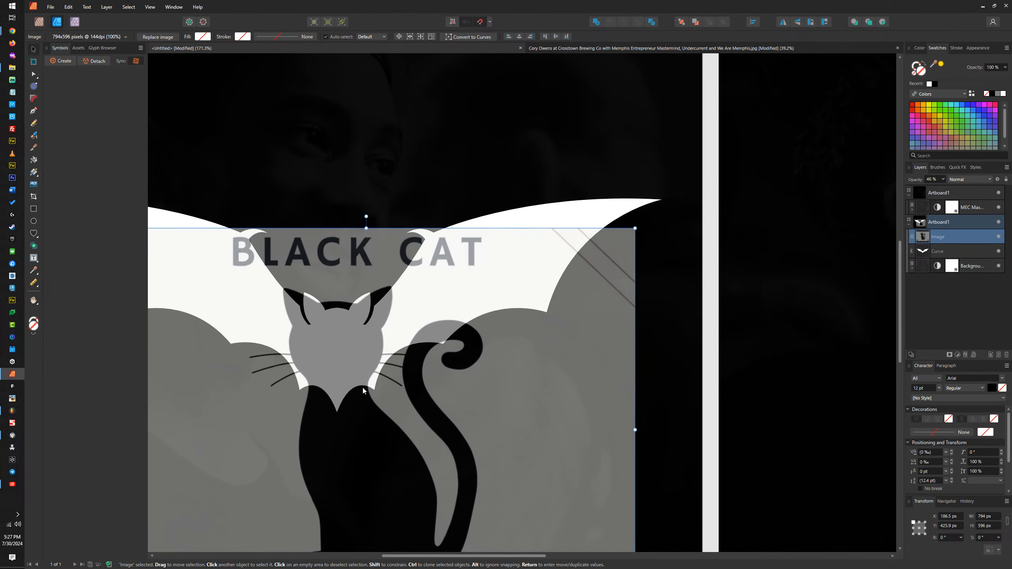
# Step: Scale the cat image proportionally to about 492 px wide and align the cat's ears with the bat's ears
pyautogui.moveTo(636, 228); pyautogui.dragTo(545, 297)
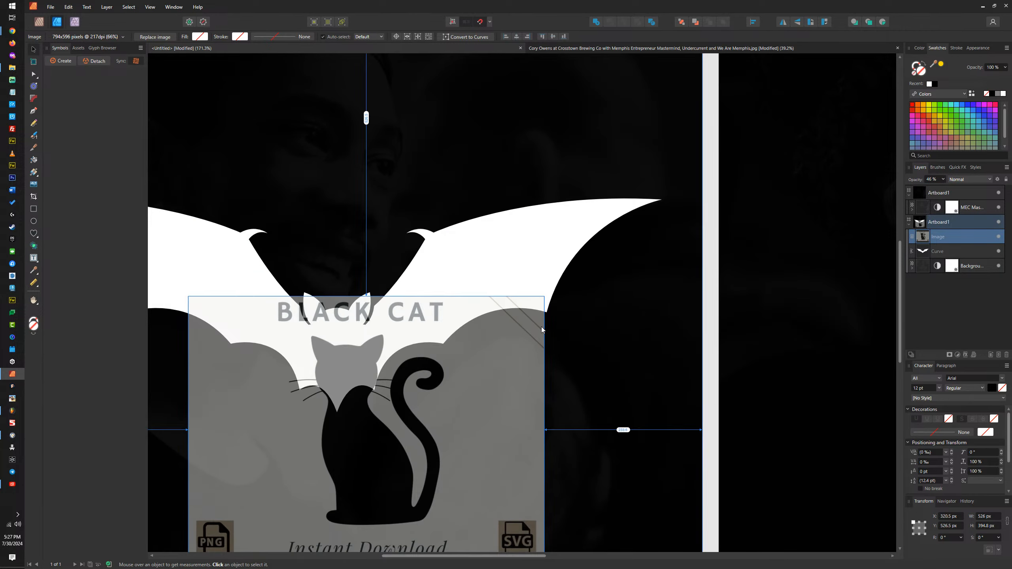
pyautogui.moveTo(424, 375); pyautogui.dragTo(429, 330)
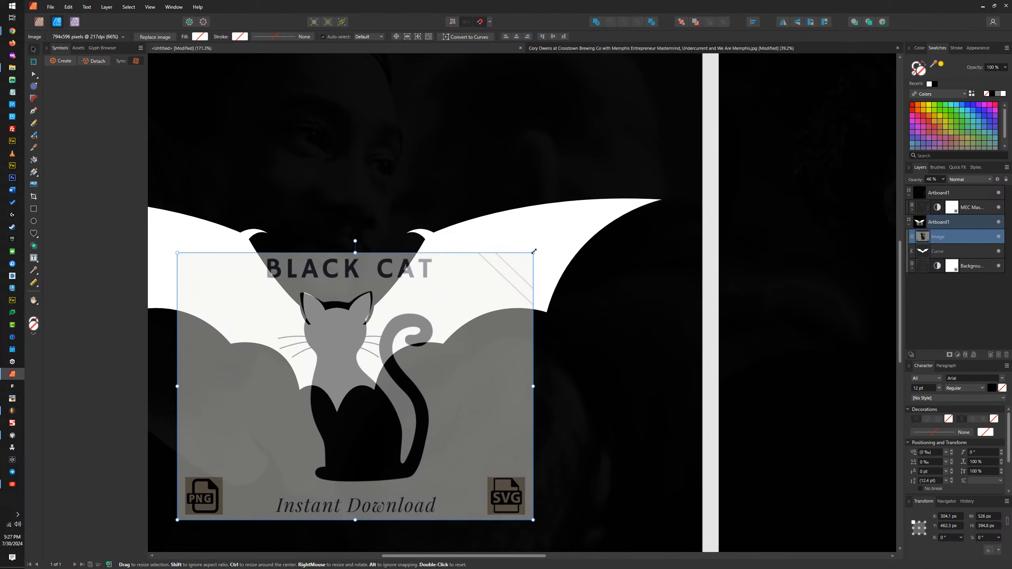
pyautogui.moveTo(534, 253); pyautogui.dragTo(520, 269)
pyautogui.moveTo(465, 302); pyautogui.dragTo(463, 300)
pyautogui.moveTo(464, 296); pyautogui.dragTo(464, 299)
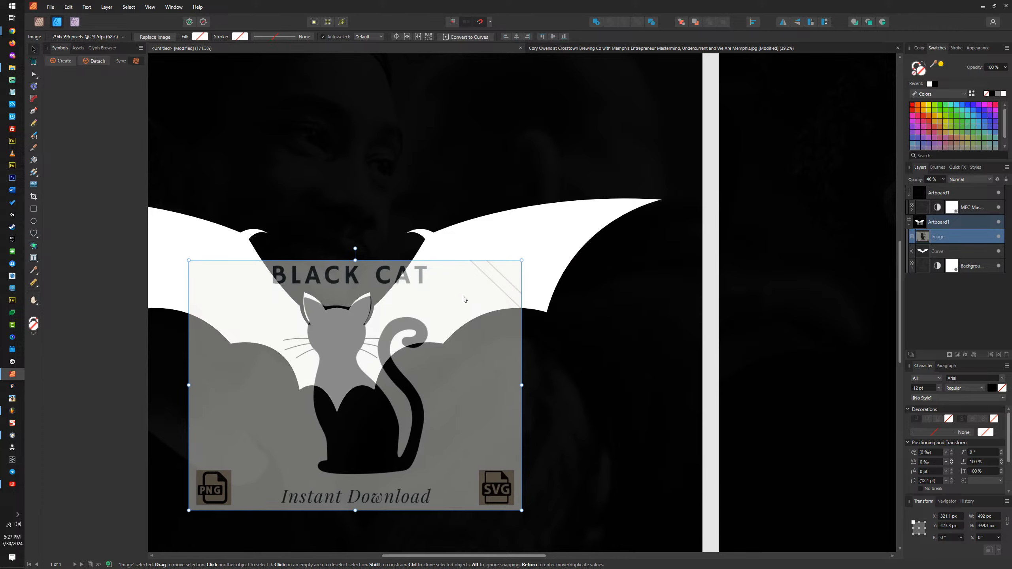
# Step: Draw a white circle about 87 px across and center it over the cat's head
pyautogui.scroll(6, 348, 321)
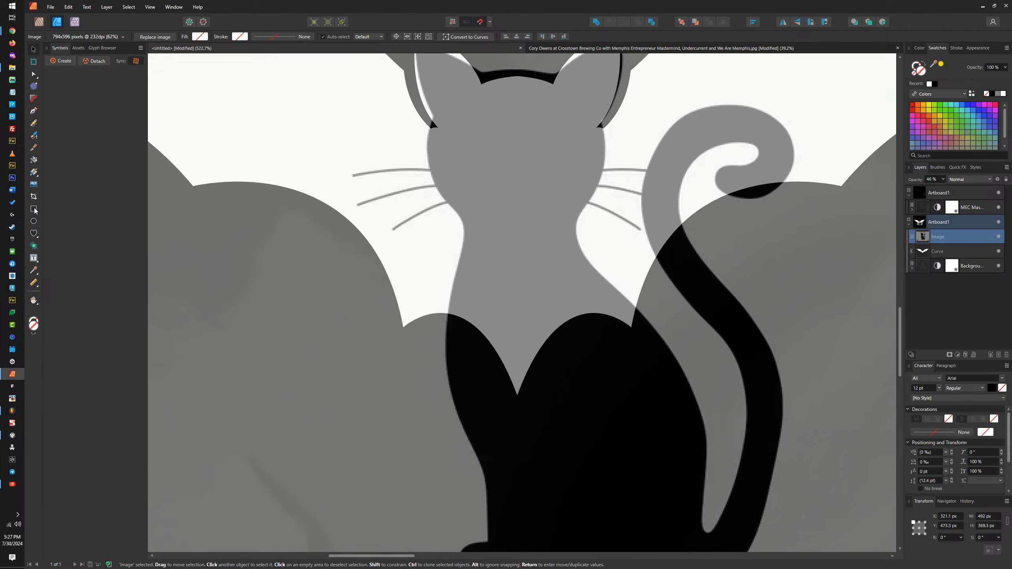
pyautogui.click(34, 221)
pyautogui.scroll(-2, 372, 210)
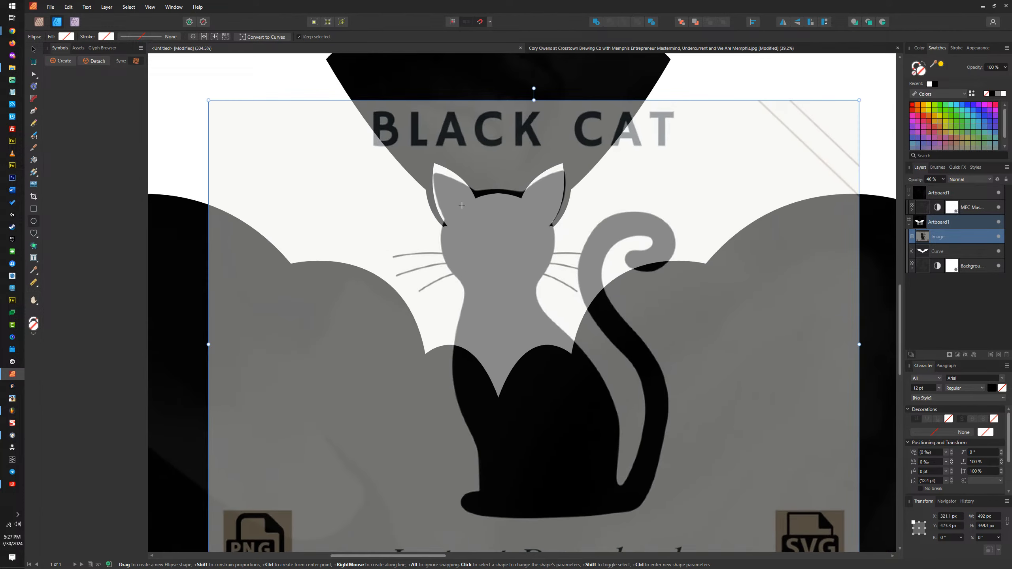
pyautogui.moveTo(453, 199); pyautogui.dragTo(568, 315)
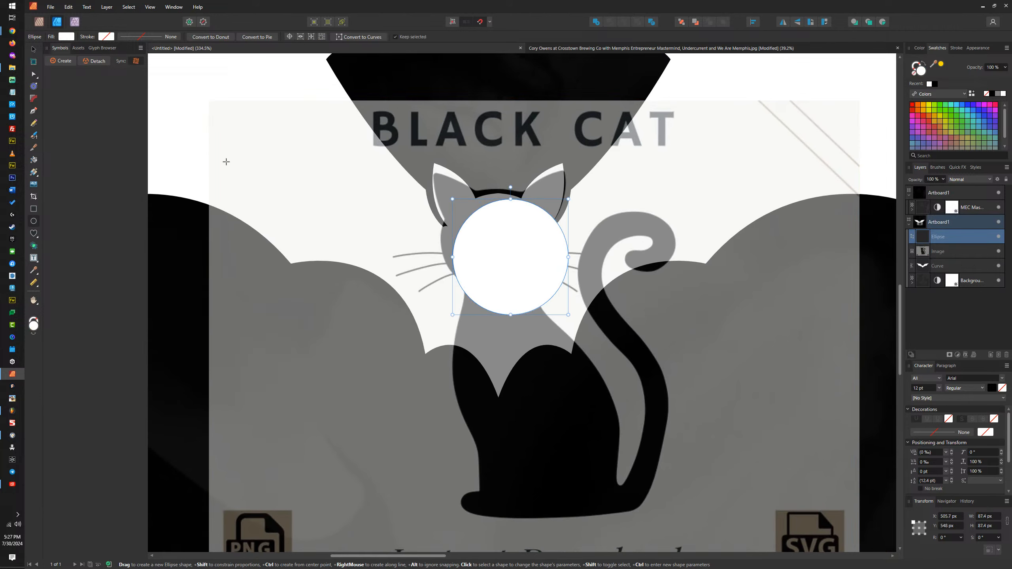
pyautogui.click(34, 49)
pyautogui.moveTo(518, 235); pyautogui.dragTo(506, 229)
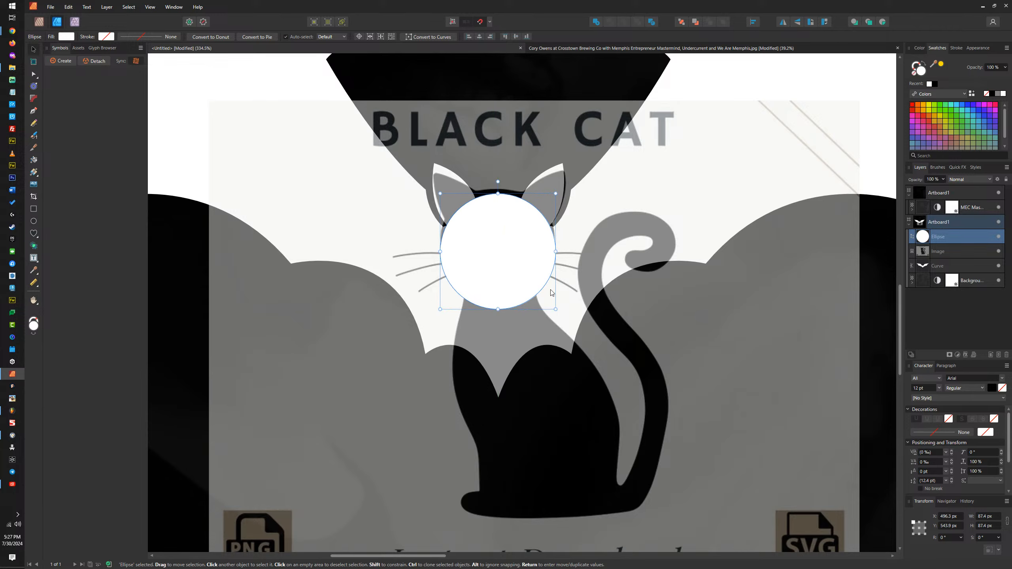
# Step: Set the circle's opacity to 62% and fit it to the cat's lower face at about 85 by 88 px
pyautogui.moveTo(556, 309); pyautogui.dragTo(559, 313)
pyautogui.moveTo(502, 232)
pyautogui.mouseDown()
pyautogui.moveTo(502, 271)
pyautogui.moveTo(507, 229)
pyautogui.moveTo(504, 238)
pyautogui.mouseUp()
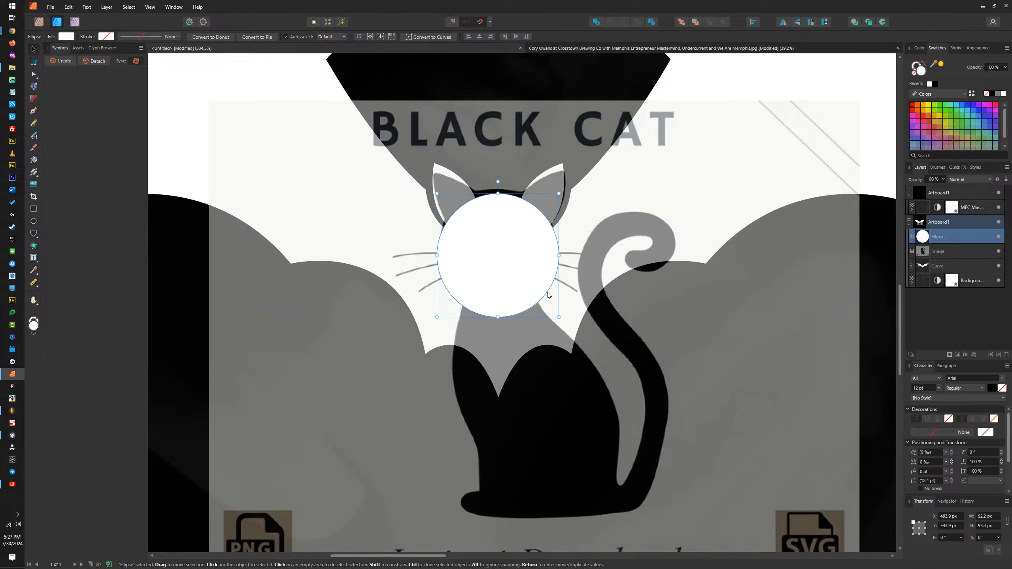
pyautogui.press('6')
pyautogui.press('2')
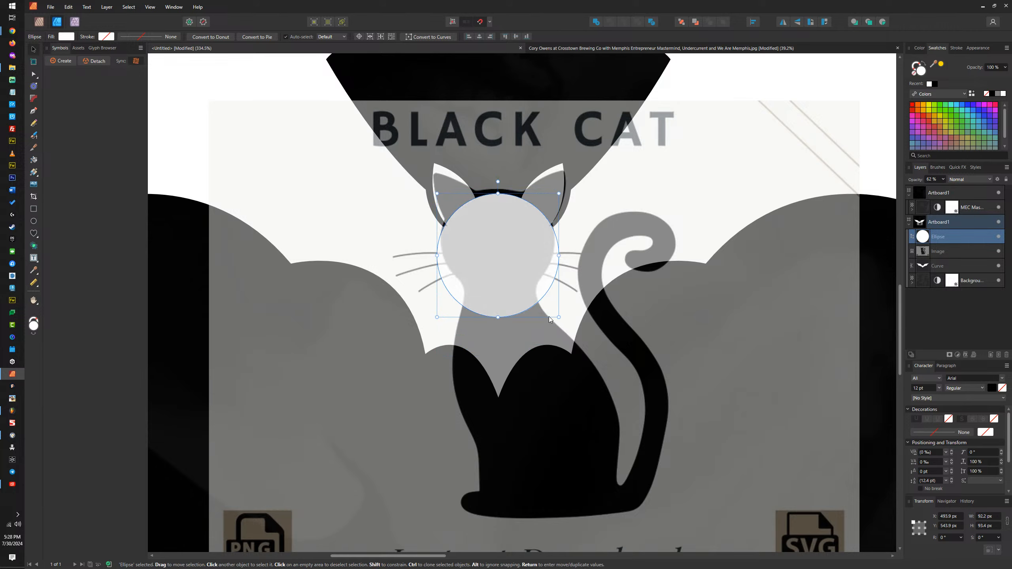
pyautogui.moveTo(559, 317); pyautogui.dragTo(526, 263)
pyautogui.moveTo(549, 294); pyautogui.dragTo(518, 273)
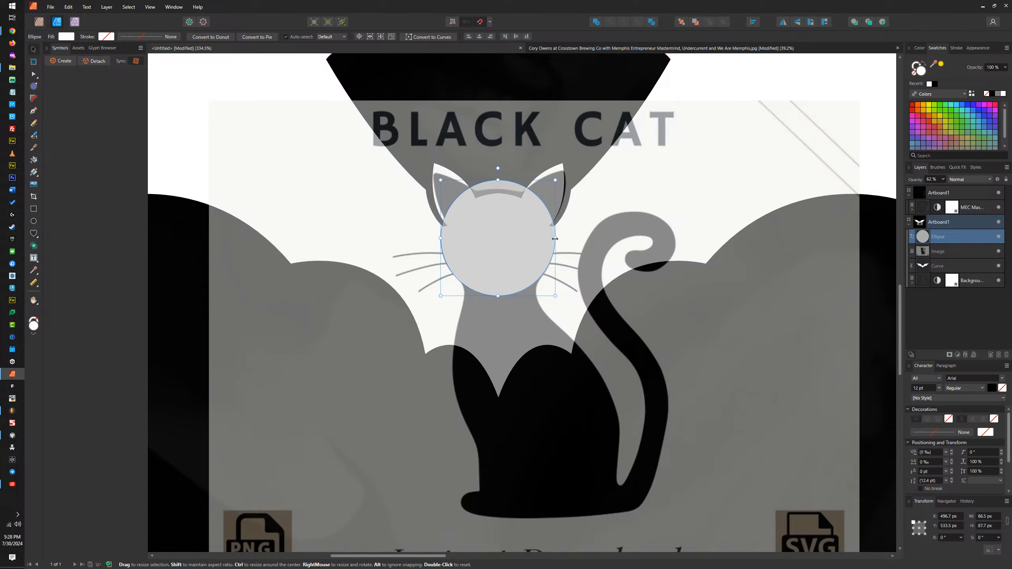
pyautogui.moveTo(555, 239); pyautogui.dragTo(556, 239)
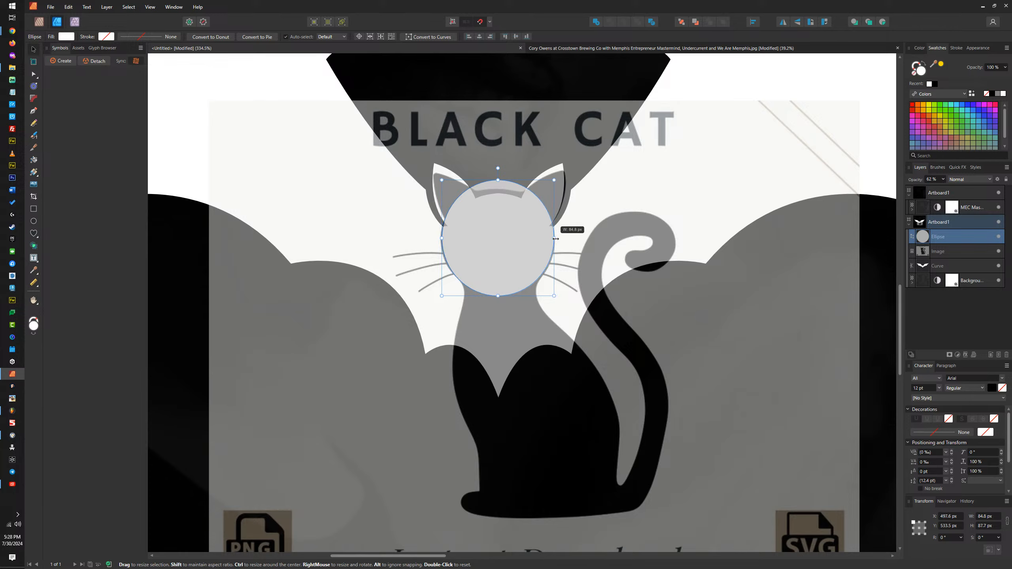
# Step: Draw a rectangle about 191 by 55 px across the ears and subtract it from the circle to flatten its top
pyautogui.click(34, 208)
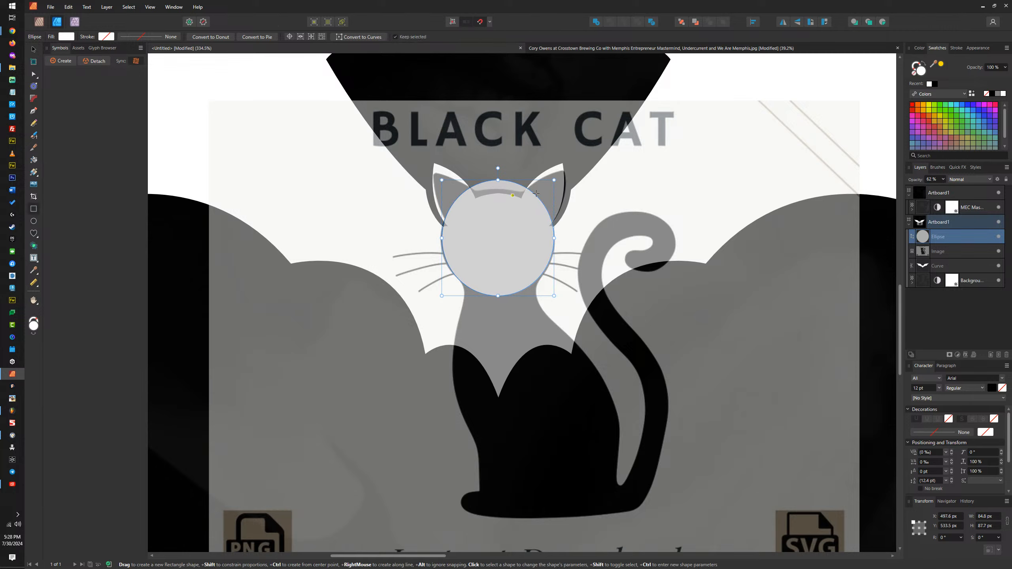
pyautogui.moveTo(396, 145); pyautogui.dragTo(646, 216)
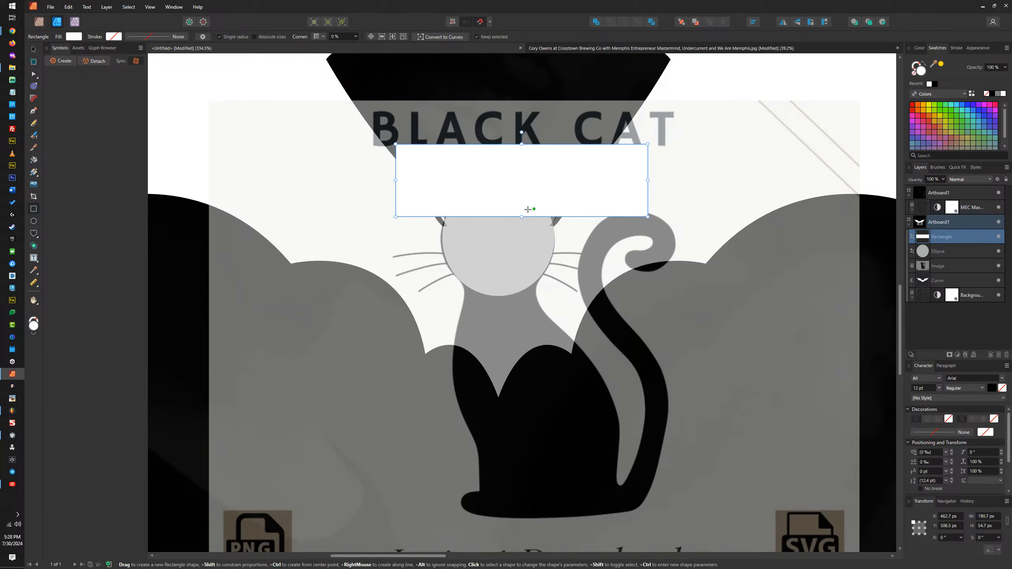
pyautogui.press('v')
pyautogui.keyDown('shift'); pyautogui.click(520, 233); pyautogui.keyUp('shift')
pyautogui.click(609, 22)
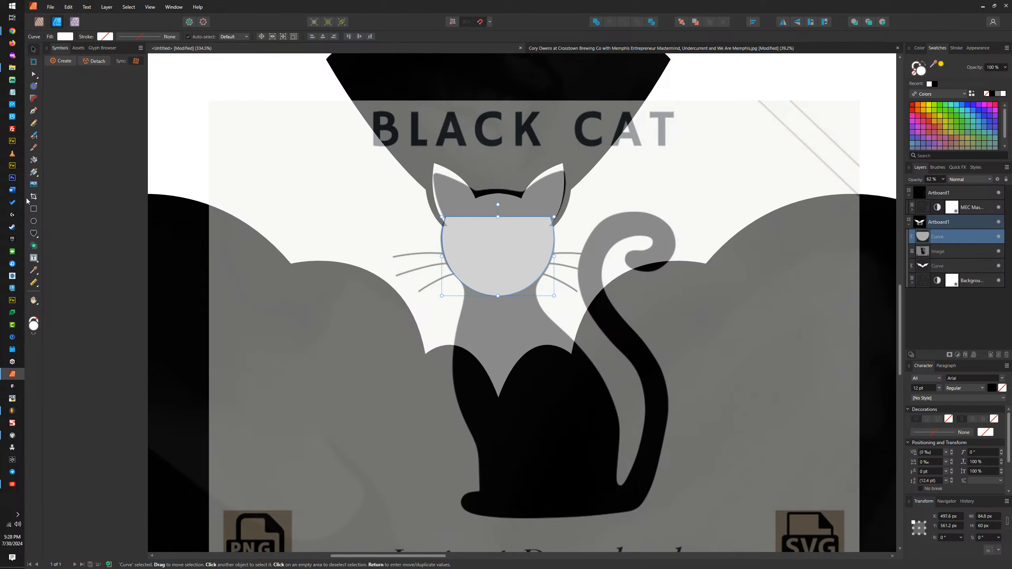
pyautogui.click(33, 110)
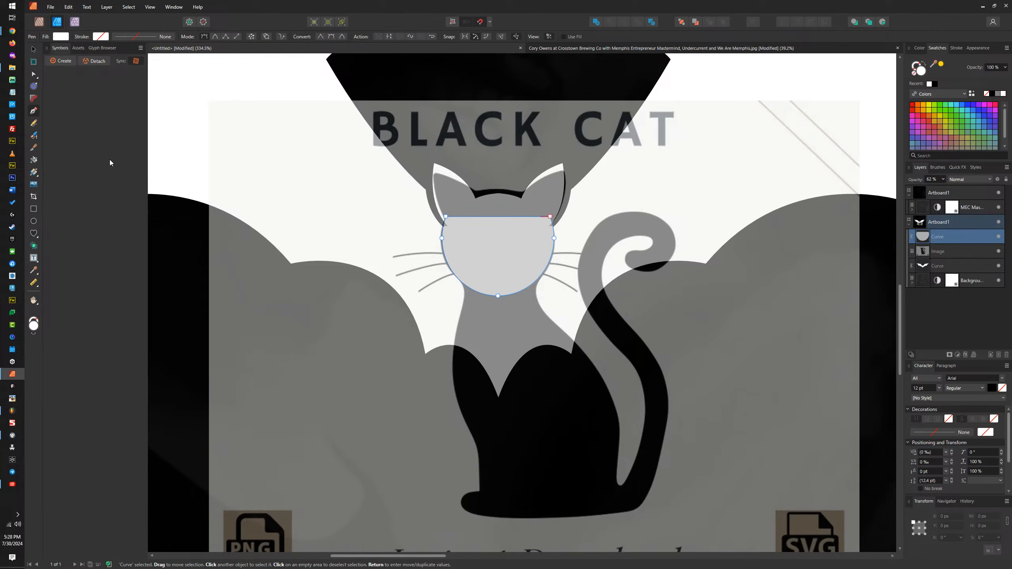
pyautogui.click(474, 283)
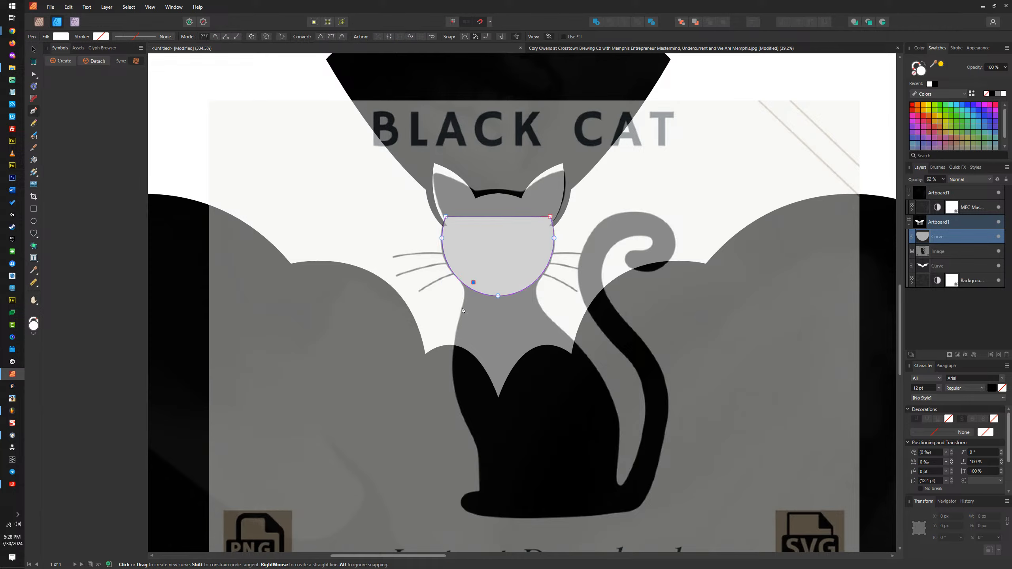
pyautogui.moveTo(453, 350); pyautogui.dragTo(452, 378)
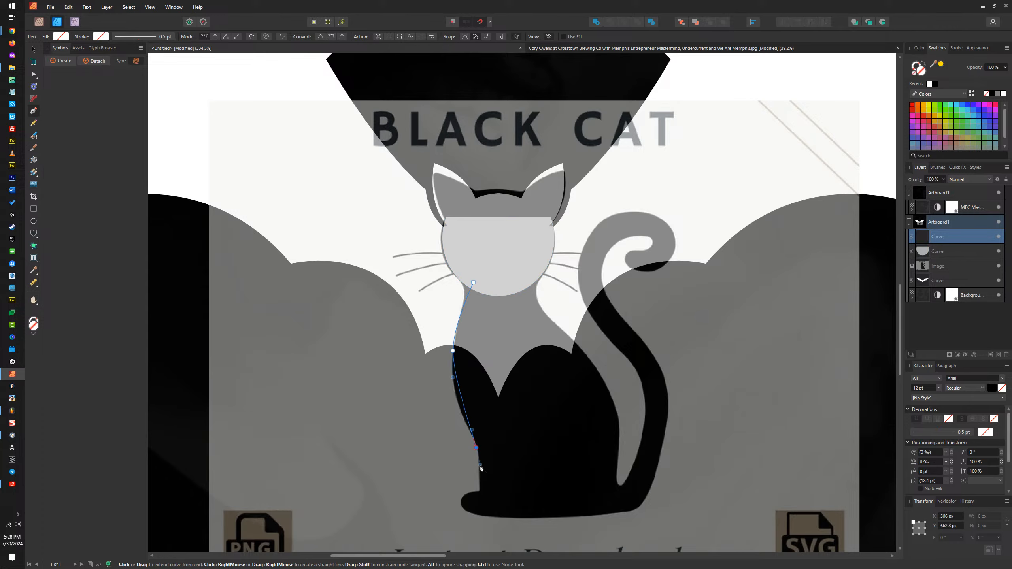
pyautogui.moveTo(459, 411); pyautogui.dragTo(477, 442)
pyautogui.hotkey('ctrl', 'z')
pyautogui.scroll(2, 461, 416)
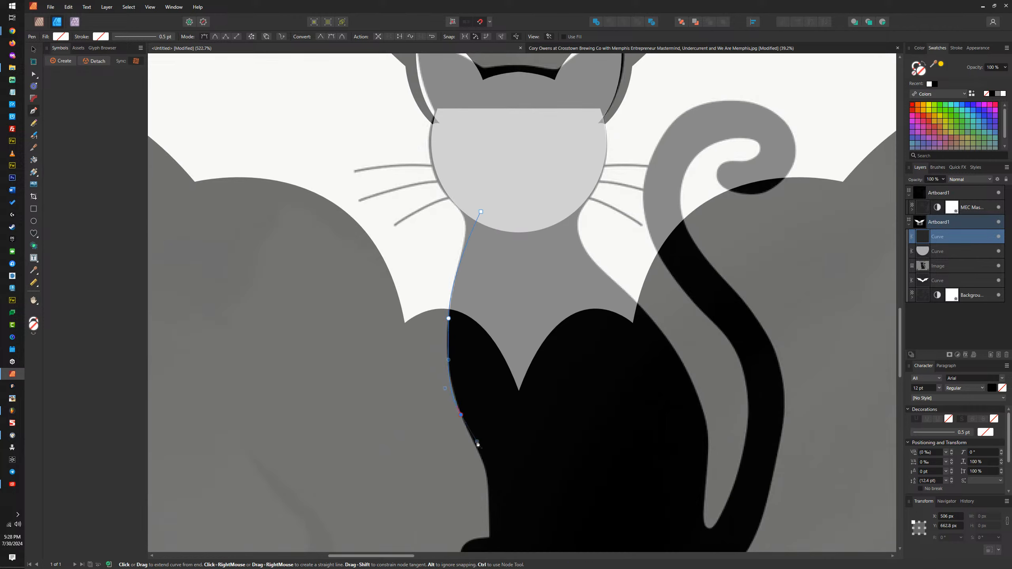
pyautogui.hotkey('ctrl', 'z')
pyautogui.moveTo(467, 420)
pyautogui.mouseDown()
pyautogui.moveTo(480, 448)
pyautogui.moveTo(475, 434)
pyautogui.mouseUp()
pyautogui.hotkey('ctrl', 'z')
pyautogui.hotkey('ctrl', 'z')
pyautogui.hotkey('ctrl', 'z')
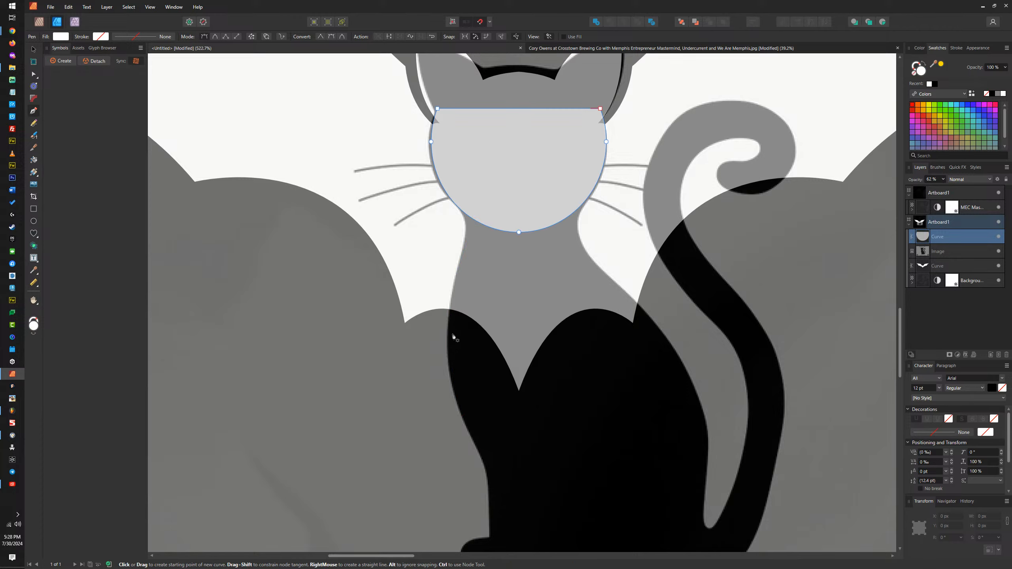
# Step: Trace the cat's chest and front leg with the Pen tool, starting inside the face shape and ending at the top of the paw
pyautogui.click(487, 201)
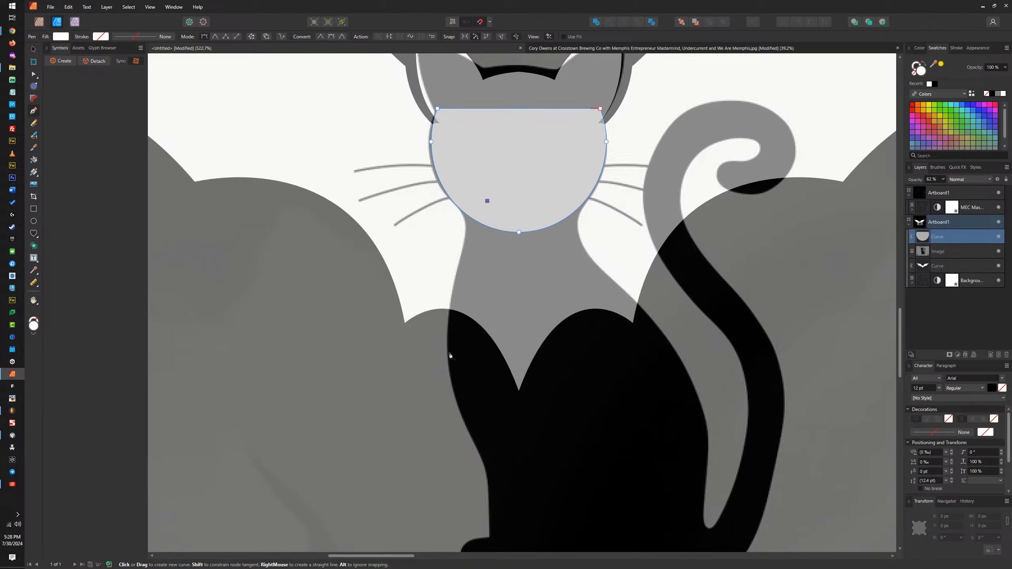
pyautogui.moveTo(449, 354); pyautogui.dragTo(452, 427)
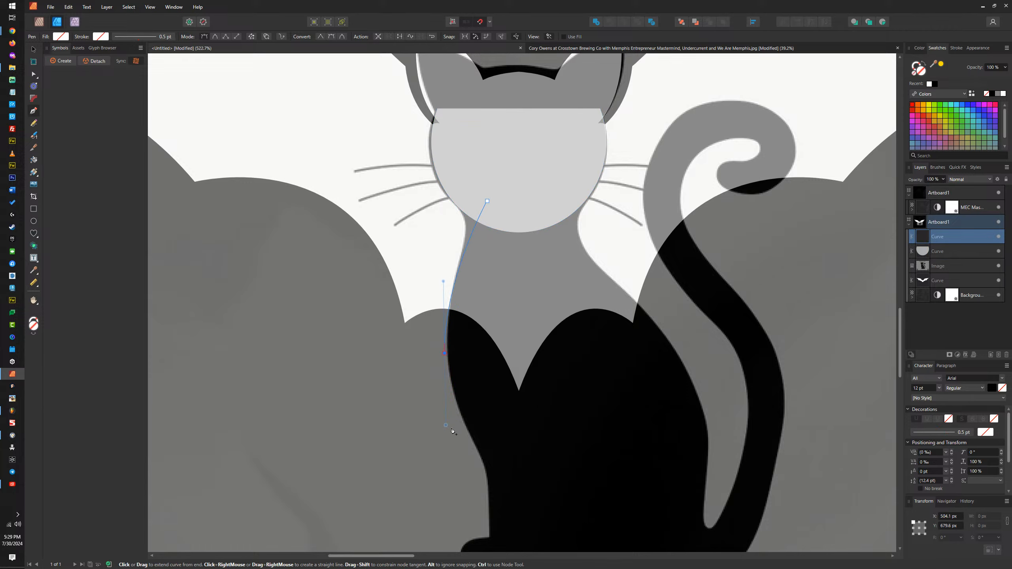
pyautogui.press('Right')
pyautogui.scroll(-5, 488, 425)
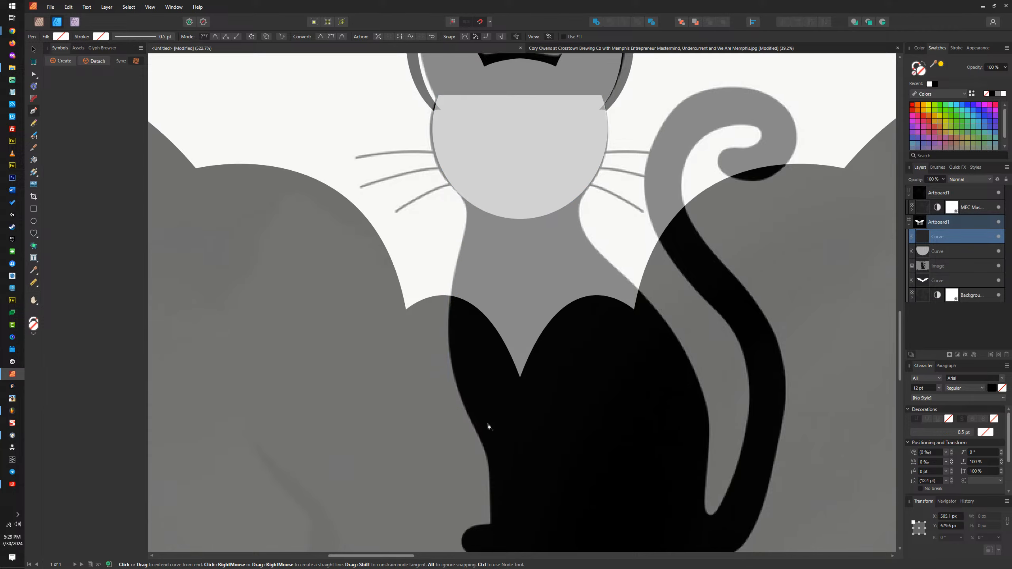
pyautogui.moveTo(487, 340); pyautogui.dragTo(494, 438)
pyautogui.hotkey('ctrl', 'z')
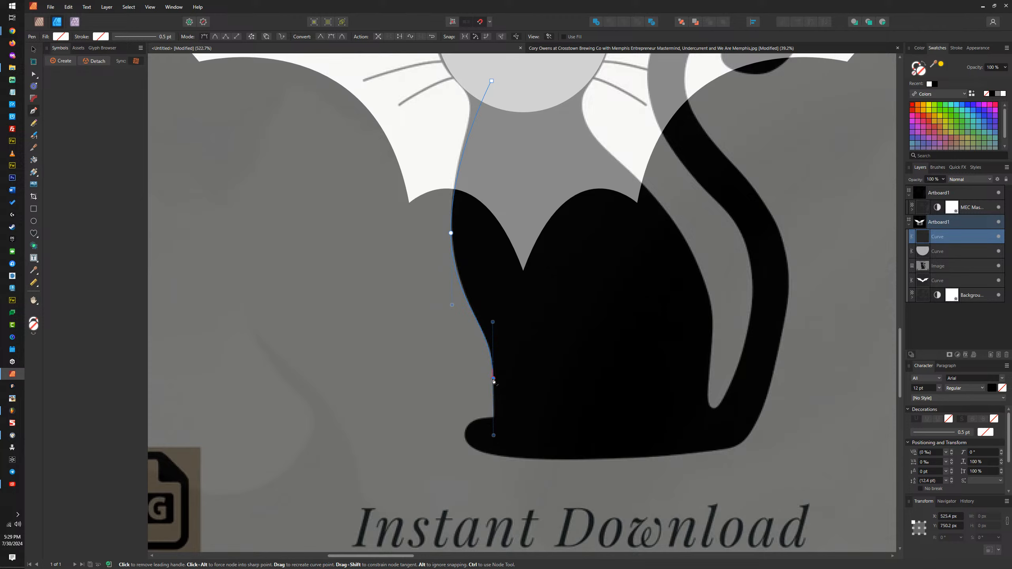
pyautogui.click(494, 379)
pyautogui.click(494, 419)
pyautogui.hotkey('ctrl', 'z')
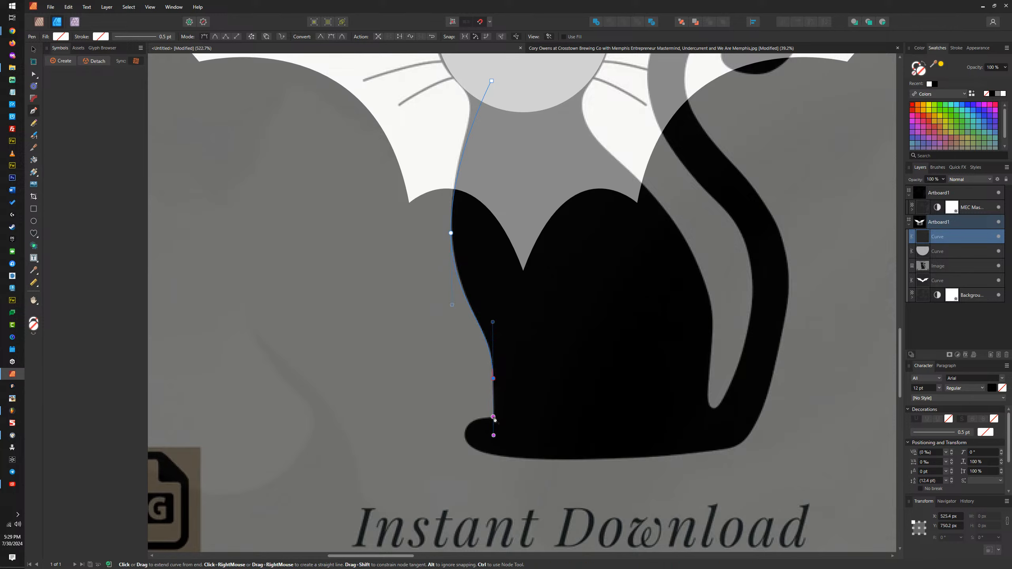
pyautogui.click(495, 419)
# Step: Continue the cat outline around the paw, along the base and up the lower outer edge of the tail
pyautogui.moveTo(466, 434); pyautogui.dragTo(466, 455)
pyautogui.moveTo(541, 459); pyautogui.dragTo(591, 461)
pyautogui.moveTo(730, 450); pyautogui.dragTo(762, 434)
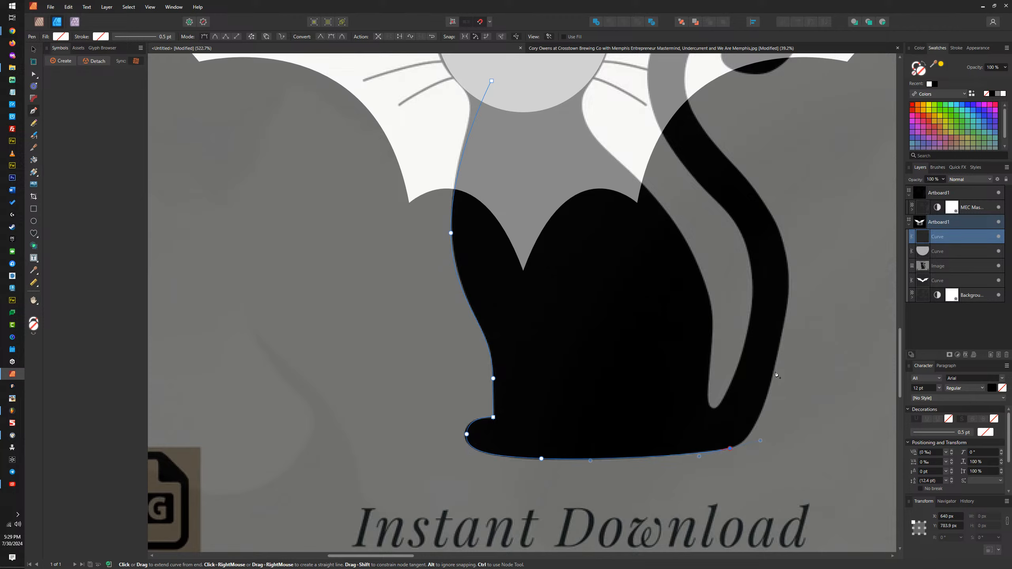
pyautogui.moveTo(774, 370); pyautogui.dragTo(778, 350)
# Step: Continue the cat outline up the tail's outer edge, around the inside of the curl and onto the tail tip
pyautogui.moveTo(778, 226); pyautogui.dragTo(671, 293)
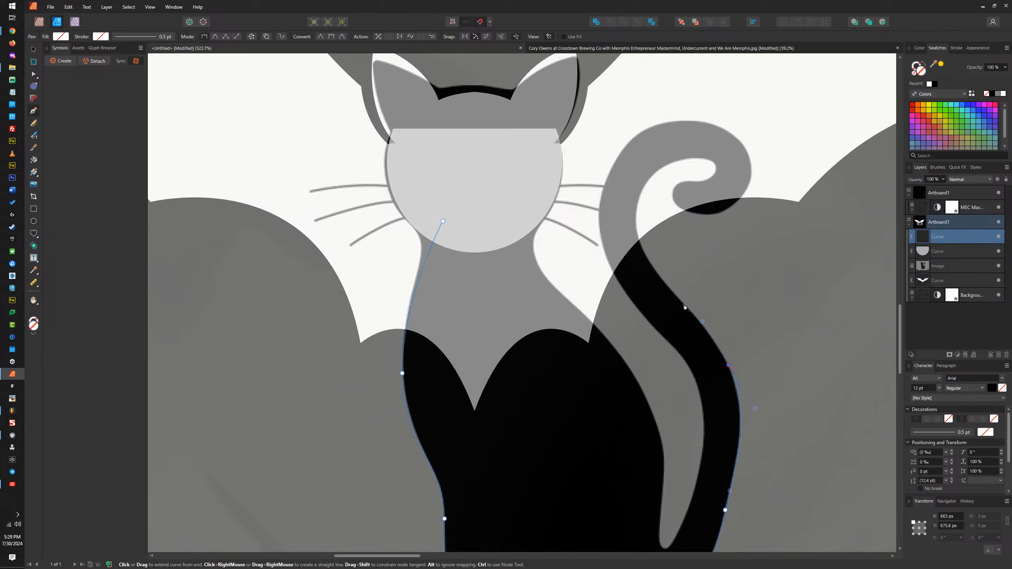
pyautogui.moveTo(680, 299); pyautogui.dragTo(658, 274)
pyautogui.moveTo(636, 209); pyautogui.dragTo(713, 162)
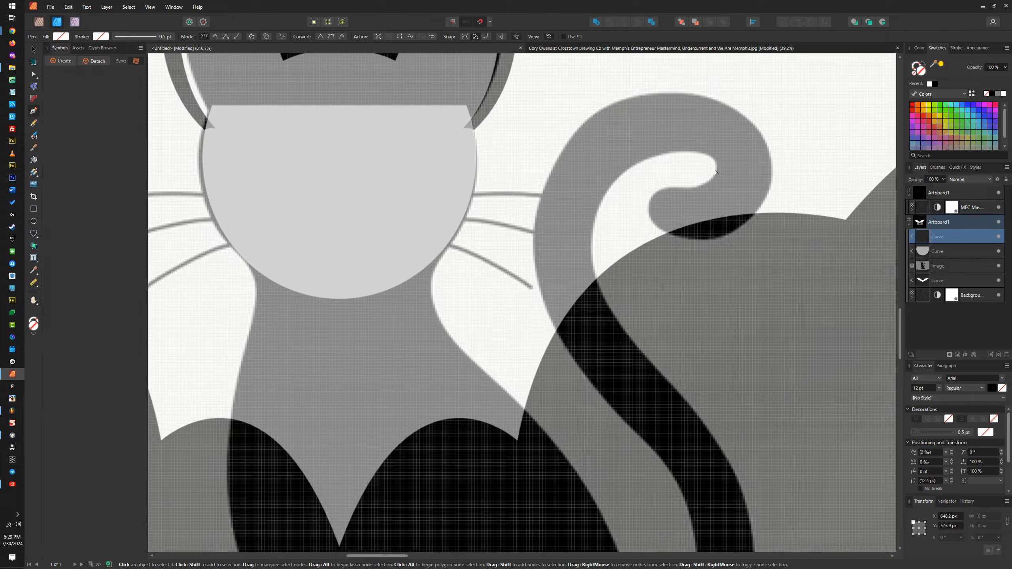
pyautogui.scroll(2, 718, 172)
pyautogui.moveTo(719, 168); pyautogui.dragTo(720, 179)
pyautogui.click(719, 176)
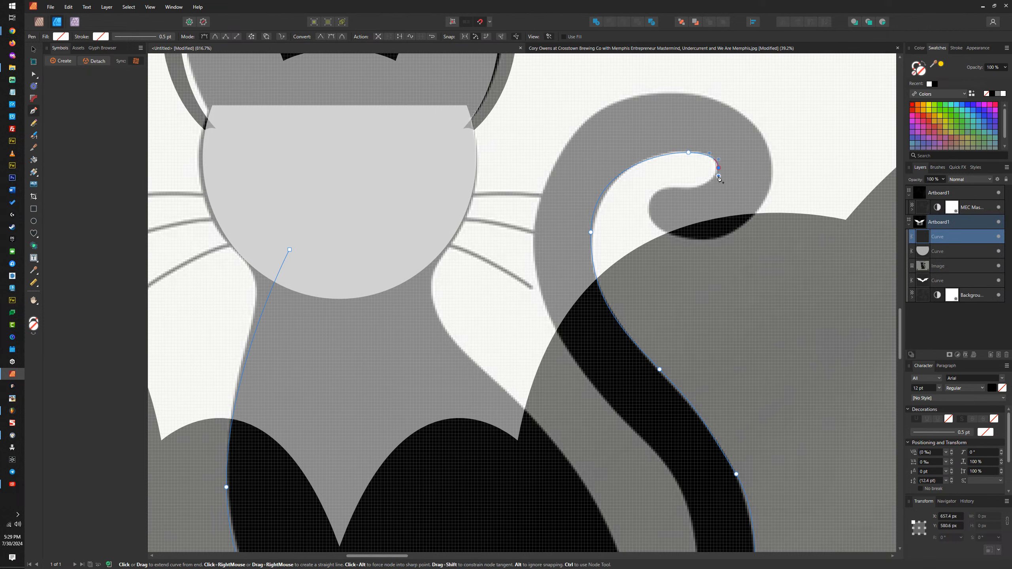
pyautogui.hotkey('ctrl', 'z')
pyautogui.moveTo(685, 189); pyautogui.dragTo(651, 229)
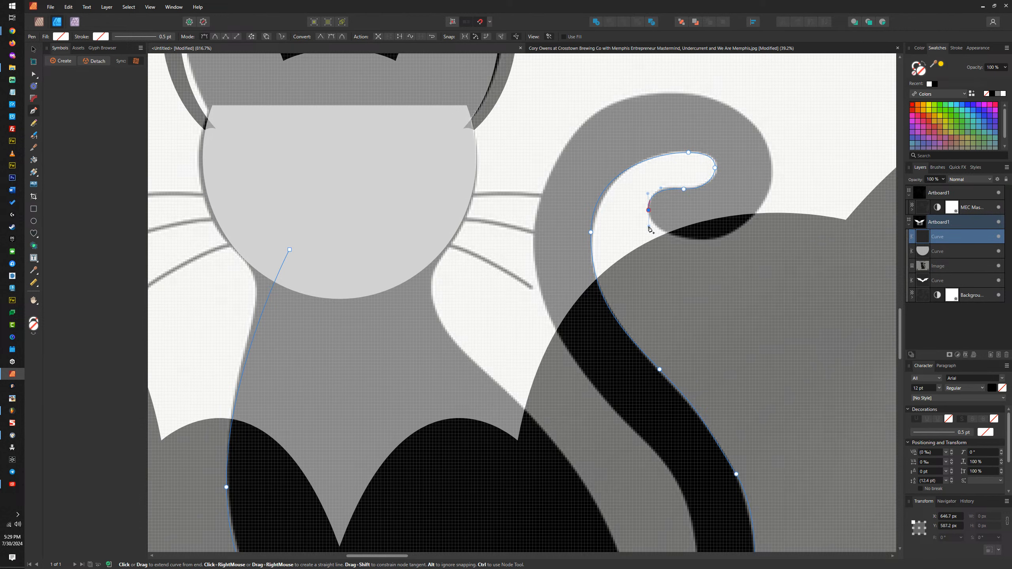
# Step: Trace around the outside of the tail curl and down the tail's inner edge to the bottom of the gap beside the body
pyautogui.moveTo(711, 241); pyautogui.dragTo(750, 243)
pyautogui.moveTo(773, 171); pyautogui.dragTo(771, 140)
pyautogui.moveTo(670, 92); pyautogui.dragTo(594, 93)
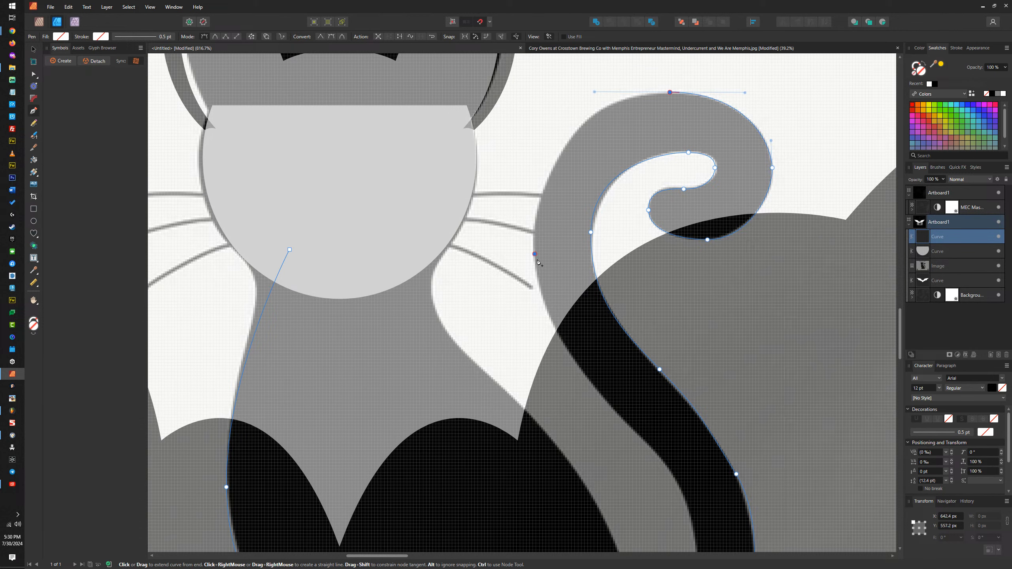
pyautogui.moveTo(534, 253); pyautogui.dragTo(536, 355)
pyautogui.scroll(-5, 585, 237)
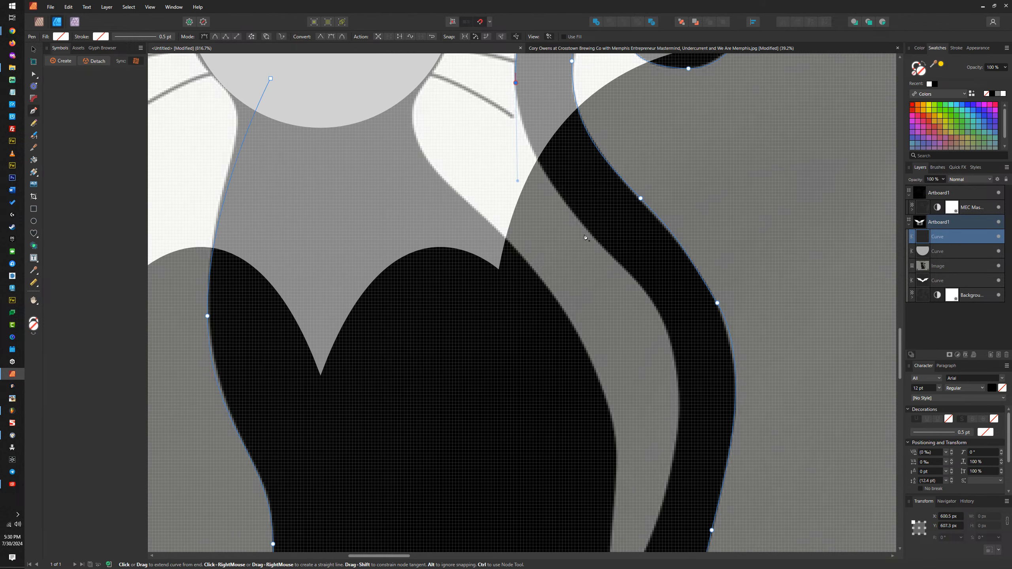
pyautogui.moveTo(621, 265); pyautogui.dragTo(648, 300)
pyautogui.scroll(-3, 651, 413)
pyautogui.moveTo(720, 298); pyautogui.dragTo(717, 386)
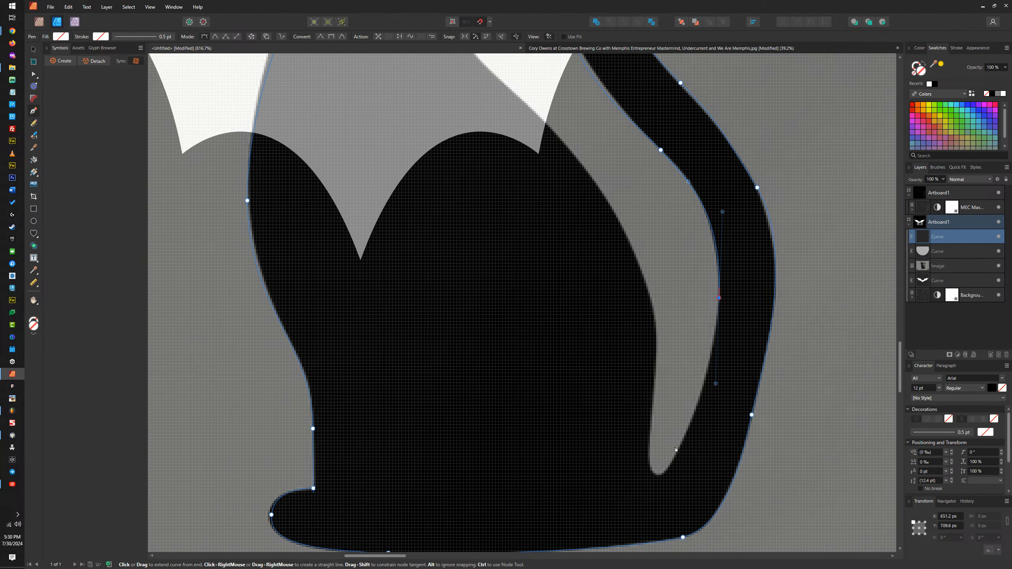
pyautogui.moveTo(660, 477); pyautogui.dragTo(648, 479)
# Step: Trace the cat's back up to the neck, end inside the face shape and close the curve at its starting node
pyautogui.click(656, 373)
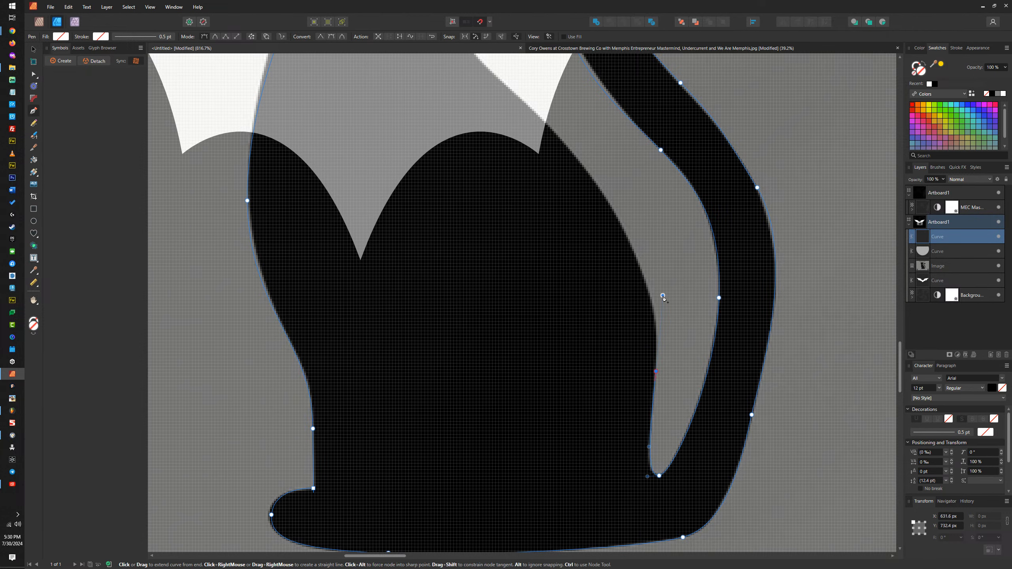
pyautogui.moveTo(663, 296); pyautogui.dragTo(664, 291)
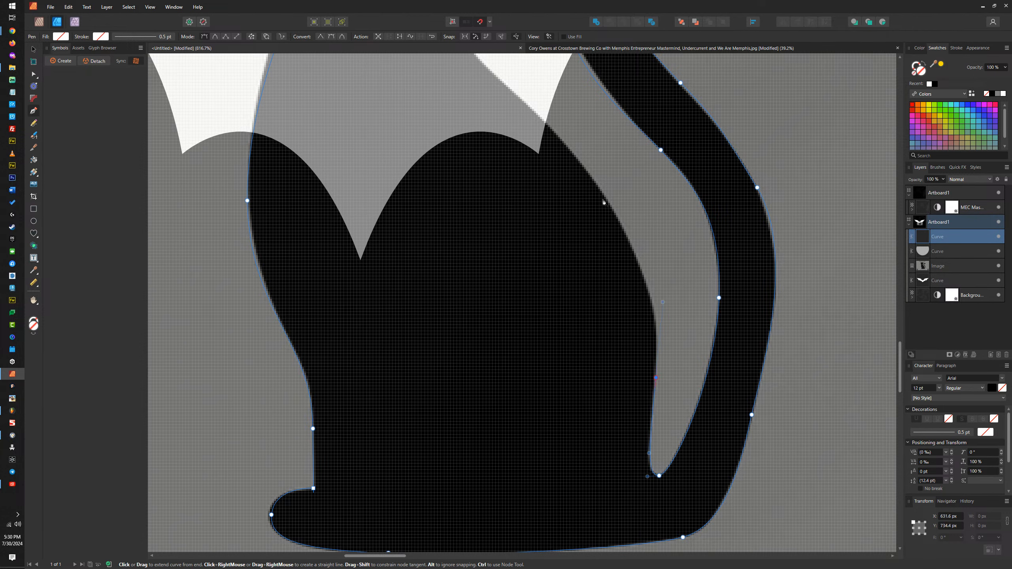
pyautogui.moveTo(608, 201); pyautogui.dragTo(644, 296)
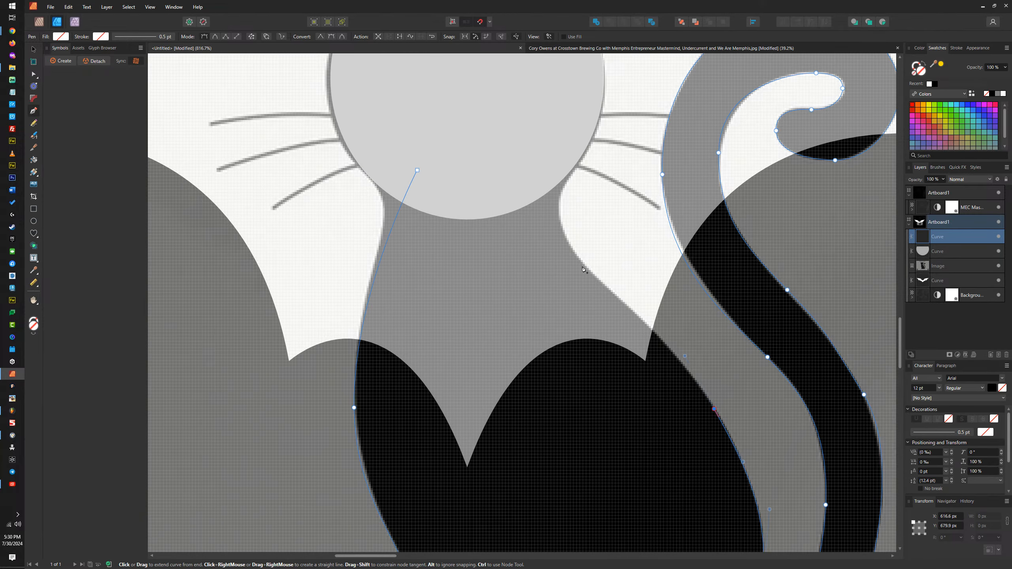
pyautogui.moveTo(568, 241); pyautogui.dragTo(556, 210)
pyautogui.click(547, 175)
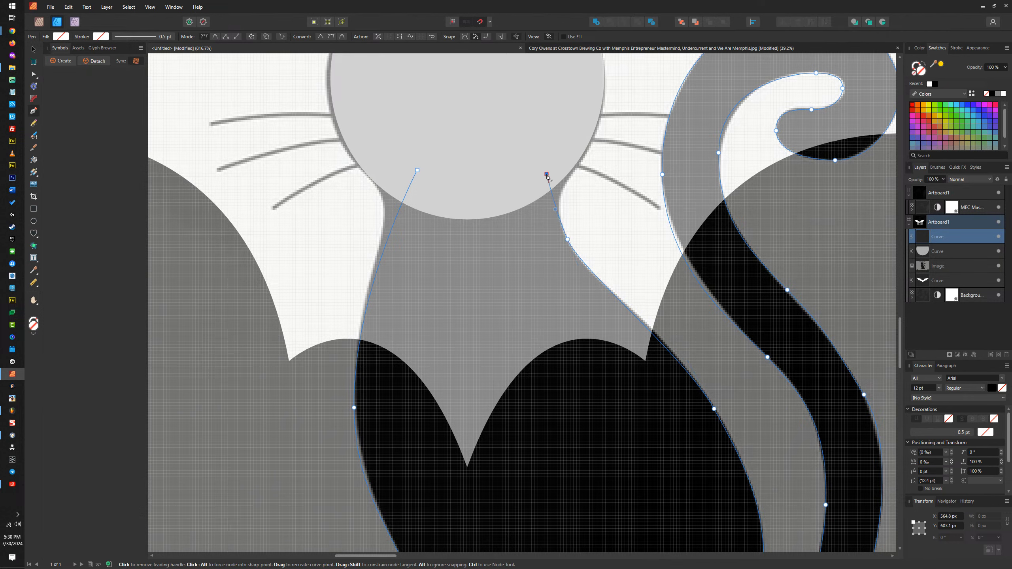
pyautogui.click(418, 171)
# Step: Combine the traced body curve and the face shape into one shape with the Add operation
pyautogui.click(34, 49)
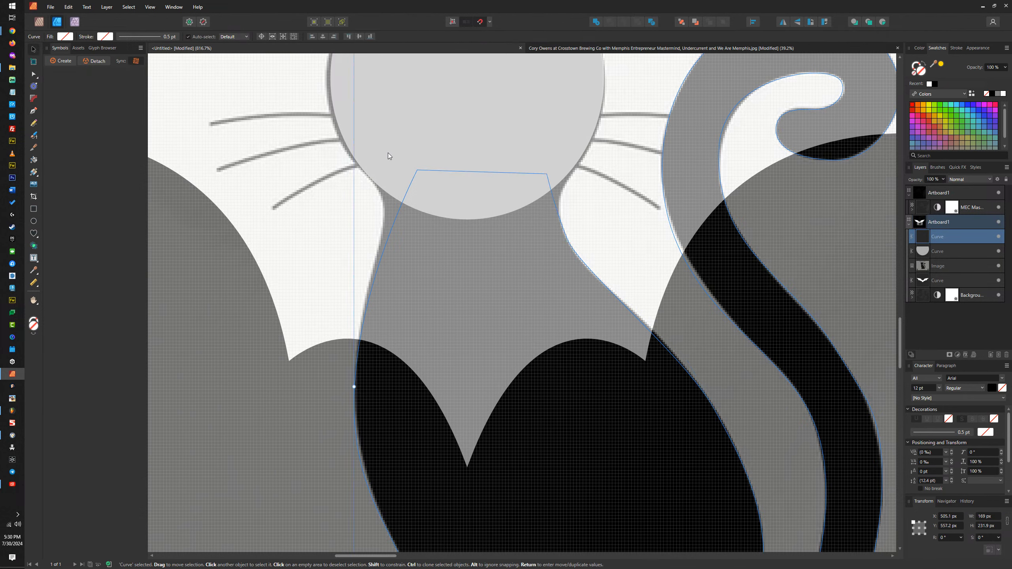
pyautogui.keyDown('shift'); pyautogui.click(412, 144); pyautogui.keyUp('shift')
pyautogui.click(596, 21)
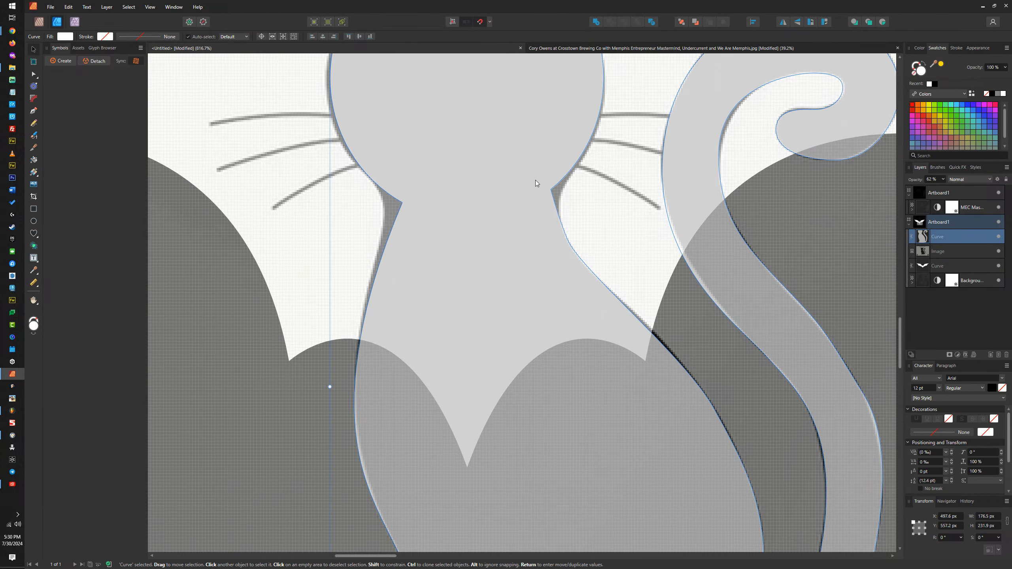
# Step: Round both sharp corners where the head meets the neck with the Corner tool, the left one to about 26 px
pyautogui.press('c')
pyautogui.moveTo(551, 191); pyautogui.dragTo(625, 212)
pyautogui.moveTo(403, 203); pyautogui.dragTo(298, 226)
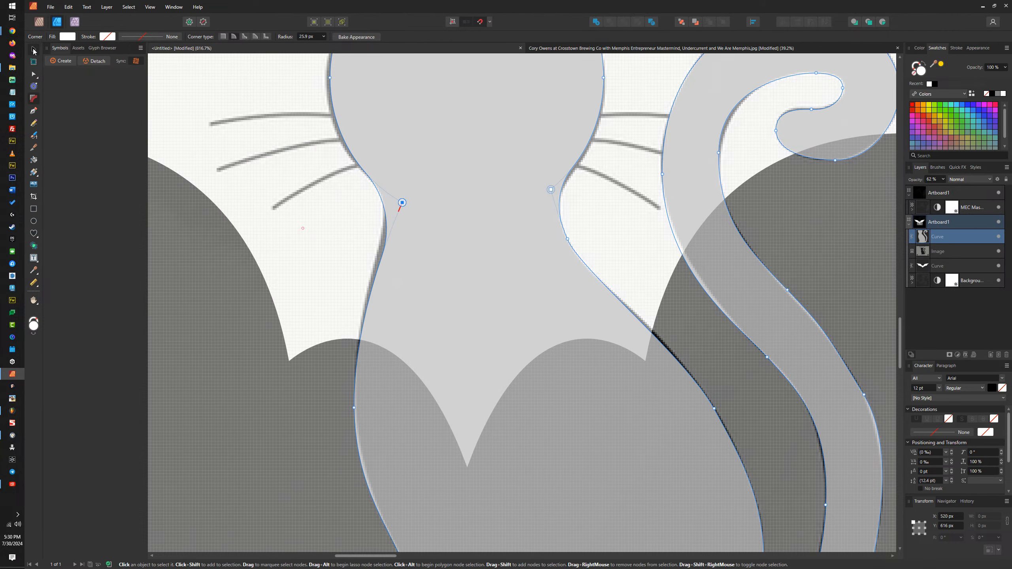
pyautogui.press('v')
# Step: Duplicate the bat curve to reuse its ears for the cat
pyautogui.scroll(-3, 486, 221)
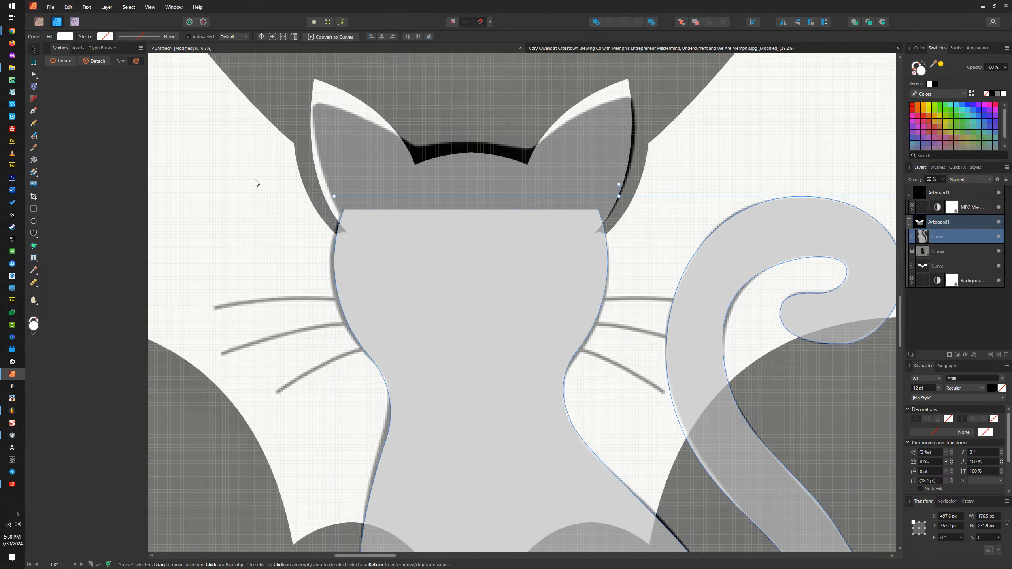
pyautogui.press('a')
pyautogui.click(249, 190)
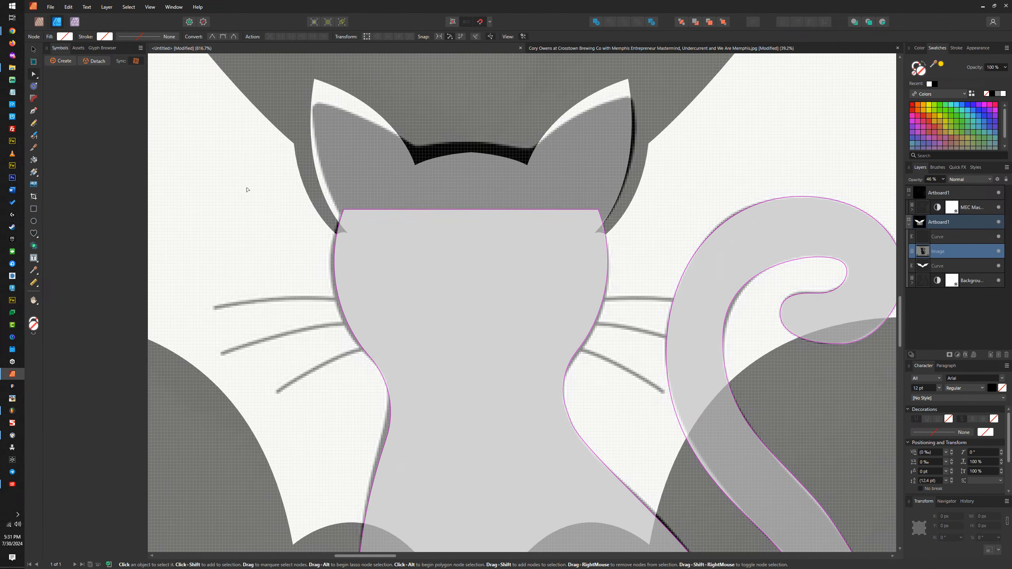
pyautogui.press('v')
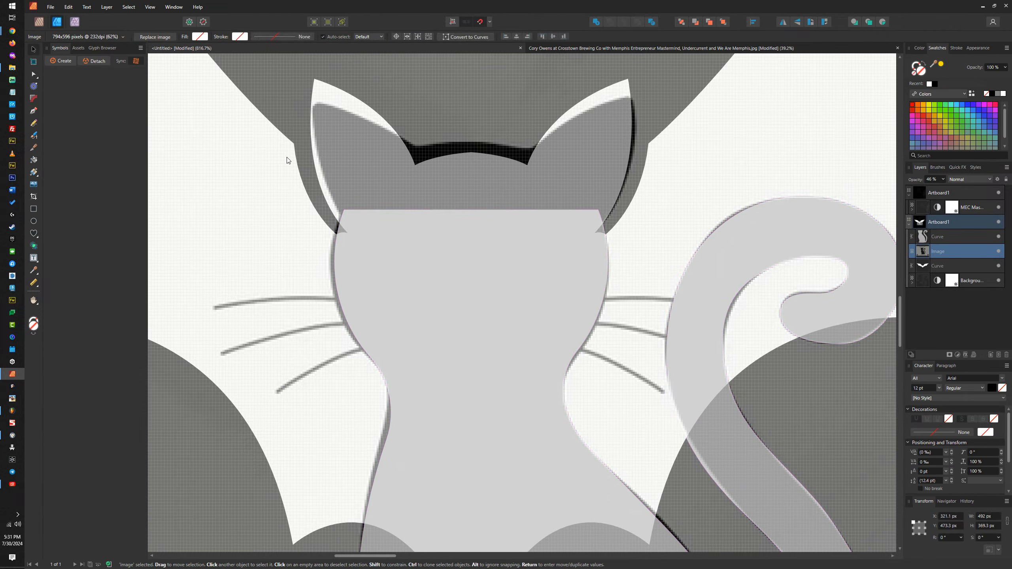
pyautogui.click(945, 263)
pyautogui.hotkey('ctrl', 'j')
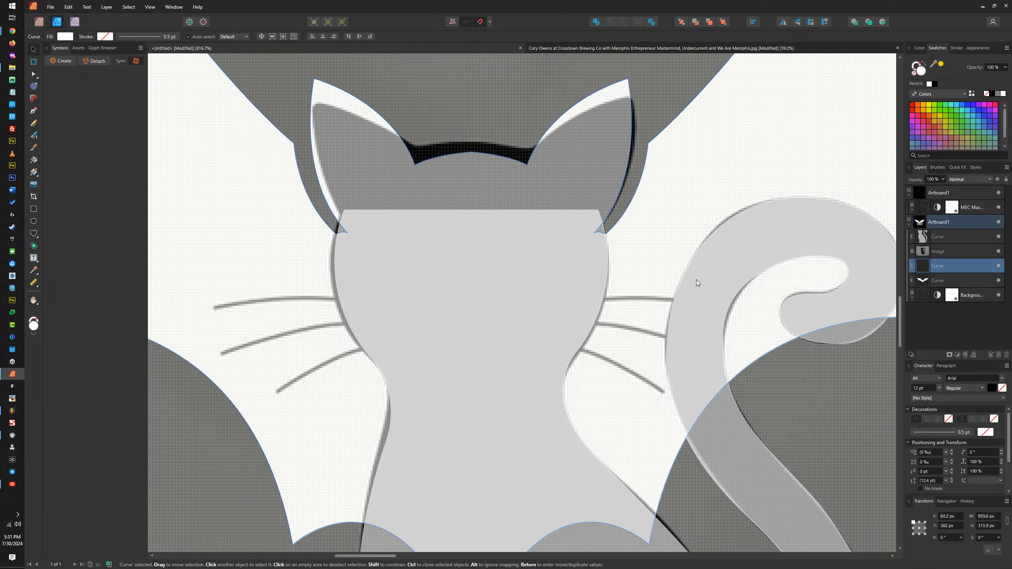
# Step: Delete the nodes of both wings and the lower body from the duplicated bat curve
pyautogui.scroll(-5, 561, 237)
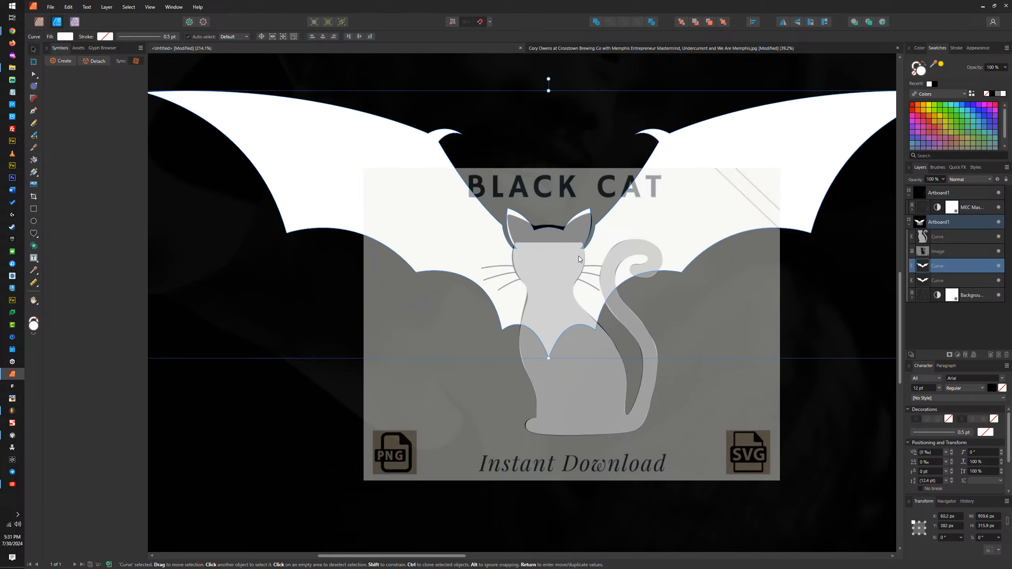
pyautogui.scroll(-3, 611, 250)
pyautogui.press('a')
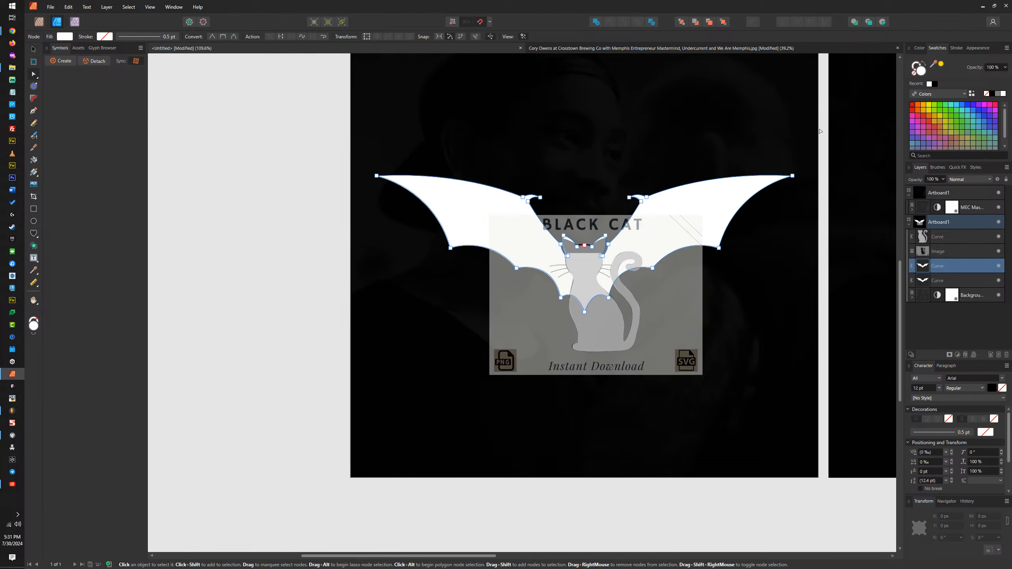
pyautogui.moveTo(815, 125); pyautogui.dragTo(609, 297)
pyautogui.press('Delete')
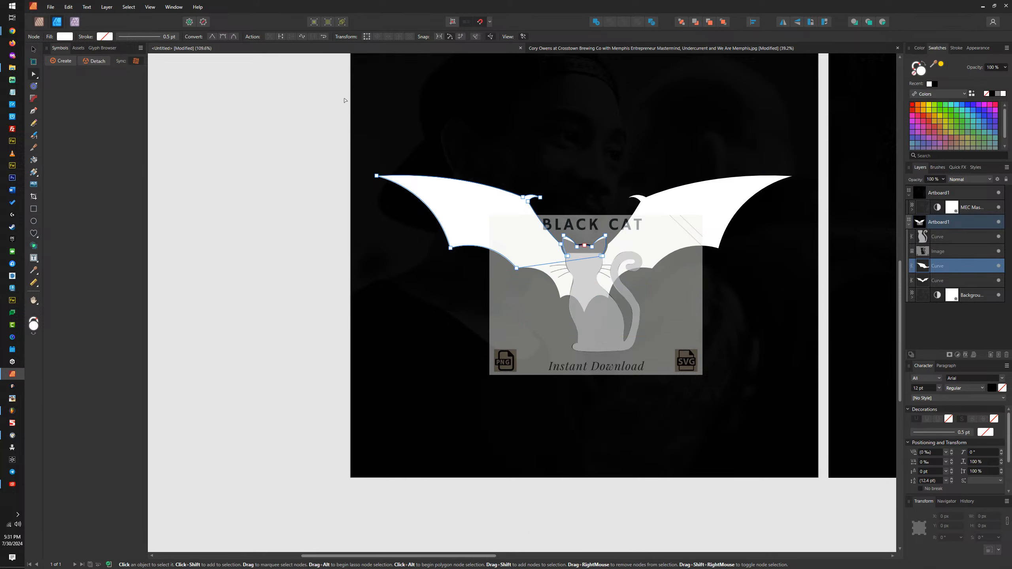
pyautogui.moveTo(346, 100); pyautogui.dragTo(550, 299)
pyautogui.press('Delete')
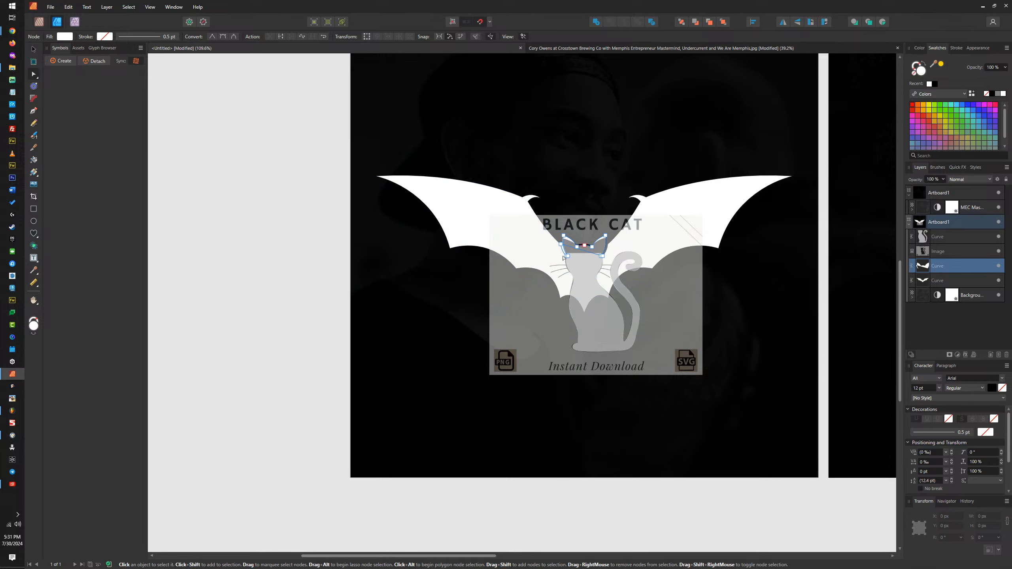
# Step: Delete the leftover nodes beside and below the ears so the duplicate keeps only the ear shape, closed by a straight base
pyautogui.scroll(5, 563, 258)
pyautogui.click(550, 196)
pyautogui.press('Delete')
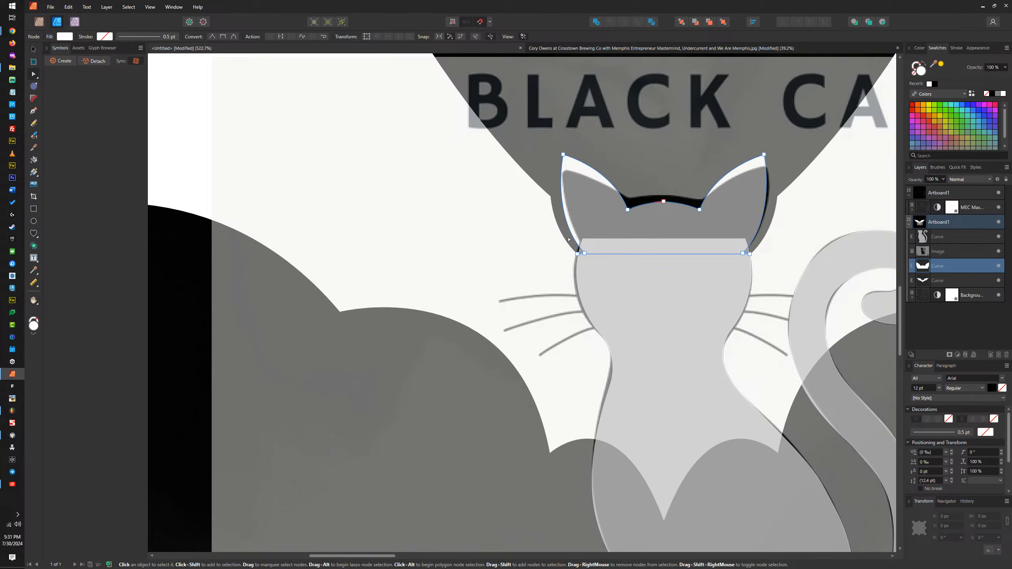
pyautogui.moveTo(566, 250); pyautogui.dragTo(580, 260)
pyautogui.press('Delete')
pyautogui.moveTo(778, 245); pyautogui.dragTo(746, 264)
pyautogui.press('Delete')
# Step: Merge the ear shape with the cat's head and body into one white silhouette
pyautogui.click(33, 50)
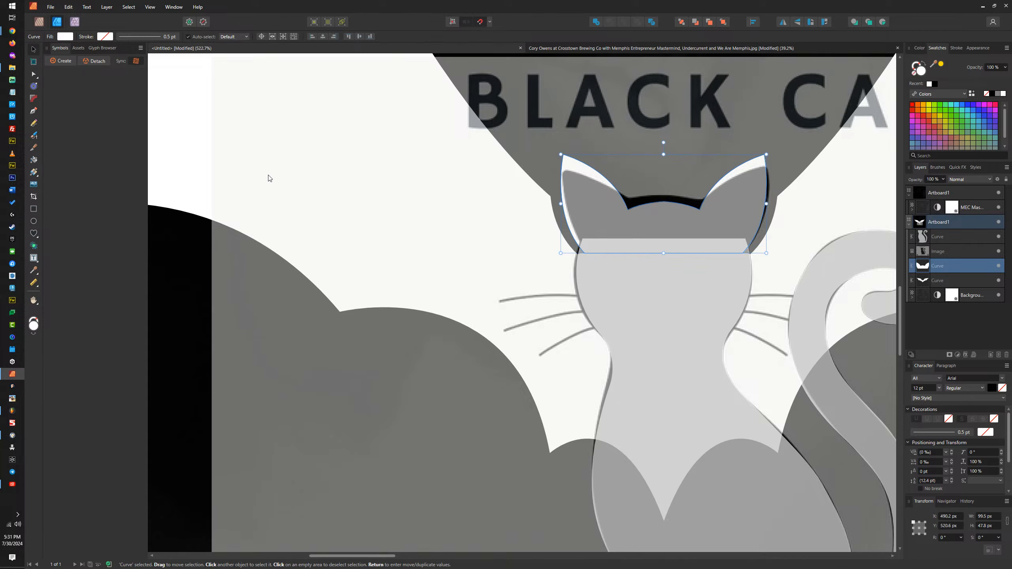
pyautogui.keyDown('shift'); pyautogui.click(619, 282); pyautogui.keyUp('shift')
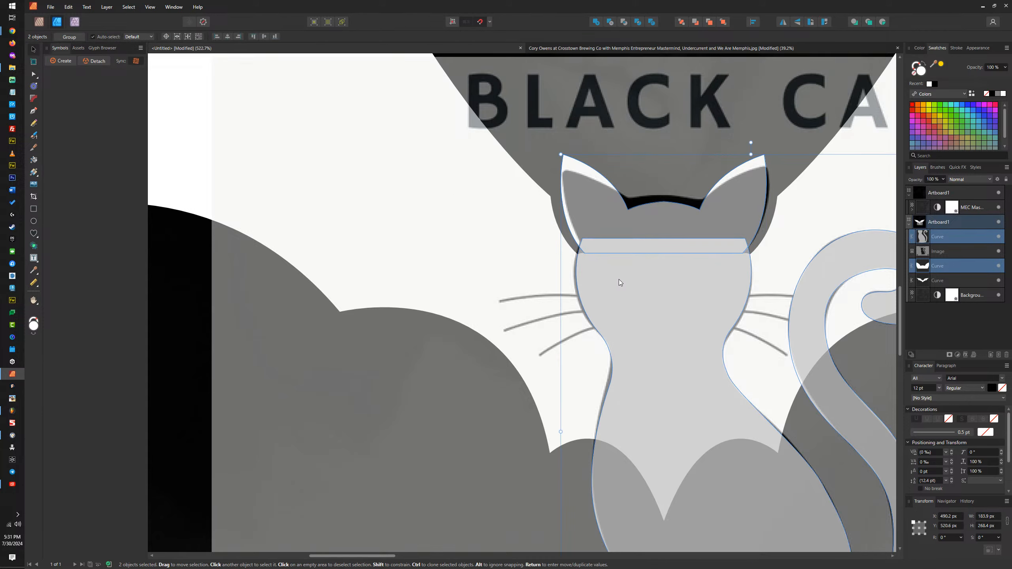
pyautogui.click(596, 21)
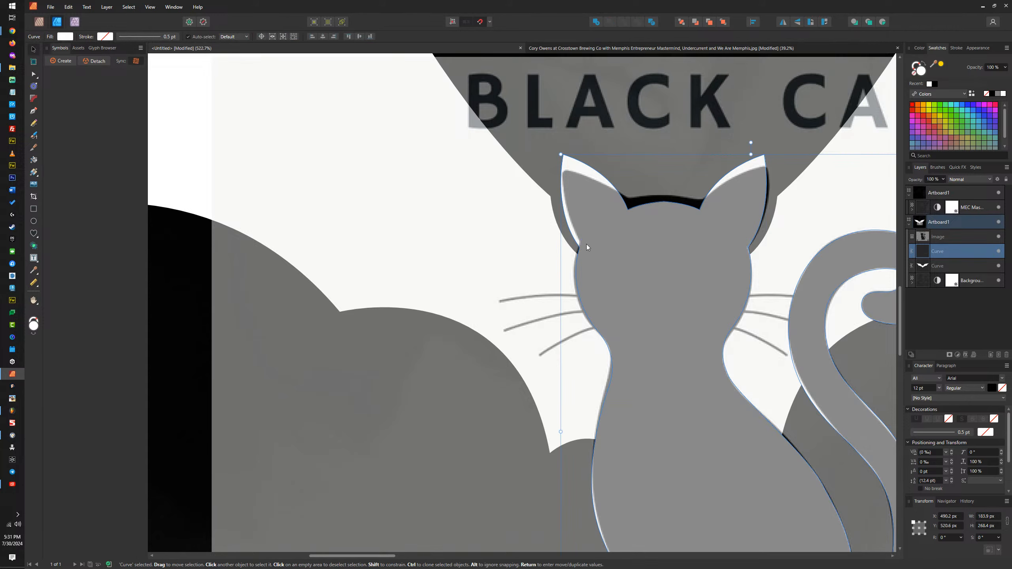
# Step: Hide the Black Cat reference image layer
pyautogui.click(483, 248)
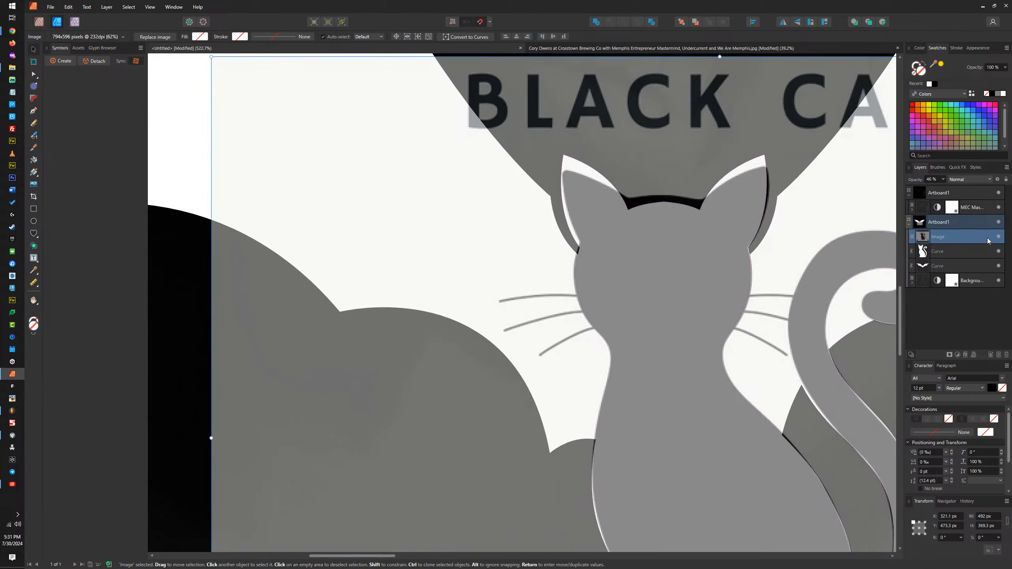
pyautogui.click(1000, 237)
pyautogui.scroll(-7, 562, 321)
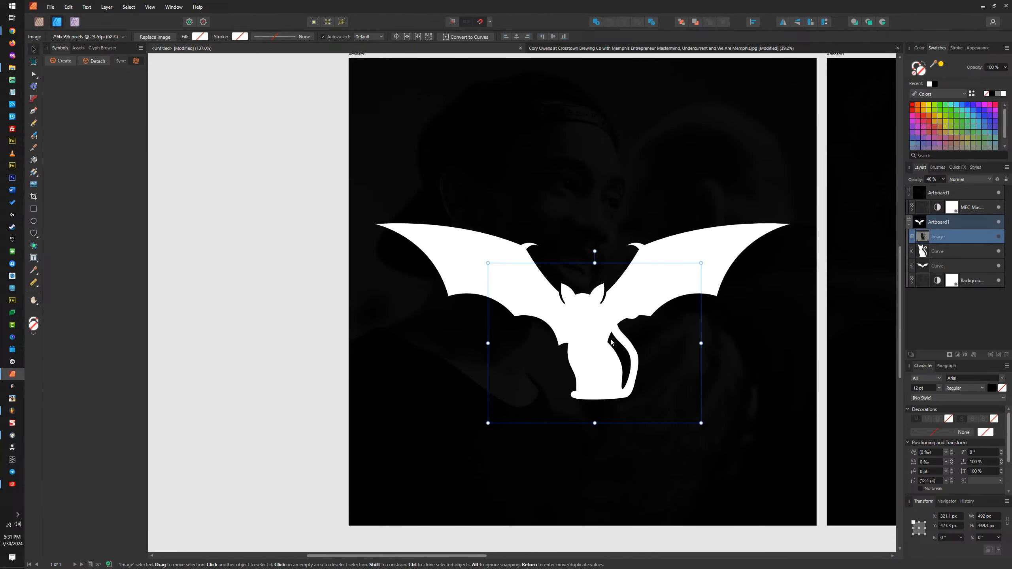
# Step: Move the cat silhouette aside from the bat to check its shape, and undo the move
pyautogui.scroll(2, 610, 340)
pyautogui.click(568, 356)
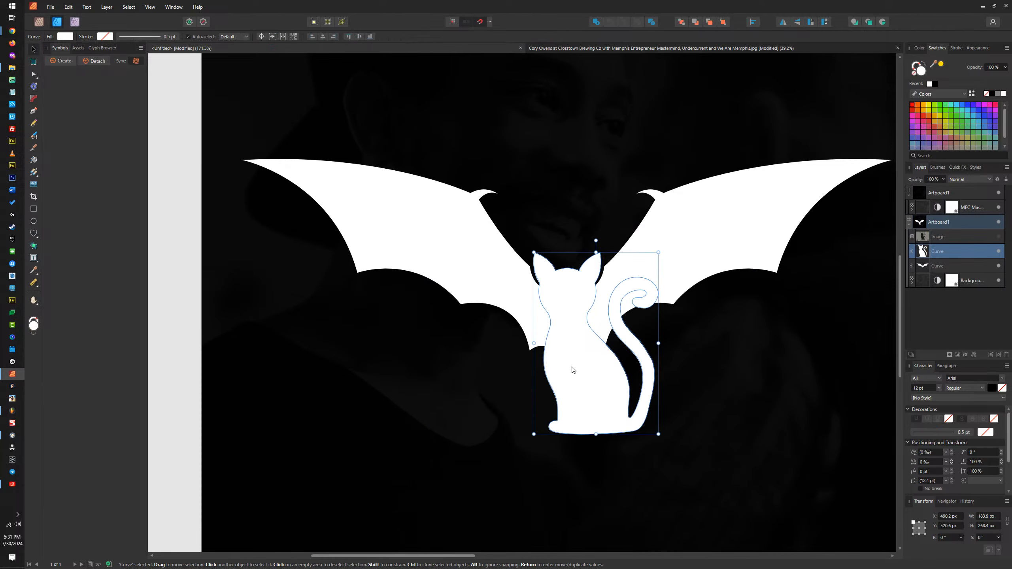
pyautogui.moveTo(572, 367); pyautogui.dragTo(753, 374)
pyautogui.hotkey('ctrl', 'z')
pyautogui.scroll(-5, 562, 264)
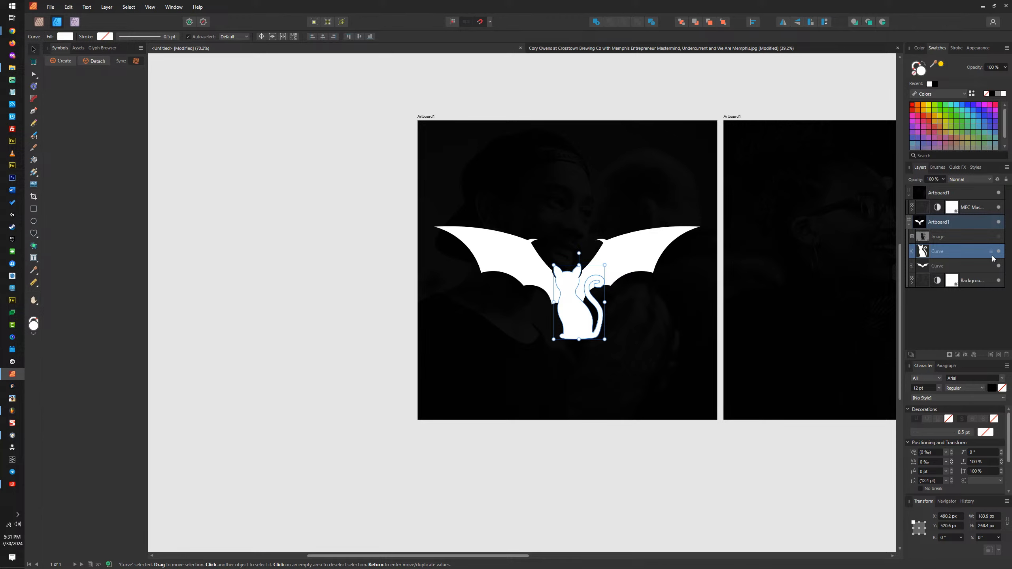
pyautogui.scroll(3, 703, 177)
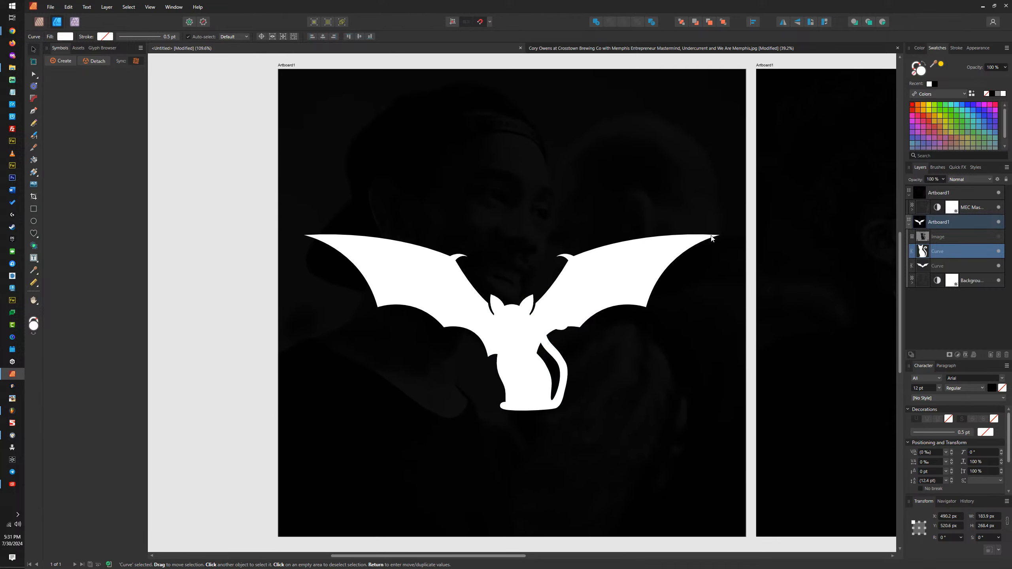
pyautogui.moveTo(711, 235); pyautogui.dragTo(706, 235)
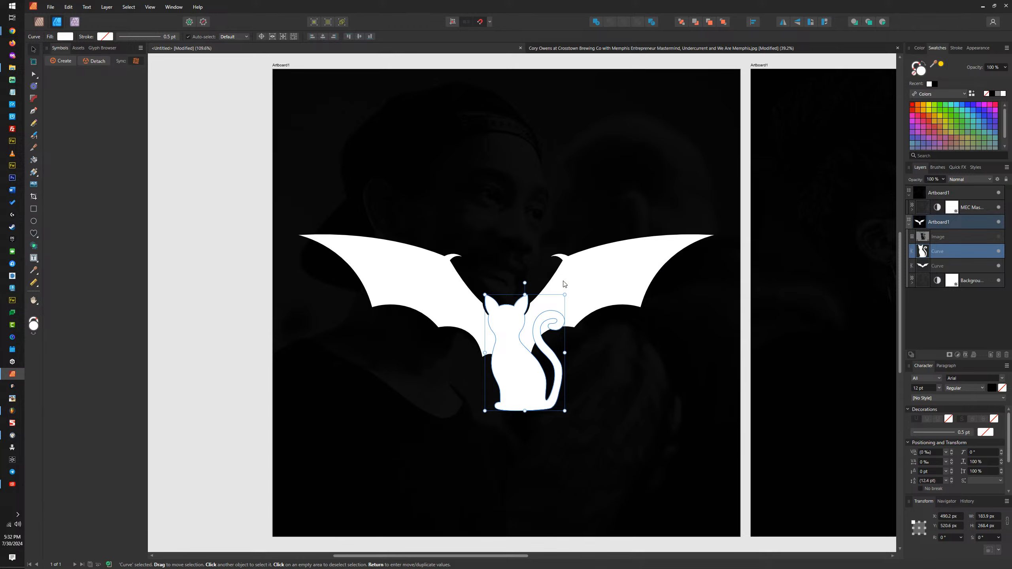
pyautogui.scroll(5, 517, 341)
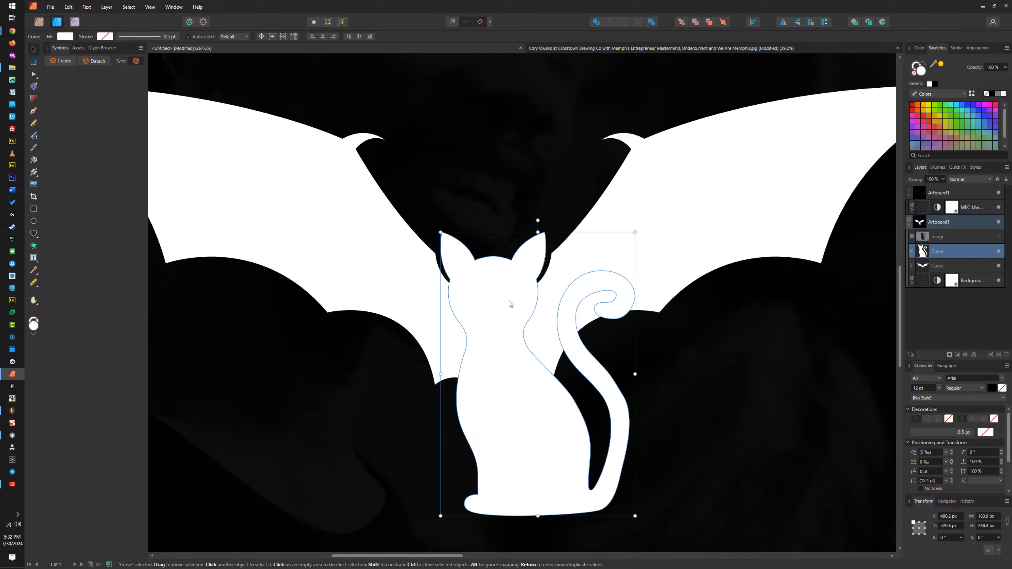
pyautogui.click(638, 205)
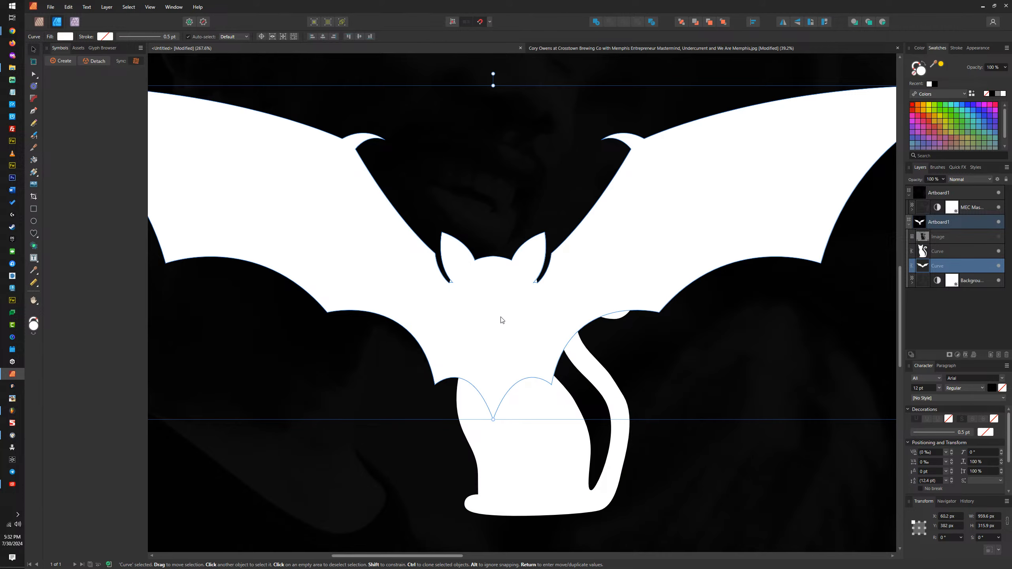
# Step: Switch to the browser, maximise its window and show the Memphis Entrepreneur Club shop page
pyautogui.click(983, 6)
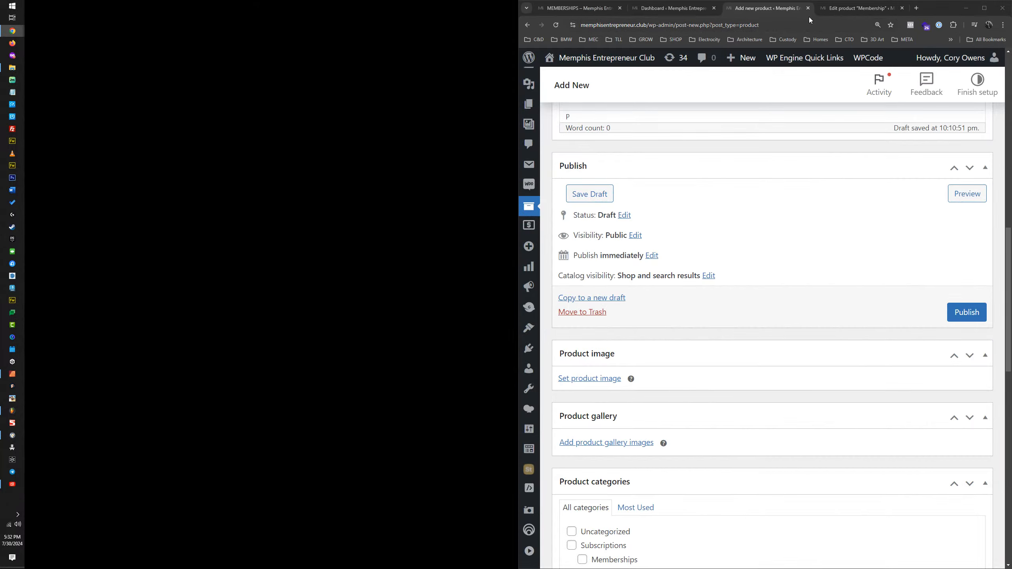
pyautogui.doubleClick(935, 11)
pyautogui.click(104, 10)
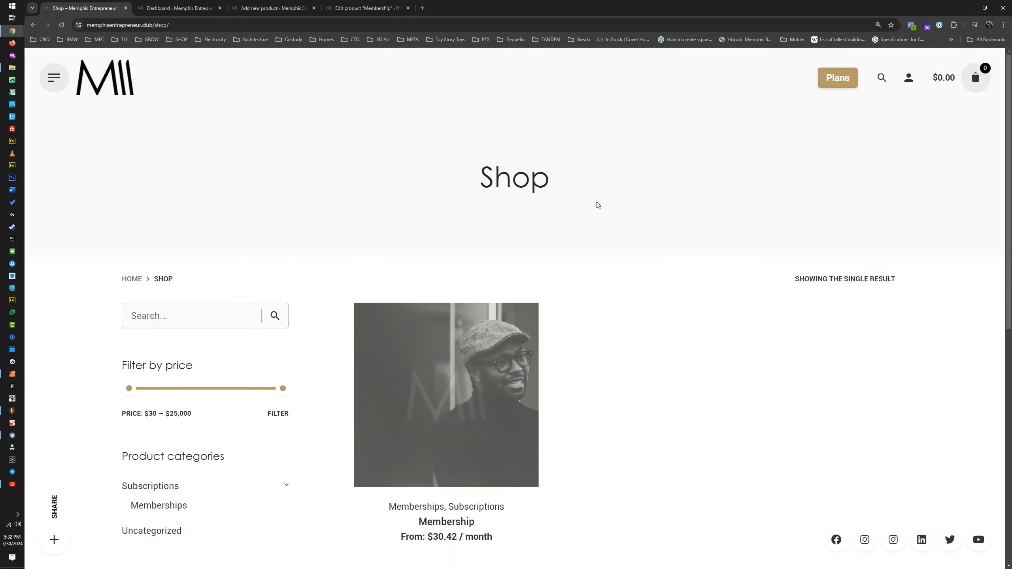
# Step: Open the Membership product and examine the images for the Club, Pro (monthly), BOLT and Mental Health plans
pyautogui.moveTo(417, 319)
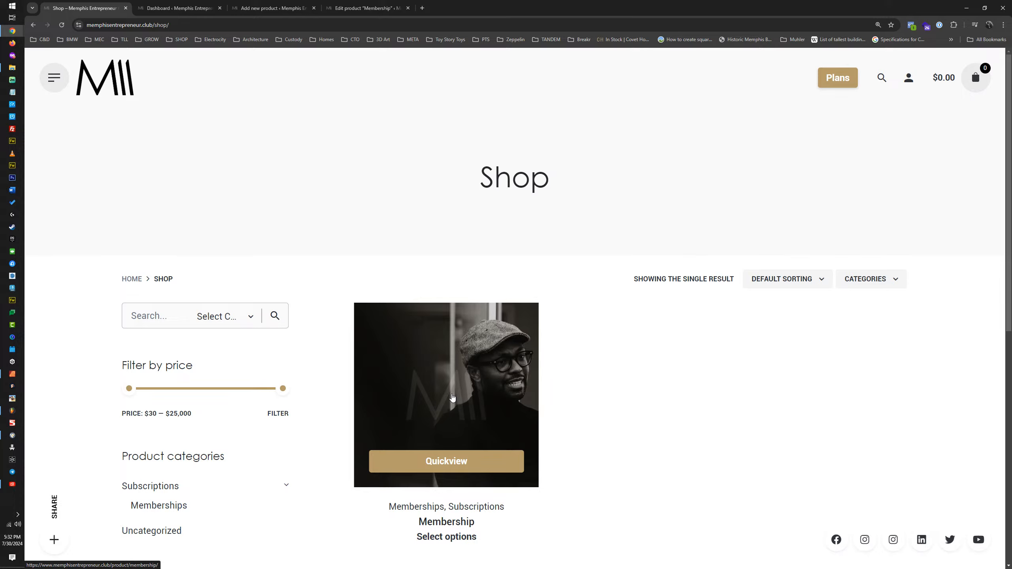
pyautogui.click(452, 397)
pyautogui.click(648, 315)
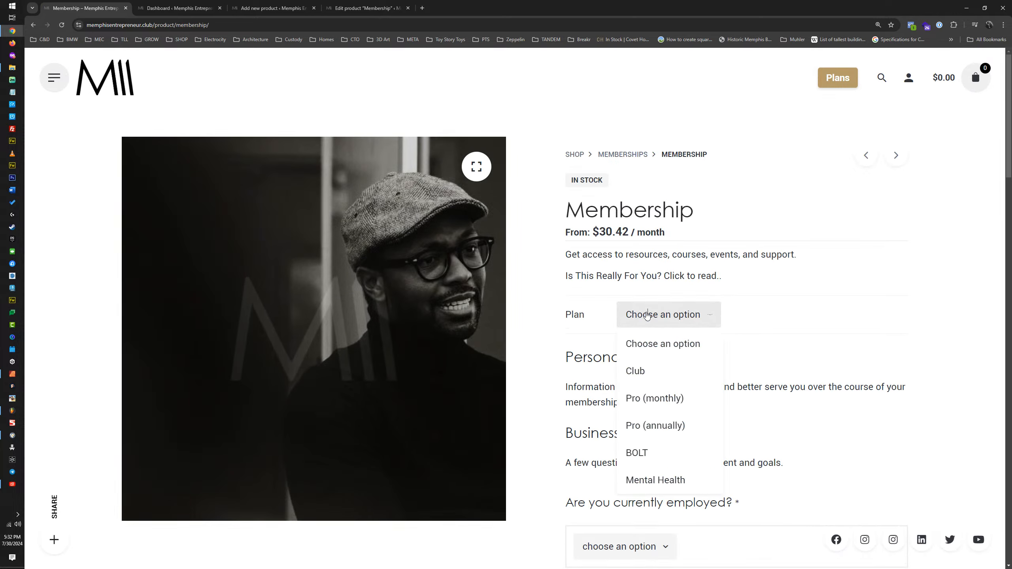
pyautogui.click(635, 370)
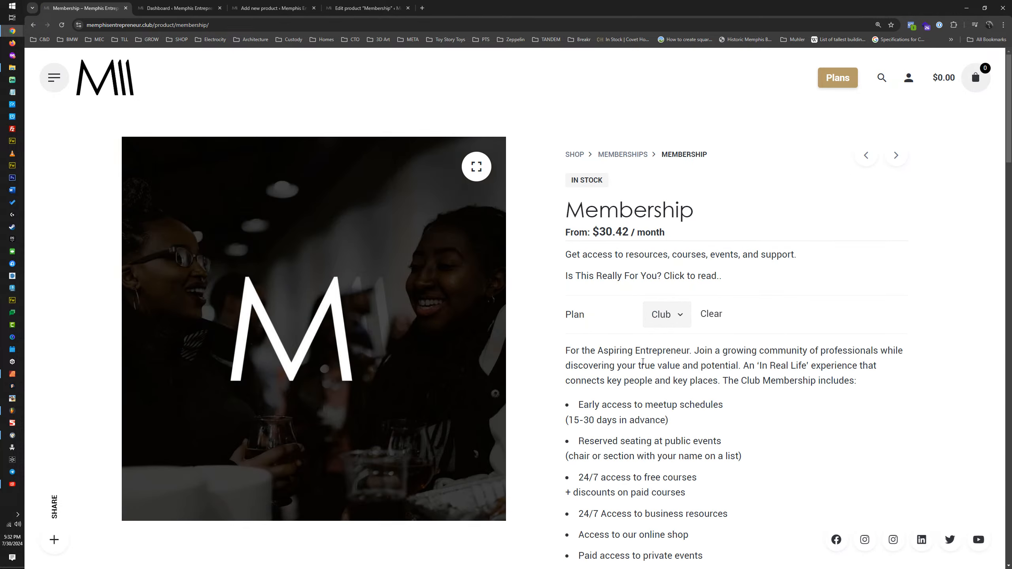
pyautogui.scroll(-1, 616, 354)
pyautogui.scroll(1, 615, 355)
pyautogui.click(662, 315)
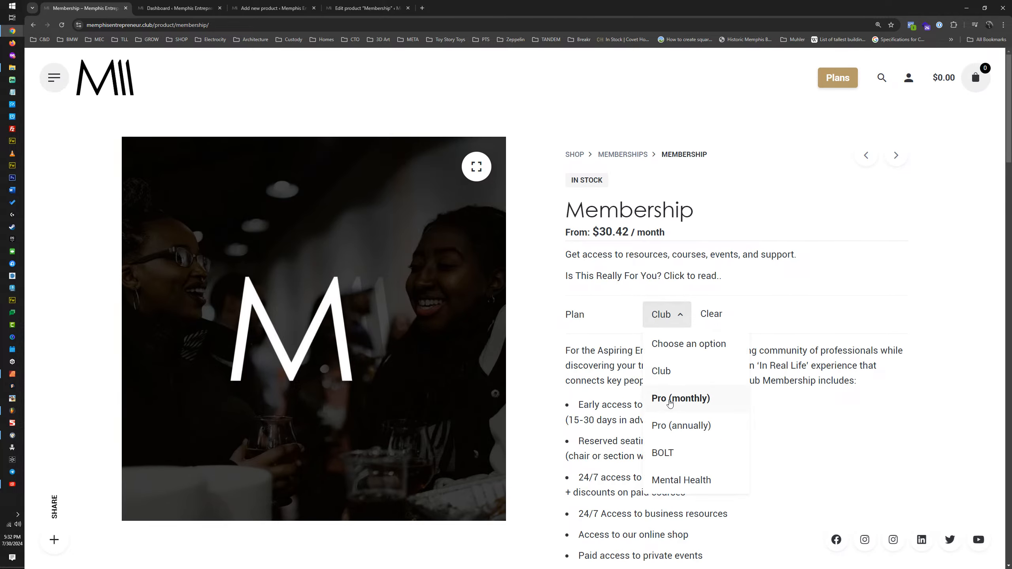
pyautogui.click(670, 399)
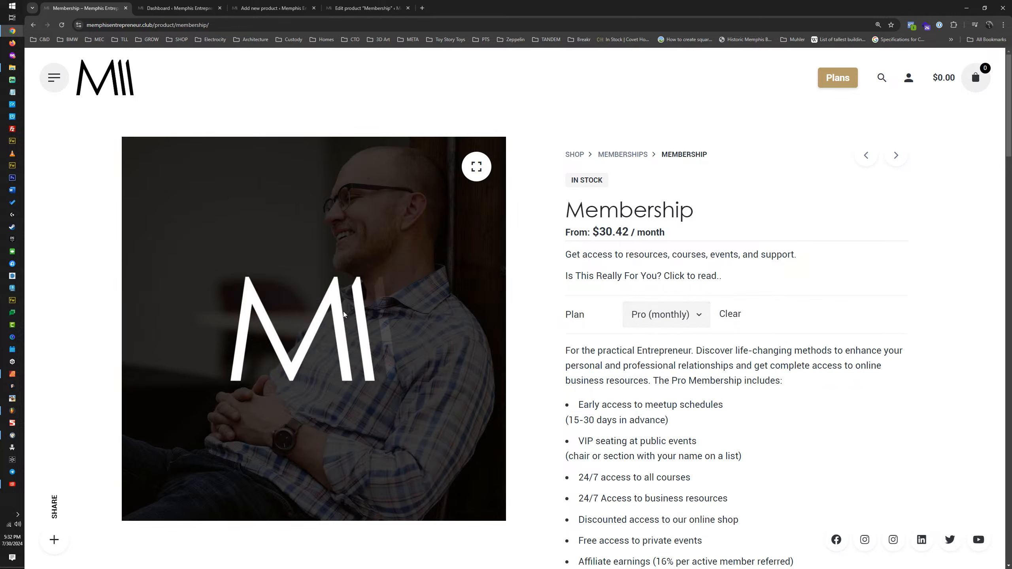
pyautogui.click(649, 319)
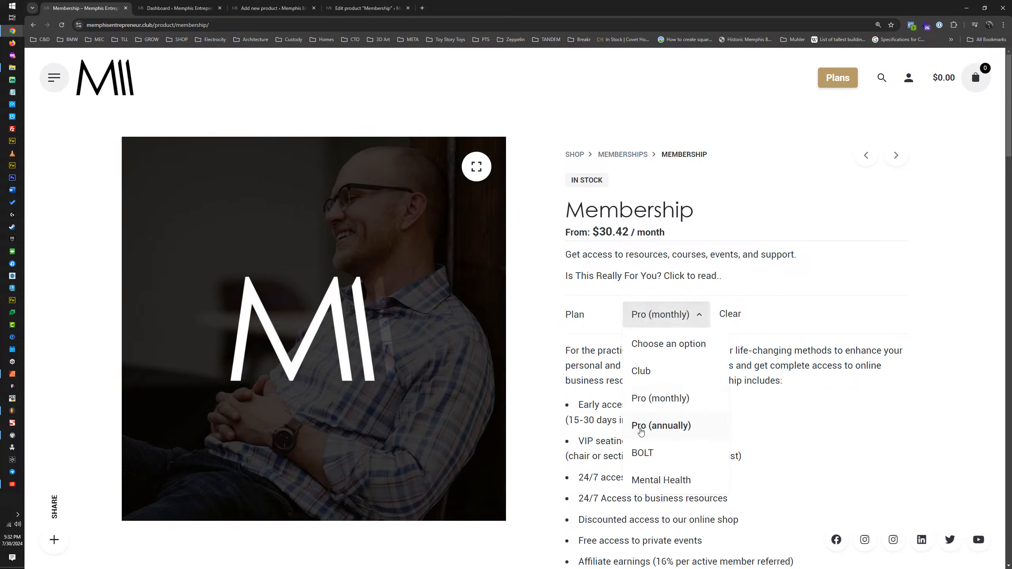
pyautogui.click(644, 455)
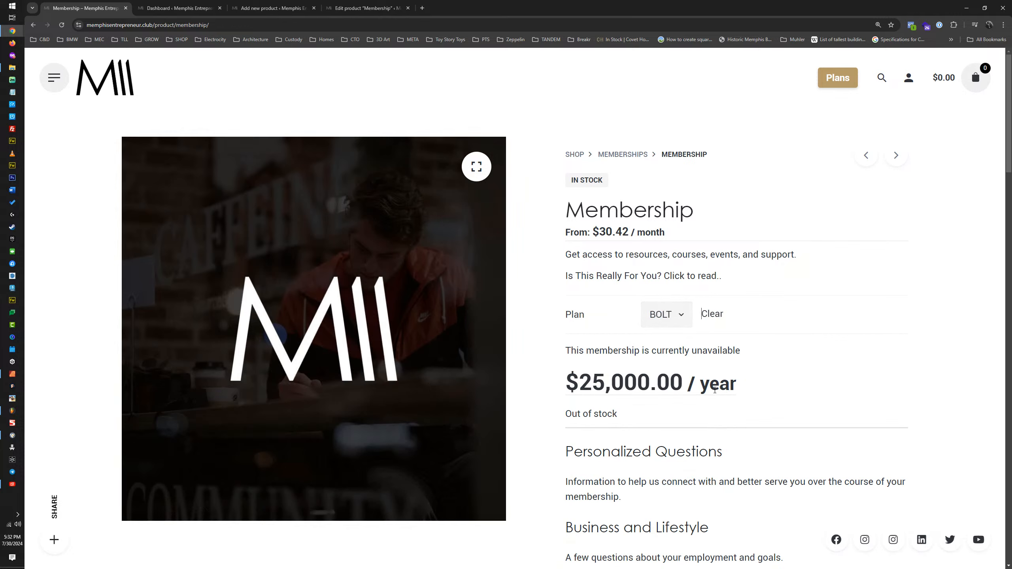
pyautogui.click(679, 320)
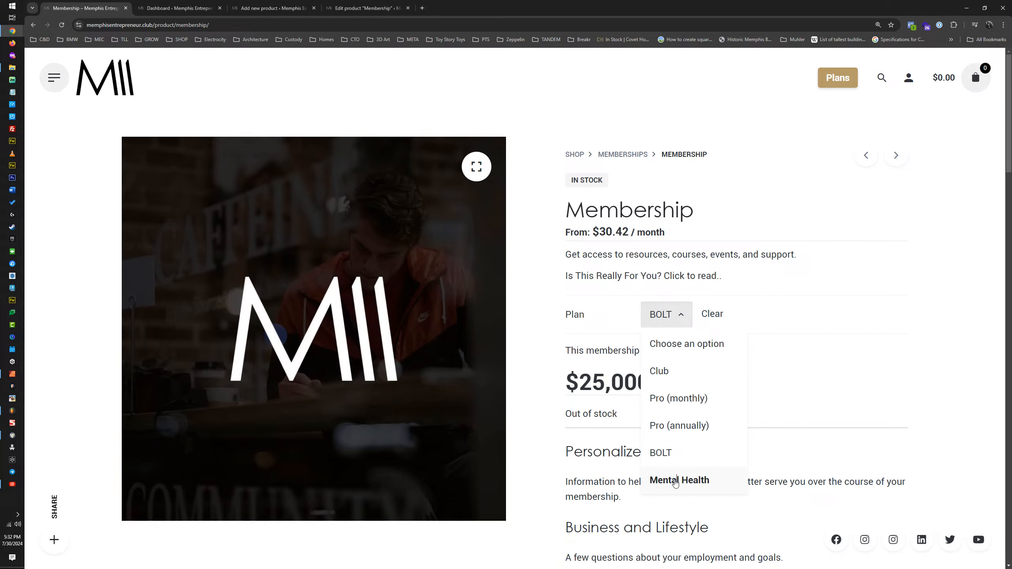
pyautogui.click(675, 481)
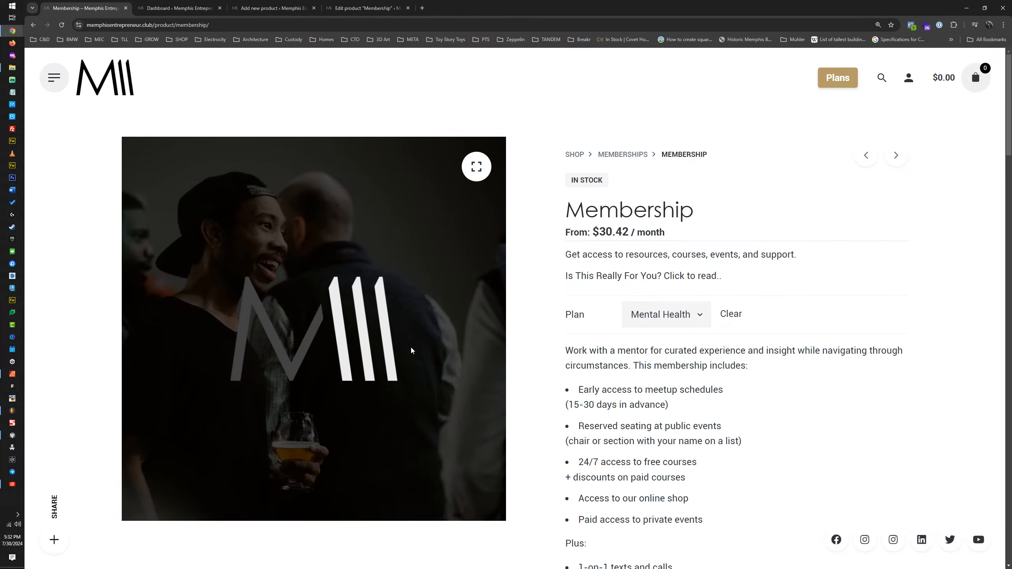
# Step: Compare the plan images again from BOLT through Pro (monthly) to Club, then the unselected default and Club once more
pyautogui.click(672, 321)
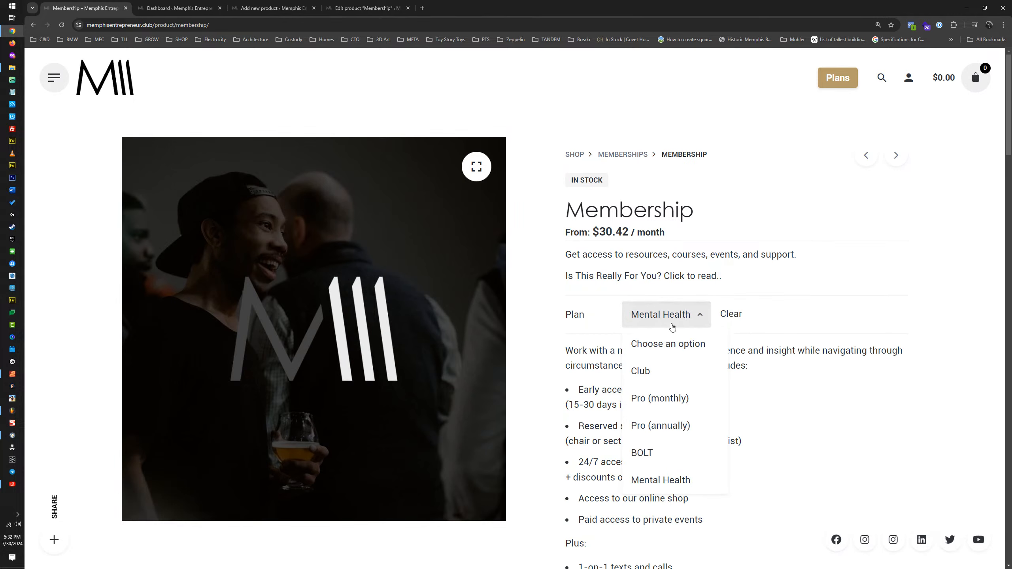
pyautogui.click(658, 456)
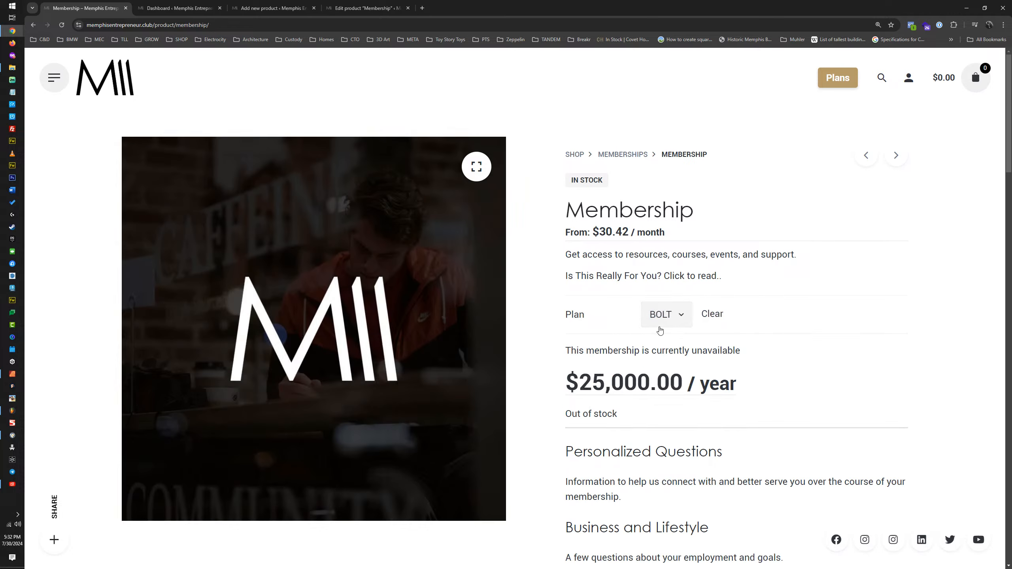
pyautogui.click(661, 327)
pyautogui.click(663, 399)
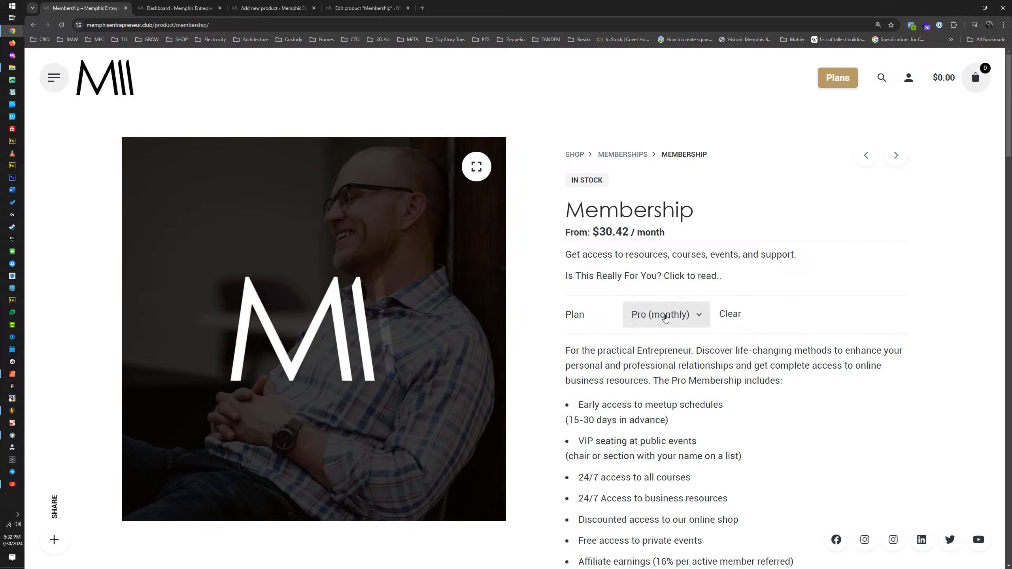
pyautogui.click(666, 319)
pyautogui.click(654, 378)
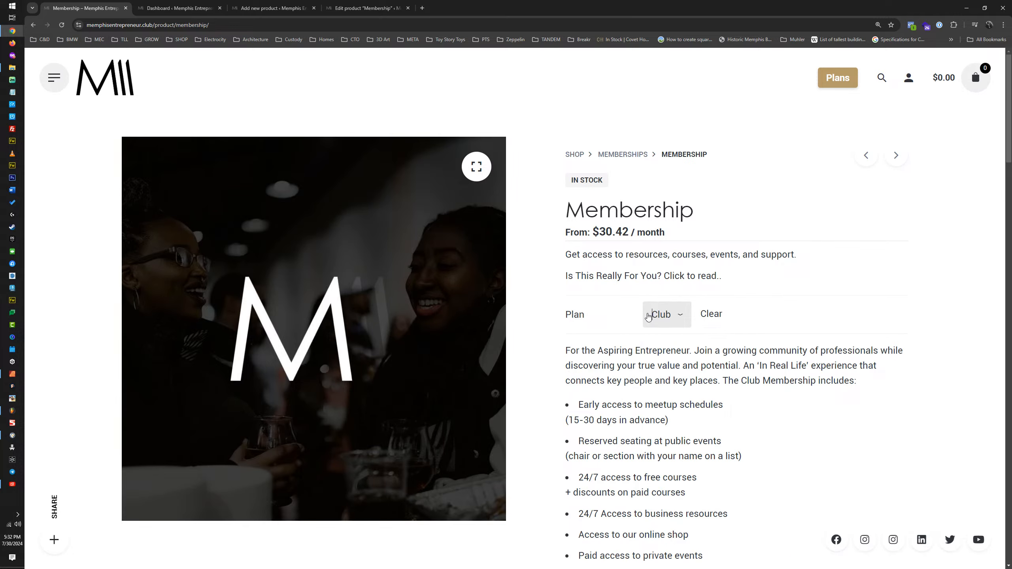
pyautogui.click(664, 315)
pyautogui.click(669, 345)
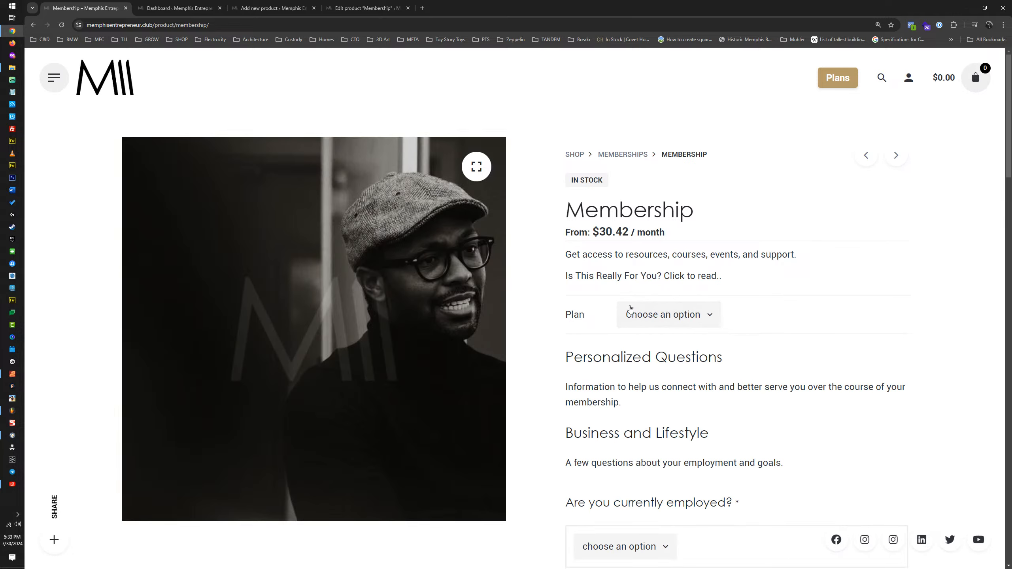
pyautogui.click(662, 319)
pyautogui.click(646, 374)
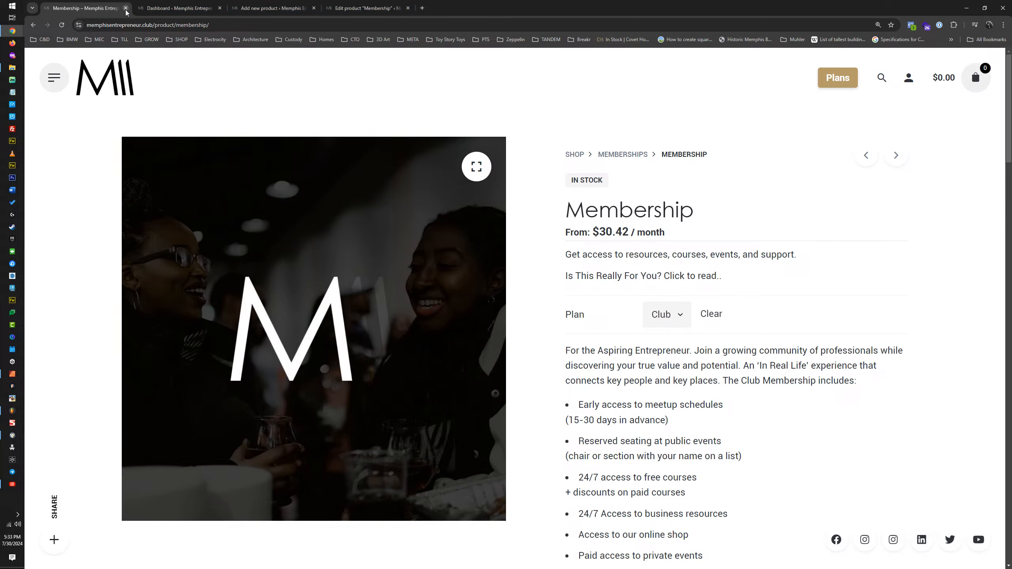
# Step: Minimise the browser, switch to Affinity Designer and delete the hidden cat reference image layer
pyautogui.click(959, 11)
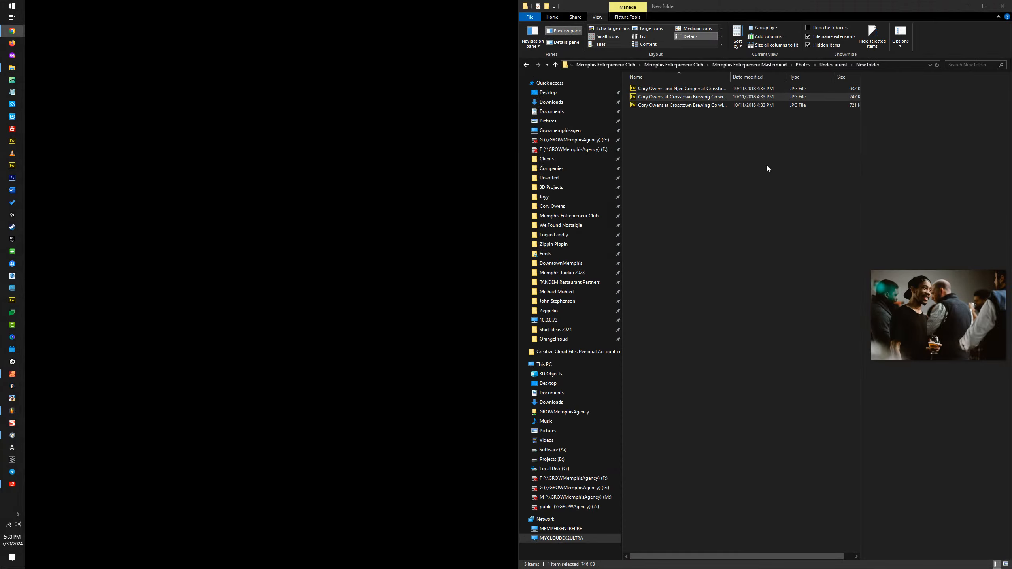
pyautogui.click(12, 374)
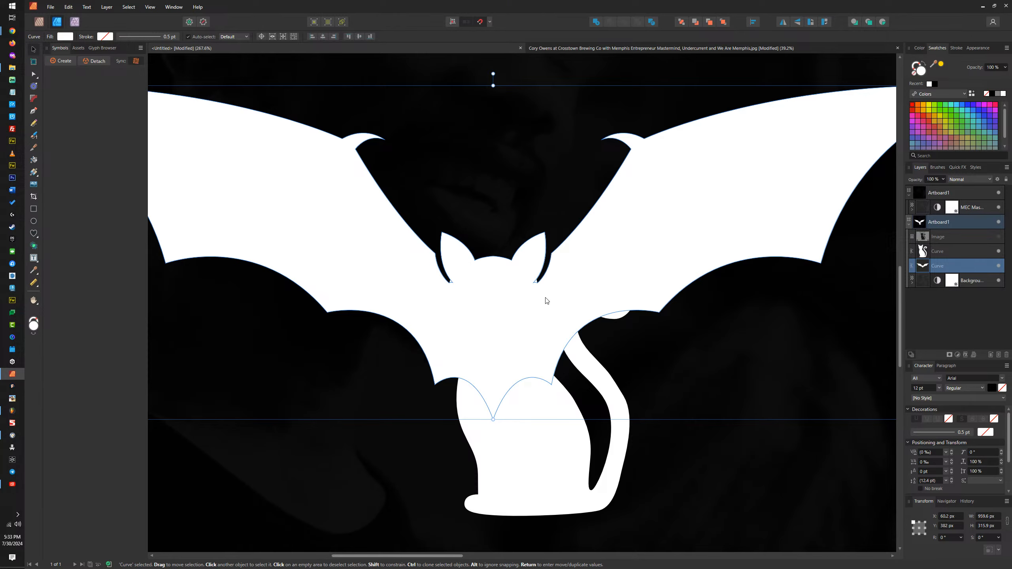
pyautogui.click(541, 434)
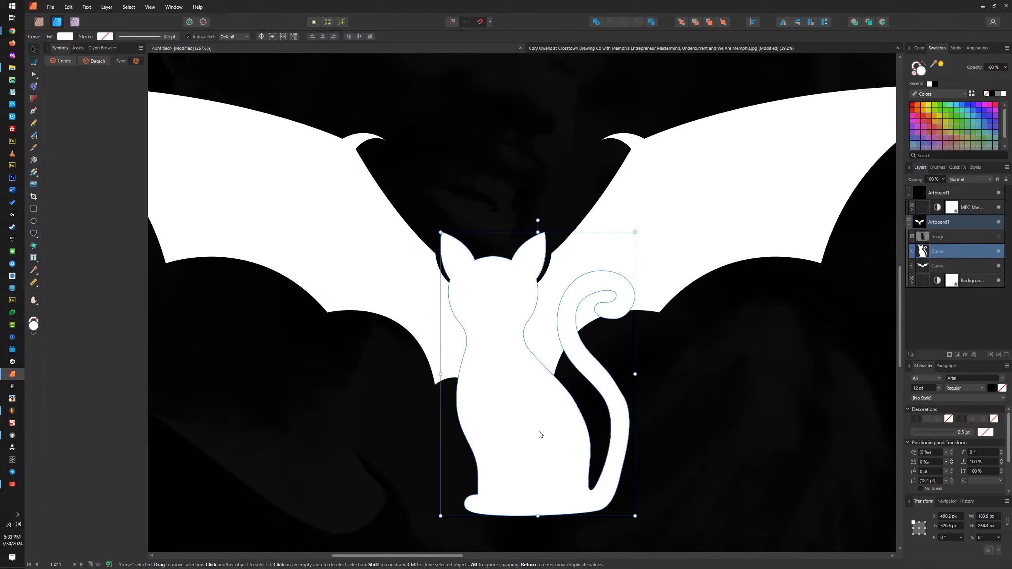
pyautogui.click(968, 236)
pyautogui.press('Delete')
# Step: Duplicate the bat silhouette and the cat silhouette in place
pyautogui.click(621, 225)
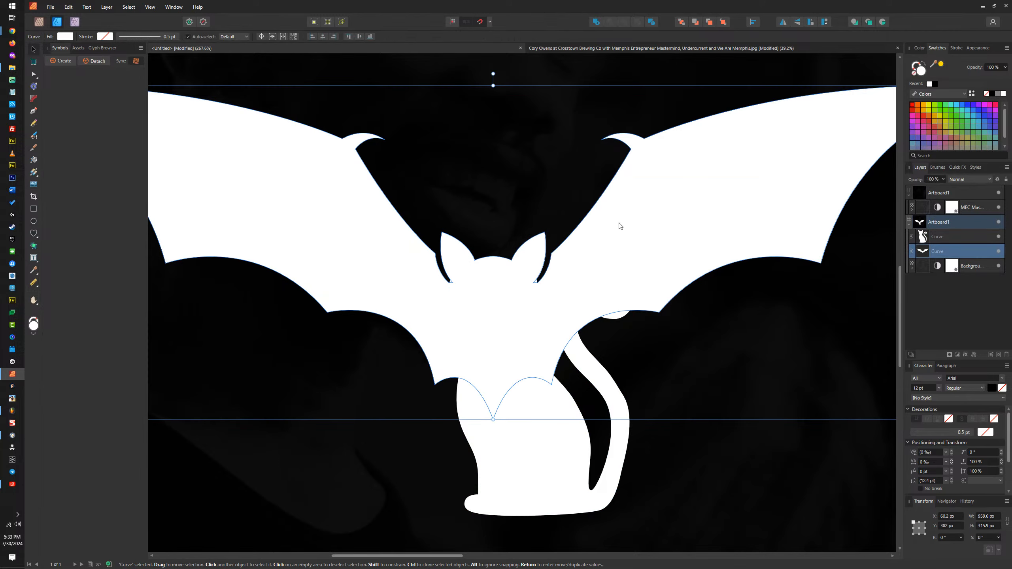
pyautogui.hotkey('ctrl', 'j')
pyautogui.click(534, 439)
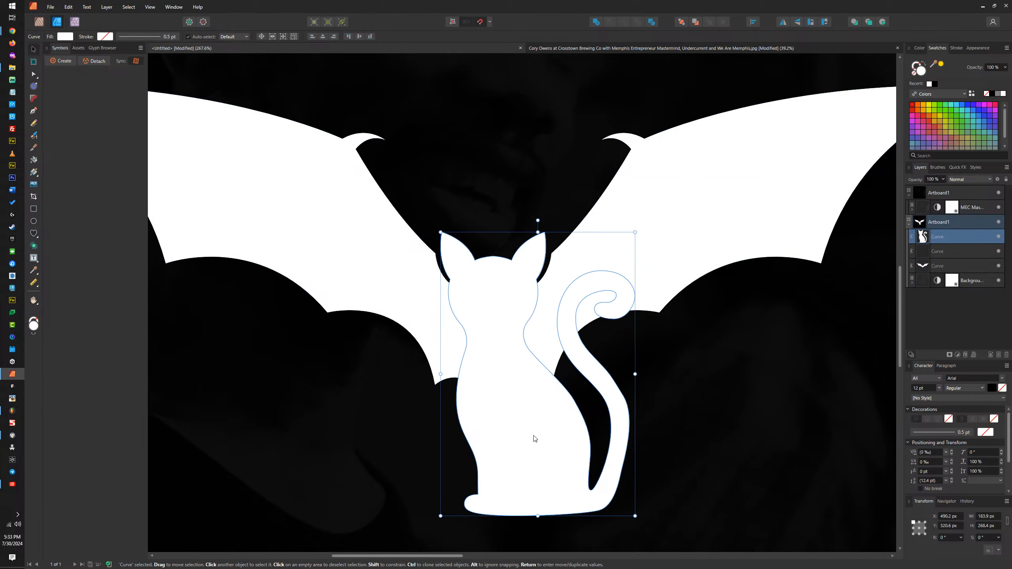
pyautogui.hotkey('ctrl', 'j')
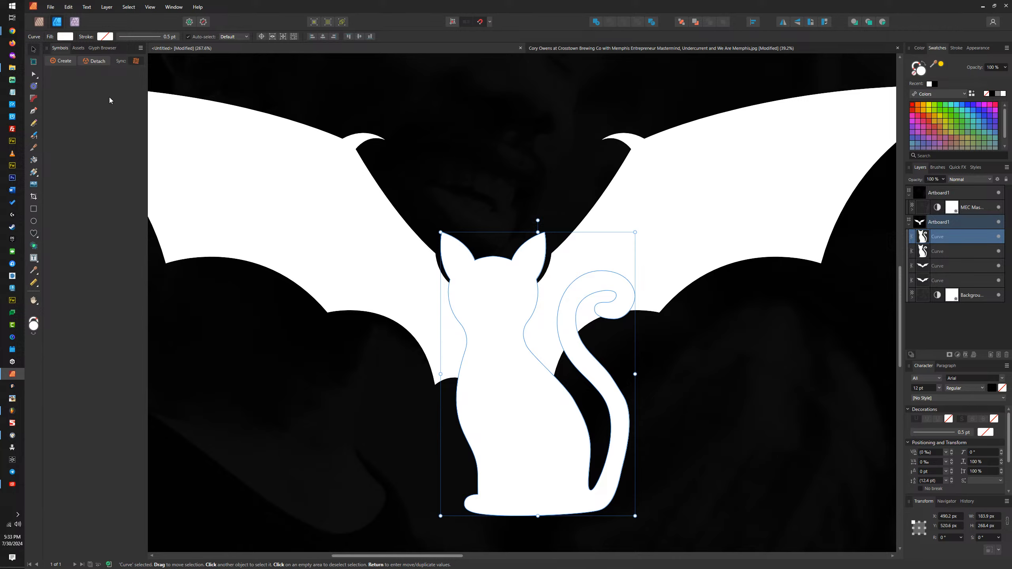
# Step: Expand the cat copy with a 4 px contour and bake its appearance into a curve
pyautogui.click(33, 86)
pyautogui.click(134, 37)
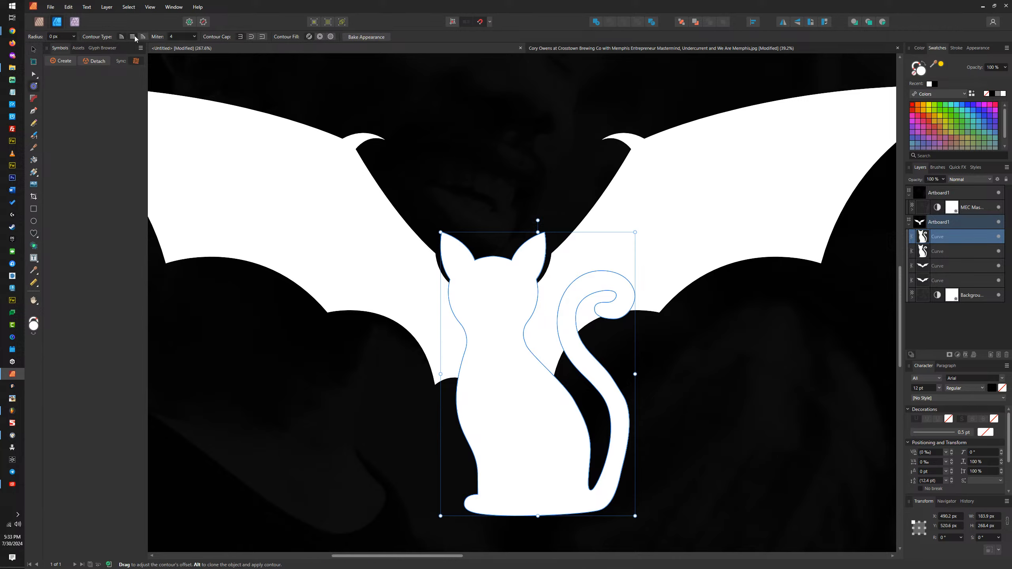
pyautogui.click(74, 37)
pyautogui.moveTo(74, 46); pyautogui.dragTo(77, 47)
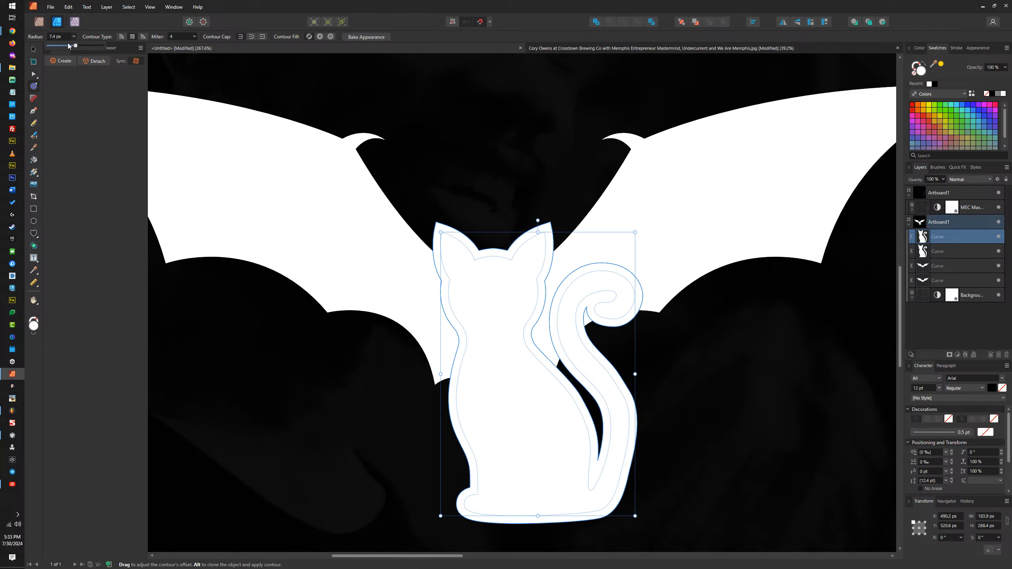
pyautogui.write('4')
pyautogui.press('Return')
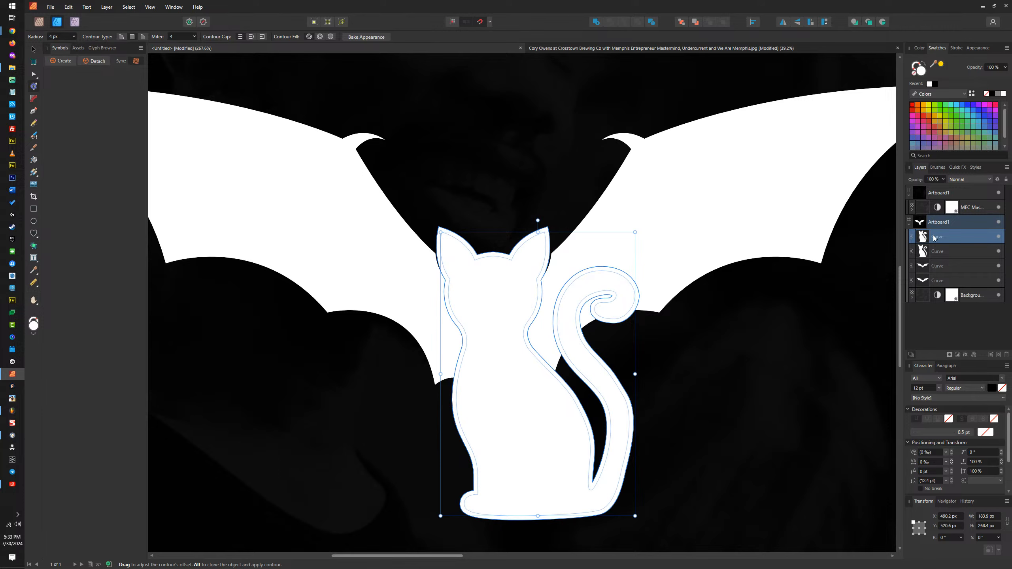
pyautogui.click(366, 36)
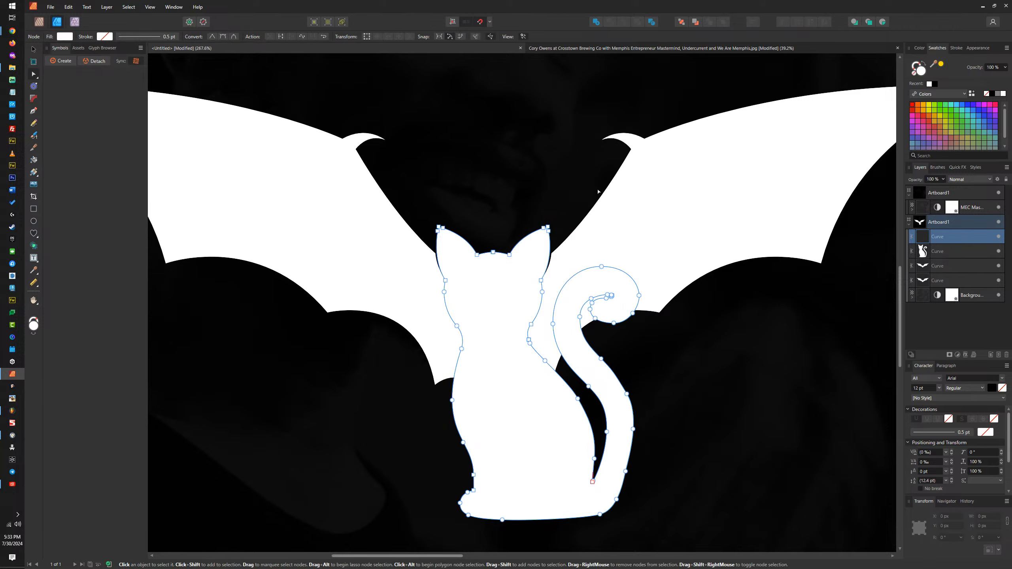
# Step: Expand the upper bat copy with a 4 px contour, raise its miter limit and bake its appearance
pyautogui.click(658, 195)
pyautogui.click(34, 86)
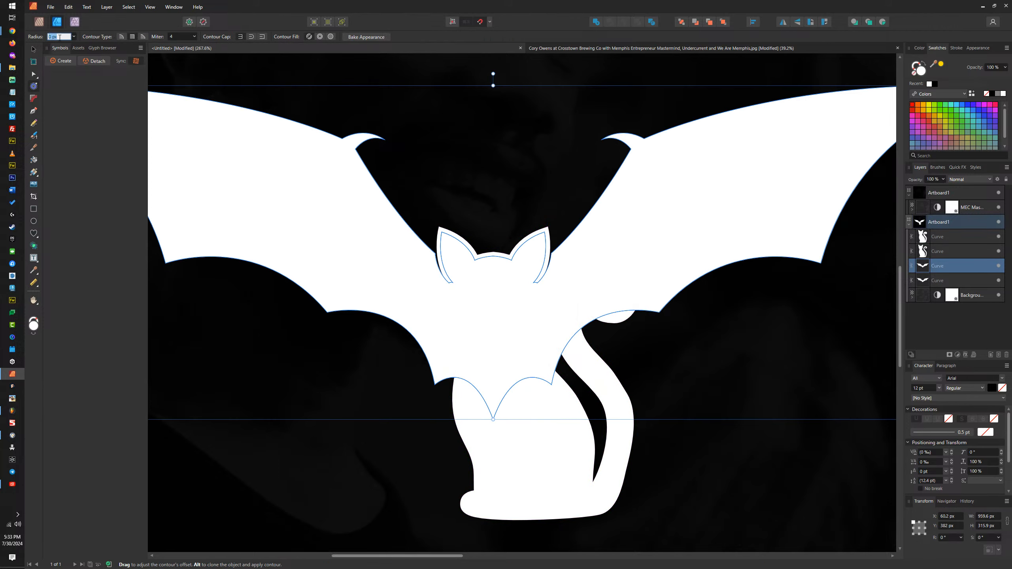
pyautogui.write('4')
pyautogui.press('Return')
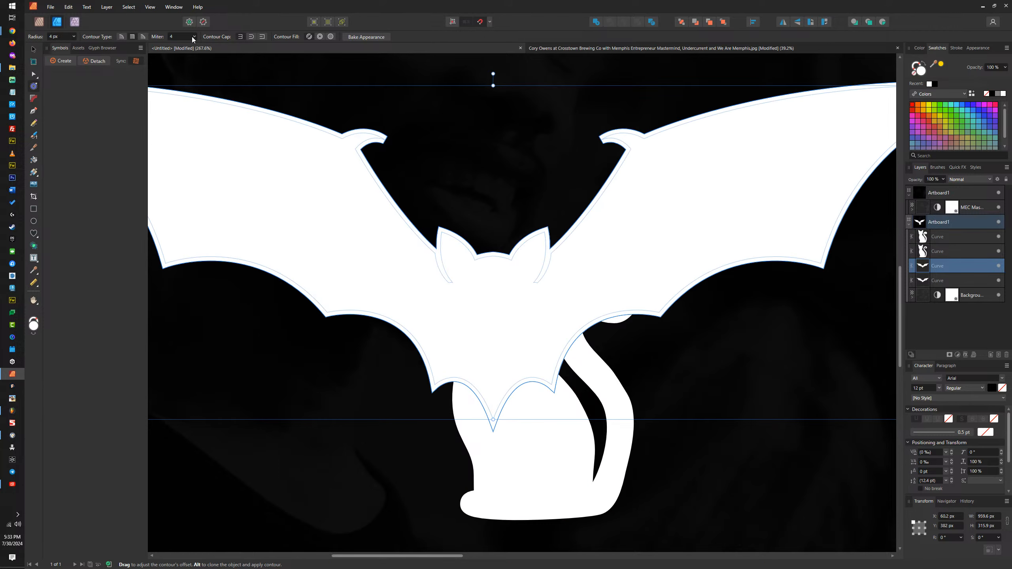
pyautogui.moveTo(194, 37); pyautogui.dragTo(218, 47)
pyautogui.click(371, 38)
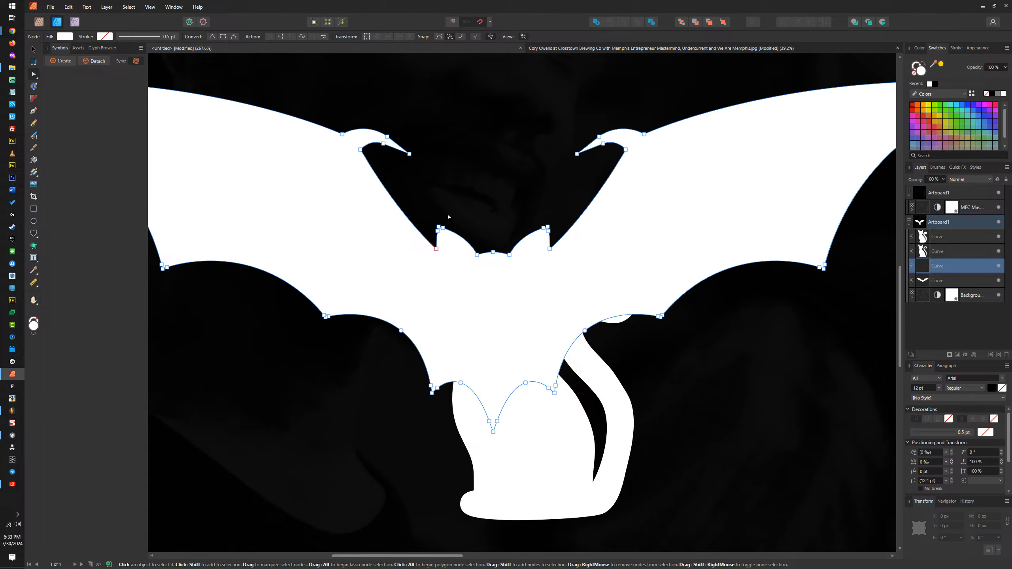
pyautogui.click(33, 51)
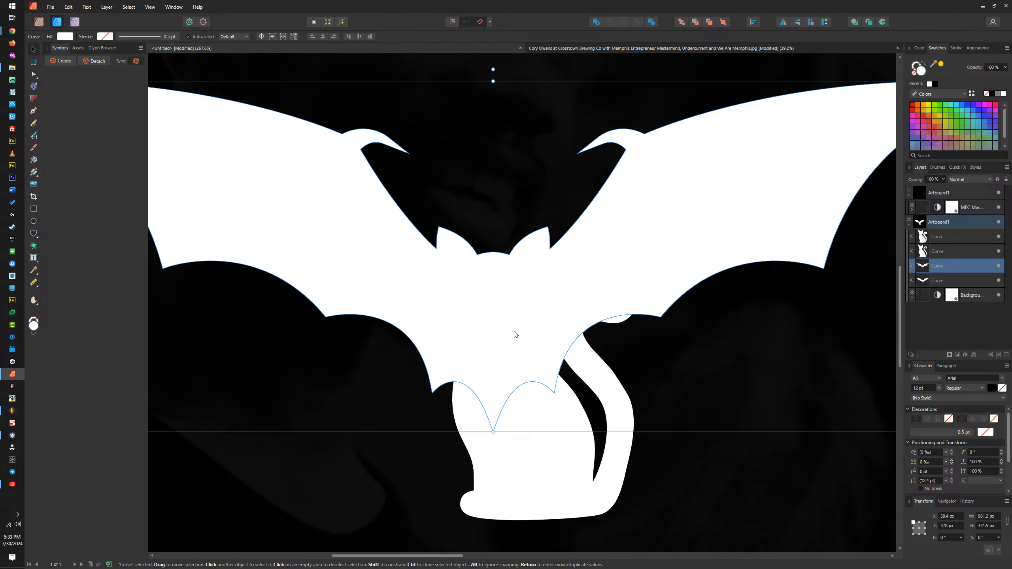
# Step: Fill the expanded cat and bat curves with green
pyautogui.click(538, 463)
pyautogui.keyDown('shift'); pyautogui.click(651, 213); pyautogui.keyUp('shift')
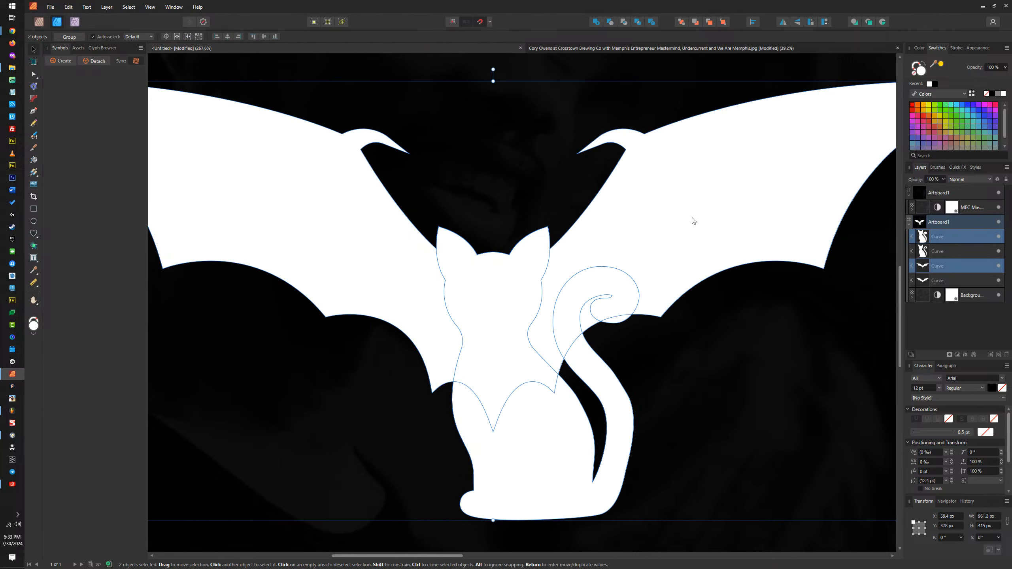
pyautogui.click(961, 116)
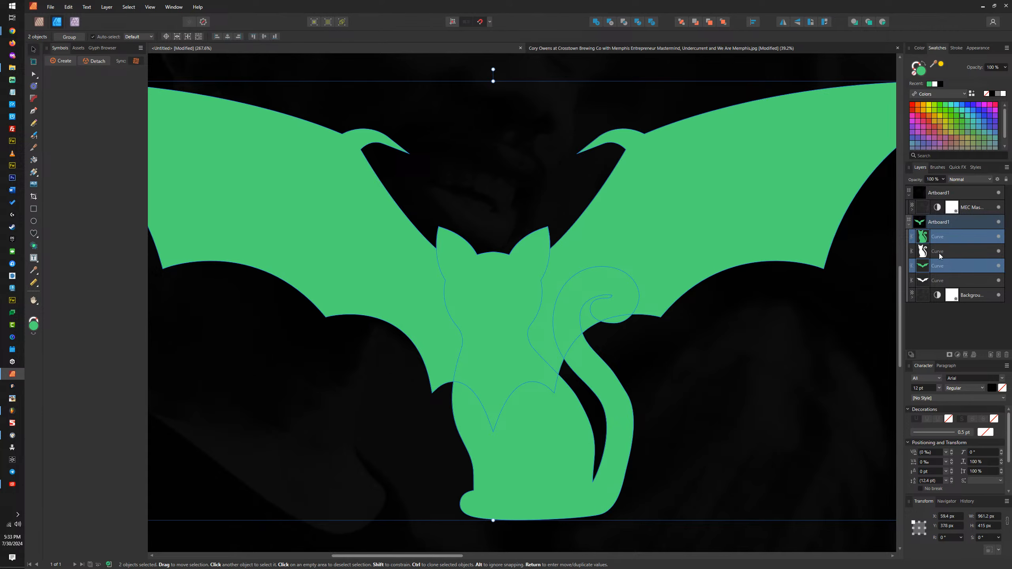
# Step: Move the original white cat and bat curves above the green expanded shapes in the layer order
pyautogui.click(959, 251)
pyautogui.keyDown('ctrl'); pyautogui.click(942, 279); pyautogui.keyUp('ctrl')
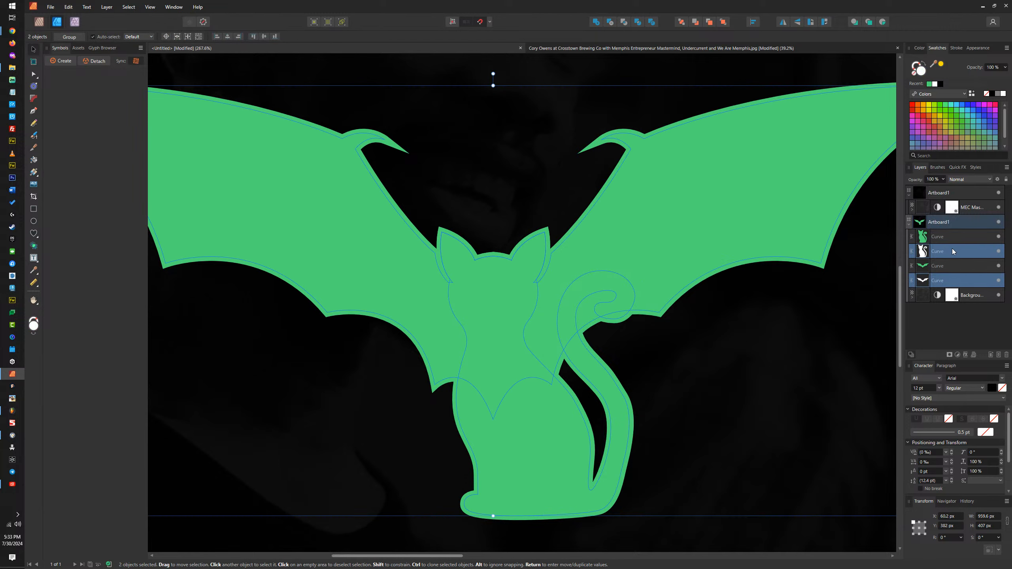
pyautogui.moveTo(953, 249); pyautogui.dragTo(948, 227)
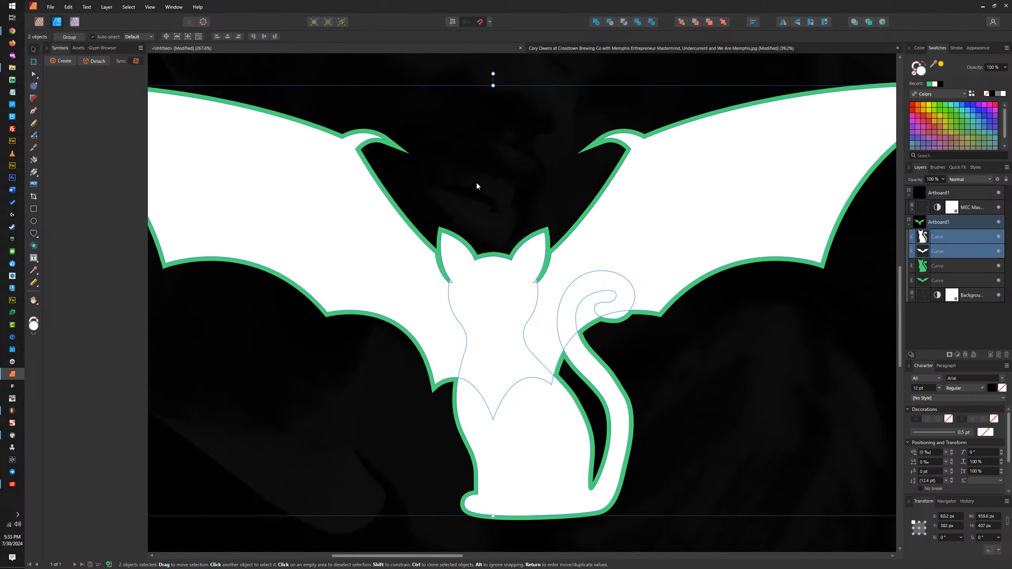
pyautogui.click(494, 287)
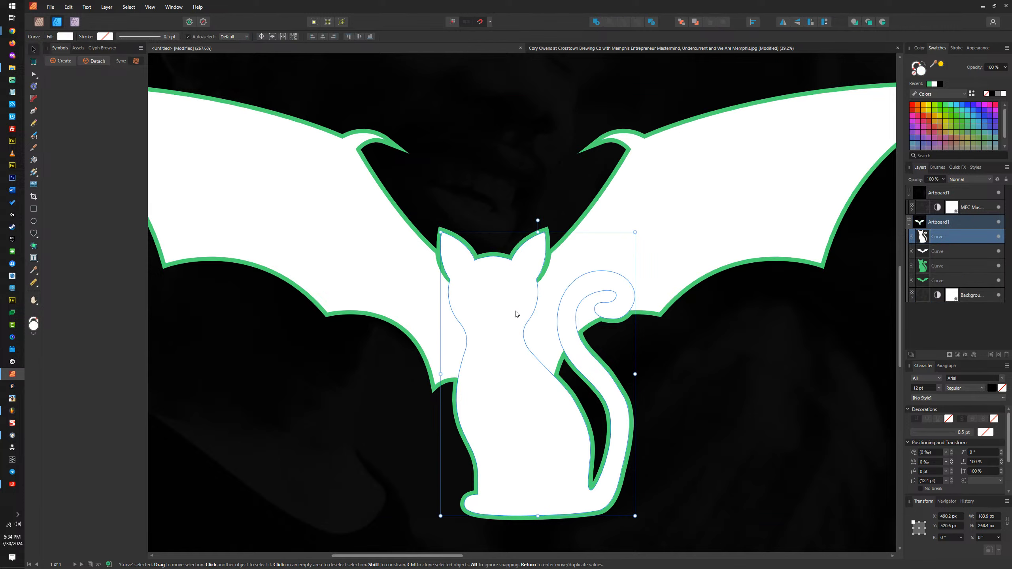
pyautogui.click(643, 199)
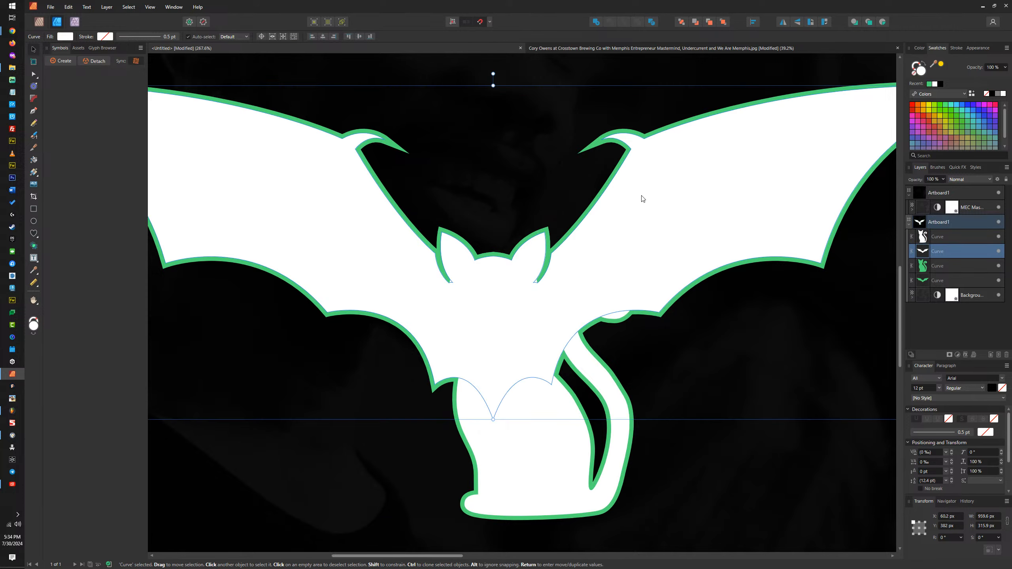
# Step: Move the green expanded cat curve above the white bat and beneath the white cat in the layer order
pyautogui.click(501, 301)
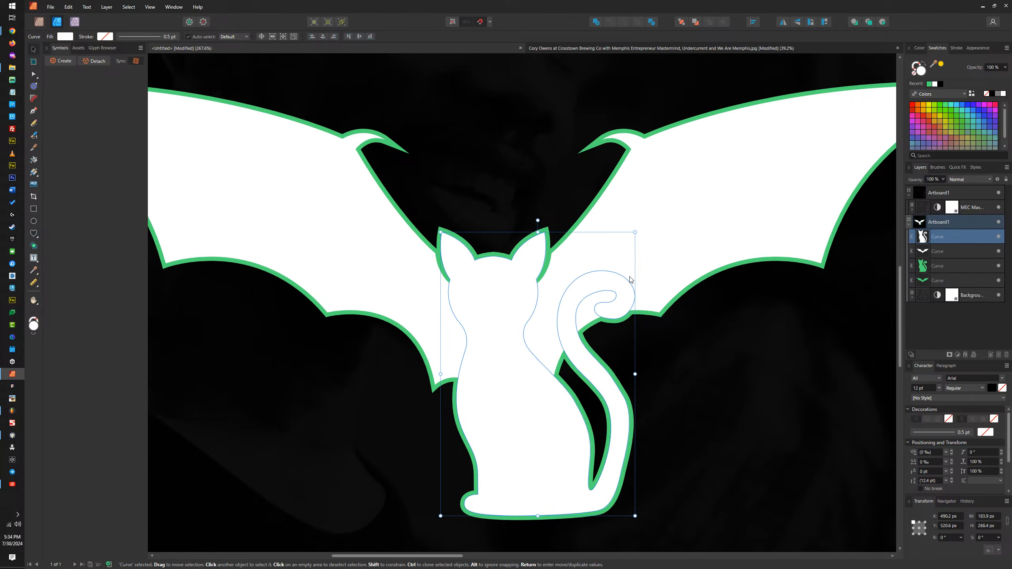
pyautogui.click(649, 201)
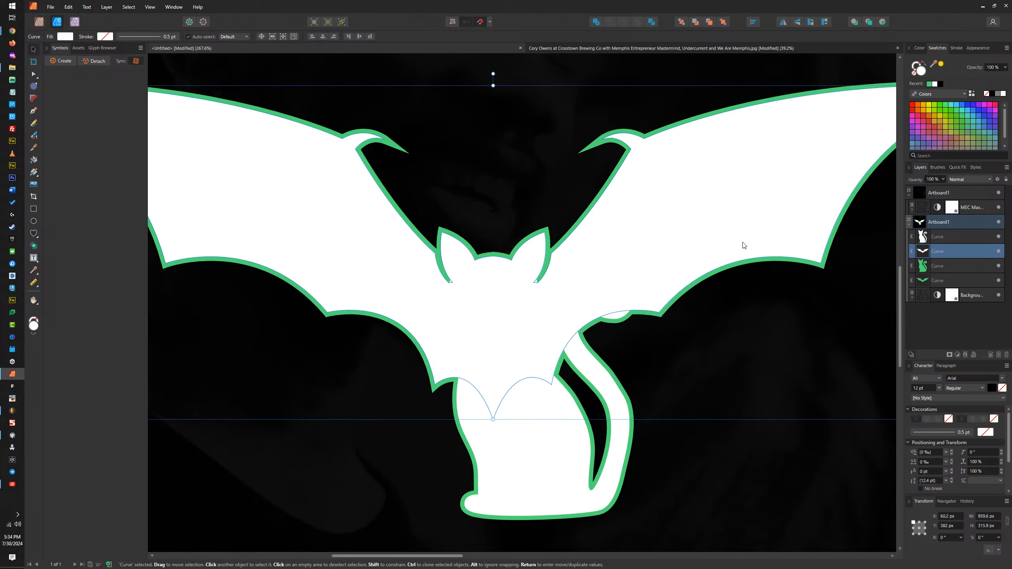
pyautogui.click(938, 266)
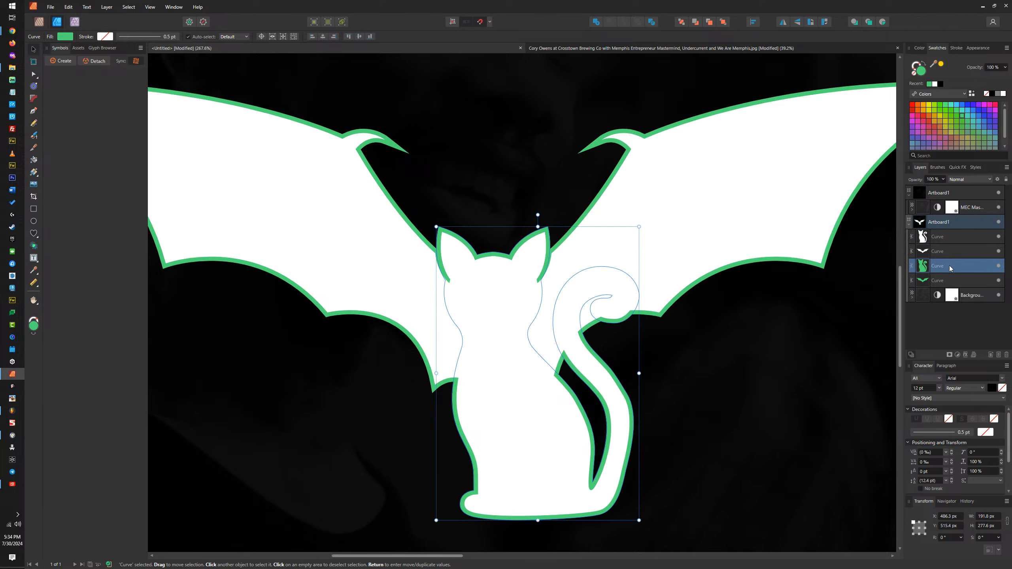
pyautogui.moveTo(937, 266); pyautogui.dragTo(938, 245)
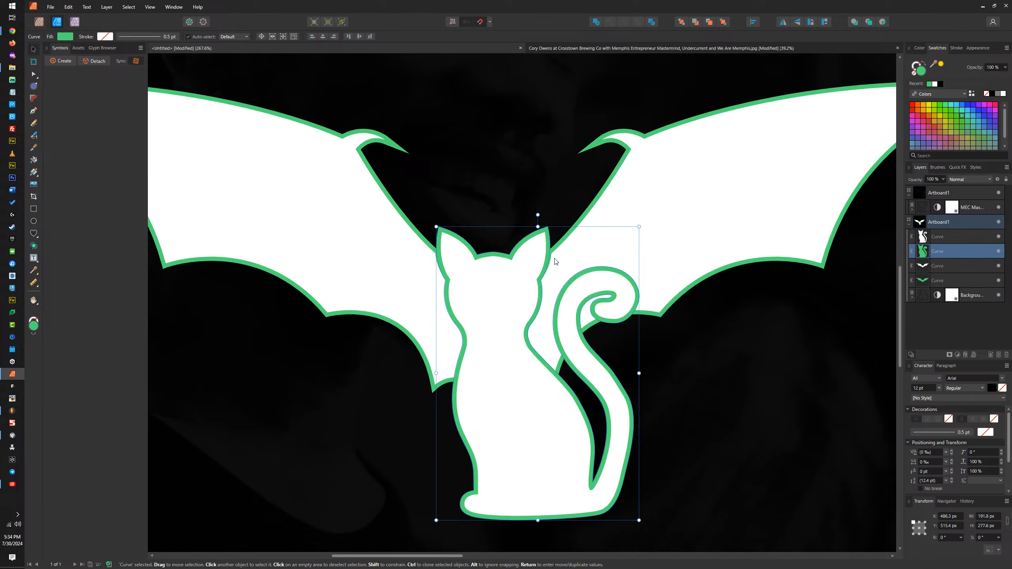
# Step: Duplicate the white bat and white cat curves and hide the lower copy of each
pyautogui.keyDown('ctrl'); pyautogui.click(940, 266); pyautogui.keyUp('ctrl')
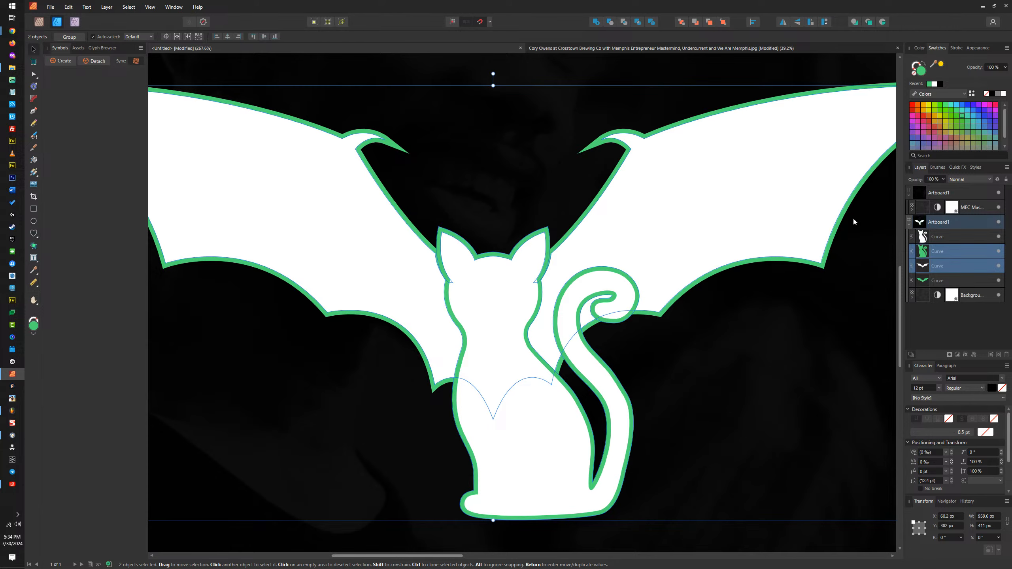
pyautogui.click(944, 268)
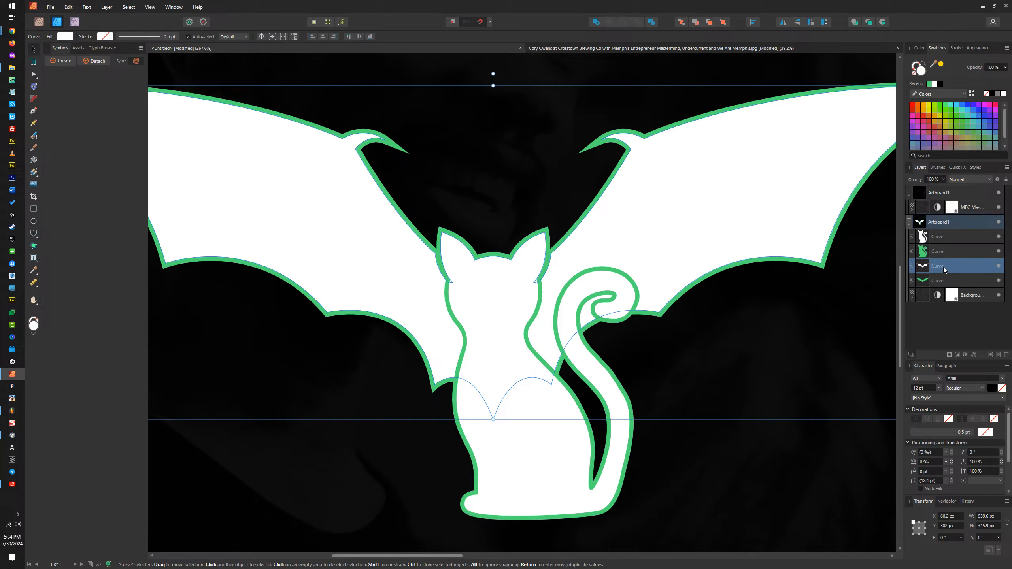
pyautogui.hotkey('ctrl', 'j')
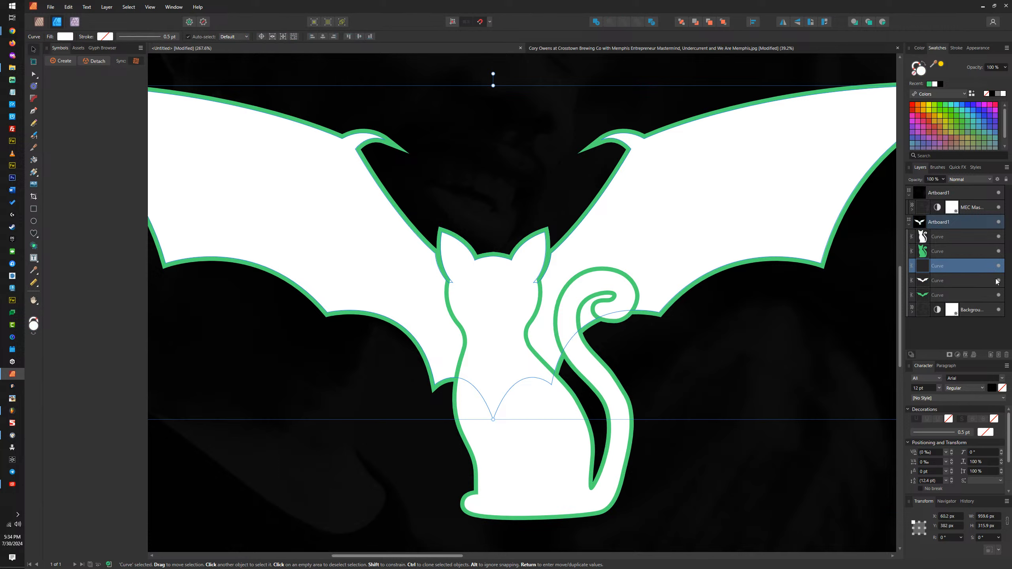
pyautogui.click(963, 238)
pyautogui.hotkey('ctrl', 'j')
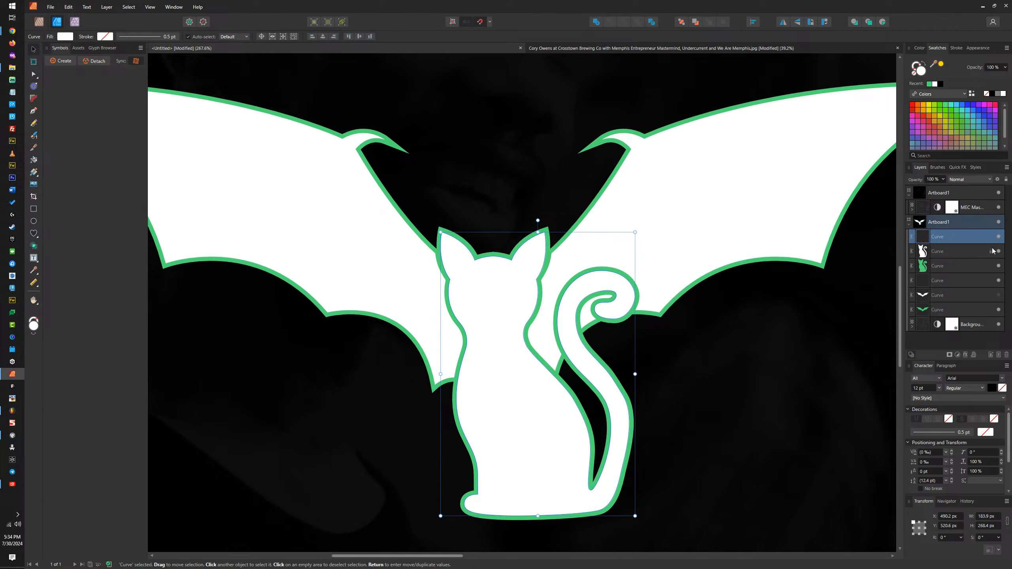
pyautogui.click(996, 251)
# Step: Subtract the green expanded cat from the visible white bat and hide the resulting cut wings
pyautogui.click(948, 280)
pyautogui.keyDown('shift'); pyautogui.click(941, 267); pyautogui.keyUp('shift')
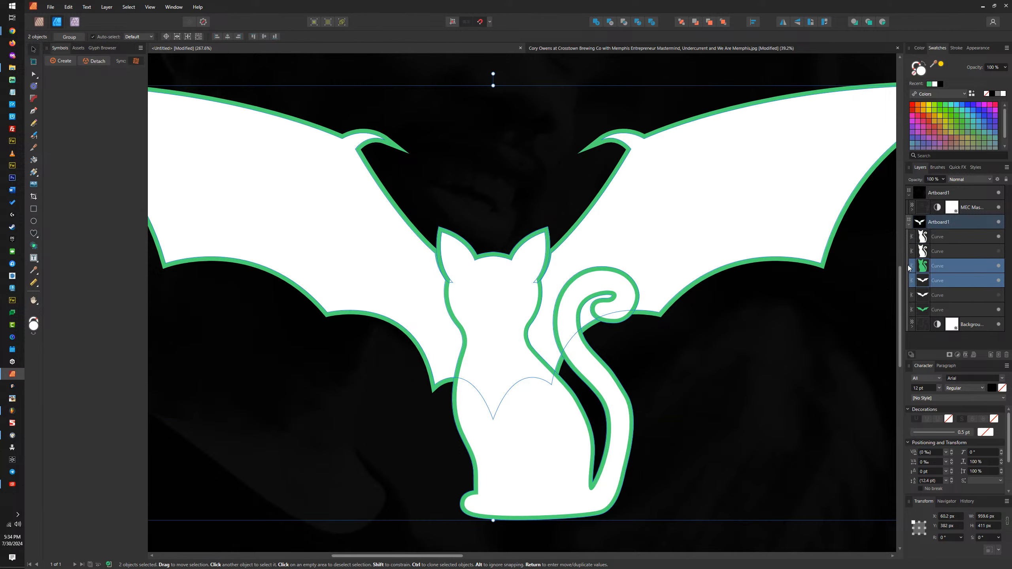
pyautogui.click(610, 21)
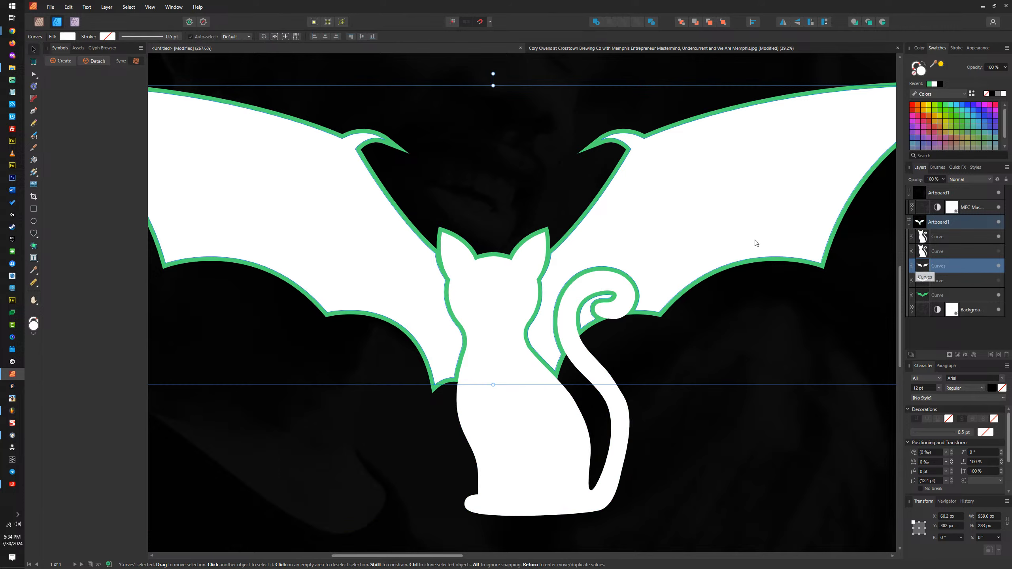
pyautogui.moveTo(755, 182); pyautogui.dragTo(737, 133)
pyautogui.hotkey('ctrl', 'z')
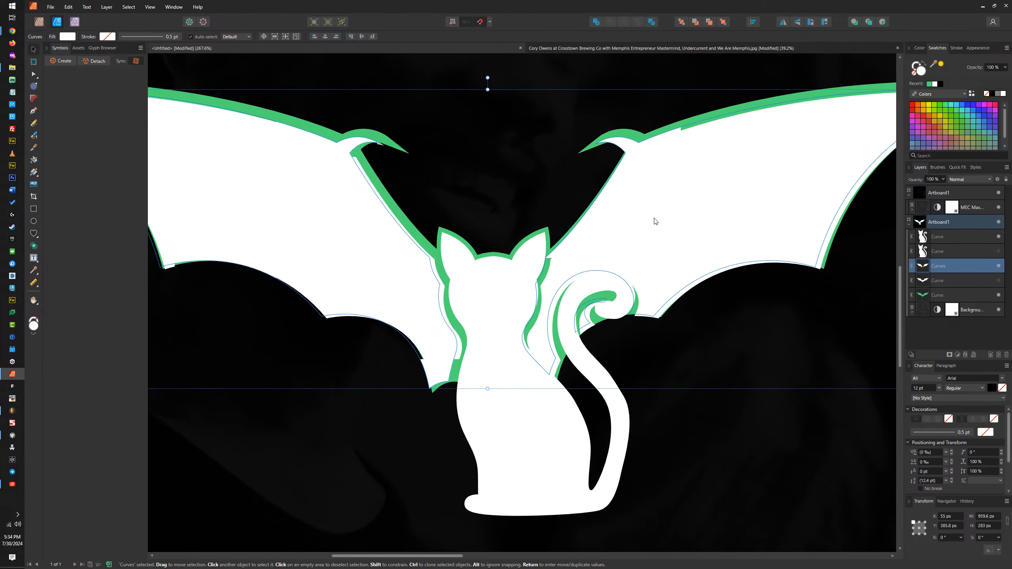
pyautogui.click(999, 266)
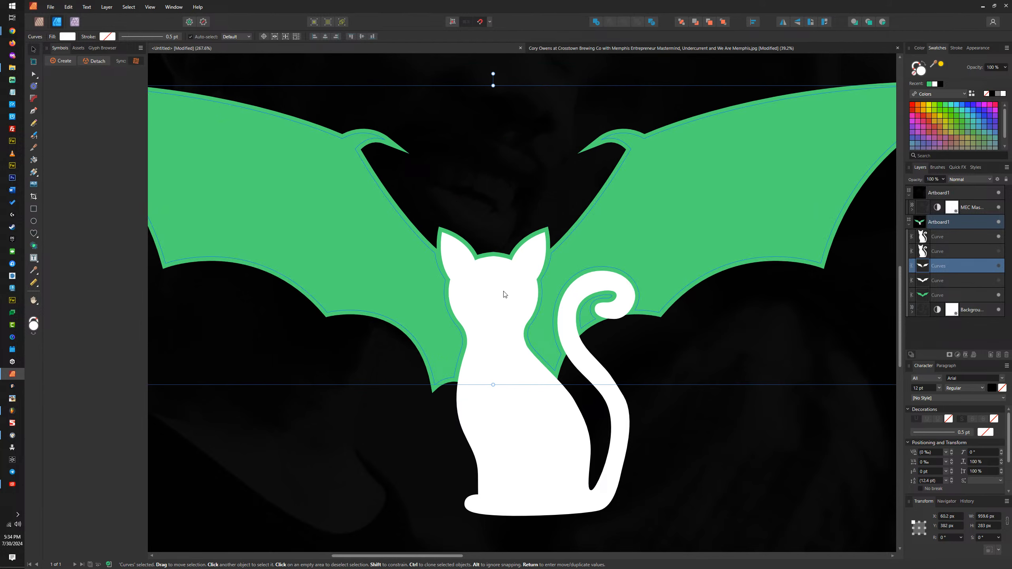
# Step: Move the white cat beneath the green expanded bat, subtract the bat from it, and show the hidden whole white bat
pyautogui.click(505, 295)
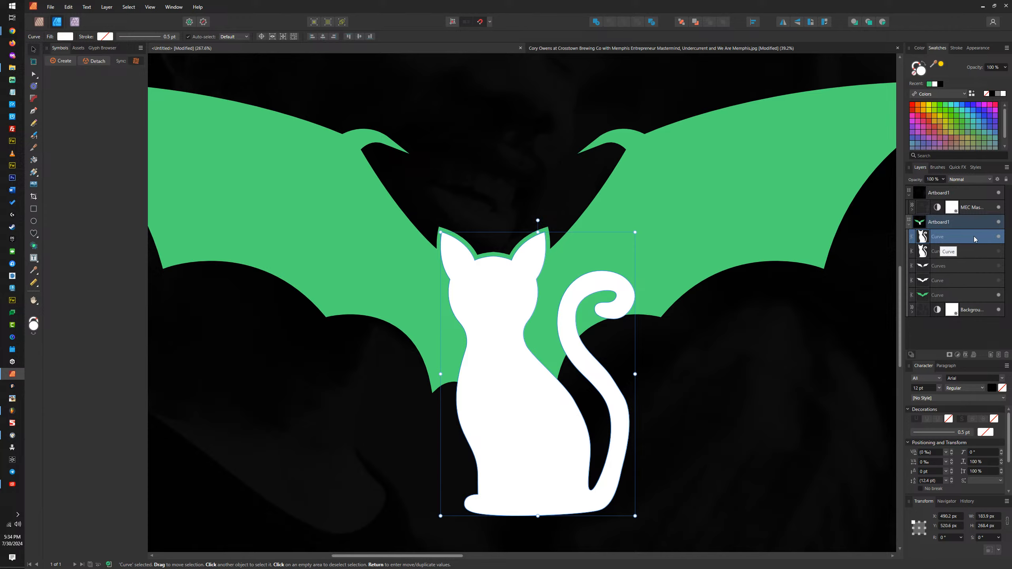
pyautogui.moveTo(964, 236); pyautogui.dragTo(962, 294)
pyautogui.click(954, 280)
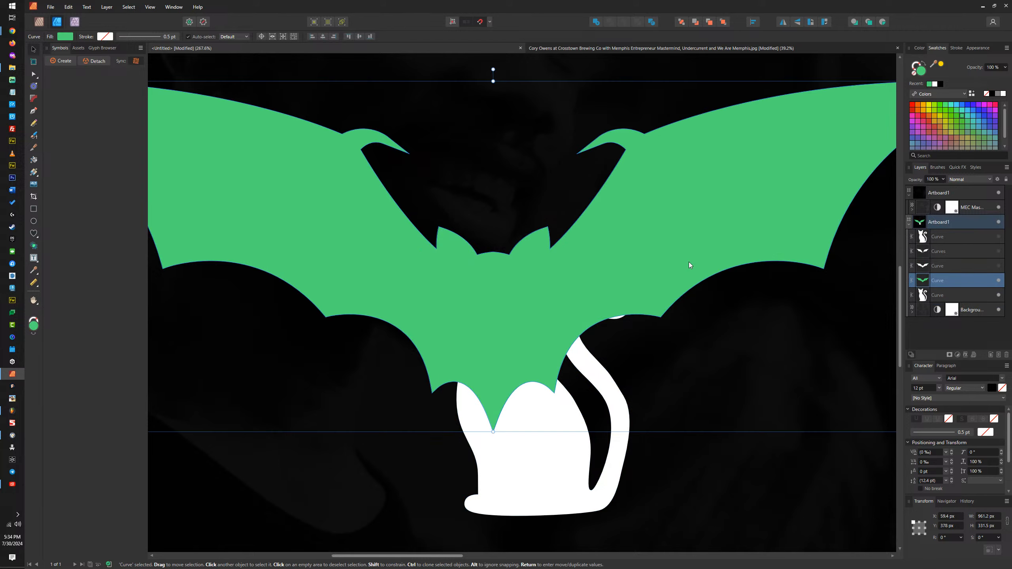
pyautogui.keyDown('shift'); pyautogui.click(535, 435); pyautogui.keyUp('shift')
pyautogui.click(610, 22)
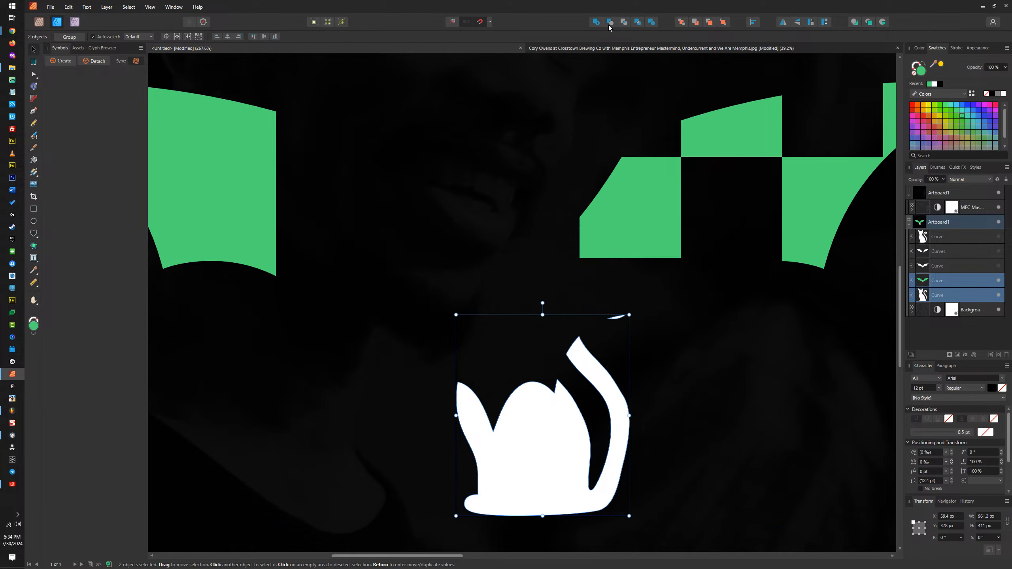
pyautogui.click(999, 266)
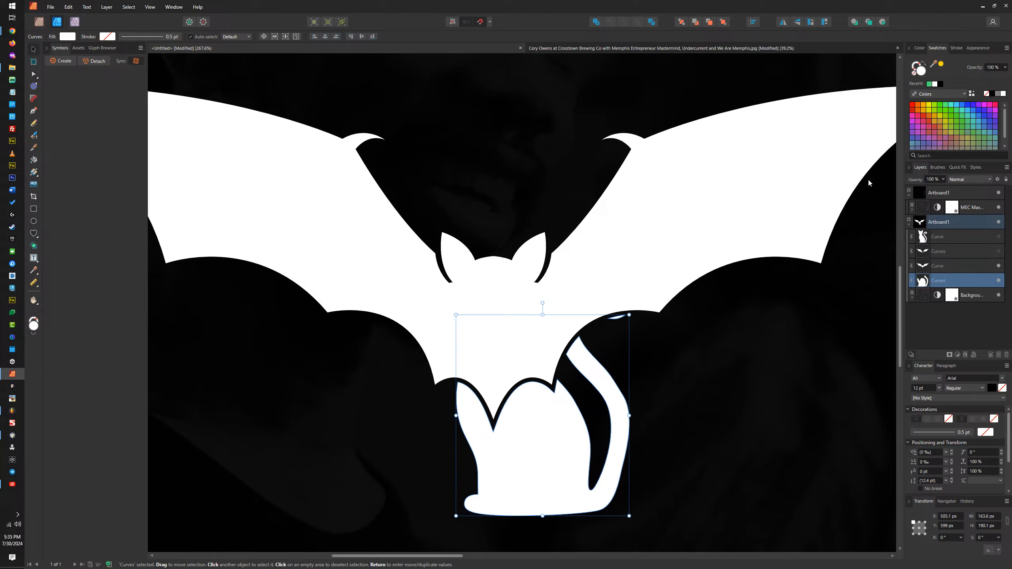
# Step: Set the opacity of the cut cat shape below the bat to 15%
pyautogui.click(933, 179)
pyautogui.write('15')
pyautogui.press('Return')
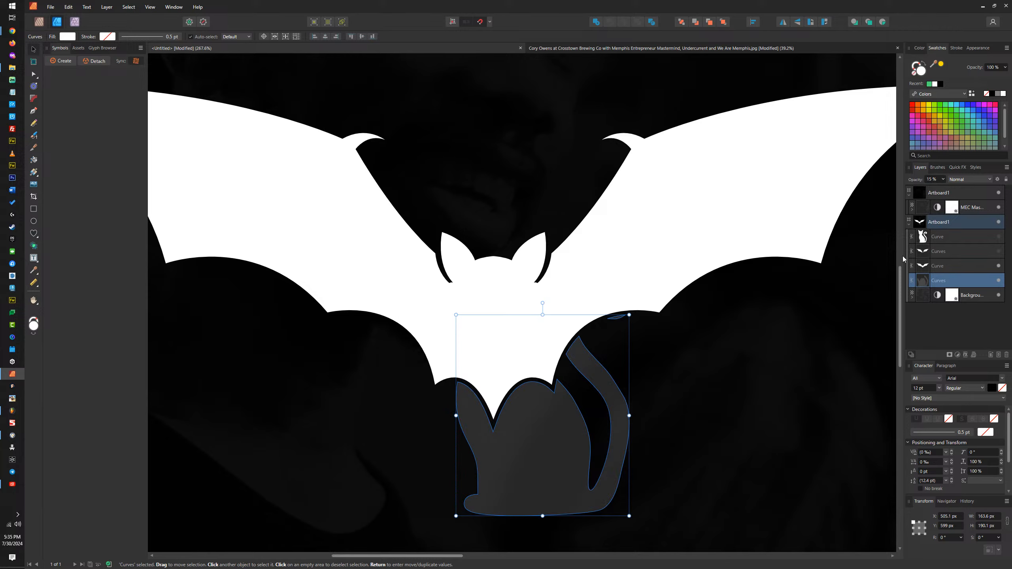
pyautogui.scroll(-6, 795, 348)
pyautogui.scroll(8, 763, 421)
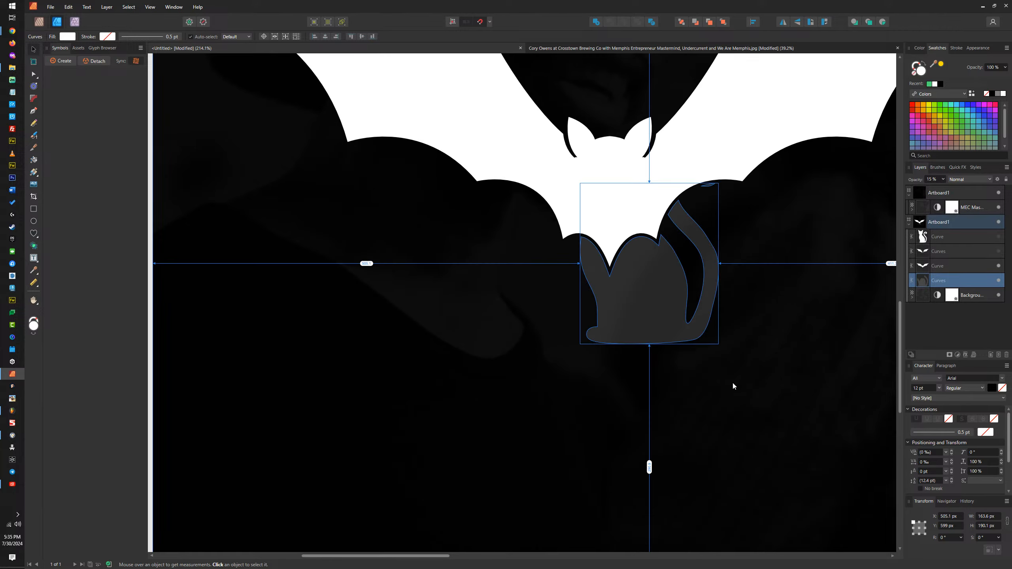
pyautogui.scroll(-5, 750, 270)
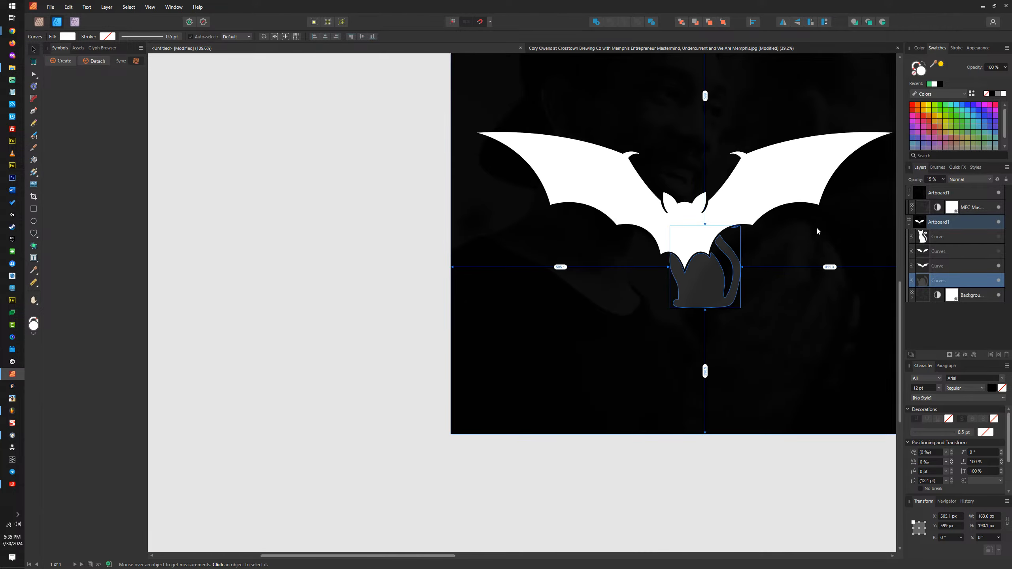
pyautogui.scroll(6, 816, 226)
pyautogui.scroll(-1, 815, 226)
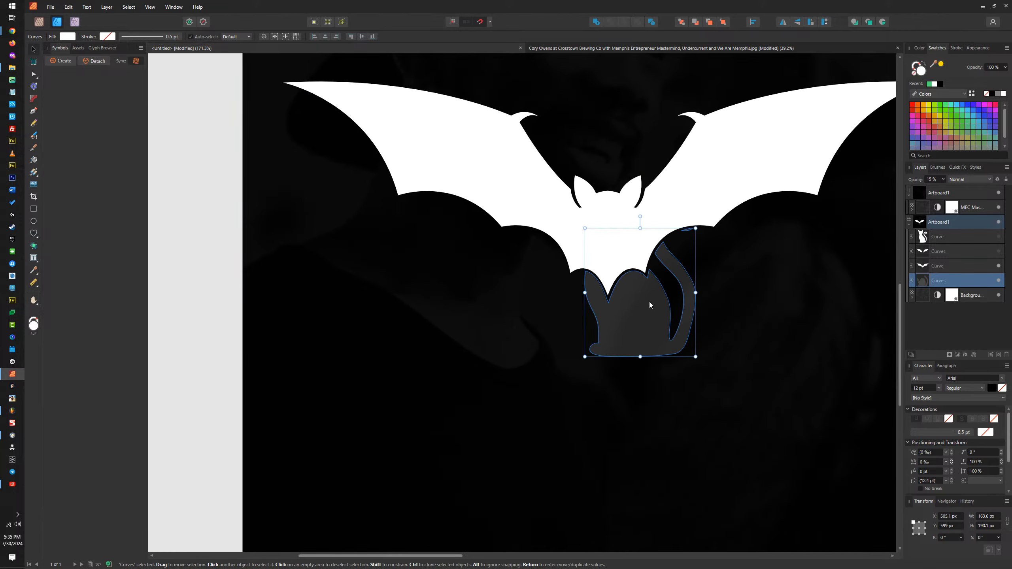
pyautogui.moveTo(650, 302)
pyautogui.mouseDown()
pyautogui.moveTo(506, 288)
pyautogui.moveTo(642, 343)
pyautogui.moveTo(653, 301)
pyautogui.mouseUp()
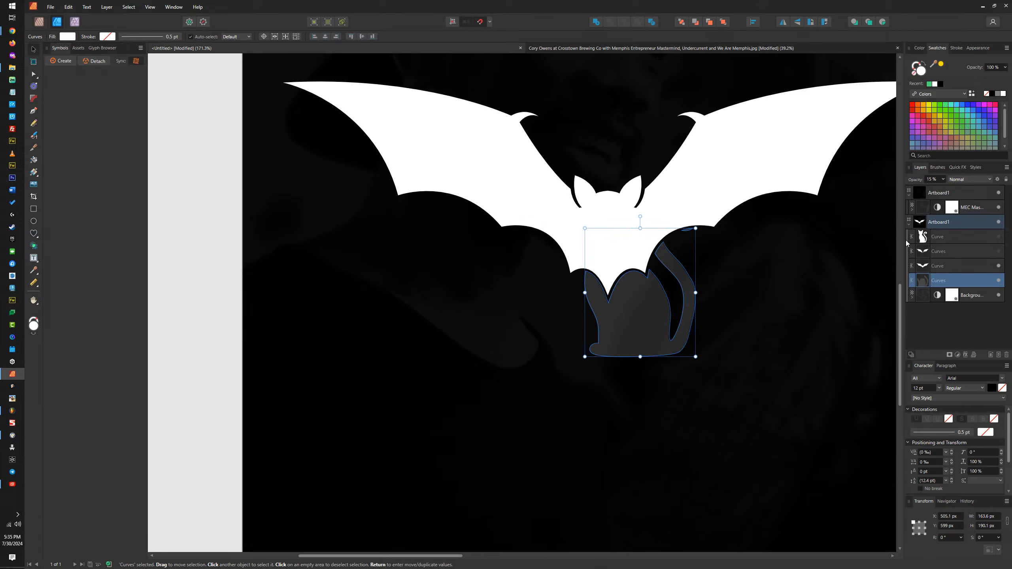
# Step: Set the cut cat shape's opacity to 10% and group it with the white bat
pyautogui.click(933, 180)
pyautogui.write('10')
pyautogui.press('Return')
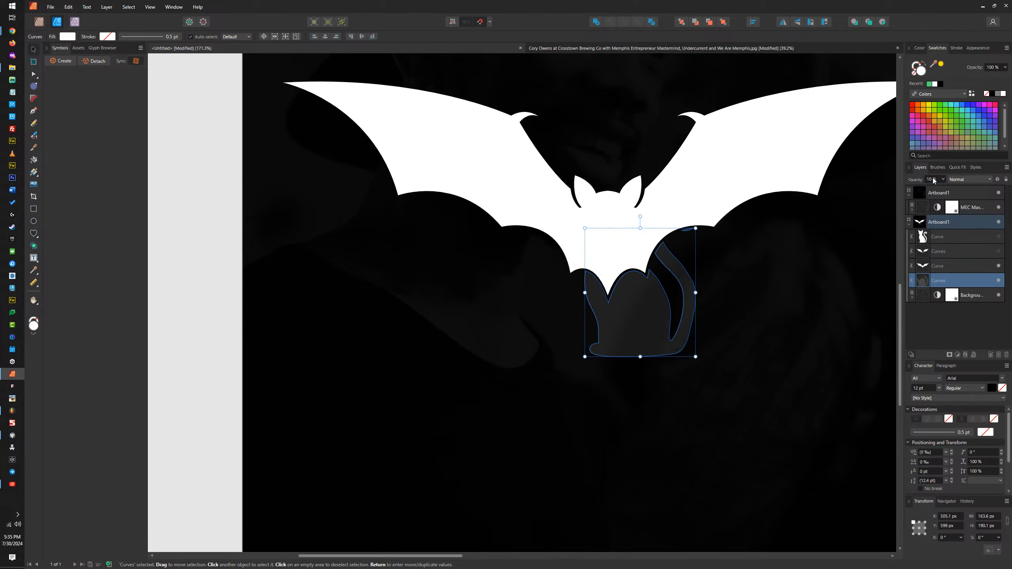
pyautogui.keyDown('shift'); pyautogui.click(683, 177); pyautogui.keyUp('shift')
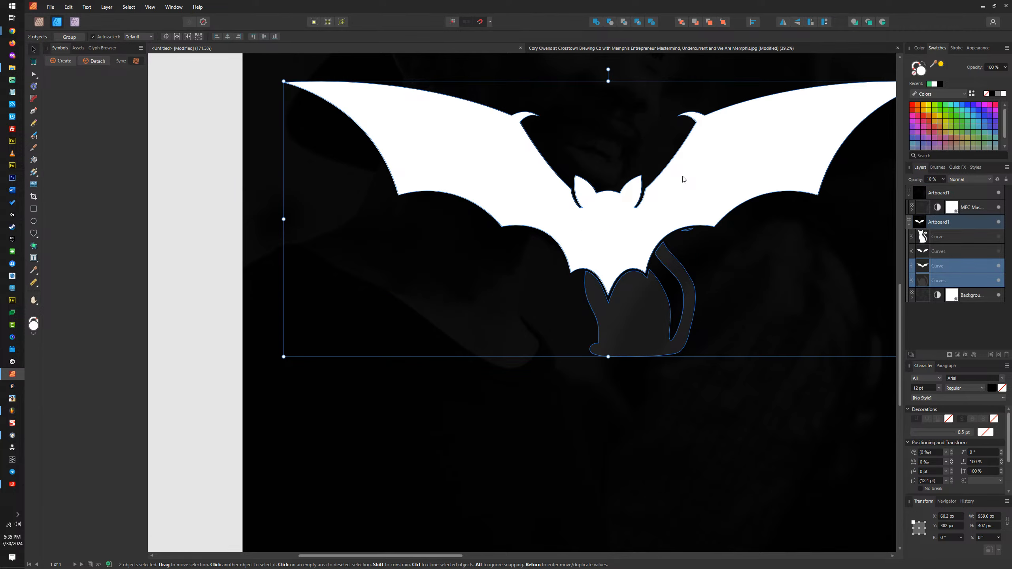
pyautogui.hotkey('ctrl', 'g')
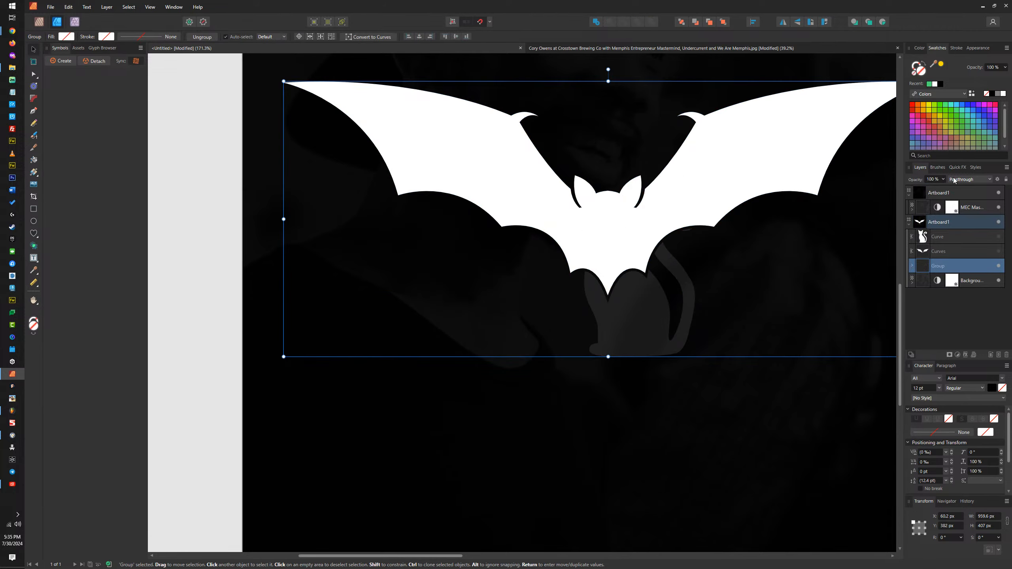
# Step: Hide the bat group and show the cut wings and the whole white cat
pyautogui.click(999, 266)
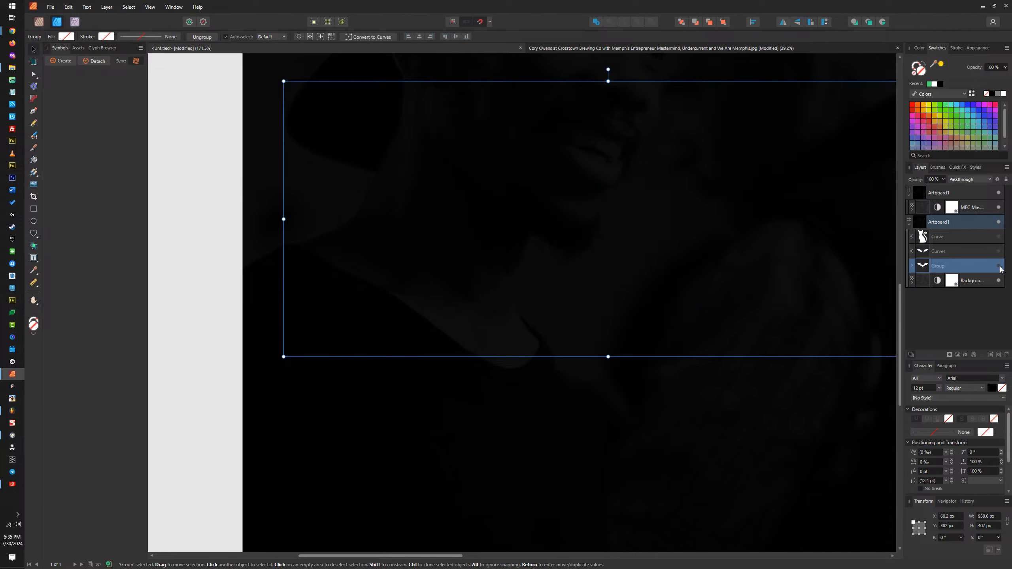
pyautogui.click(999, 251)
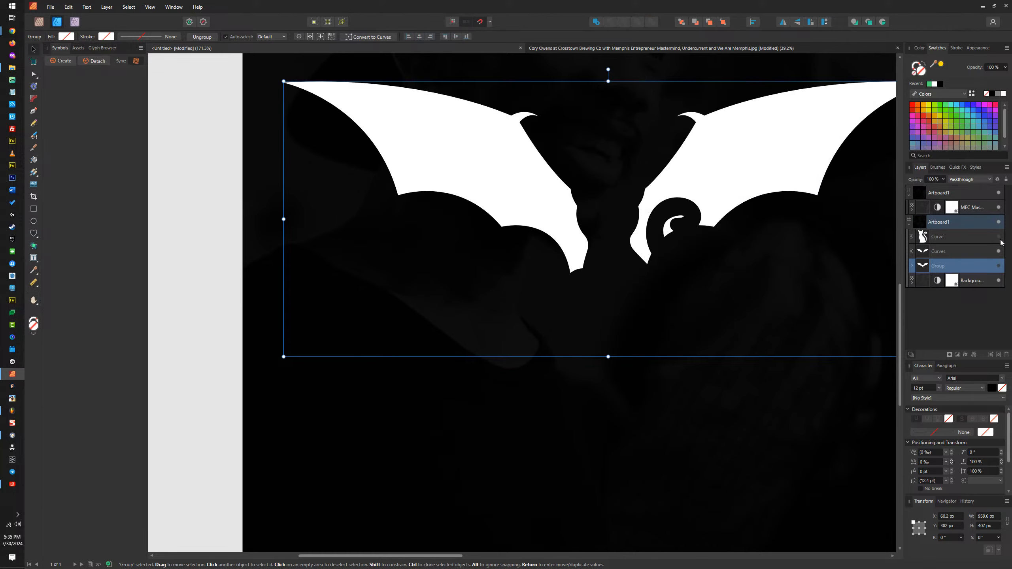
pyautogui.click(999, 237)
# Step: Set the cut wings' opacity to 10% and group them with the white cat
pyautogui.click(721, 158)
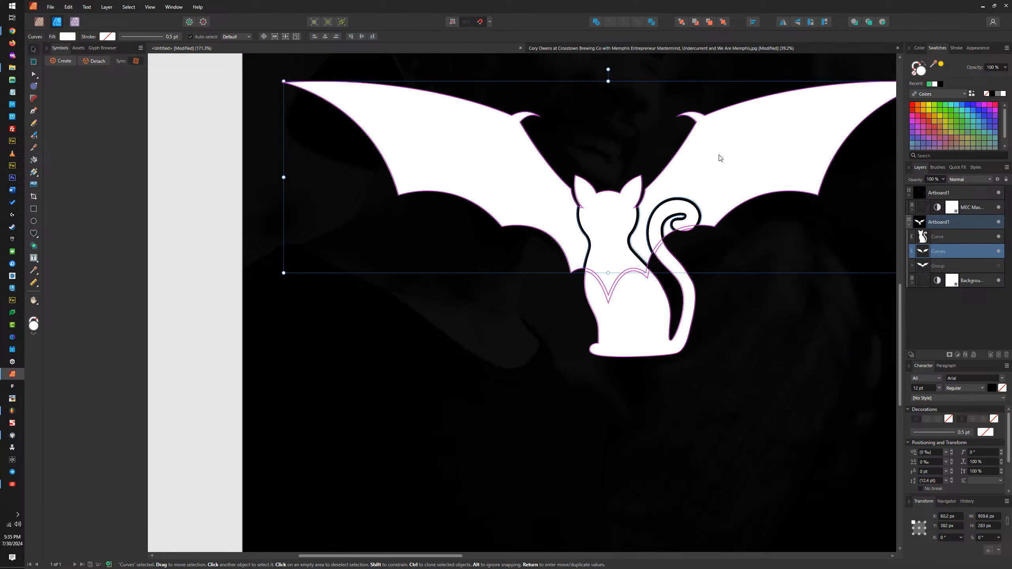
pyautogui.click(933, 179)
pyautogui.write('10')
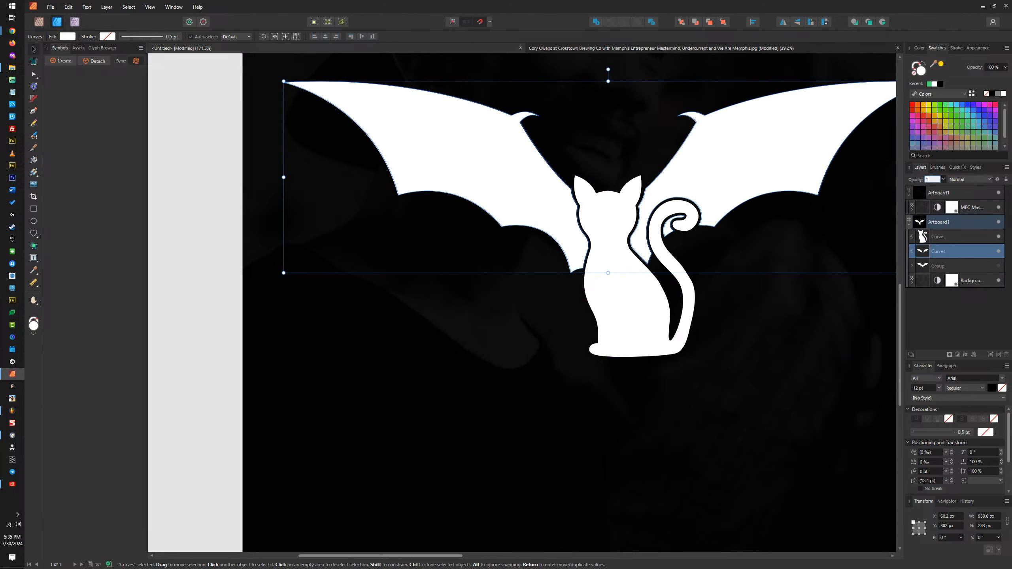
pyautogui.press('Return')
pyautogui.keyDown('shift'); pyautogui.click(607, 244); pyautogui.keyUp('shift')
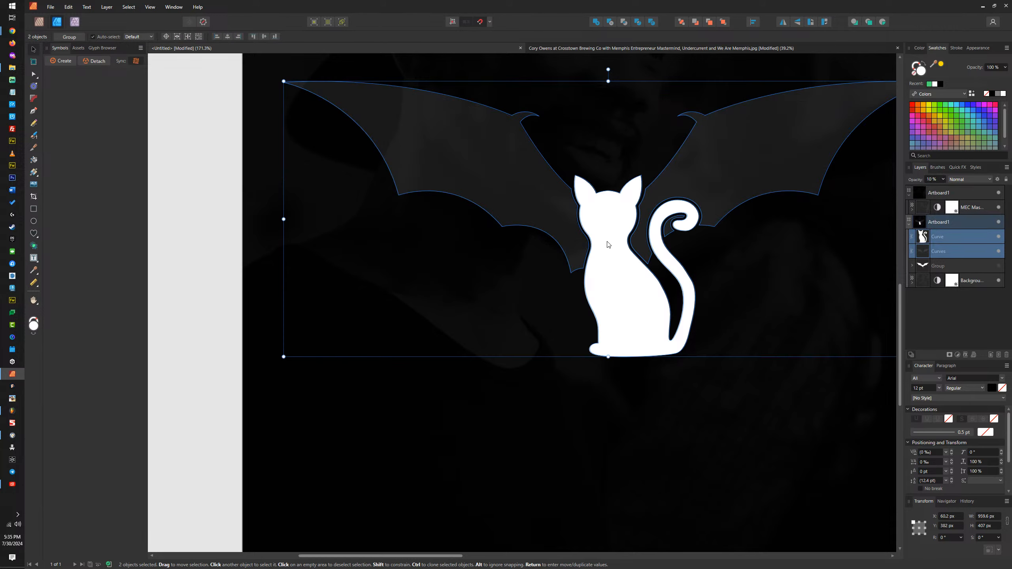
pyautogui.hotkey('ctrl', 'g')
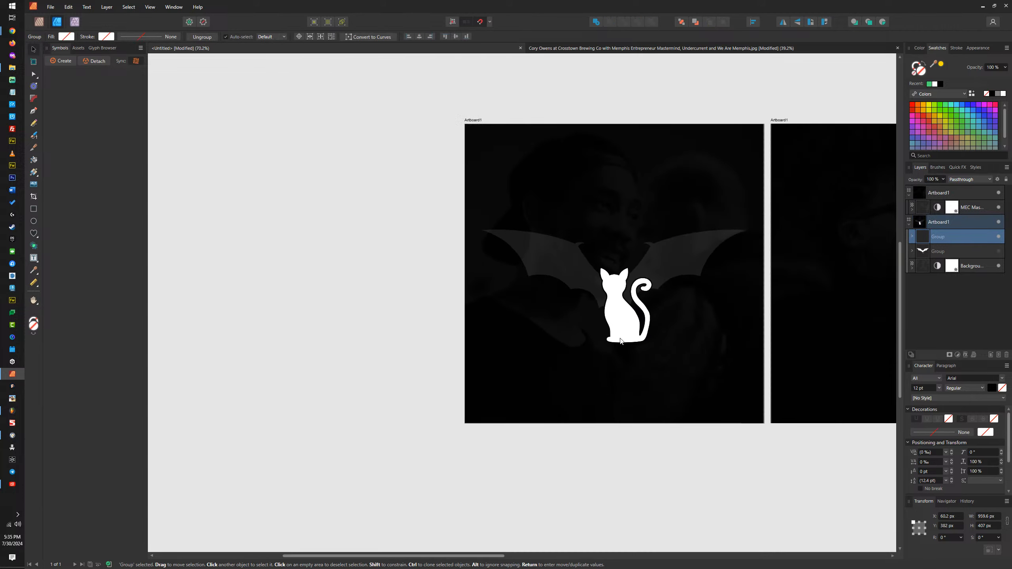
# Step: Set the opacity of the cut wings inside the cat group to 5%
pyautogui.scroll(-6, 620, 339)
pyautogui.scroll(2, 647, 347)
pyautogui.scroll(3, 646, 342)
pyautogui.doubleClick(657, 222)
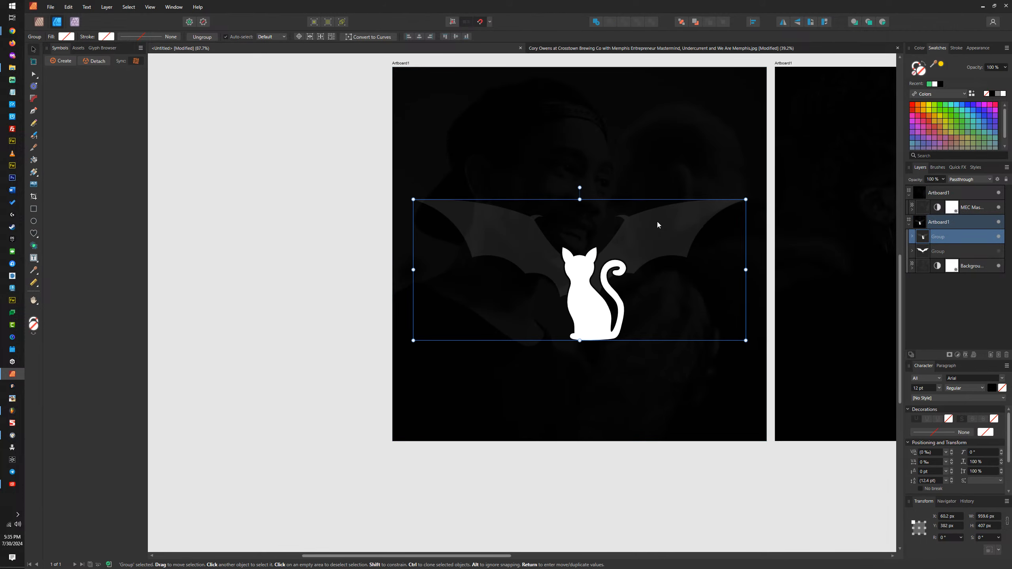
pyautogui.click(933, 182)
pyautogui.write('5')
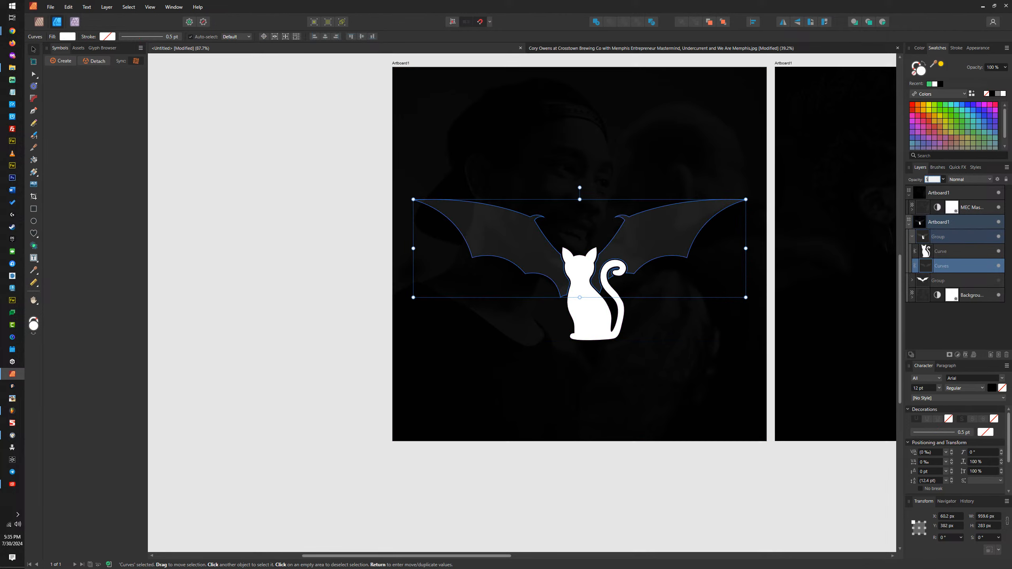
pyautogui.press('Return')
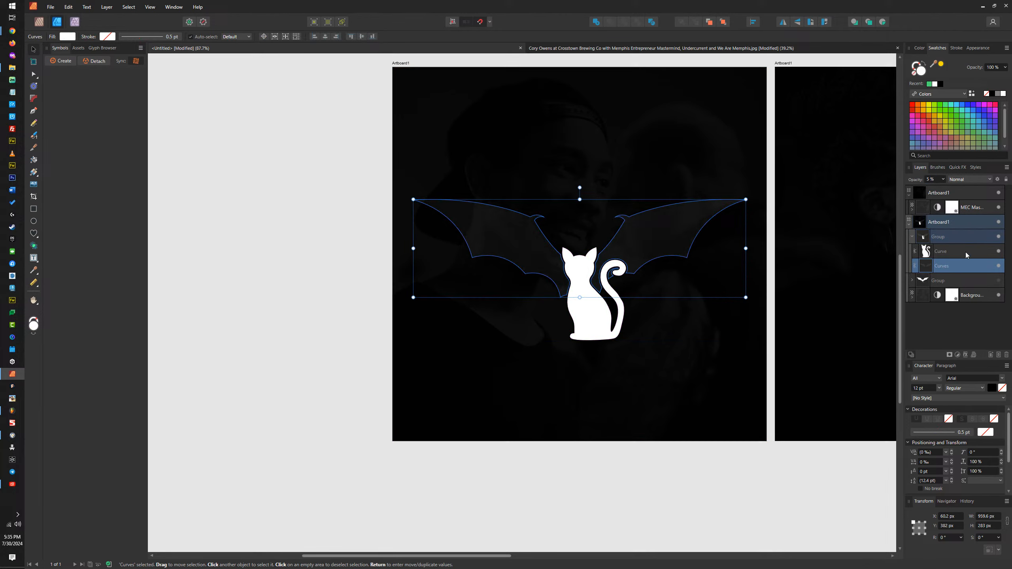
# Step: Collapse and hide the cat group, and show the bat group
pyautogui.click(912, 237)
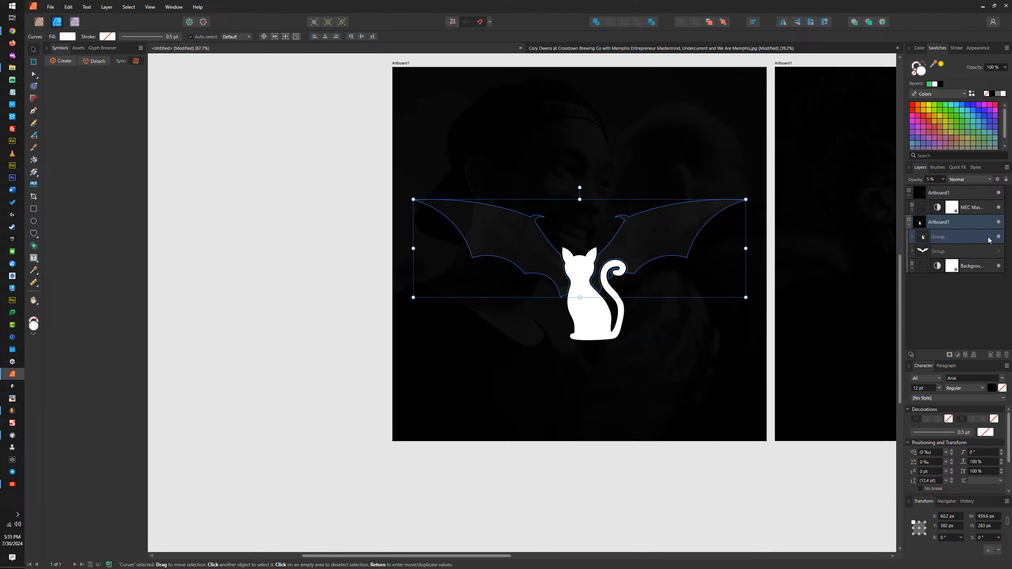
pyautogui.click(999, 237)
pyautogui.click(999, 251)
# Step: Set the opacity of the cut cat curves inside the bat group to 5%
pyautogui.click(913, 251)
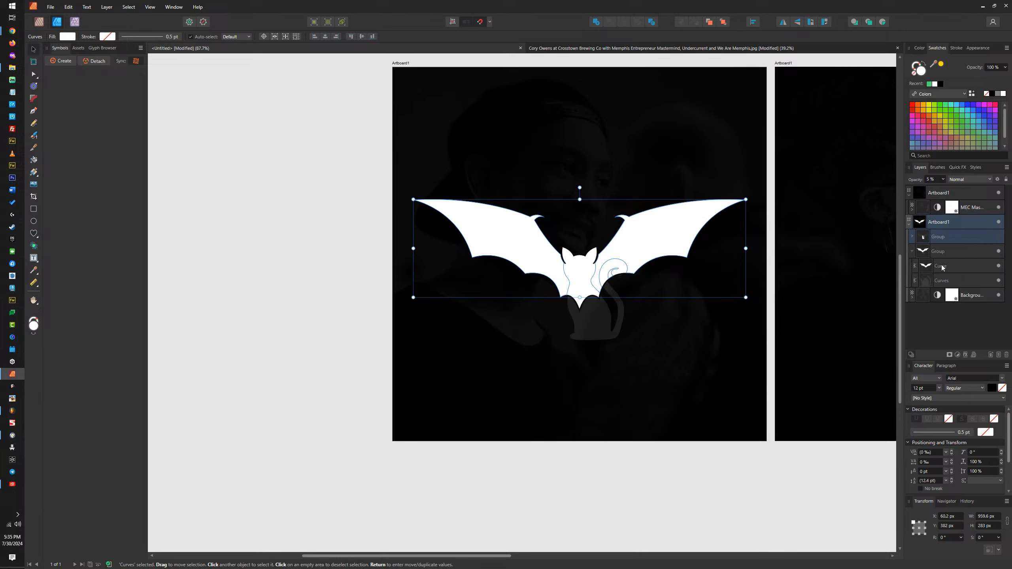
pyautogui.click(948, 279)
pyautogui.click(933, 179)
pyautogui.write('5')
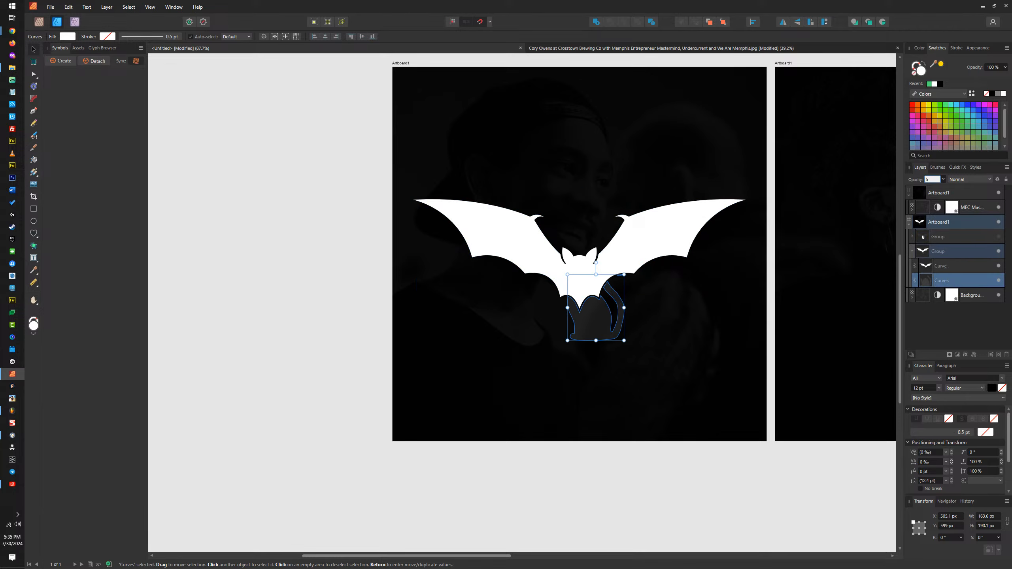
pyautogui.press('Return')
pyautogui.click(284, 204)
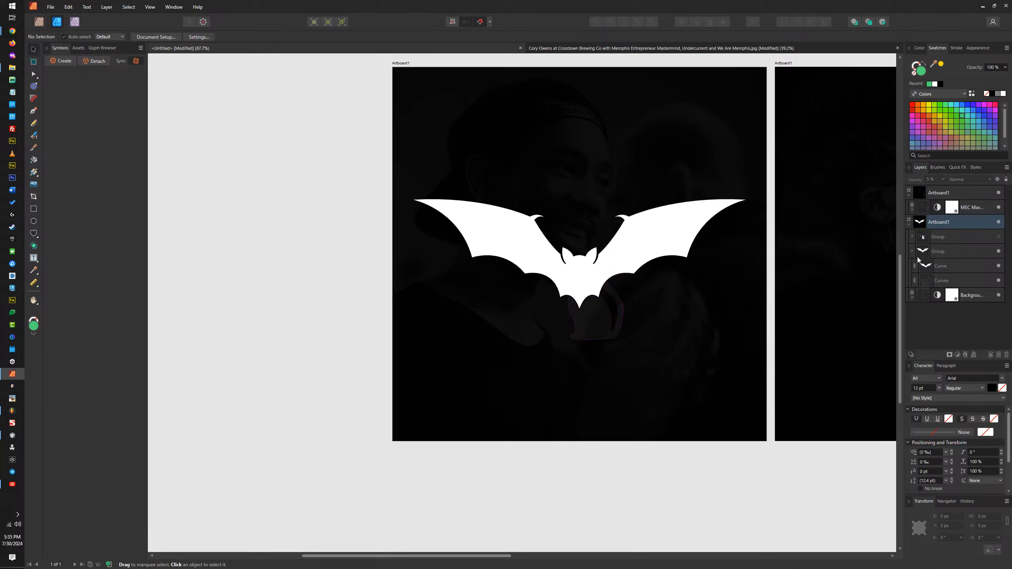
pyautogui.scroll(-2, 476, 291)
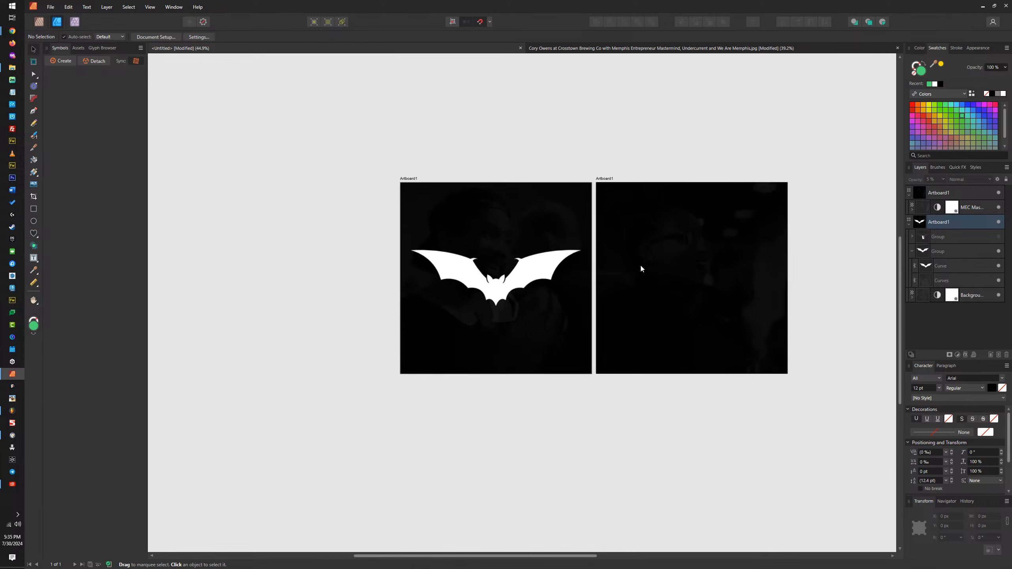
pyautogui.scroll(2, 640, 265)
pyautogui.scroll(-2, 543, 276)
pyautogui.click(445, 290)
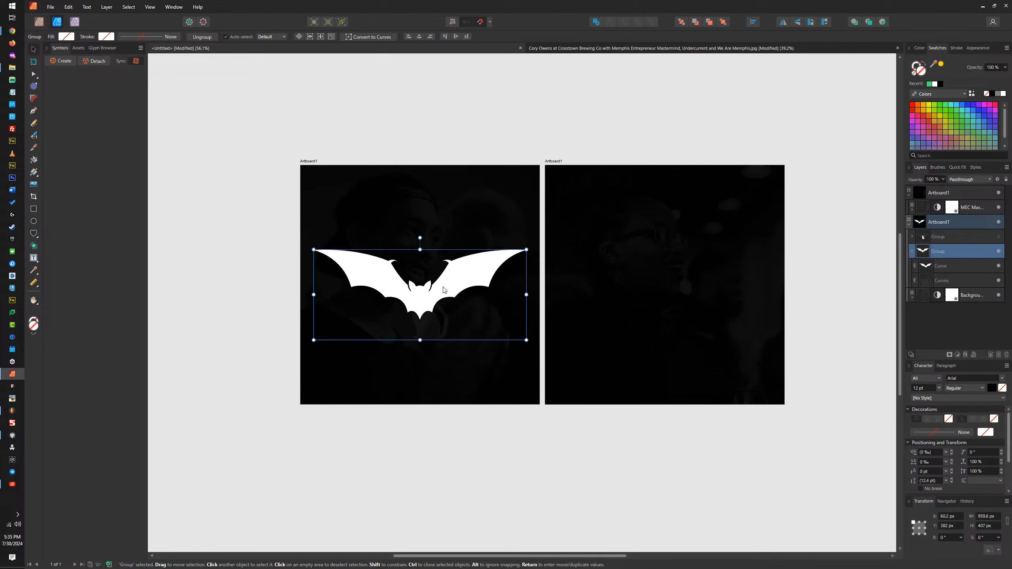
pyautogui.scroll(5, 428, 323)
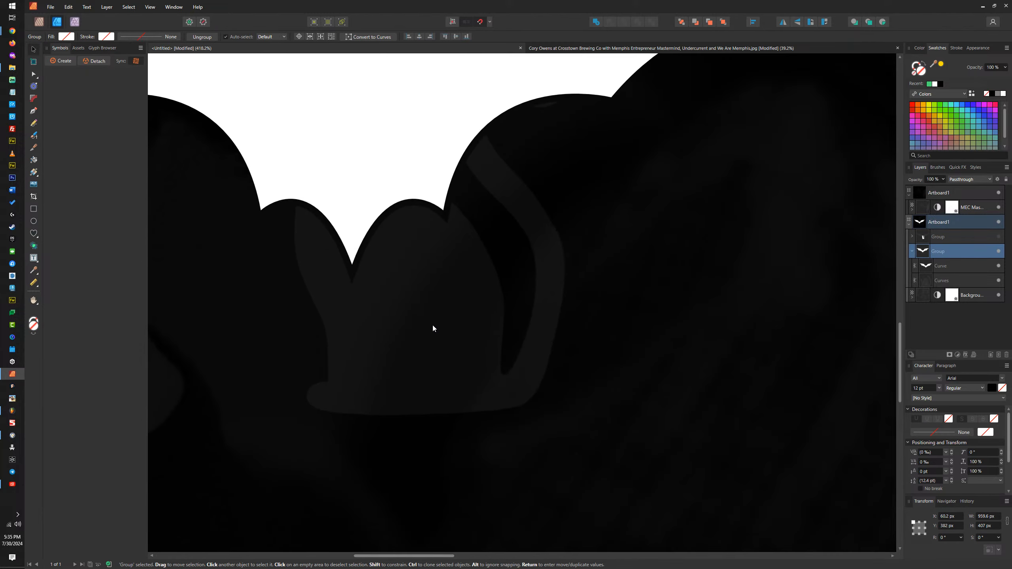
pyautogui.scroll(-4, 438, 321)
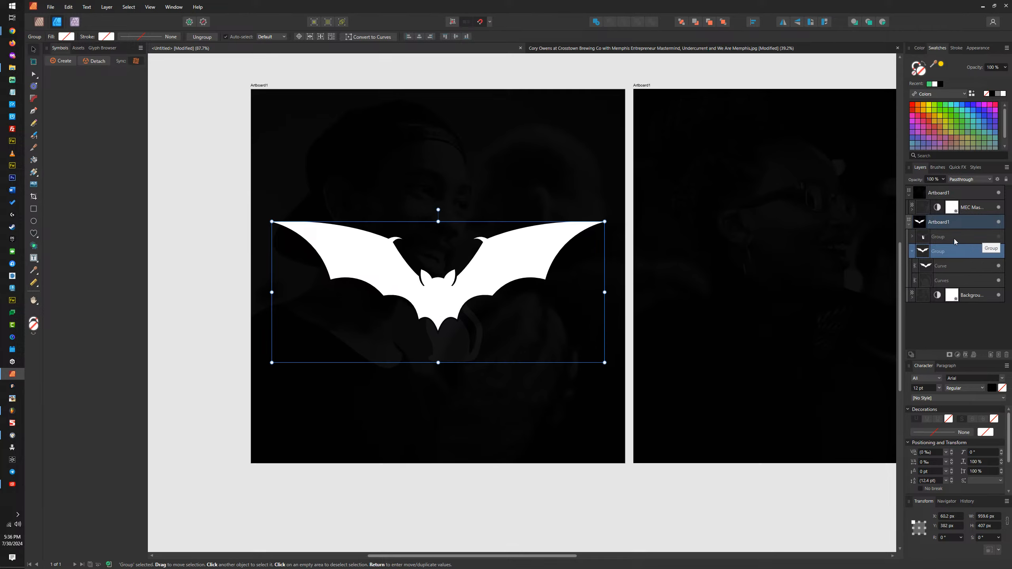
# Step: Show the cat group and move it from the bat artboard to the same spot on the second artboard
pyautogui.click(999, 236)
pyautogui.click(945, 238)
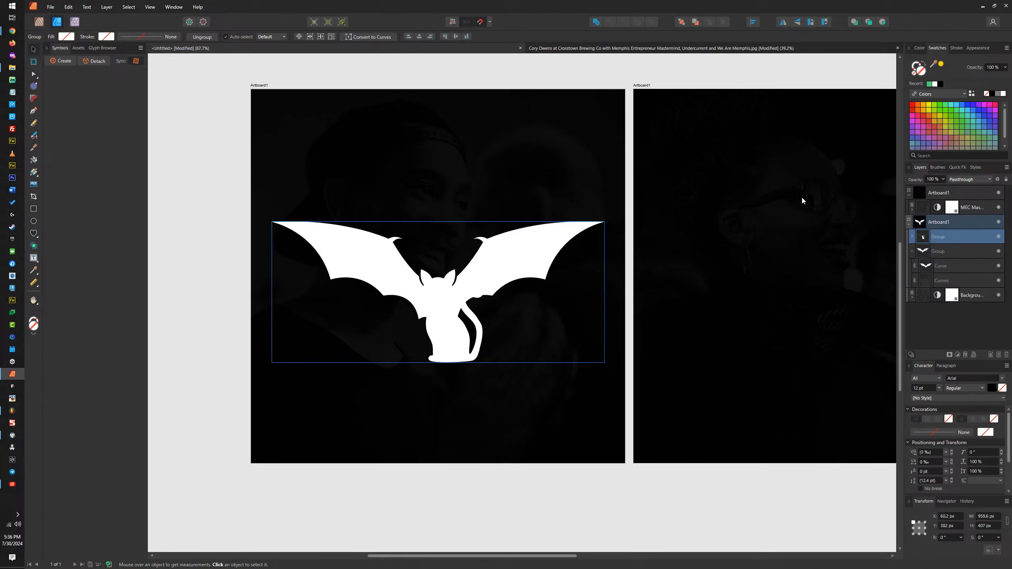
pyautogui.press('Delete')
pyautogui.click(648, 93)
pyautogui.hscroll(5, 566, 132)
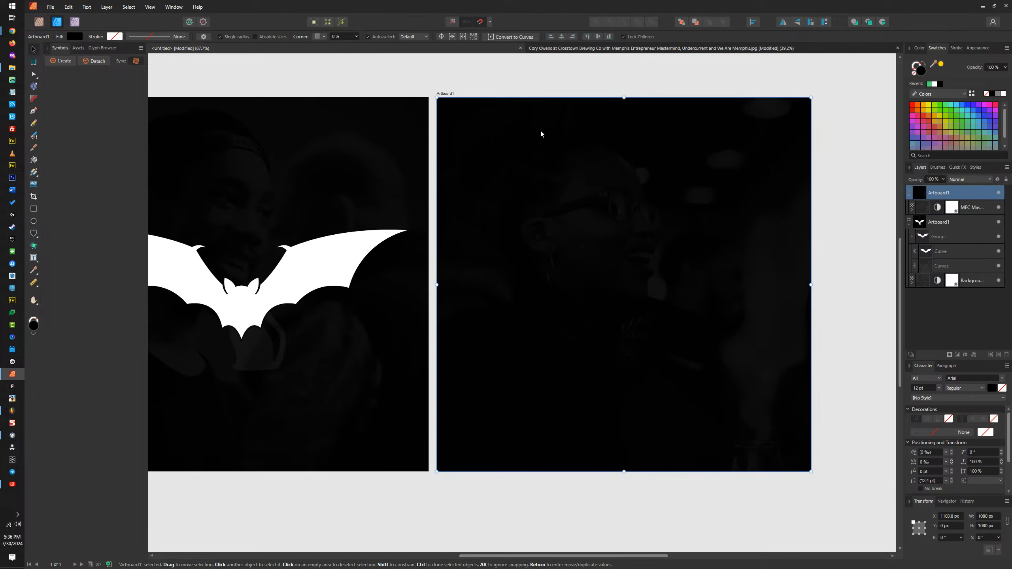
pyautogui.hotkey('ctrl', 'z')
pyautogui.click(834, 250)
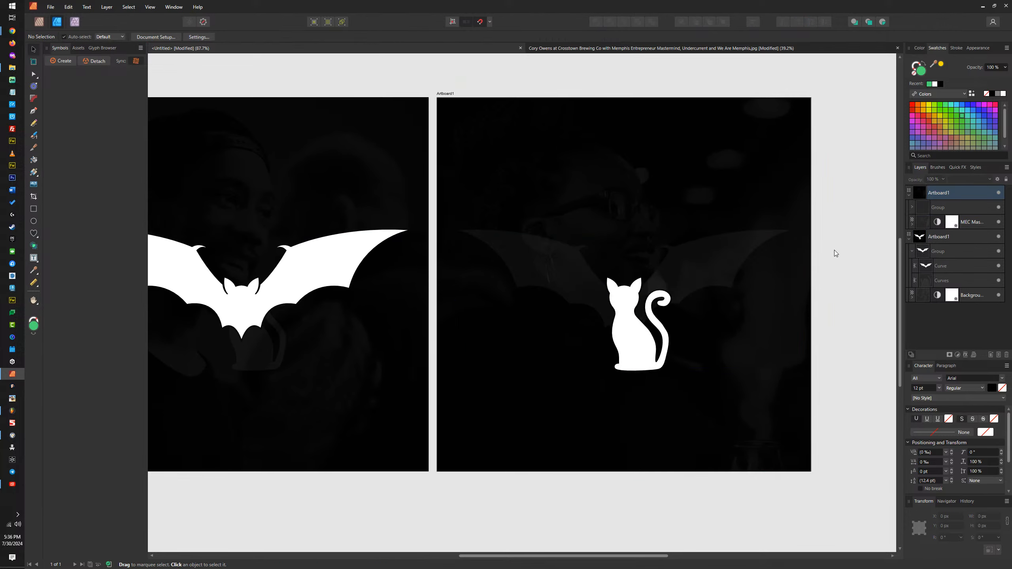
# Step: Duplicate the cat artboard and place the copy beside it as the third artboard in the row
pyautogui.scroll(-3, 867, 247)
pyautogui.scroll(3, 737, 272)
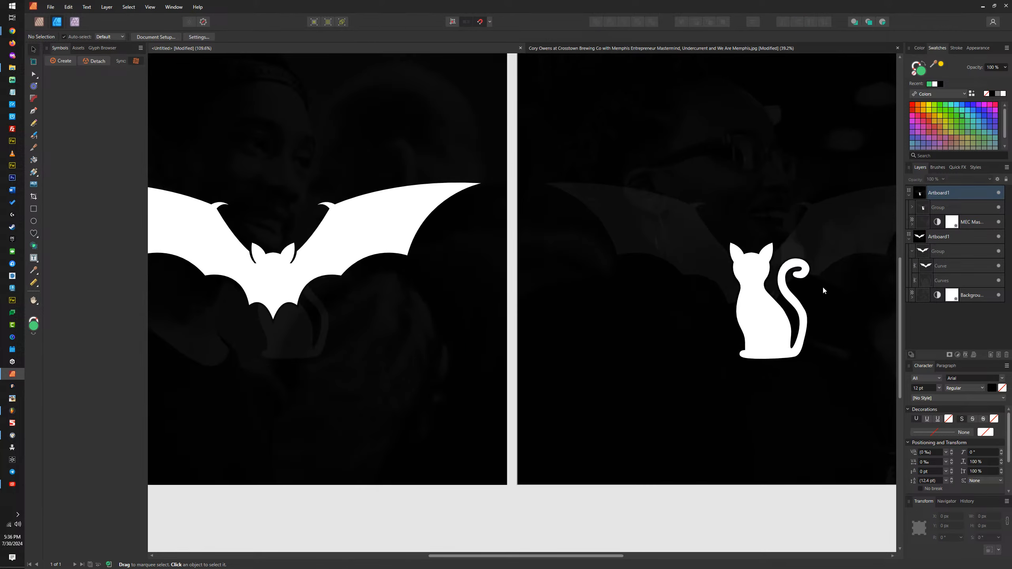
pyautogui.scroll(1, 770, 303)
pyautogui.scroll(-2, 771, 299)
pyautogui.moveTo(770, 295); pyautogui.dragTo(747, 314)
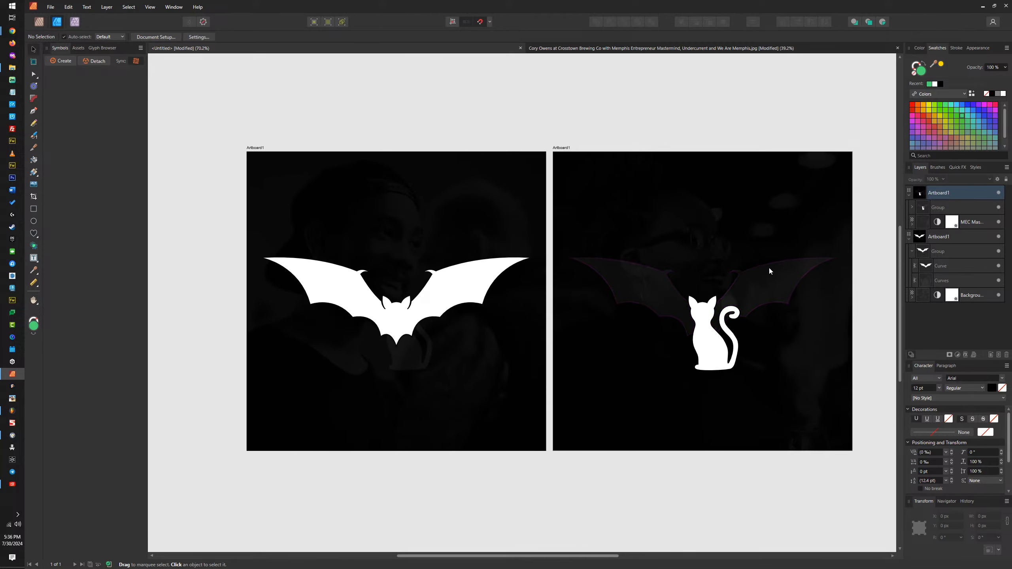
pyautogui.scroll(-2, 542, 268)
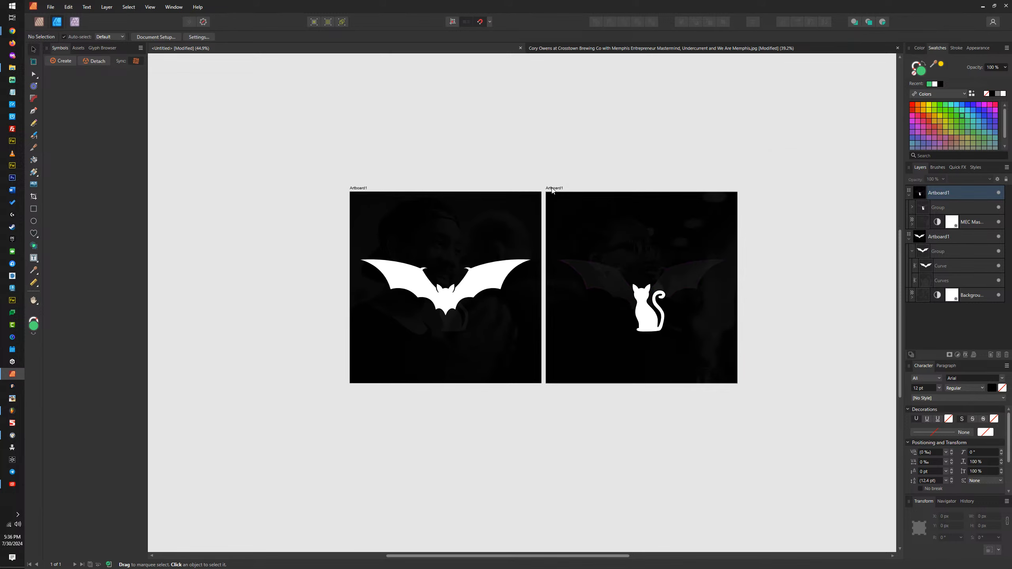
pyautogui.moveTo(553, 192); pyautogui.dragTo(748, 192)
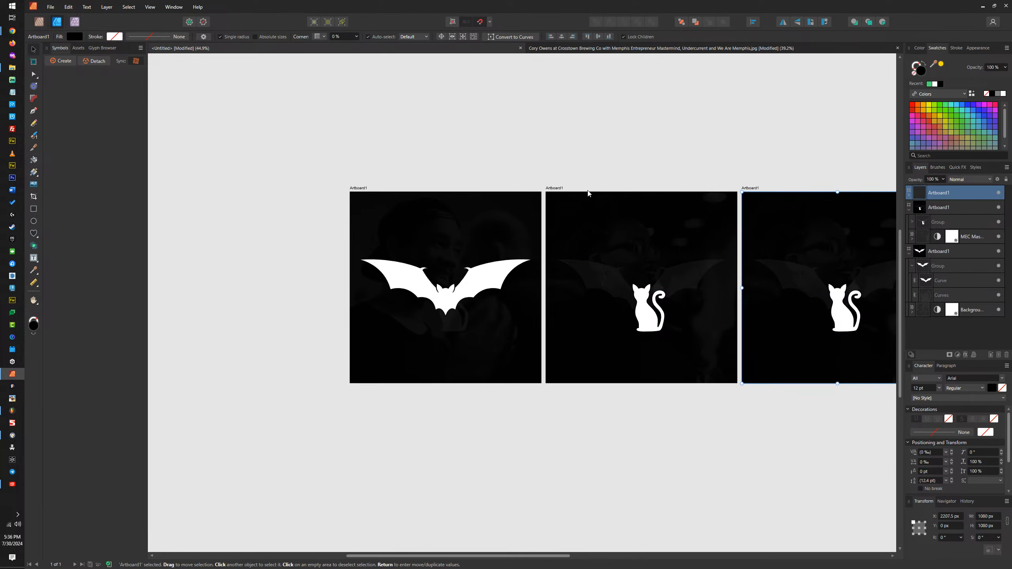
pyautogui.moveTo(777, 274); pyautogui.dragTo(595, 267)
# Step: Set the opacity of the white cat curve on the duplicated artboard to 5%
pyautogui.scroll(4, 673, 310)
pyautogui.click(674, 310)
pyautogui.click(673, 310)
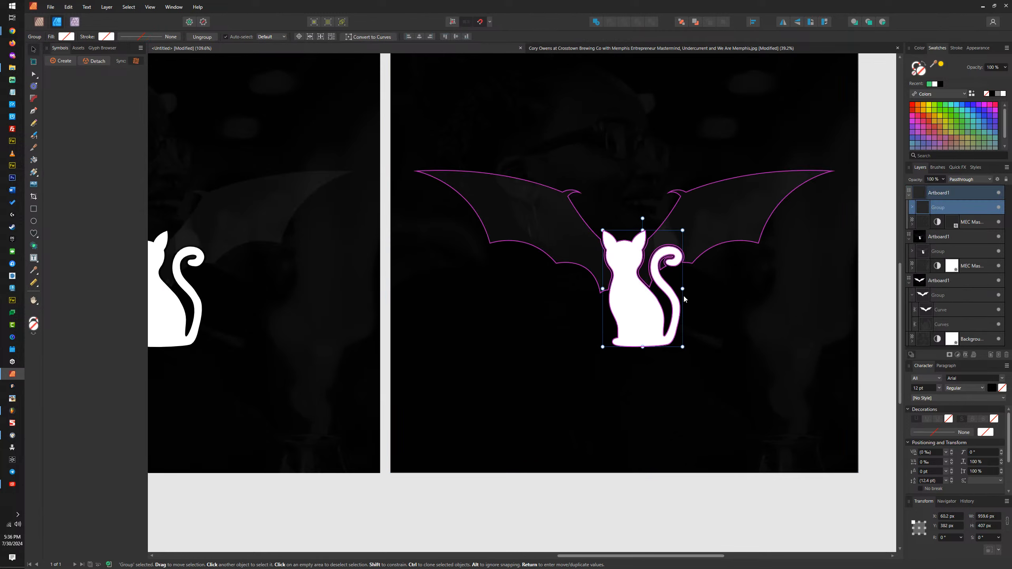
pyautogui.click(930, 180)
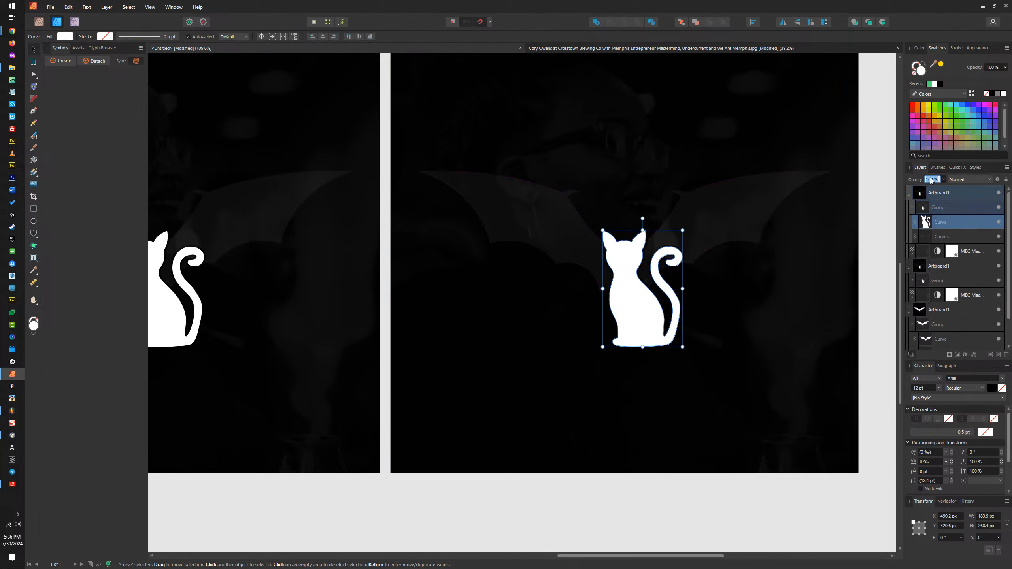
pyautogui.press('Return')
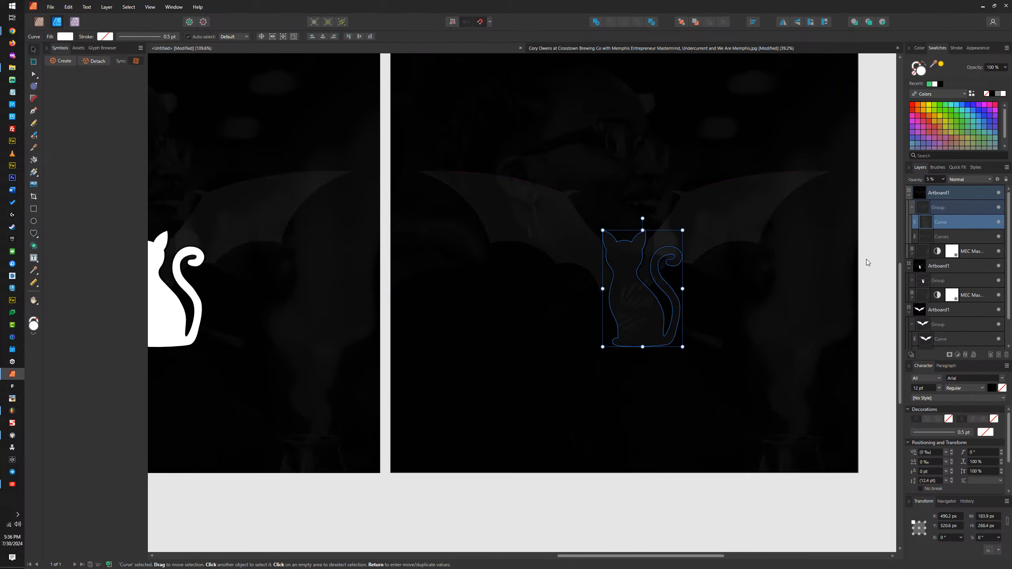
pyautogui.click(866, 260)
pyautogui.scroll(-3, 692, 386)
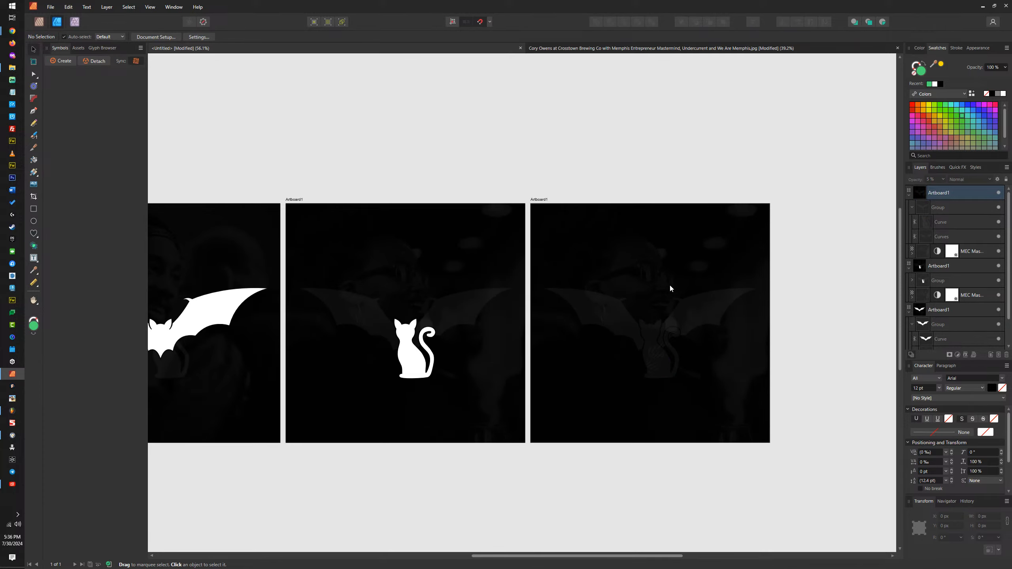
# Step: Switch to File Explorer and look for a replacement background photo in the Undercurrent and Memphis Entrepreneurs Instagram folders, previewing ME MastermindTemplate.jpg
pyautogui.click(662, 260)
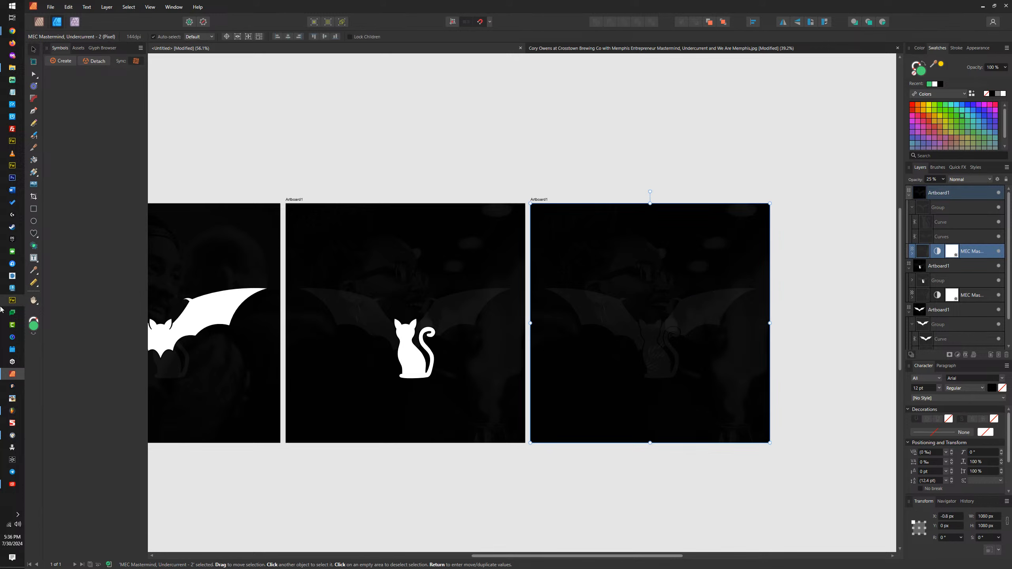
pyautogui.moveTo(6, 416)
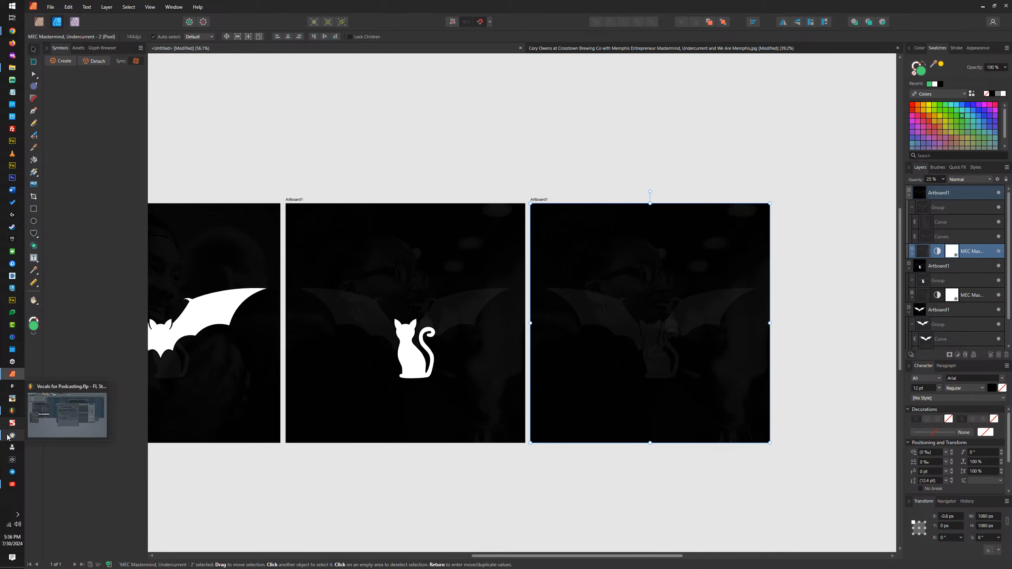
pyautogui.moveTo(12, 67)
pyautogui.click(75, 81)
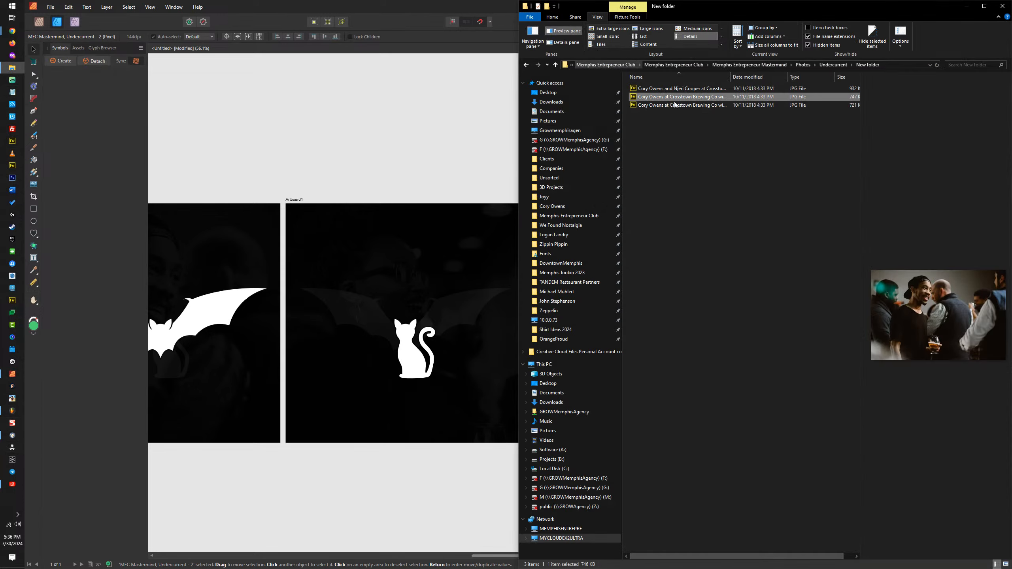
pyautogui.click(836, 63)
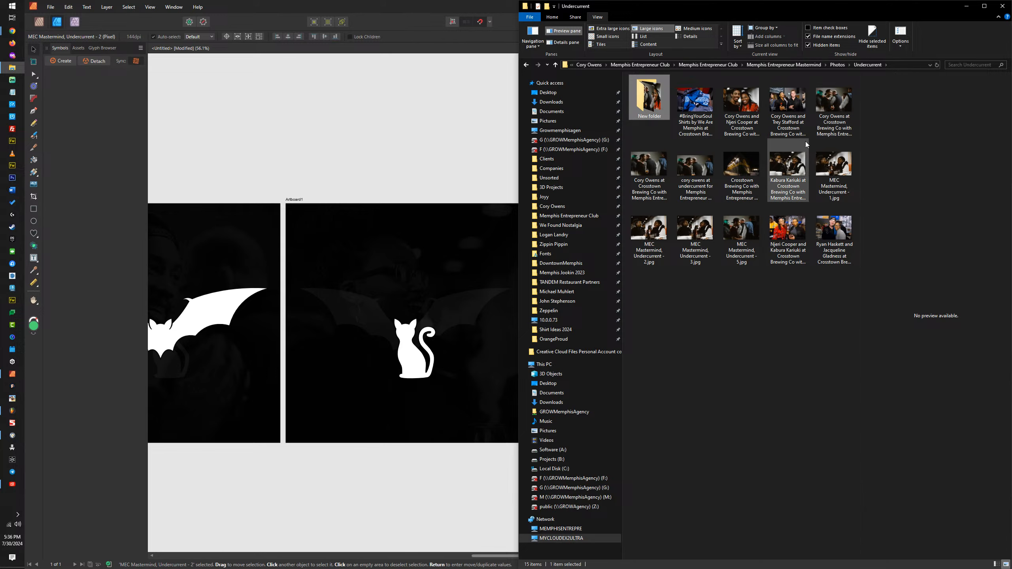
pyautogui.click(838, 64)
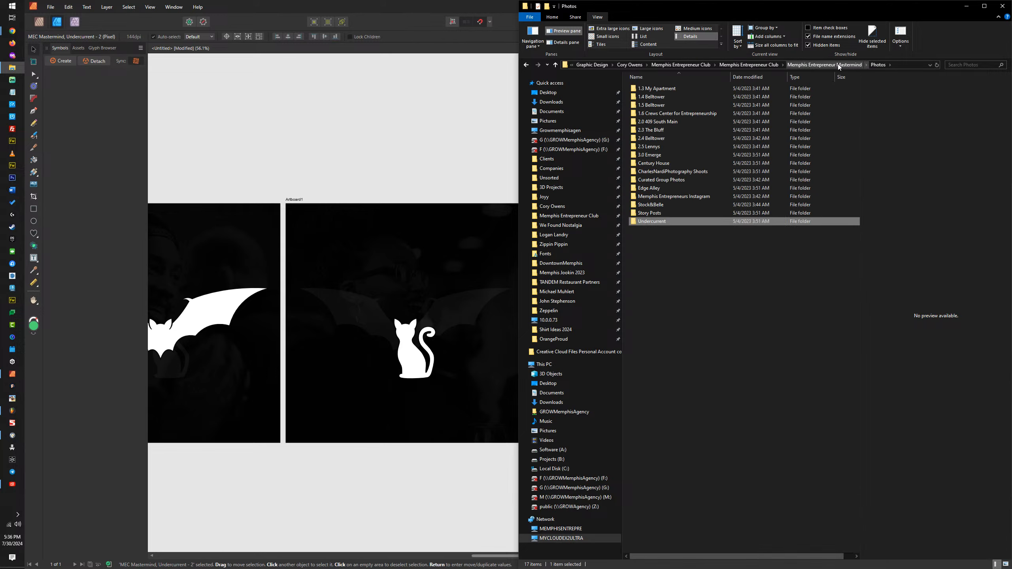
pyautogui.doubleClick(684, 195)
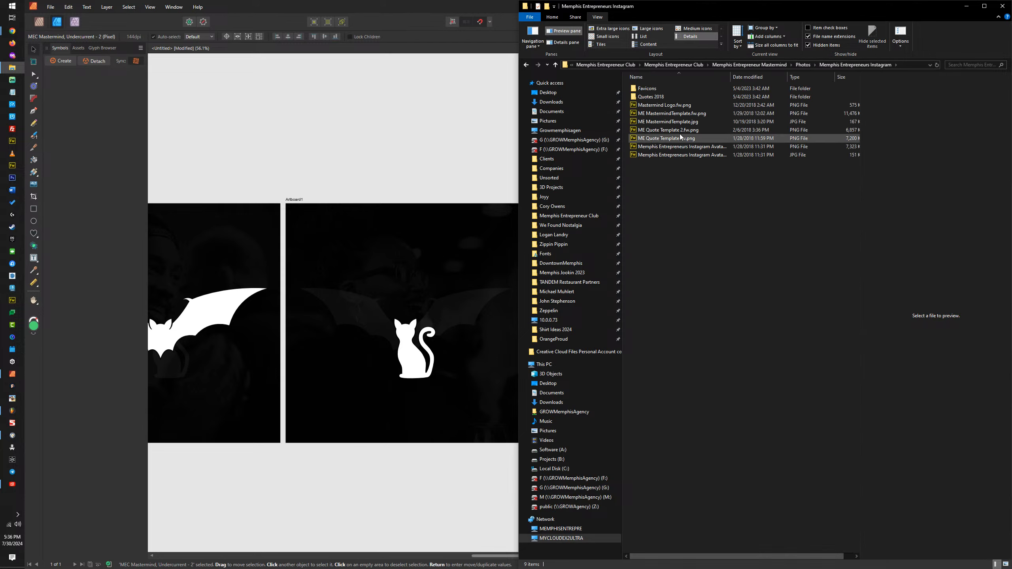
pyautogui.click(643, 28)
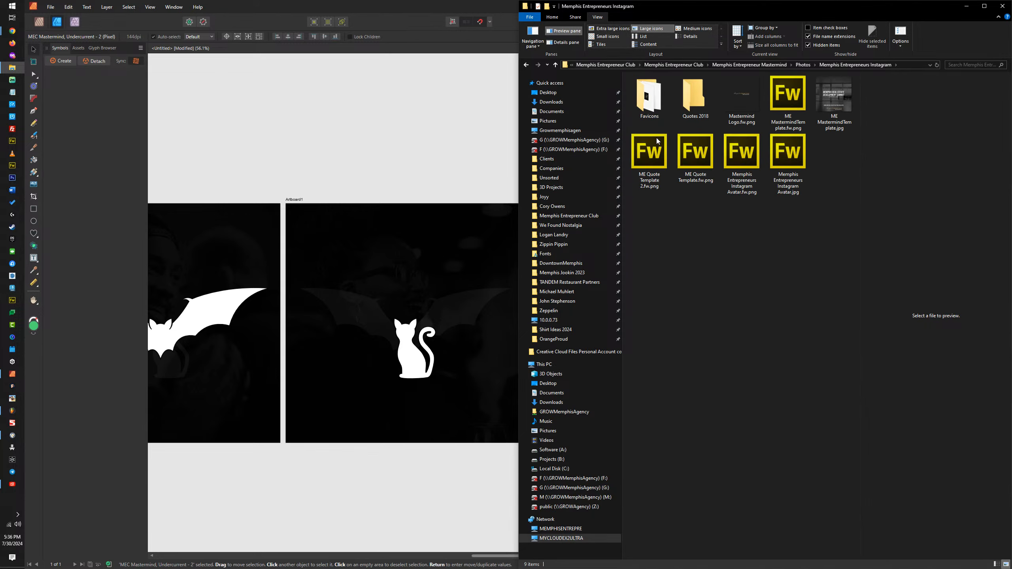
pyautogui.click(825, 104)
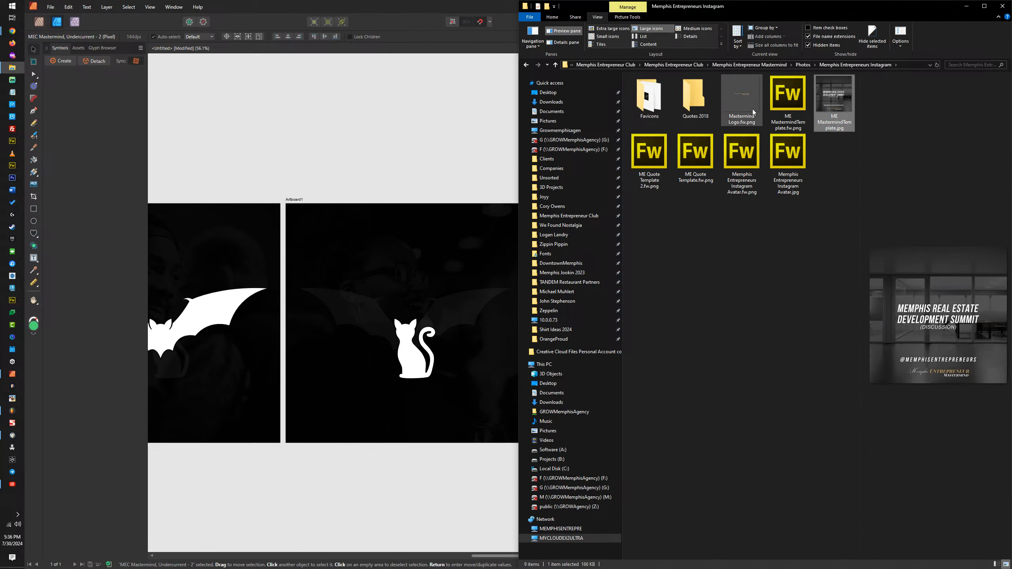
# Step: Look through the Edge Alley photo folder as large icons and return to the Photos folder
pyautogui.click(804, 65)
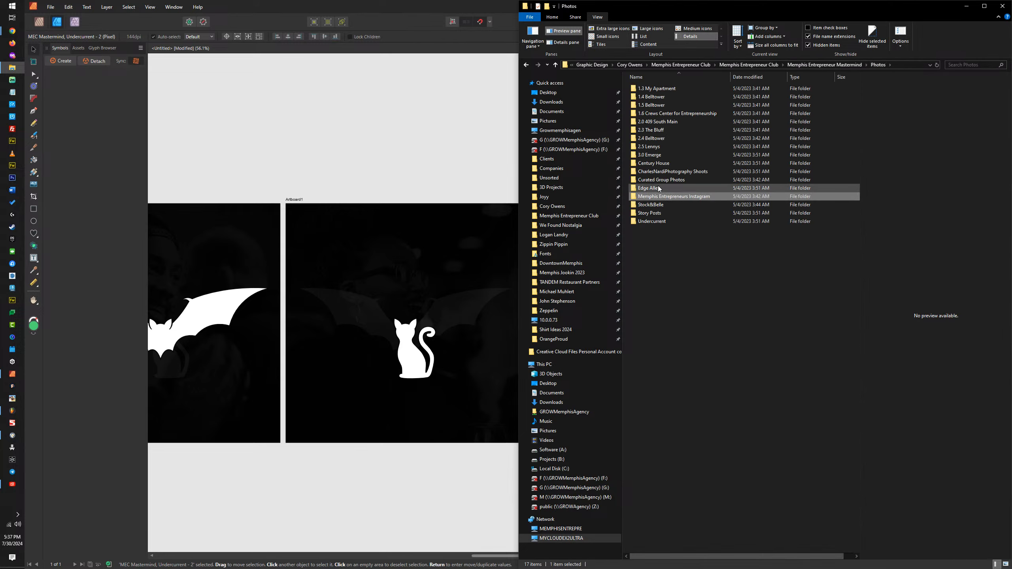
pyautogui.doubleClick(658, 190)
pyautogui.click(651, 29)
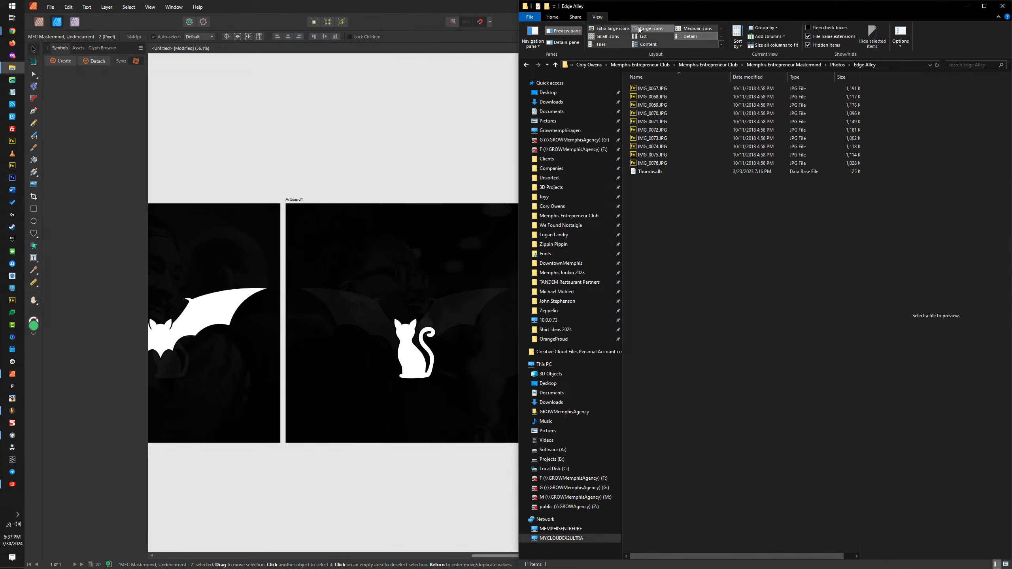
pyautogui.click(837, 64)
# Step: Place the photo Memphis Entrepreneur Mastermind _ 2017, 11.20 - 120 from the Curated Group Photos folder into the Affinity document
pyautogui.doubleClick(661, 180)
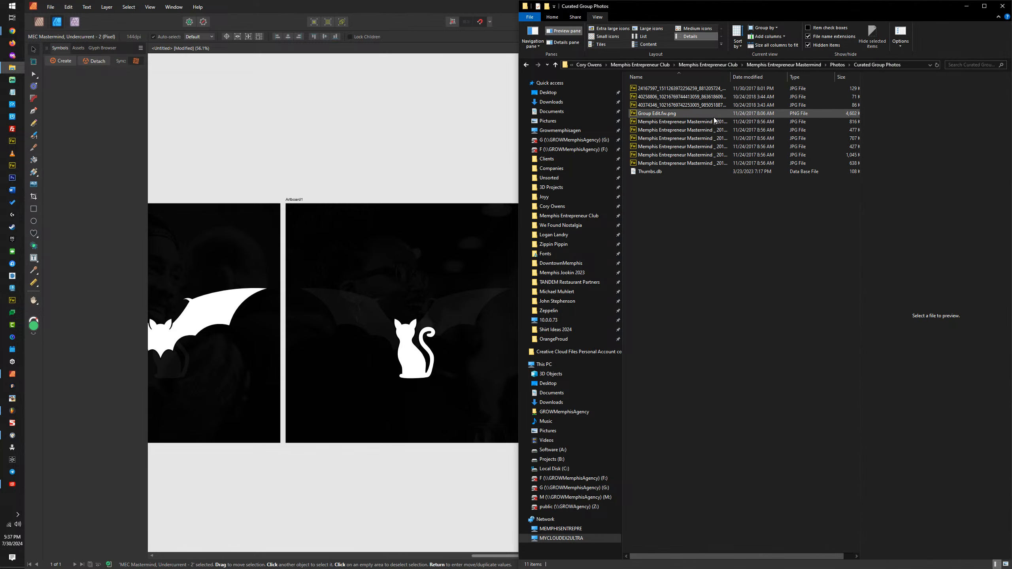
pyautogui.click(654, 29)
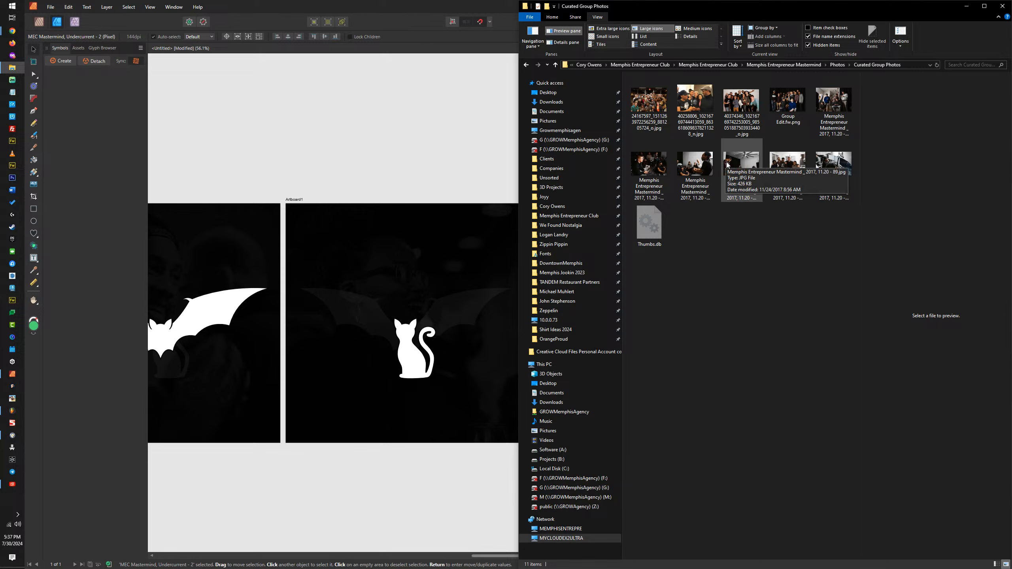
pyautogui.moveTo(740, 167)
pyautogui.mouseDown()
pyautogui.moveTo(413, 259)
pyautogui.moveTo(460, 267)
pyautogui.moveTo(742, 183)
pyautogui.mouseUp()
pyautogui.click(782, 161)
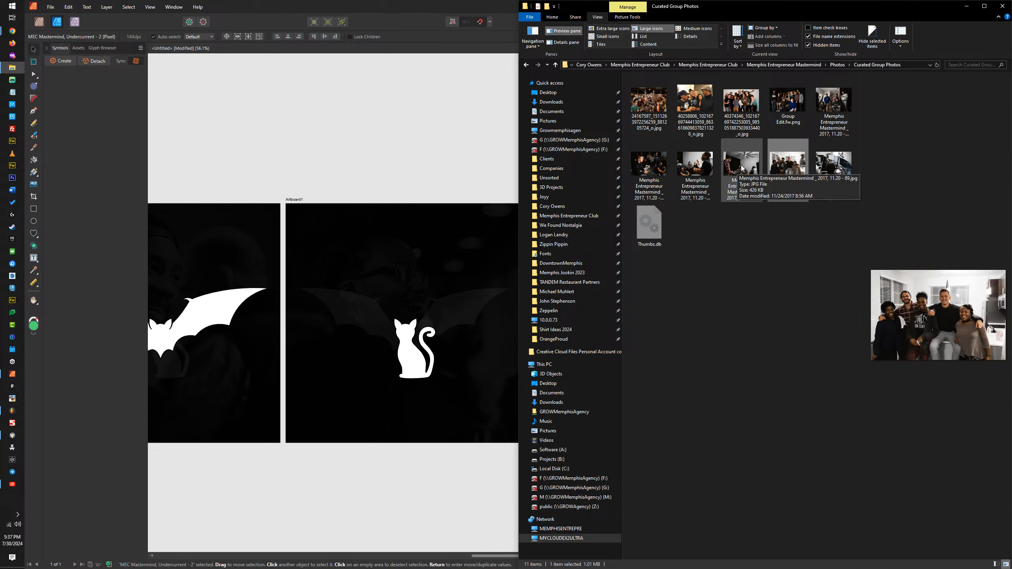
pyautogui.moveTo(788, 163); pyautogui.dragTo(467, 262)
pyautogui.moveTo(341, 240); pyautogui.dragTo(341, 236)
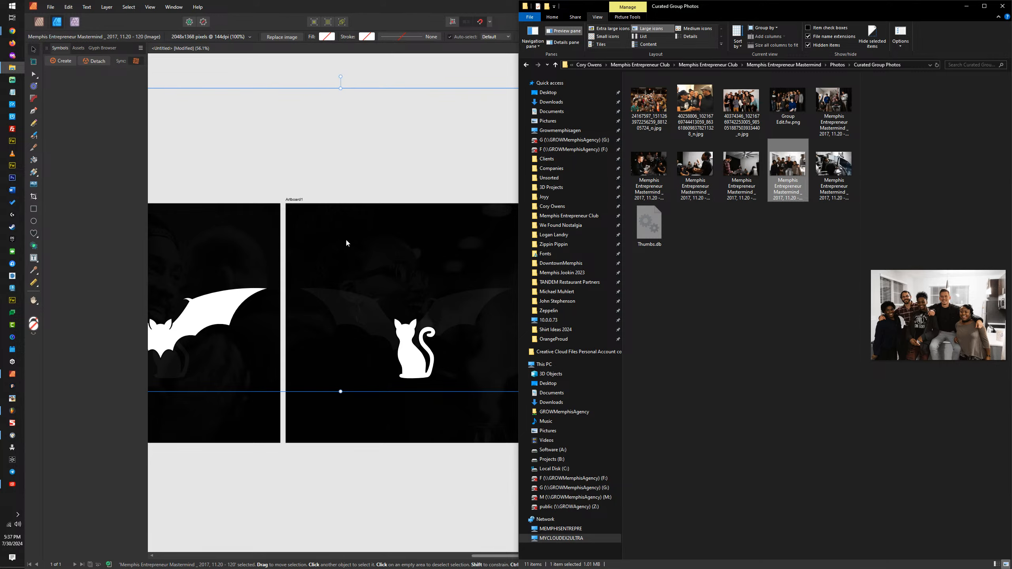
pyautogui.scroll(-2, 378, 237)
pyautogui.scroll(1, 378, 237)
pyautogui.click(434, 5)
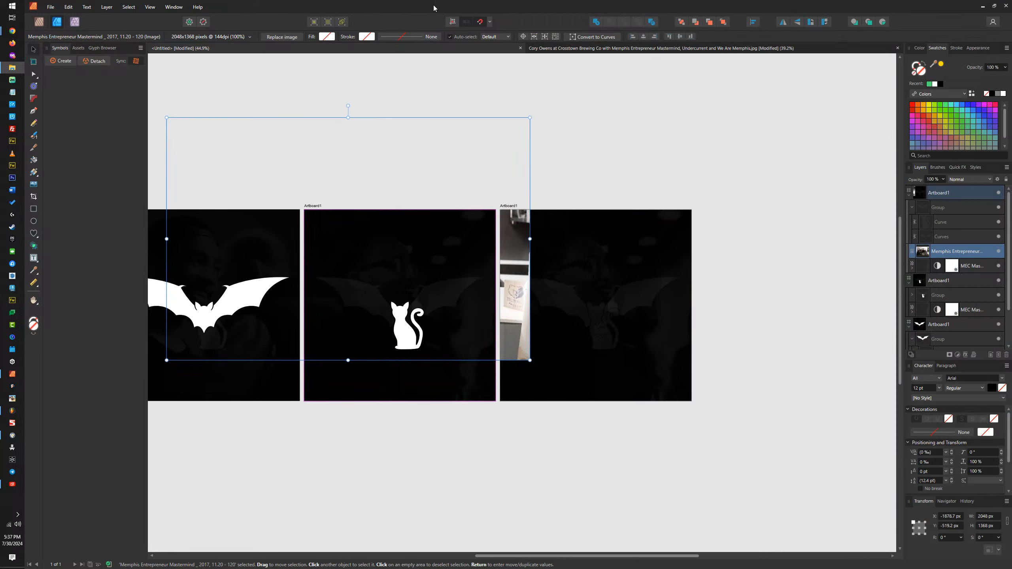
# Step: Move the group photo onto the third artboard and scale it proportionally to the artboard's 1080 px height, with the people within its width
pyautogui.moveTo(483, 292); pyautogui.dragTo(678, 335)
pyautogui.moveTo(330, 158); pyautogui.dragTo(429, 185)
pyautogui.moveTo(617, 266); pyautogui.dragTo(687, 269)
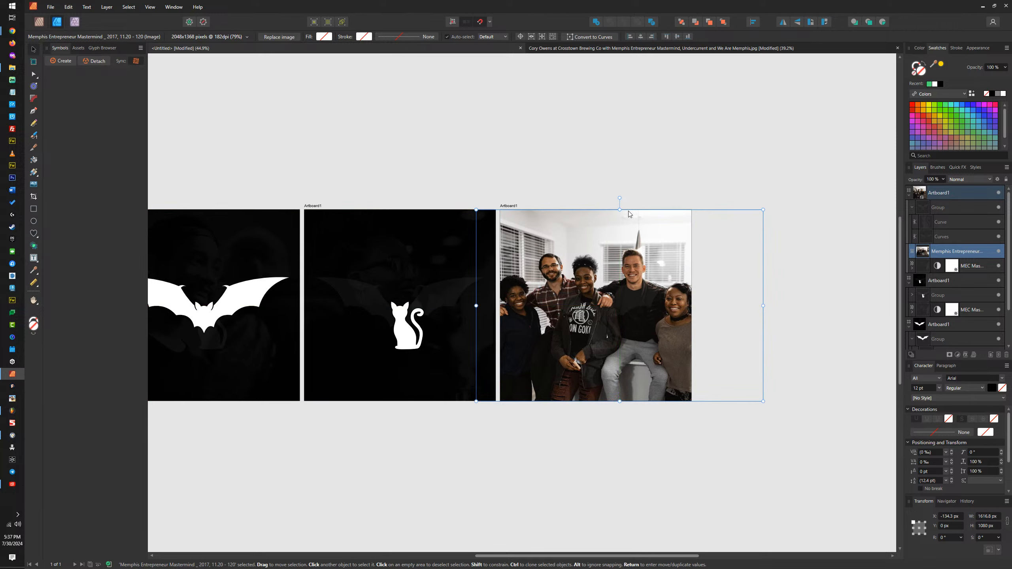
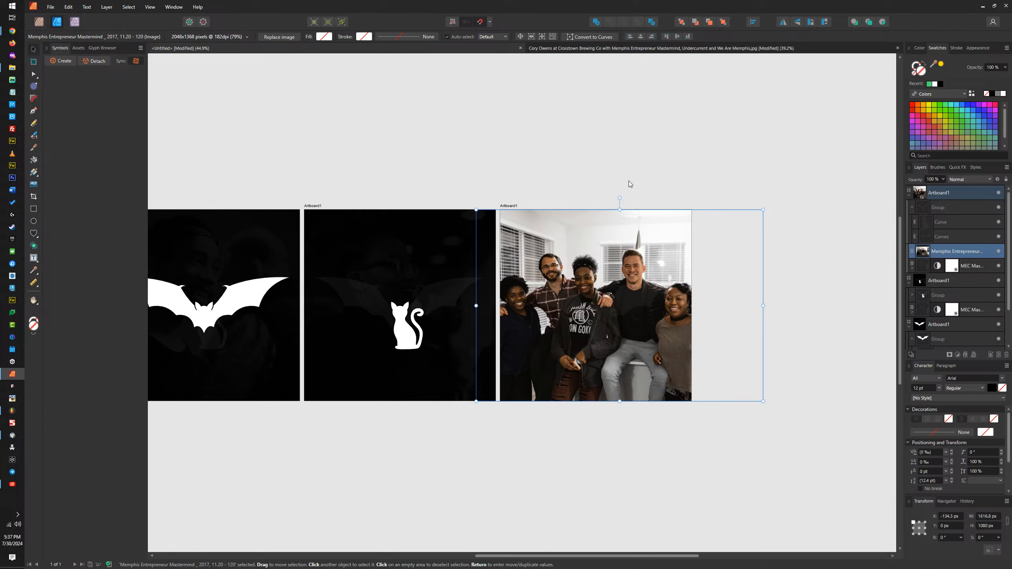
# Step: Make the group photo on the third artboard black and white and set its opacity to 25%
pyautogui.click(957, 354)
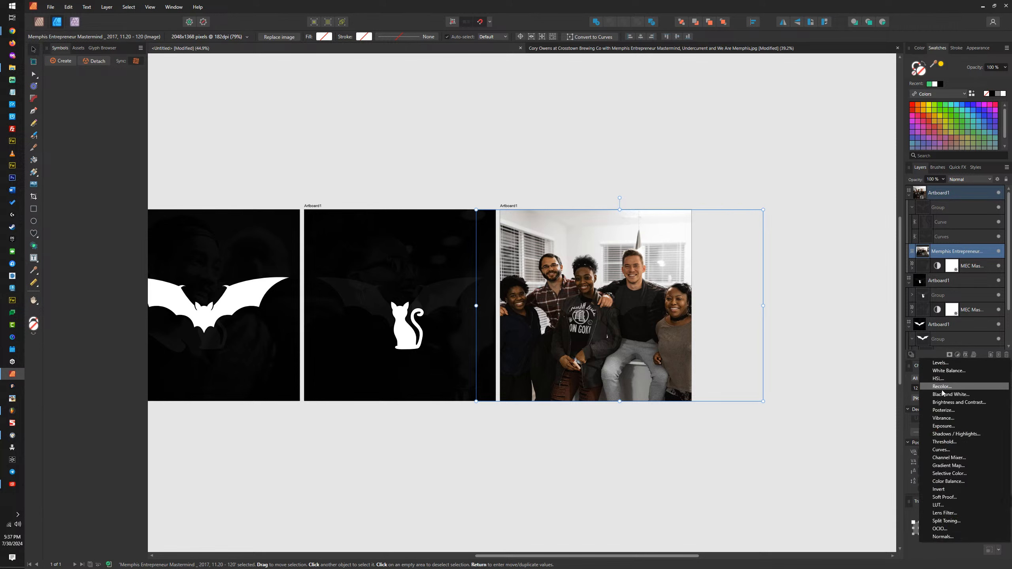
pyautogui.click(946, 394)
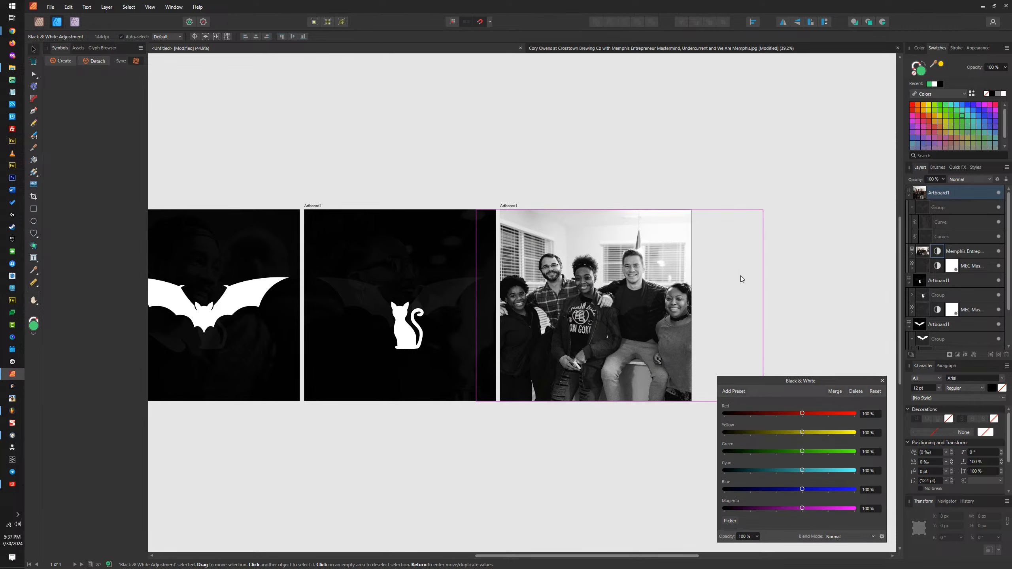
pyautogui.click(881, 381)
pyautogui.click(426, 225)
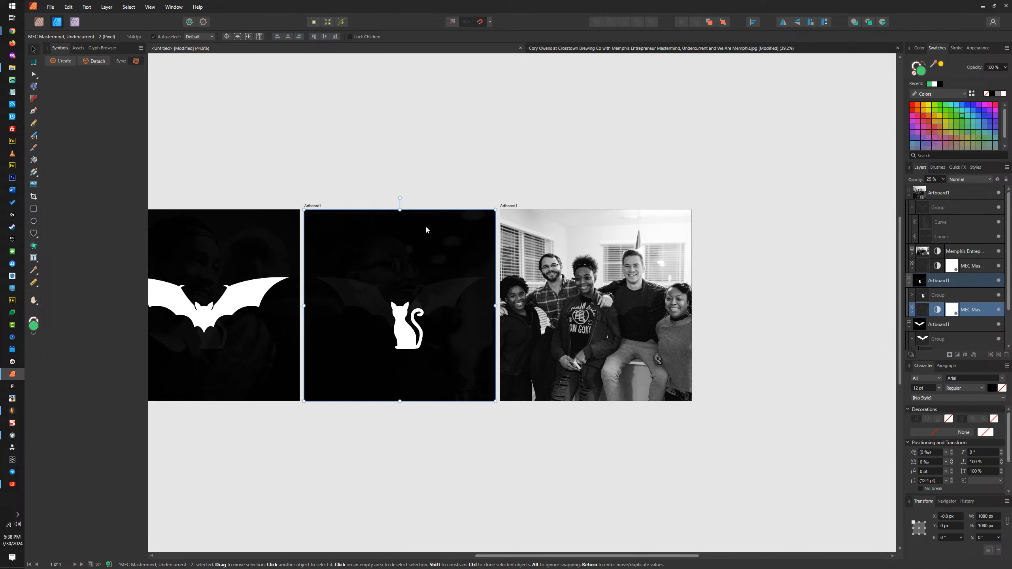
pyautogui.click(597, 229)
pyautogui.click(932, 180)
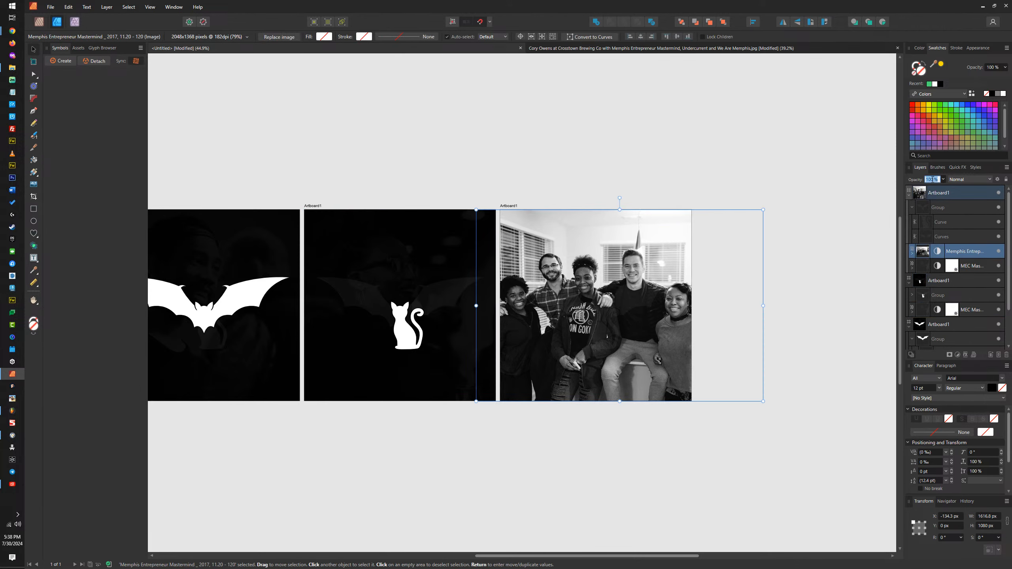
pyautogui.write('25')
pyautogui.press('Return')
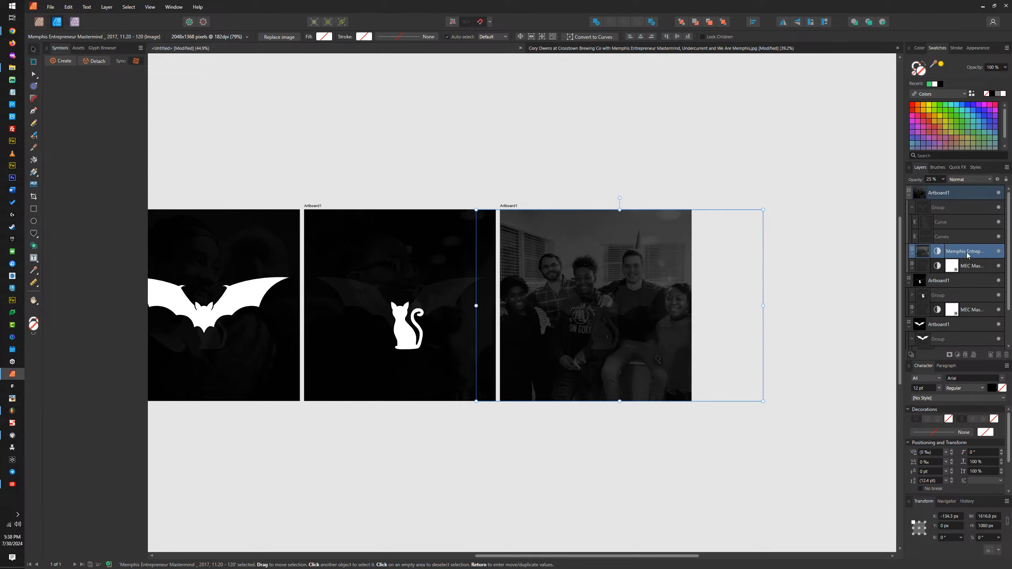
# Step: Delete the old MEC Mastermind photo layer from the third artboard
pyautogui.click(986, 268)
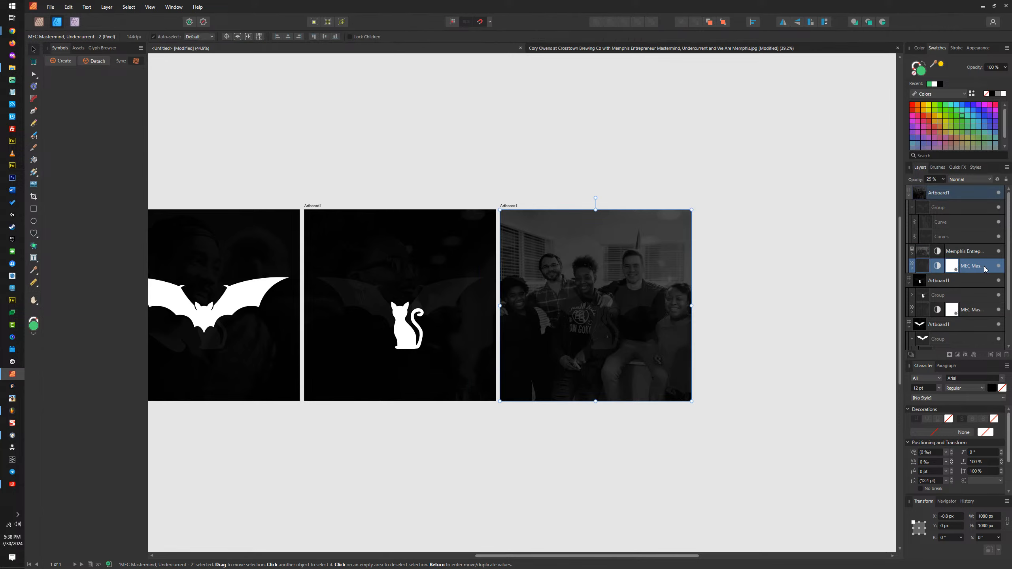
pyautogui.press('Delete')
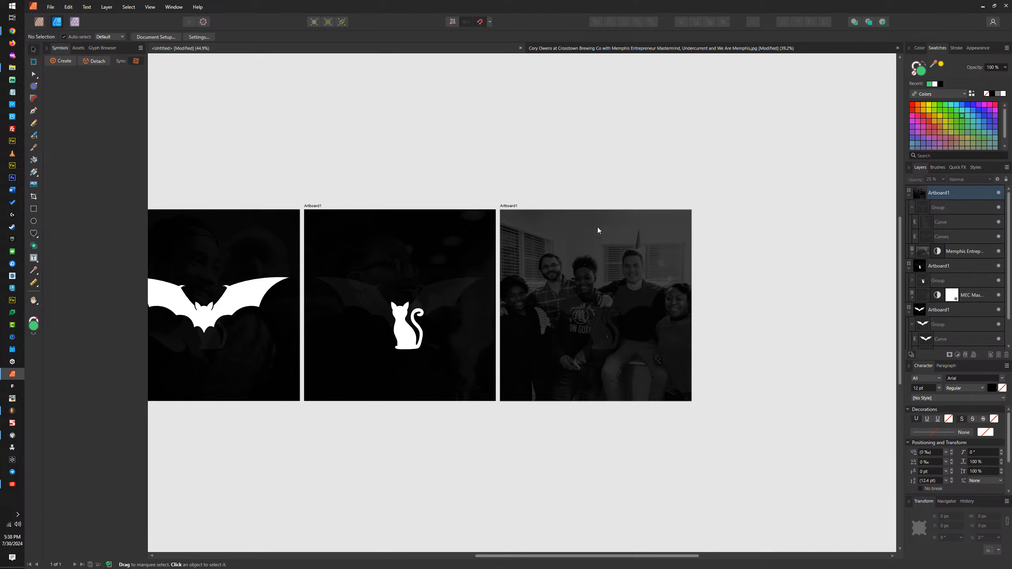
# Step: Place the photo Memphis Entrepreneur Mastermind _ 2017, 11.20 - 73 from the Curated Group Photos folder onto the third artboard
pyautogui.click(510, 205)
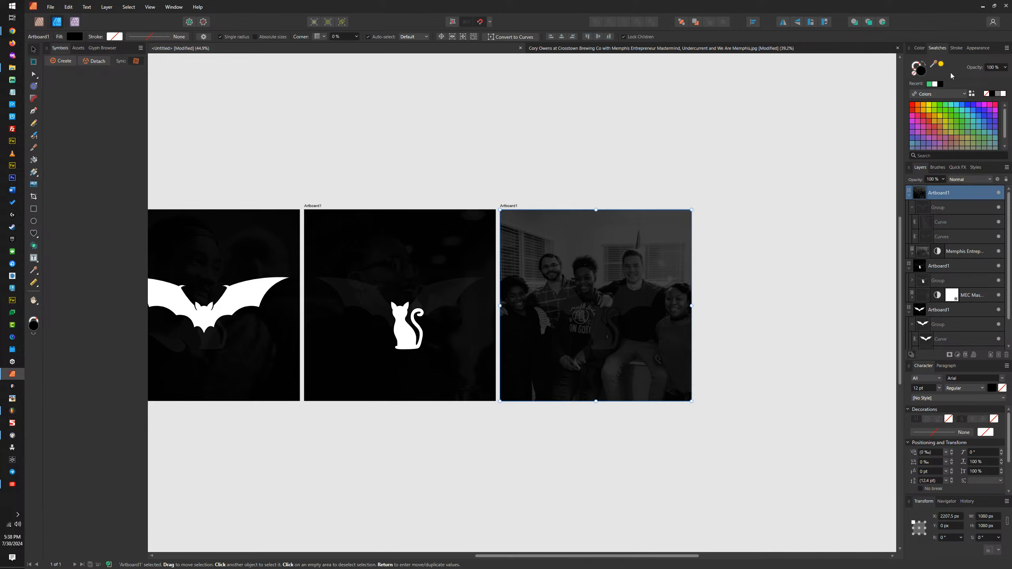
pyautogui.click(13, 68)
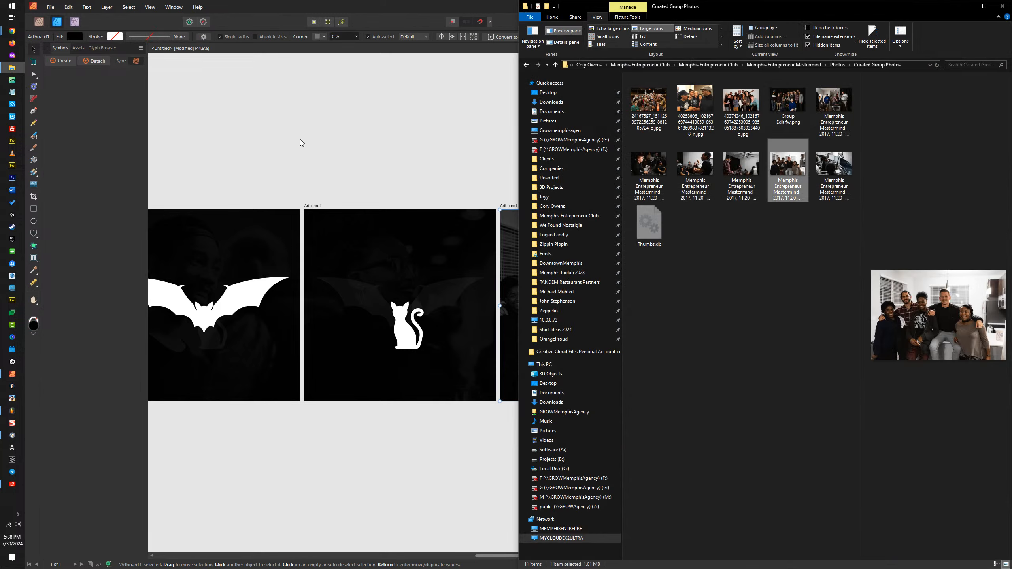
pyautogui.click(783, 108)
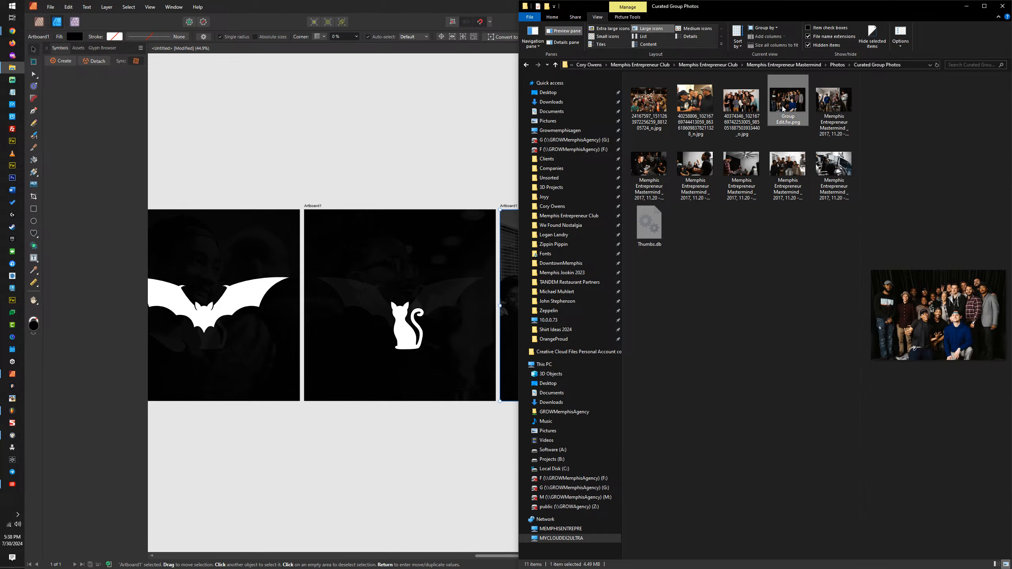
pyautogui.click(651, 163)
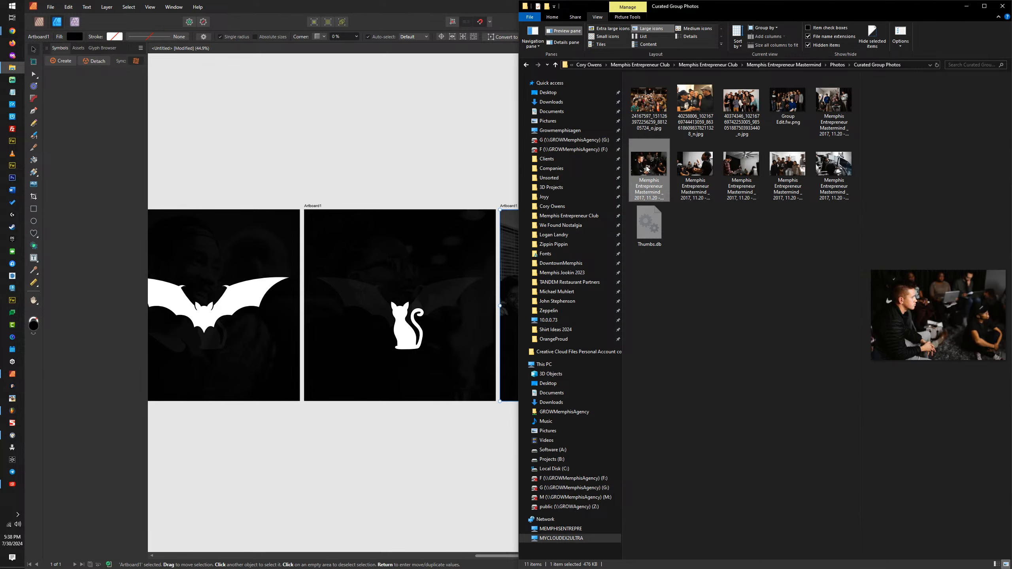
pyautogui.moveTo(651, 163); pyautogui.dragTo(498, 226)
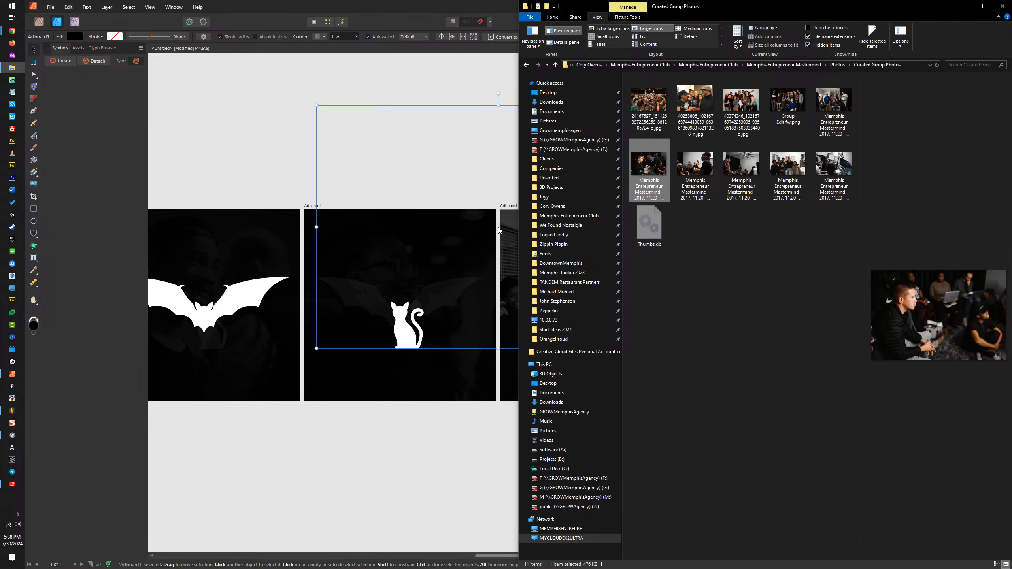
pyautogui.moveTo(480, 167); pyautogui.dragTo(491, 220)
# Step: Apply a Black and White adjustment with default values to the newly placed photo
pyautogui.click(958, 354)
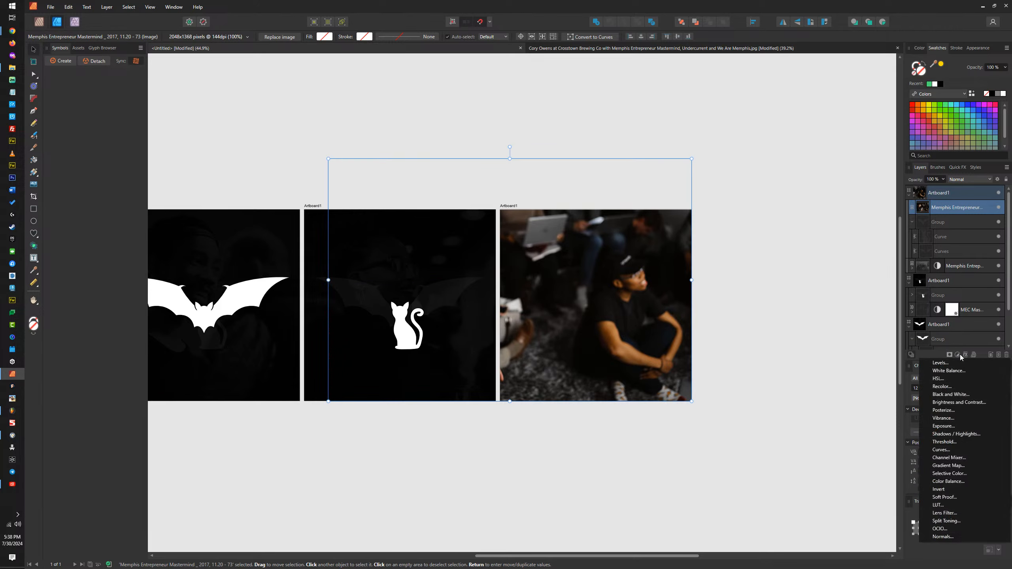
pyautogui.click(948, 394)
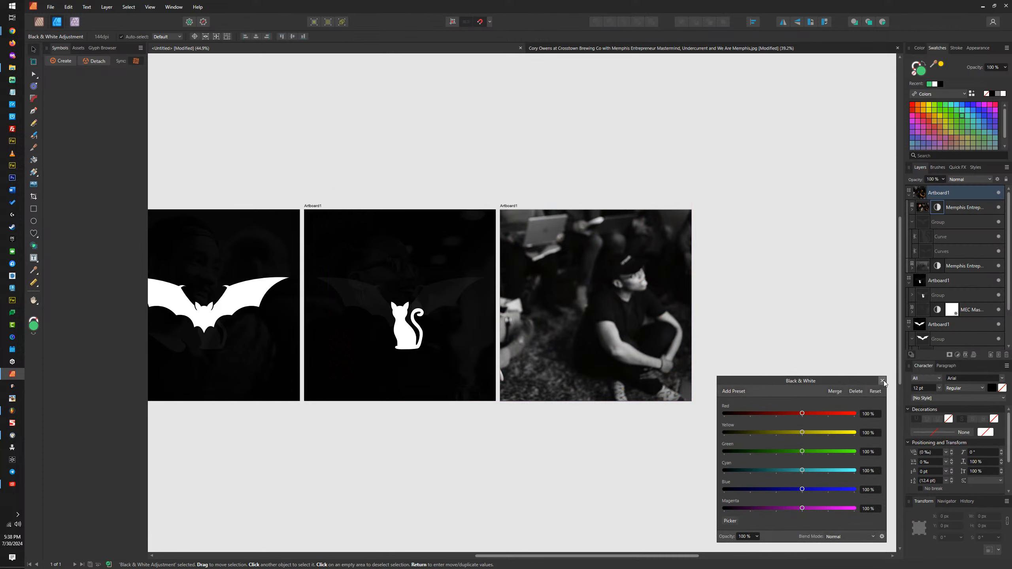
pyautogui.click(882, 382)
pyautogui.click(939, 179)
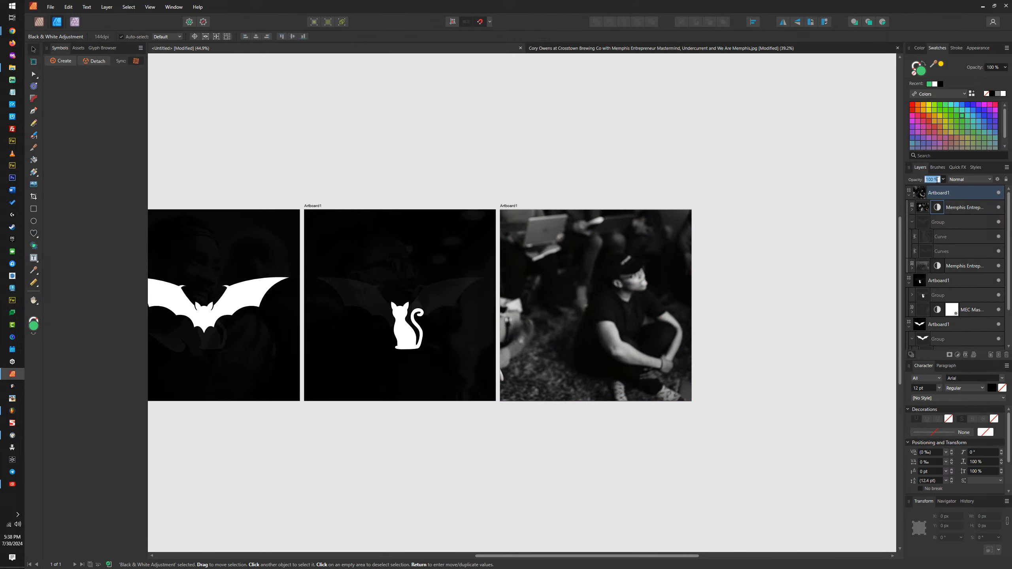
pyautogui.write('25')
pyautogui.press('Return')
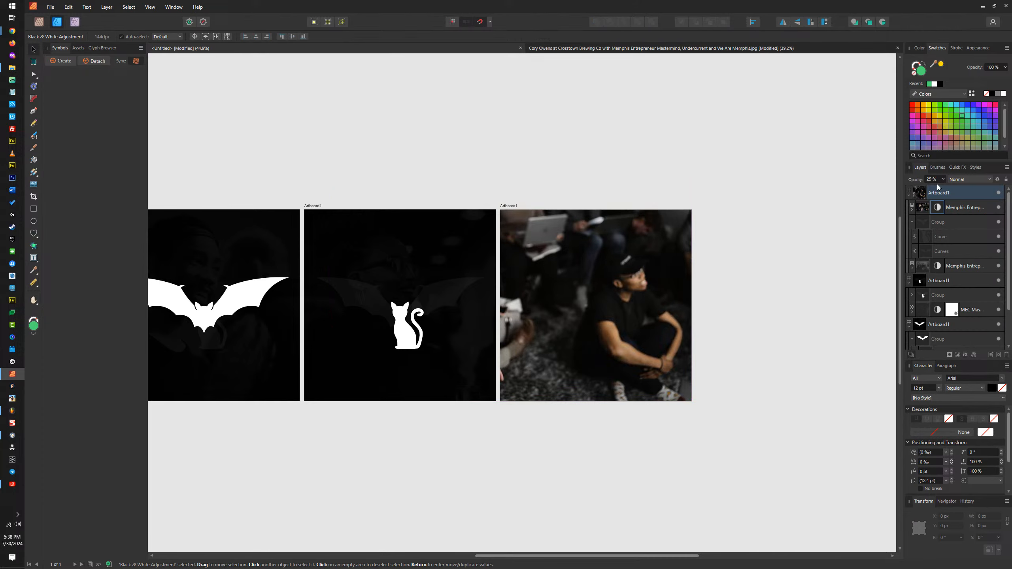
pyautogui.hotkey('ctrl', 'z')
# Step: Set the new photo's opacity to 25% and move its layer beneath the bat and cat group
pyautogui.click(926, 205)
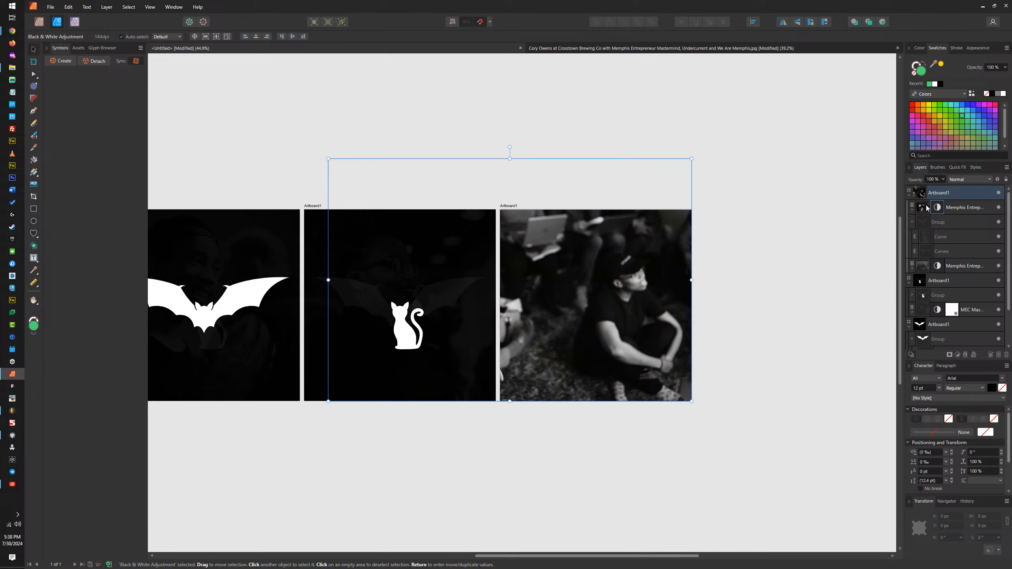
pyautogui.click(937, 179)
pyautogui.write('25')
pyautogui.press('Return')
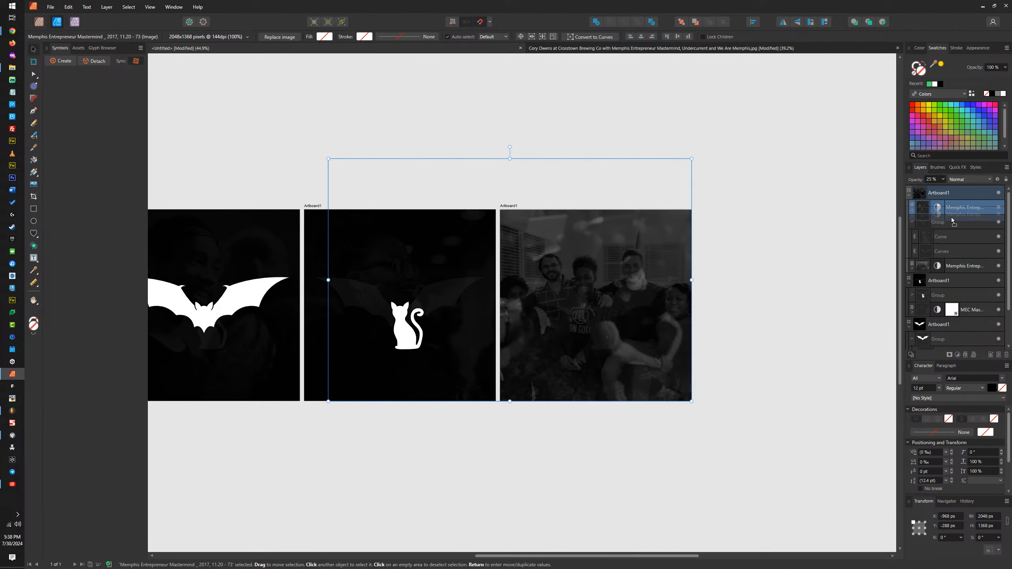
pyautogui.moveTo(948, 259); pyautogui.dragTo(949, 260)
# Step: Delete the earlier group photo layer at the bottom of the third artboard
pyautogui.click(955, 266)
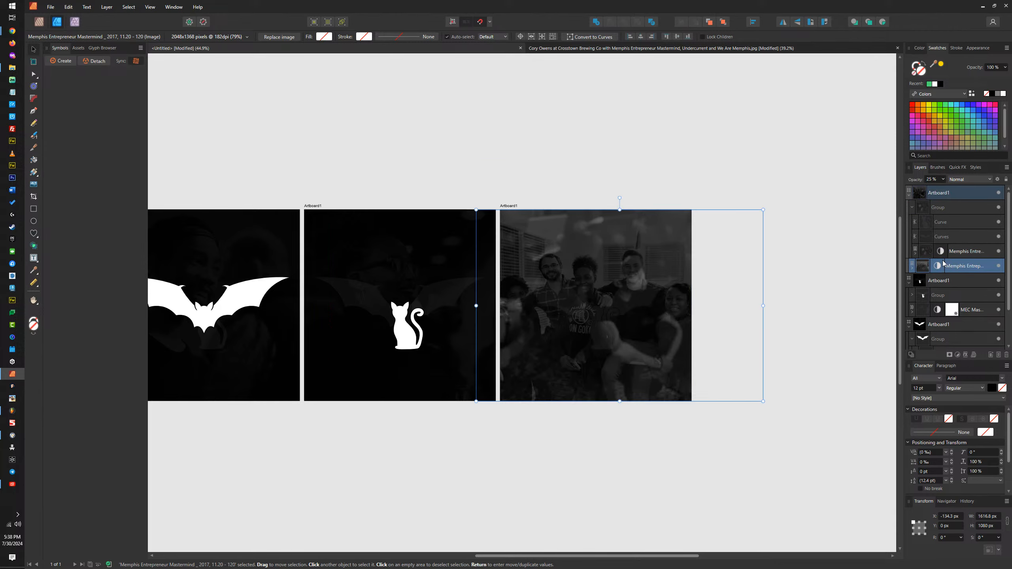
pyautogui.doubleClick(961, 266)
pyautogui.click(925, 266)
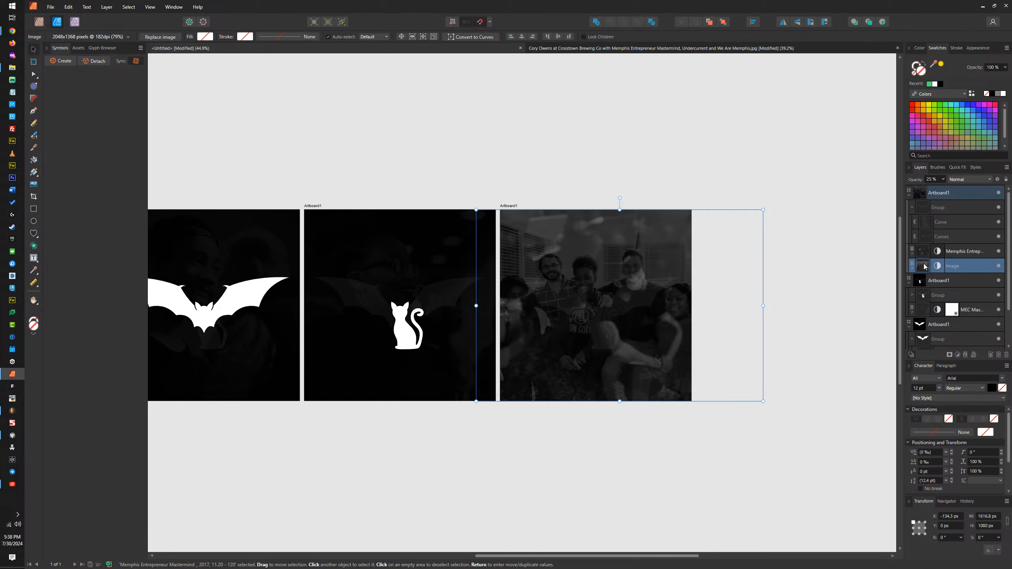
pyautogui.press('Delete')
# Step: Scale the remaining photo proportionally to the artboard's 1080 px height and shift it so the seated man in profile is within the artboard
pyautogui.click(622, 239)
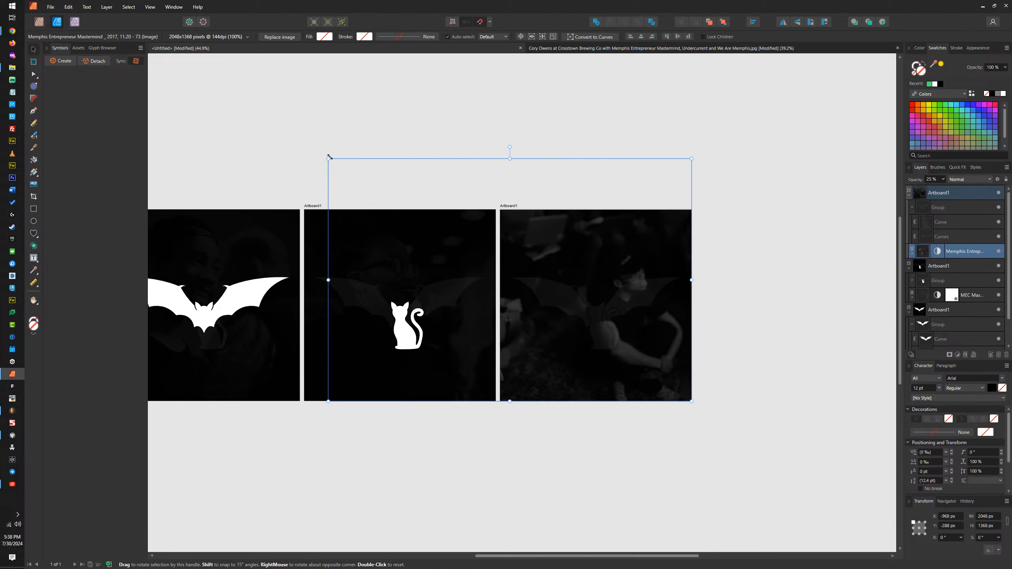
pyautogui.moveTo(329, 157); pyautogui.dragTo(405, 209)
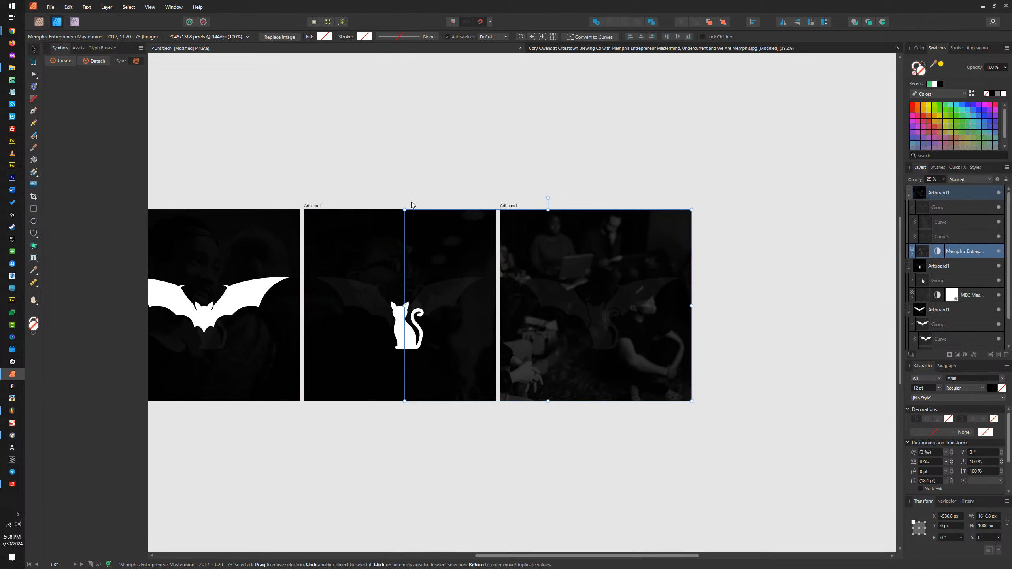
pyautogui.moveTo(588, 227); pyautogui.dragTo(646, 230)
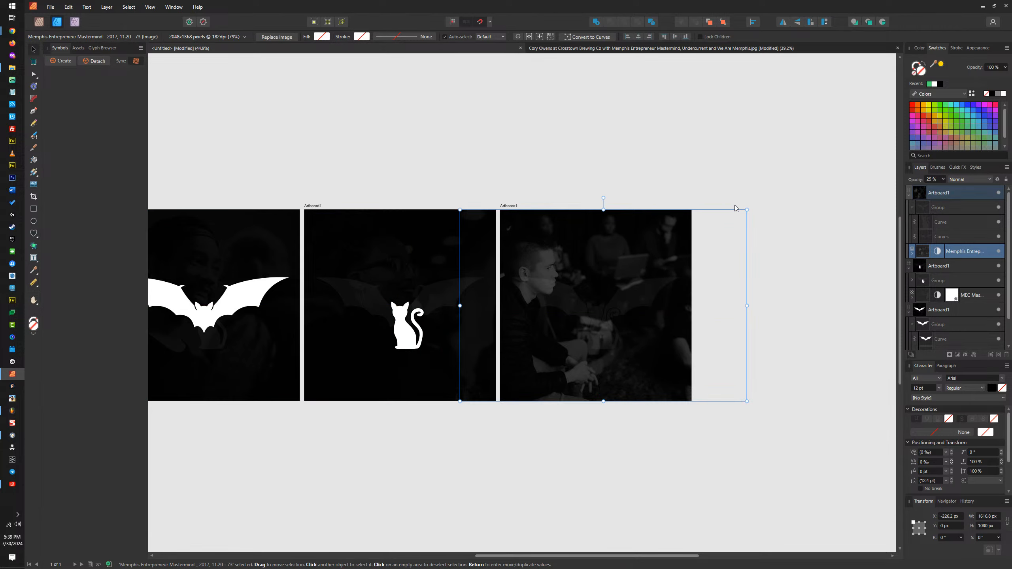
# Step: Set the third artboard's background photo opacity to 10%
pyautogui.click(933, 179)
pyautogui.write('10')
pyautogui.press('Return')
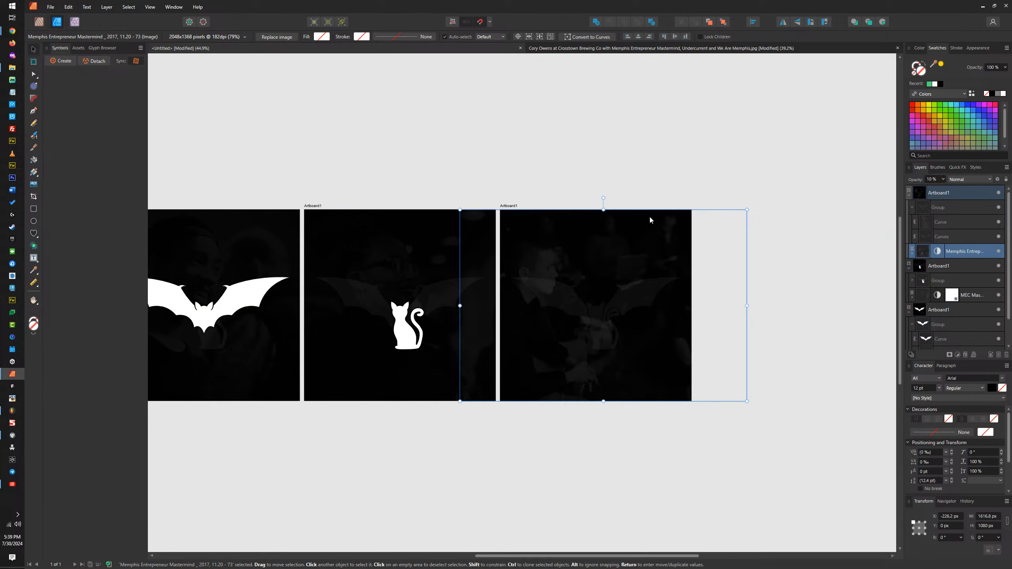
pyautogui.click(574, 158)
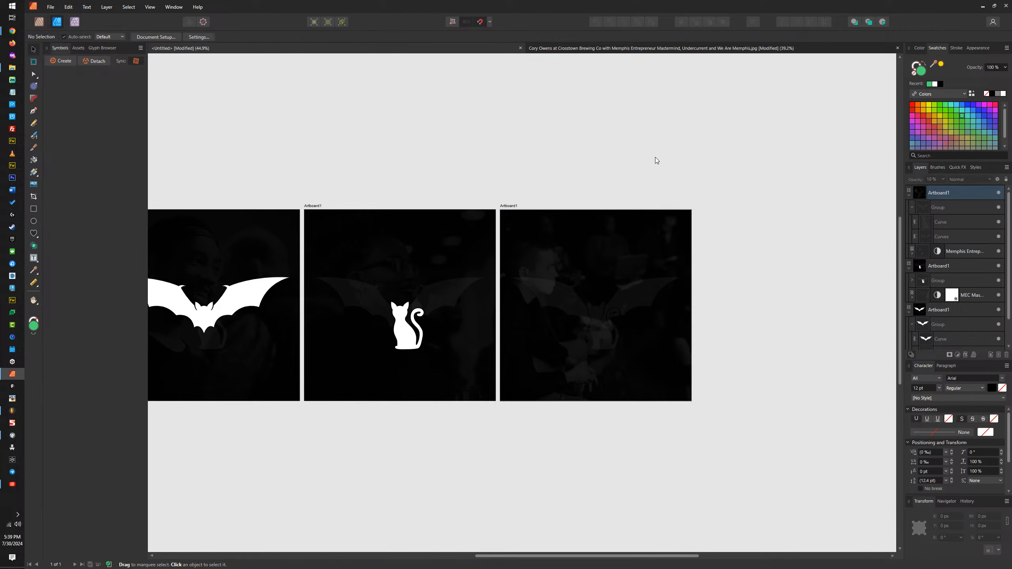
# Step: Compare the background photos and faint bat and cat shapes on the three artboards up close
pyautogui.click(375, 235)
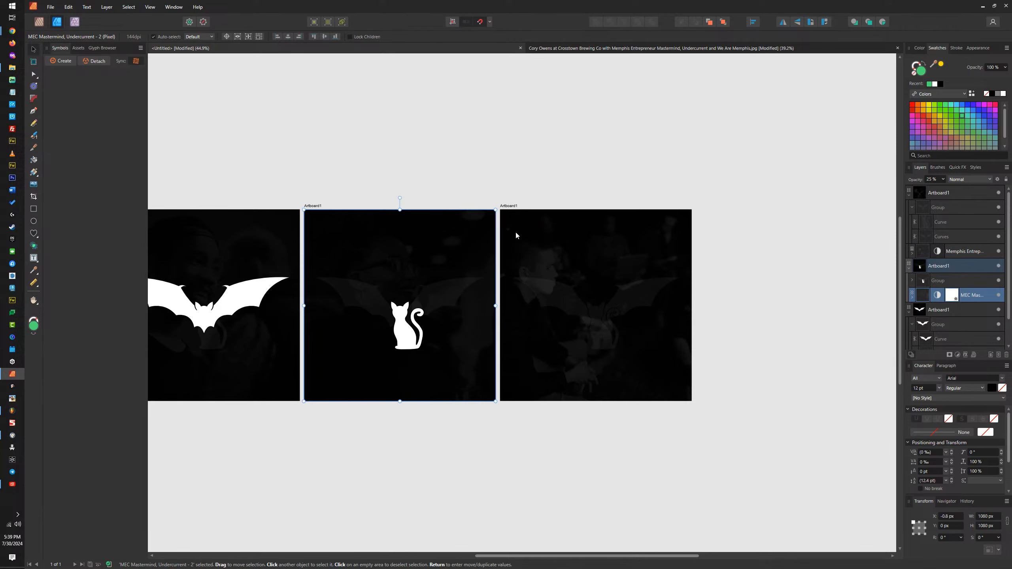
pyautogui.click(633, 170)
pyautogui.scroll(4, 586, 285)
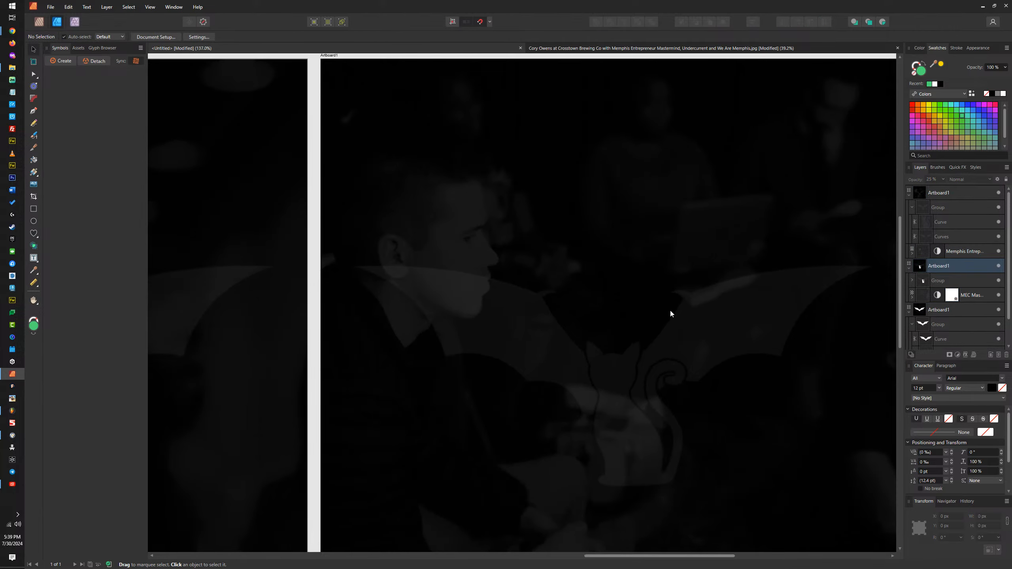
pyautogui.scroll(-1, 731, 259)
pyautogui.scroll(-1, 732, 259)
pyautogui.scroll(5, 669, 215)
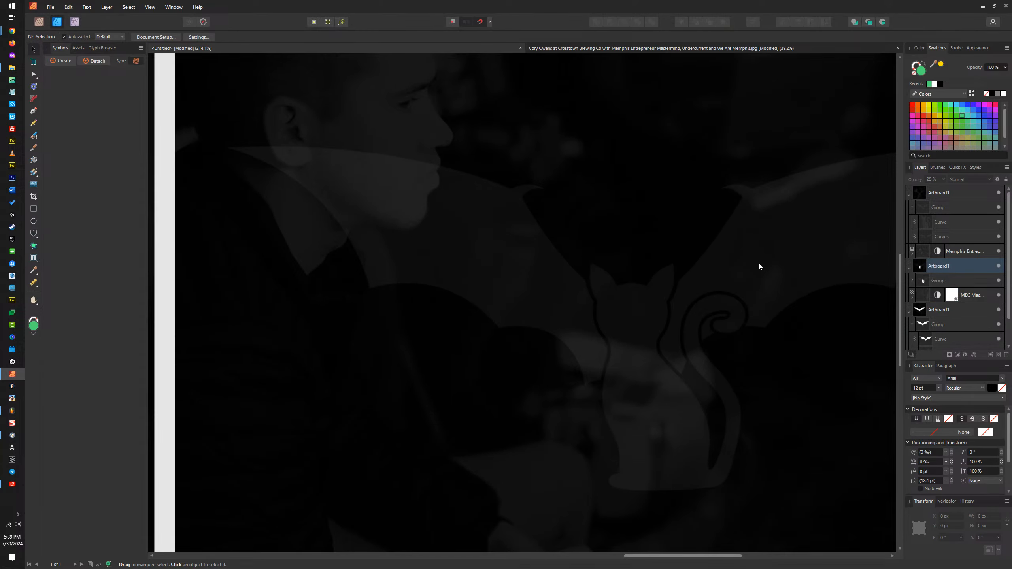
pyautogui.moveTo(771, 270); pyautogui.dragTo(631, 220)
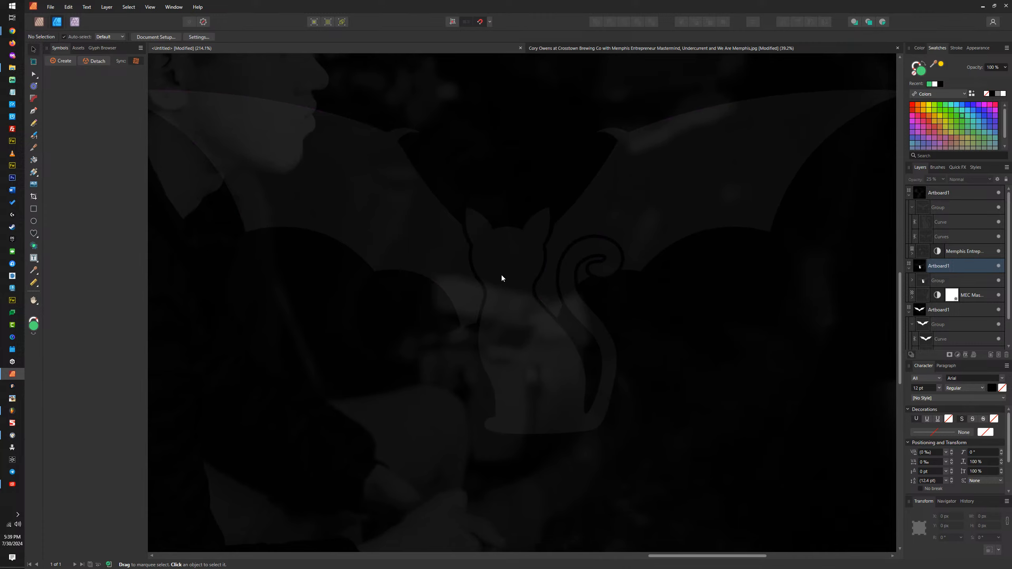
pyautogui.scroll(-5, 642, 278)
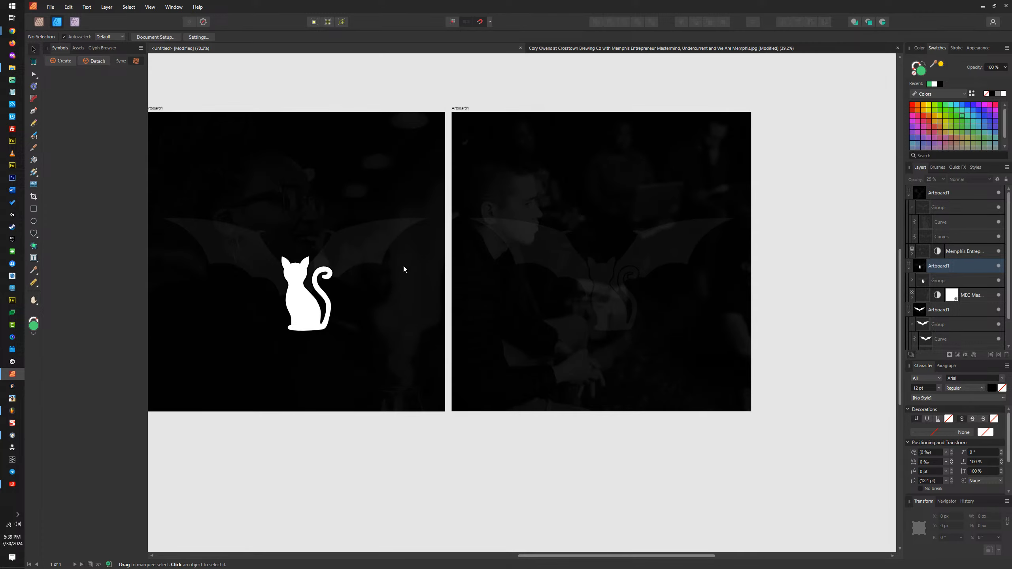
pyautogui.moveTo(383, 271); pyautogui.dragTo(724, 276)
pyautogui.scroll(4, 676, 278)
pyautogui.scroll(-4, 651, 248)
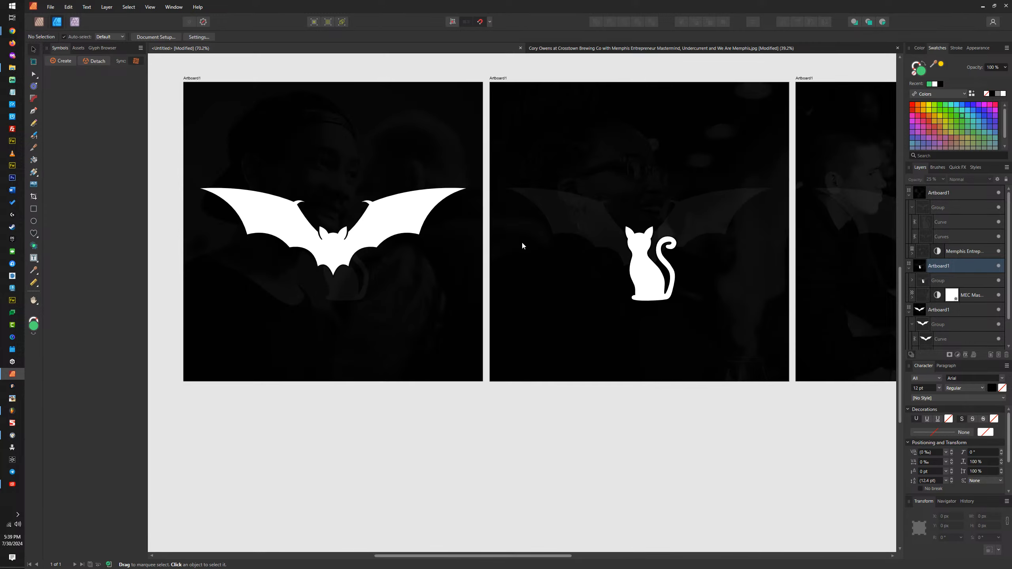
pyautogui.moveTo(455, 263); pyautogui.dragTo(702, 273)
pyautogui.scroll(5, 614, 274)
pyautogui.scroll(-6, 543, 298)
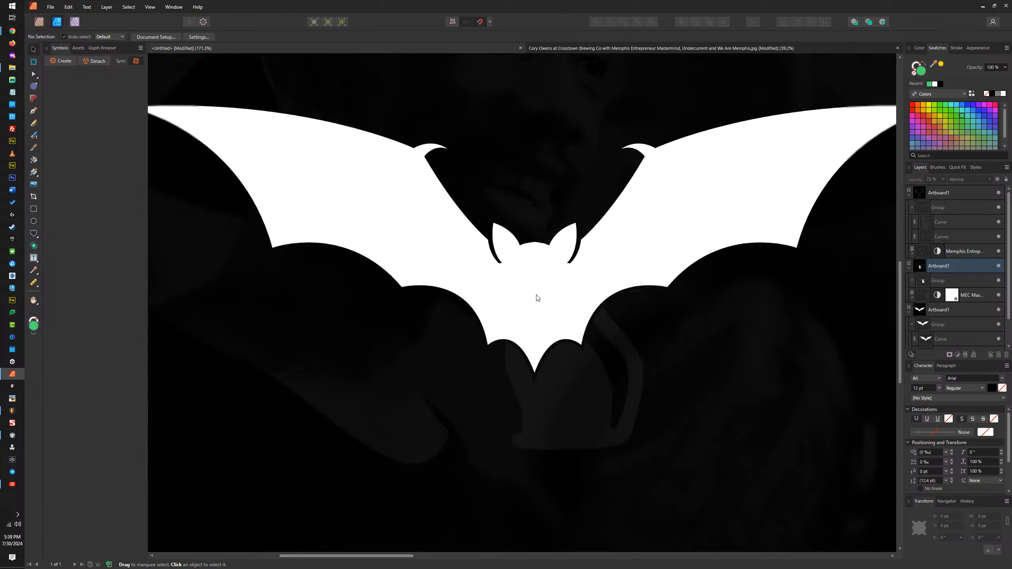
# Step: Rename the third artboard, with the faint bat and cat shapes, as The Signals
pyautogui.scroll(-3, 629, 240)
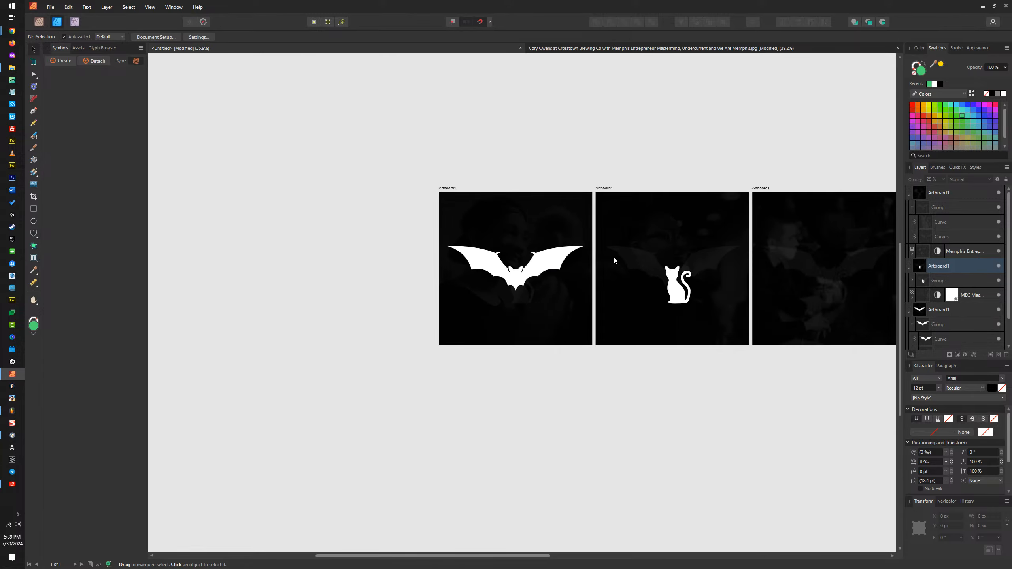
pyautogui.hscroll(2, 607, 252)
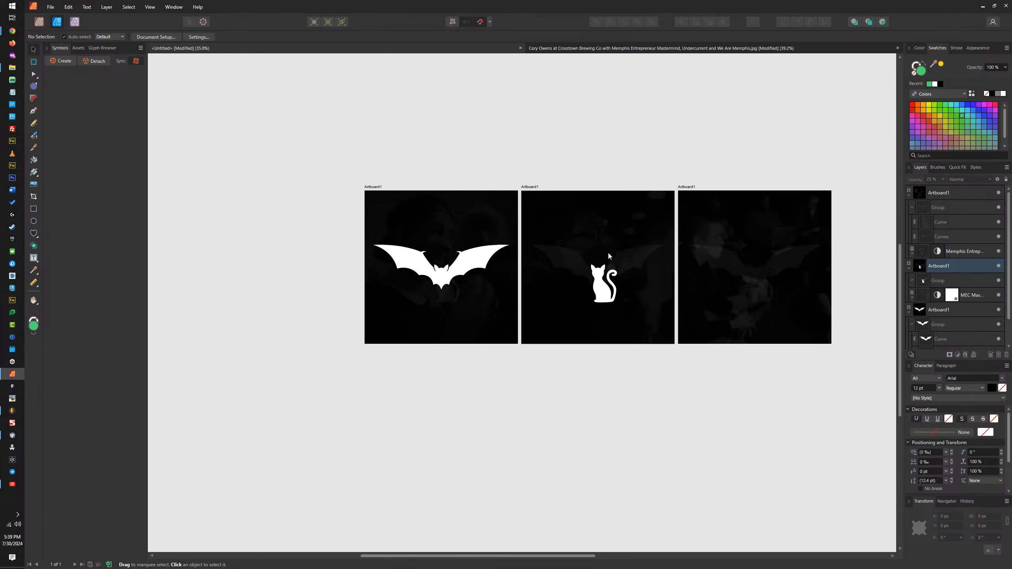
pyautogui.doubleClick(689, 184)
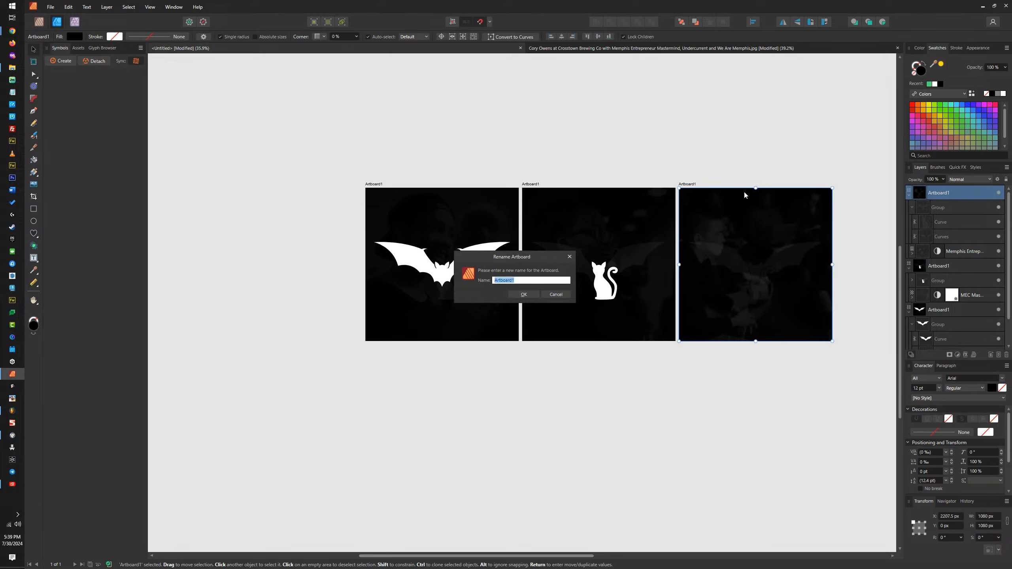
pyautogui.write('The Signals')
pyautogui.press('Return')
# Step: Rename the middle artboard with the white cat as Cat Signal
pyautogui.doubleClick(535, 184)
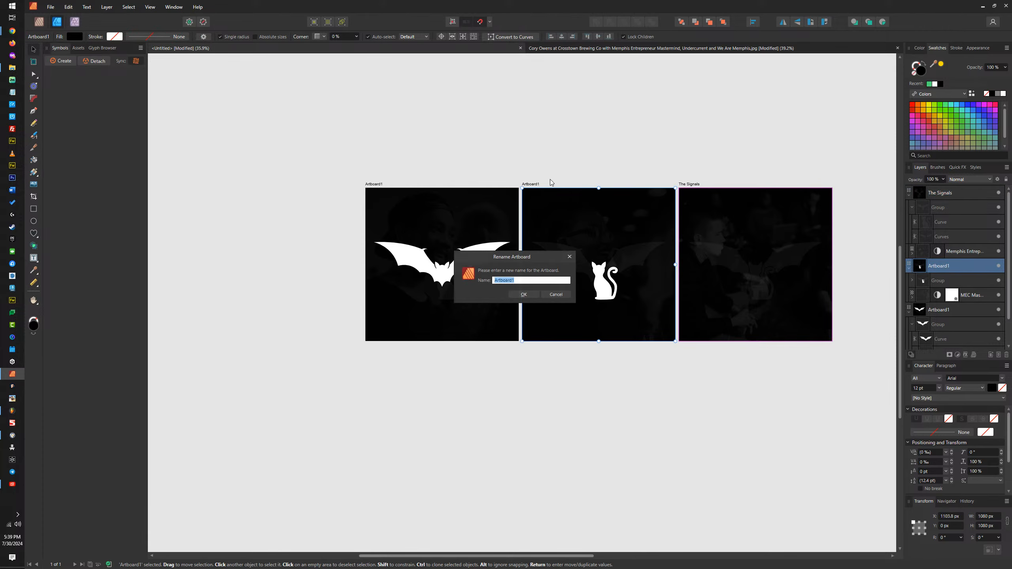
pyautogui.write('Cat Signal')
pyautogui.press('Return')
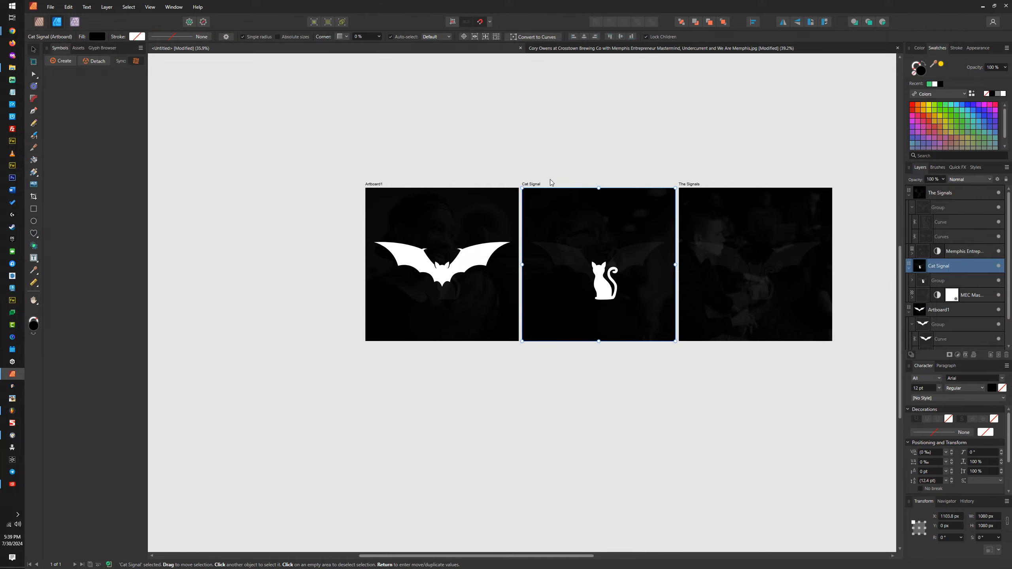
# Step: Rename the first artboard with the white bat as Bat Signal
pyautogui.doubleClick(375, 183)
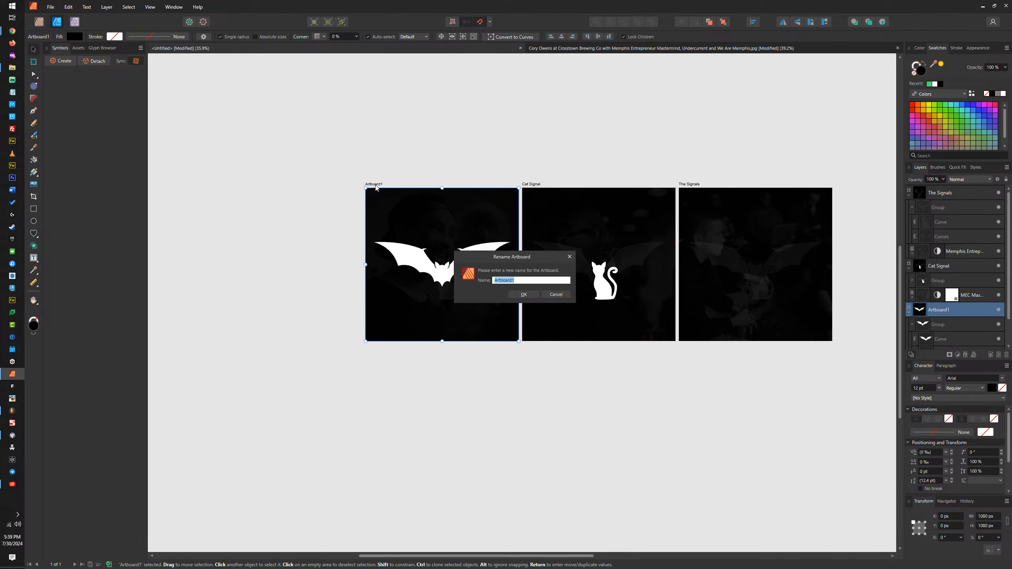
pyautogui.write('Bat Signal')
pyautogui.press('Return')
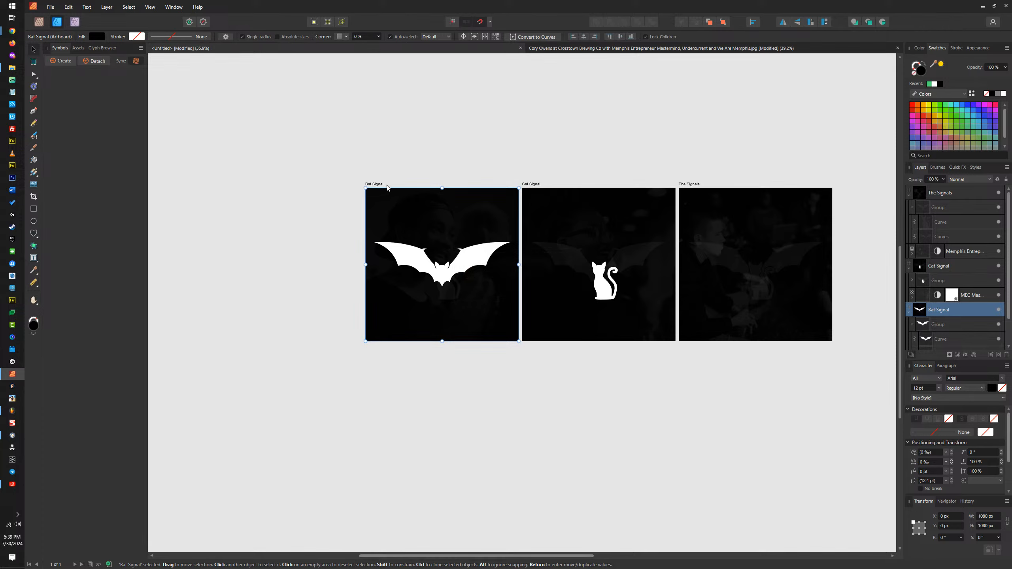
# Step: Start a JPEG export of the Bat Signal artboard into a new folder named The Signals inside the Memphis Entrepreneur Club folder
pyautogui.hotkey('ctrl', 'shift', 'alt', 'w')
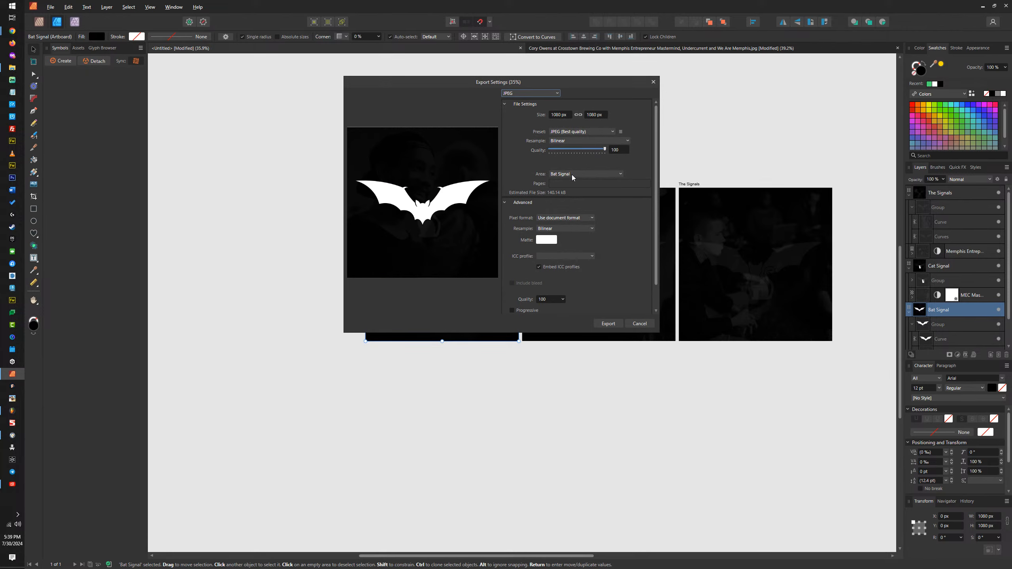
pyautogui.click(608, 323)
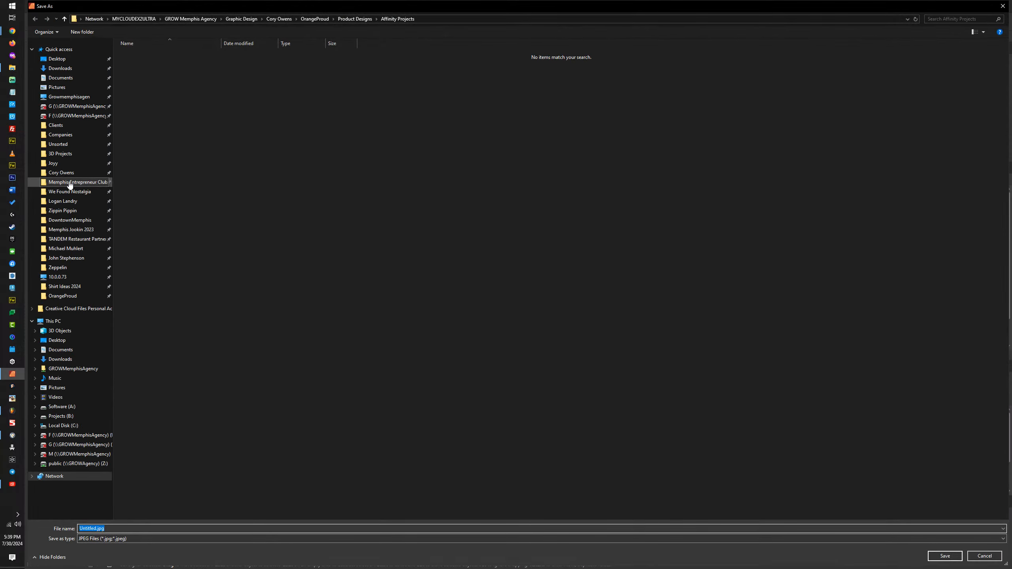
pyautogui.click(68, 183)
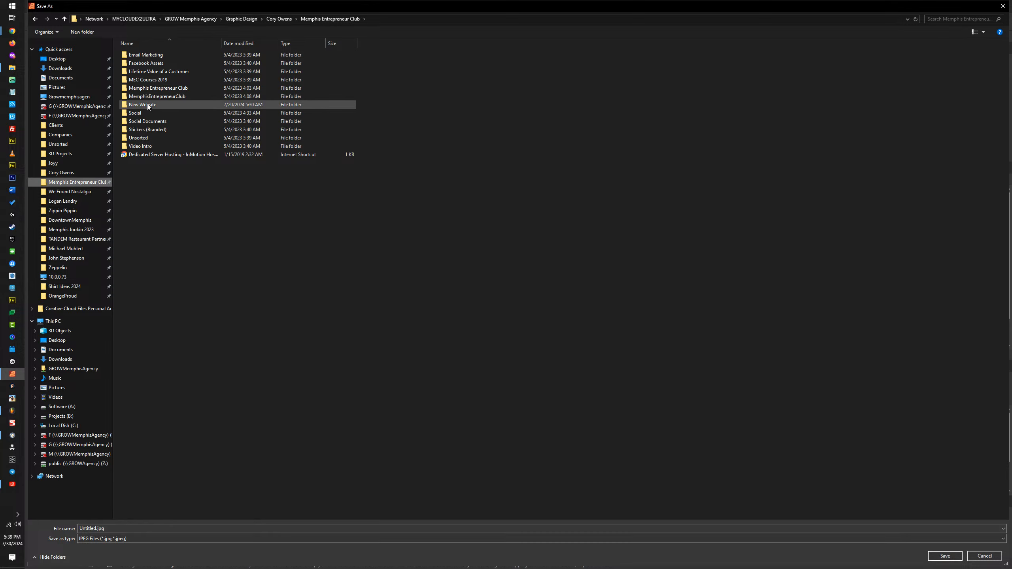
pyautogui.click(82, 32)
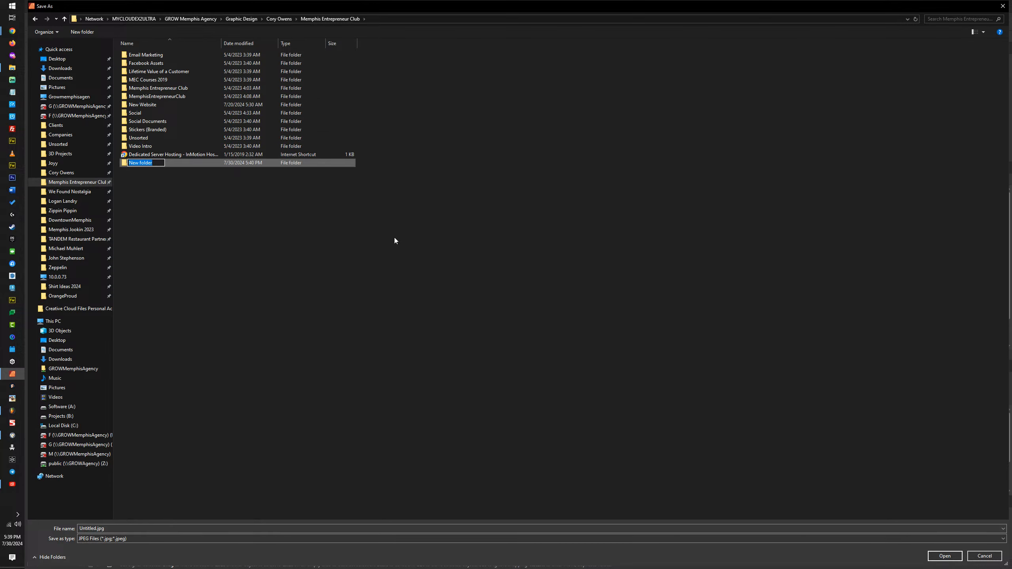
pyautogui.write('The Signals')
pyautogui.press('Return')
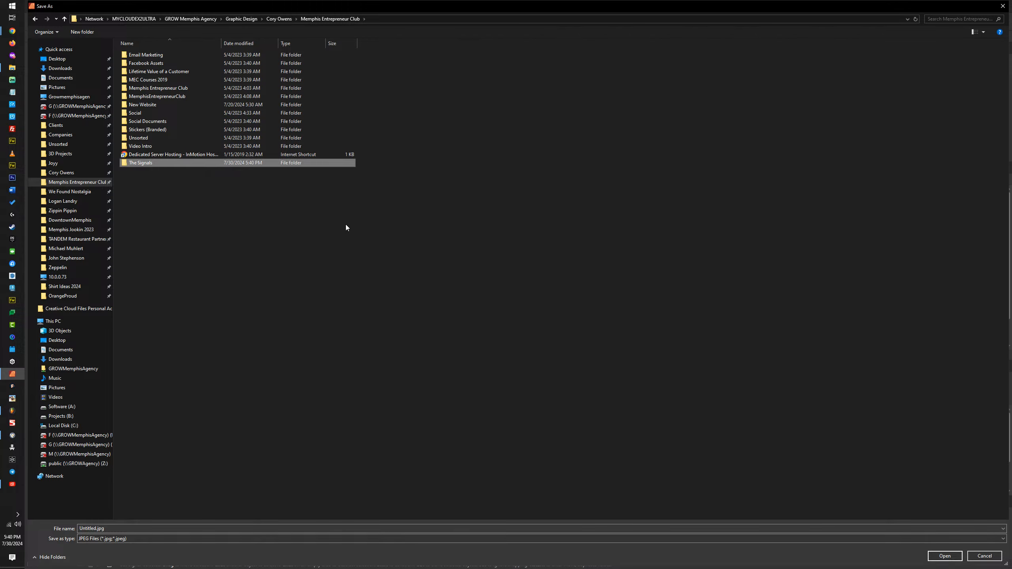
pyautogui.doubleClick(145, 163)
# Step: Name the export "Memphis Entrepreneur Club - The Signals - Bat Signal Men's Mental Health Relationship Support Group", copy that name and save the file
pyautogui.click(256, 528)
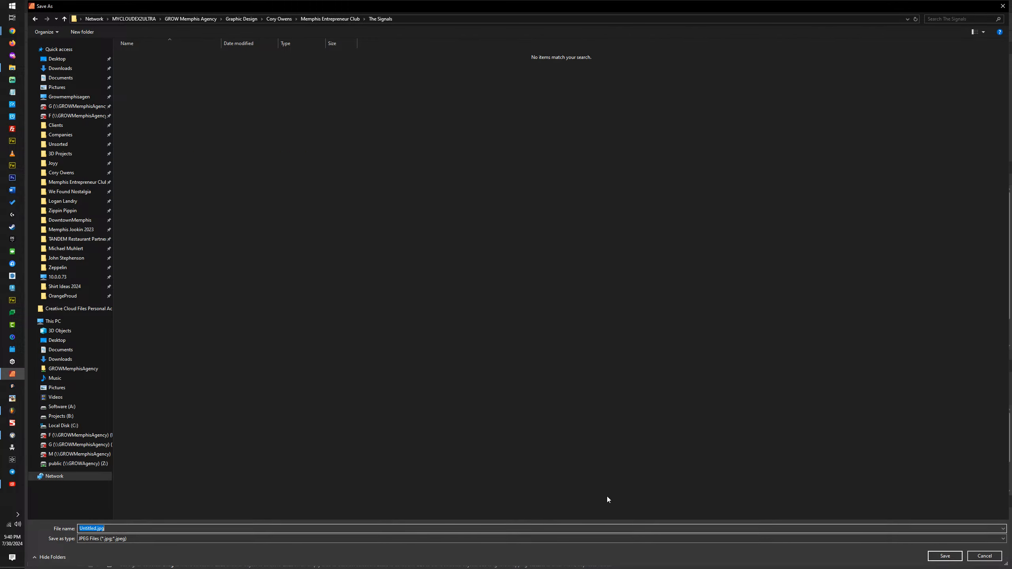
pyautogui.write('Memphis Entrepreneur Club - The Signals - Bat Signal Support')
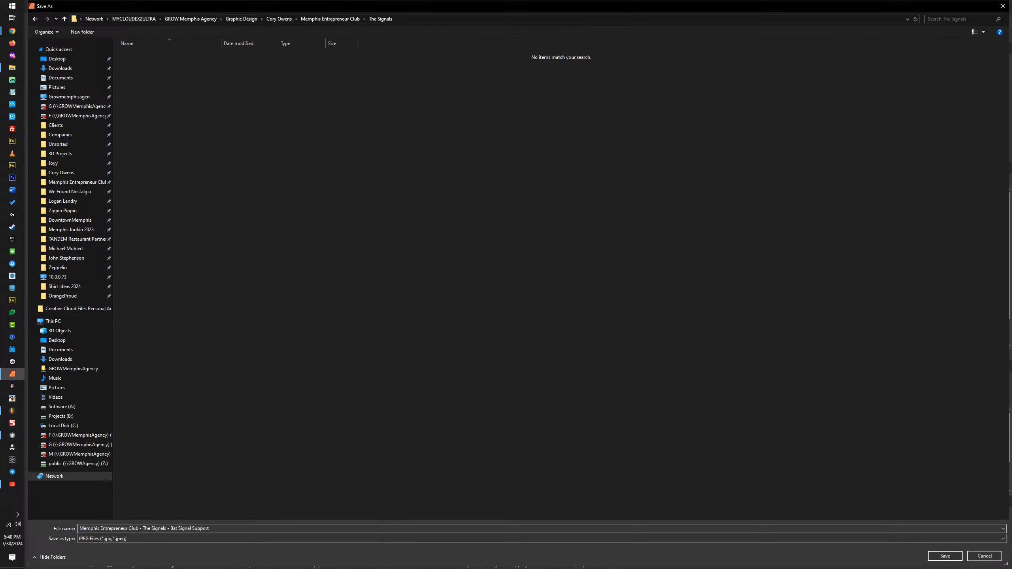
pyautogui.hotkey('ctrl', 'Left')
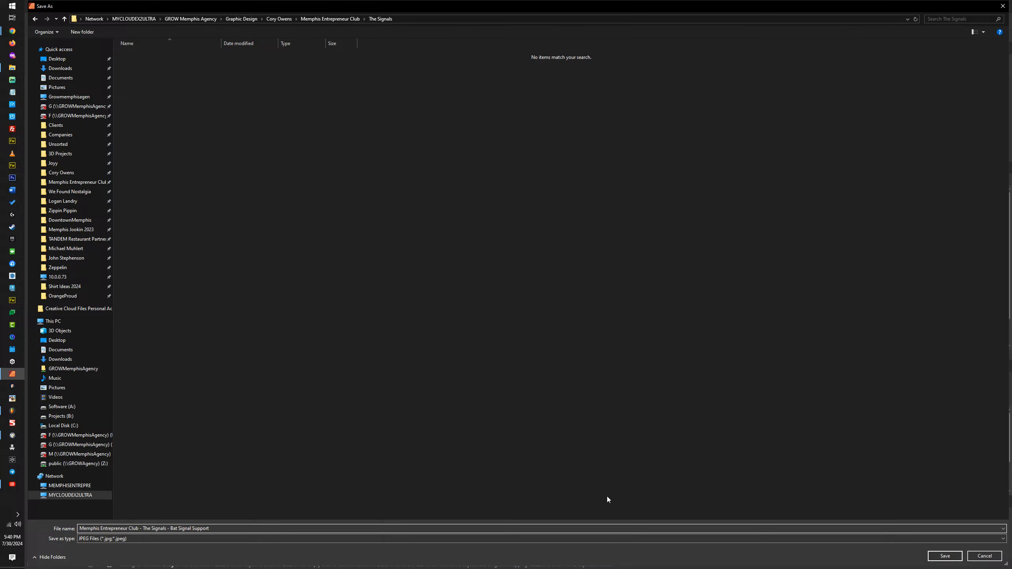
pyautogui.write("Men's Mental Health Relationship Support Group")
pyautogui.hotkey('ctrl', 'a')
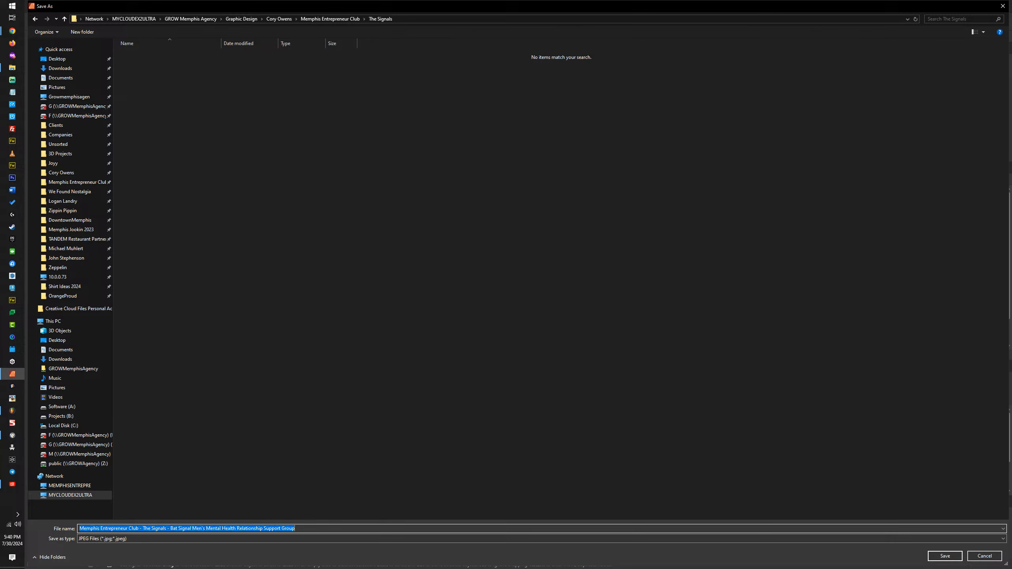
pyautogui.press('Return')
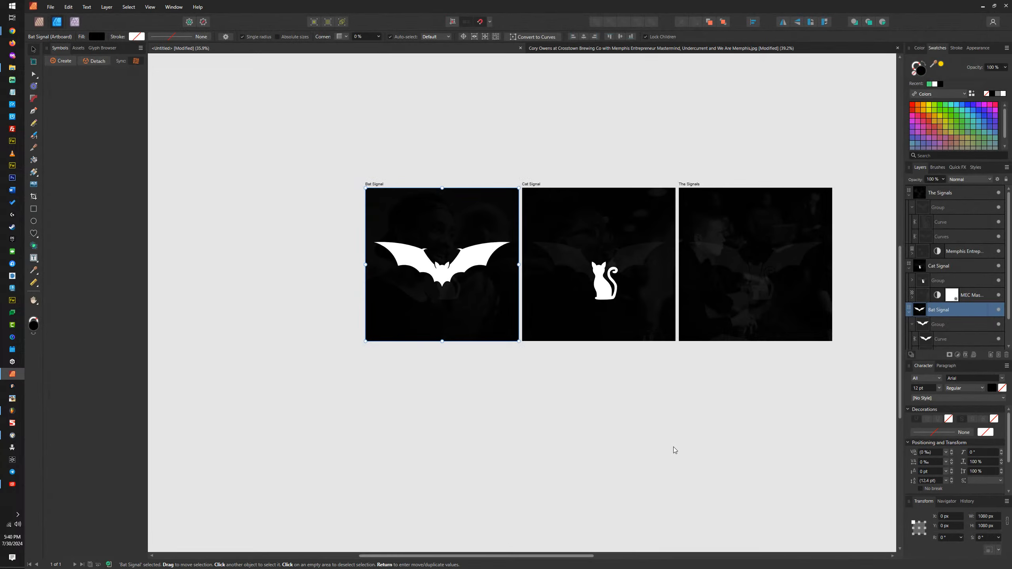
# Step: Export the Cat Signal artboard as the JPEG "Memphis Entrepreneur Club - The Signals - Bat Signal Women's Mental Health Relationship Support Group"
pyautogui.click(526, 185)
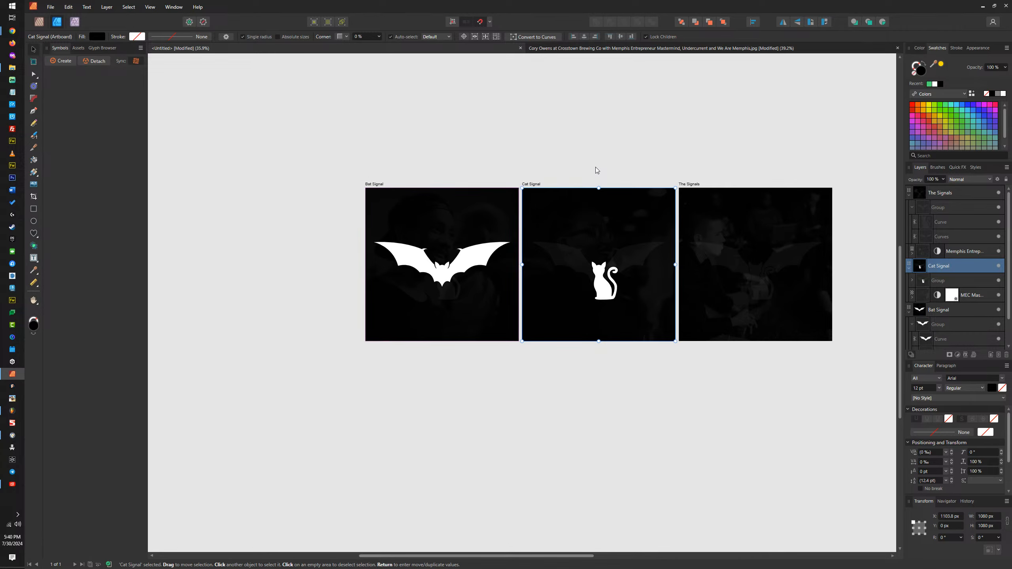
pyautogui.scroll(4, 582, 220)
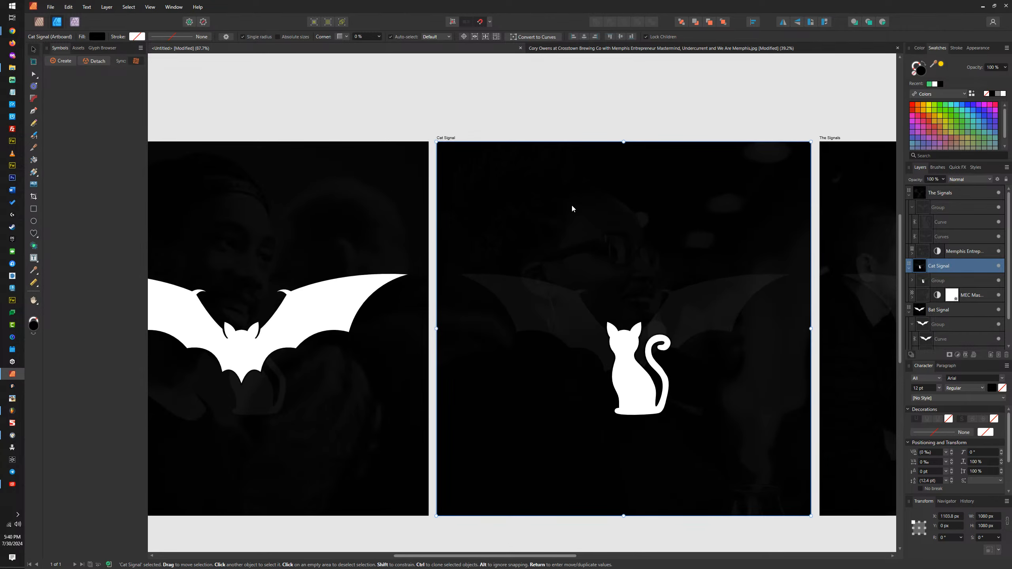
pyautogui.moveTo(571, 206); pyautogui.dragTo(543, 189)
pyautogui.hotkey('ctrl', 'alt', 'shift', 'w')
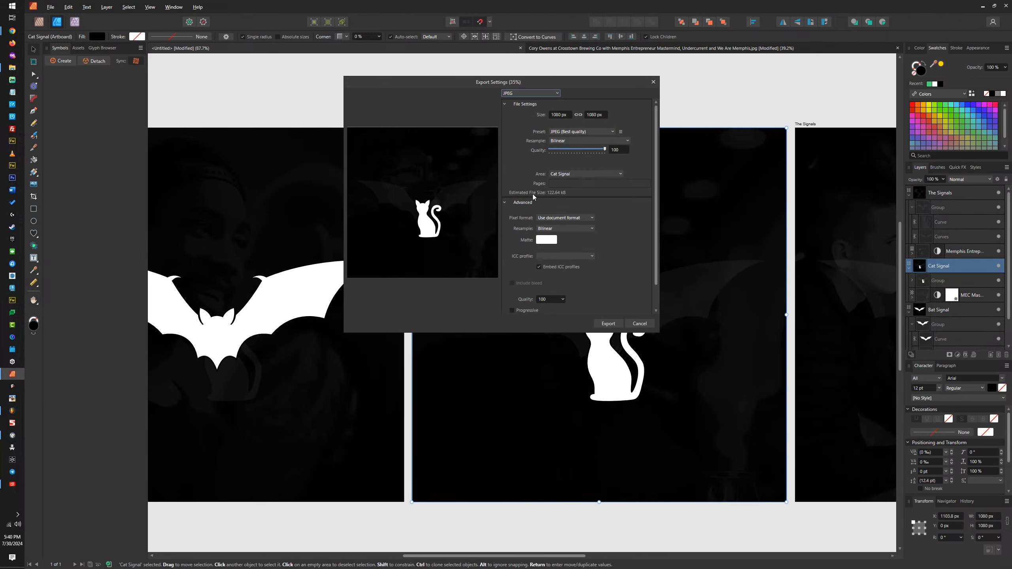
pyautogui.click(607, 325)
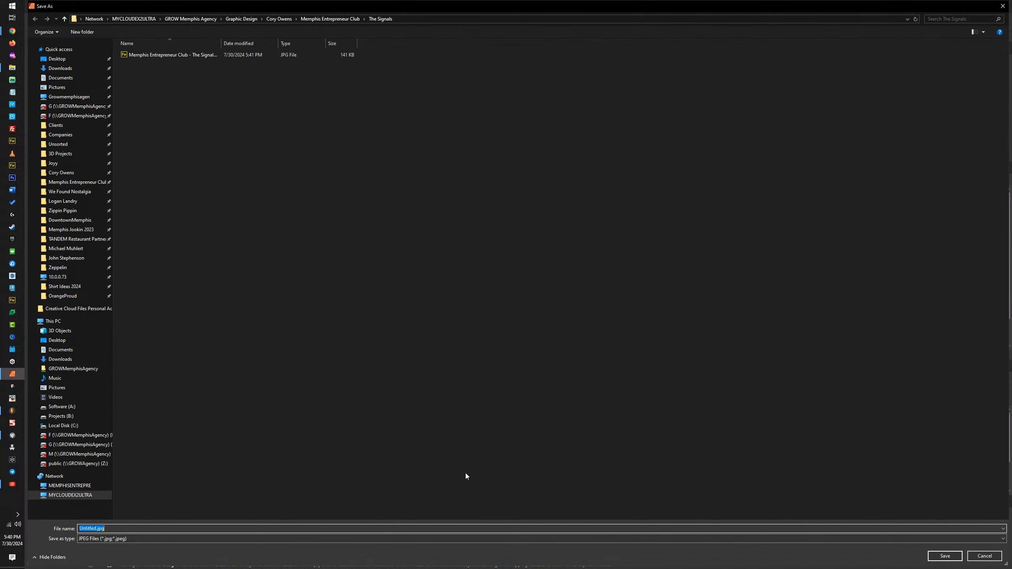
pyautogui.write("Memphis Entrepreneur Club - The Signals - Bat Signal Men's Mental Health Relationship Support Group")
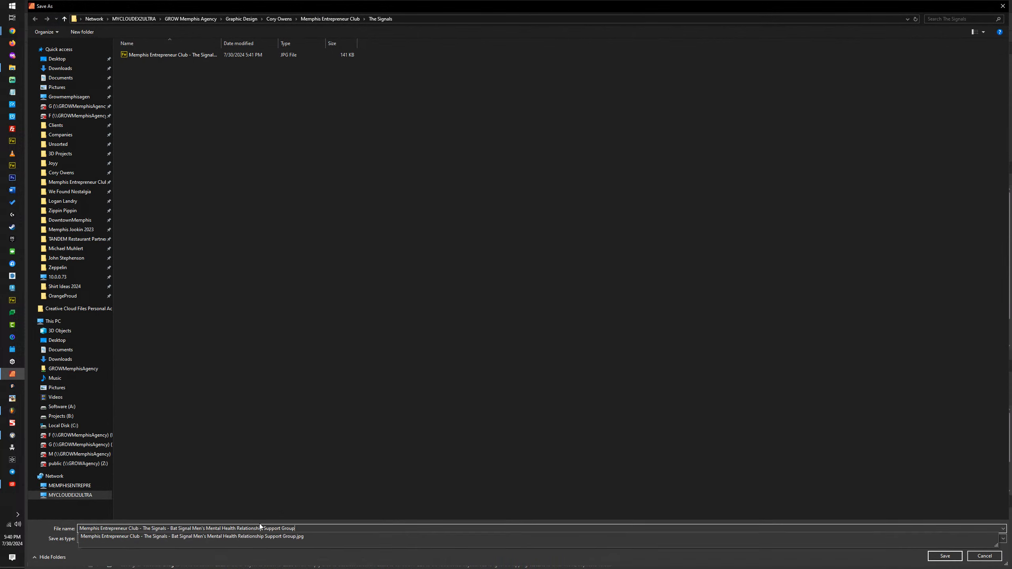
pyautogui.doubleClick(201, 529)
pyautogui.write("Women's")
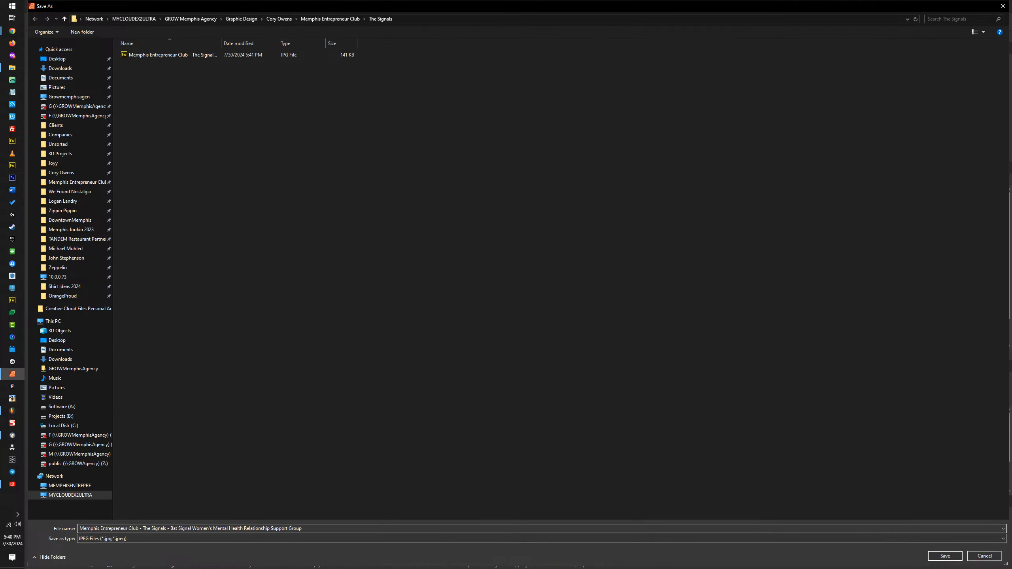
pyautogui.click(941, 555)
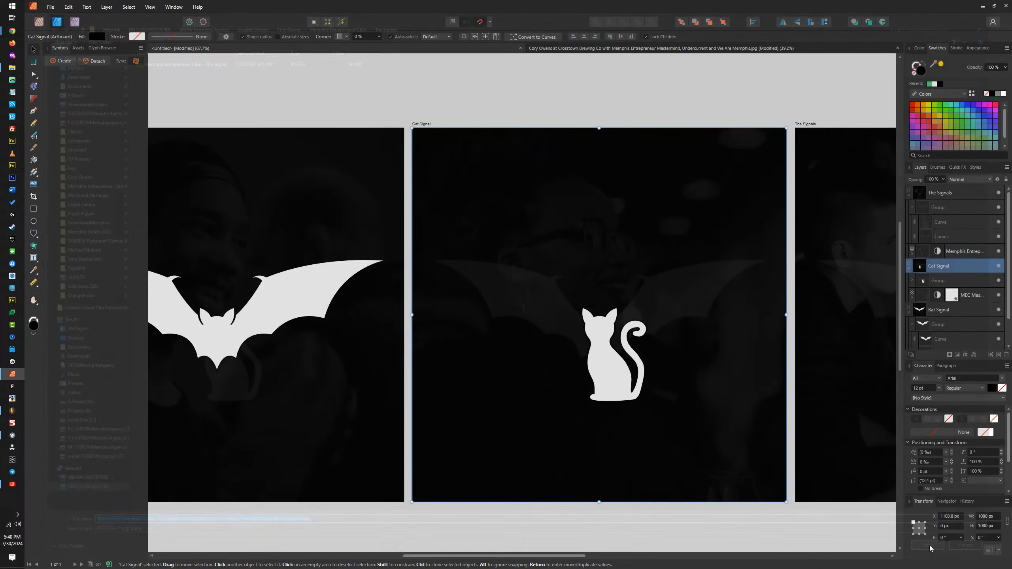
# Step: Export The Signals artboard as the JPEG "Memphis Entrepreneur Club - The Signals - Bat Signal Mental Health Relationship Support Group"
pyautogui.hscroll(5, 368, 154)
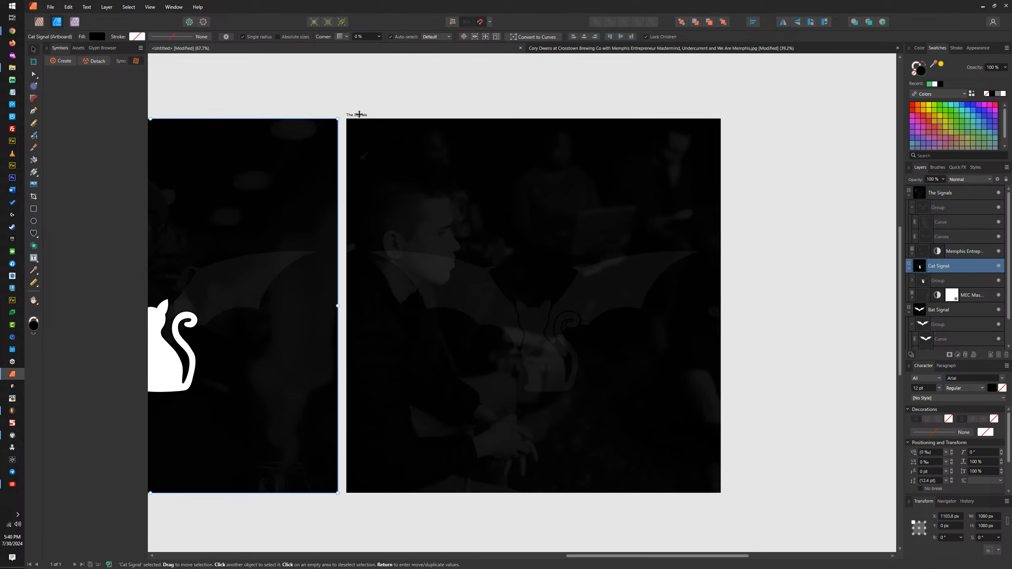
pyautogui.click(363, 115)
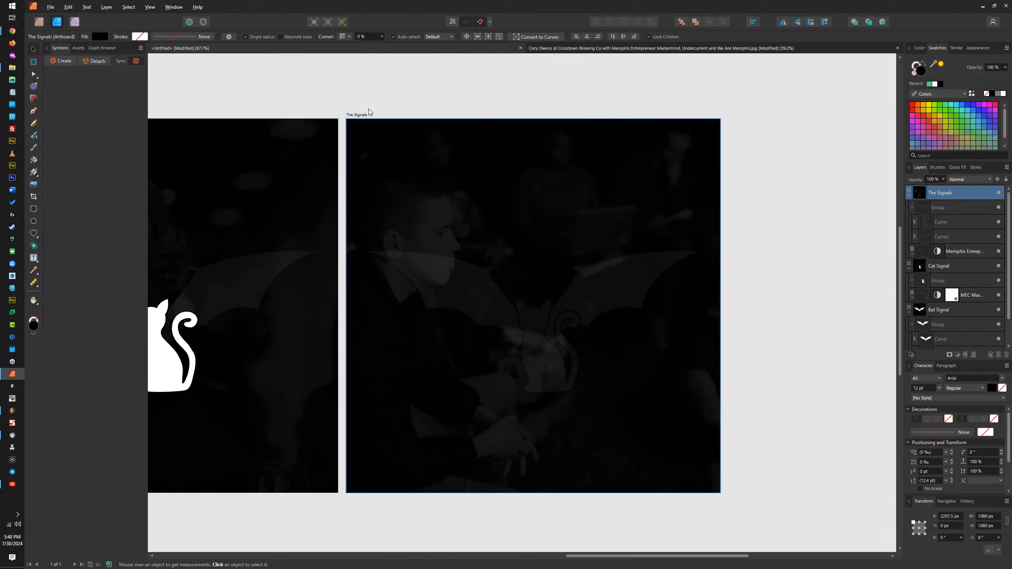
pyautogui.hotkey('ctrl', 'shift', 'alt', 's')
pyautogui.click(608, 324)
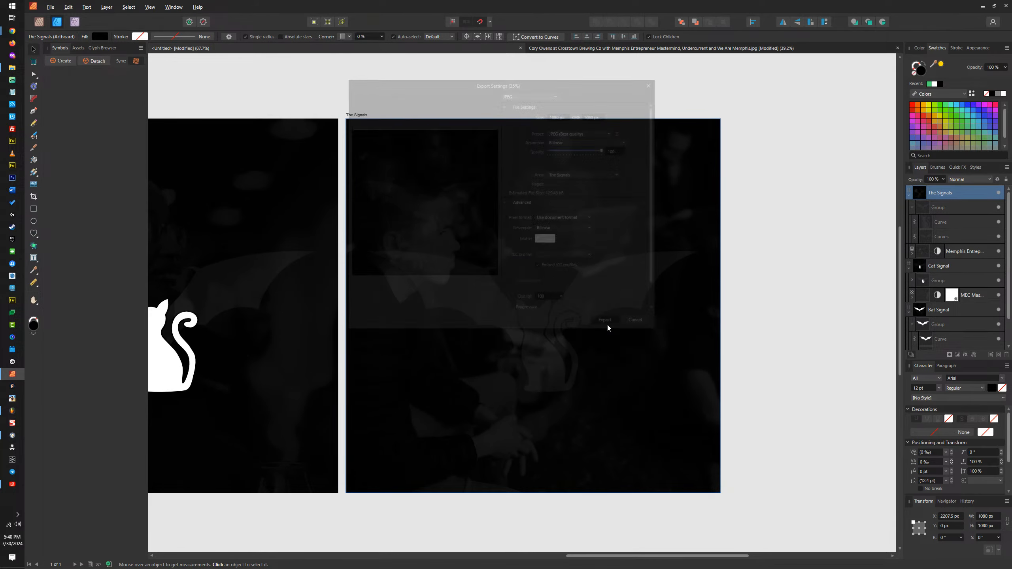
pyautogui.write("Memphis Entrepreneur Club - The Signals - Bat Signal Men's Mental Health Relationship Support Group")
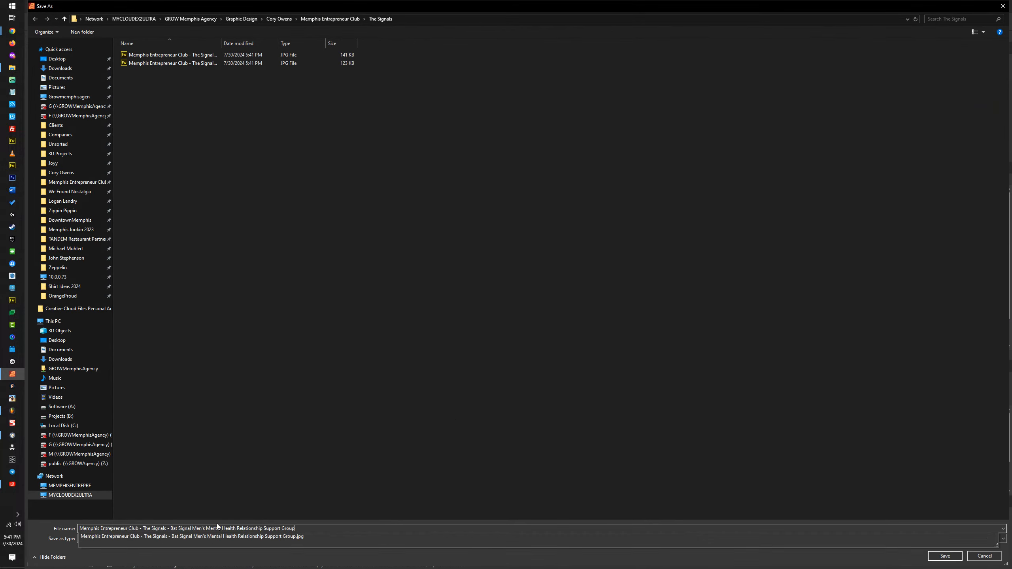
pyautogui.doubleClick(199, 529)
pyautogui.press('BackSpace')
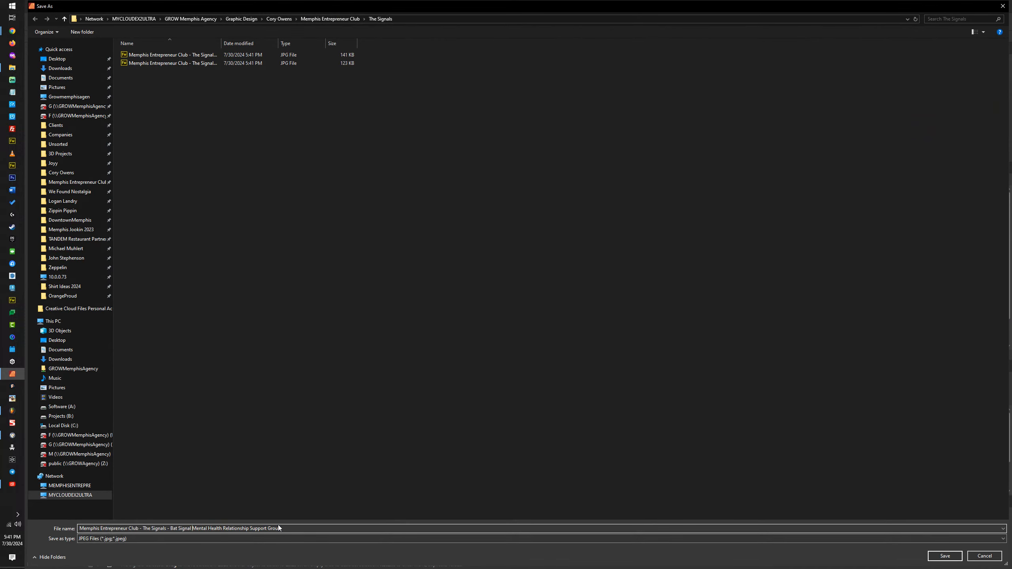
pyautogui.click(945, 556)
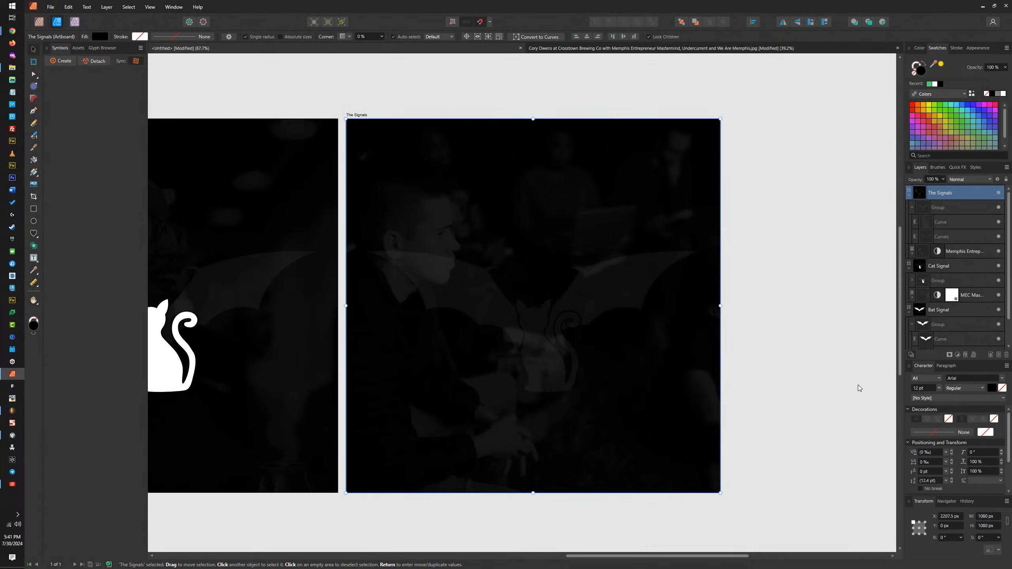
# Step: Open The Signals export folder in File Explorer and switch to the Chrome window with the Membership product page
pyautogui.click(982, 7)
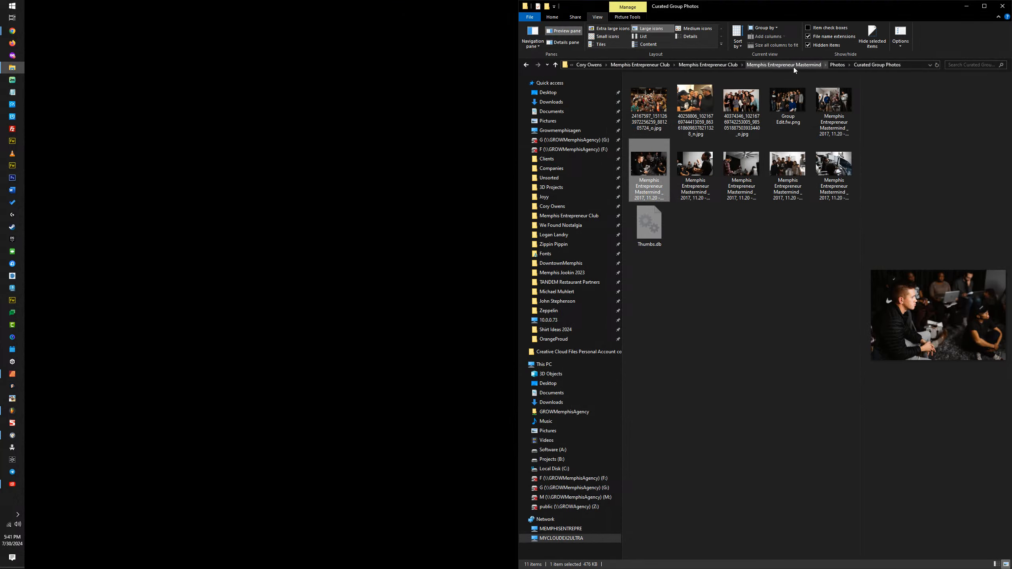
pyautogui.click(649, 65)
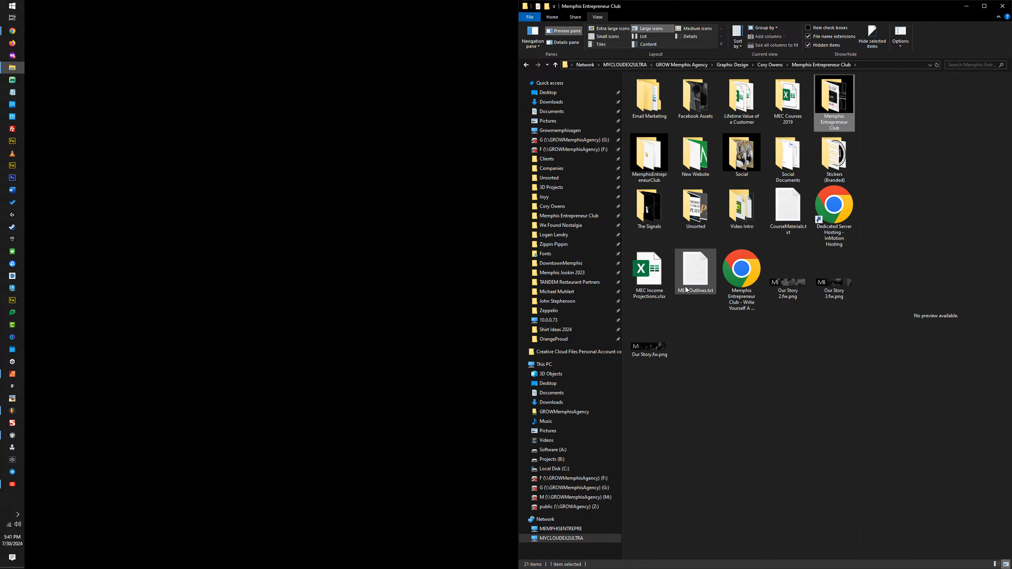
pyautogui.doubleClick(648, 212)
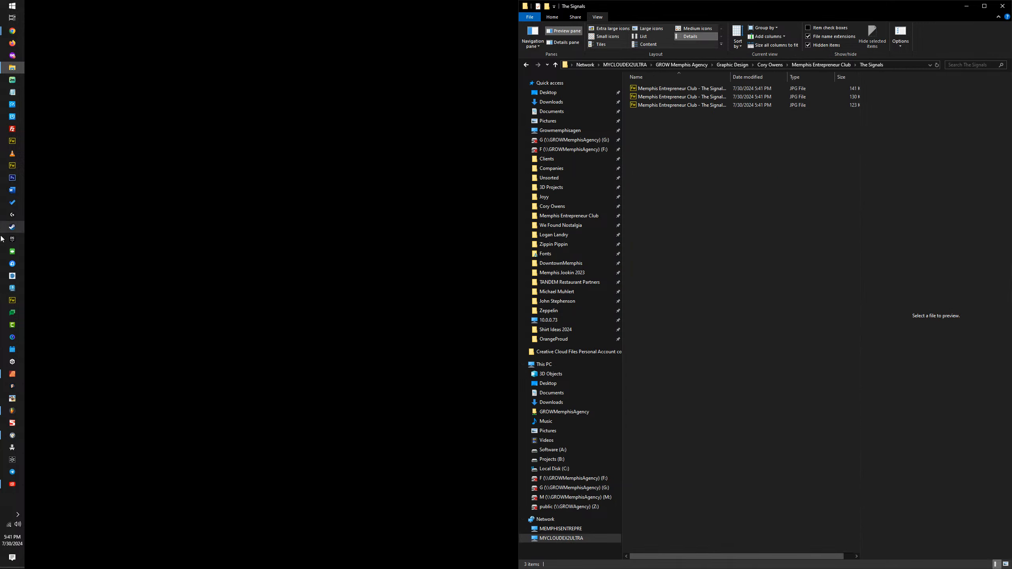
pyautogui.click(12, 30)
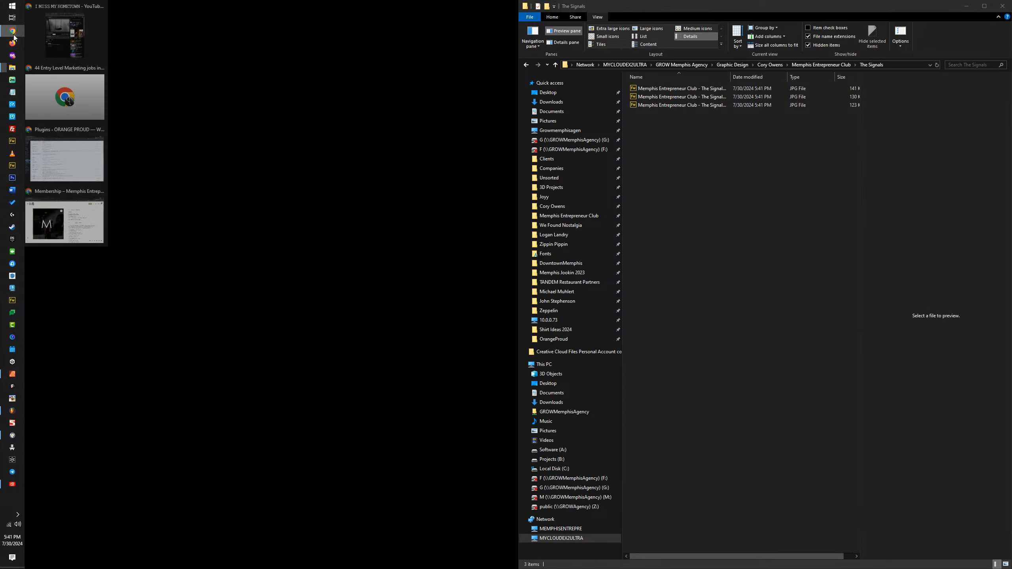
pyautogui.click(67, 220)
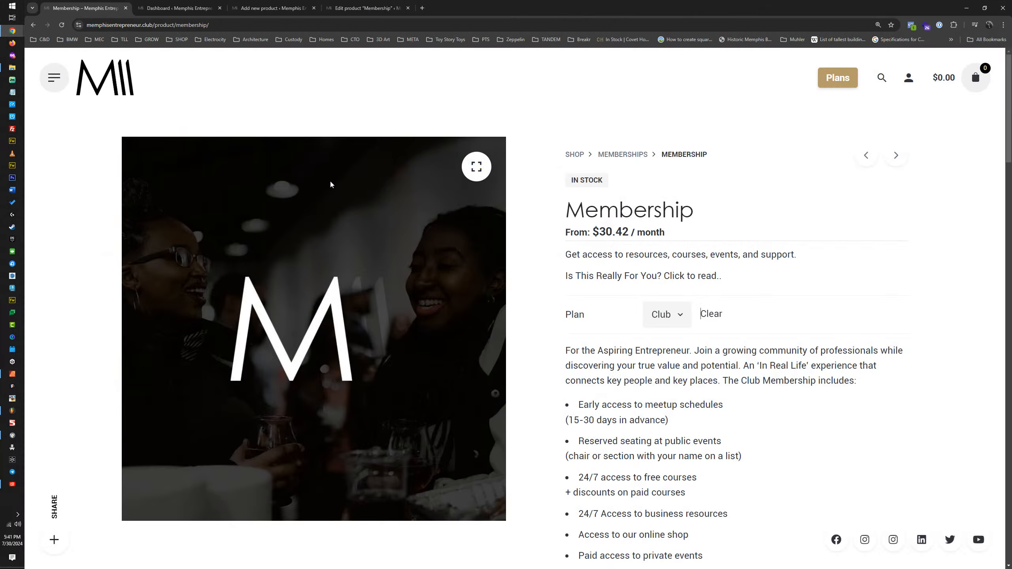
# Step: Upload the three exported Signals JPEGs from File Explorer into the product image picker of the new product
pyautogui.click(381, 8)
pyautogui.click(271, 8)
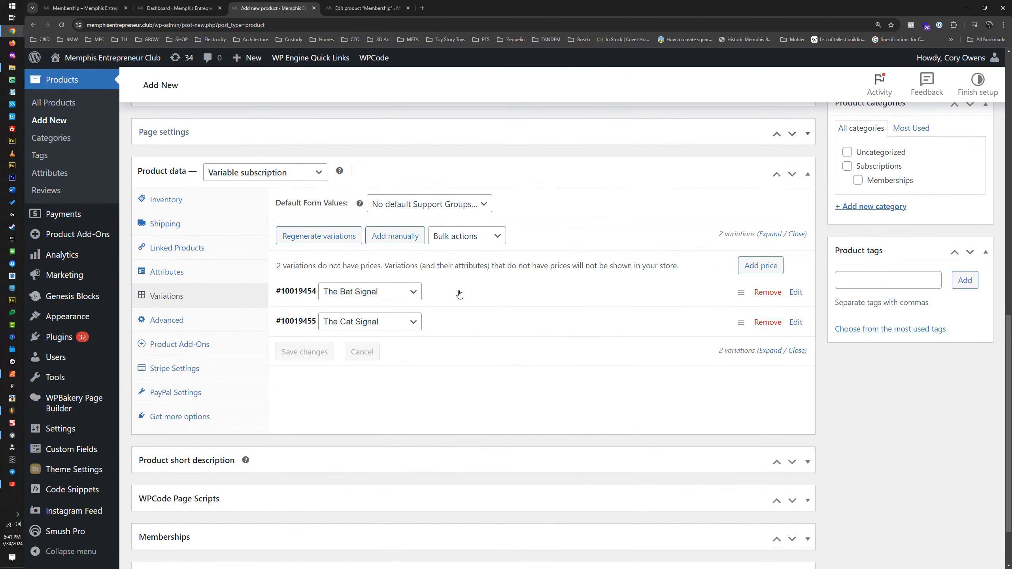
pyautogui.scroll(5, 864, 314)
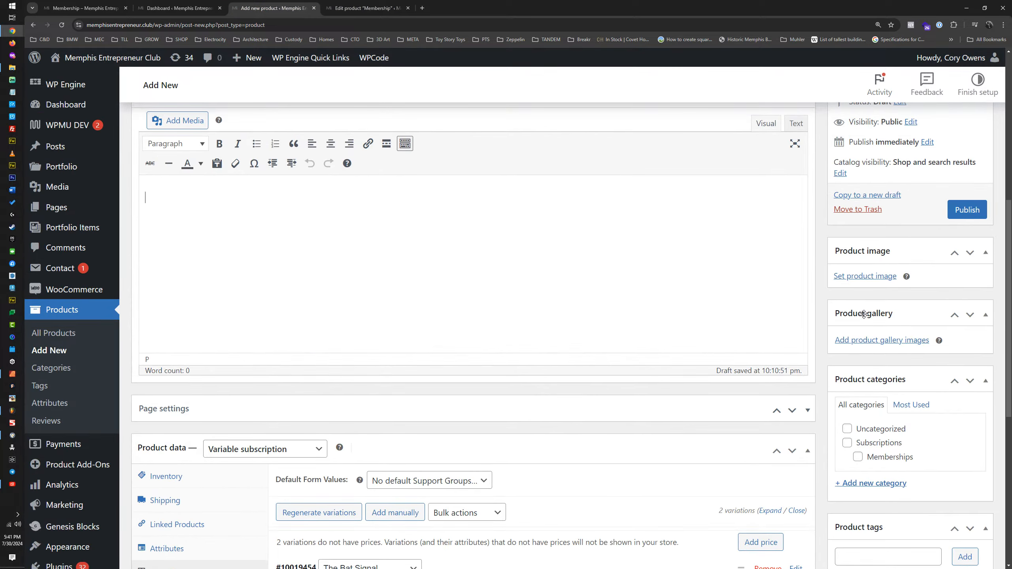
pyautogui.click(866, 277)
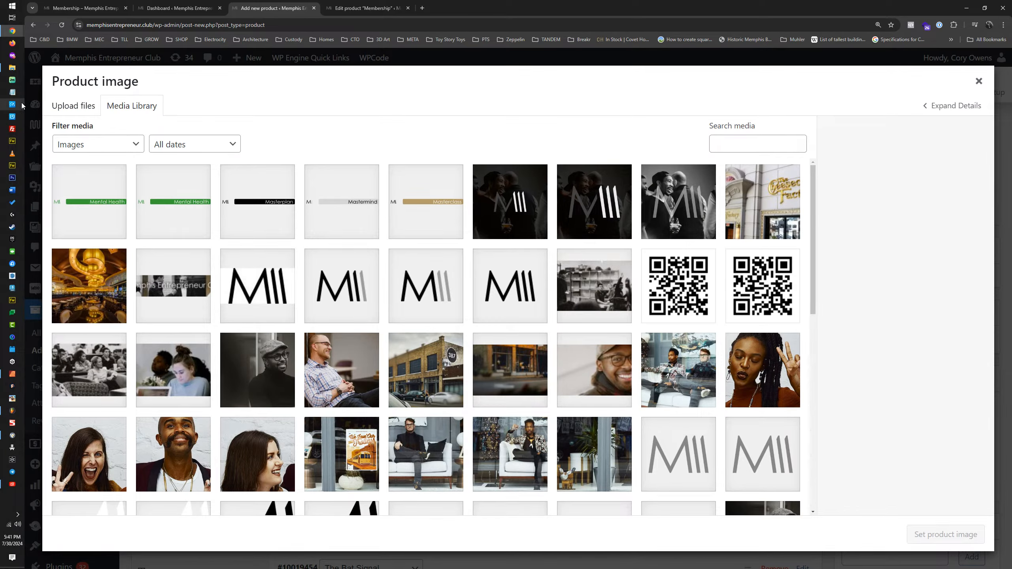
pyautogui.click(15, 69)
pyautogui.moveTo(678, 130); pyautogui.dragTo(233, 241)
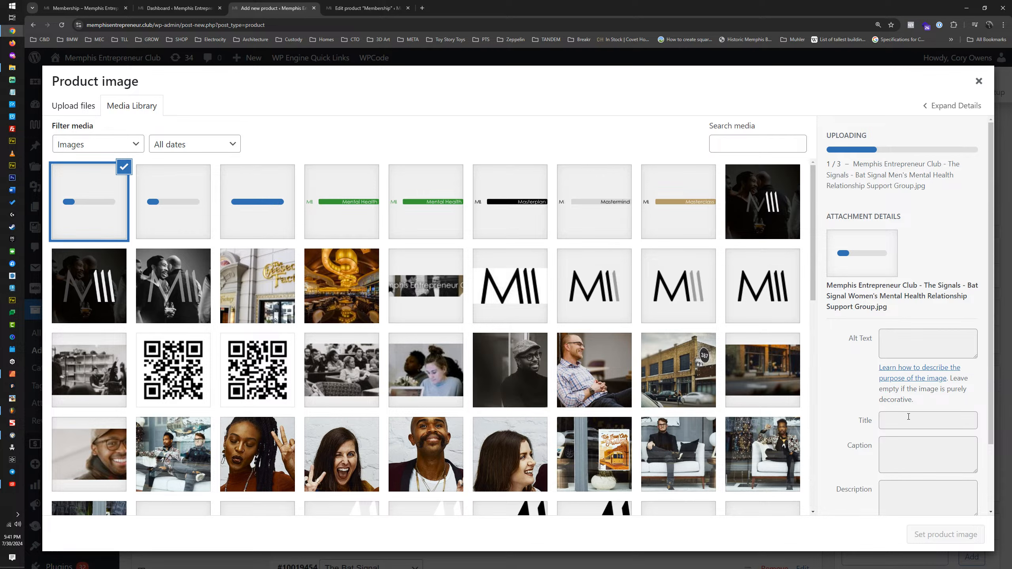
# Step: Select the uploaded Bat Signal image and reuse its title as its alt text
pyautogui.click(267, 205)
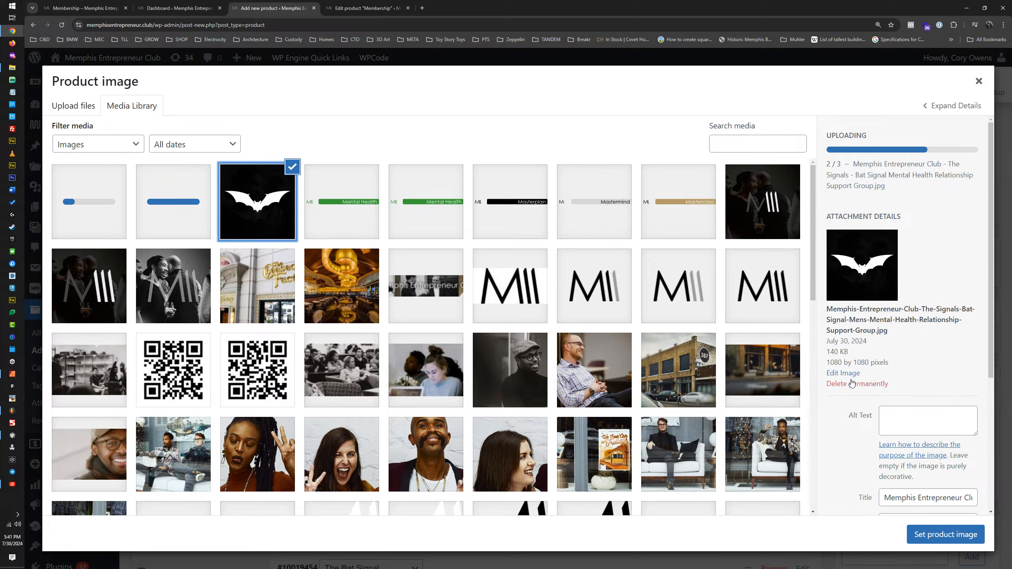
pyautogui.tripleClick(919, 499)
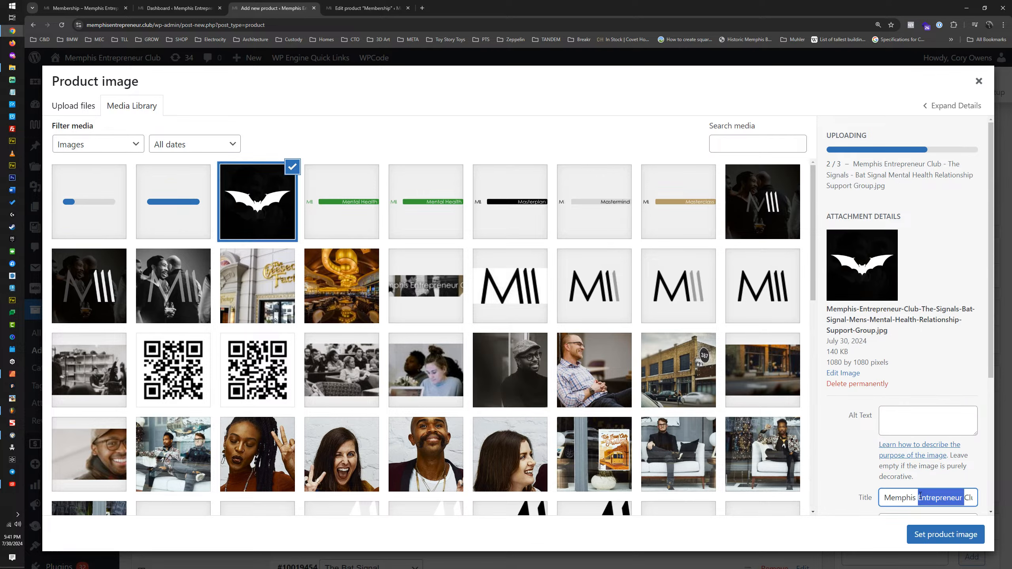
pyautogui.click(919, 426)
pyautogui.write('Memphis Entrepreneur Club - The Signals - Bat Signal Mens Mental Health Relationship Support Group')
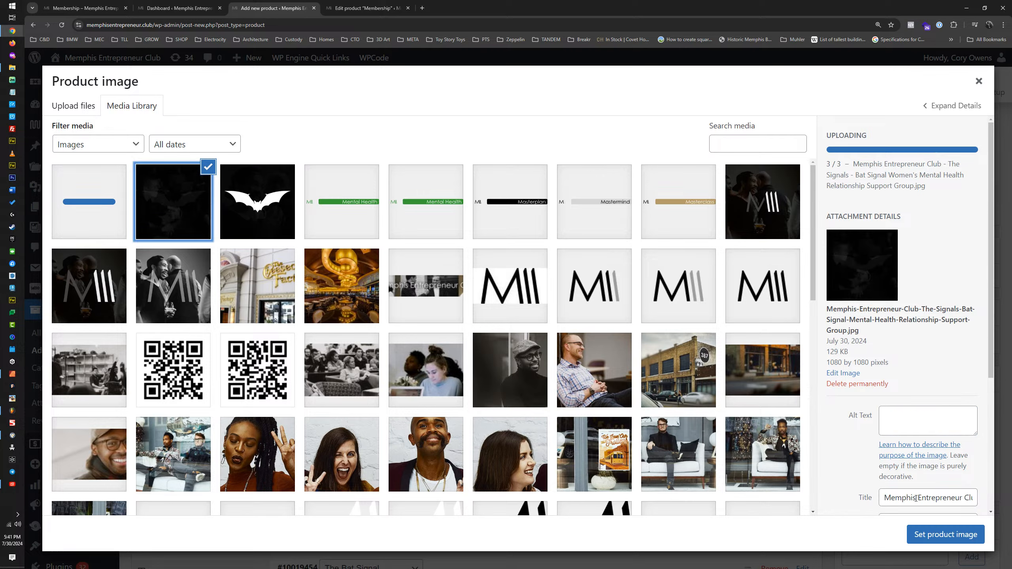
# Step: Copy the title of the general The Signals image without a white icon into its alt text
pyautogui.tripleClick(916, 498)
pyautogui.hotkey('ctrl', 'c')
pyautogui.click(924, 421)
pyautogui.hotkey('ctrl', 'v')
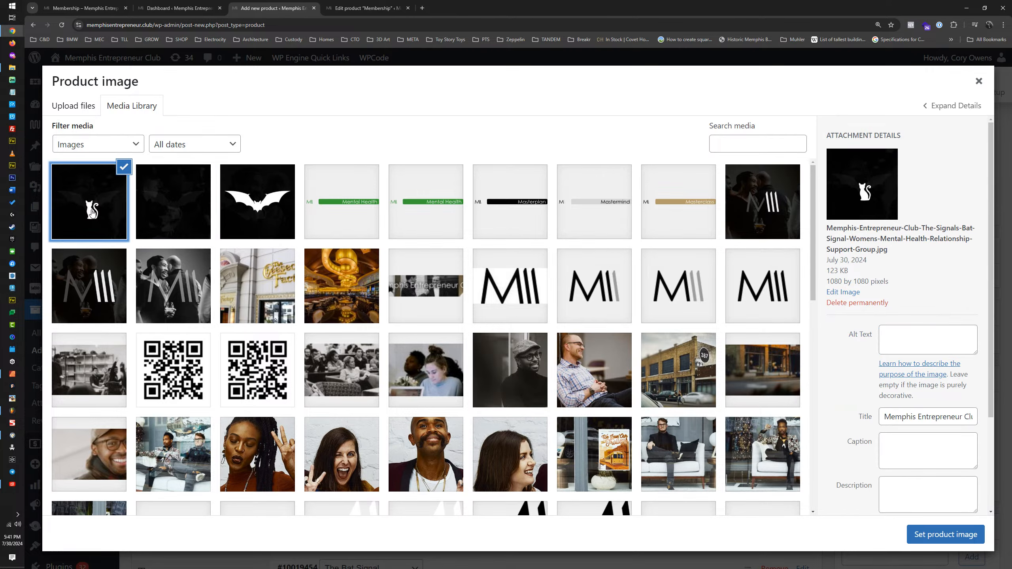
# Step: Copy the Cat Signal image's title into its alt text
pyautogui.tripleClick(906, 417)
pyautogui.hotkey('ctrl', 'c')
pyautogui.click(895, 339)
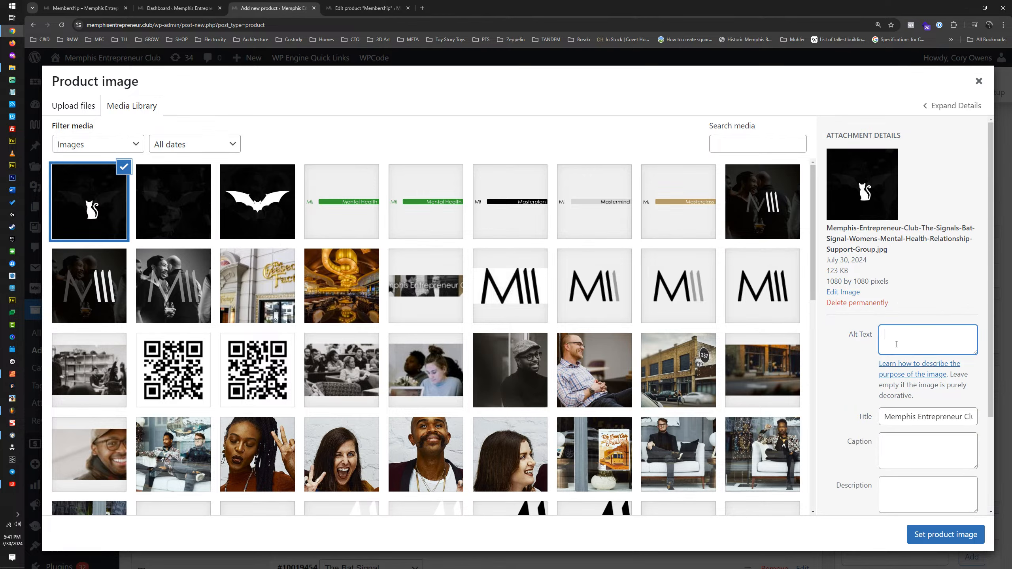
pyautogui.hotkey('ctrl', 'v')
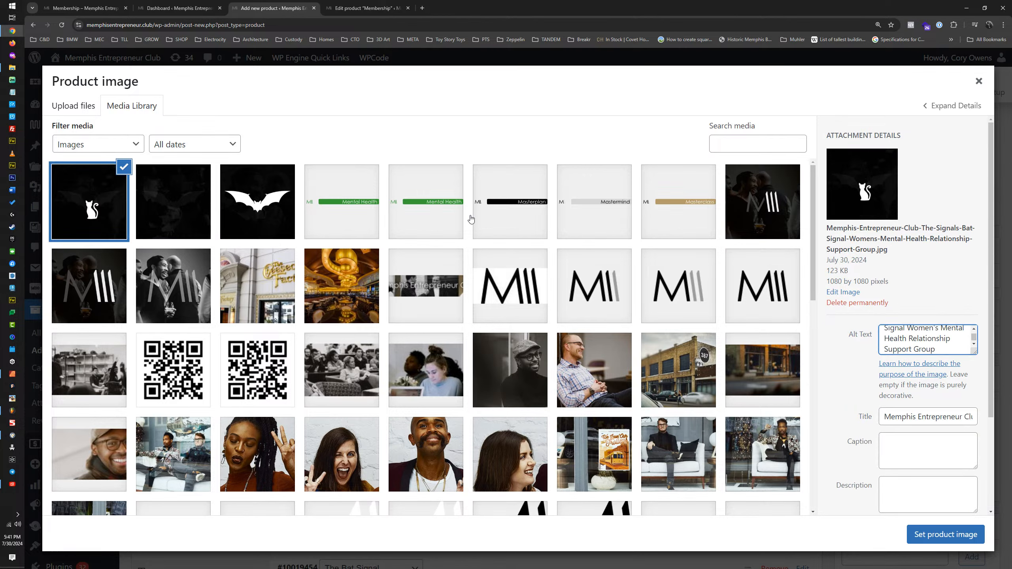
# Step: Set the general The Signals image as the product image
pyautogui.click(172, 216)
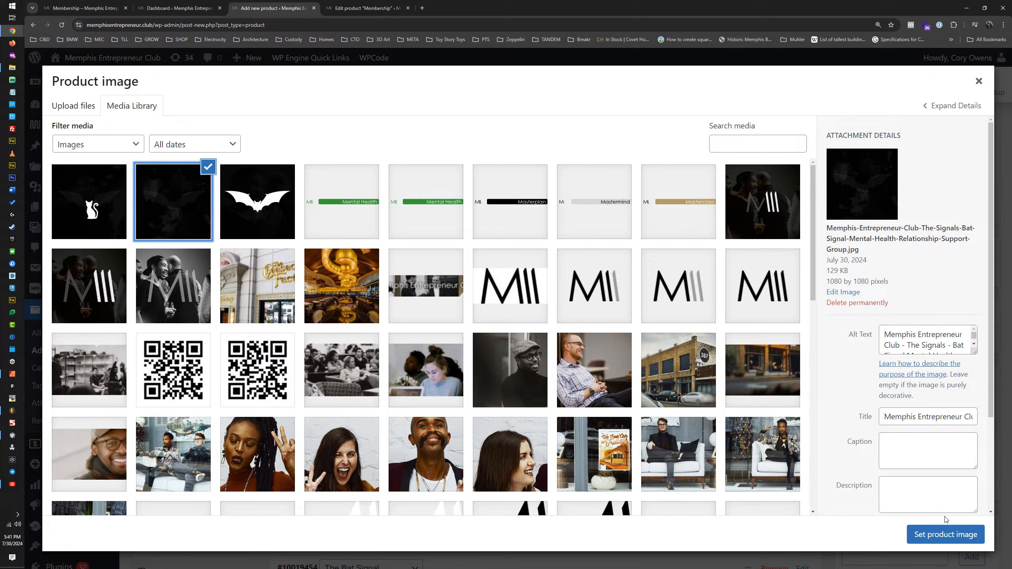
pyautogui.click(946, 534)
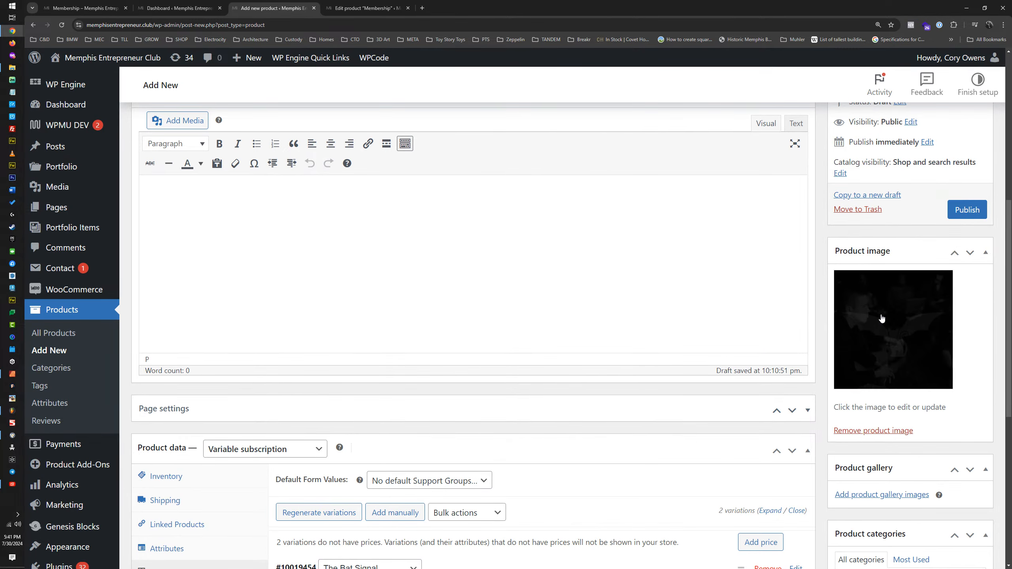
# Step: Expand The Bat Signal variation and set the white bat image as its variation image
pyautogui.scroll(-4, 904, 319)
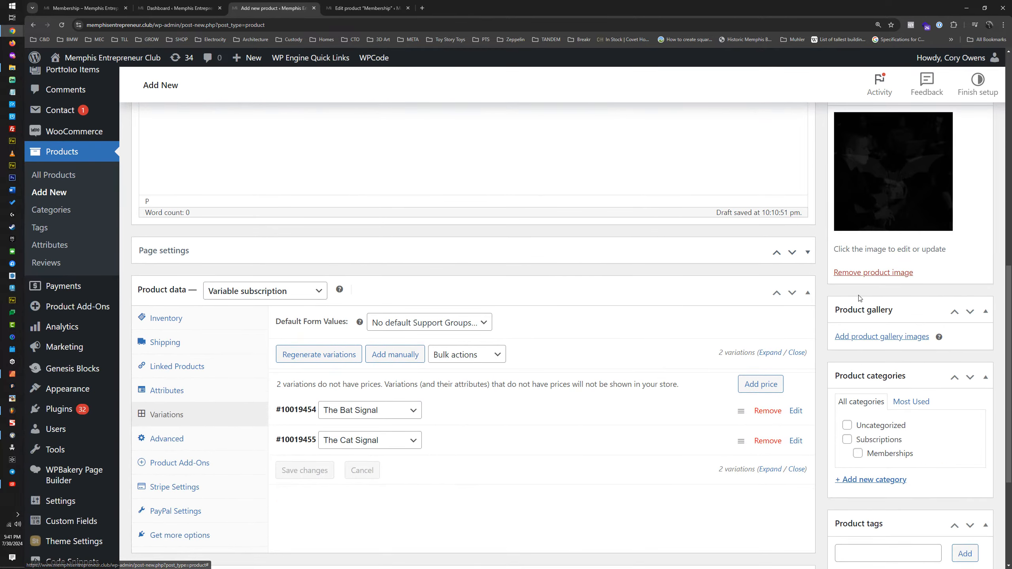
pyautogui.click(460, 416)
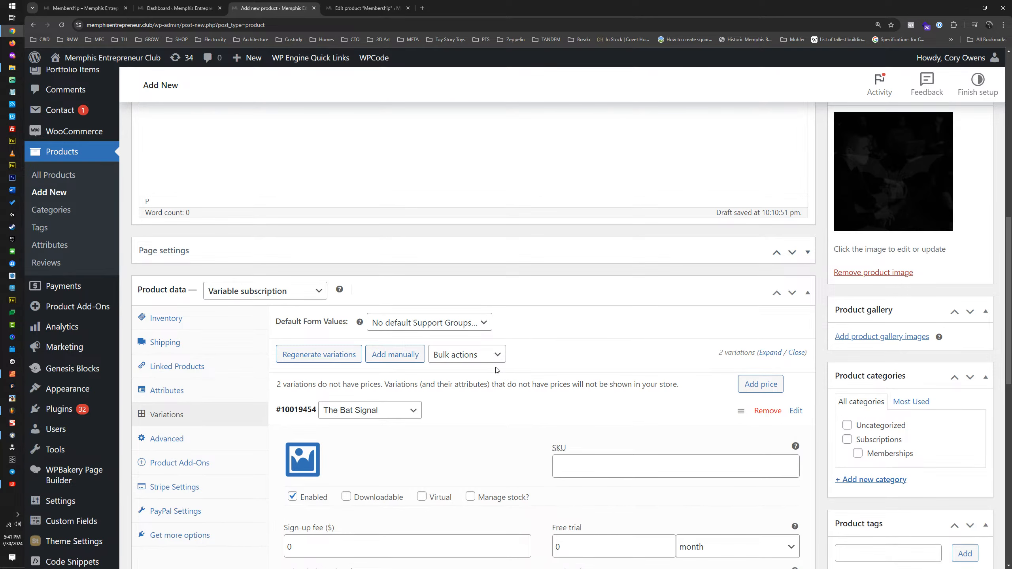
pyautogui.scroll(-3, 497, 370)
pyautogui.click(302, 338)
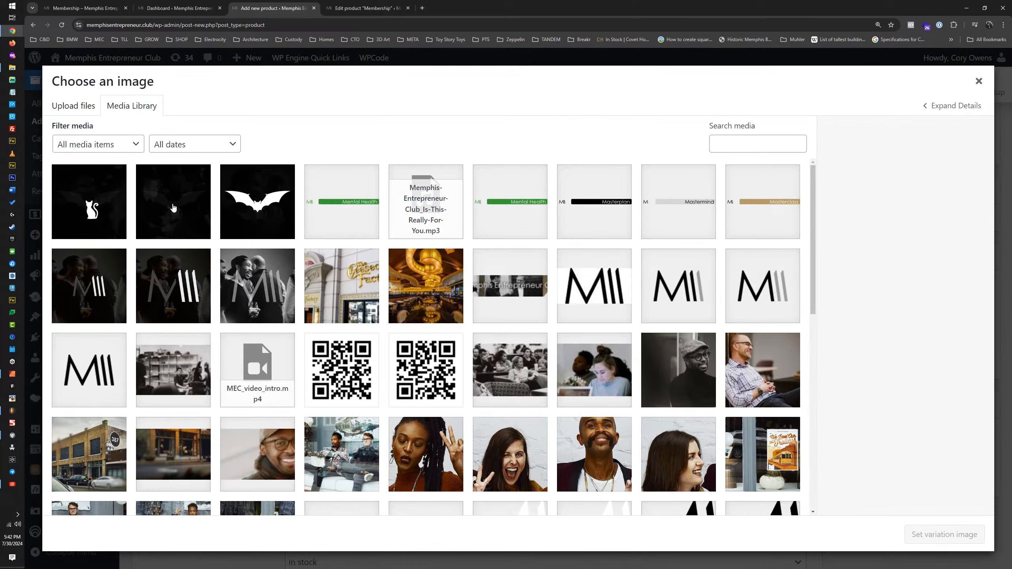
pyautogui.click(257, 202)
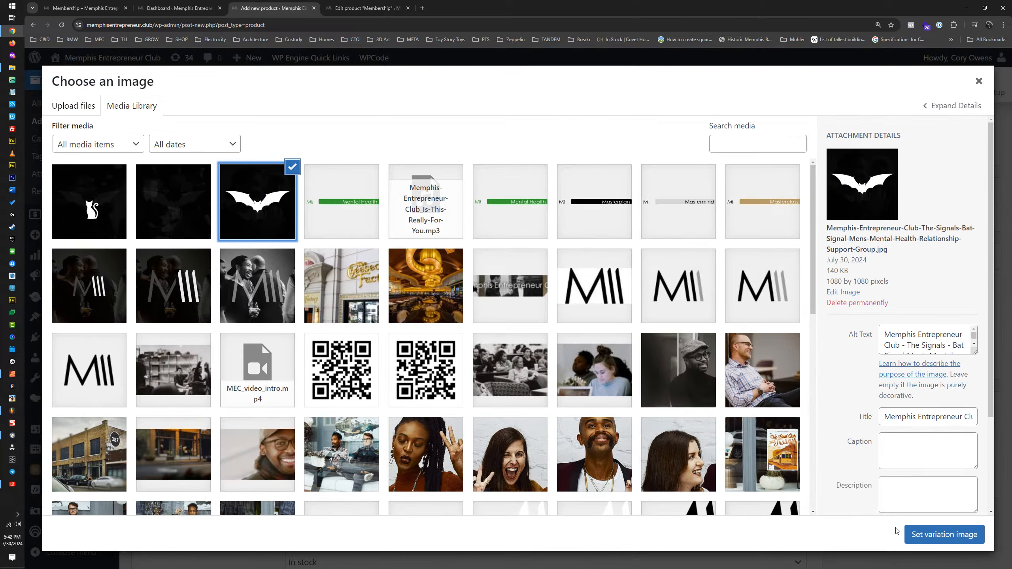
pyautogui.click(913, 534)
# Step: Collapse The Bat Signal variation and set the white cat image as The Cat Signal variation's image
pyautogui.scroll(-10, 319, 377)
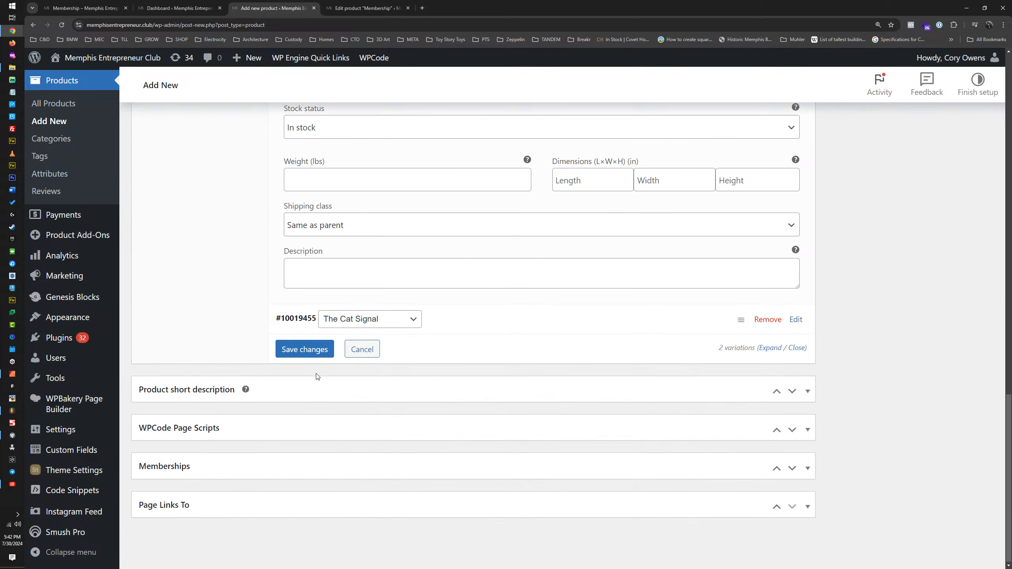
pyautogui.scroll(8, 318, 359)
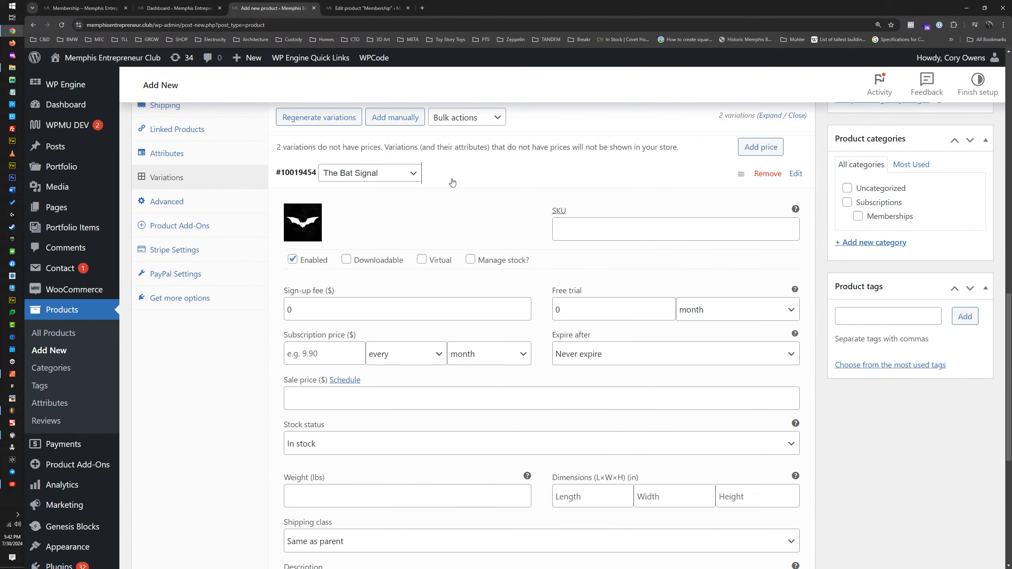
pyautogui.click(453, 183)
pyautogui.click(446, 250)
pyautogui.click(306, 248)
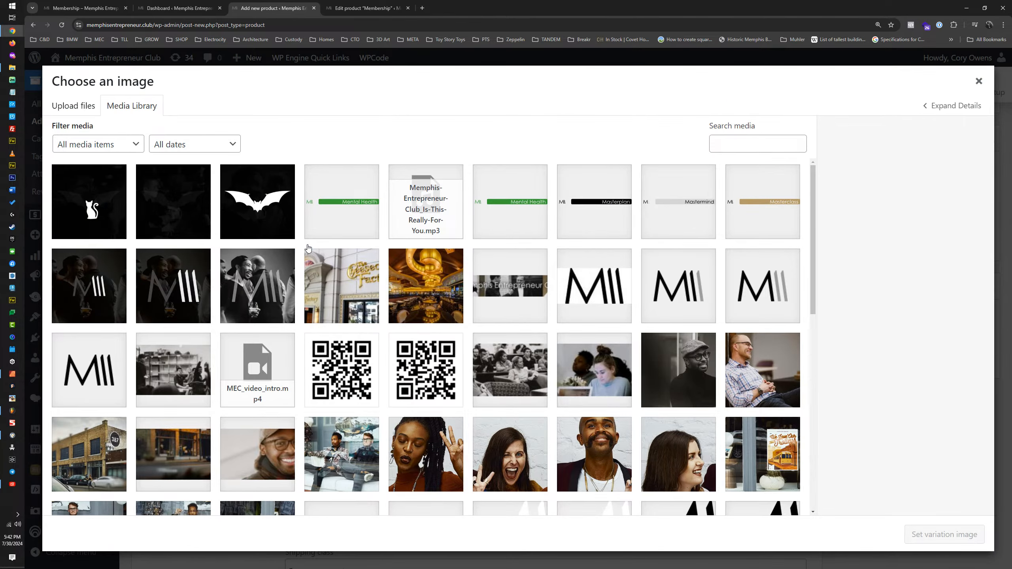
pyautogui.click(91, 209)
pyautogui.click(972, 538)
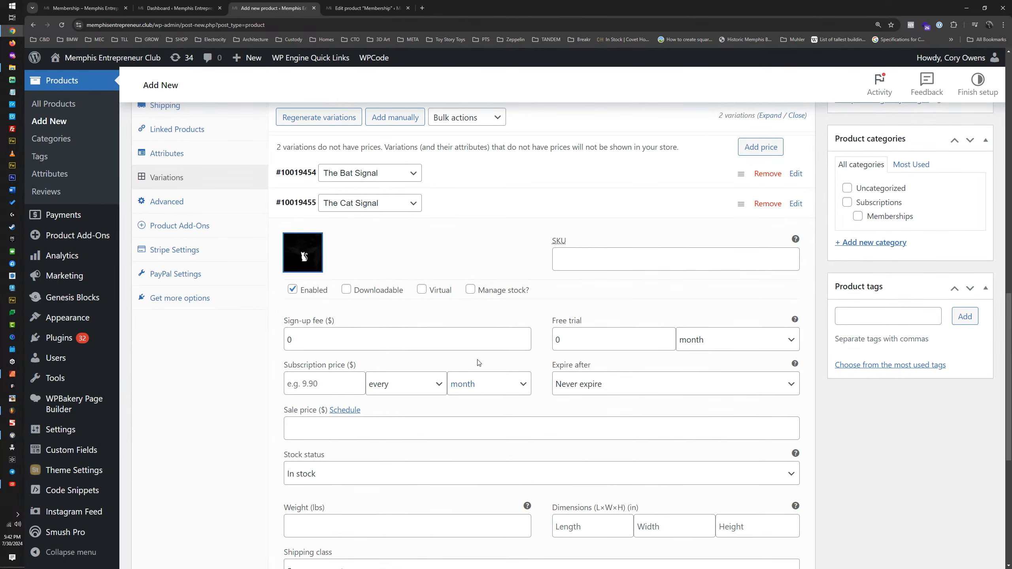
# Step: Set The Bat Signal variation's SKU to "sigbat"
pyautogui.scroll(8, 479, 362)
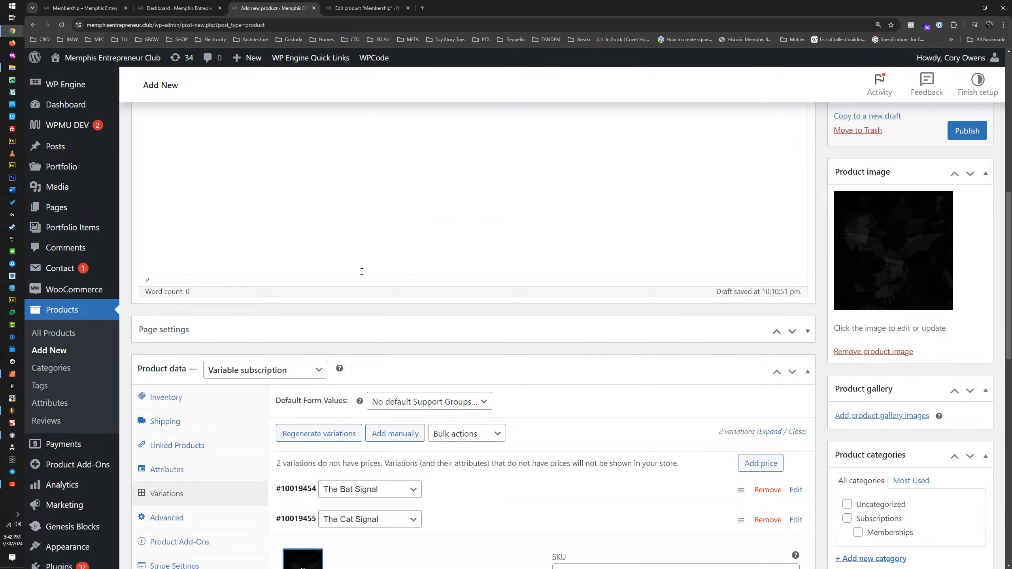
pyautogui.scroll(-4, 461, 367)
pyautogui.click(460, 333)
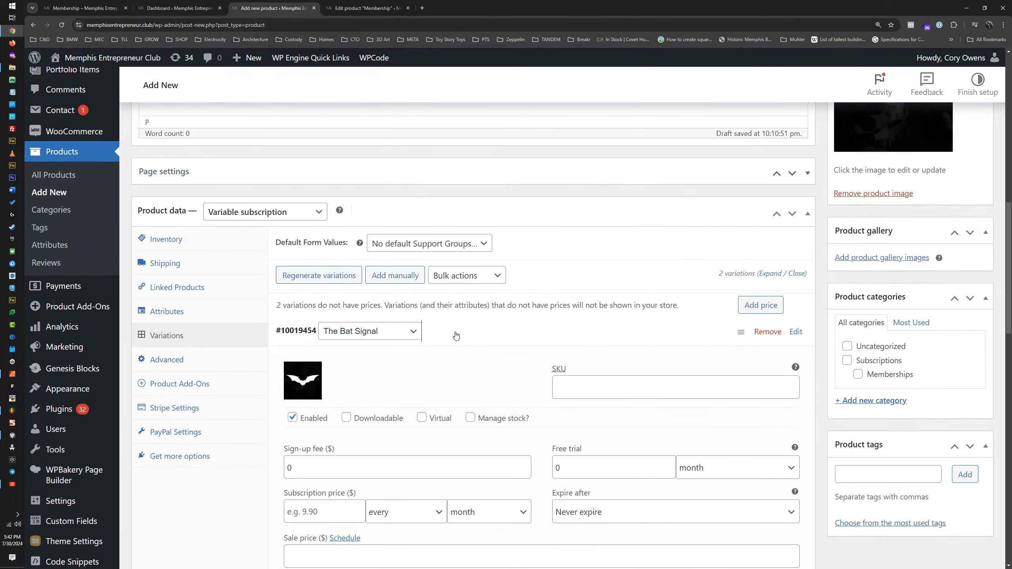
pyautogui.click(595, 390)
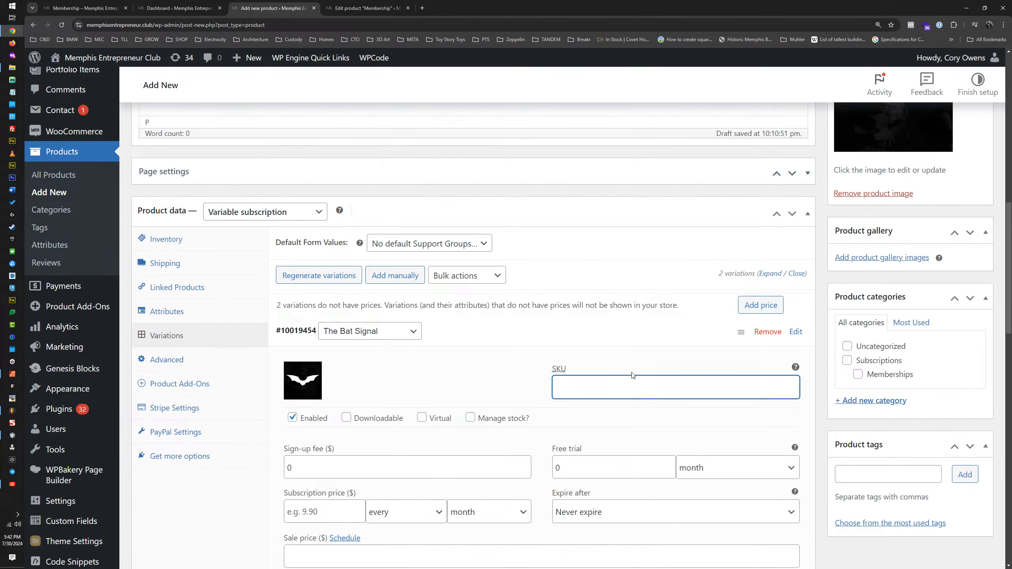
pyautogui.write('sigbat')
# Step: Set The Cat Signal variation's SKU to "sigcat"
pyautogui.click(545, 342)
pyautogui.click(543, 361)
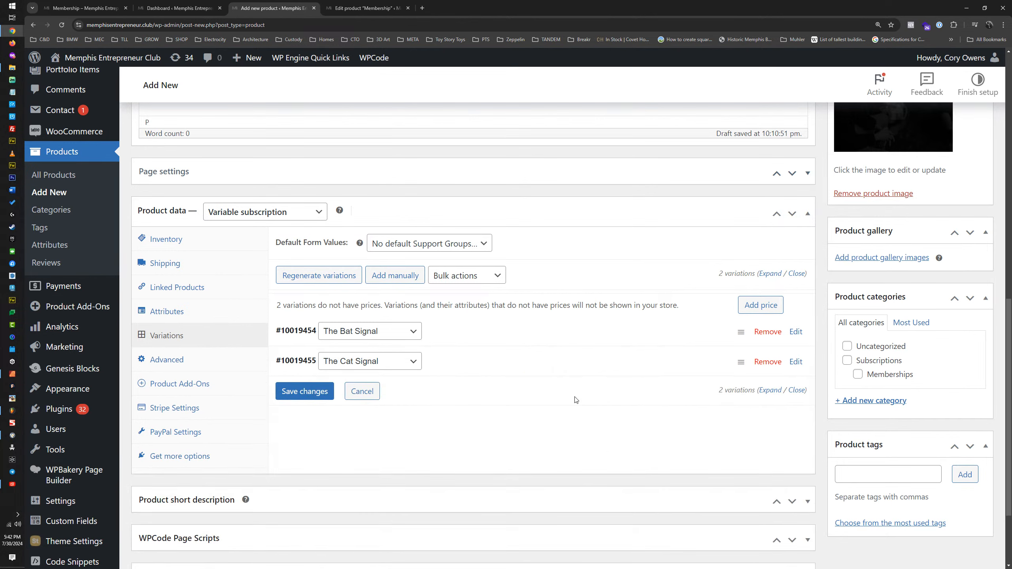
pyautogui.click(566, 366)
pyautogui.click(583, 411)
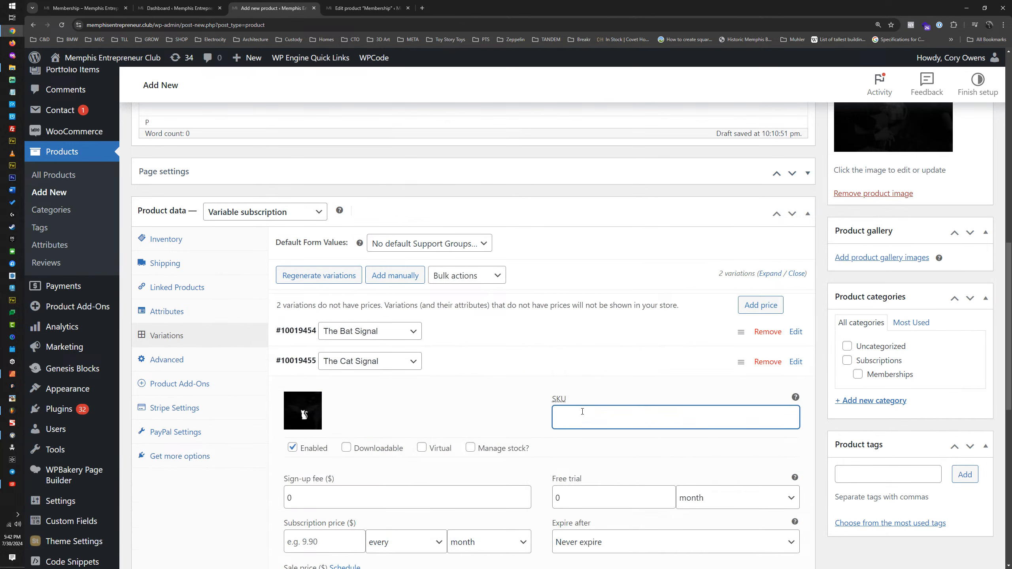
pyautogui.write('sigcat')
# Step: Mark both The Bat Signal and The Cat Signal variations as virtual
pyautogui.click(494, 335)
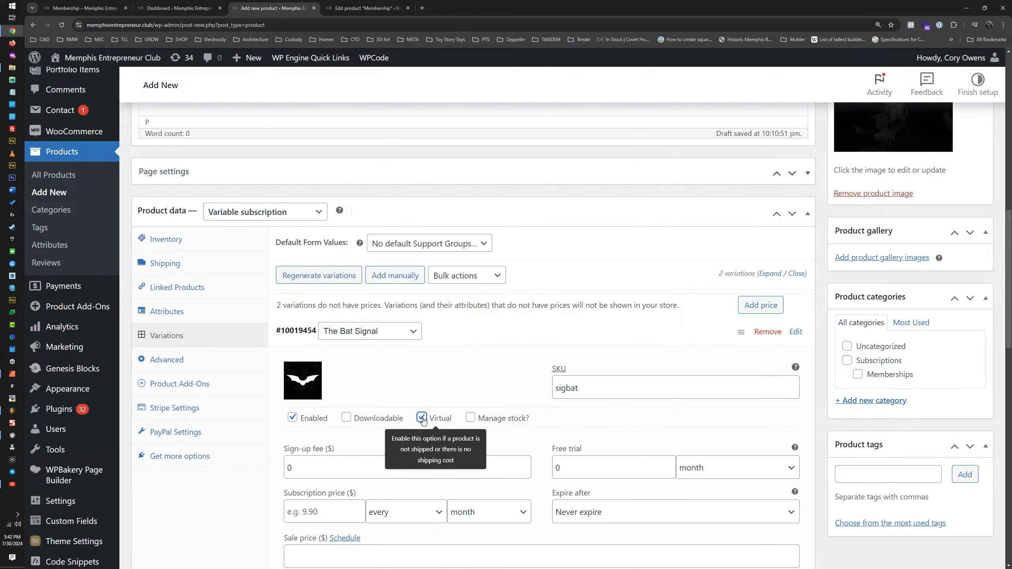
pyautogui.click(454, 344)
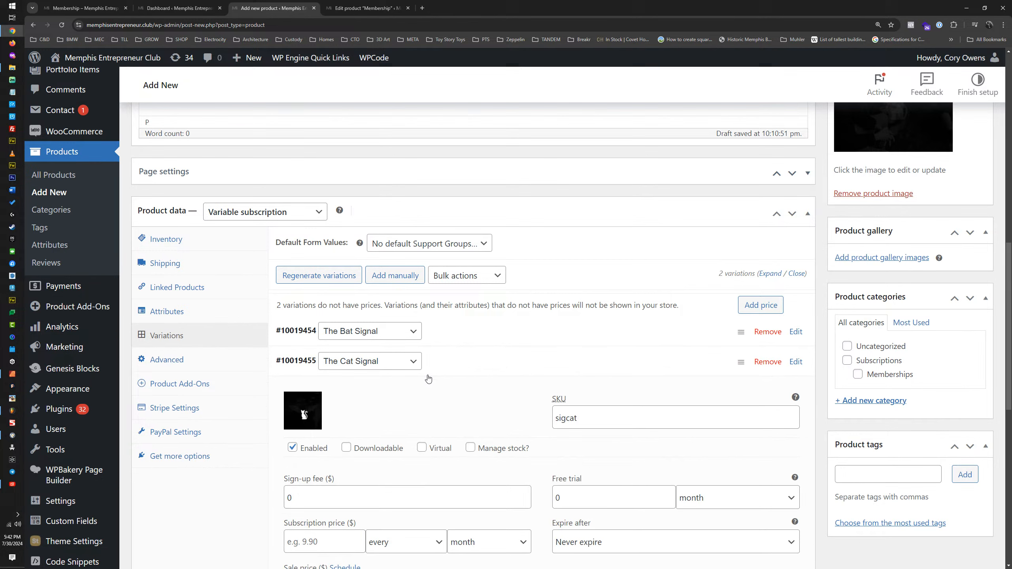
pyautogui.click(422, 448)
# Step: Give The Bat Signal variation a free trial of 7 days
pyautogui.click(453, 333)
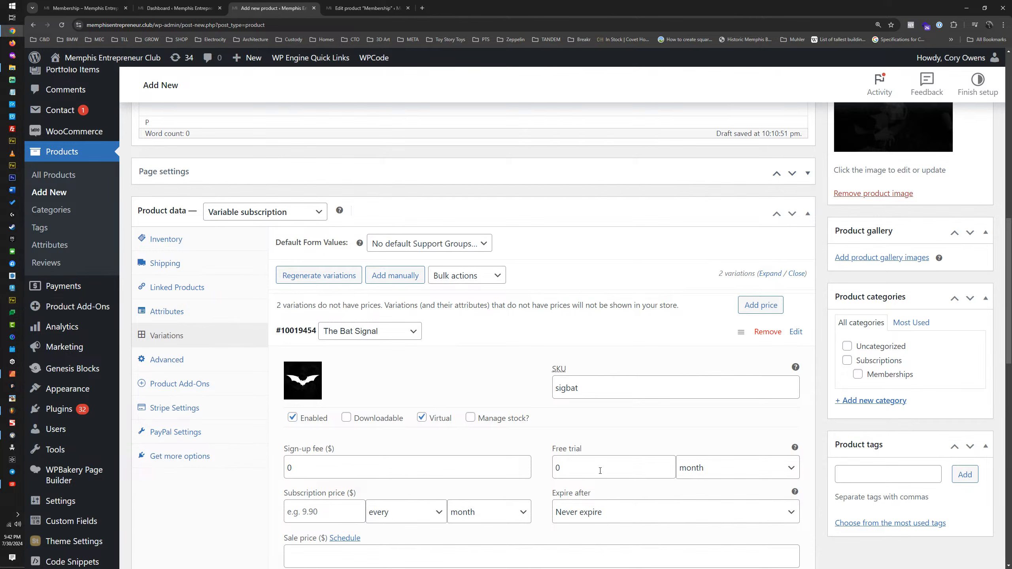
pyautogui.click(702, 472)
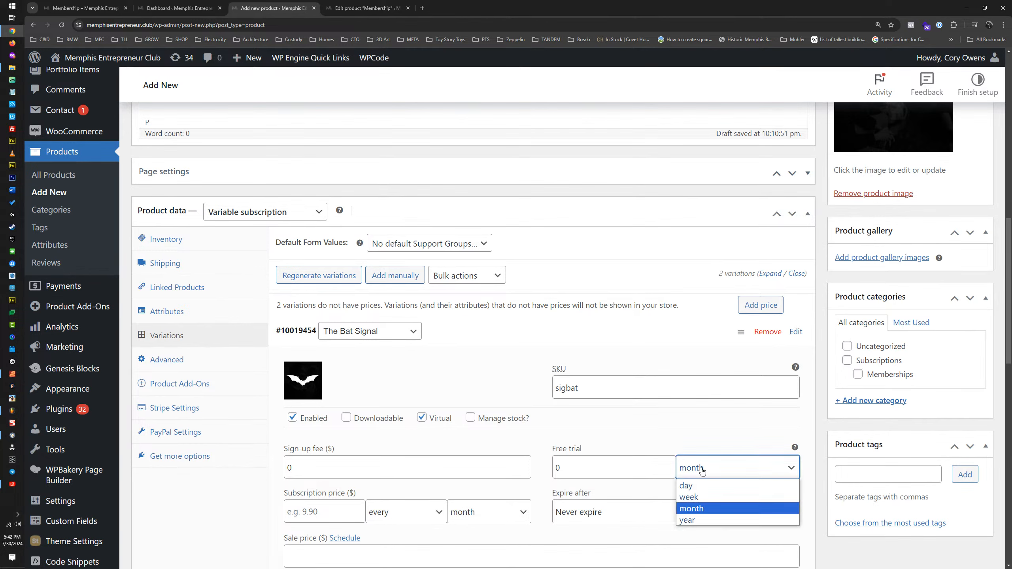
pyautogui.click(693, 490)
pyautogui.hotkey('shift', 'Tab')
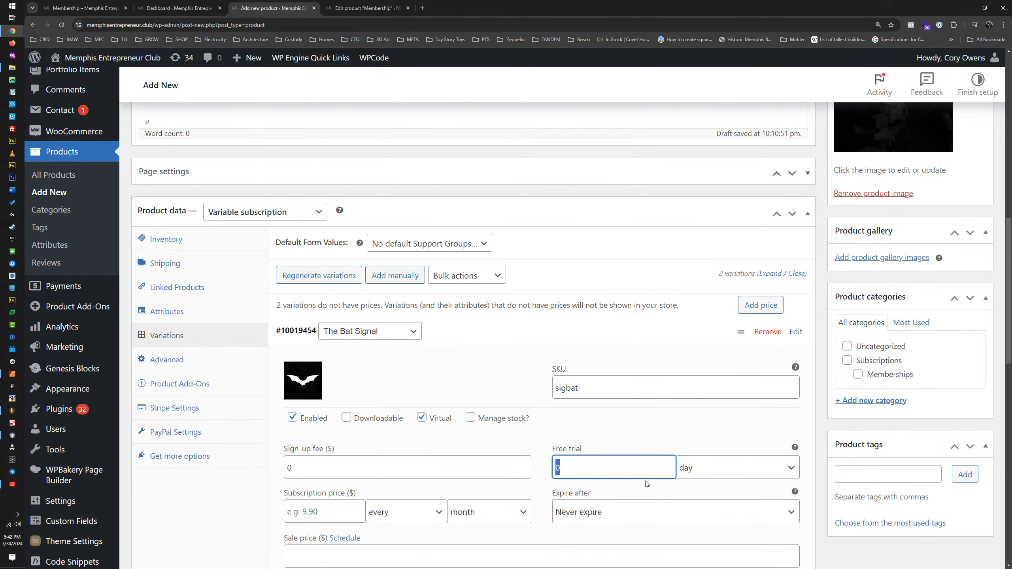
pyautogui.write('7')
# Step: Give The Cat Signal variation a free trial of 7 days
pyautogui.click(474, 337)
pyautogui.click(473, 358)
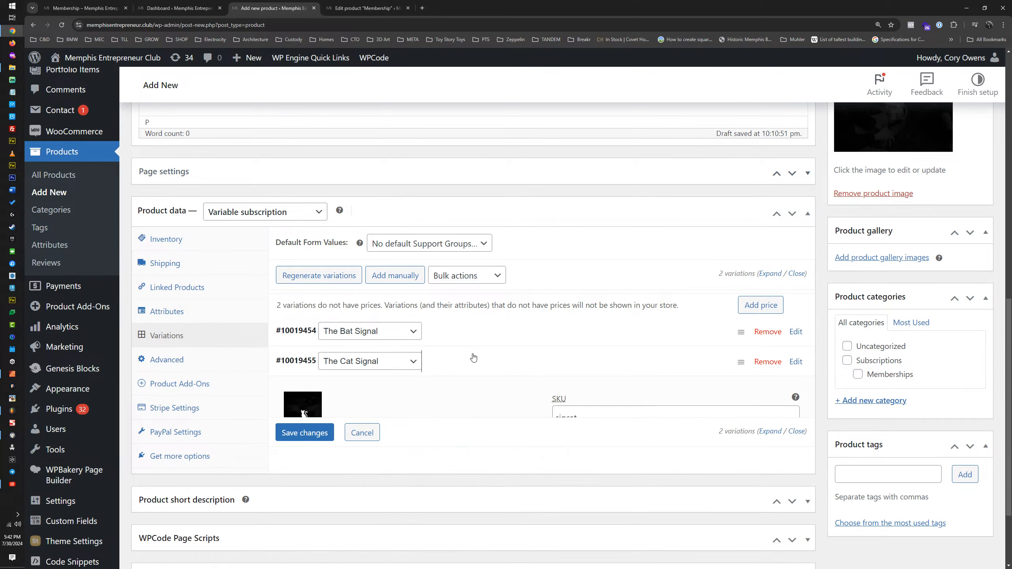
pyautogui.click(708, 498)
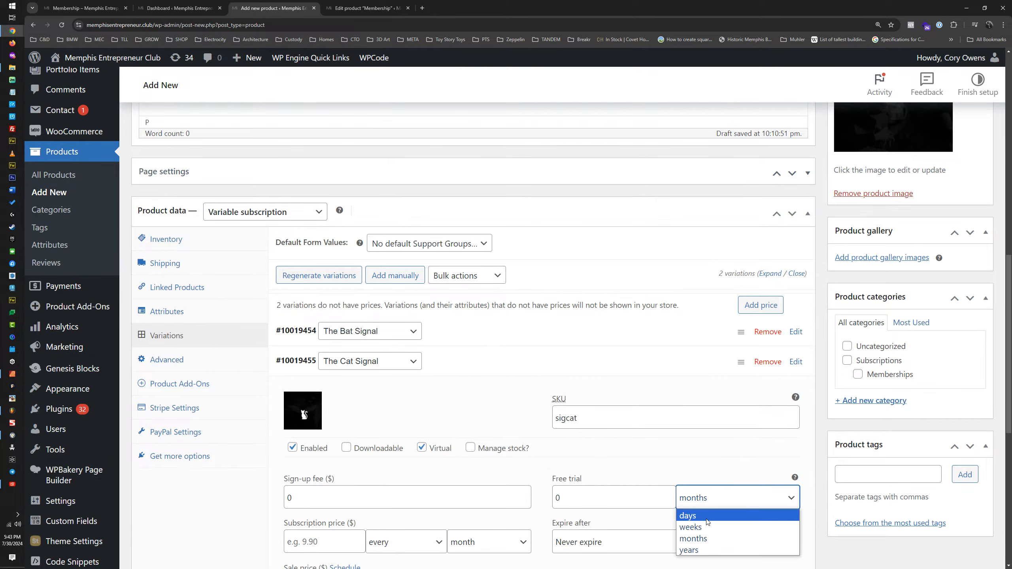
pyautogui.click(708, 519)
pyautogui.doubleClick(583, 494)
pyautogui.write('7')
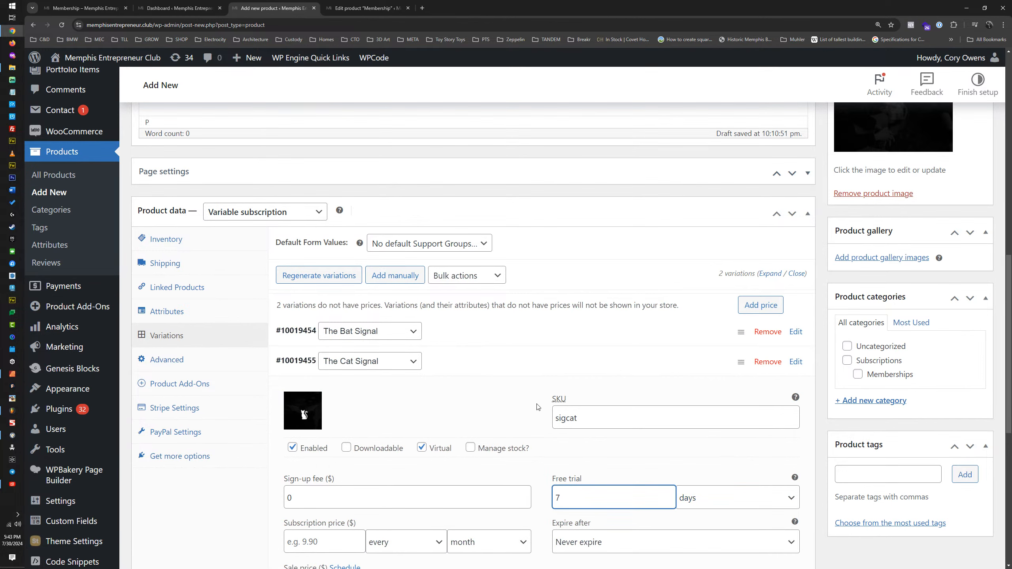
# Step: Set The Bat Signal variation's subscription price to $15 every month with a sale price of $12.99
pyautogui.click(489, 361)
pyautogui.click(488, 338)
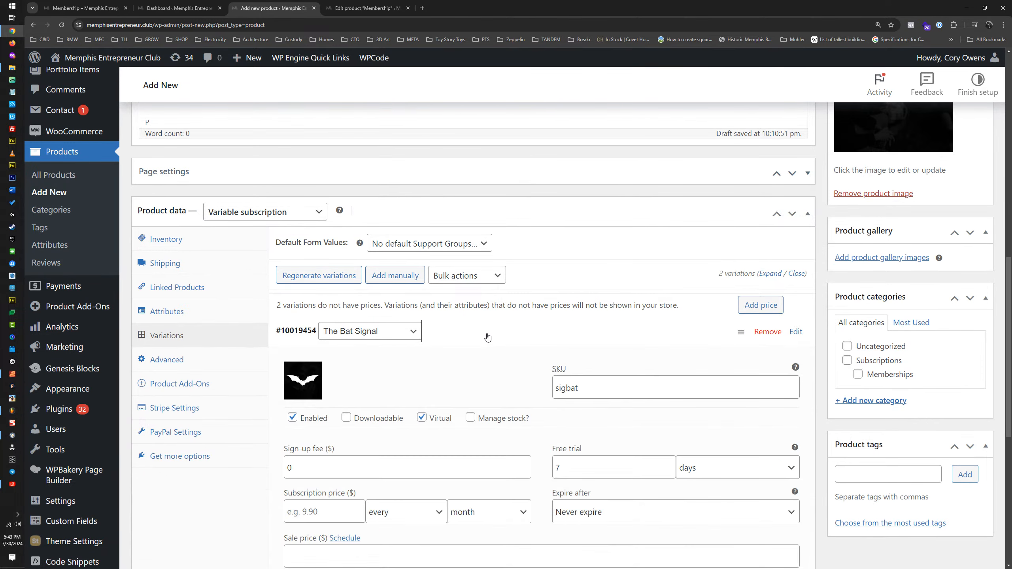
pyautogui.scroll(-4, 306, 354)
pyautogui.click(336, 355)
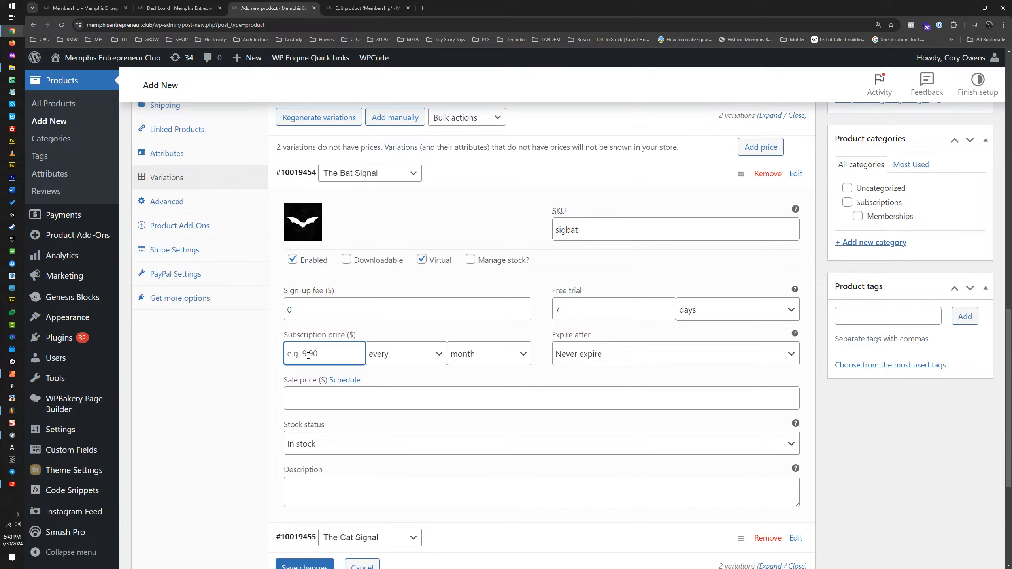
pyautogui.write('15')
pyautogui.doubleClick(296, 355)
pyautogui.click(320, 401)
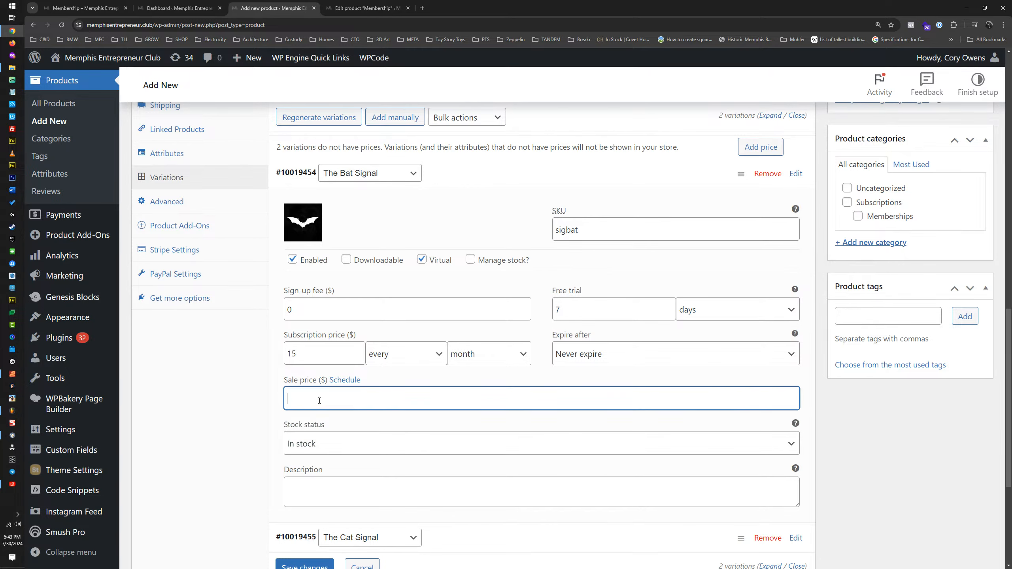
pyautogui.write('12.99')
pyautogui.click(467, 182)
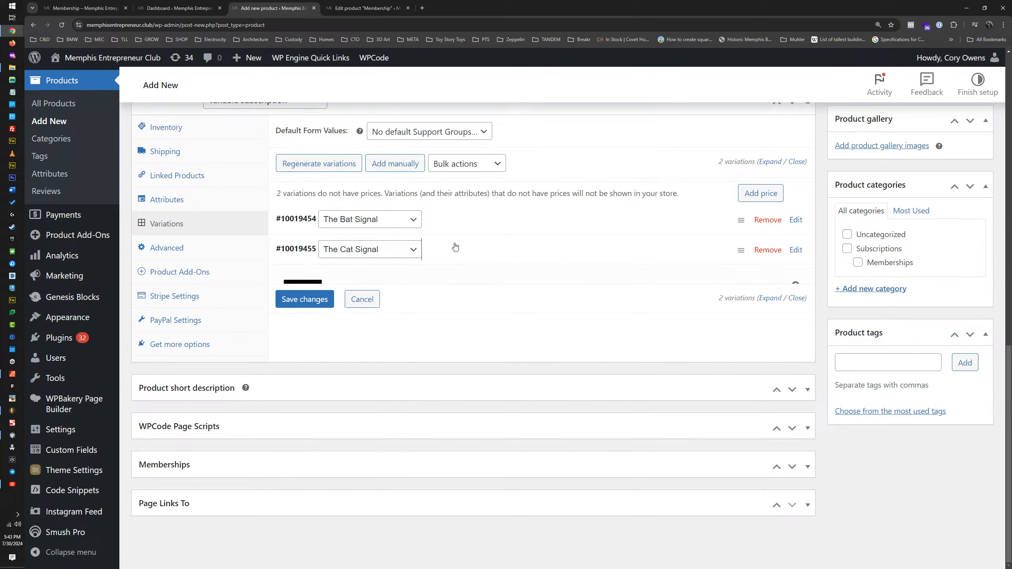
# Step: Set The Cat Signal variation's subscription price to $15 every month with a sale price of $12.99
pyautogui.click(455, 249)
pyautogui.scroll(-1, 455, 248)
pyautogui.click(322, 381)
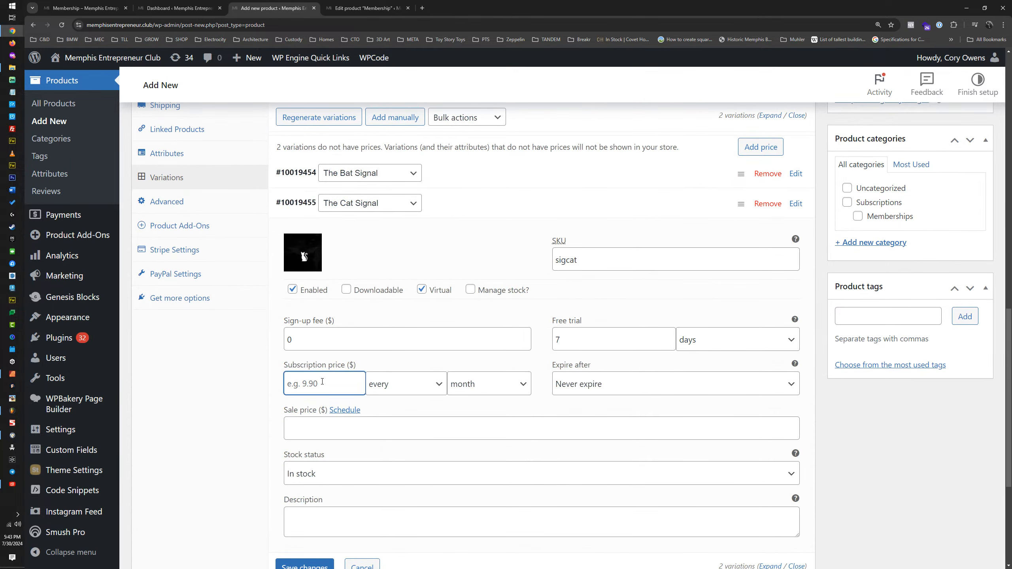
pyautogui.write('12.')
pyautogui.press('BackSpace')
pyautogui.press('BackSpace')
pyautogui.press('BackSpace')
pyautogui.write('15')
pyautogui.click(305, 430)
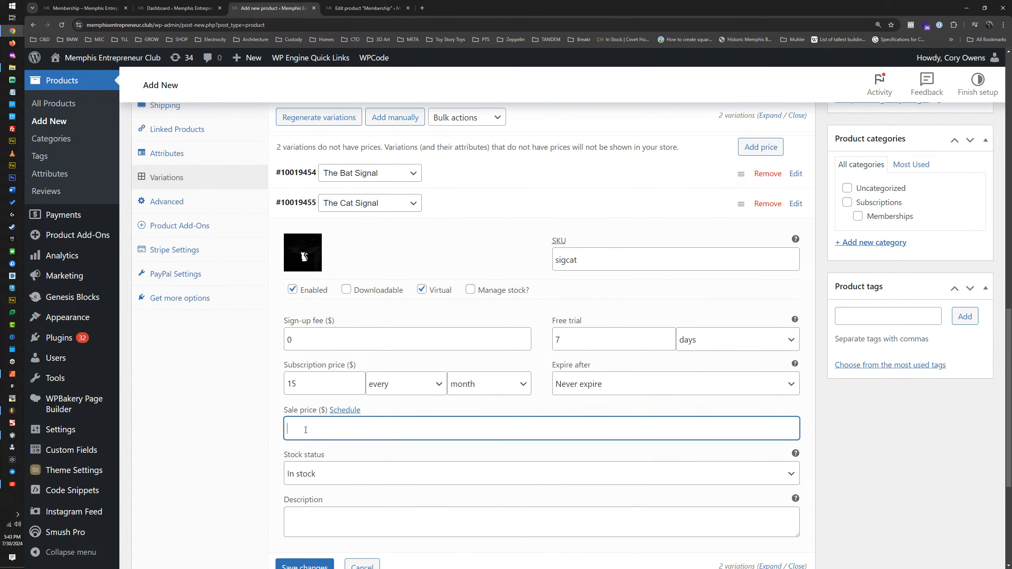
pyautogui.write('12.99')
pyautogui.click(454, 200)
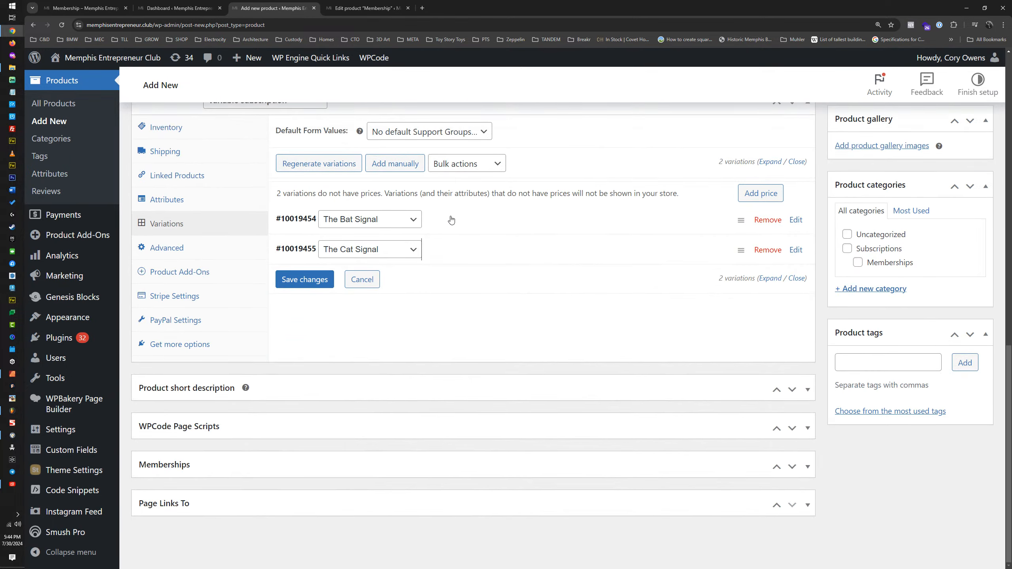
pyautogui.click(452, 219)
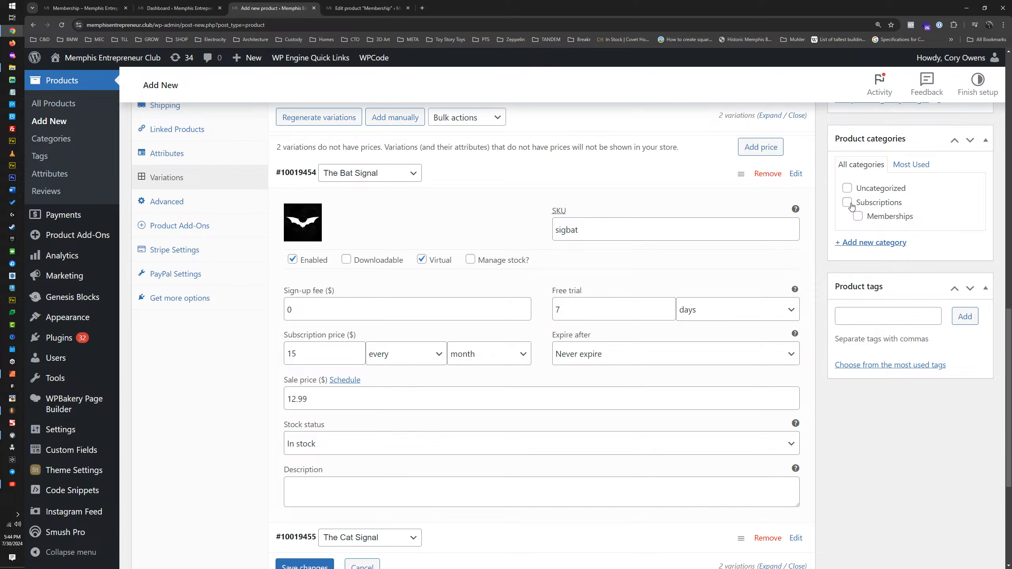
# Step: Create a "Support Group" product category under Subscriptions and assign the parent Subscriptions category to the product as well
pyautogui.click(872, 245)
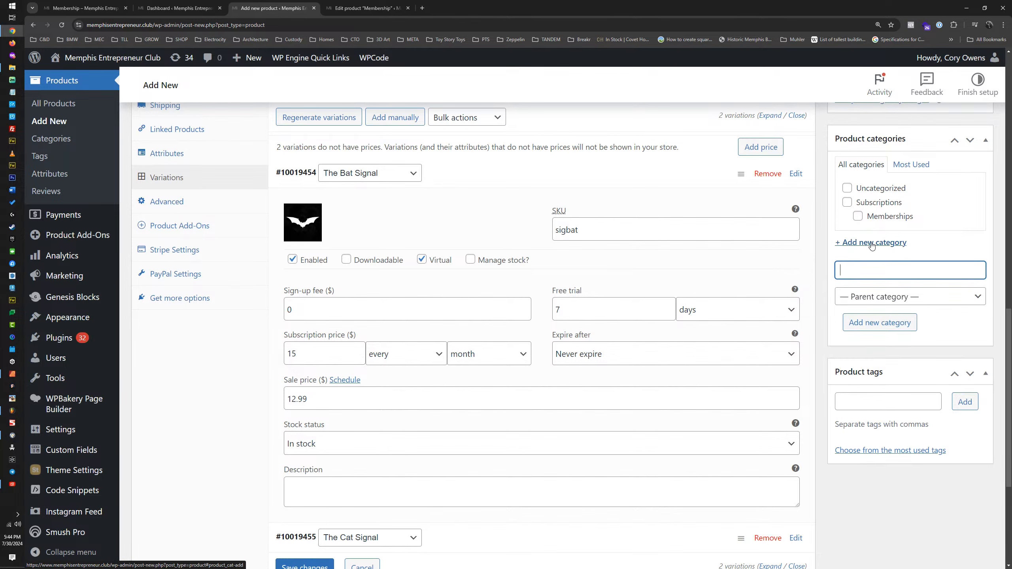
pyautogui.click(865, 296)
pyautogui.click(873, 324)
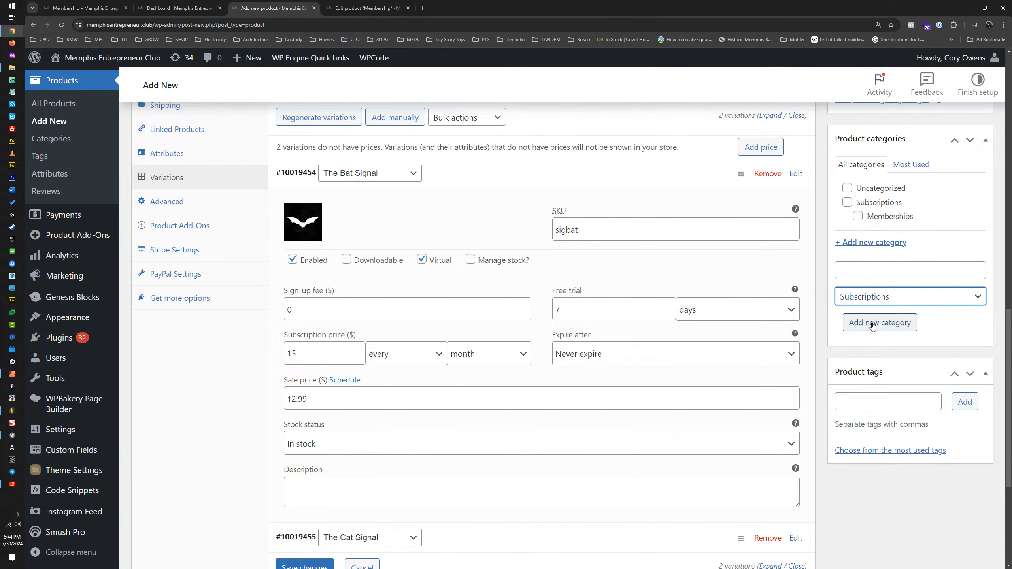
pyautogui.click(884, 274)
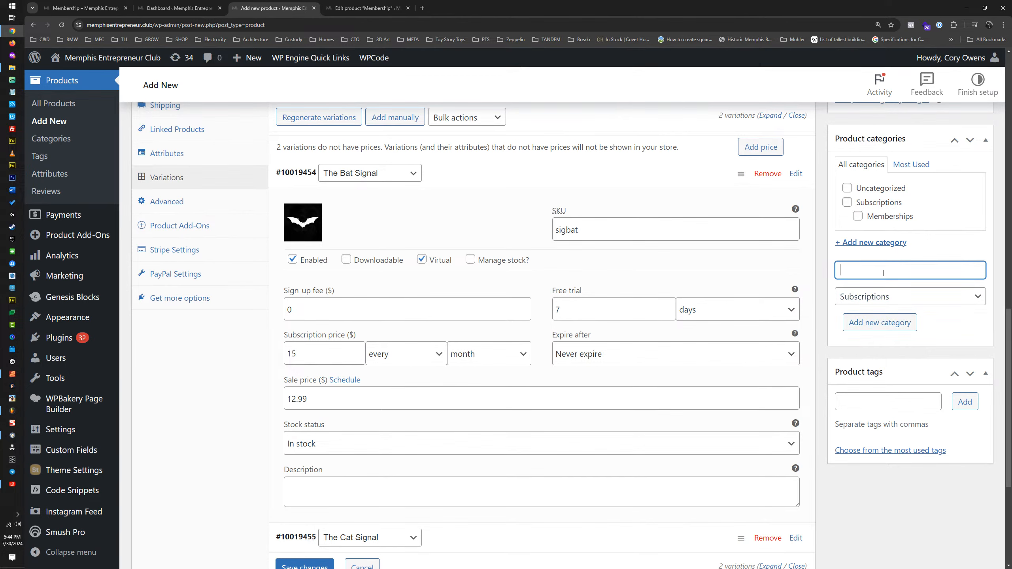
pyautogui.write('Support Group')
pyautogui.click(878, 331)
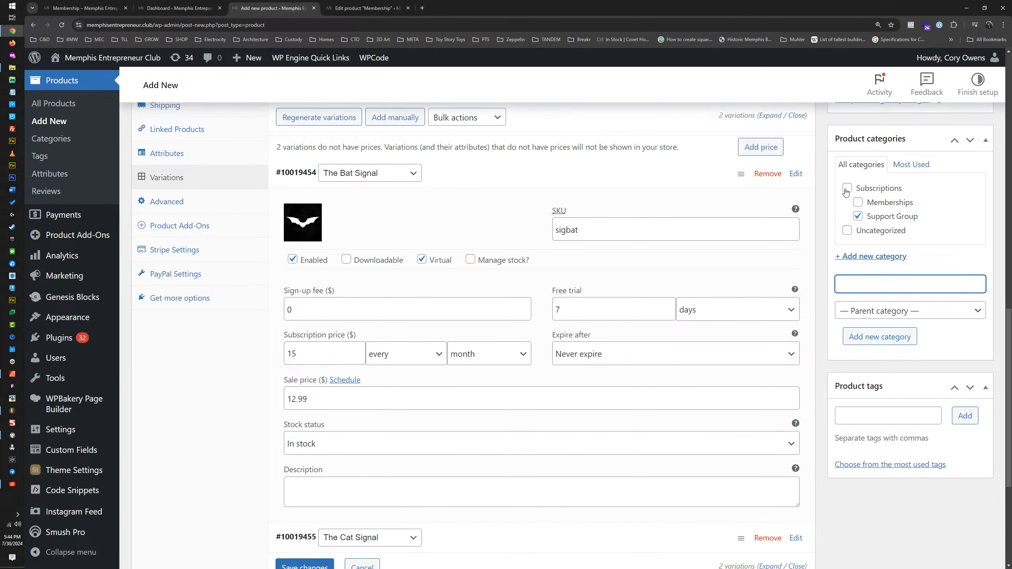
pyautogui.click(847, 189)
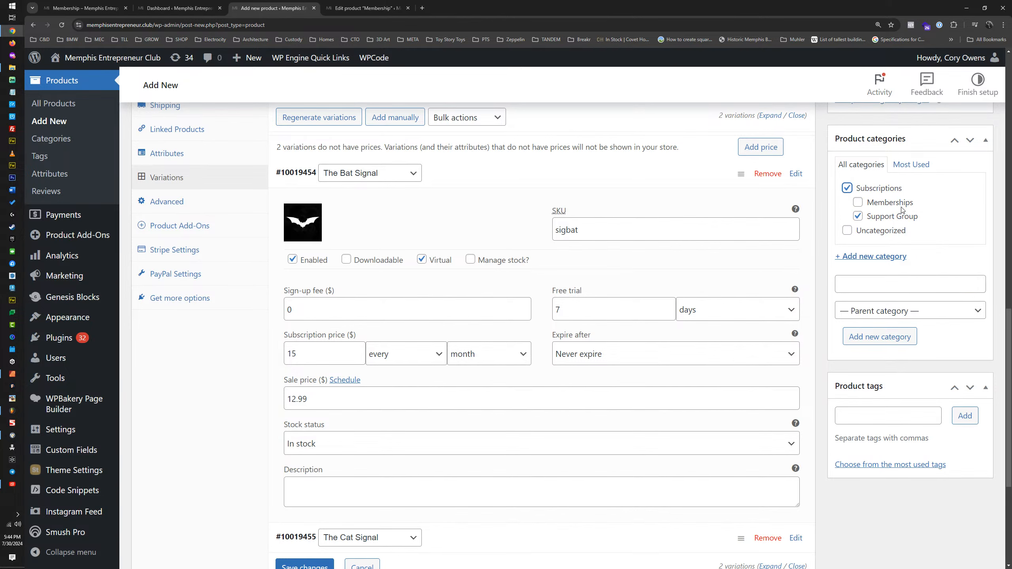
# Step: Enter "Mental Health" as the product tag
pyautogui.click(875, 414)
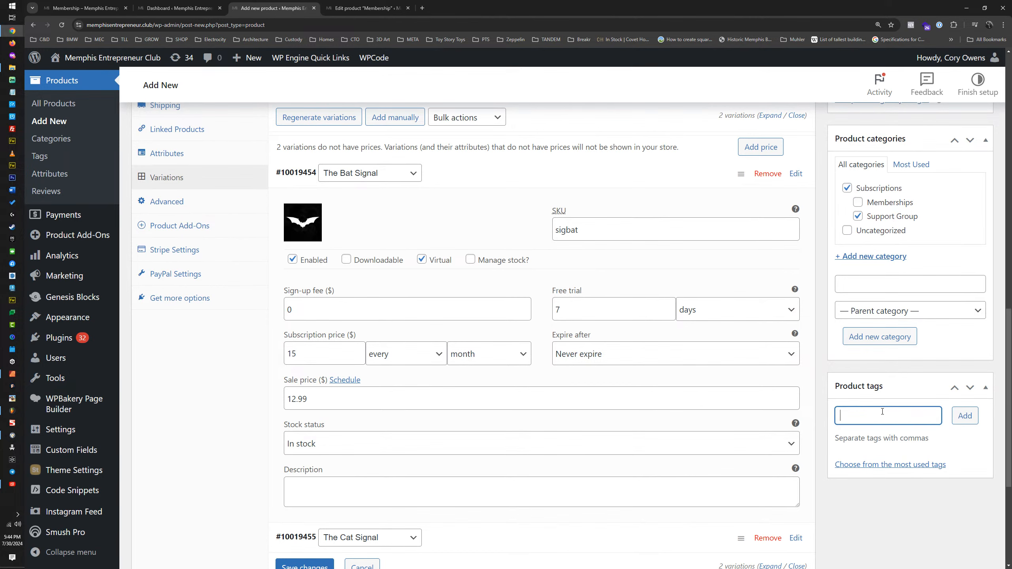
pyautogui.write('Mental Health')
# Step: Give The Bat Signal variation the description "Support group for men navigating through dark times."
pyautogui.click(384, 491)
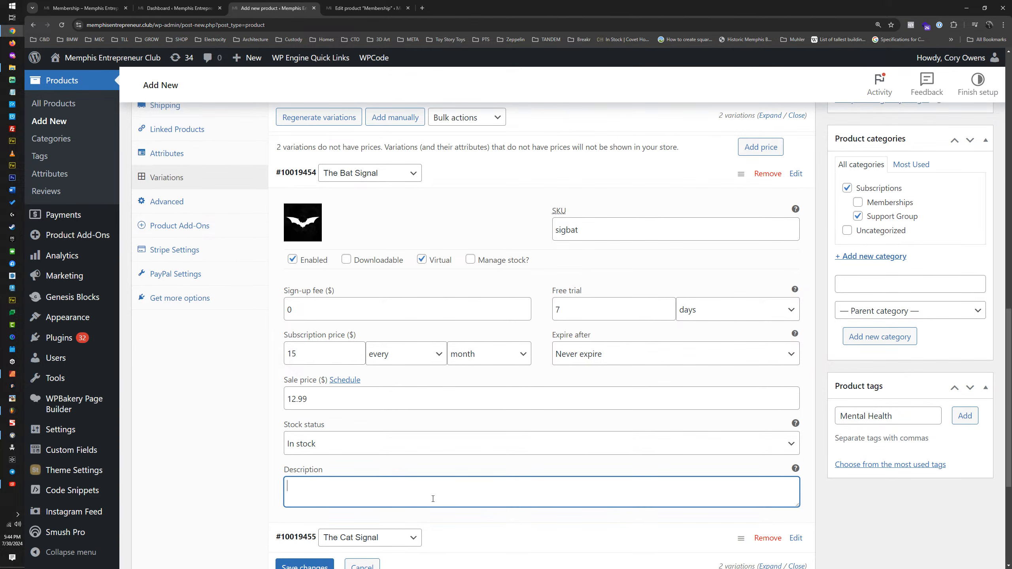
pyautogui.write('Support group for men navigating thro')
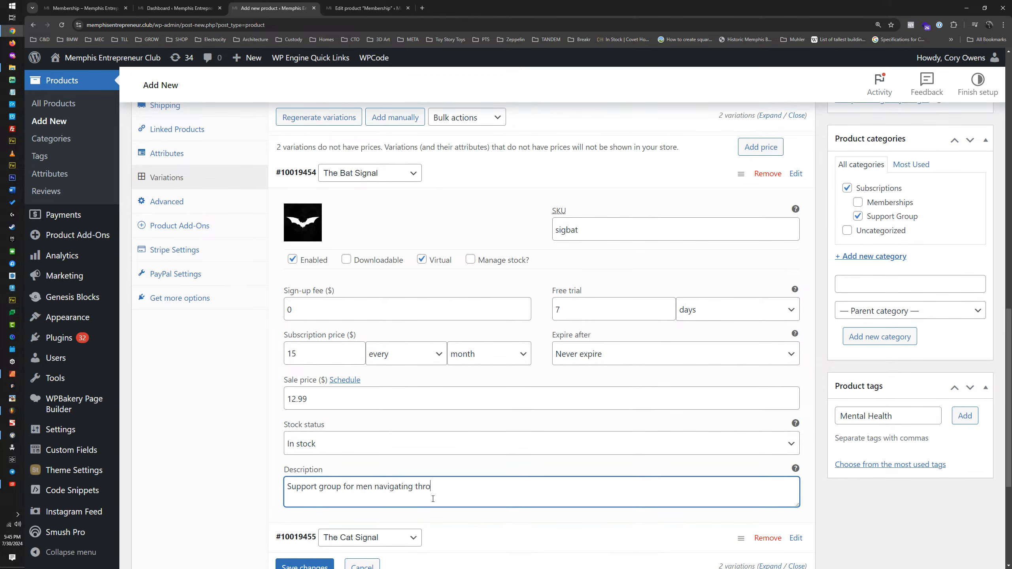
pyautogui.write('ugh dark times.')
# Step: Copy The Bat Signal's description to The Cat Signal variation, changing it to "Support group for women navigating through dark times."
pyautogui.tripleClick(368, 488)
pyautogui.hotkey('ctrl', 'c')
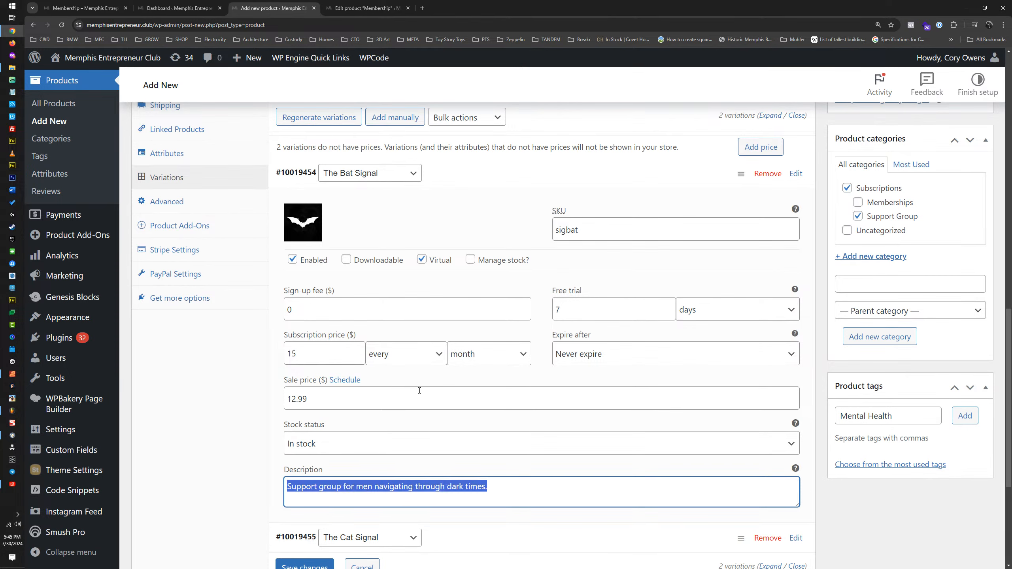
pyautogui.click(456, 187)
pyautogui.click(441, 239)
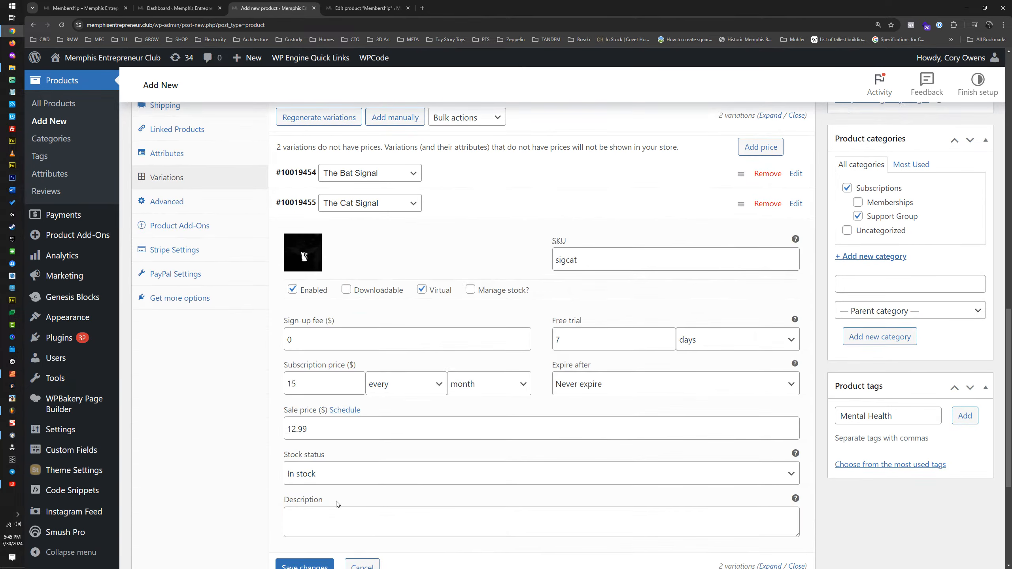
pyautogui.click(333, 516)
pyautogui.hotkey('ctrl', 'v')
pyautogui.doubleClick(365, 517)
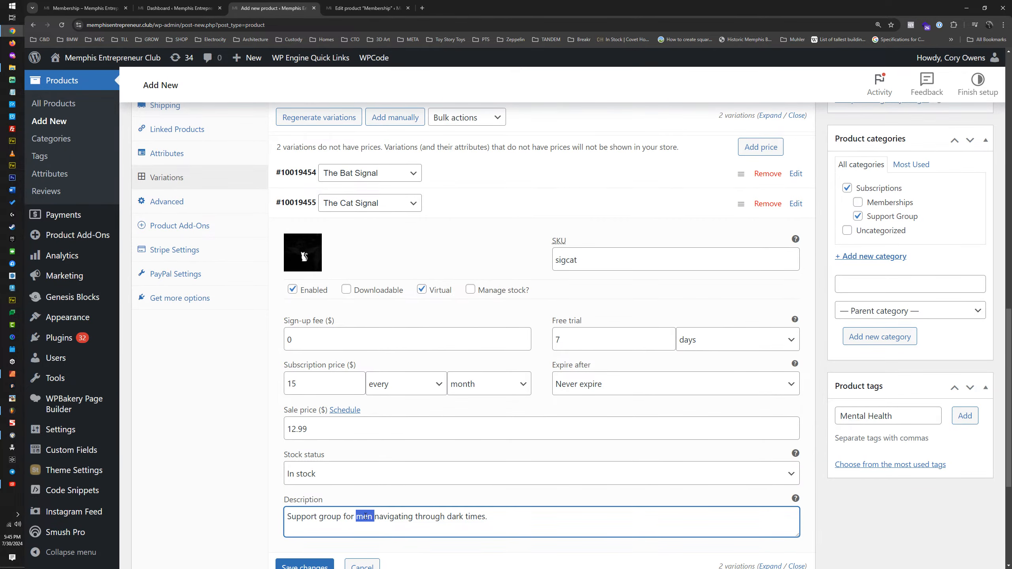
pyautogui.write('women')
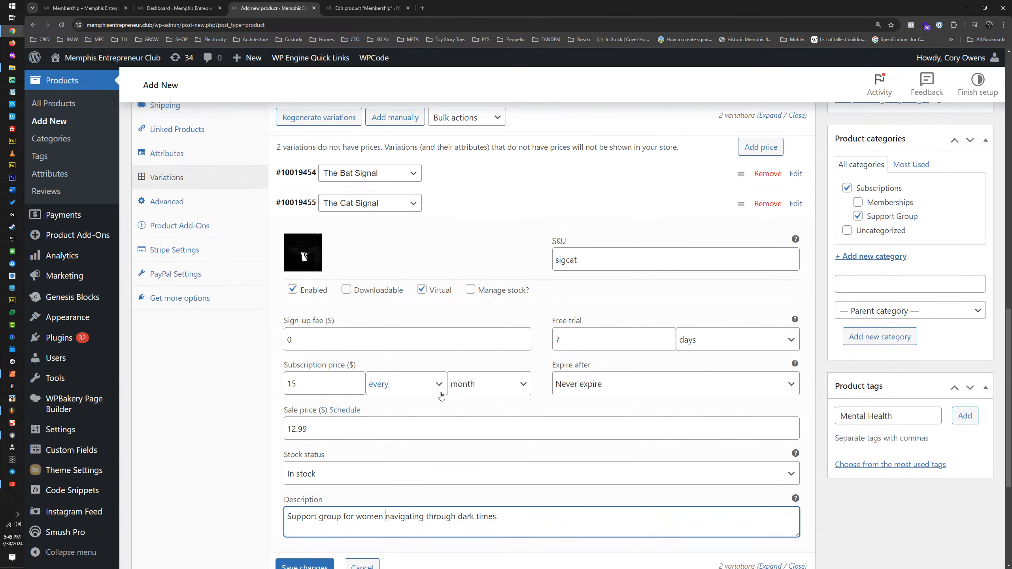
pyautogui.scroll(6, 527, 460)
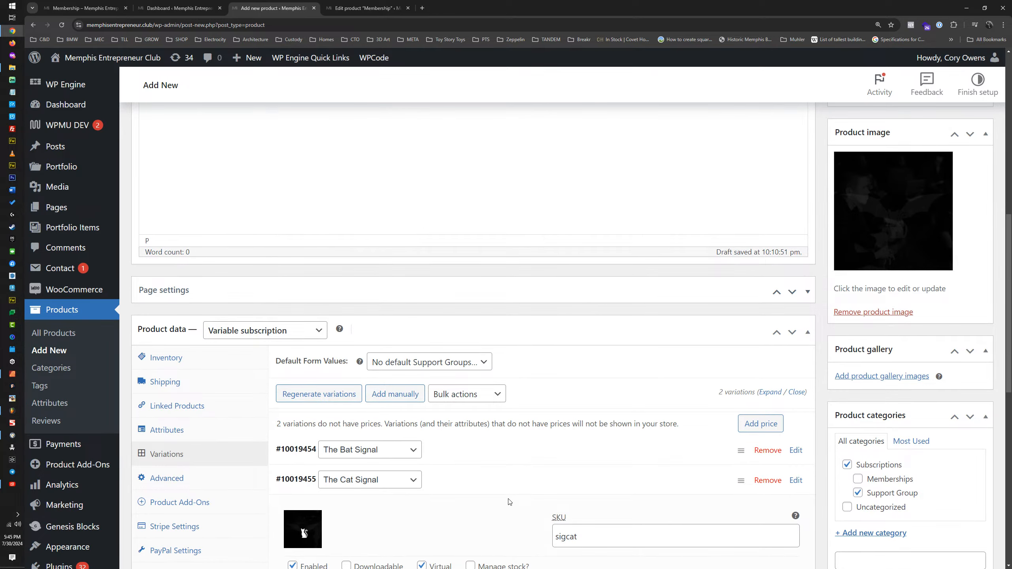
pyautogui.click(509, 485)
# Step: Set the product's add-on groups to display as Accordion
pyautogui.scroll(-3, 539, 471)
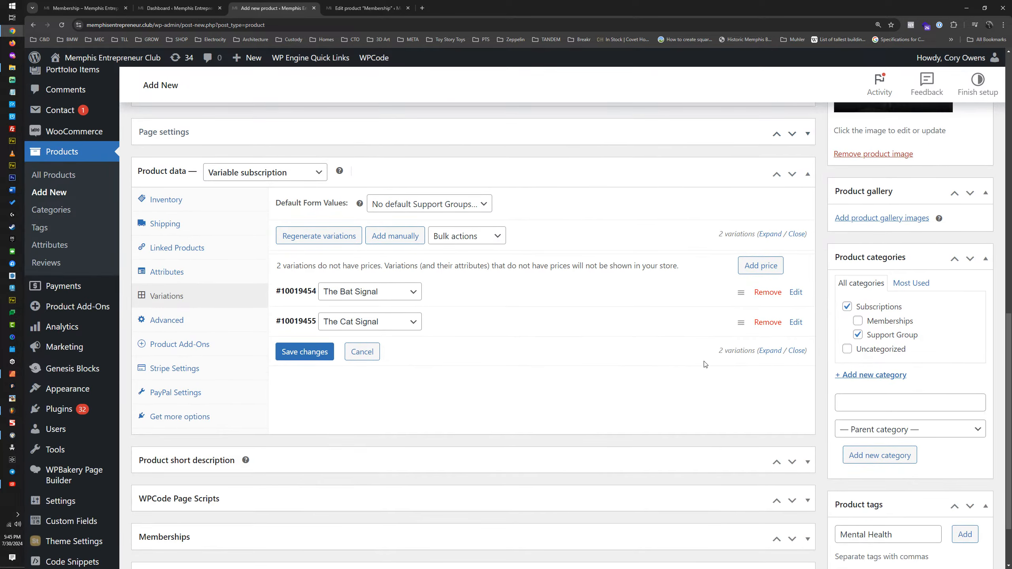
pyautogui.scroll(-2, 492, 377)
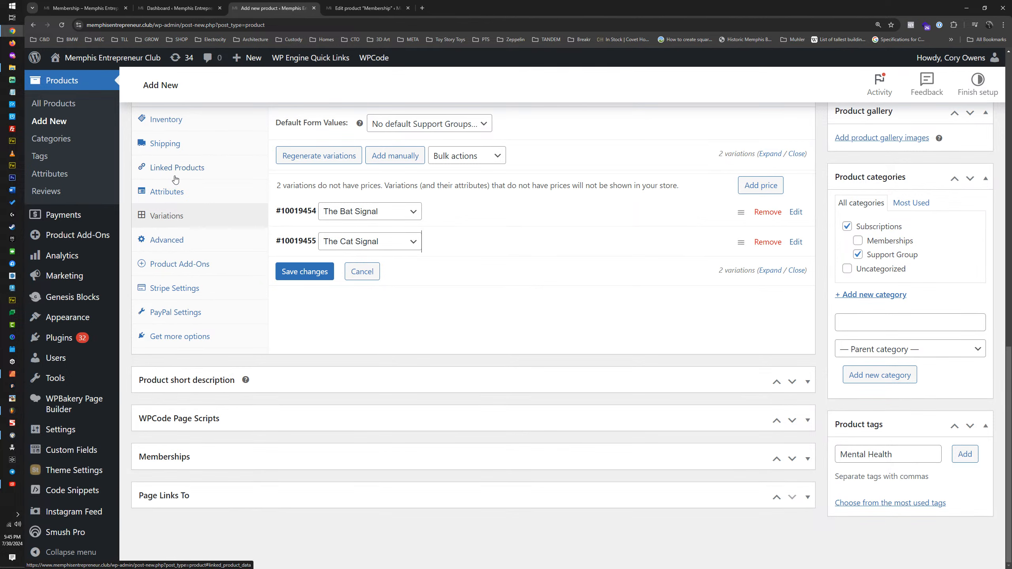
pyautogui.click(166, 239)
pyautogui.scroll(2, 301, 258)
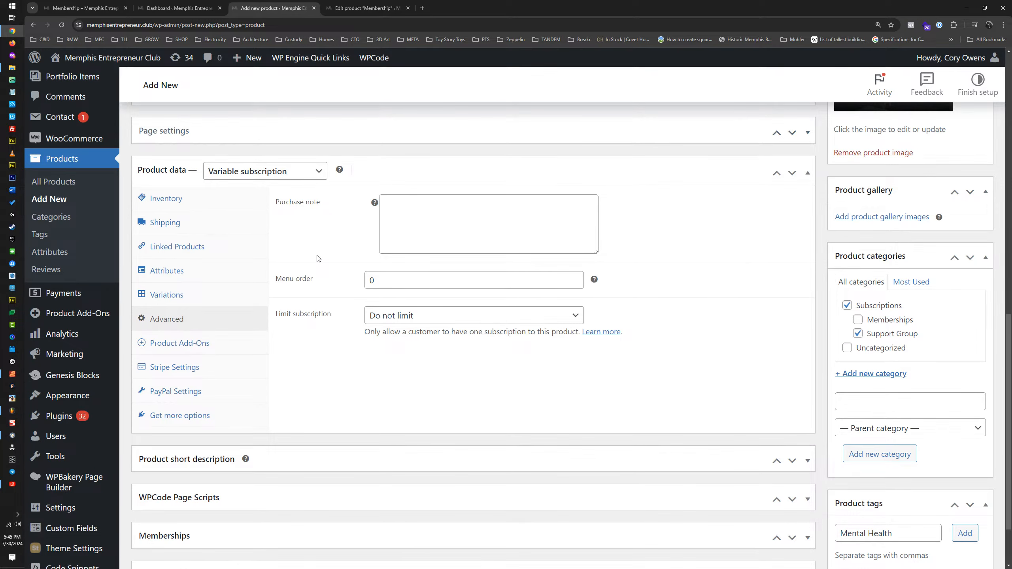
pyautogui.click(175, 345)
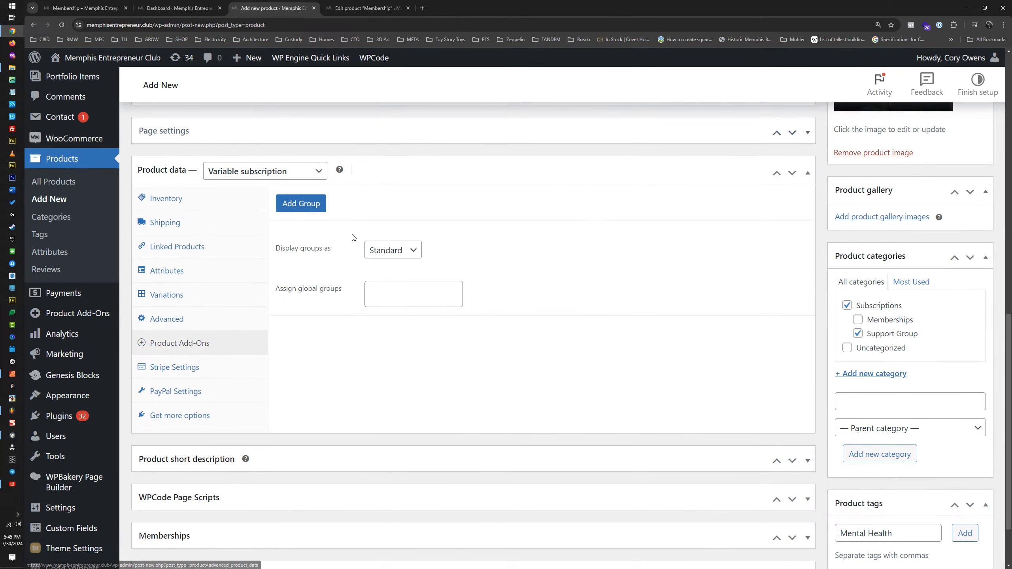
pyautogui.click(399, 253)
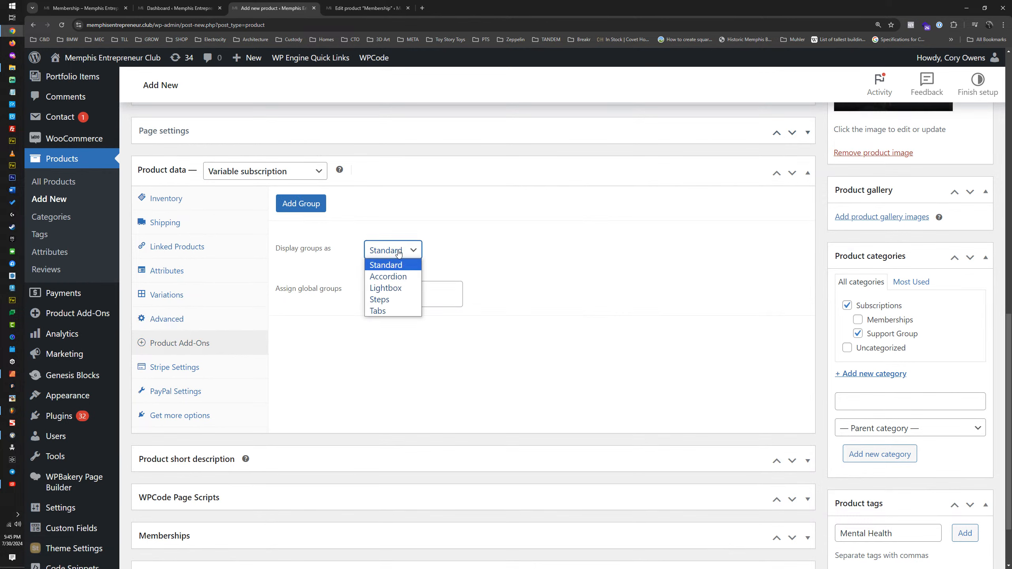
pyautogui.click(388, 277)
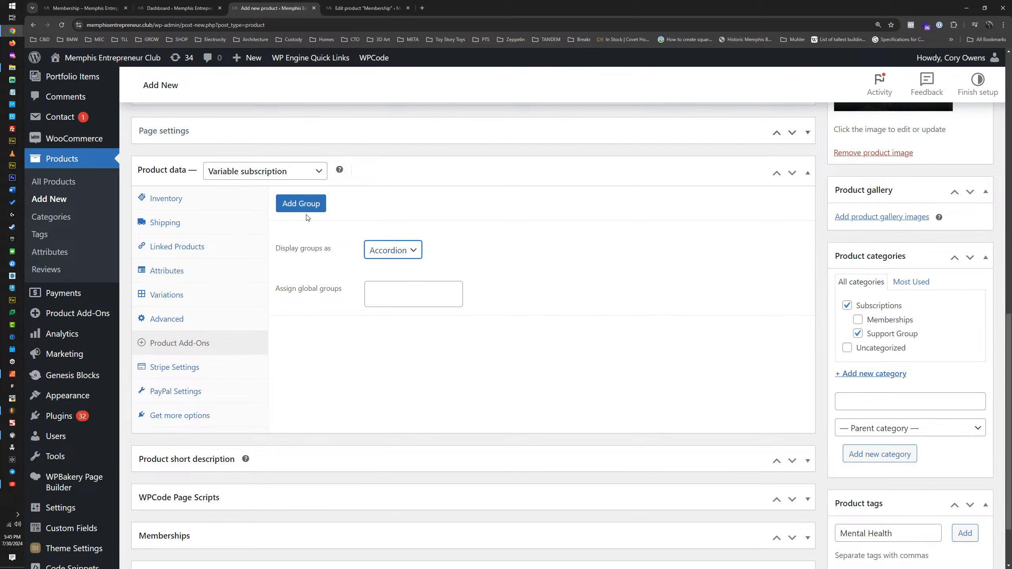
# Step: Add a product add-on group titled "Invitation Code"
pyautogui.click(305, 204)
pyautogui.click(485, 238)
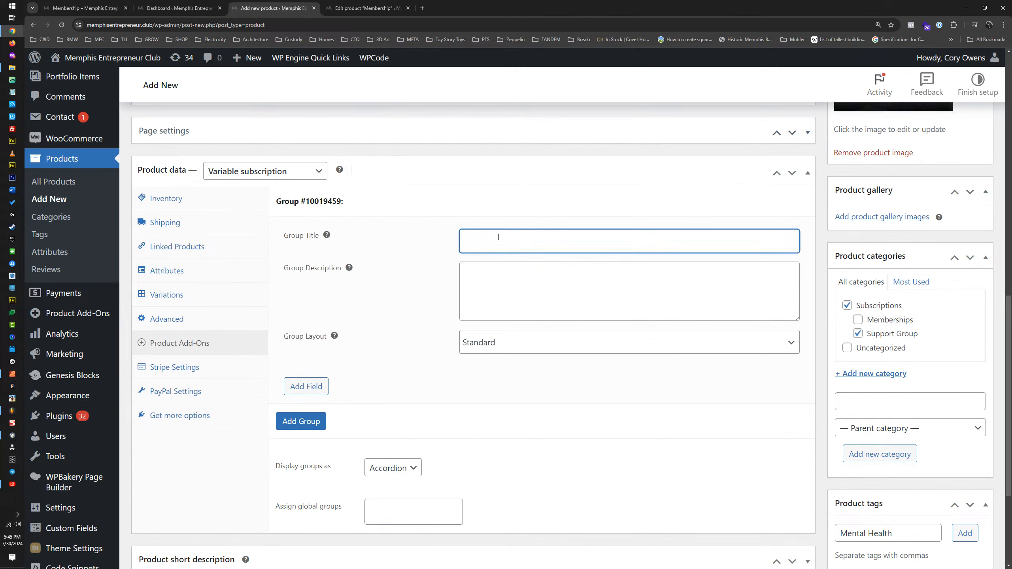
pyautogui.write('Invitation Code')
# Step: Describe the add-on group as "This subscription is an invite-only membership. You can access this product with an invitation code"
pyautogui.click(488, 282)
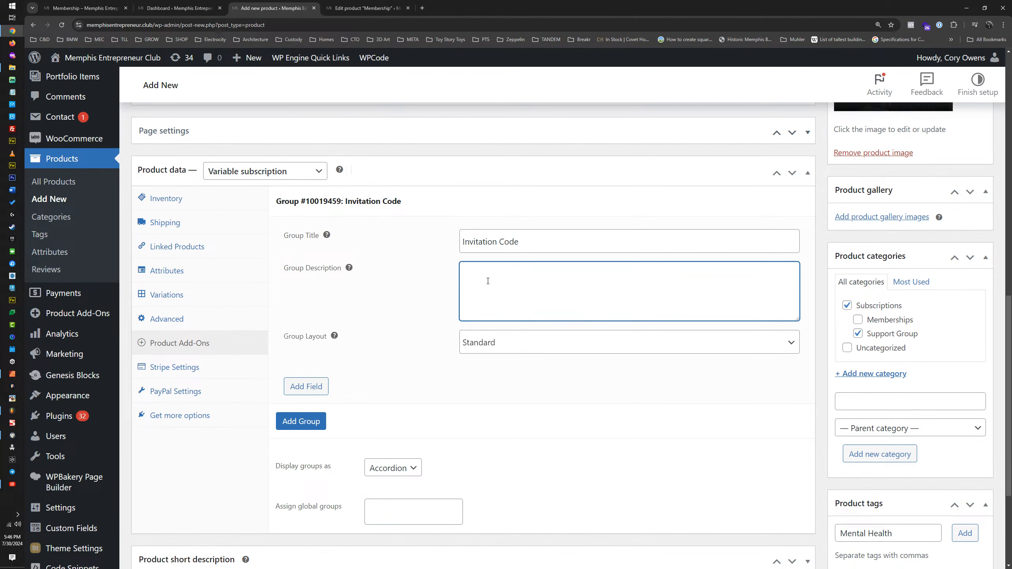
pyautogui.write('An')
pyautogui.press('BackSpace')
pyautogui.press('BackSpace')
pyautogui.write('This subscription is an invite-only membership.')
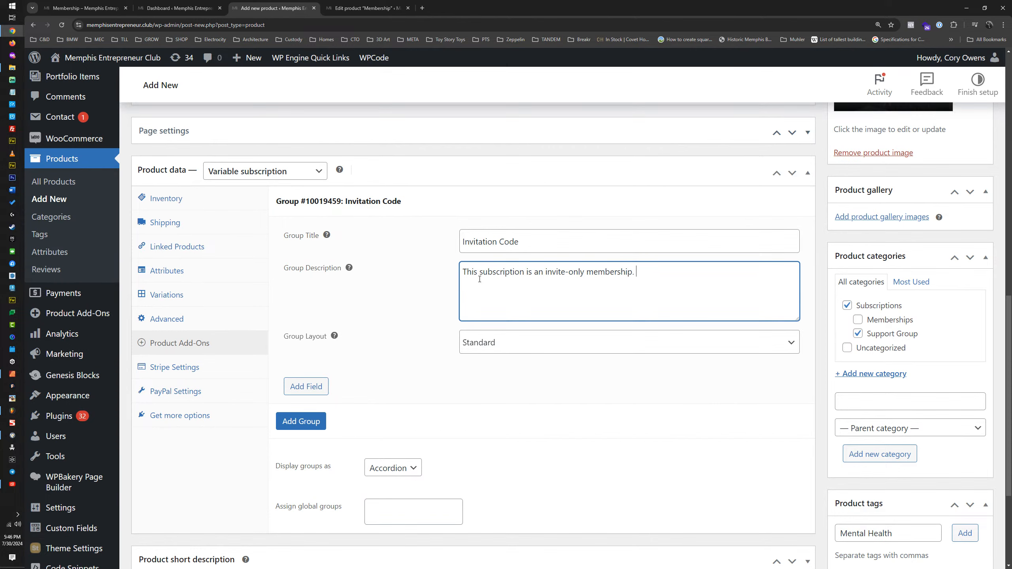
pyautogui.write('You can access this product with an invitation code')
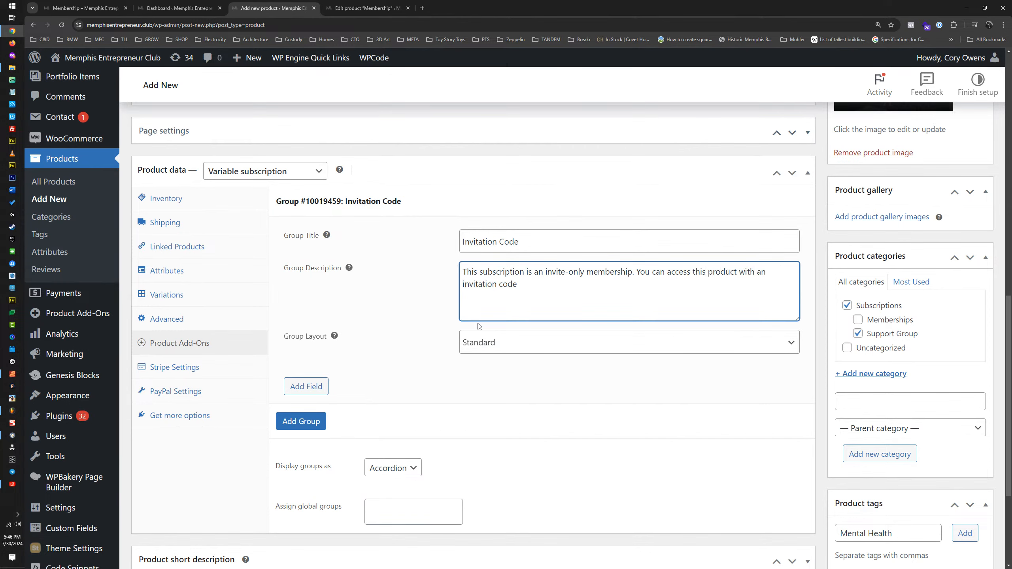
# Step: Keep the group layout at Standard and add a field labelled "Invitation Code" to the add-on group
pyautogui.click(501, 347)
pyautogui.click(511, 348)
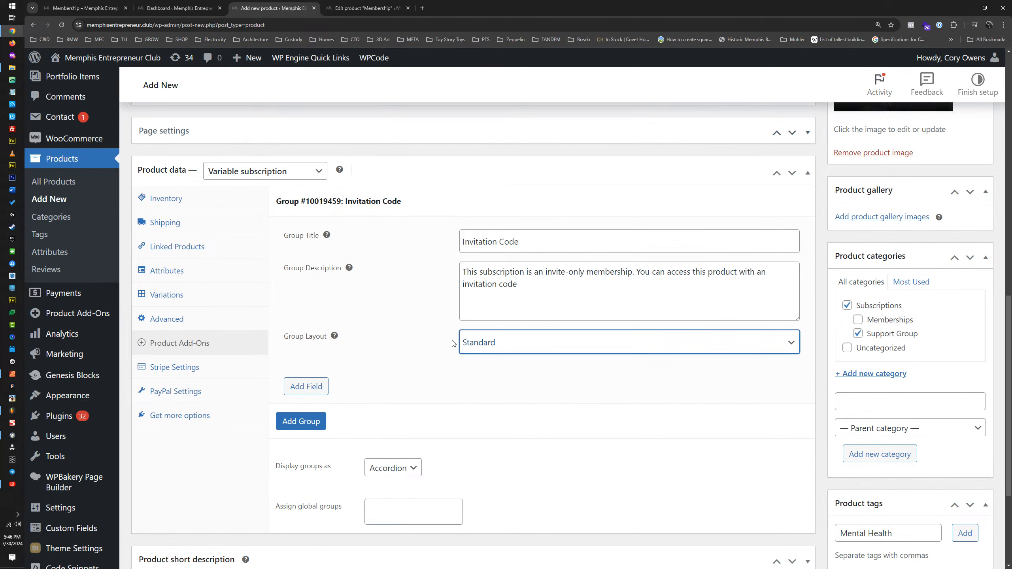
pyautogui.click(304, 388)
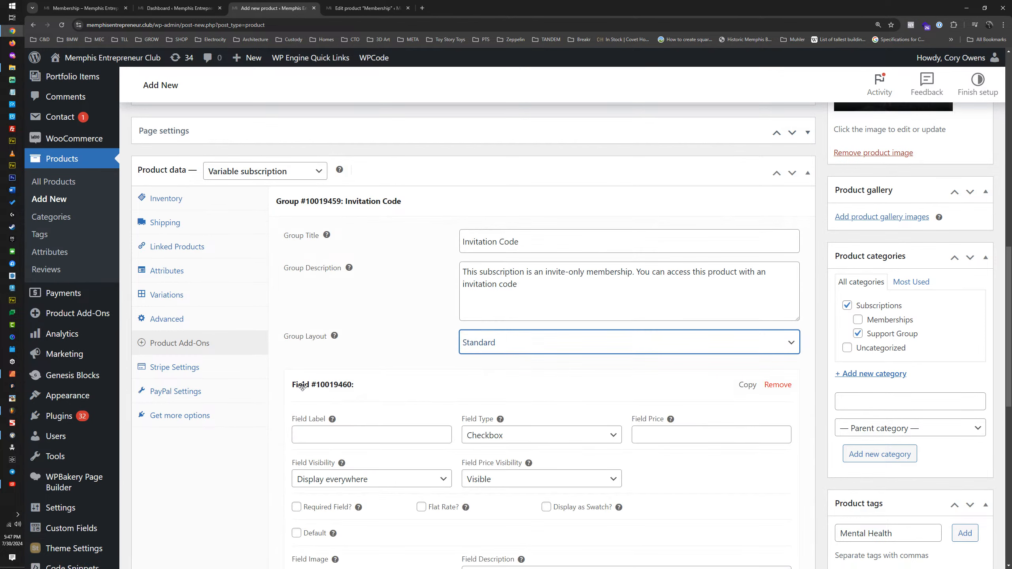
pyautogui.click(392, 430)
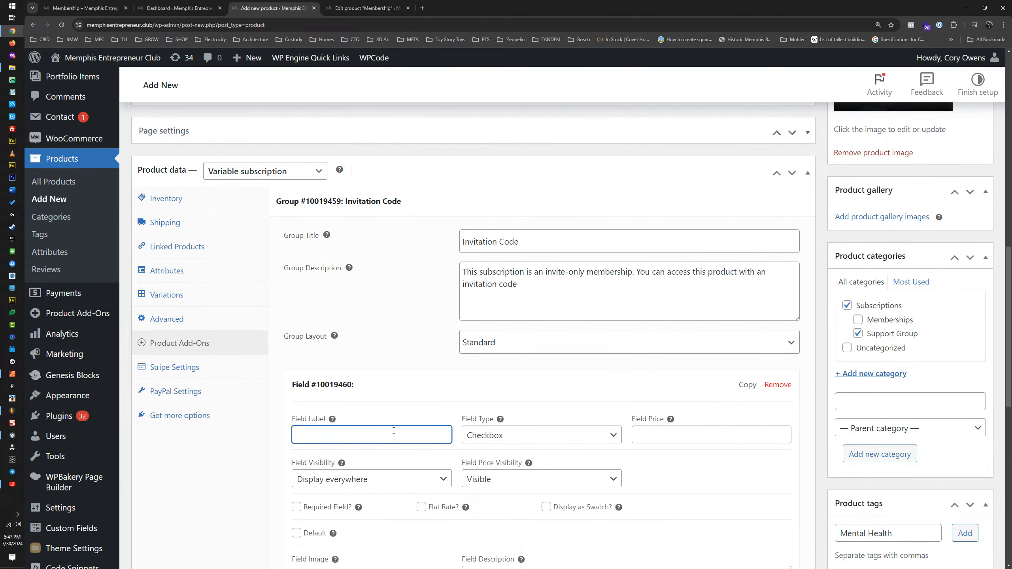
pyautogui.write('Invitation Code')
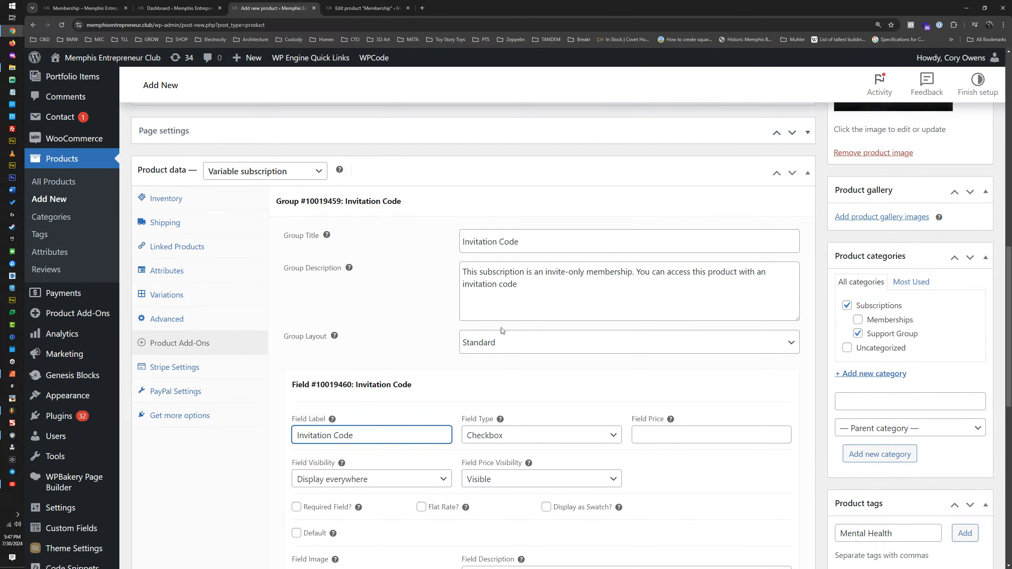
# Step: Set the Invitation Code field's type to Text and its price visibility to Hidden, keeping the field displayed everywhere
pyautogui.click(518, 437)
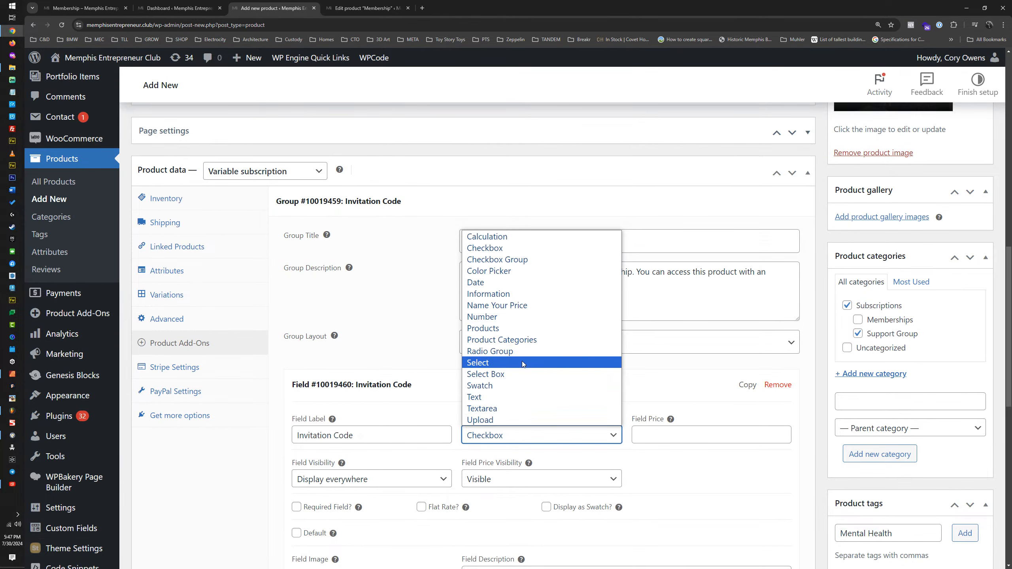
pyautogui.click(488, 401)
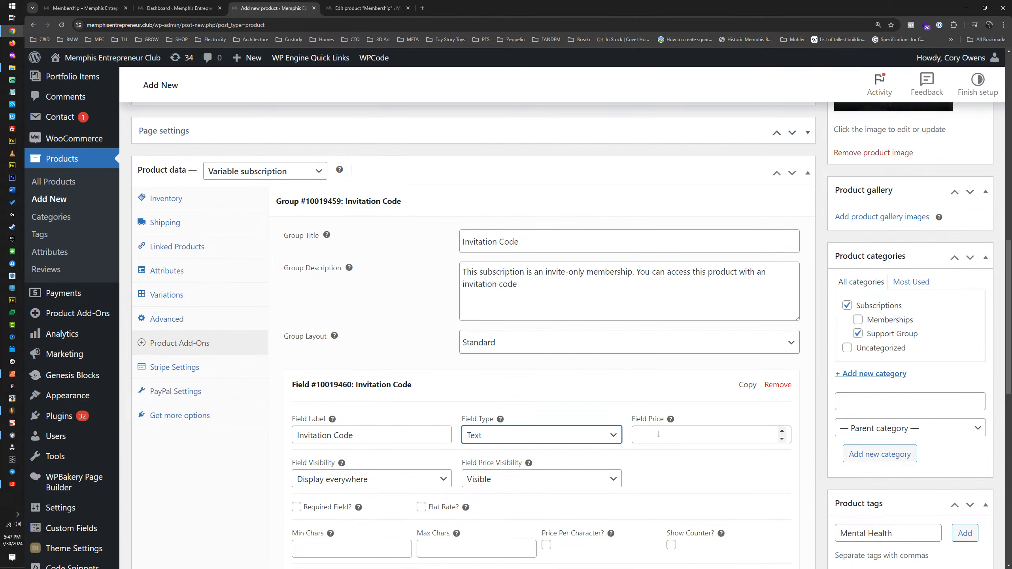
pyautogui.scroll(-4, 451, 416)
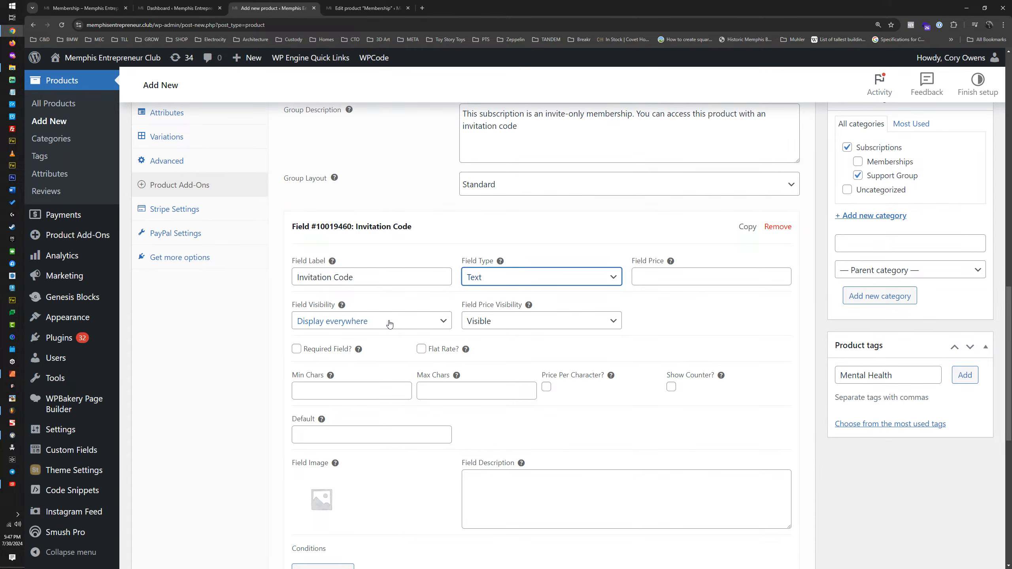
pyautogui.click(389, 324)
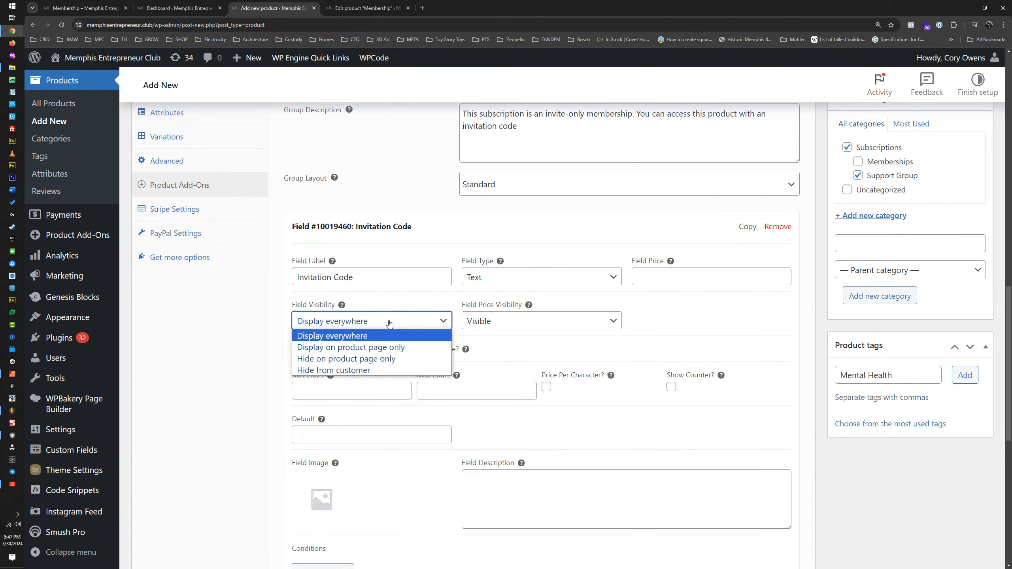
pyautogui.click(421, 324)
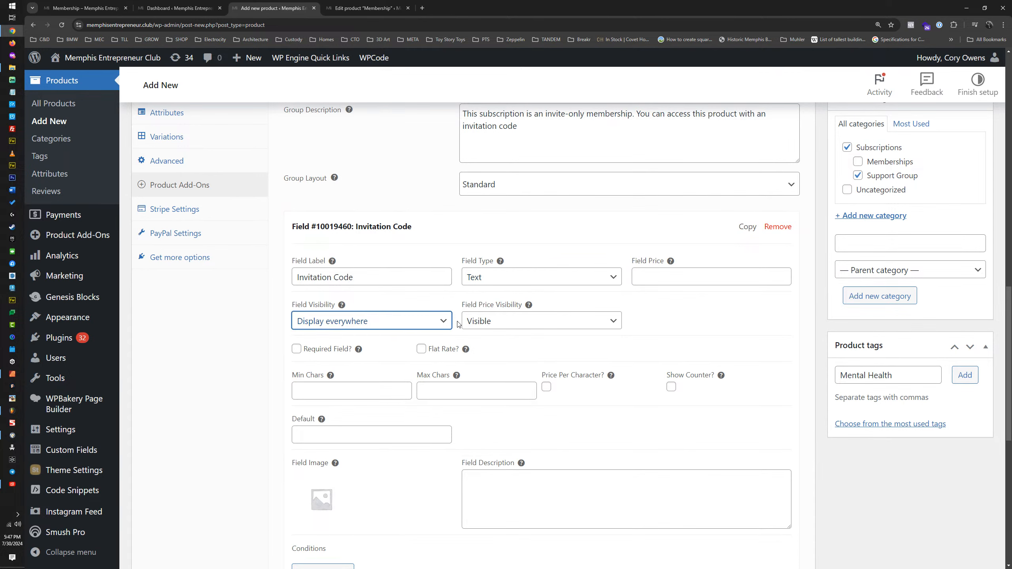
pyautogui.click(524, 325)
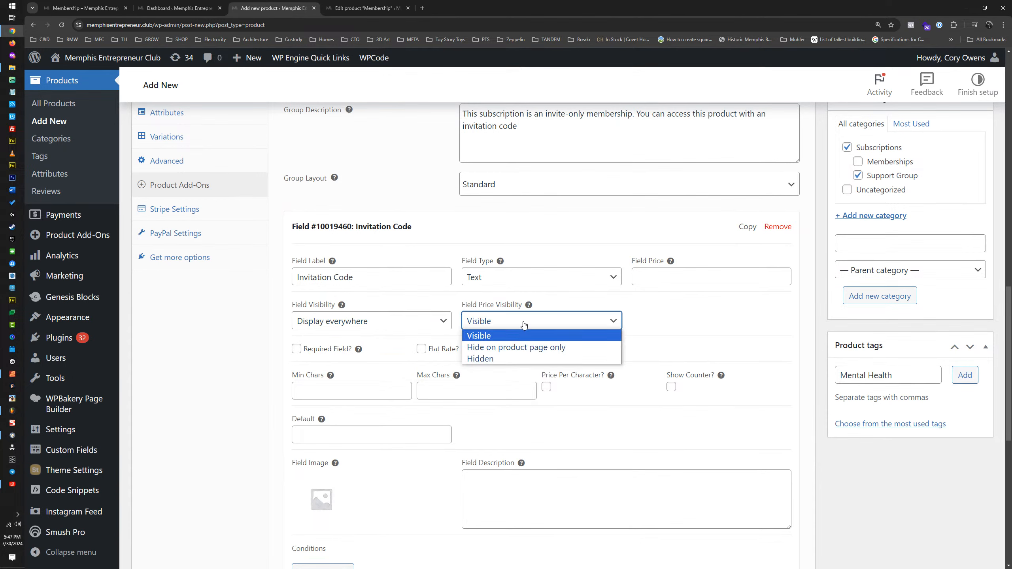
pyautogui.click(506, 359)
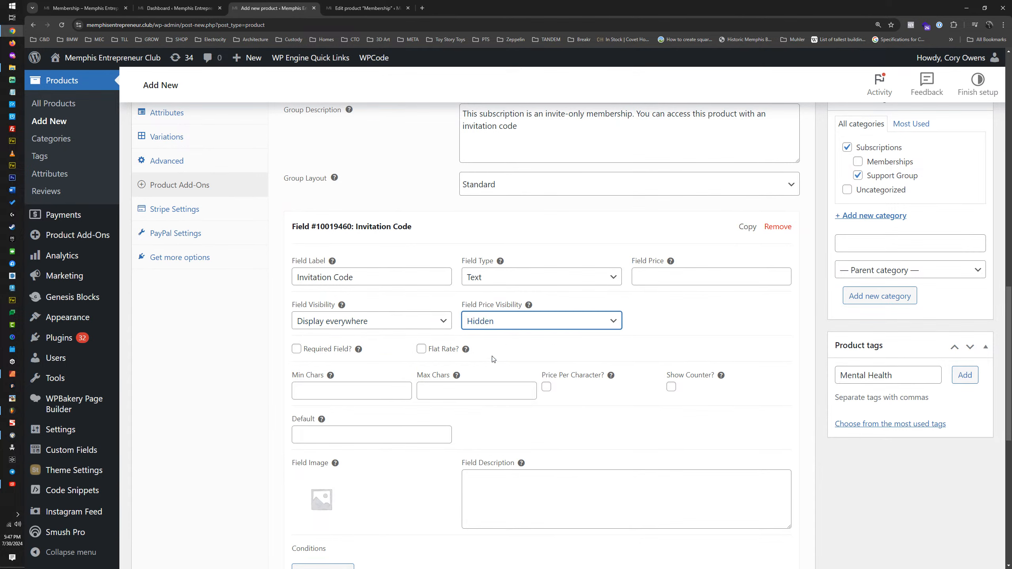
# Step: Make the Invitation Code field required, with a minimum and maximum of 9 characters and a visible character counter
pyautogui.click(297, 350)
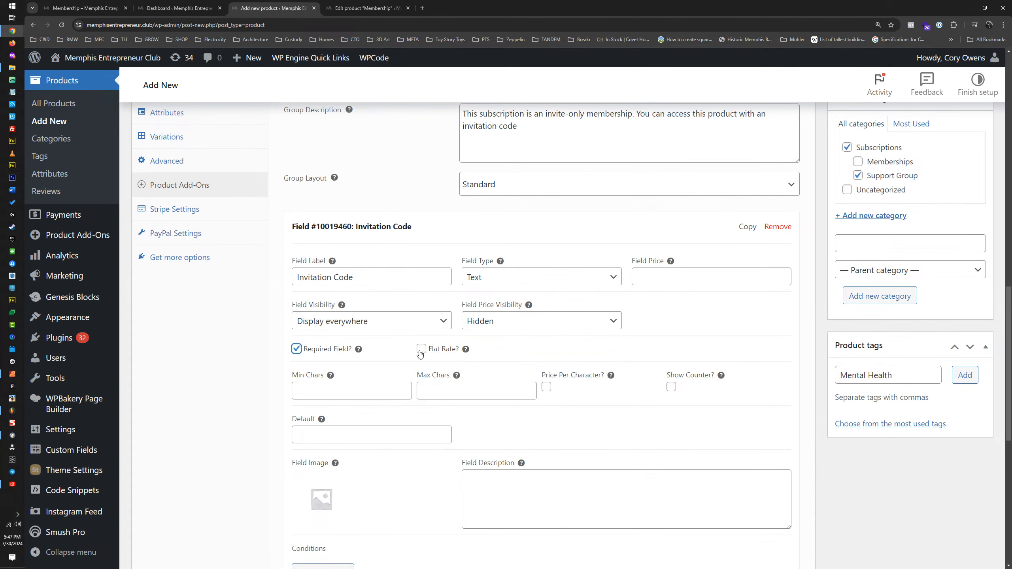
pyautogui.click(332, 391)
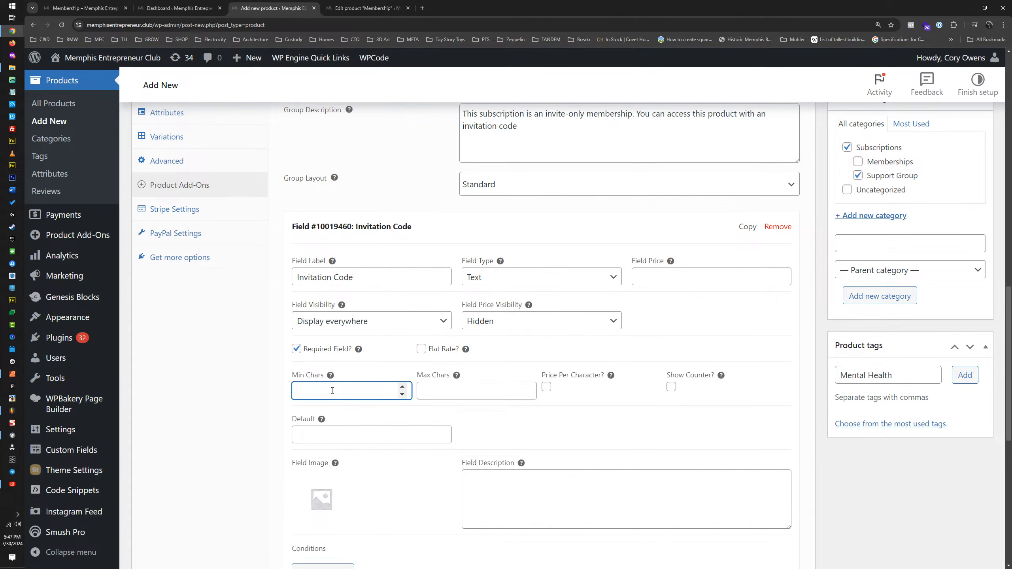
pyautogui.write('9')
pyautogui.click(440, 391)
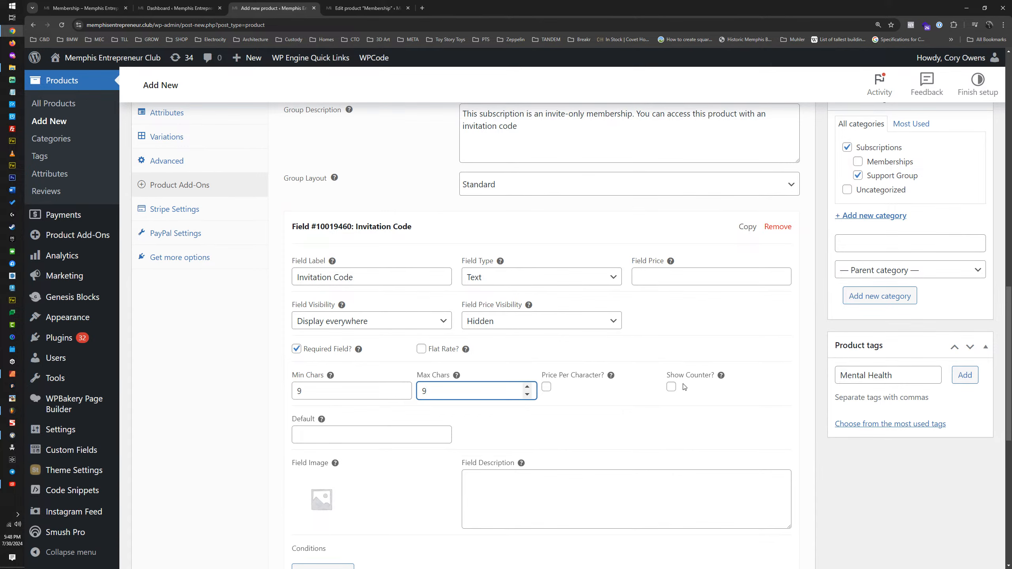
pyautogui.click(671, 389)
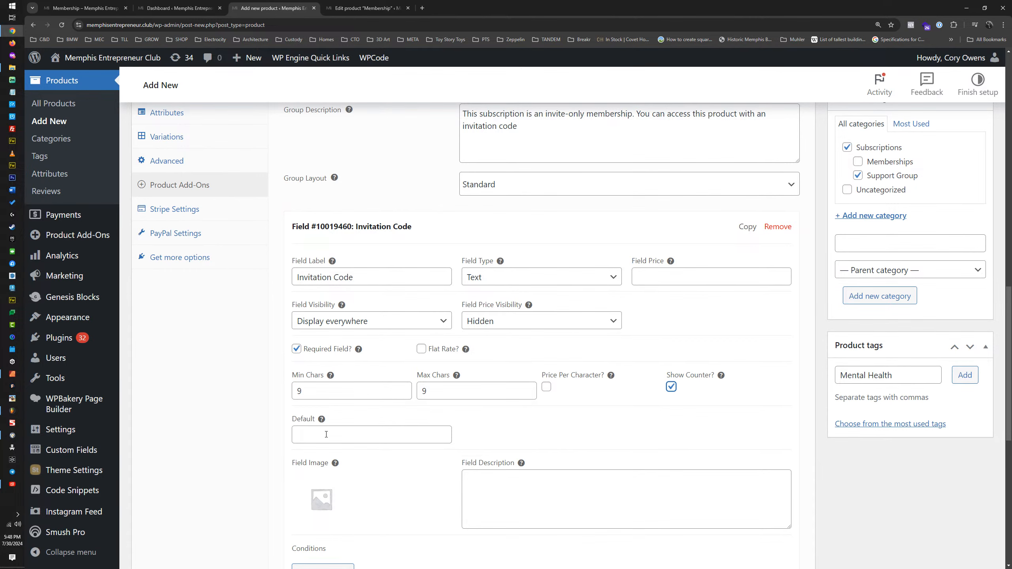
pyautogui.scroll(-3, 327, 434)
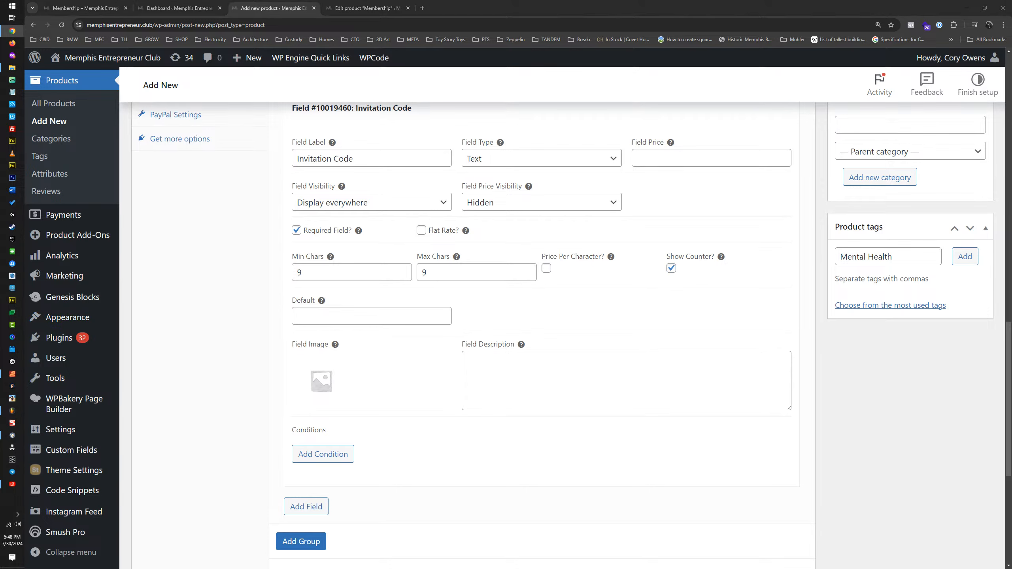
# Step: Open a new browser window and search Google Images for "lock icon"
pyautogui.moveTo(1011, 119); pyautogui.dragTo(718, 119)
pyautogui.doubleClick(719, 119)
pyautogui.click(699, 19)
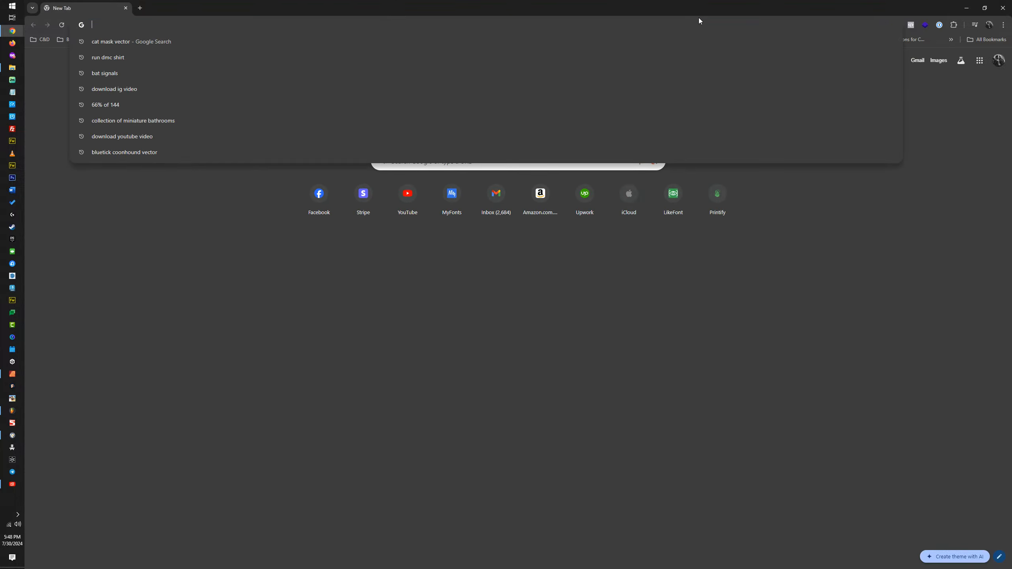
pyautogui.write('lock')
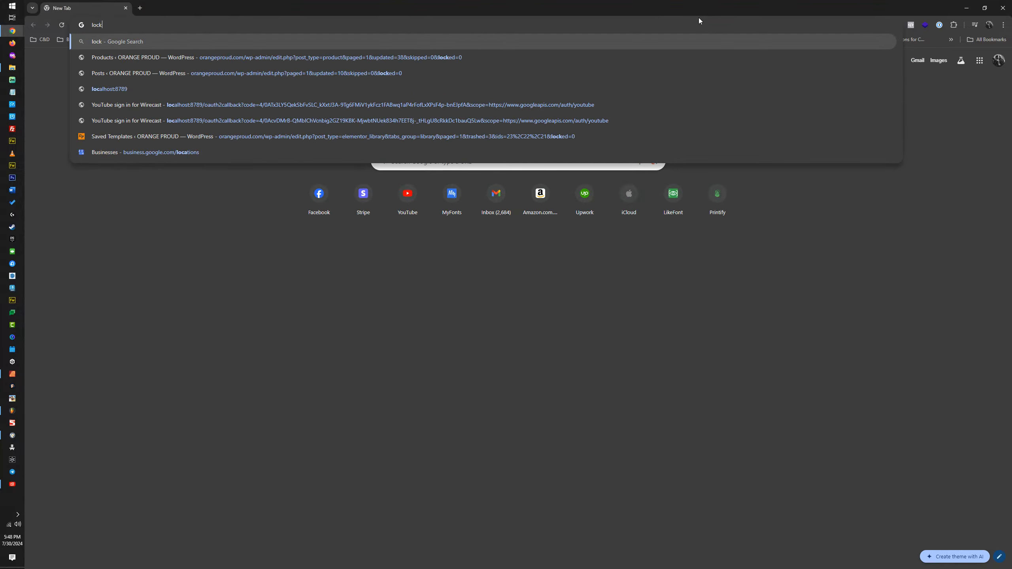
pyautogui.write(' icon')
pyautogui.press('Return')
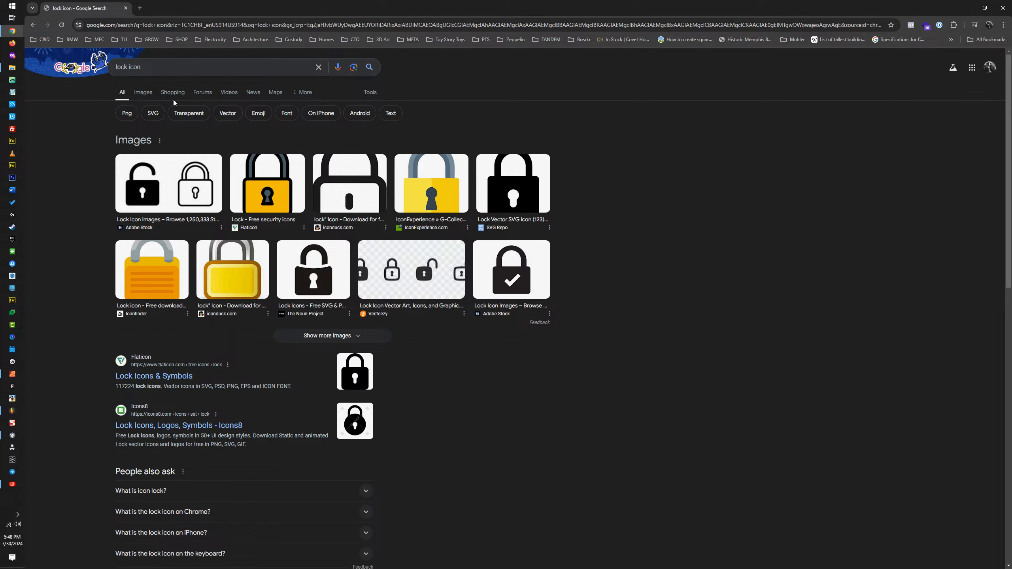
pyautogui.click(143, 93)
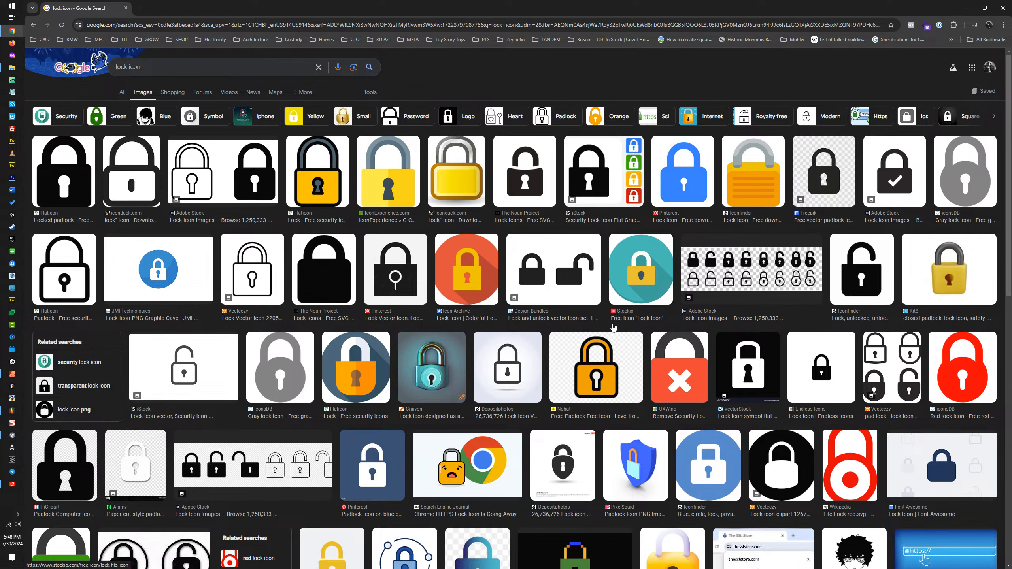
# Step: Copy the Adobe Stock image of the black padlock with a checkmark and close the image search
pyautogui.click(938, 462)
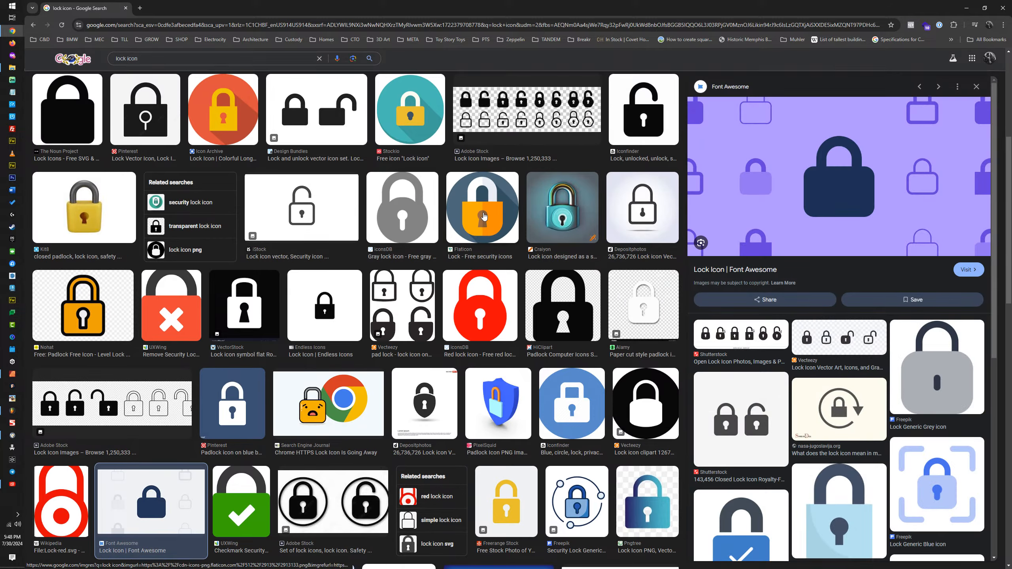
pyautogui.scroll(6, 484, 216)
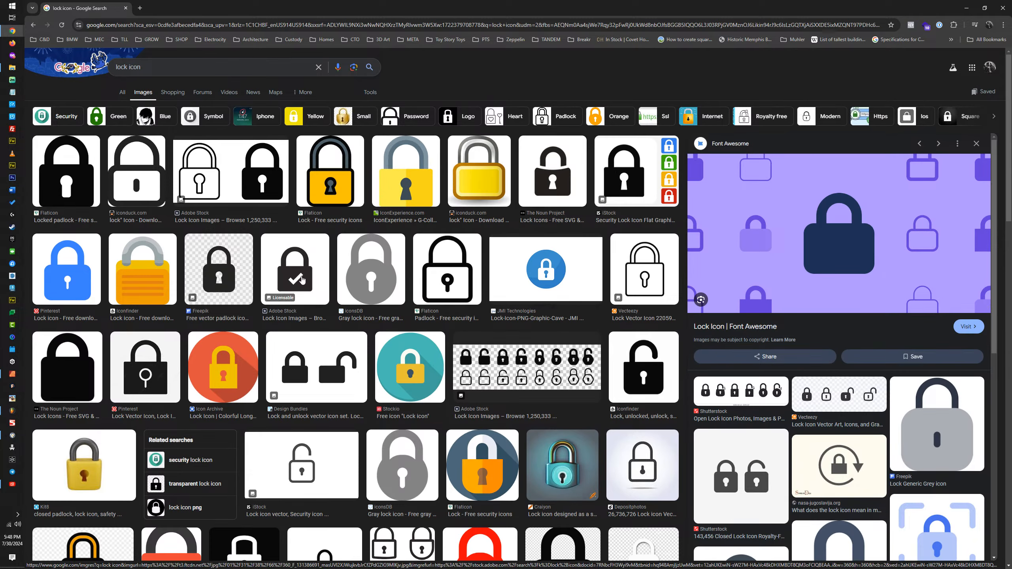
pyautogui.click(302, 280)
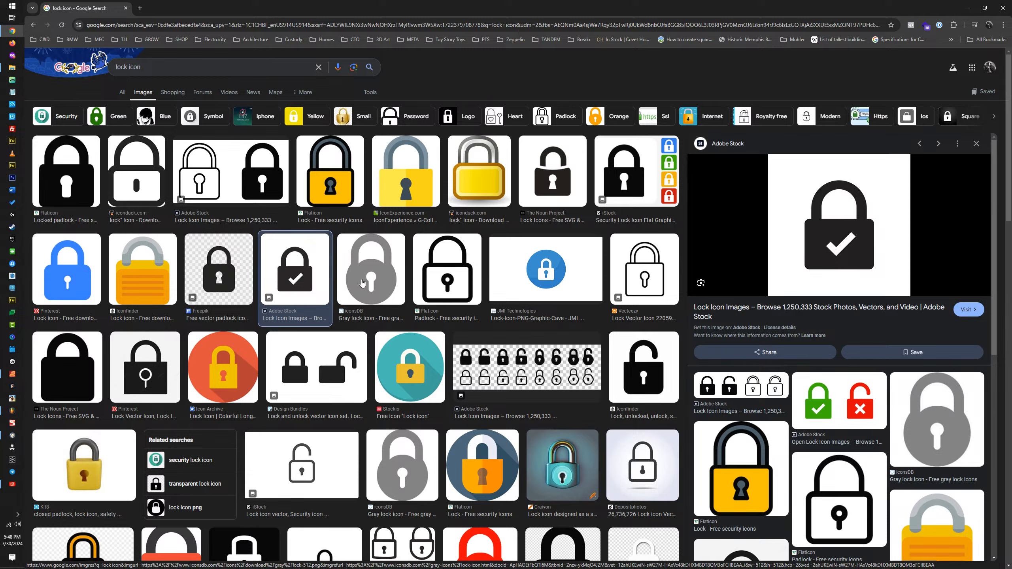
pyautogui.rightClick(828, 232)
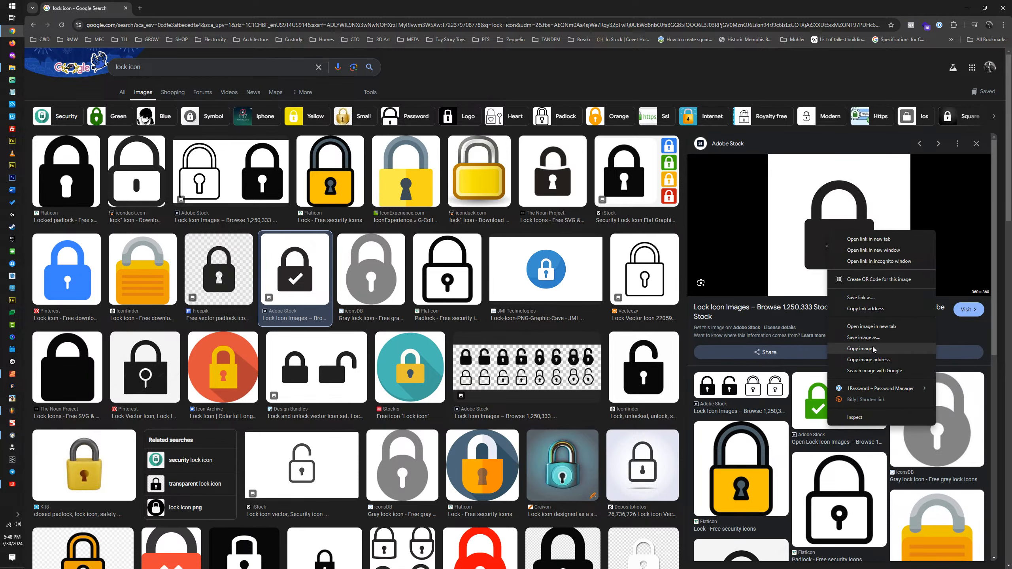
pyautogui.click(861, 349)
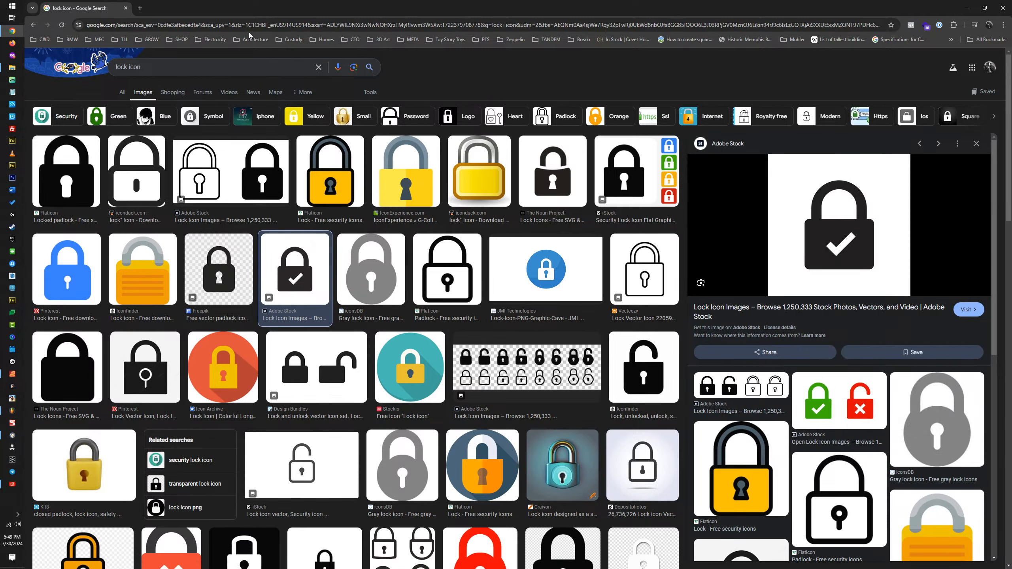
pyautogui.click(126, 8)
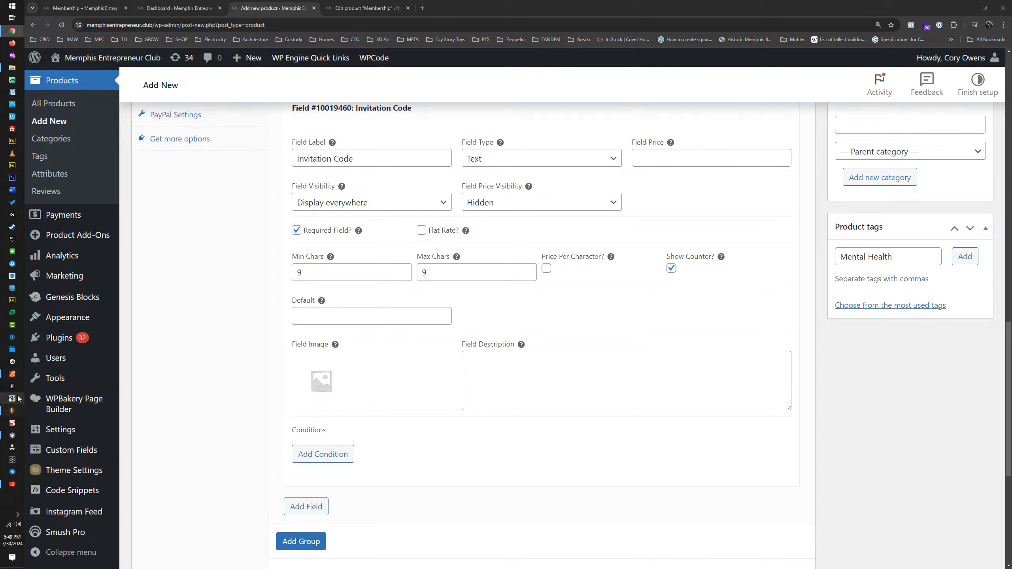
# Step: Switch to the open Affinity document, duplicate The Signals artboard beside the original and delete the copy's artwork
pyautogui.click(12, 374)
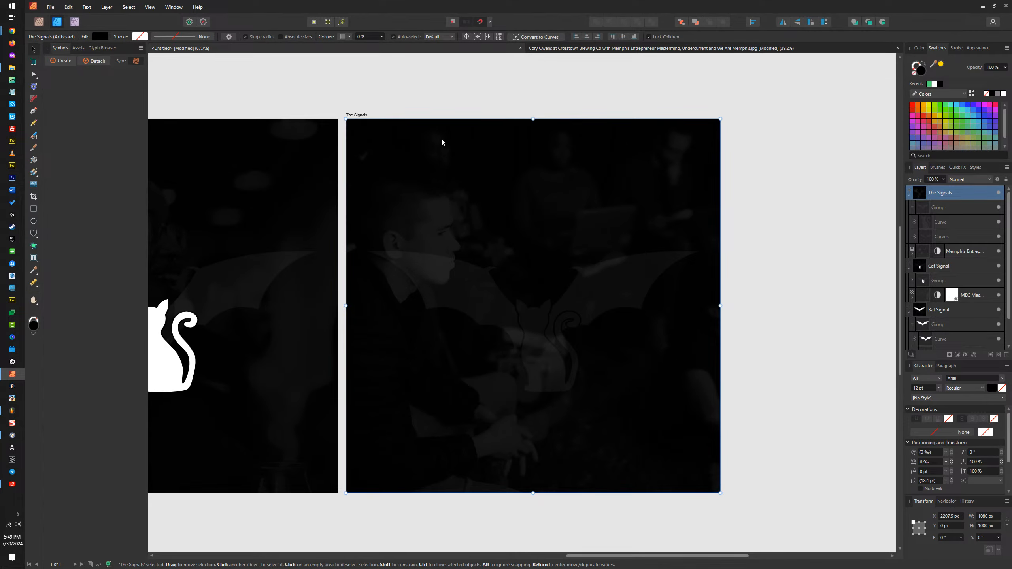
pyautogui.moveTo(356, 120)
pyautogui.mouseDown()
pyautogui.moveTo(740, 125)
pyautogui.moveTo(354, 158)
pyautogui.moveTo(355, 132)
pyautogui.mouseUp()
pyautogui.click(413, 167)
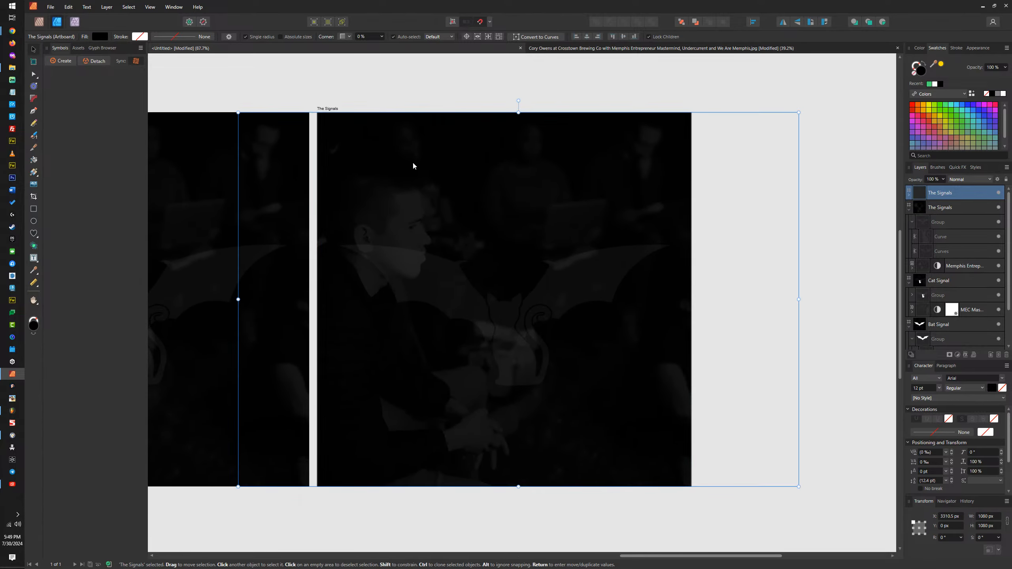
pyautogui.press('Delete')
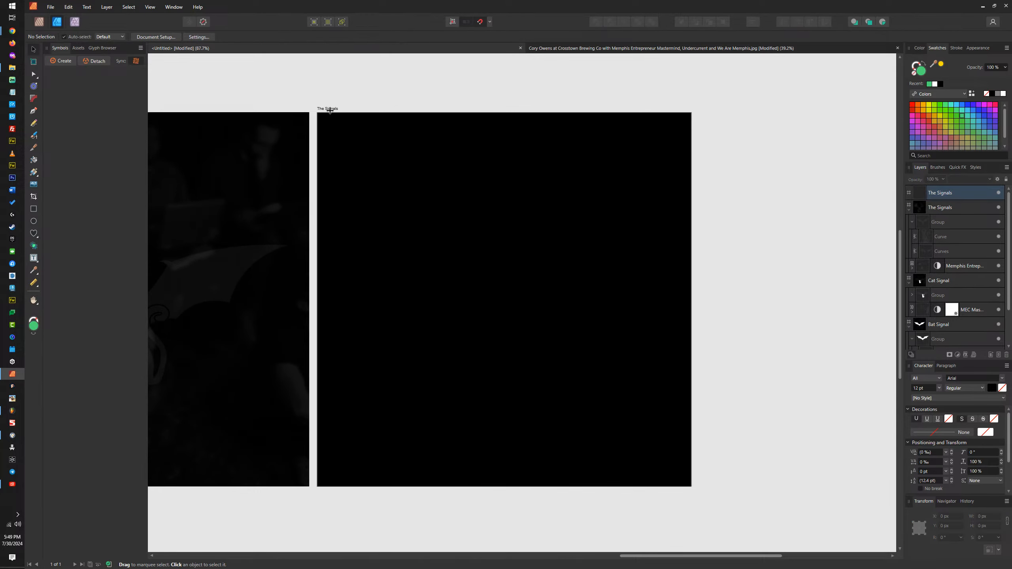
# Step: Fill the emptied artboard white and paste the copied lock image, scaled to 1080 × 1080 px to cover the artboard
pyautogui.click(329, 108)
pyautogui.click(1004, 94)
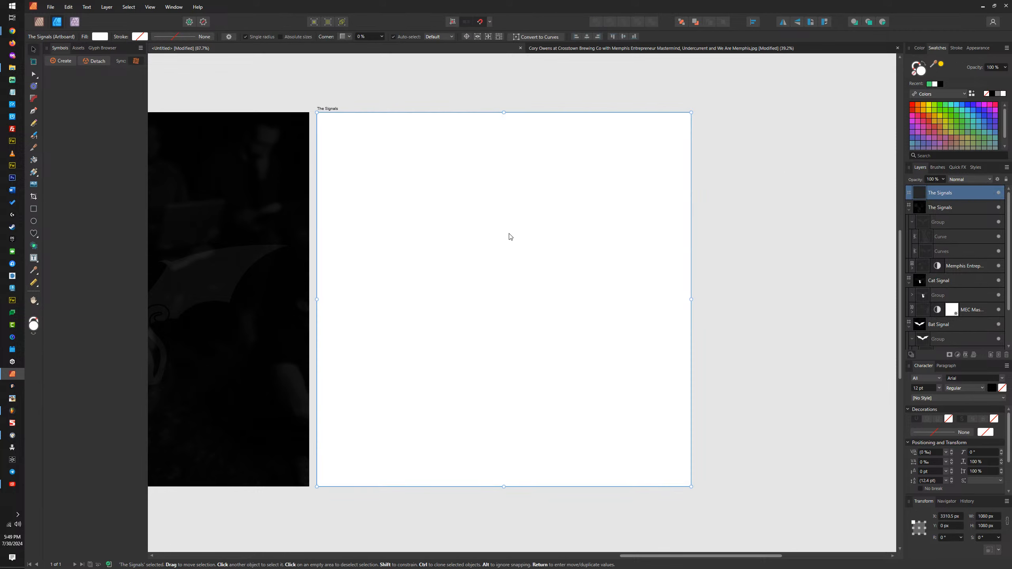
pyautogui.hotkey('ctrl', 'v')
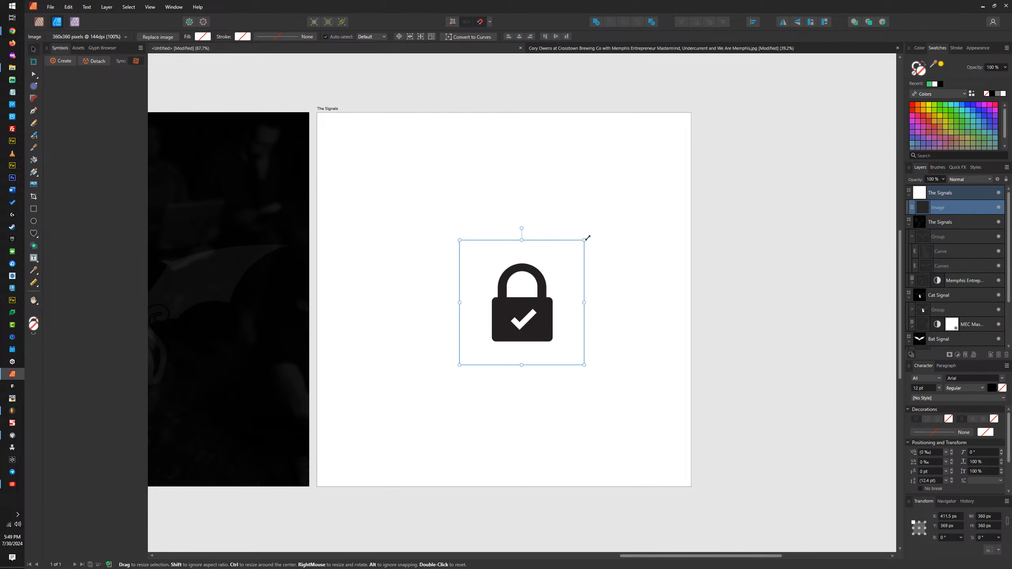
pyautogui.moveTo(585, 240); pyautogui.dragTo(713, 113)
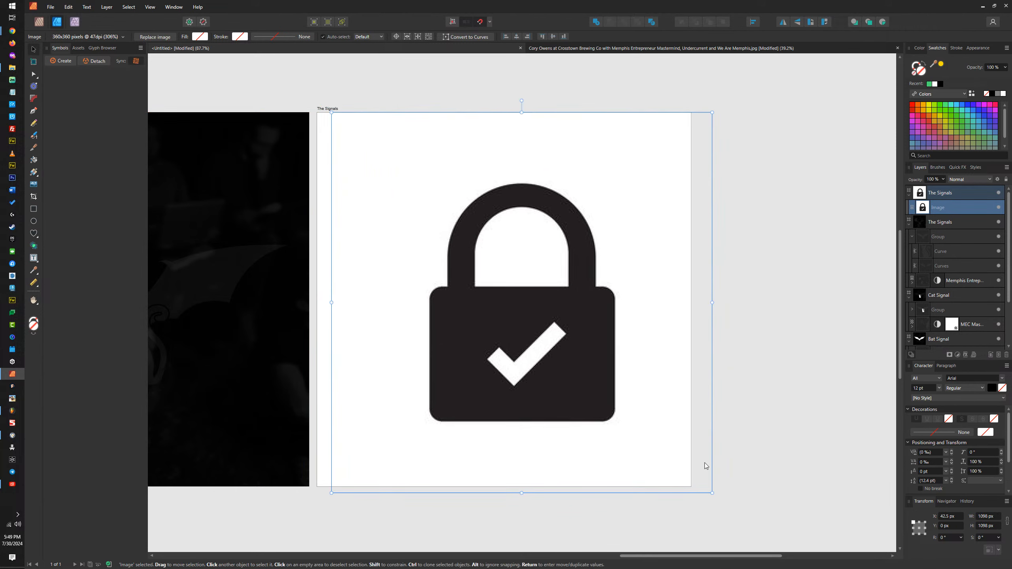
pyautogui.moveTo(712, 491); pyautogui.dragTo(696, 486)
pyautogui.moveTo(643, 457); pyautogui.dragTo(639, 457)
# Step: Draw a rectangle about 527 × 388 px over the padlock's body and nudge it into alignment with the image
pyautogui.press('m')
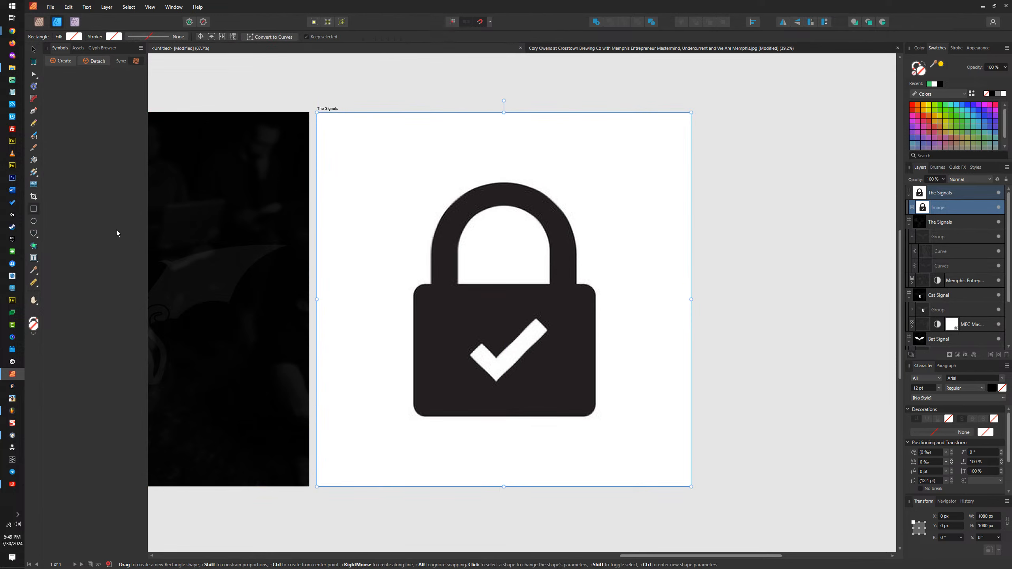
pyautogui.moveTo(414, 284); pyautogui.dragTo(597, 419)
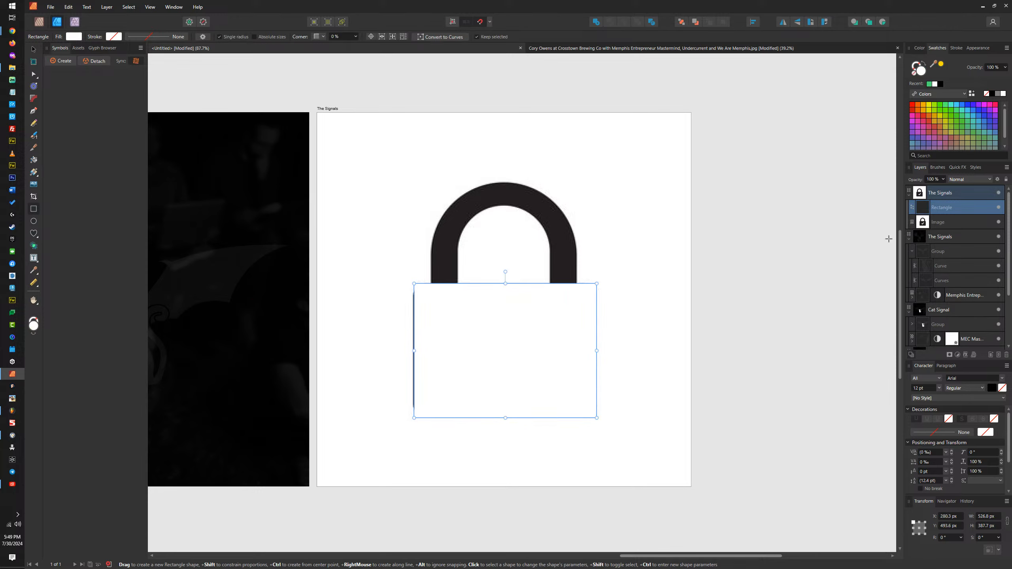
pyautogui.press('Left')
pyautogui.press('Left')
pyautogui.press('Left')
pyautogui.press('Left')
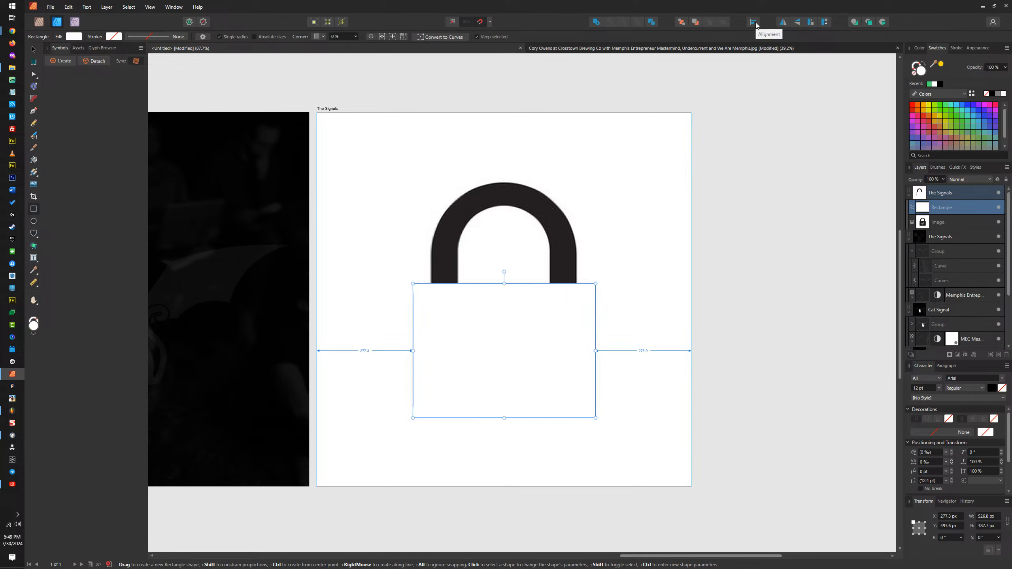
pyautogui.press('Down')
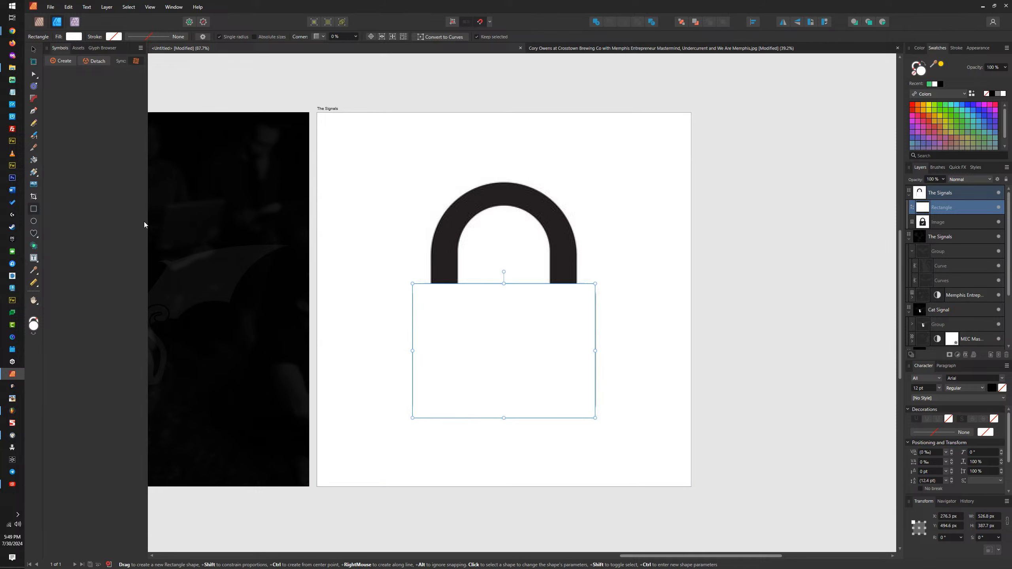
# Step: Convert the padlock body's rectangle to curves and round its four corners by about 31 px
pyautogui.click(441, 36)
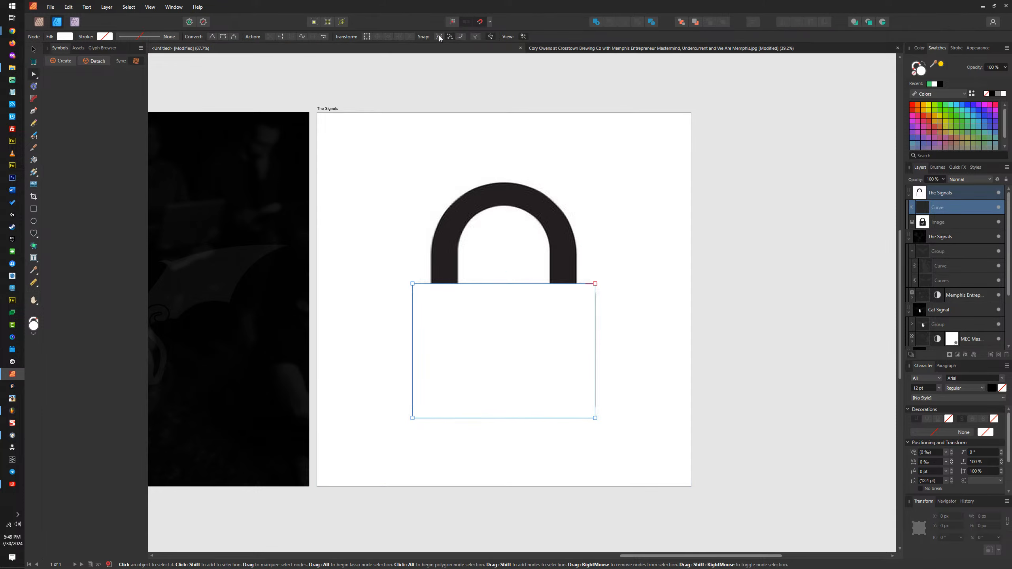
pyautogui.moveTo(619, 265); pyautogui.dragTo(331, 463)
pyautogui.moveTo(591, 299)
pyautogui.mouseDown()
pyautogui.moveTo(583, 310)
pyautogui.moveTo(601, 310)
pyautogui.mouseUp()
pyautogui.click(353, 37)
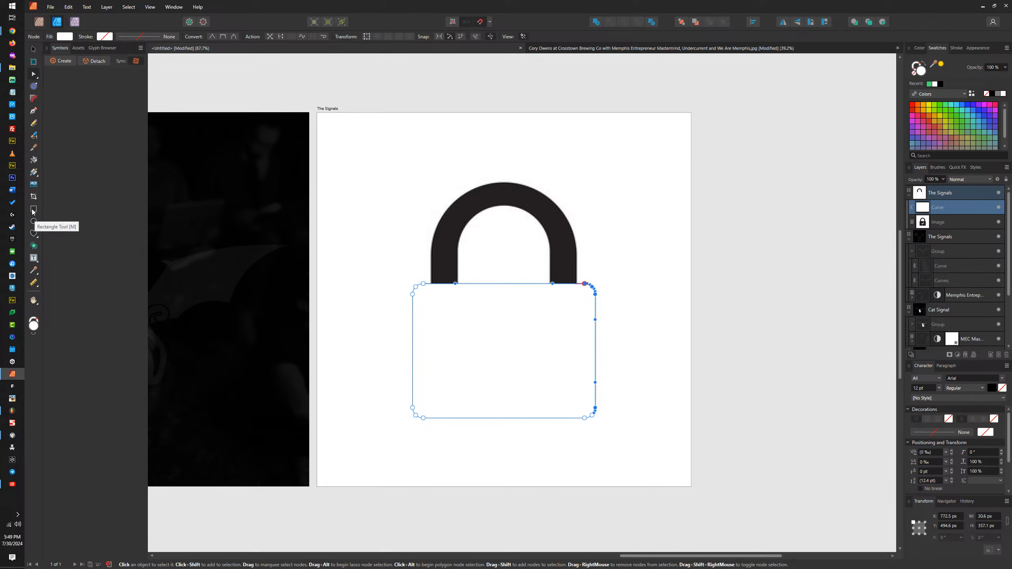
# Step: Start tracing the padlock's shackle with the Pen tool, beginning with a vertical segment up its left leg
pyautogui.click(34, 110)
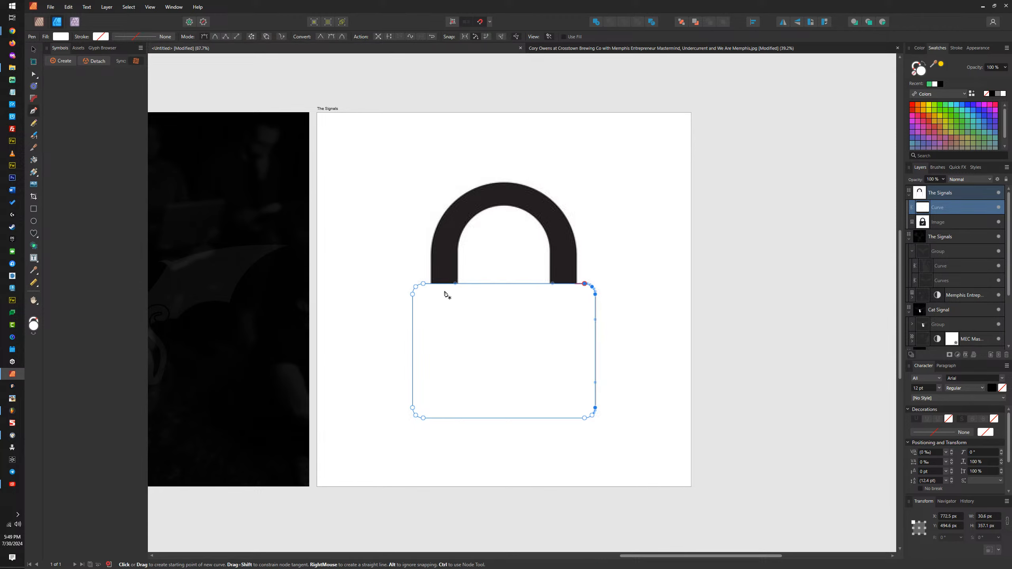
pyautogui.moveTo(445, 290); pyautogui.dragTo(445, 251)
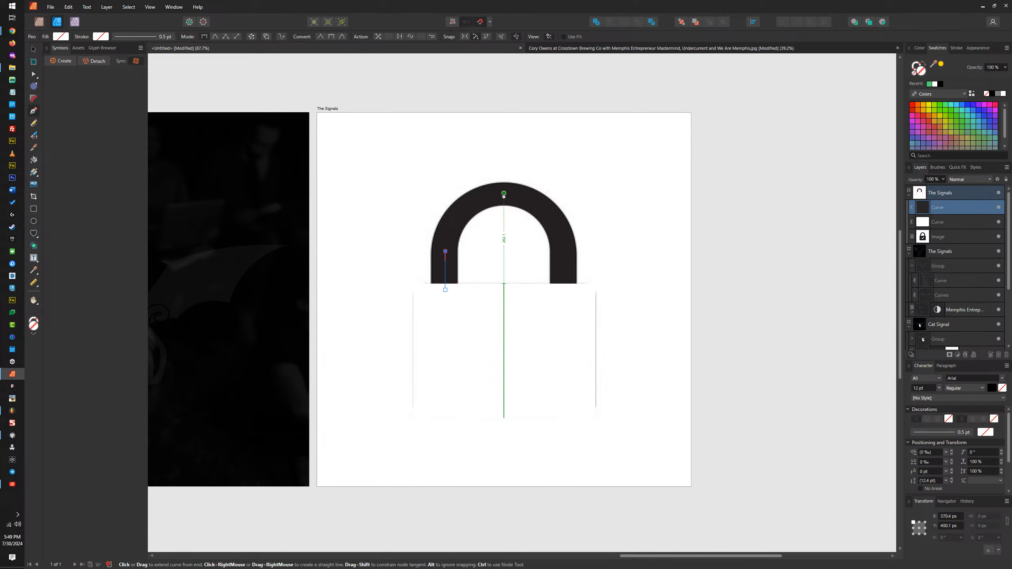
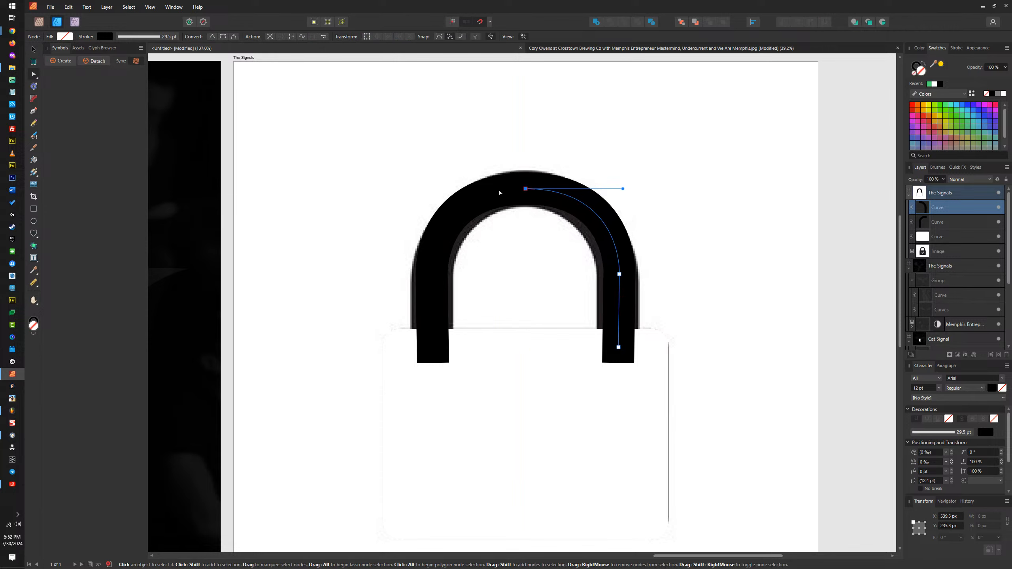
# Step: Align the top nodes of the two shackle halves and link the lower ends of the legs using the Pen tool
pyautogui.click(527, 190)
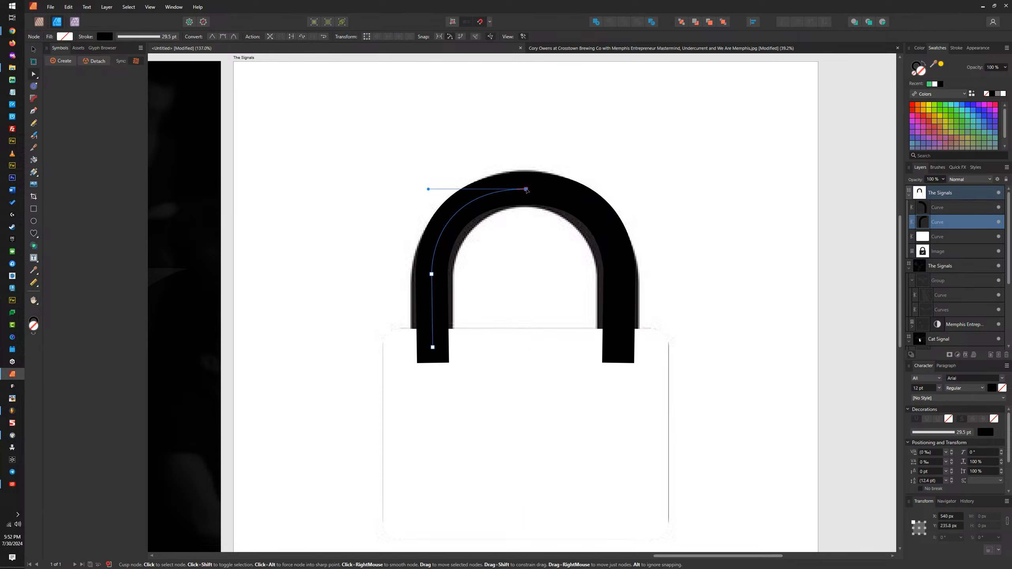
pyautogui.keyDown('shift'); pyautogui.click(548, 191); pyautogui.keyUp('shift')
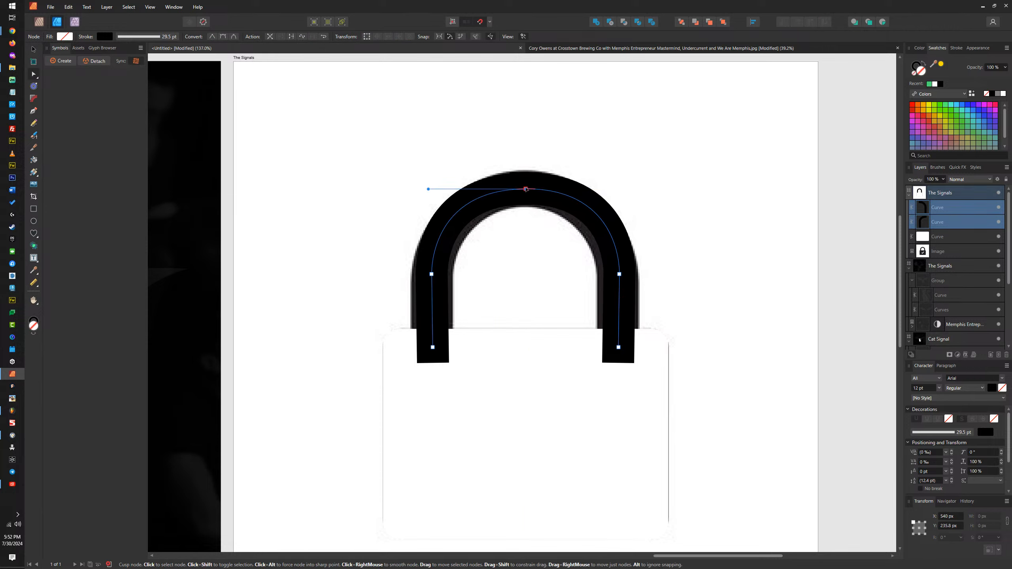
pyautogui.moveTo(526, 190); pyautogui.dragTo(526, 190)
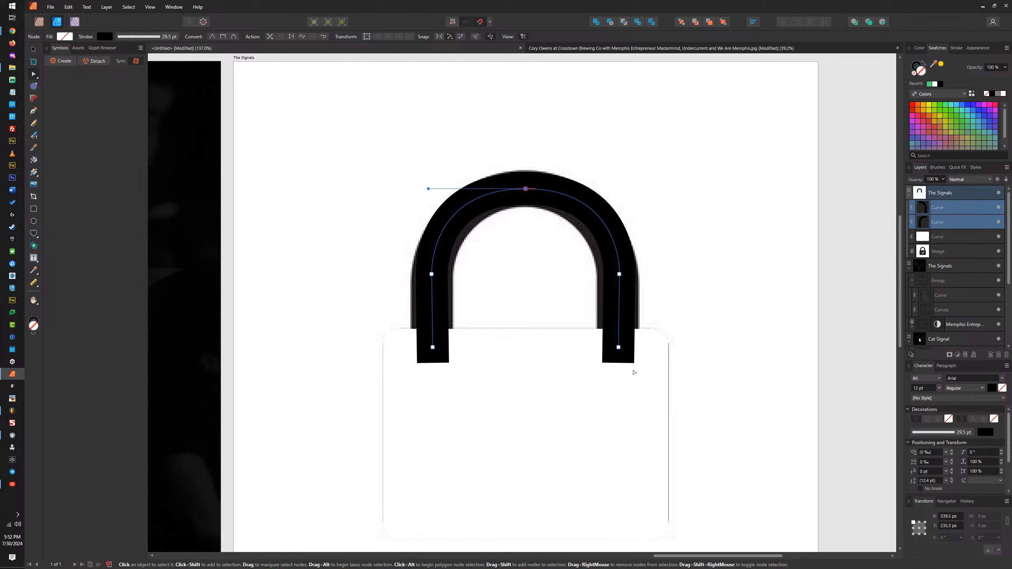
pyautogui.press('p')
pyautogui.click(433, 349)
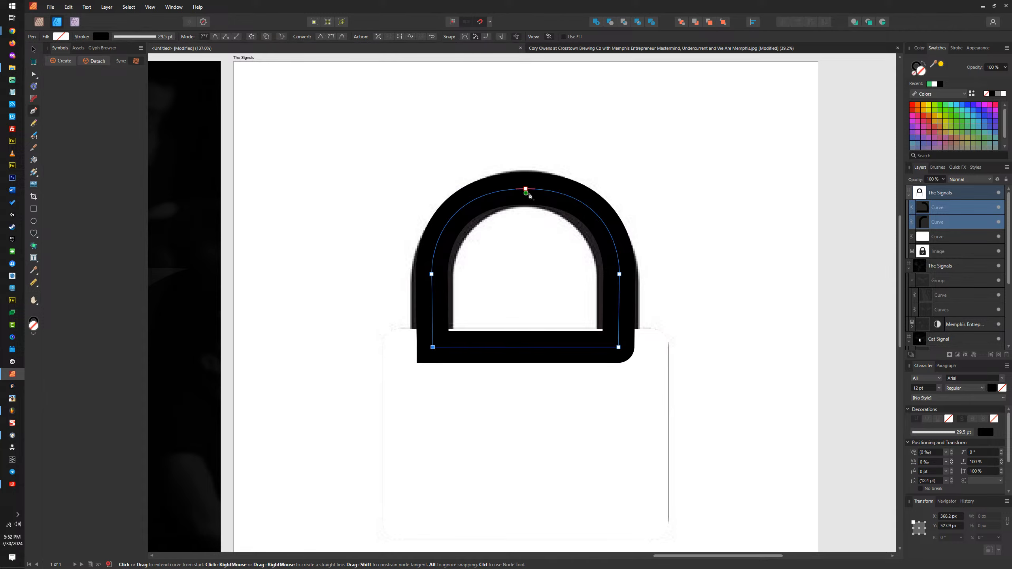
# Step: Pull the bottom segment's free end away from the left leg and join it to the leg's end node, making one curve
pyautogui.click(34, 49)
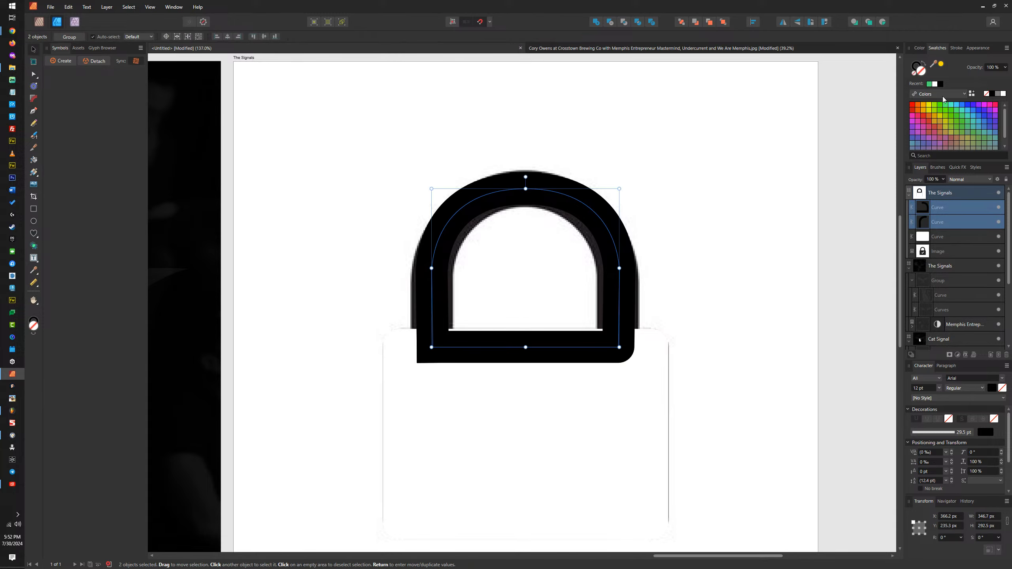
pyautogui.click(956, 48)
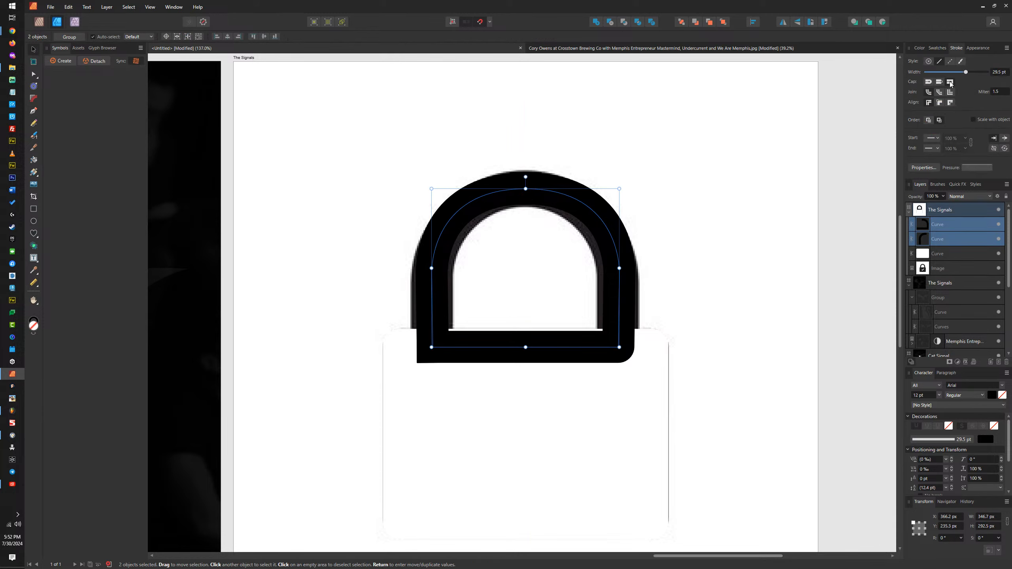
pyautogui.click(490, 195)
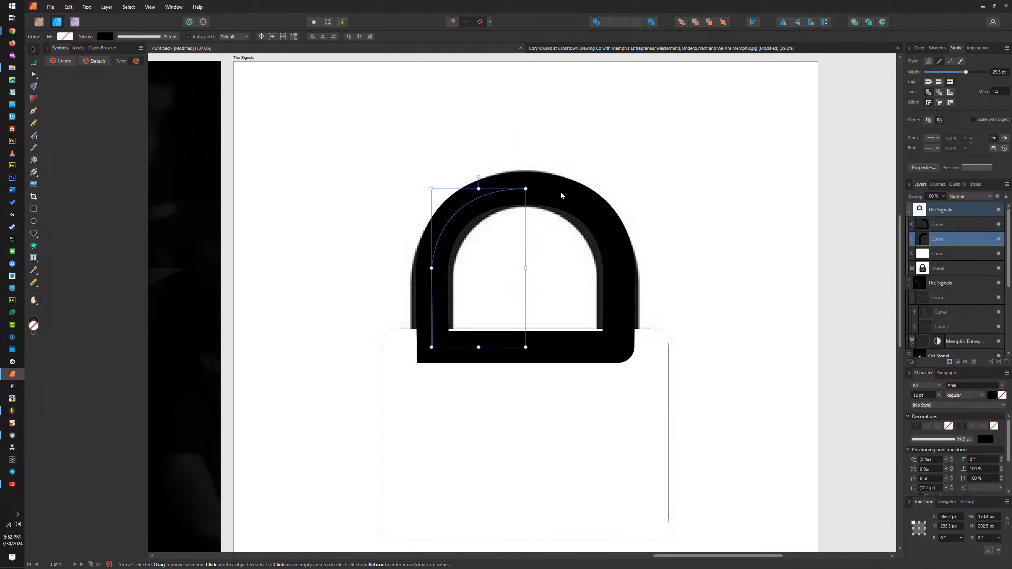
pyautogui.click(562, 195)
pyautogui.keyDown('shift'); pyautogui.click(500, 193); pyautogui.keyUp('shift')
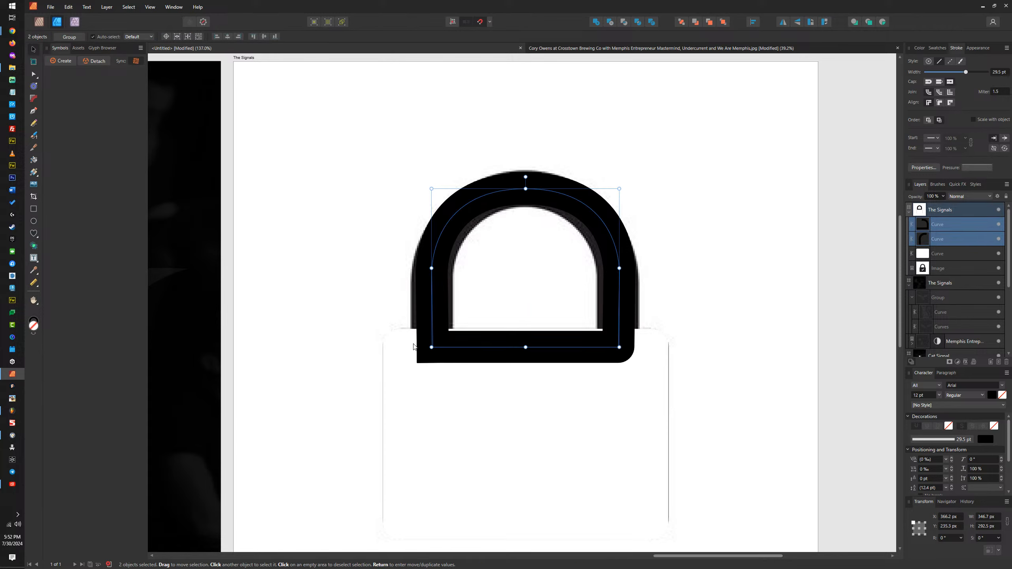
pyautogui.click(456, 350)
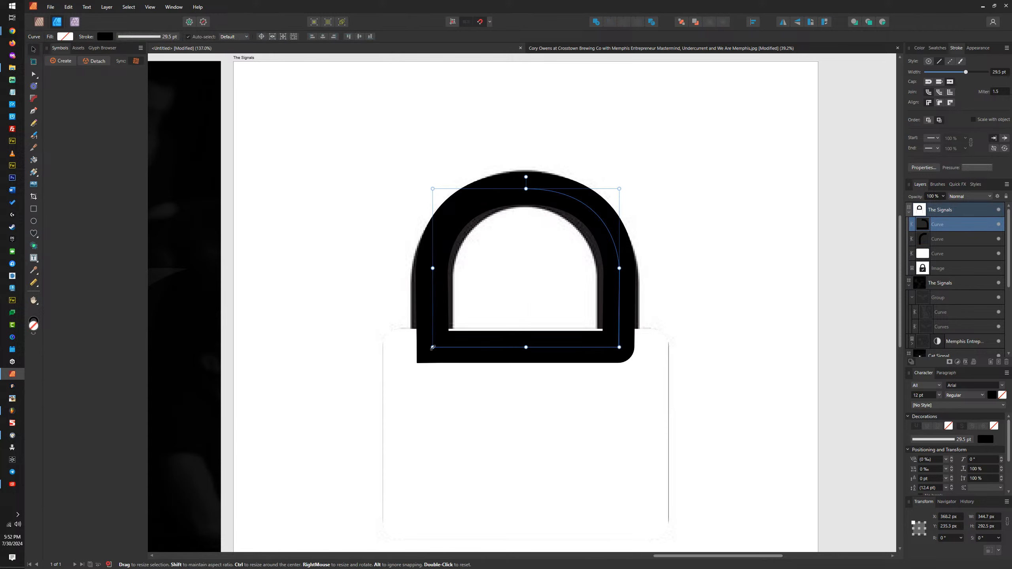
pyautogui.press('a')
pyautogui.moveTo(433, 347); pyautogui.dragTo(497, 348)
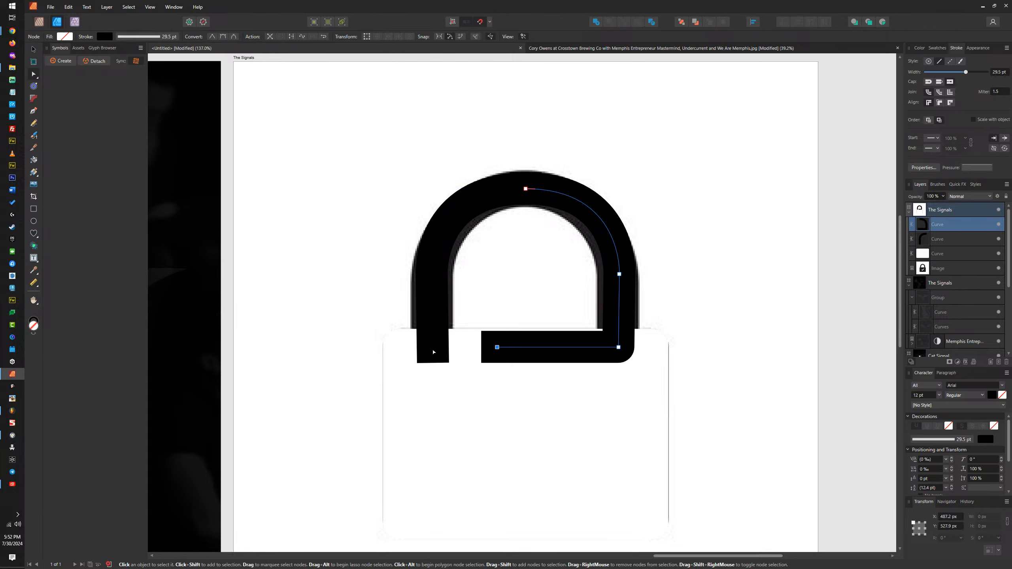
pyautogui.click(434, 351)
pyautogui.keyDown('shift'); pyautogui.click(521, 344); pyautogui.keyUp('shift')
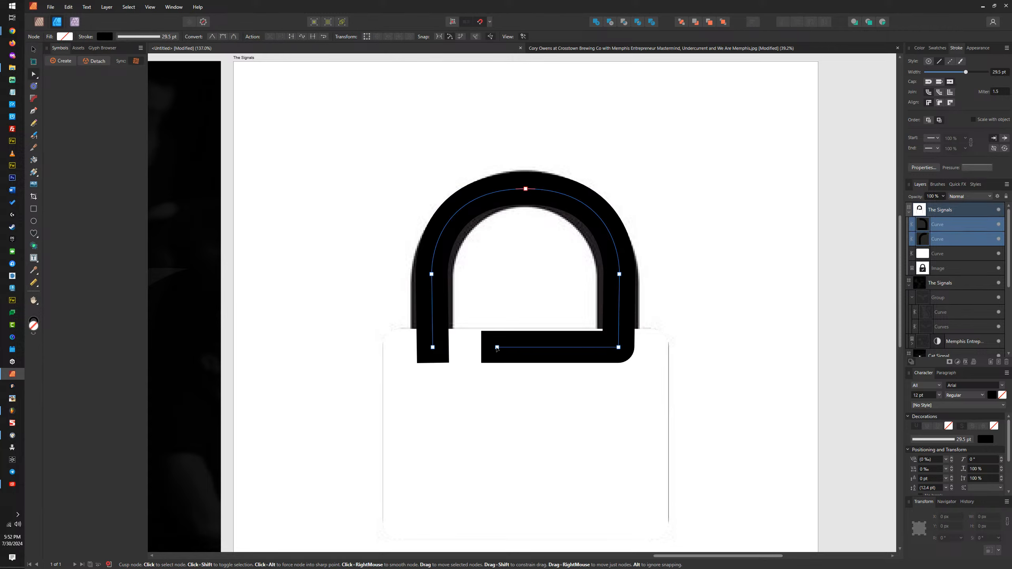
pyautogui.click(313, 38)
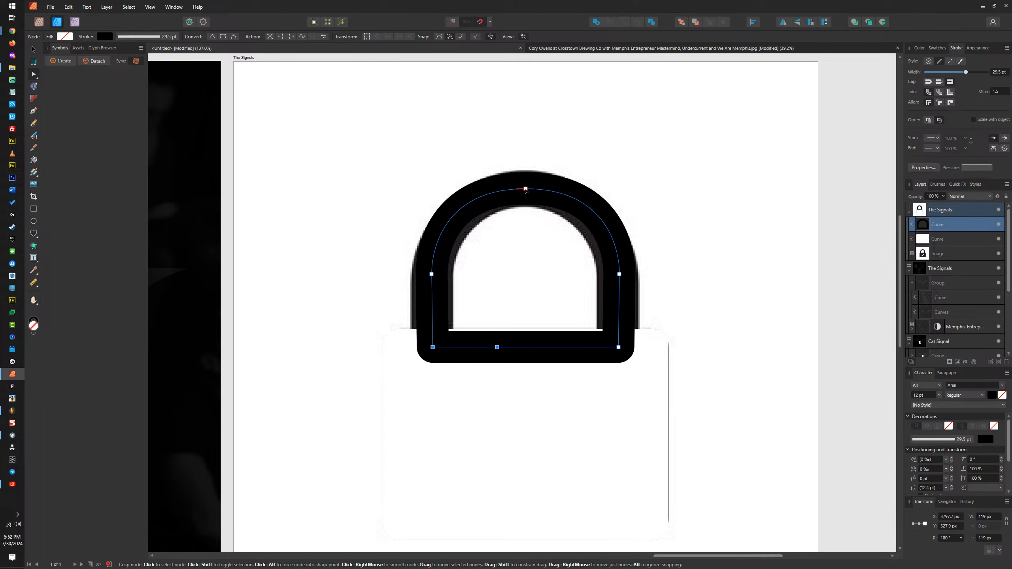
# Step: Expand the joined shackle's stroke into a filled outline and nudge it slightly sideways
pyautogui.click(526, 189)
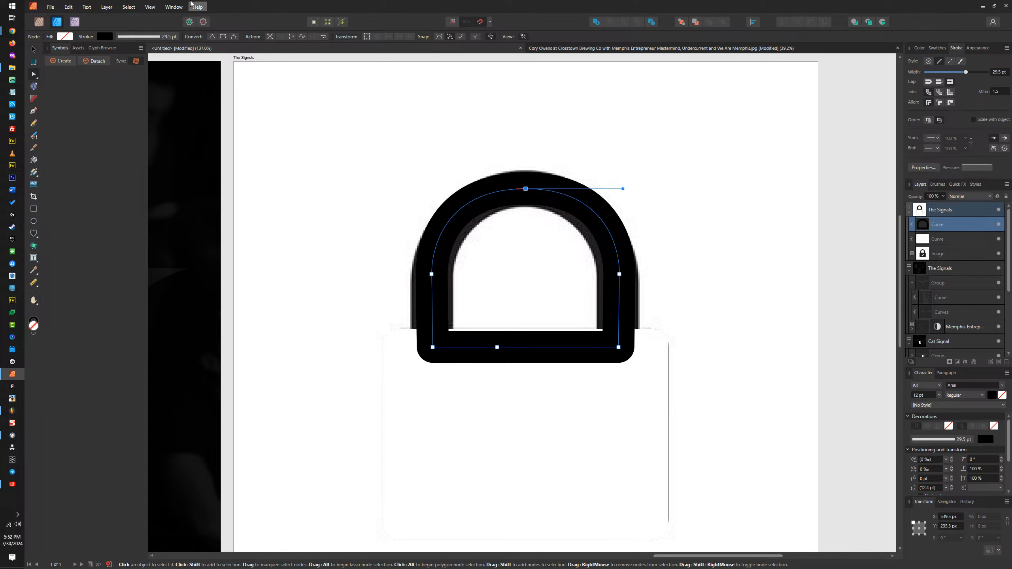
pyautogui.click(107, 7)
pyautogui.click(134, 248)
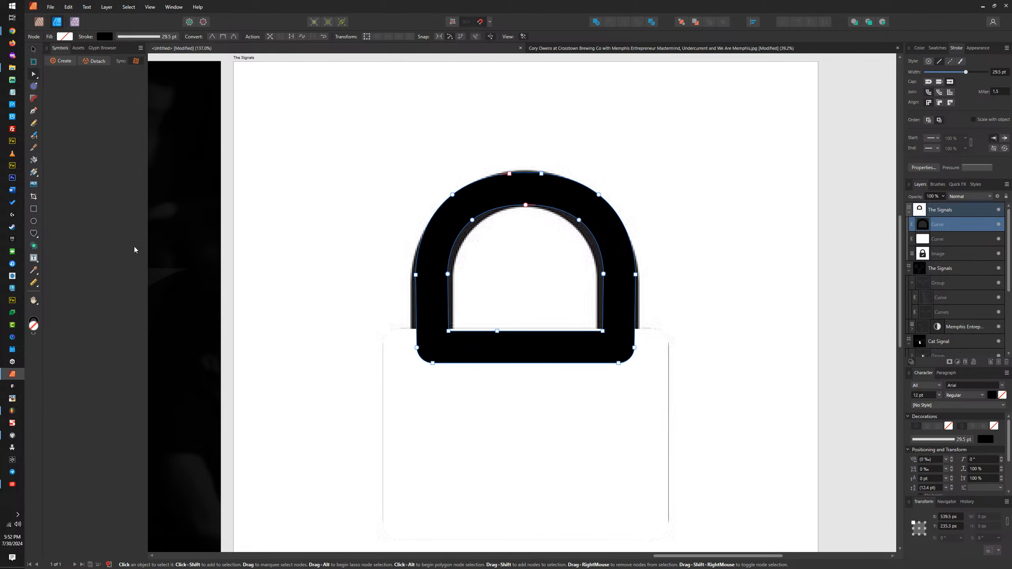
pyautogui.click(33, 50)
pyautogui.doubleClick(578, 205)
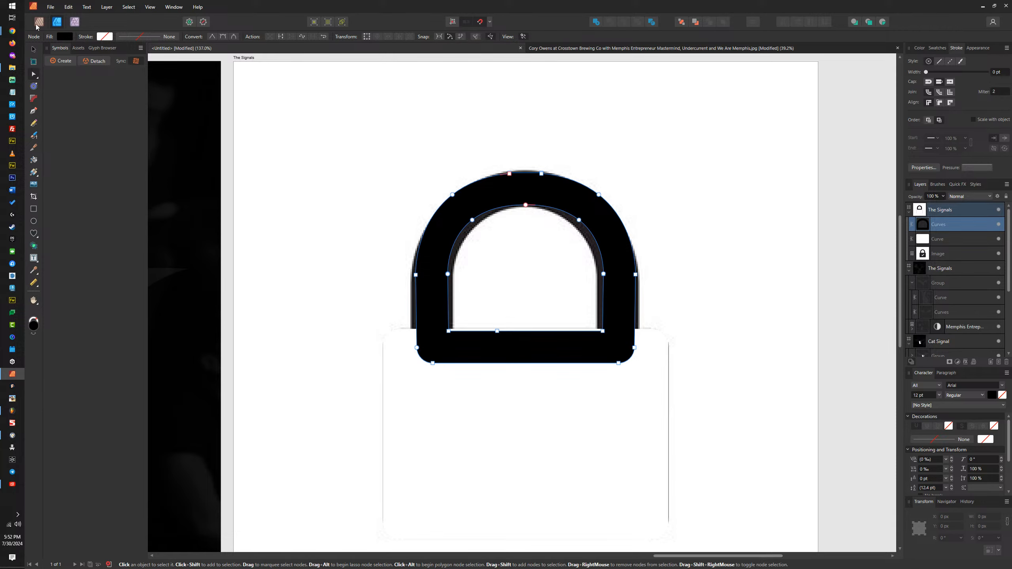
pyautogui.click(33, 49)
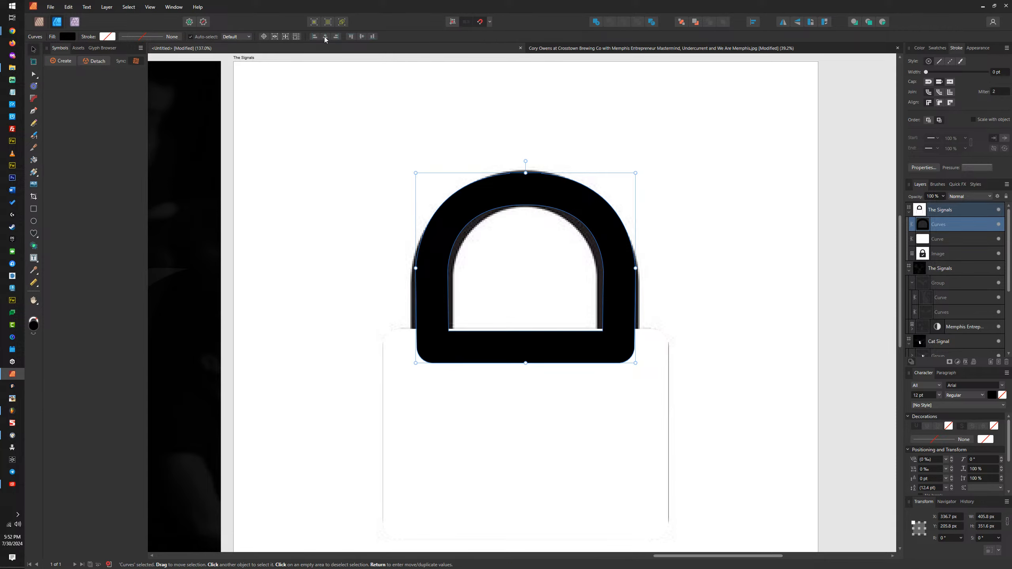
pyautogui.moveTo(586, 200); pyautogui.dragTo(587, 200)
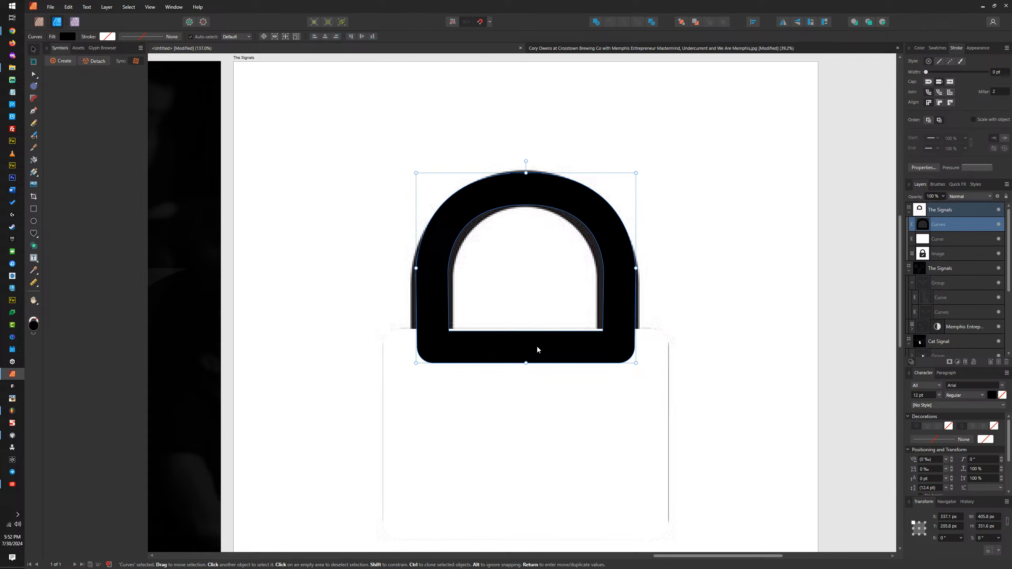
# Step: Move the shackle's lower nodes about 22 px down into the body and merge the shackle and body into one shape
pyautogui.press('a')
pyautogui.moveTo(698, 242); pyautogui.dragTo(383, 390)
pyautogui.moveTo(428, 362); pyautogui.dragTo(434, 376)
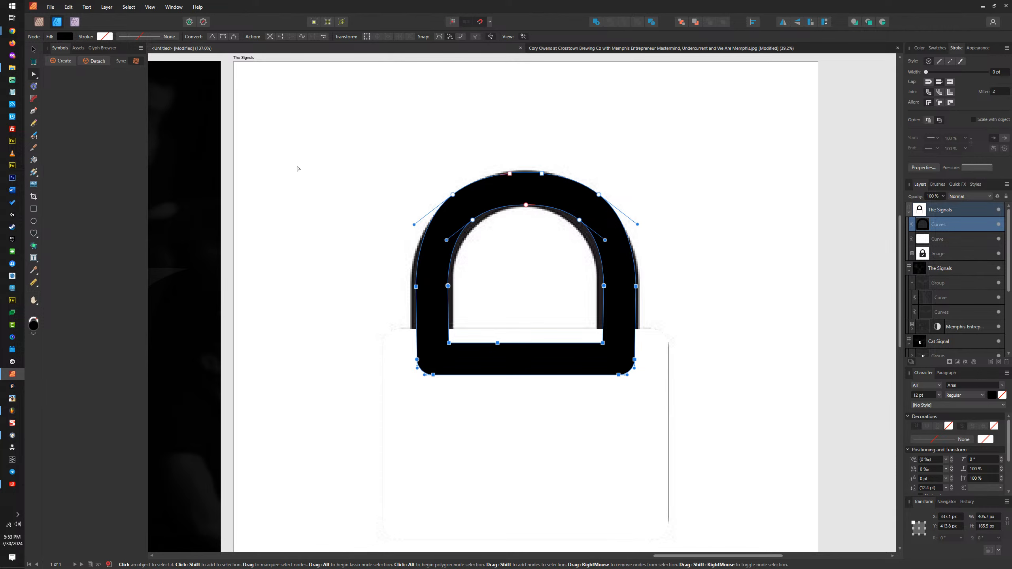
pyautogui.click(32, 49)
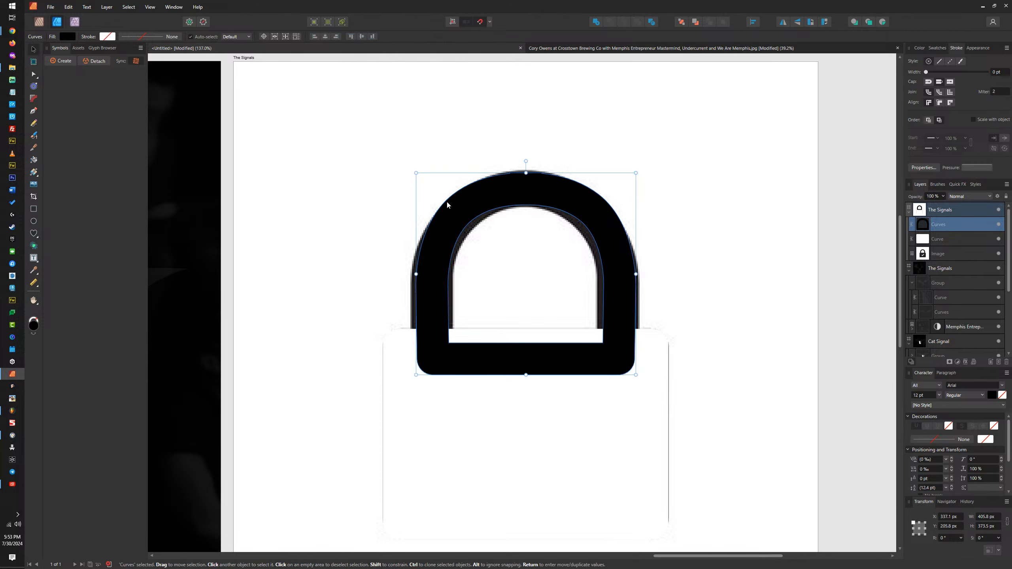
pyautogui.keyDown('shift'); pyautogui.click(624, 408); pyautogui.keyUp('shift')
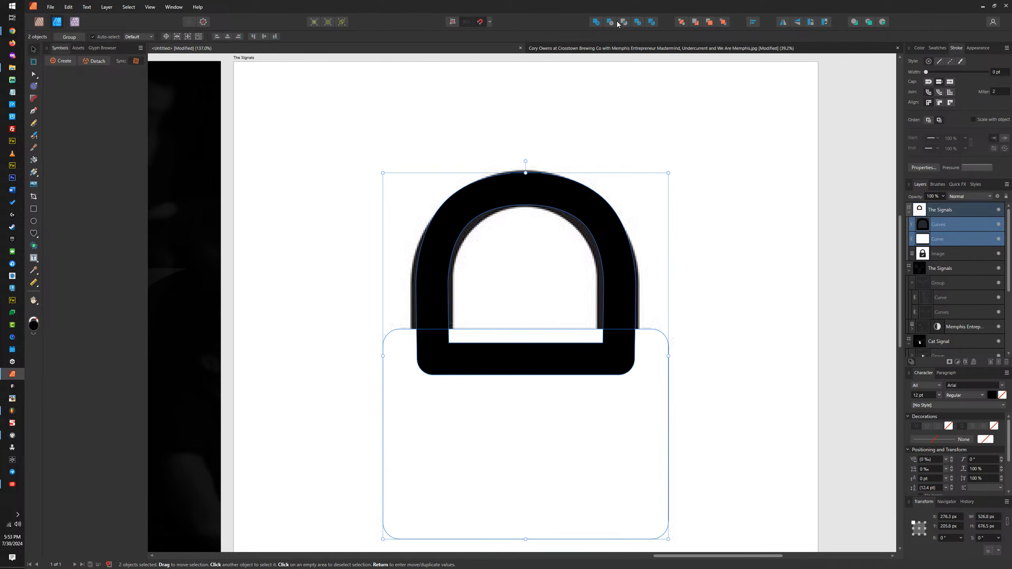
pyautogui.click(596, 22)
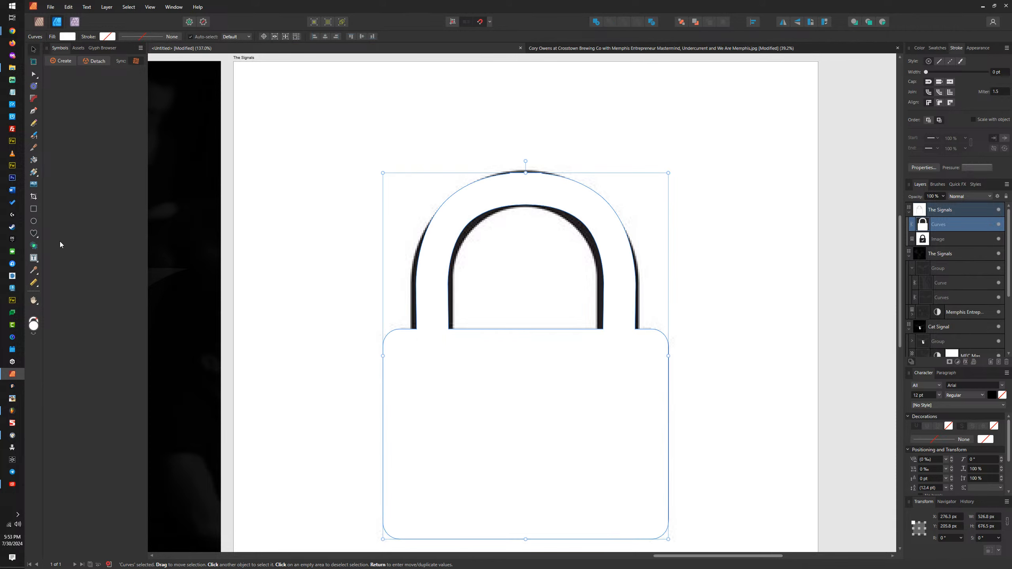
# Step: Lower the merged padlock's opacity to 13% and draw a strokeless black rectangle about 129 × 55.5 px over the checkmark
pyautogui.click(943, 197)
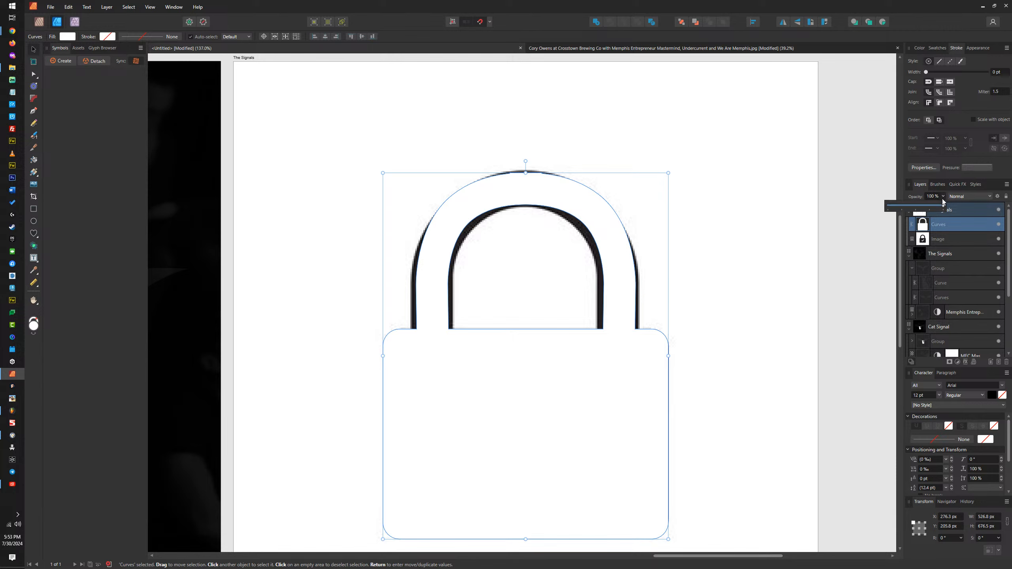
pyautogui.moveTo(941, 207); pyautogui.dragTo(895, 209)
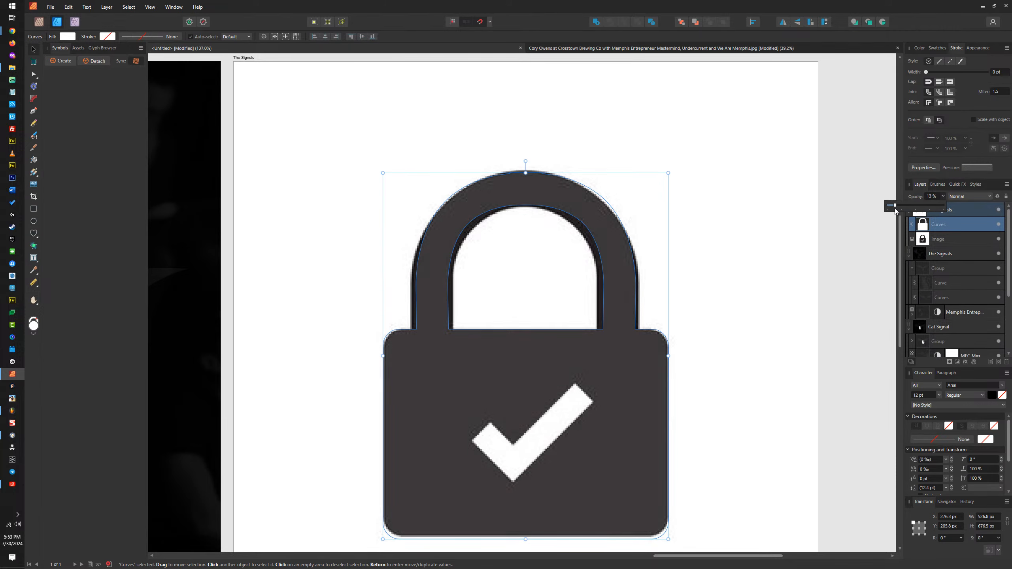
pyautogui.click(34, 209)
pyautogui.moveTo(460, 417); pyautogui.dragTo(530, 446)
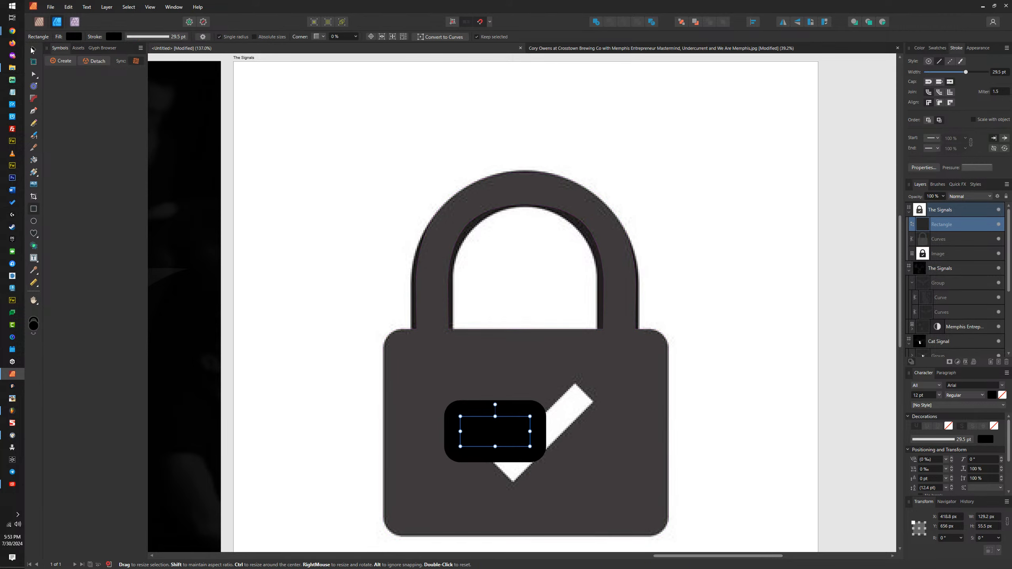
pyautogui.click(928, 61)
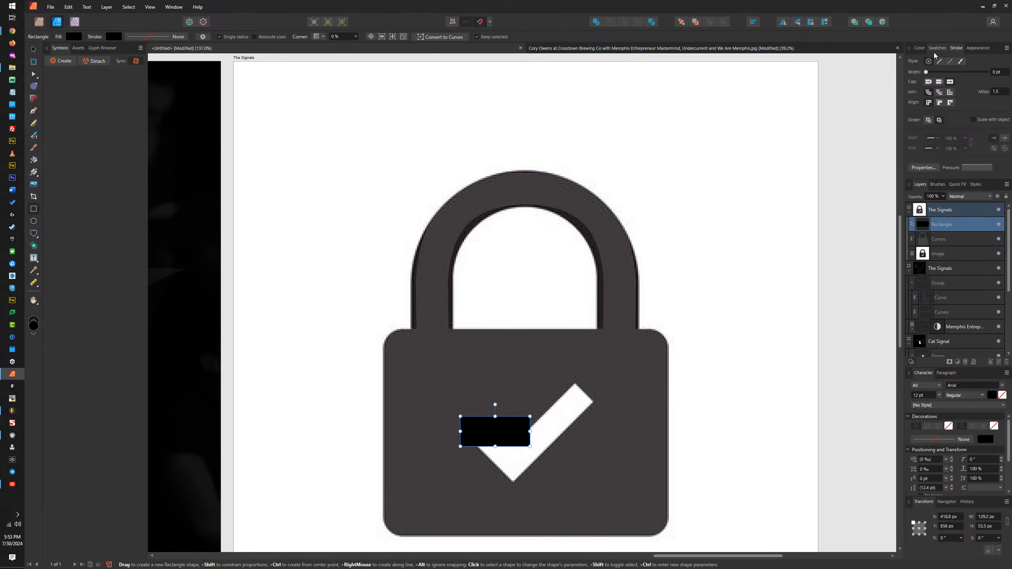
# Step: Build a checkmark from the rectangle and a duplicate turned 90° and lengthened to about 201 px, rotating the pair -45° over the image's checkmark
pyautogui.hotkey('ctrl', 'j')
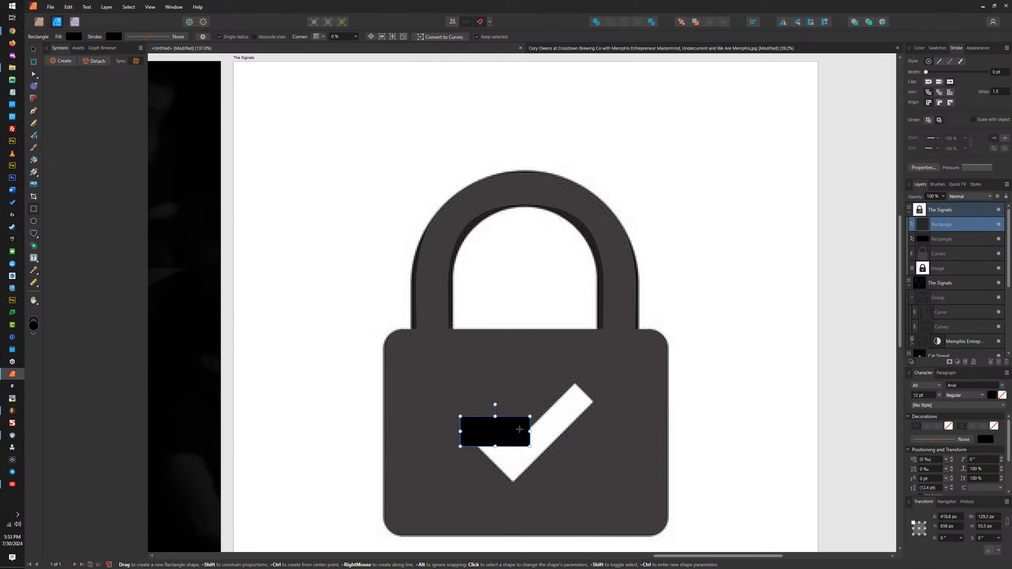
pyautogui.moveTo(495, 405); pyautogui.dragTo(513, 415)
pyautogui.press('v')
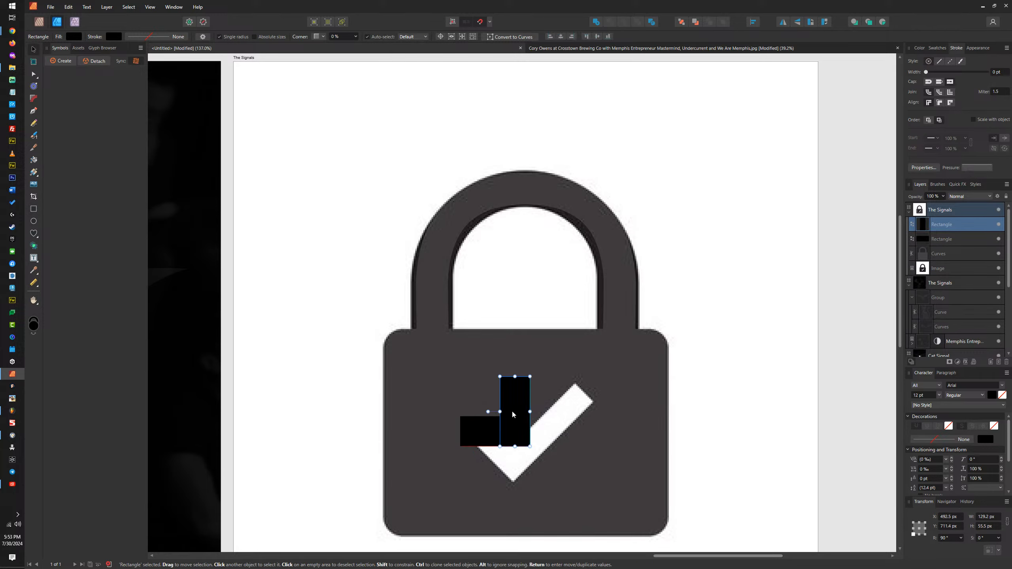
pyautogui.moveTo(522, 381); pyautogui.dragTo(562, 335)
pyautogui.keyDown('shift'); pyautogui.click(472, 427); pyautogui.keyUp('shift')
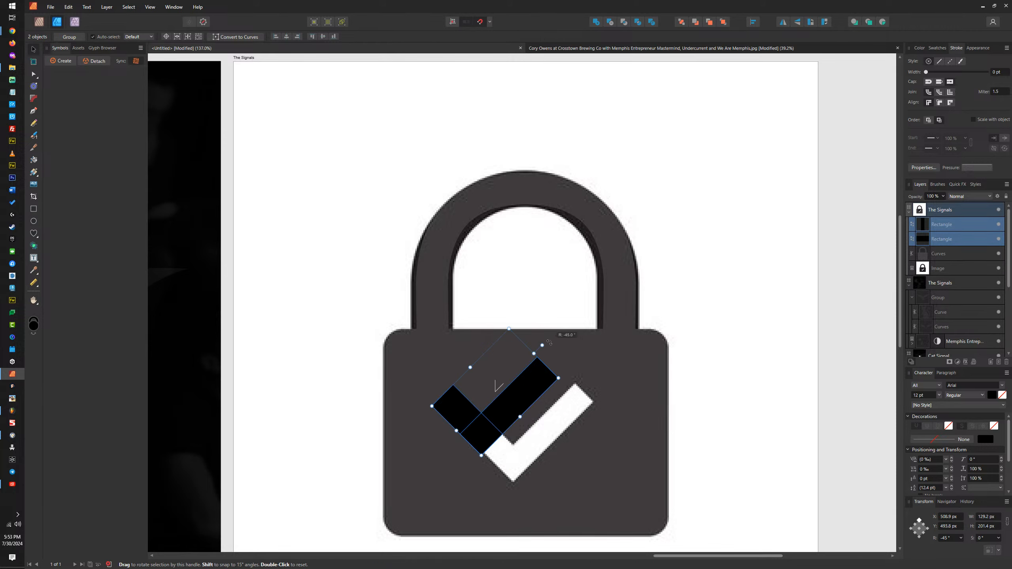
pyautogui.moveTo(528, 383); pyautogui.dragTo(559, 411)
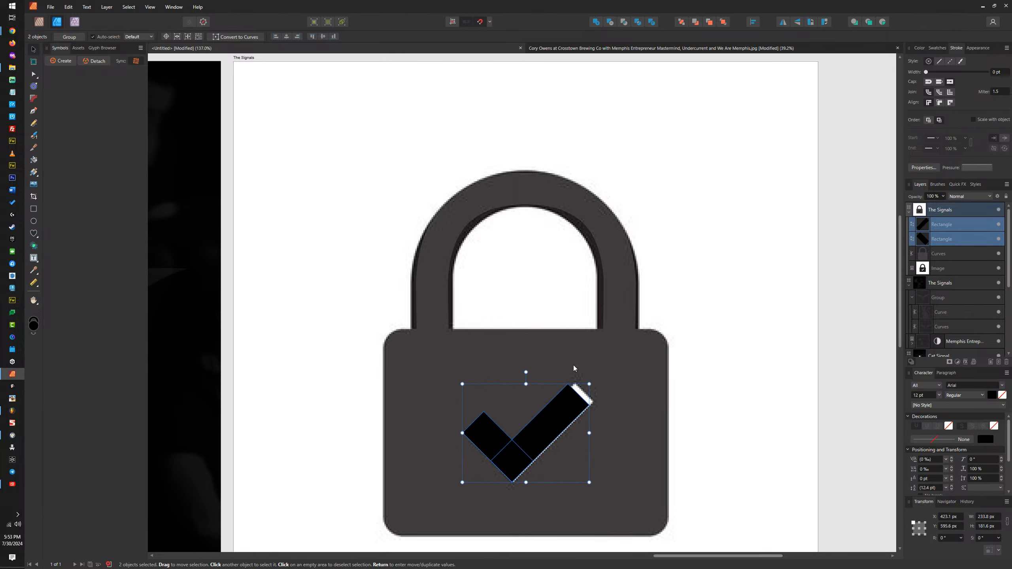
# Step: Merge the two rectangles into one checkmark and subtract it from the padlock shape
pyautogui.click(596, 22)
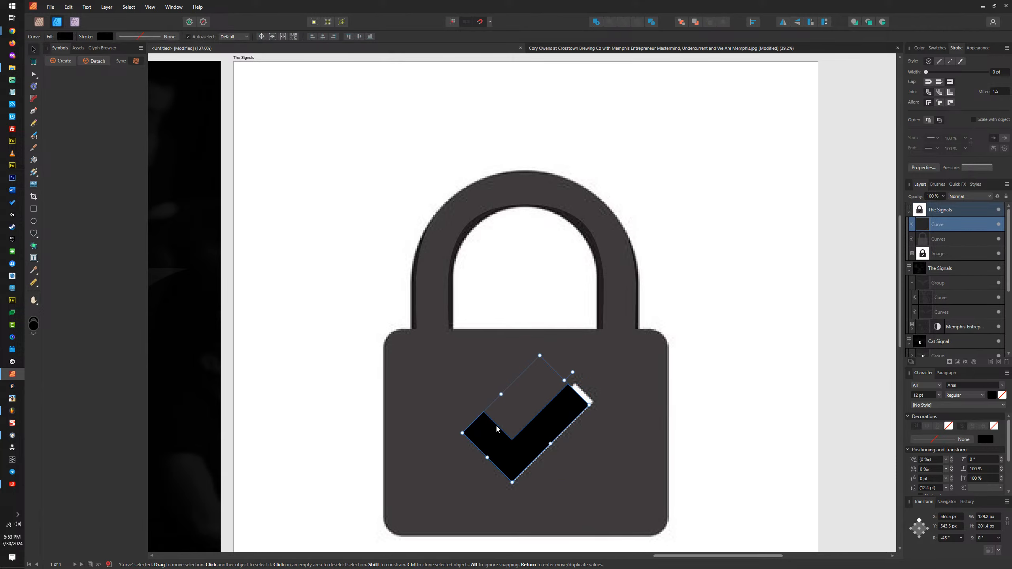
pyautogui.keyDown('shift'); pyautogui.click(579, 345); pyautogui.keyUp('shift')
pyautogui.click(610, 22)
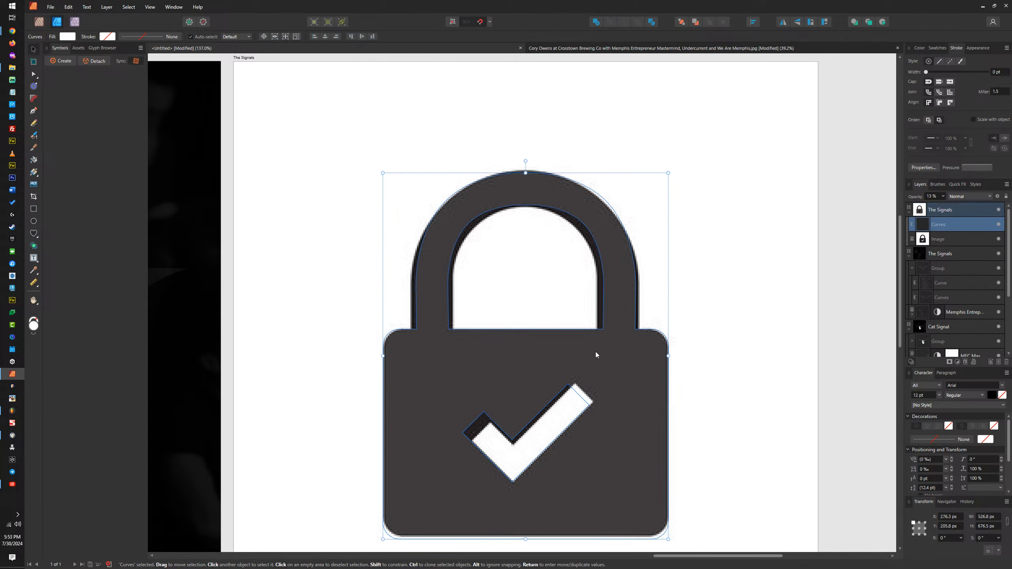
# Step: Delete the traced lock image and restore the padlock shape's opacity to 100%
pyautogui.click(766, 288)
pyautogui.press('Delete')
pyautogui.click(556, 381)
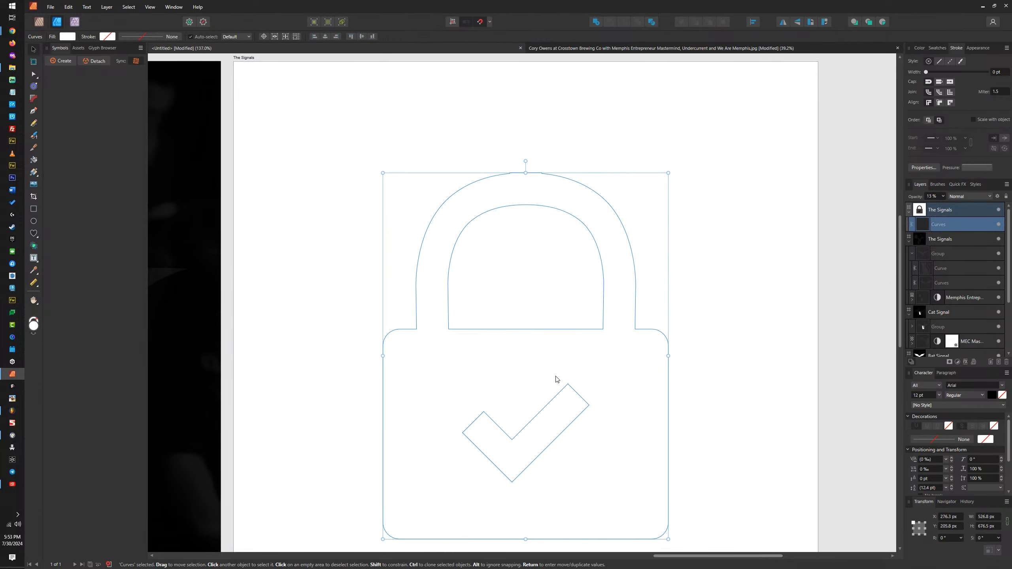
pyautogui.click(943, 196)
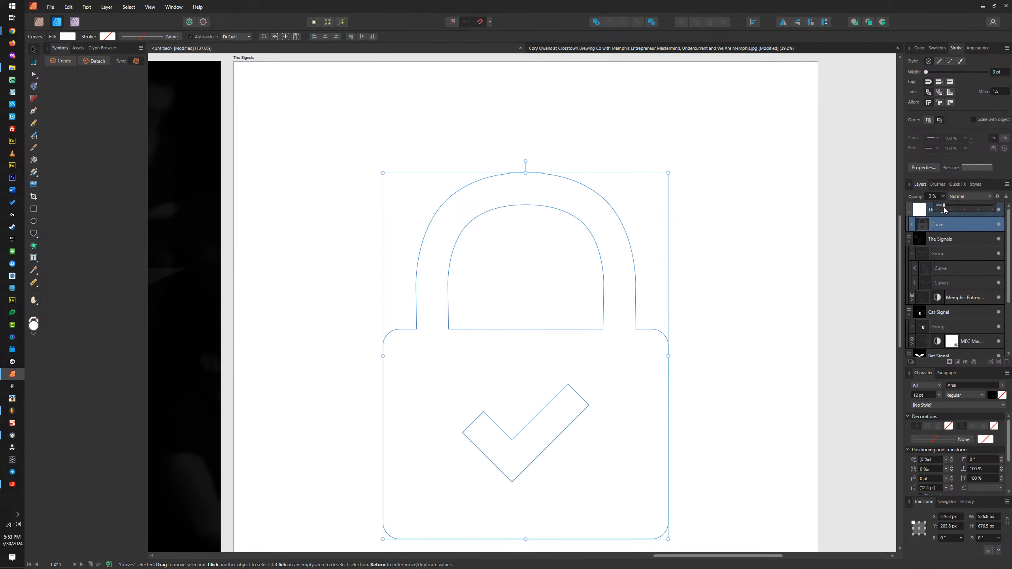
pyautogui.click(916, 57)
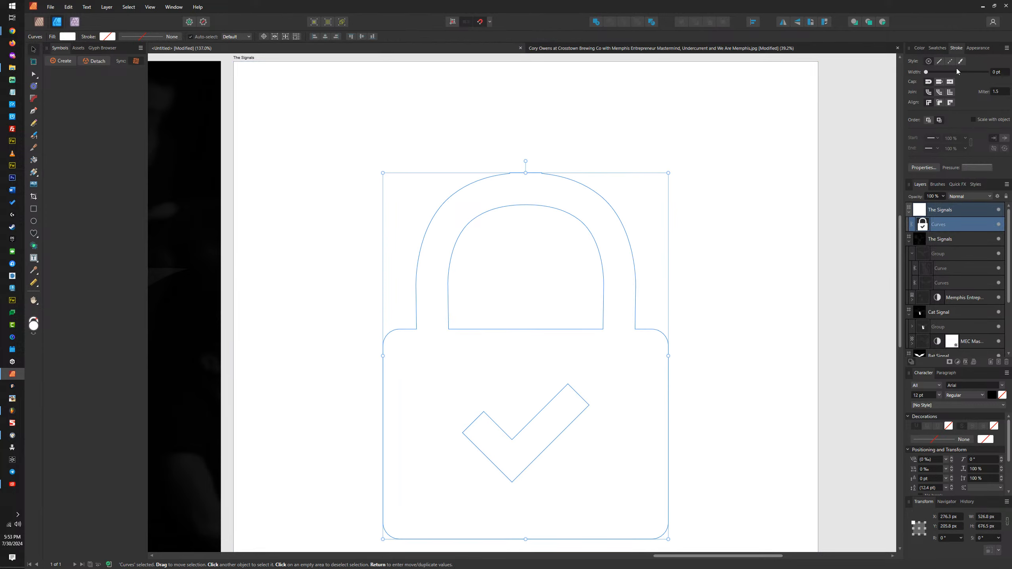
# Step: Fill the padlock shape with black
pyautogui.click(919, 49)
pyautogui.click(938, 49)
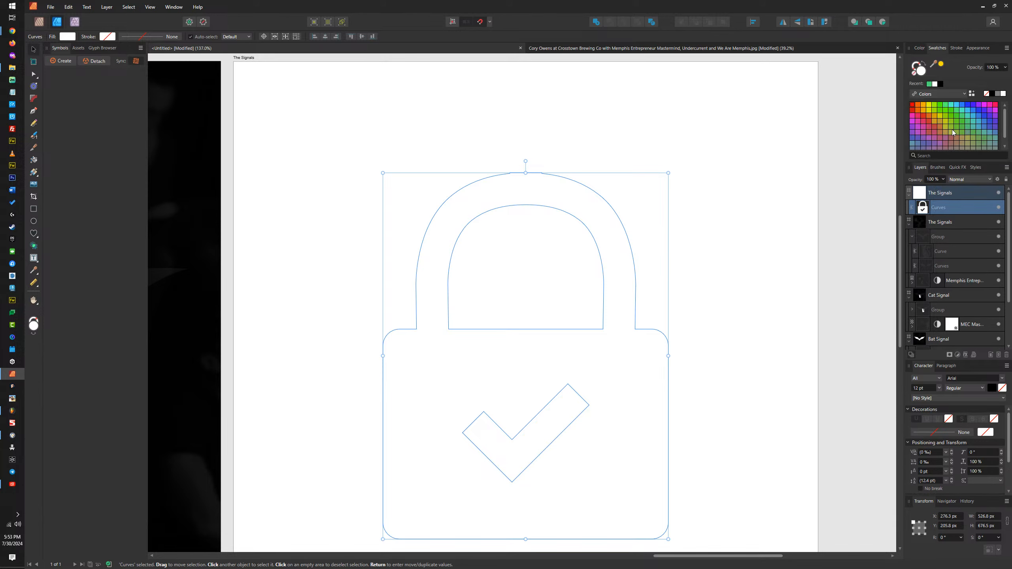
pyautogui.click(992, 94)
# Step: Add a node at the centre of the shackle's flat top edge and delete the two nodes either side of it
pyautogui.scroll(-6, 640, 339)
pyautogui.scroll(5, 597, 328)
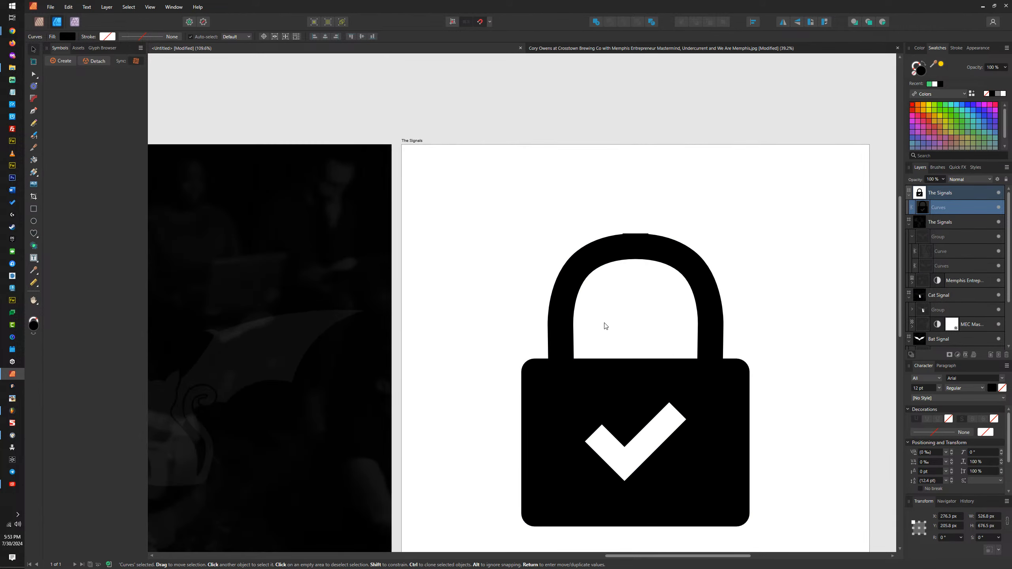
pyautogui.doubleClick(653, 254)
pyautogui.scroll(3, 648, 245)
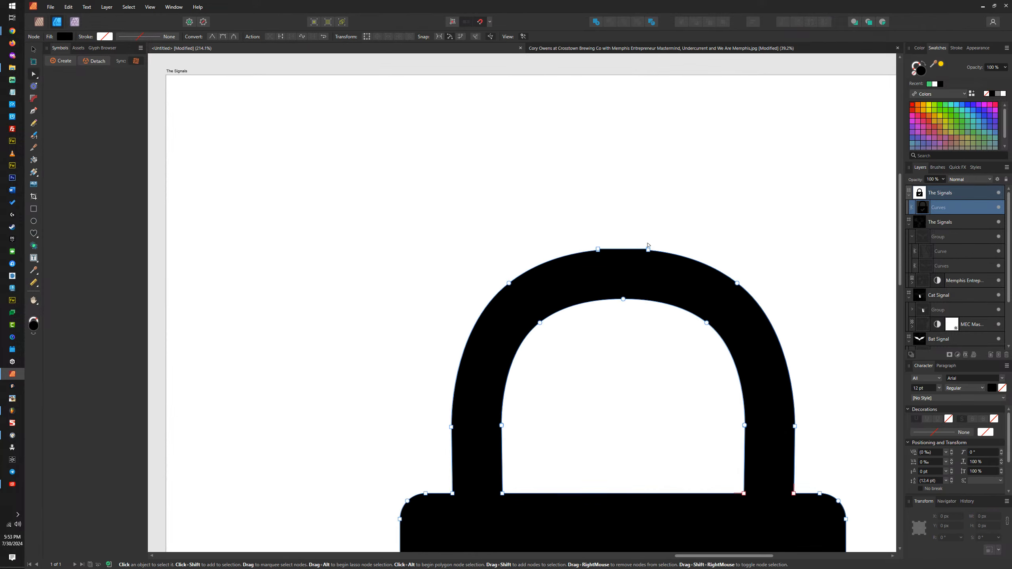
pyautogui.click(623, 249)
pyautogui.moveTo(662, 234); pyautogui.dragTo(645, 259)
pyautogui.press('Delete')
pyautogui.moveTo(572, 232); pyautogui.dragTo(604, 262)
pyautogui.press('Delete')
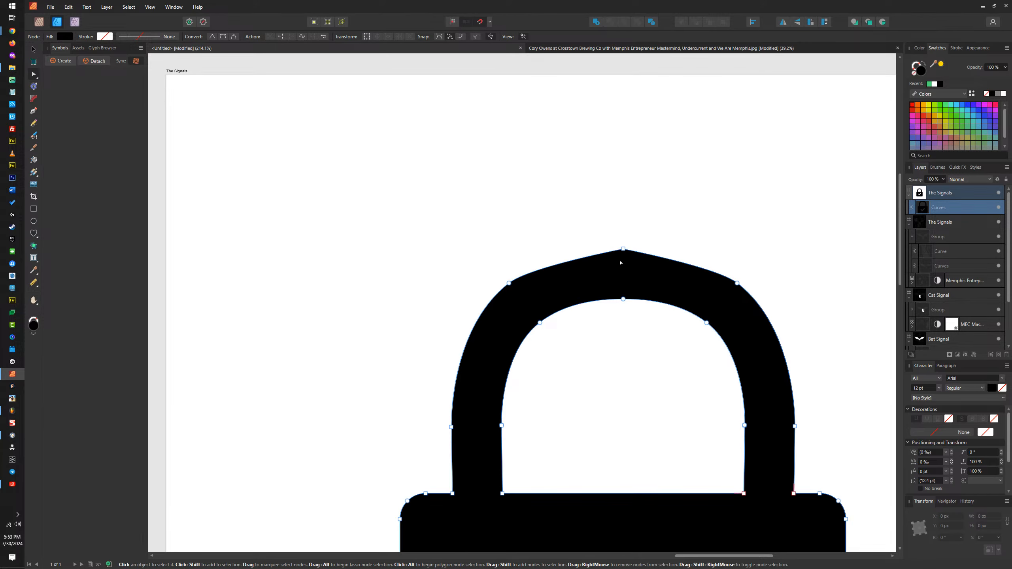
# Step: Lengthen the inward curve handles of the two outer shoulder nodes and delete the centre node to form a smooth arch
pyautogui.click(509, 283)
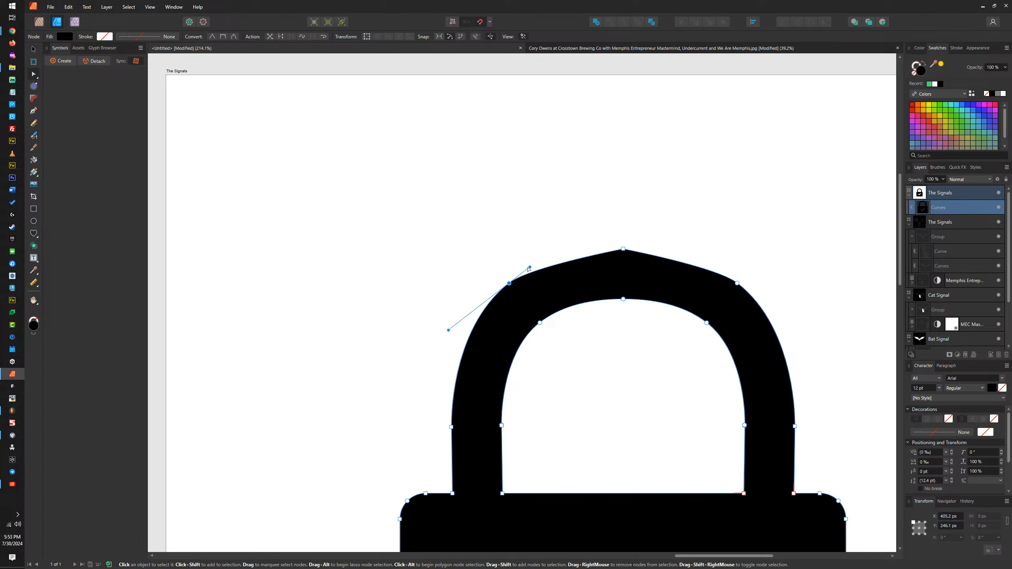
pyautogui.moveTo(531, 267); pyautogui.dragTo(570, 237)
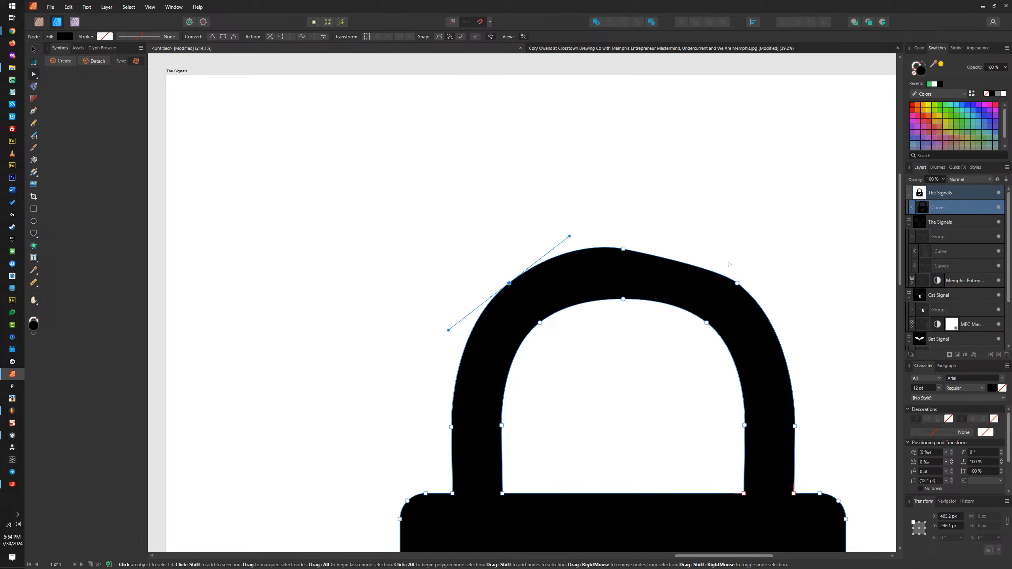
pyautogui.click(737, 284)
pyautogui.moveTo(712, 267); pyautogui.dragTo(679, 242)
pyautogui.click(623, 249)
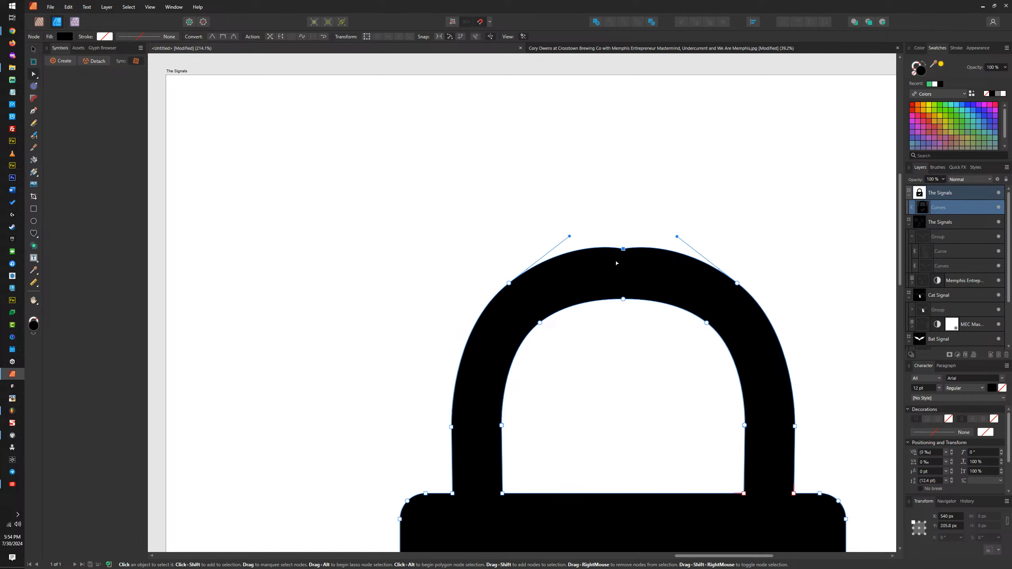
pyautogui.press('Delete')
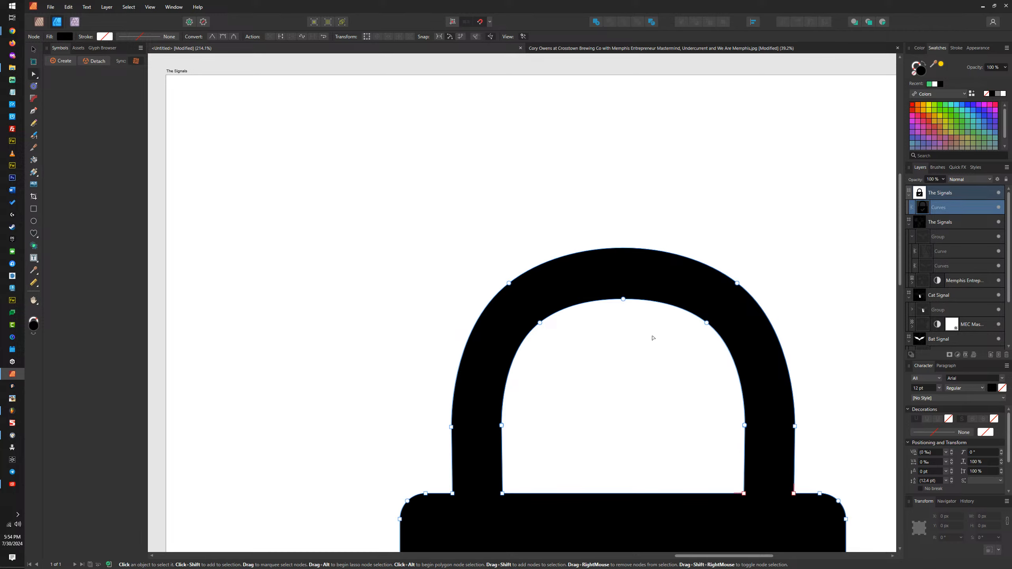
# Step: Move the nodes of the shackle's arch down 10 px to shorten it, leaving nothing selected
pyautogui.scroll(-5, 653, 338)
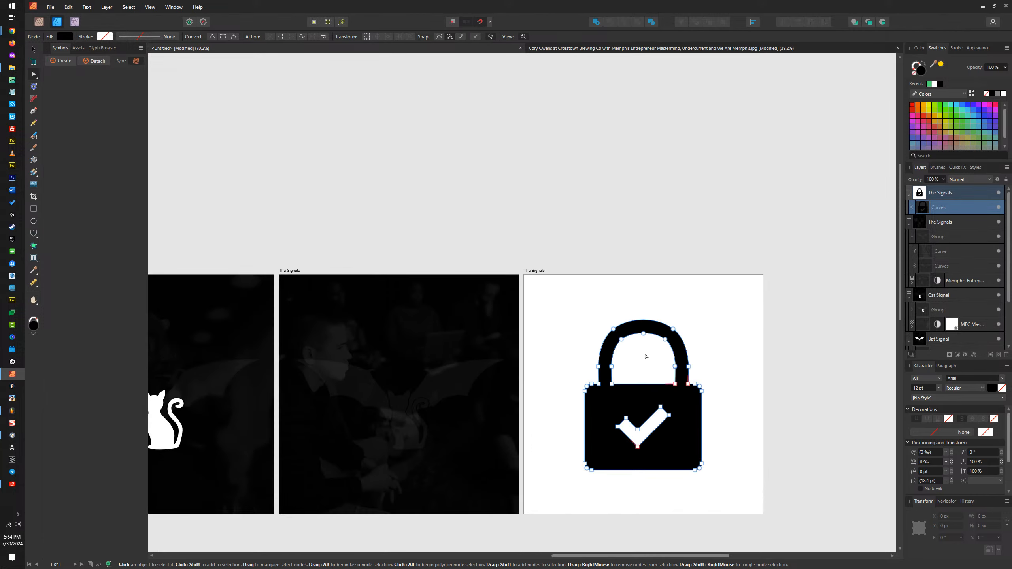
pyautogui.scroll(1, 647, 356)
pyautogui.moveTo(695, 297); pyautogui.dragTo(572, 346)
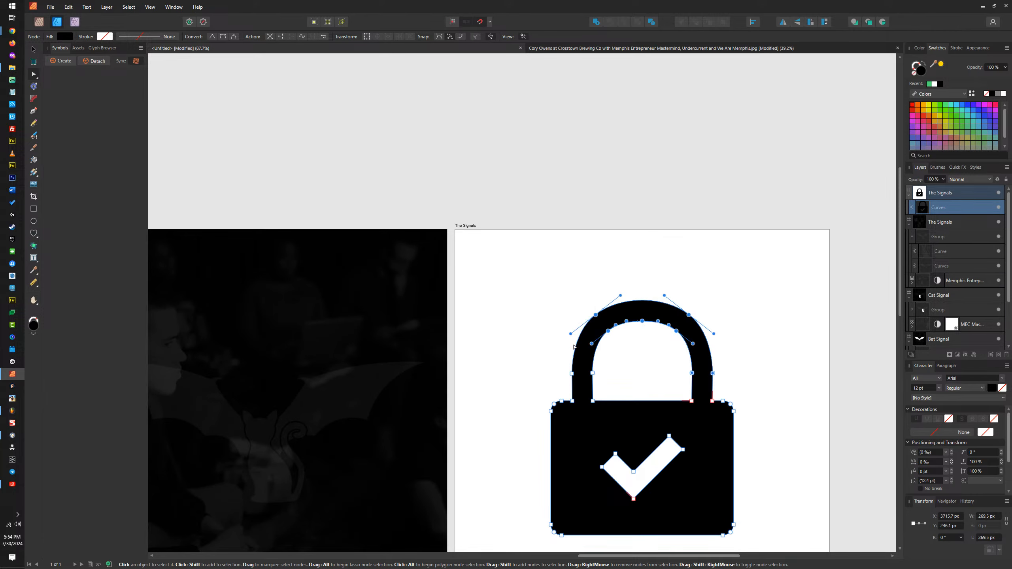
pyautogui.hotkey('shift', 'Down')
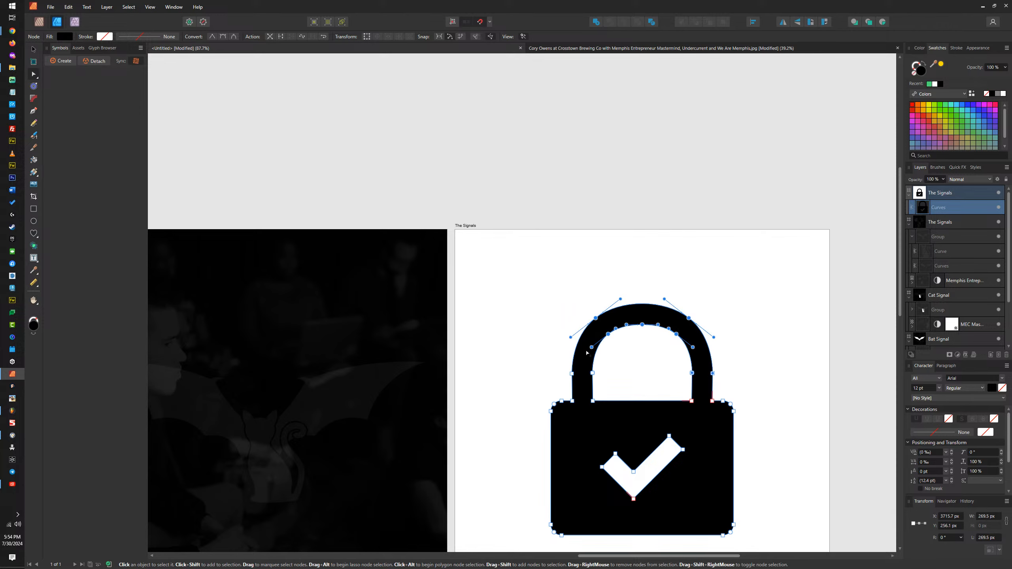
pyautogui.click(640, 280)
pyautogui.scroll(-4, 652, 295)
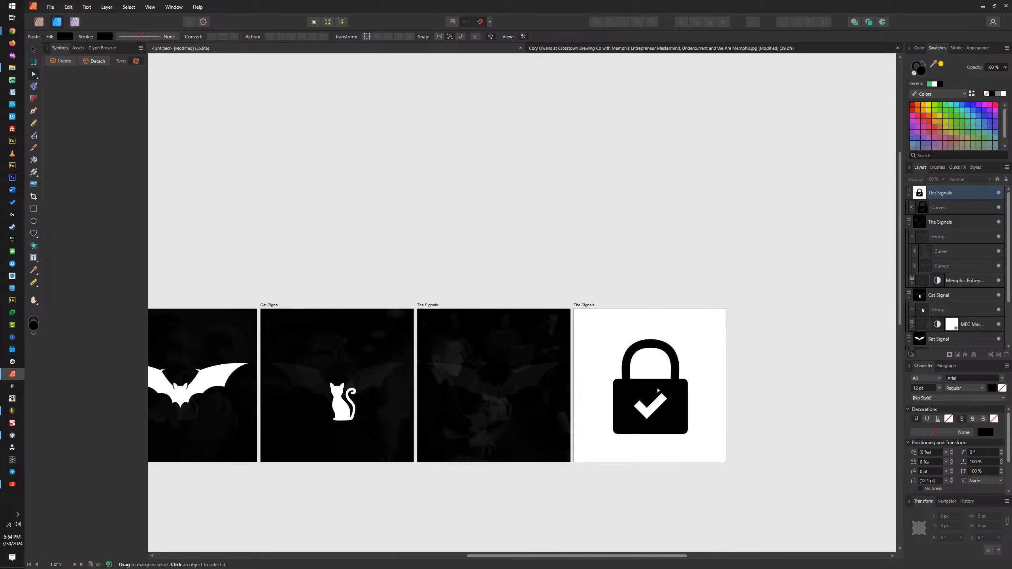
# Step: Reselect the padlock as a whole object with the Move tool and review its shape on the artboard
pyautogui.scroll(2, 655, 418)
pyautogui.scroll(-1, 656, 419)
pyautogui.click(671, 382)
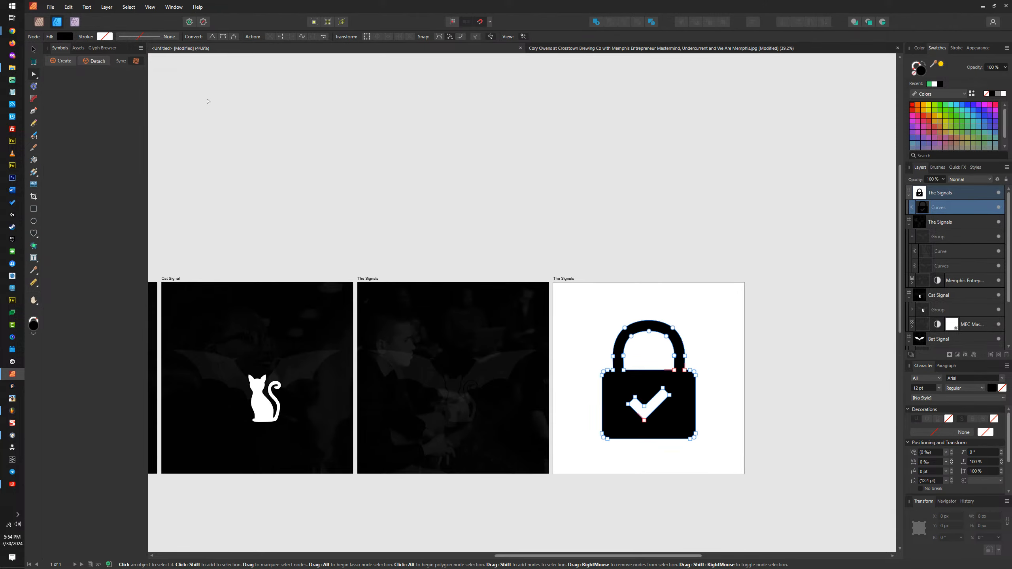
pyautogui.click(34, 50)
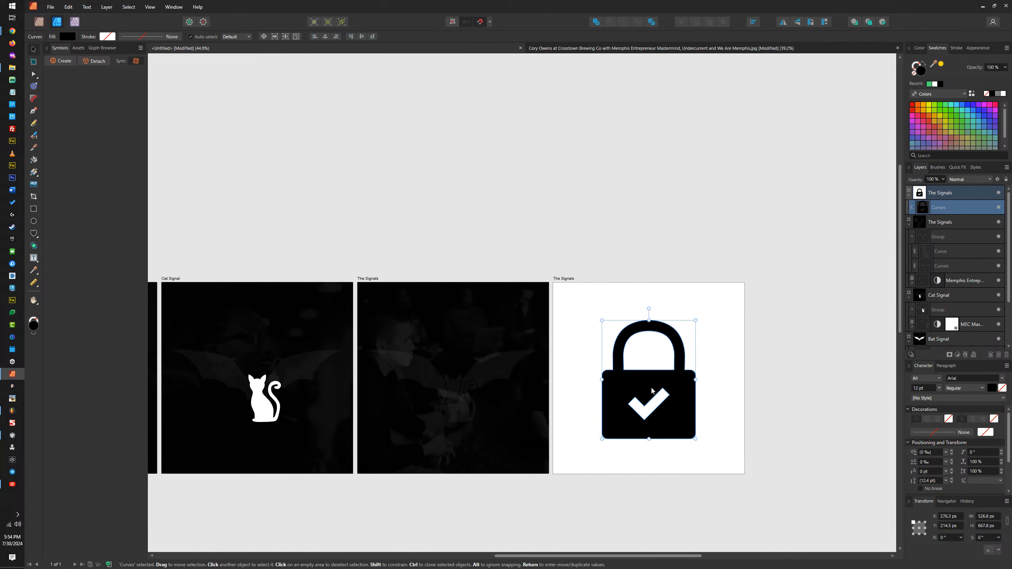
pyautogui.scroll(2, 652, 391)
pyautogui.scroll(-3, 653, 393)
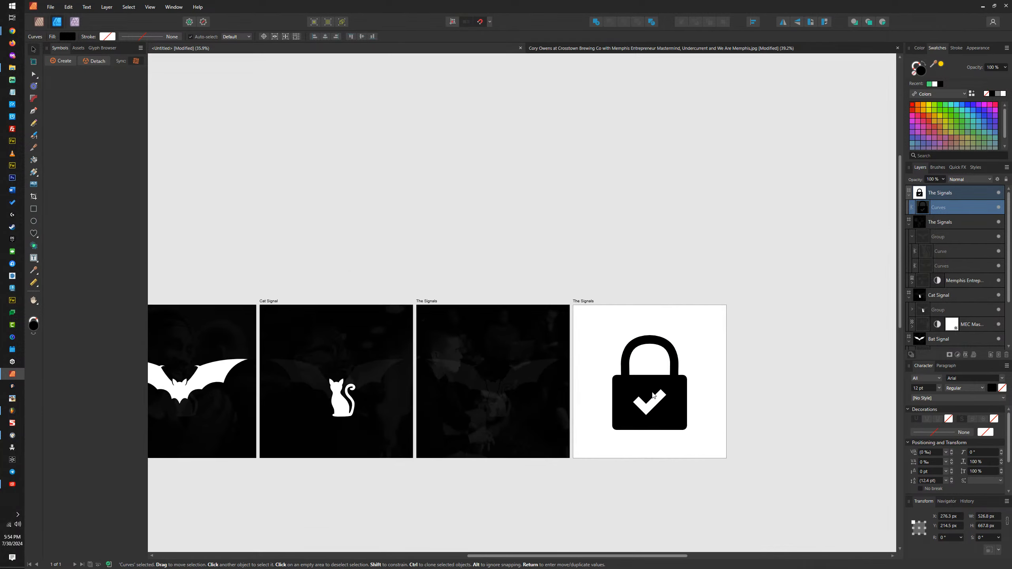
pyautogui.scroll(3, 655, 403)
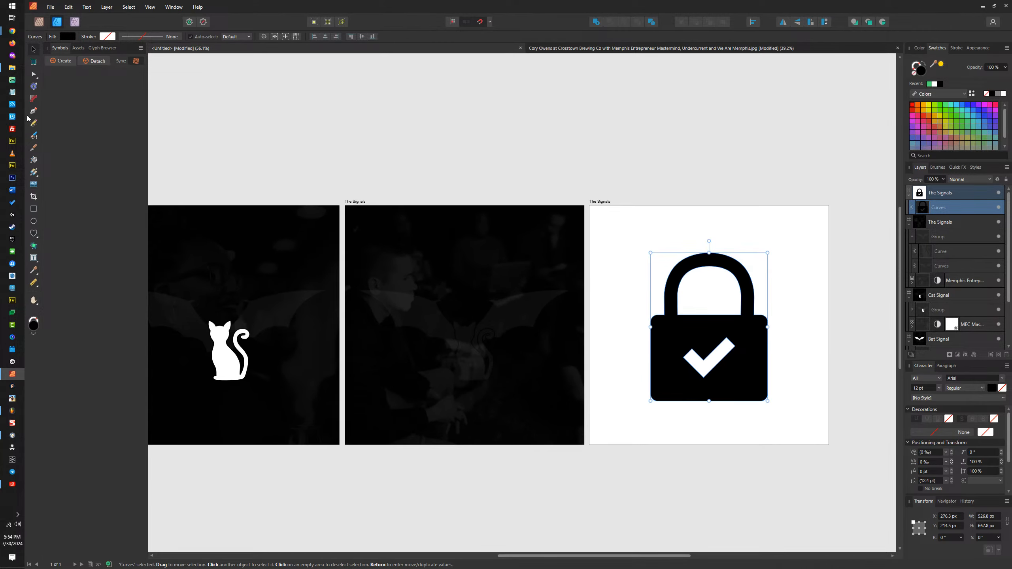
# Step: Switch to File Explorer and open Memphis Entrepreneur Club Mastermind Membership Subscription.svg from the New Website folder
pyautogui.click(13, 67)
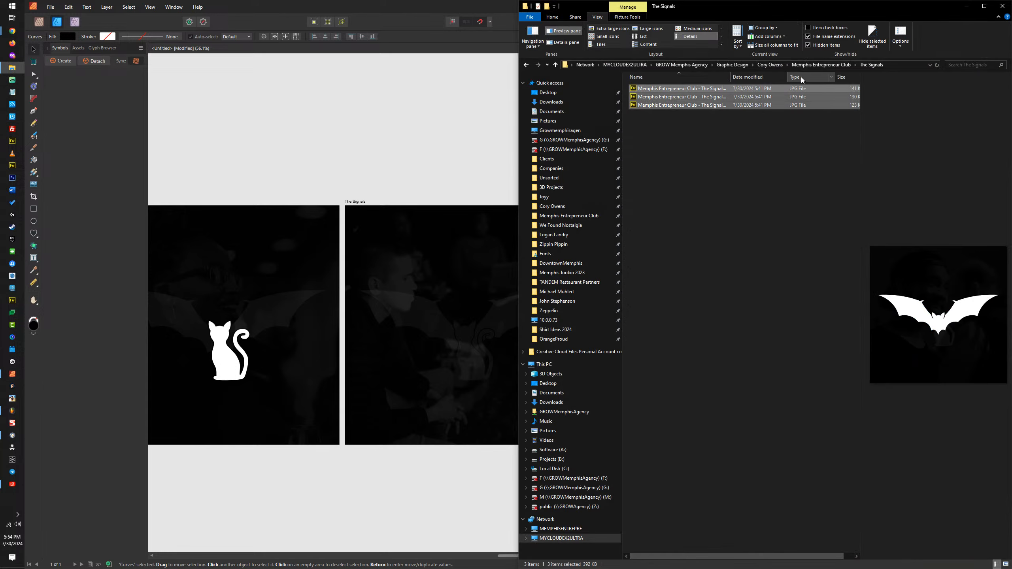
pyautogui.click(817, 65)
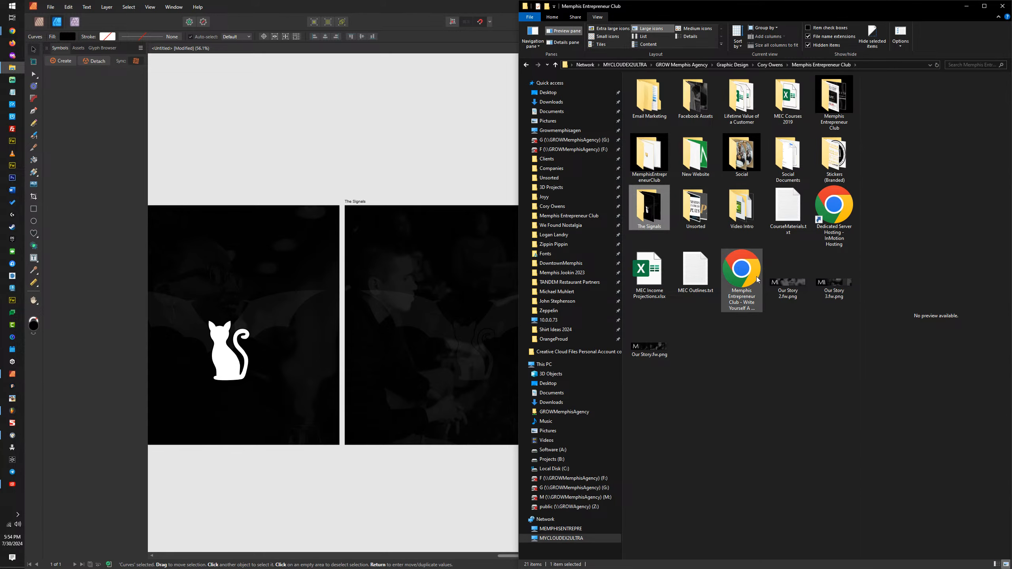
pyautogui.doubleClick(696, 156)
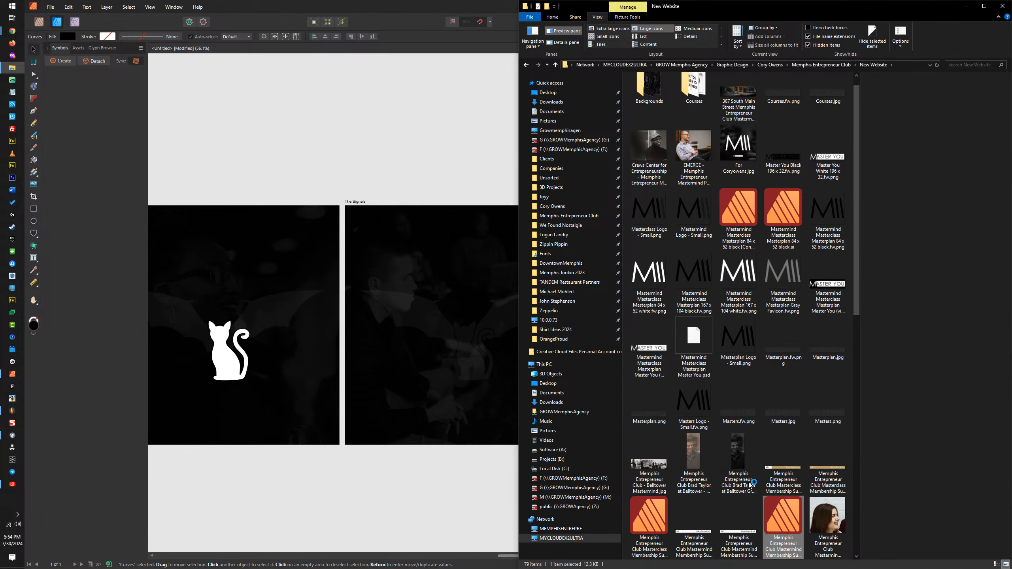
pyautogui.doubleClick(774, 456)
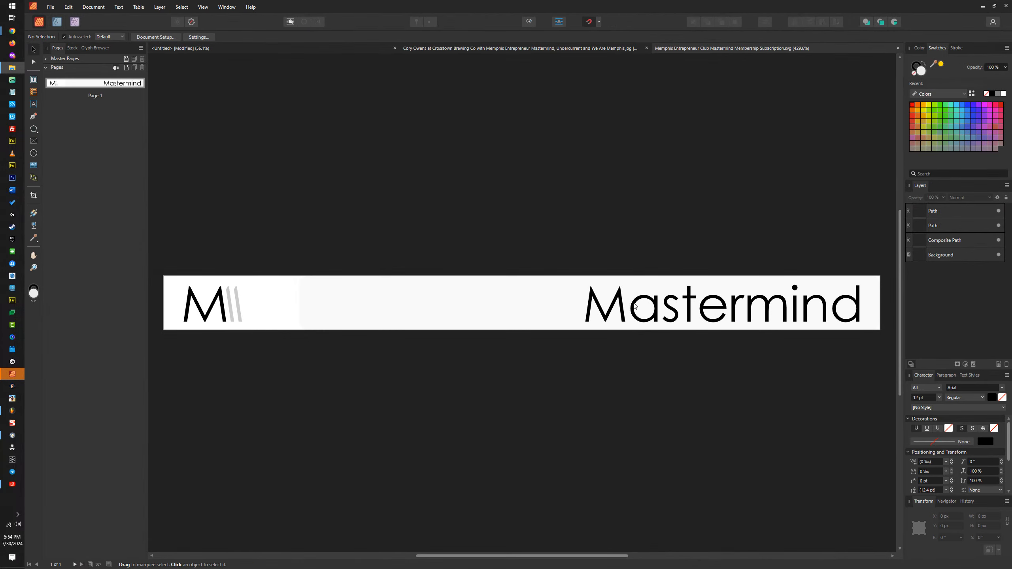
# Step: Copy the black lettering path together with the two grey slanted bars of the logo
pyautogui.click(221, 302)
pyautogui.moveTo(222, 302); pyautogui.dragTo(221, 303)
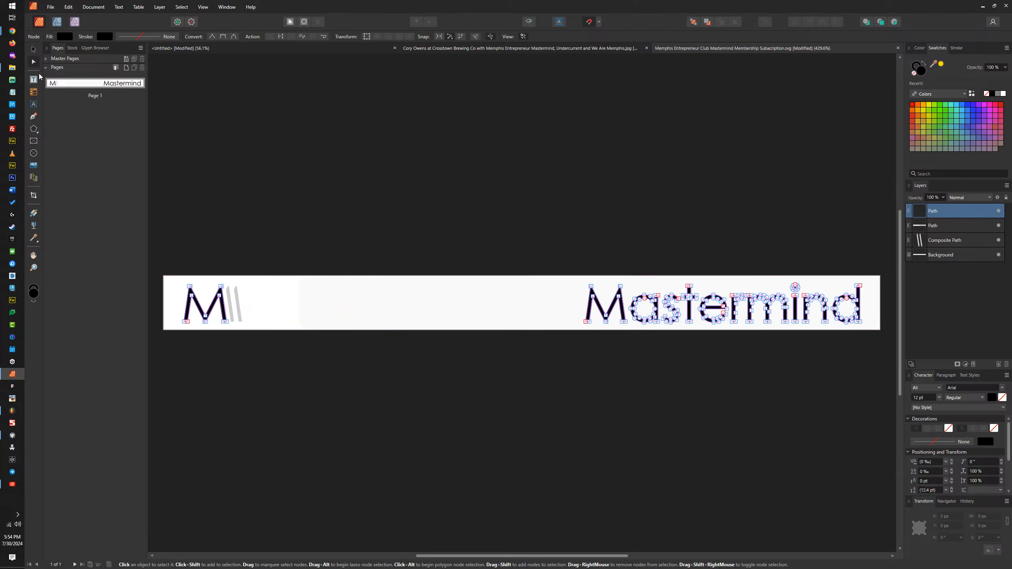
pyautogui.keyDown('shift'); pyautogui.click(239, 312); pyautogui.keyUp('shift')
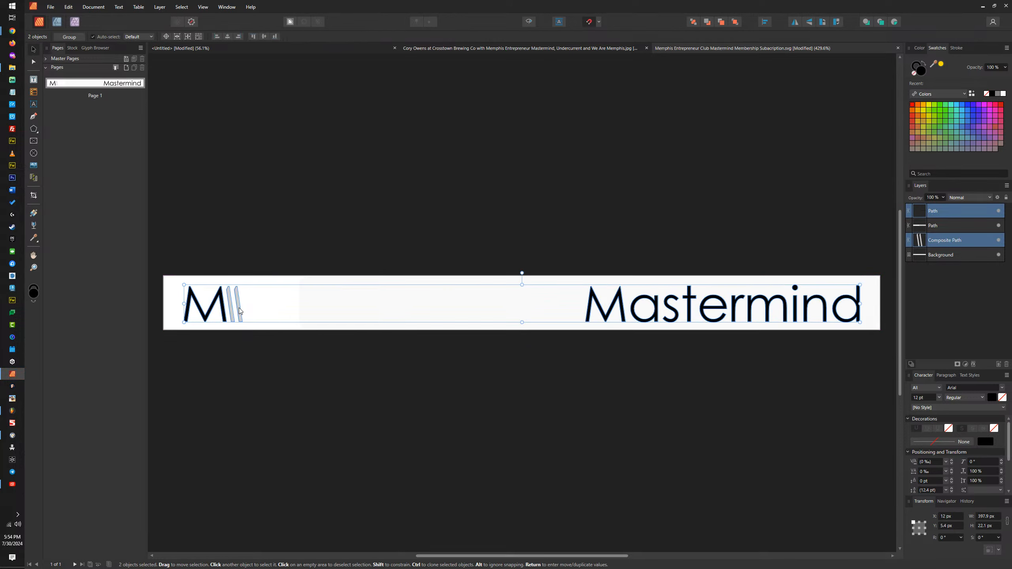
pyautogui.hotkey('ctrl', 'c')
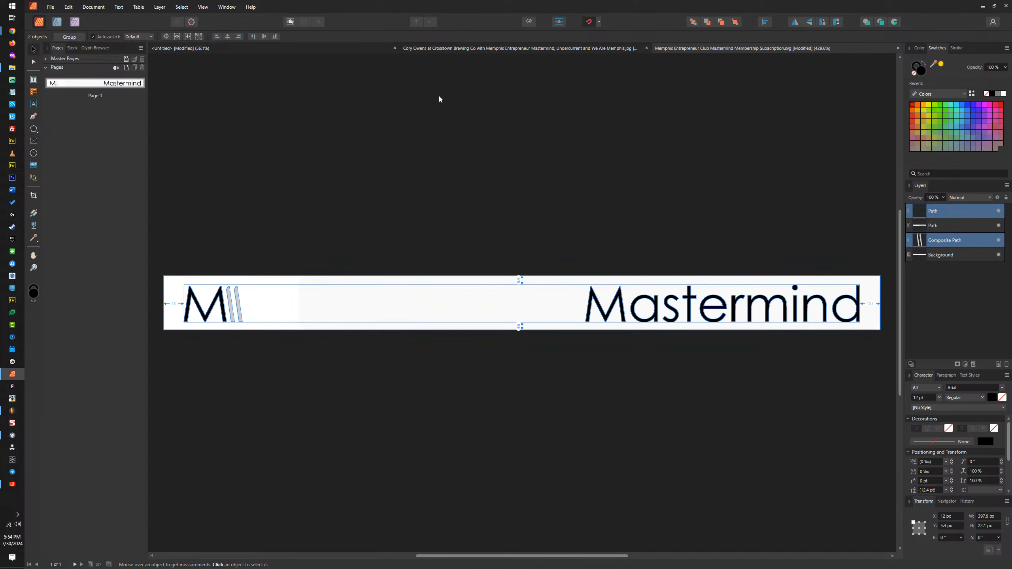
# Step: Paste the copied logo artwork into the untitled padlock document and move it above the shackle
pyautogui.click(335, 45)
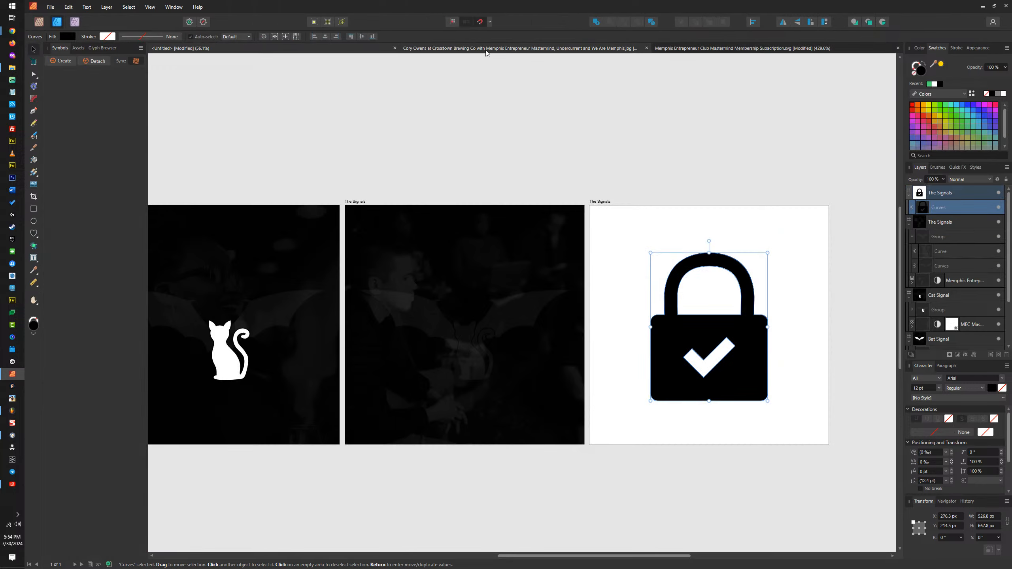
pyautogui.click(486, 50)
pyautogui.click(341, 48)
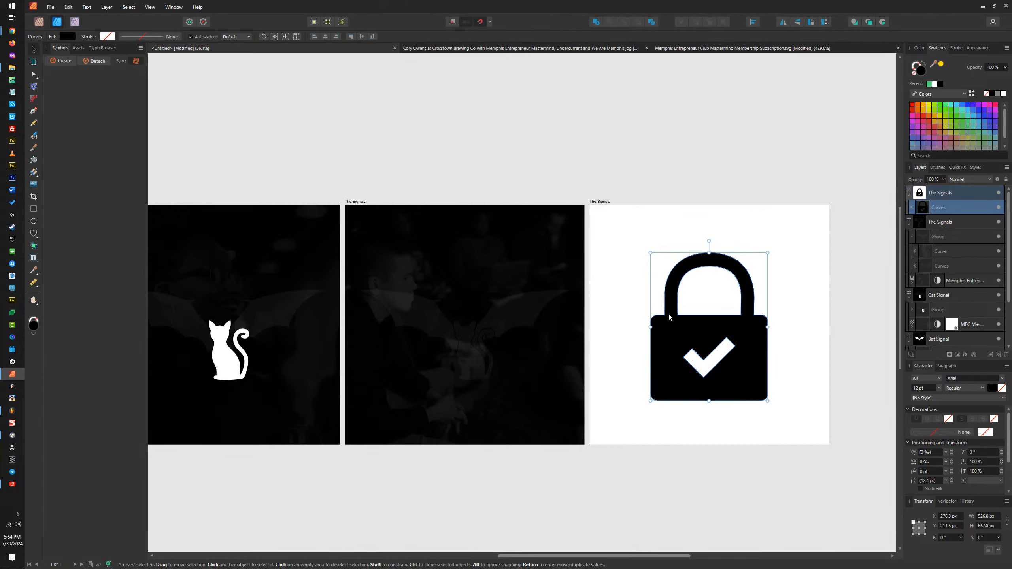
pyautogui.hotkey('ctrl', 'v')
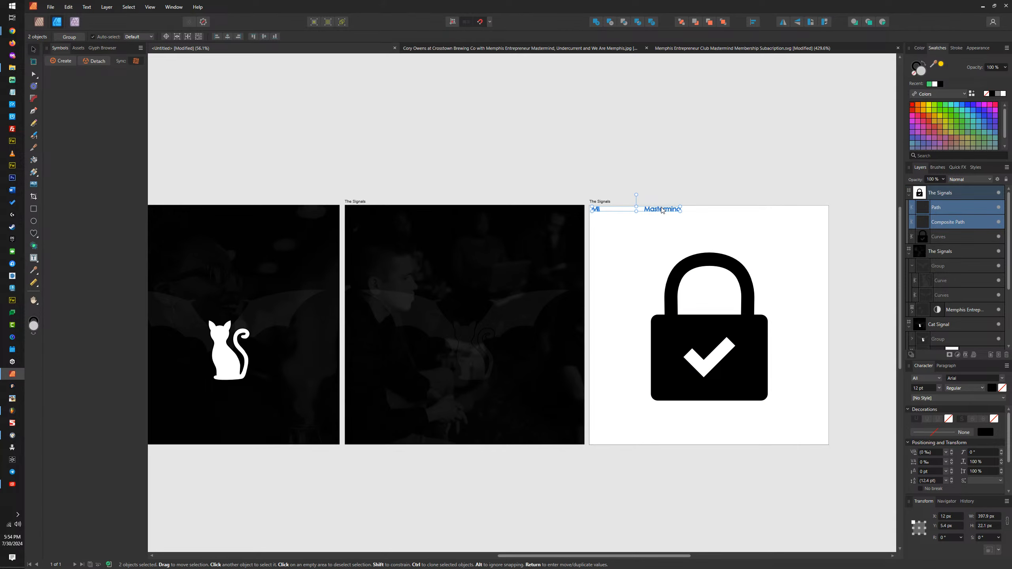
pyautogui.moveTo(655, 201); pyautogui.dragTo(737, 236)
pyautogui.scroll(4, 737, 237)
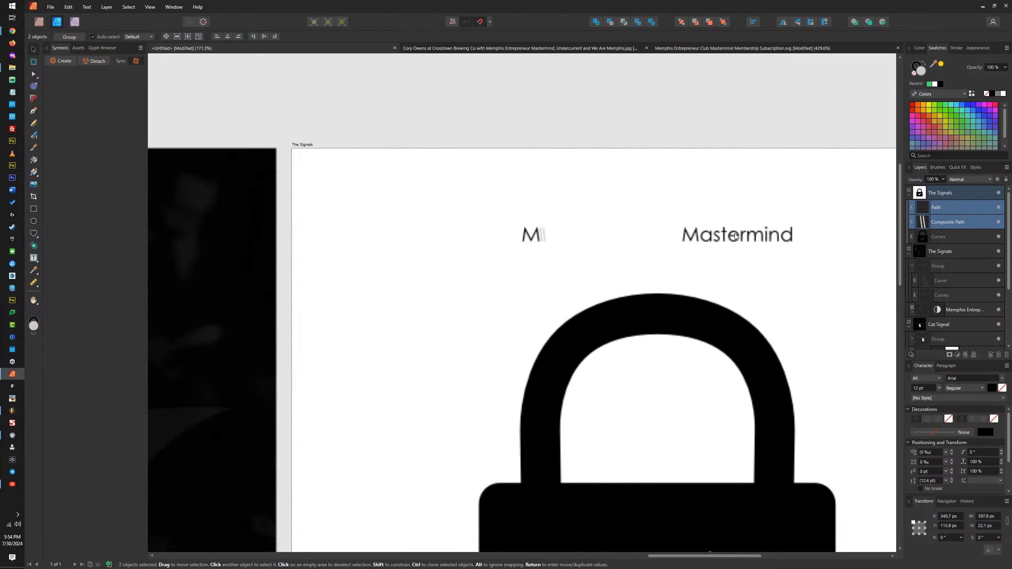
# Step: Delete the nodes of the word "Mastermind" from the lettering path, keeping only the M
pyautogui.click(715, 236)
pyautogui.press('a')
pyautogui.moveTo(663, 209); pyautogui.dragTo(864, 279)
pyautogui.press('Delete')
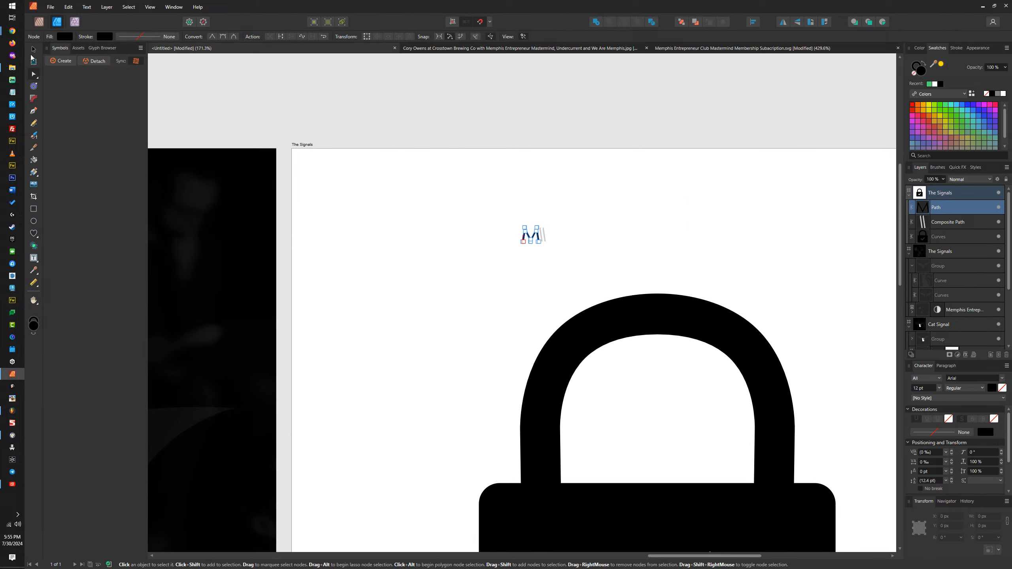
# Step: Select the M and the two slanted bars, enlarge them and place them in the padlock body's lower-right corner
pyautogui.press('v')
pyautogui.moveTo(496, 200); pyautogui.dragTo(583, 265)
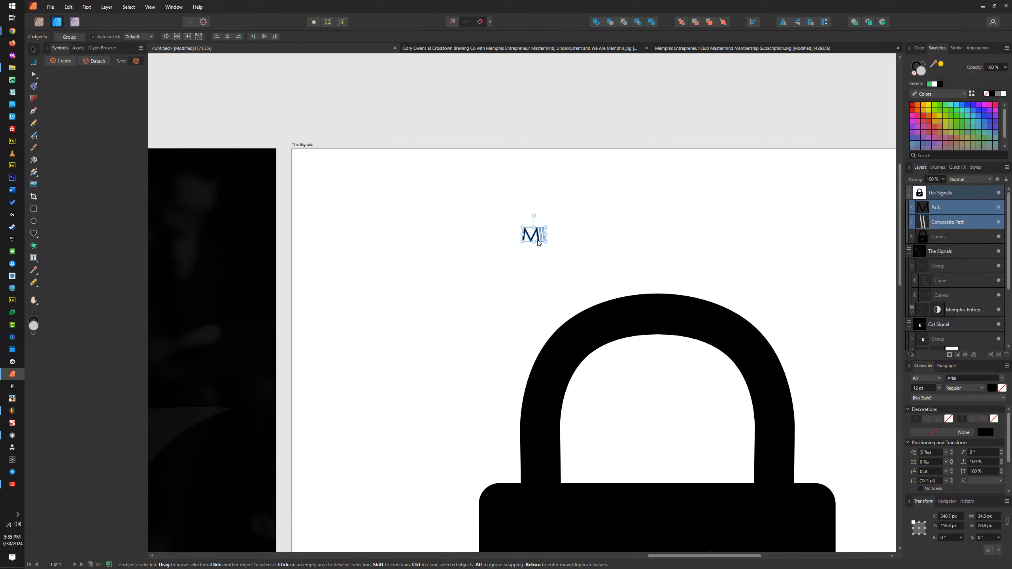
pyautogui.scroll(-3, 534, 223)
pyautogui.scroll(3, 526, 206)
pyautogui.moveTo(526, 206); pyautogui.dragTo(628, 525)
pyautogui.scroll(-3, 638, 458)
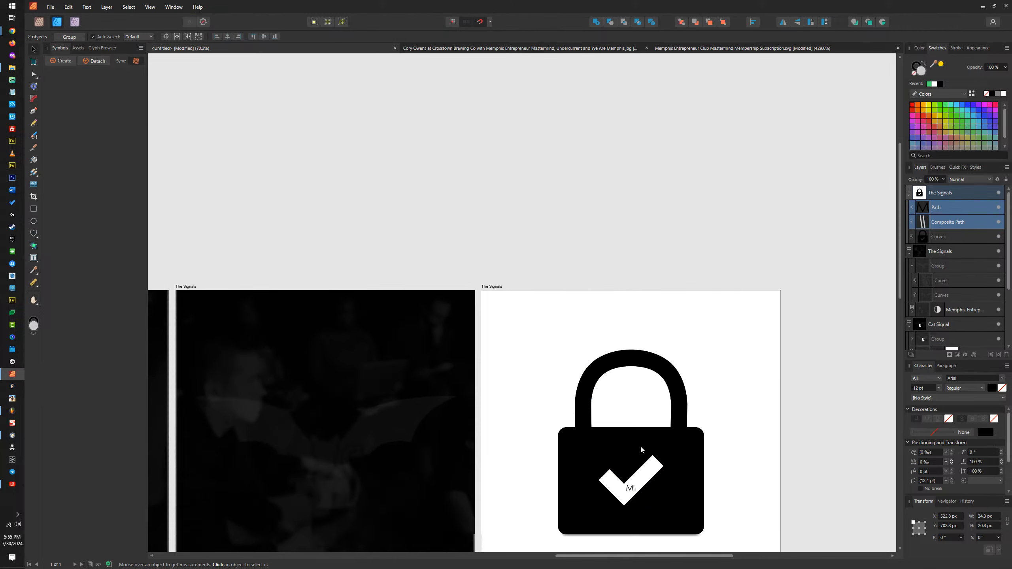
pyautogui.scroll(3, 641, 445)
pyautogui.moveTo(632, 428); pyautogui.dragTo(732, 475)
# Step: Subtract the logo from the padlock shape and delete all nodes of the checkmark cutout
pyautogui.keyDown('shift'); pyautogui.click(749, 416); pyautogui.keyUp('shift')
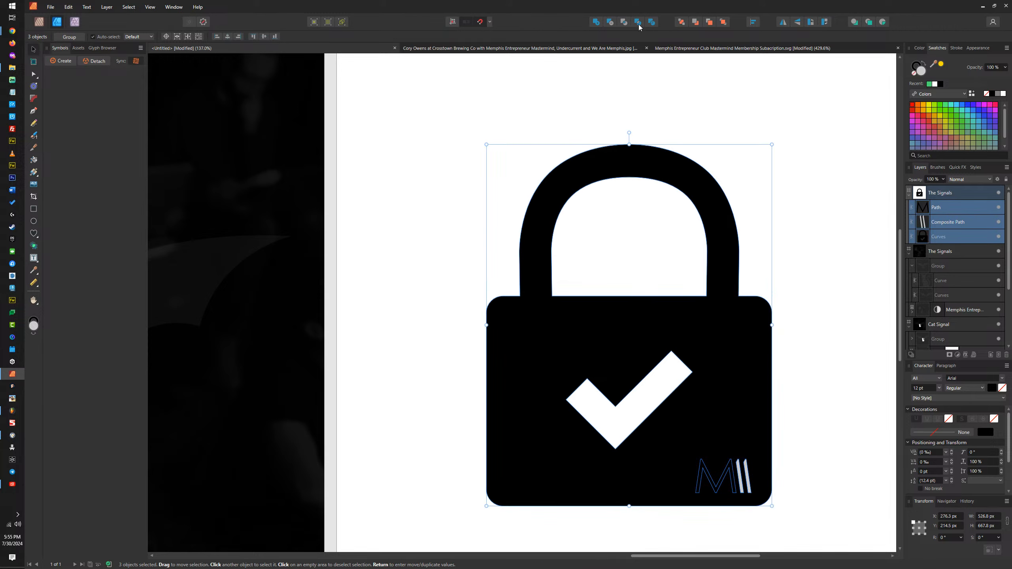
pyautogui.click(610, 21)
pyautogui.doubleClick(646, 334)
pyautogui.moveTo(711, 342); pyautogui.dragTo(547, 463)
pyautogui.moveTo(545, 454); pyautogui.dragTo(544, 454)
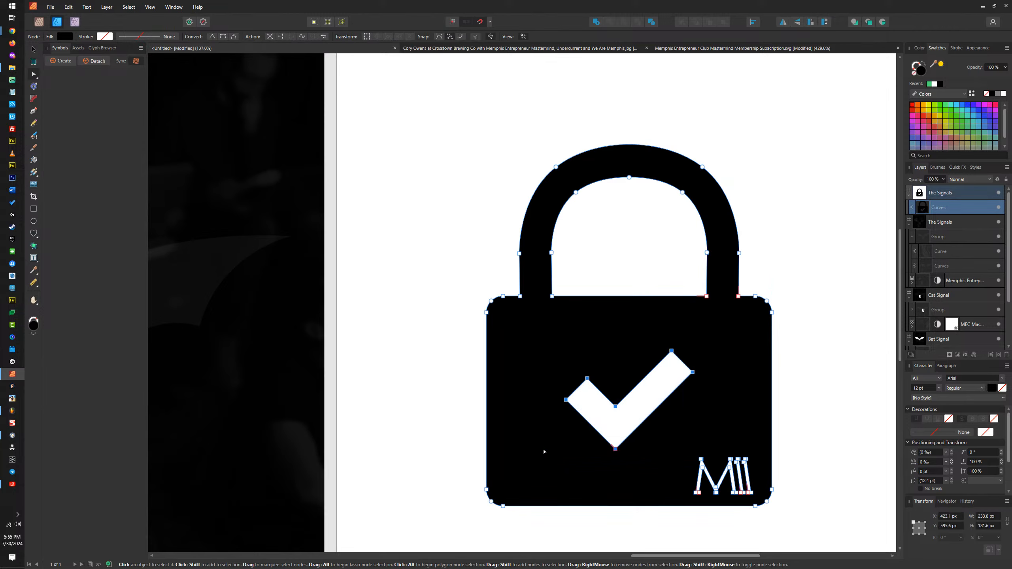
pyautogui.press('Delete')
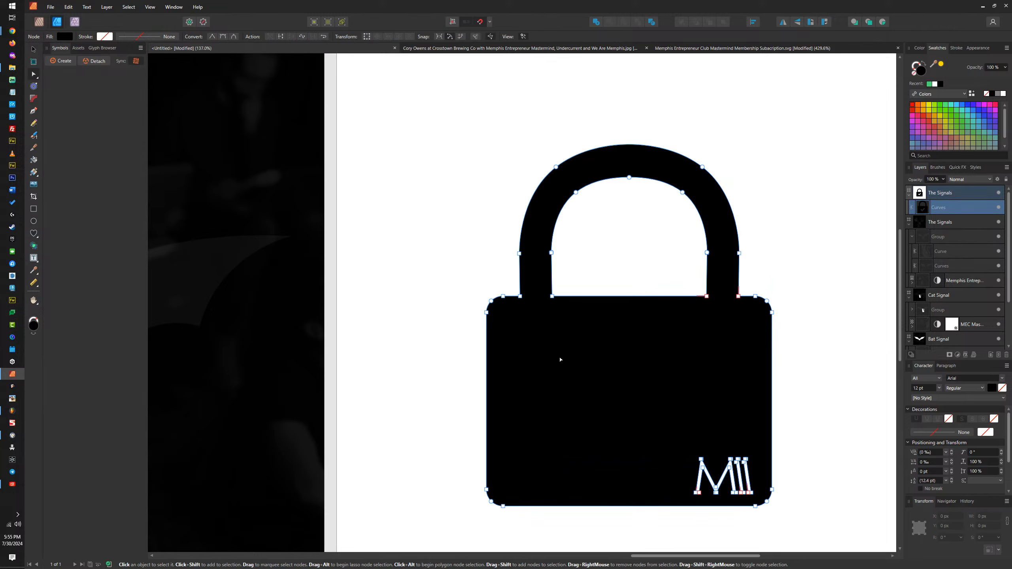
# Step: Enlarge the padlock proportionally about its centre to about 865 × 1097 px
pyautogui.click(34, 49)
pyautogui.scroll(-4, 657, 378)
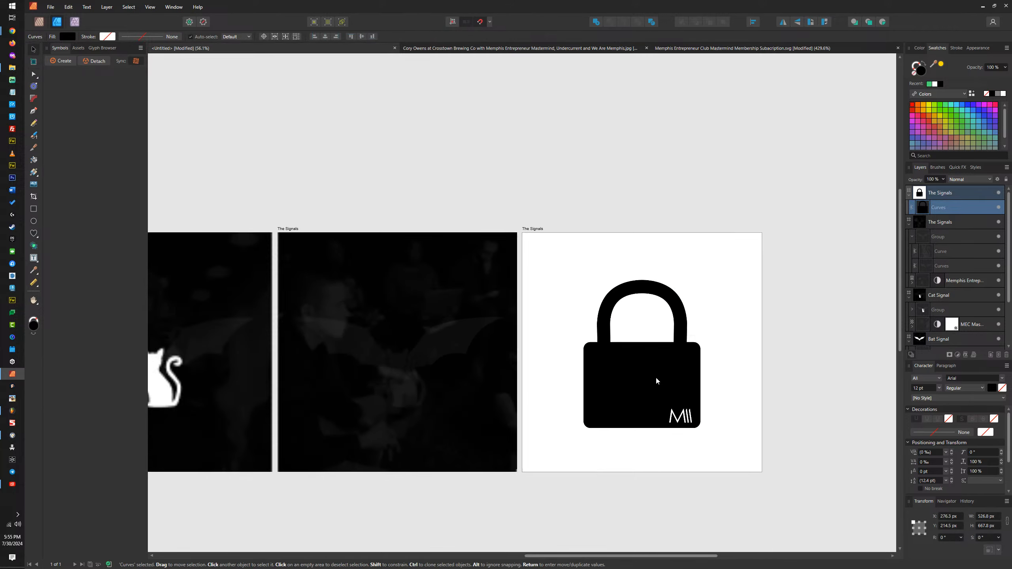
pyautogui.scroll(3, 689, 318)
pyautogui.scroll(-2, 682, 309)
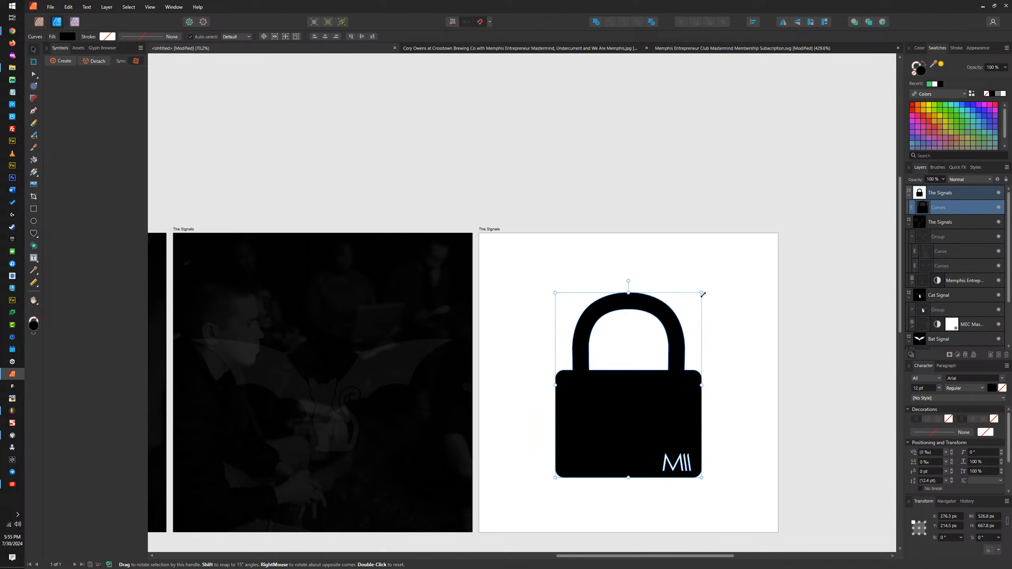
pyautogui.moveTo(702, 293); pyautogui.dragTo(748, 235)
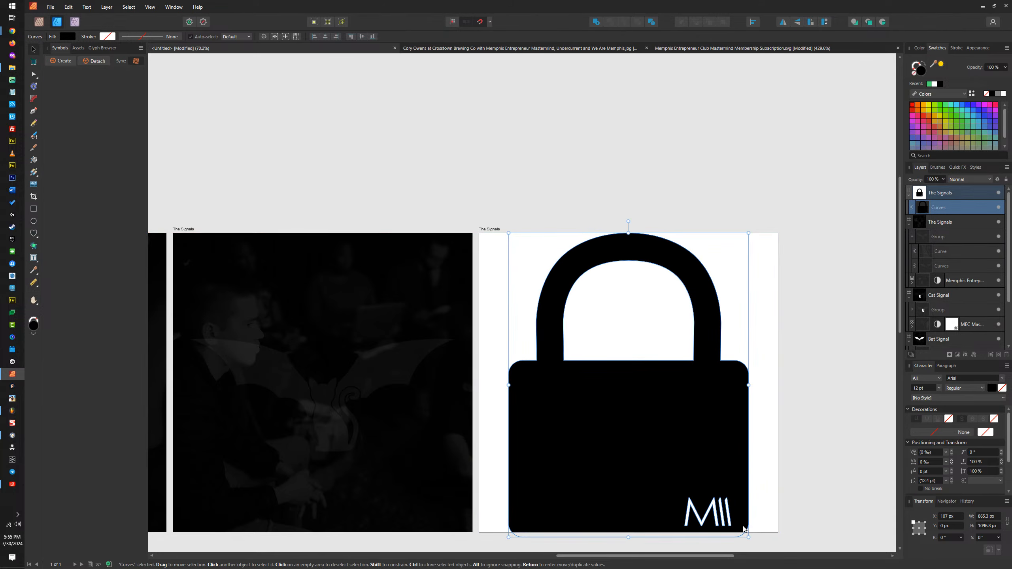
# Step: Shrink the padlock proportionally to 852 × 1080 px and centre it horizontally on the artboard
pyautogui.moveTo(748, 538); pyautogui.dragTo(745, 532)
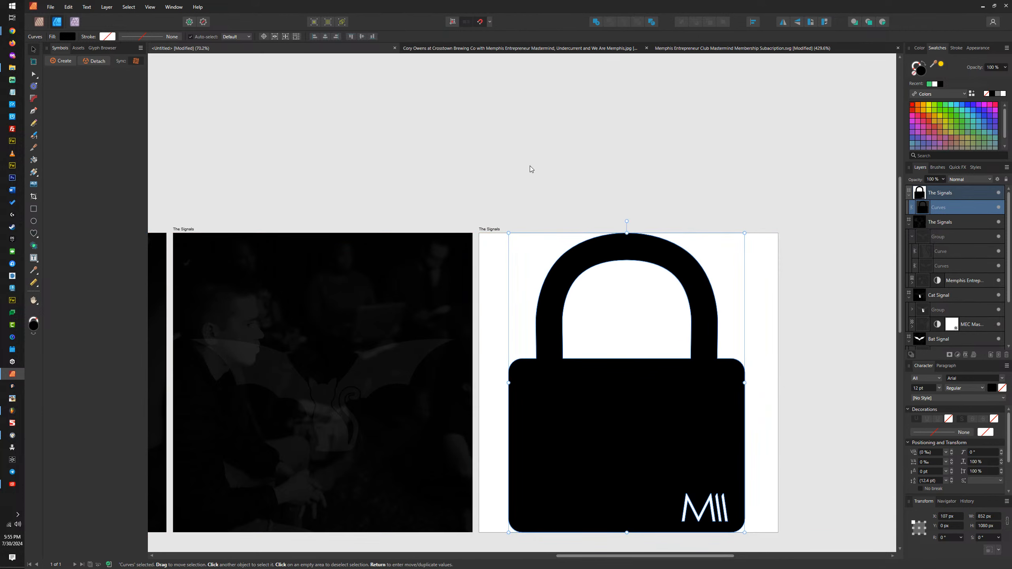
pyautogui.click(325, 36)
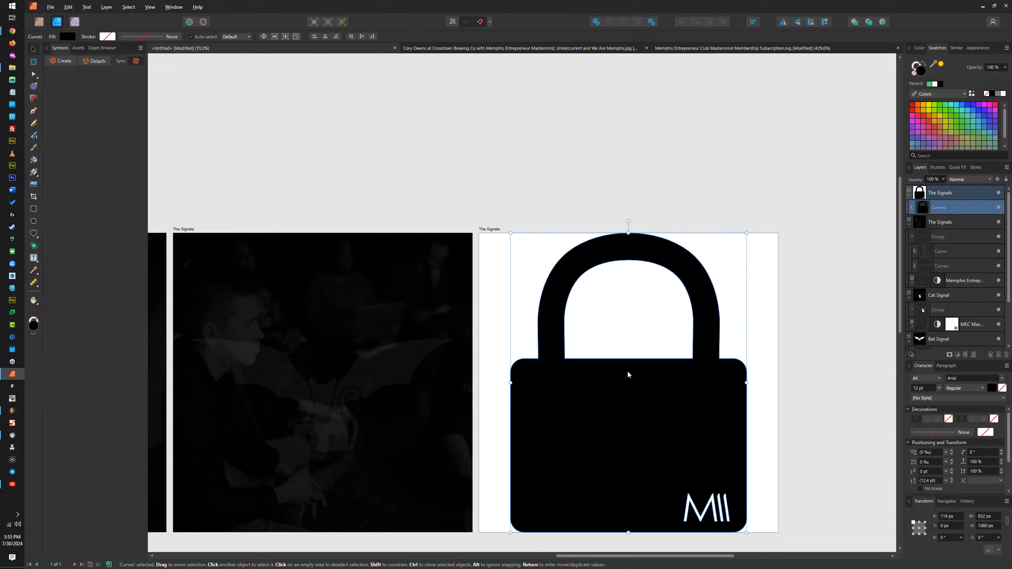
# Step: Set up an export of the padlock in SVG format with the area limited to Selection Only
pyautogui.hotkey('ctrl', 'alt', 'shift', 'w')
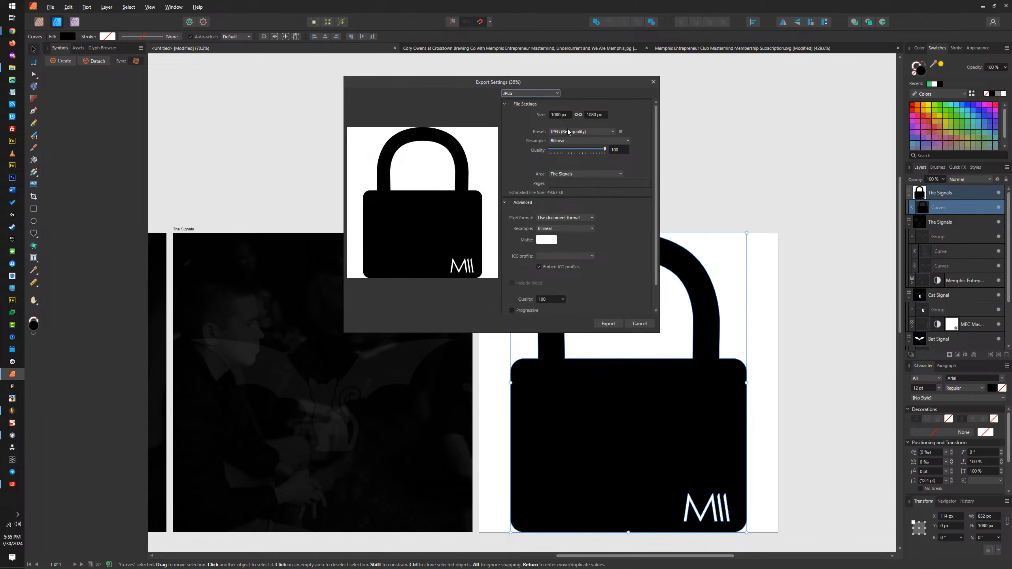
pyautogui.click(579, 173)
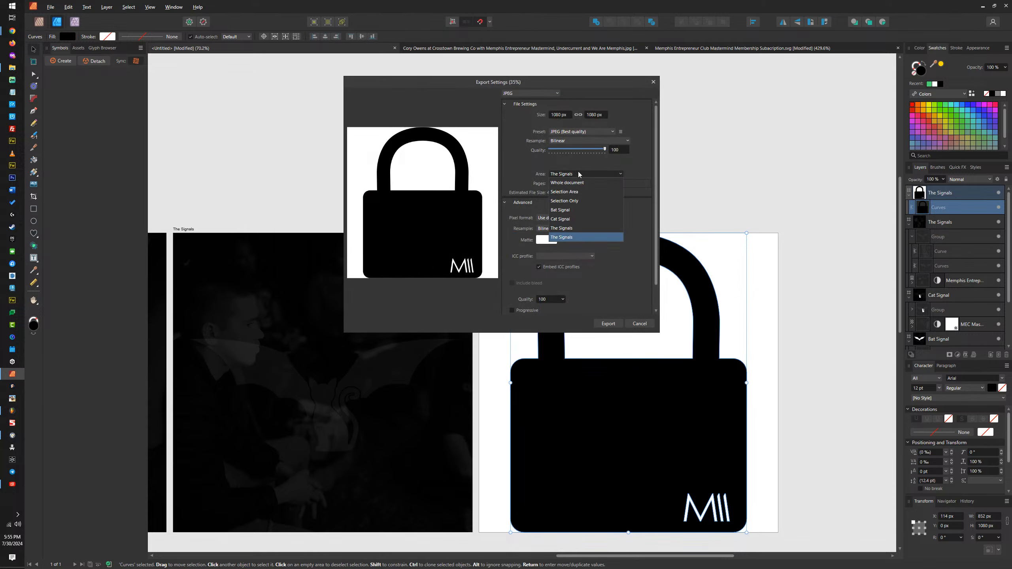
pyautogui.click(572, 201)
pyautogui.click(533, 94)
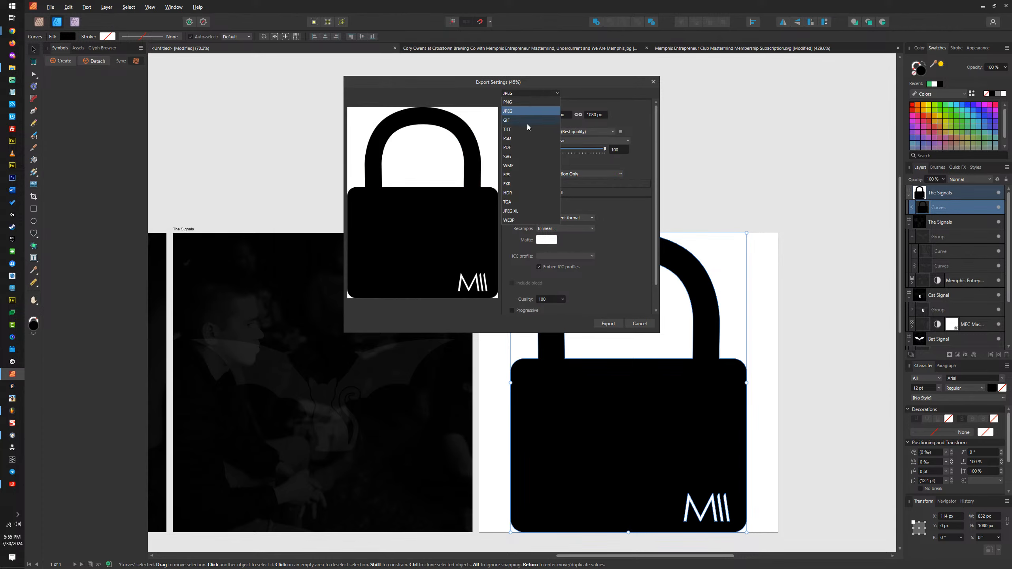
pyautogui.click(518, 157)
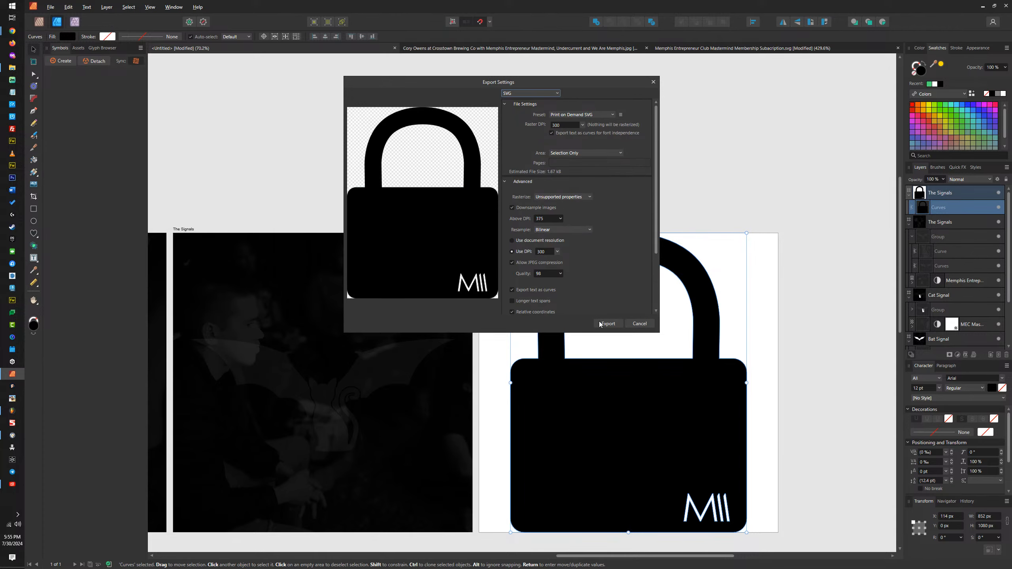
# Step: Export the padlock to The Signals folder as "Memphis Entrepreneur Club - The Signals - Bat Signal Mental Health Relationship Support Group Privacy.jpg"
pyautogui.click(613, 323)
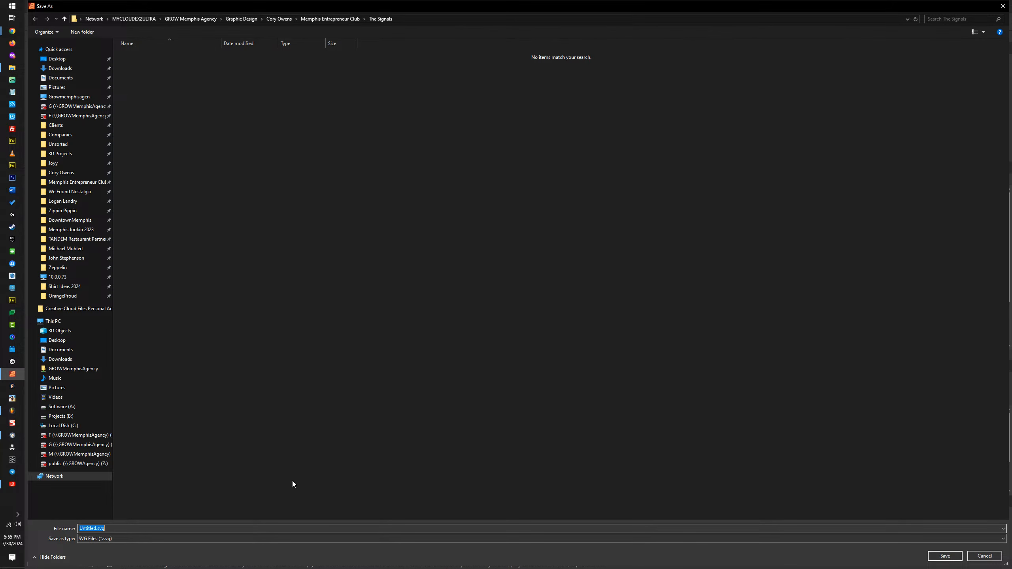
pyautogui.write('Loc')
pyautogui.write('Memphis')
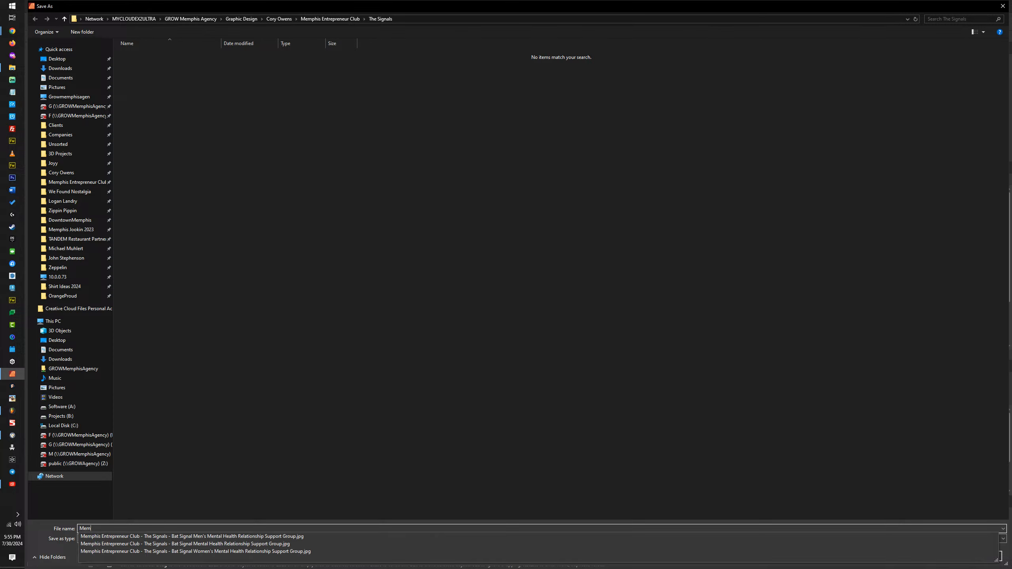
pyautogui.click(209, 536)
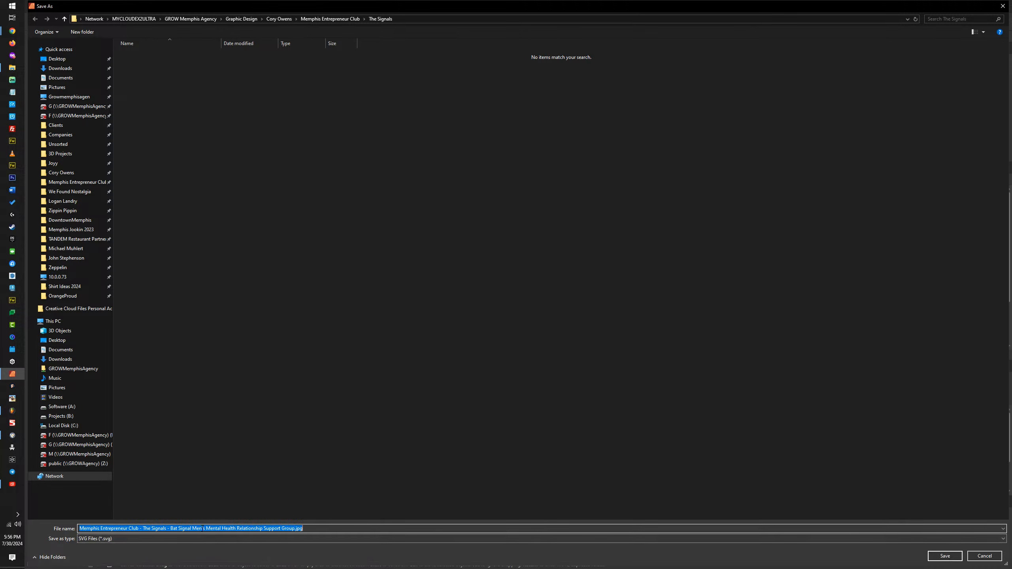
pyautogui.doubleClick(198, 528)
pyautogui.press('BackSpace')
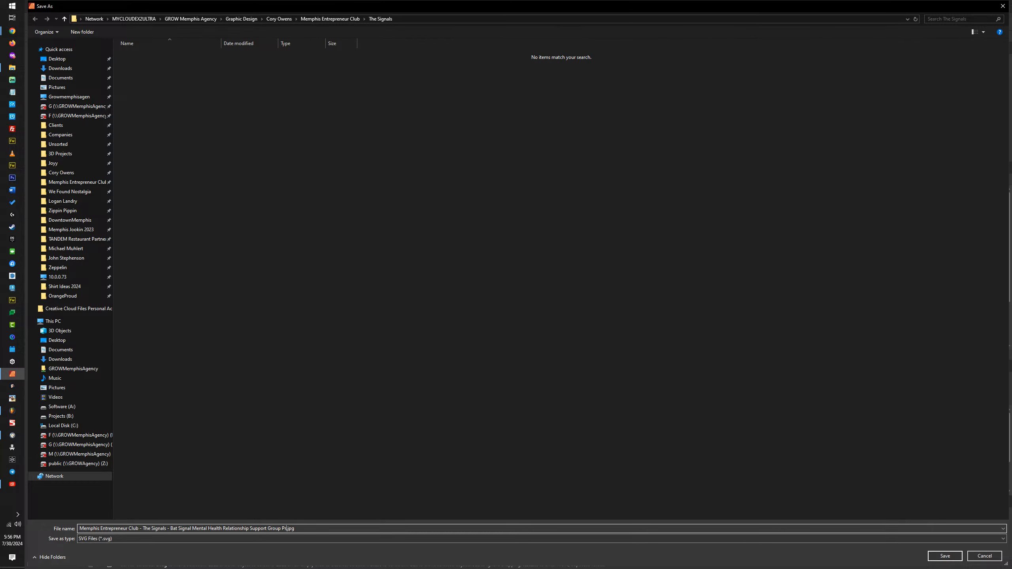
pyautogui.press('Return')
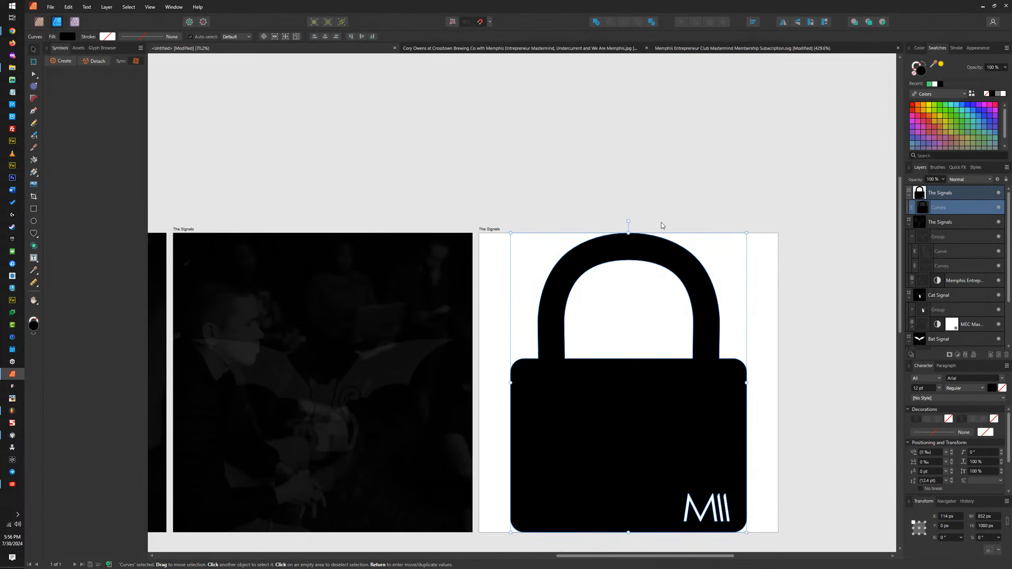
# Step: Switch to the browser and open the upload file picker for the Invitation Code field's image
pyautogui.click(983, 7)
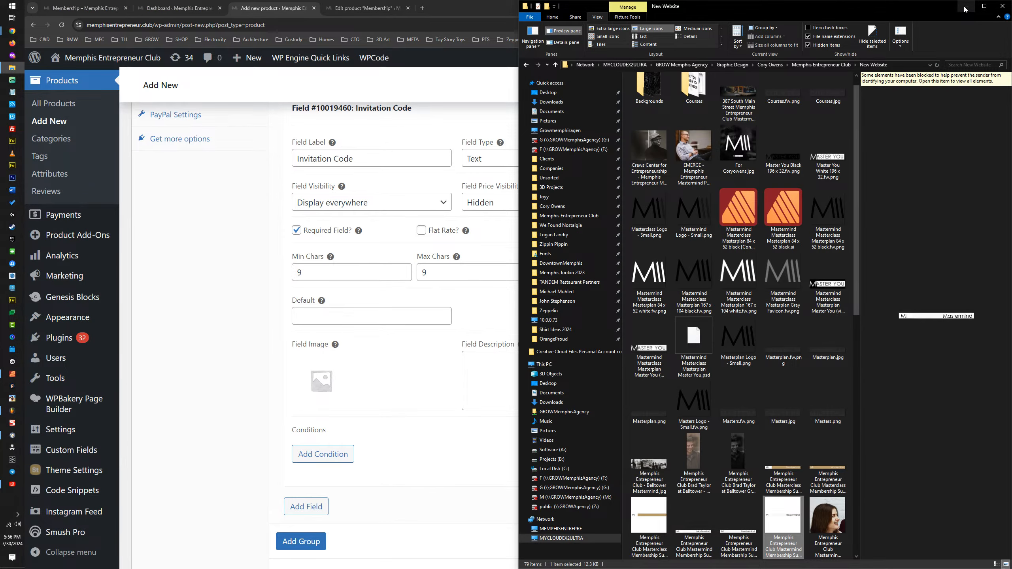
pyautogui.click(966, 8)
pyautogui.click(321, 380)
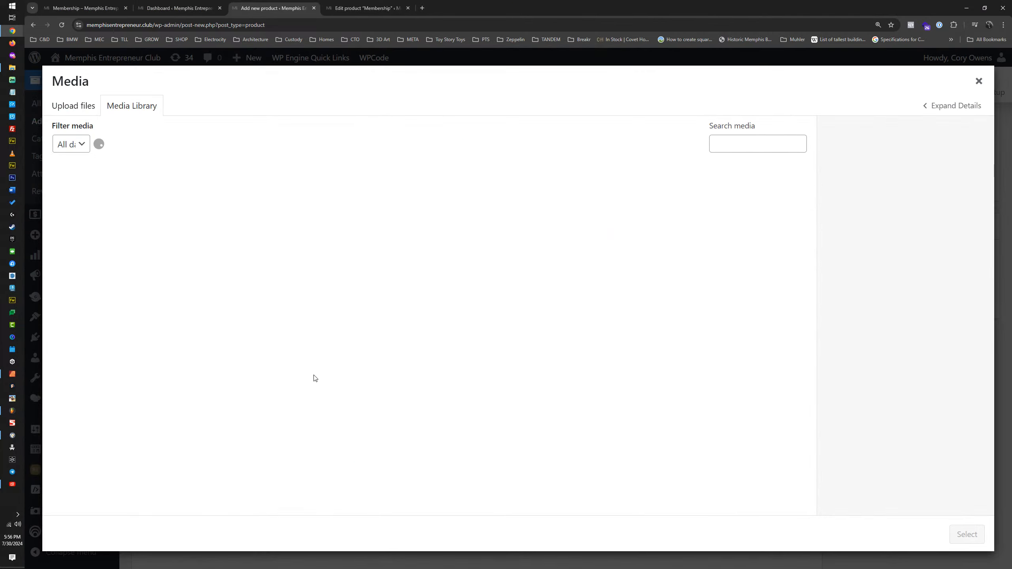
pyautogui.click(92, 114)
pyautogui.click(483, 302)
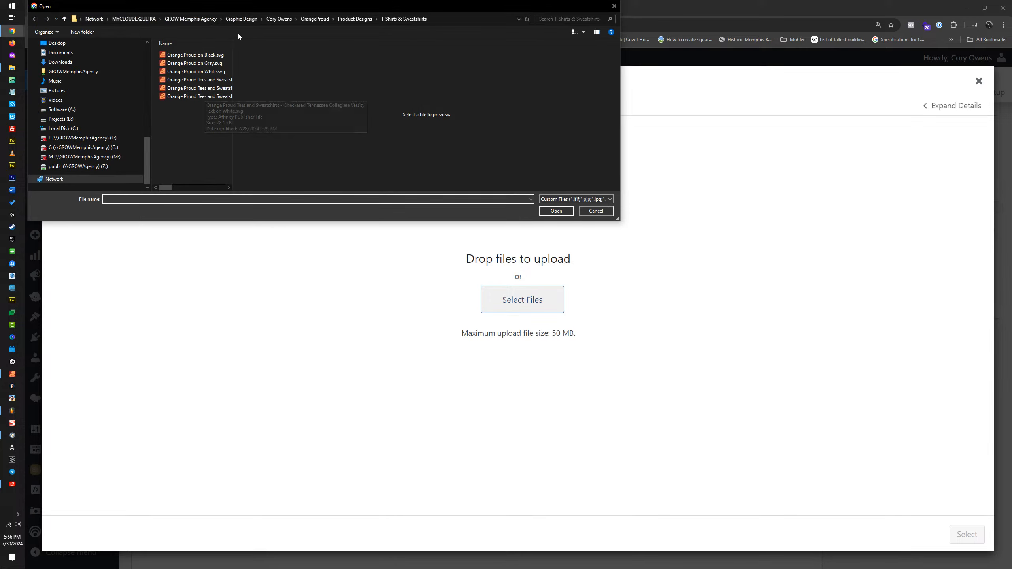
# Step: Try to upload the padlock file ending in "Support Group Privacy.jpg" from the Memphis Entrepreneur Club folder's The Signals subfolder
pyautogui.scroll(3, 96, 132)
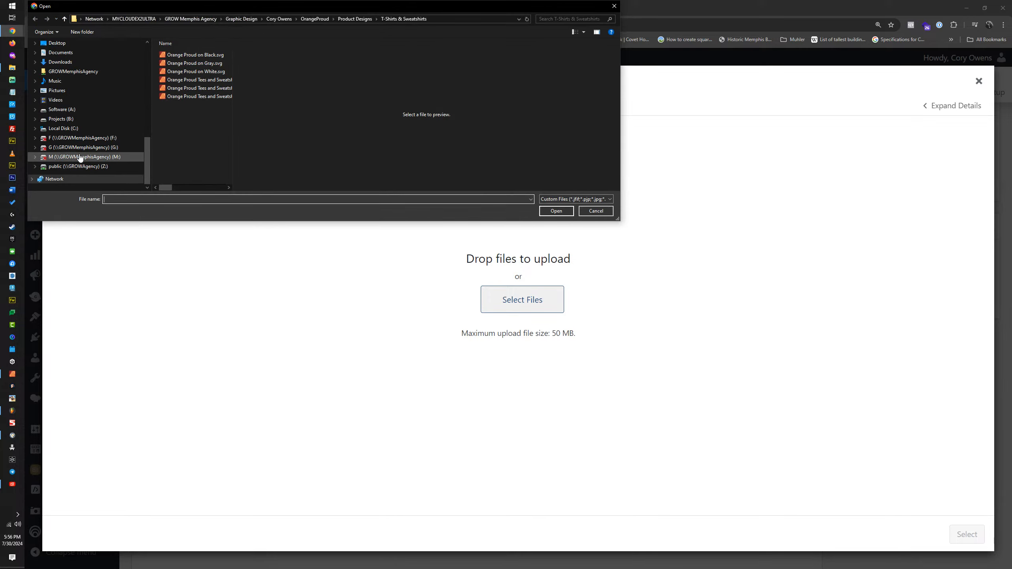
pyautogui.scroll(4, 68, 86)
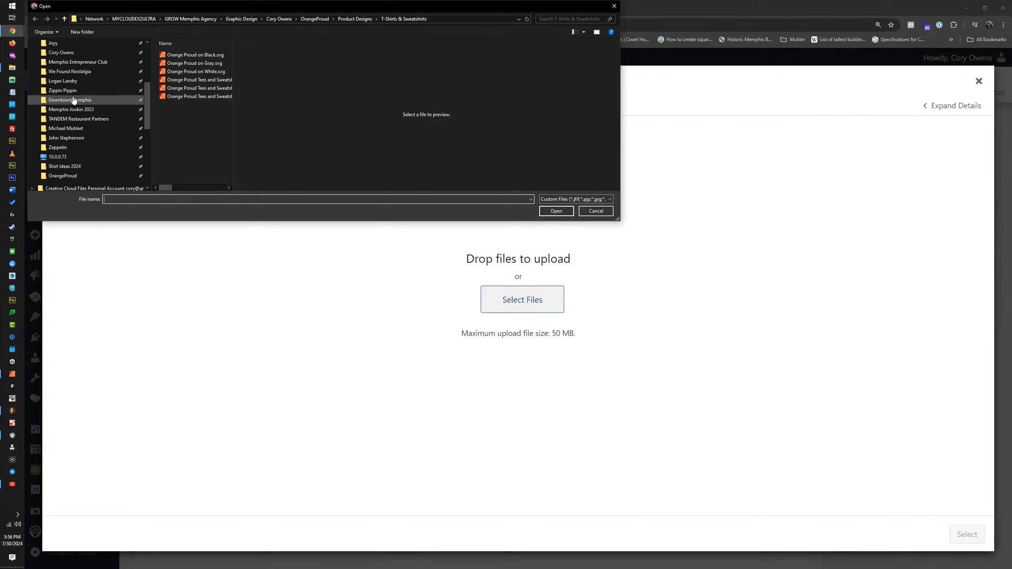
pyautogui.click(73, 62)
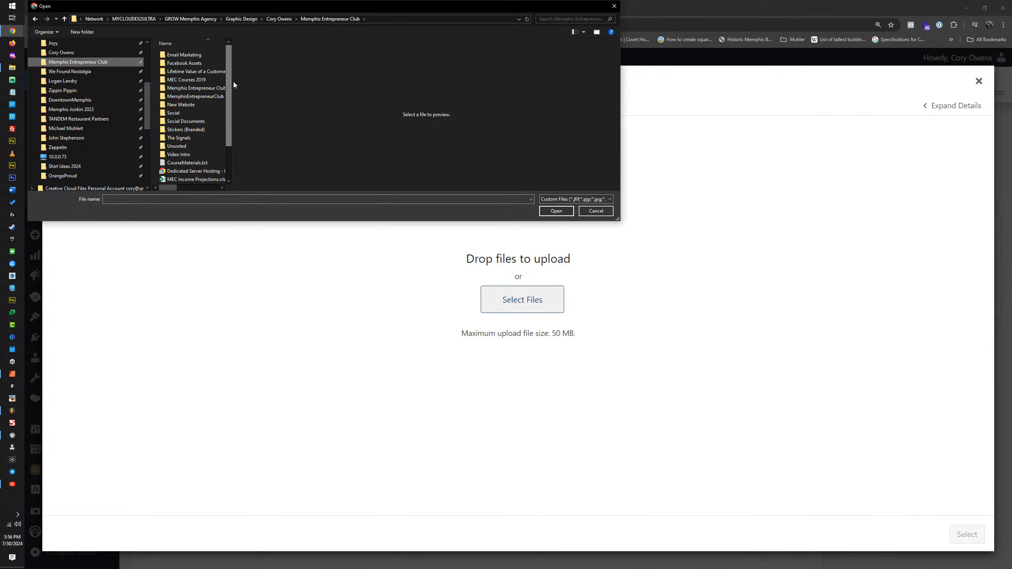
pyautogui.moveTo(234, 82); pyautogui.dragTo(353, 82)
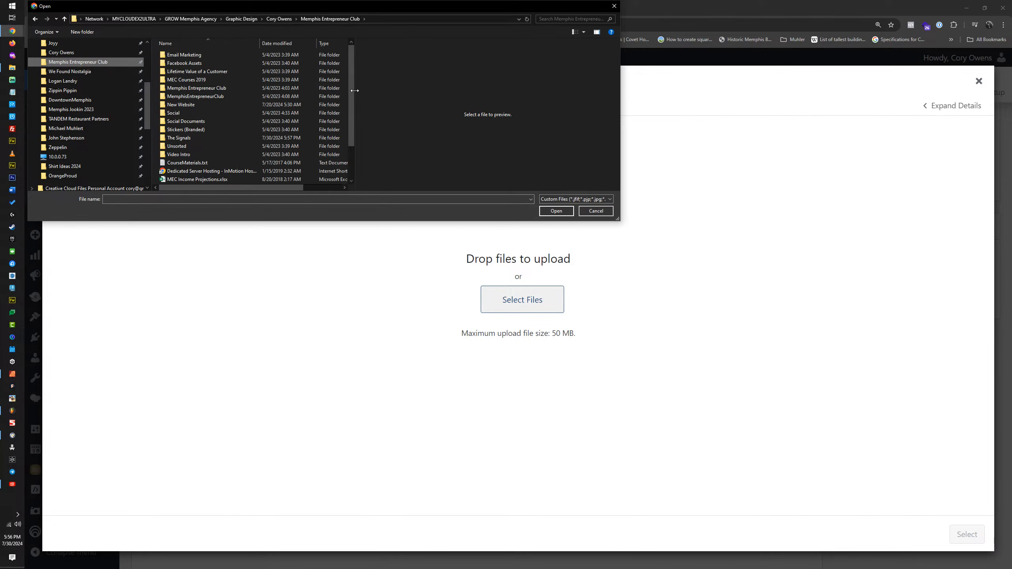
pyautogui.doubleClick(187, 138)
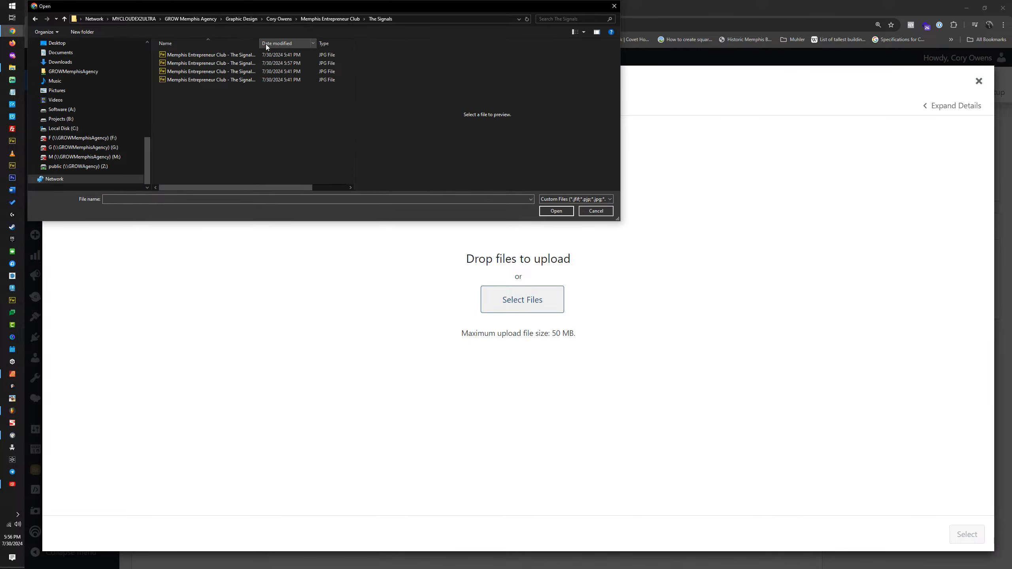
pyautogui.moveTo(259, 44); pyautogui.dragTo(401, 48)
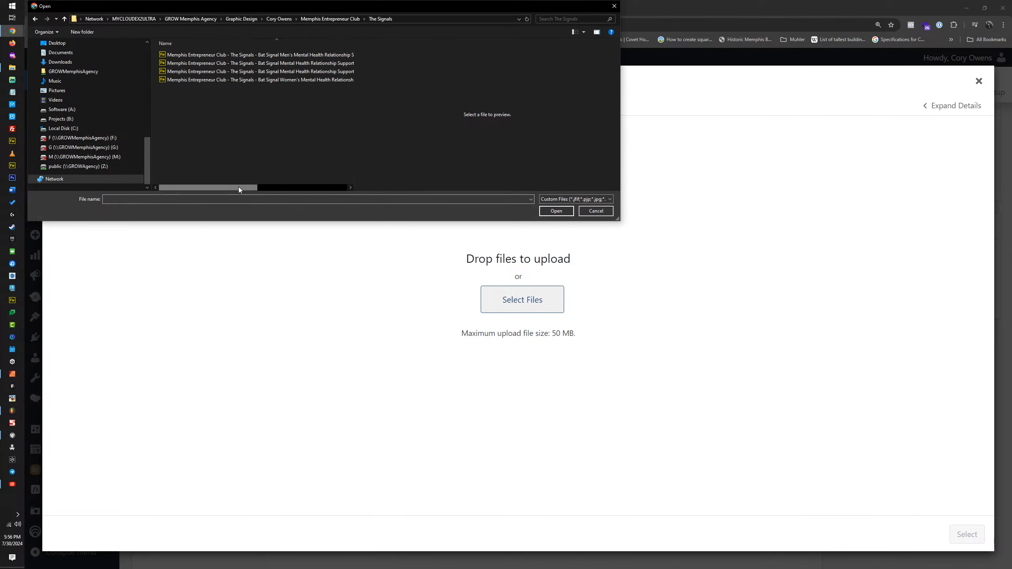
pyautogui.moveTo(239, 187); pyautogui.dragTo(302, 184)
pyautogui.doubleClick(229, 64)
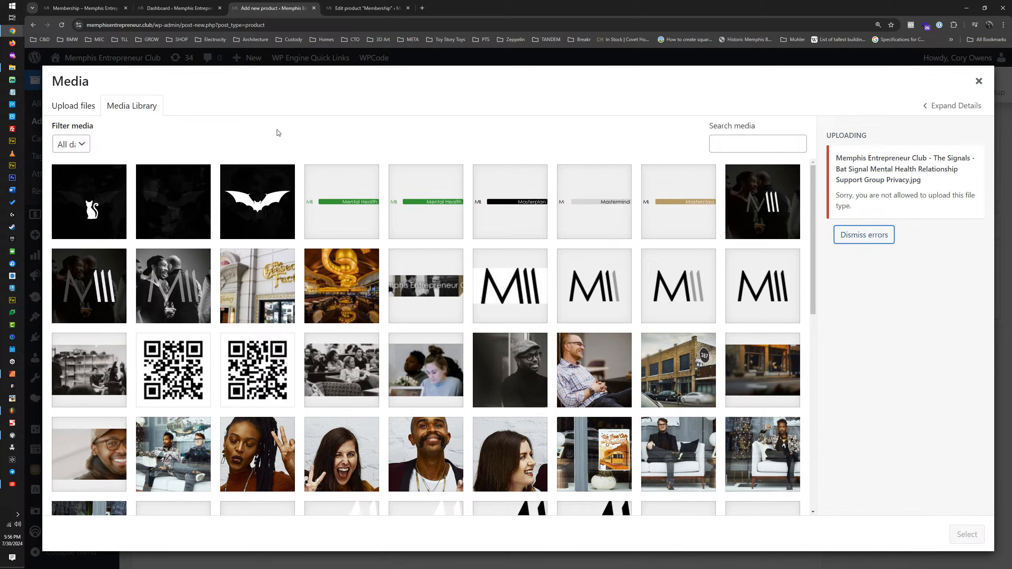
# Step: Close the media dialog and open the site's Media Library in a new browser tab
pyautogui.click(117, 58)
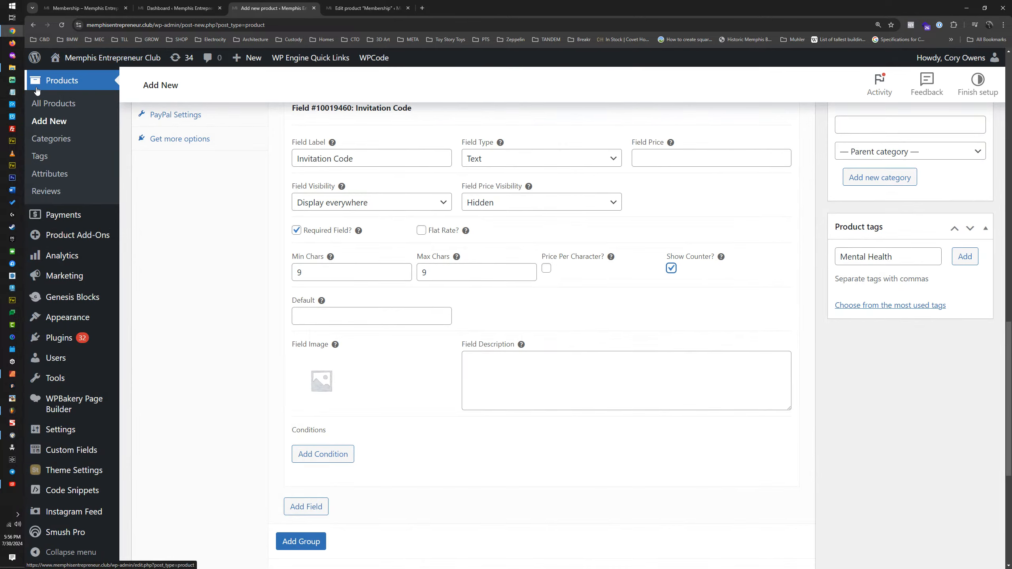
pyautogui.moveTo(86, 155)
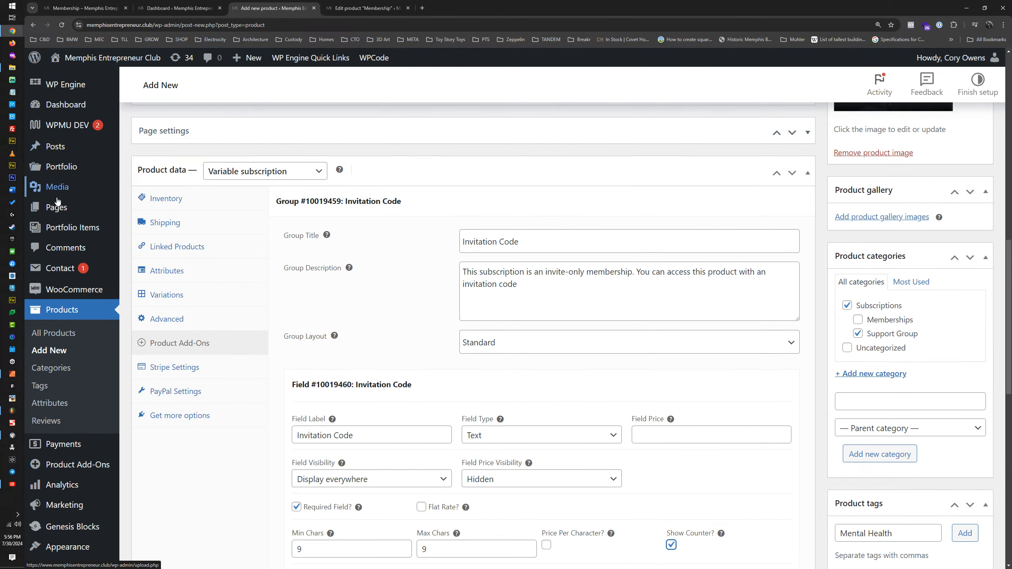
pyautogui.middleClick(75, 190)
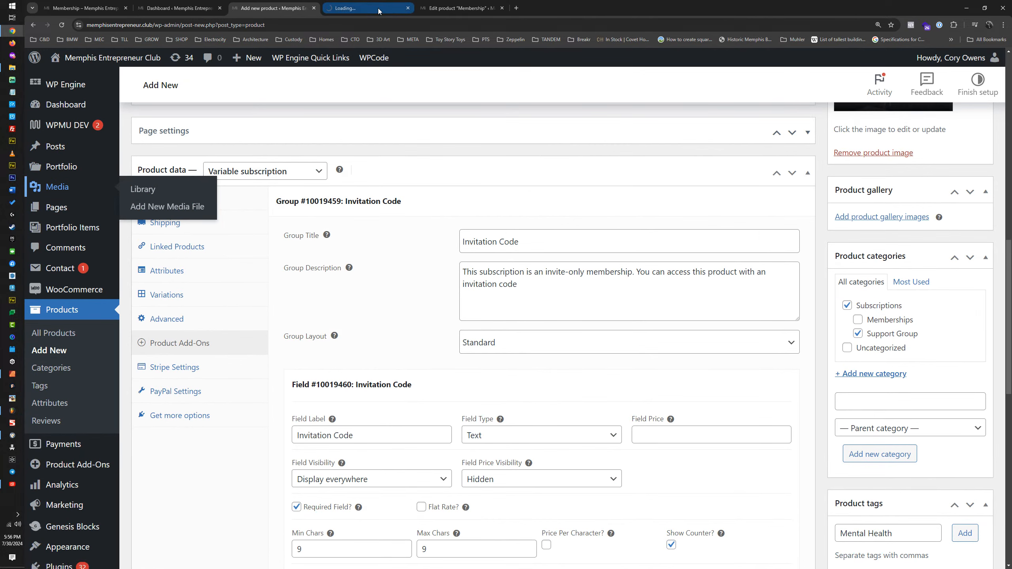
# Step: Open The Signals folder in File Explorer and examine the full file names and extensions
pyautogui.click(12, 67)
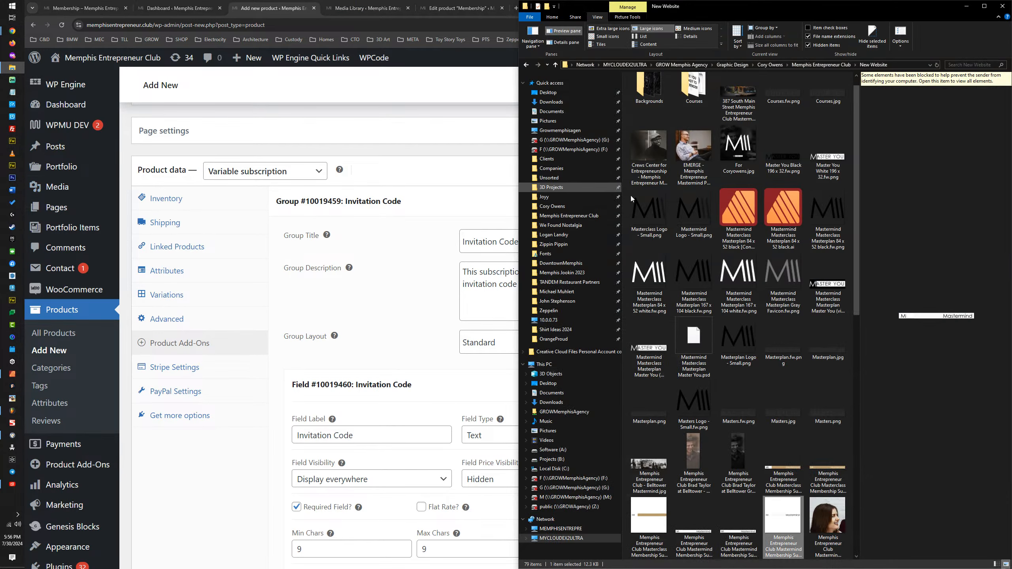
pyautogui.click(801, 63)
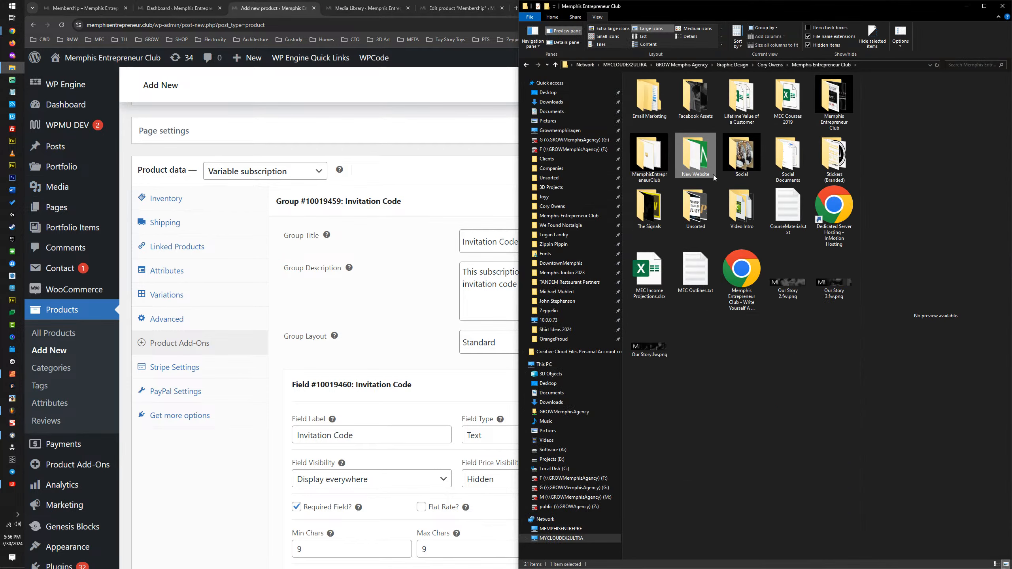
pyautogui.doubleClick(649, 208)
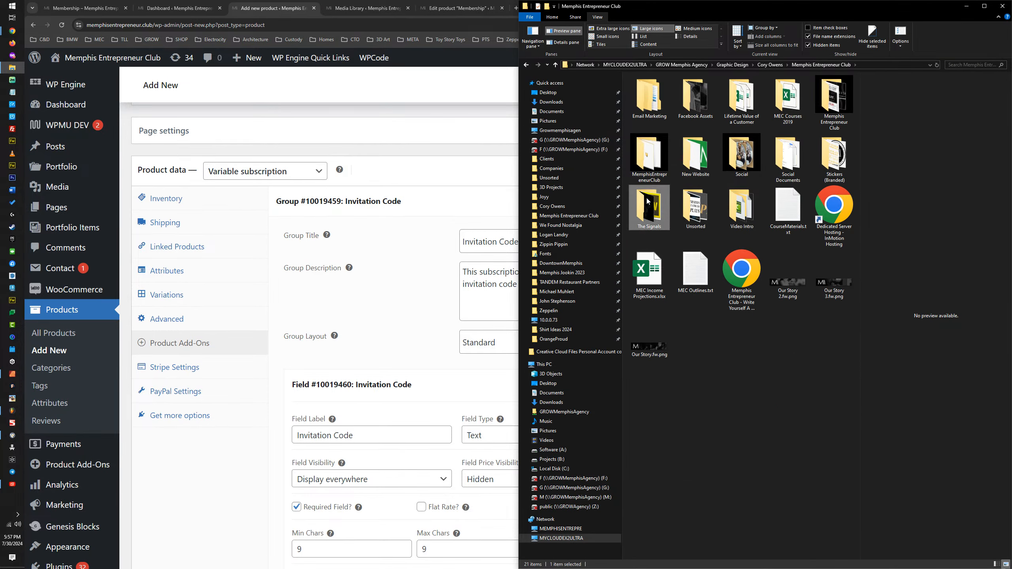
pyautogui.doubleClick(731, 77)
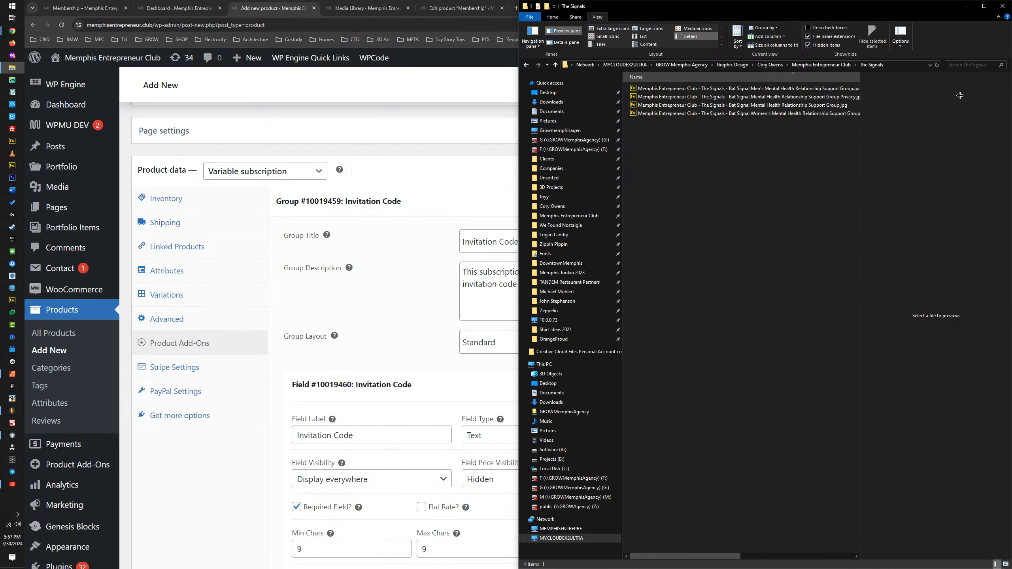
pyautogui.moveTo(689, 555)
pyautogui.mouseDown()
pyautogui.moveTo(768, 555)
pyautogui.moveTo(633, 542)
pyautogui.moveTo(694, 548)
pyautogui.mouseUp()
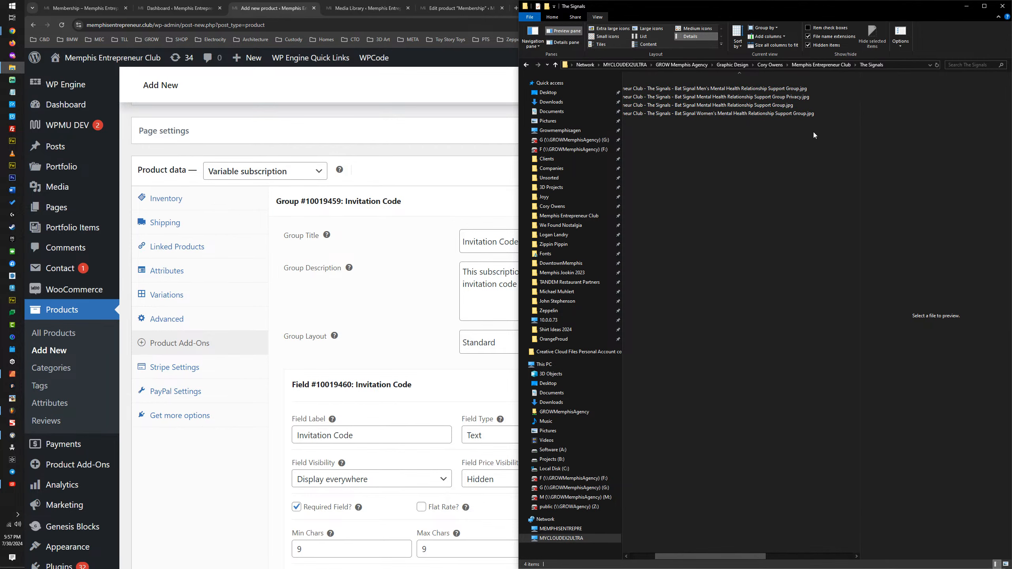
# Step: Switch to Affinity Designer and export the selected padlock again in SVG format to The Signals folder
pyautogui.click(12, 373)
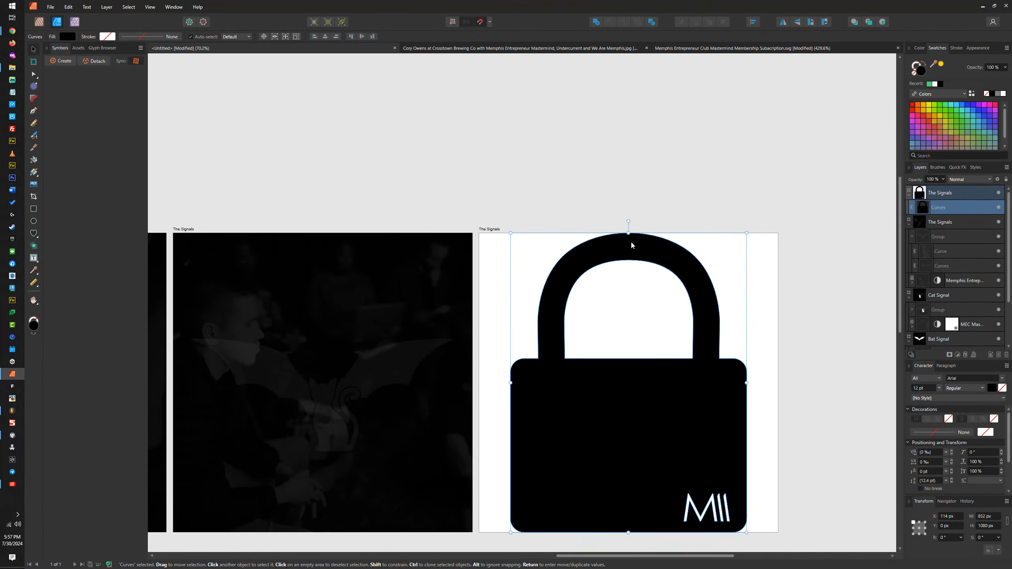
pyautogui.hotkey('ctrl', 'alt', 'shift', 's')
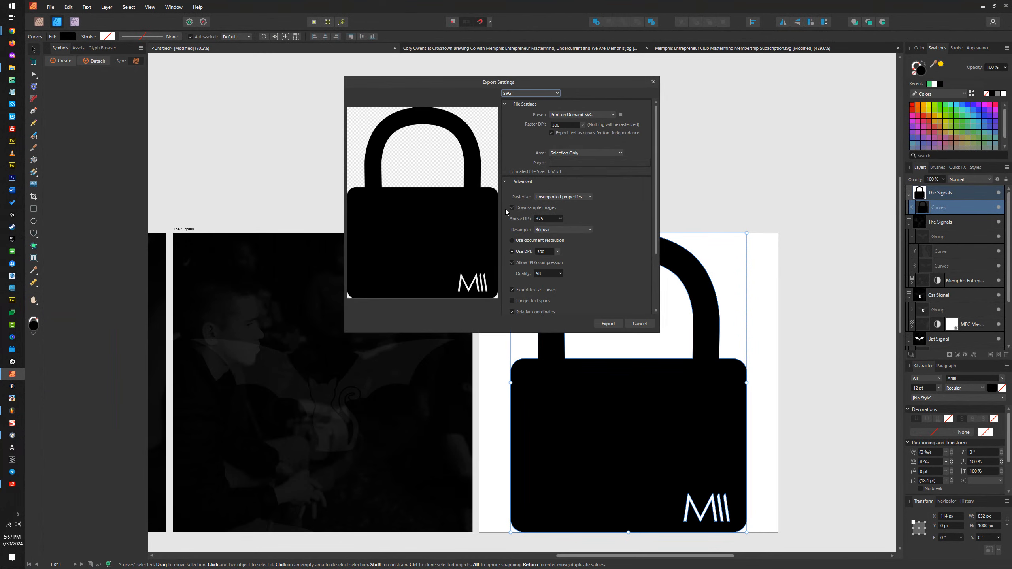
pyautogui.click(606, 324)
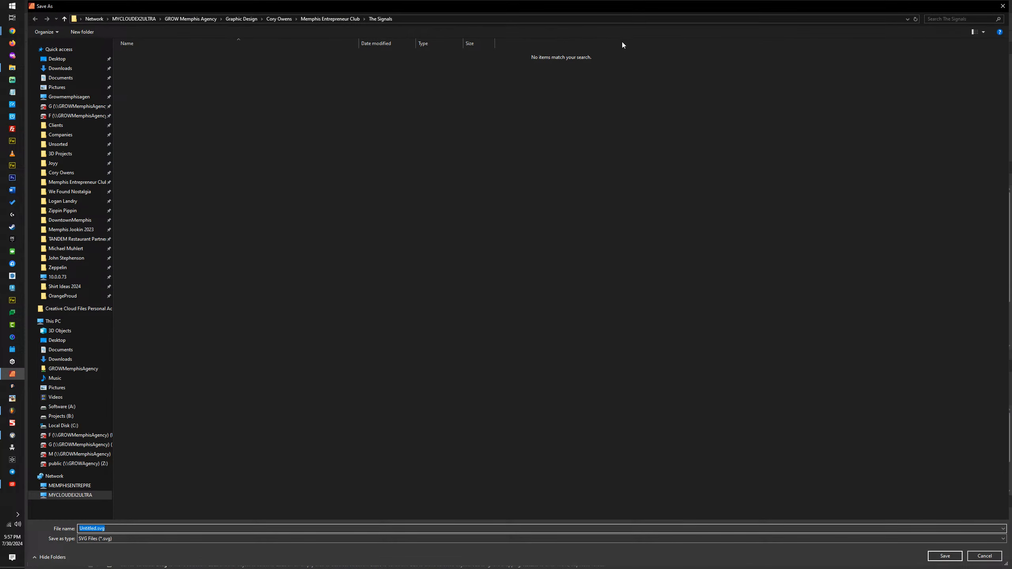
pyautogui.press('Return')
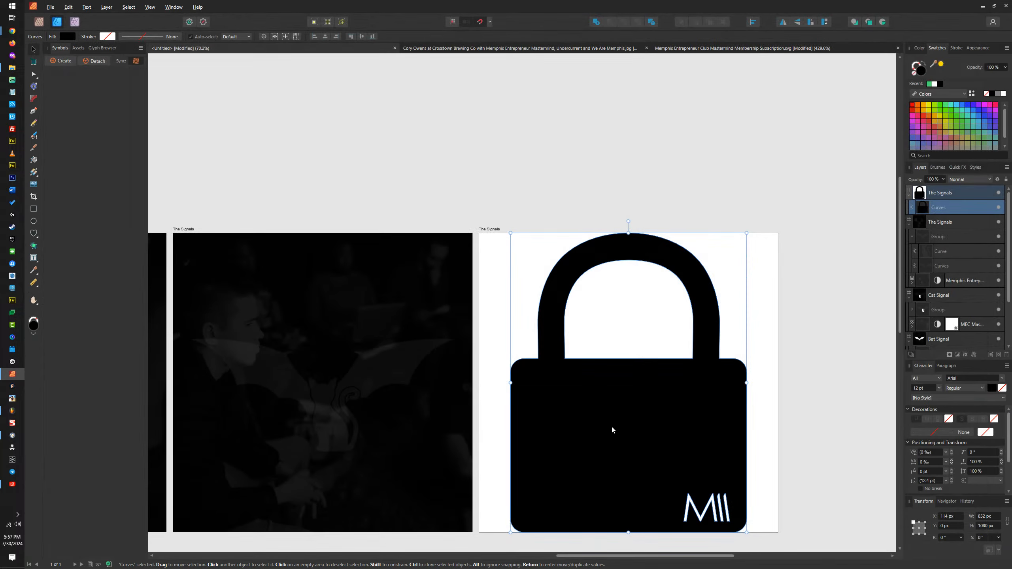
# Step: Save the padlock's SVG export as "Memphis Entrepreneur Club - The Signals - Bat Signal Mental Health Relationship Support Group Privacy.svg"
pyautogui.hotkey('ctrl', 'alt', 'shift', 's')
pyautogui.click(609, 324)
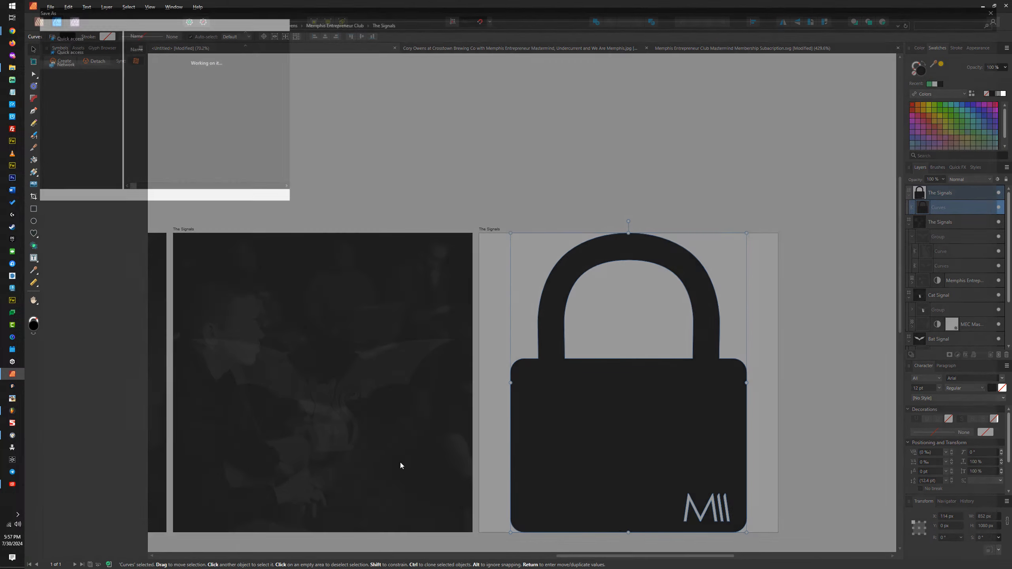
pyautogui.click(152, 538)
pyautogui.click(139, 538)
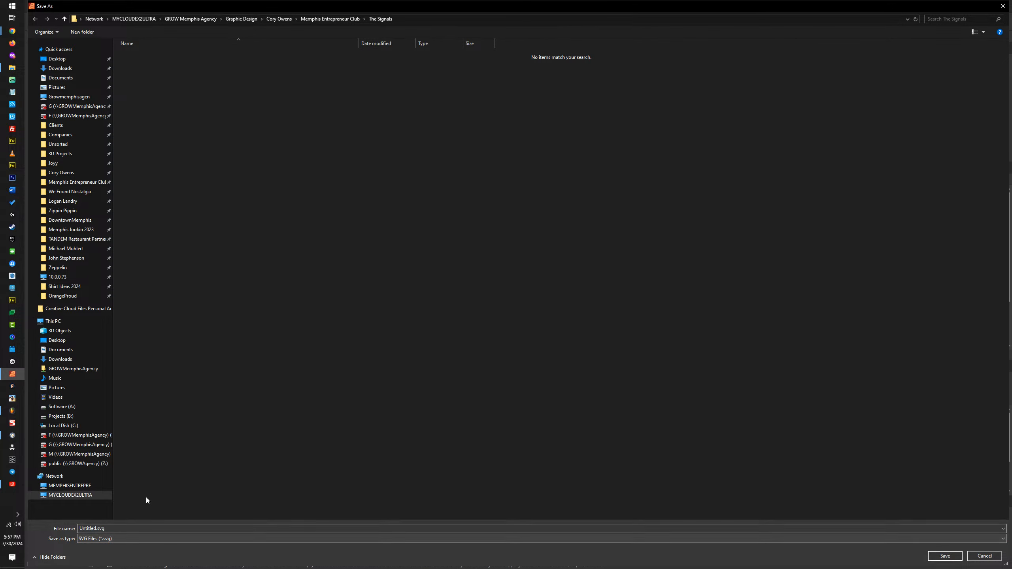
pyautogui.click(131, 529)
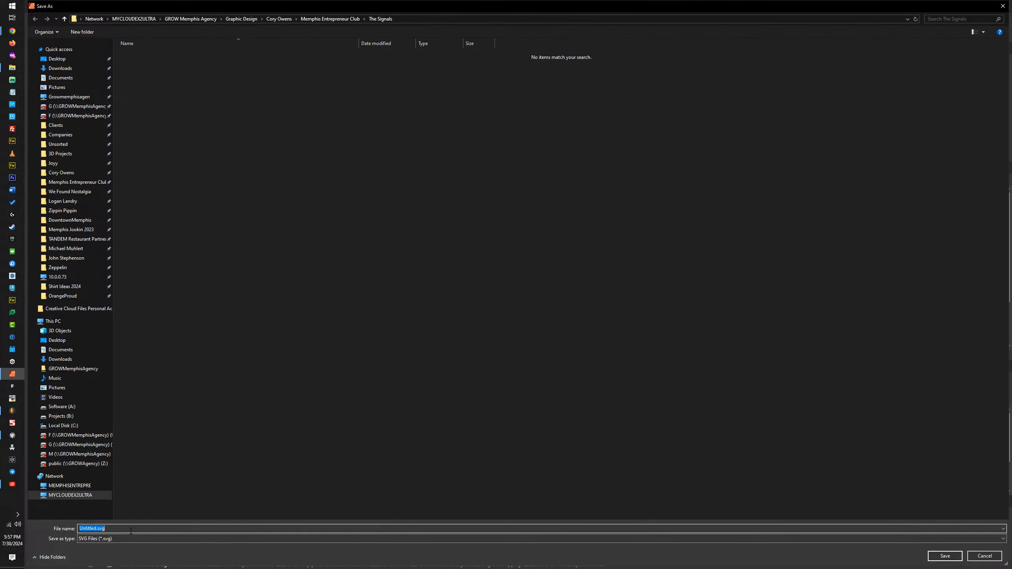
pyautogui.write('Memphis')
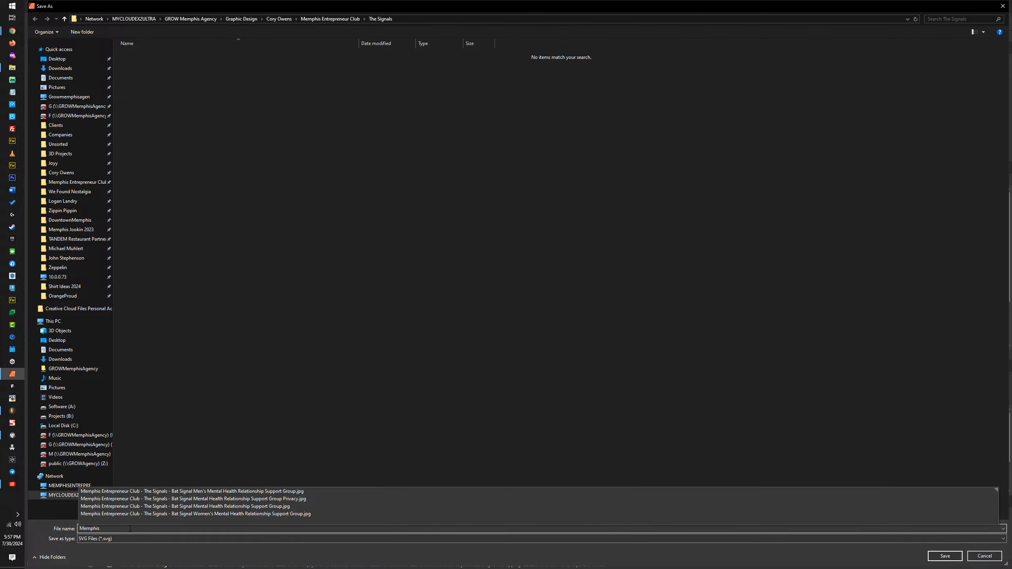
pyautogui.click(231, 499)
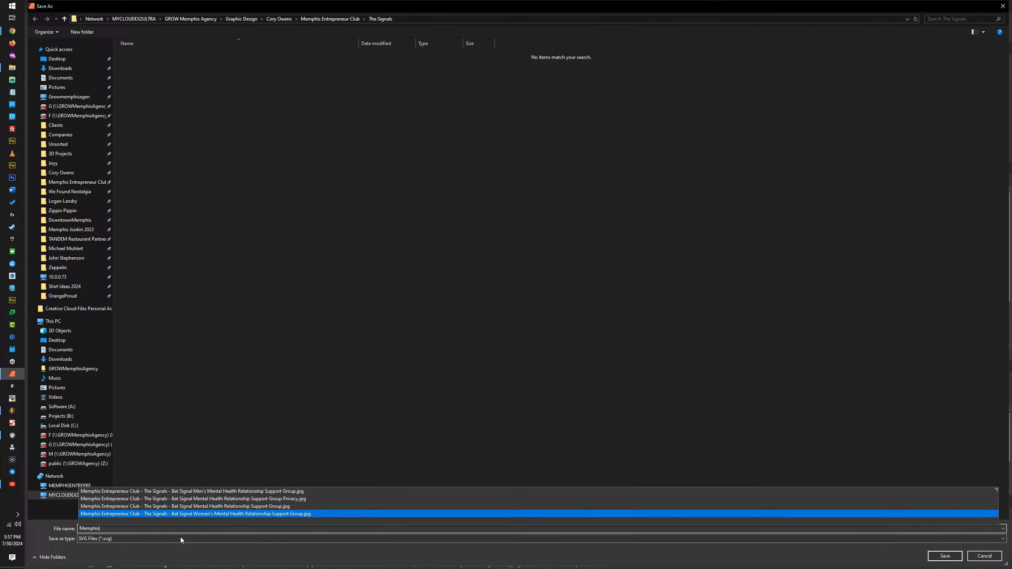
pyautogui.click(299, 529)
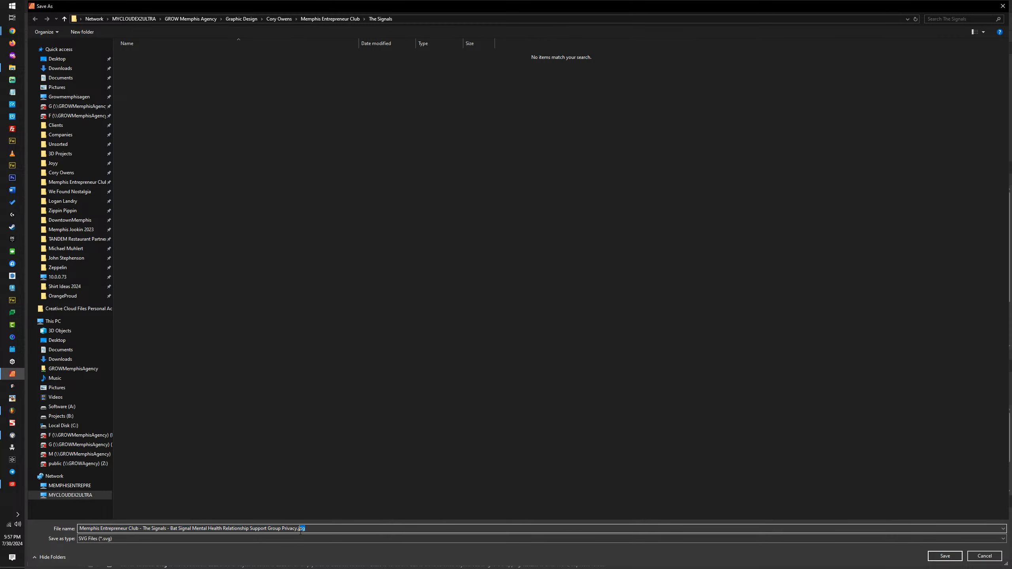
pyautogui.press('BackSpace')
pyautogui.write('.')
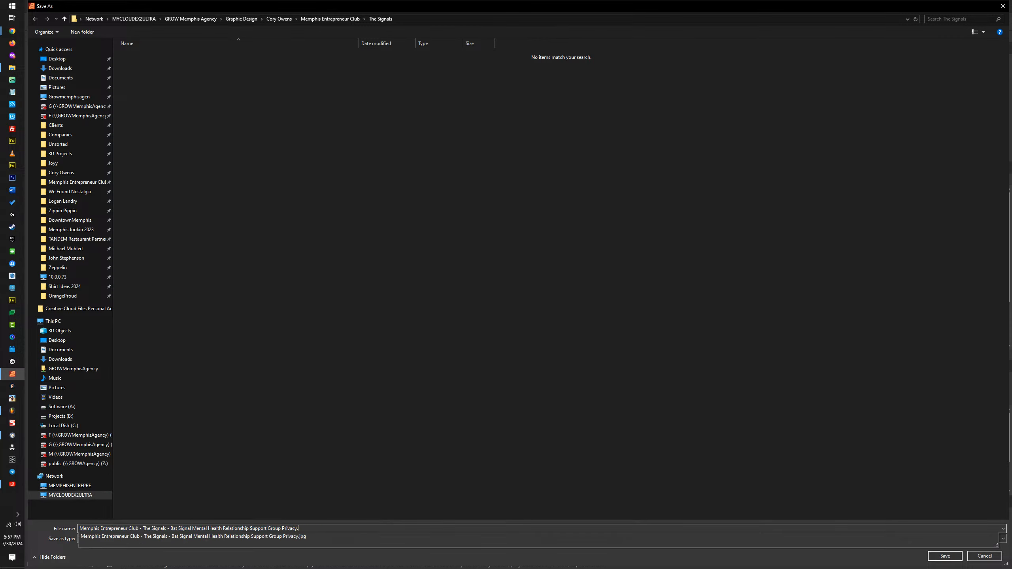
pyautogui.write('svg')
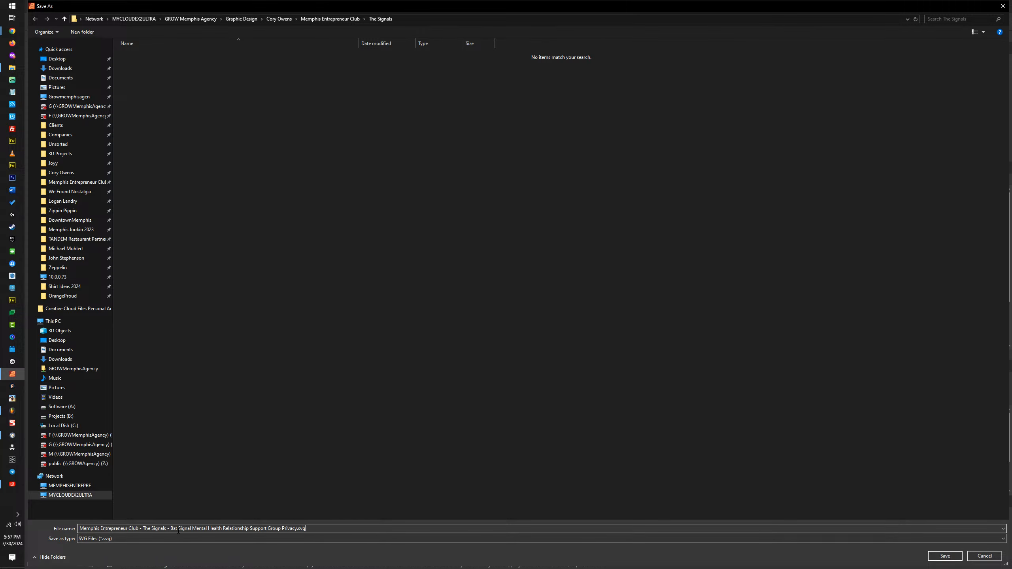
pyautogui.press('Return')
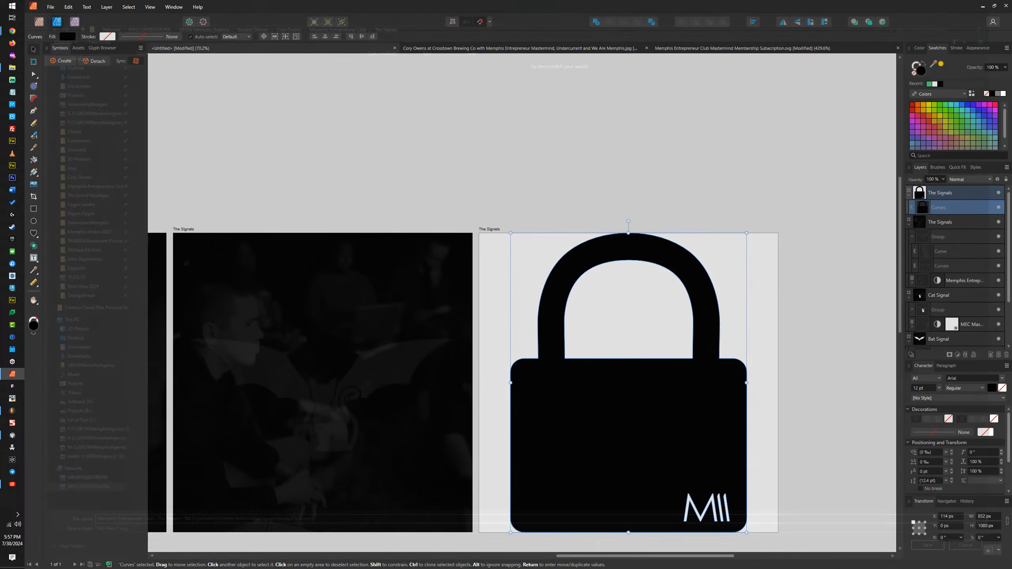
# Step: Switch to File Explorer and permanently delete the padlock file ending in "Support Group Privacy.jpg" from The Signals folder
pyautogui.click(982, 6)
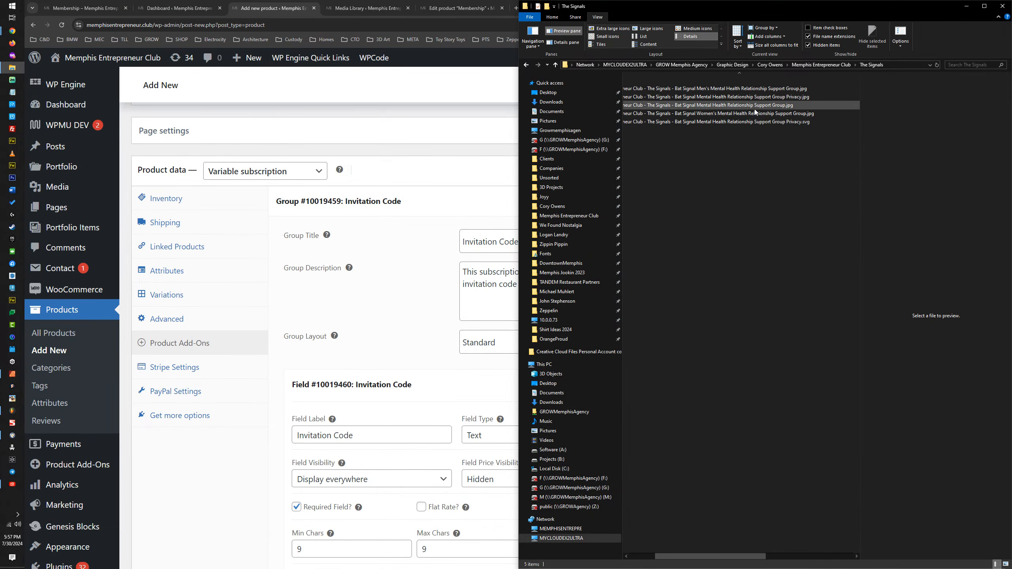
pyautogui.click(729, 97)
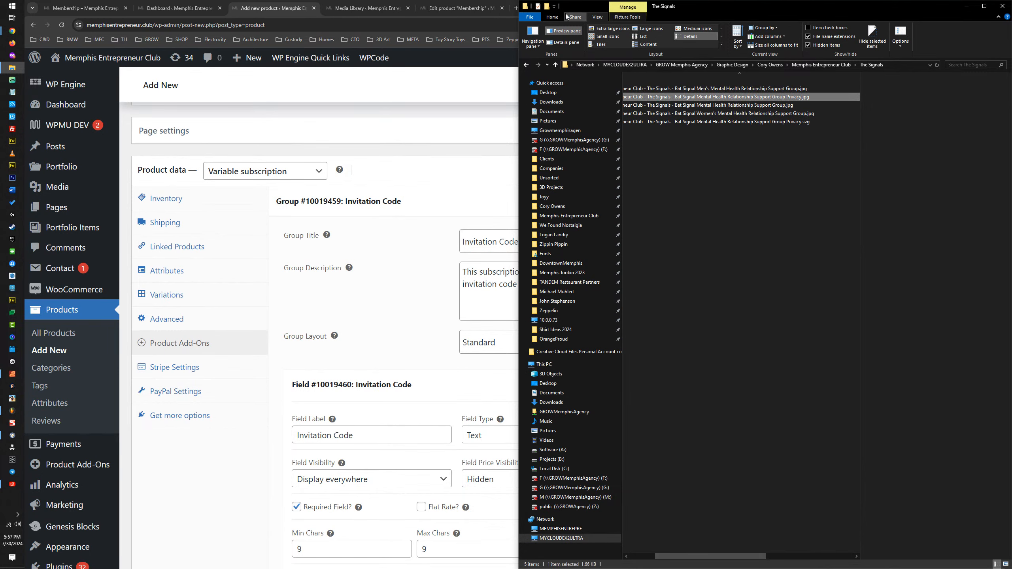
pyautogui.click(552, 17)
pyautogui.click(668, 46)
pyautogui.click(703, 67)
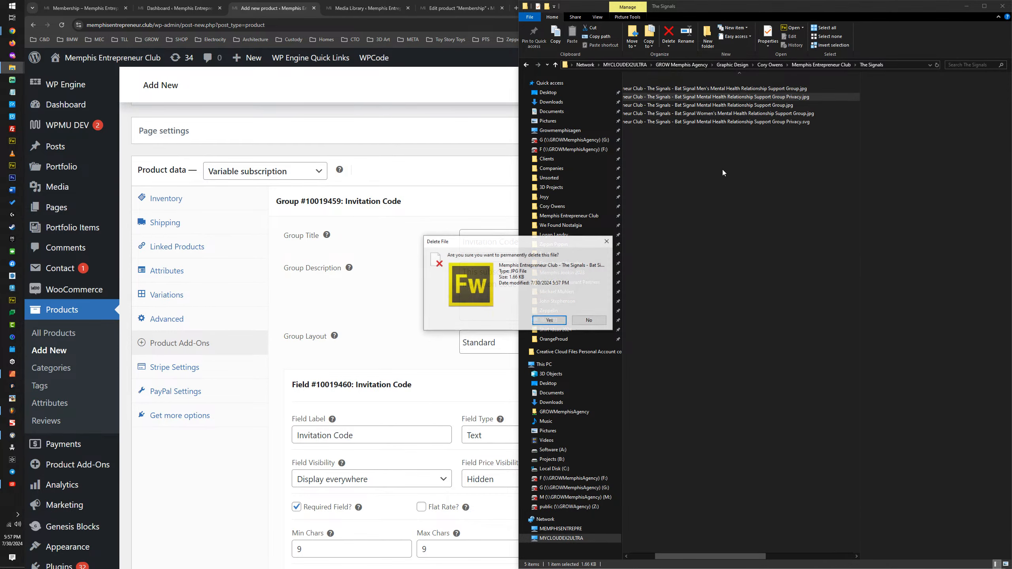
pyautogui.click(550, 319)
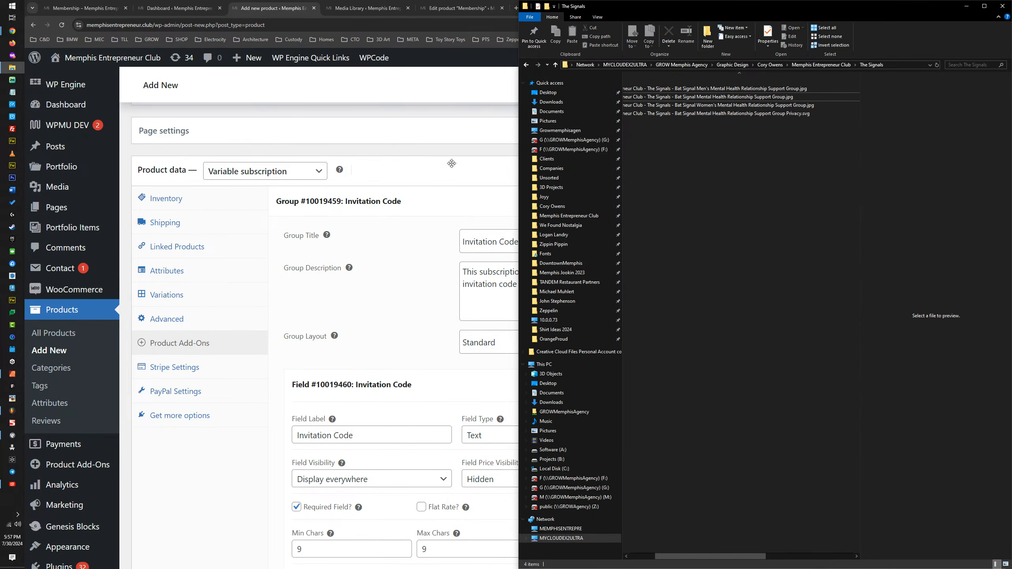
# Step: Return to the product editor in Chrome and upload the padlock's "Privacy.svg" file for the Invitation Code add-on's field image
pyautogui.click(450, 170)
pyautogui.click(453, 174)
pyautogui.scroll(-10, 347, 389)
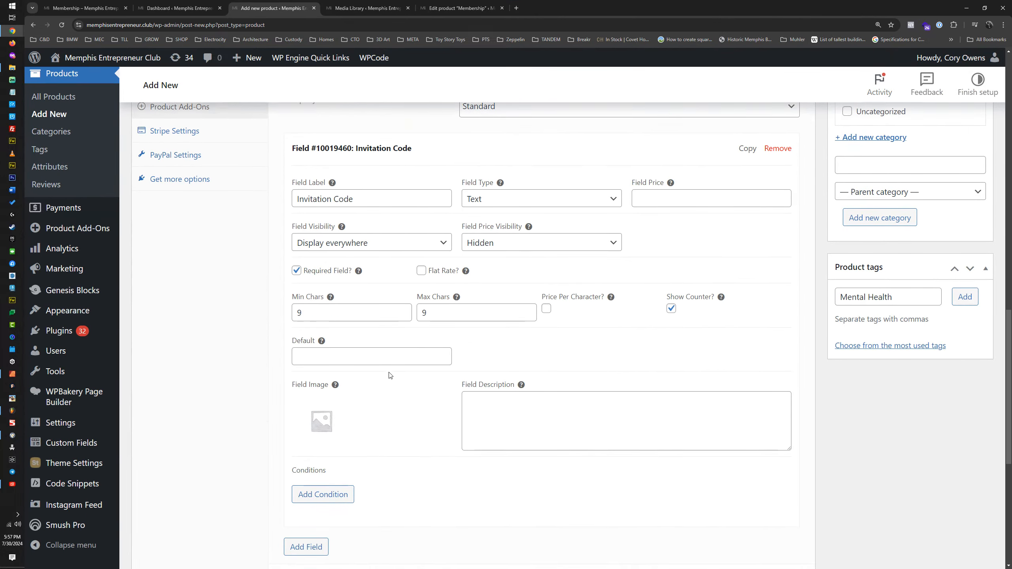
pyautogui.click(316, 232)
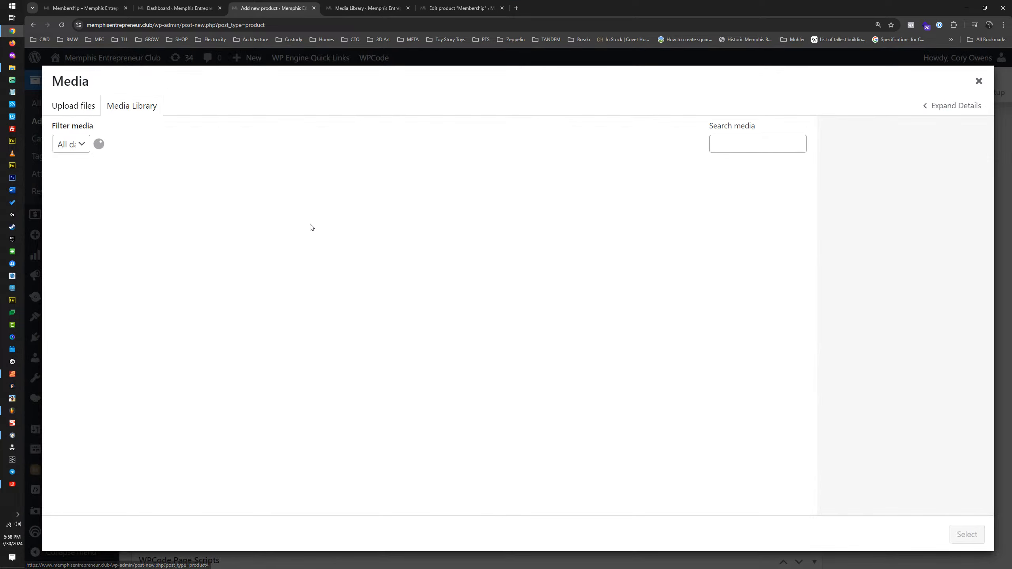
pyautogui.click(79, 110)
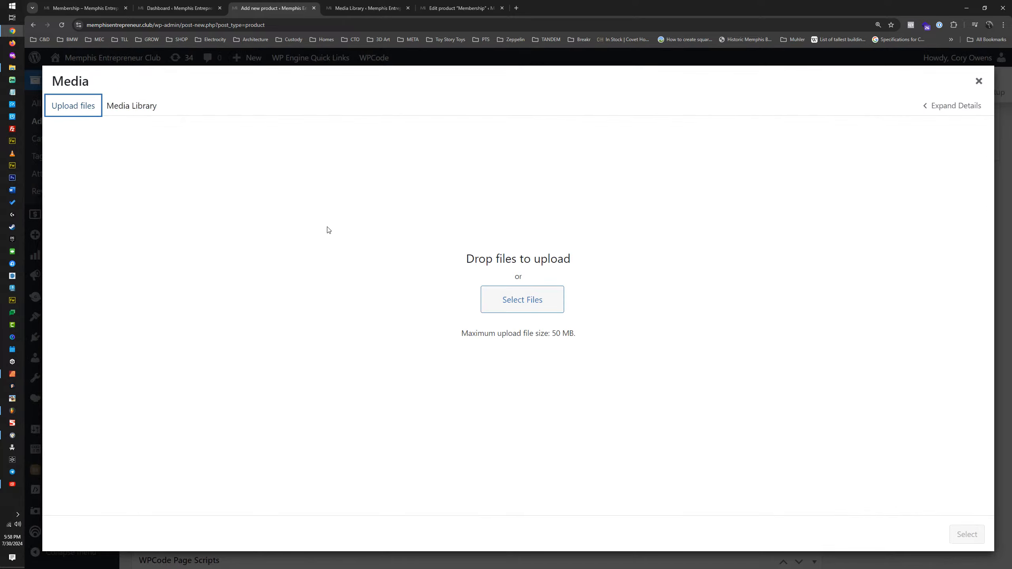
pyautogui.click(523, 307)
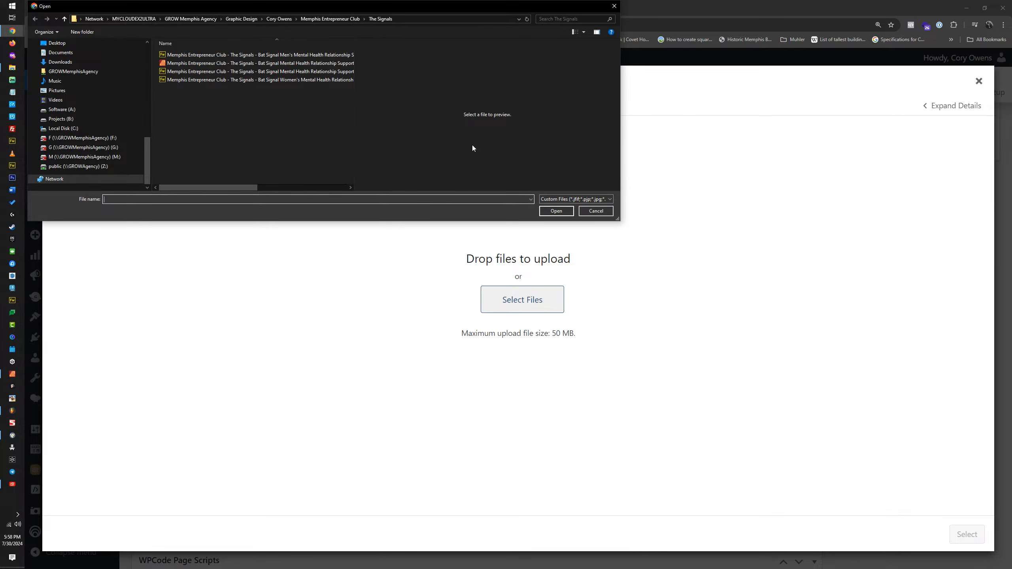
pyautogui.doubleClick(309, 63)
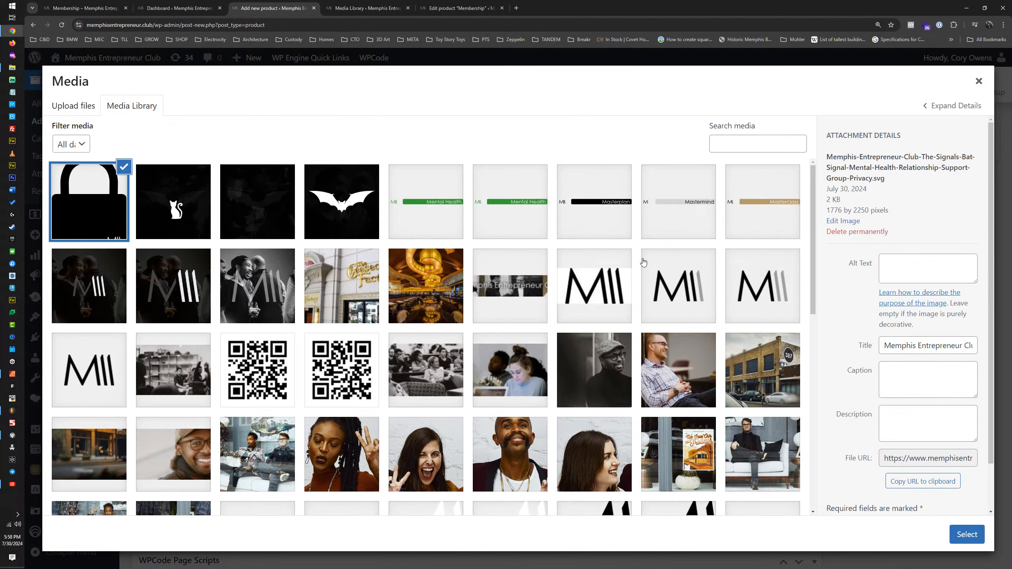
# Step: Copy the uploaded padlock's title into its Alt Text and select it as the add-on's field image
pyautogui.tripleClick(908, 345)
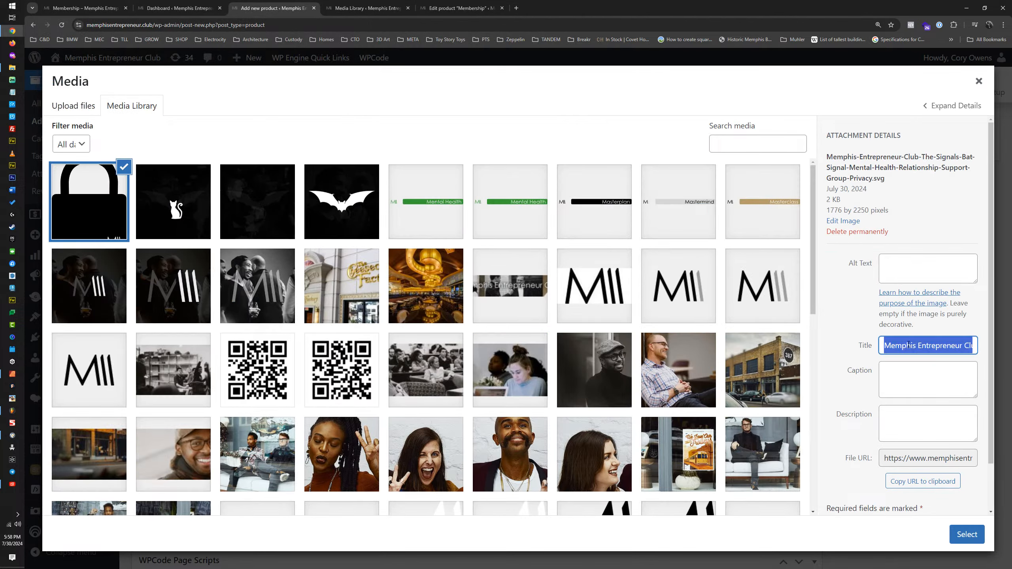
pyautogui.click(937, 280)
pyautogui.write('Memphis Entrepreneur Club The Signals Bat Signal Mental Health Relationship Support Group Privacy')
pyautogui.click(967, 535)
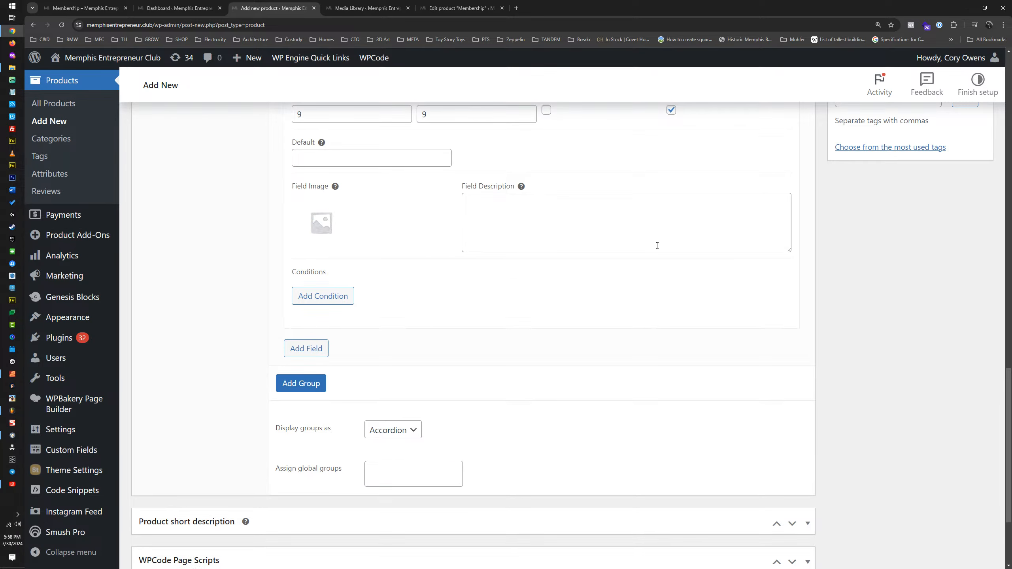
# Step: Stay on the unsaved product page and review its publish settings, product data and Invitation Code add-on field
pyautogui.scroll(10, 771, 224)
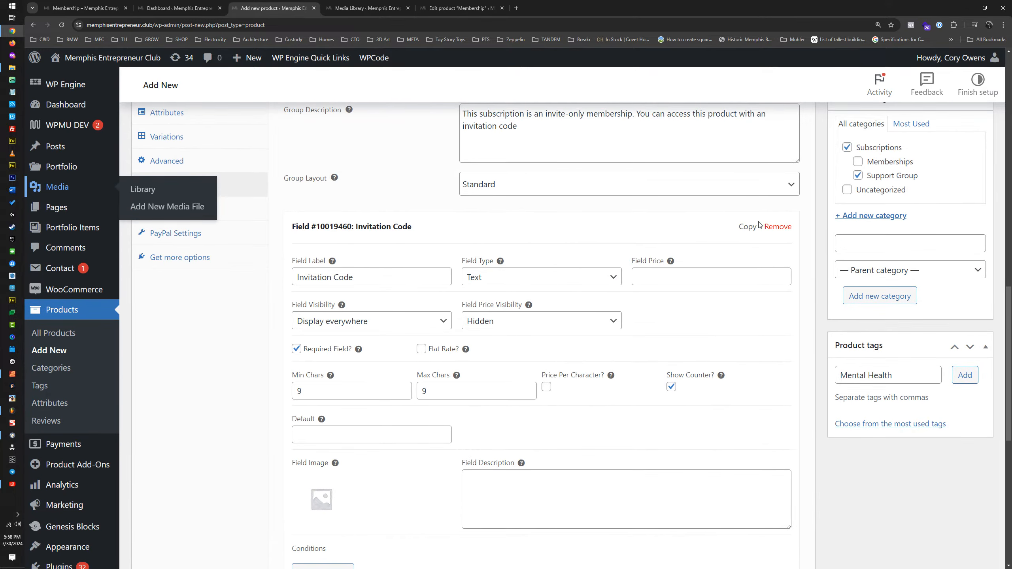
pyautogui.scroll(5, 770, 221)
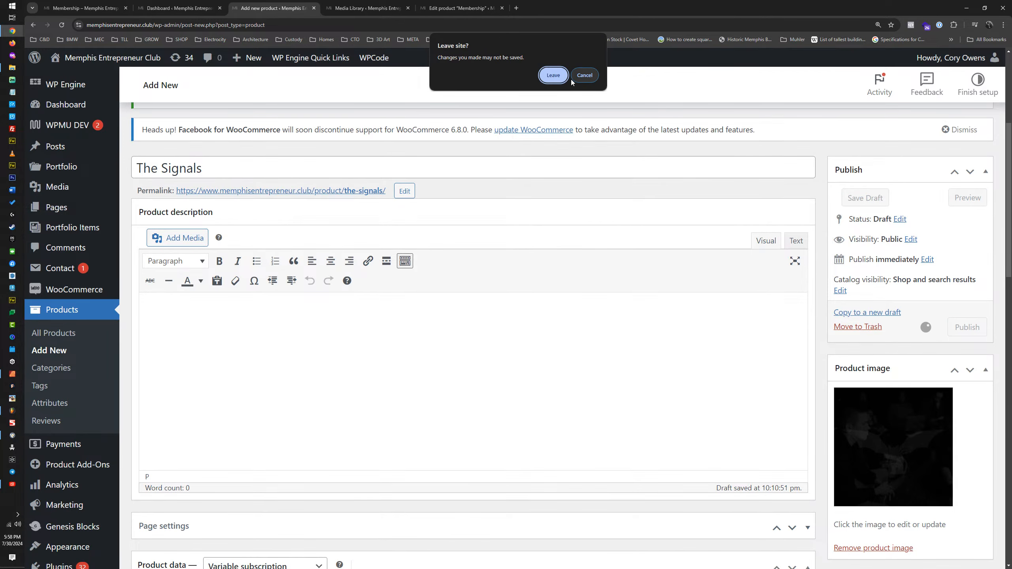
pyautogui.click(585, 76)
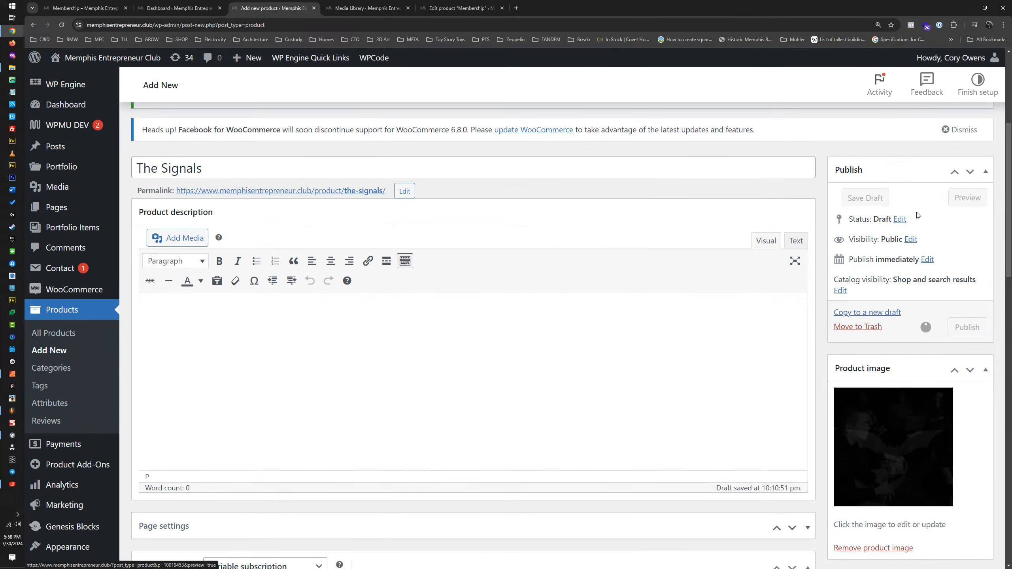
pyautogui.scroll(4, 735, 282)
pyautogui.hotkey('ctrl', '-')
pyautogui.hotkey('ctrl', '-')
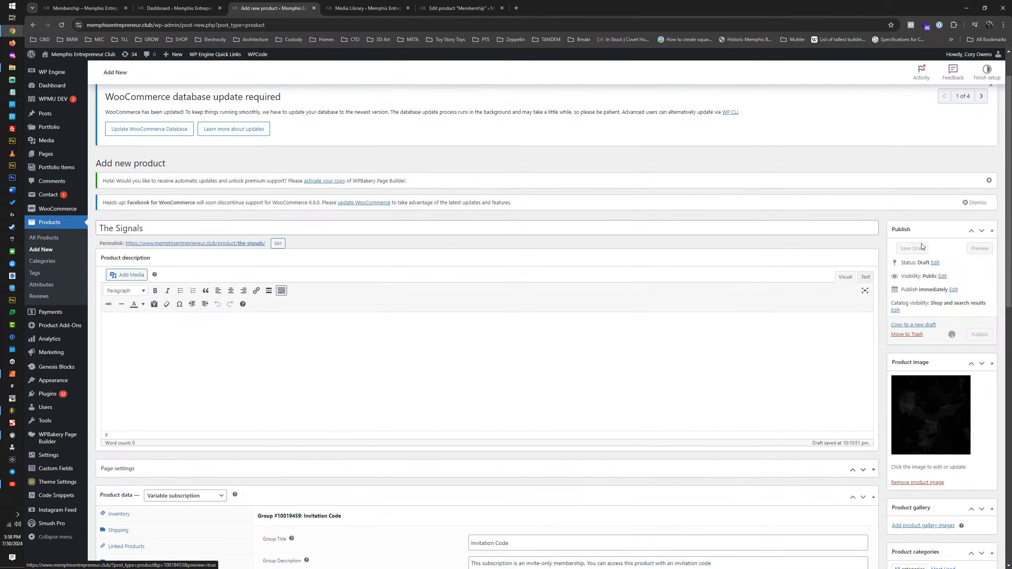
pyautogui.scroll(1, 704, 302)
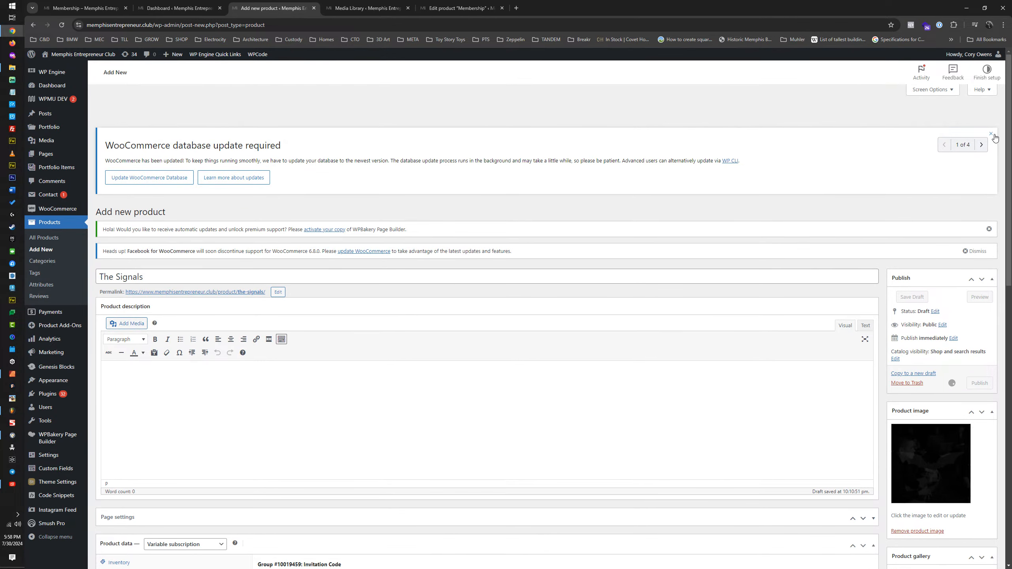
pyautogui.scroll(-12, 729, 199)
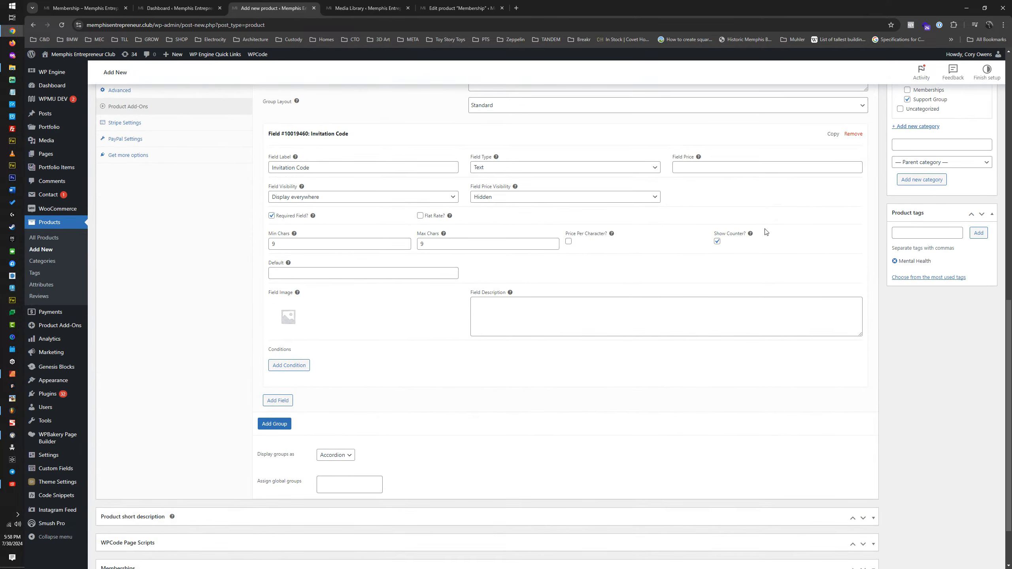
pyautogui.scroll(7, 802, 242)
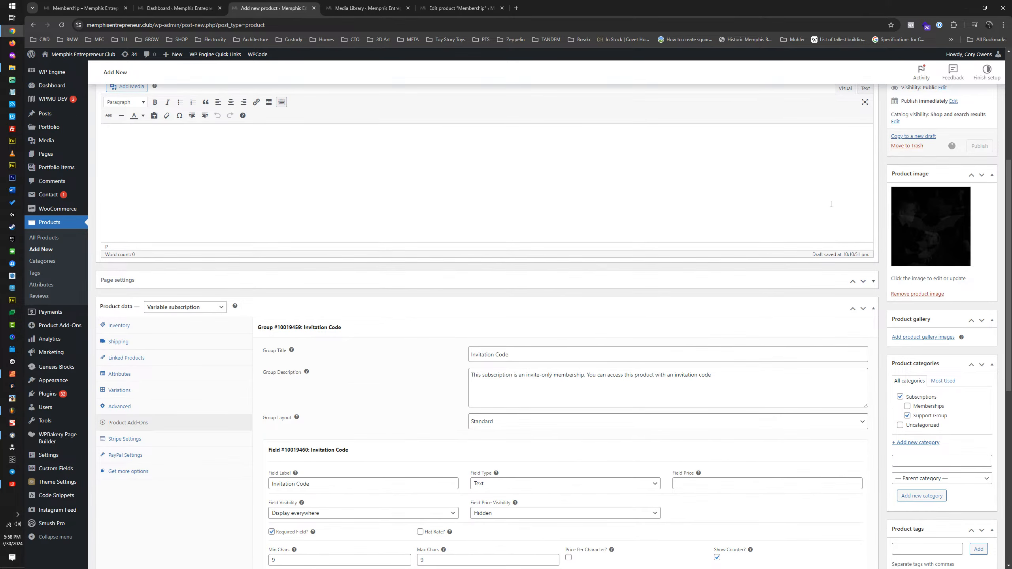
pyautogui.scroll(4, 831, 204)
# Step: Check the Media Library tab, then open The Signals product's permalink in a new browser tab
pyautogui.click(366, 8)
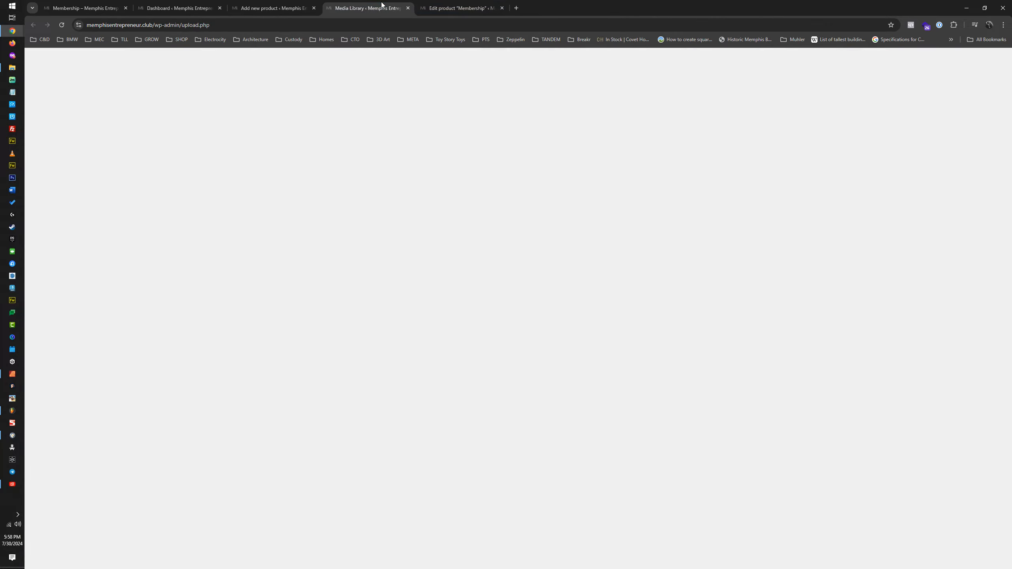
pyautogui.click(271, 8)
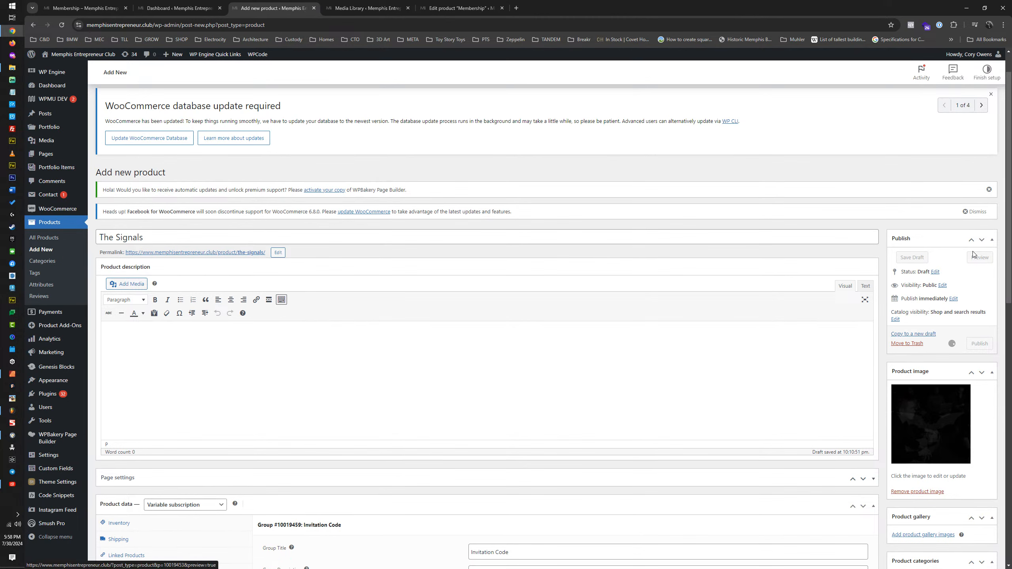
pyautogui.middleClick(235, 253)
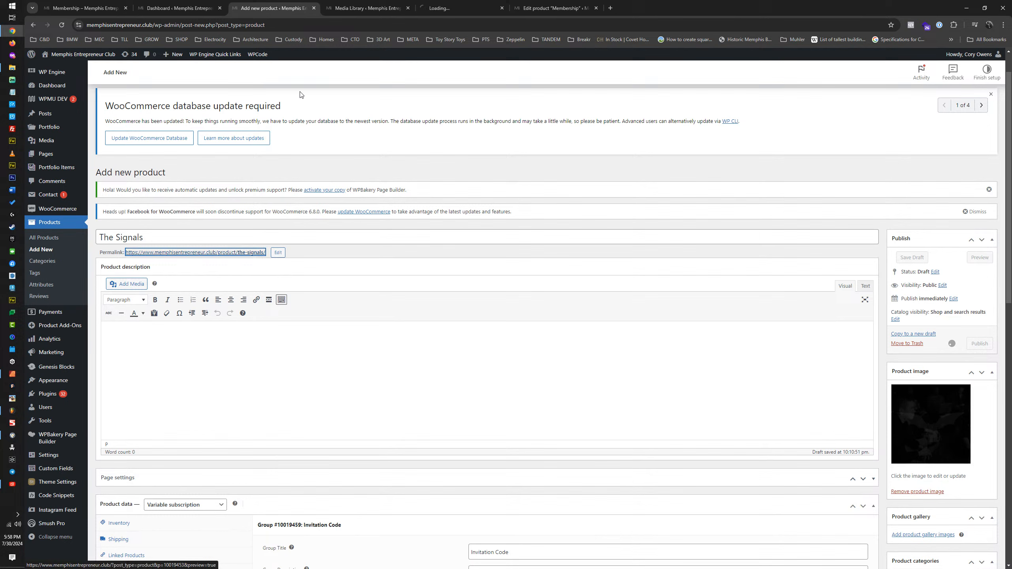
pyautogui.click(460, 8)
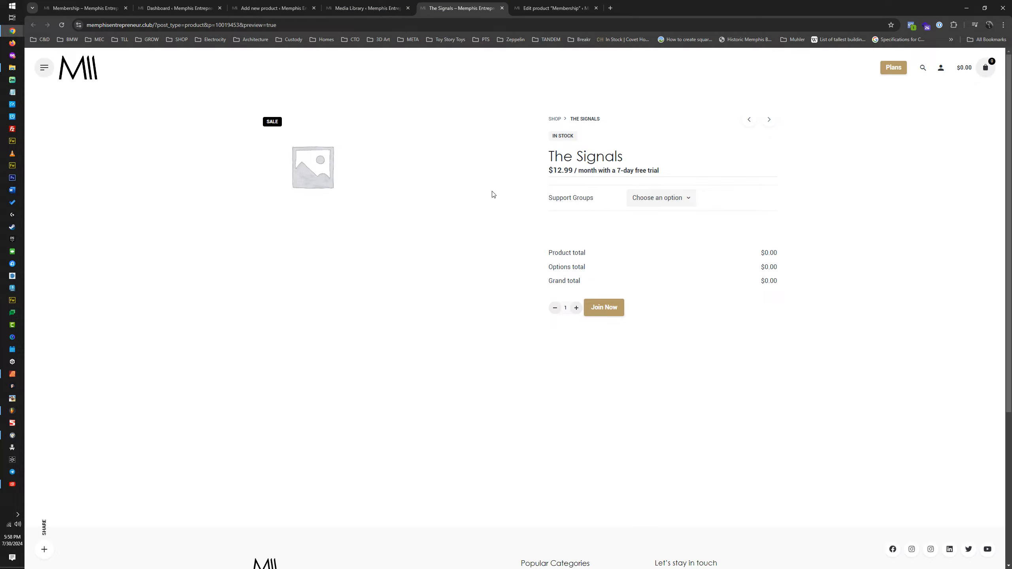
# Step: Preview The Bat Signal and The Cat Signal in the Support Groups options, then reset the selection to Choose an option
pyautogui.click(689, 198)
pyautogui.click(690, 198)
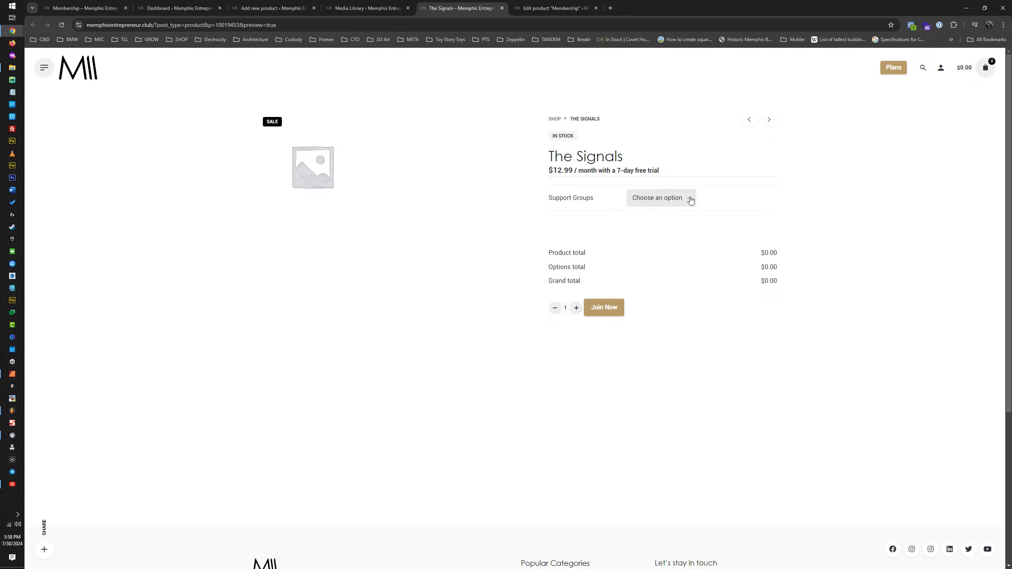
pyautogui.click(691, 199)
pyautogui.click(660, 235)
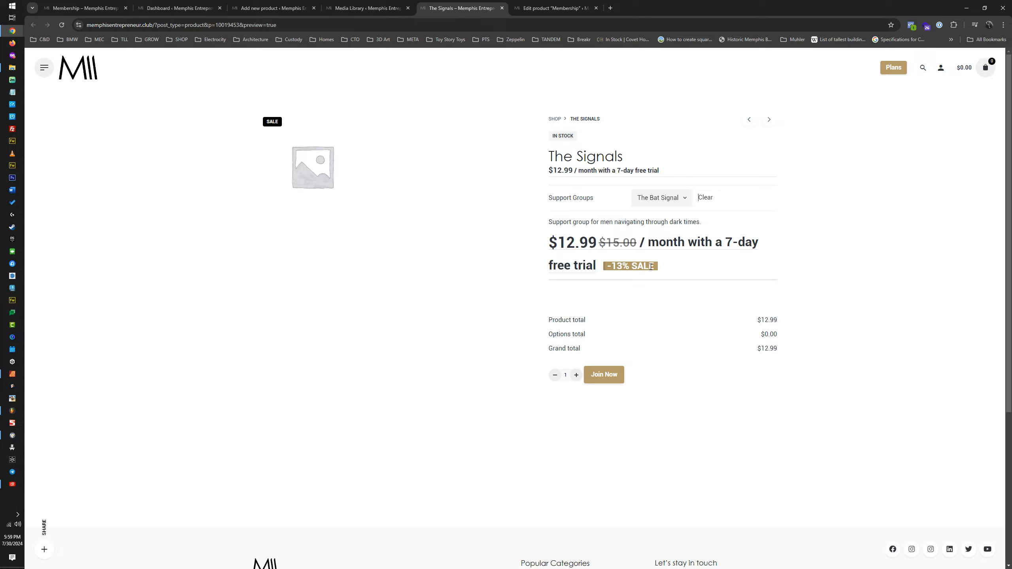
pyautogui.click(682, 200)
pyautogui.click(655, 252)
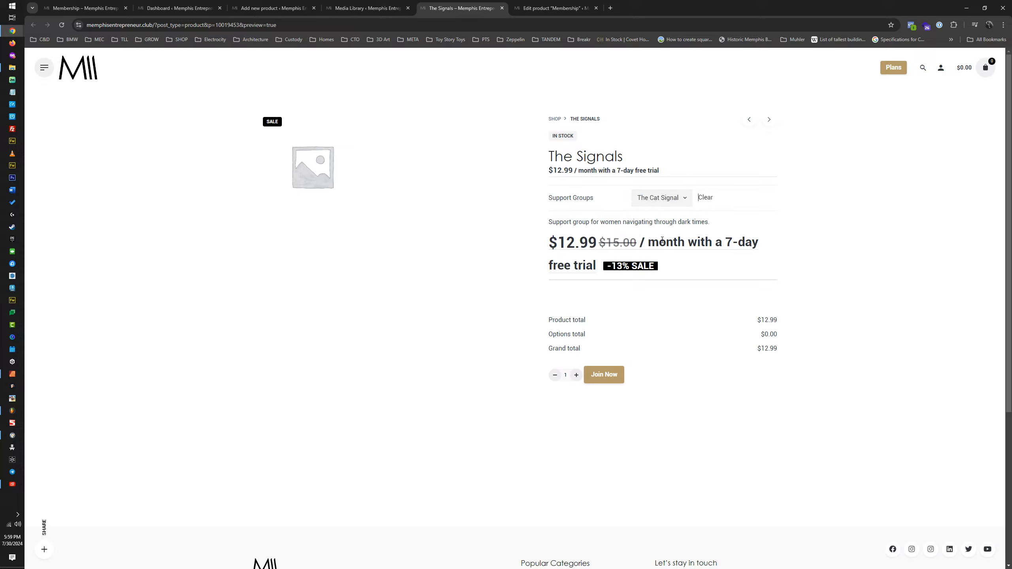
pyautogui.click(685, 198)
pyautogui.click(658, 217)
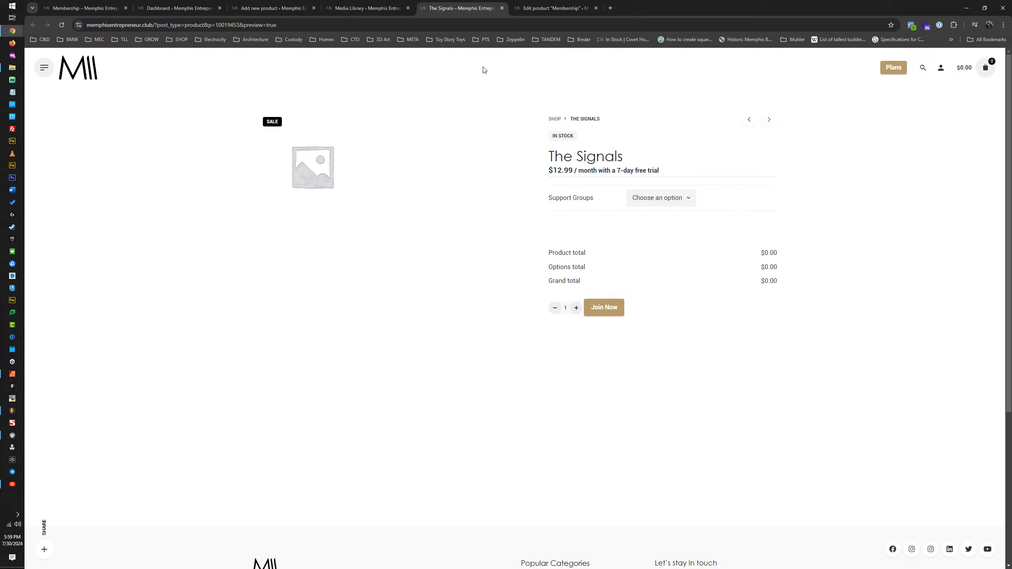
# Step: Return to the product editor, place its tab after the Media Library tab, and publish The Signals product
pyautogui.click(365, 8)
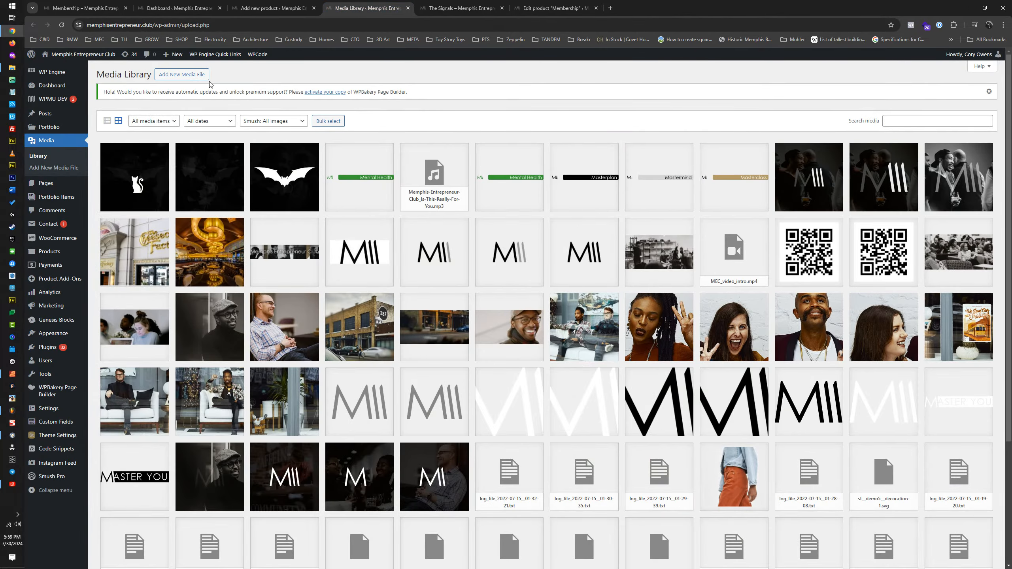
pyautogui.click(280, 8)
pyautogui.moveTo(286, 8); pyautogui.dragTo(380, 8)
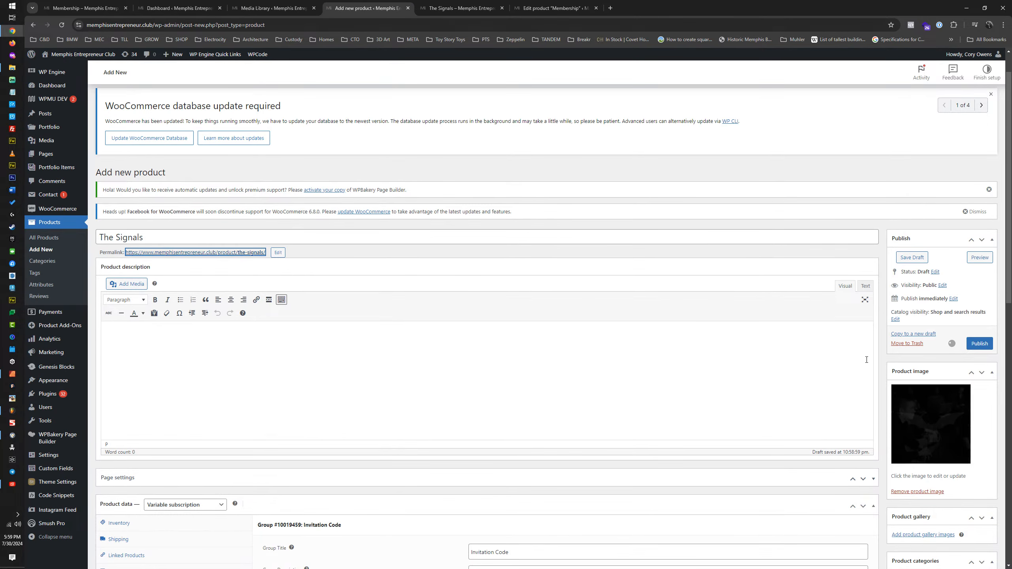
pyautogui.click(977, 344)
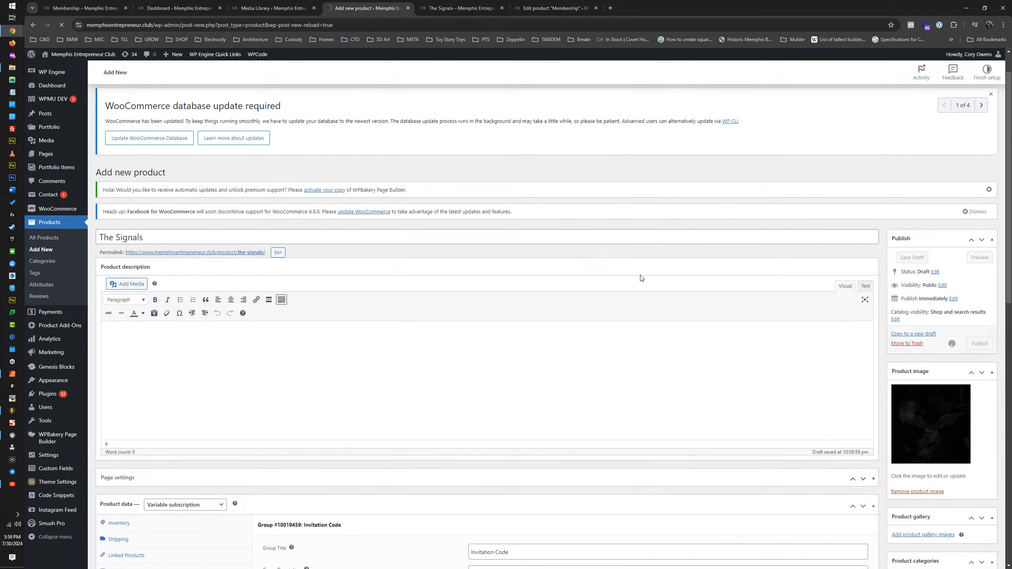
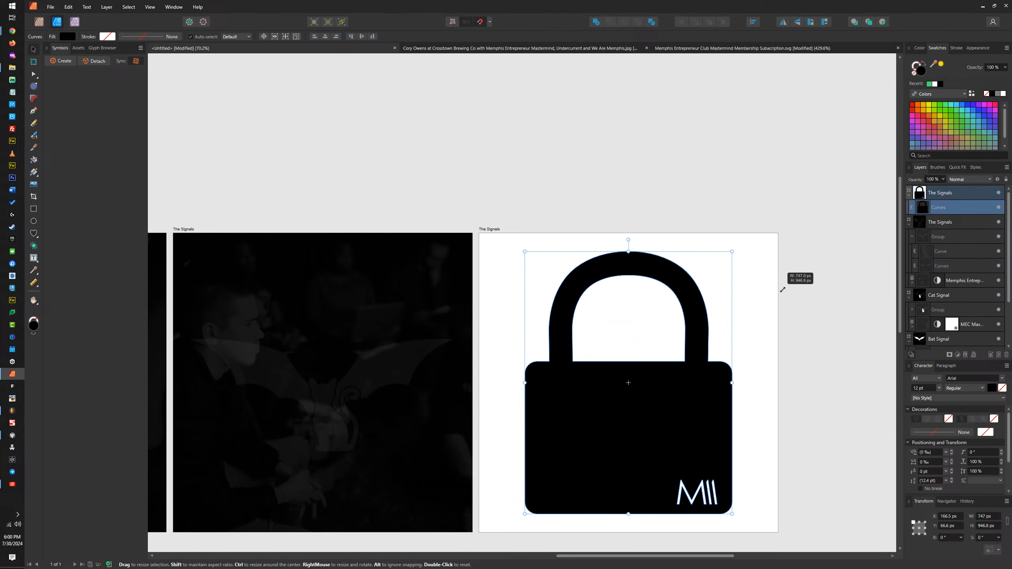
# Step: Export the white padlock artboard as a JPEG at best quality, limited to the selection
pyautogui.click(497, 232)
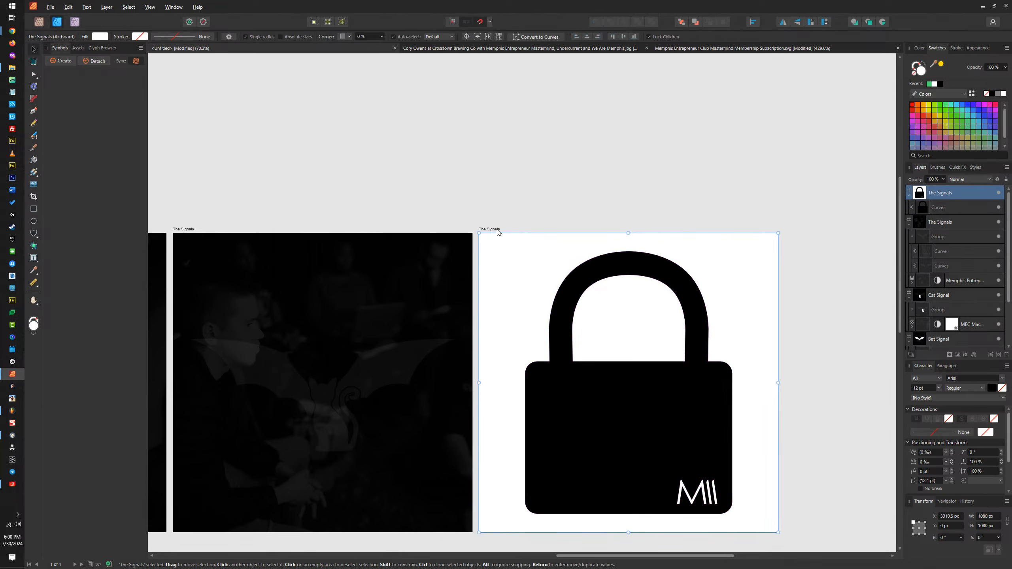
pyautogui.hotkey('ctrl', 'alt', 'shift', 'w')
pyautogui.click(537, 96)
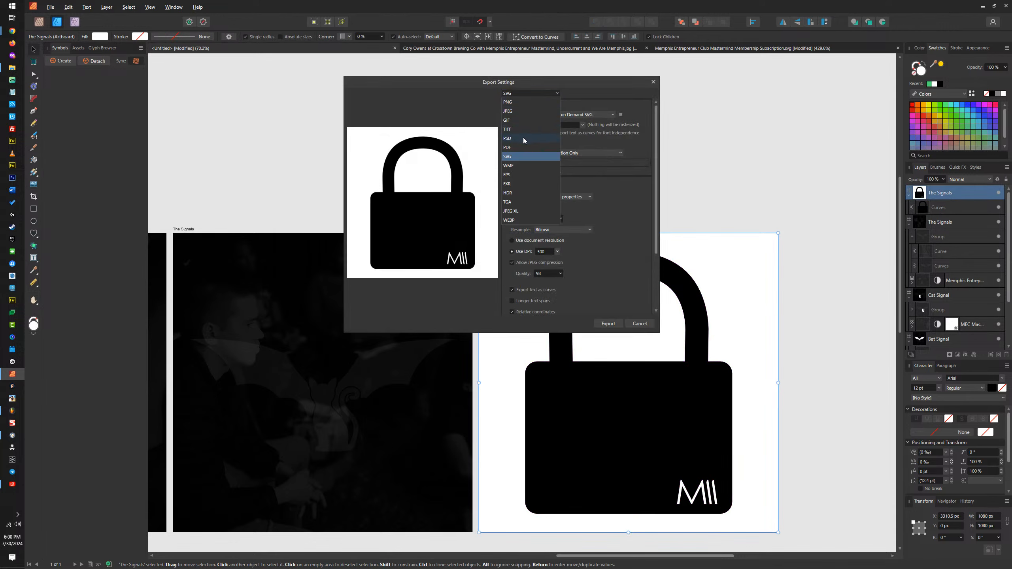
pyautogui.click(515, 111)
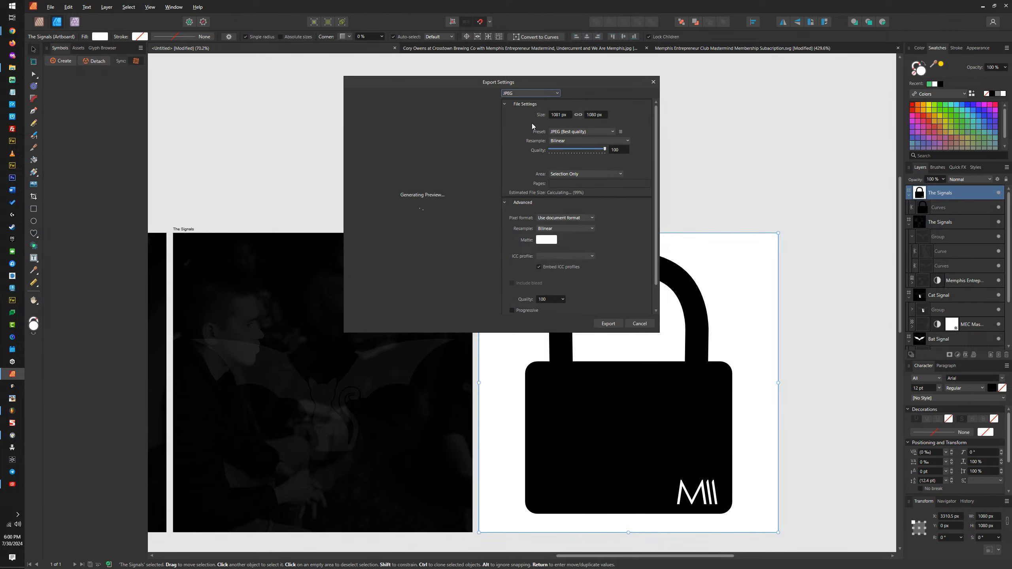
pyautogui.click(605, 322)
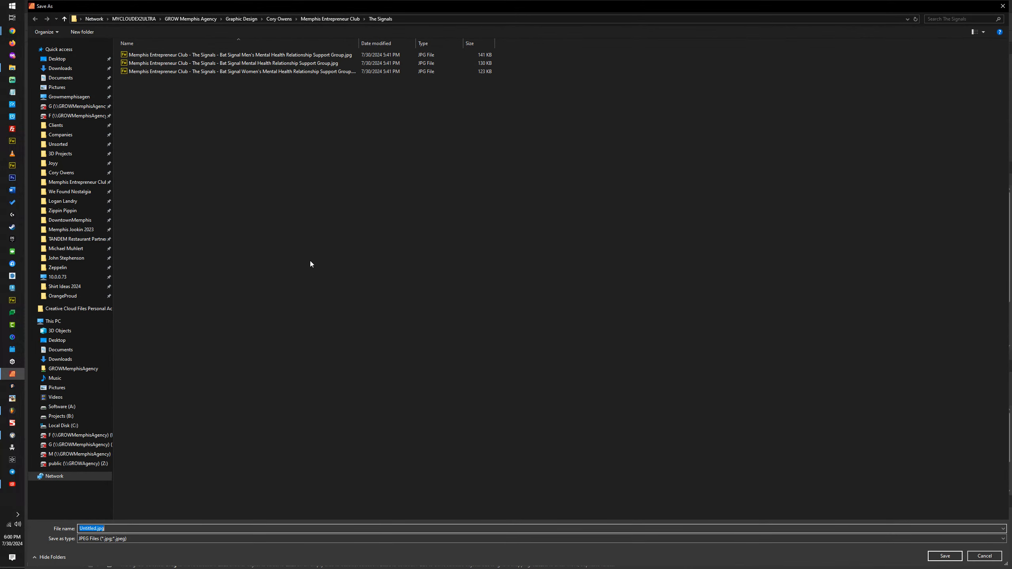
# Step: Save the JPEG in The Signals folder as Memphis Entrepreneur Club - The Signals - Bat Signal Mental Health Relationship Support Group Privacy.jpg
pyautogui.click(285, 56)
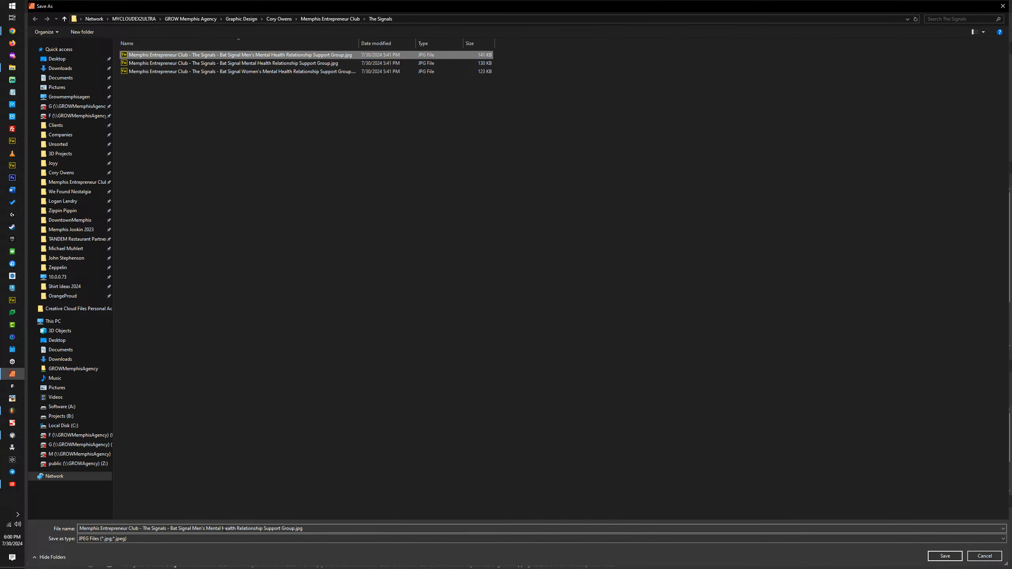
pyautogui.doubleClick(200, 530)
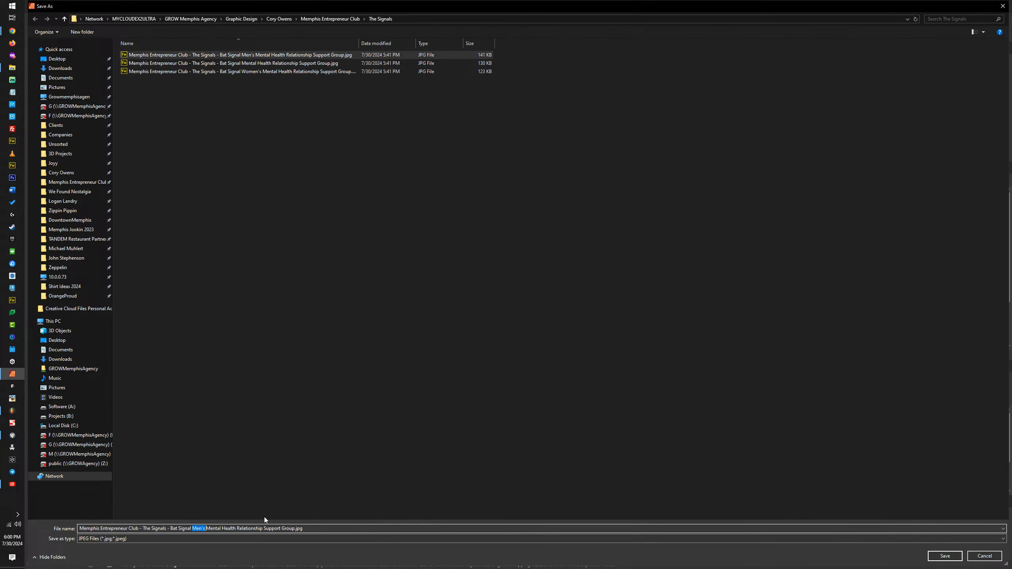
pyautogui.press('BackSpace')
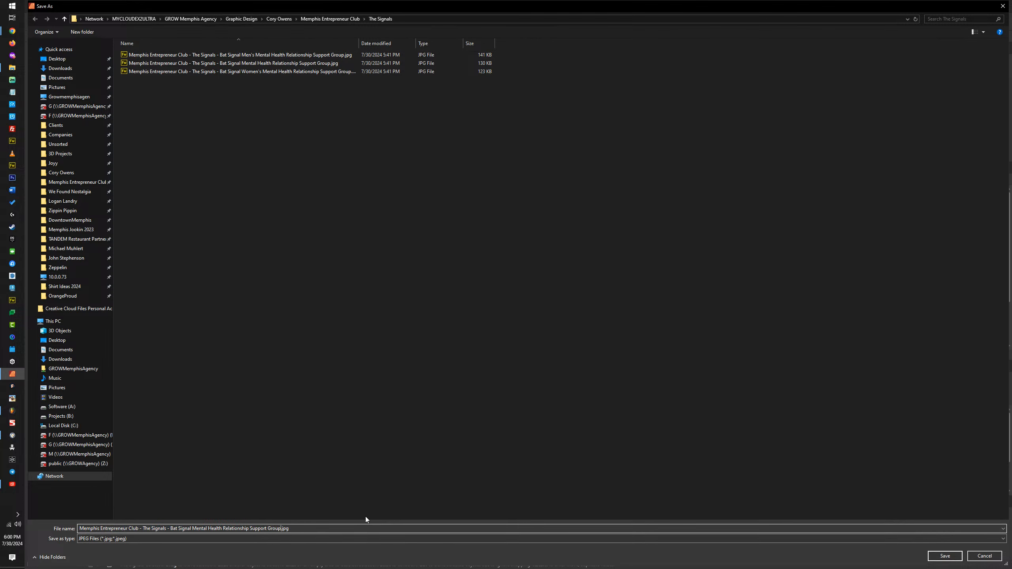
pyautogui.write('Private')
pyautogui.press('Return')
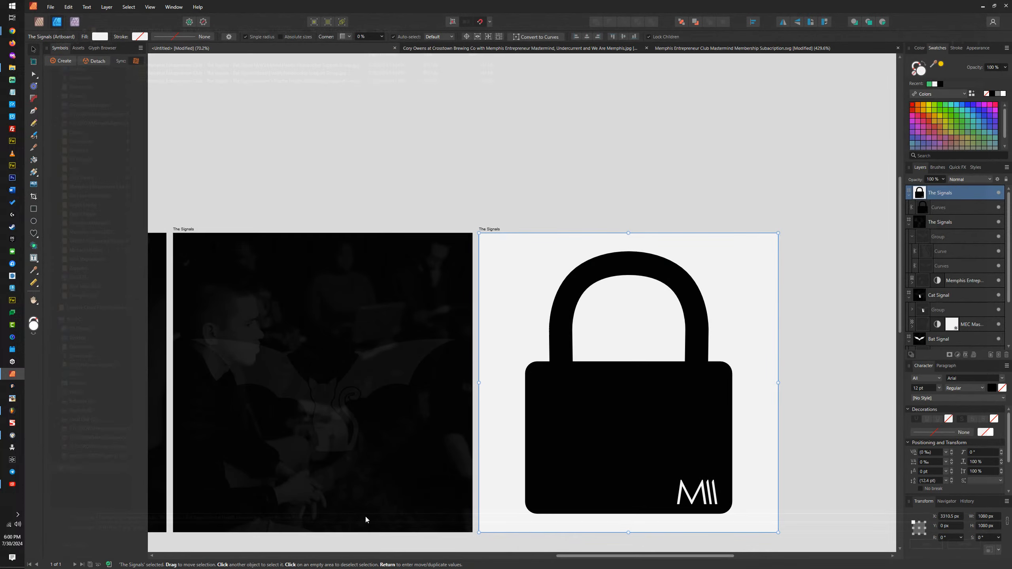
# Step: Switch to the browser's The Signals product editor and expand the Product data section
pyautogui.click(983, 7)
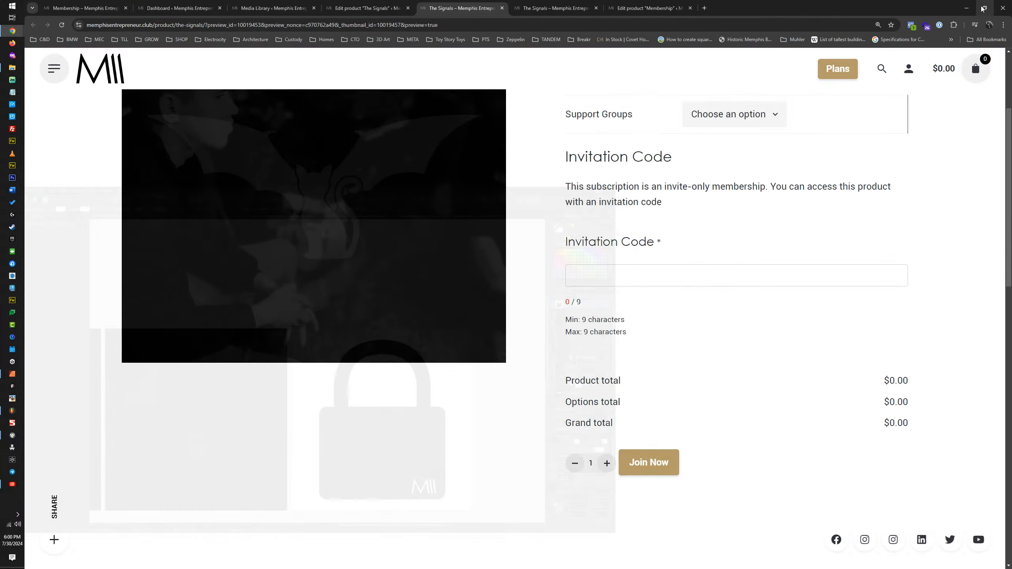
pyautogui.click(385, 7)
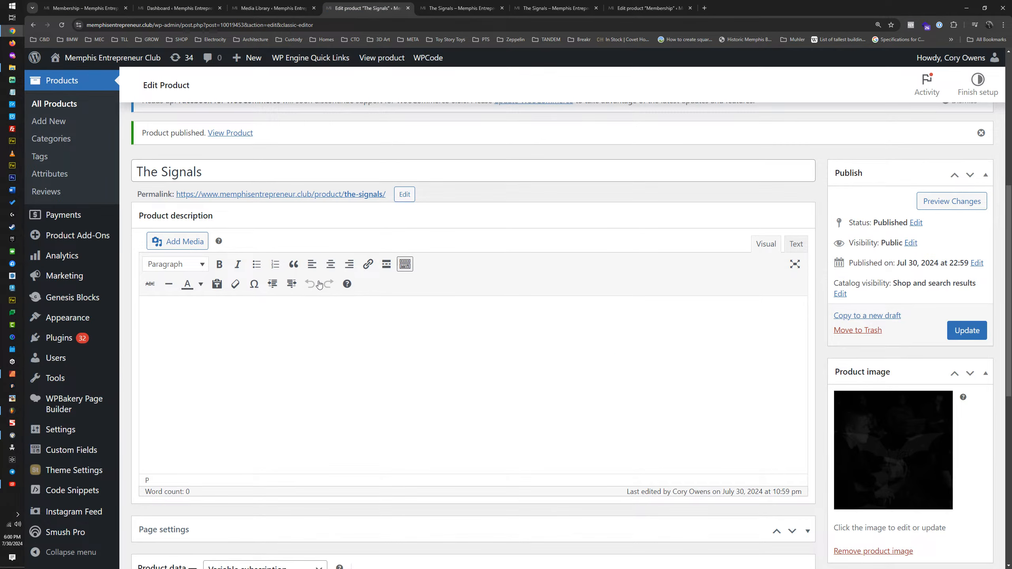
pyautogui.scroll(-8, 289, 294)
pyautogui.scroll(4, 289, 293)
pyautogui.click(393, 320)
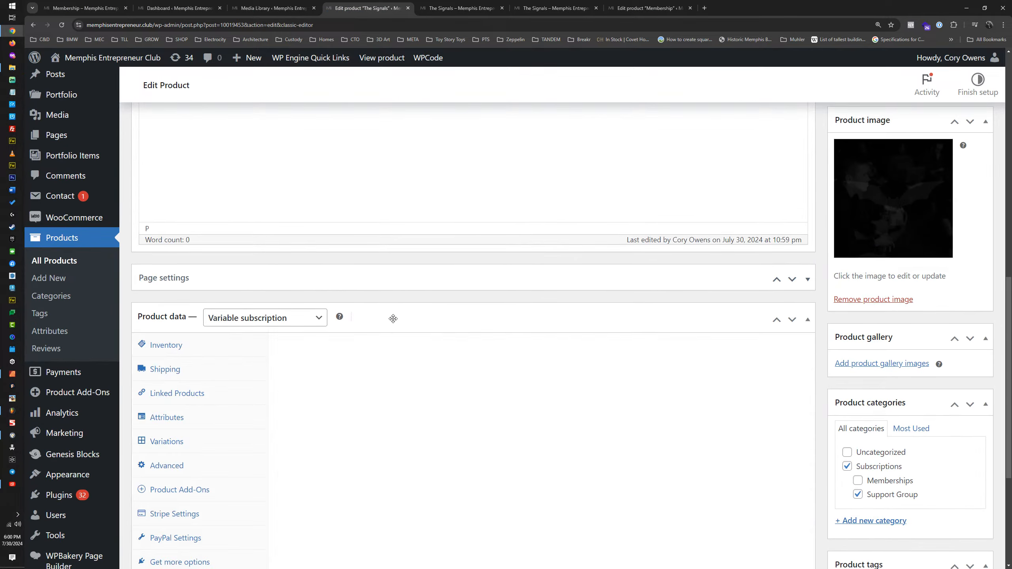
pyautogui.scroll(-2, 244, 412)
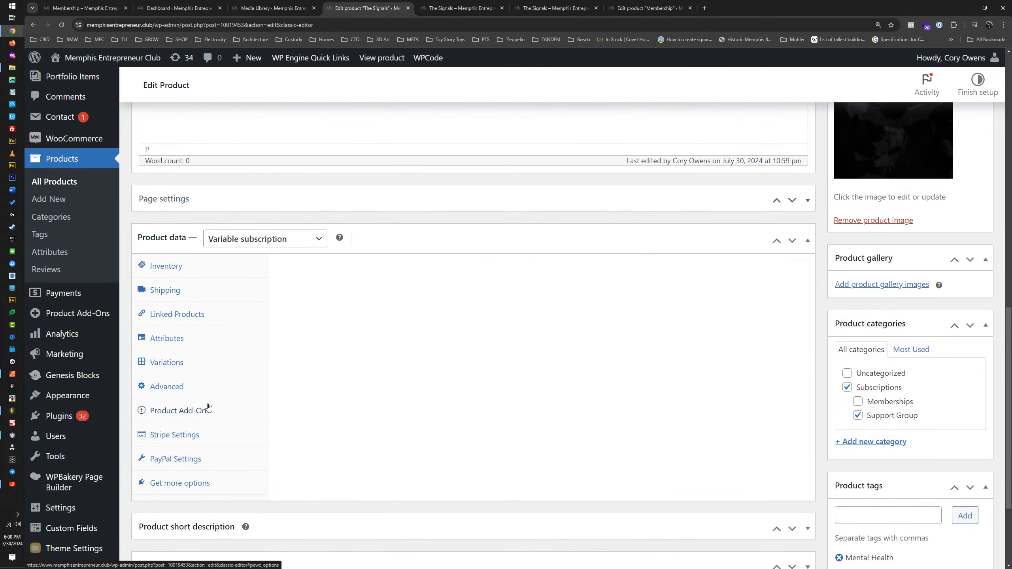
# Step: Open the product's Invitation Code add-on group and expand its Invitation Code field settings
pyautogui.click(208, 410)
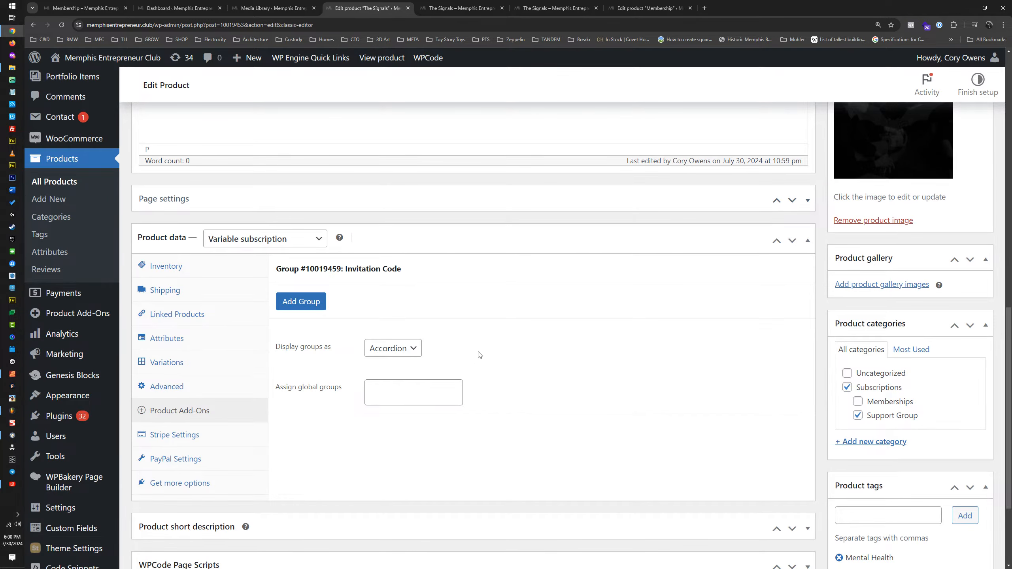
pyautogui.click(355, 271)
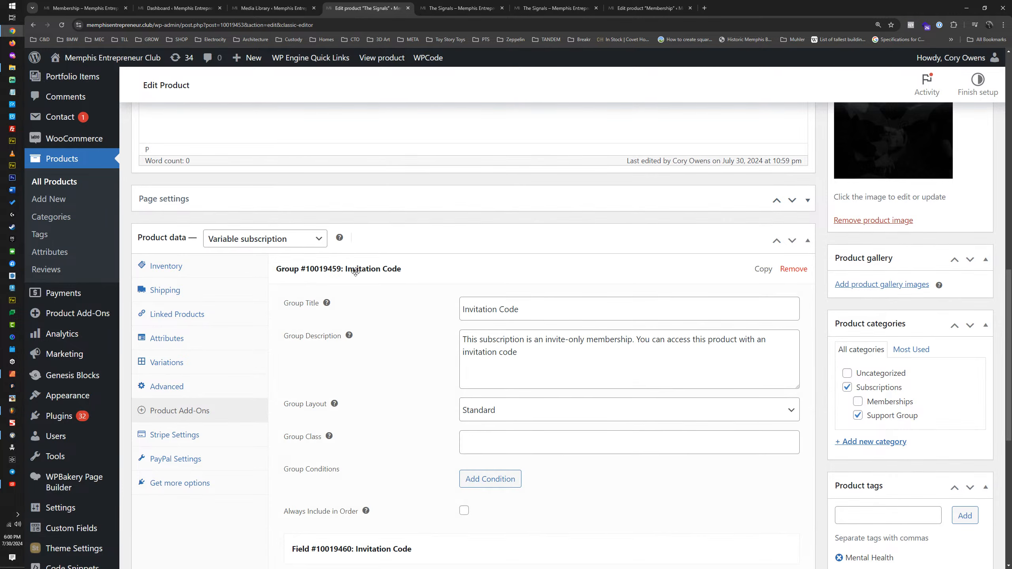
pyautogui.scroll(-6, 355, 272)
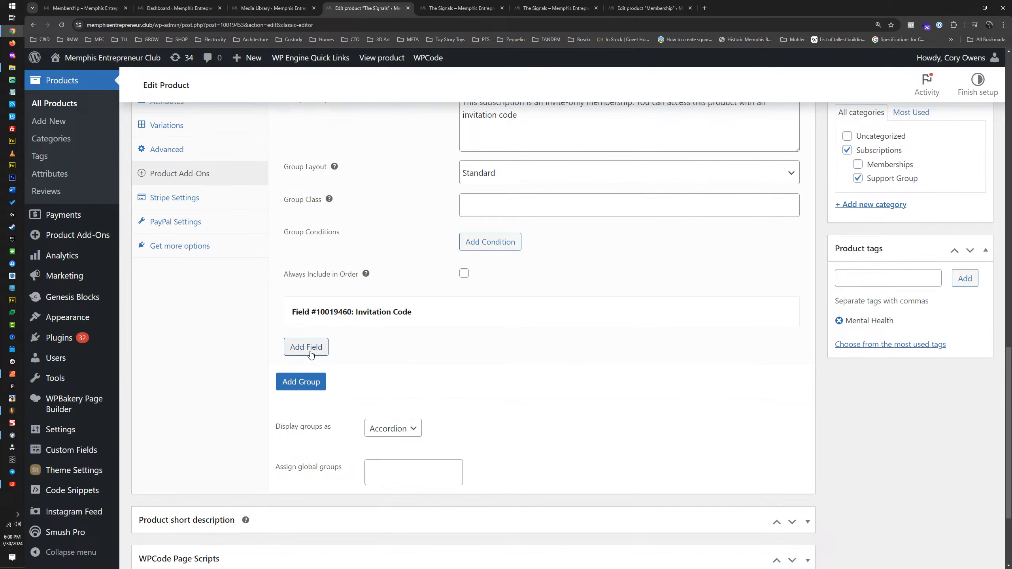
pyautogui.click(404, 323)
pyautogui.scroll(-5, 404, 323)
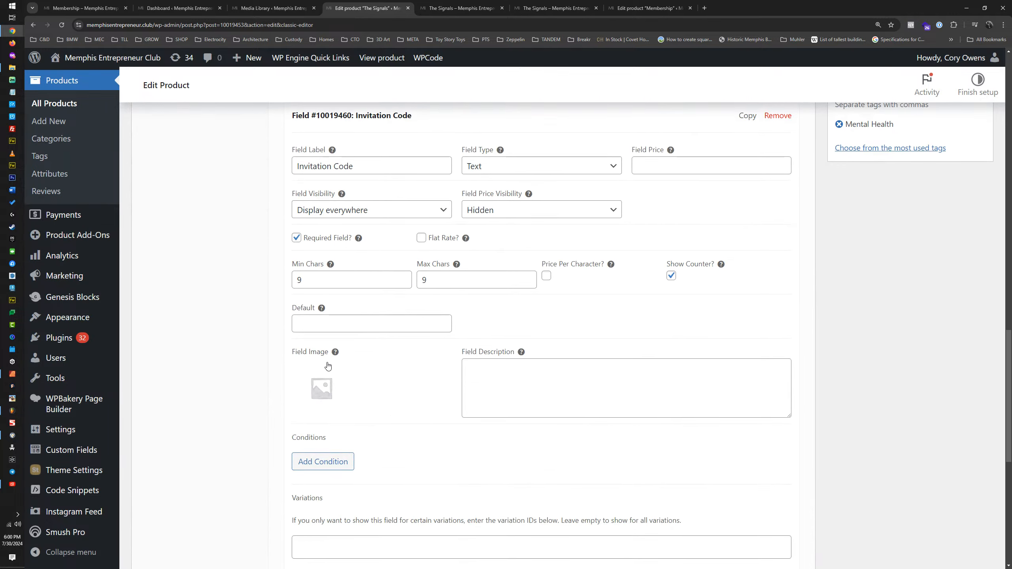
# Step: Upload the new Support Group Privacy.jpg padlock file as media for the Invitation Code field's image
pyautogui.click(315, 386)
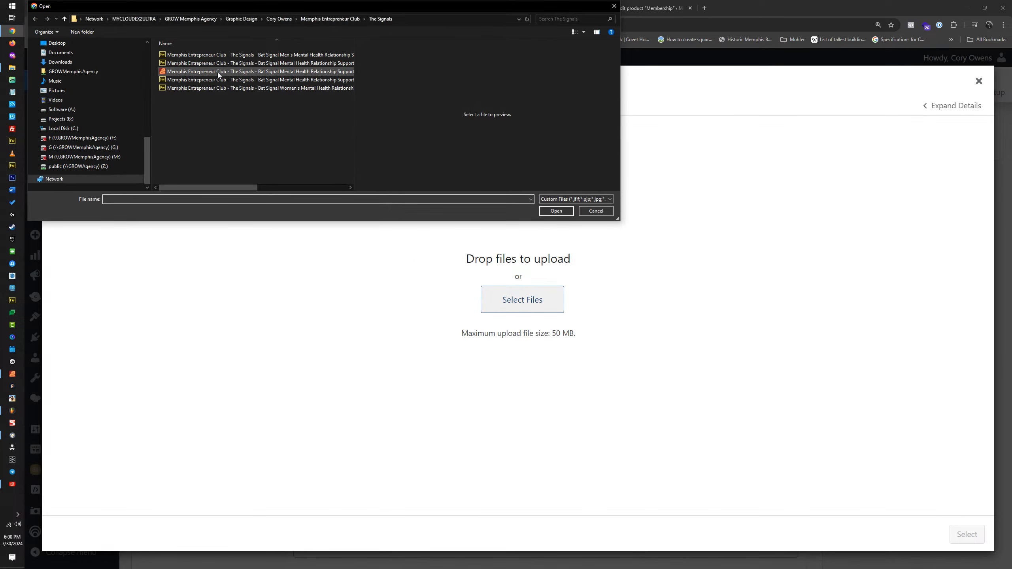
pyautogui.moveTo(354, 49); pyautogui.dragTo(397, 49)
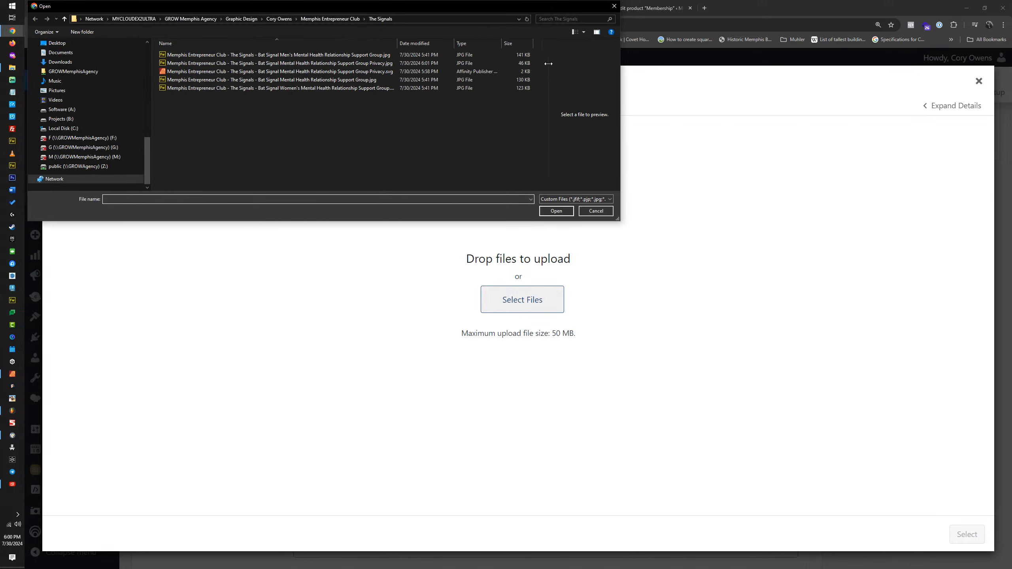
pyautogui.click(366, 65)
pyautogui.doubleClick(367, 65)
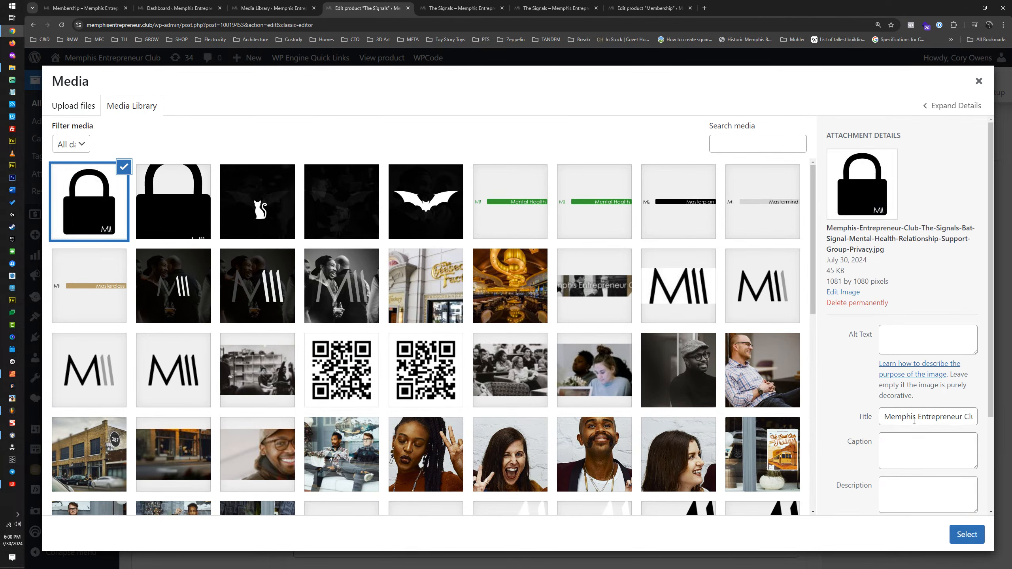
# Step: Copy the padlock image's title into its alt text and choose it as the field image
pyautogui.tripleClick(915, 420)
pyautogui.hotkey('ctrl', 'c')
pyautogui.click(915, 343)
pyautogui.hotkey('ctrl', 'v')
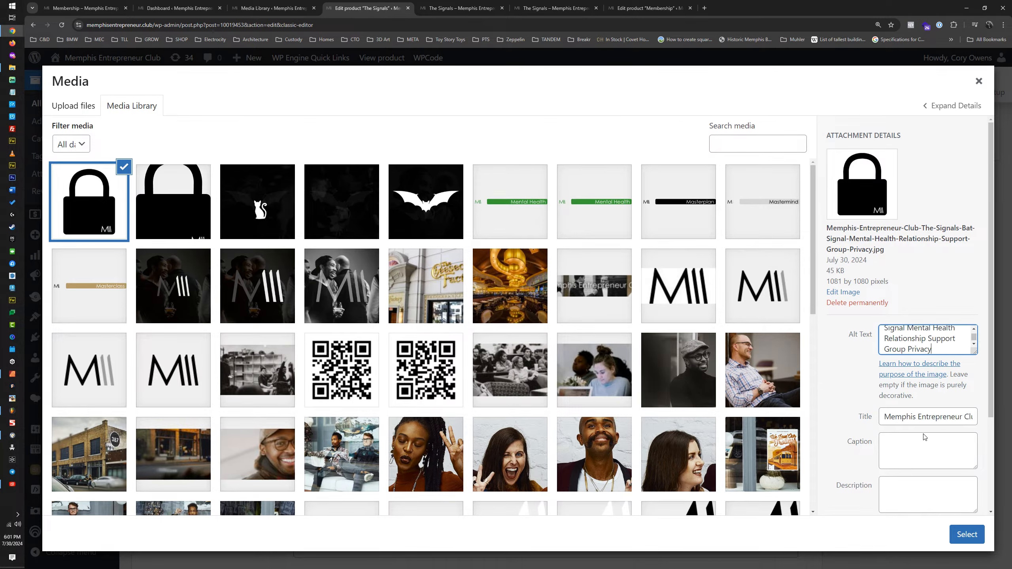
pyautogui.click(967, 534)
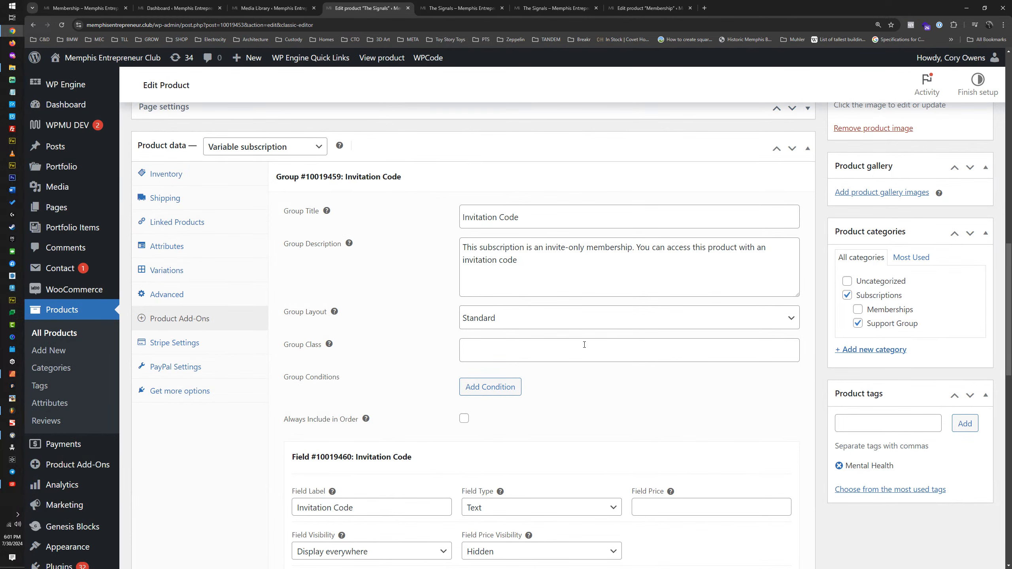
# Step: Check the Invitation Code field's image slot and read the help for Field Image and Field Description
pyautogui.scroll(-9, 574, 346)
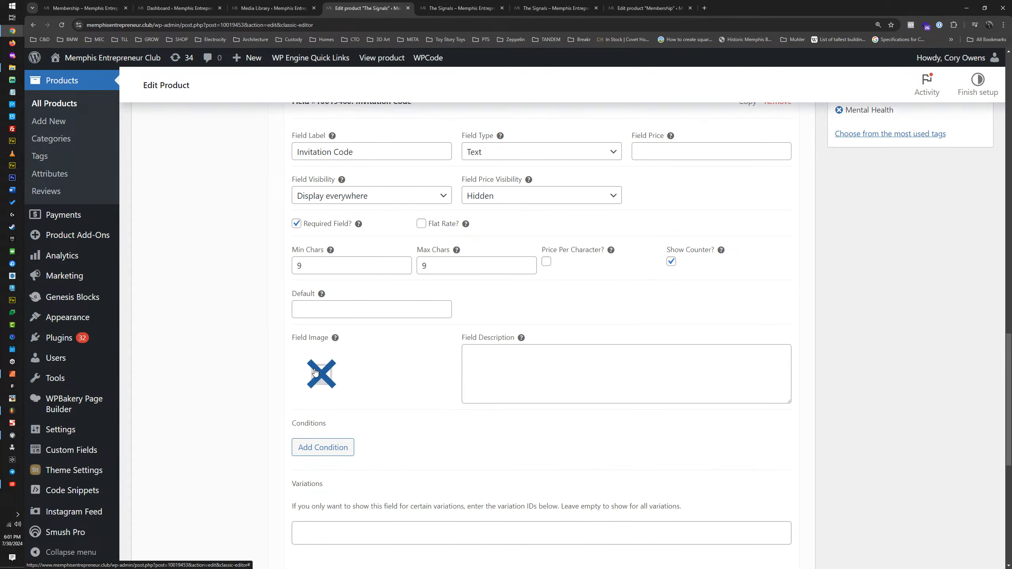
pyautogui.moveTo(338, 340)
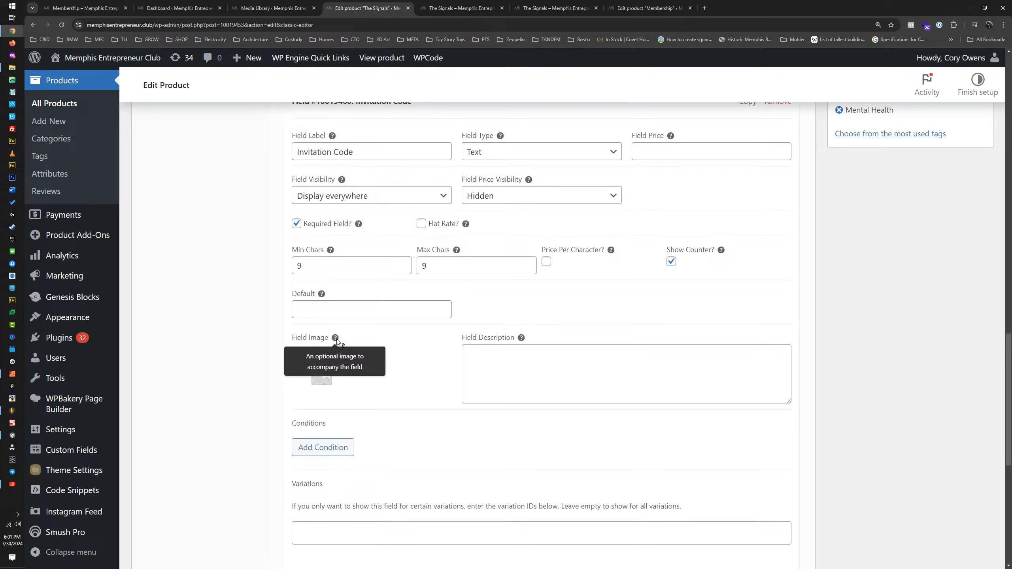
pyautogui.moveTo(521, 339)
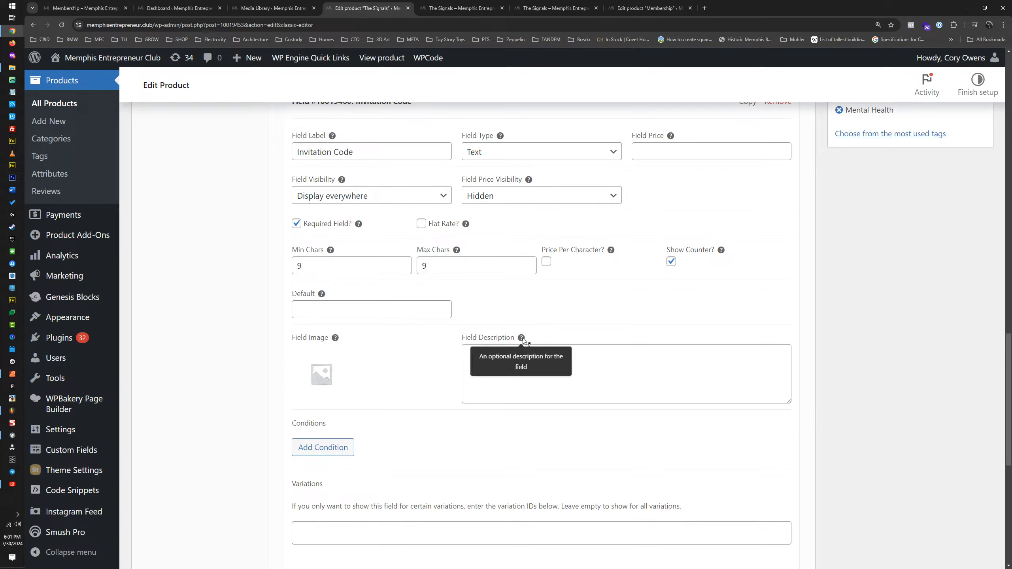
# Step: Update The Signals product and preview the Invitation Code section on its product page
pyautogui.scroll(15, 915, 298)
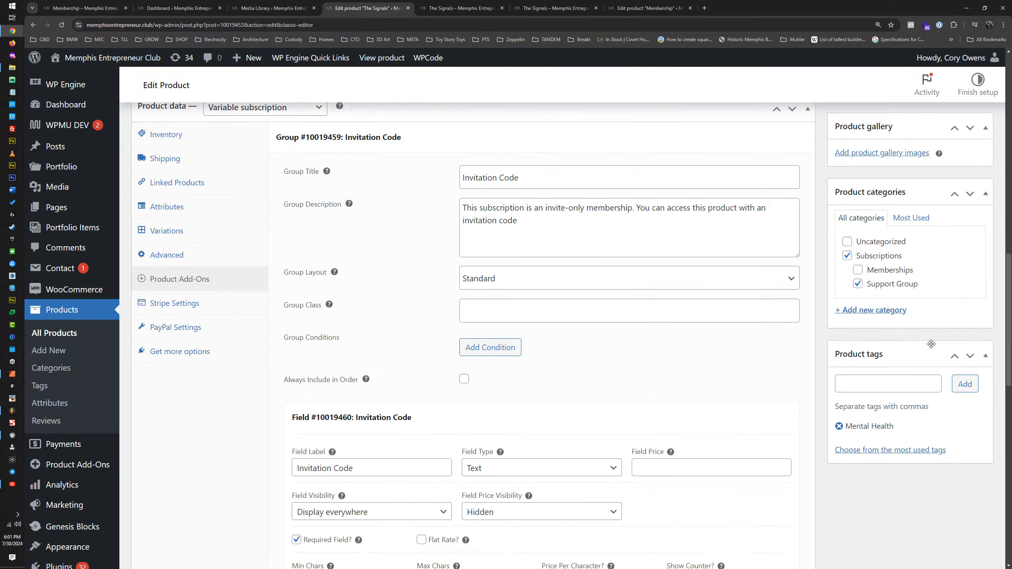
pyautogui.click(968, 383)
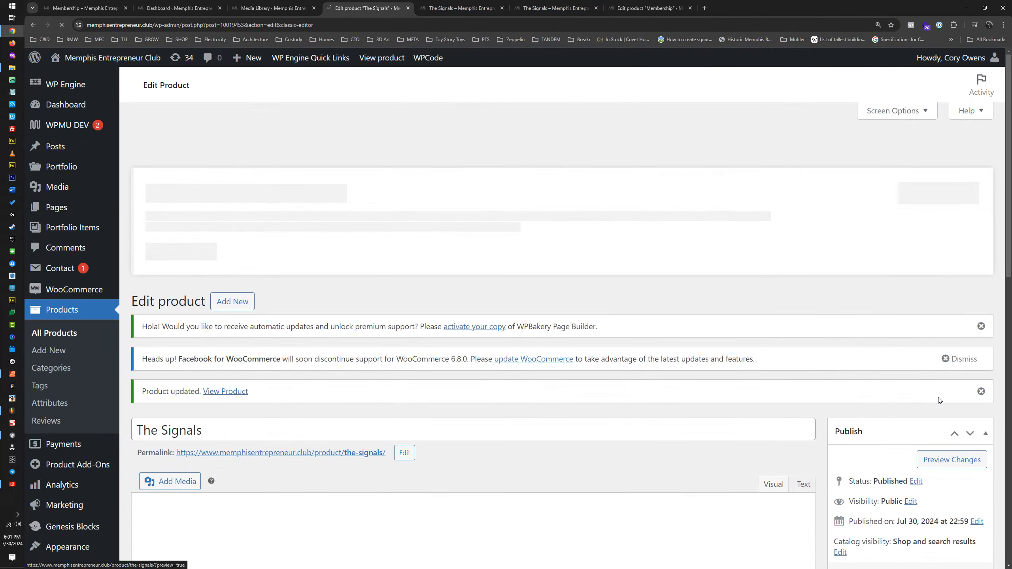
pyautogui.click(943, 471)
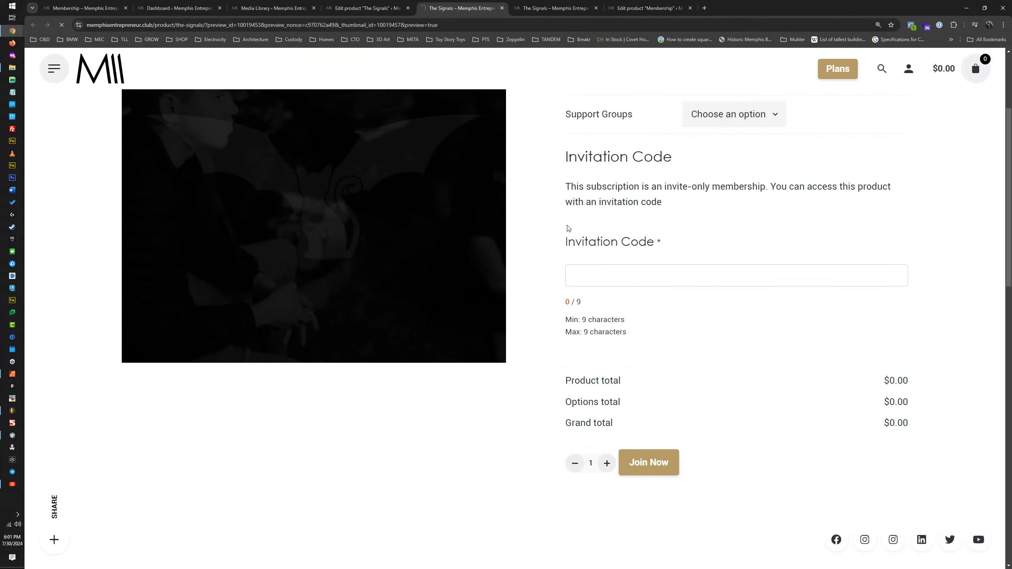
pyautogui.scroll(-5, 679, 229)
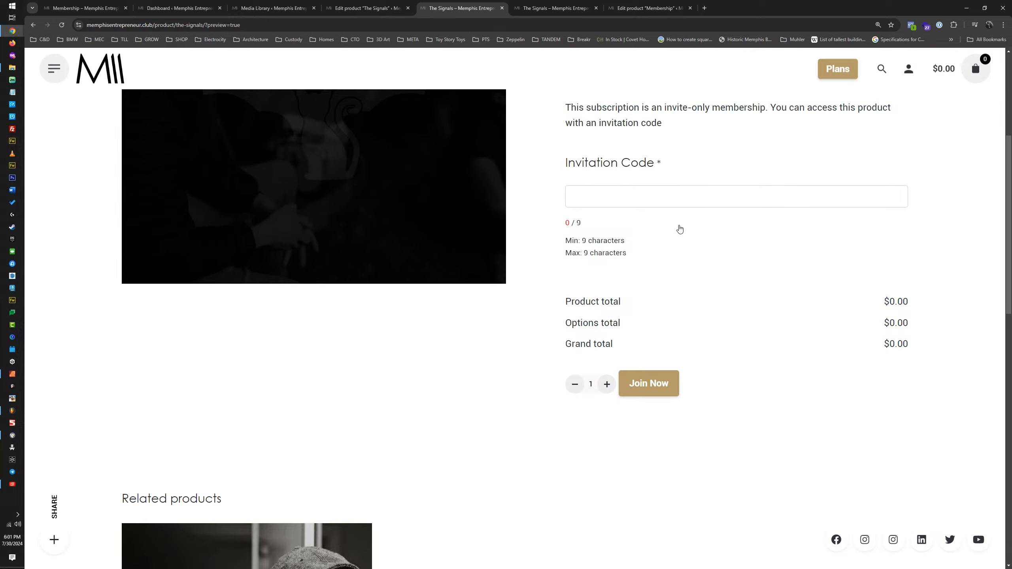
# Step: Return to the product editor, reopen the Invitation Code add-on field and review its settings and image slot
pyautogui.click(381, 9)
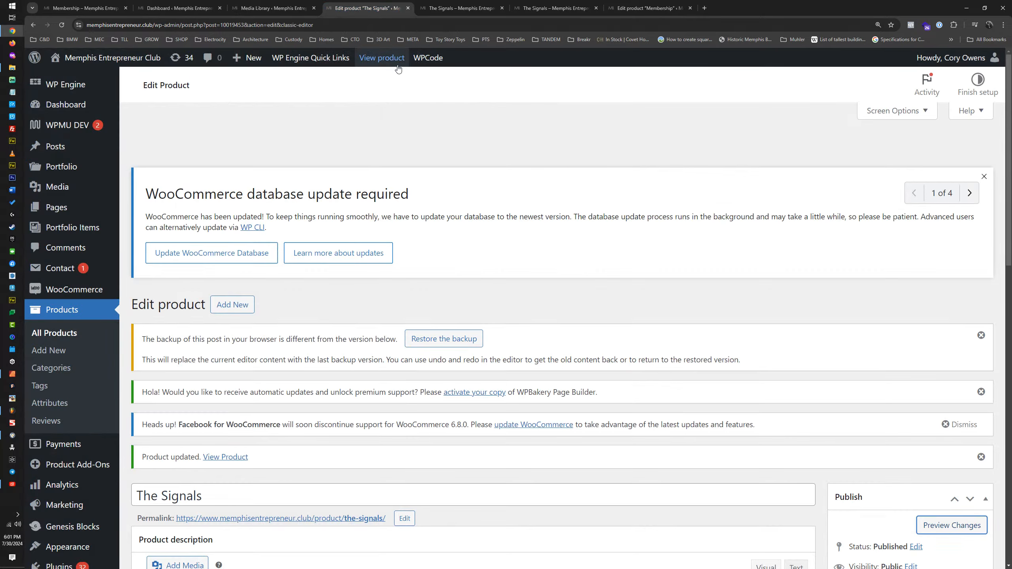
pyautogui.scroll(-10, 456, 343)
pyautogui.scroll(-5, 456, 340)
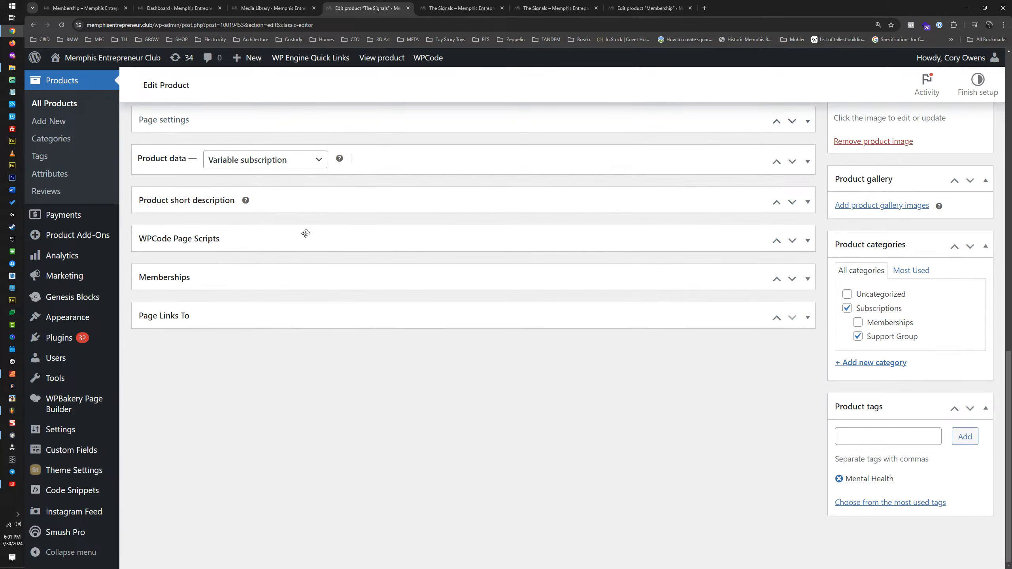
pyautogui.click(392, 159)
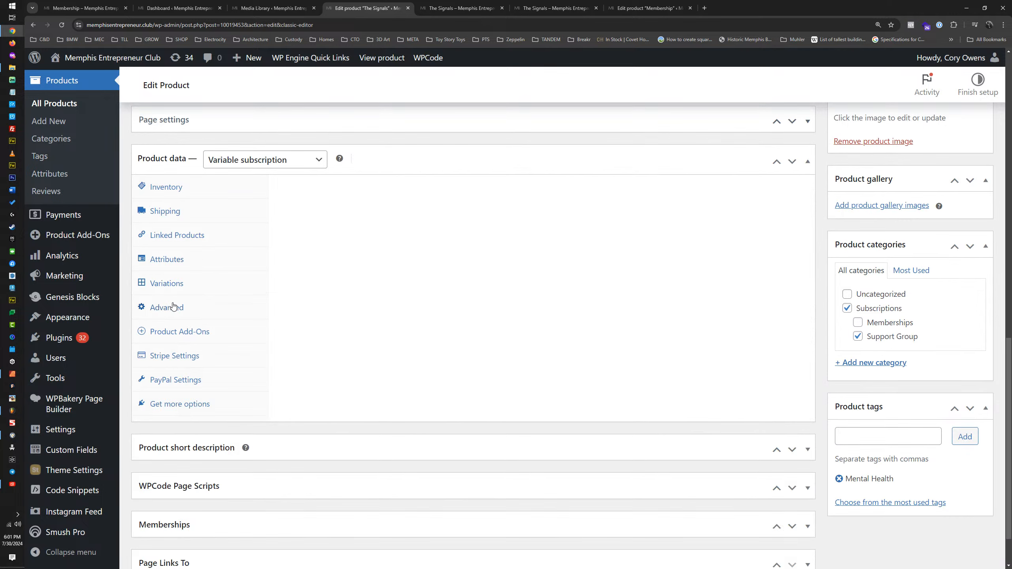
pyautogui.click(178, 331)
pyautogui.click(425, 191)
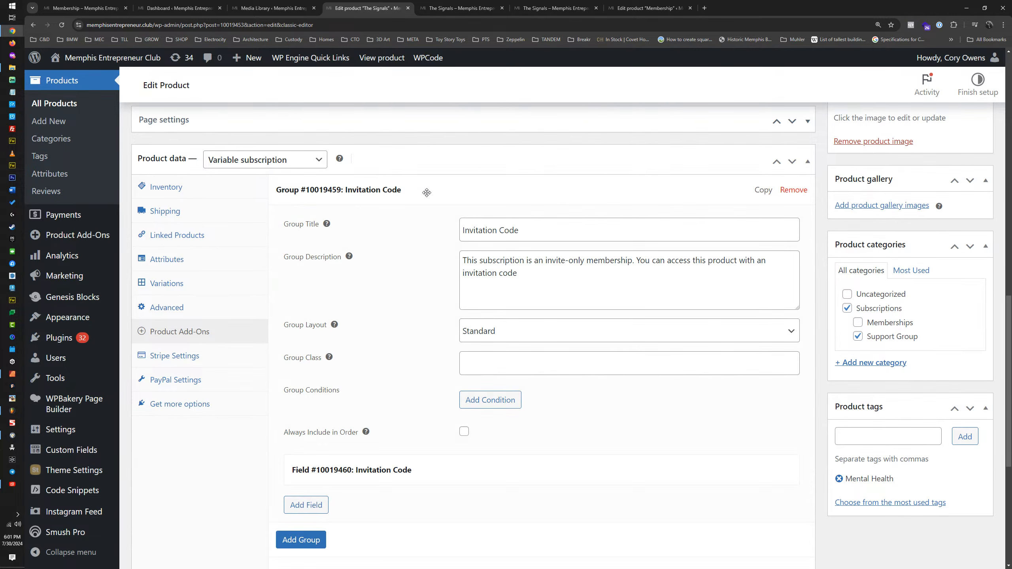
pyautogui.scroll(-2, 407, 382)
pyautogui.scroll(-2, 407, 382)
pyautogui.click(467, 313)
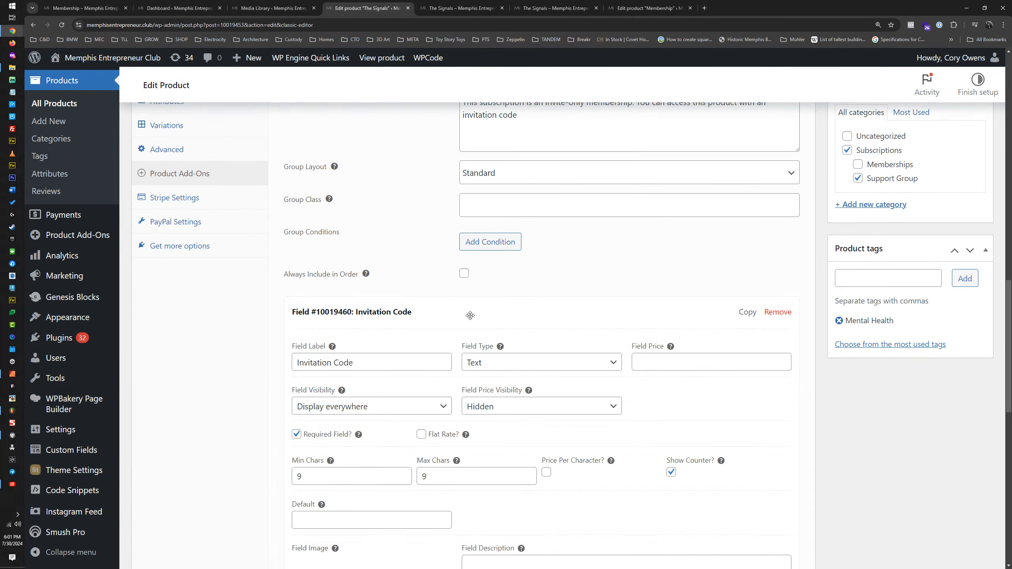
pyautogui.scroll(-3, 467, 315)
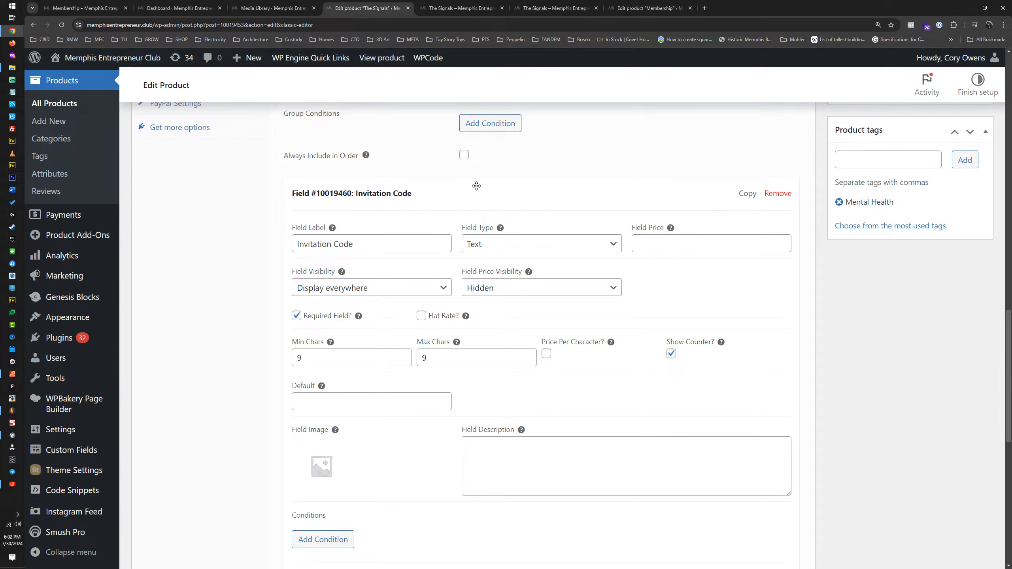
pyautogui.scroll(1, 477, 186)
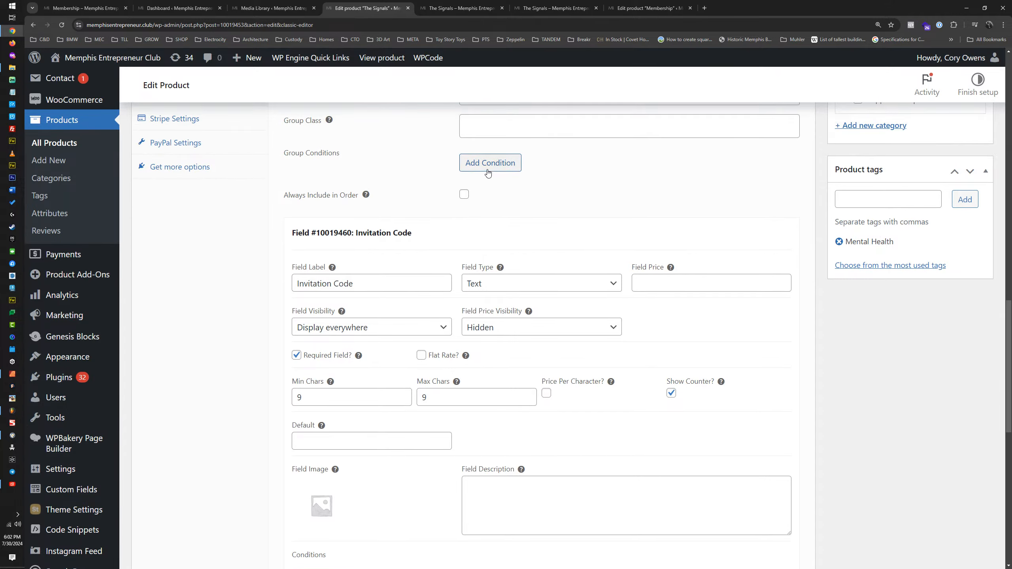
# Step: Add a new field below the Invitation Code field, keep its type as Checkbox and label it Terms
pyautogui.scroll(-6, 459, 199)
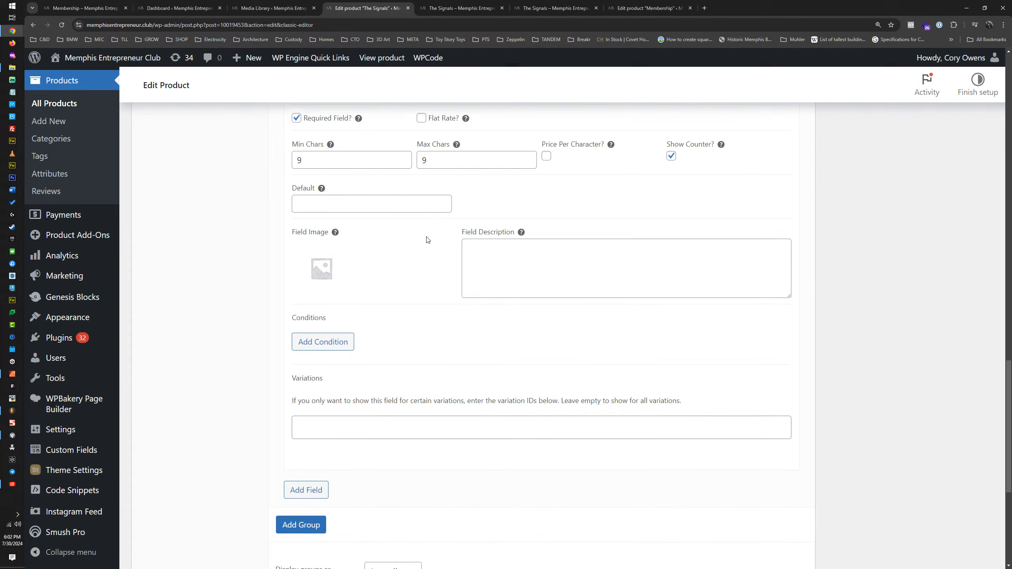
pyautogui.click(310, 492)
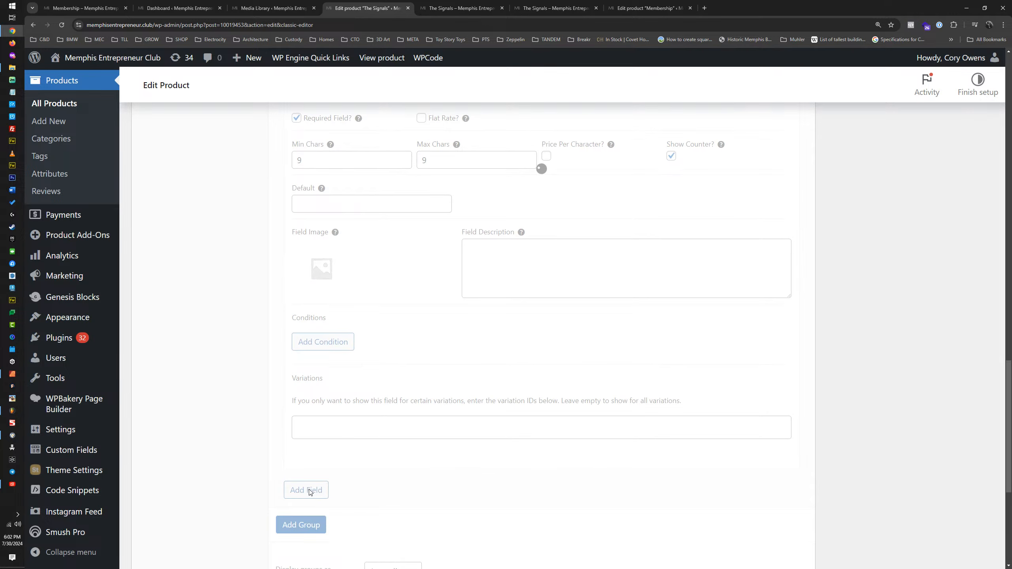
pyautogui.scroll(-4, 418, 371)
pyautogui.scroll(-2, 418, 371)
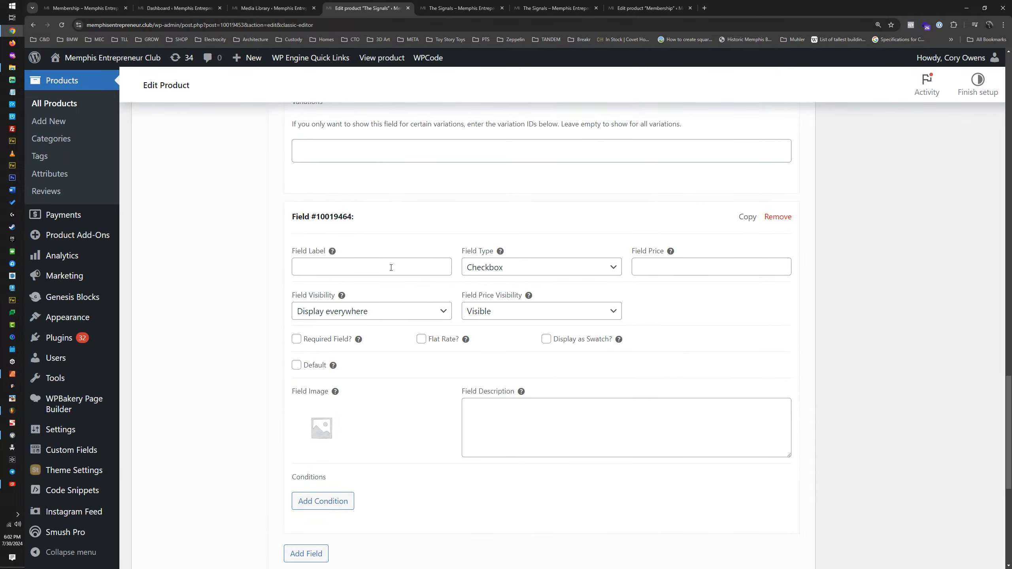
pyautogui.click(503, 270)
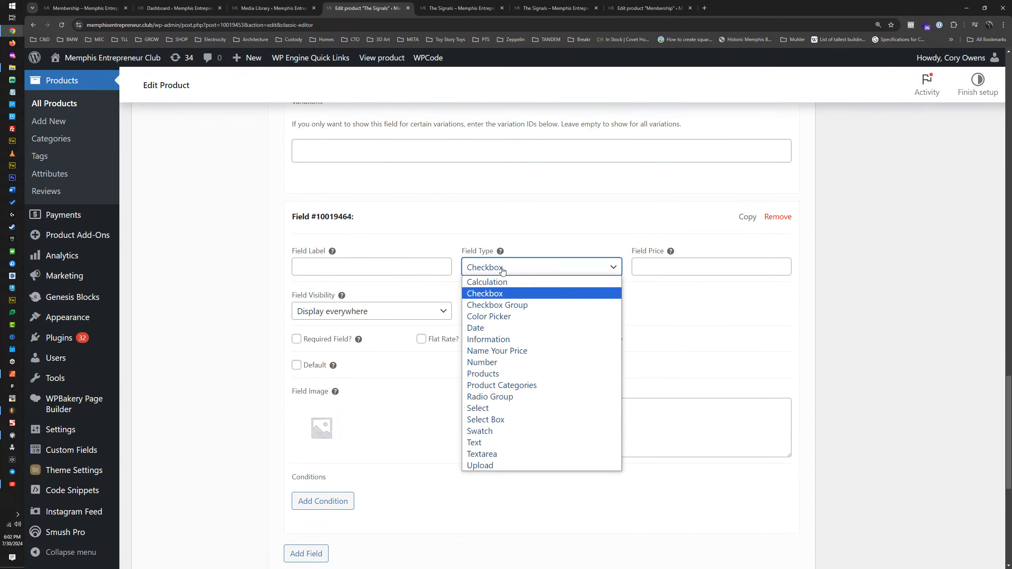
pyautogui.click(503, 271)
pyautogui.click(377, 268)
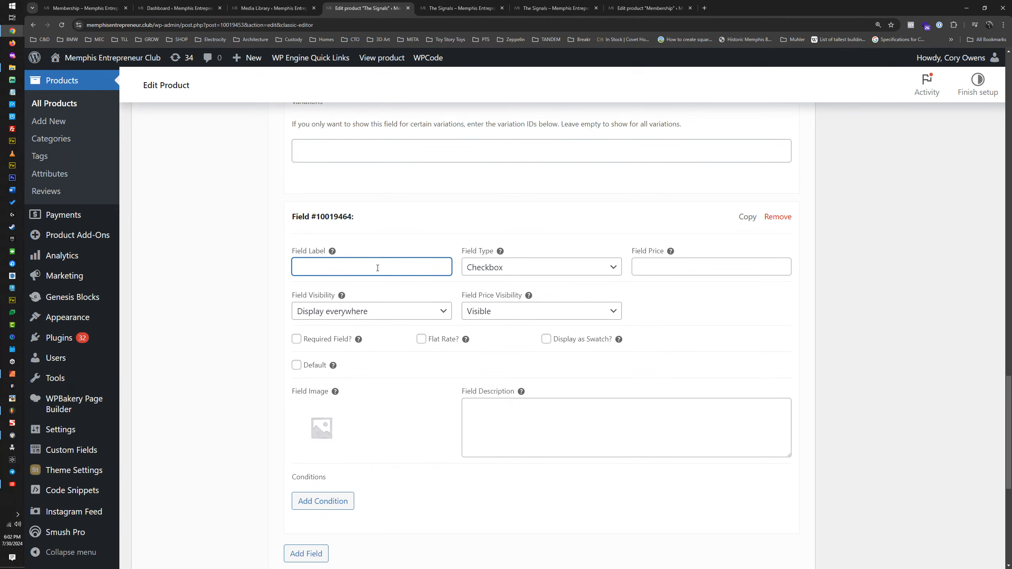
pyautogui.write('Agreement')
pyautogui.hotkey('ctrl', 'a')
pyautogui.write('Terms')
# Step: Set the Terms field's price visibility to Hidden and make the field required
pyautogui.click(474, 311)
pyautogui.click(481, 349)
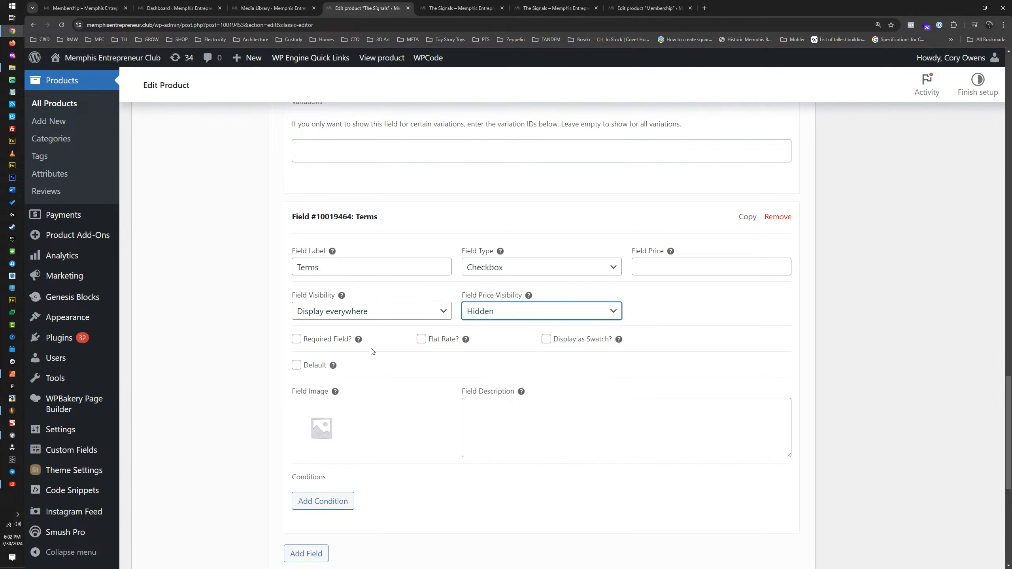
pyautogui.click(297, 339)
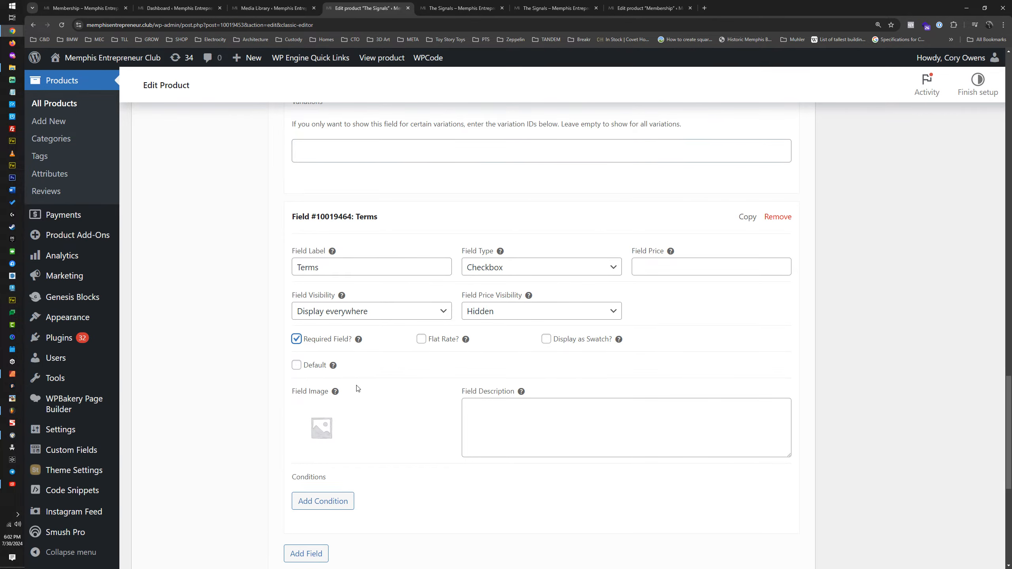
# Step: Add a condition that shows the Terms field if all rules match and the Invitation Code field is the valid invitation code
pyautogui.scroll(-3, 345, 449)
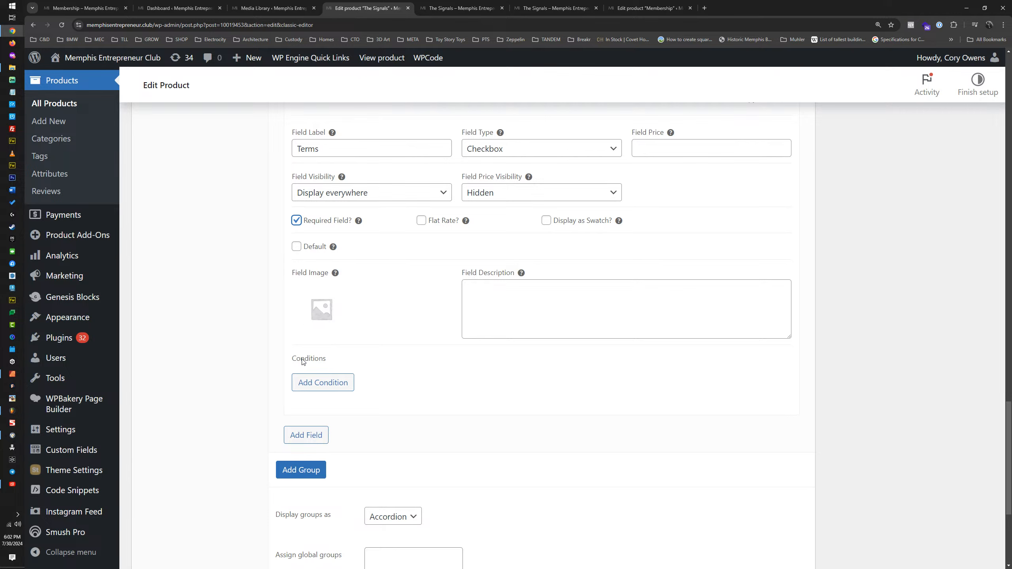
pyautogui.click(313, 383)
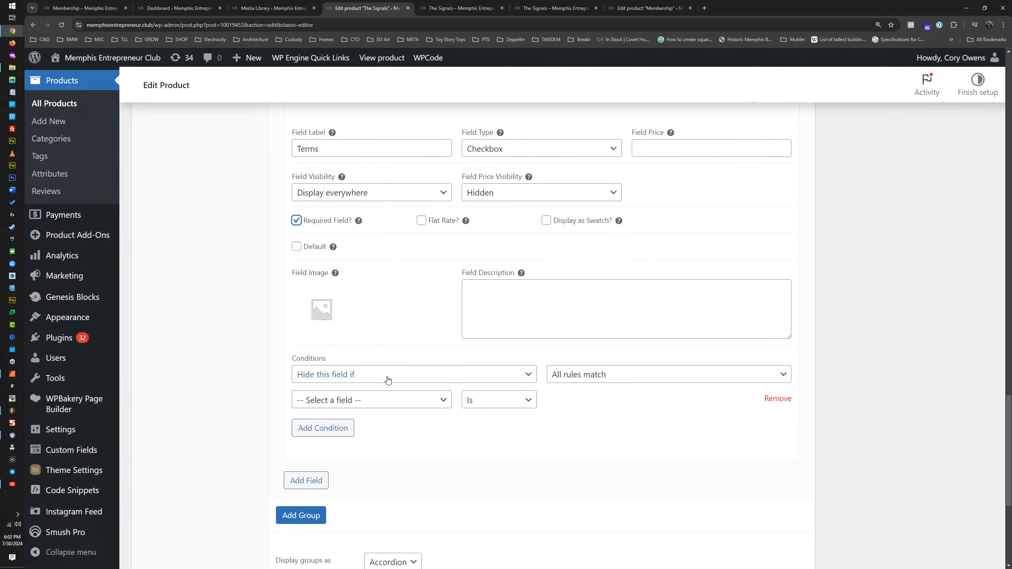
pyautogui.click(388, 383)
pyautogui.click(345, 400)
pyautogui.click(369, 400)
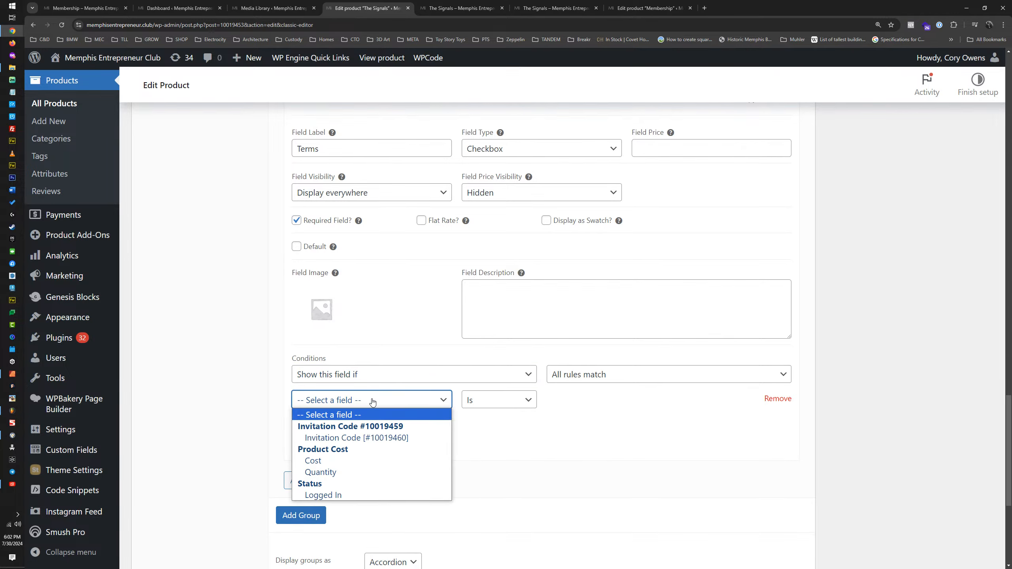
pyautogui.click(365, 440)
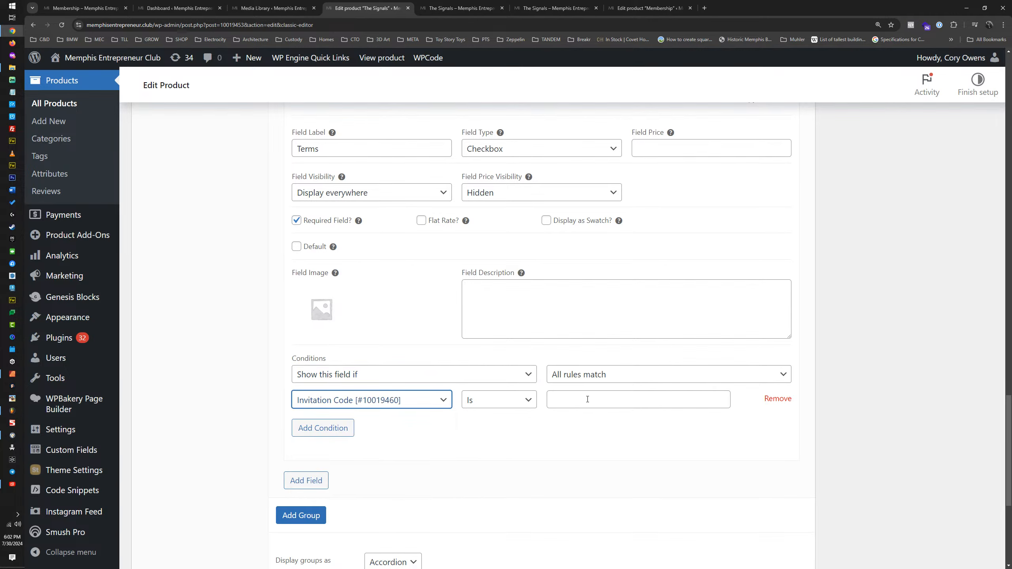
pyautogui.click(588, 399)
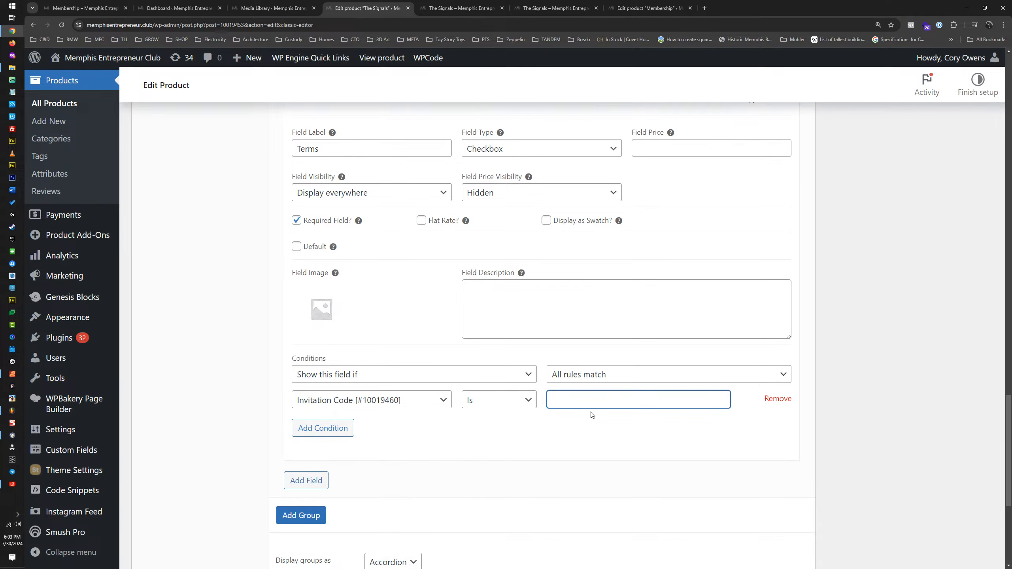
pyautogui.write('123456789')
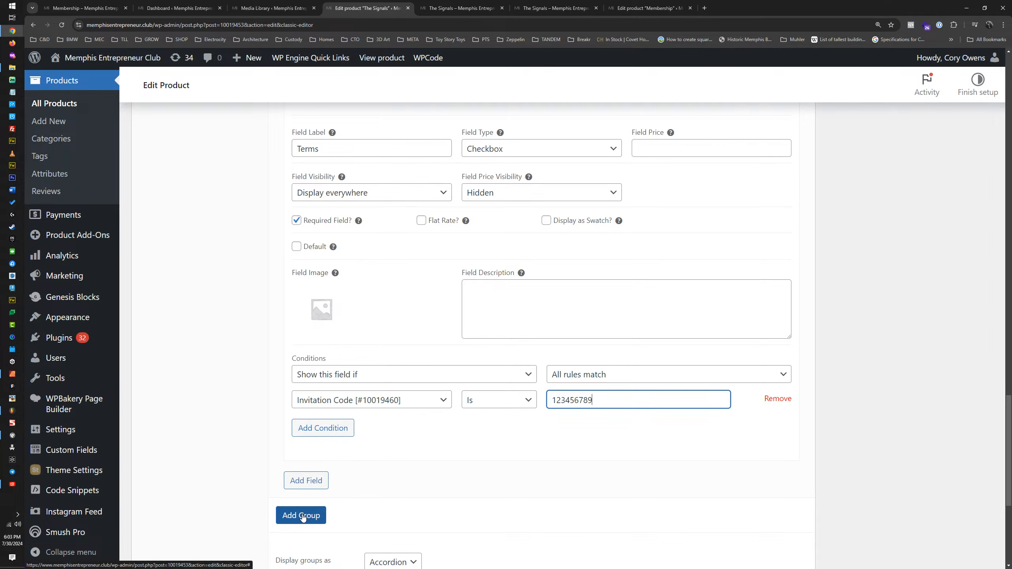
# Step: Review the Terms checkbox field's settings and select its label text for editing
pyautogui.scroll(5, 349, 442)
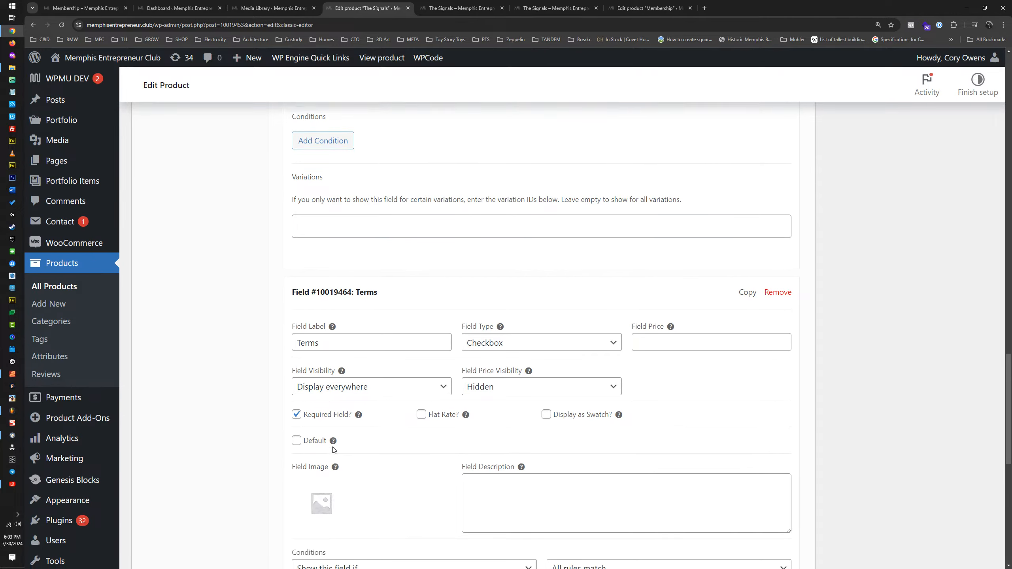
pyautogui.scroll(-4, 334, 450)
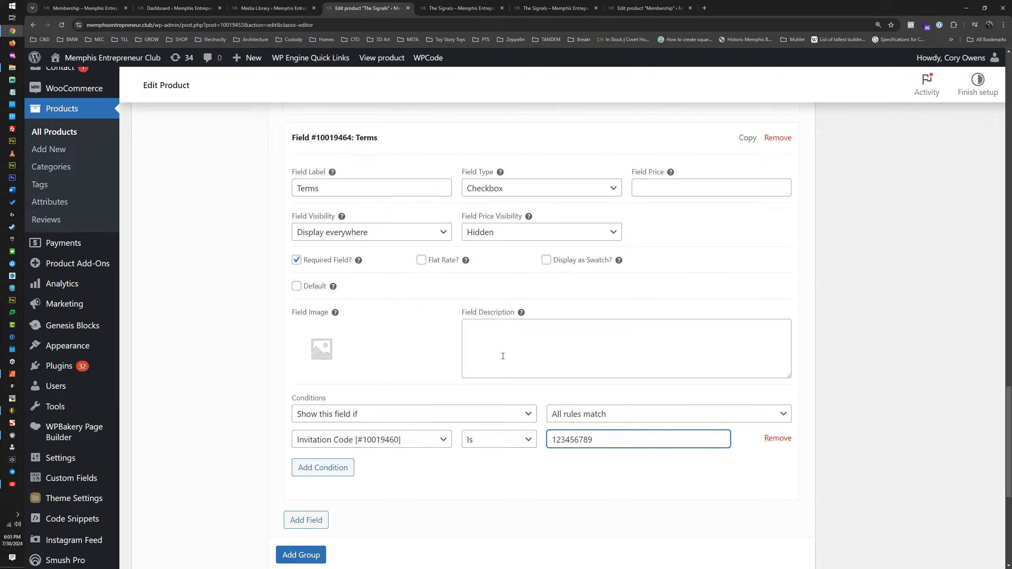
pyautogui.moveTo(366, 189); pyautogui.dragTo(290, 188)
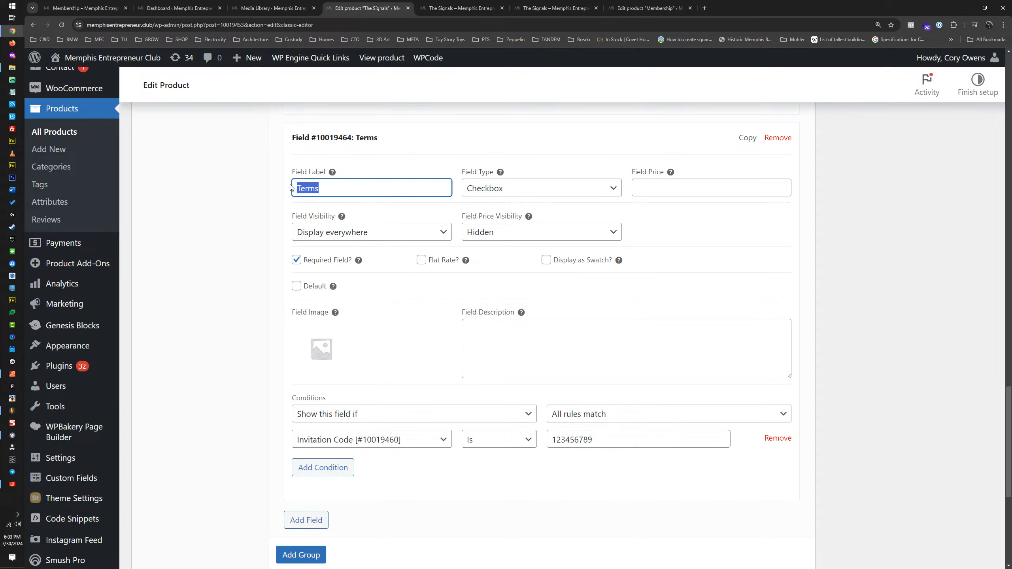
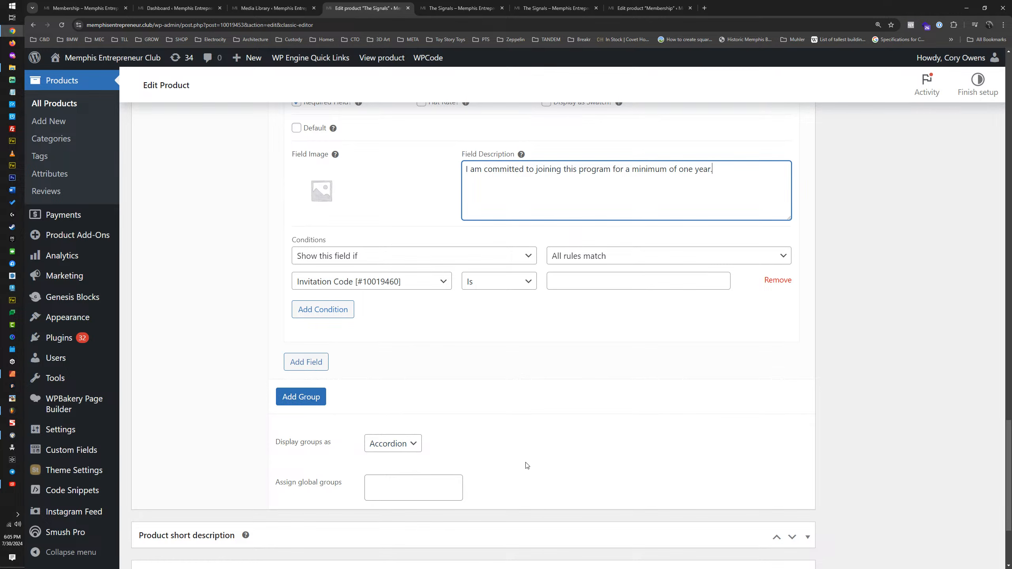
# Step: Update The Signals product to save the edited Commitment field
pyautogui.scroll(15, 478, 469)
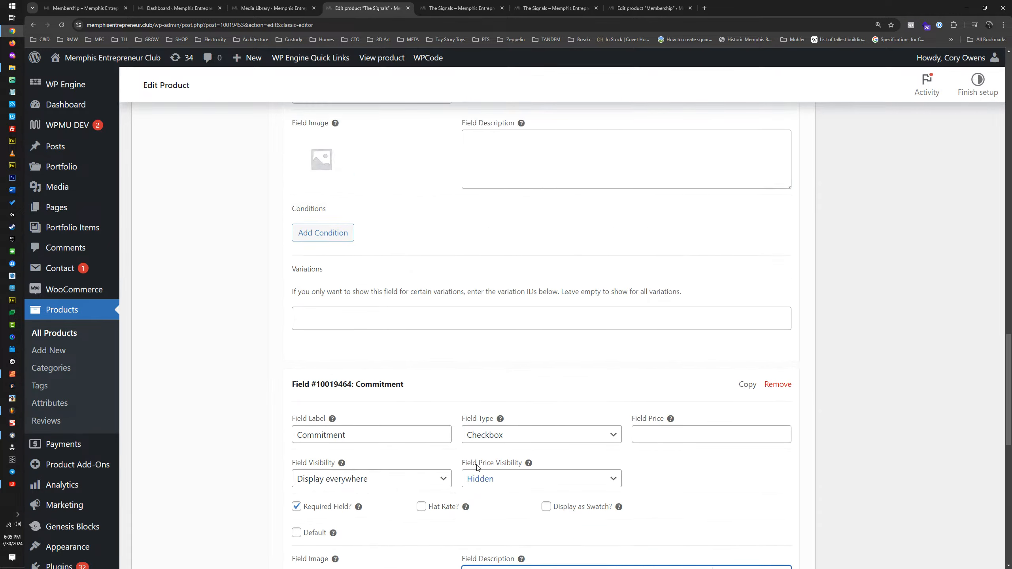
pyautogui.scroll(7, 737, 466)
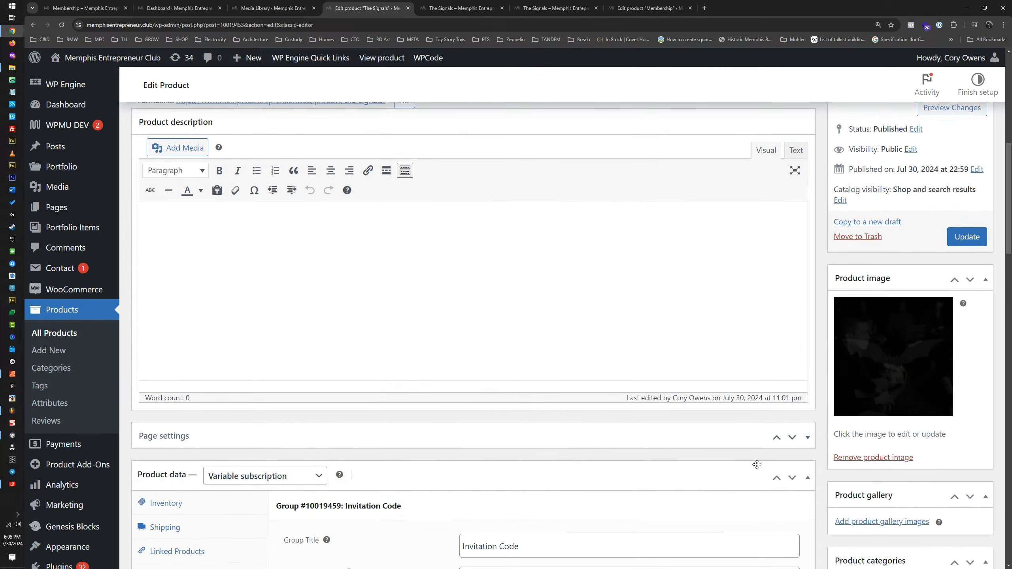
pyautogui.click(973, 239)
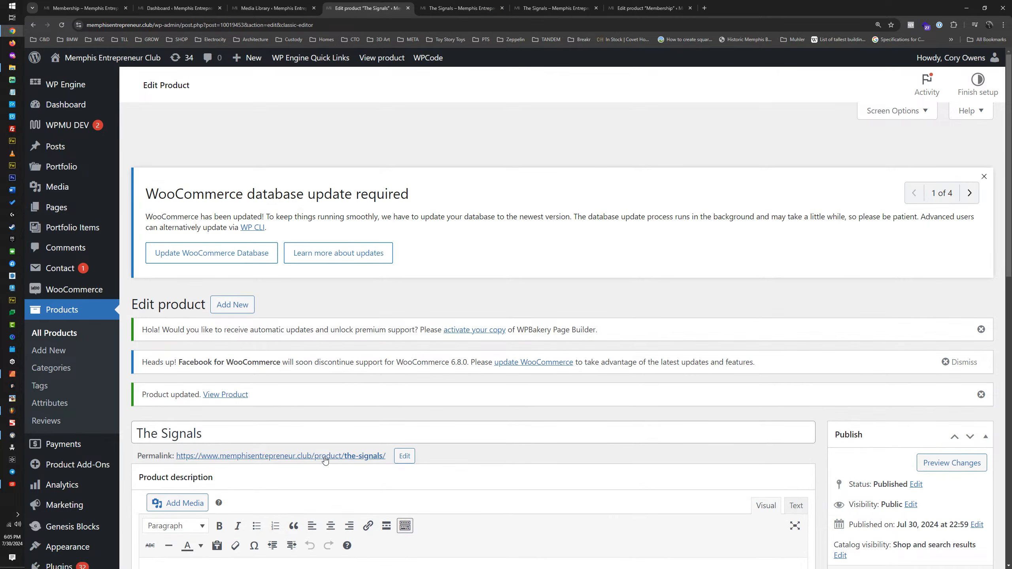
# Step: Open the live product page from its permalink in place of the old tab and test the Commitment checkbox
pyautogui.middleClick(323, 457)
pyautogui.click(502, 8)
pyautogui.click(457, 10)
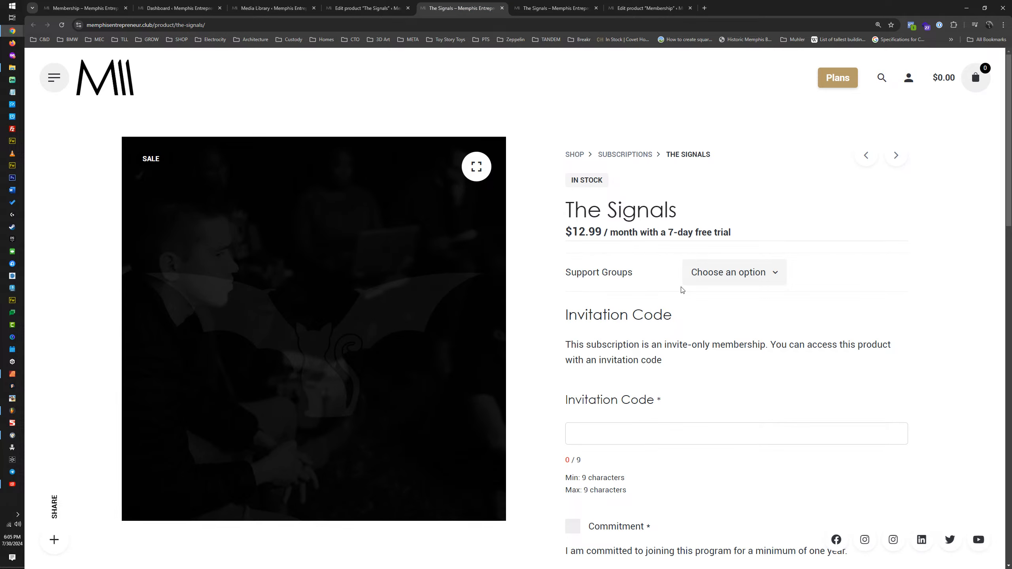
pyautogui.scroll(-2, 658, 350)
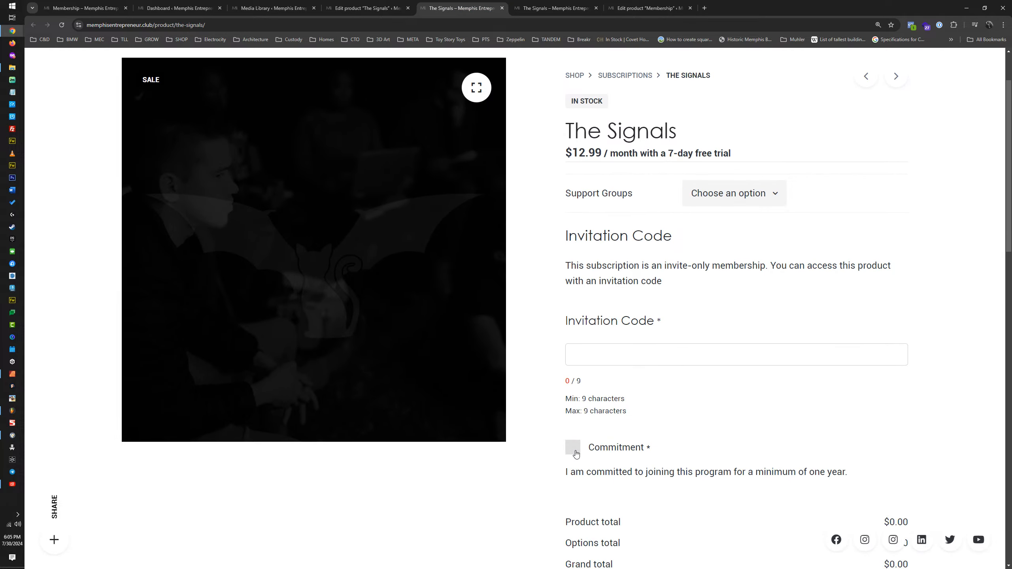
pyautogui.click(608, 454)
pyautogui.click(609, 452)
# Step: Return to the product editor and open the Commitment field in the Invitation Code add-on group
pyautogui.click(363, 9)
pyautogui.scroll(-10, 481, 385)
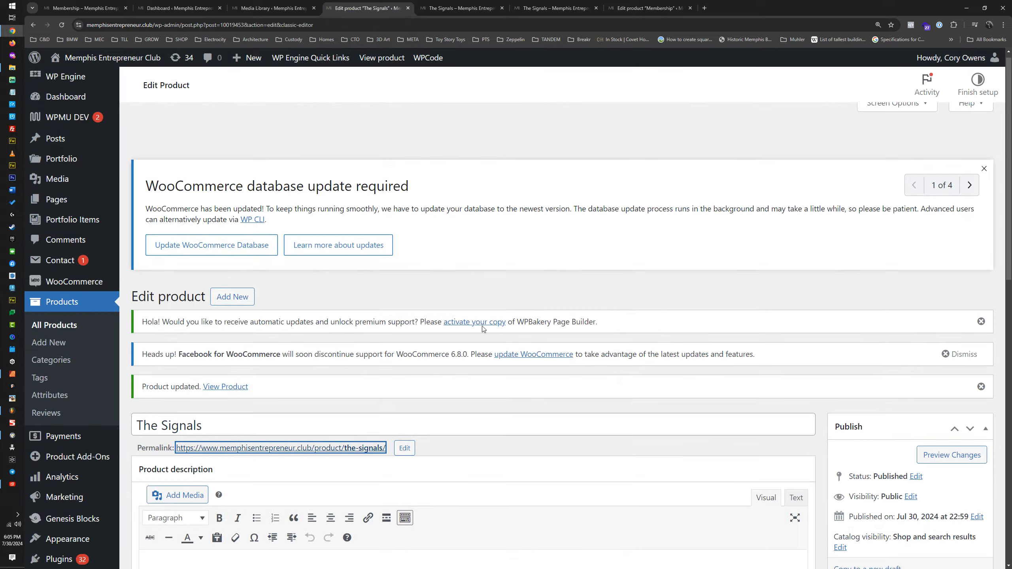
pyautogui.click(397, 322)
pyautogui.scroll(-3, 395, 330)
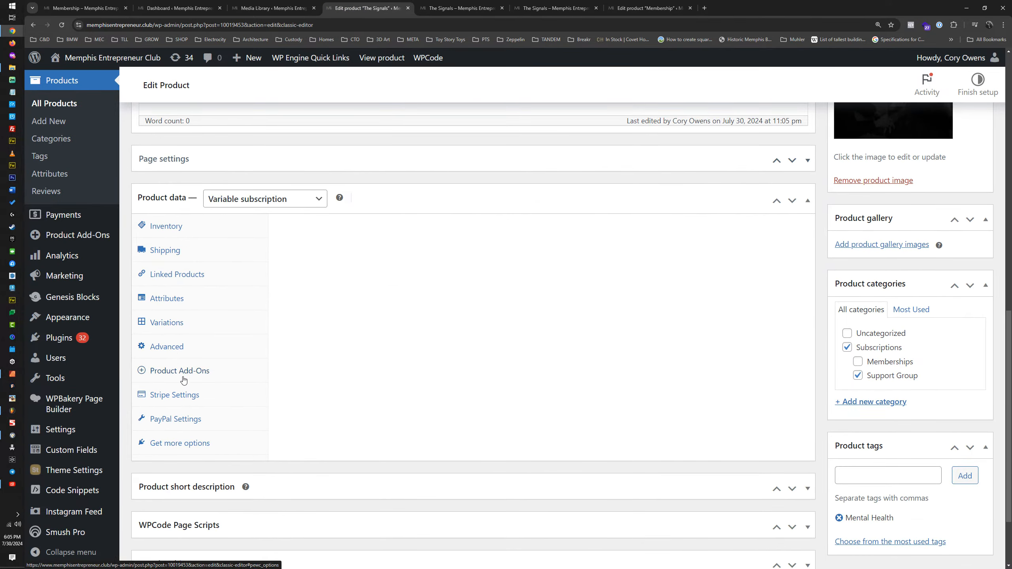
pyautogui.click(182, 371)
pyautogui.click(399, 236)
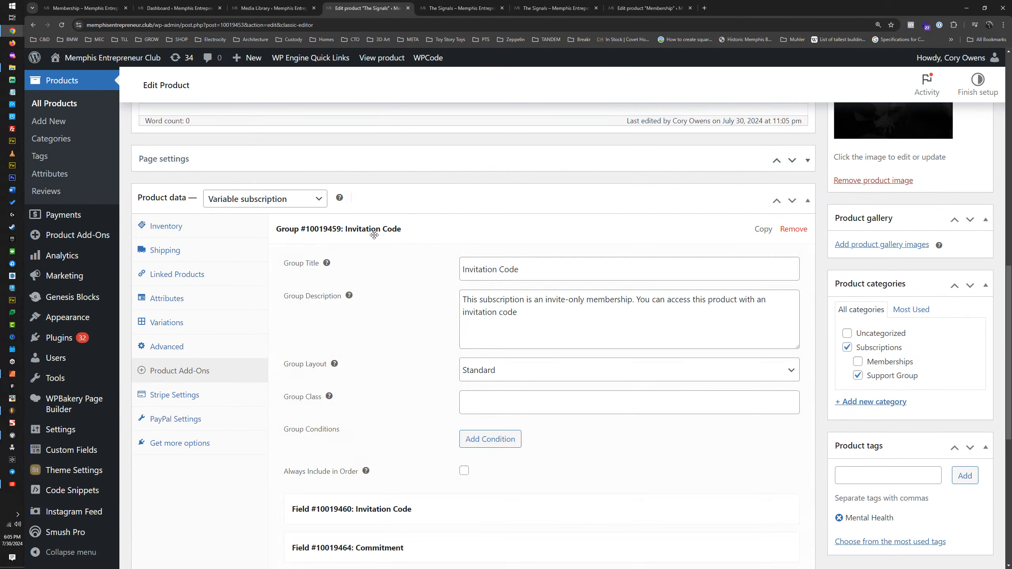
pyautogui.scroll(-7, 409, 253)
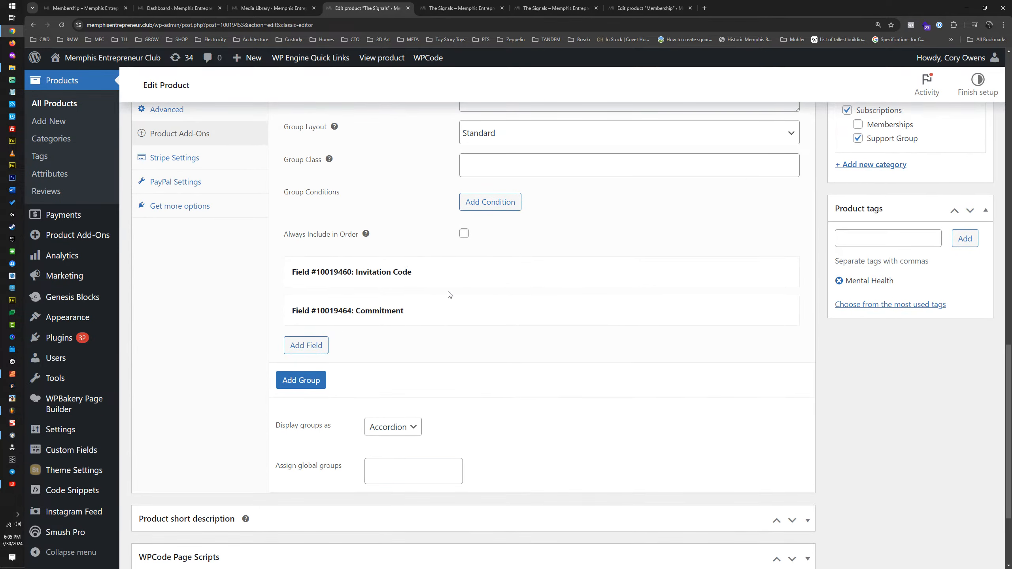
pyautogui.click(370, 311)
# Step: Enter the required invitation code as the match value in the Commitment field's display condition
pyautogui.scroll(-8, 370, 304)
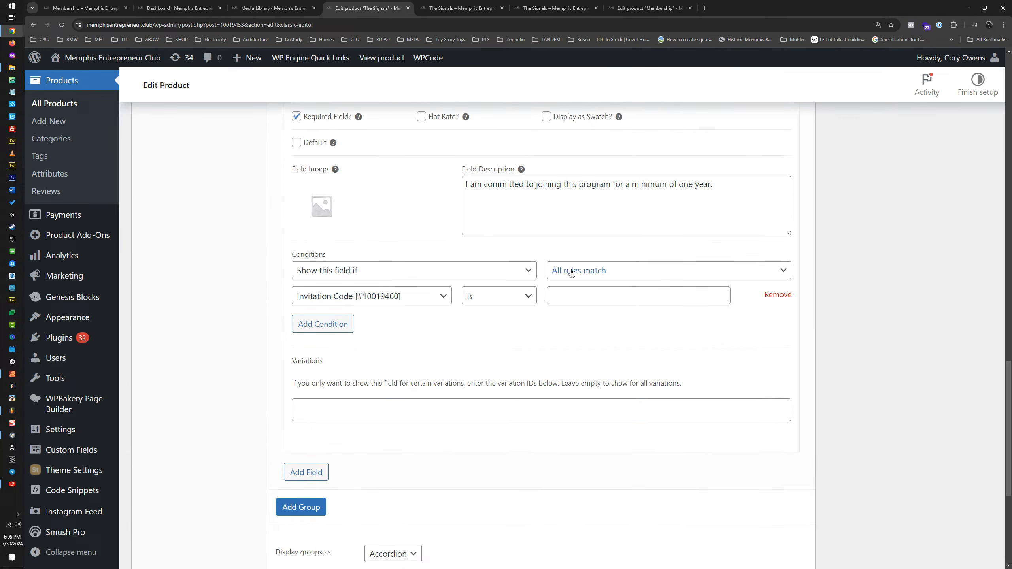
pyautogui.click(560, 300)
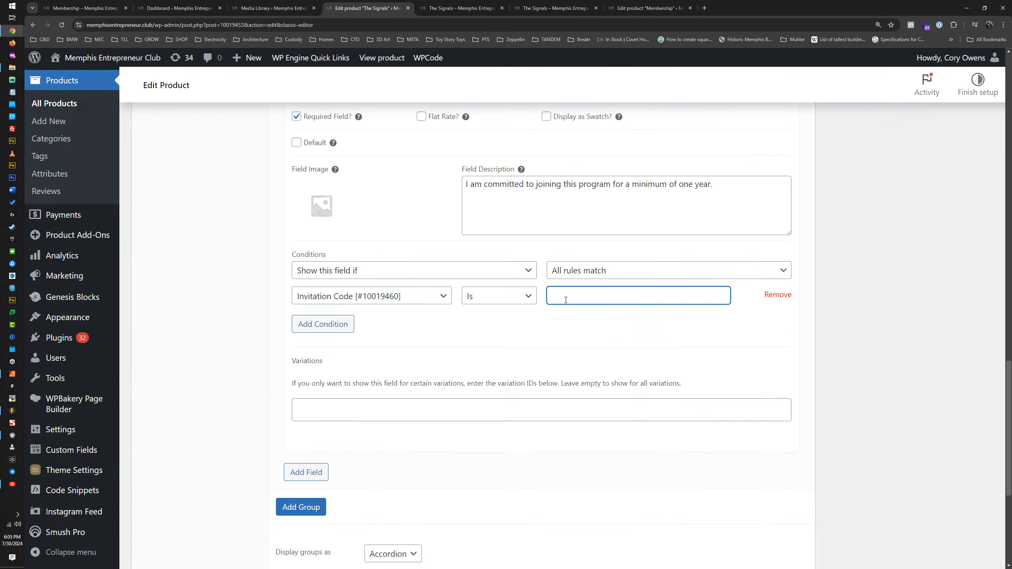
pyautogui.scroll(4, 555, 298)
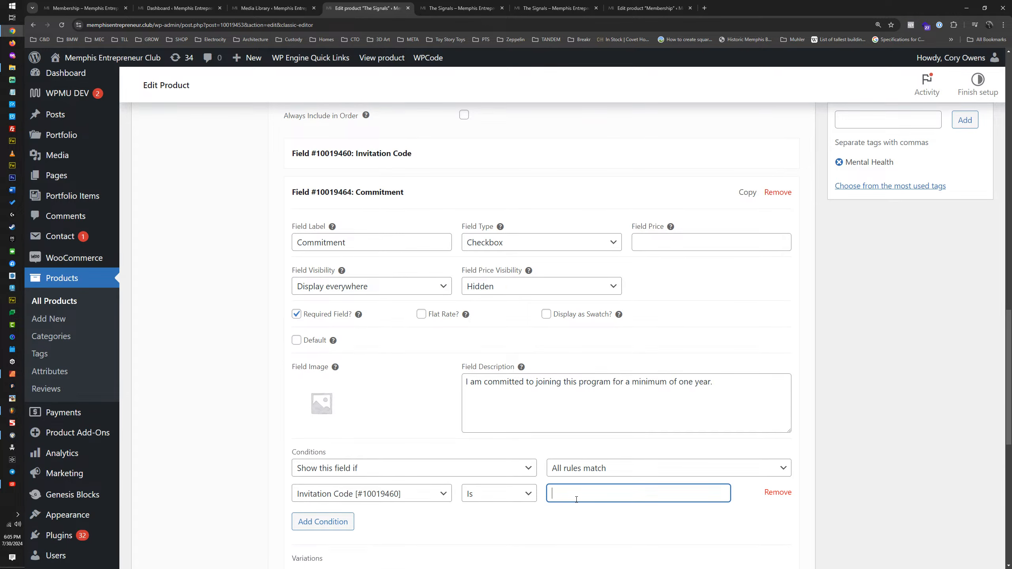
pyautogui.write('123456789')
# Step: Review the Invitation Code and Commitment field settings, and update the product
pyautogui.click(474, 160)
pyautogui.scroll(-2, 478, 190)
pyautogui.scroll(-10, 483, 266)
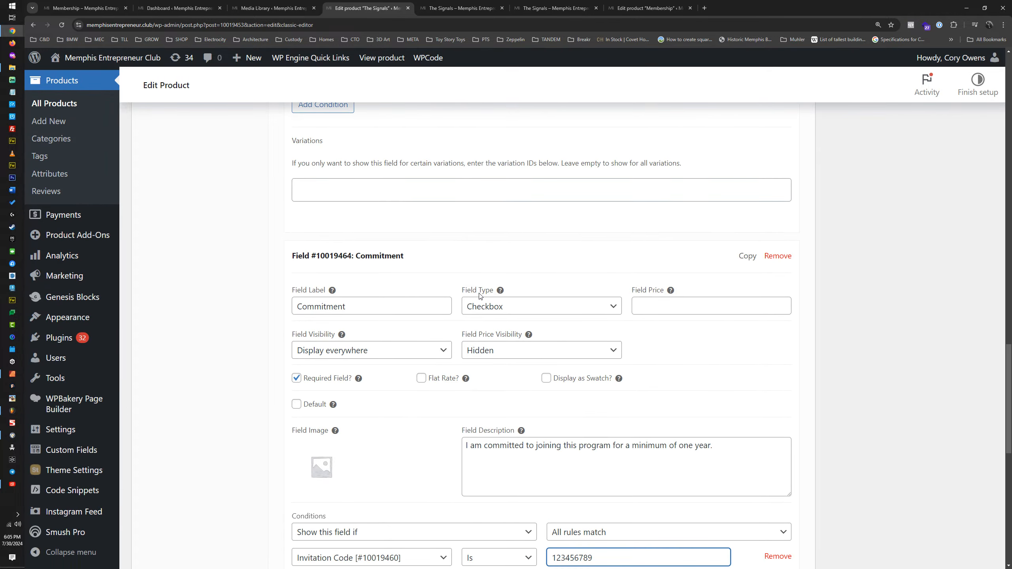
pyautogui.scroll(-3, 438, 319)
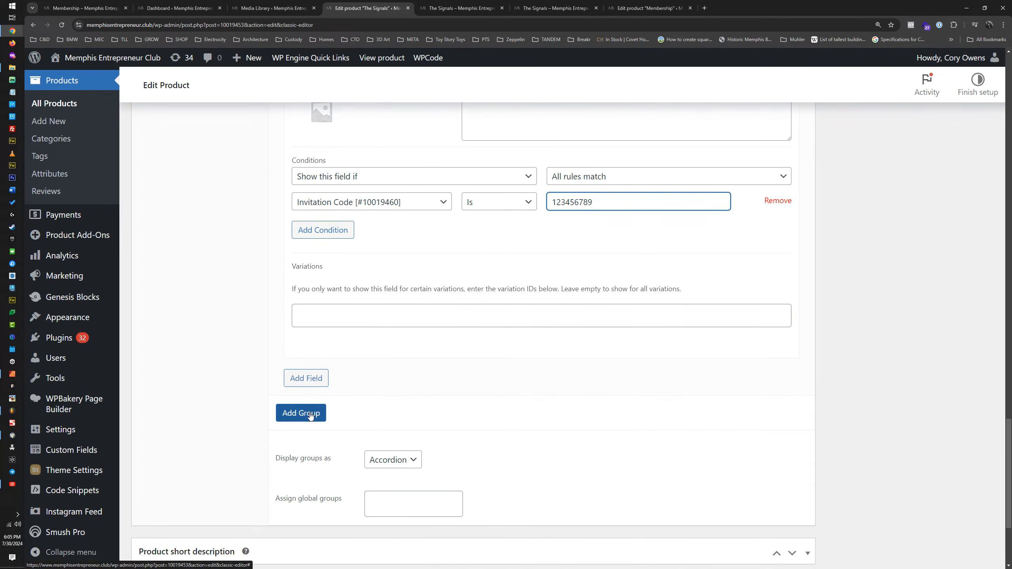
pyautogui.scroll(8, 859, 302)
pyautogui.scroll(15, 859, 303)
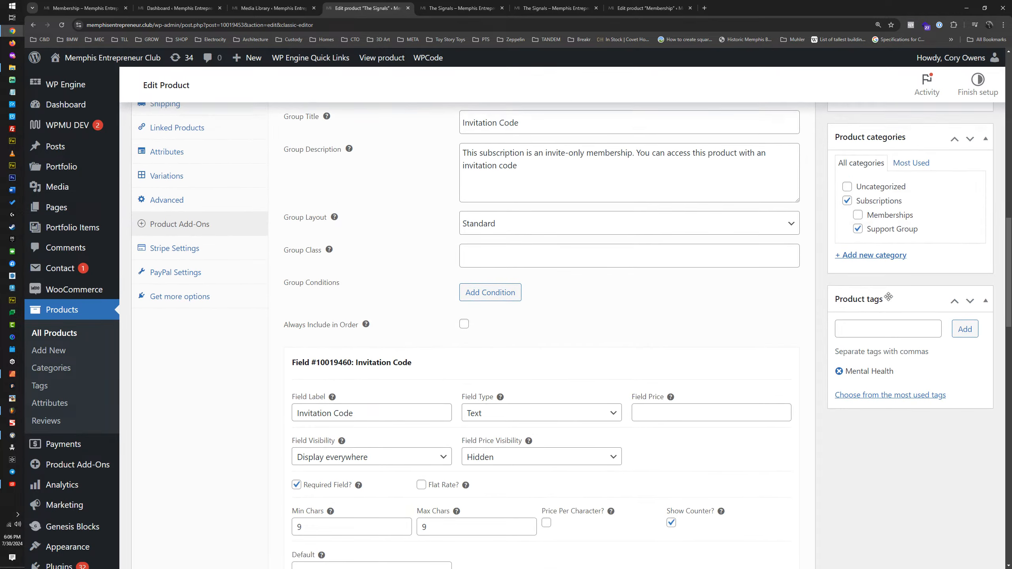
pyautogui.scroll(1, 929, 261)
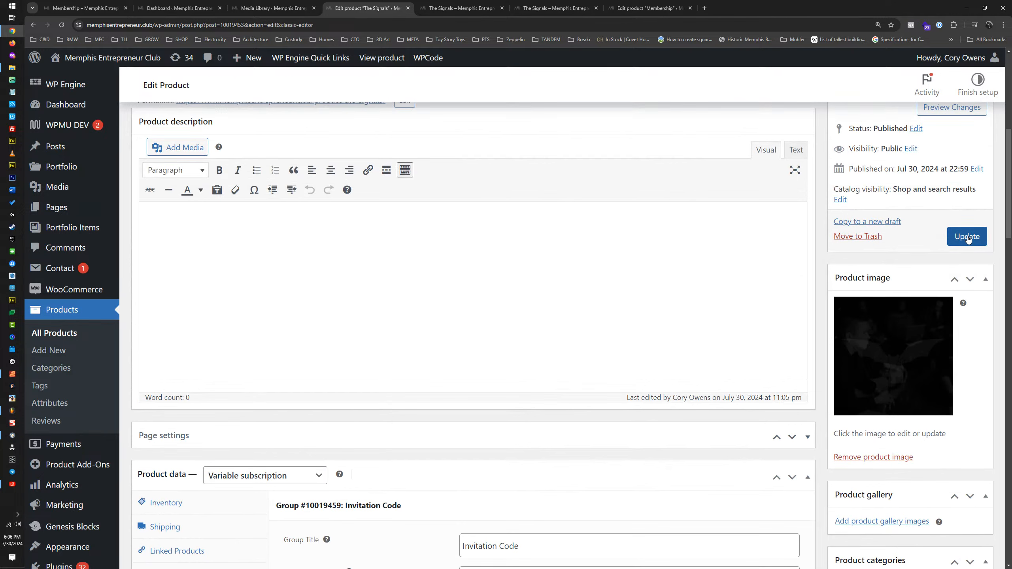
pyautogui.click(968, 238)
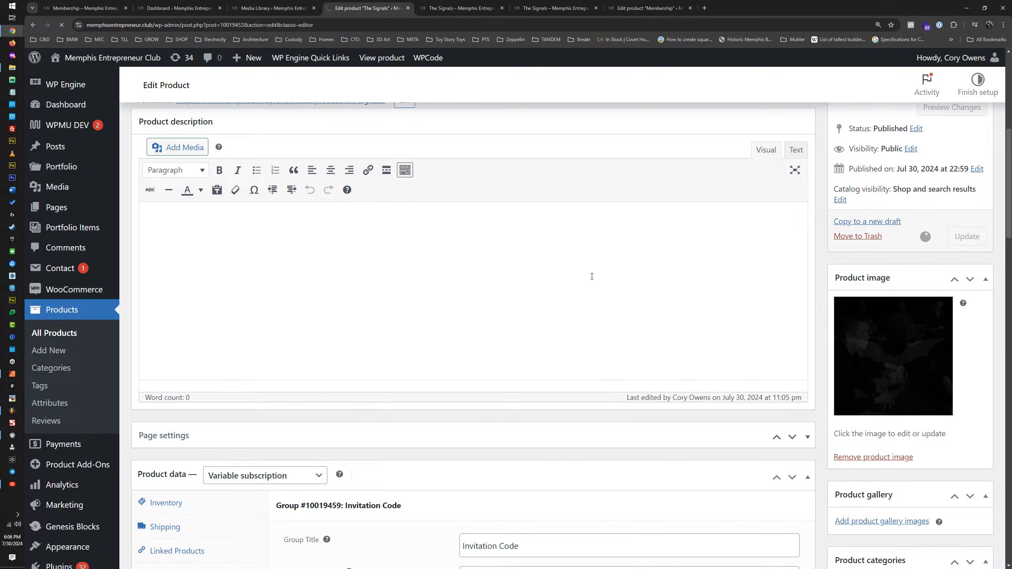
# Step: Reopen the Invitation Code add-on group and its Commitment field to check the saved settings
pyautogui.scroll(-11, 580, 278)
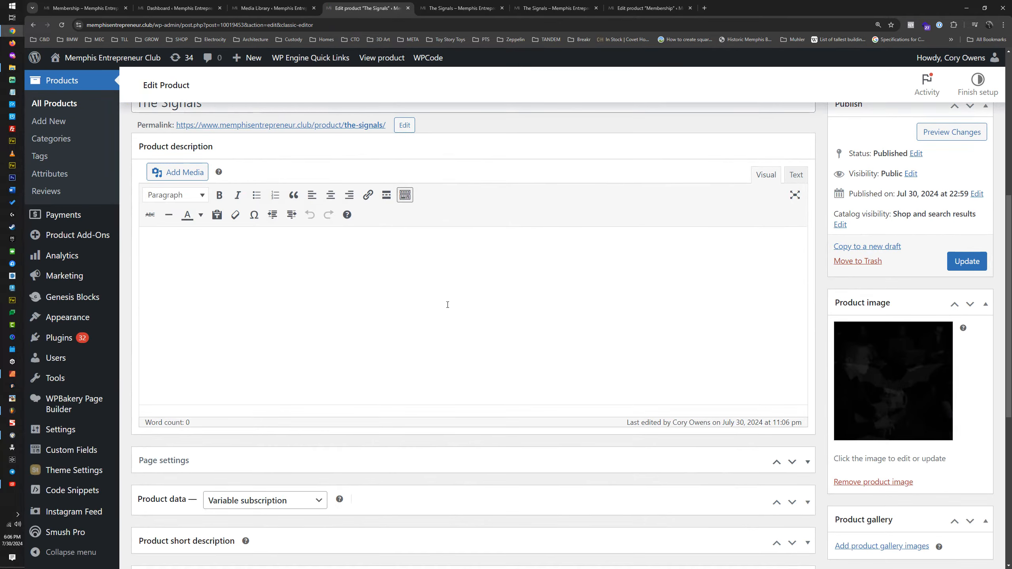
pyautogui.scroll(-5, 448, 305)
pyautogui.click(405, 299)
pyautogui.scroll(-5, 332, 287)
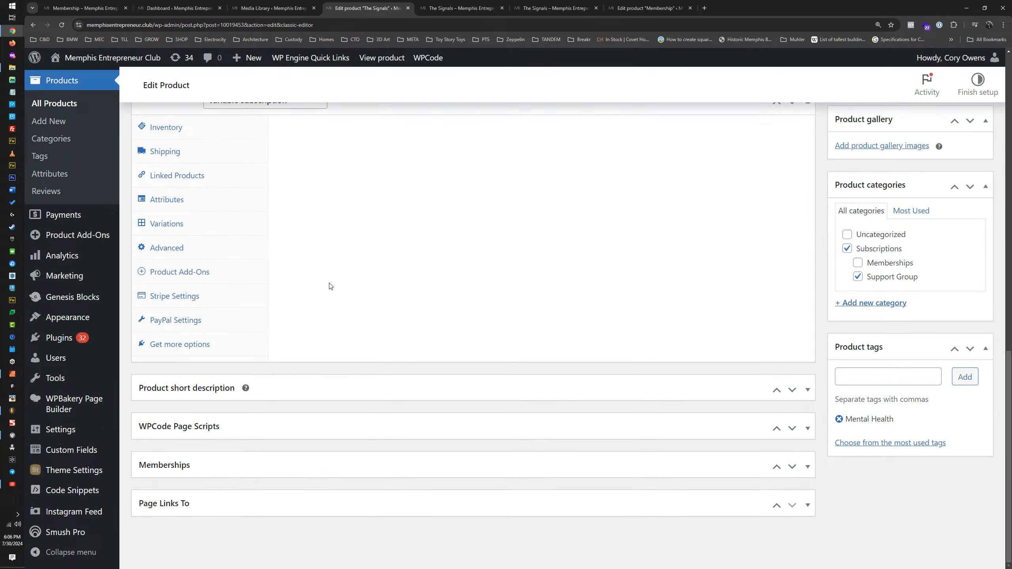
pyautogui.click(192, 273)
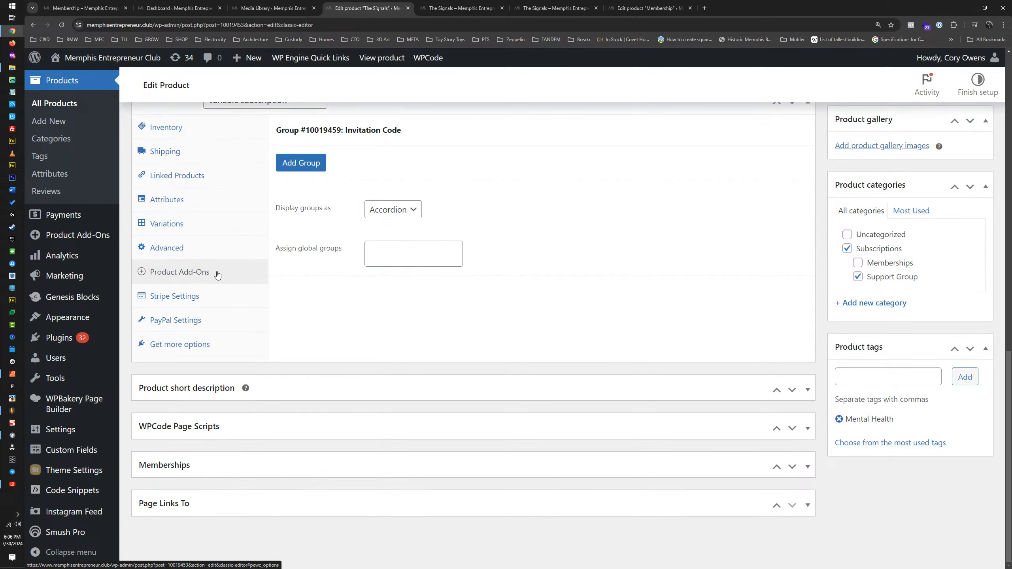
pyautogui.click(477, 131)
pyautogui.click(442, 439)
pyautogui.scroll(-5, 485, 376)
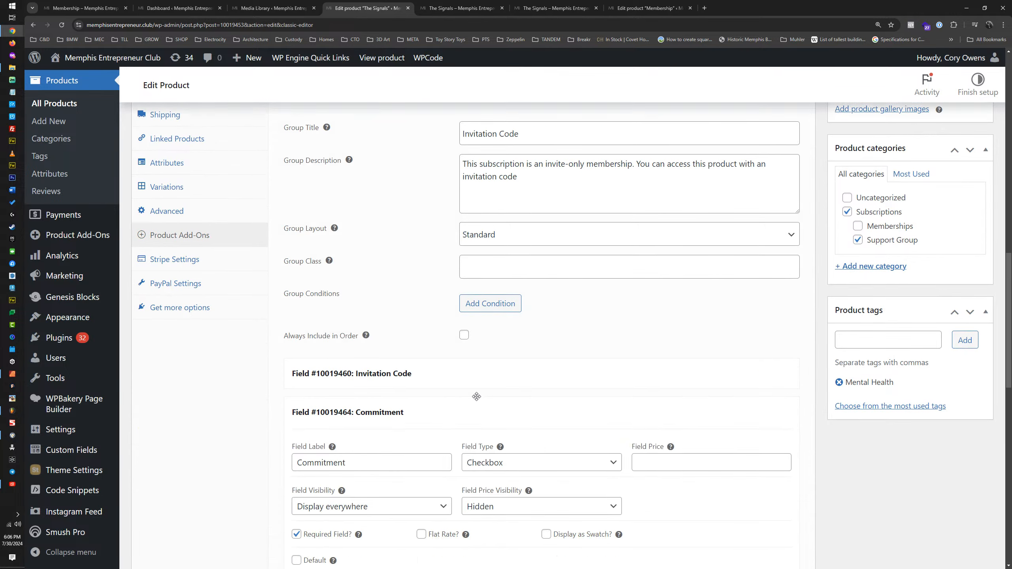
# Step: Reload the live product page and choose The Bat Signal as the support group
pyautogui.click(459, 11)
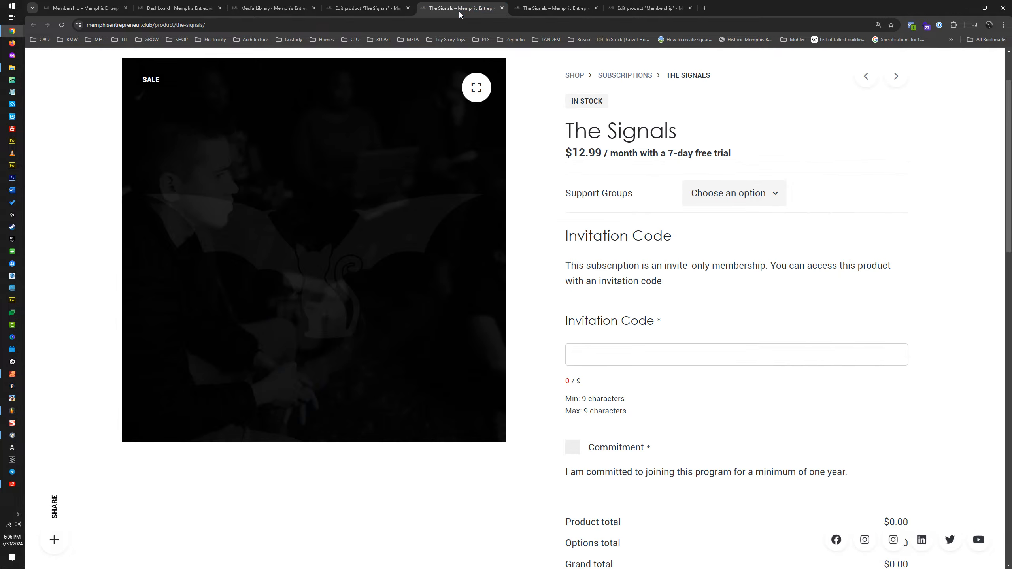
pyautogui.click(61, 25)
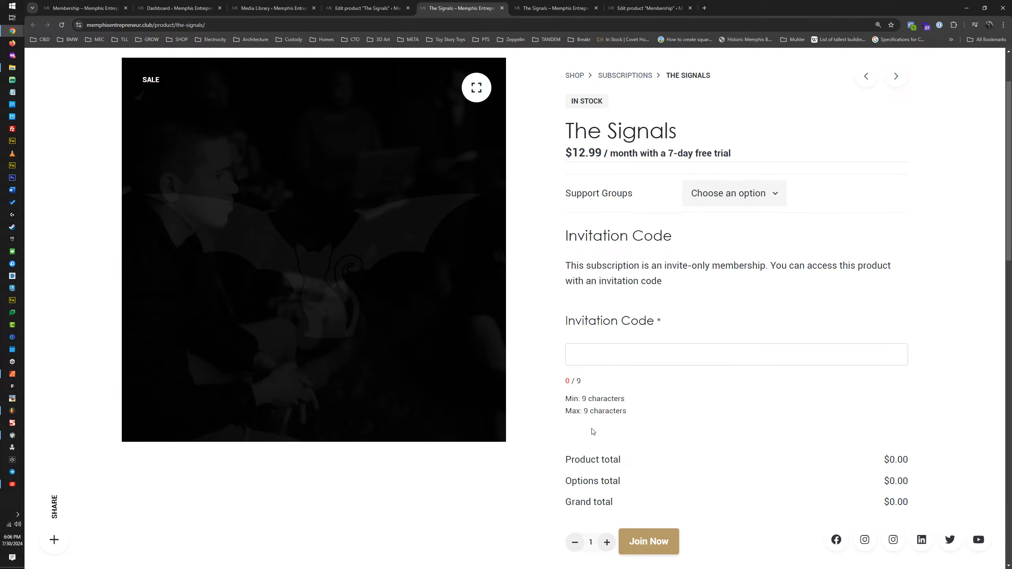
pyautogui.click(714, 199)
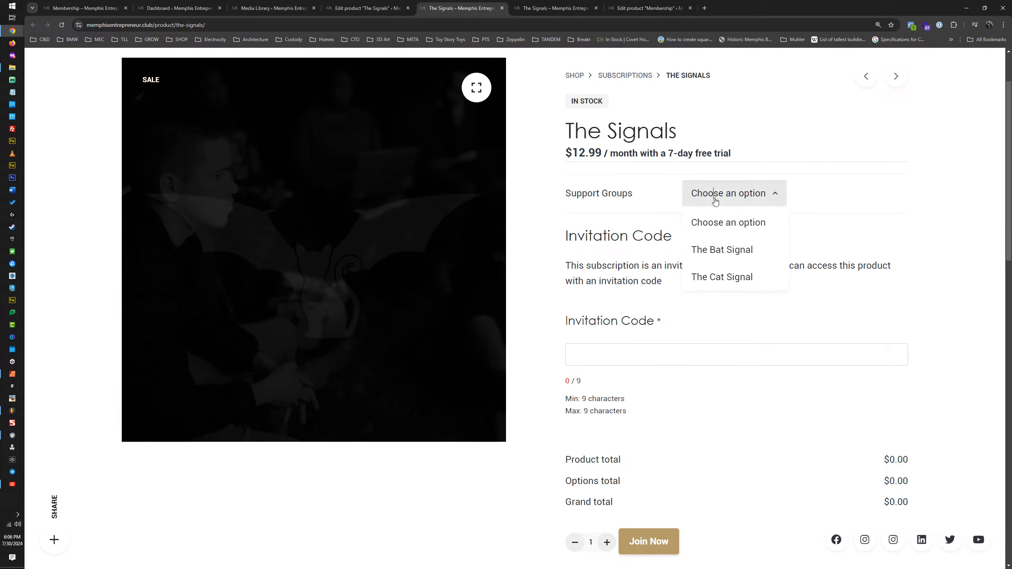
pyautogui.click(721, 250)
# Step: Enter a nine-character invitation code that does not match the condition and try to join
pyautogui.scroll(-4, 594, 267)
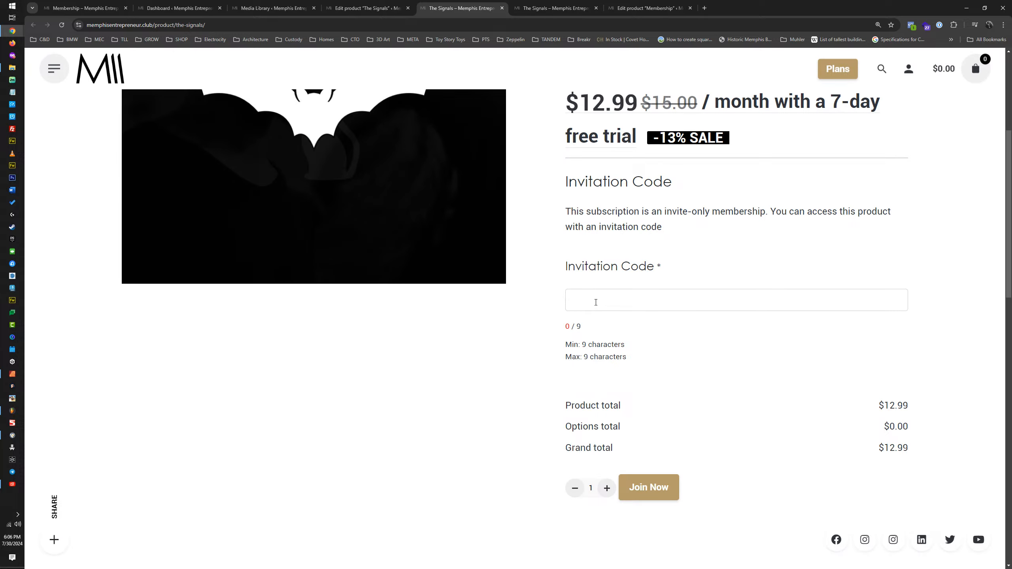
pyautogui.write('012345678')
pyautogui.click(653, 491)
pyautogui.click(647, 488)
# Step: Replace the entry with the matching invitation code and tick the Commitment checkbox
pyautogui.moveTo(630, 301); pyautogui.dragTo(564, 301)
pyautogui.write('123456789')
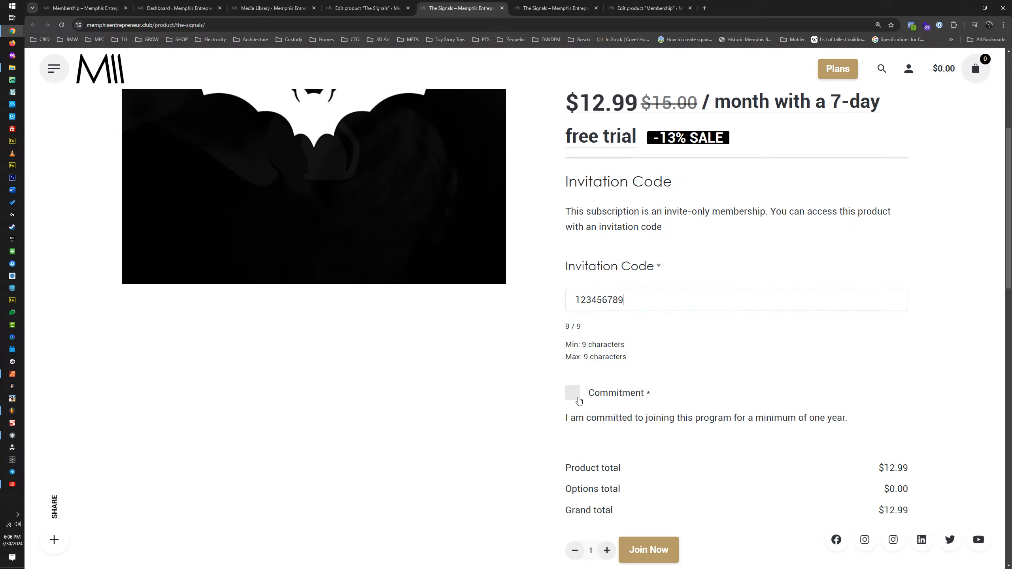
pyautogui.click(573, 393)
pyautogui.scroll(-3, 578, 396)
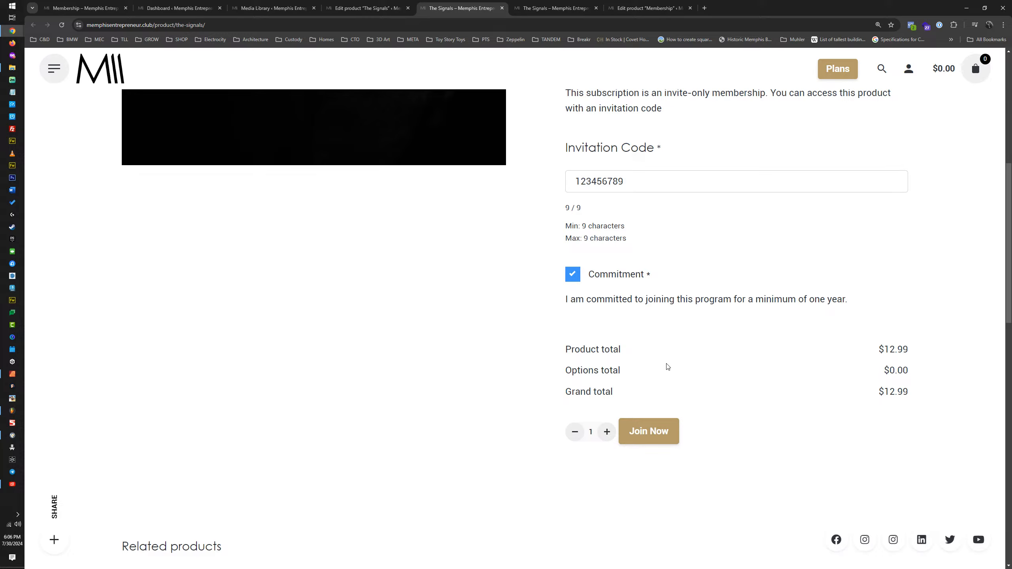
# Step: Try to join with the completed form and check how the product page responds
pyautogui.click(645, 435)
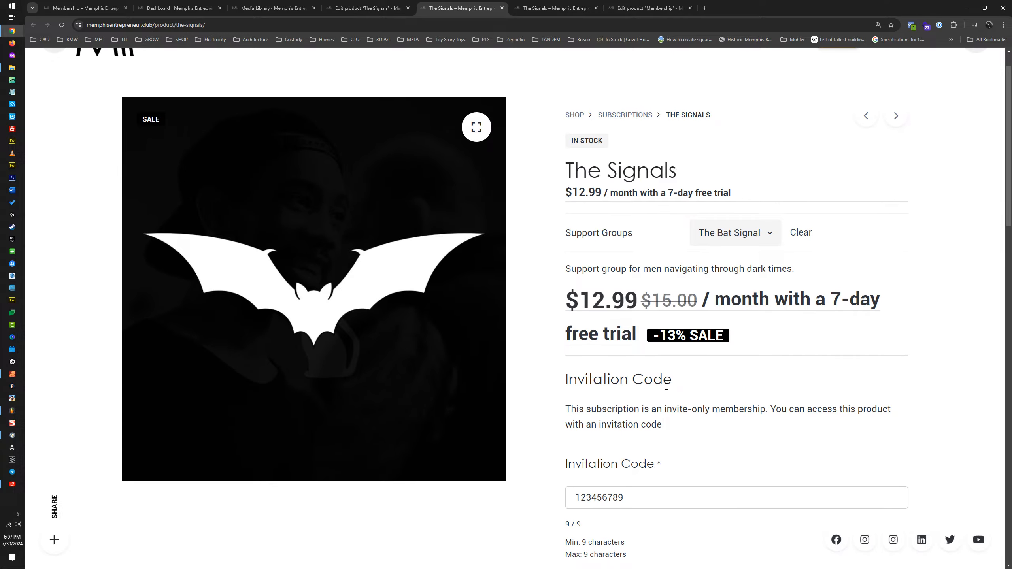
pyautogui.scroll(-10, 662, 383)
pyautogui.scroll(4, 652, 369)
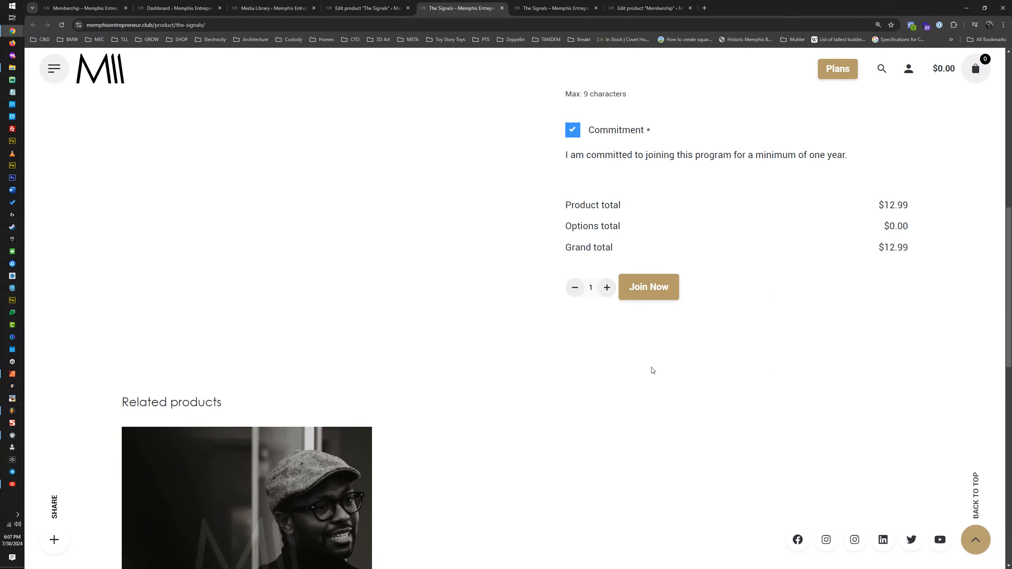
pyautogui.scroll(-2, 652, 369)
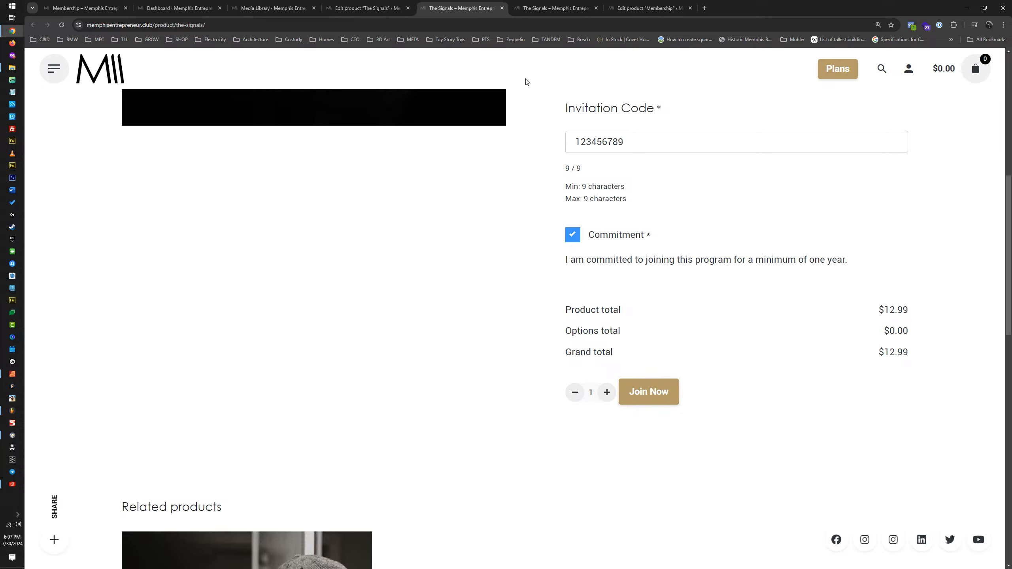
# Step: Return to the product editor and compare the settings of the Invitation Code and Commitment fields
pyautogui.click(367, 7)
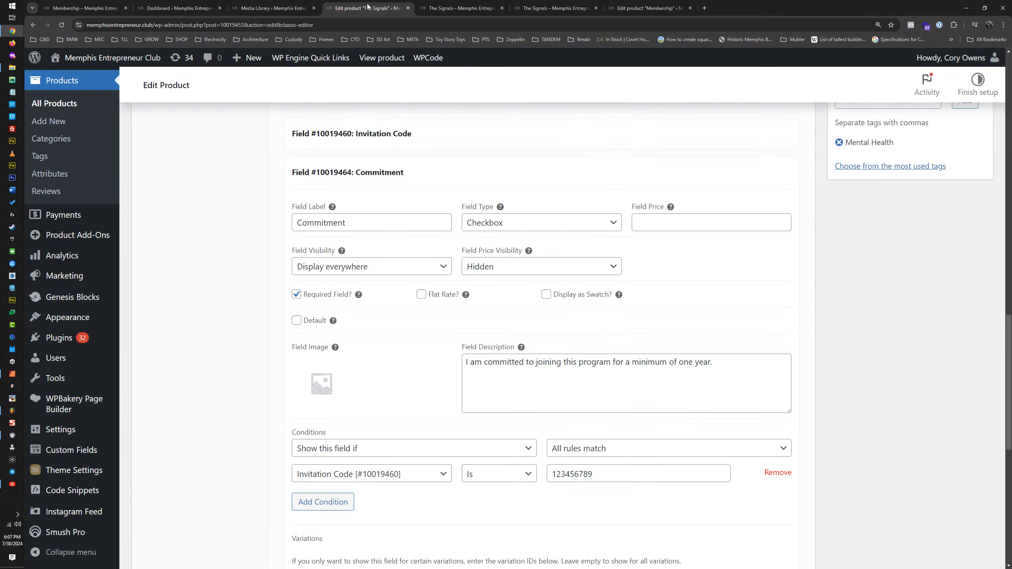
pyautogui.click(469, 173)
pyautogui.click(470, 142)
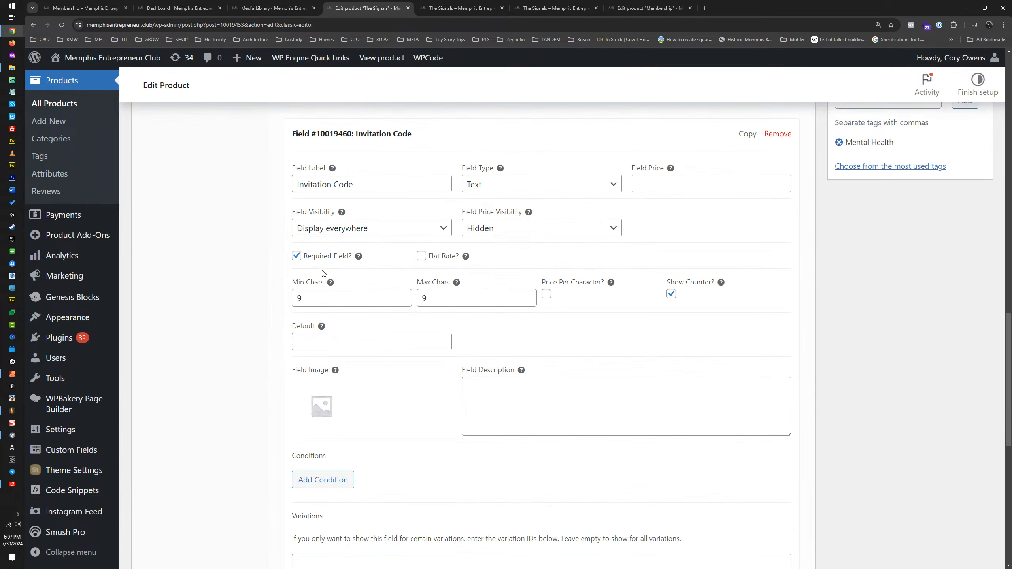
pyautogui.click(479, 135)
pyautogui.click(460, 182)
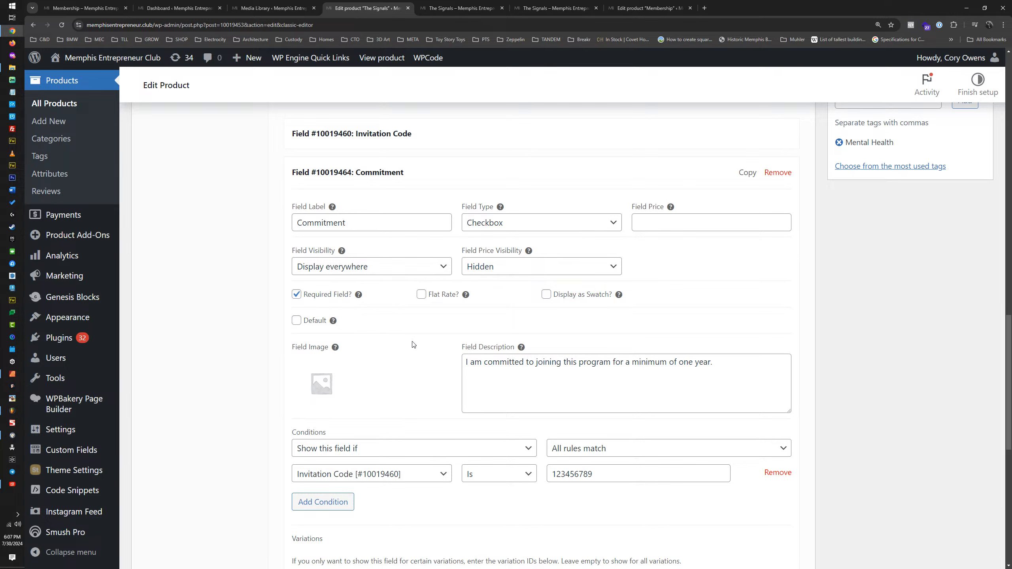
# Step: Review the Commitment field's visibility condition, the Invitation Code field's character limits, and the resulting form on the product page
pyautogui.scroll(-2, 413, 344)
pyautogui.scroll(5, 414, 349)
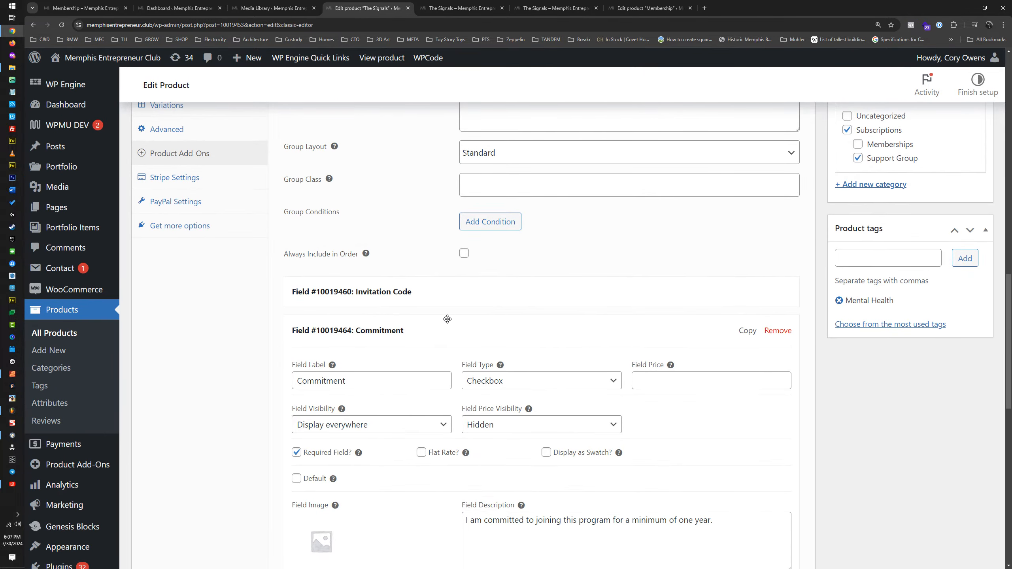
pyautogui.click(413, 337)
pyautogui.click(371, 291)
pyautogui.scroll(-3, 370, 355)
pyautogui.scroll(-4, 370, 354)
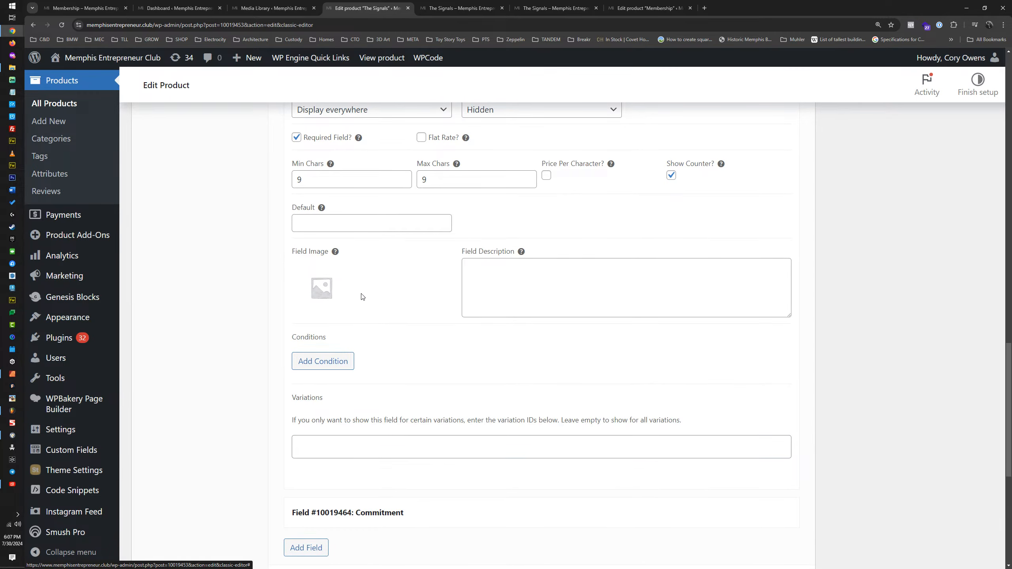
pyautogui.scroll(6, 362, 297)
pyautogui.click(459, 237)
pyautogui.click(443, 295)
pyautogui.scroll(-5, 371, 313)
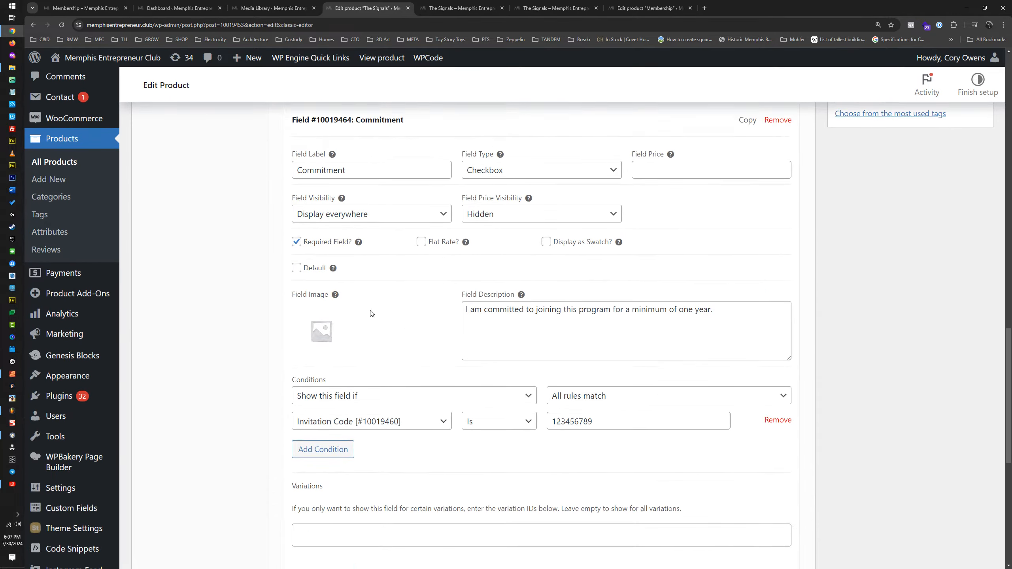
pyautogui.scroll(5, 331, 305)
pyautogui.click(439, 292)
pyautogui.click(462, 8)
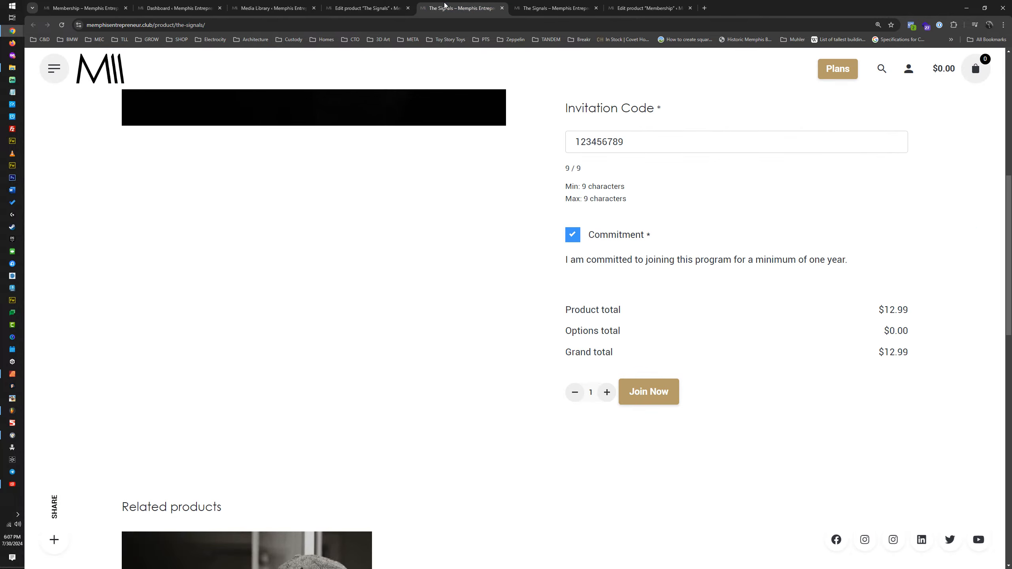
pyautogui.click(370, 6)
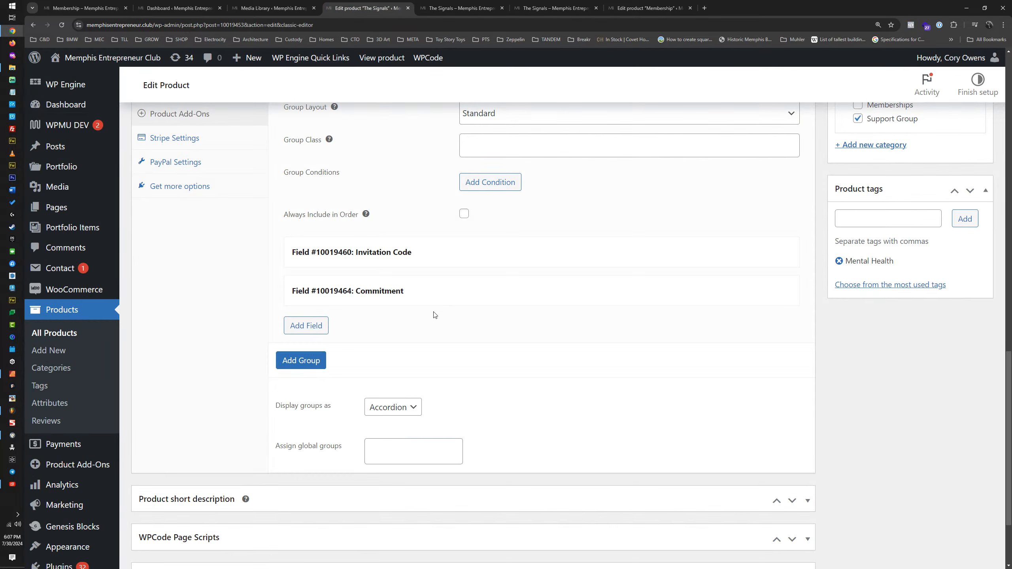
# Step: Collapse the Invitation Code add-on group and limit the product's subscription to one of any status
pyautogui.scroll(6, 410, 435)
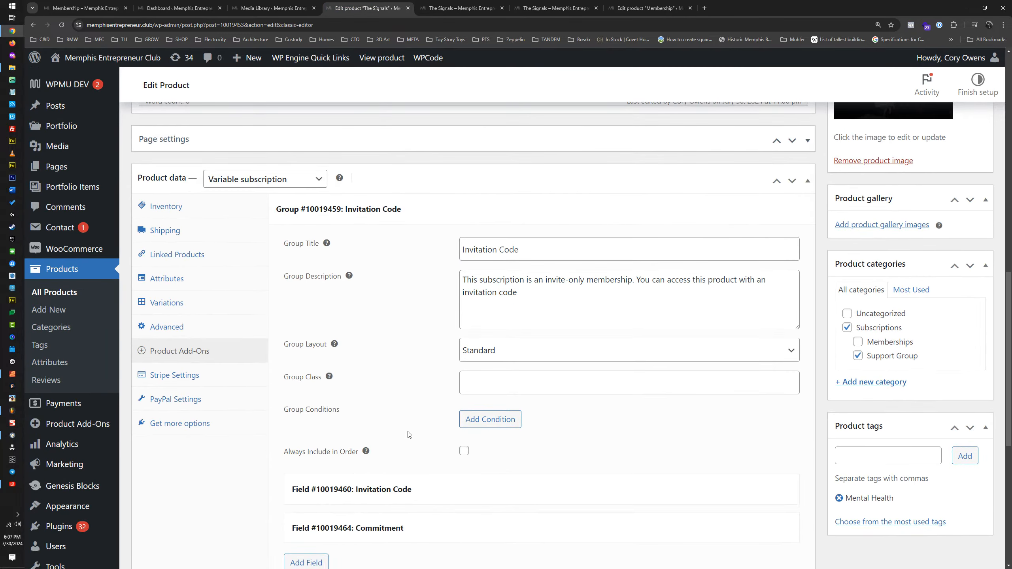
pyautogui.click(437, 210)
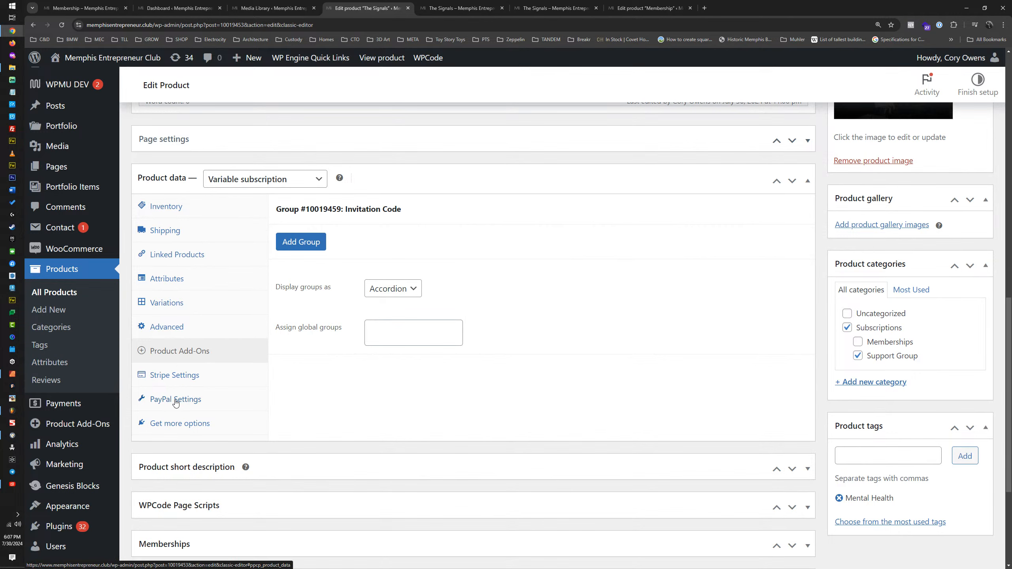
pyautogui.click(177, 331)
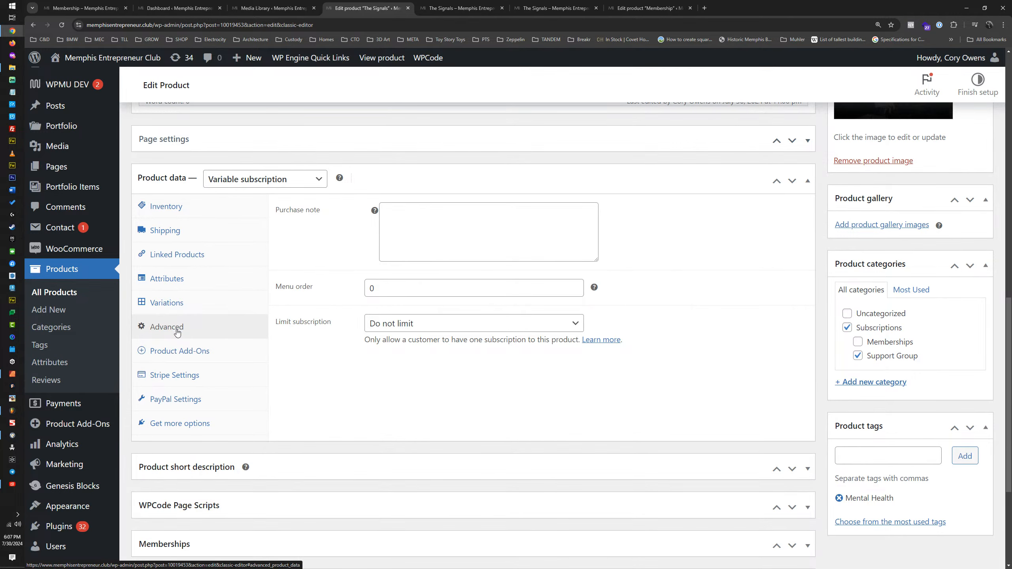
pyautogui.click(406, 325)
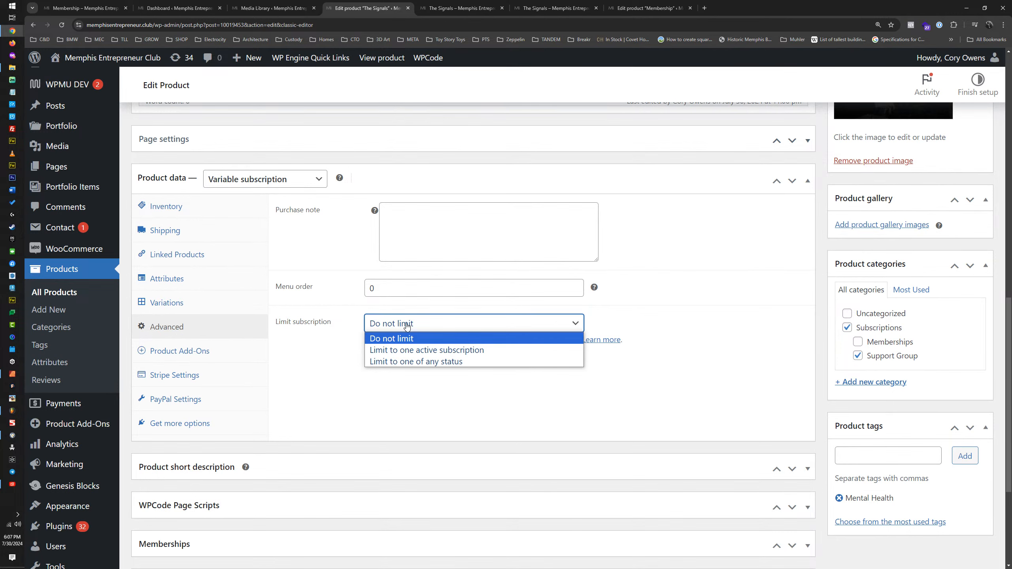
pyautogui.click(407, 362)
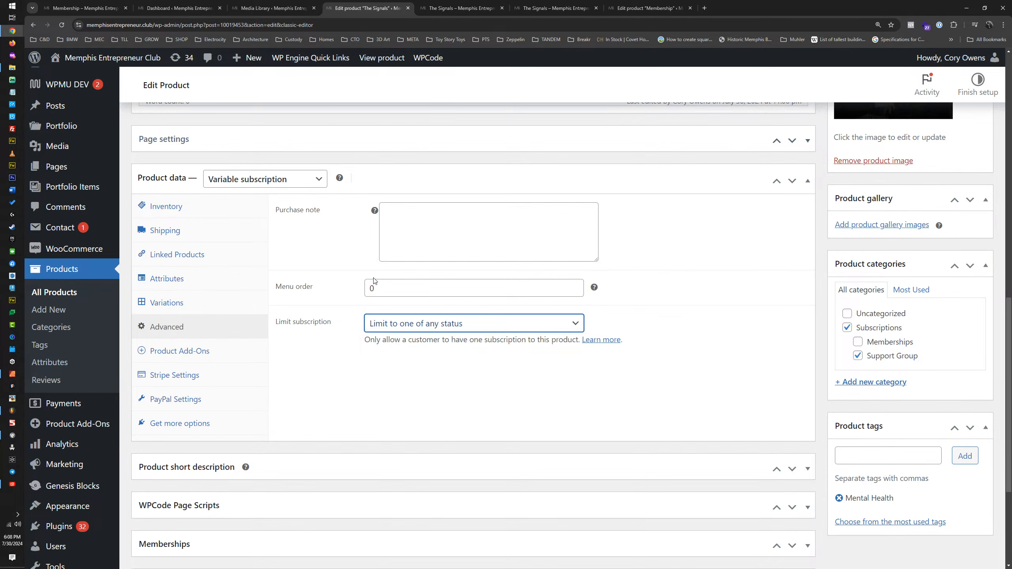
# Step: Review The Cat Signal variation's pricing, free trial, expiry and description settings
pyautogui.click(198, 304)
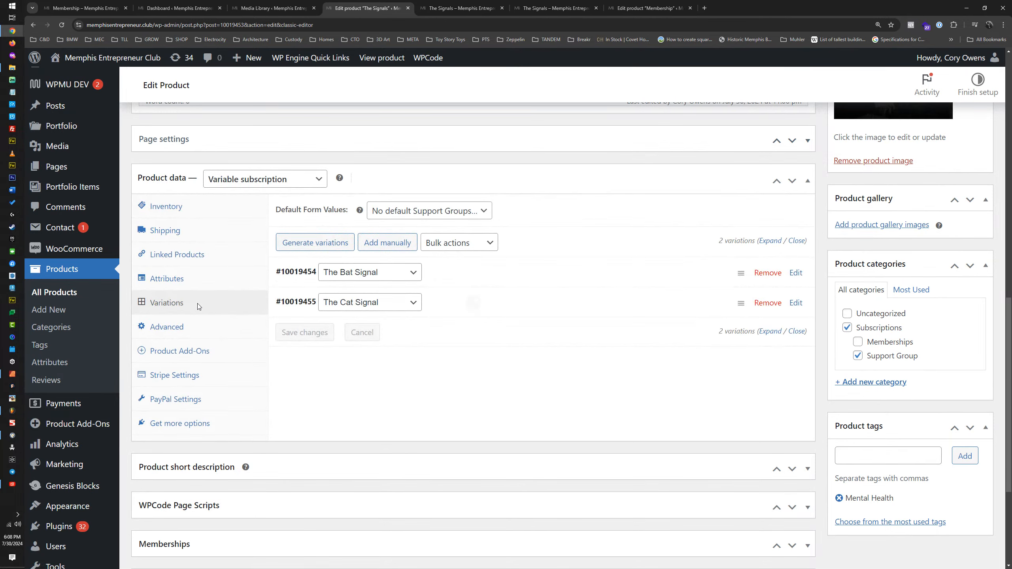
pyautogui.click(483, 308)
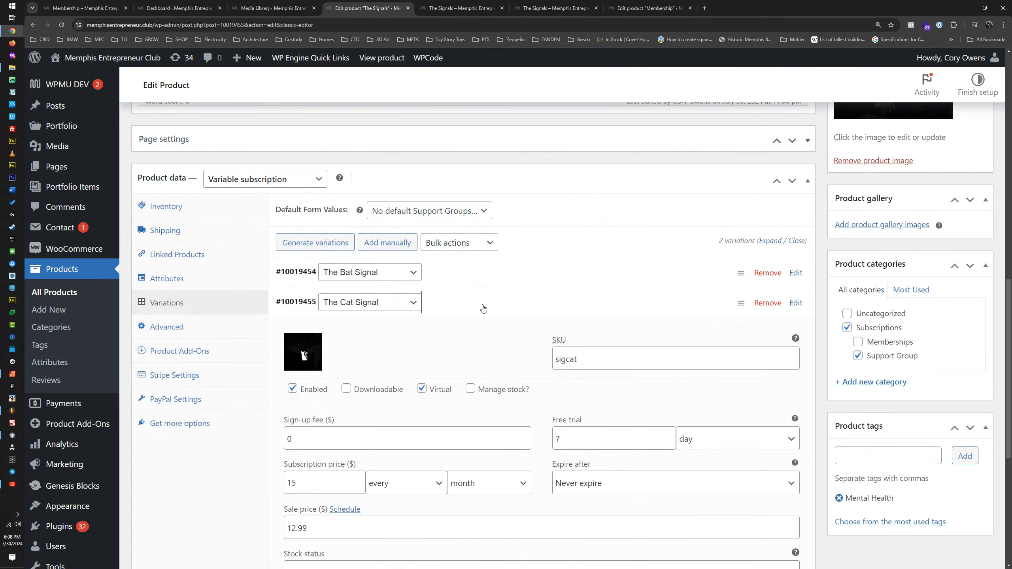
pyautogui.scroll(-3, 482, 329)
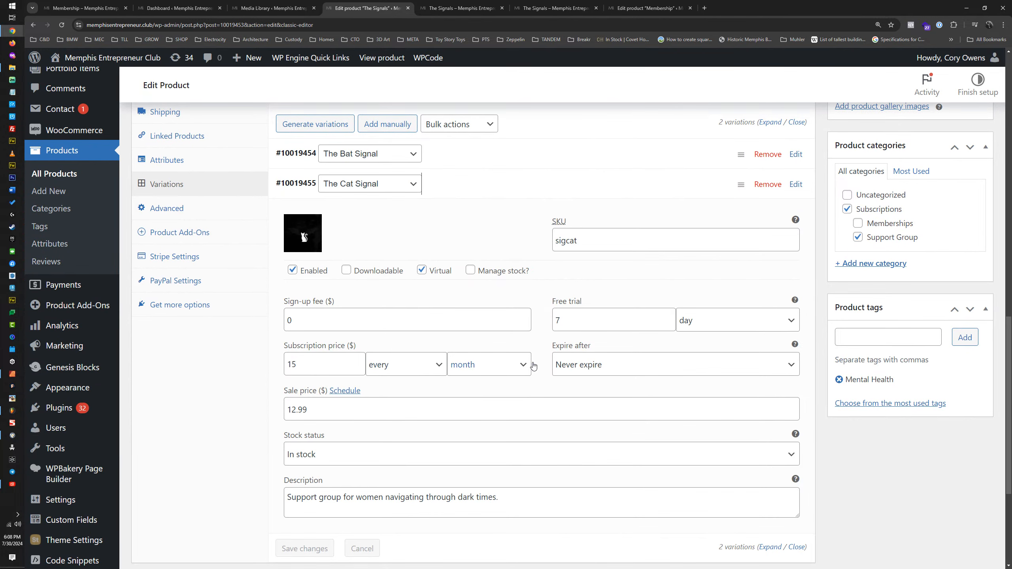
pyautogui.scroll(-4, 507, 493)
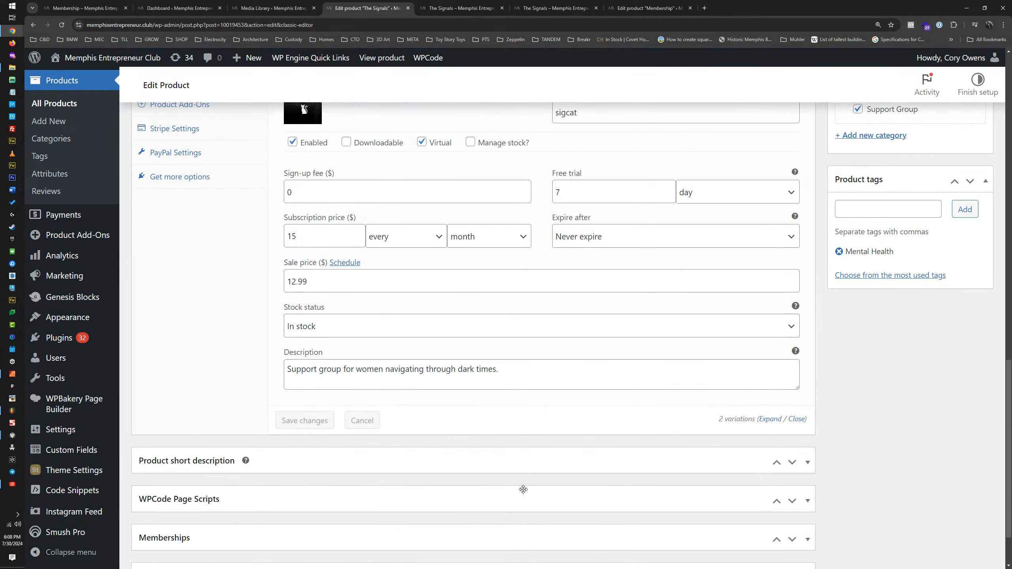
pyautogui.scroll(7, 518, 489)
# Step: Check the Support Groups attribute values and compare them with the product's variations
pyautogui.click(194, 283)
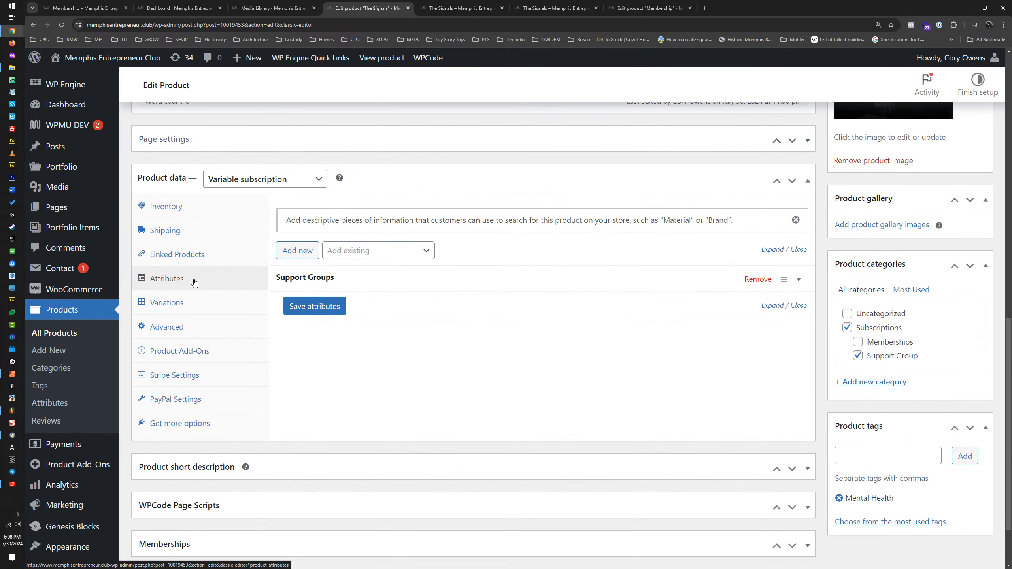
pyautogui.click(407, 279)
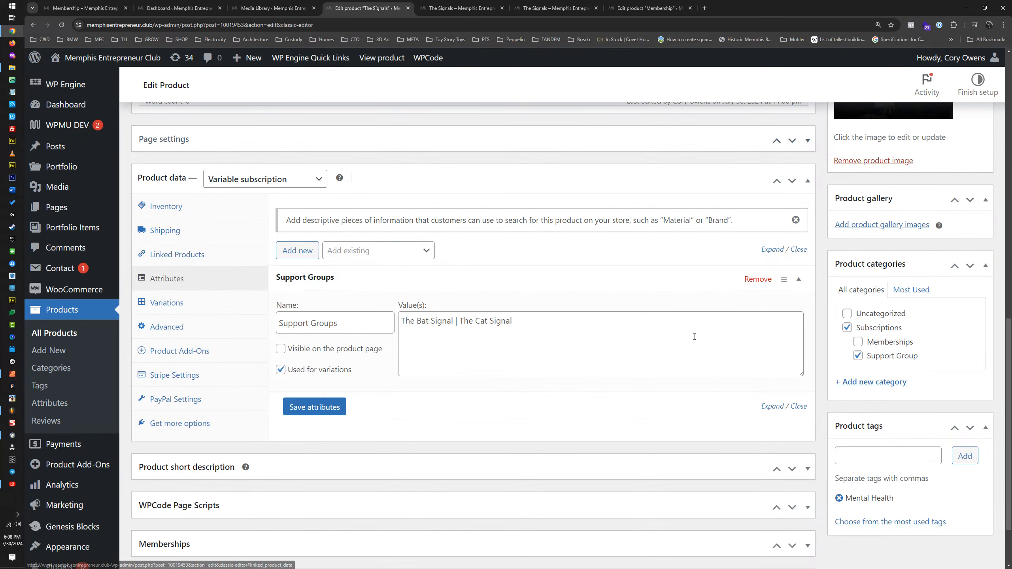
pyautogui.click(193, 303)
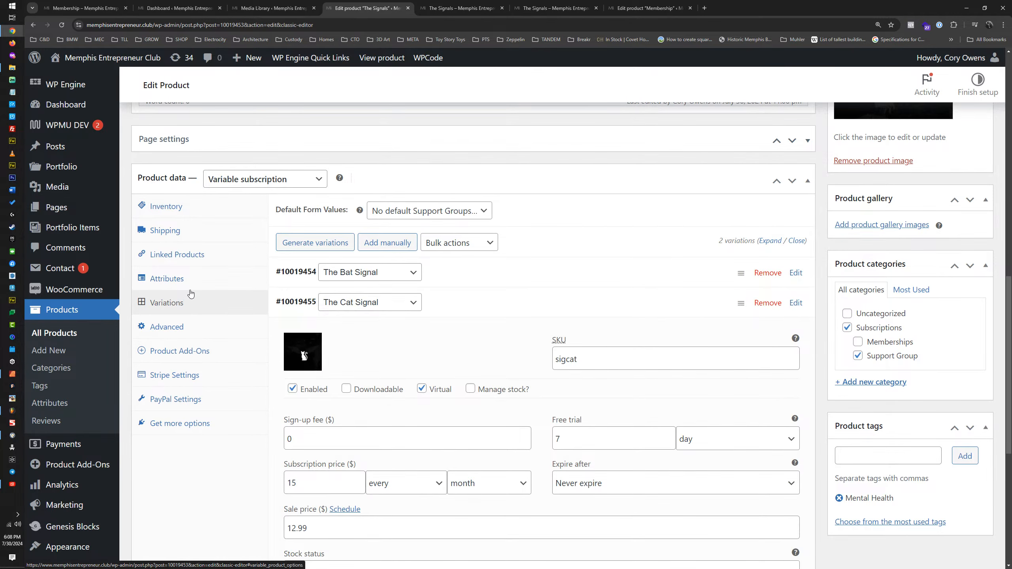
pyautogui.scroll(-3, 458, 383)
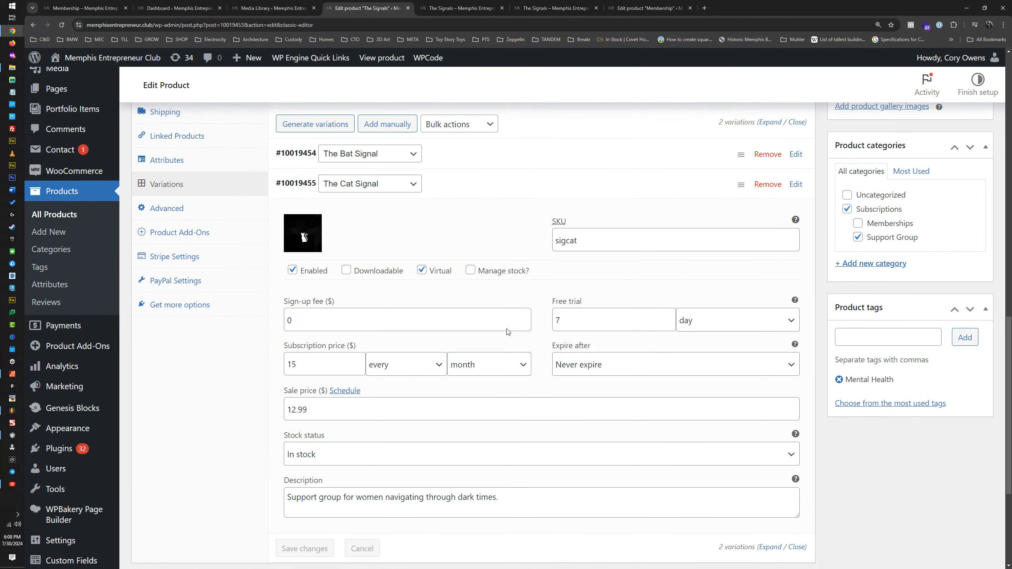
pyautogui.scroll(-4, 259, 391)
pyautogui.scroll(13, 233, 331)
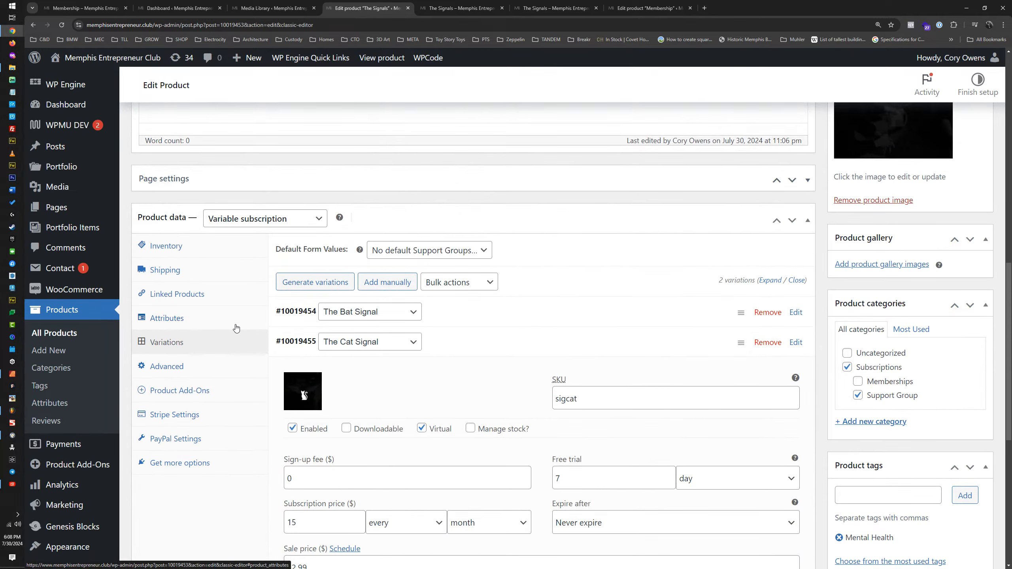
# Step: Save the product update and return to The Signals product page
pyautogui.click(953, 218)
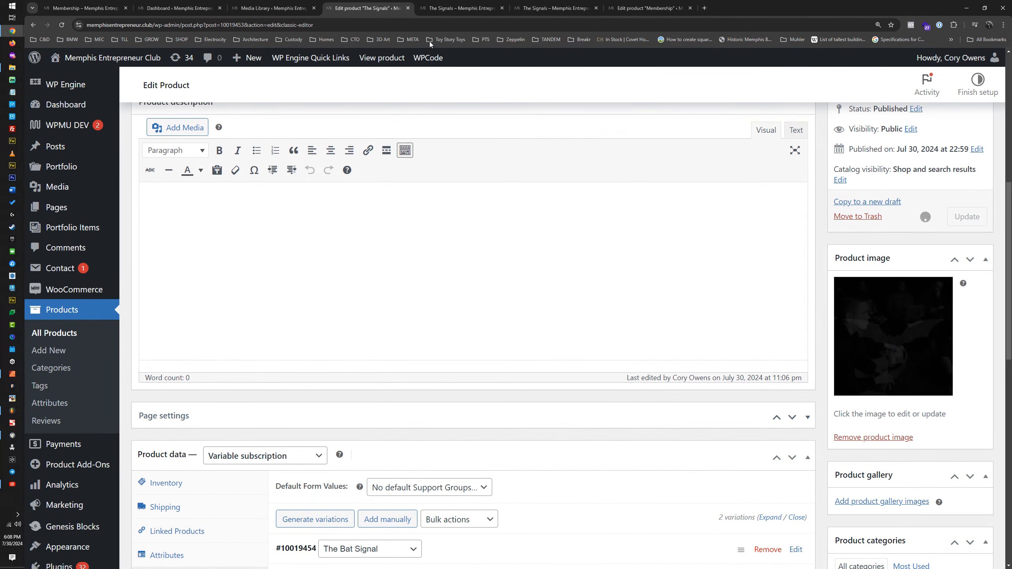
pyautogui.click(446, 10)
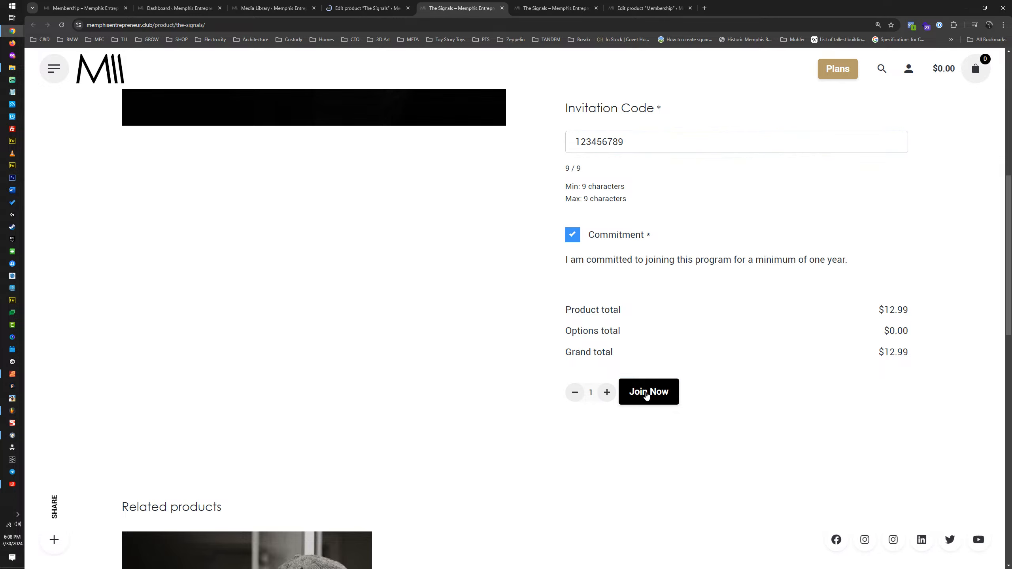
pyautogui.scroll(10, 674, 355)
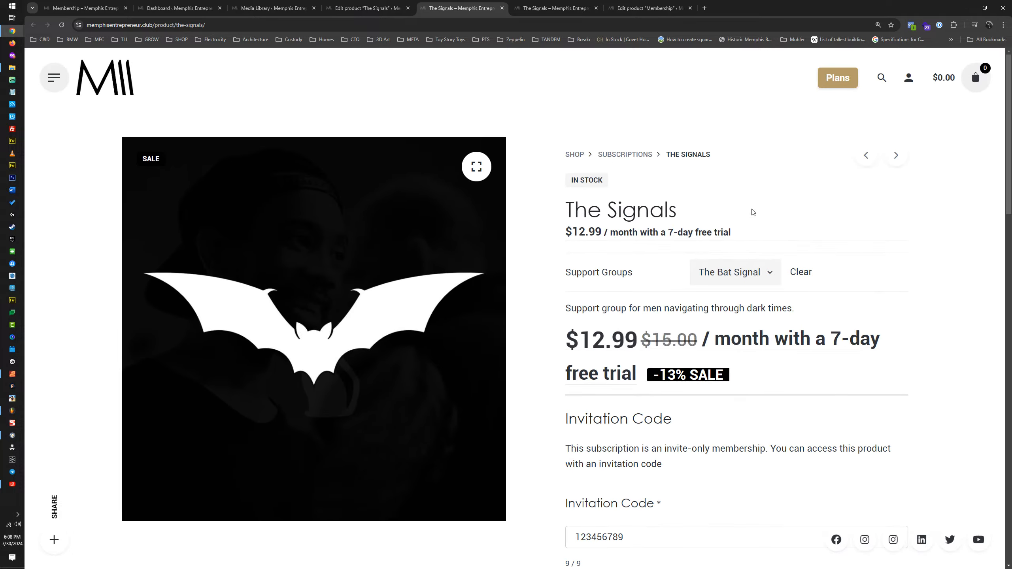
# Step: Open the membership plans page and go to the sign-up page for the Mental Health plan
pyautogui.click(843, 80)
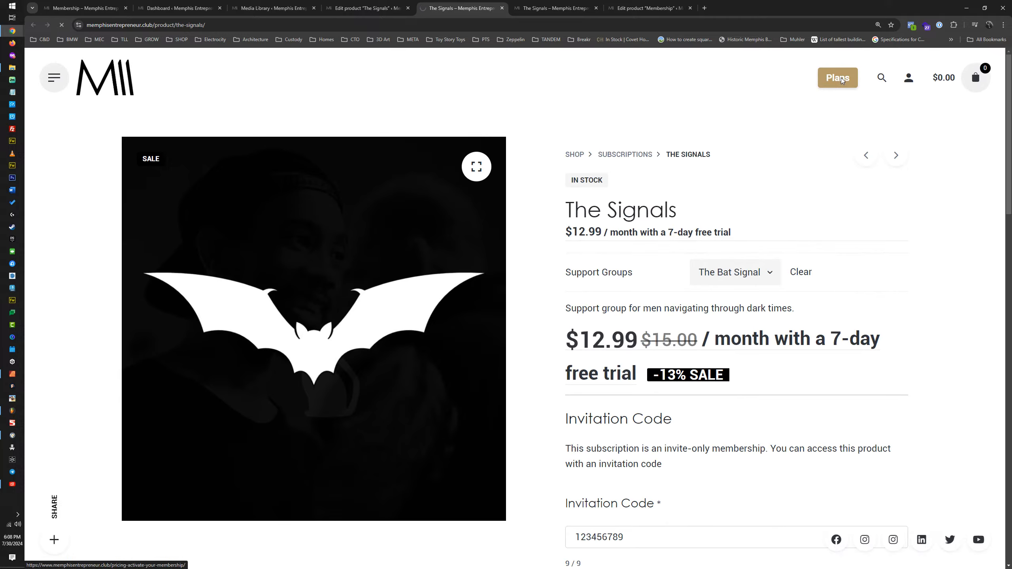
pyautogui.scroll(-6, 600, 391)
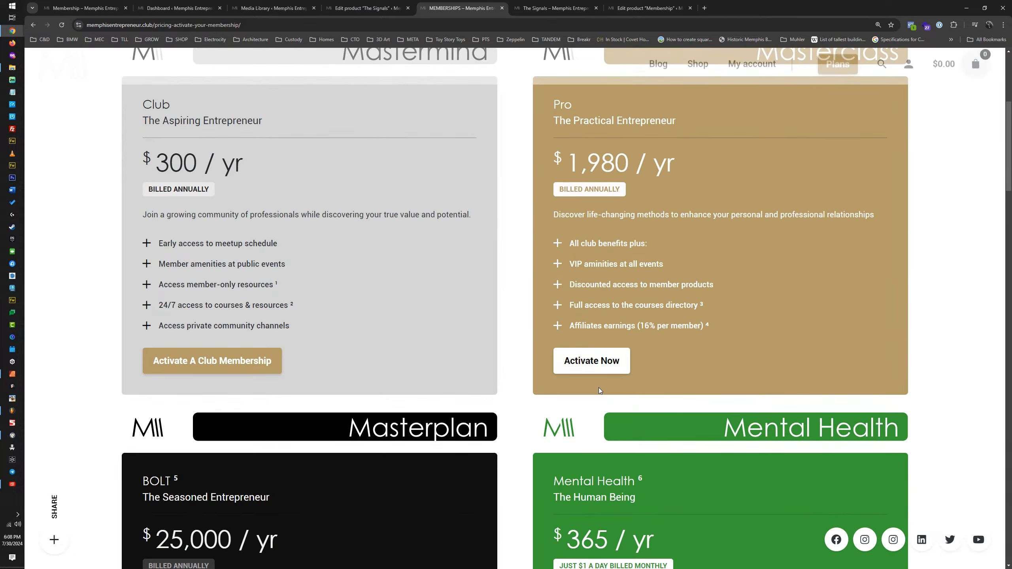
pyautogui.scroll(-5, 600, 391)
pyautogui.click(593, 502)
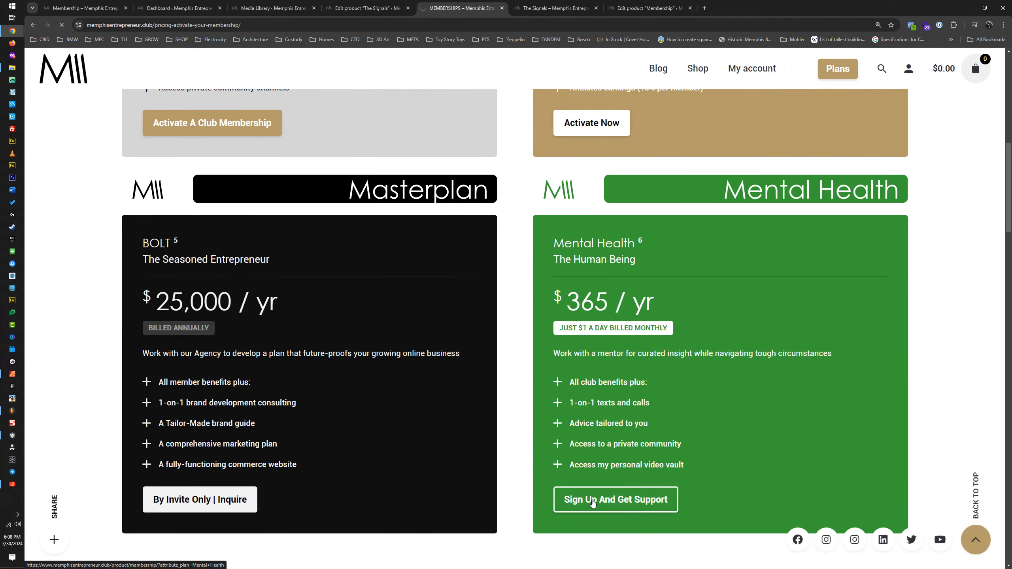
pyautogui.scroll(-3, 579, 326)
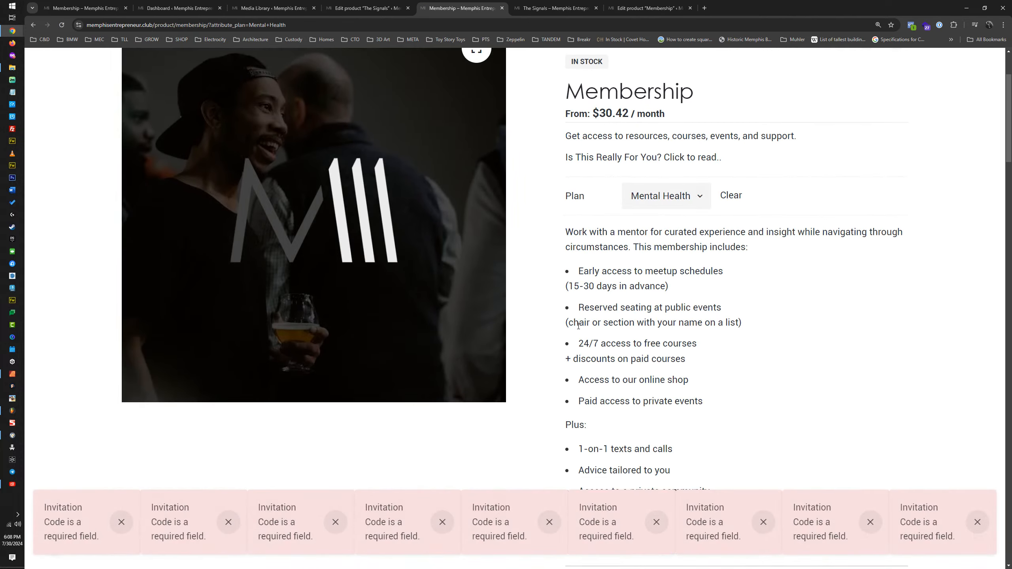
# Step: Dismiss all the required-field notices covering the Membership page
pyautogui.click(122, 522)
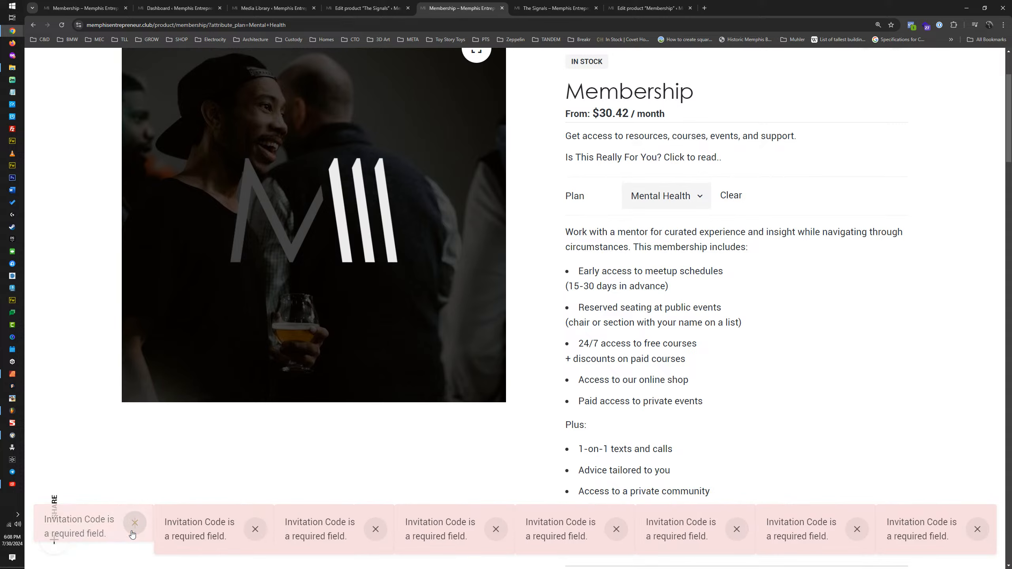
pyautogui.click(139, 532)
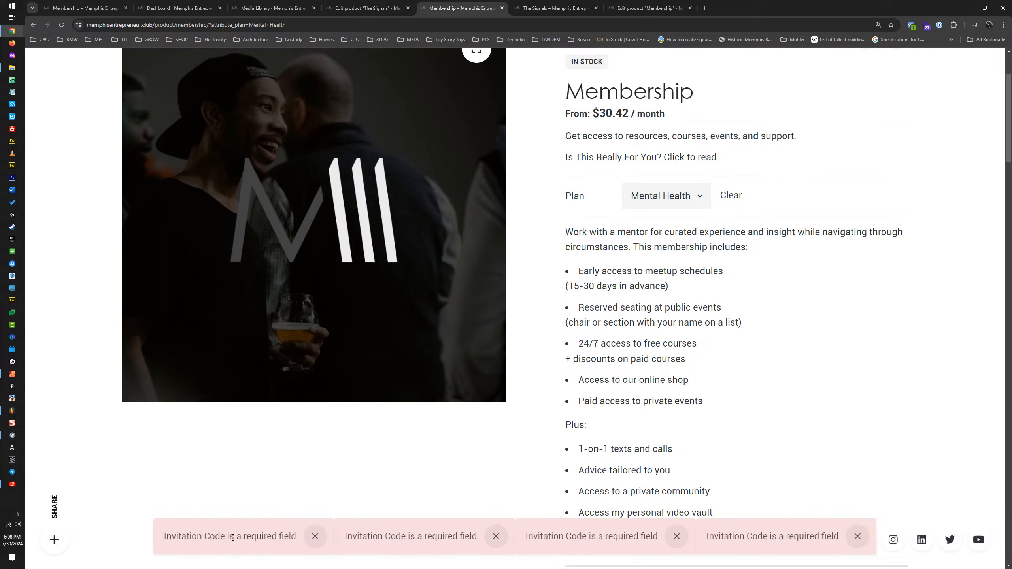
pyautogui.click(304, 537)
pyautogui.click(397, 540)
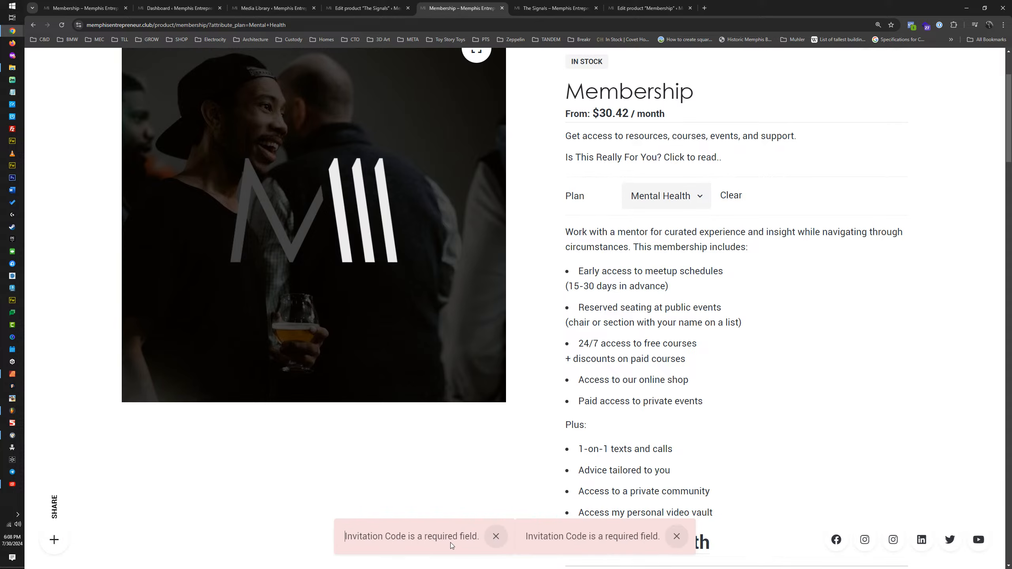
pyautogui.click(496, 543)
pyautogui.click(586, 539)
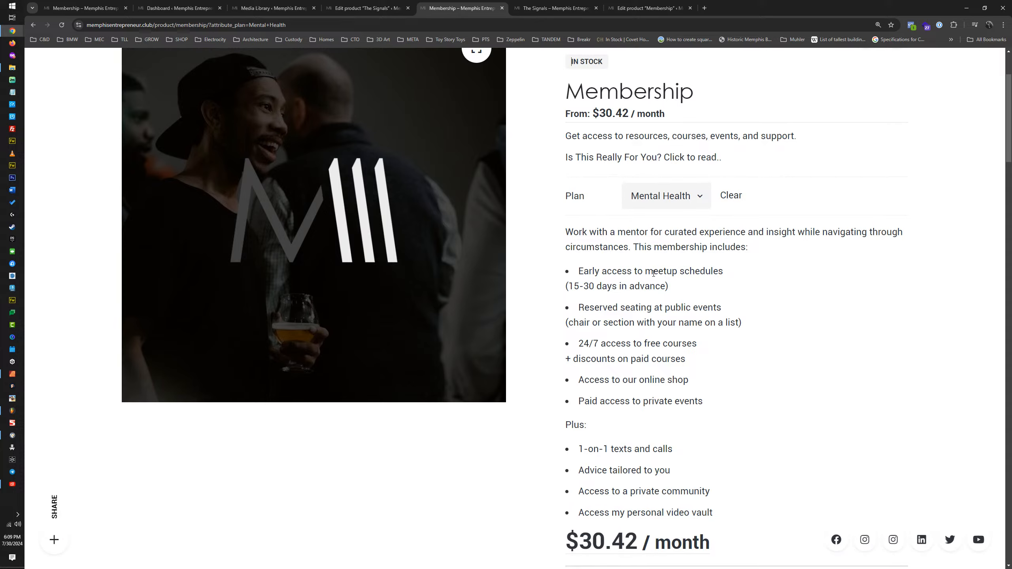
# Step: Answer the development insight question with "Yes, and as quickly as possible." and set the marital / relationship status to Single
pyautogui.scroll(-10, 654, 274)
pyautogui.click(651, 306)
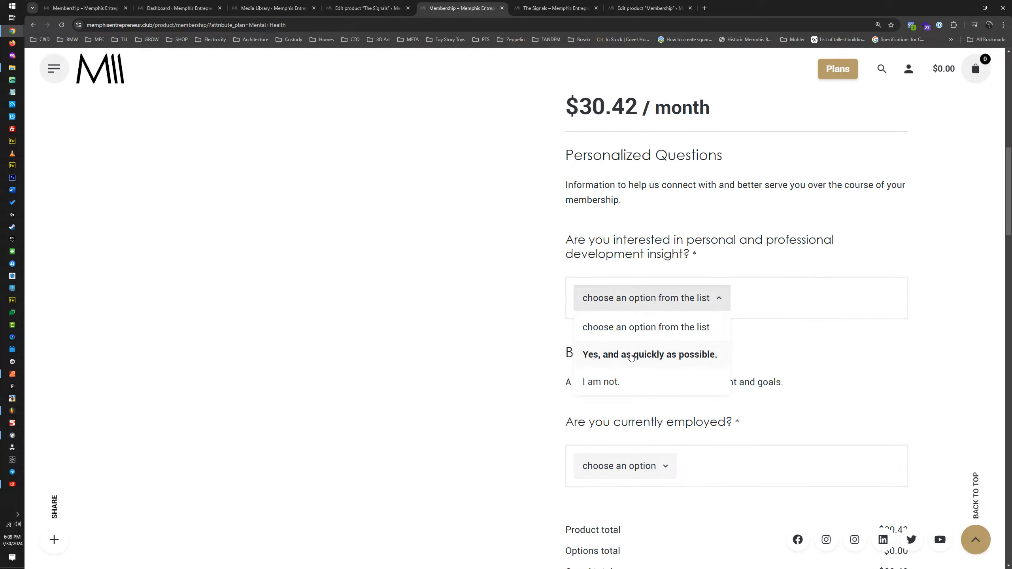
pyautogui.click(635, 354)
pyautogui.click(636, 411)
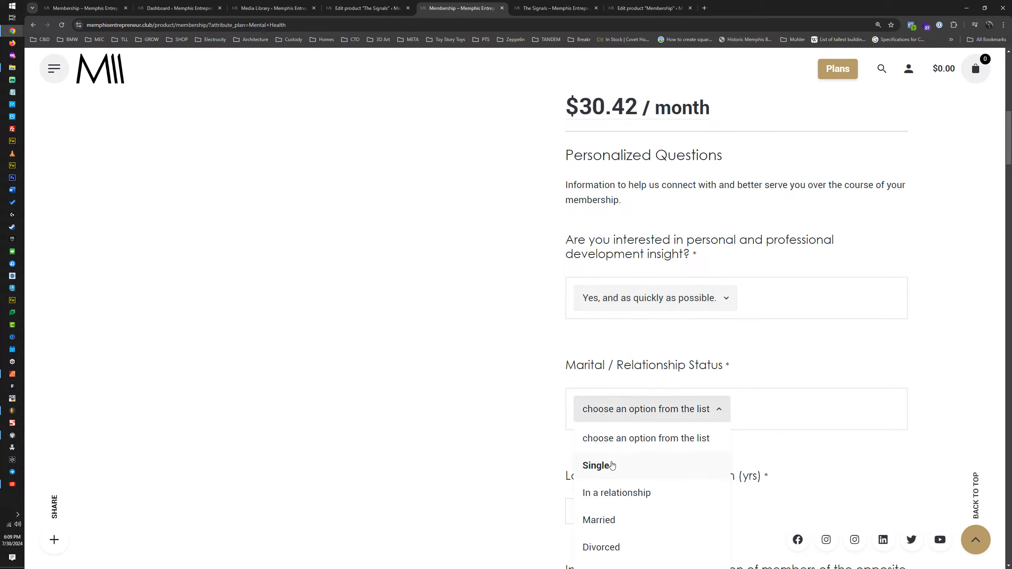
pyautogui.click(617, 473)
# Step: Enter 8 years as the longest relationship duration and "ba" as the opinion of both the opposite and the same sex
pyautogui.scroll(-5, 620, 301)
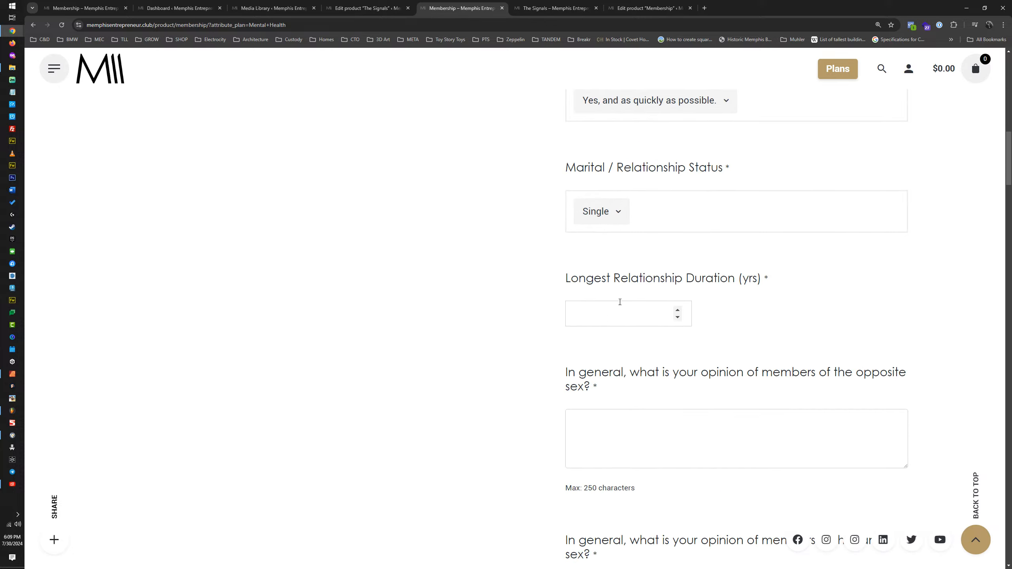
pyautogui.click(625, 311)
pyautogui.write('8')
pyautogui.click(671, 418)
pyautogui.write('ba')
pyautogui.scroll(-5, 678, 441)
pyautogui.click(624, 408)
pyautogui.write('ba')
# Step: Answer the opinion question about yourself with "awsf" and those about your mother and your father with "asdf"
pyautogui.scroll(-5, 624, 394)
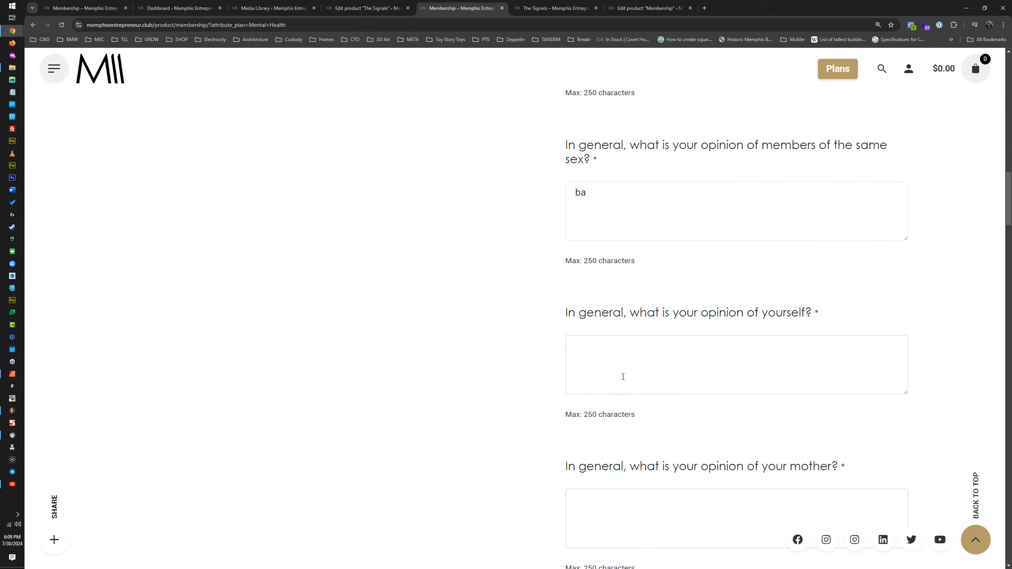
pyautogui.click(624, 383)
pyautogui.write('awsf')
pyautogui.scroll(-4, 610, 444)
pyautogui.press('Tab')
pyautogui.write('asdf')
pyautogui.click(598, 490)
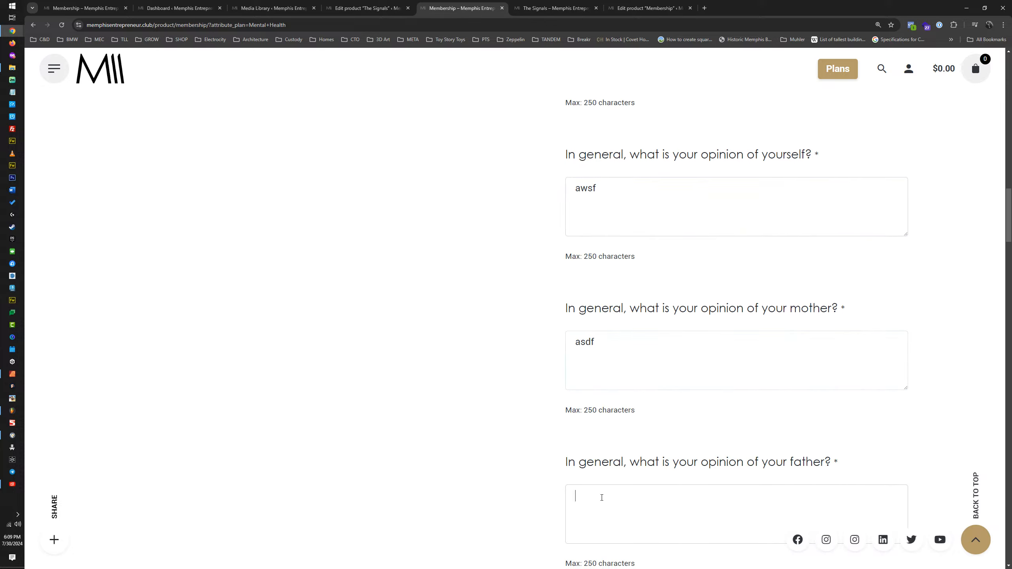
pyautogui.write('asdf')
# Step: Enter 2 as the number of children and 2 as the number of siblings
pyautogui.scroll(-7, 645, 438)
pyautogui.click(642, 367)
pyautogui.write('2')
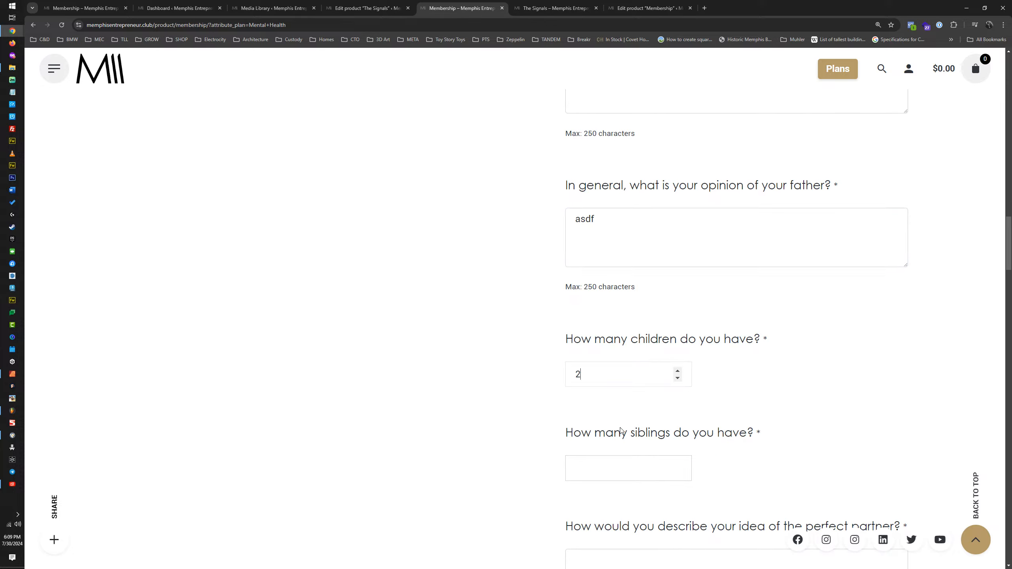
pyautogui.click(606, 474)
pyautogui.write('2')
# Step: Enter "asdf" for both the perfect partner description and the one thing about you to change to enhance your attraction
pyautogui.scroll(-6, 606, 479)
pyautogui.click(625, 339)
pyautogui.write('asdf')
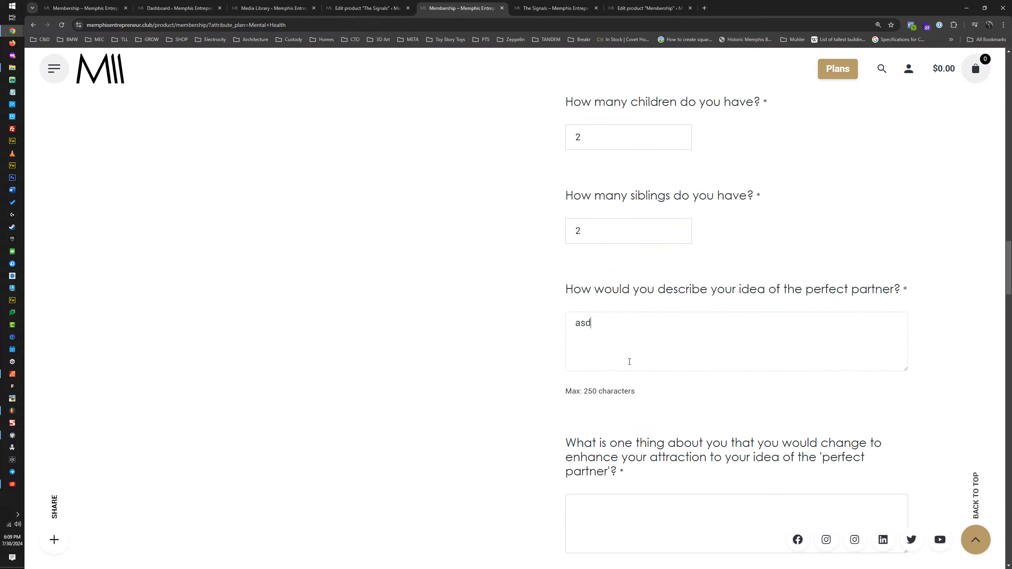
pyautogui.click(602, 504)
pyautogui.write('asdf')
# Step: Enter "asdf" for what you hope to gain from the club and for what needs to change in your current life
pyautogui.scroll(-8, 625, 422)
pyautogui.scroll(1, 624, 421)
pyautogui.click(619, 411)
pyautogui.write('asdf')
pyautogui.scroll(-6, 619, 412)
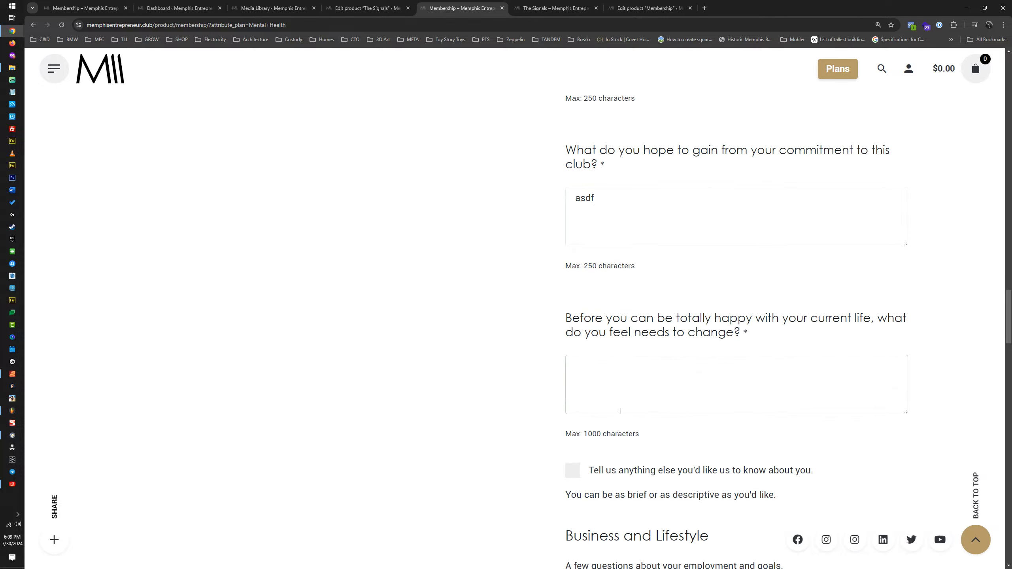
pyautogui.click(617, 359)
pyautogui.write('asdf')
# Step: Enable "Tell us anything else you'd like us to know about you." and answer the current employment question with No
pyautogui.click(574, 432)
pyautogui.scroll(-5, 638, 399)
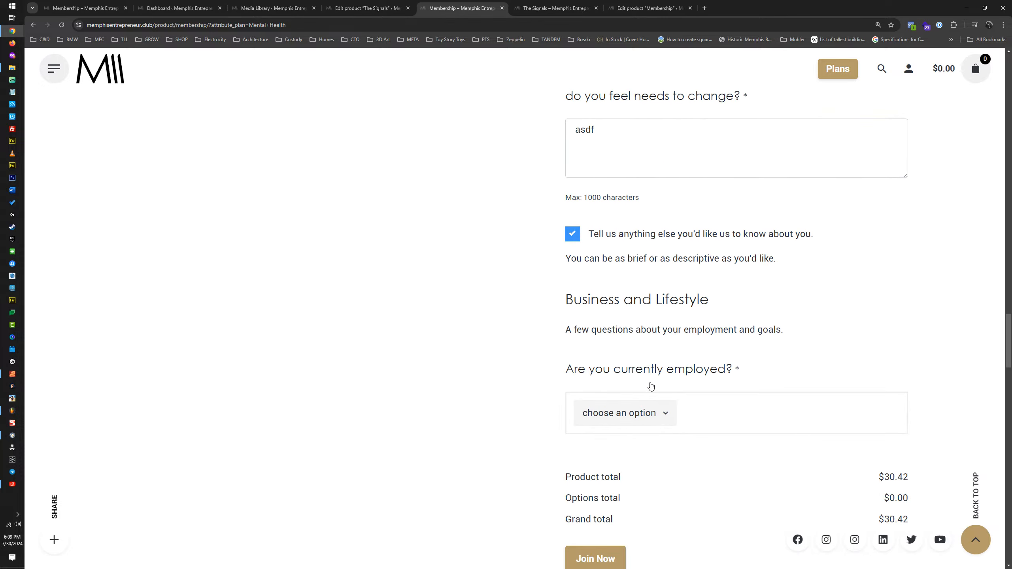
pyautogui.click(629, 412)
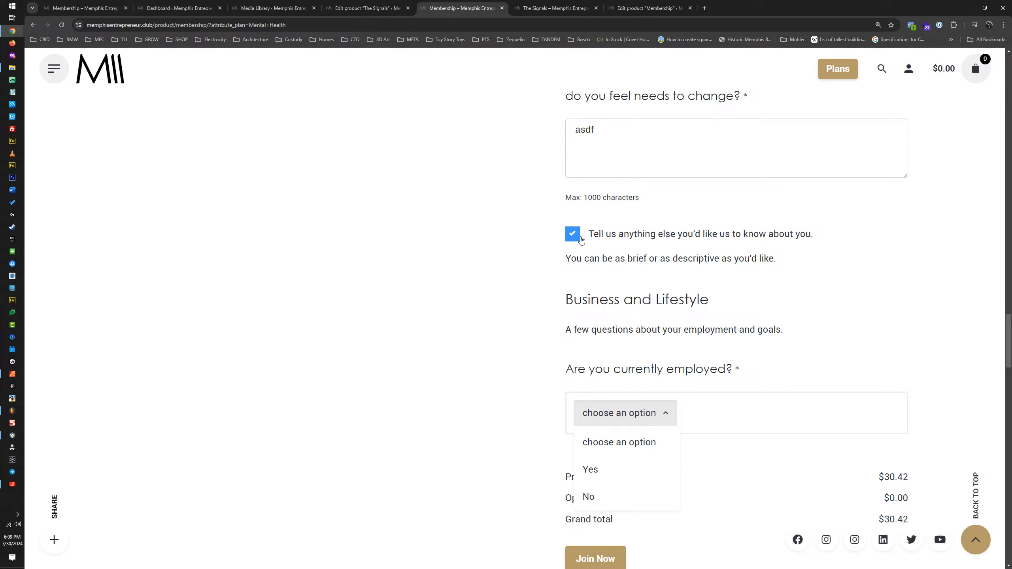
pyautogui.click(574, 236)
pyautogui.click(573, 235)
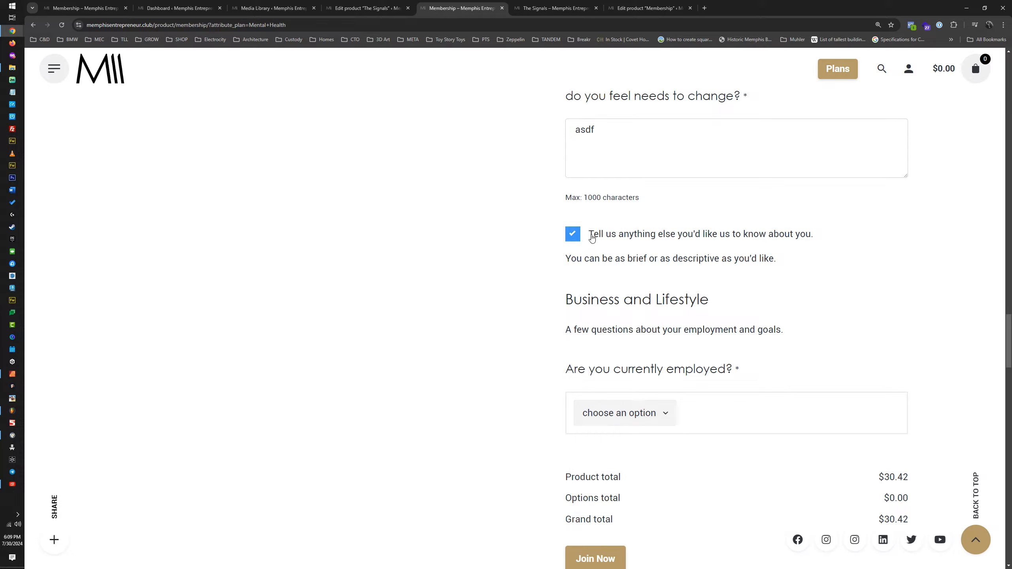
pyautogui.click(639, 421)
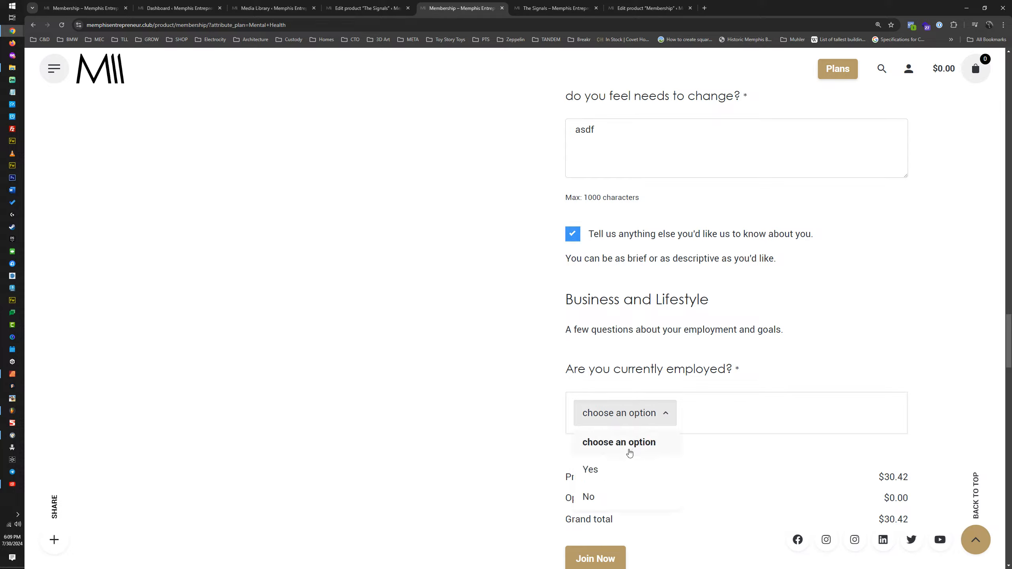
pyautogui.click(596, 497)
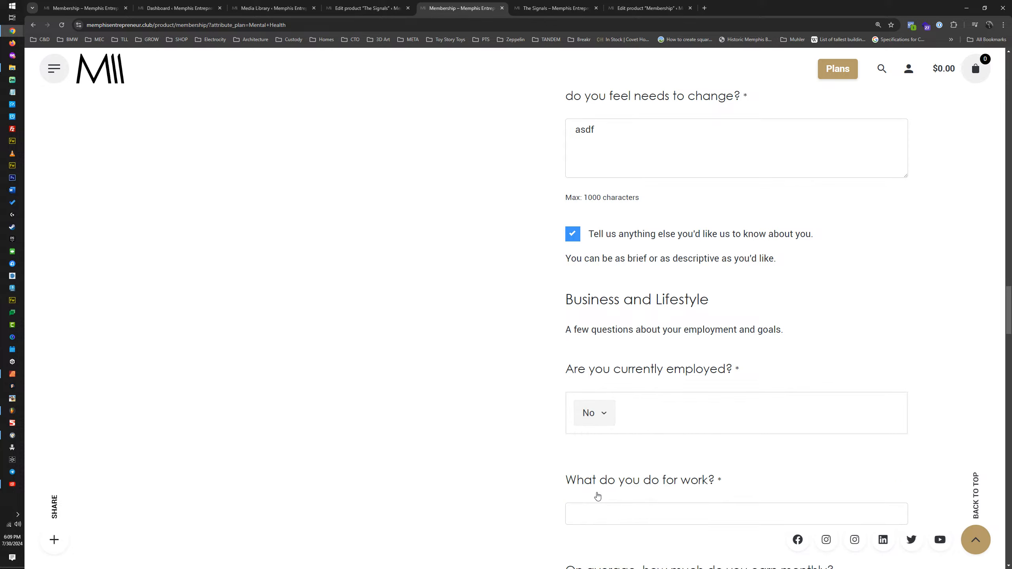
# Step: Enter "23" as what you do for work and $23 as the average monthly earnings
pyautogui.scroll(-5, 599, 497)
pyautogui.click(655, 318)
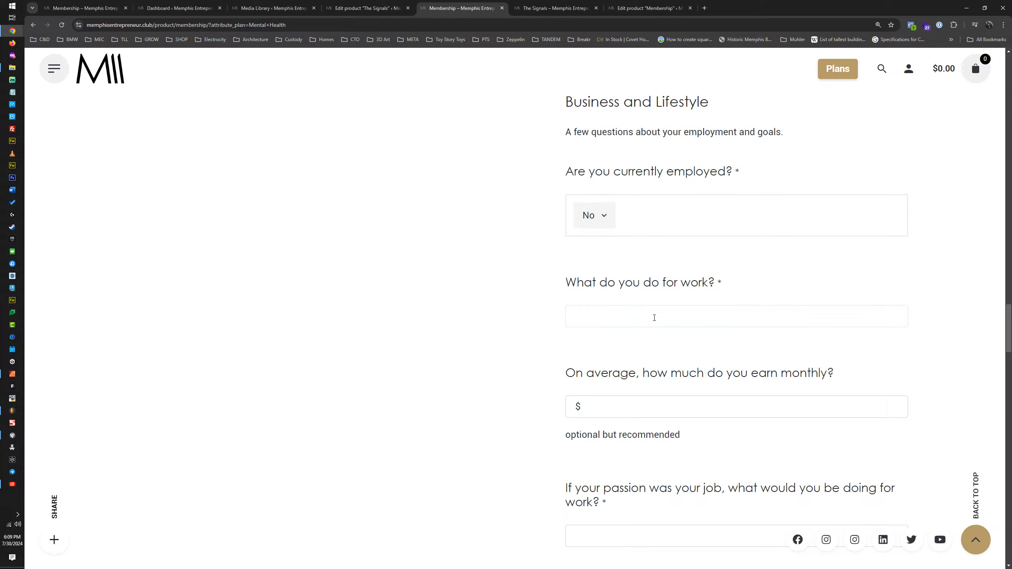
pyautogui.write('23')
pyautogui.click(615, 410)
pyautogui.write('$23')
# Step: Enter "asdf" as the job matching your passion and "sadf" as the close friend who would support it
pyautogui.scroll(-4, 604, 450)
pyautogui.click(615, 379)
pyautogui.write('asdf')
pyautogui.moveTo(614, 379); pyautogui.dragTo(557, 387)
pyautogui.click(590, 478)
pyautogui.write('sadf')
# Step: Answer "asdf" to whether there is someone other than yourself you'd like to help with your success
pyautogui.scroll(-5, 637, 420)
pyautogui.click(608, 357)
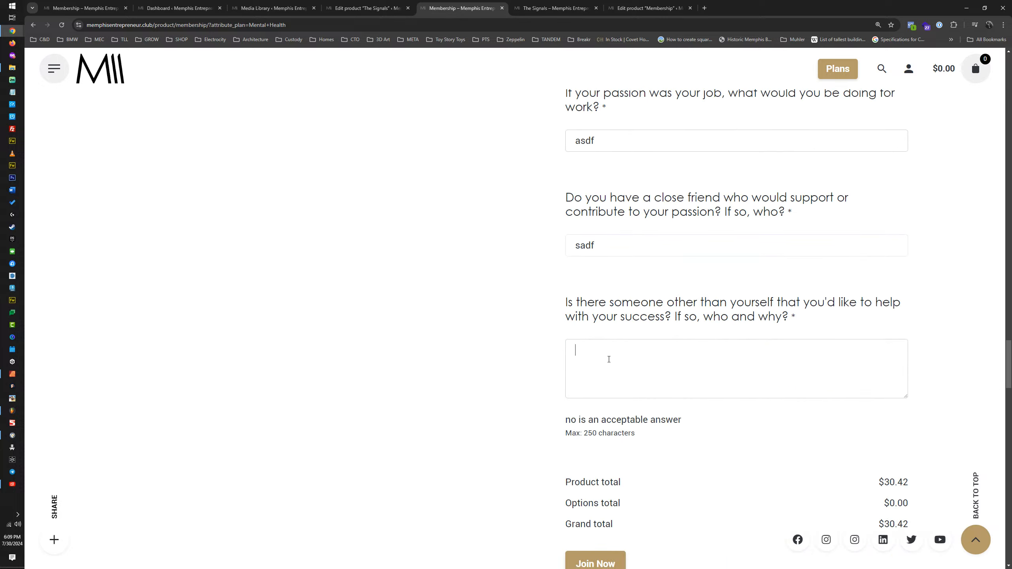
pyautogui.write('asdf')
pyautogui.scroll(-5, 608, 358)
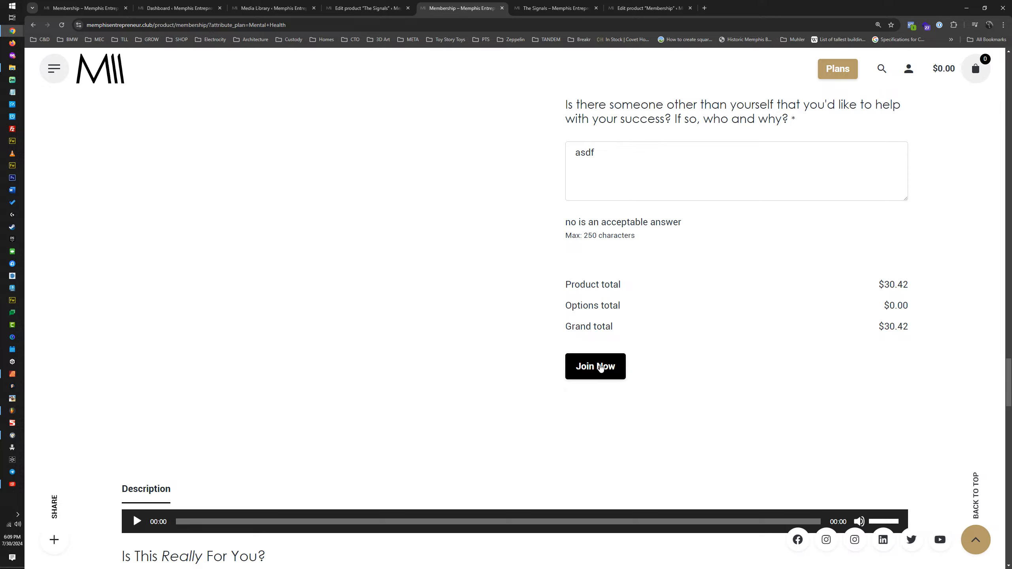
# Step: Return to The Signals product editor and open the site's installed plugins list in a separate tab
pyautogui.click(369, 9)
pyautogui.scroll(-10, 513, 245)
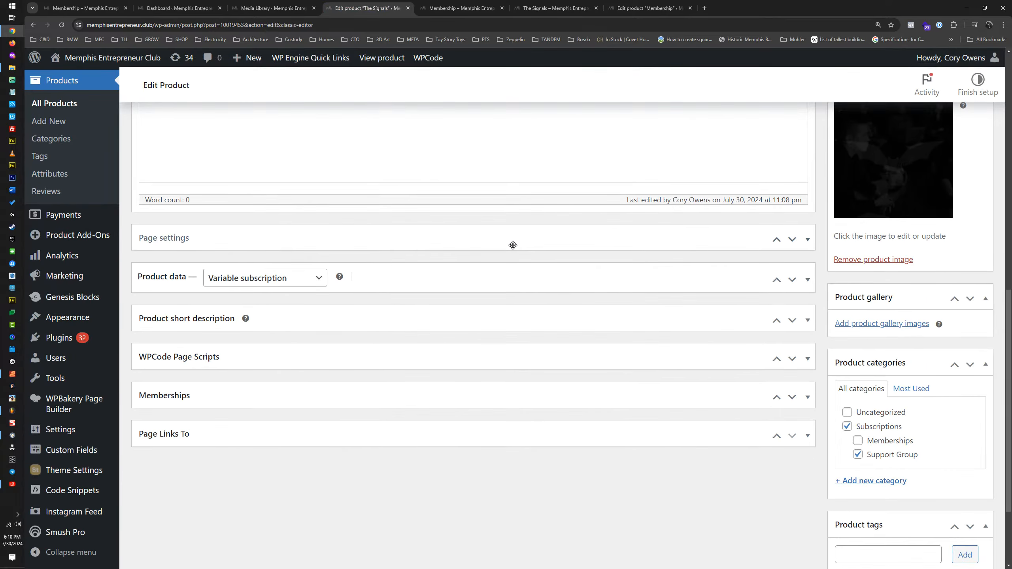
pyautogui.scroll(-3, 513, 245)
pyautogui.scroll(5, 509, 242)
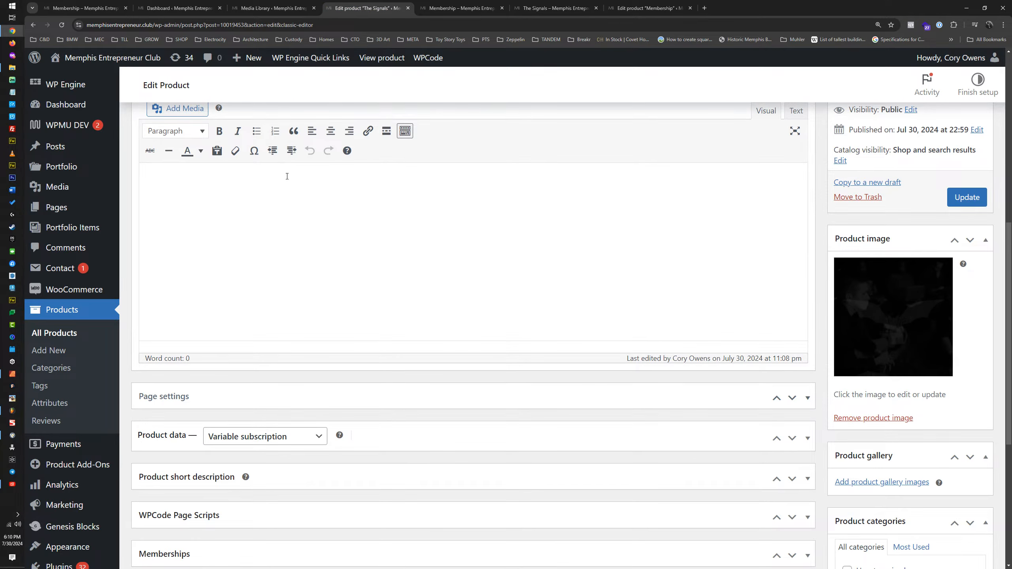
pyautogui.scroll(10, 181, 226)
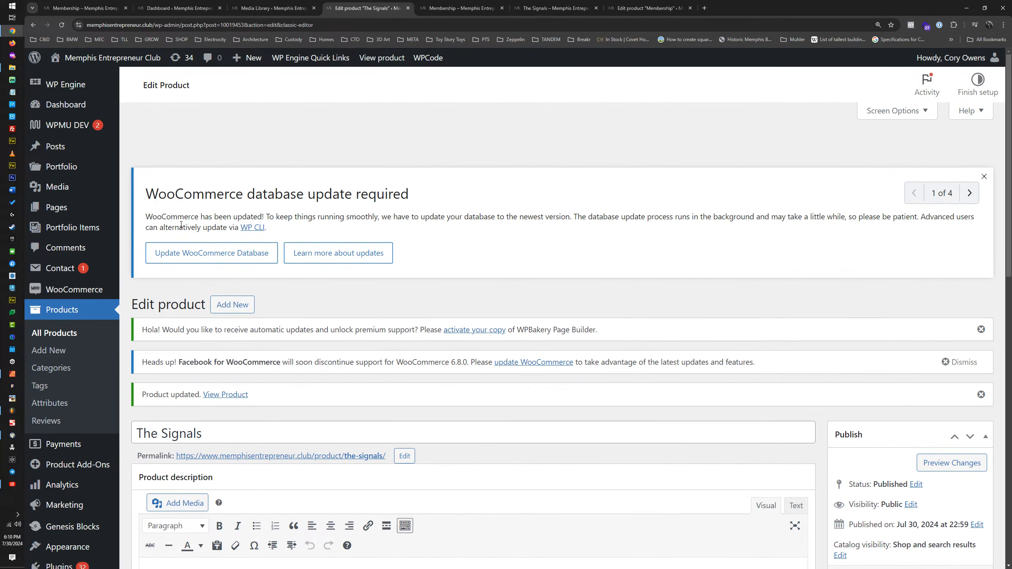
pyautogui.scroll(-5, 72, 323)
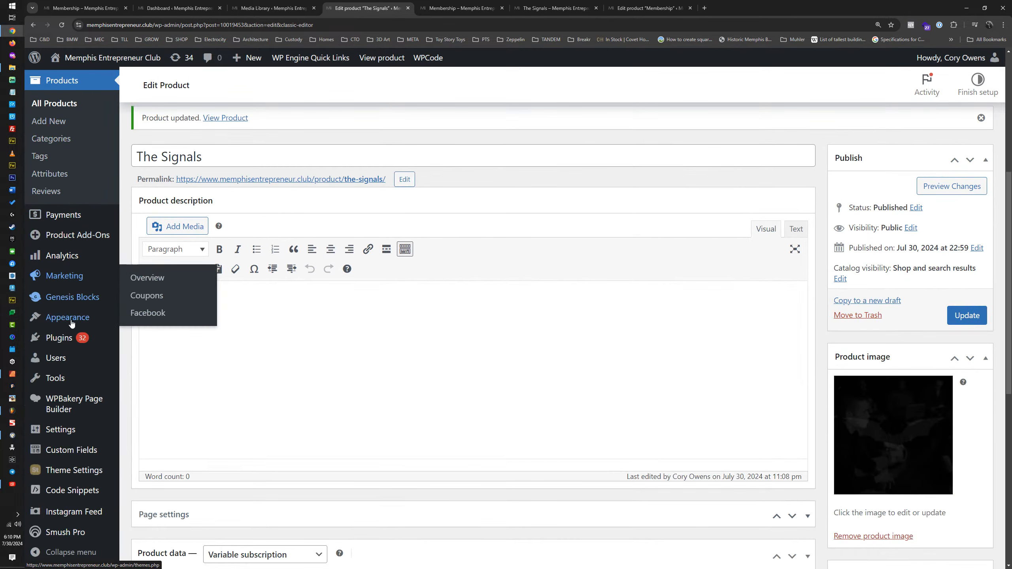
pyautogui.middleClick(67, 341)
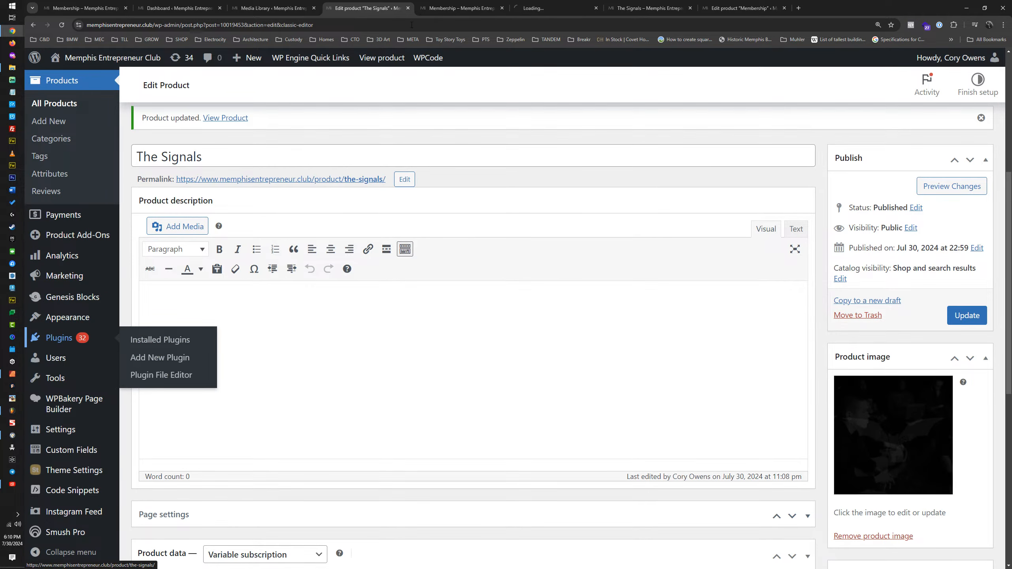
pyautogui.click(546, 9)
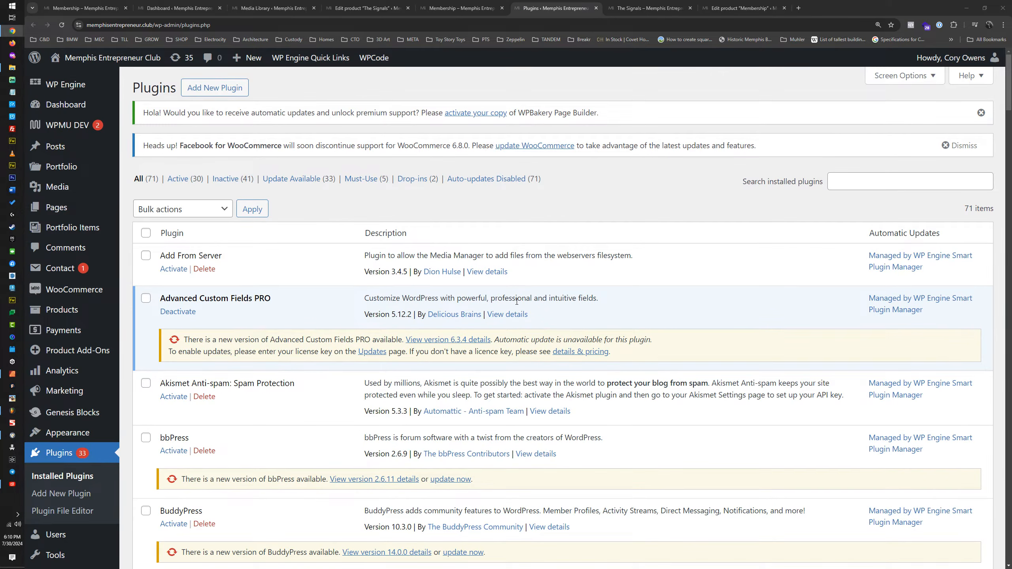
# Step: Deactivate the WooCommerce Checkout Field Editor plugin and delete it from the site
pyautogui.scroll(-12, 551, 302)
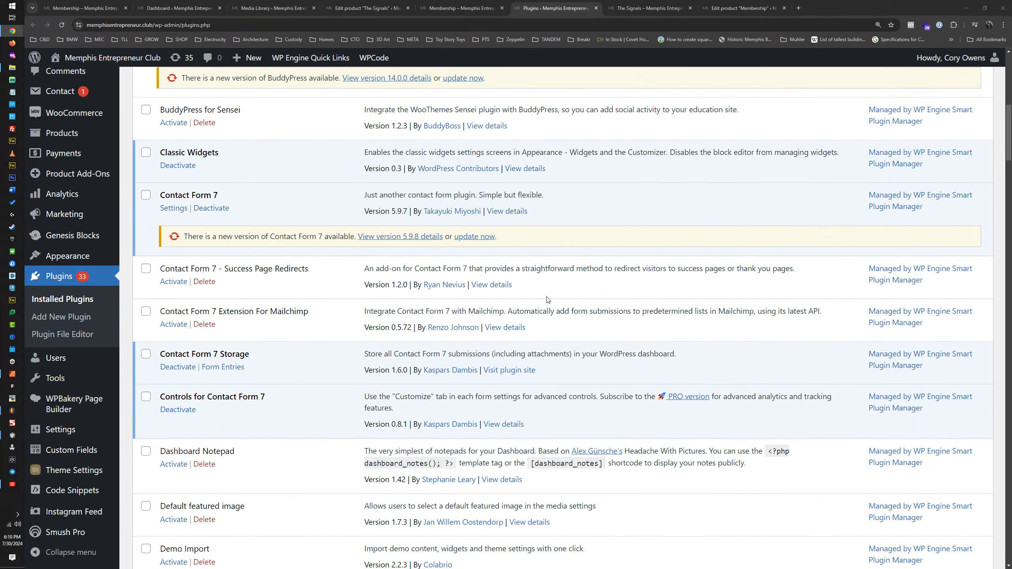
pyautogui.scroll(-10, 547, 300)
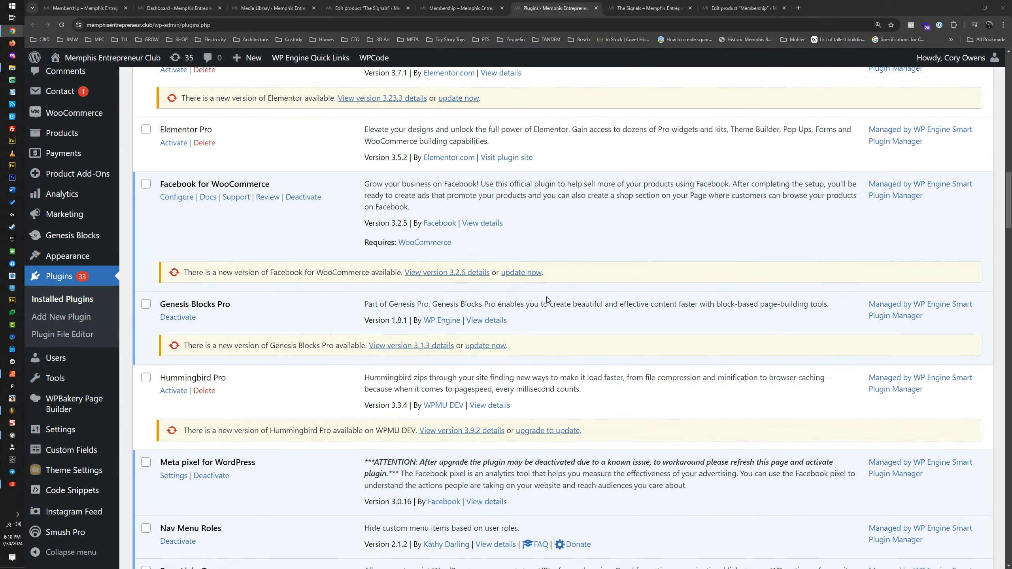
pyautogui.scroll(-5, 547, 300)
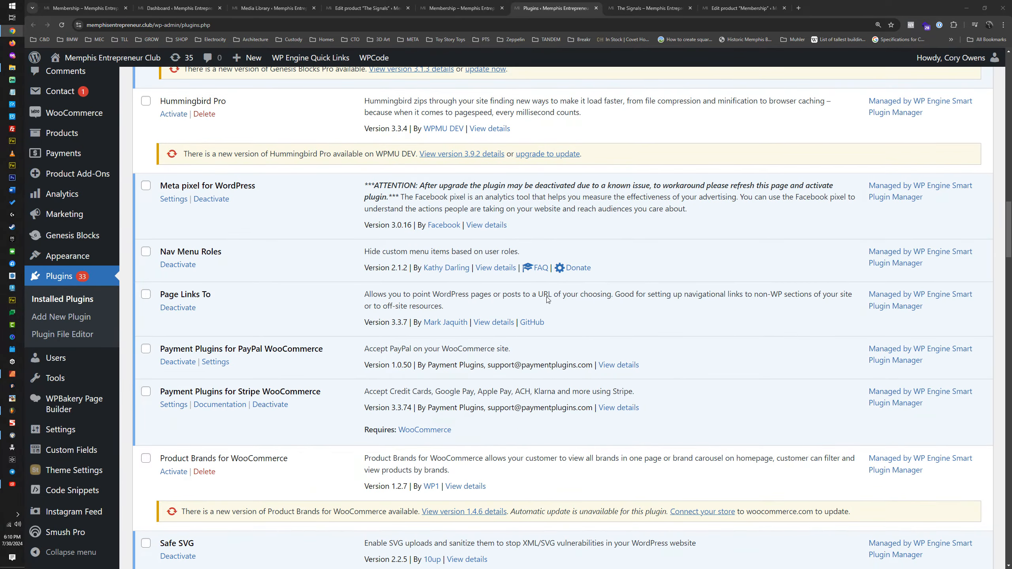
pyautogui.scroll(-15, 547, 300)
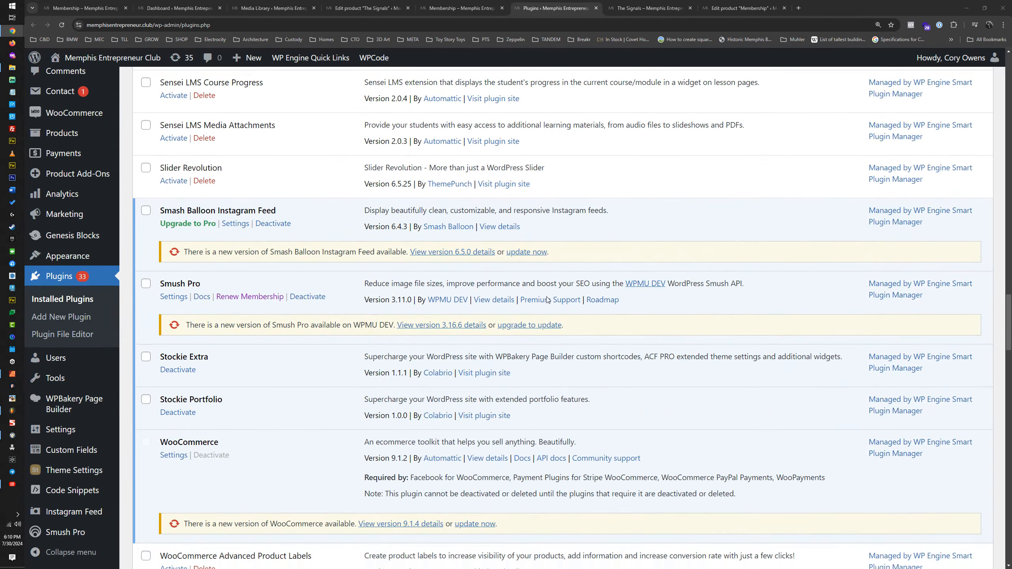
pyautogui.scroll(-12, 548, 300)
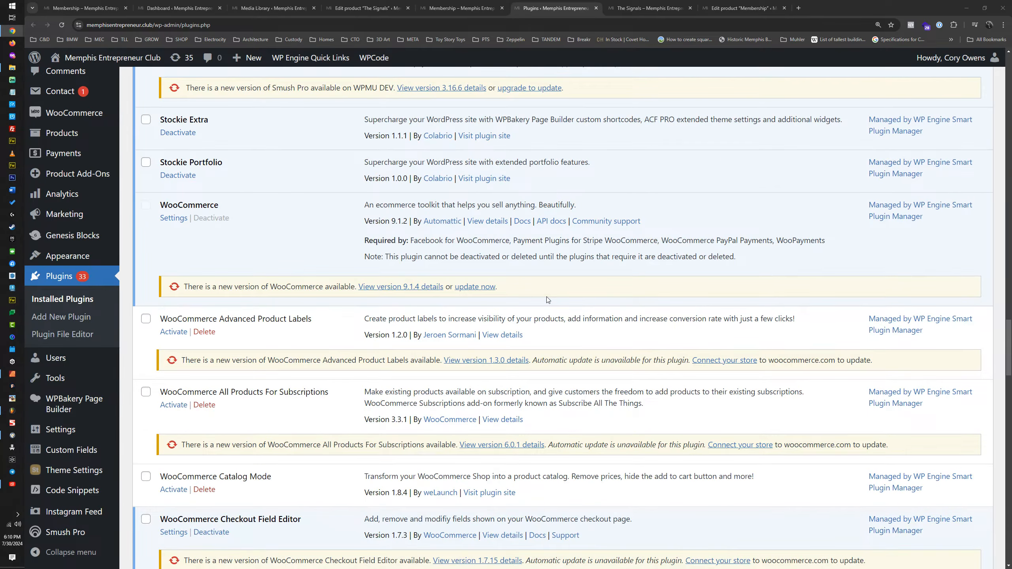
pyautogui.scroll(-1, 547, 300)
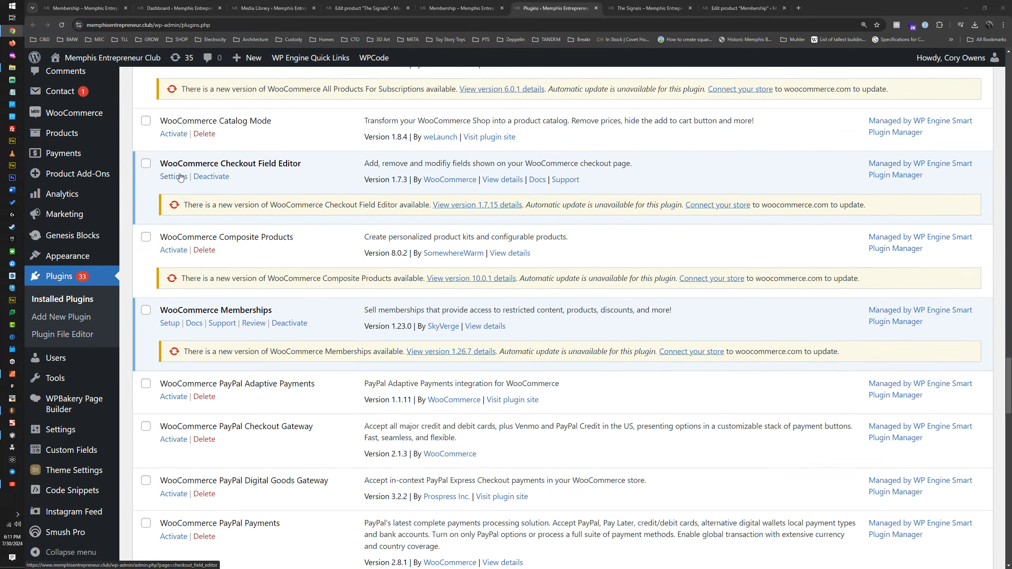
pyautogui.click(206, 180)
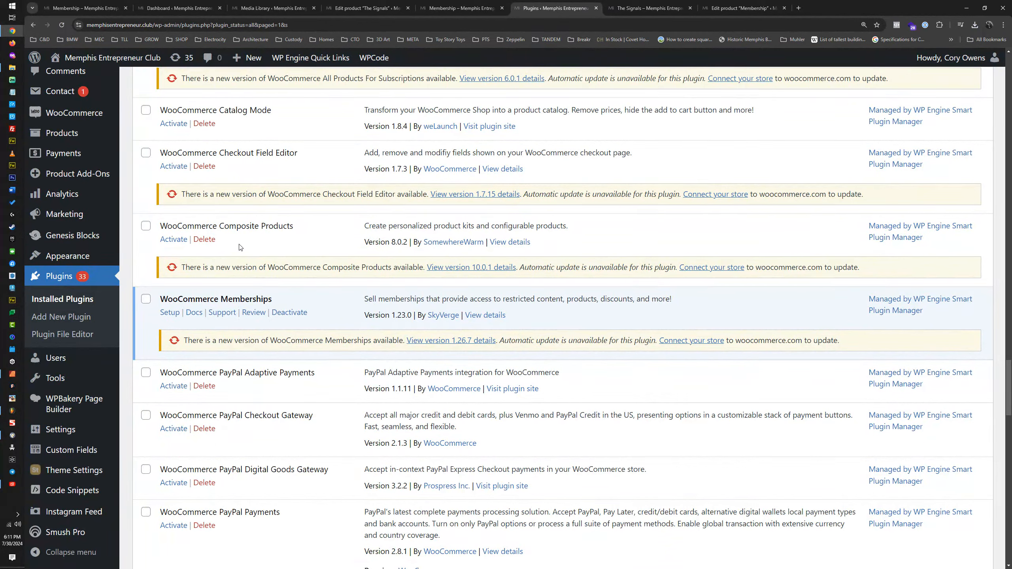
pyautogui.click(205, 166)
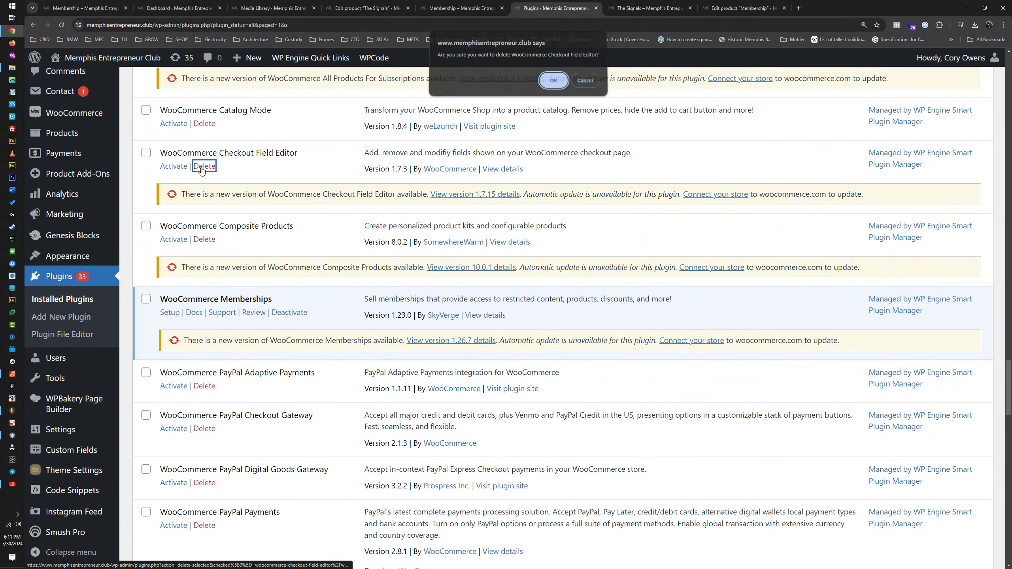
pyautogui.click(560, 78)
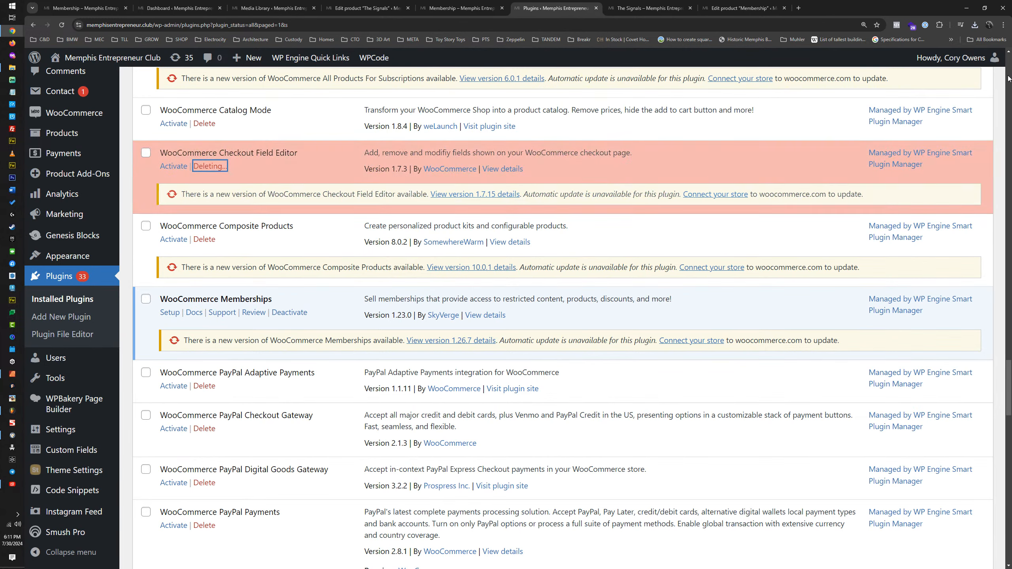
# Step: Upload, install and activate C1RSizjvG4uB-woocommerce-checkout-field-editor.zip from New folder (2) on the Desktop
pyautogui.scroll(15, 1010, 79)
pyautogui.scroll(2, 1010, 64)
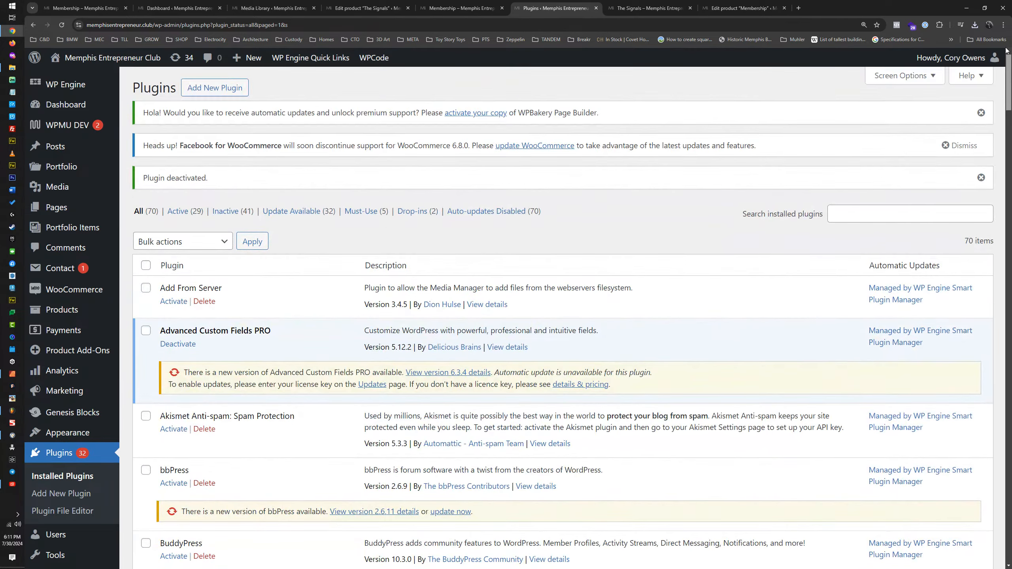
pyautogui.click(228, 89)
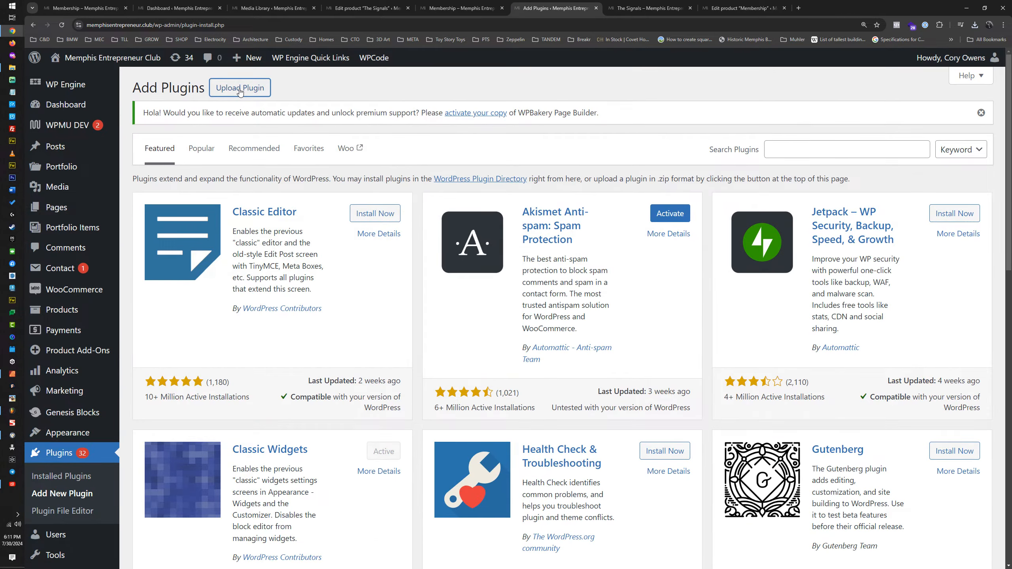
pyautogui.click(240, 92)
pyautogui.click(484, 230)
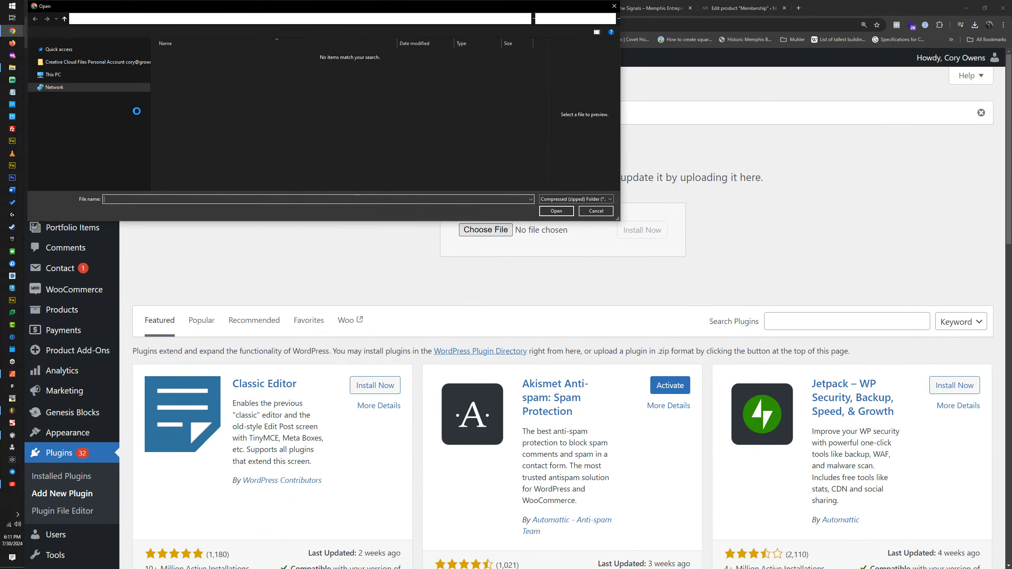
pyautogui.click(64, 45)
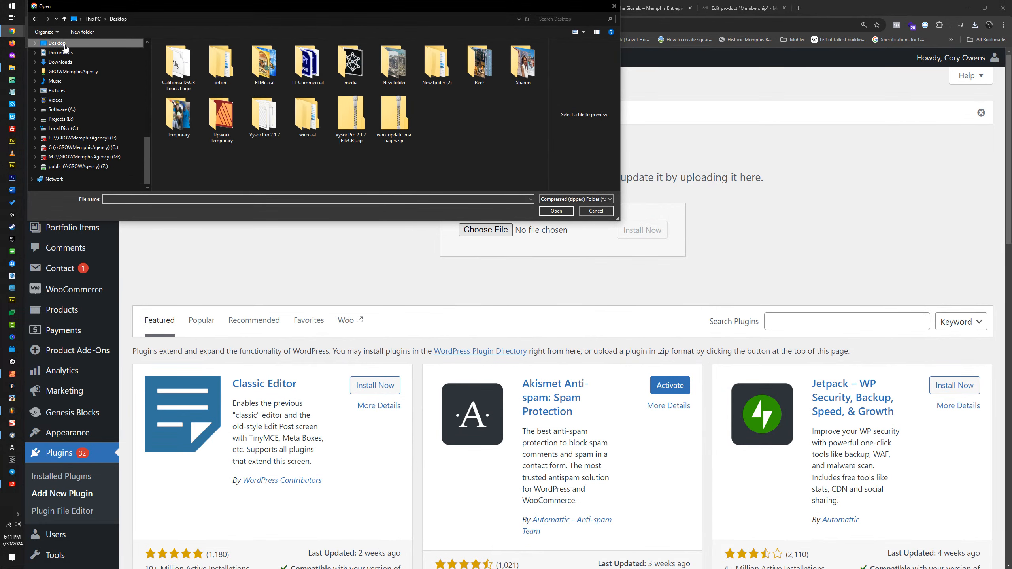
pyautogui.doubleClick(437, 64)
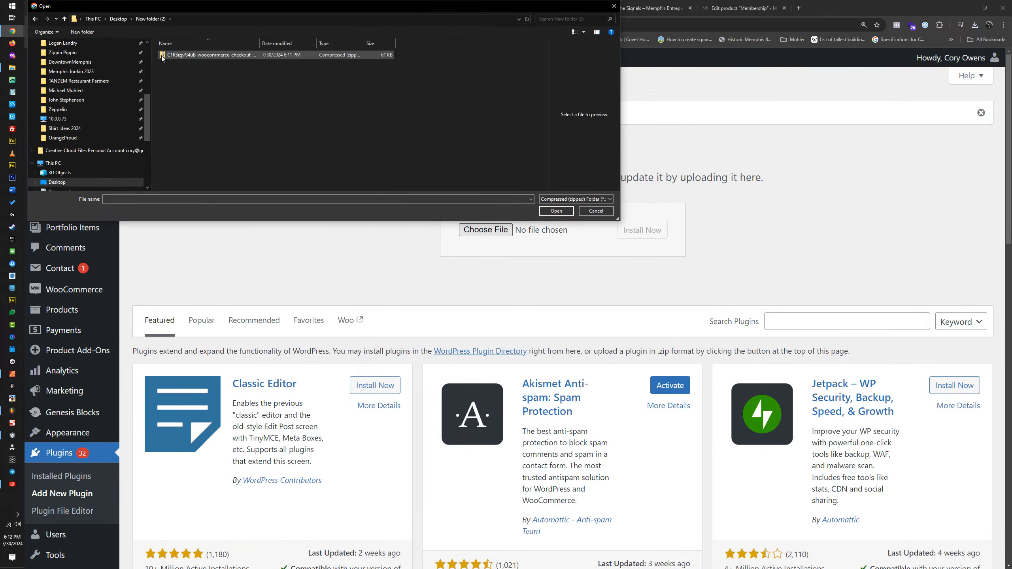
pyautogui.doubleClick(181, 57)
pyautogui.click(637, 240)
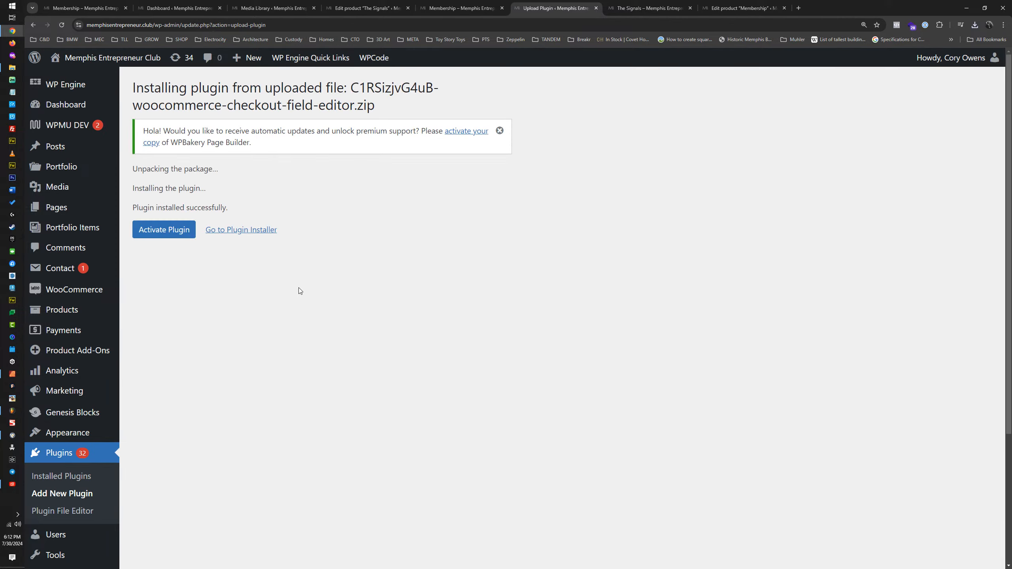
pyautogui.click(172, 235)
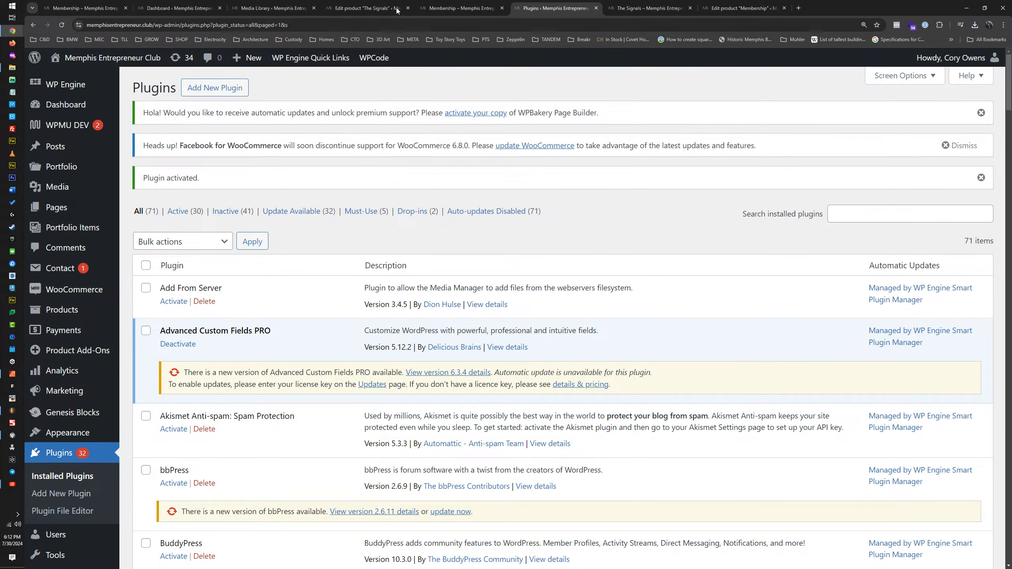
# Step: Return to the storefront's Membership page and go from there to the Shop page
pyautogui.click(398, 9)
pyautogui.click(446, 6)
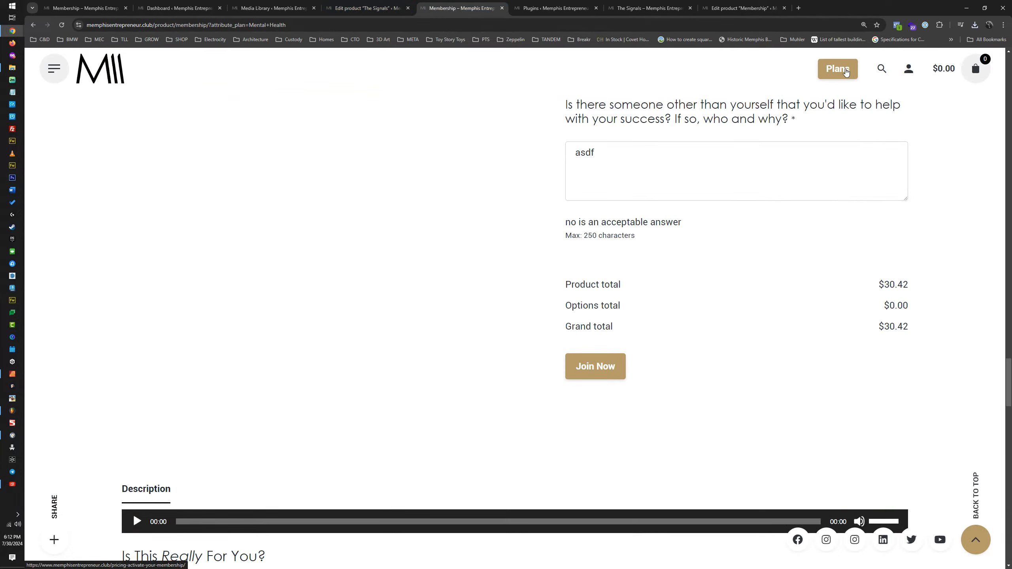
pyautogui.scroll(15, 809, 108)
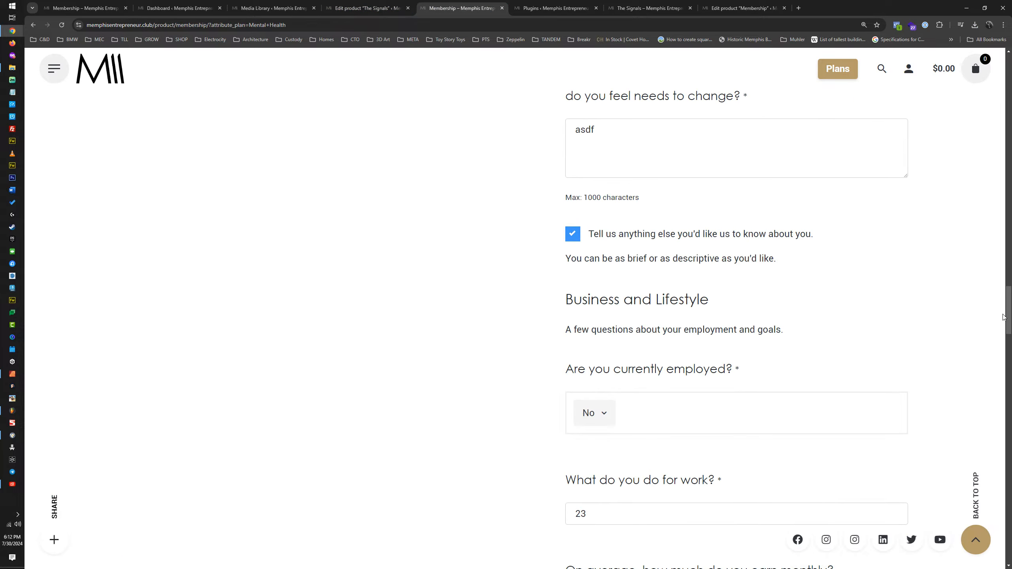
pyautogui.moveTo(1004, 318); pyautogui.dragTo(999, 76)
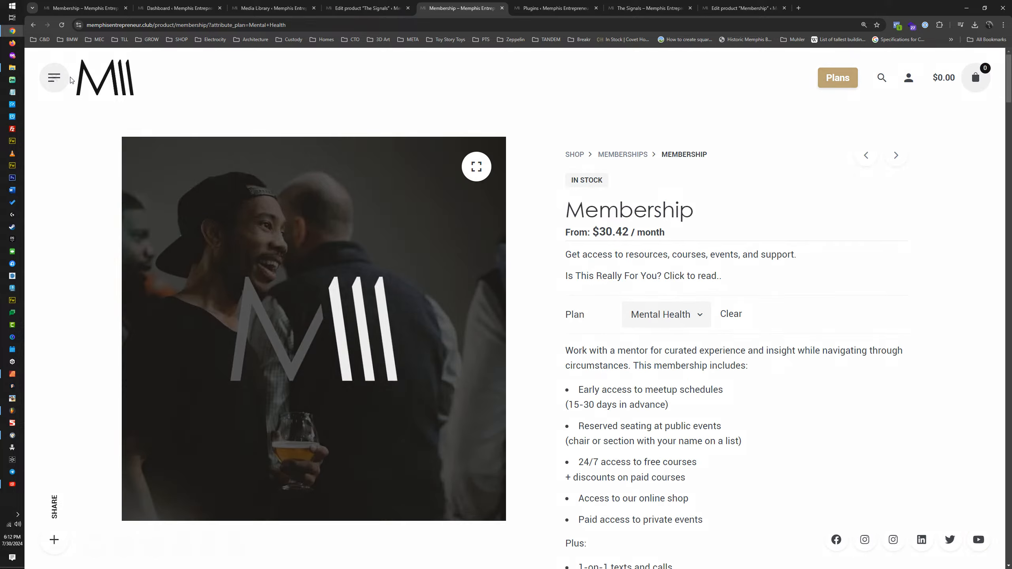
pyautogui.click(69, 79)
pyautogui.click(125, 160)
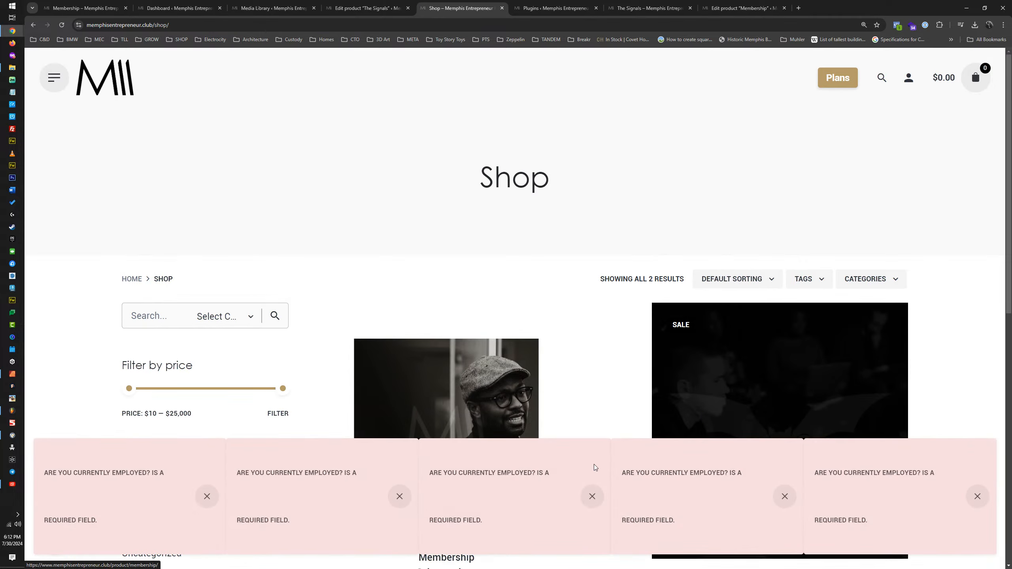
# Step: Dismiss all the "Are you currently employed?" required-field notices on the Shop page
pyautogui.click(593, 496)
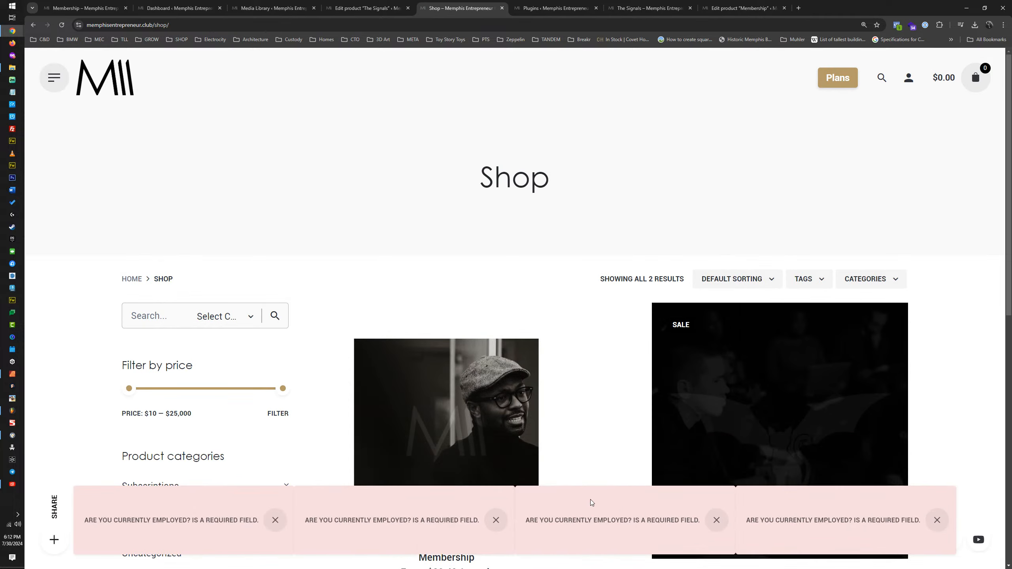
pyautogui.click(496, 520)
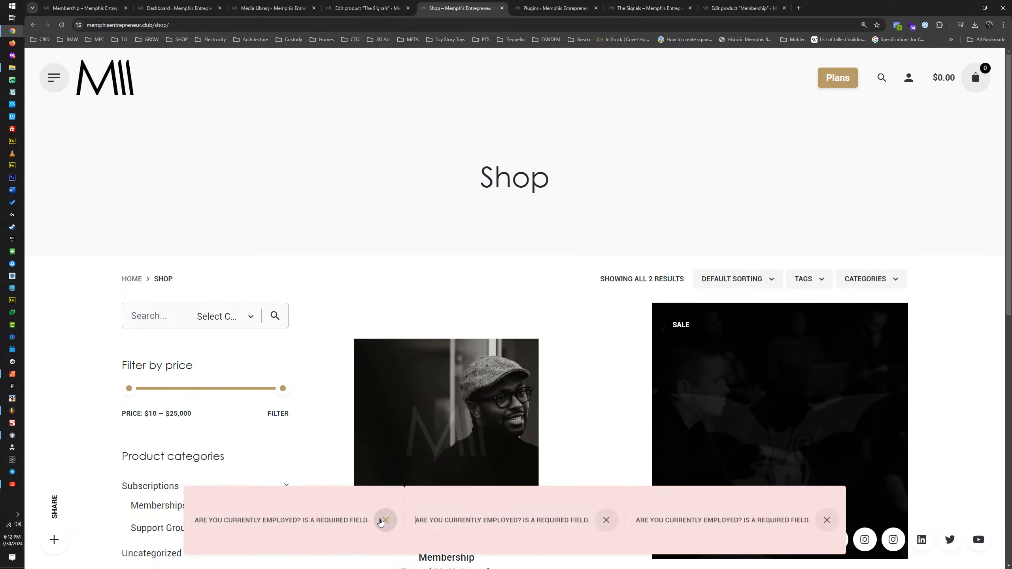
pyautogui.click(384, 521)
pyautogui.click(495, 520)
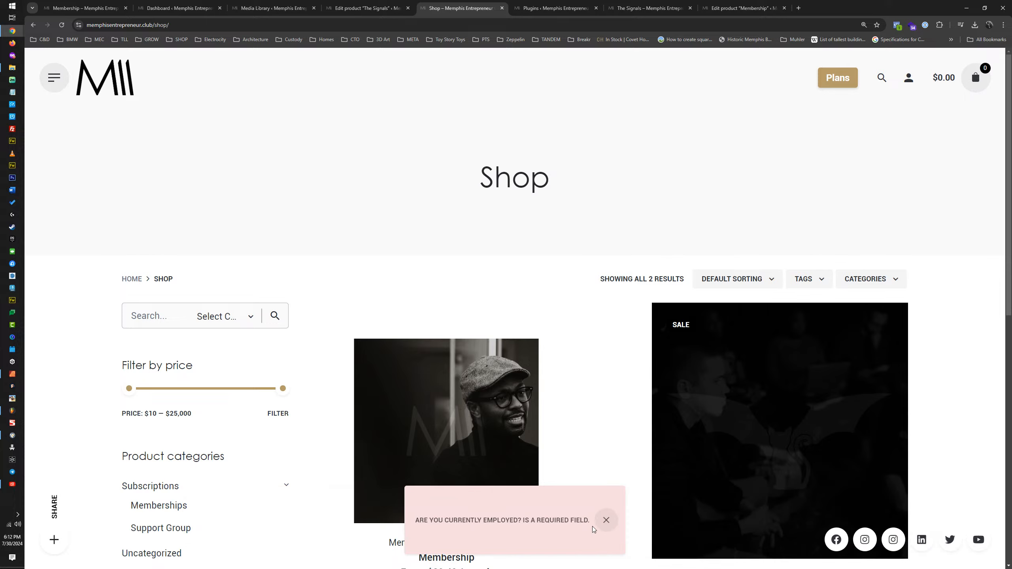
pyautogui.click(605, 520)
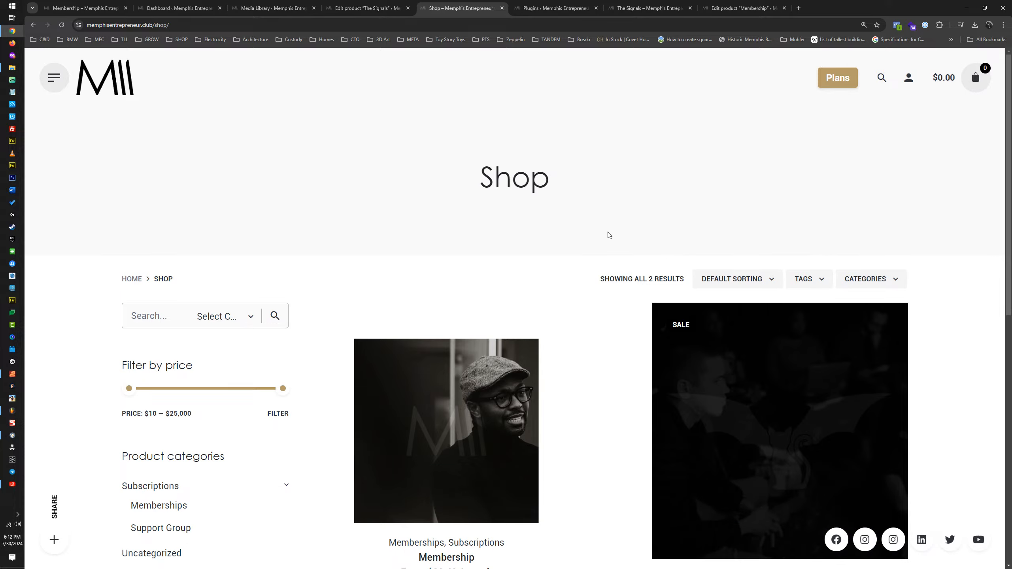
# Step: Open The Signals product from the shop and choose The Bat Signal as its support group
pyautogui.scroll(-5, 610, 235)
pyautogui.click(809, 233)
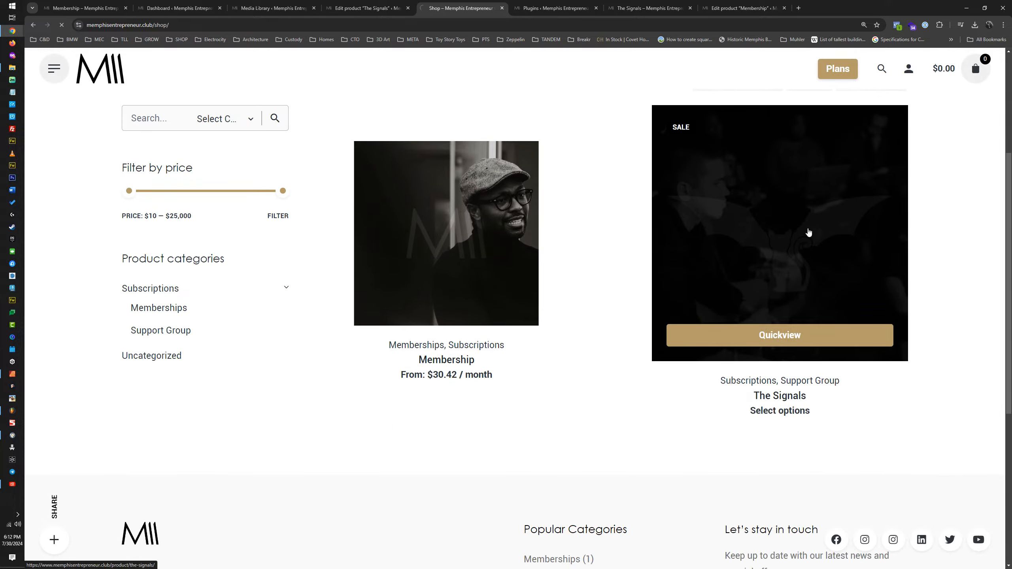
pyautogui.click(728, 279)
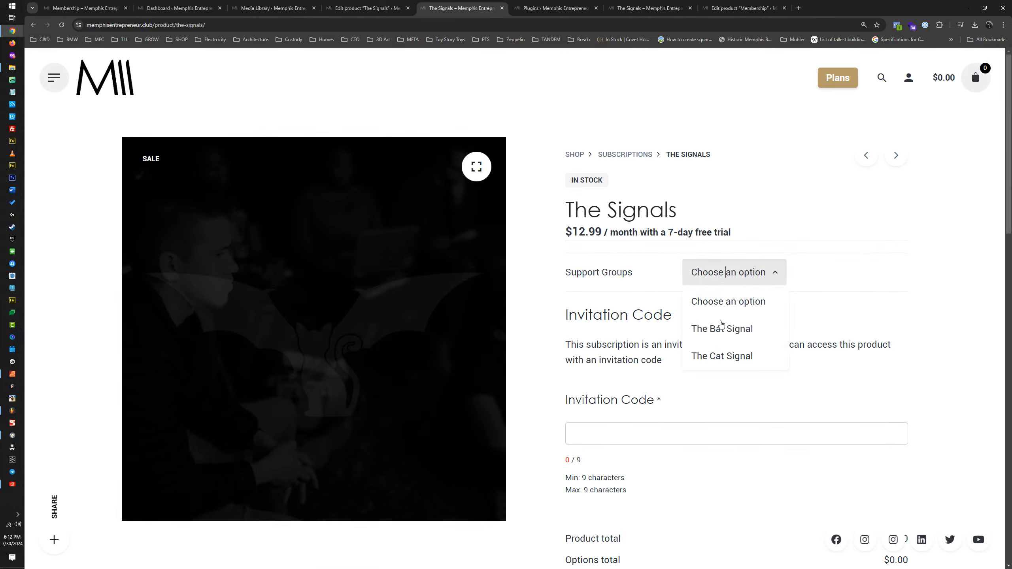
pyautogui.click(732, 329)
# Step: Fill in the invitation code, accept the one-year commitment and try to join The Signals
pyautogui.scroll(-5, 621, 271)
pyautogui.click(605, 297)
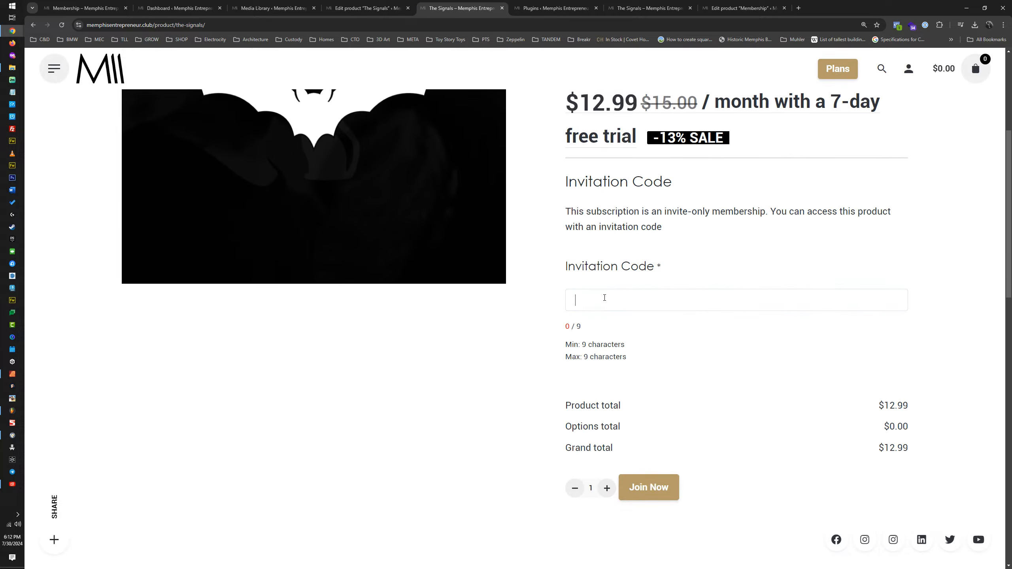
pyautogui.write('123456789')
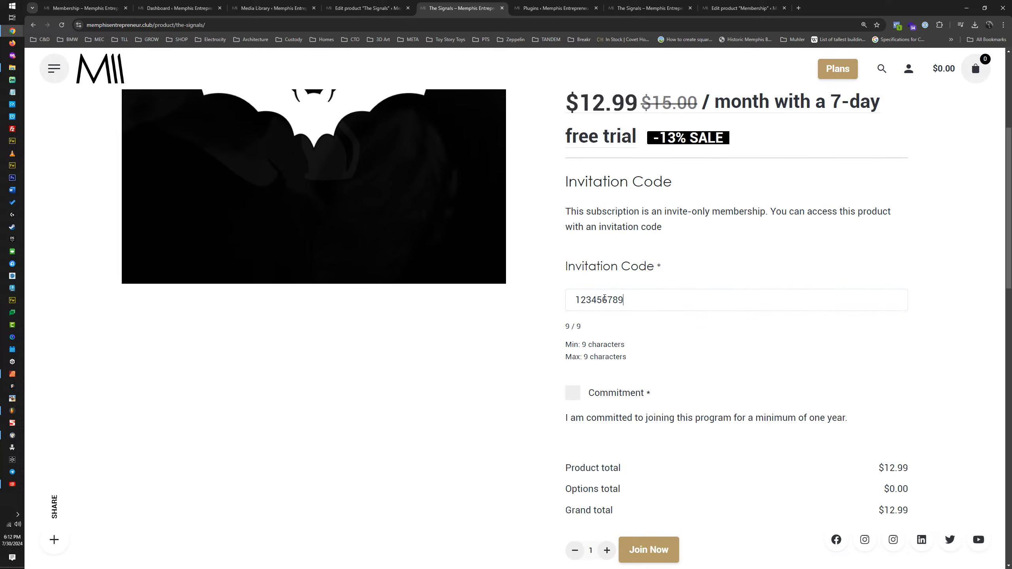
pyautogui.click(573, 393)
pyautogui.scroll(-3, 576, 394)
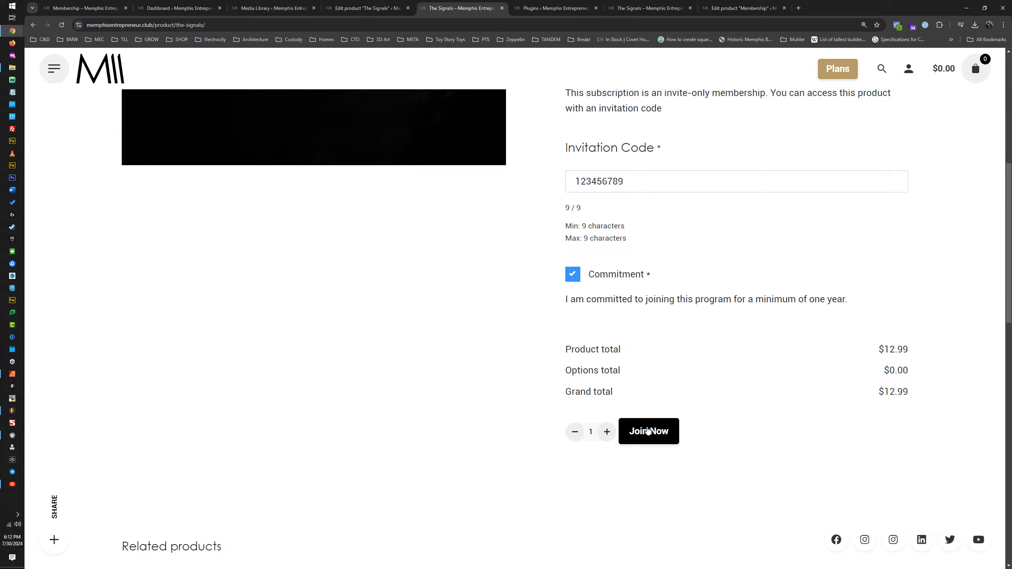
pyautogui.click(650, 431)
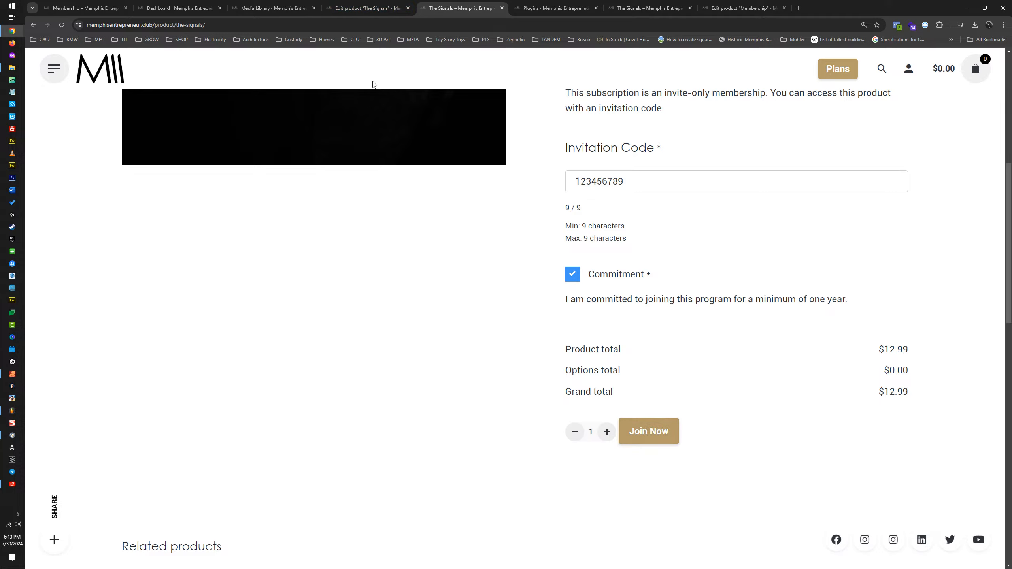
# Step: Deactivate the WooCommerce Checkout Field Editor plugin and view its checkout fields settings in a separate tab, closing that tab when done
pyautogui.moveTo(361, 4)
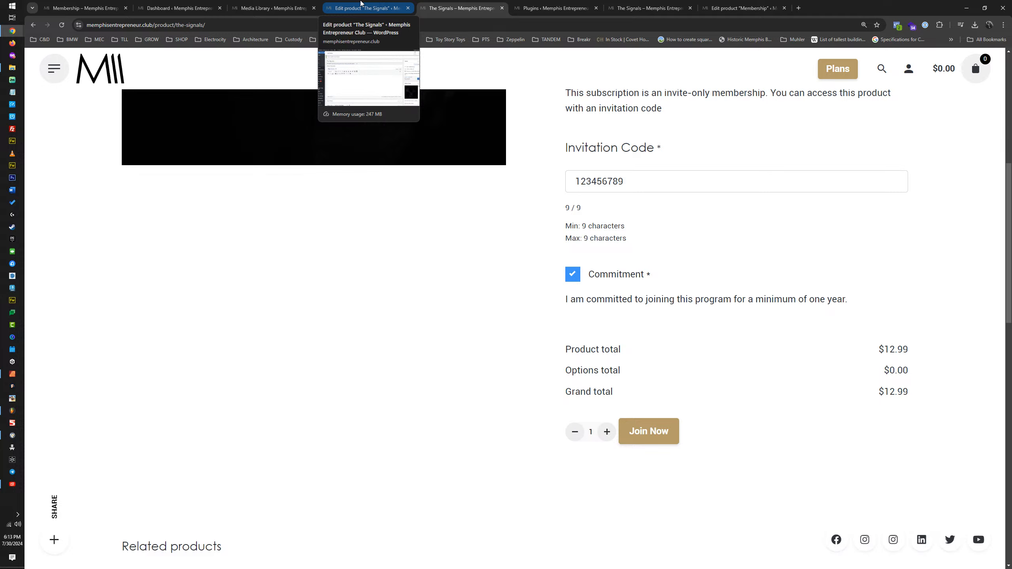
pyautogui.click(361, 8)
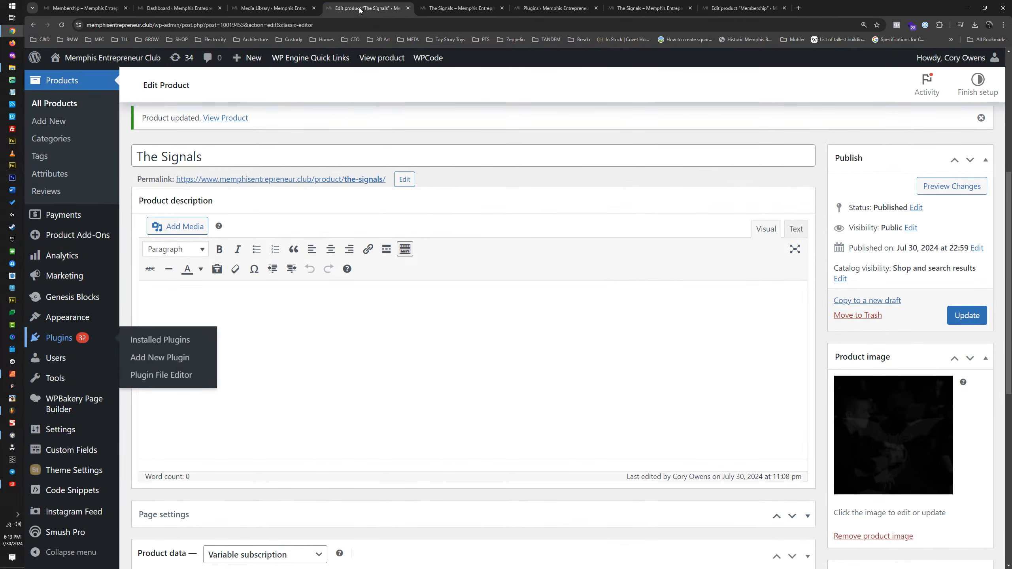
pyautogui.click(562, 6)
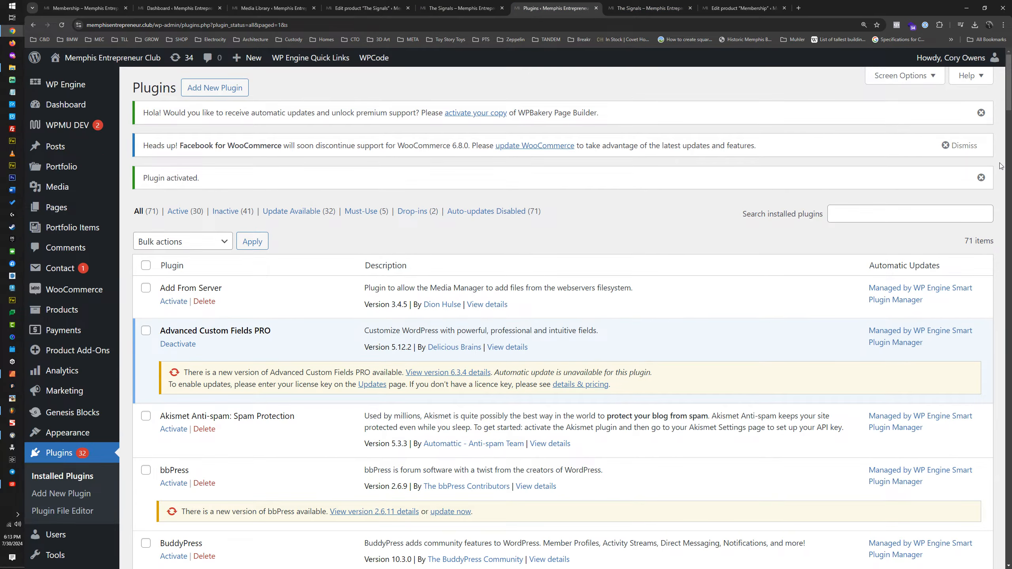
pyautogui.moveTo(1009, 91); pyautogui.dragTo(1010, 395)
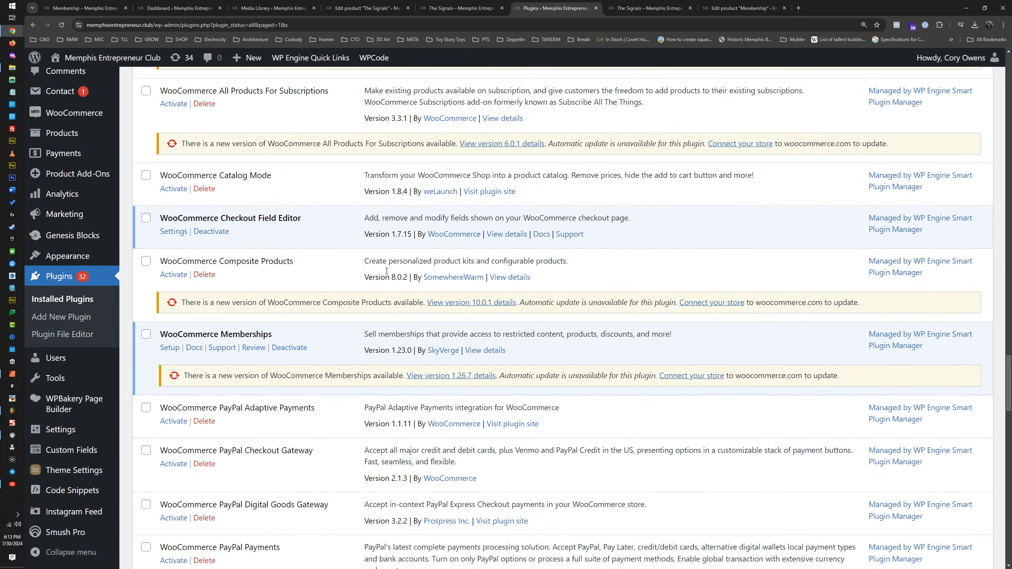
pyautogui.middleClick(175, 231)
pyautogui.middleClick(227, 231)
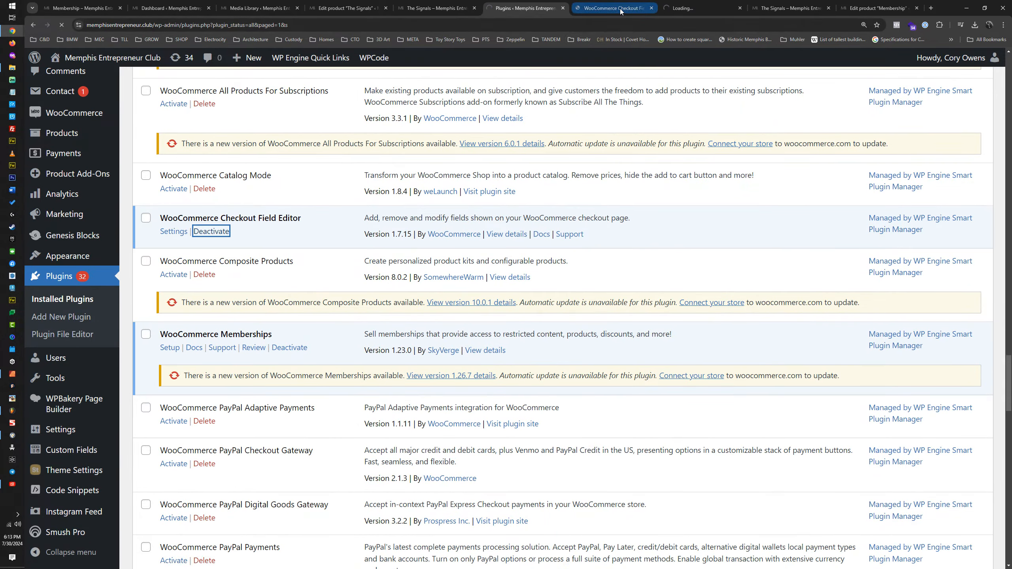
pyautogui.click(638, 9)
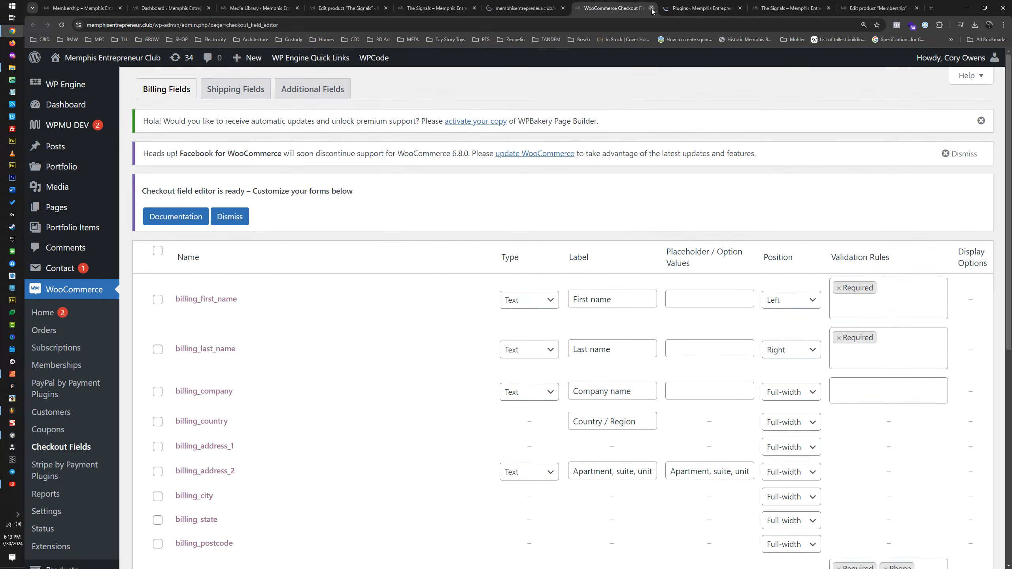
pyautogui.click(651, 8)
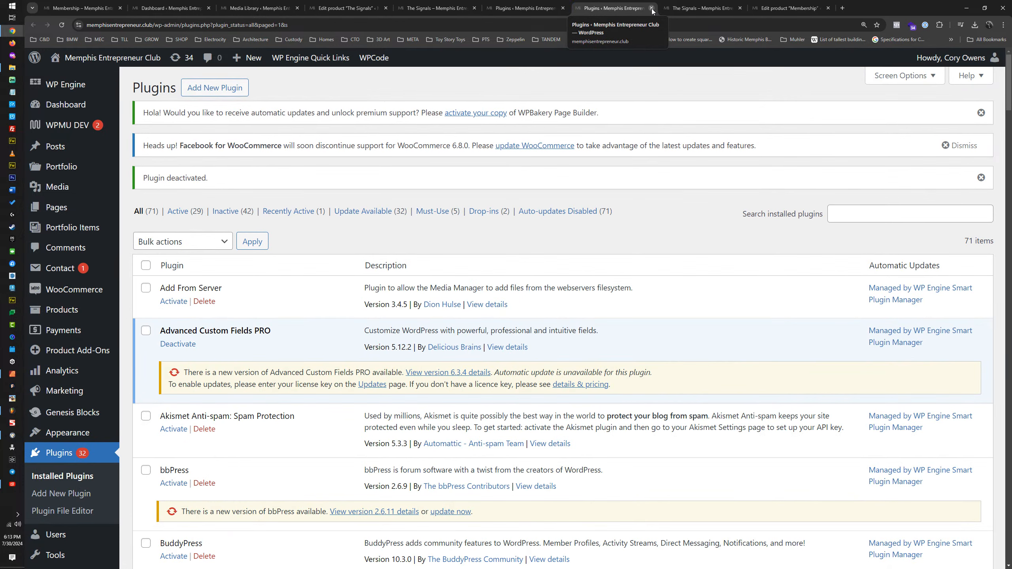
# Step: Reload The Signals storefront page to recheck it and look through the WooCommerce entries in the installed plugins list
pyautogui.click(430, 4)
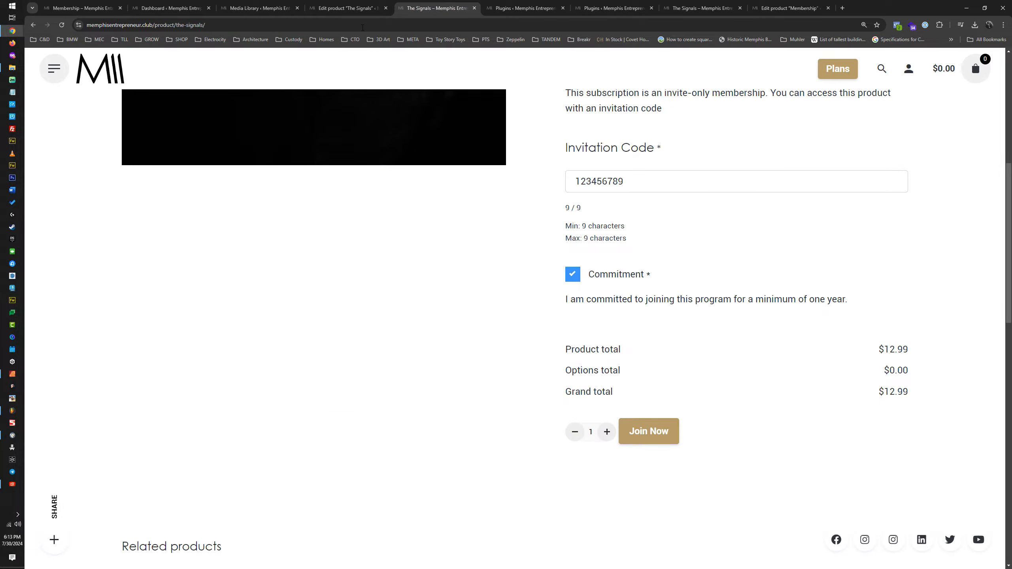
pyautogui.click(62, 25)
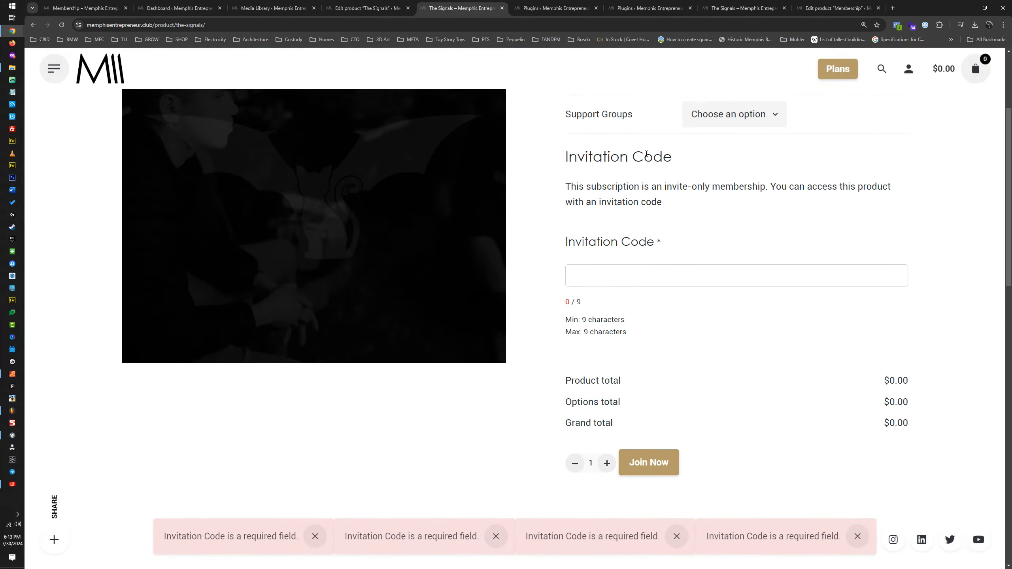
pyautogui.click(556, 8)
pyautogui.scroll(-15, 502, 262)
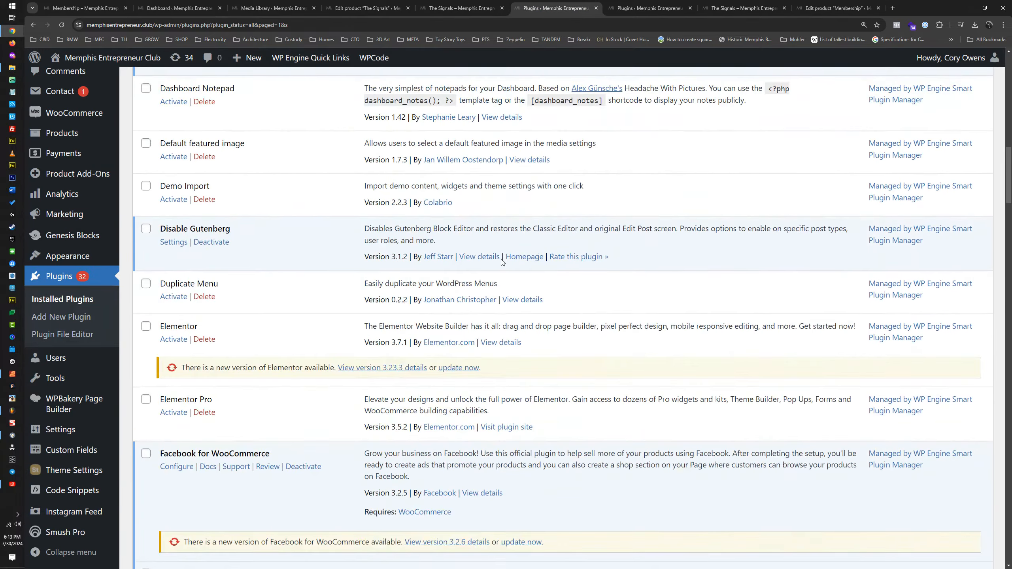
pyautogui.scroll(-20, 502, 261)
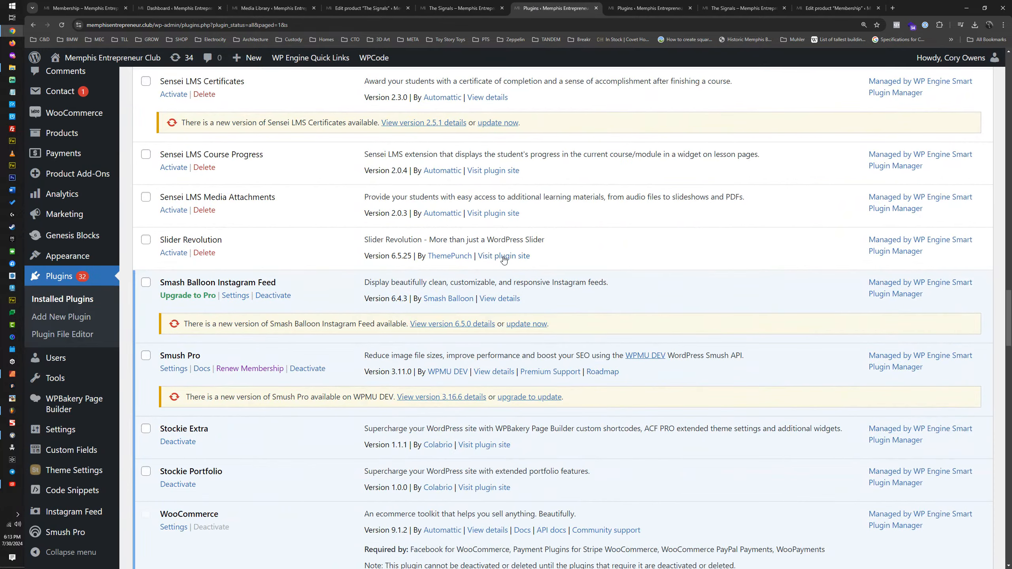
pyautogui.scroll(-15, 505, 260)
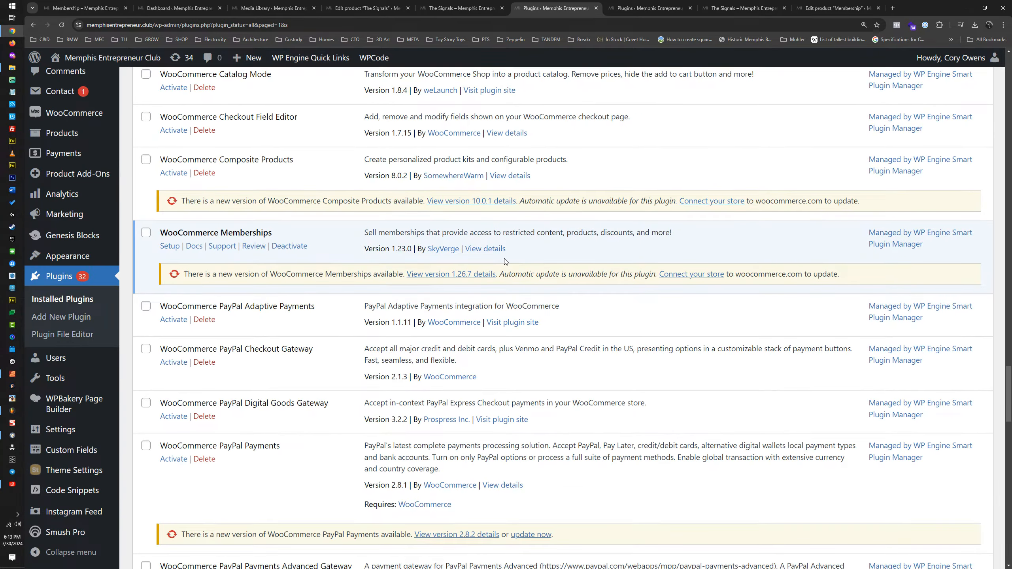
pyautogui.scroll(-12, 505, 262)
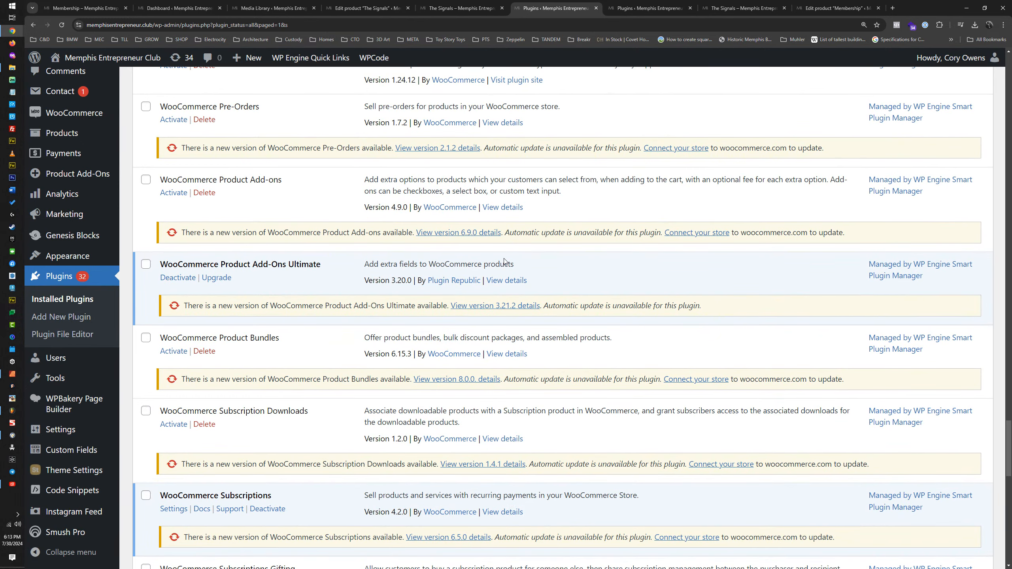
pyautogui.scroll(15, 505, 262)
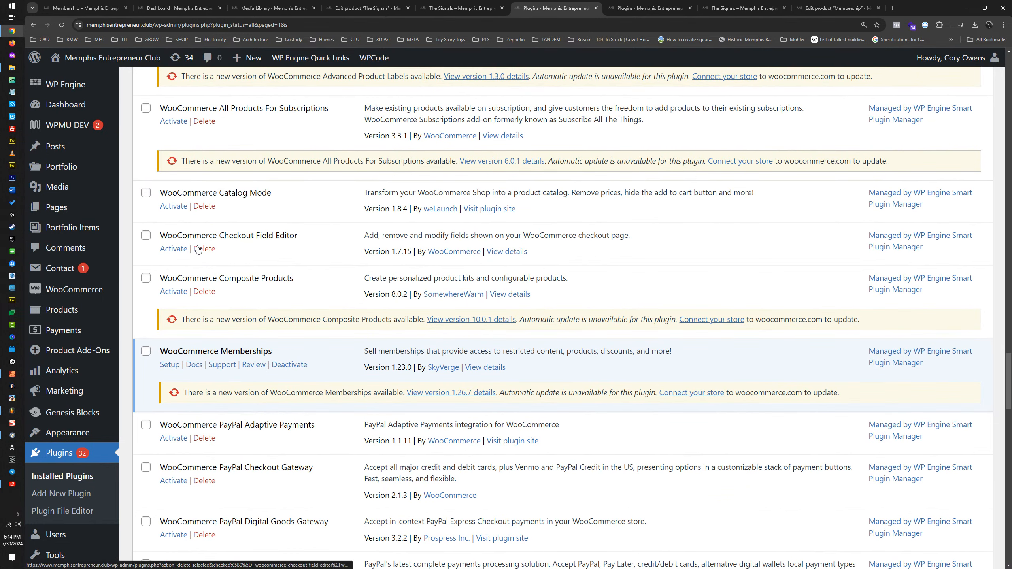
pyautogui.click(627, 4)
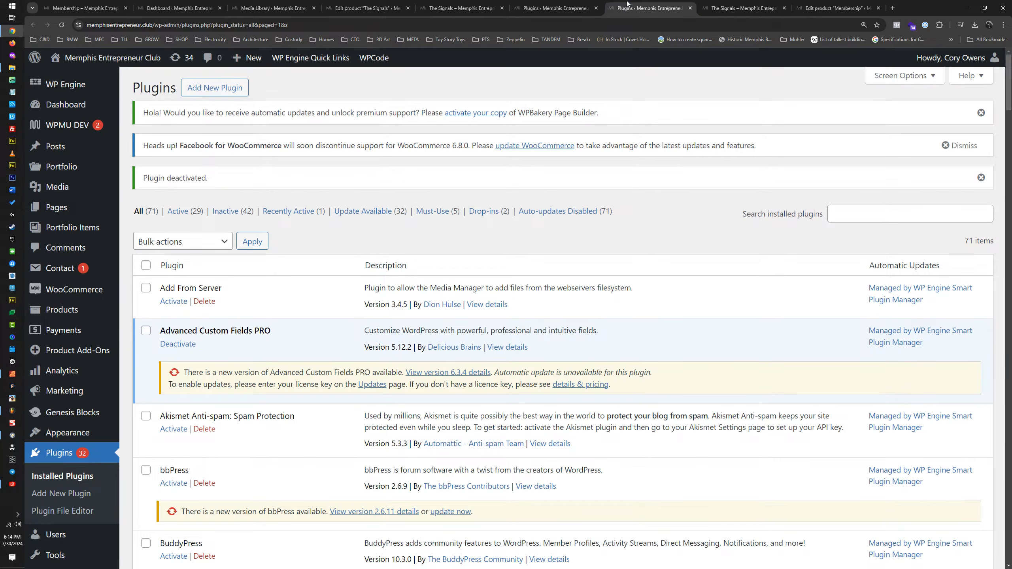
pyautogui.click(458, 8)
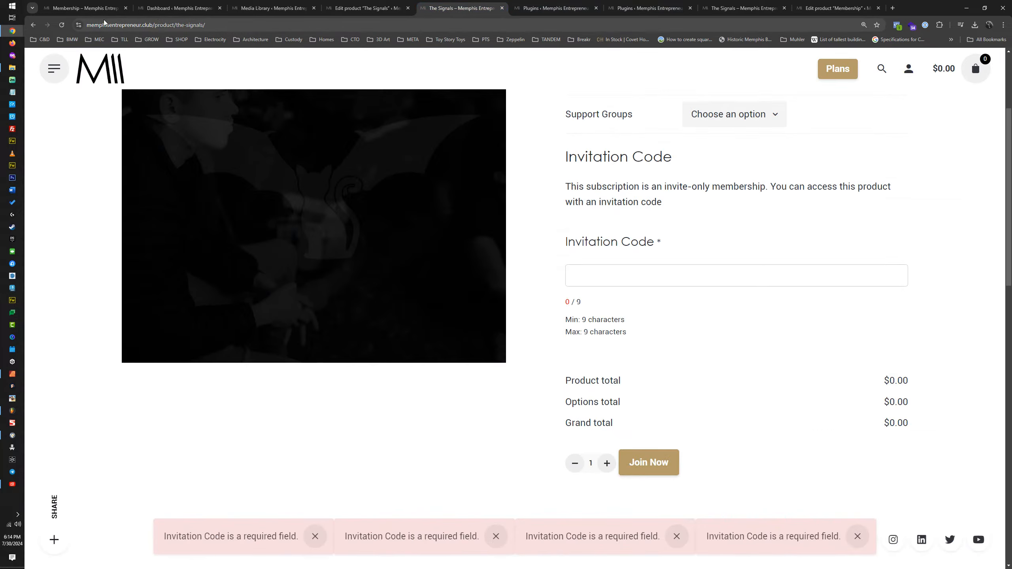
pyautogui.click(61, 26)
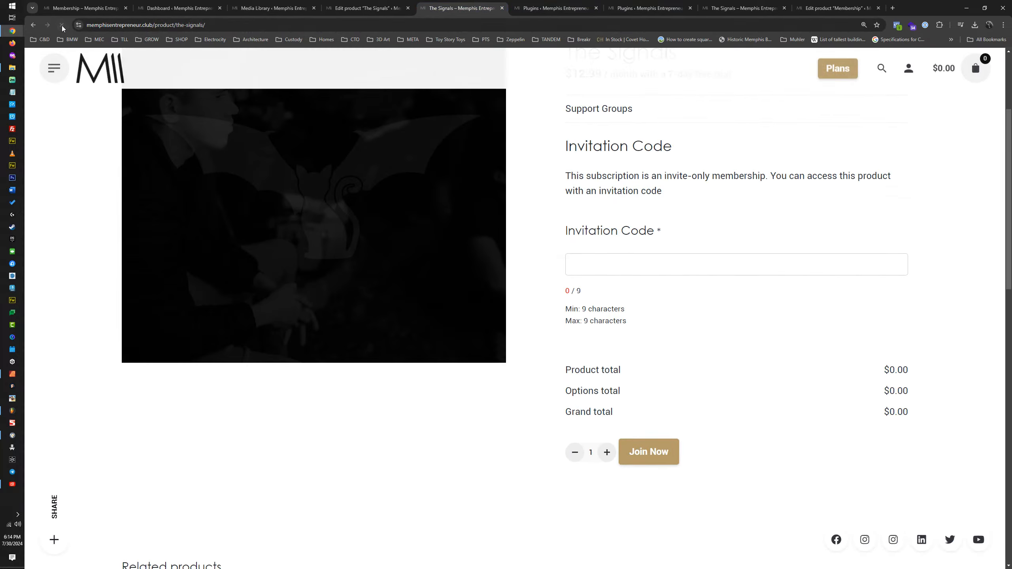
# Step: Deactivate the WooCommerce Product Add-Ons Ultimate plugin in the installed plugins list
pyautogui.click(366, 8)
pyautogui.click(554, 8)
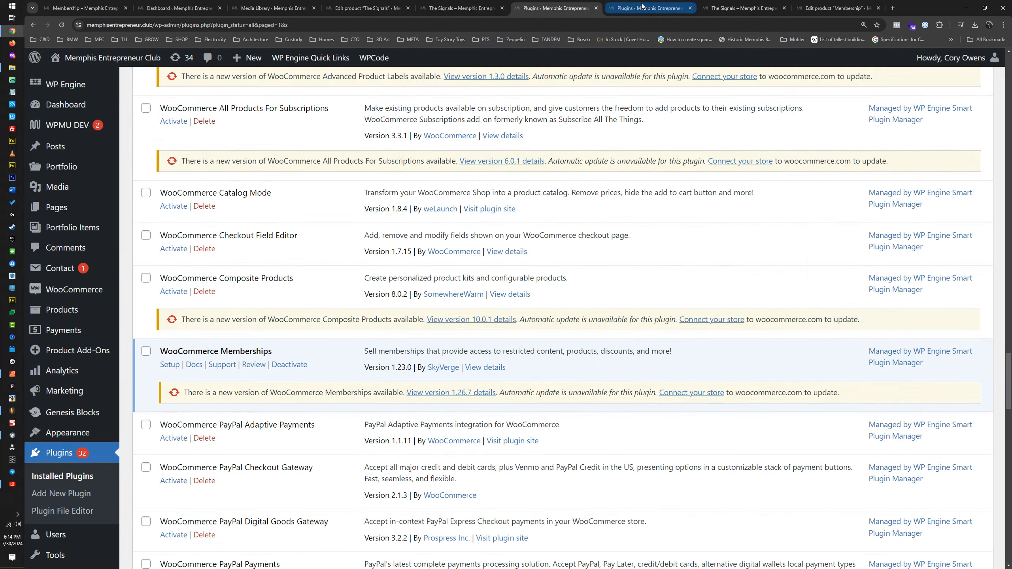
pyautogui.scroll(-10, 339, 340)
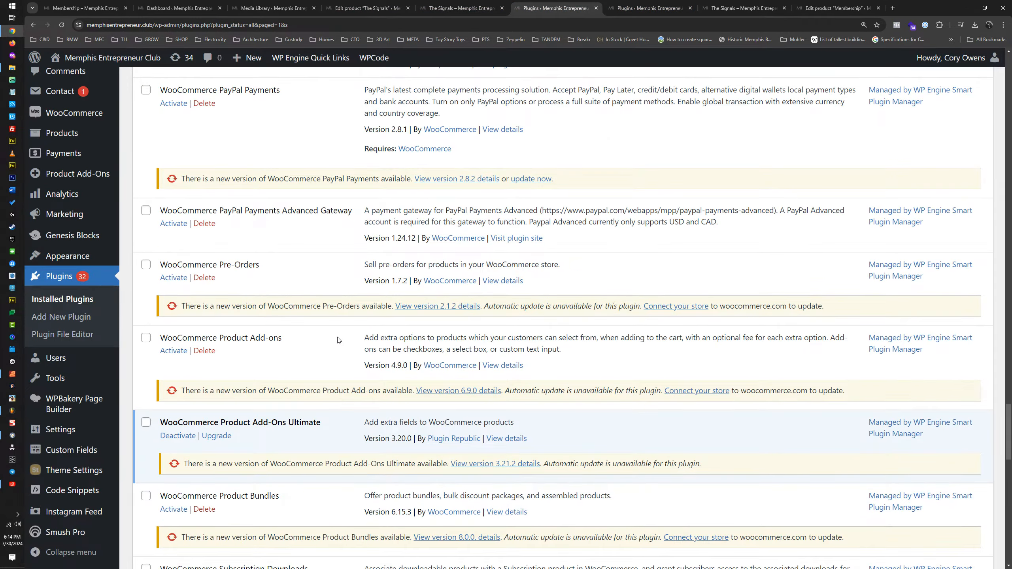
pyautogui.scroll(-6, 339, 341)
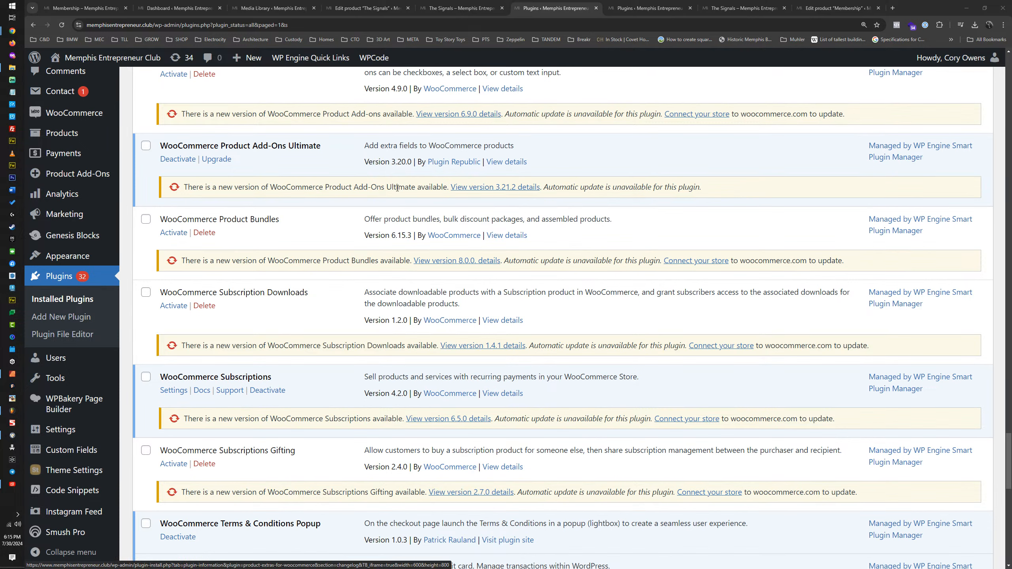
pyautogui.click(171, 161)
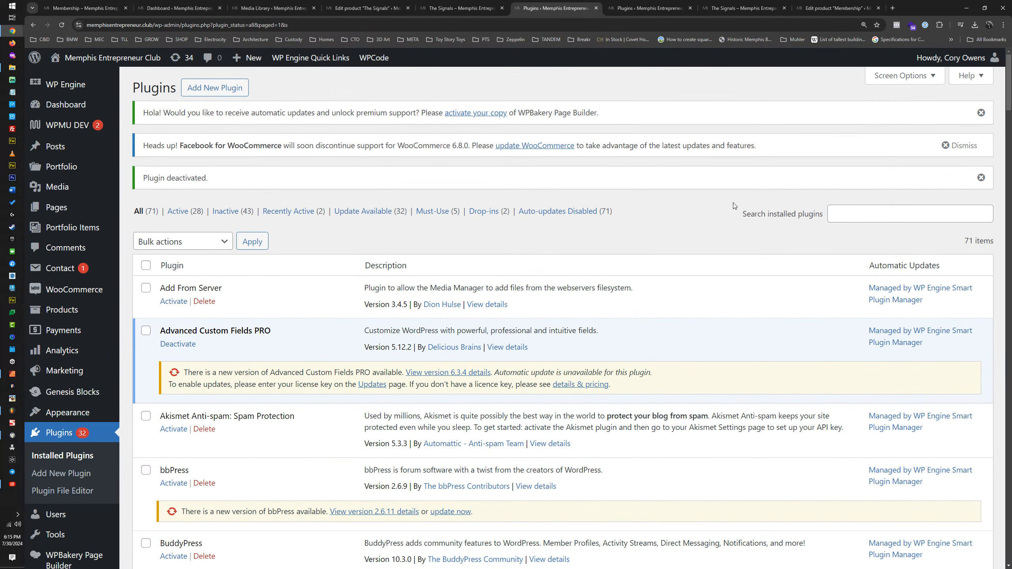
# Step: Look through the WooCommerce entries in the installed plugins list and change the activation state of one of them
pyautogui.scroll(-20, 714, 222)
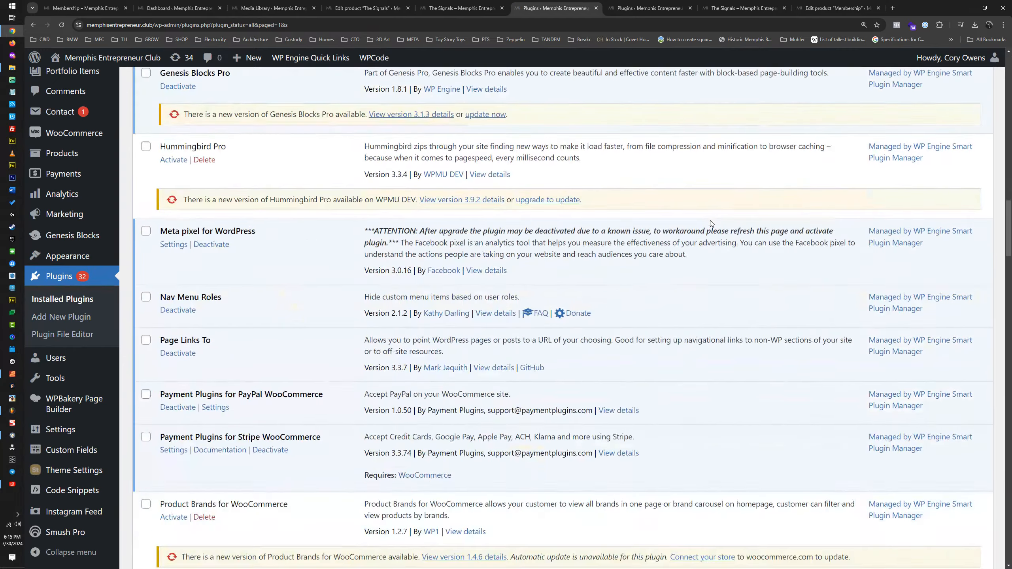
pyautogui.scroll(-20, 711, 222)
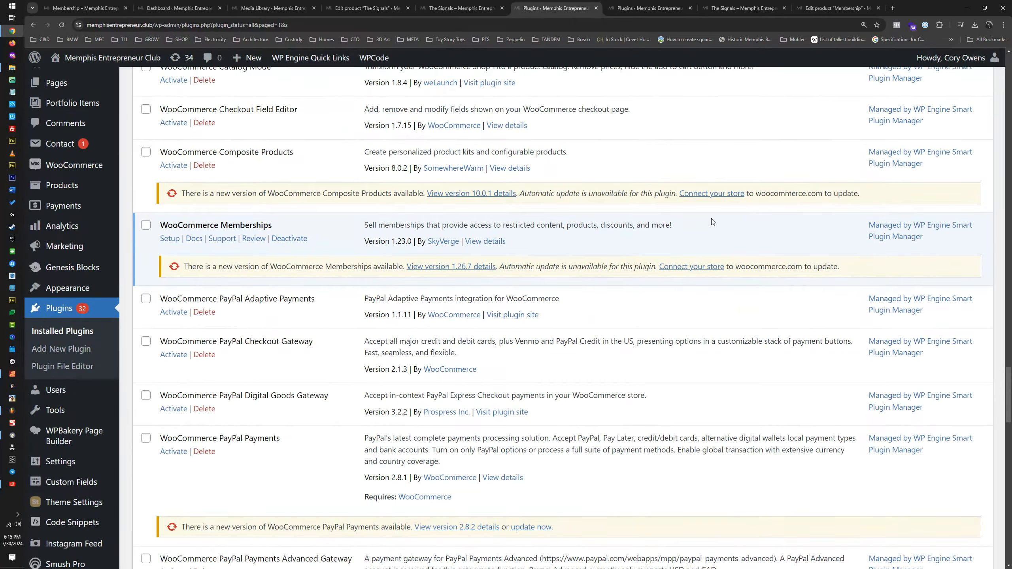
pyautogui.scroll(2, 711, 222)
pyautogui.click(180, 172)
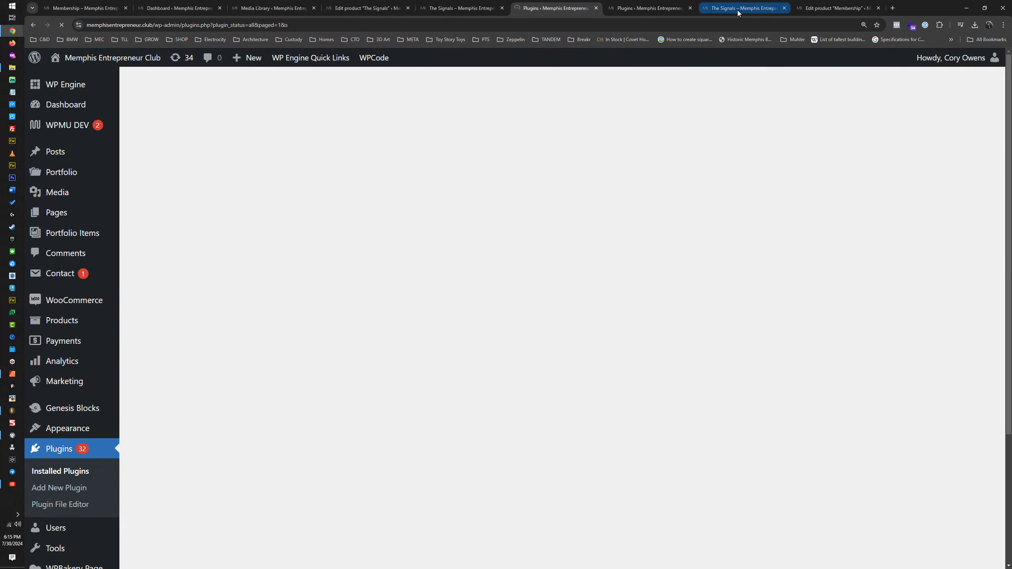
# Step: Close the spare preview tab of The Signals and reload its published product page
pyautogui.click(738, 9)
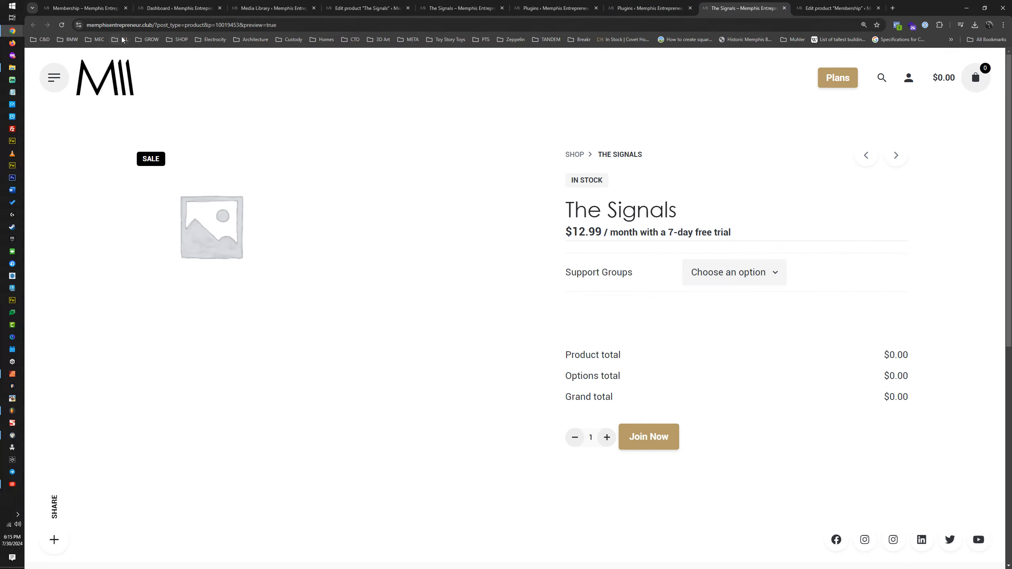
pyautogui.click(784, 8)
pyautogui.click(463, 8)
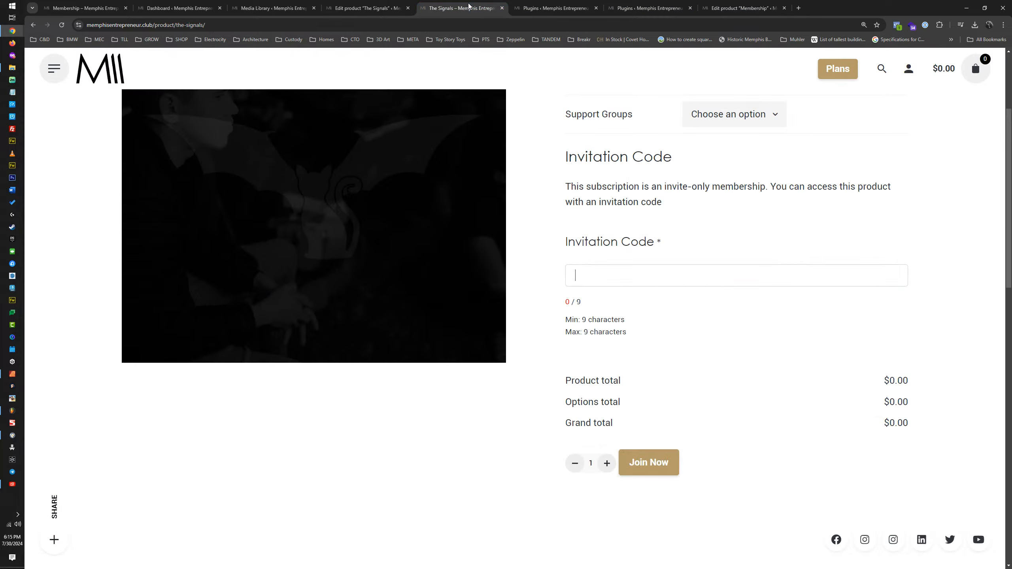
pyautogui.click(61, 26)
# Step: Choose The Bat Signal support group, add the subscription to the cart and review the cart contents
pyautogui.click(702, 225)
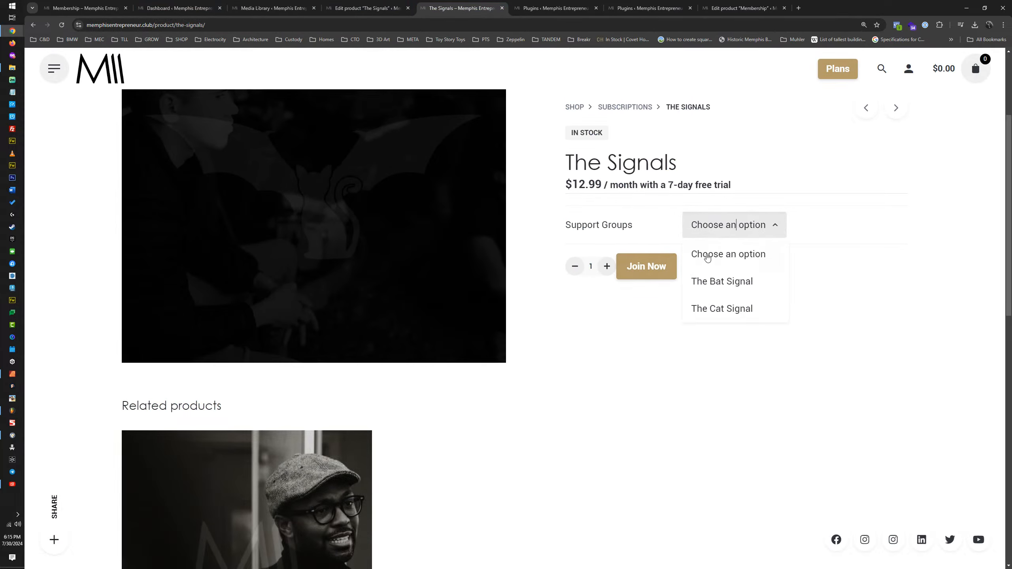
pyautogui.click(713, 281)
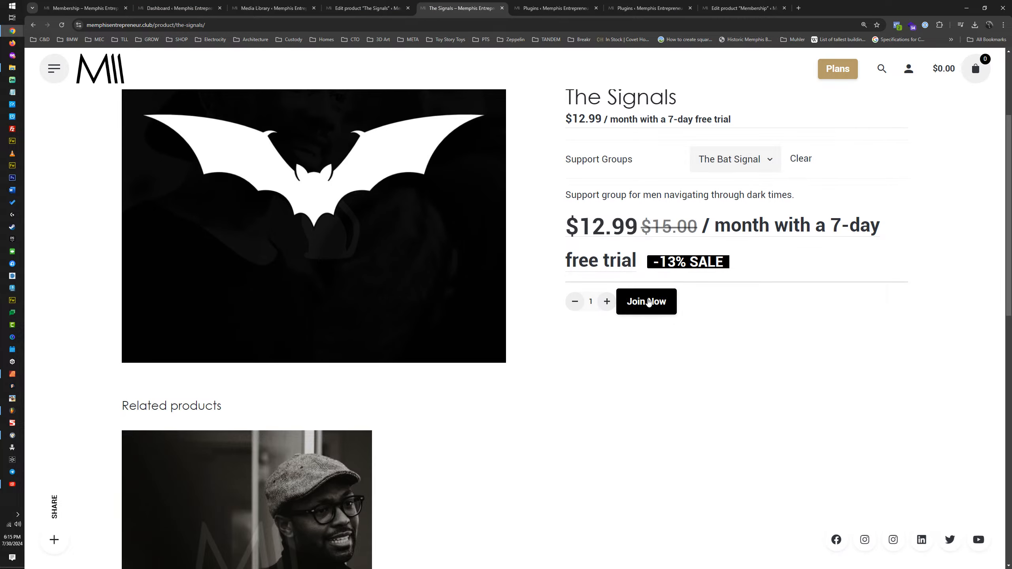
pyautogui.click(649, 302)
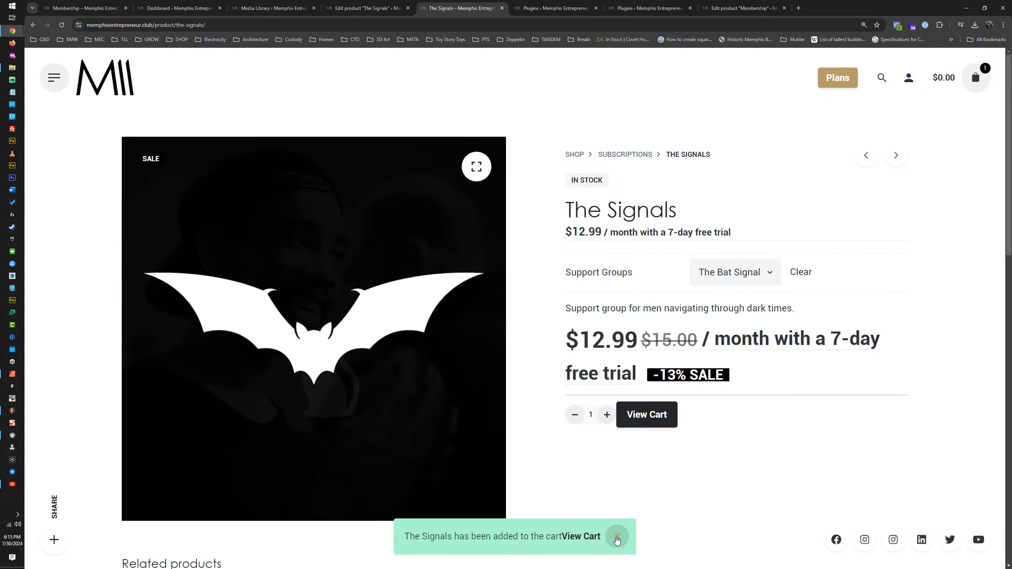
pyautogui.click(616, 539)
pyautogui.click(976, 77)
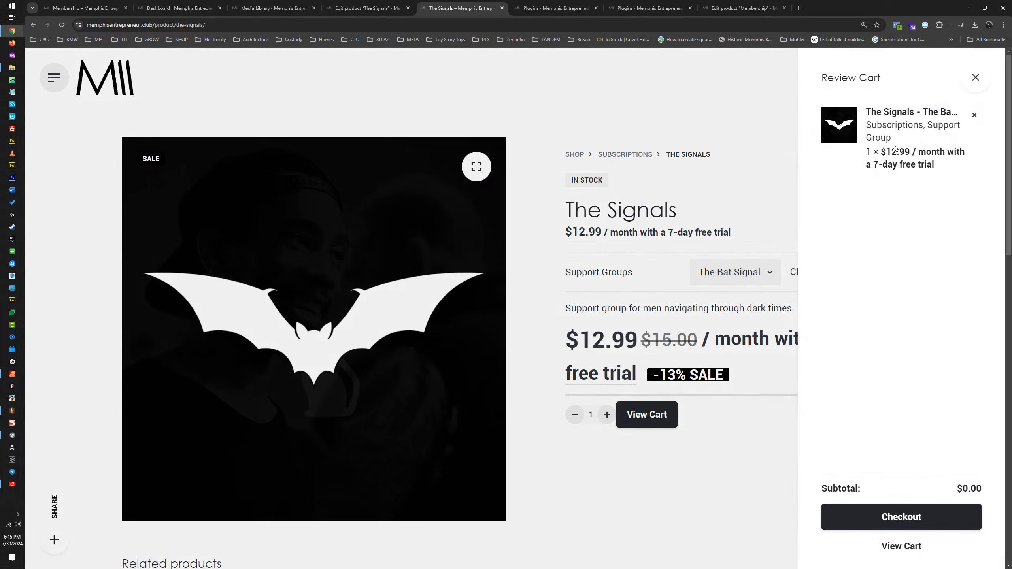
pyautogui.click(975, 79)
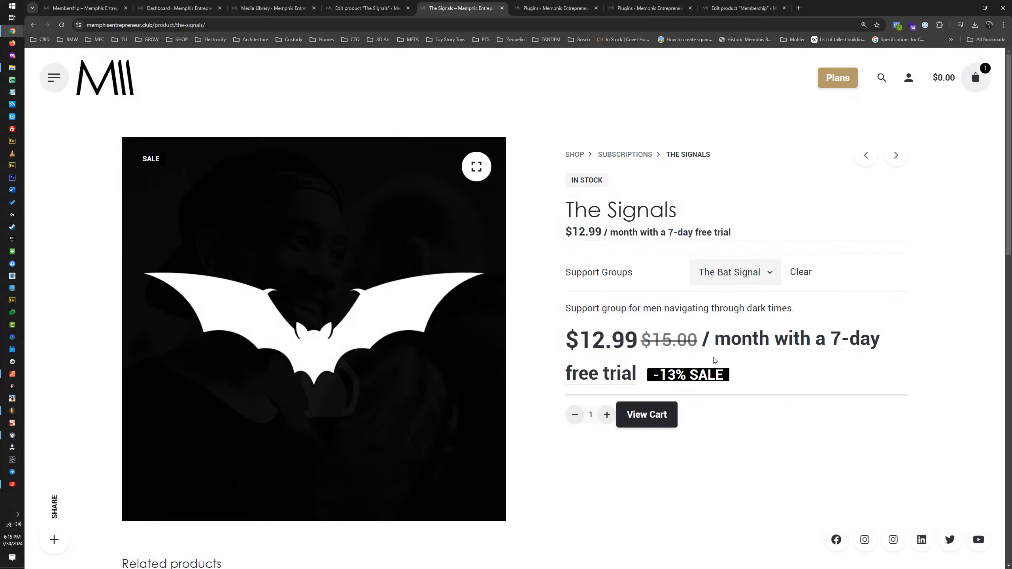
# Step: Return to editing The Signals product and expand its Page Links To and Memberships settings
pyautogui.click(373, 8)
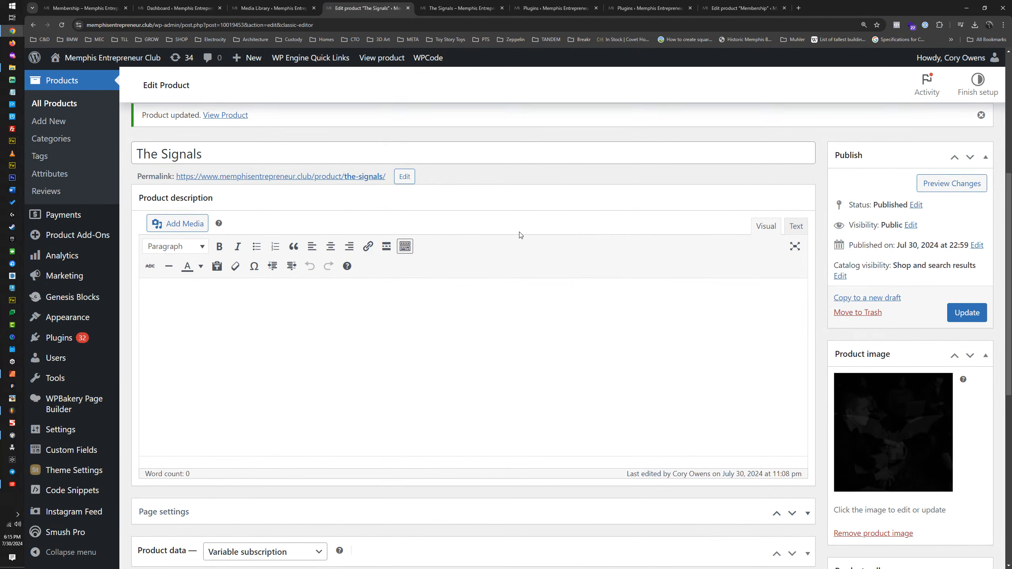
pyautogui.scroll(-5, 497, 230)
pyautogui.scroll(-5, 497, 230)
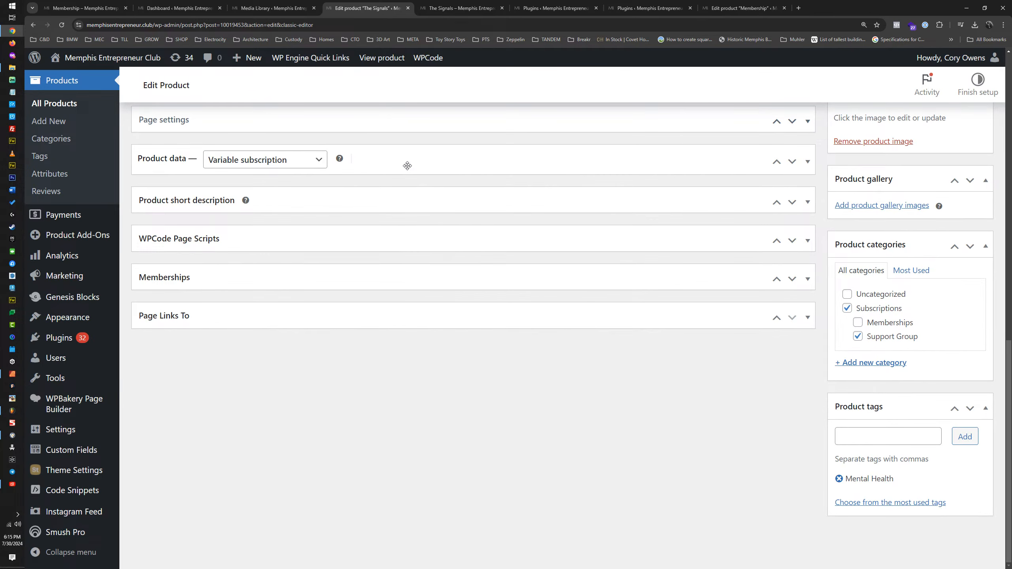
pyautogui.click(310, 317)
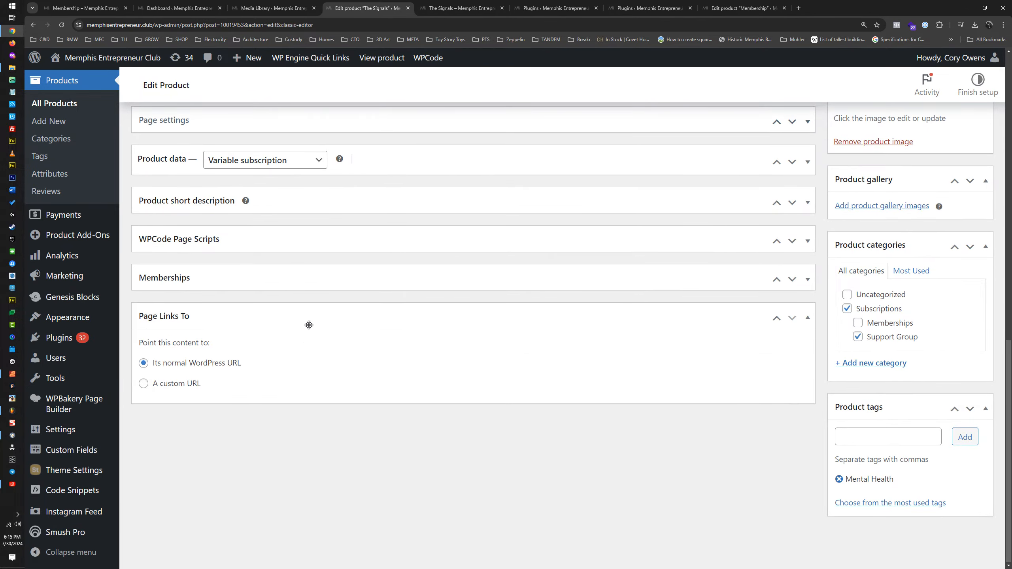
pyautogui.click(251, 277)
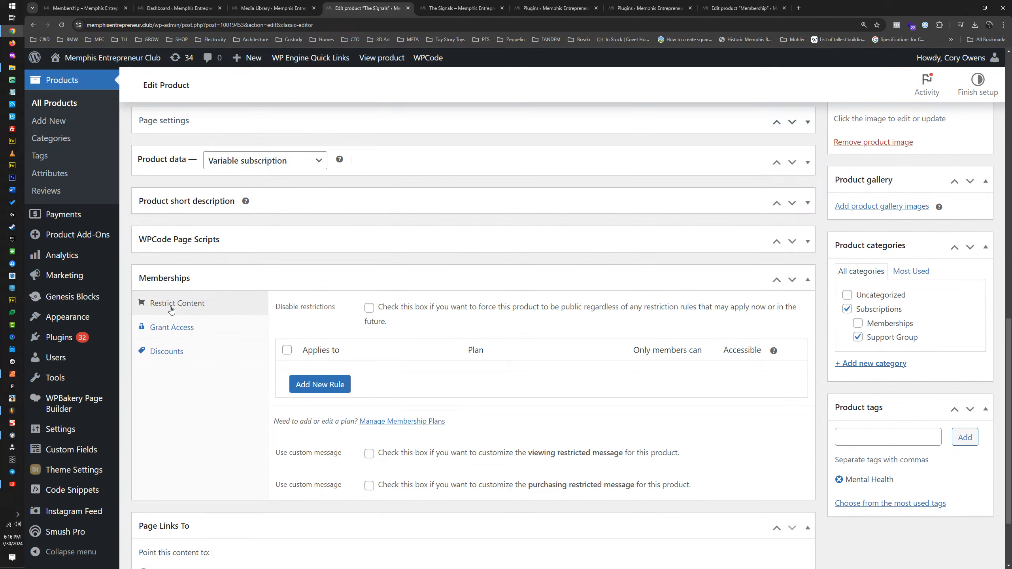
# Step: Add a content restriction rule letting only BOLT Membership Plan members purchase any variation, and update the product
pyautogui.click(288, 351)
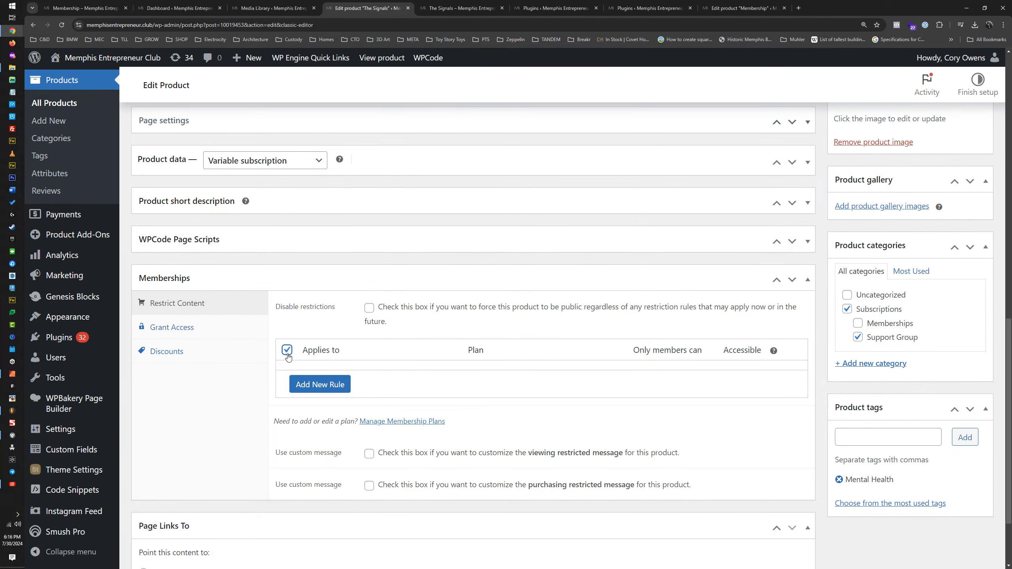
pyautogui.click(320, 384)
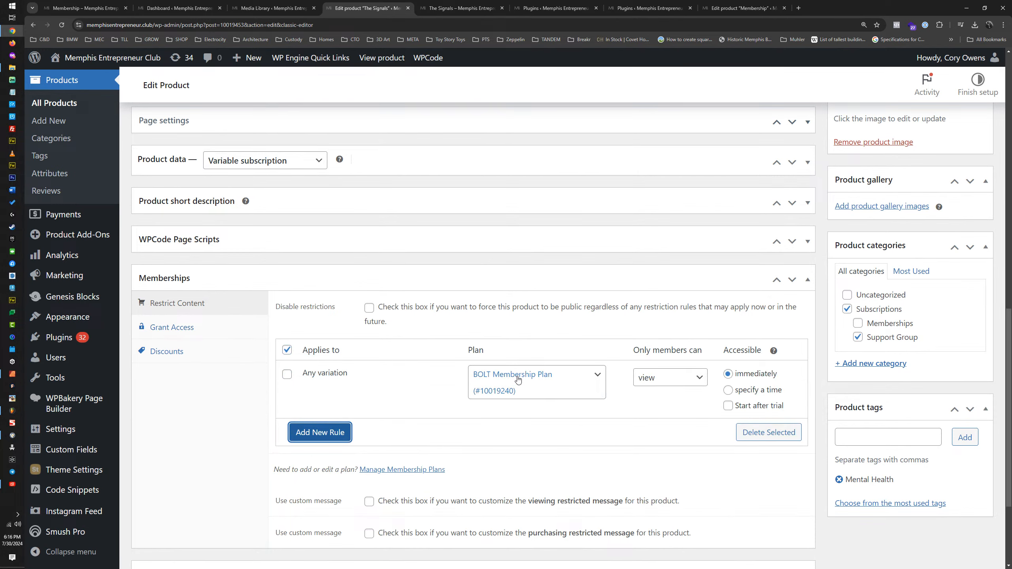
pyautogui.click(505, 387)
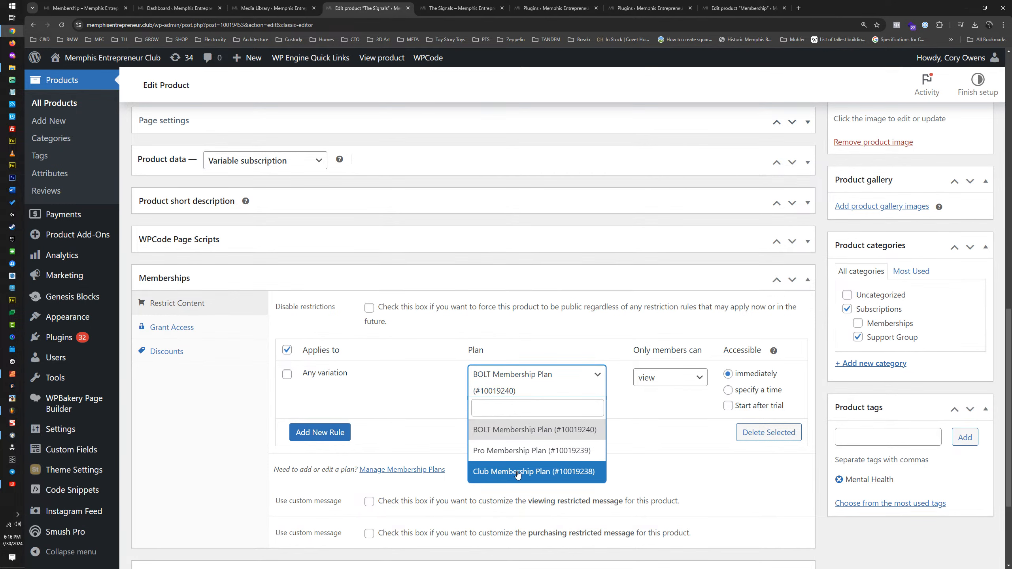
pyautogui.click(287, 374)
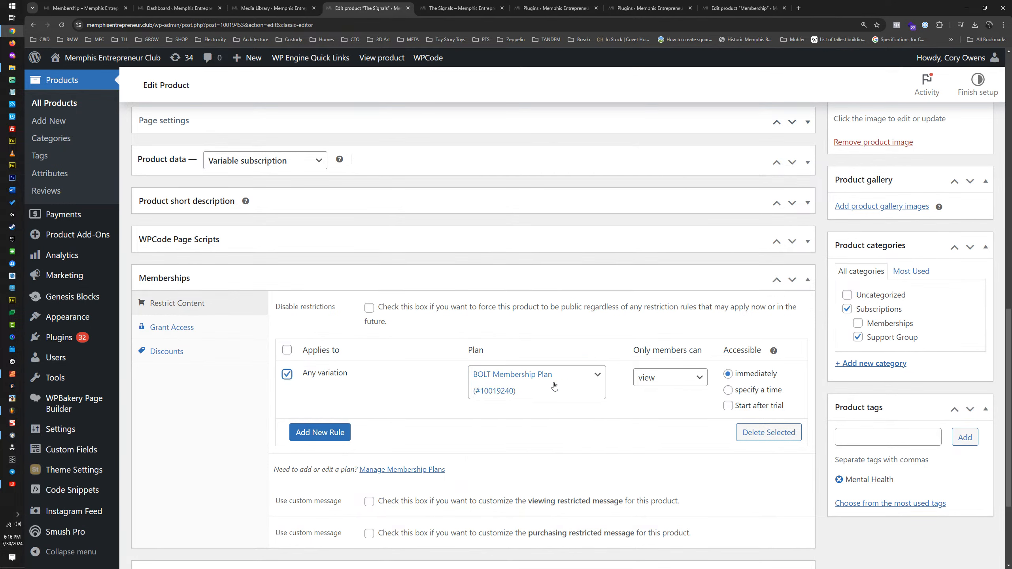
pyautogui.click(669, 377)
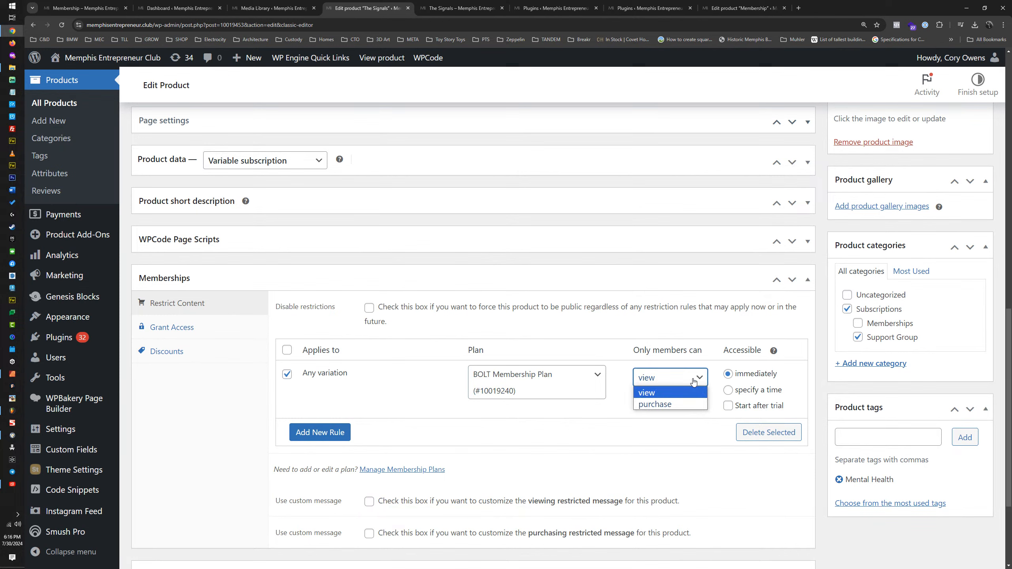
pyautogui.click(656, 402)
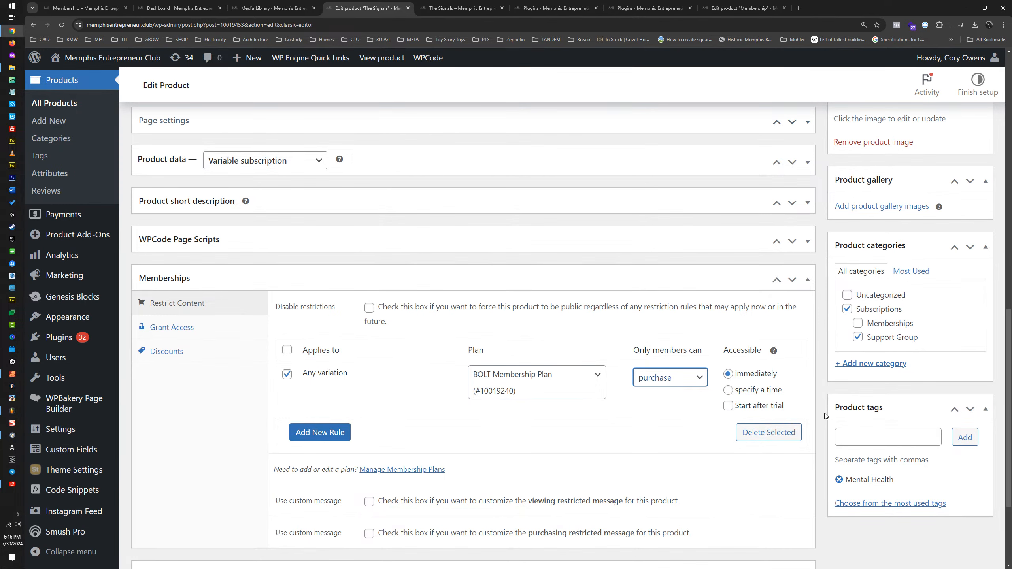
pyautogui.scroll(15, 824, 414)
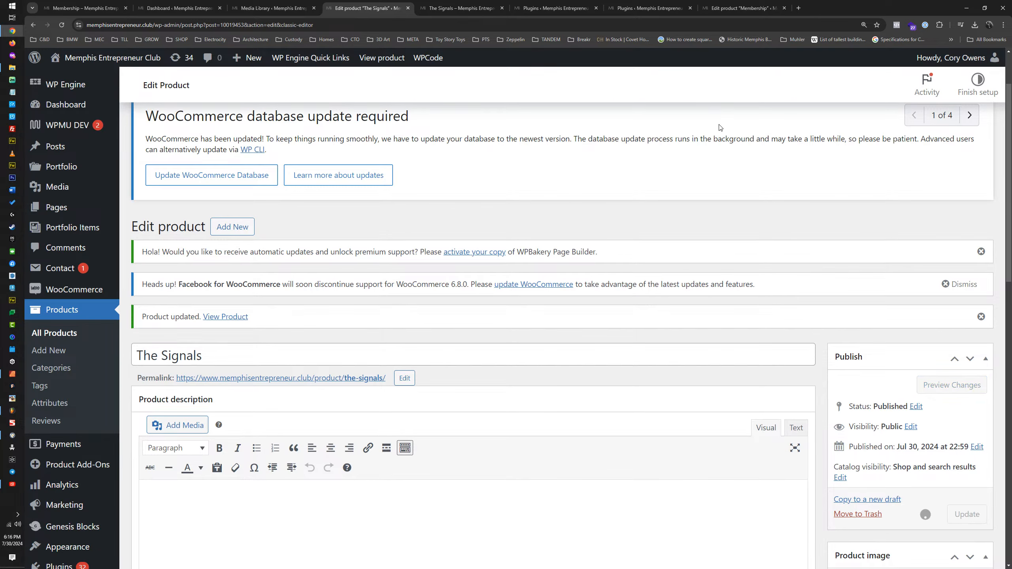
# Step: Remove The Bat Signal subscription from the storefront cart and close the cart review
pyautogui.click(468, 10)
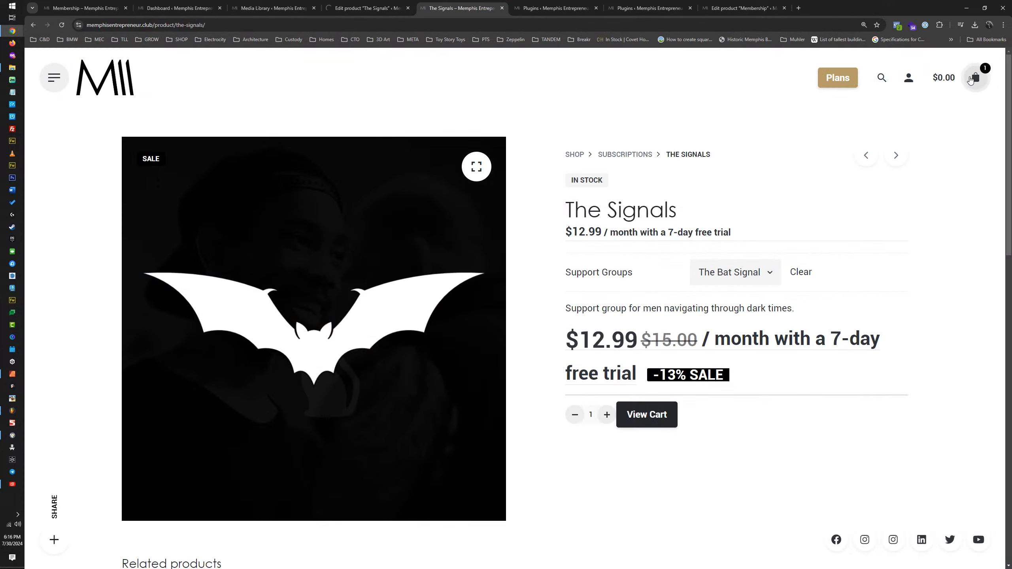
pyautogui.click(976, 78)
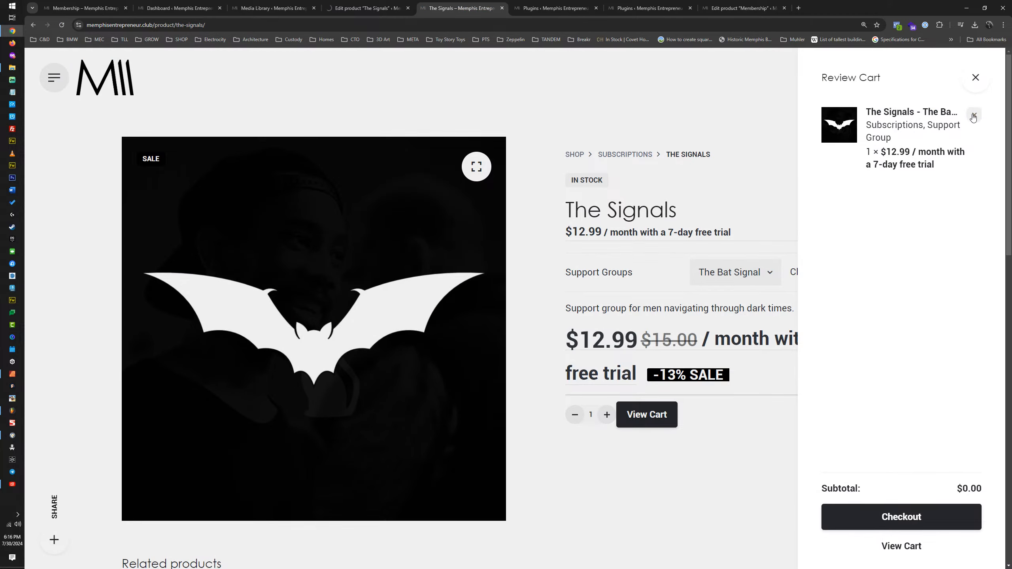
pyautogui.click(975, 115)
pyautogui.click(976, 84)
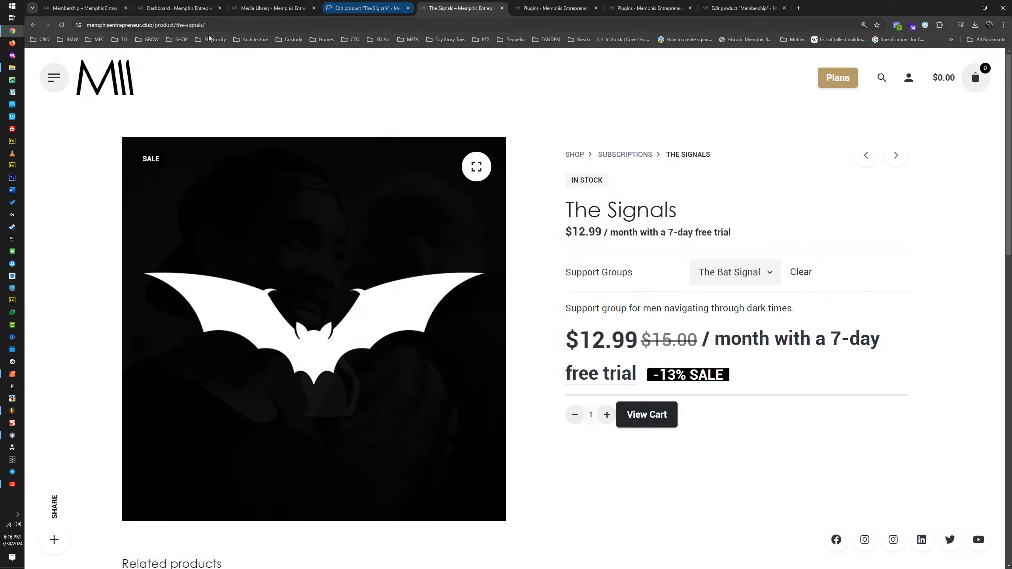
# Step: Reload The Signals product page, join with The Bat Signal support group and review the cart
pyautogui.click(62, 25)
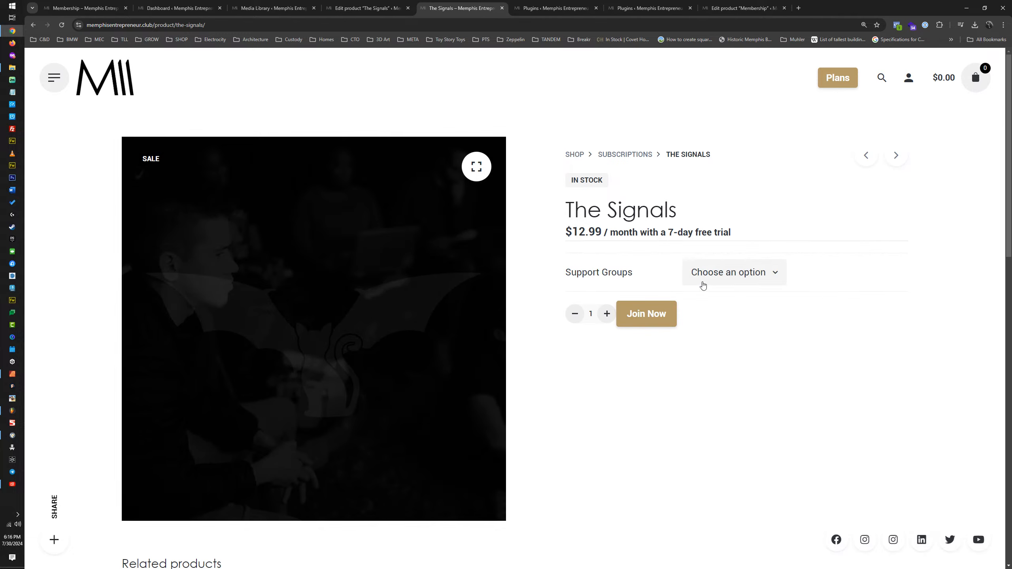
pyautogui.click(757, 280)
pyautogui.click(737, 329)
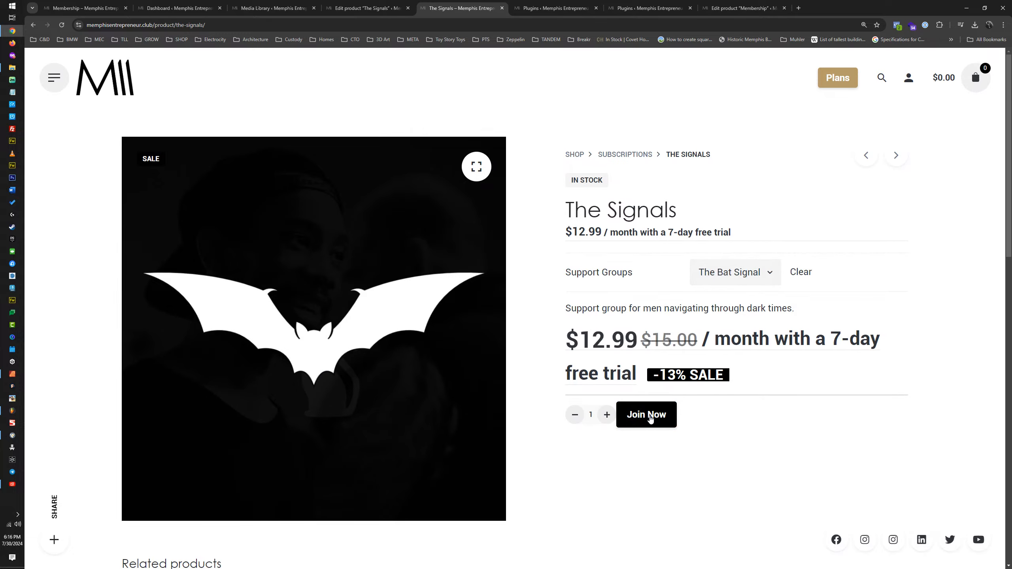
pyautogui.click(650, 416)
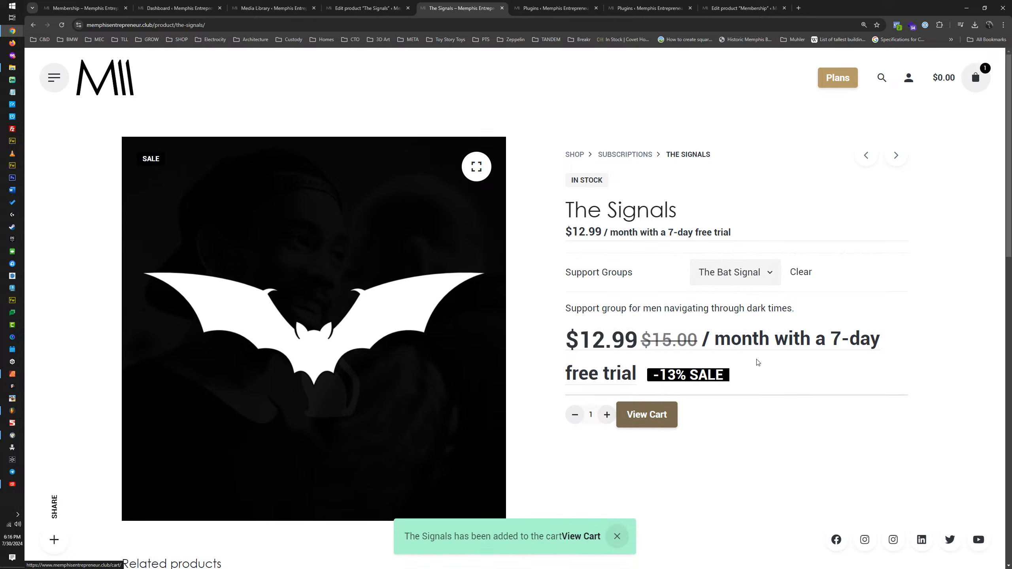
pyautogui.click(978, 79)
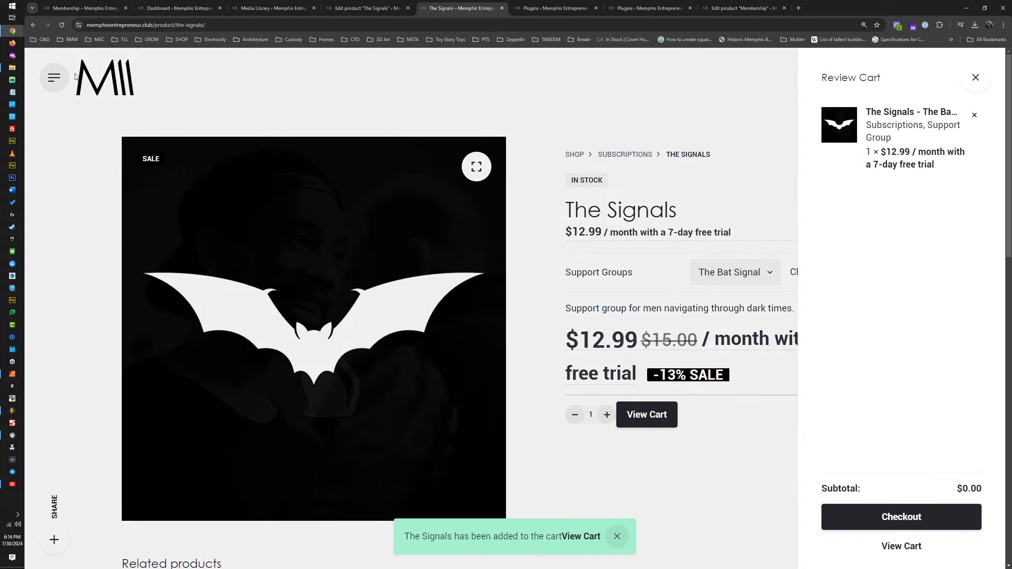
# Step: Open the cart item's product page in an incognito window and check its purchase restriction notice
pyautogui.rightClick(887, 117)
pyautogui.click(931, 144)
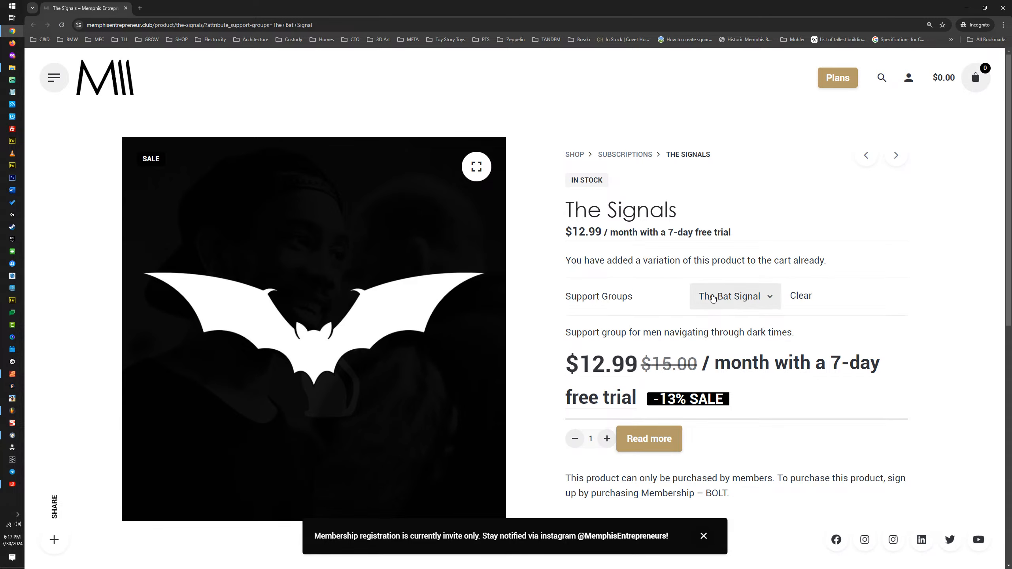
pyautogui.scroll(-1, 664, 268)
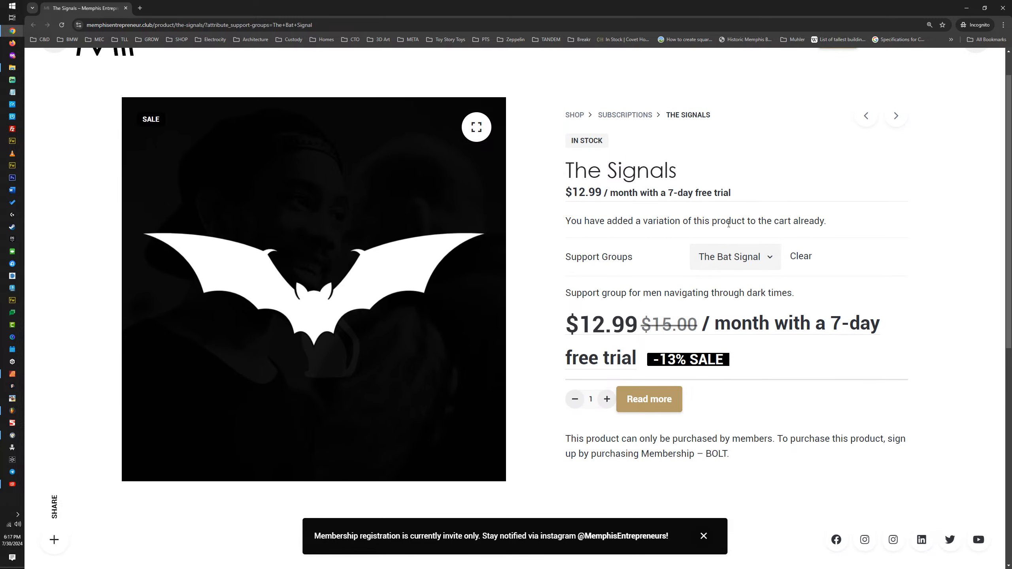
pyautogui.scroll(1, 725, 222)
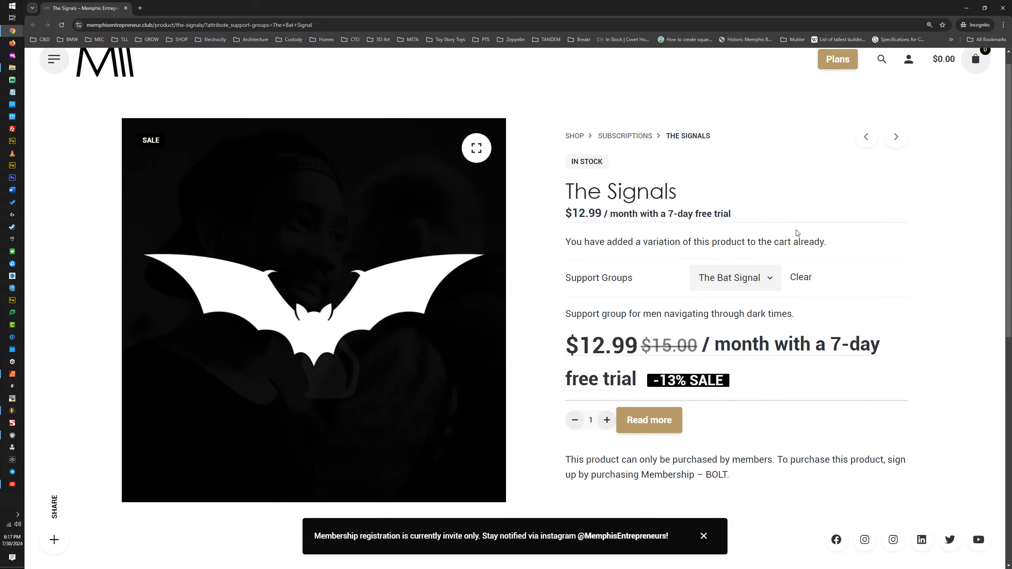
pyautogui.scroll(-2, 644, 276)
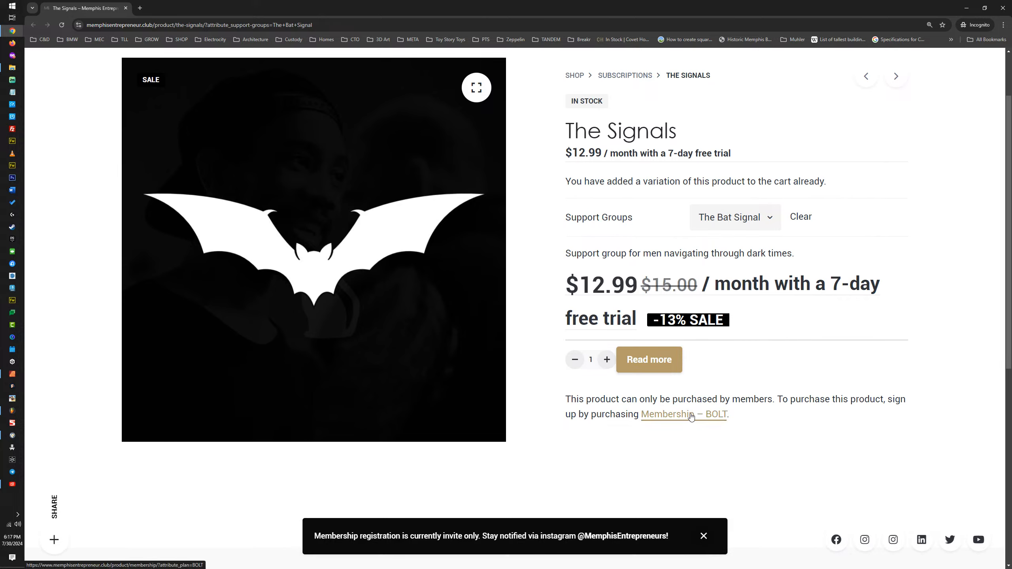
# Step: Test the restricted product's Read more action as a logged-out visitor and dismiss the alert
pyautogui.click(652, 361)
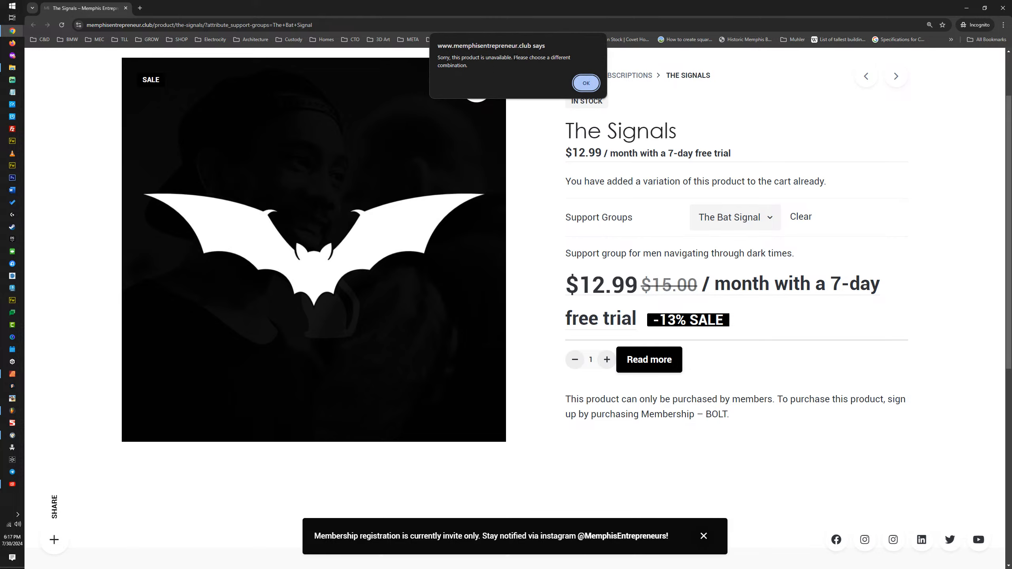
pyautogui.click(586, 84)
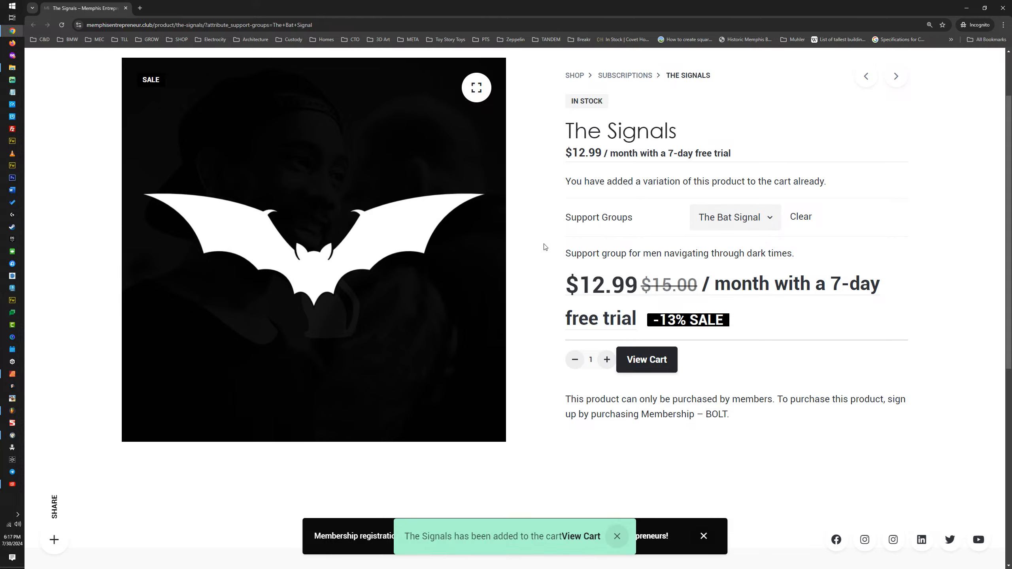
pyautogui.scroll(2, 558, 202)
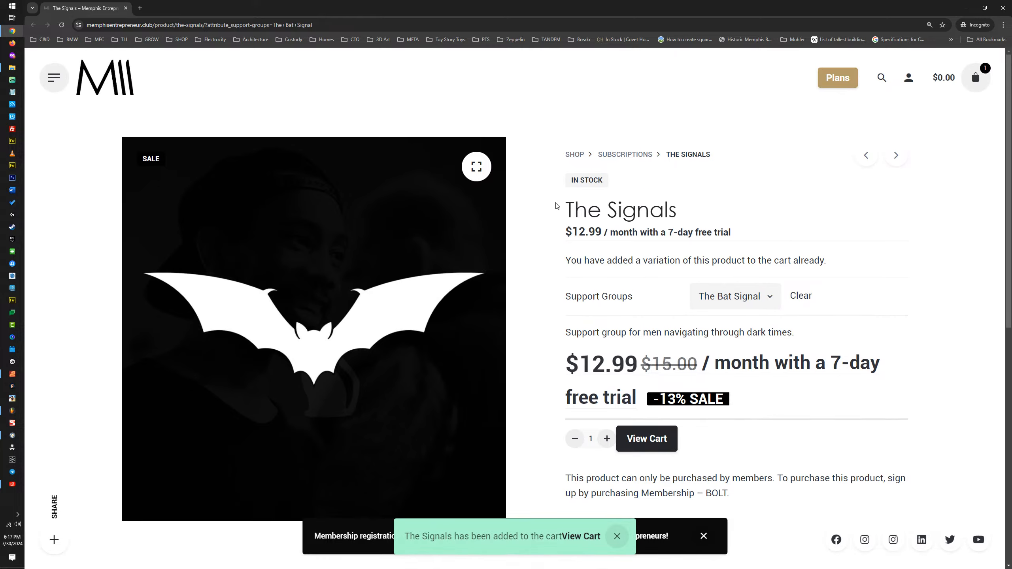
# Step: Place the incognito product page beside the main browser window, and enter the placeholder 1 as The Signals' product description
pyautogui.scroll(-2, 556, 223)
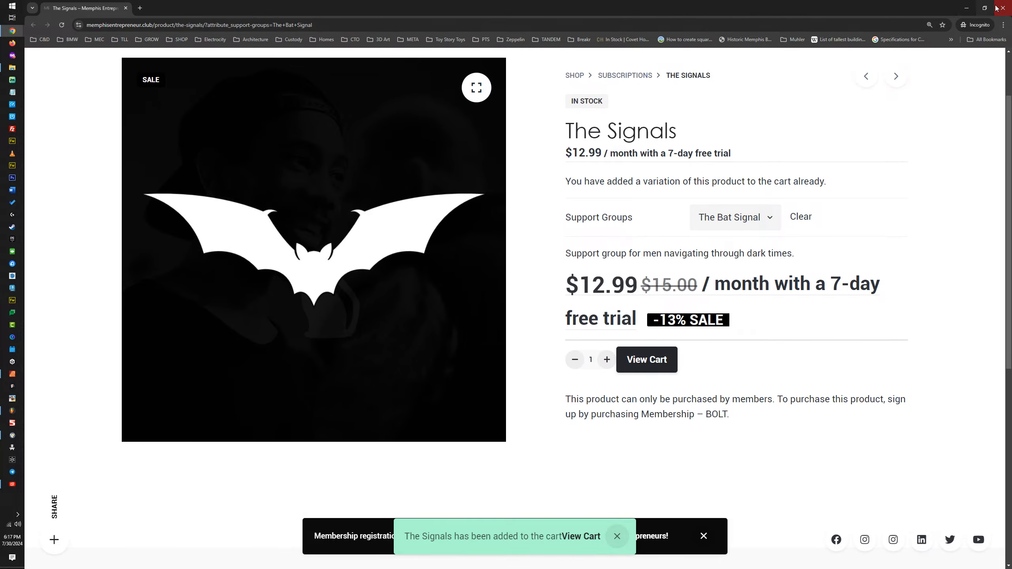
pyautogui.moveTo(900, 6); pyautogui.dragTo(1011, 35)
pyautogui.click(170, 151)
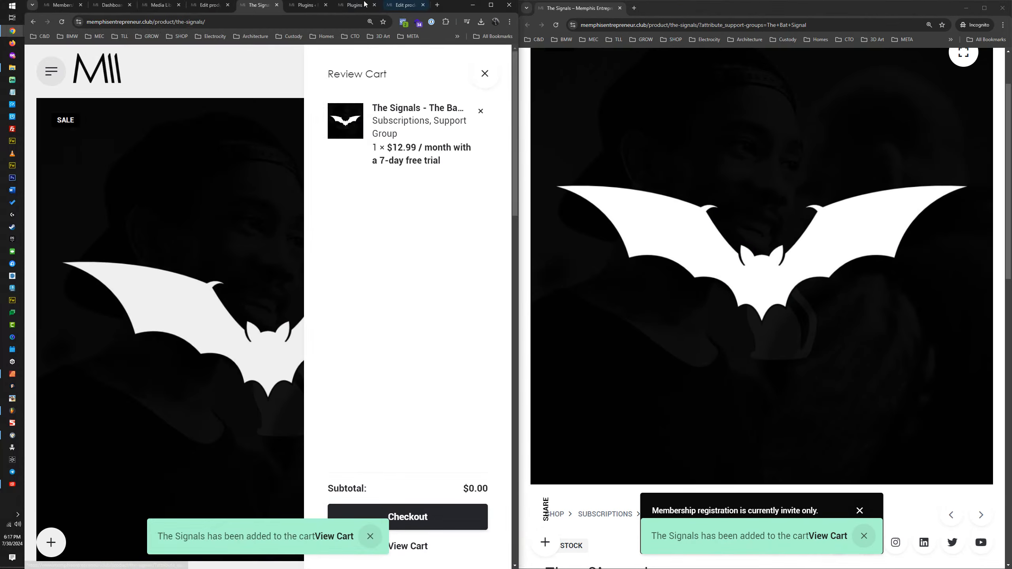
pyautogui.click(217, 8)
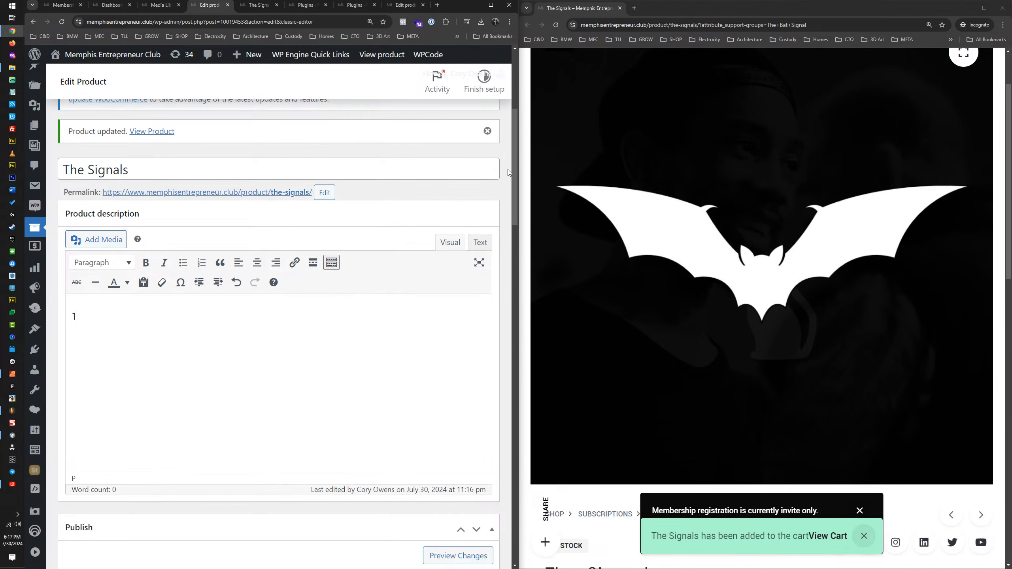
pyautogui.moveTo(514, 175); pyautogui.dragTo(467, 512)
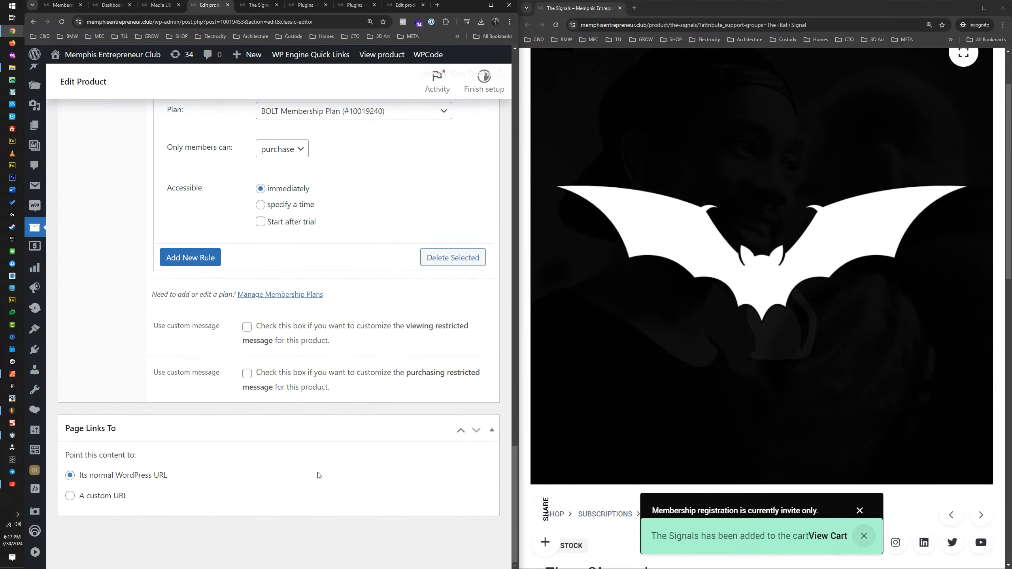
# Step: Collapse the Memberships section, expand the product short description and enter the placeholder 2 in it
pyautogui.scroll(10, 239, 475)
pyautogui.click(146, 375)
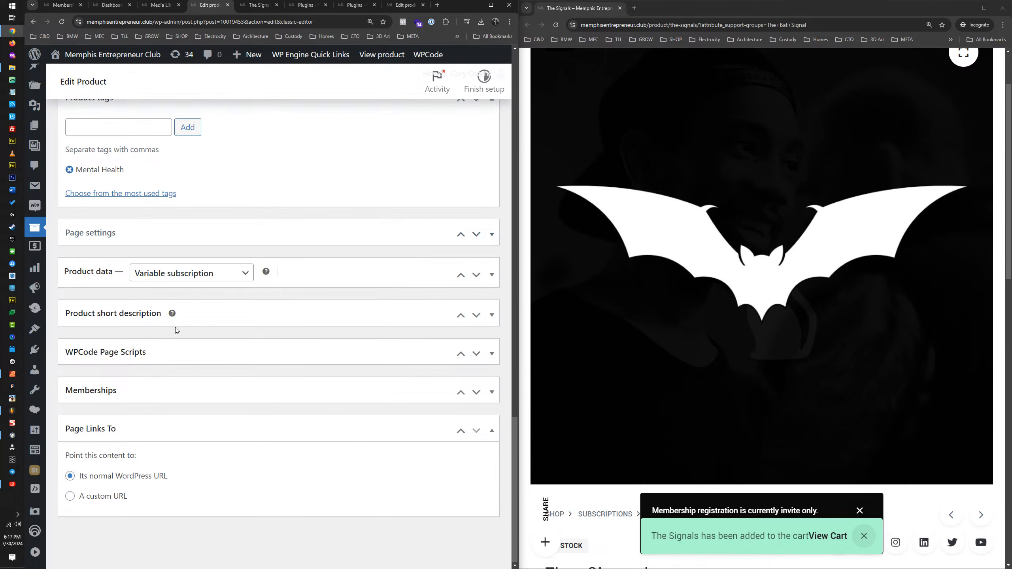
pyautogui.click(176, 317)
pyautogui.click(143, 410)
pyautogui.write('2')
pyautogui.scroll(5, 395, 251)
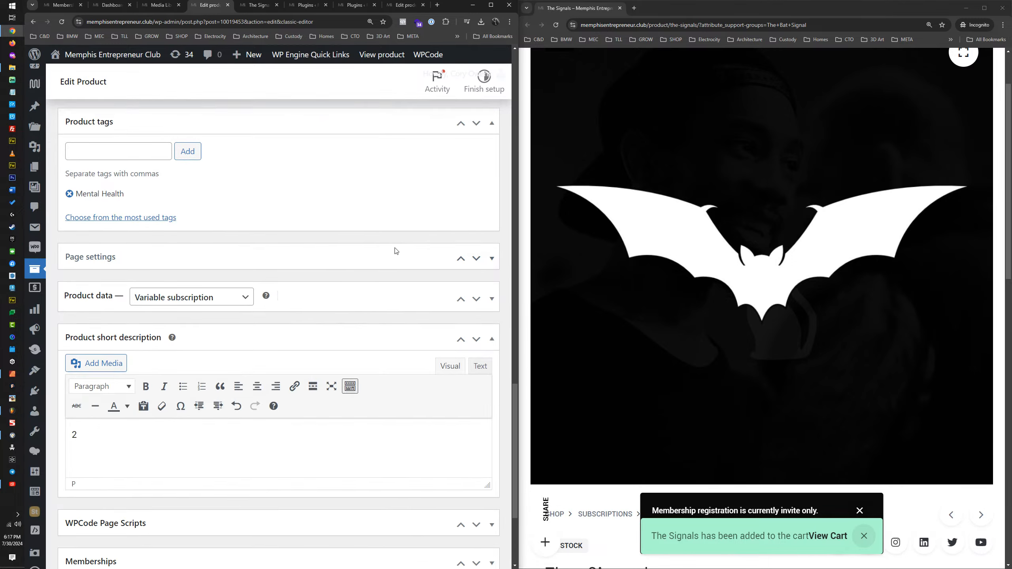
# Step: Maximize the browser, update The Signals product and reload its storefront page without the cart review
pyautogui.doubleClick(447, 6)
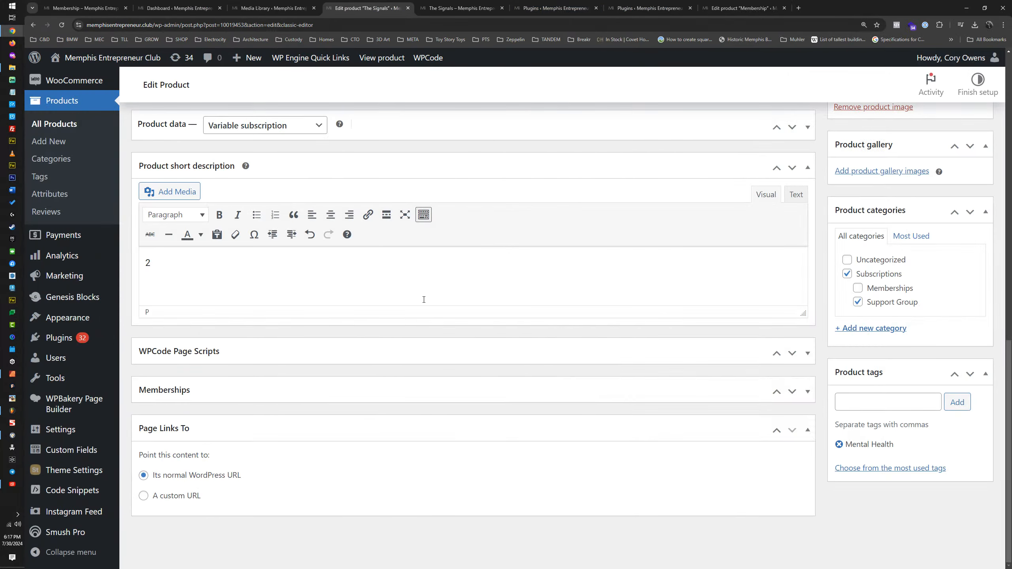
pyautogui.scroll(10, 969, 382)
pyautogui.click(968, 400)
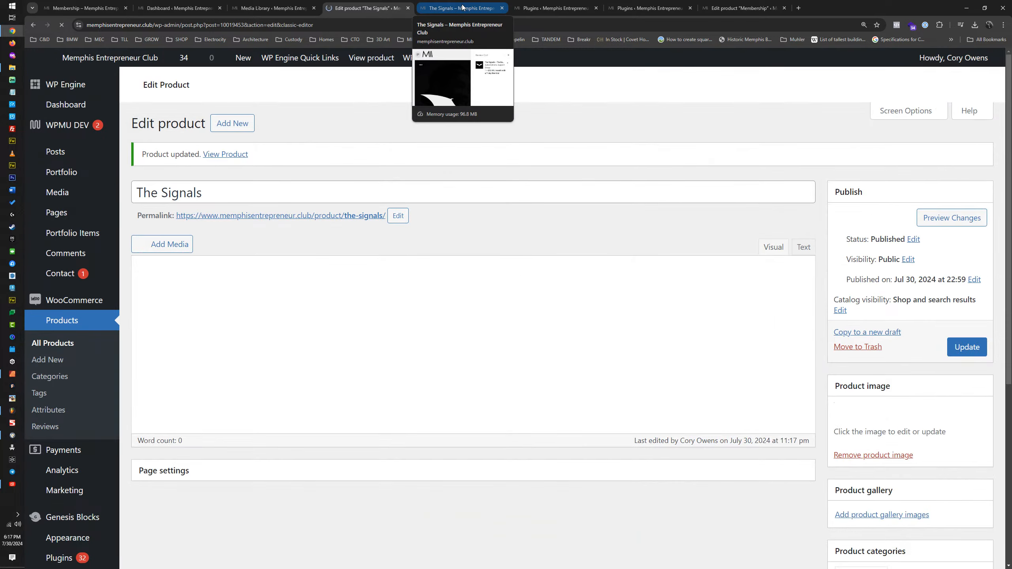
pyautogui.click(422, 11)
pyautogui.click(973, 81)
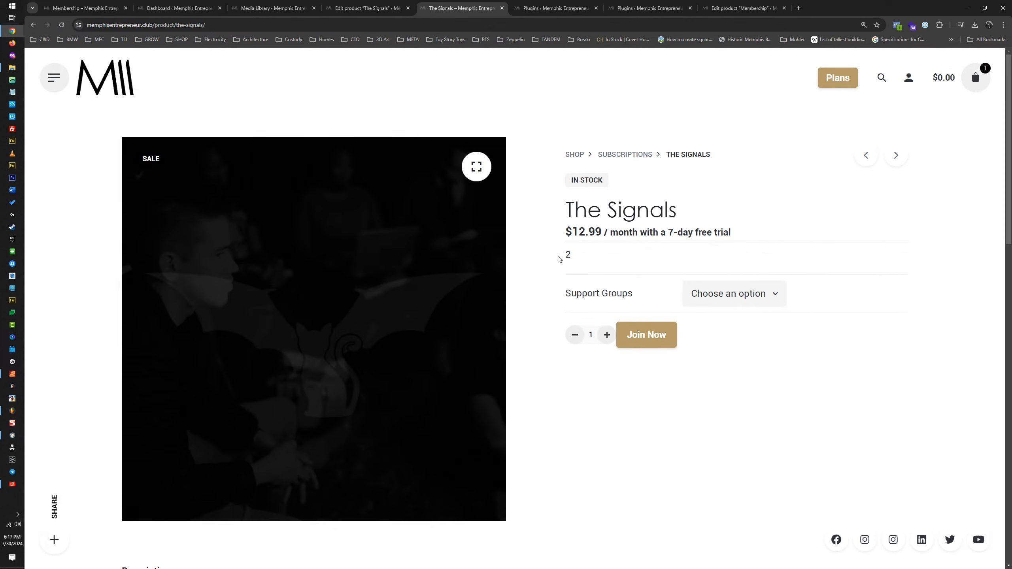
# Step: Compare where the long and short description placeholders appear on The Signals' storefront page
pyautogui.moveTo(579, 257); pyautogui.dragTo(552, 256)
pyautogui.scroll(-10, 580, 257)
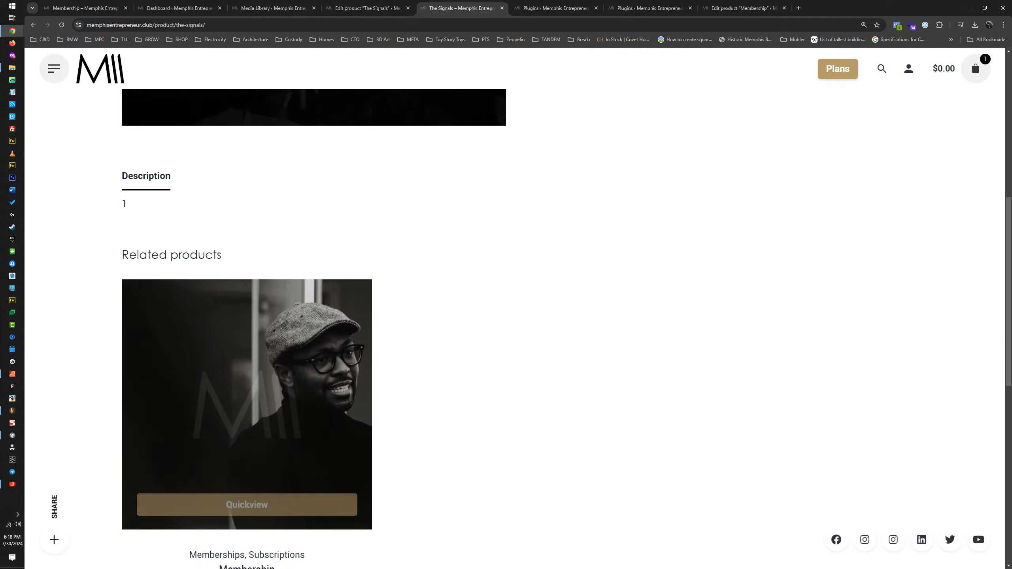
pyautogui.moveTo(141, 203); pyautogui.dragTo(113, 209)
pyautogui.scroll(10, 468, 227)
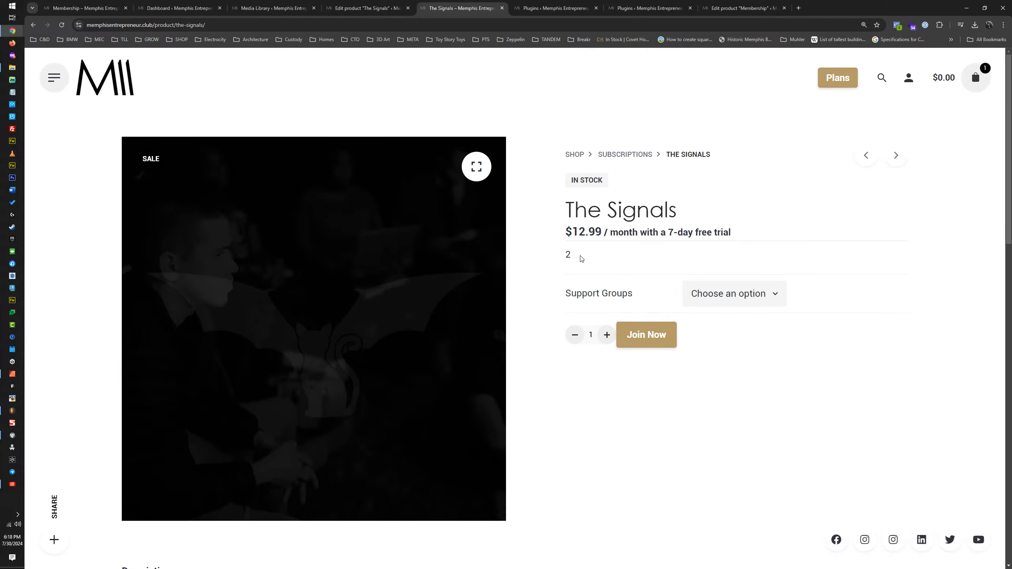
pyautogui.moveTo(581, 259); pyautogui.dragTo(558, 257)
# Step: Remove the placeholder 1 from the product description in The Signals' product editor
pyautogui.click(379, 11)
pyautogui.scroll(-6, 286, 282)
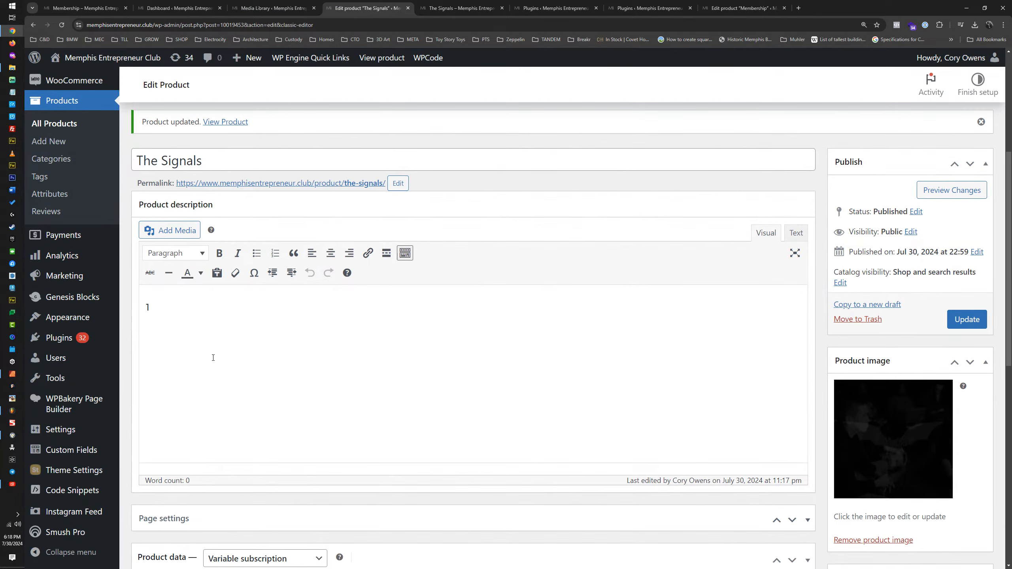
pyautogui.moveTo(142, 307); pyautogui.dragTo(181, 300)
# Step: Replace the placeholder in the product short description with CURRENTLY INVITE ONLY
pyautogui.scroll(-12, 245, 306)
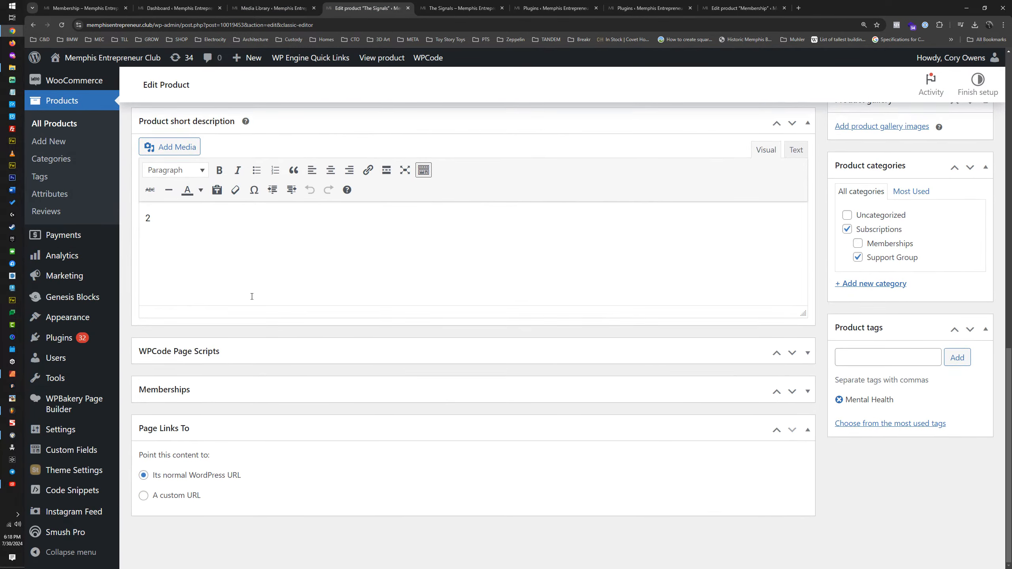
pyautogui.moveTo(154, 219); pyautogui.dragTo(145, 221)
pyautogui.write('T')
pyautogui.write('his')
pyautogui.press('BackSpace')
pyautogui.press('BackSpace')
pyautogui.press('capslock')
pyautogui.write('INVITE ONLY')
pyautogui.write('ENTLY')
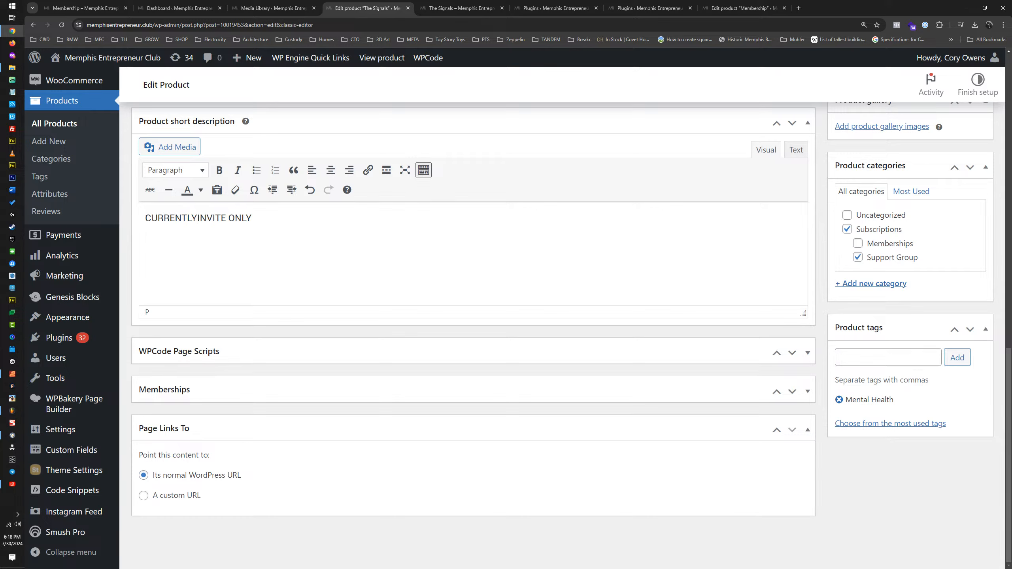
# Step: Bold the whole short description text and open its text color choices
pyautogui.hotkey('ctrl', 'a')
pyautogui.click(219, 170)
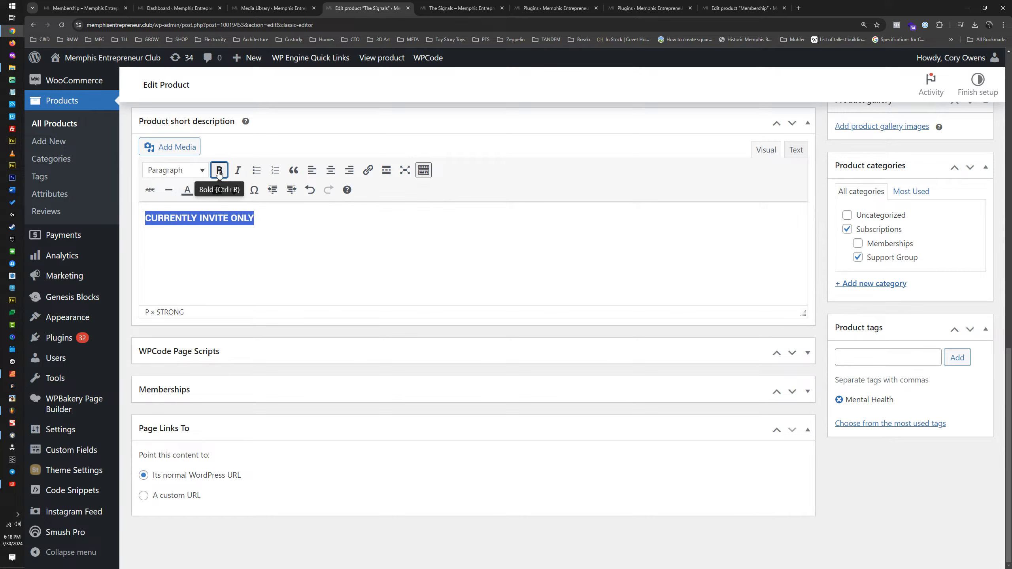
pyautogui.click(200, 190)
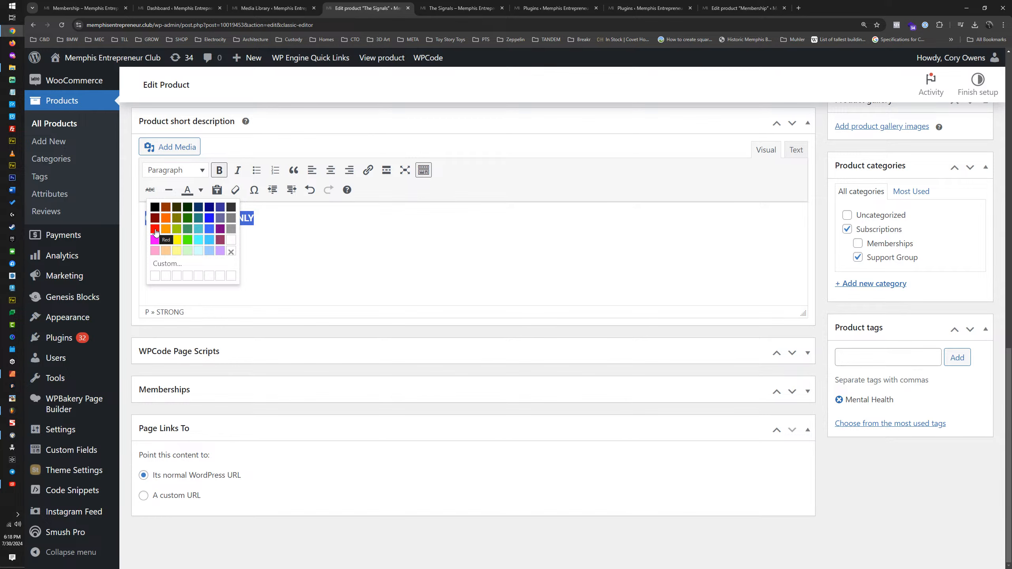
# Step: Capture the storefront product page, paste the screenshot into Affinity Designer and move it until the gold Join Now button is in view
pyautogui.click(448, 8)
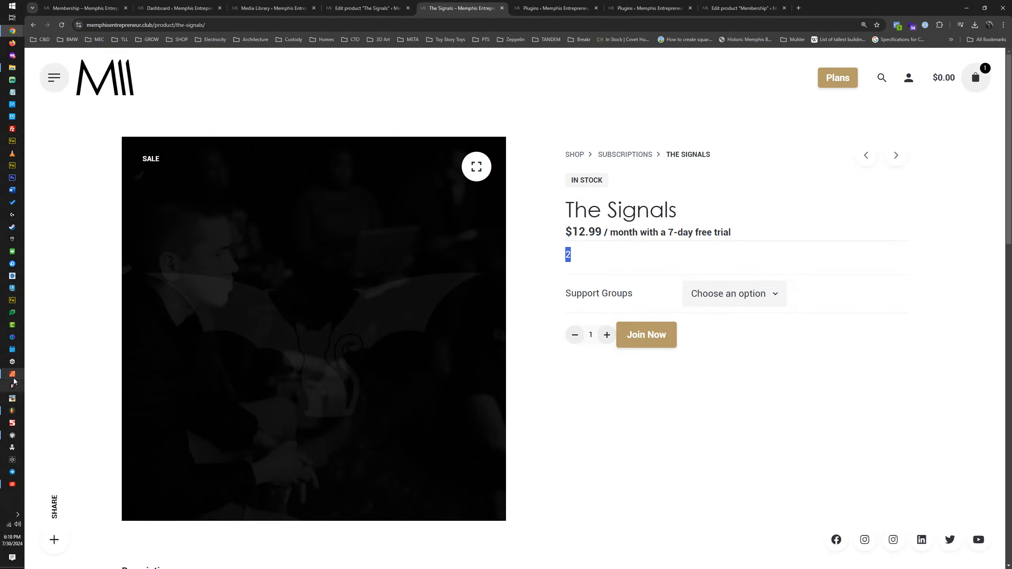
pyautogui.click(13, 378)
pyautogui.hotkey('ctrl', 'v')
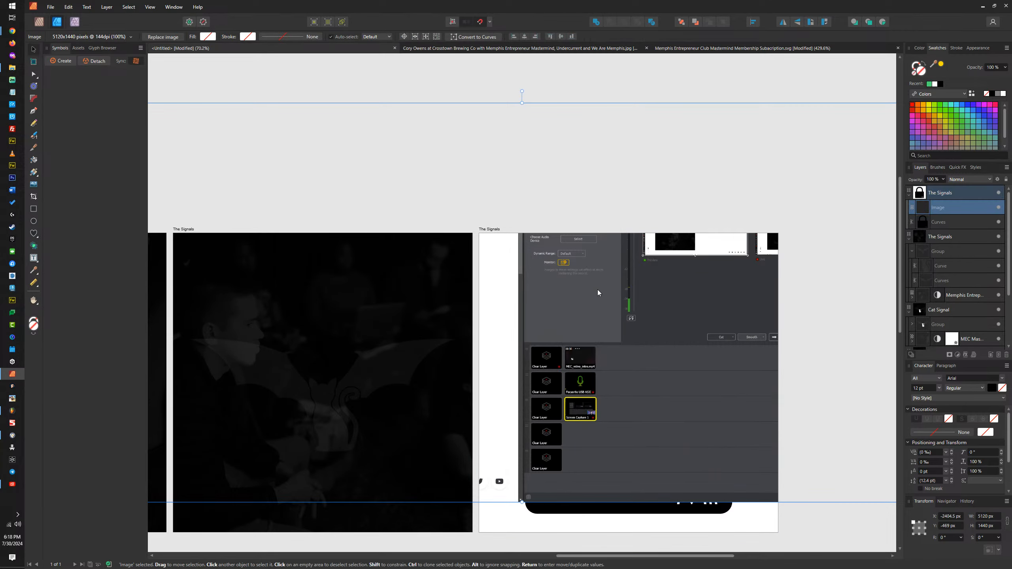
pyautogui.moveTo(598, 290); pyautogui.dragTo(707, 281)
pyautogui.moveTo(628, 347); pyautogui.dragTo(655, 276)
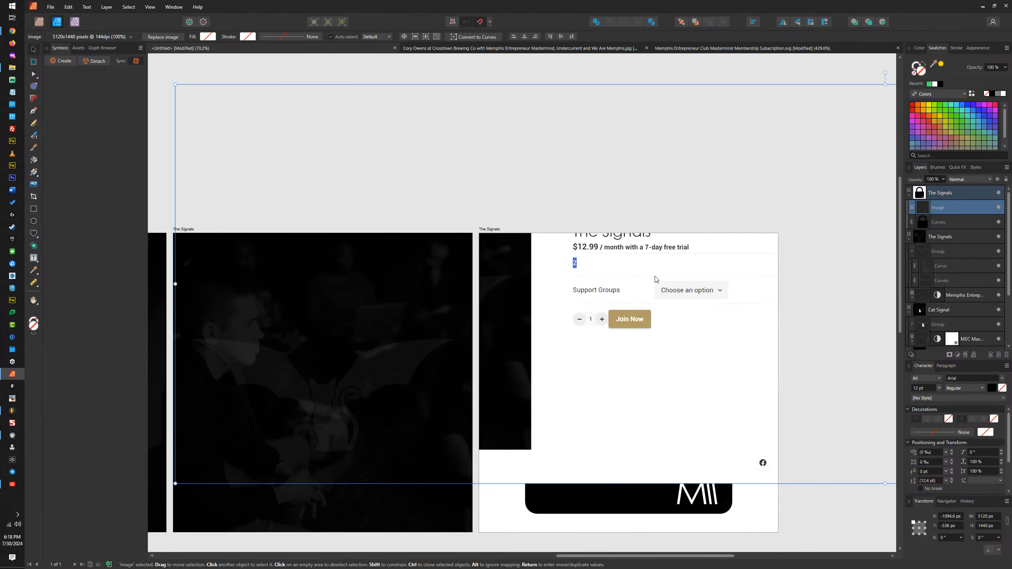
# Step: Sample the gold of the Join Now button, apply it as the fill and read its hex code in the Color Chooser
pyautogui.moveTo(934, 64); pyautogui.dragTo(647, 312)
pyautogui.click(941, 63)
pyautogui.doubleClick(921, 71)
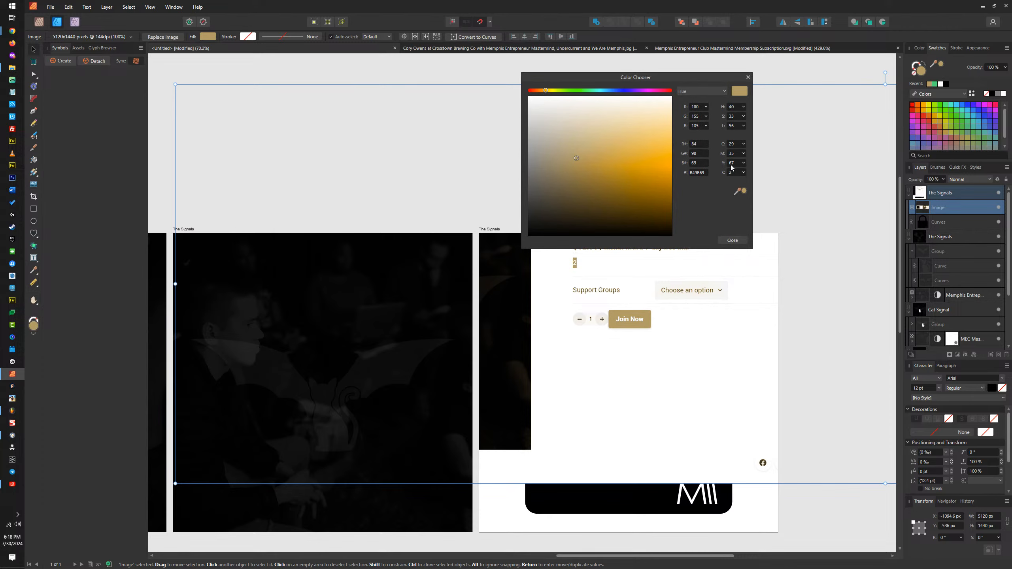
pyautogui.click(748, 77)
# Step: Undo the gold fill, delete the pasted screenshot and return to the browser
pyautogui.hotkey('ctrl', 'z')
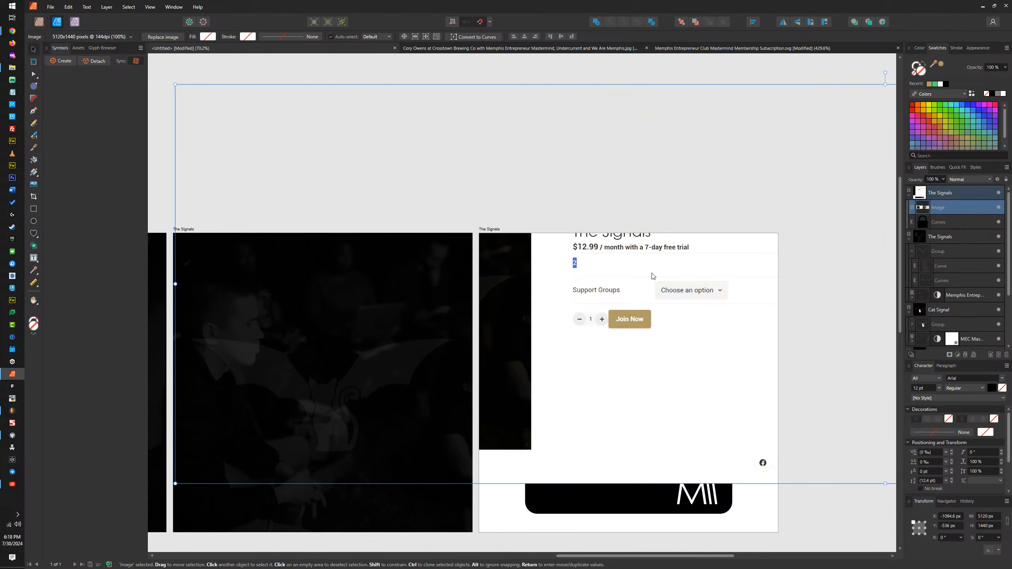
pyautogui.press('Delete')
pyautogui.click(986, 9)
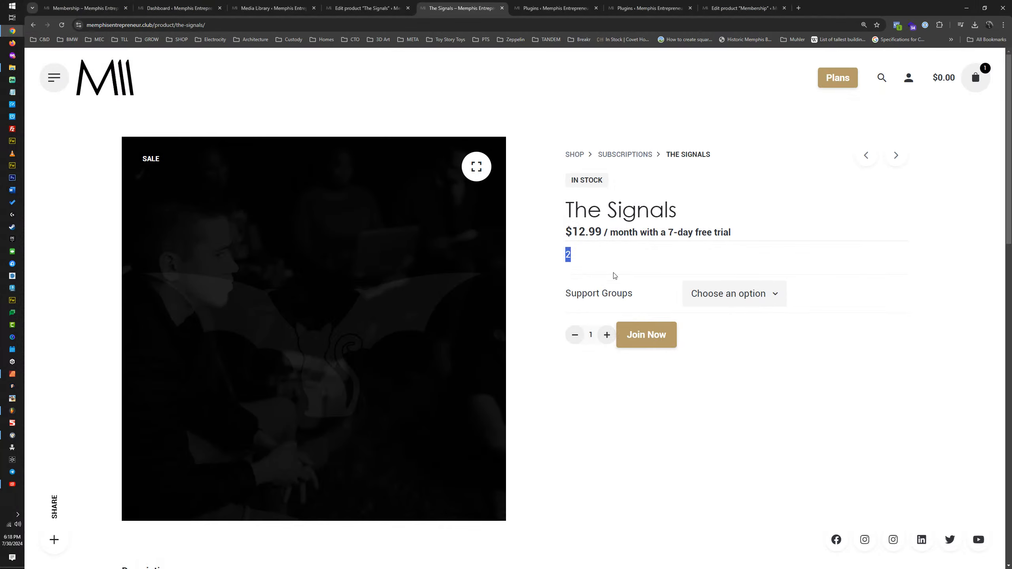
# Step: Set the short description's text color to the custom hex value B49B69
pyautogui.click(378, 8)
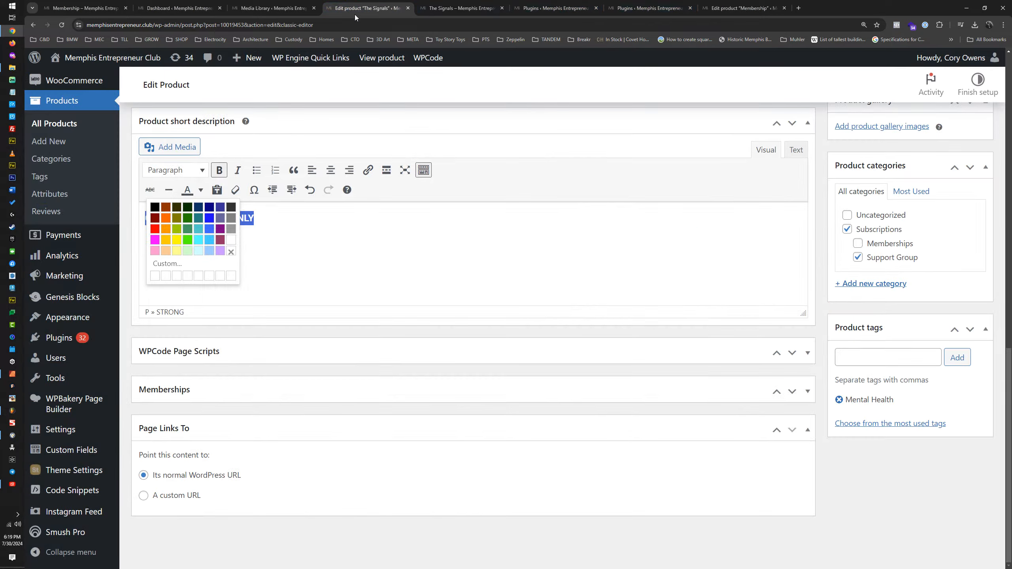
pyautogui.click(185, 275)
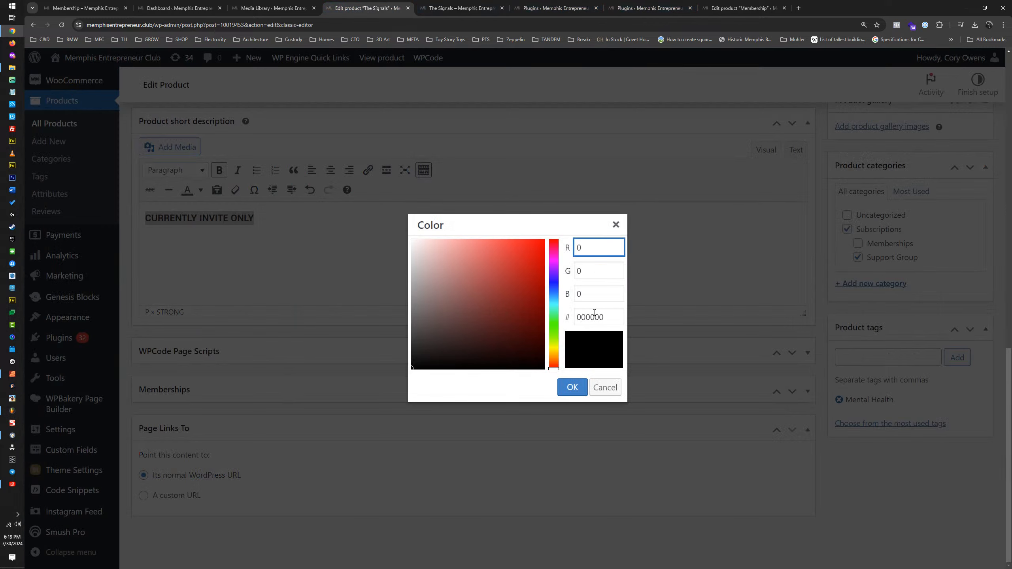
pyautogui.click(594, 313)
pyautogui.write('B49B69')
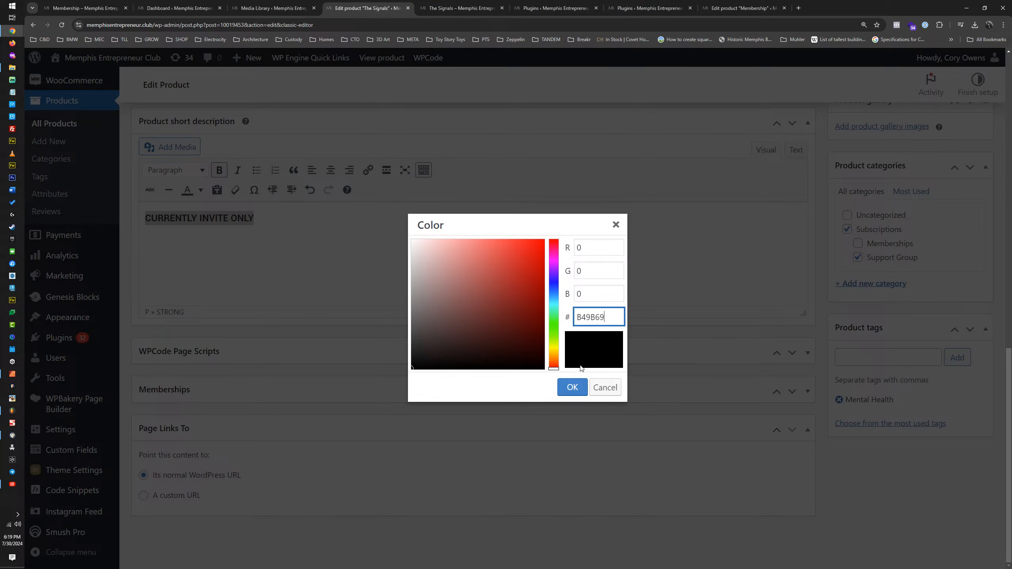
pyautogui.click(573, 387)
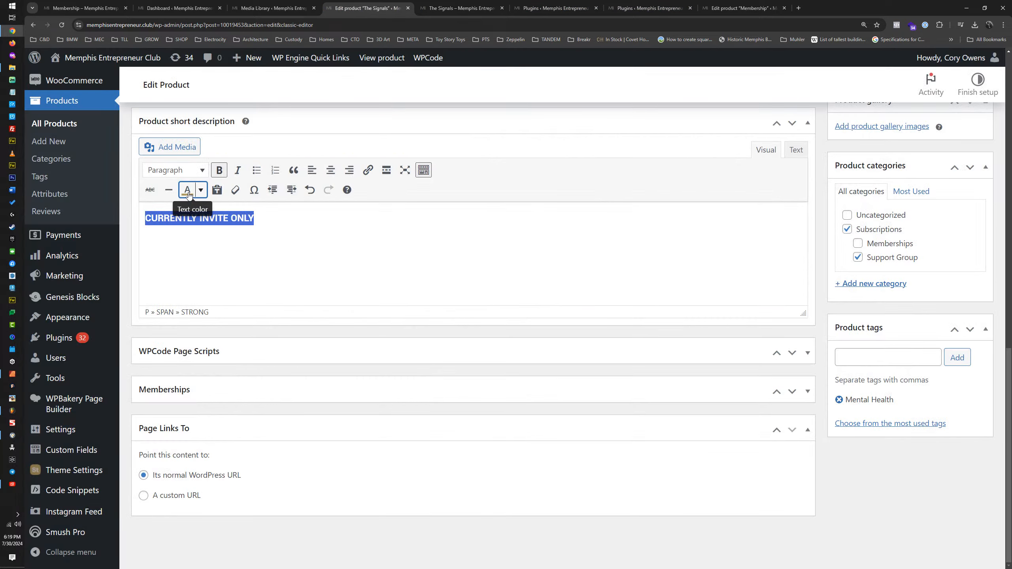
pyautogui.click(617, 237)
# Step: Update The Signals product and reload its storefront page
pyautogui.scroll(8, 958, 121)
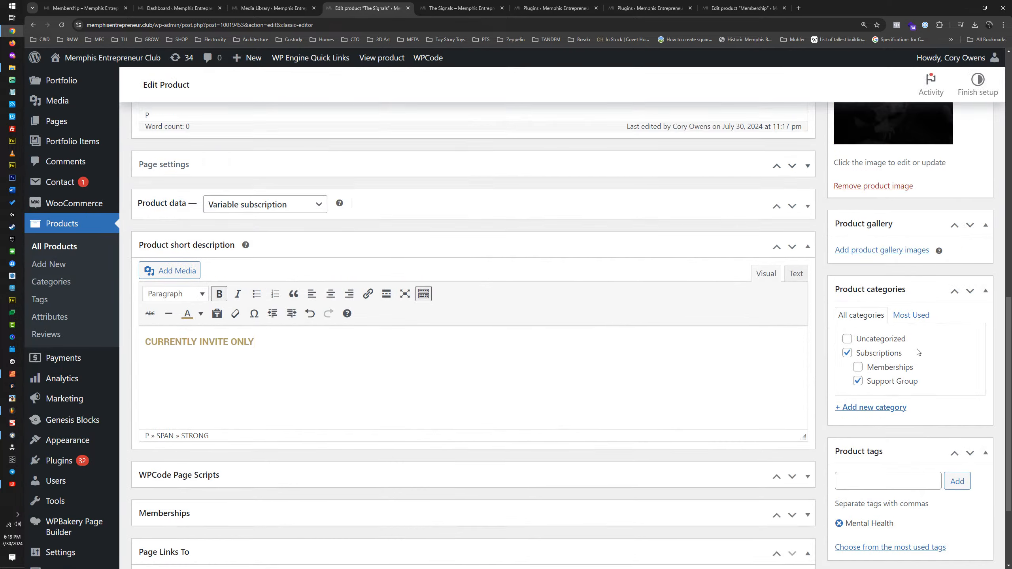
pyautogui.click(972, 156)
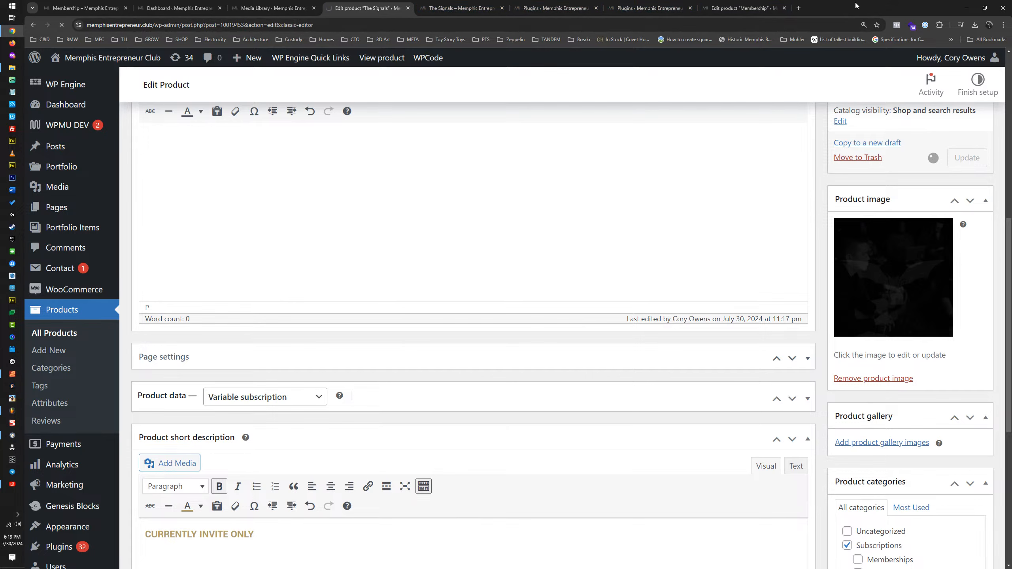
pyautogui.click(460, 9)
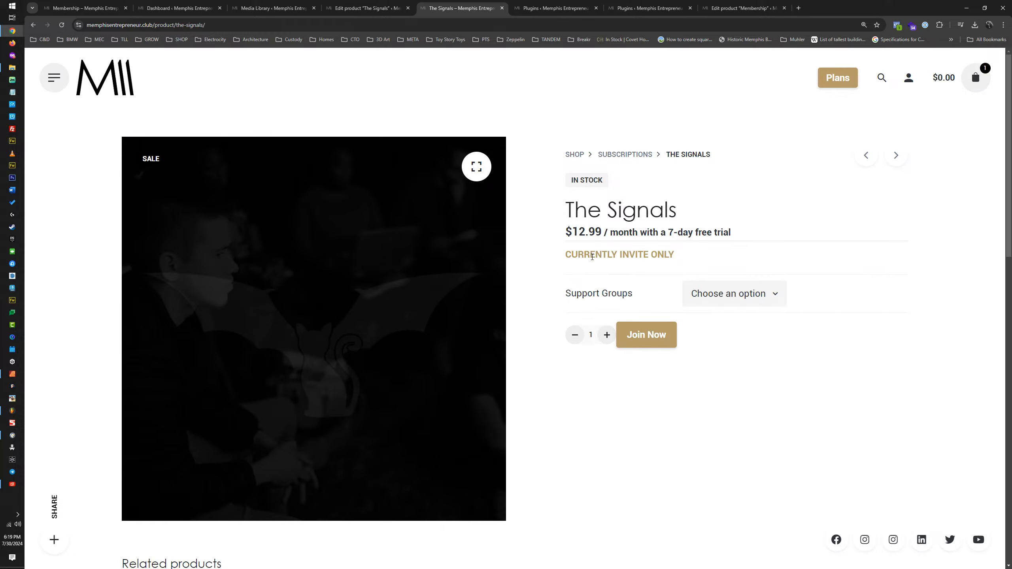
# Step: Check the CURRENTLY INVITE ONLY line on the storefront with The Bat Signal and The Cat Signal support groups selected
pyautogui.moveTo(567, 254); pyautogui.dragTo(665, 254)
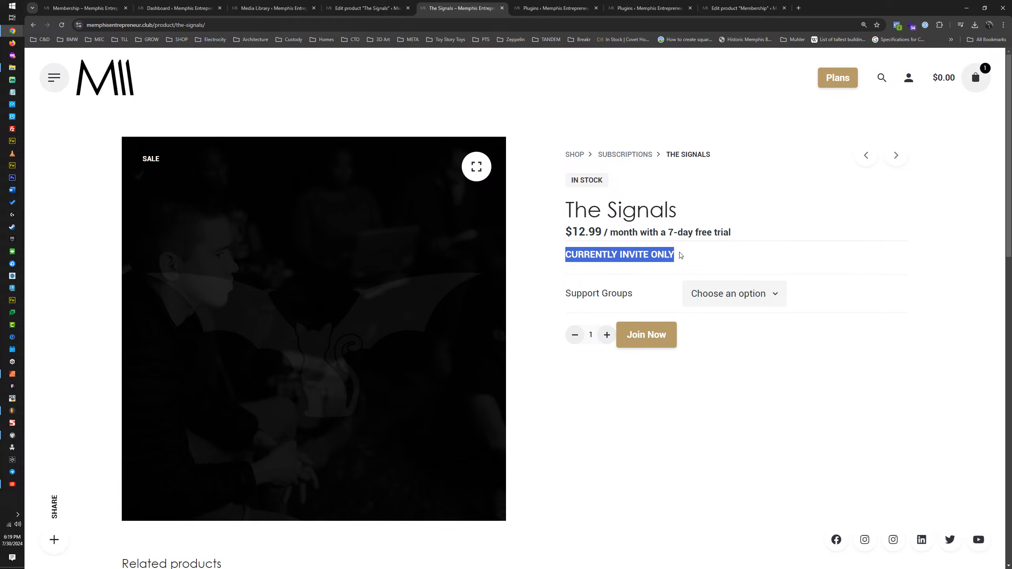
pyautogui.click(735, 294)
pyautogui.click(725, 350)
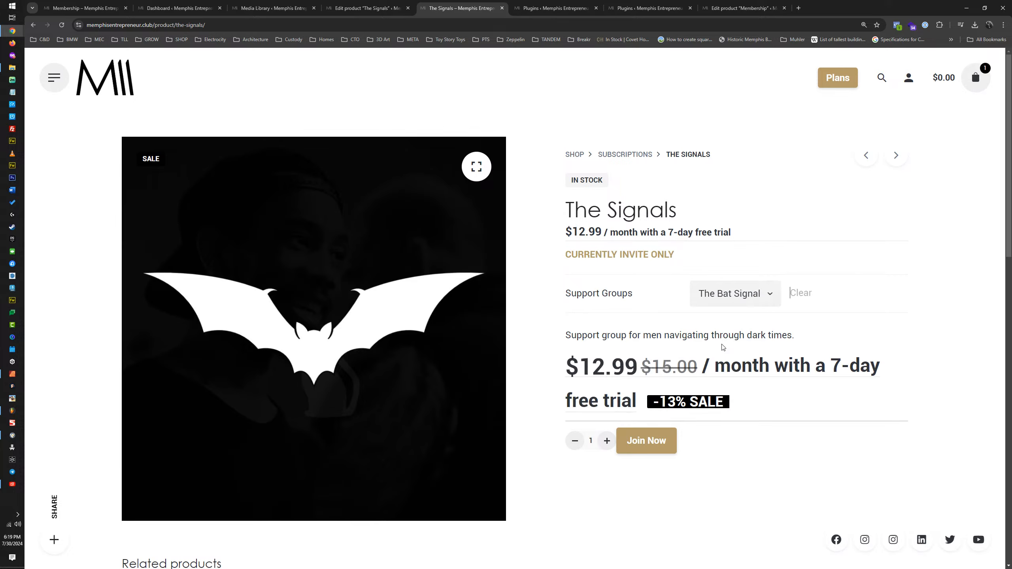
pyautogui.click(733, 300)
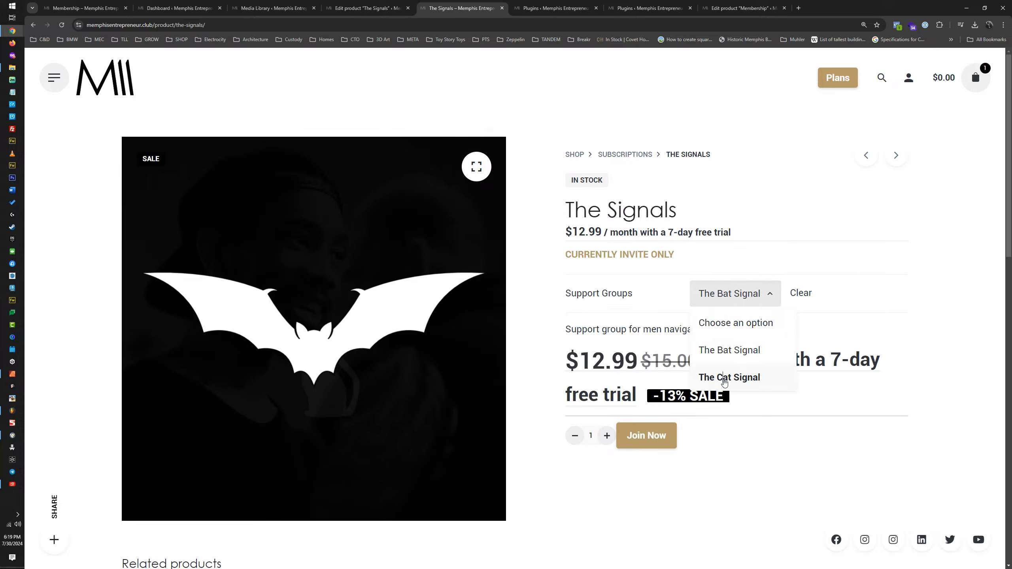
pyautogui.click(725, 378)
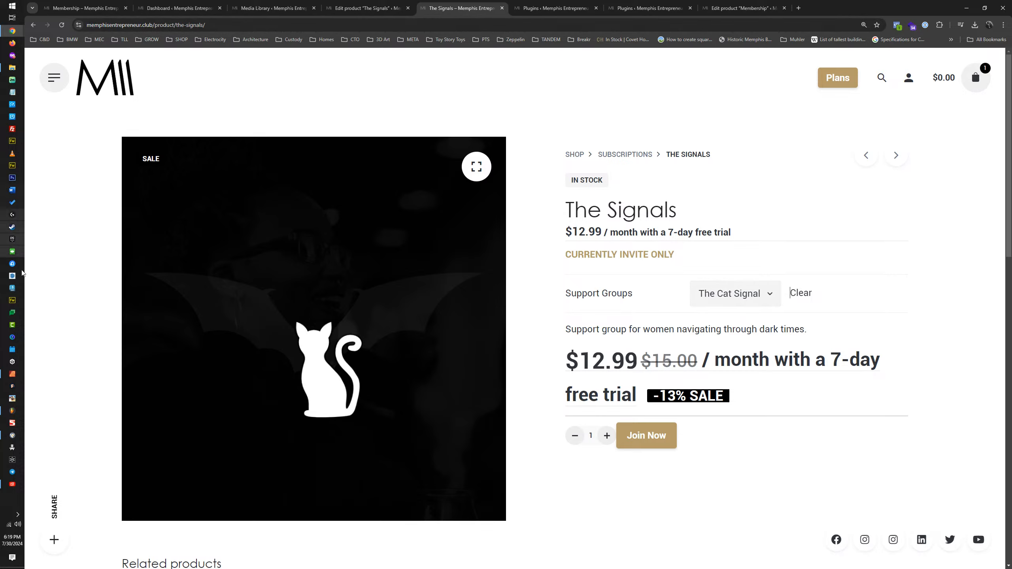
# Step: Switch to the Affinity Publisher document and bring the Bat Signal, Cat Signal and The Signals artboards into view
pyautogui.click(12, 374)
pyautogui.scroll(-6, 636, 222)
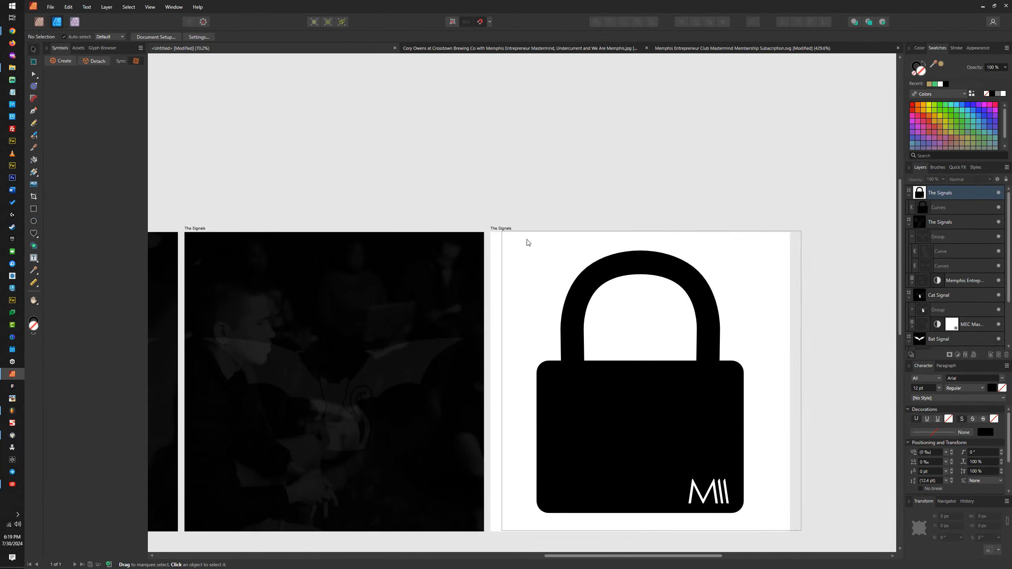
pyautogui.hscroll(3, 499, 220)
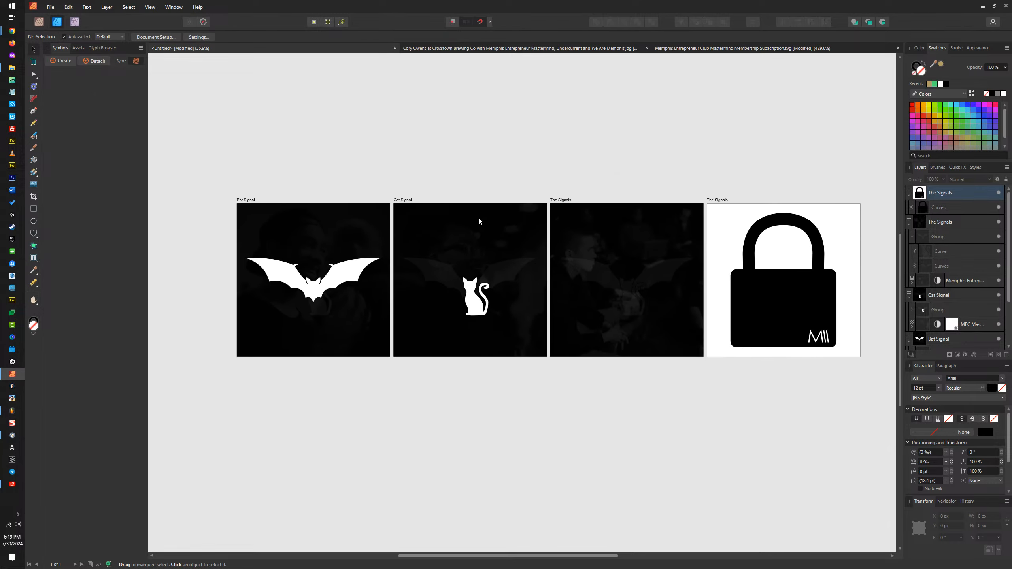
pyautogui.moveTo(565, 202); pyautogui.dragTo(569, 358)
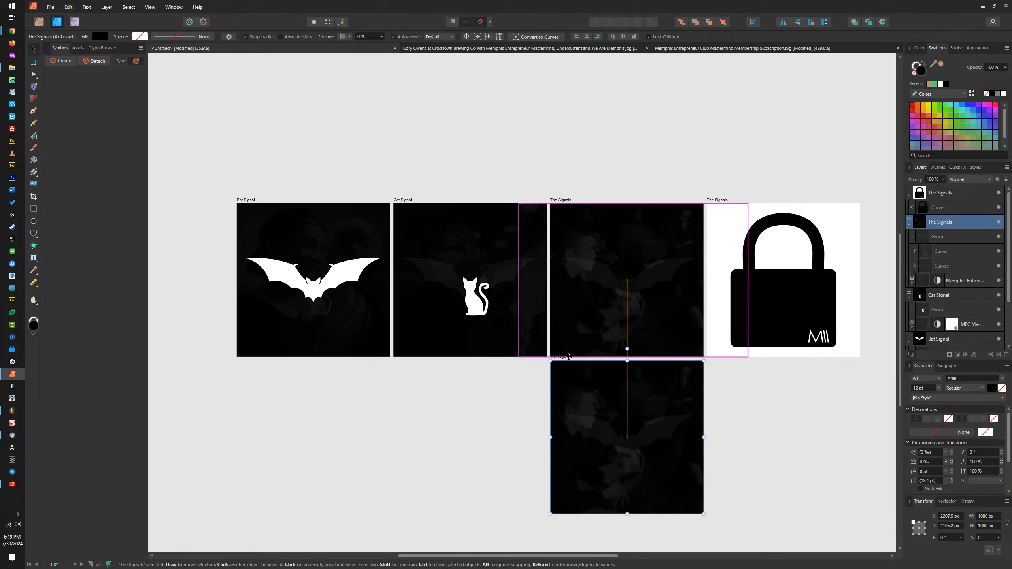
pyautogui.press('Delete')
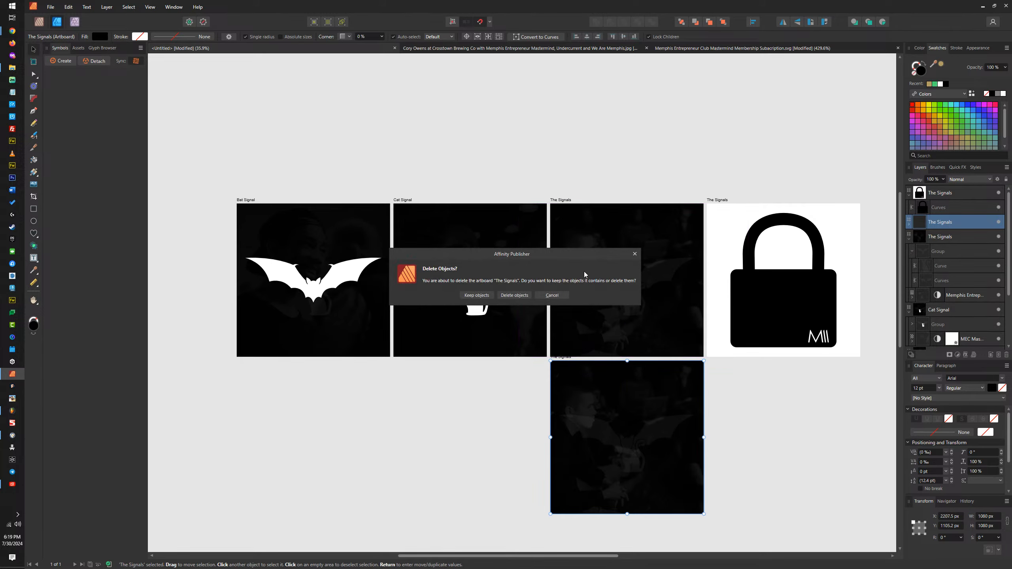
pyautogui.click(512, 295)
# Step: Duplicate the dark The Signals artboard and place the copy beside the Bat Signal artboard, on its outer side
pyautogui.click(720, 199)
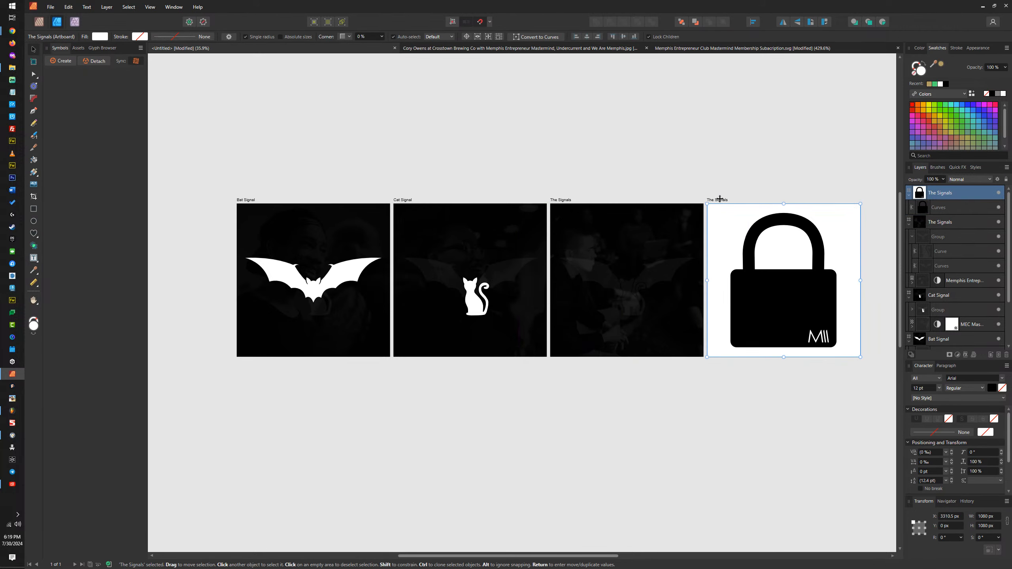
pyautogui.moveTo(561, 202); pyautogui.dragTo(129, 201)
pyautogui.hscroll(-5, 452, 221)
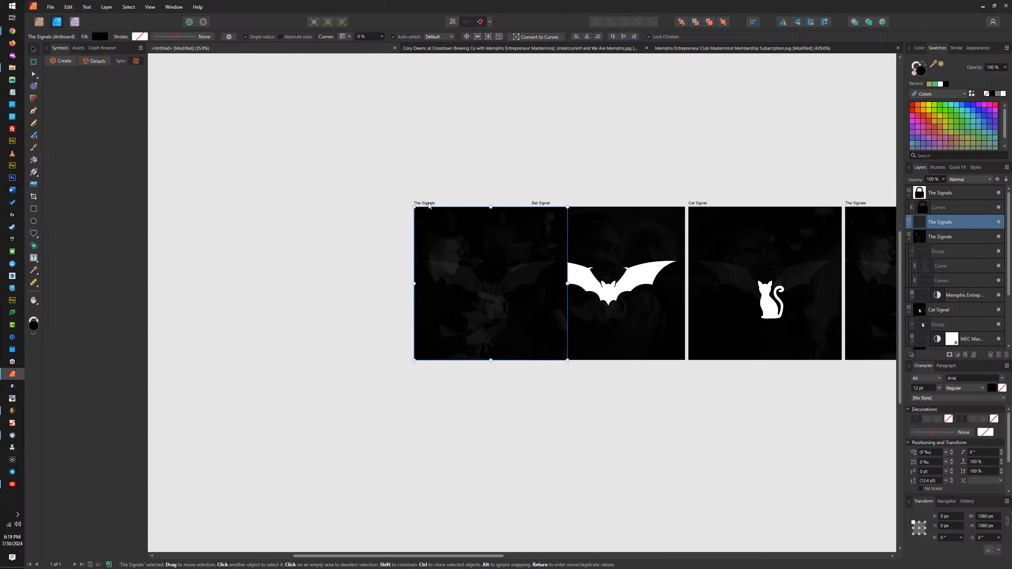
pyautogui.moveTo(429, 205); pyautogui.dragTo(390, 205)
# Step: Set the opacity of the bat and cat curves inside the copied The Signals artboard's group to 100%
pyautogui.scroll(4, 443, 294)
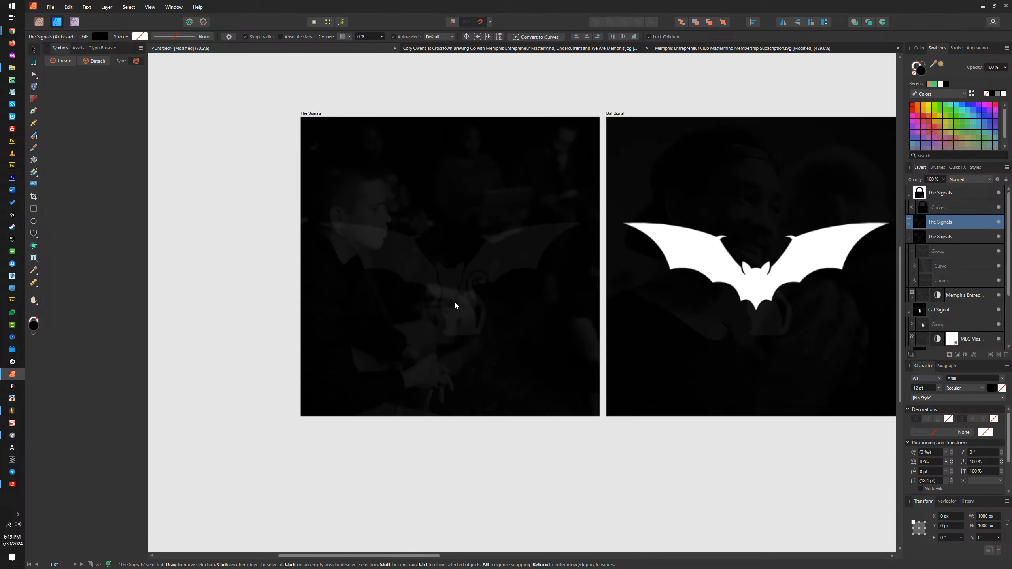
pyautogui.click(454, 299)
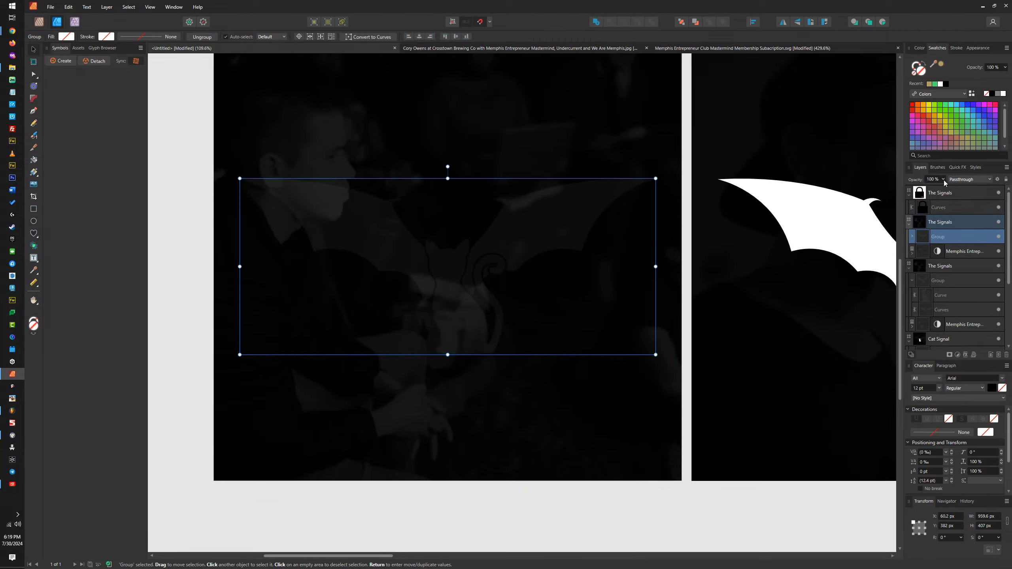
pyautogui.click(923, 253)
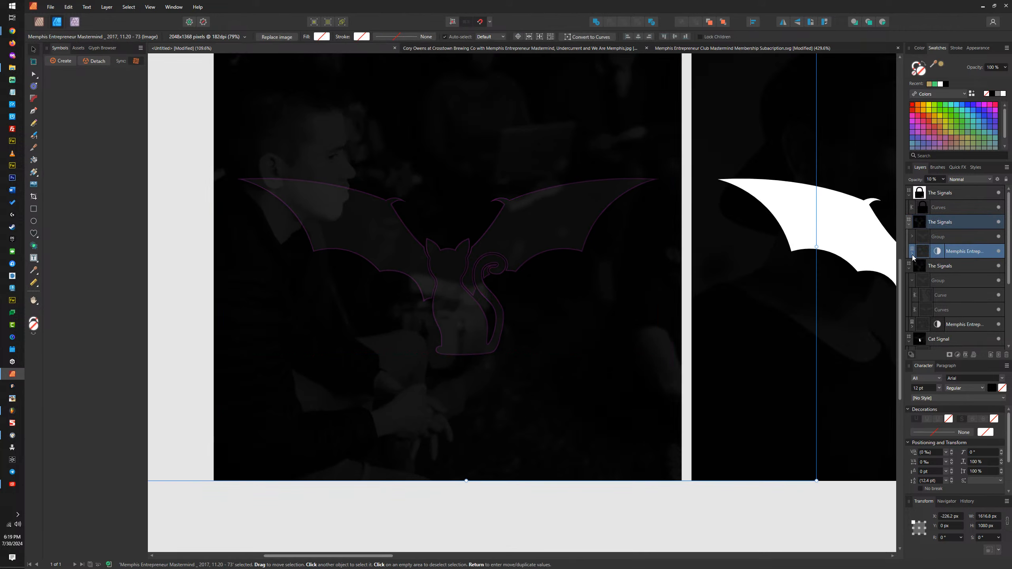
pyautogui.doubleClick(456, 264)
pyautogui.hotkey('ctrl', 'a')
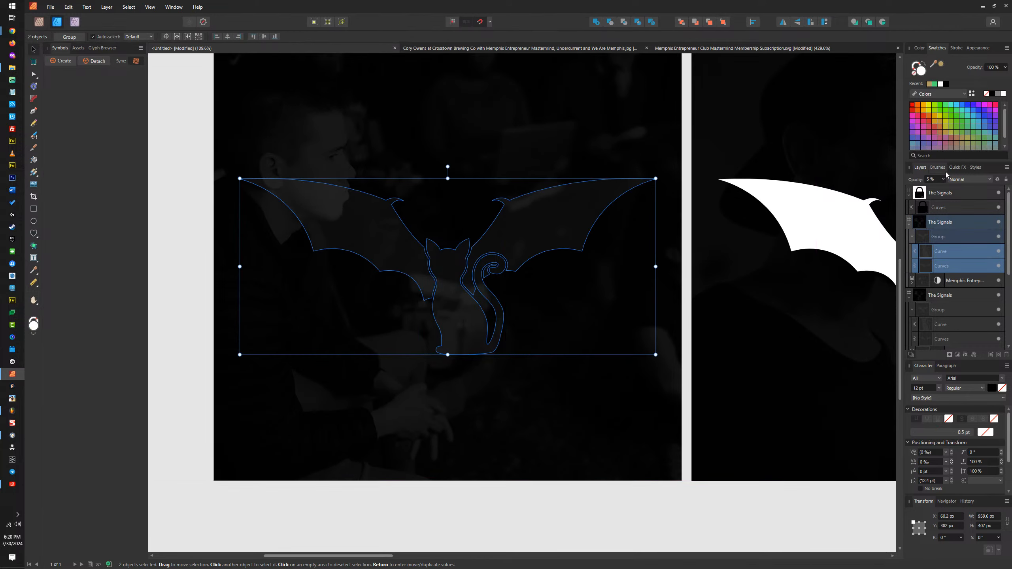
pyautogui.moveTo(945, 187); pyautogui.dragTo(997, 188)
pyautogui.scroll(-4, 524, 274)
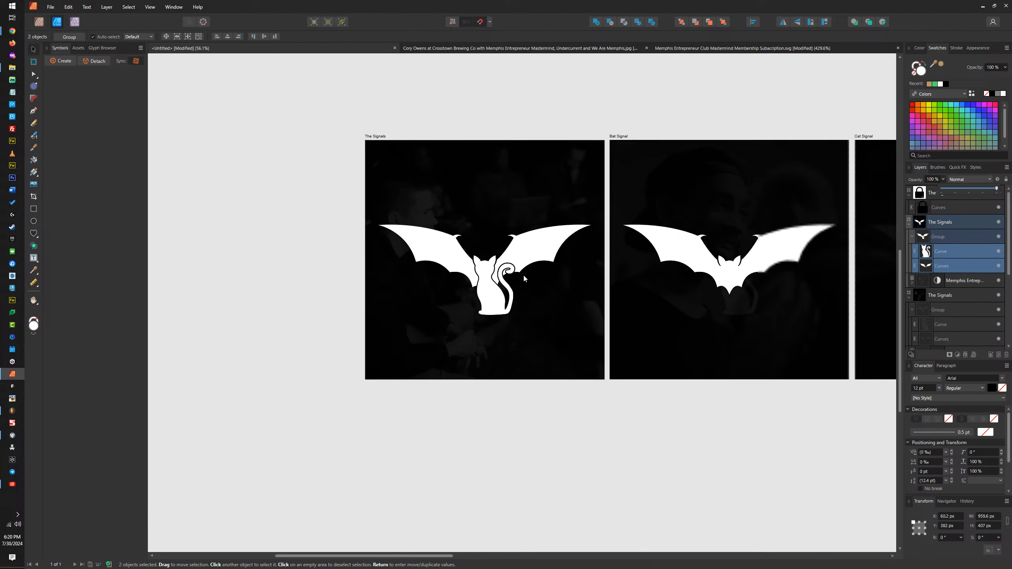
pyautogui.scroll(2, 524, 185)
pyautogui.scroll(-2, 528, 197)
pyautogui.moveTo(535, 207); pyautogui.dragTo(396, 207)
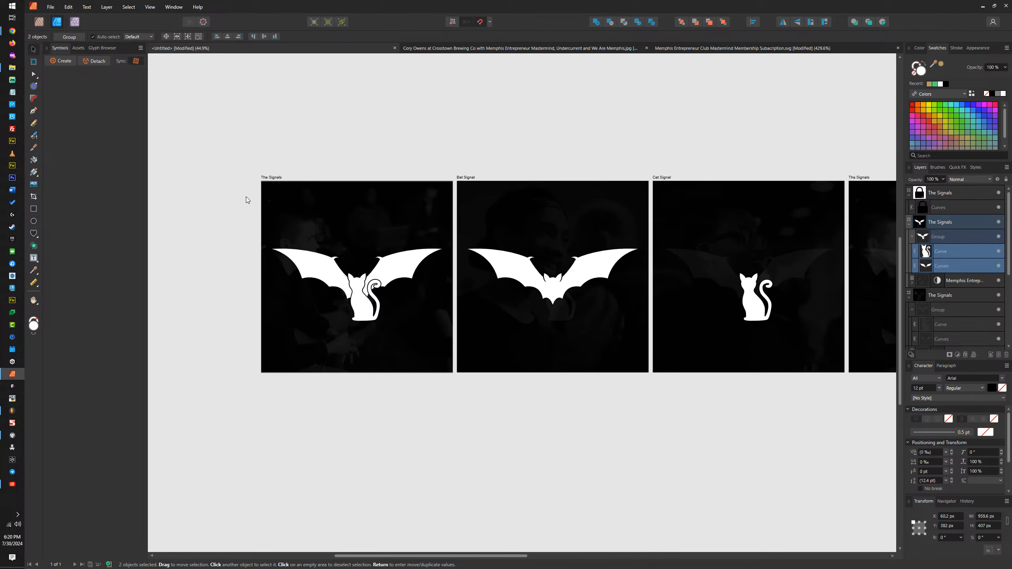
# Step: Switch to File Explorer, go up to the Memphis Entrepreneur Club folder and check its MemphisEntrepreneurClub subfolder for photos
pyautogui.click(11, 69)
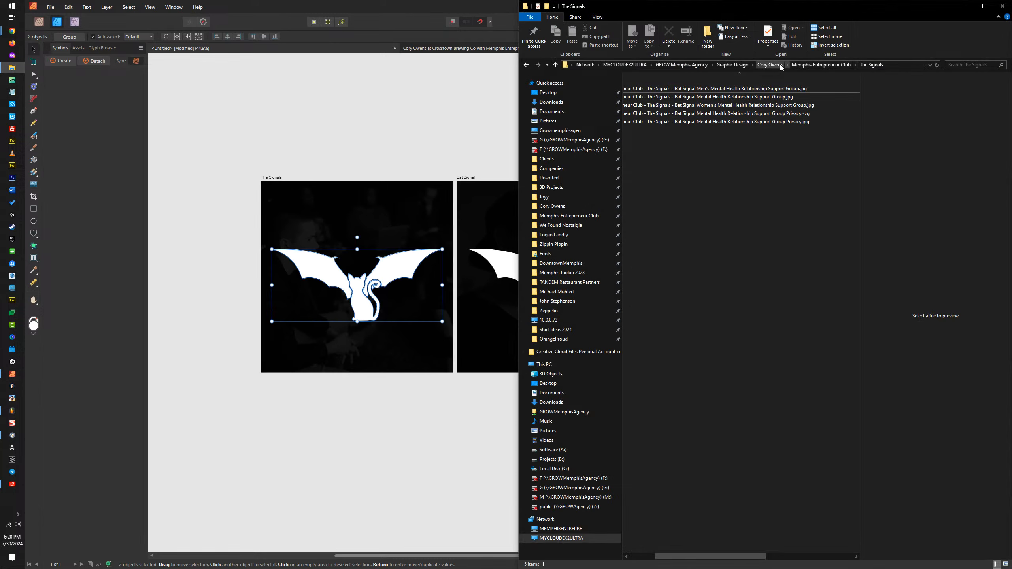
pyautogui.click(821, 65)
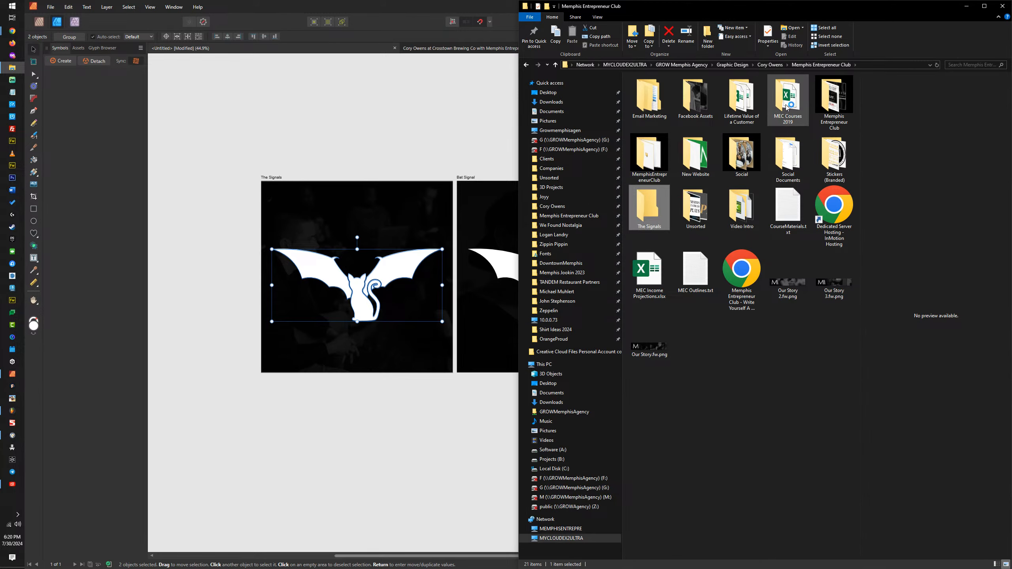
pyautogui.click(692, 105)
pyautogui.click(653, 166)
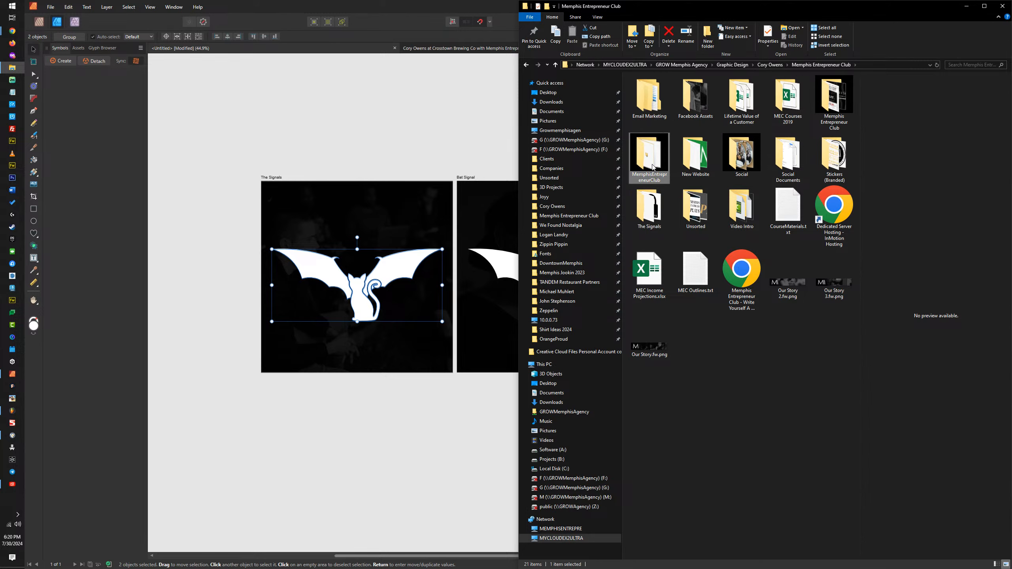
pyautogui.doubleClick(653, 158)
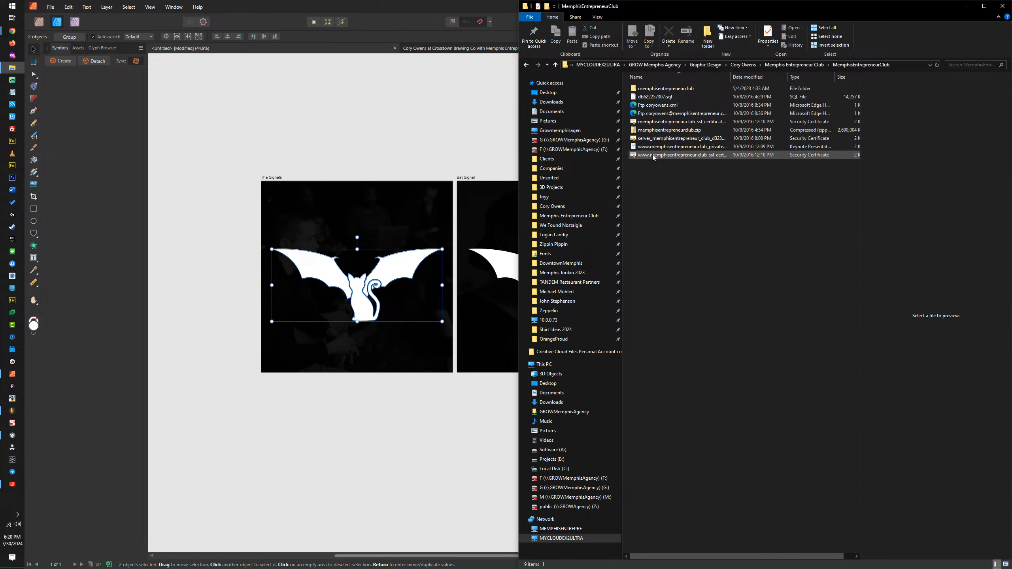
pyautogui.click(813, 65)
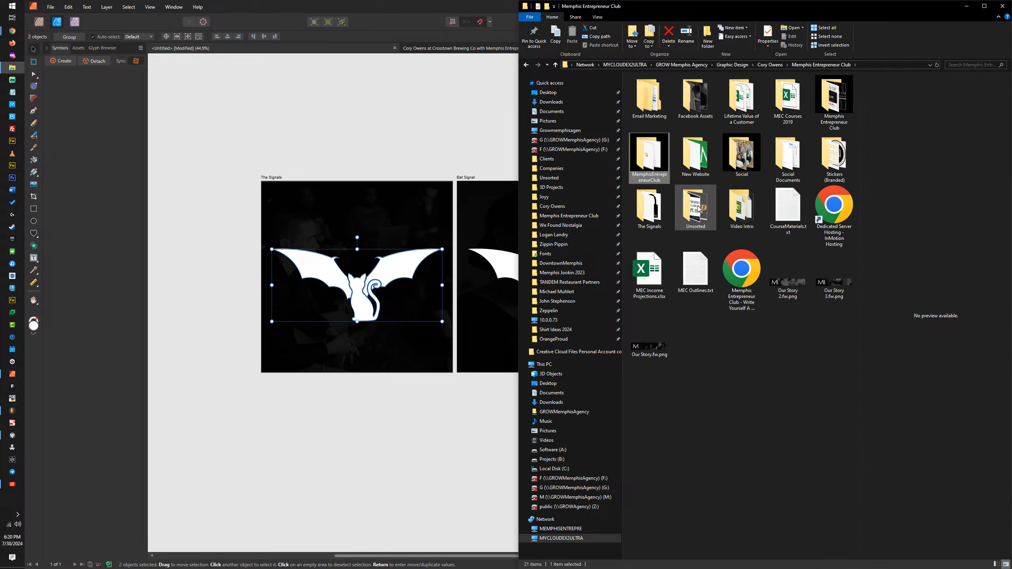
# Step: Browse the Memphis Entrepreneur Mastermind photos to the South Main folder's Promotional Assets and show them as large icons
pyautogui.doubleClick(827, 111)
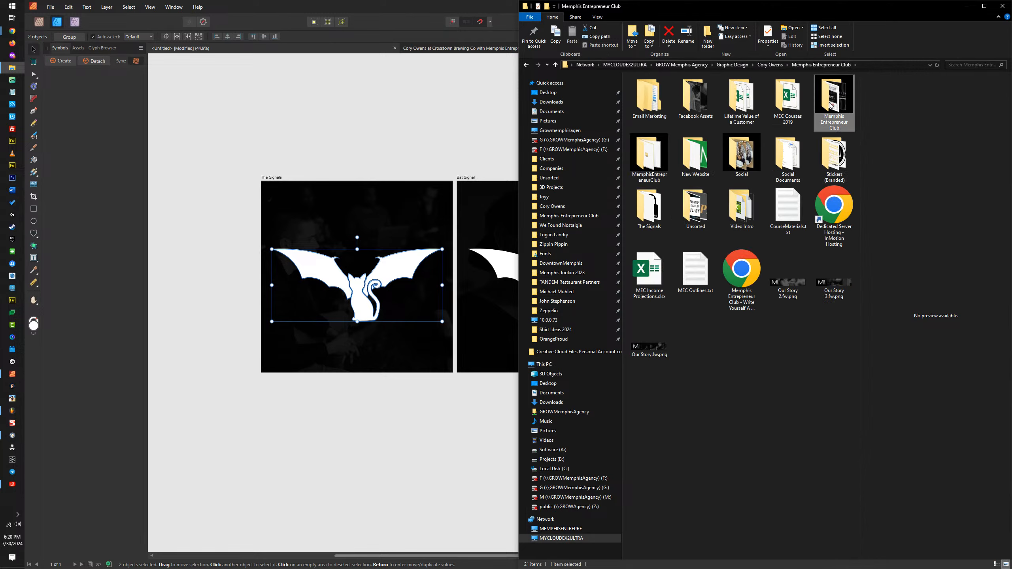
pyautogui.doubleClick(827, 250)
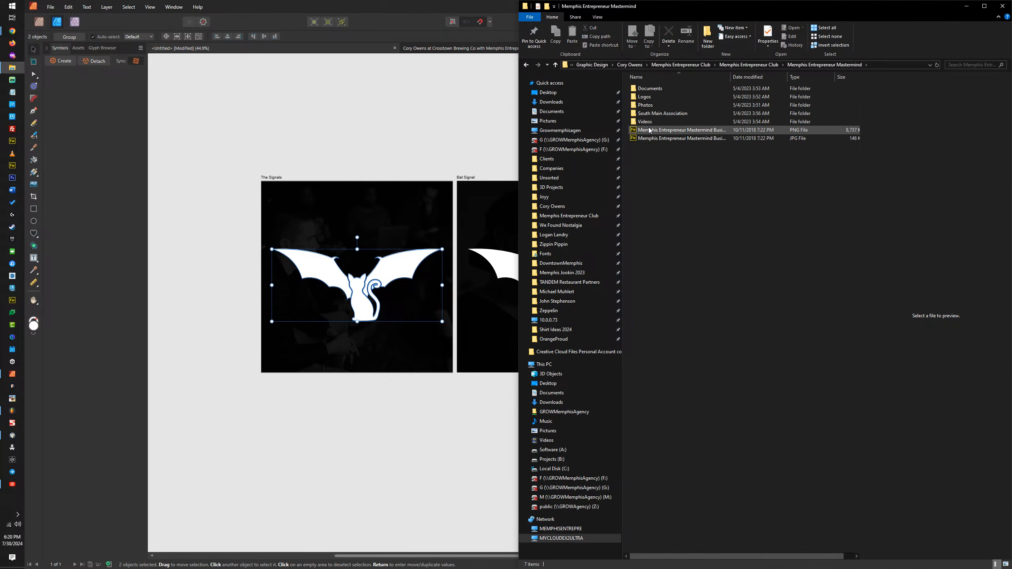
pyautogui.doubleClick(654, 114)
pyautogui.doubleClick(646, 89)
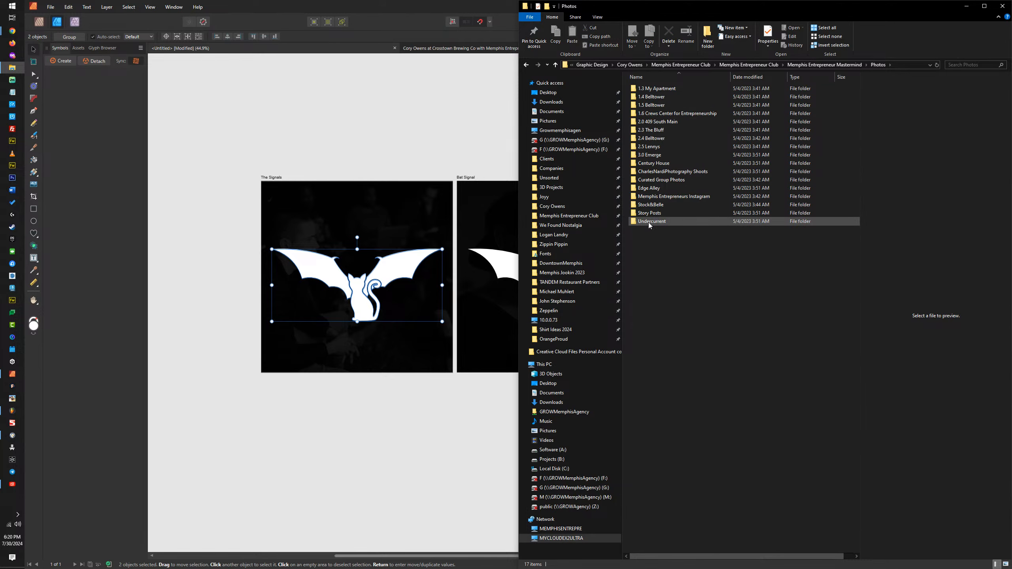
pyautogui.doubleClick(657, 122)
pyautogui.doubleClick(665, 90)
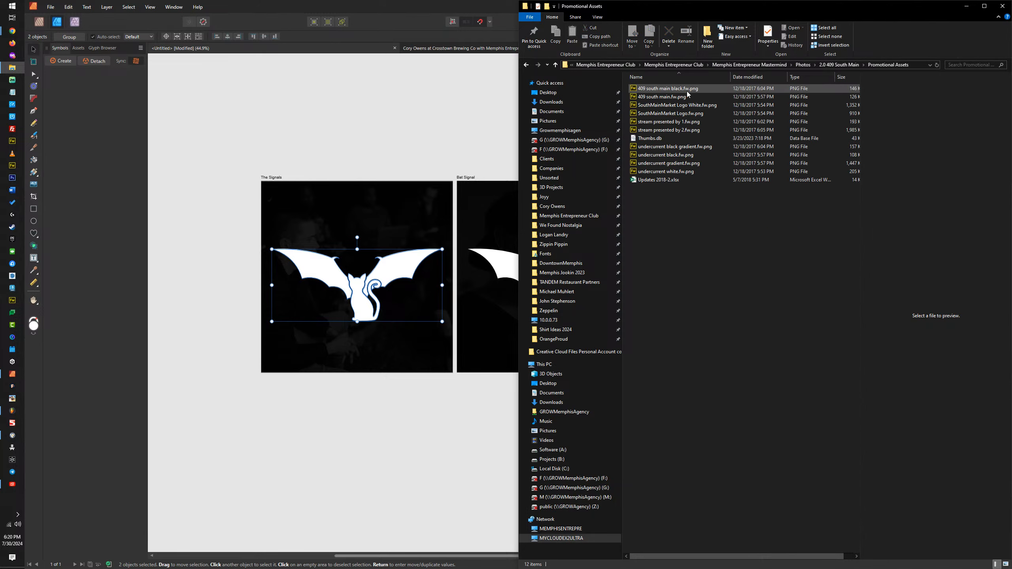
pyautogui.click(597, 17)
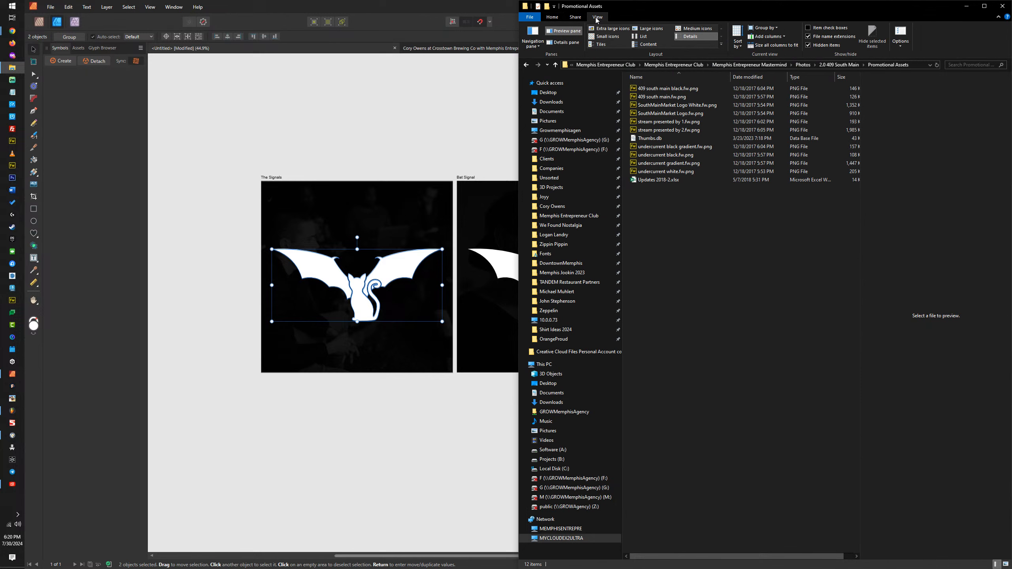
pyautogui.click(647, 28)
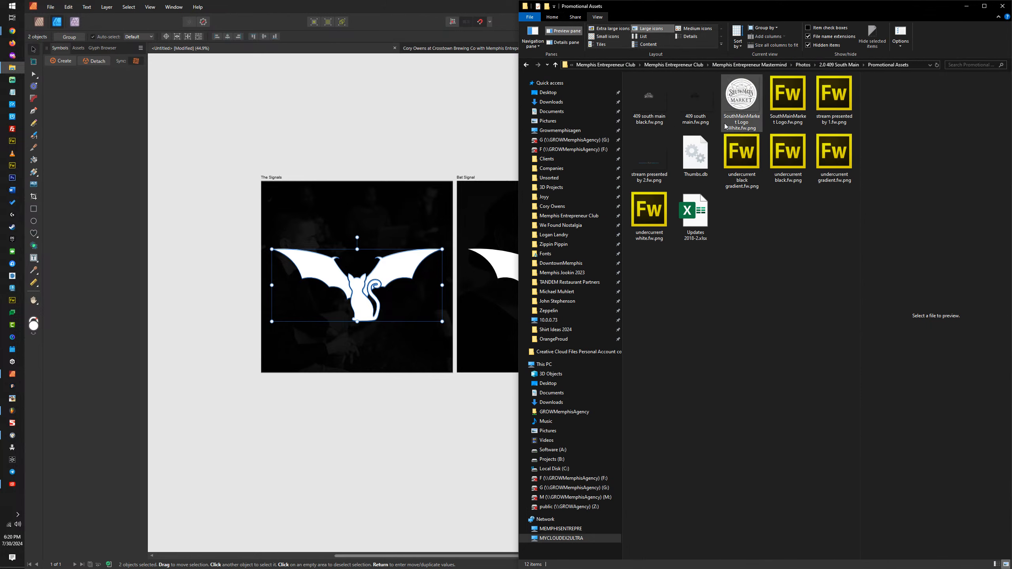
# Step: Return to the Memphis Entrepreneur Mastermind folder and look through the South Main Association photos for a suitable picture
pyautogui.click(841, 66)
pyautogui.click(838, 66)
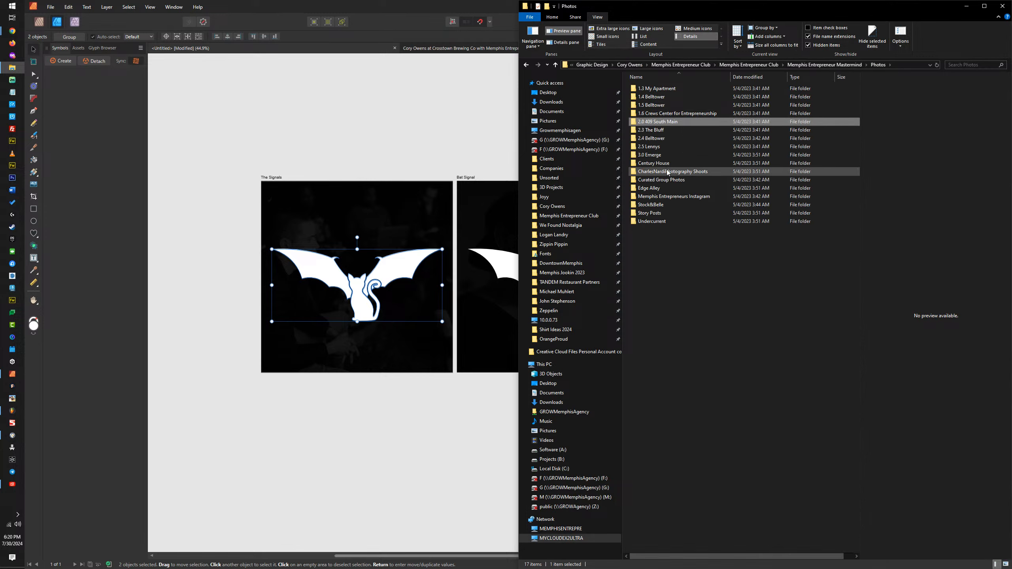
pyautogui.click(823, 65)
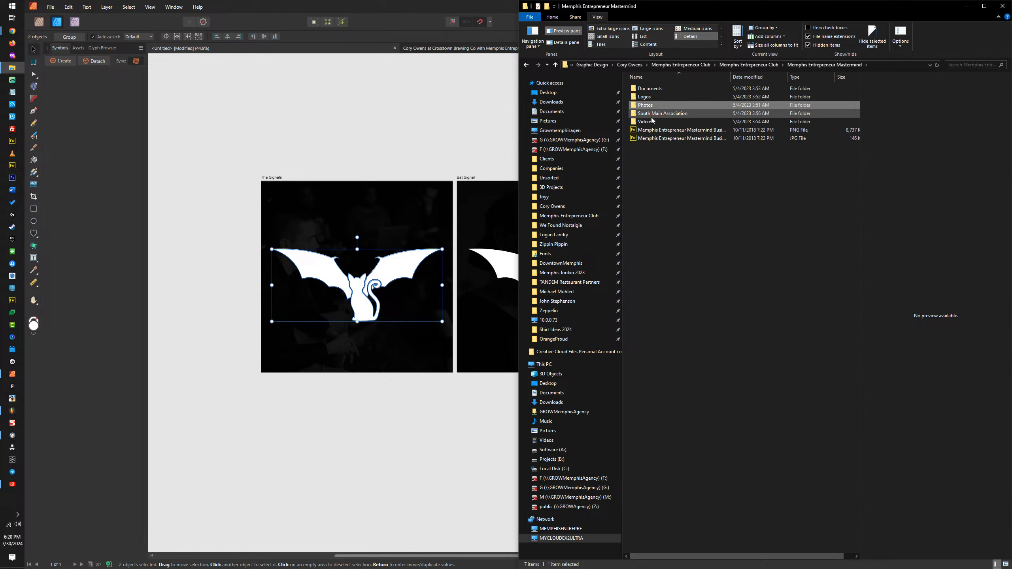
pyautogui.click(760, 65)
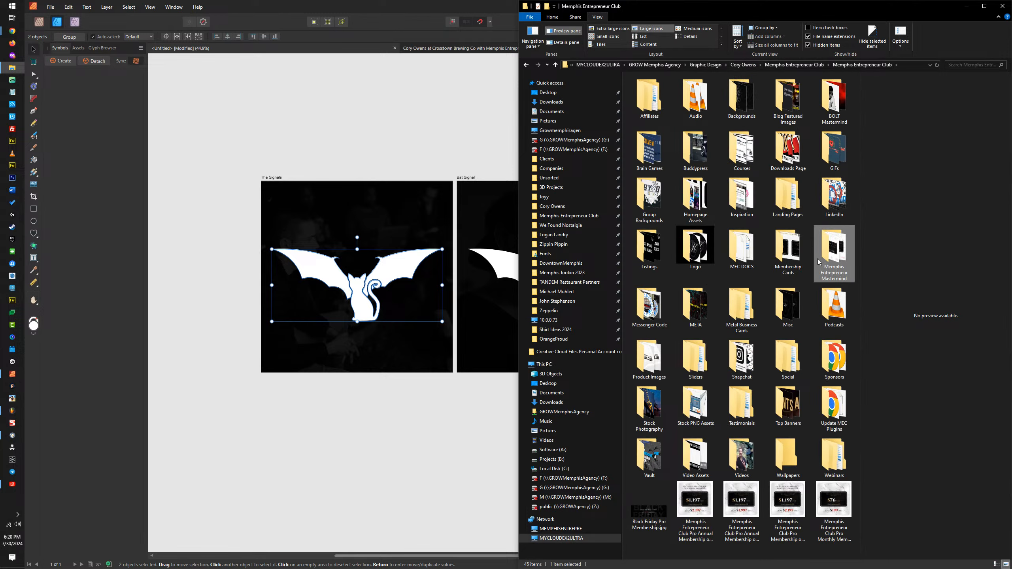
pyautogui.doubleClick(833, 255)
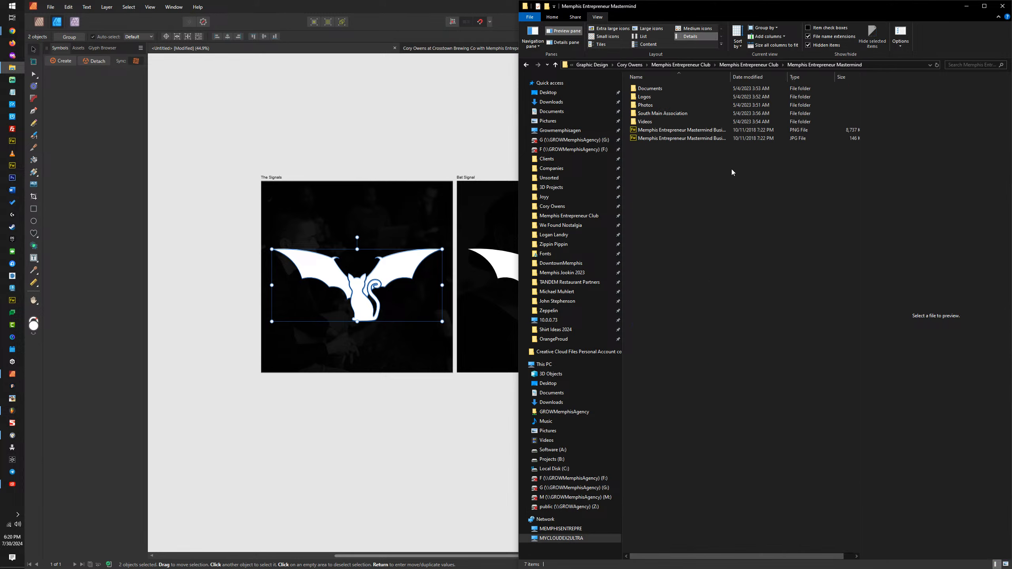
pyautogui.doubleClick(660, 113)
pyautogui.doubleClick(655, 96)
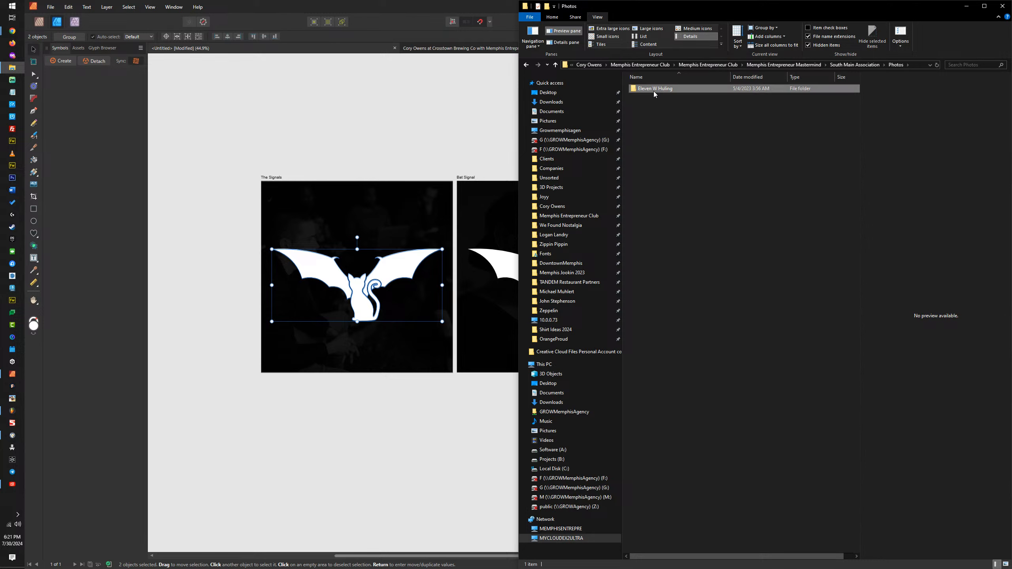
pyautogui.doubleClick(655, 90)
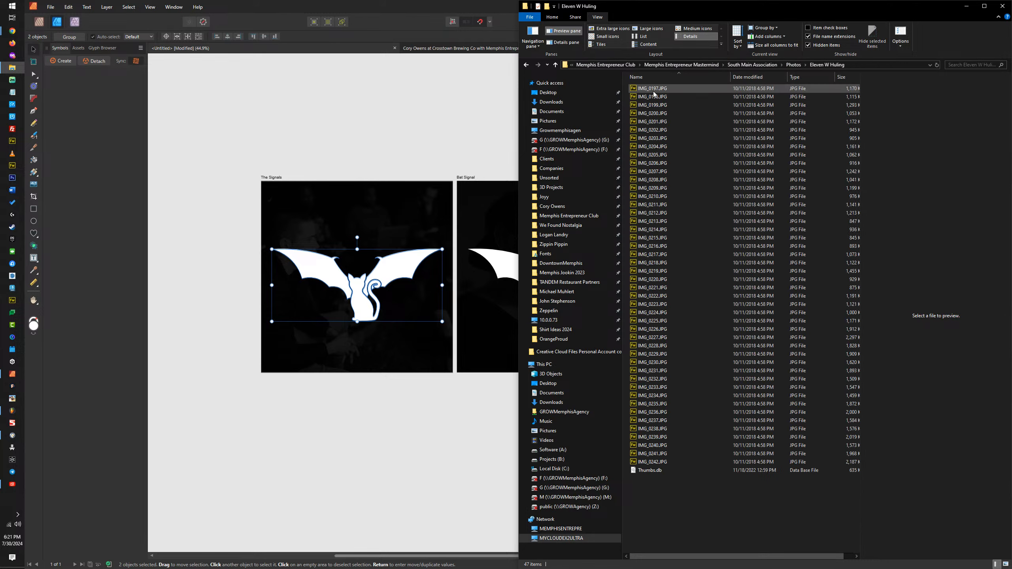
pyautogui.click(793, 67)
pyautogui.click(791, 66)
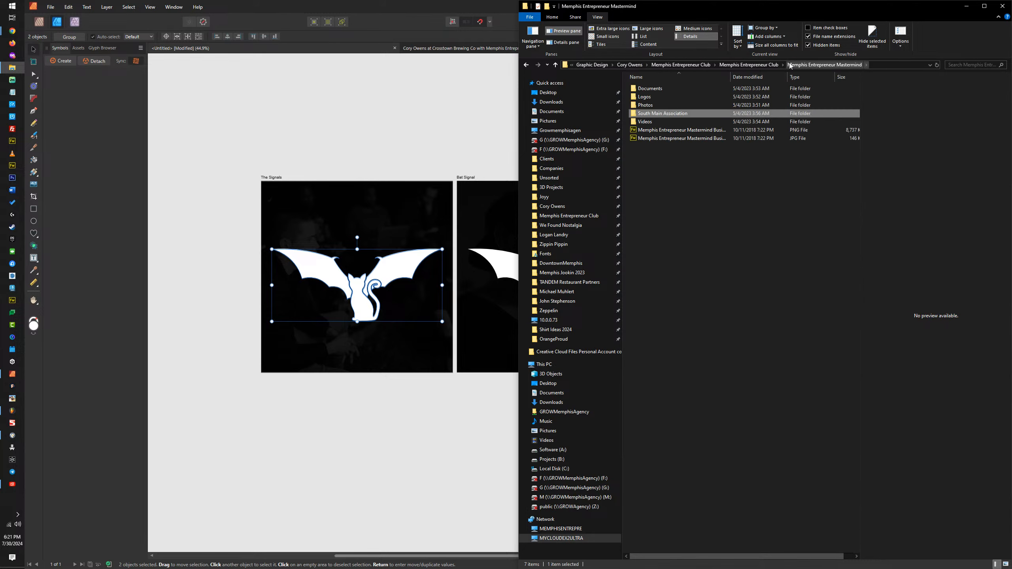
# Step: Switch to a new Chrome window, open Facebook and look through the Photos of You on the account's profile
pyautogui.moveTo(12, 31)
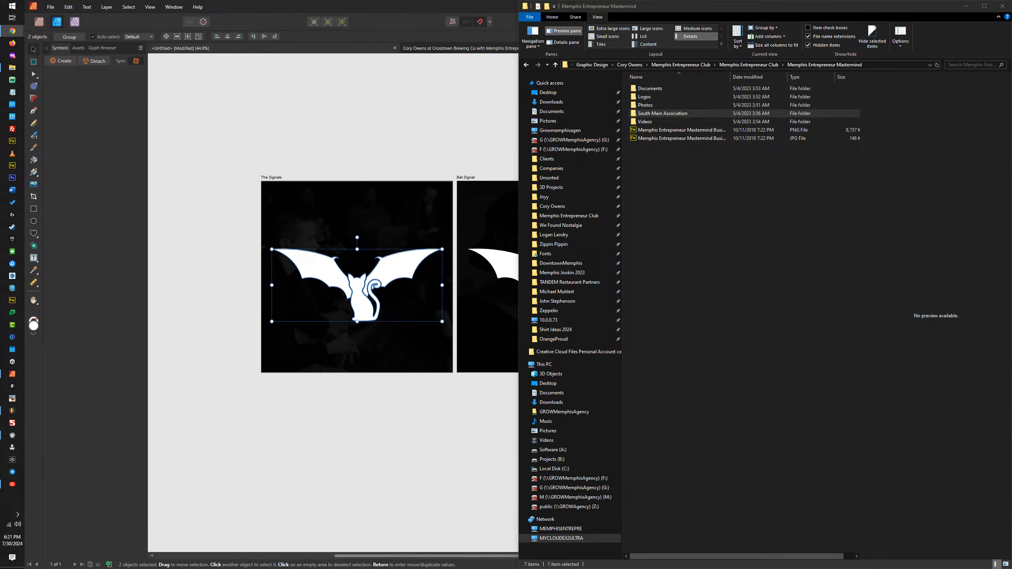
pyautogui.moveTo(497, 52)
pyautogui.mouseDown()
pyautogui.moveTo(440, 56)
pyautogui.moveTo(478, 46)
pyautogui.mouseUp()
pyautogui.doubleClick(479, 47)
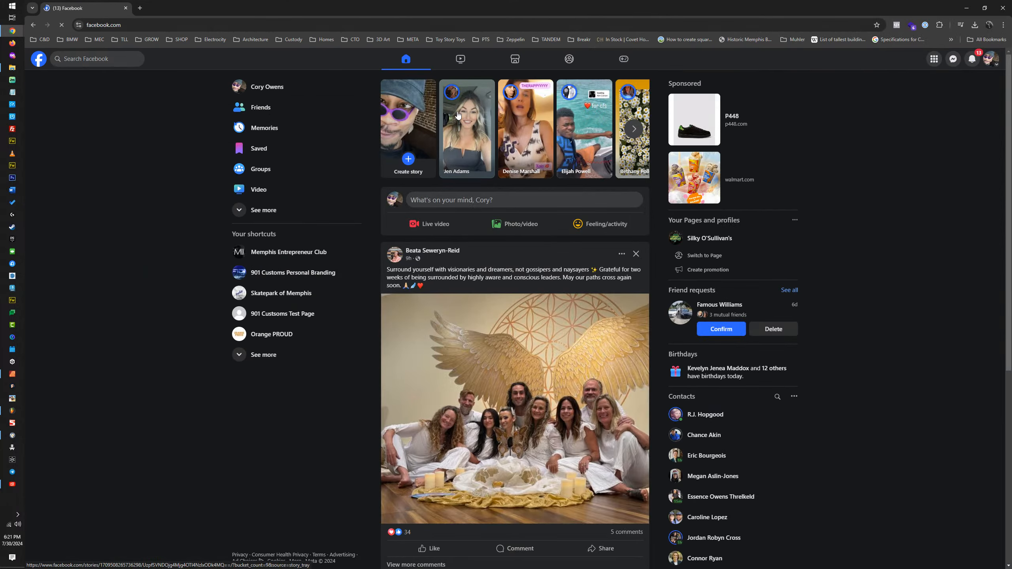
pyautogui.click(235, 87)
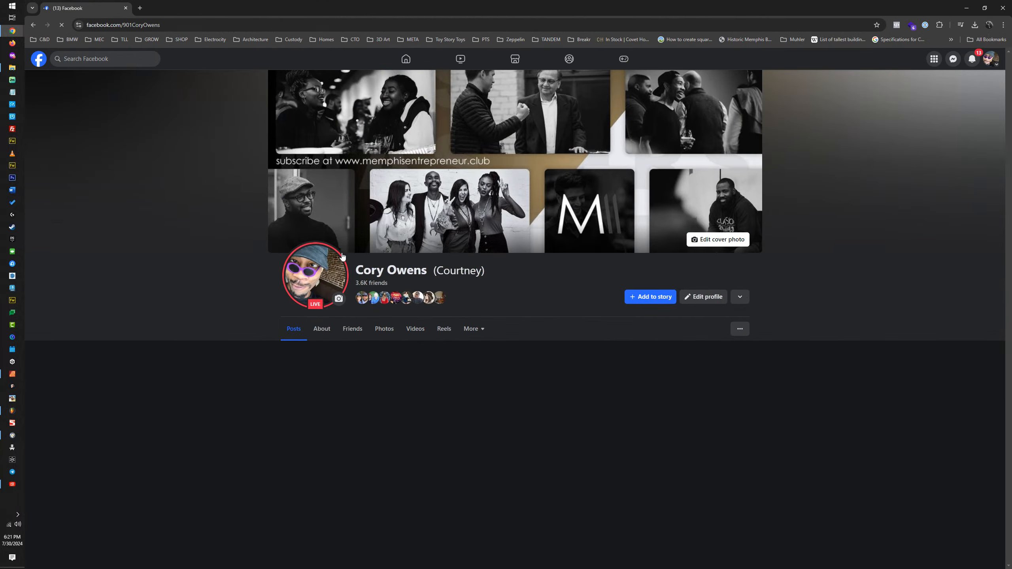
pyautogui.click(383, 329)
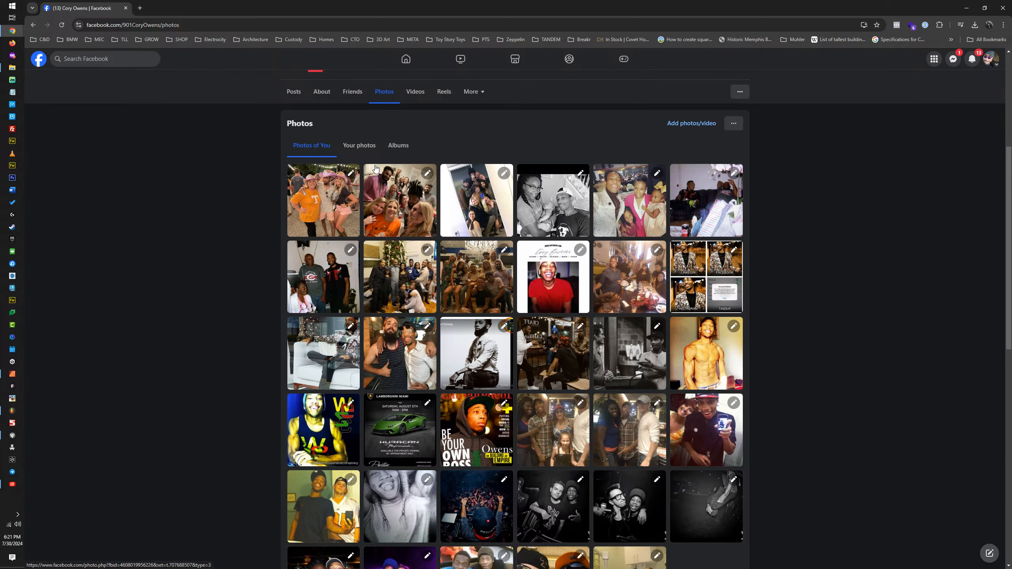
pyautogui.scroll(-7, 378, 172)
pyautogui.scroll(8, 374, 249)
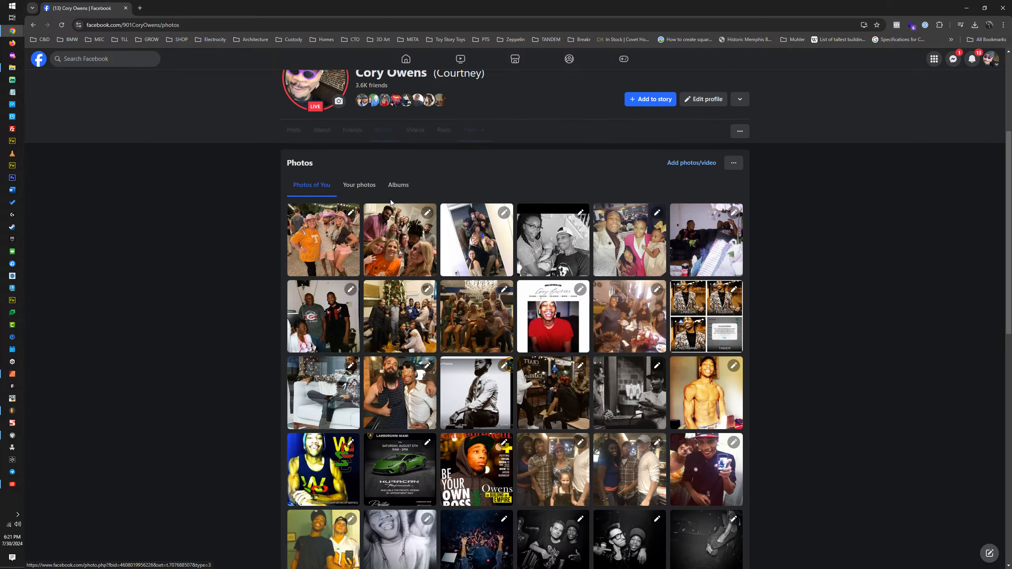
# Step: Look through the profile's own uploaded photos for a suitable background picture
pyautogui.click(370, 192)
pyautogui.scroll(-5, 706, 284)
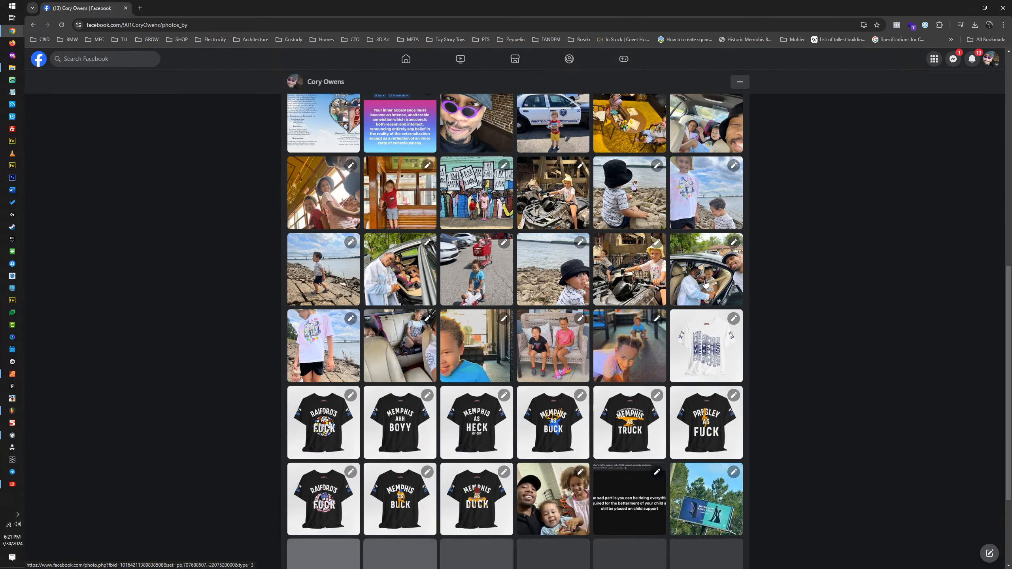
pyautogui.scroll(-8, 705, 284)
pyautogui.scroll(15, 479, 268)
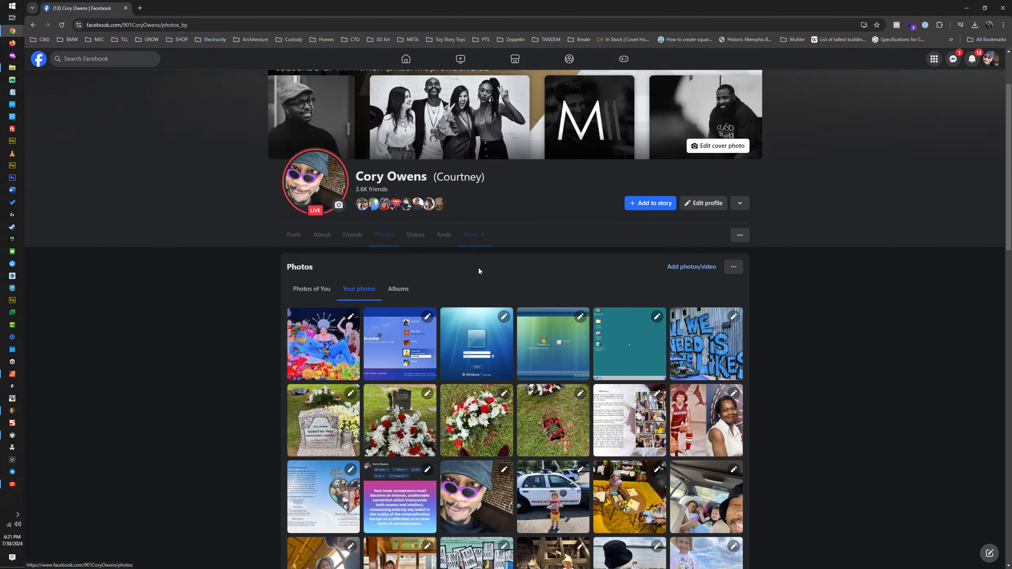
pyautogui.scroll(-15, 478, 268)
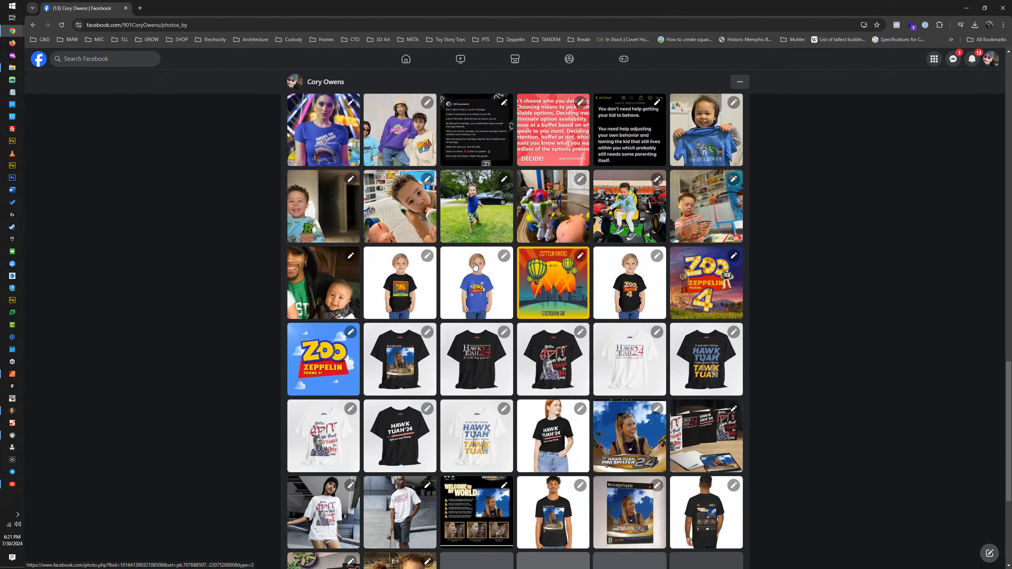
pyautogui.scroll(-15, 475, 266)
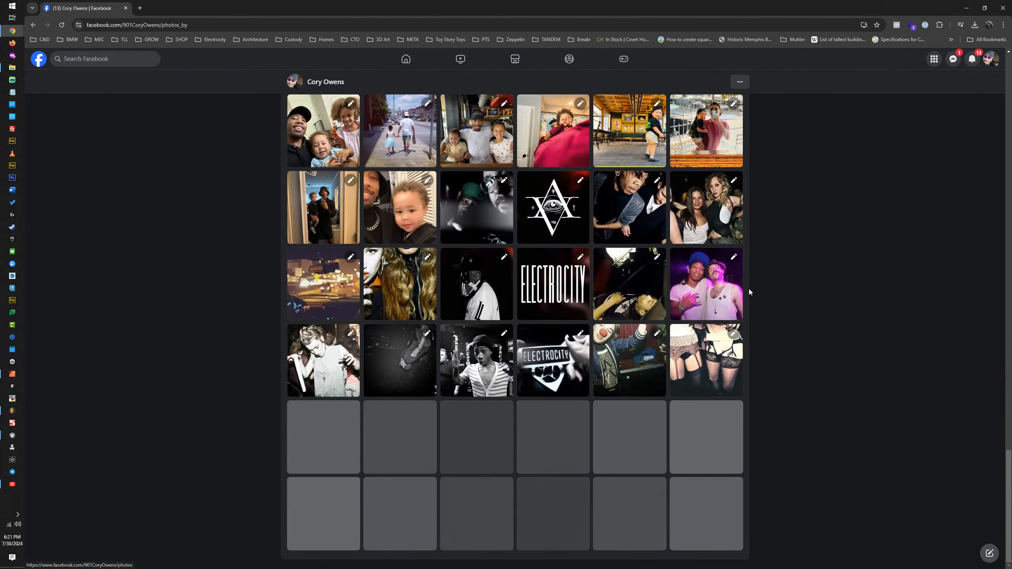
pyautogui.scroll(-15, 749, 292)
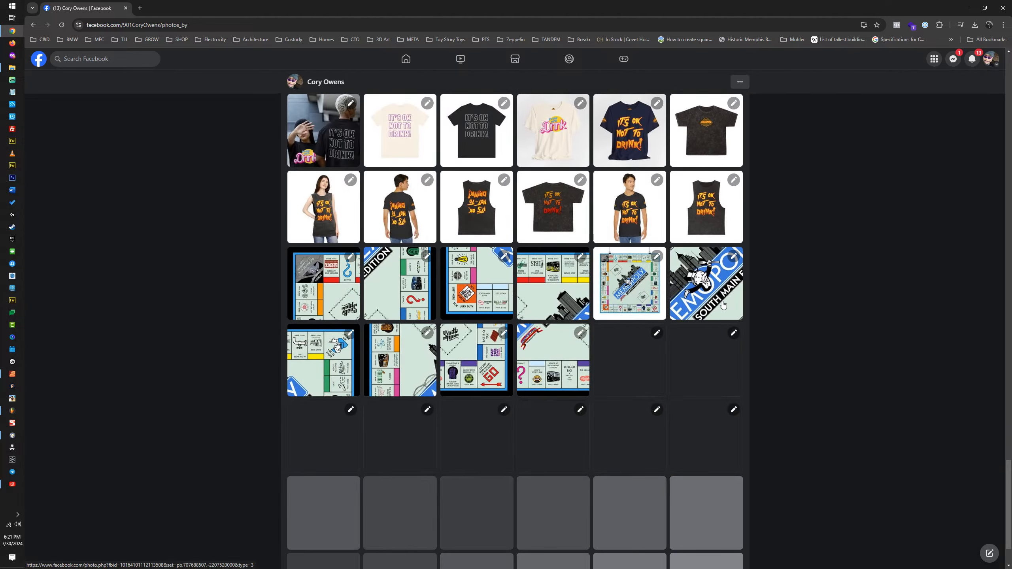
pyautogui.scroll(-2, 724, 304)
pyautogui.moveTo(1009, 478); pyautogui.dragTo(1011, 517)
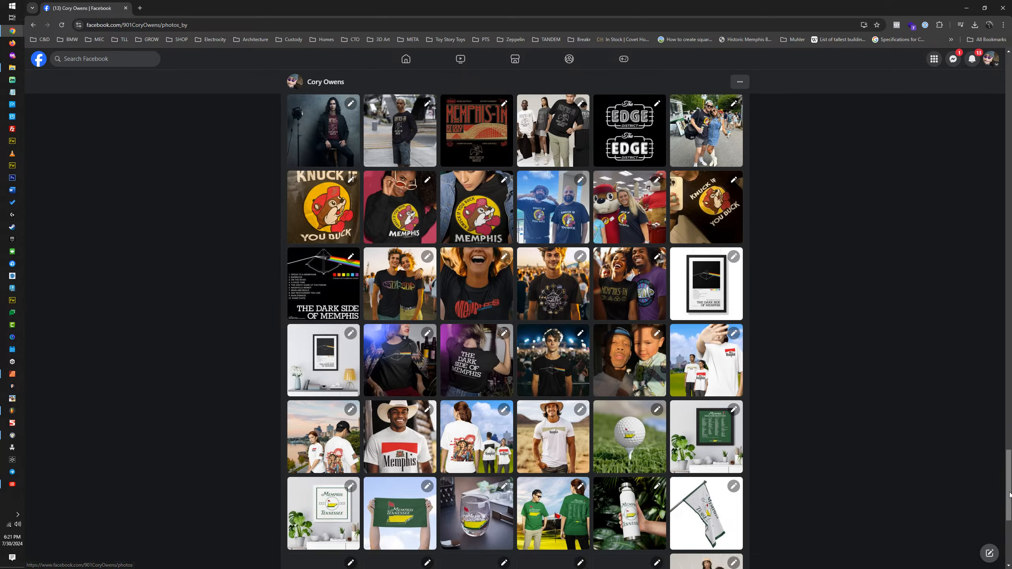
pyautogui.scroll(-6, 1011, 515)
pyautogui.moveTo(1005, 491); pyautogui.dragTo(1009, 61)
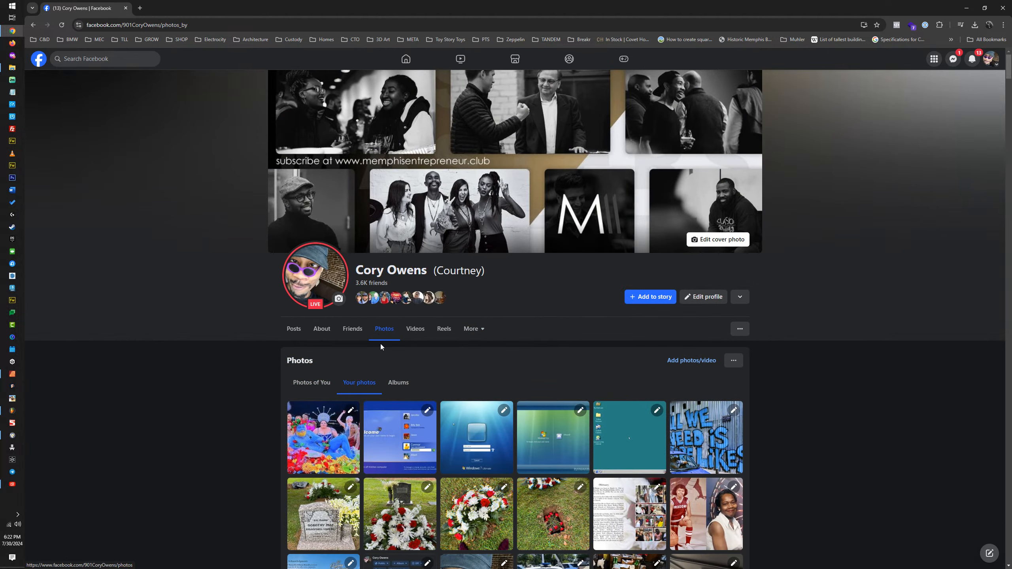
# Step: Open the Cover photos album from the profile's albums and look through its pictures for a suitable background
pyautogui.click(398, 383)
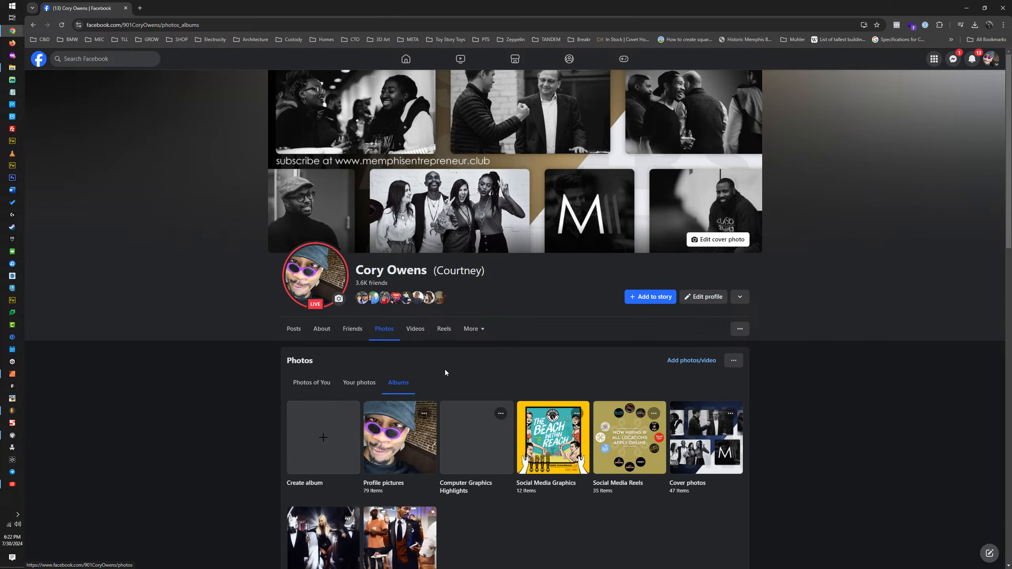
pyautogui.scroll(-3, 455, 370)
pyautogui.click(703, 322)
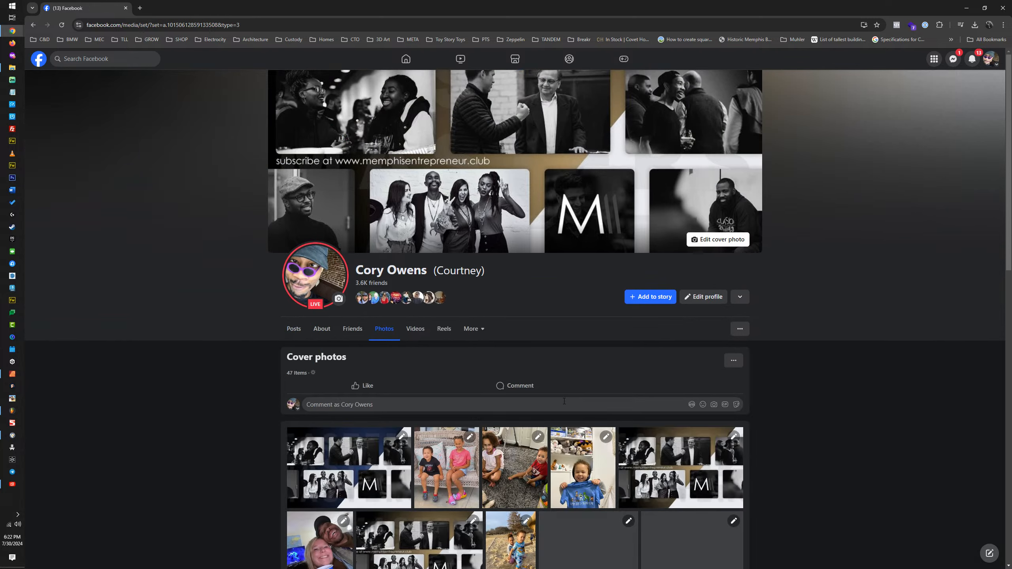
pyautogui.scroll(-5, 607, 395)
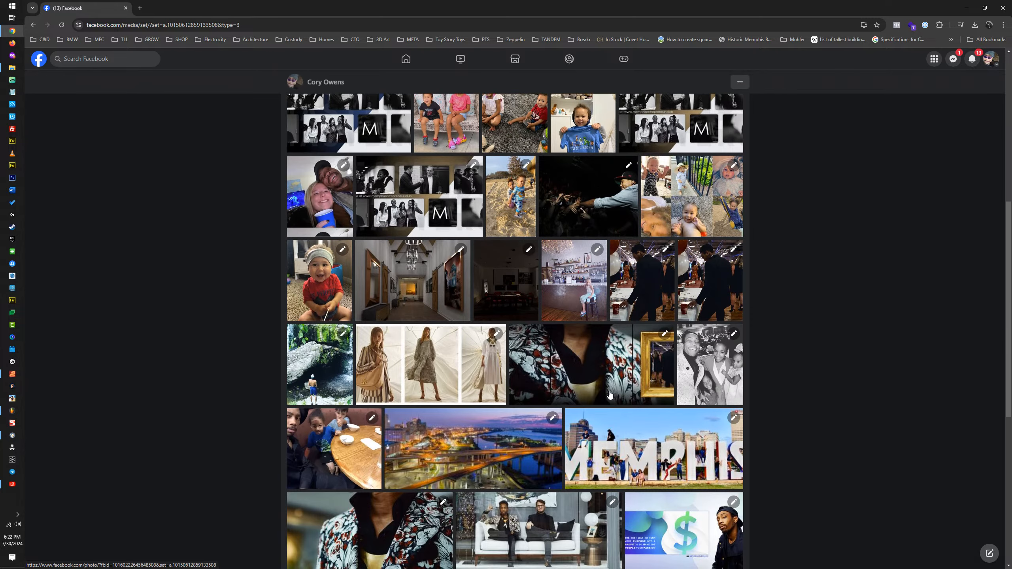
pyautogui.scroll(-6, 609, 395)
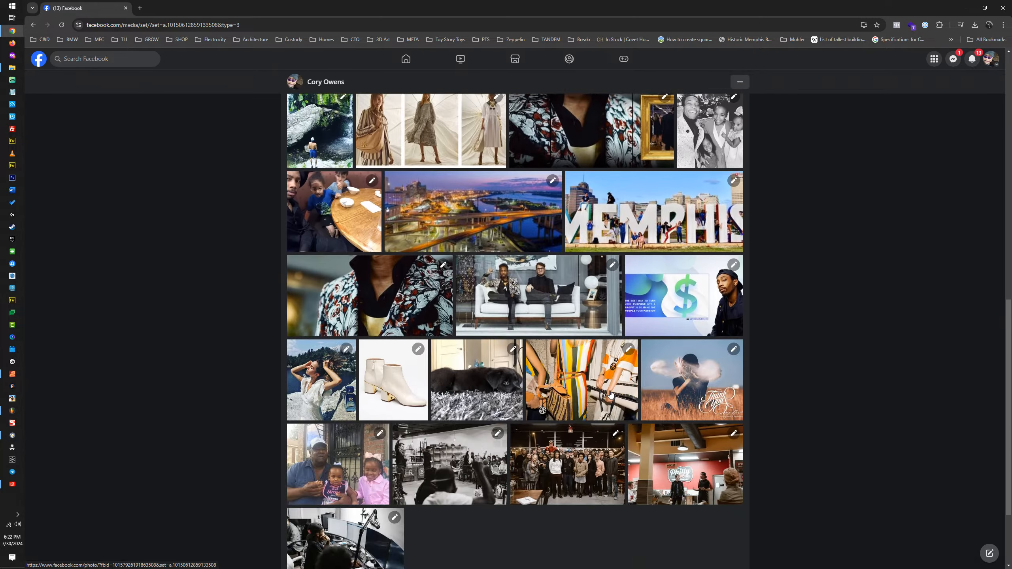
pyautogui.scroll(-5, 610, 394)
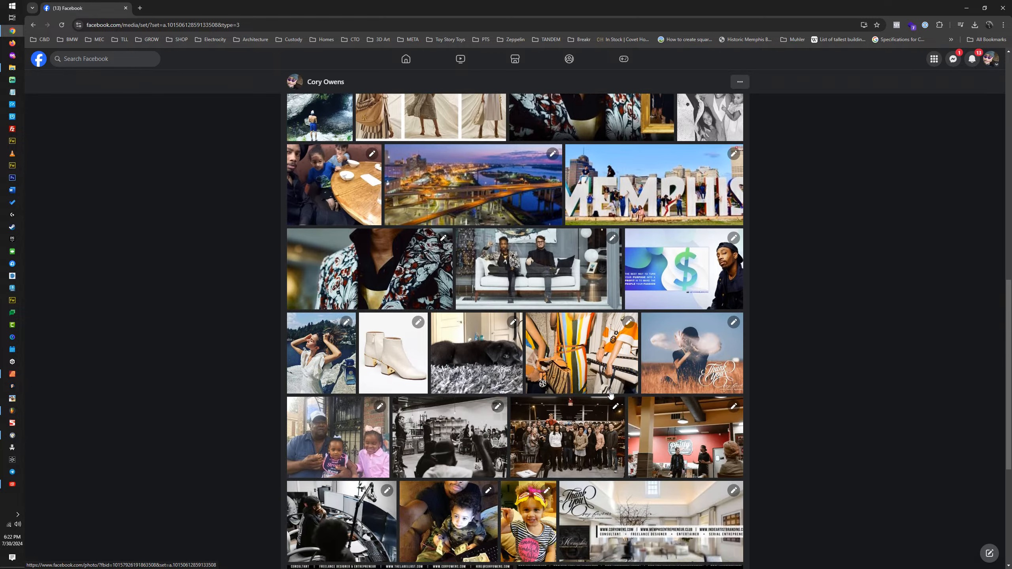
pyautogui.scroll(-2, 612, 394)
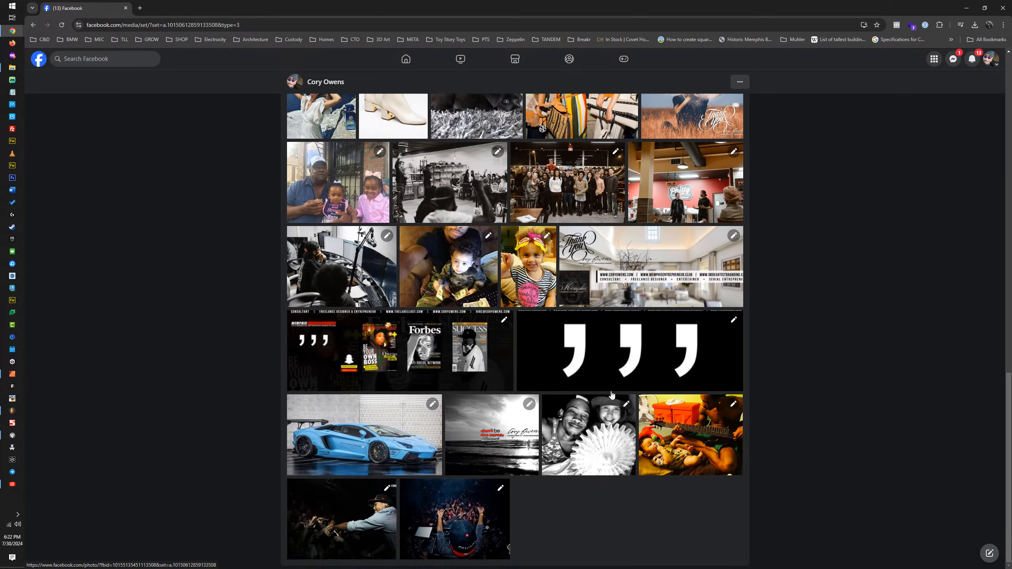
pyautogui.scroll(15, 612, 395)
pyautogui.scroll(7, 612, 395)
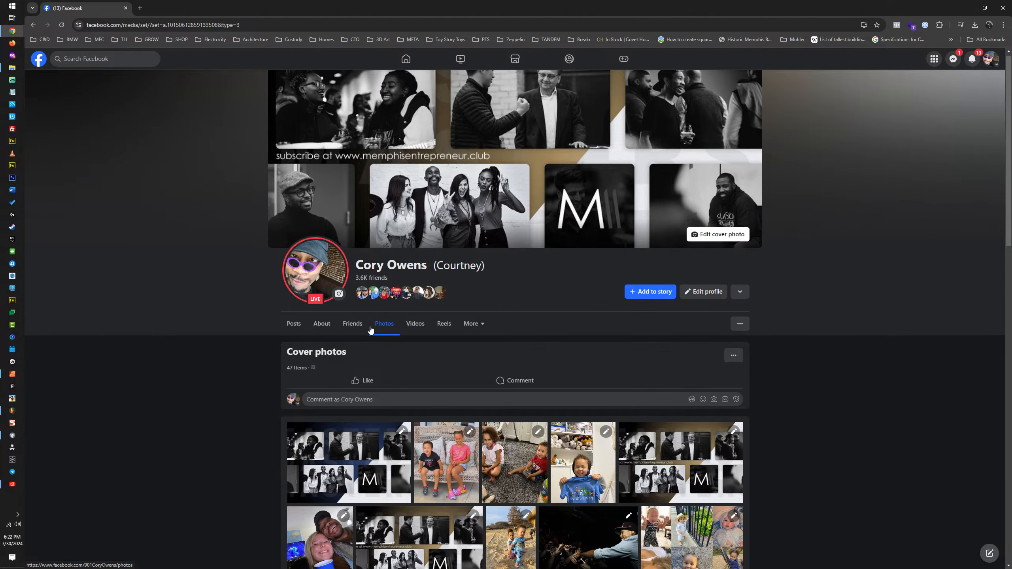
# Step: Search within the profile's posts and photos for the venue 409 South Main
pyautogui.click(738, 327)
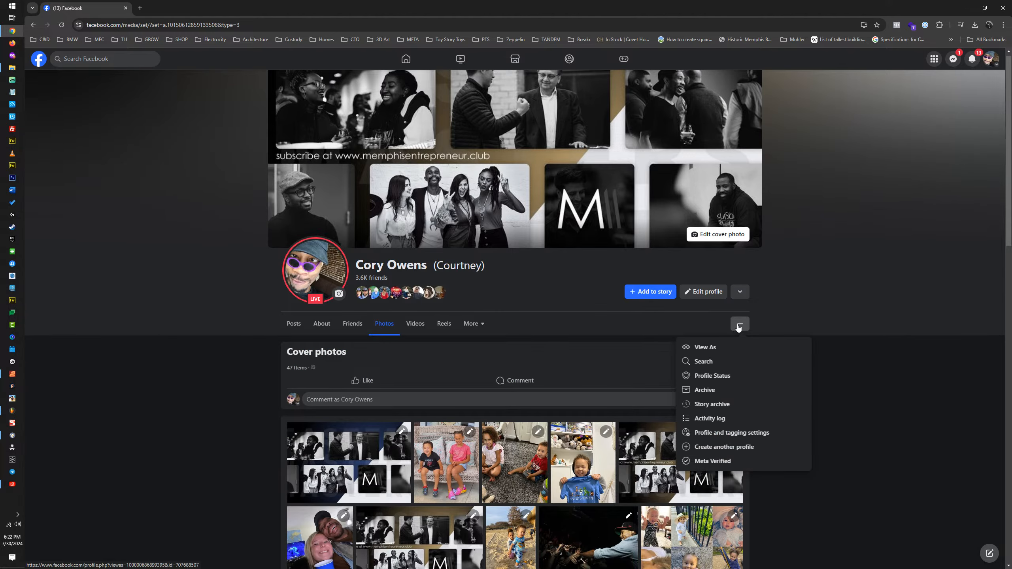
pyautogui.click(705, 361)
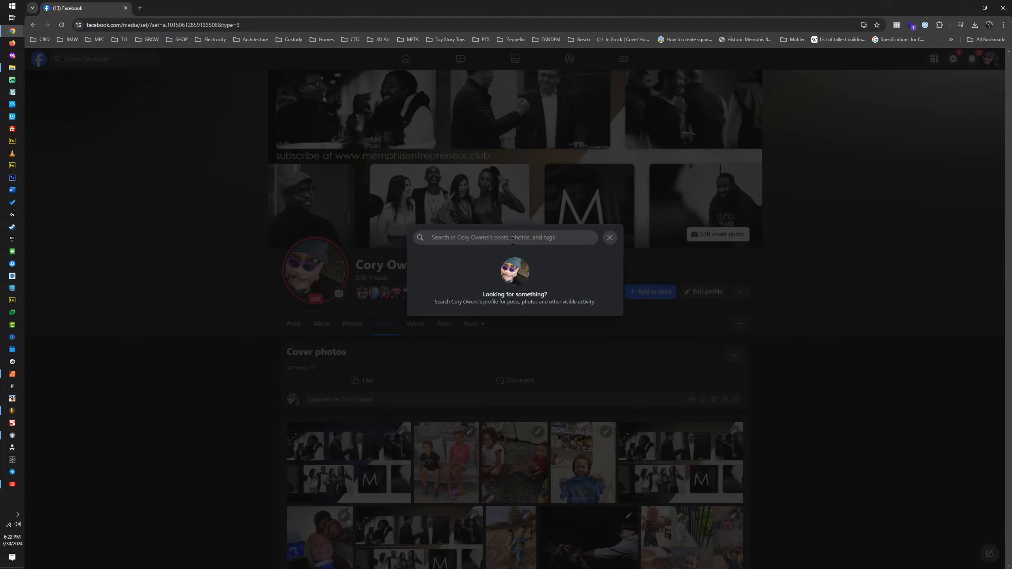
pyautogui.write('40')
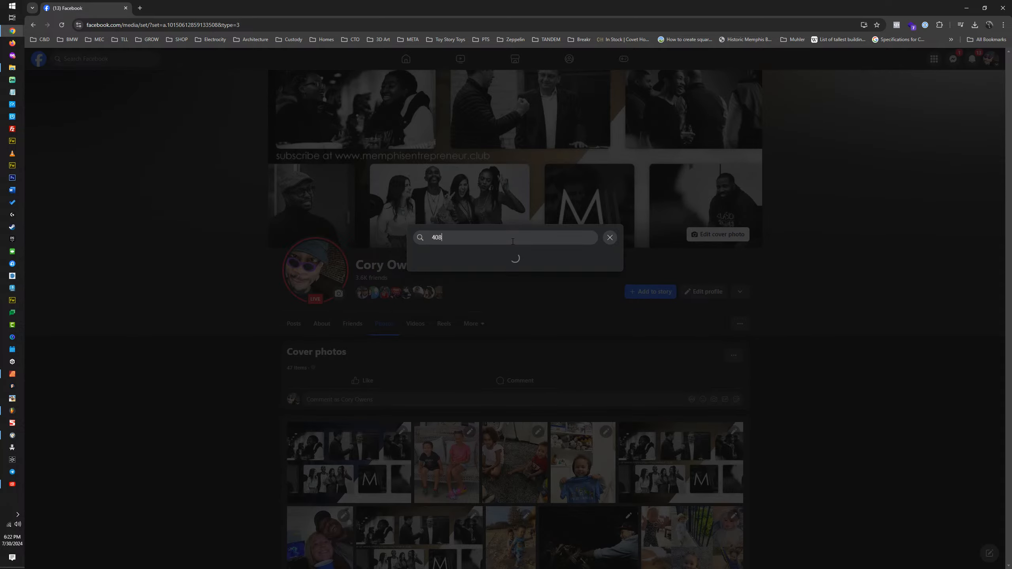
pyautogui.write('9 sOUTH MAIN')
pyautogui.press('Return')
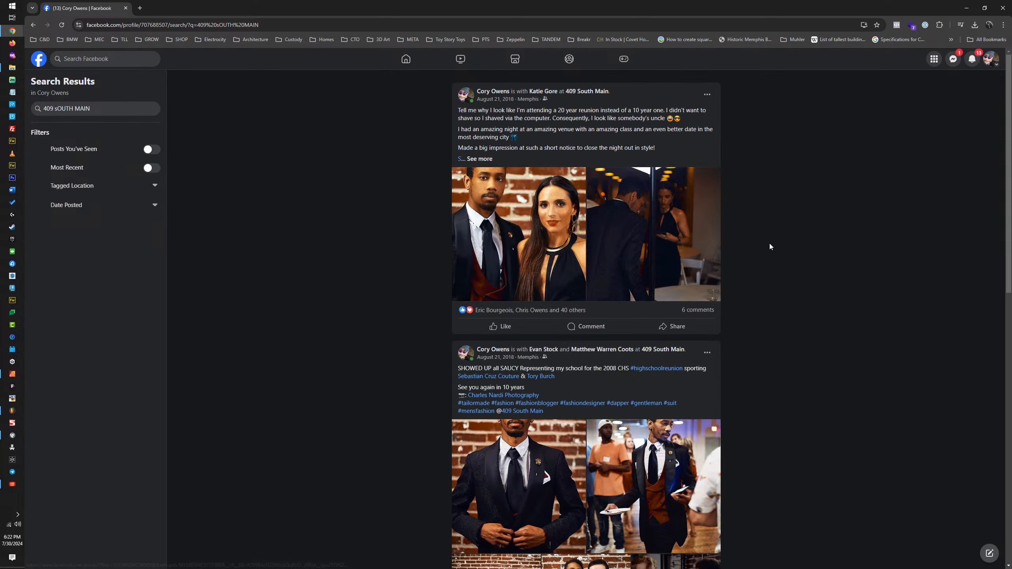
# Step: Find the class reunion post in the results, open its photo of the couple holding a wine glass, and copy the image
pyautogui.scroll(-5, 775, 252)
pyautogui.scroll(-6, 768, 250)
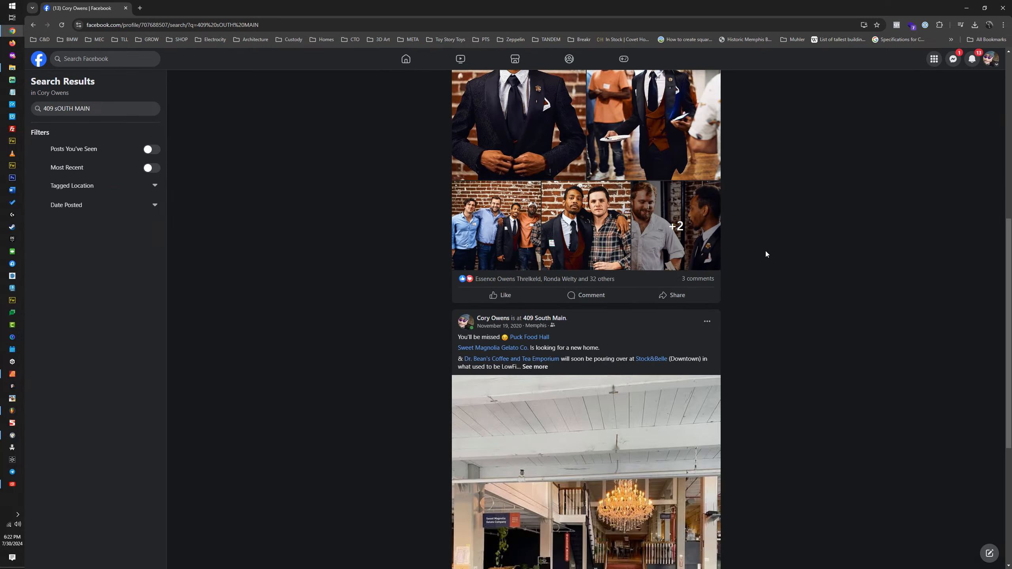
pyautogui.scroll(-15, 760, 257)
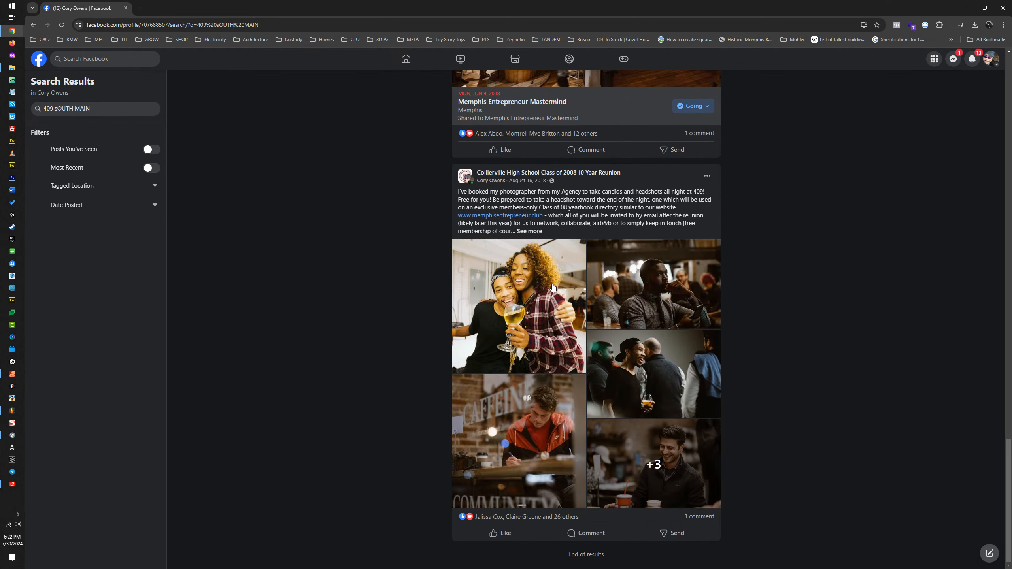
pyautogui.click(536, 289)
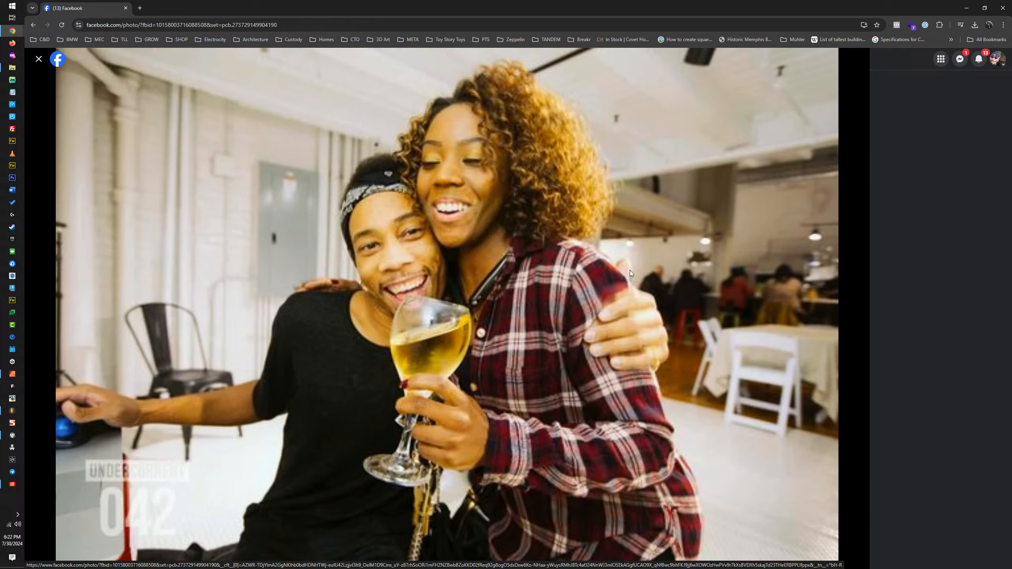
pyautogui.rightClick(590, 217)
pyautogui.click(617, 243)
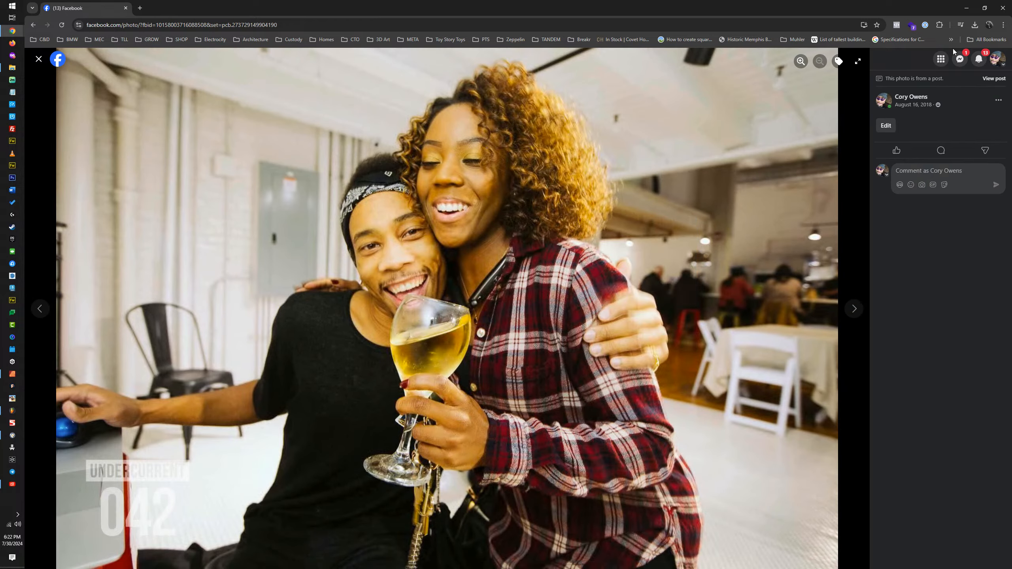
# Step: Switch to Affinity and paste the copied photo into The Signals bat-and-cat artboard, directly above its existing background photo
pyautogui.click(966, 8)
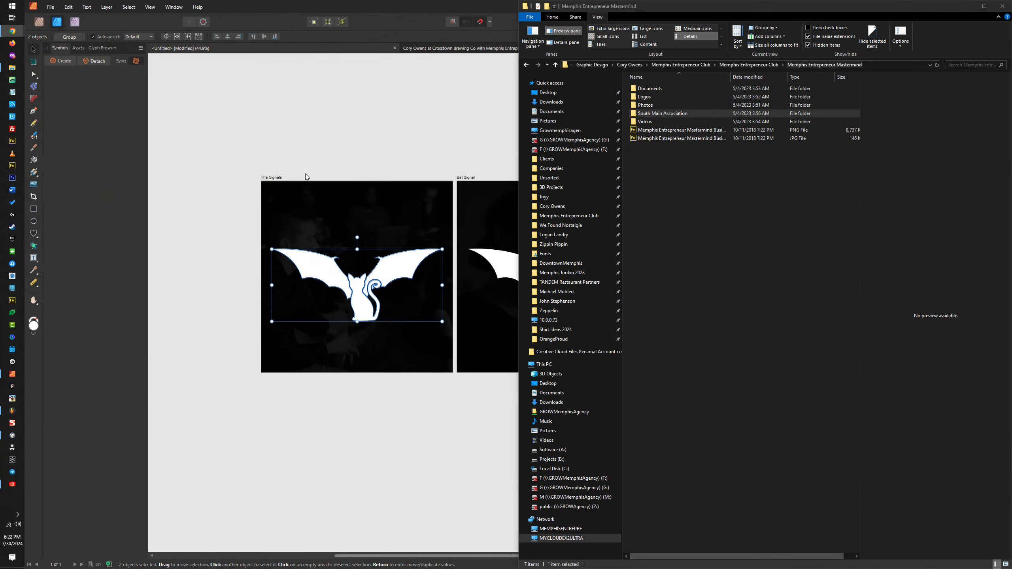
pyautogui.click(279, 176)
pyautogui.click(281, 193)
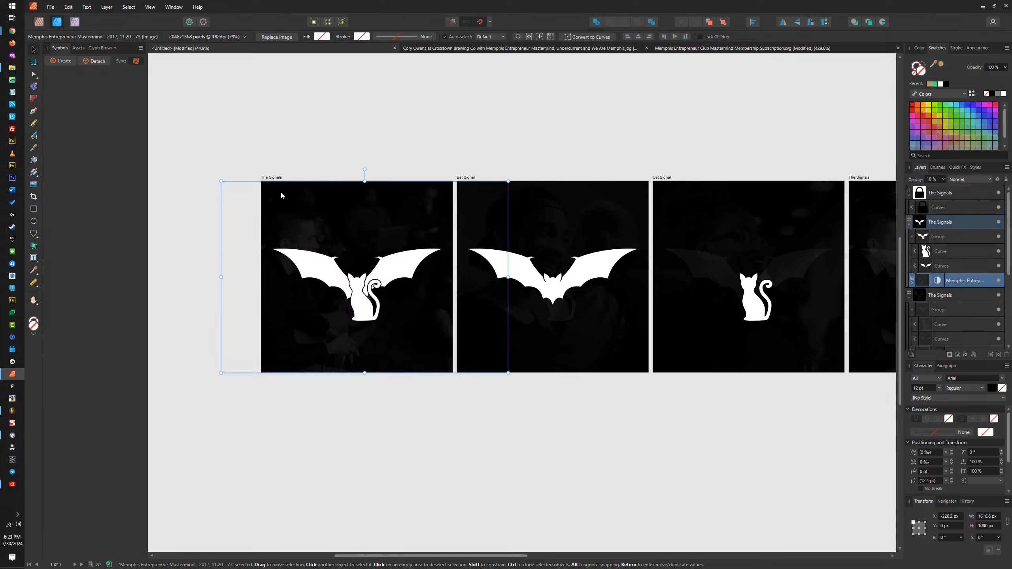
pyautogui.hotkey('ctrl', 'v')
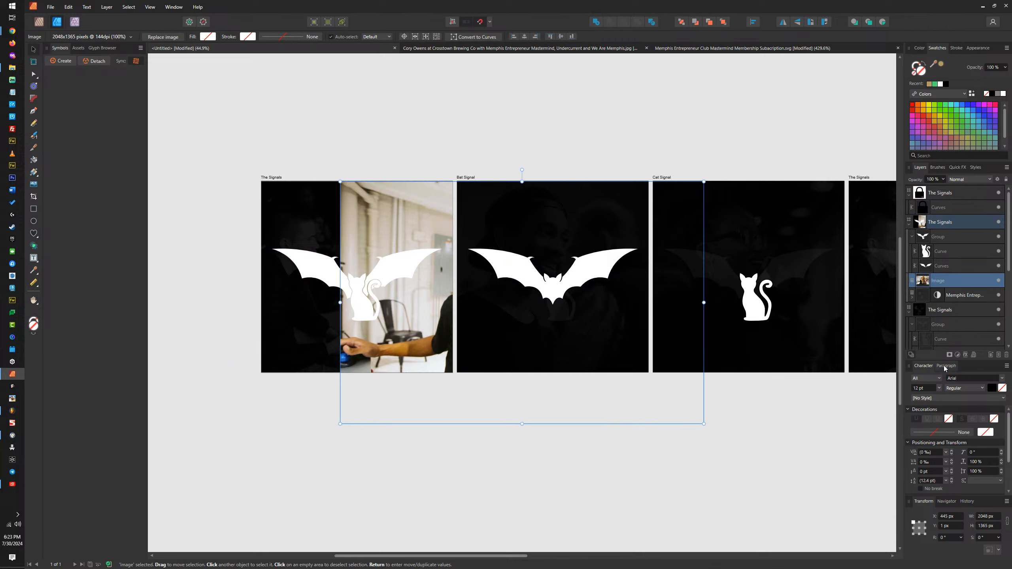
# Step: Add a Black & White adjustment to the pasted photo and set the photo's opacity to 25%
pyautogui.click(957, 355)
pyautogui.click(951, 394)
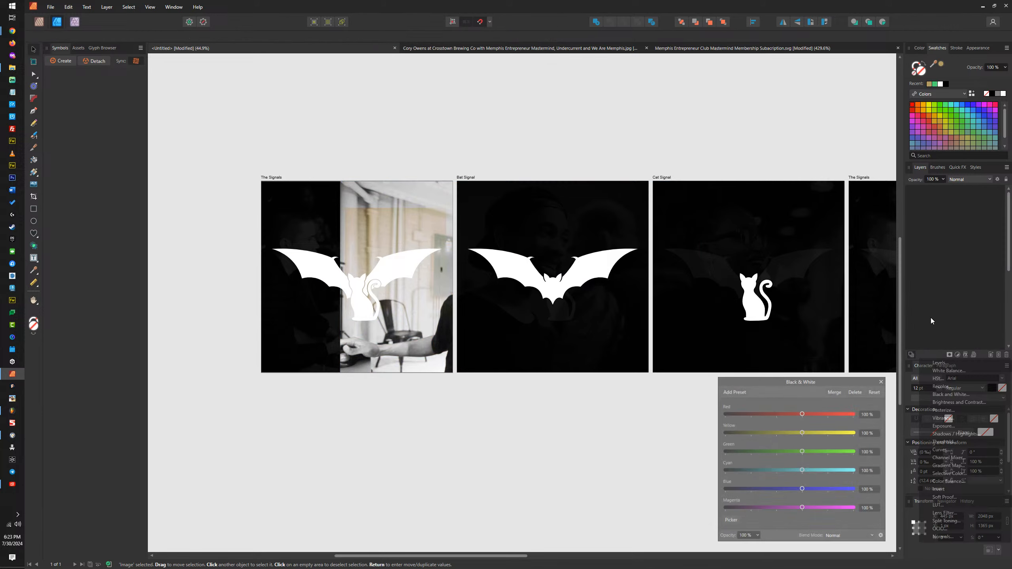
pyautogui.click(882, 381)
pyautogui.click(925, 281)
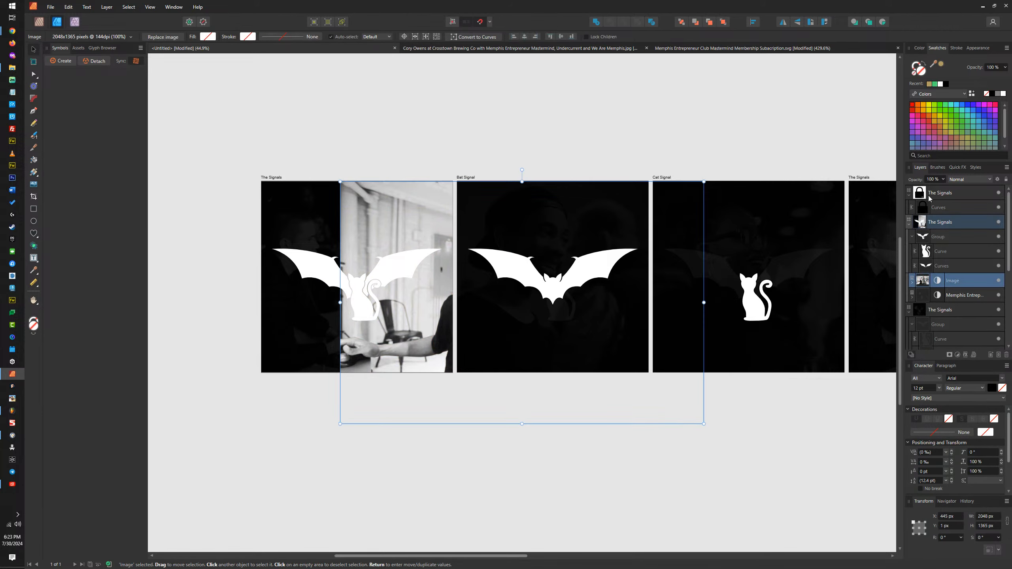
pyautogui.click(931, 179)
pyautogui.write('25')
pyautogui.press('Return')
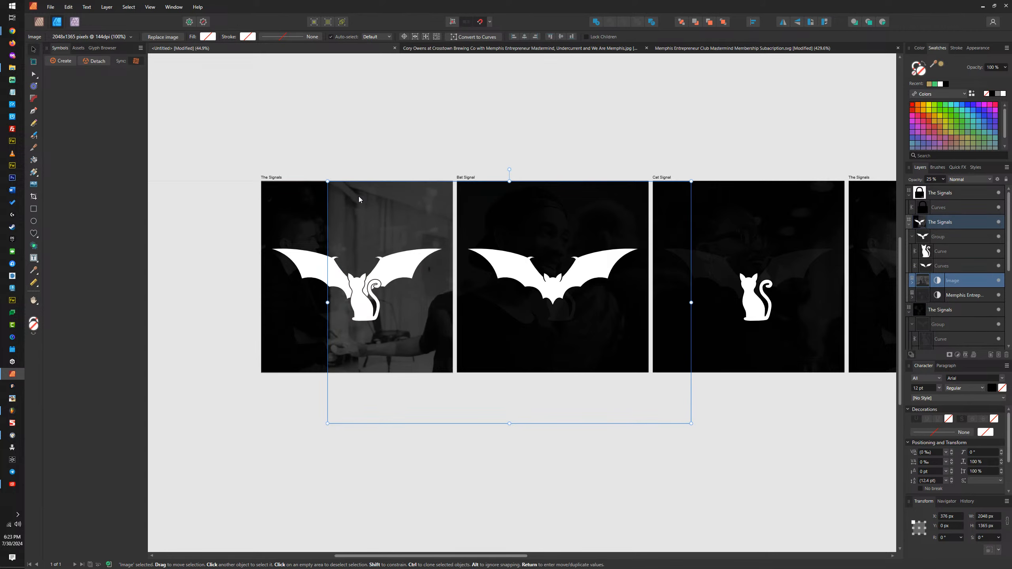
# Step: Delete the old background photo, scale the new one to the 1080 px artboard height, and move it to about X -228 px
pyautogui.click(302, 199)
pyautogui.press('Delete')
pyautogui.moveTo(359, 204); pyautogui.dragTo(320, 205)
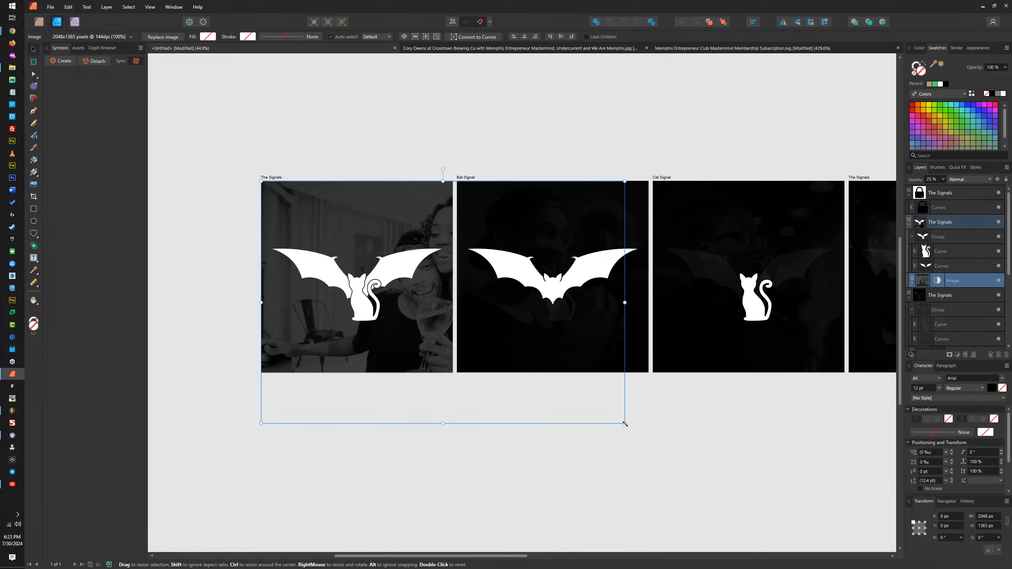
pyautogui.moveTo(624, 423); pyautogui.dragTo(523, 421)
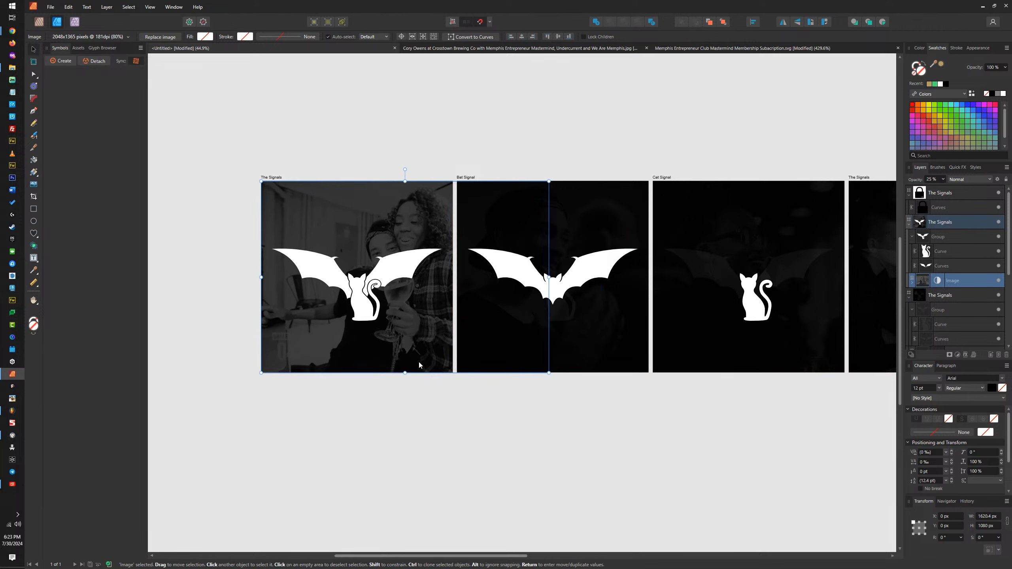
pyautogui.moveTo(399, 351); pyautogui.dragTo(359, 336)
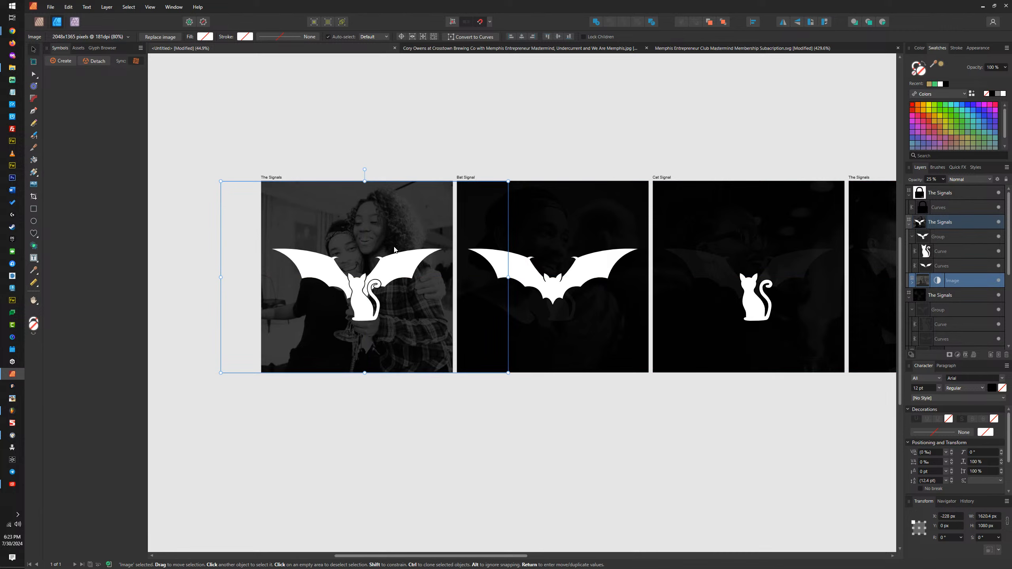
# Step: Enlarge and reposition the background photo to about 1871 by 1247 px, meeting the artboard's lower edge, and set its opacity to 10%
pyautogui.moveTo(508, 181); pyautogui.dragTo(553, 159)
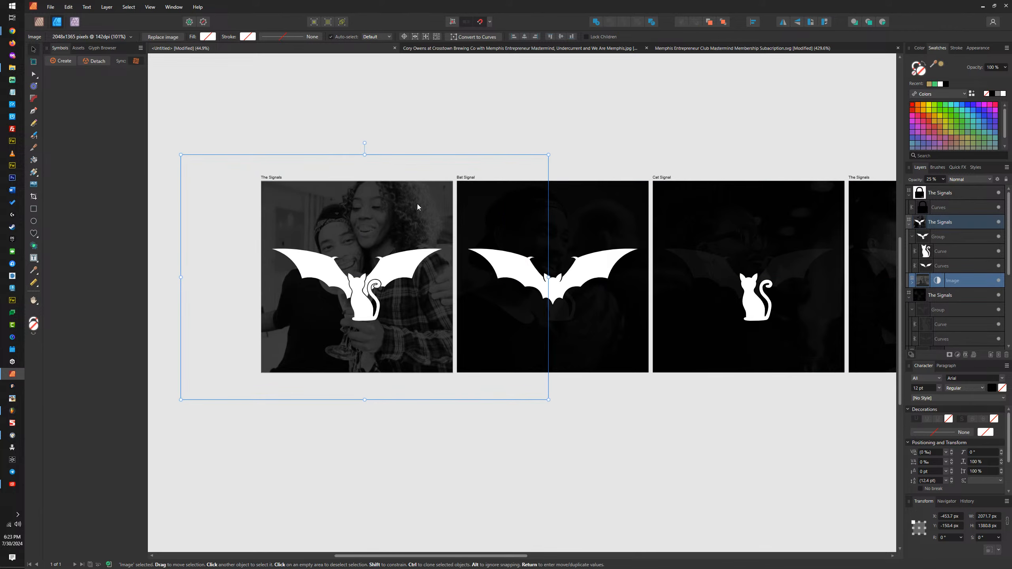
pyautogui.moveTo(407, 202)
pyautogui.mouseDown()
pyautogui.moveTo(413, 190)
pyautogui.moveTo(408, 225)
pyautogui.moveTo(375, 217)
pyautogui.moveTo(409, 218)
pyautogui.moveTo(416, 207)
pyautogui.mouseUp()
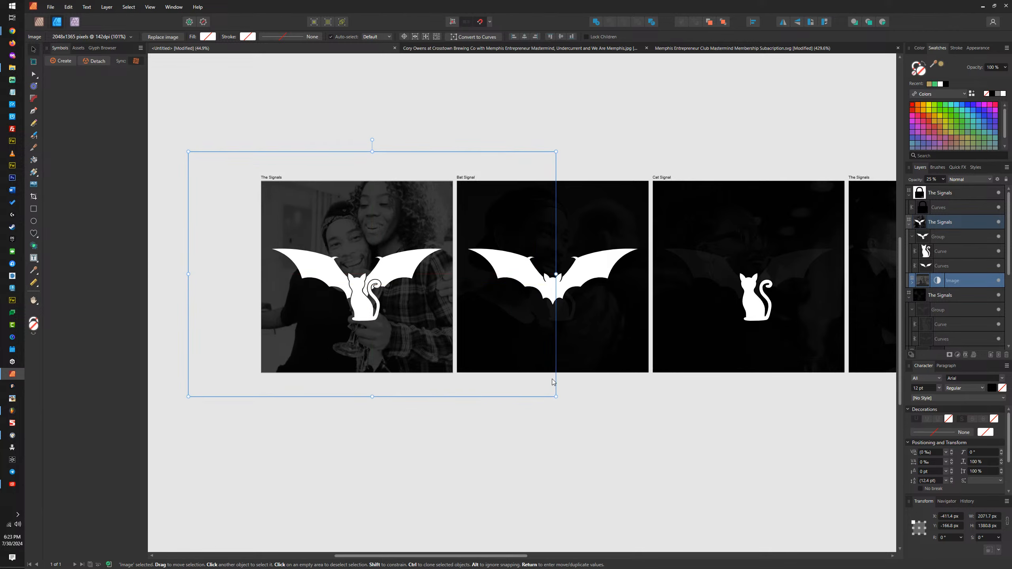
pyautogui.moveTo(556, 397); pyautogui.dragTo(518, 378)
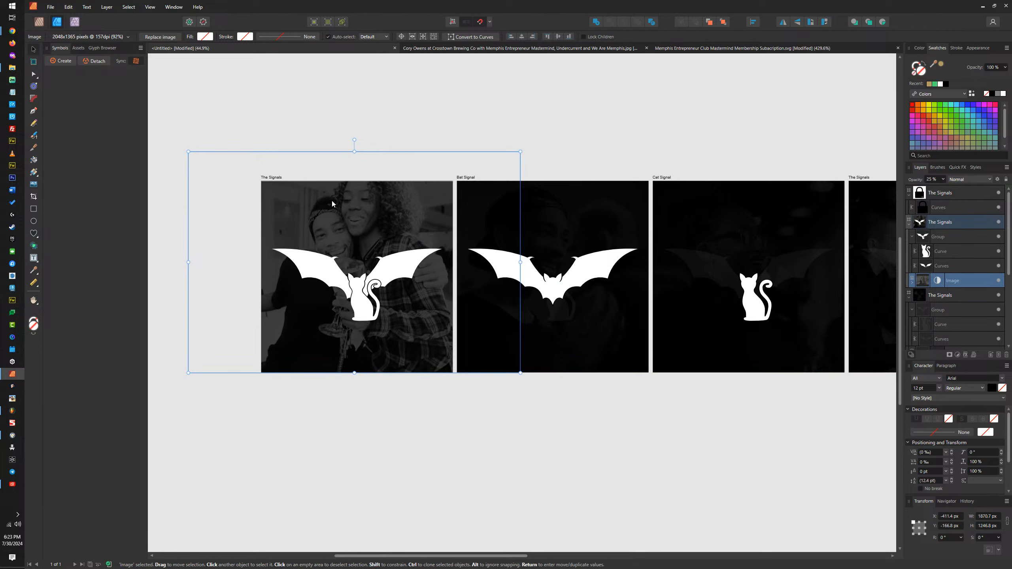
pyautogui.click(932, 181)
pyautogui.write('10')
pyautogui.press('Return')
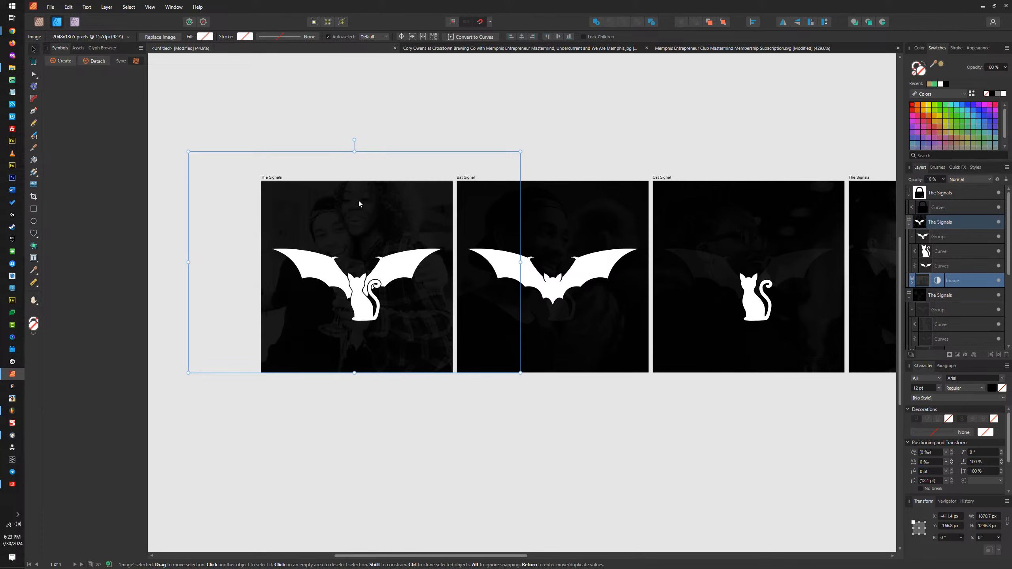
# Step: Open the name of The Signals bat-and-cat artboard for editing
pyautogui.click(273, 179)
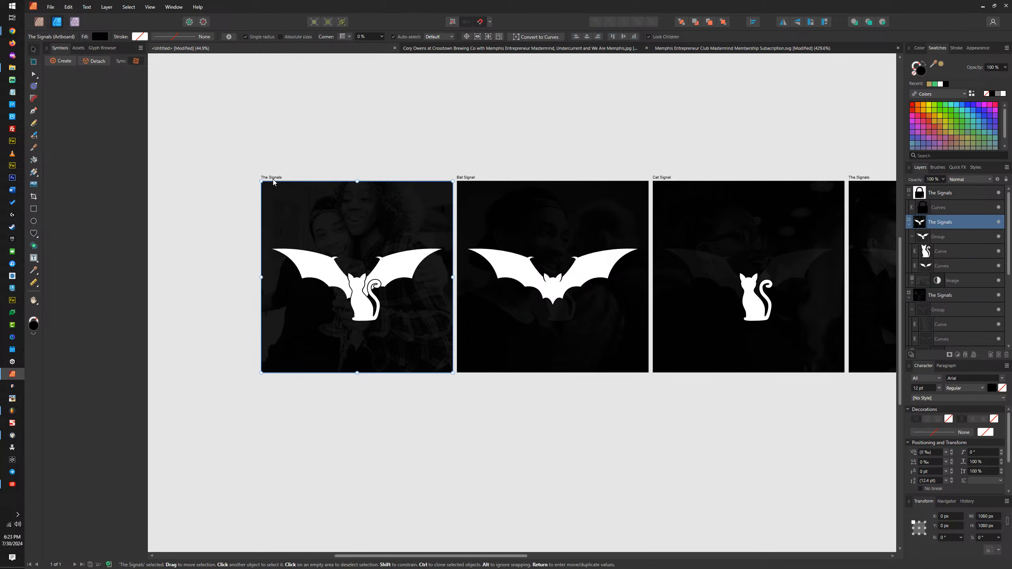
pyautogui.doubleClick(273, 180)
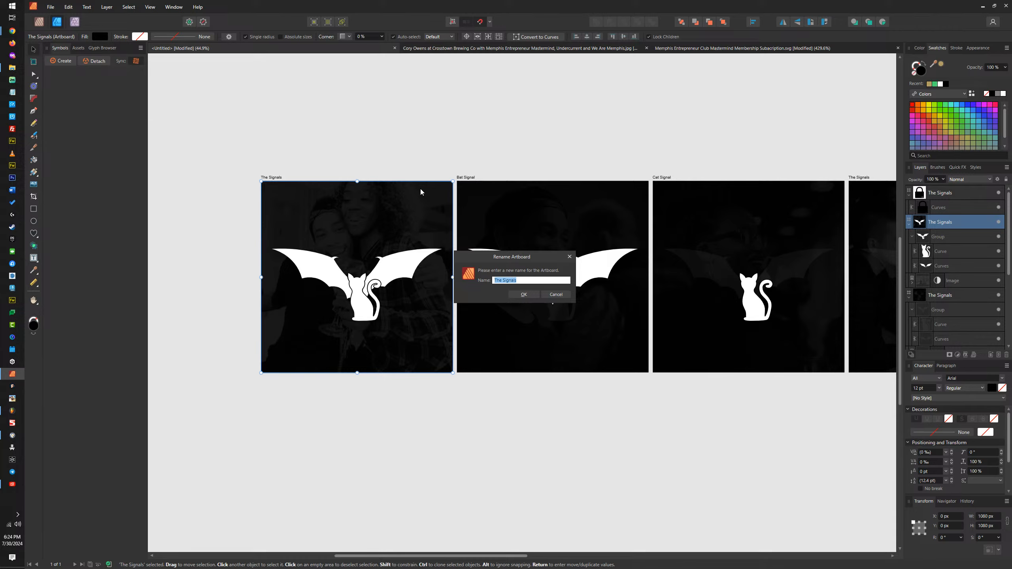
# Step: Rename the selected bat-and-cat artboard as Couples
pyautogui.write('tHE')
pyautogui.press('capslock')
pyautogui.press('BackSpace')
pyautogui.press('BackSpace')
pyautogui.press('BackSpace')
pyautogui.write('The')
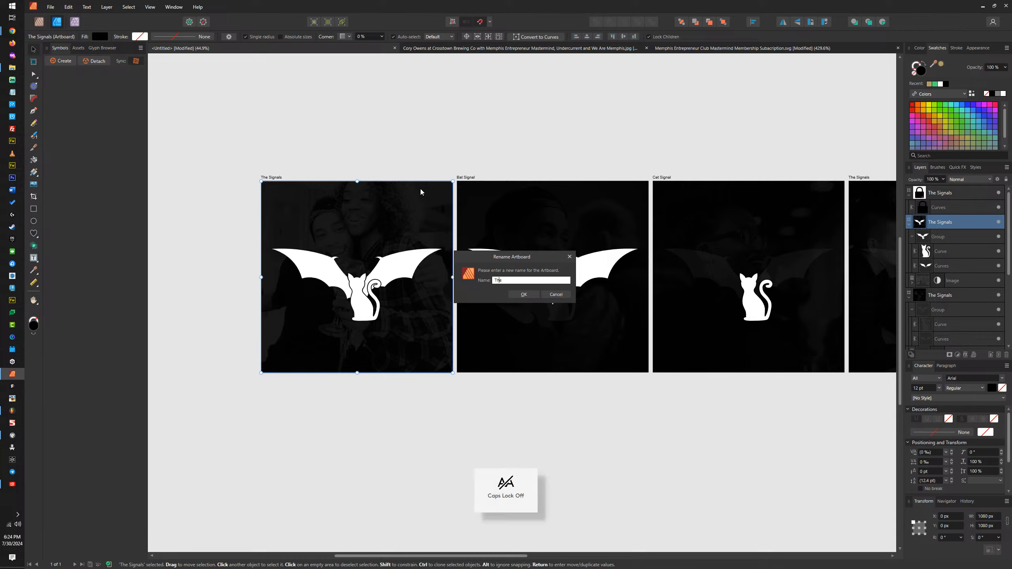
pyautogui.press('BackSpace')
pyautogui.press('BackSpace')
pyautogui.press('BackSpace')
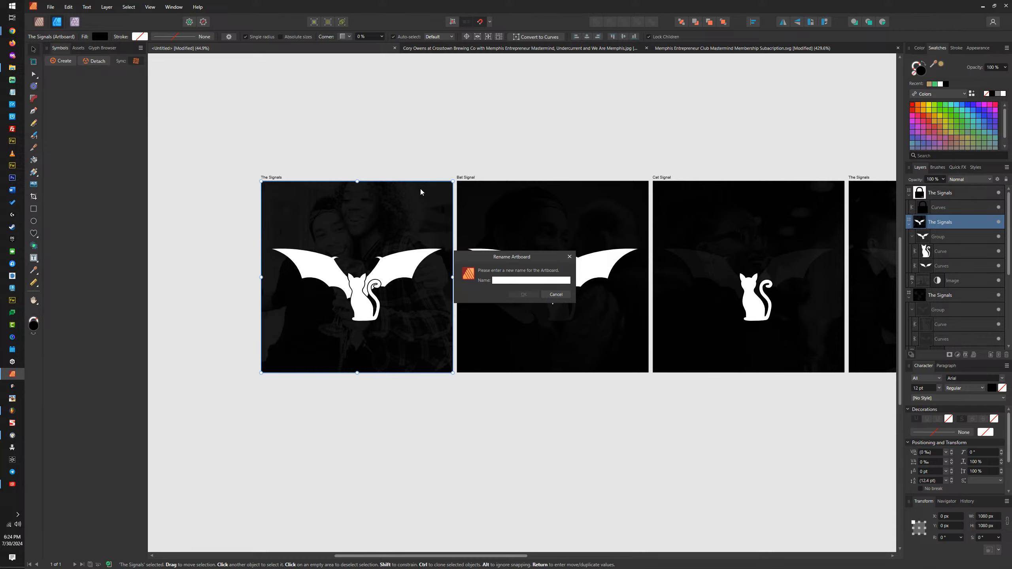
pyautogui.write('Couples')
pyautogui.click(520, 295)
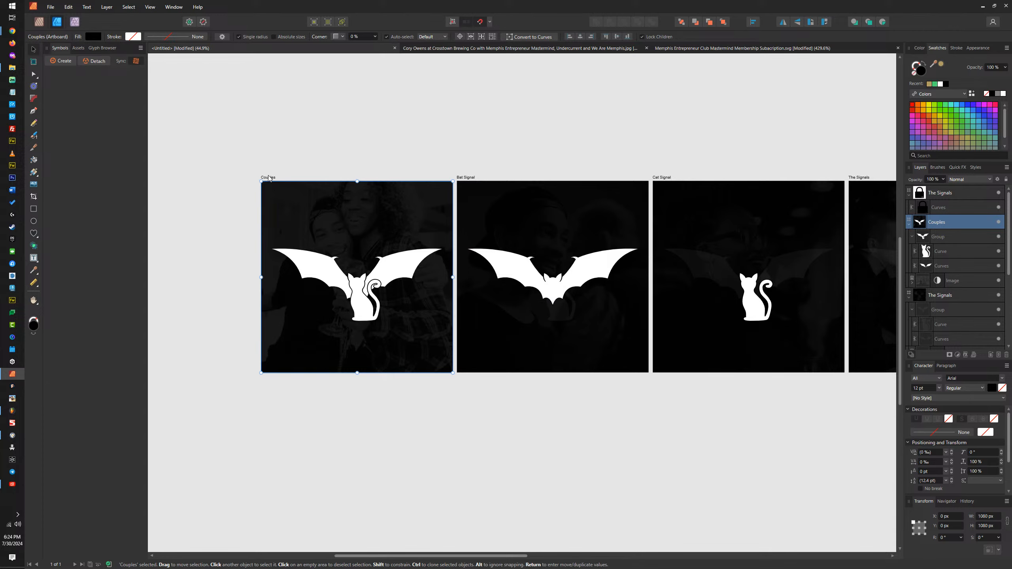
# Step: Export the Couples artboard as a JPEG named "Memphis Entrepreneur Club - The Signals - Bat Signal Couples Mental Health Relationship Support Group.jpg"
pyautogui.hotkey('ctrl', 'alt', 'shift', 's')
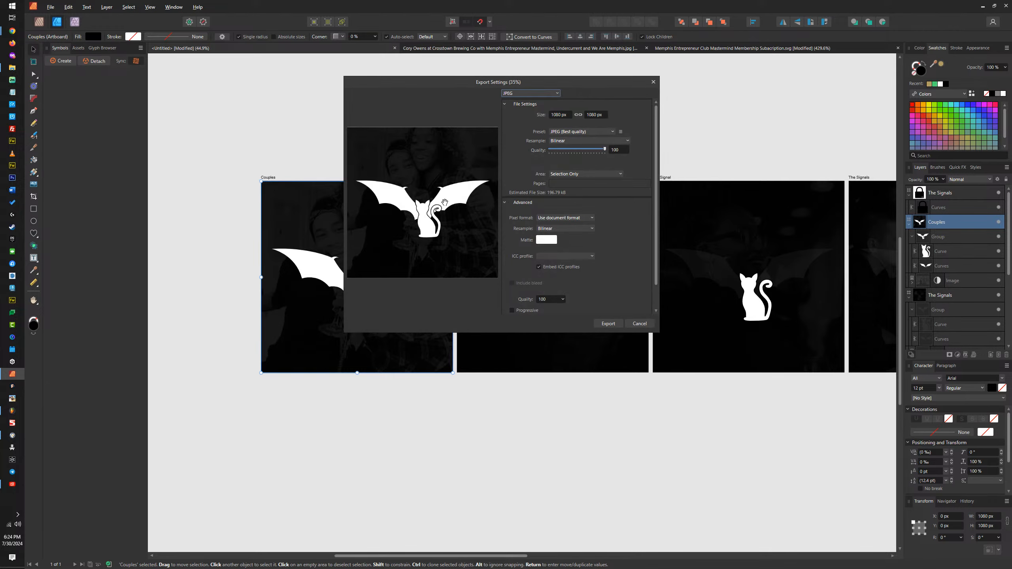
pyautogui.click(607, 324)
pyautogui.click(197, 82)
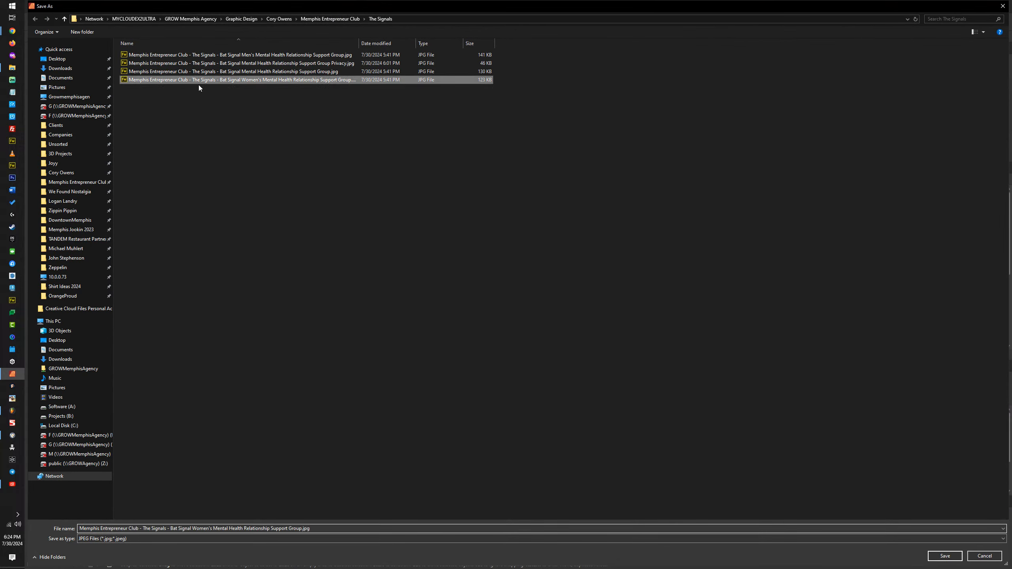
pyautogui.doubleClick(202, 528)
pyautogui.write('Couples')
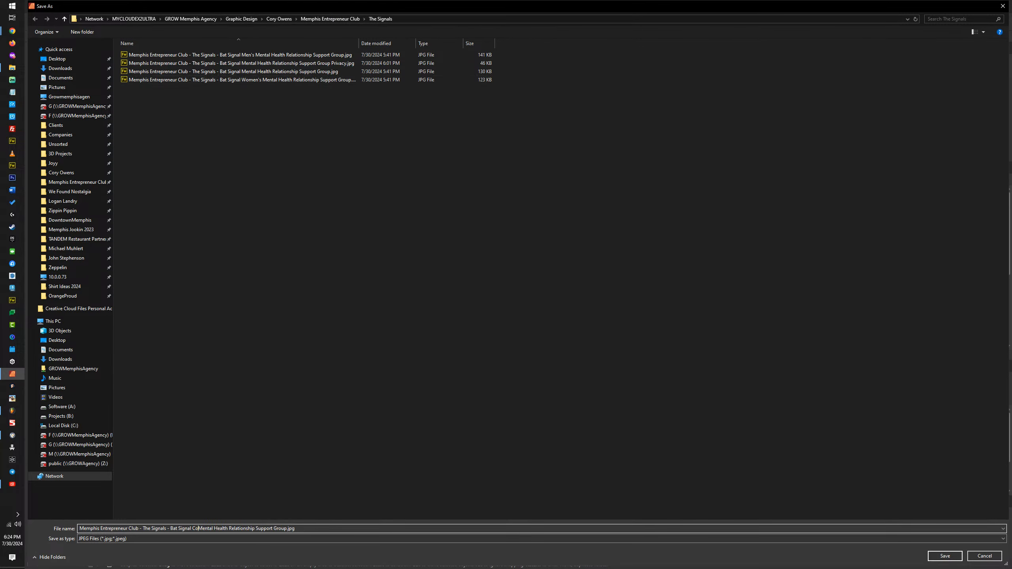
pyautogui.press('Return')
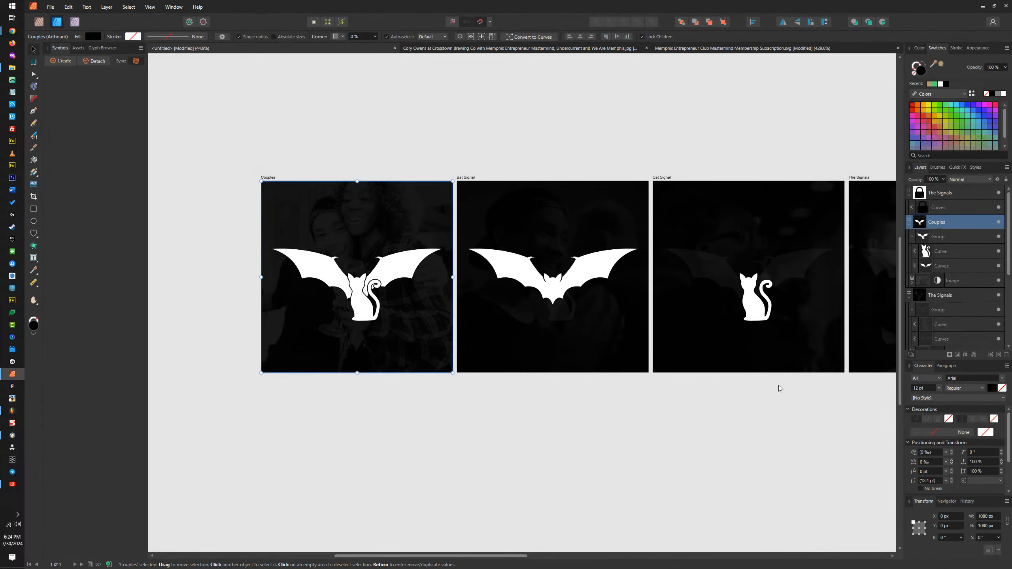
# Step: Switch to The Signals product editor in Chrome, add Couples Signal to the Support Groups attribute's values, and save the attributes
pyautogui.click(982, 6)
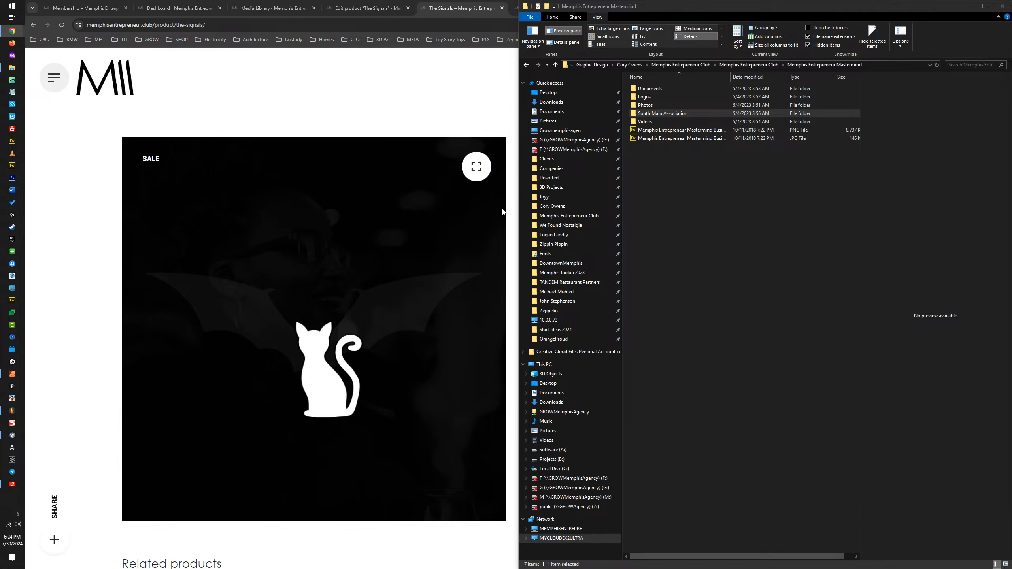
pyautogui.click(345, 8)
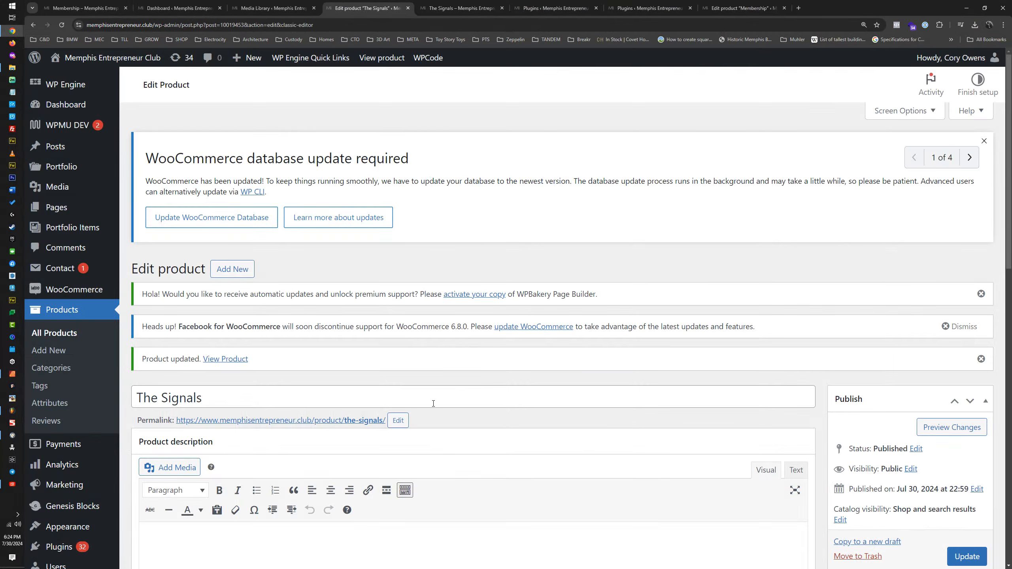
pyautogui.scroll(-8, 434, 403)
pyautogui.scroll(1, 277, 374)
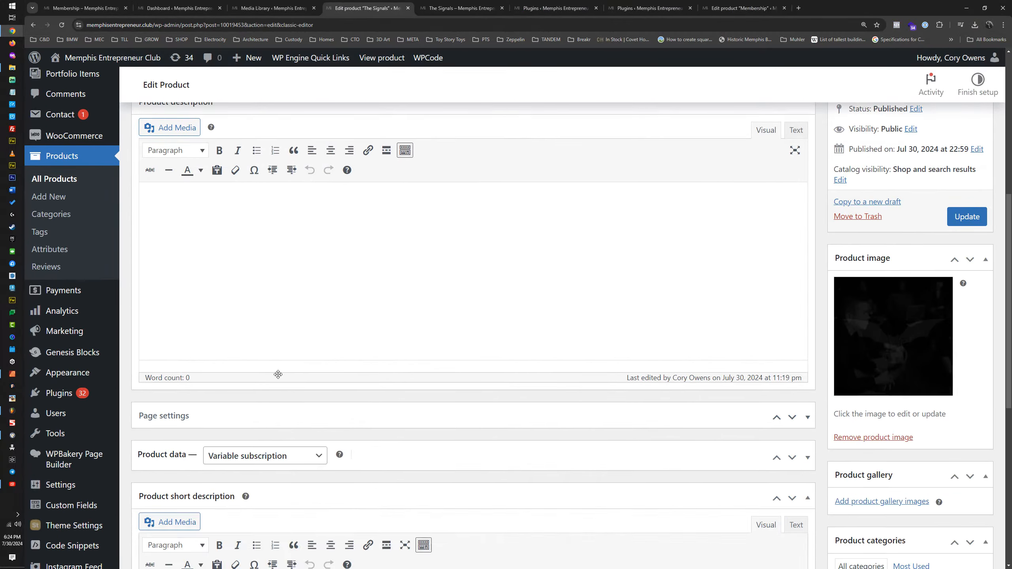
pyautogui.scroll(-8, 278, 374)
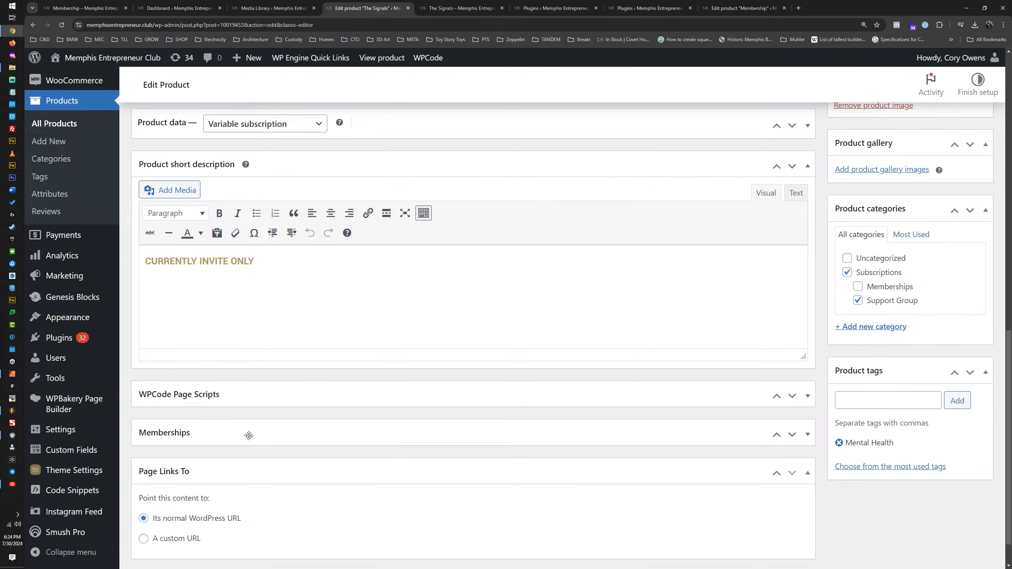
pyautogui.scroll(8, 296, 423)
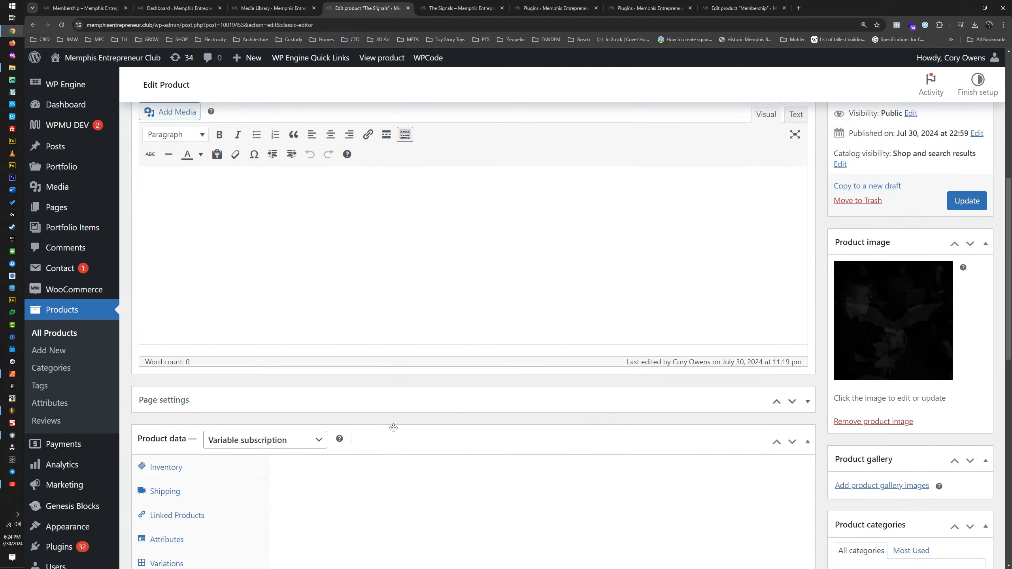
pyautogui.scroll(-6, 393, 428)
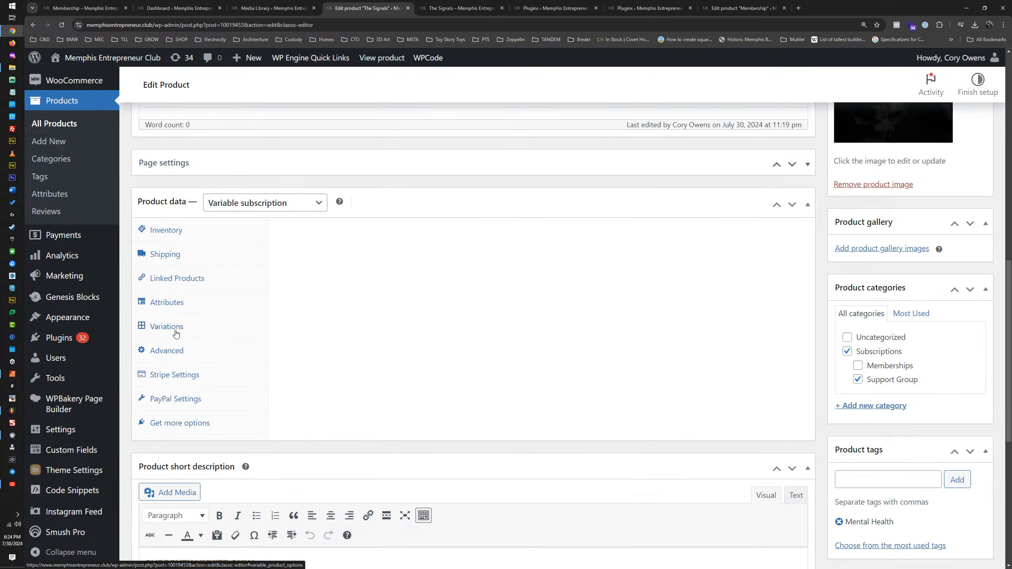
pyautogui.click(176, 307)
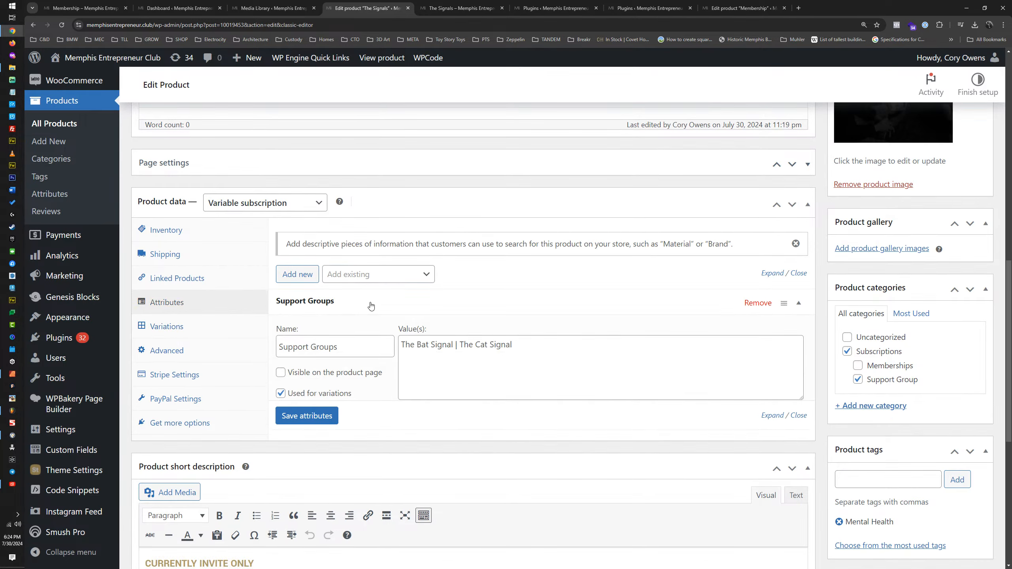
pyautogui.click(551, 345)
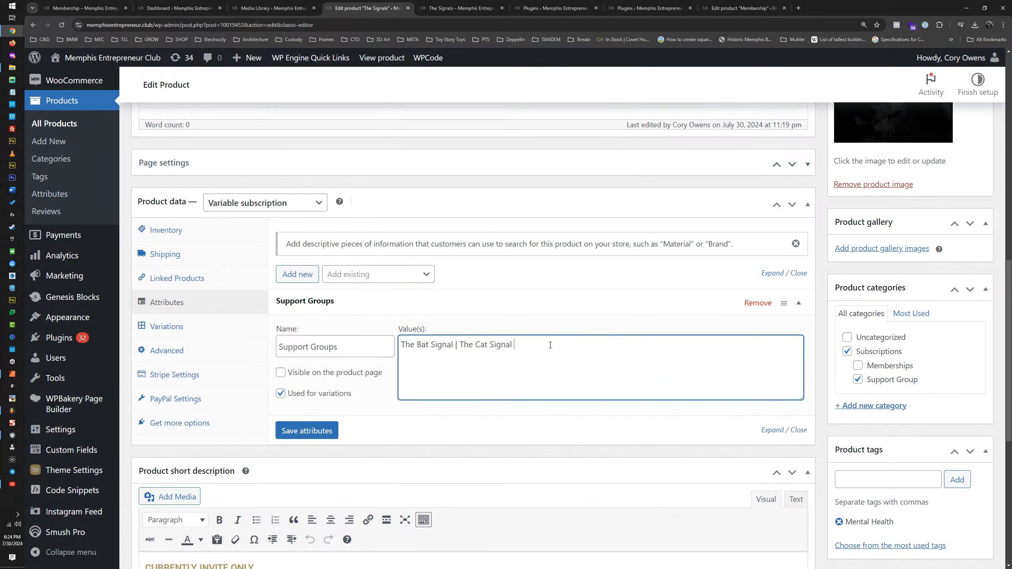
pyautogui.write('| Couples Signal')
pyautogui.click(305, 433)
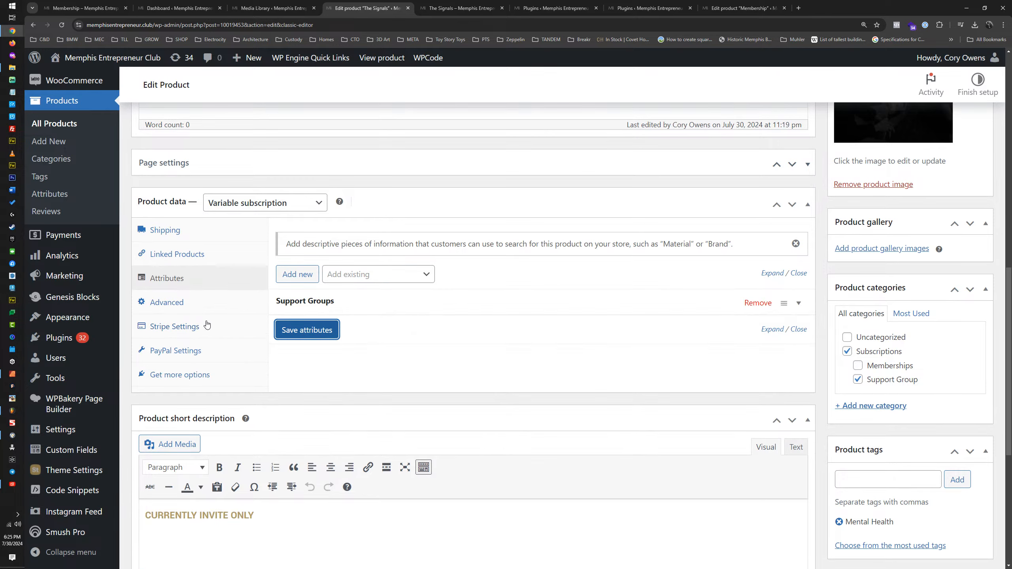
# Step: Generate the product variations from the attribute values and move Couples Signal below The Cat Signal
pyautogui.click(185, 305)
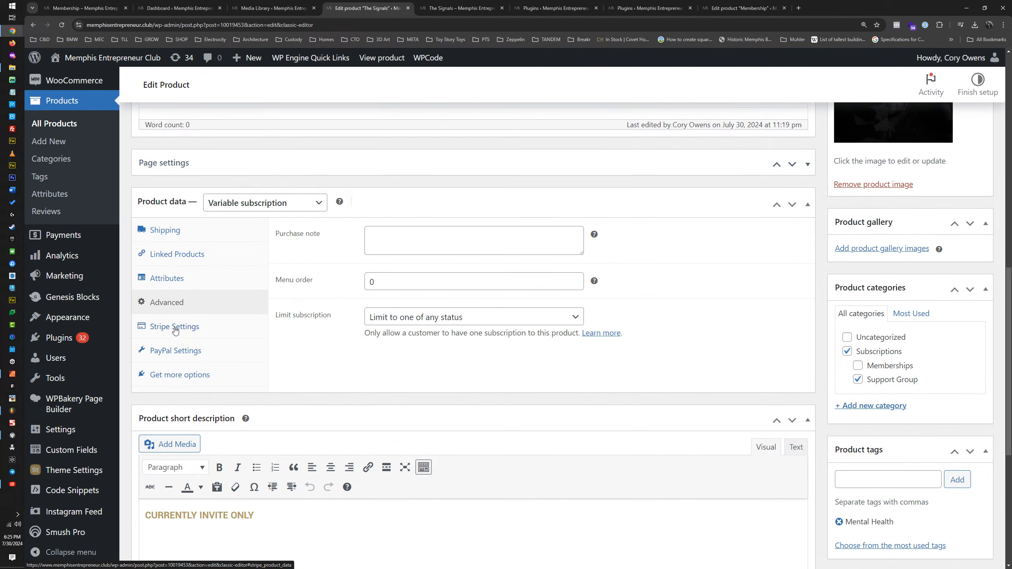
pyautogui.click(183, 283)
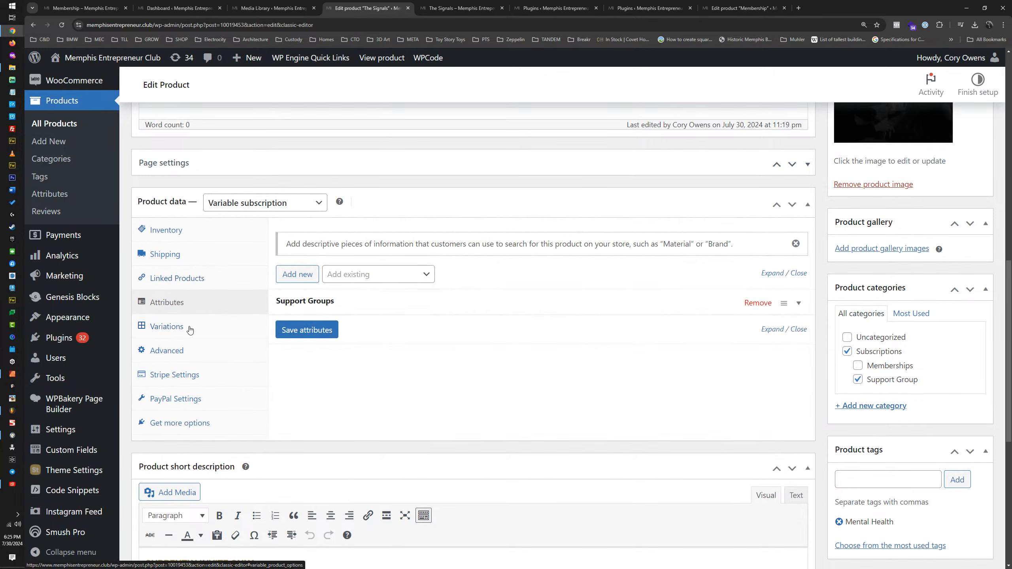
pyautogui.click(190, 329)
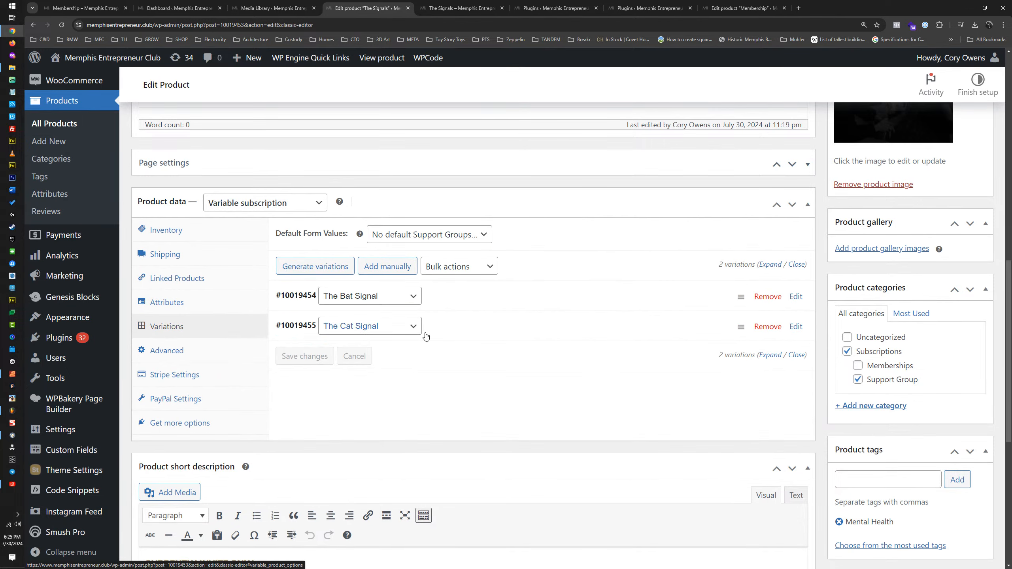
pyautogui.click(340, 269)
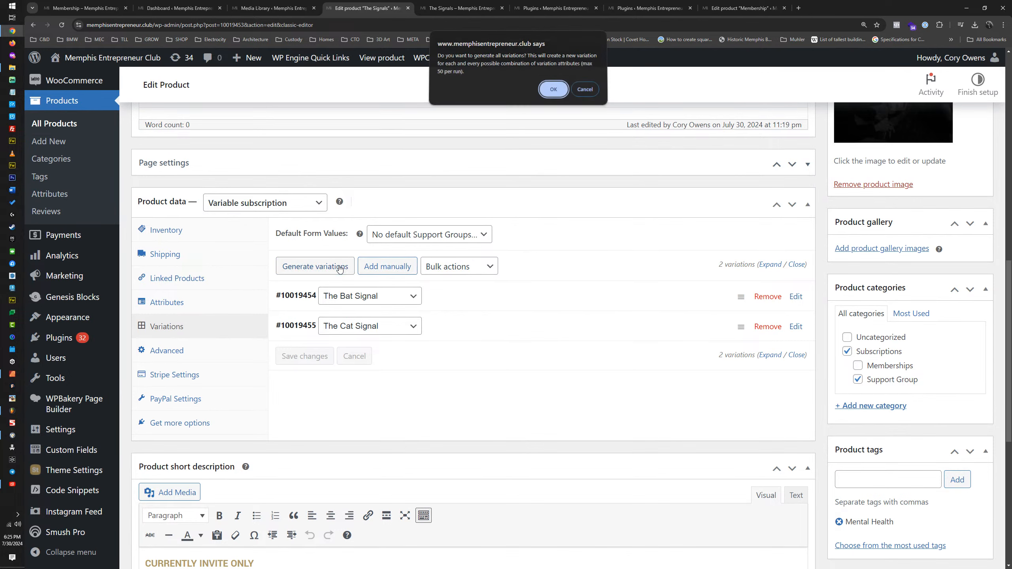
pyautogui.press('Return')
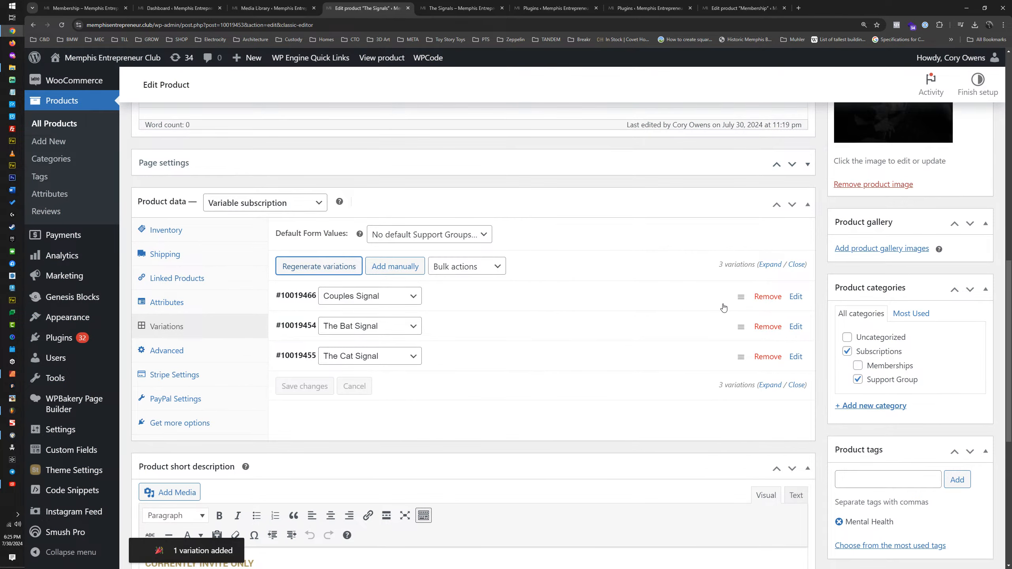
pyautogui.moveTo(741, 297); pyautogui.dragTo(741, 356)
# Step: Expand the Couples Signal variation and start choosing an image file to upload for it
pyautogui.click(474, 356)
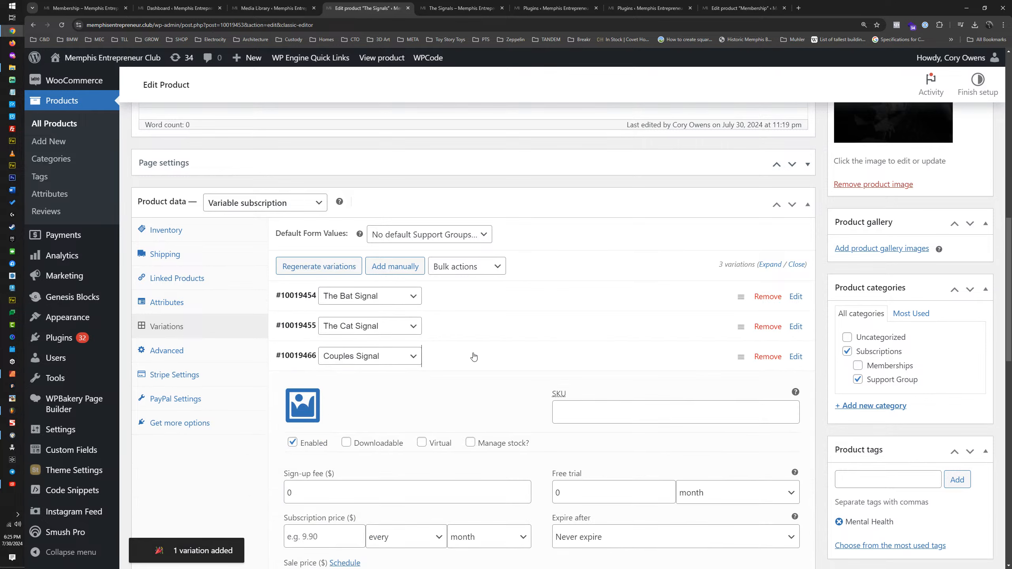
pyautogui.click(303, 405)
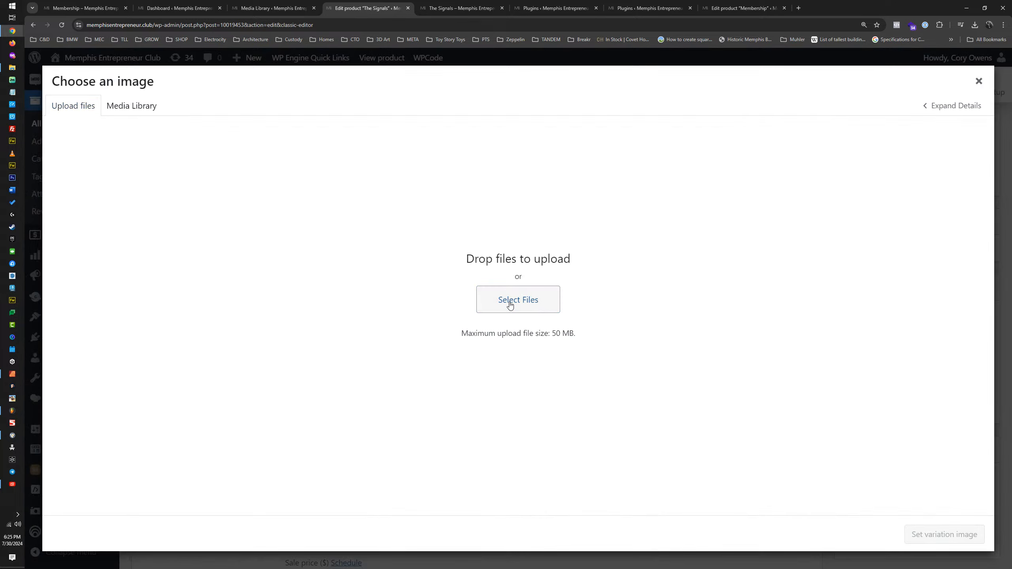
pyautogui.click(507, 297)
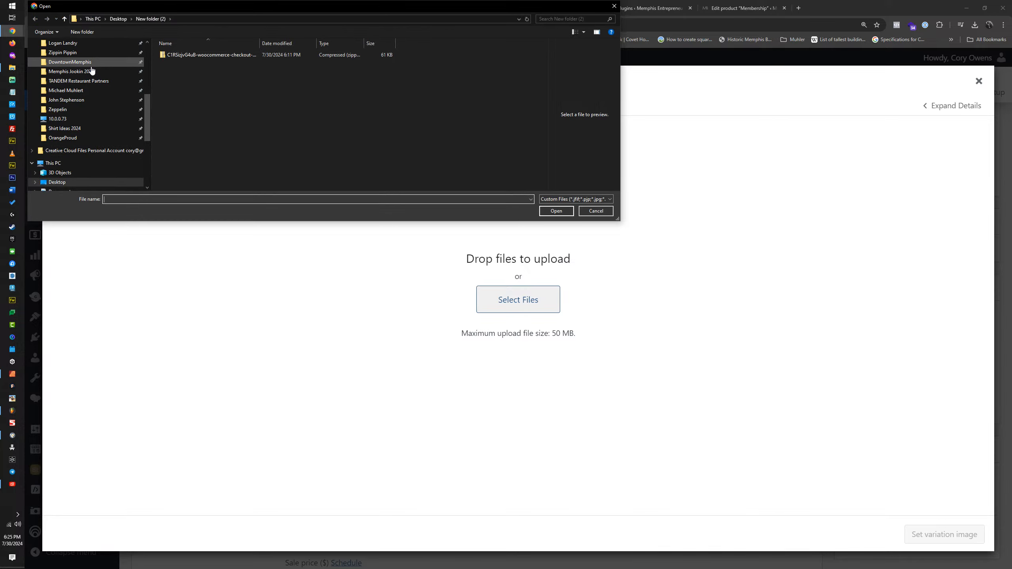
pyautogui.scroll(1, 87, 67)
pyautogui.scroll(-1, 88, 65)
pyautogui.click(87, 53)
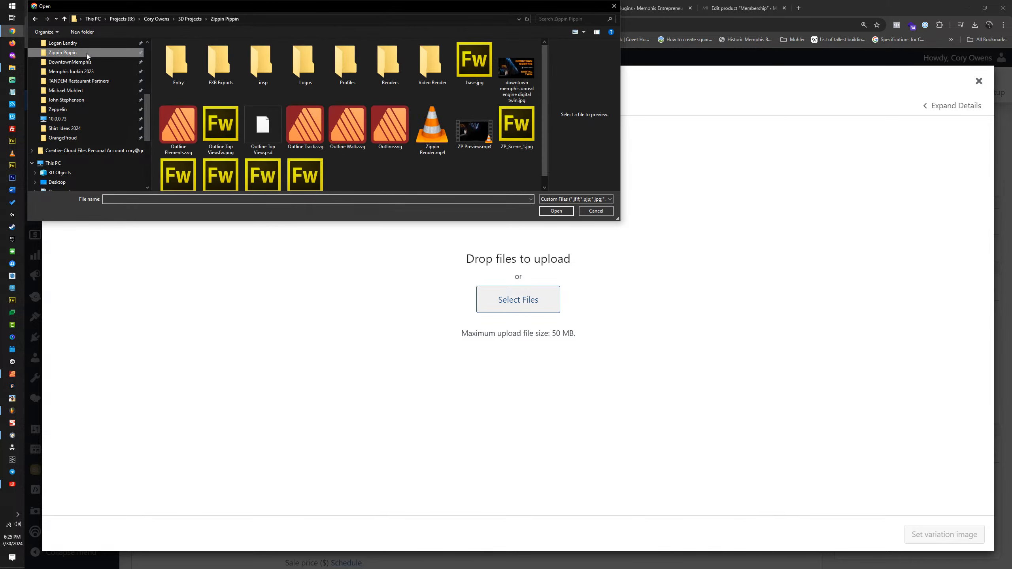
pyautogui.click(82, 81)
pyautogui.click(83, 72)
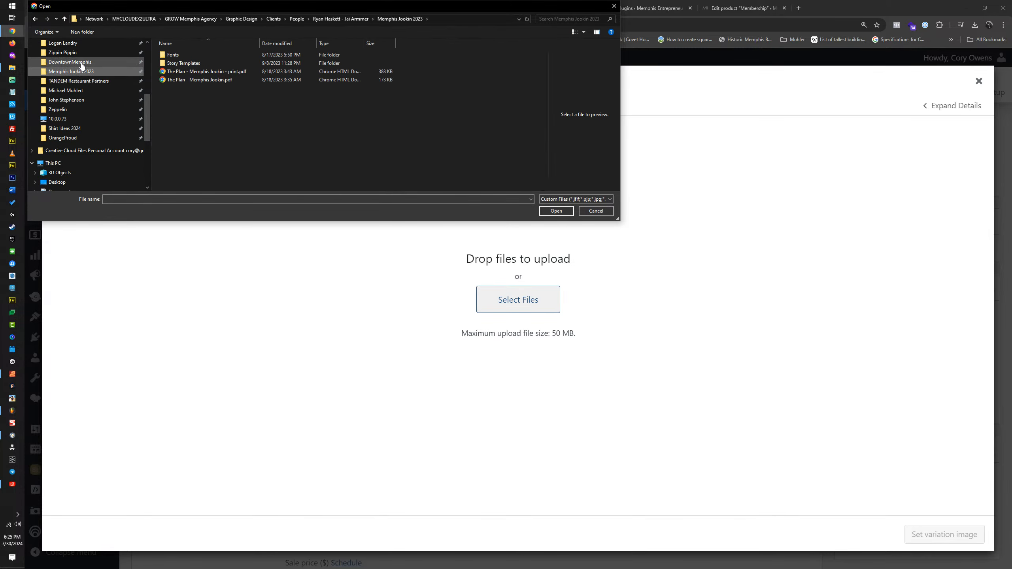
# Step: Upload the Bat Signal Couples Mental Health Relationship Support Group JPG from The Signals folder of Memphis Entrepreneur Club
pyautogui.scroll(1, 82, 64)
pyautogui.scroll(1, 82, 65)
pyautogui.click(79, 72)
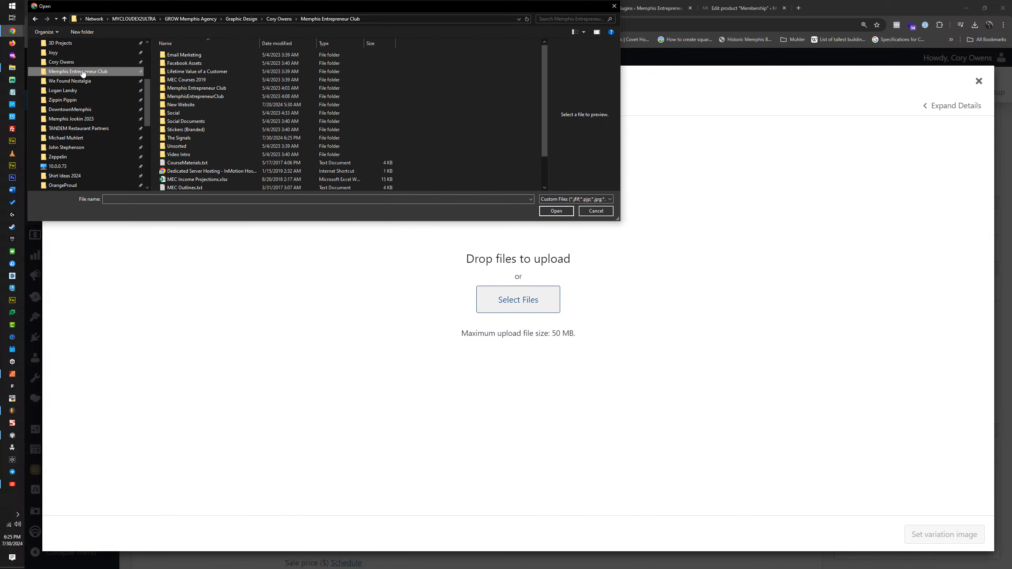
pyautogui.doubleClick(183, 104)
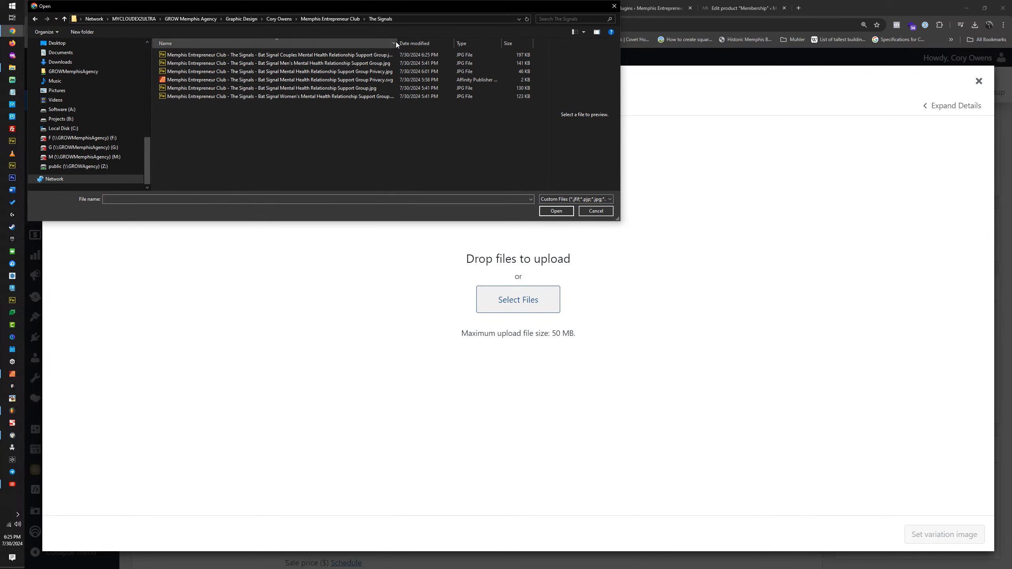
pyautogui.moveTo(396, 41); pyautogui.dragTo(444, 41)
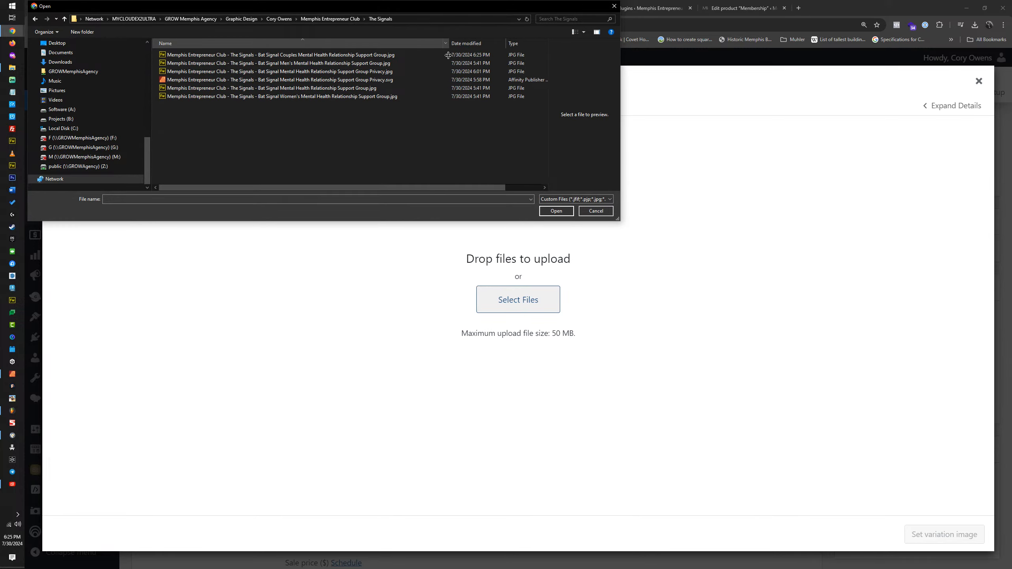
pyautogui.doubleClick(309, 54)
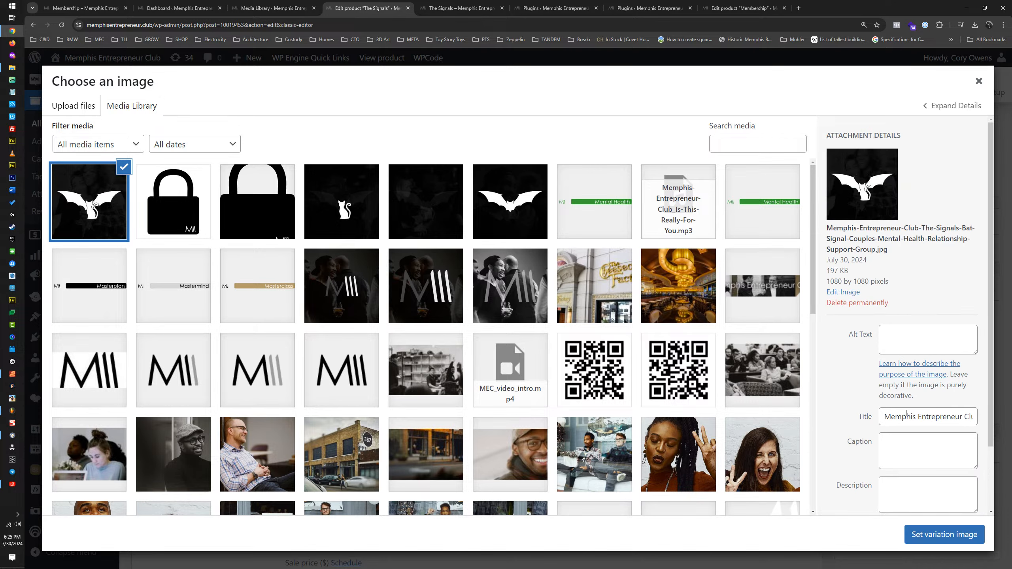
# Step: Copy the uploaded image's title into its alt text and set it as the Couples Signal variation image
pyautogui.tripleClick(903, 418)
pyautogui.hotkey('ctrl', 'c')
pyautogui.click(904, 356)
pyautogui.hotkey('ctrl', 'v')
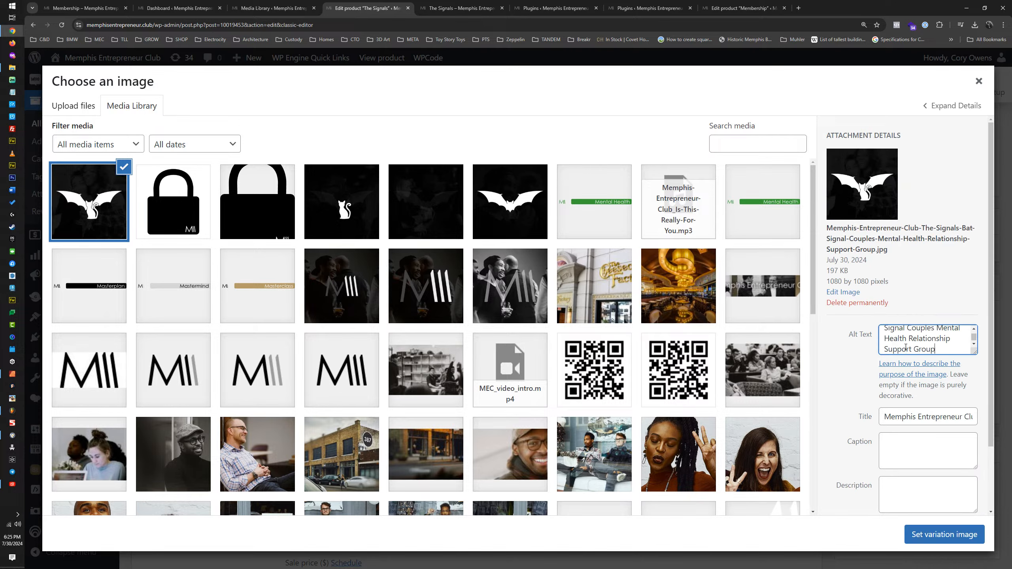
pyautogui.click(929, 534)
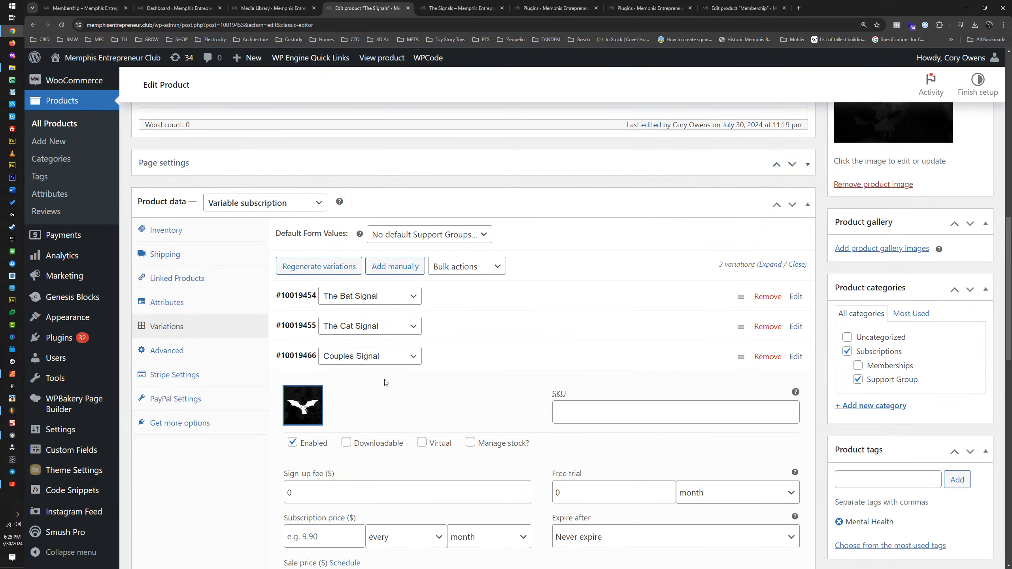
# Step: Mark the Couples Signal variation as virtual and expand The Cat Signal variation to view its settings
pyautogui.click(421, 443)
pyautogui.scroll(-3, 329, 396)
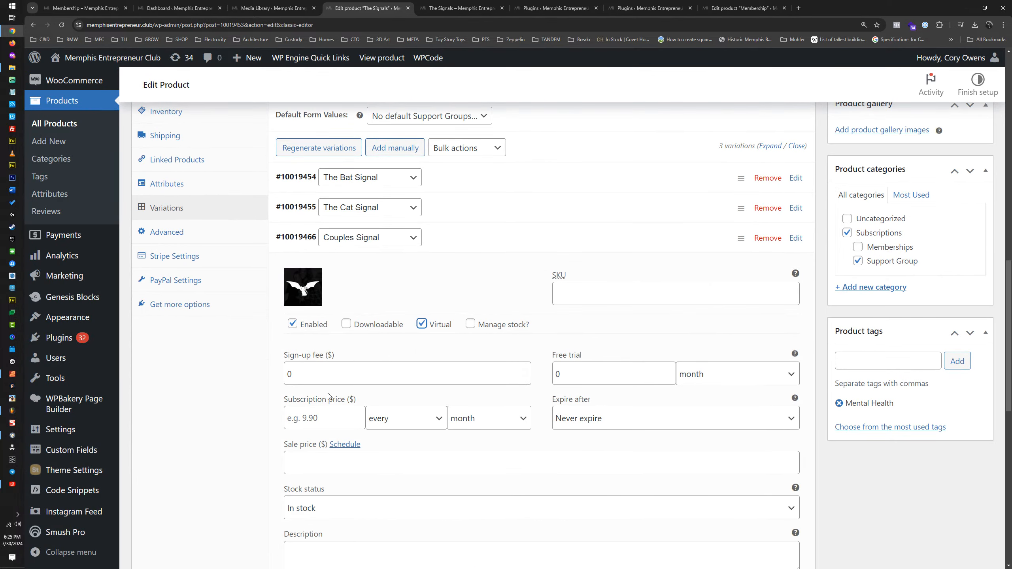
pyautogui.click(469, 213)
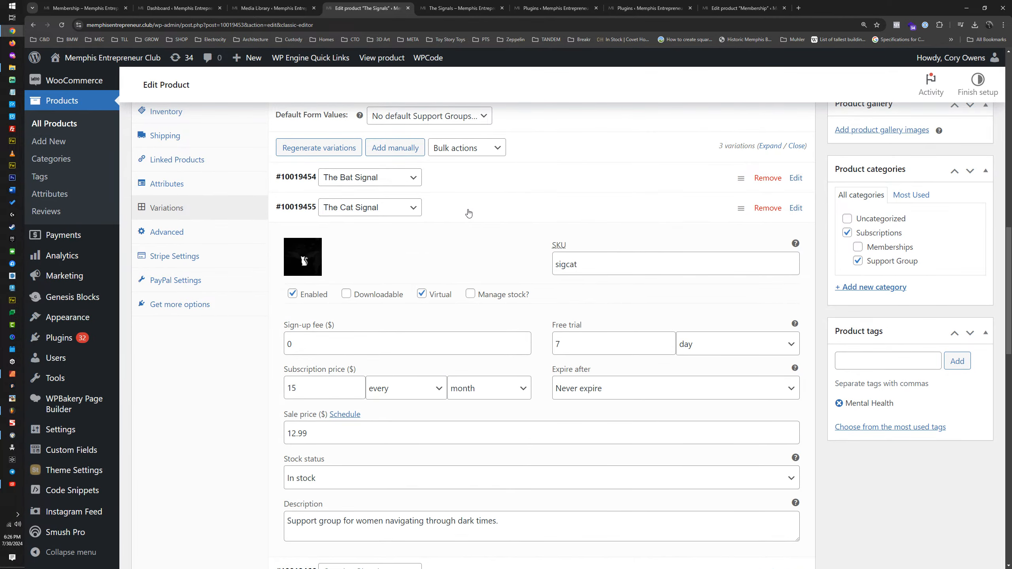
# Step: Set the Couples Signal variation's subscription price to $26 every month and its sale price to $19.99
pyautogui.click(468, 213)
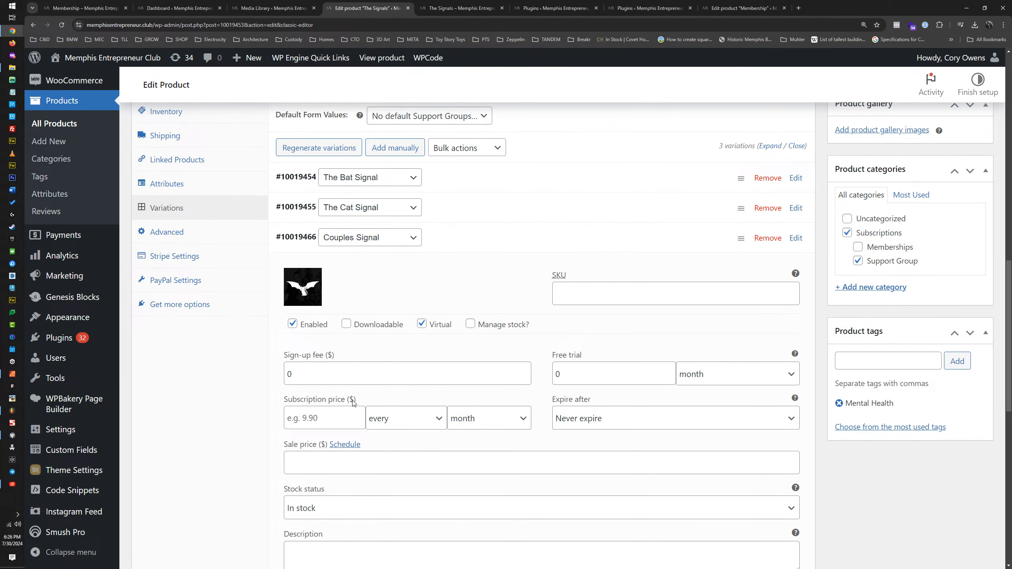
pyautogui.click(323, 420)
pyautogui.write('26')
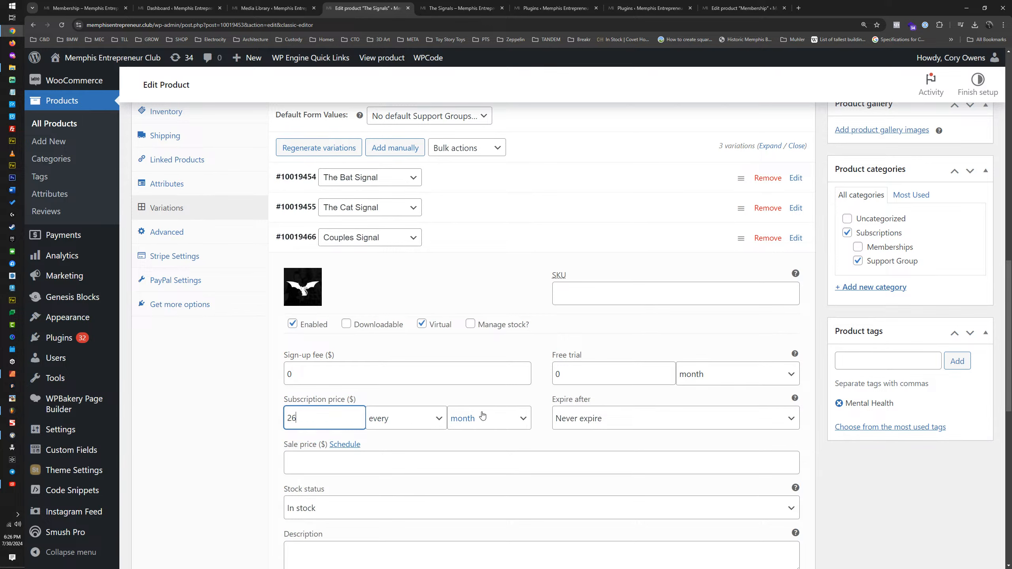
pyautogui.click(449, 242)
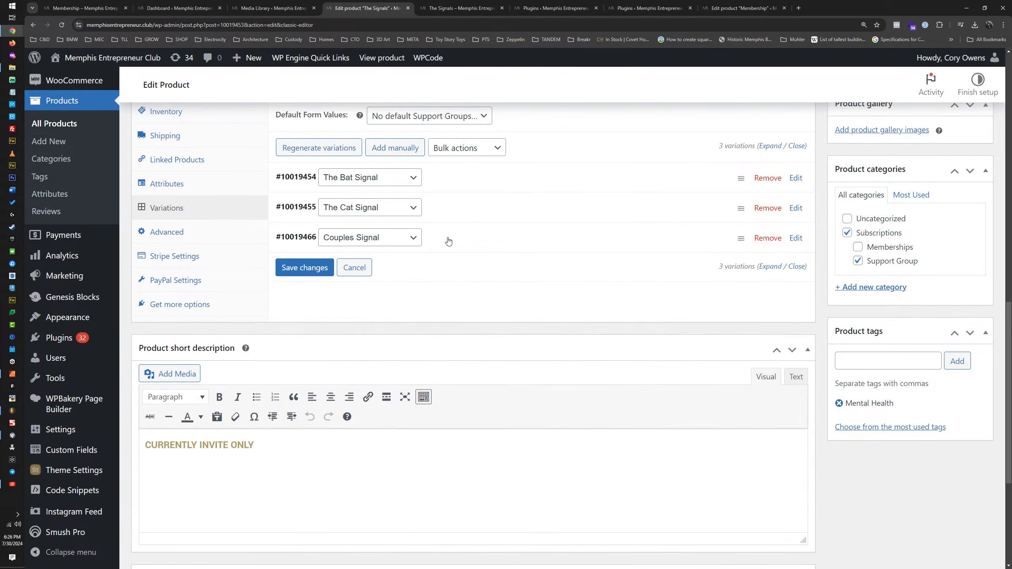
pyautogui.click(464, 220)
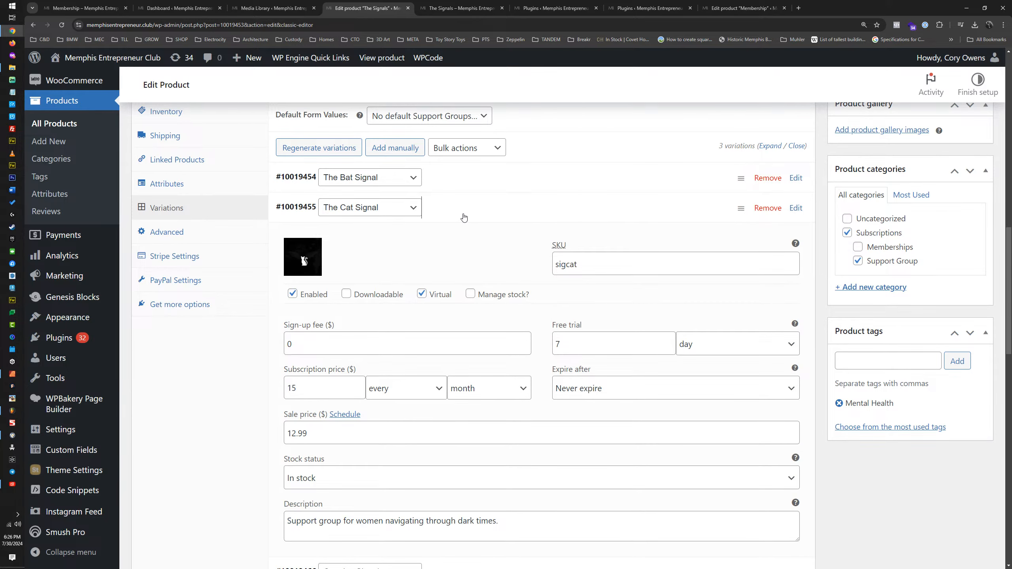
pyautogui.click(462, 219)
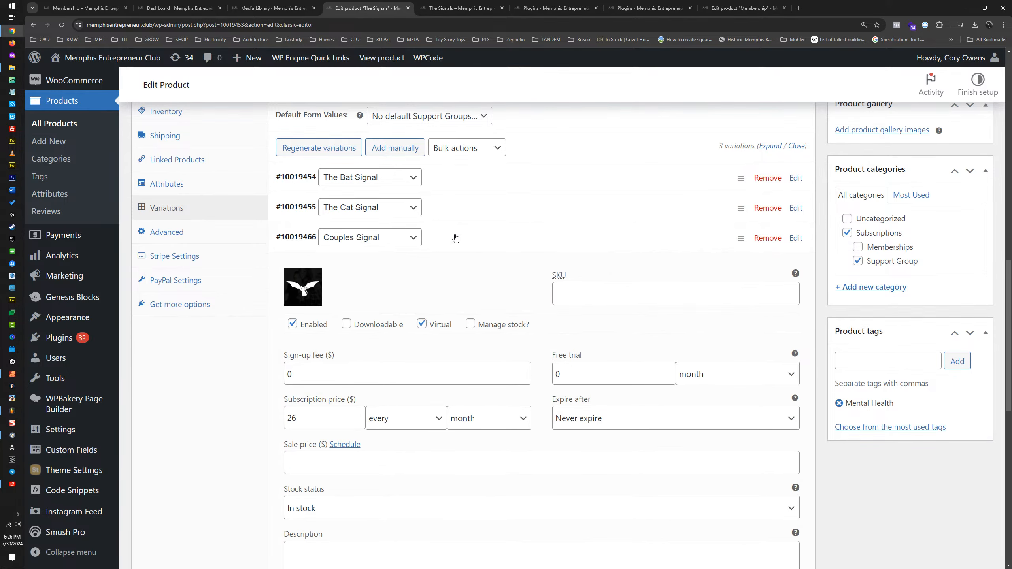
pyautogui.click(319, 466)
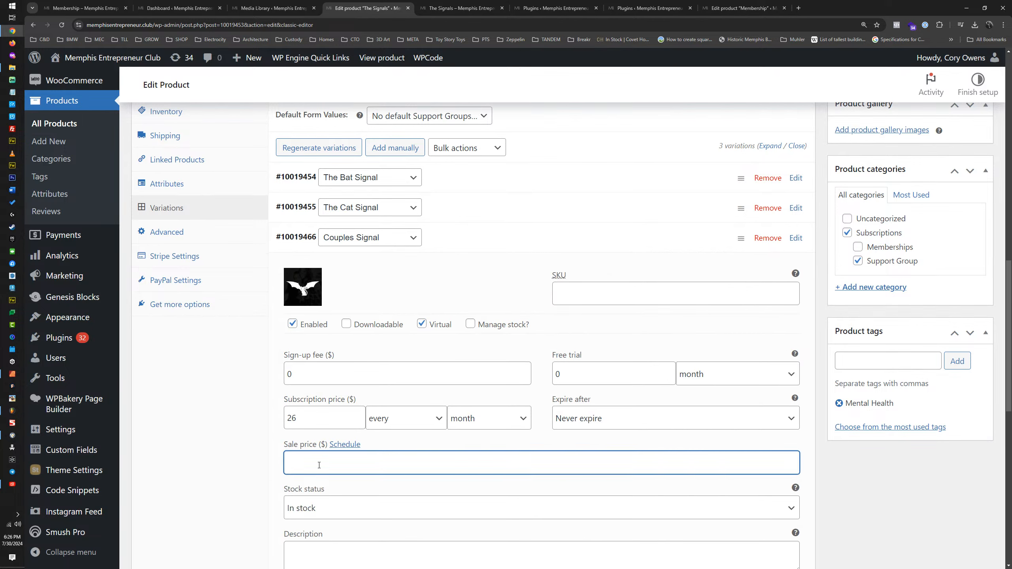
pyautogui.write('19.99')
# Step: Give the Couples Signal variation a free trial of 7 days
pyautogui.click(698, 374)
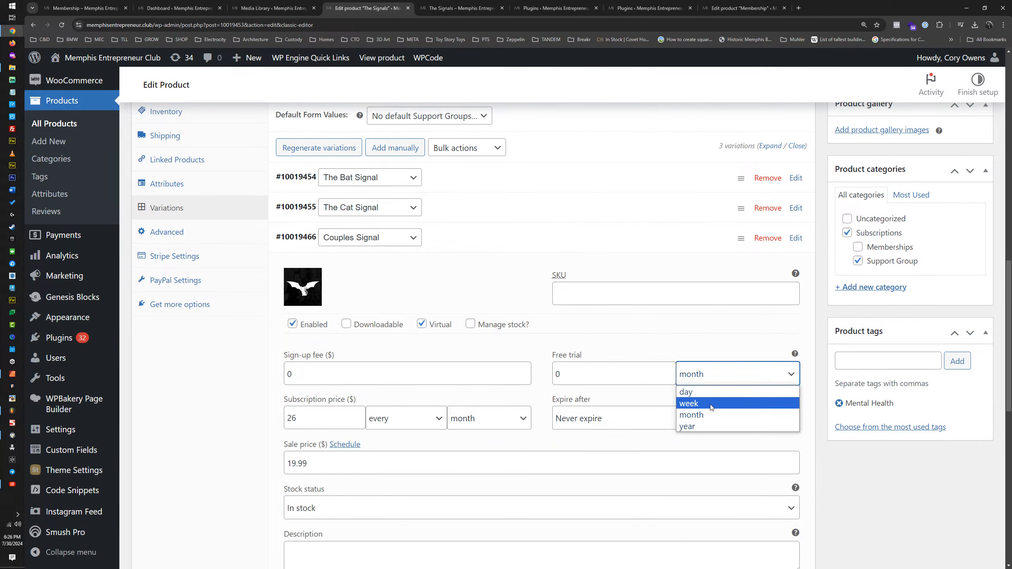
pyautogui.click(686, 391)
pyautogui.hotkey('shift', 'Tab')
pyautogui.write('7')
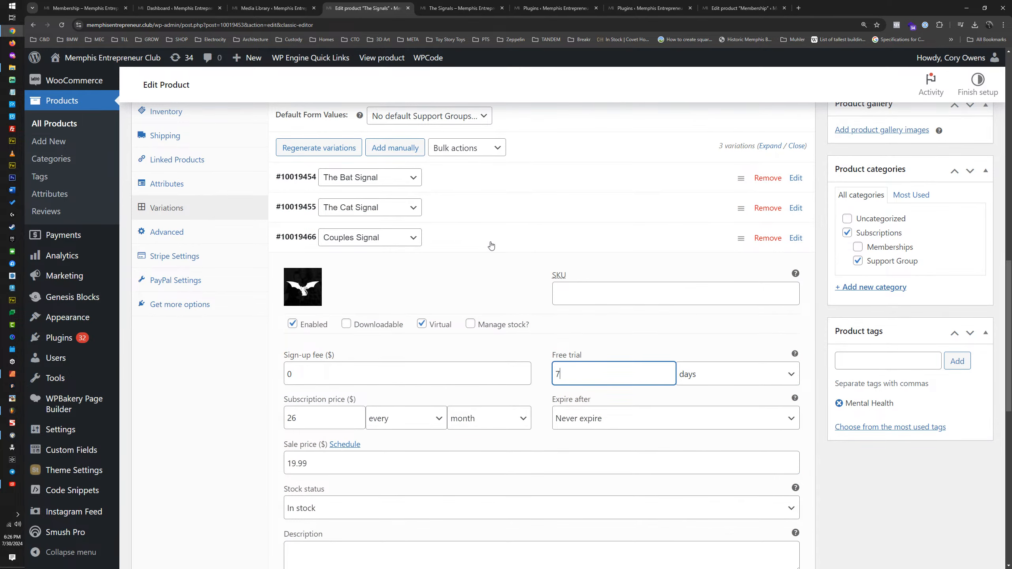
# Step: Copy The Cat Signal's description into the Couples Signal variation, replace "women" with "couples", and save the variation changes
pyautogui.scroll(-2, 454, 295)
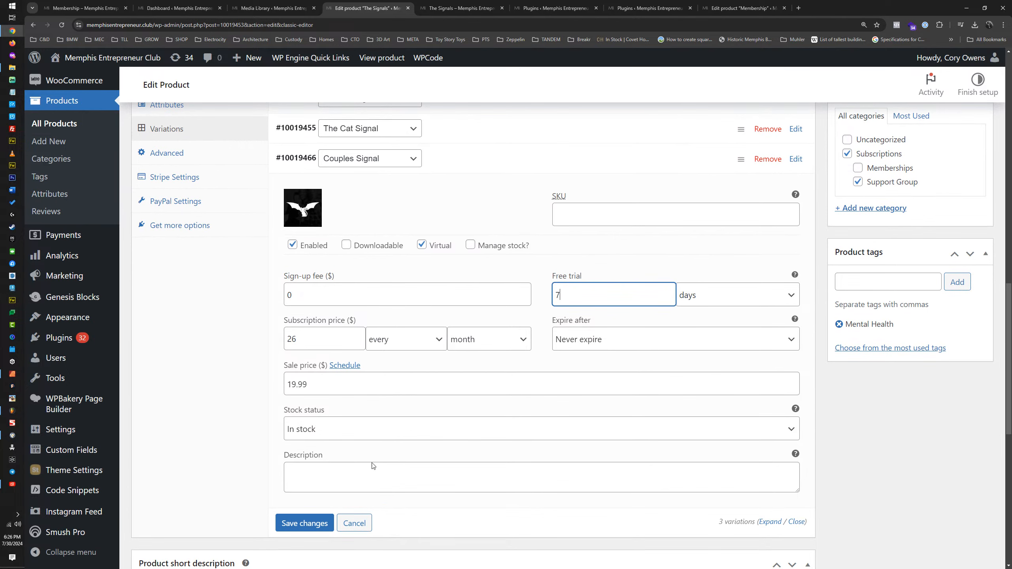
pyautogui.click(463, 138)
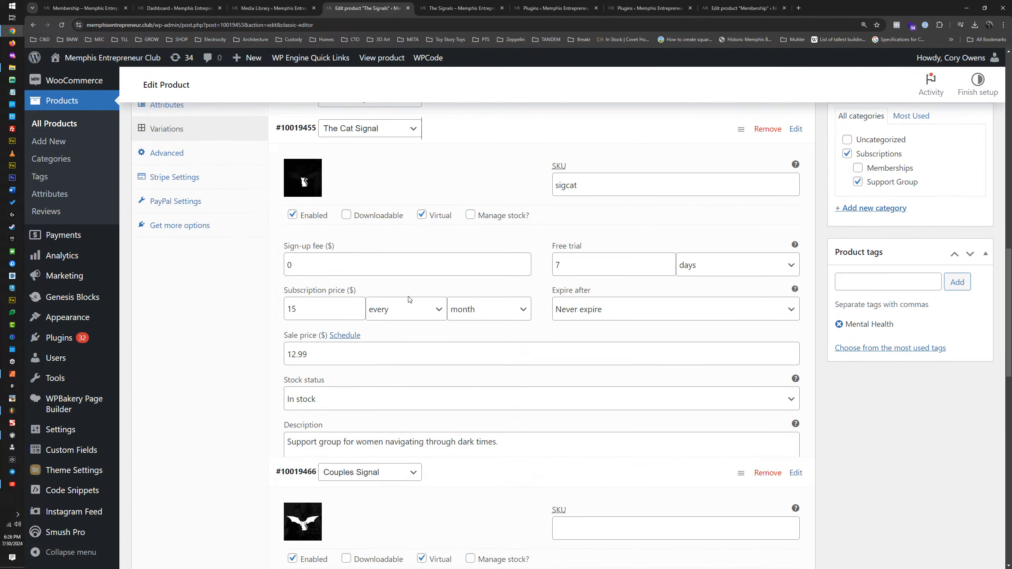
pyautogui.tripleClick(359, 443)
pyautogui.hotkey('ctrl', 'c')
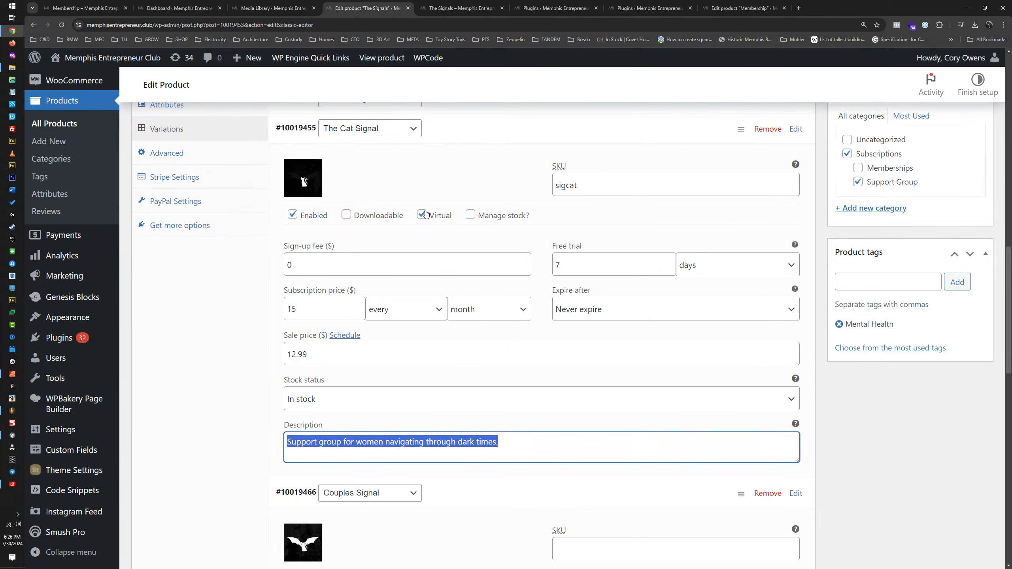
pyautogui.click(456, 120)
pyautogui.doubleClick(454, 164)
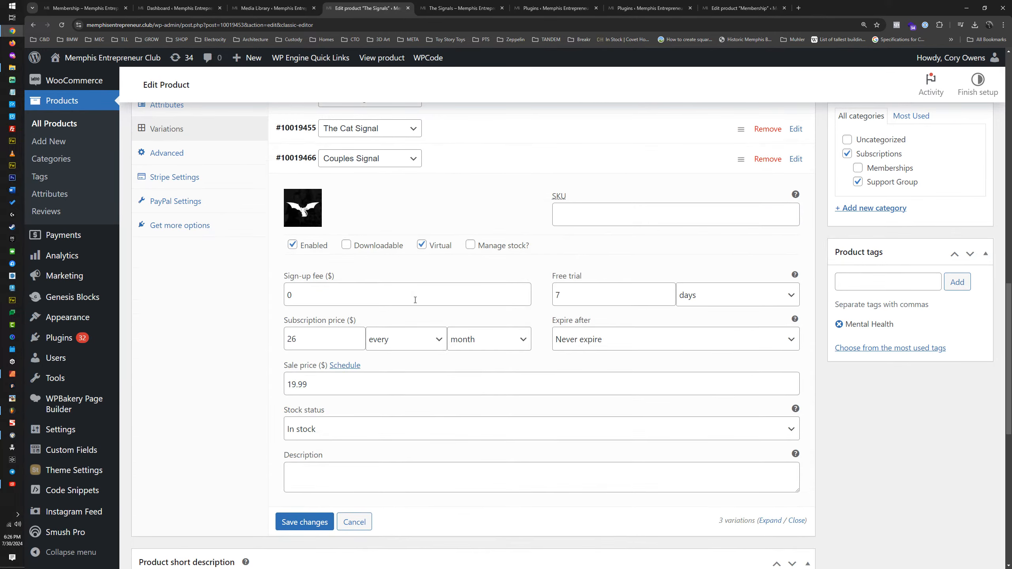
pyautogui.click(357, 478)
pyautogui.hotkey('ctrl', 'v')
pyautogui.doubleClick(376, 474)
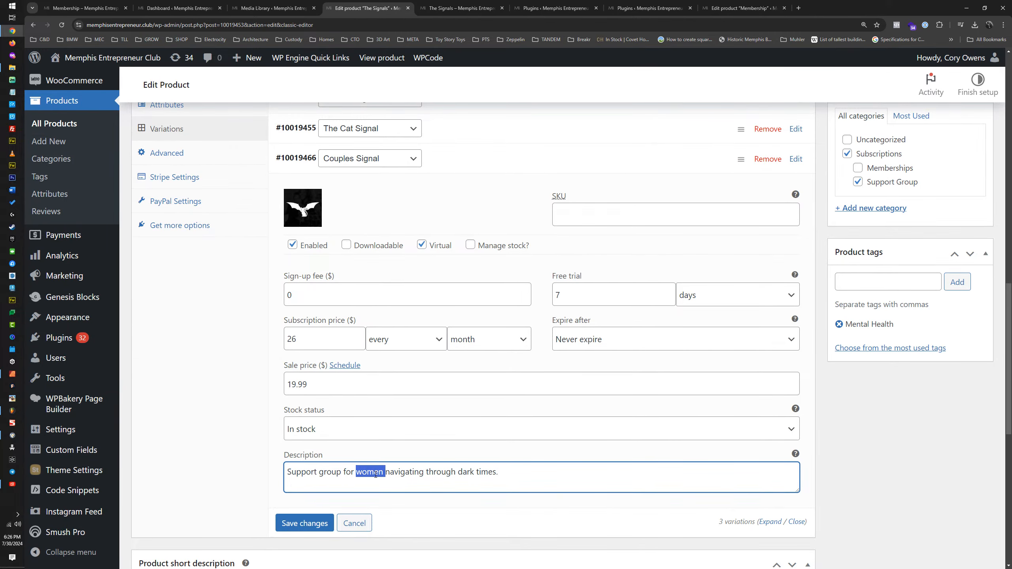
pyautogui.write('couples')
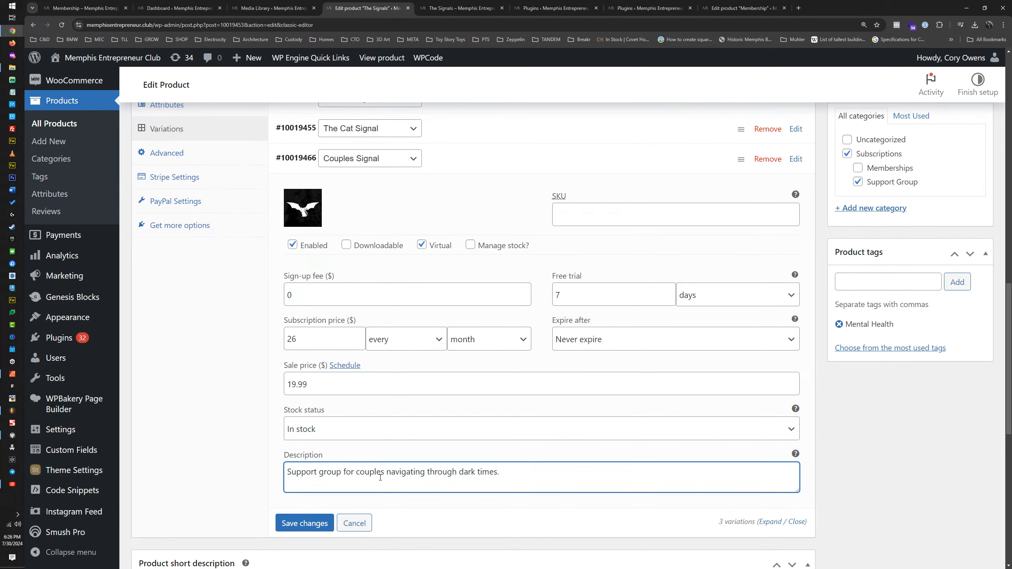
pyautogui.click(305, 524)
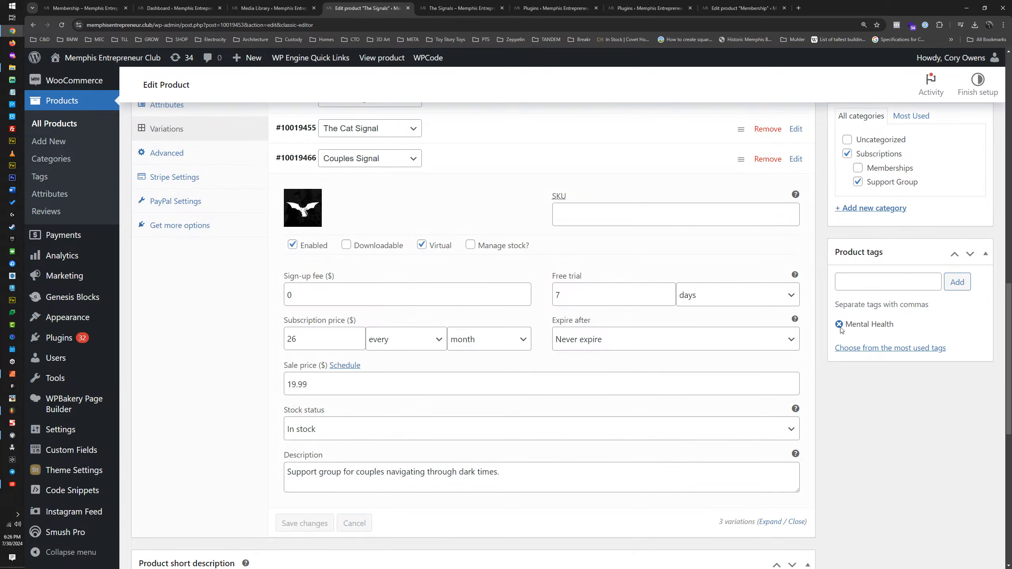
# Step: Add the product tags Therapy and Support to The Signals and update the product
pyautogui.scroll(5, 845, 326)
pyautogui.scroll(5, 845, 322)
pyautogui.scroll(-8, 915, 316)
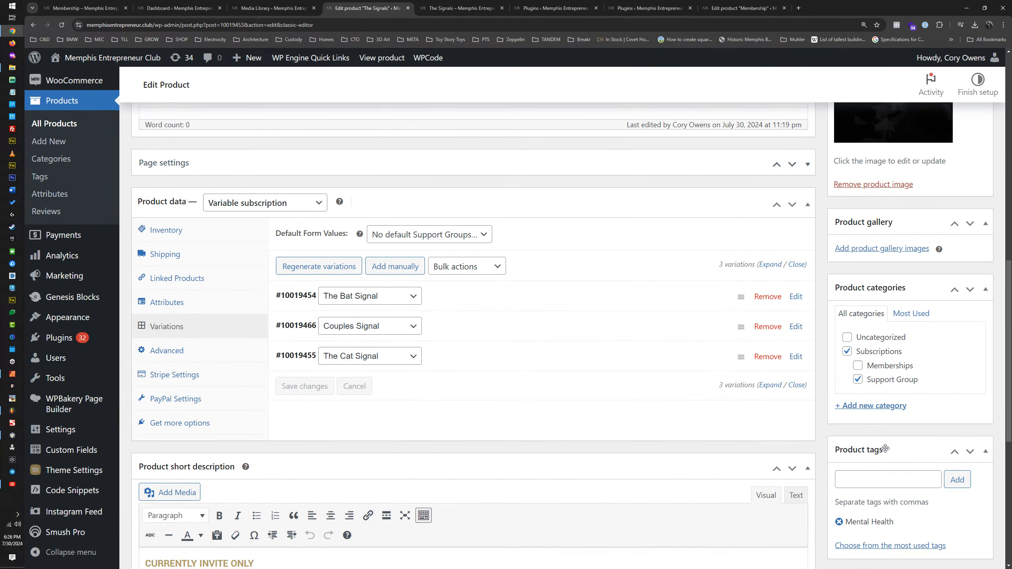
pyautogui.click(892, 480)
pyautogui.write('Ther')
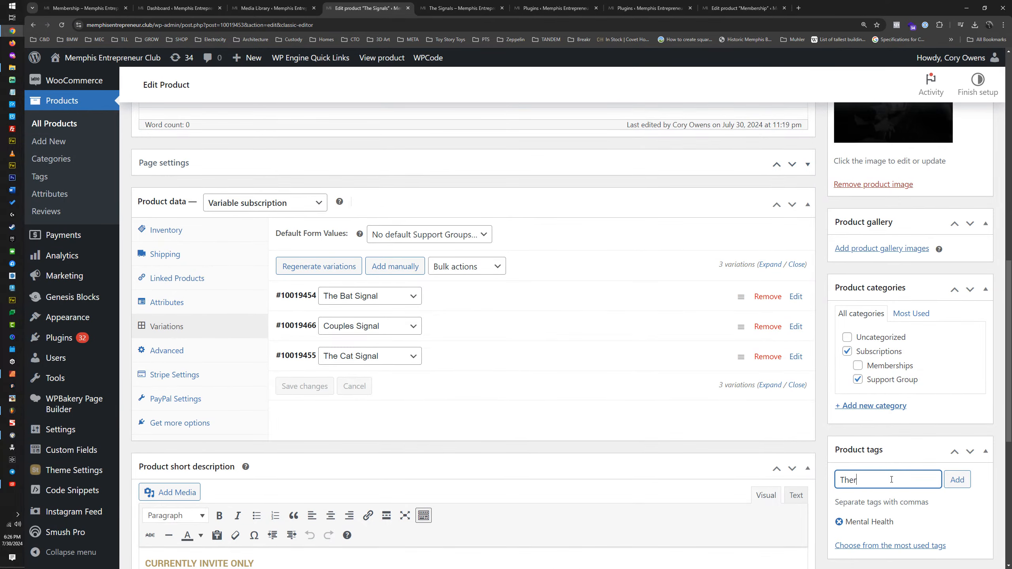
pyautogui.write('apy')
pyautogui.press('Return')
pyautogui.write('Support')
pyautogui.press('Return')
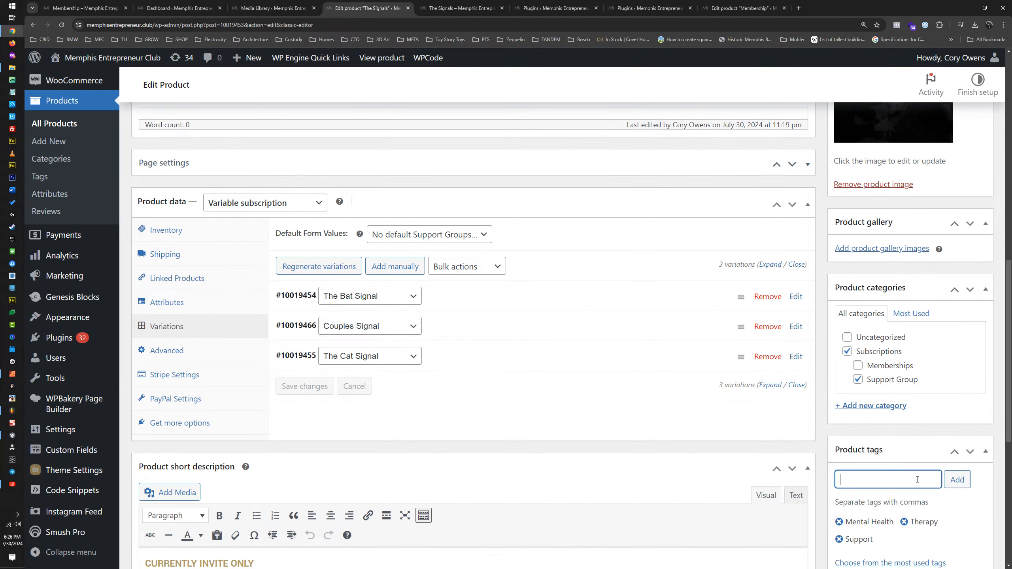
pyautogui.scroll(8, 918, 479)
pyautogui.click(968, 280)
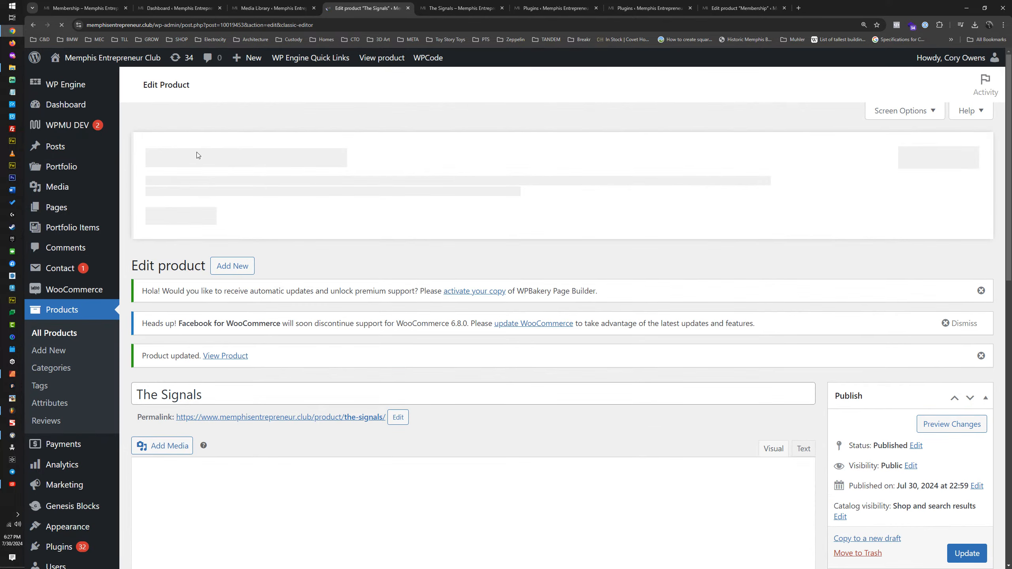
# Step: Reload The Signals store page and check the image, description and price of the Bat, Cat and Couples Signal options
pyautogui.click(447, 8)
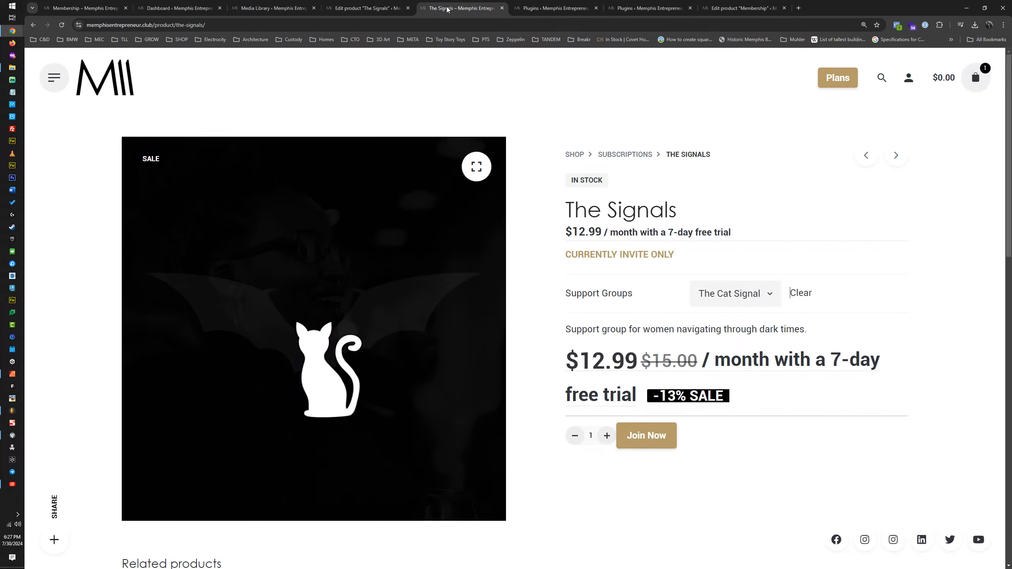
pyautogui.press('F5')
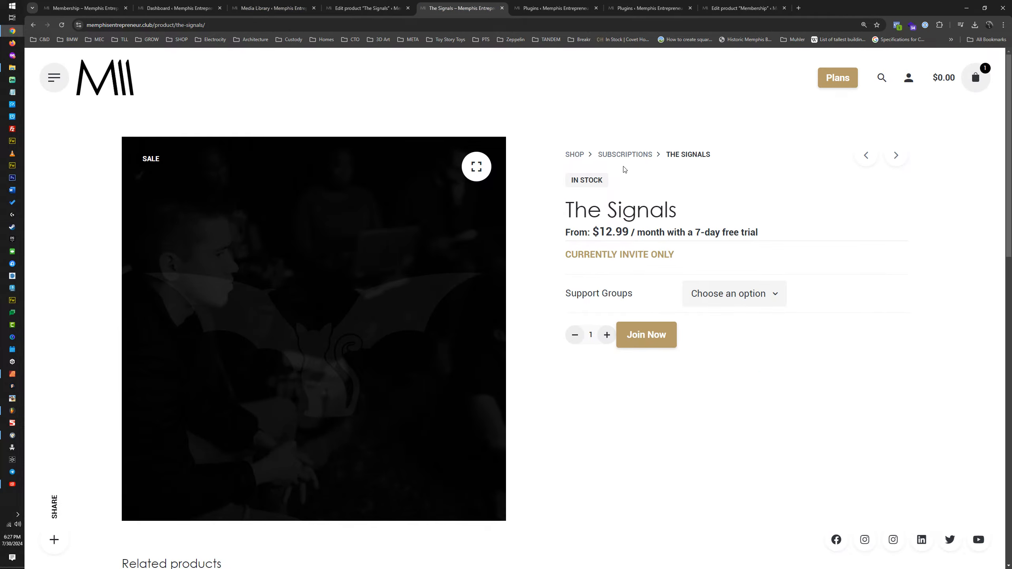
pyautogui.moveTo(540, 260); pyautogui.dragTo(700, 265)
pyautogui.click(725, 294)
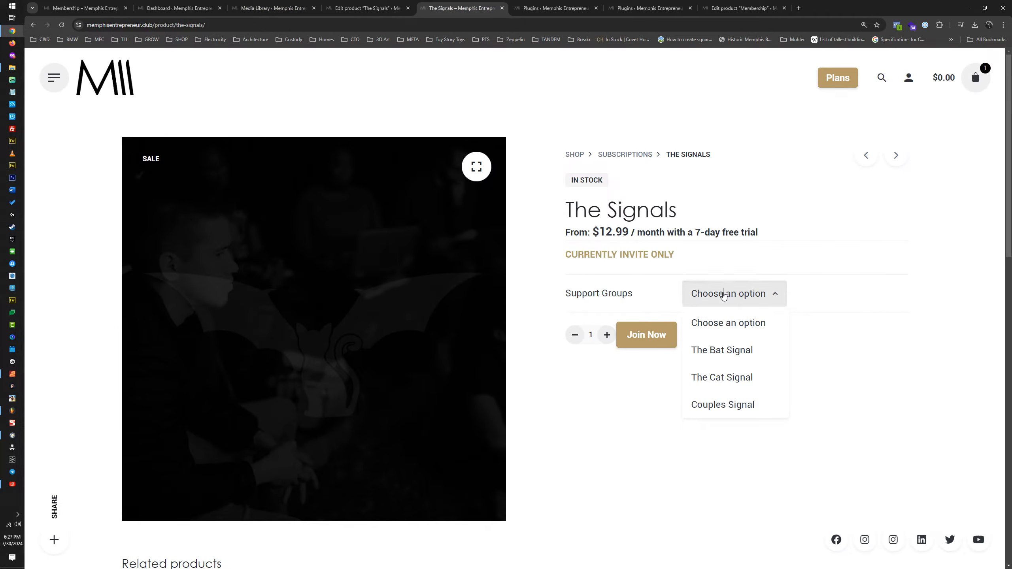
pyautogui.click(716, 350)
pyautogui.click(716, 299)
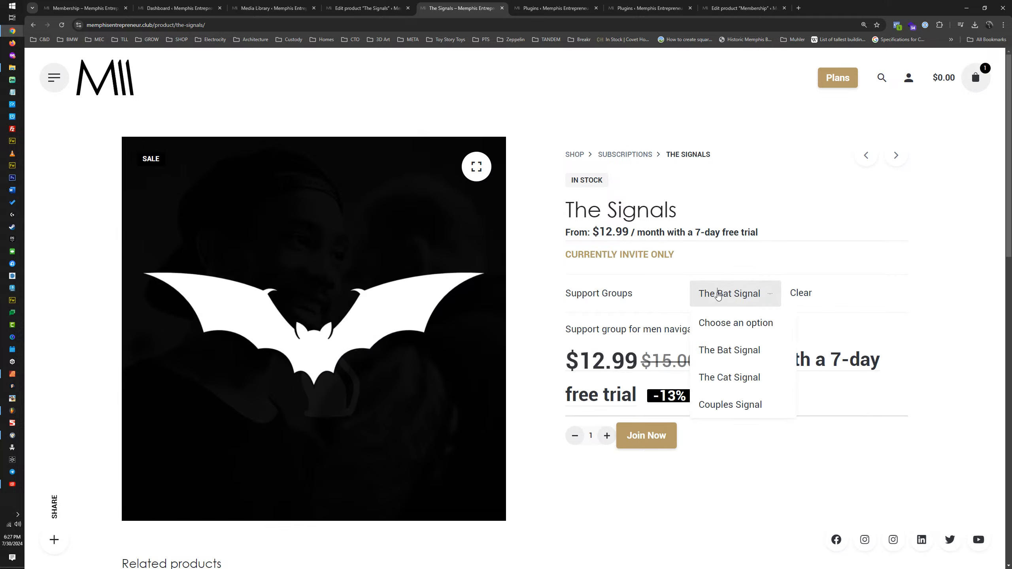
pyautogui.click(720, 377)
pyautogui.click(741, 294)
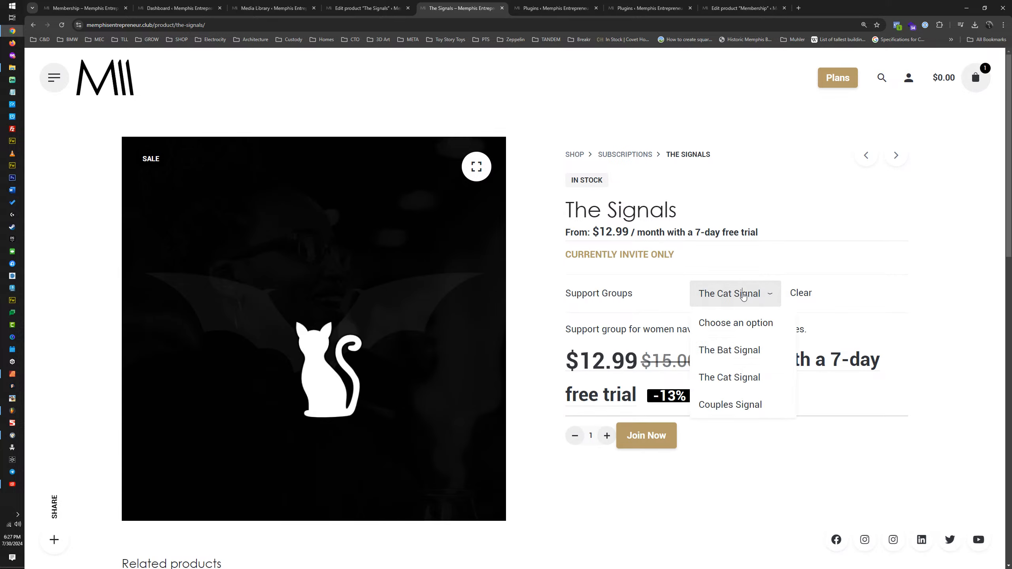
pyautogui.click(737, 405)
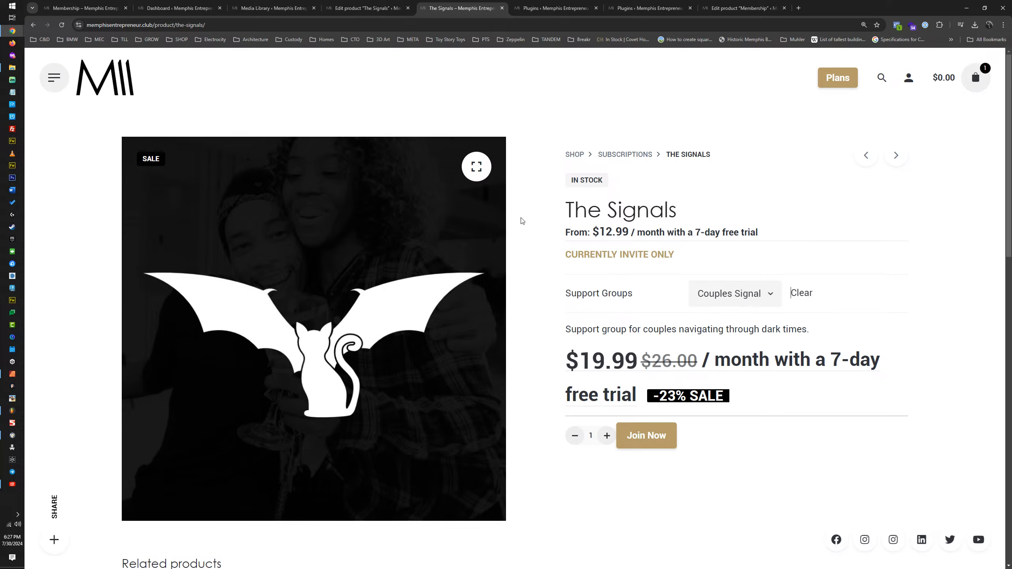
pyautogui.scroll(-5, 654, 226)
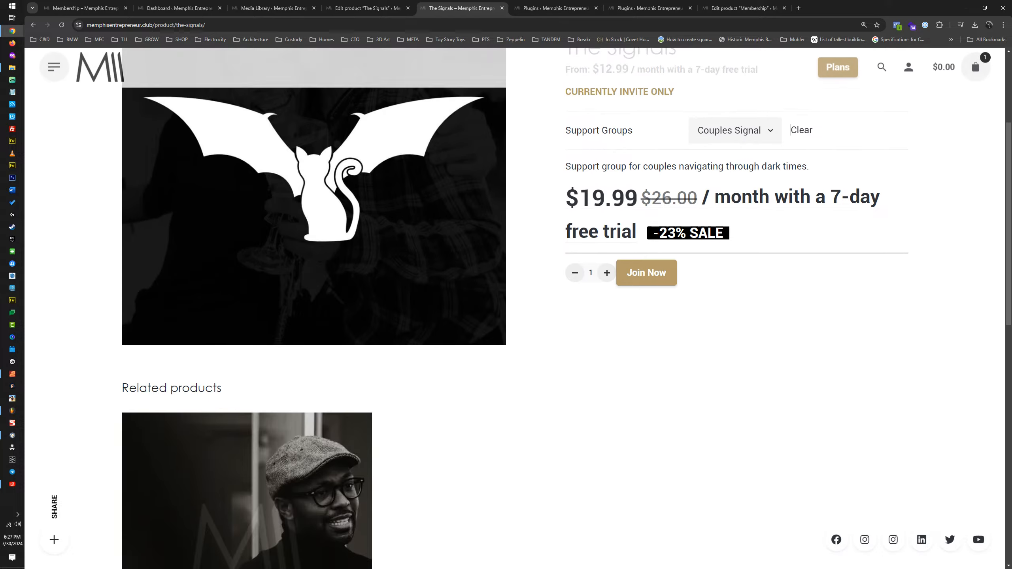
pyautogui.scroll(5, 656, 234)
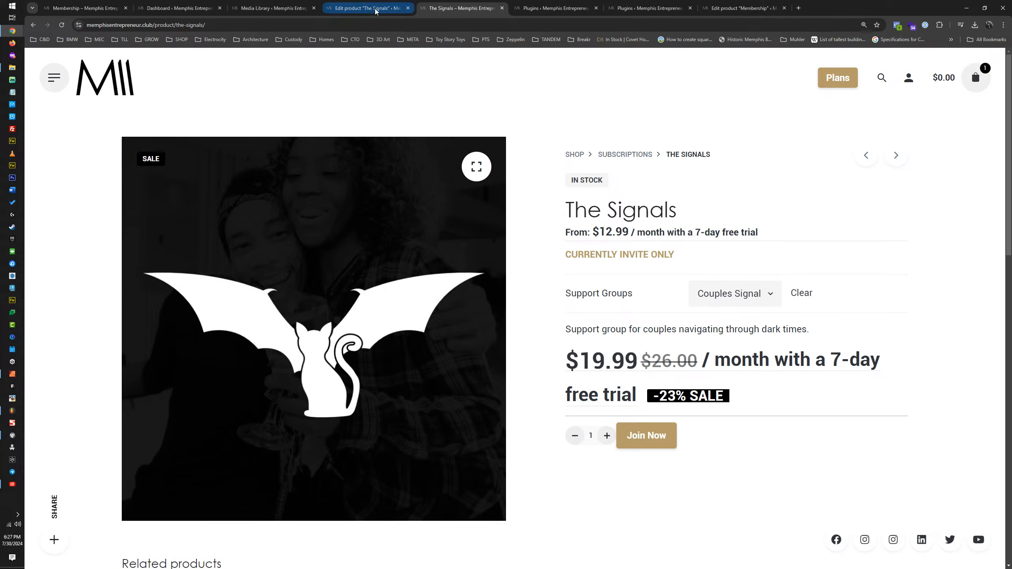
pyautogui.click(502, 8)
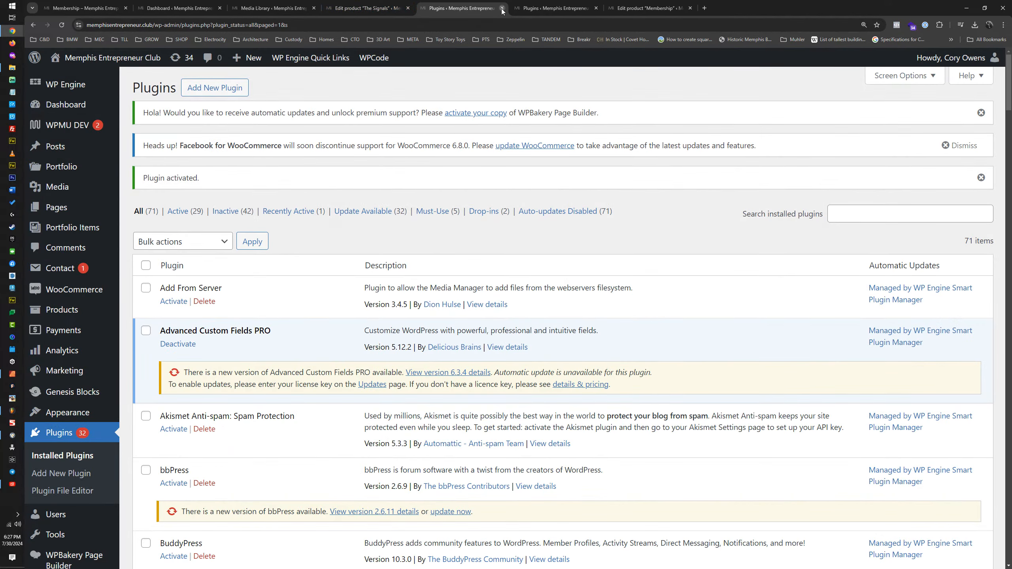
pyautogui.rightClick(753, 7)
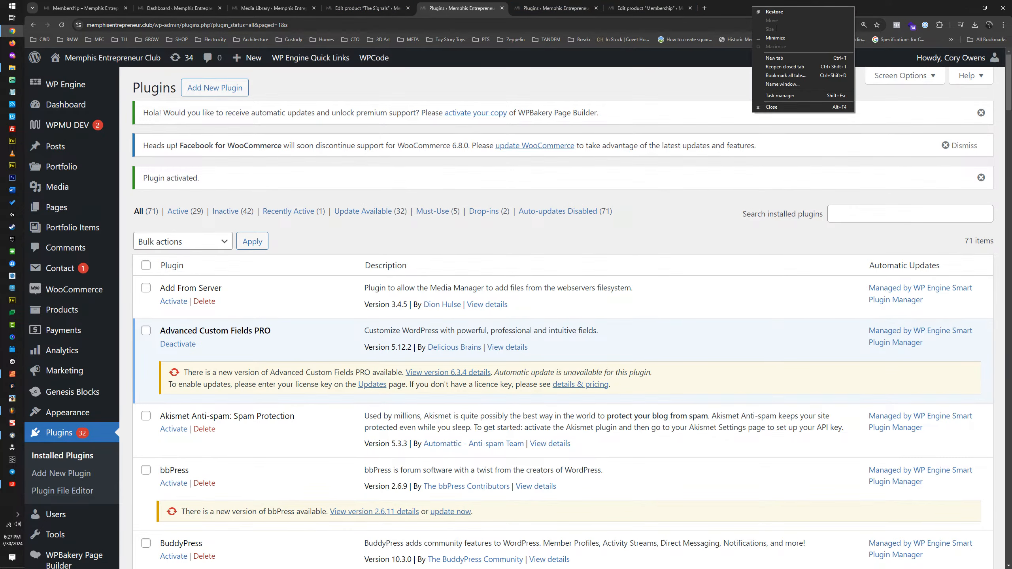
pyautogui.click(792, 67)
# Step: Close the two Plugins tabs, the Membership product editing tab and the Media Library tab
pyautogui.click(581, 5)
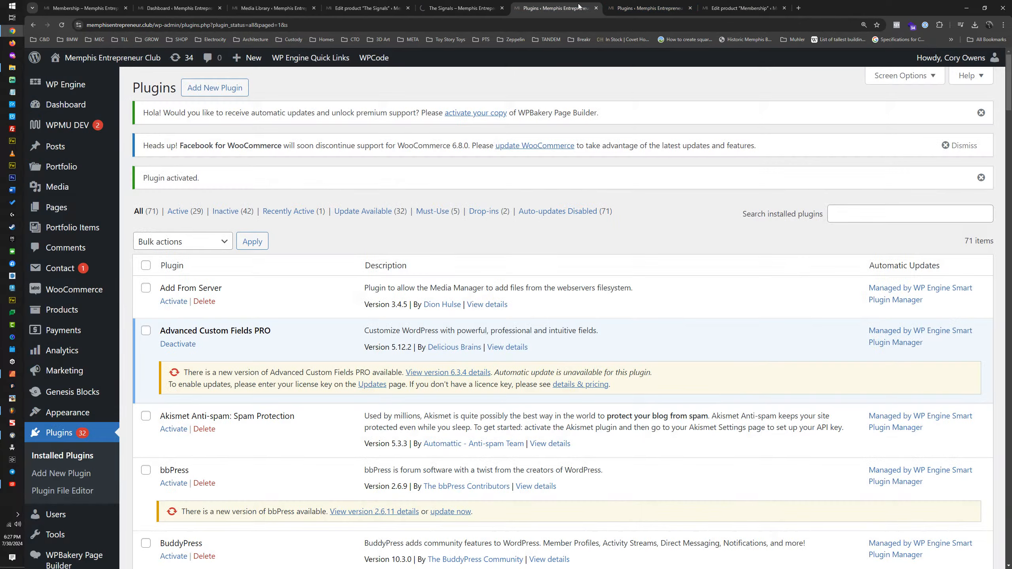
pyautogui.click(596, 7)
pyautogui.click(596, 8)
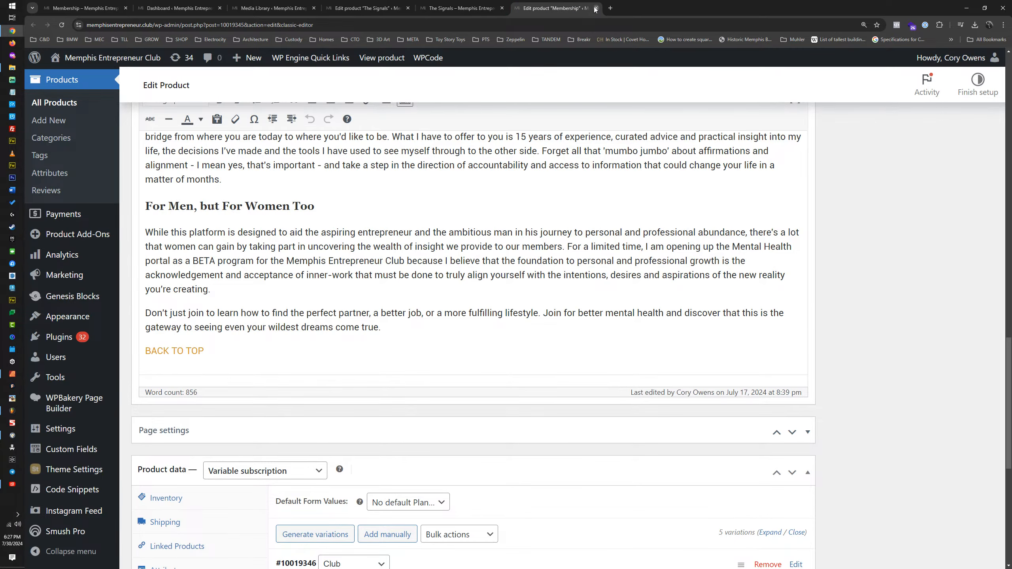
pyautogui.click(596, 8)
pyautogui.click(367, 8)
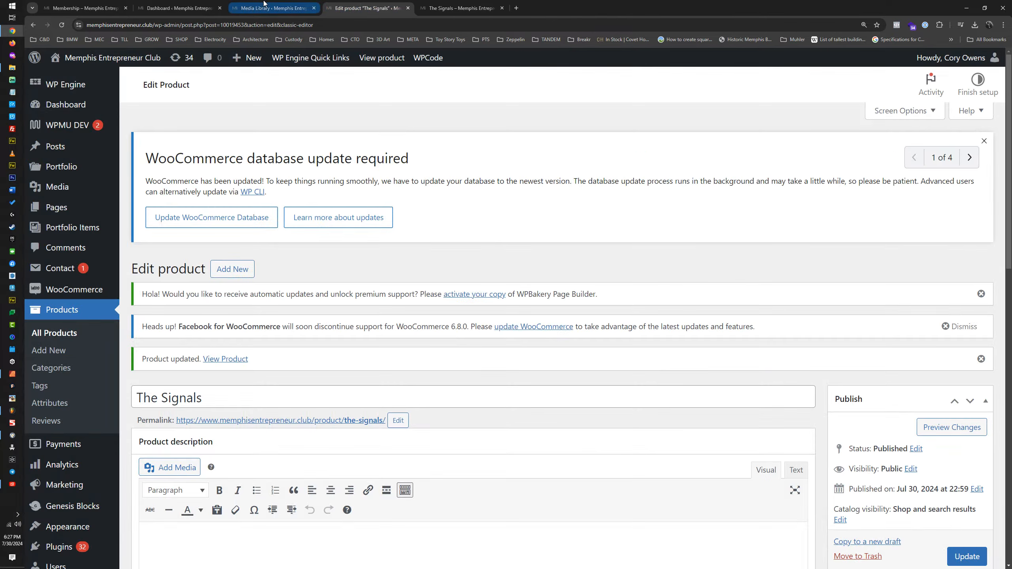
pyautogui.click(263, 7)
pyautogui.click(314, 8)
# Step: Open the site's Pages list in a new browser tab from the Dashboard and place it after The Signals tab
pyautogui.click(180, 8)
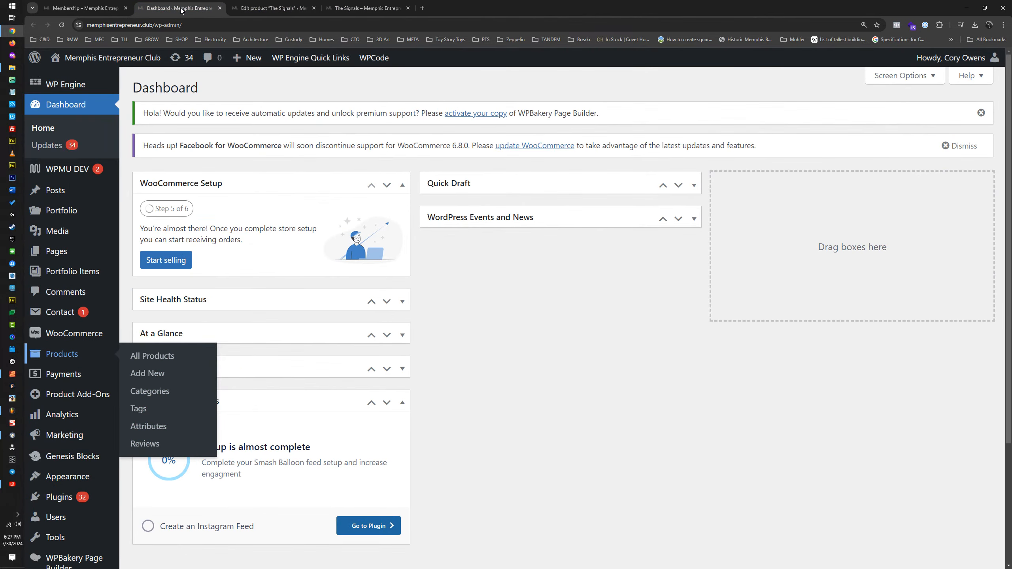
pyautogui.middleClick(53, 252)
pyautogui.click(270, 7)
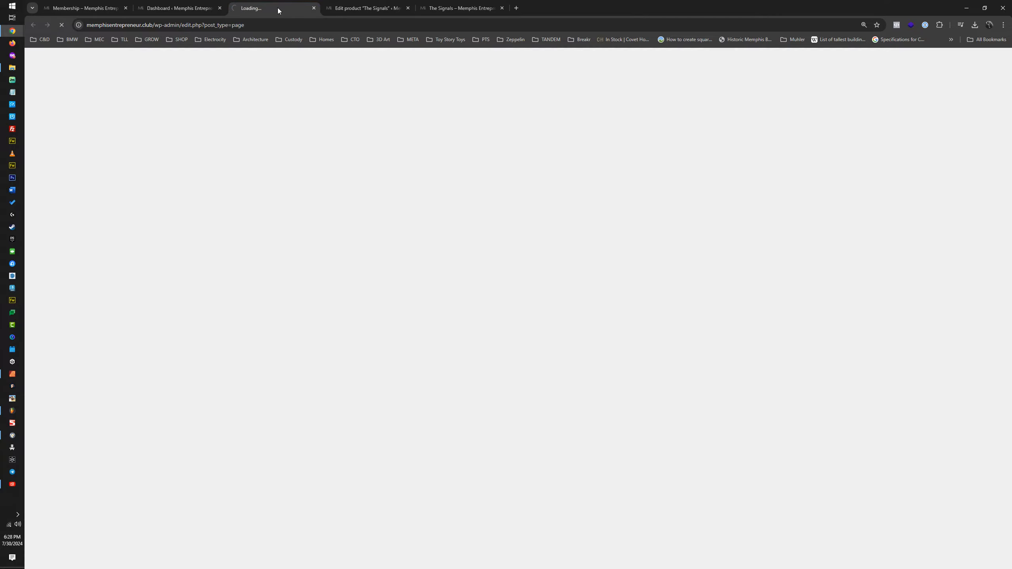
pyautogui.moveTo(277, 8); pyautogui.dragTo(484, 3)
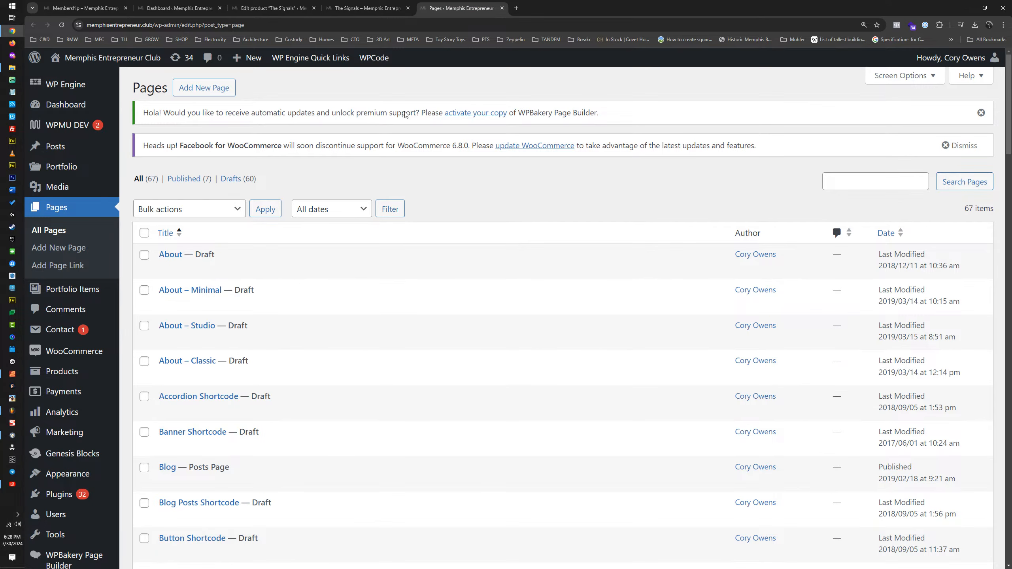
# Step: Filter the Pages list to published pages and open the MEMBERSHIPS page for editing in a new browser tab
pyautogui.click(184, 180)
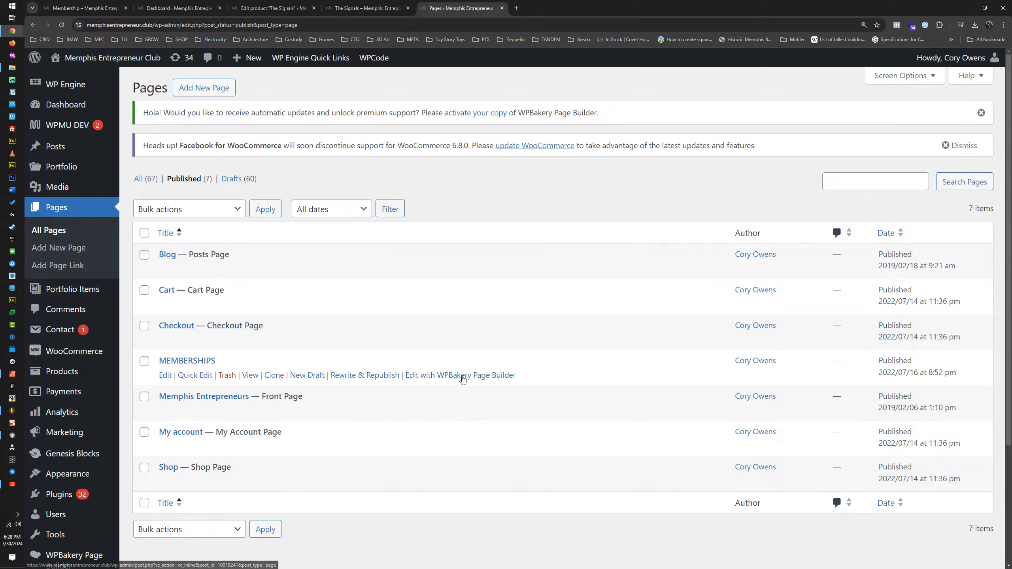
pyautogui.middleClick(165, 377)
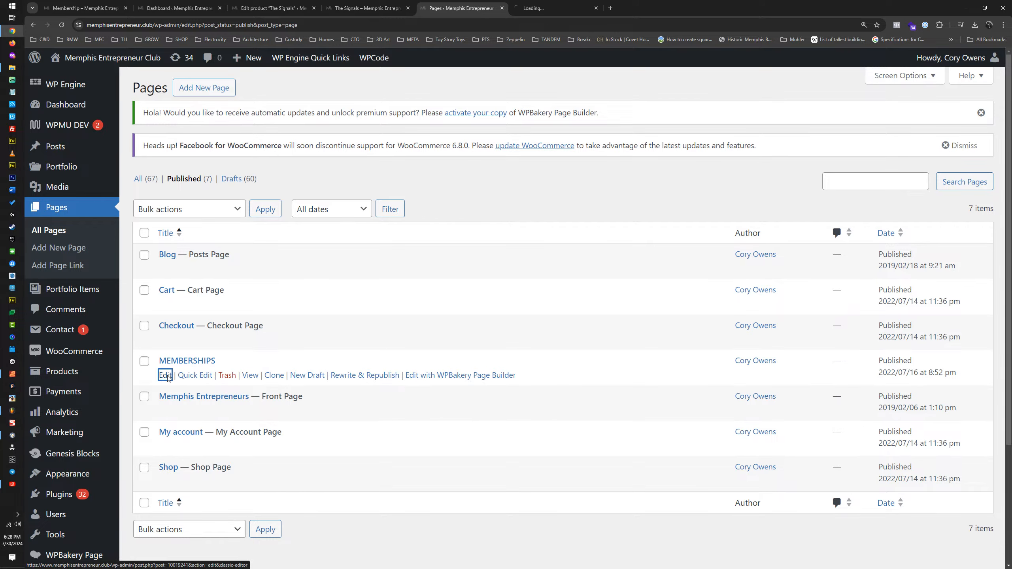
pyautogui.click(551, 9)
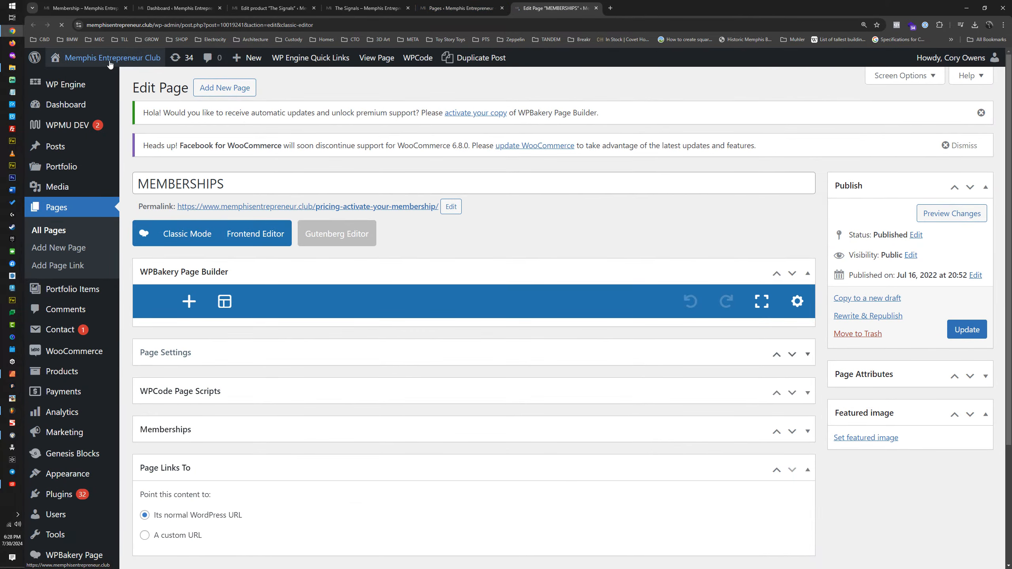
# Step: Open the live MEMBERSHIPS page from its permalink in a new browser tab
pyautogui.middleClick(110, 63)
pyautogui.click(691, 8)
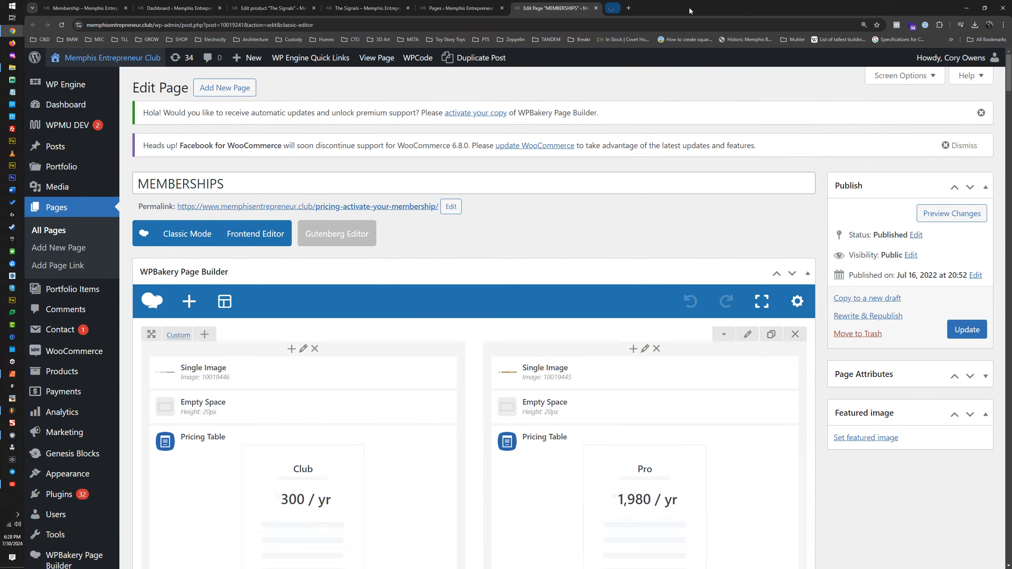
pyautogui.middleClick(285, 211)
pyautogui.click(662, 6)
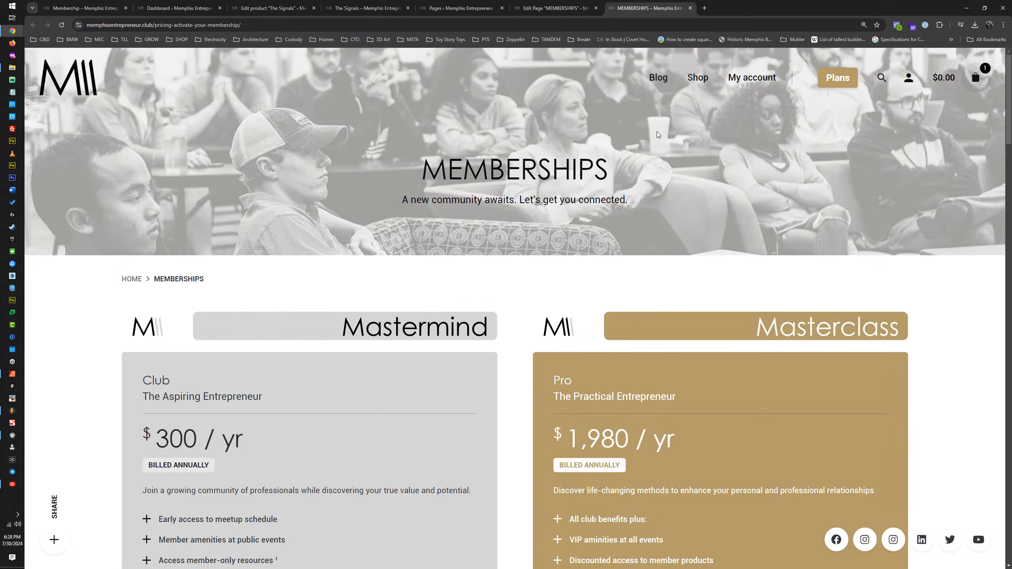
# Step: Examine the live page's layout of the Mastermind, Masterclass, Masterplan and Mental Health plans and the Club FAQs section
pyautogui.scroll(-3, 469, 184)
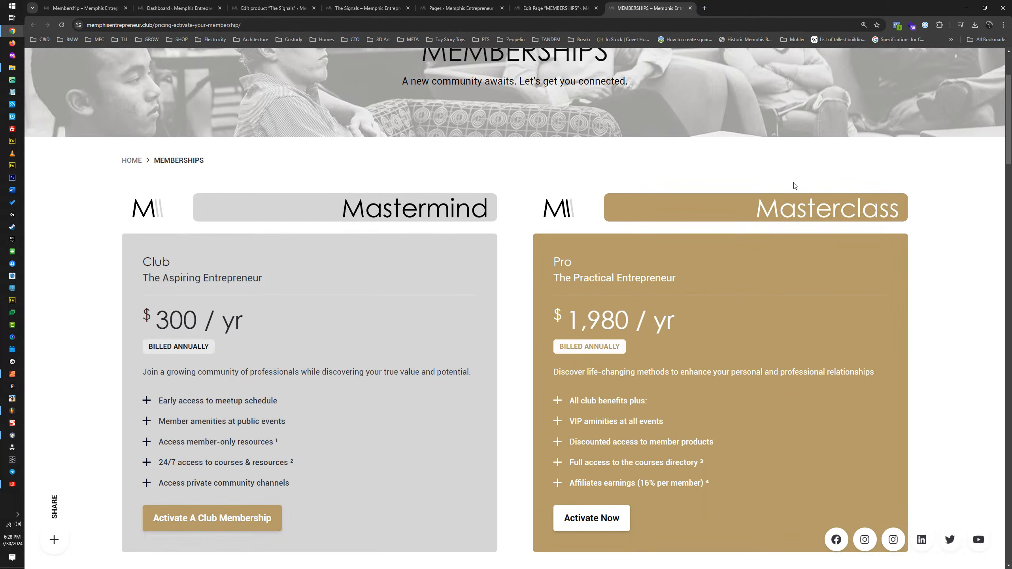
pyautogui.scroll(-8, 583, 213)
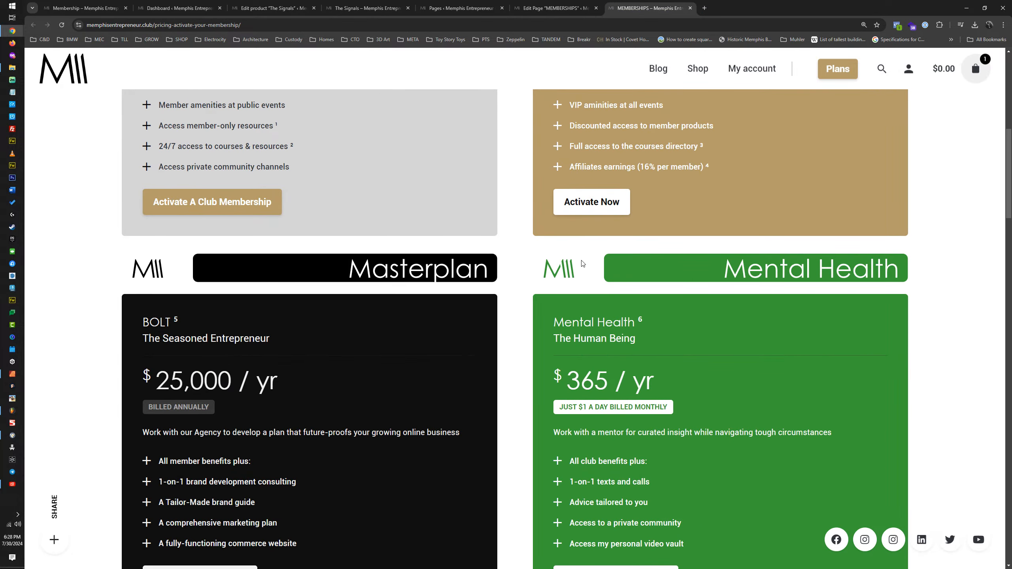
pyautogui.scroll(-10, 828, 259)
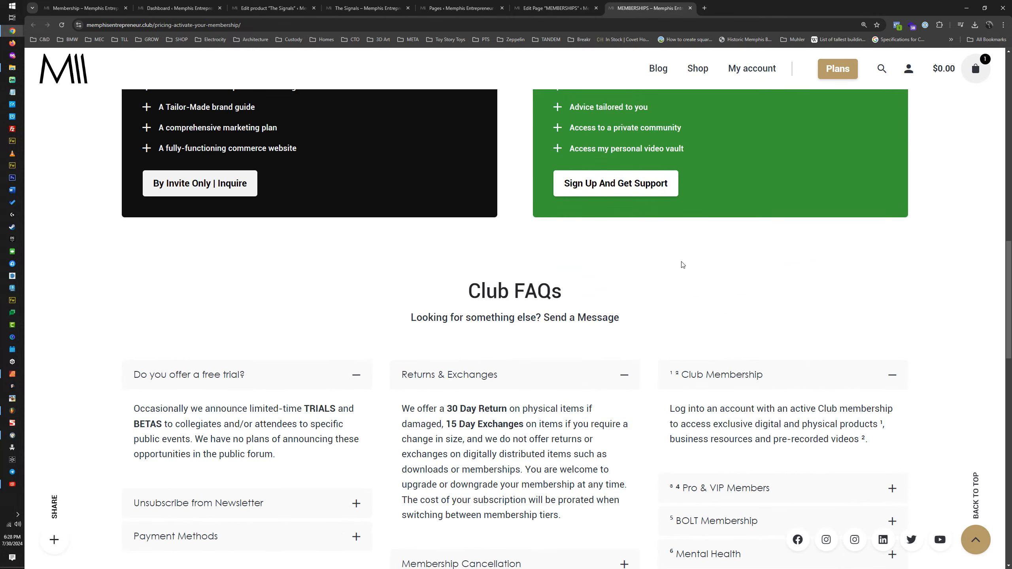
pyautogui.scroll(5, 683, 265)
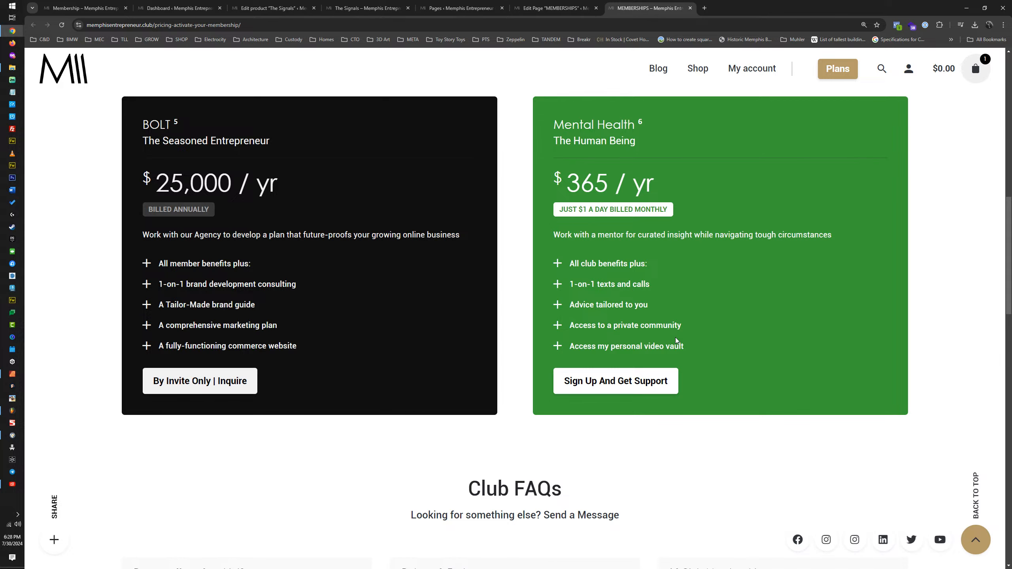
pyautogui.scroll(11, 676, 336)
pyautogui.scroll(3, 674, 339)
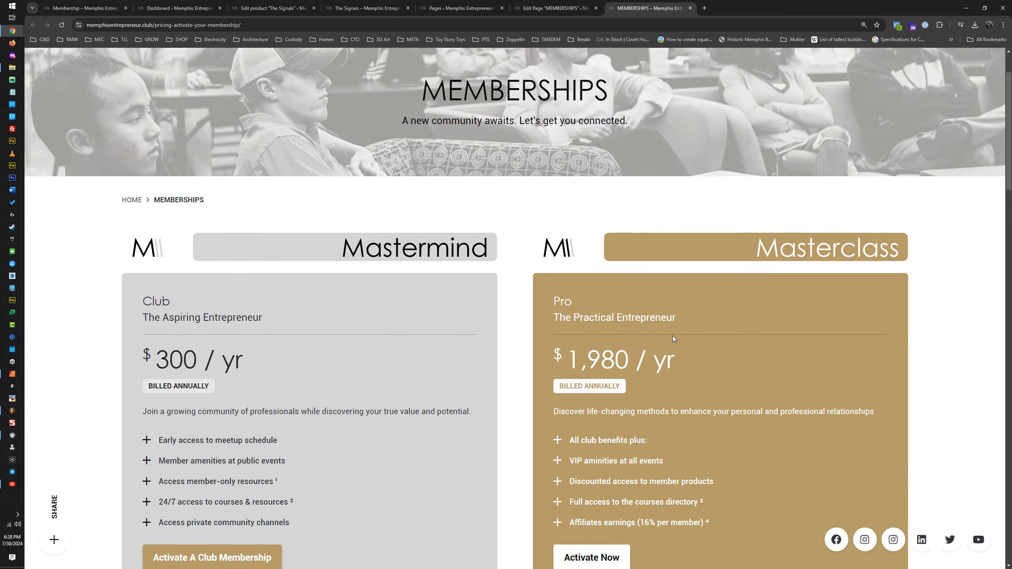
pyautogui.scroll(-6, 674, 339)
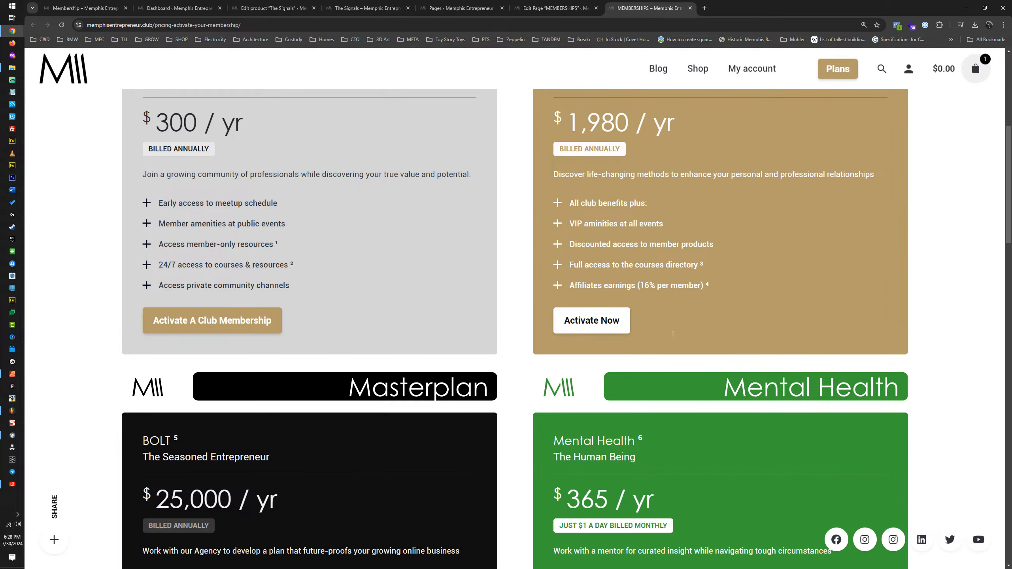
pyautogui.scroll(7, 674, 338)
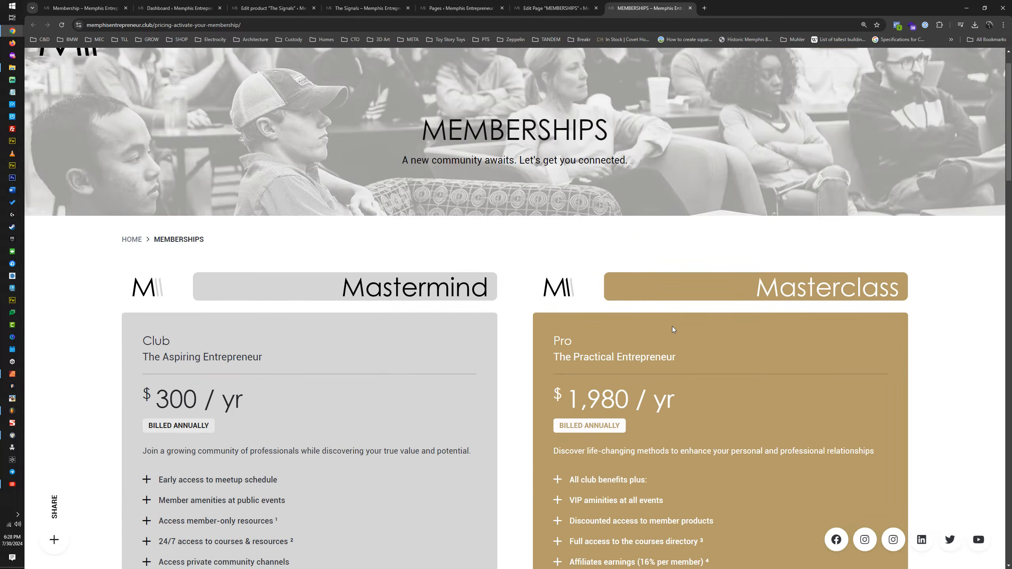
pyautogui.scroll(-4, 671, 319)
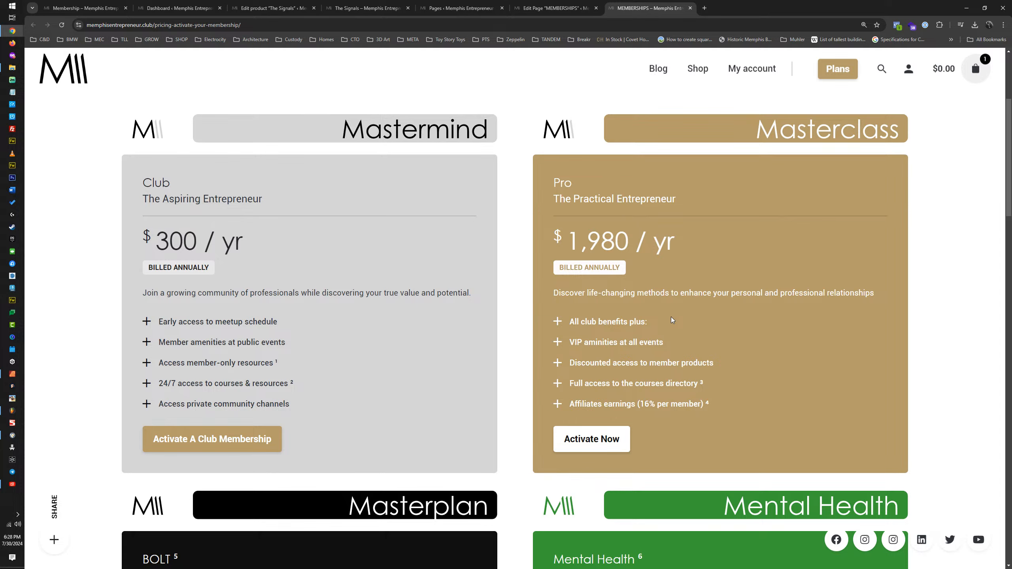
pyautogui.scroll(-15, 670, 321)
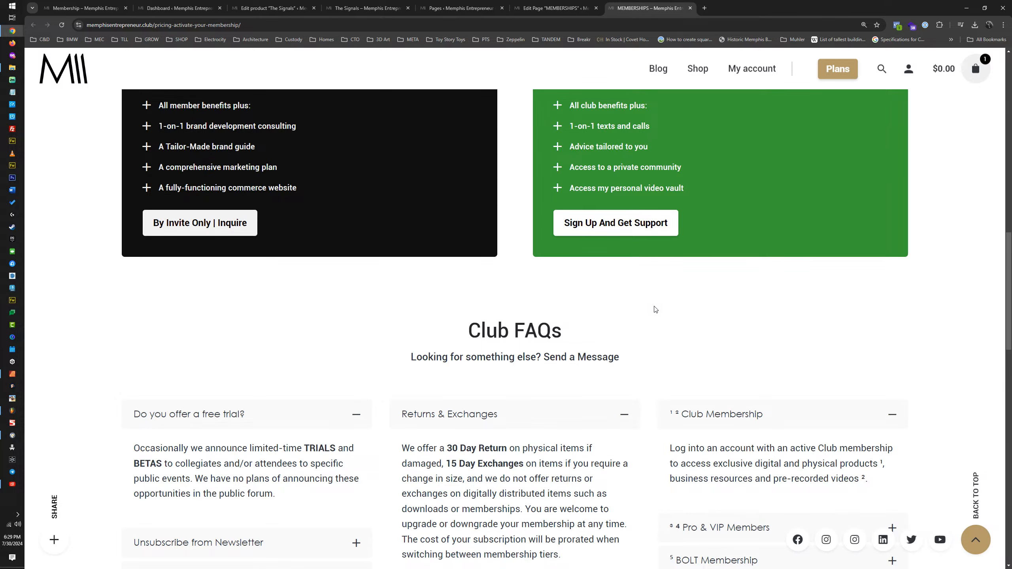
pyautogui.scroll(15, 636, 315)
pyautogui.scroll(4, 634, 316)
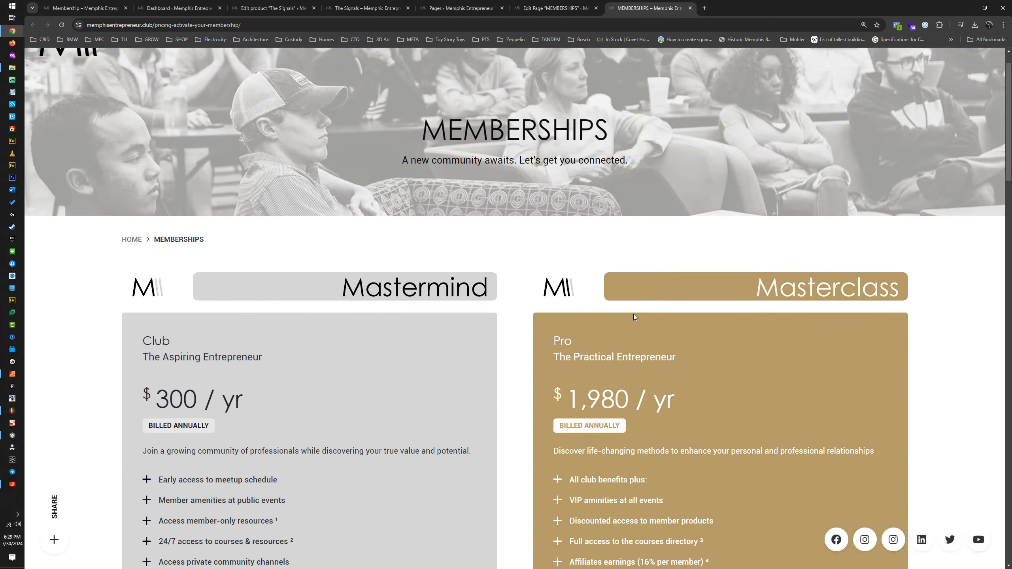
pyautogui.scroll(-16, 634, 314)
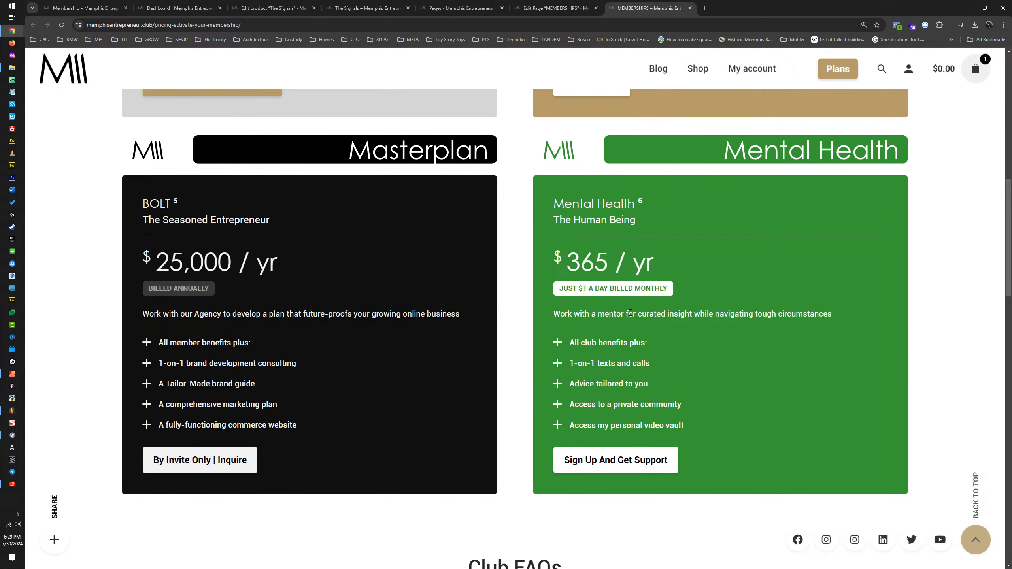
pyautogui.scroll(-3, 628, 312)
# Step: In the MEMBERSHIPS page editor, clone the Club FAQs heading row and the 80px empty space row, placing the cloned spacer between the two headings
pyautogui.click(555, 8)
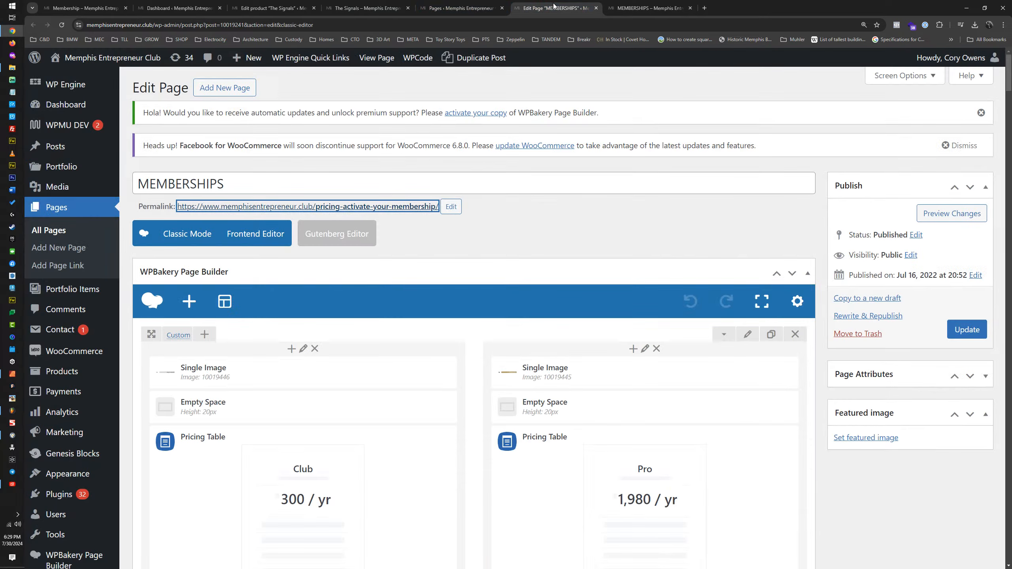
pyautogui.scroll(-15, 483, 165)
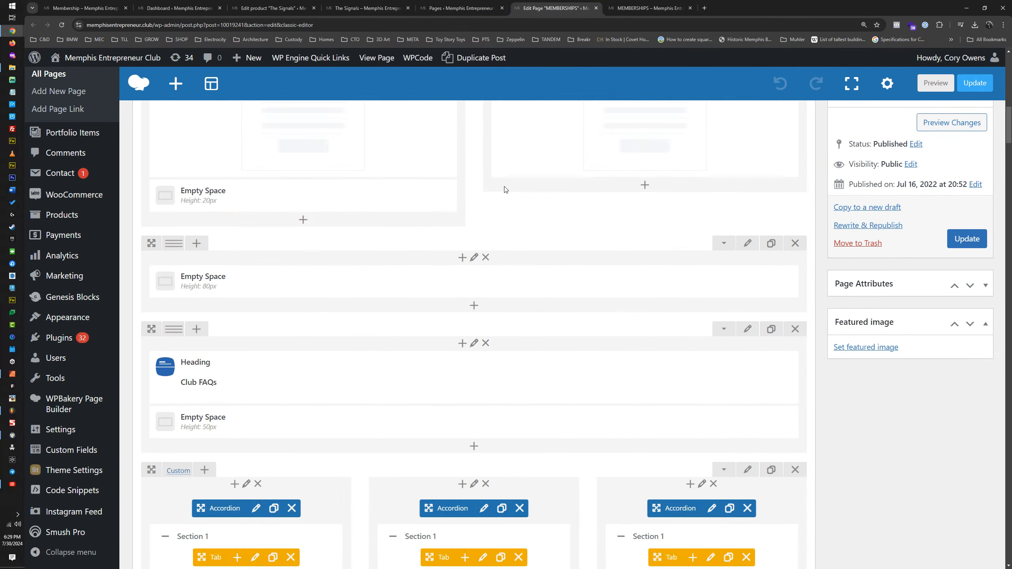
pyautogui.moveTo(439, 271)
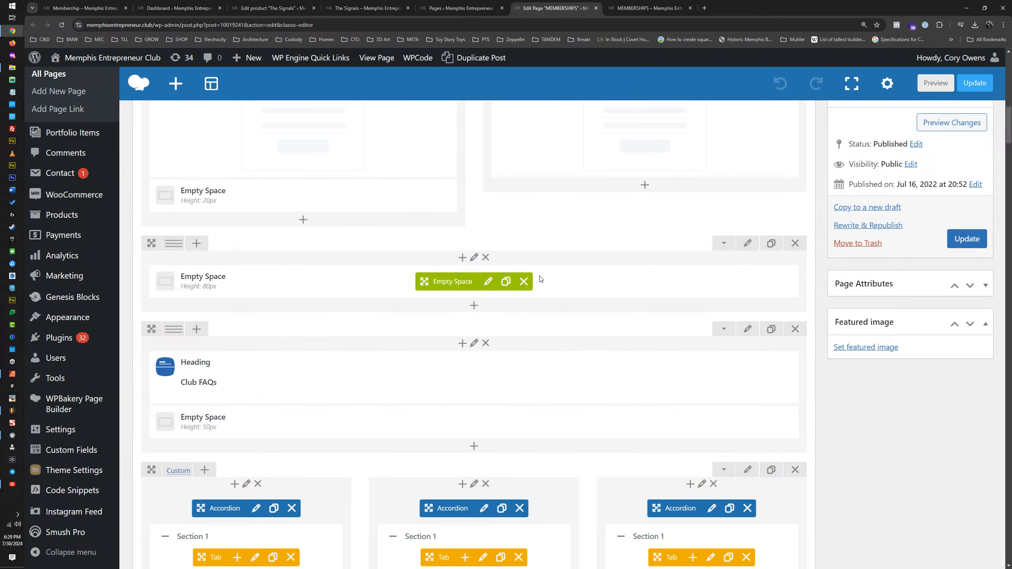
pyautogui.click(772, 329)
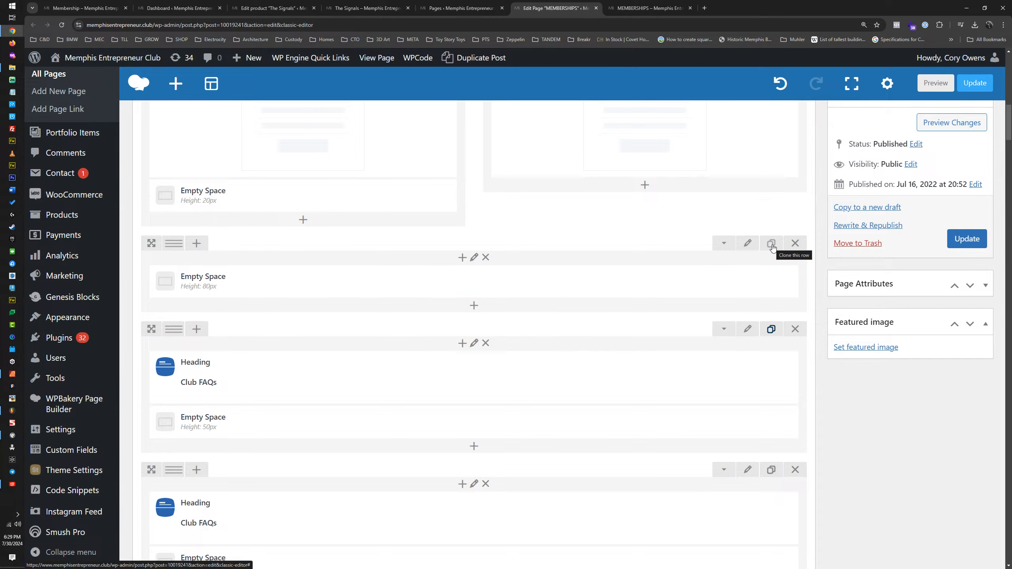
pyautogui.click(772, 246)
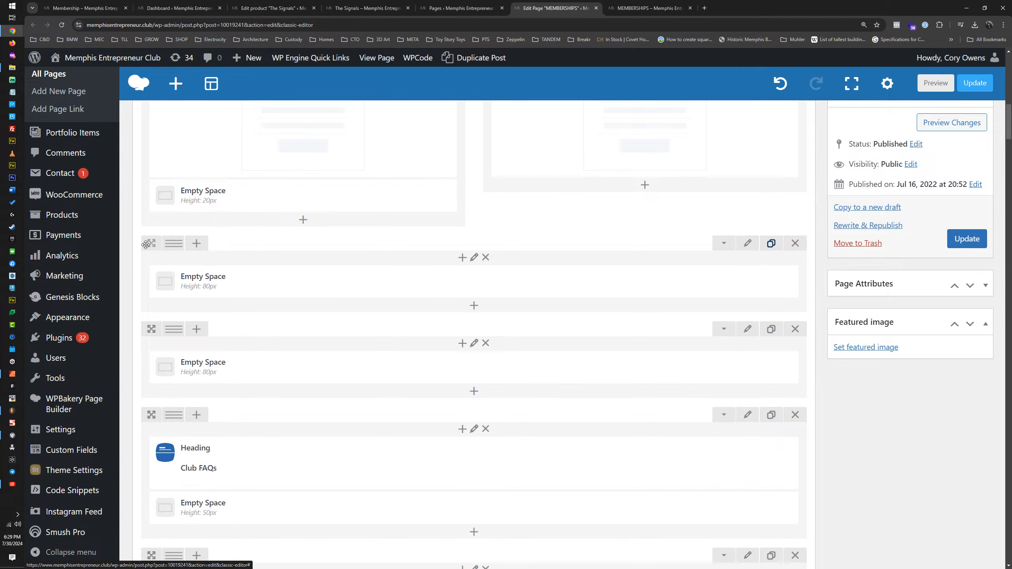
pyautogui.moveTo(149, 244); pyautogui.dragTo(157, 478)
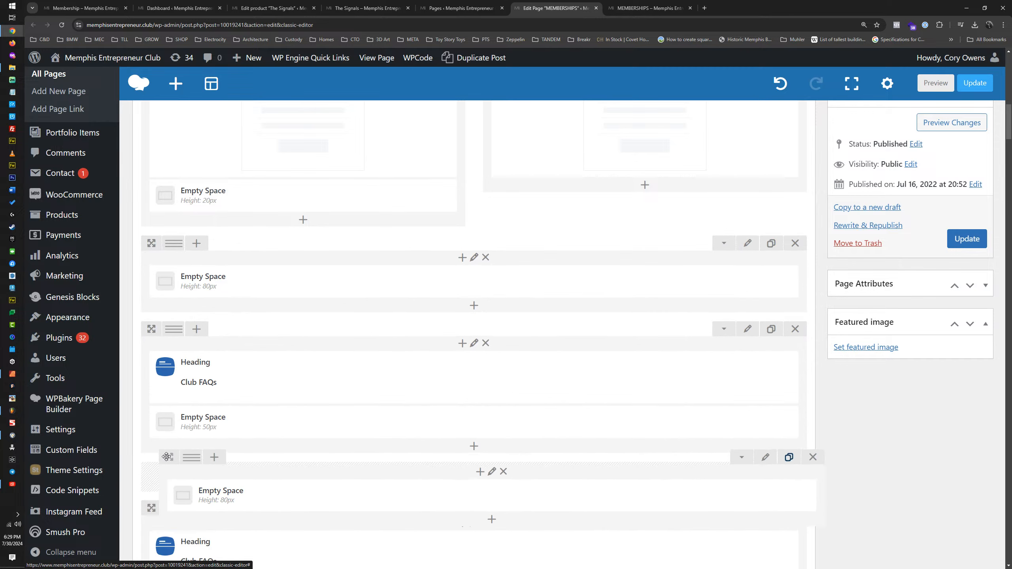
# Step: Clone the Club and Pro pricing row, collapse both copies and move the lower one directly below the first Club FAQs heading row
pyautogui.scroll(15, 625, 359)
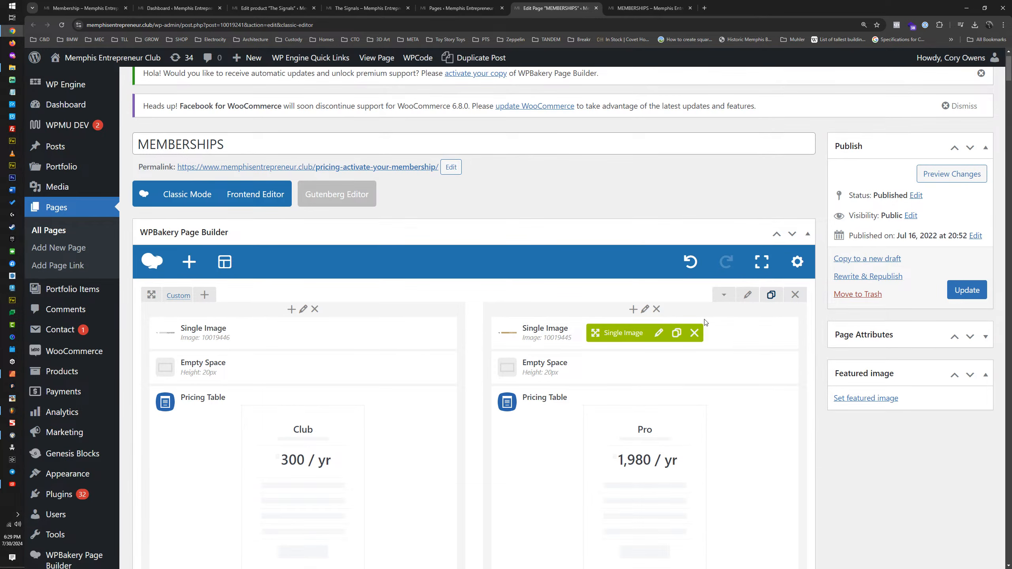
pyautogui.click(723, 296)
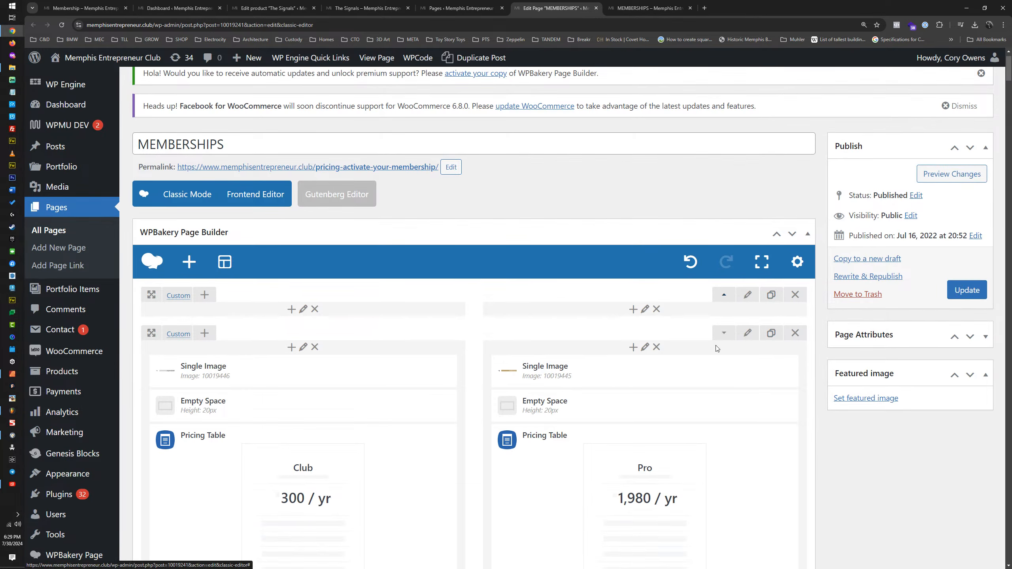
pyautogui.click(725, 334)
pyautogui.scroll(-4, 191, 220)
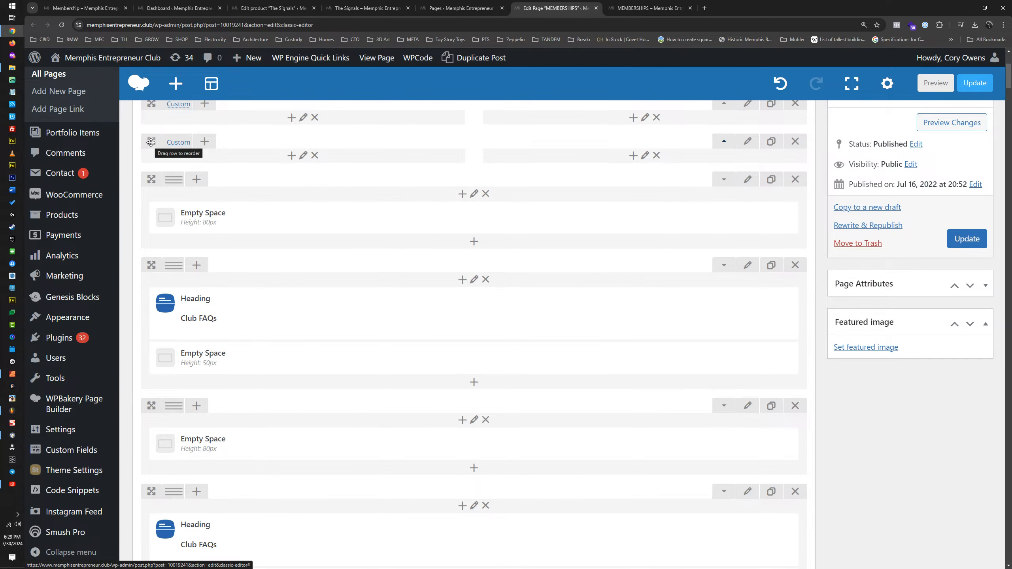
pyautogui.moveTo(150, 142); pyautogui.dragTo(137, 366)
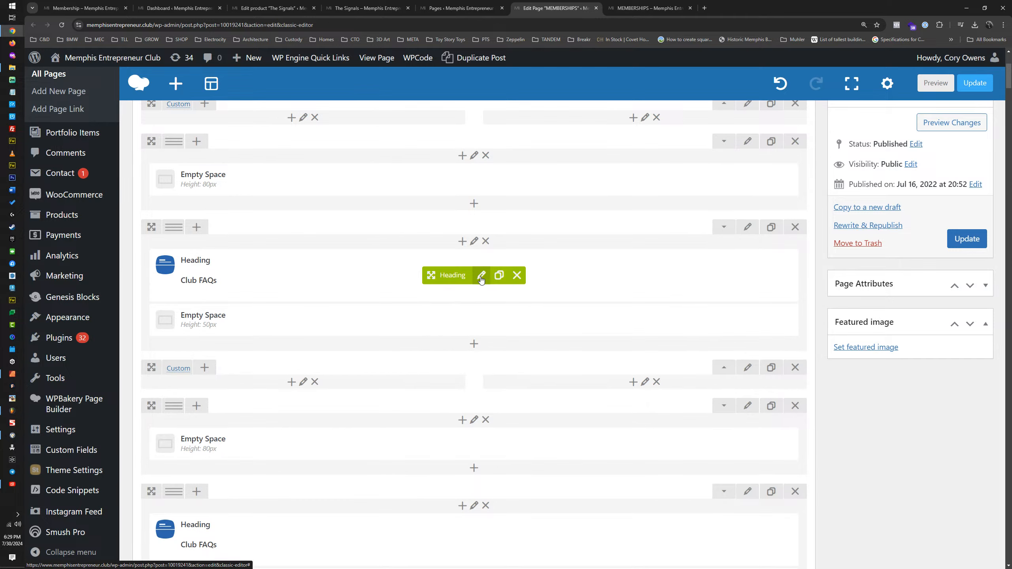
# Step: Change the title of the first Club FAQs heading to "The SIGNALS"
pyautogui.click(481, 278)
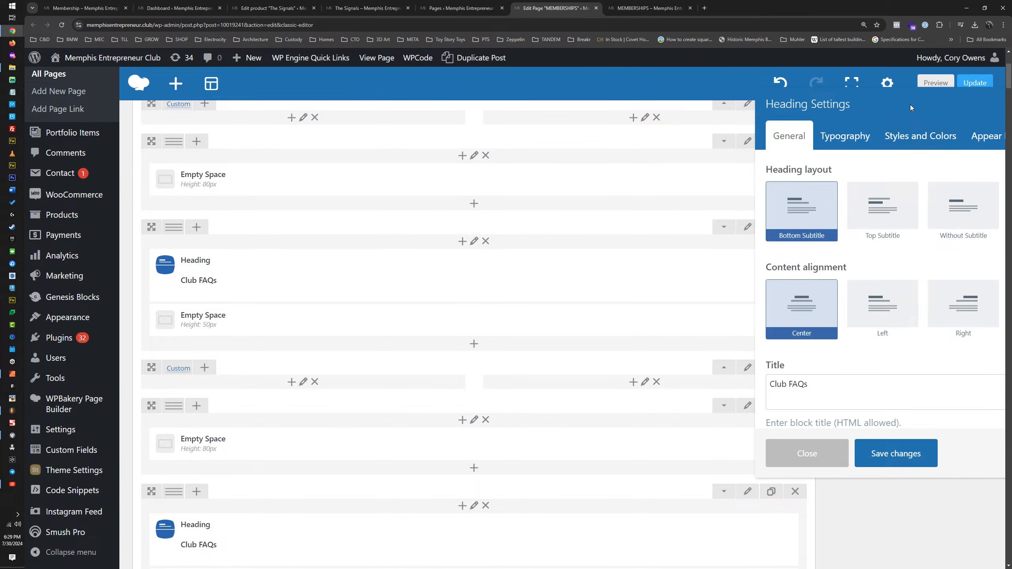
pyautogui.moveTo(910, 105); pyautogui.dragTo(483, 108)
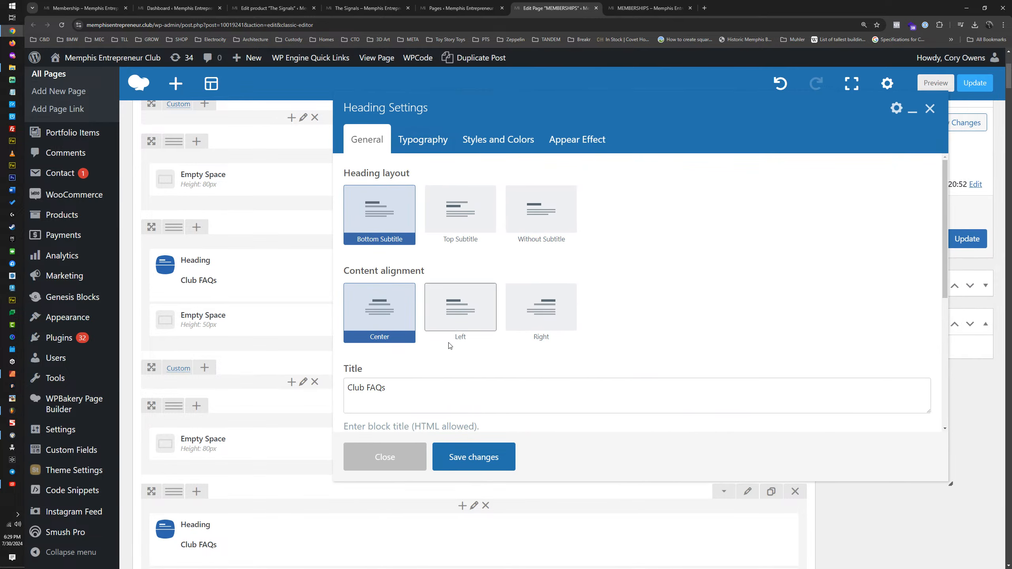
pyautogui.click(395, 388)
pyautogui.hotkey('ctrl', 'a')
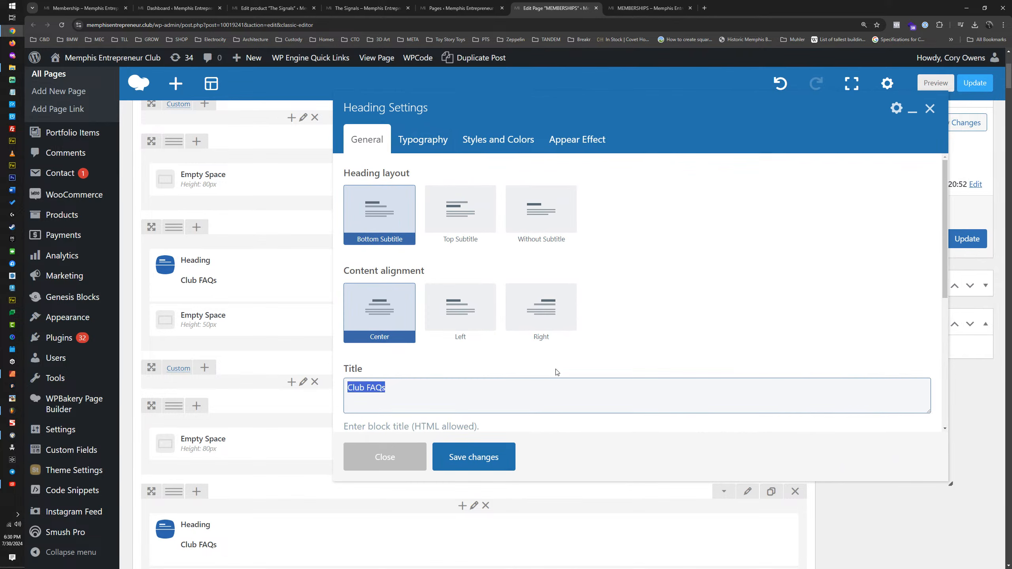
pyautogui.write('The SIGNALS')
# Step: Replace the SIGNALS heading's subtitle with "Isolated support groups for men and women navigating through dark times."
pyautogui.scroll(-3, 473, 343)
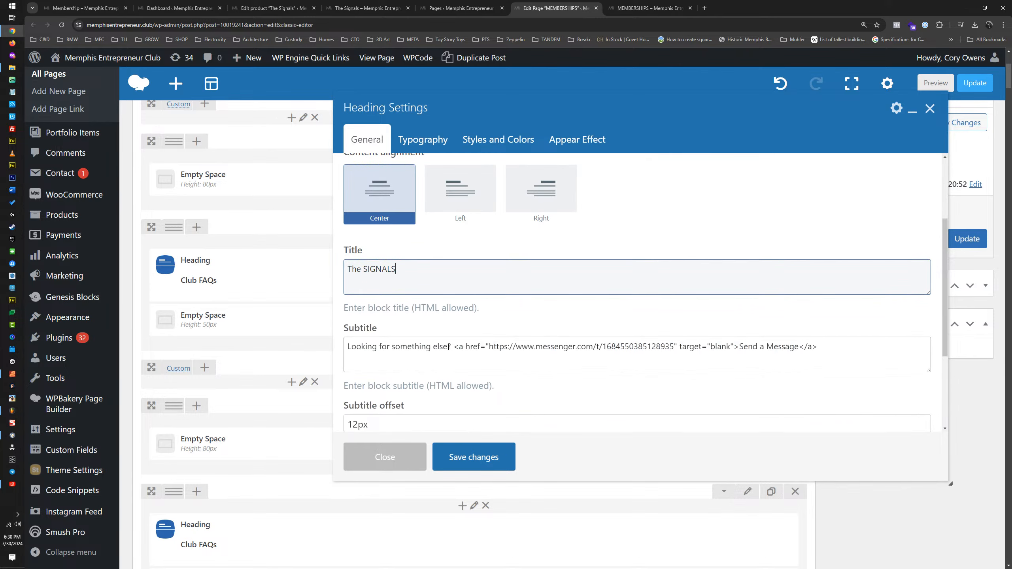
pyautogui.moveTo(448, 347); pyautogui.dragTo(336, 352)
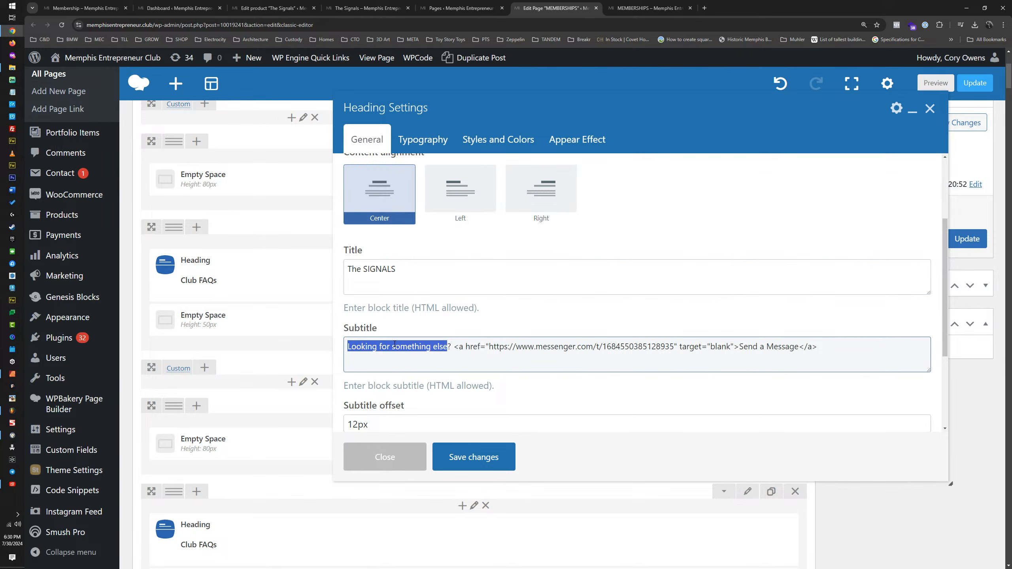
pyautogui.write('Isolated ')
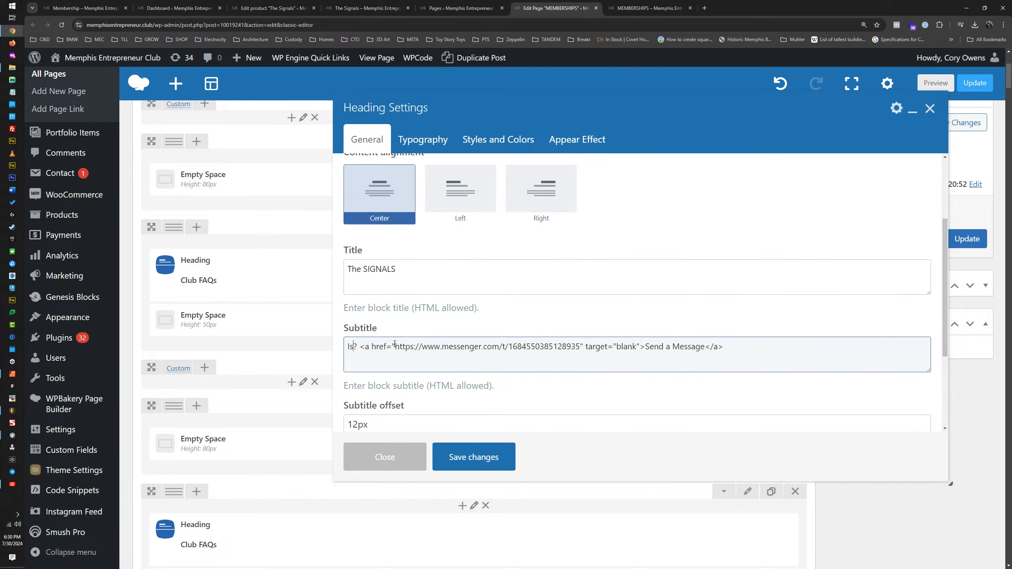
pyautogui.write('support groups')
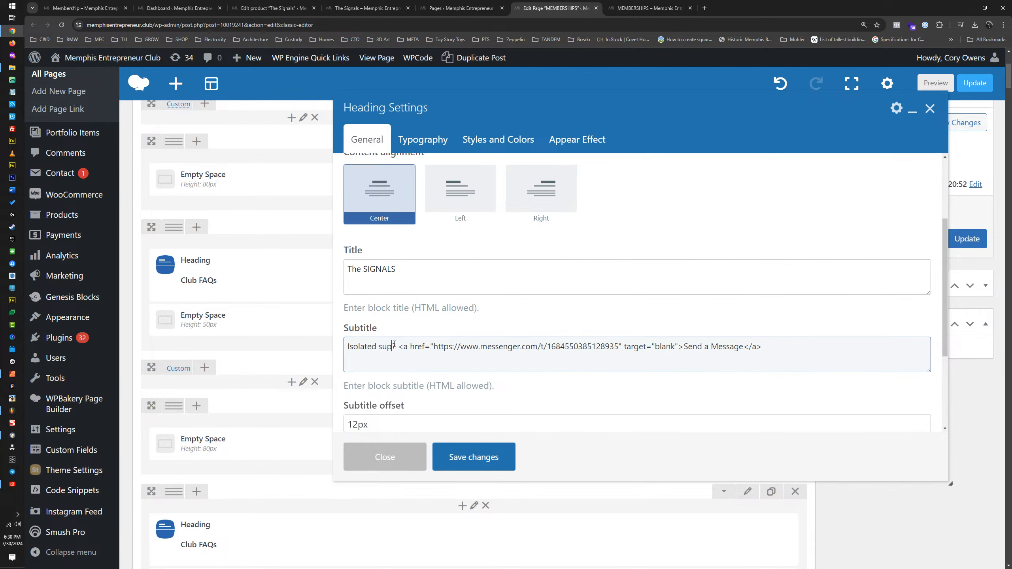
pyautogui.write(' for men and women')
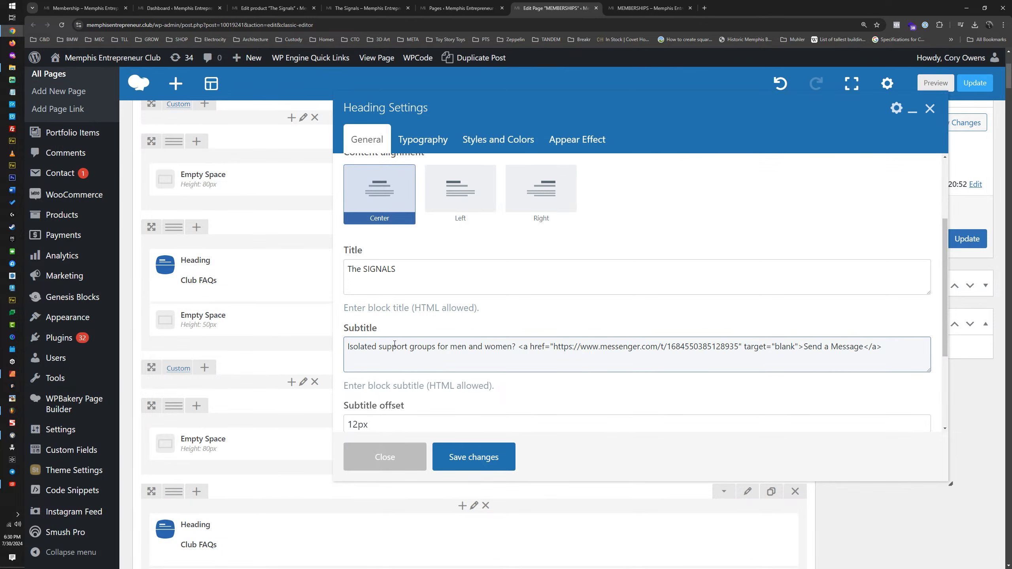
pyautogui.write(' navigating ')
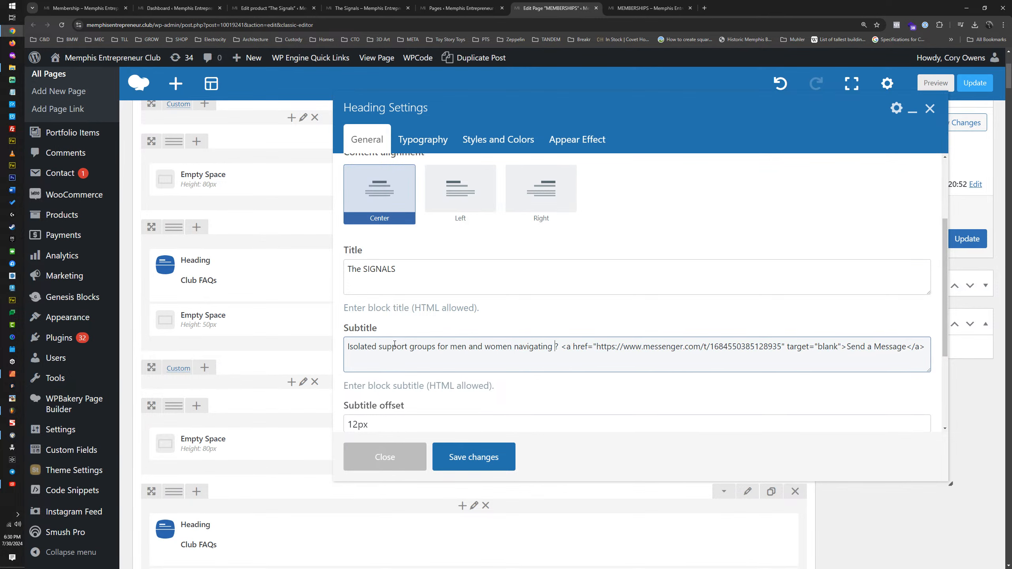
pyautogui.write('through dark times')
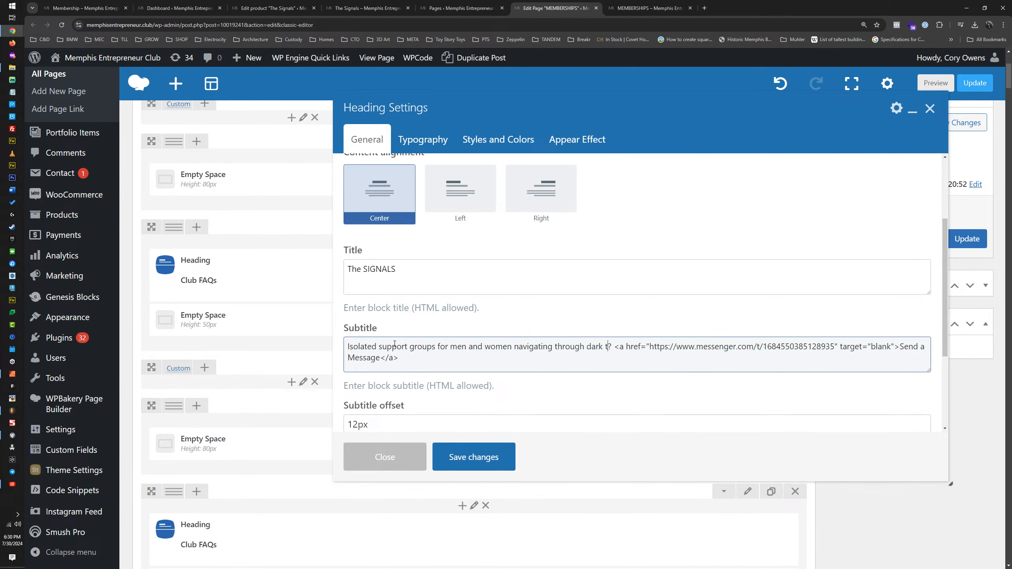
pyautogui.hotkey('ctrl', 'shift', 'End')
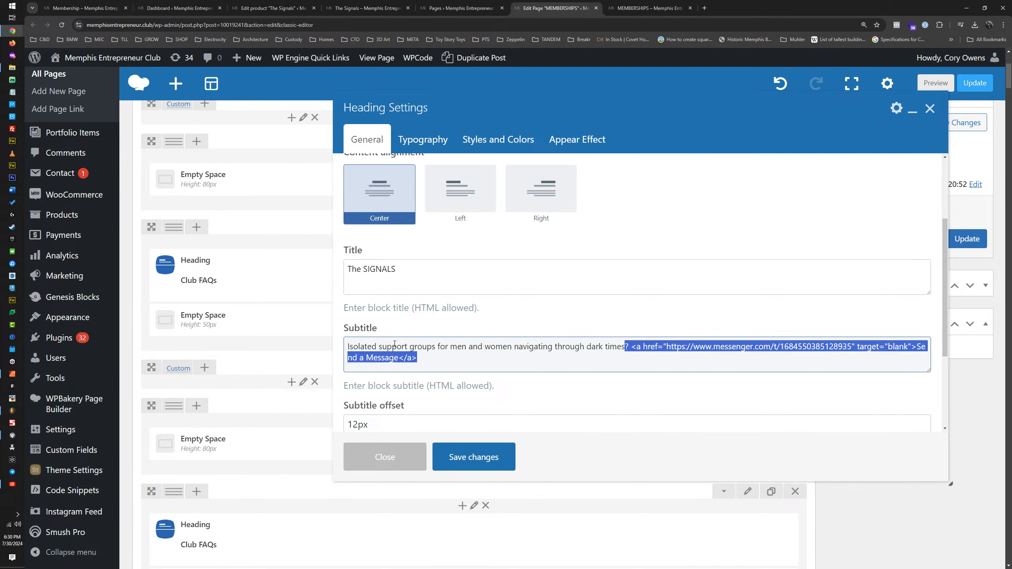
pyautogui.press('BackSpace')
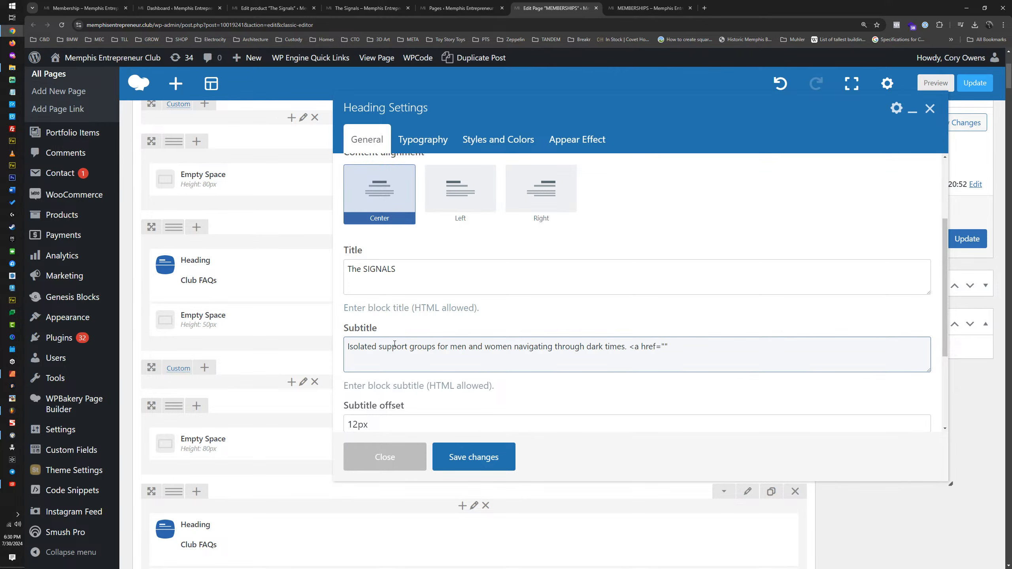
# Step: Append a "Learn More" link with href "#" and target "blank" to the subtitle and save the heading settings
pyautogui.write('arget')
pyautogui.write('="blank')
pyautogui.write('">Learn Mor')
pyautogui.write('e</a')
pyautogui.write('#')
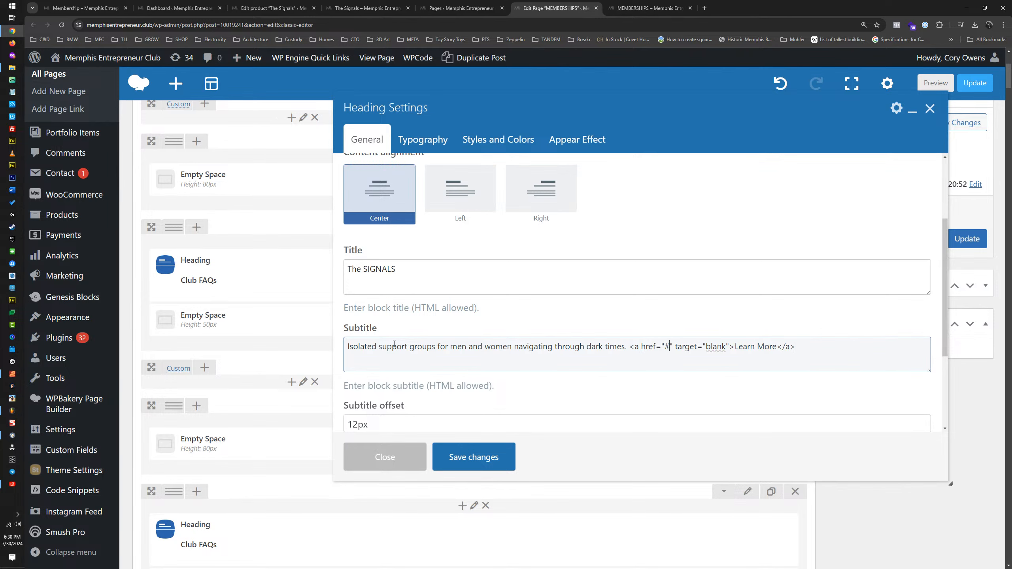
pyautogui.scroll(-5, 476, 402)
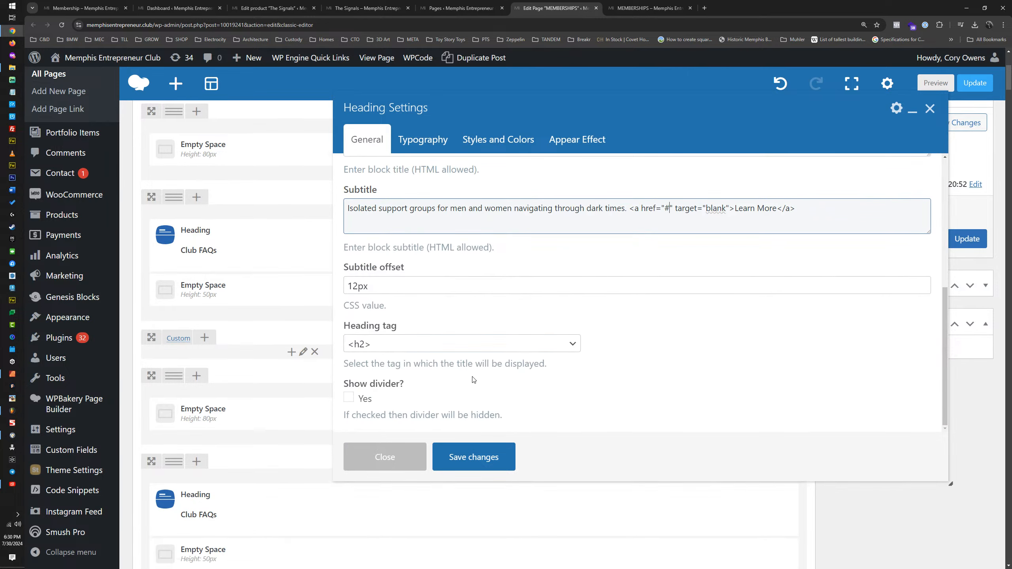
pyautogui.click(471, 458)
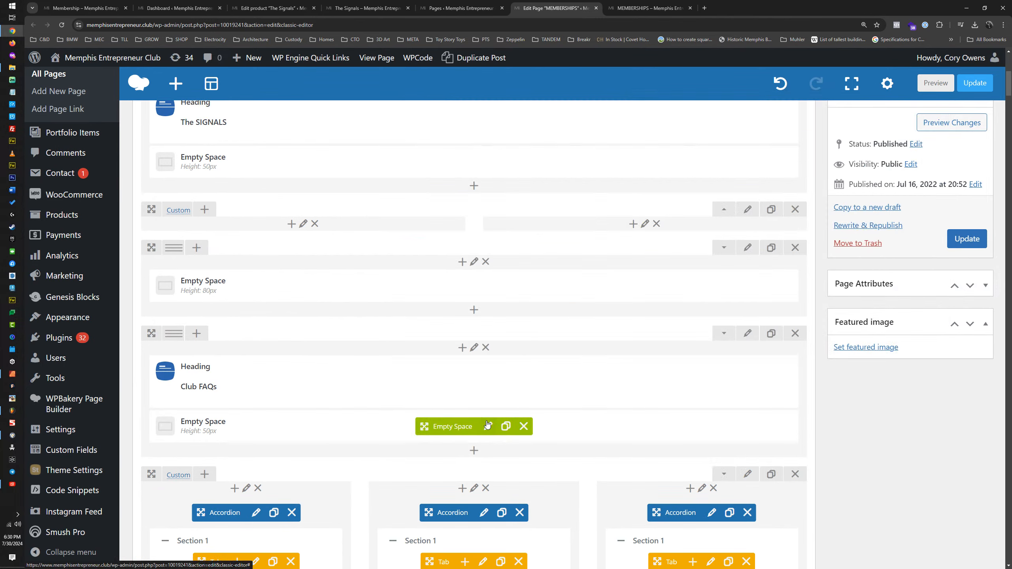
# Step: Expand the collapsed two-column pricing row below The SIGNALS heading
pyautogui.scroll(3, 434, 342)
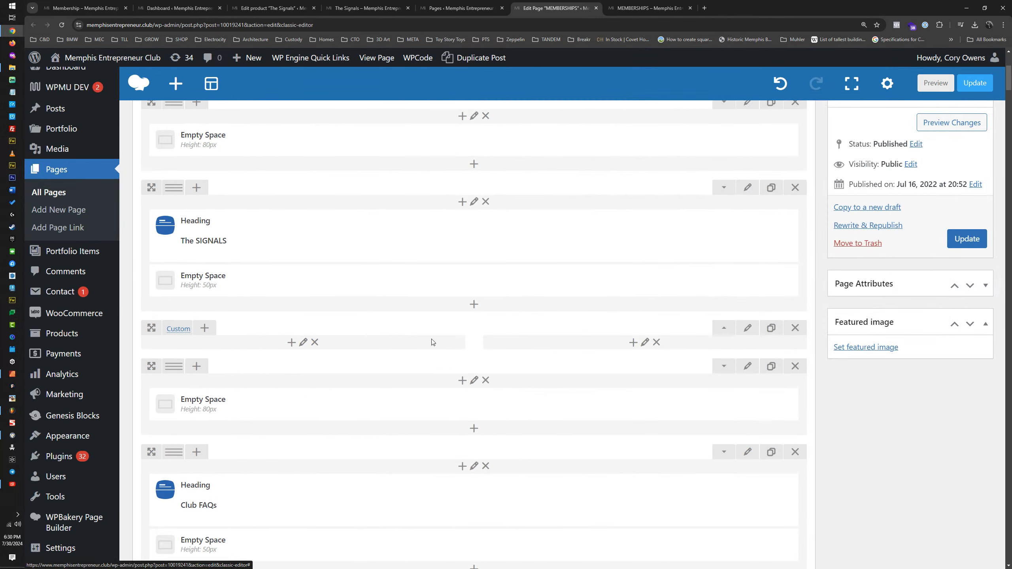
pyautogui.click(717, 330)
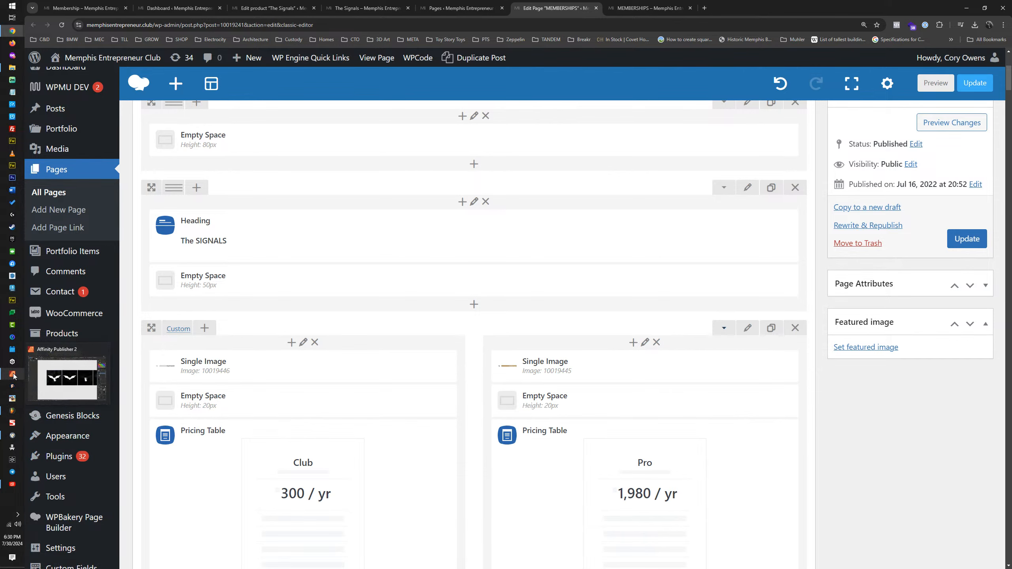
# Step: Switch to File Explorer and open the New Website folder under Memphis Entrepreneur Club, down to the membership banner files
pyautogui.click(13, 376)
pyautogui.click(12, 68)
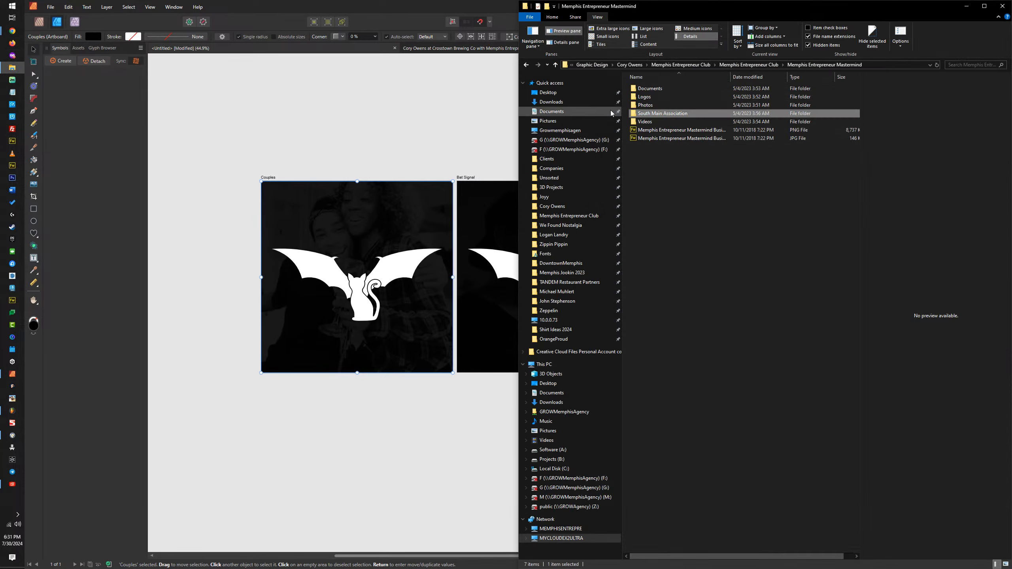
pyautogui.click(748, 67)
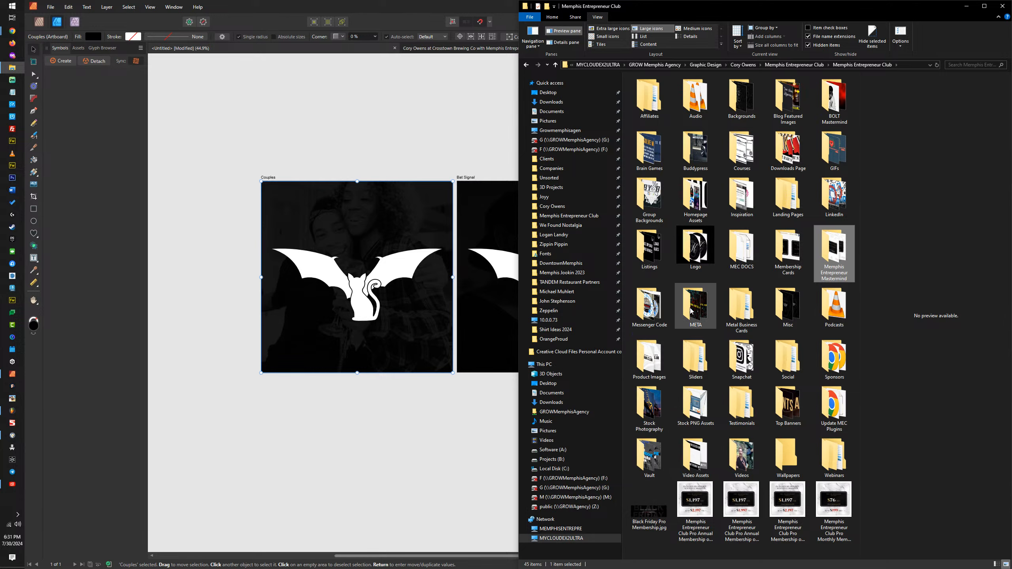
pyautogui.press('BackSpace')
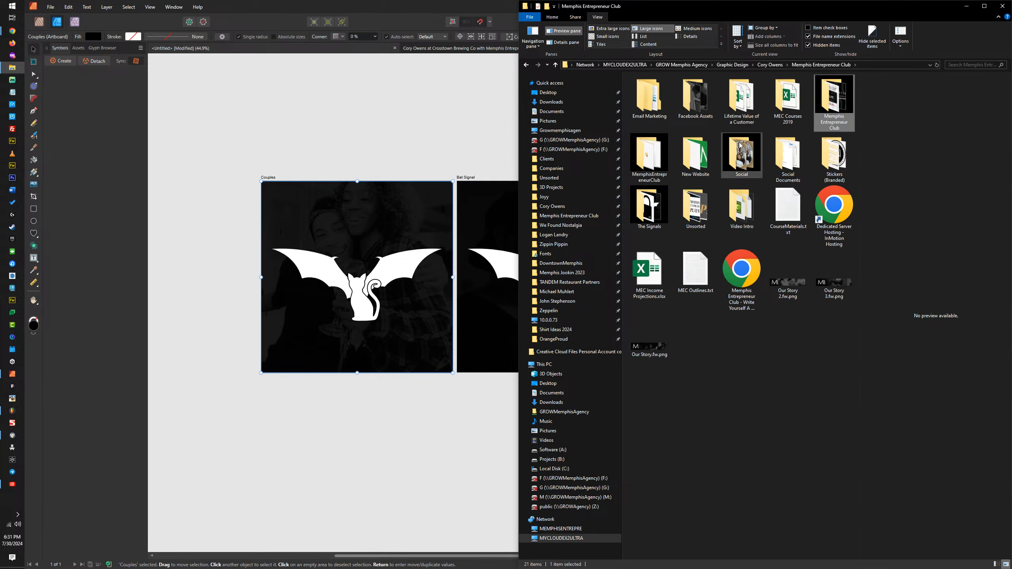
pyautogui.doubleClick(712, 156)
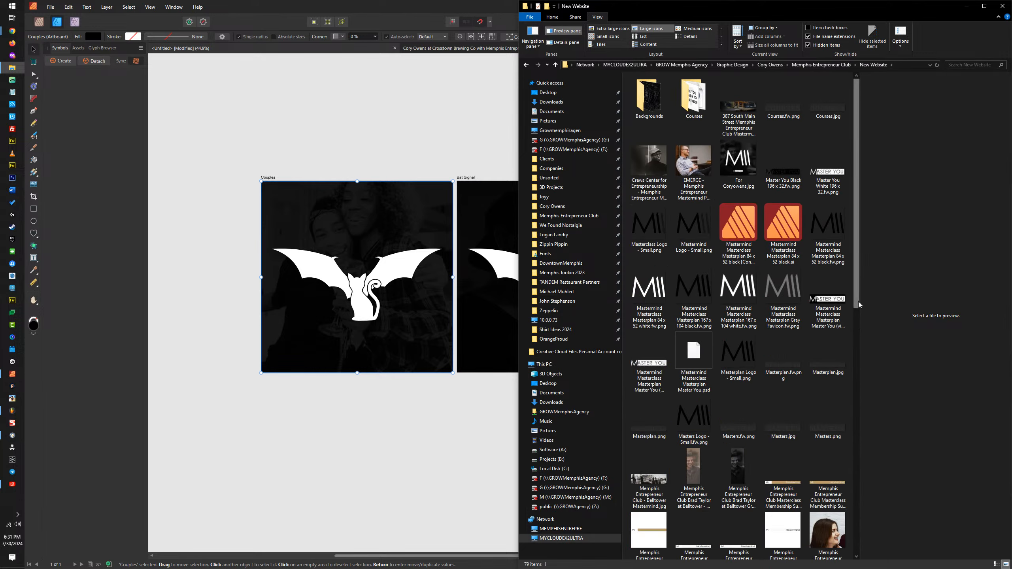
pyautogui.moveTo(857, 305); pyautogui.dragTo(852, 531)
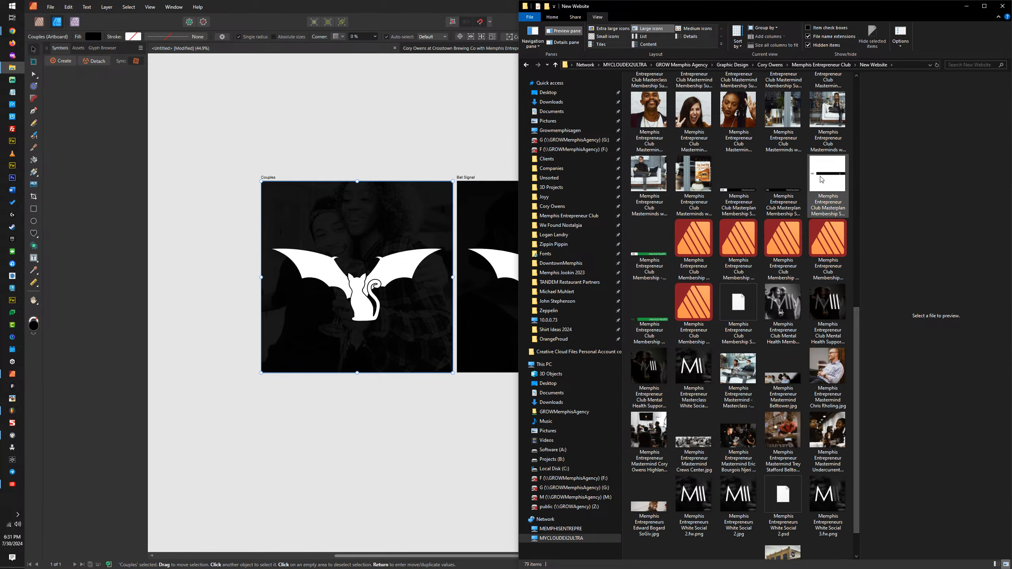
# Step: Open Memphis Entrepreneur Club Membership Mental Health Subscription.svg in Affinity Publisher and examine how its lettering is layered
pyautogui.click(695, 304)
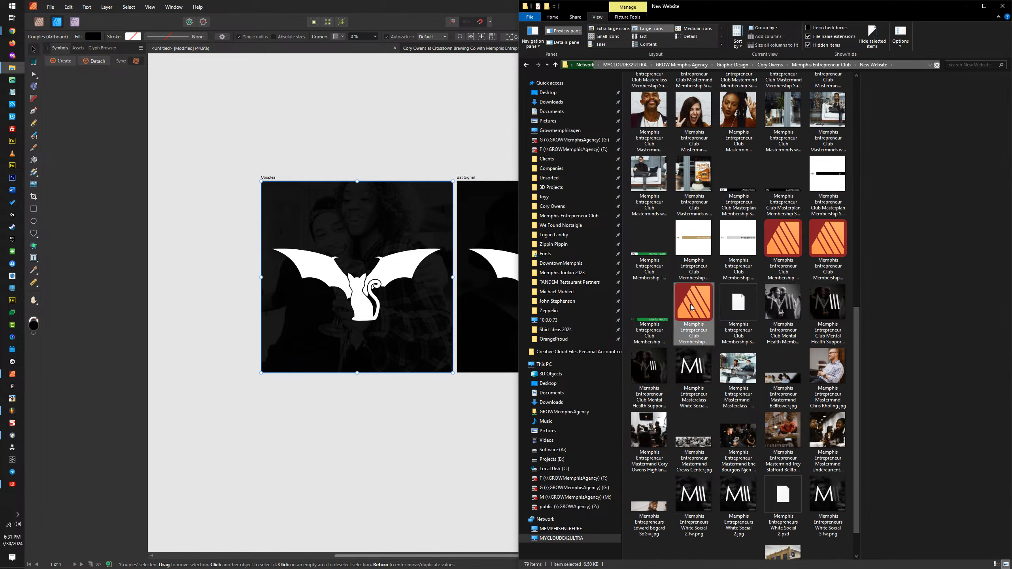
pyautogui.doubleClick(695, 305)
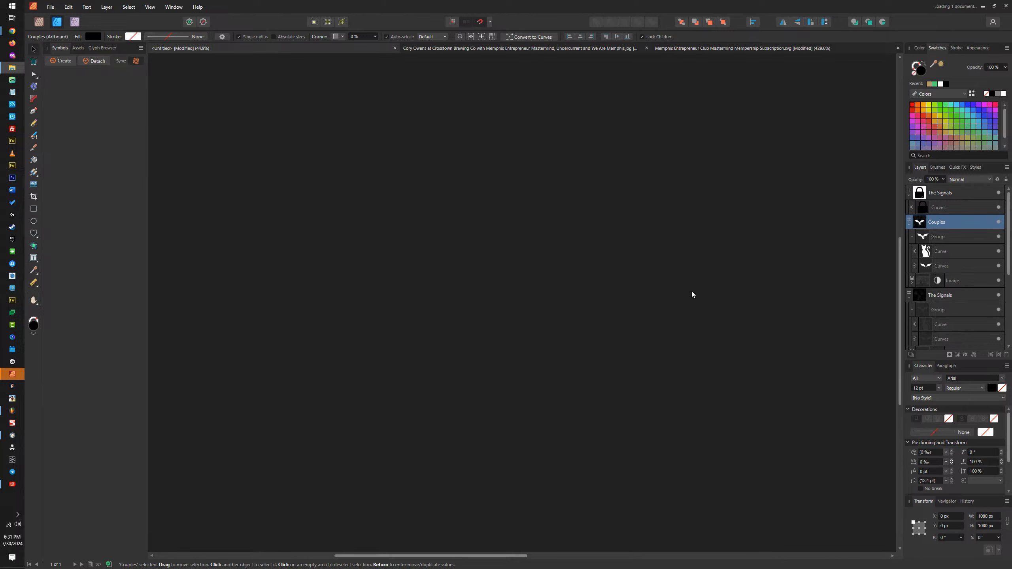
pyautogui.click(687, 313)
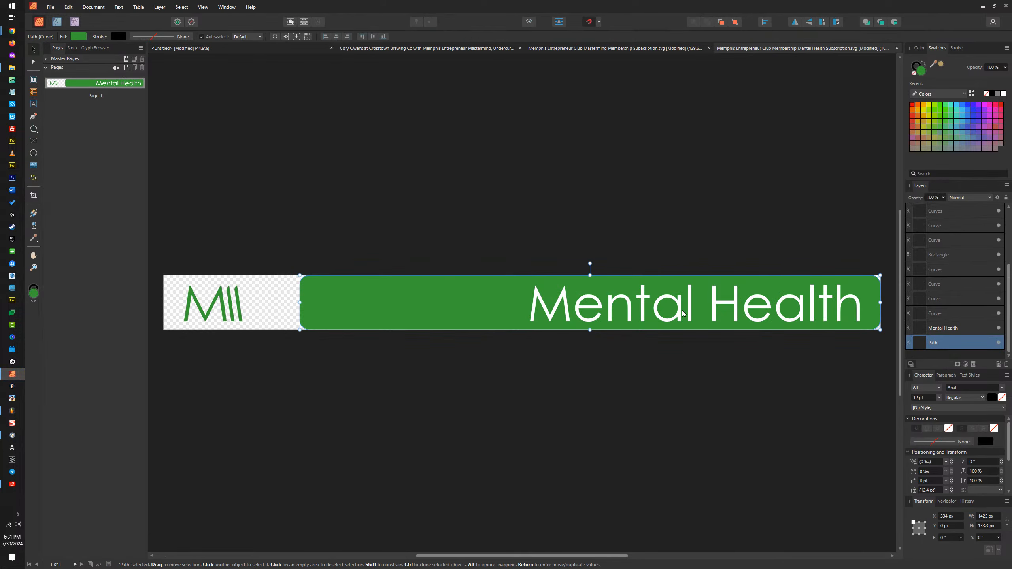
pyautogui.click(670, 306)
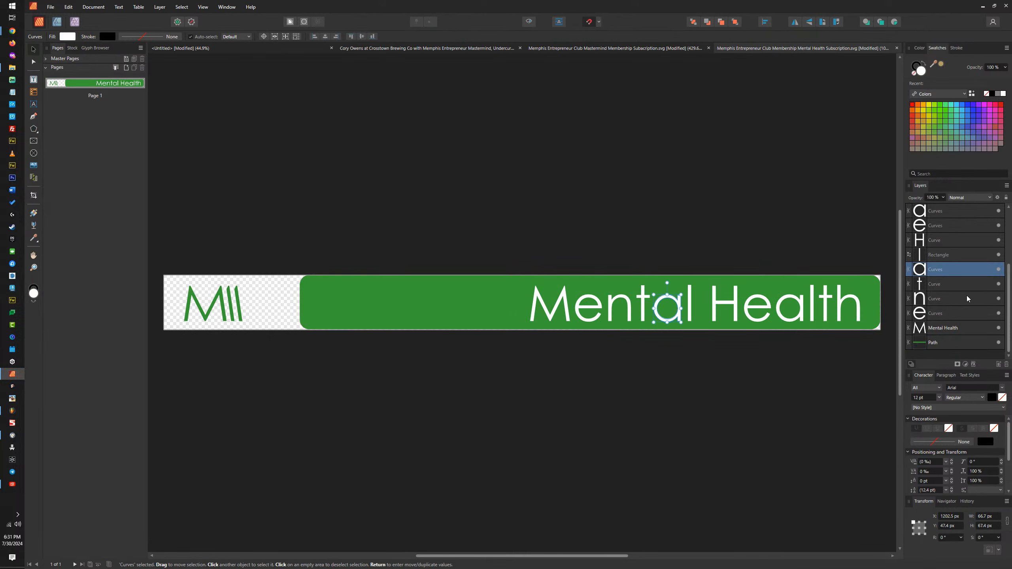
pyautogui.scroll(3, 967, 298)
pyautogui.scroll(3, 945, 252)
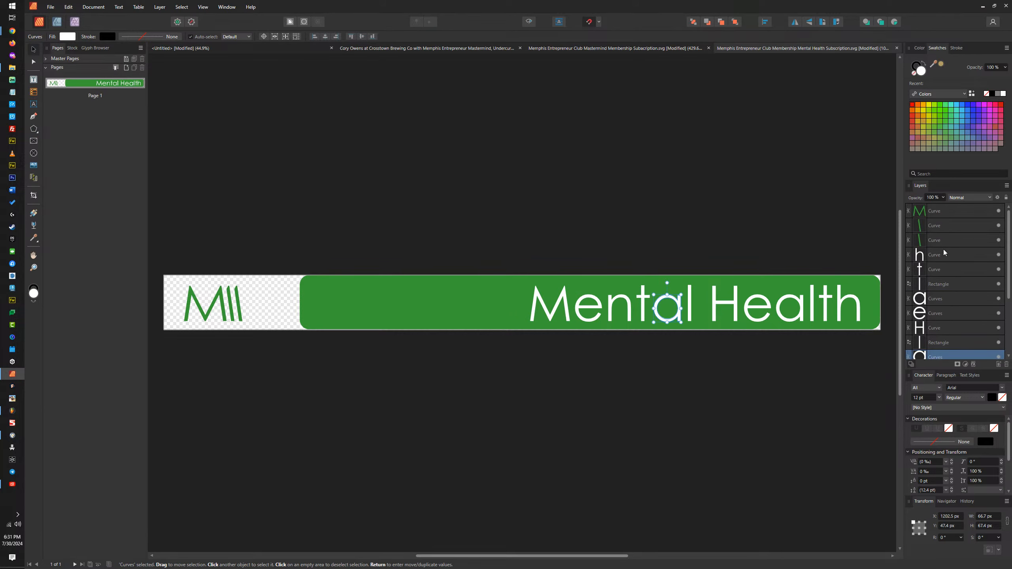
# Step: Close the Mental Health and Mastermind subscription SVG documents without saving changes
pyautogui.click(898, 49)
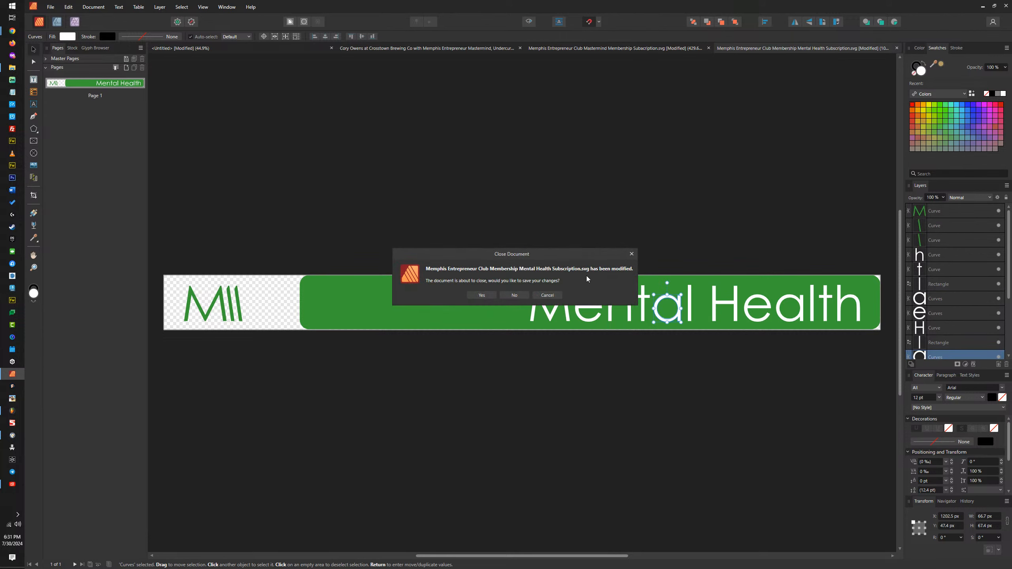
pyautogui.click(515, 295)
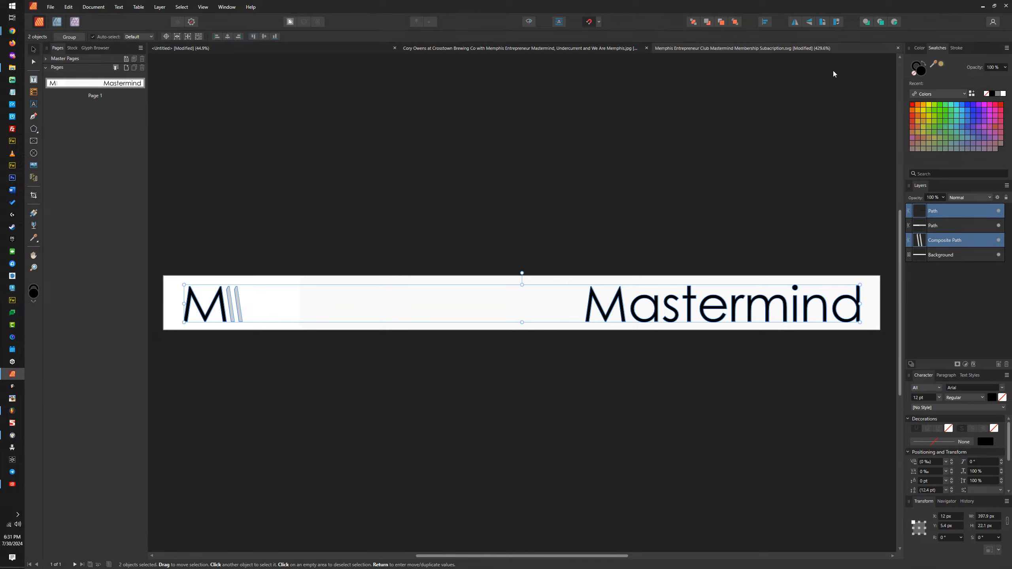
pyautogui.click(898, 49)
pyautogui.click(513, 296)
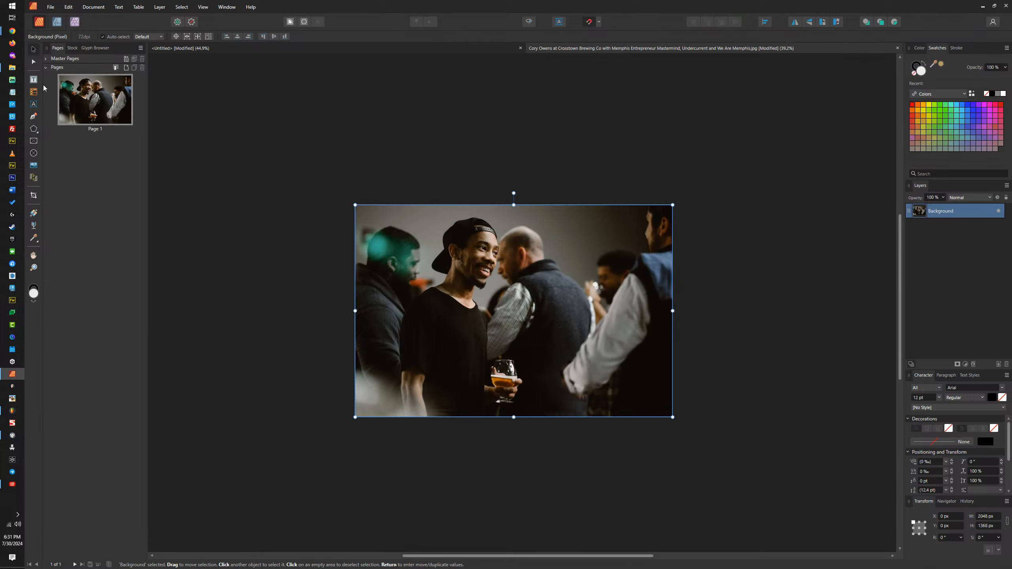
# Step: Open Memphis Entrepreneur Club Membership Masterclass Subscription.svg from the New Website folder and examine its layers
pyautogui.moveTo(14, 376)
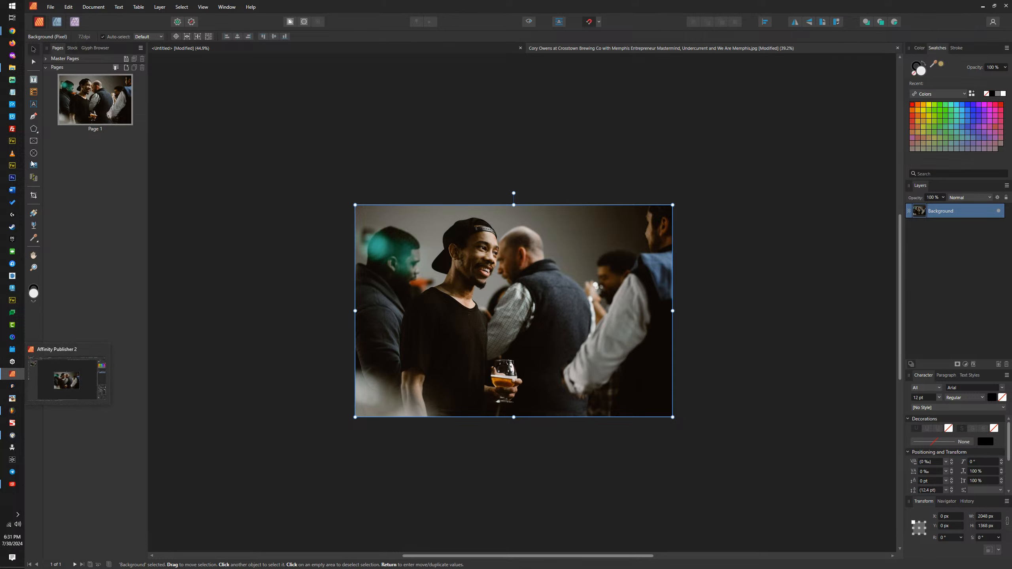
pyautogui.click(12, 67)
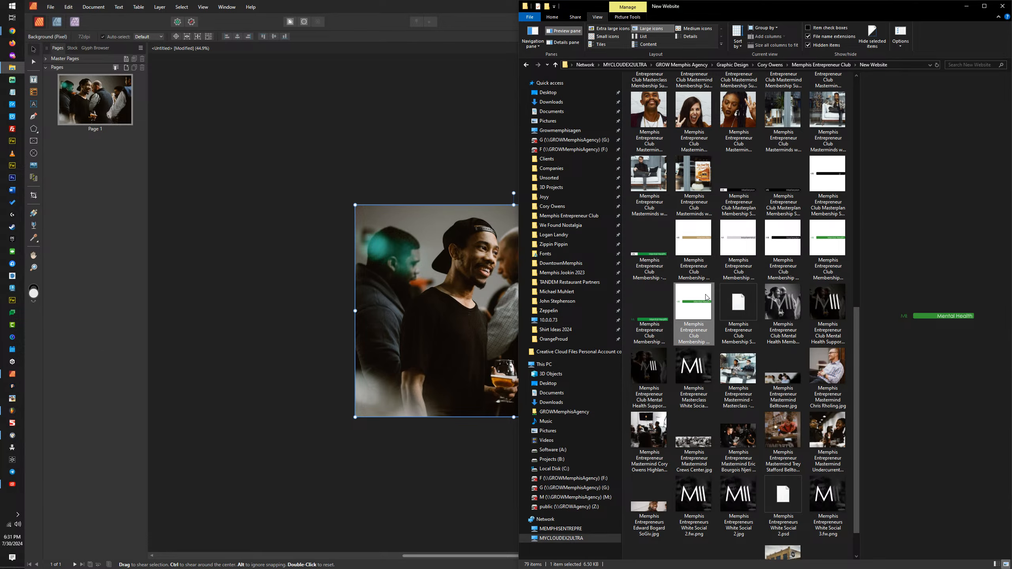
pyautogui.click(700, 246)
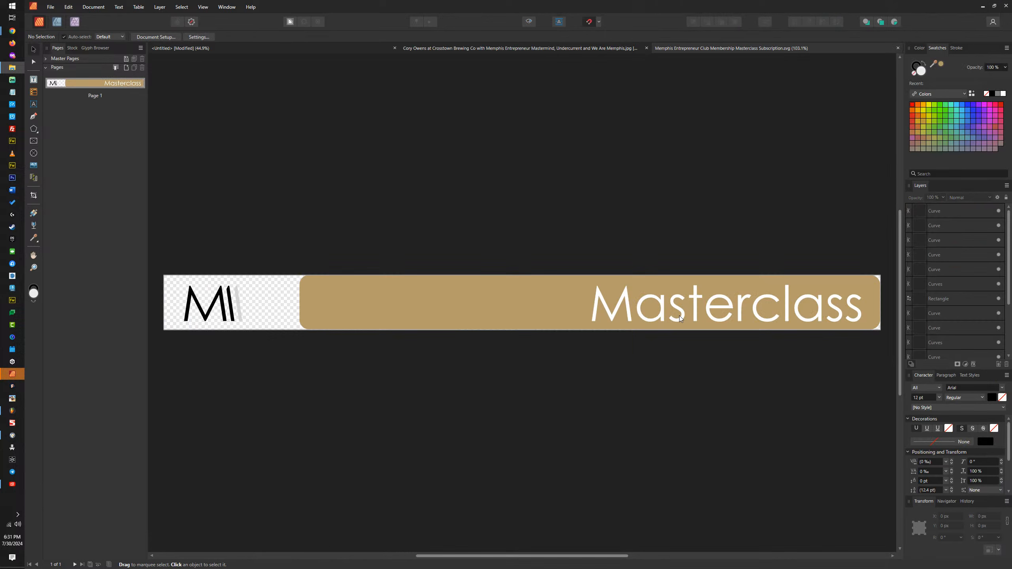
pyautogui.click(680, 317)
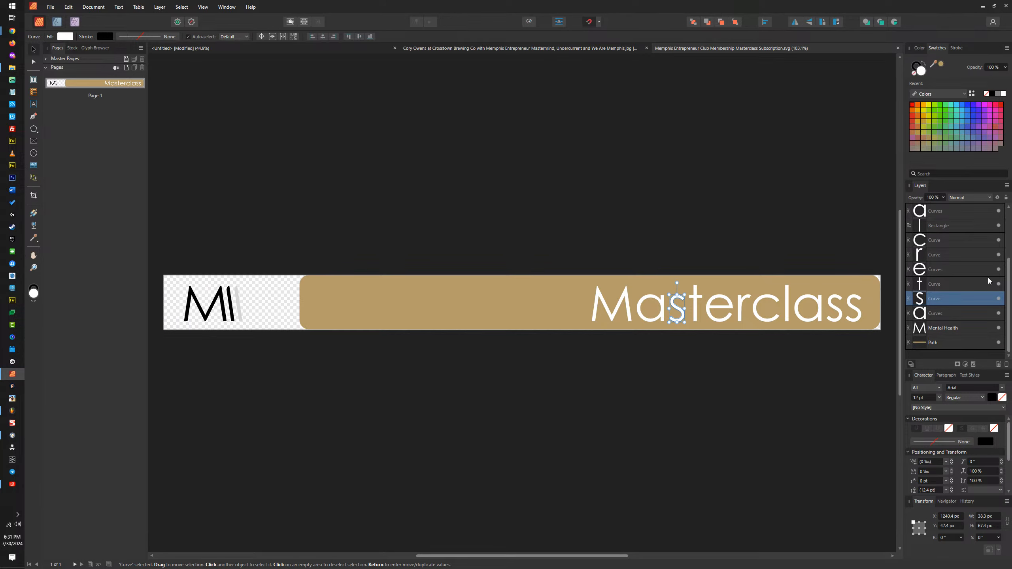
pyautogui.scroll(1, 989, 282)
# Step: Look through the New Website folder for an editable banner and open Memphis Entrepreneur Club Membership Mental Health Subscription.afpub
pyautogui.click(12, 67)
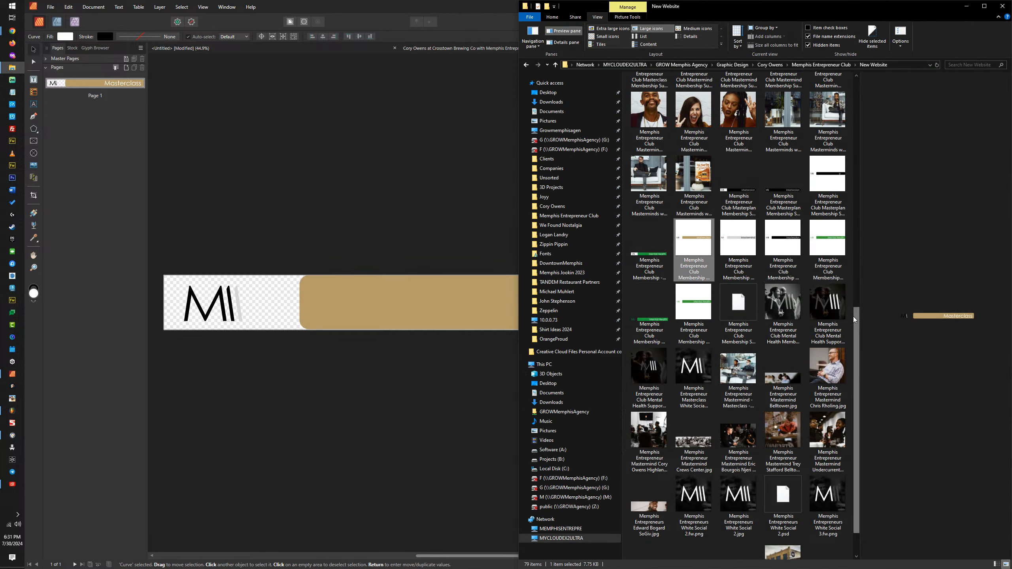
pyautogui.scroll(-1, 852, 290)
pyautogui.scroll(2, 851, 290)
pyautogui.moveTo(851, 290); pyautogui.dragTo(837, 78)
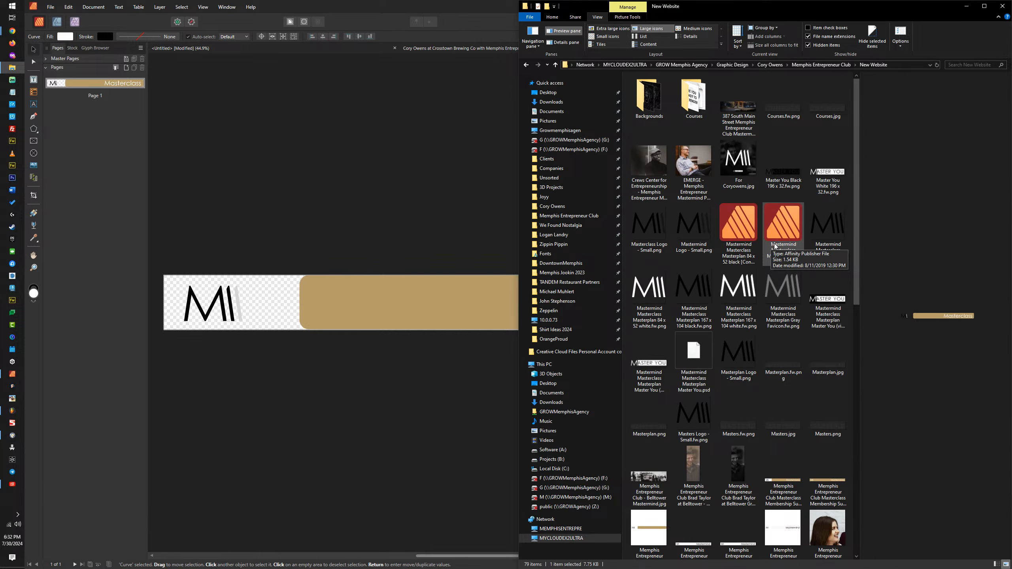
pyautogui.moveTo(856, 212); pyautogui.dragTo(856, 422)
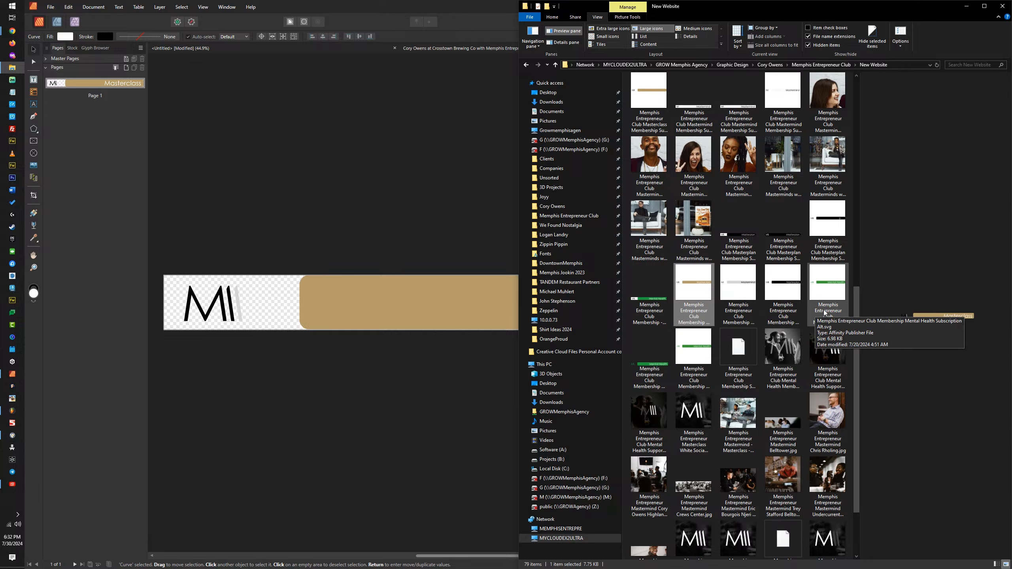
pyautogui.doubleClick(652, 370)
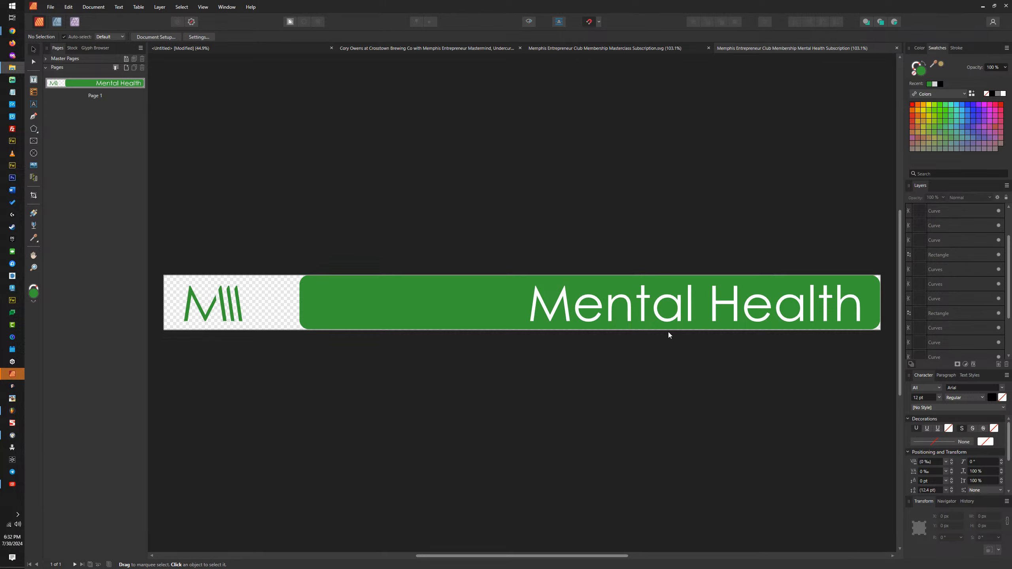
# Step: Check the lettering in the Mental Health banner and compare its document with the Masterclass SVG
pyautogui.doubleClick(658, 311)
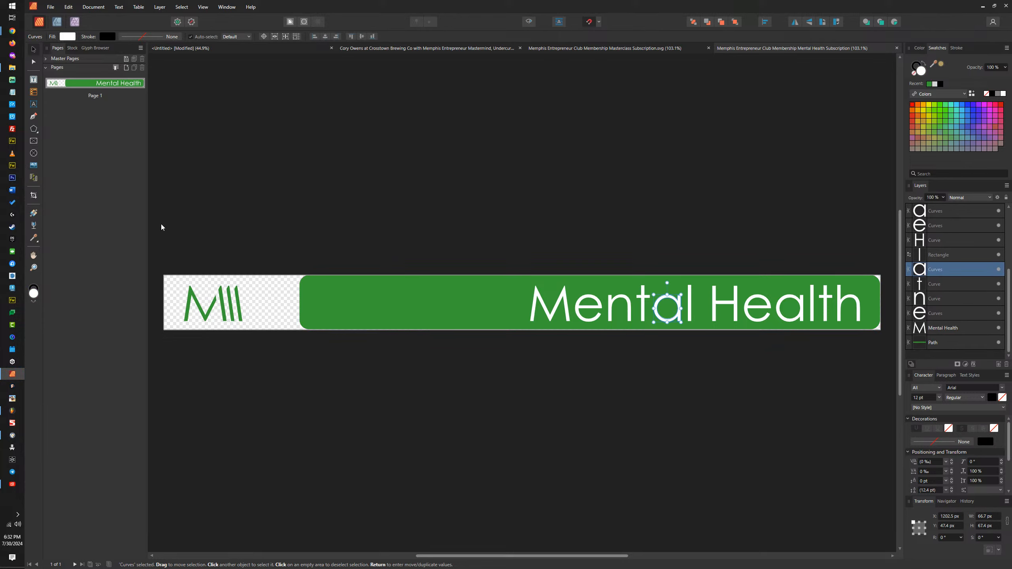
pyautogui.click(643, 49)
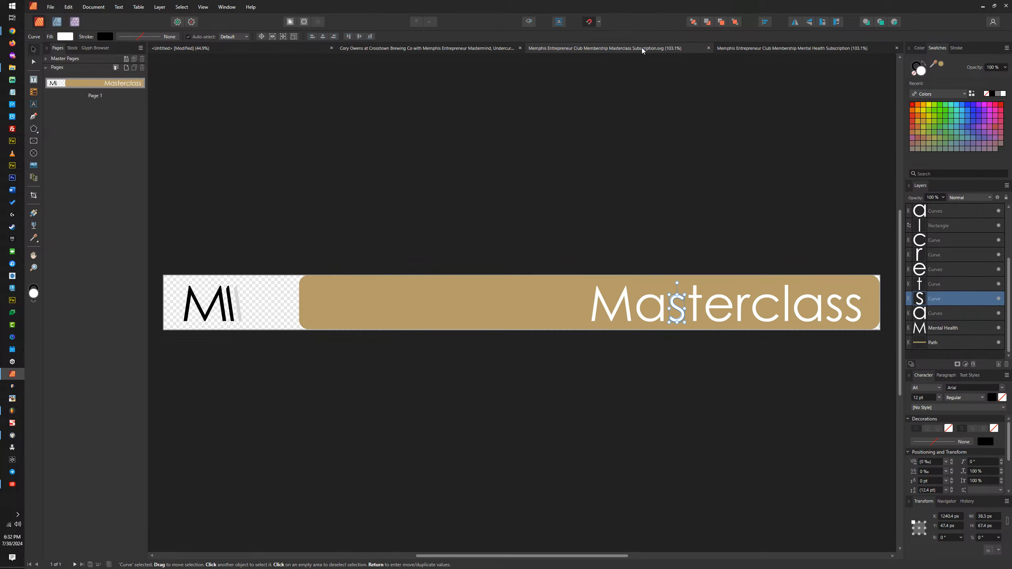
pyautogui.click(765, 49)
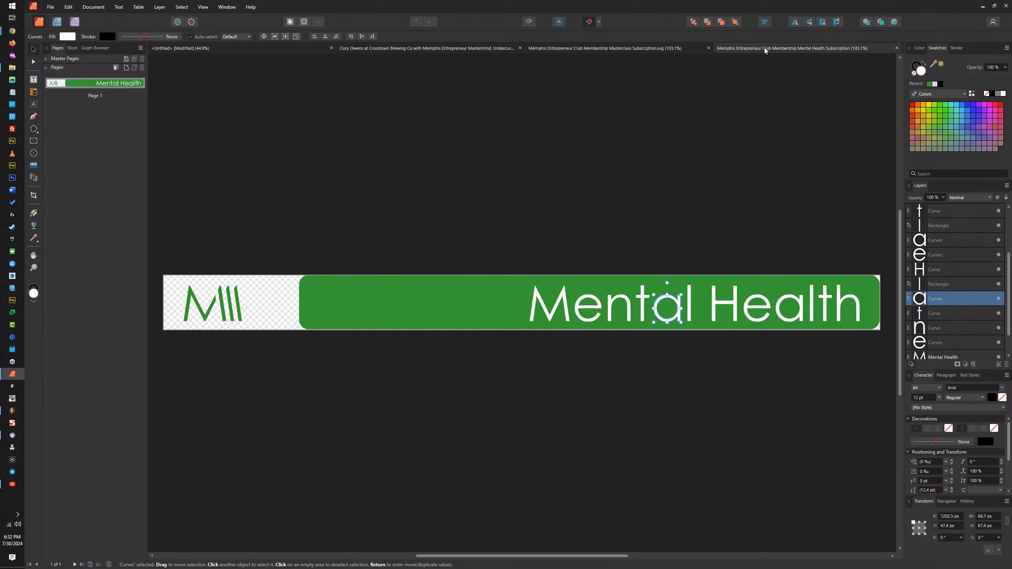
pyautogui.click(668, 52)
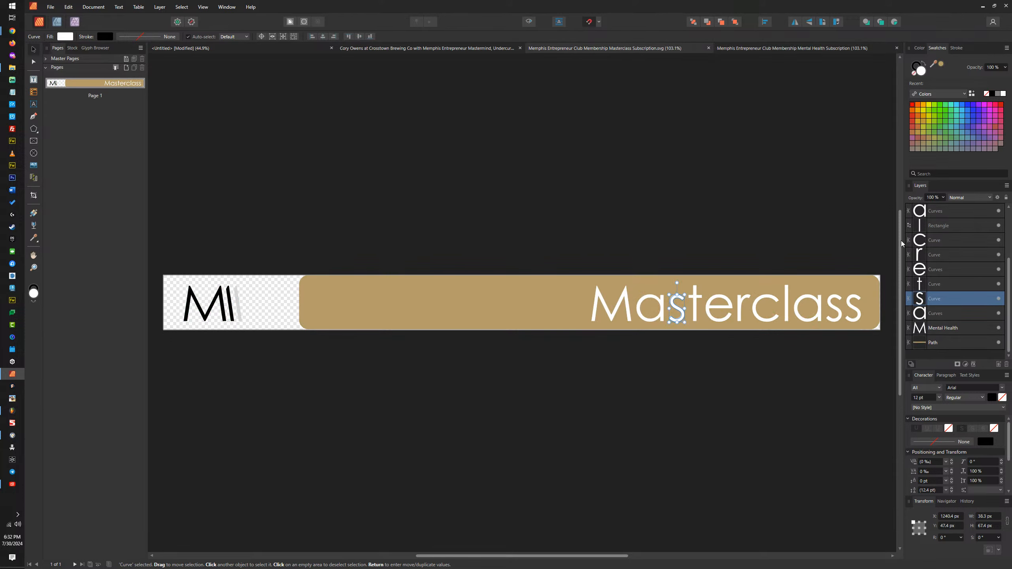
# Step: Open Memphis Entrepreneur Club Membership Subscription.psd from the New Website folder in Affinity Publisher 2, ungroup Layer 1 and select its Masterclass text
pyautogui.click(12, 68)
pyautogui.rightClick(738, 347)
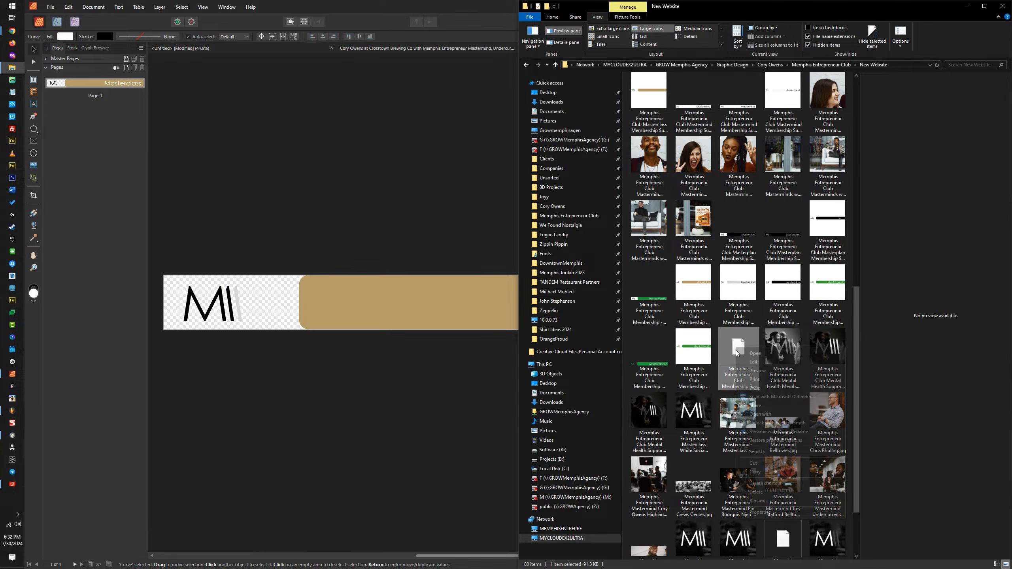
pyautogui.moveTo(777, 415)
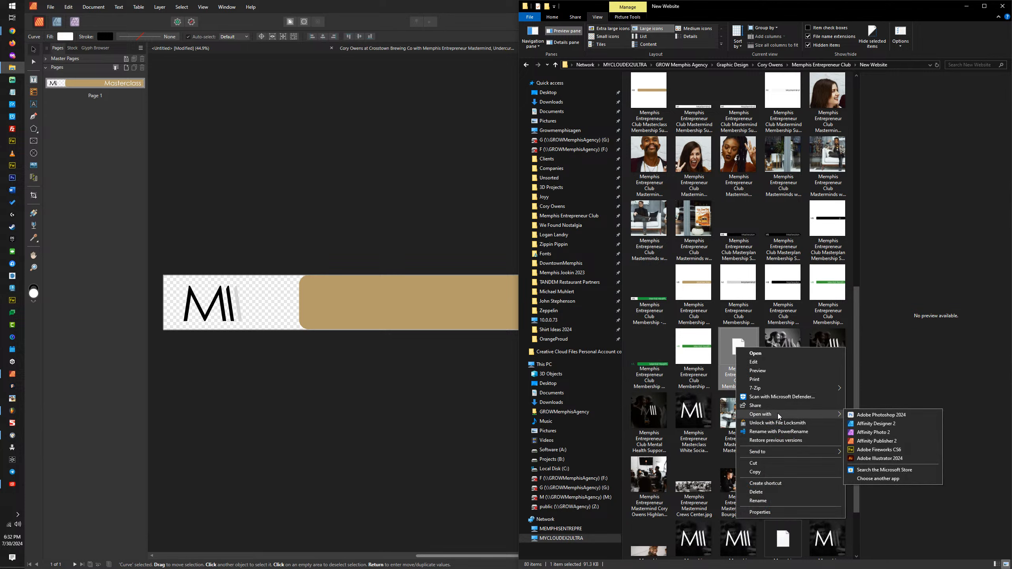
pyautogui.click(872, 442)
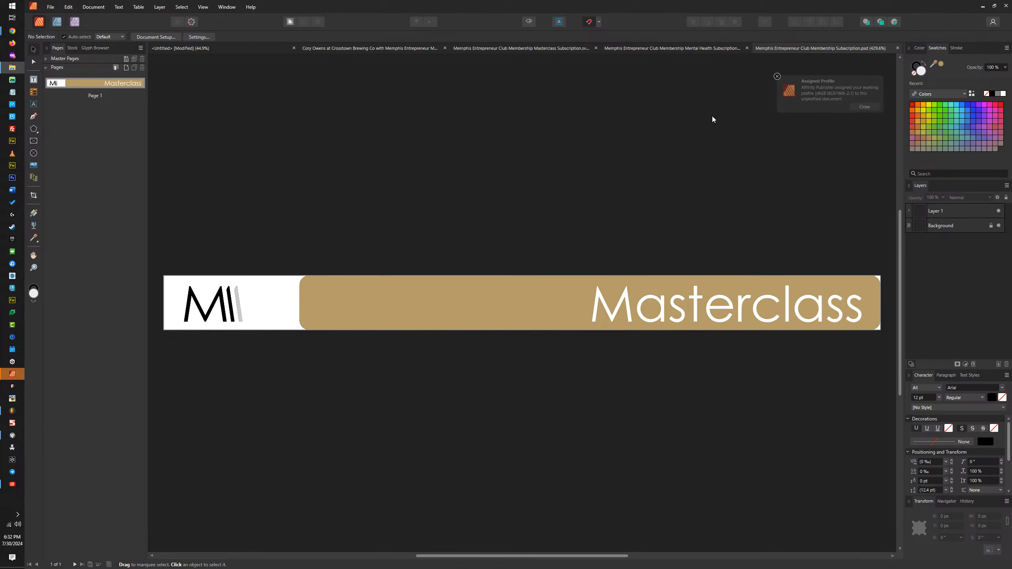
pyautogui.click(864, 106)
pyautogui.click(663, 303)
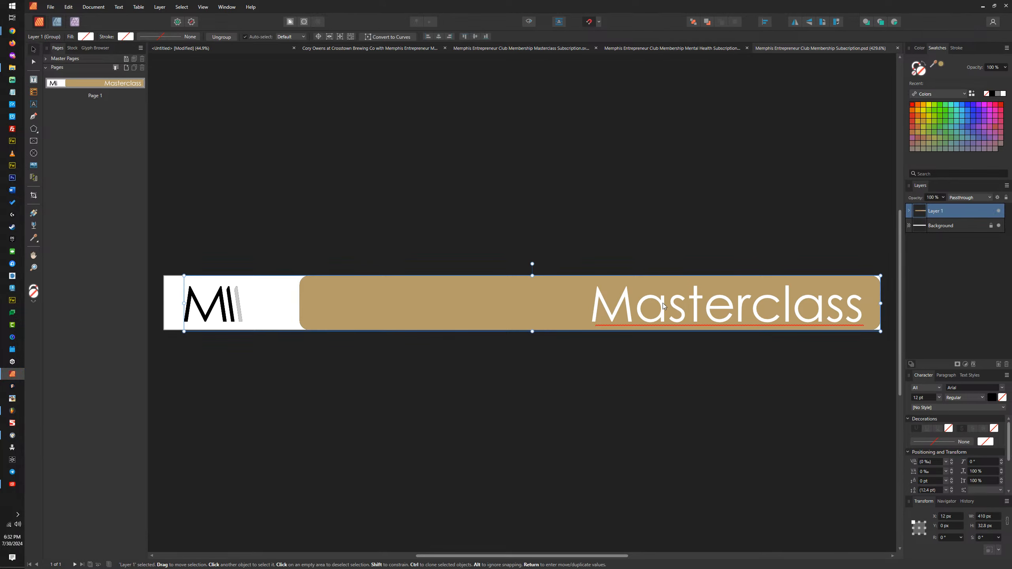
pyautogui.doubleClick(644, 310)
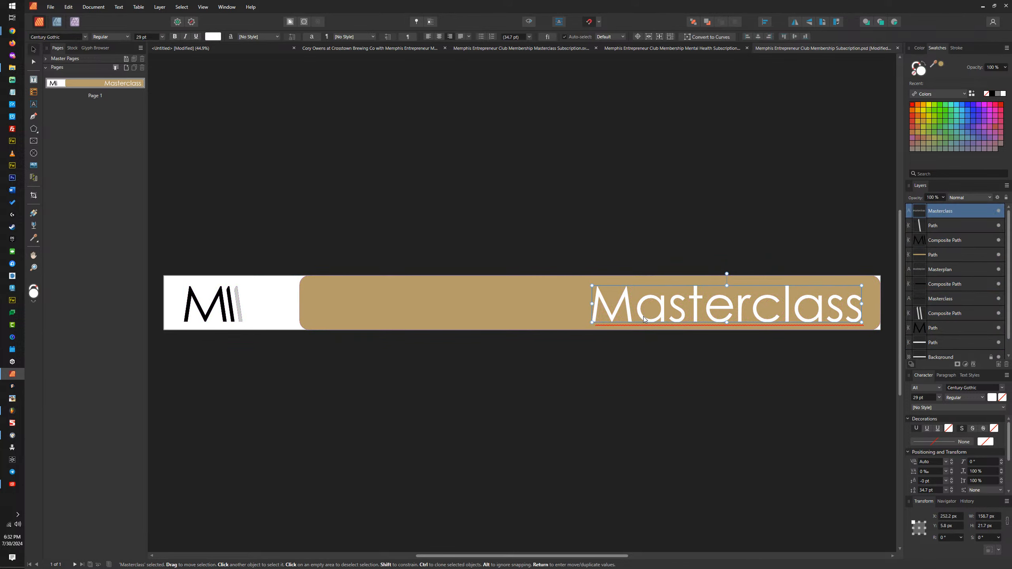
# Step: Close the Mental Health, Masterclass SVG and Crosstown Brewing Co photo documents without saving changes
pyautogui.click(736, 51)
pyautogui.click(747, 48)
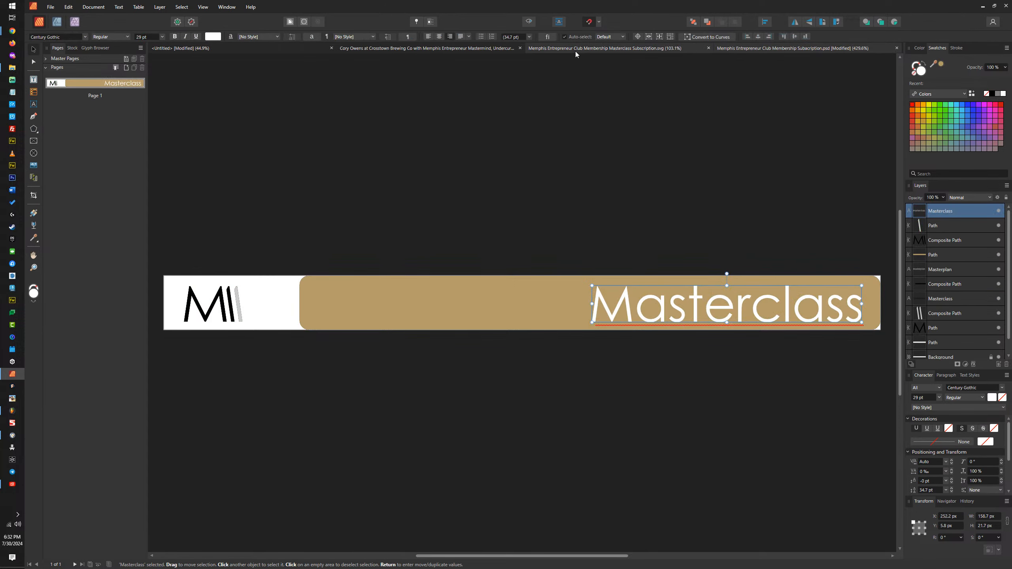
pyautogui.click(708, 49)
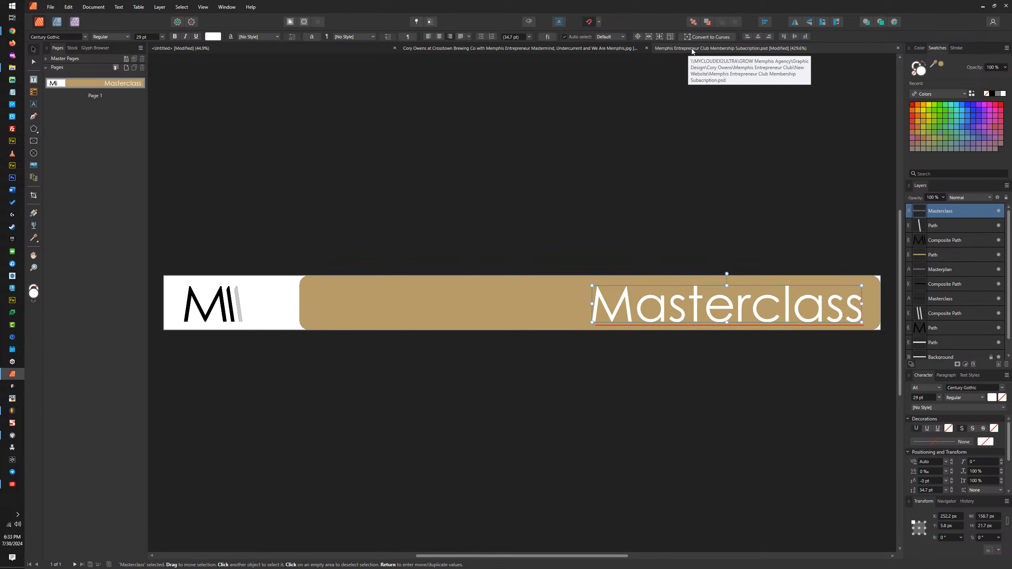
pyautogui.click(645, 50)
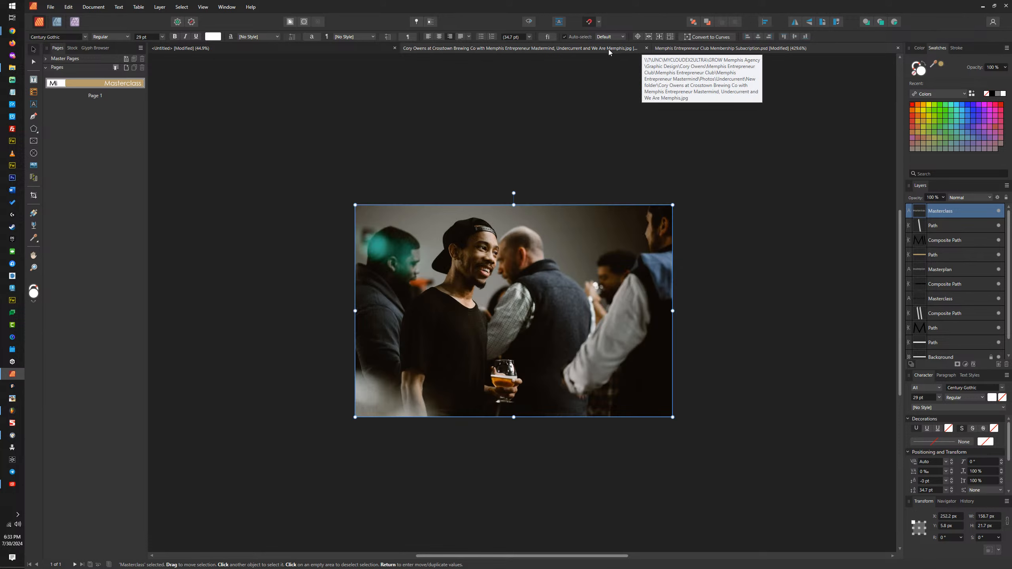
pyautogui.click(646, 49)
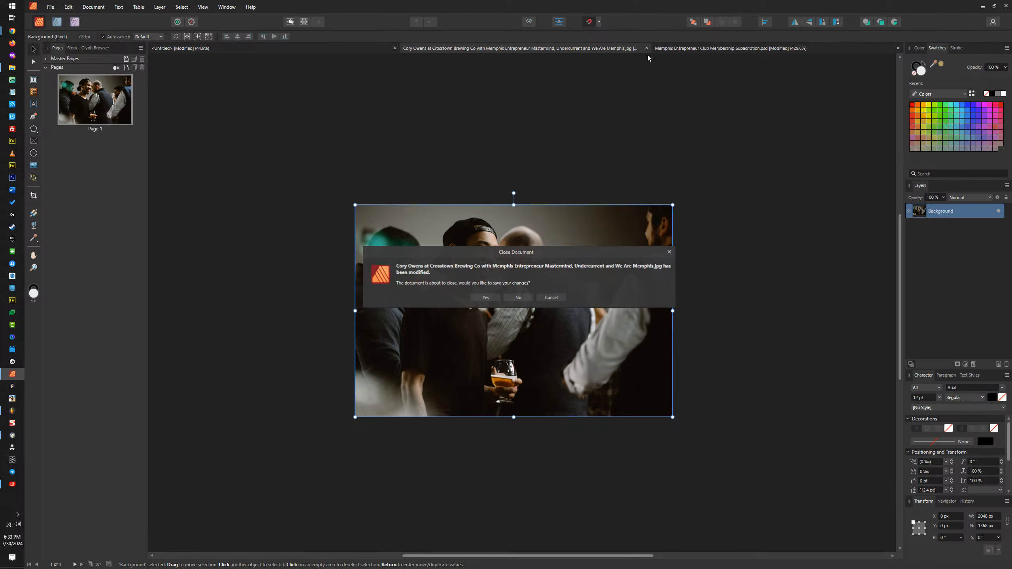
pyautogui.click(519, 297)
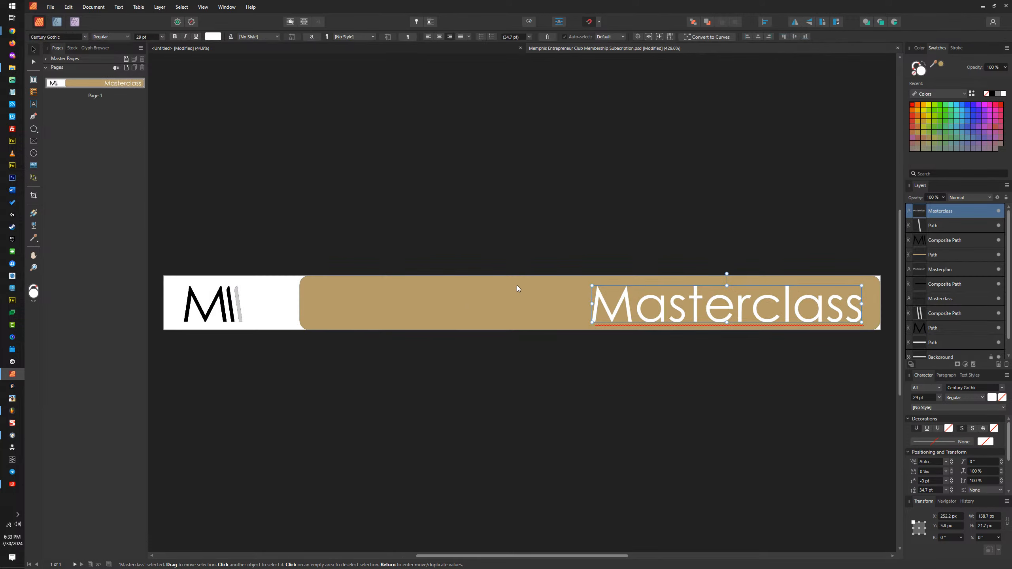
# Step: Delete the two black composite paths that overlap the M and stripes of the banner's logo
pyautogui.click(491, 298)
pyautogui.click(229, 299)
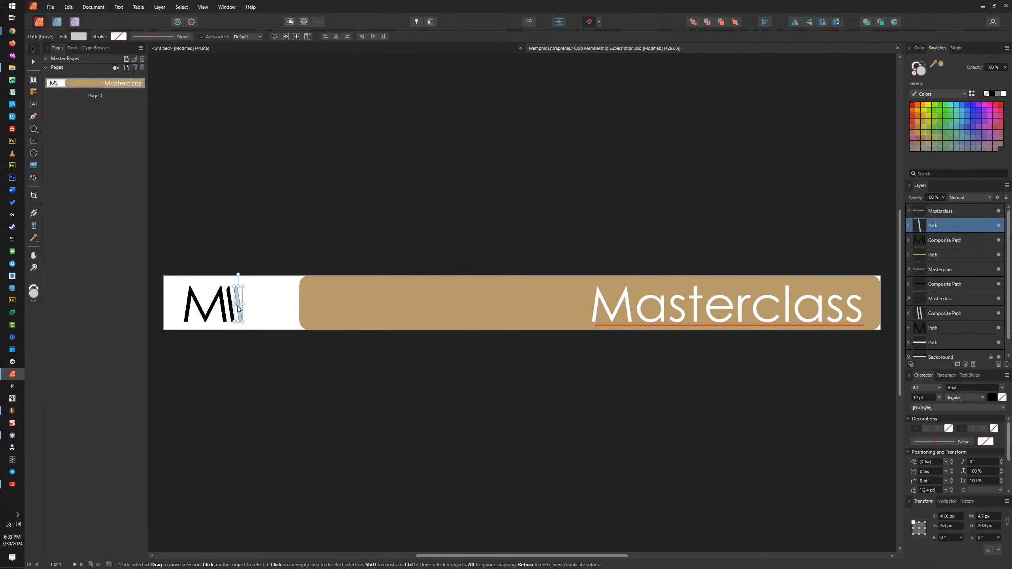
pyautogui.click(225, 299)
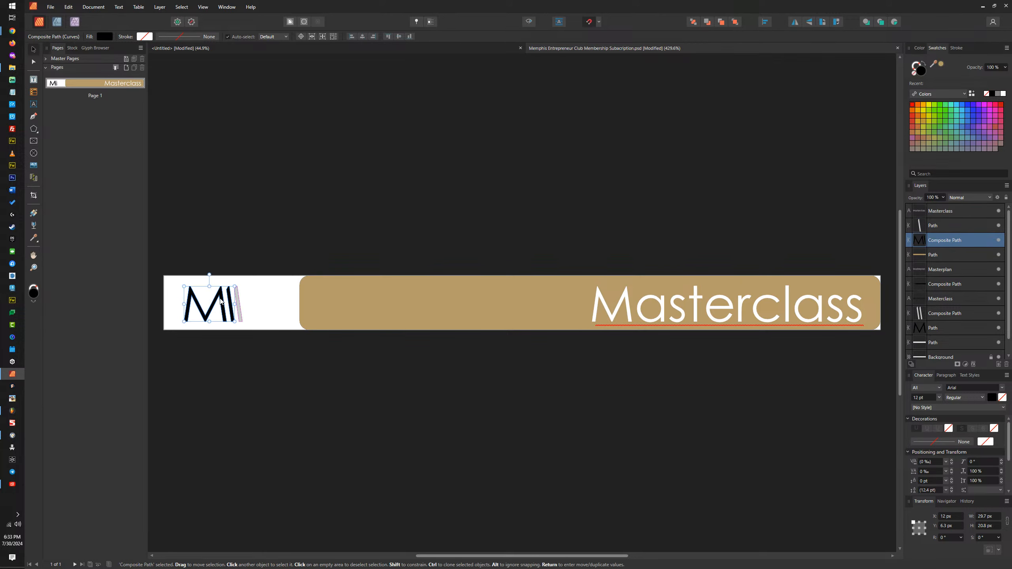
pyautogui.moveTo(225, 300); pyautogui.dragTo(225, 227)
pyautogui.press('Delete')
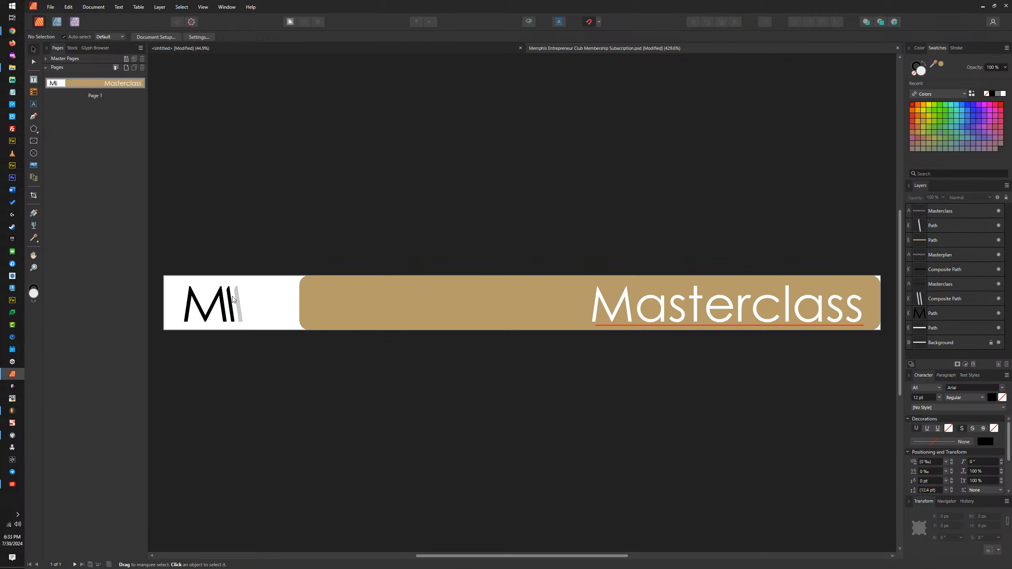
pyautogui.click(232, 301)
pyautogui.moveTo(230, 304); pyautogui.dragTo(237, 208)
pyautogui.press('Delete')
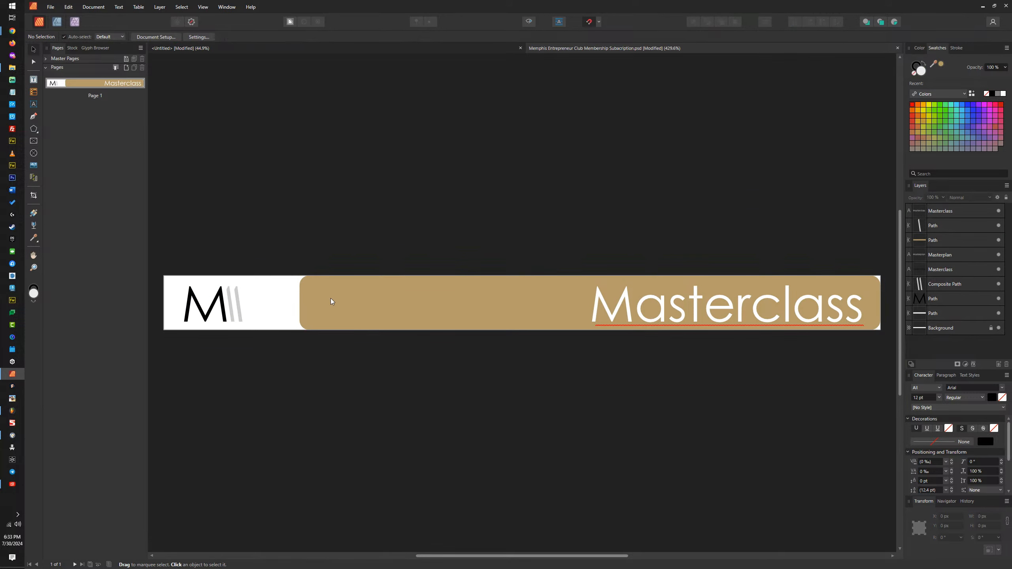
# Step: Delete the white bar path behind the gold bar together with the Background layer
pyautogui.click(330, 298)
pyautogui.click(946, 319)
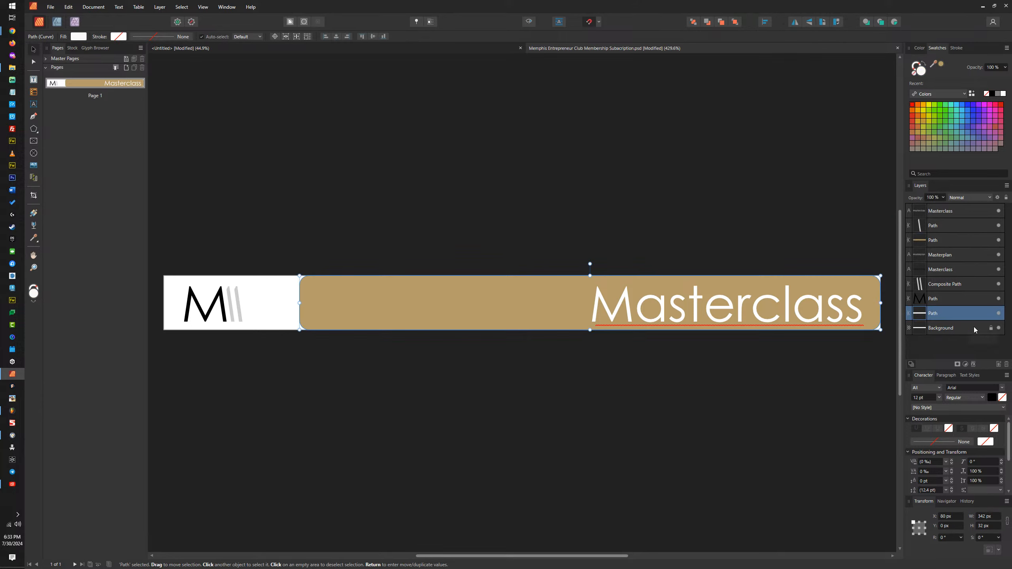
pyautogui.keyDown('shift'); pyautogui.click(958, 324); pyautogui.keyUp('shift')
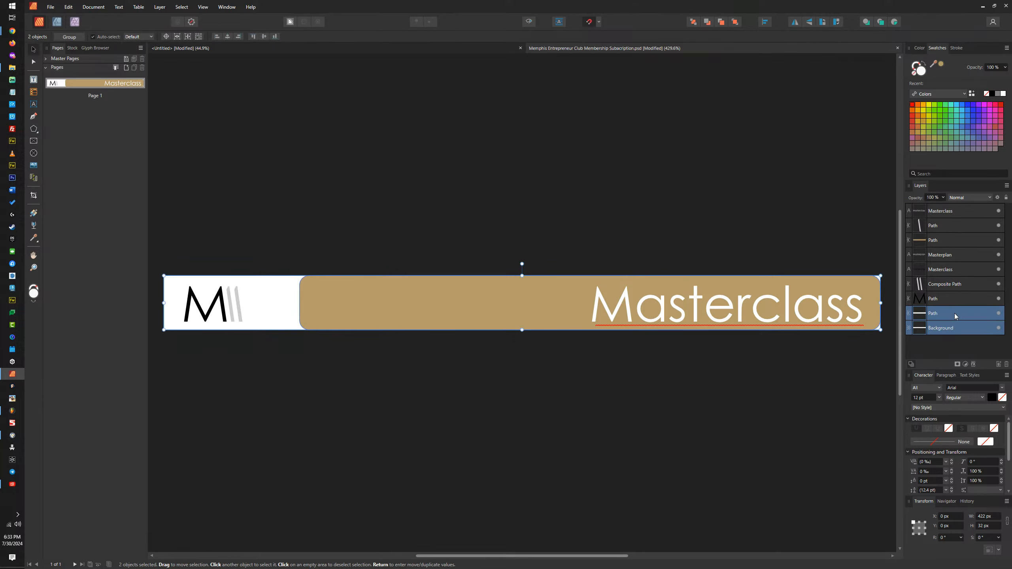
pyautogui.press('Delete')
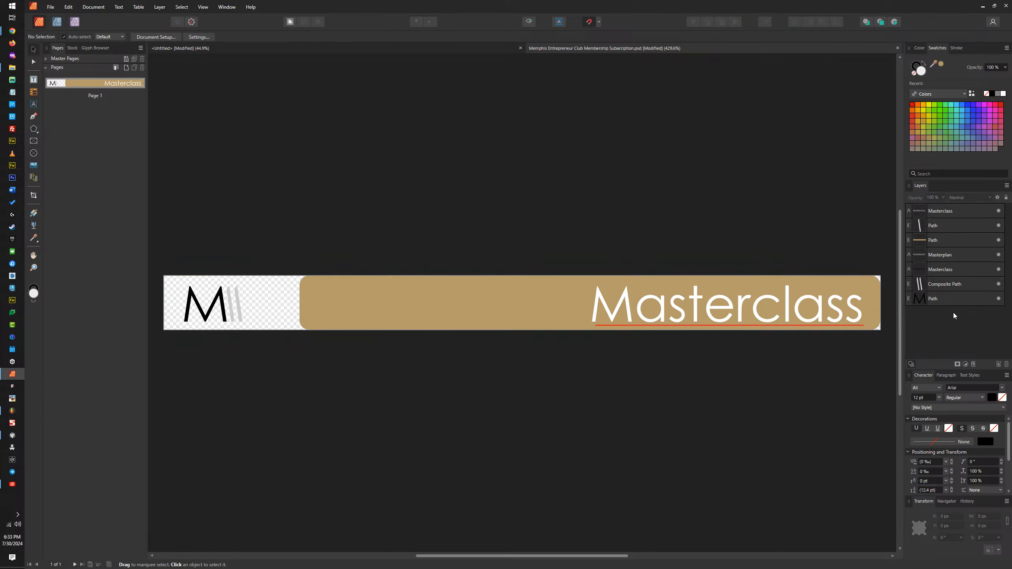
# Step: Hide the Masterplan text, the lower Masterclass text and the single-stripe path, keeping the M and double-stripe logo paths shown
pyautogui.click(956, 283)
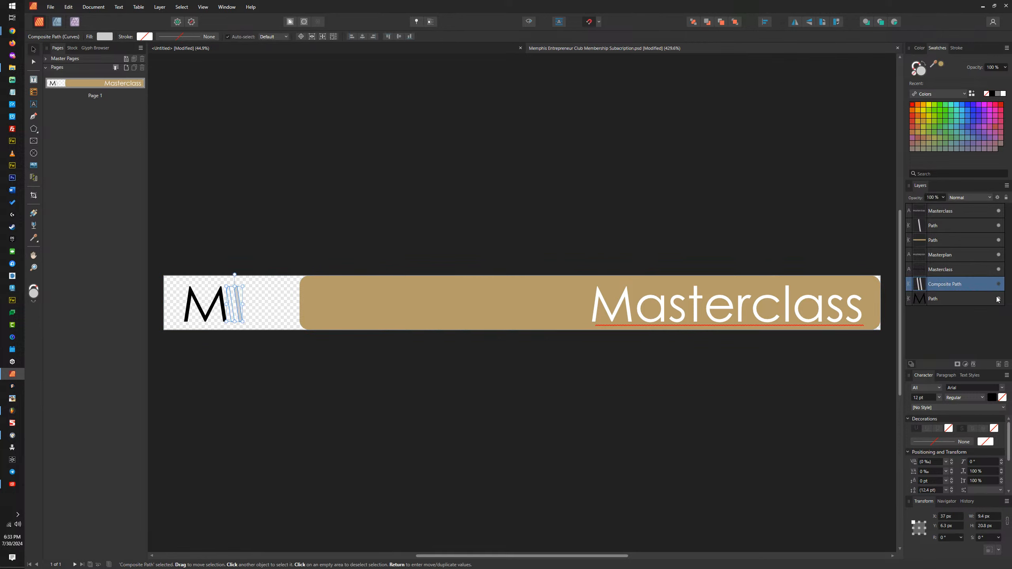
pyautogui.click(998, 299)
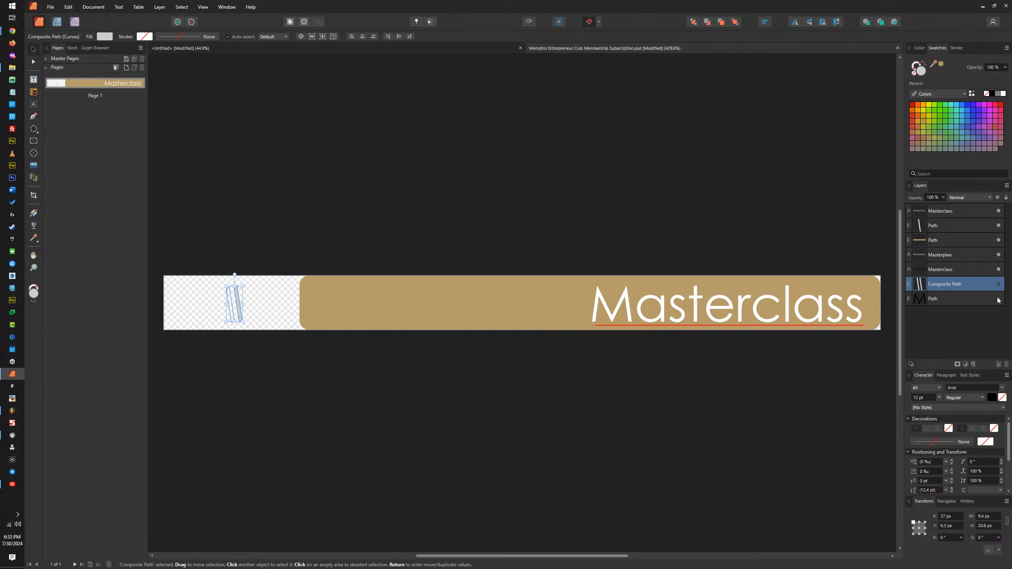
pyautogui.click(999, 256)
pyautogui.click(982, 244)
pyautogui.click(978, 226)
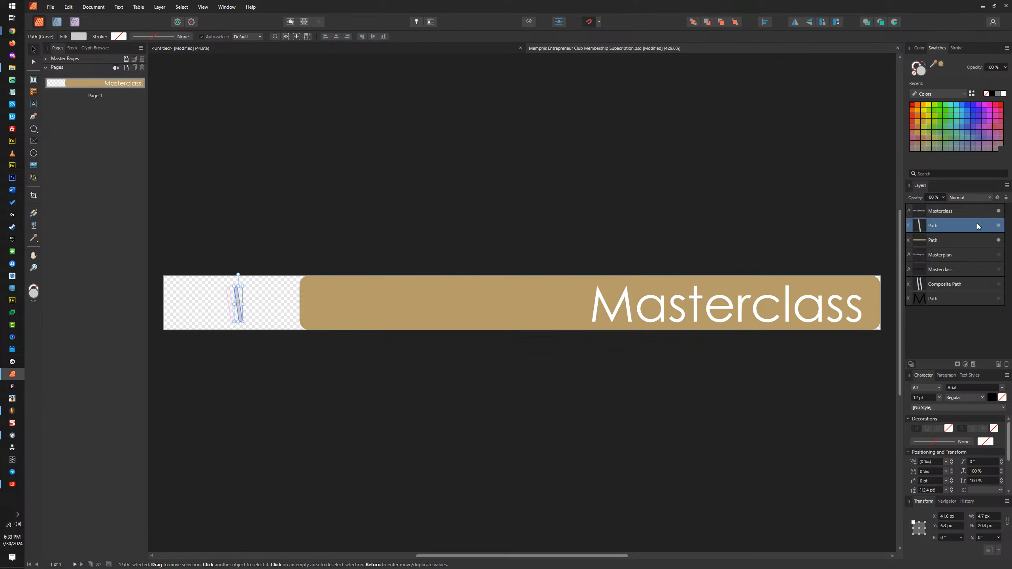
pyautogui.click(998, 226)
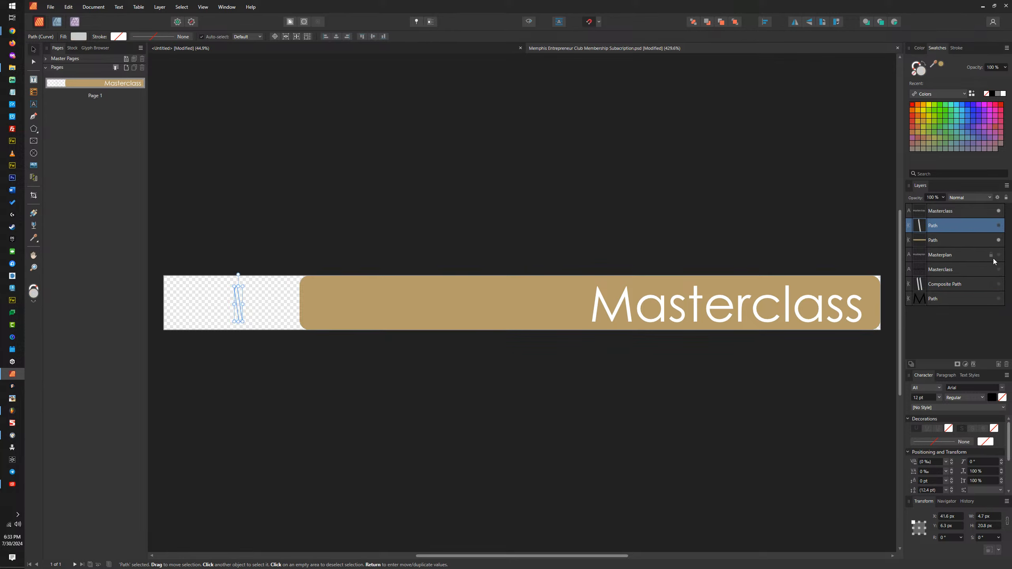
pyautogui.click(999, 284)
pyautogui.click(999, 299)
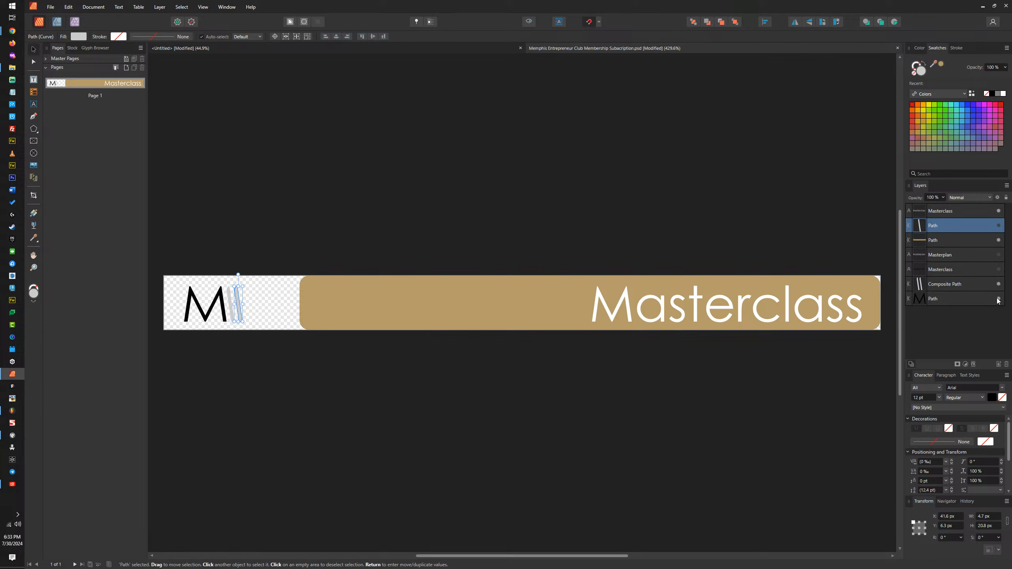
# Step: Replace the Masterclass text on the gold bar with "The BAT SIGNAL" and return to the Move Tool
pyautogui.click(641, 302)
pyautogui.doubleClick(642, 302)
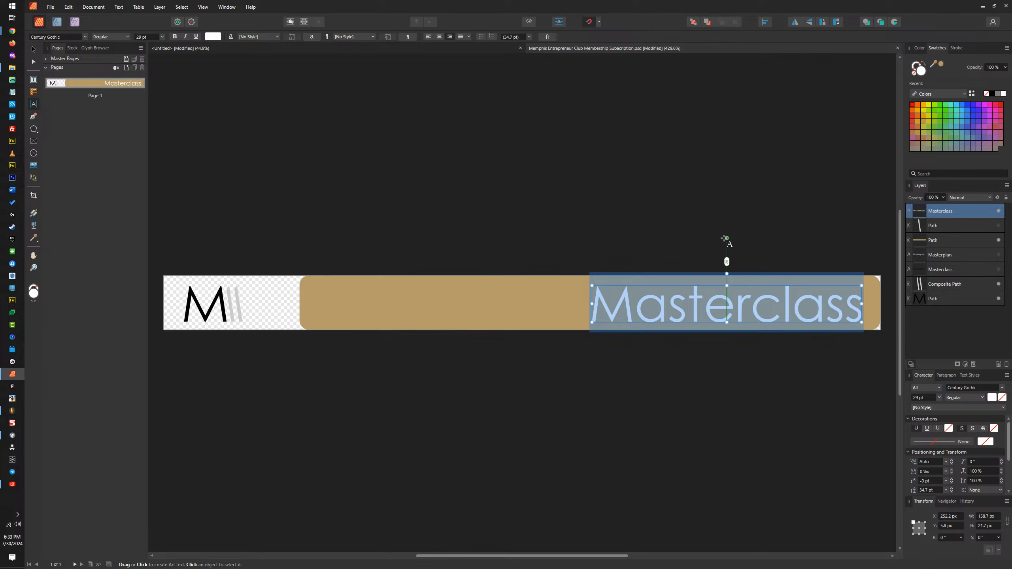
pyautogui.write('The')
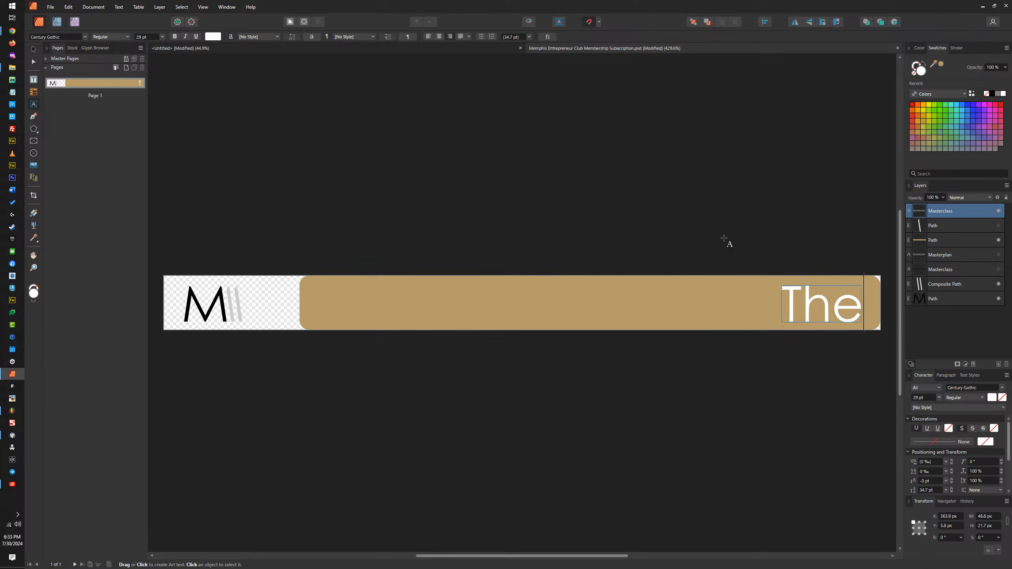
pyautogui.write(' BAT S')
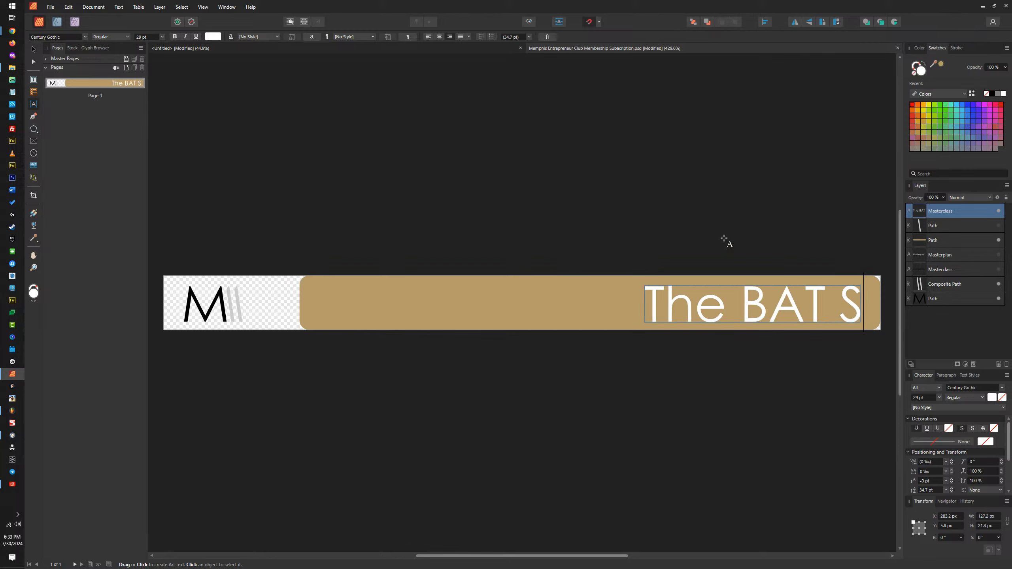
pyautogui.press('capslock')
pyautogui.write('IGNAL')
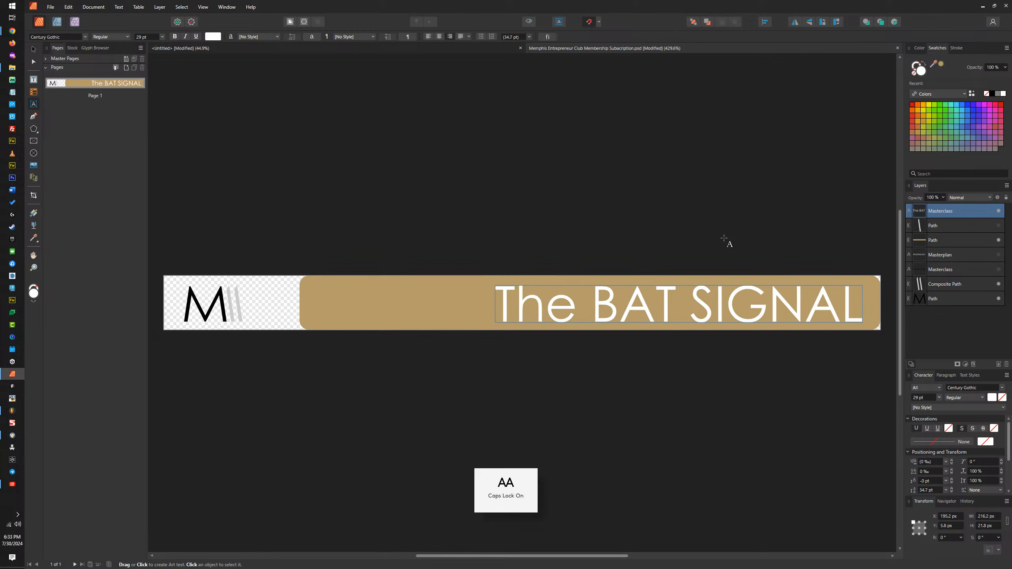
pyautogui.press('Escape')
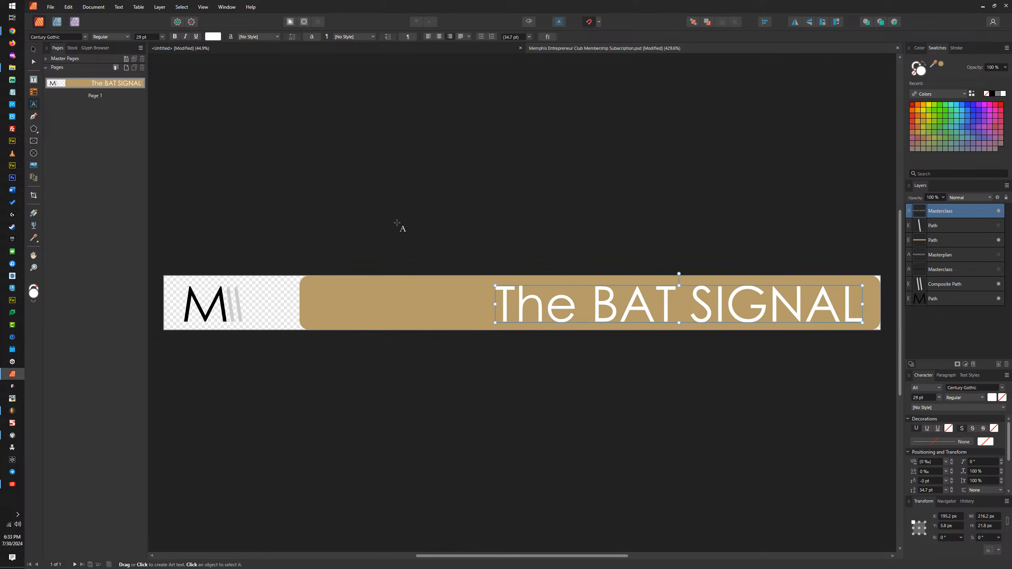
pyautogui.click(33, 49)
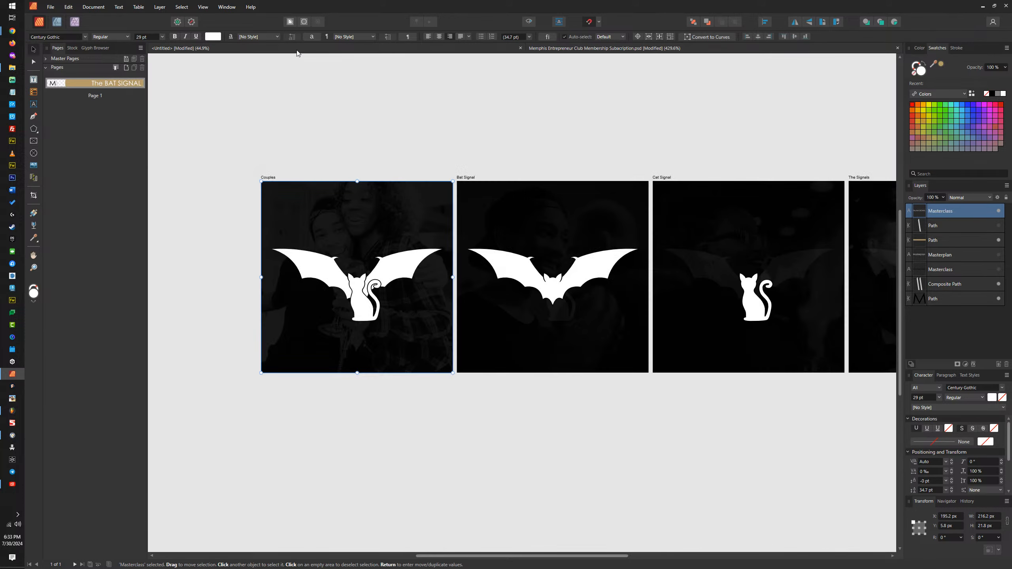
# Step: Try to move the combined bat-and-cat emblem on the Couples artboard, undo the move, and return to the subscription banner
pyautogui.click(362, 291)
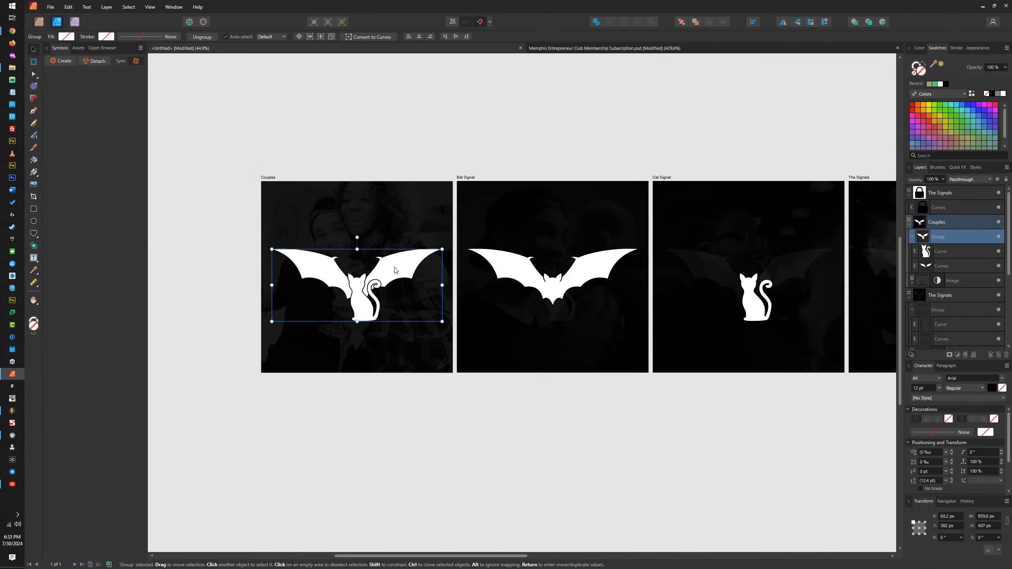
pyautogui.moveTo(395, 269); pyautogui.dragTo(392, 241)
pyautogui.hotkey('ctrl', 'z')
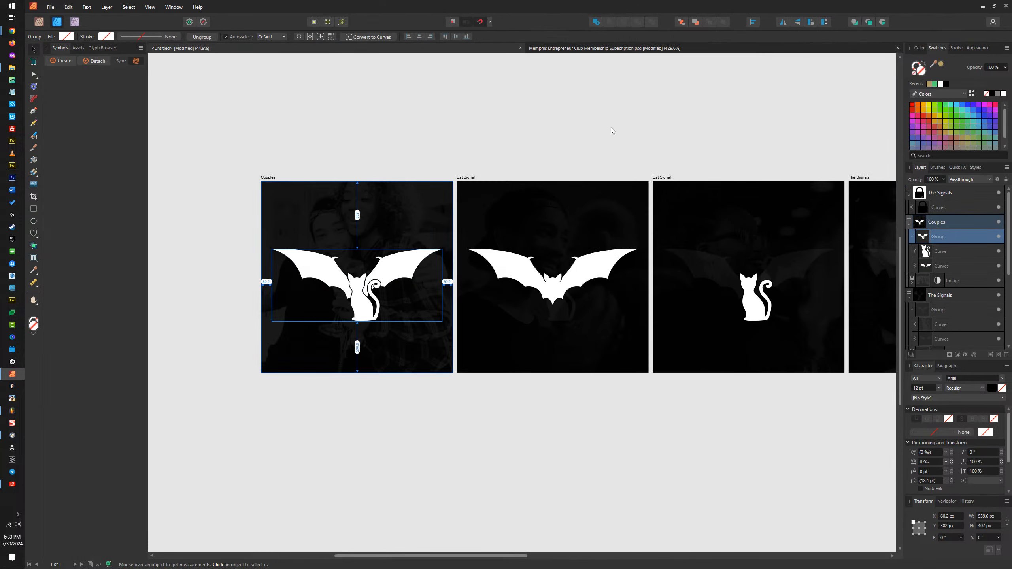
pyautogui.click(654, 49)
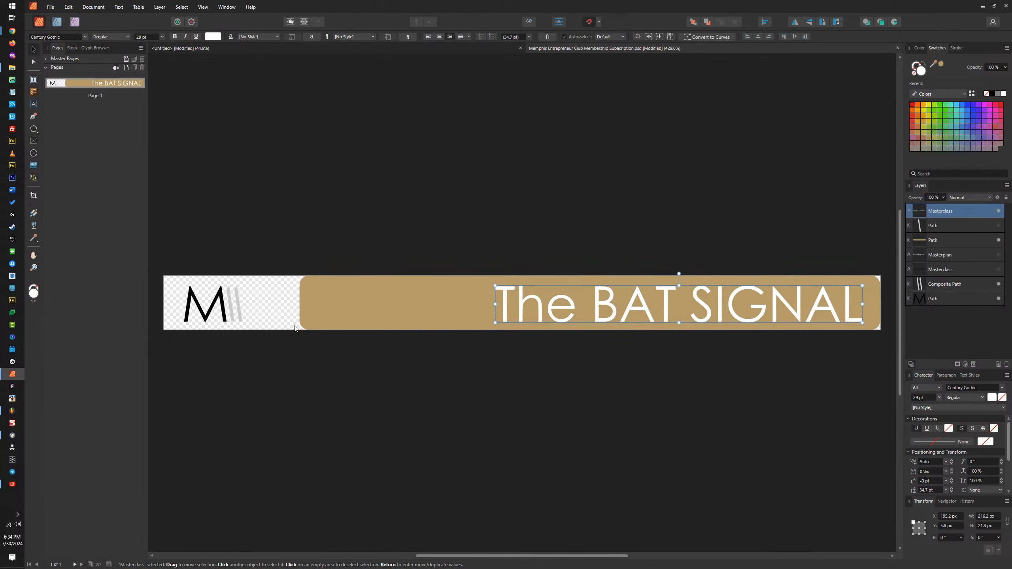
# Step: Group the M and double-stripe logo paths and paste the bat-and-cat emblem group into the banner
pyautogui.click(225, 315)
pyautogui.keyDown('shift'); pyautogui.click(233, 316); pyautogui.keyUp('shift')
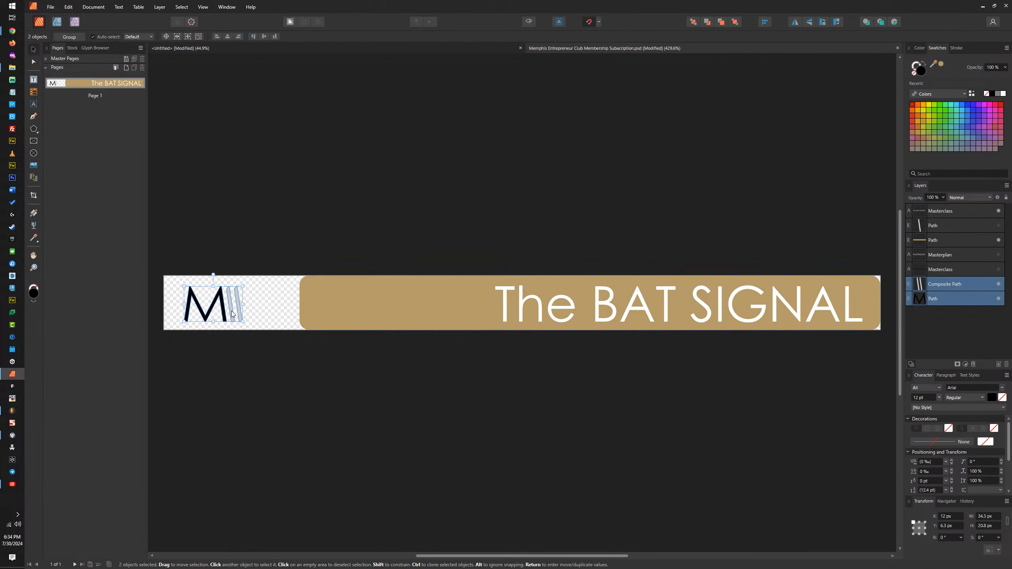
pyautogui.hotkey('ctrl', 'g')
pyautogui.hotkey('ctrl', 'v')
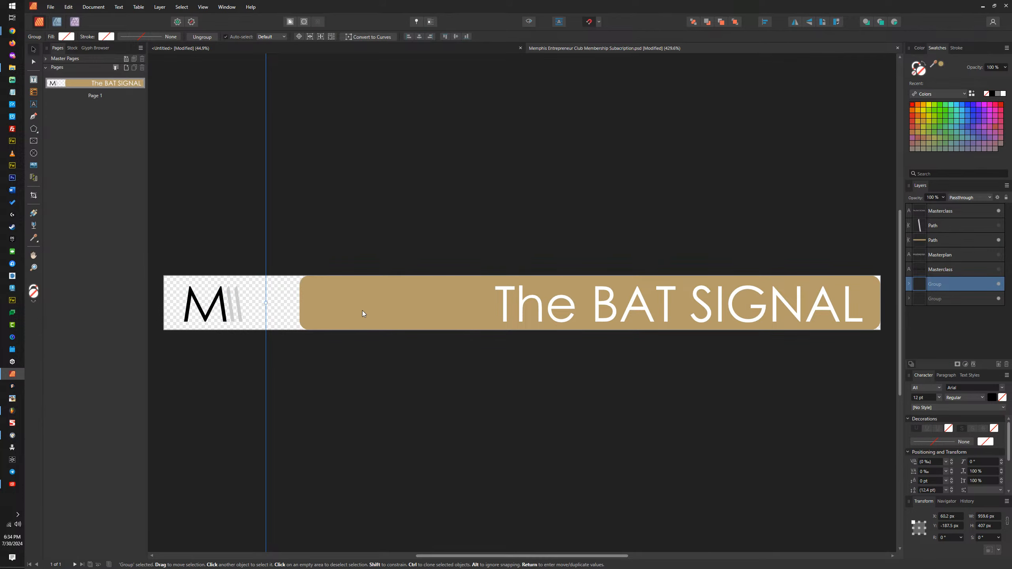
# Step: Scale the pasted bat-and-cat emblem down to about 50.3 × 21.3 px and place it over the M logo
pyautogui.scroll(-5, 261, 309)
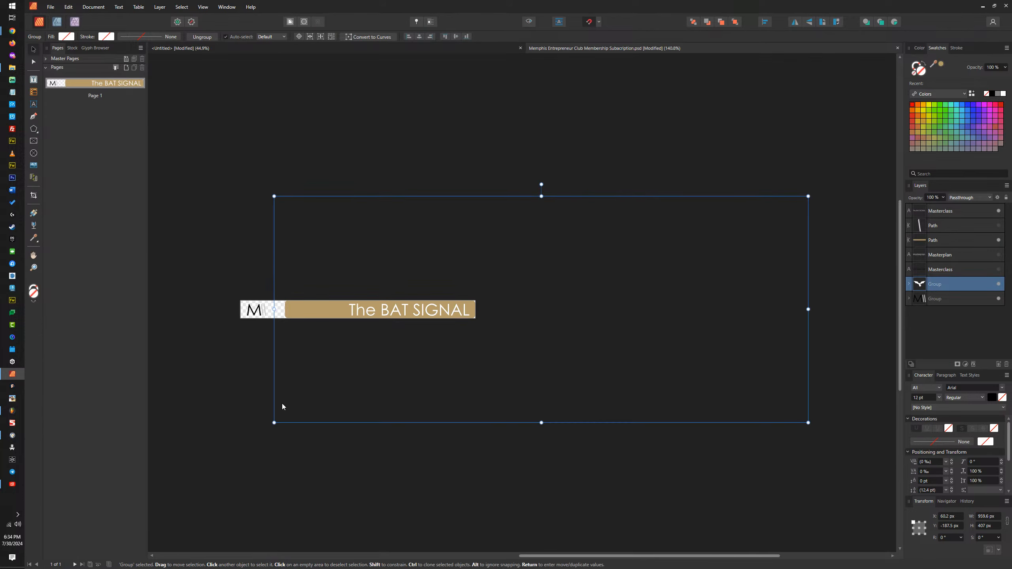
pyautogui.moveTo(274, 422); pyautogui.dragTo(242, 437)
pyautogui.moveTo(808, 196); pyautogui.dragTo(550, 299)
pyautogui.moveTo(554, 437); pyautogui.dragTo(256, 338)
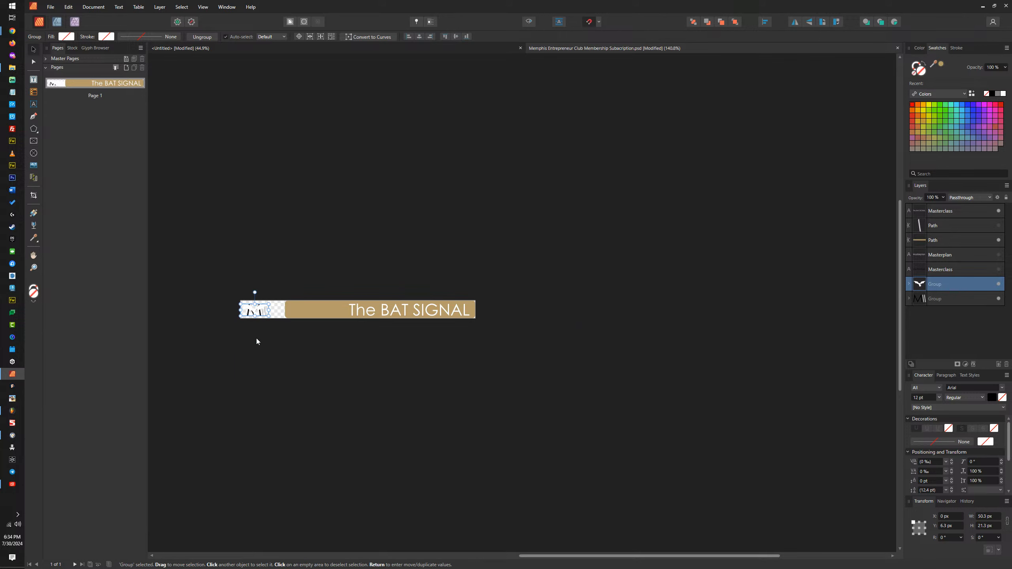
# Step: Fill the emblem with black, align its left edge with the M logo, and resize it to about 49.1 × 20.8 px
pyautogui.scroll(11, 251, 315)
pyautogui.scroll(-4, 318, 315)
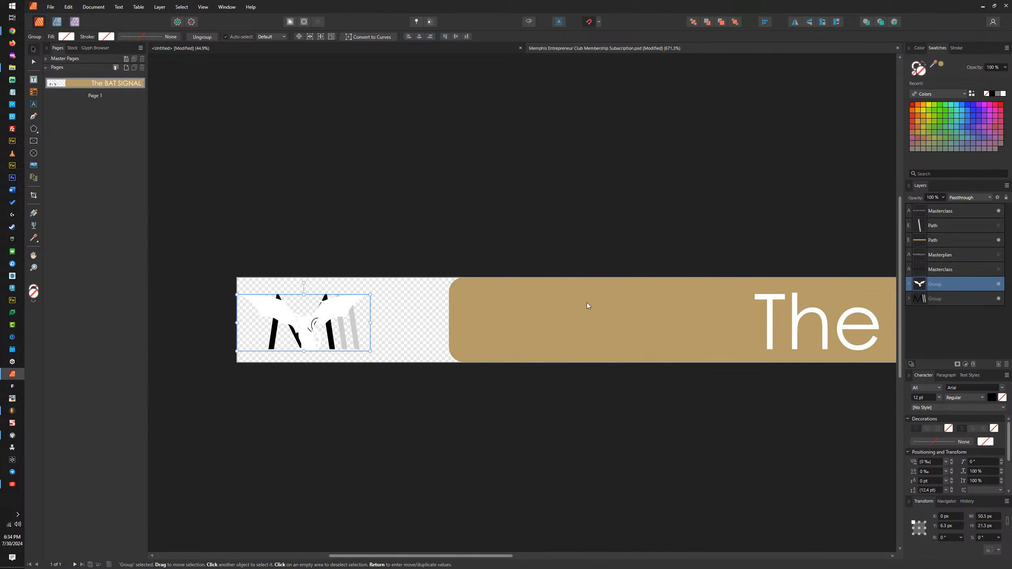
pyautogui.click(993, 95)
pyautogui.scroll(3, 304, 309)
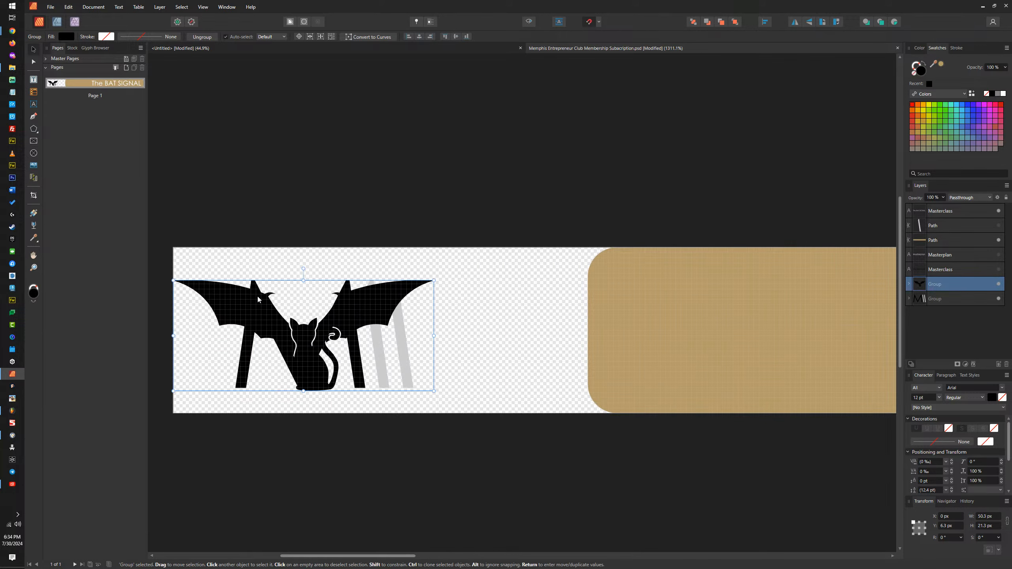
pyautogui.moveTo(258, 300); pyautogui.dragTo(311, 303)
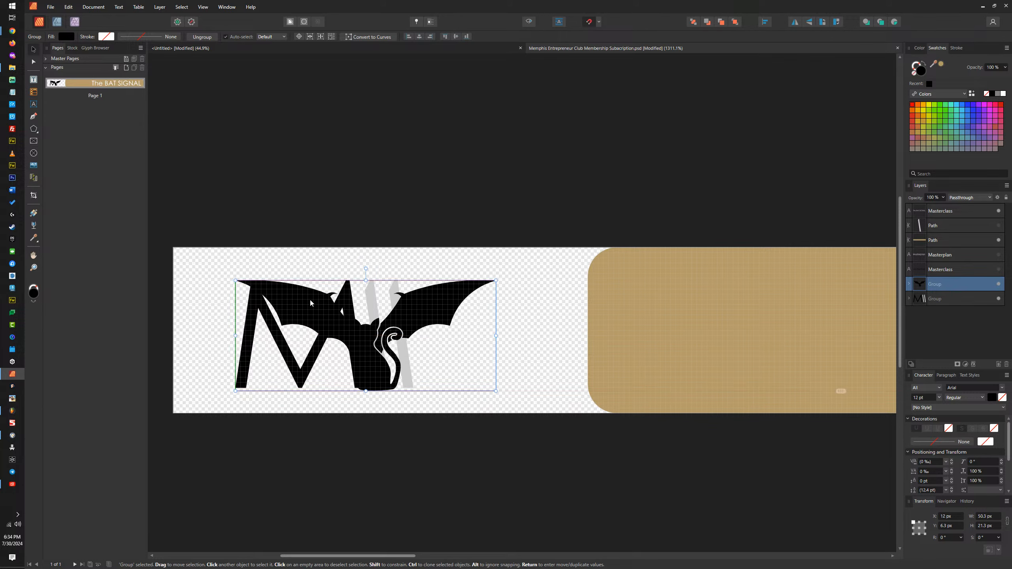
pyautogui.moveTo(496, 390); pyautogui.dragTo(491, 387)
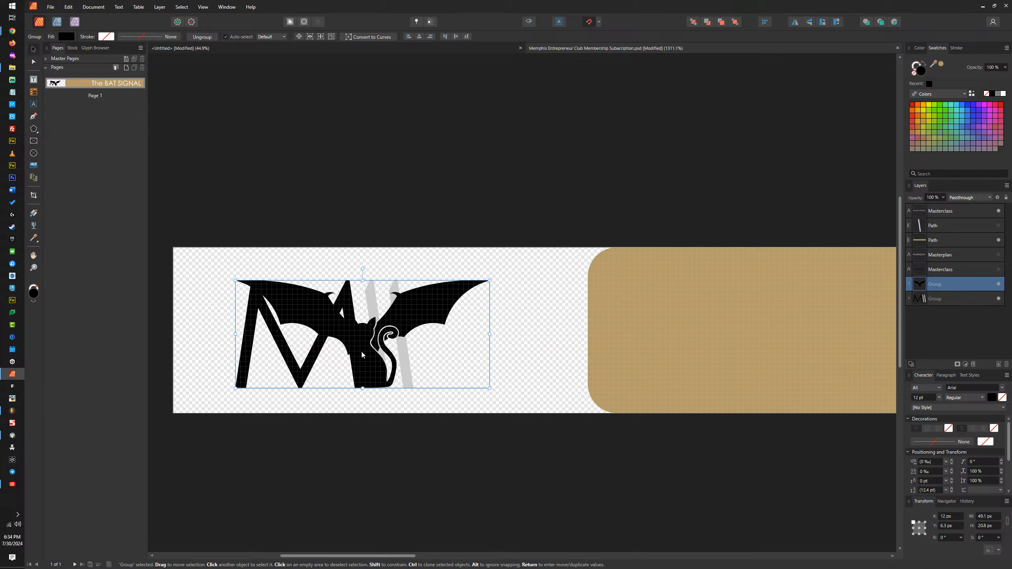
# Step: Hide the grouped M logo behind the bat-and-cat emblem
pyautogui.click(372, 293)
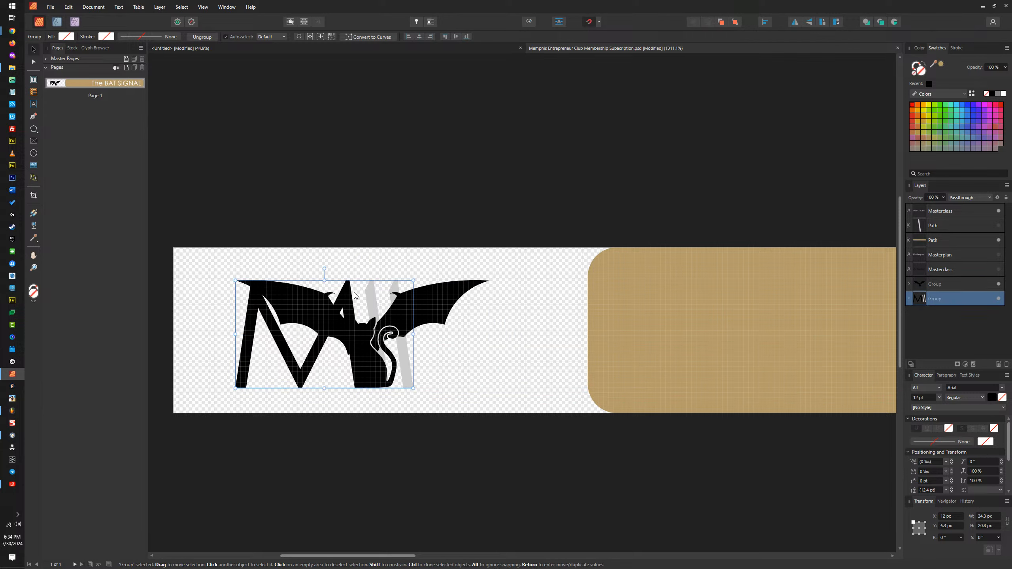
pyautogui.click(999, 299)
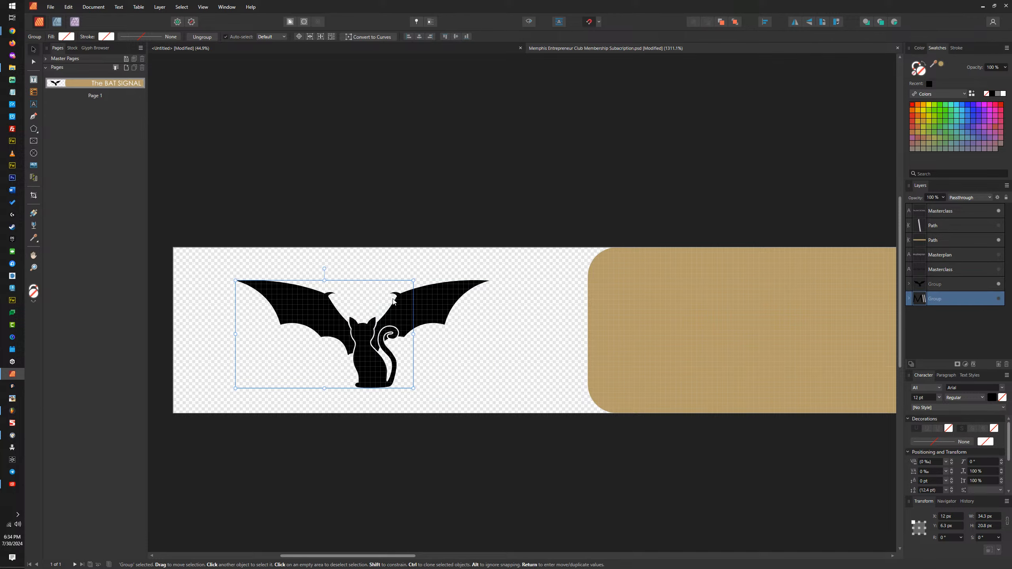
pyautogui.scroll(-5, 260, 325)
pyautogui.scroll(3, 452, 289)
pyautogui.scroll(-2, 448, 321)
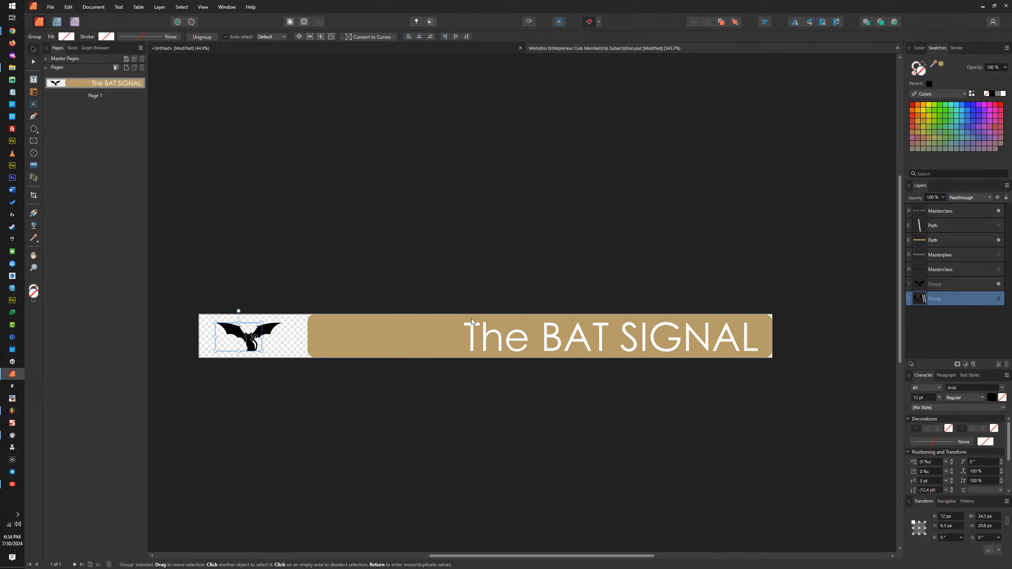
# Step: Change the gold bar's fill to gray and on to black (#000000)
pyautogui.moveTo(369, 372); pyautogui.dragTo(392, 314)
pyautogui.click(384, 282)
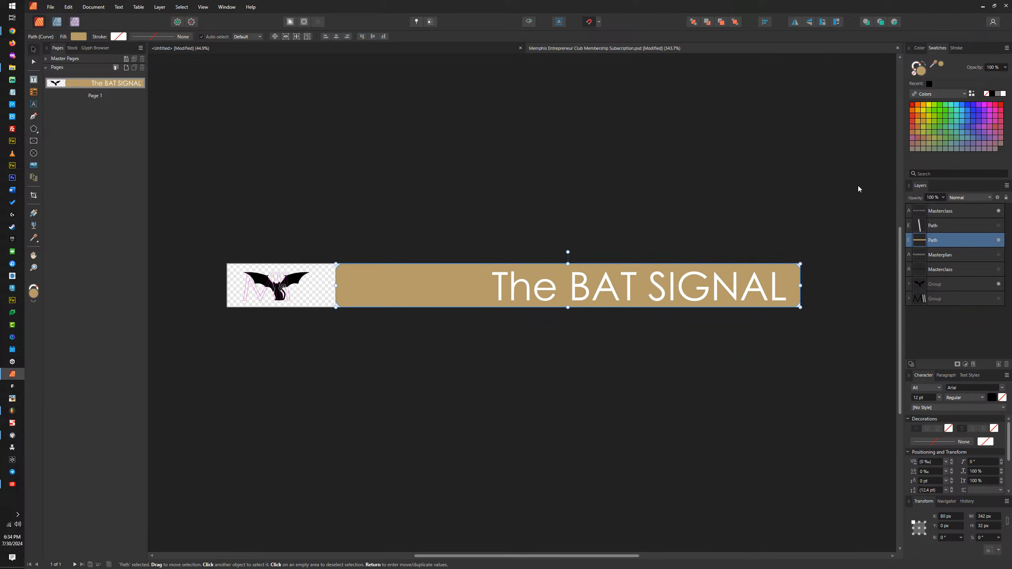
pyautogui.click(998, 95)
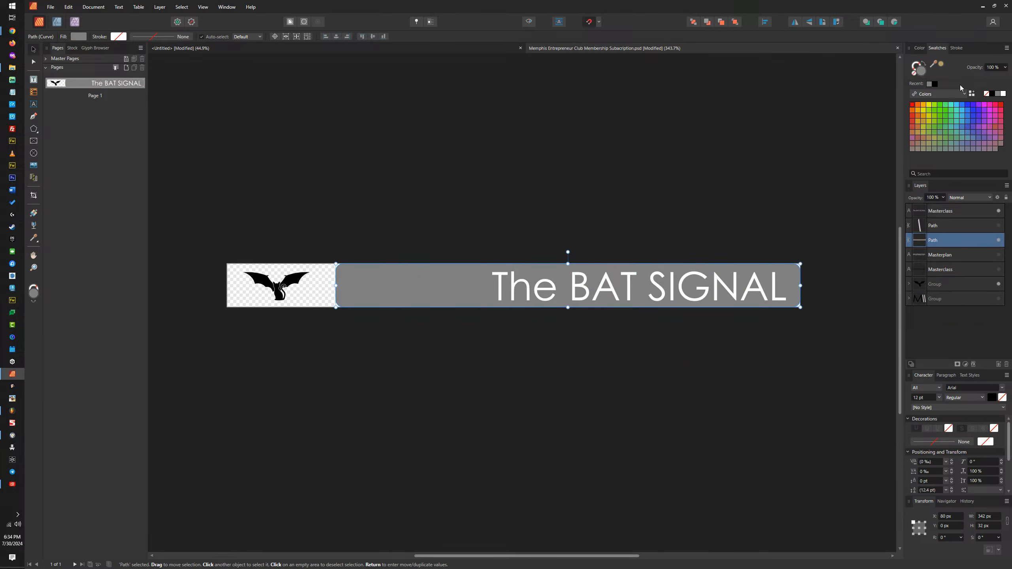
pyautogui.click(921, 69)
pyautogui.moveTo(565, 178); pyautogui.dragTo(417, 280)
# Step: Paste the copied dark smoky image into the banner document and shift it up and left over the bar
pyautogui.hotkey('alt', 'Tab')
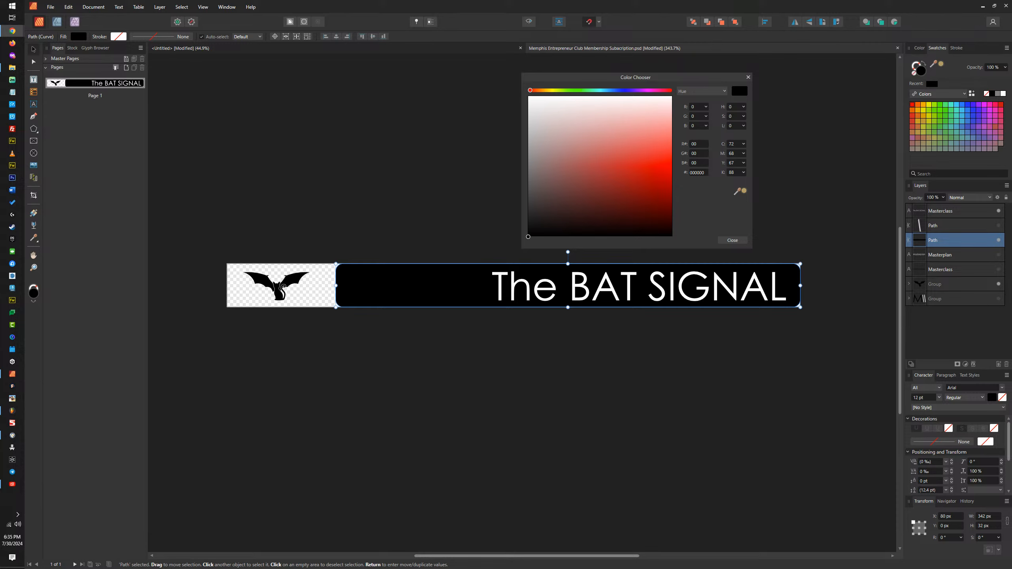
pyautogui.click(405, 283)
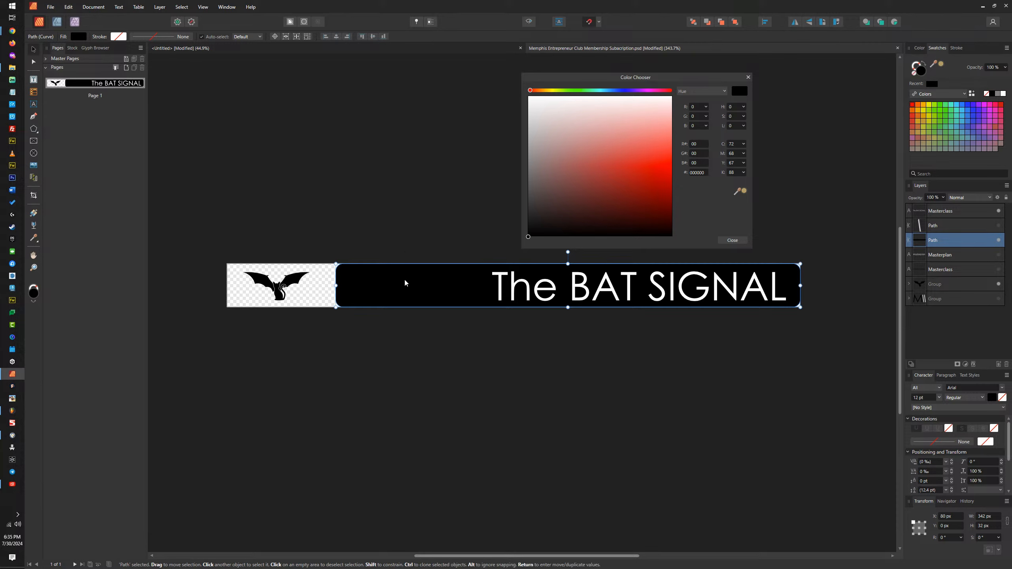
pyautogui.hotkey('ctrl', 'v')
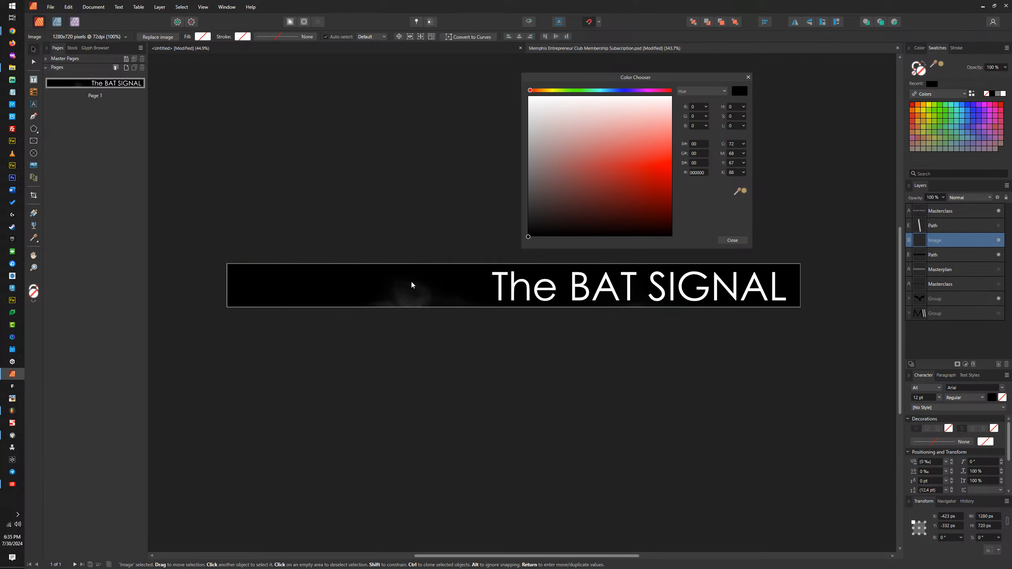
pyautogui.moveTo(406, 238); pyautogui.dragTo(384, 232)
# Step: Scale the smoky image down to about 371.4 × 208.9 px and position it over the bar, flush with its right end
pyautogui.scroll(-7, 496, 280)
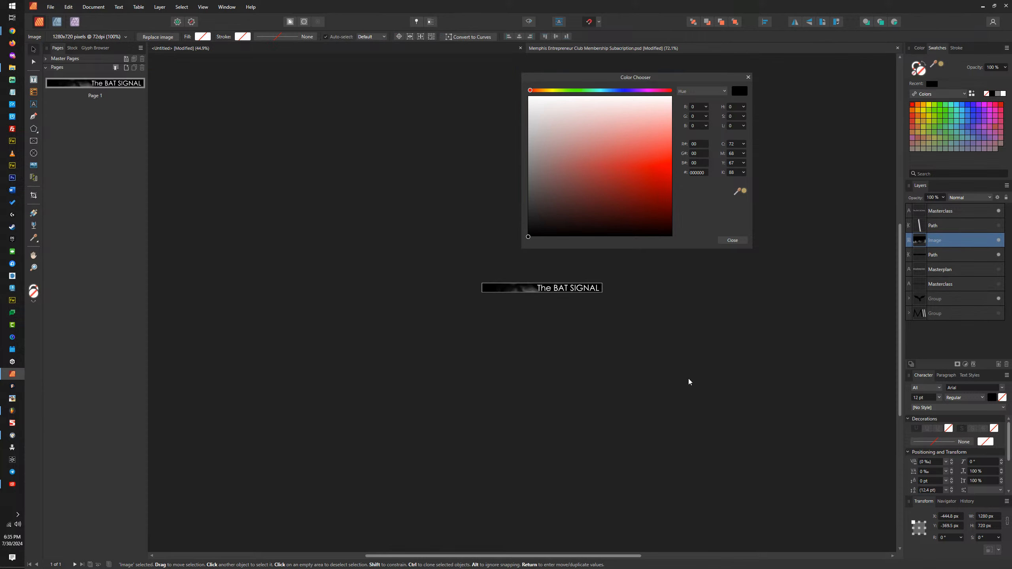
pyautogui.moveTo(721, 382); pyautogui.dragTo(602, 317)
pyautogui.scroll(3, 597, 334)
pyautogui.scroll(-2, 357, 272)
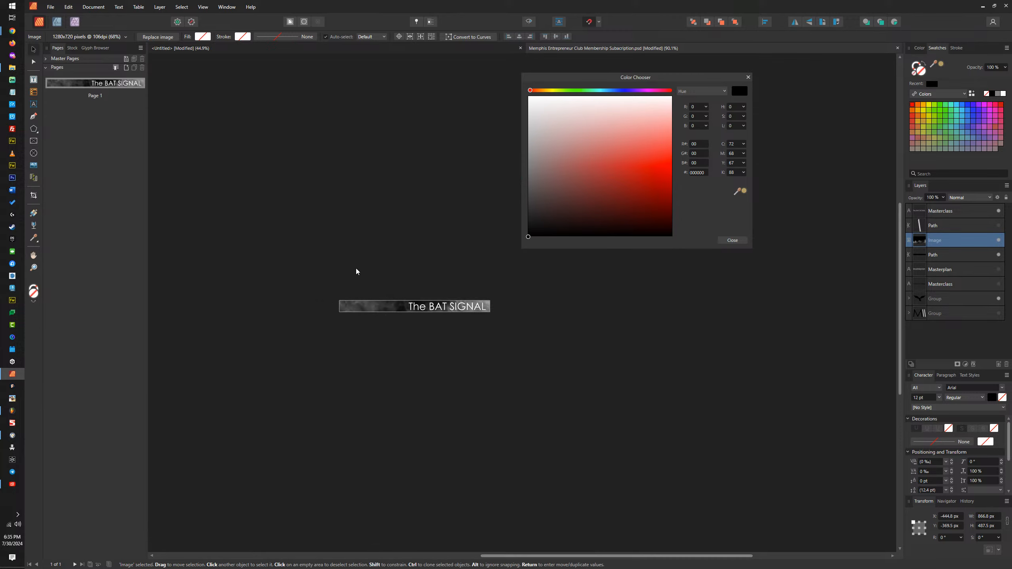
pyautogui.moveTo(182, 169); pyautogui.dragTo(302, 238)
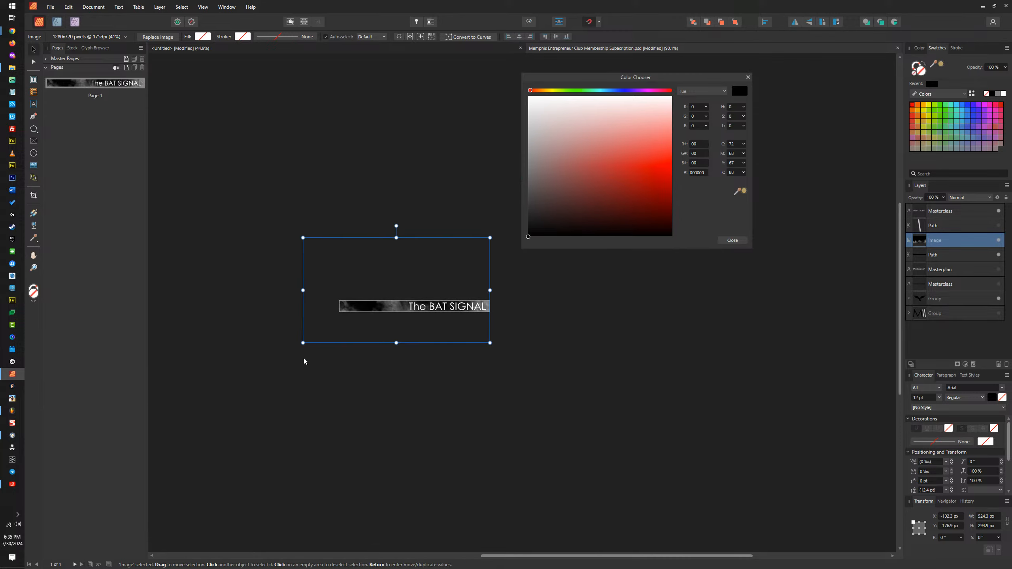
pyautogui.moveTo(302, 342); pyautogui.dragTo(358, 312)
pyautogui.scroll(3, 403, 325)
pyautogui.moveTo(386, 266); pyautogui.dragTo(398, 333)
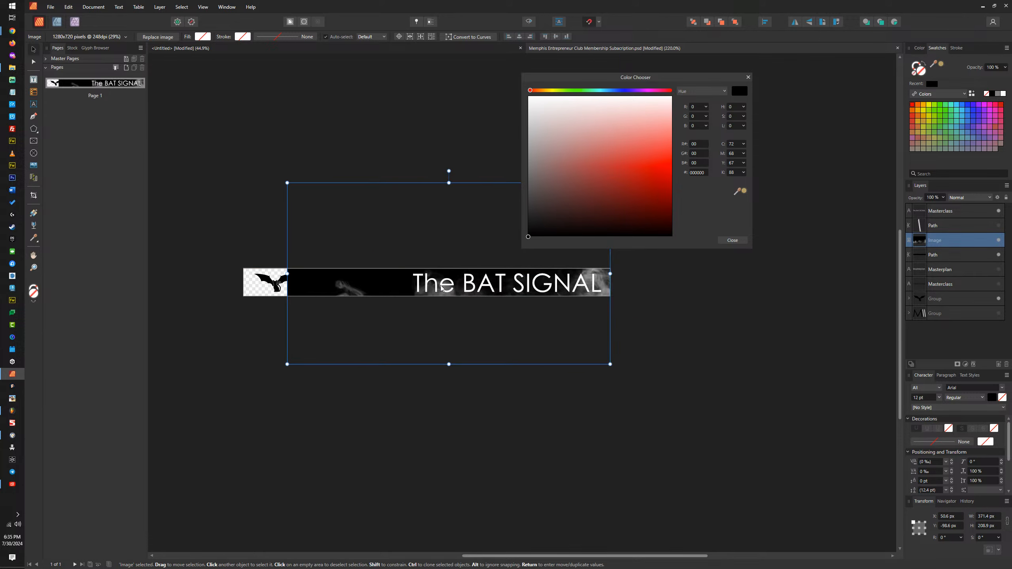
pyautogui.moveTo(458, 293); pyautogui.dragTo(521, 392)
# Step: Try to nest the smoky image in the black bar path's layer, undoing each attempt
pyautogui.moveTo(948, 242); pyautogui.dragTo(925, 256)
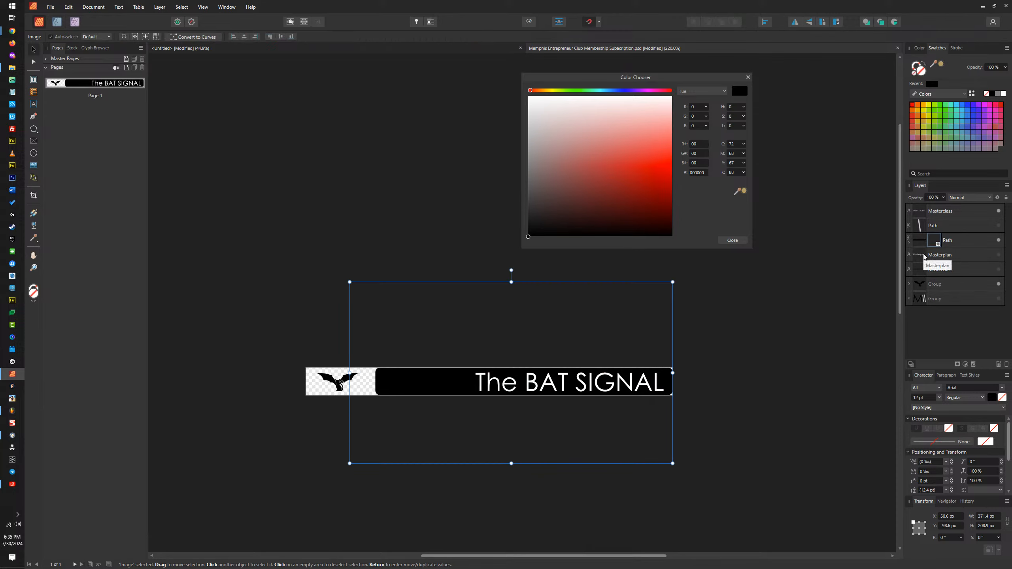
pyautogui.hotkey('ctrl', 'z')
pyautogui.moveTo(936, 244); pyautogui.dragTo(923, 256)
pyautogui.hotkey('ctrl', 'z')
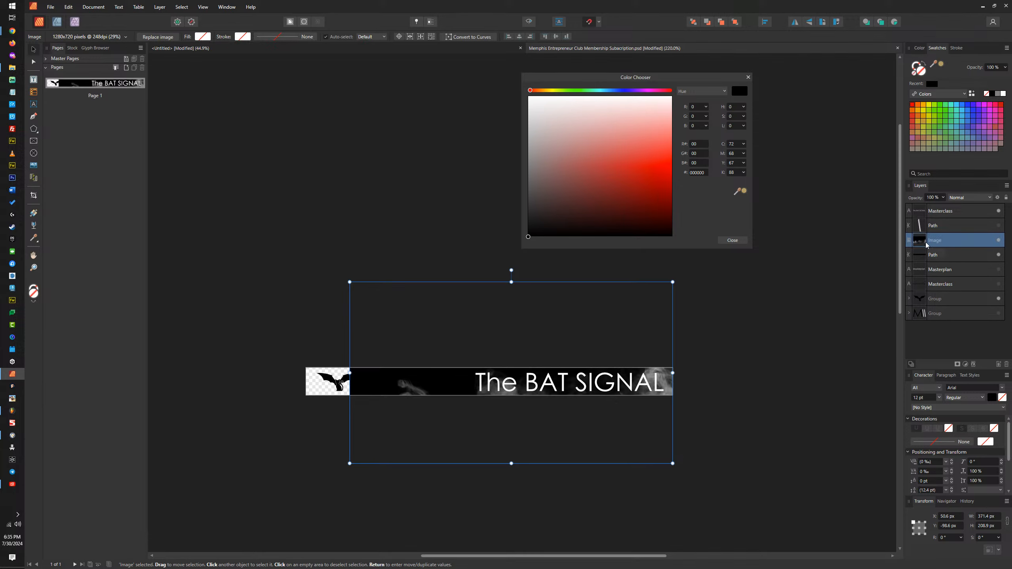
# Step: Cut the smoky image, remove the bar path's fill, and paste the image inside the path, nudged slightly right
pyautogui.hotkey('ctrl', 'shift', 'z')
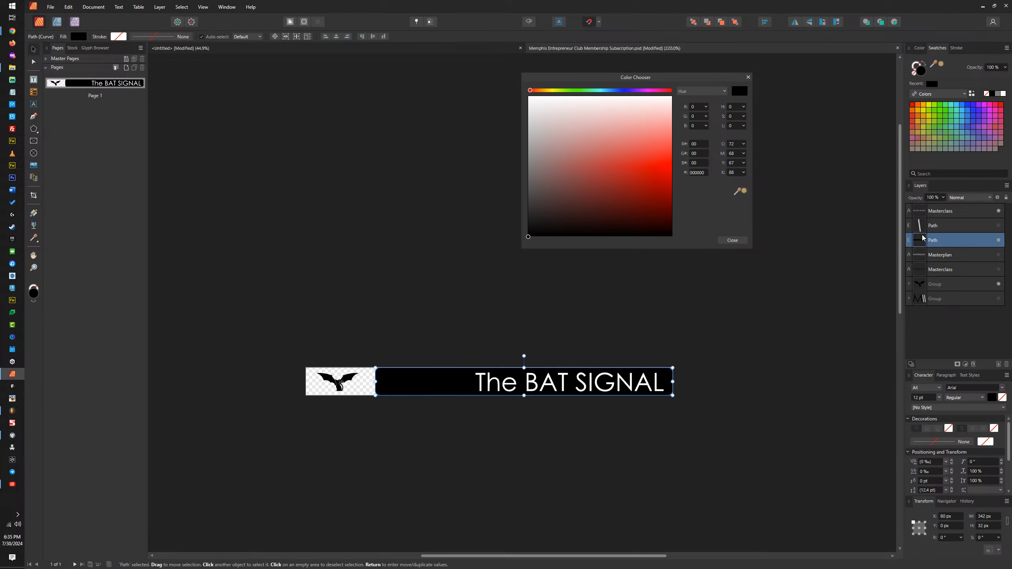
pyautogui.click(914, 75)
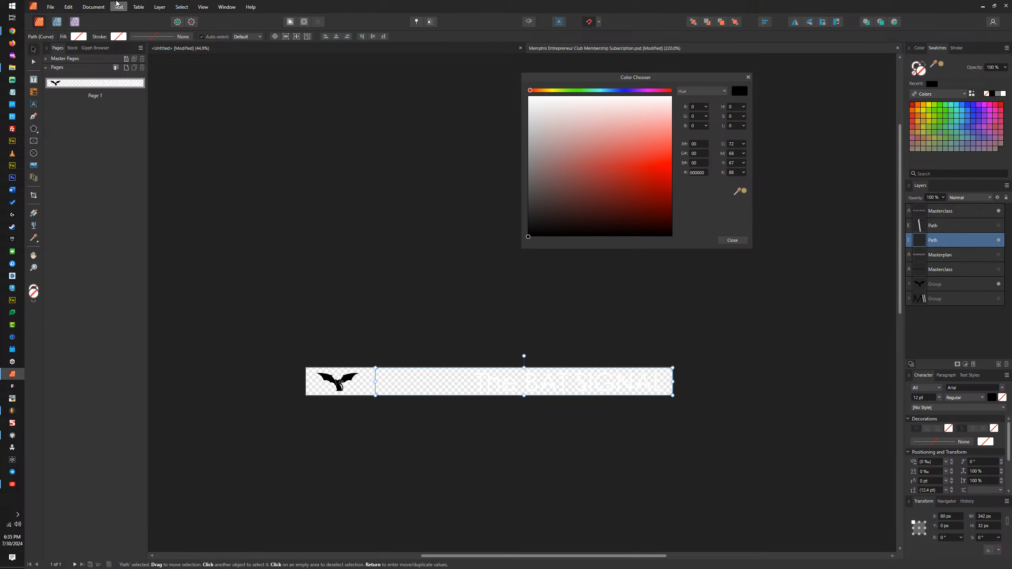
pyautogui.click(69, 7)
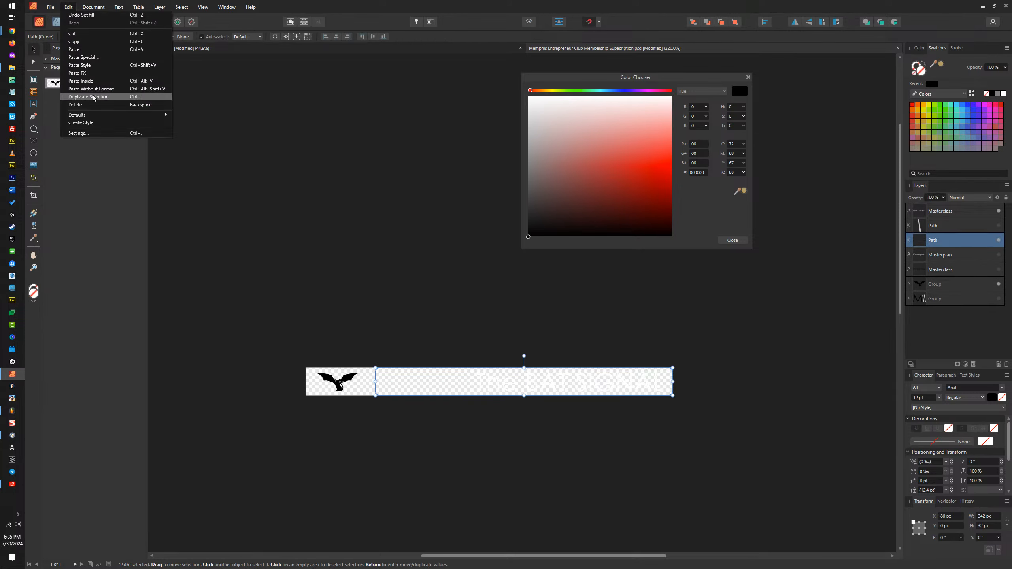
pyautogui.click(89, 83)
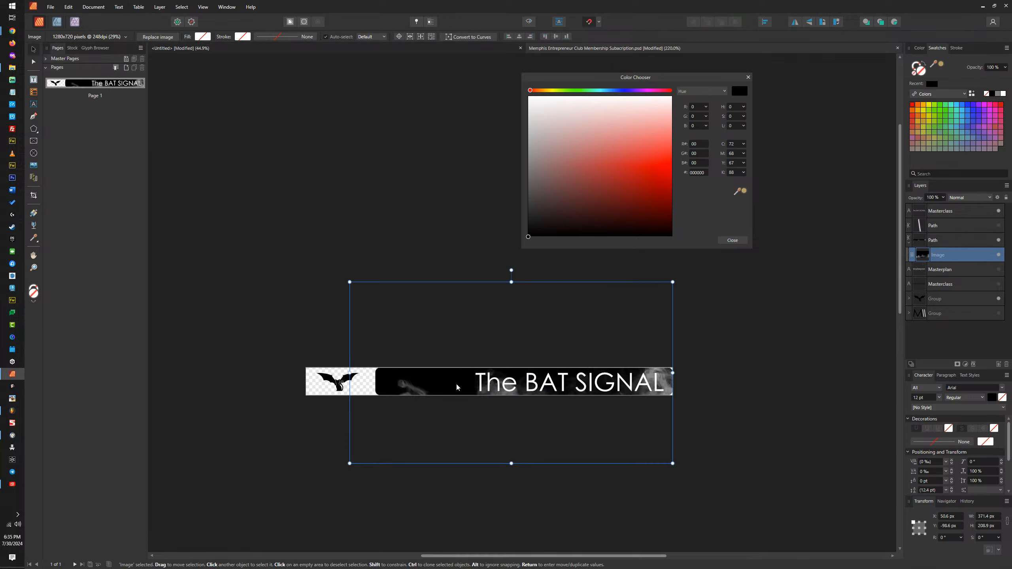
pyautogui.moveTo(455, 389); pyautogui.dragTo(476, 392)
pyautogui.click(442, 276)
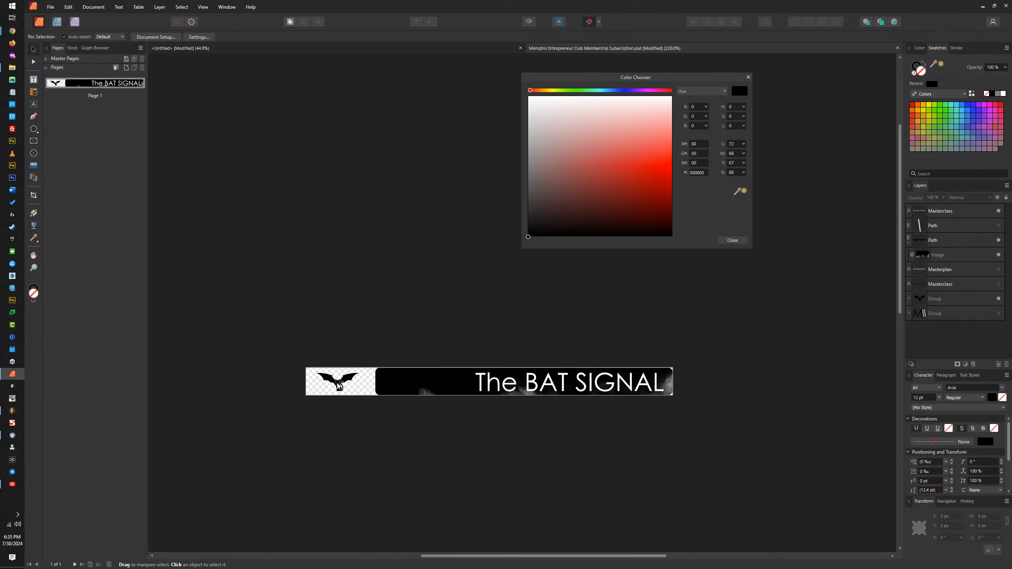
# Step: Show the grouped M logo again, inspect the cat curve inside the emblem, and reselect the whole bat-and-cat group
pyautogui.click(999, 313)
pyautogui.scroll(5, 327, 382)
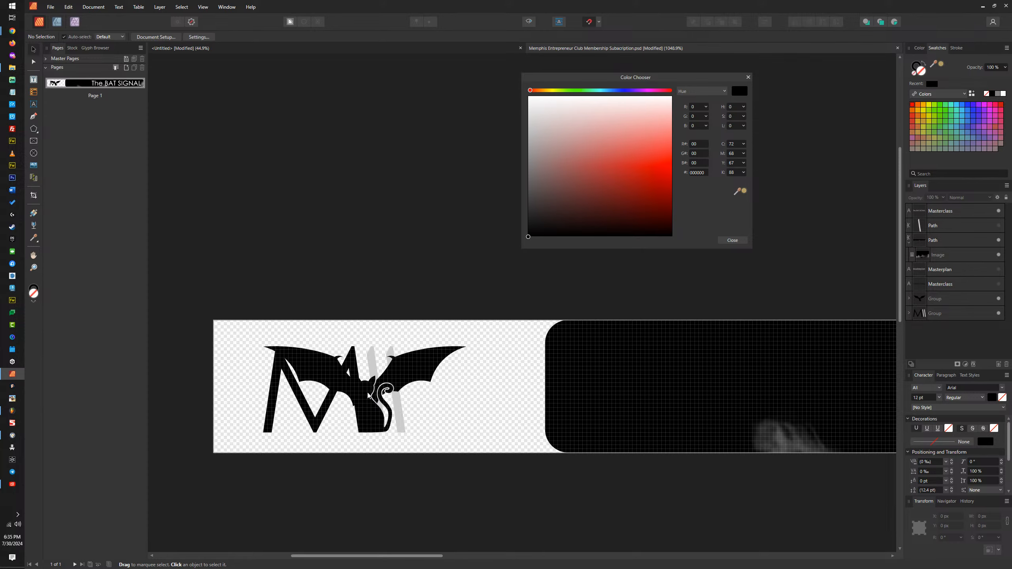
pyautogui.doubleClick(369, 410)
pyautogui.scroll(4, 367, 410)
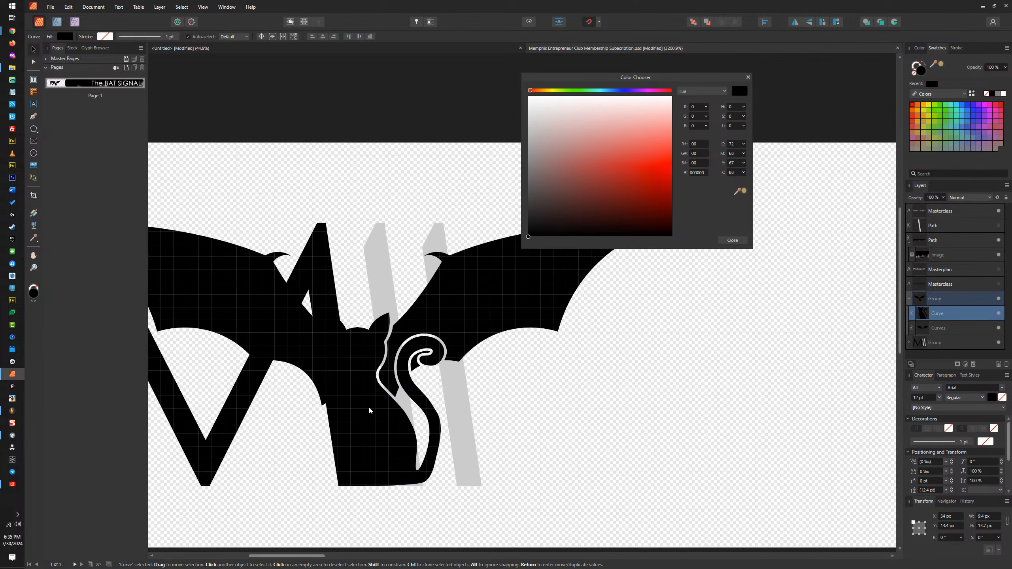
pyautogui.scroll(-2, 365, 410)
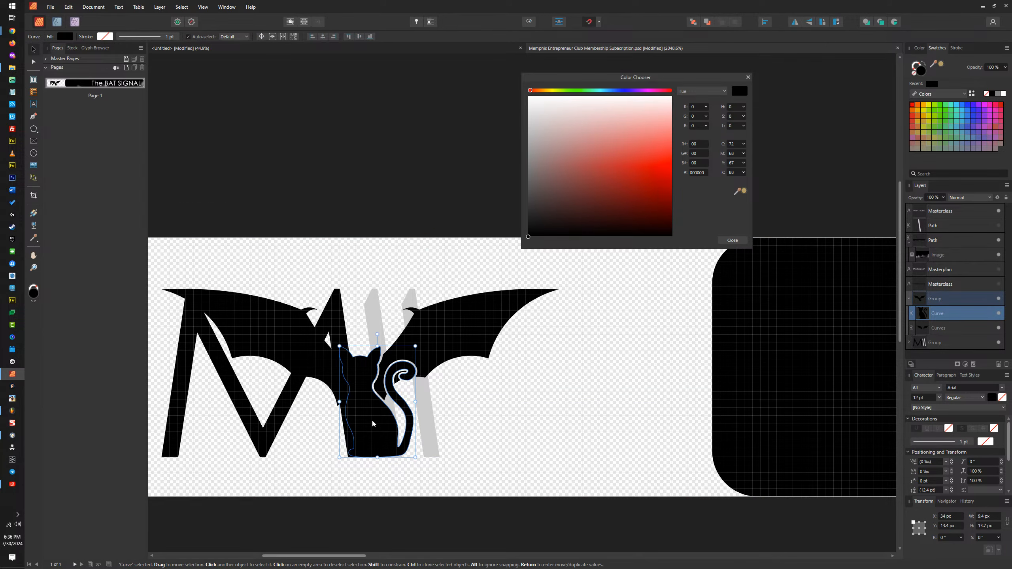
pyautogui.scroll(-2, 419, 366)
pyautogui.click(435, 223)
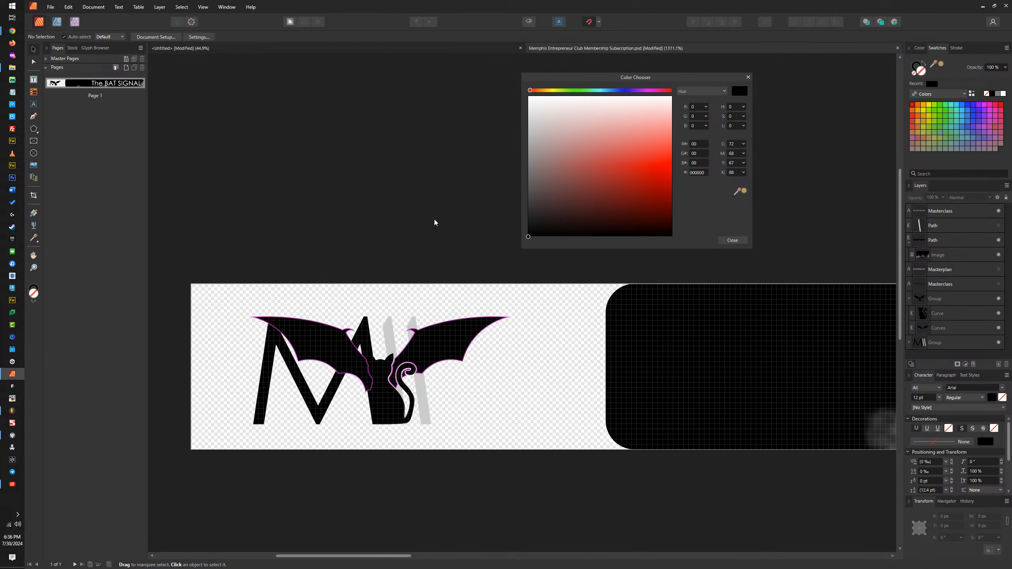
pyautogui.click(417, 358)
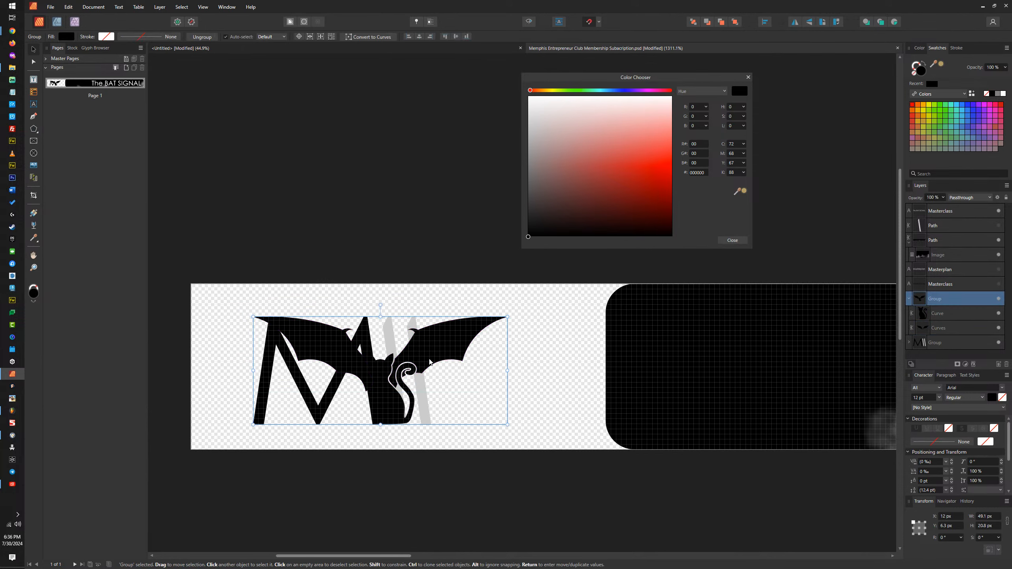
# Step: Switch to the untitled document and paste a copy of the Cat Signal artboard's cat group into the Bat Signal artboard
pyautogui.click(486, 50)
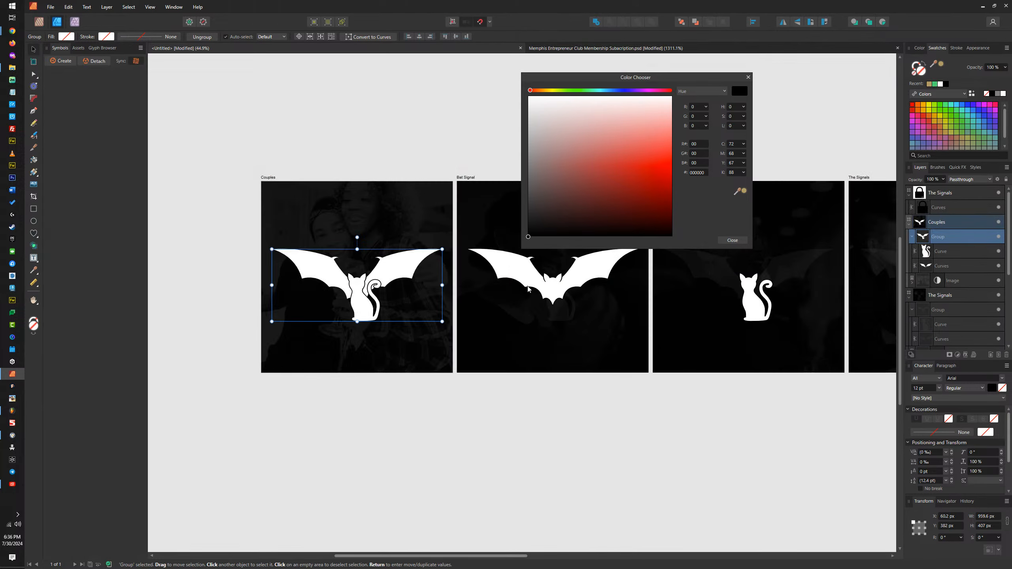
pyautogui.click(586, 315)
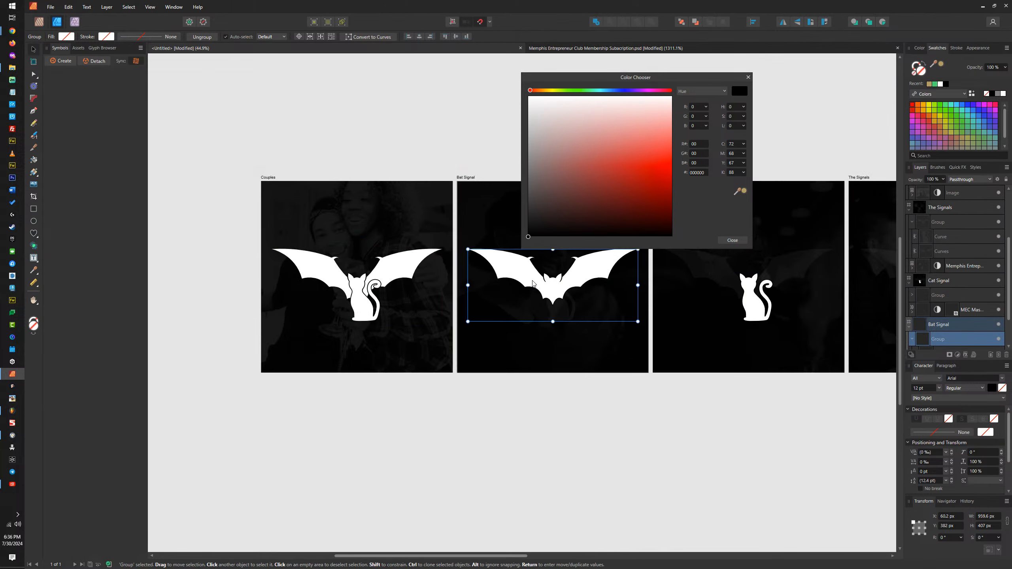
pyautogui.hotkey('ctrl', 'd')
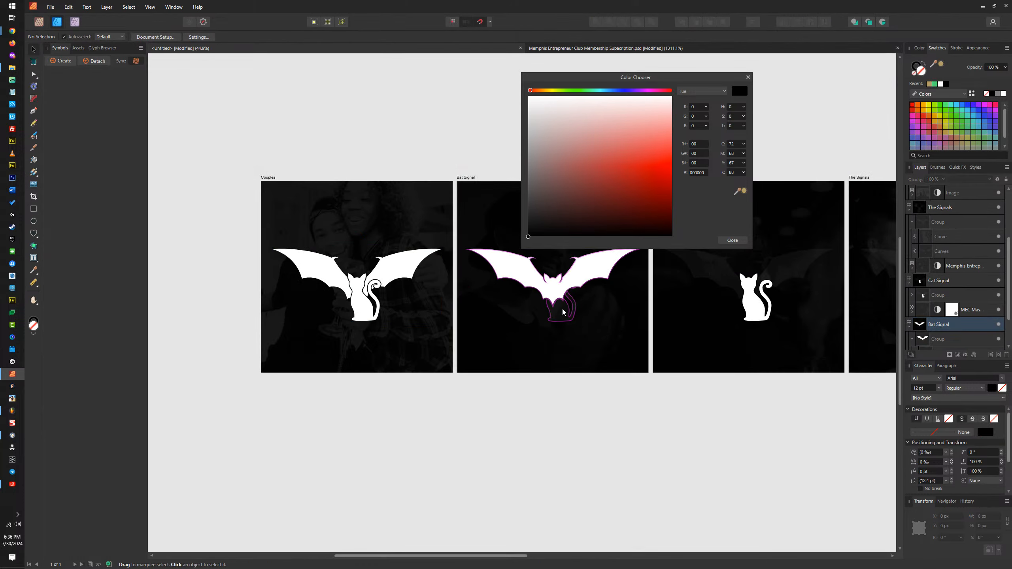
pyautogui.click(559, 301)
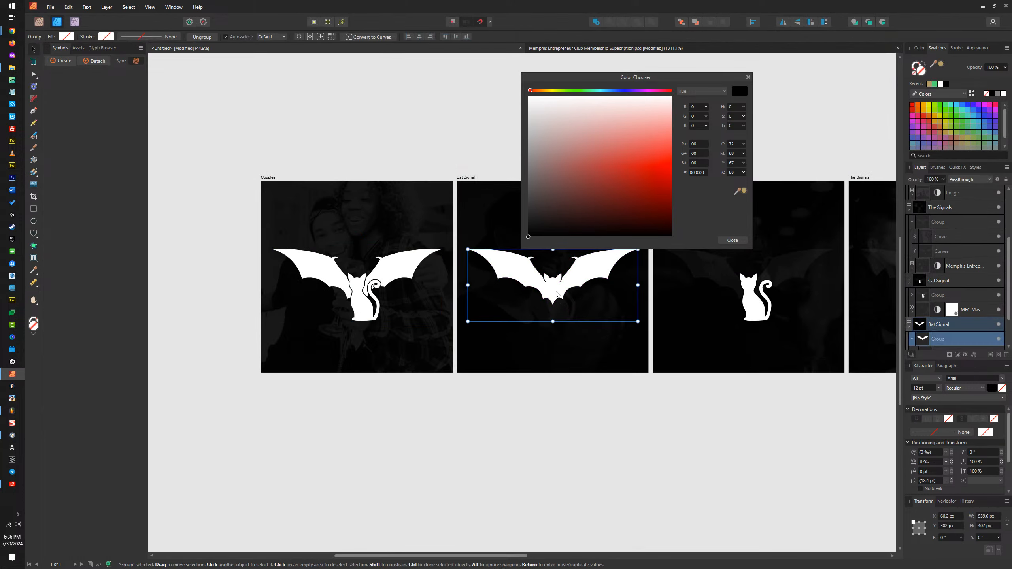
pyautogui.click(729, 283)
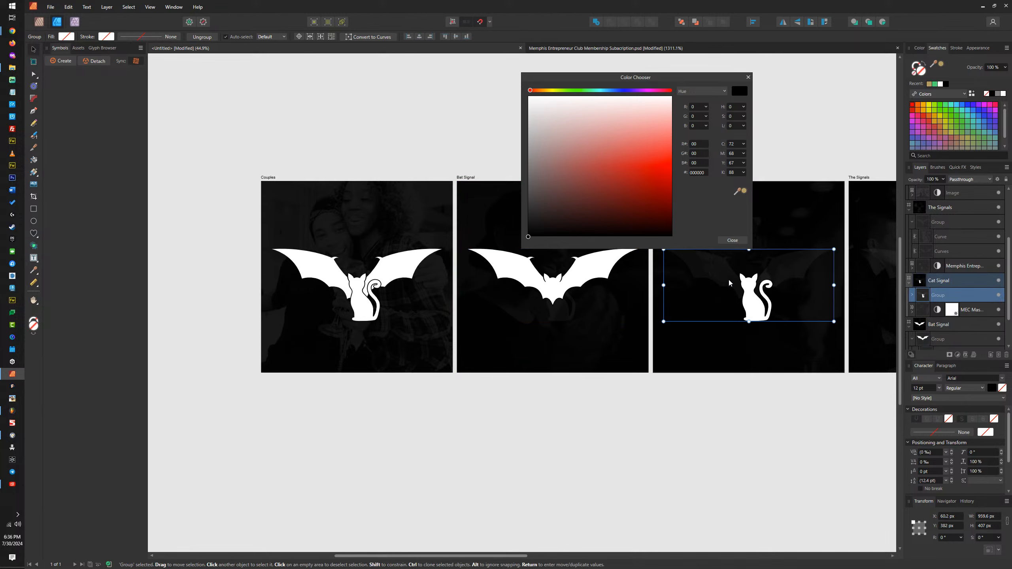
pyautogui.click(519, 280)
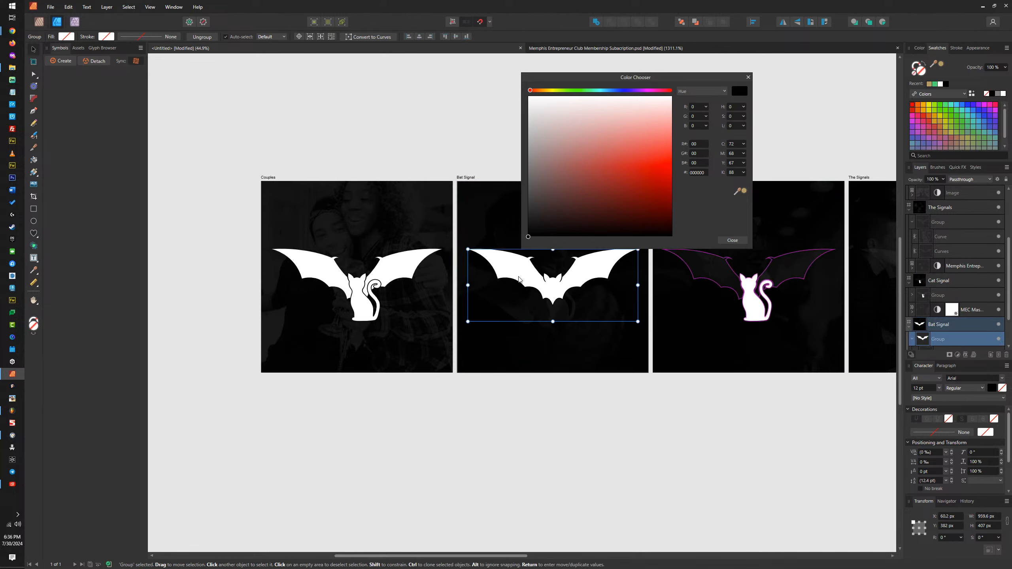
pyautogui.hotkey('ctrl', 'v')
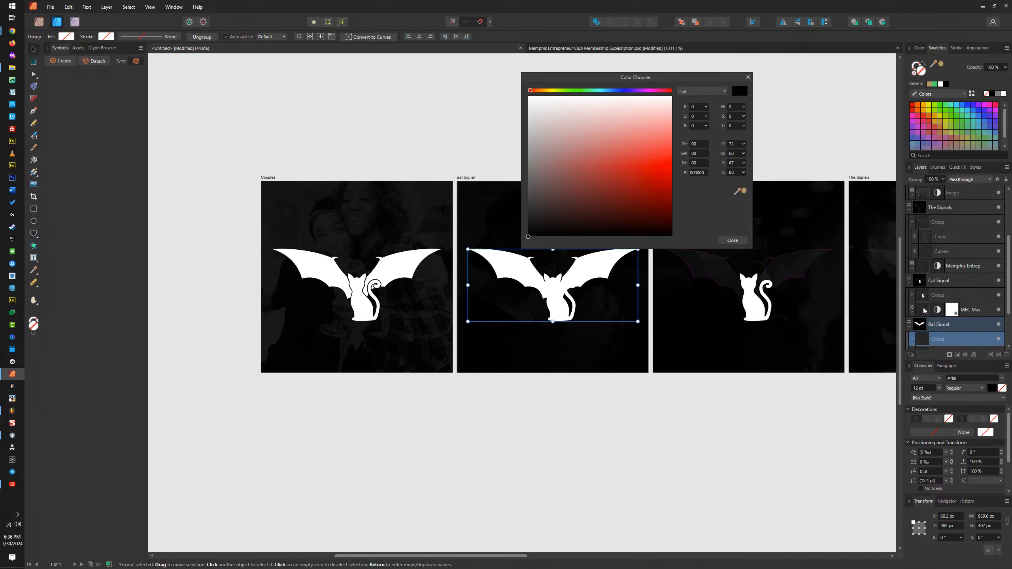
# Step: Select and copy both the cat and bat groups on the Bat Signal artboard
pyautogui.scroll(-2, 939, 295)
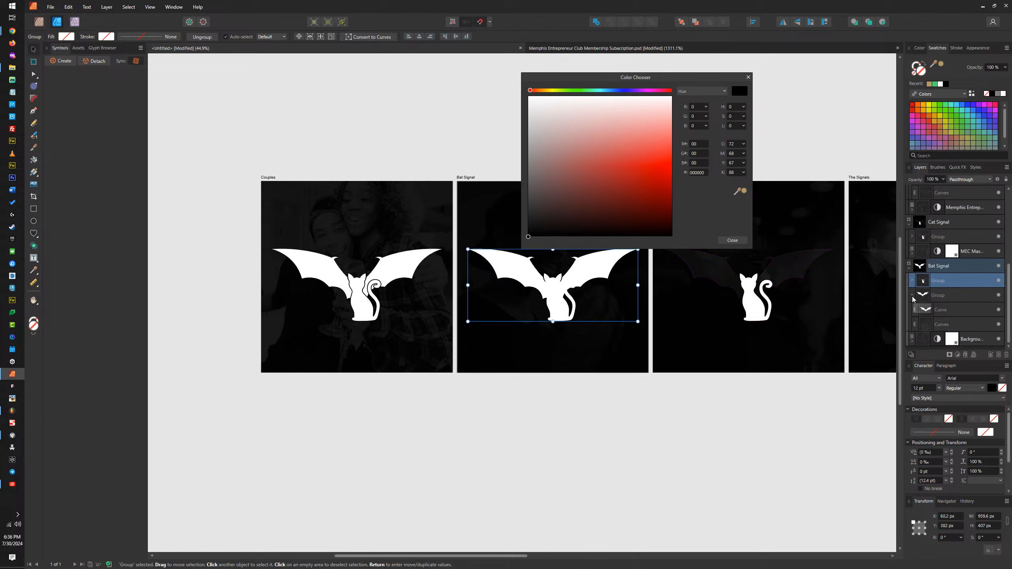
pyautogui.click(913, 295)
pyautogui.keyDown('shift'); pyautogui.click(943, 325); pyautogui.keyUp('shift')
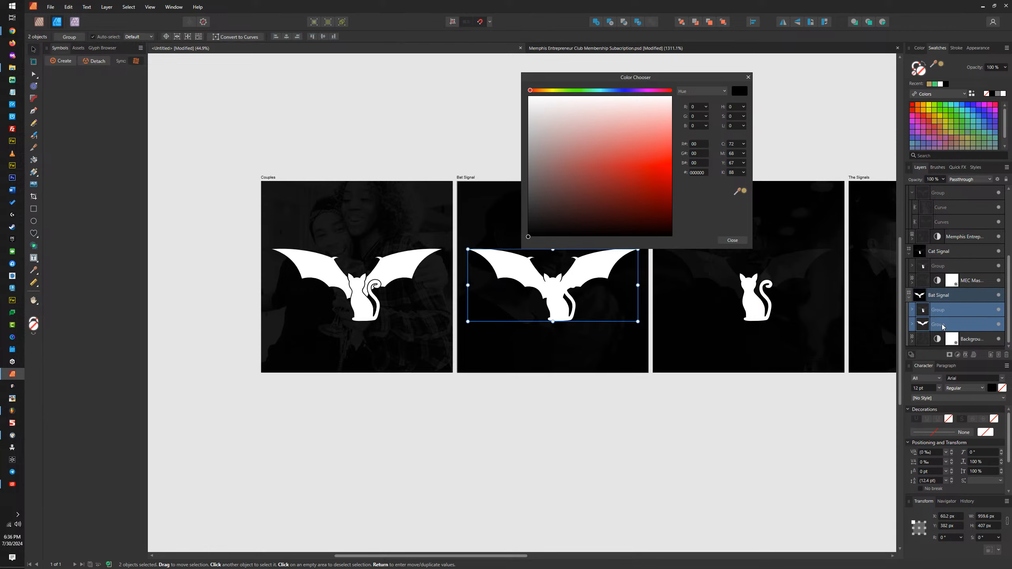
# Step: Paste the two groups into the membership banner document and fill them with light grey CCCCCC sampled from the M logo
pyautogui.click(569, 47)
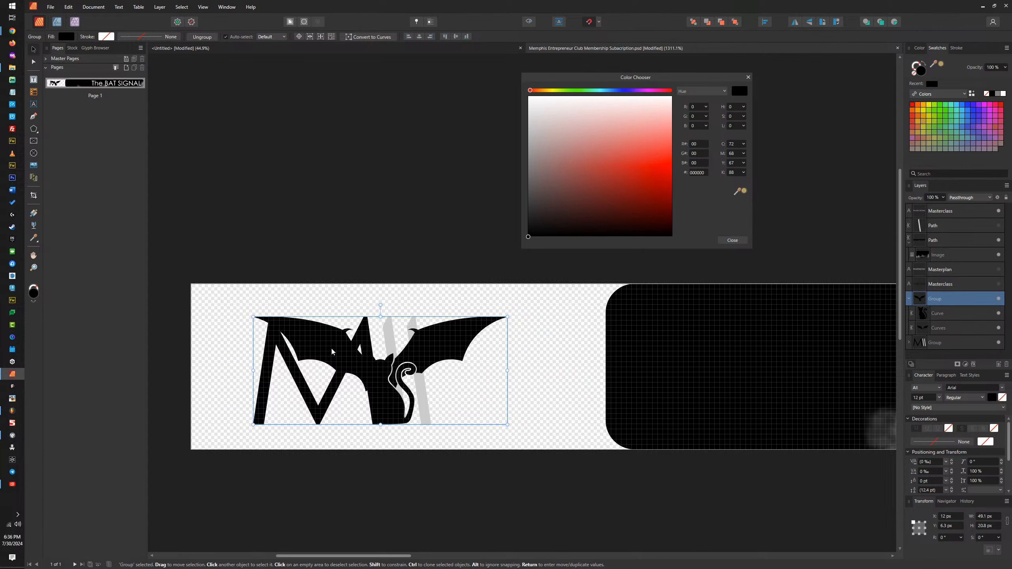
pyautogui.hotkey('ctrl', 'v')
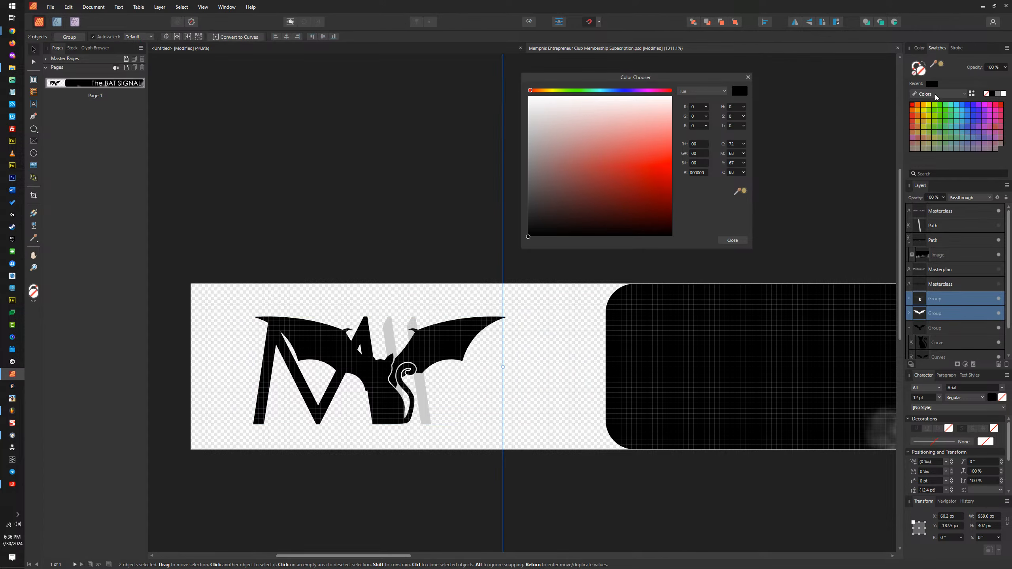
pyautogui.moveTo(935, 66); pyautogui.dragTo(391, 331)
pyautogui.click(942, 64)
# Step: Scale the pasted groups down to about 49.1 × 20.8 px and position them directly over the existing bat-and-cat emblem
pyautogui.scroll(-6, 437, 353)
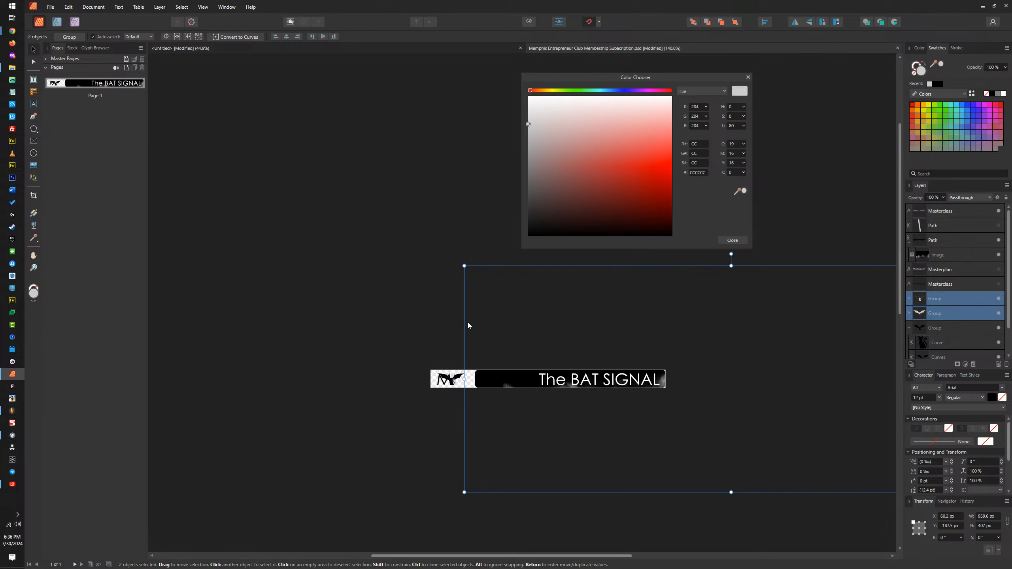
pyautogui.moveTo(464, 266); pyautogui.dragTo(437, 253)
pyautogui.scroll(-3, 418, 344)
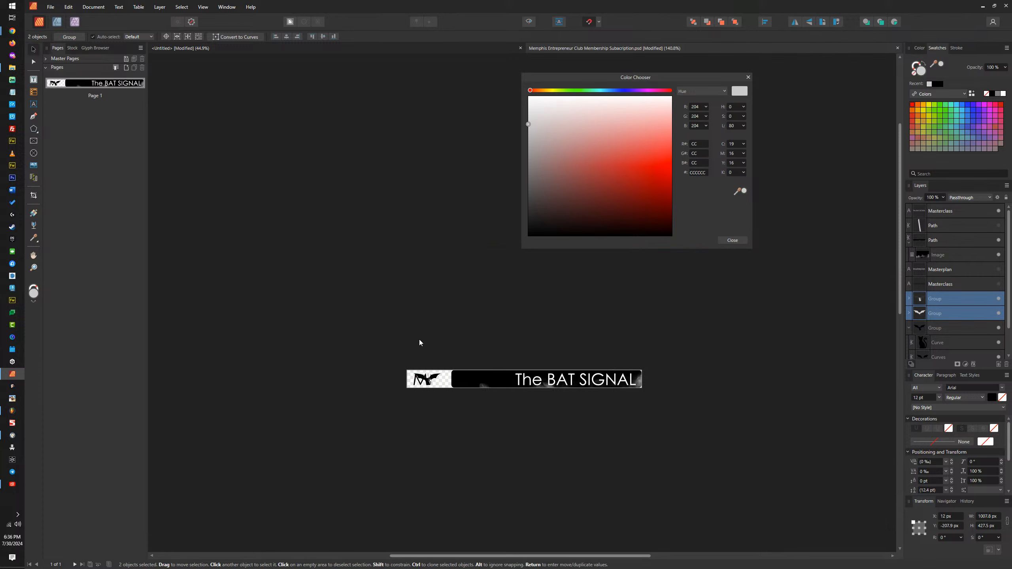
pyautogui.moveTo(771, 307); pyautogui.dragTo(499, 375)
pyautogui.scroll(3, 484, 369)
pyautogui.scroll(6, 484, 369)
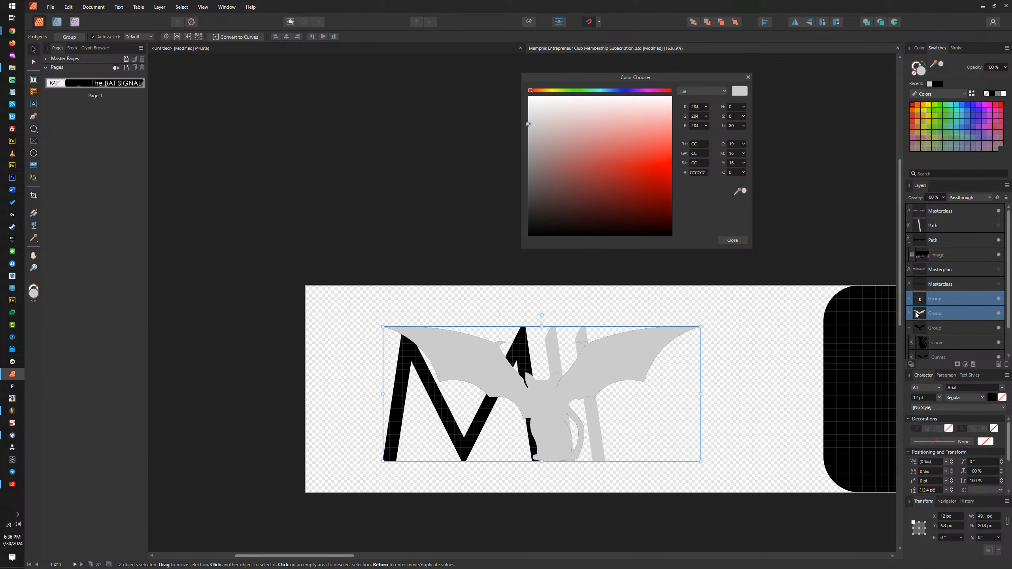
# Step: Hide the M logo, the original bat-and-cat group and the grey bat group, leaving only the cat group showing
pyautogui.click(913, 328)
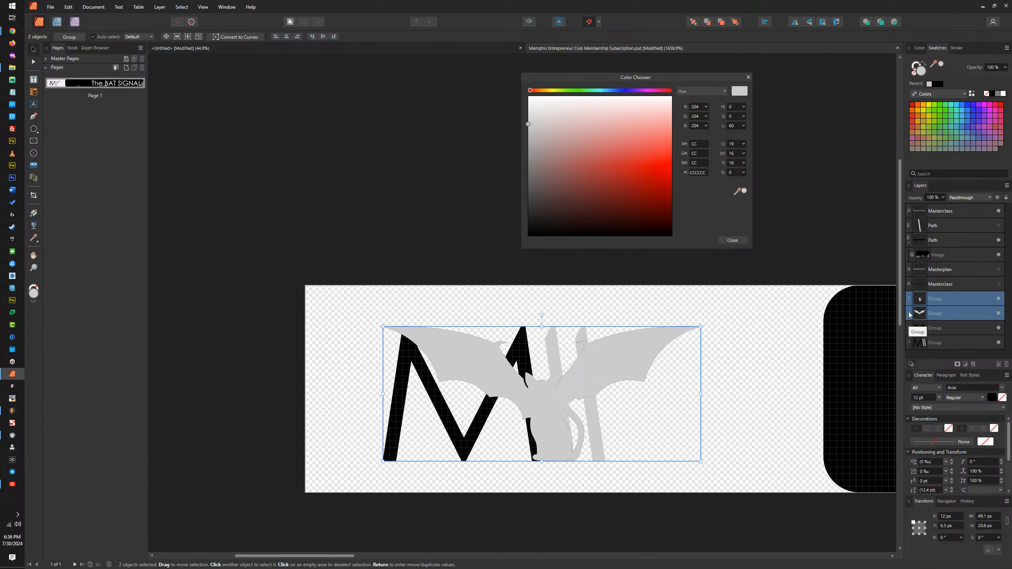
pyautogui.click(999, 344)
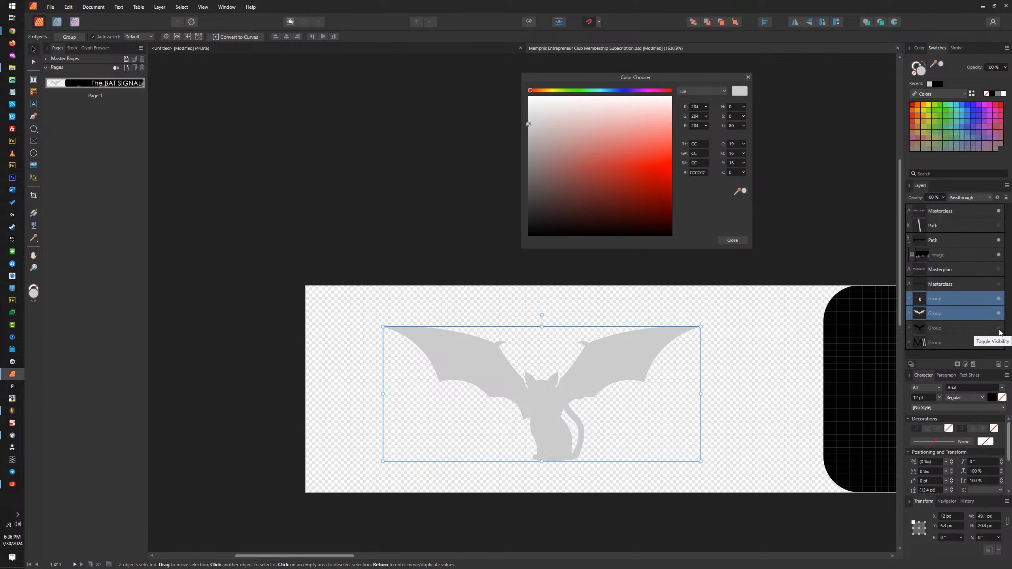
pyautogui.click(999, 315)
pyautogui.click(980, 303)
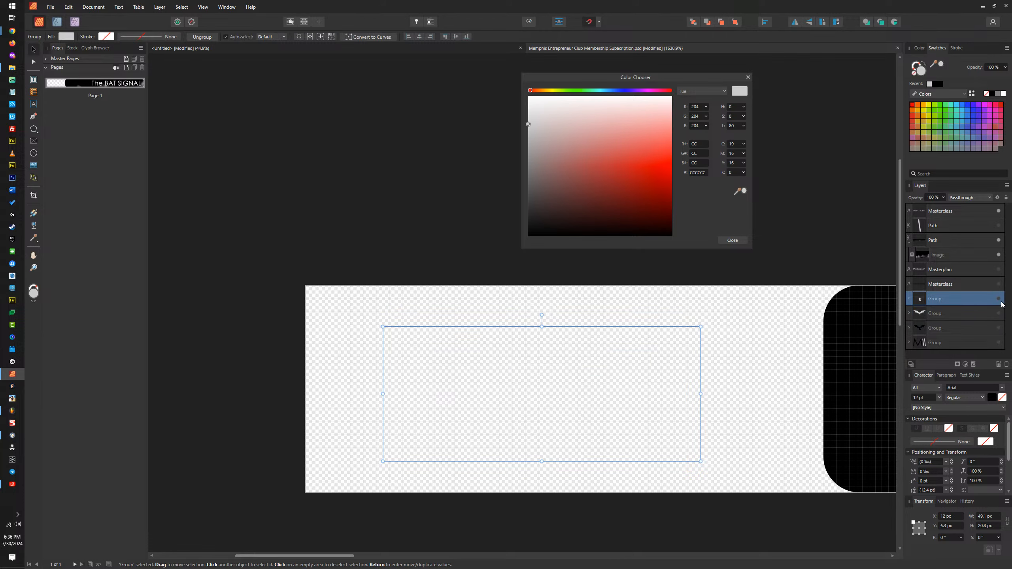
pyautogui.click(999, 299)
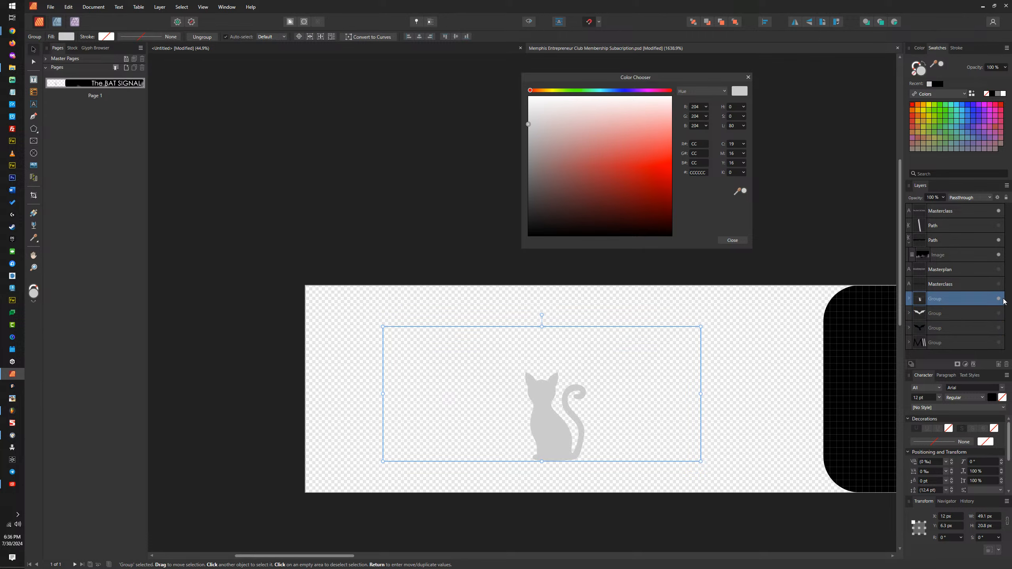
# Step: Raise the cat group's wing curves to 100% opacity and fill its cat curve with black
pyautogui.doubleClick(601, 384)
pyautogui.moveTo(944, 198); pyautogui.dragTo(1004, 218)
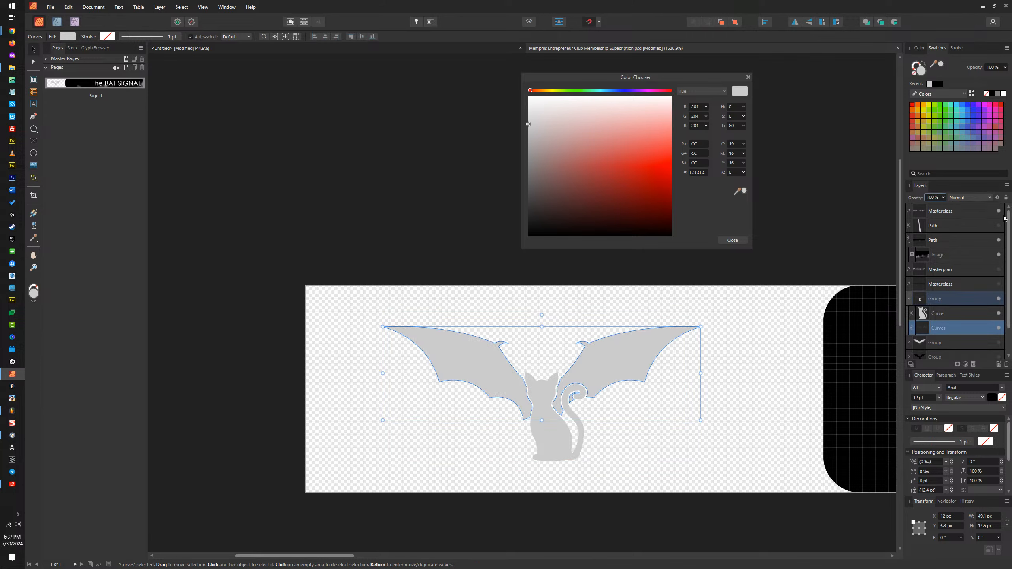
pyautogui.click(540, 403)
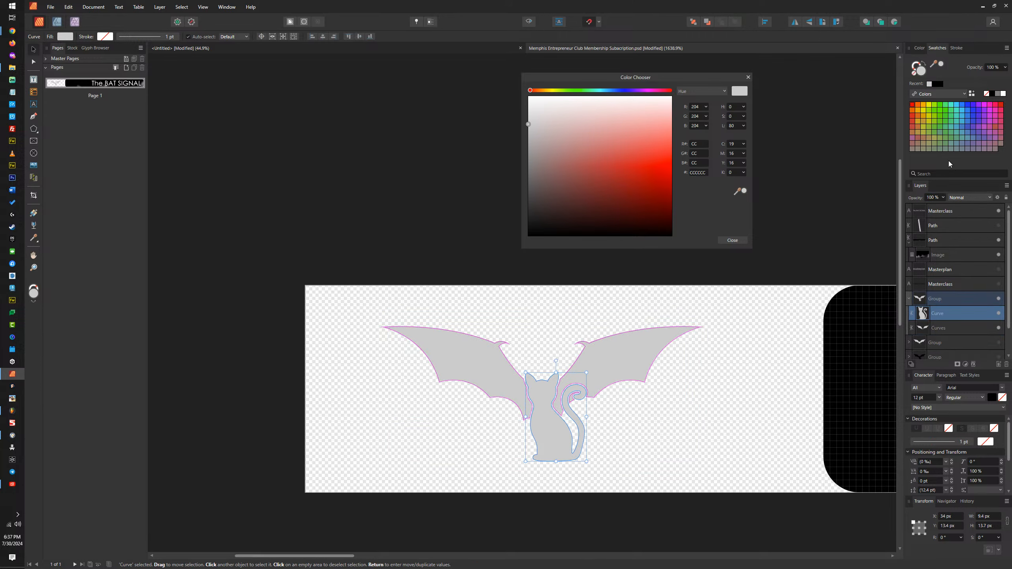
pyautogui.click(937, 84)
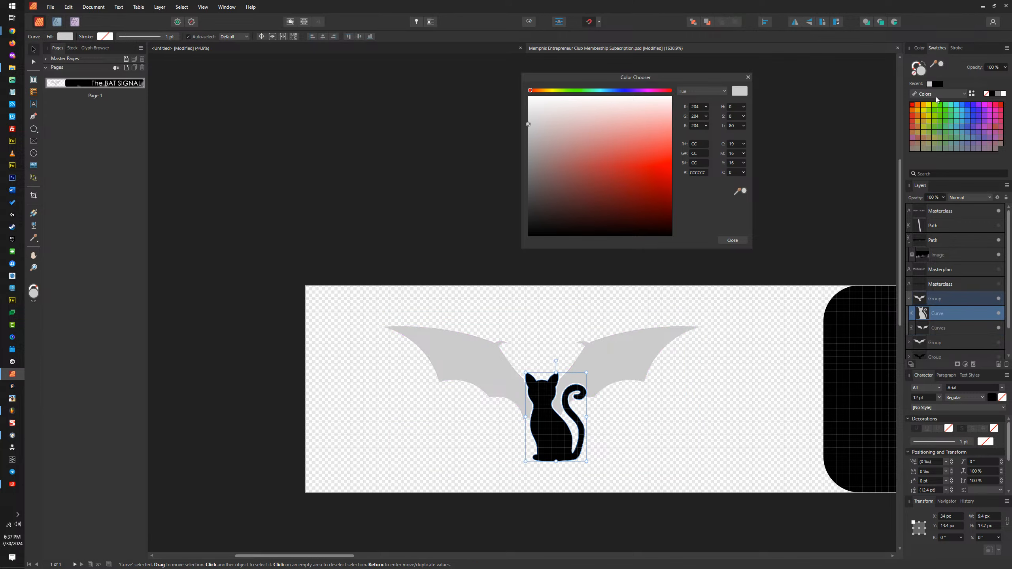
# Step: Hide the cat emblem group and show the grey bat emblem group in its place
pyautogui.click(999, 314)
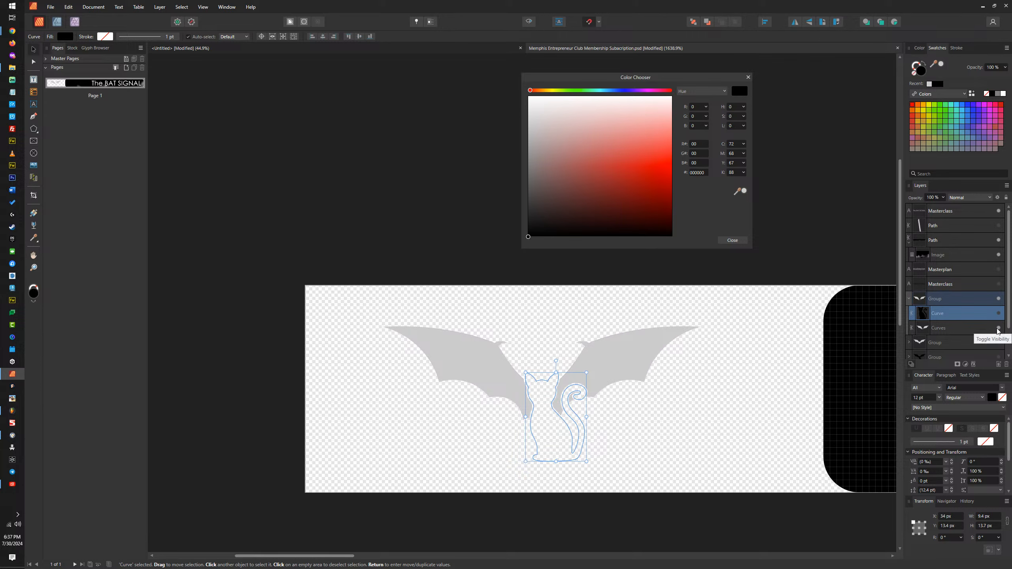
pyautogui.click(999, 314)
pyautogui.click(999, 299)
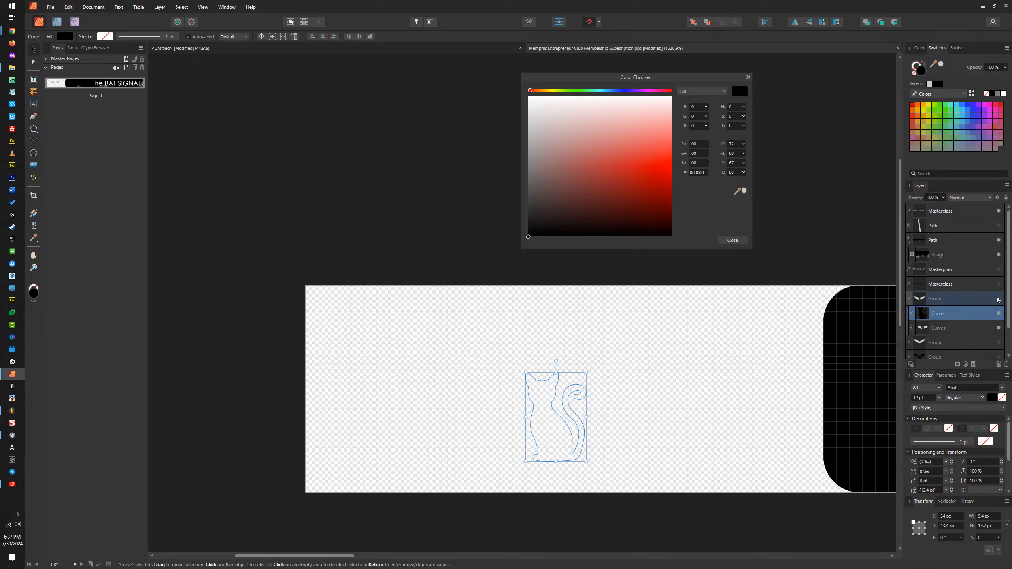
pyautogui.click(967, 347)
pyautogui.click(999, 343)
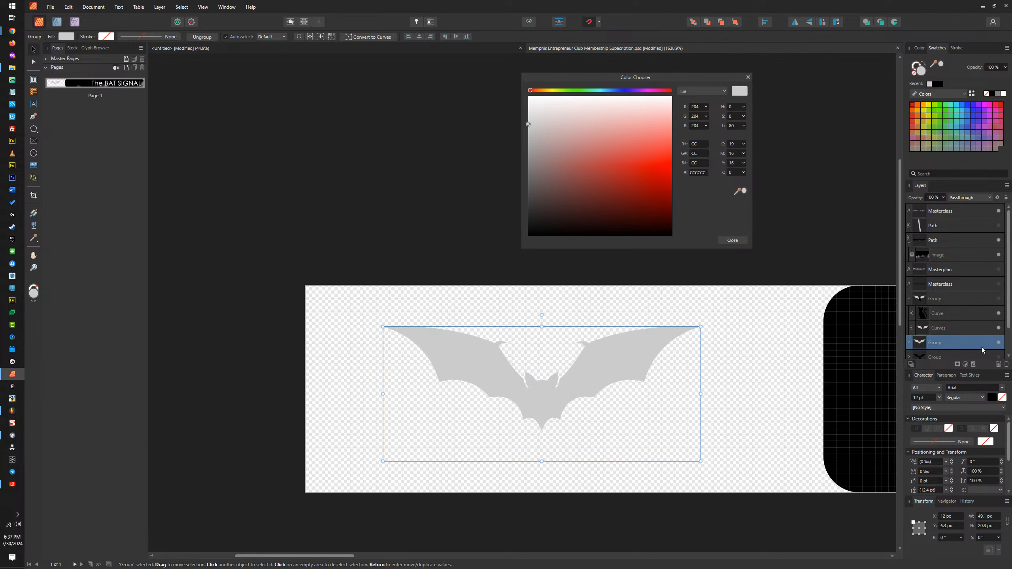
# Step: Raise the bat group's faint cat-body curves to 100% opacity and fill its bat curve with black
pyautogui.scroll(-1, 980, 346)
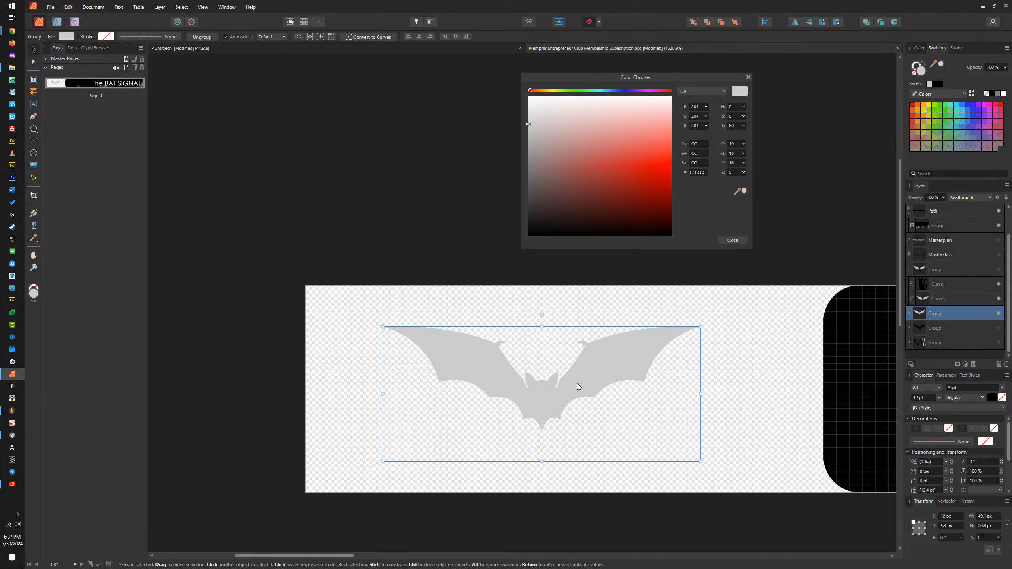
pyautogui.doubleClick(551, 434)
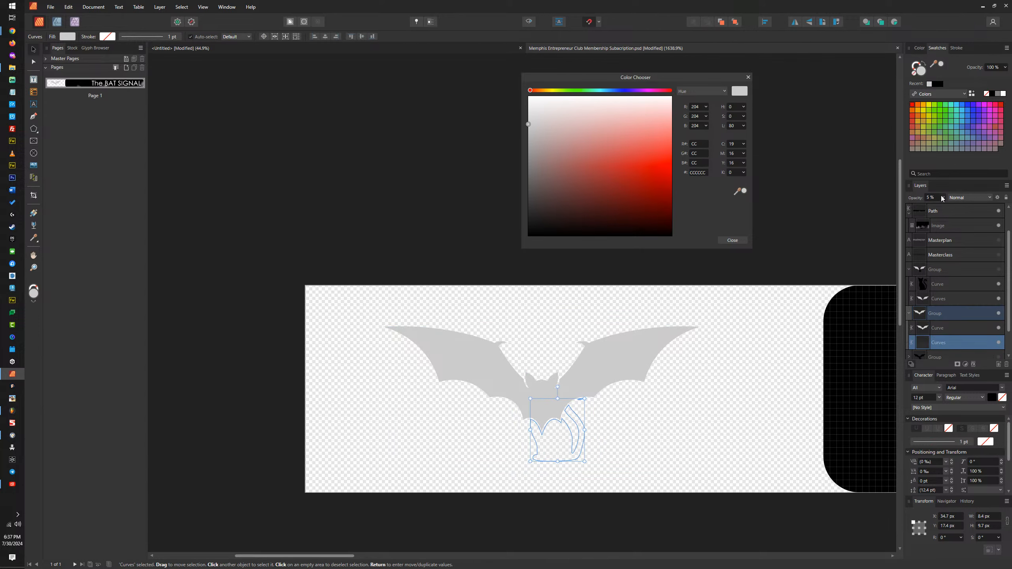
pyautogui.click(566, 372)
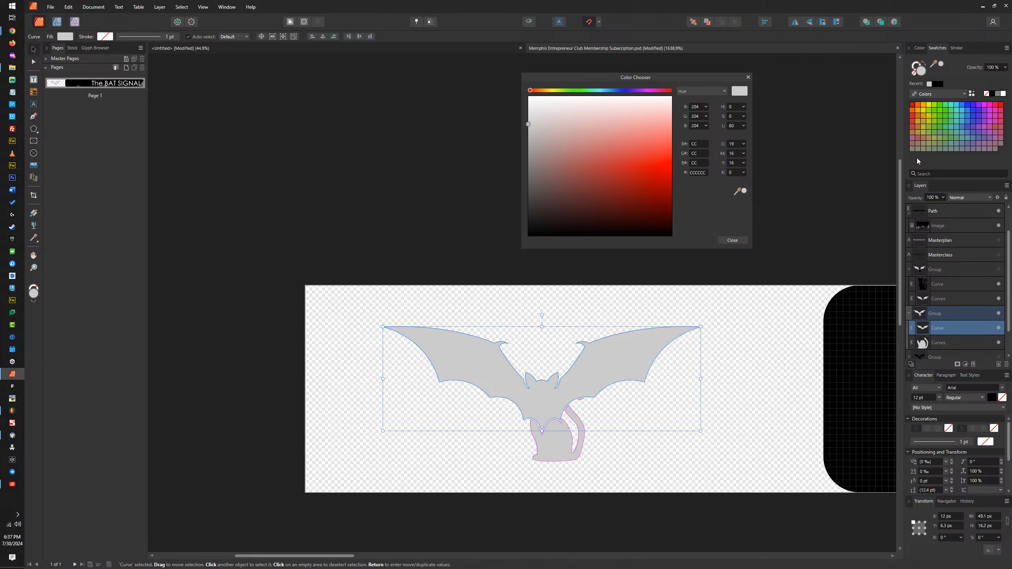
pyautogui.click(936, 84)
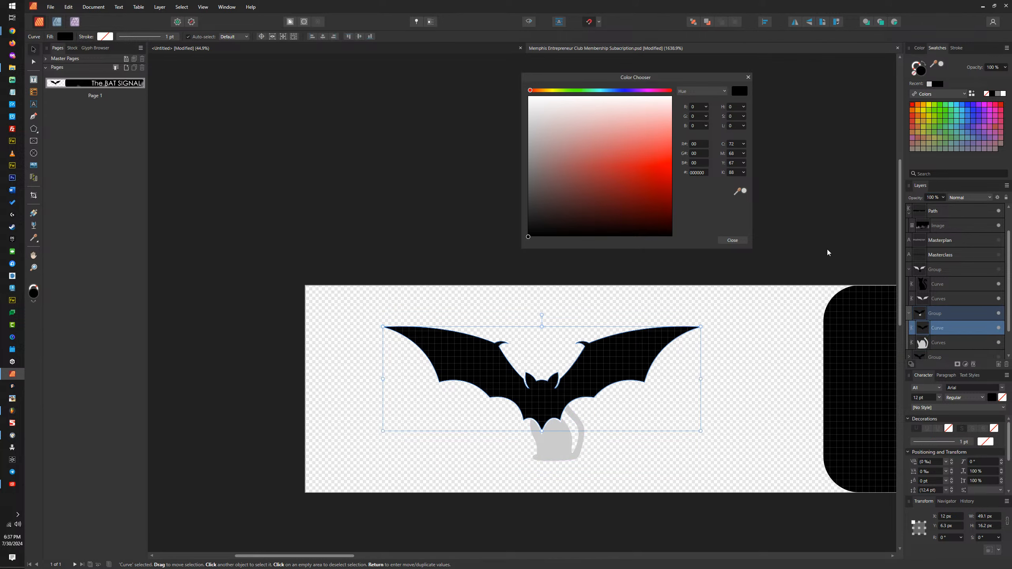
pyautogui.click(789, 269)
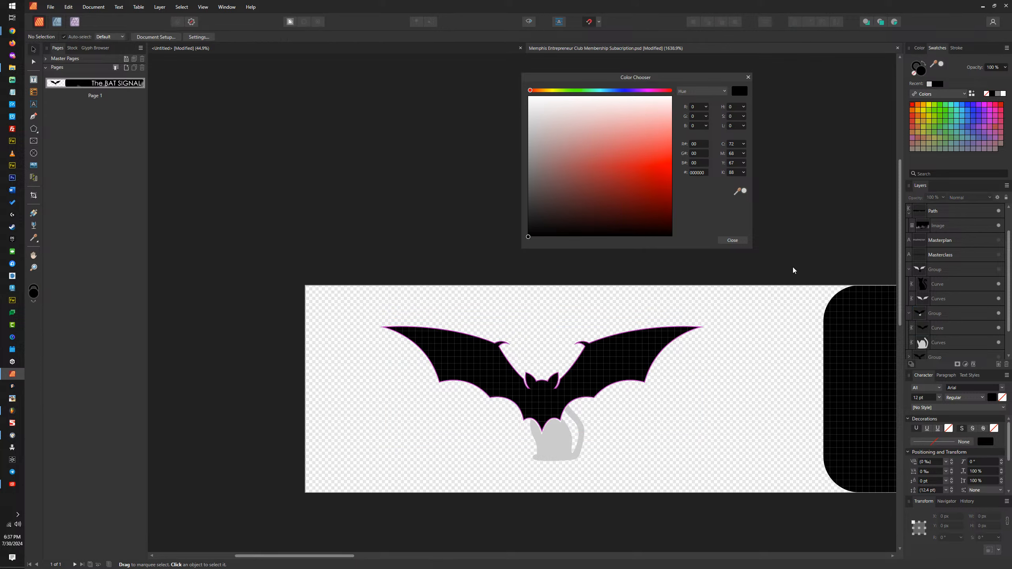
# Step: Collapse the emblem groups and compare the cat, bat and combined bat-and-cat versions by showing each one alone
pyautogui.click(909, 314)
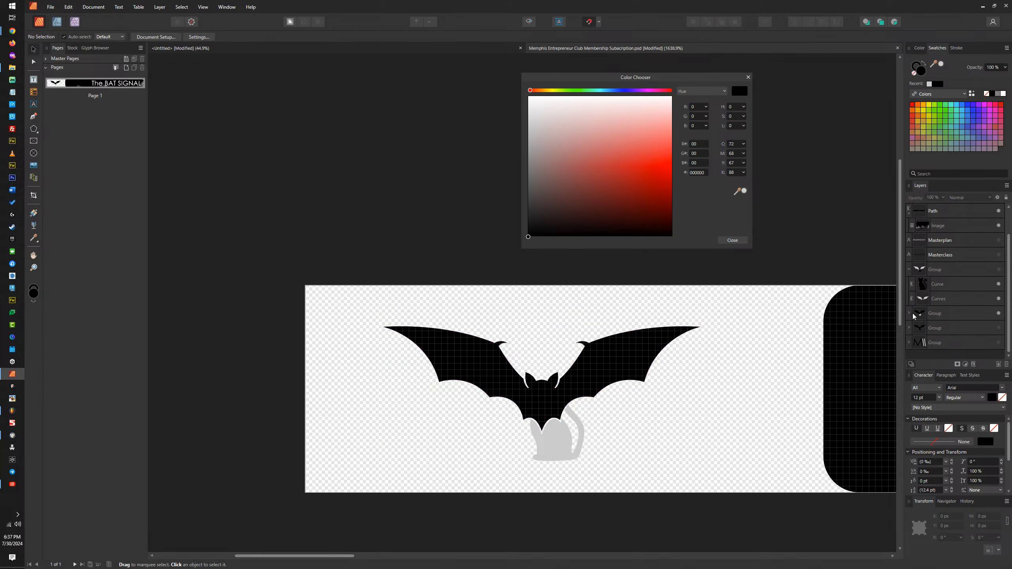
pyautogui.click(909, 269)
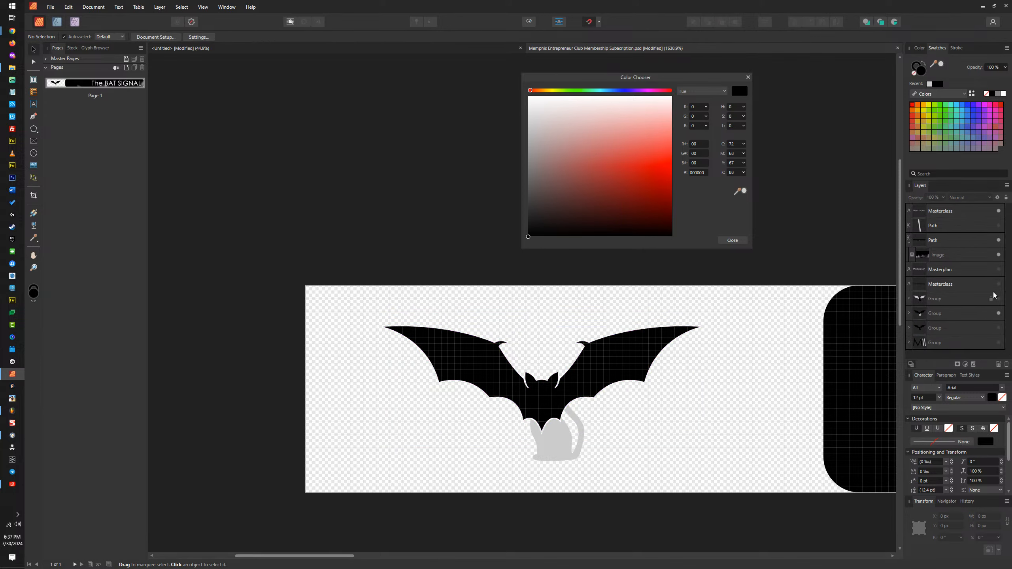
pyautogui.click(998, 313)
pyautogui.click(999, 299)
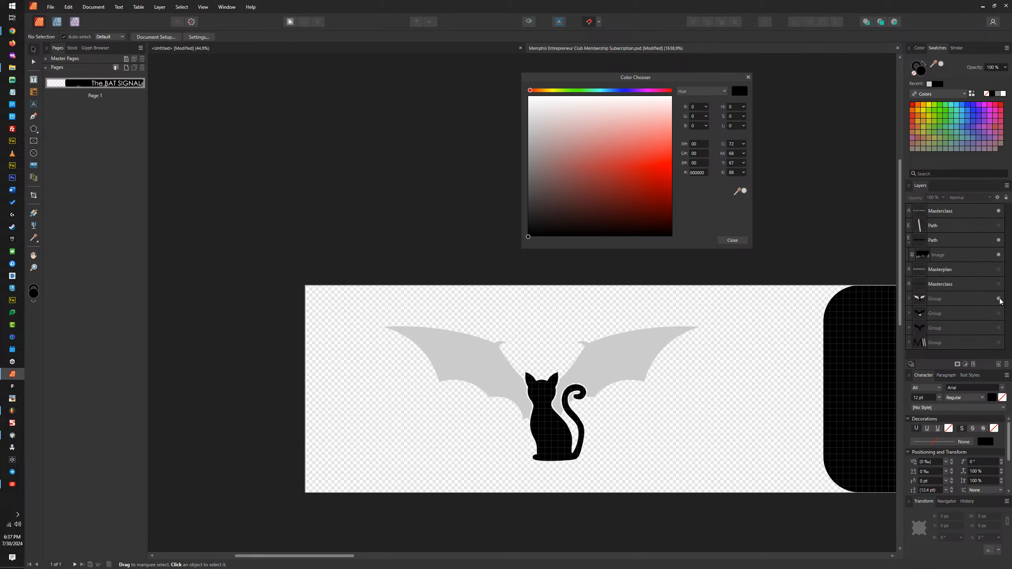
pyautogui.click(999, 299)
pyautogui.click(999, 314)
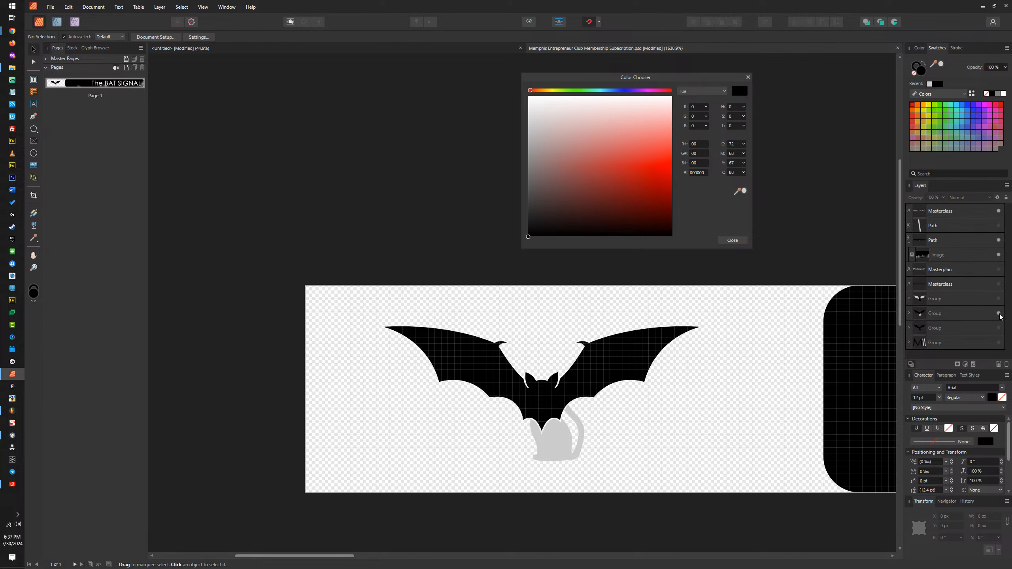
pyautogui.click(999, 314)
pyautogui.click(999, 327)
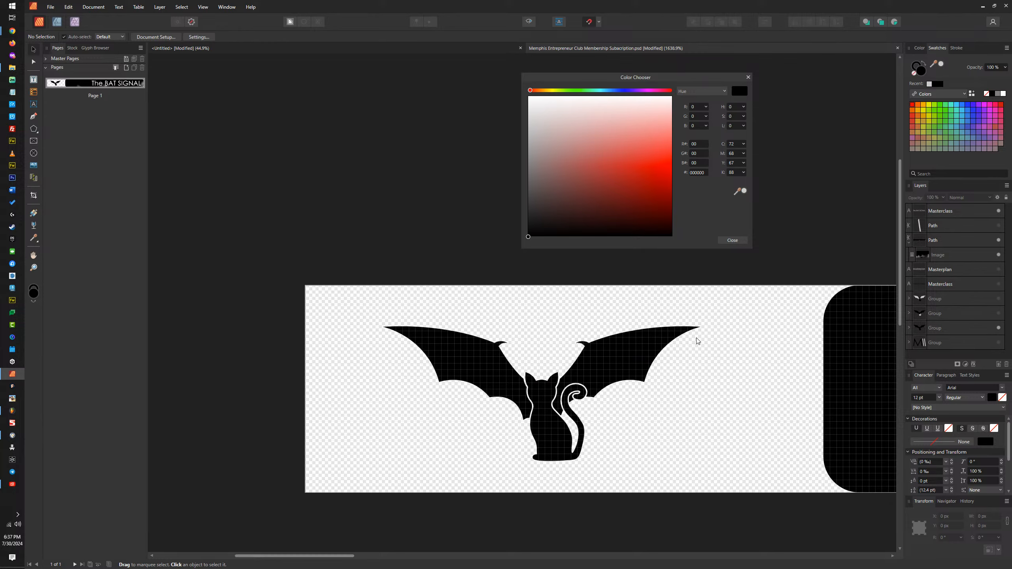
# Step: Hide the combined bat-and-cat emblem and show the black bat version beside the BAT SIGNAL bar
pyautogui.scroll(-5, 697, 341)
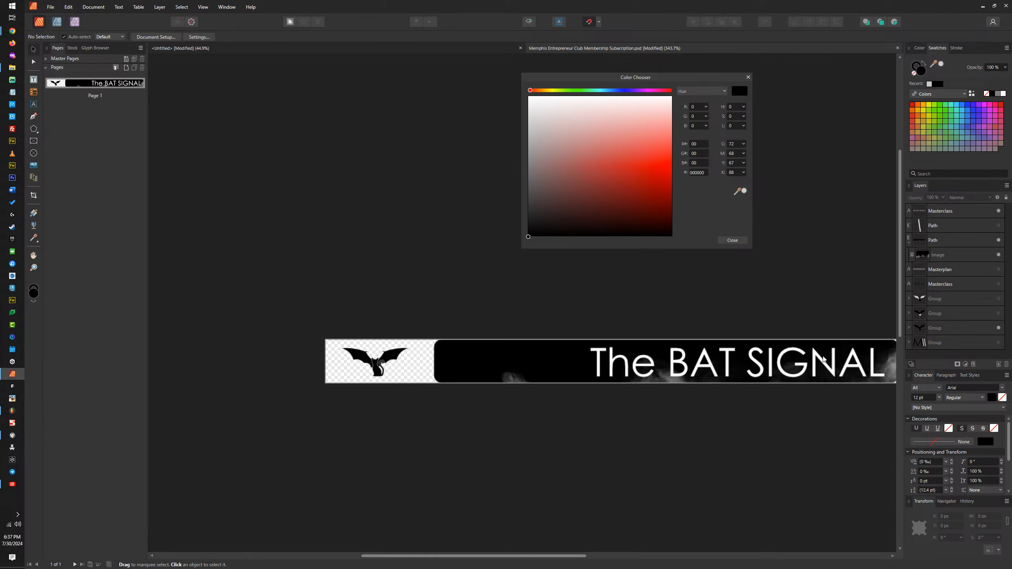
pyautogui.moveTo(823, 360); pyautogui.dragTo(790, 350)
pyautogui.click(999, 328)
pyautogui.click(999, 314)
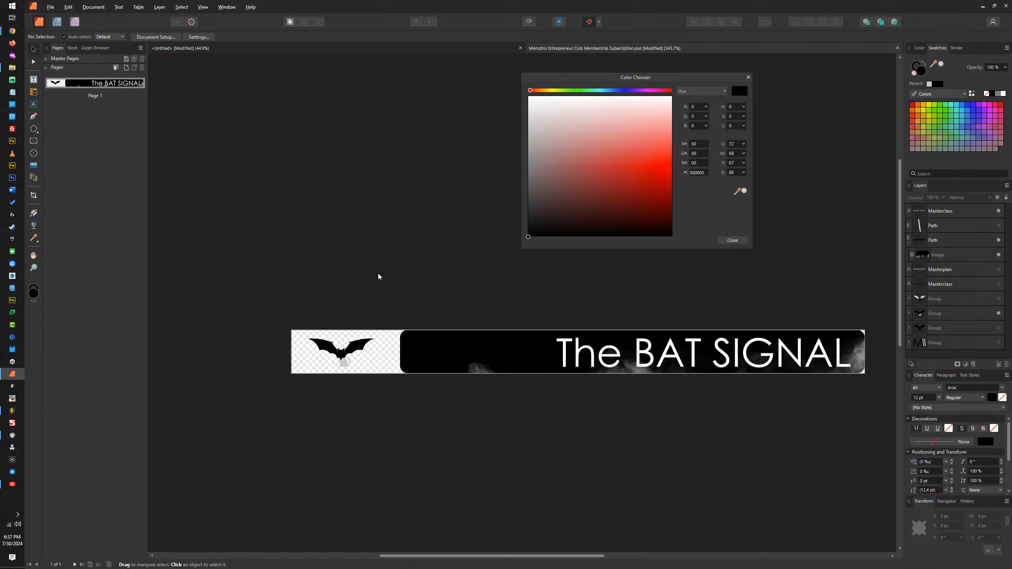
# Step: Start exporting the BAT SIGNAL banner document in SVG format
pyautogui.hotkey('ctrl', 'alt', 'shift', 'w')
pyautogui.click(510, 94)
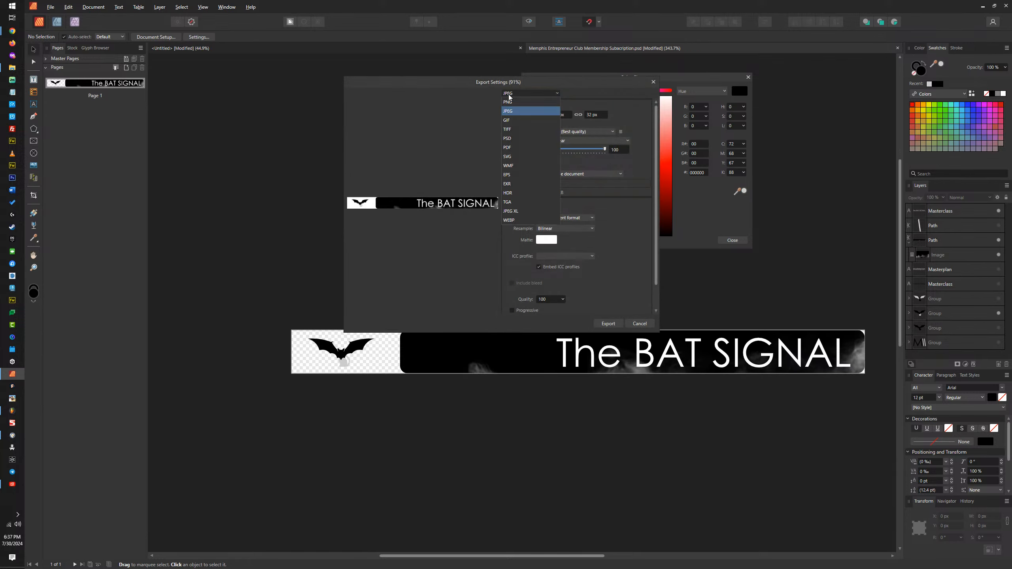
pyautogui.click(516, 157)
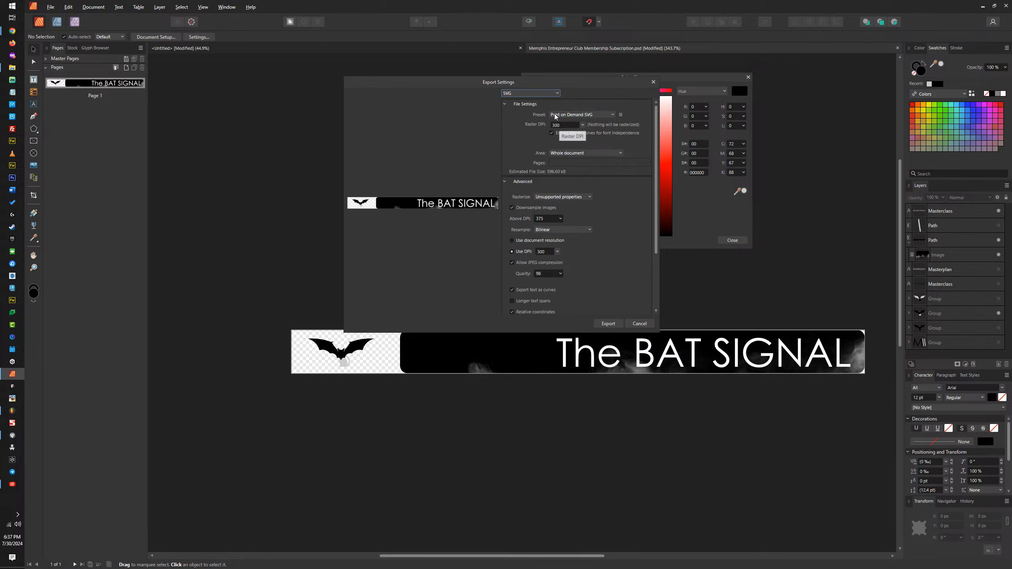
pyautogui.click(614, 324)
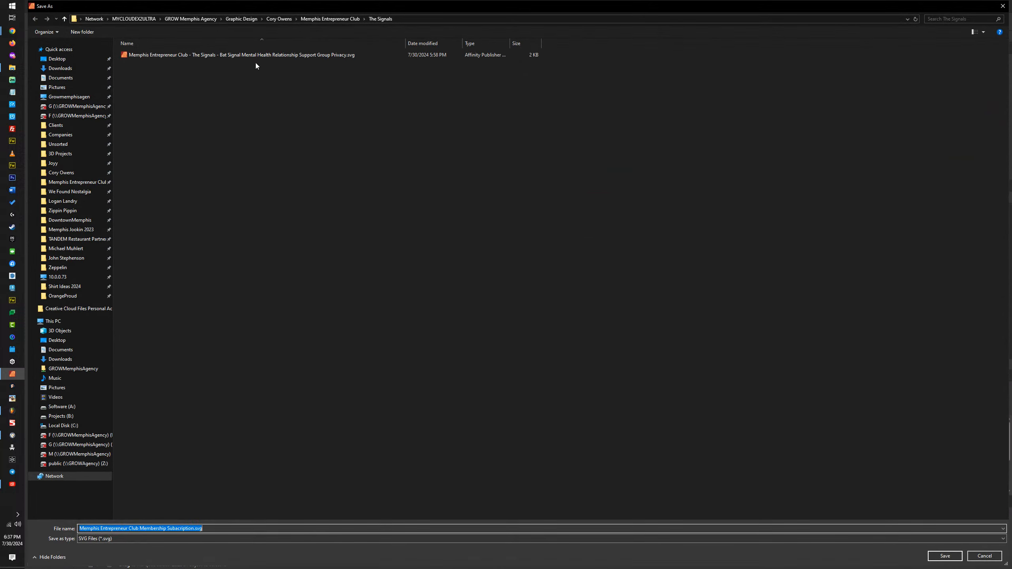
# Step: Name the export "Memphis Entrepreneur Club - The Signals - Bat Signal Mental Health Relationship Men's Support Group Membership.svg", copy that name and save
pyautogui.click(292, 56)
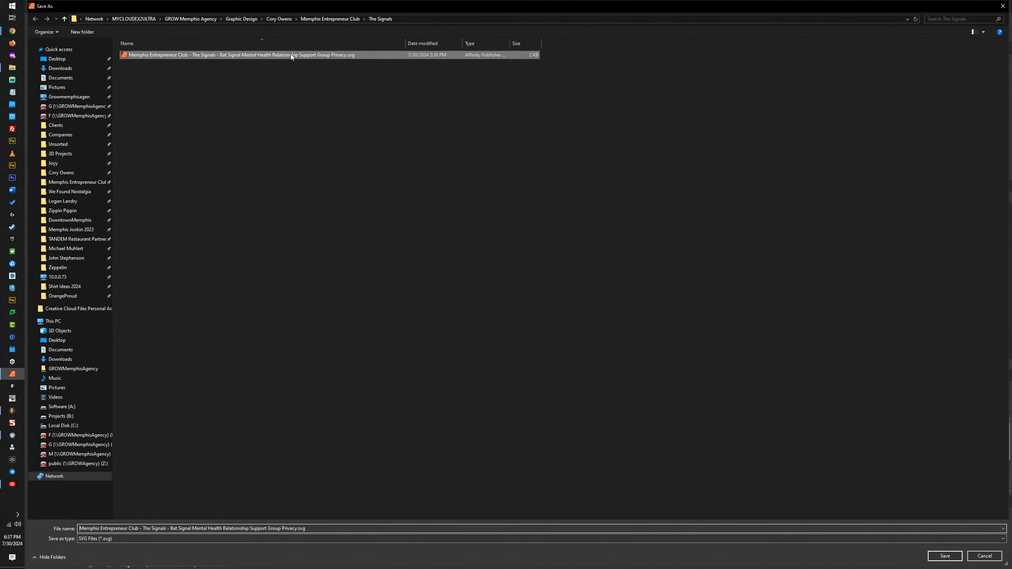
pyautogui.moveTo(282, 530); pyautogui.dragTo(293, 531)
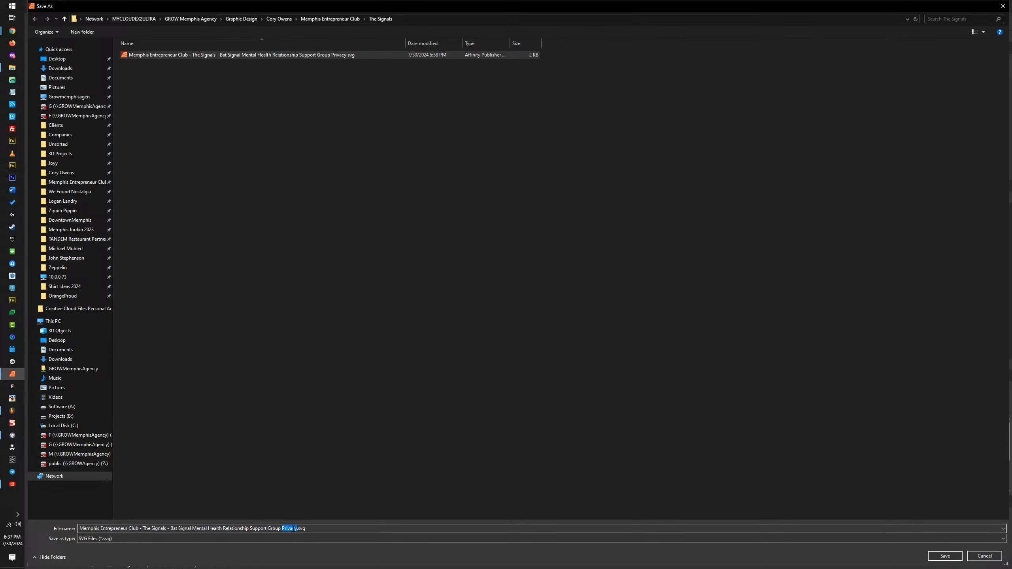
pyautogui.write('mEMBERSHIP')
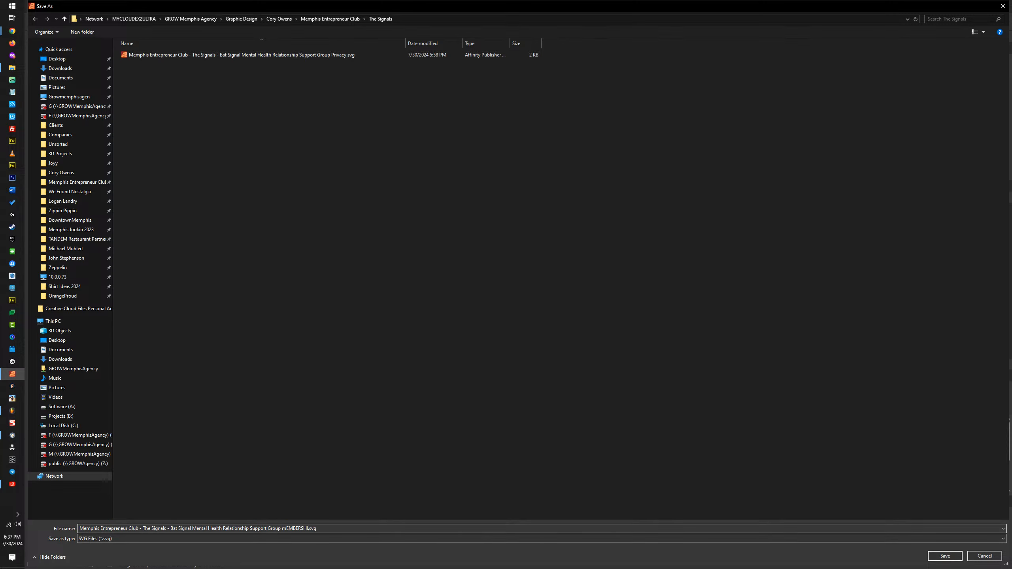
pyautogui.press('BackSpace')
pyautogui.press('BackSpace')
pyautogui.press('BackSpace')
pyautogui.press('BackSpace')
pyautogui.press('BackSpace')
pyautogui.press('BackSpace')
pyautogui.press('BackSpace')
pyautogui.press('BackSpace')
pyautogui.press('BackSpace')
pyautogui.press('BackSpace')
pyautogui.press('capslock')
pyautogui.write('Memphishbership')
pyautogui.write("Men's")
pyautogui.hotkey('ctrl', 'a')
pyautogui.hotkey('ctrl', 'c')
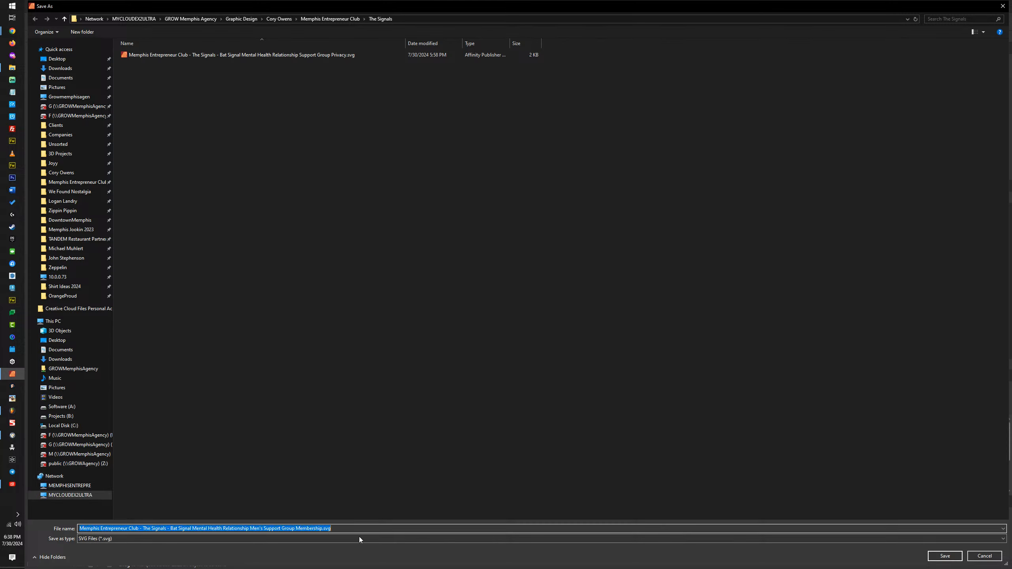
pyautogui.click(946, 557)
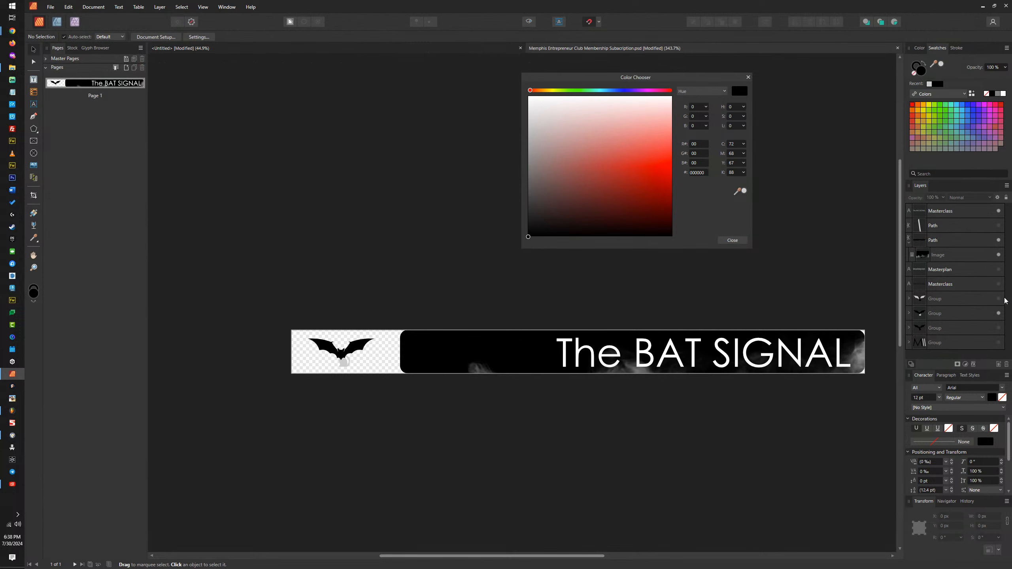
# Step: Show the cat emblem group in place of the bat emblem and change the banner text to "The CAT SIGNAL"
pyautogui.click(1000, 313)
pyautogui.click(998, 298)
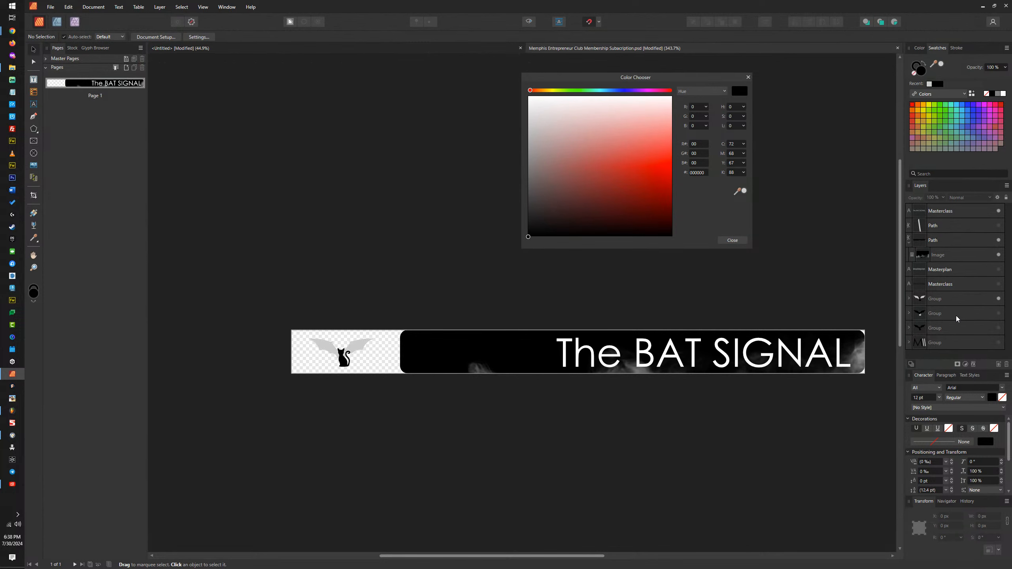
pyautogui.click(682, 359)
pyautogui.doubleClick(681, 359)
pyautogui.write('ca')
pyautogui.press('BackSpace')
pyautogui.press('capslock')
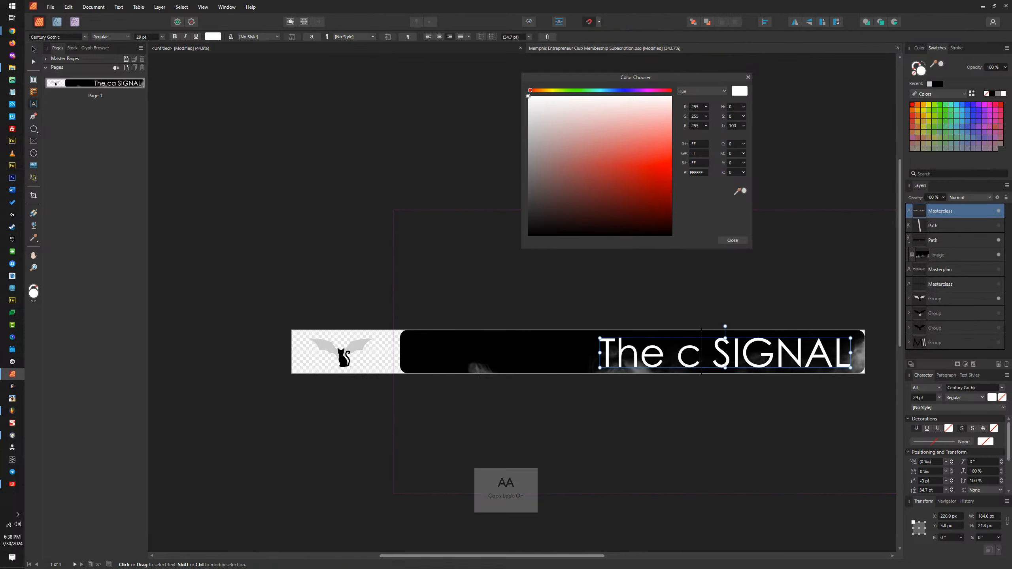
pyautogui.write('AT')
pyautogui.press('Escape')
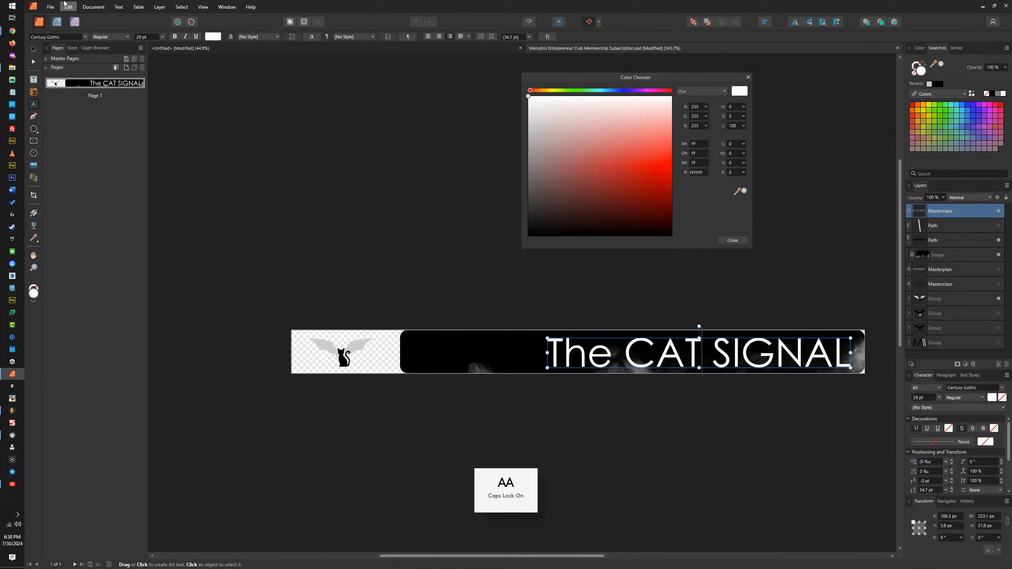
pyautogui.click(35, 51)
pyautogui.click(406, 283)
# Step: Export the CAT SIGNAL banner as SVG, reusing the copied file name with "Women's" in place of "Men's"
pyautogui.hotkey('ctrl', 'alt', 'shift', 's')
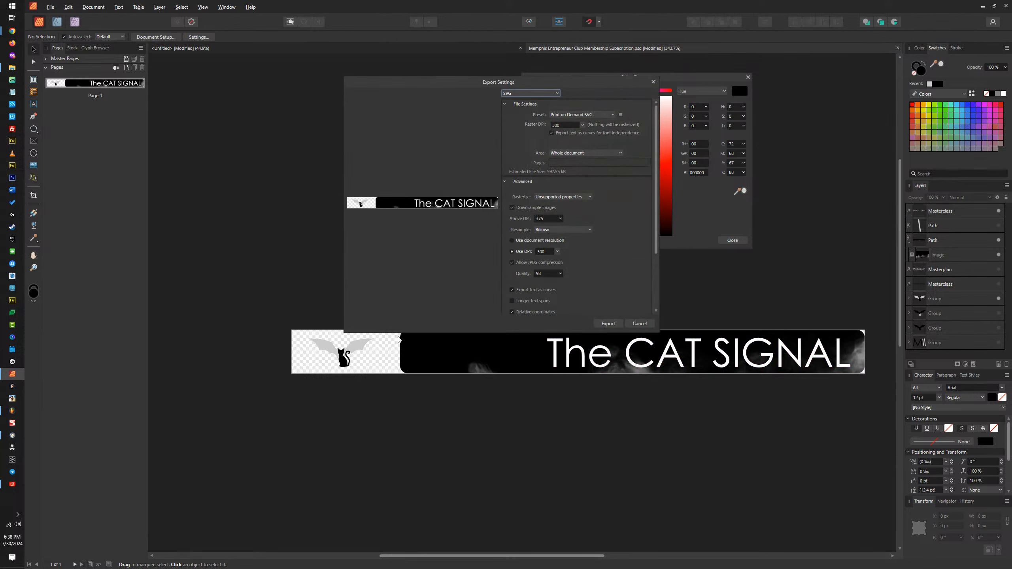
pyautogui.click(608, 323)
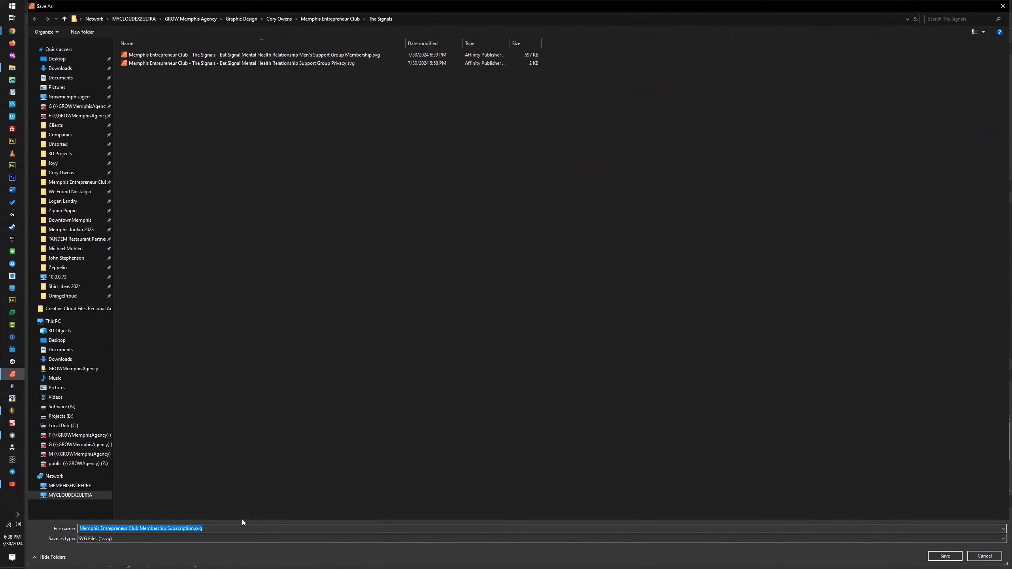
pyautogui.hotkey('ctrl', 'v')
pyautogui.doubleClick(257, 529)
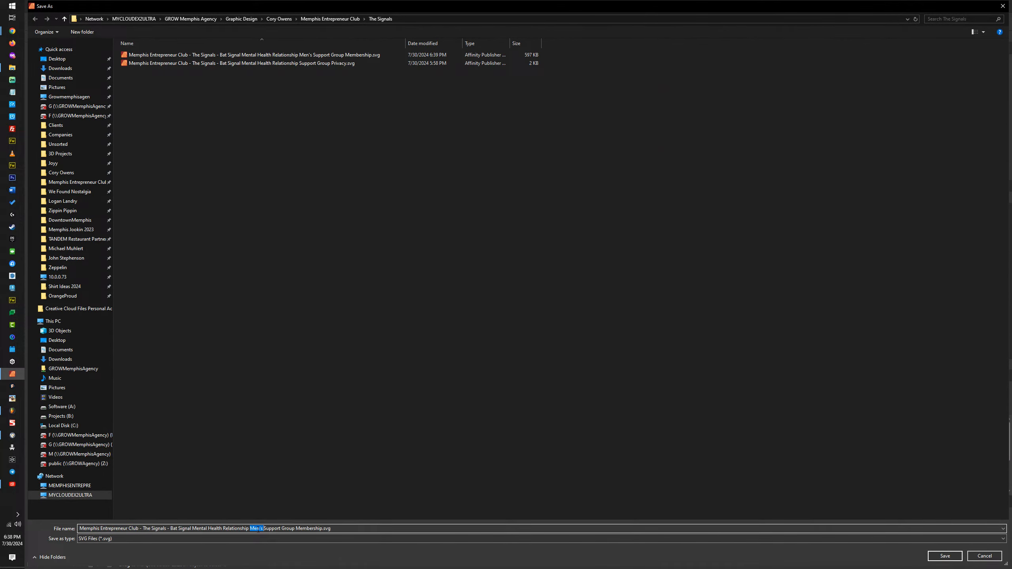
pyautogui.write('wOME')
pyautogui.press('BackSpace')
pyautogui.press('BackSpace')
pyautogui.press('BackSpace')
pyautogui.press('BackSpace')
pyautogui.press('capslock')
pyautogui.write("Women's")
pyautogui.press('Return')
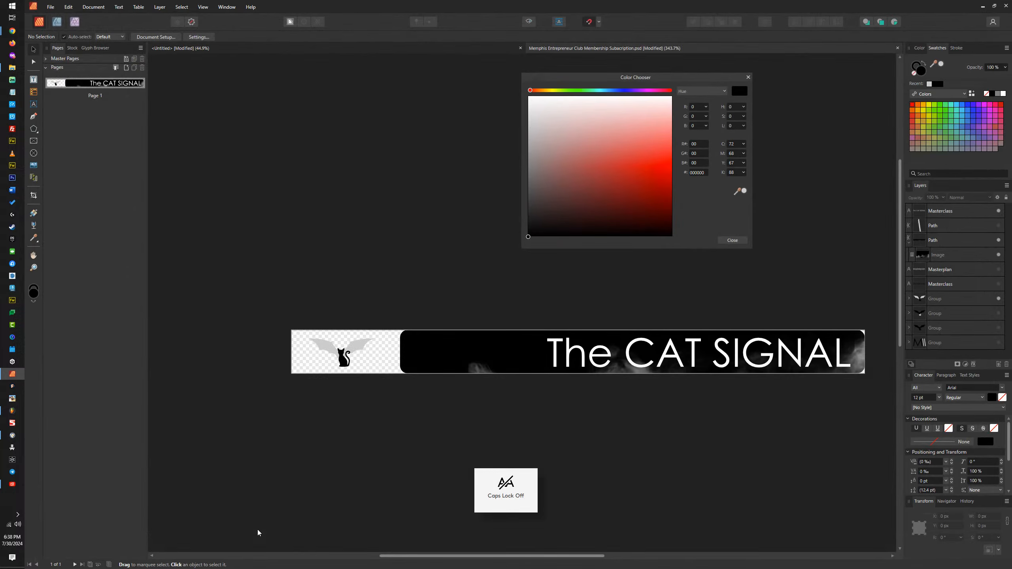
# Step: Replace CAT in the banner text so it reads "The COUPLE'S SIGNAL"
pyautogui.click(649, 361)
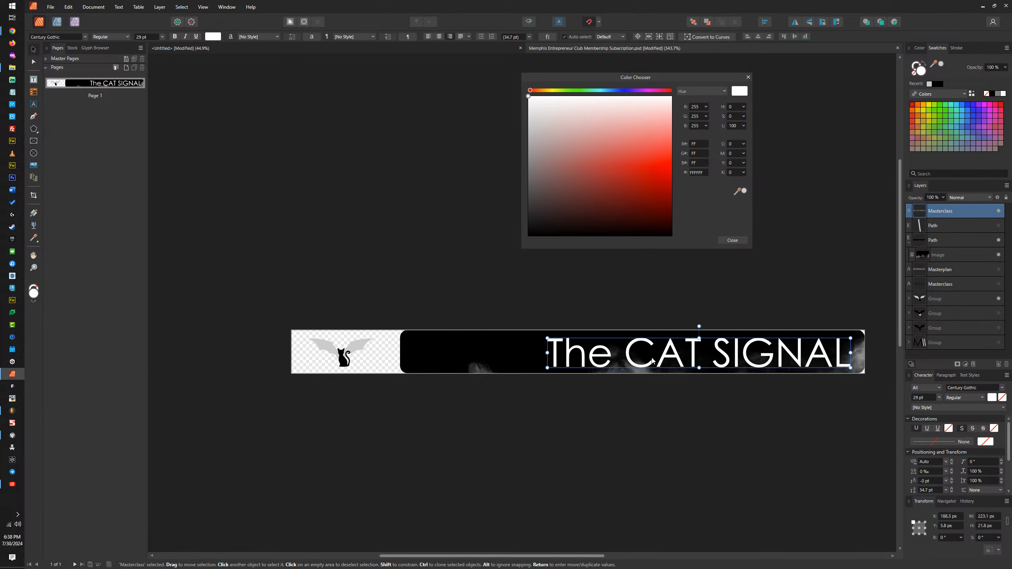
pyautogui.doubleClick(652, 360)
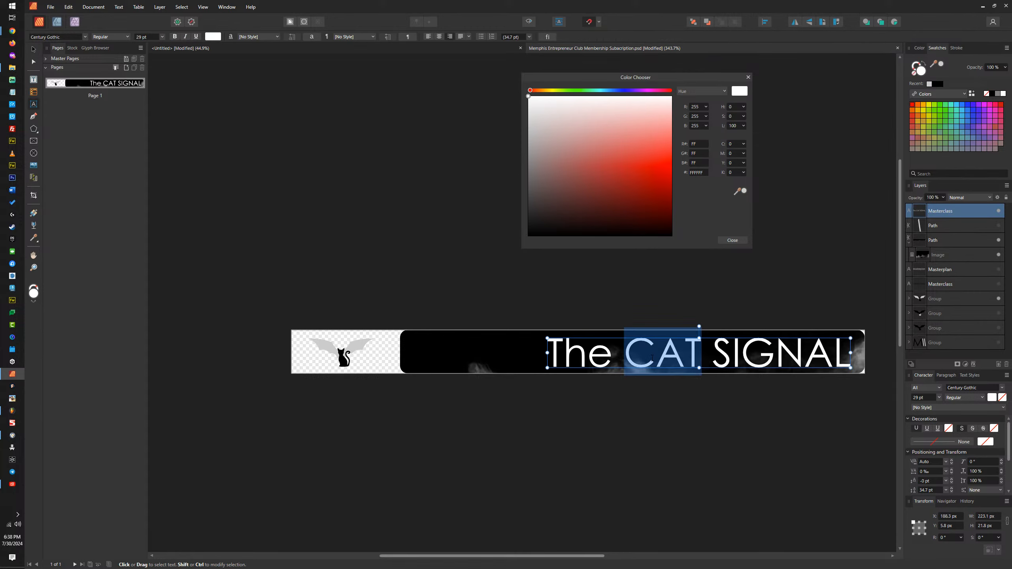
pyautogui.press('capslock')
pyautogui.write('COUPLE')
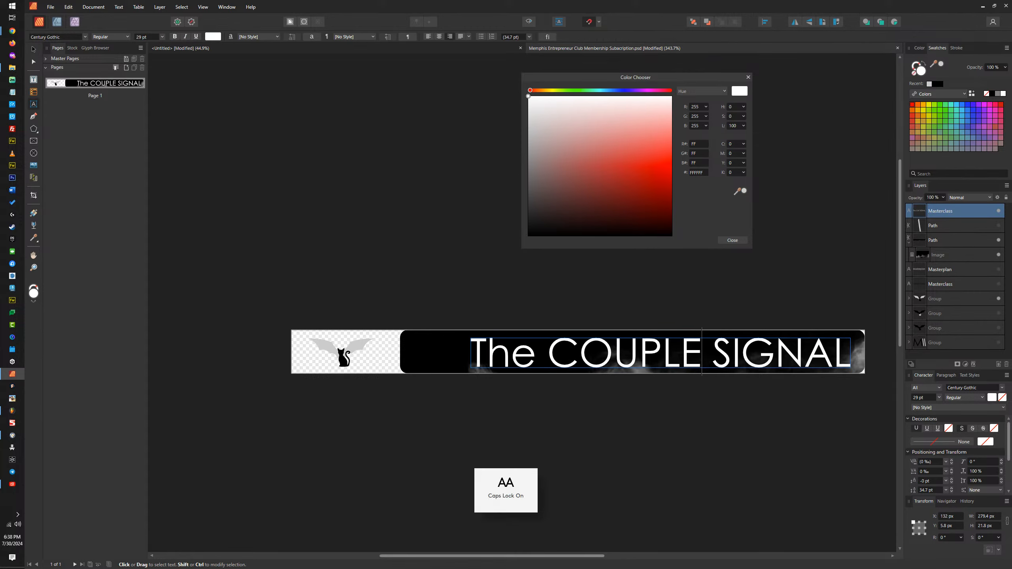
pyautogui.write("'S")
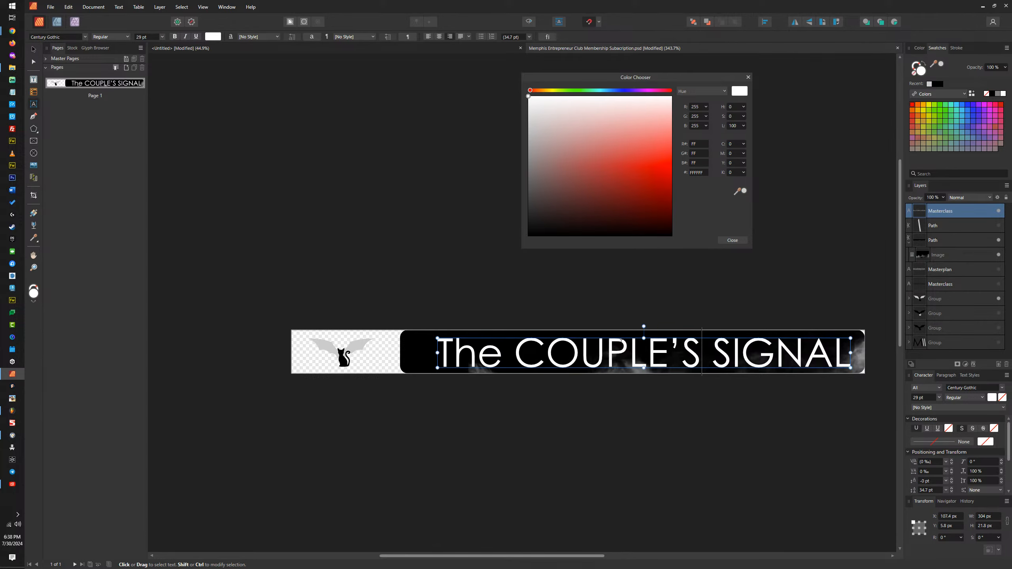
pyautogui.press('Escape')
pyautogui.press('Escape')
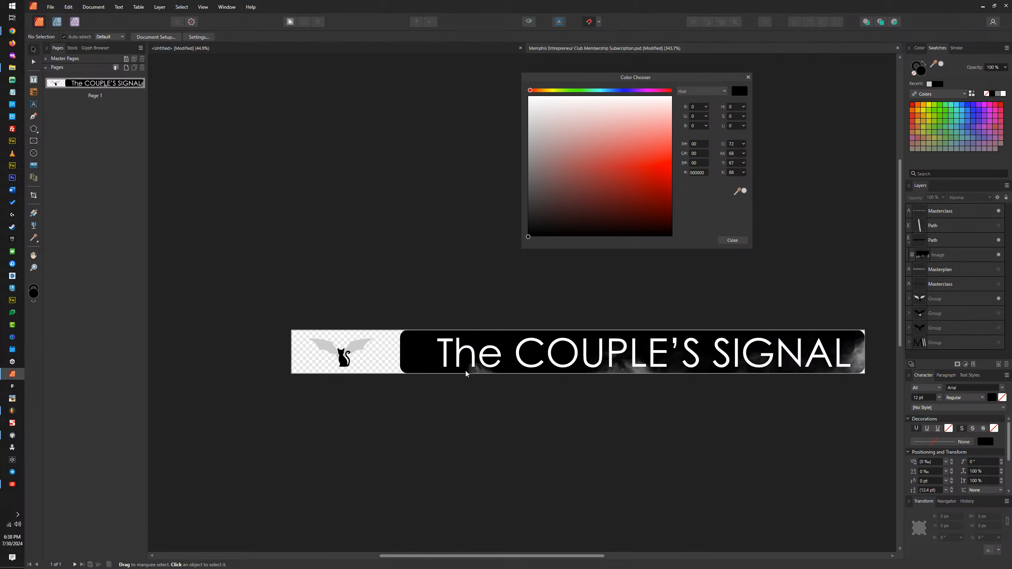
# Step: Hide the cat emblem group and show the combined bat-and-cat emblem beside the COUPLE'S SIGNAL bar
pyautogui.click(999, 314)
pyautogui.click(999, 299)
pyautogui.click(999, 313)
pyautogui.click(999, 328)
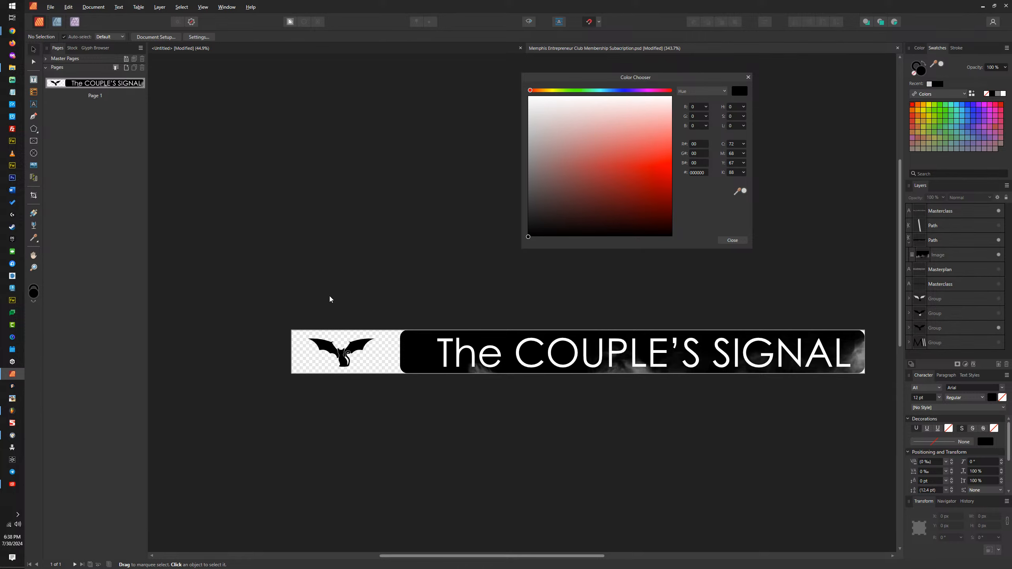
# Step: Export the COUPLE'S SIGNAL banner as SVG, reusing the copied file name with "Couple's" in place of "Men's"
pyautogui.hotkey('ctrl', 'alt', 'shift', 's')
pyautogui.click(615, 323)
pyautogui.write("Memphis Entrepreneur Club - The Signals - Bat Signal Mental Health Relationship Men's Support Group Membership.svg")
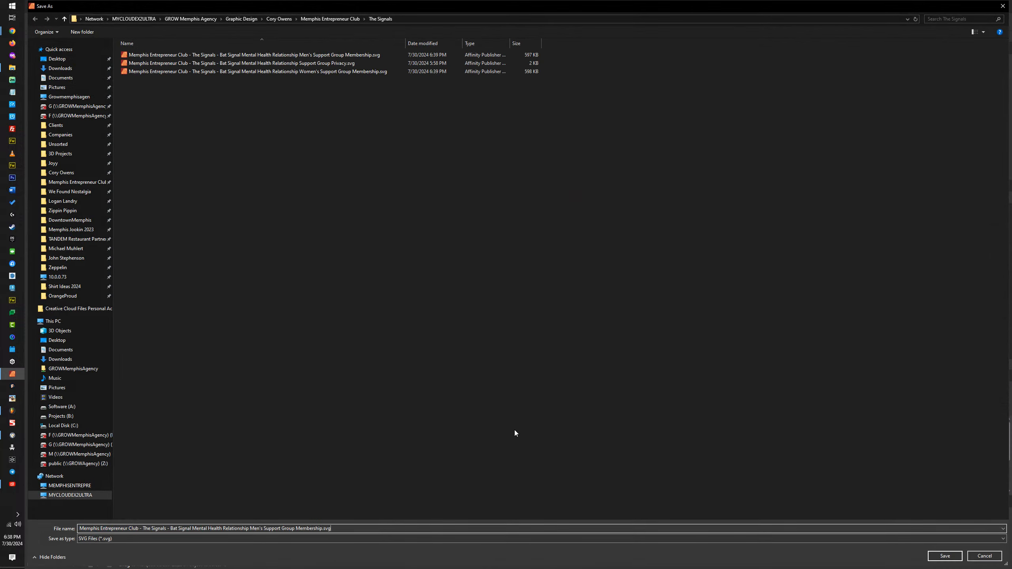
pyautogui.doubleClick(260, 529)
pyautogui.write('Coupl')
pyautogui.press('capslock')
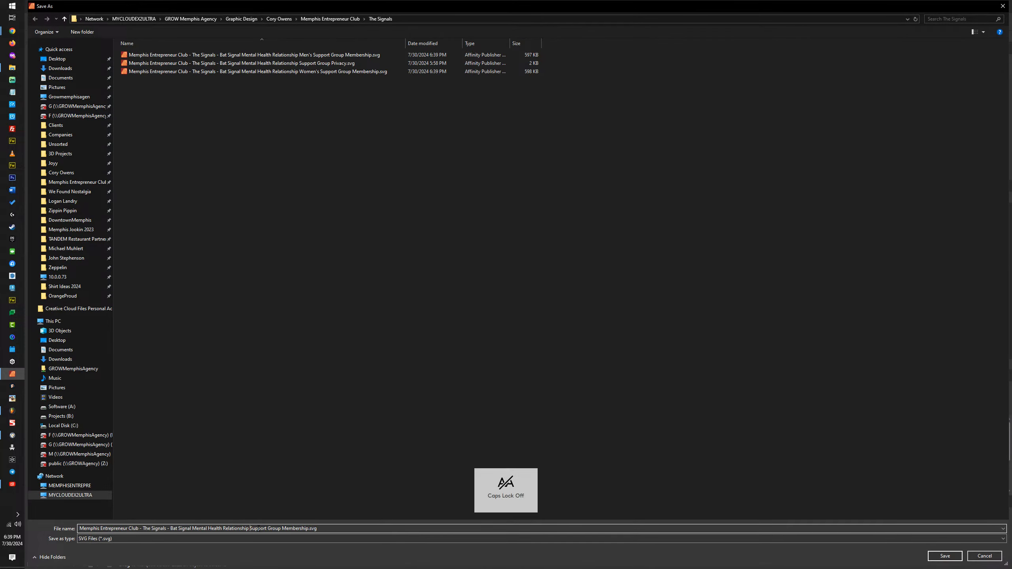
pyautogui.write("e's")
pyautogui.press('Return')
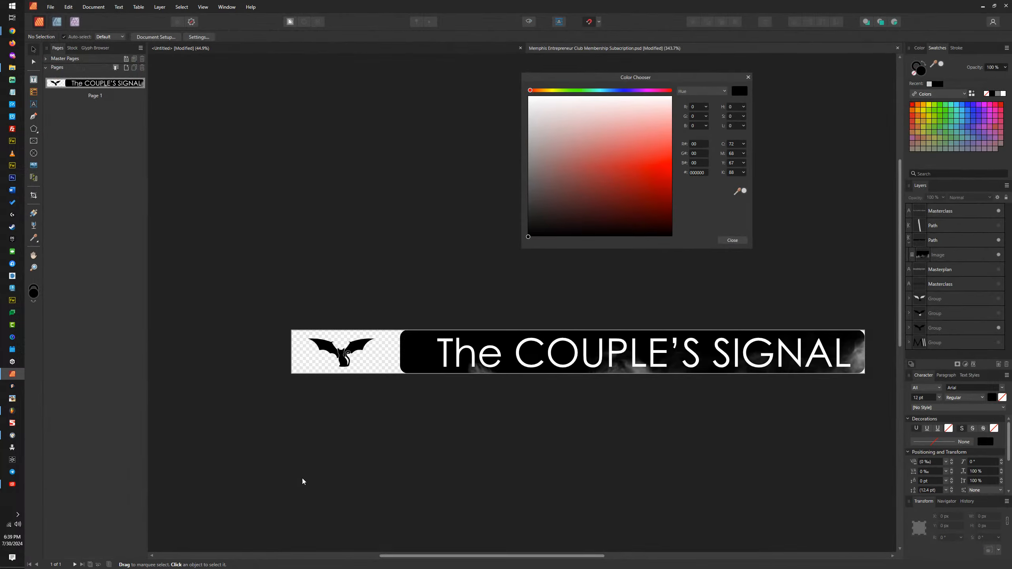
# Step: Minimize the banner document and open The Signals folder inside Memphis Entrepreneur Club in File Explorer
pyautogui.click(982, 6)
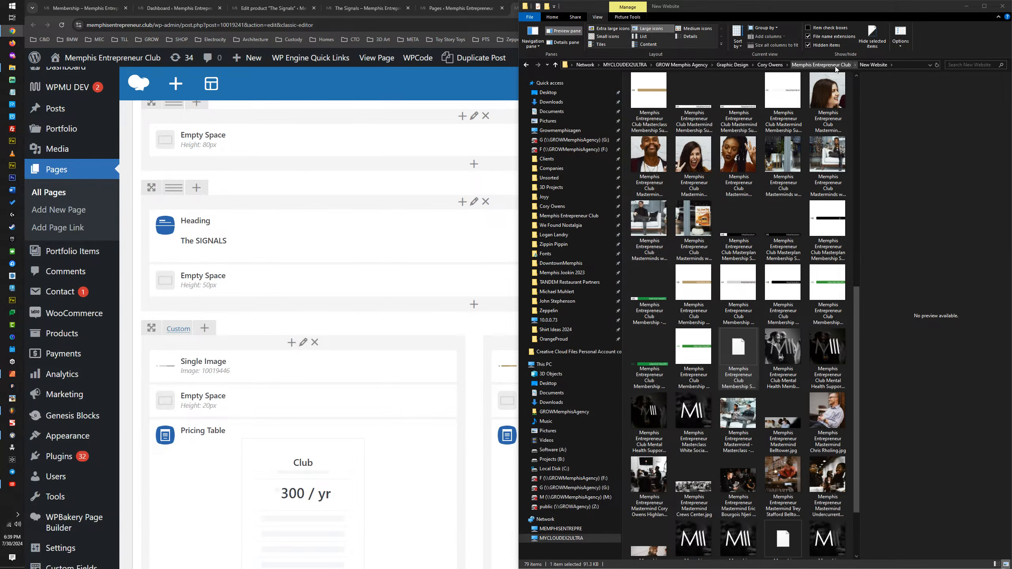
pyautogui.scroll(-2, 787, 330)
pyautogui.scroll(10, 788, 330)
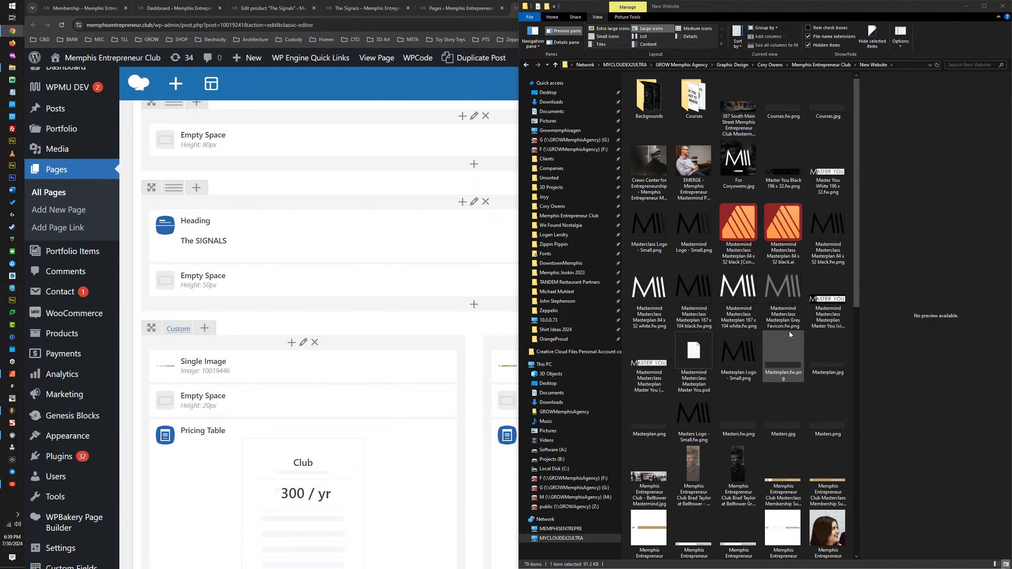
pyautogui.scroll(-10, 792, 335)
pyautogui.click(814, 67)
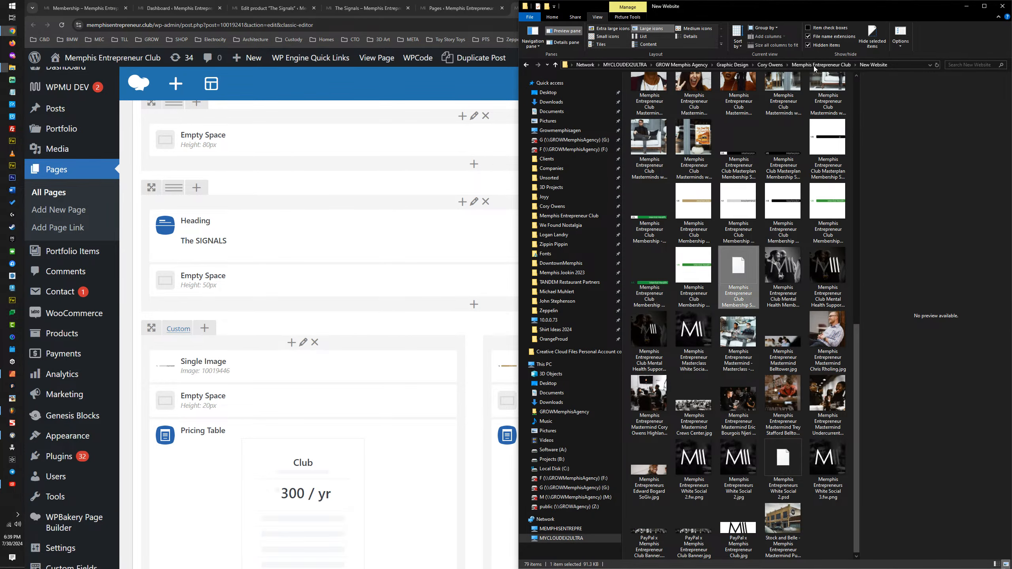
pyautogui.click(815, 66)
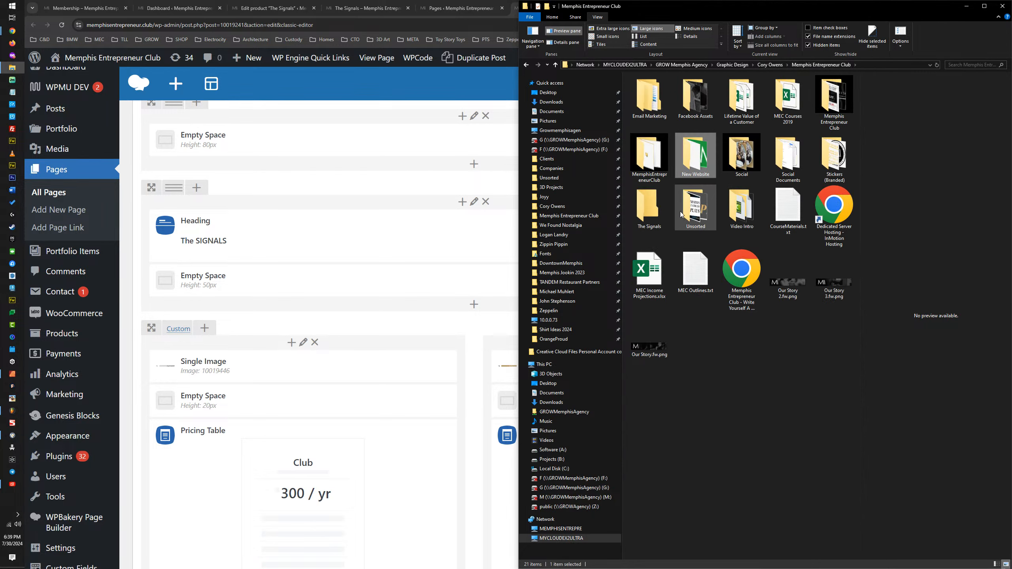
pyautogui.doubleClick(649, 207)
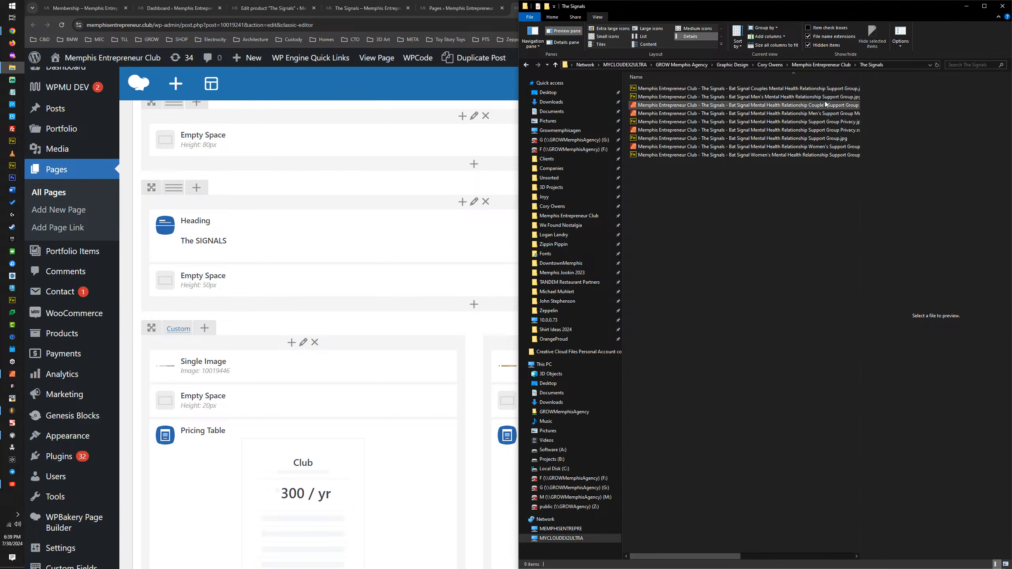
# Step: Widen the Name column to fit the file names and select the Couple's, Men's and Women's Support Group Membership SVG files
pyautogui.doubleClick(861, 91)
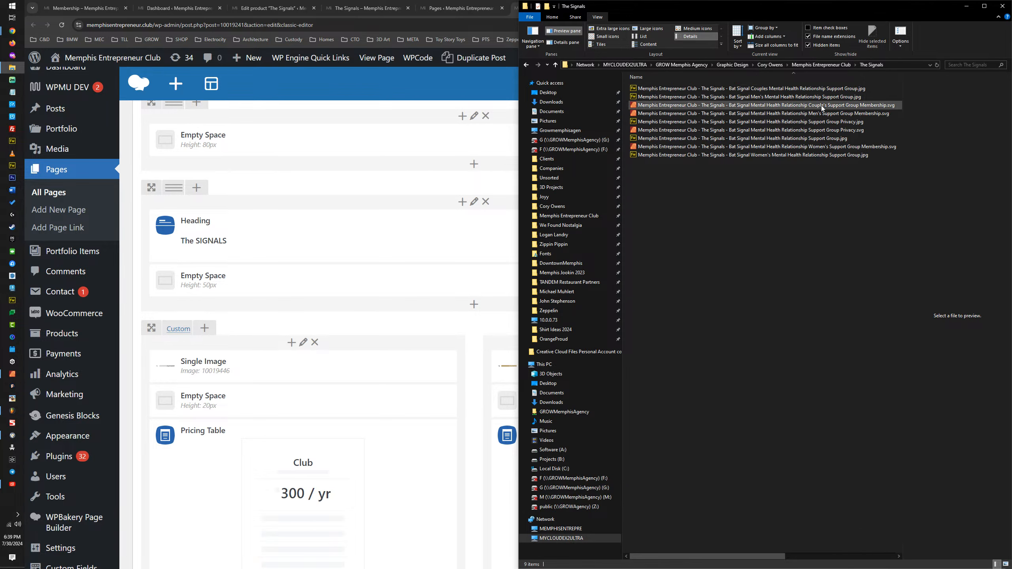
pyautogui.click(835, 106)
pyautogui.keyDown('ctrl'); pyautogui.click(849, 113); pyautogui.keyUp('ctrl')
pyautogui.keyDown('ctrl'); pyautogui.click(864, 147); pyautogui.keyUp('ctrl')
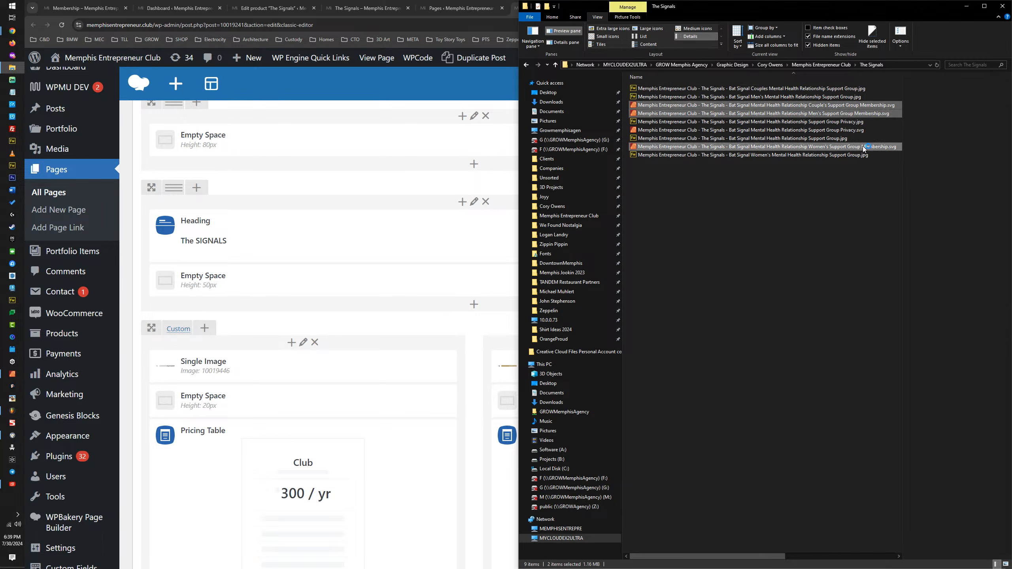
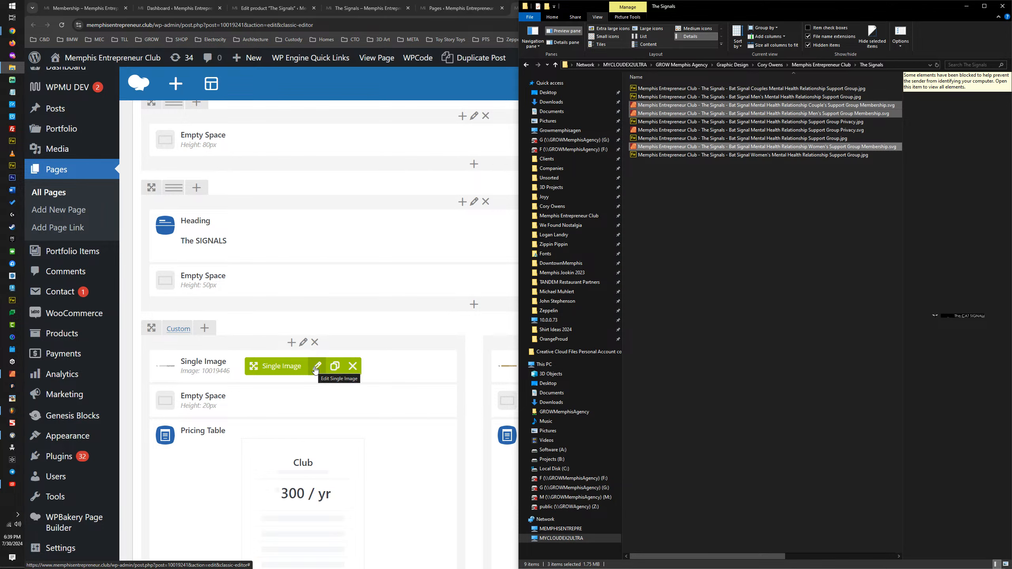
# Step: Upload the Couple's, Men's and Women's Support Group Membership SVG files through the image settings of the Club column under The SIGNALS
pyautogui.click(316, 367)
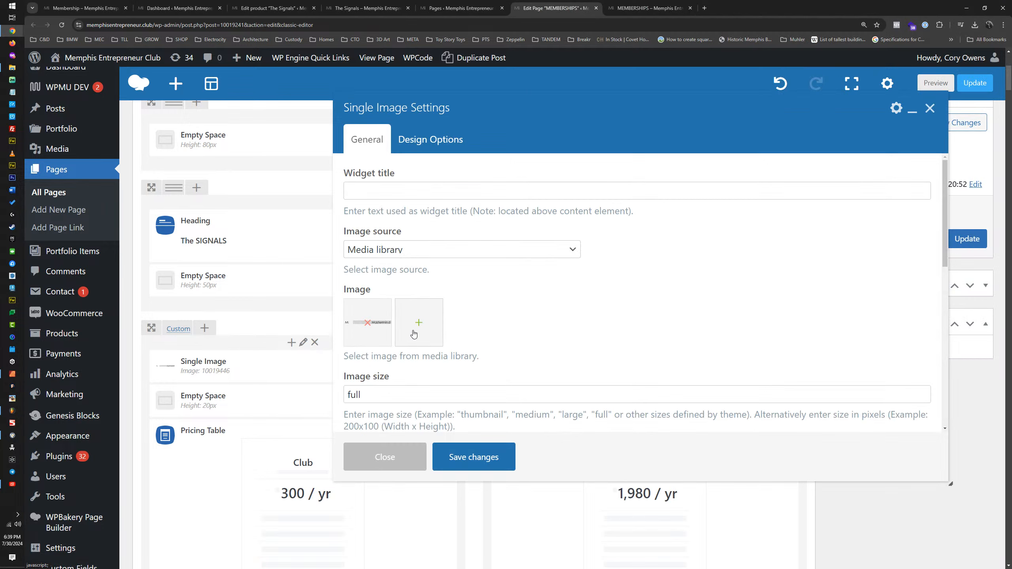
pyautogui.click(413, 334)
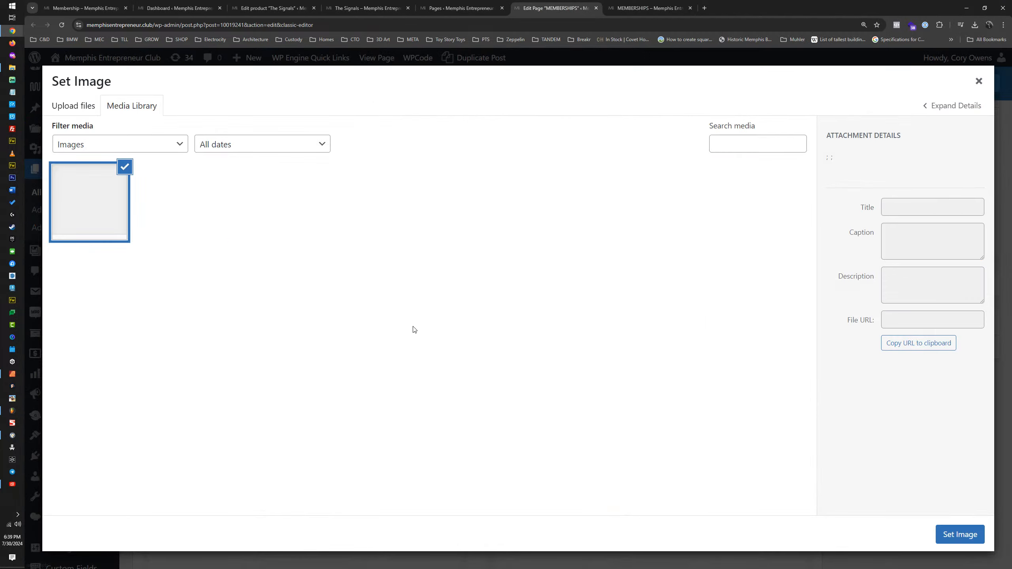
pyautogui.click(73, 107)
pyautogui.click(522, 304)
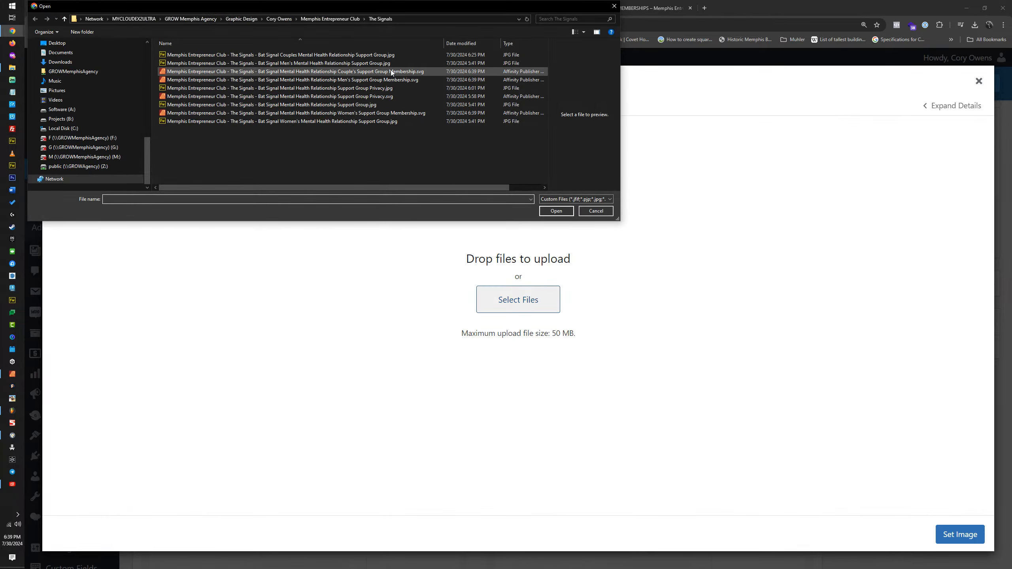
pyautogui.click(395, 72)
pyautogui.keyDown('ctrl'); pyautogui.click(396, 81); pyautogui.keyUp('ctrl')
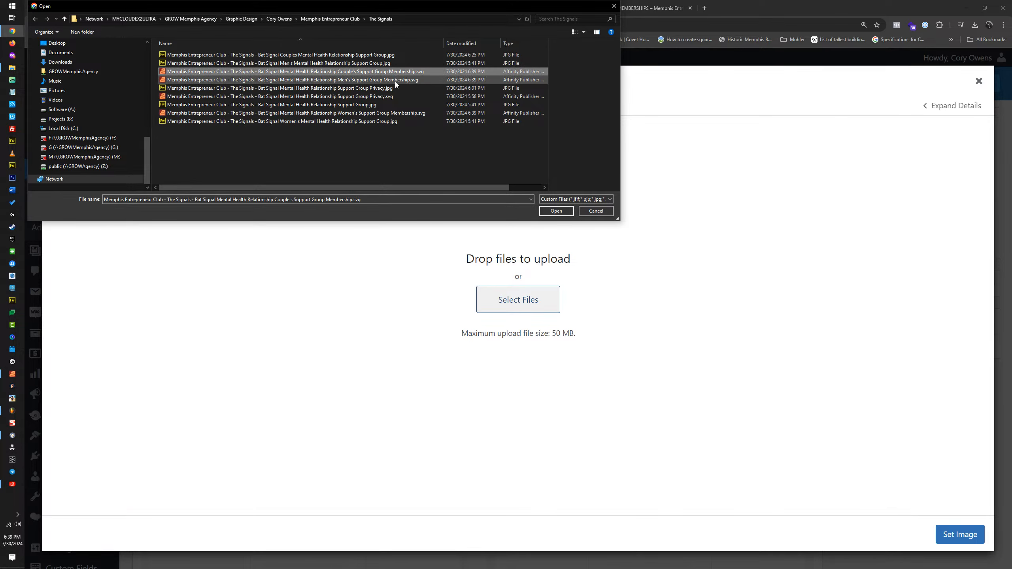
pyautogui.keyDown('ctrl'); pyautogui.click(394, 115); pyautogui.keyUp('ctrl')
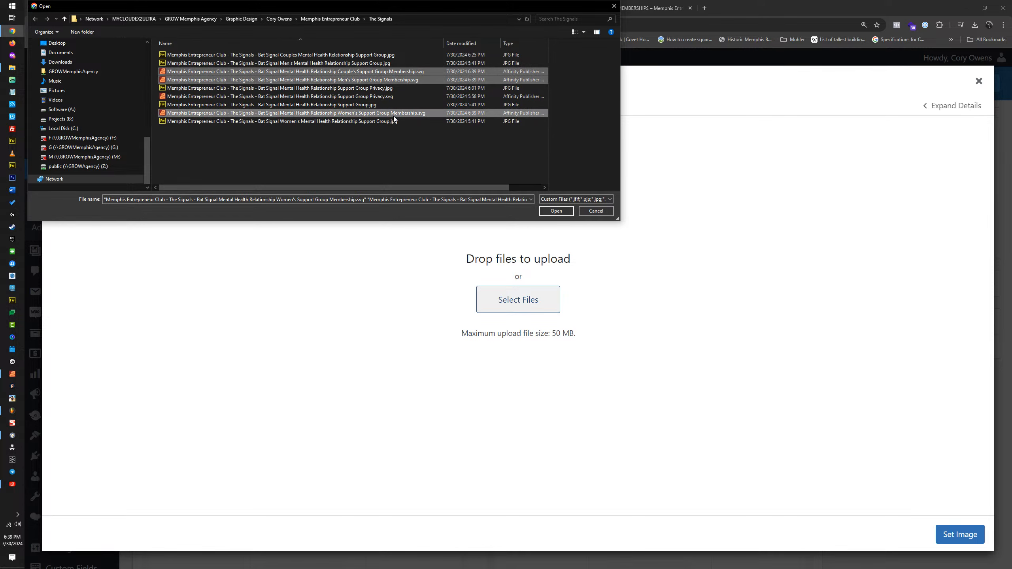
pyautogui.press('Return')
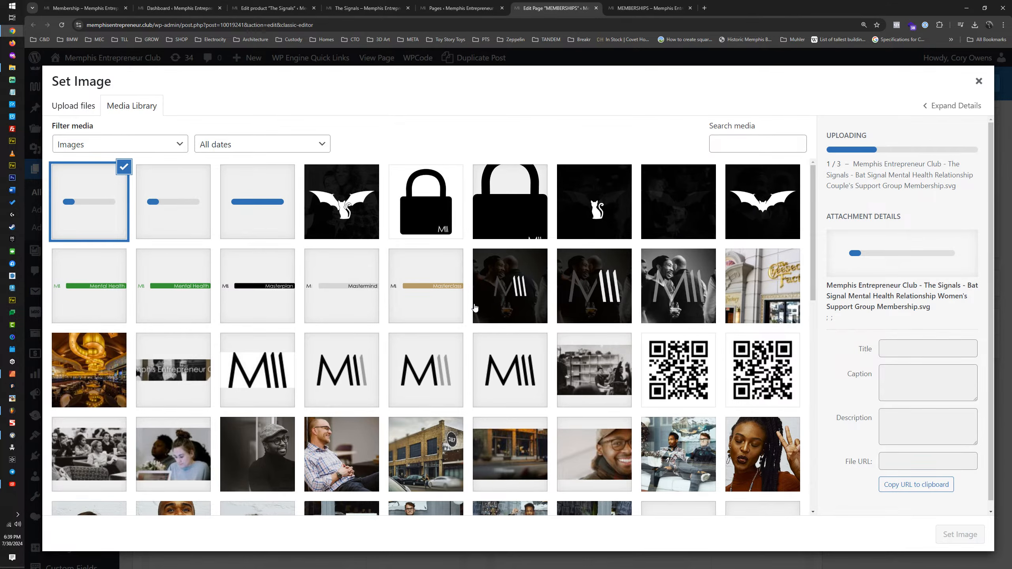
# Step: Copy the COUPLE'S SIGNAL banner's title into its alt text in the media library
pyautogui.click(502, 223)
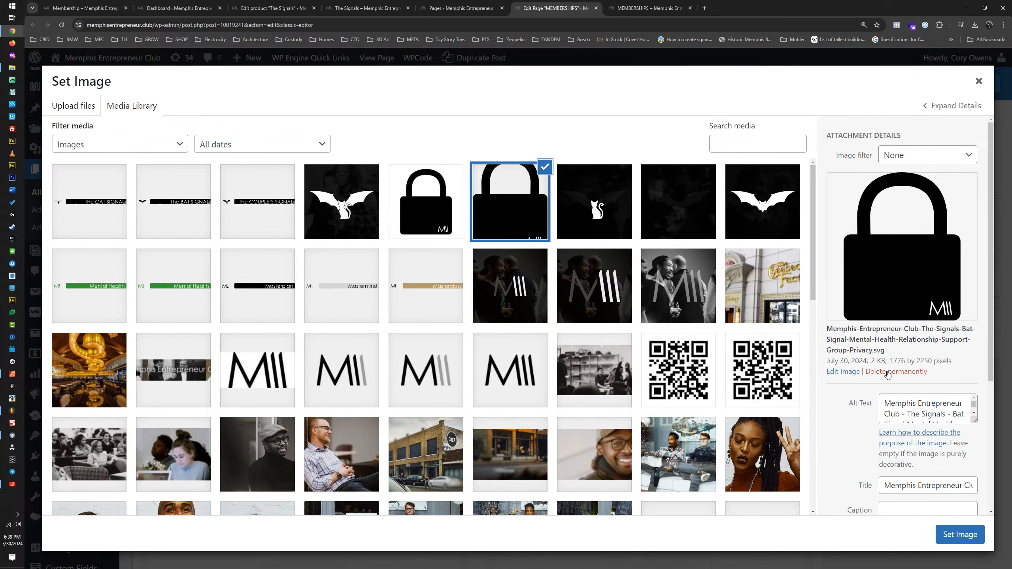
pyautogui.click(253, 213)
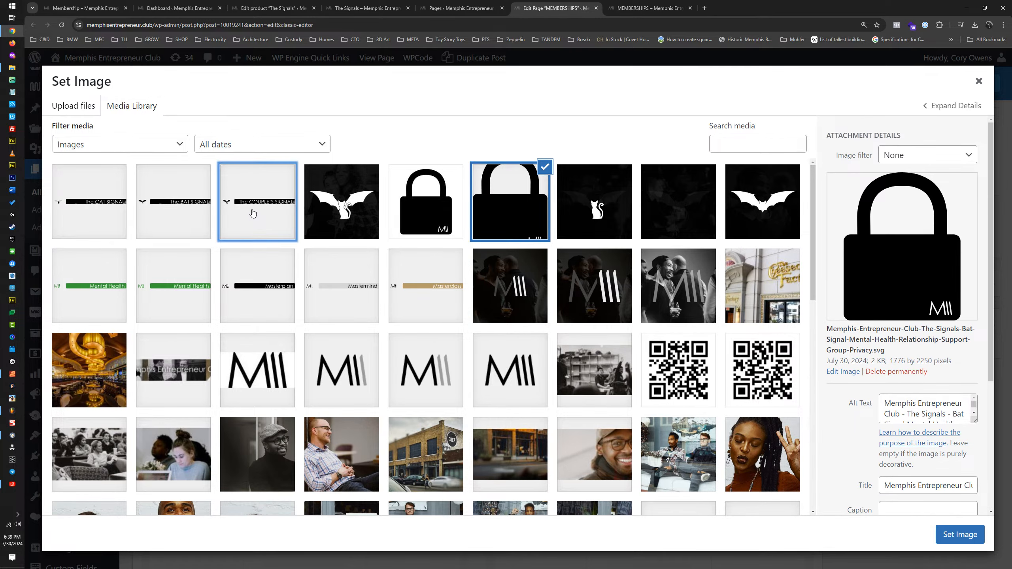
pyautogui.tripleClick(909, 351)
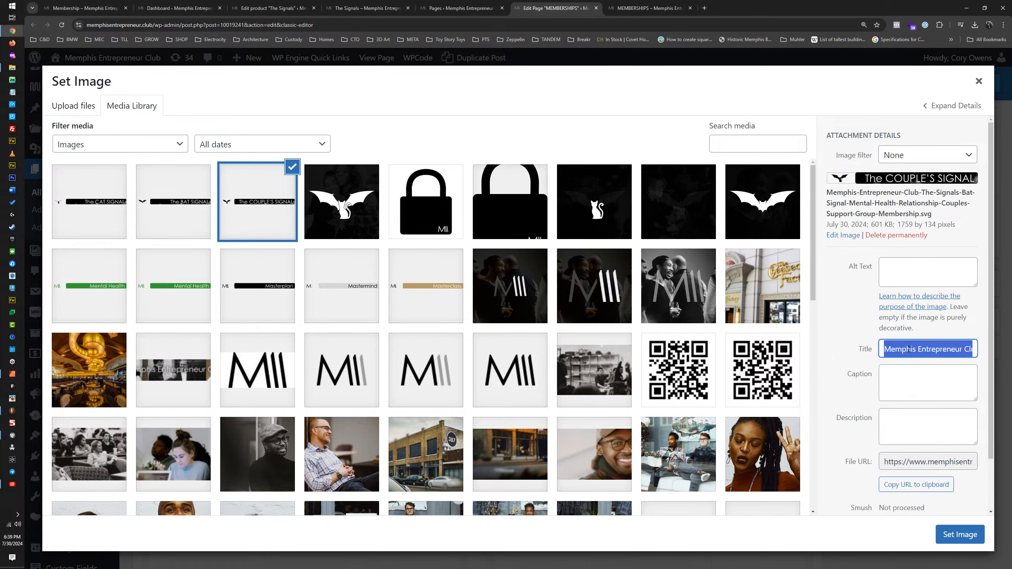
pyautogui.hotkey('ctrl', 'c')
pyautogui.click(910, 268)
pyautogui.hotkey('ctrl', 'v')
# Step: Copy the BAT SIGNAL banner's title into its alt text
pyautogui.click(154, 213)
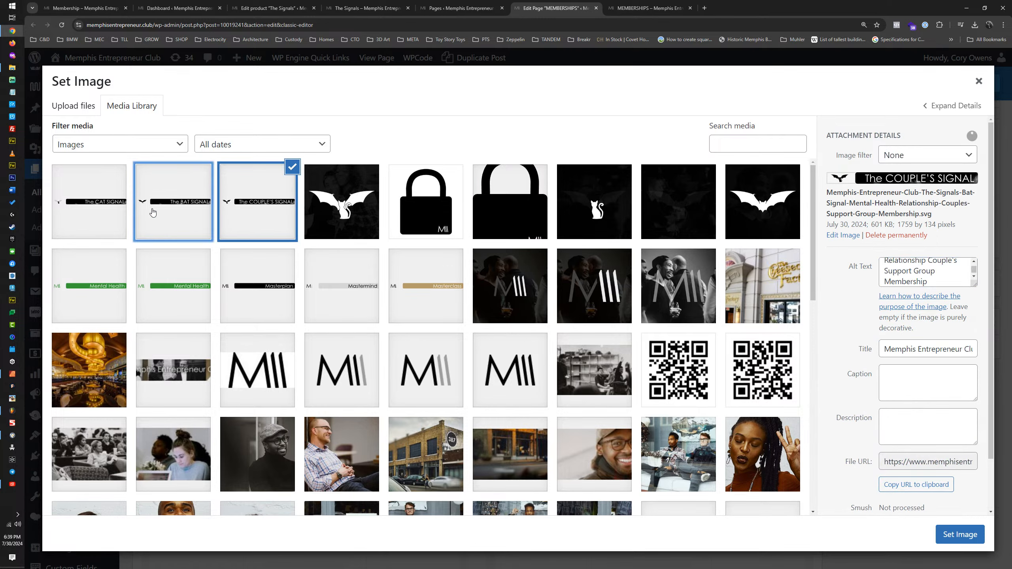
pyautogui.tripleClick(947, 348)
pyautogui.hotkey('ctrl', 'c')
pyautogui.click(960, 269)
pyautogui.hotkey('ctrl', 'v')
# Step: Copy the CAT SIGNAL banner's title into its alt text
pyautogui.click(92, 215)
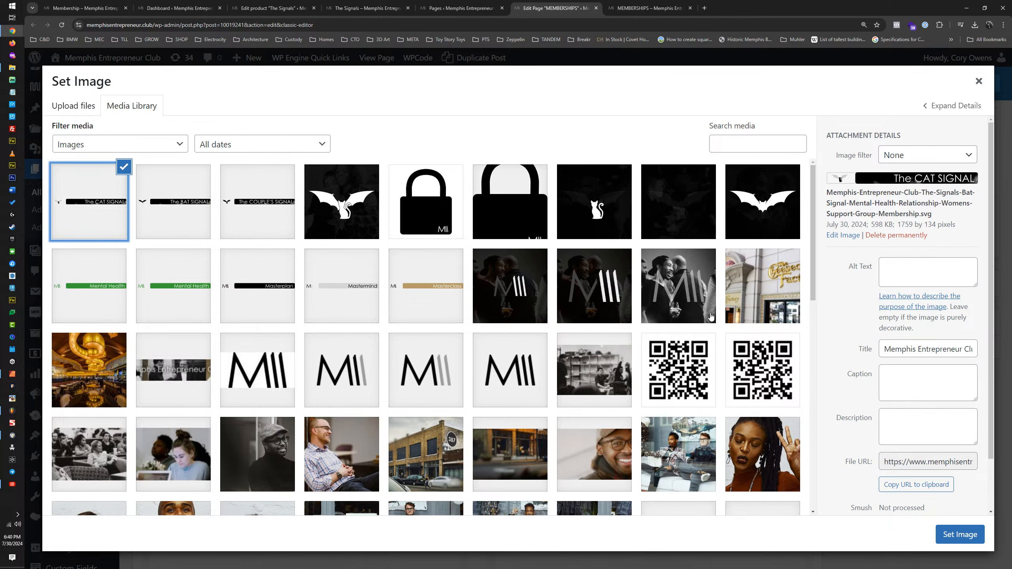
pyautogui.tripleClick(917, 348)
pyautogui.hotkey('ctrl', 'c')
pyautogui.click(908, 273)
pyautogui.hotkey('ctrl', 'v')
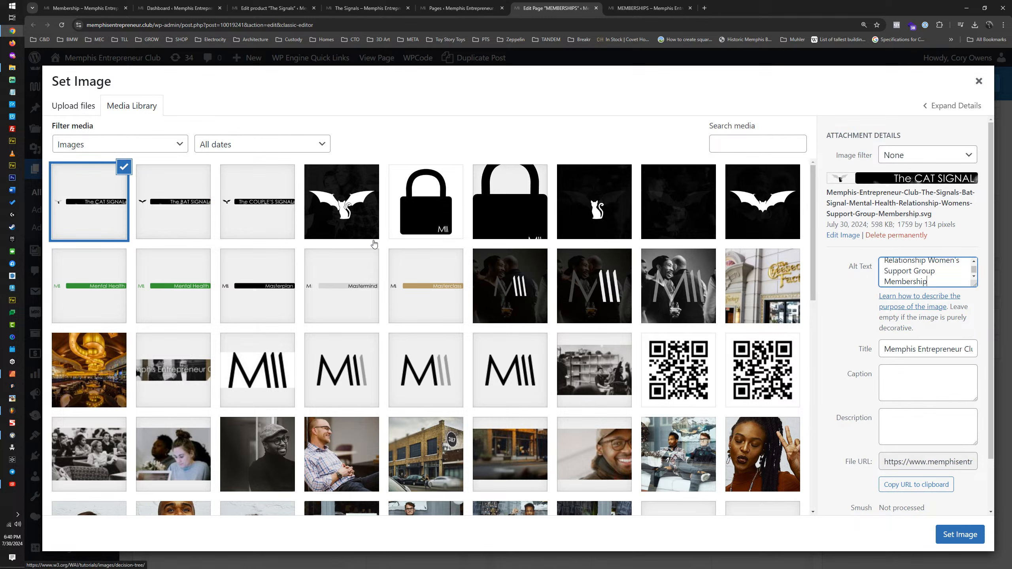
# Step: Set the BAT SIGNAL banner as the image above the Club pricing table and save the element
pyautogui.click(165, 207)
pyautogui.click(958, 535)
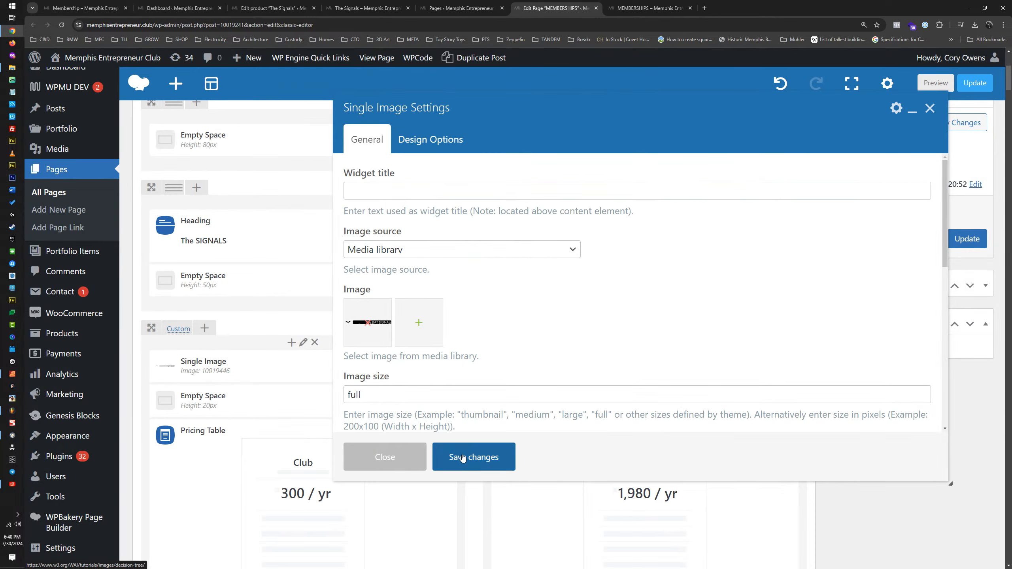
pyautogui.click(462, 458)
# Step: Replace the image above the Pro pricing table with the CAT SIGNAL banner and save the element
pyautogui.moveTo(611, 370)
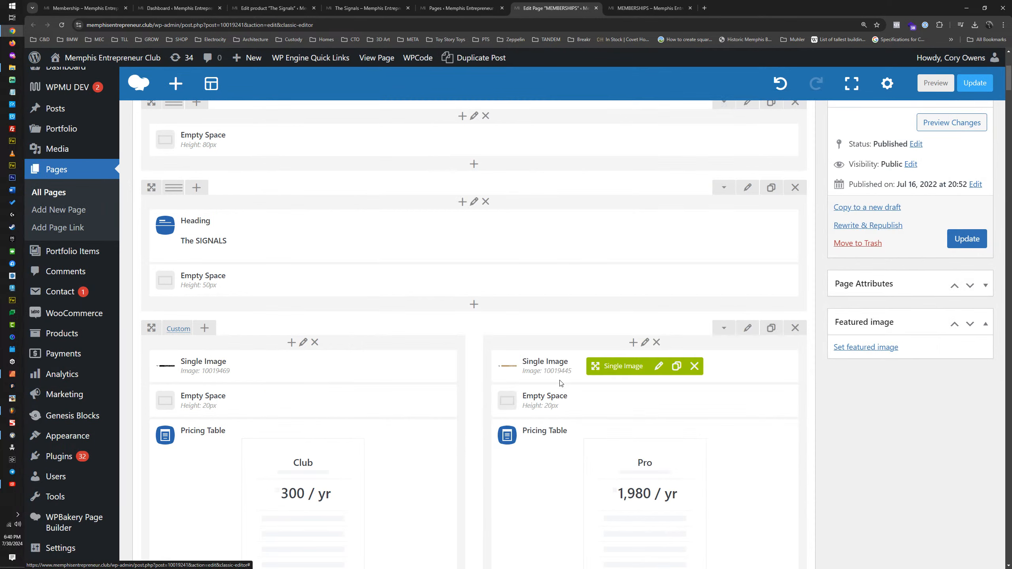
pyautogui.click(659, 368)
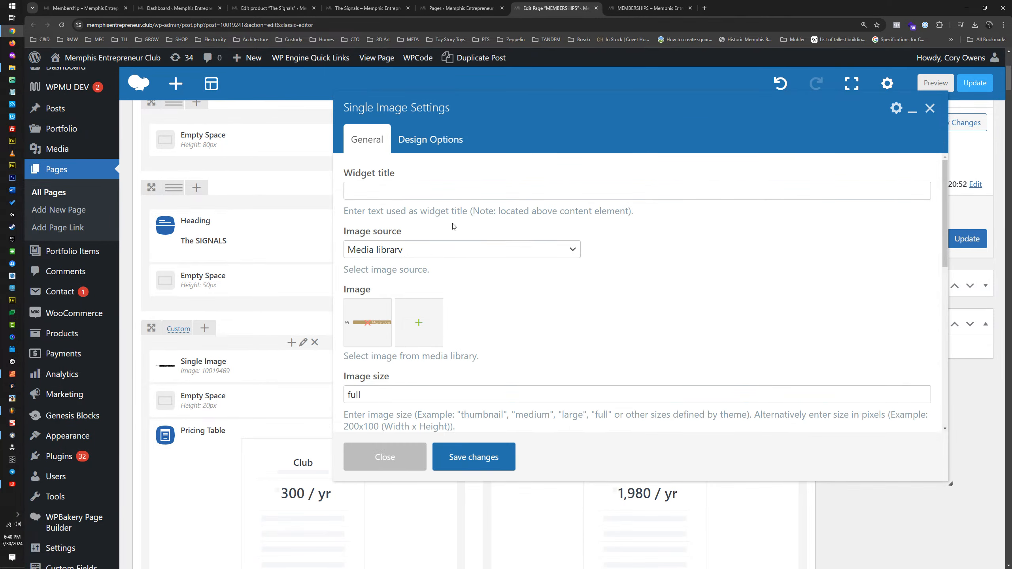
pyautogui.click(422, 328)
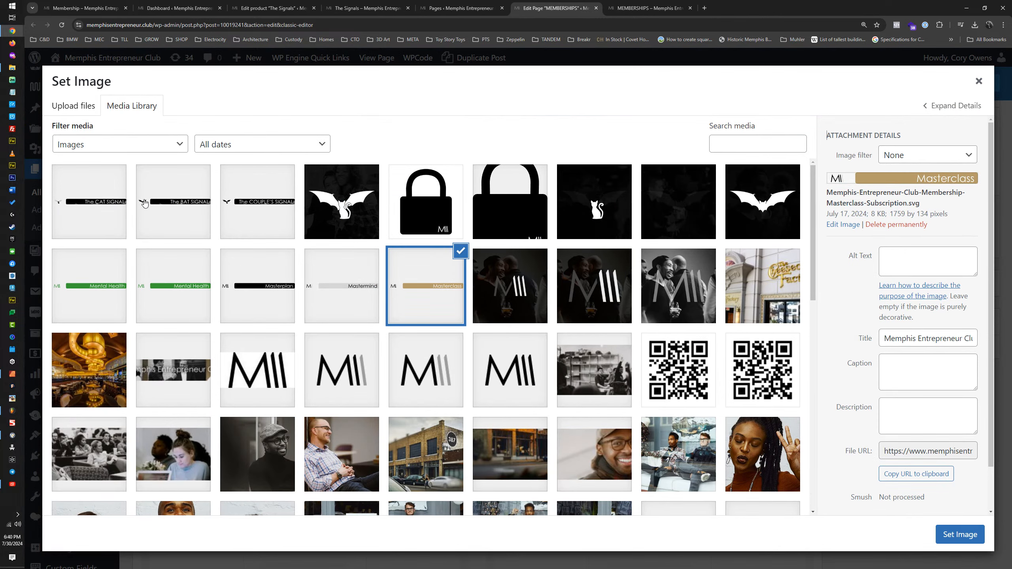
pyautogui.click(110, 208)
pyautogui.click(961, 534)
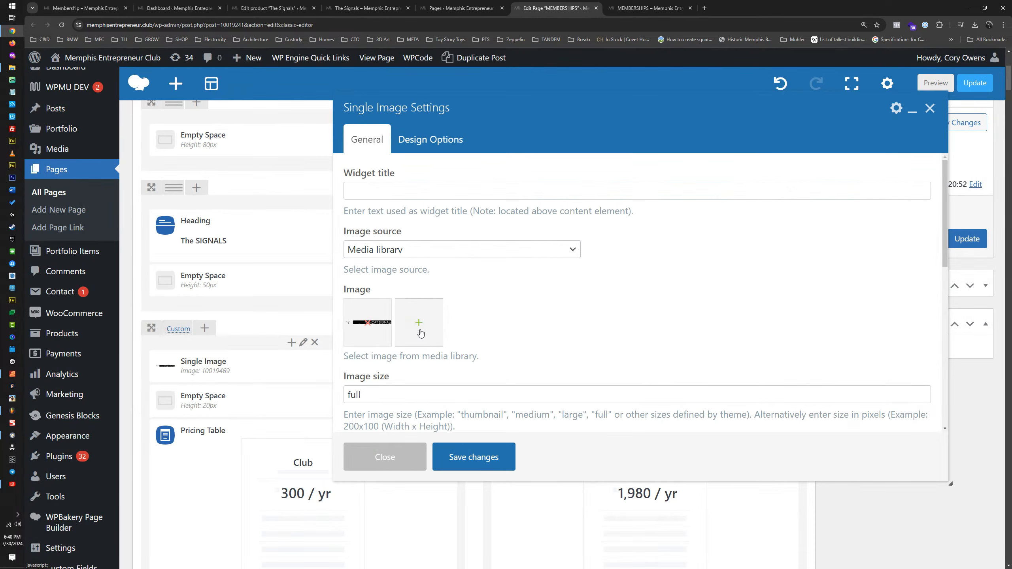
pyautogui.click(470, 459)
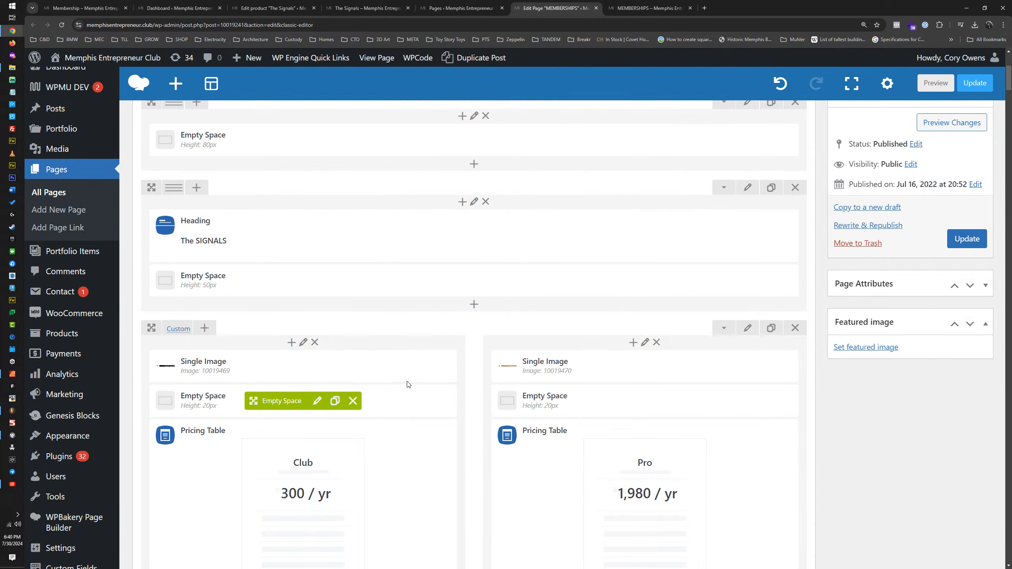
# Step: Delete the BOLT and Mental Health columns from the row under The SIGNALS heading
pyautogui.scroll(-3, 315, 402)
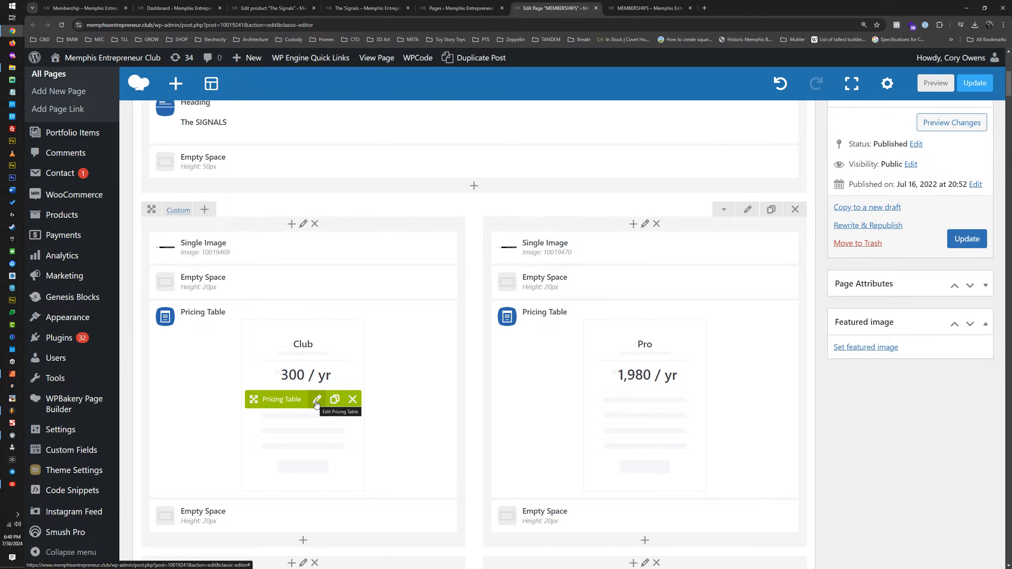
pyautogui.scroll(-6, 315, 403)
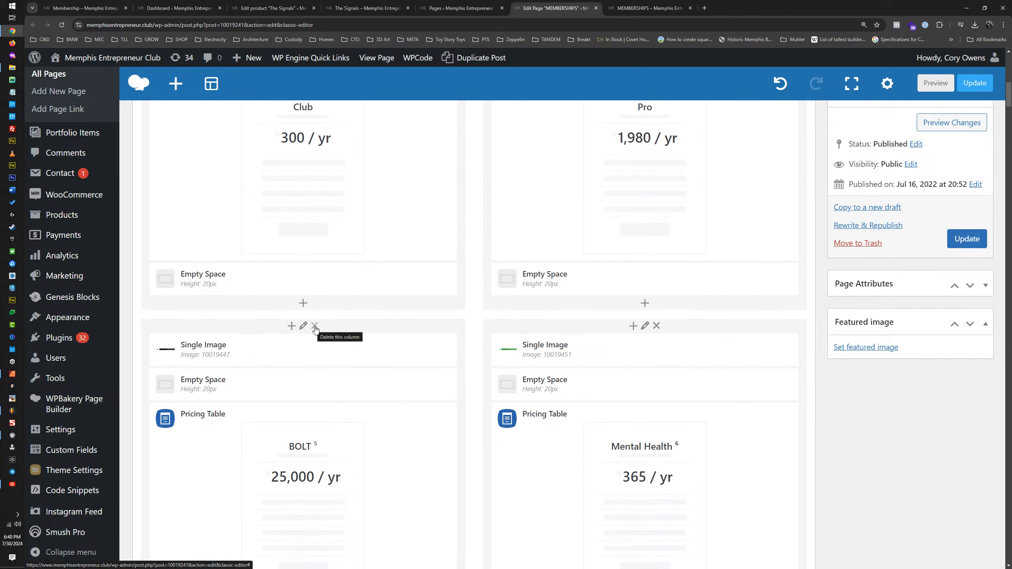
pyautogui.click(315, 326)
pyautogui.click(555, 77)
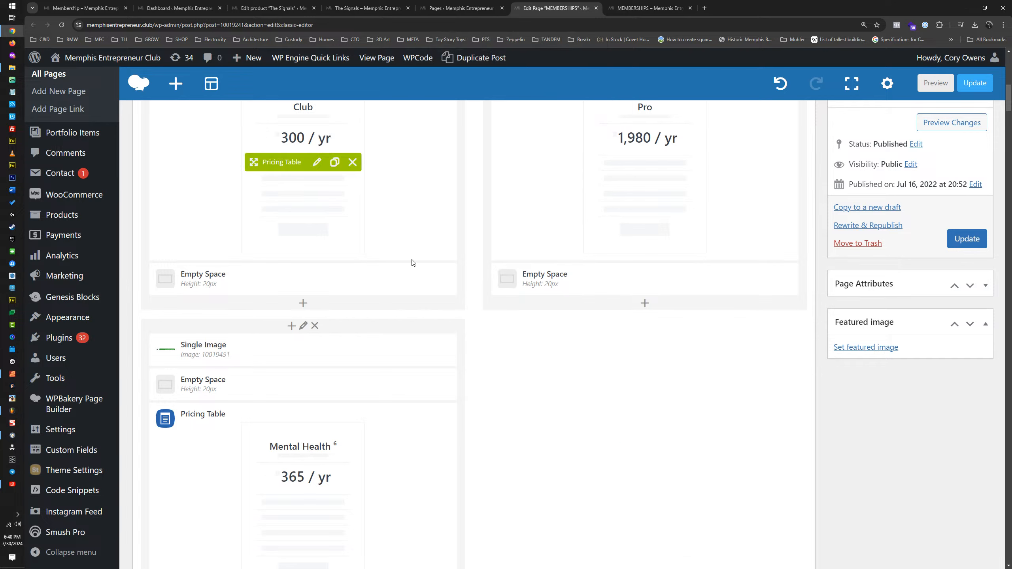
pyautogui.click(315, 326)
pyautogui.click(554, 76)
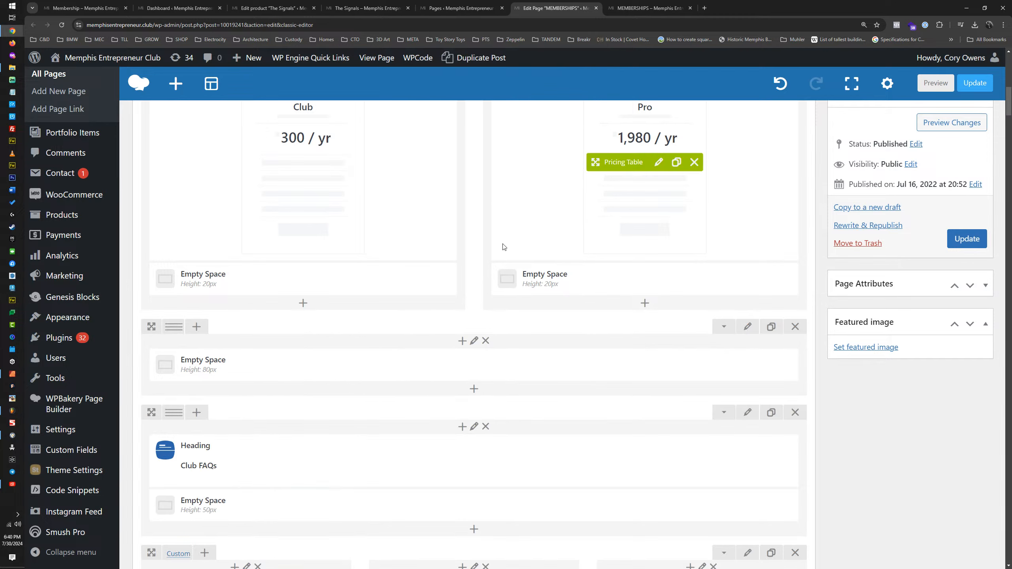
# Step: Change the headline of the Club pricing table under The SIGNALS to "Men's Support Group"
pyautogui.scroll(7, 504, 247)
pyautogui.click(317, 440)
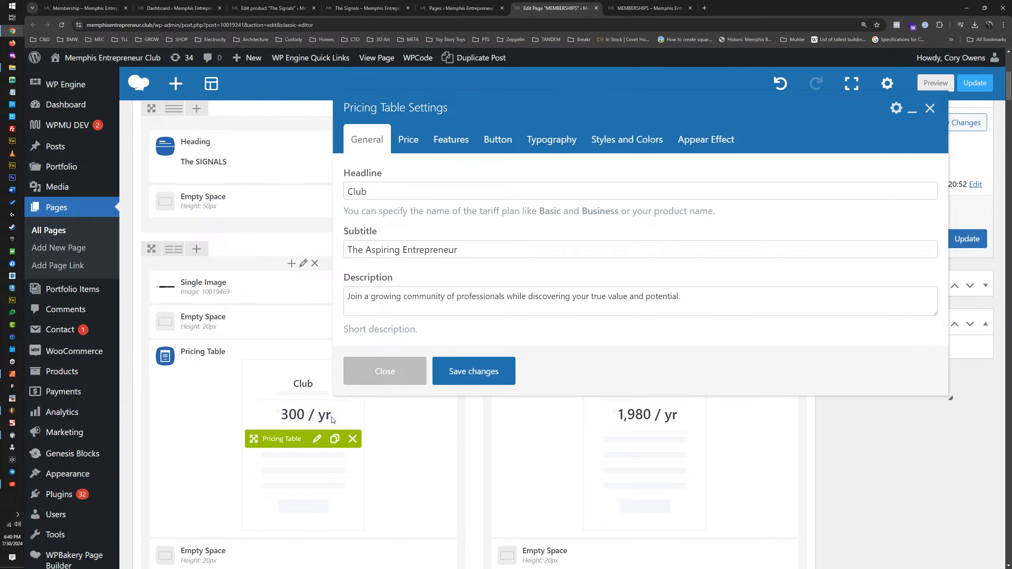
pyautogui.doubleClick(374, 188)
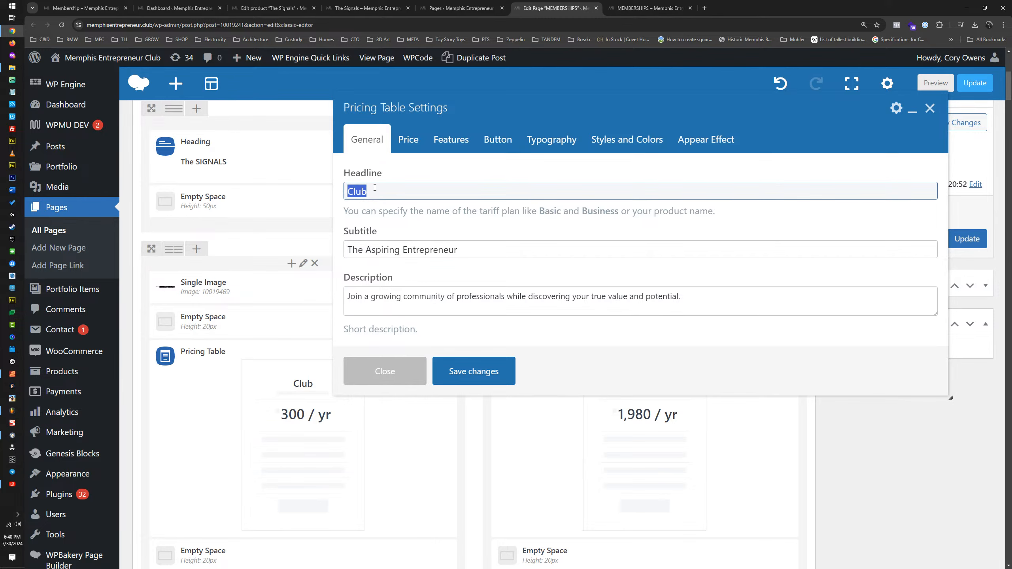
pyautogui.write("Men's Su")
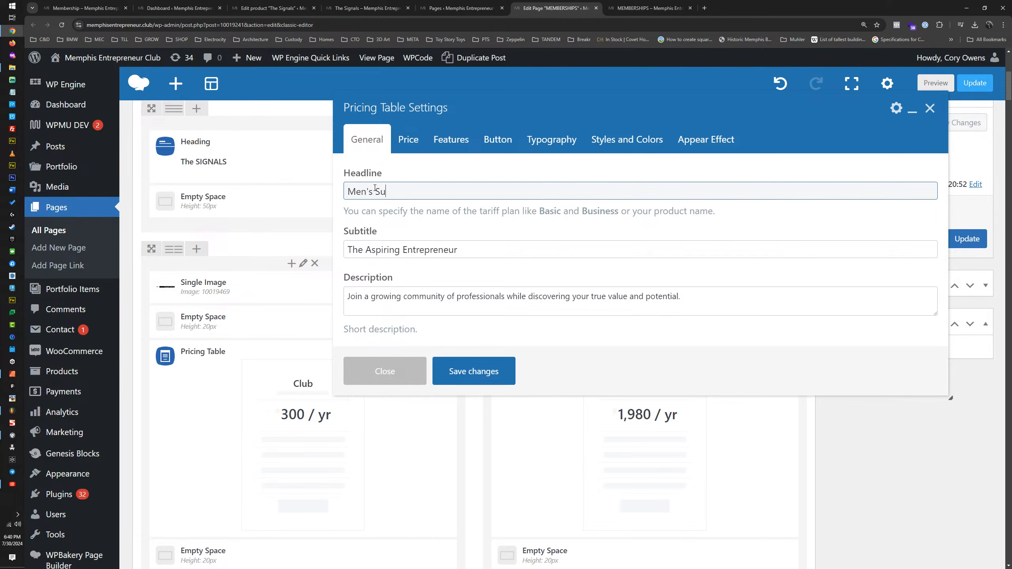
pyautogui.write('pport Group')
# Step: Clear the subtitle of the Men's Support Group pricing table
pyautogui.moveTo(459, 250); pyautogui.dragTo(353, 251)
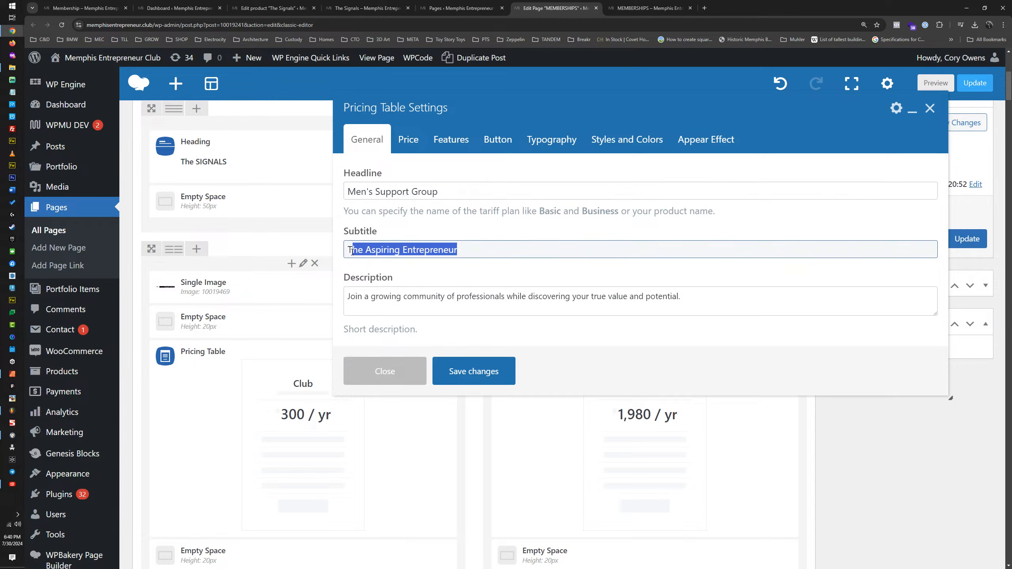
pyautogui.press('BackSpace')
pyautogui.press('BackSpace')
pyautogui.write("Men's Support")
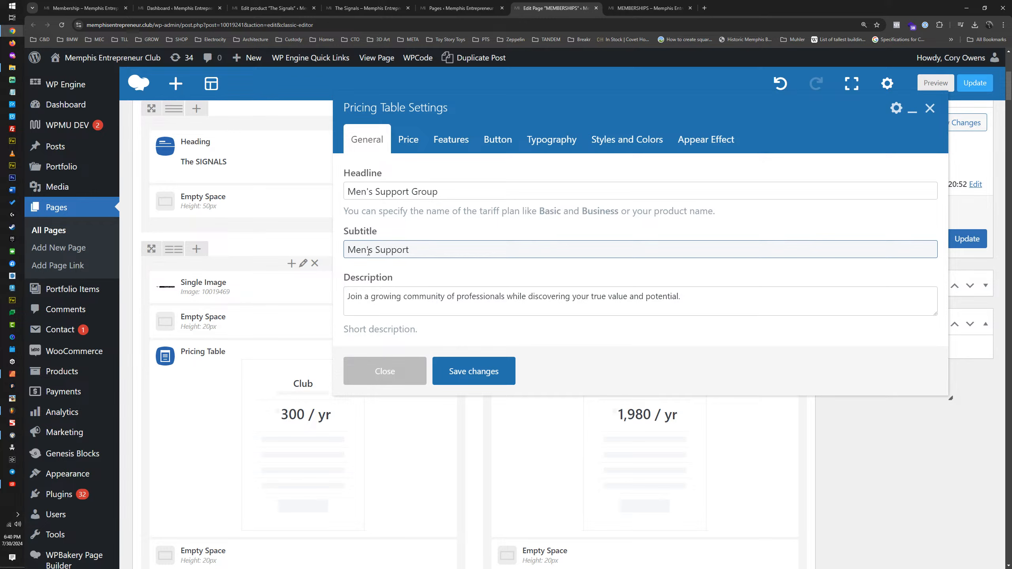
pyautogui.hotkey('ctrl', 'BackSpace')
pyautogui.hotkey('ctrl', 'BackSpace')
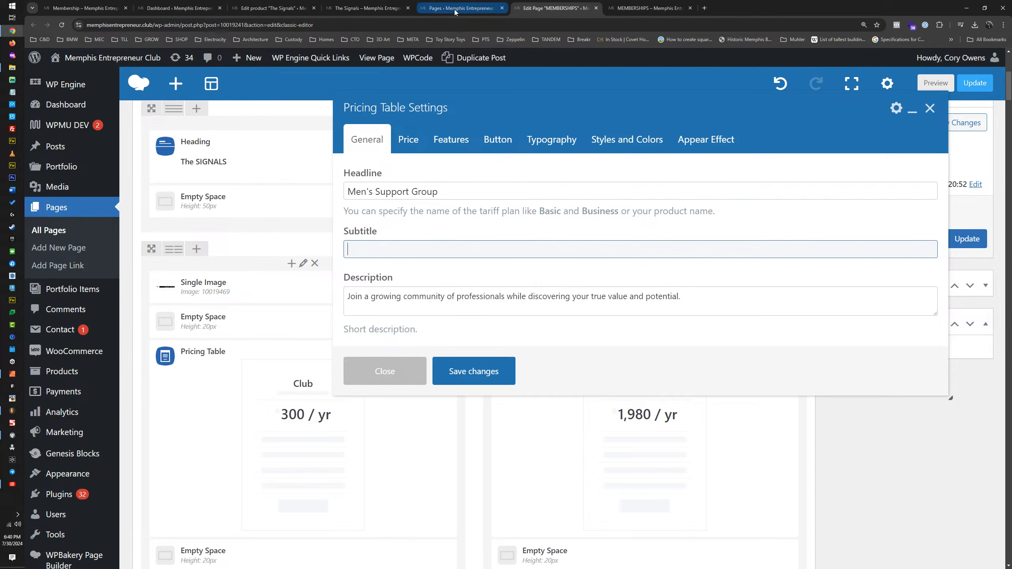
# Step: Copy the Couples Signal description from The Signals product page and return to the MEMBERSHIPS page editor
pyautogui.click(369, 7)
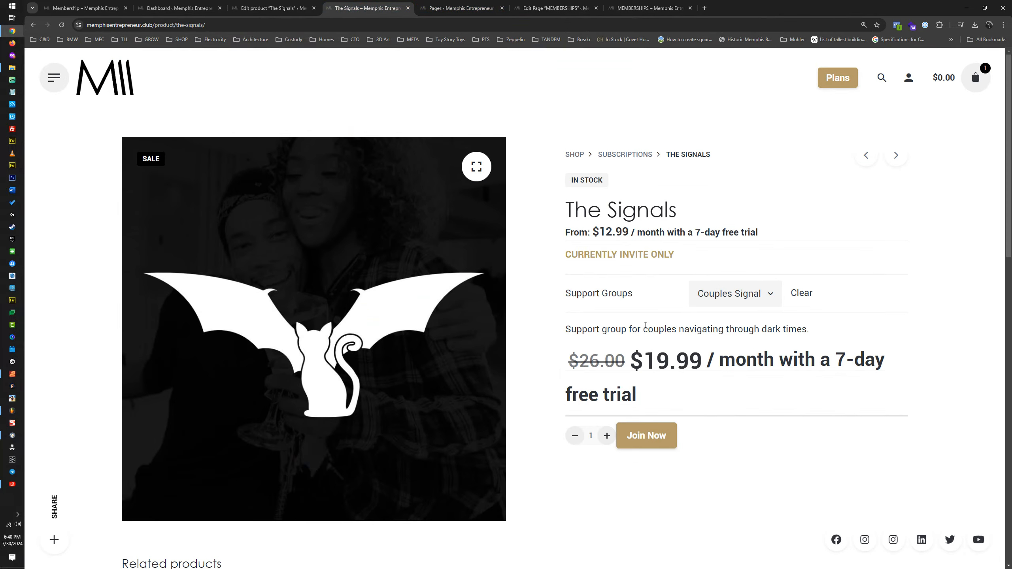
pyautogui.tripleClick(654, 329)
pyautogui.hotkey('ctrl', 'c')
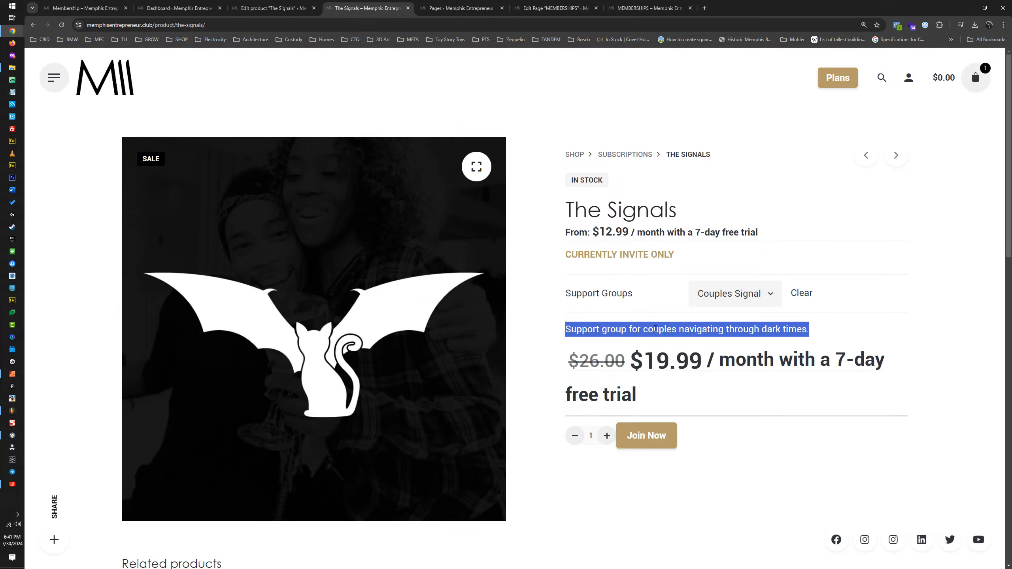
pyautogui.click(462, 8)
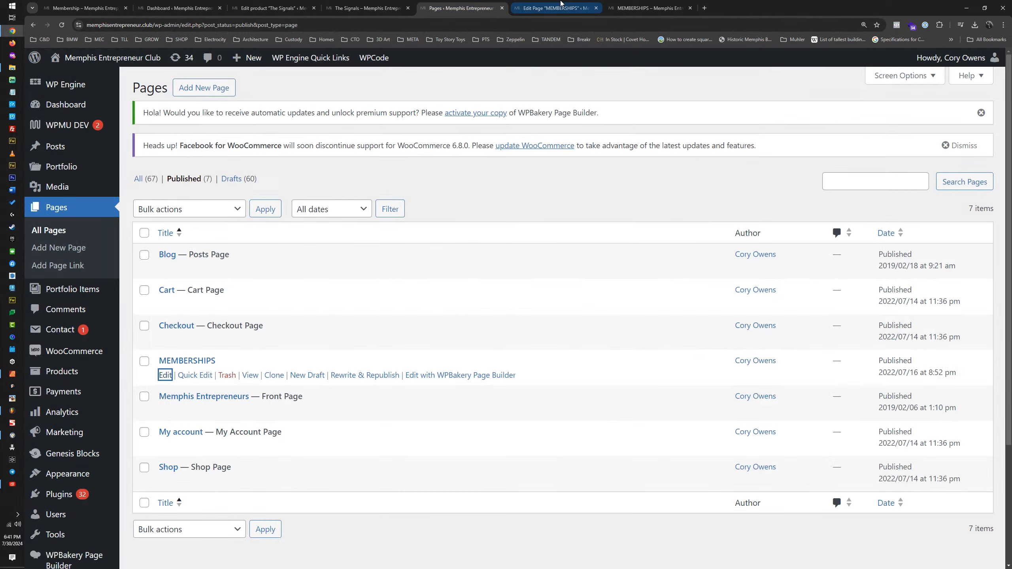
pyautogui.click(517, 10)
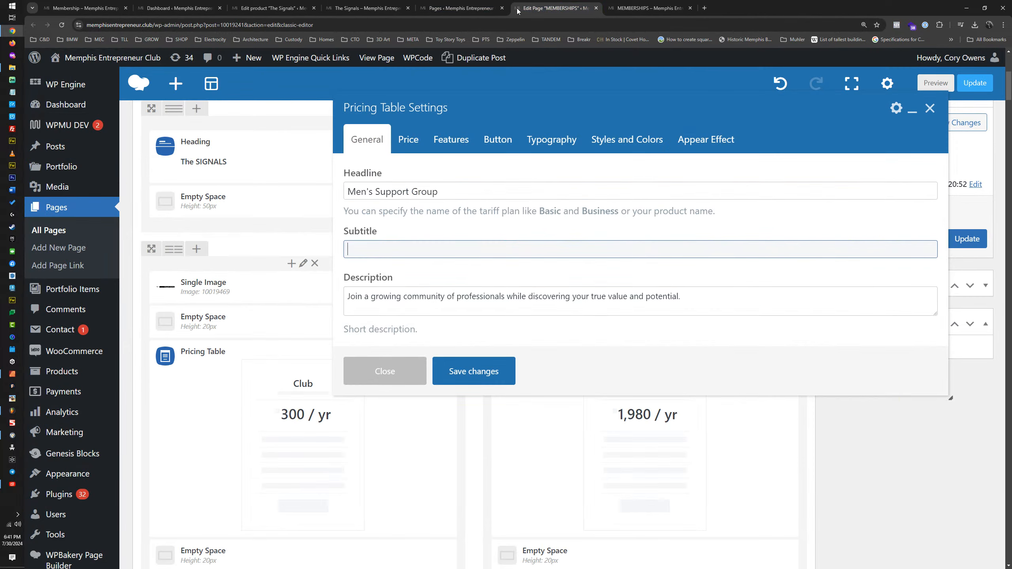
# Step: Replace the pricing table description with the copied sentence, edited to read "Support group for men navigating through dark times."
pyautogui.tripleClick(381, 297)
pyautogui.hotkey('ctrl', 'v')
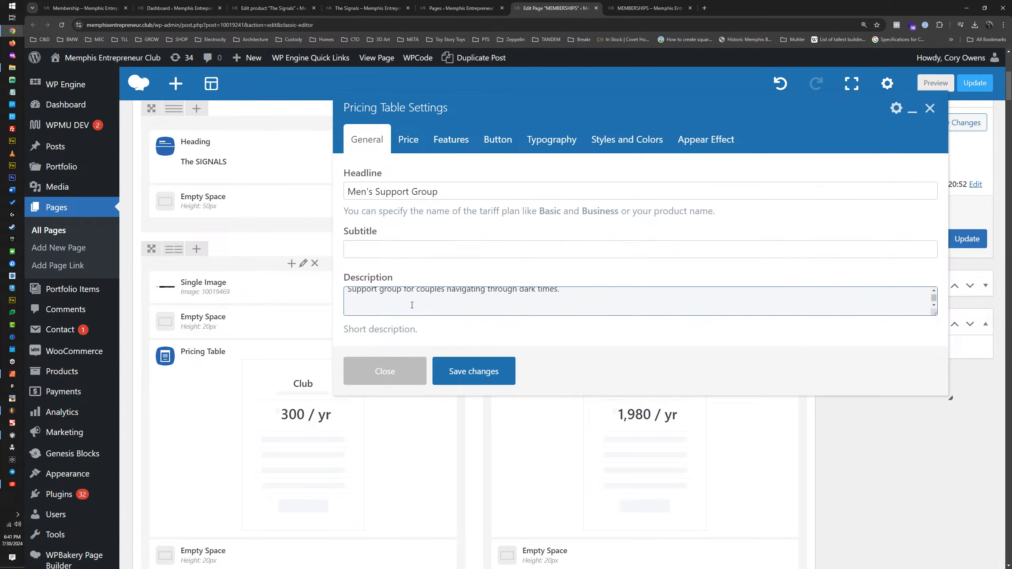
pyautogui.press('BackSpace')
pyautogui.doubleClick(436, 297)
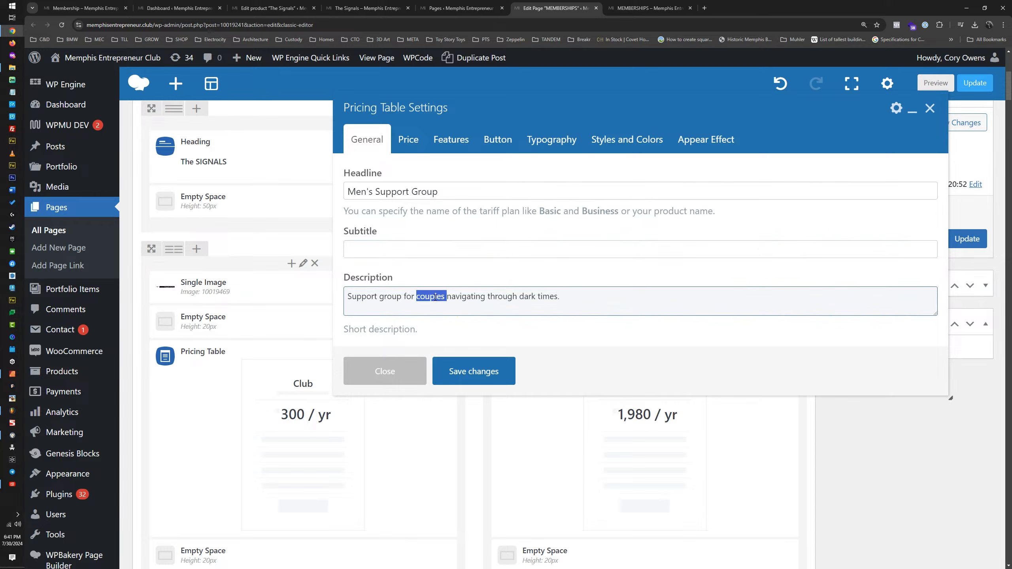
pyautogui.write('men')
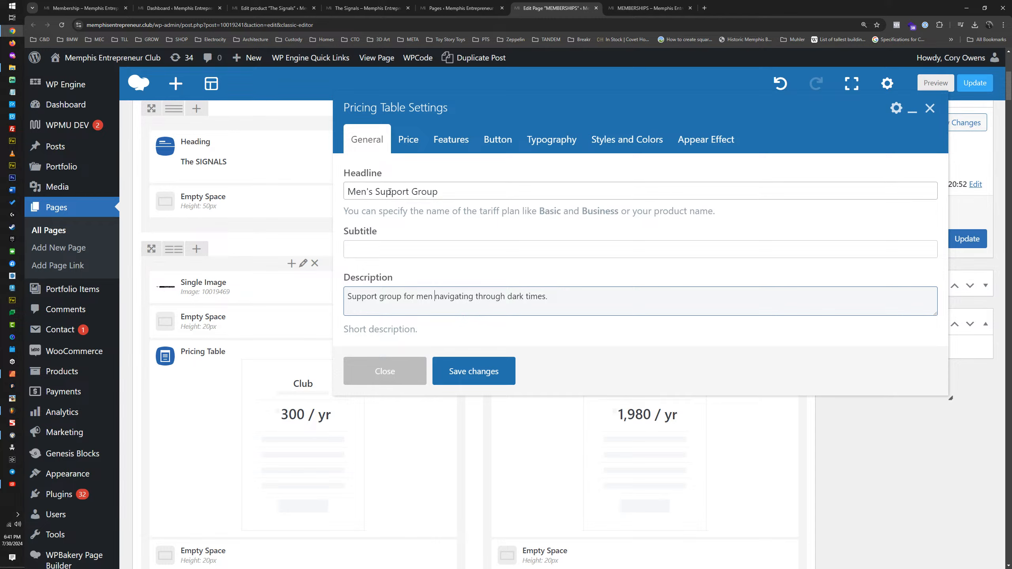
# Step: Replace the headline of the men's support group pricing table with "The BAT SIGNAL"
pyautogui.moveTo(445, 192); pyautogui.dragTo(342, 192)
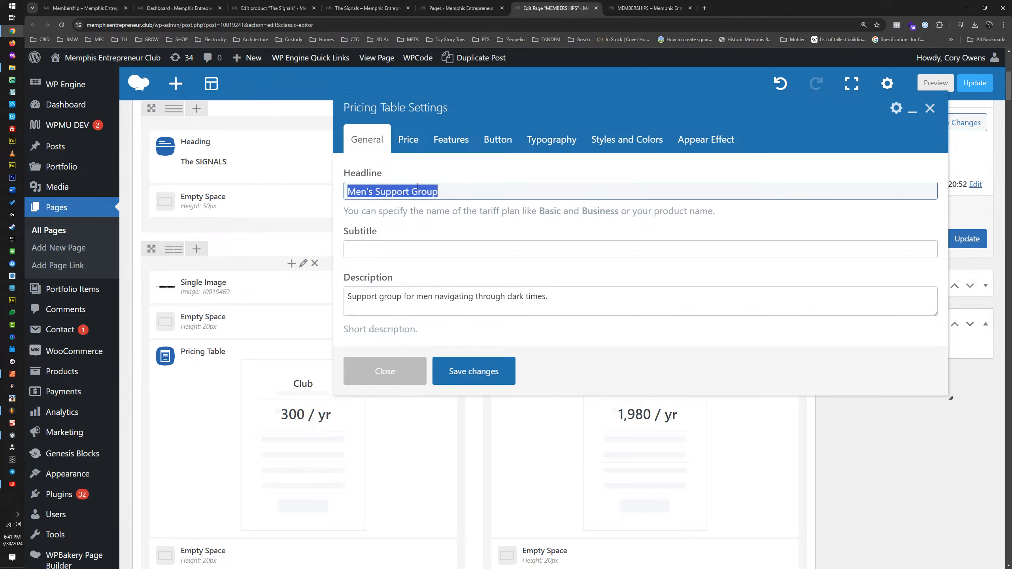
pyautogui.write('The Bat')
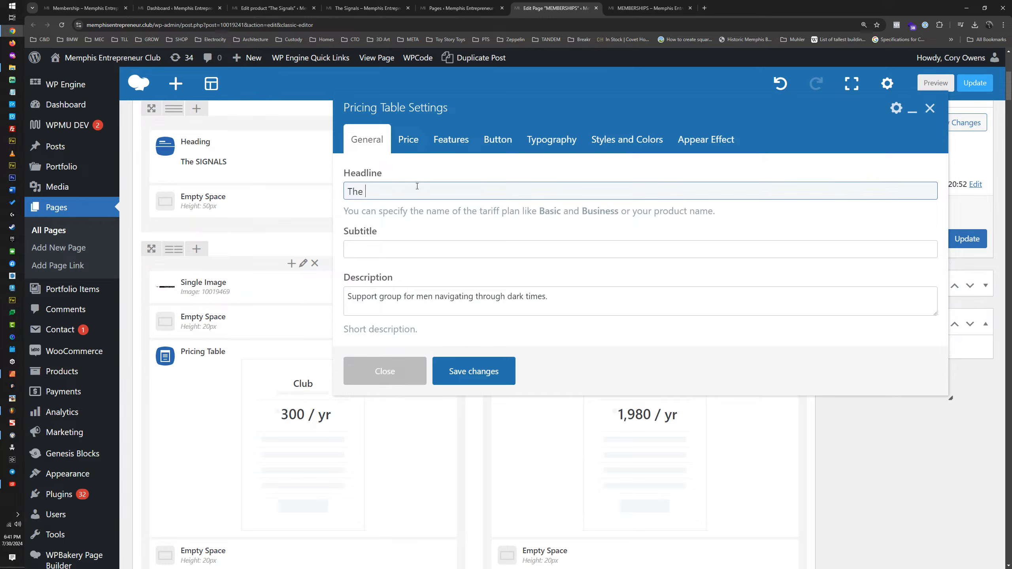
pyautogui.press('BackSpace')
pyautogui.press('BackSpace')
pyautogui.press('BackSpace')
pyautogui.press('capslock')
pyautogui.write('AT SIGNAL')
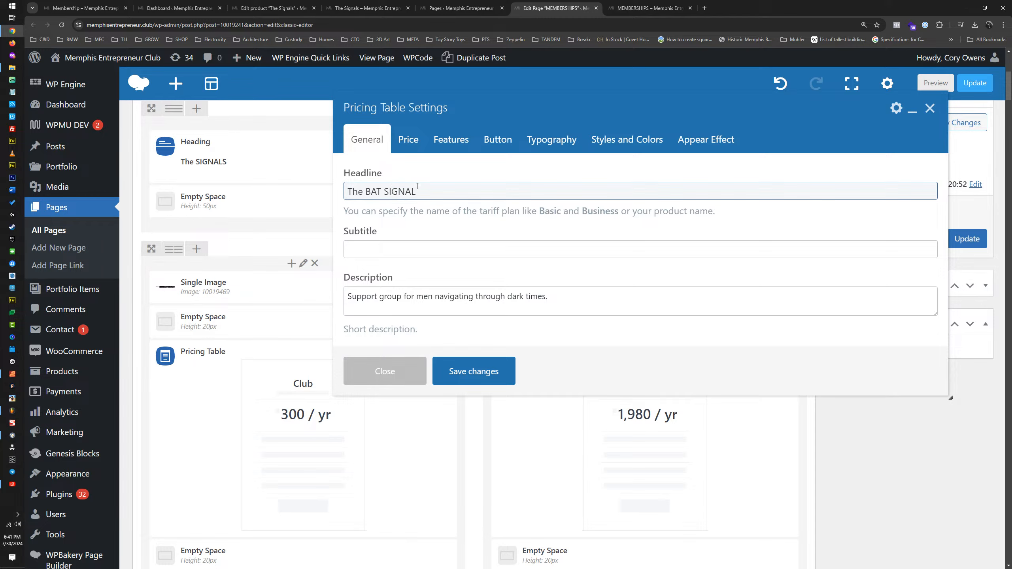
# Step: Set the subtitle of The BAT SIGNAL pricing table to "Men's Support Group" and save the changes
pyautogui.press('Tab')
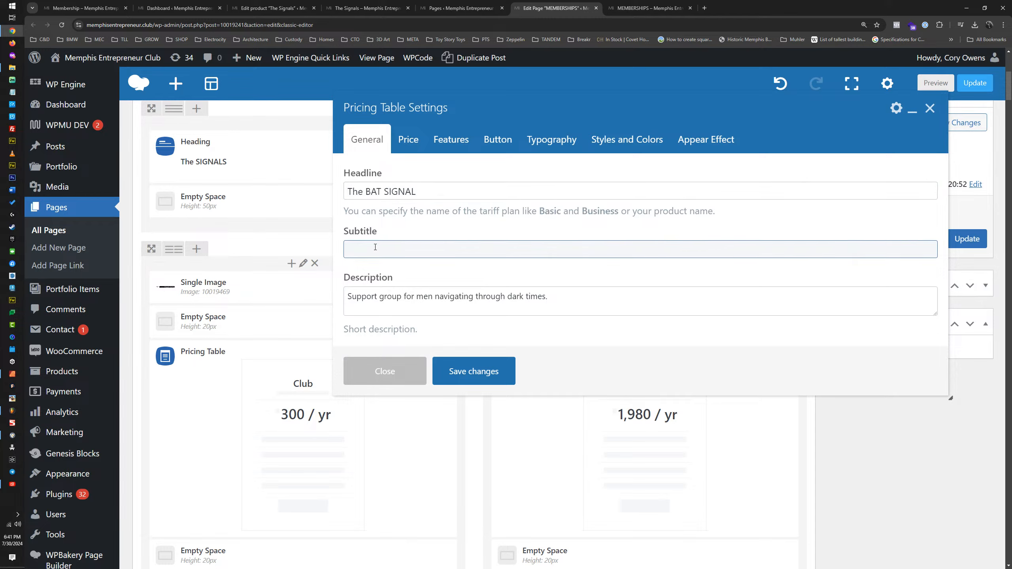
pyautogui.write("mEN'")
pyautogui.press('capslock')
pyautogui.press('BackSpace')
pyautogui.press('BackSpace')
pyautogui.press('BackSpace')
pyautogui.press('BackSpace')
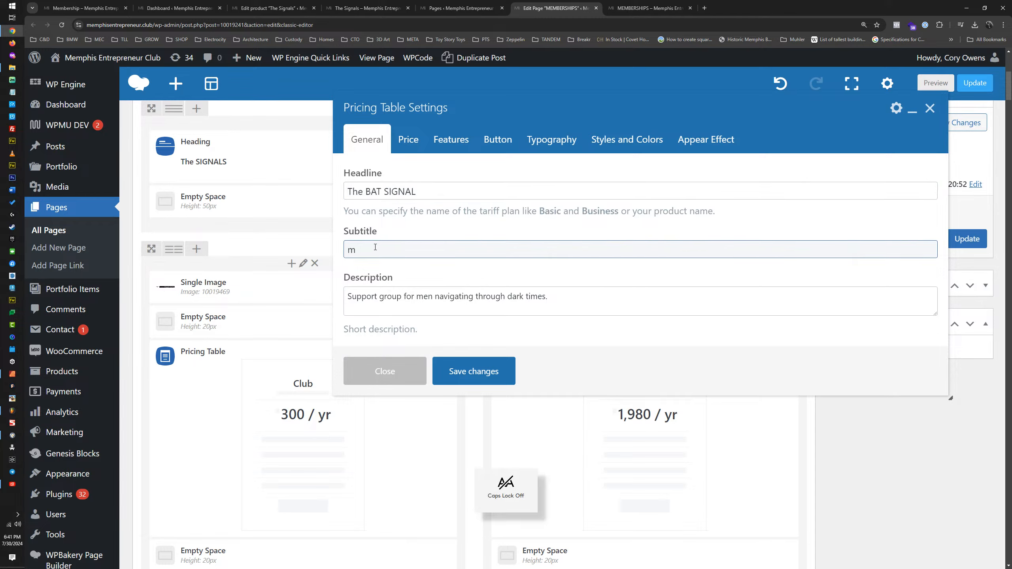
pyautogui.write("Men's Support Group")
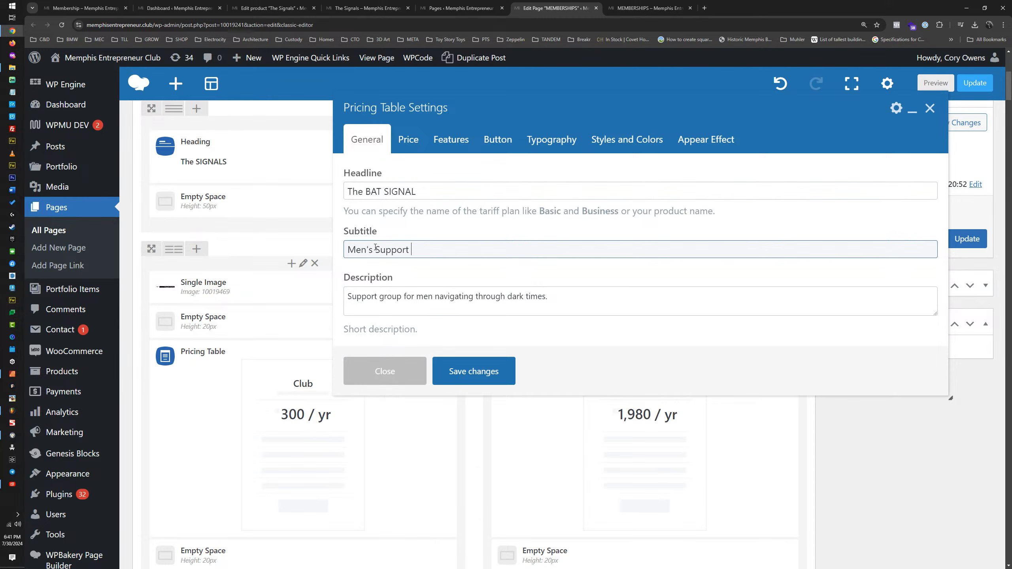
pyautogui.click(473, 375)
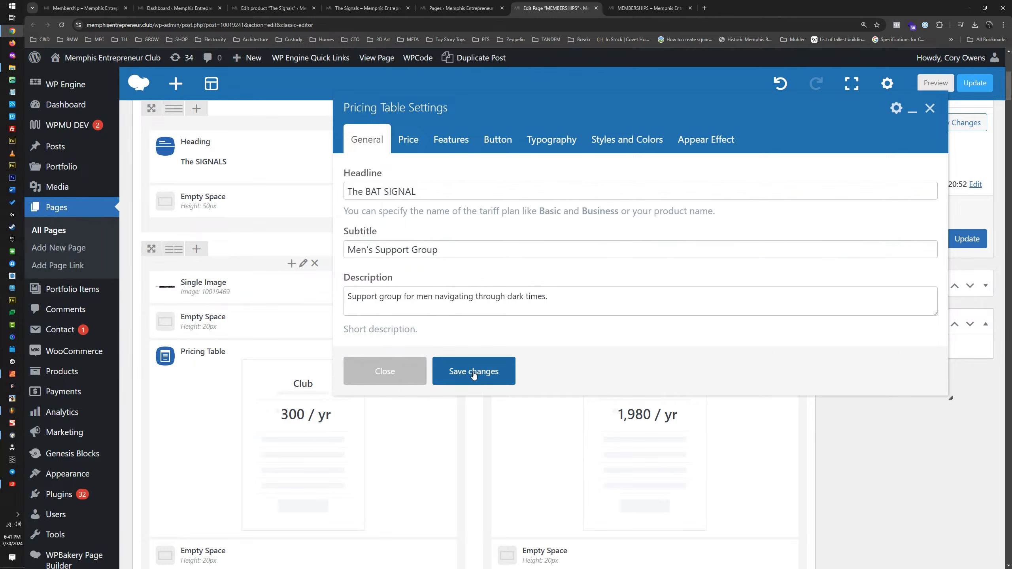
# Step: Change the headline of the Pro pricing table beside The BAT SIGNAL to "The CAT SIGNAL"
pyautogui.click(658, 439)
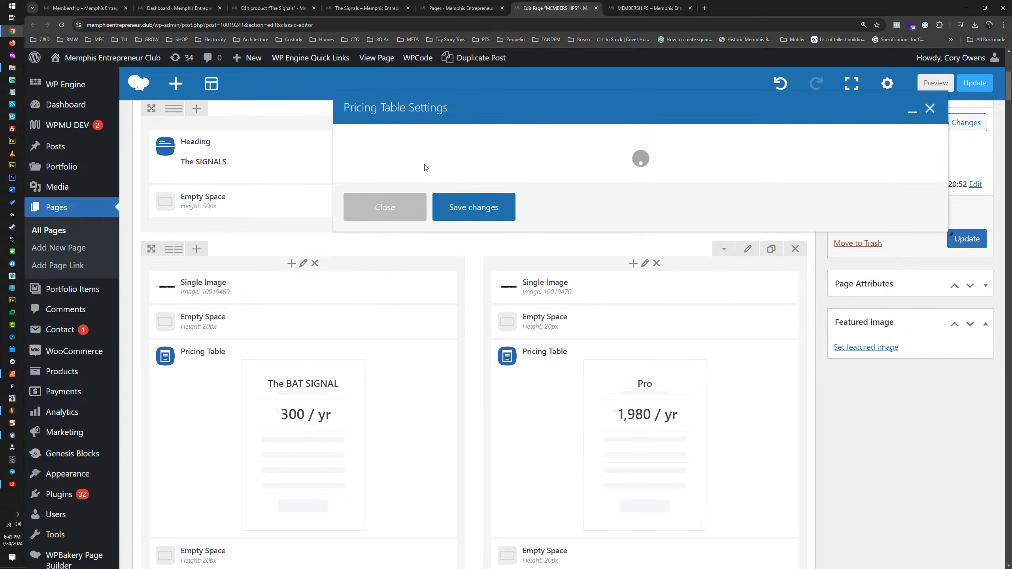
pyautogui.doubleClick(411, 188)
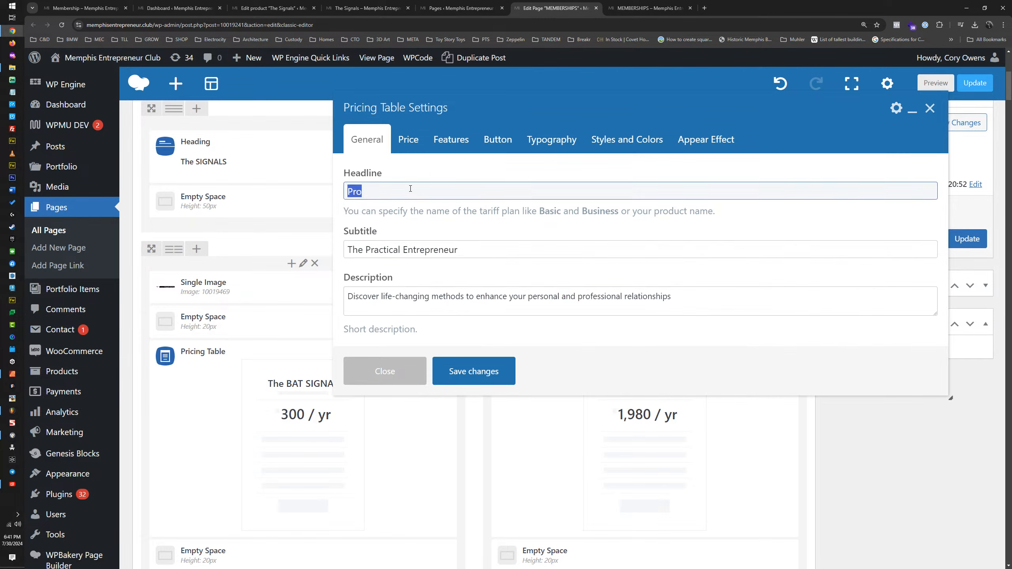
pyautogui.write('The CAT SI')
pyautogui.write('GNA')
pyautogui.press('capslock')
pyautogui.write('L')
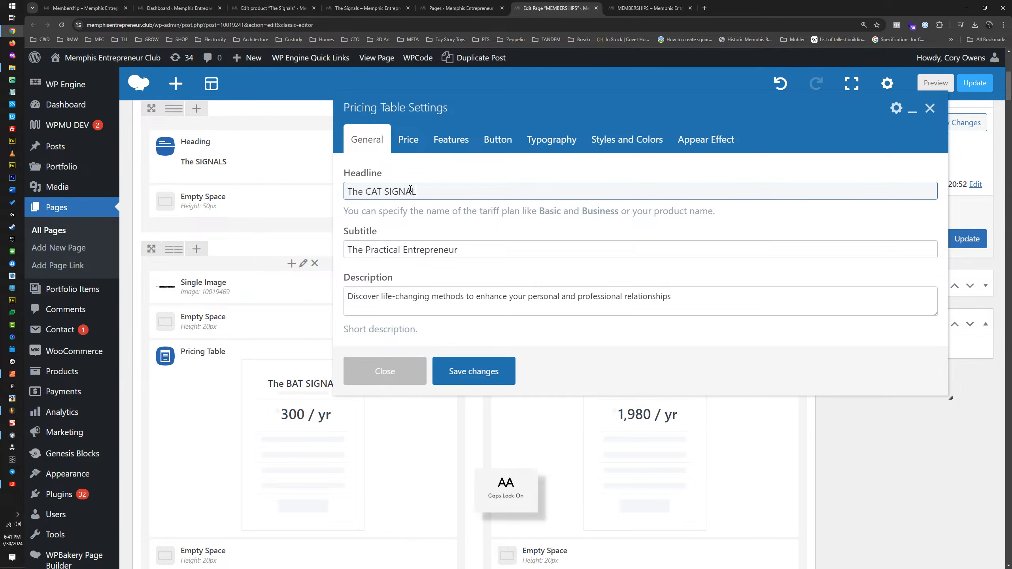
# Step: Replace the subtitle of The CAT SIGNAL pricing table with "Women's Support Group"
pyautogui.tripleClick(421, 244)
pyautogui.press('capslock')
pyautogui.write('Wome')
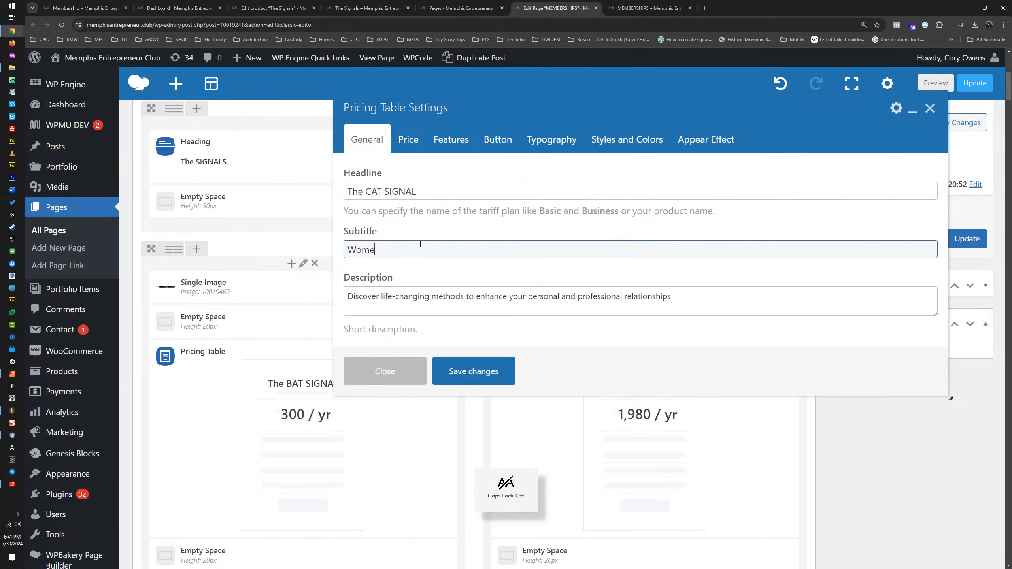
pyautogui.write("n's Support Group")
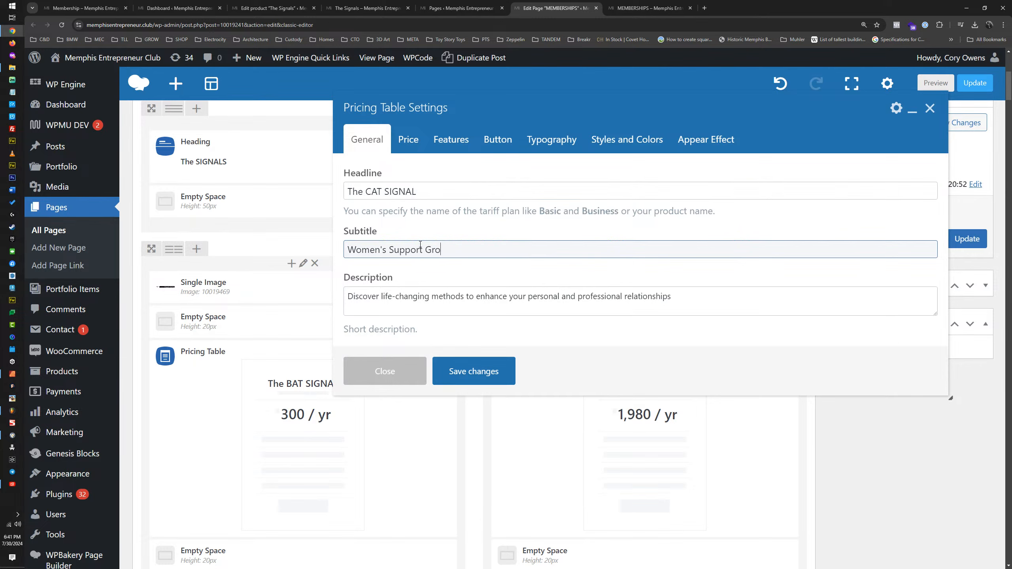
# Step: Replace The CAT SIGNAL description with the copied sentence, edited to "Support group for women navigating through dark times.", and save the changes
pyautogui.tripleClick(453, 301)
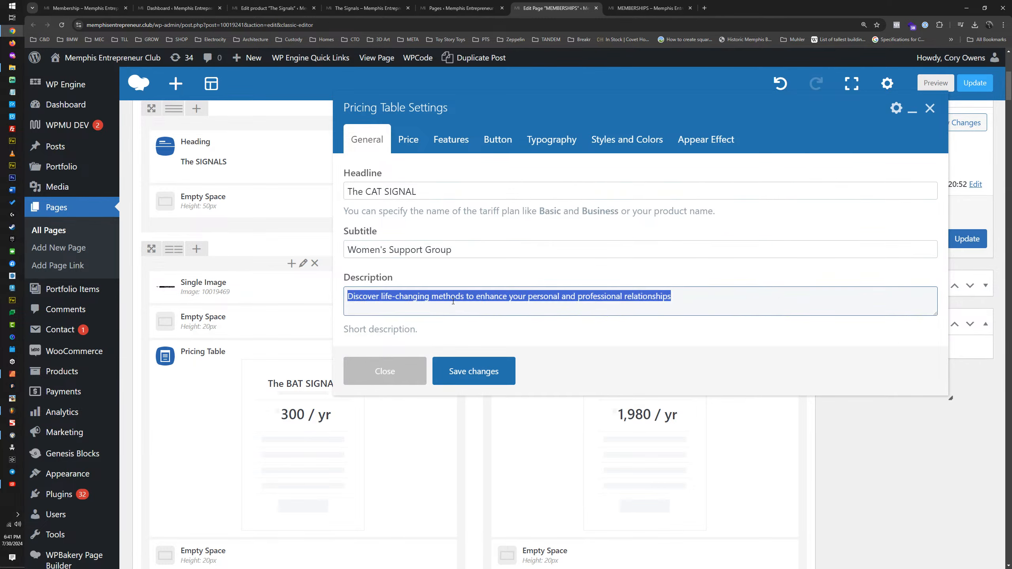
pyautogui.write('Support group for couples navigating through dark times.')
pyautogui.press('BackSpace')
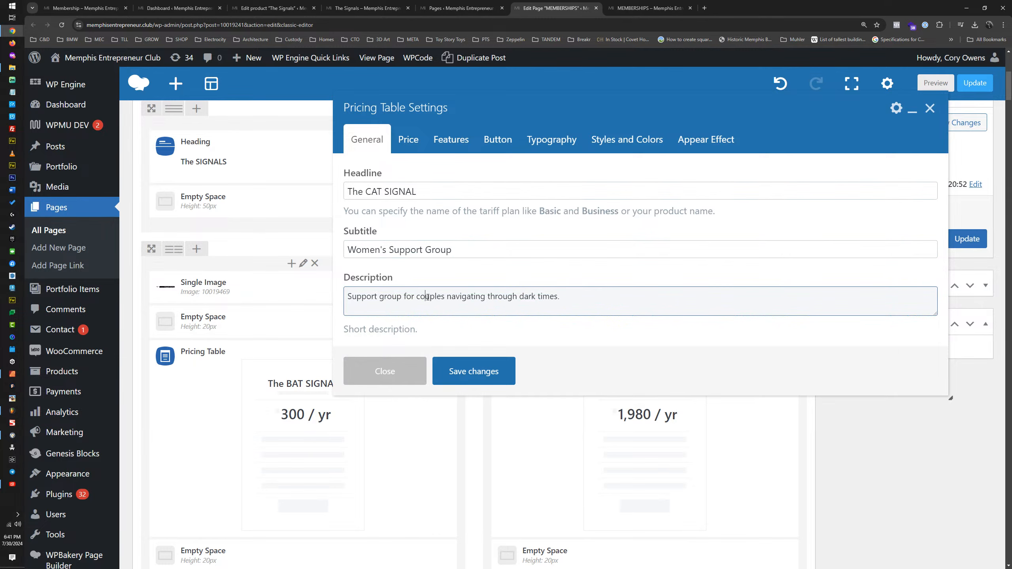
pyautogui.doubleClick(431, 296)
pyautogui.write('women')
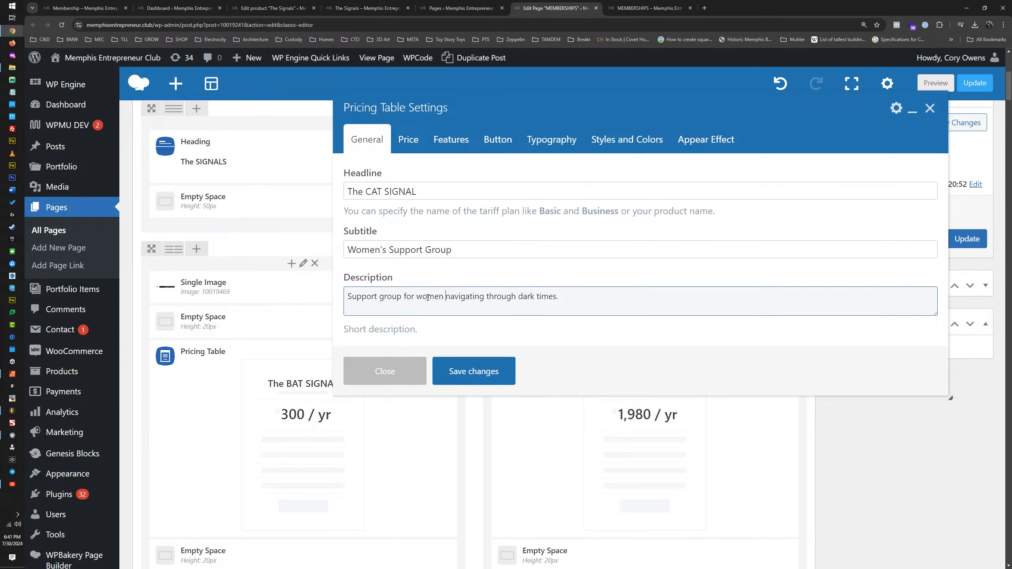
pyautogui.scroll(-3, 461, 337)
pyautogui.click(453, 381)
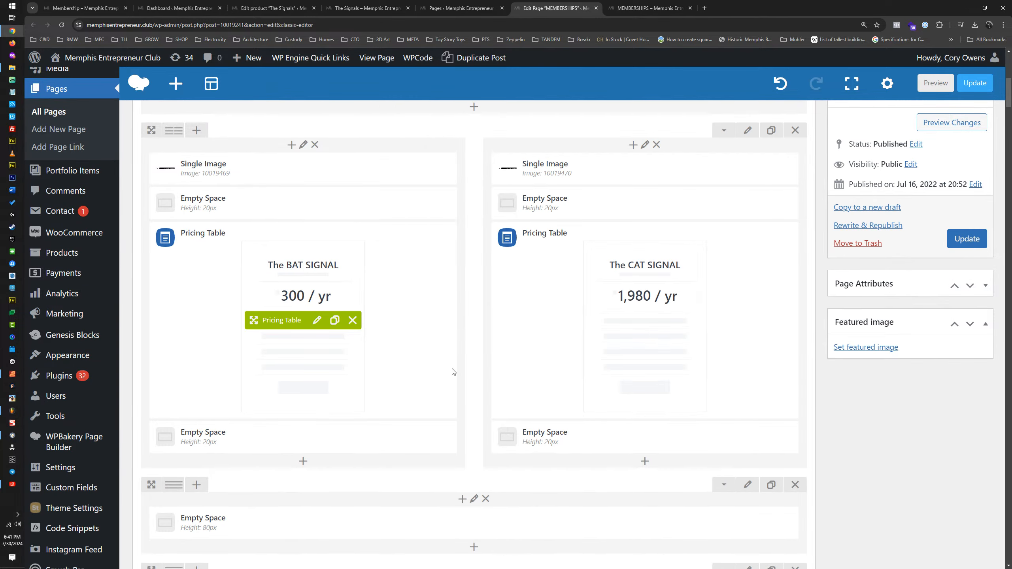
# Step: Open the price settings of The BAT SIGNAL pricing table and check The Bat Signal option's price on The Signals product page
pyautogui.click(317, 322)
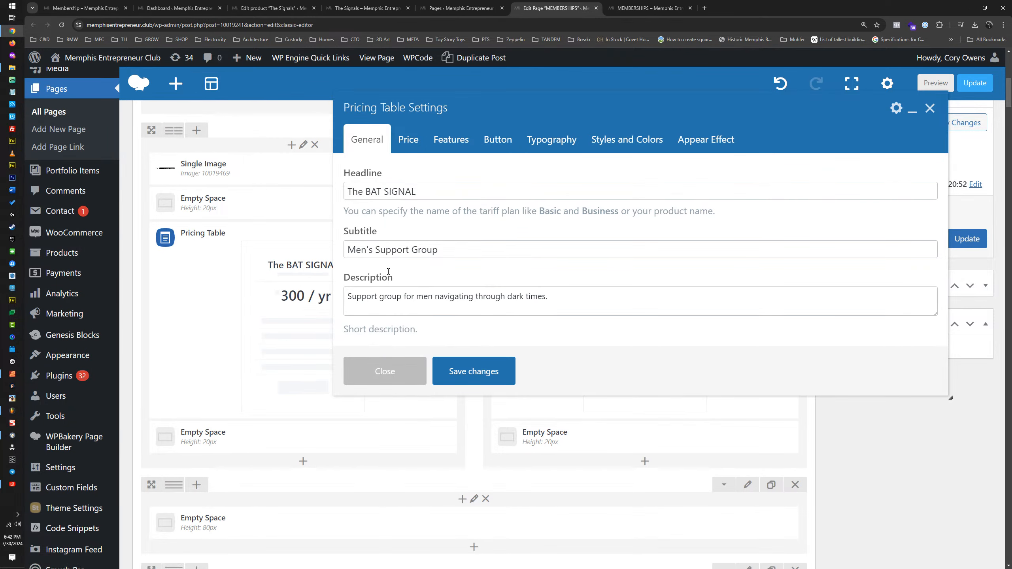
pyautogui.click(410, 142)
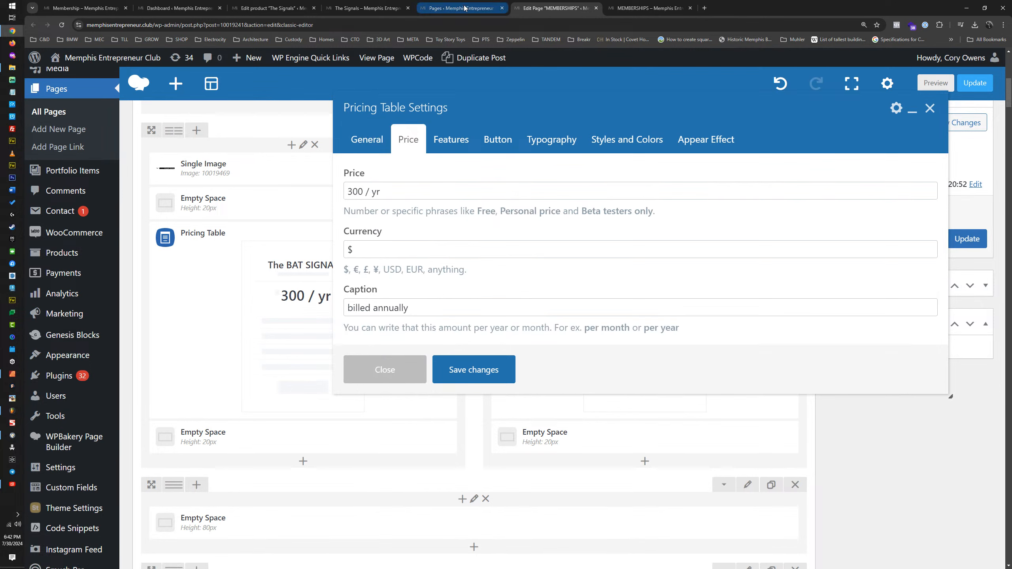
pyautogui.moveTo(469, 8)
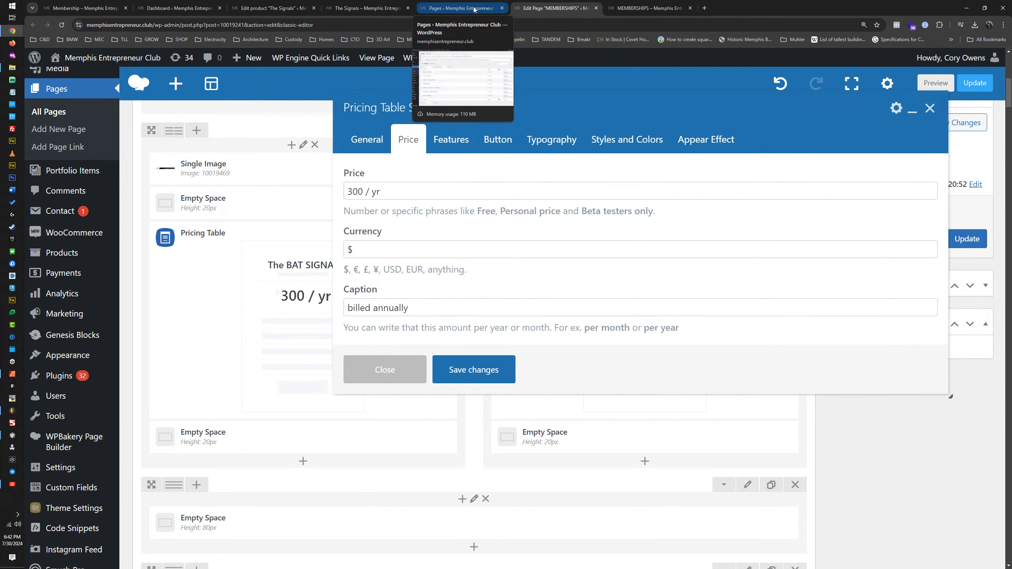
pyautogui.click(371, 8)
pyautogui.click(729, 293)
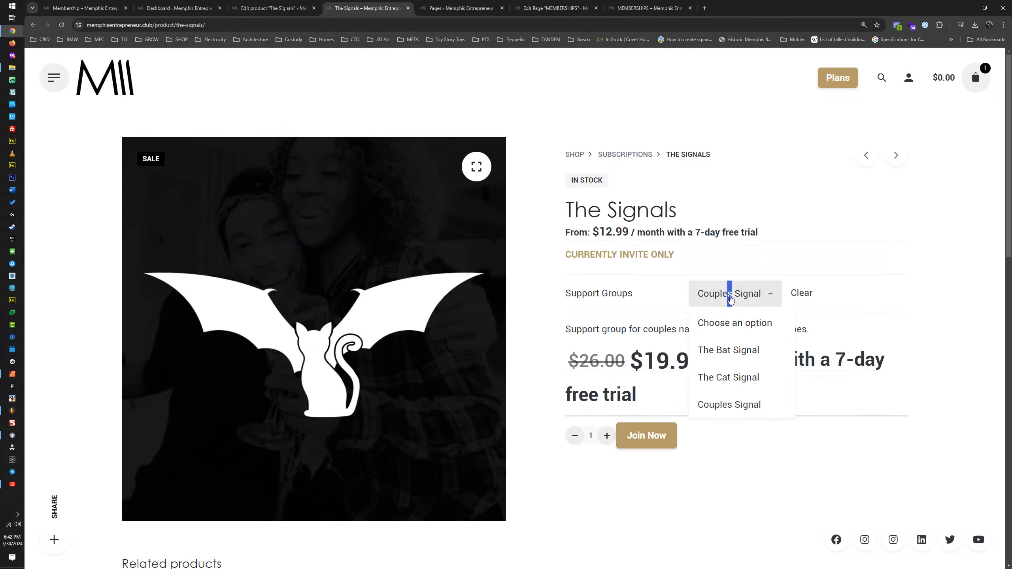
pyautogui.click(722, 350)
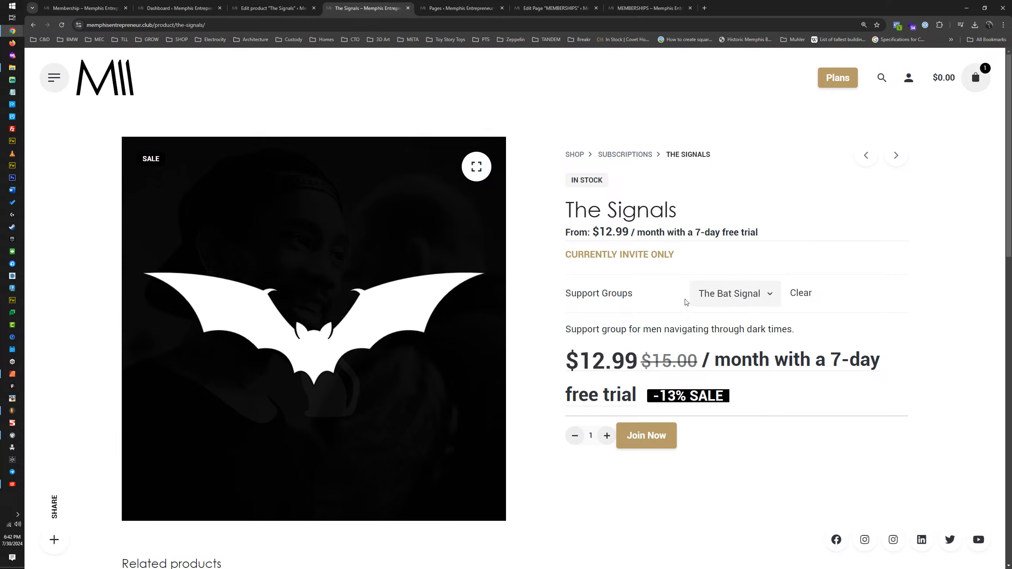
pyautogui.click(456, 8)
pyautogui.click(556, 7)
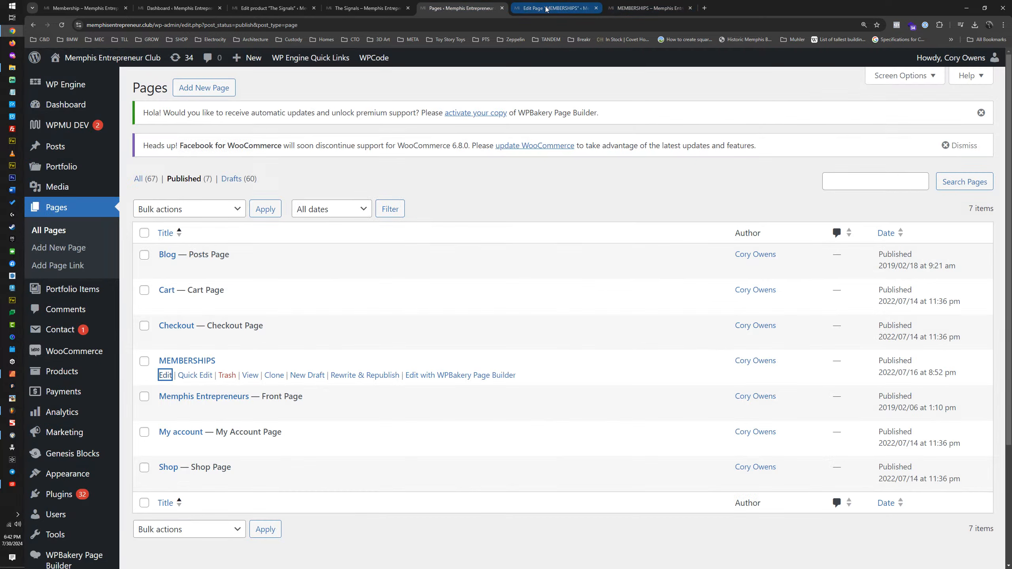
# Step: Set The BAT SIGNAL price to "180 / yr" and its caption to "billed monthly"
pyautogui.moveTo(363, 197); pyautogui.dragTo(344, 196)
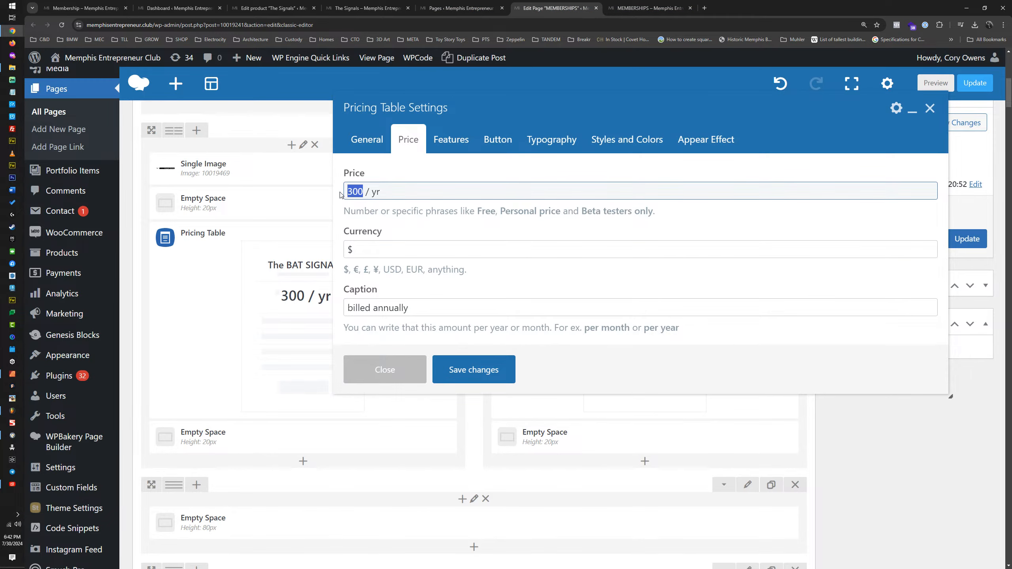
pyautogui.write('180')
pyautogui.moveTo(412, 311); pyautogui.dragTo(371, 311)
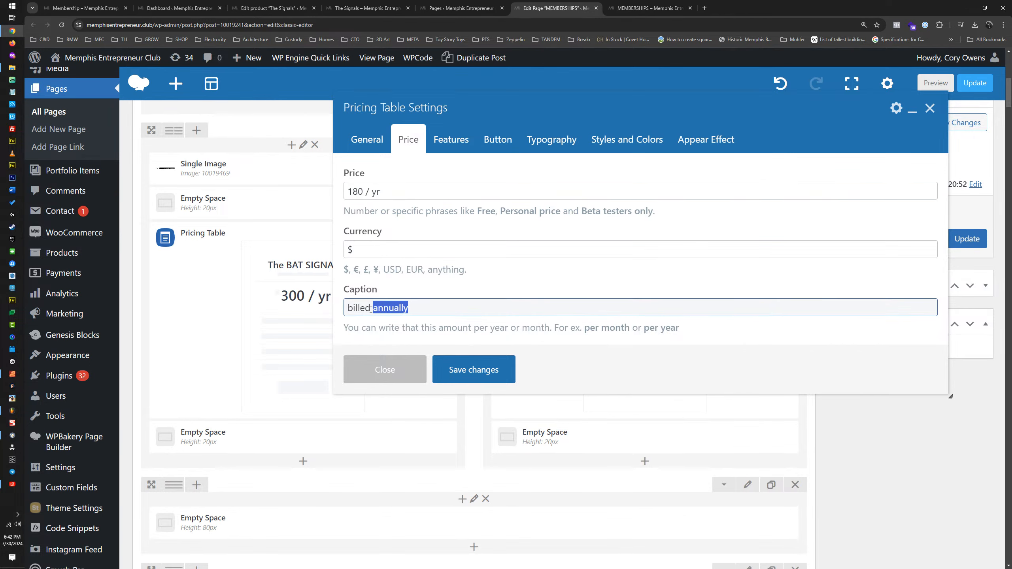
pyautogui.write('monthly')
pyautogui.scroll(-2, 409, 269)
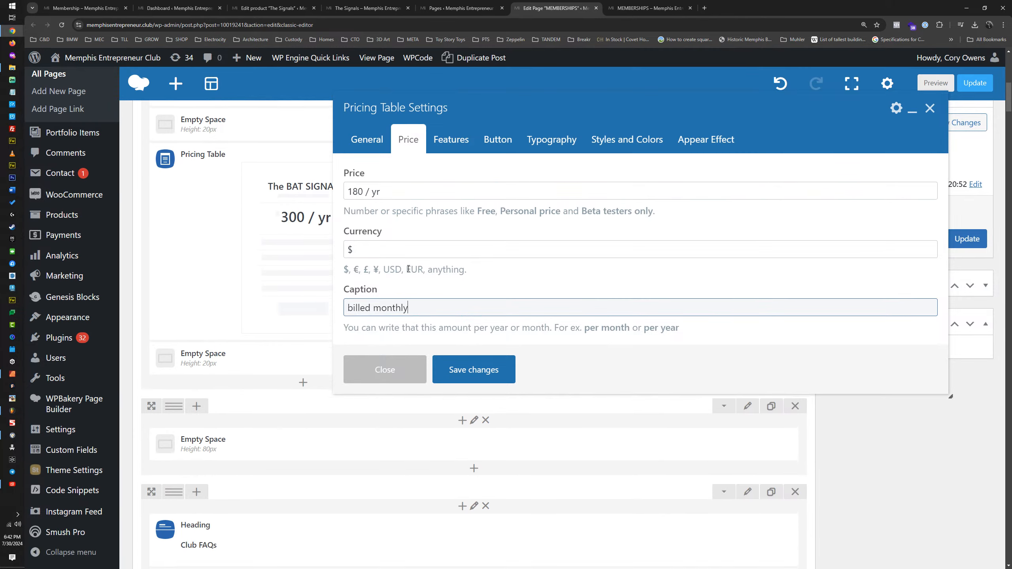
pyautogui.scroll(1, 408, 269)
# Step: Look at The BAT SIGNAL table's features and recheck The Bat Signal price on The Signals product page
pyautogui.click(452, 144)
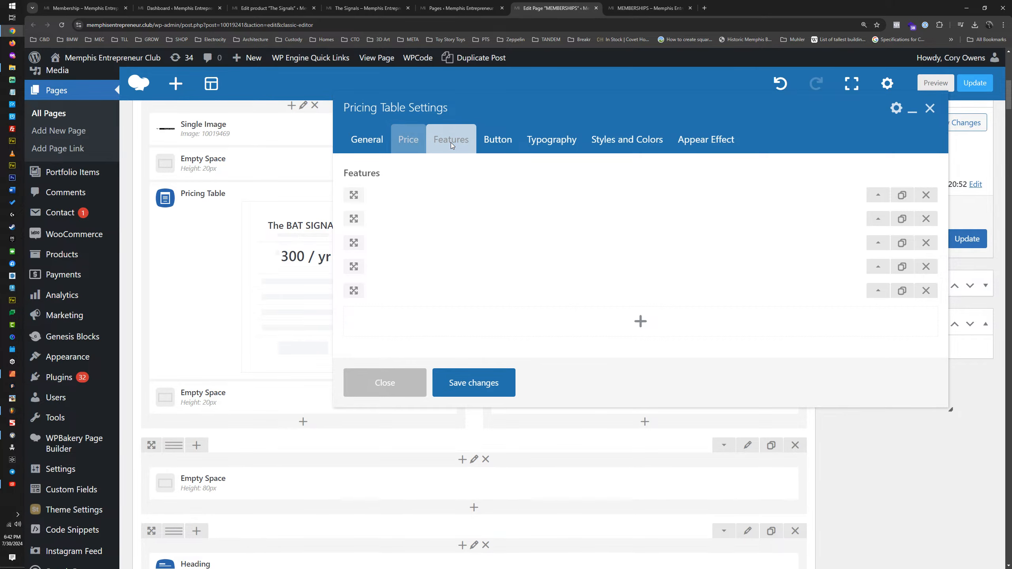
pyautogui.click(414, 142)
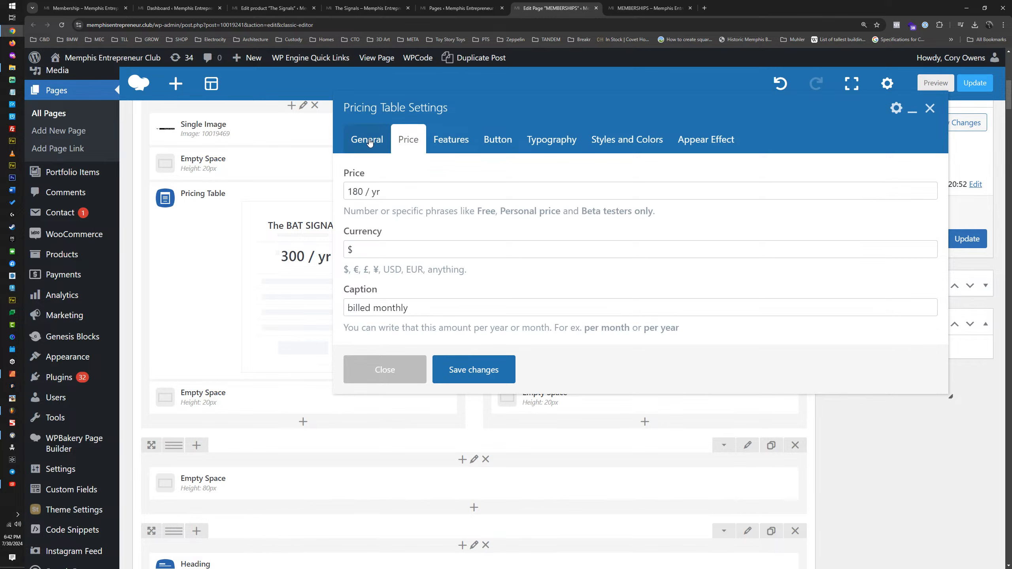
pyautogui.click(353, 10)
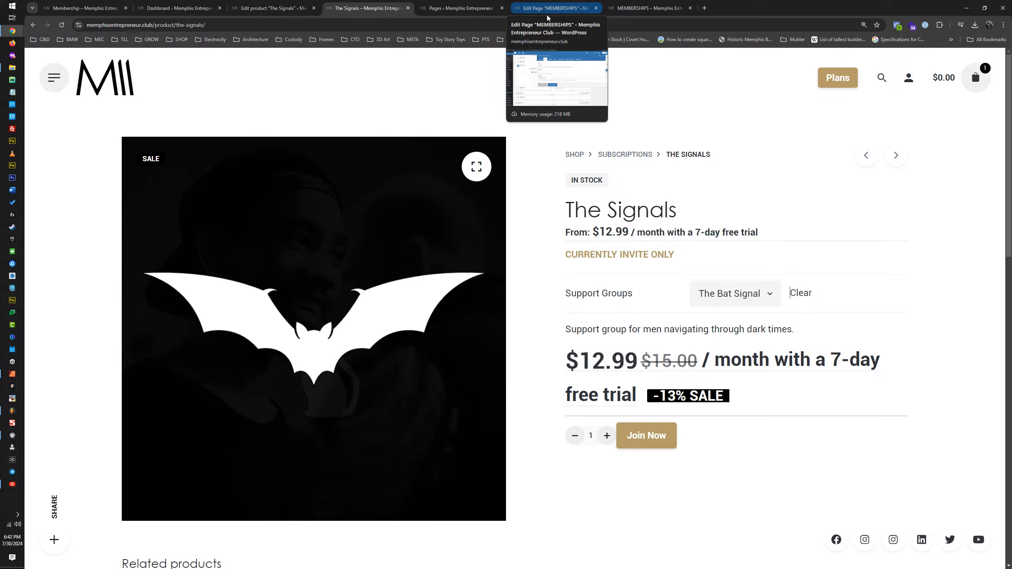
pyautogui.hotkey('ctrl', 'Tab')
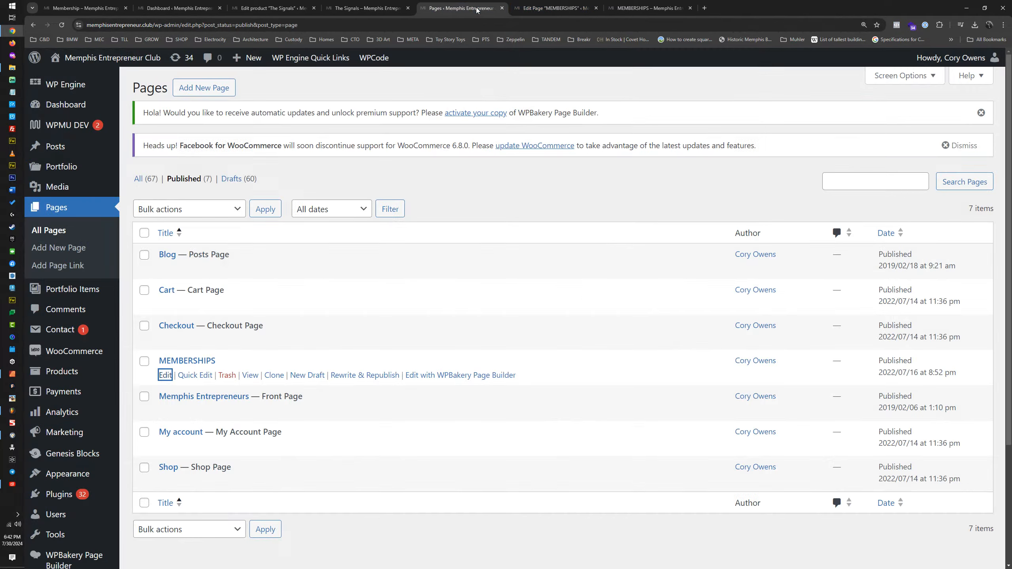
pyautogui.hotkey('ctrl', 'Tab')
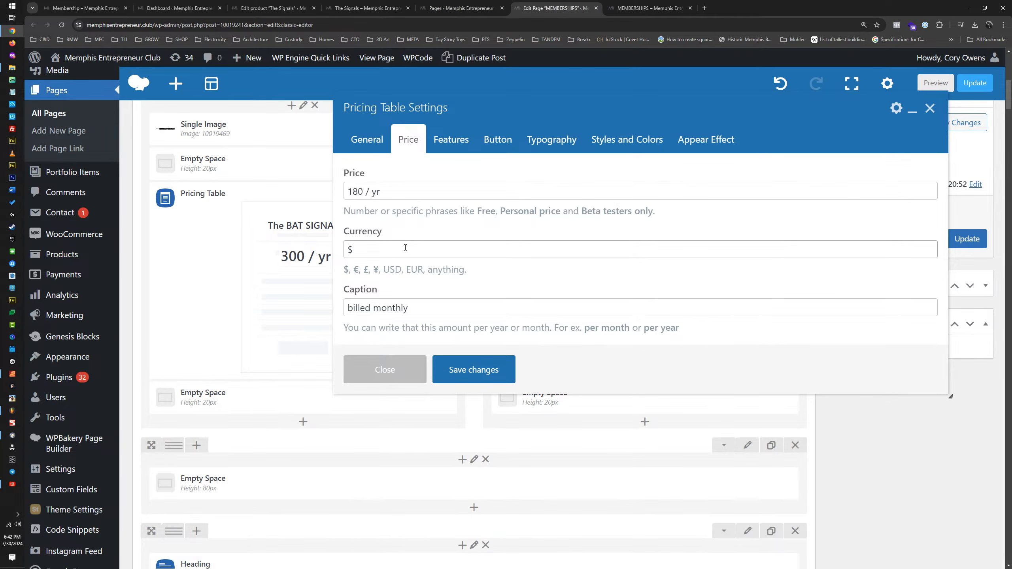
# Step: Review the features, price and general settings of The BAT SIGNAL pricing table
pyautogui.scroll(1, 462, 298)
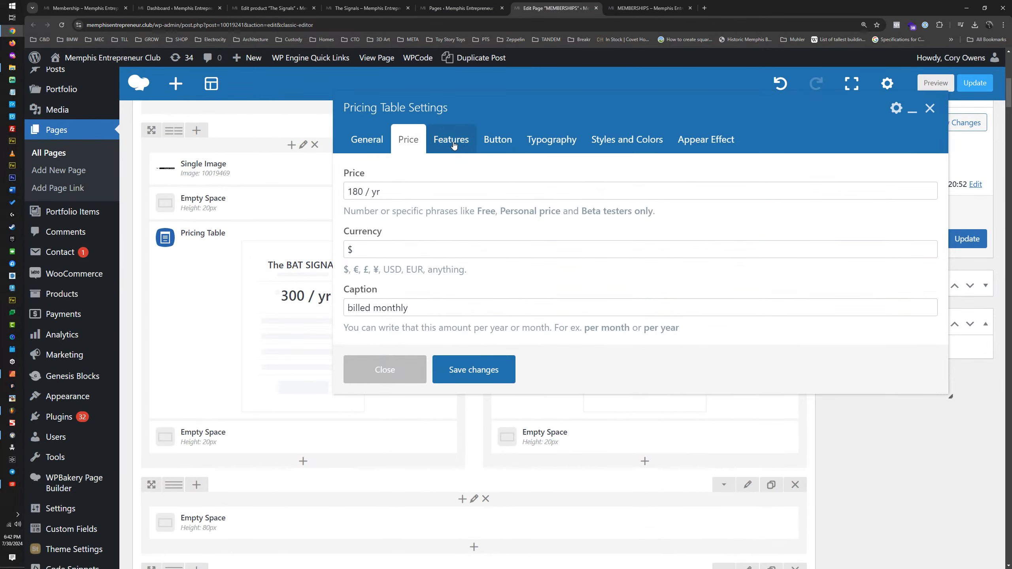
pyautogui.click(454, 143)
pyautogui.click(407, 140)
pyautogui.click(420, 191)
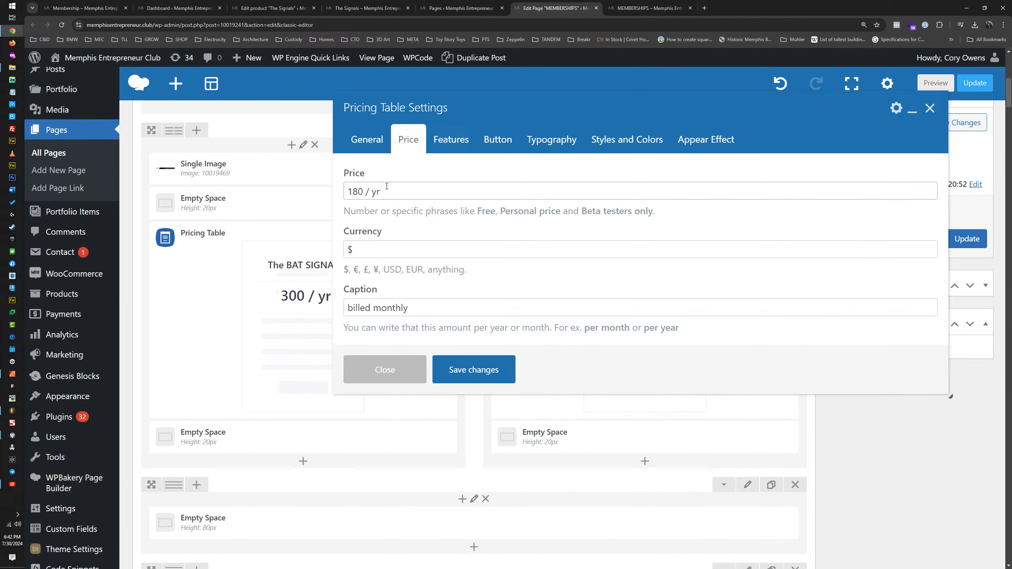
pyautogui.scroll(-2, 432, 234)
pyautogui.scroll(1, 433, 233)
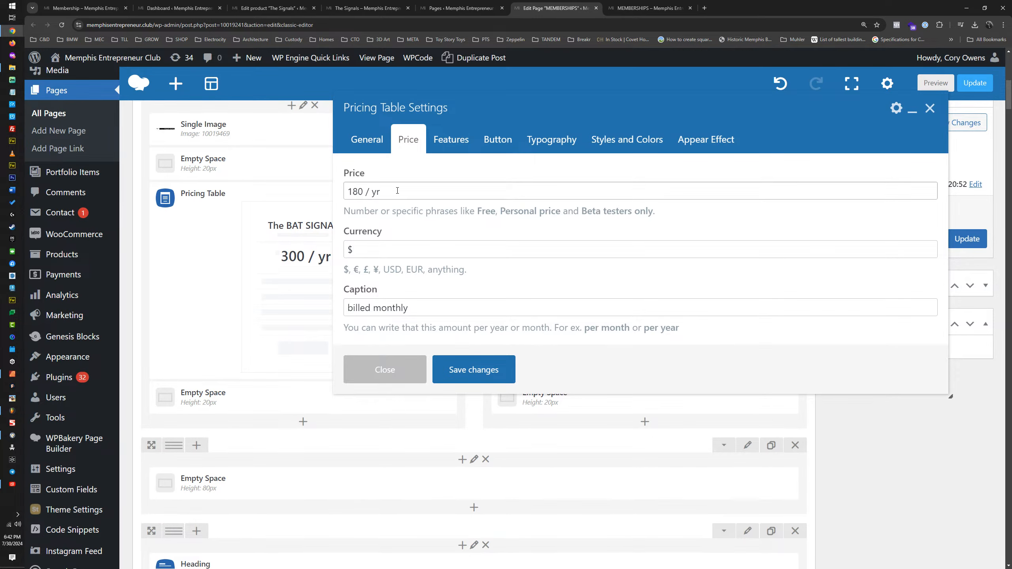
pyautogui.click(367, 150)
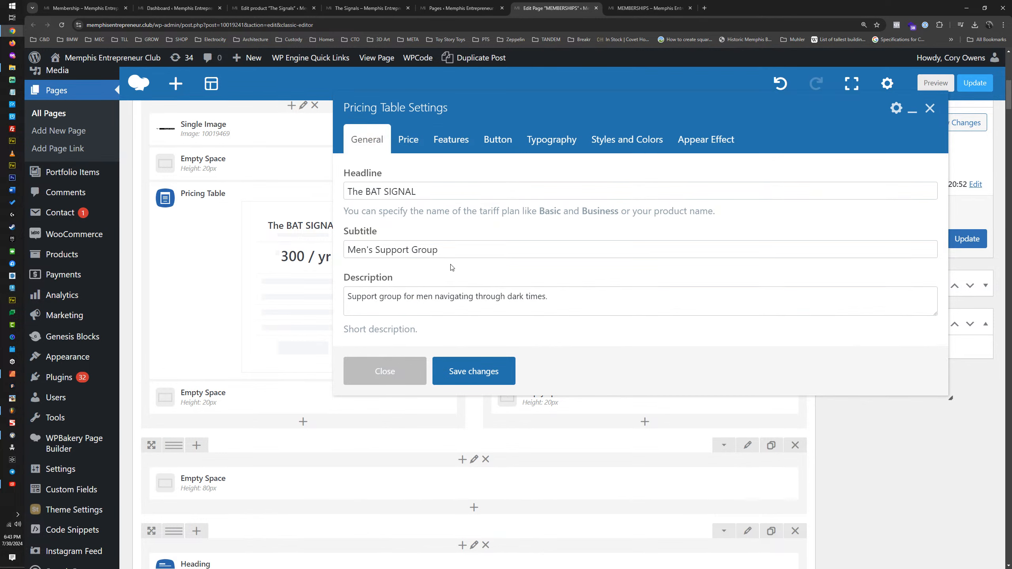
pyautogui.scroll(-1, 418, 151)
pyautogui.scroll(1, 420, 153)
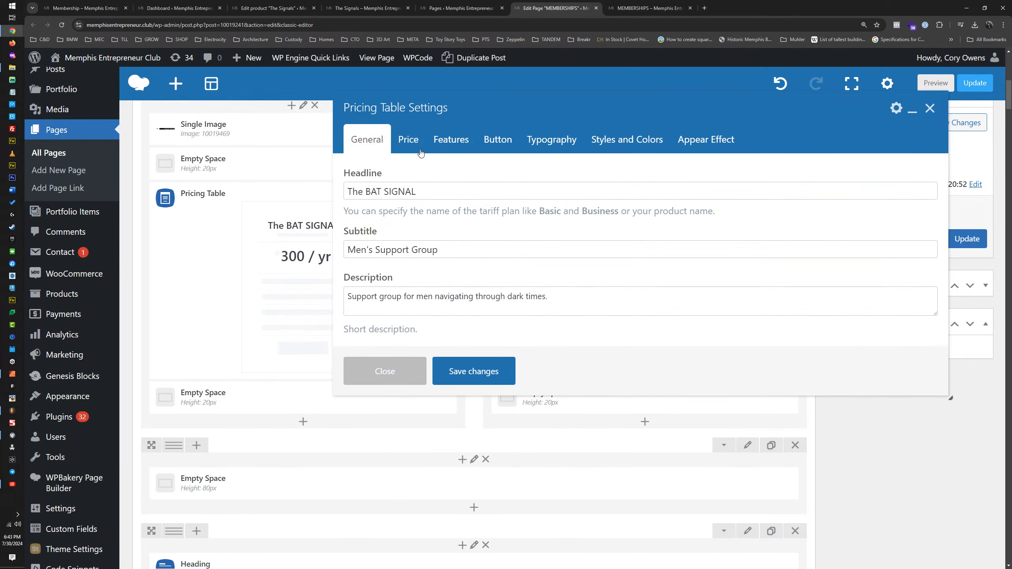
# Step: Set the link text of The BAT SIGNAL pricing table's button to "Join with code"
pyautogui.click(487, 143)
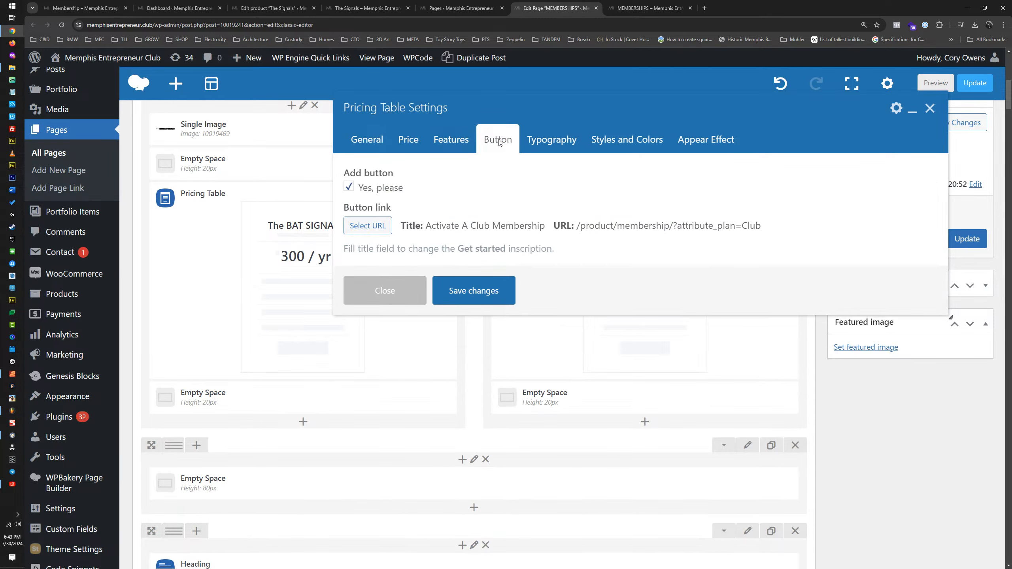
pyautogui.click(360, 227)
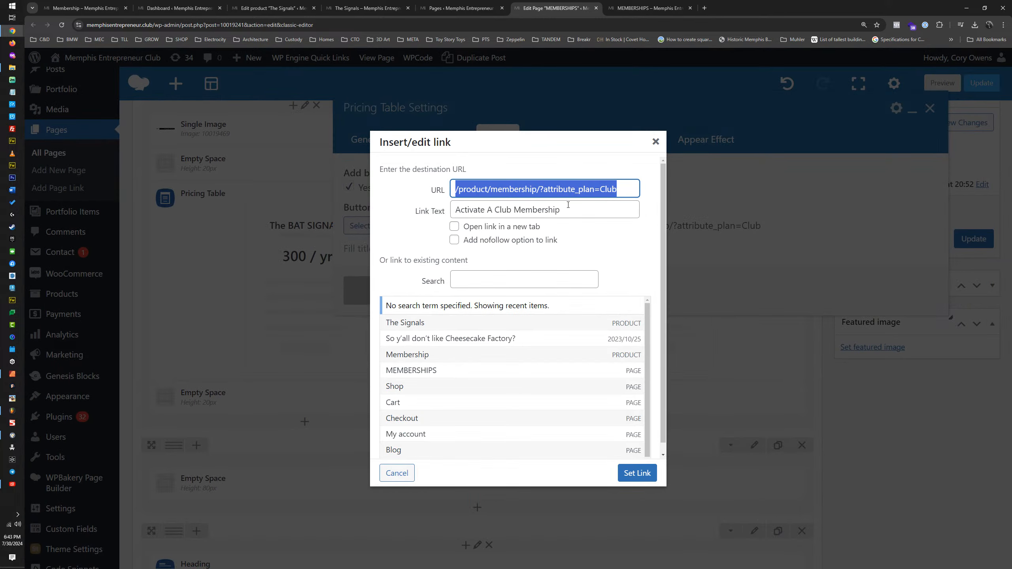
pyautogui.moveTo(560, 210); pyautogui.dragTo(444, 211)
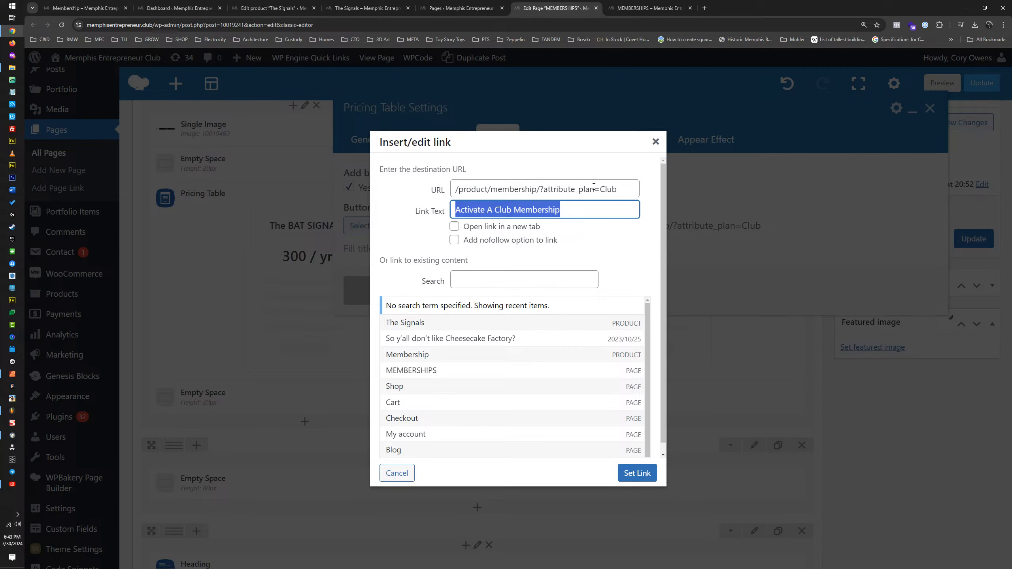
pyautogui.write('Join with code')
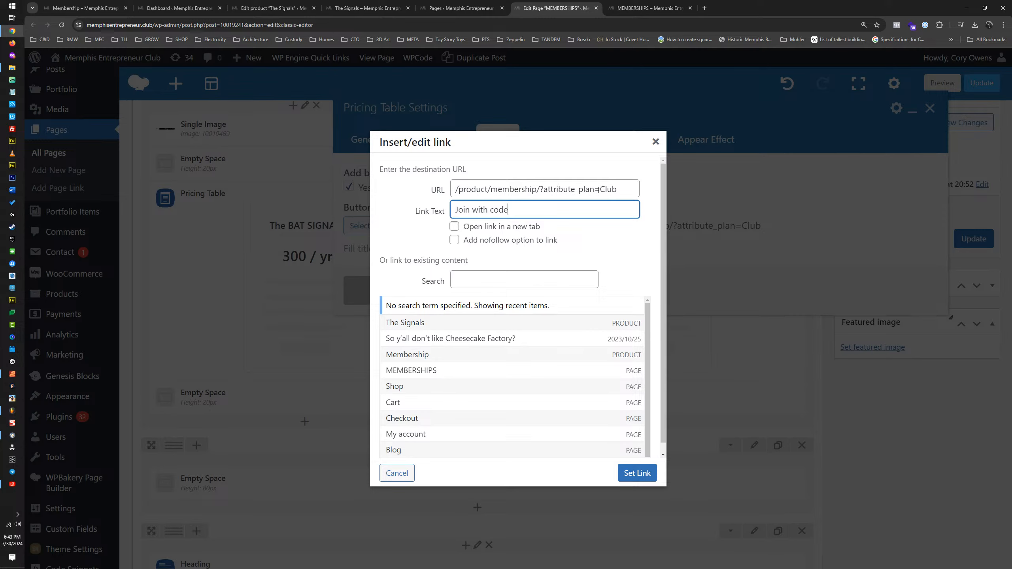
# Step: Open the Mental Health sign-up link from the published MEMBERSHIPS page and examine how its URL preselects the plan
pyautogui.moveTo(620, 190); pyautogui.dragTo(541, 189)
pyautogui.doubleClick(504, 189)
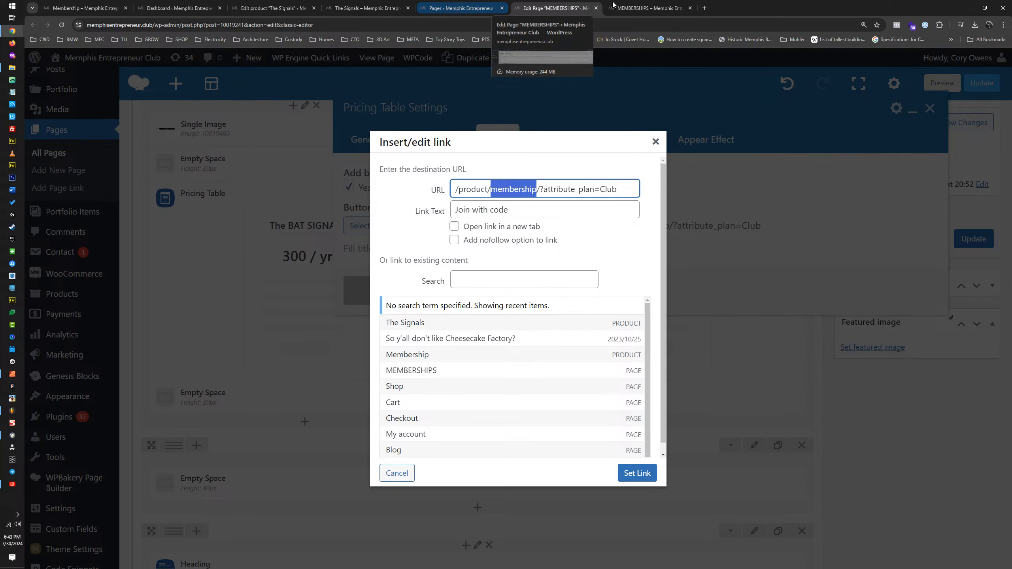
pyautogui.click(652, 6)
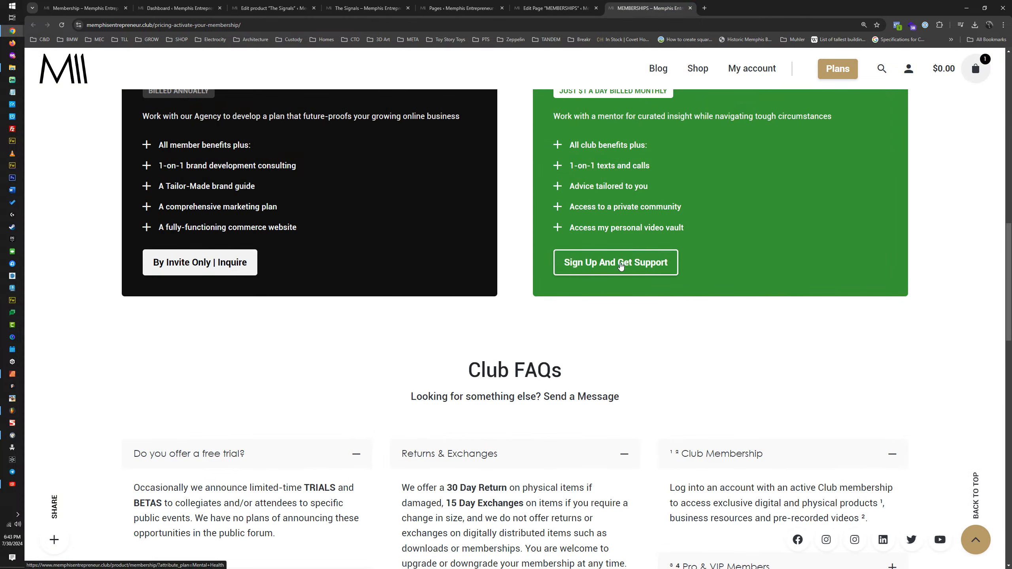
pyautogui.middleClick(621, 267)
pyautogui.click(730, 8)
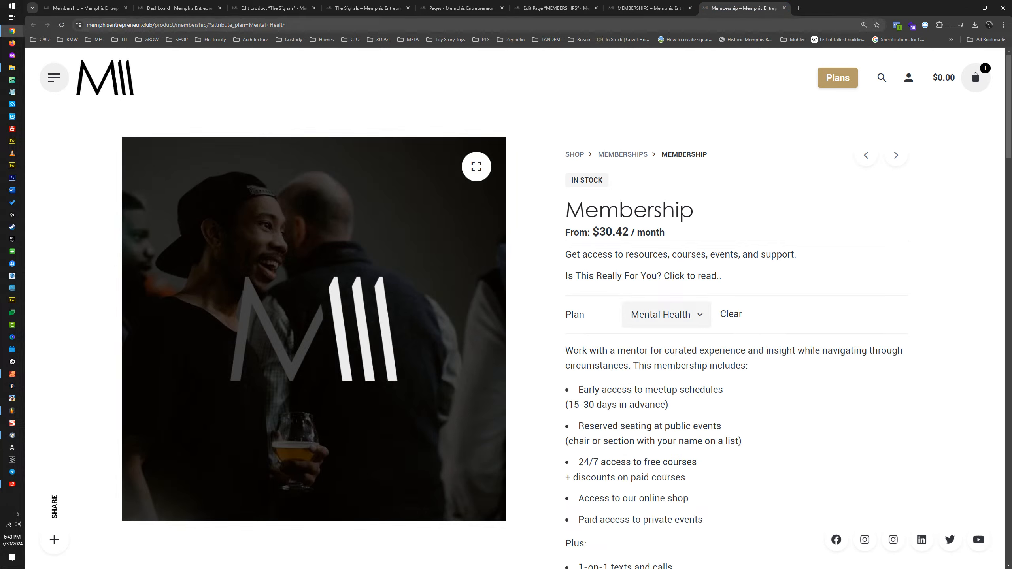
pyautogui.moveTo(210, 25); pyautogui.dragTo(295, 29)
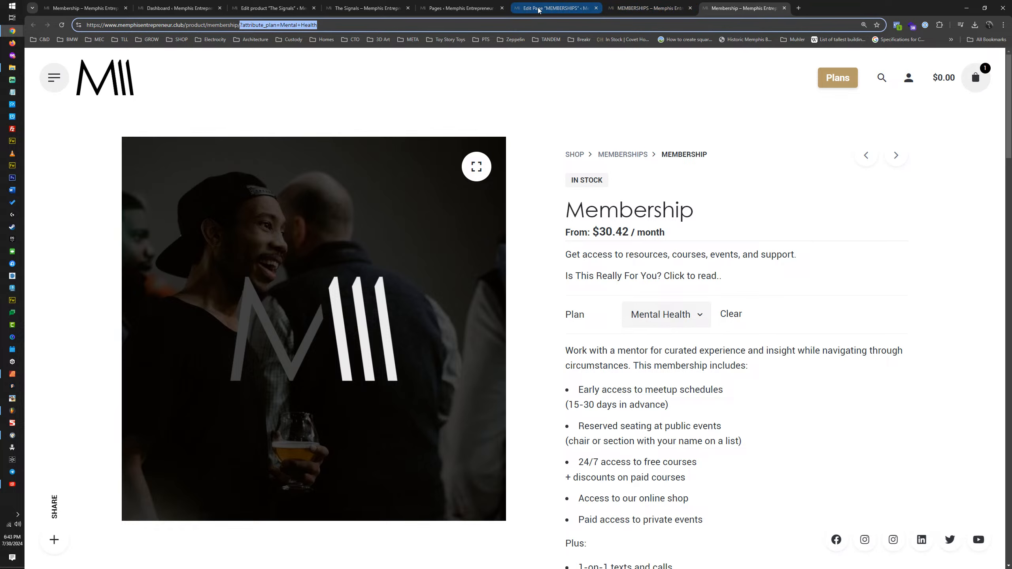
# Step: Check The Signals product page's address and replace "membership" with "the-signals" in the button link URL
pyautogui.click(459, 8)
pyautogui.click(363, 9)
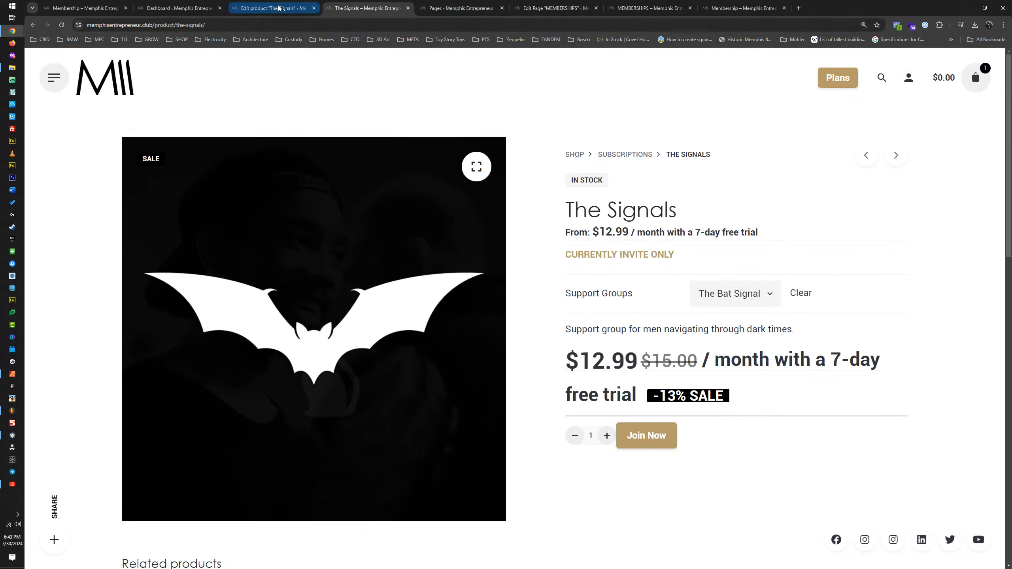
pyautogui.click(558, 9)
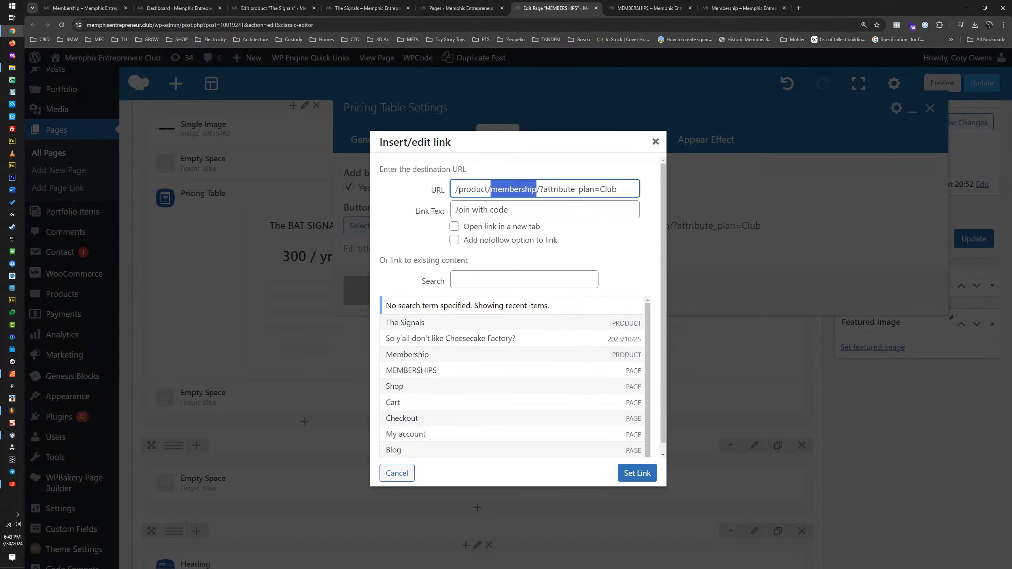
pyautogui.write('the-signals')
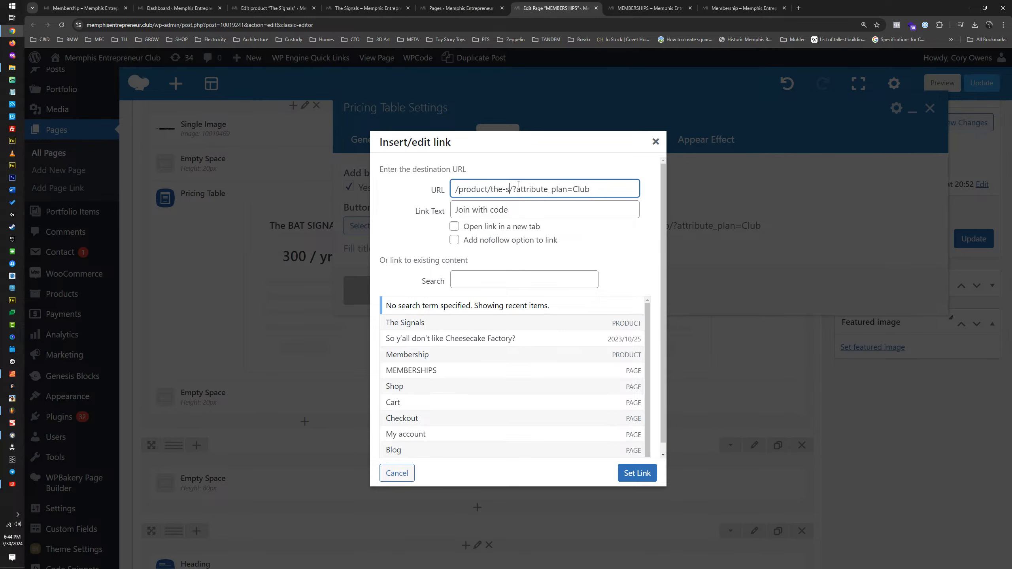
# Step: Compare The Signals product page, its permalink in the product editor and the button link URL
pyautogui.click(461, 8)
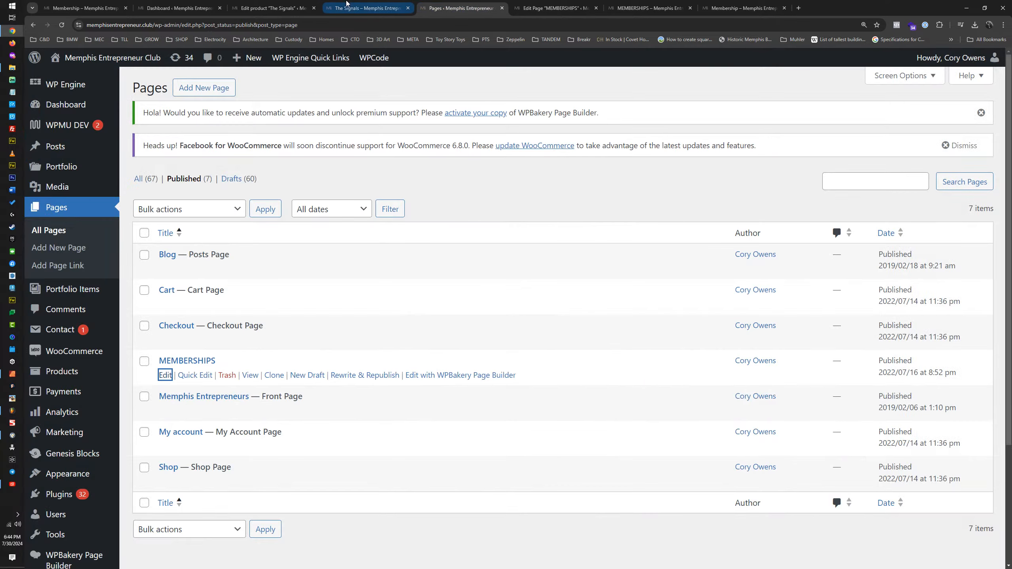
pyautogui.click(367, 8)
pyautogui.click(558, 8)
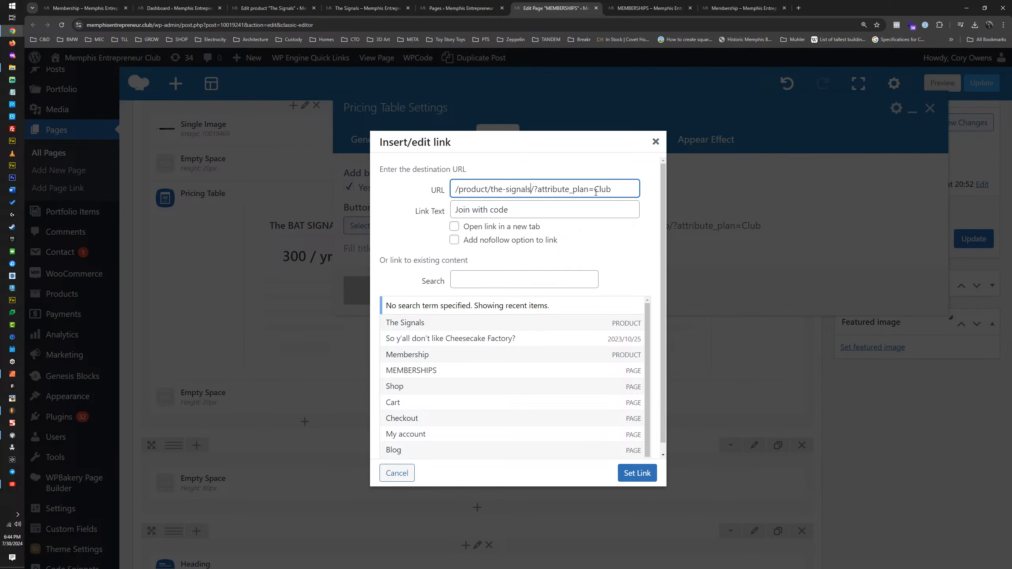
pyautogui.click(651, 8)
pyautogui.click(461, 8)
pyautogui.click(275, 6)
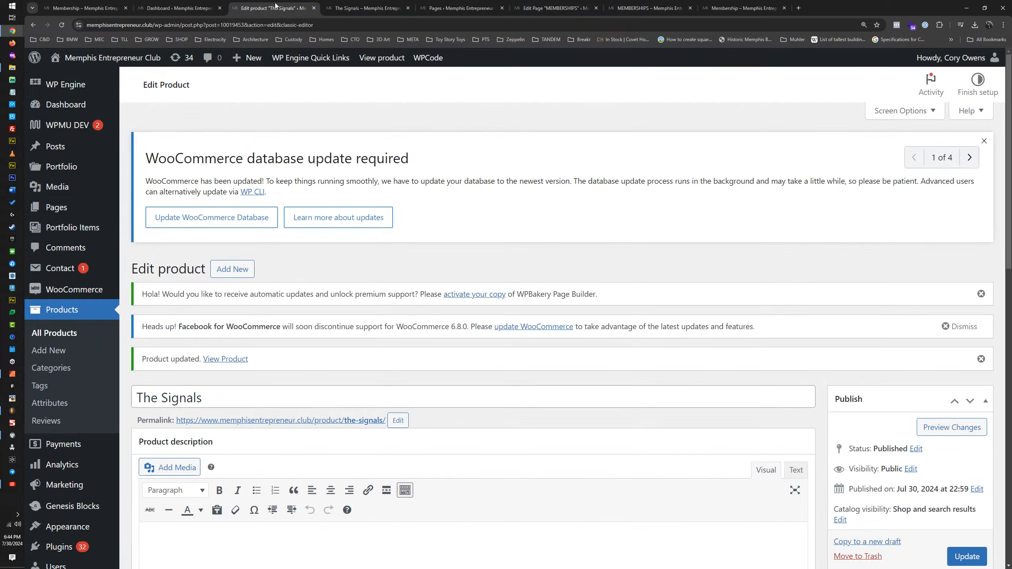
pyautogui.click(360, 8)
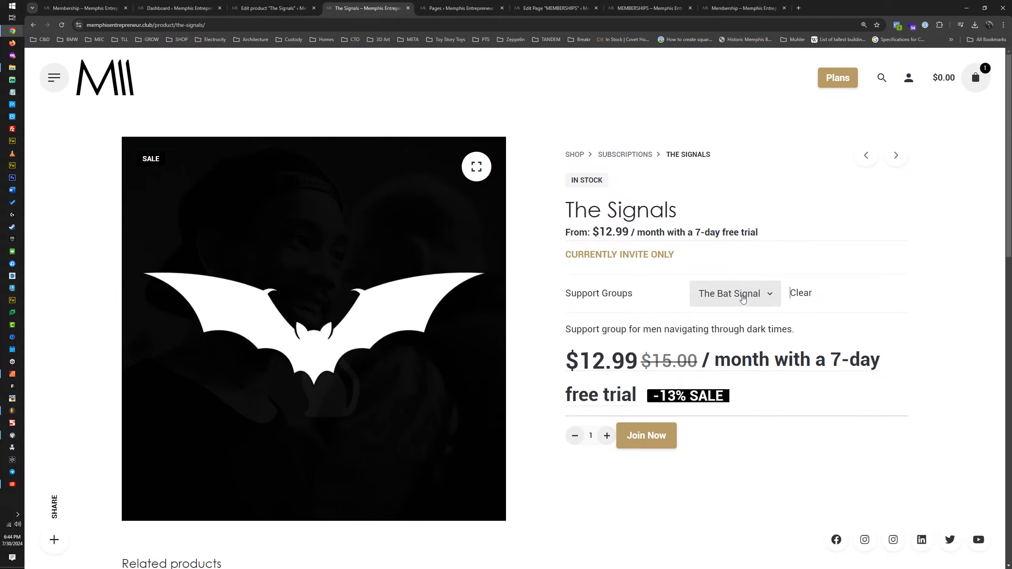
pyautogui.click(660, 8)
pyautogui.click(552, 8)
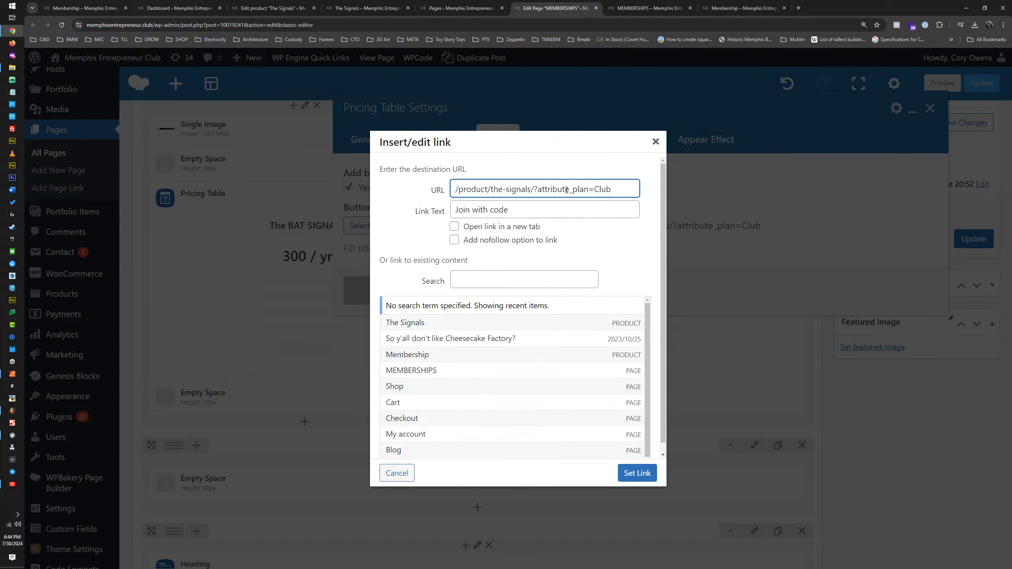
# Step: Change the plan value in the button link URL to "The-Bat-Signal"
pyautogui.doubleClick(599, 190)
pyautogui.write('The-Bat-Signal')
# Step: Test the button link URL on memphisentrepreneur.club in a new browser tab
pyautogui.hotkey('ctrl', 'a')
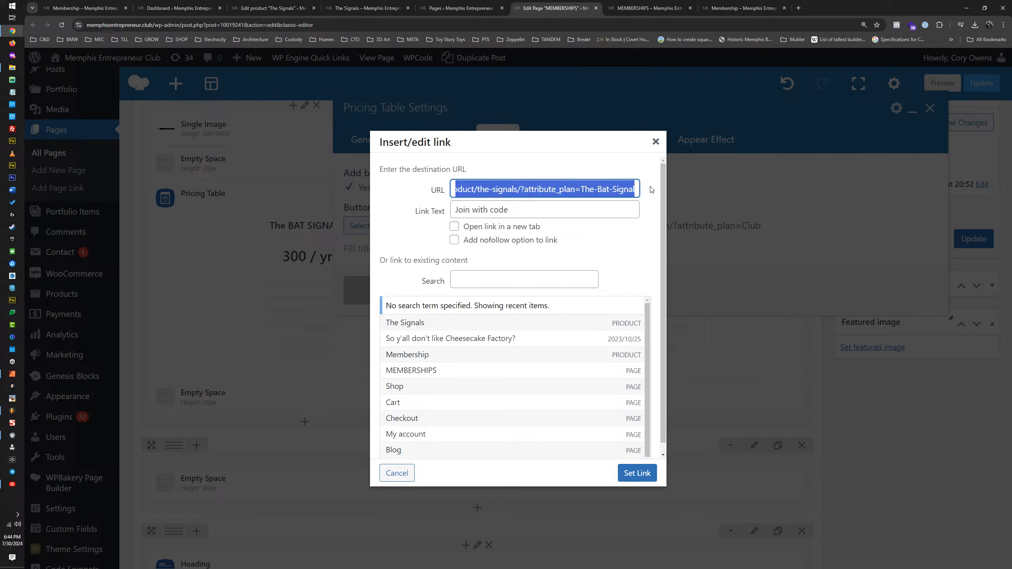
pyautogui.click(799, 8)
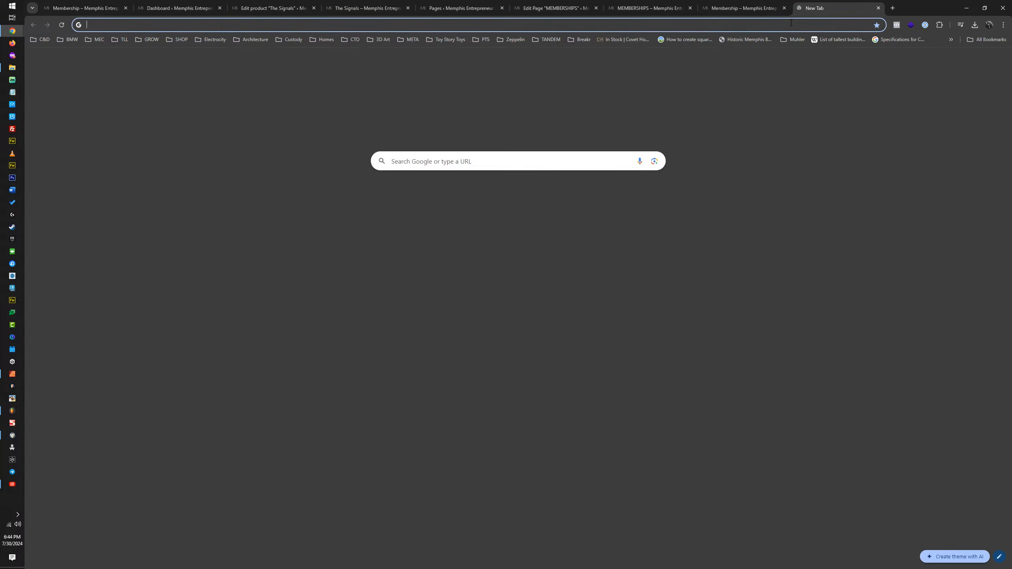
pyautogui.write('/product/the-signals/?attribute_plan=The-Bat-Signal')
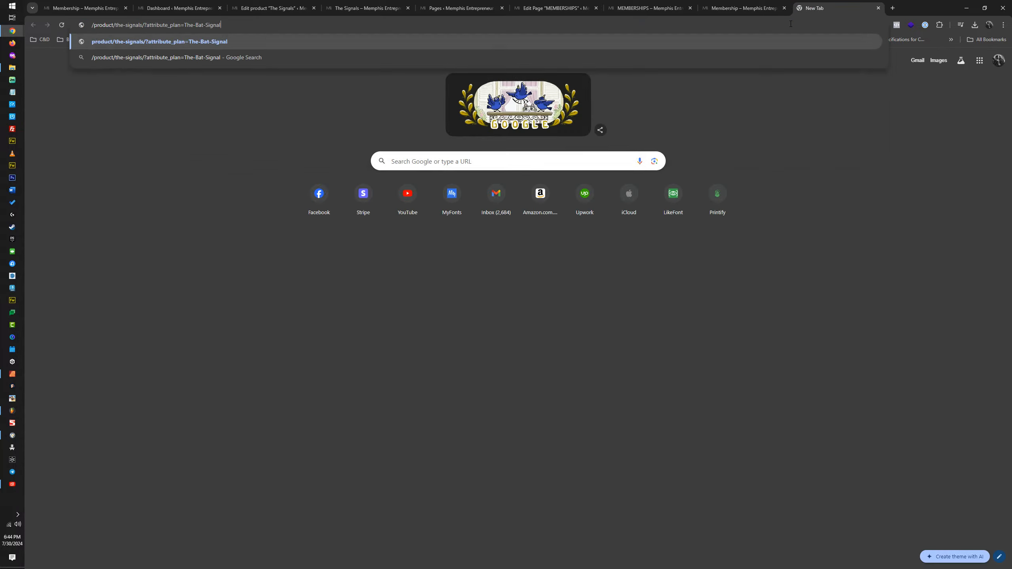
pyautogui.click(91, 26)
pyautogui.write('memphisentrepreneur.club')
pyautogui.press('Return')
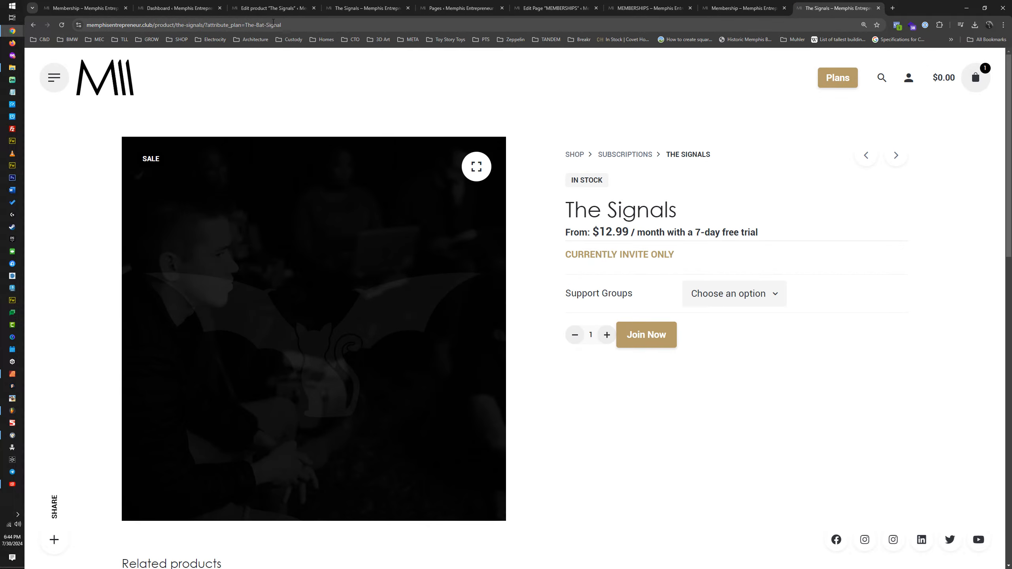
# Step: Test the product URL with the plan value written with underscores as "The_Bat_Signal"
pyautogui.click(256, 26)
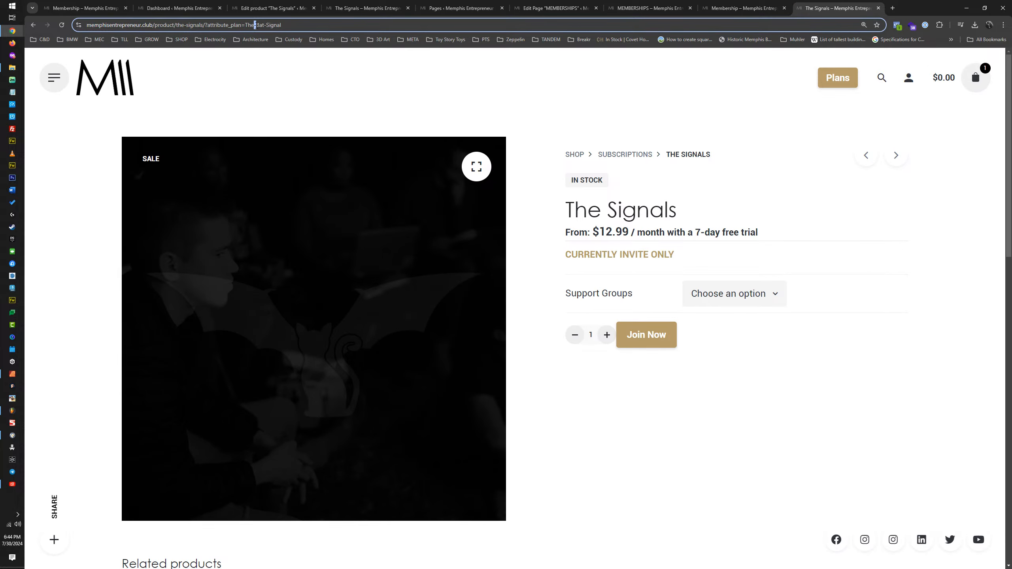
pyautogui.press('Delete')
pyautogui.write('_')
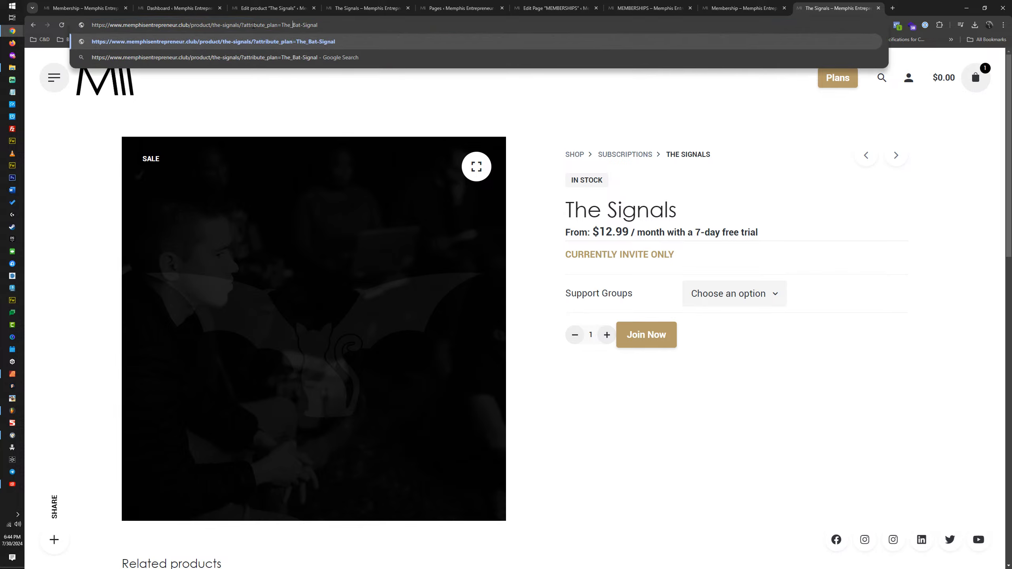
pyautogui.hotkey('shift', 'Right')
pyautogui.write('_')
pyautogui.hotkey('ctrl', 'a')
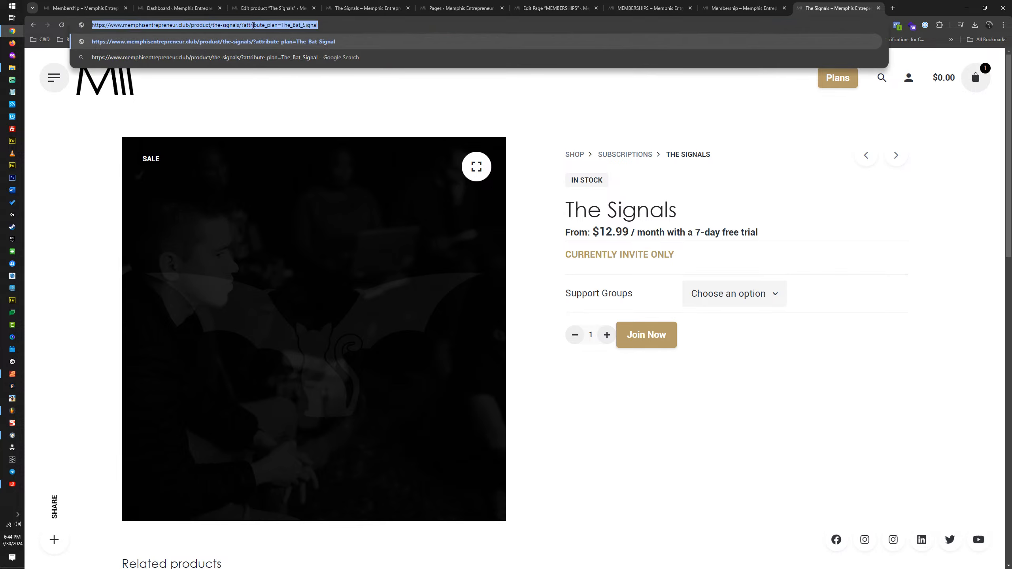
pyautogui.press('Return')
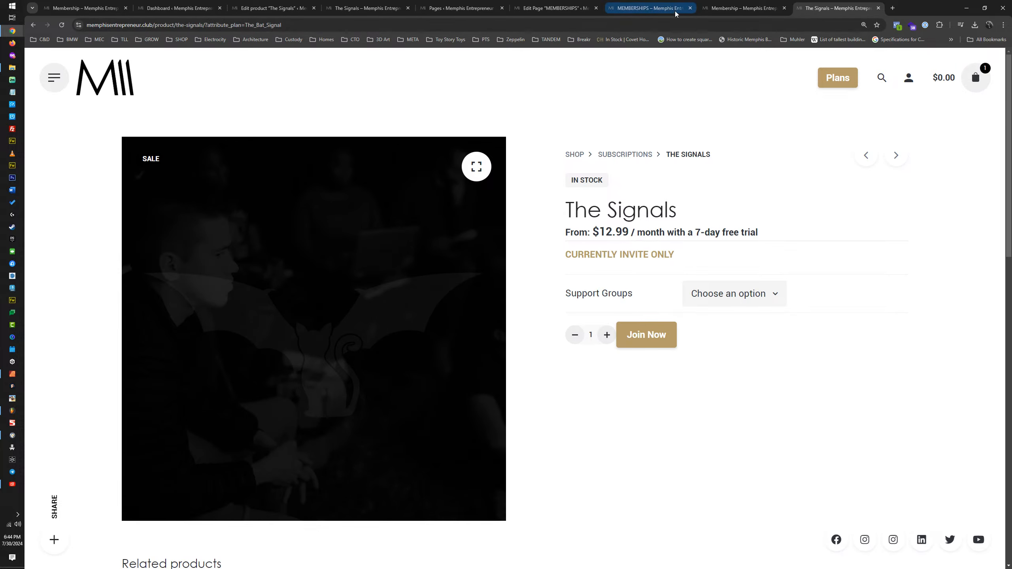
# Step: Look through the open product pages and The Signals product's edit page for how the support group option is defined
pyautogui.click(742, 7)
pyautogui.click(534, 8)
pyautogui.click(464, 8)
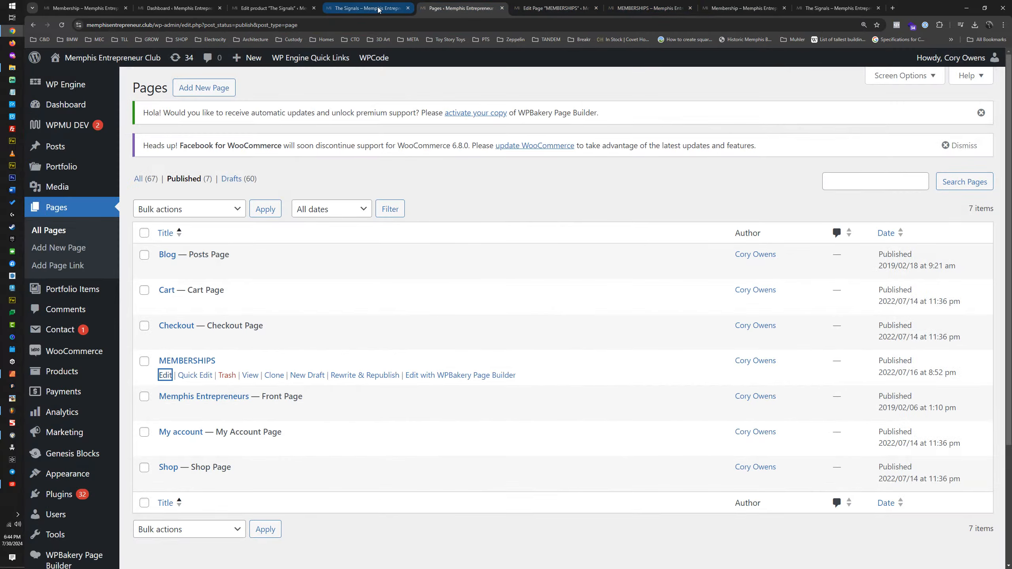
pyautogui.click(359, 8)
pyautogui.click(462, 8)
pyautogui.click(345, 5)
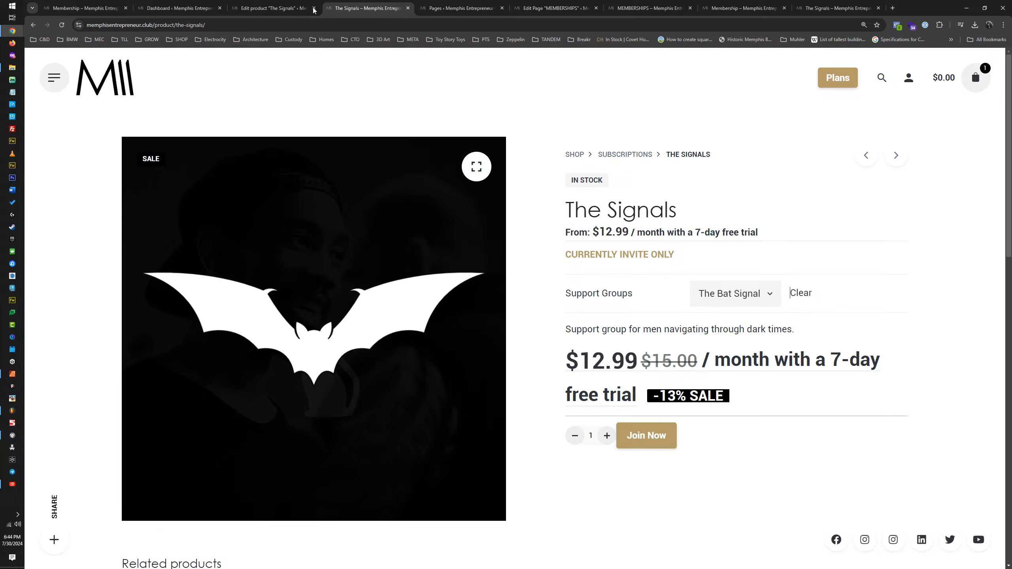
pyautogui.click(275, 8)
pyautogui.scroll(-8, 317, 337)
pyautogui.scroll(-7, 317, 337)
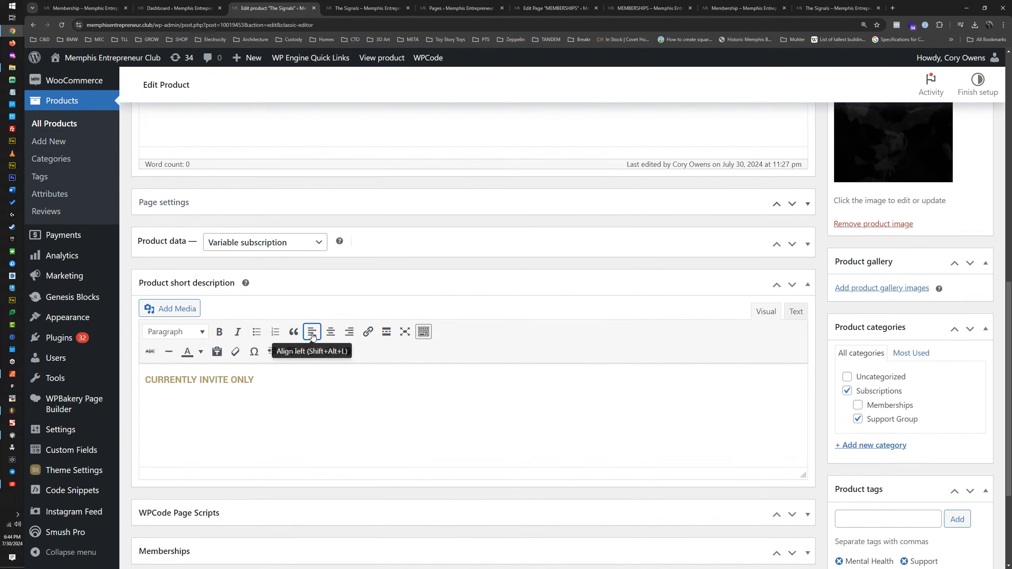
pyautogui.scroll(4, 334, 269)
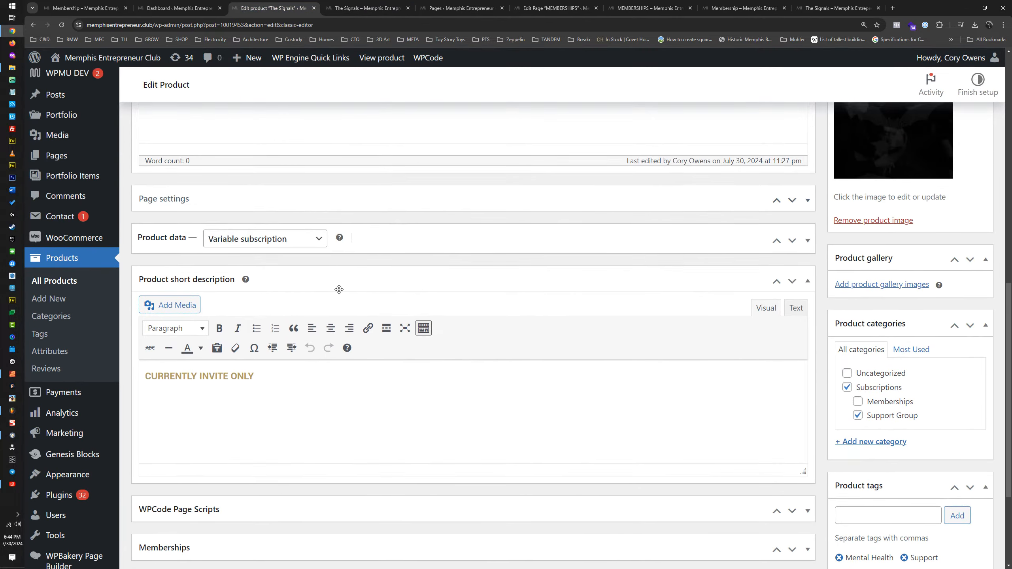
pyautogui.scroll(-4, 279, 339)
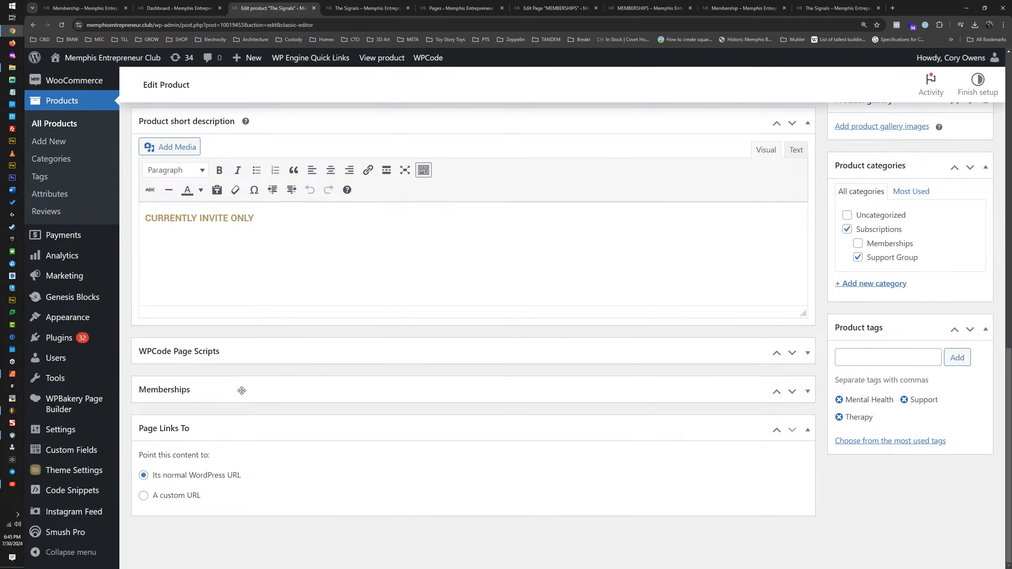
pyautogui.scroll(7, 239, 395)
# Step: Examine The Bat Signal variation's settings and the product's permalink, and return to the button link being edited
pyautogui.click(282, 325)
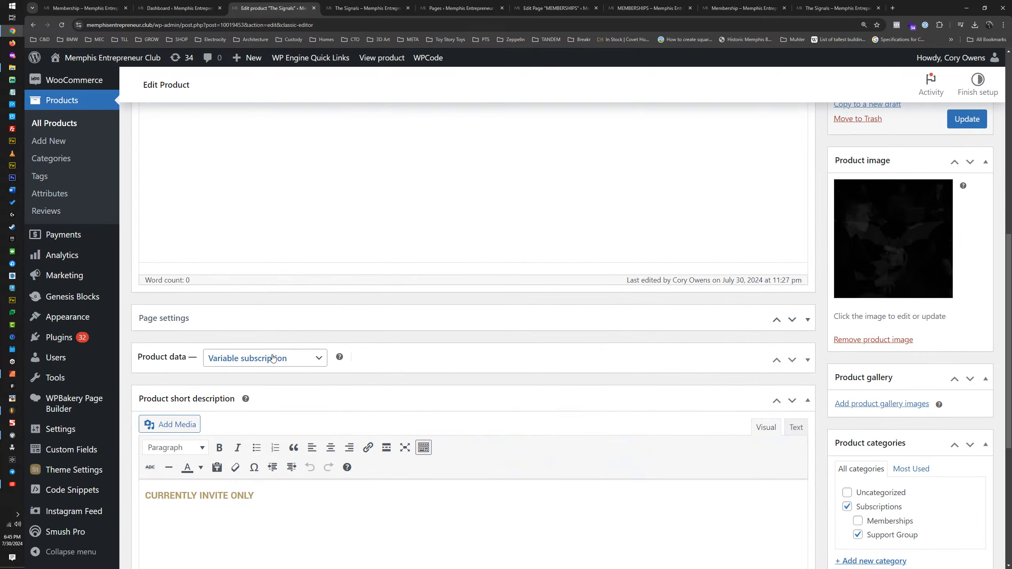
pyautogui.click(402, 357)
pyautogui.scroll(-4, 358, 346)
pyautogui.click(202, 284)
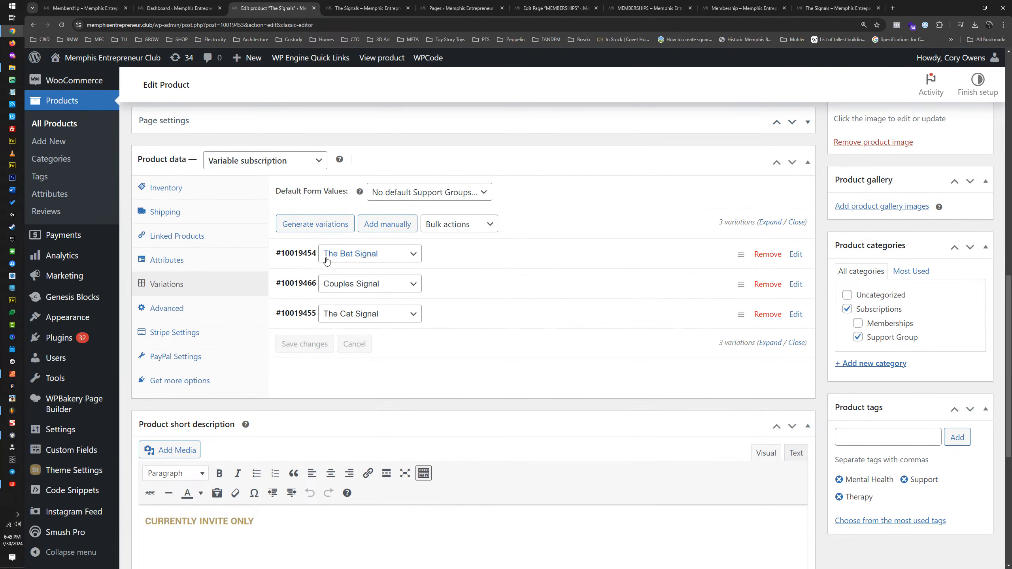
pyautogui.click(447, 256)
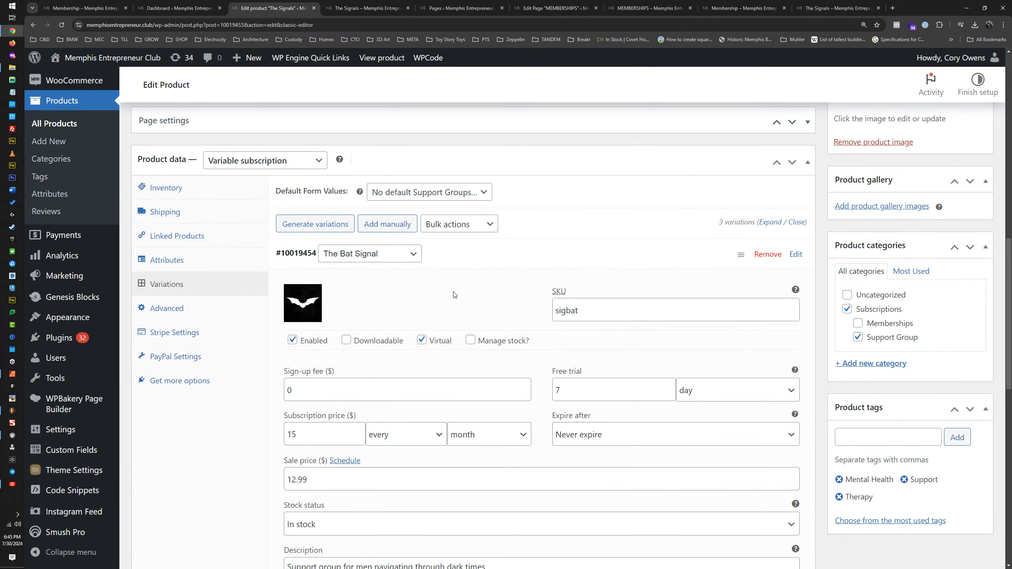
pyautogui.scroll(-3, 452, 293)
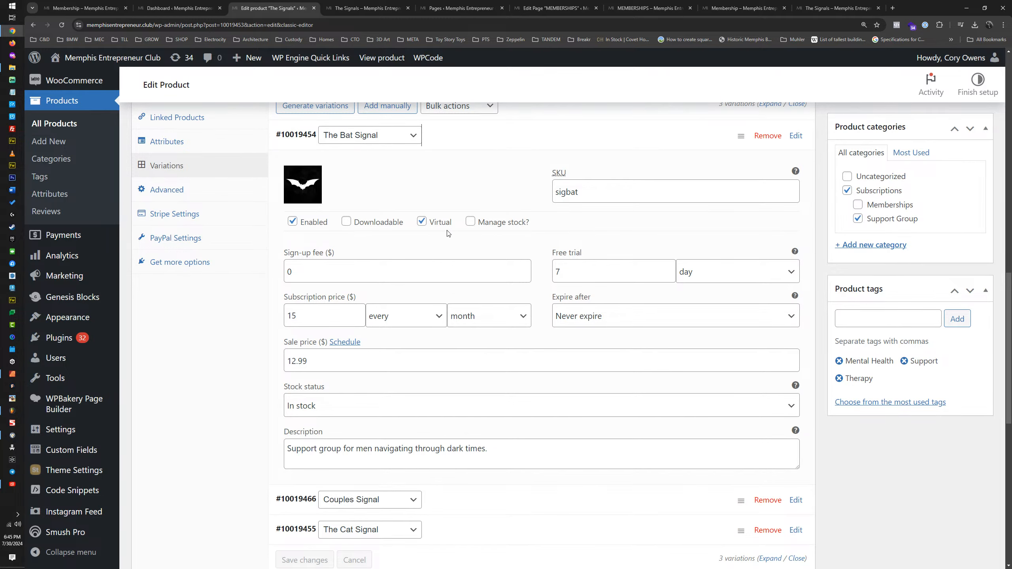
pyautogui.scroll(2, 449, 234)
pyautogui.scroll(10, 467, 223)
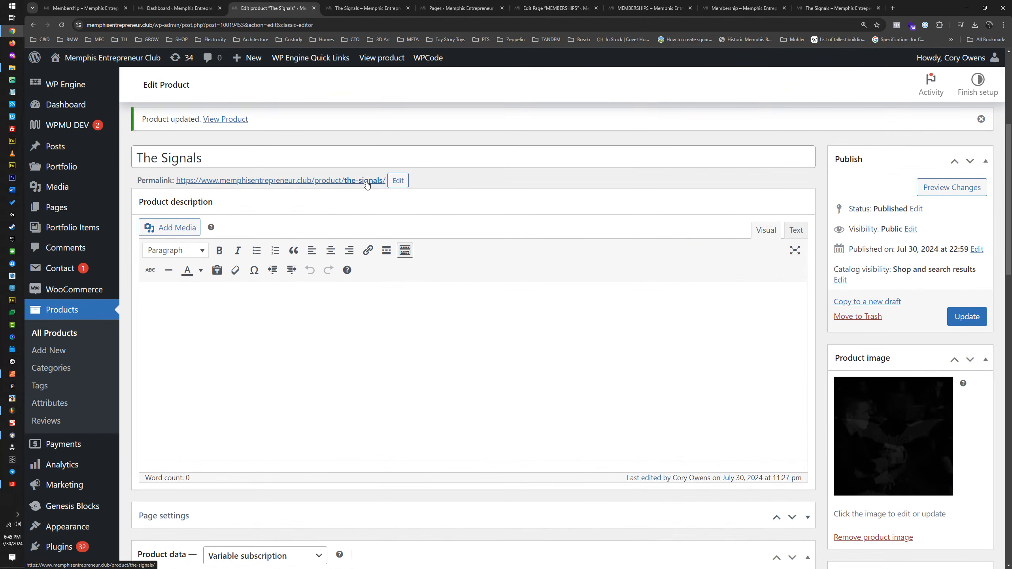
pyautogui.click(573, 3)
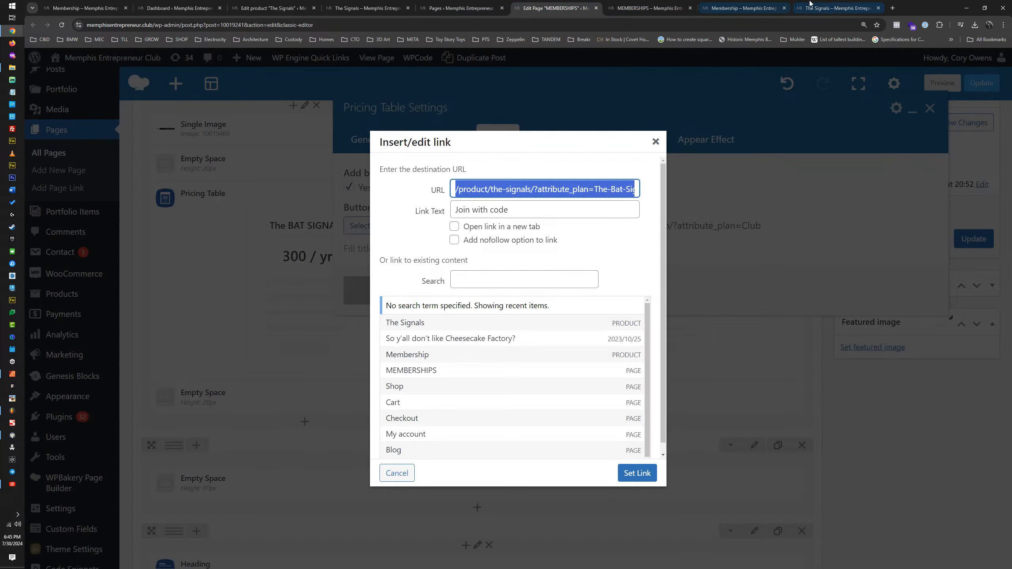
# Step: Rename The Signals product's Support Groups attribute to "Signals", save the attributes and update the product
pyautogui.click(837, 8)
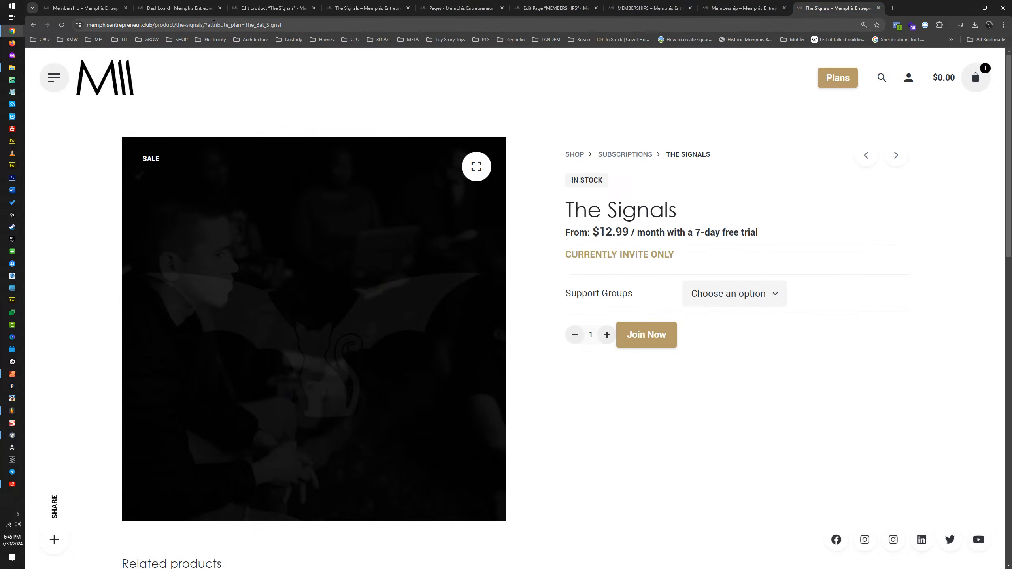
pyautogui.moveTo(232, 26); pyautogui.dragTo(240, 26)
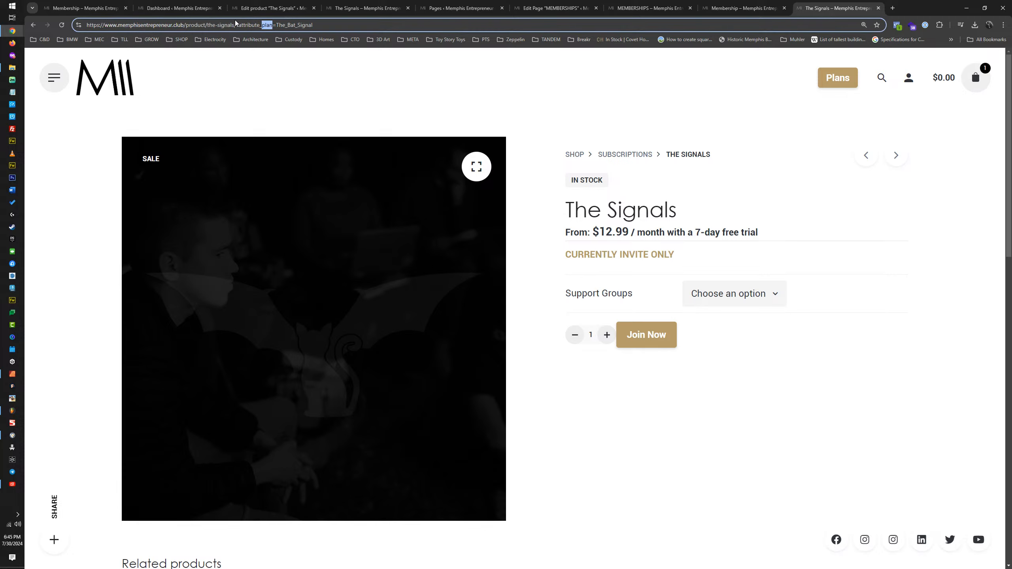
pyautogui.click(253, 8)
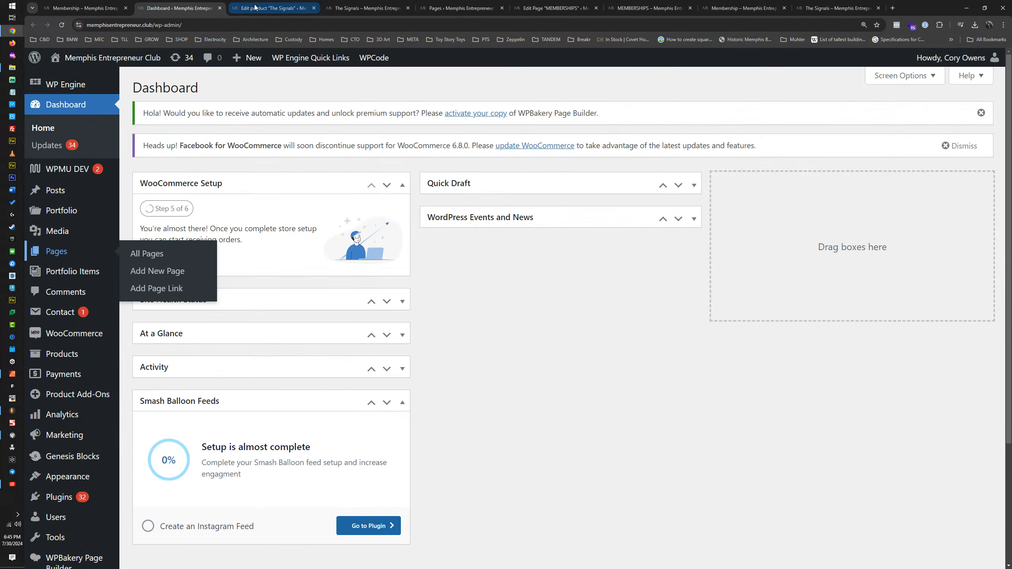
pyautogui.scroll(-6, 358, 238)
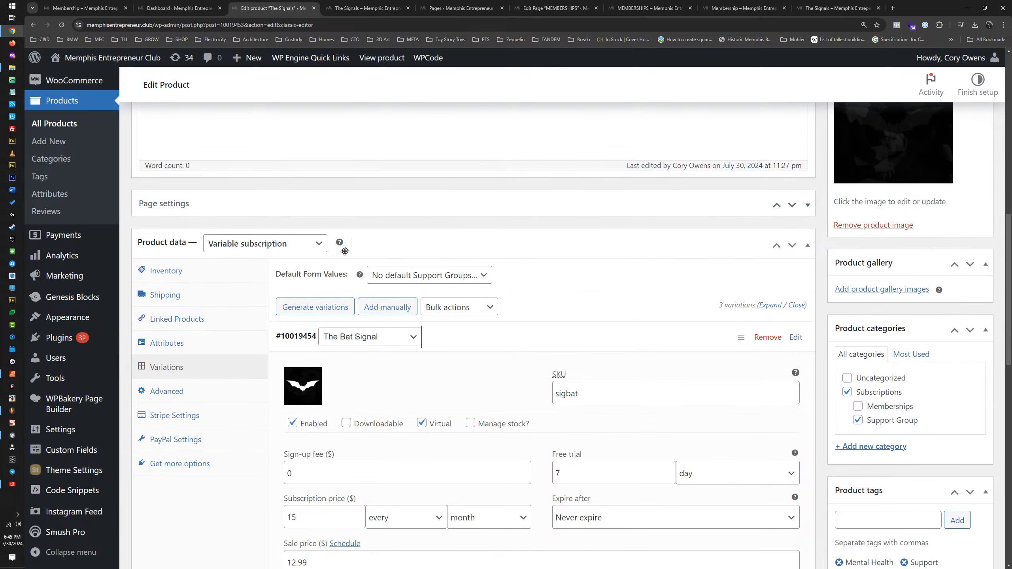
pyautogui.click(185, 340)
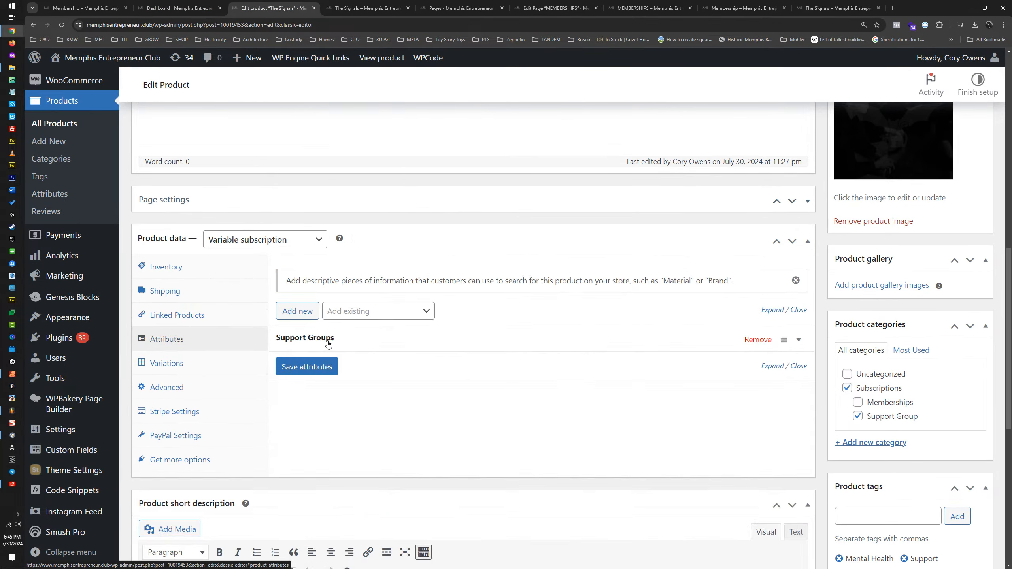
pyautogui.click(373, 341)
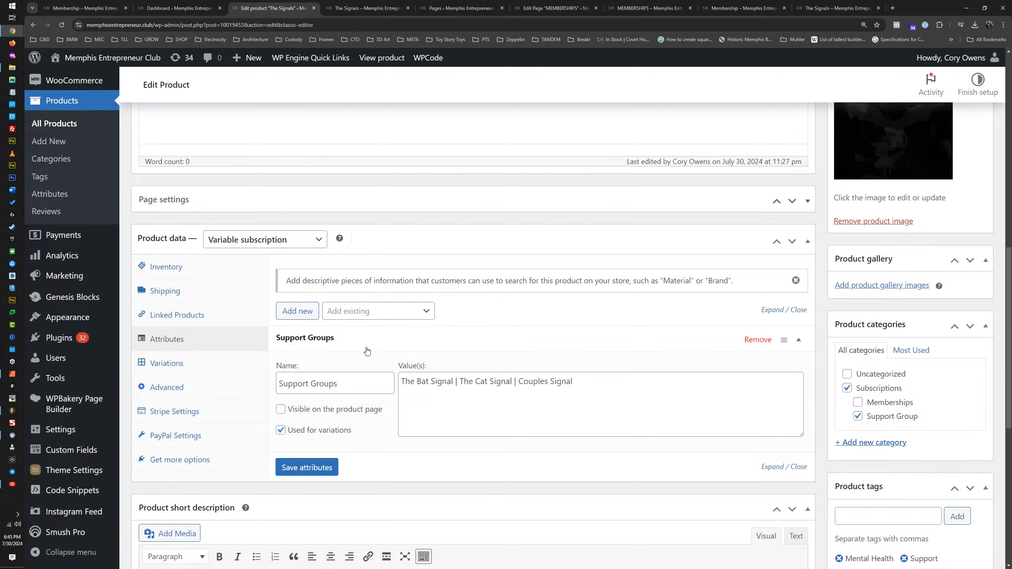
pyautogui.moveTo(345, 384); pyautogui.dragTo(266, 384)
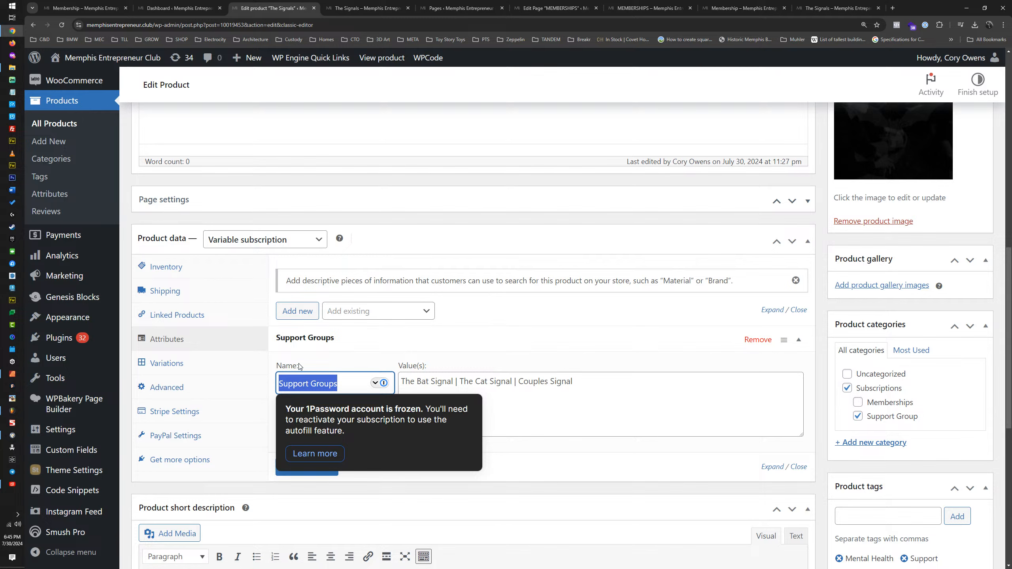
pyautogui.write('Signals')
pyautogui.click(300, 478)
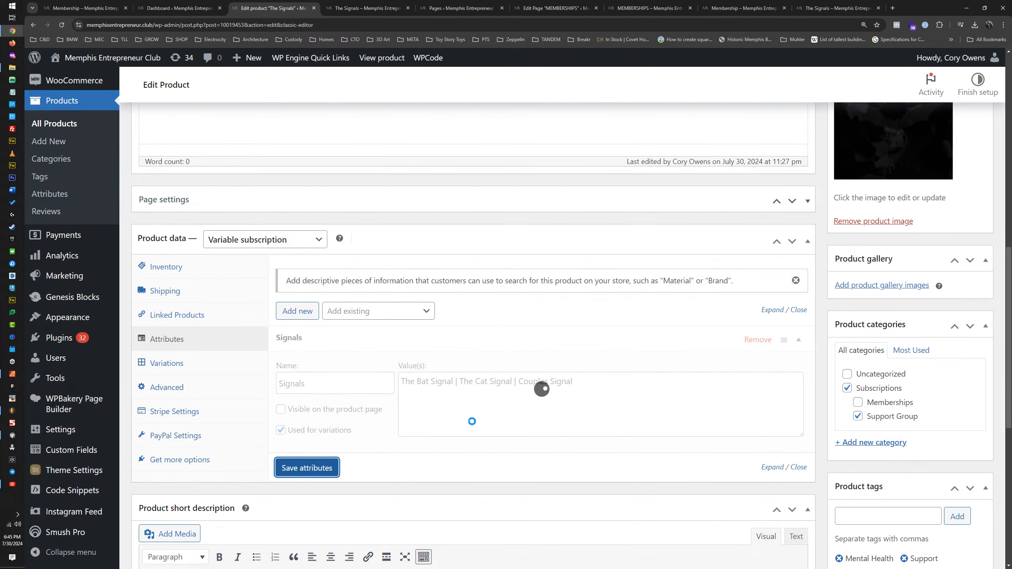
pyautogui.scroll(5, 681, 275)
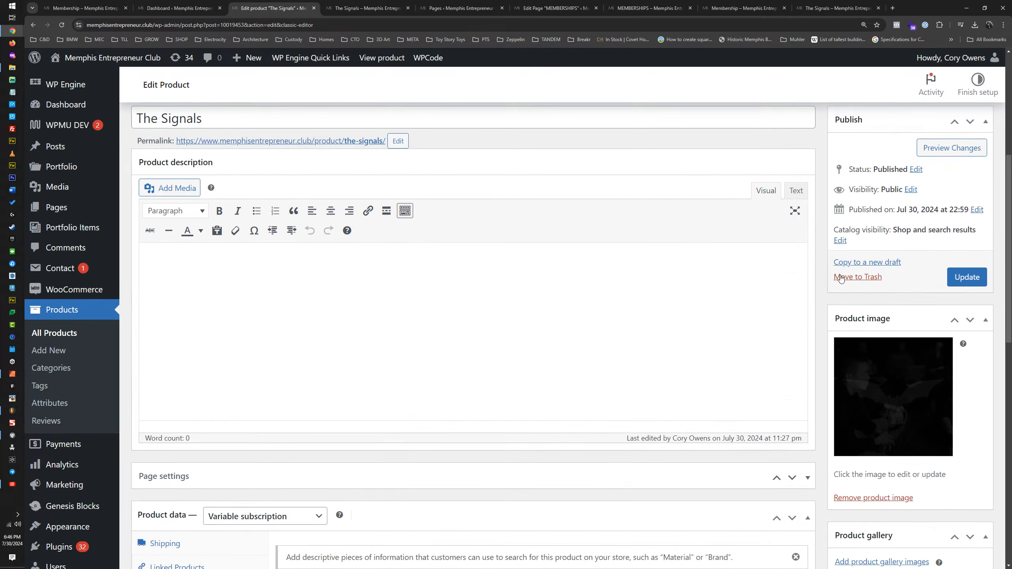
pyautogui.click(968, 278)
# Step: Test the product URL with the parameter changed to "attribute_signals" and the value hyphenated as "The-Bat-Signal"
pyautogui.click(821, 8)
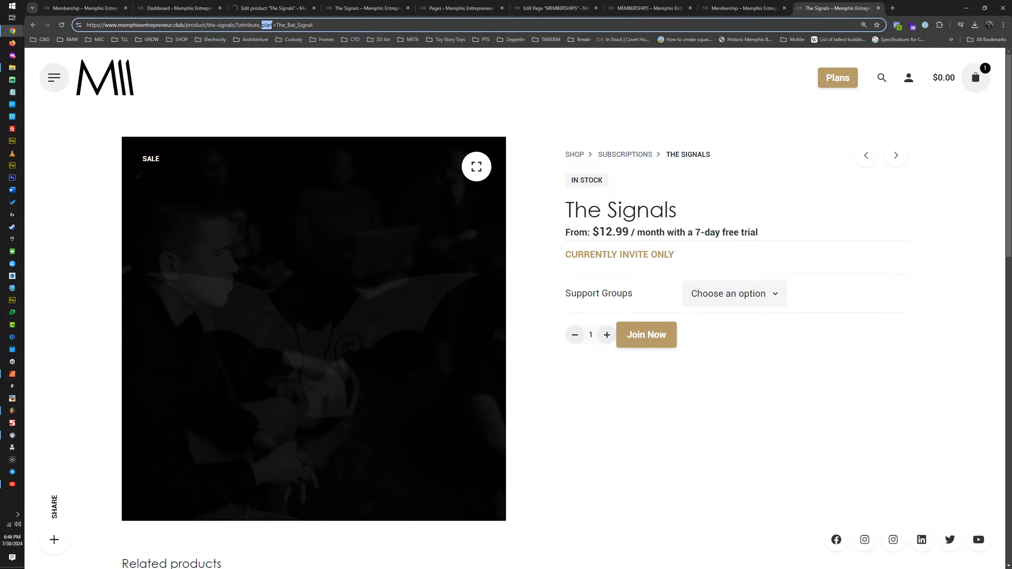
pyautogui.write('signals')
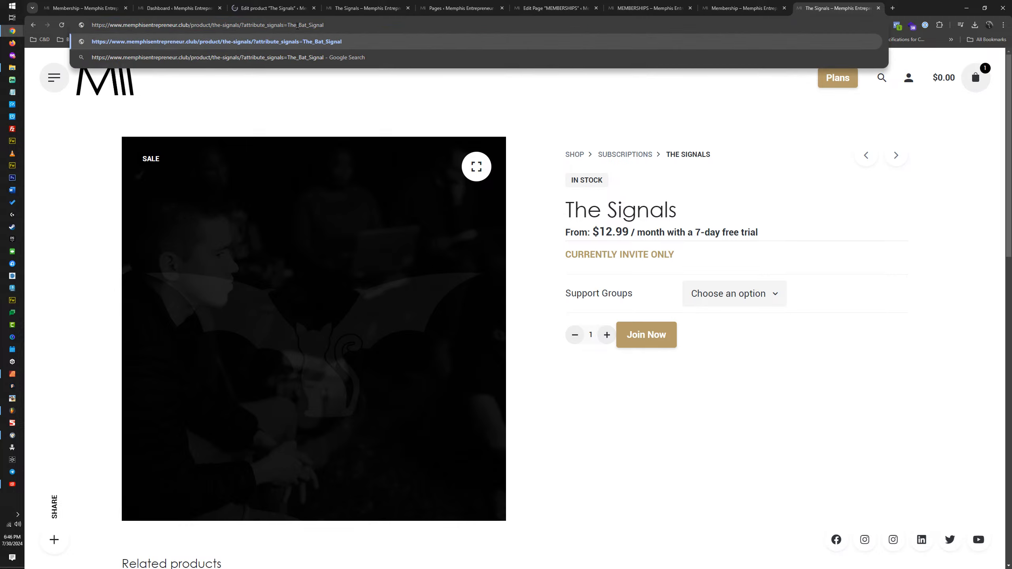
pyautogui.moveTo(297, 26); pyautogui.dragTo(299, 26)
pyautogui.write('-')
pyautogui.tripleClick(311, 26)
pyautogui.doubleClick(315, 26)
pyautogui.press('Right')
pyautogui.click(310, 24)
pyautogui.press('BackSpace')
pyautogui.write('-')
pyautogui.hotkey('ctrl', 'a')
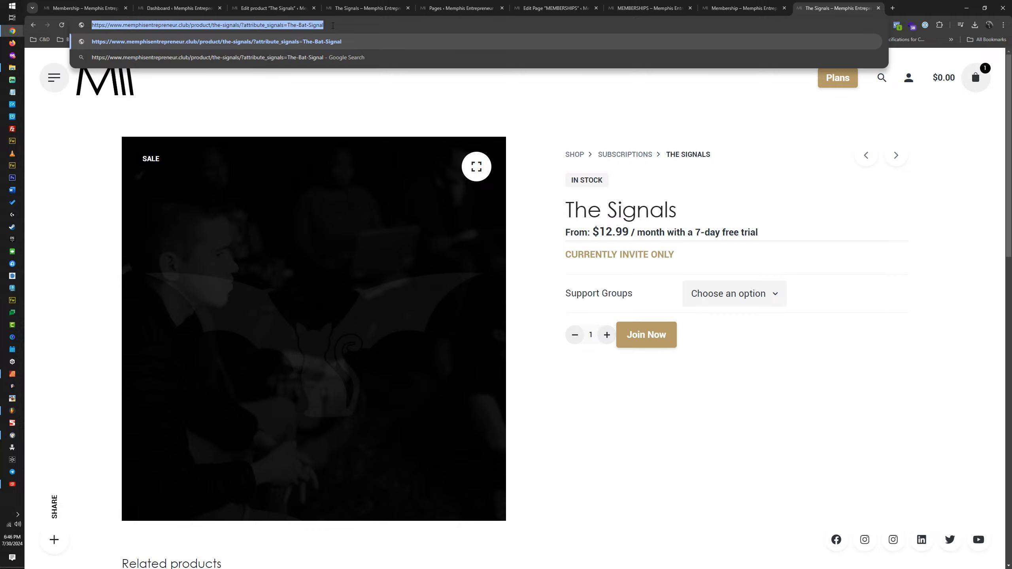
pyautogui.press('Return')
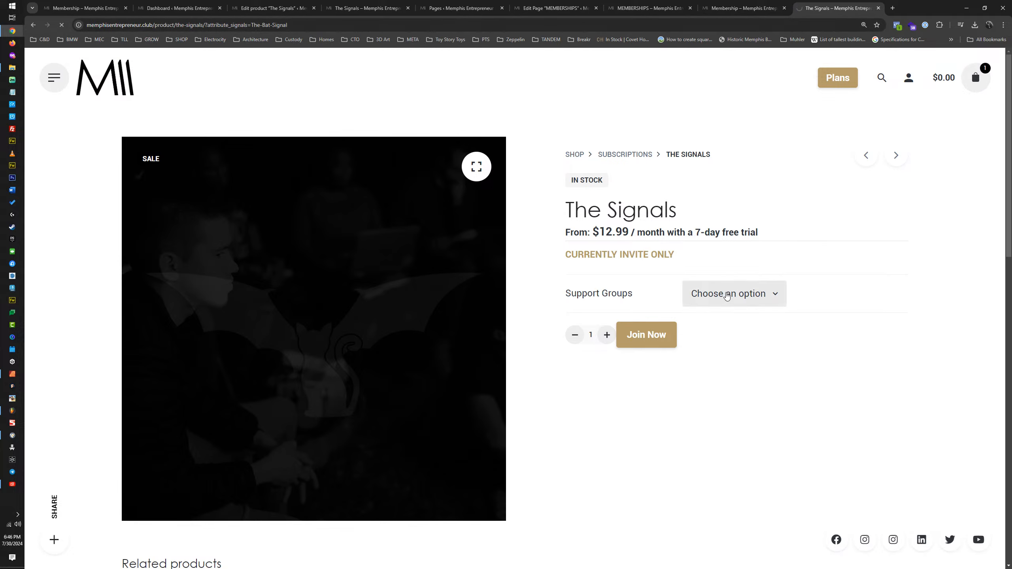
# Step: Test the "attribute_signals" product URL with the value written with underscores as "The_Bat_Signal"
pyautogui.click(271, 25)
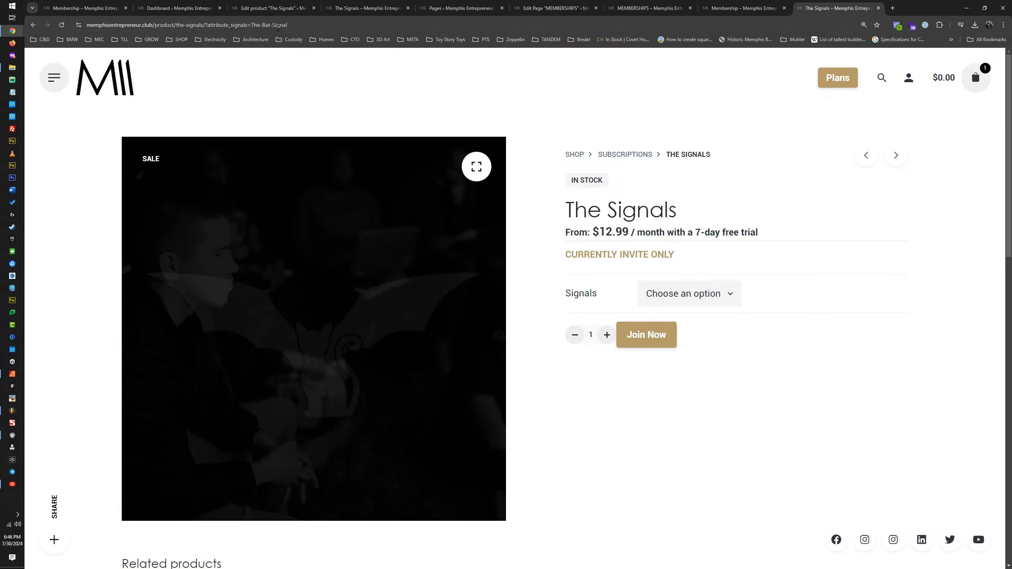
pyautogui.write('_')
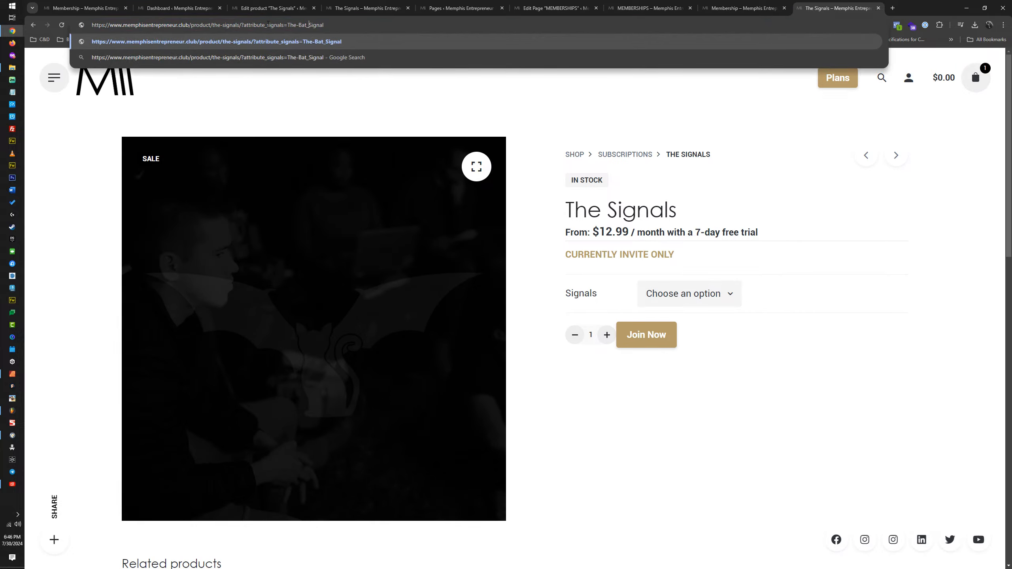
pyautogui.doubleClick(297, 27)
pyautogui.write('_')
pyautogui.press('Return')
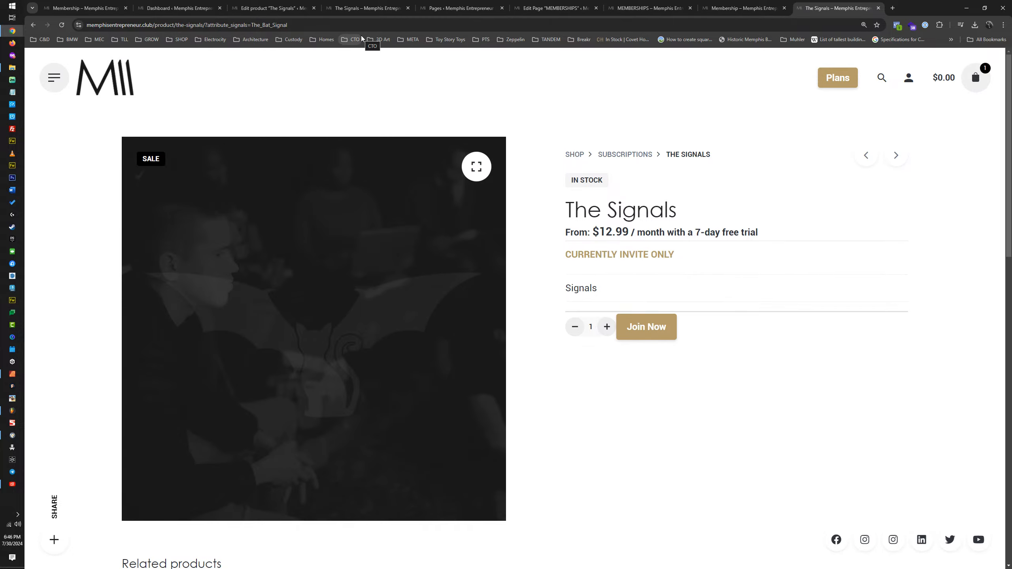
# Step: Compare the tested URL's attribute and value with the support group options on the other open Signals product page
pyautogui.click(230, 25)
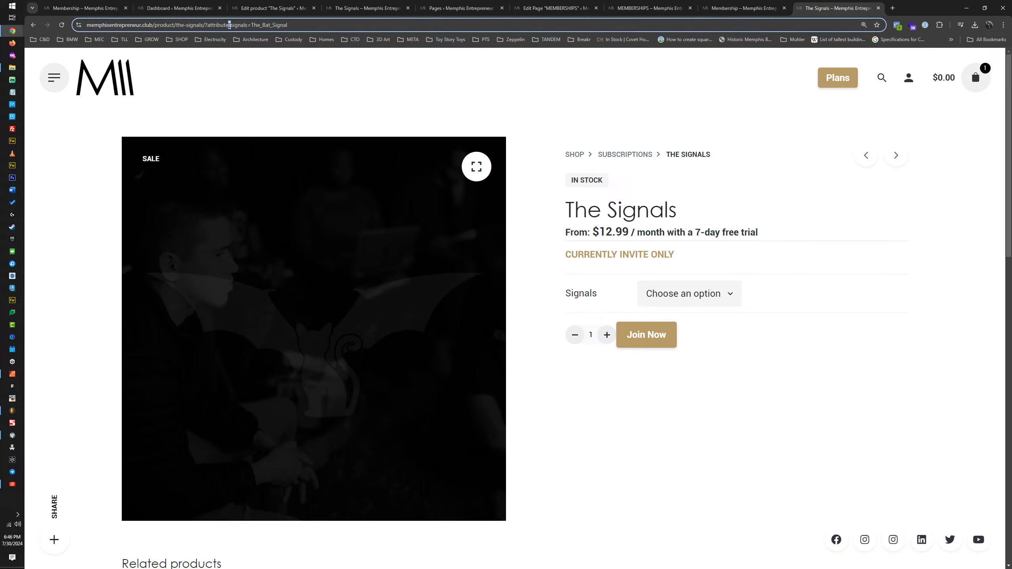
pyautogui.moveTo(230, 26); pyautogui.dragTo(230, 27)
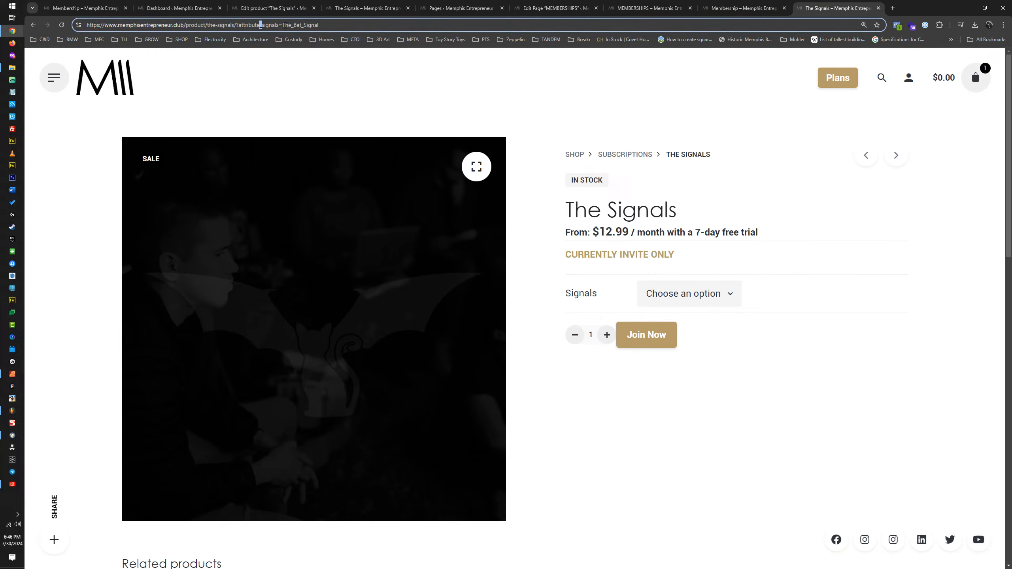
pyautogui.moveTo(322, 25); pyautogui.dragTo(283, 25)
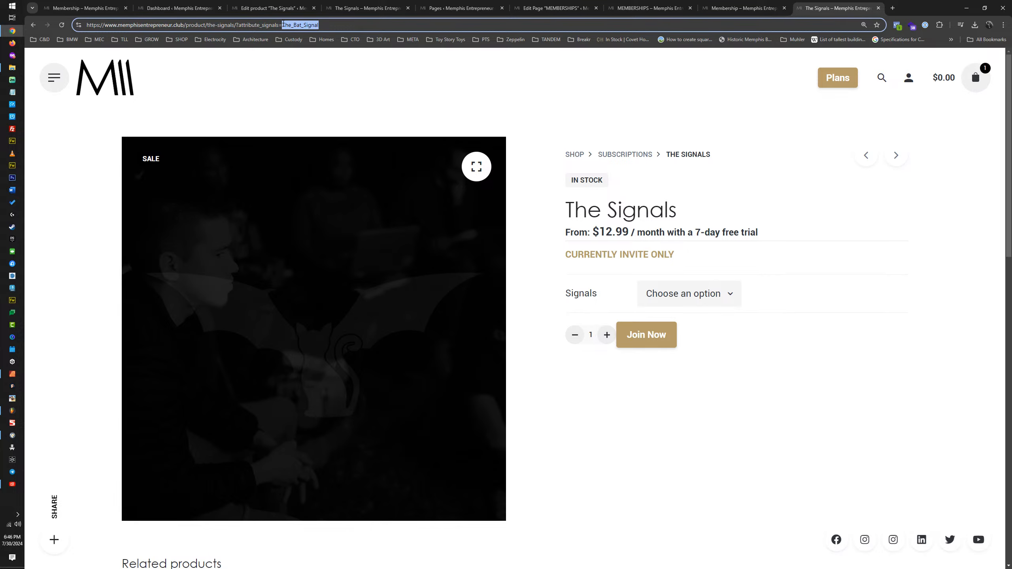
pyautogui.click(756, 10)
pyautogui.click(657, 8)
pyautogui.click(519, 8)
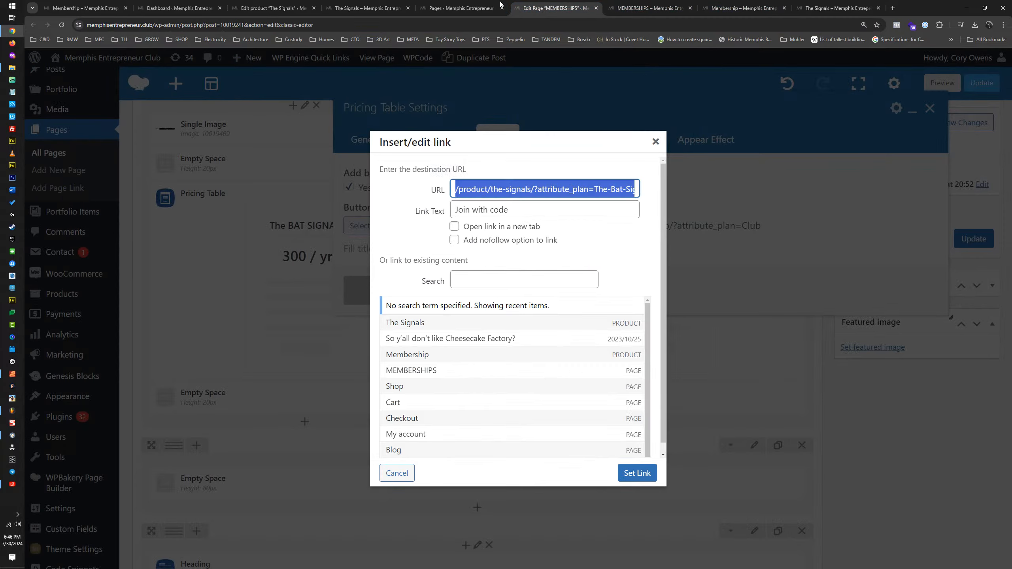
pyautogui.click(455, 6)
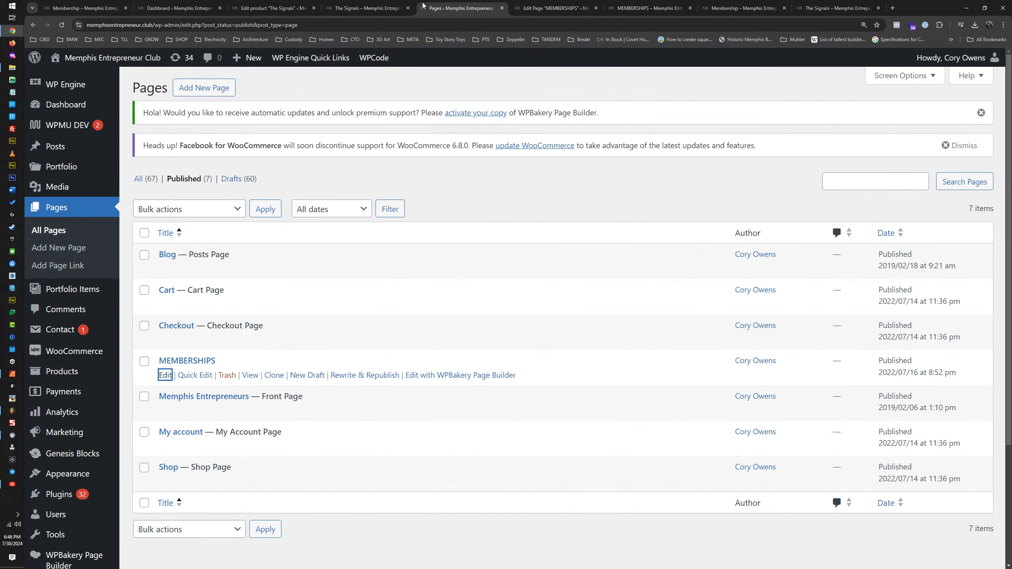
pyautogui.click(357, 8)
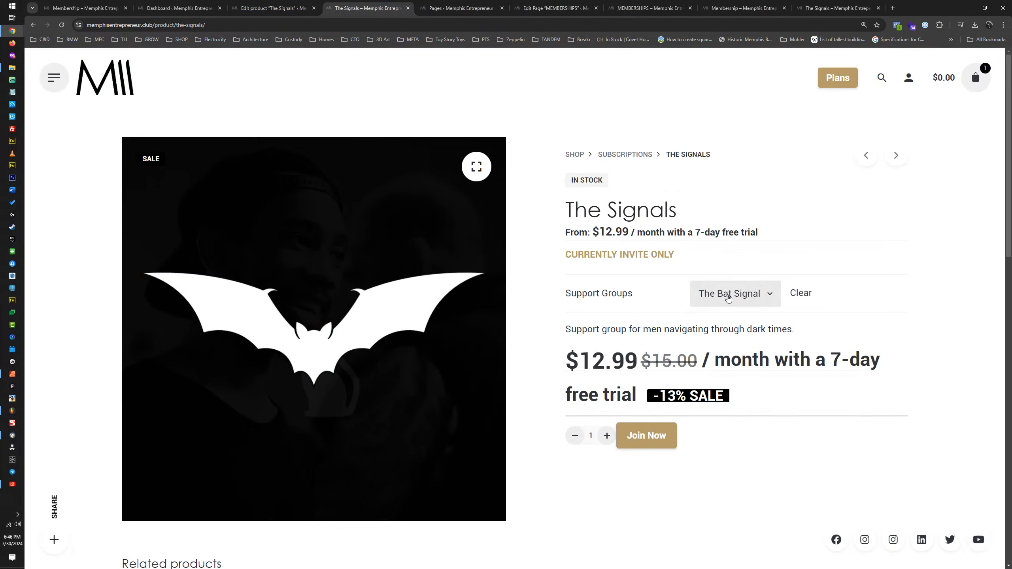
pyautogui.click(757, 297)
pyautogui.hotkey('ctrl', '9')
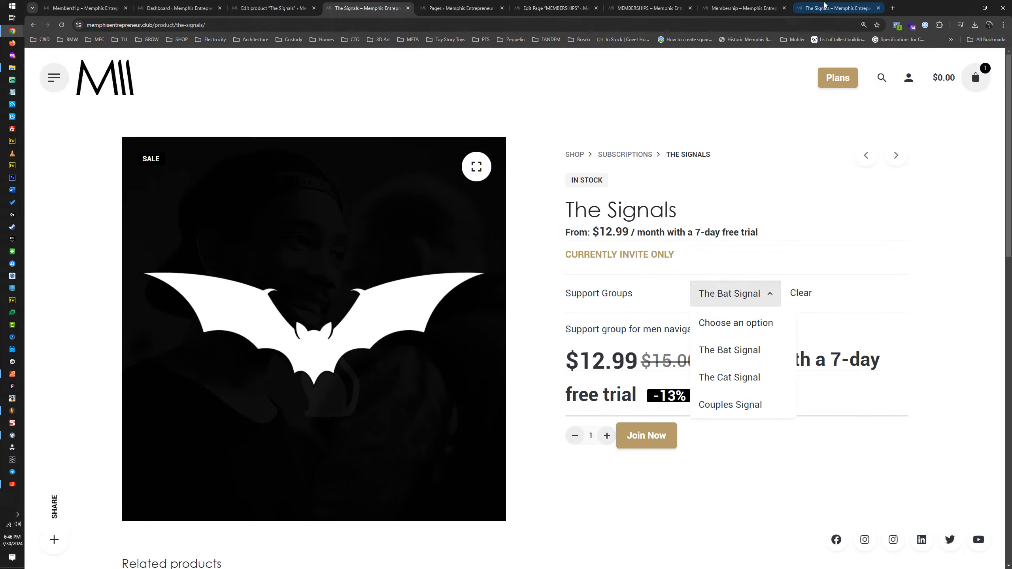
# Step: Test the product URL with the attribute name capitalized as "attribute_Signals"
pyautogui.click(270, 24)
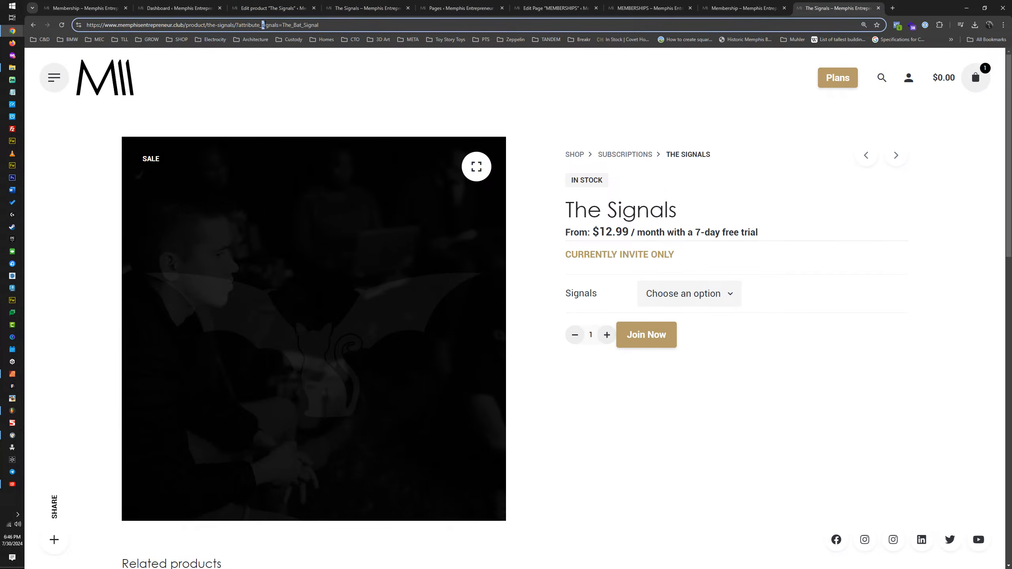
pyautogui.write('S')
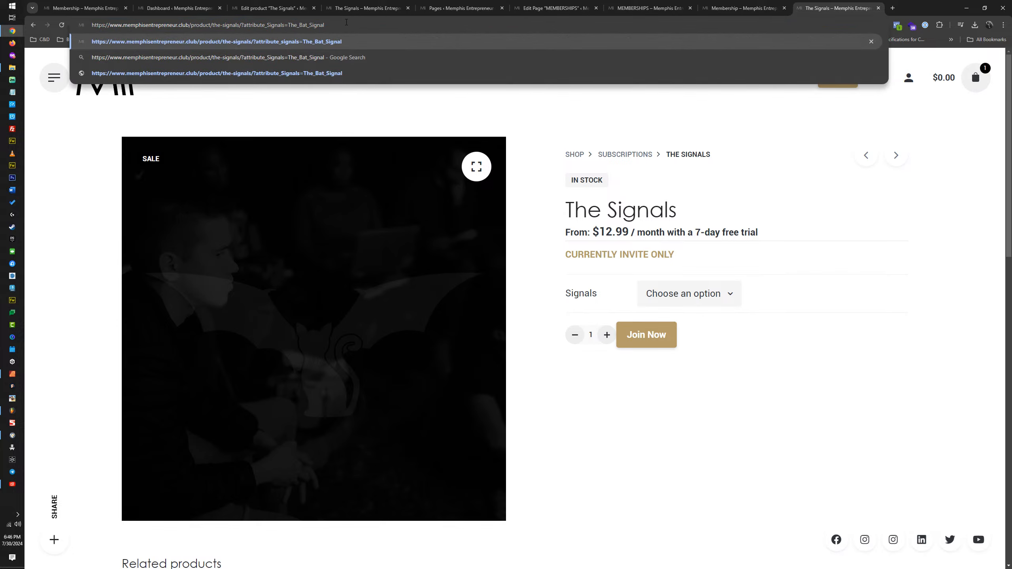
pyautogui.press('Return')
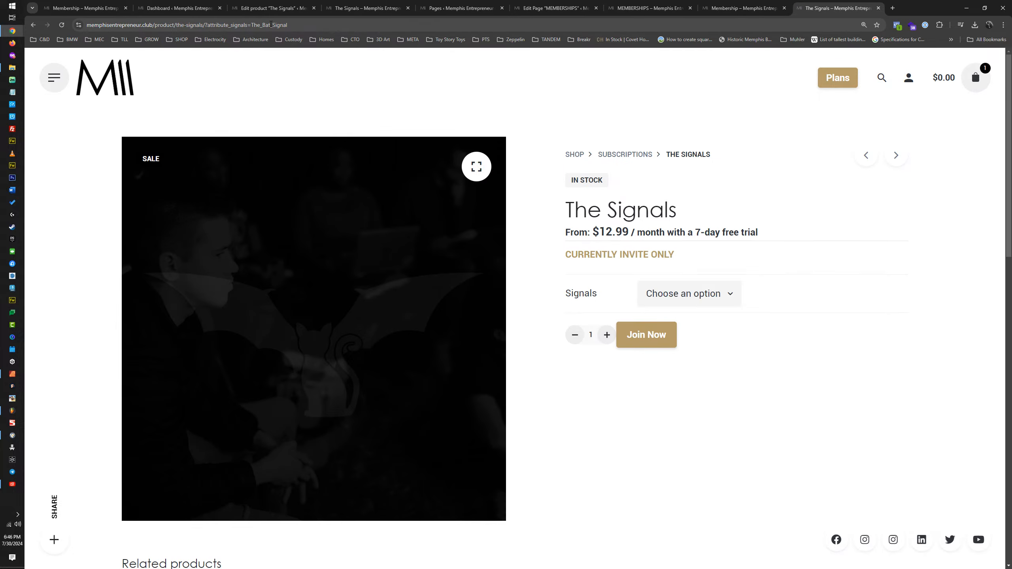
# Step: Retest the product URL with the underscores in the signal value replaced by hyphens, as "The-Bat-Signal"
pyautogui.click(270, 25)
pyautogui.write('-Bat')
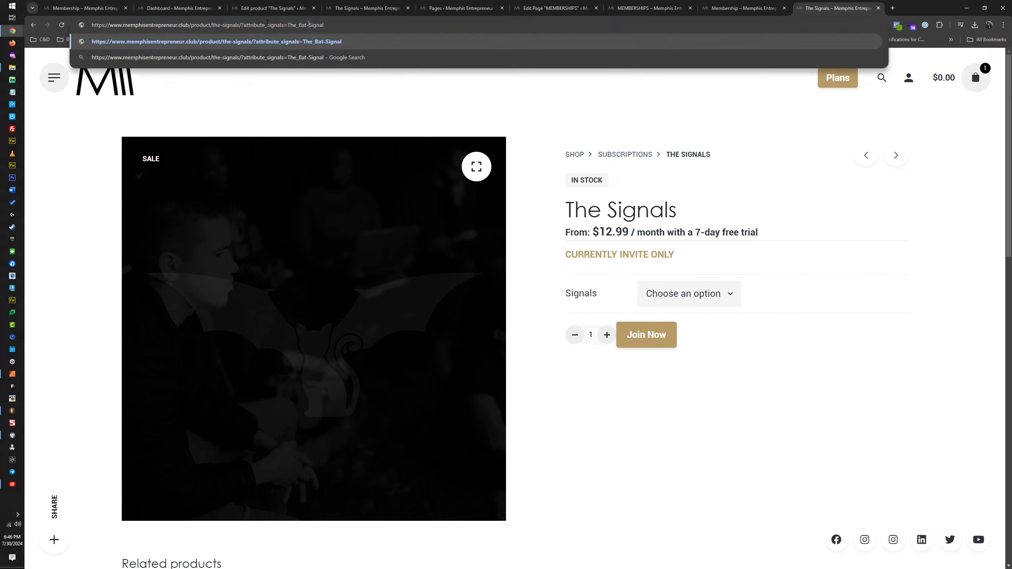
pyautogui.write('-')
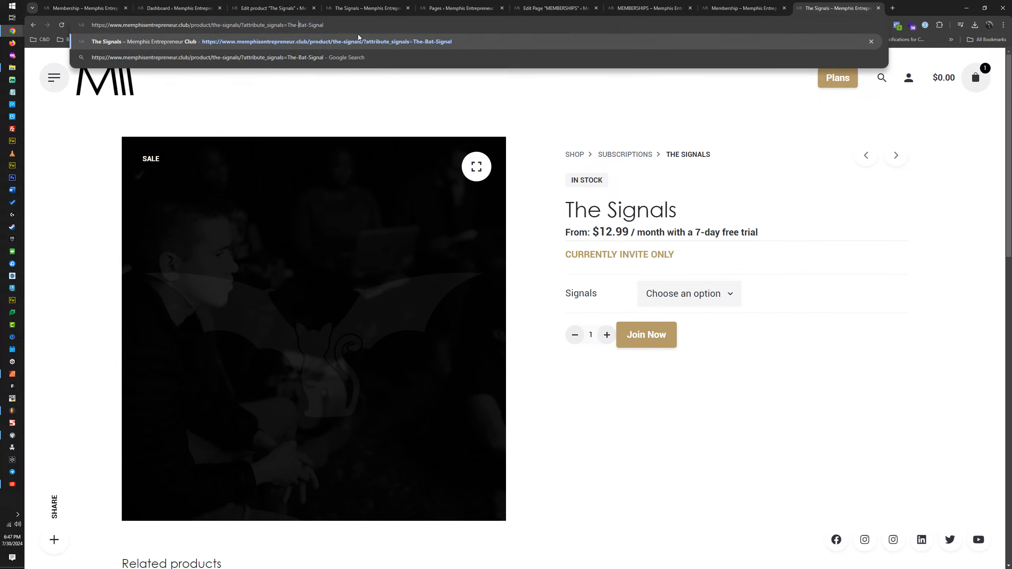
pyautogui.press('Return')
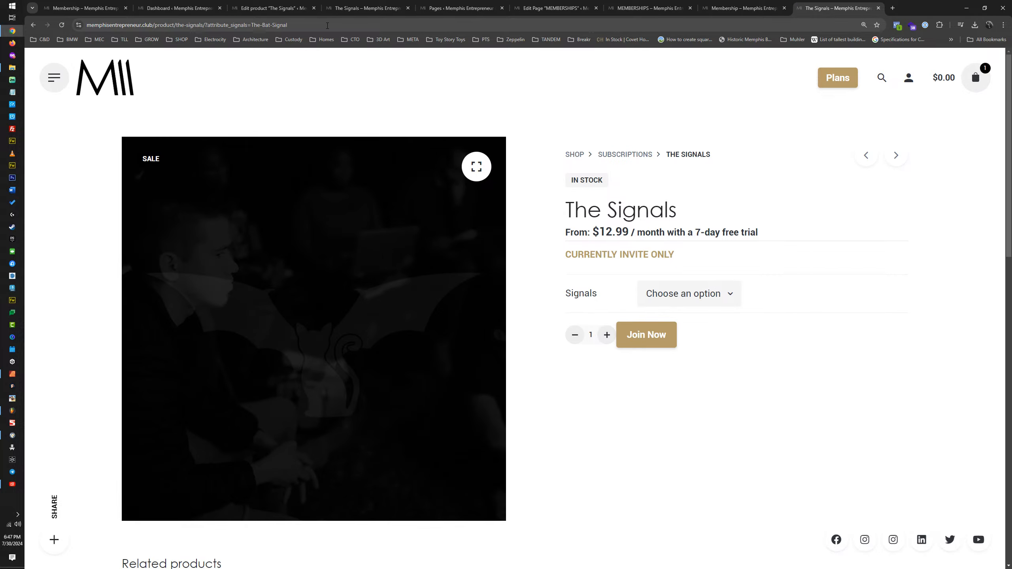
# Step: Compare the support group options on the open Signals product page with the settings on the product's edit page
pyautogui.click(738, 8)
pyautogui.click(338, 9)
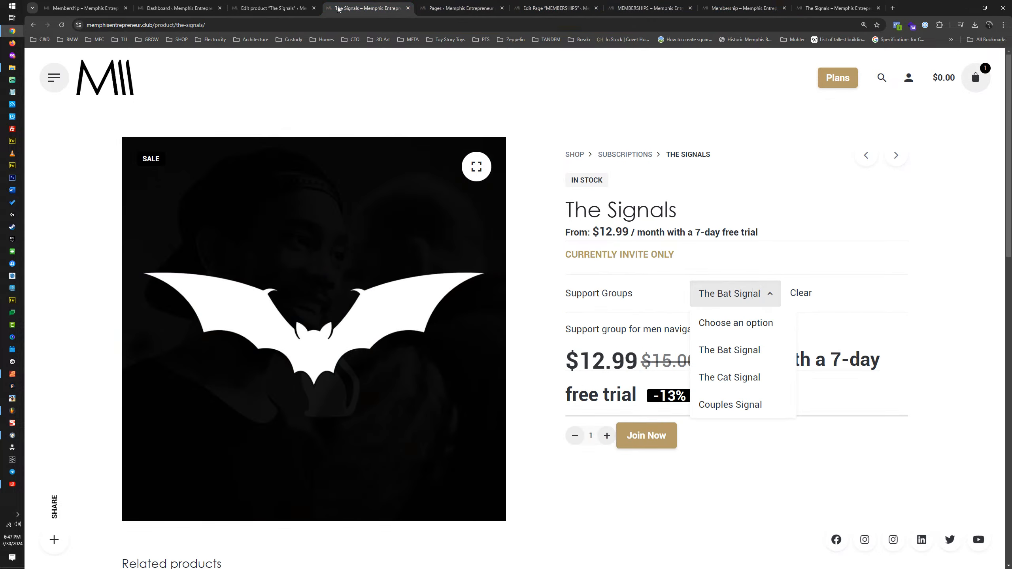
pyautogui.click(272, 8)
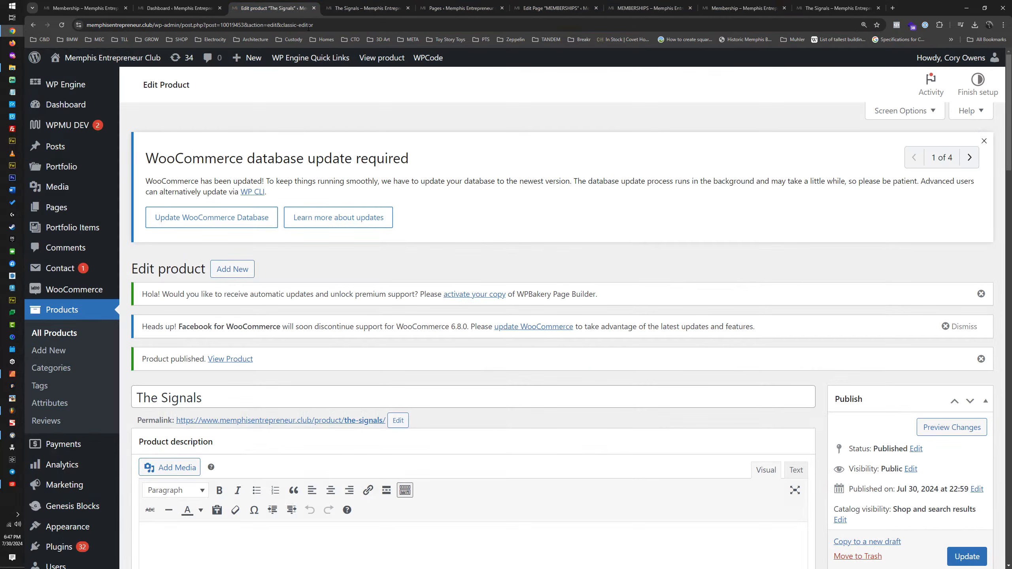
pyautogui.click(359, 12)
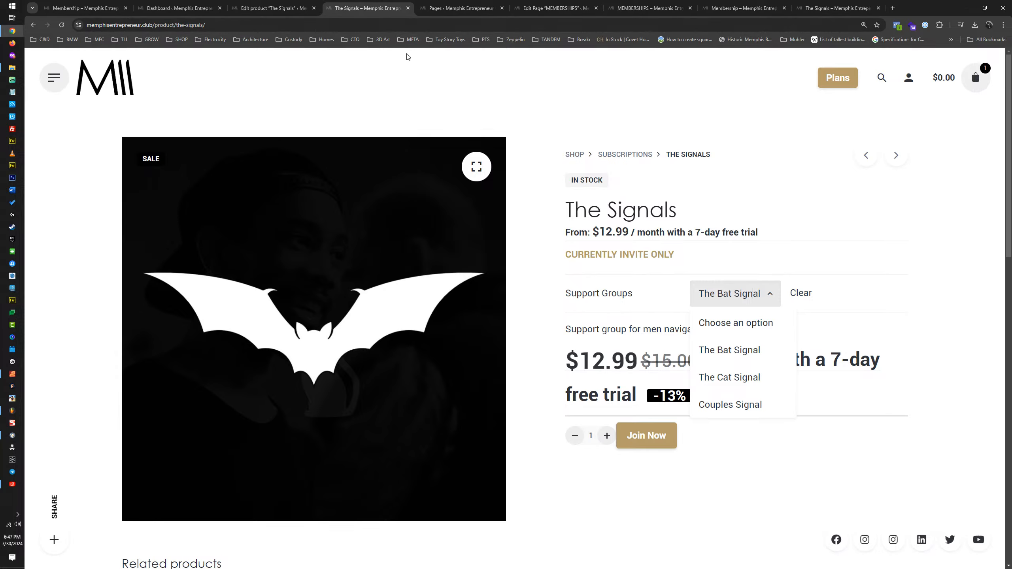
pyautogui.click(259, 8)
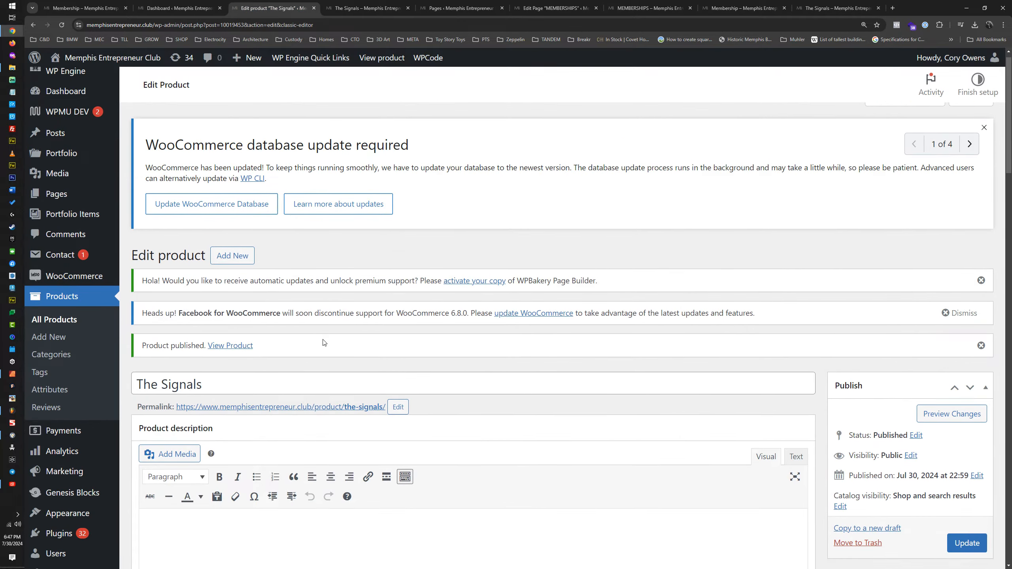
pyautogui.scroll(-7, 323, 344)
pyautogui.scroll(2, 311, 303)
pyautogui.scroll(-15, 301, 286)
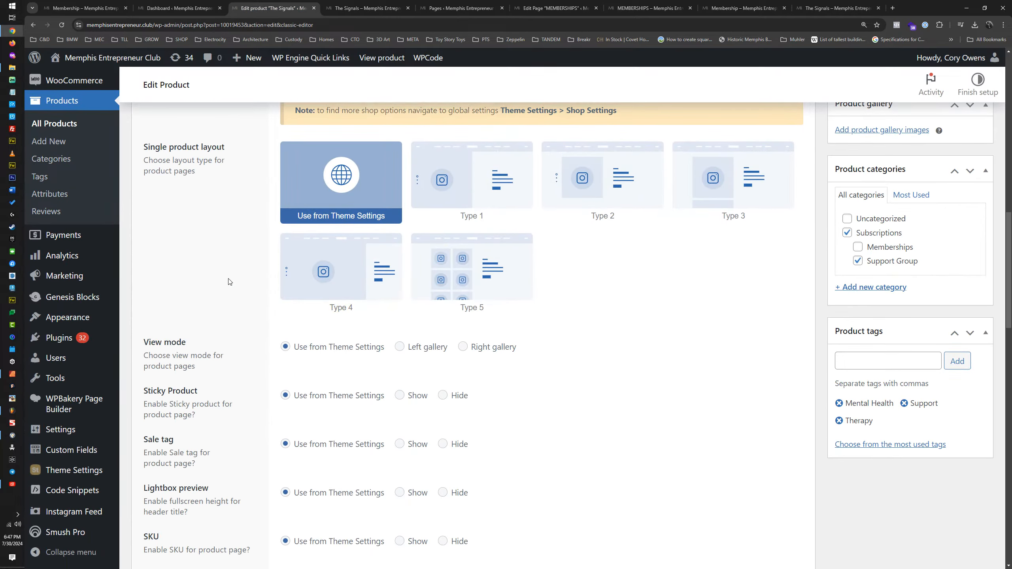
pyautogui.scroll(10, 229, 286)
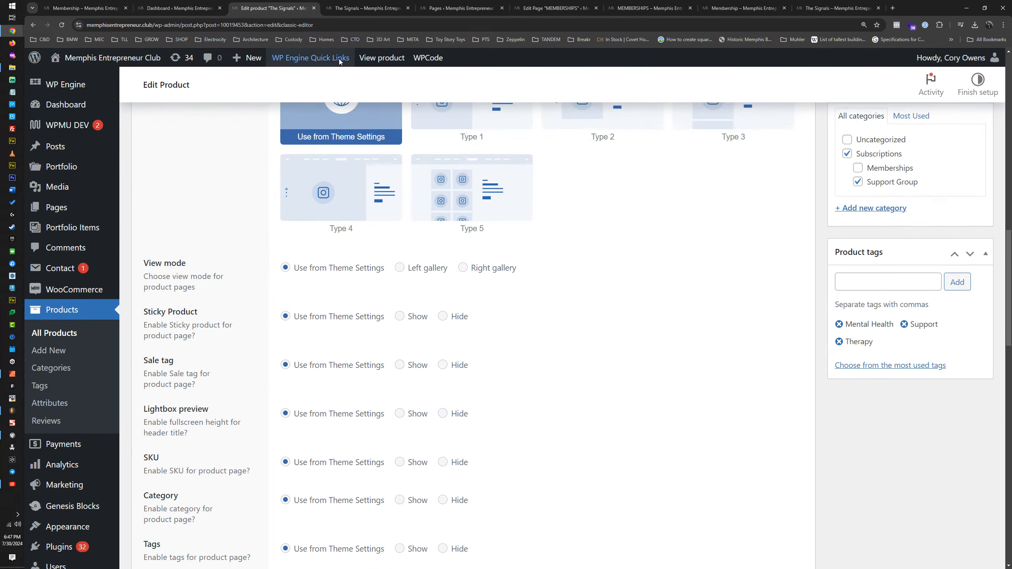
pyautogui.click(366, 8)
pyautogui.click(271, 7)
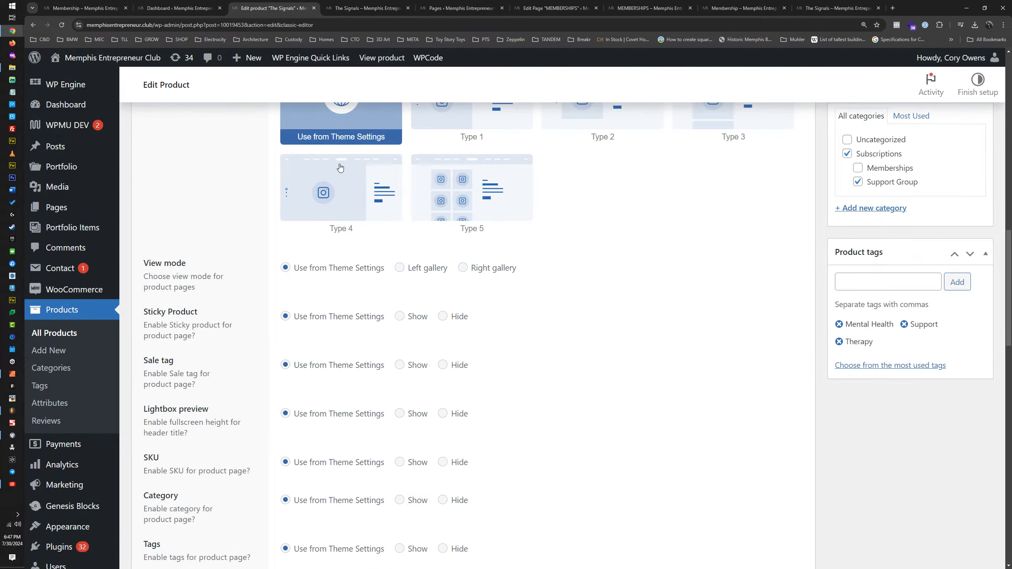
# Step: Collapse the page settings and expand the Signals attribute in the product data to compare its name and values with the tested URL
pyautogui.scroll(10, 360, 267)
pyautogui.scroll(-10, 356, 290)
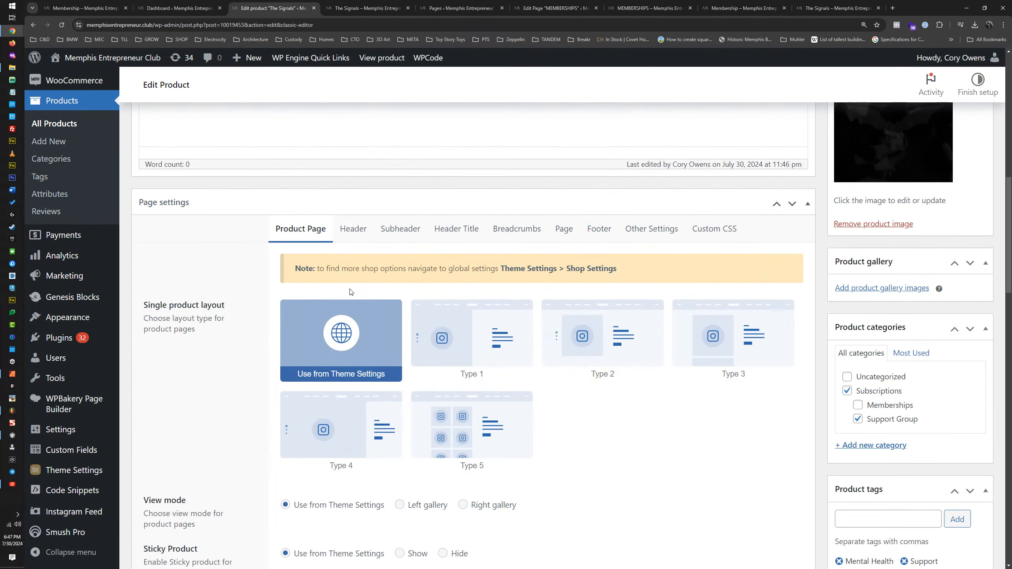
pyautogui.click(301, 212)
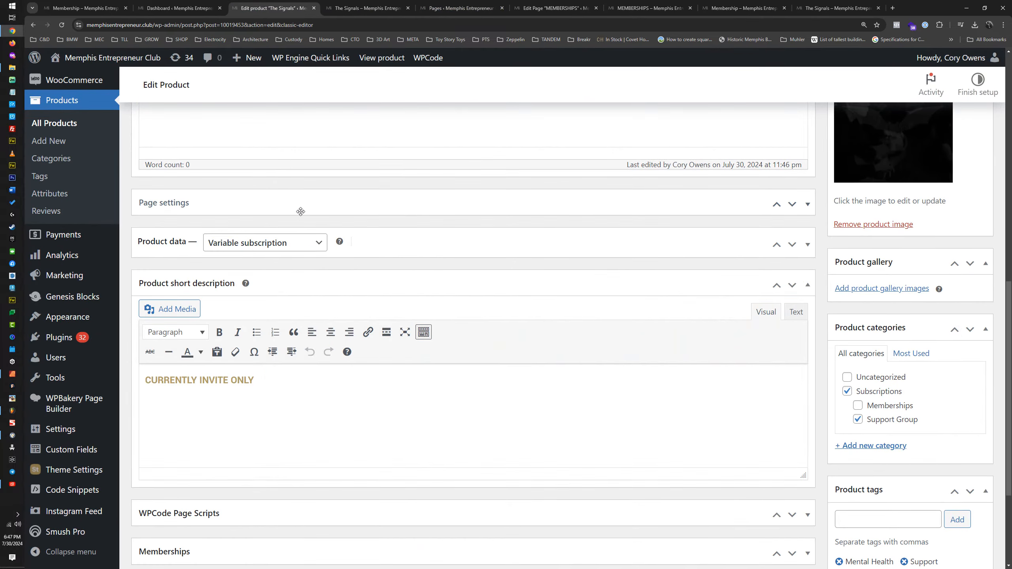
pyautogui.click(401, 241)
pyautogui.click(185, 344)
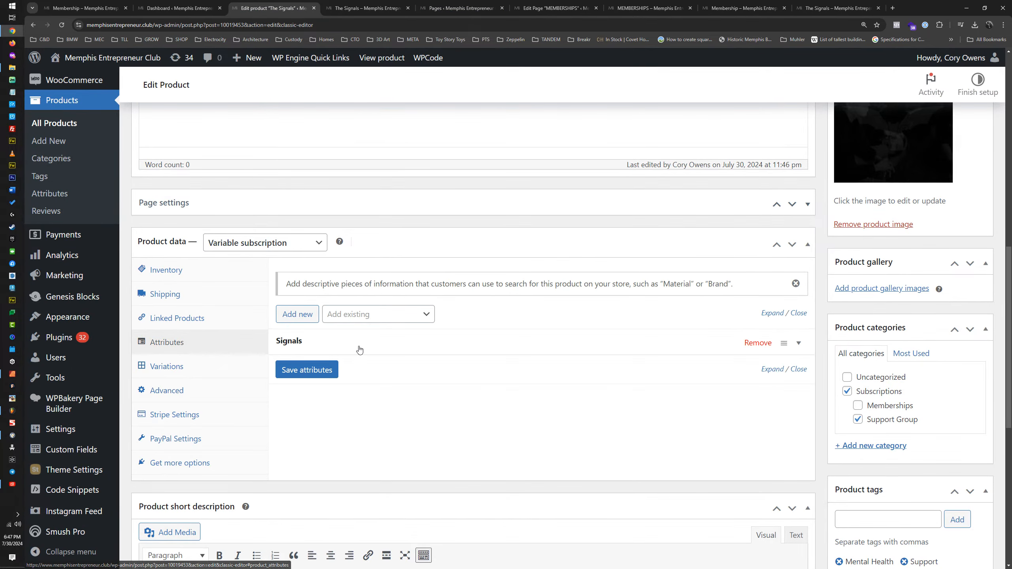
pyautogui.click(387, 348)
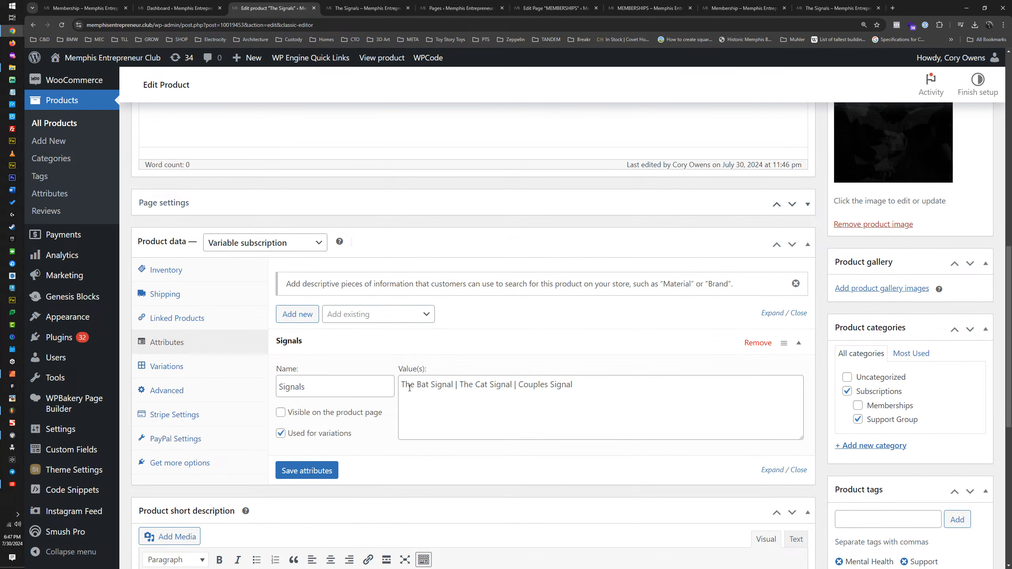
pyautogui.hotkey('ctrl', '9')
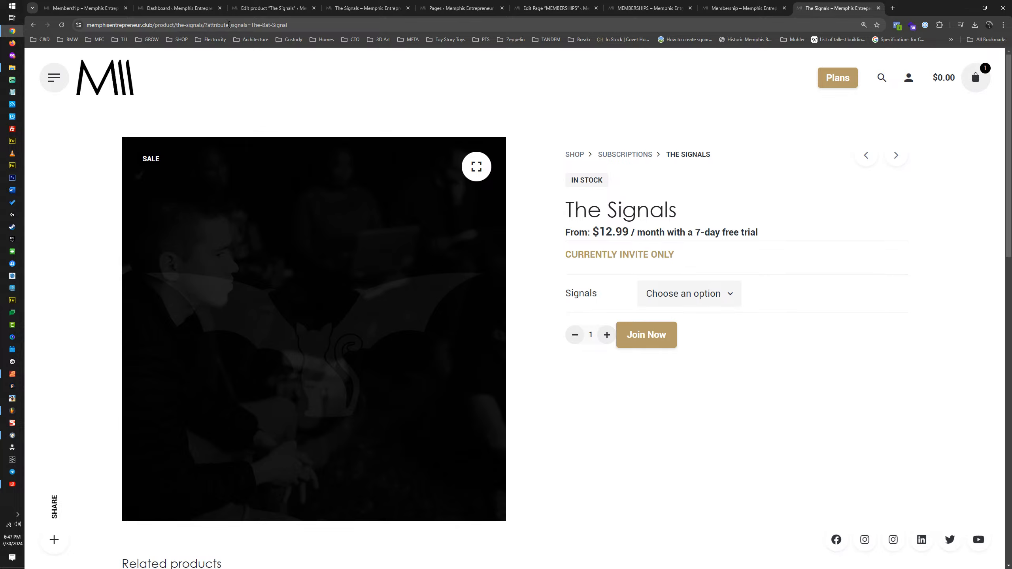
# Step: Open the product's variations and copy the ID of the first variation
pyautogui.click(264, 5)
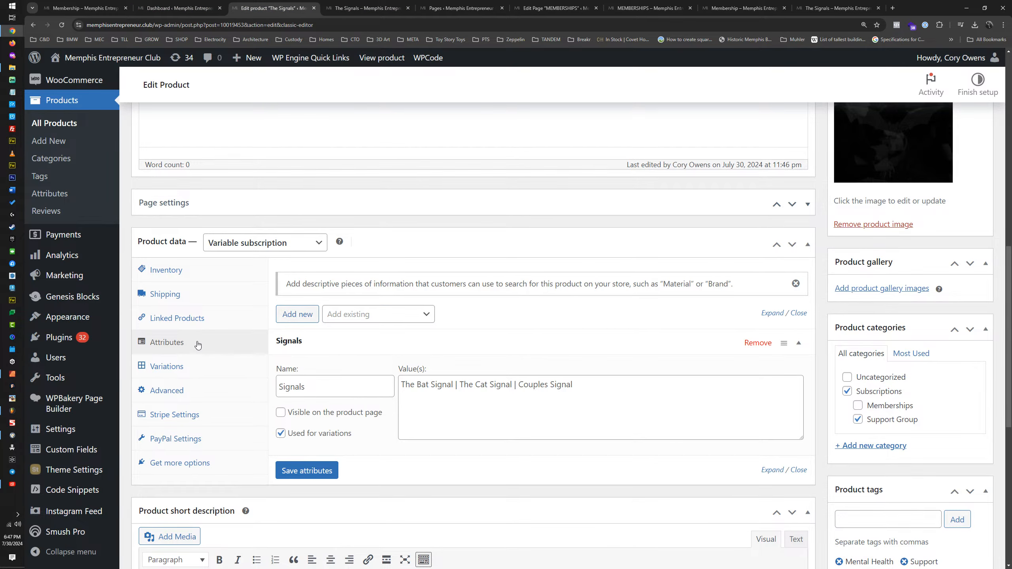
pyautogui.click(188, 366)
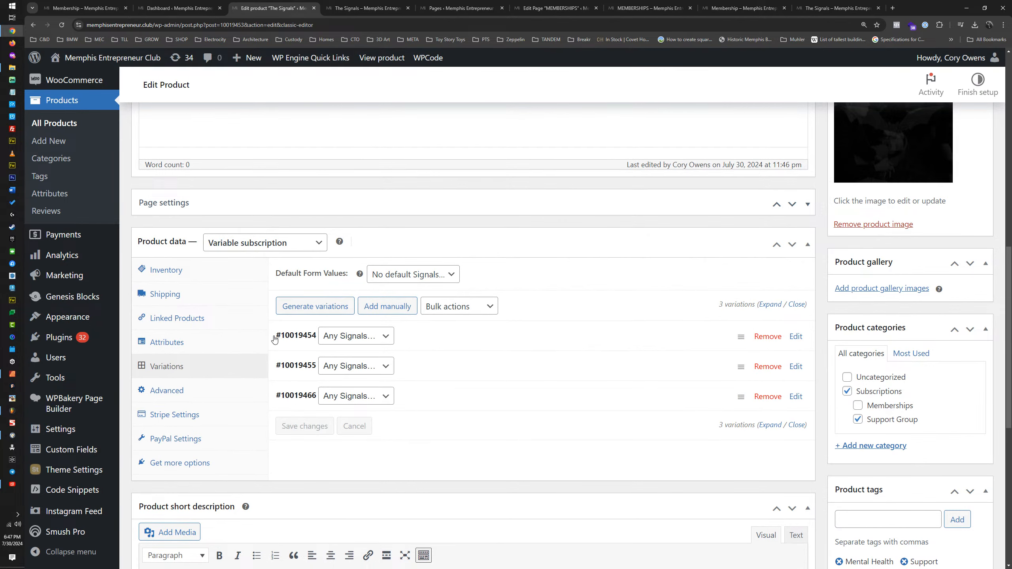
pyautogui.moveTo(274, 339); pyautogui.dragTo(316, 339)
pyautogui.hotkey('ctrl', 'c')
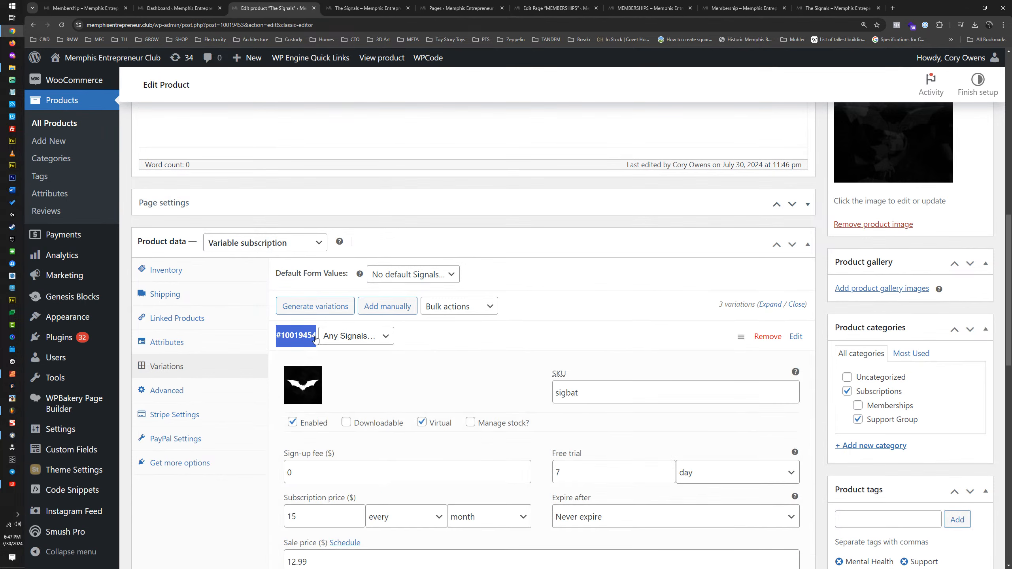
# Step: Test the product URL with the attribute named "attribute_id" and the copied variation ID "#10019454" as its value
pyautogui.hotkey('ctrl', '9')
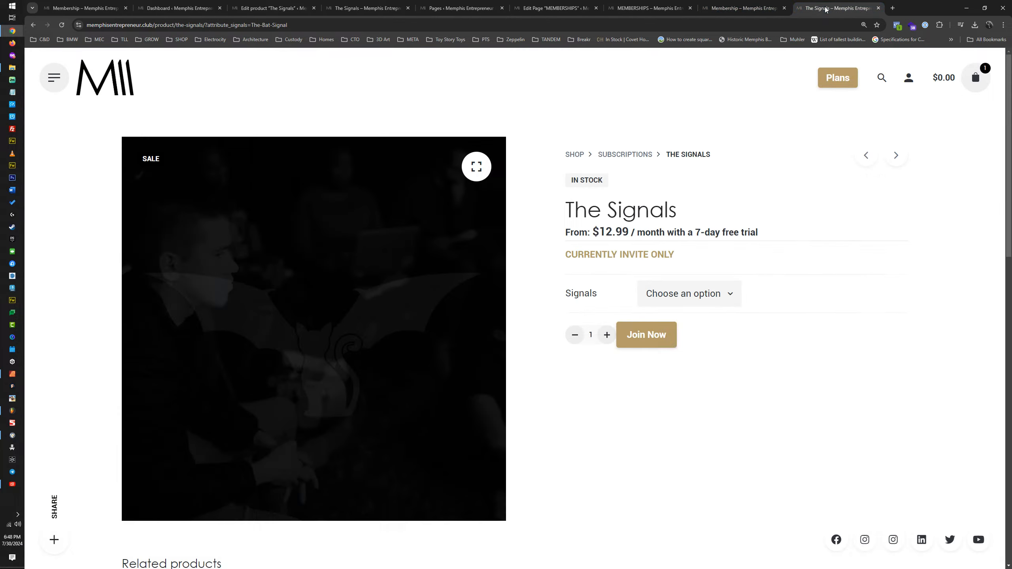
pyautogui.moveTo(230, 25); pyautogui.dragTo(248, 25)
pyautogui.write('id')
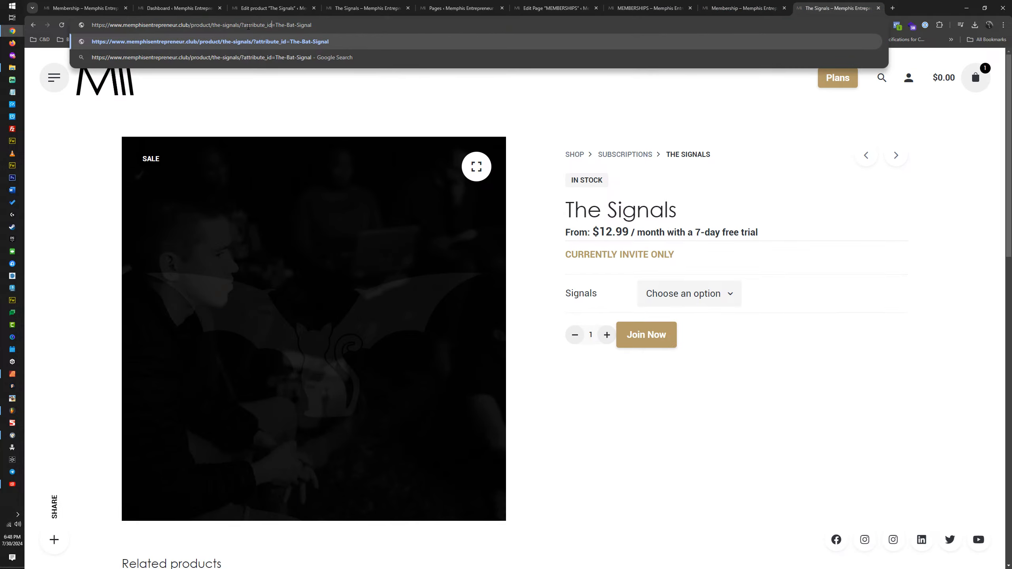
pyautogui.hotkey('ctrl', 'shift', 'Right')
pyautogui.hotkey('ctrl', 'shift', 'Right')
pyautogui.hotkey('ctrl', 'shift', 'Right')
pyautogui.hotkey('ctrl', 'v')
pyautogui.press('Return')
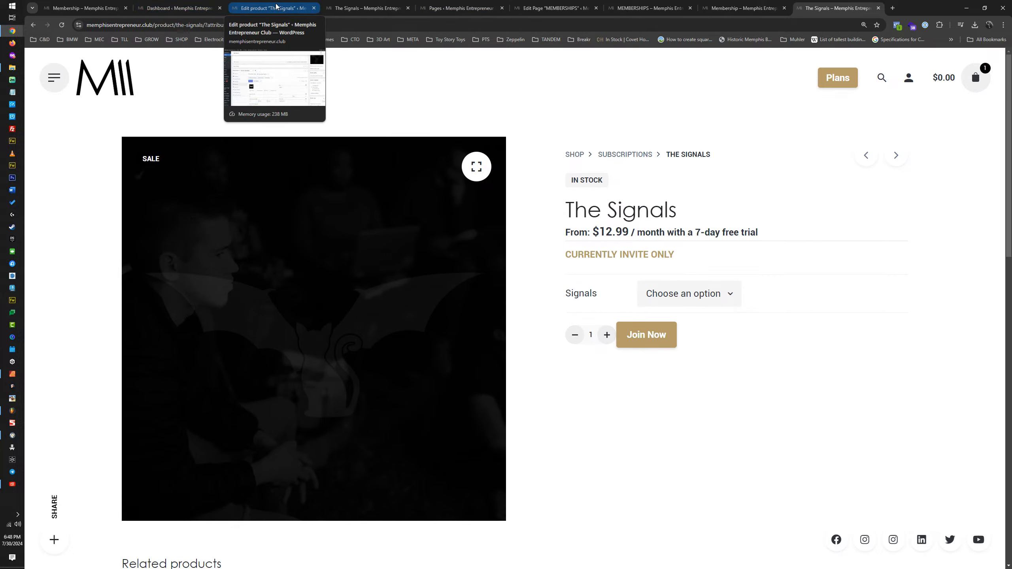
# Step: Recheck the Signals attribute's name and values in the product data on The Signals edit page
pyautogui.click(192, 6)
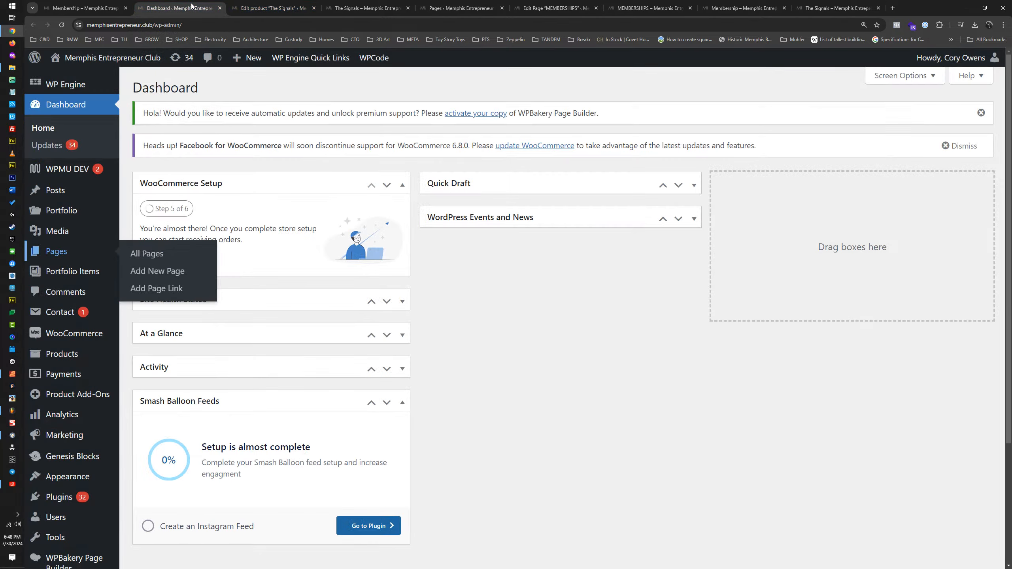
pyautogui.click(268, 5)
pyautogui.scroll(-4, 522, 263)
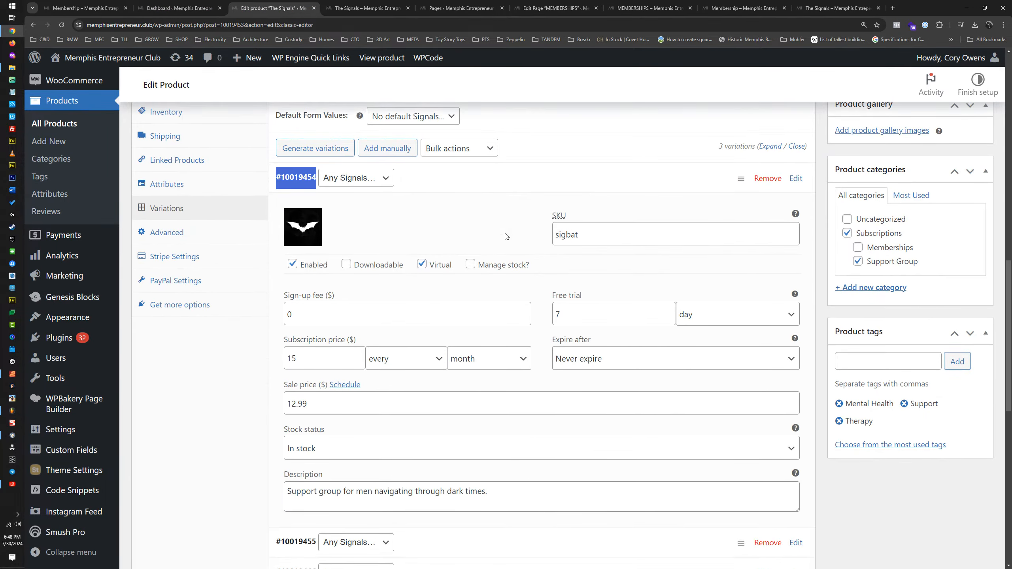
pyautogui.click(192, 185)
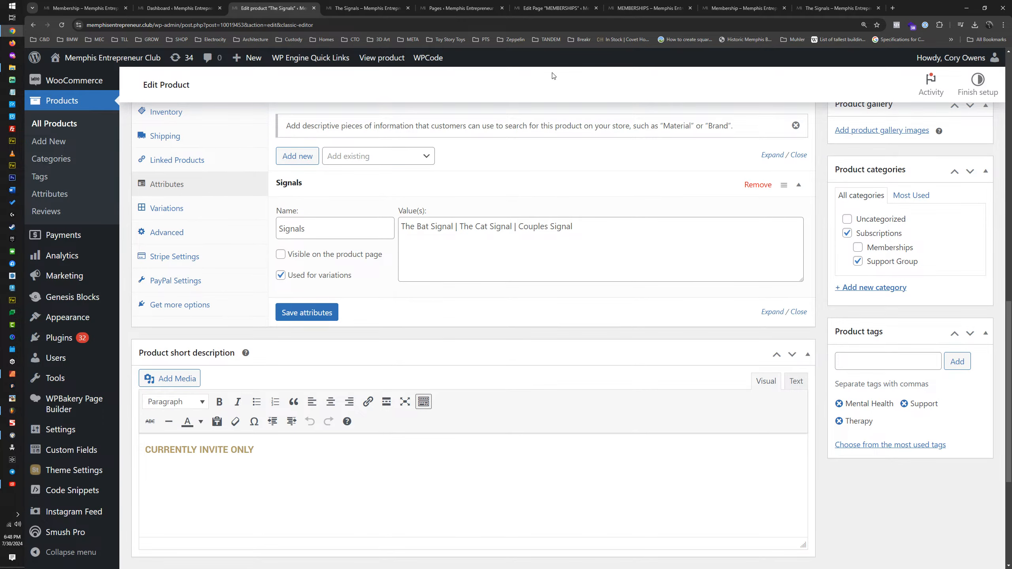
pyautogui.hotkey('ctrl', '9')
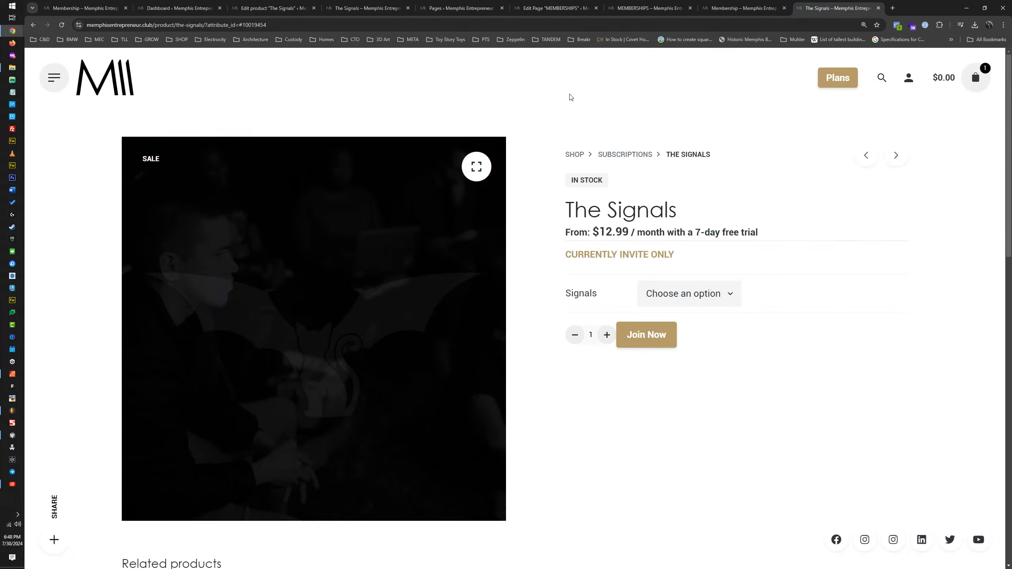
# Step: Retest the product URL with the attribute and value written as "attribute_signals=The-Bat-Signal"
pyautogui.doubleClick(233, 25)
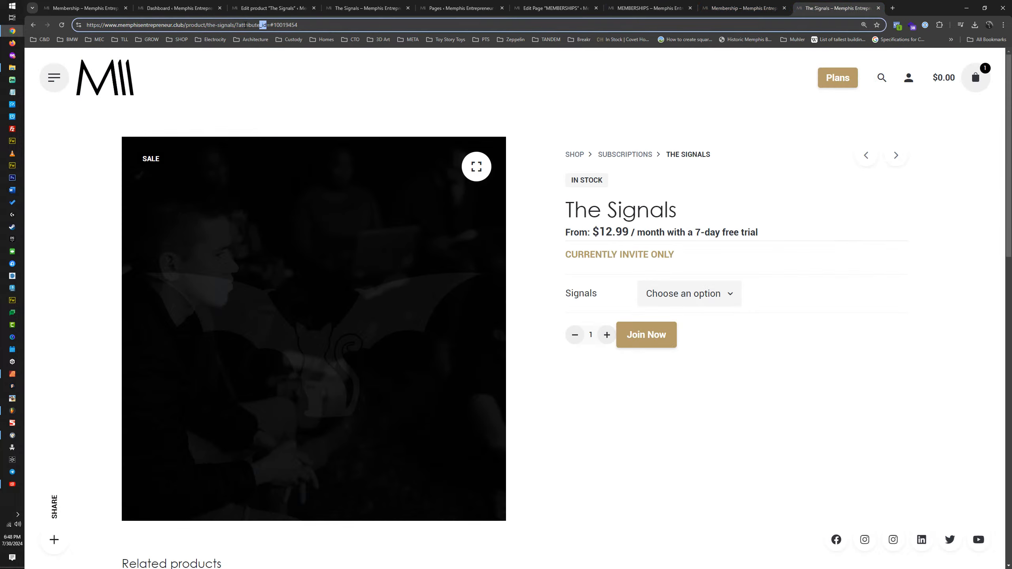
pyautogui.press('BackSpace')
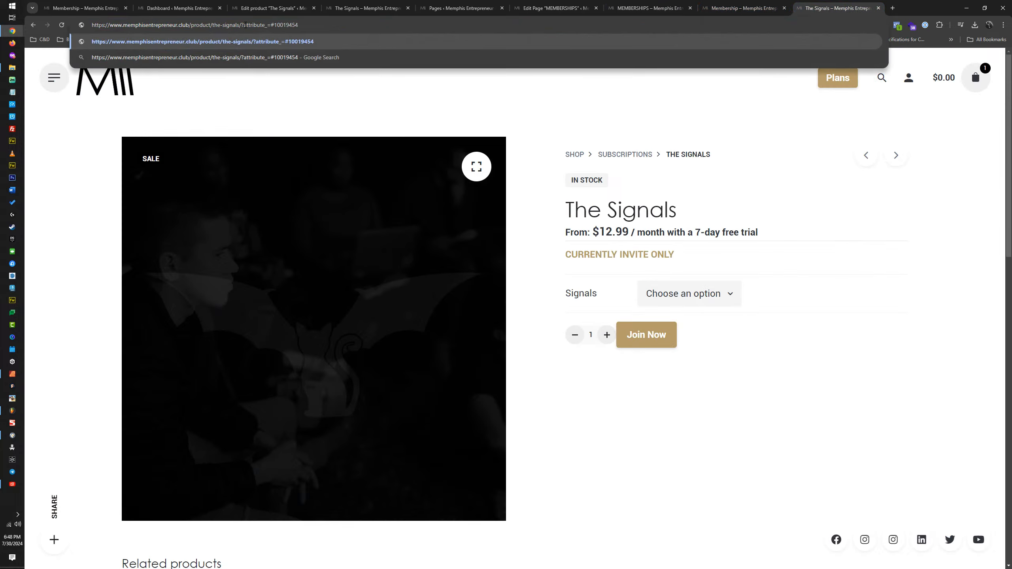
pyautogui.write('signals')
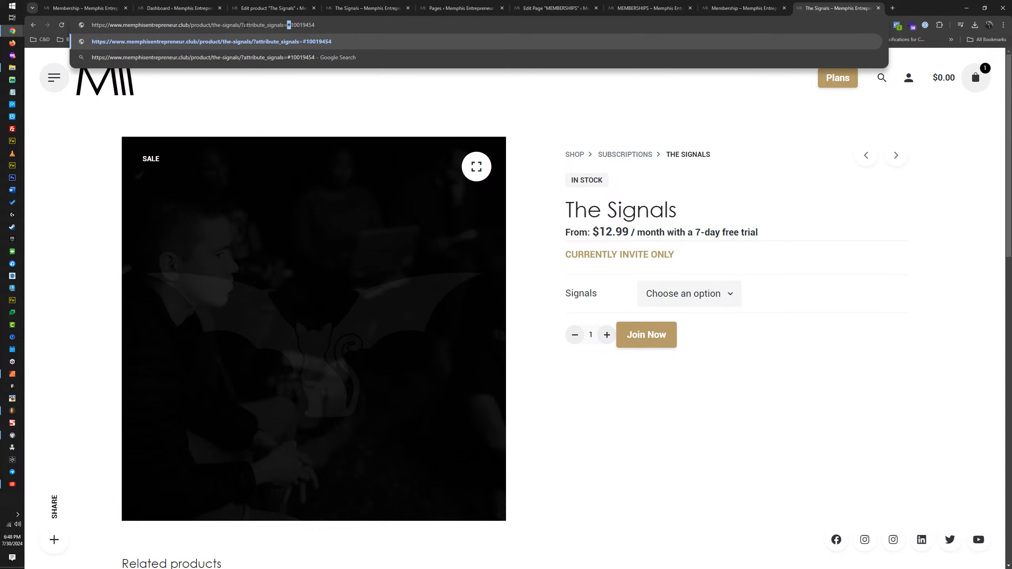
pyautogui.hotkey('shift', 'End')
pyautogui.write('The-')
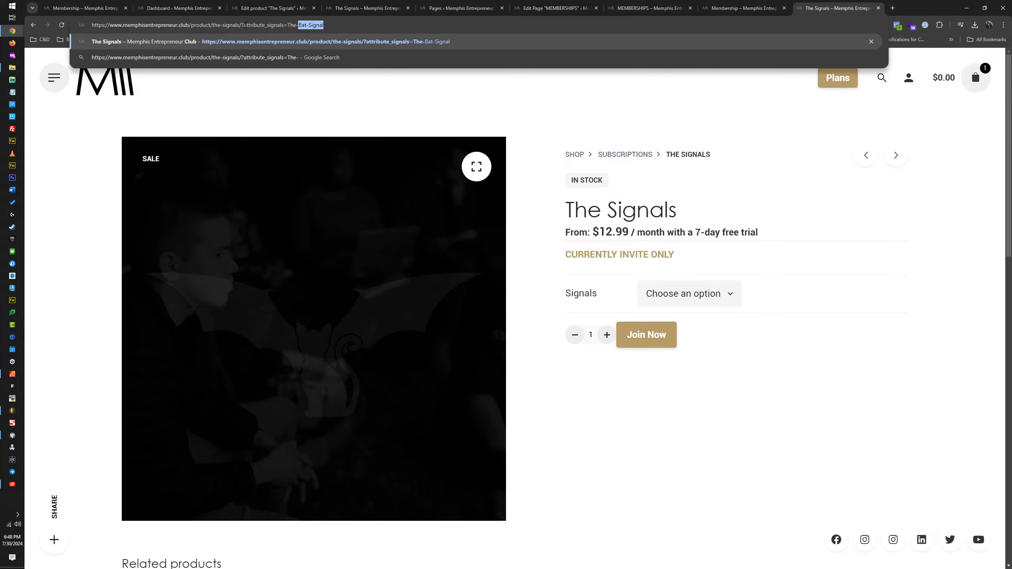
pyautogui.write('Bat-Signal')
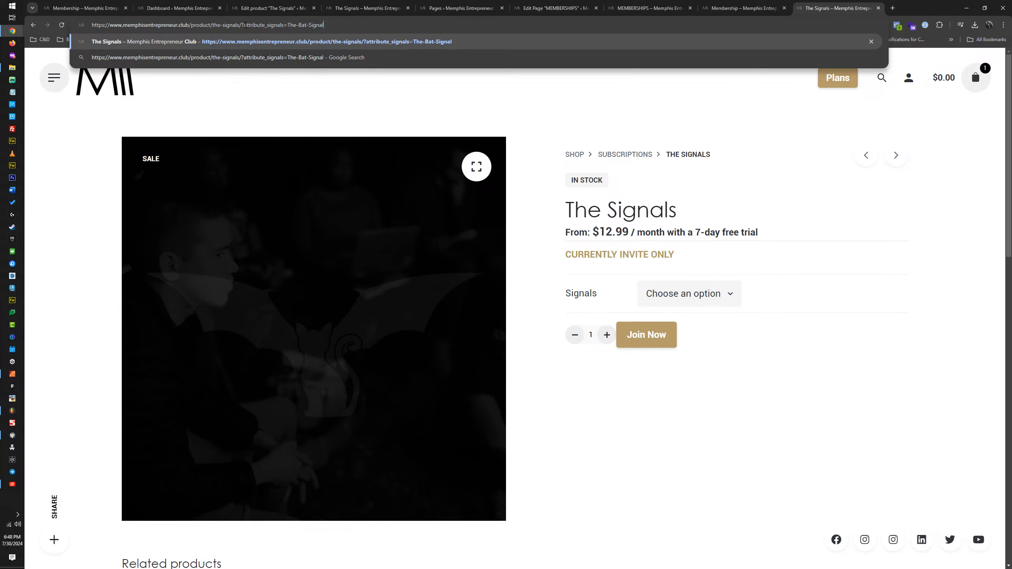
pyautogui.press('Return')
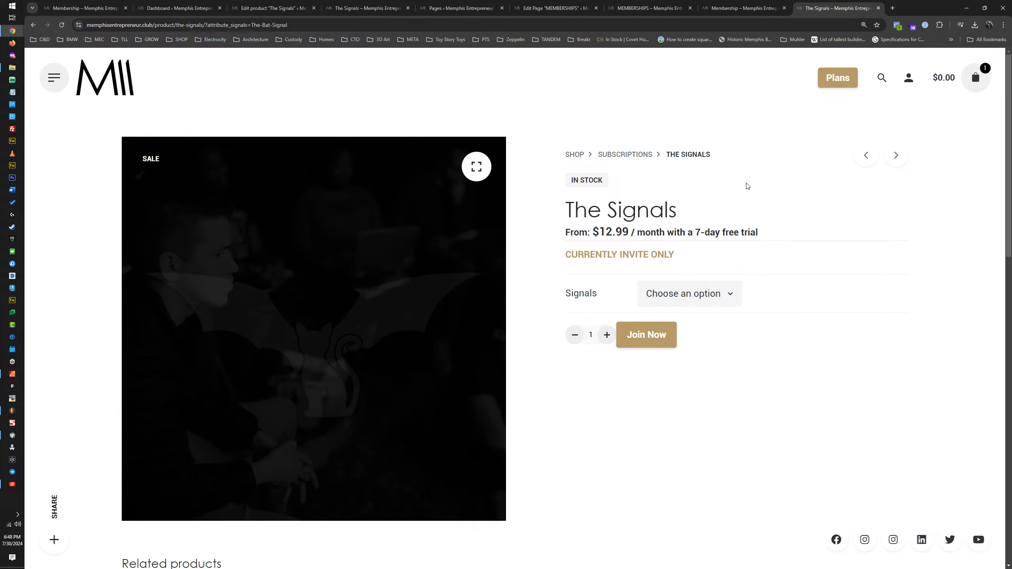
# Step: Inspect the HTML of the Support Groups dropdown on the other Signals product page, expanding its select-options list and select-styled element
pyautogui.click(364, 8)
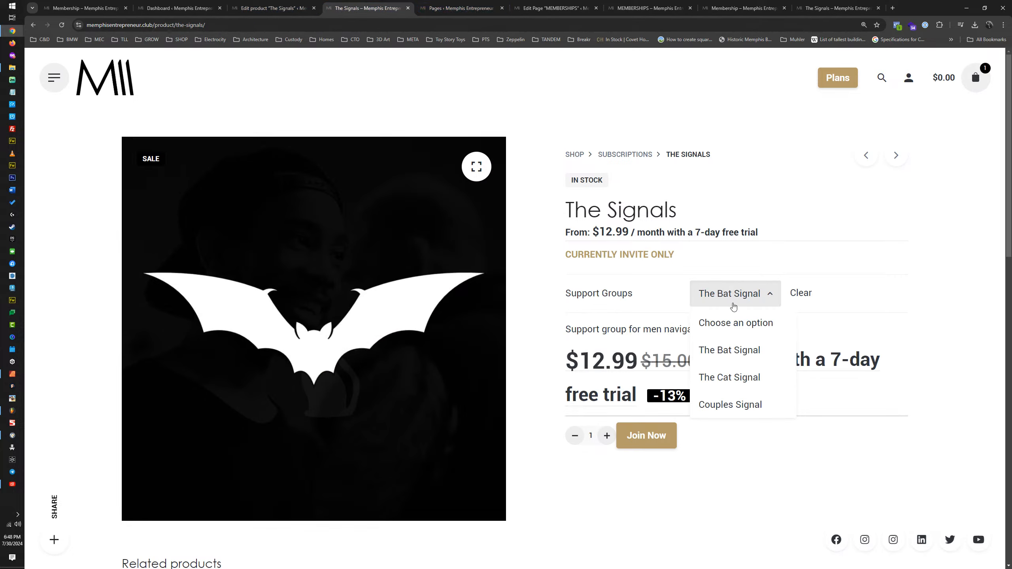
pyautogui.click(732, 350)
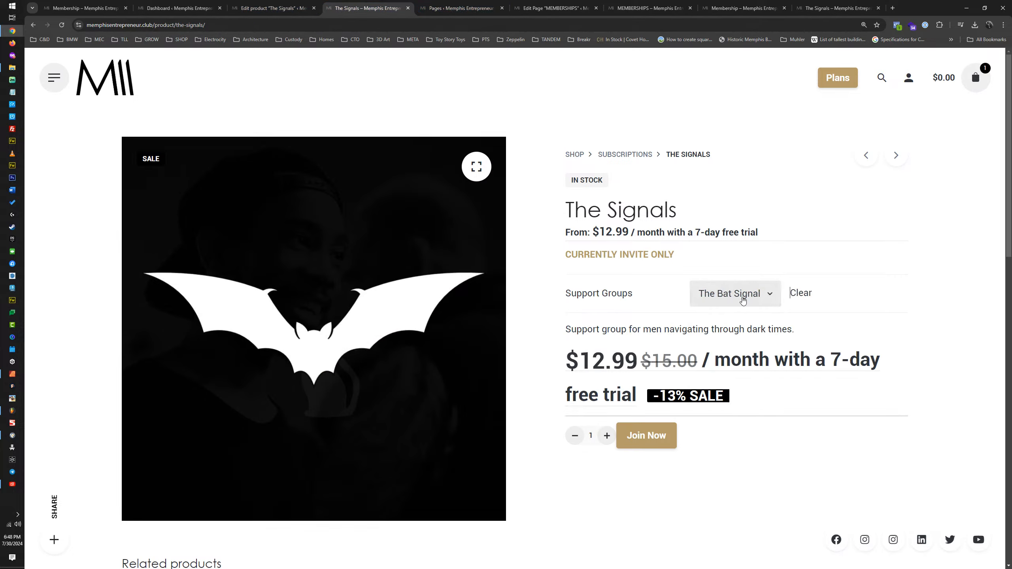
pyautogui.click(746, 286)
pyautogui.rightClick(740, 351)
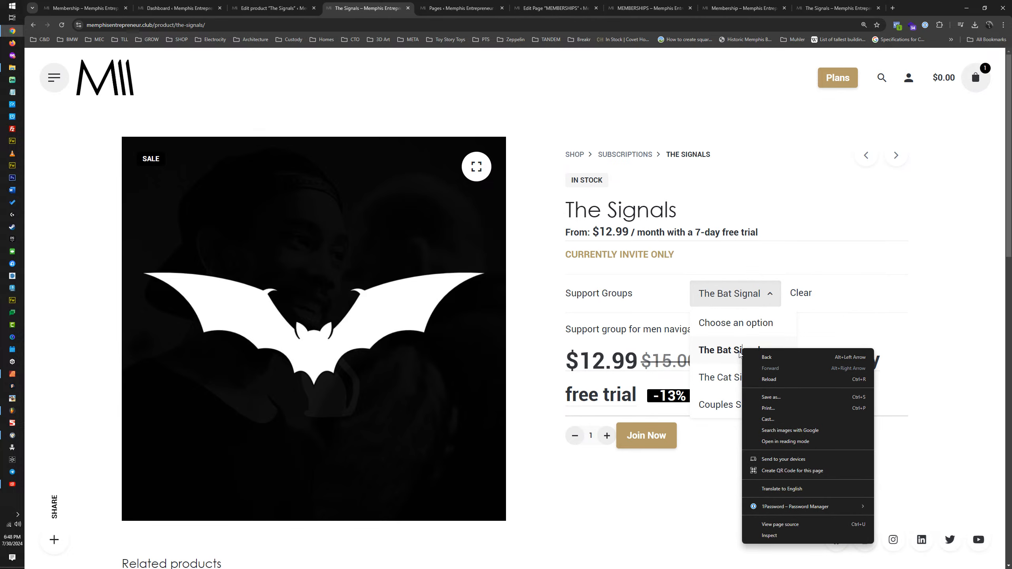
pyautogui.click(746, 299)
pyautogui.rightClick(770, 294)
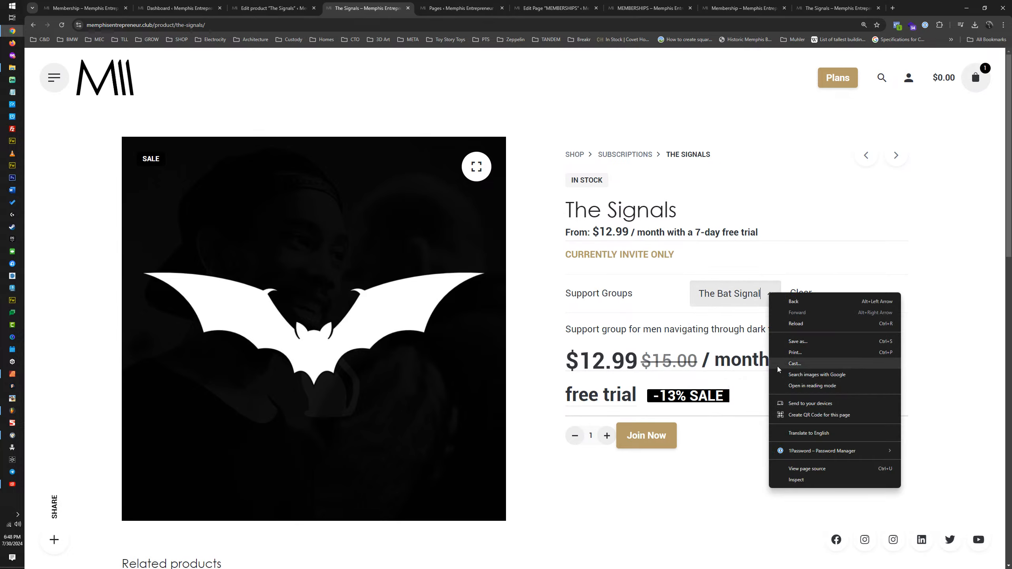
pyautogui.click(791, 480)
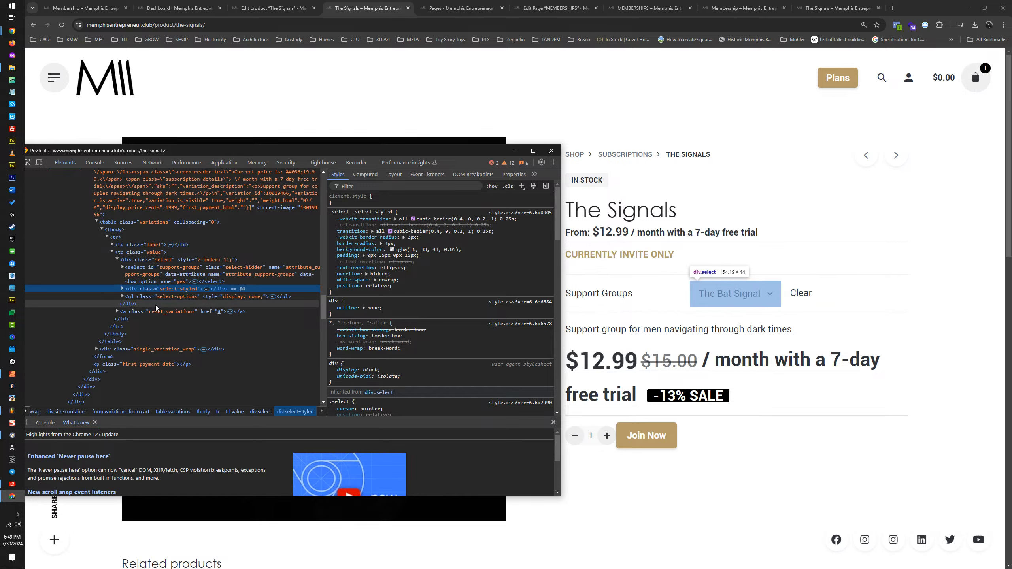
pyautogui.click(122, 297)
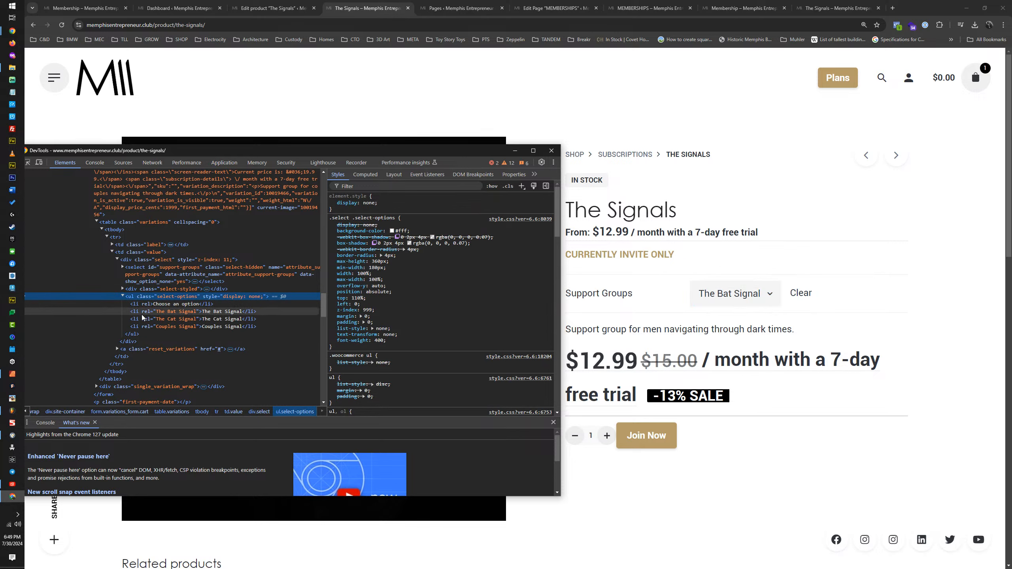
pyautogui.click(122, 289)
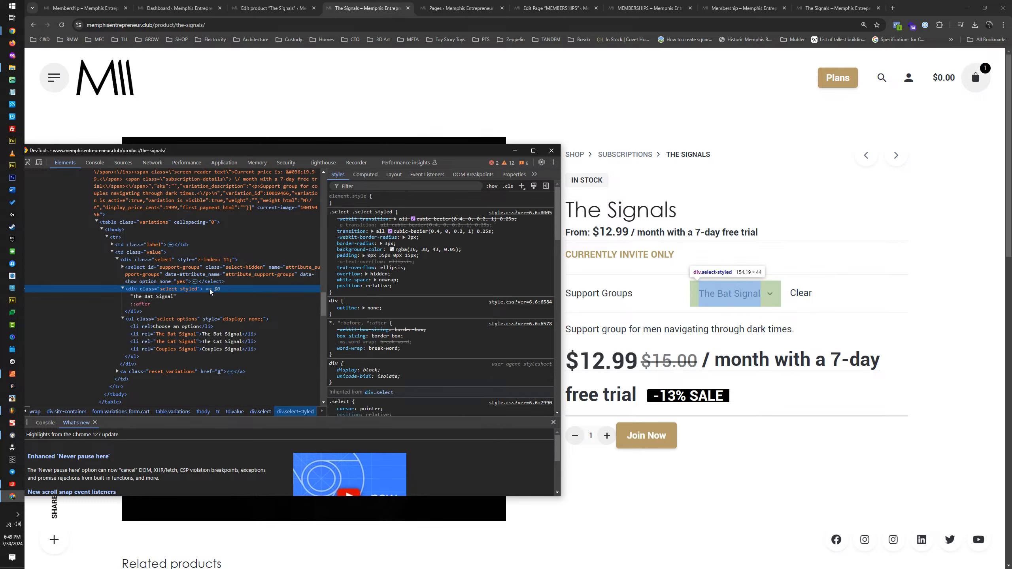
# Step: Close the HTML inspector and open the Products list in a separate tab to check The Signals entry
pyautogui.click(552, 151)
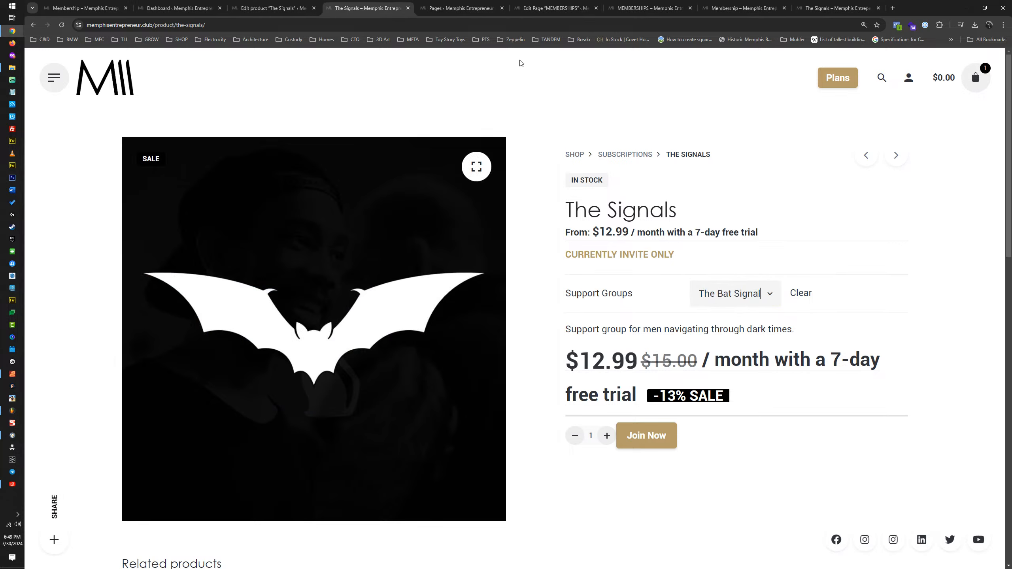
pyautogui.click(291, 5)
pyautogui.scroll(3, 373, 222)
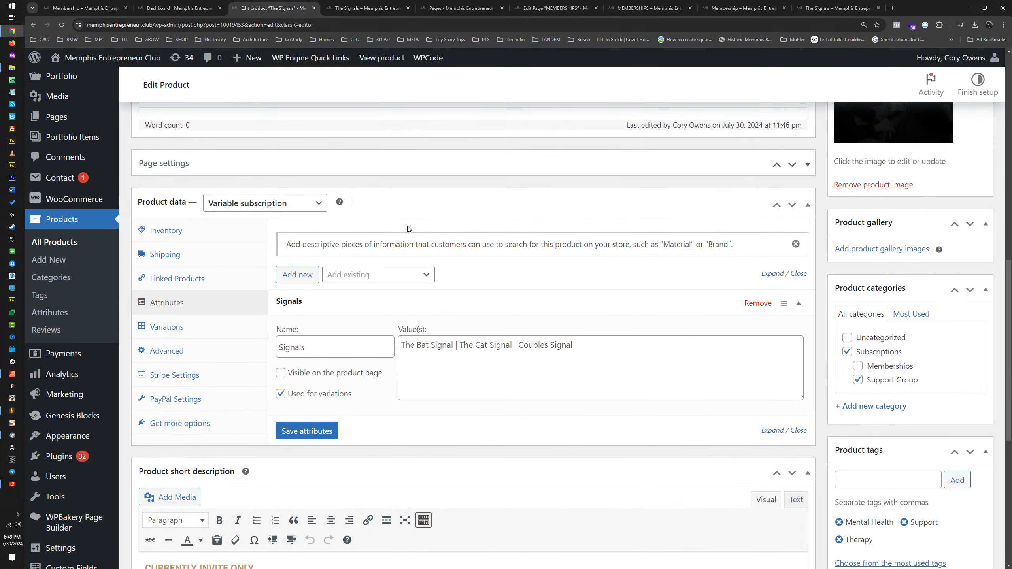
pyautogui.middleClick(55, 220)
pyautogui.click(334, 7)
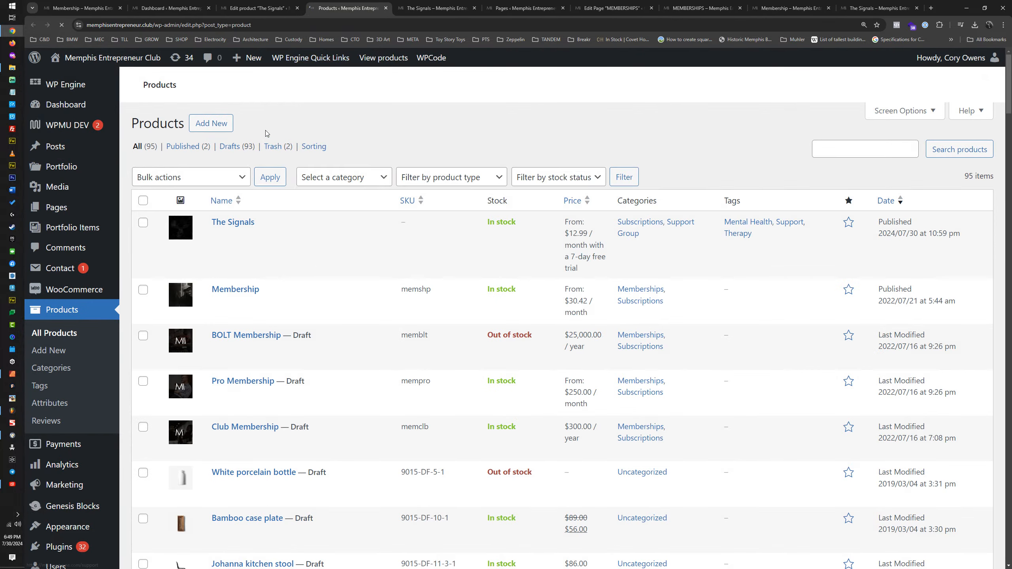
pyautogui.scroll(-3, 324, 334)
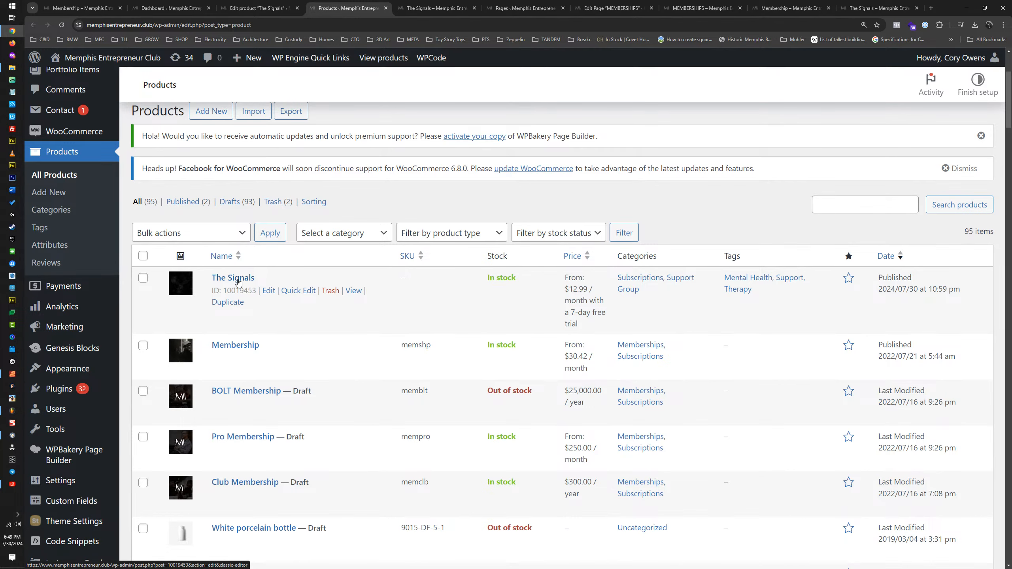
# Step: Add The Bat Signal option to the cart from the product page and inspect the product link in the cart review
pyautogui.click(435, 8)
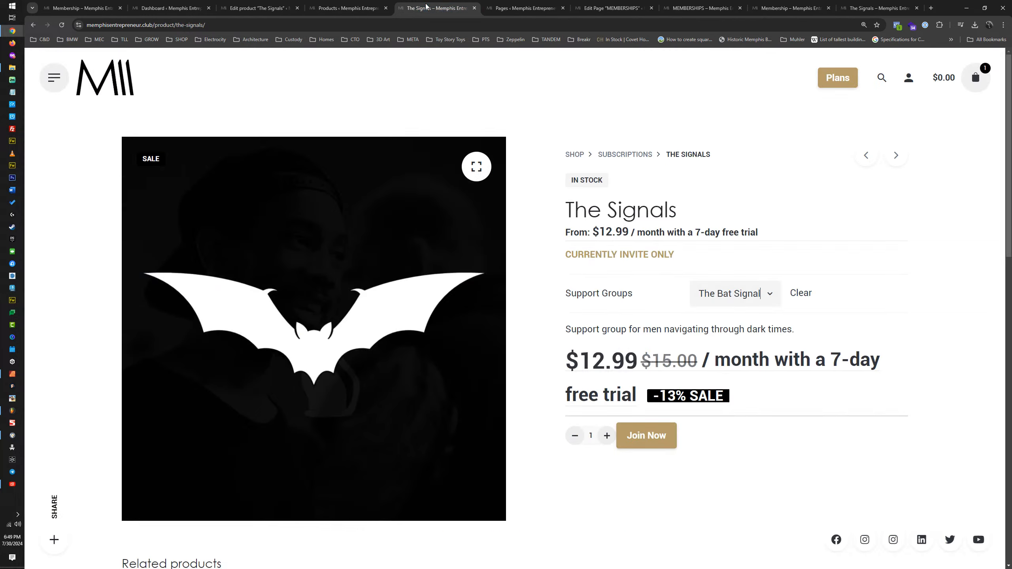
pyautogui.click(737, 310)
pyautogui.click(742, 295)
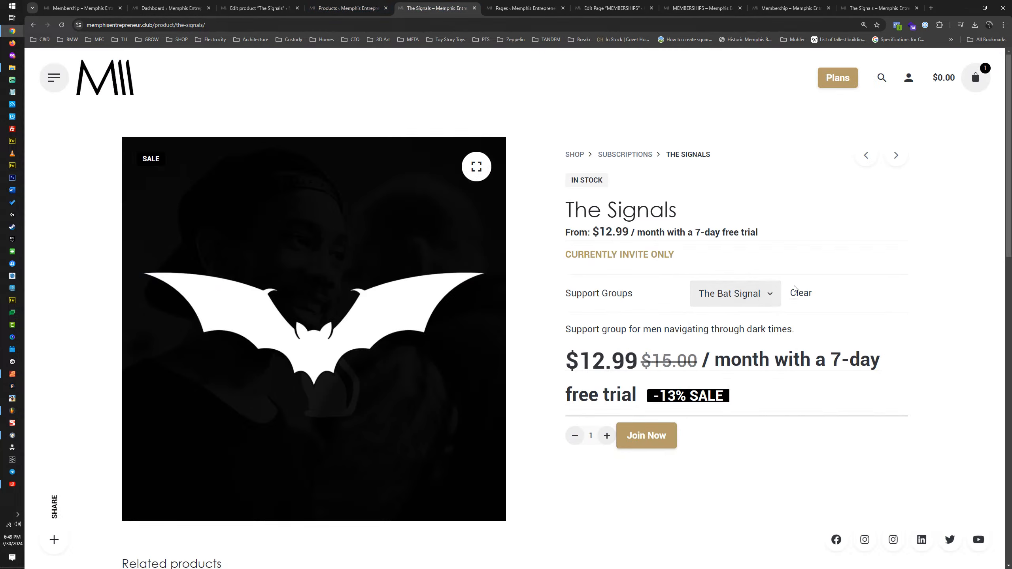
pyautogui.click(654, 437)
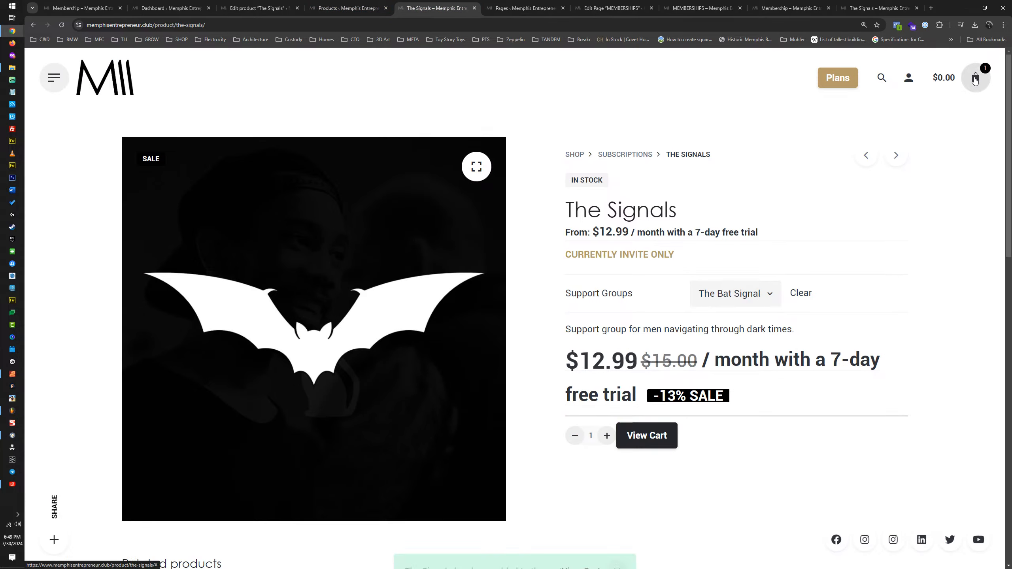
pyautogui.click(975, 79)
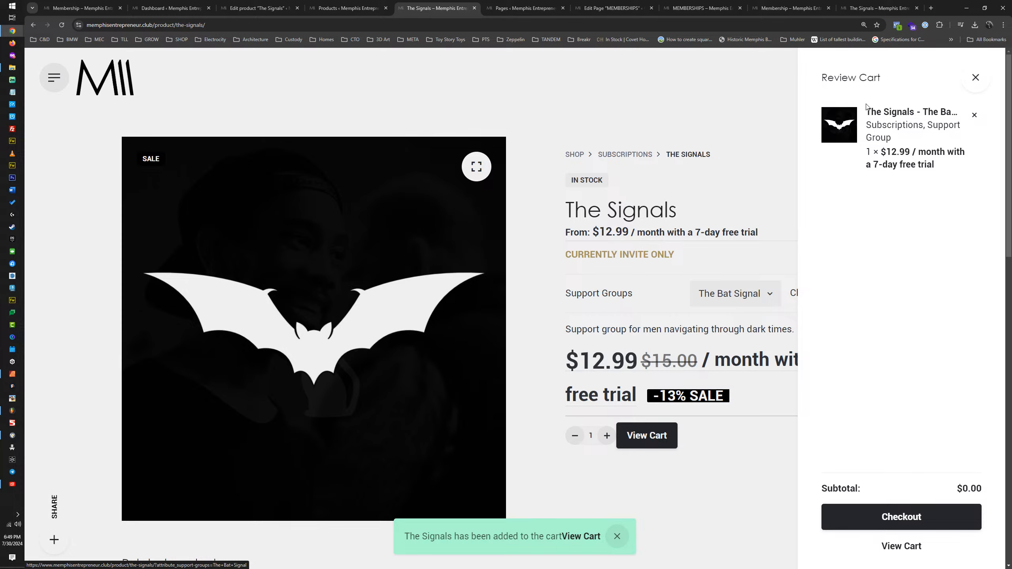
# Step: Reload the product page, add The Bat Signal option to the cart again and review the cart entry
pyautogui.click(62, 26)
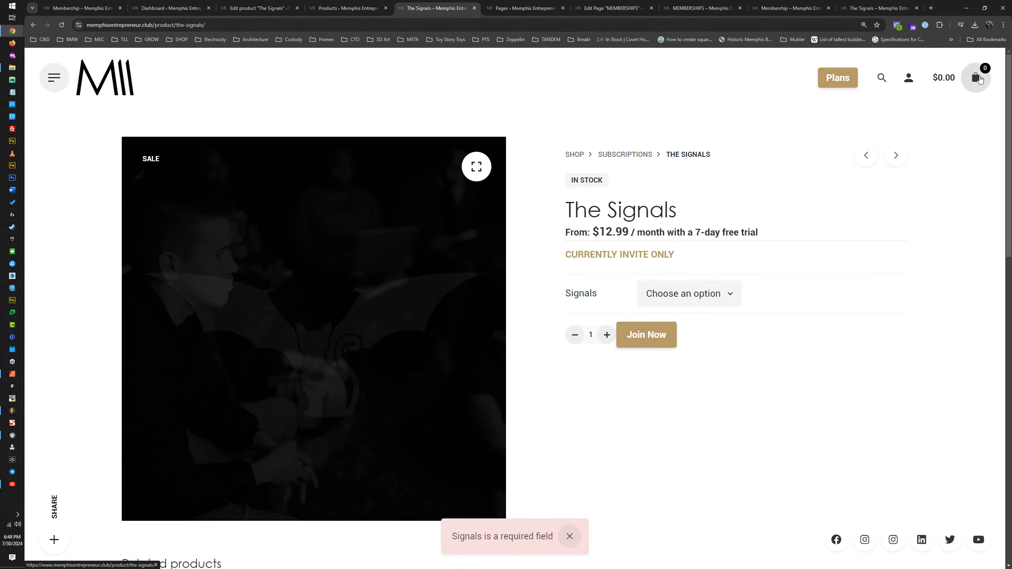
pyautogui.click(979, 78)
pyautogui.click(978, 78)
pyautogui.click(680, 295)
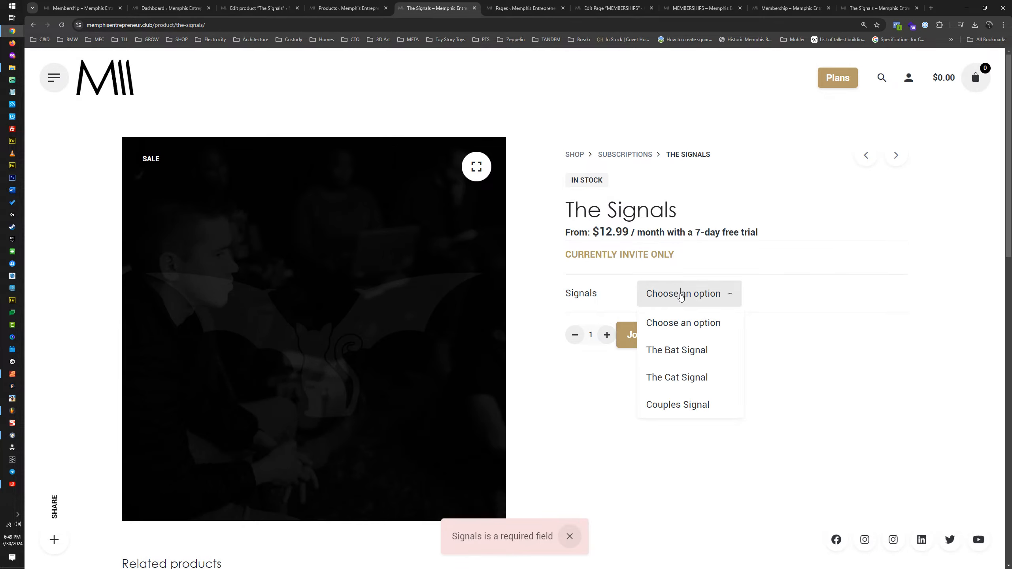
pyautogui.click(671, 350)
pyautogui.click(646, 438)
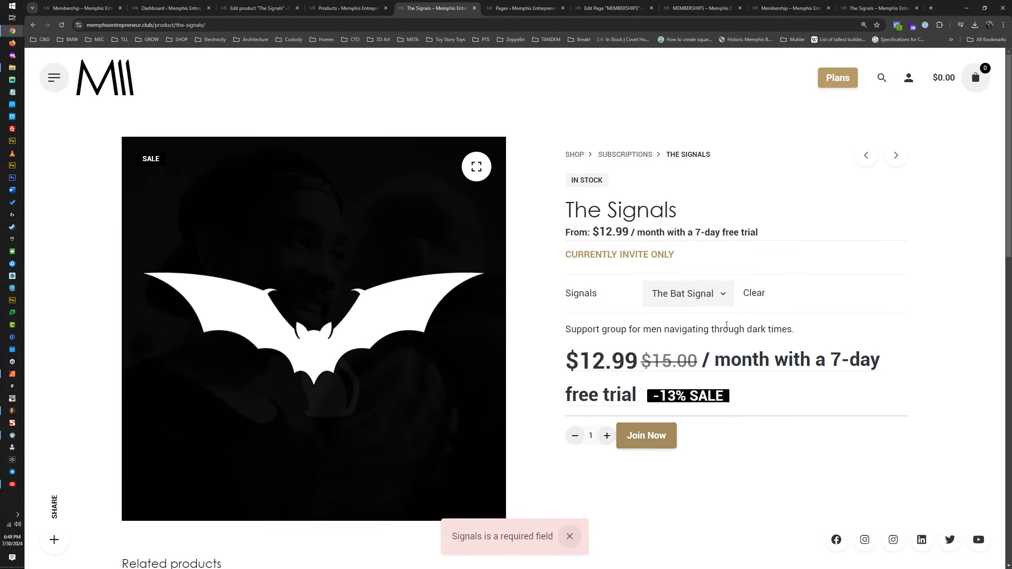
pyautogui.click(973, 84)
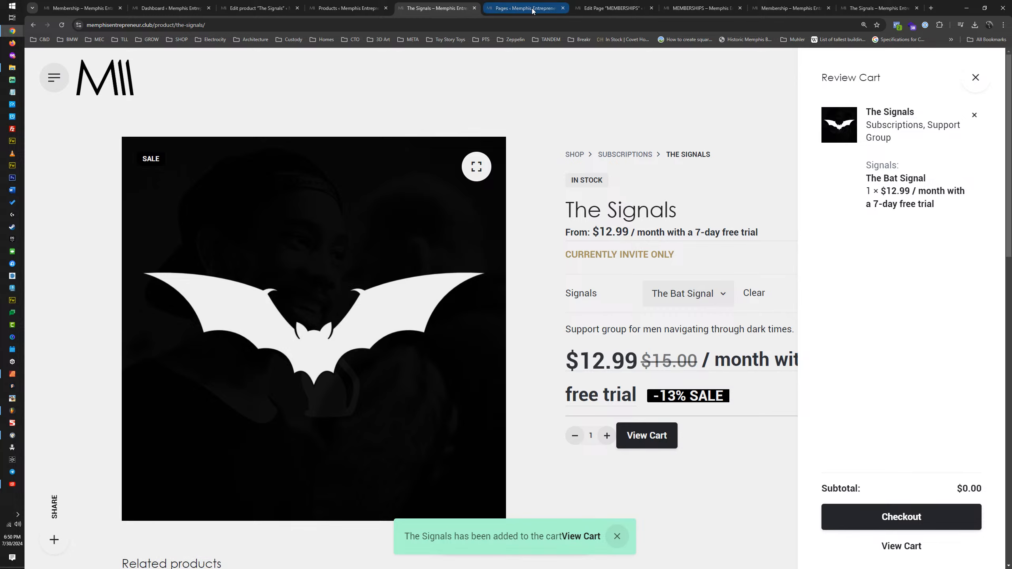
# Step: Test the product URL with the attribute and value written as "attribute_signals=The+Bat+Signal"
pyautogui.click(881, 8)
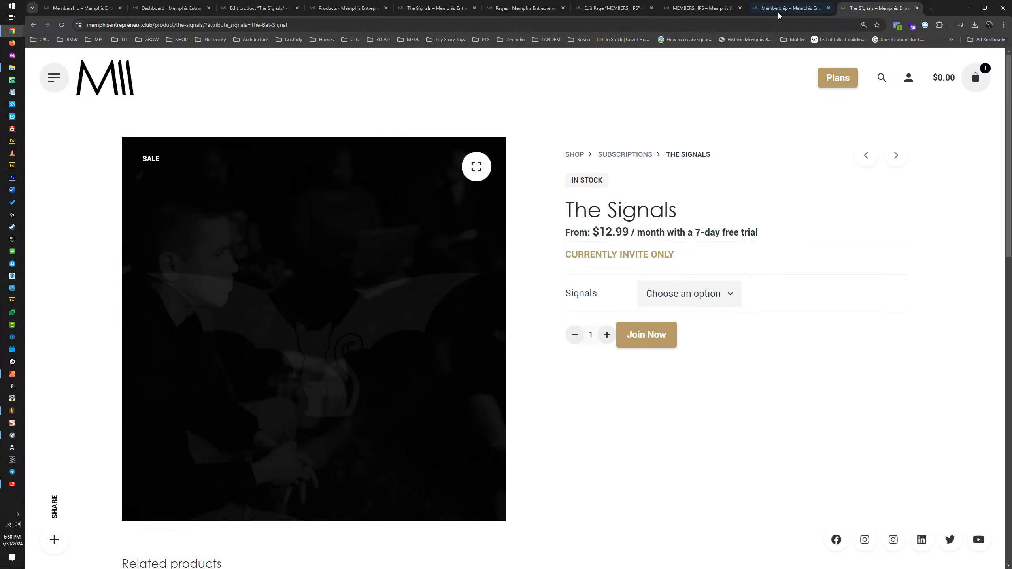
pyautogui.click(260, 25)
pyautogui.doubleClick(260, 25)
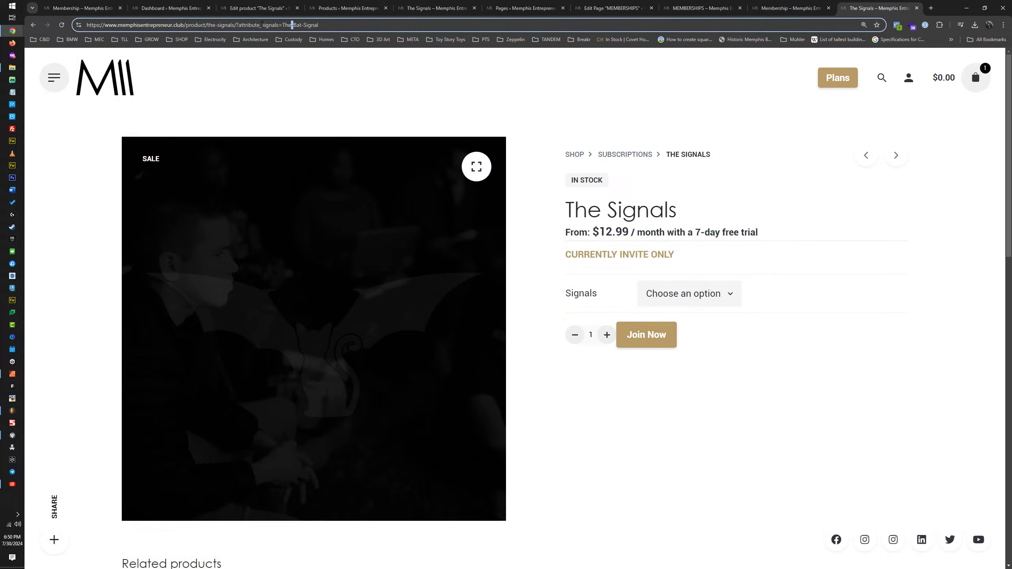
pyautogui.write('+Bat')
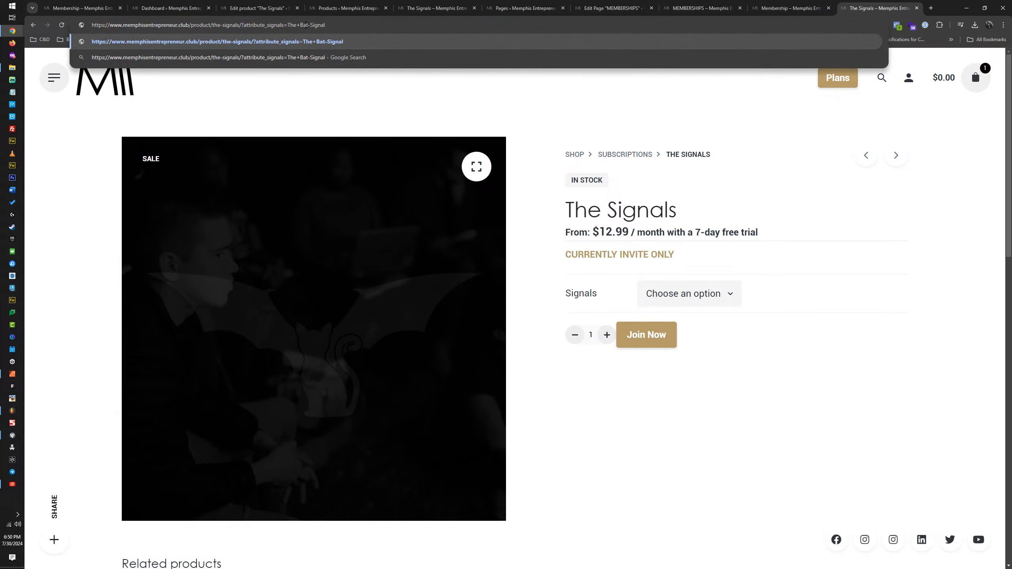
pyautogui.write('+')
pyautogui.moveTo(335, 24); pyautogui.dragTo(195, 31)
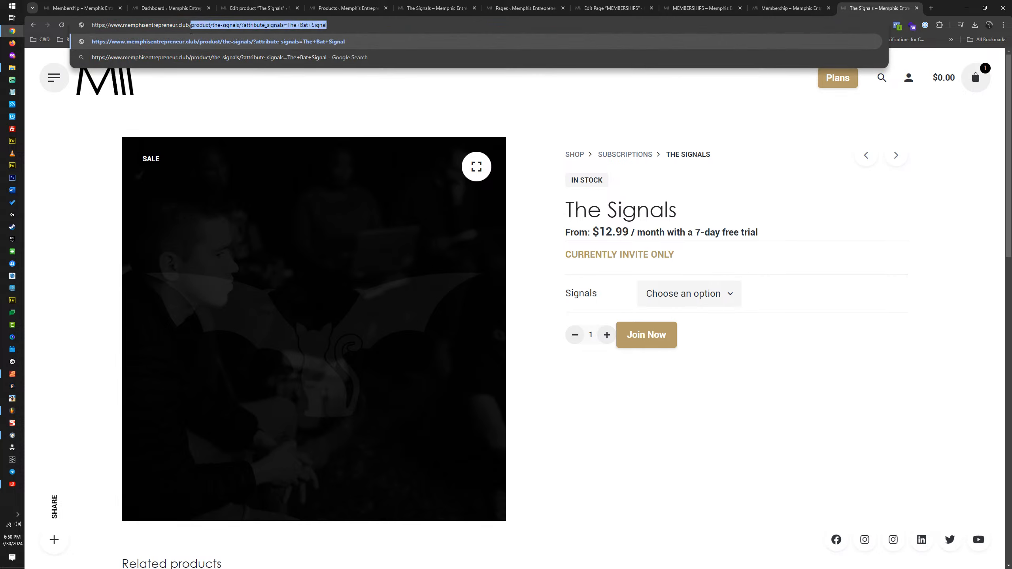
pyautogui.press('Return')
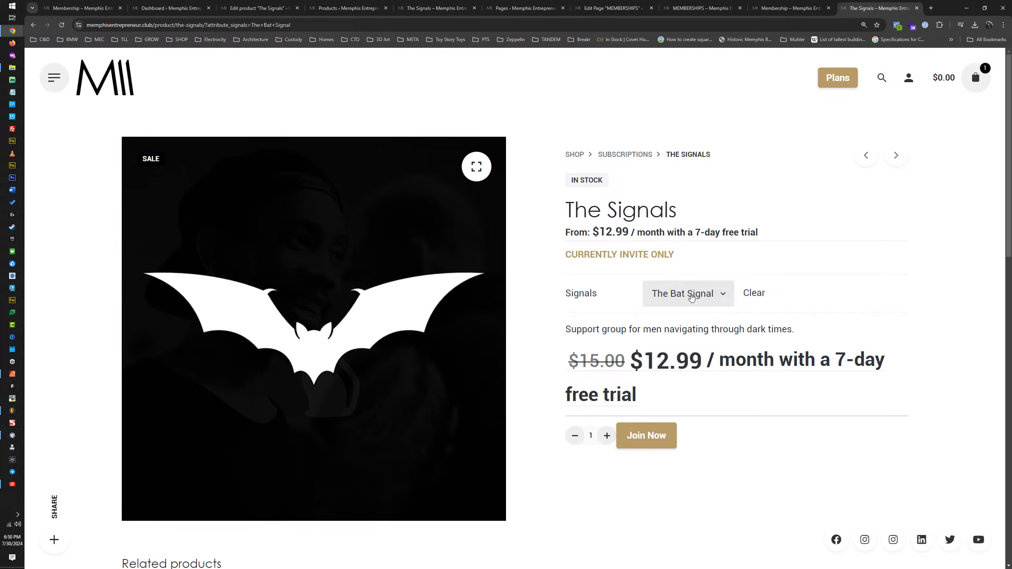
# Step: Test the product URL with the attribute value changed to "The+Cat+Signal"
pyautogui.doubleClick(272, 24)
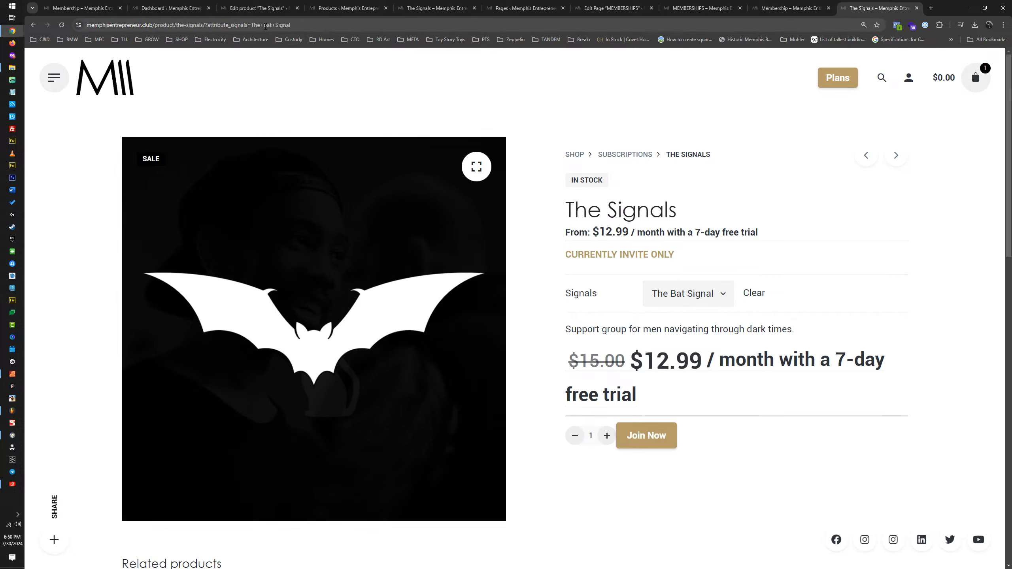
pyautogui.write('Cat')
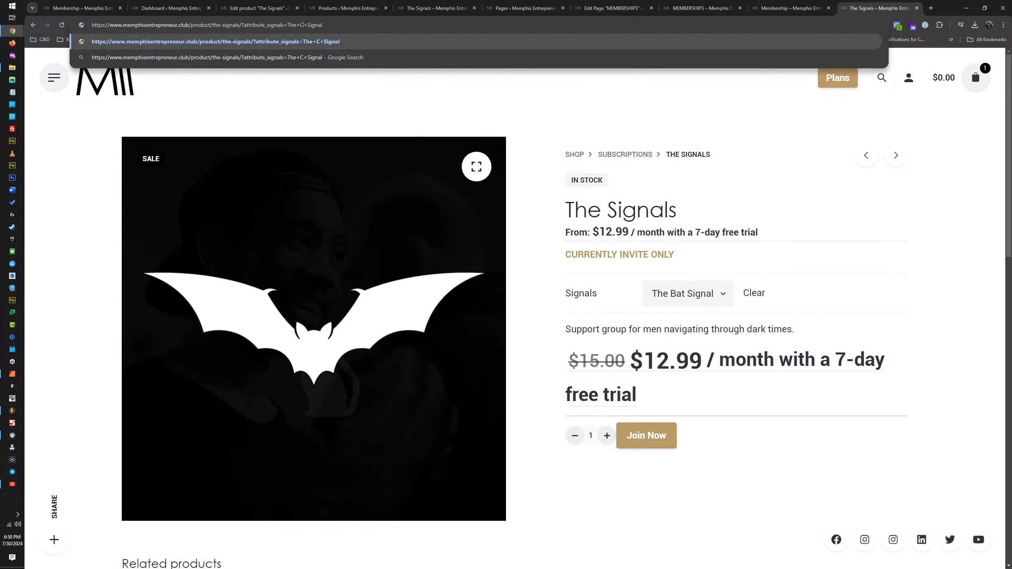
pyautogui.press('Return')
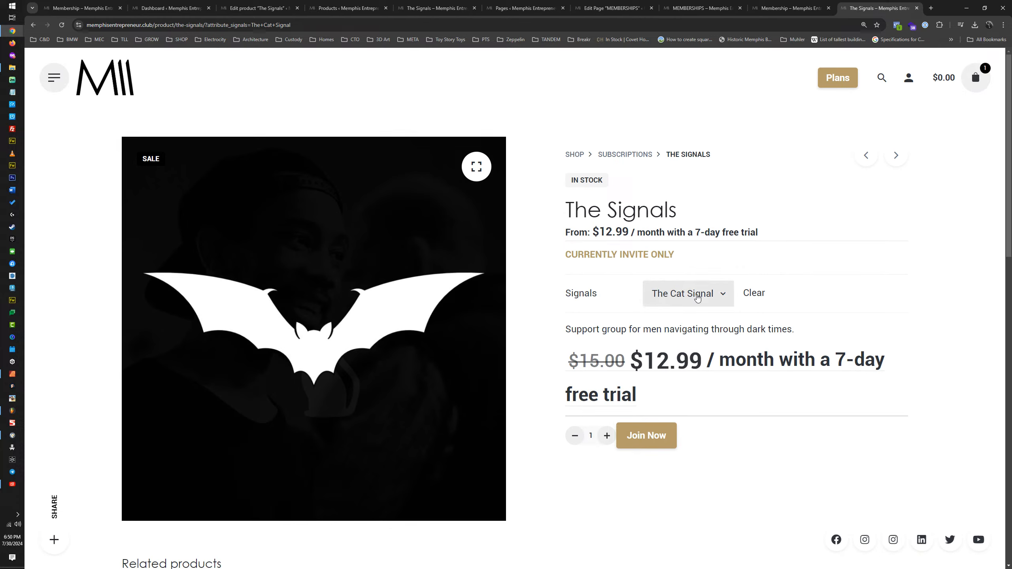
# Step: Switch the Signals option between The Cat Signal, The Bat Signal and Couples Signal to check the displayed image and description
pyautogui.click(698, 298)
pyautogui.click(685, 381)
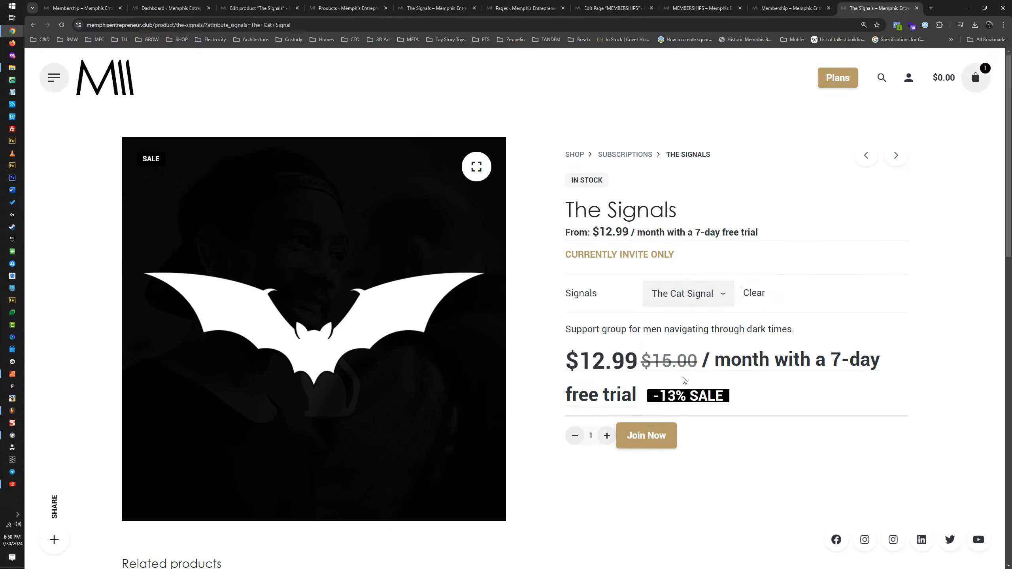
pyautogui.click(683, 301)
pyautogui.click(684, 351)
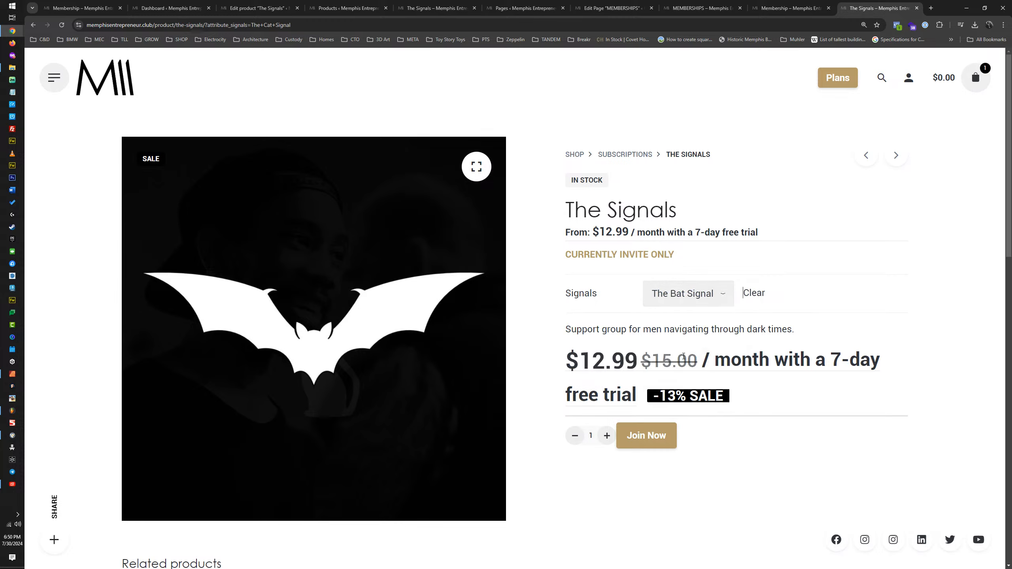
pyautogui.click(694, 297)
pyautogui.click(683, 403)
pyautogui.click(689, 293)
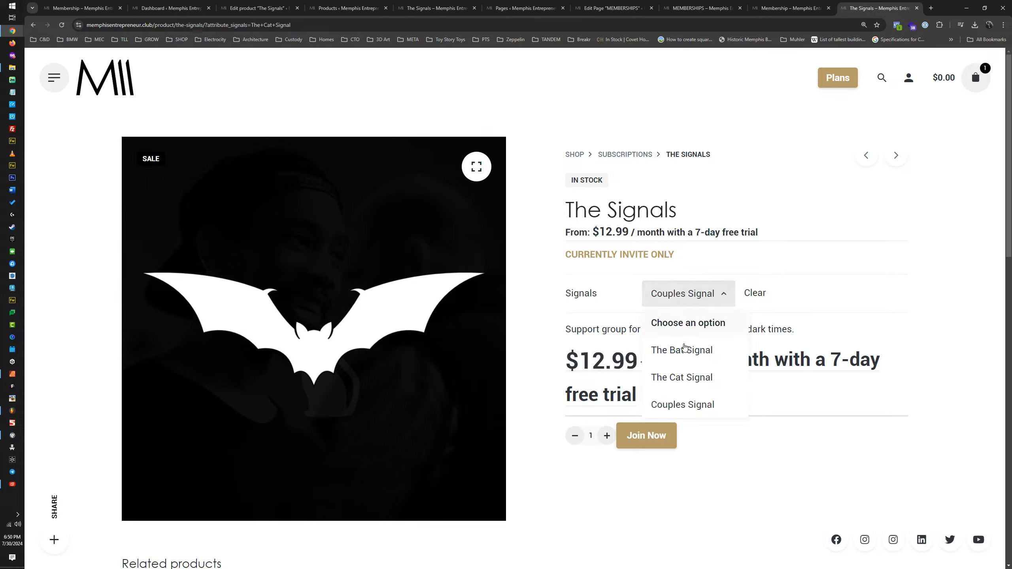
pyautogui.click(684, 348)
pyautogui.click(686, 295)
pyautogui.click(684, 378)
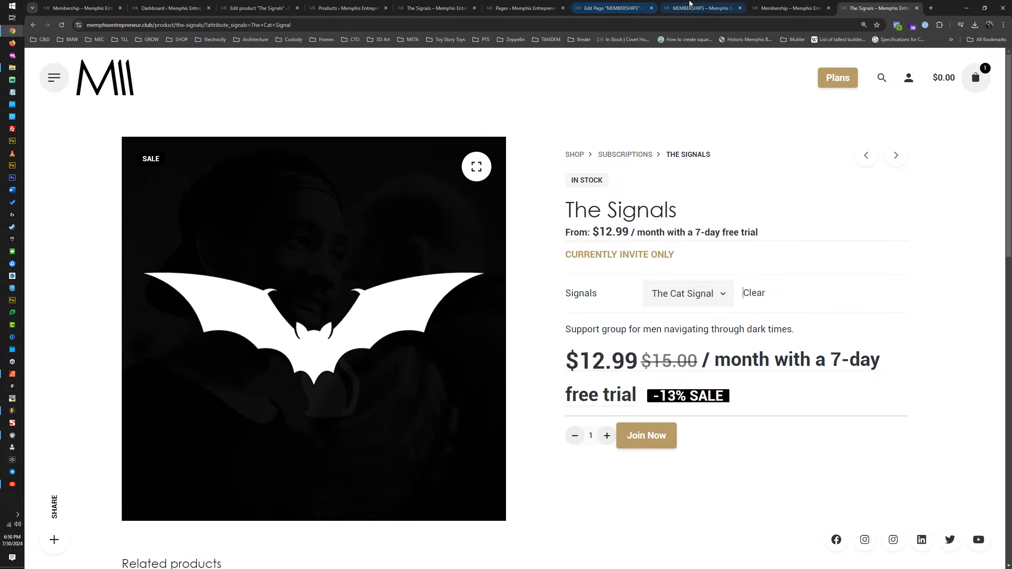
# Step: Reload the "The+Cat+Signal" product URL and recheck the image when switching between The Bat Signal and The Cat Signal
pyautogui.click(429, 8)
pyautogui.click(347, 7)
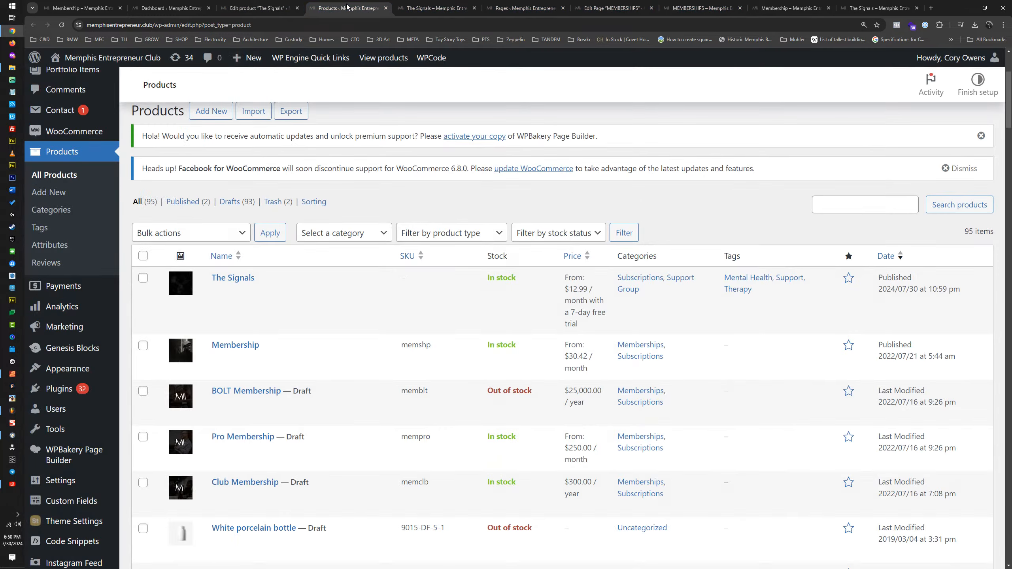
pyautogui.click(434, 8)
pyautogui.click(879, 8)
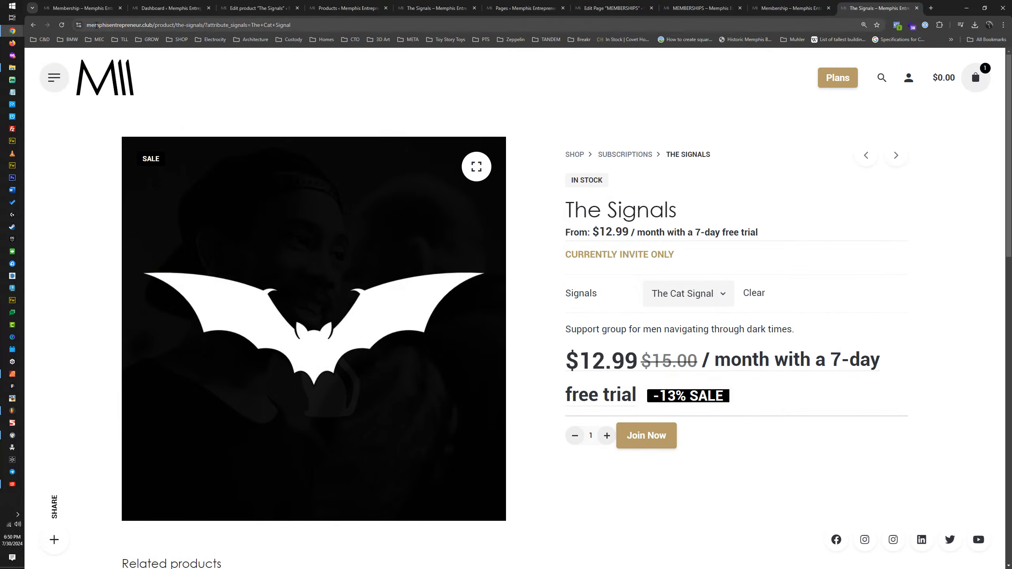
pyautogui.press('Return')
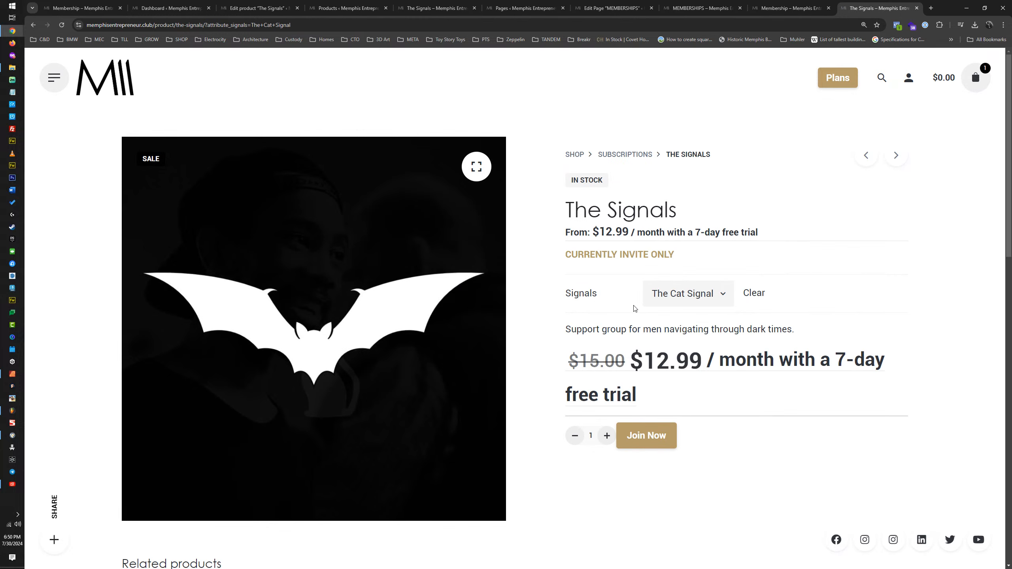
pyautogui.click(677, 295)
pyautogui.click(683, 350)
pyautogui.click(681, 299)
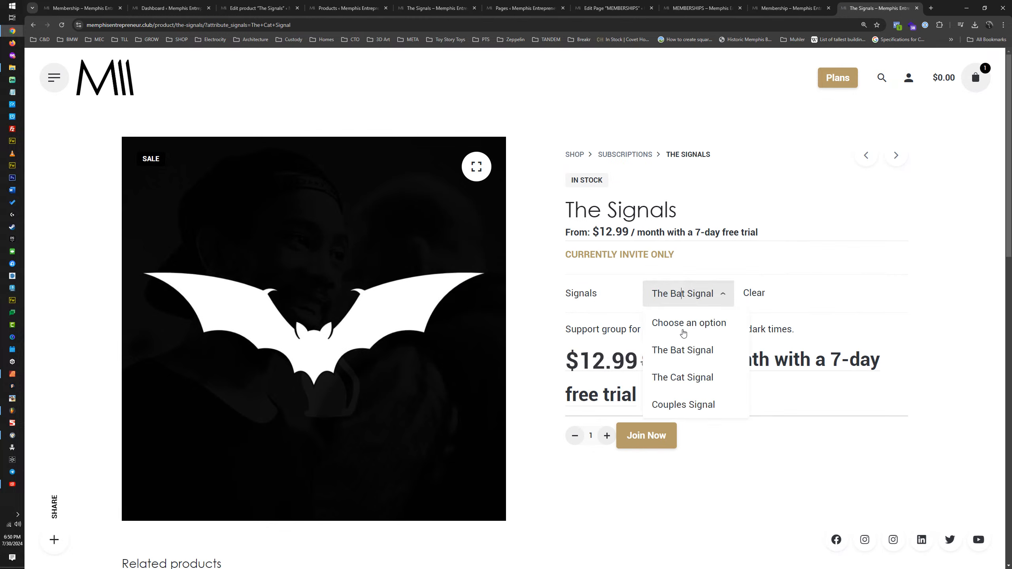
pyautogui.click(679, 376)
# Step: Assign The Bat Signal to variation #10019454 in The Signals product data
pyautogui.click(259, 7)
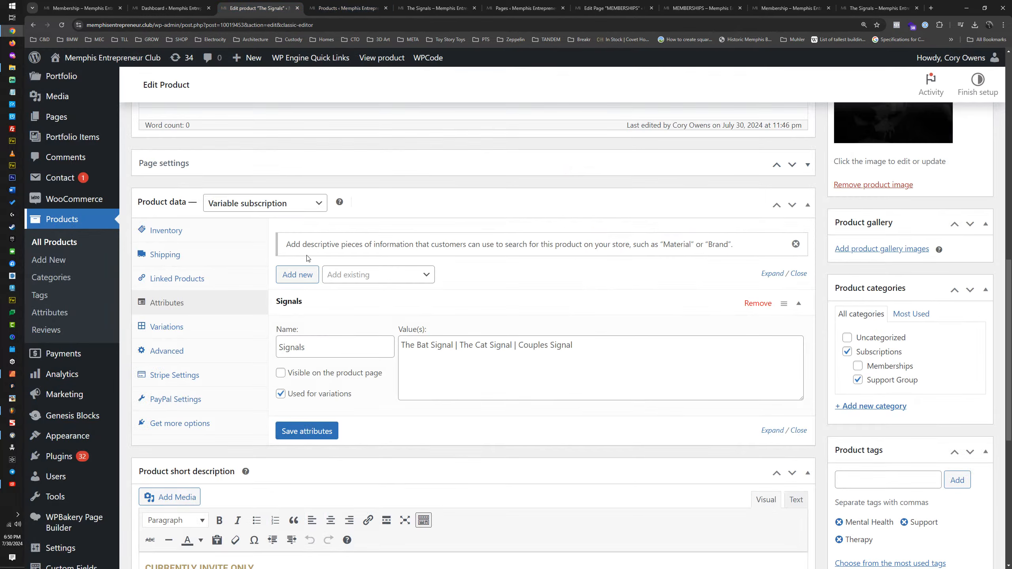
pyautogui.click(171, 326)
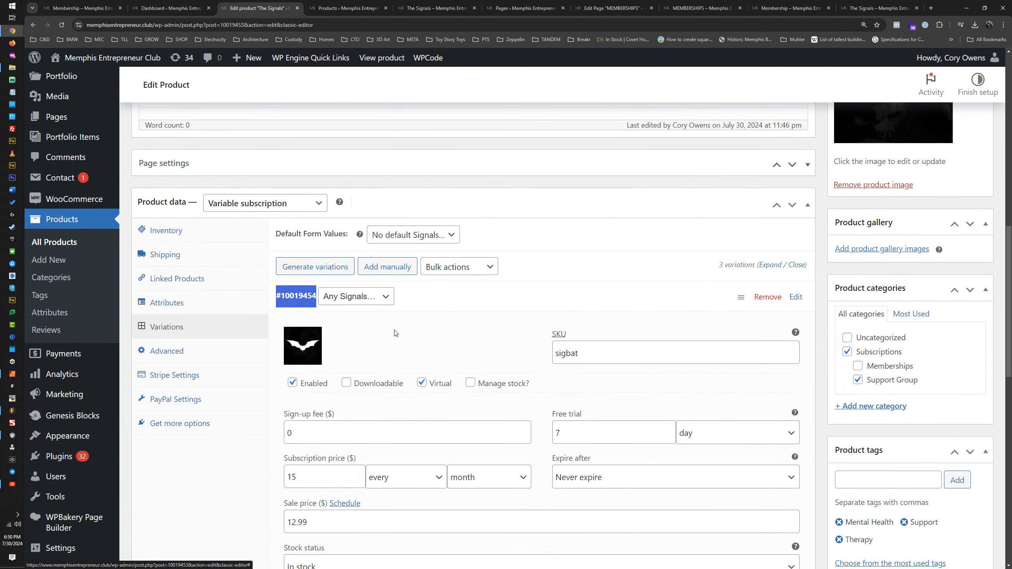
pyautogui.click(439, 298)
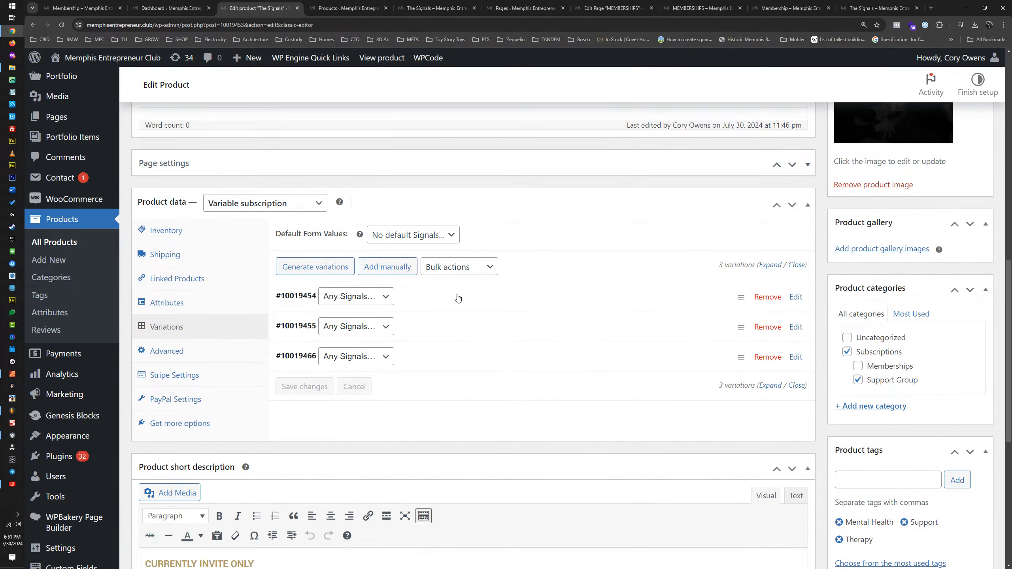
pyautogui.click(352, 298)
pyautogui.click(363, 321)
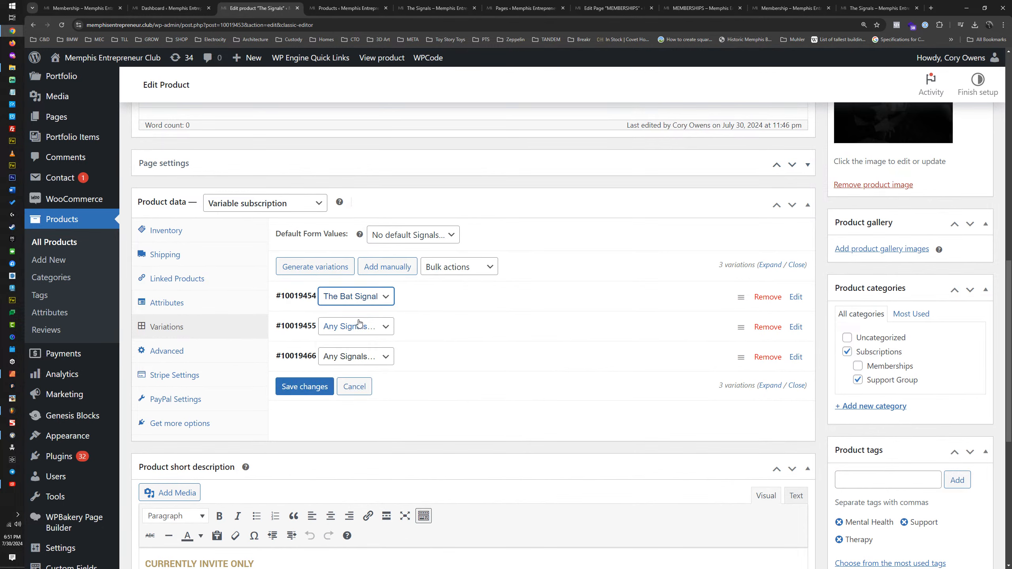
pyautogui.click(393, 307)
pyautogui.click(428, 300)
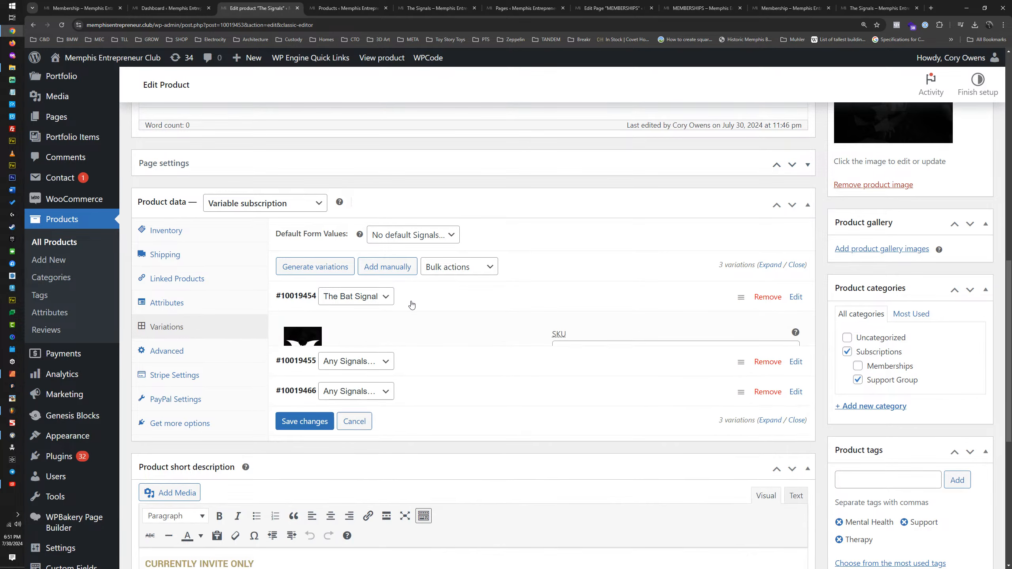
# Step: Assign The Cat Signal to variation #10019455 and Couples Signal to variation #10019466
pyautogui.click(356, 327)
pyautogui.click(351, 361)
pyautogui.click(417, 334)
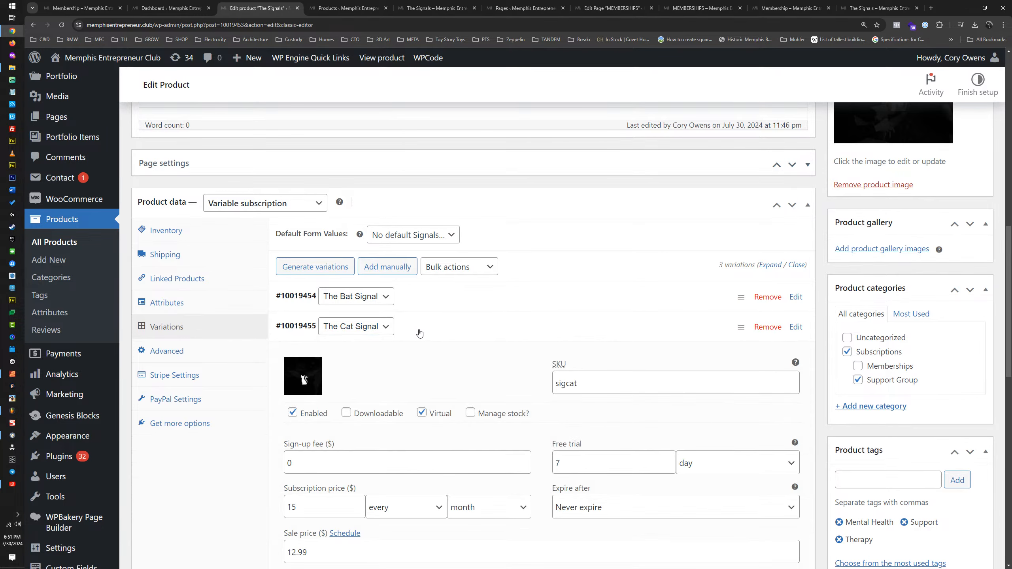
pyautogui.click(418, 334)
pyautogui.click(353, 356)
pyautogui.click(353, 401)
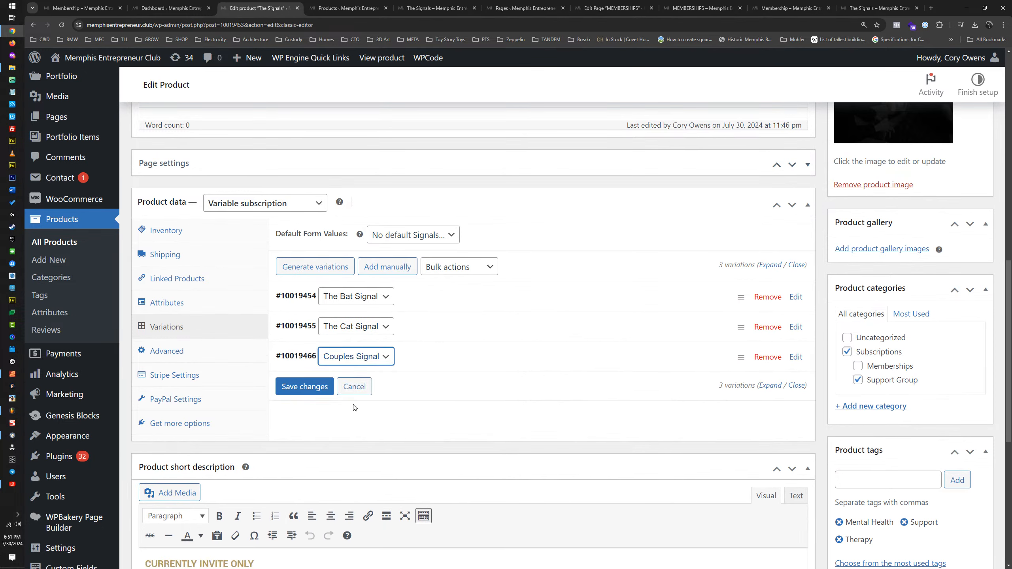
# Step: Update The Signals product to save the variation assignments
pyautogui.click(417, 360)
pyautogui.click(432, 357)
pyautogui.scroll(7, 432, 357)
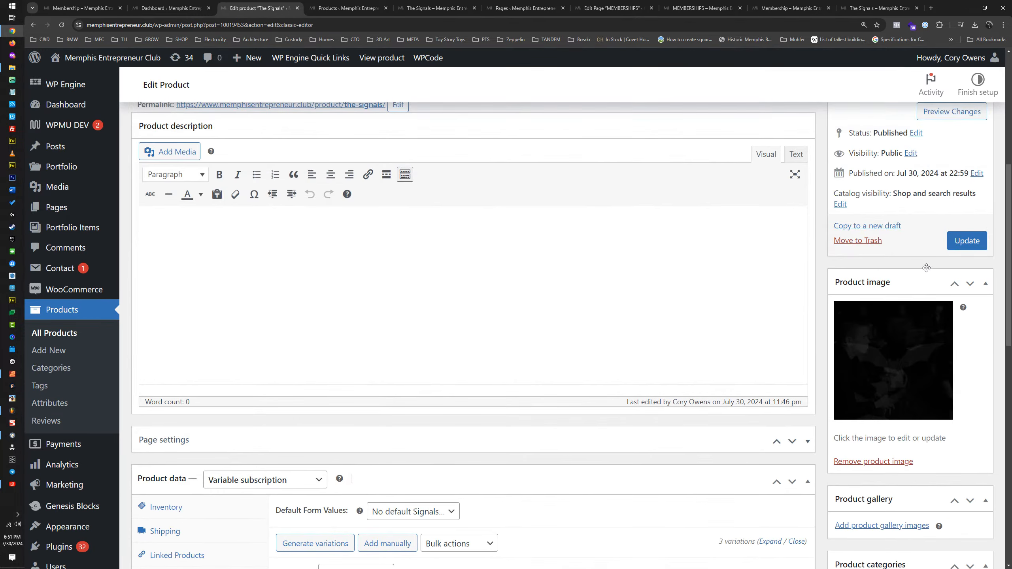
pyautogui.click(969, 246)
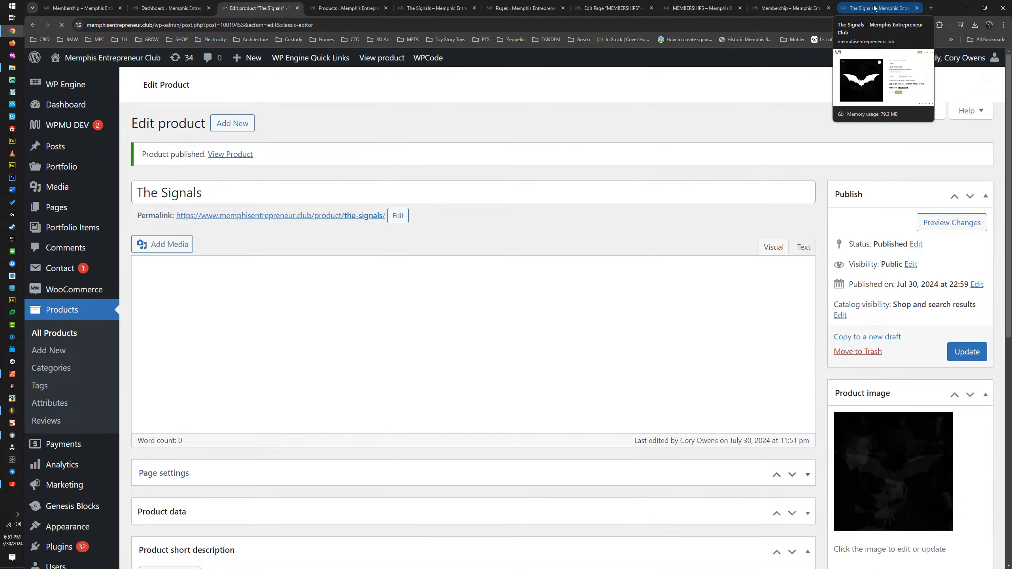
# Step: Load The Signals product page with attribute_signals=The+Bat+Signal in its URL to check the preselected variation
pyautogui.click(874, 8)
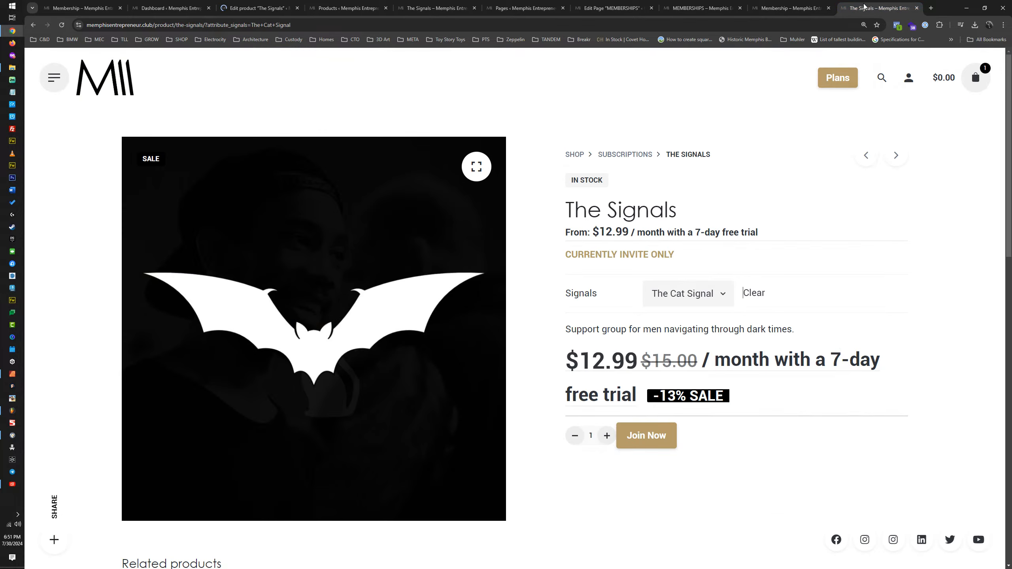
pyautogui.click(298, 25)
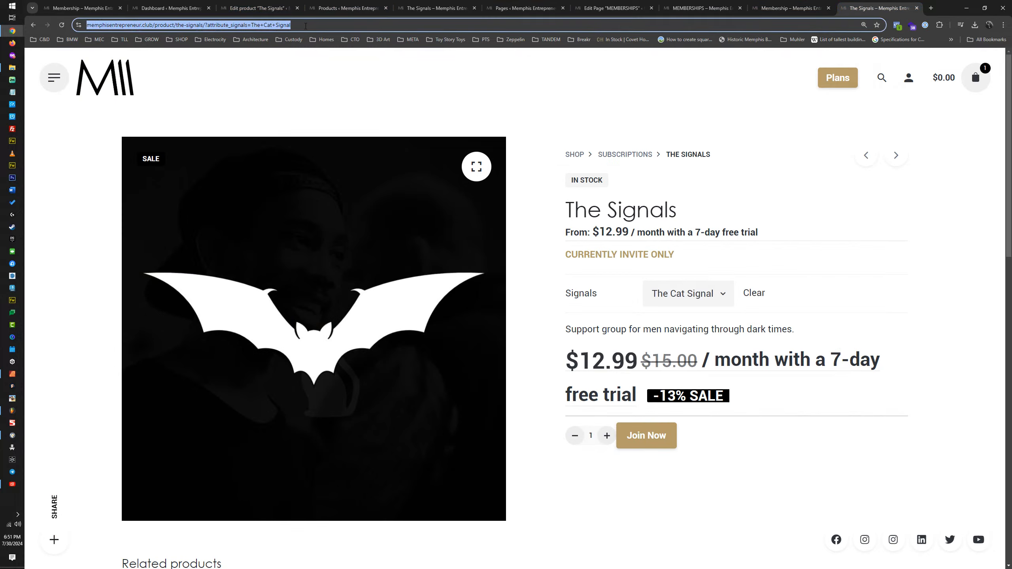
pyautogui.click(265, 26)
pyautogui.doubleClick(299, 25)
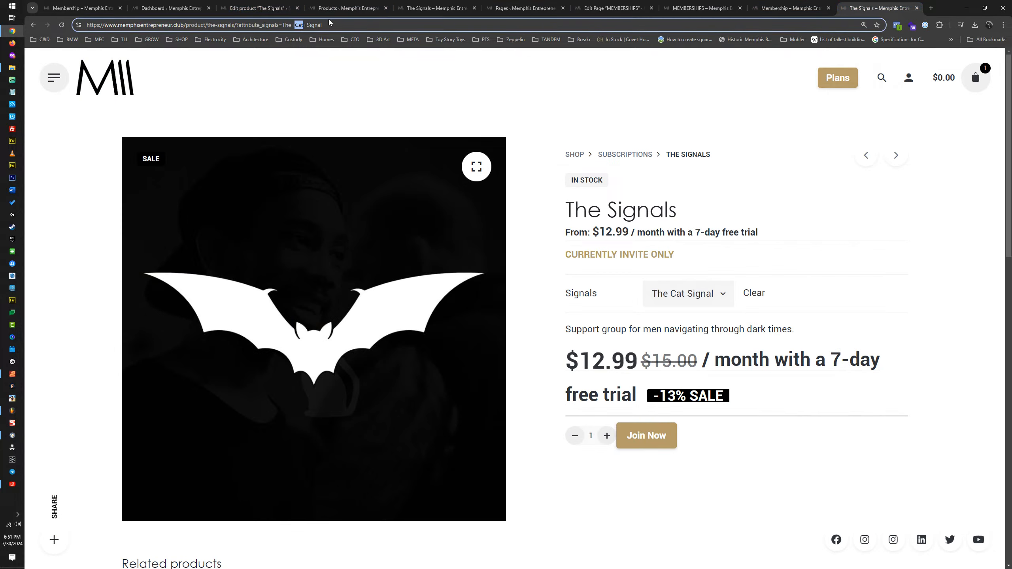
pyautogui.write('Bat')
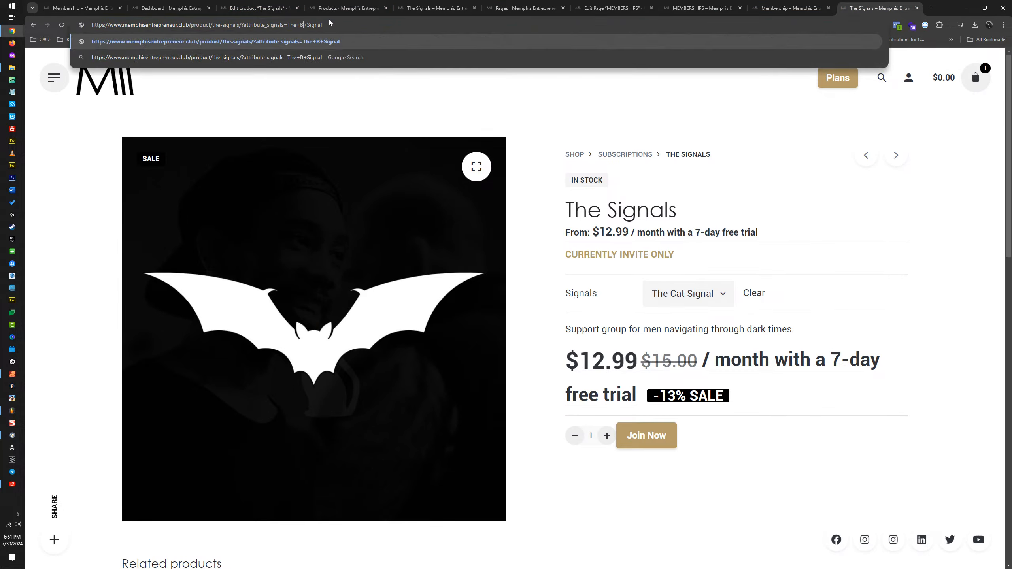
pyautogui.press('Return')
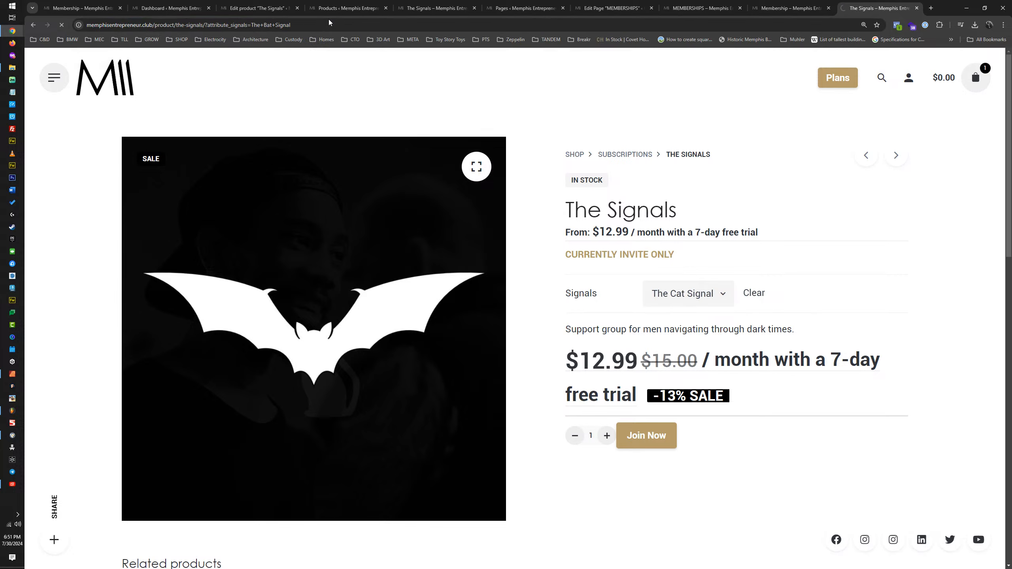
# Step: Load the product URL with attribute_signals=The+Cat+Signal to check its image and description
pyautogui.click(268, 25)
pyautogui.click(268, 25)
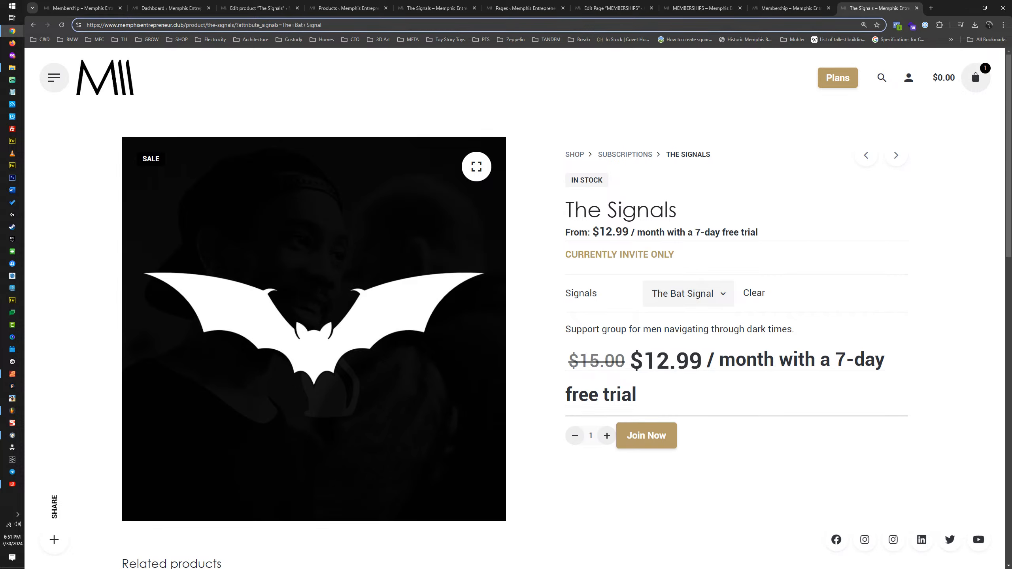
pyautogui.write('C')
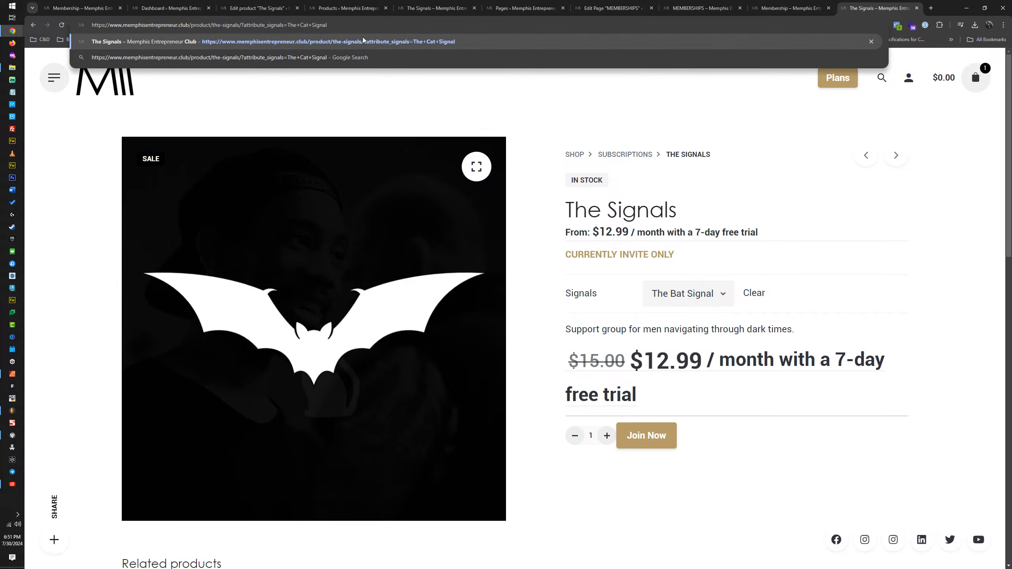
pyautogui.press('Return')
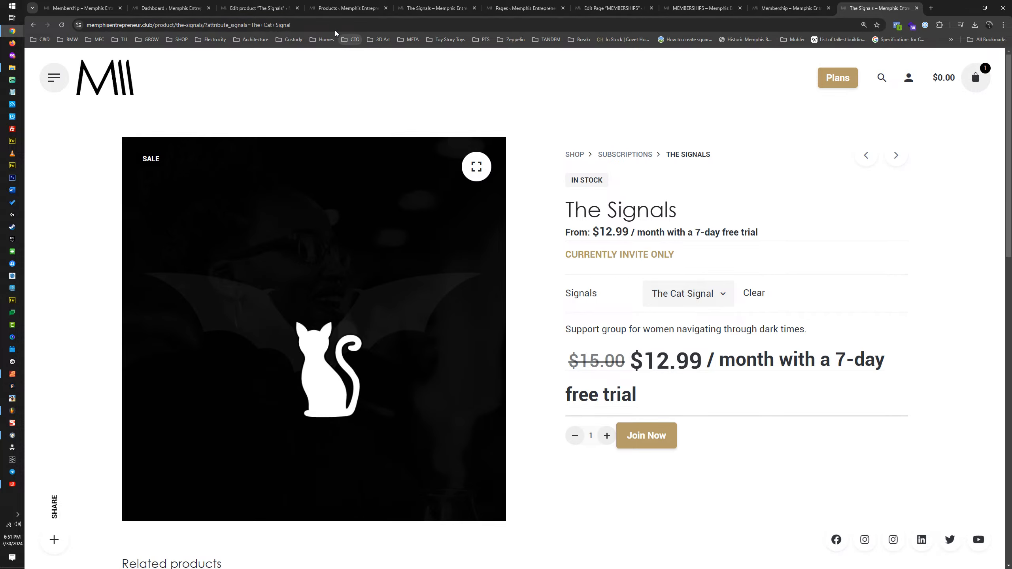
# Step: Test the couples variation's URL with The+Couples+Signal, then reload it with attribute_signals=Couples+Signal
pyautogui.doubleClick(301, 25)
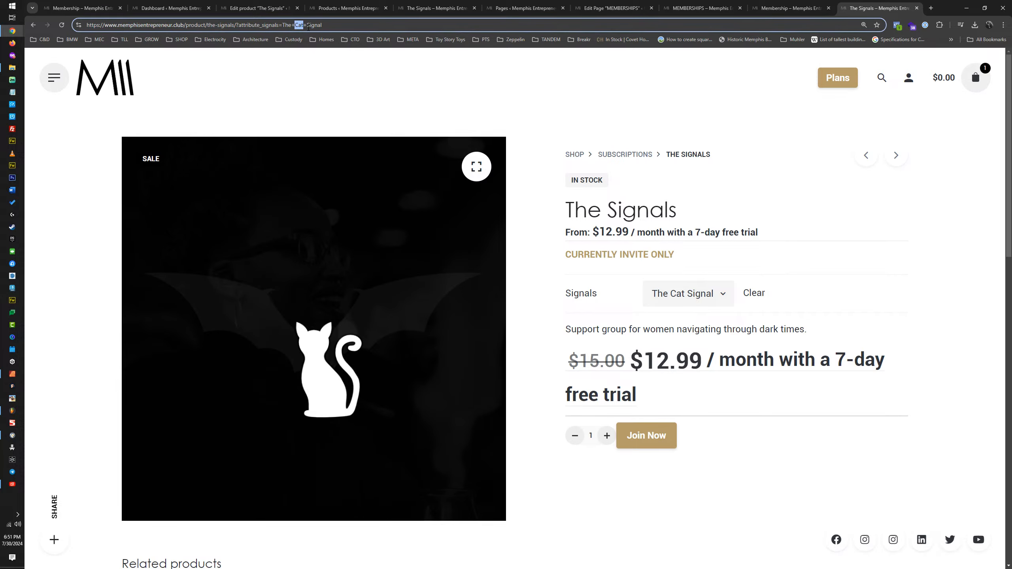
pyautogui.write('Couples')
pyautogui.press('Return')
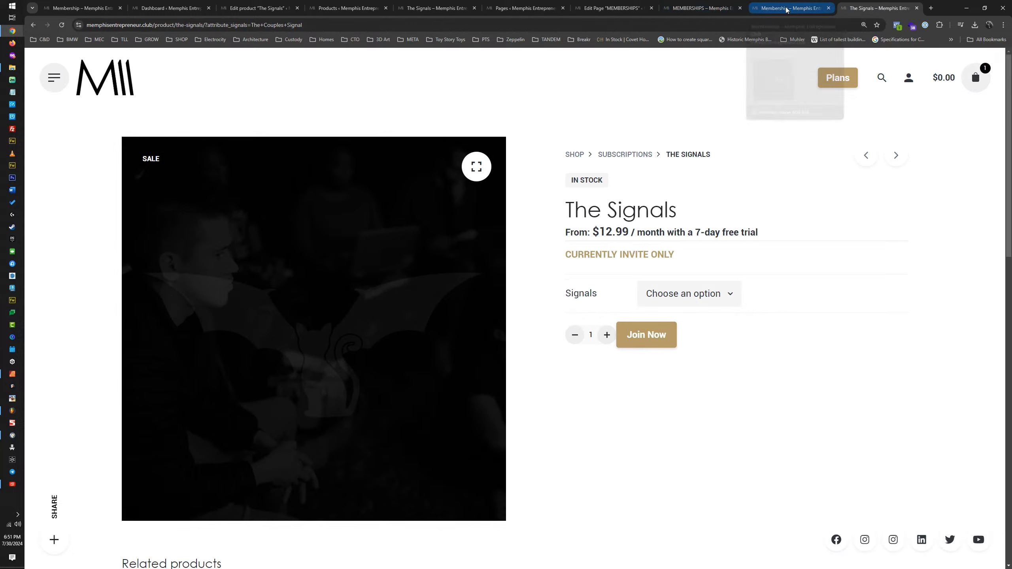
pyautogui.doubleClick(262, 25)
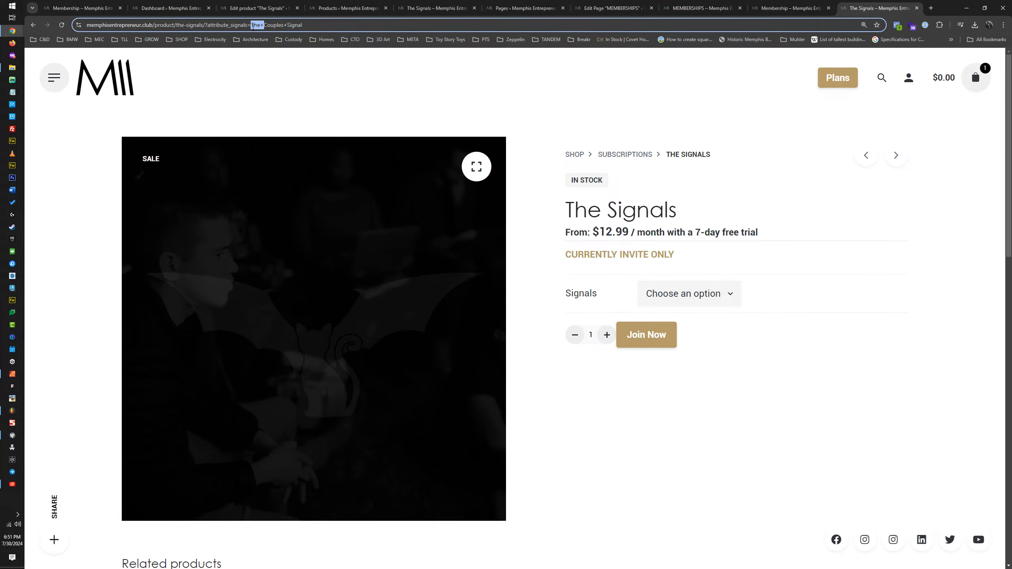
pyautogui.press('BackSpace')
pyautogui.press('Return')
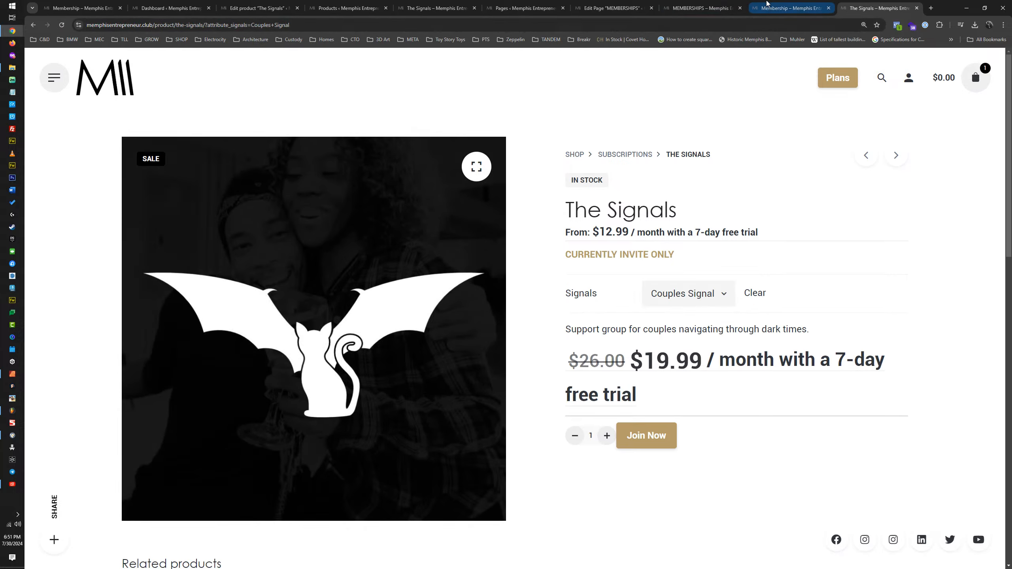
# Step: On the MEMBERSHIPS edit page, change The BAT SIGNAL button's link URL to /product/the-signals/?attribute_signals=The+Bat+Signal
pyautogui.click(514, 8)
pyautogui.click(414, 5)
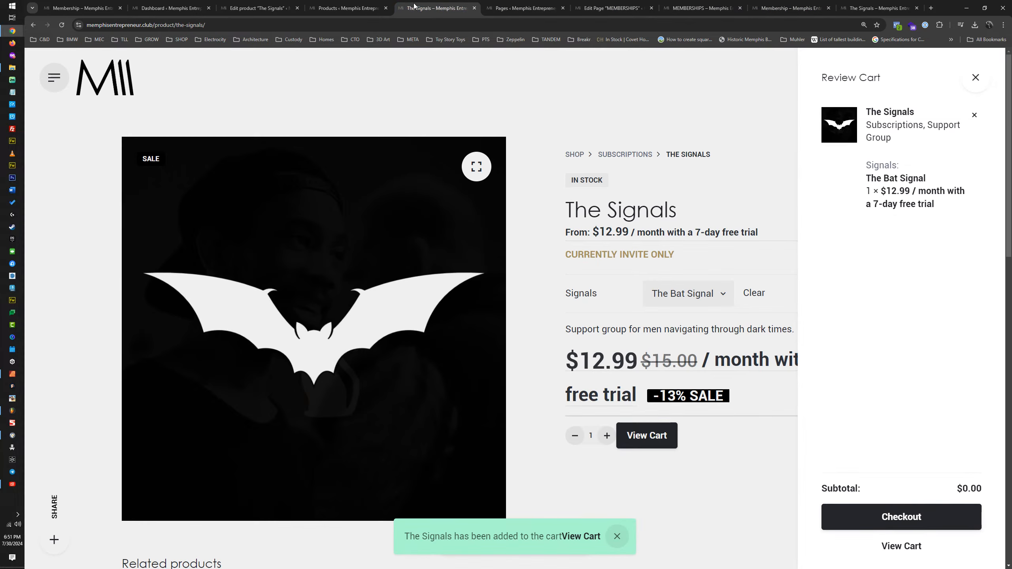
pyautogui.click(522, 8)
pyautogui.click(603, 8)
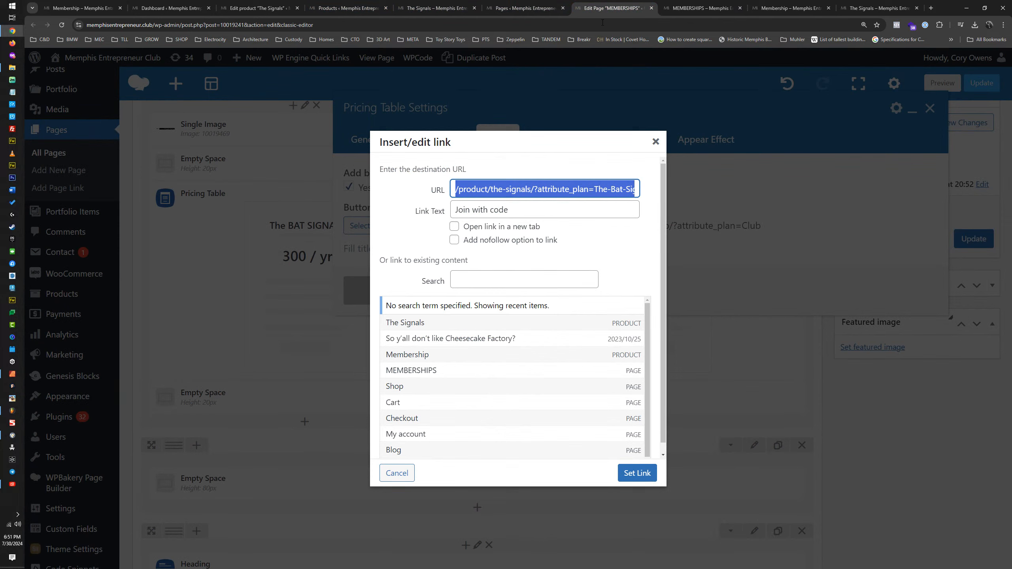
pyautogui.click(504, 192)
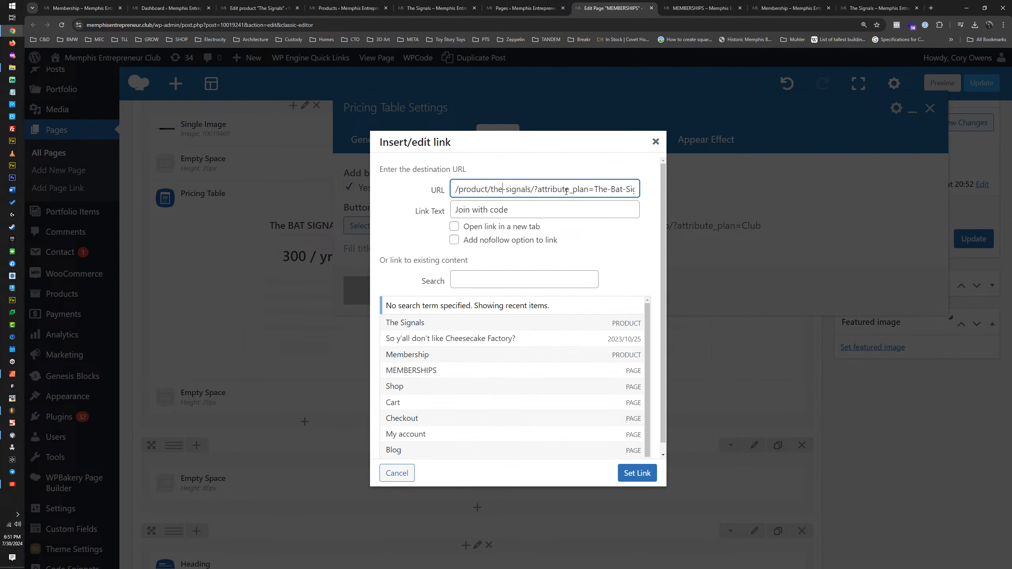
pyautogui.moveTo(573, 191); pyautogui.dragTo(591, 190)
pyautogui.write('signals')
pyautogui.hotkey('shift', 'Right')
pyautogui.write('+')
pyautogui.hotkey('shift', 'Right')
pyautogui.write('+Signal')
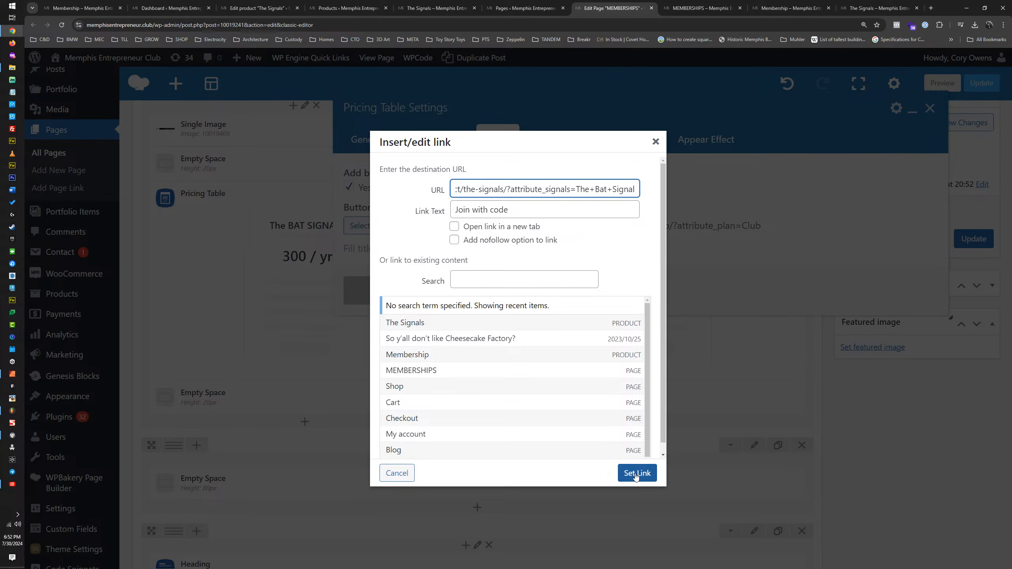
# Step: Copy the complete link URL, apply the link and save The BAT SIGNAL pricing table's settings
pyautogui.hotkey('ctrl', 'a')
pyautogui.hotkey('ctrl', 'c')
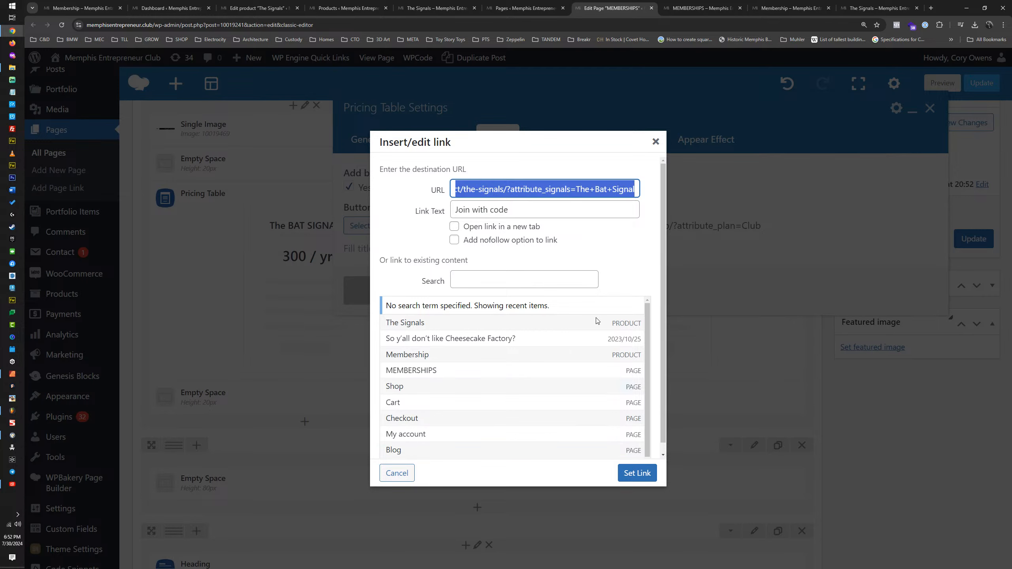
pyautogui.click(636, 473)
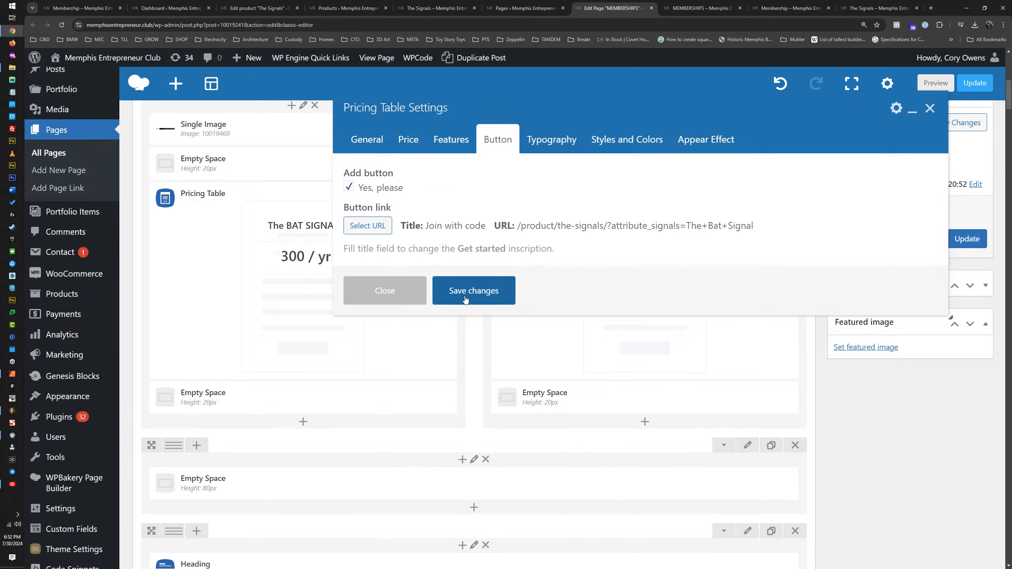
pyautogui.click(447, 142)
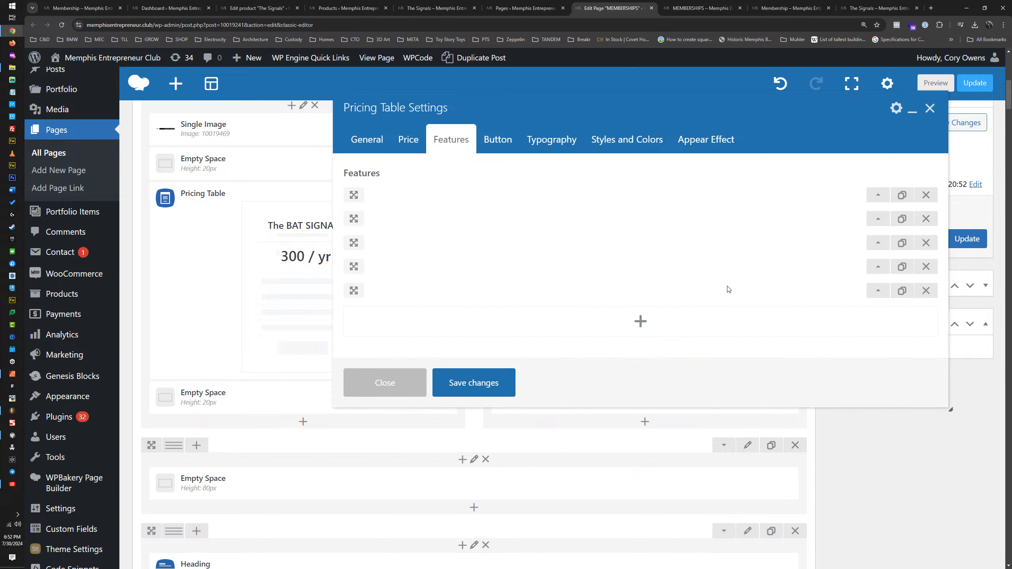
pyautogui.click(478, 382)
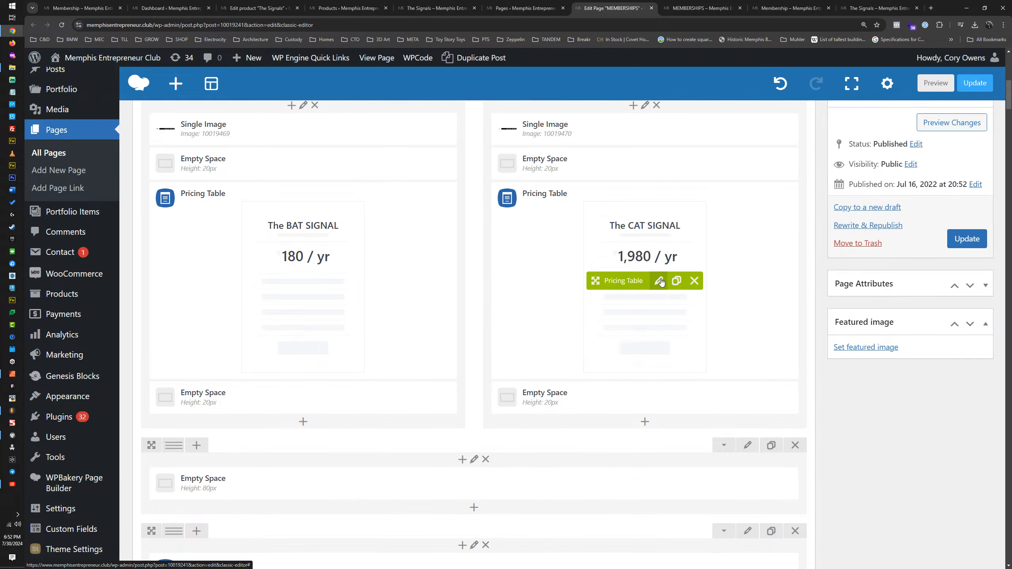
# Step: Change The CAT SIGNAL pricing table's button URL to /product/the-signals/?attribute_signals=The+Cat+Signal, reusing the copied link
pyautogui.click(659, 281)
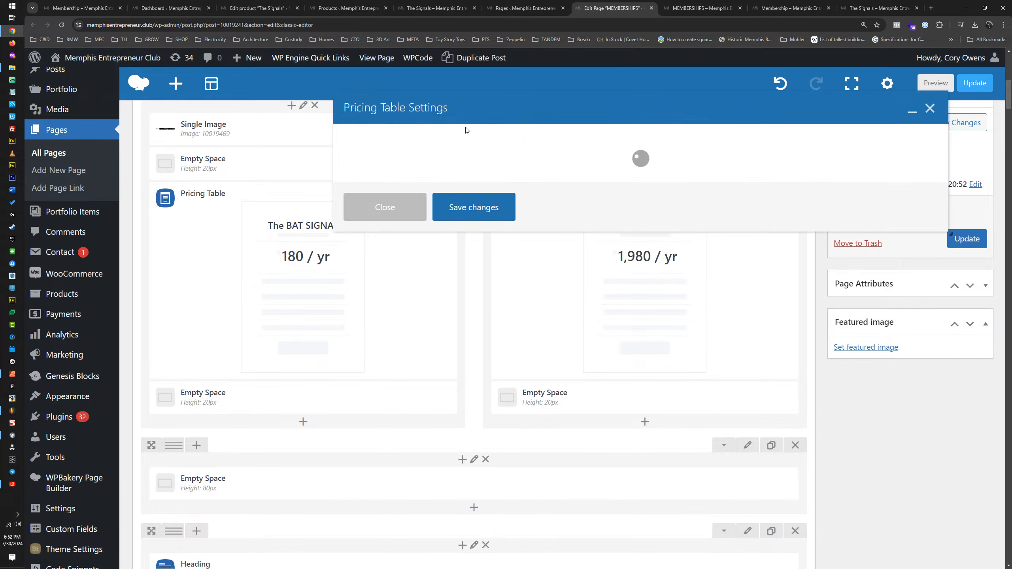
pyautogui.click(450, 141)
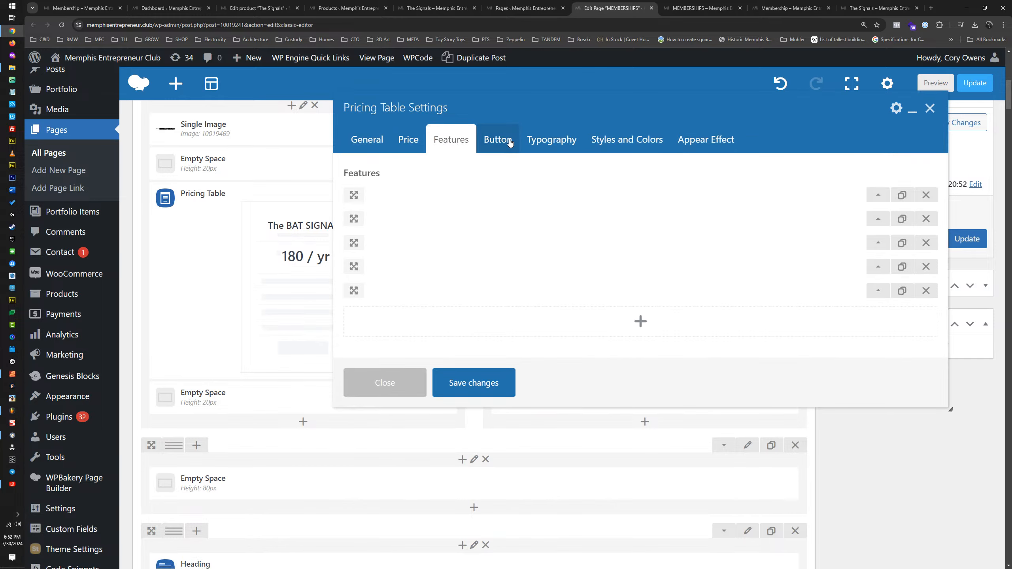
pyautogui.click(510, 143)
pyautogui.click(375, 231)
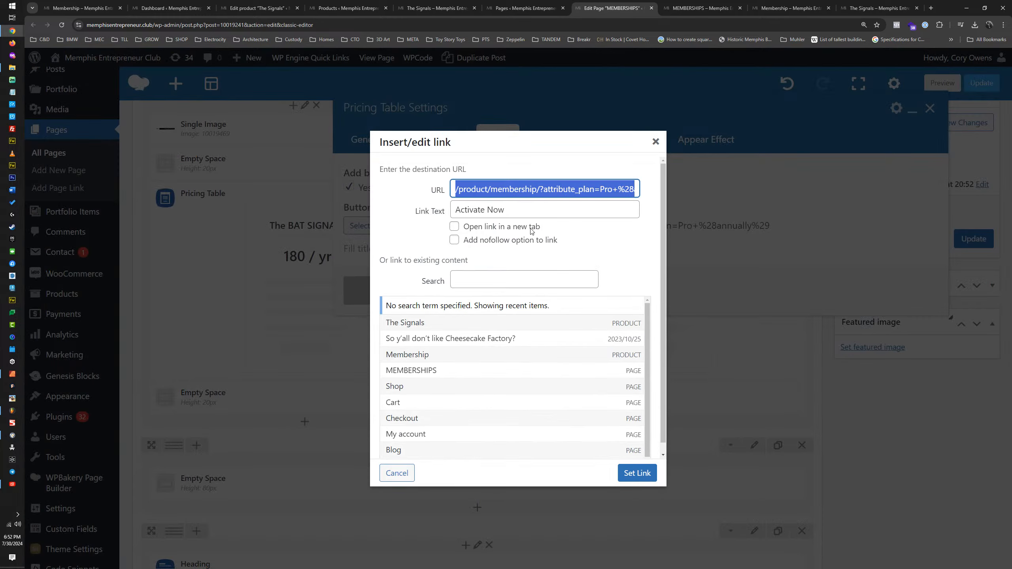
pyautogui.hotkey('ctrl', 'v')
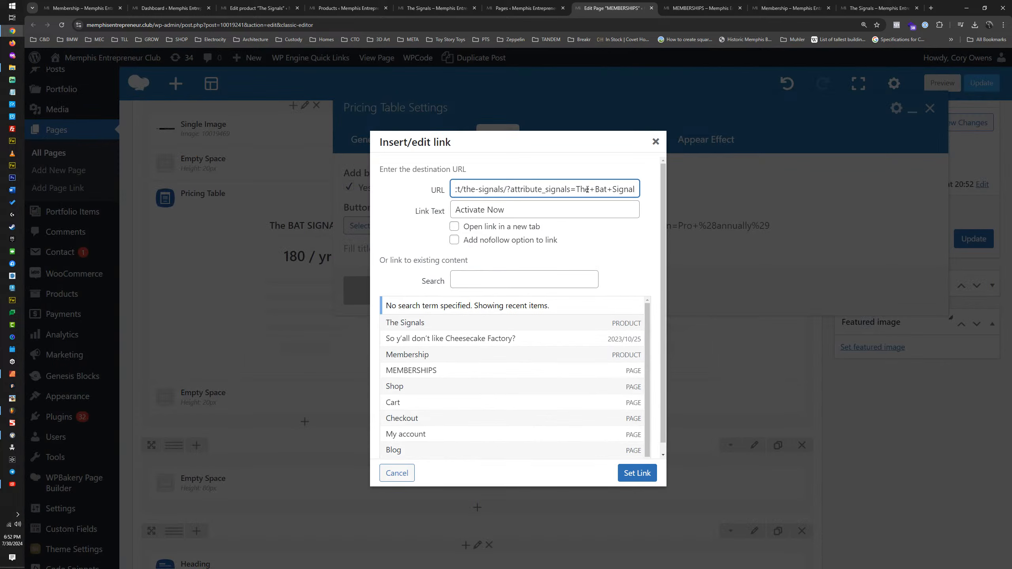
pyautogui.doubleClick(600, 190)
pyautogui.write('Cat')
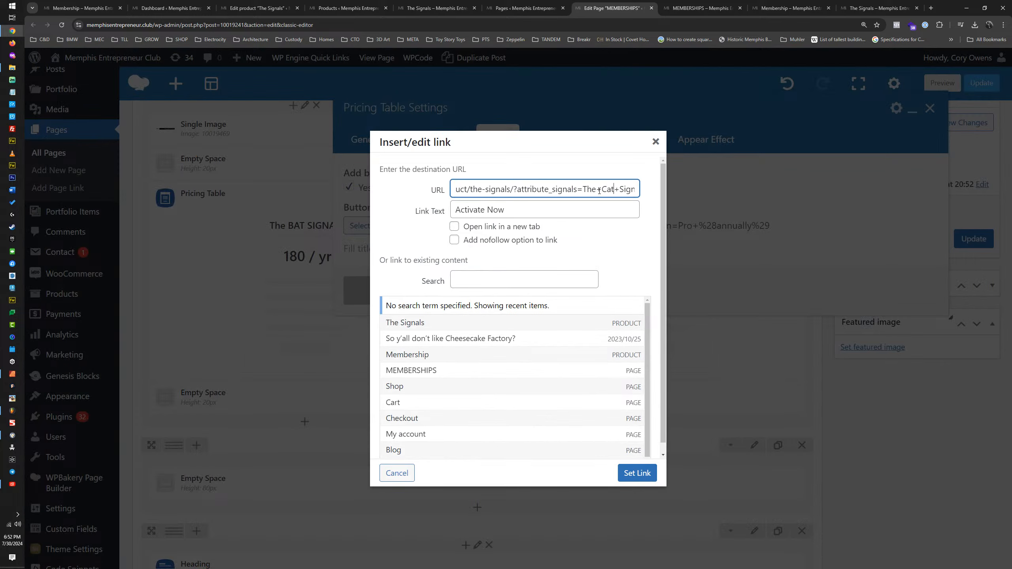
# Step: Set The CAT SIGNAL button's link text to "Join with Code", apply the link and save the pricing table
pyautogui.press('Tab')
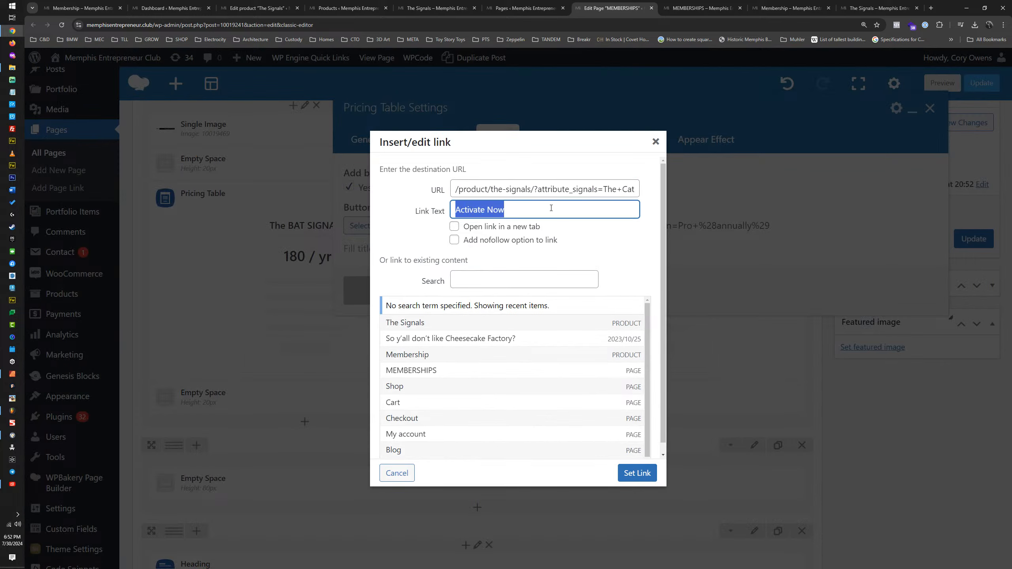
pyautogui.write('Join with ')
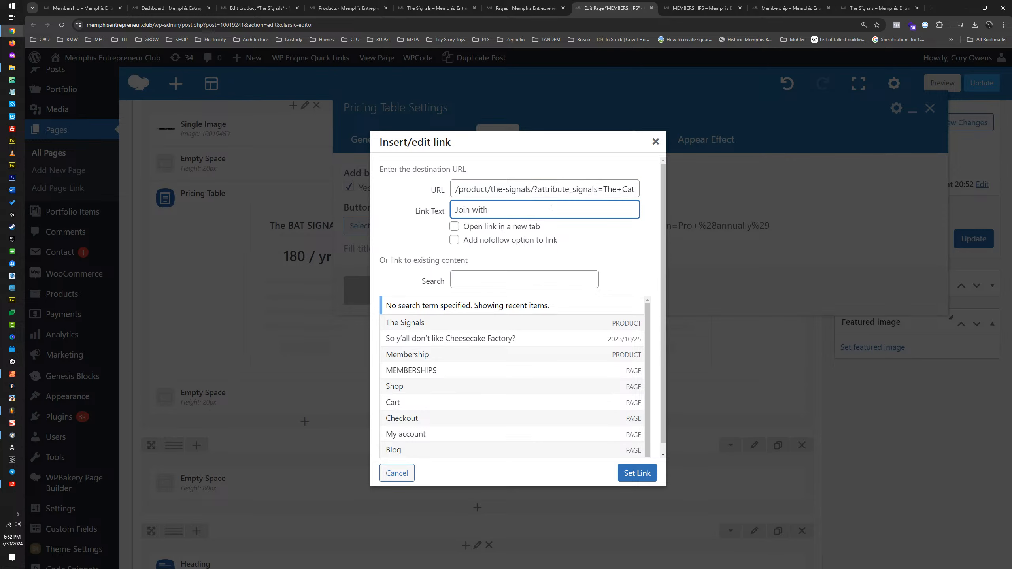
pyautogui.write('code')
pyautogui.doubleClick(498, 211)
pyautogui.write('Code')
pyautogui.click(638, 473)
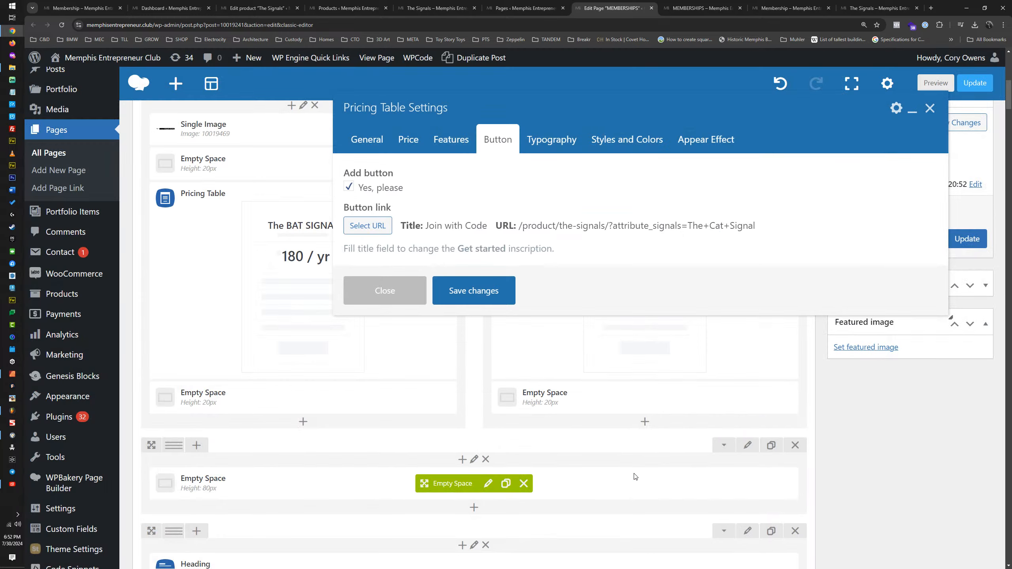
pyautogui.click(470, 292)
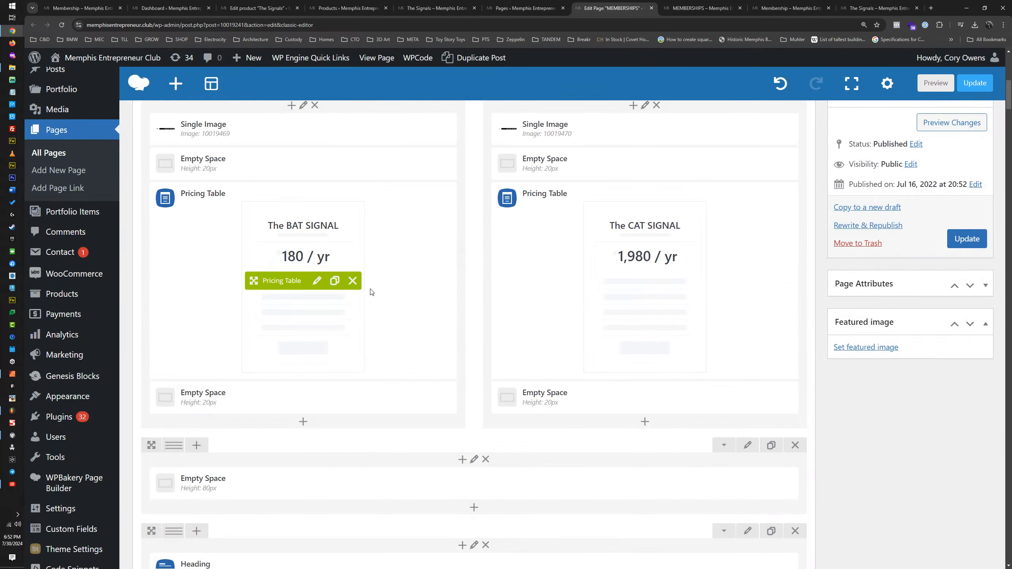
# Step: Capitalize The BAT SIGNAL button's link text to "Join with Code" and apply the link
pyautogui.click(317, 281)
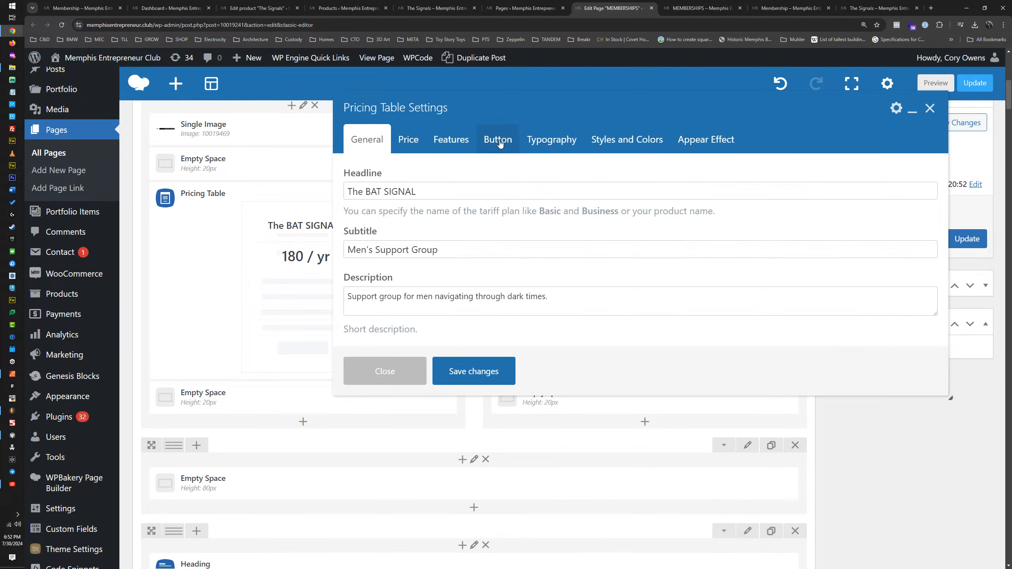
pyautogui.click(500, 140)
pyautogui.click(378, 226)
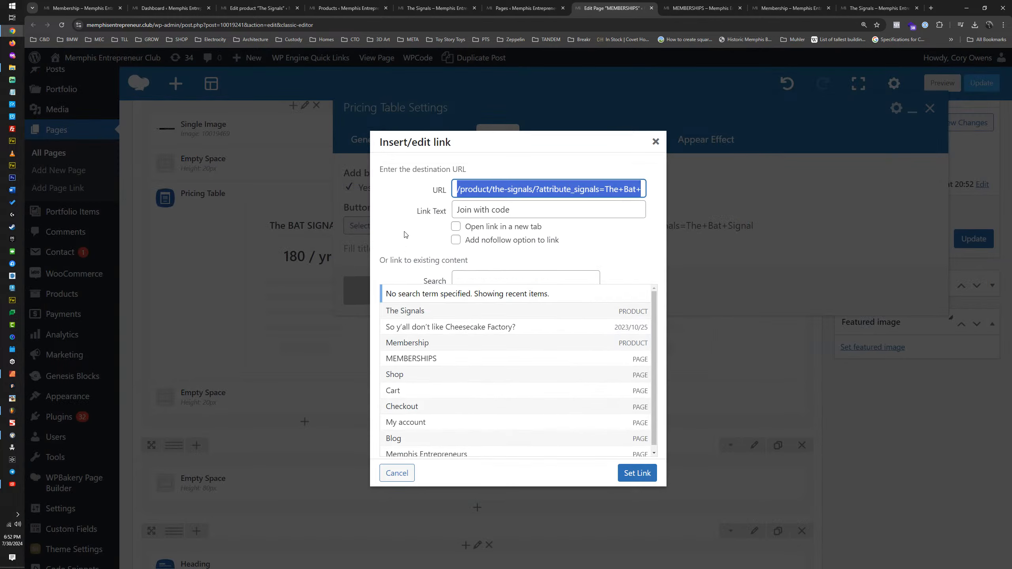
pyautogui.doubleClick(496, 210)
pyautogui.write('Code')
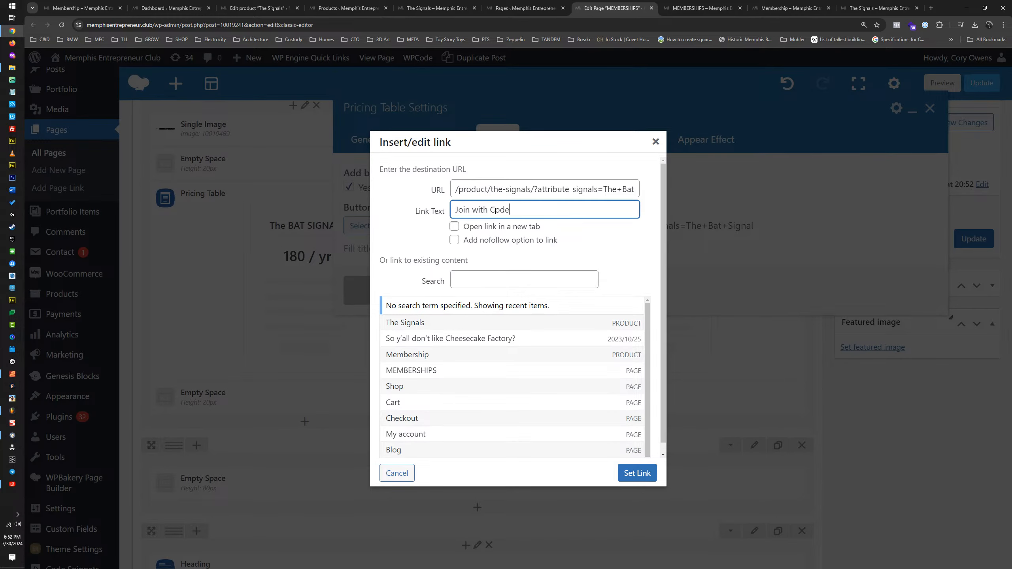
pyautogui.click(638, 474)
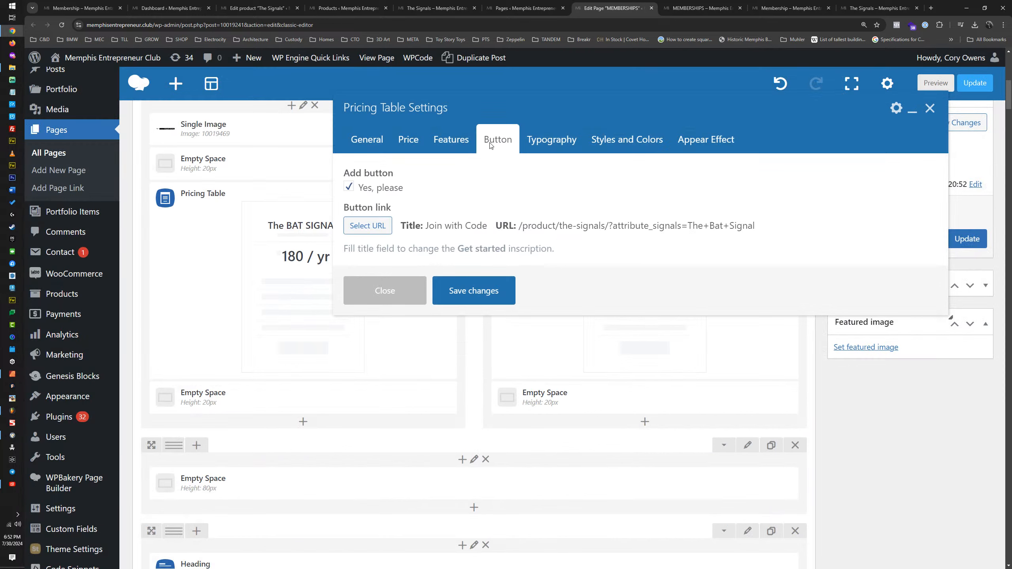
# Step: Set the headline of The BAT SIGNAL pricing table's first feature to "TBD"
pyautogui.click(458, 144)
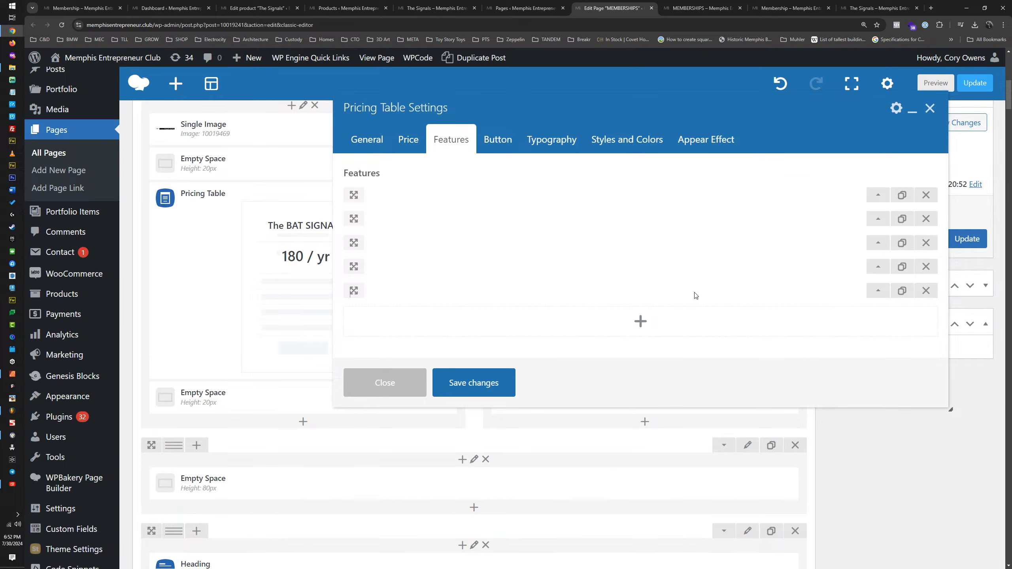
pyautogui.click(878, 291)
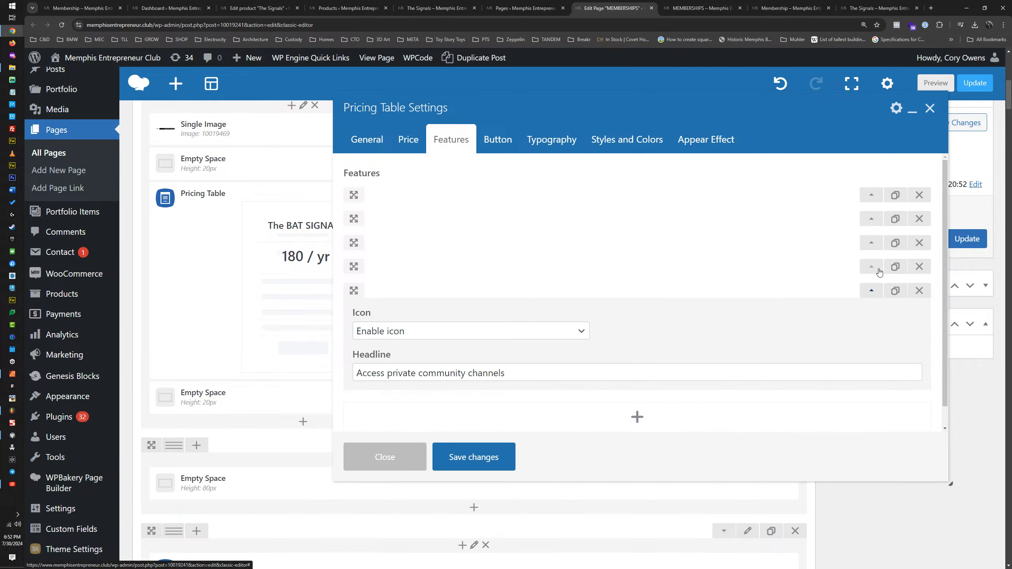
pyautogui.click(879, 268)
pyautogui.click(872, 244)
pyautogui.click(872, 219)
pyautogui.click(872, 197)
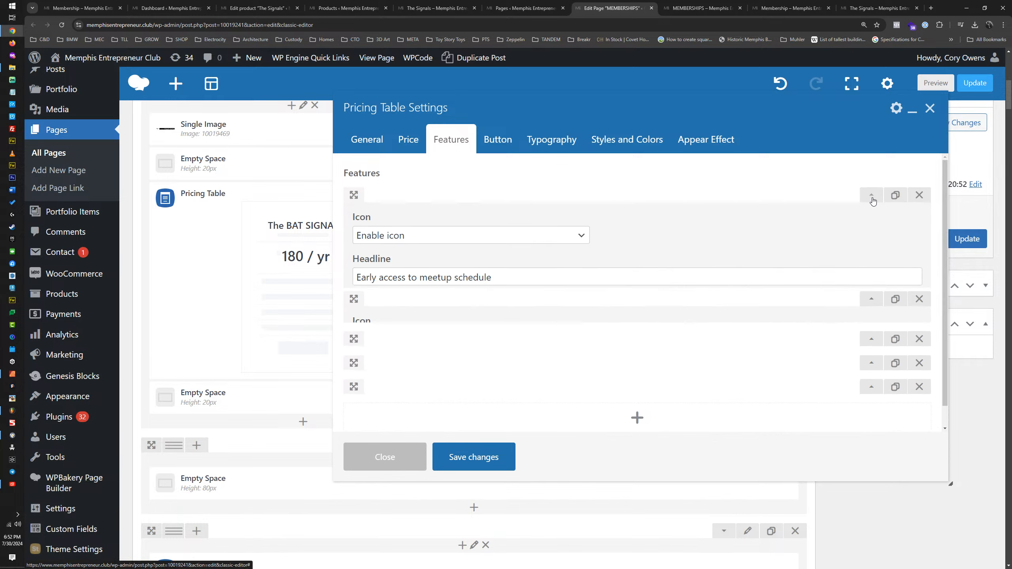
pyautogui.moveTo(499, 275); pyautogui.dragTo(341, 282)
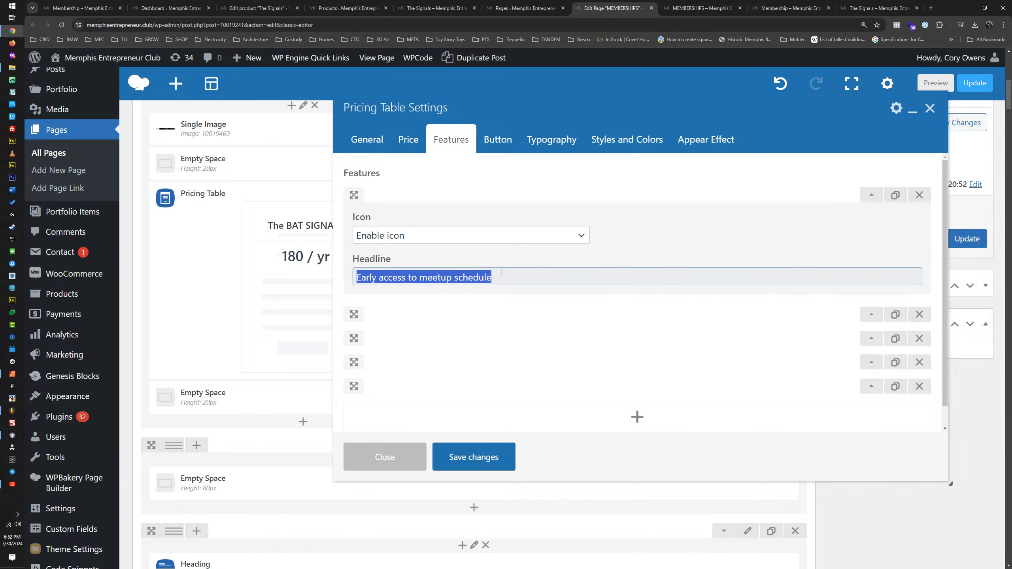
pyautogui.write('TBD')
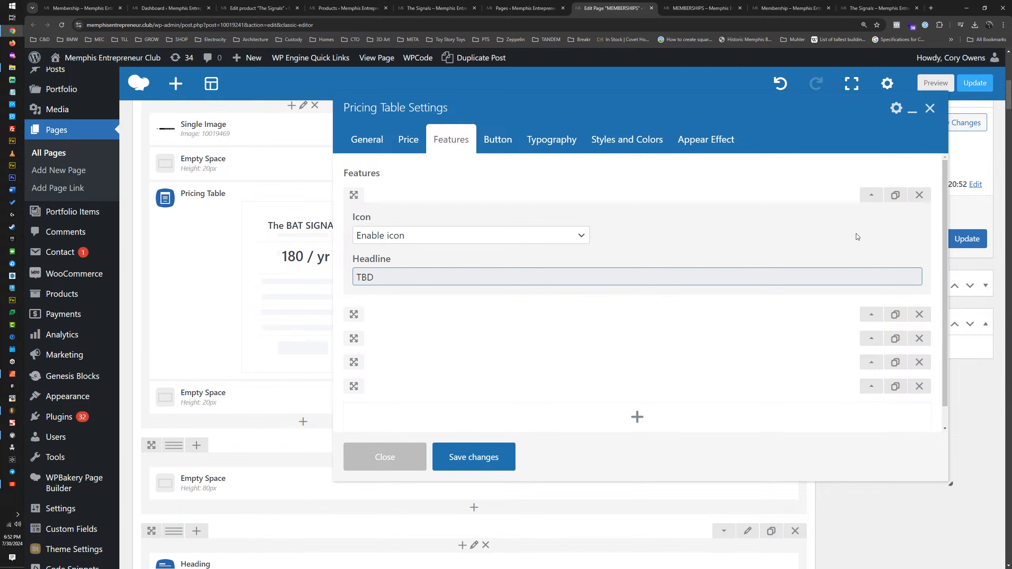
pyautogui.click(872, 195)
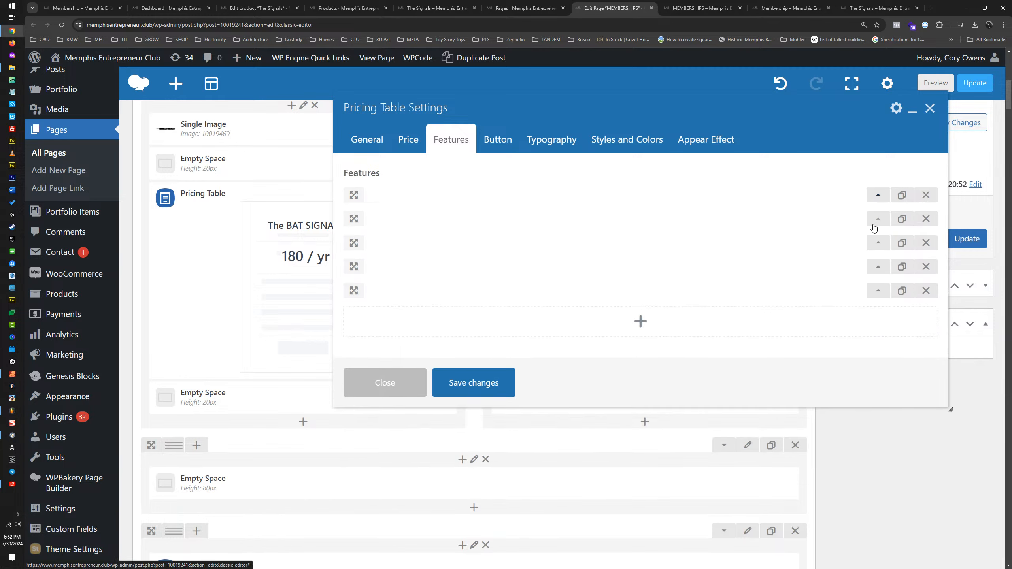
# Step: Replace the second feature's headline, "Member amenities at public events", with "TBD"
pyautogui.click(872, 219)
pyautogui.tripleClick(459, 299)
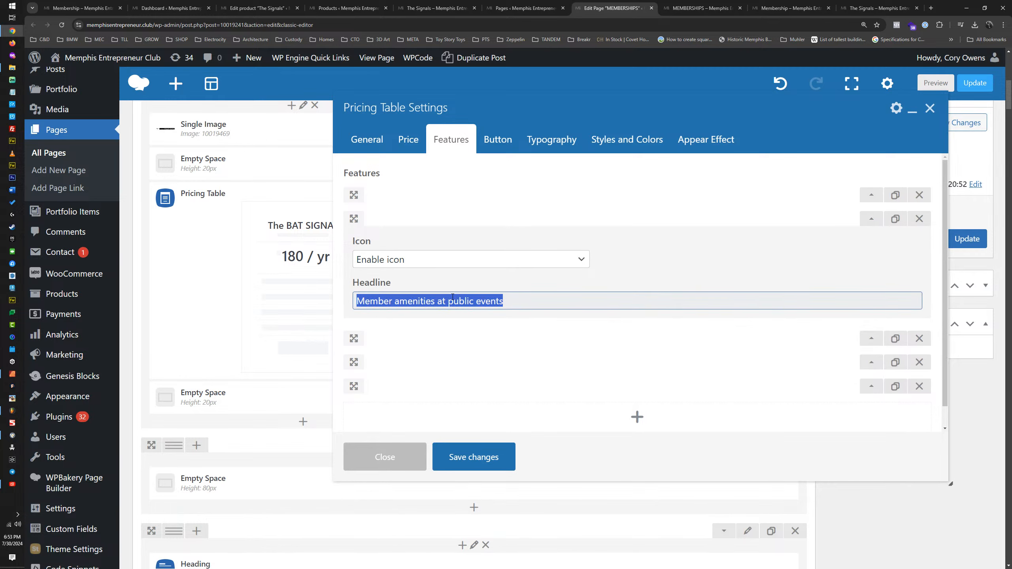
pyautogui.press('capslock')
pyautogui.write('TBD')
pyautogui.hotkey('ctrl', 'a')
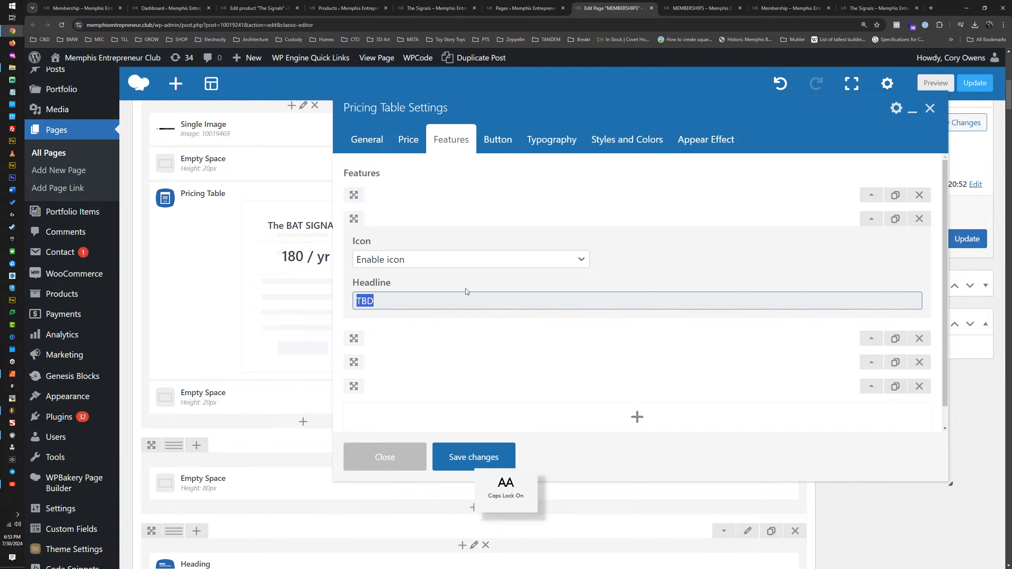
pyautogui.click(872, 218)
# Step: Set the headlines of the third and fourth features in The BAT SIGNAL pricing table to "TBD"
pyautogui.click(873, 242)
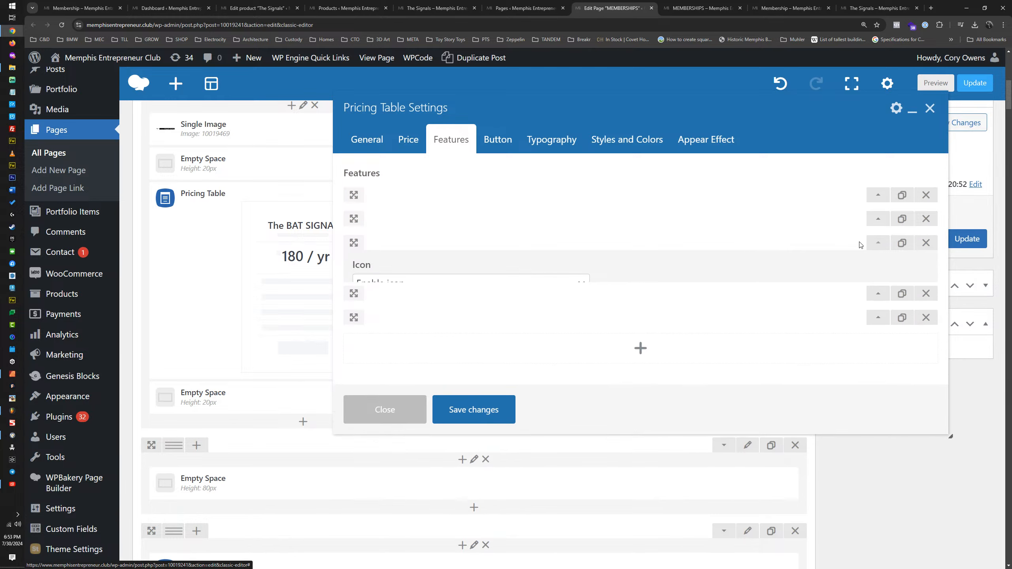
pyautogui.tripleClick(406, 327)
pyautogui.write('TBD')
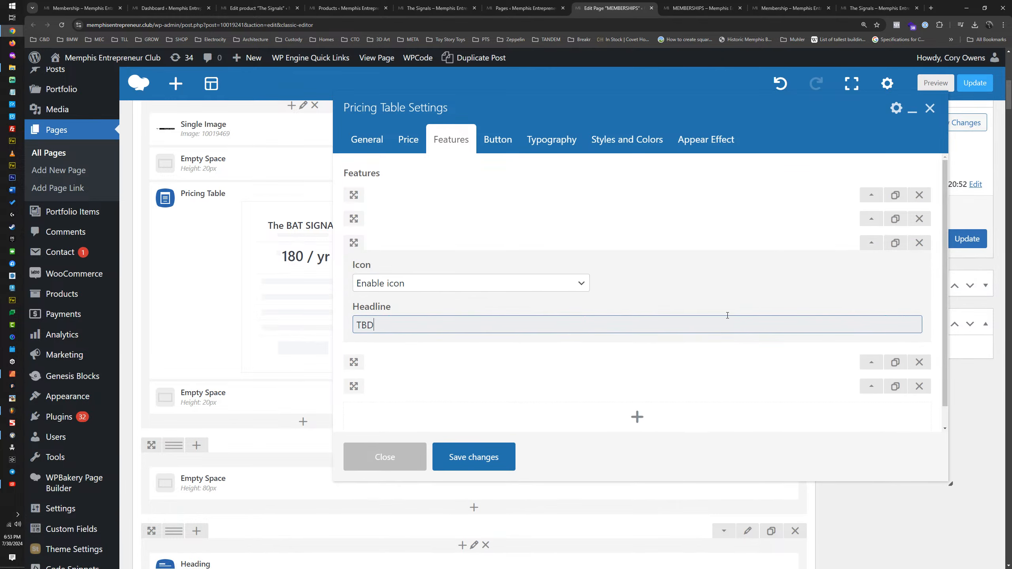
pyautogui.click(871, 242)
pyautogui.click(878, 267)
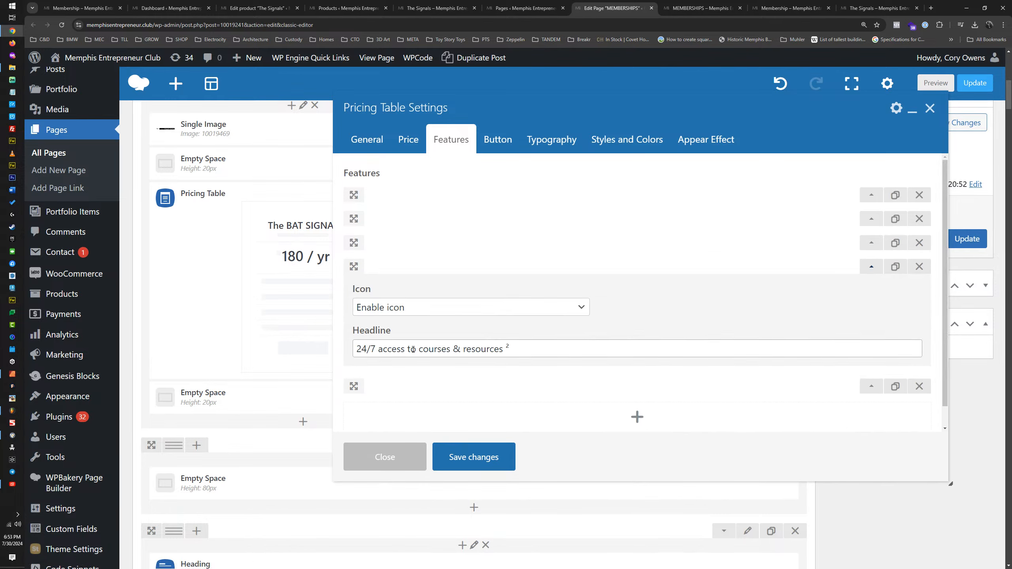
pyautogui.tripleClick(438, 348)
pyautogui.write('TBD')
pyautogui.click(872, 267)
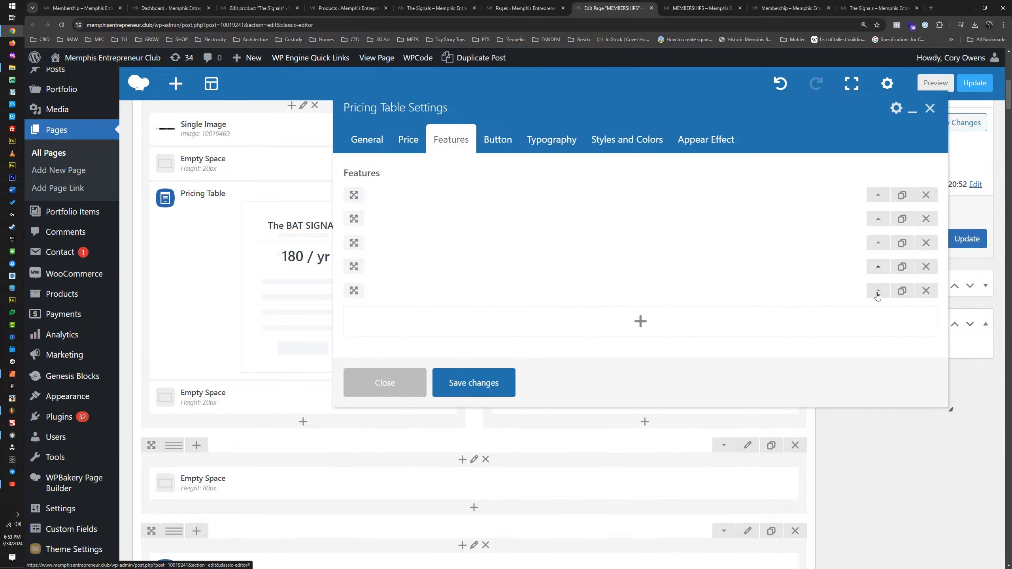
# Step: Set the fifth feature's headline, "Access private community channels", to "TBD"
pyautogui.click(877, 291)
pyautogui.tripleClick(461, 366)
pyautogui.write('TBD')
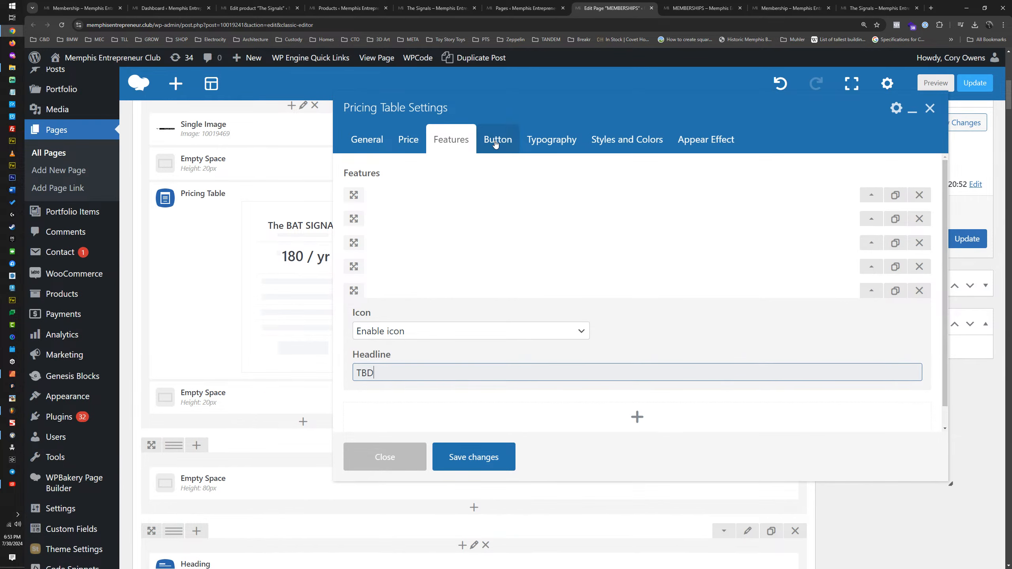
# Step: Check the price captions on the published MEMBERSHIPS page and start editing The BAT SIGNAL pricing table's caption
pyautogui.click(412, 143)
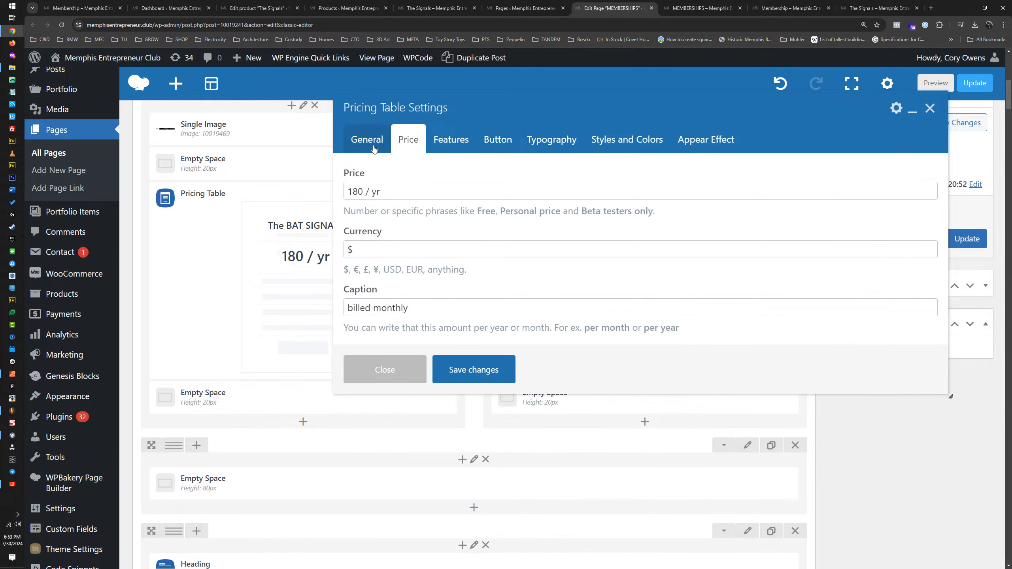
pyautogui.click(704, 8)
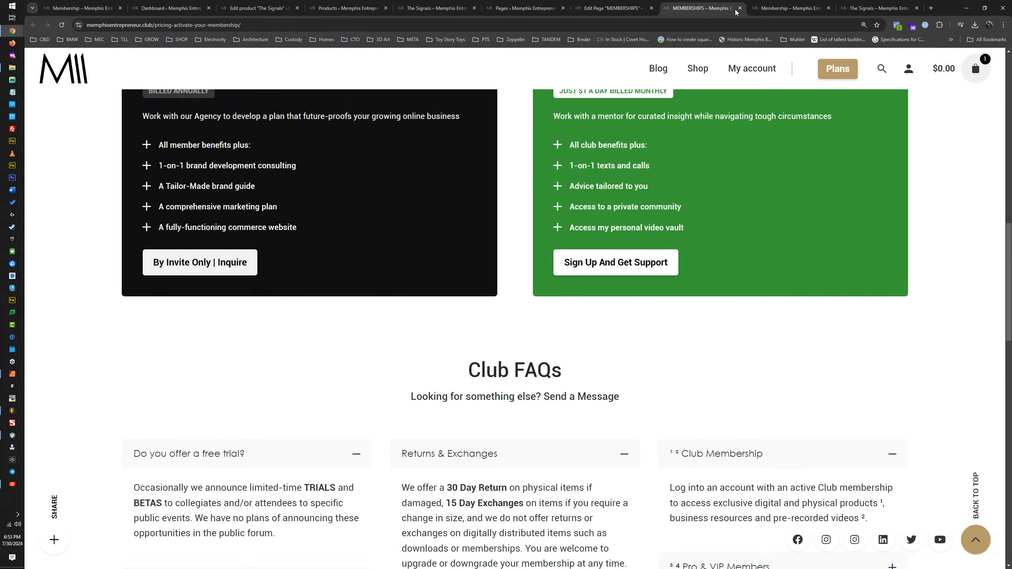
pyautogui.scroll(5, 611, 324)
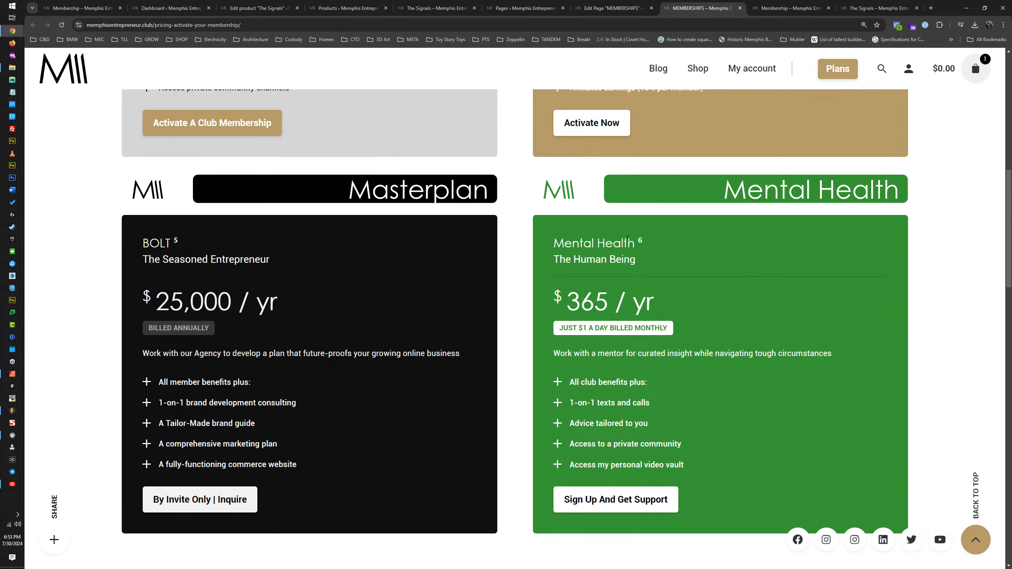
pyautogui.click(629, 10)
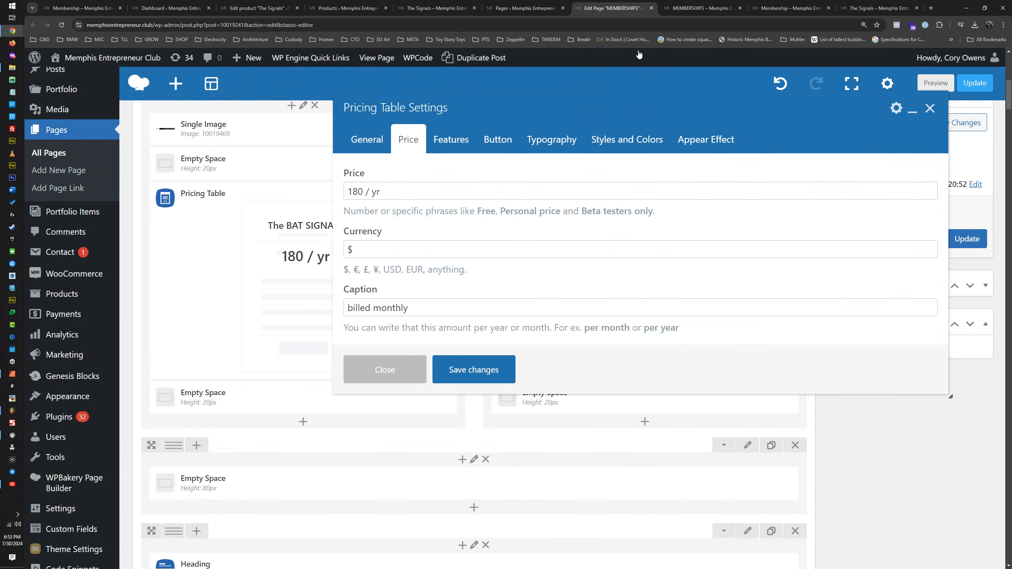
pyautogui.click(348, 307)
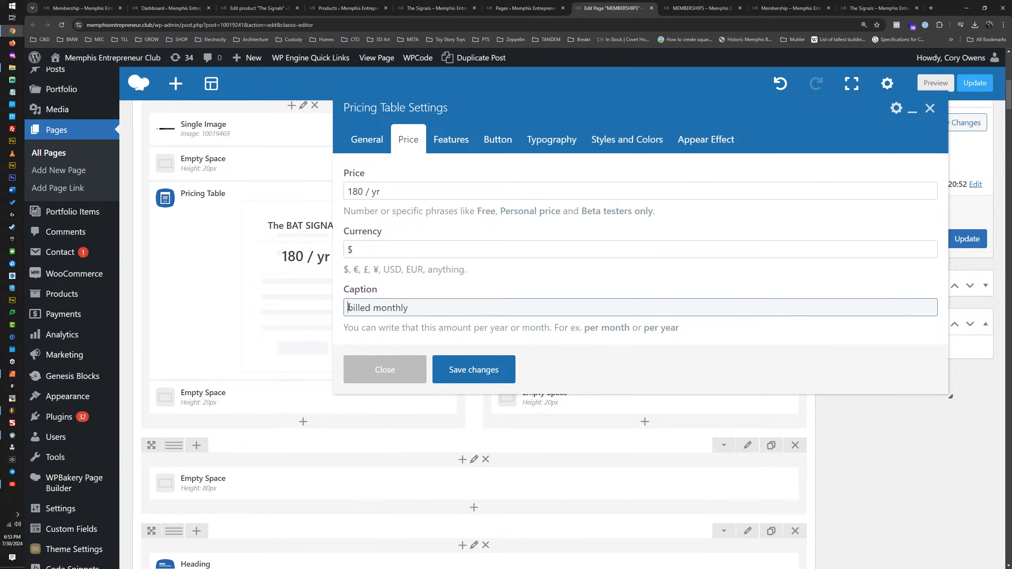
# Step: Set The BAT SIGNAL pricing table's caption to "$12.99 SALE! | billed monthly" and save the table settings
pyautogui.write('12.99')
pyautogui.press('capslock')
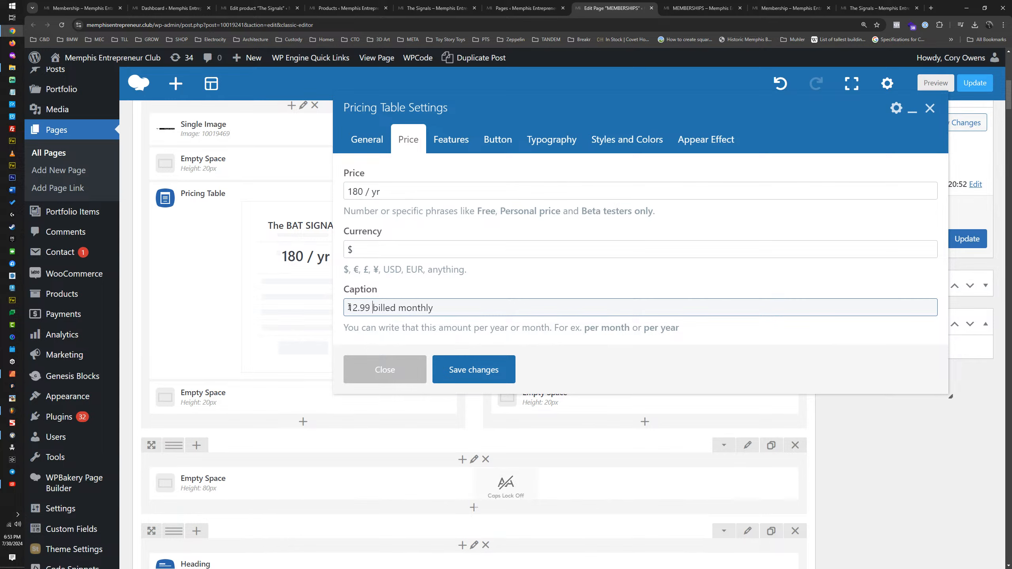
pyautogui.write('sA')
pyautogui.press('BackSpace')
pyautogui.press('BackSpace')
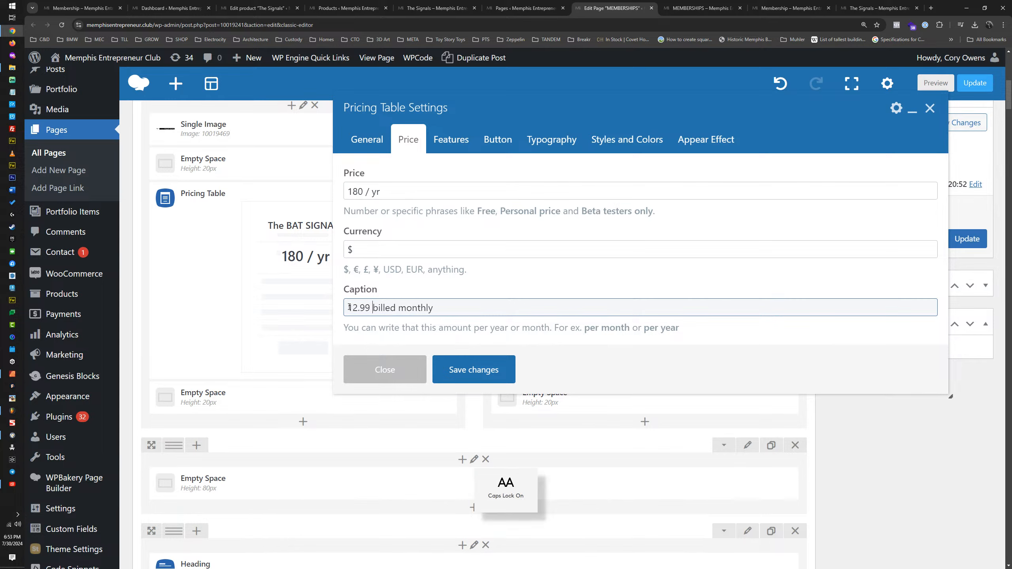
pyautogui.write('SALE | ')
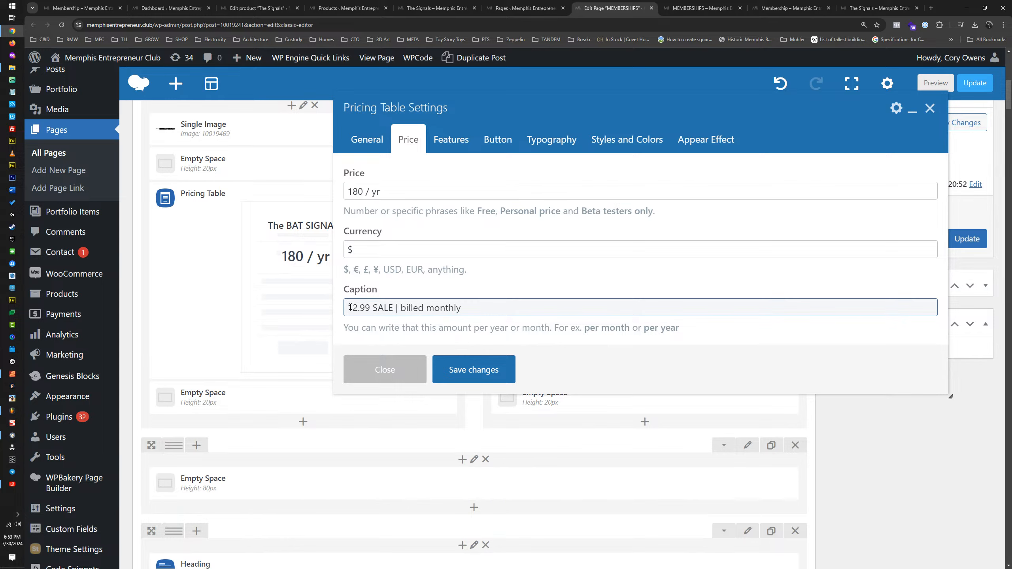
pyautogui.write('$')
pyautogui.click(399, 303)
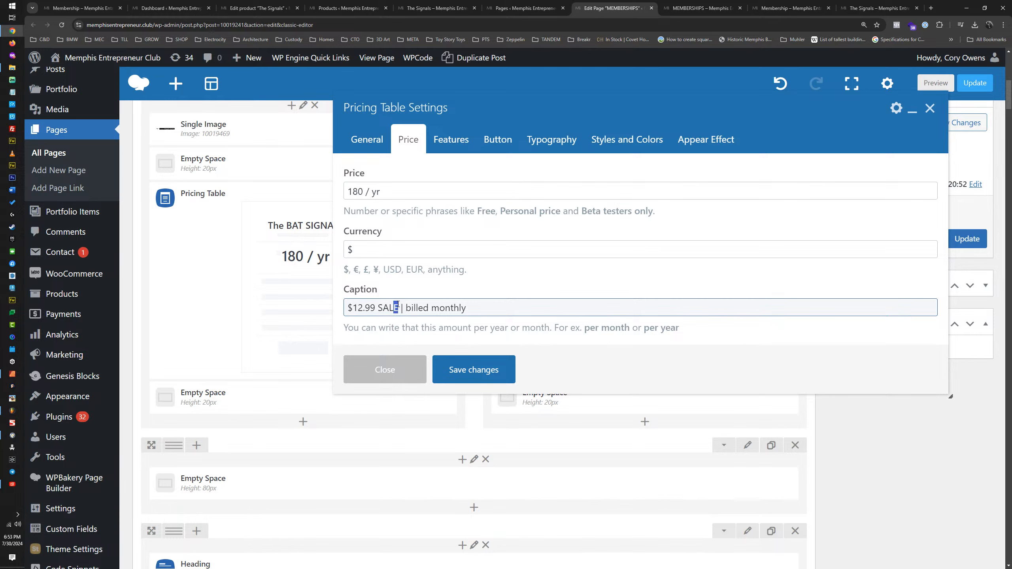
pyautogui.write('!')
pyautogui.hotkey('ctrl', 'a')
pyautogui.hotkey('ctrl', 'c')
pyautogui.click(475, 370)
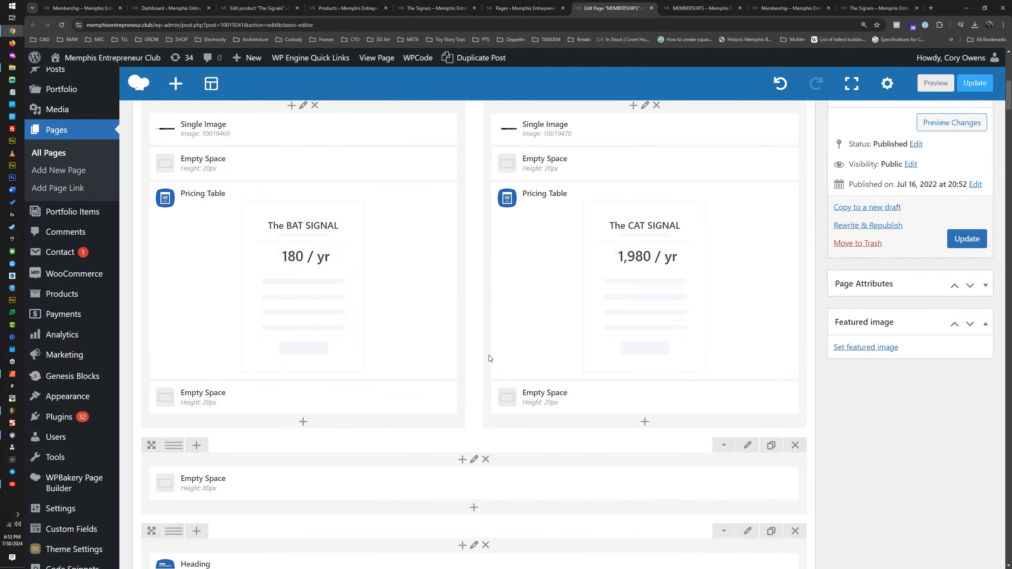
# Step: Replace The CAT SIGNAL pricing table's caption with the copied text "$12.99 SALE! | billed monthly"
pyautogui.click(659, 282)
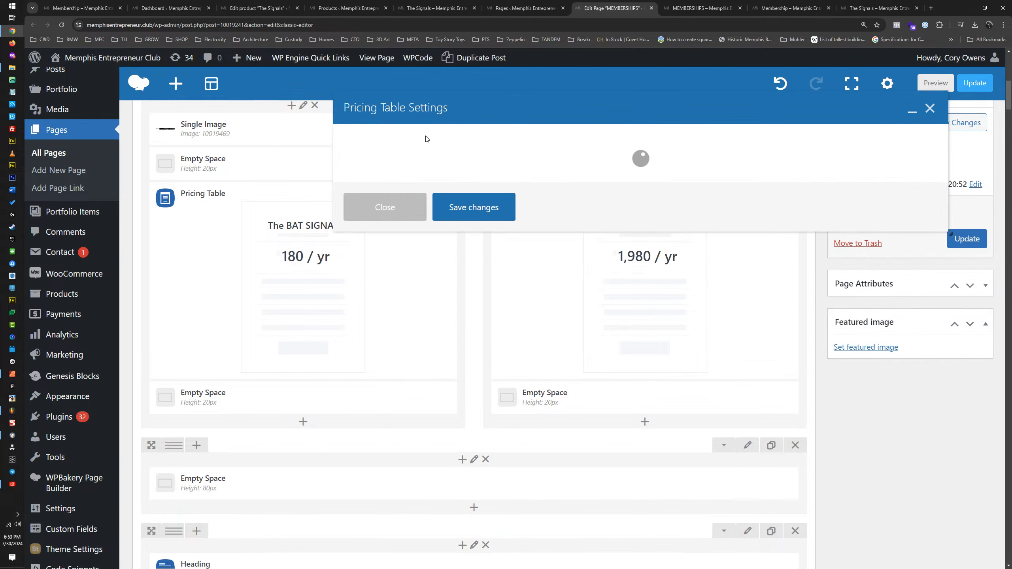
pyautogui.click(408, 139)
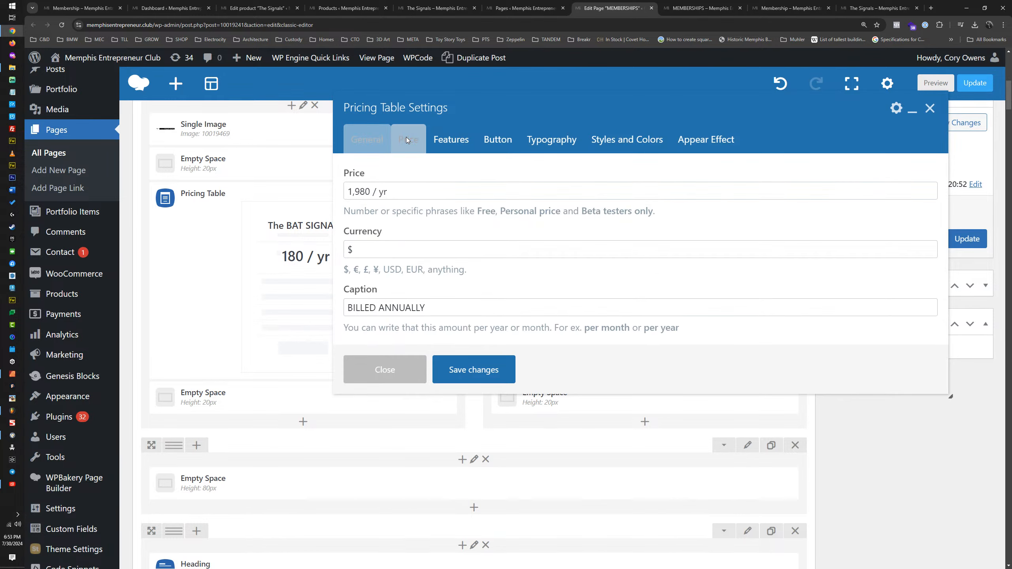
pyautogui.tripleClick(404, 302)
pyautogui.hotkey('ctrl', 'v')
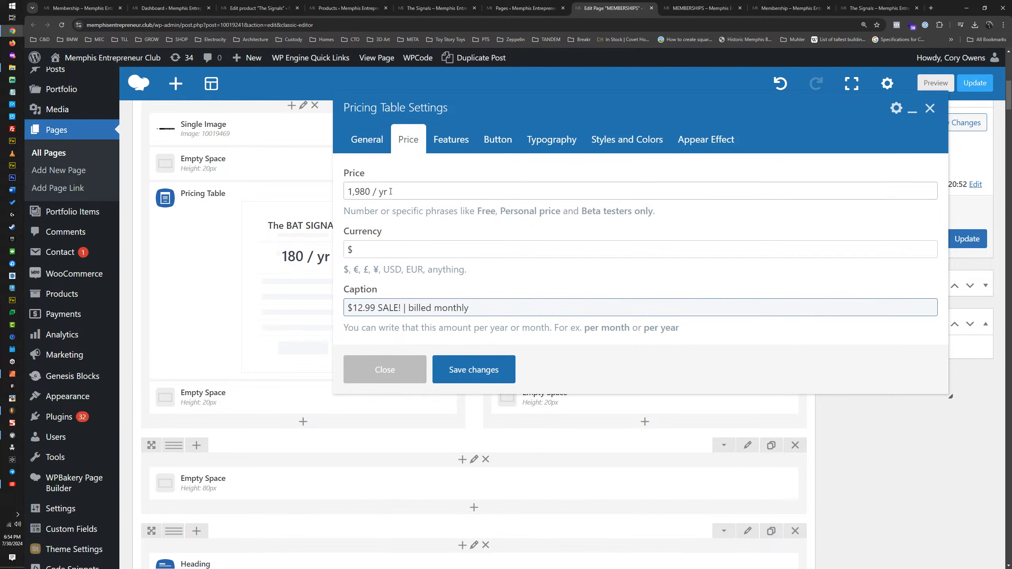
# Step: Set The CAT SIGNAL pricing table's price to "180 / yr", save the table settings and update the page
pyautogui.moveTo(369, 192); pyautogui.dragTo(349, 193)
pyautogui.write('1890')
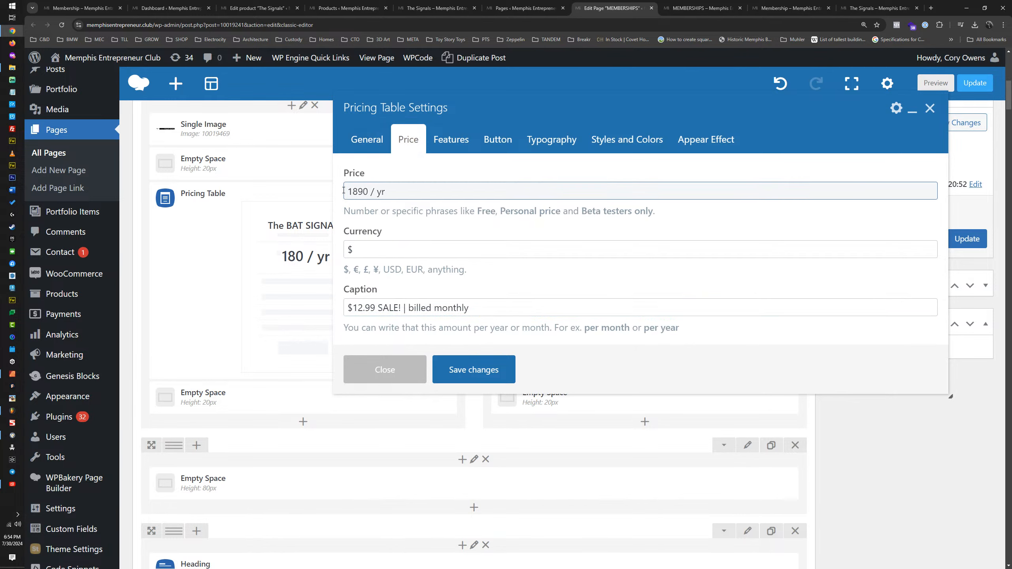
pyautogui.press('BackSpace')
pyautogui.press('BackSpace')
pyautogui.write('0')
pyautogui.click(453, 370)
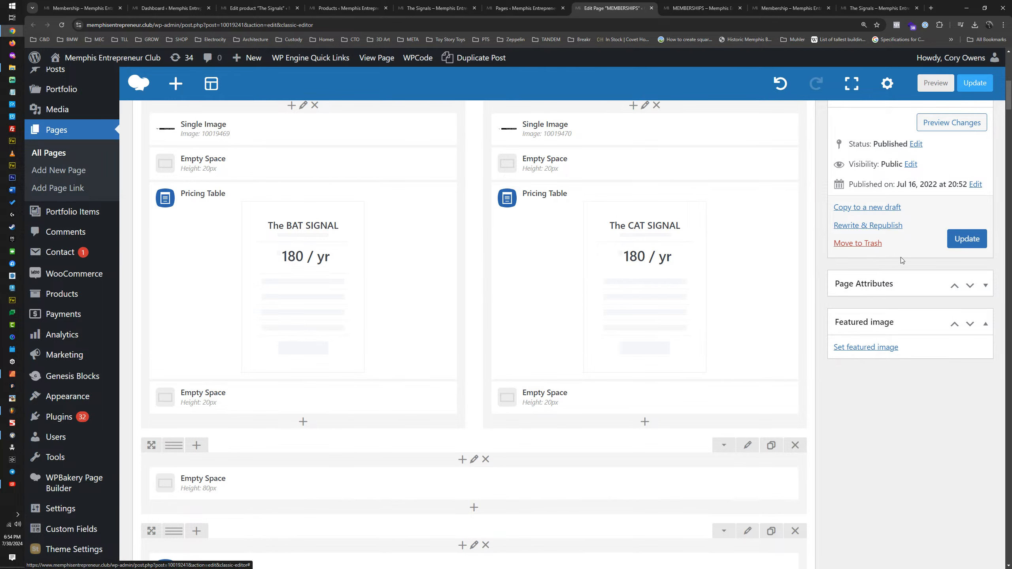
pyautogui.click(968, 243)
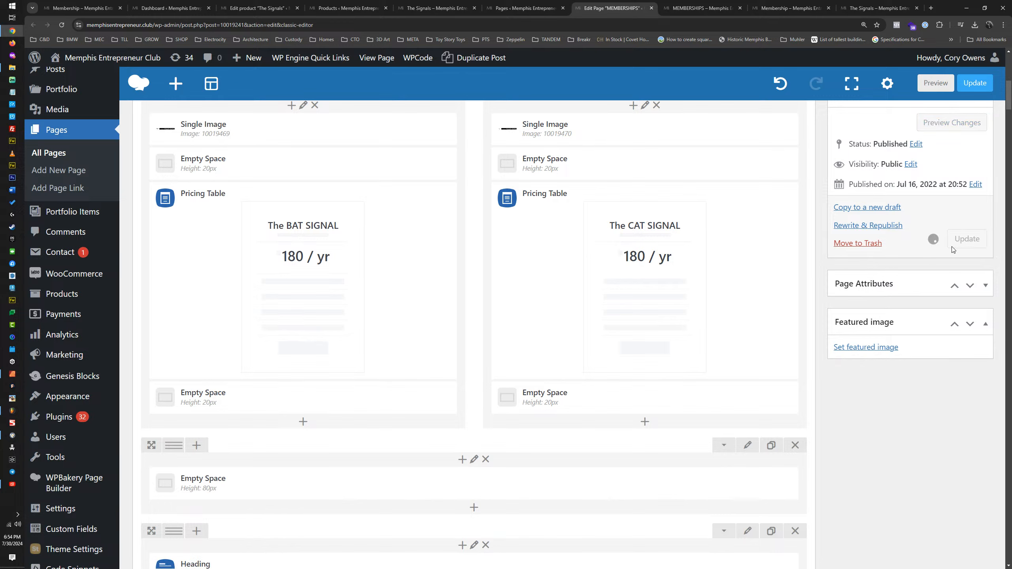
pyautogui.moveTo(769, 260)
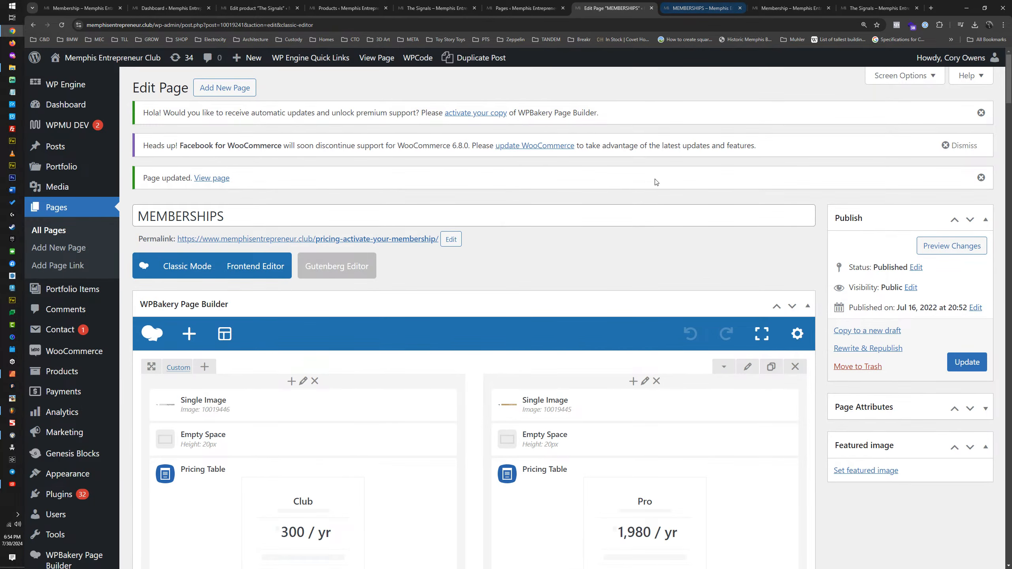
# Step: Open the BOLT pricing table's style and color settings to check its background color
pyautogui.scroll(-7, 558, 279)
pyautogui.click(316, 348)
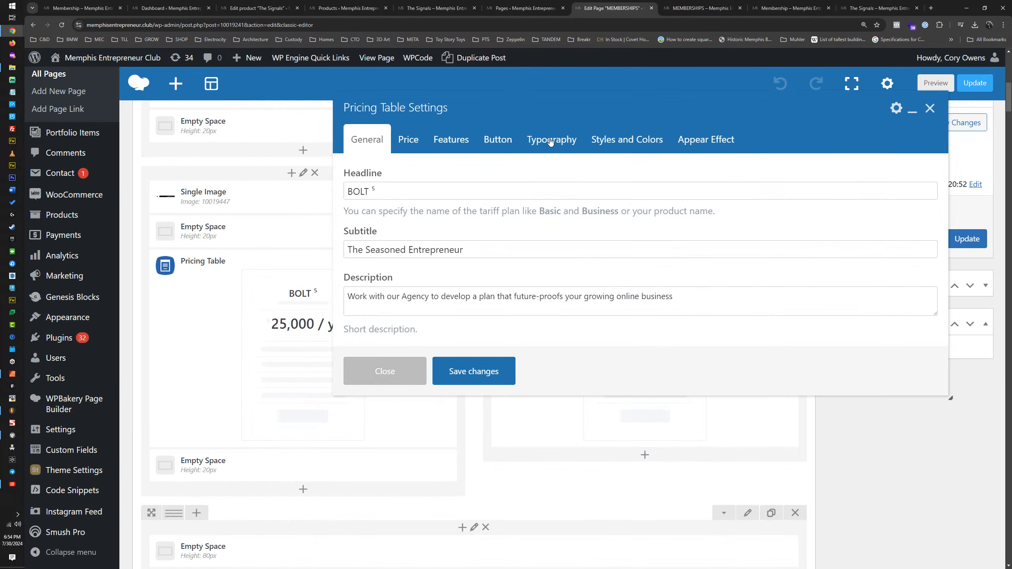
pyautogui.click(607, 139)
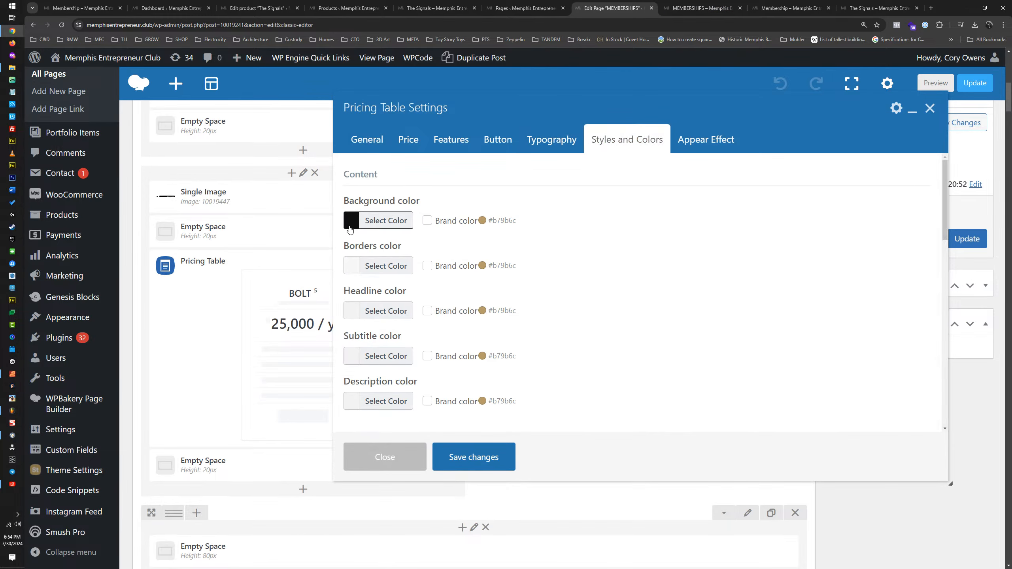
# Step: Reload the published memberships page and examine the two pricing tables in The SIGNALS section
pyautogui.click(714, 8)
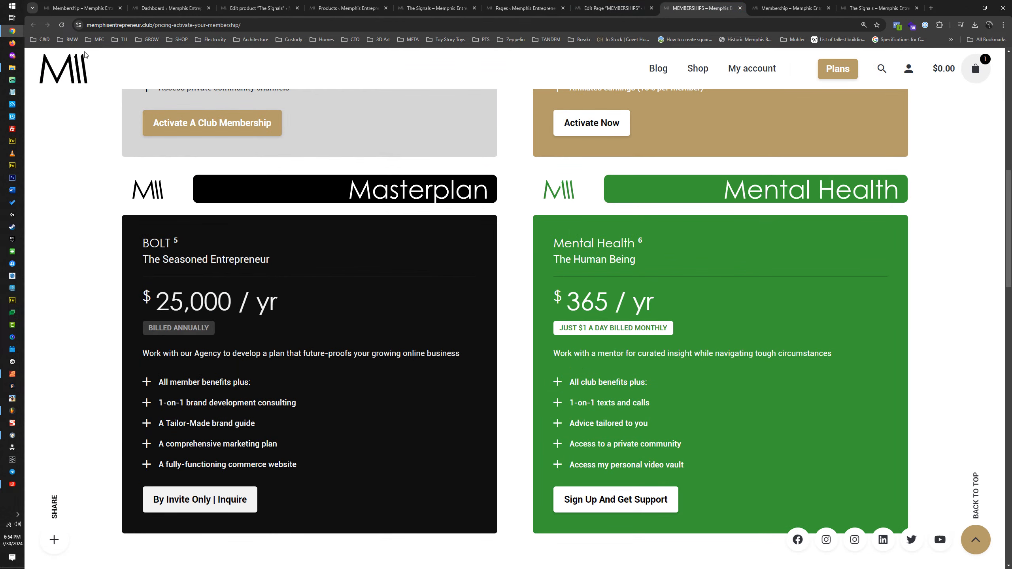
pyautogui.click(61, 25)
pyautogui.scroll(-8, 653, 278)
pyautogui.scroll(-5, 622, 295)
pyautogui.scroll(5, 621, 292)
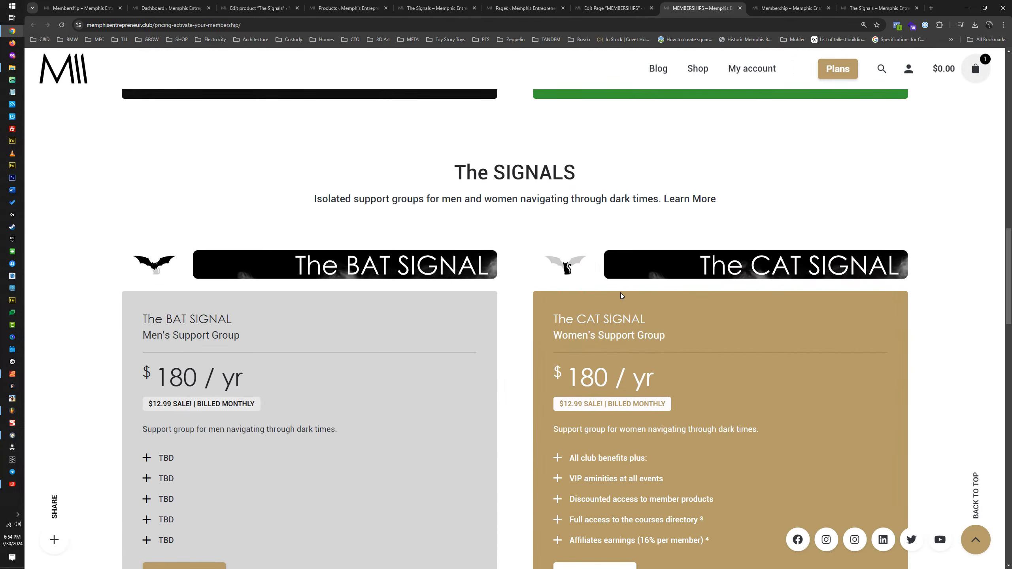
pyautogui.scroll(-2, 620, 293)
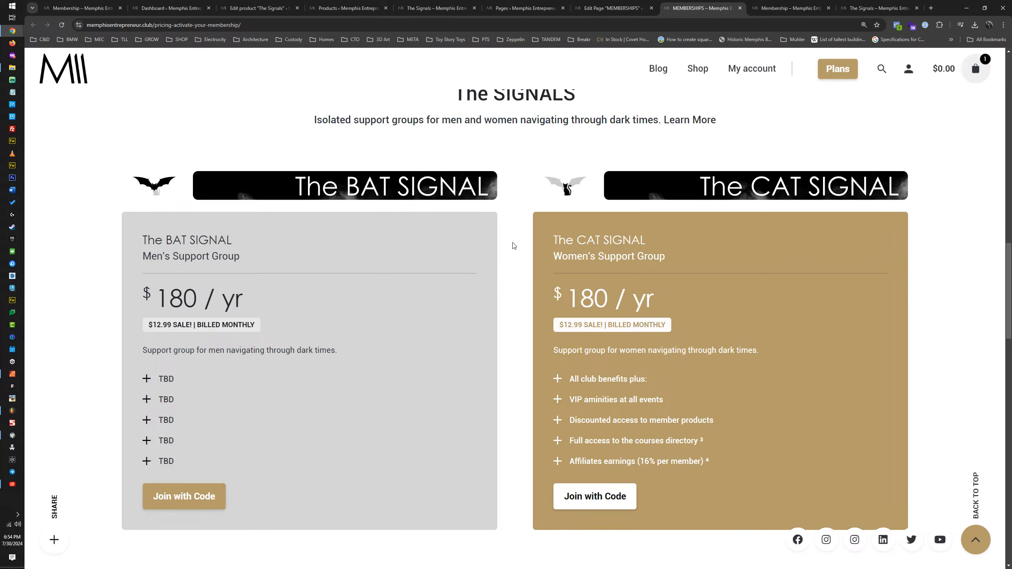
pyautogui.scroll(7, 517, 252)
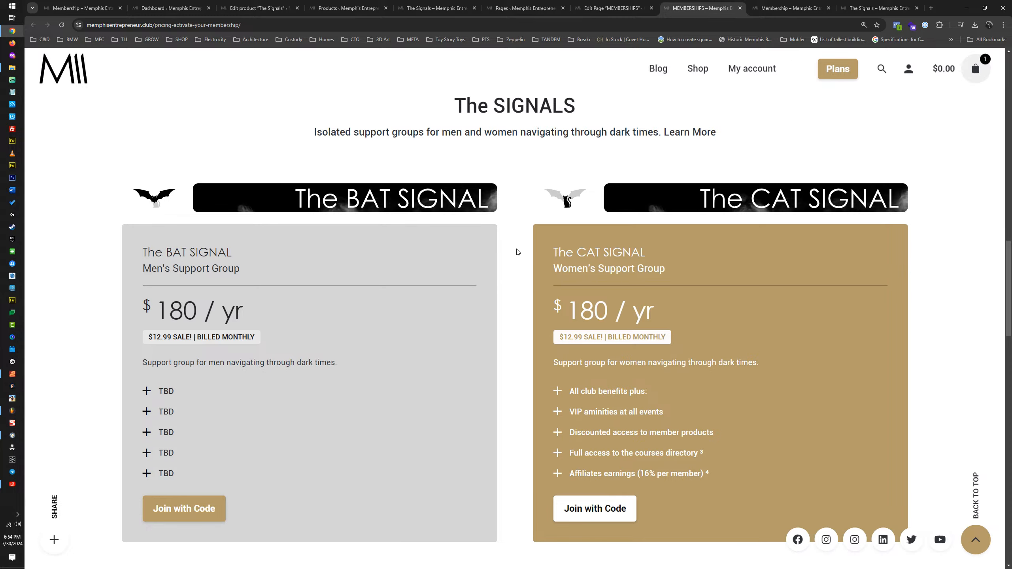
pyautogui.scroll(-7, 517, 251)
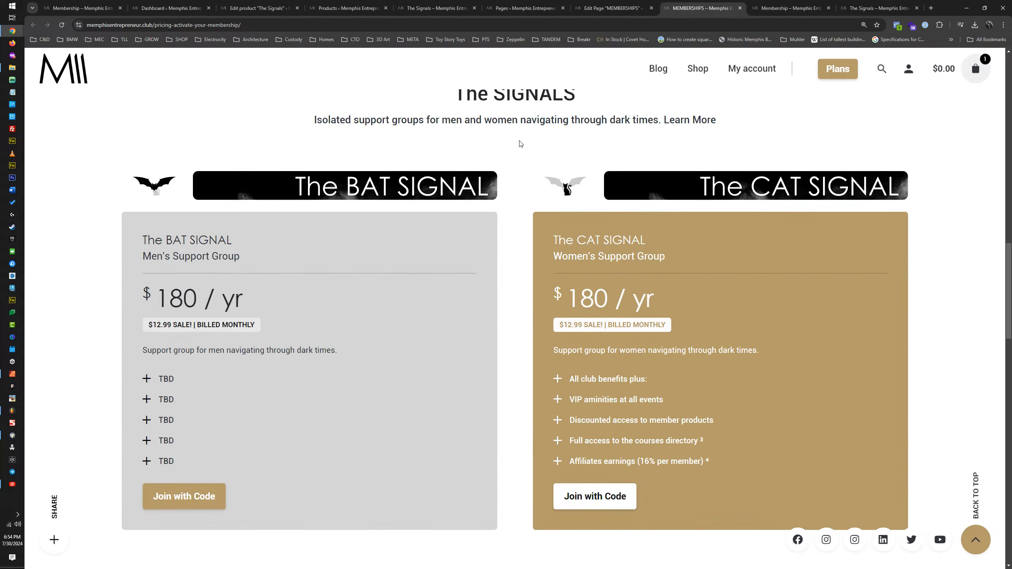
# Step: Return to the page editor, close the BOLT table's settings without saving and duplicate the BOLT pricing table
pyautogui.click(616, 8)
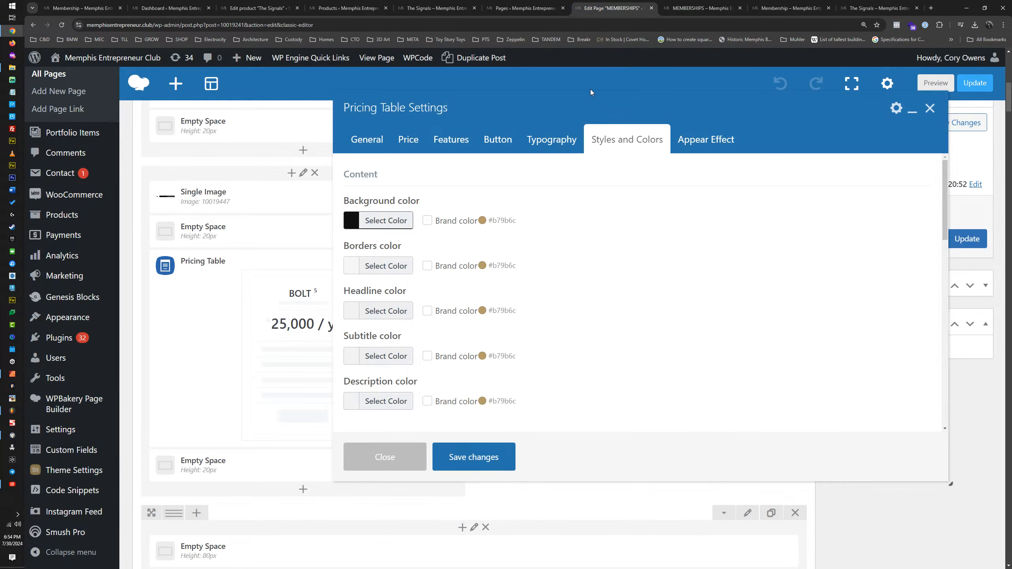
pyautogui.click(398, 458)
pyautogui.scroll(7, 328, 307)
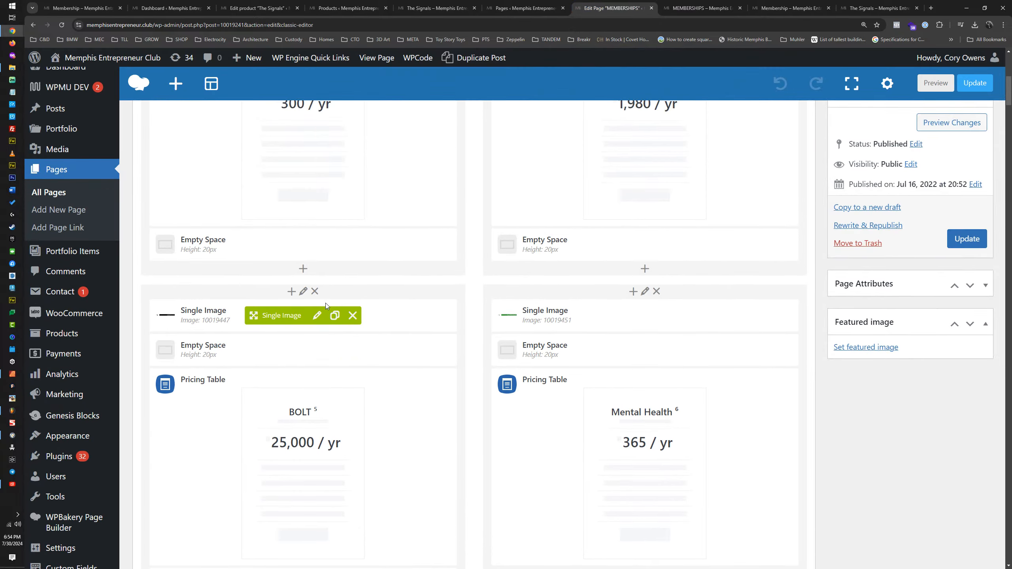
pyautogui.scroll(-12, 319, 259)
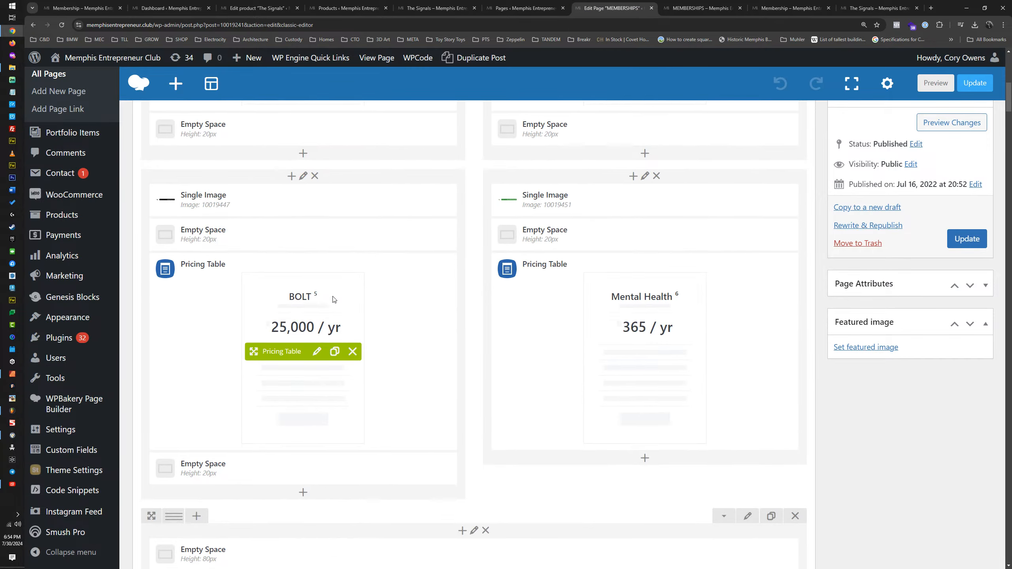
pyautogui.scroll(-6, 333, 258)
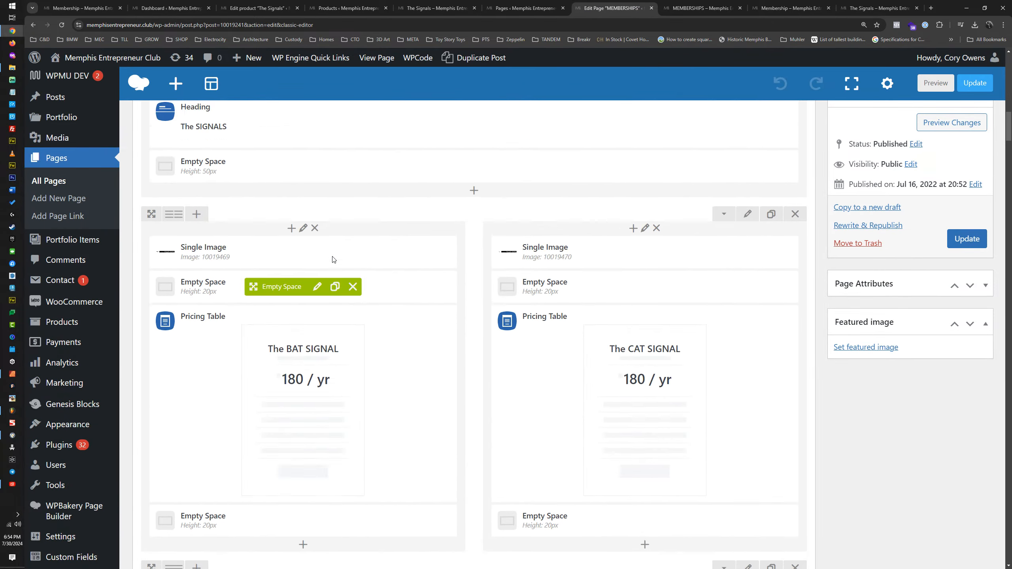
pyautogui.scroll(9, 334, 259)
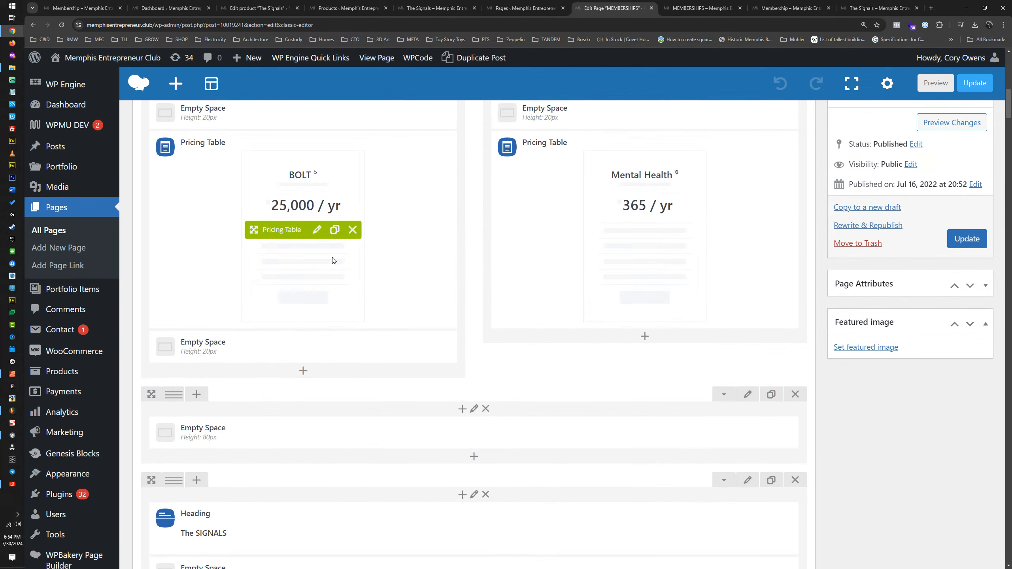
pyautogui.click(335, 230)
# Step: Move the BOLT pricing table copy above The BAT SIGNAL table in The SIGNALS section and delete the old BAT SIGNAL table
pyautogui.scroll(-2, 334, 233)
pyautogui.scroll(-7, 335, 231)
pyautogui.scroll(2, 310, 159)
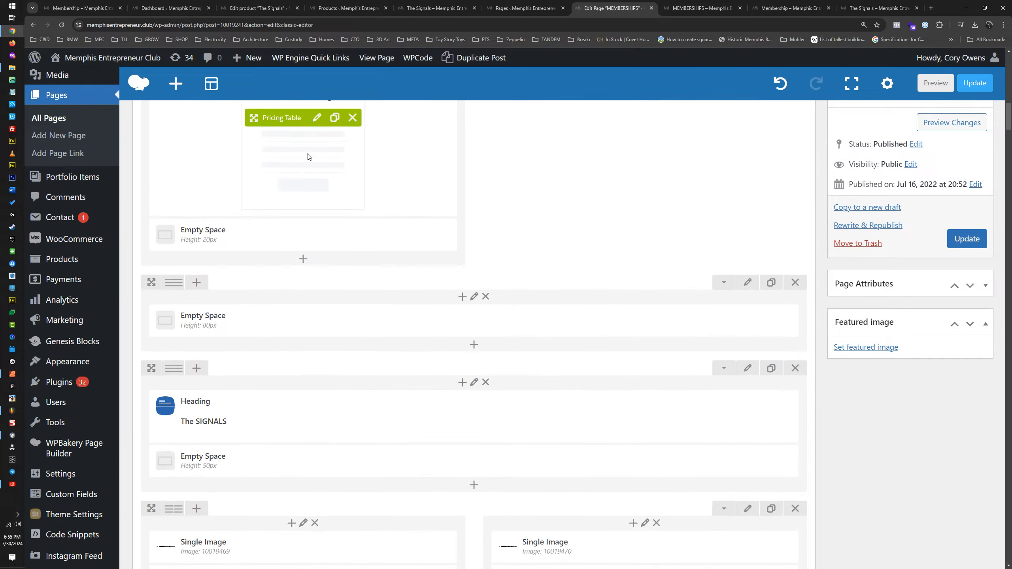
pyautogui.moveTo(264, 152); pyautogui.dragTo(280, 179)
pyautogui.scroll(-6, 297, 298)
pyautogui.moveTo(280, 184); pyautogui.dragTo(281, 295)
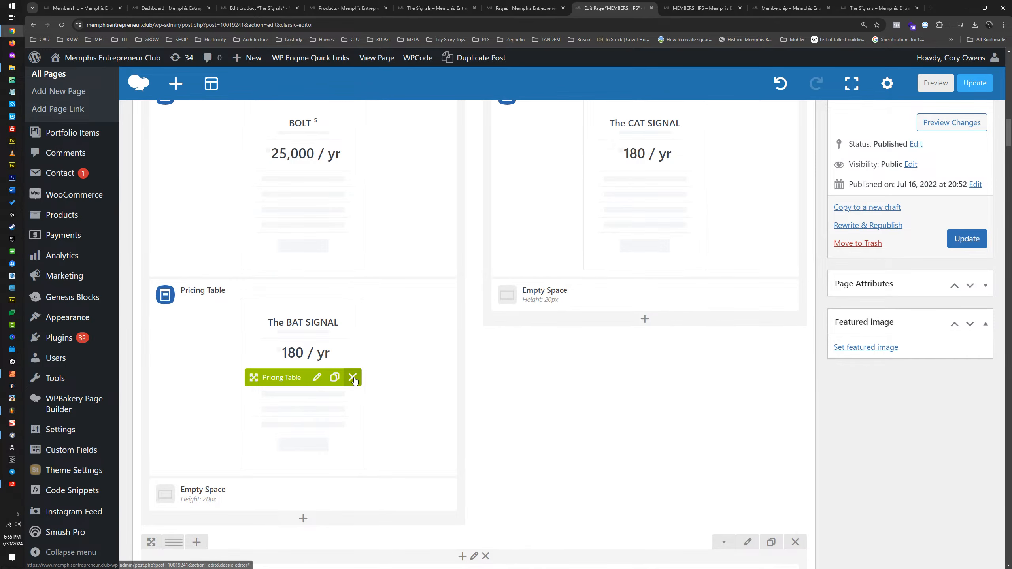
pyautogui.click(353, 378)
# Step: Change the moved BOLT table's headline to "The BAT SIGNAL" and its subtitle to "Men's Support Group"
pyautogui.scroll(2, 344, 338)
pyautogui.scroll(2, 345, 338)
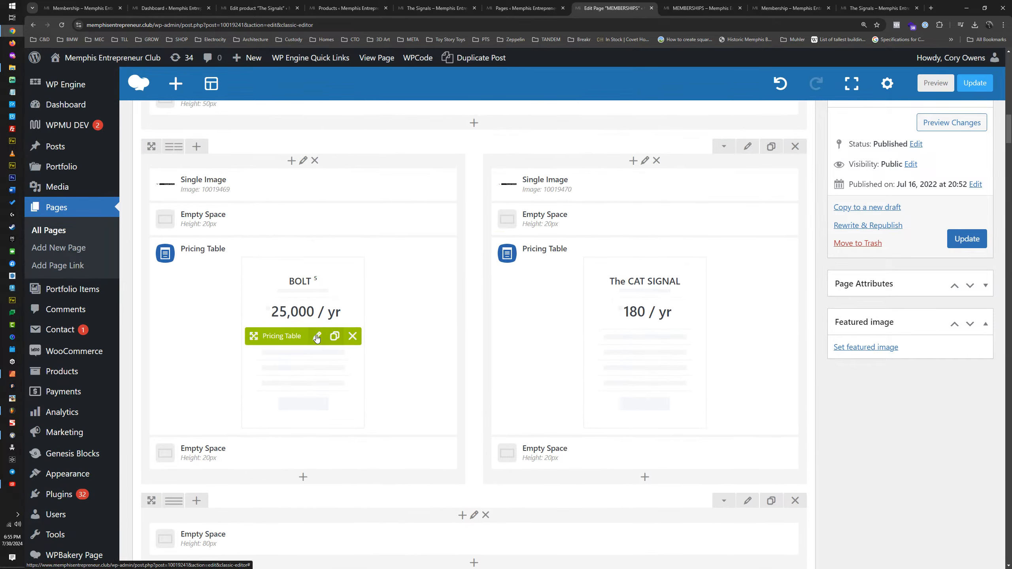
pyautogui.click(316, 336)
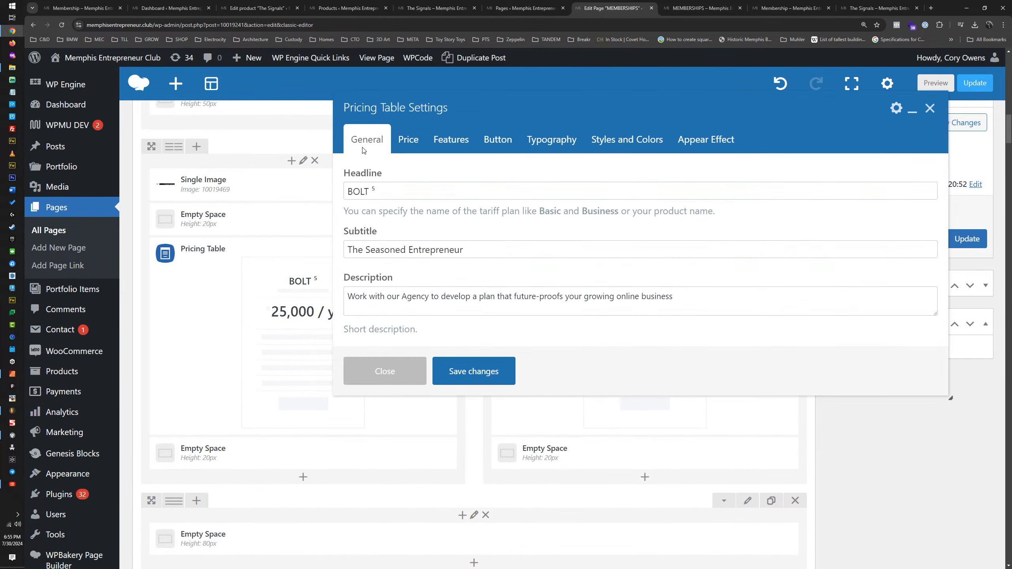
pyautogui.doubleClick(372, 191)
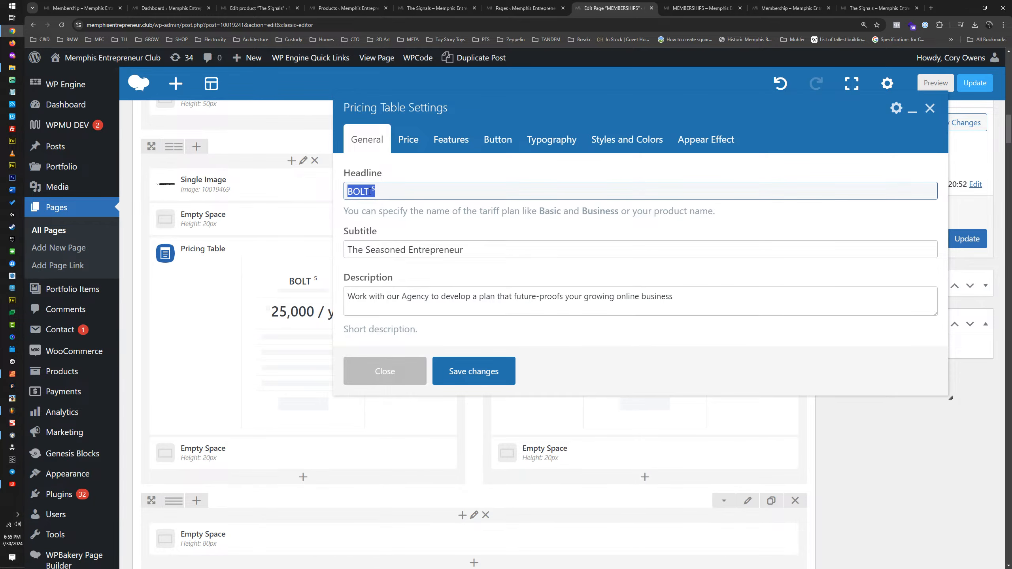
pyautogui.press('capslock')
pyautogui.write('The BAT SIGNAL')
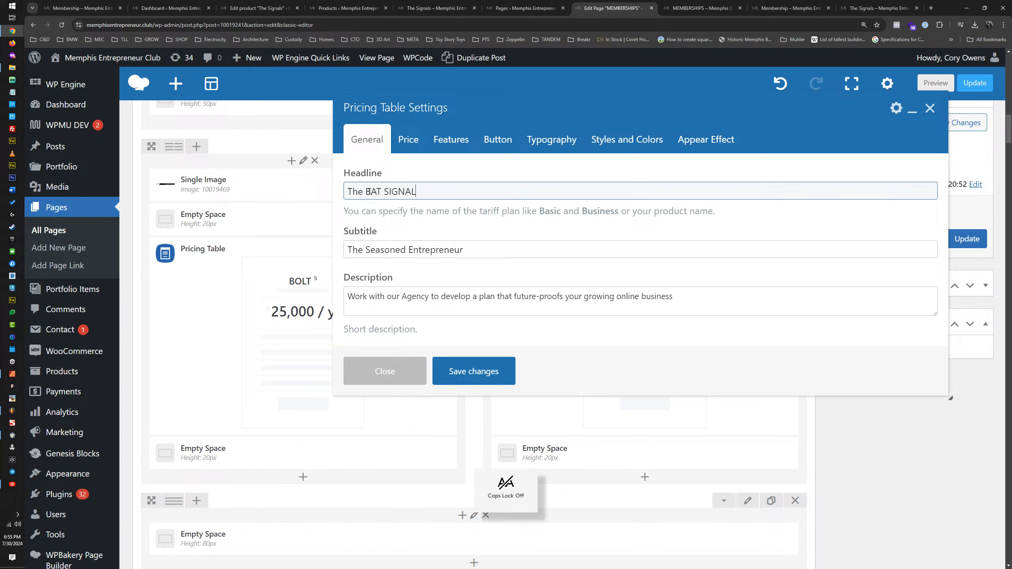
pyautogui.tripleClick(375, 250)
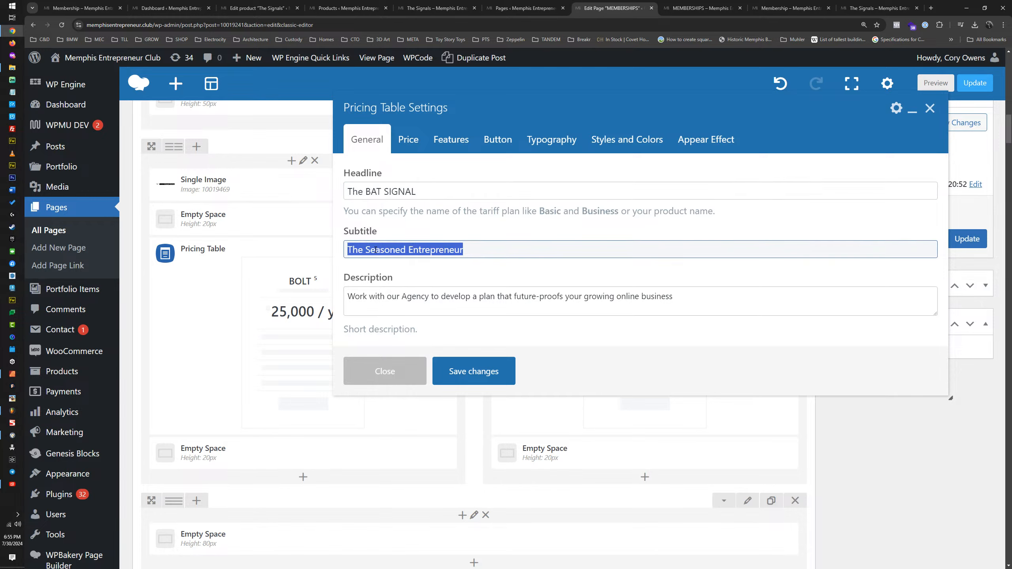
pyautogui.press('capslock')
pyautogui.write("Men's")
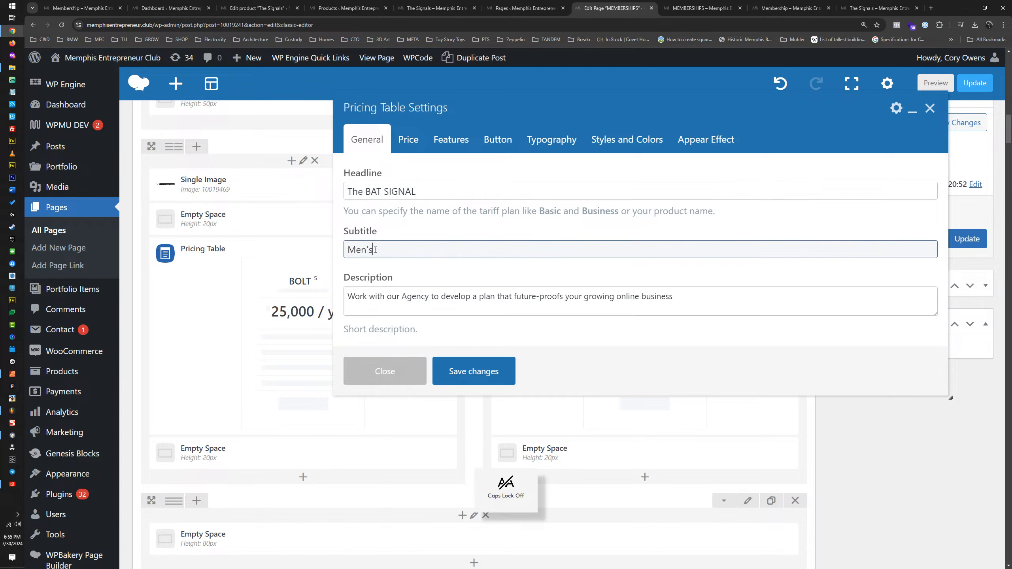
pyautogui.write(' Support Group')
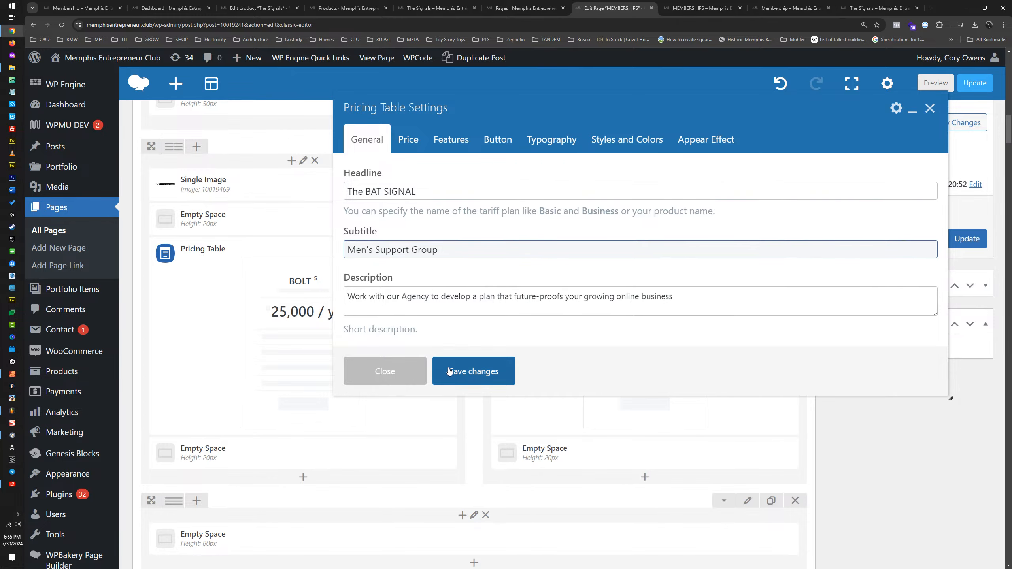
# Step: Copy the published BAT SIGNAL description, "Support group for men navigating through dark times.", into the moved pricing table's description without a trailing blank line
pyautogui.click(686, 7)
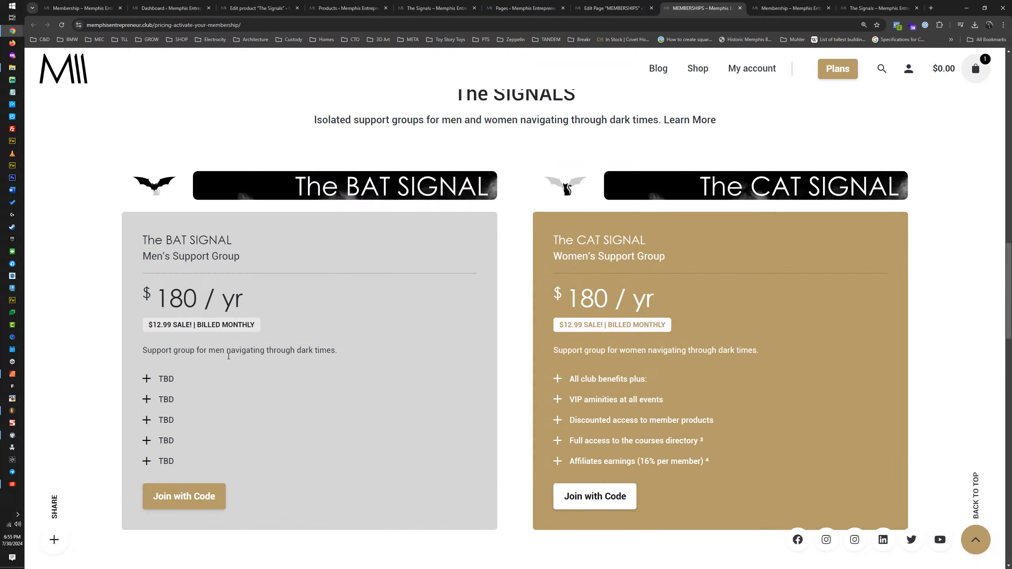
pyautogui.tripleClick(279, 351)
pyautogui.hotkey('ctrl', 'c')
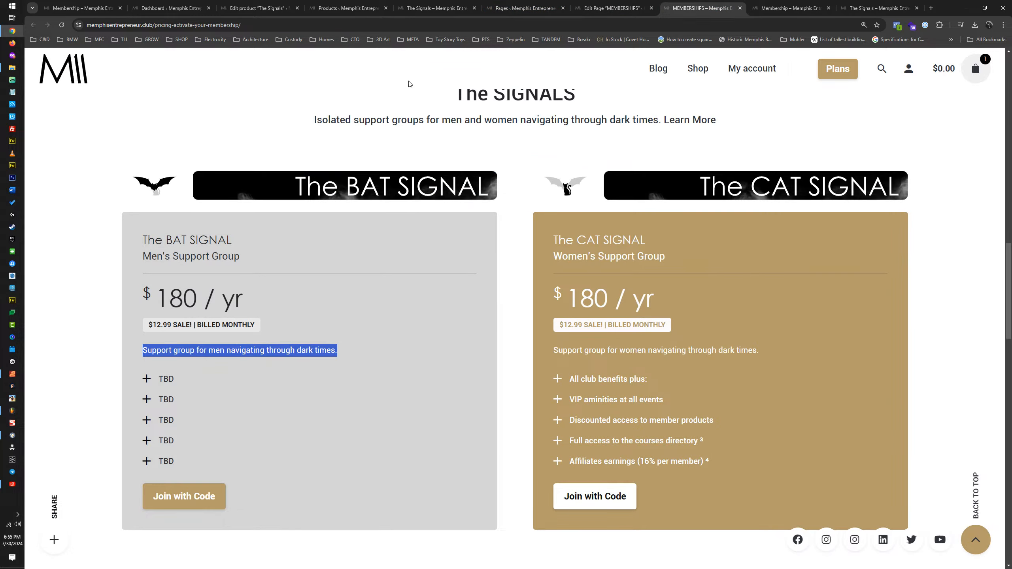
pyautogui.hotkey('ctrl', 'shift', 'Tab')
pyautogui.click(407, 295)
pyautogui.hotkey('ctrl', 'a')
pyautogui.hotkey('ctrl', 'v')
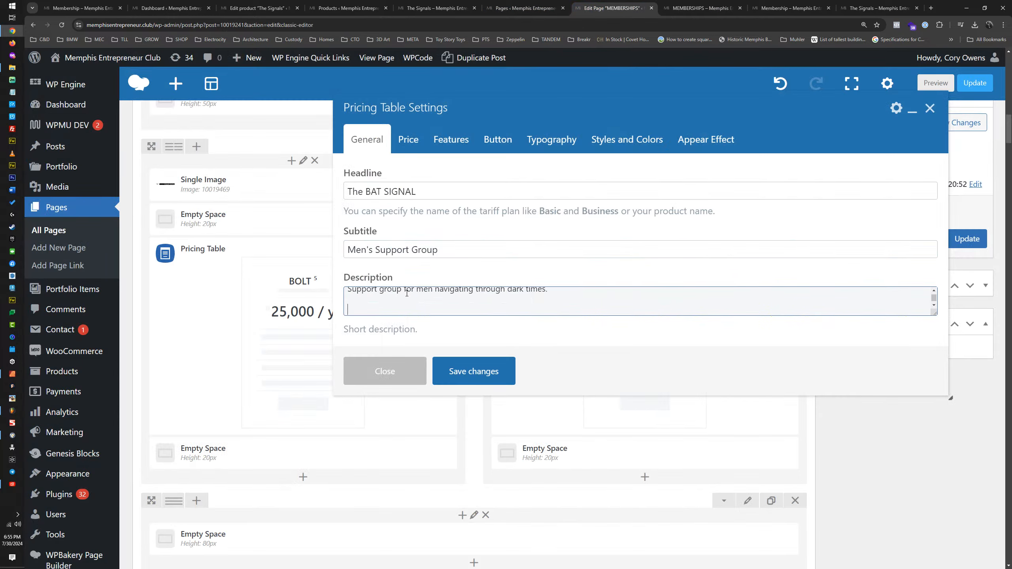
pyautogui.press('BackSpace')
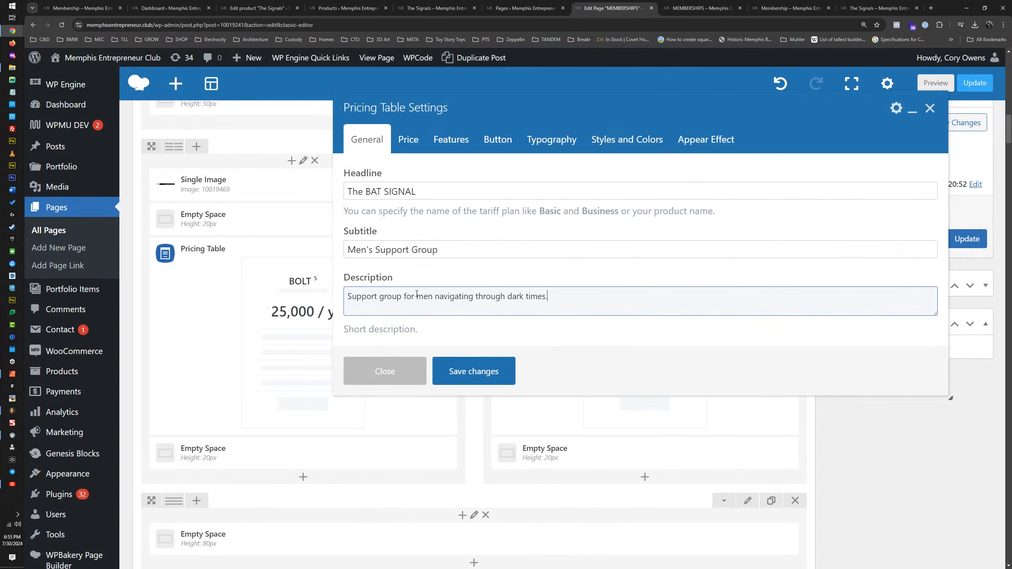
# Step: Set the BAT SIGNAL table's price to "180 / yr", keeping the dollar currency
pyautogui.click(408, 144)
pyautogui.hotkey('ctrl', 'Tab')
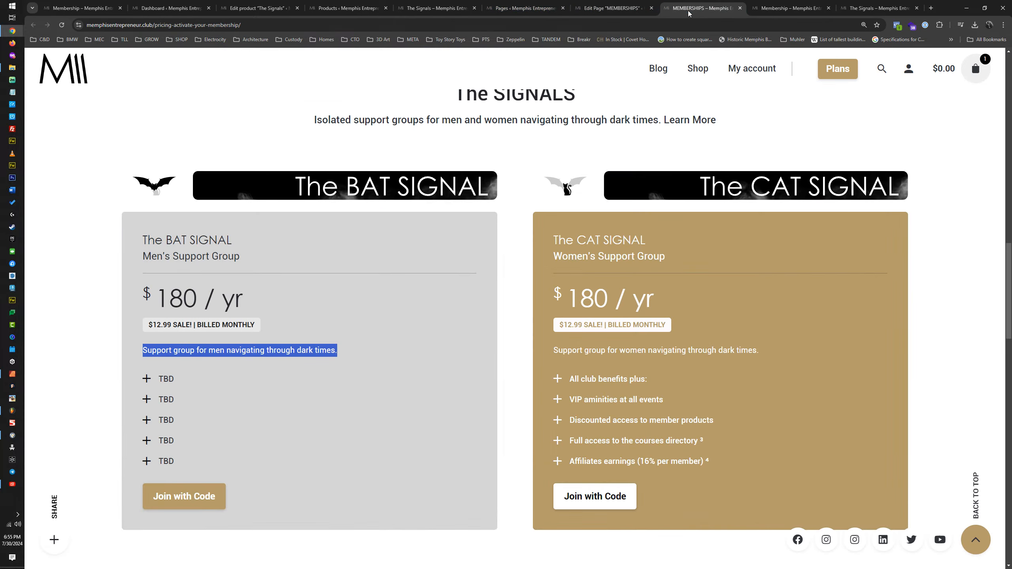
pyautogui.click(613, 10)
pyautogui.doubleClick(371, 192)
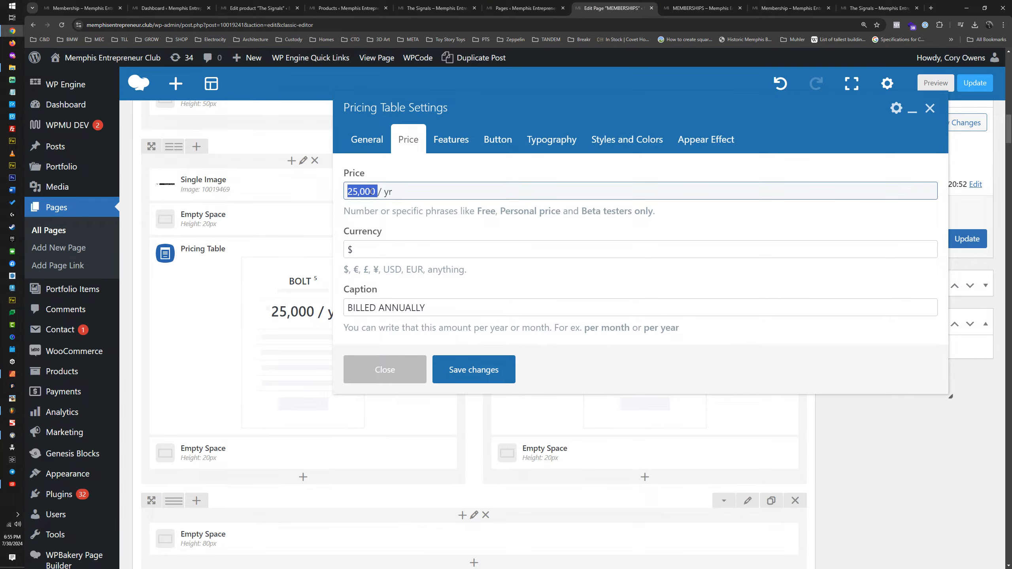
pyautogui.write('180')
pyautogui.click(363, 248)
# Step: Replace the price caption with "$12.99 SALE! | billed monthly"
pyautogui.tripleClick(370, 308)
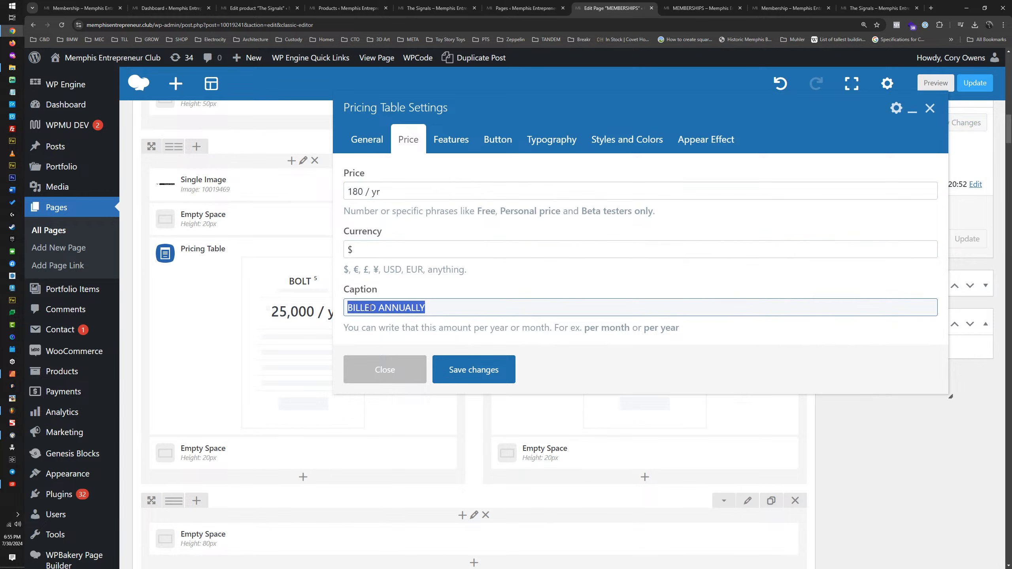
pyautogui.write('$12.99')
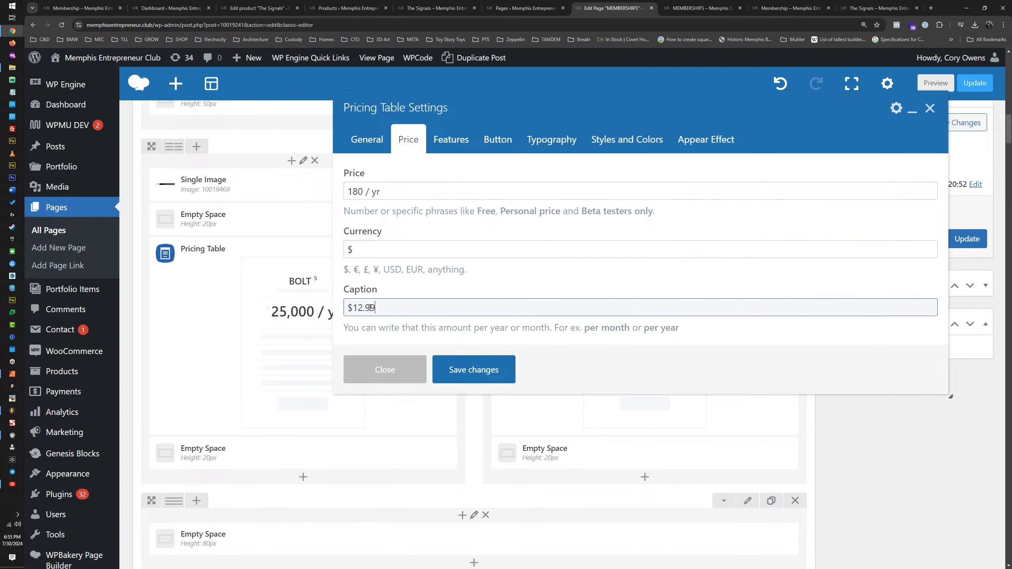
pyautogui.write(' SALE')
pyautogui.write('! | Billed')
pyautogui.write('illed monthly')
# Step: Change the headline of the fifth feature in the BAT SIGNAL table to "TBD"
pyautogui.click(442, 141)
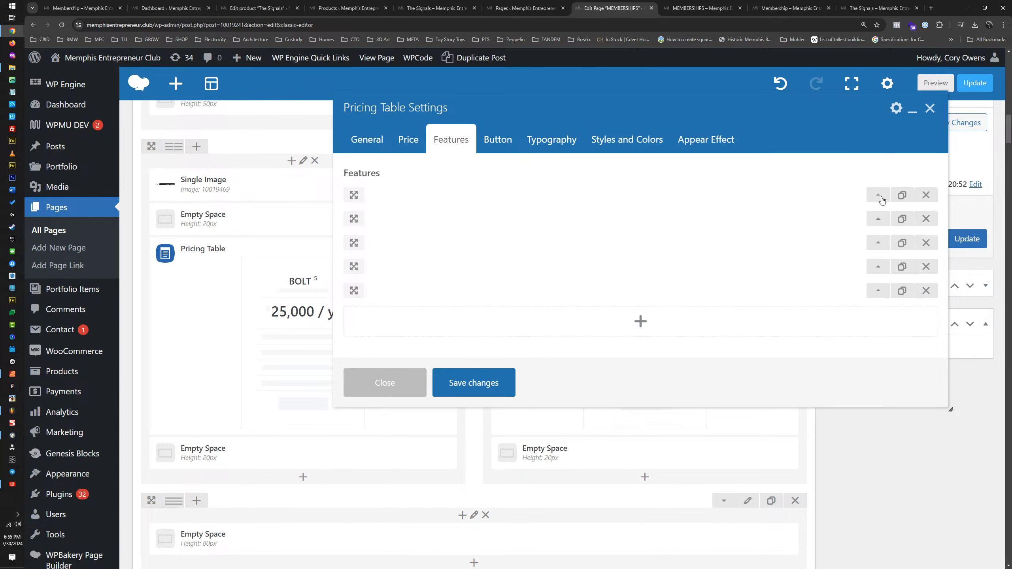
pyautogui.click(878, 292)
pyautogui.doubleClick(520, 372)
pyautogui.hotkey('ctrl', 'a')
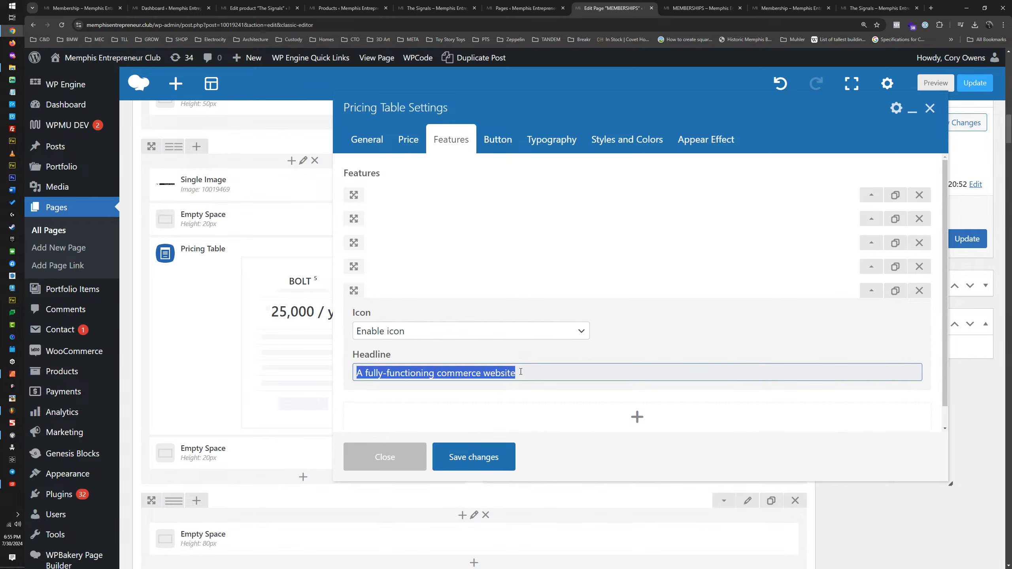
pyautogui.press('capslock')
pyautogui.write('TBD')
pyautogui.hotkey('ctrl', 'a')
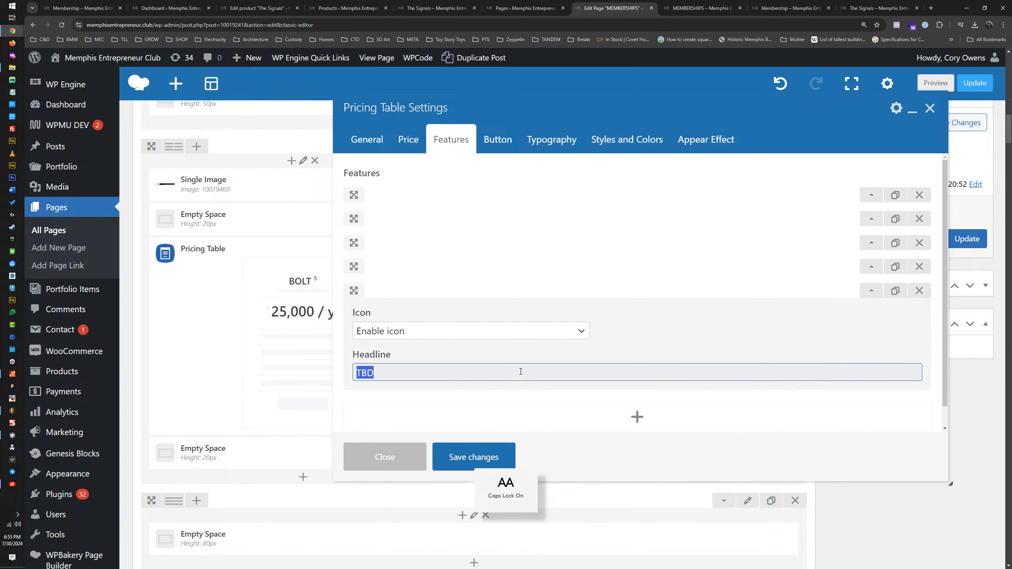
# Step: Change the headlines of the fourth and third features to "TBD"
pyautogui.click(878, 279)
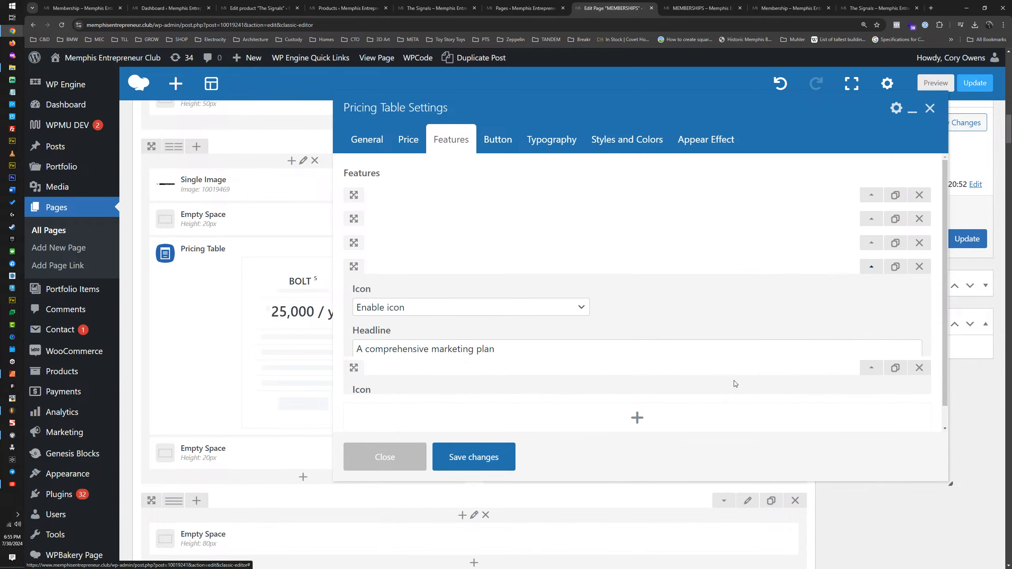
pyautogui.doubleClick(727, 351)
pyautogui.click(745, 350)
pyautogui.hotkey('ctrl', 'a')
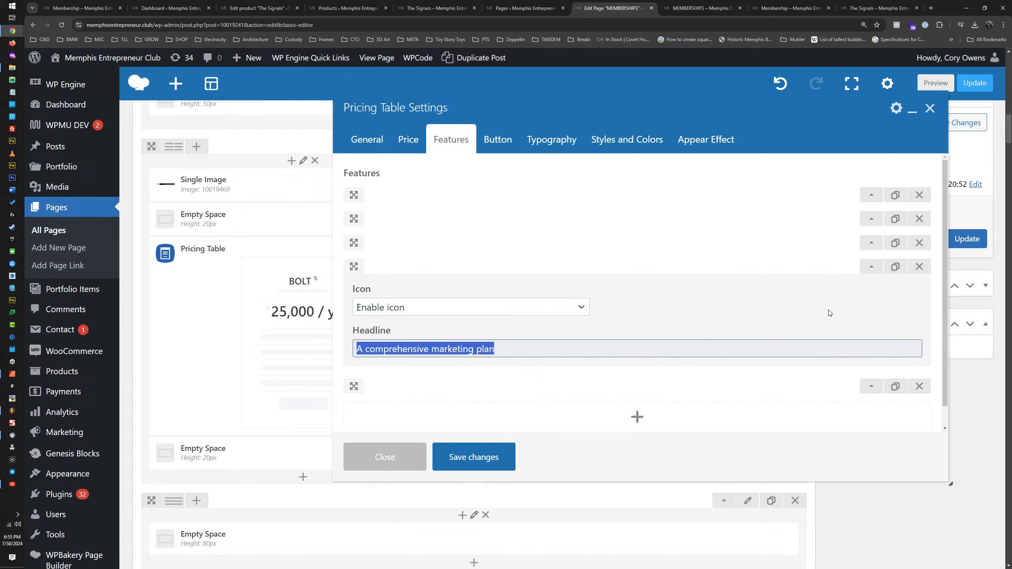
pyautogui.write('TBD')
pyautogui.click(869, 244)
pyautogui.doubleClick(821, 325)
pyautogui.hotkey('ctrl', 'a')
pyautogui.write('TBD')
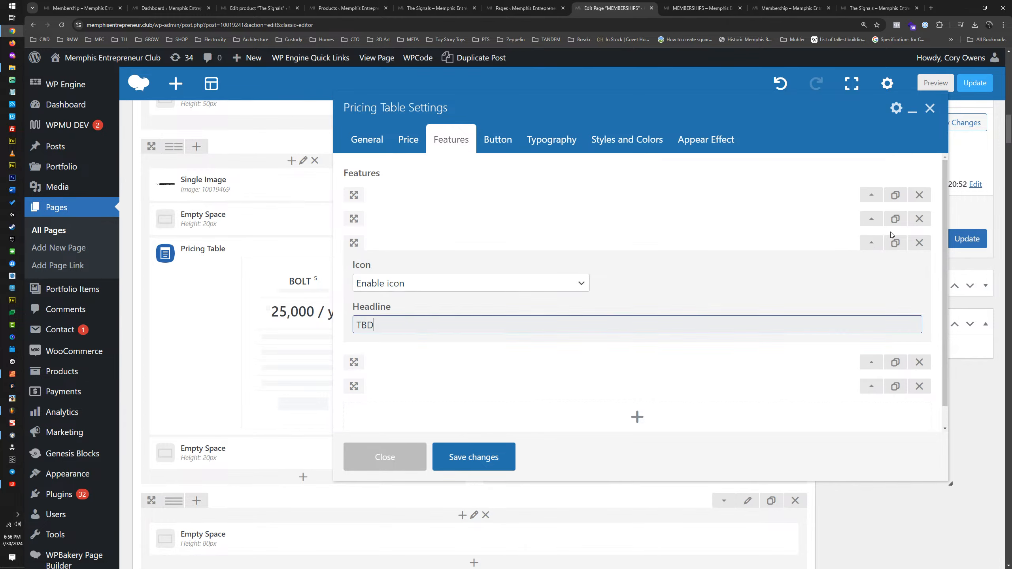
# Step: Change the headlines of the second and first features to "TBD"
pyautogui.click(870, 217)
pyautogui.doubleClick(769, 301)
pyautogui.hotkey('ctrl', 'a')
pyautogui.write('TBD')
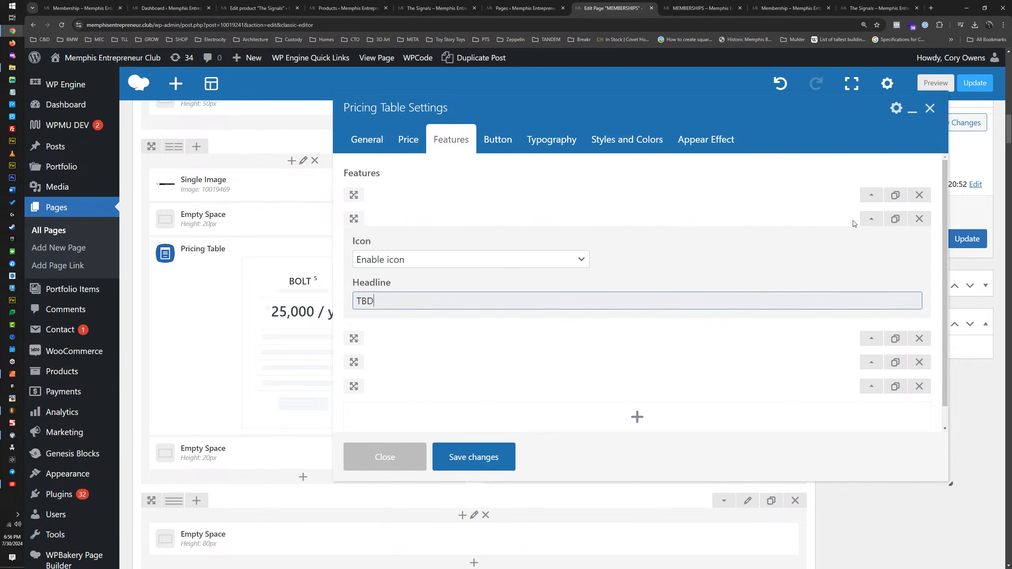
pyautogui.click(872, 195)
pyautogui.doubleClick(692, 280)
pyautogui.hotkey('ctrl', 'a')
pyautogui.write('TBD')
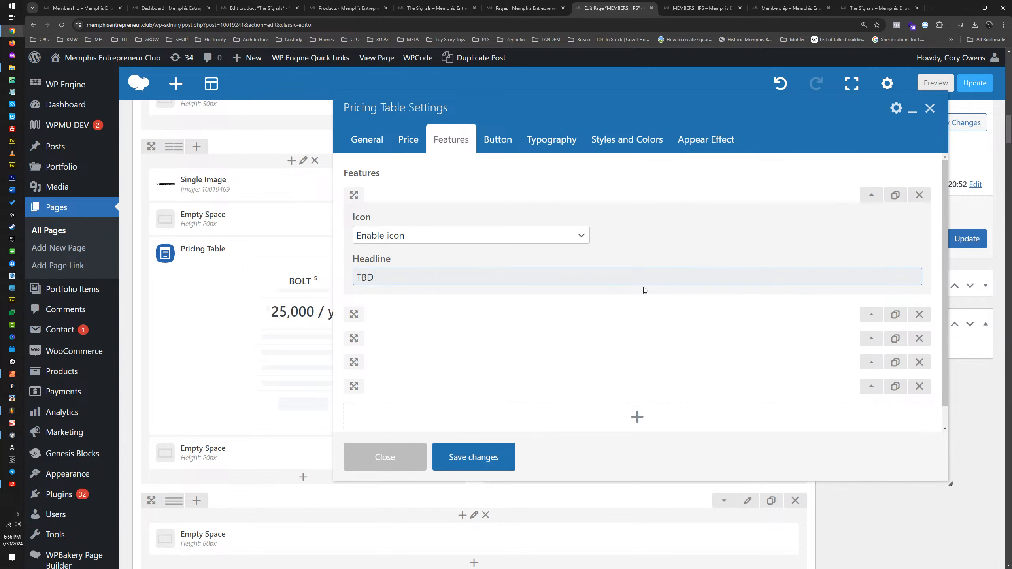
# Step: Copy the published BAT SIGNAL button's link into the table's button URL, trimmed to the relative path /product/the-signals/?attribute_signals=The+Bat+Signal
pyautogui.click(478, 153)
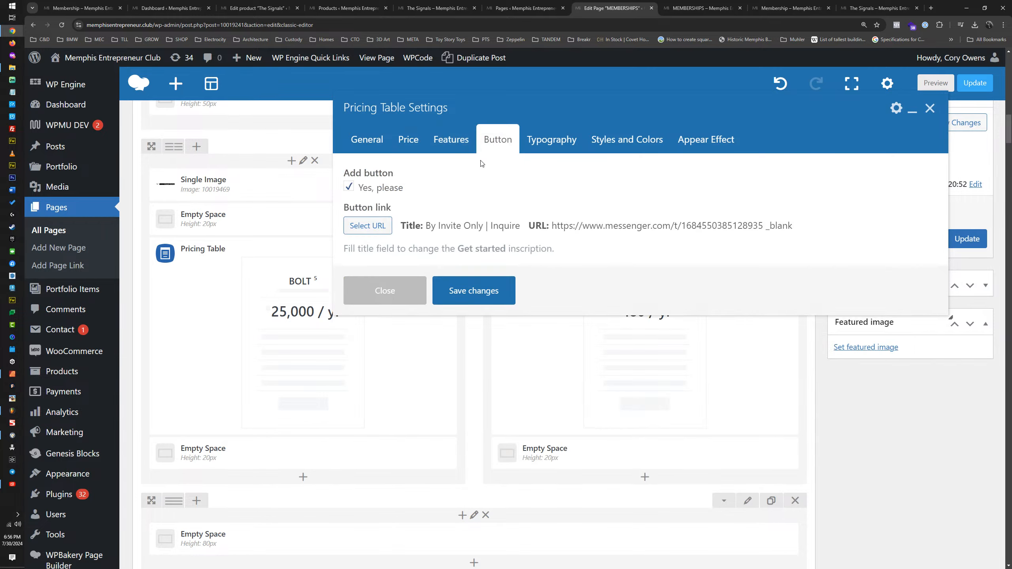
pyautogui.click(712, 9)
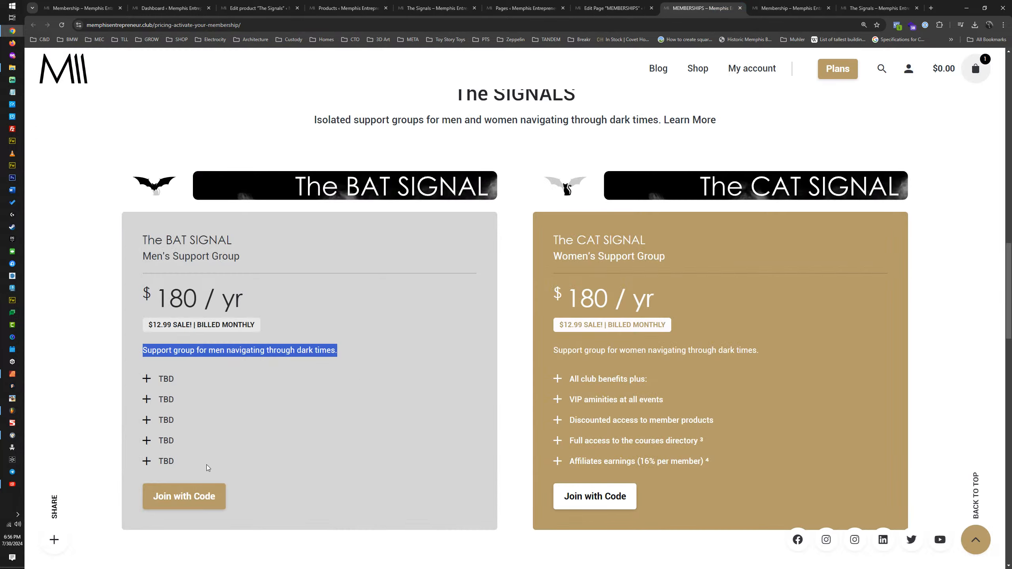
pyautogui.rightClick(190, 500)
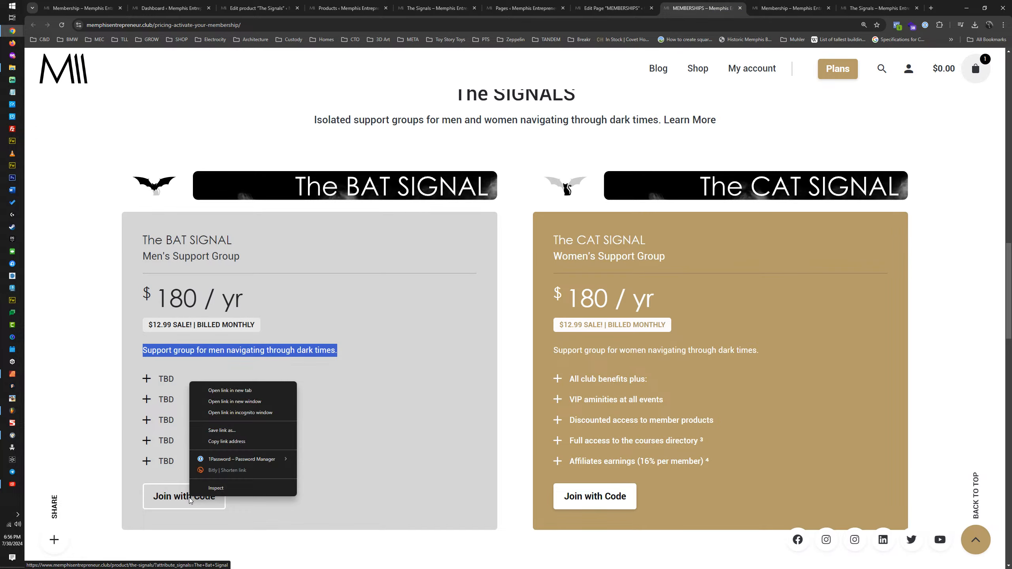
pyautogui.click(234, 442)
pyautogui.click(614, 8)
pyautogui.click(368, 225)
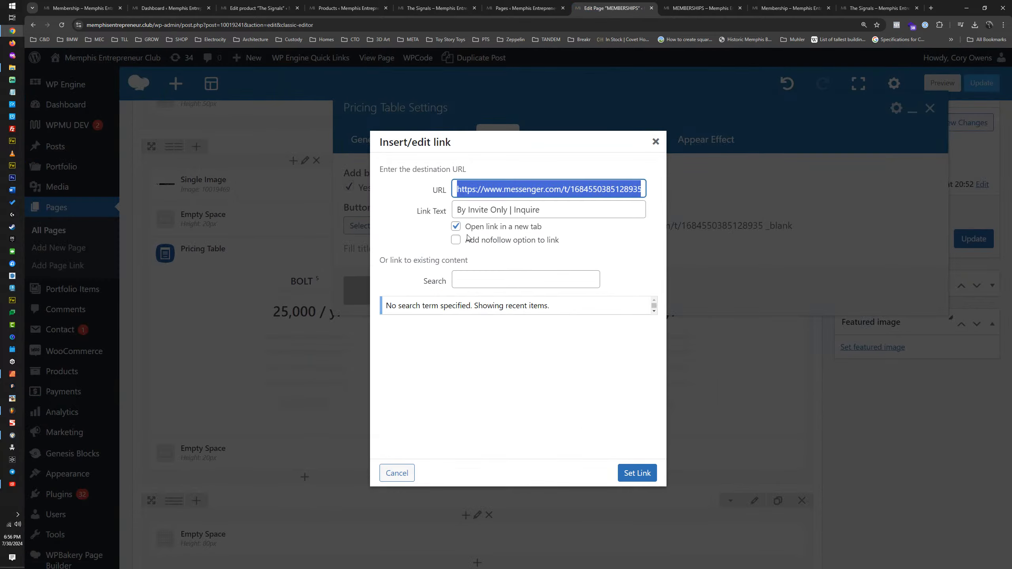
pyautogui.hotkey('ctrl', 'v')
pyautogui.hotkey('ctrl', 'a')
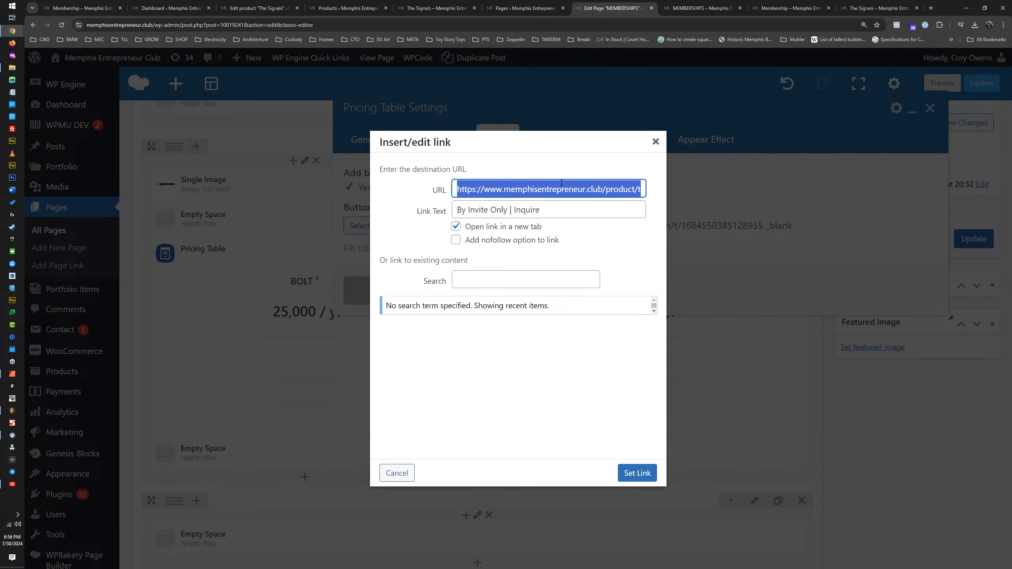
pyautogui.moveTo(601, 187); pyautogui.dragTo(420, 191)
pyautogui.press('BackSpace')
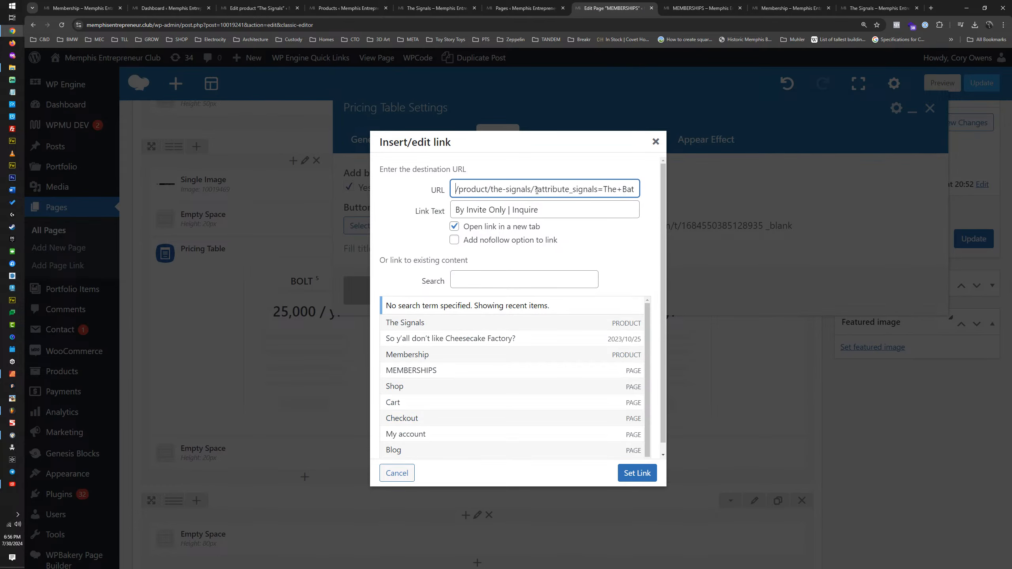
# Step: Set the button's link text to "By Invite Only | Join with Code", turn off opening in a new tab and apply the link
pyautogui.doubleClick(514, 210)
pyautogui.write('j')
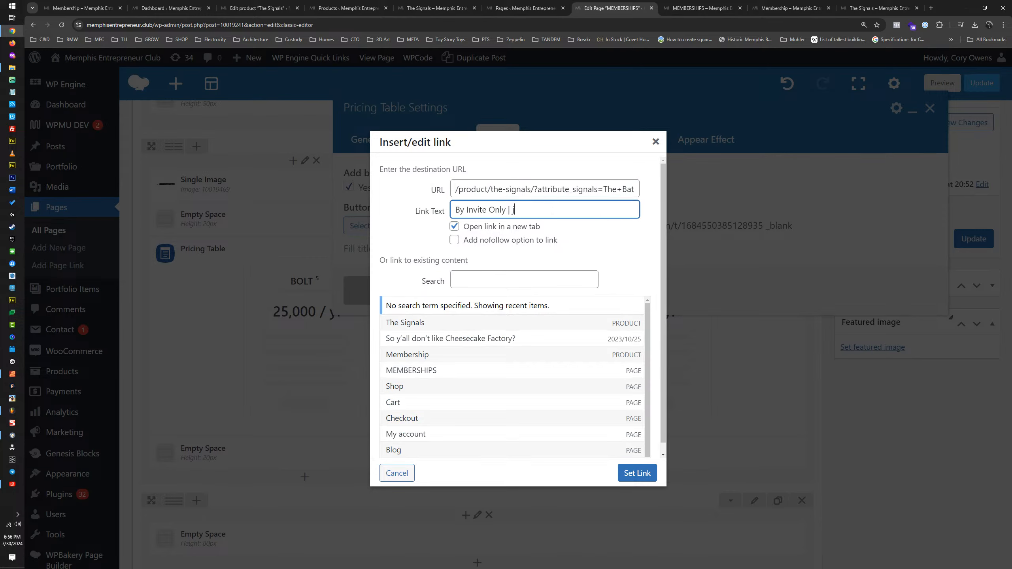
pyautogui.press('capslock')
pyautogui.press('BackSpace')
pyautogui.write('Join with C')
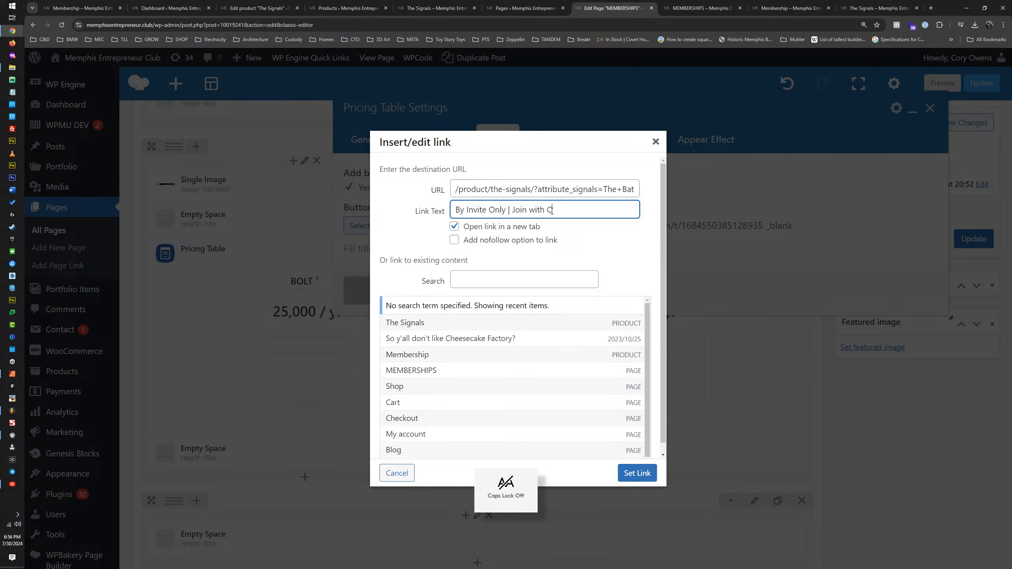
pyautogui.write('ode')
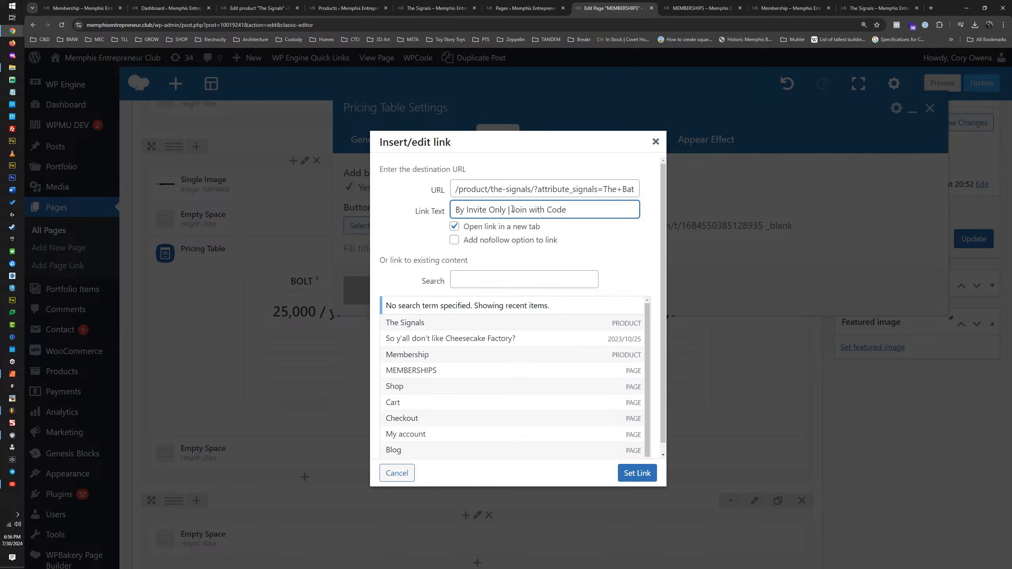
pyautogui.click(455, 227)
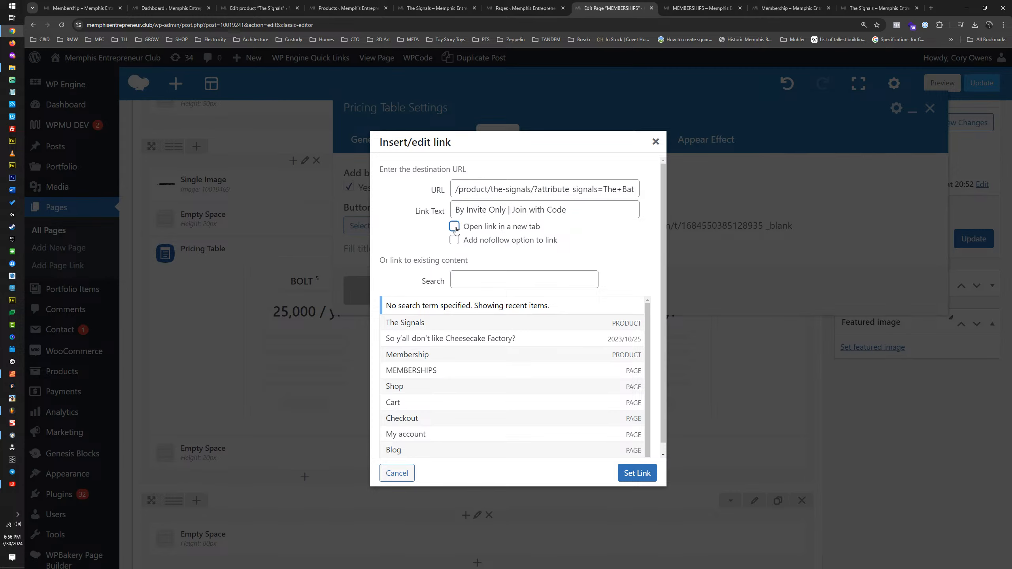
pyautogui.click(638, 473)
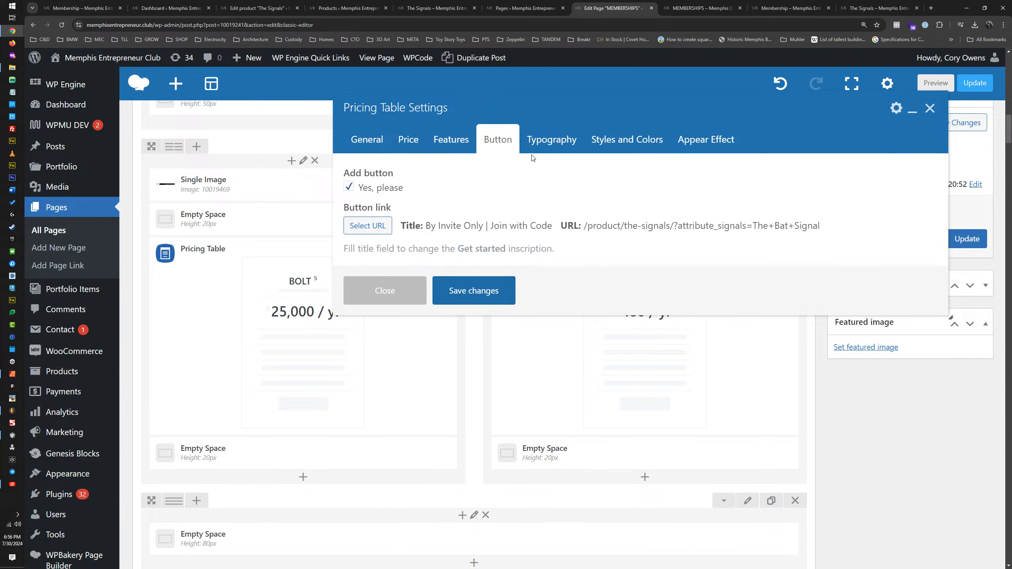
# Step: Set the BAT SIGNAL table's content background color to black, #000000
pyautogui.click(635, 142)
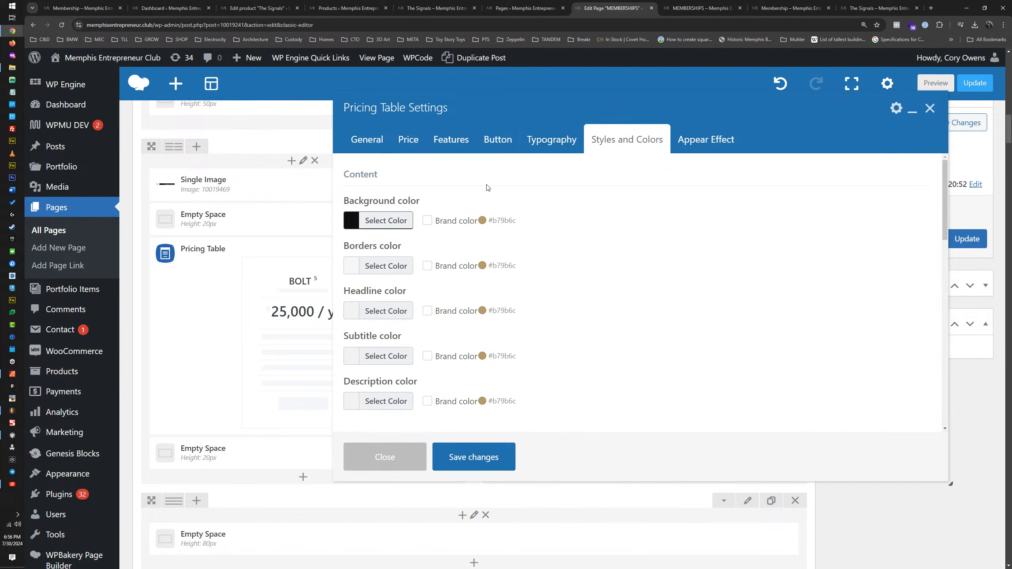
pyautogui.click(352, 222)
pyautogui.moveTo(352, 340); pyautogui.dragTo(351, 357)
pyautogui.click(359, 218)
pyautogui.click(352, 354)
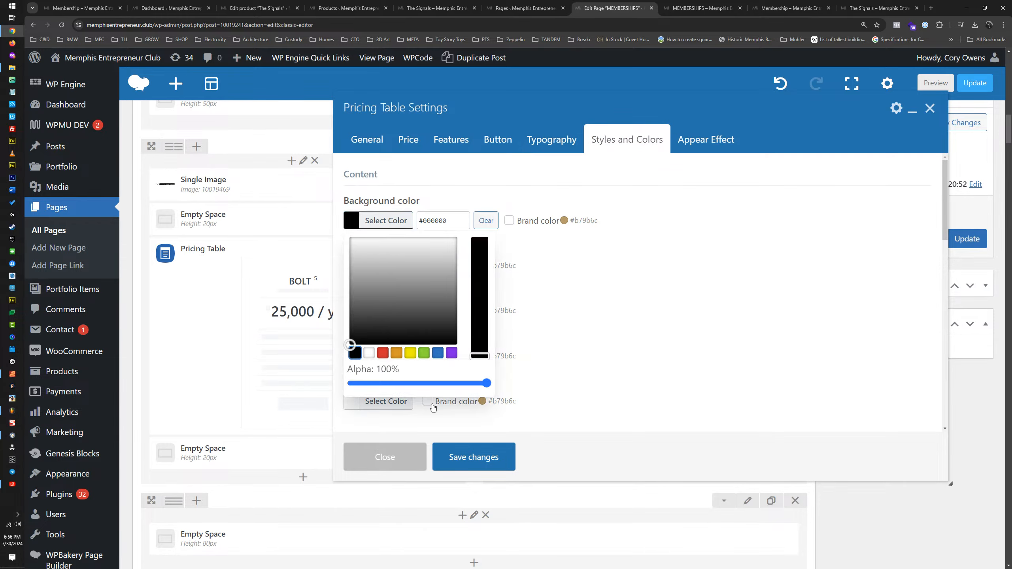
pyautogui.click(579, 311)
# Step: Try black for the price caption background color, and finish with a very dark gray shade
pyautogui.scroll(-7, 579, 310)
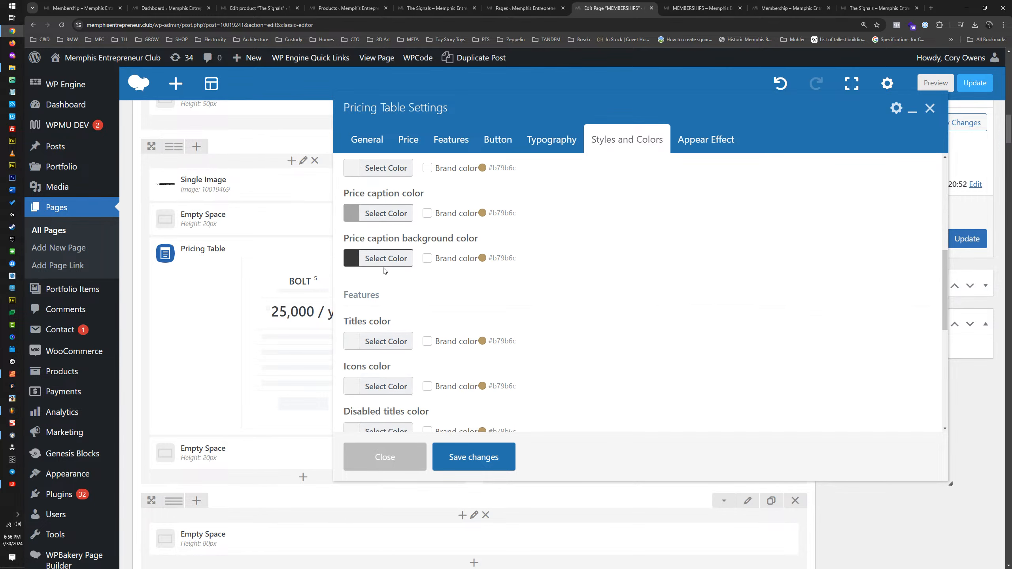
pyautogui.click(384, 264)
pyautogui.click(355, 391)
pyautogui.click(565, 334)
pyautogui.click(373, 260)
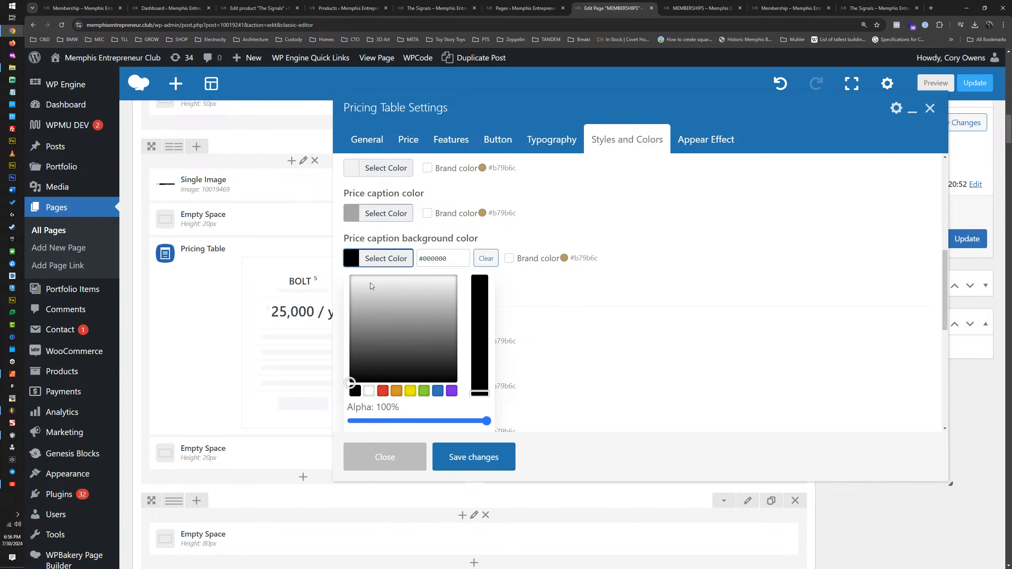
pyautogui.click(354, 352)
pyautogui.click(510, 341)
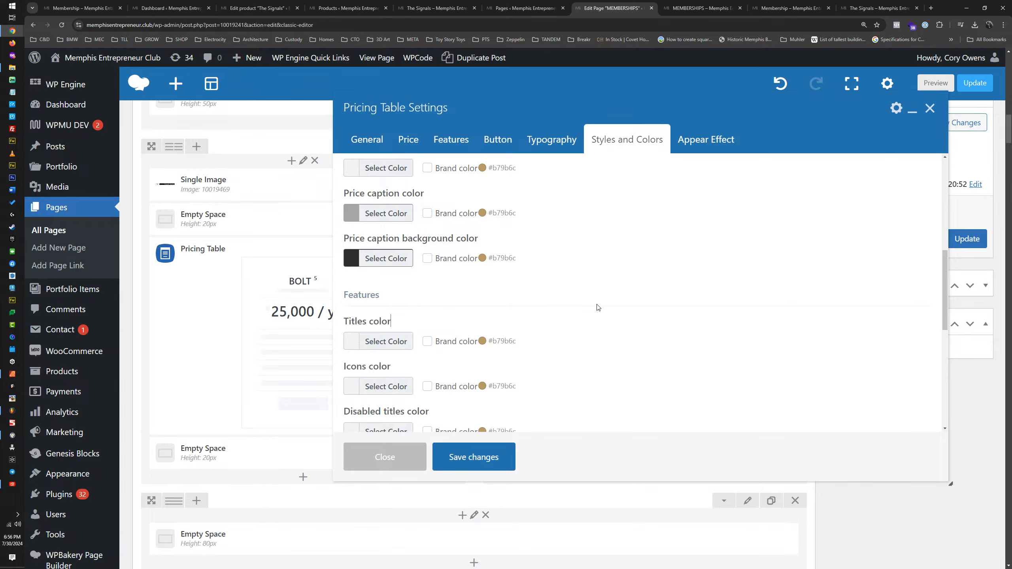
# Step: Set the button's text color to black, #000000
pyautogui.scroll(-4, 562, 335)
pyautogui.scroll(-3, 542, 338)
pyautogui.click(386, 325)
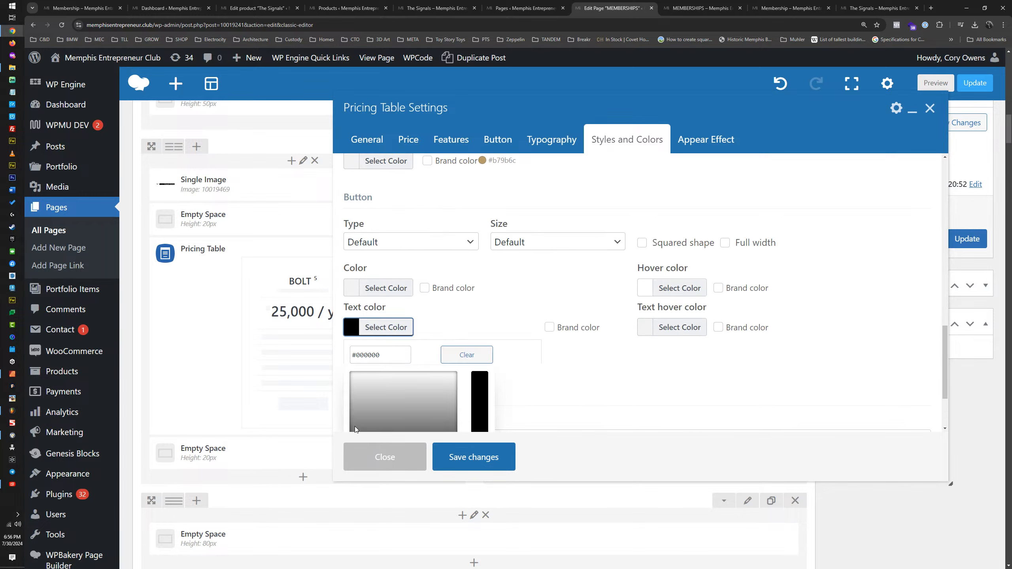
pyautogui.scroll(-2, 580, 363)
pyautogui.scroll(-1, 581, 363)
pyautogui.click(355, 388)
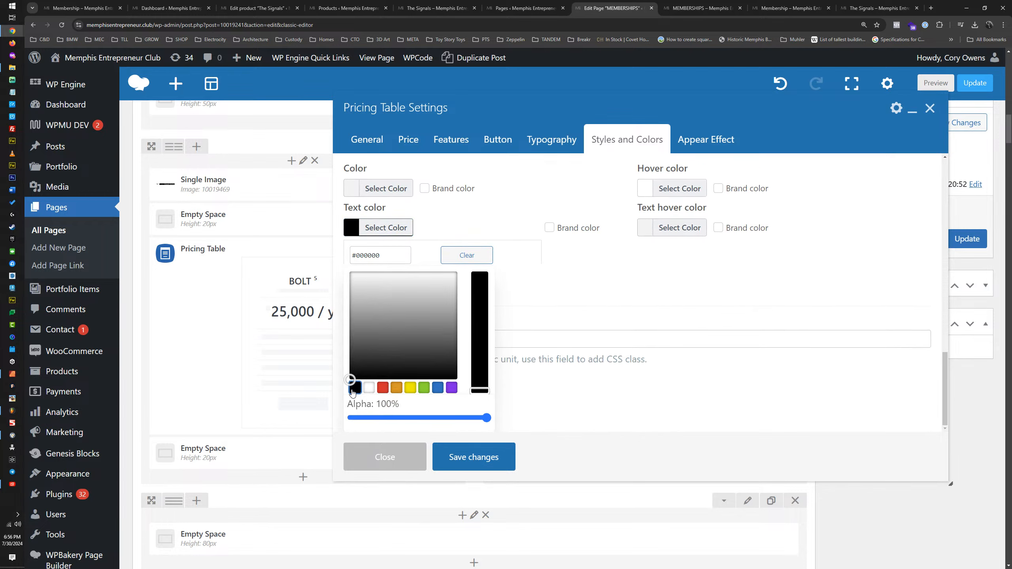
# Step: Save the BAT SIGNAL pricing table's settings with the appear effect left at None
pyautogui.click(596, 290)
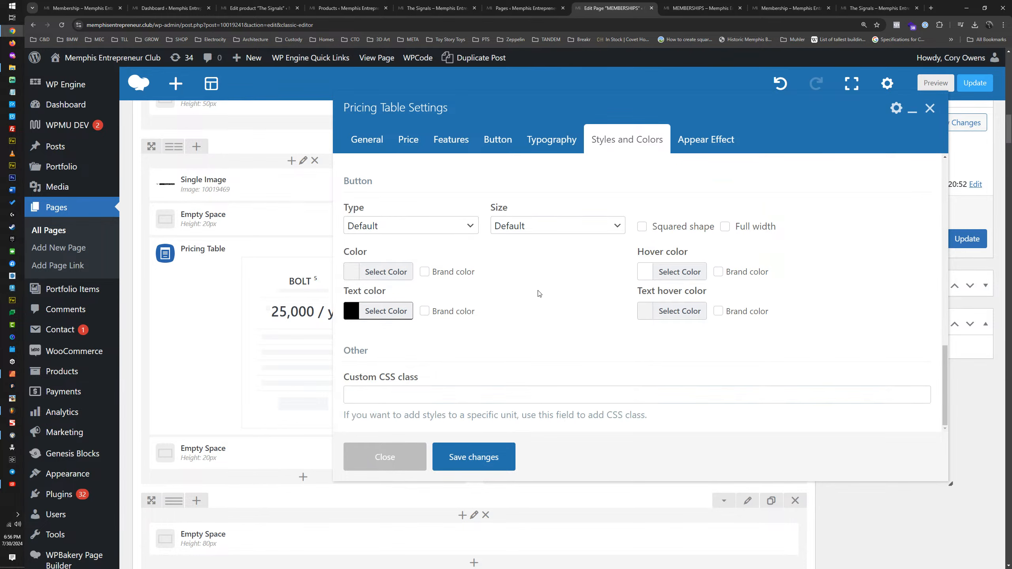
pyautogui.scroll(-4, 539, 293)
pyautogui.click(712, 142)
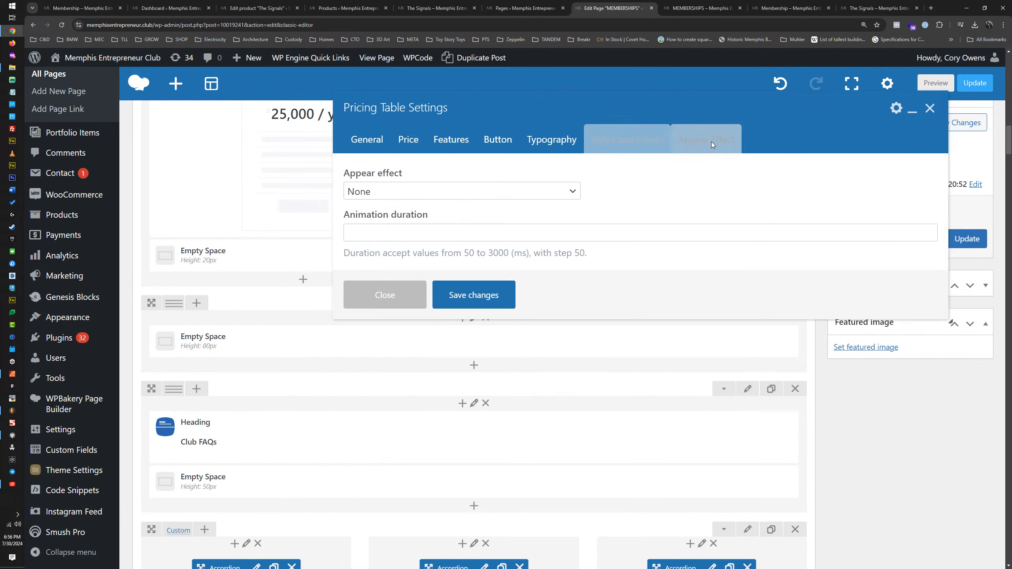
pyautogui.click(475, 303)
# Step: Duplicate the BAT SIGNAL pricing table, move the copy into the CAT SIGNAL column and delete the old CAT SIGNAL table
pyautogui.scroll(5, 490, 315)
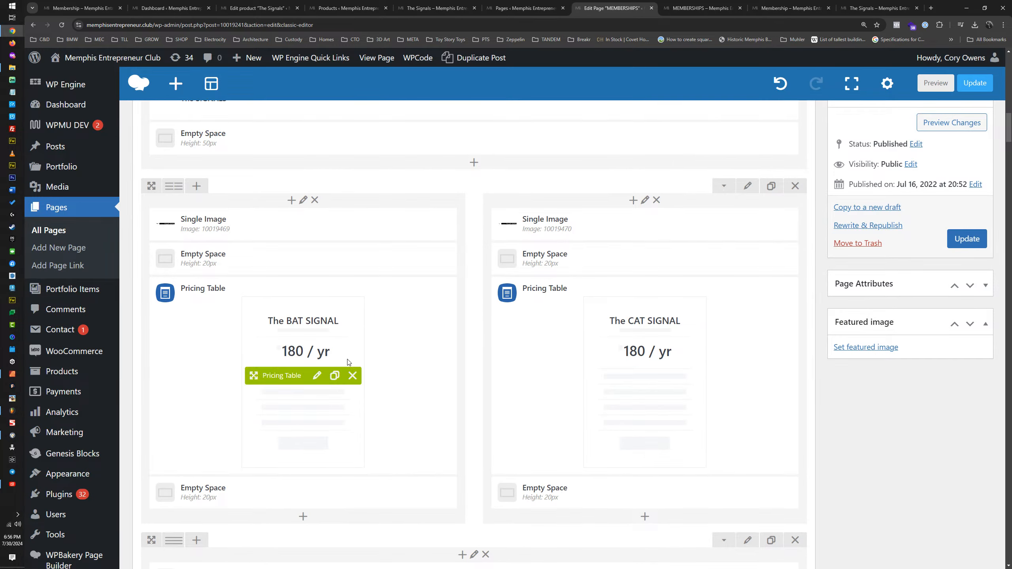
pyautogui.click(335, 376)
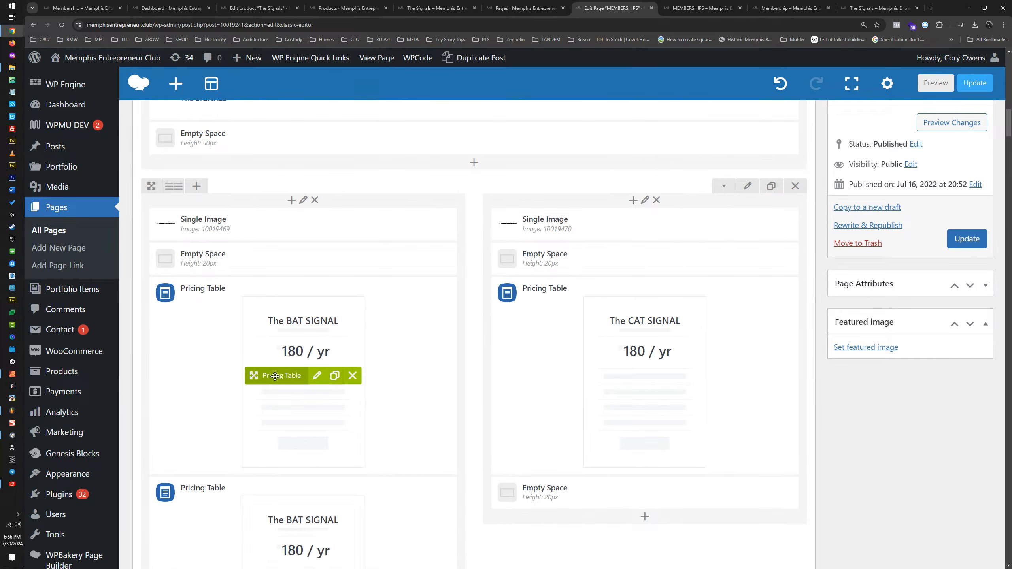
pyautogui.moveTo(275, 376); pyautogui.dragTo(593, 341)
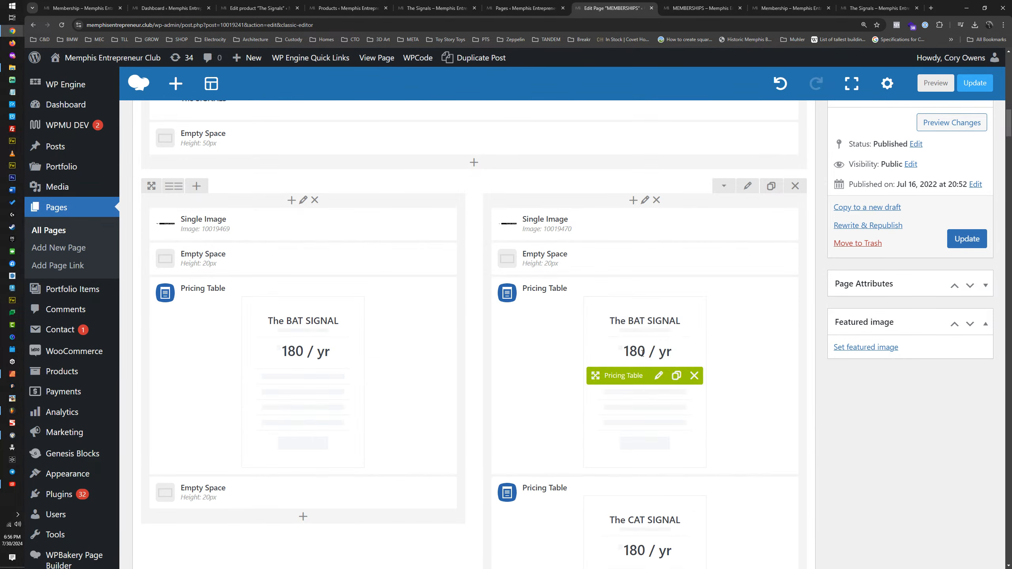
pyautogui.scroll(-3, 643, 351)
pyautogui.click(694, 457)
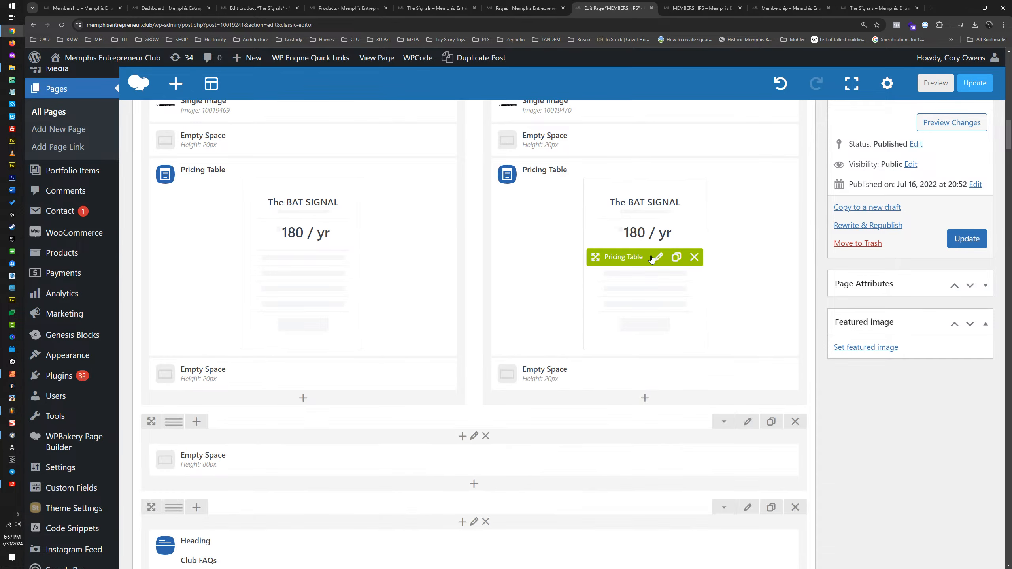
# Step: Change the copied table's headline to "The CAT SIGNAL", subtitle to "Women's Support Group" and description to "Support group for women navigating through dark times."
pyautogui.click(658, 257)
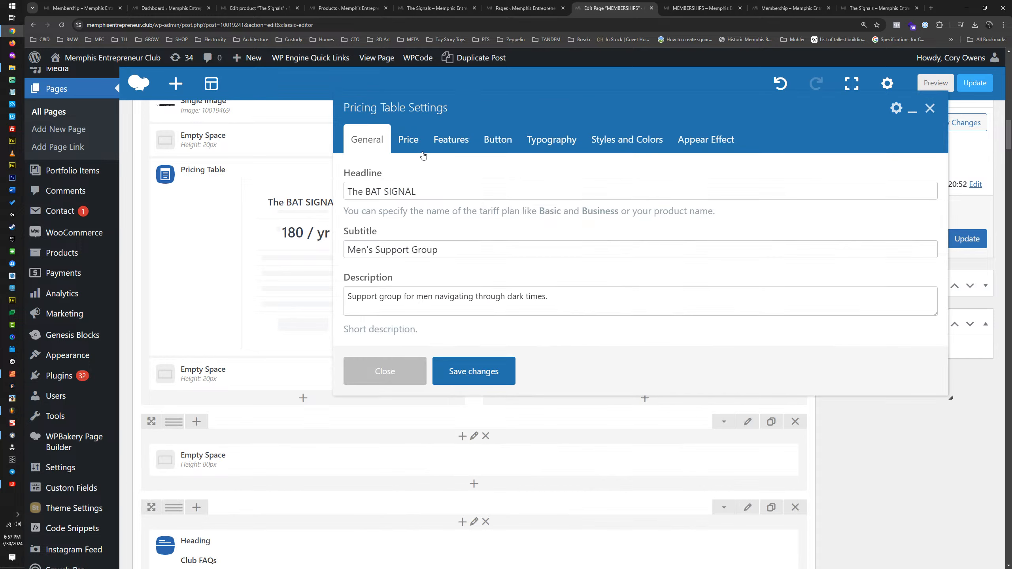
pyautogui.doubleClick(374, 192)
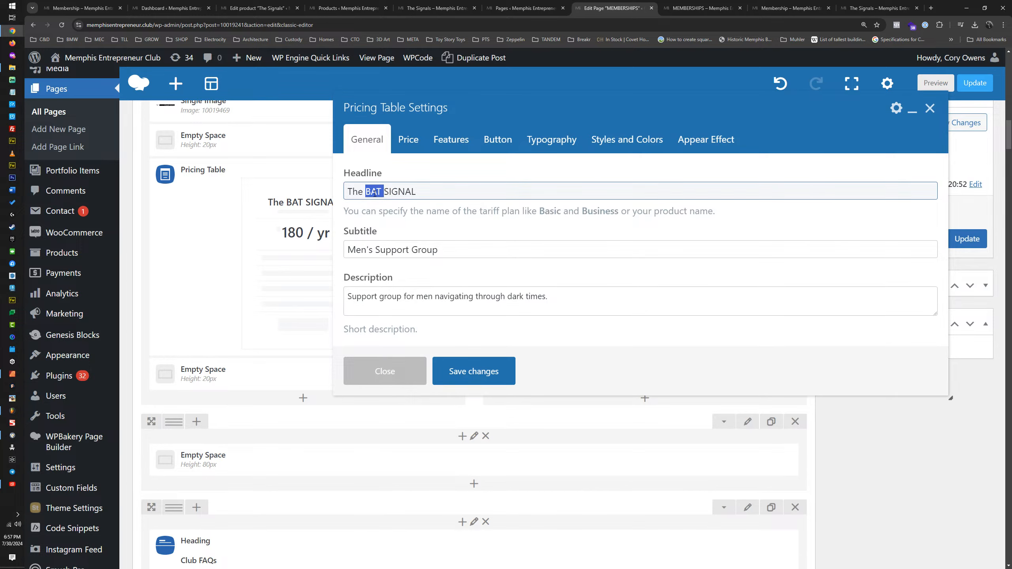
pyautogui.write('CAT')
pyautogui.doubleClick(362, 249)
pyautogui.write("Women's")
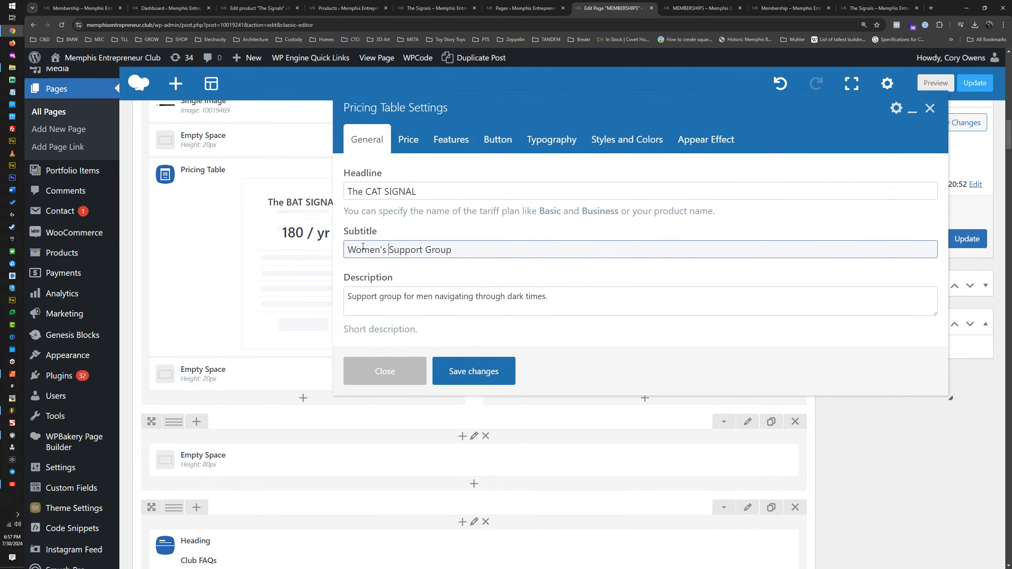
pyautogui.doubleClick(425, 297)
pyautogui.write('wo')
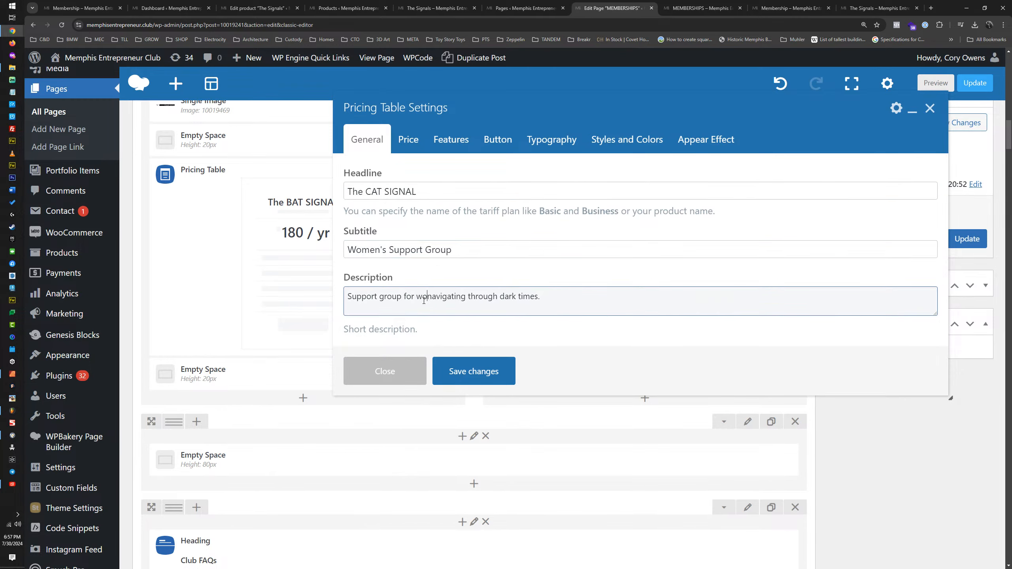
pyautogui.write('men')
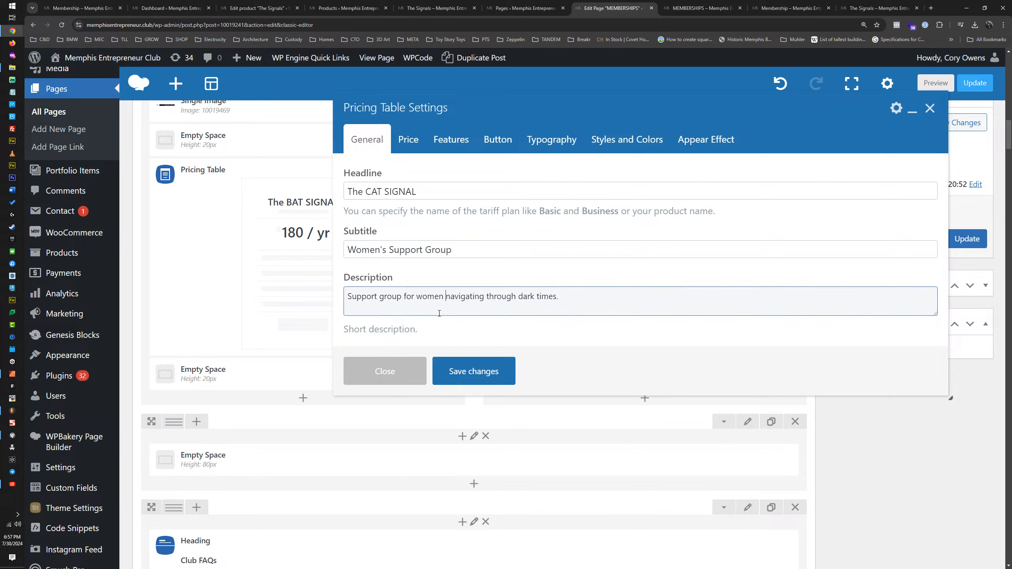
# Step: Point the CAT SIGNAL table's button to the "The+Cat+Signal" variation of the signals product URL and save the table's settings
pyautogui.click(408, 140)
pyautogui.click(445, 145)
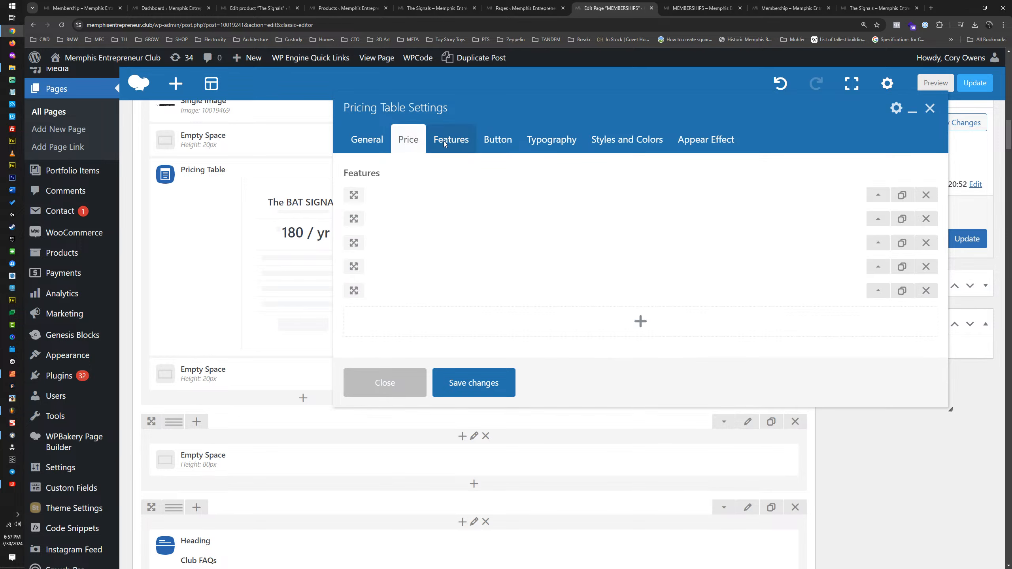
pyautogui.click(494, 142)
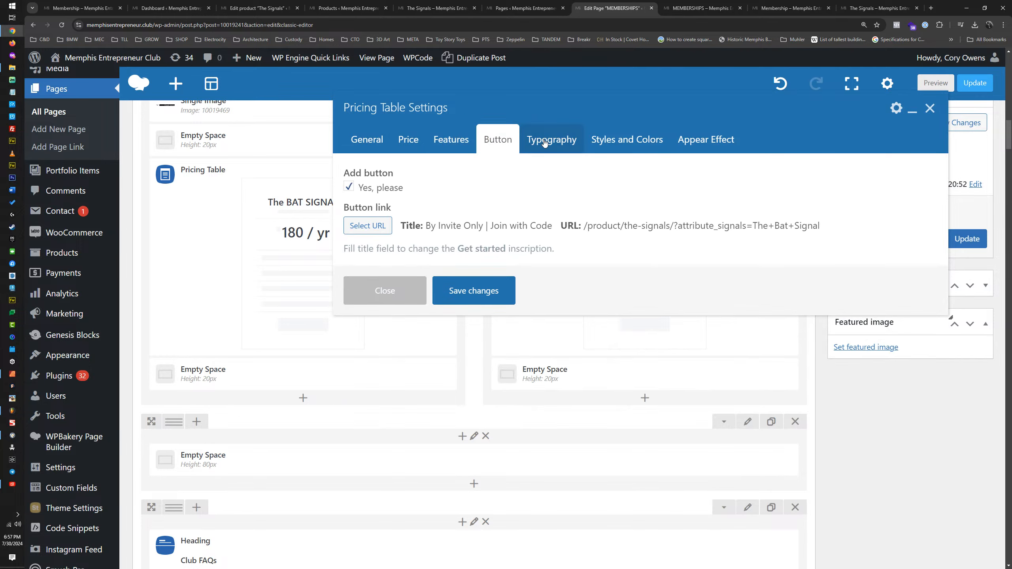
pyautogui.click(374, 228)
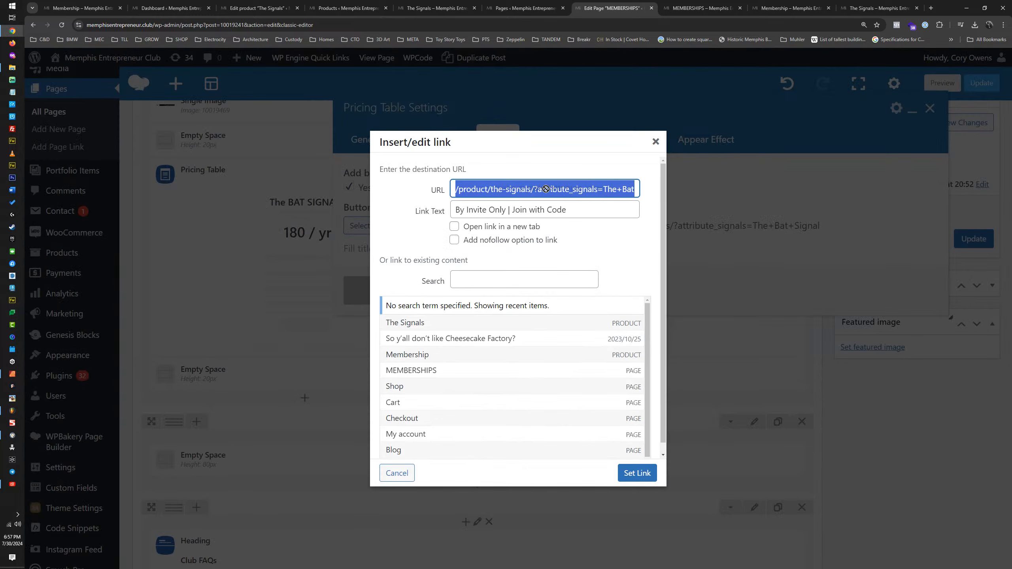
pyautogui.click(627, 189)
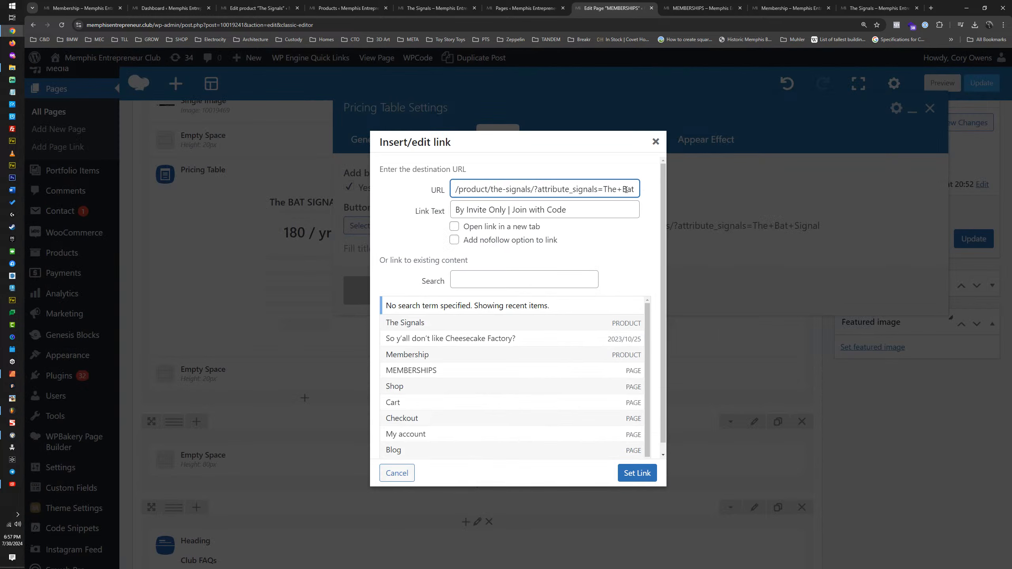
pyautogui.press('BackSpace')
pyautogui.write('C')
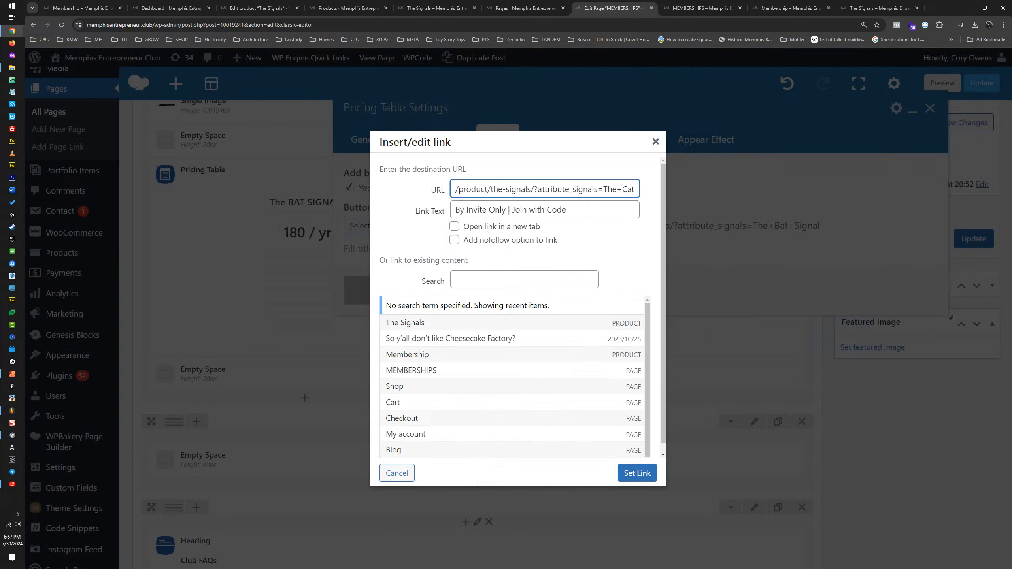
pyautogui.click(638, 474)
pyautogui.click(482, 296)
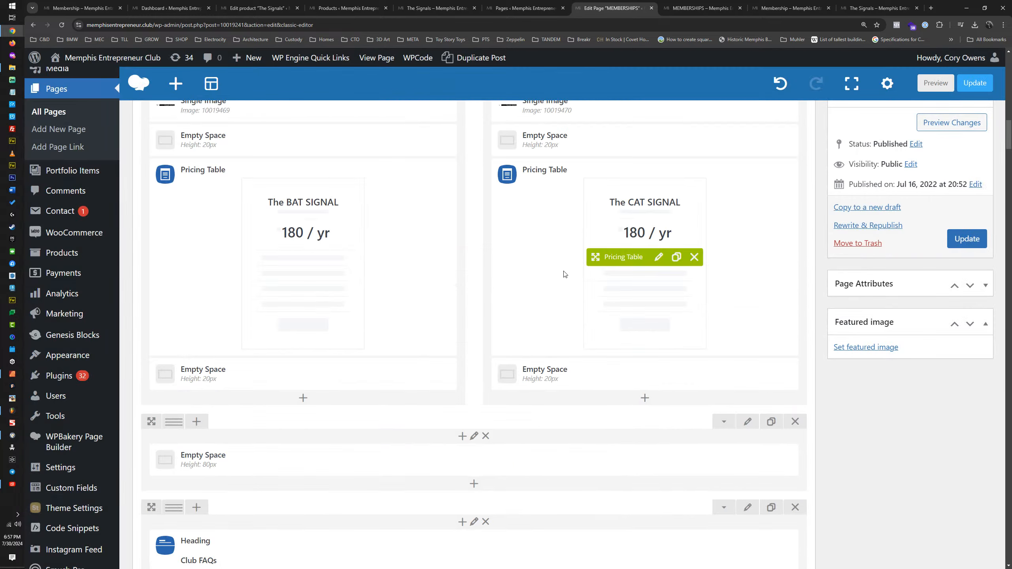
# Step: Preview the MEMBERSHIPS page changes and examine the BAT SIGNAL and CAT SIGNAL pricing tables
pyautogui.click(954, 127)
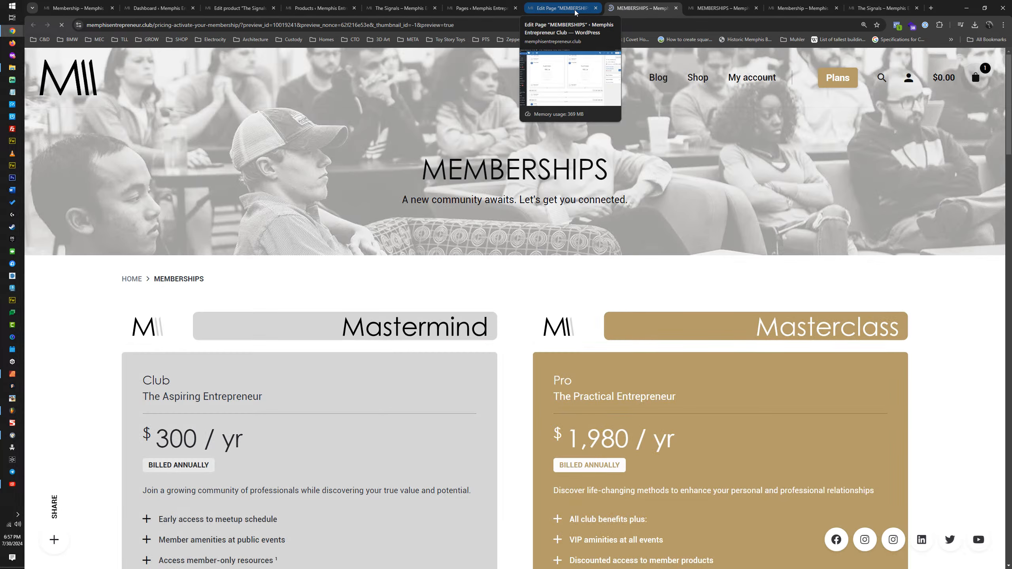
pyautogui.scroll(-10, 533, 209)
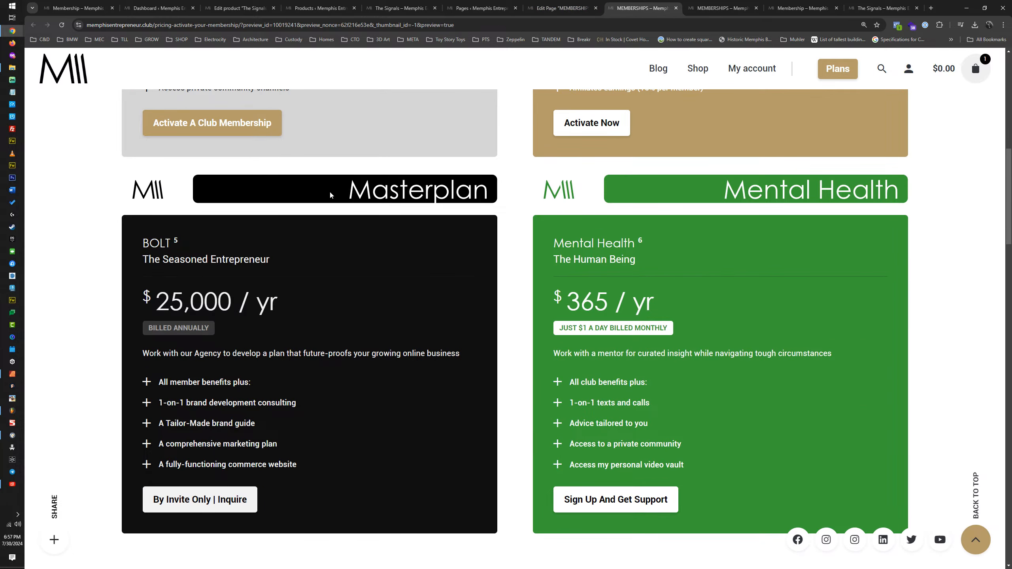
pyautogui.scroll(-8, 449, 207)
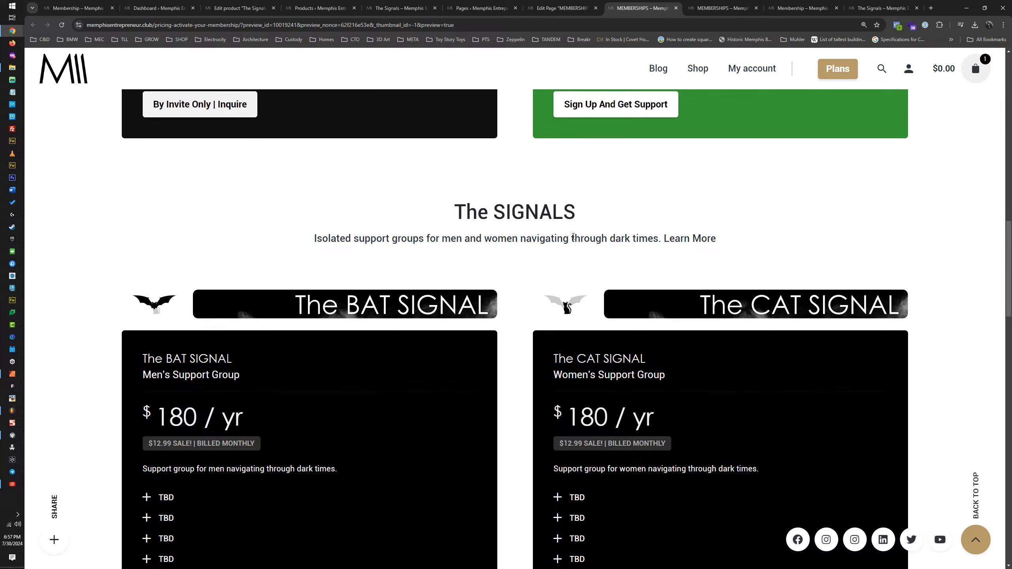
pyautogui.scroll(-1, 553, 257)
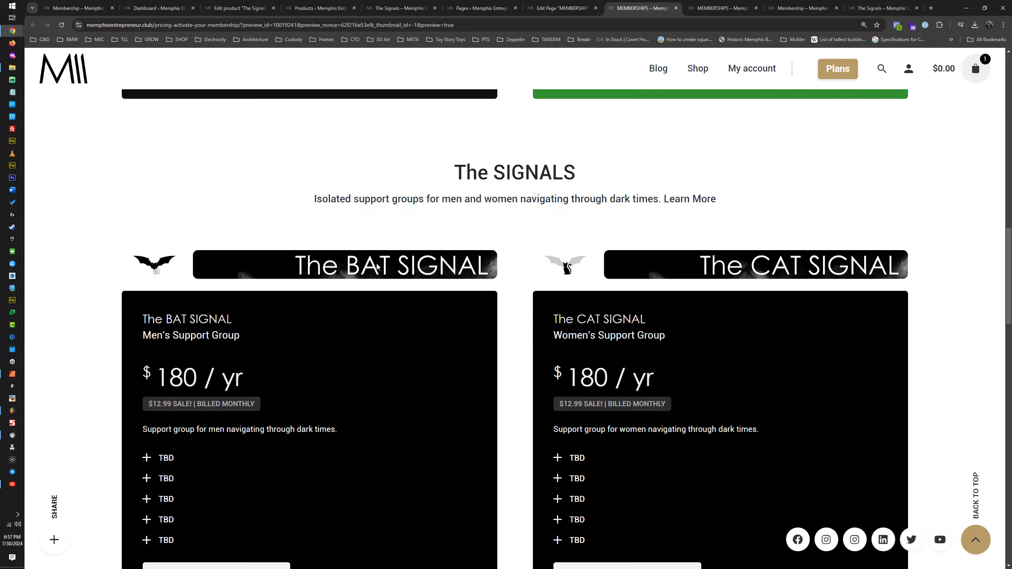
pyautogui.scroll(-5, 538, 256)
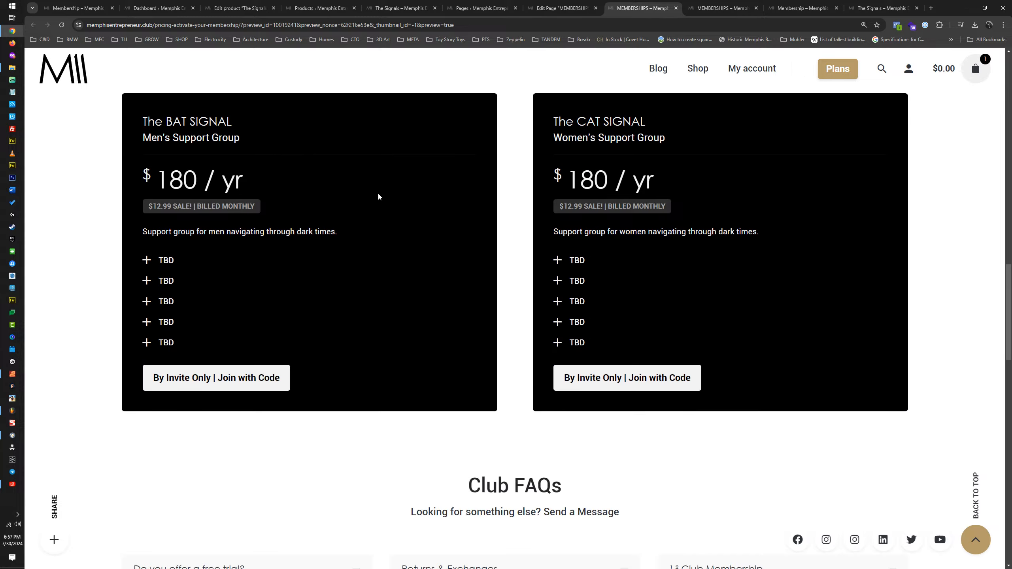
pyautogui.scroll(2, 432, 220)
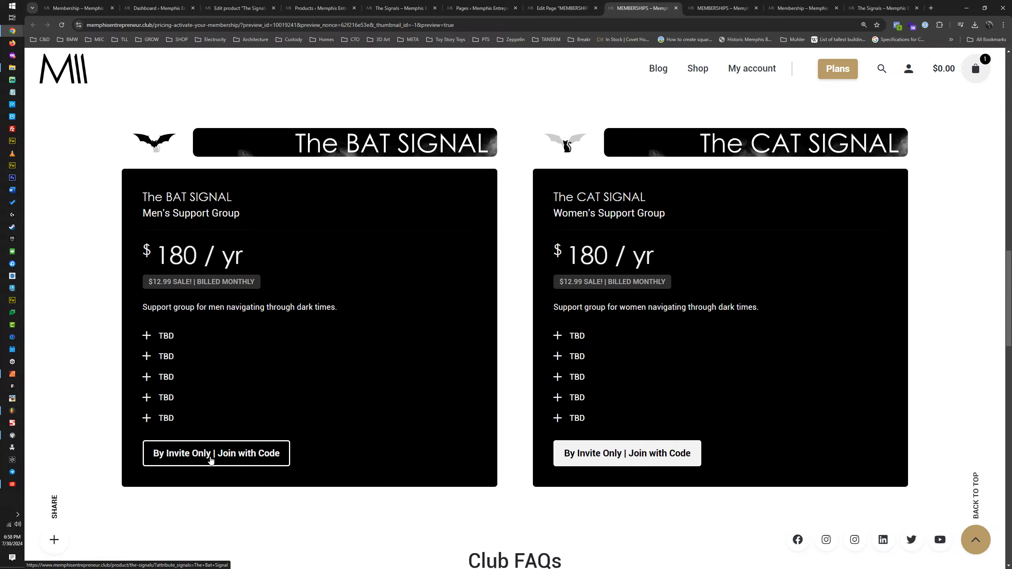
pyautogui.scroll(-5, 283, 341)
pyautogui.scroll(5, 577, 304)
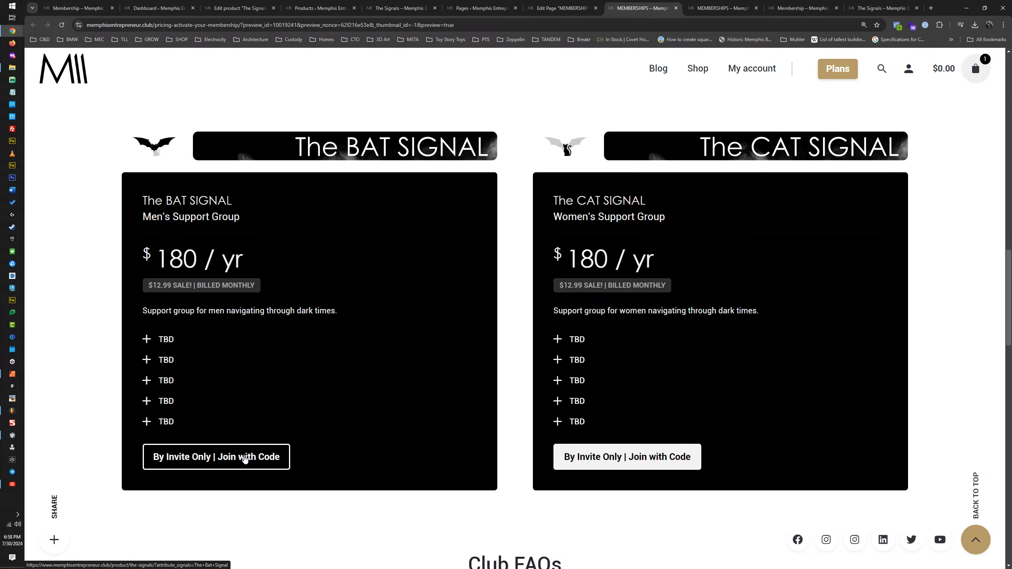
# Step: Follow the BAT SIGNAL table's join button and check the product page's invite notice and Signals options
pyautogui.click(245, 459)
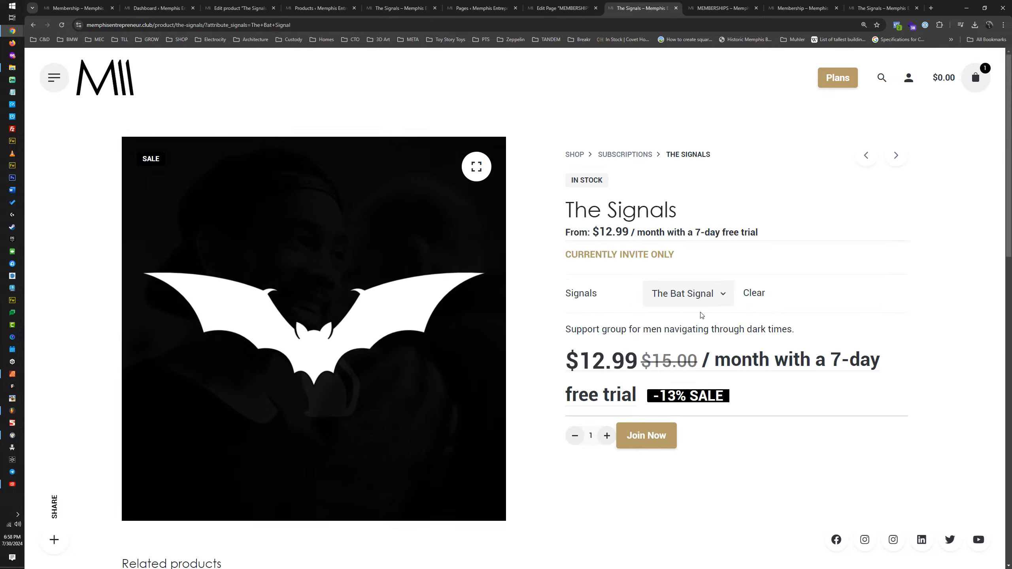
pyautogui.moveTo(568, 256); pyautogui.dragTo(685, 262)
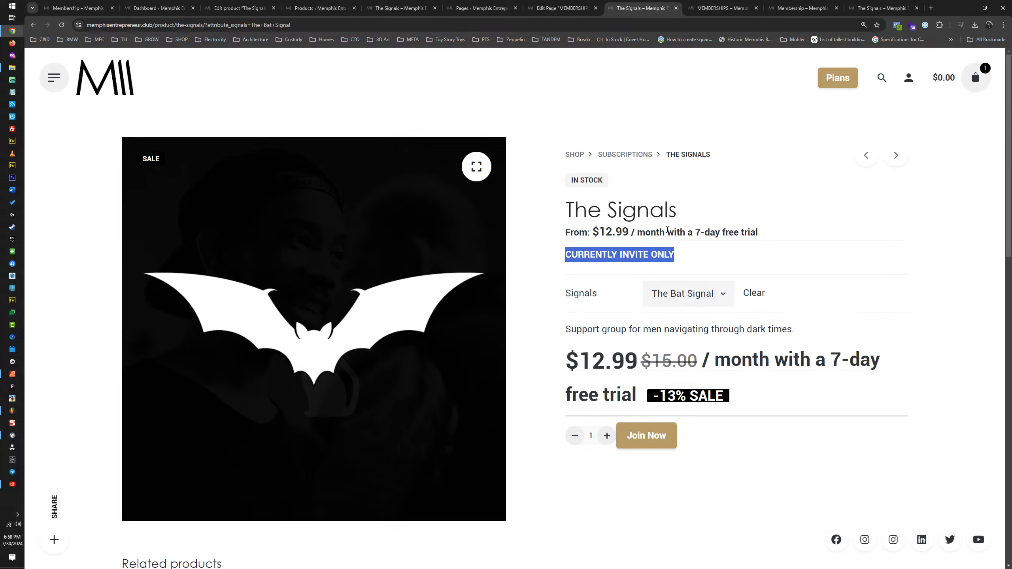
pyautogui.click(666, 295)
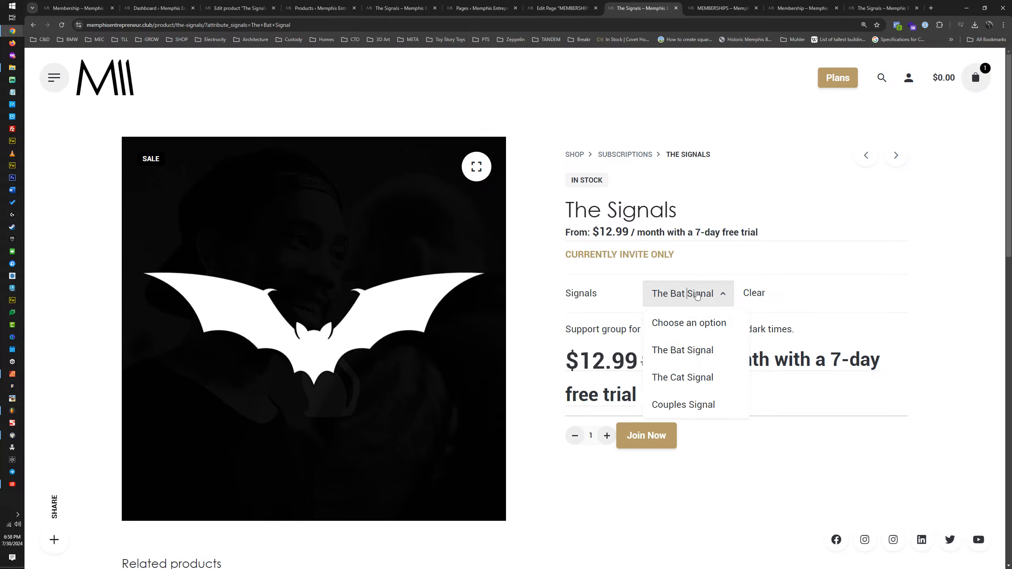
# Step: Return to the page preview and follow the CAT SIGNAL table's join button to check which signal is preselected
pyautogui.click(563, 7)
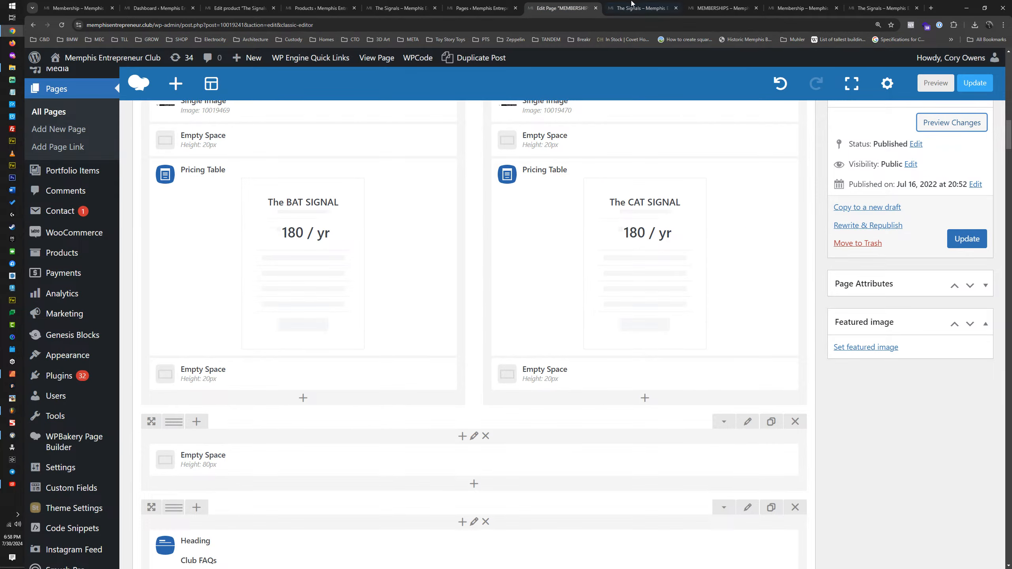
pyautogui.hotkey('ctrl', 'Tab')
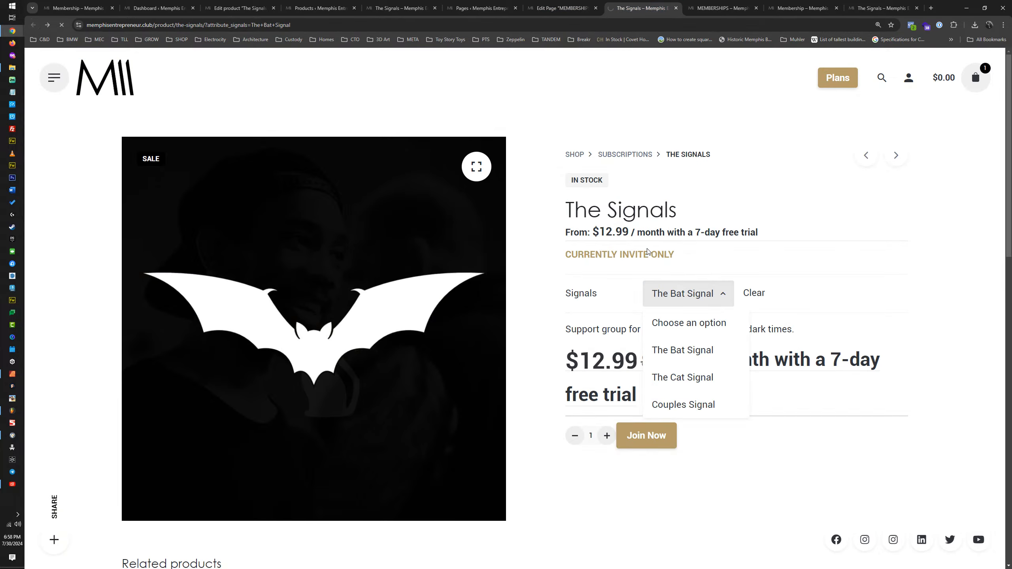
pyautogui.scroll(-5, 638, 255)
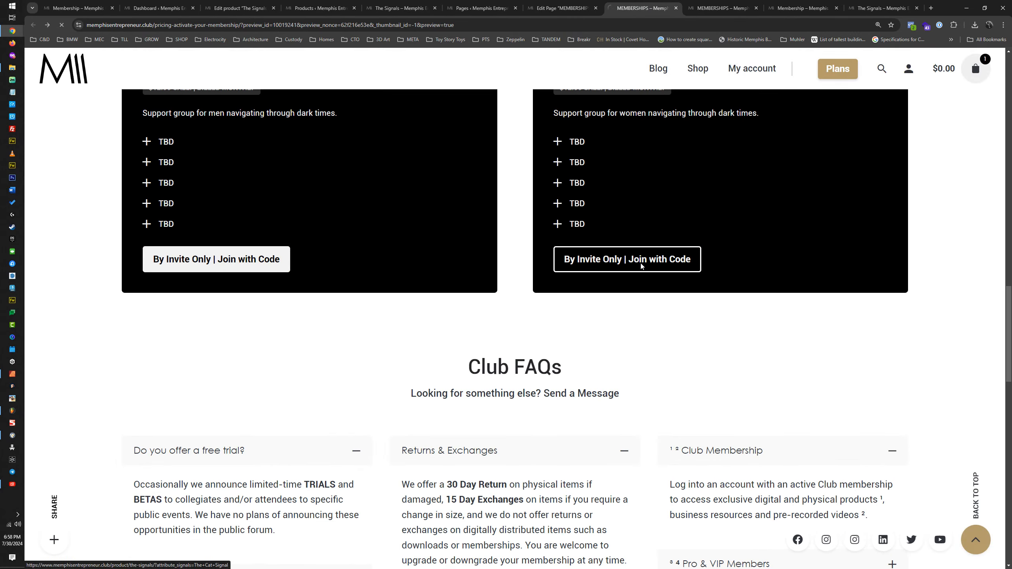
pyautogui.click(683, 259)
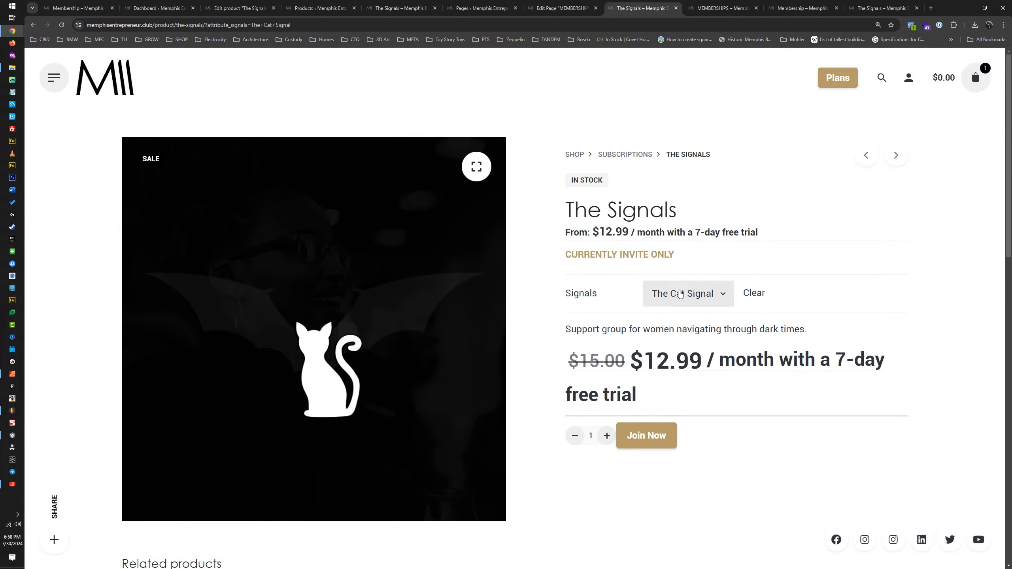
pyautogui.click(698, 305)
pyautogui.hotkey('ctrl', 'shift', 'Tab')
pyautogui.click(639, 8)
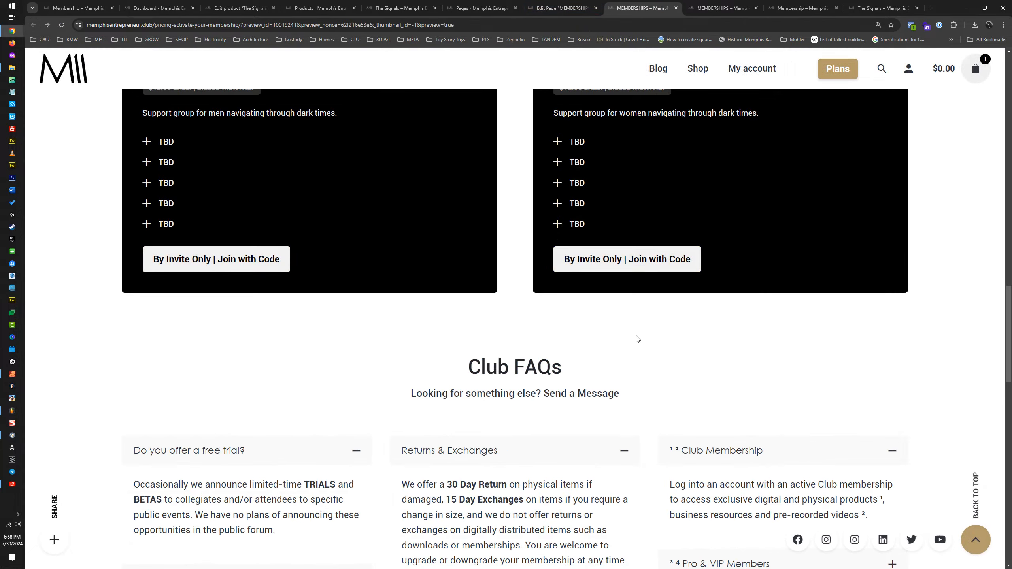
# Step: In the page editor, duplicate the Club FAQs heading row and move the copy directly below the signal pricing tables, above the 80px empty space
pyautogui.click(584, 8)
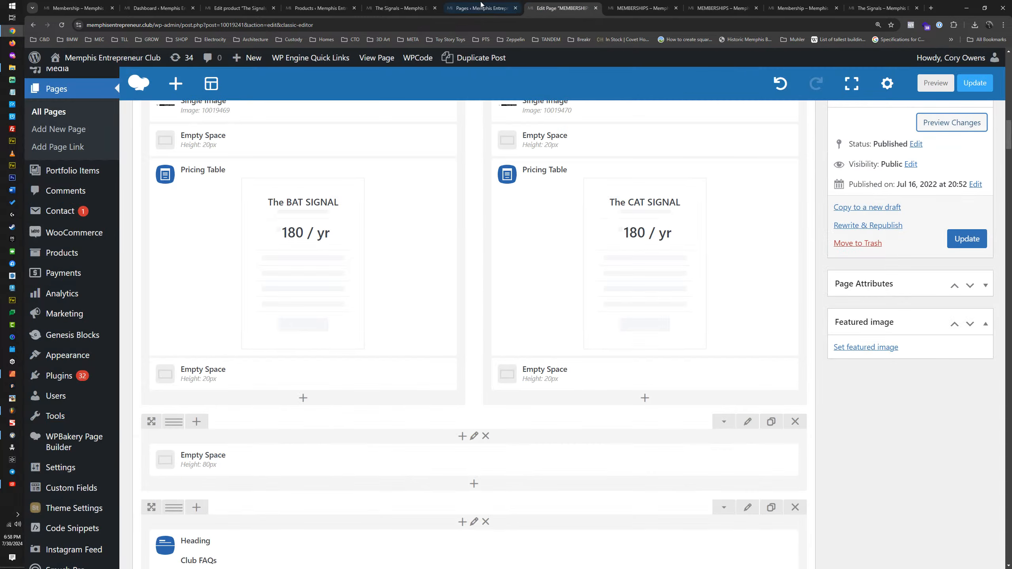
pyautogui.click(480, 8)
pyautogui.click(550, 5)
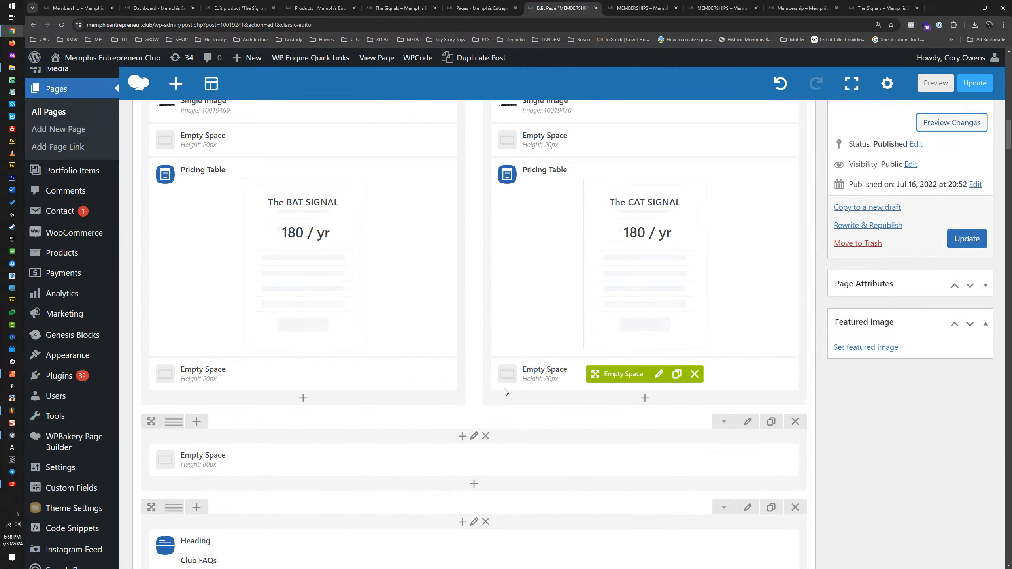
pyautogui.scroll(-3, 519, 407)
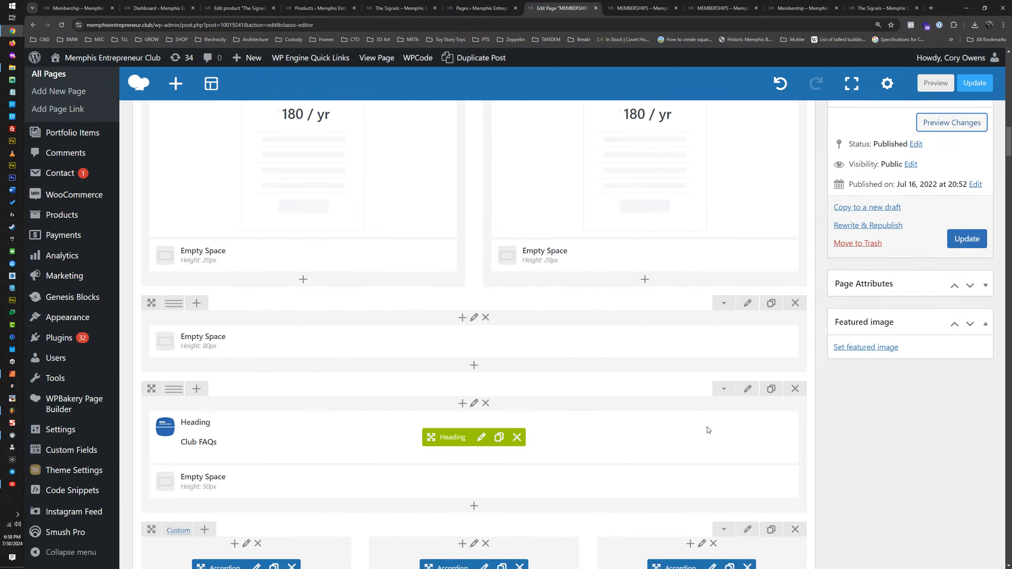
pyautogui.click(500, 437)
pyautogui.click(517, 438)
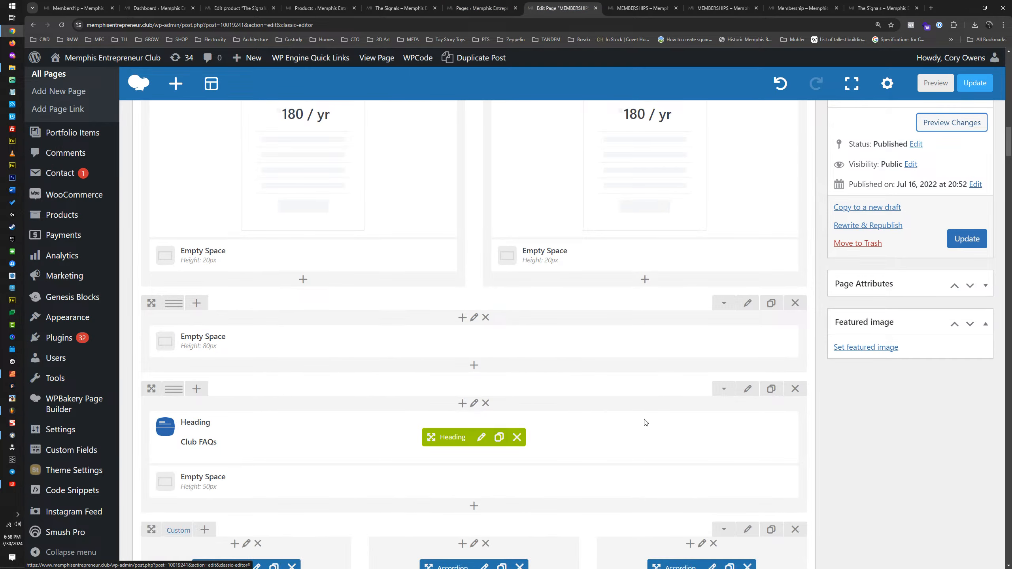
pyautogui.click(772, 389)
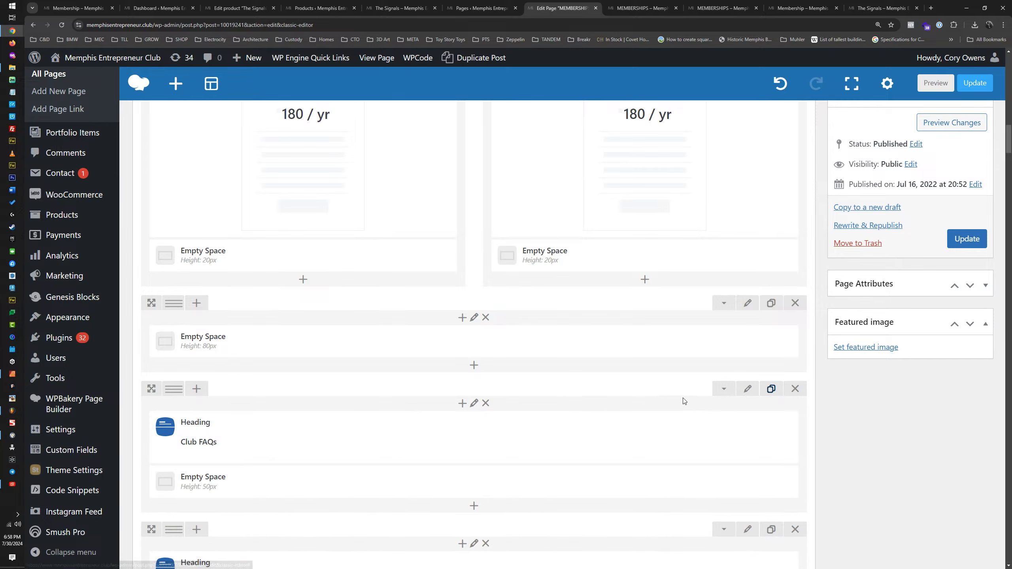
pyautogui.moveTo(717, 390)
pyautogui.mouseDown()
pyautogui.moveTo(722, 329)
pyautogui.moveTo(718, 373)
pyautogui.mouseUp()
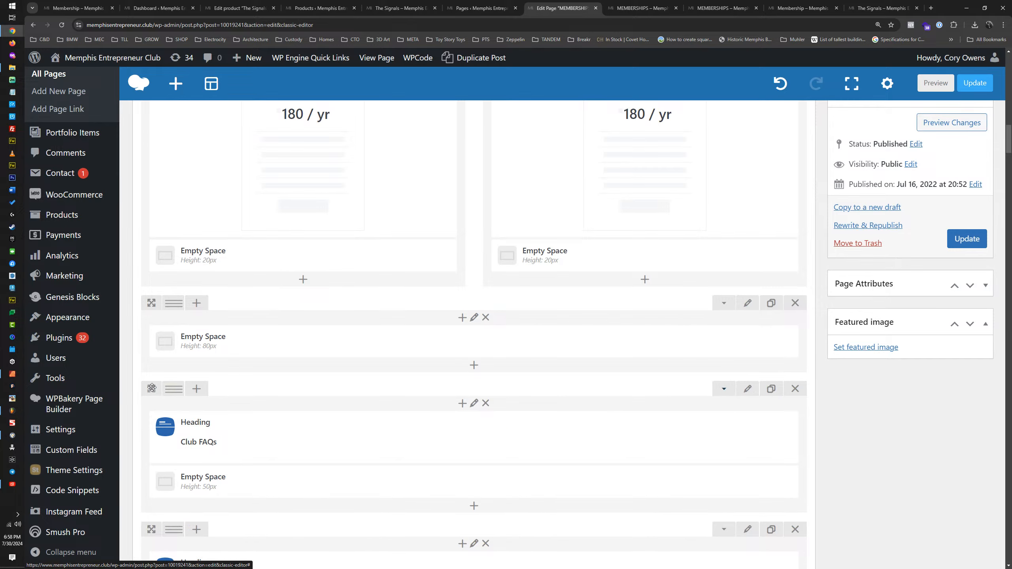
pyautogui.moveTo(151, 389); pyautogui.dragTo(153, 300)
pyautogui.moveTo(174, 303)
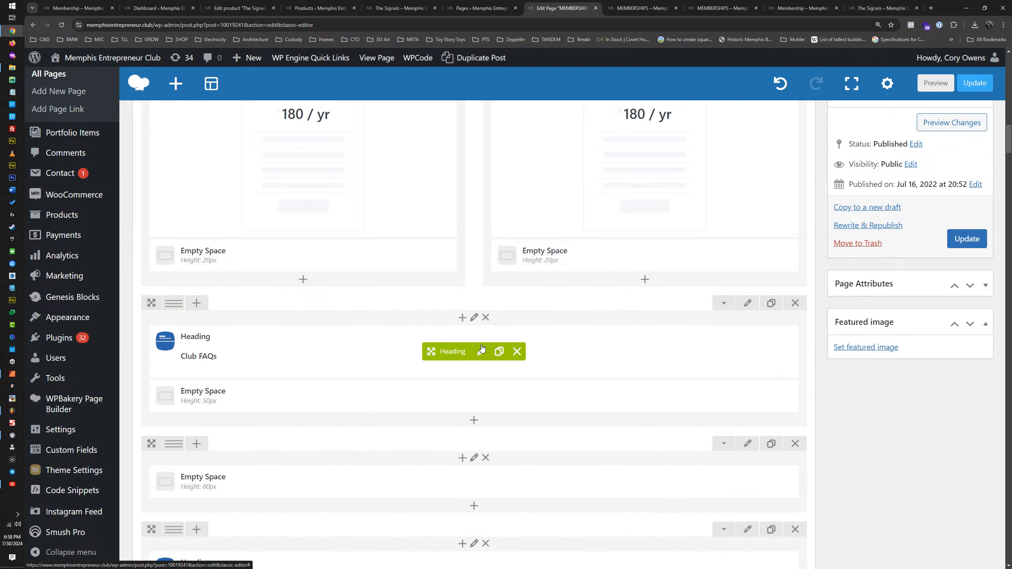
# Step: Open the settings of the duplicated heading below the pricing tables and clear its title
pyautogui.click(483, 354)
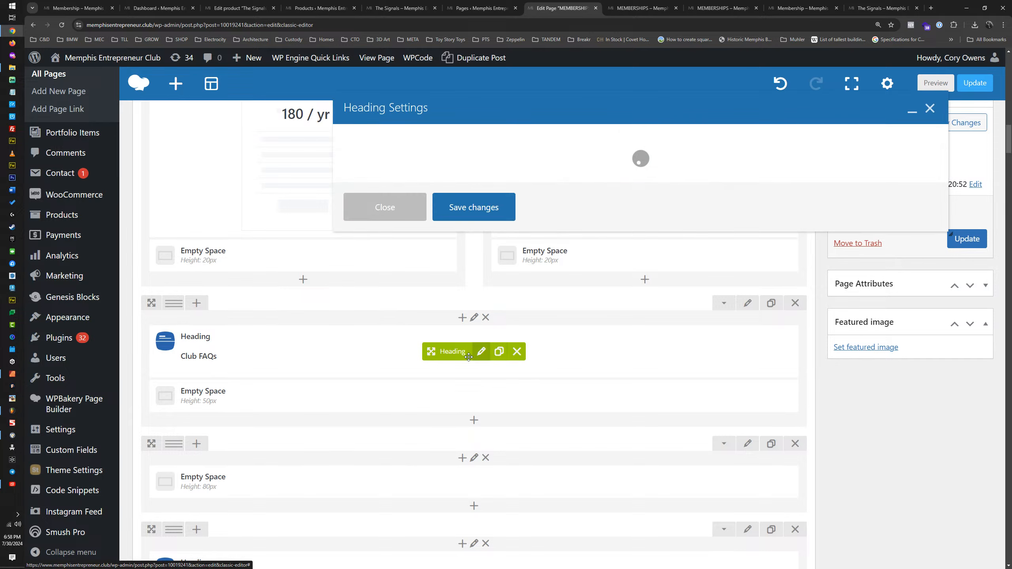
pyautogui.click(430, 139)
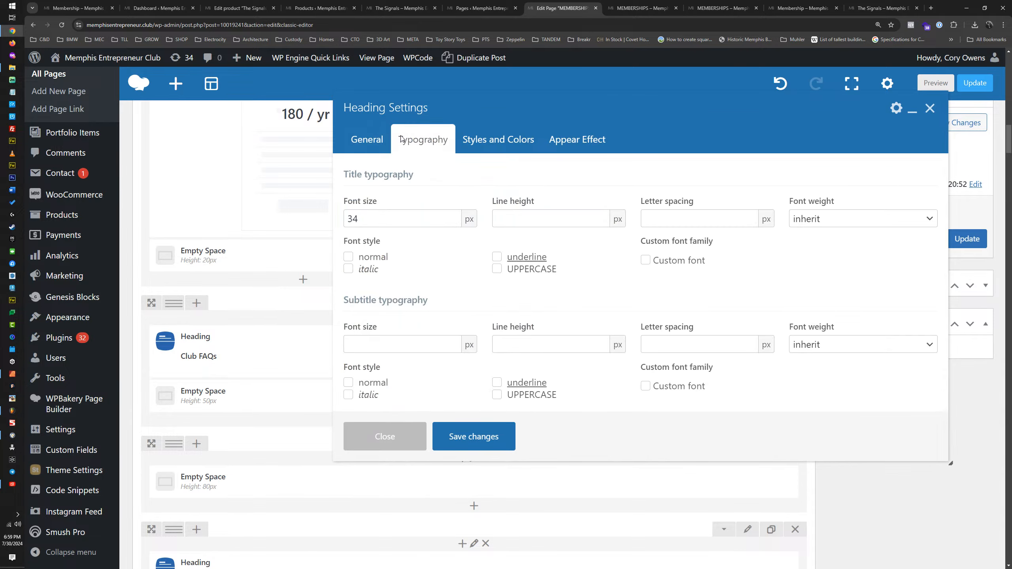
pyautogui.click(375, 139)
pyautogui.scroll(-3, 454, 342)
pyautogui.moveTo(388, 270); pyautogui.dragTo(323, 259)
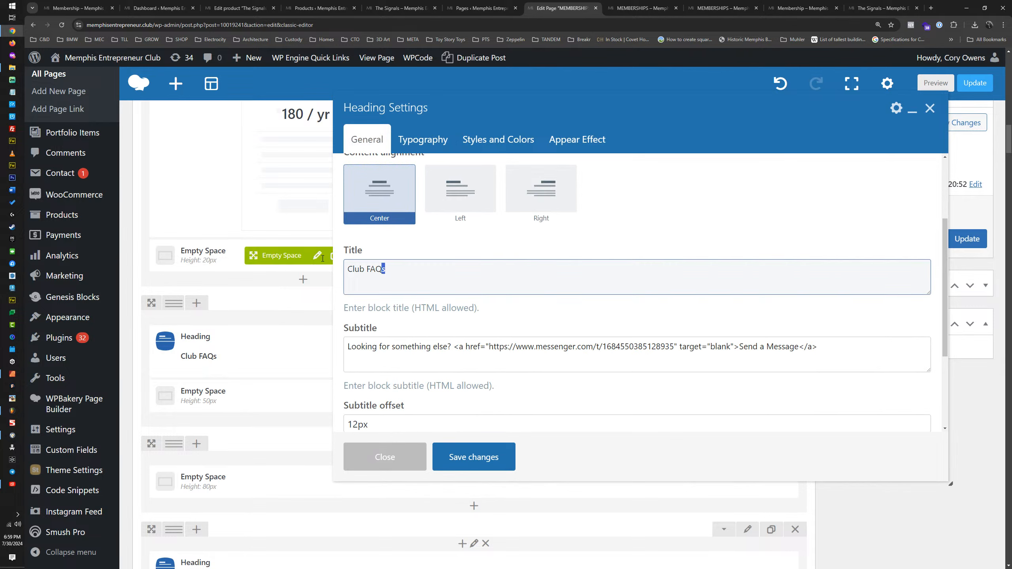
pyautogui.moveTo(386, 270); pyautogui.dragTo(350, 273)
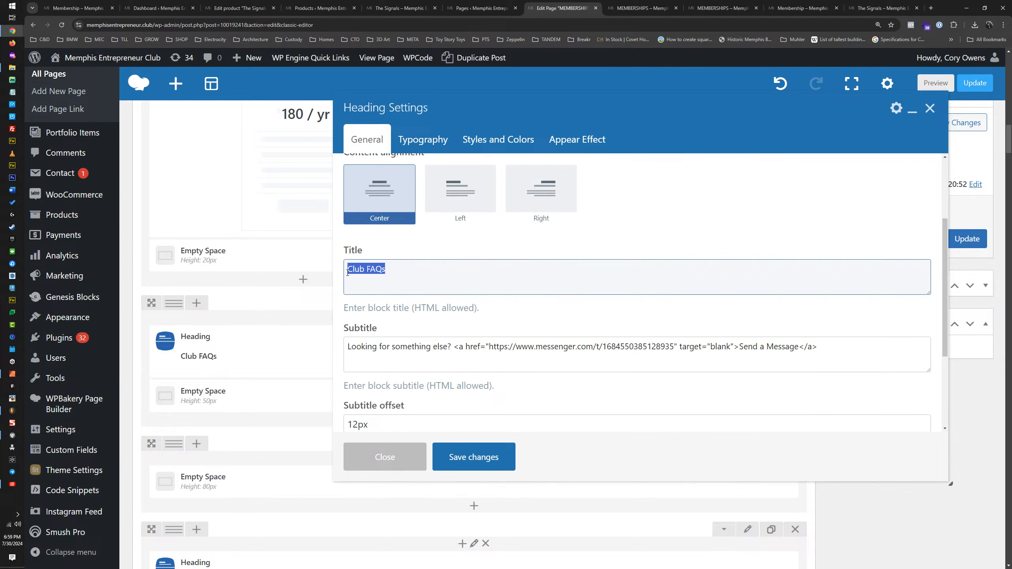
pyautogui.press('BackSpace')
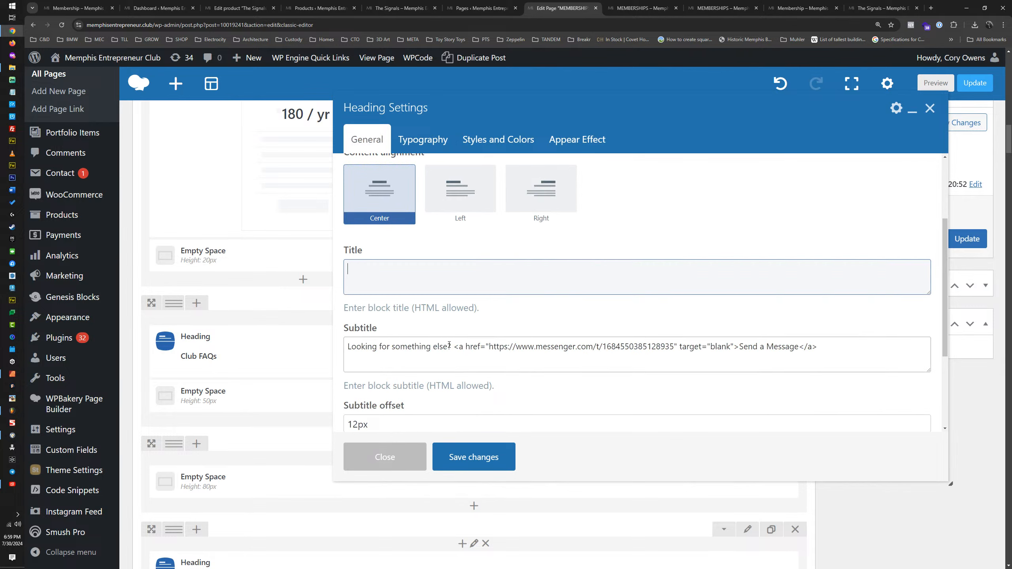
# Step: Replace "Looking for something else?" in the duplicated heading's subtitle with "or join as a couple"
pyautogui.moveTo(451, 346); pyautogui.dragTo(345, 339)
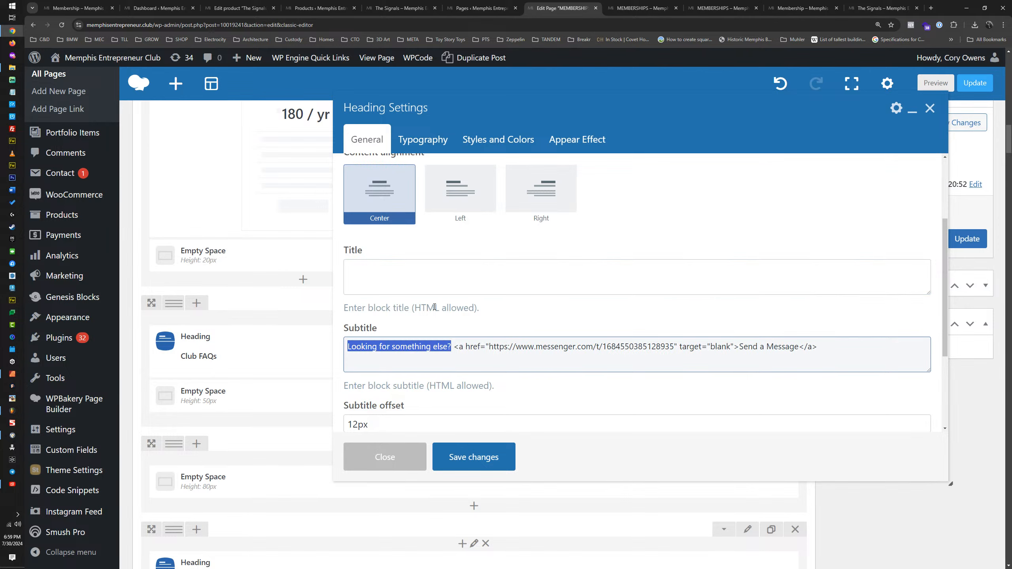
pyautogui.press('BackSpace')
pyautogui.write('or join ')
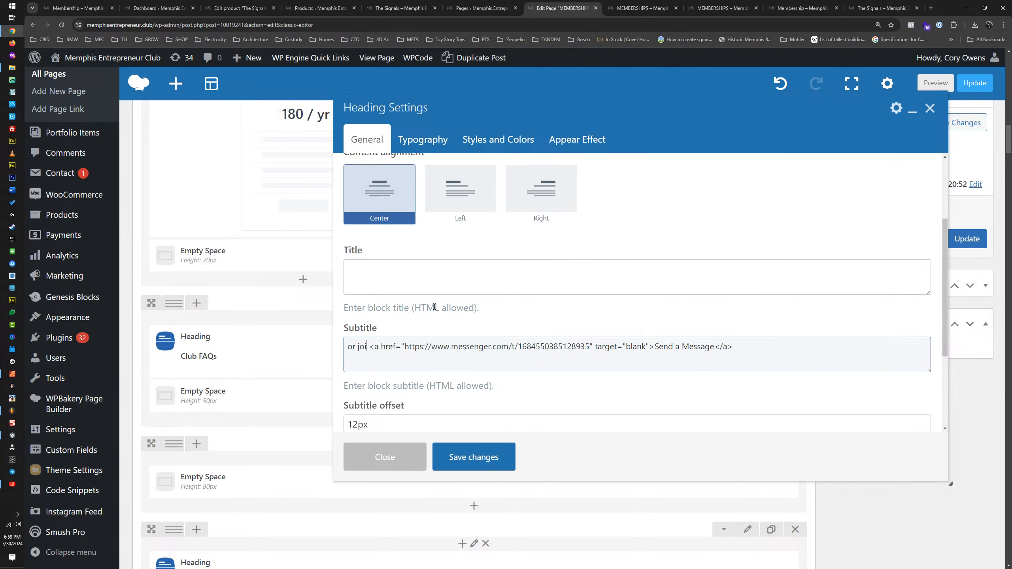
pyautogui.write('a s a compule')
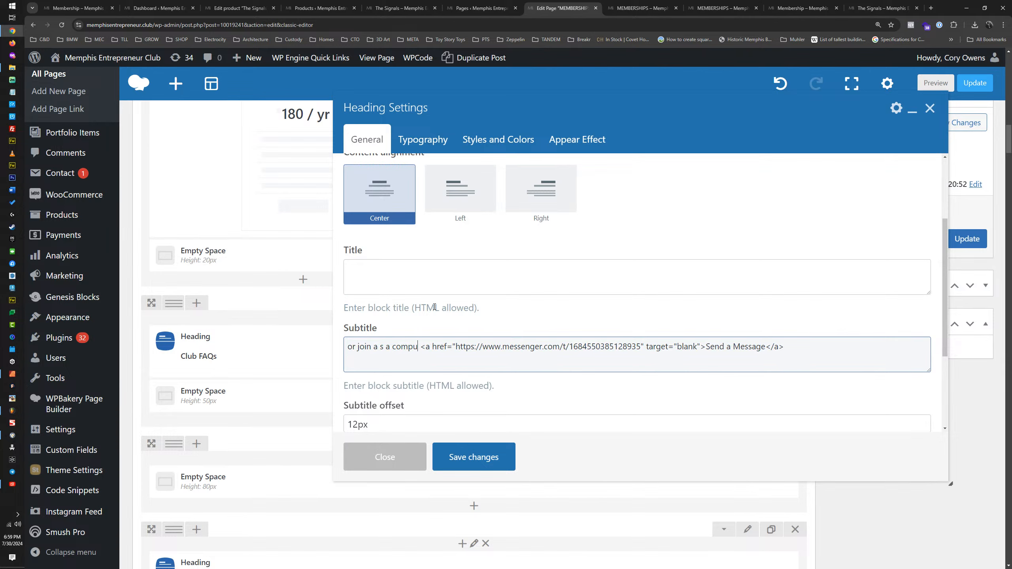
pyautogui.press('BackSpace')
pyautogui.press('BackSpace')
pyautogui.press('BackSpace')
pyautogui.press('BackSpace')
pyautogui.press('BackSpace')
pyautogui.press('BackSpace')
pyautogui.write('uple')
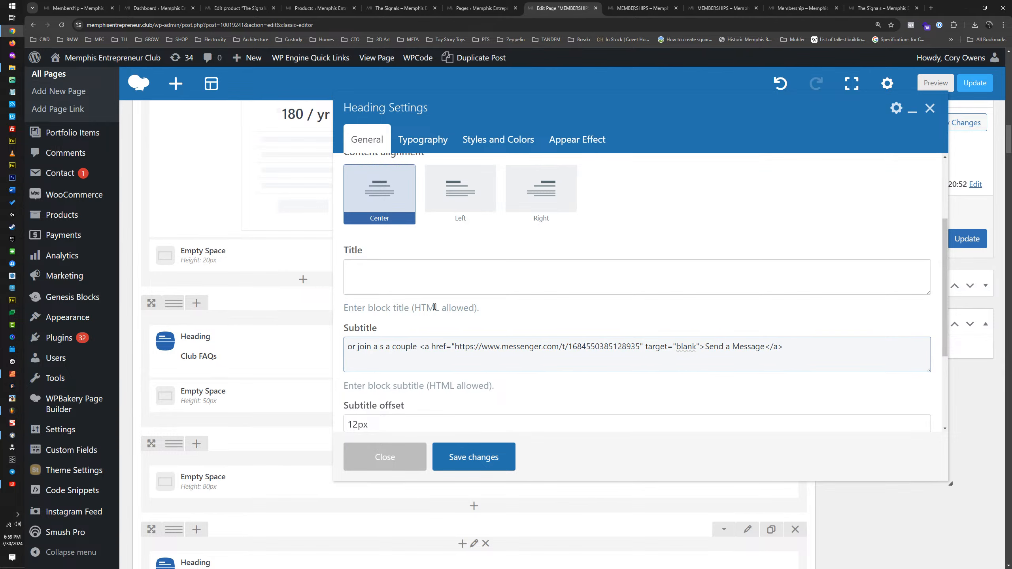
pyautogui.click(380, 347)
pyautogui.press('BackSpace')
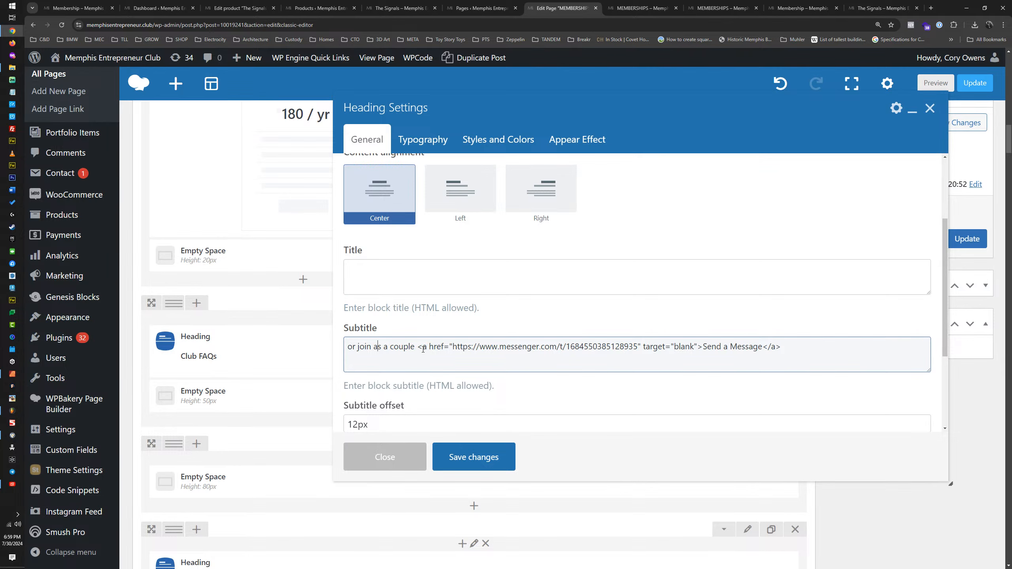
# Step: Replace the subtitle's Messenger link with the CAT SIGNAL button's relative product URL, changing its variation to "/product/the-signals/?attribute_signals=Couples+Signal"
pyautogui.moveTo(455, 349); pyautogui.dragTo(639, 350)
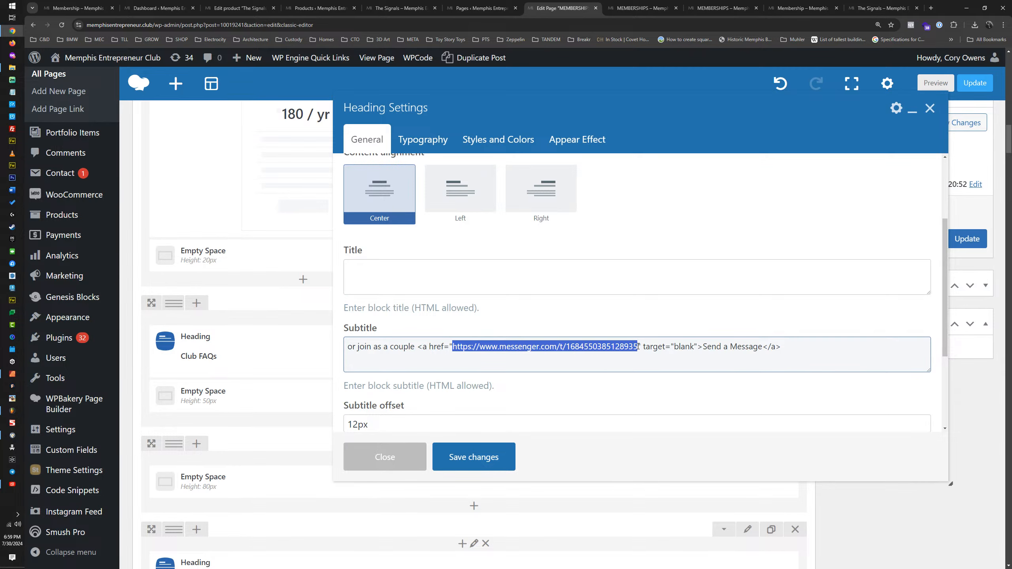
pyautogui.click(642, 8)
pyautogui.rightClick(598, 261)
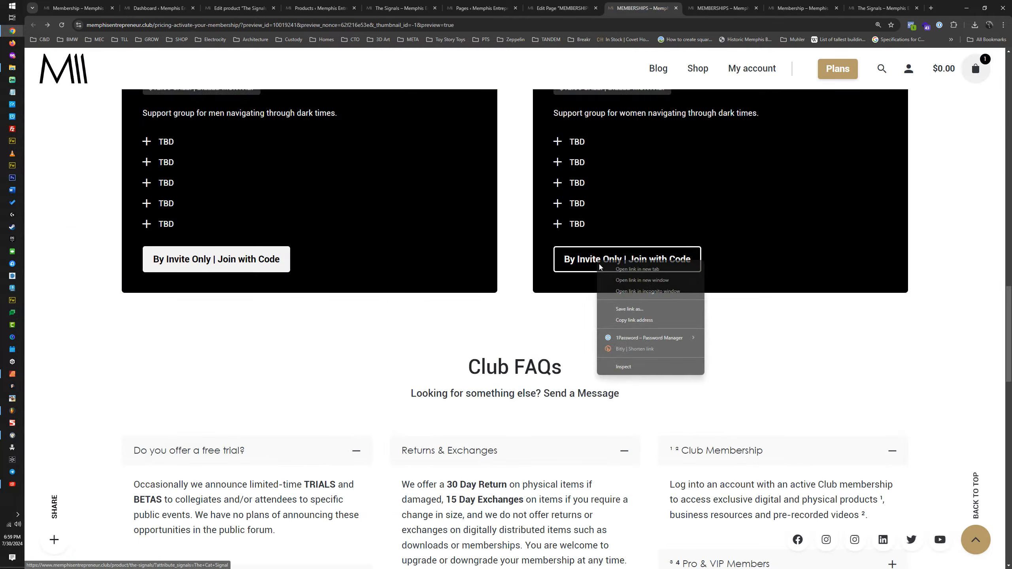
pyautogui.click(626, 320)
pyautogui.click(565, 12)
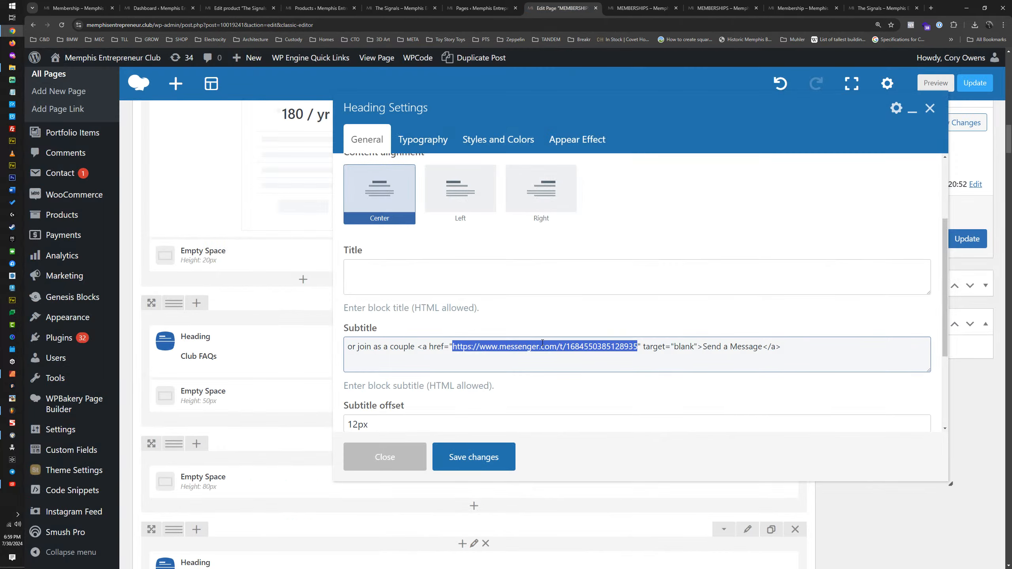
pyautogui.hotkey('ctrl', 'v')
pyautogui.moveTo(593, 347); pyautogui.dragTo(452, 346)
pyautogui.press('BackSpace')
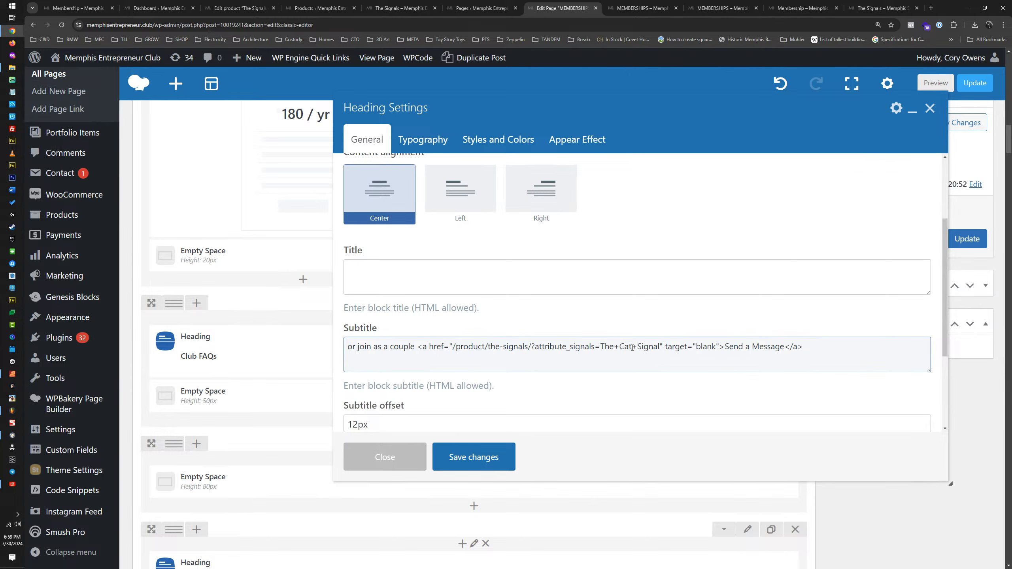
pyautogui.moveTo(633, 347); pyautogui.dragTo(601, 347)
pyautogui.write('Couples')
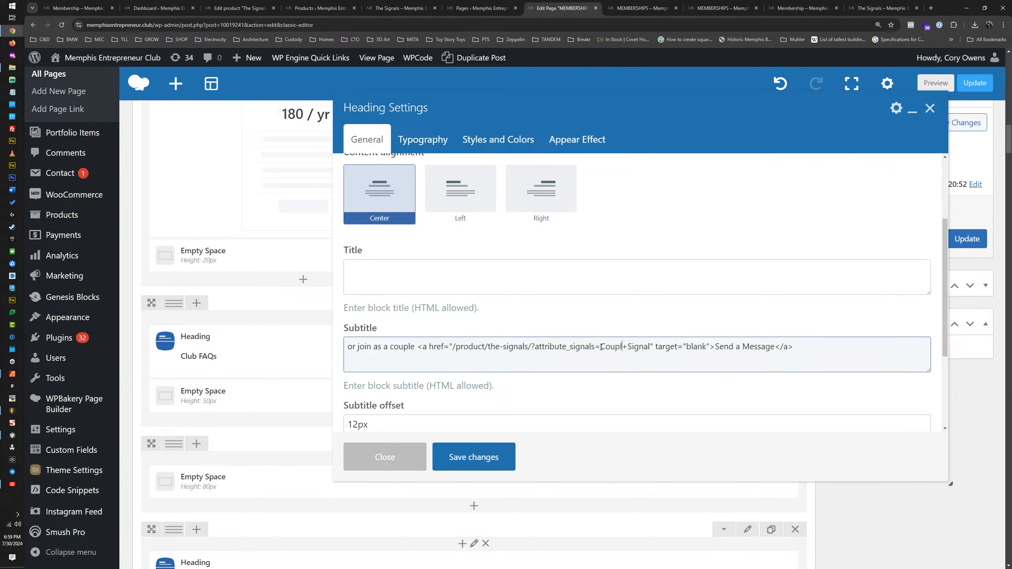
# Step: Change the subtitle's link text to "Join as a Couple", shorten the text before the link to "or", and save the heading
pyautogui.moveTo(724, 347); pyautogui.dragTo(785, 346)
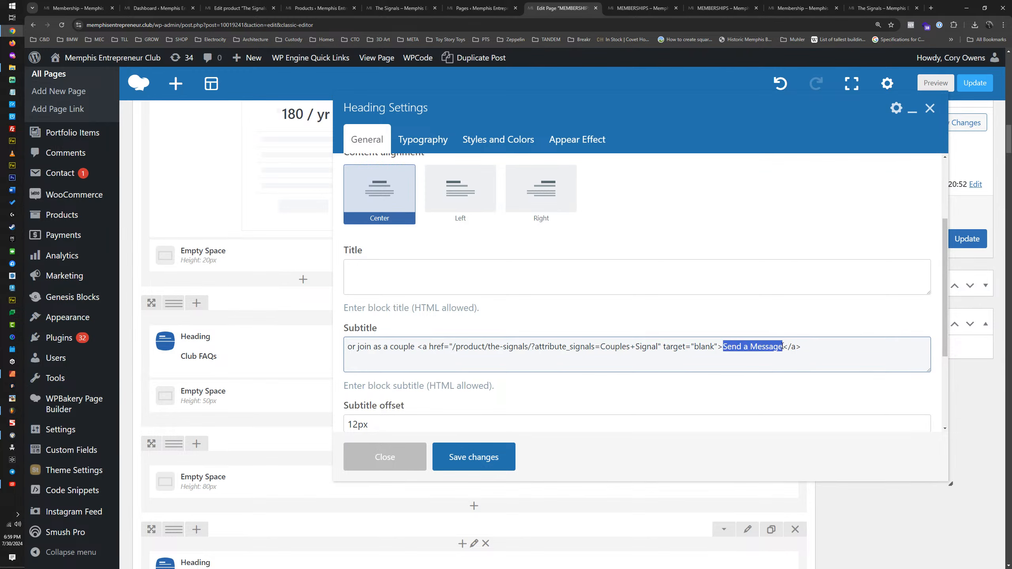
pyautogui.write('Join as a Co')
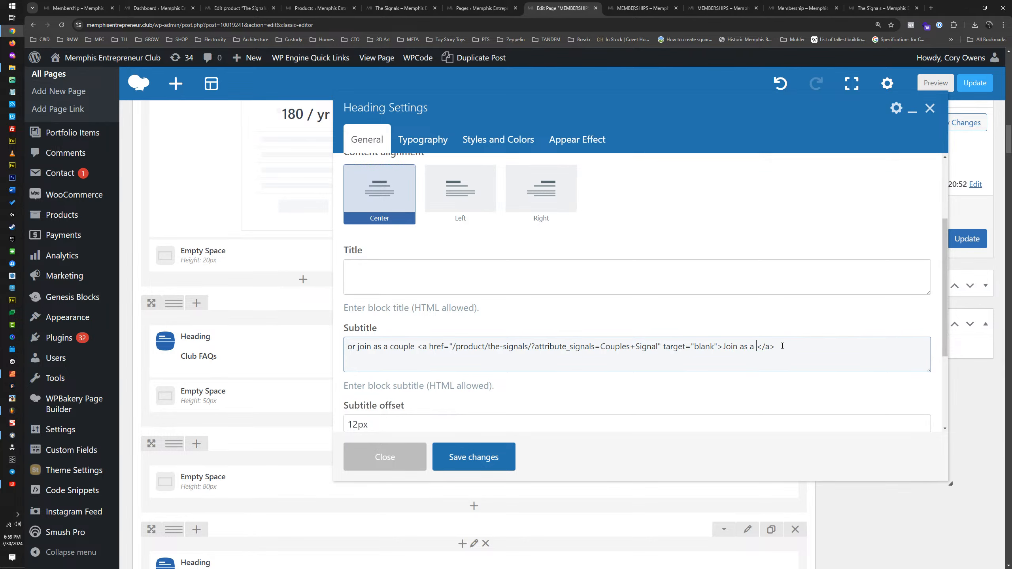
pyautogui.write('uple')
pyautogui.moveTo(356, 350); pyautogui.dragTo(420, 348)
pyautogui.press('BackSpace')
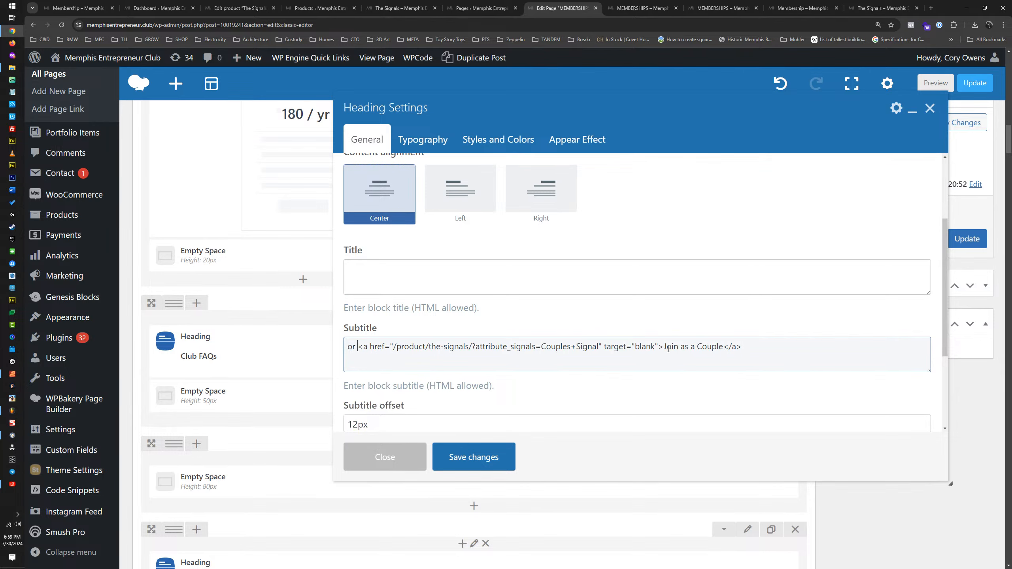
pyautogui.moveTo(664, 348); pyautogui.dragTo(729, 347)
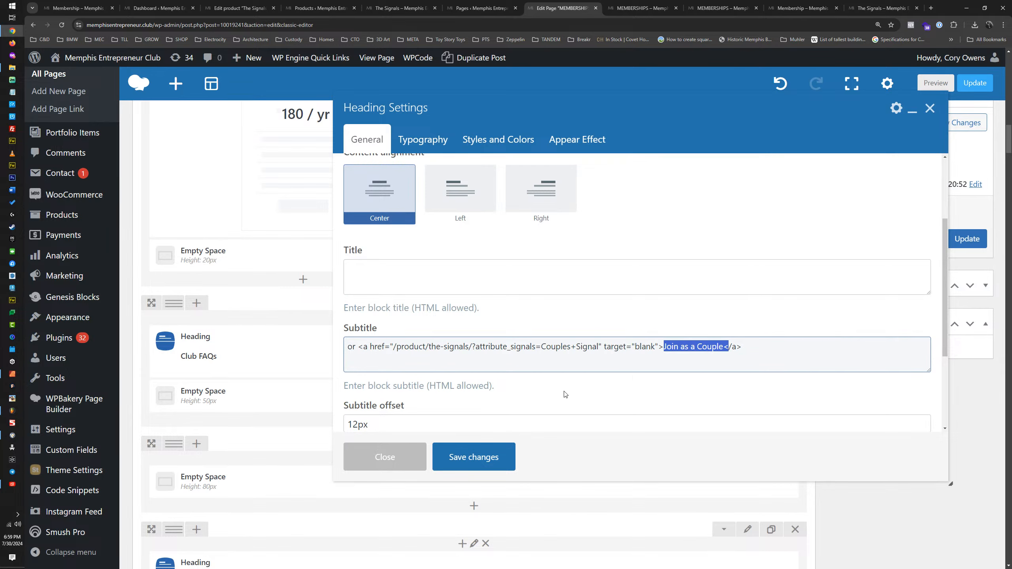
pyautogui.click(470, 460)
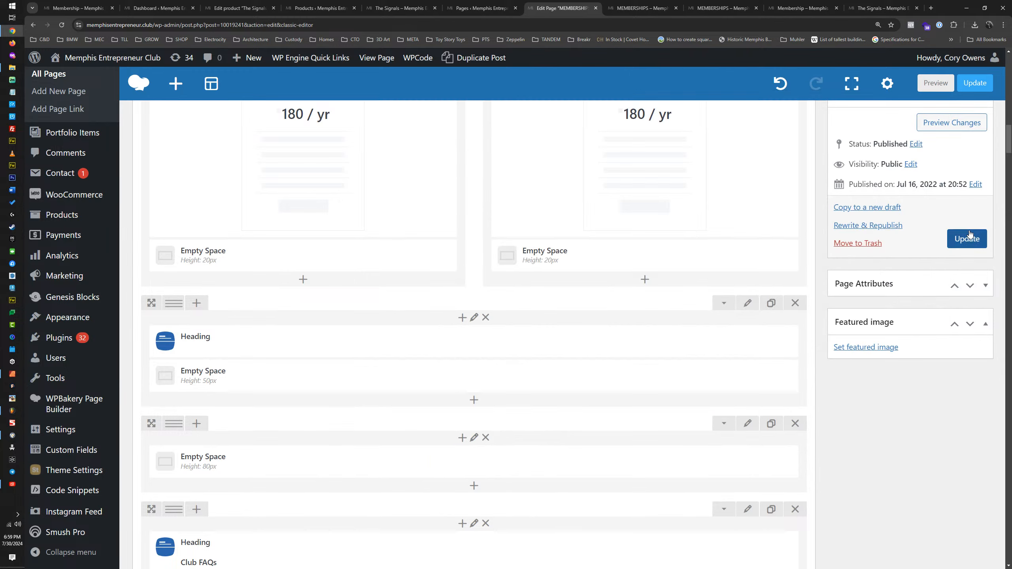
# Step: Update the MEMBERSHIPS page and open its live version in place of the old preview
pyautogui.click(962, 239)
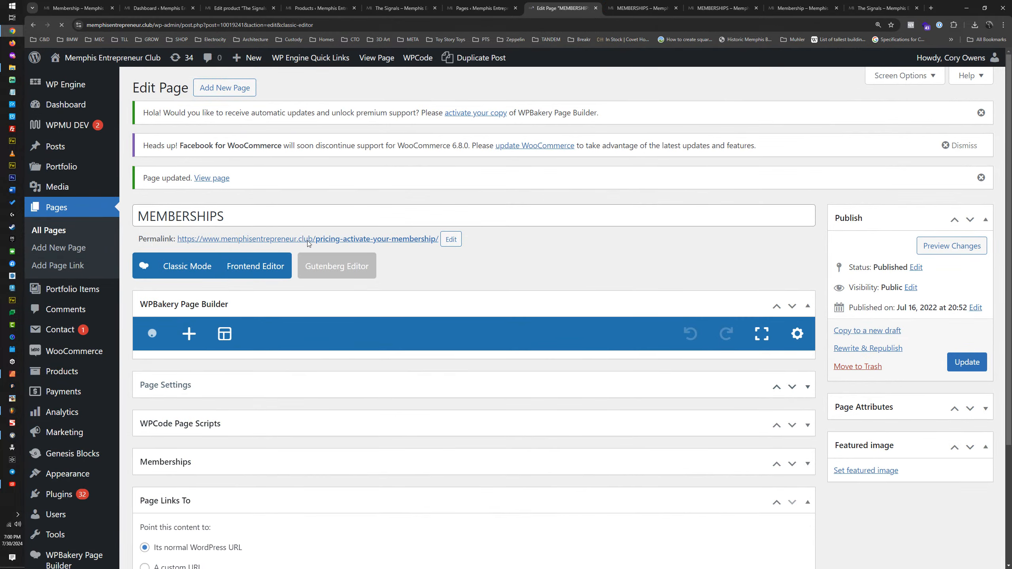
pyautogui.middleClick(384, 240)
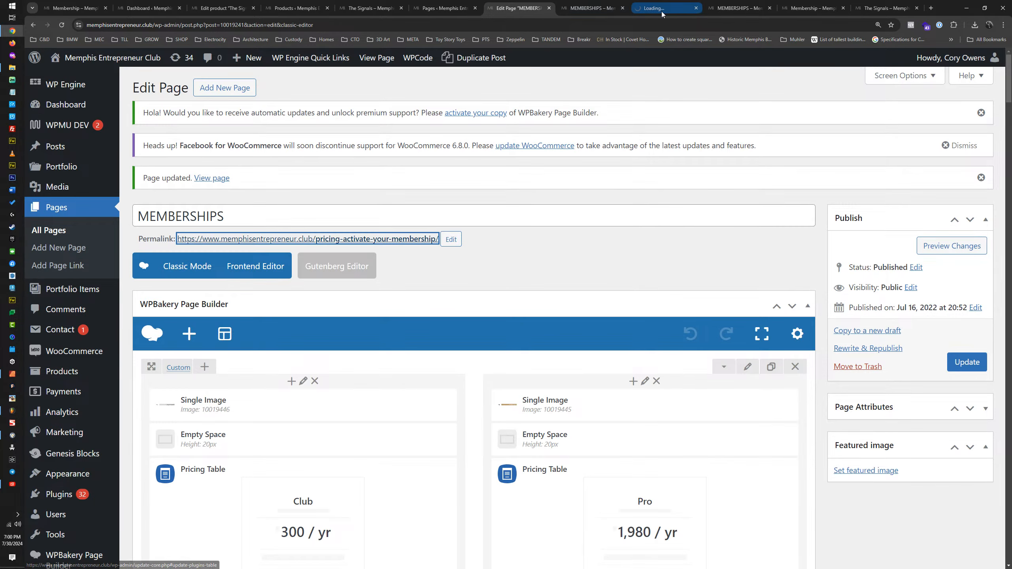
pyautogui.click(623, 8)
pyautogui.click(594, 9)
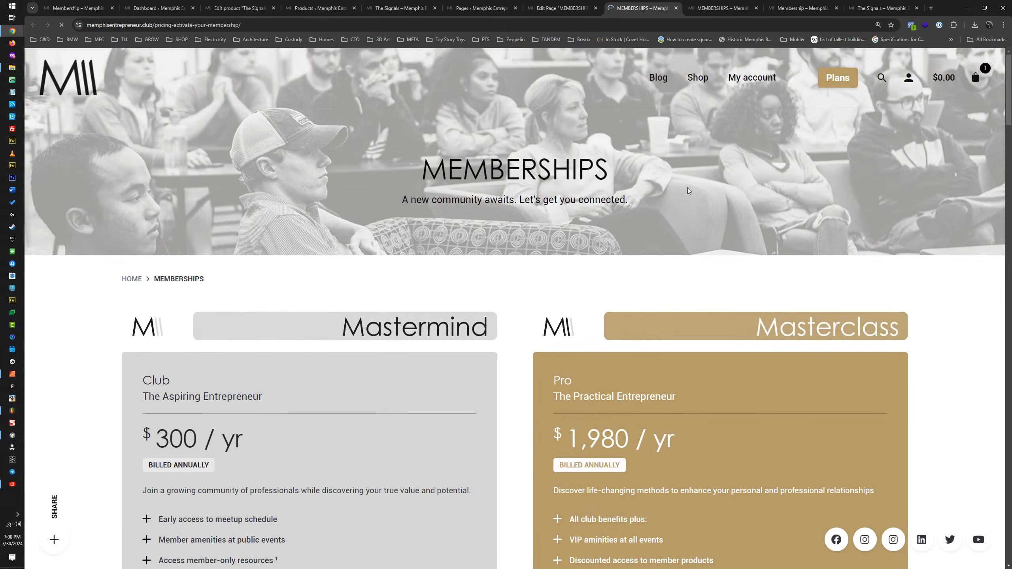
# Step: Examine the live page's SIGNALS section, comparing the BAT SIGNAL and CAT SIGNAL prices, sale labels and subtitles
pyautogui.scroll(-4, 676, 188)
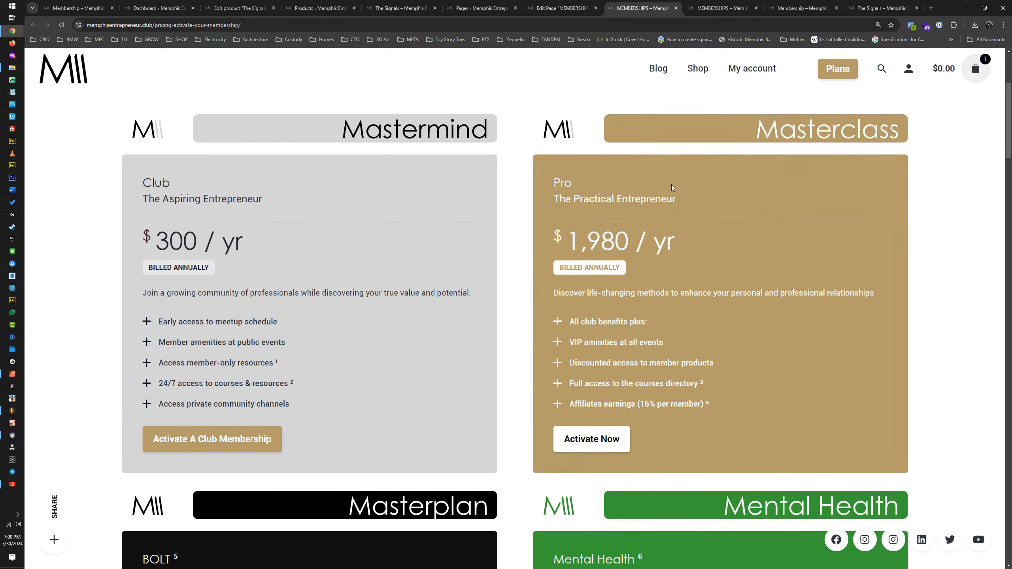
pyautogui.scroll(-6, 672, 187)
pyautogui.scroll(-7, 739, 173)
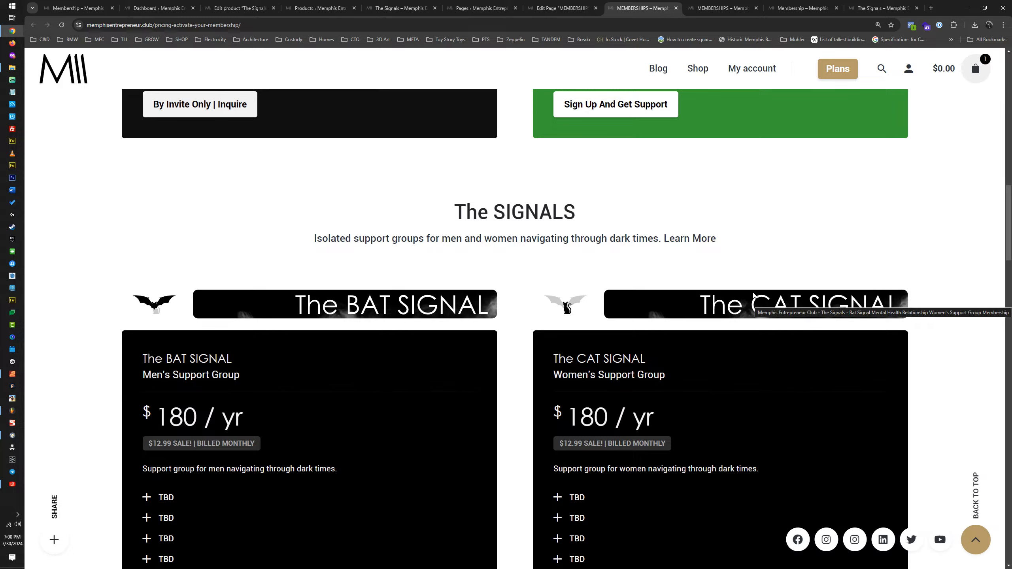
pyautogui.scroll(-5, 162, 215)
pyautogui.moveTo(145, 214); pyautogui.dragTo(273, 220)
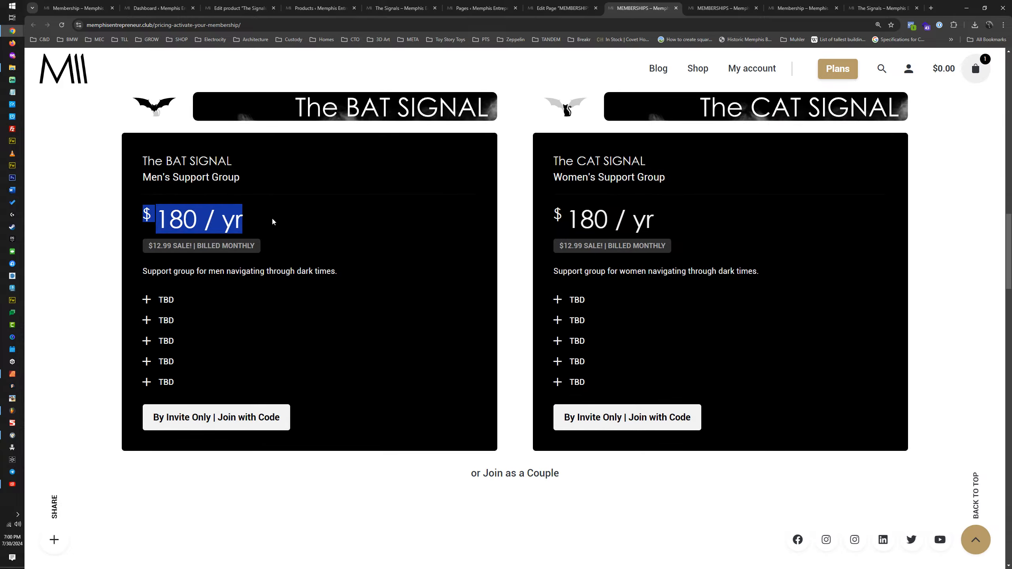
pyautogui.moveTo(152, 254); pyautogui.dragTo(255, 246)
pyautogui.moveTo(550, 244); pyautogui.dragTo(685, 245)
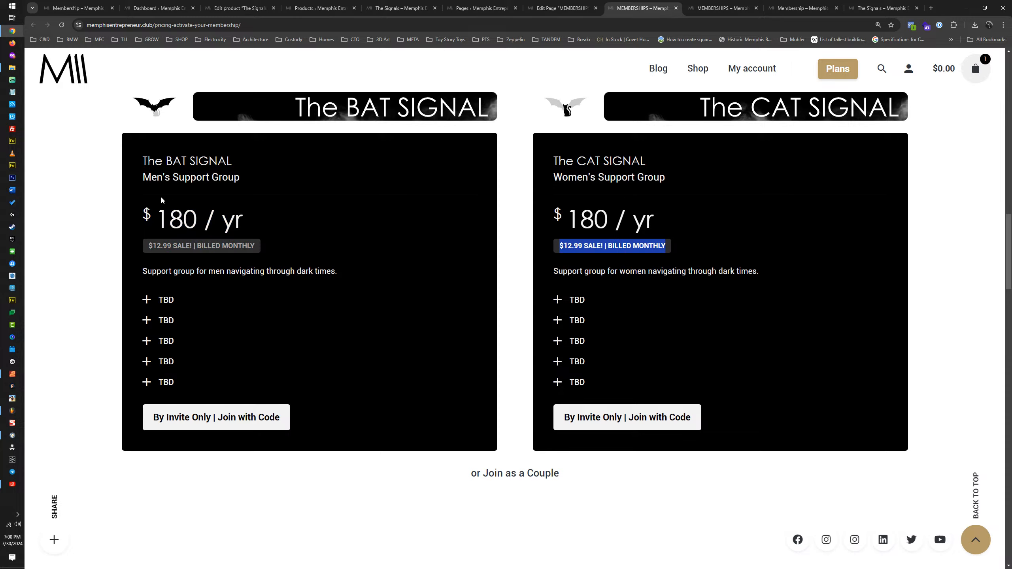
pyautogui.moveTo(178, 177); pyautogui.dragTo(308, 178)
pyautogui.moveTo(552, 177); pyautogui.dragTo(685, 177)
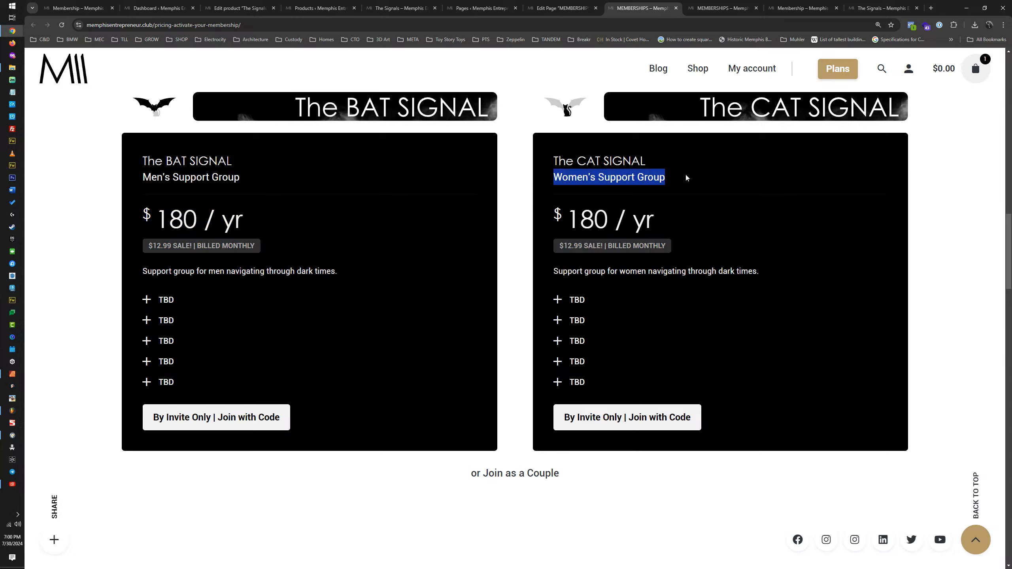
pyautogui.click(685, 177)
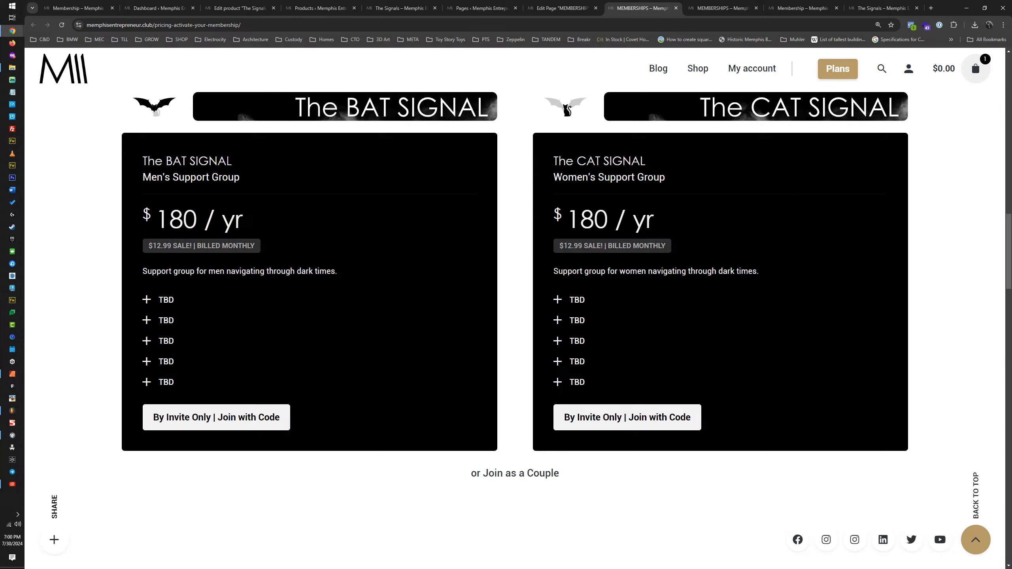
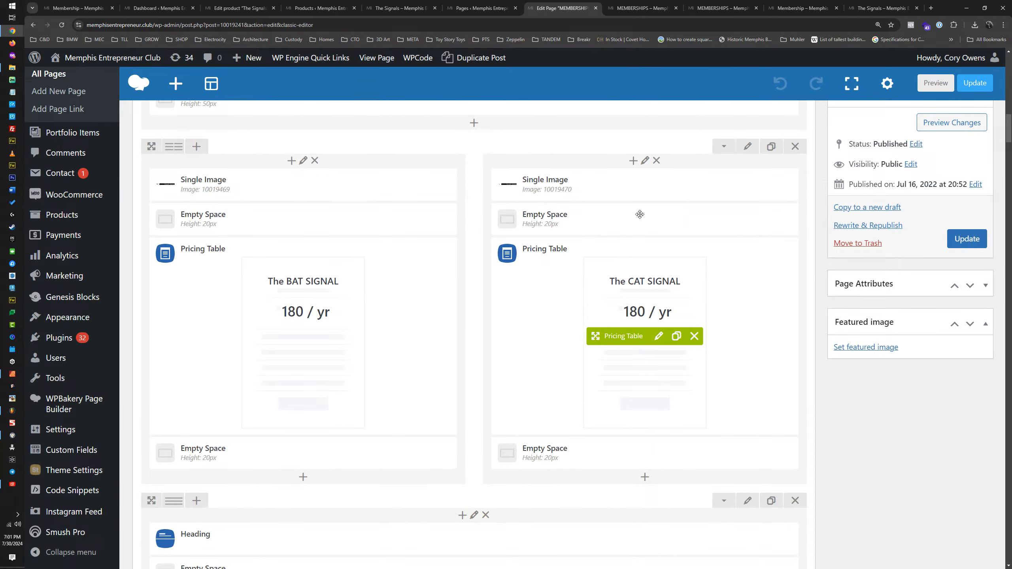
# Step: Add the female symbol ♀ after "The CAT SIGNAL" in that pricing table's headline and save the table
pyautogui.click(648, 6)
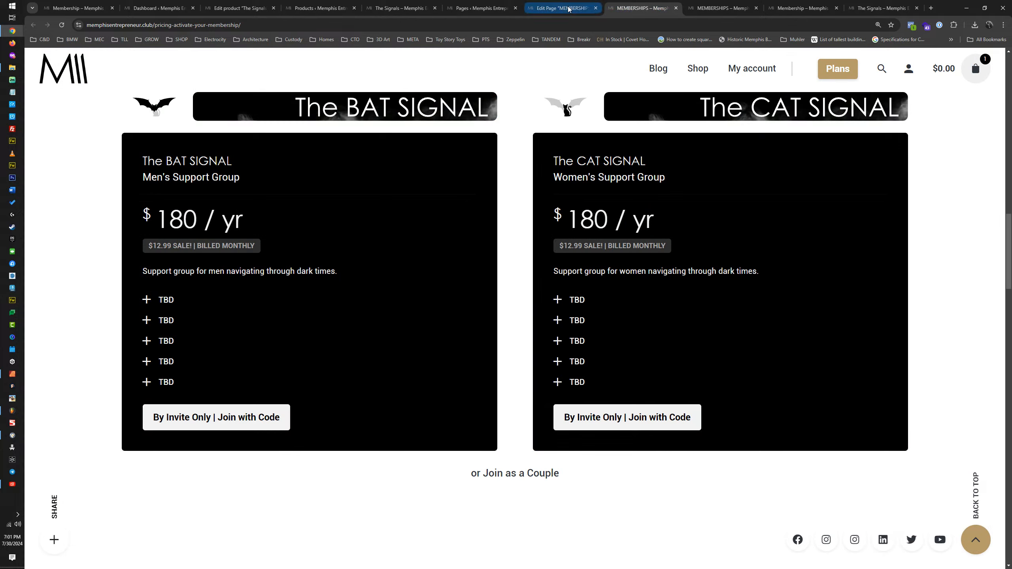
pyautogui.moveTo(569, 9)
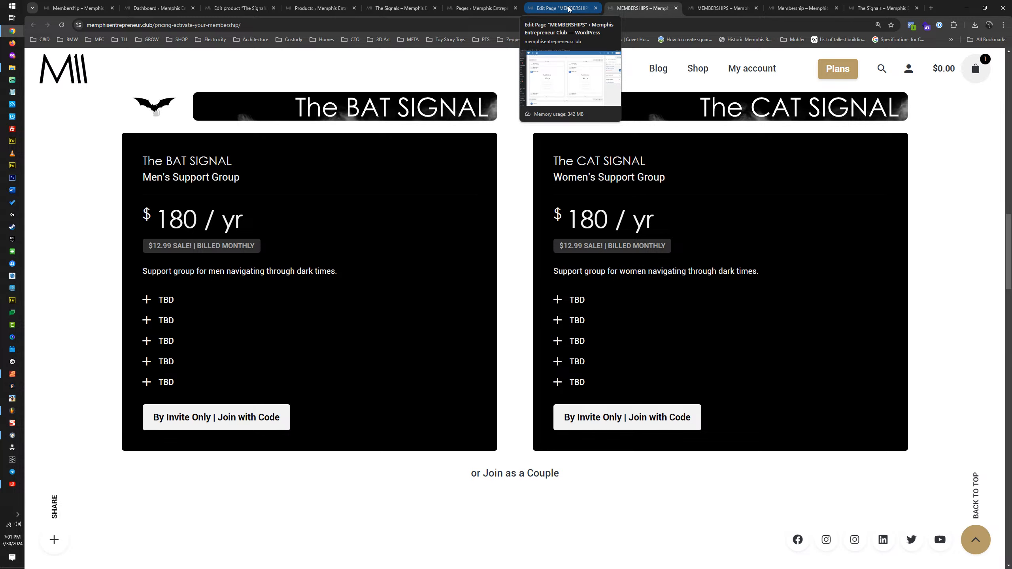
pyautogui.click(569, 9)
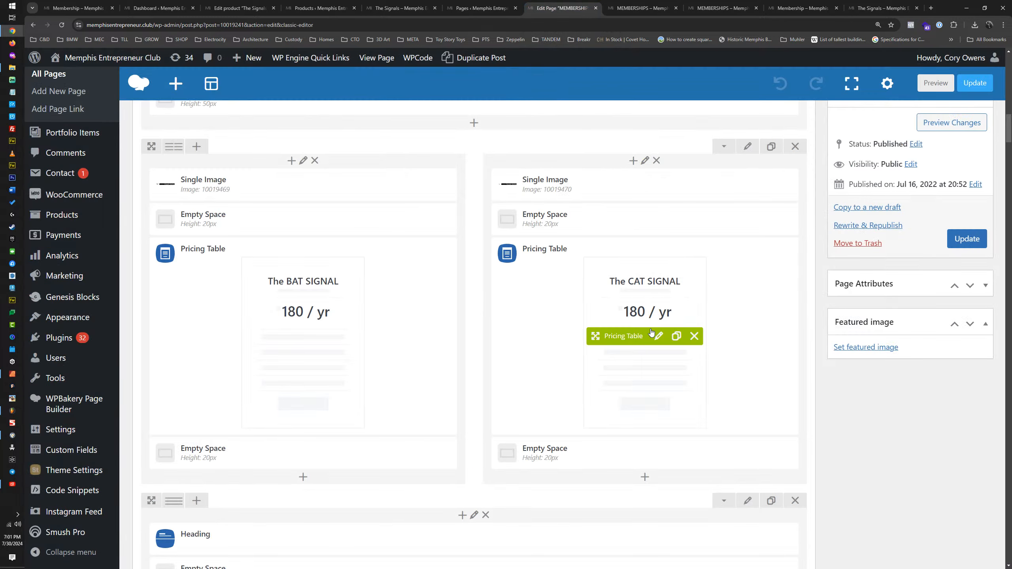
pyautogui.click(659, 336)
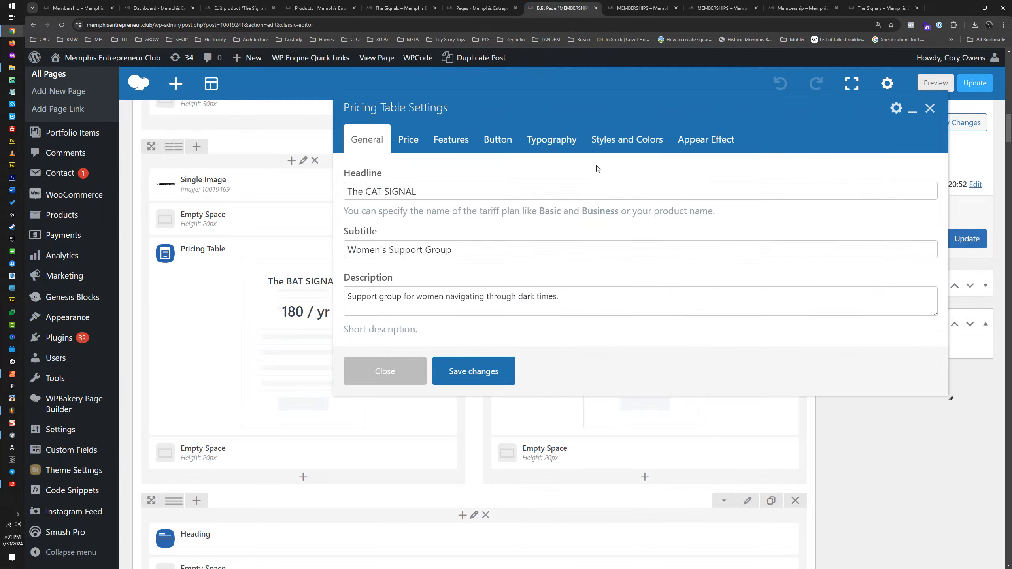
pyautogui.click(428, 184)
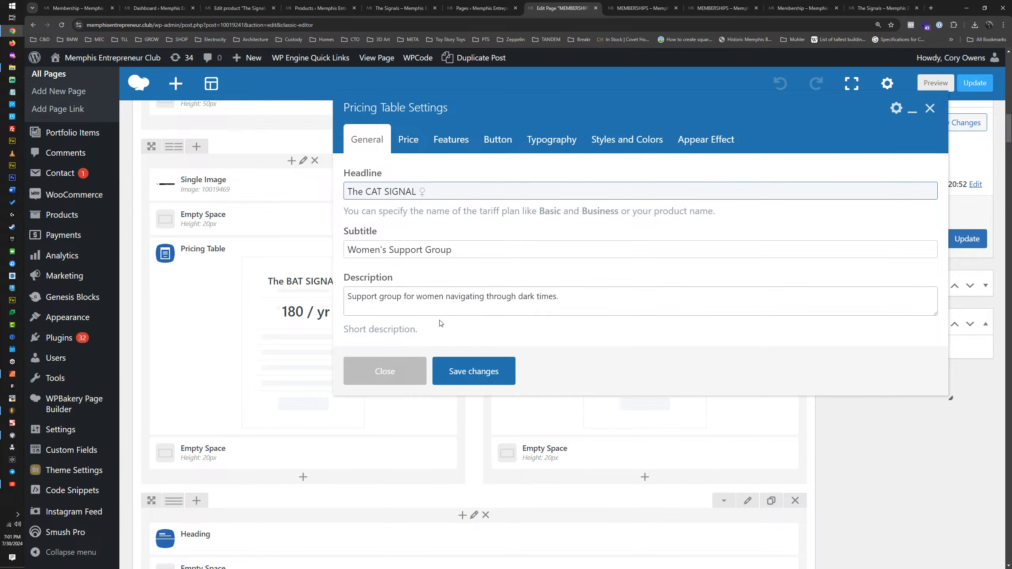
pyautogui.click(477, 372)
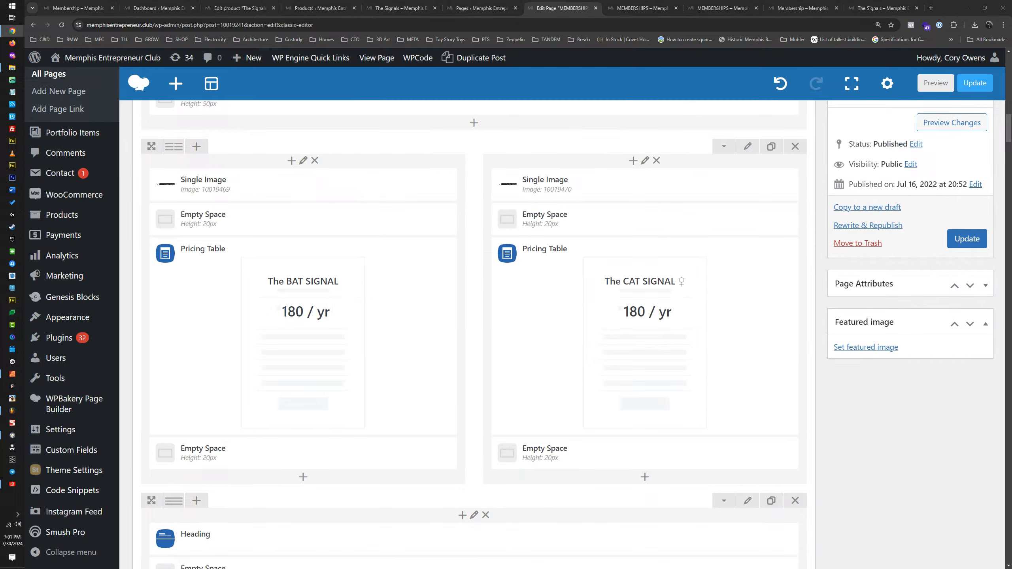
# Step: Add the male symbol ♂ after "The BAT SIGNAL" in that pricing table's headline and save the table
pyautogui.click(314, 337)
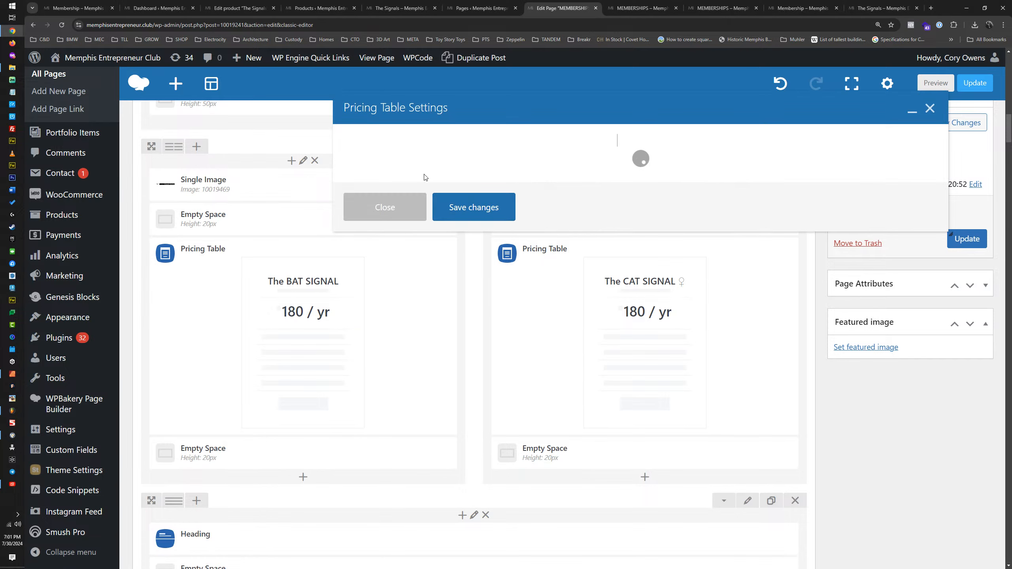
pyautogui.click(441, 192)
pyautogui.write('♂')
pyautogui.hotkey('ctrl', 'f')
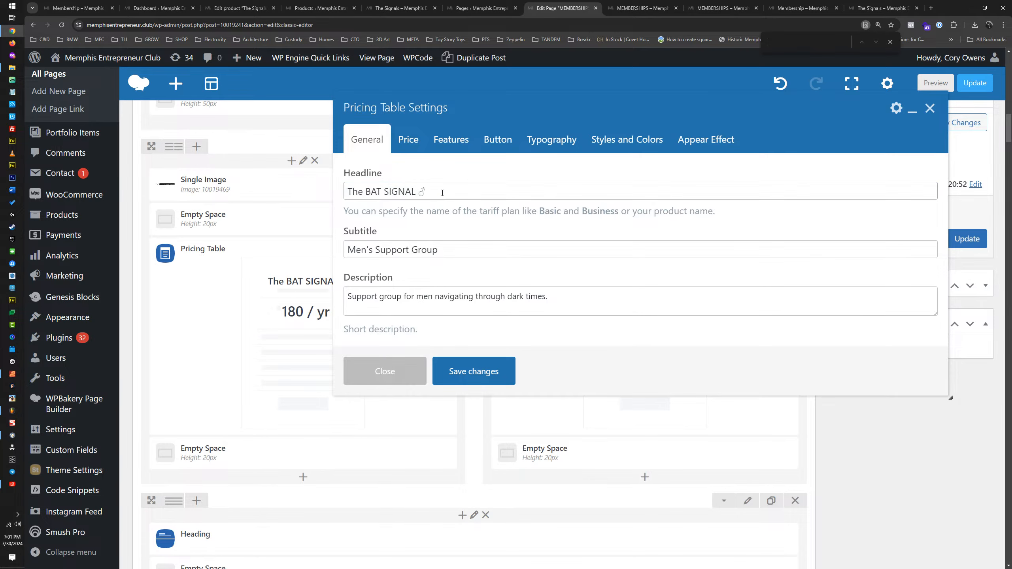
pyautogui.press('Escape')
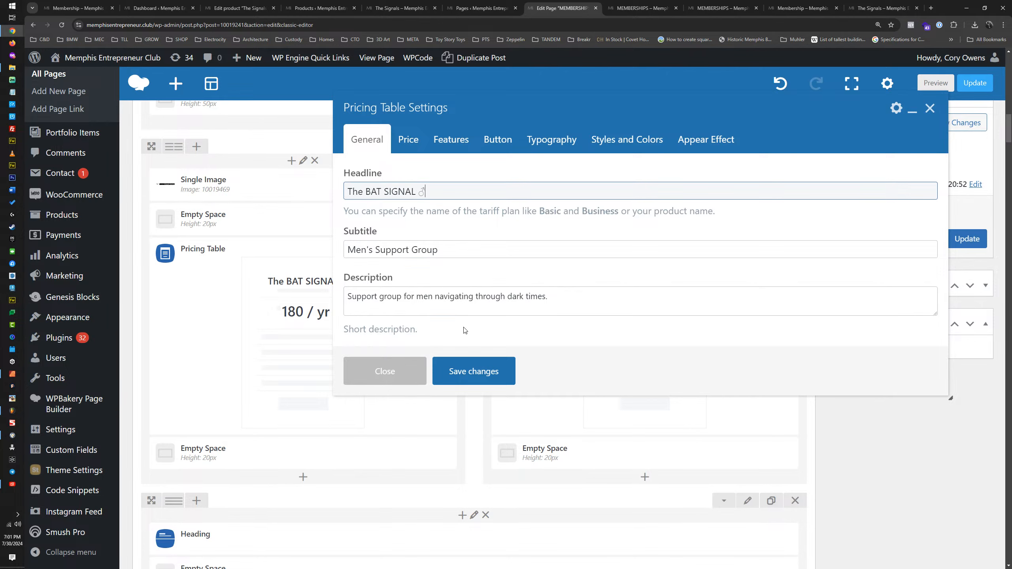
pyautogui.click(471, 374)
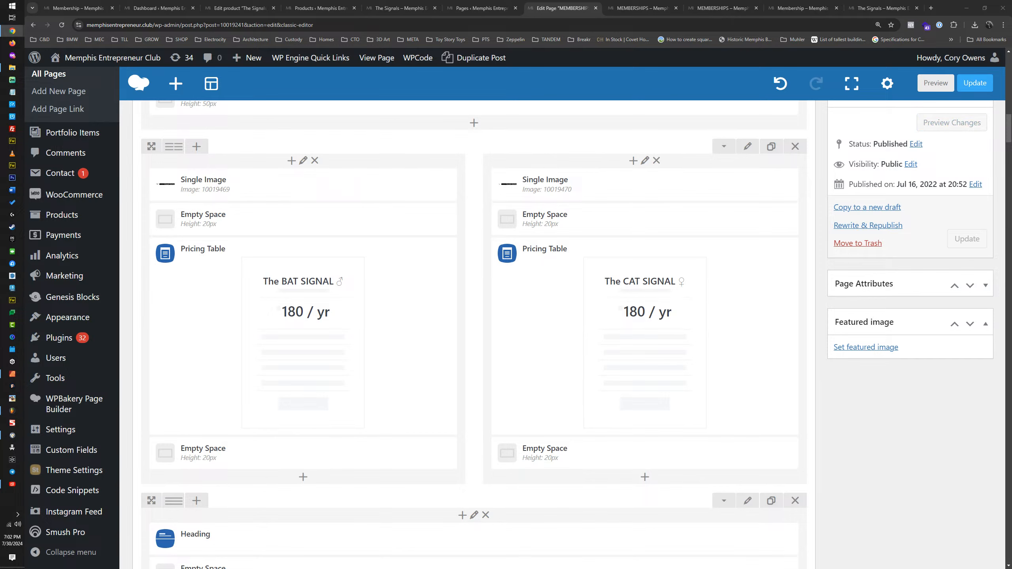
# Step: Append the interlocked male and female symbol ⚤ after the "Join as a Couple" link in the heading's subtitle and save the heading
pyautogui.scroll(-1, 346, 354)
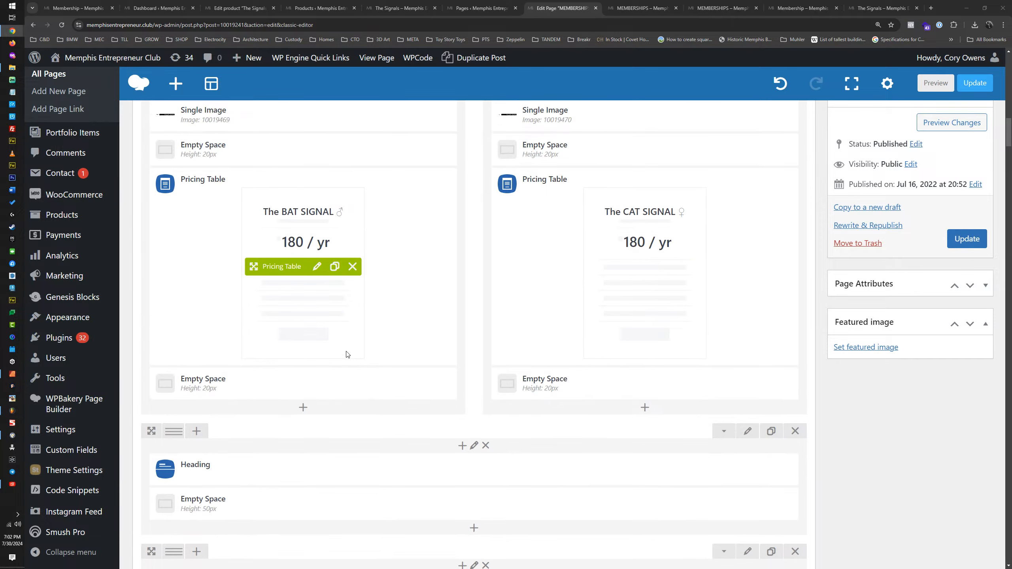
pyautogui.scroll(-1, 346, 354)
pyautogui.click(482, 421)
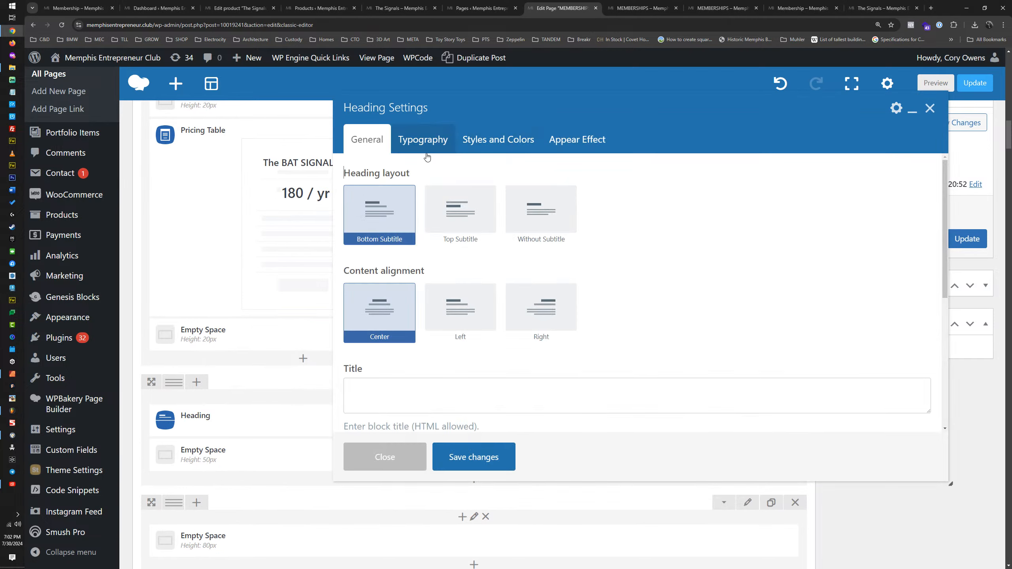
pyautogui.scroll(-5, 488, 283)
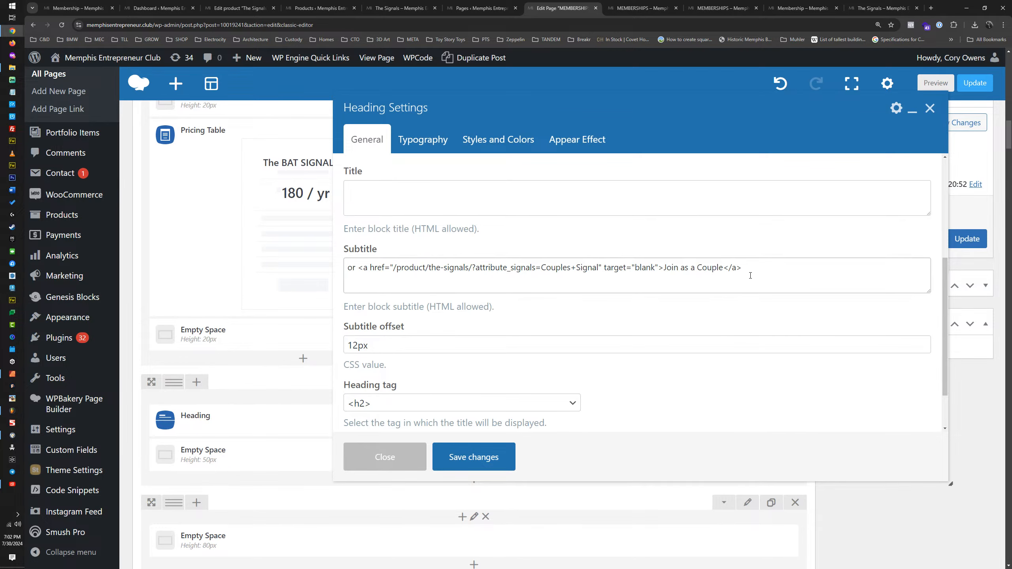
pyautogui.click(745, 268)
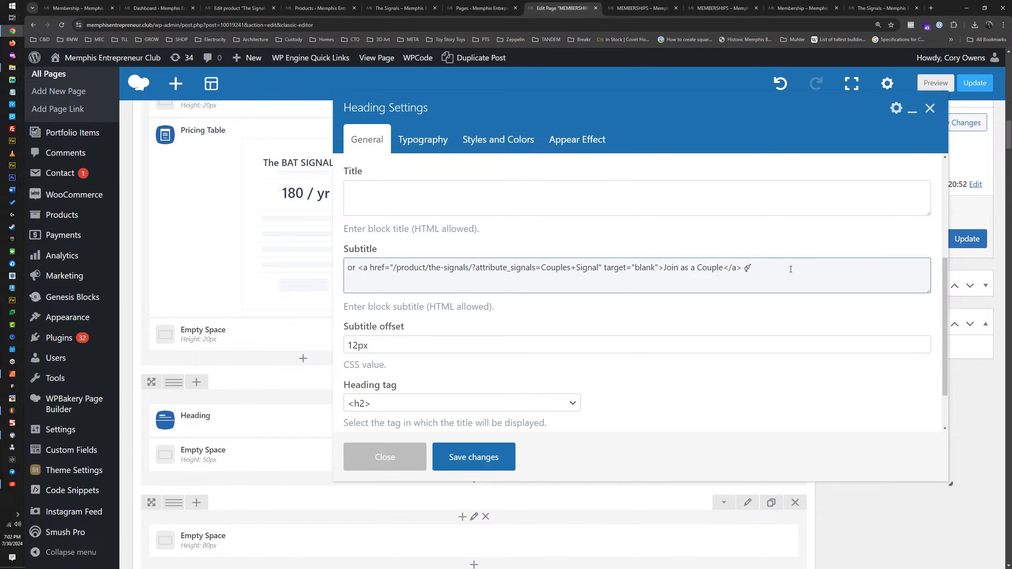
pyautogui.click(469, 456)
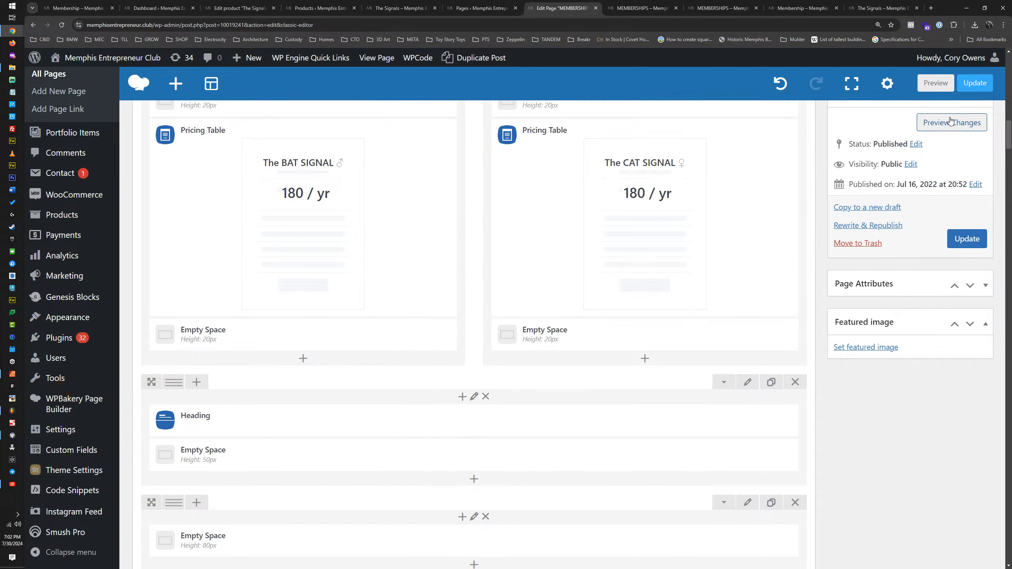
# Step: Preview the page changes and check the gender symbols on both SIGNAL headlines and beside the couples link
pyautogui.click(952, 122)
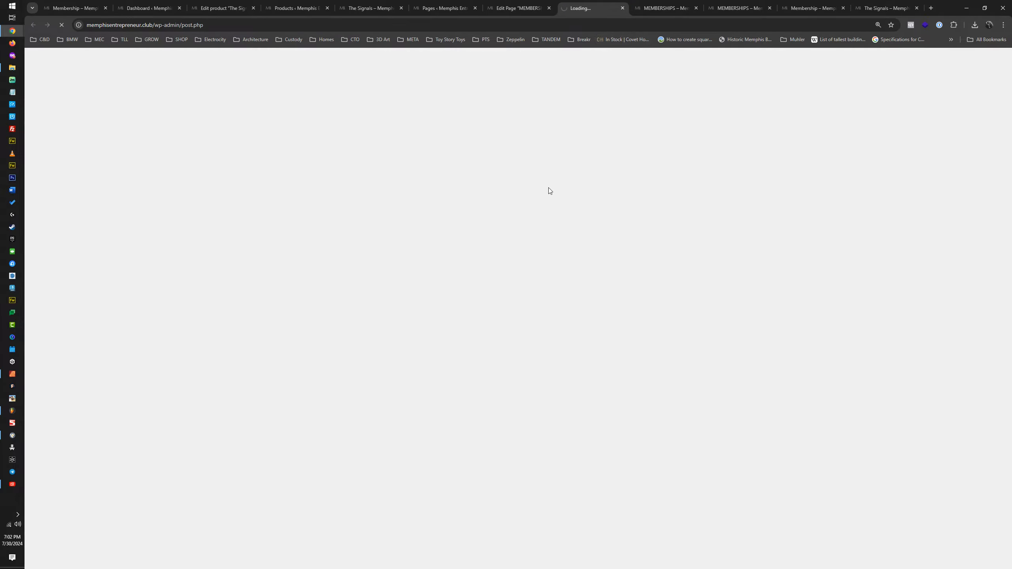
pyautogui.scroll(-10, 547, 187)
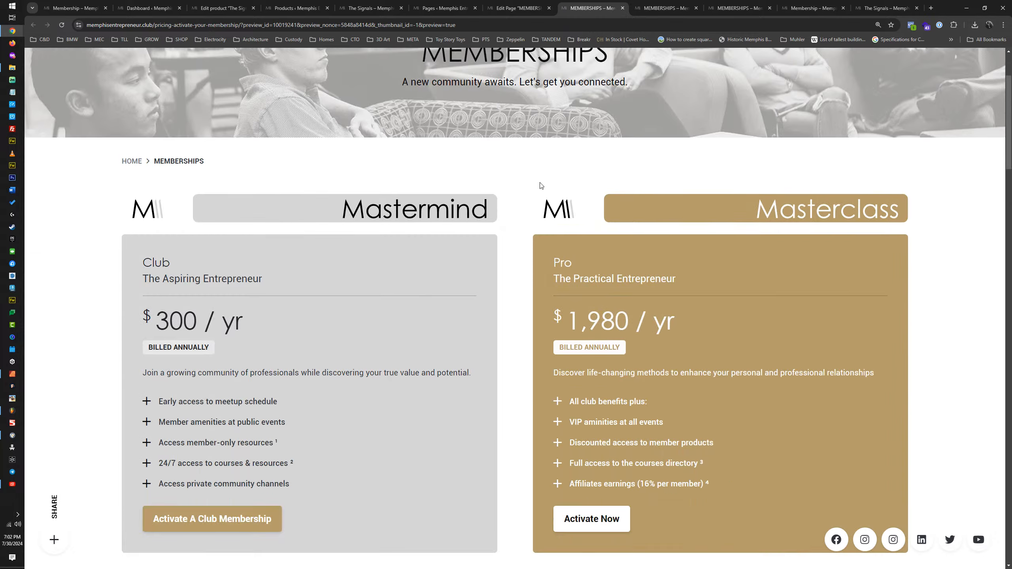
pyautogui.scroll(-10, 539, 180)
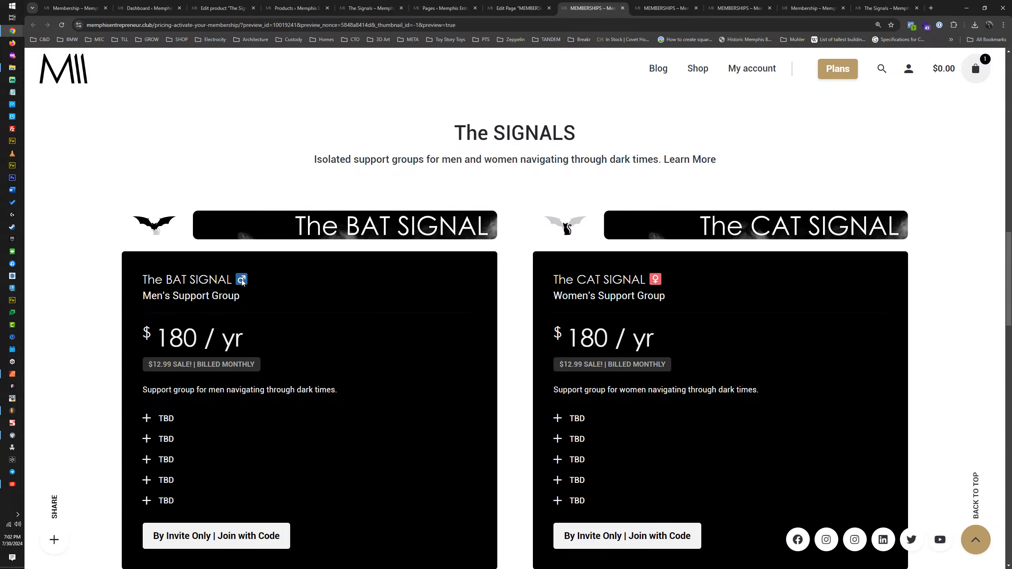
pyautogui.scroll(-5, 242, 281)
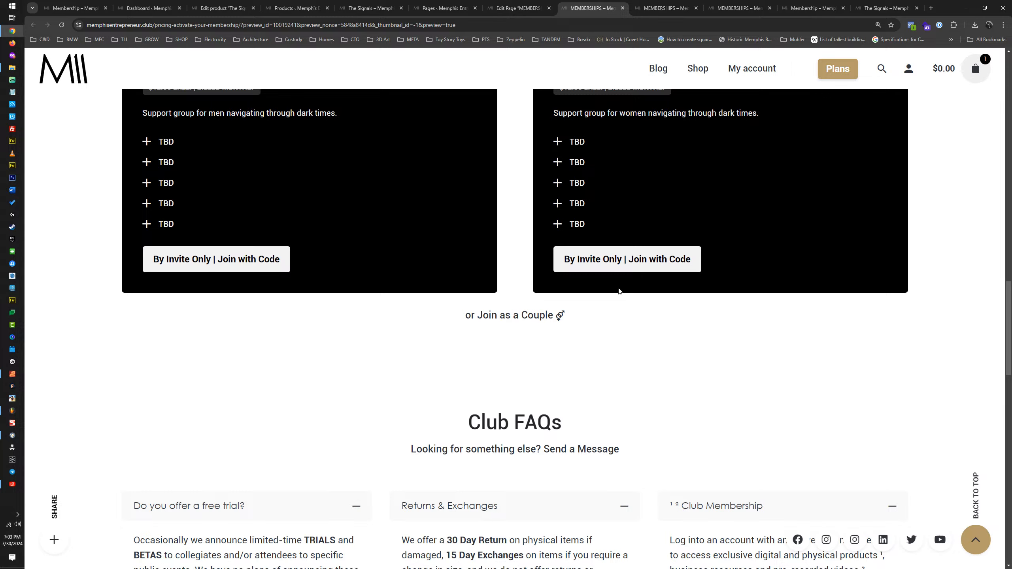
# Step: Move the couples link text with its symbol from the heading's subtitle to its title, leaving the subtitle empty
pyautogui.click(516, 8)
pyautogui.scroll(-5, 474, 279)
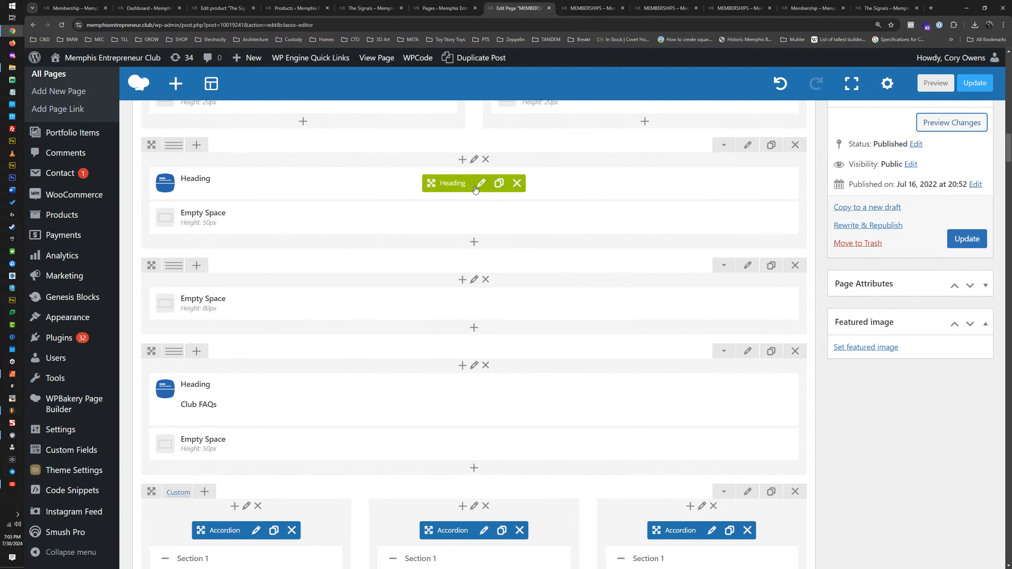
pyautogui.click(483, 185)
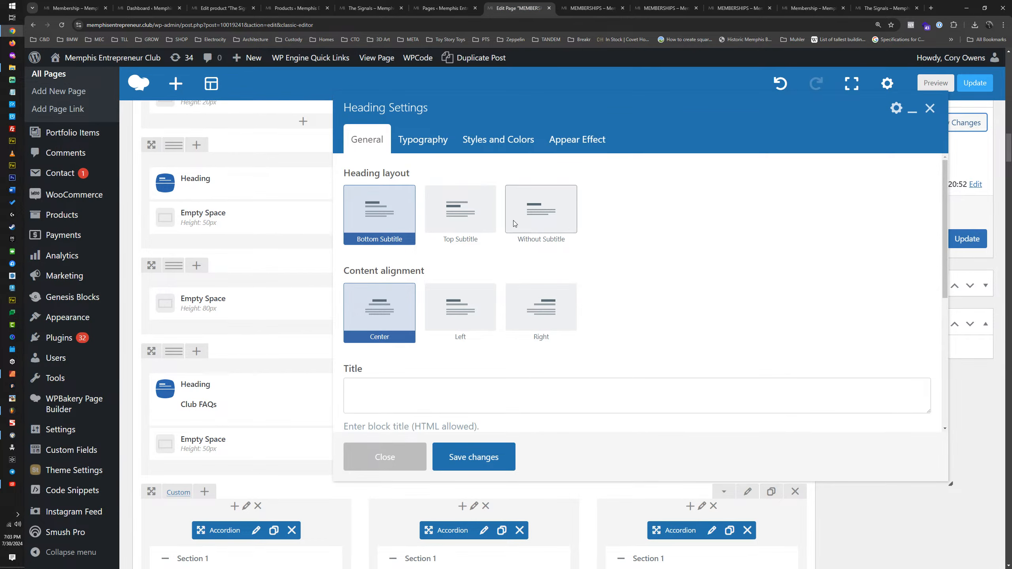
pyautogui.click(421, 146)
pyautogui.click(377, 144)
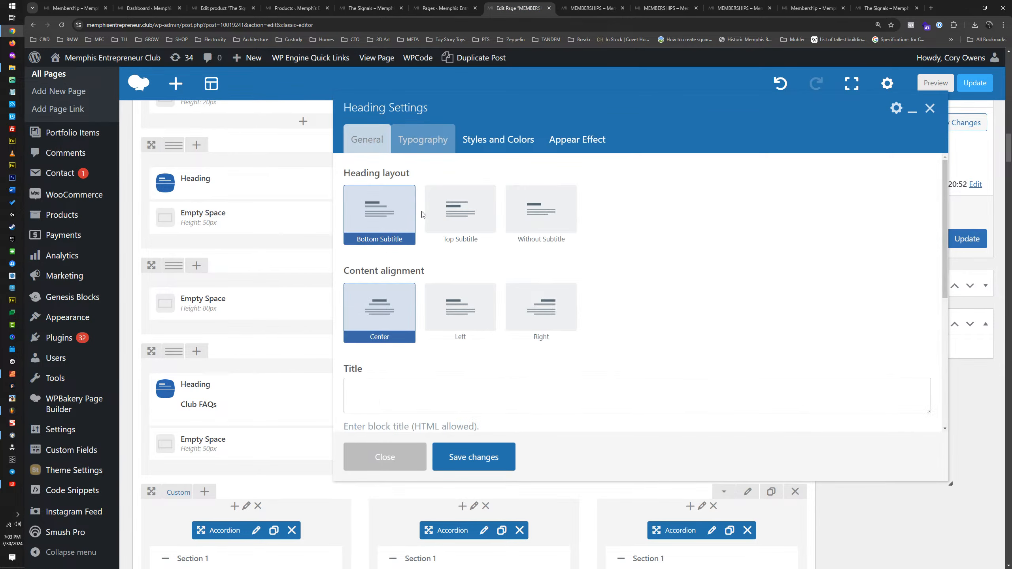
pyautogui.scroll(-4, 478, 369)
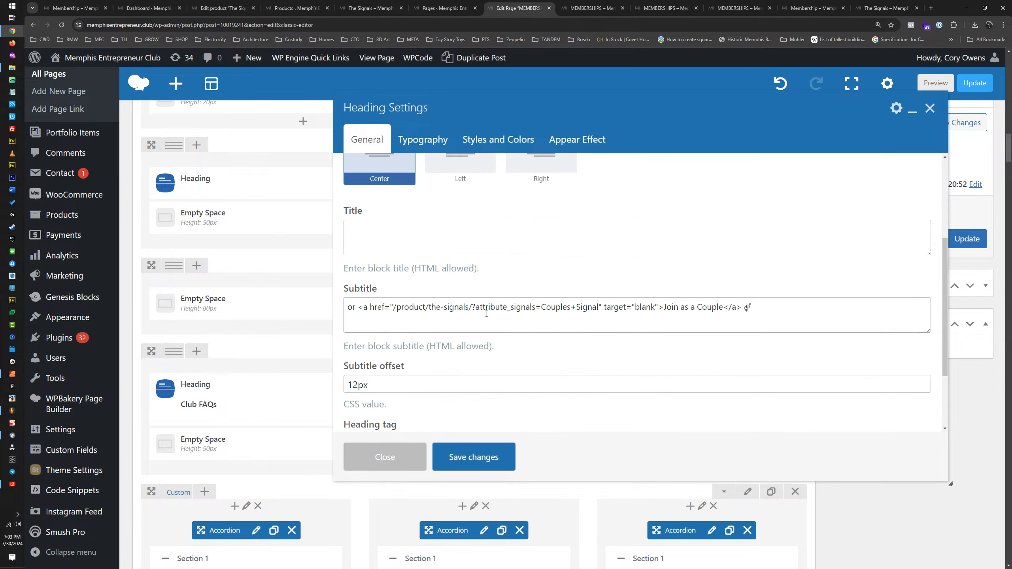
pyautogui.moveTo(751, 308); pyautogui.dragTo(428, 240)
pyautogui.click(615, 234)
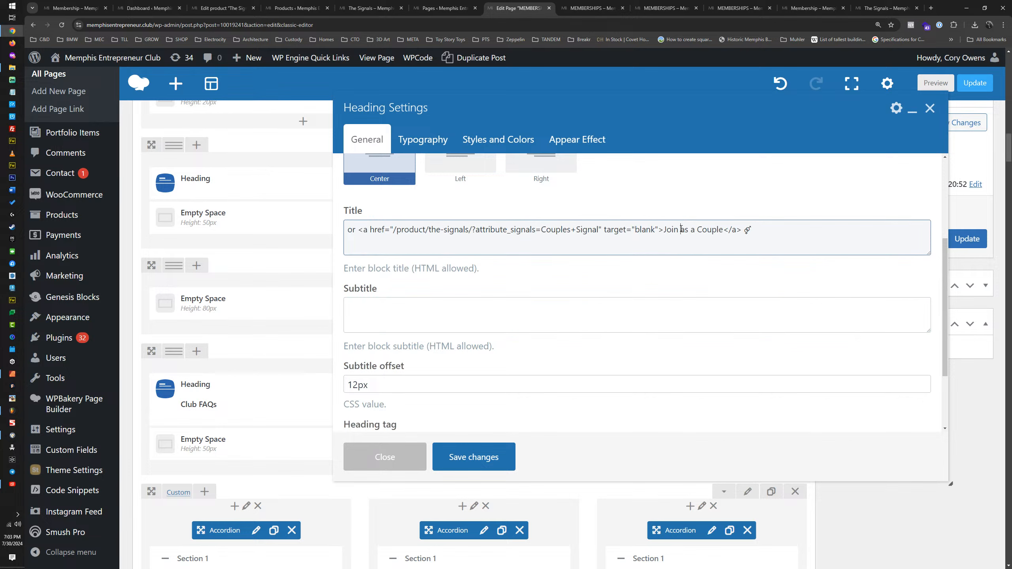
# Step: Change the title's link text to uppercase "JOIN AS A COUPLE" and save the heading
pyautogui.moveTo(663, 231); pyautogui.dragTo(723, 233)
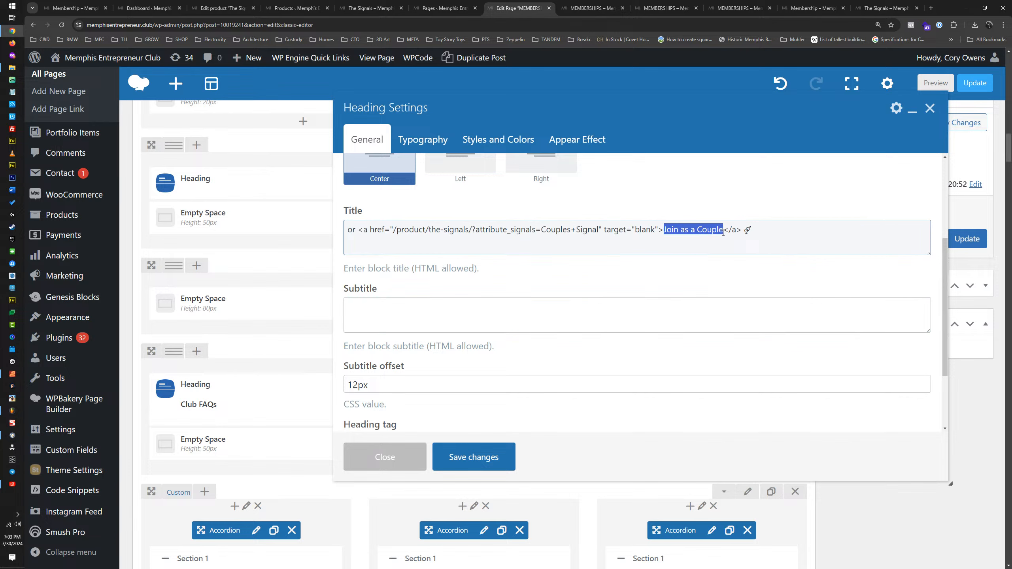
pyautogui.press('capslock')
pyautogui.write('JOIN AS A COUP')
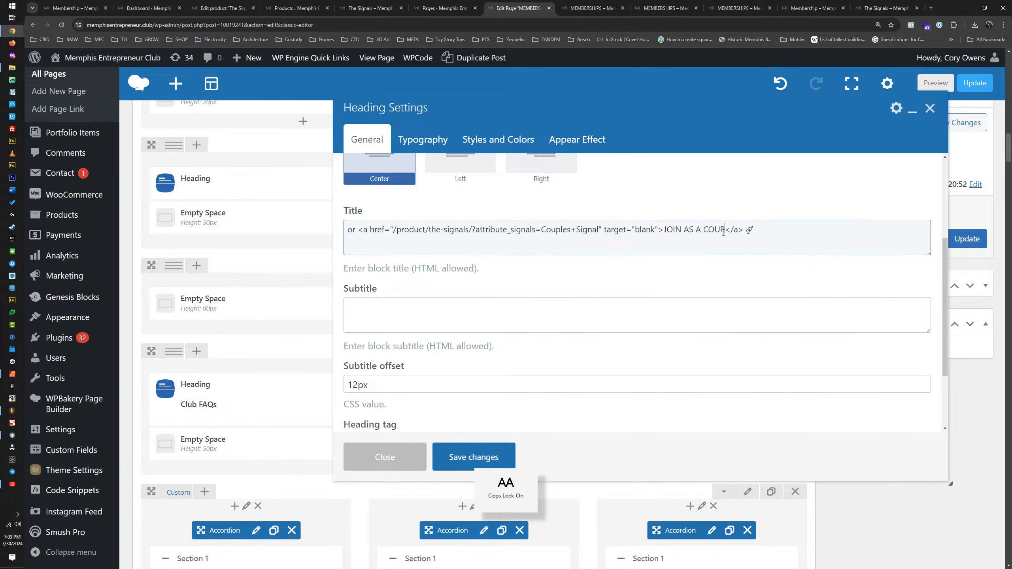
pyautogui.write('LE')
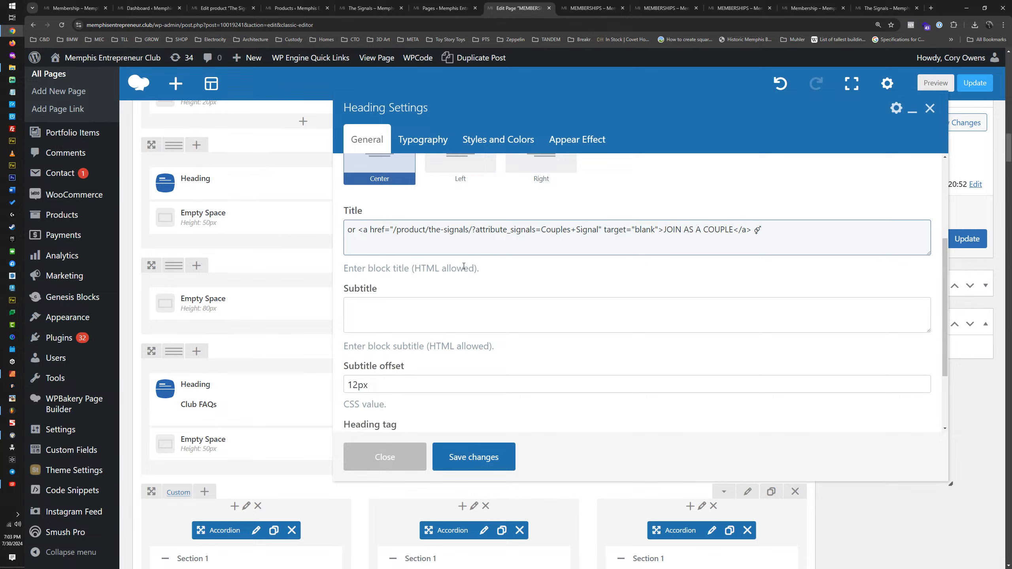
pyautogui.click(474, 458)
# Step: Preview the page changes and examine the couples link title, its symbol and the SIGNAL cards above it
pyautogui.click(953, 123)
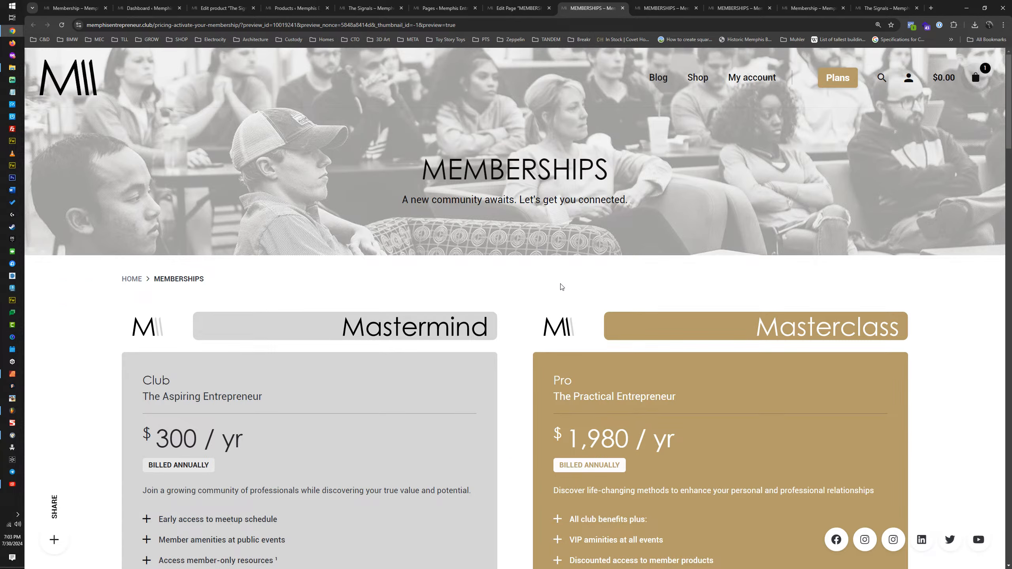
pyautogui.scroll(-20, 562, 287)
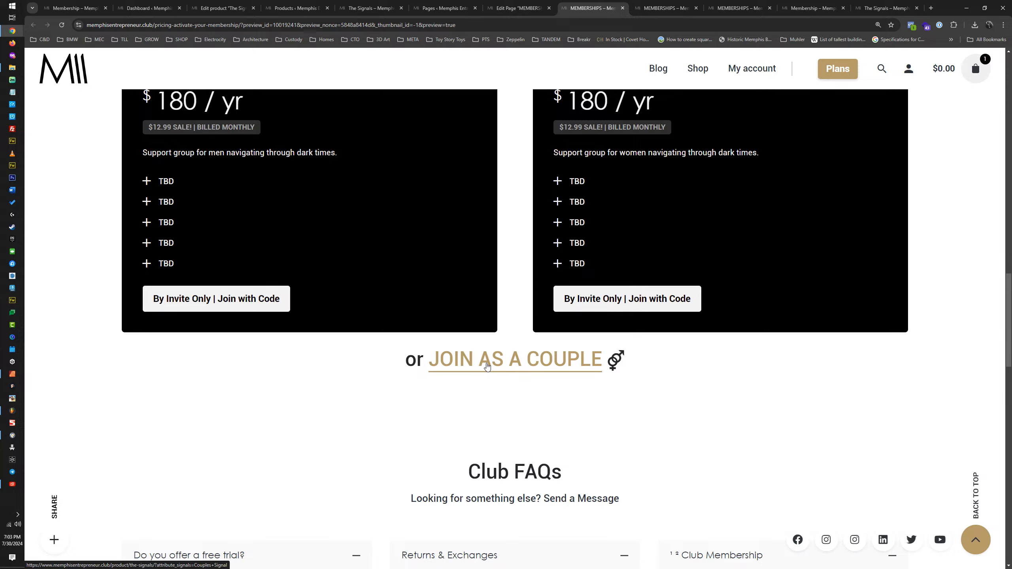
pyautogui.moveTo(640, 363); pyautogui.dragTo(611, 363)
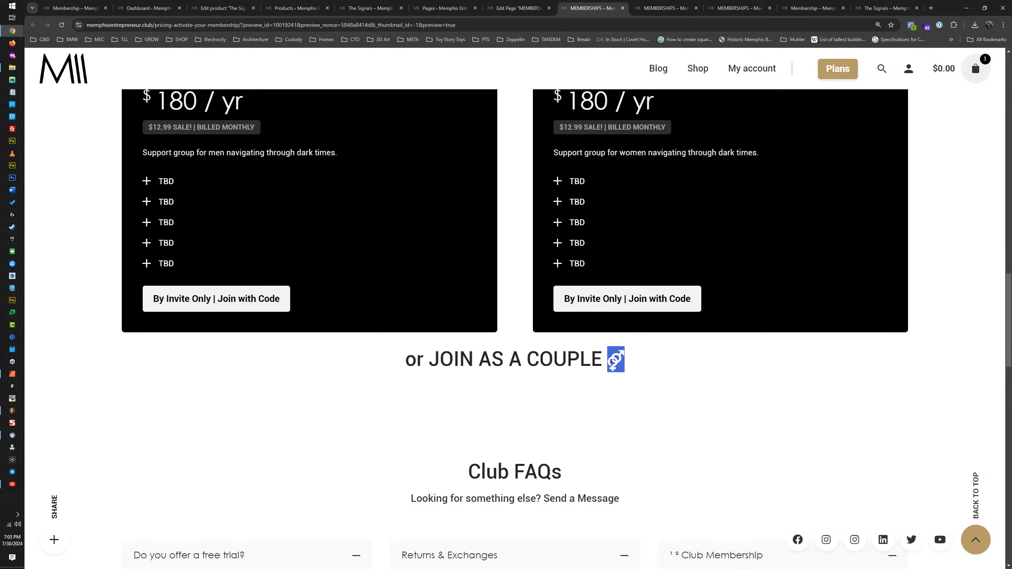
pyautogui.click(661, 373)
pyautogui.scroll(4, 666, 364)
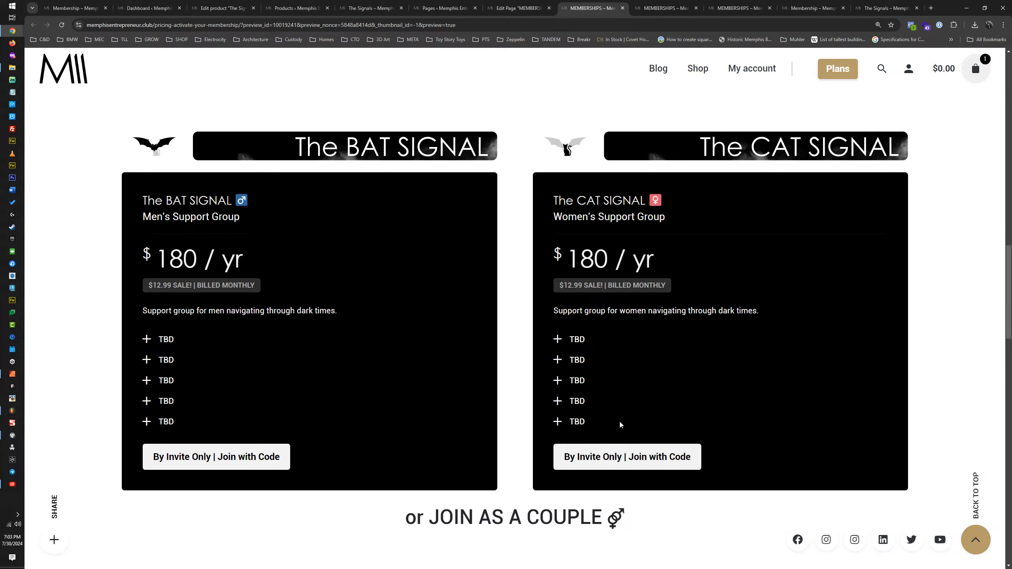
pyautogui.moveTo(563, 335); pyautogui.dragTo(598, 417)
pyautogui.click(598, 417)
# Step: Update the MEMBERSHIPS page and return to the preview's SIGNALS section
pyautogui.click(533, 9)
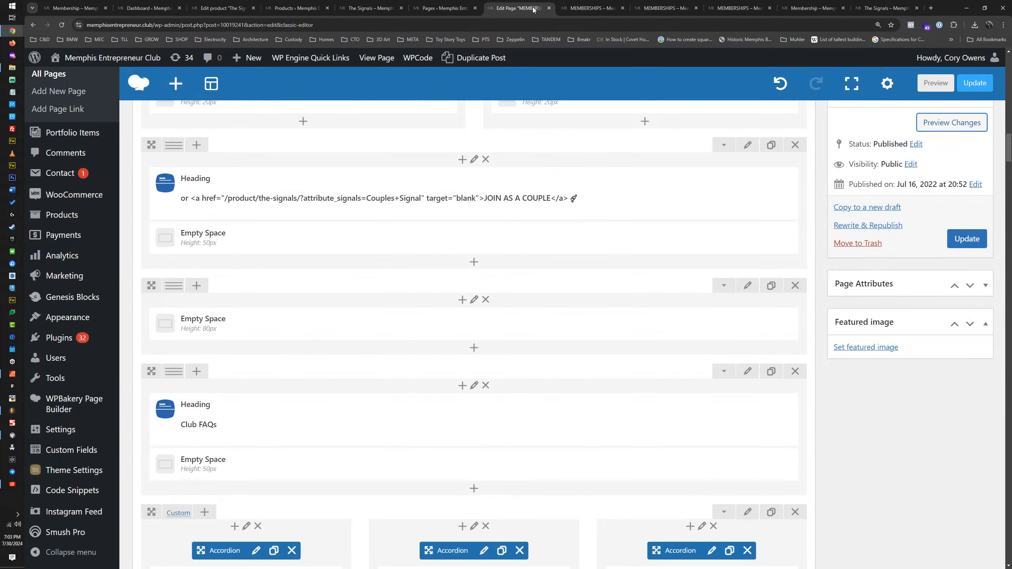
pyautogui.click(968, 238)
pyautogui.click(602, 9)
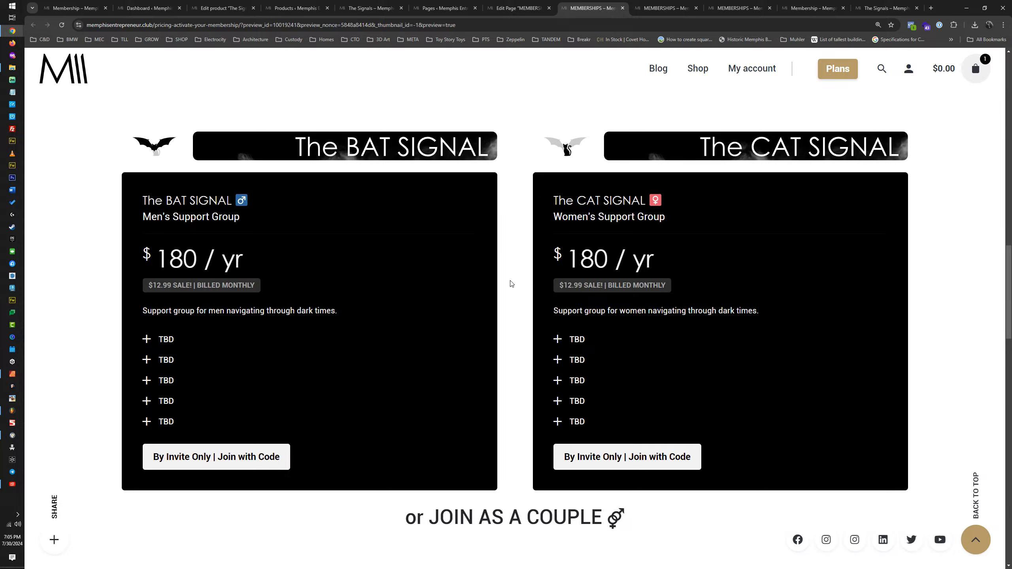
pyautogui.scroll(1, 523, 278)
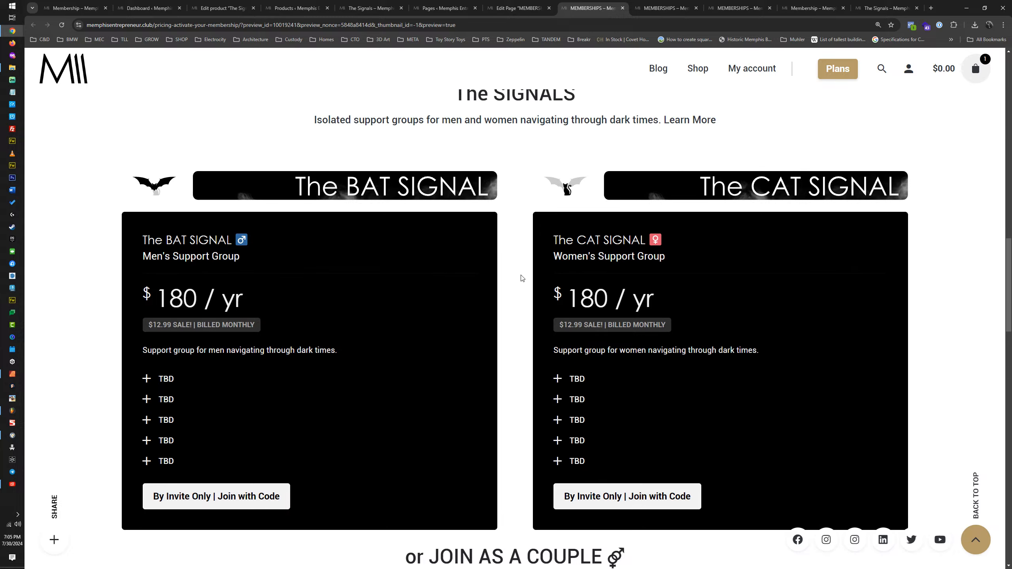
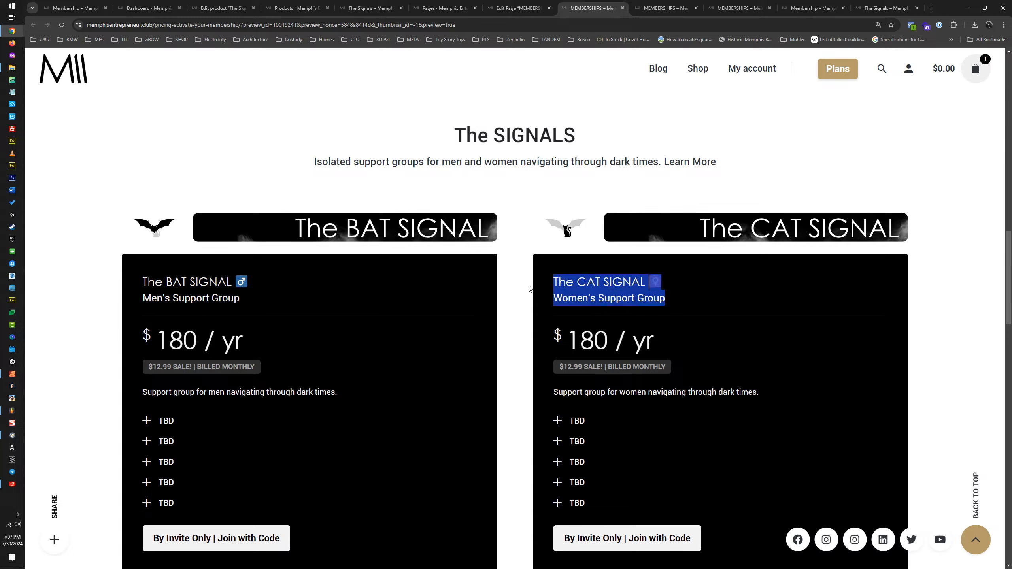
# Step: Examine the CAT SIGNAL card's title, gender symbol, subtitle, pricing and benefit list in the page preview
pyautogui.click(512, 292)
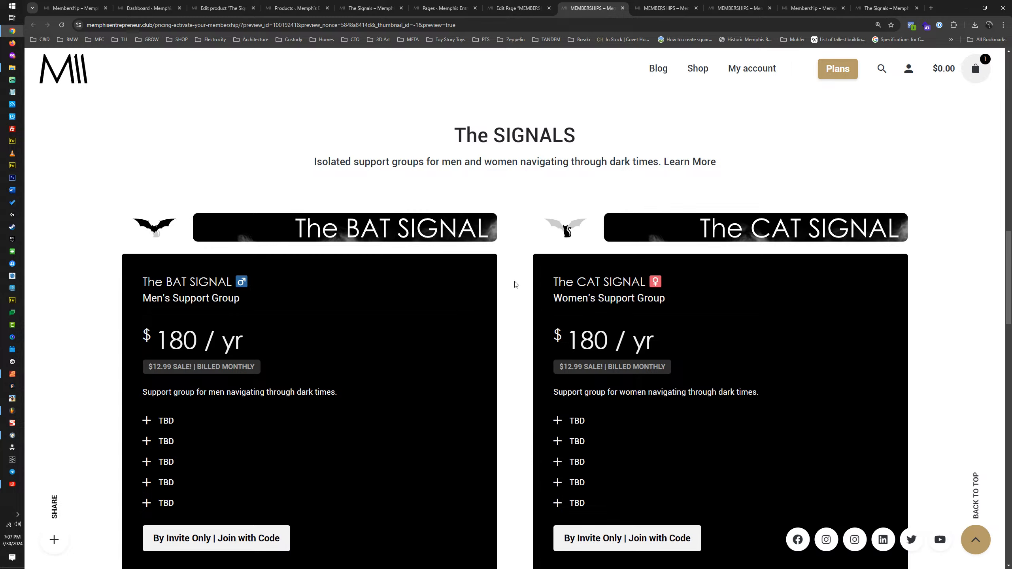
pyautogui.moveTo(554, 285); pyautogui.dragTo(672, 294)
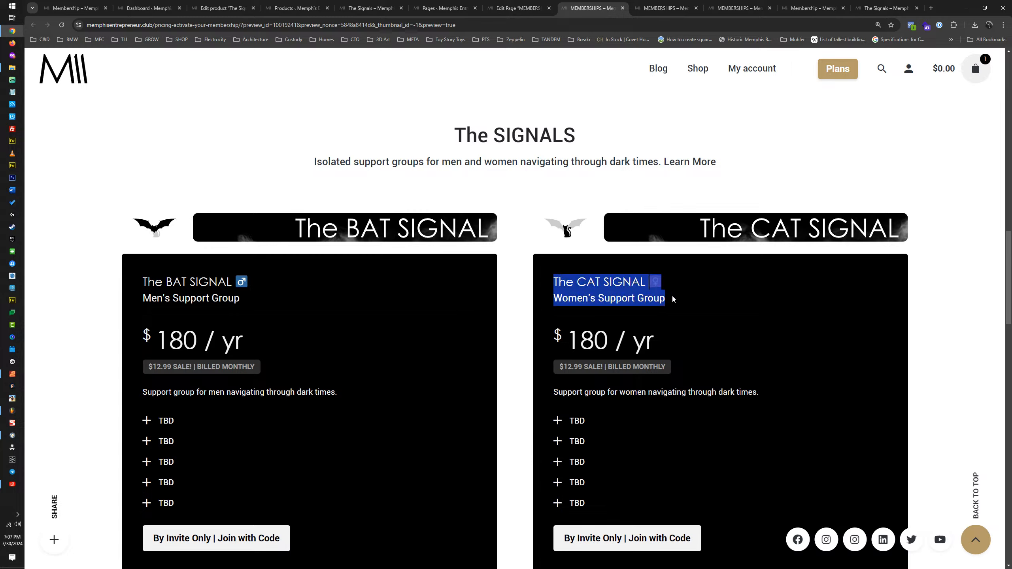
pyautogui.click(522, 289)
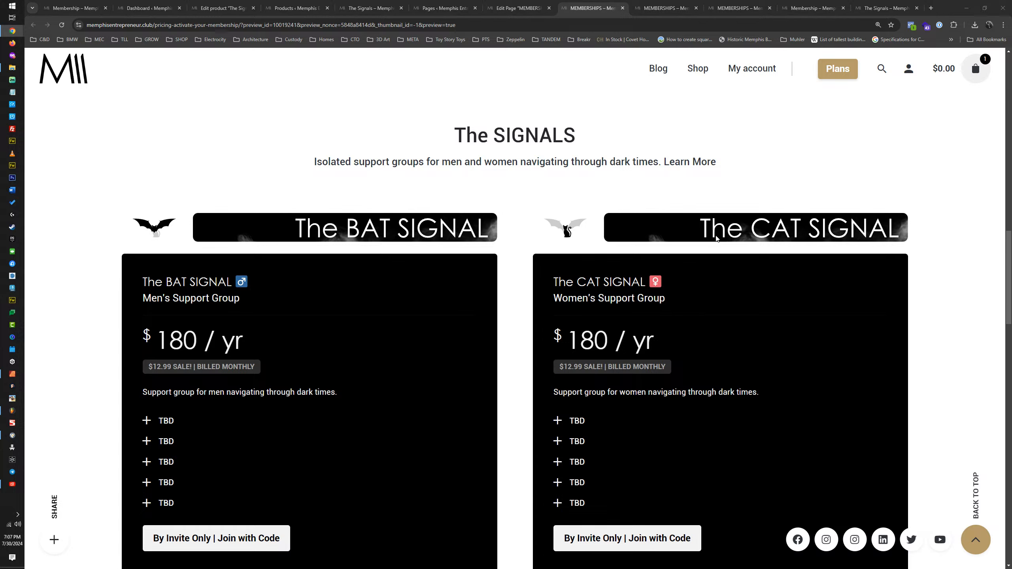
pyautogui.moveTo(546, 293); pyautogui.dragTo(802, 463)
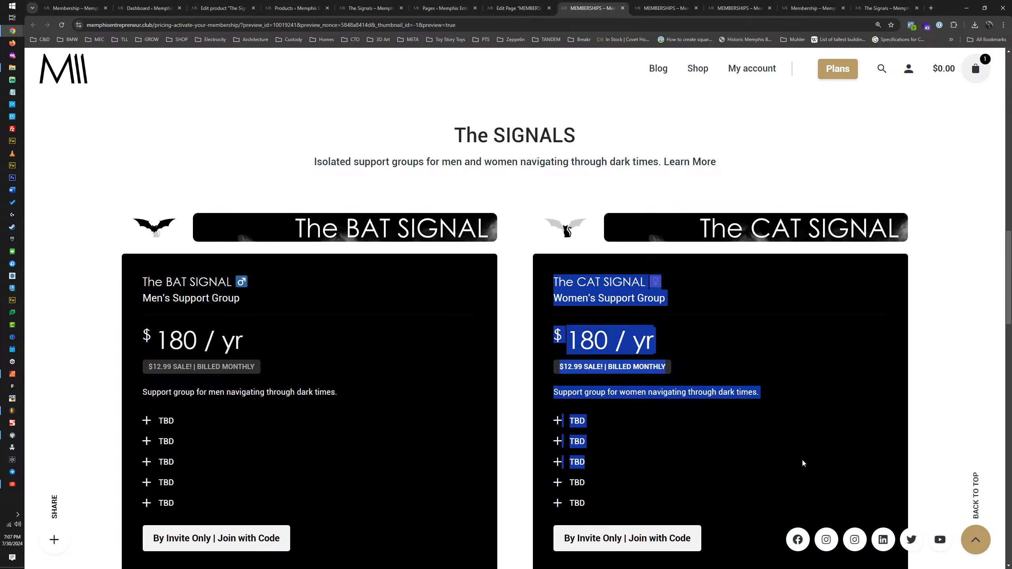
pyautogui.click(846, 443)
pyautogui.moveTo(723, 479); pyautogui.dragTo(553, 288)
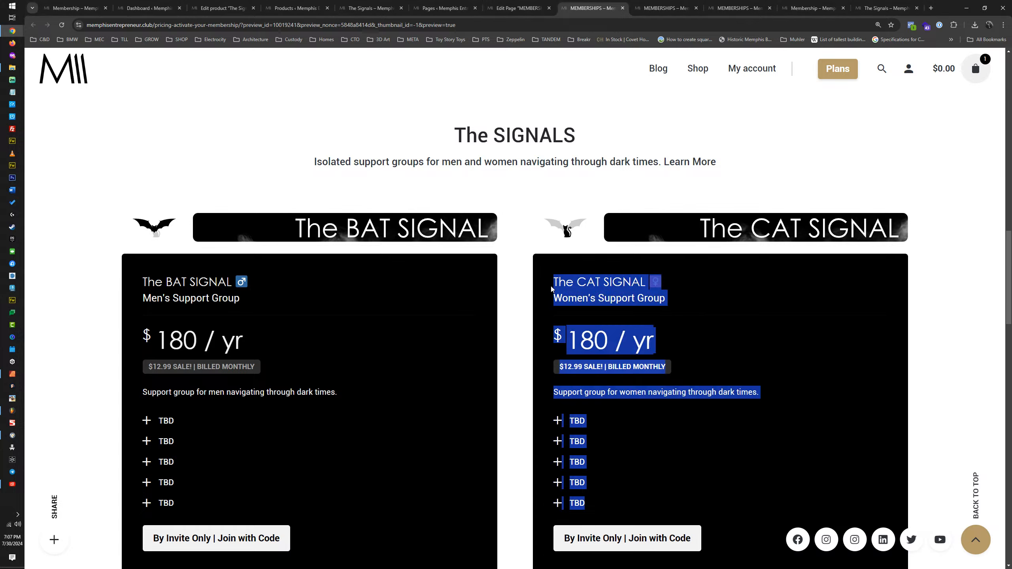
pyautogui.click(518, 270)
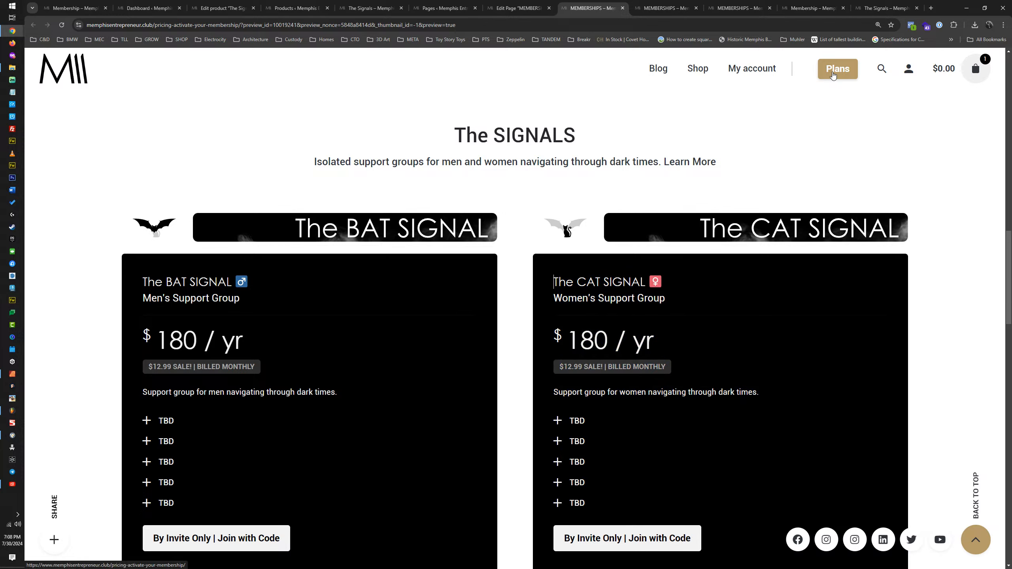
# Step: Compare the BAT SIGNAL and CAT SIGNAL cards' headings and contents with the Masterplan and Mental Health cards above them
pyautogui.scroll(10, 767, 266)
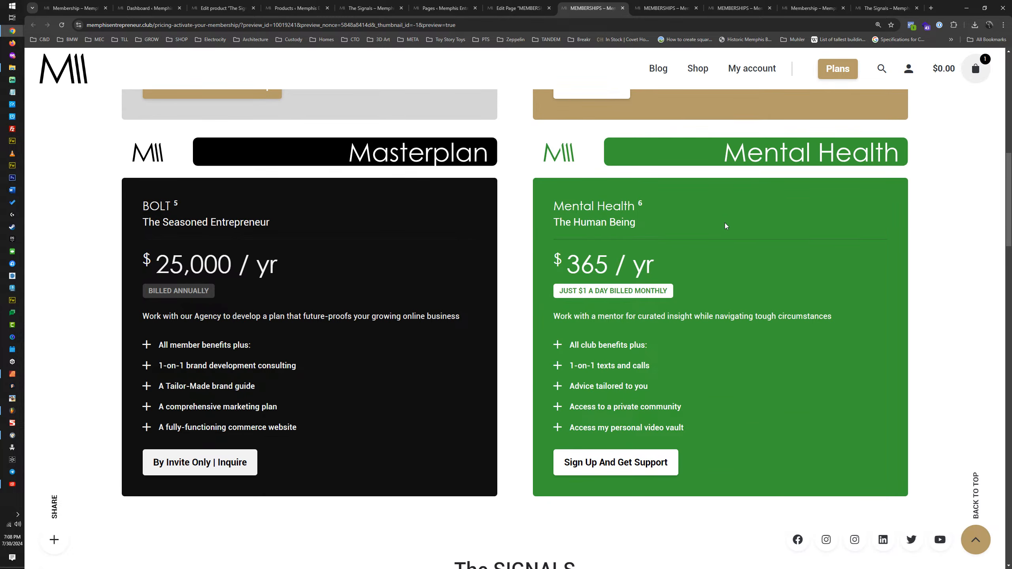
pyautogui.scroll(-10, 640, 207)
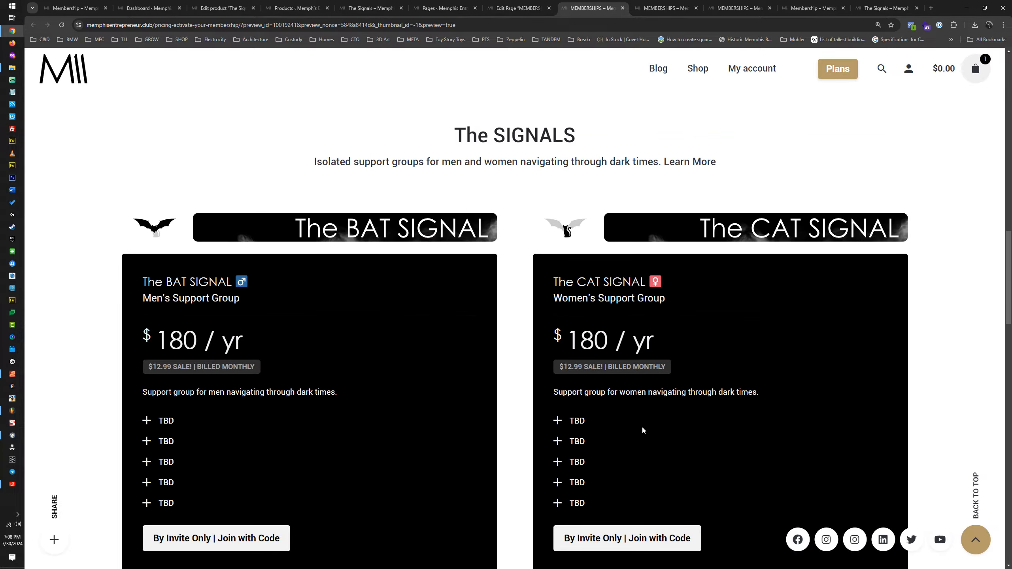
pyautogui.scroll(7, 640, 426)
pyautogui.scroll(4, 637, 417)
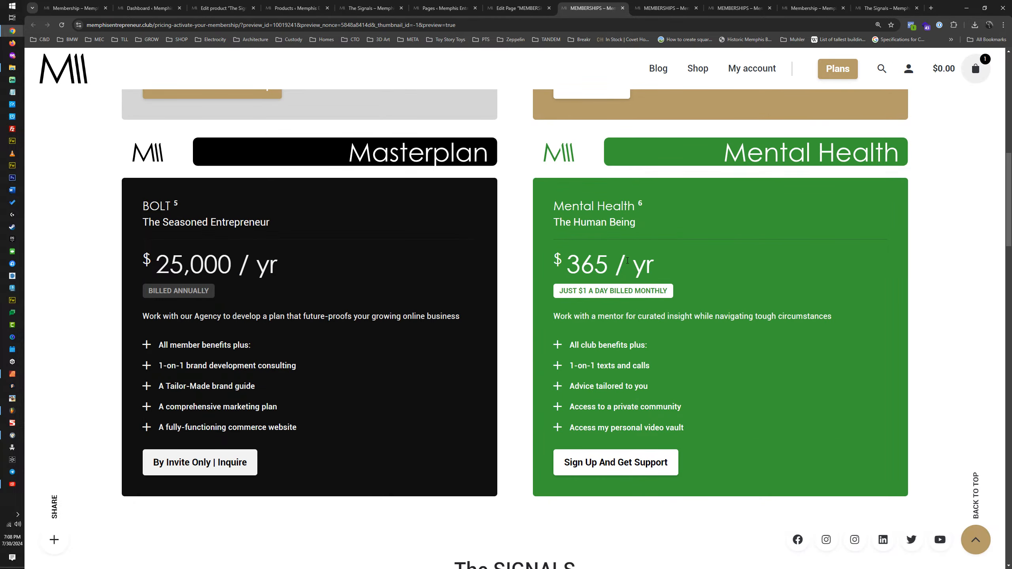
pyautogui.scroll(-9, 628, 260)
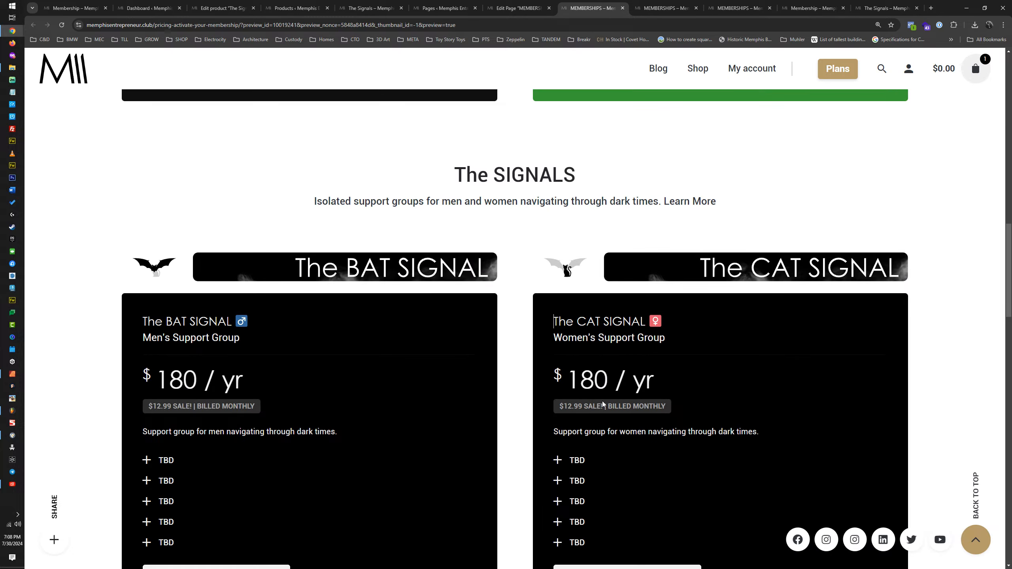
pyautogui.scroll(8, 589, 405)
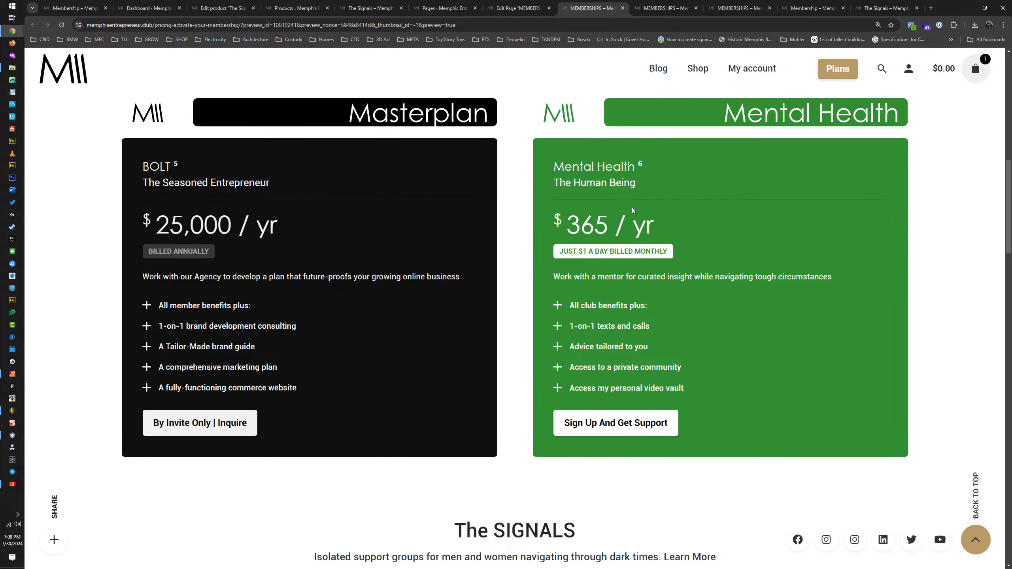
pyautogui.scroll(-10, 413, 258)
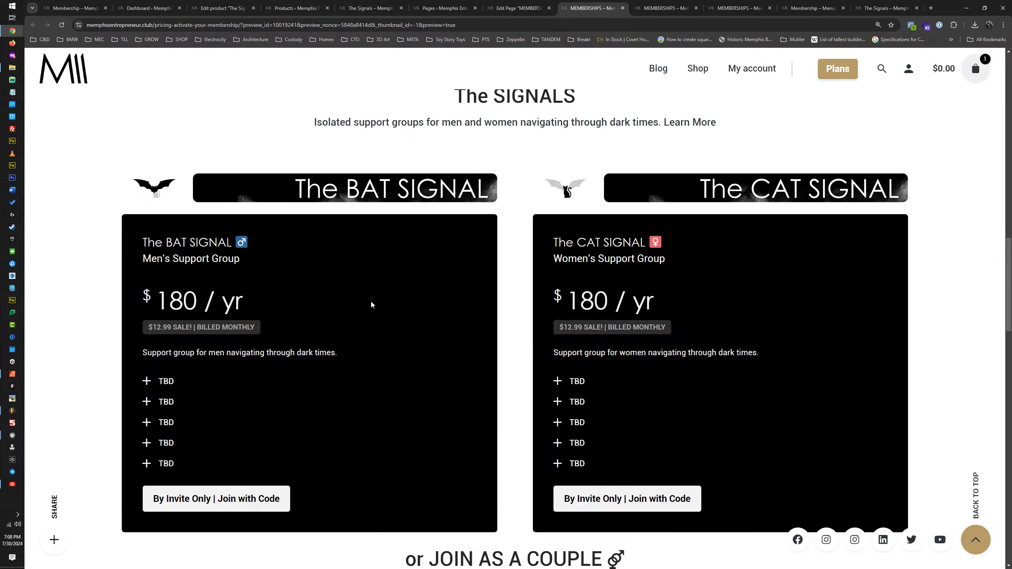
pyautogui.moveTo(244, 267); pyautogui.dragTo(123, 248)
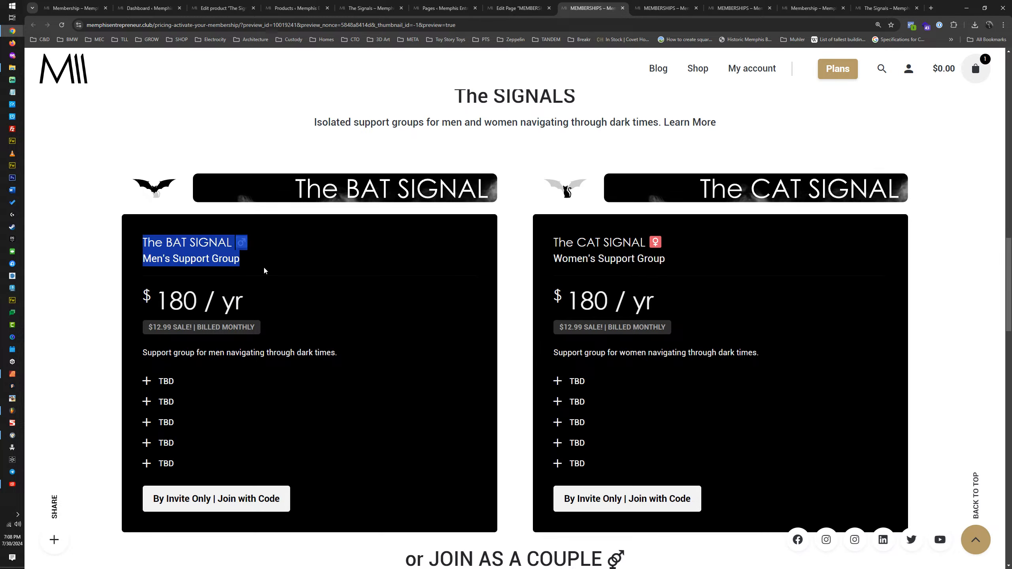
pyautogui.moveTo(680, 260); pyautogui.dragTo(545, 245)
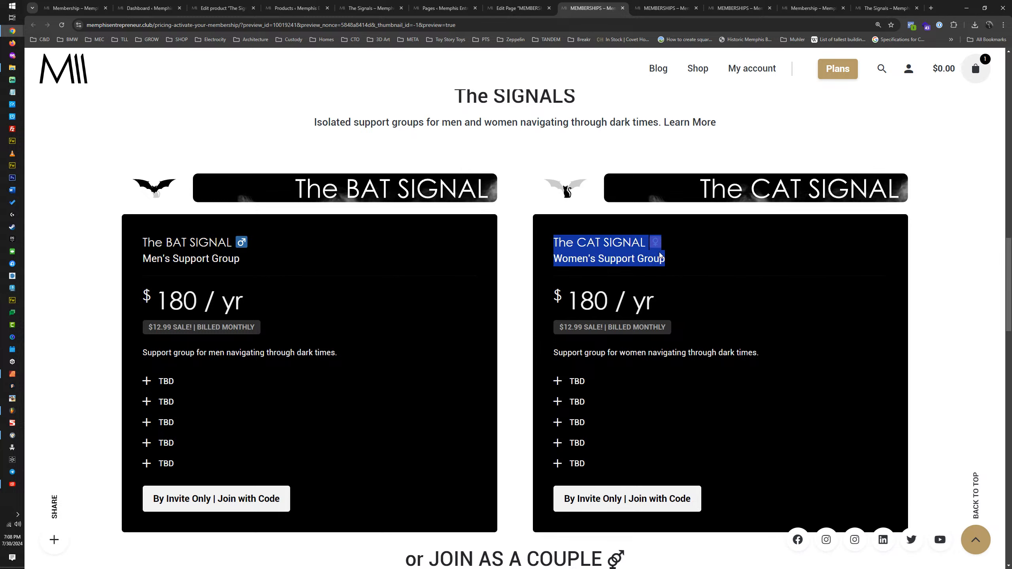
pyautogui.scroll(8, 751, 270)
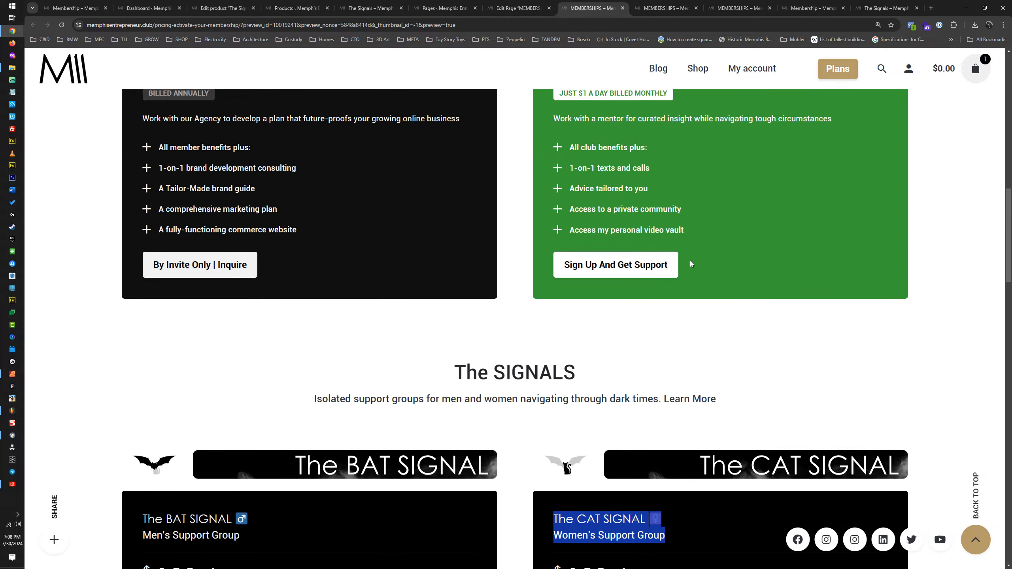
pyautogui.moveTo(684, 311); pyautogui.dragTo(547, 229)
pyautogui.scroll(-10, 578, 311)
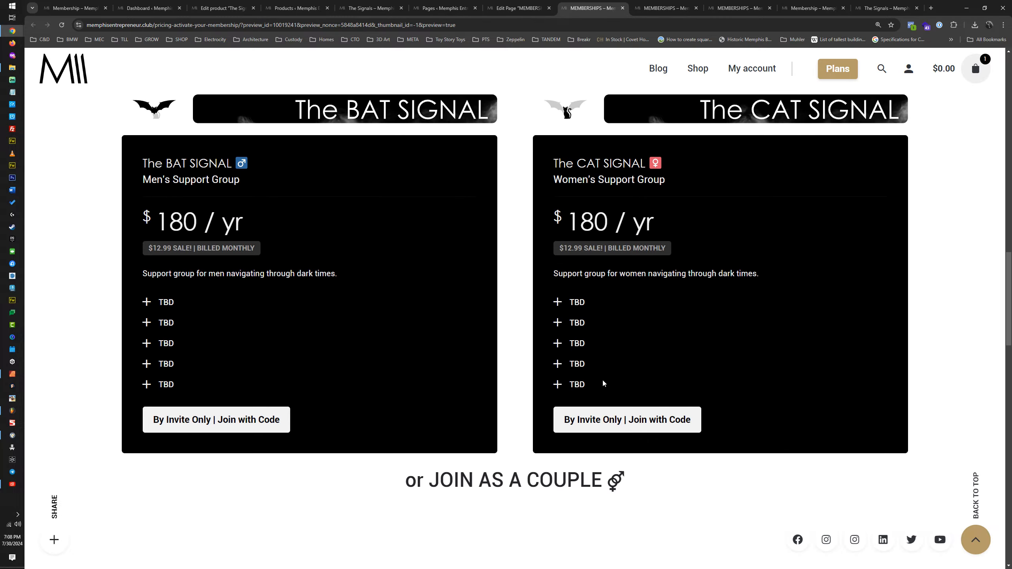
pyautogui.moveTo(603, 384); pyautogui.dragTo(523, 290)
pyautogui.click(624, 303)
# Step: Review the previewed page from its header to the FAQs, checking the spacing around the couples link heading
pyautogui.scroll(11, 352, 286)
pyautogui.scroll(15, 351, 288)
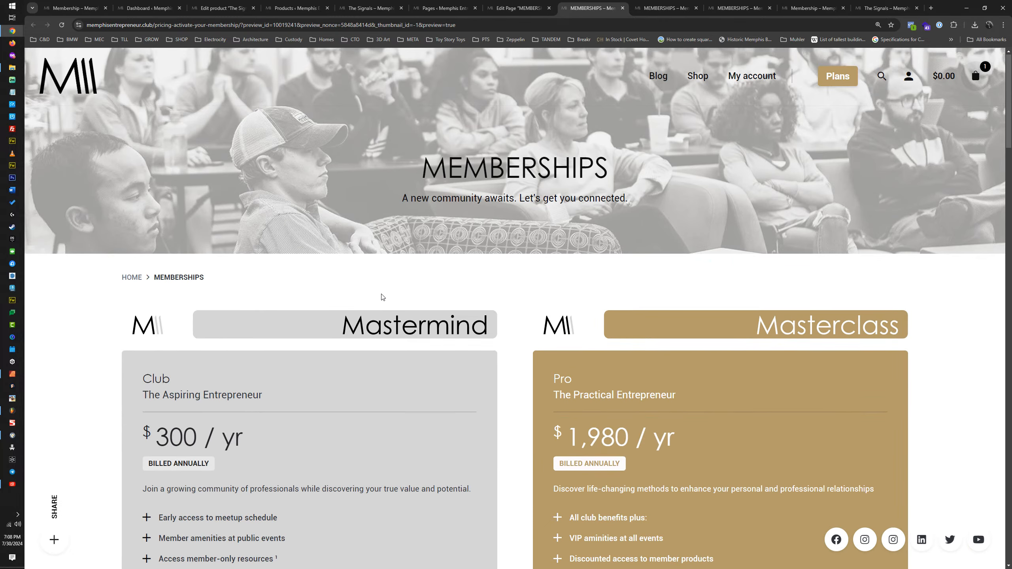
pyautogui.scroll(-14, 383, 294)
pyautogui.scroll(-15, 385, 294)
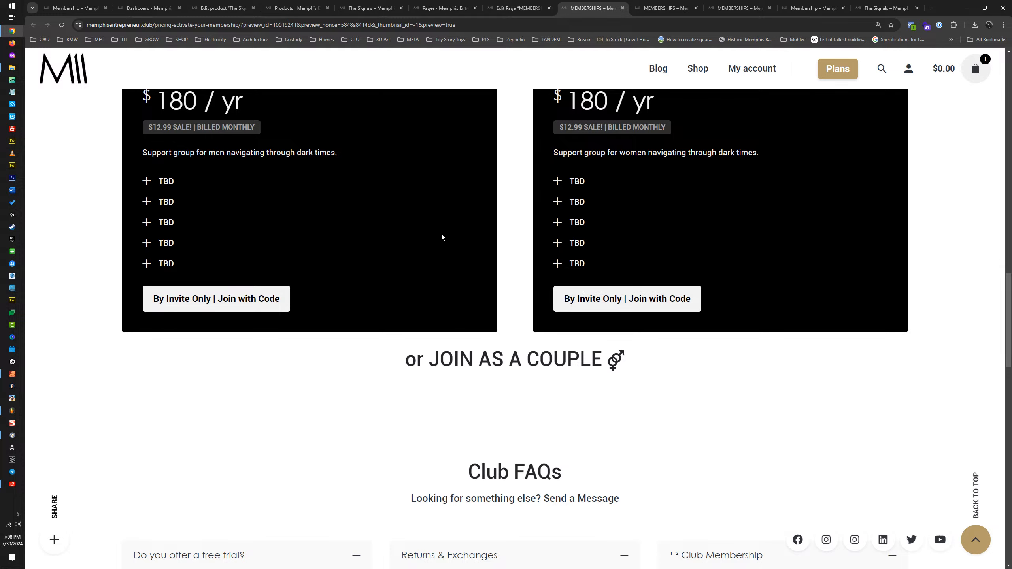
pyautogui.scroll(6, 739, 226)
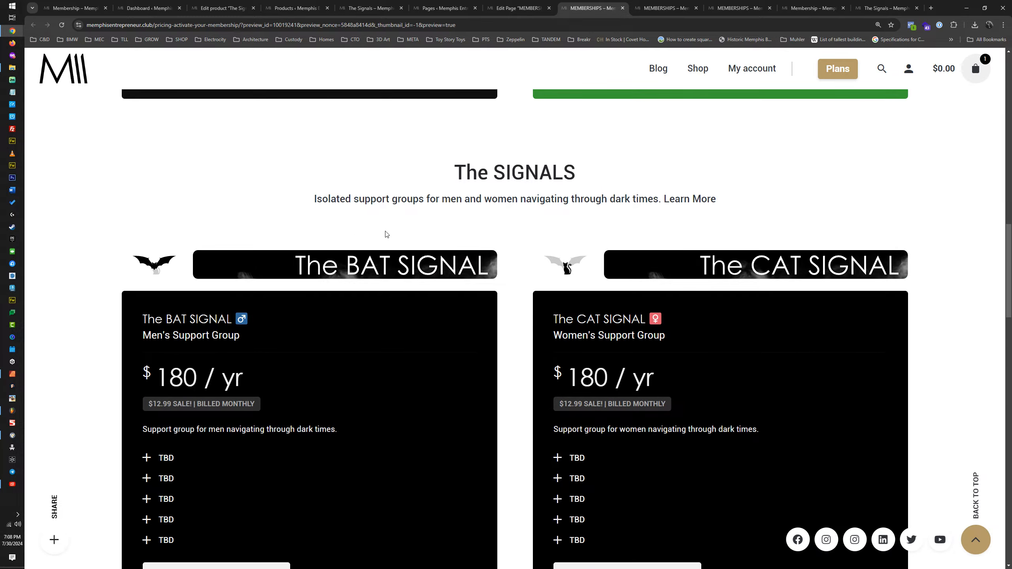
pyautogui.scroll(-10, 387, 235)
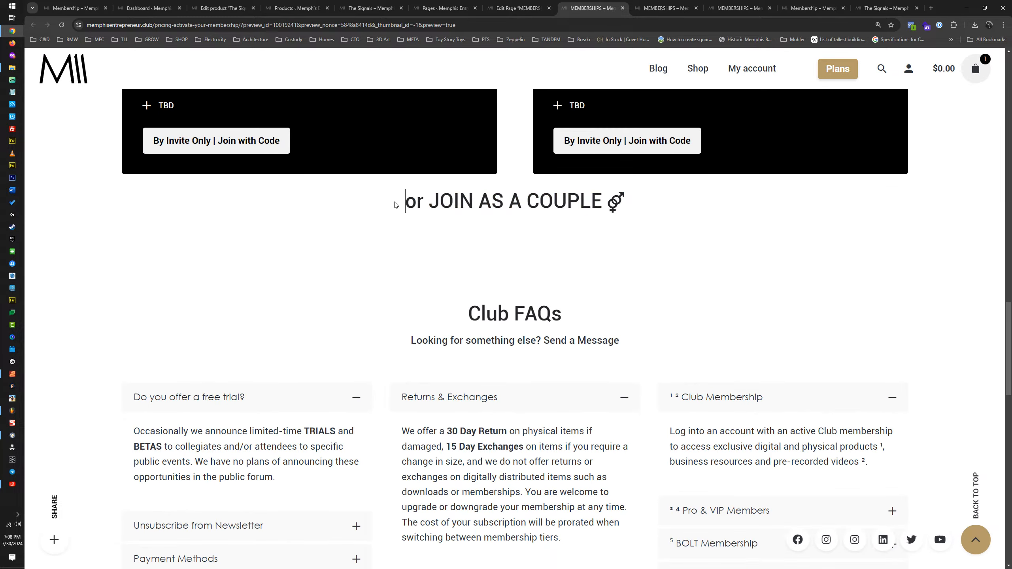
pyautogui.moveTo(396, 205); pyautogui.dragTo(635, 206)
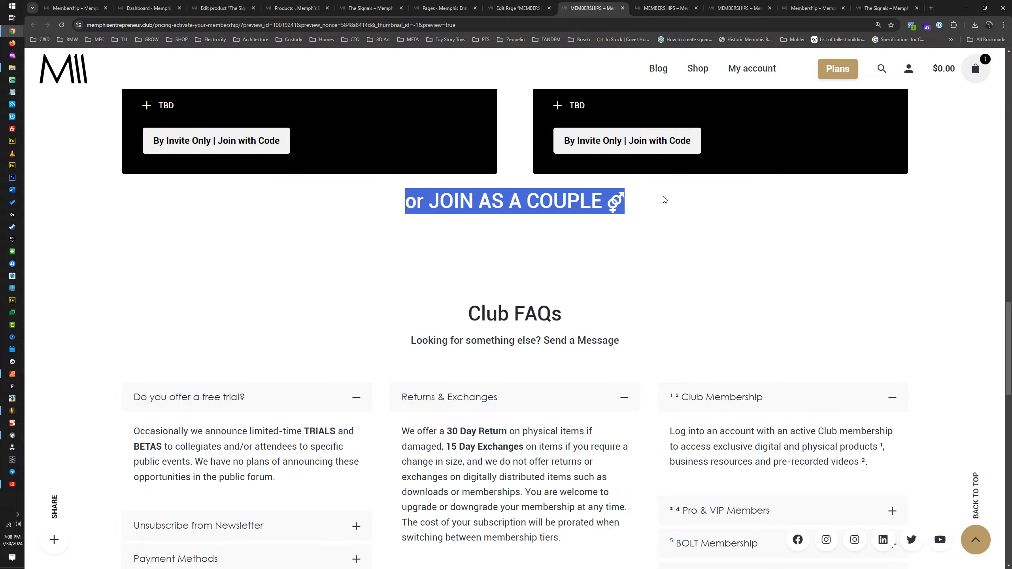
# Step: Duplicate the 80px empty space row below the couples heading, move a copy above that heading, and update the page
pyautogui.click(523, 10)
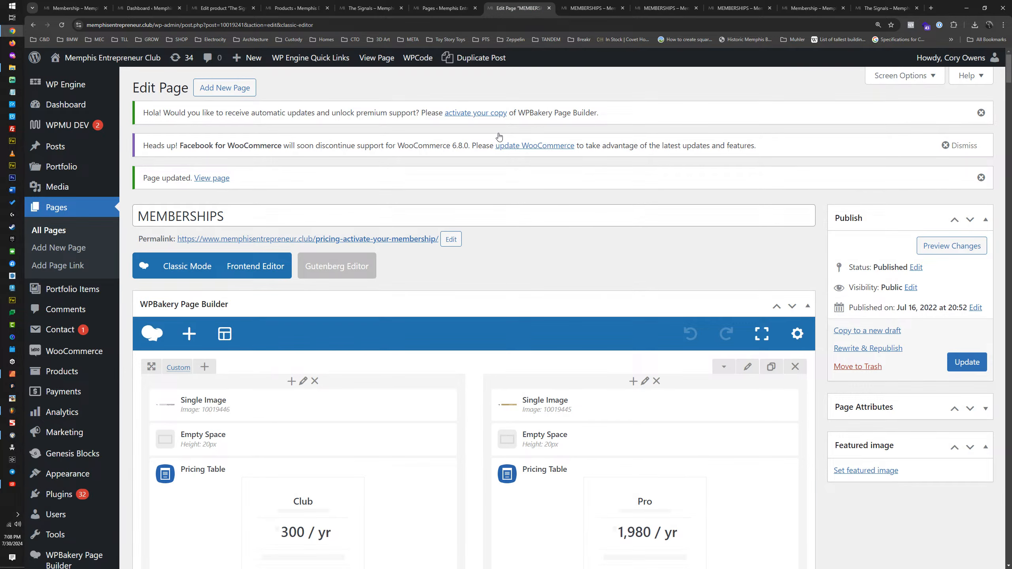
pyautogui.scroll(-15, 499, 136)
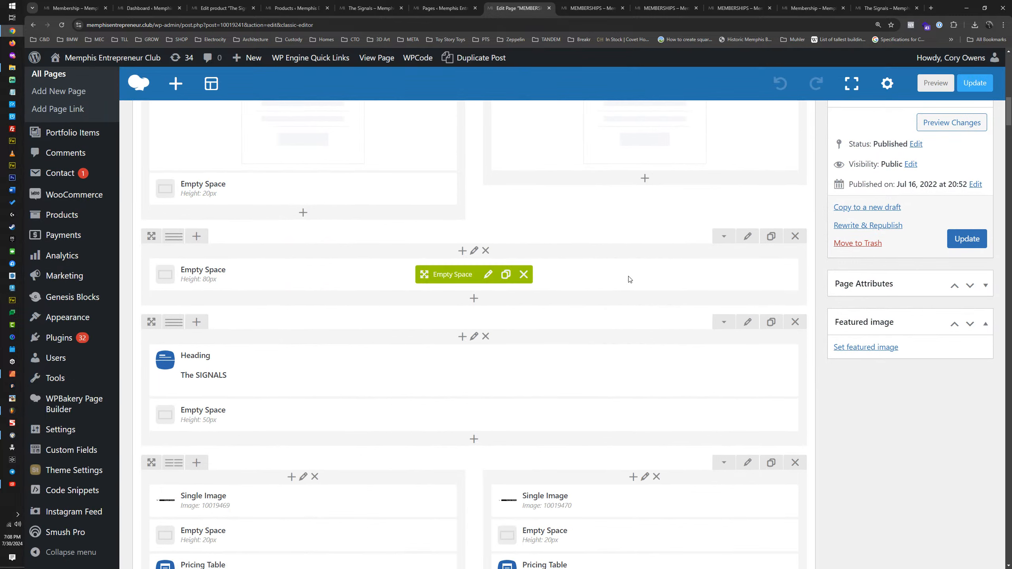
pyautogui.scroll(-10, 628, 280)
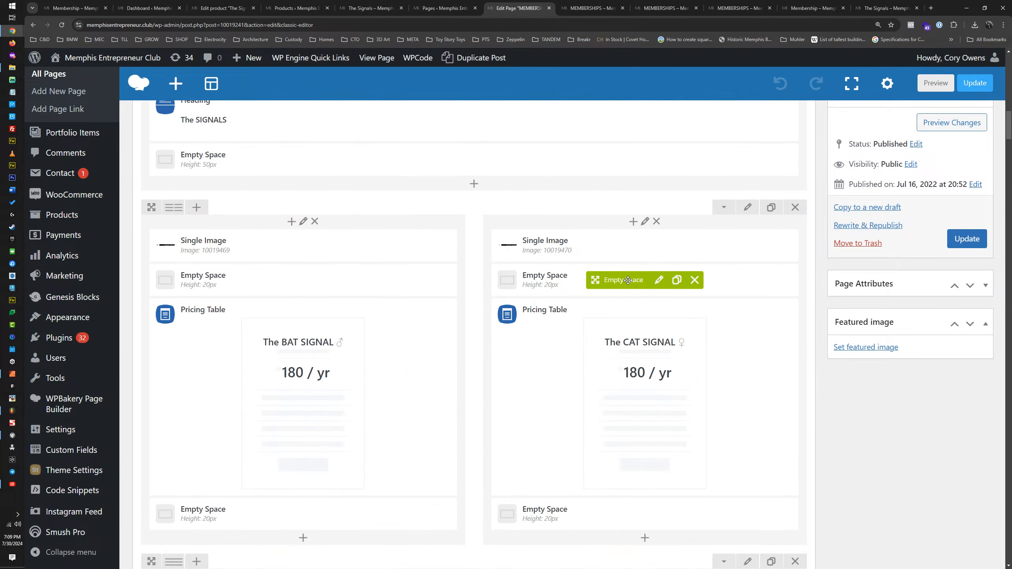
pyautogui.click(772, 405)
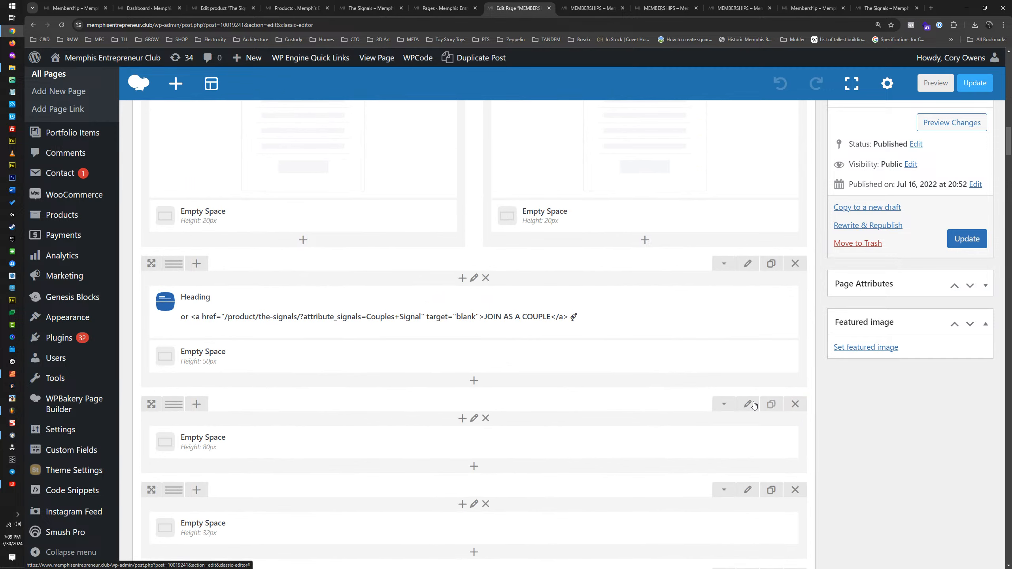
pyautogui.moveTo(148, 404); pyautogui.dragTo(148, 271)
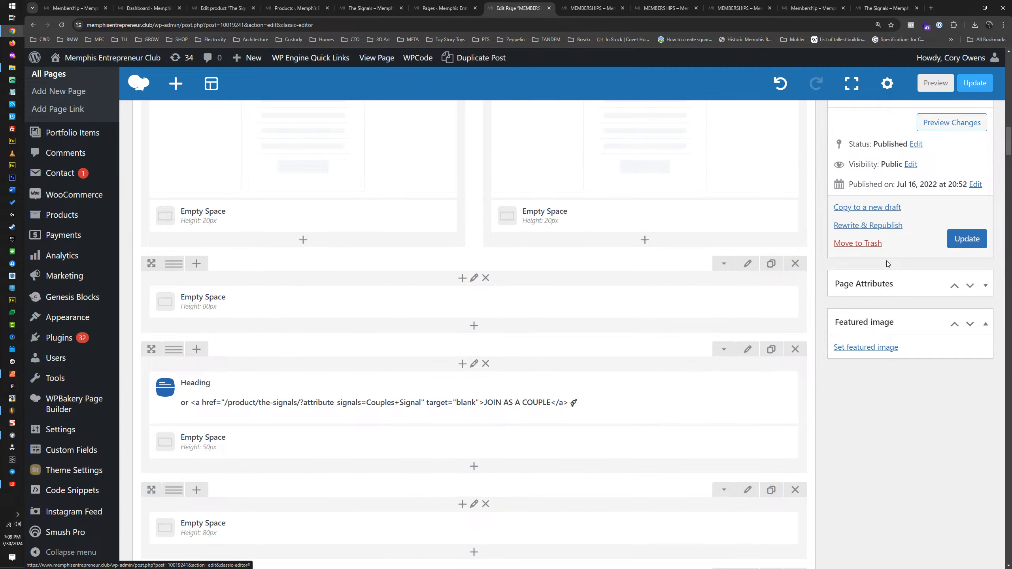
pyautogui.click(968, 238)
# Step: Close the page preview, the redundant membership pages and The Signals product page, keeping one live MEMBERSHIPS page open
pyautogui.click(666, 12)
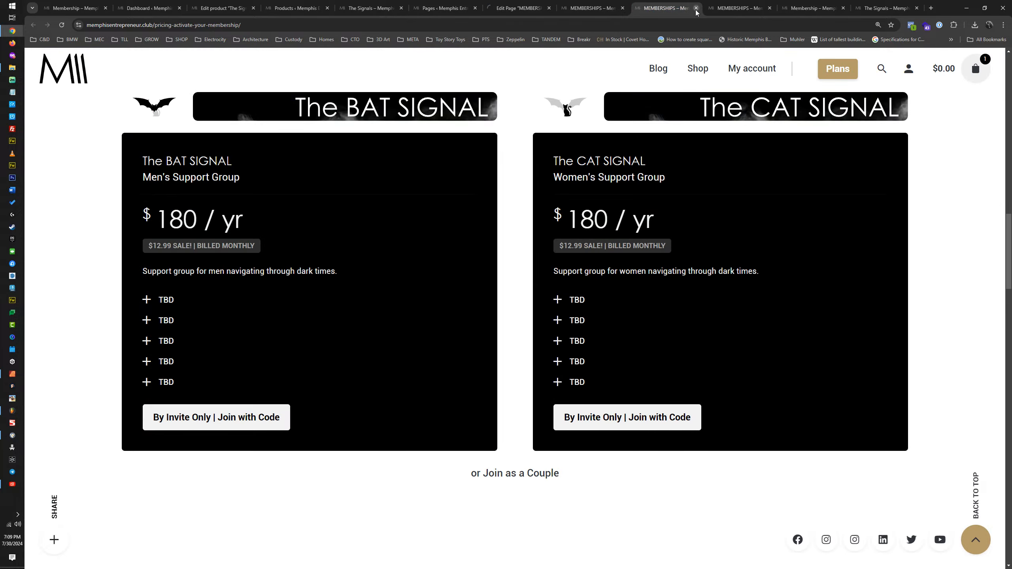
pyautogui.click(602, 9)
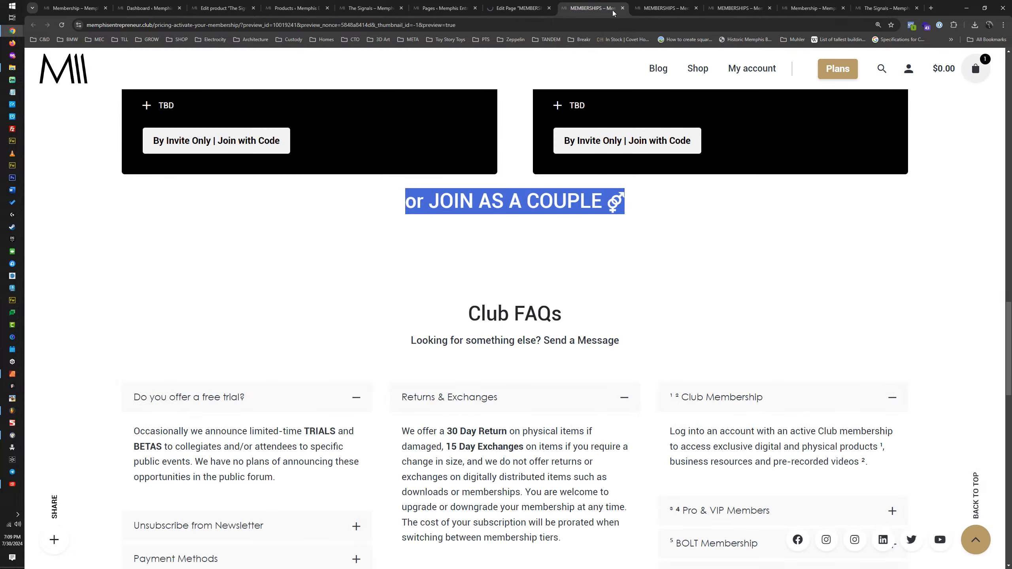
pyautogui.click(623, 8)
pyautogui.click(684, 9)
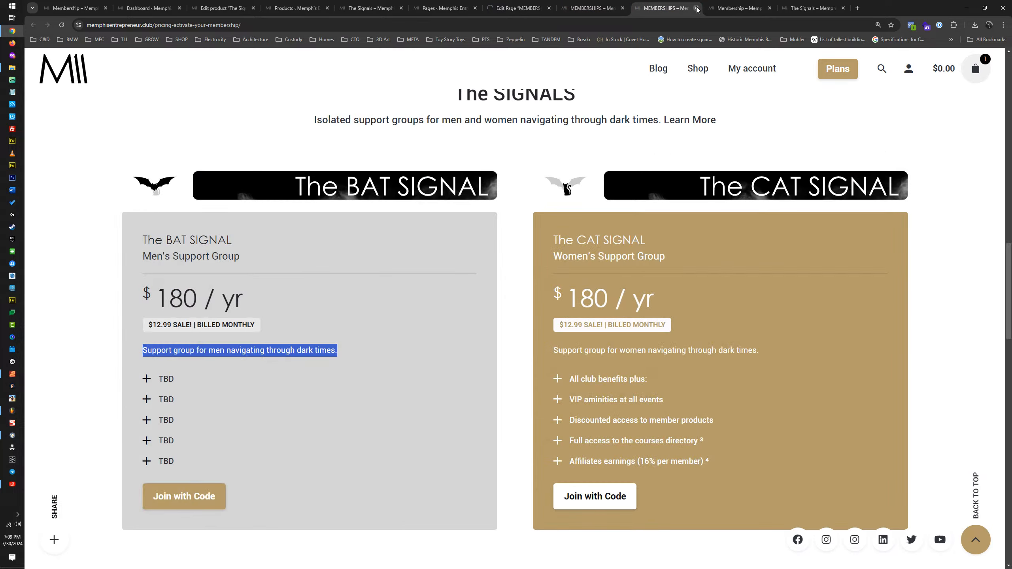
pyautogui.click(696, 8)
pyautogui.click(696, 8)
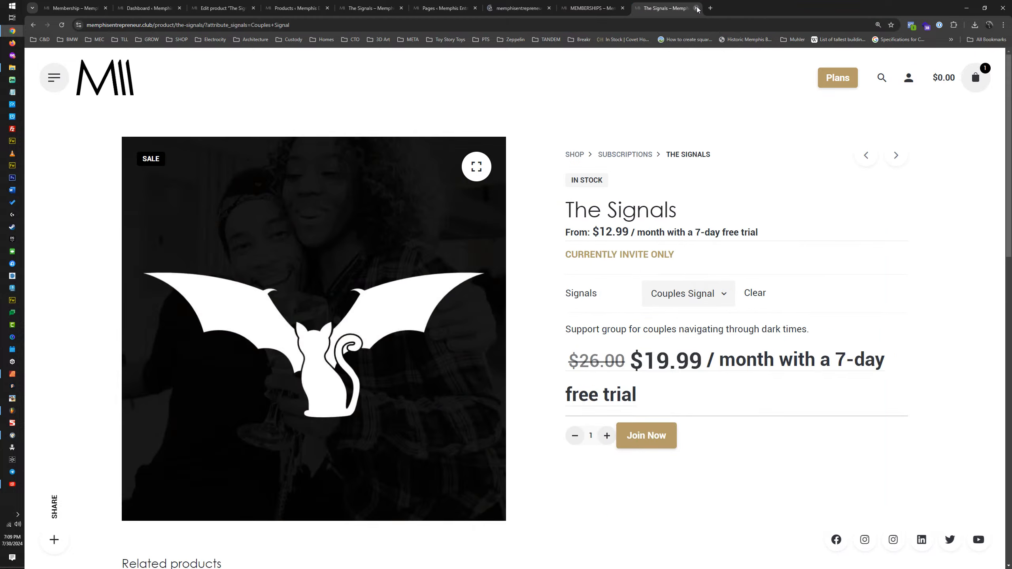
pyautogui.click(697, 8)
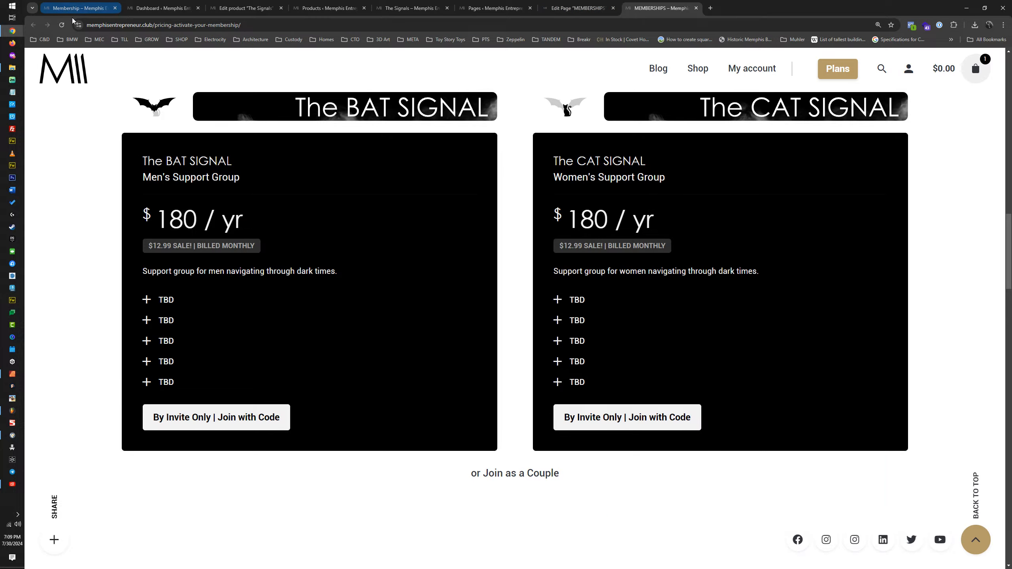
# Step: Reload the live MEMBERSHIPS page and check the spacing between the SIGNAL cards, the couples link and Club FAQs
pyautogui.click(66, 28)
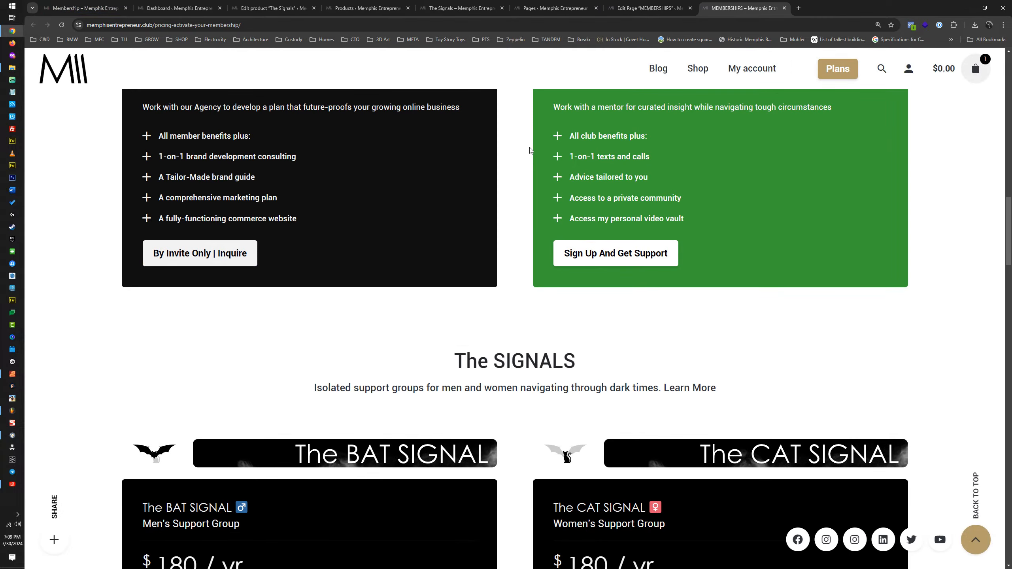
pyautogui.scroll(-12, 672, 254)
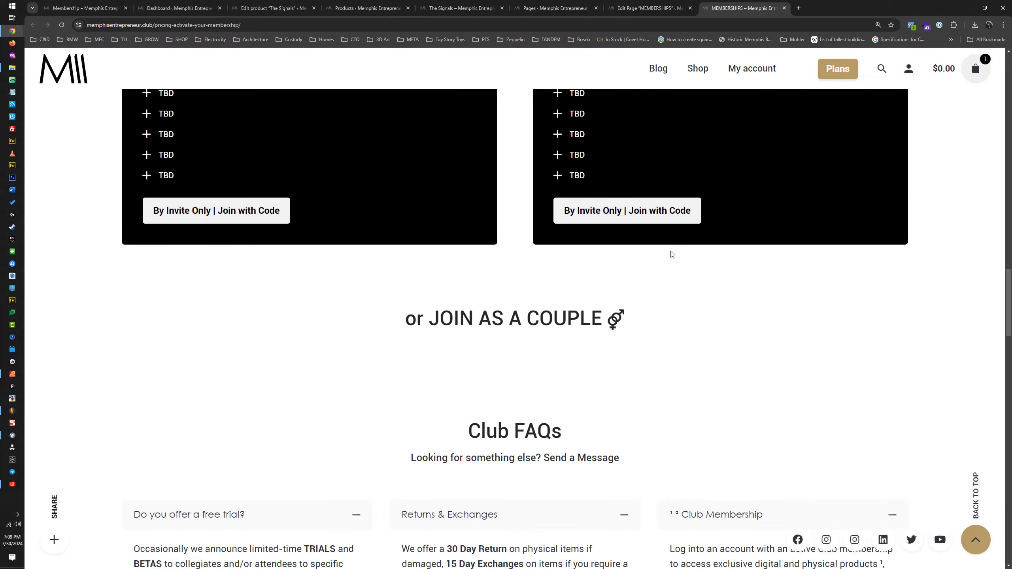
pyautogui.scroll(-2, 672, 254)
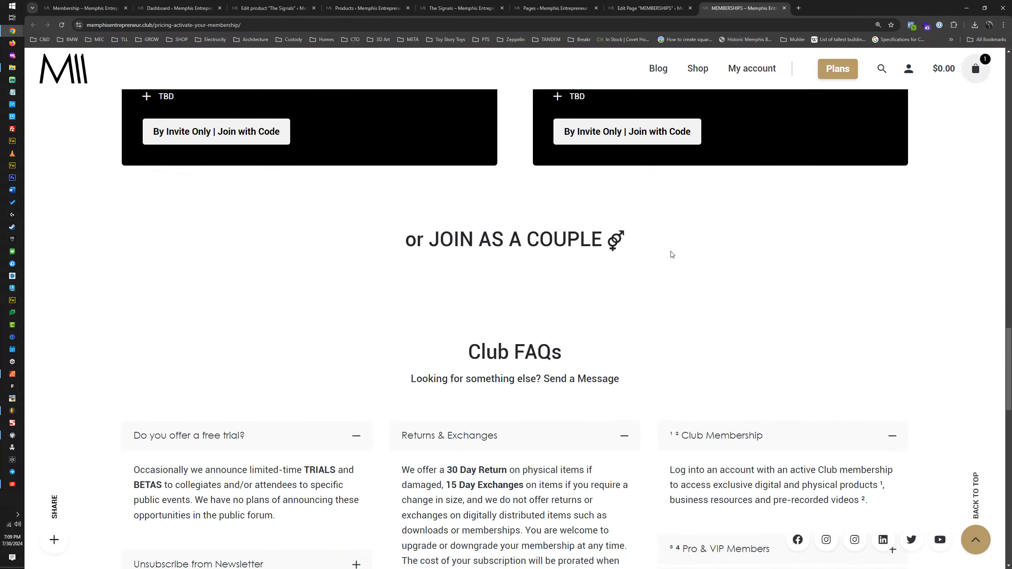
# Step: Review the live MEMBERSHIPS page's couples link, Club FAQs, footer and membership cards, checking the overall layout
pyautogui.moveTo(643, 216); pyautogui.dragTo(677, 257)
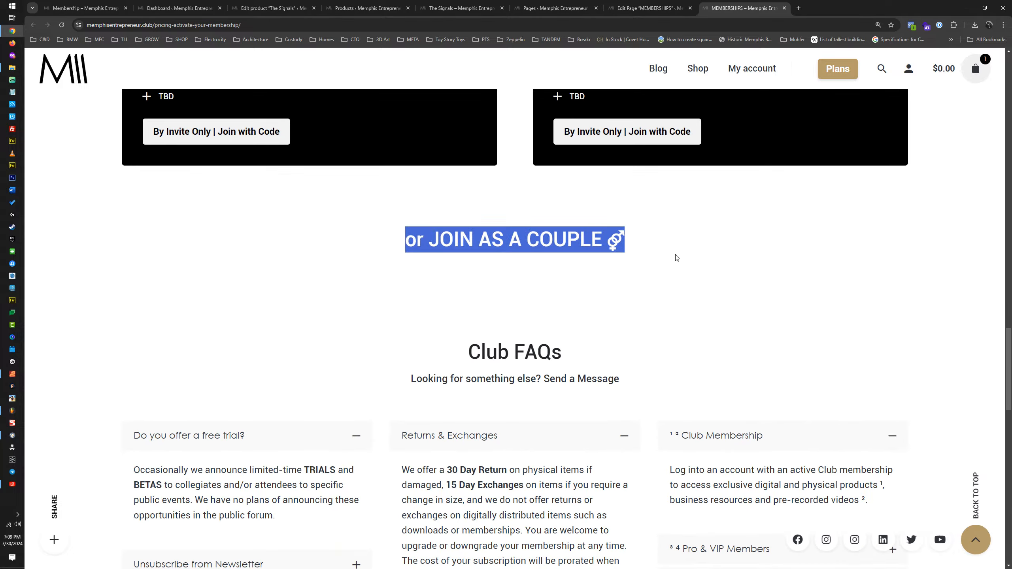
pyautogui.click(557, 294)
pyautogui.scroll(-20, 597, 286)
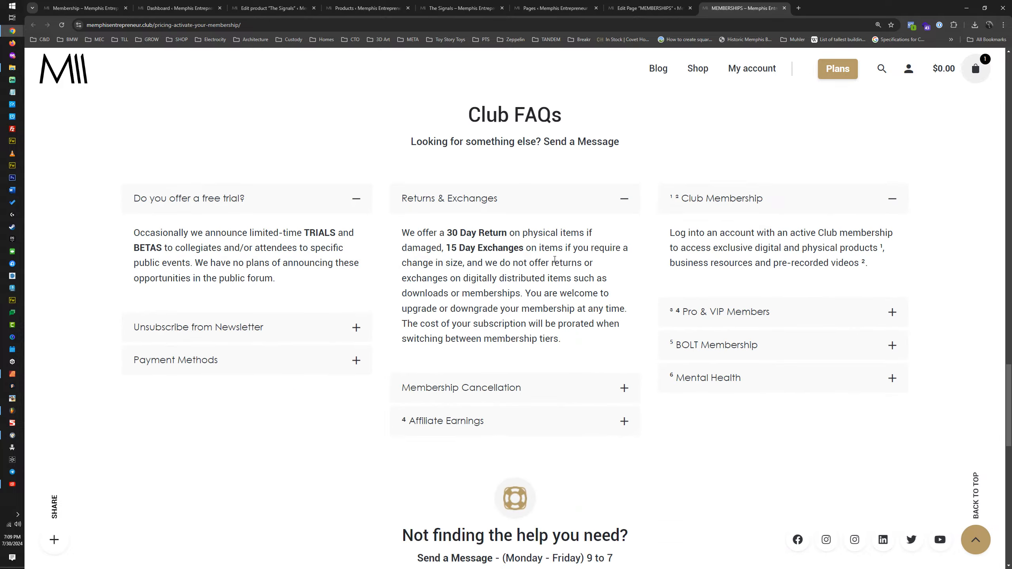
pyautogui.scroll(20, 557, 263)
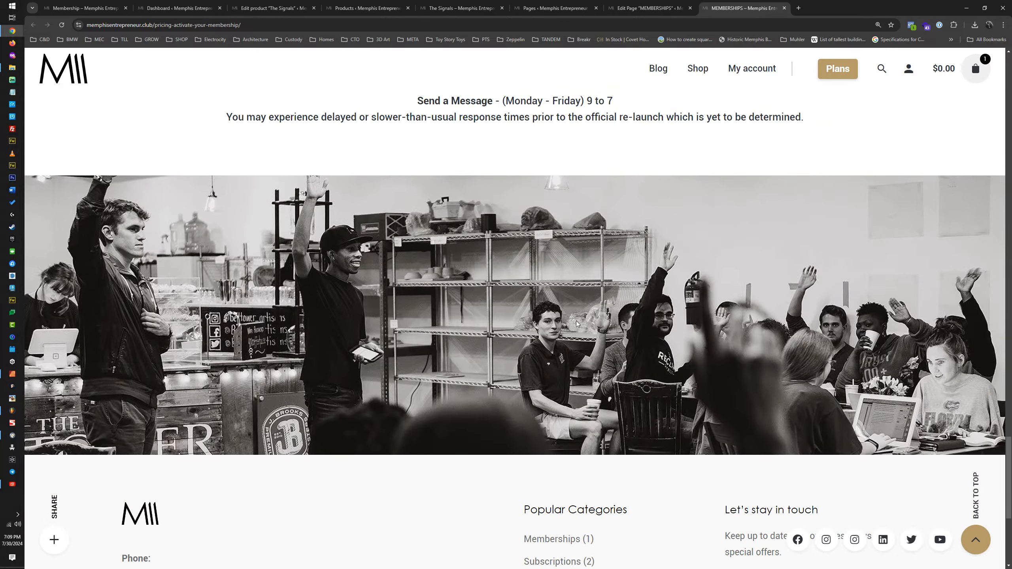
pyautogui.scroll(10, 572, 318)
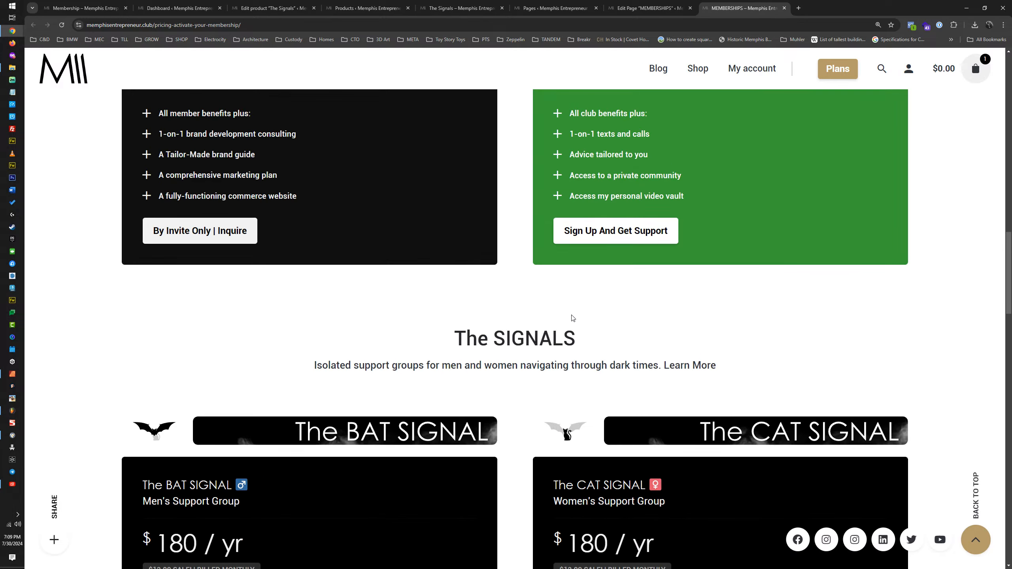
pyautogui.scroll(12, 572, 315)
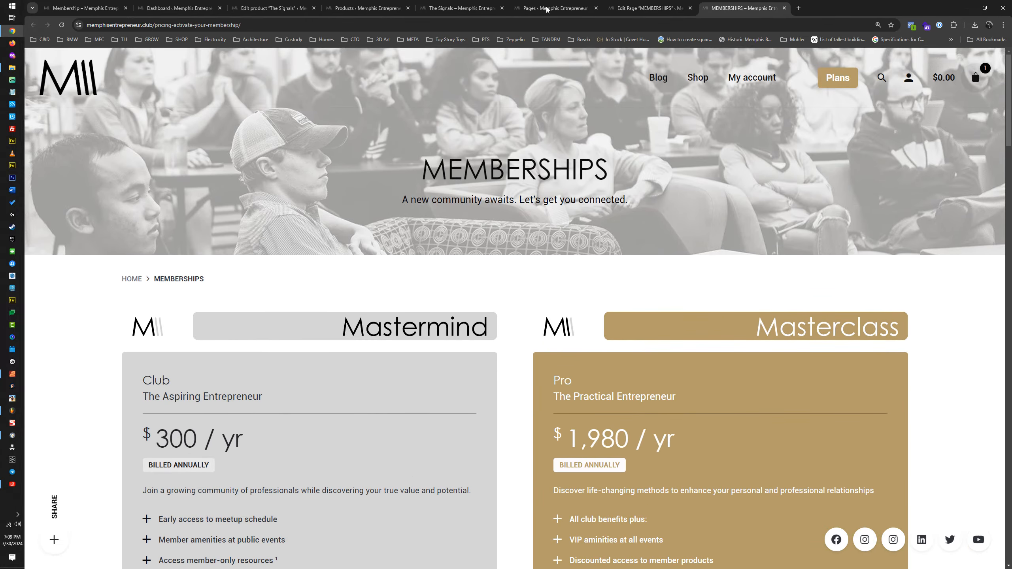
# Step: Examine the content restriction settings under Memberships in the MEMBERSHIPS page's editor
pyautogui.click(547, 9)
pyautogui.click(646, 5)
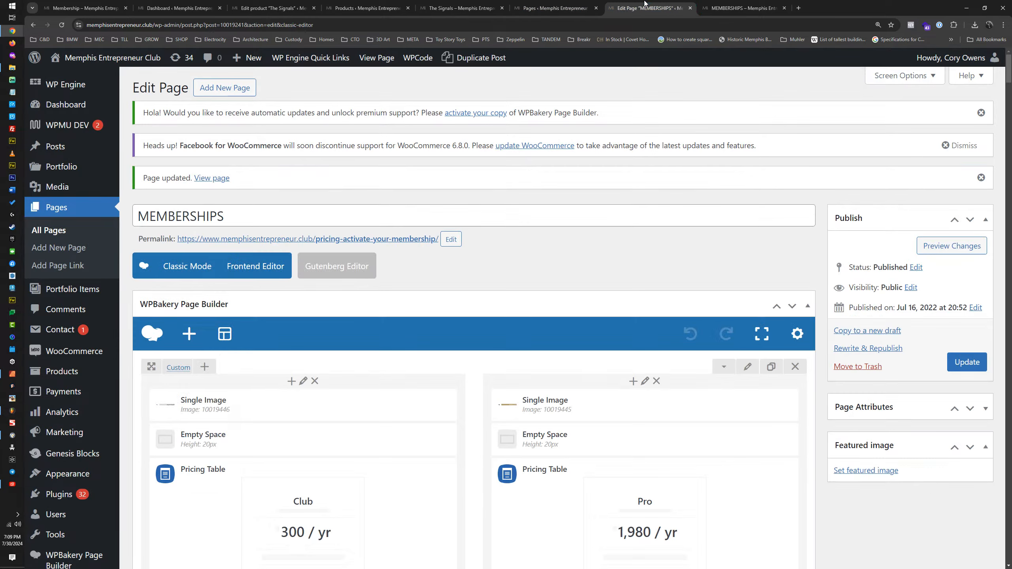
pyautogui.scroll(-20, 551, 204)
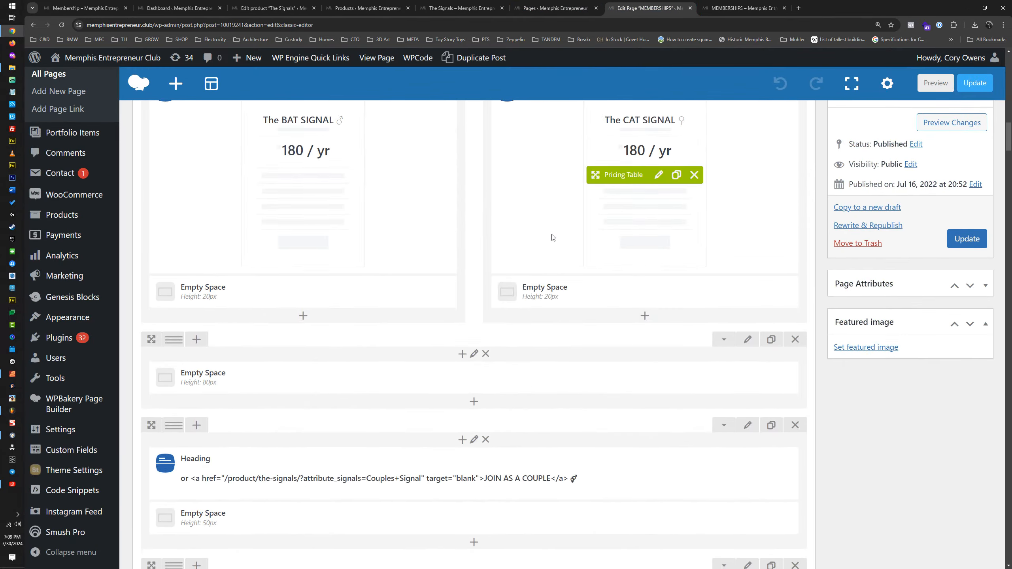
pyautogui.scroll(-20, 552, 236)
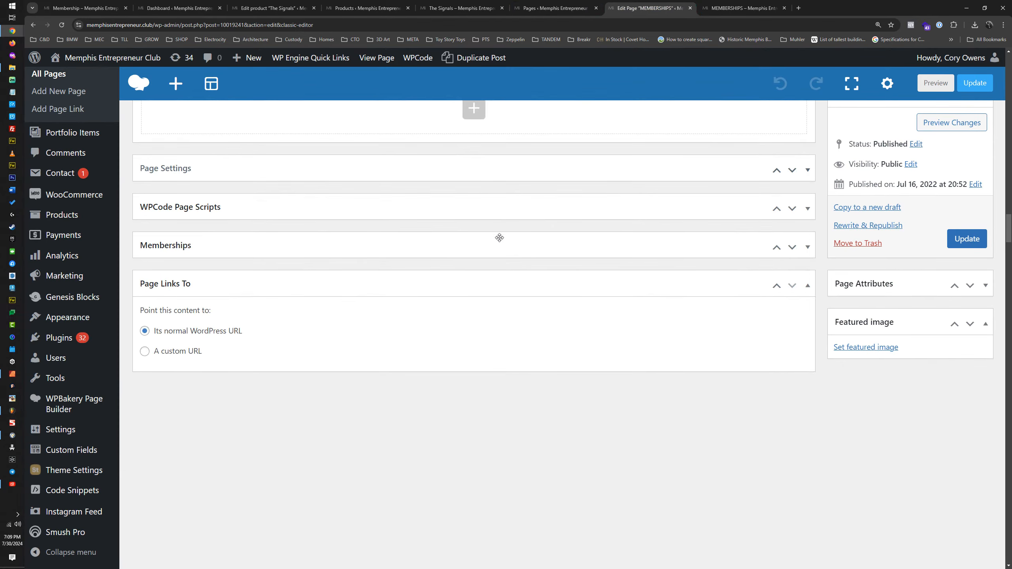
pyautogui.click(500, 238)
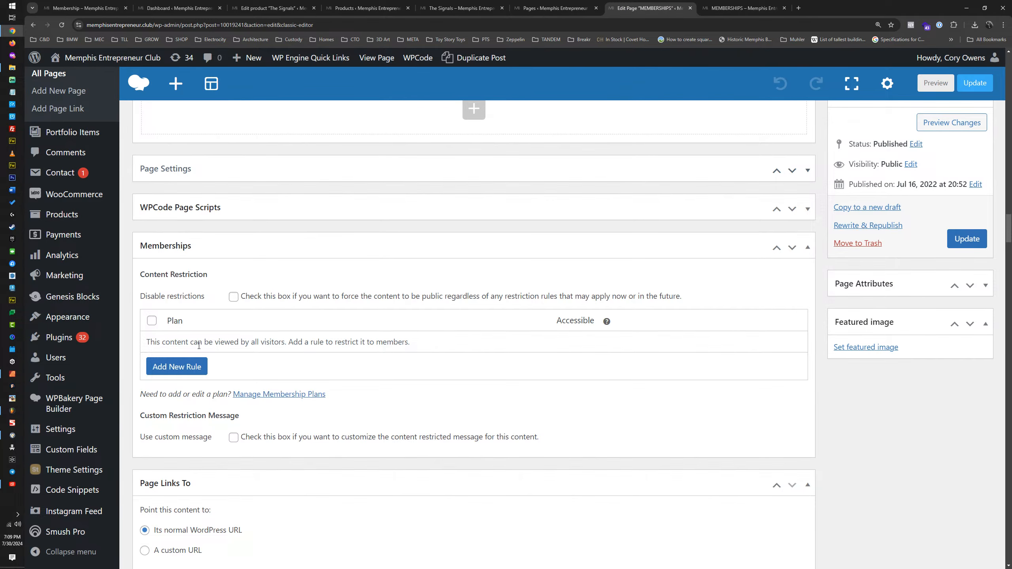
# Step: Go to The Signals product editor, reload it and expand its Memberships restriction settings
pyautogui.click(555, 8)
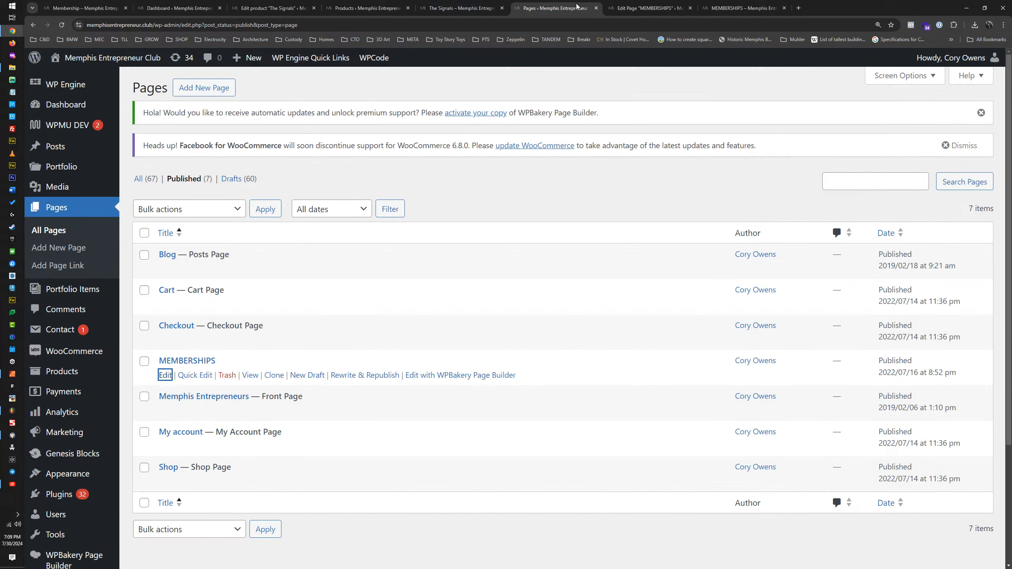
pyautogui.click(469, 7)
pyautogui.click(368, 7)
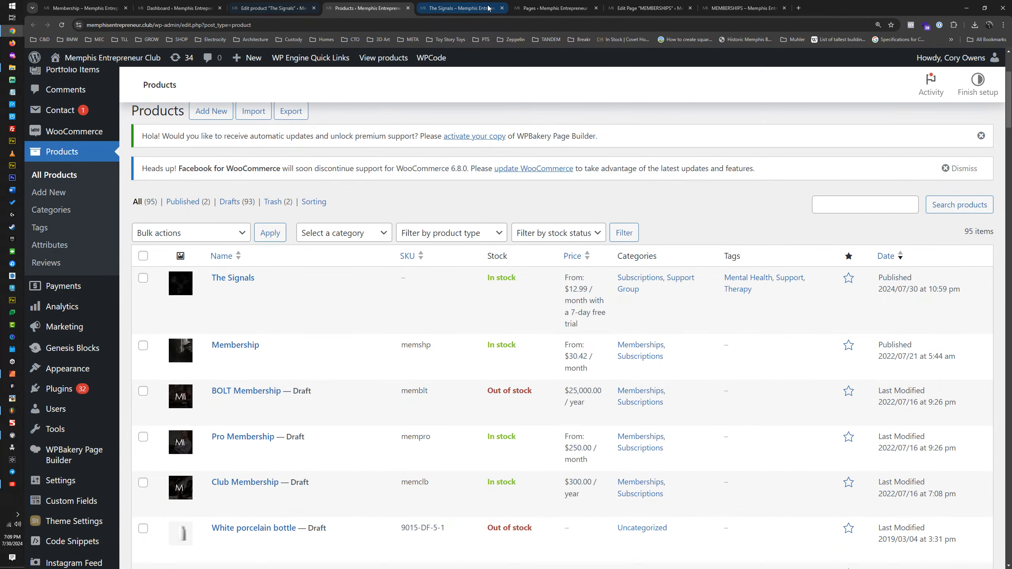
pyautogui.click(460, 8)
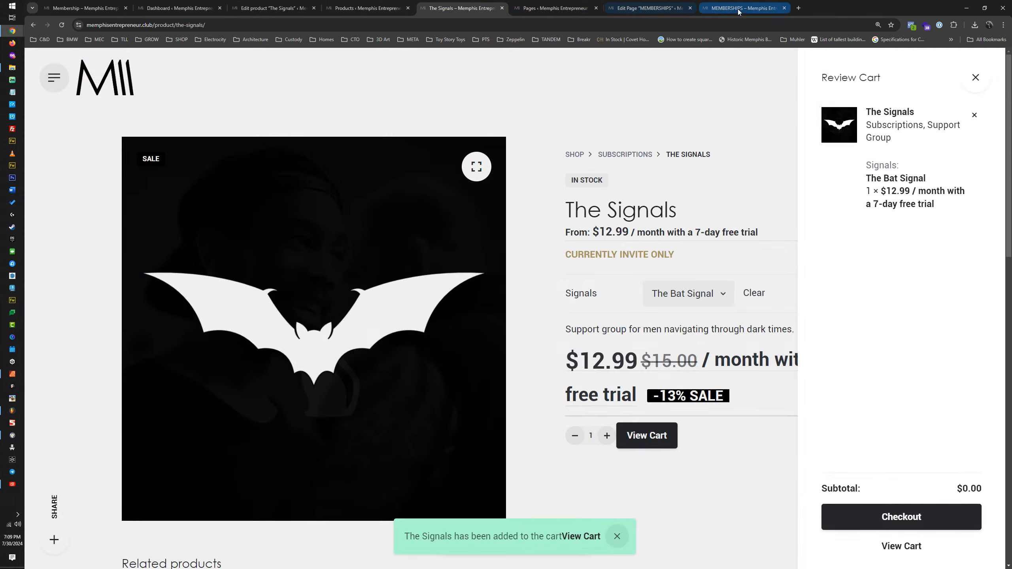
pyautogui.click(259, 9)
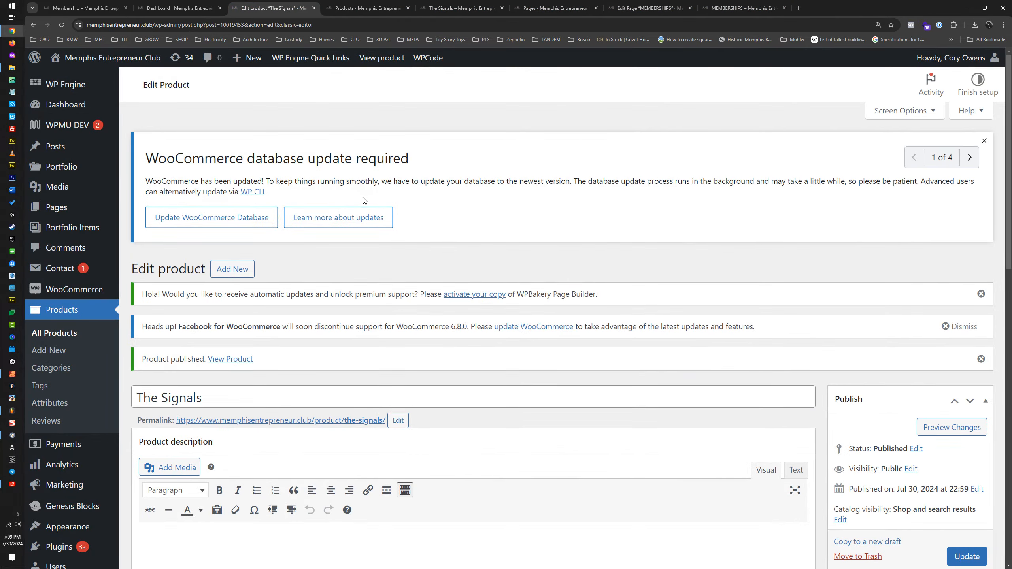
pyautogui.click(64, 25)
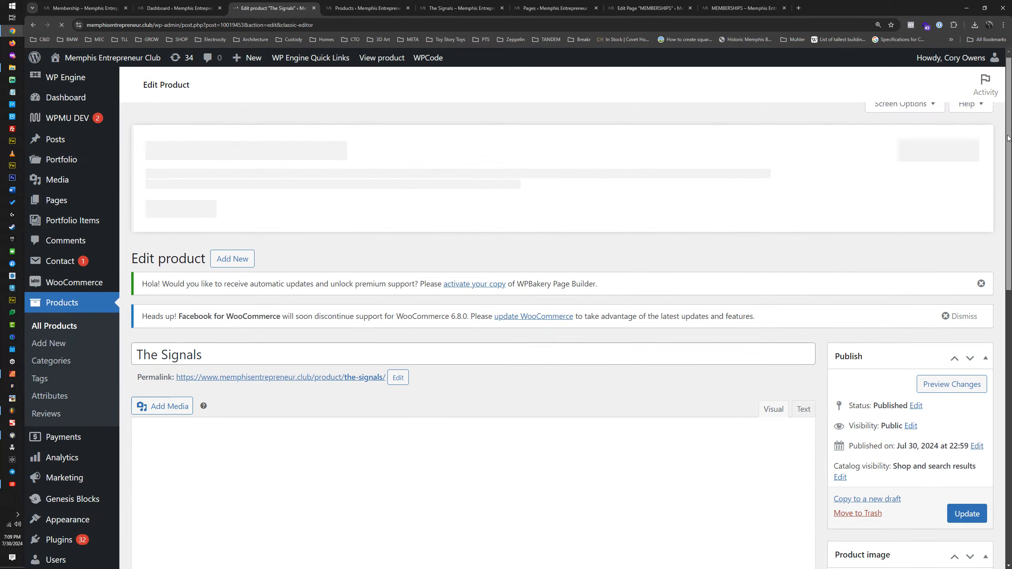
pyautogui.scroll(-10, 905, 492)
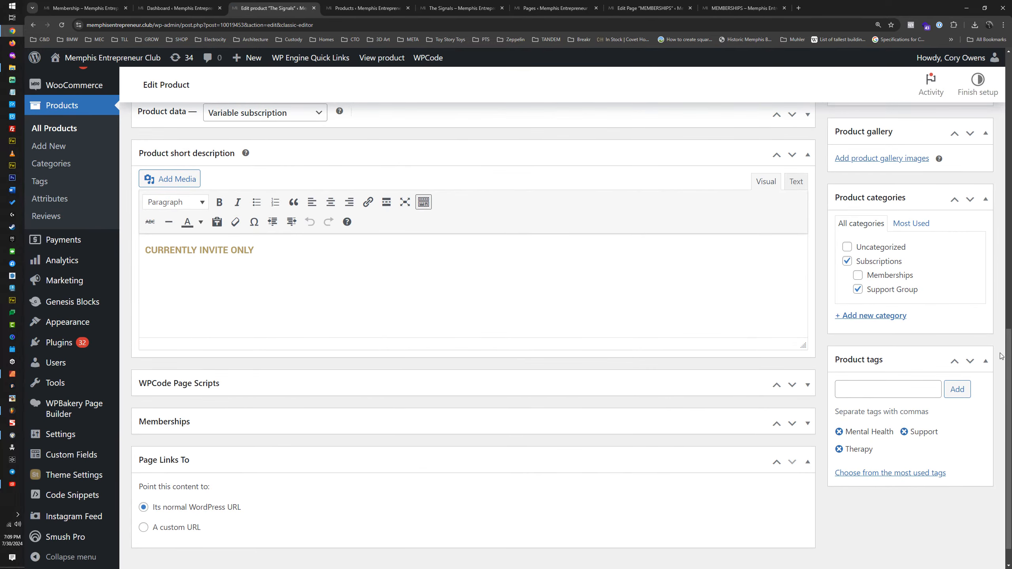
pyautogui.scroll(-1, 682, 463)
pyautogui.click(235, 382)
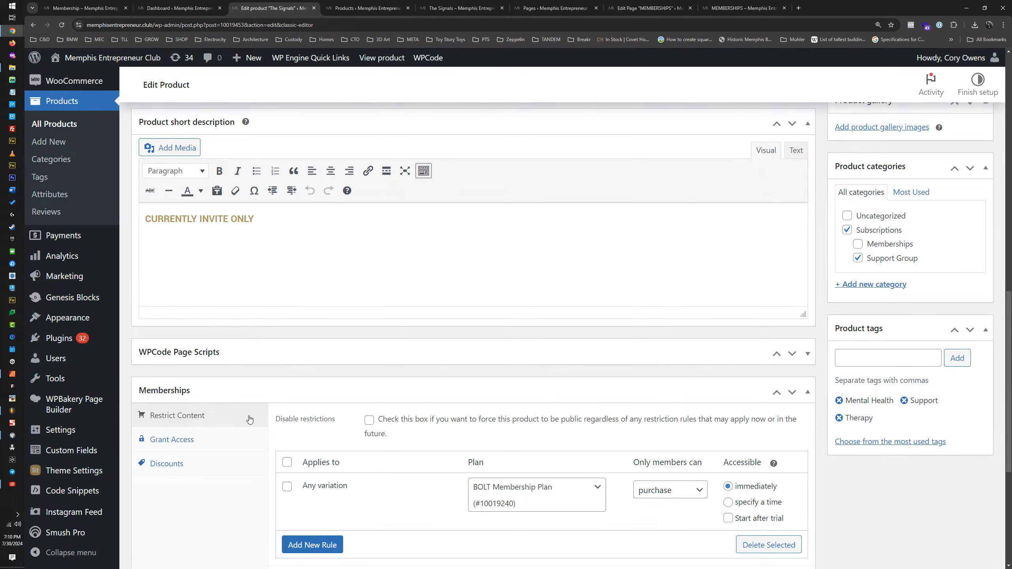
# Step: Review the available membership plans and set the product's Any variation purchase restriction rule to Club Membership Plan
pyautogui.scroll(-3, 398, 423)
pyautogui.click(558, 375)
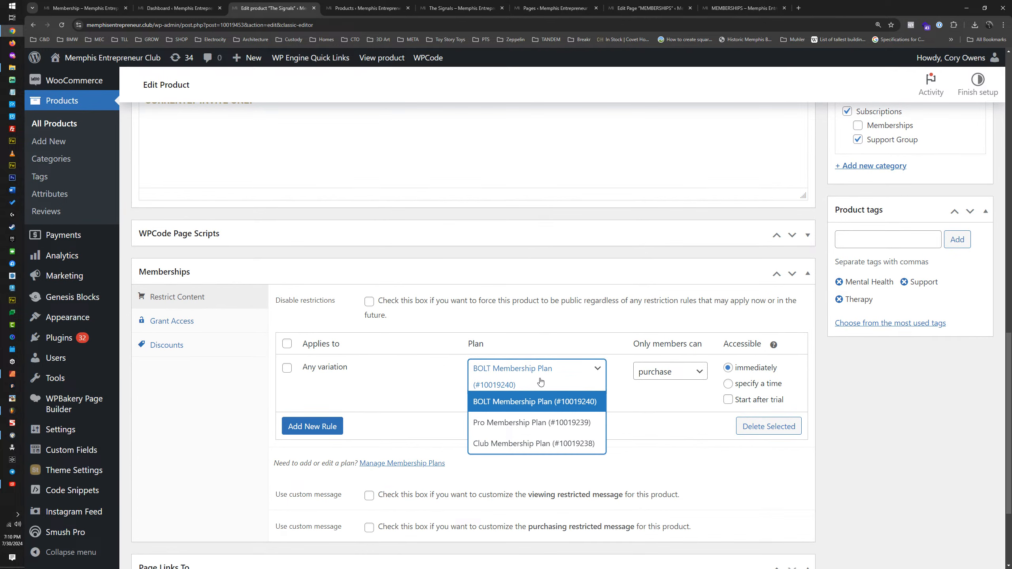
pyautogui.click(598, 371)
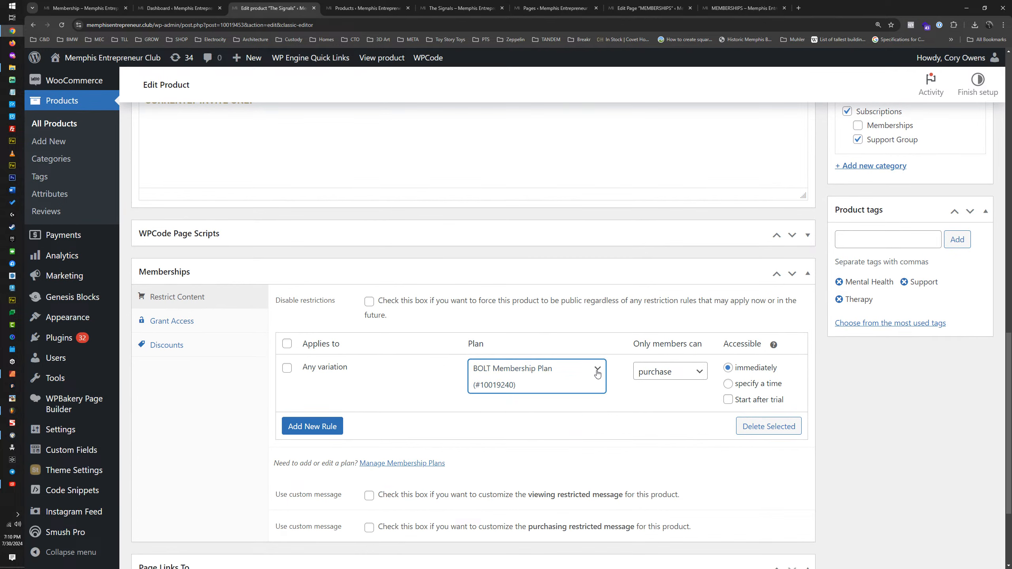
pyautogui.click(598, 373)
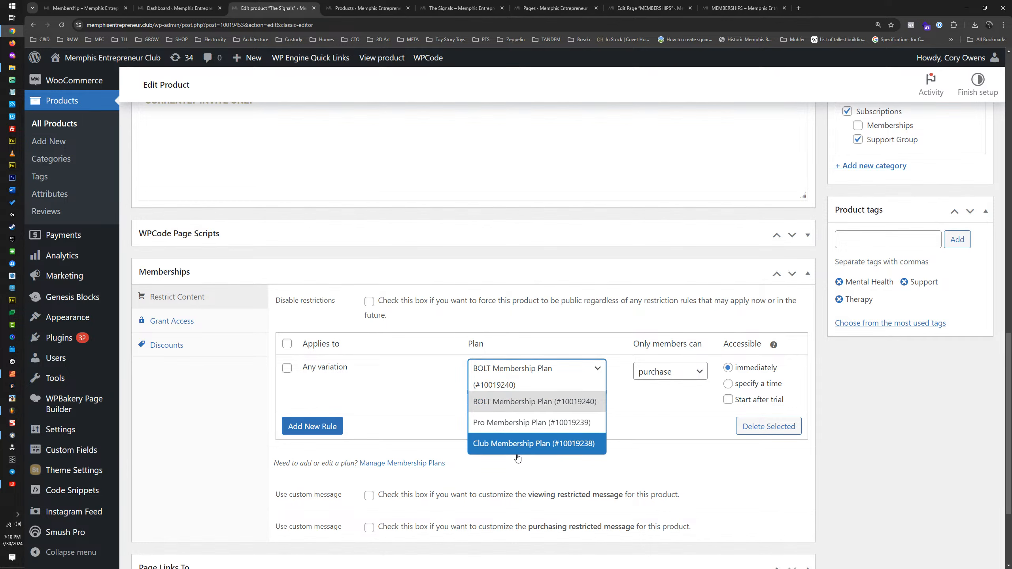
pyautogui.click(393, 384)
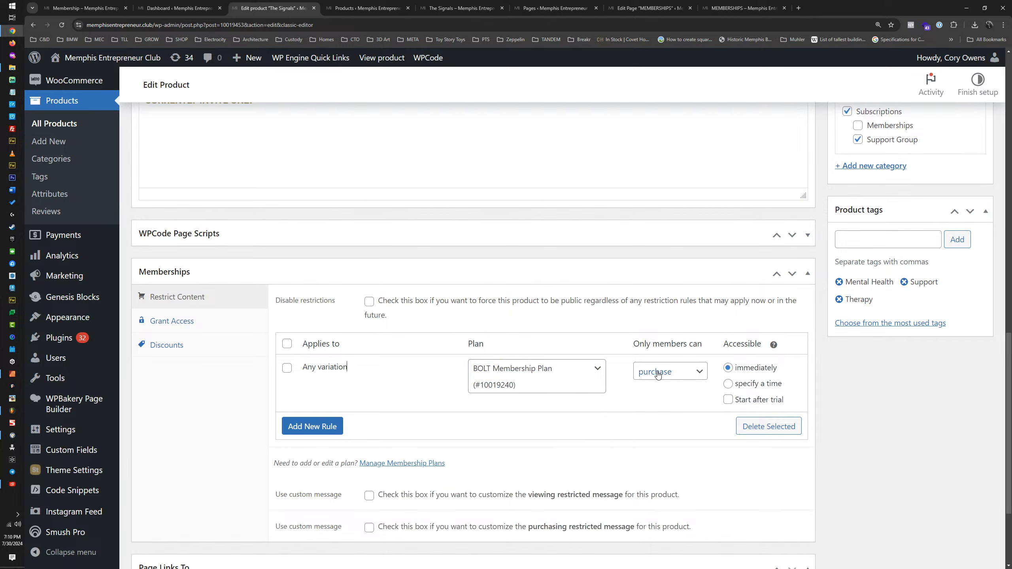
pyautogui.click(595, 373)
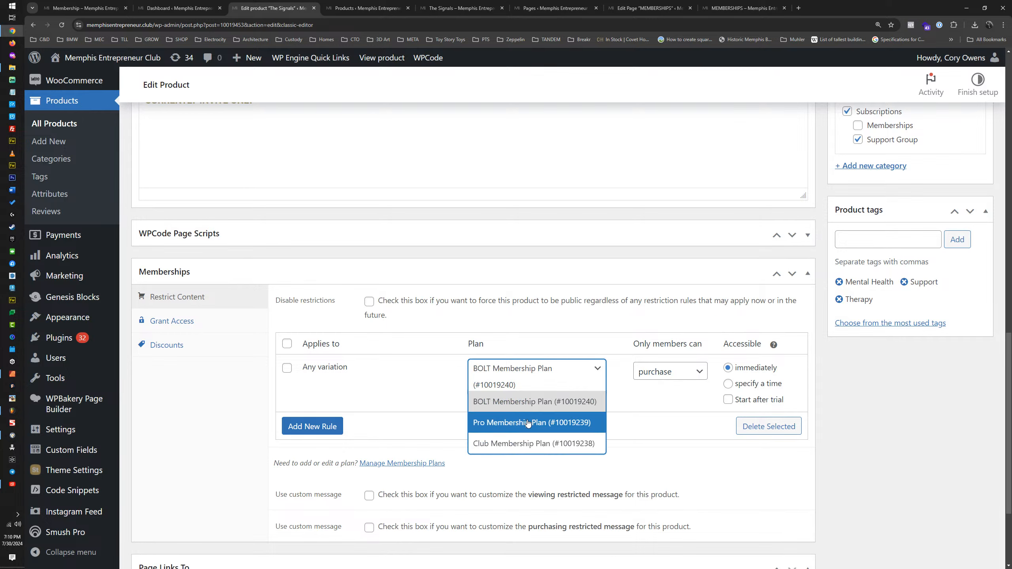
pyautogui.click(519, 444)
pyautogui.click(598, 380)
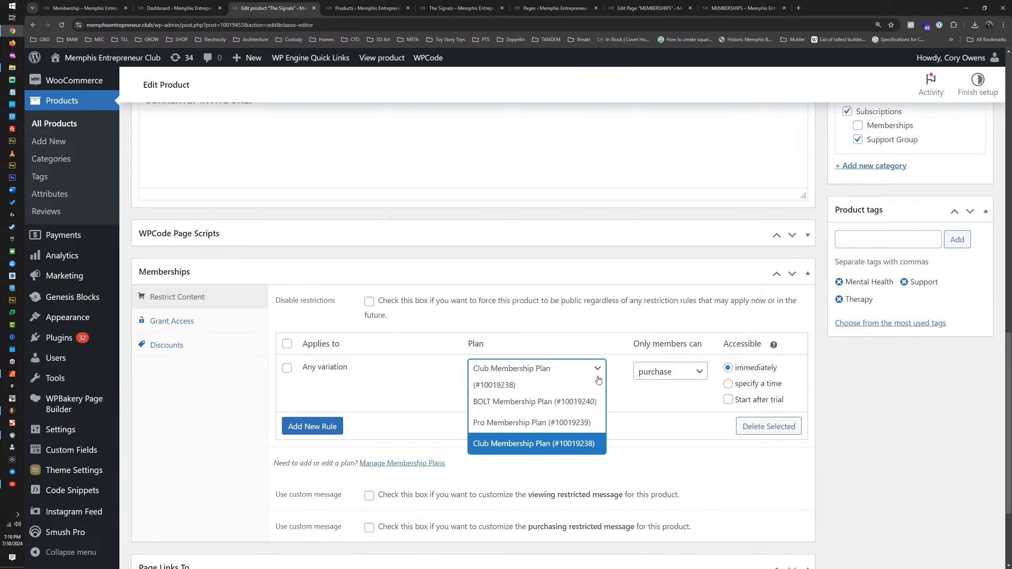
pyautogui.click(407, 372)
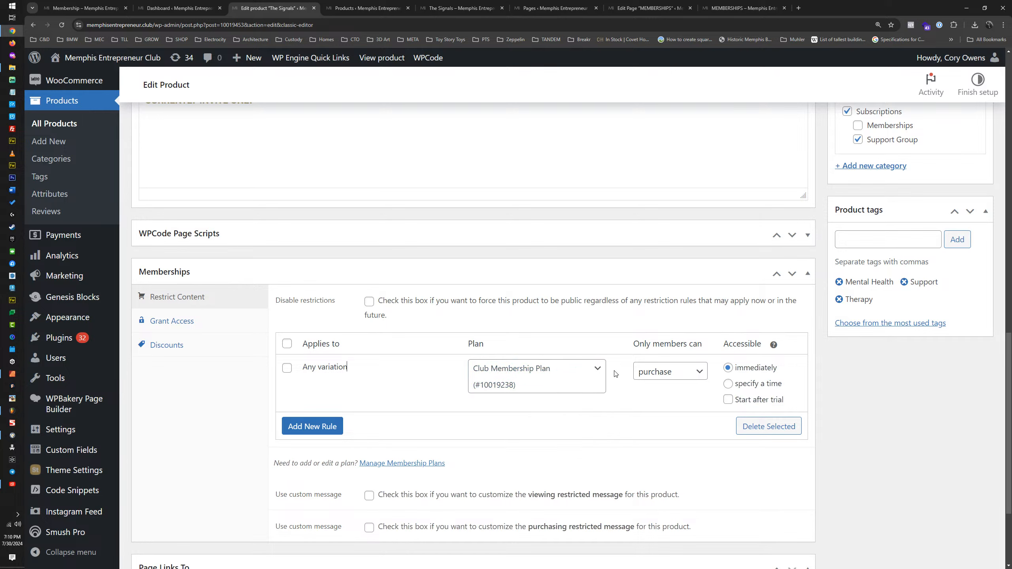
pyautogui.click(597, 374)
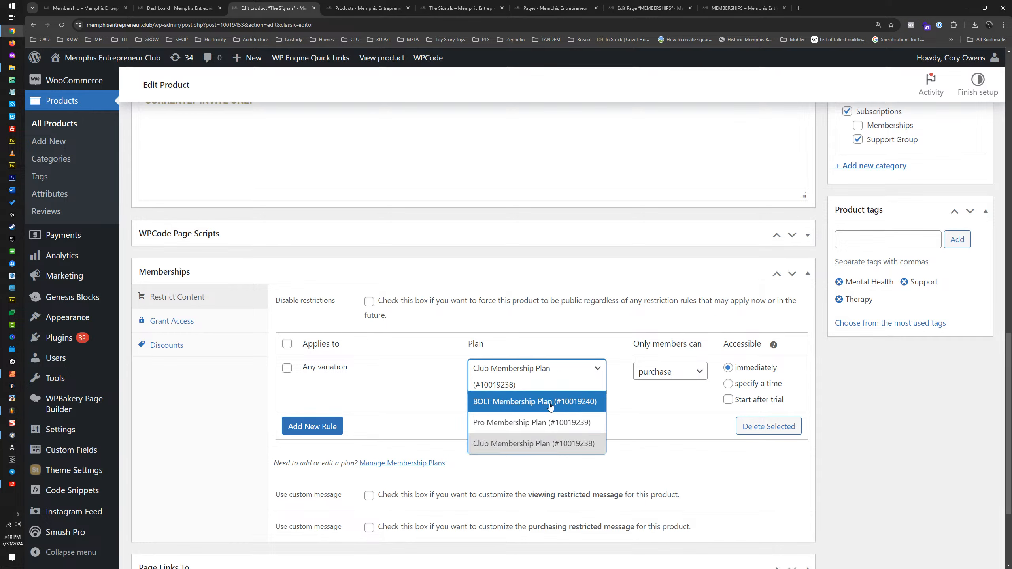
pyautogui.click(395, 377)
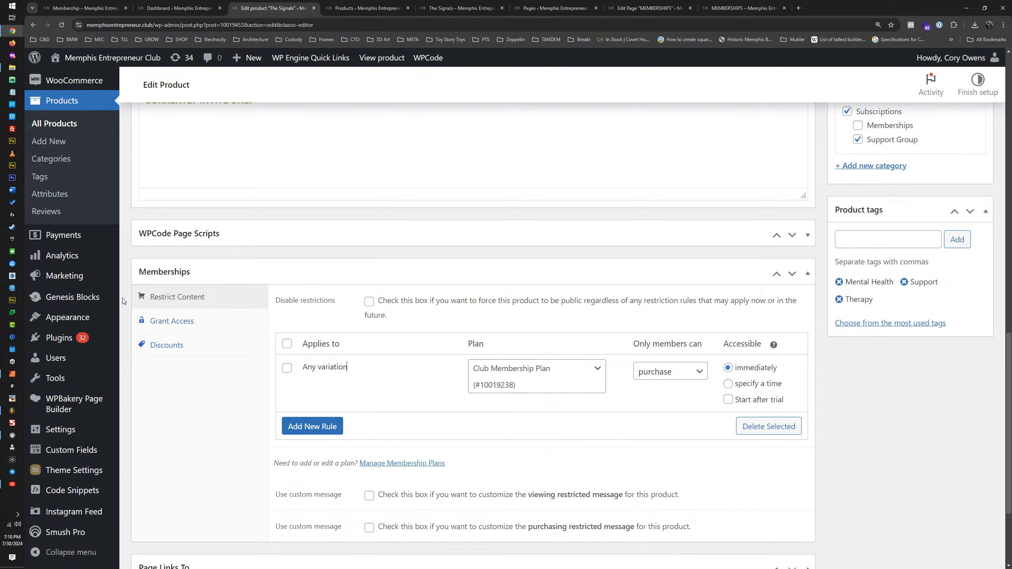
# Step: Open the WooCommerce Subscriptions and Memberships admin pages separately, keeping the product editor open, and bring up the Members list
pyautogui.moveTo(82, 367)
pyautogui.scroll(-3, 60, 339)
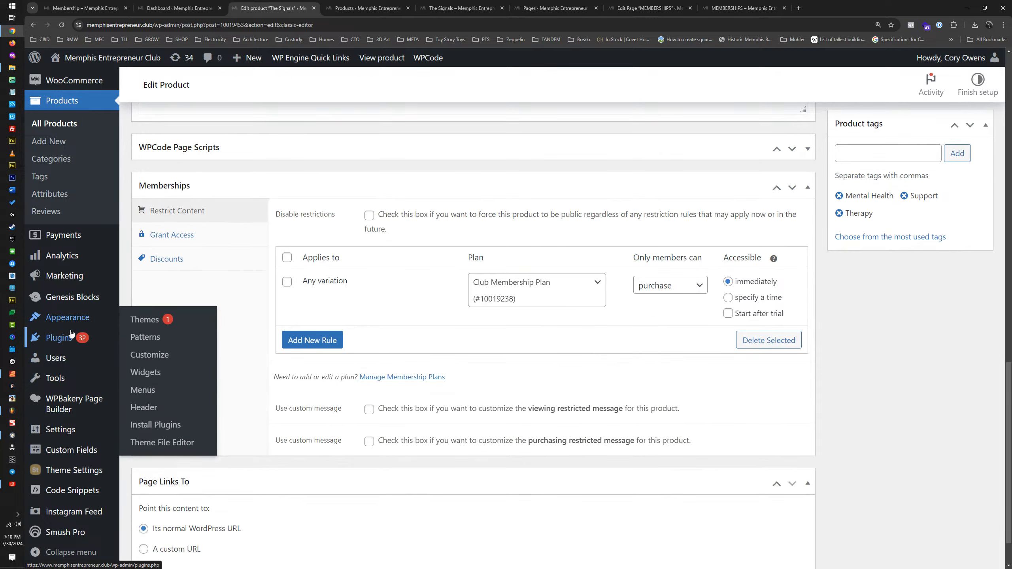
pyautogui.moveTo(55, 466)
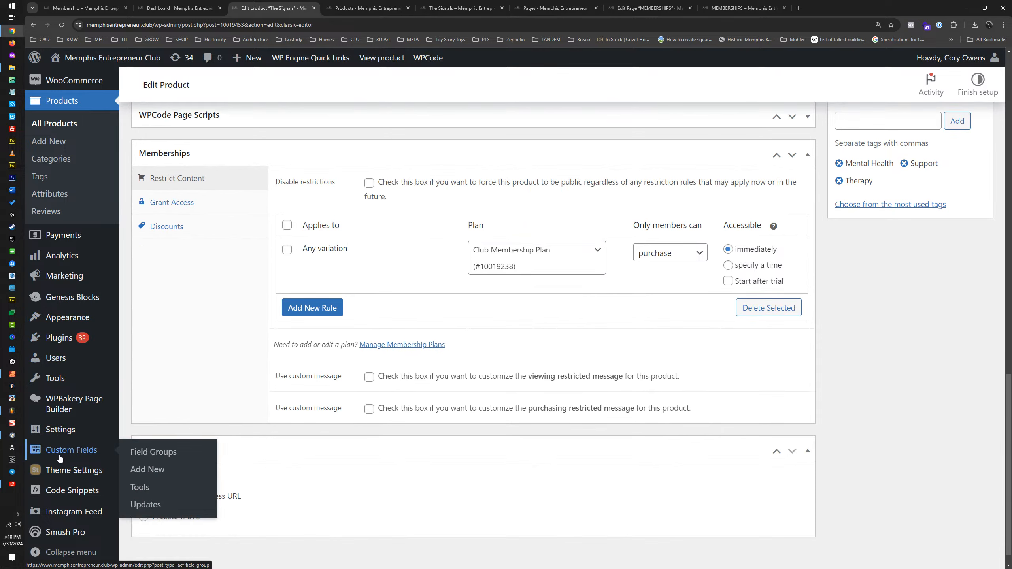
pyautogui.scroll(6, 58, 275)
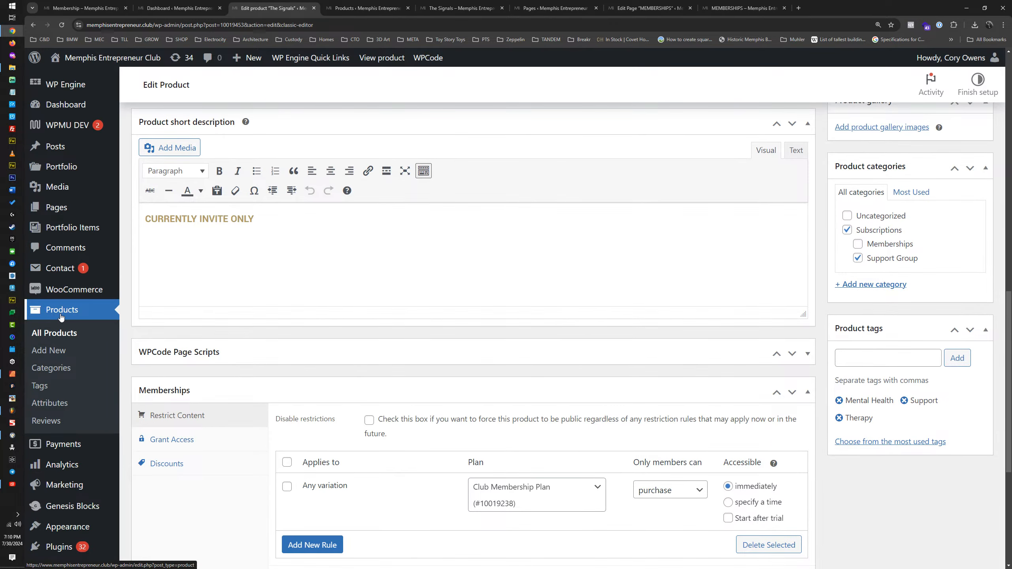
pyautogui.moveTo(63, 291)
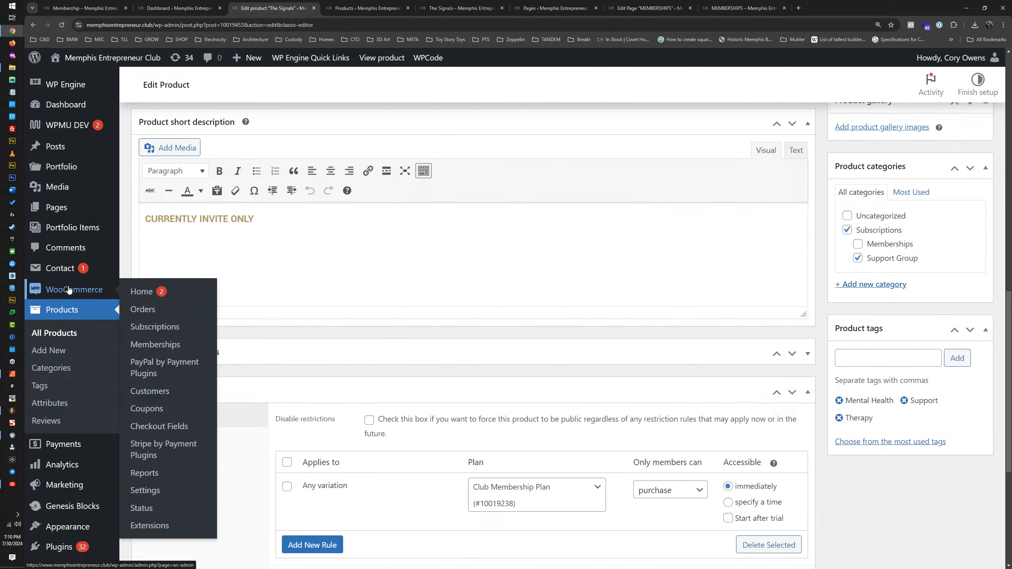
pyautogui.middleClick(153, 327)
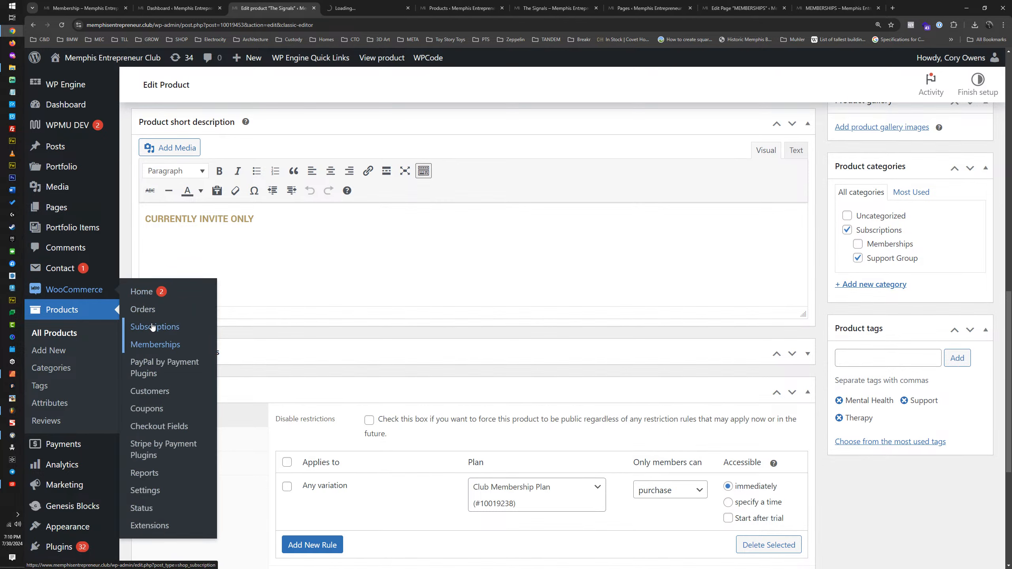
pyautogui.middleClick(155, 344)
pyautogui.click(376, 4)
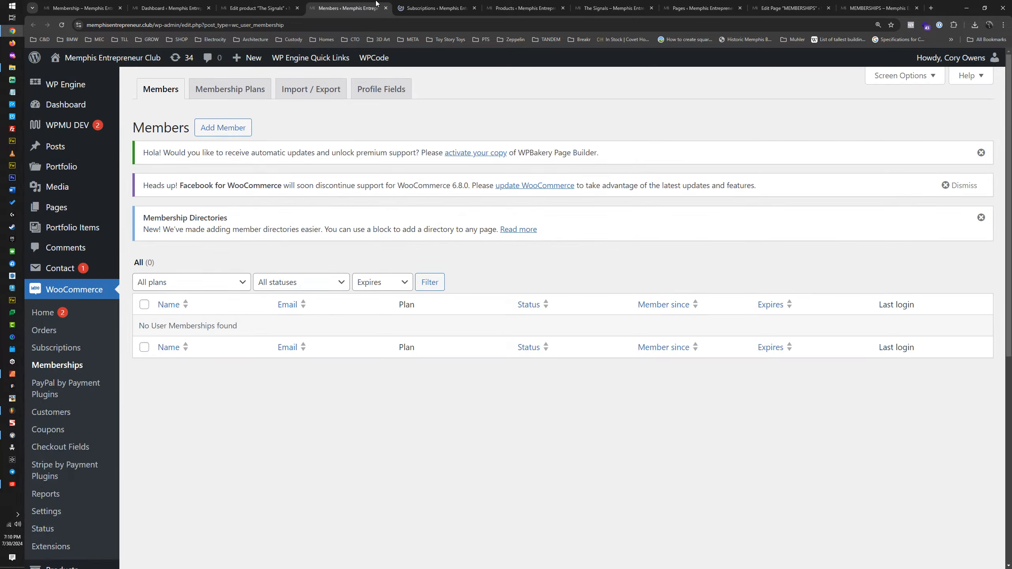
# Step: Examine the Subscriptions and Members admin pages for existing entries and plan management options
pyautogui.click(425, 4)
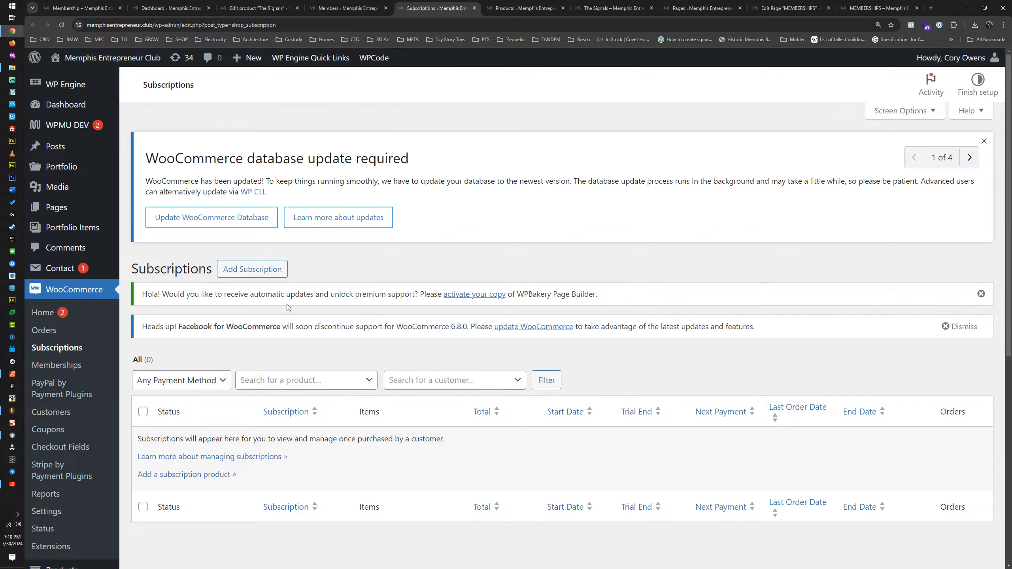
pyautogui.click(322, 8)
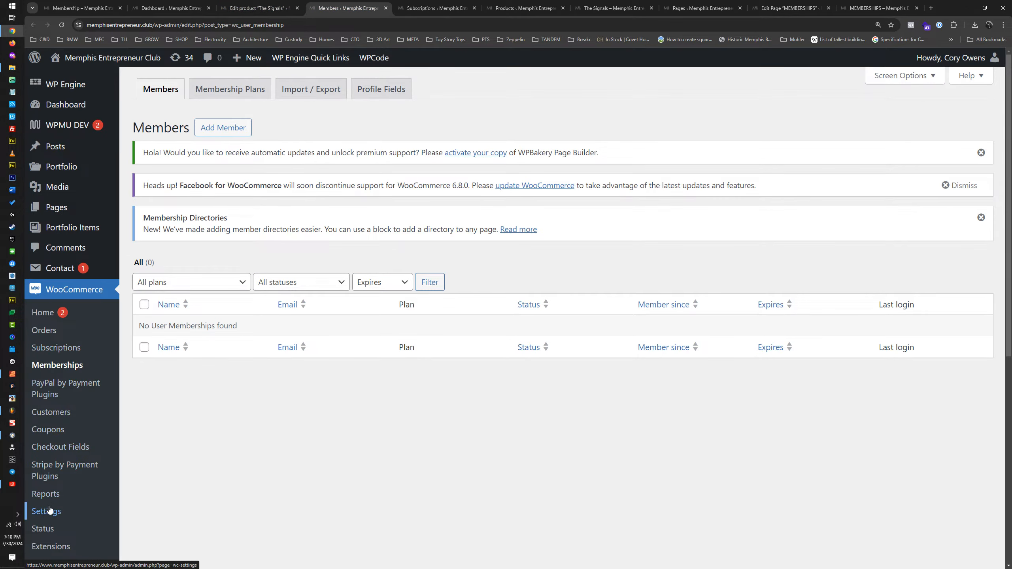
pyautogui.scroll(-2, 56, 473)
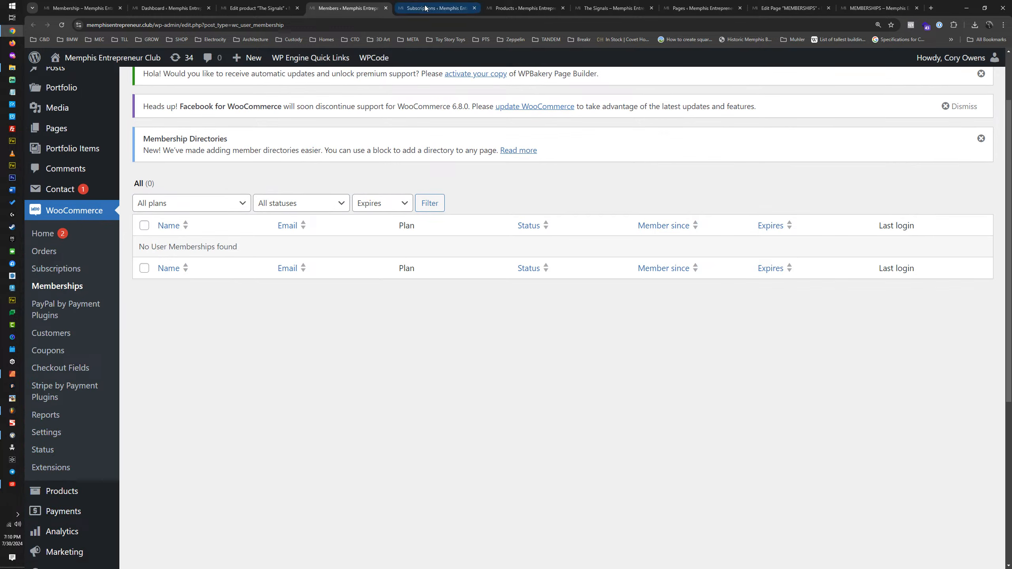
pyautogui.click(435, 8)
pyautogui.click(342, 8)
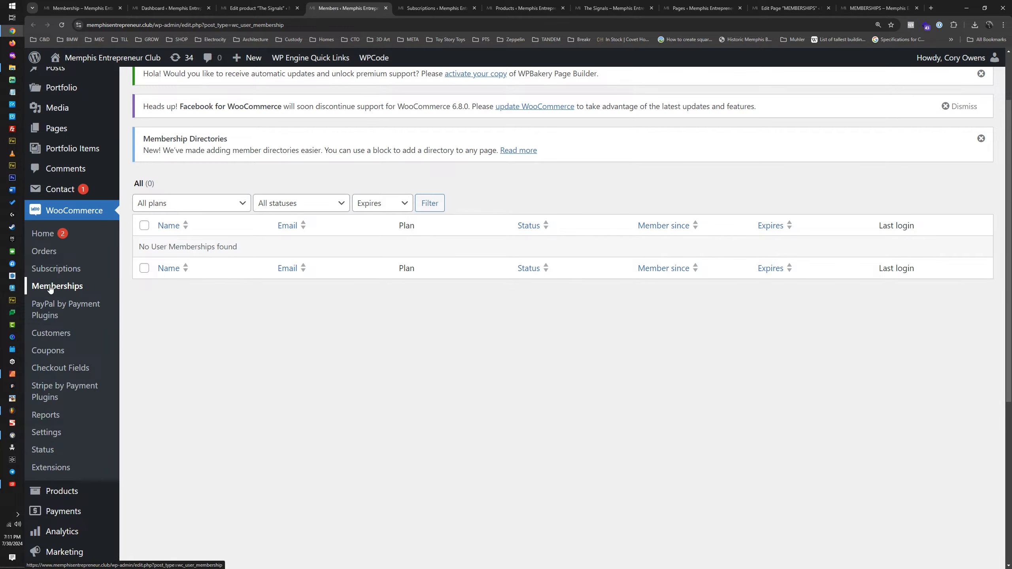
pyautogui.middleClick(51, 289)
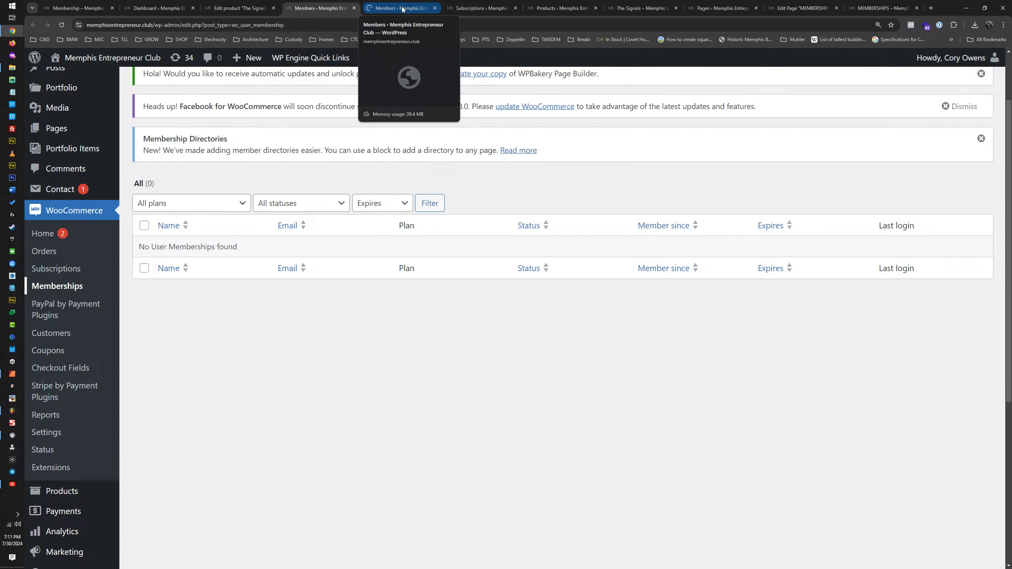
pyautogui.click(404, 9)
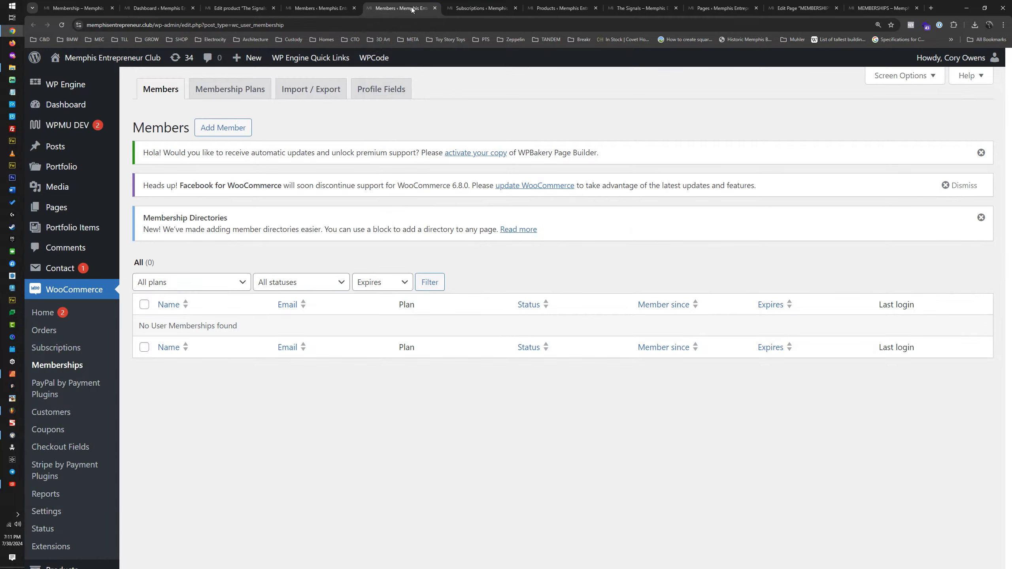
pyautogui.click(435, 8)
# Step: Examine the Membership Plans list, the blank new-plan form and the slug format used by the BOLT Membership Plan
pyautogui.scroll(2, 275, 162)
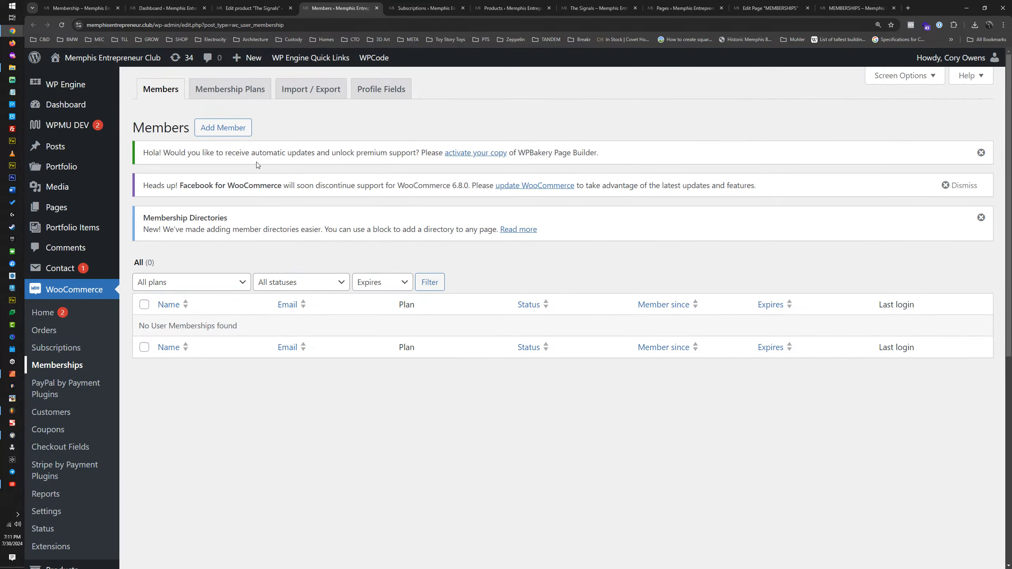
pyautogui.click(226, 90)
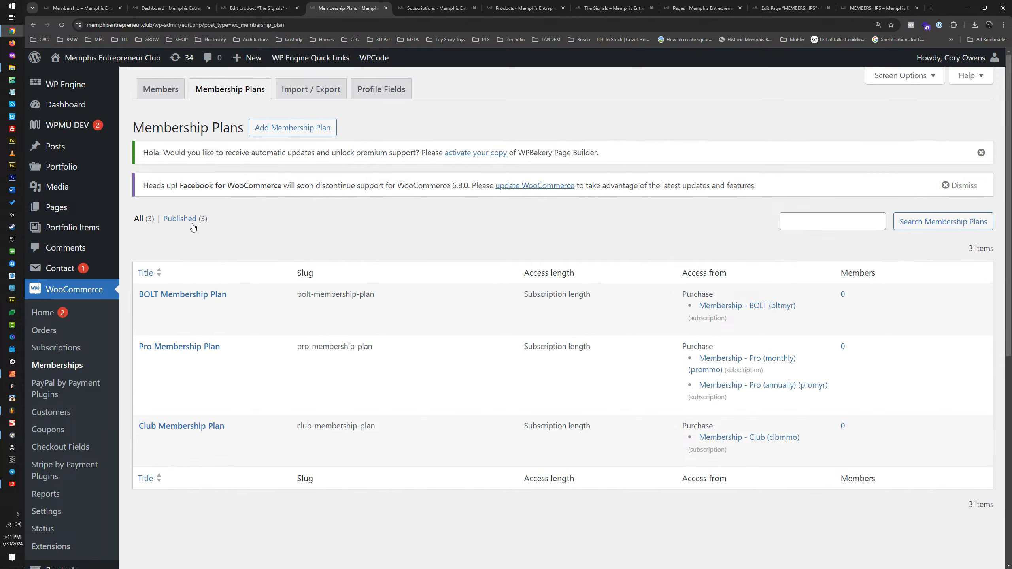
pyautogui.click(298, 133)
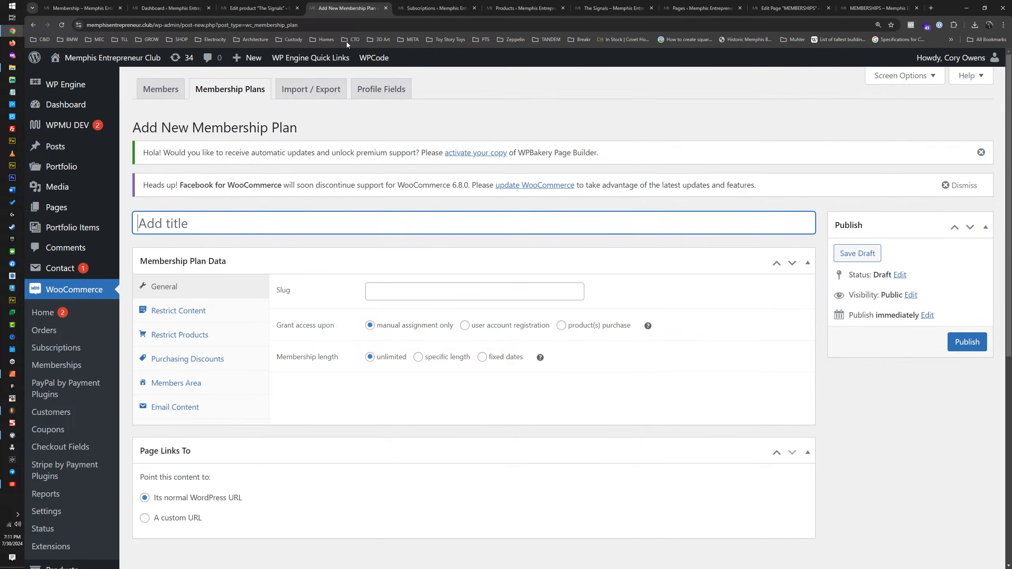
pyautogui.click(275, 8)
pyautogui.click(354, 7)
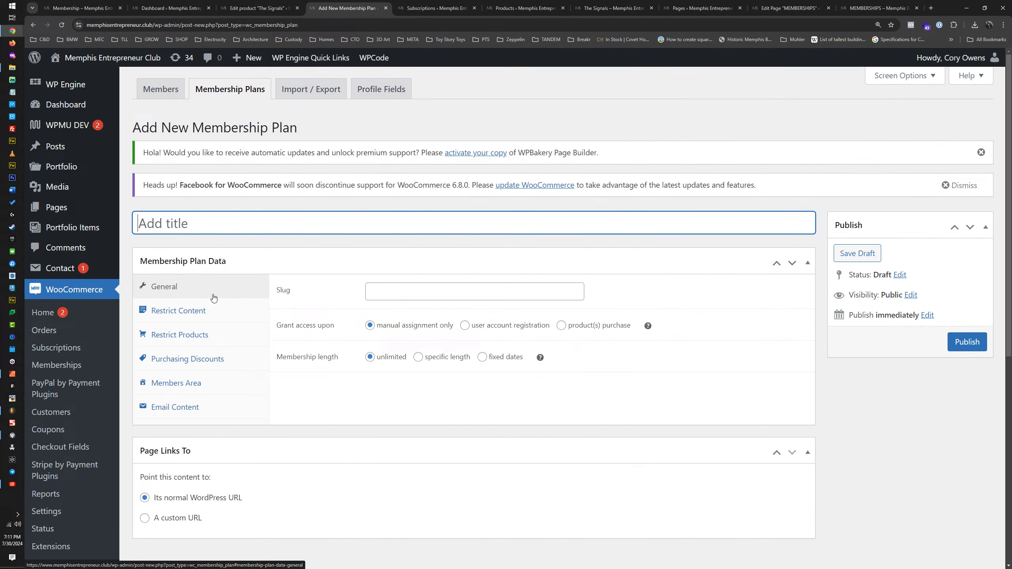
pyautogui.click(423, 292)
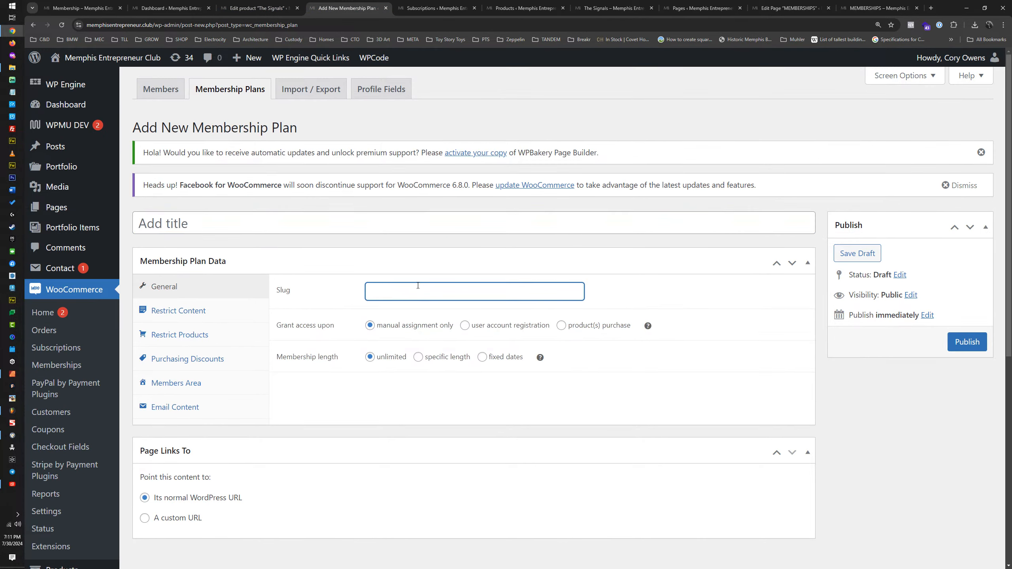
pyautogui.click(231, 91)
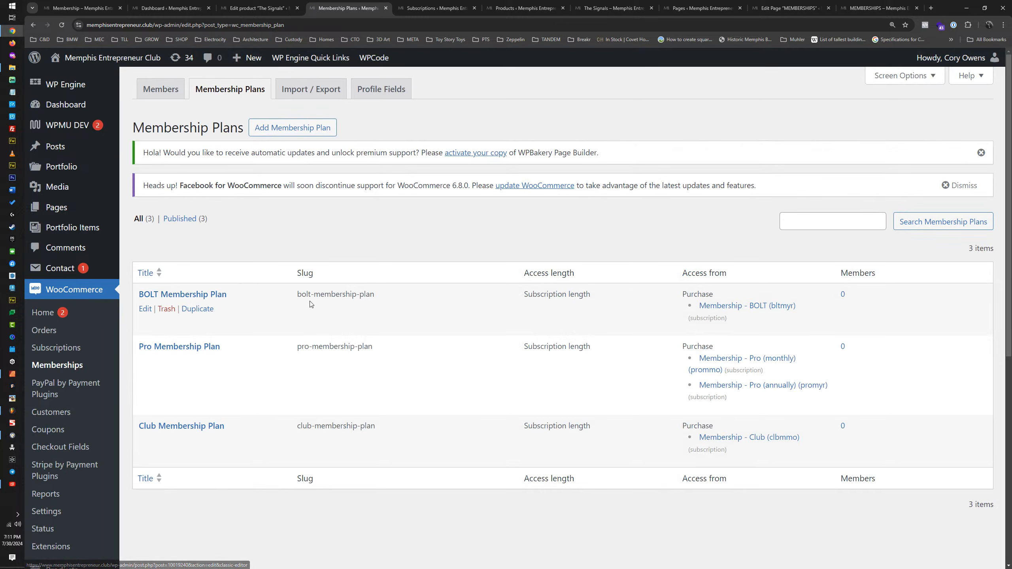
pyautogui.moveTo(294, 296)
pyautogui.mouseDown()
pyautogui.moveTo(382, 298)
pyautogui.moveTo(299, 298)
pyautogui.mouseUp()
pyautogui.click(382, 297)
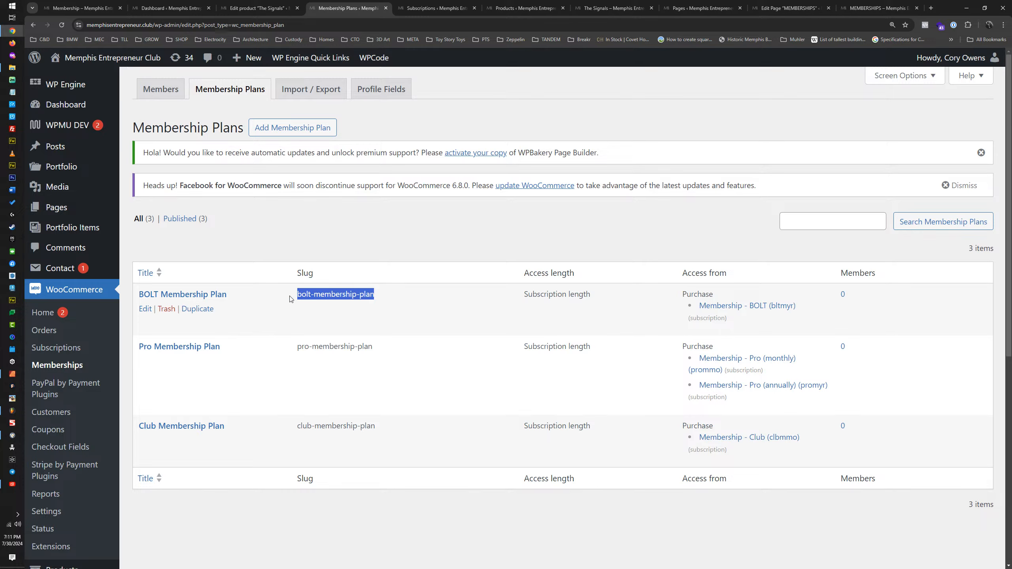
# Step: Start a new membership plan and set its slug to mental-health-membership-plan
pyautogui.click(271, 128)
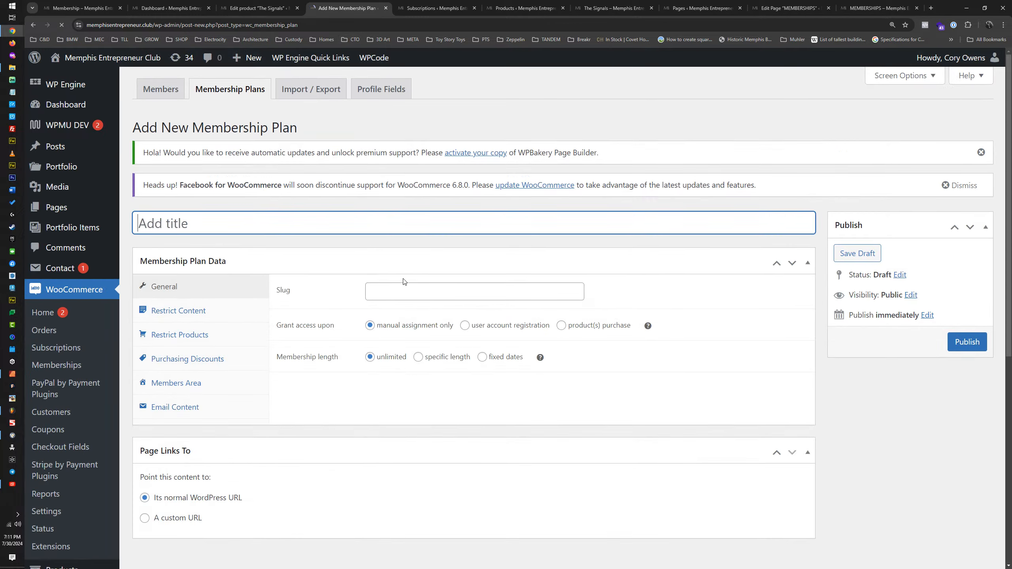
pyautogui.click(405, 288)
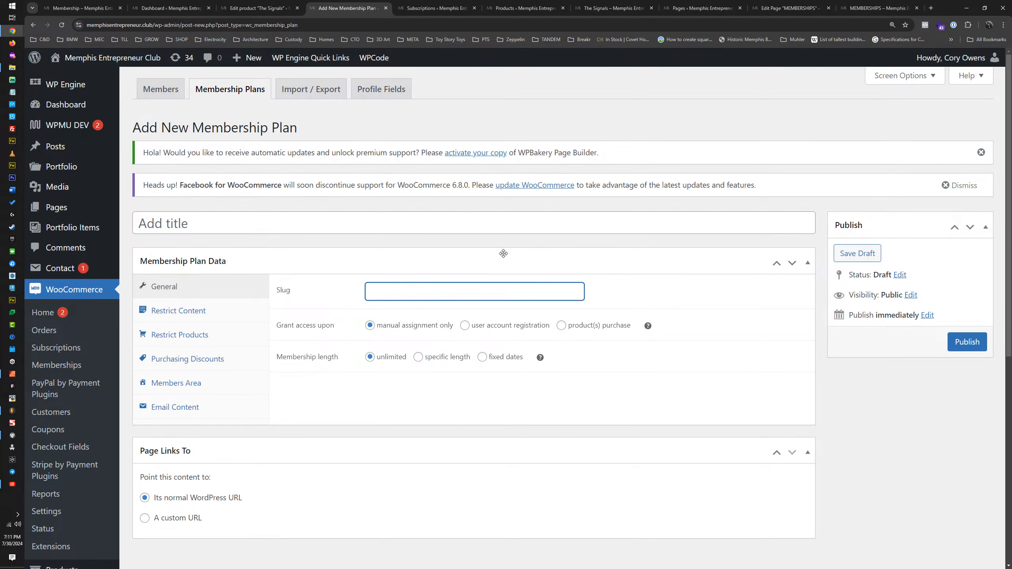
pyautogui.write('ME')
pyautogui.press('BackSpace')
pyautogui.press('BackSpace')
pyautogui.press('capslock')
pyautogui.write('mental')
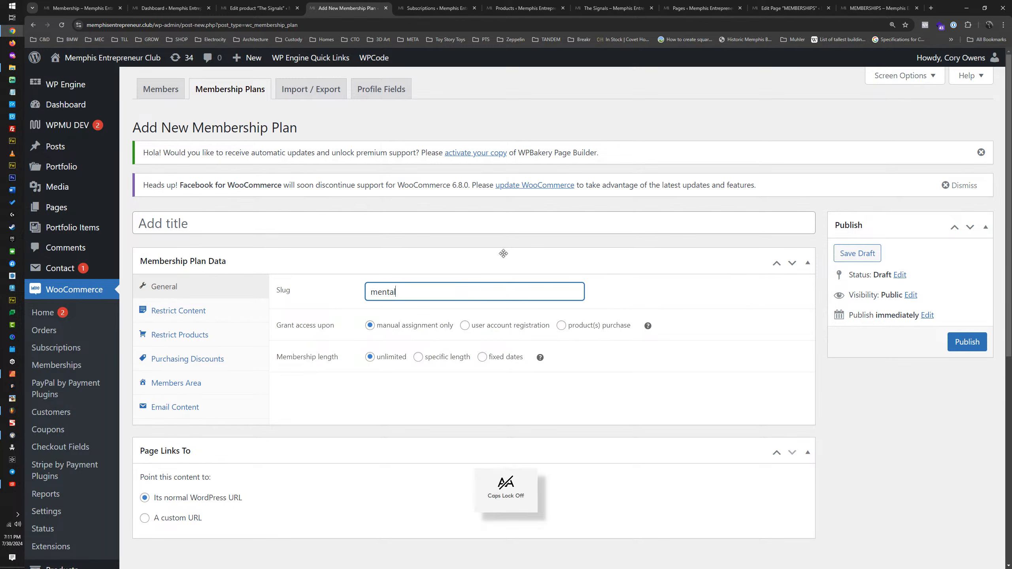
pyautogui.write('-health-m')
pyautogui.press('BackSpace')
pyautogui.write('-m')
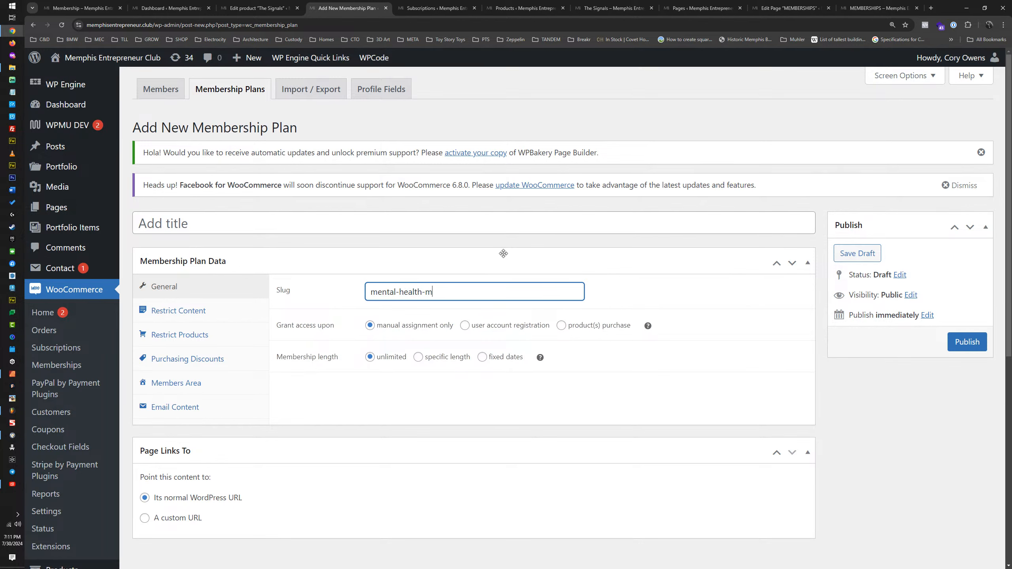
pyautogui.write('emphiship-plan')
# Step: Grant the new plan's access upon purchase of Membership - Mental Health (mhmmo), check its Members Area settings and publish the plan
pyautogui.click(561, 326)
pyautogui.click(443, 358)
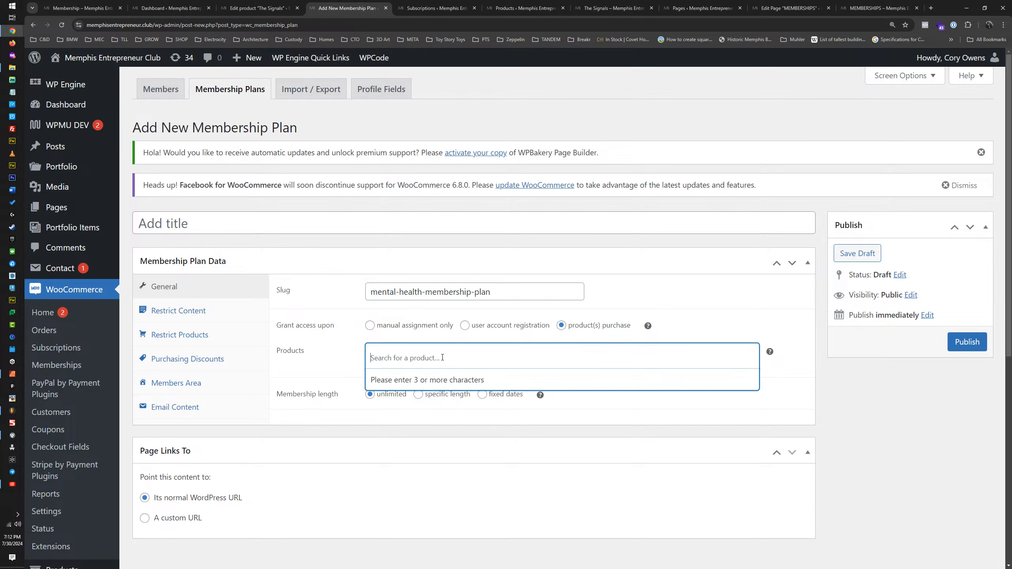
pyautogui.write('mental')
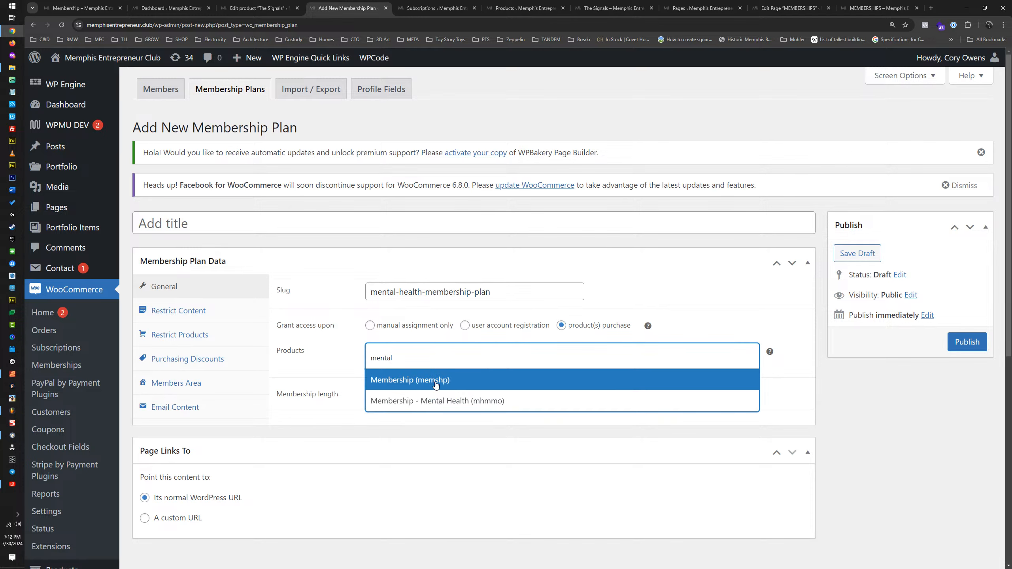
pyautogui.click(444, 401)
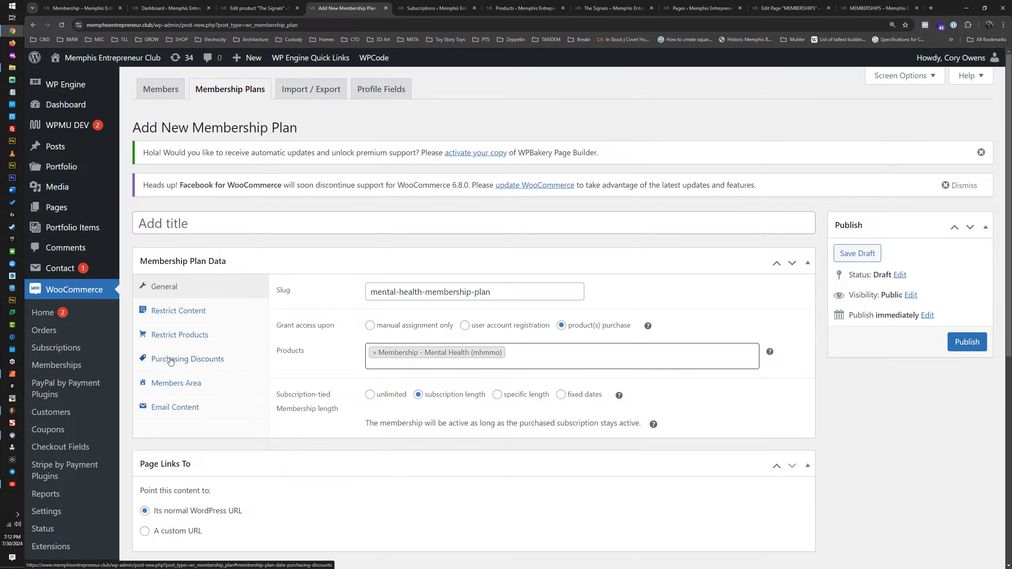
pyautogui.click(177, 382)
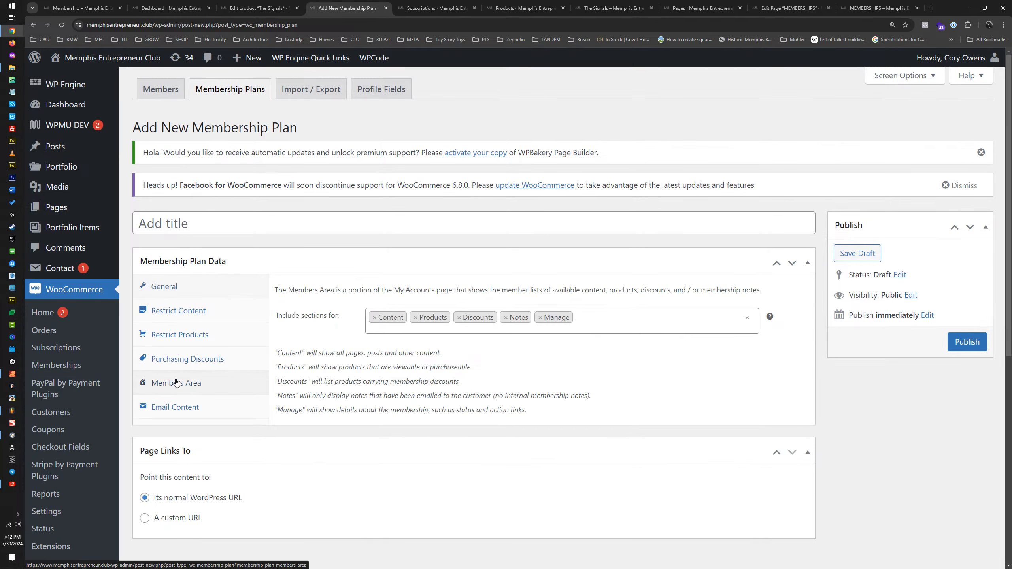
pyautogui.click(967, 341)
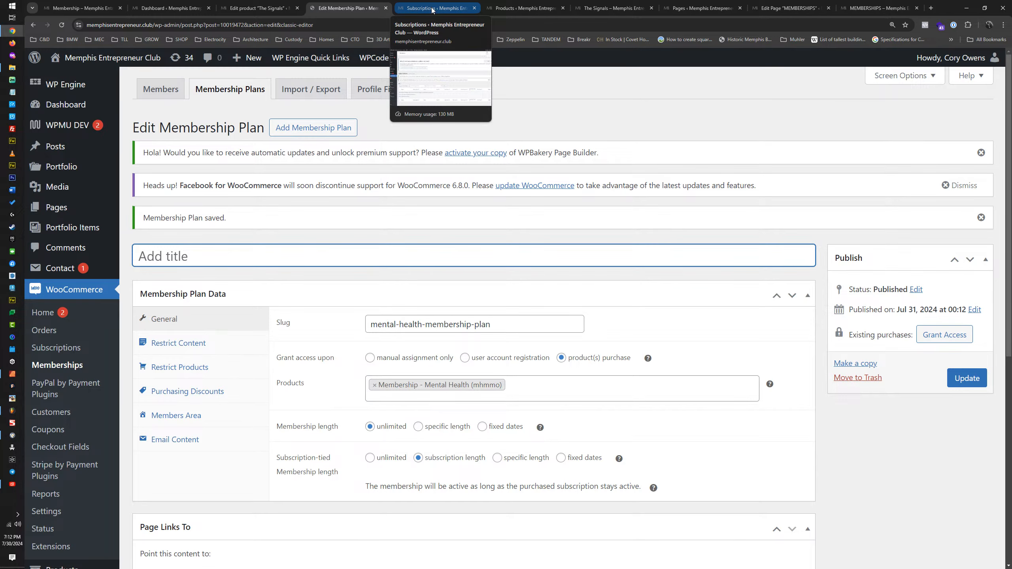
# Step: Close the Subscriptions admin page and return to The Signals product editor
pyautogui.click(433, 9)
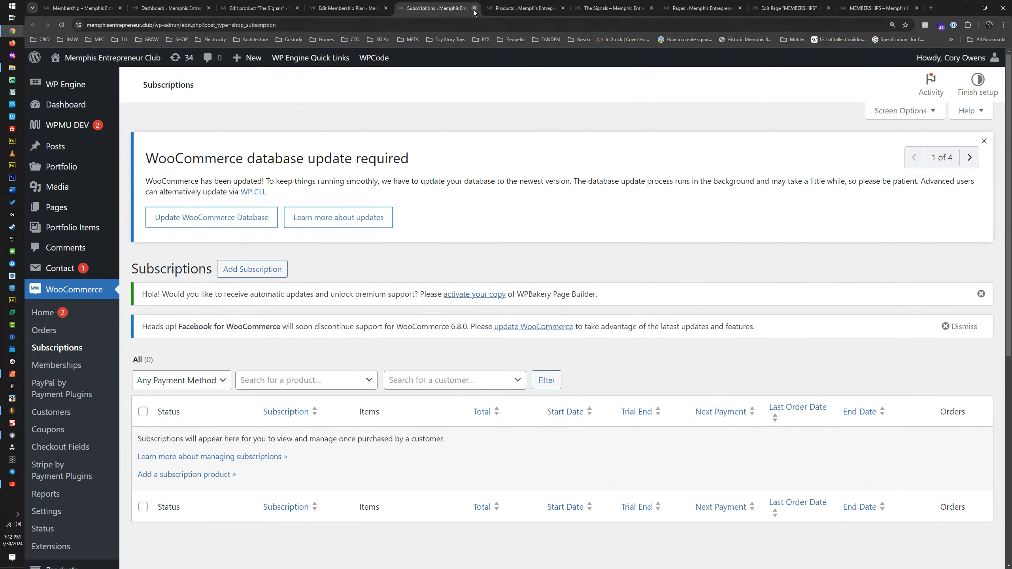
pyautogui.click(474, 8)
pyautogui.click(435, 8)
pyautogui.click(261, 7)
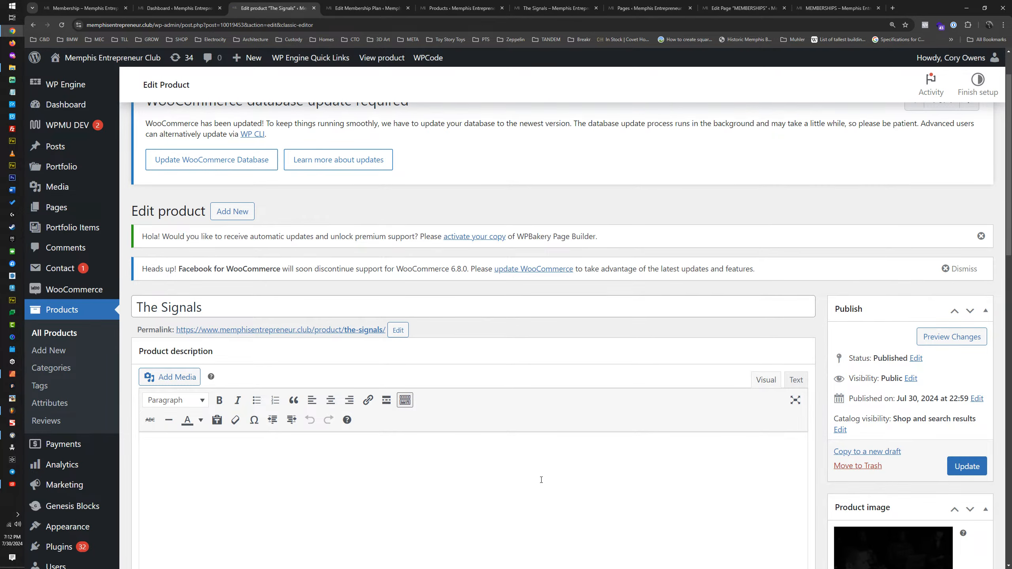
# Step: Check the plans offered in The Signals' Any variation restriction rule before and after reloading the product editor
pyautogui.scroll(-15, 449, 359)
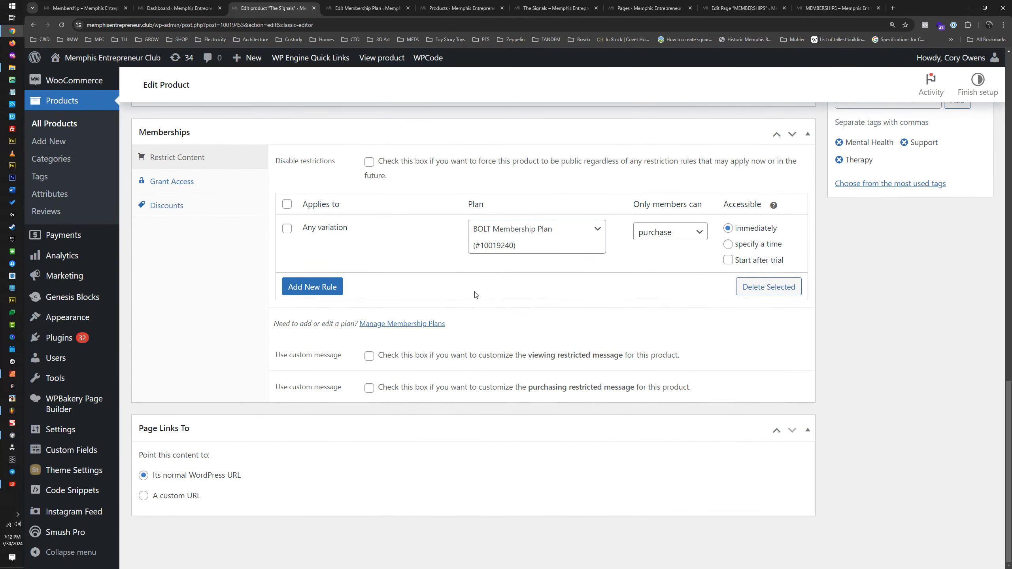
pyautogui.click(528, 230)
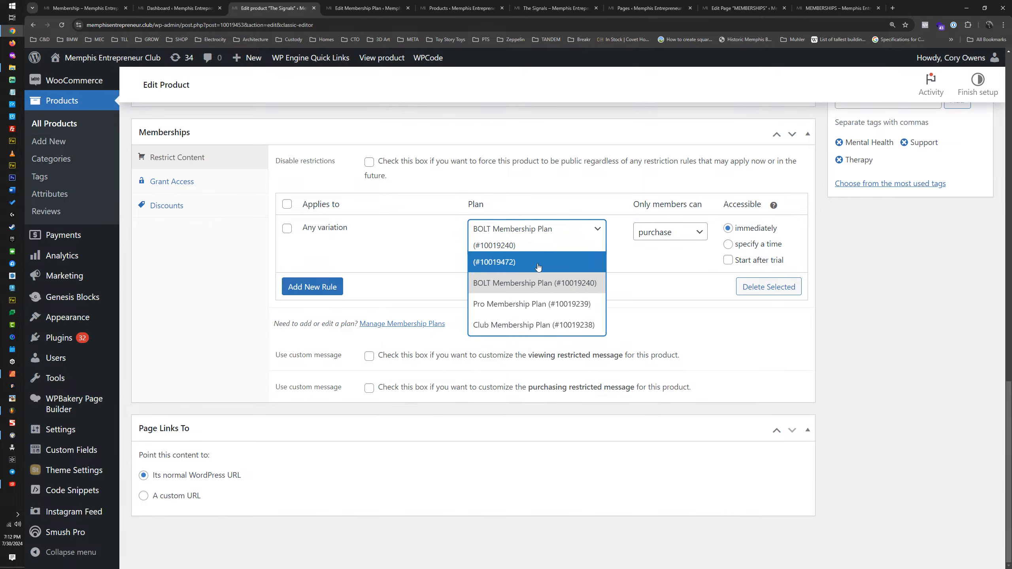
pyautogui.click(595, 233)
pyautogui.click(599, 233)
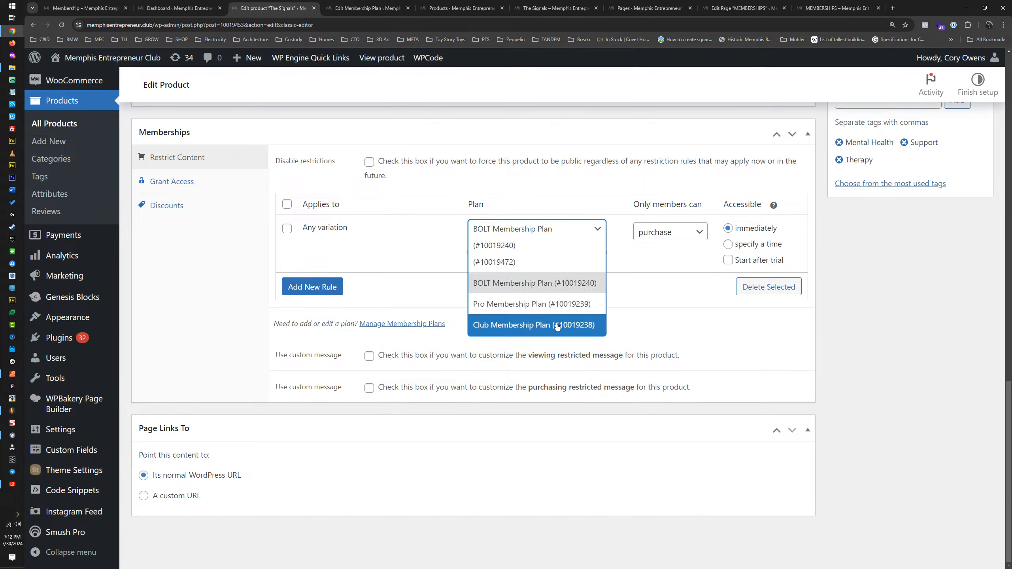
pyautogui.click(61, 25)
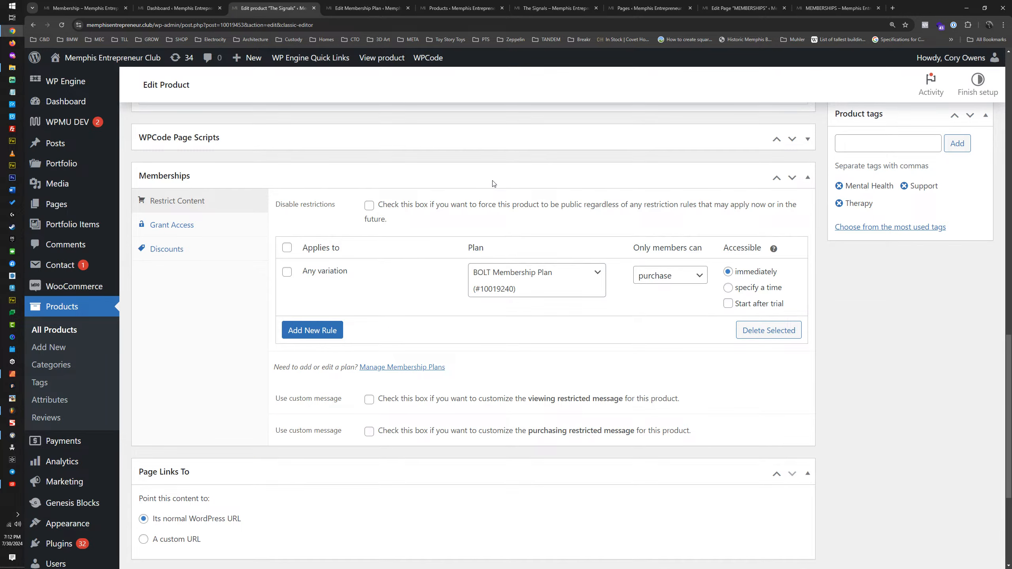
pyautogui.click(594, 279)
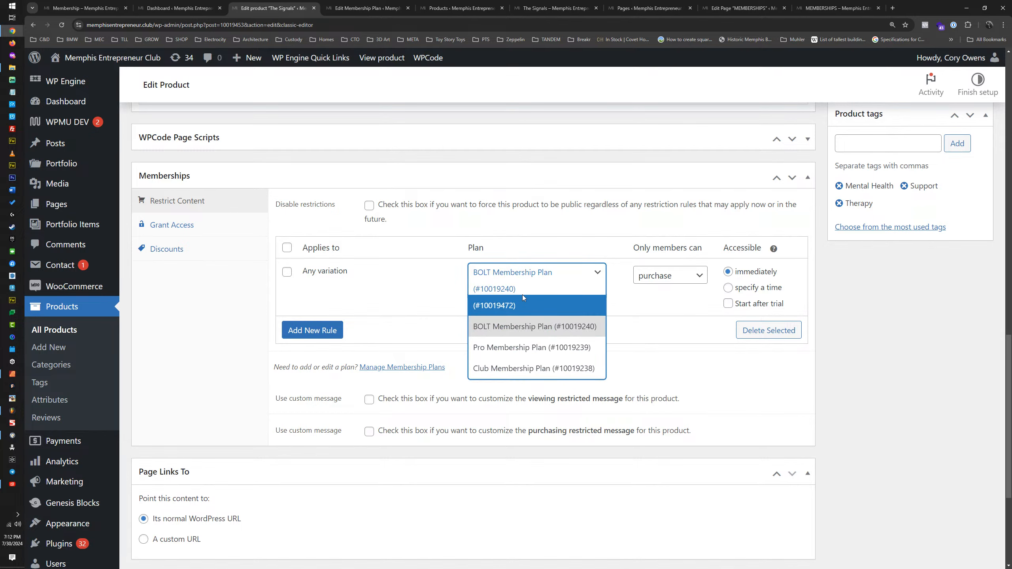
# Step: Return to the untitled membership plan, title it "Mental Health Membership Plan" and update it
pyautogui.click(200, 4)
pyautogui.click(245, 4)
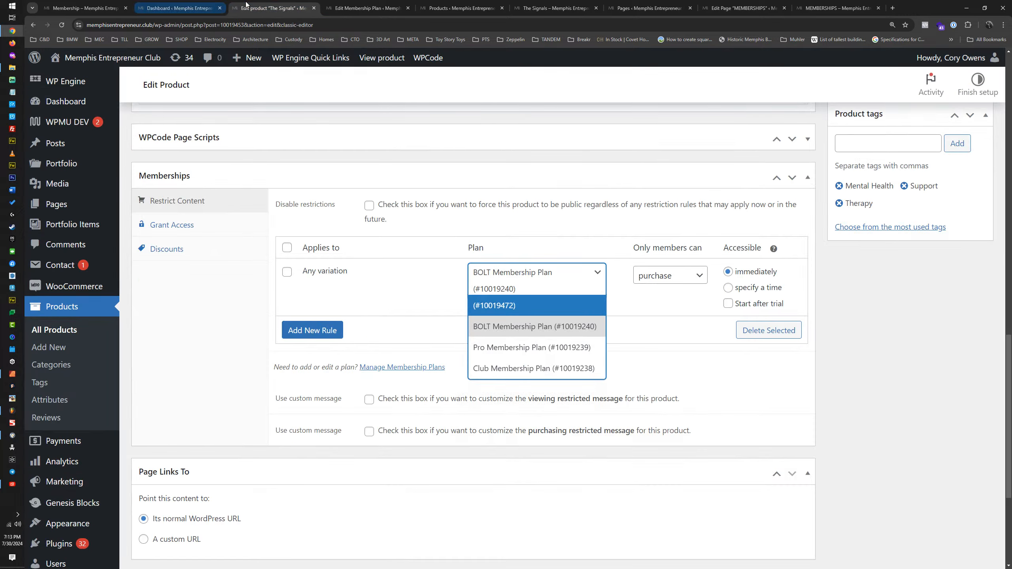
pyautogui.click(332, 4)
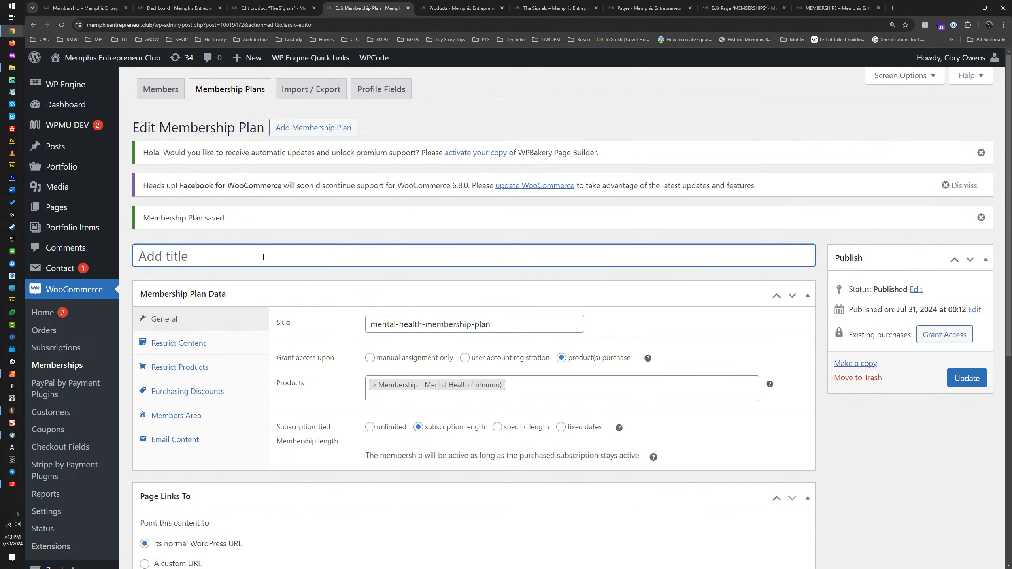
pyautogui.write('Mental Health Membership Plan')
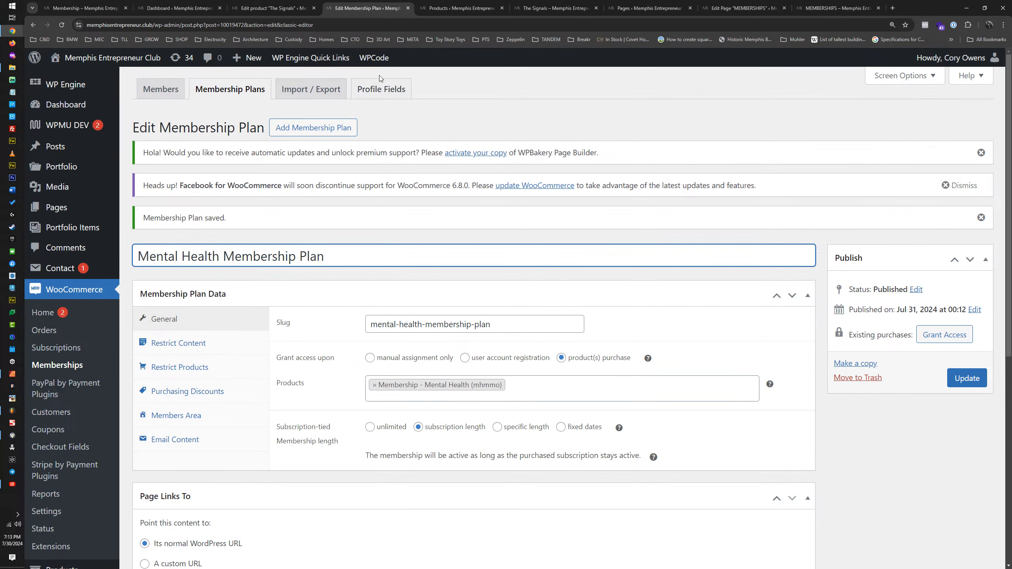
pyautogui.click(463, 8)
pyautogui.click(556, 8)
pyautogui.click(252, 4)
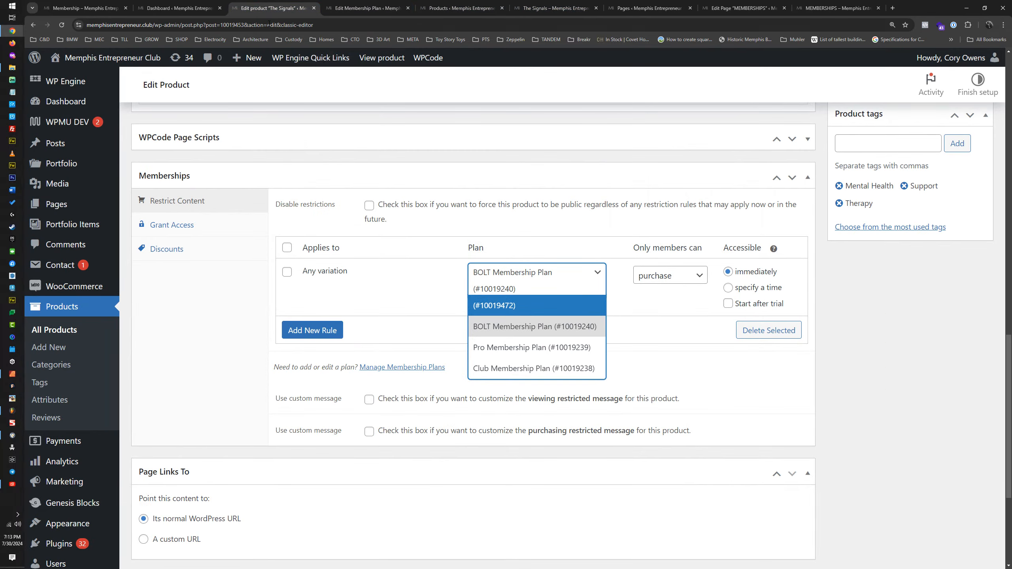
pyautogui.click(374, 4)
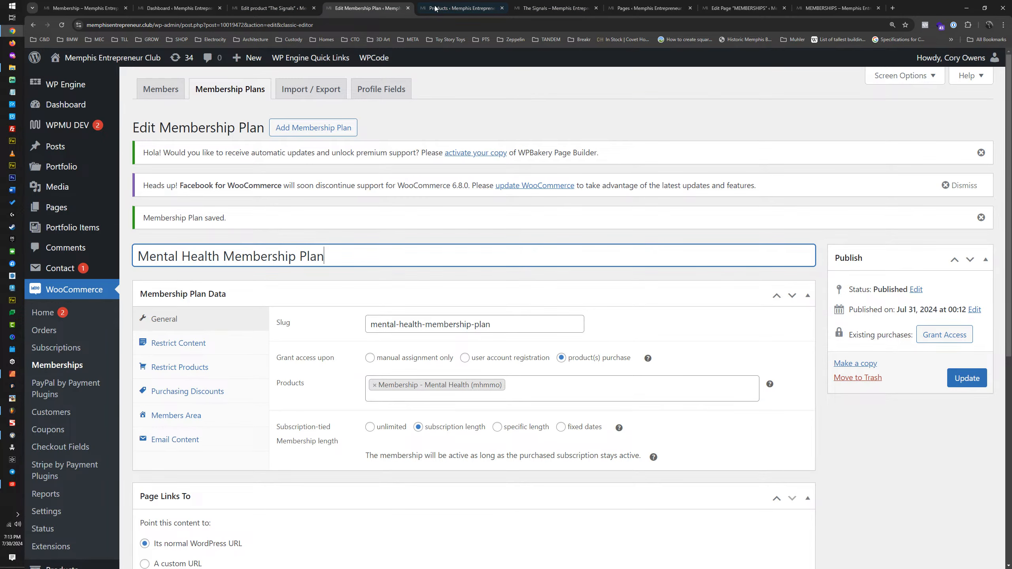
pyautogui.click(967, 379)
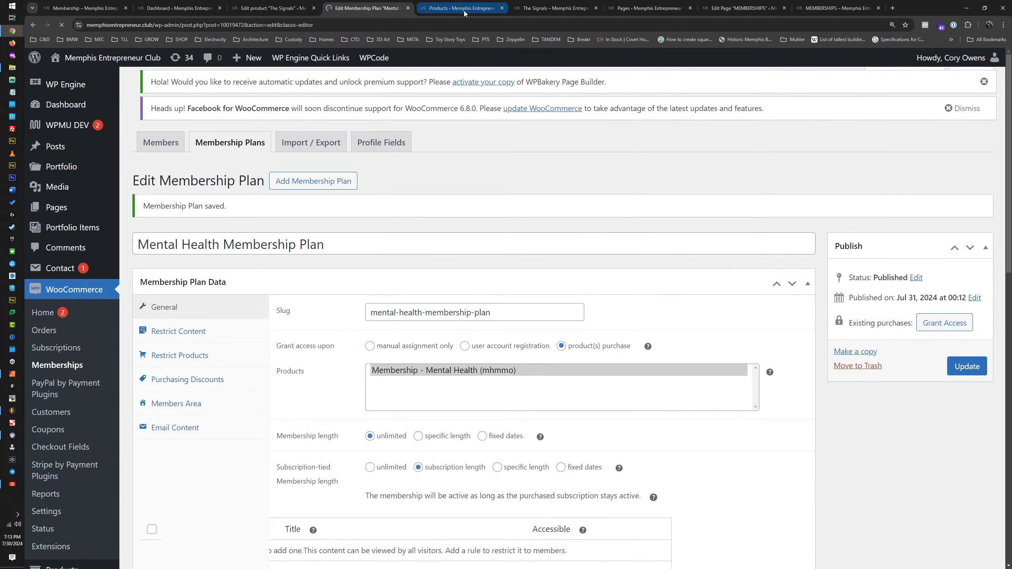
# Step: Reload The Signals product editor and set the Any variation purchase restriction rule to Mental Health Membership Plan
pyautogui.click(464, 12)
pyautogui.click(564, 8)
pyautogui.click(242, 5)
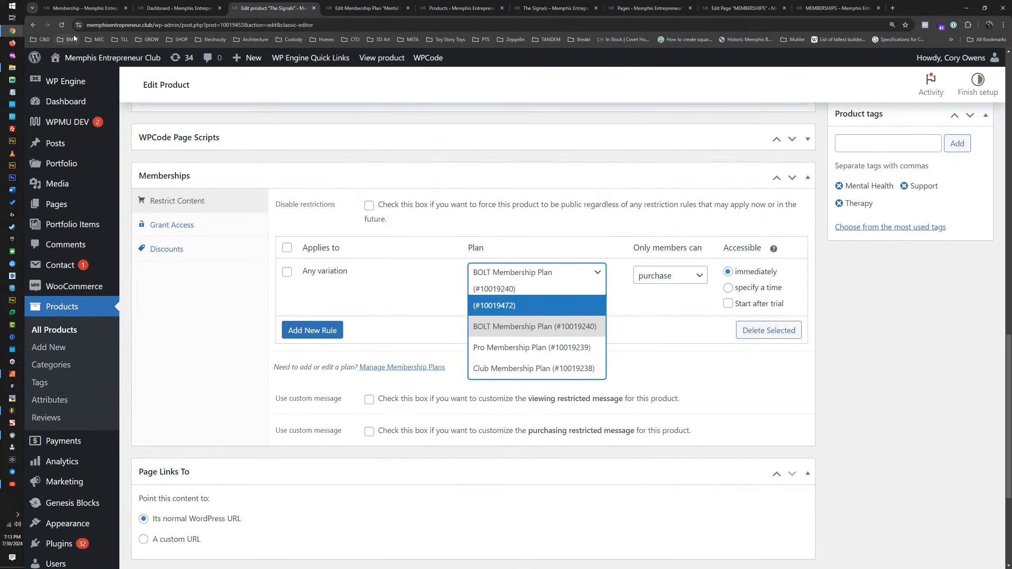
pyautogui.press('F5')
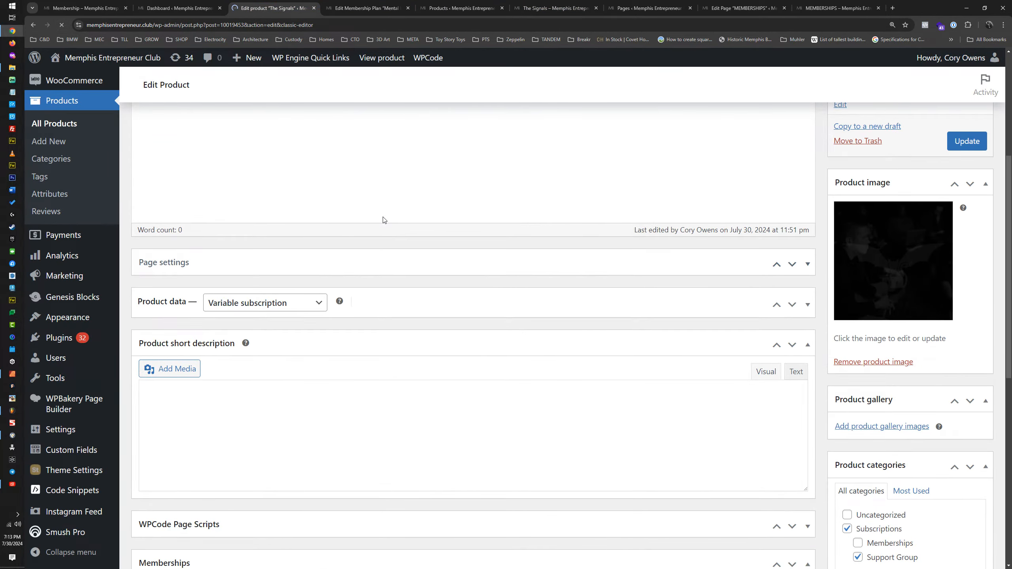
pyautogui.scroll(-10, 400, 246)
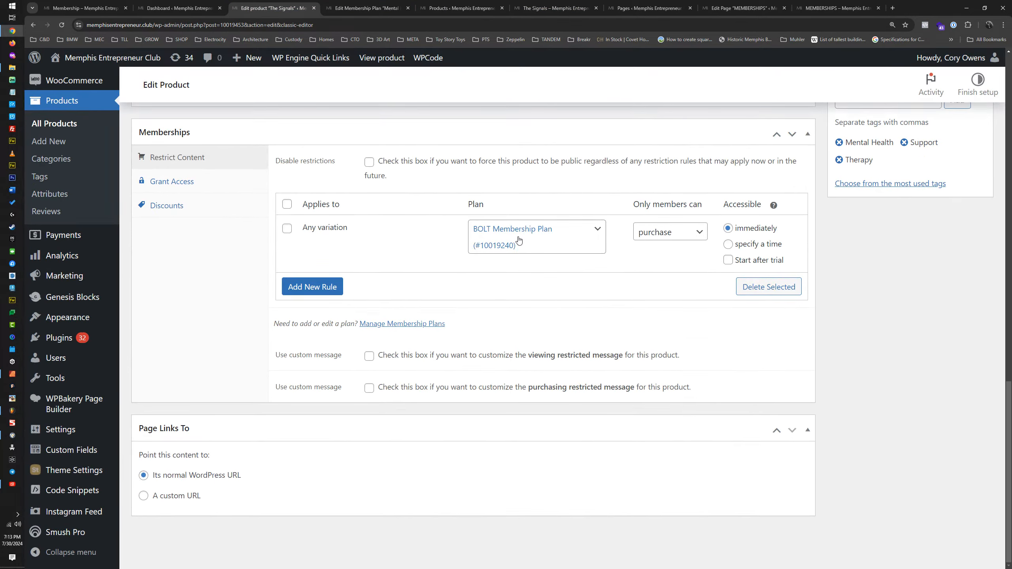
pyautogui.click(518, 240)
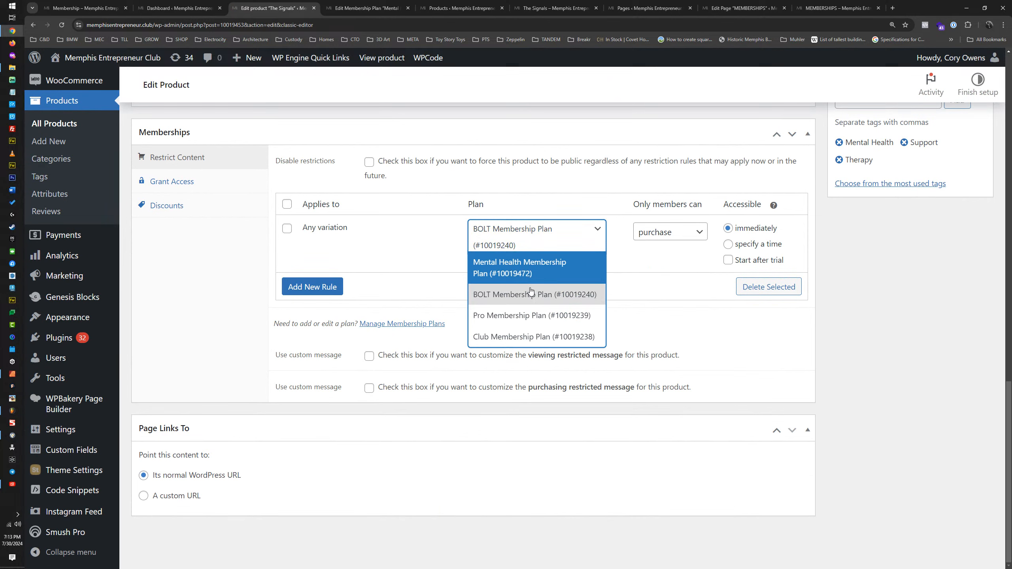
pyautogui.click(537, 269)
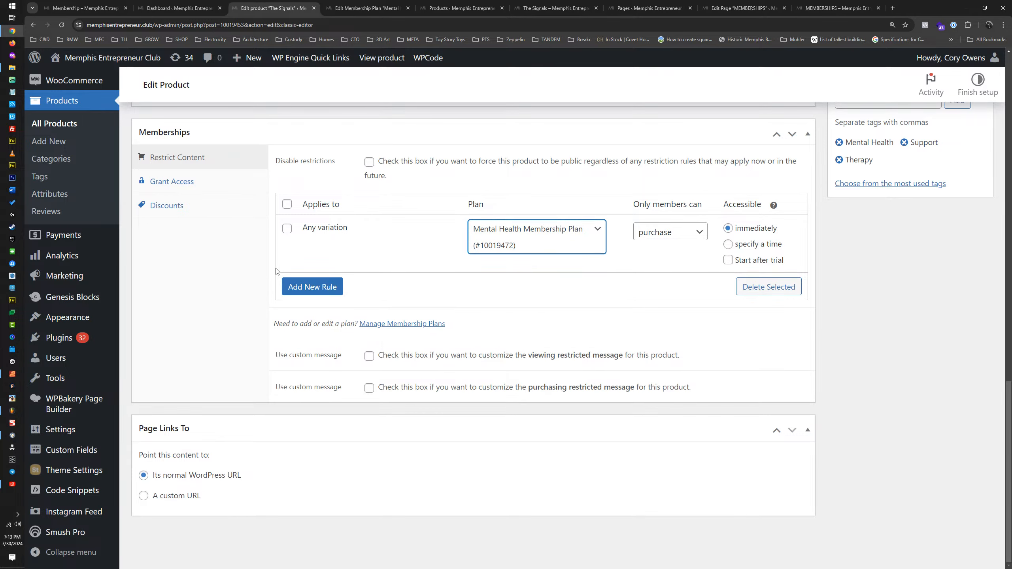
# Step: Update The Signals product to save its membership purchase restriction
pyautogui.scroll(10, 746, 298)
pyautogui.click(967, 137)
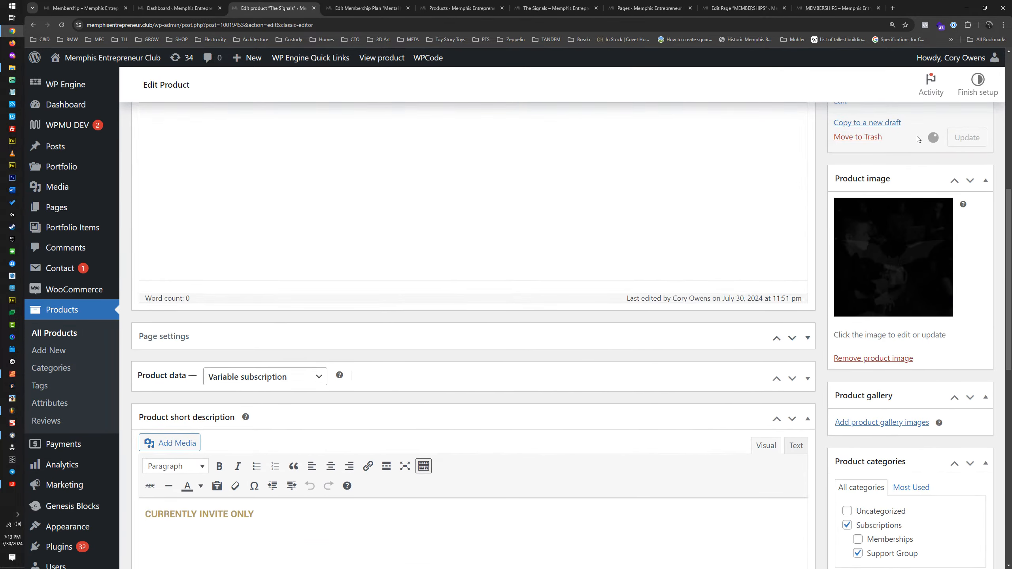
# Step: Go to the Membership Plans list and open the BOLT, Pro and Club plans for editing in separate tabs
pyautogui.click(361, 12)
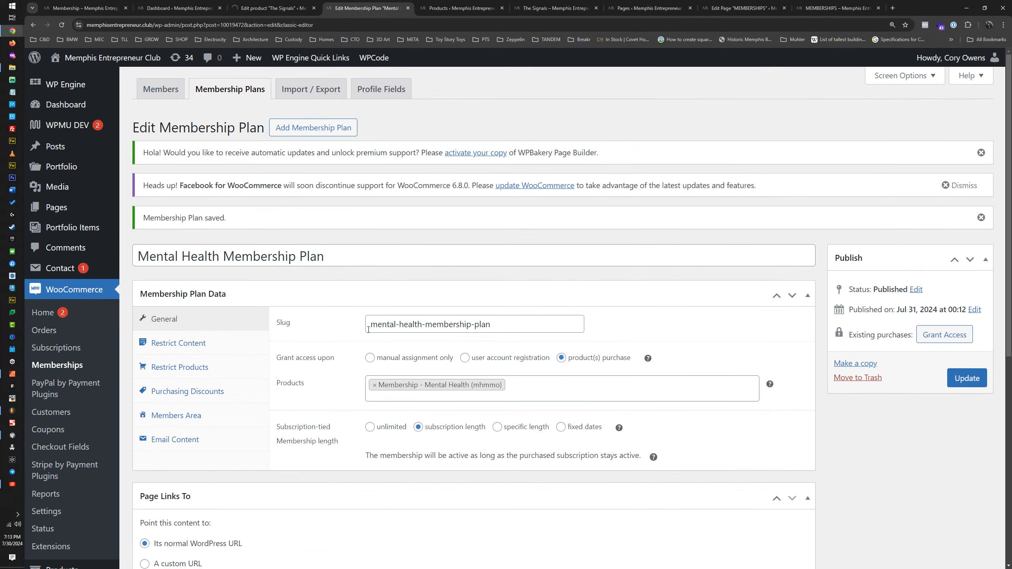
pyautogui.click(241, 91)
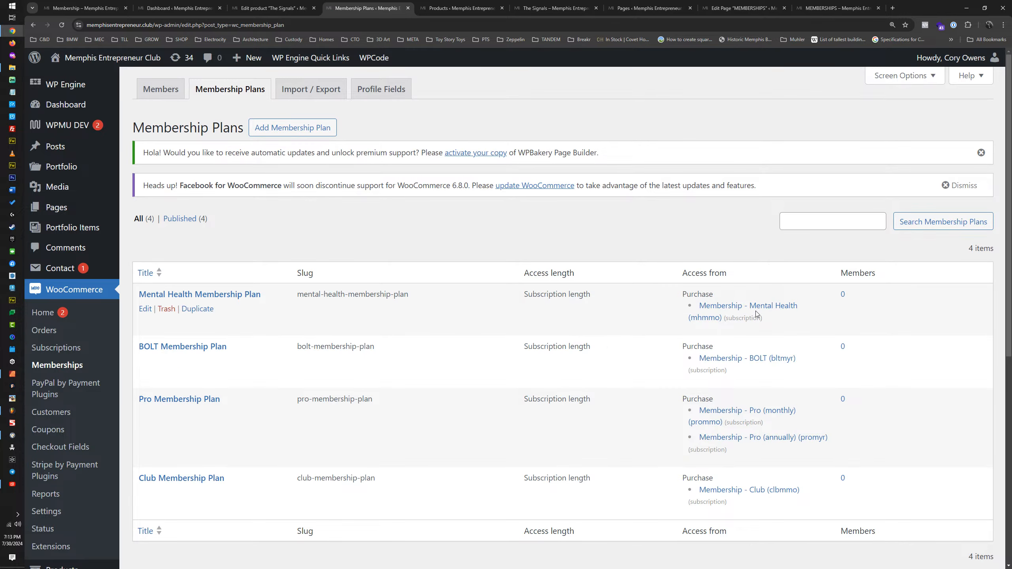
pyautogui.middleClick(145, 362)
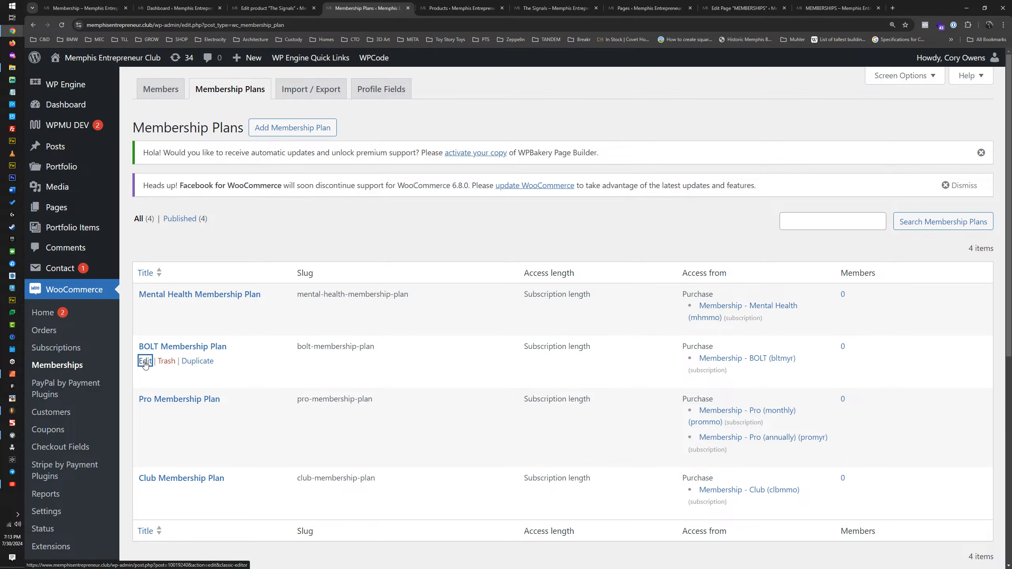
pyautogui.middleClick(146, 413)
pyautogui.middleClick(145, 493)
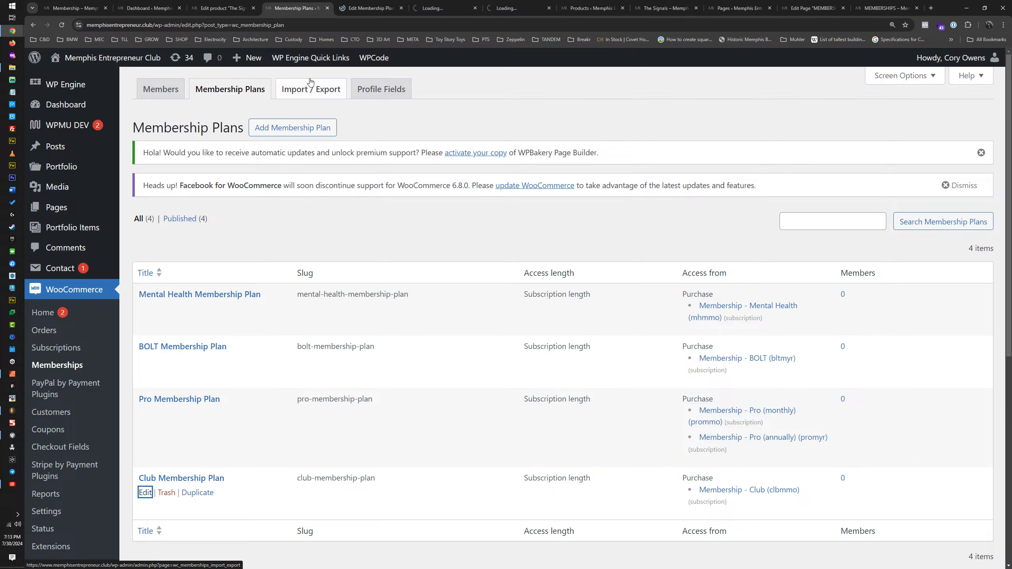
# Step: Search the BOLT Membership Plan's access-granting products for "bolt", then close the plan tabs without saving
pyautogui.click(370, 8)
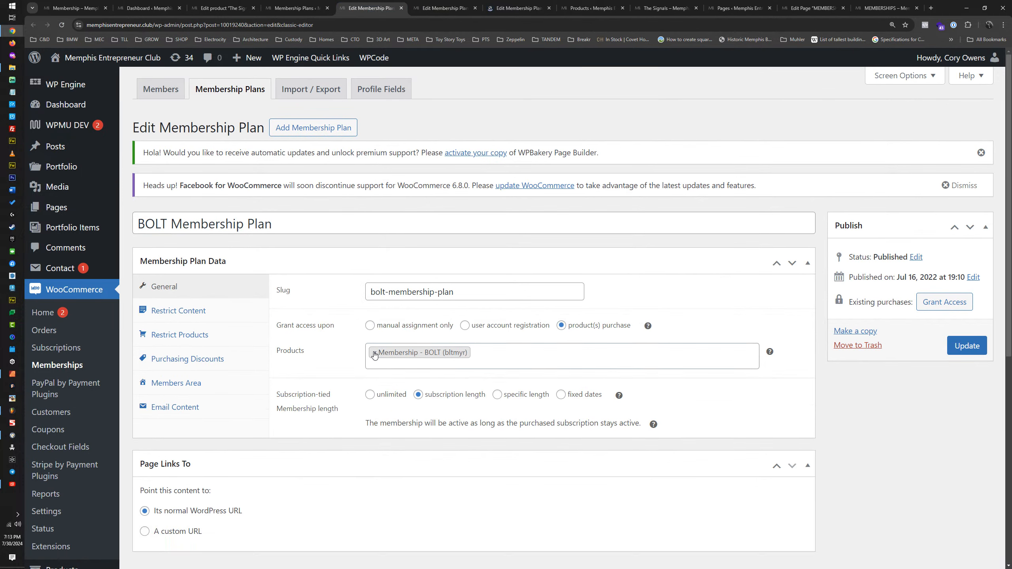
pyautogui.click(512, 357)
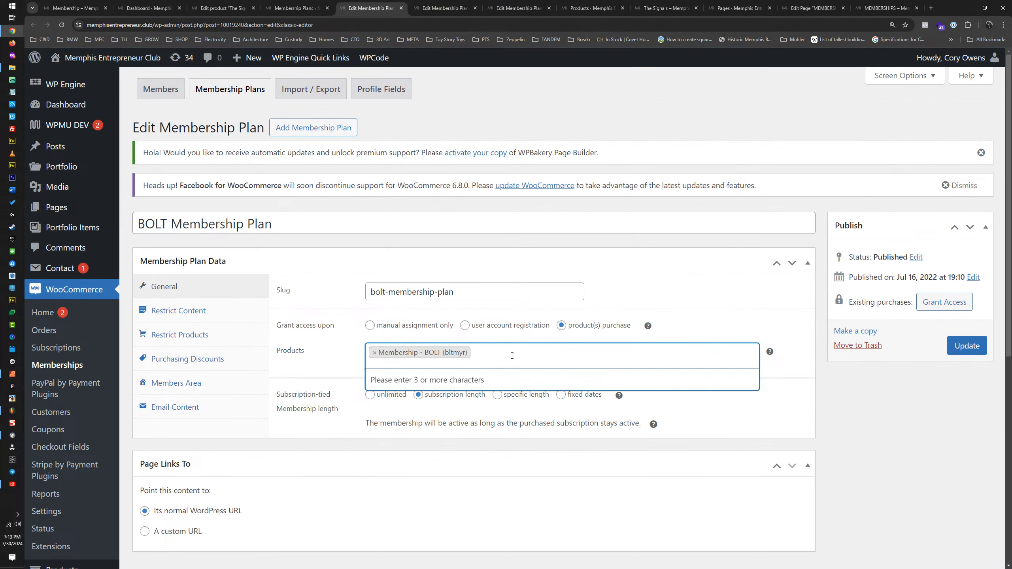
pyautogui.write('bolt')
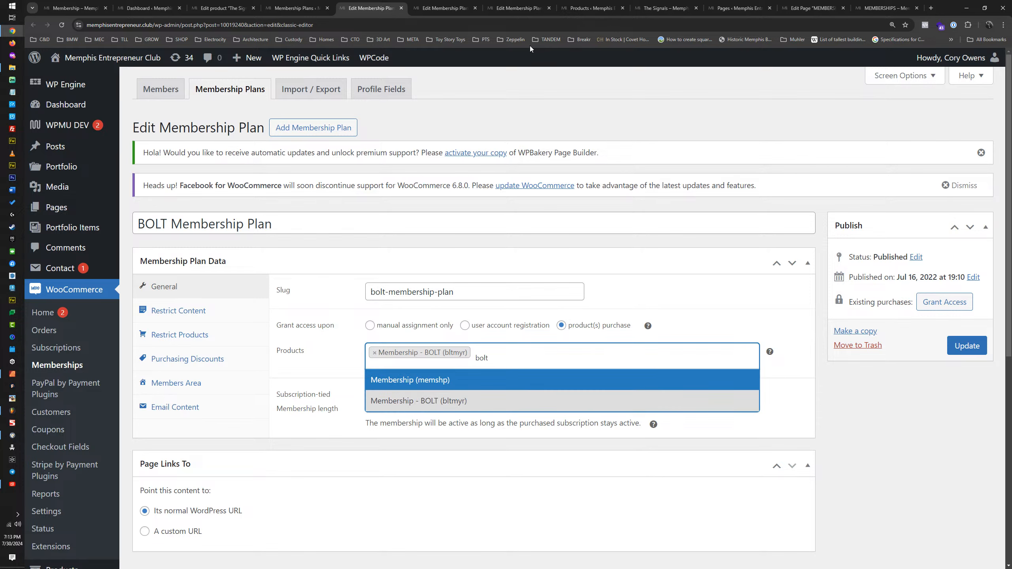
pyautogui.click(401, 8)
pyautogui.click(401, 8)
pyautogui.click(401, 8)
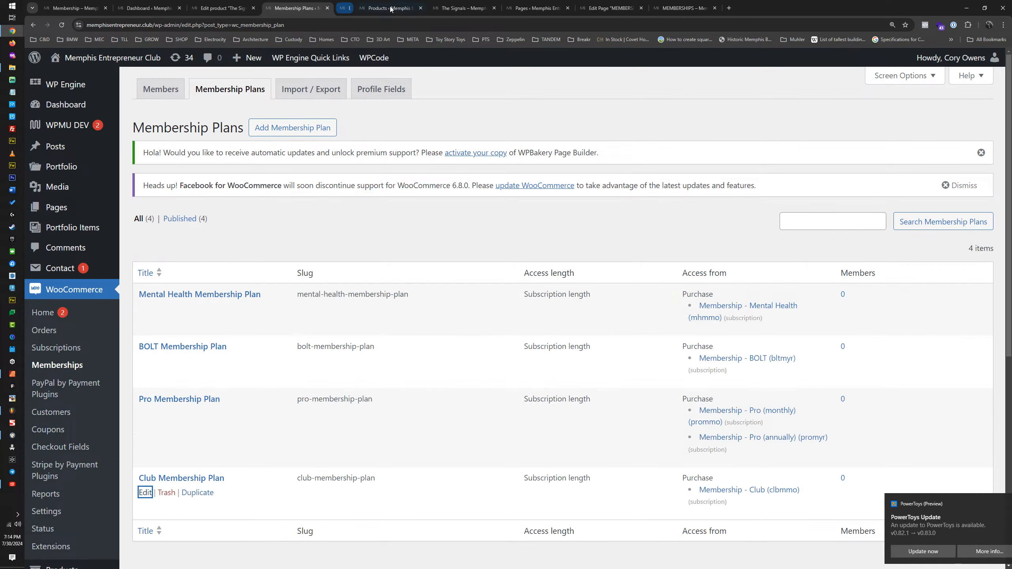
pyautogui.click(327, 8)
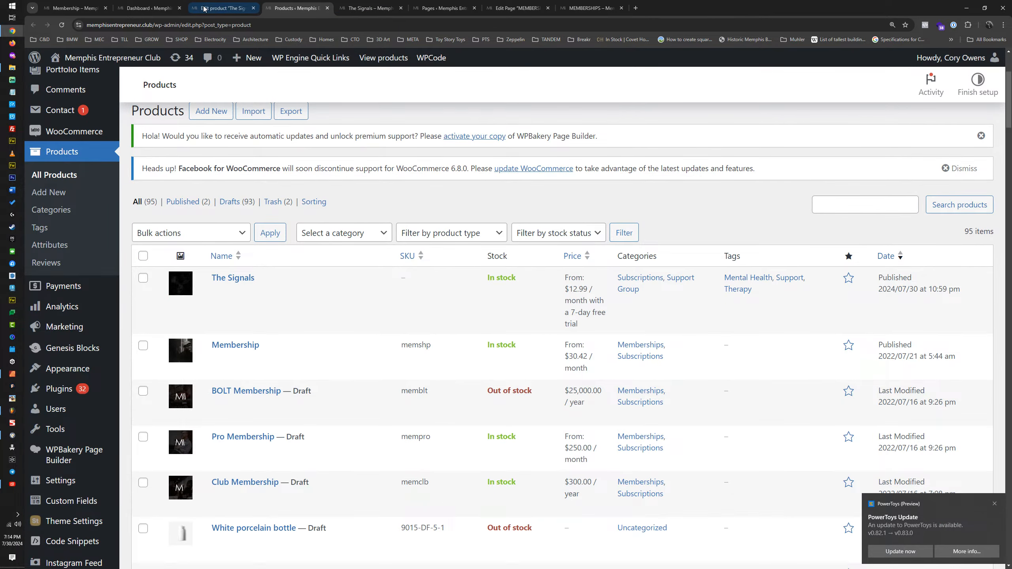
# Step: Return to The Signals storefront page, set its zoom to 100% and reload it to check the restriction
pyautogui.click(223, 8)
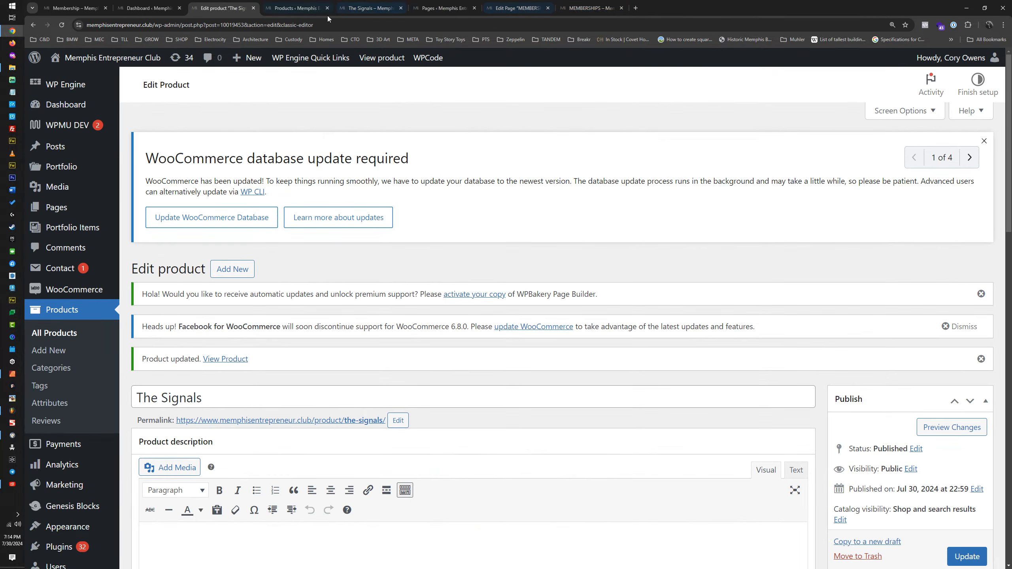
pyautogui.hotkey('ctrl', 'Tab')
pyautogui.hotkey('ctrl', 'Tab')
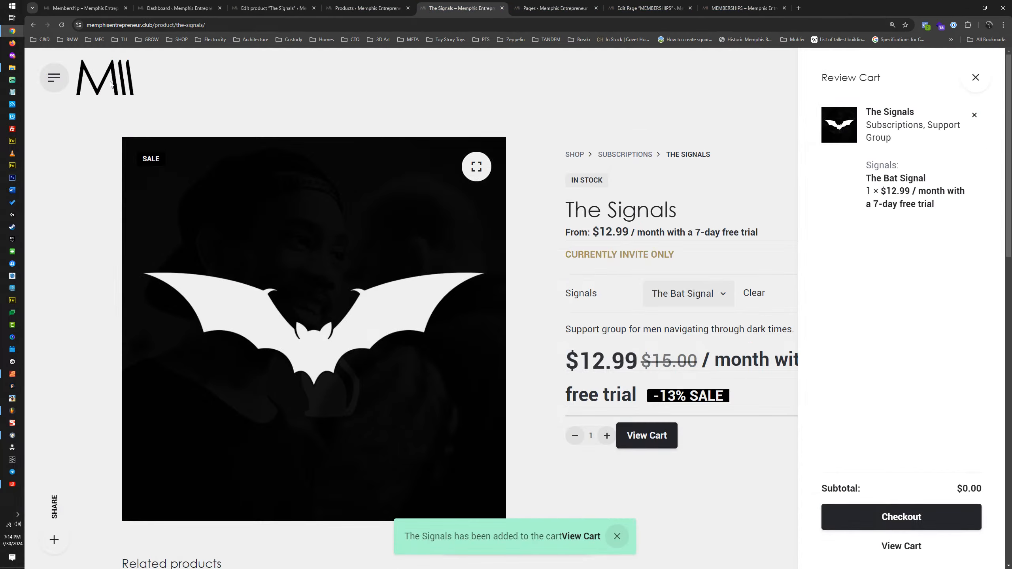
pyautogui.hotkey('ctrl', '0')
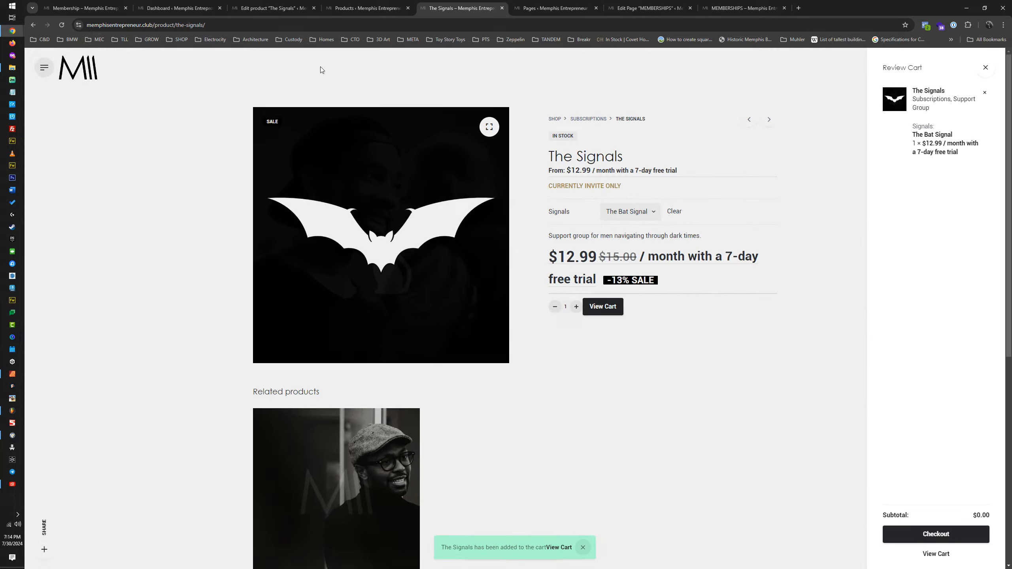
pyautogui.press('F5')
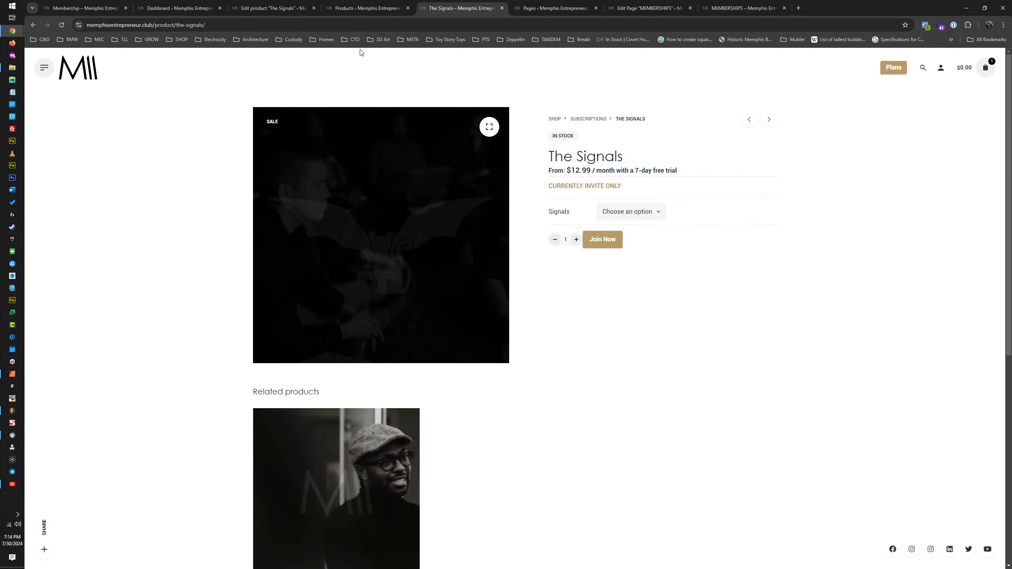
pyautogui.hotkey('ctrl', '-')
pyautogui.hotkey('ctrl', '+')
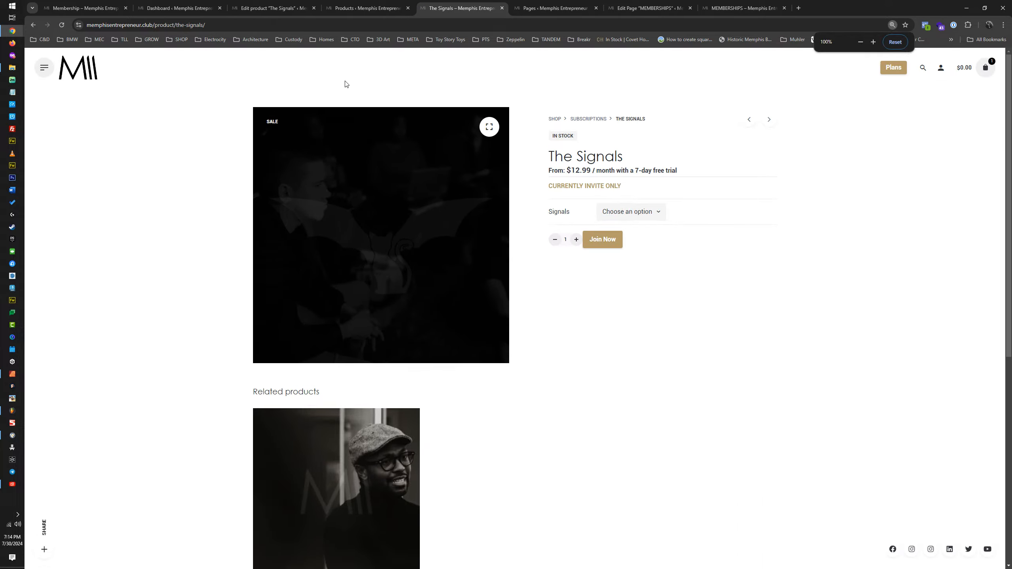
# Step: Open the site's home page in an incognito window and go to its membership plans page
pyautogui.middleClick(78, 69)
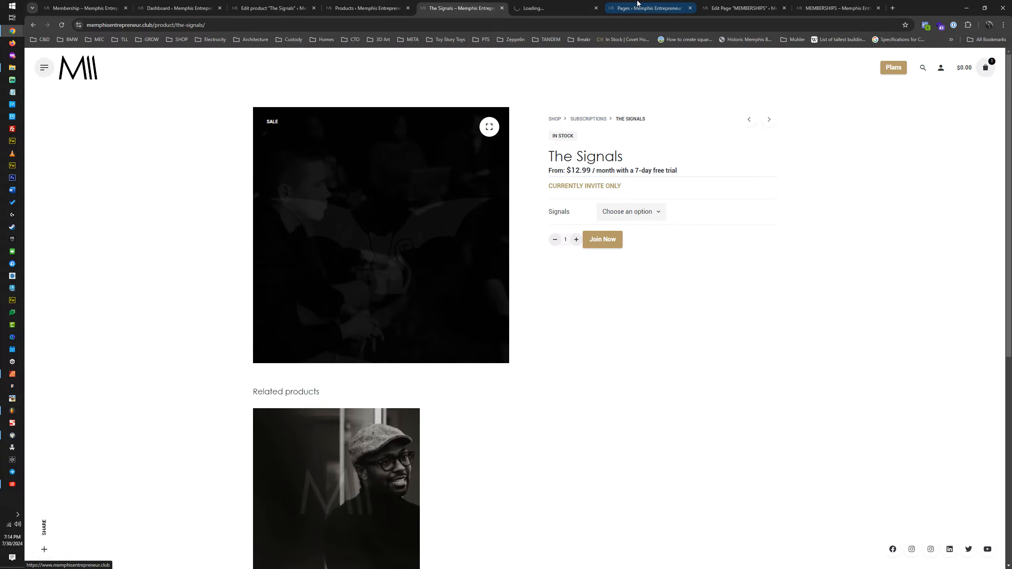
pyautogui.rightClick(82, 70)
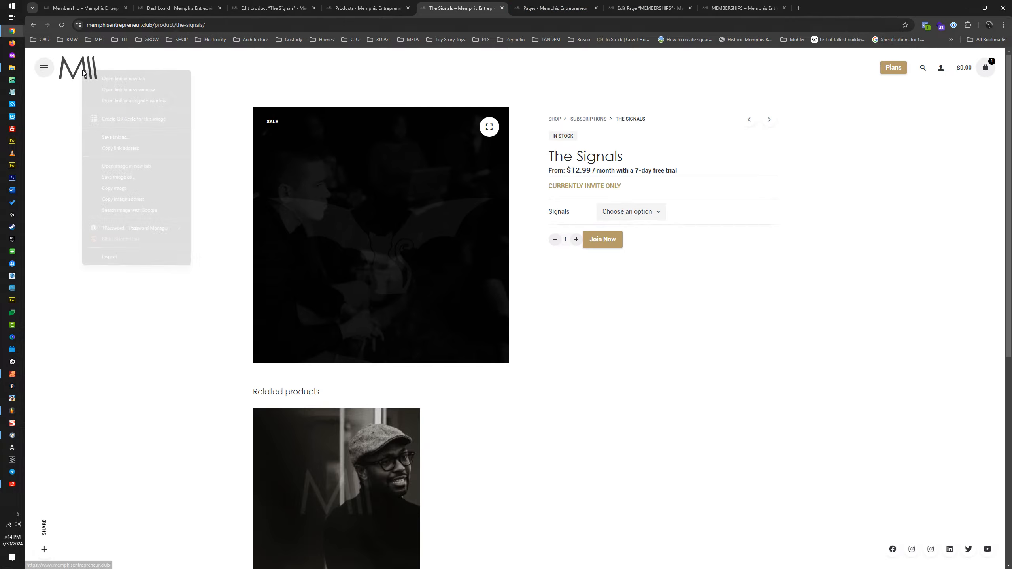
pyautogui.click(120, 103)
pyautogui.moveTo(783, 6); pyautogui.dragTo(621, 0)
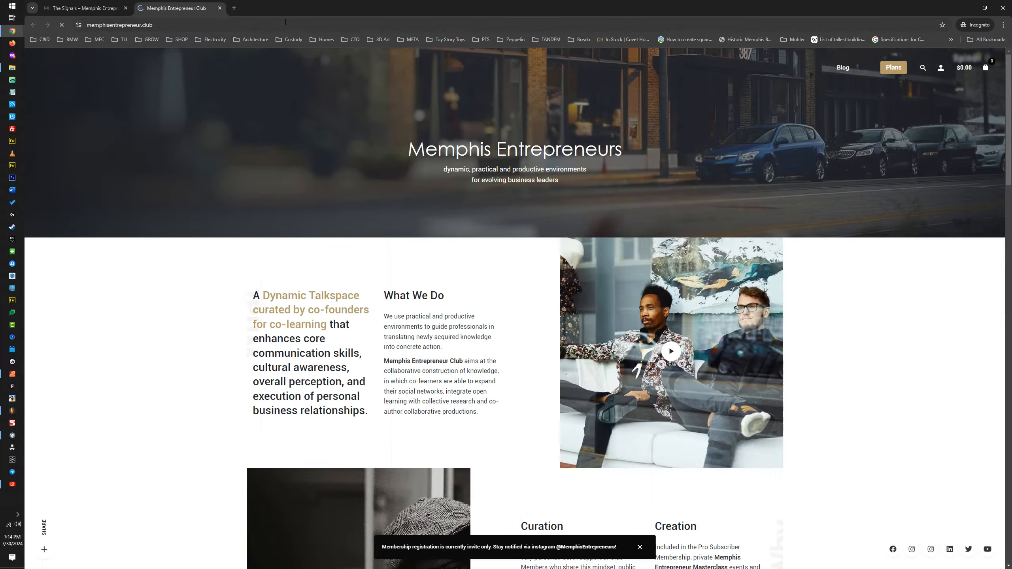
pyautogui.click(126, 8)
pyautogui.click(892, 70)
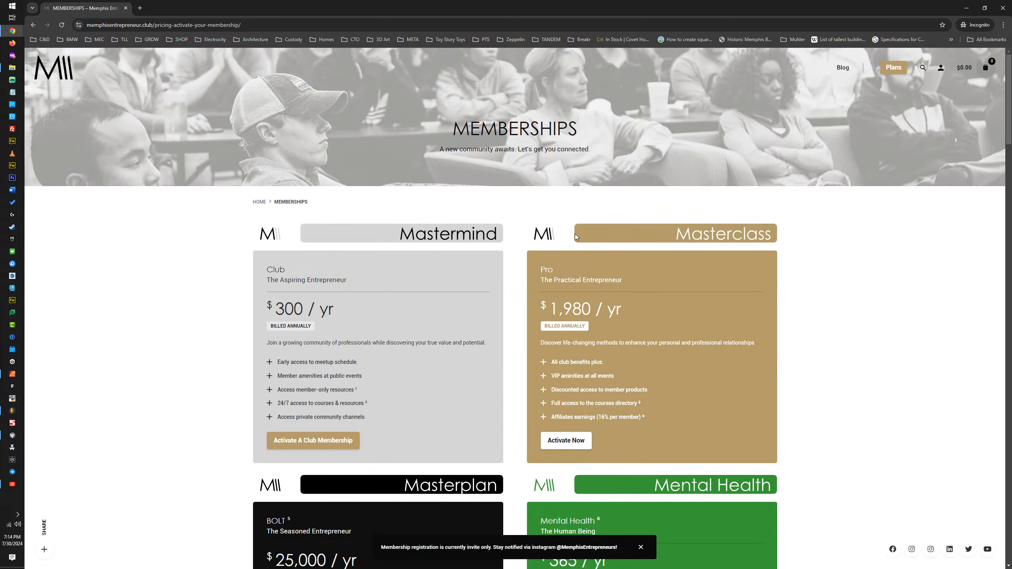
# Step: Open the Men's Support Group product from The BAT SIGNAL card on the MEMBERSHIPS page
pyautogui.scroll(-10, 554, 297)
pyautogui.scroll(-3, 554, 297)
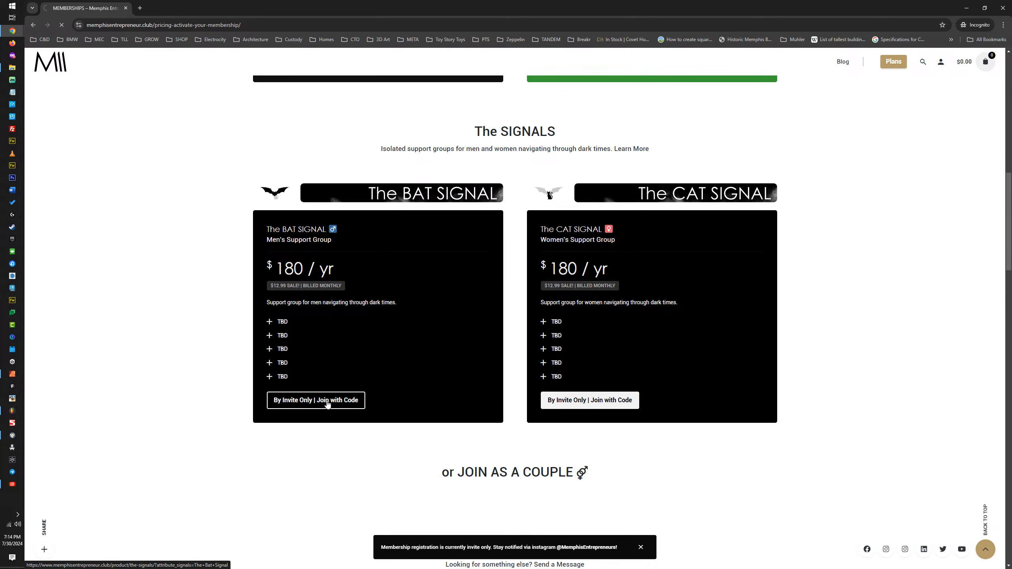
pyautogui.click(325, 404)
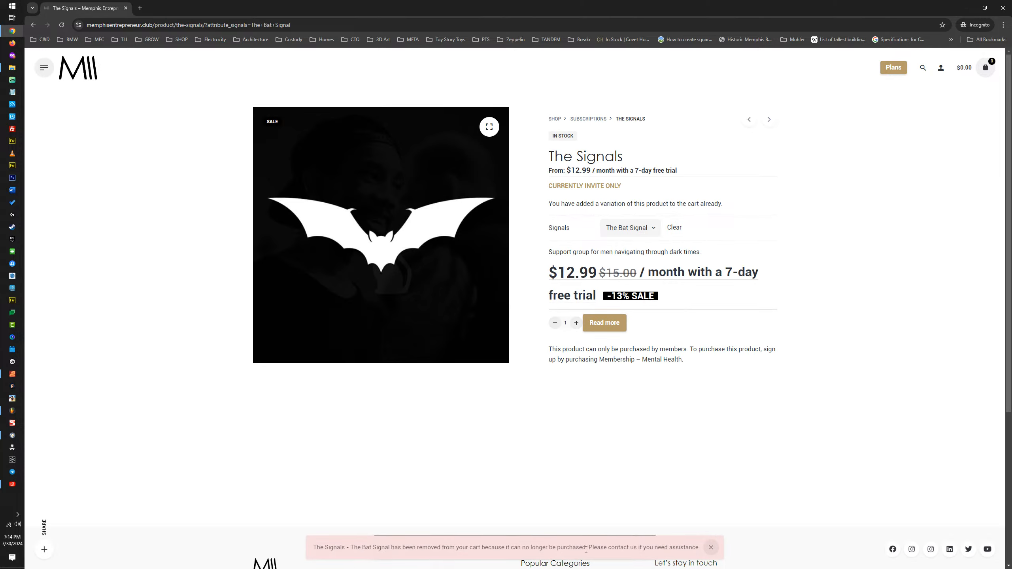
# Step: Dismiss the cart removal notice and review the invite-only, cart and purchase restriction texts on The Signals page
pyautogui.click(711, 547)
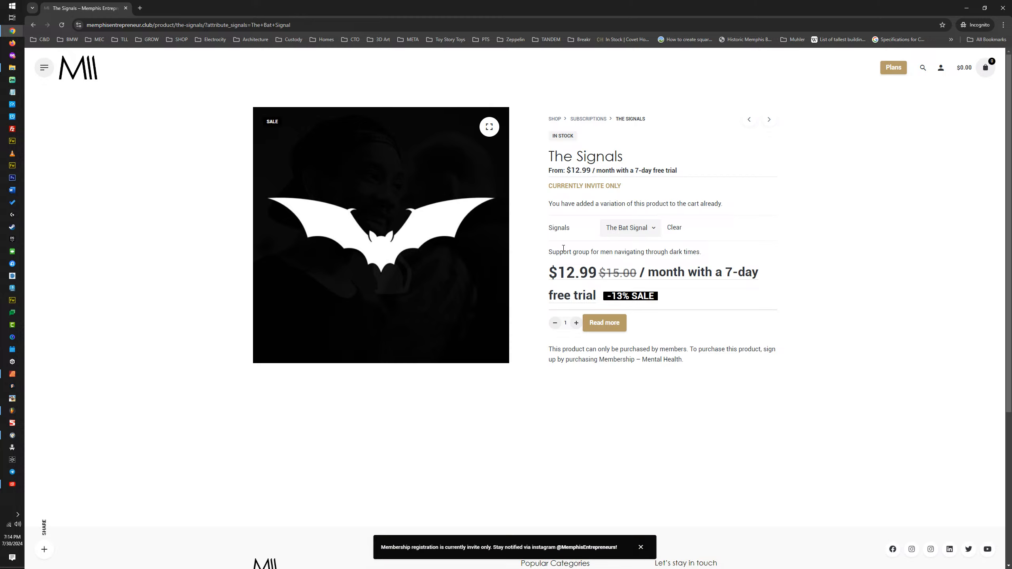
pyautogui.moveTo(552, 188); pyautogui.dragTo(624, 187)
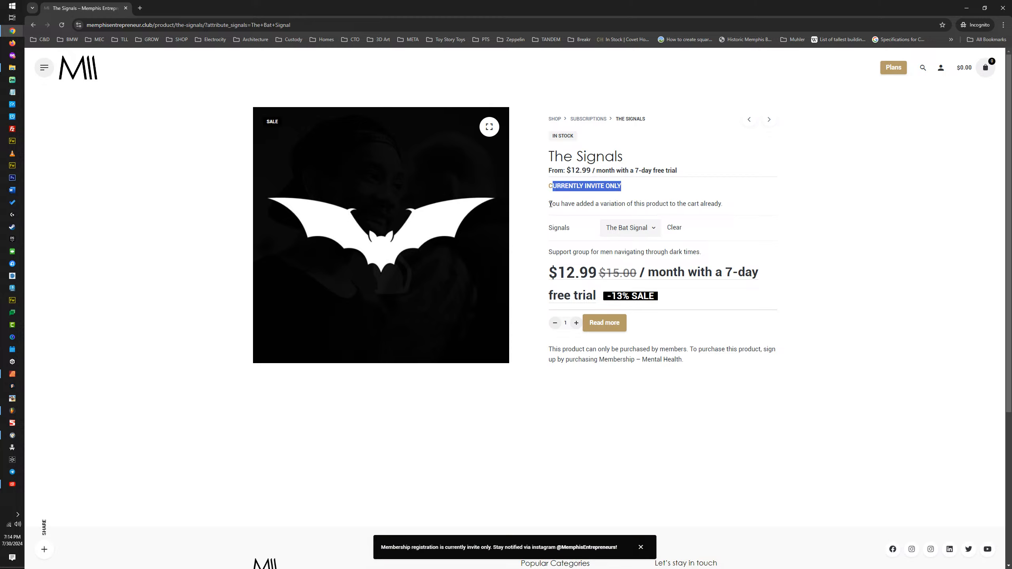
pyautogui.moveTo(550, 204); pyautogui.dragTo(735, 205)
pyautogui.click(759, 203)
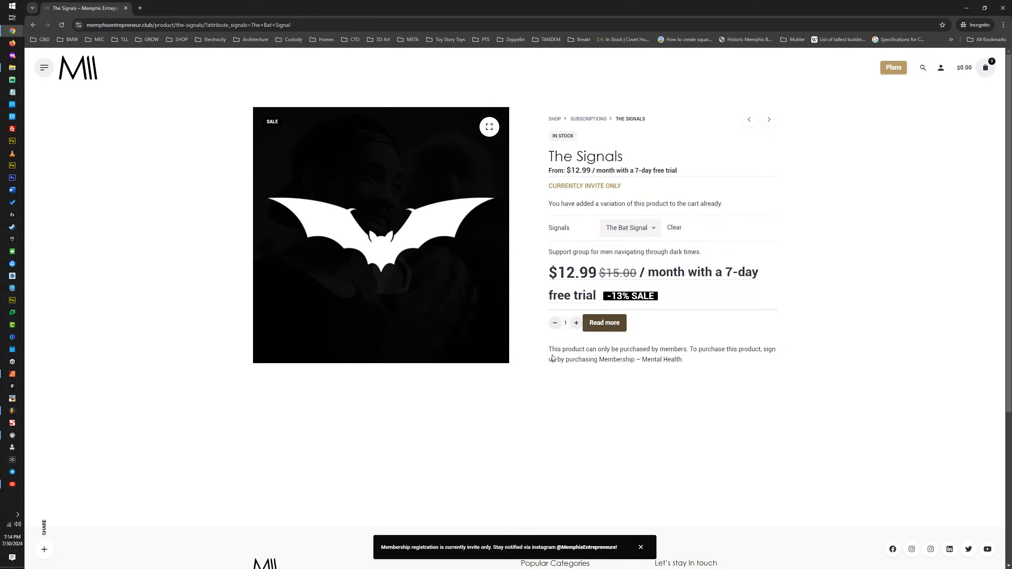
pyautogui.moveTo(552, 350); pyautogui.dragTo(579, 349)
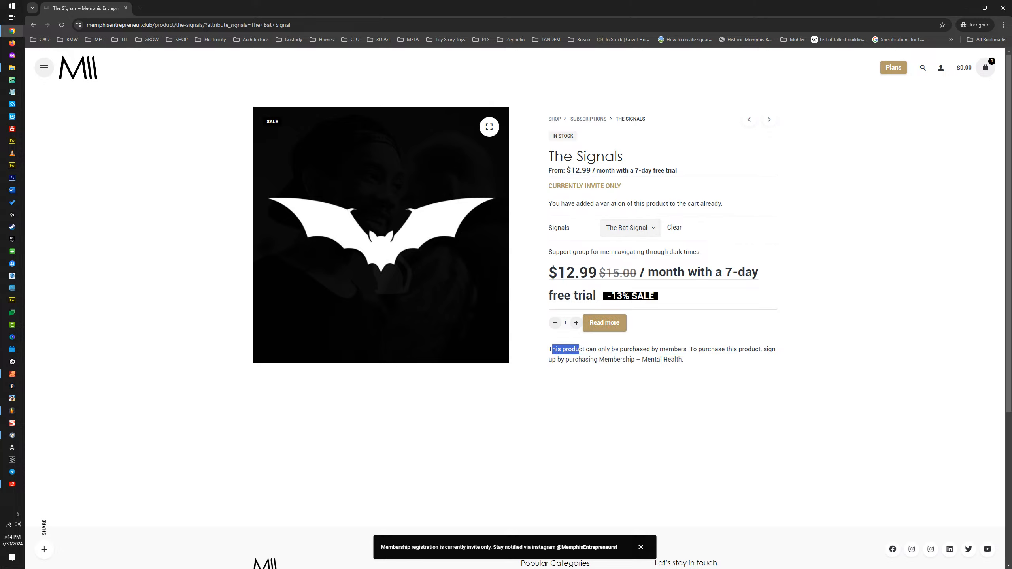
pyautogui.click(674, 350)
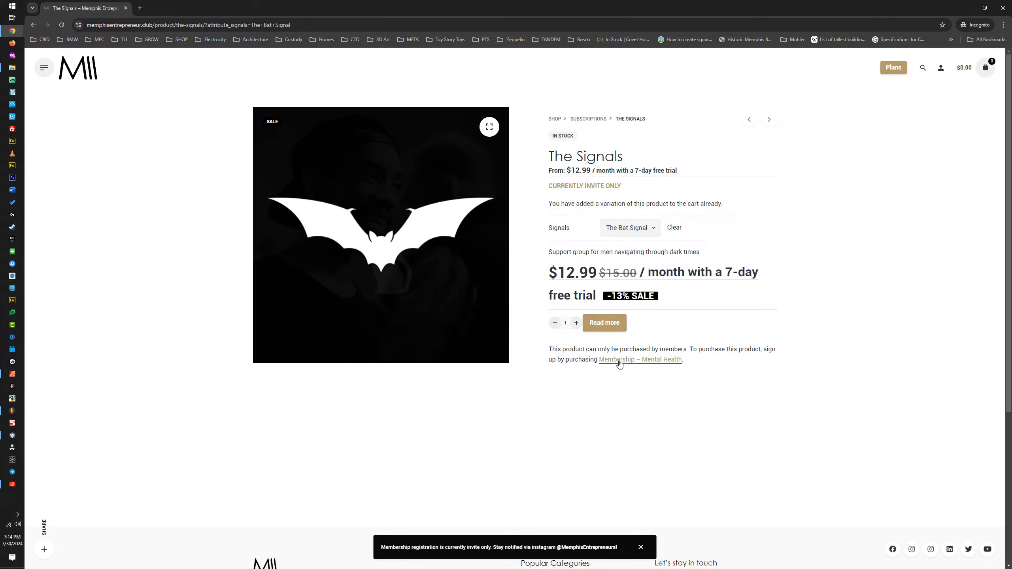
# Step: Follow the Membership – Mental Health link, review that plan's title, benefits and price, and dismiss the registration notice
pyautogui.click(659, 360)
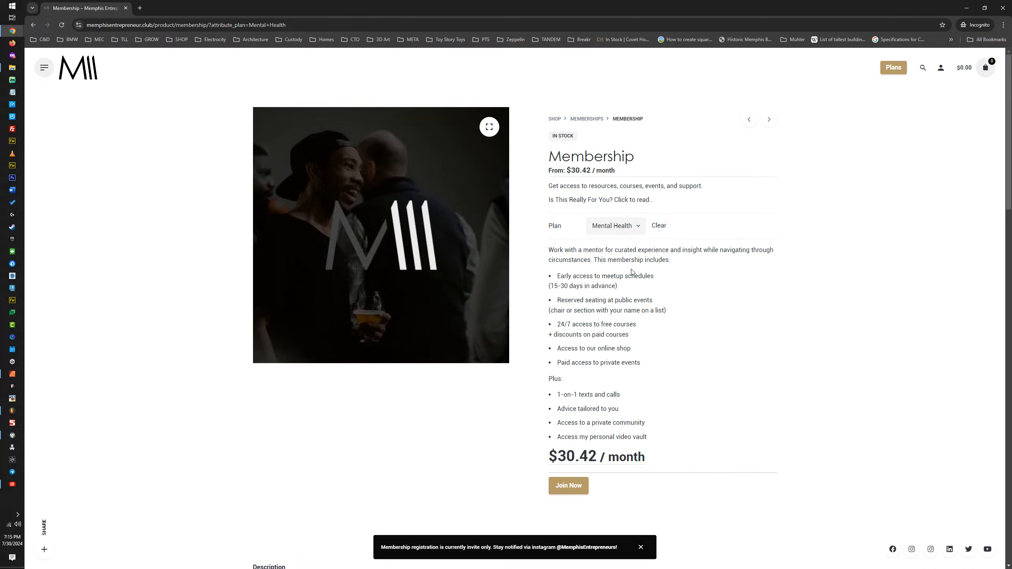
pyautogui.scroll(-4, 578, 279)
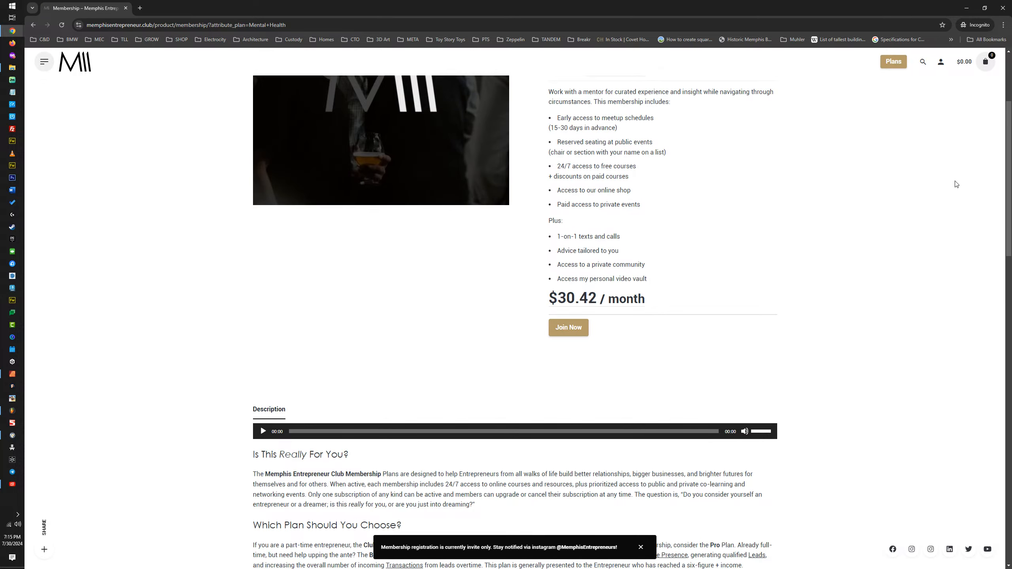
pyautogui.scroll(4, 942, 87)
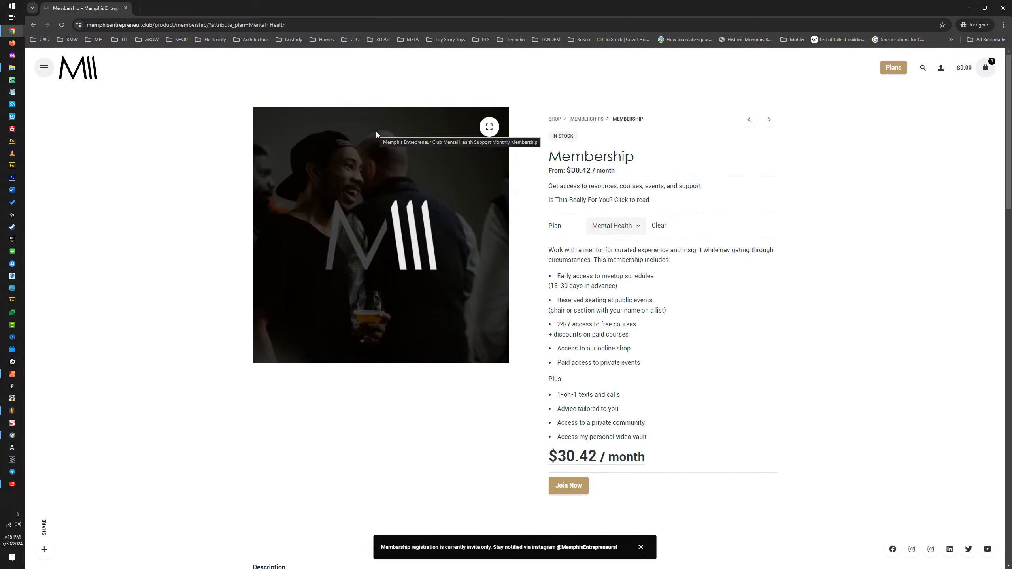
pyautogui.moveTo(636, 156); pyautogui.dragTo(664, 162)
pyautogui.click(550, 155)
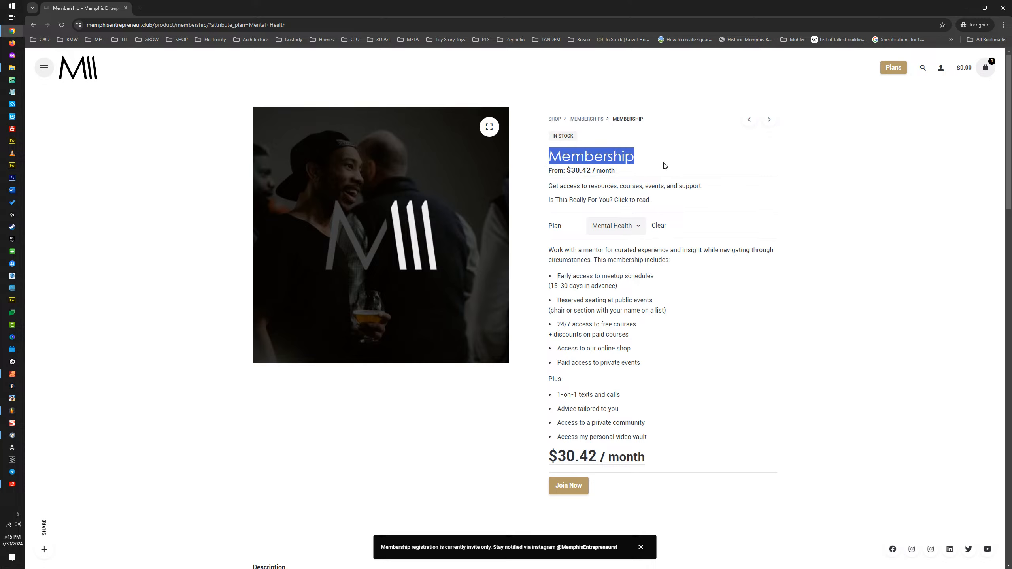
pyautogui.click(666, 157)
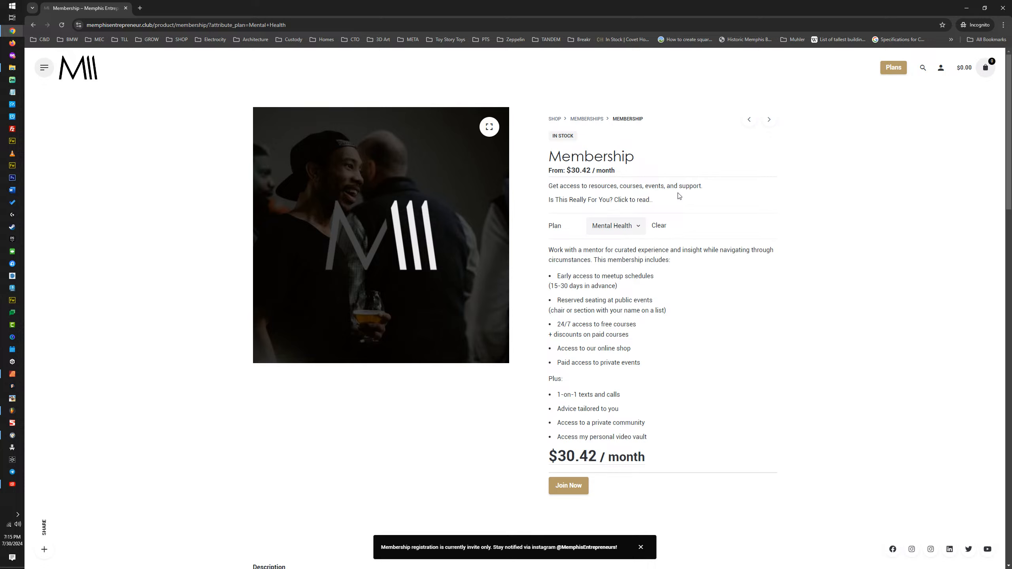
pyautogui.moveTo(655, 463); pyautogui.dragTo(685, 122)
pyautogui.click(699, 135)
pyautogui.click(641, 547)
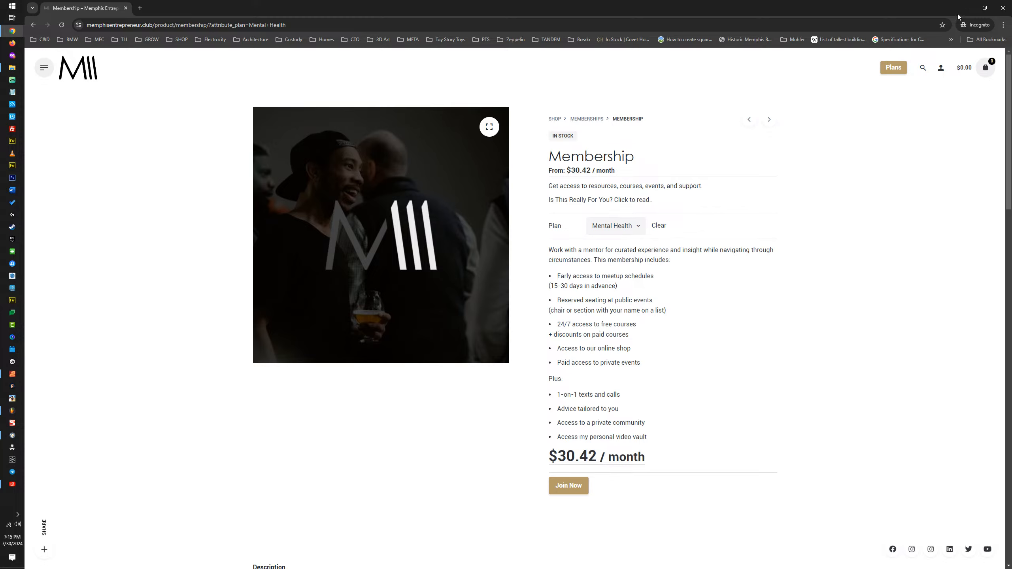